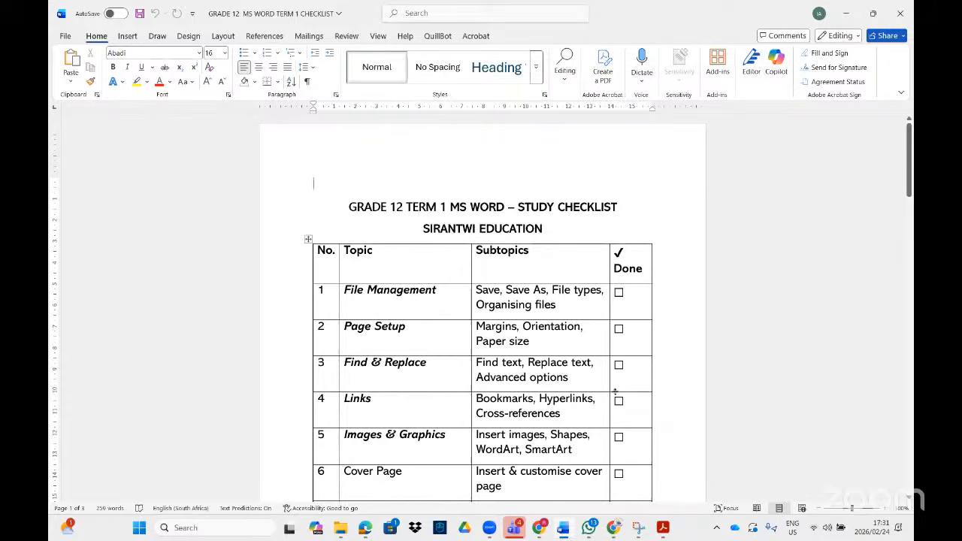
Step: Switch to YouTube Studio and post "let me know if you can see the screen and hear my voice" in the live chat
{"action": "mouse_move", "coordinate": [543, 526]}
{"action": "left_click", "coordinate": [557, 532]}
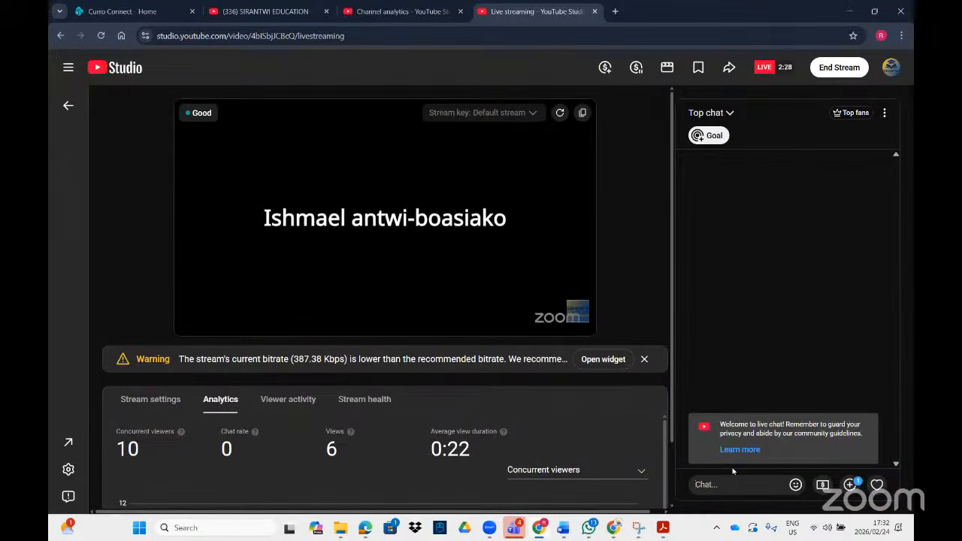
{"action": "type", "text": "l"}
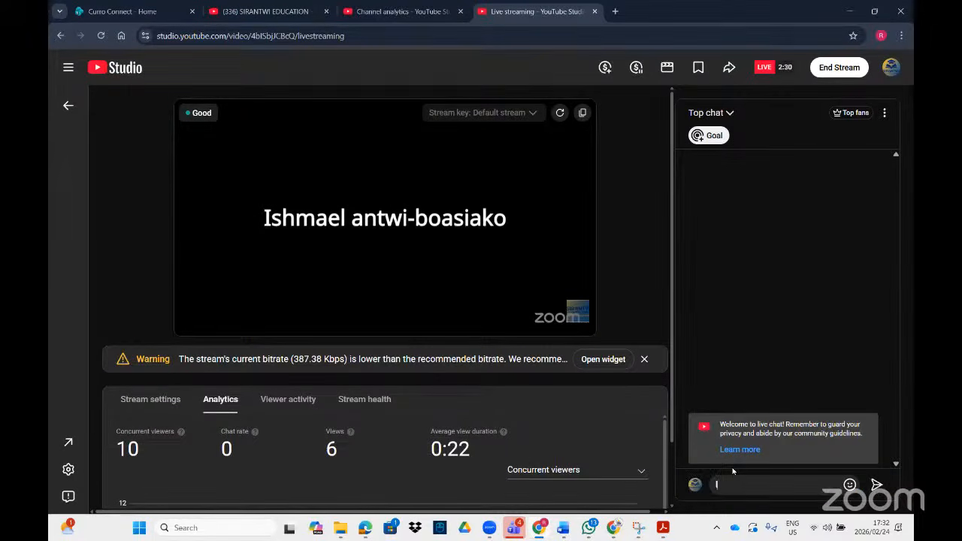
{"action": "type", "text": "et me know if you can see the"}
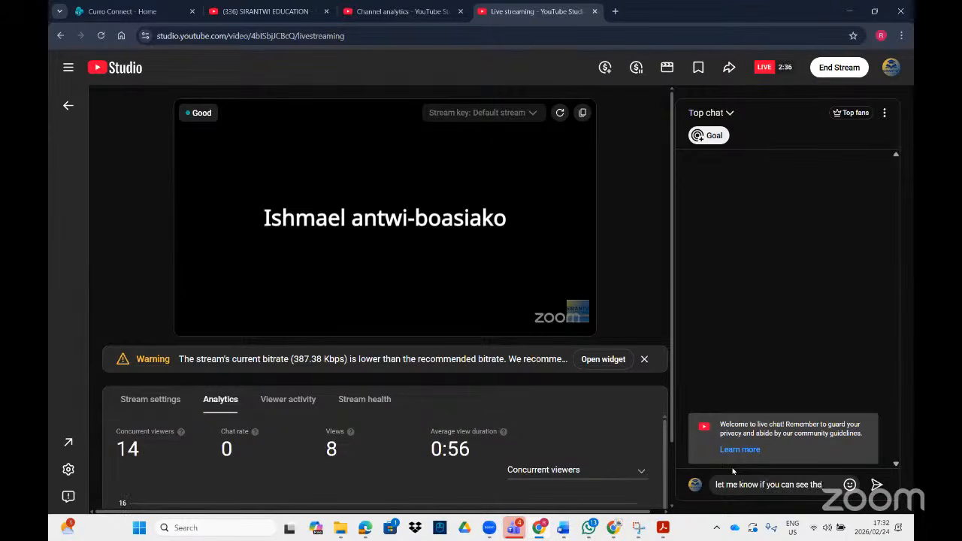
{"action": "type", "text": " screen"}
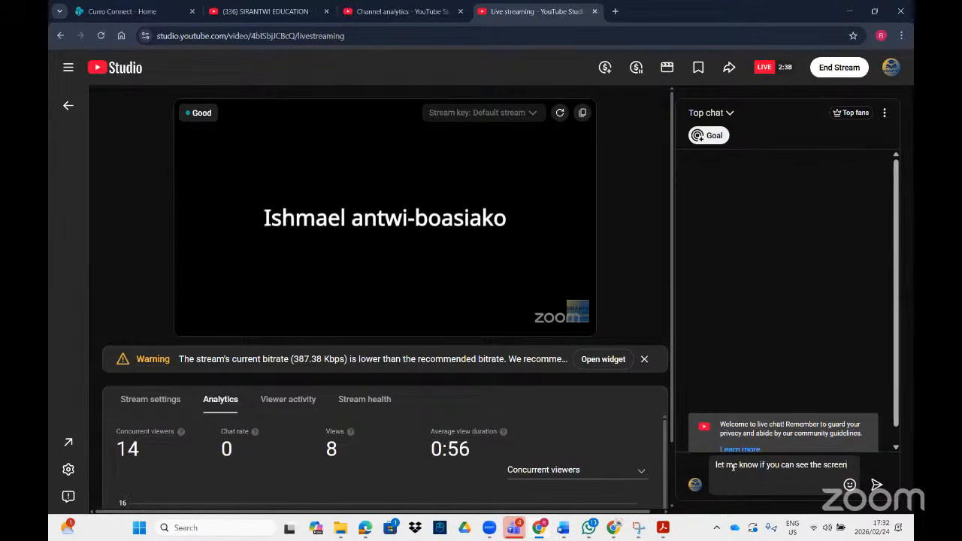
{"action": "type", "text": " and h"}
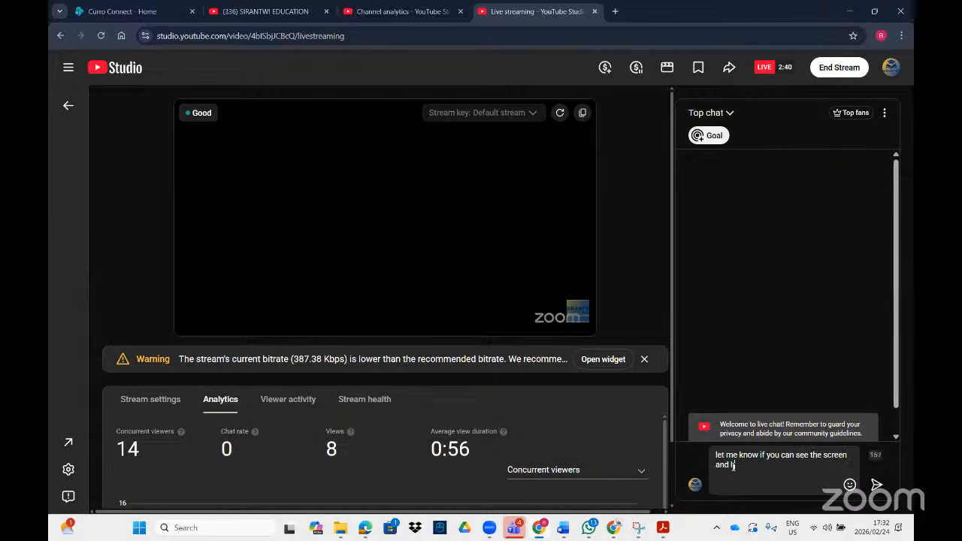
{"action": "type", "text": "ear my voice"}
{"action": "key", "text": "Return"}
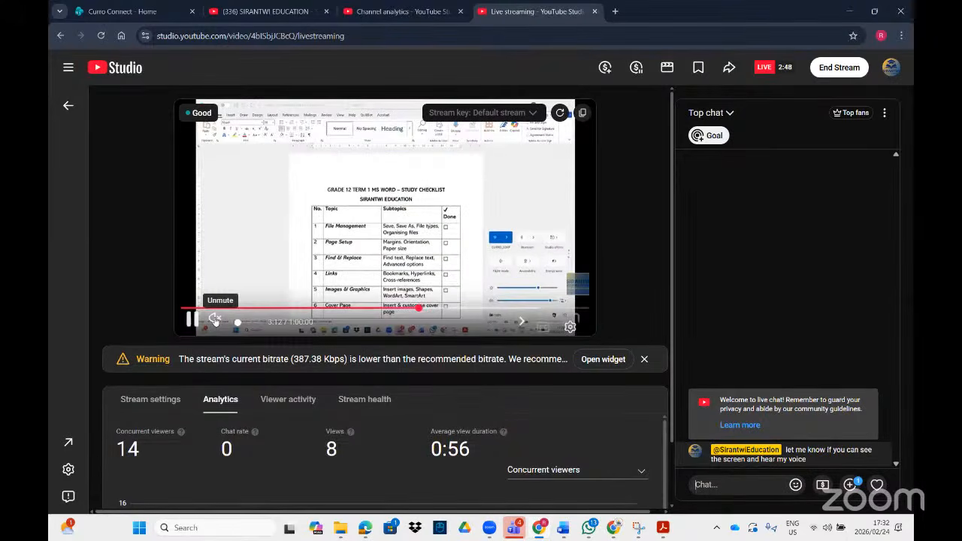
Step: Check the live stream preview's sound by unmuting it briefly and muting it again
{"action": "left_click", "coordinate": [214, 318]}
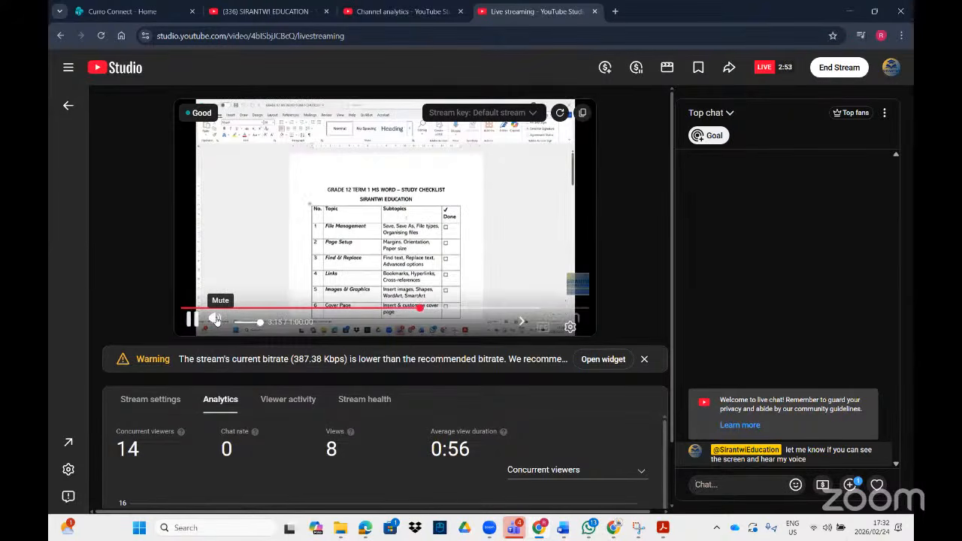
{"action": "left_click", "coordinate": [214, 319]}
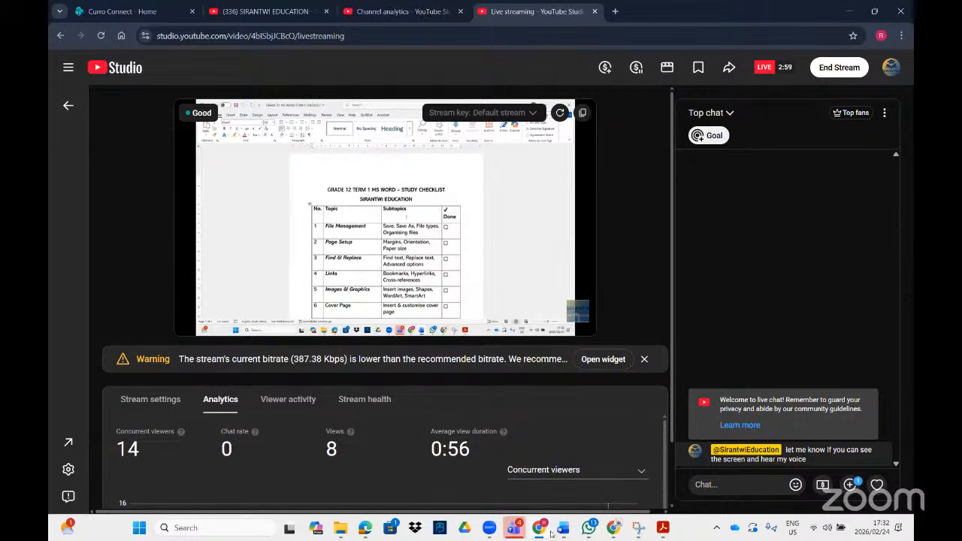
Step: Switch to the Grade 12 Term 1 study checklist in Word and read through its topics from File Management to Line Breaks & Pagination
{"action": "mouse_move", "coordinate": [559, 531]}
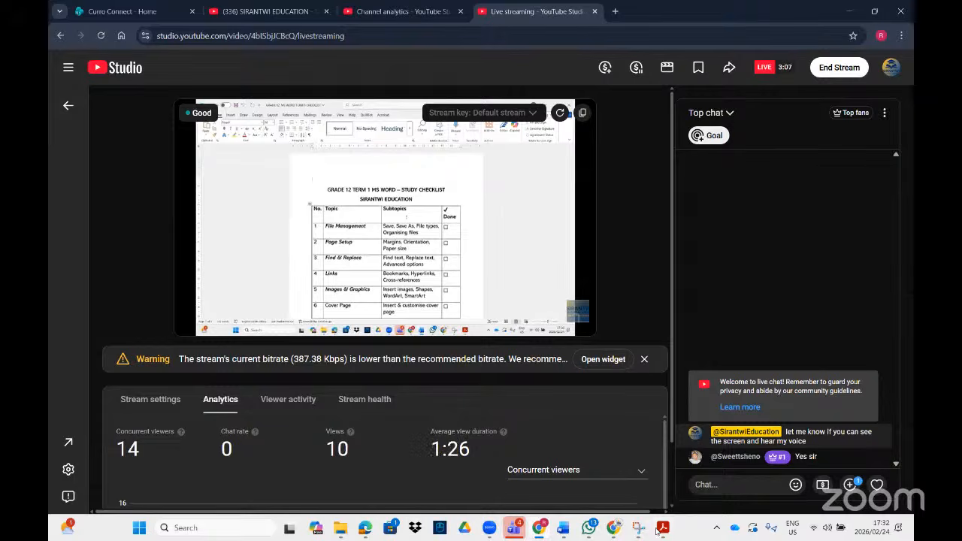
{"action": "mouse_move", "coordinate": [658, 529]}
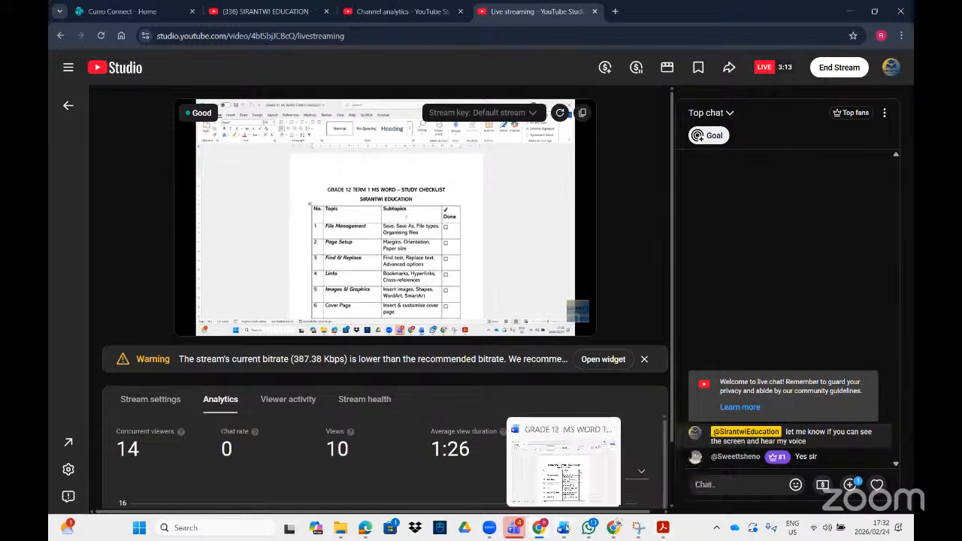
{"action": "left_click", "coordinate": [571, 523]}
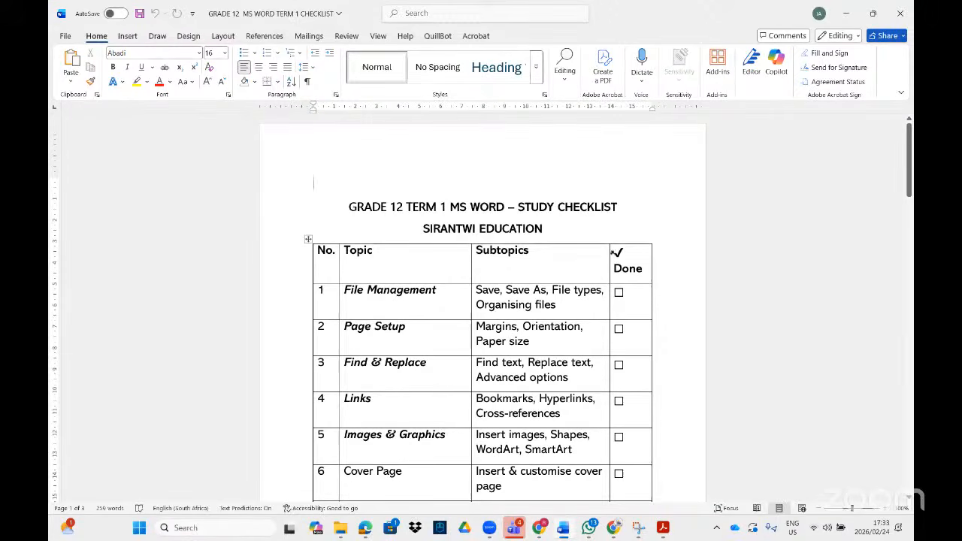
{"action": "scroll", "coordinate": [563, 300], "scroll_direction": "down", "scroll_amount": 3}
{"action": "scroll", "coordinate": [565, 307], "scroll_direction": "down", "scroll_amount": 2}
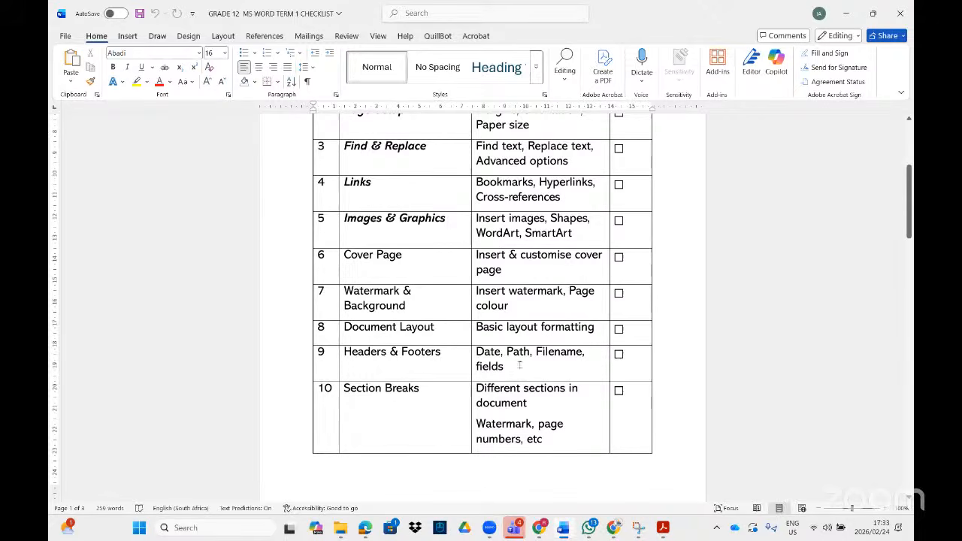
{"action": "scroll", "coordinate": [519, 365], "scroll_direction": "down", "scroll_amount": 1}
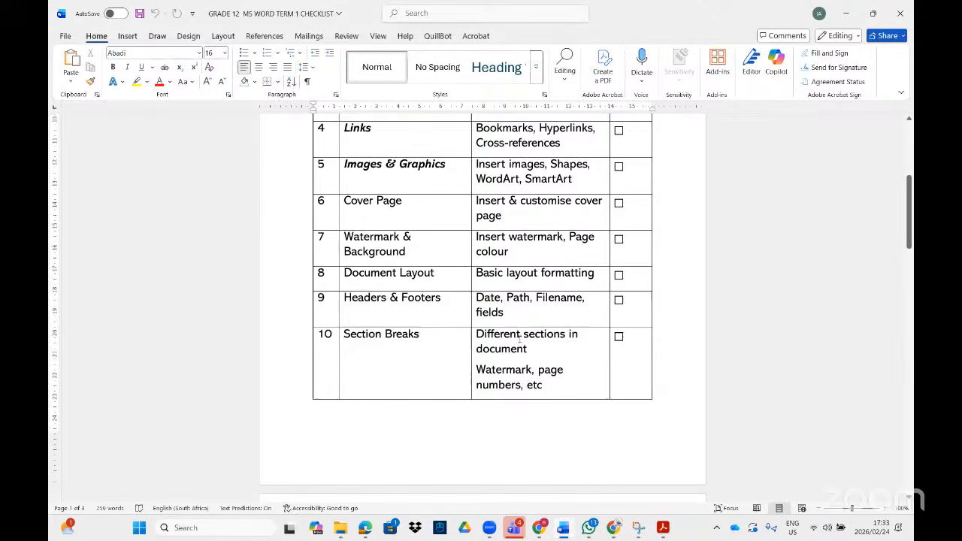
{"action": "scroll", "coordinate": [520, 340], "scroll_direction": "down", "scroll_amount": 2}
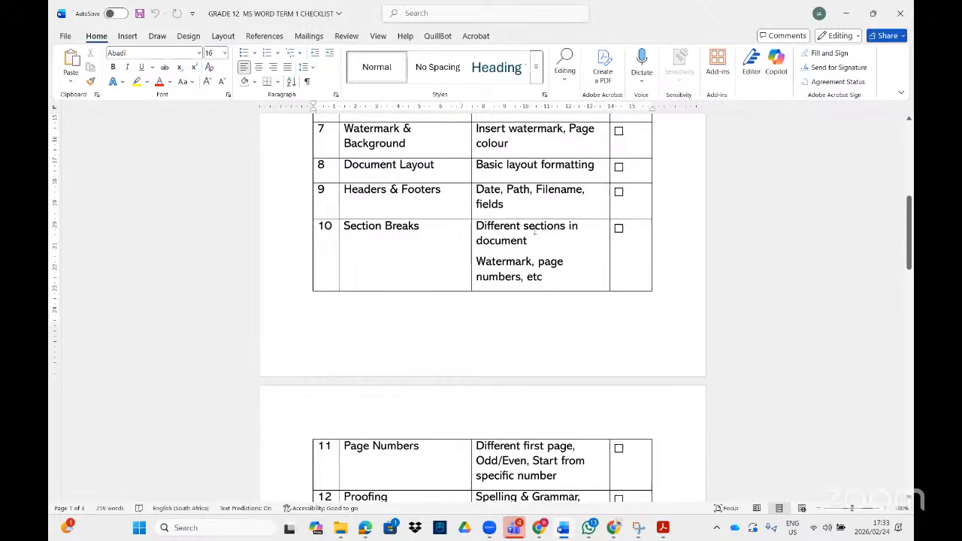
{"action": "scroll", "coordinate": [551, 225], "scroll_direction": "down", "scroll_amount": 5}
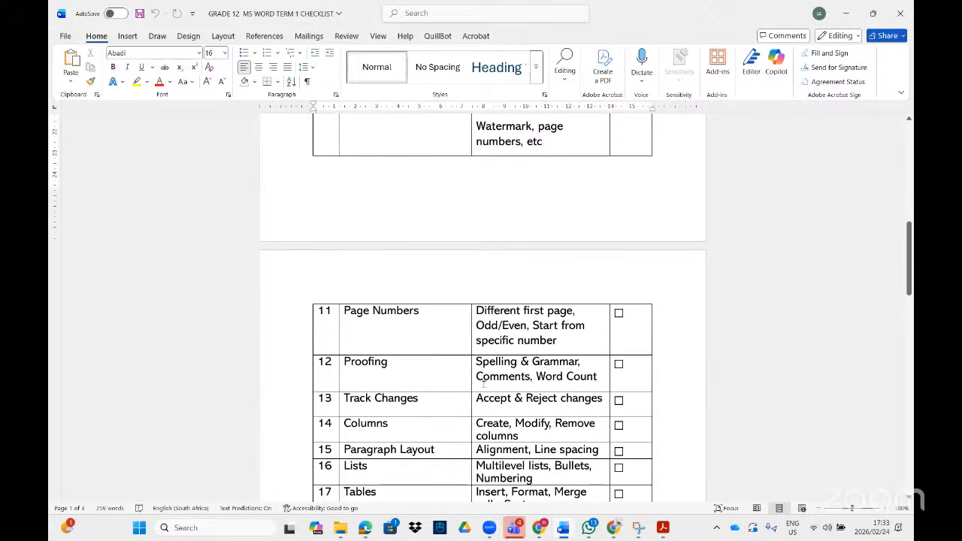
{"action": "scroll", "coordinate": [594, 376], "scroll_direction": "down", "scroll_amount": 2}
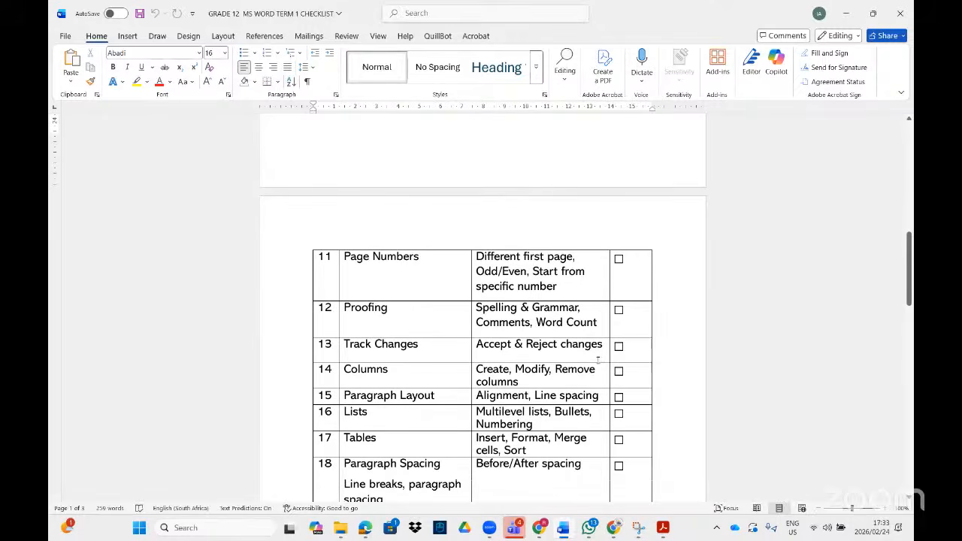
{"action": "scroll", "coordinate": [548, 368], "scroll_direction": "down", "scroll_amount": 1}
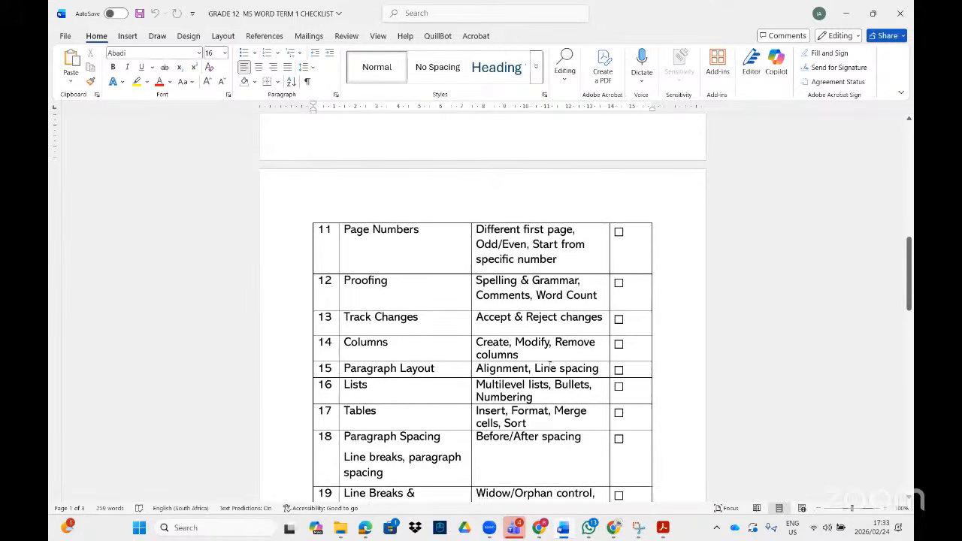
{"action": "scroll", "coordinate": [554, 366], "scroll_direction": "down", "scroll_amount": 1}
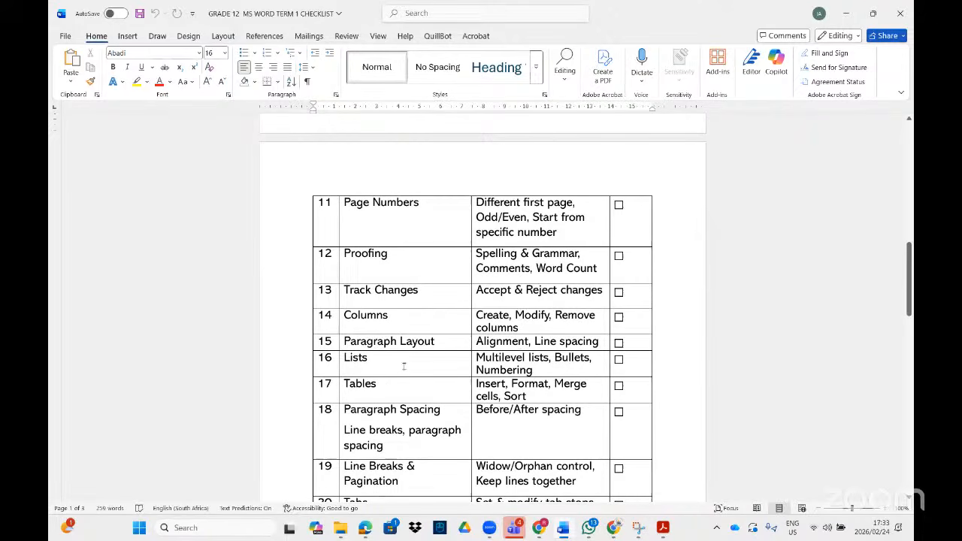
{"action": "scroll", "coordinate": [405, 365], "scroll_direction": "down", "scroll_amount": 1}
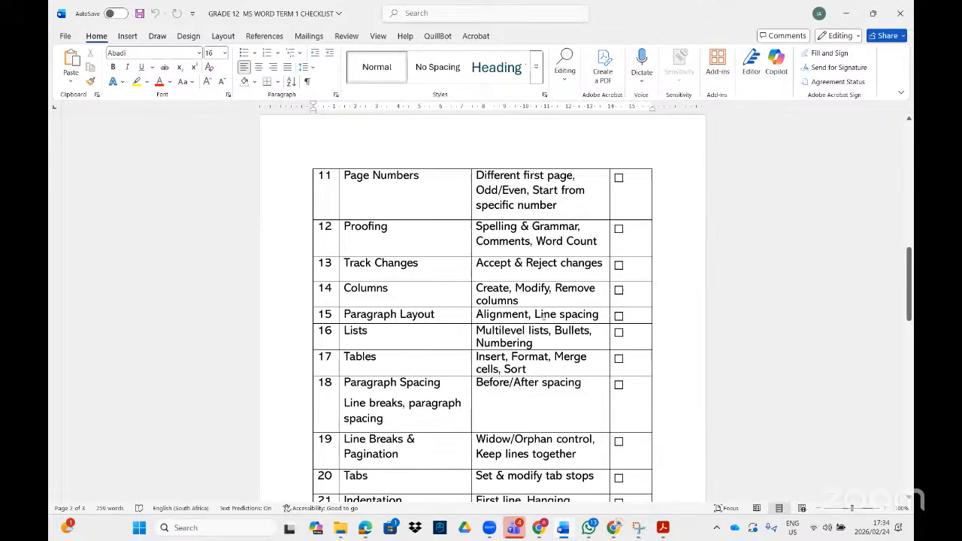
{"action": "scroll", "coordinate": [544, 317], "scroll_direction": "down", "scroll_amount": 1}
{"action": "scroll", "coordinate": [554, 337], "scroll_direction": "down", "scroll_amount": 3}
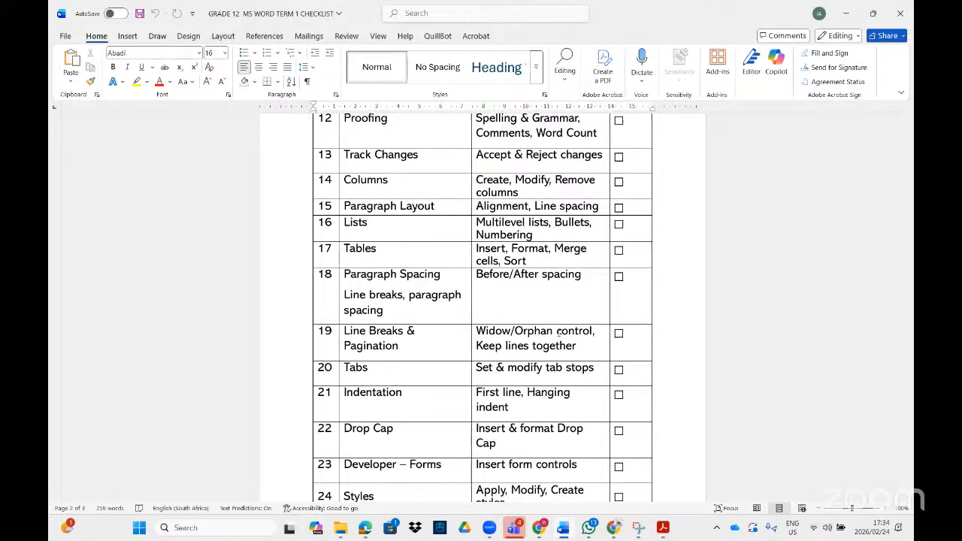
Step: Colour the topic and subtopic text of the Tabs and Indentation rows red
{"action": "scroll", "coordinate": [559, 336], "scroll_direction": "down", "scroll_amount": 1}
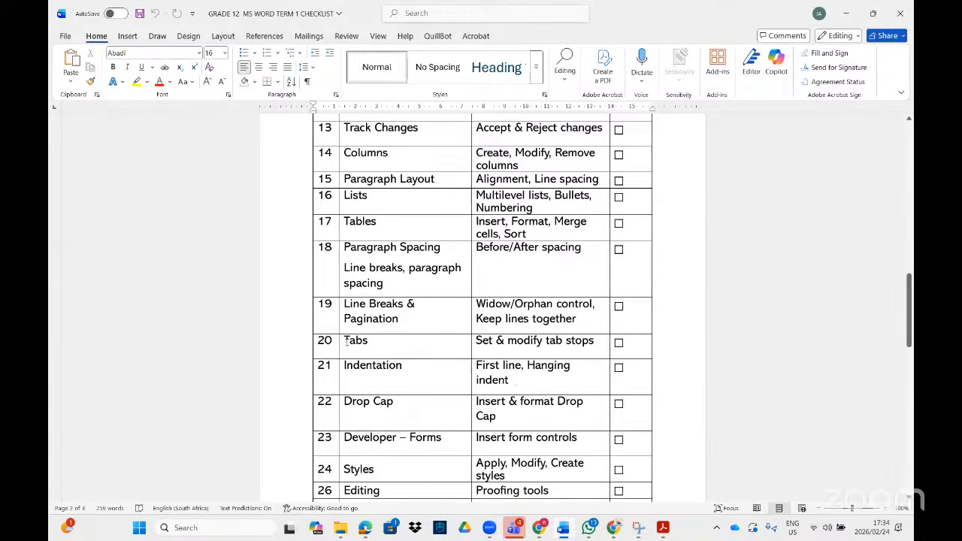
{"action": "left_click_drag", "start_coordinate": [347, 342], "coordinate": [524, 381]}
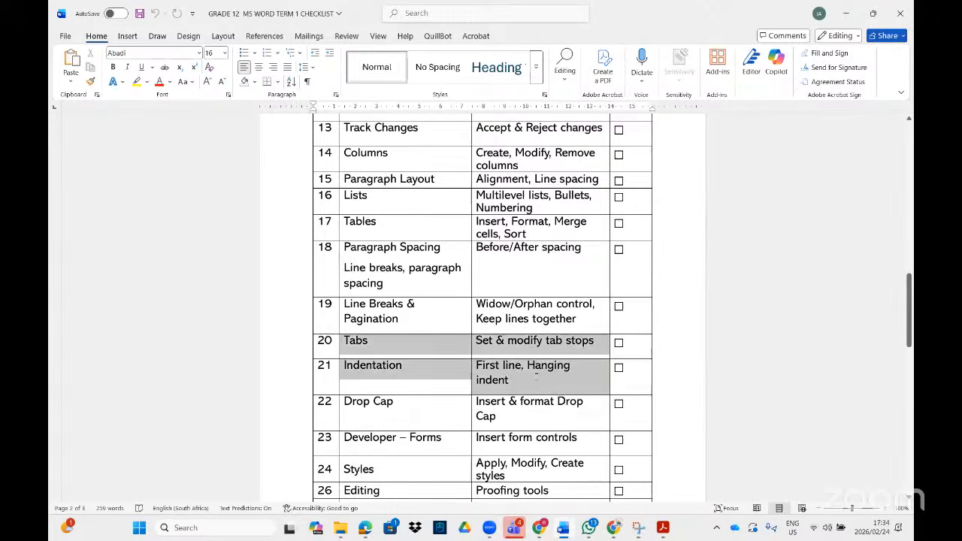
{"action": "left_click", "coordinate": [162, 82]}
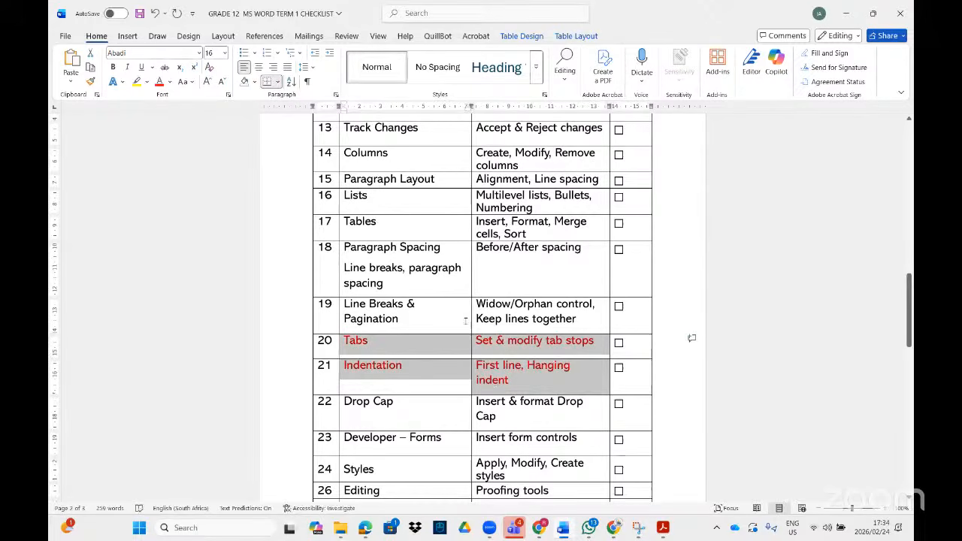
Step: Review the remaining checklist topics from Drop Cap through Index and Mailings
{"action": "scroll", "coordinate": [467, 295], "scroll_direction": "down", "scroll_amount": 2}
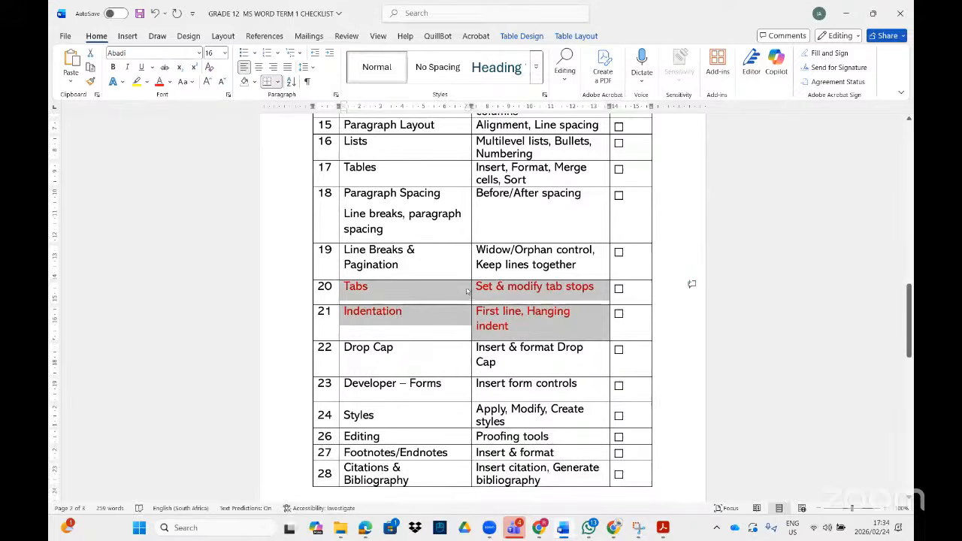
{"action": "scroll", "coordinate": [463, 292], "scroll_direction": "down", "scroll_amount": 1}
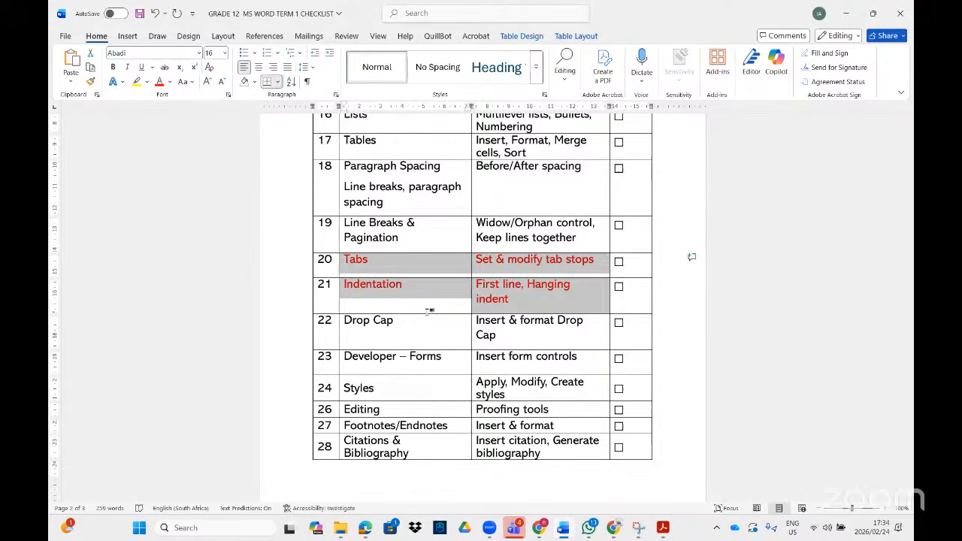
{"action": "scroll", "coordinate": [441, 316], "scroll_direction": "down", "scroll_amount": 3}
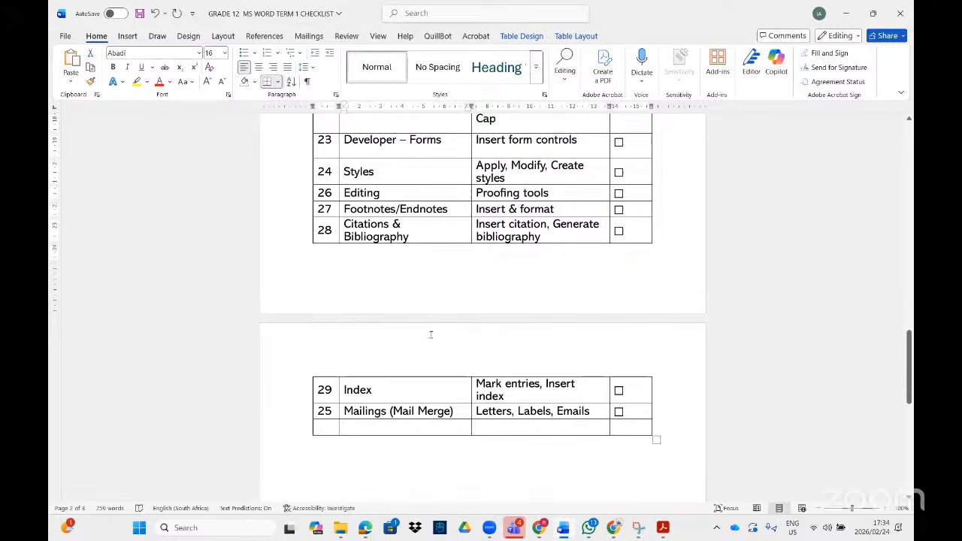
{"action": "scroll", "coordinate": [414, 304], "scroll_direction": "up", "scroll_amount": 2}
{"action": "scroll", "coordinate": [414, 303], "scroll_direction": "up", "scroll_amount": 6}
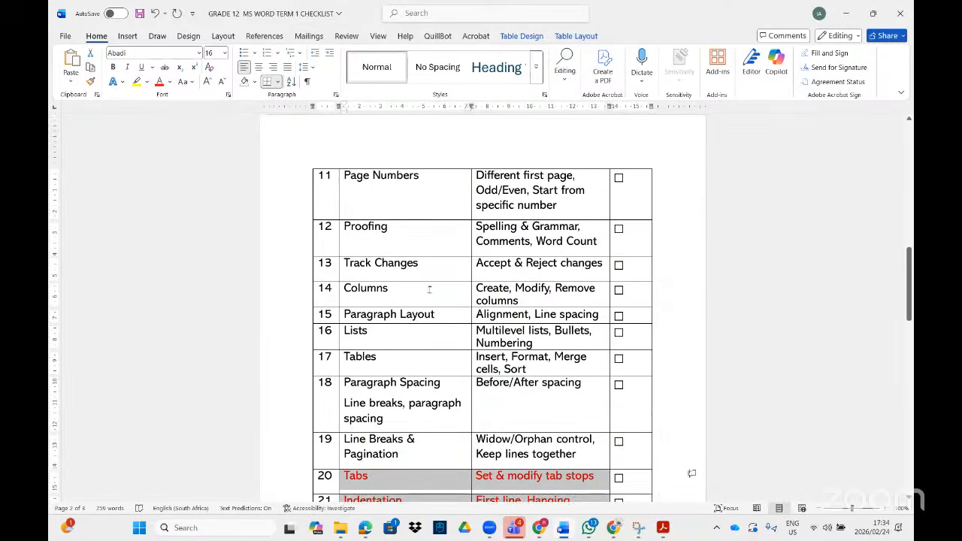
Step: Switch to the MS Word activities PDF in Acrobat and enlarge the "Section breaks and sections" tasks on page 31 to 125%
{"action": "left_click", "coordinate": [668, 532]}
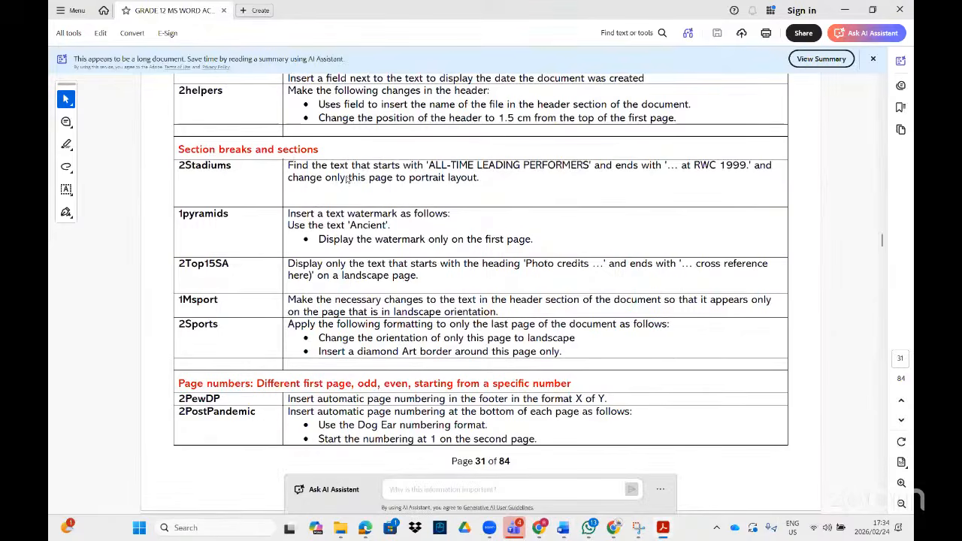
{"action": "left_click", "coordinate": [901, 483]}
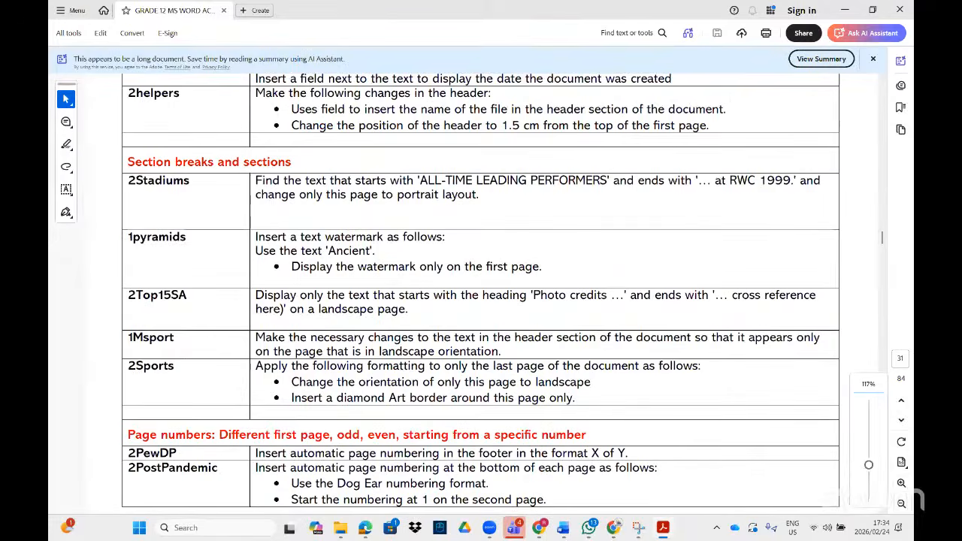
{"action": "left_click", "coordinate": [901, 483]}
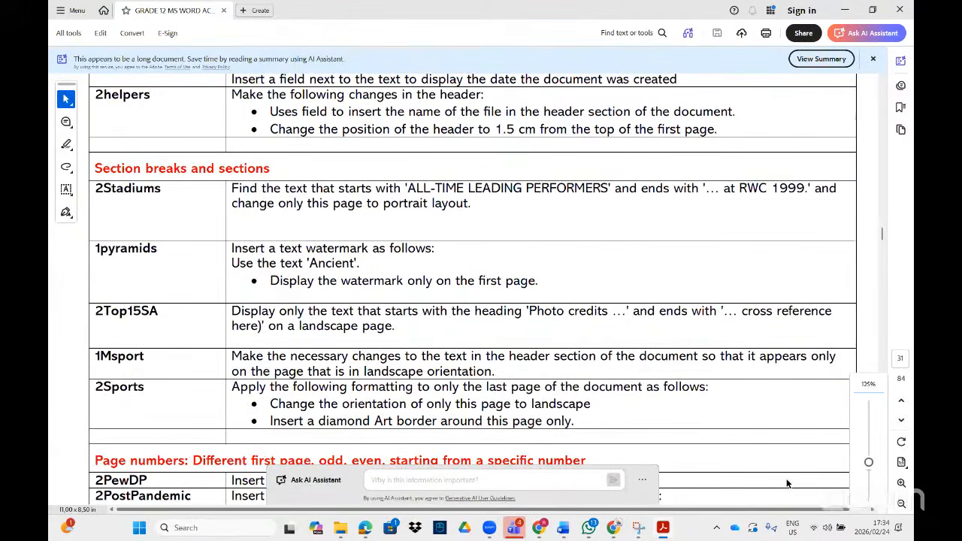
{"action": "scroll", "coordinate": [538, 311], "scroll_direction": "down", "scroll_amount": 1}
{"action": "scroll", "coordinate": [538, 310], "scroll_direction": "down", "scroll_amount": 1}
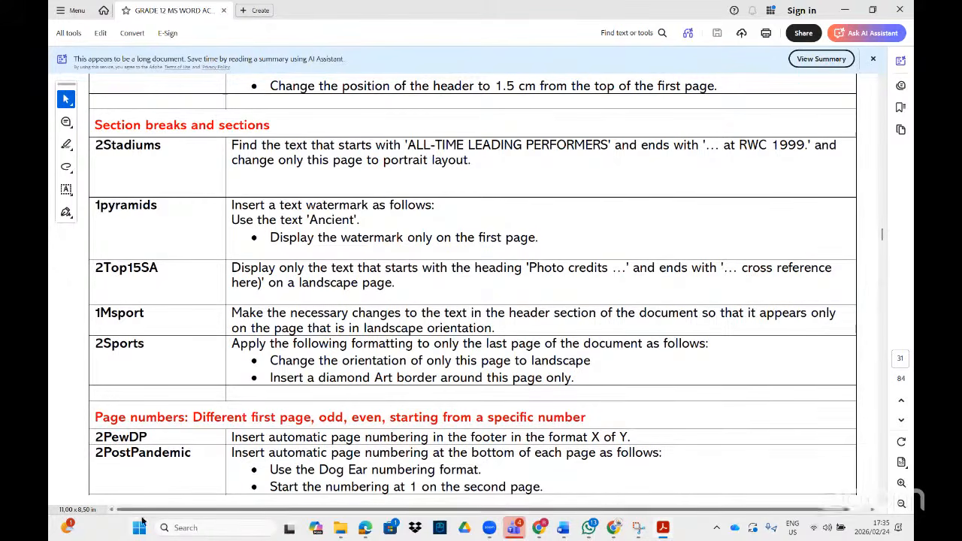
Step: Search the computer for 2stadiums, open the 2Stadiums document in Word and enable editing
{"action": "left_click", "coordinate": [139, 527]}
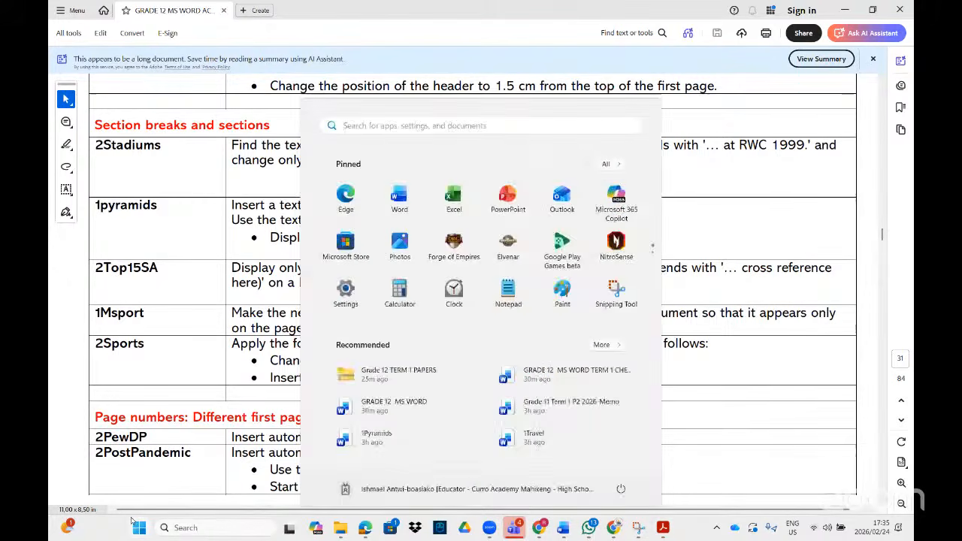
{"action": "type", "text": "2stadiums"}
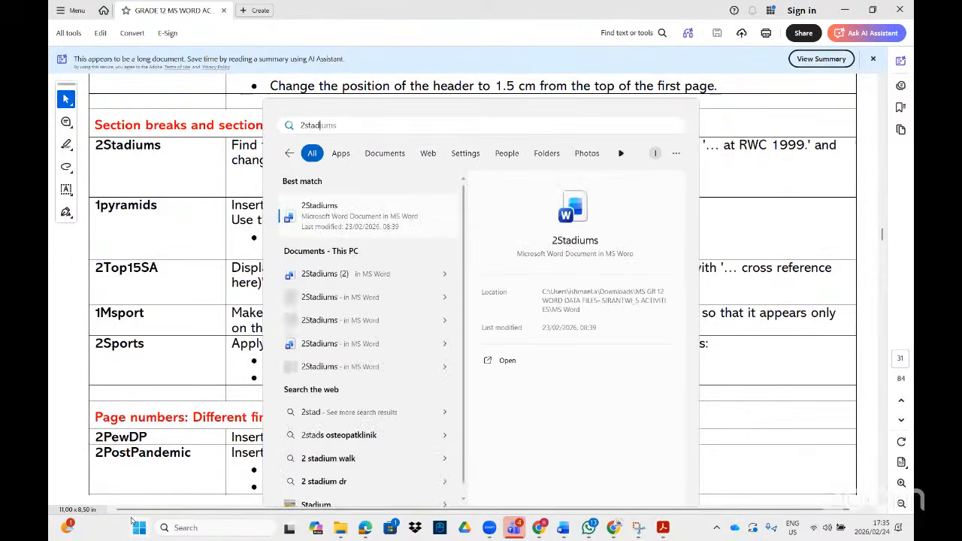
{"action": "left_click", "coordinate": [343, 218]}
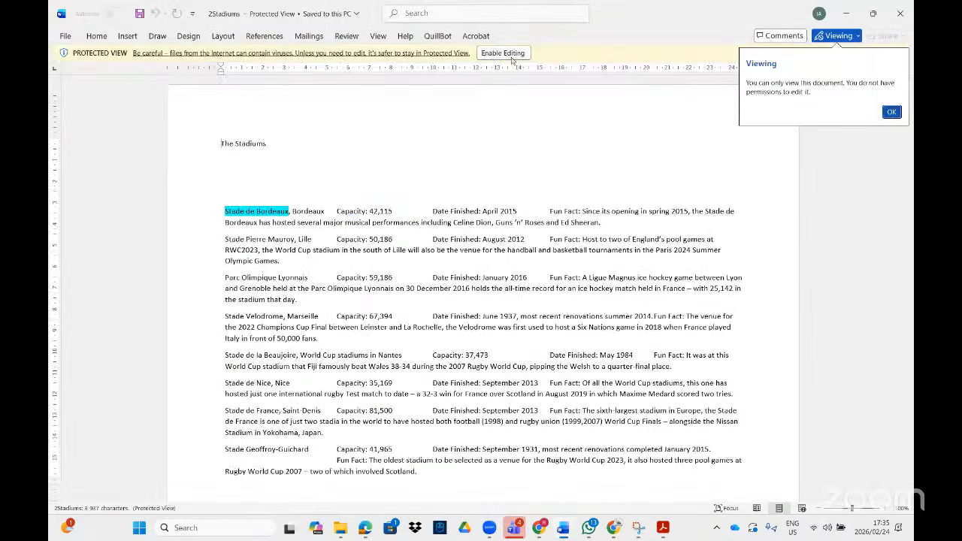
{"action": "left_click", "coordinate": [512, 57]}
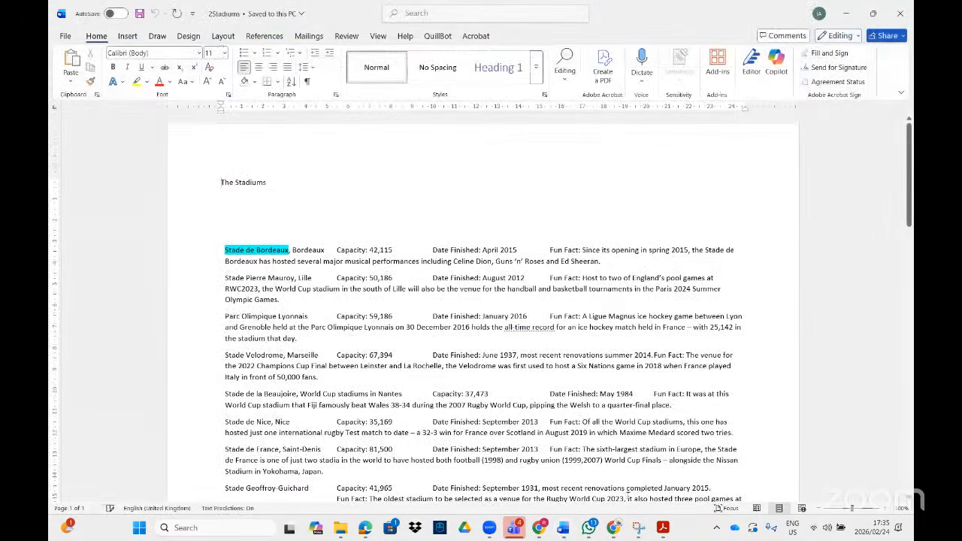
Step: Read the 2Stadiums task in the activities PDF and examine the document's pages around the ALL-TIME LEADING PERFORMERS text
{"action": "left_click", "coordinate": [663, 527]}
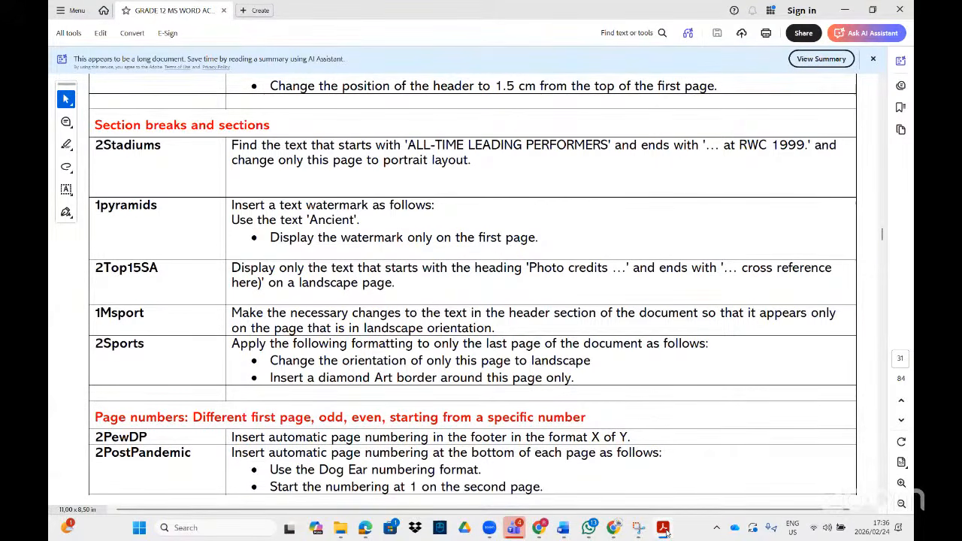
{"action": "left_click", "coordinate": [664, 530]}
{"action": "scroll", "coordinate": [353, 278], "scroll_direction": "down", "scroll_amount": 5}
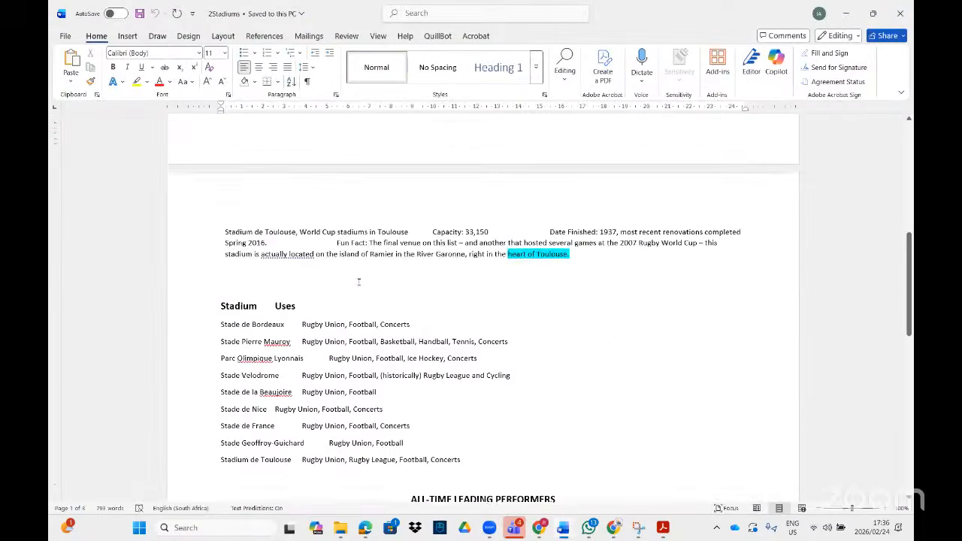
{"action": "scroll", "coordinate": [358, 282], "scroll_direction": "down", "scroll_amount": 8}
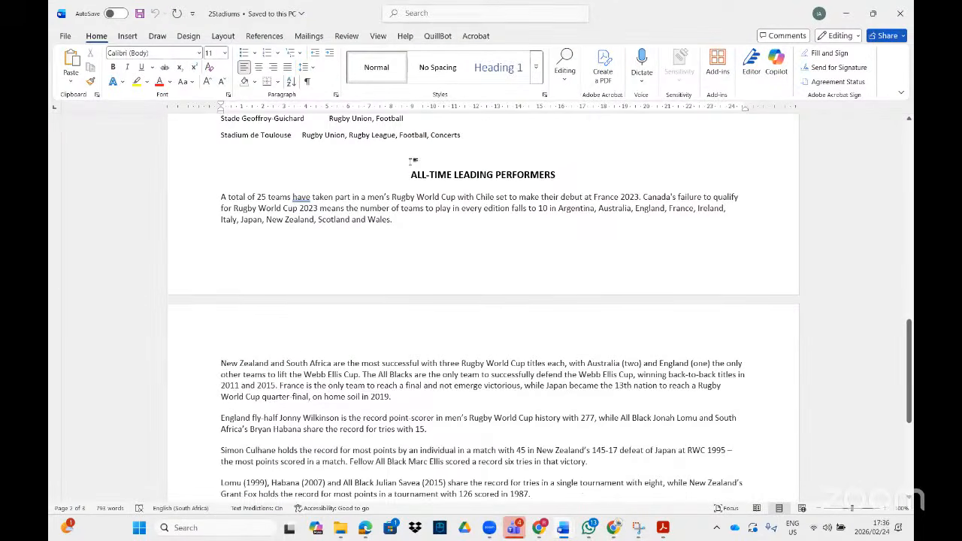
{"action": "scroll", "coordinate": [429, 211], "scroll_direction": "down", "scroll_amount": 4}
{"action": "scroll", "coordinate": [446, 255], "scroll_direction": "up", "scroll_amount": 3}
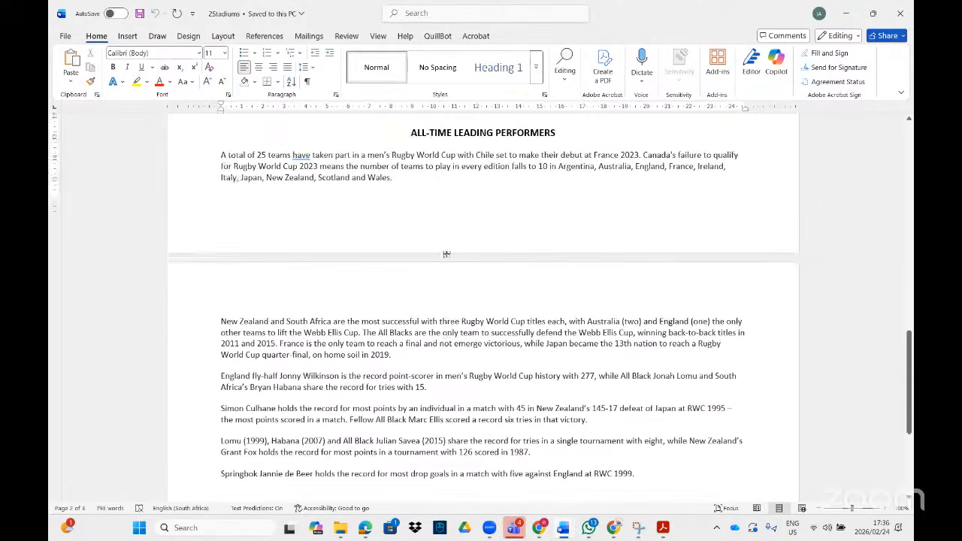
{"action": "scroll", "coordinate": [447, 255], "scroll_direction": "up", "scroll_amount": 10}
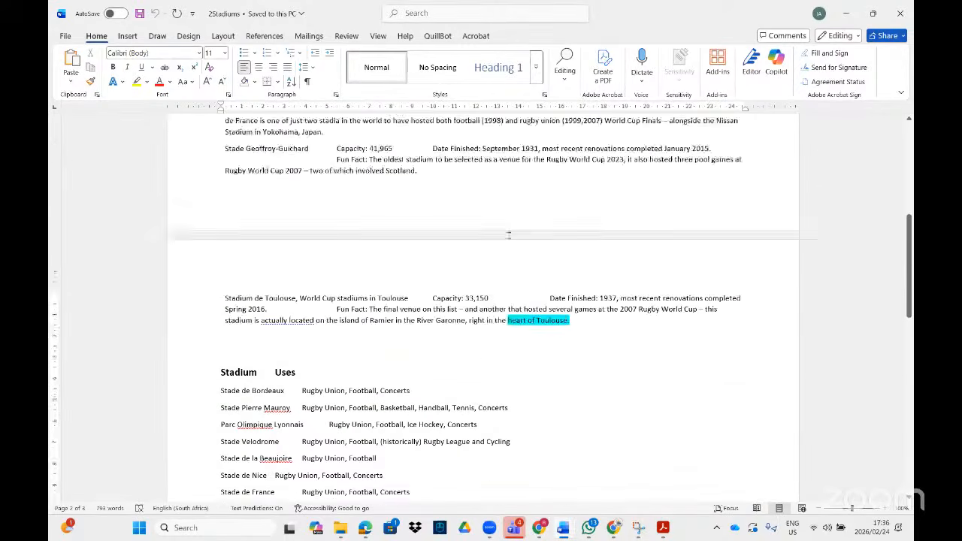
{"action": "scroll", "coordinate": [508, 234], "scroll_direction": "up", "scroll_amount": 10}
{"action": "scroll", "coordinate": [478, 191], "scroll_direction": "down", "scroll_amount": 5}
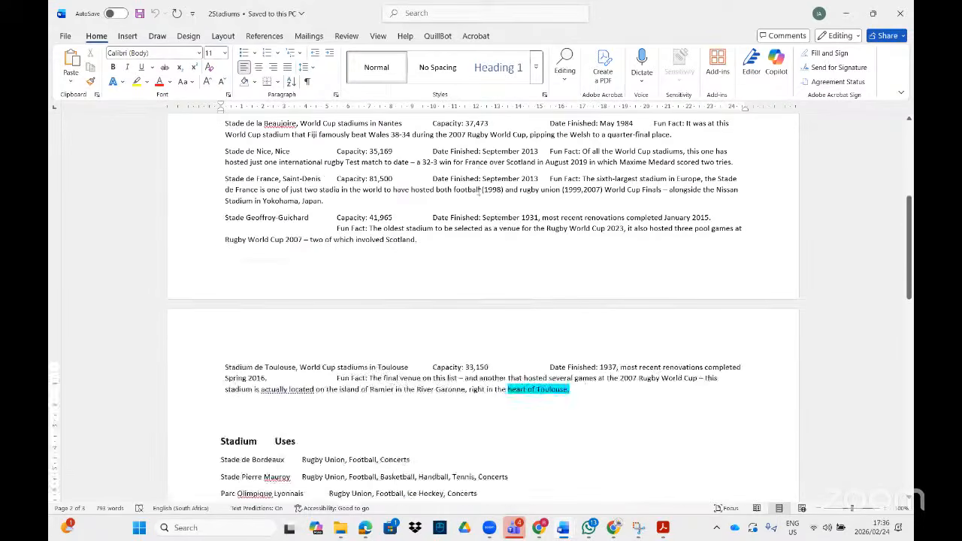
{"action": "scroll", "coordinate": [474, 195], "scroll_direction": "up", "scroll_amount": 2}
{"action": "scroll", "coordinate": [458, 208], "scroll_direction": "down", "scroll_amount": 6}
{"action": "scroll", "coordinate": [458, 208], "scroll_direction": "down", "scroll_amount": 6}
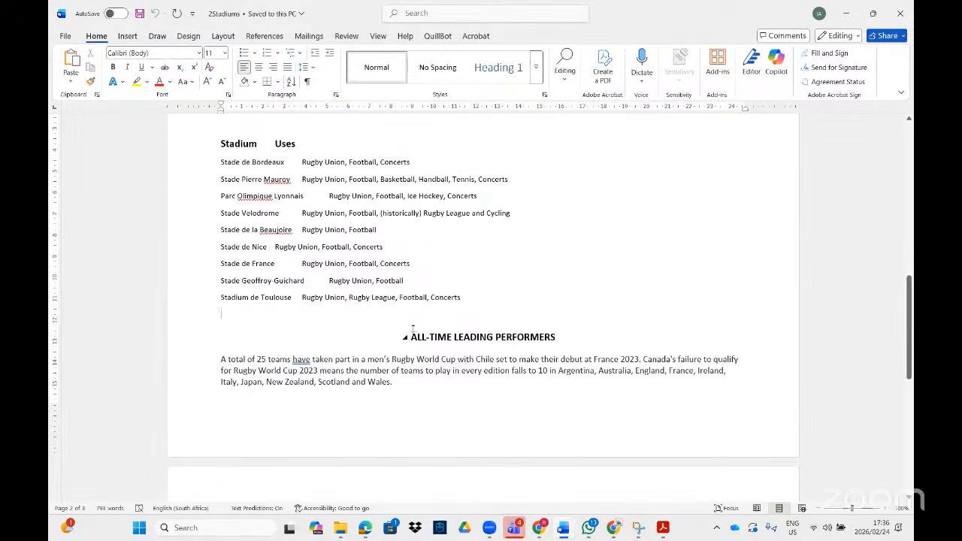
Step: Insert a Continuous section break directly before the ALL-TIME LEADING PERFORMERS heading
{"action": "left_click", "coordinate": [414, 337]}
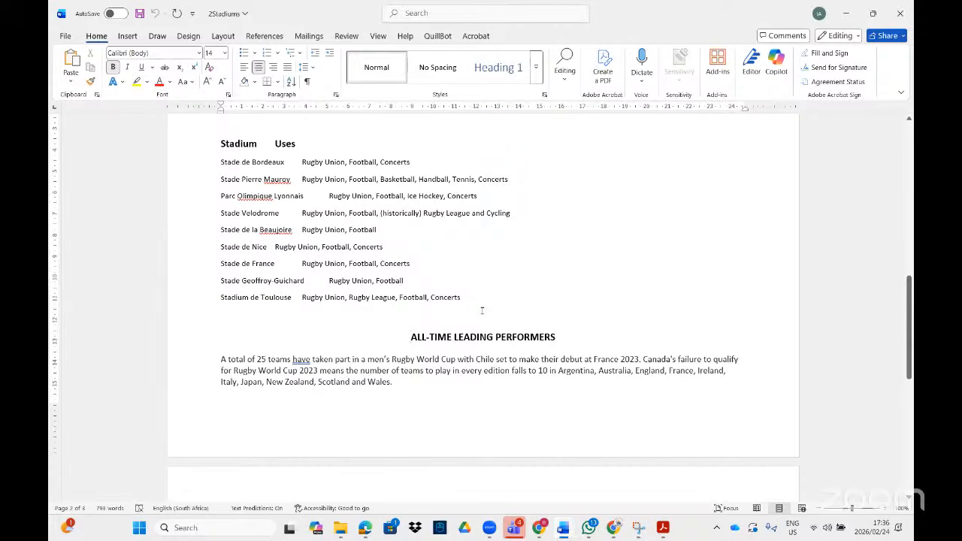
{"action": "left_click", "coordinate": [224, 38]}
{"action": "left_click", "coordinate": [217, 55]}
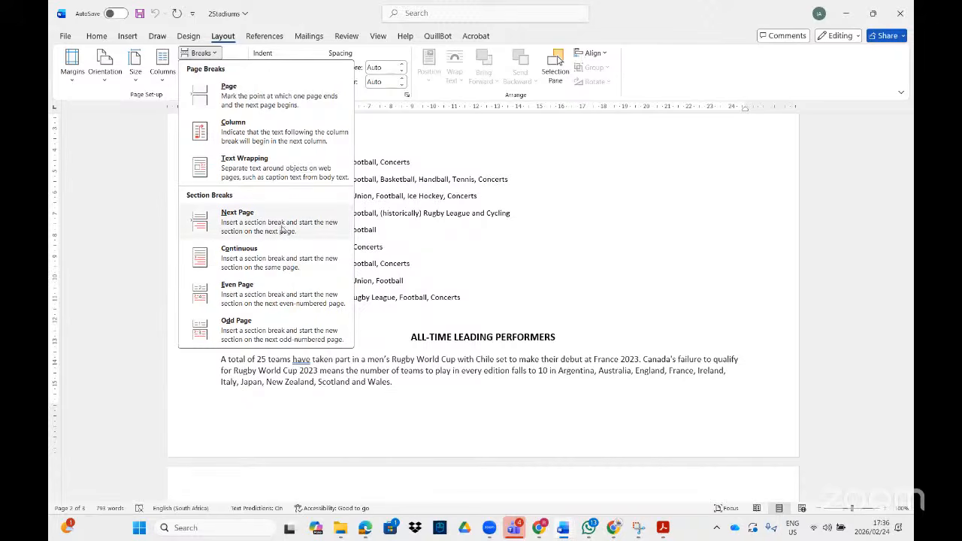
{"action": "left_click", "coordinate": [401, 336]}
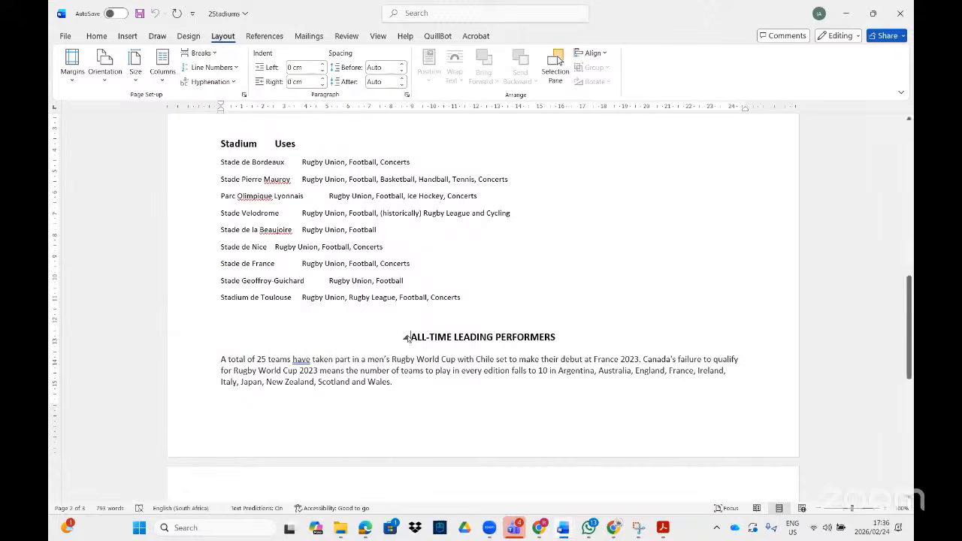
{"action": "left_click", "coordinate": [212, 53]}
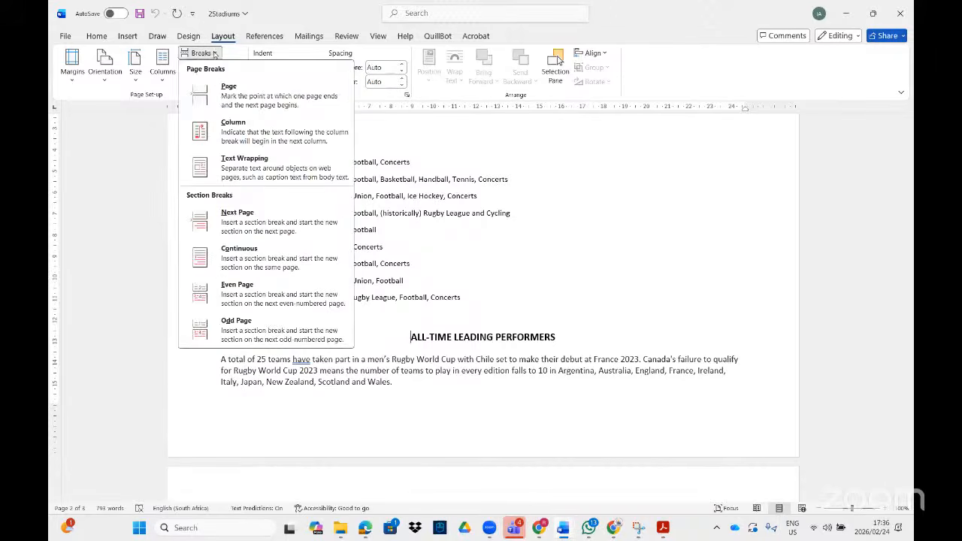
{"action": "left_click", "coordinate": [271, 251]}
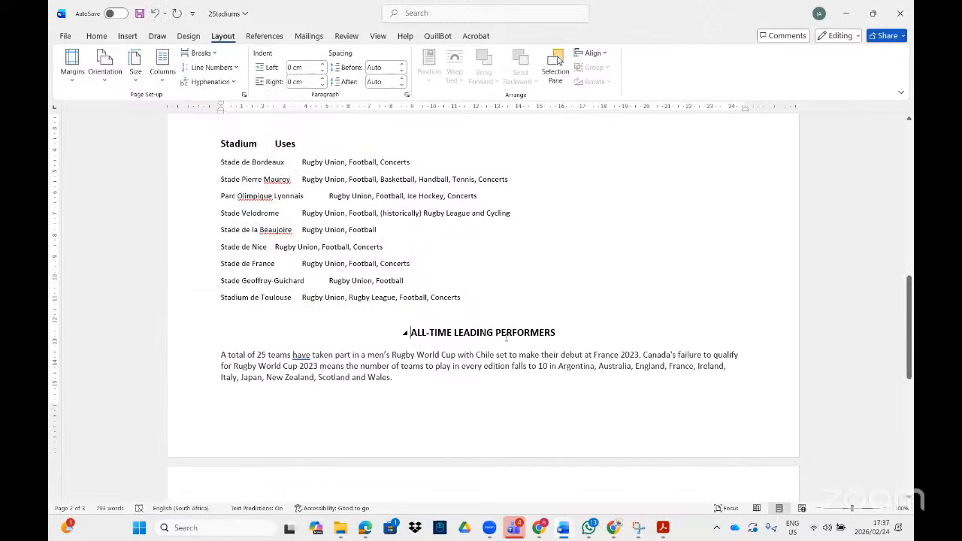
Step: Change the section with the ALL-TIME LEADING PERFORMERS text to portrait orientation and check the orientation of every page
{"action": "scroll", "coordinate": [526, 301], "scroll_direction": "down", "scroll_amount": 5}
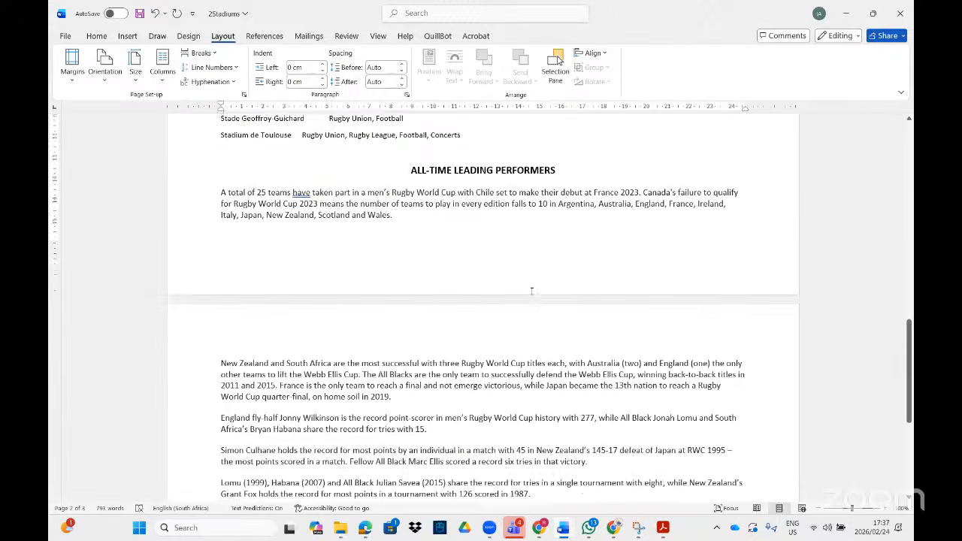
{"action": "left_click", "coordinate": [493, 349]}
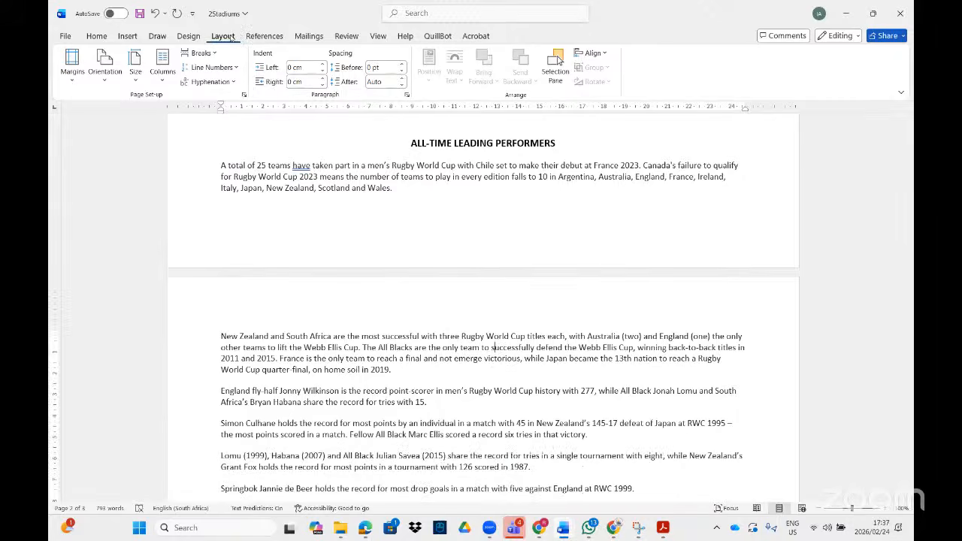
{"action": "left_click", "coordinate": [106, 75]}
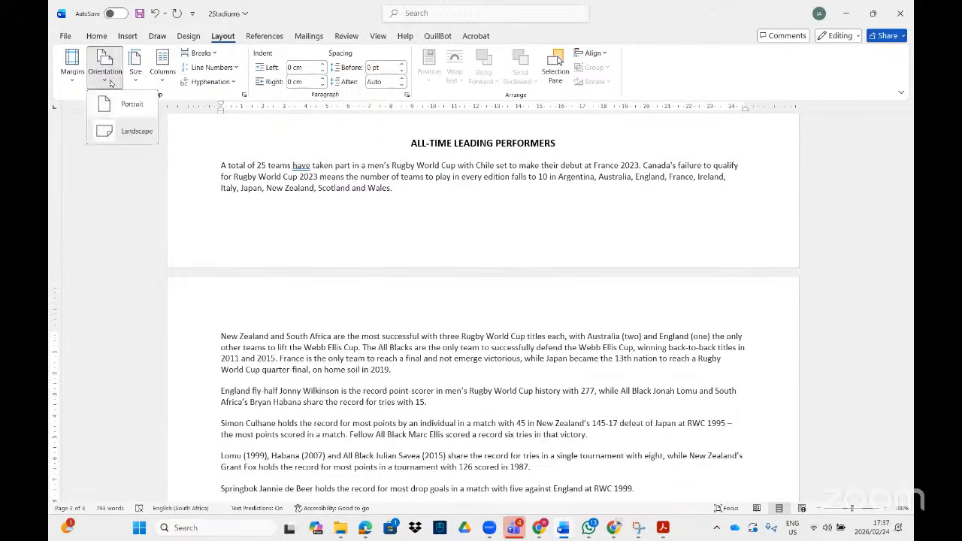
{"action": "left_click", "coordinate": [124, 99]}
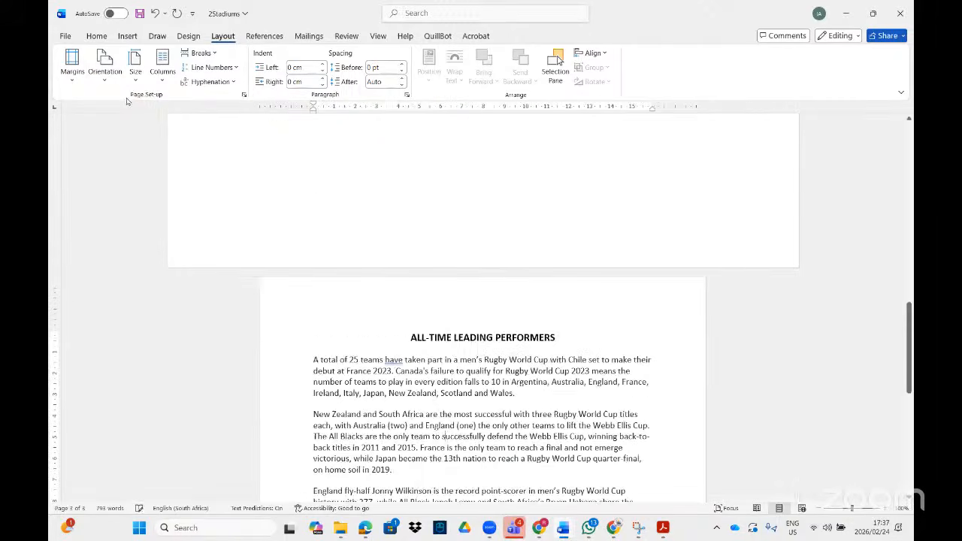
{"action": "scroll", "coordinate": [584, 290], "scroll_direction": "up", "scroll_amount": 9}
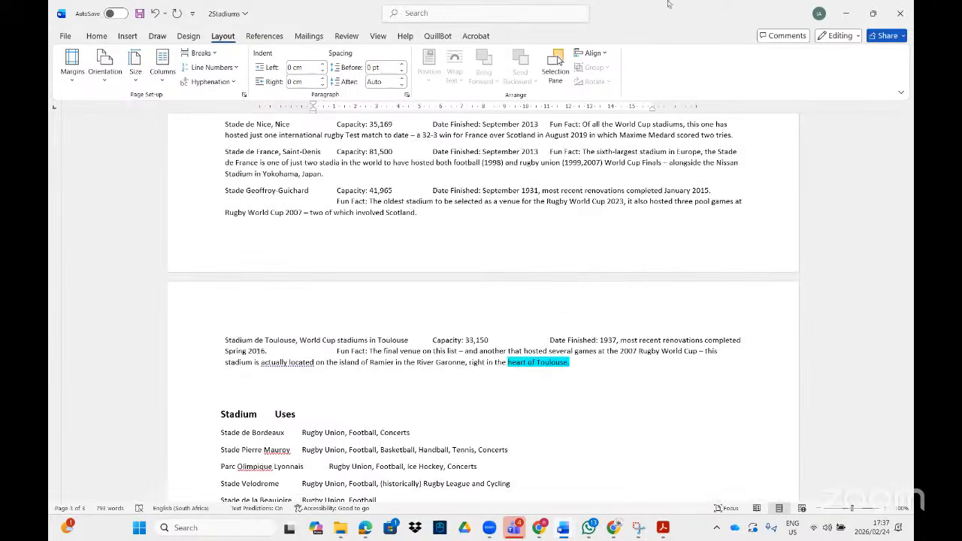
{"action": "scroll", "coordinate": [626, 212], "scroll_direction": "up", "scroll_amount": 5}
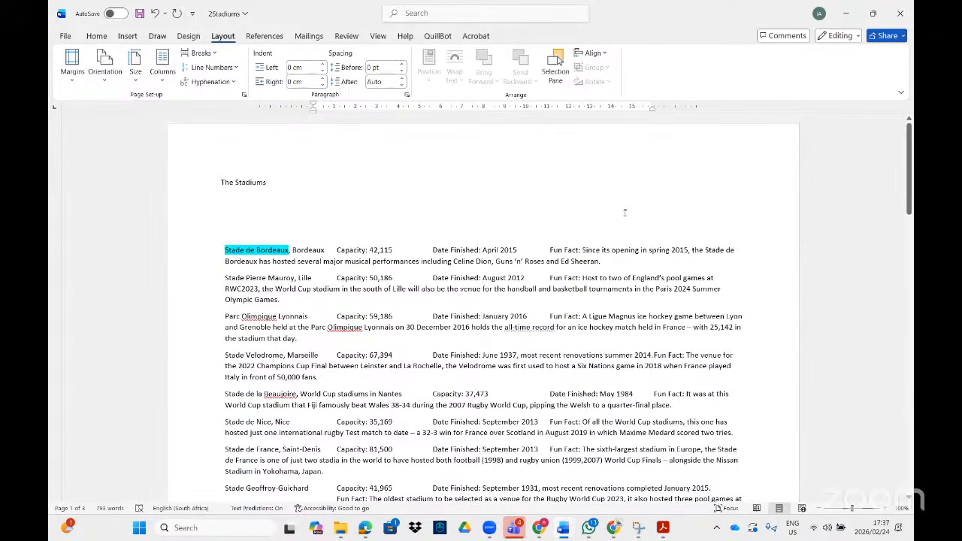
{"action": "scroll", "coordinate": [625, 218], "scroll_direction": "down", "scroll_amount": 12}
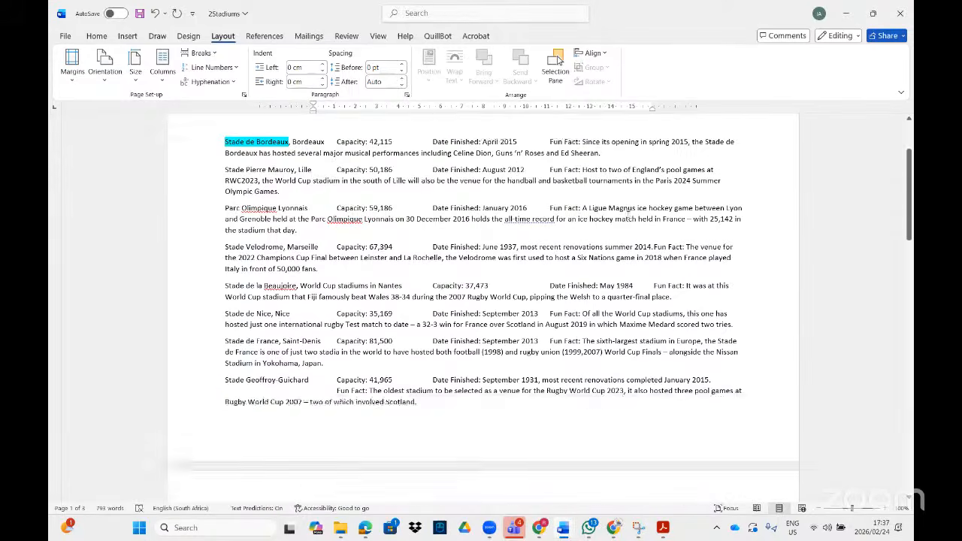
{"action": "scroll", "coordinate": [626, 246], "scroll_direction": "down", "scroll_amount": 5}
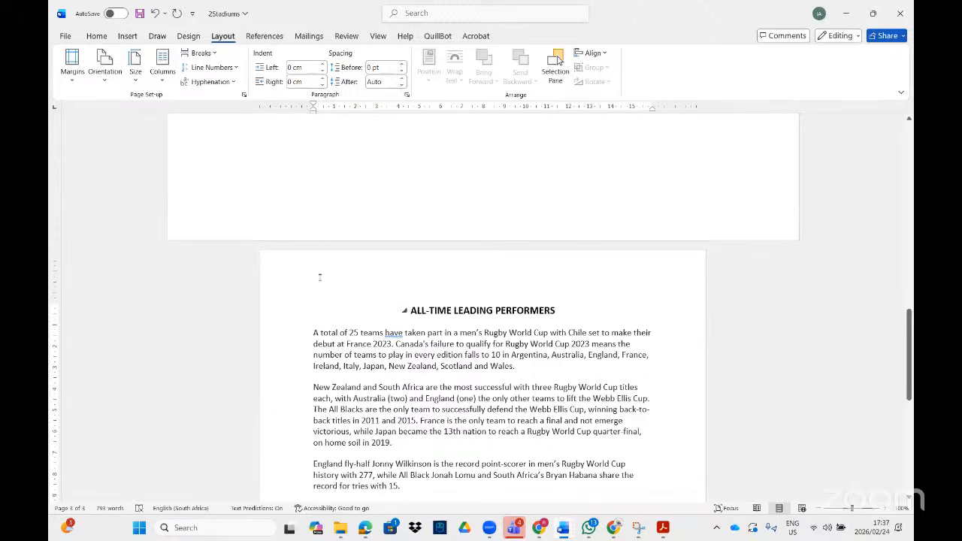
{"action": "left_click", "coordinate": [104, 68]}
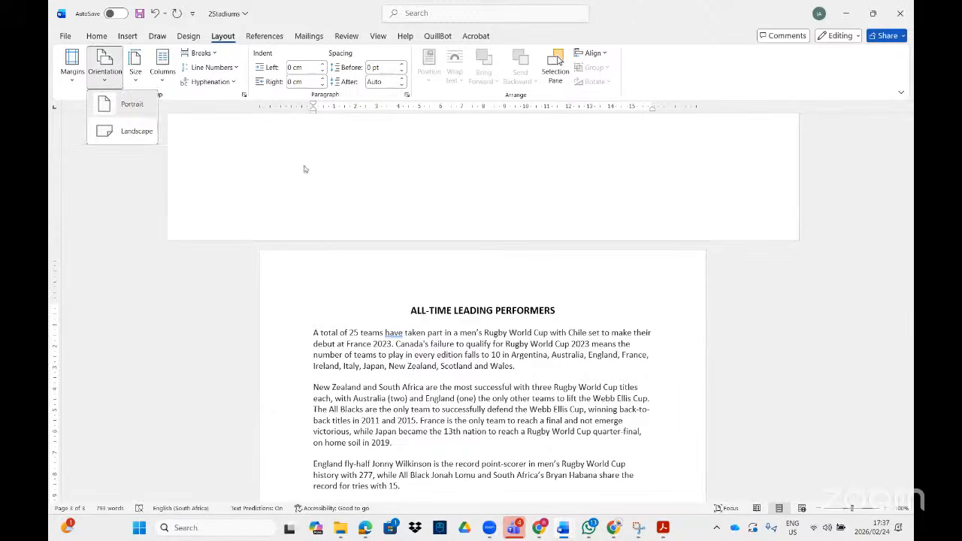
{"action": "left_click", "coordinate": [542, 429]}
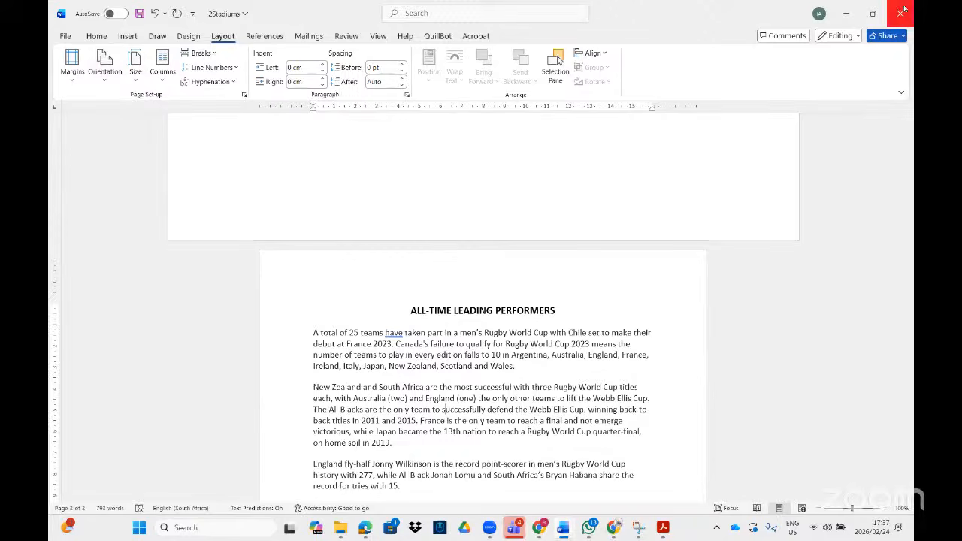
Step: Close the 2Stadiums document and switch to the section break tasks in the activities PDF in Acrobat
{"action": "left_click", "coordinate": [901, 13]}
{"action": "left_click", "coordinate": [543, 416]}
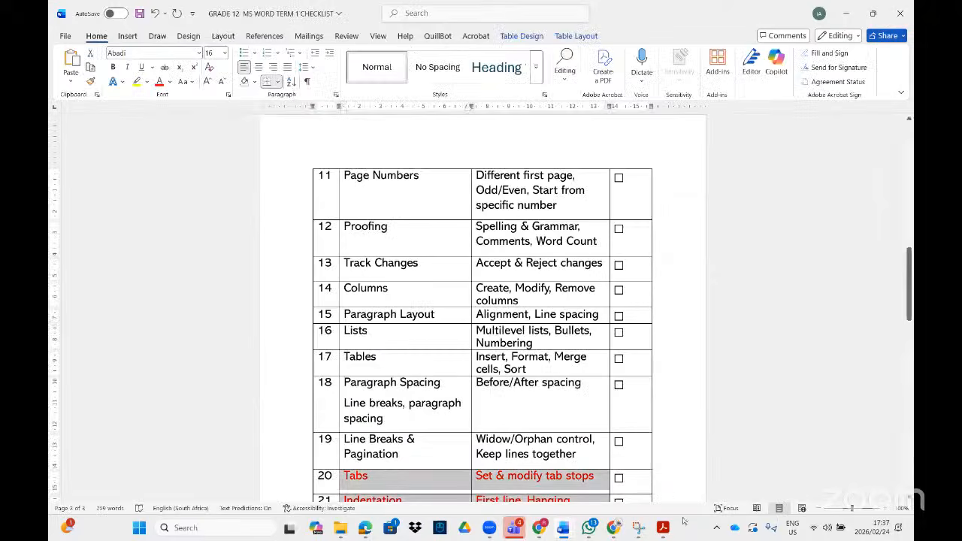
{"action": "left_click", "coordinate": [662, 527]}
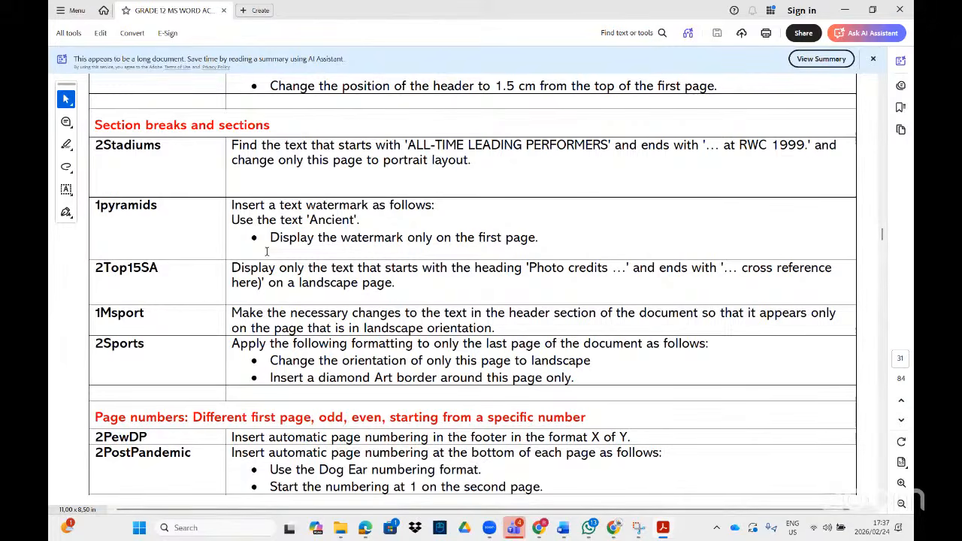
Step: Search the computer for 1pyr and open the 1Pyramids document in Word
{"action": "left_click", "coordinate": [204, 529]}
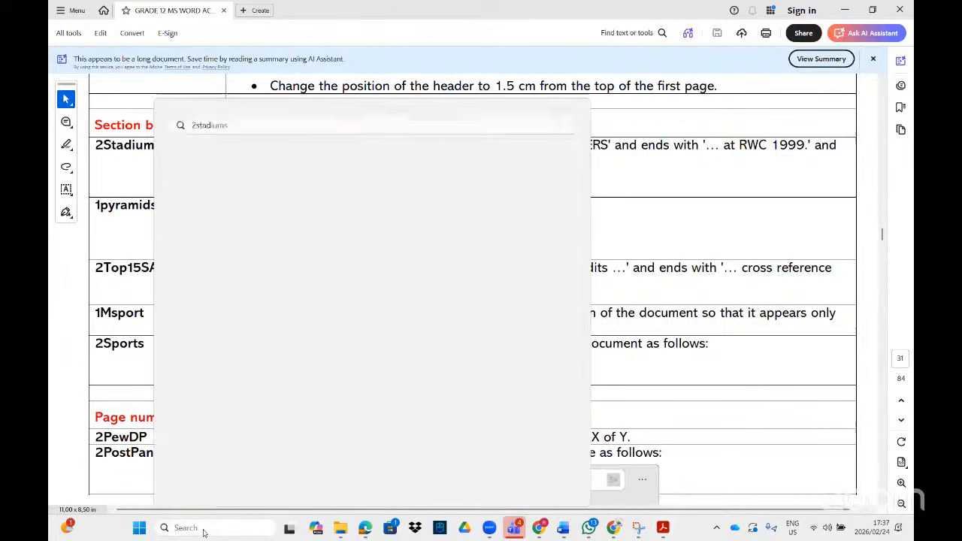
{"action": "type", "text": "1py"}
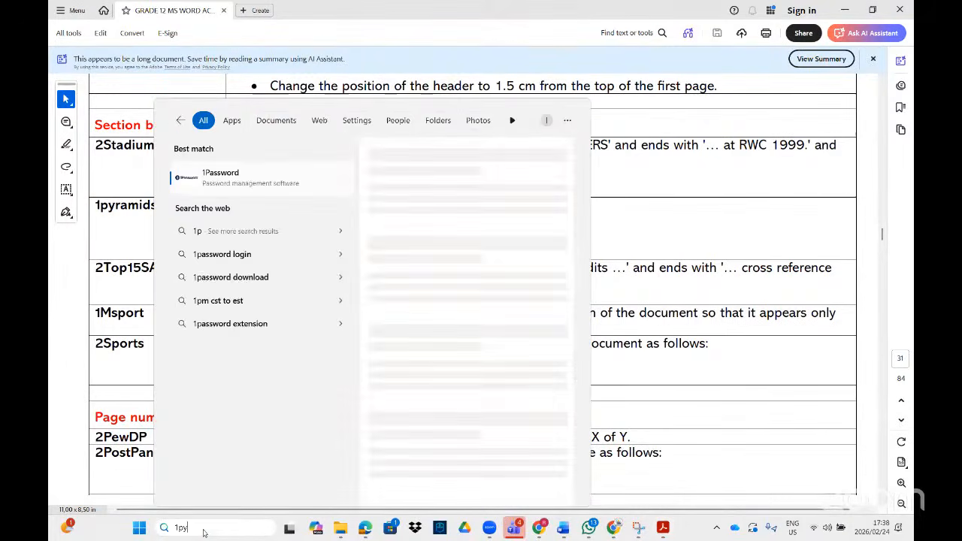
{"action": "type", "text": "r"}
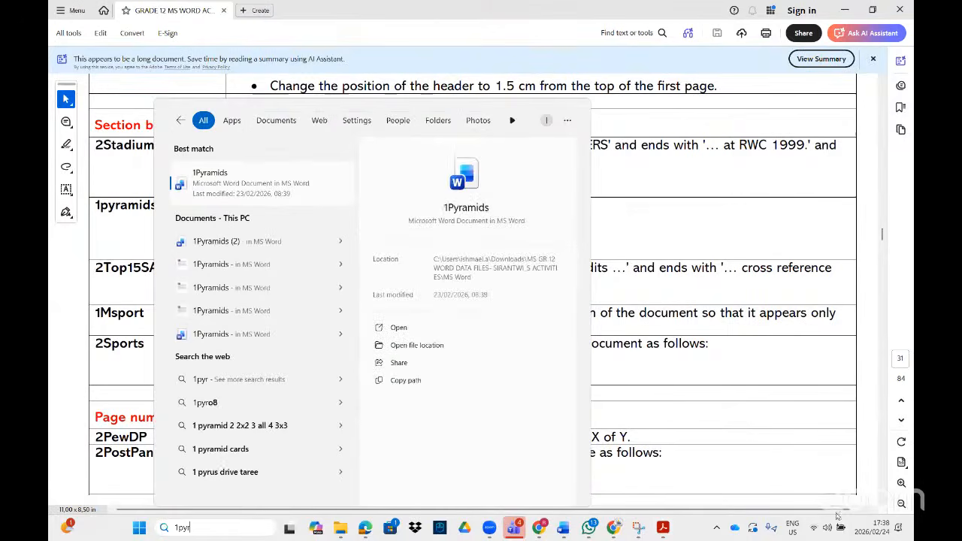
{"action": "left_click", "coordinate": [274, 193]}
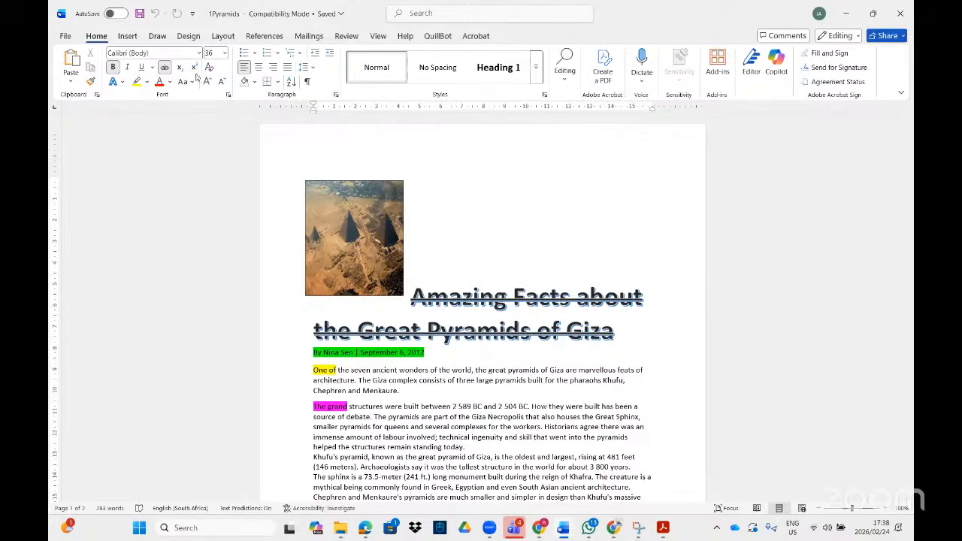
{"action": "left_click", "coordinate": [188, 36]}
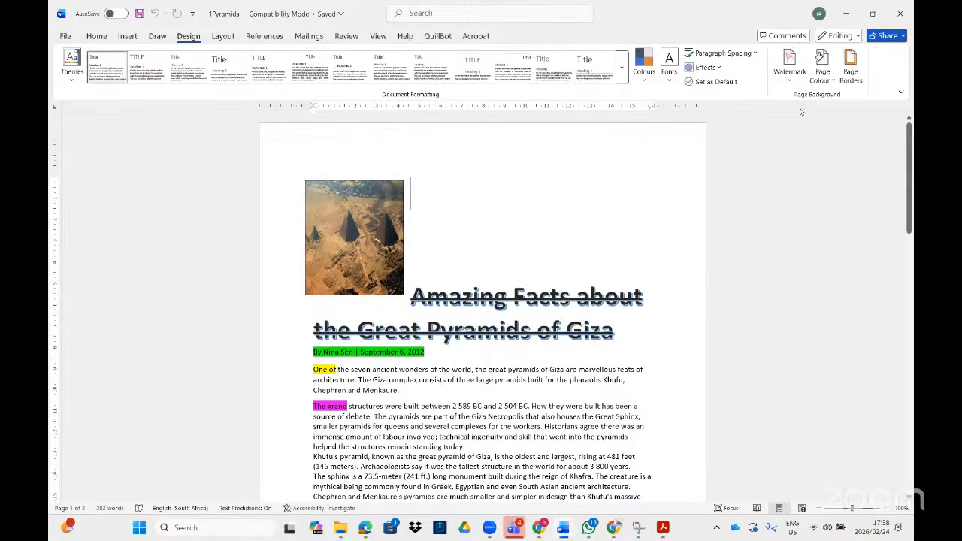
{"action": "left_click", "coordinate": [788, 68]}
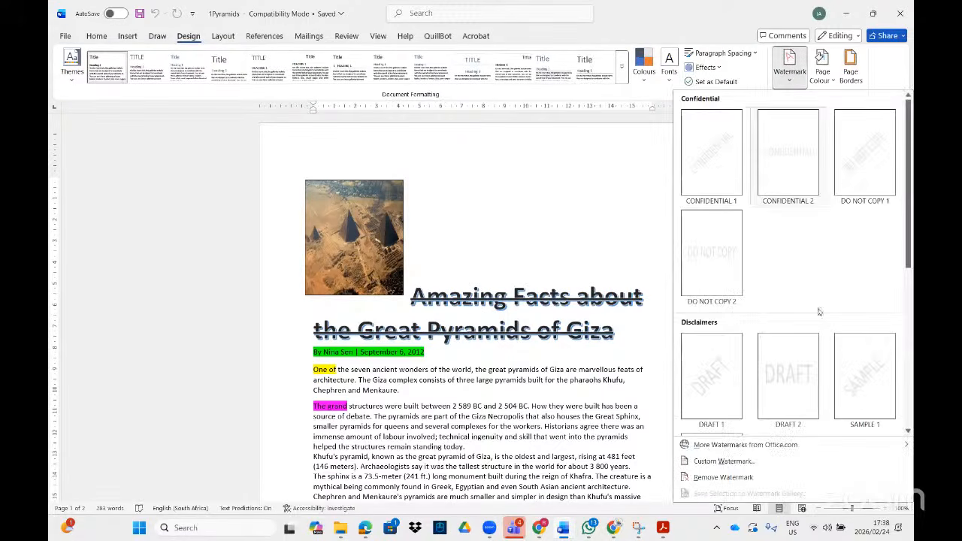
{"action": "left_click", "coordinate": [742, 467]}
{"action": "left_click", "coordinate": [574, 165]}
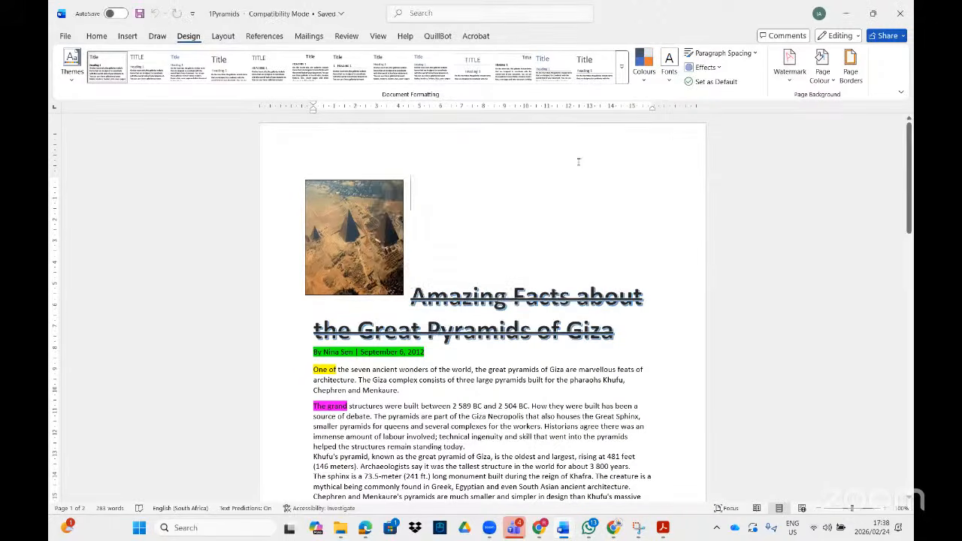
Step: Search for the watermark command, open the custom watermark settings and choose a text watermark
{"action": "left_click", "coordinate": [416, 13]}
{"action": "type", "text": "water"}
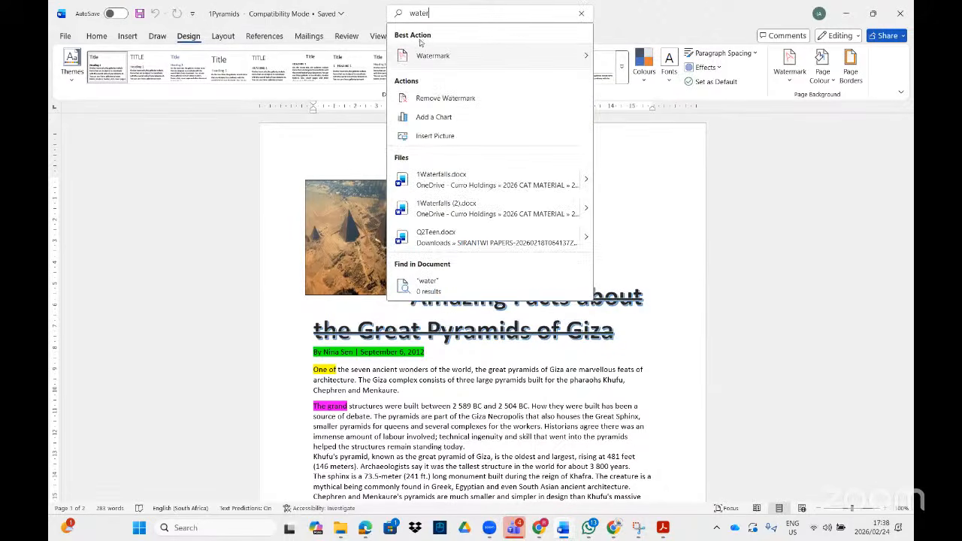
{"action": "mouse_move", "coordinate": [434, 56]}
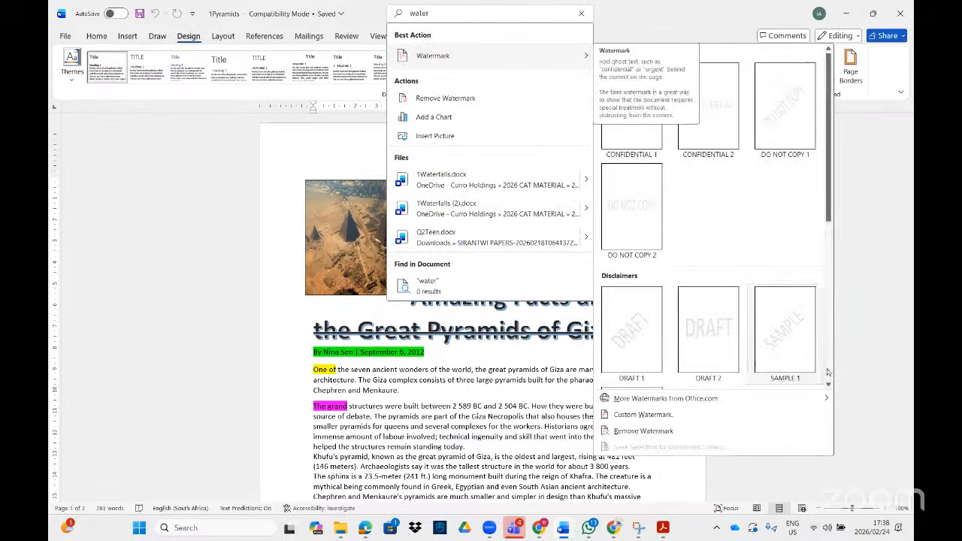
{"action": "left_click", "coordinate": [645, 416]}
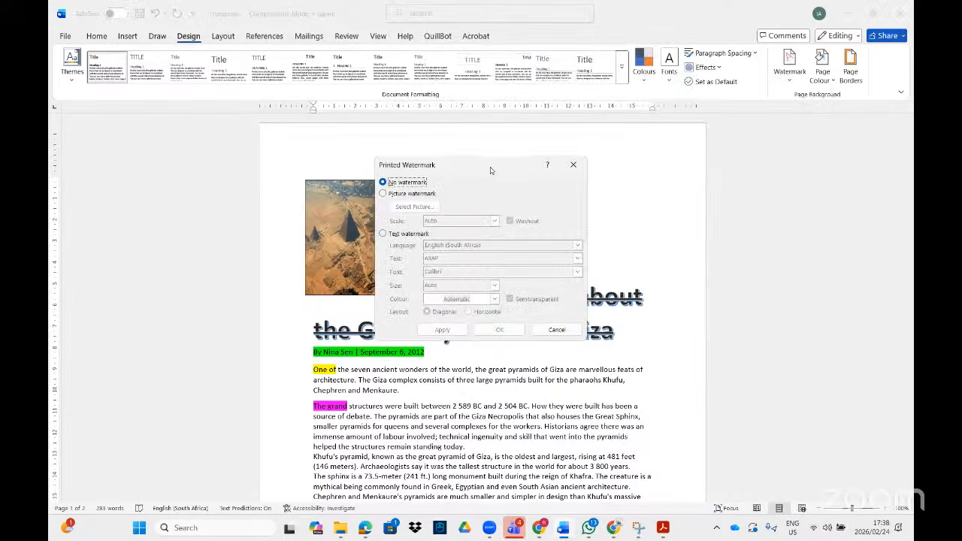
{"action": "left_click_drag", "start_coordinate": [490, 173], "coordinate": [501, 170]}
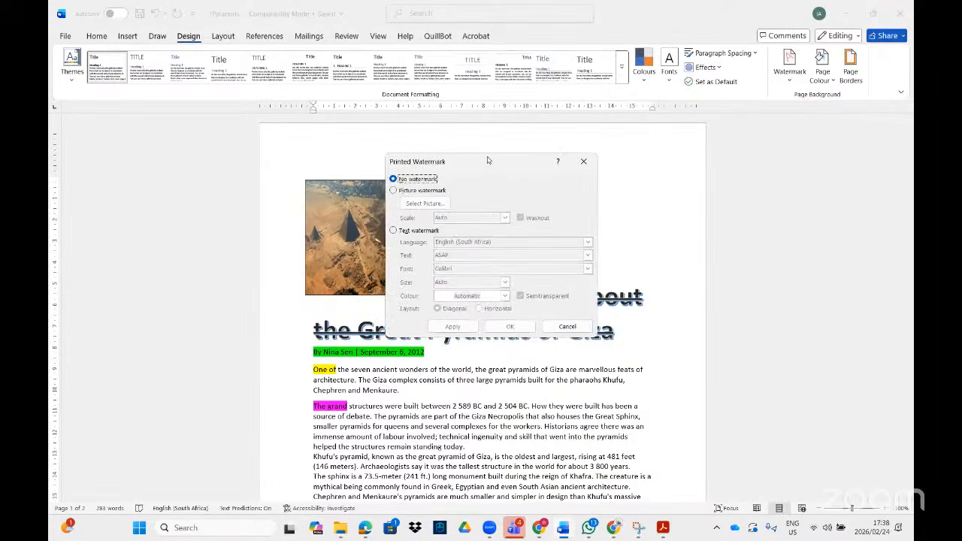
{"action": "left_click", "coordinate": [404, 233]}
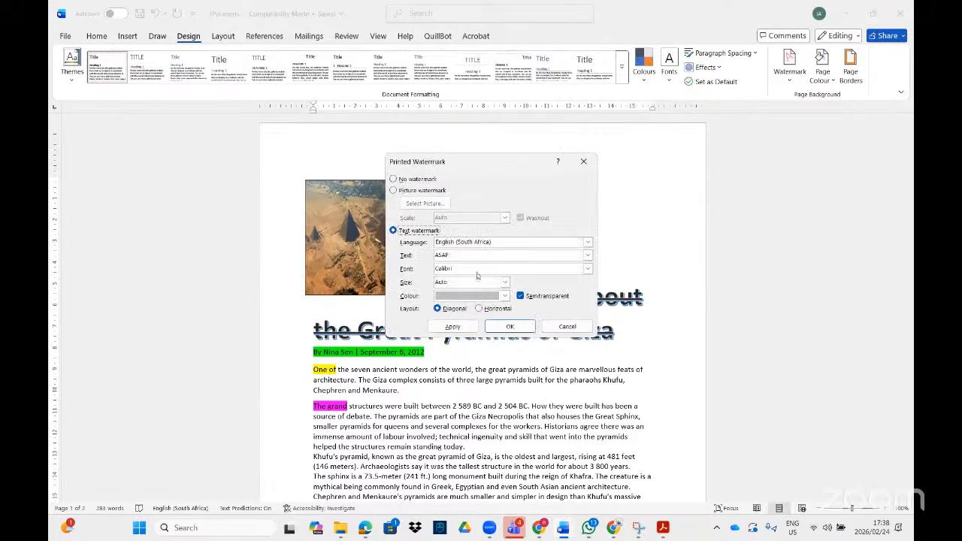
Step: Replace the watermark text with ANCIENT, checking the required wording in the activities PDF
{"action": "left_click_drag", "start_coordinate": [458, 255], "coordinate": [434, 256]}
{"action": "type", "text": "A"}
{"action": "key", "text": "Caps_Lock"}
{"action": "type", "text": "N"}
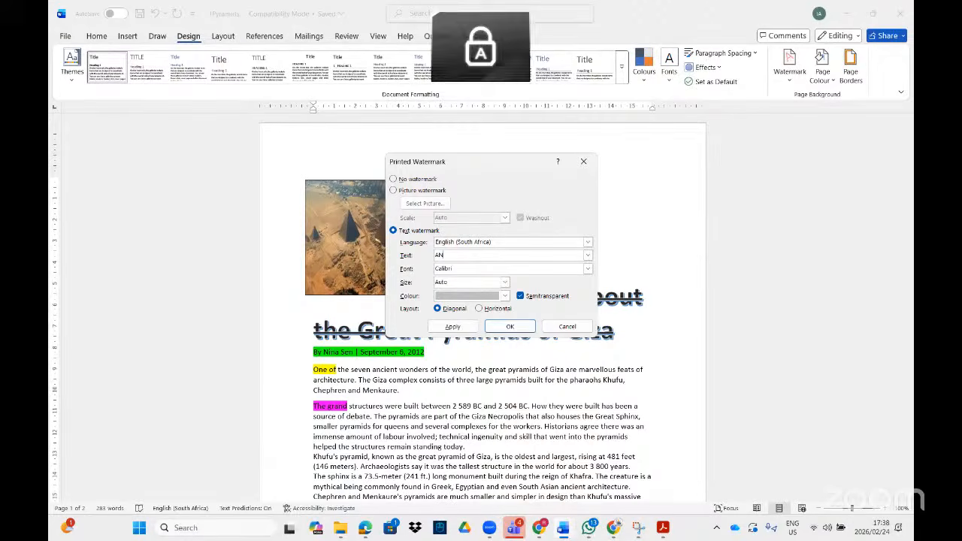
{"action": "type", "text": "CIENTS"}
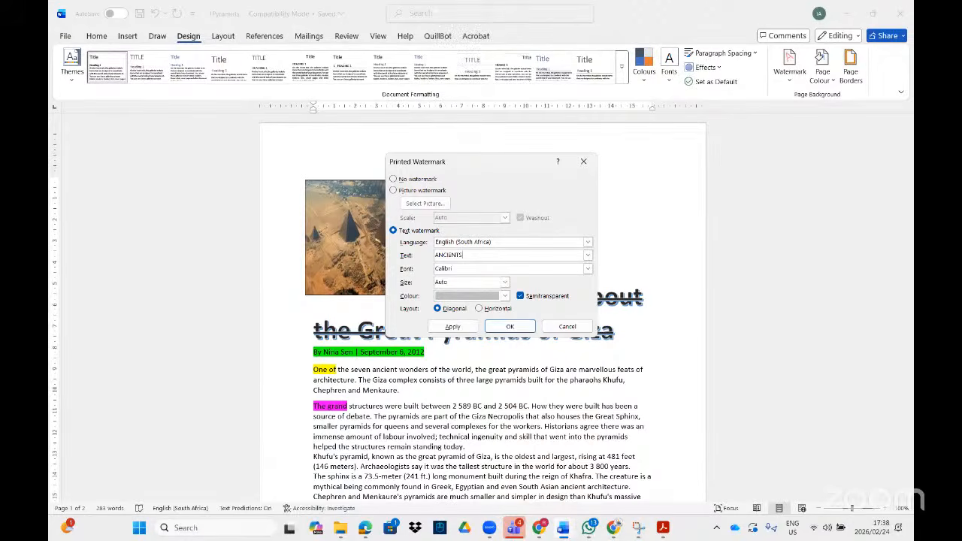
{"action": "left_click", "coordinate": [664, 528]}
{"action": "left_click", "coordinate": [664, 528]}
{"action": "key", "text": "BackSpace"}
Step: Set the watermark size to 250 and its colour to red, apply it and close the watermark settings
{"action": "left_click", "coordinate": [504, 283]}
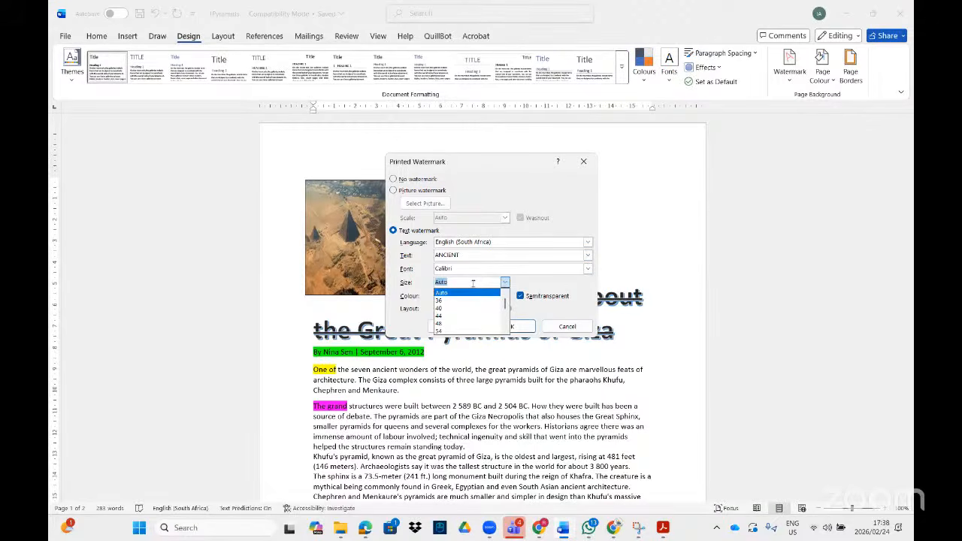
{"action": "type", "text": "250"}
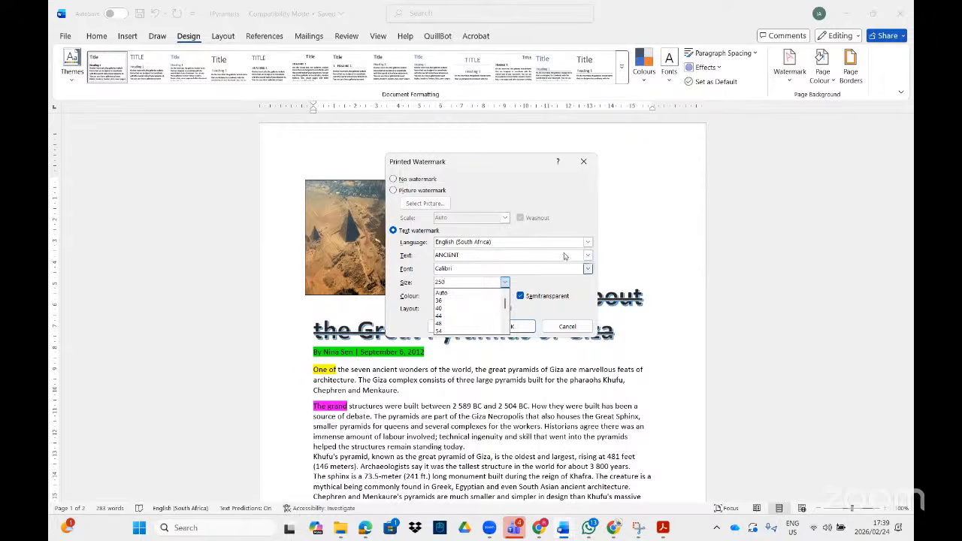
{"action": "left_click", "coordinate": [574, 201]}
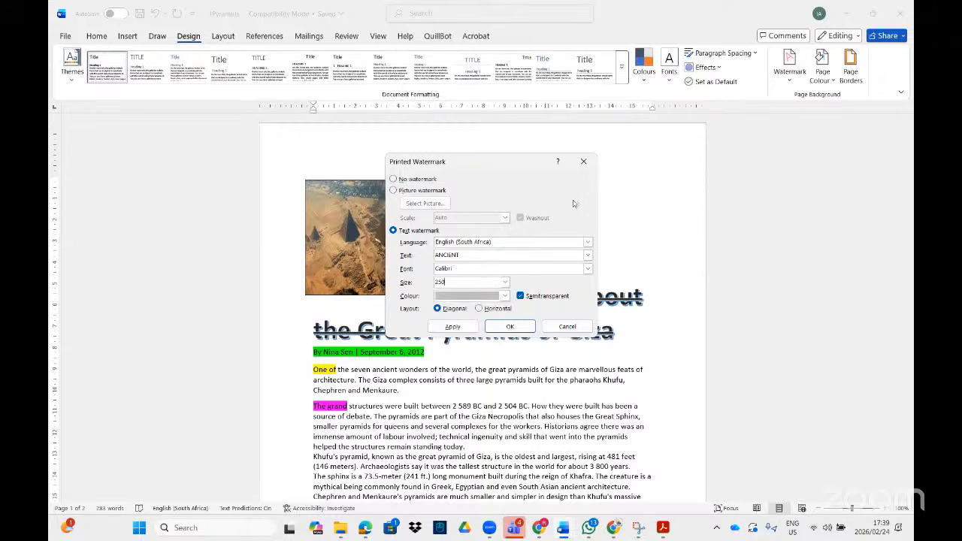
{"action": "left_click", "coordinate": [505, 297]}
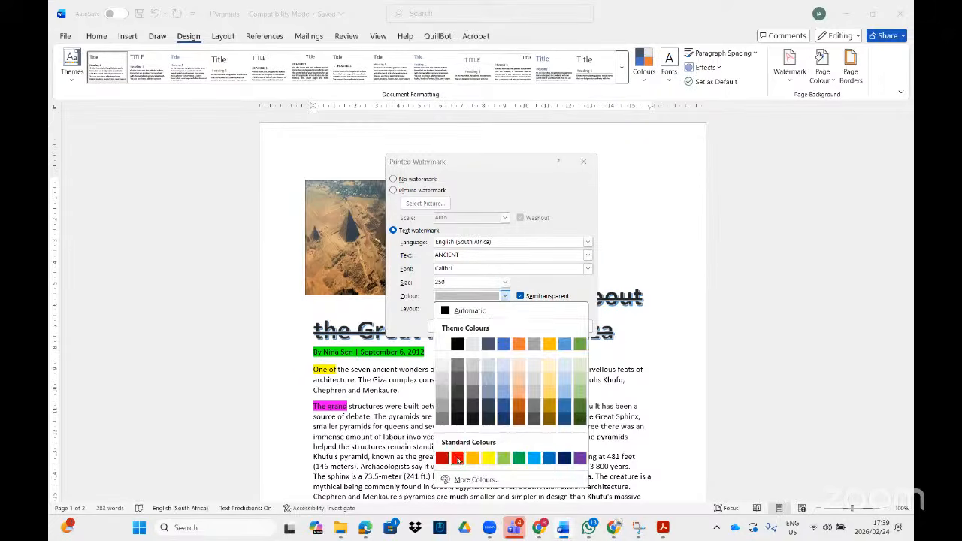
{"action": "left_click", "coordinate": [458, 459]}
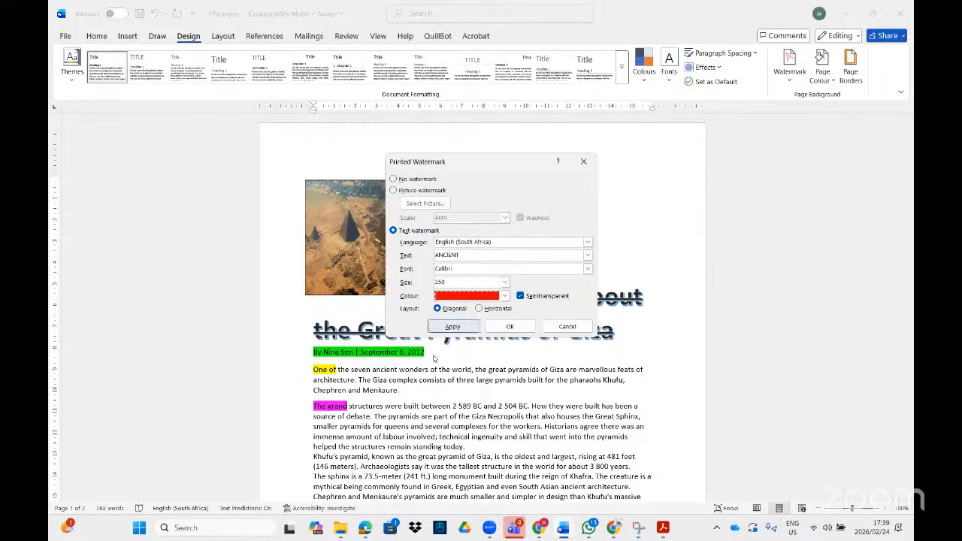
{"action": "left_click", "coordinate": [453, 328]}
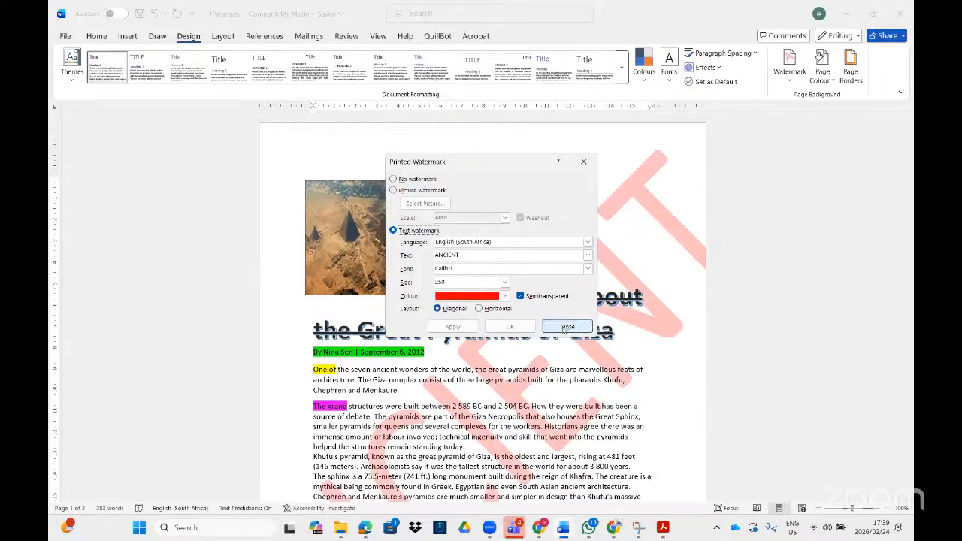
{"action": "left_click", "coordinate": [567, 326]}
Step: Look through both pages of the document to examine where the watermark appears
{"action": "scroll", "coordinate": [556, 346], "scroll_direction": "down", "scroll_amount": 5}
{"action": "scroll", "coordinate": [548, 361], "scroll_direction": "up", "scroll_amount": 5}
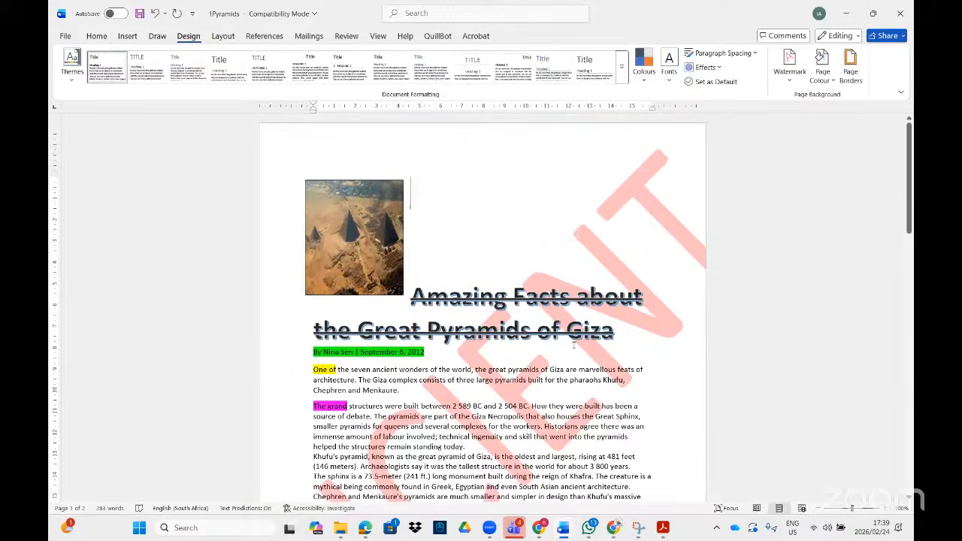
{"action": "scroll", "coordinate": [538, 371], "scroll_direction": "down", "scroll_amount": 5}
{"action": "scroll", "coordinate": [538, 371], "scroll_direction": "down", "scroll_amount": 10}
{"action": "scroll", "coordinate": [524, 368], "scroll_direction": "up", "scroll_amount": 2}
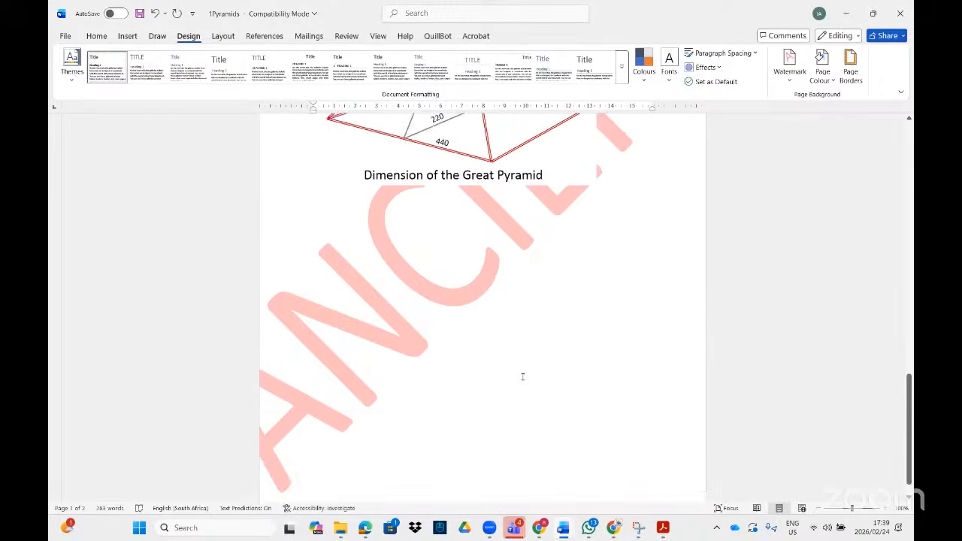
{"action": "scroll", "coordinate": [521, 365], "scroll_direction": "up", "scroll_amount": 12}
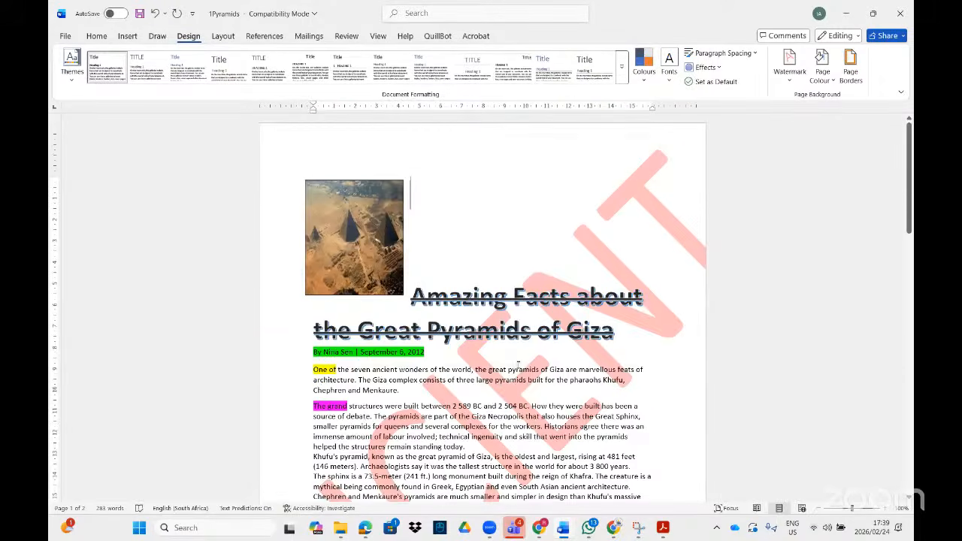
{"action": "scroll", "coordinate": [512, 366], "scroll_direction": "down", "scroll_amount": 3}
{"action": "scroll", "coordinate": [512, 366], "scroll_direction": "down", "scroll_amount": 8}
{"action": "scroll", "coordinate": [486, 358], "scroll_direction": "up", "scroll_amount": 7}
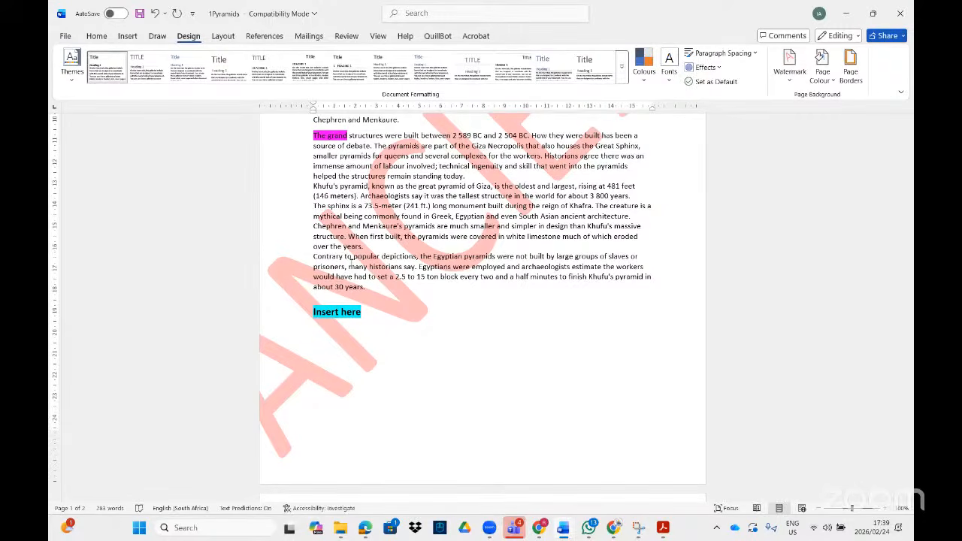
{"action": "scroll", "coordinate": [369, 263], "scroll_direction": "down", "scroll_amount": 3}
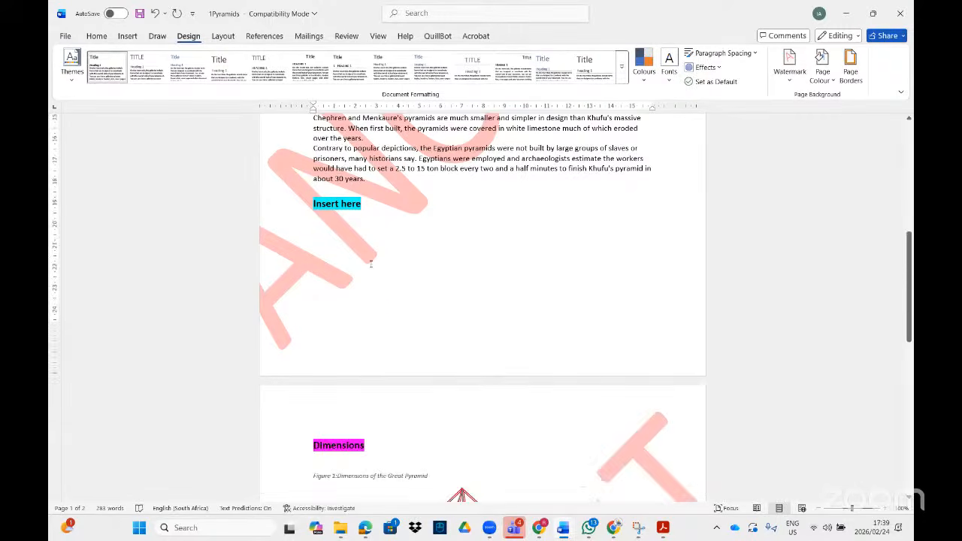
Step: Open the first page's footer for editing and turn on Different First Page
{"action": "double_click", "coordinate": [402, 359]}
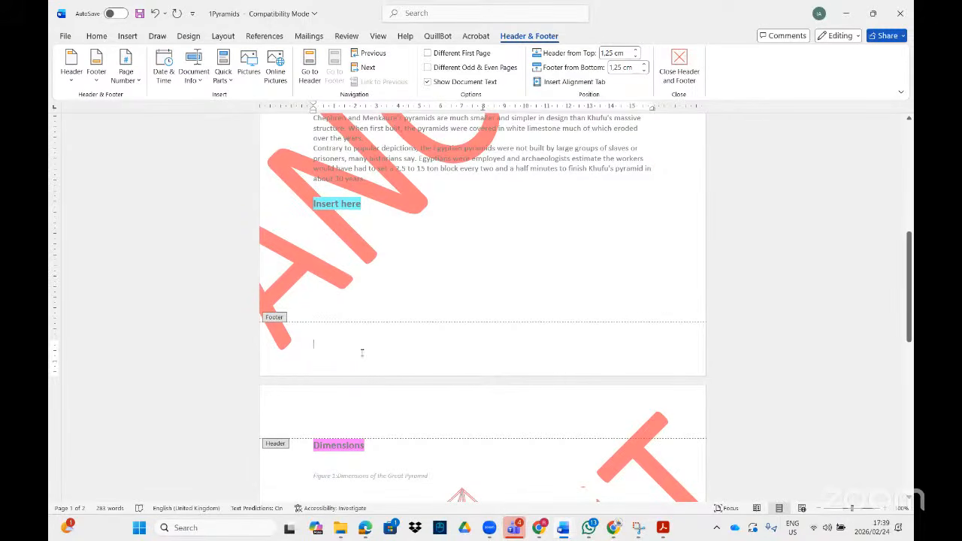
{"action": "scroll", "coordinate": [396, 353], "scroll_direction": "up", "scroll_amount": 10}
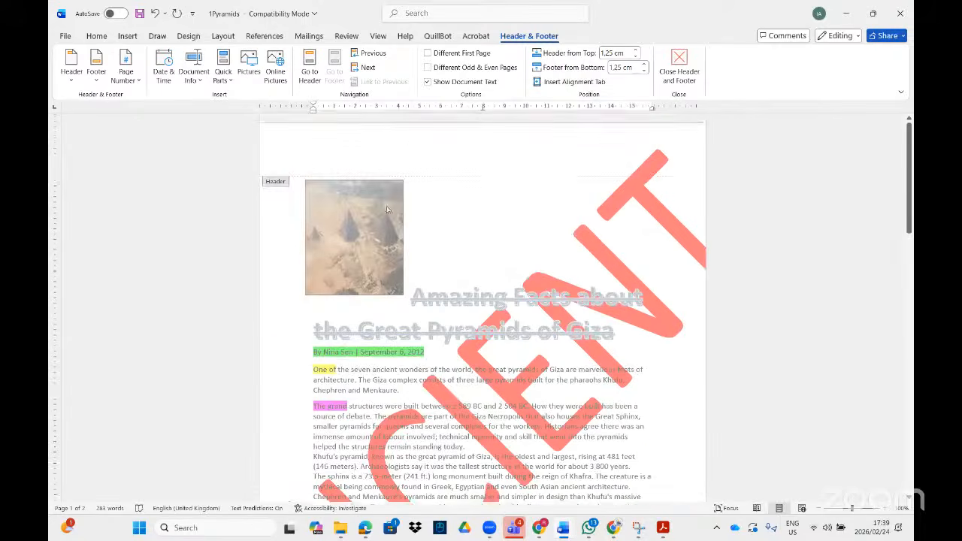
{"action": "scroll", "coordinate": [387, 209], "scroll_direction": "down", "scroll_amount": 10}
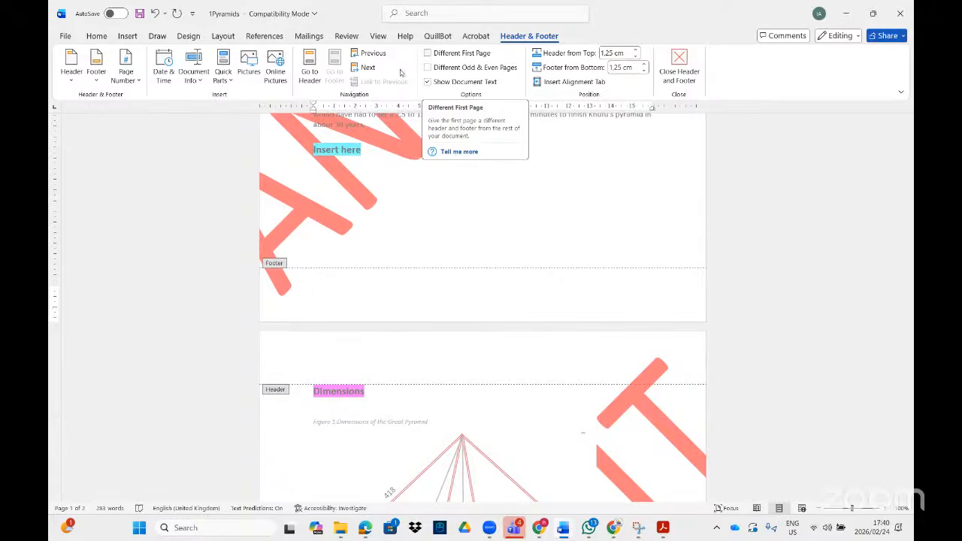
{"action": "left_click", "coordinate": [427, 54]}
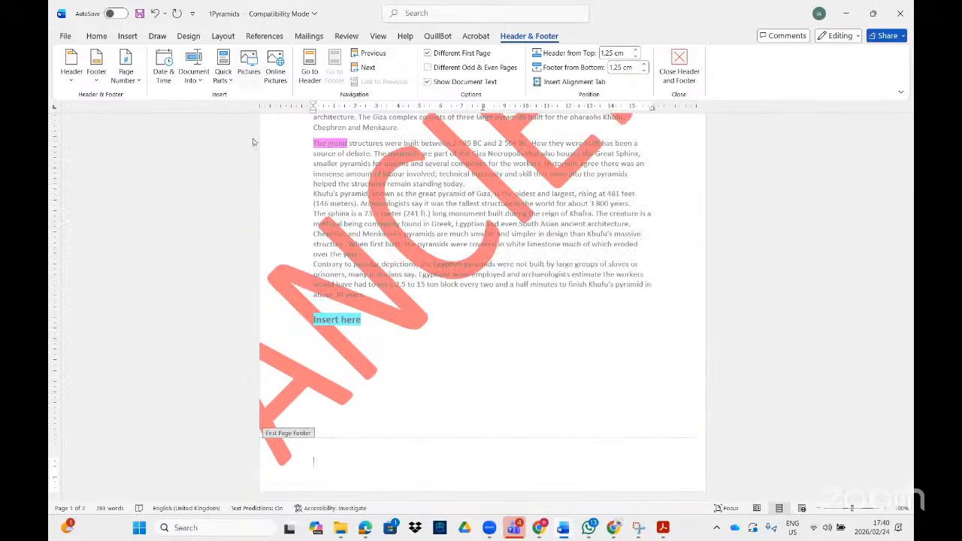
Step: Delete the ANCIENT watermark from the second page and check both pages
{"action": "scroll", "coordinate": [433, 300], "scroll_direction": "down", "scroll_amount": 10}
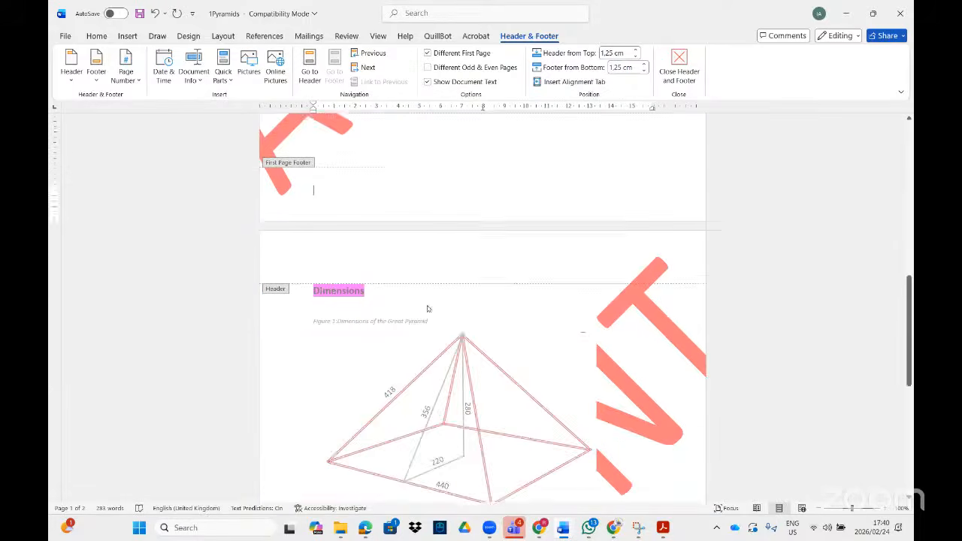
{"action": "scroll", "coordinate": [421, 296], "scroll_direction": "down", "scroll_amount": 3}
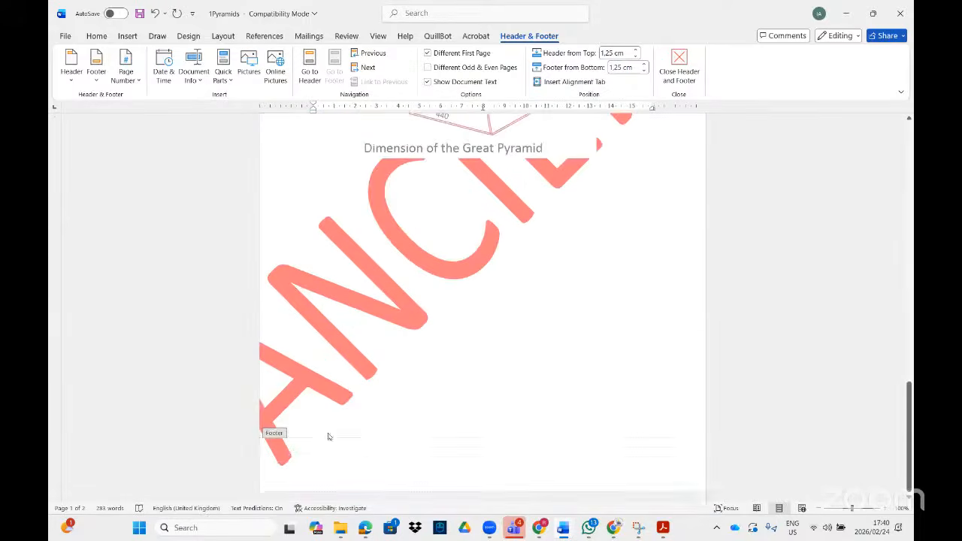
{"action": "left_click", "coordinate": [344, 459]}
{"action": "scroll", "coordinate": [406, 425], "scroll_direction": "up", "scroll_amount": 3}
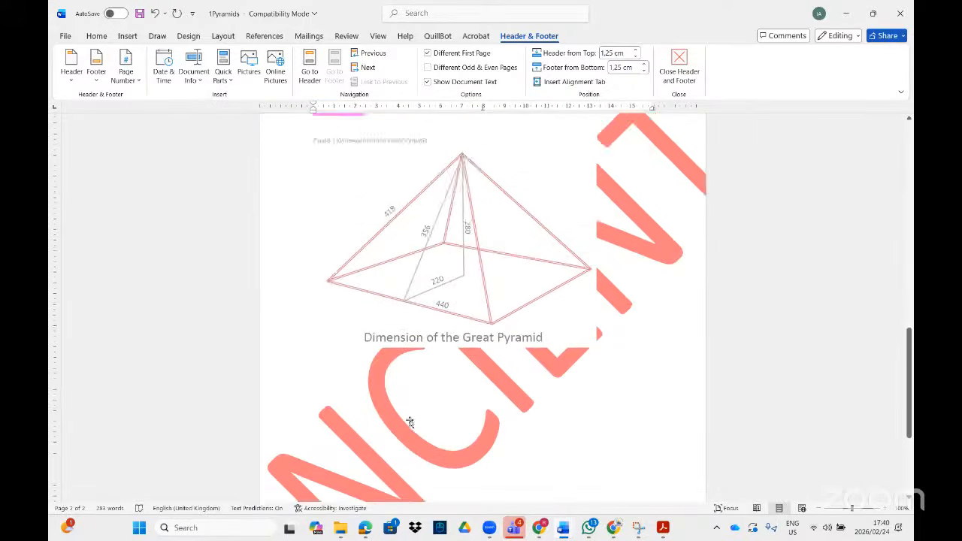
{"action": "scroll", "coordinate": [408, 421], "scroll_direction": "down", "scroll_amount": 2}
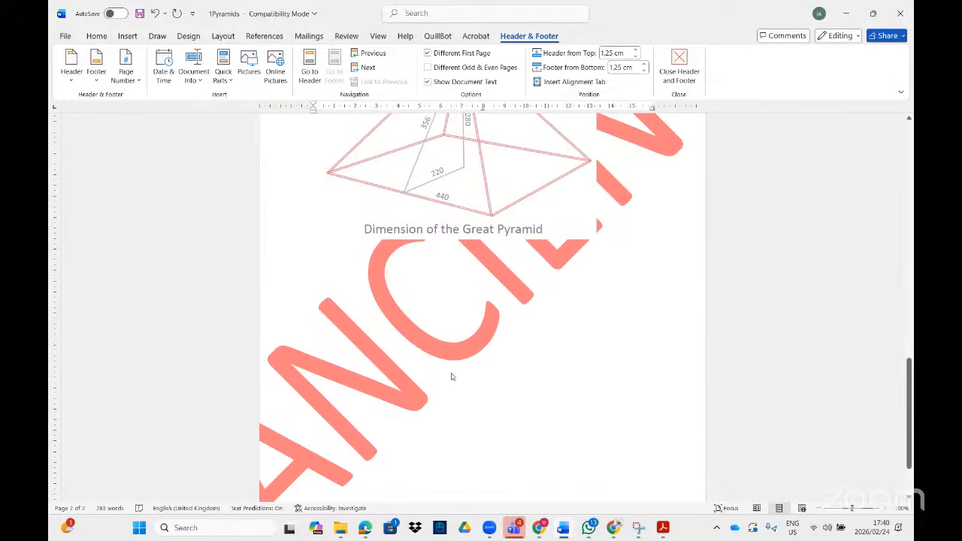
{"action": "scroll", "coordinate": [451, 375], "scroll_direction": "down", "scroll_amount": 1}
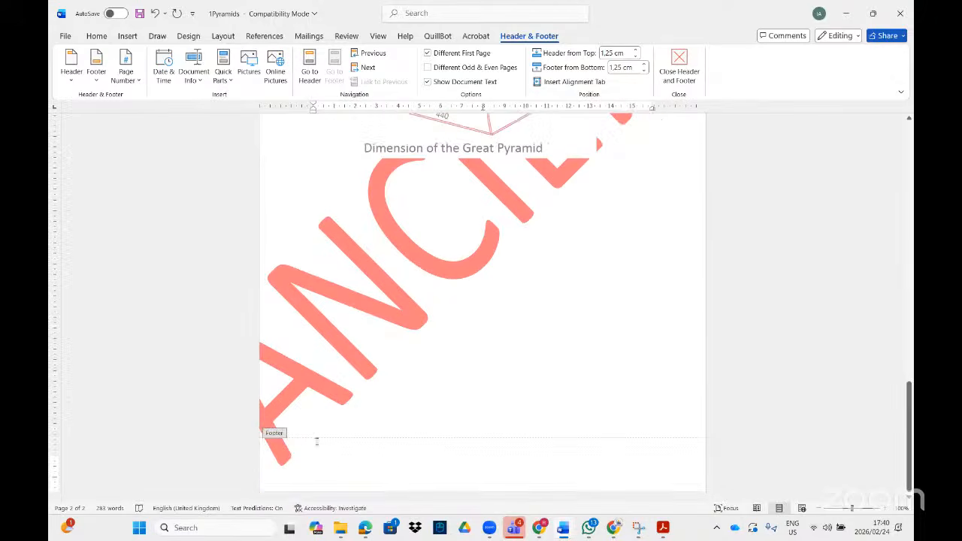
{"action": "left_click", "coordinate": [402, 302]}
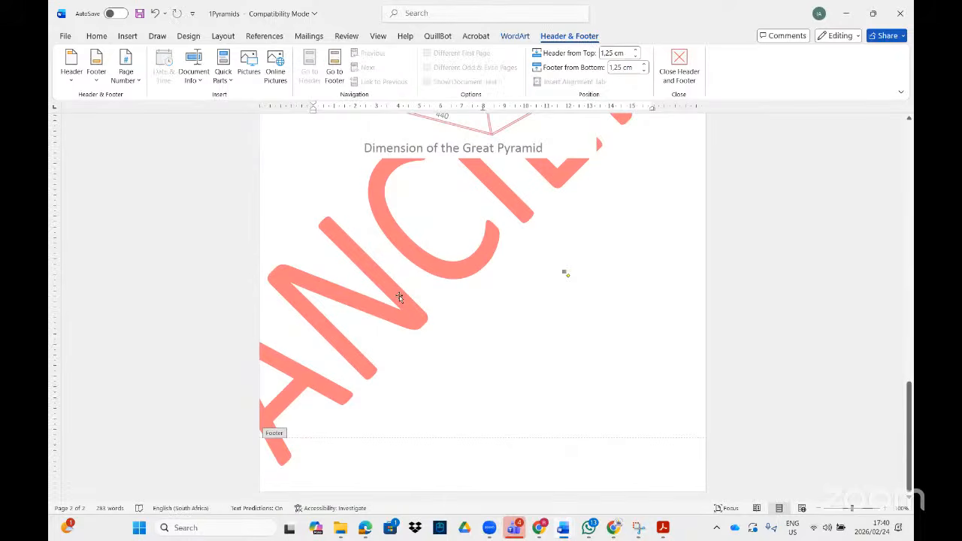
{"action": "key", "text": "Delete"}
{"action": "scroll", "coordinate": [399, 298], "scroll_direction": "up", "scroll_amount": 15}
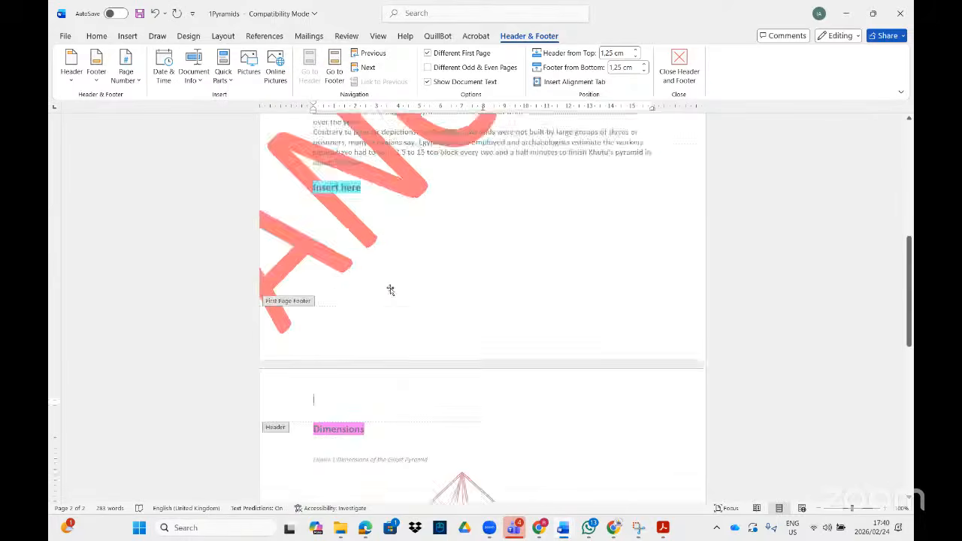
{"action": "scroll", "coordinate": [384, 295], "scroll_direction": "up", "scroll_amount": 3}
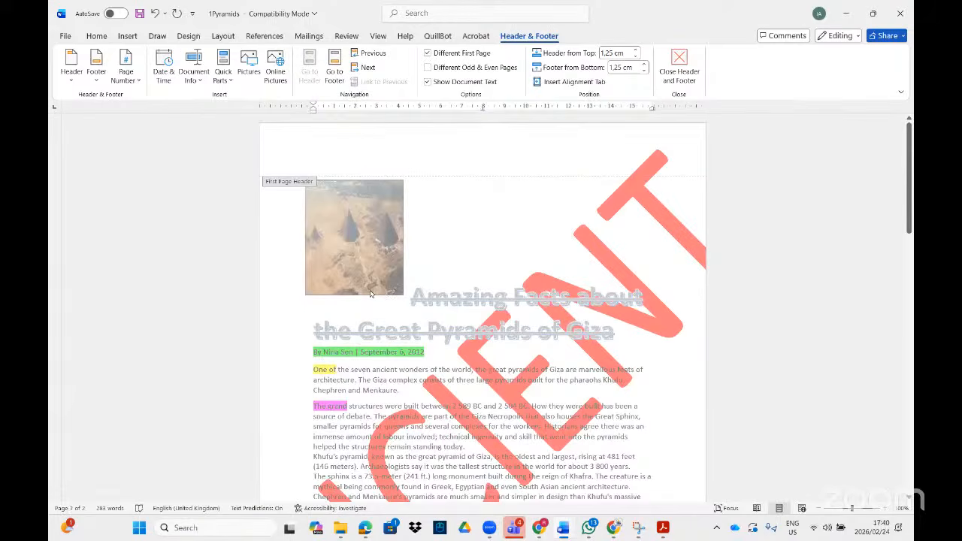
{"action": "scroll", "coordinate": [372, 263], "scroll_direction": "down", "scroll_amount": 20}
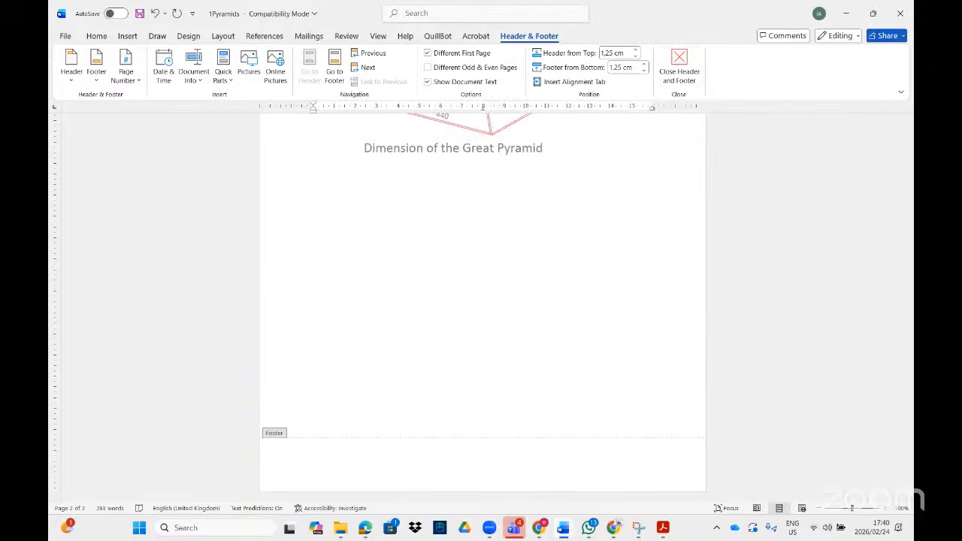
Step: Check the live stream chat in YouTube Studio in Chrome and return to the 1Pyramids document in Word
{"action": "left_click", "coordinate": [539, 529]}
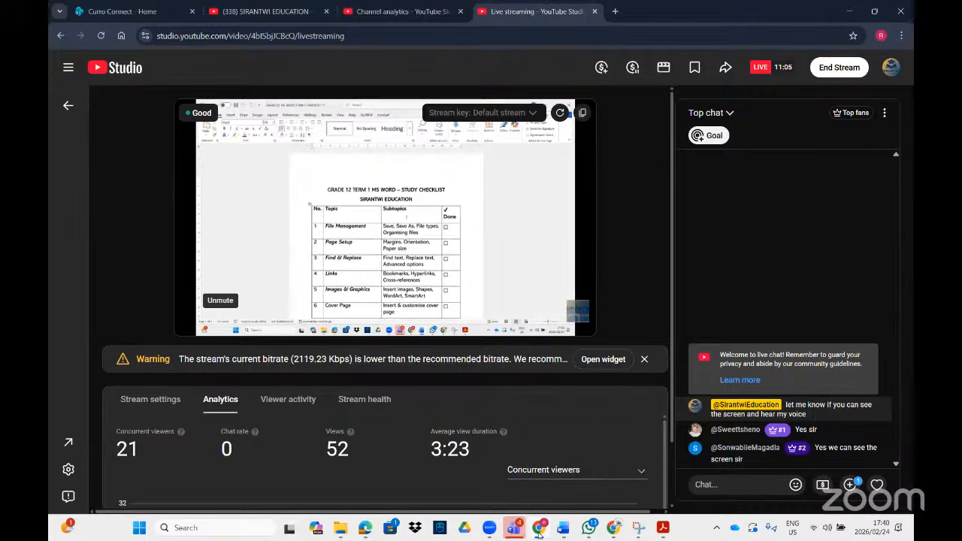
{"action": "left_click", "coordinate": [539, 529]}
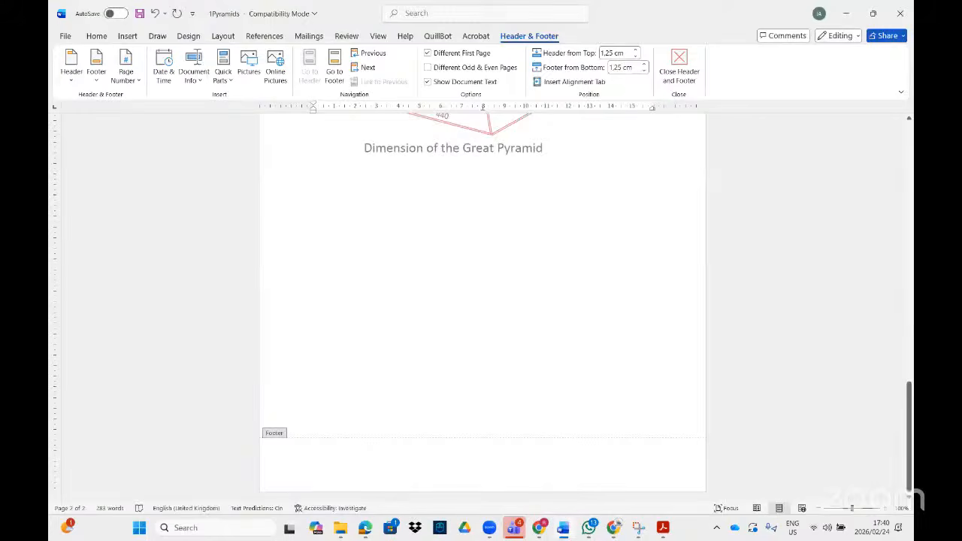
Step: Close the 1Pyramids document and switch to the section break tasks in the activities PDF in Acrobat
{"action": "left_click", "coordinate": [899, 13]}
{"action": "left_click", "coordinate": [547, 414]}
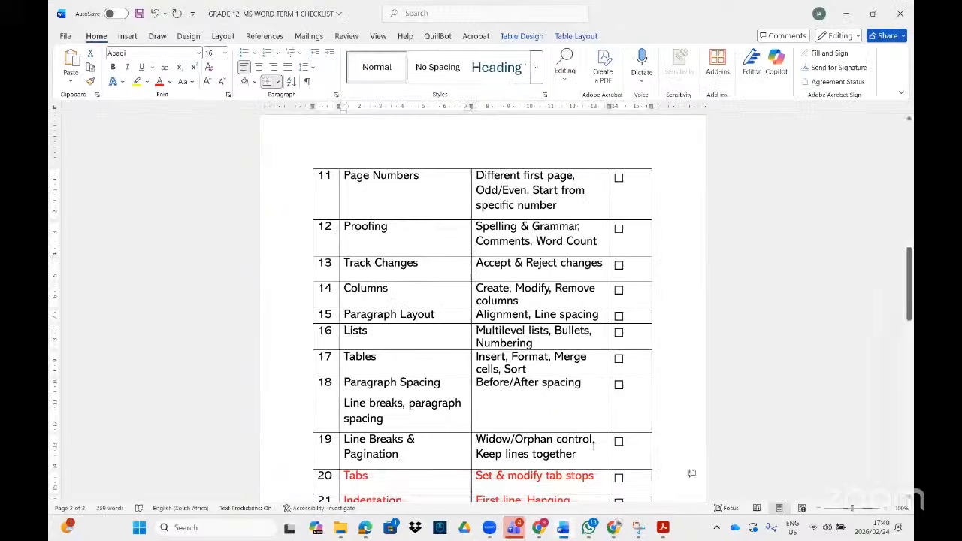
{"action": "left_click", "coordinate": [663, 528]}
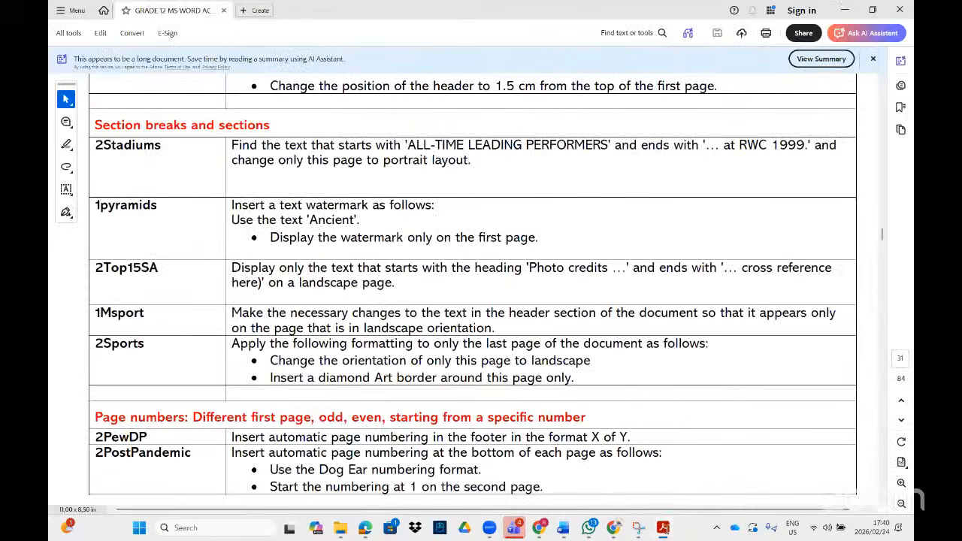
Step: Find the 2Top15SA document through the Windows search, open it in Word and enable editing
{"action": "scroll", "coordinate": [368, 308], "scroll_direction": "down", "scroll_amount": 1}
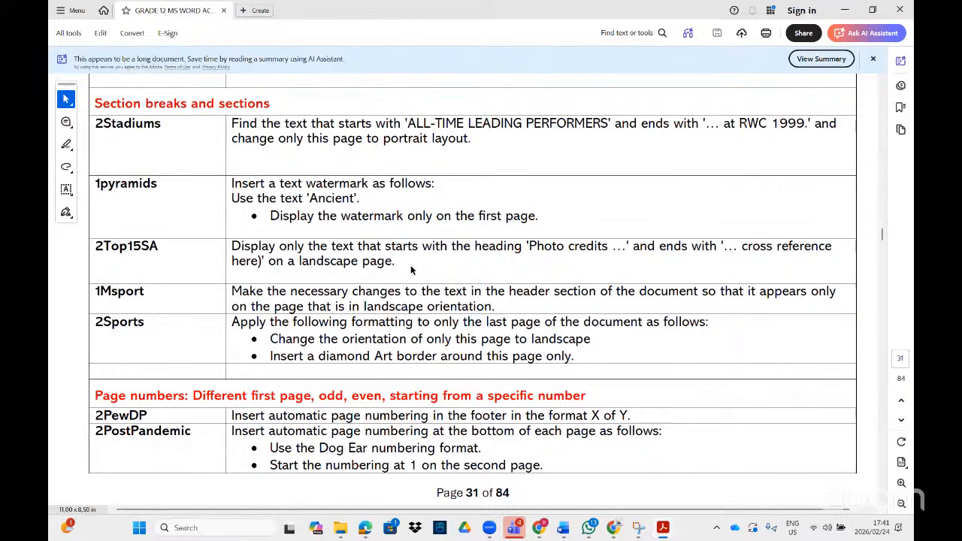
{"action": "left_click", "coordinate": [133, 530]}
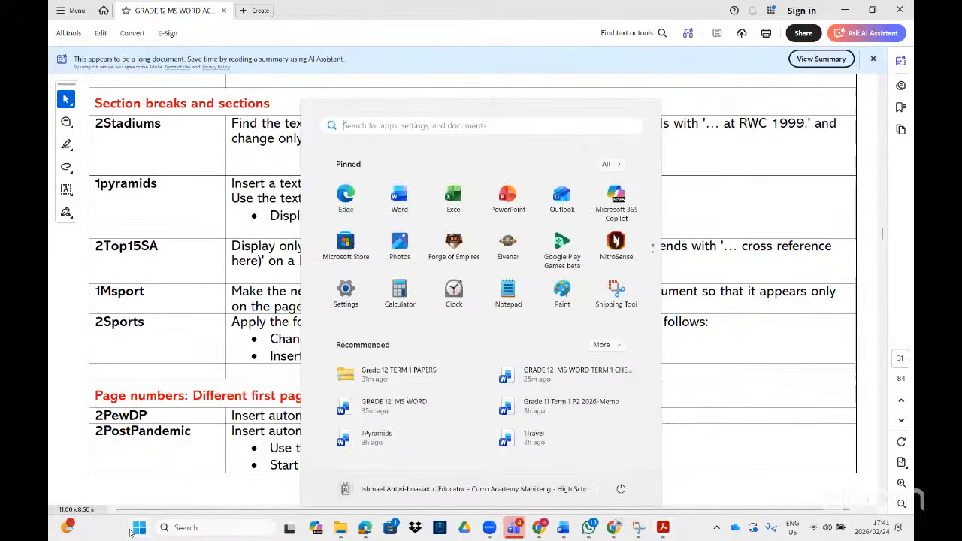
{"action": "type", "text": "2TOP15SA"}
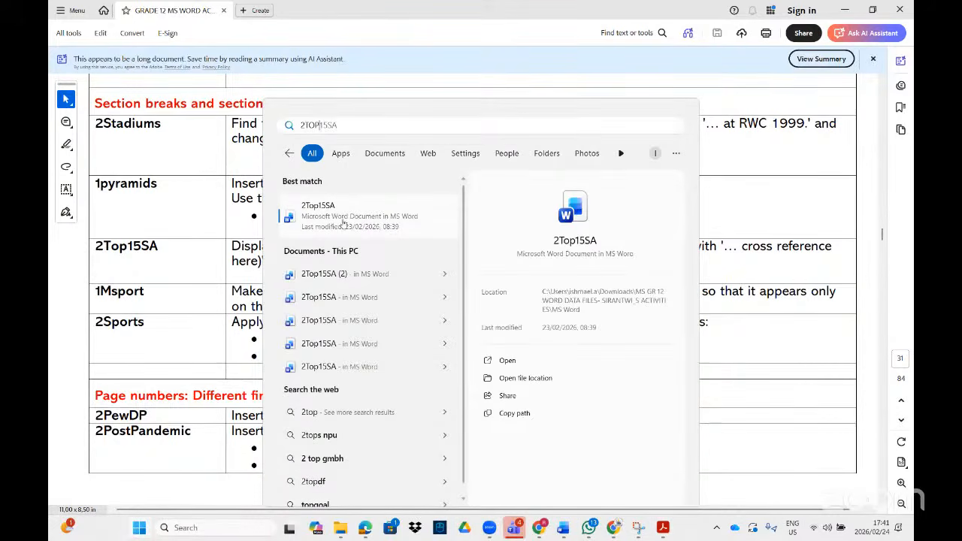
{"action": "left_click", "coordinate": [346, 221]}
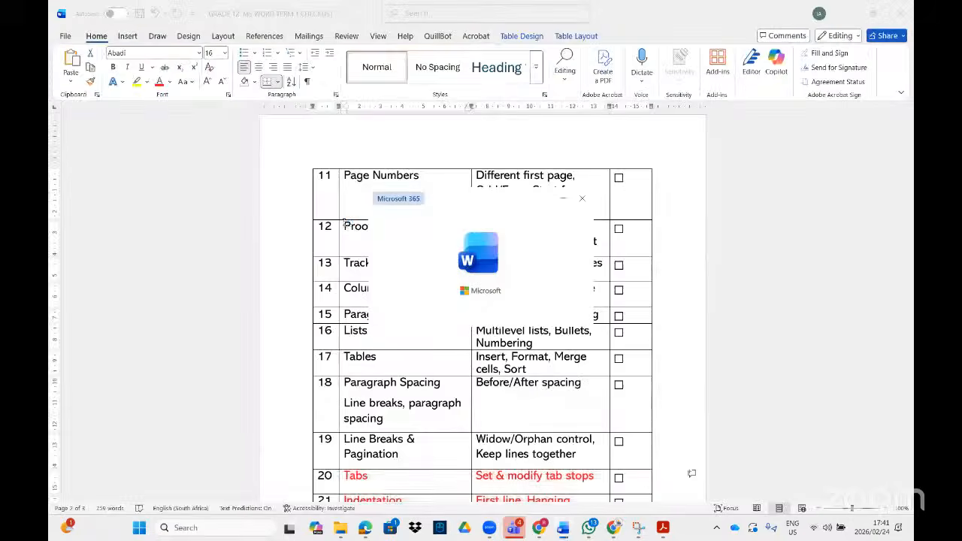
{"action": "left_click", "coordinate": [510, 55]}
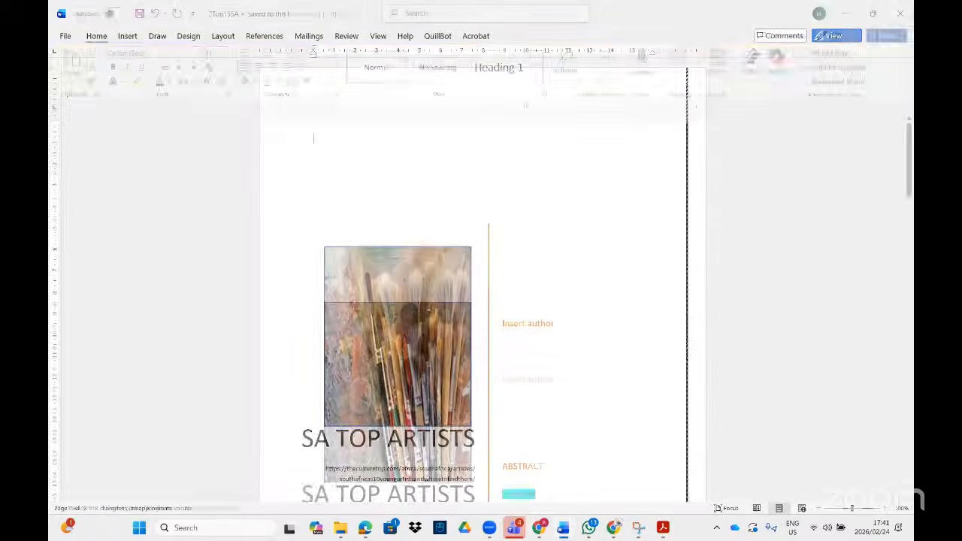
Step: Find the Photo credits text in 2Top15SA and reread its landscape page task in the activities PDF in Acrobat
{"action": "left_click", "coordinate": [663, 529]}
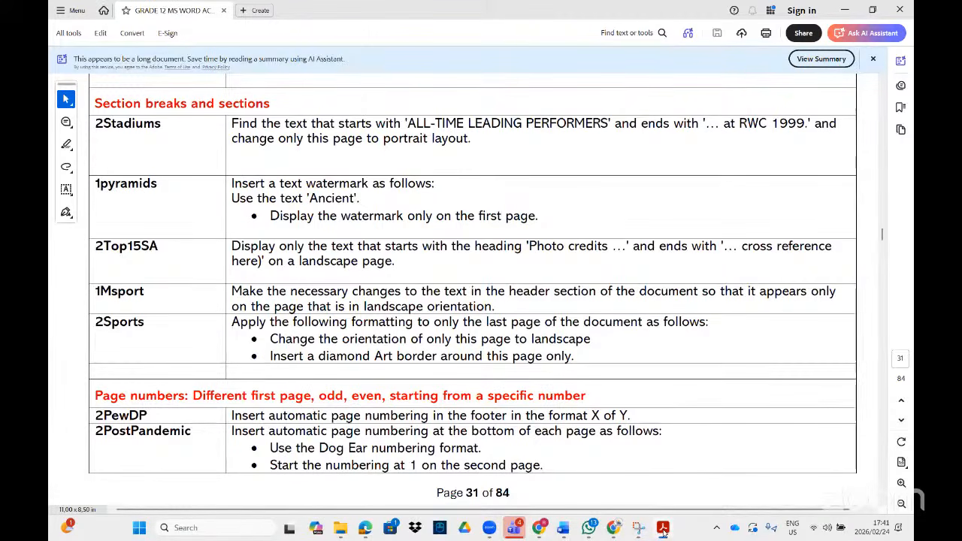
{"action": "left_click", "coordinate": [663, 529]}
{"action": "scroll", "coordinate": [451, 349], "scroll_direction": "down", "scroll_amount": 20}
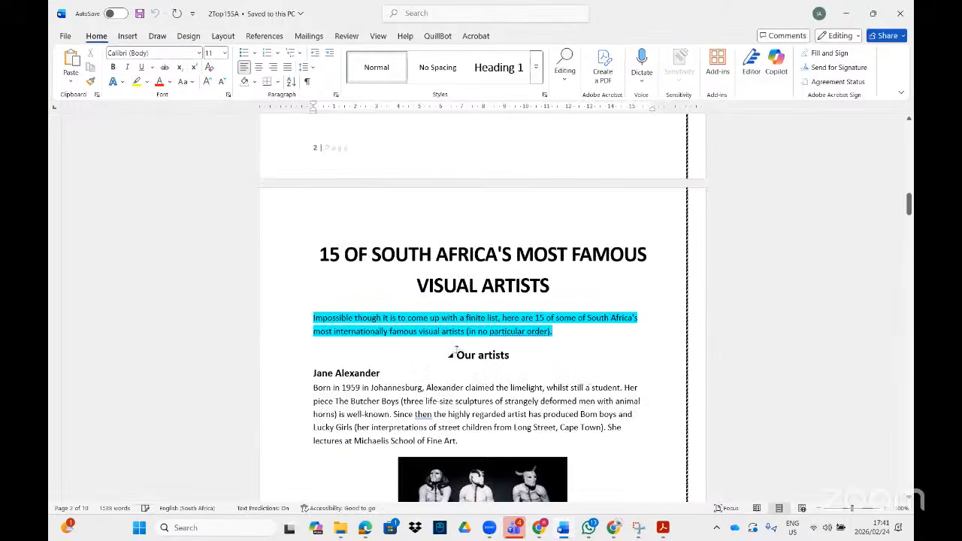
{"action": "scroll", "coordinate": [452, 351], "scroll_direction": "down", "scroll_amount": 15}
{"action": "scroll", "coordinate": [446, 357], "scroll_direction": "down", "scroll_amount": 15}
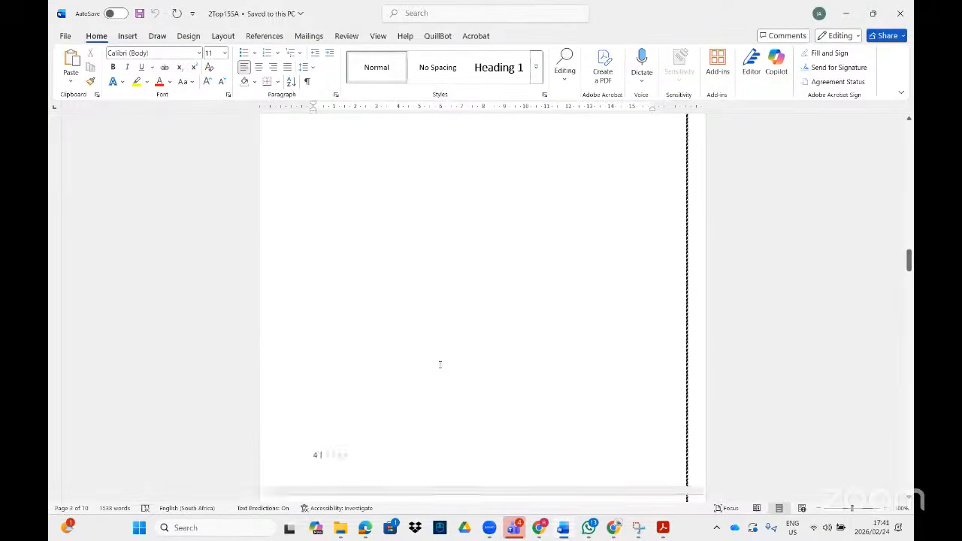
{"action": "scroll", "coordinate": [440, 368], "scroll_direction": "down", "scroll_amount": 15}
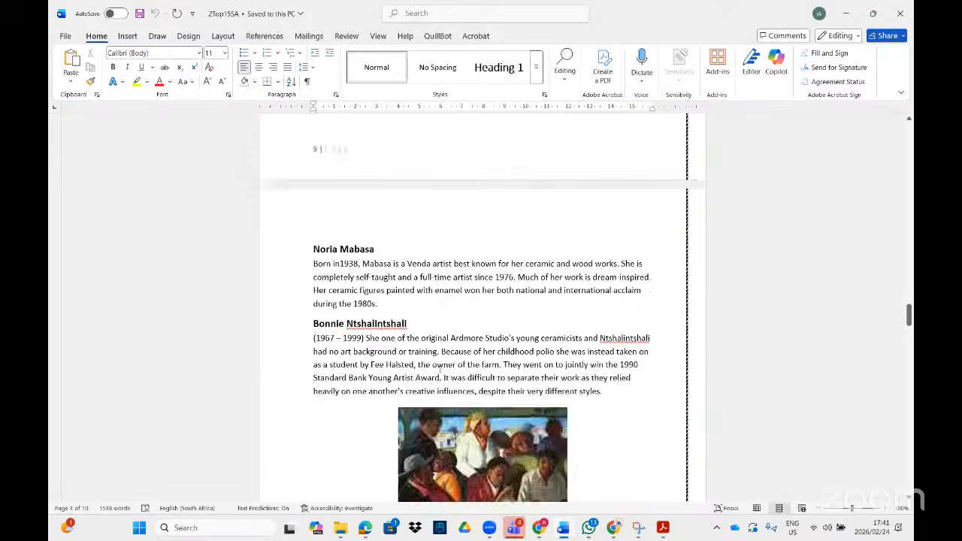
{"action": "scroll", "coordinate": [438, 383], "scroll_direction": "down", "scroll_amount": 10}
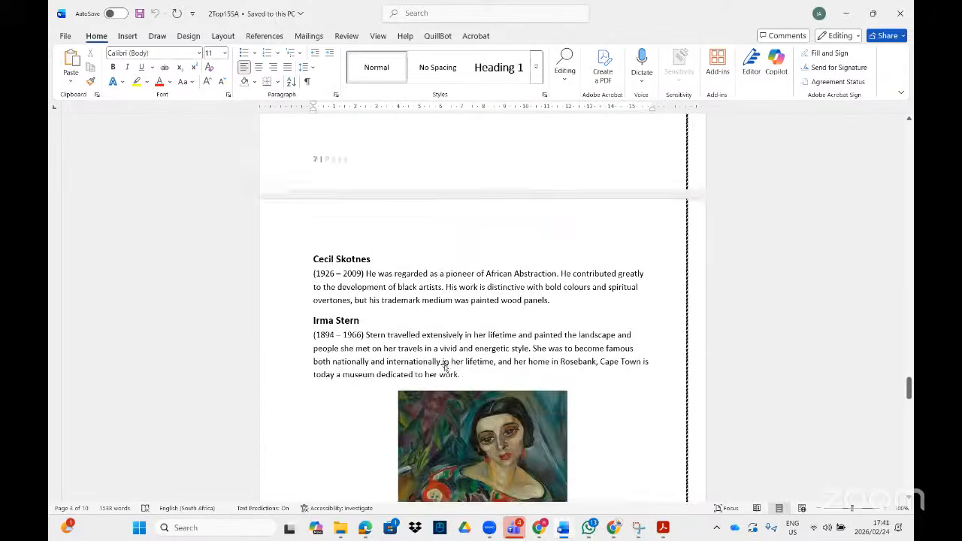
{"action": "scroll", "coordinate": [451, 359], "scroll_direction": "down", "scroll_amount": 20}
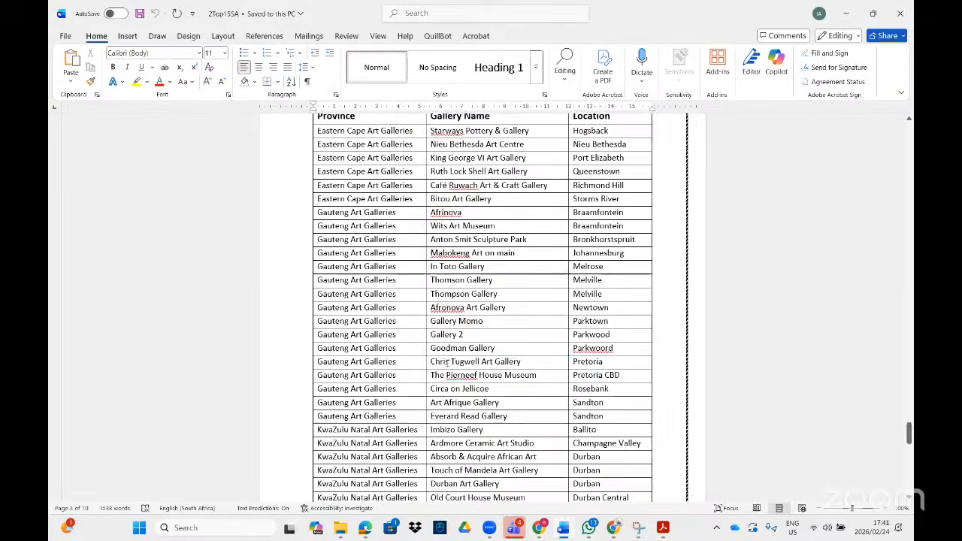
{"action": "scroll", "coordinate": [448, 354], "scroll_direction": "down", "scroll_amount": 15}
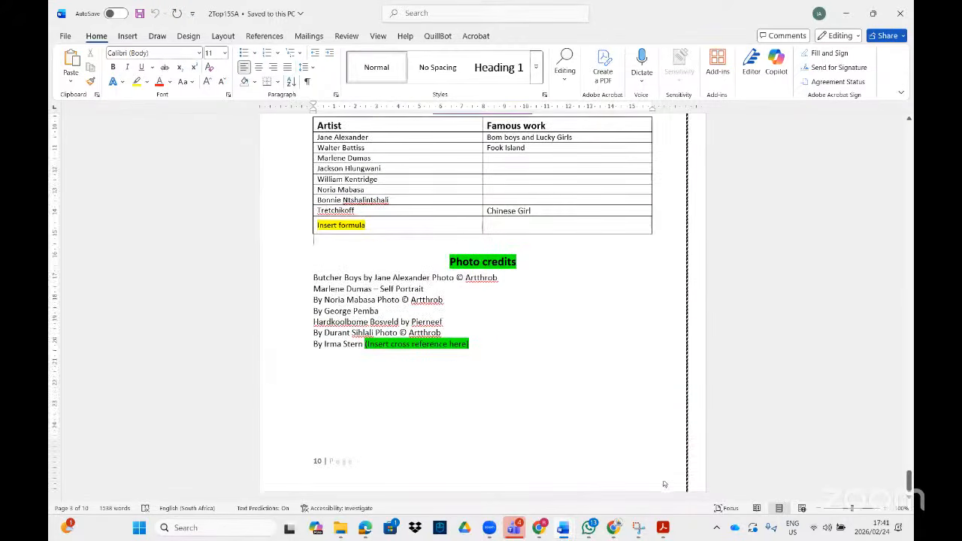
{"action": "left_click", "coordinate": [664, 527]}
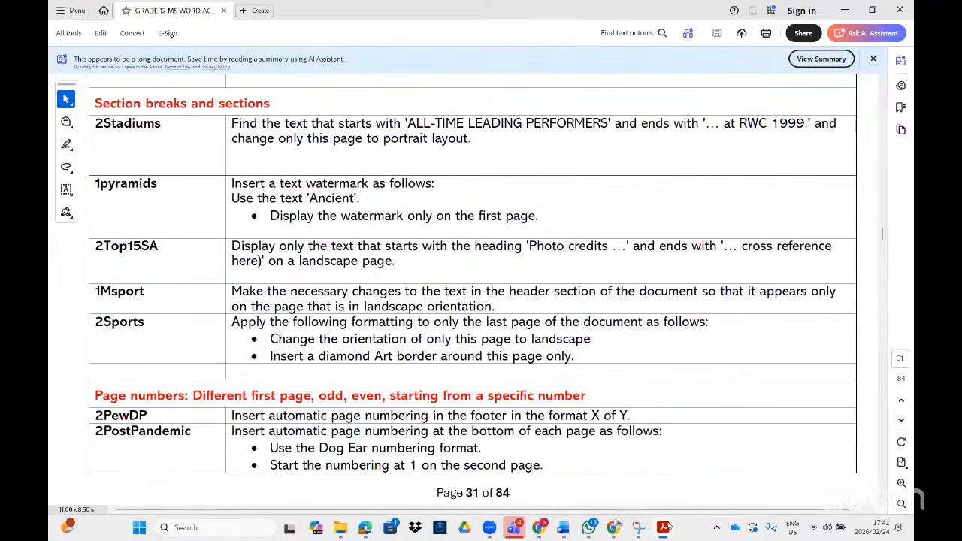
{"action": "key", "text": "alt+Tab"}
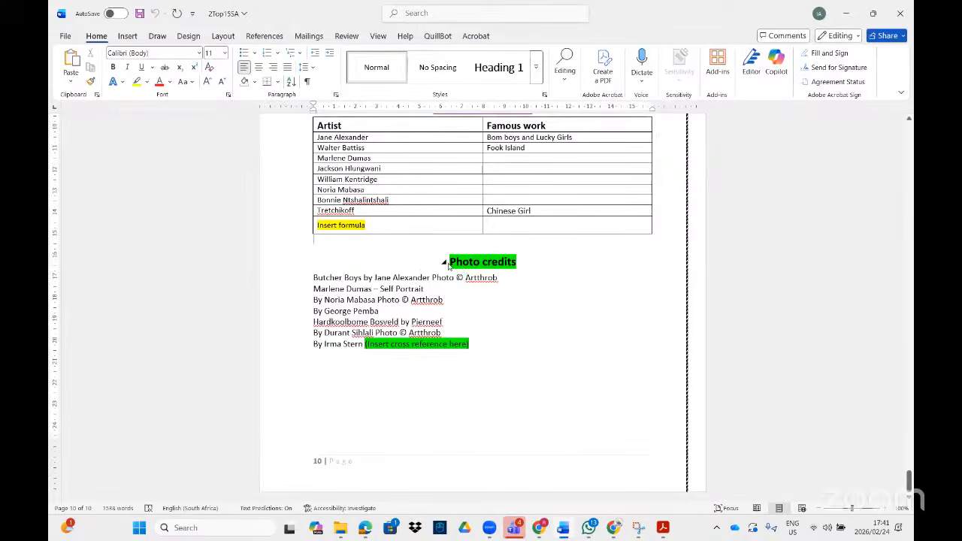
Step: Insert a continuous section break directly before the Photo credits heading
{"action": "left_click", "coordinate": [450, 263]}
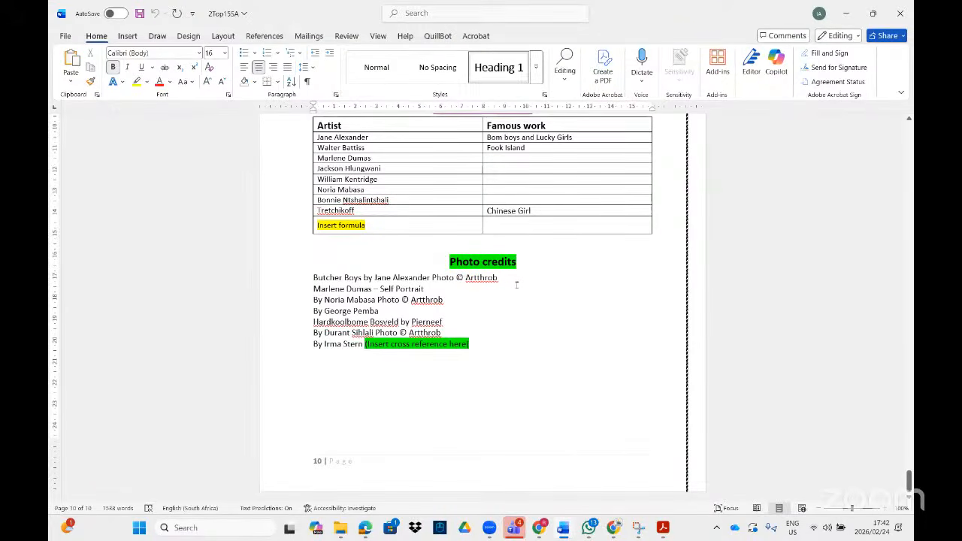
{"action": "left_click", "coordinate": [222, 38]}
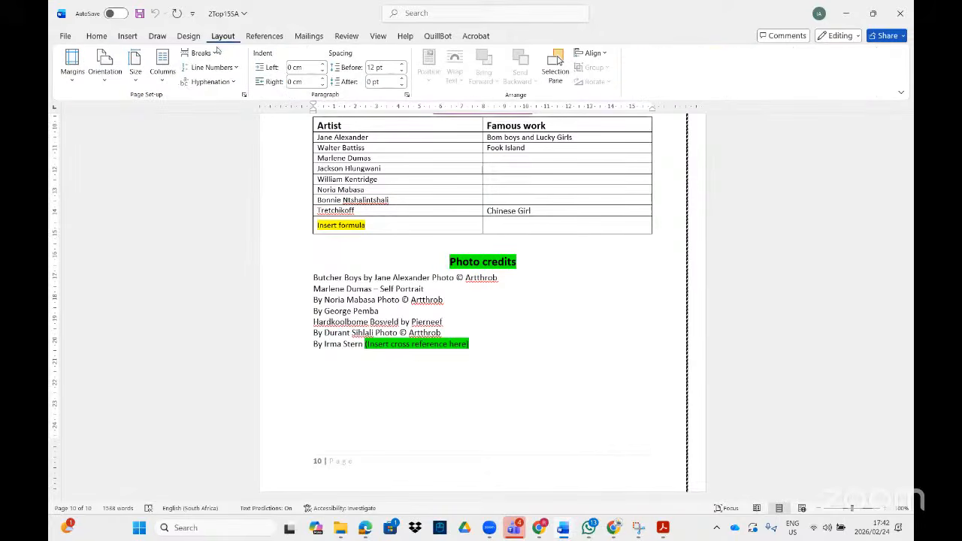
{"action": "left_click", "coordinate": [201, 53]}
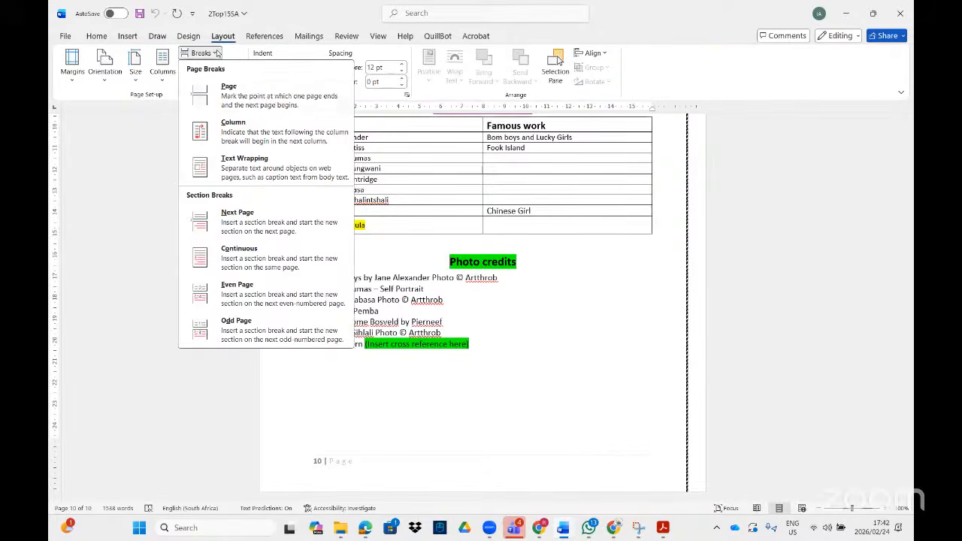
{"action": "left_click", "coordinate": [263, 257]}
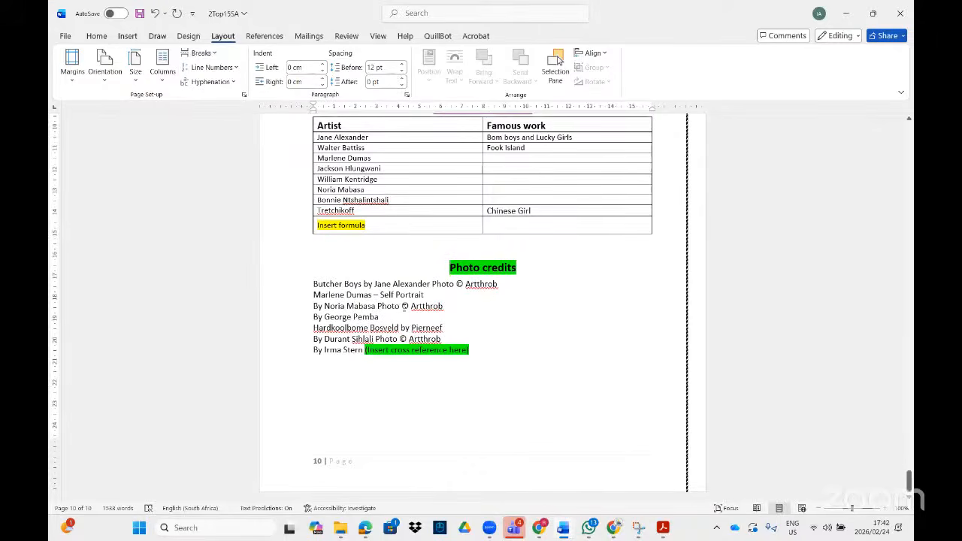
Step: Change the Photo credits section to landscape orientation and check the preceding pages
{"action": "left_click", "coordinate": [458, 316]}
{"action": "left_click", "coordinate": [106, 82]}
{"action": "left_click", "coordinate": [132, 131]}
{"action": "scroll", "coordinate": [399, 343], "scroll_direction": "down", "scroll_amount": 4}
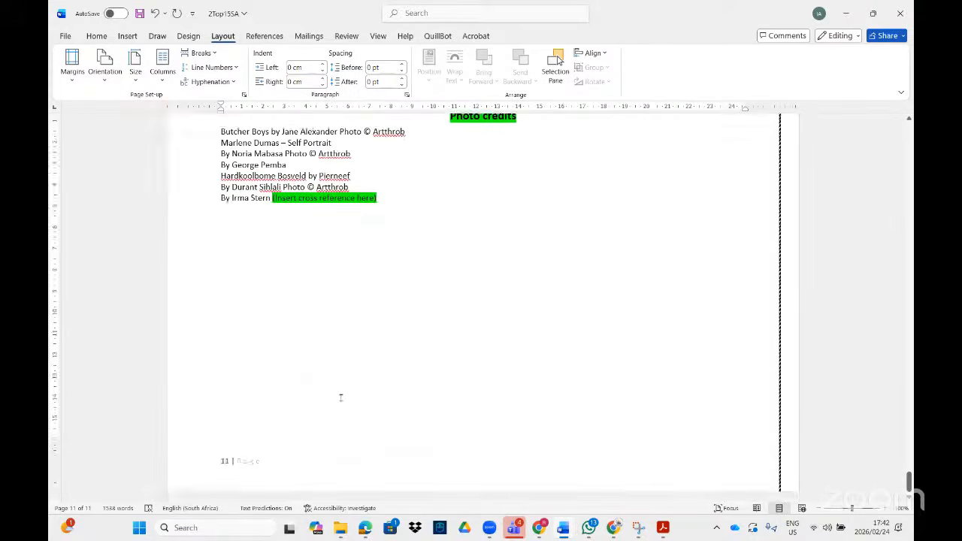
{"action": "scroll", "coordinate": [341, 393], "scroll_direction": "up", "scroll_amount": 5}
{"action": "scroll", "coordinate": [345, 393], "scroll_direction": "up", "scroll_amount": 15}
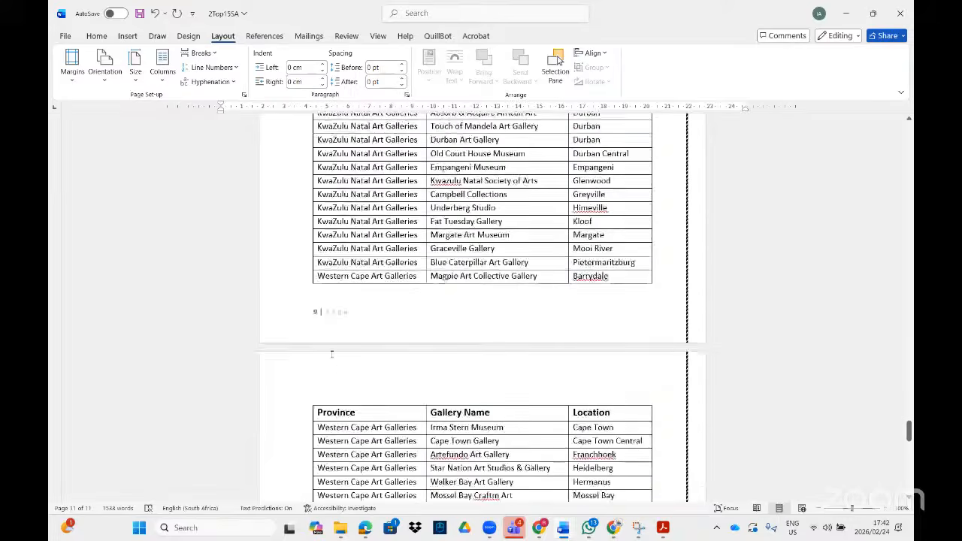
{"action": "scroll", "coordinate": [334, 302], "scroll_direction": "up", "scroll_amount": 10}
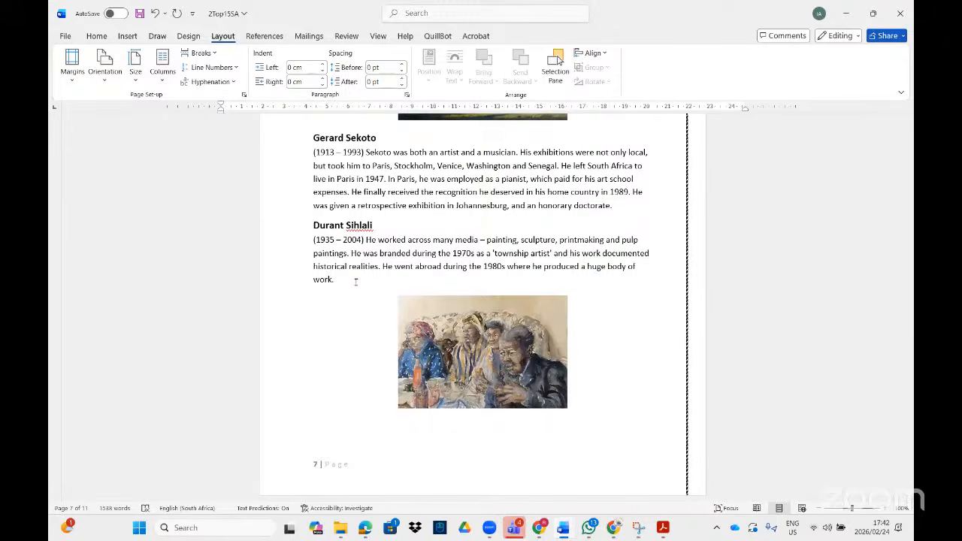
Step: Close the 2Top15SA document and switch to the 1Msport task in the activities PDF in Acrobat
{"action": "left_click", "coordinate": [900, 14]}
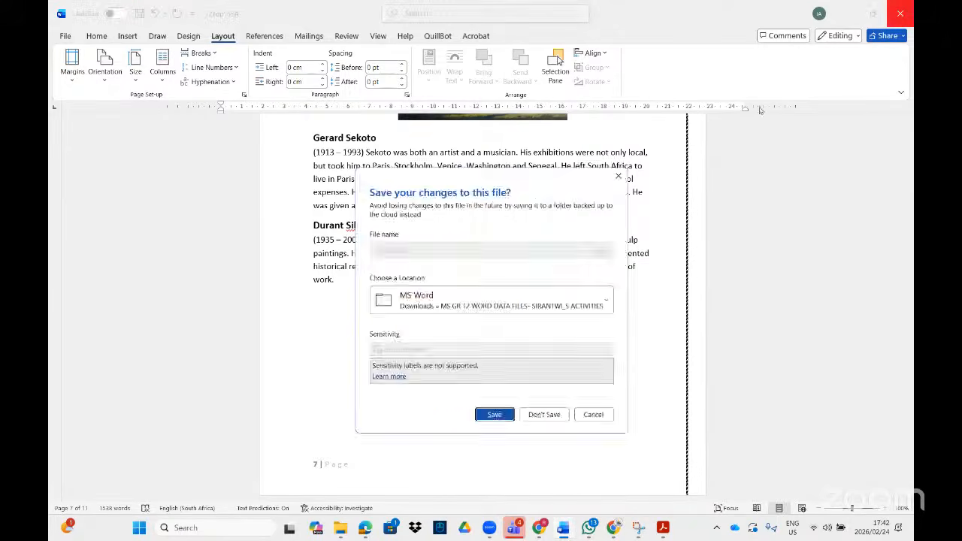
{"action": "left_click", "coordinate": [590, 416]}
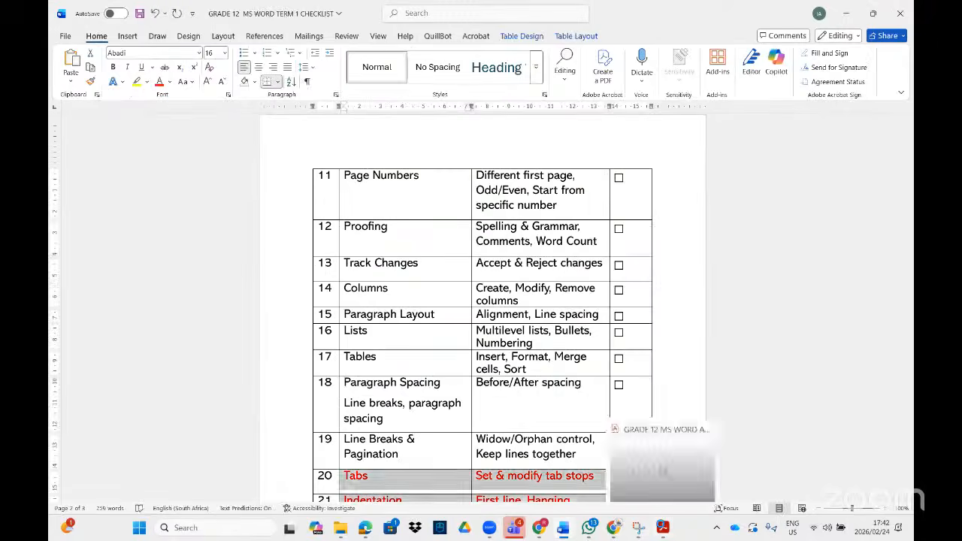
{"action": "left_click", "coordinate": [663, 528]}
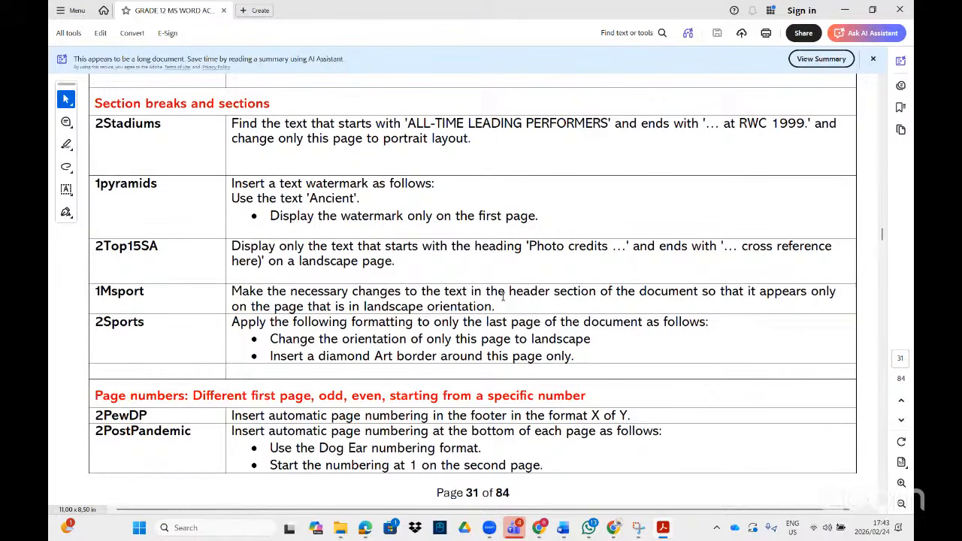
Step: Find the 1MSport document through the Windows search, open it in Word and enable editing
{"action": "left_click", "coordinate": [137, 527]}
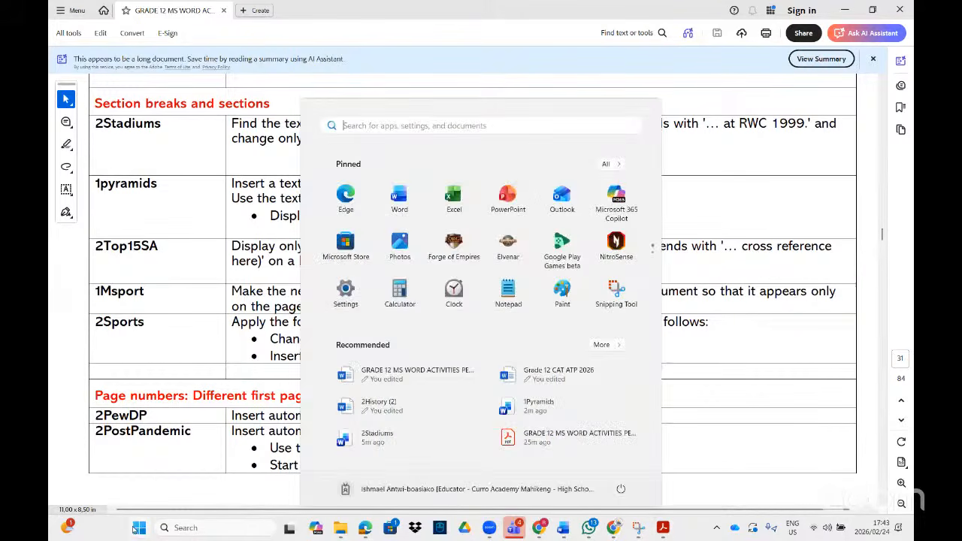
{"action": "type", "text": "1MSP"}
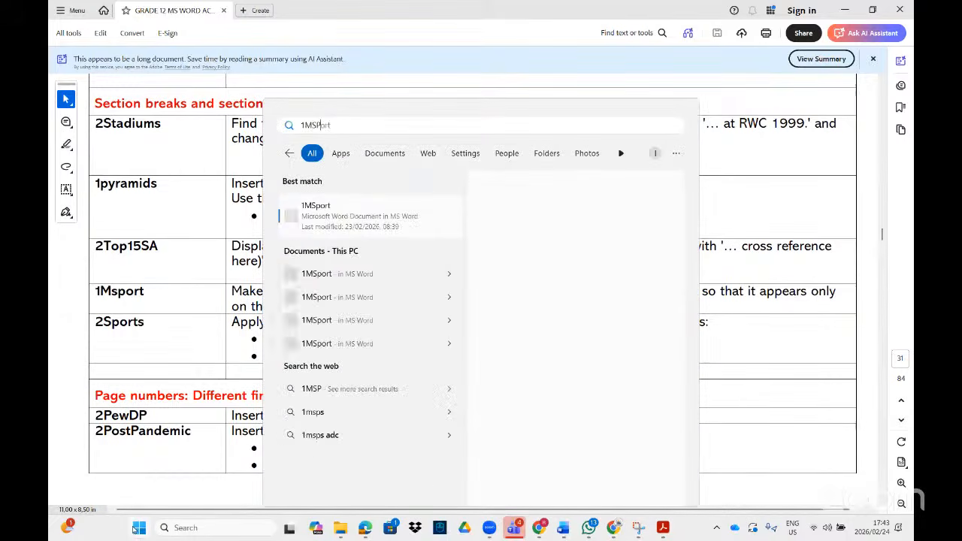
{"action": "type", "text": "O"}
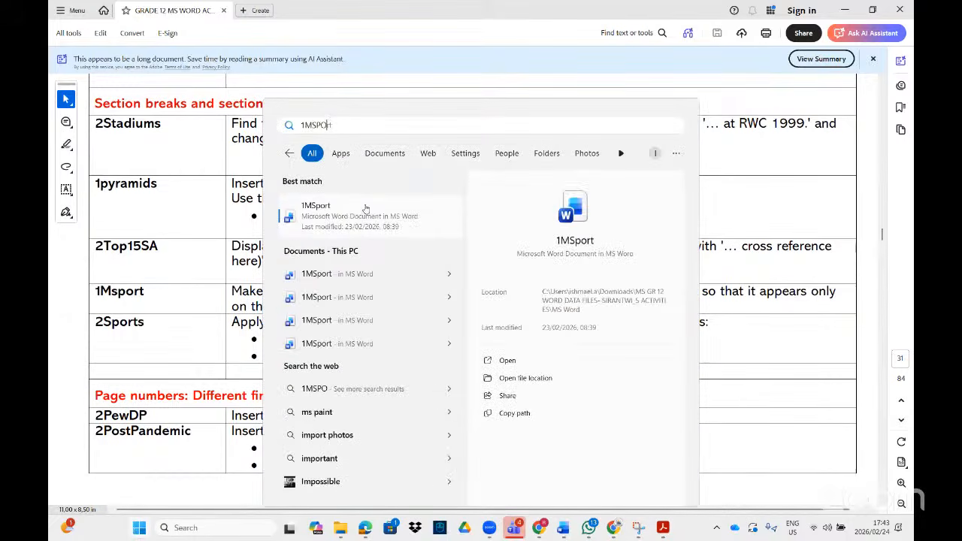
{"action": "left_click", "coordinate": [392, 220]}
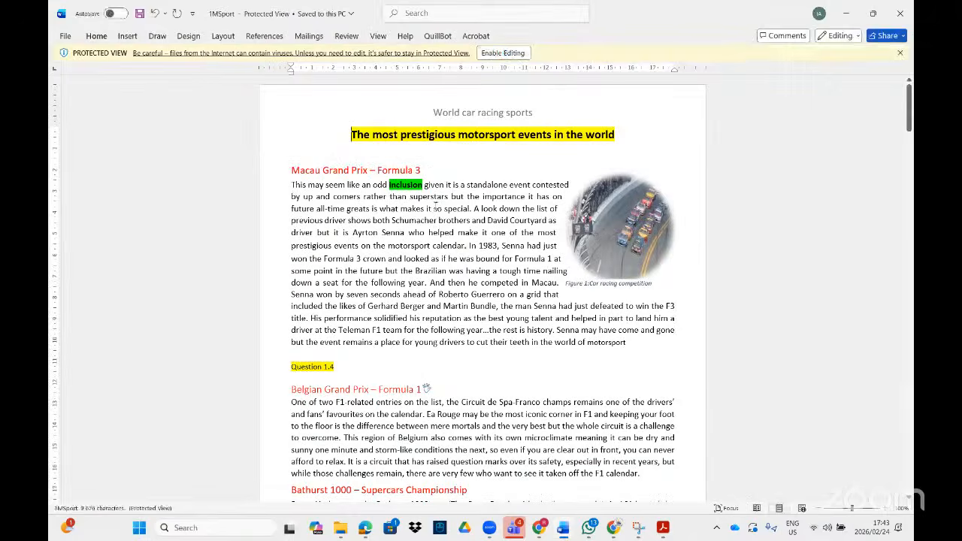
{"action": "left_click", "coordinate": [503, 52]}
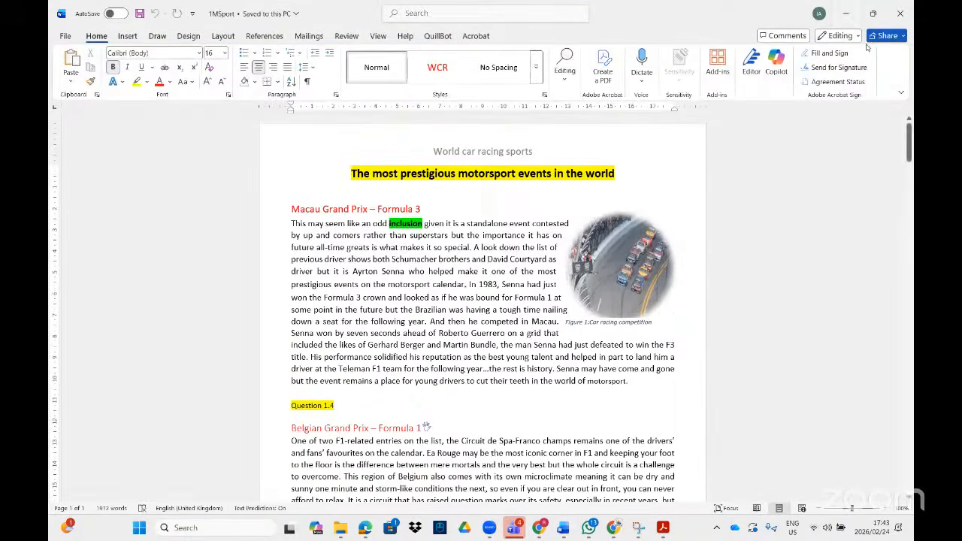
Step: Reread the 1Msport header task in the activities PDF in Acrobat and return to the 1MSport document in Word
{"action": "left_click", "coordinate": [845, 13]}
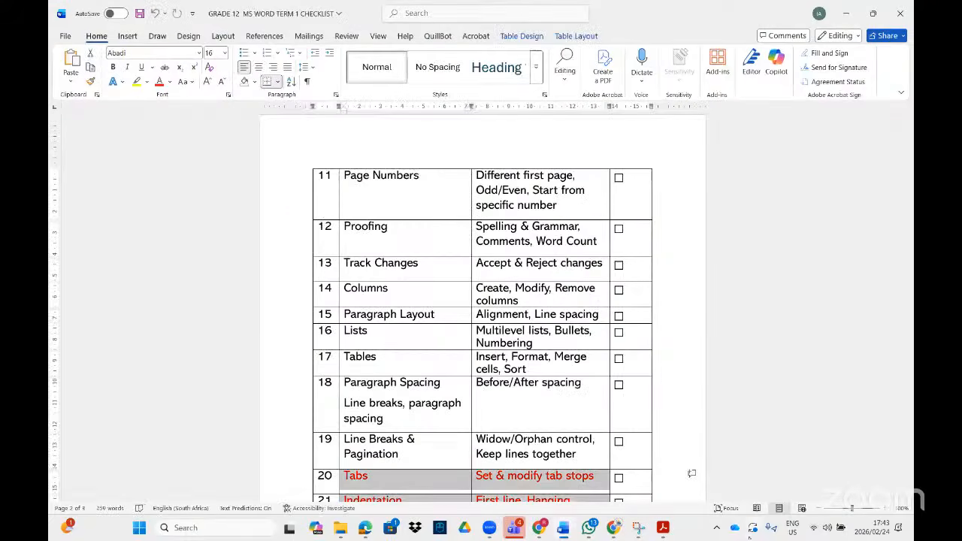
{"action": "left_click", "coordinate": [664, 529]}
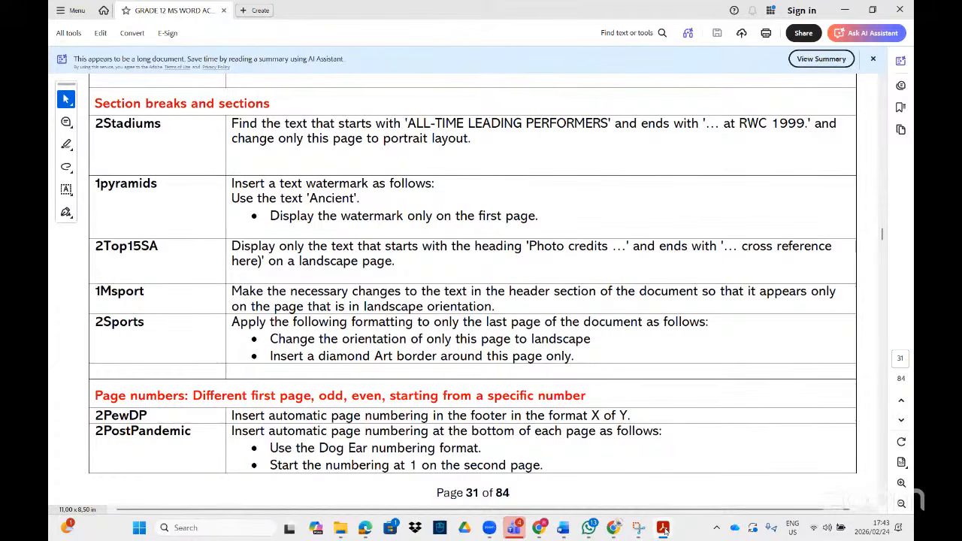
{"action": "left_click", "coordinate": [664, 528]}
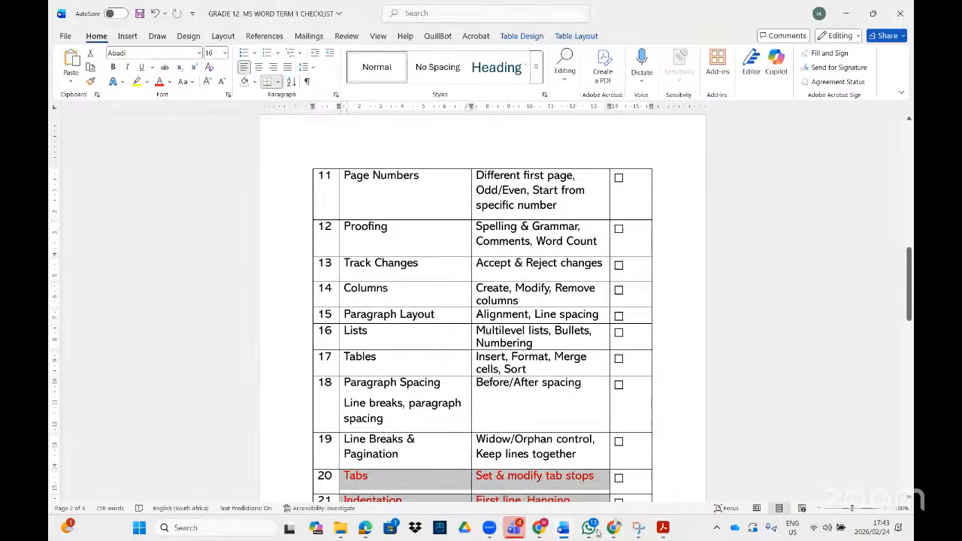
{"action": "mouse_move", "coordinate": [565, 529]}
{"action": "left_click", "coordinate": [632, 473]}
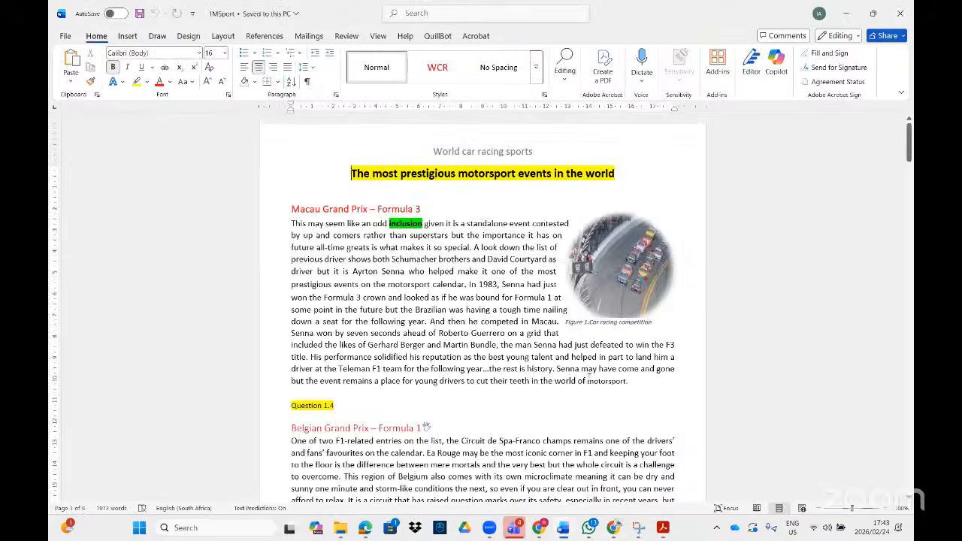
Step: Open the page header for editing and examine the headers from Section 1 through the landscape Section 3 to Section 4
{"action": "double_click", "coordinate": [462, 152]}
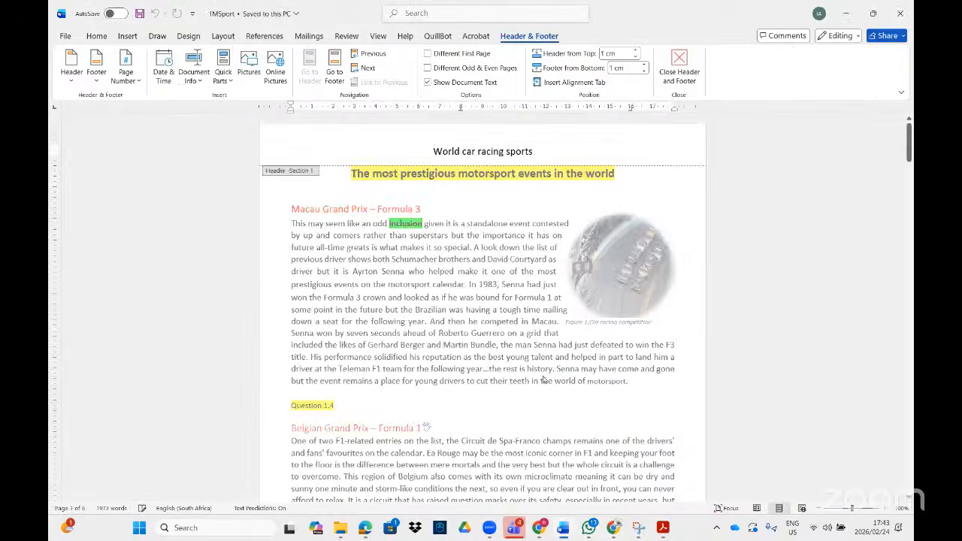
{"action": "scroll", "coordinate": [545, 380], "scroll_direction": "down", "scroll_amount": 10}
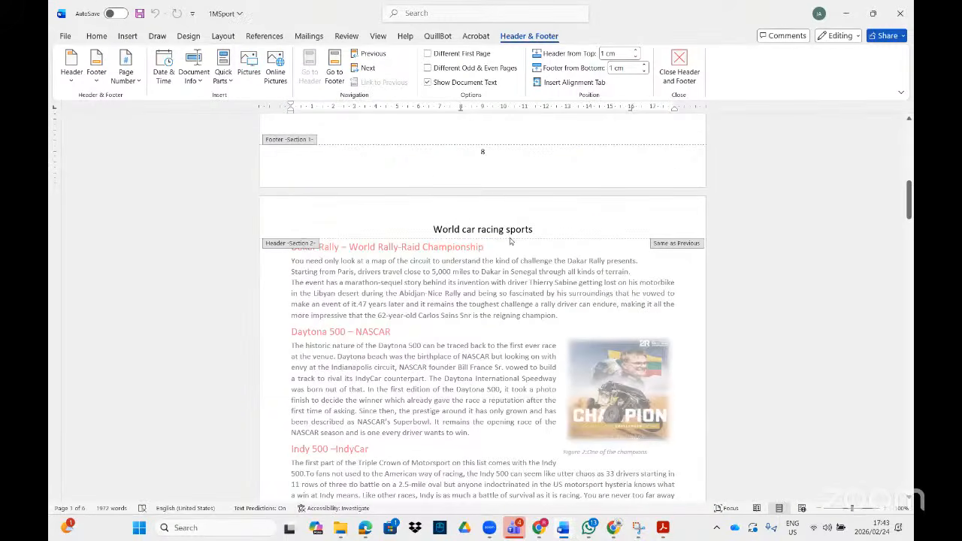
{"action": "scroll", "coordinate": [511, 263], "scroll_direction": "down", "scroll_amount": 15}
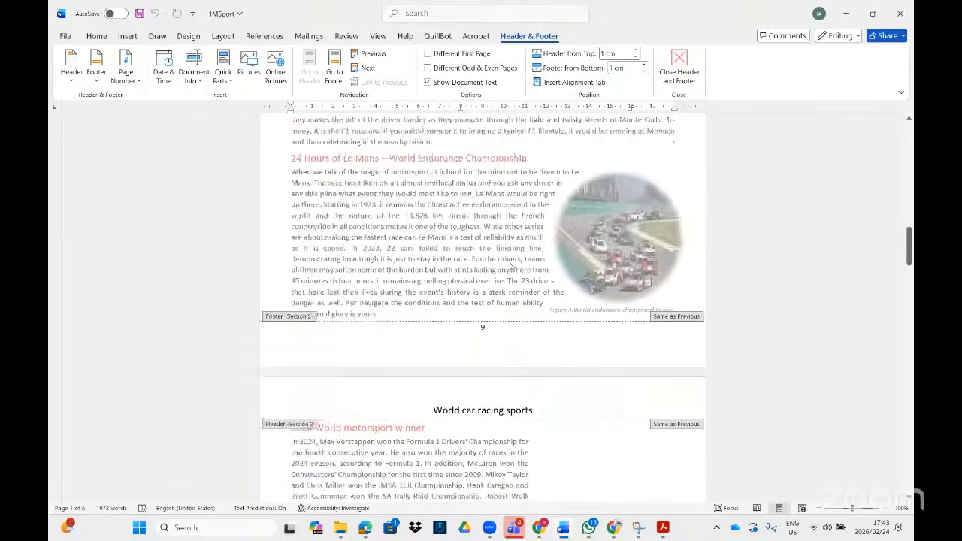
{"action": "scroll", "coordinate": [520, 295], "scroll_direction": "down", "scroll_amount": 5}
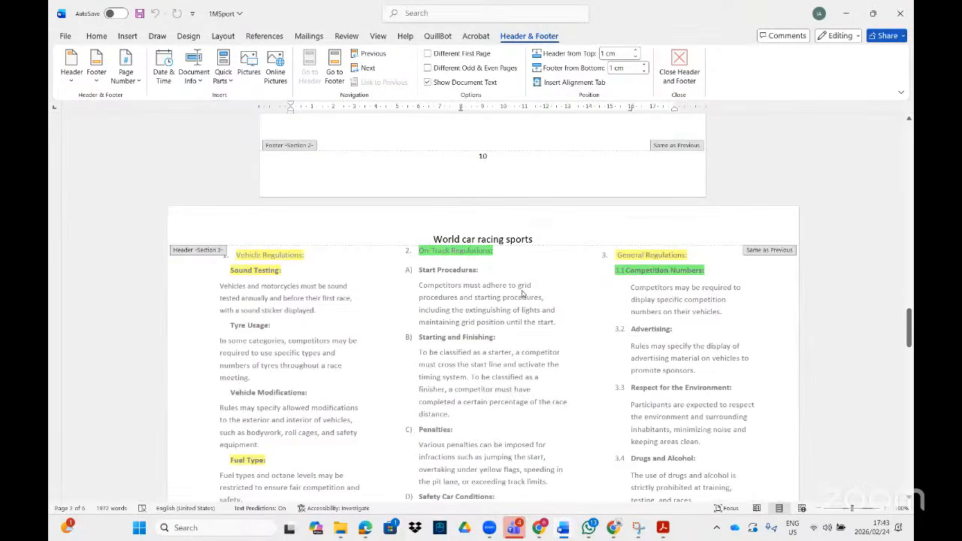
{"action": "scroll", "coordinate": [522, 293], "scroll_direction": "down", "scroll_amount": 6}
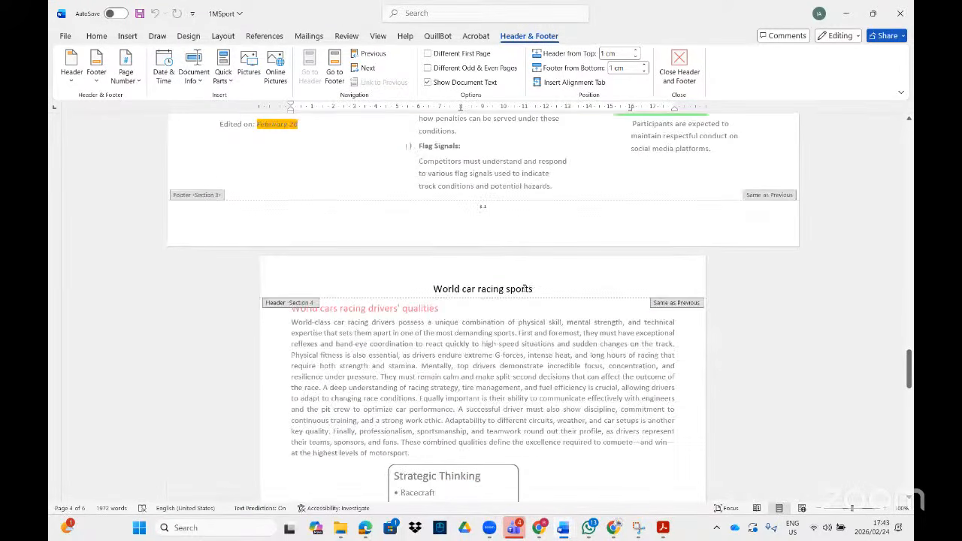
{"action": "scroll", "coordinate": [526, 290], "scroll_direction": "up", "scroll_amount": 6}
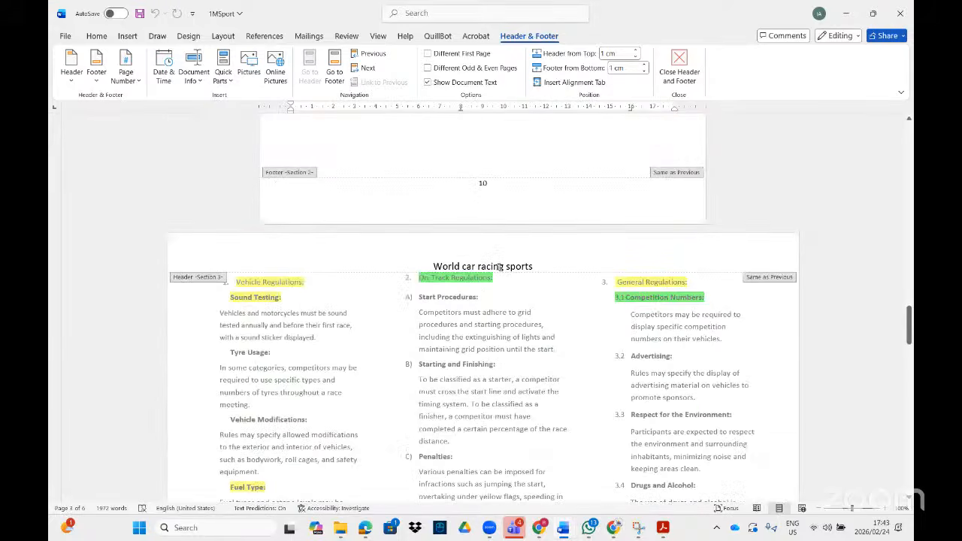
{"action": "left_click", "coordinate": [499, 264]}
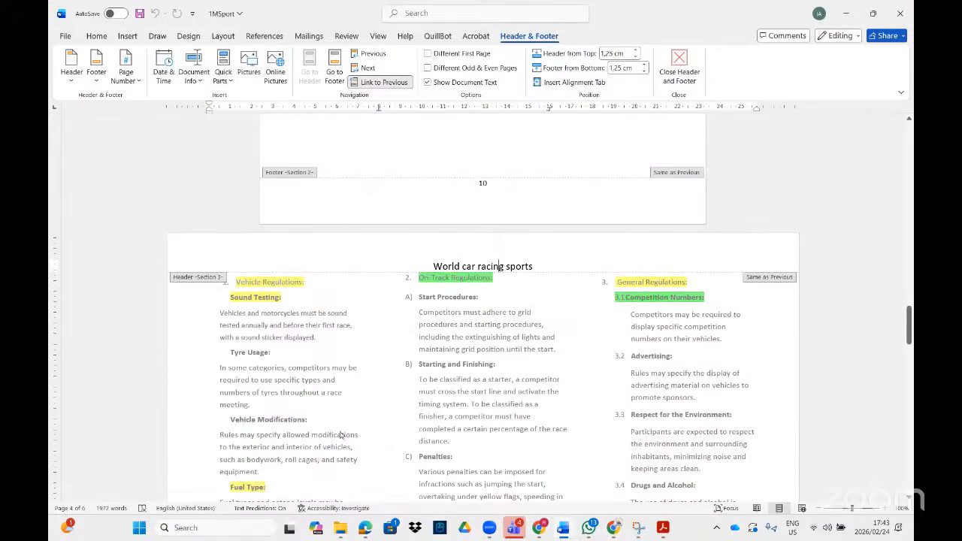
{"action": "scroll", "coordinate": [545, 355], "scroll_direction": "down", "scroll_amount": 5}
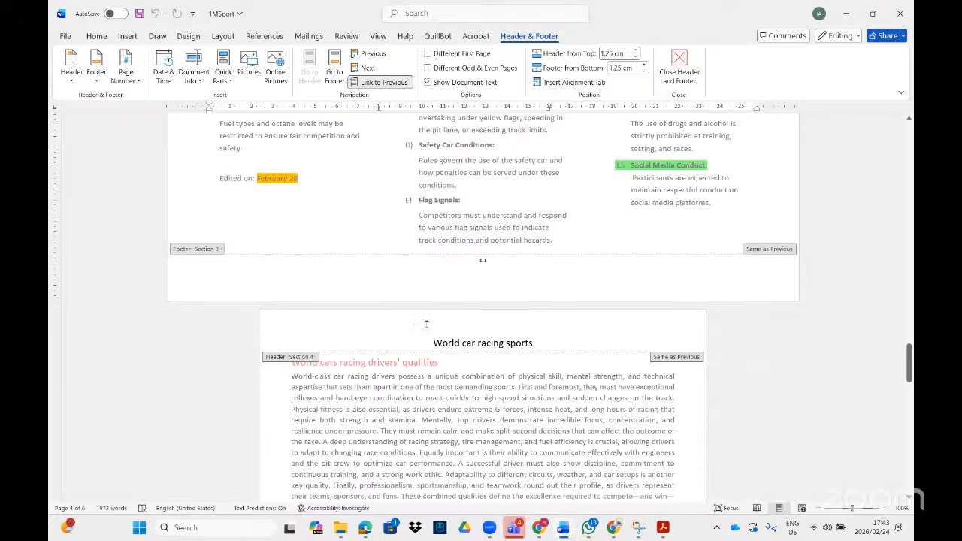
{"action": "scroll", "coordinate": [426, 326], "scroll_direction": "up", "scroll_amount": 6}
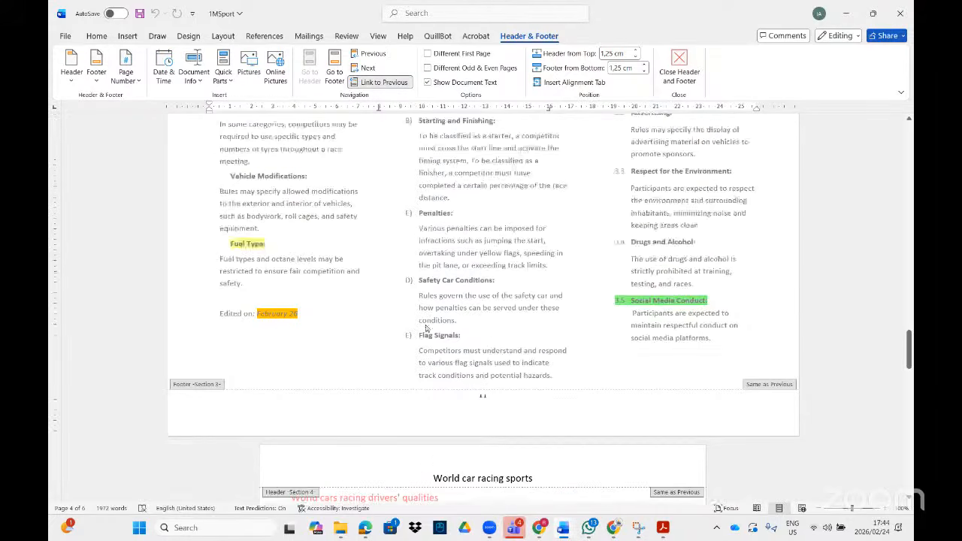
Step: Return to the first page and check the Section 1 header and footer for a link to a previous section
{"action": "left_click_drag", "start_coordinate": [909, 311], "coordinate": [909, 135]}
{"action": "left_click", "coordinate": [547, 152]}
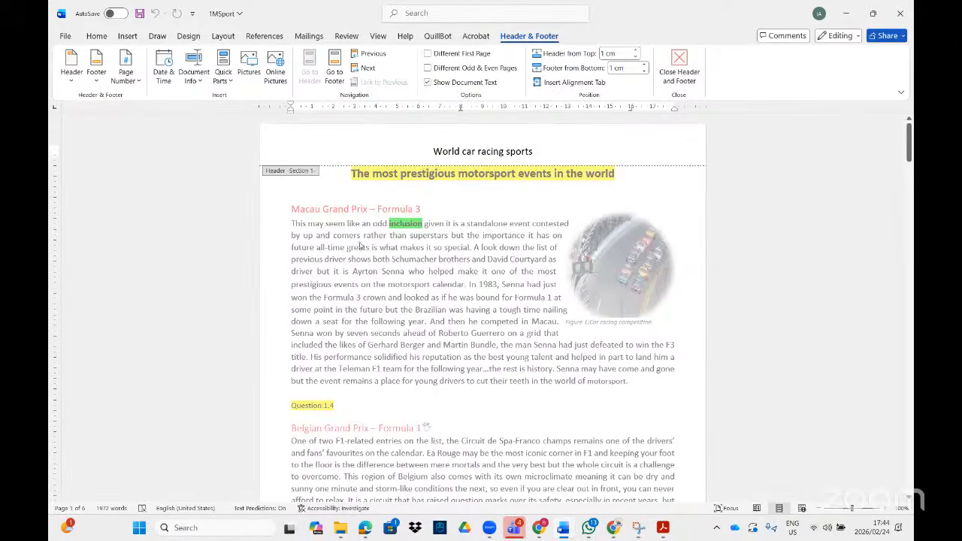
{"action": "scroll", "coordinate": [359, 246], "scroll_direction": "down", "scroll_amount": 5}
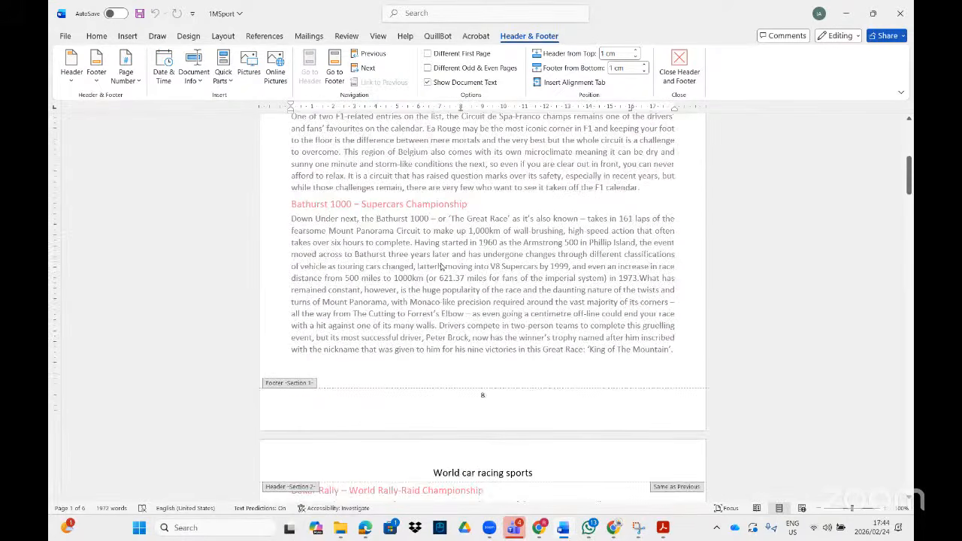
{"action": "scroll", "coordinate": [442, 267], "scroll_direction": "down", "scroll_amount": 1}
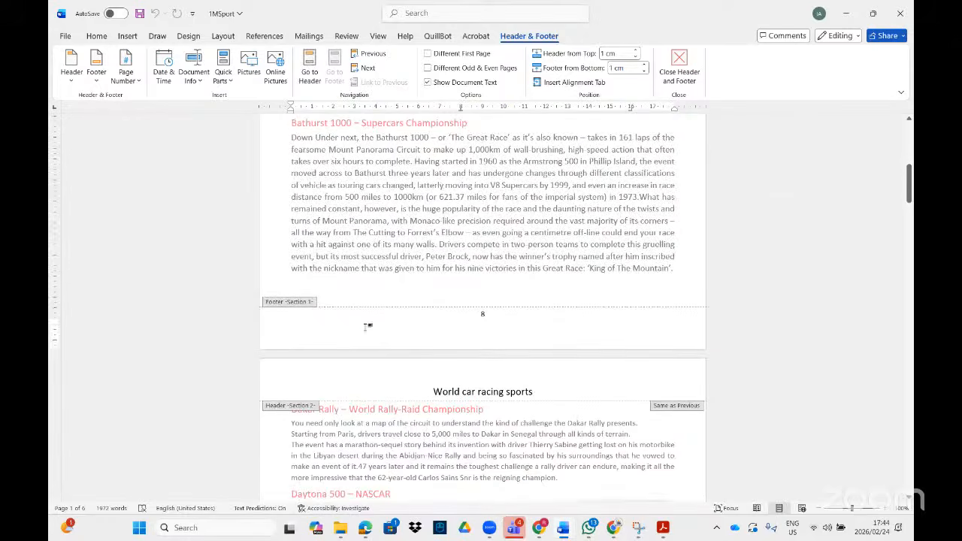
{"action": "scroll", "coordinate": [368, 325], "scroll_direction": "down", "scroll_amount": 3}
{"action": "scroll", "coordinate": [319, 150], "scroll_direction": "up", "scroll_amount": 1}
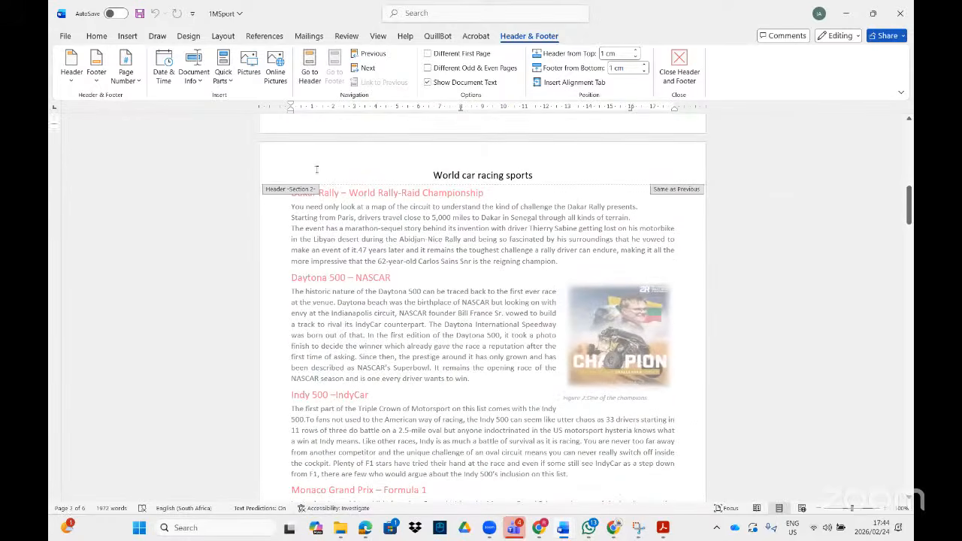
Step: Check the Link to Previous setting in the Section 2 headers and footers on both of its pages
{"action": "left_click", "coordinate": [318, 173]}
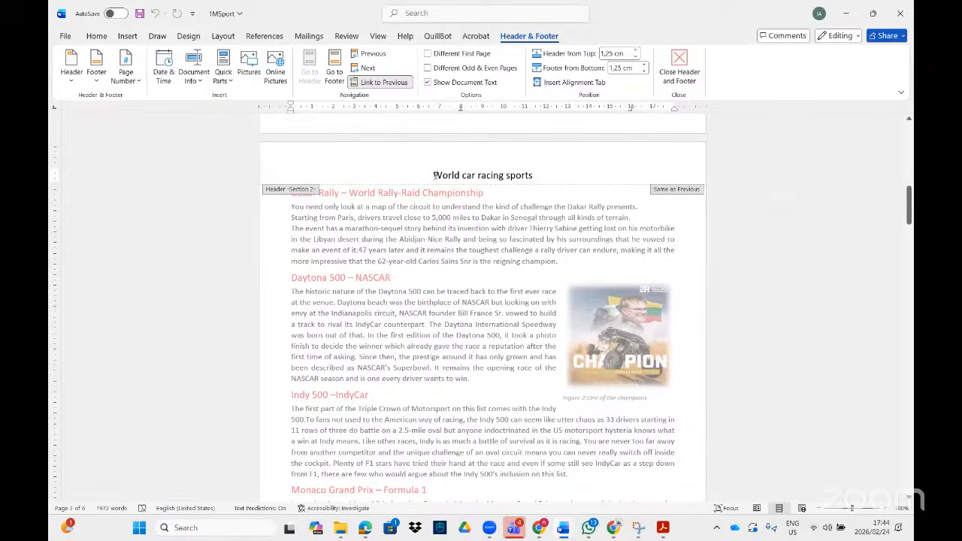
{"action": "scroll", "coordinate": [398, 287], "scroll_direction": "down", "scroll_amount": 6}
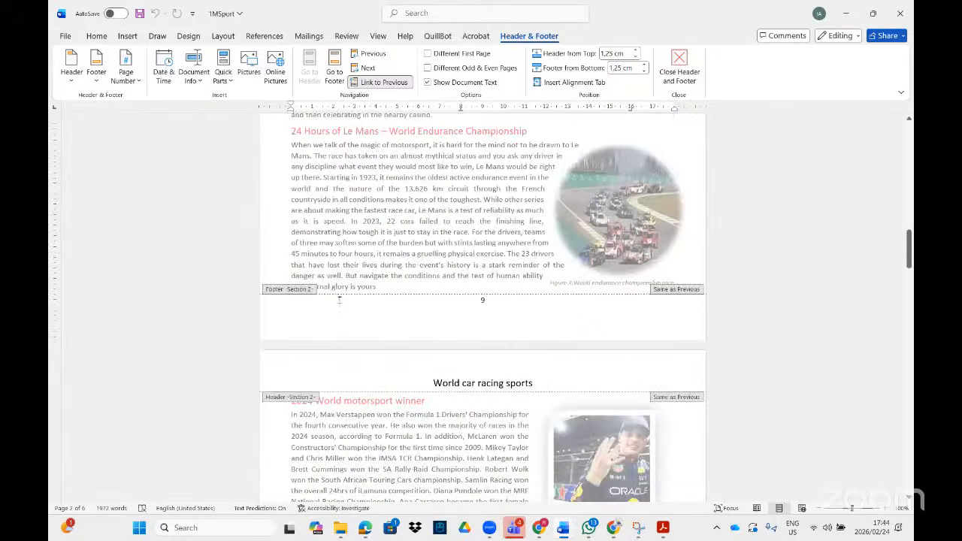
{"action": "left_click", "coordinate": [336, 314]}
{"action": "scroll", "coordinate": [340, 313], "scroll_direction": "down", "scroll_amount": 2}
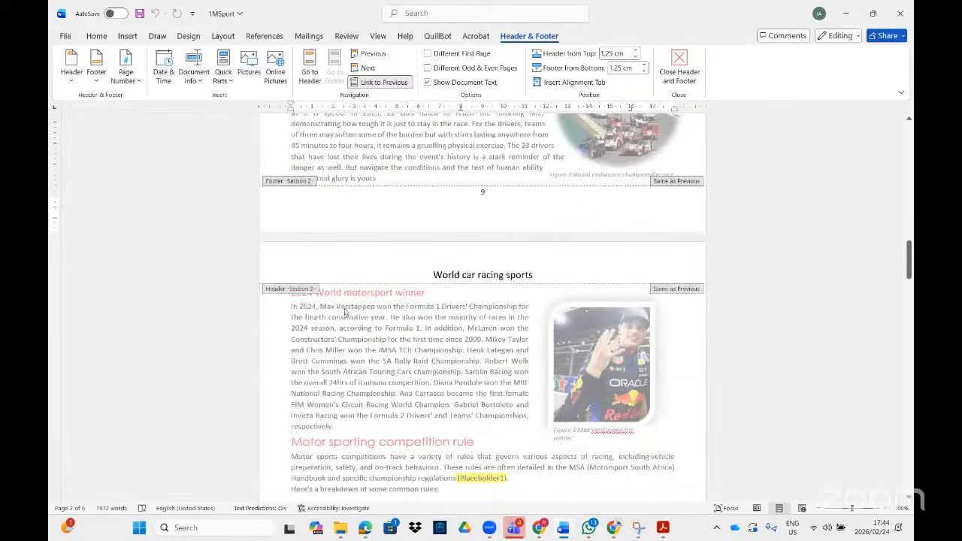
{"action": "left_click", "coordinate": [379, 267]}
{"action": "scroll", "coordinate": [376, 275], "scroll_direction": "down", "scroll_amount": 6}
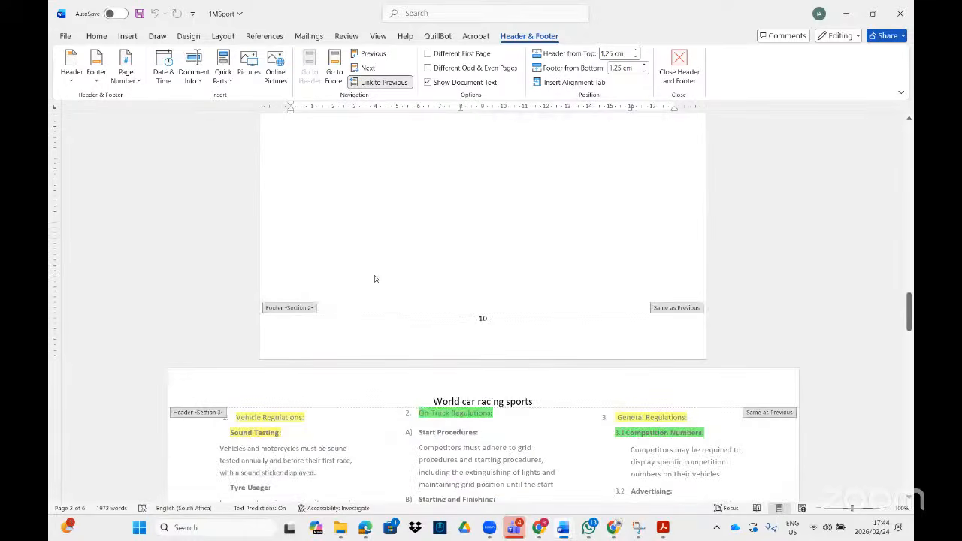
{"action": "left_click", "coordinate": [342, 329]}
Step: Check the Link to Previous setting in the header and footer of the landscape Section 3
{"action": "scroll", "coordinate": [342, 331], "scroll_direction": "down", "scroll_amount": 2}
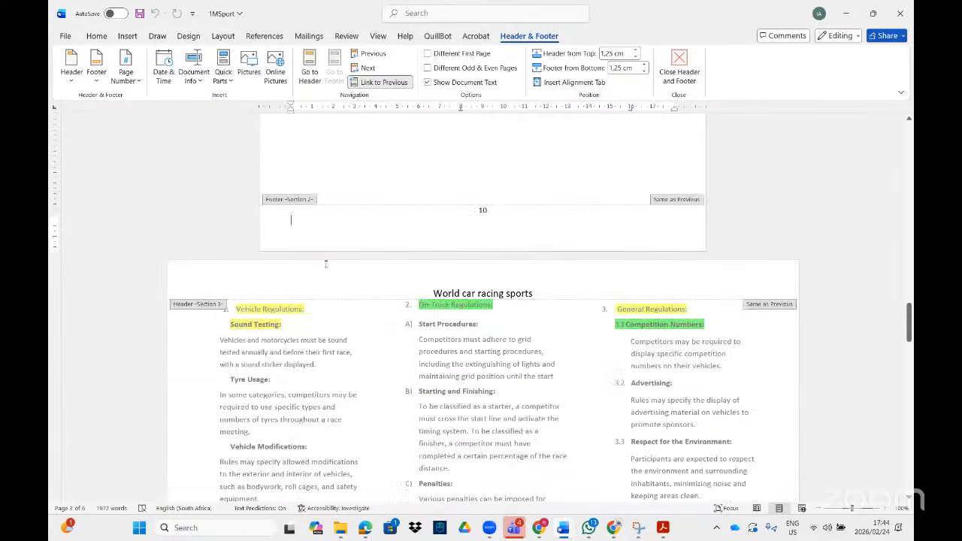
{"action": "left_click", "coordinate": [368, 283]}
{"action": "scroll", "coordinate": [346, 294], "scroll_direction": "down", "scroll_amount": 5}
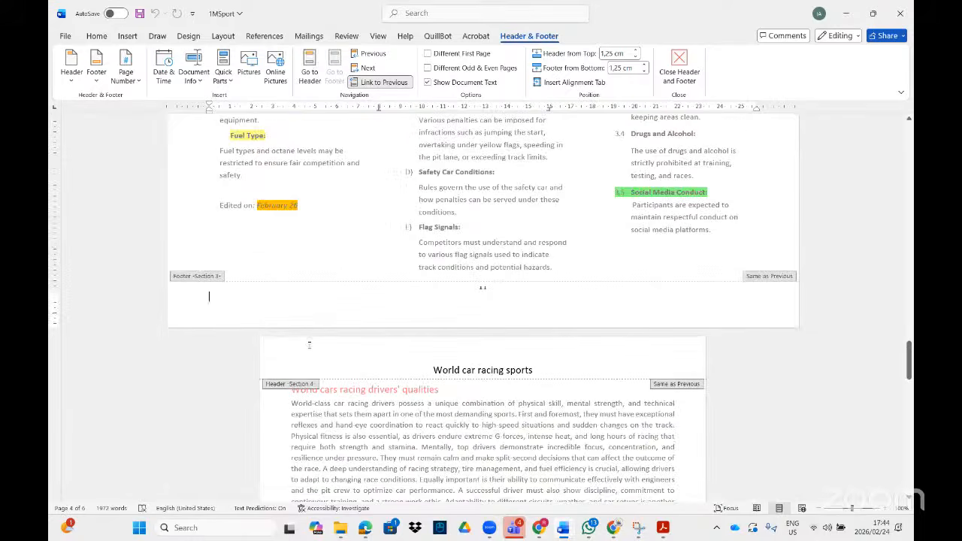
Step: Place the cursor in the Section 4 header and examine the headers and footers on the remaining portrait pages
{"action": "left_click", "coordinate": [321, 367]}
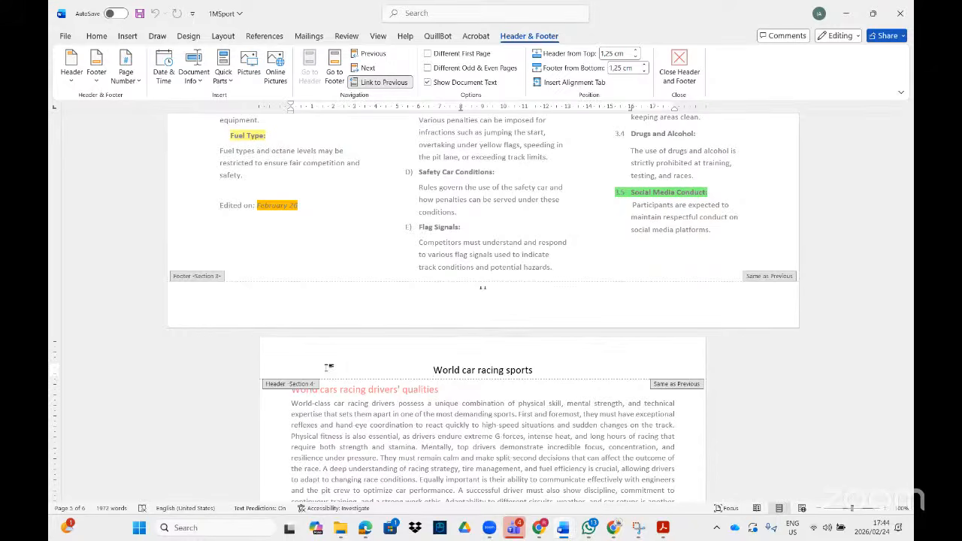
{"action": "scroll", "coordinate": [328, 367], "scroll_direction": "down", "scroll_amount": 8}
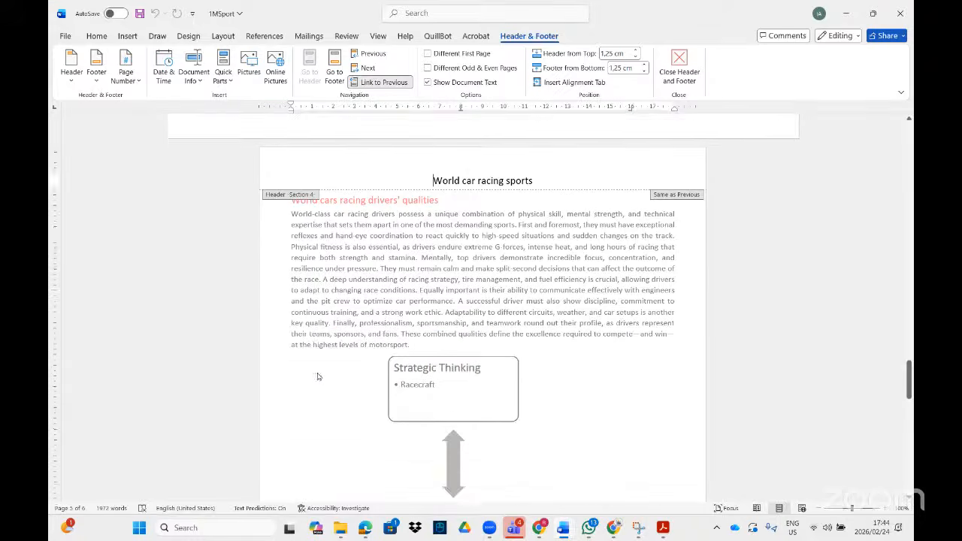
{"action": "scroll", "coordinate": [402, 336], "scroll_direction": "up", "scroll_amount": 5}
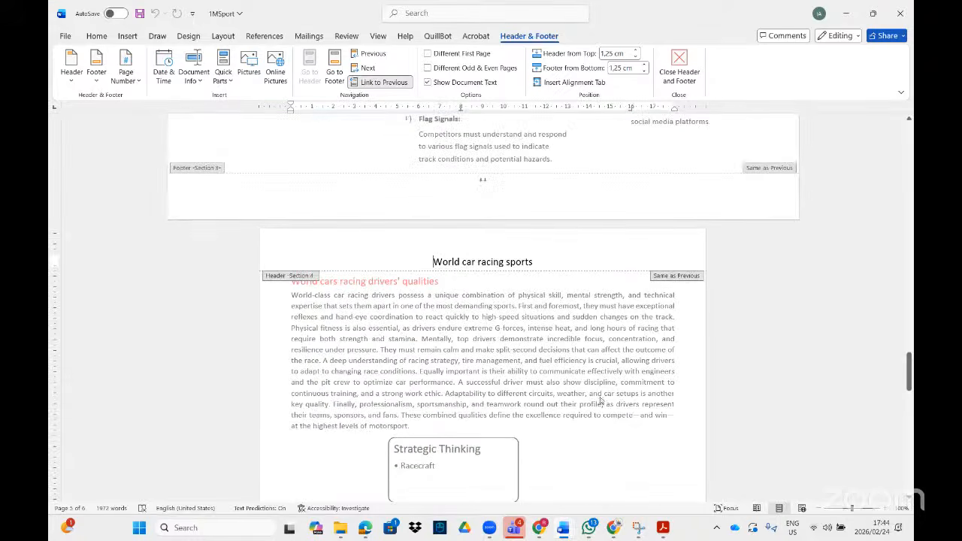
{"action": "scroll", "coordinate": [434, 401], "scroll_direction": "down", "scroll_amount": 9}
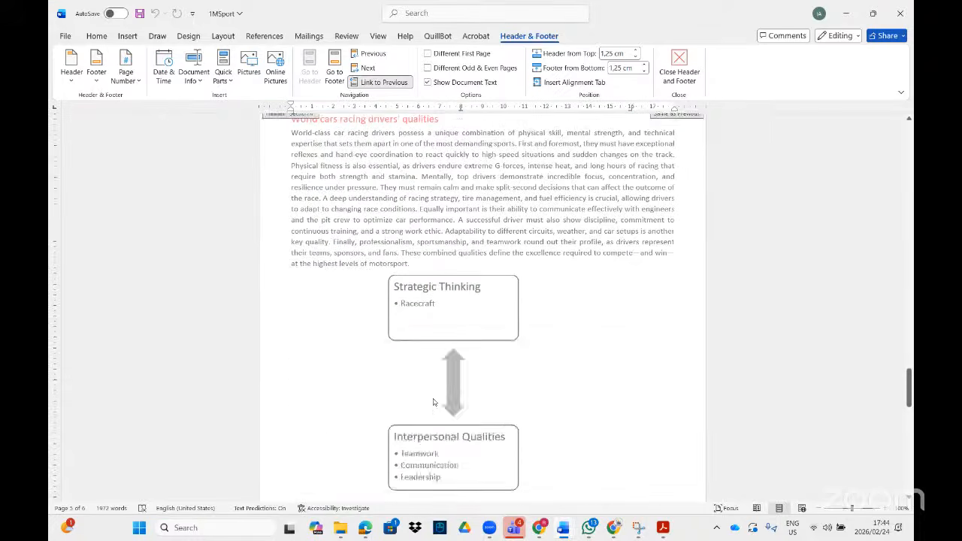
{"action": "scroll", "coordinate": [433, 417], "scroll_direction": "down", "scroll_amount": 5}
{"action": "scroll", "coordinate": [434, 422], "scroll_direction": "up", "scroll_amount": 9}
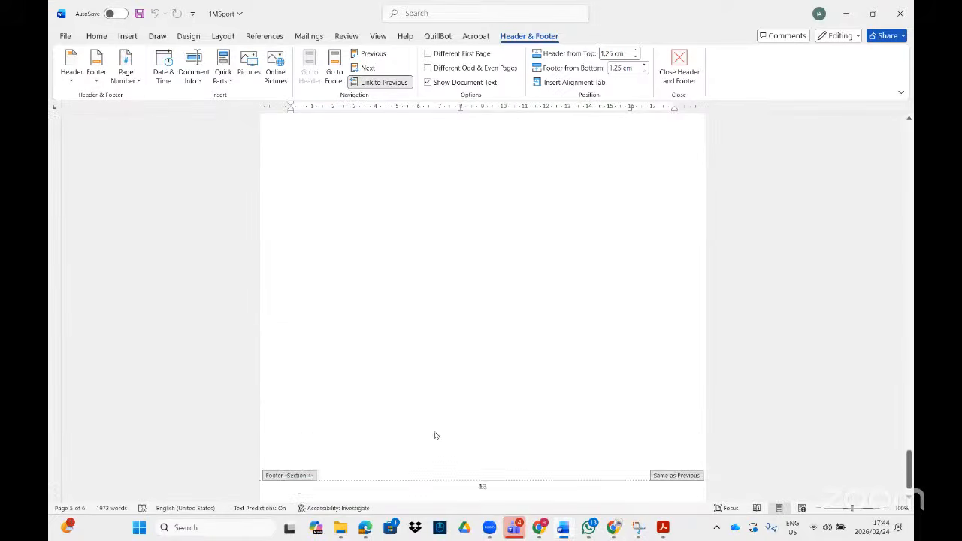
{"action": "scroll", "coordinate": [431, 444], "scroll_direction": "down", "scroll_amount": 1}
{"action": "scroll", "coordinate": [433, 442], "scroll_direction": "up", "scroll_amount": 3}
{"action": "scroll", "coordinate": [436, 440], "scroll_direction": "down", "scroll_amount": 12}
{"action": "scroll", "coordinate": [440, 435], "scroll_direction": "up", "scroll_amount": 15}
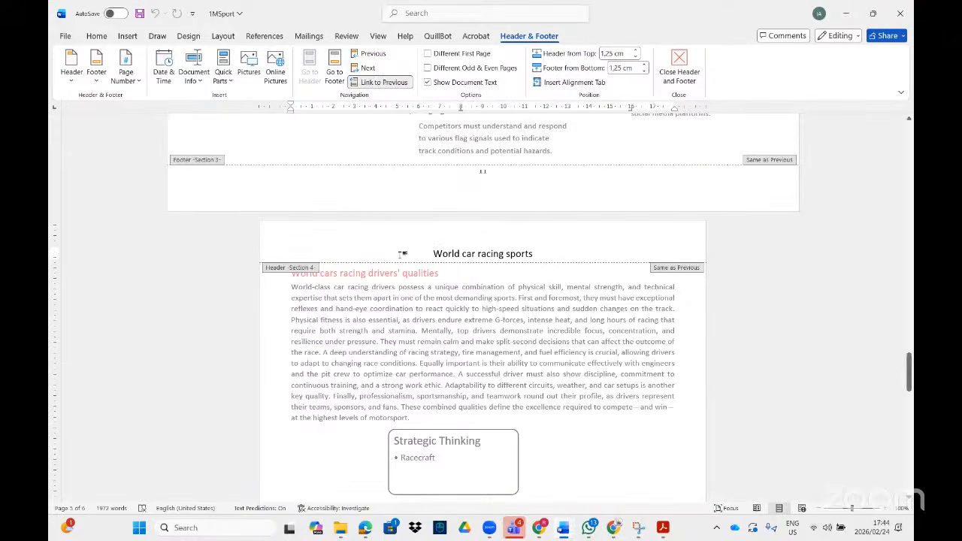
Step: Turn off Link to Previous for the Section 4 header, after the landscape page, and review its pages
{"action": "scroll", "coordinate": [402, 254], "scroll_direction": "up", "scroll_amount": 10}
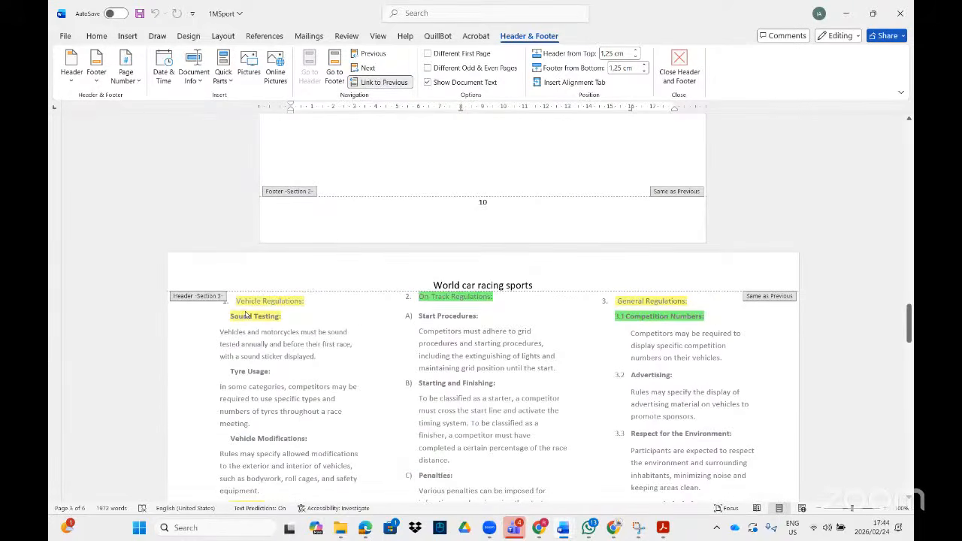
{"action": "scroll", "coordinate": [399, 289], "scroll_direction": "down", "scroll_amount": 10}
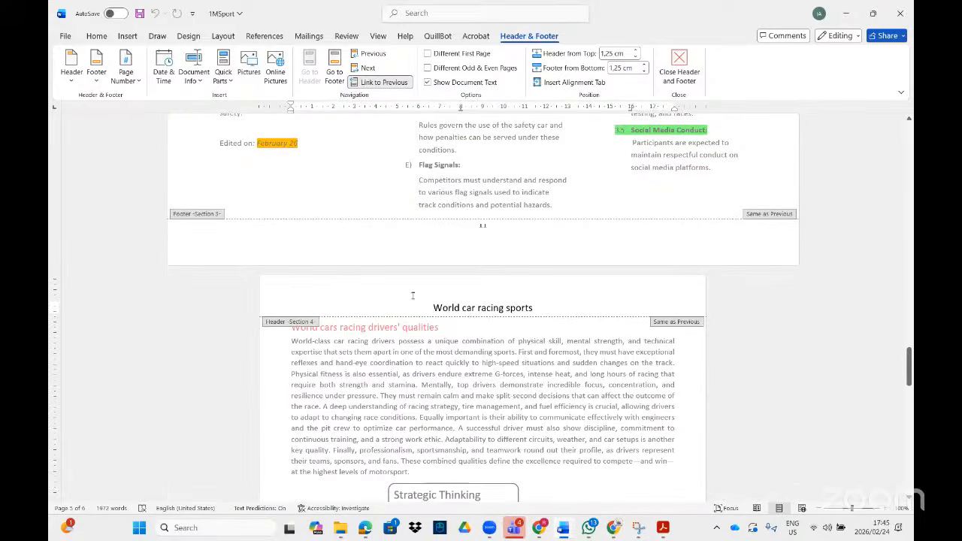
{"action": "left_click", "coordinate": [385, 84]}
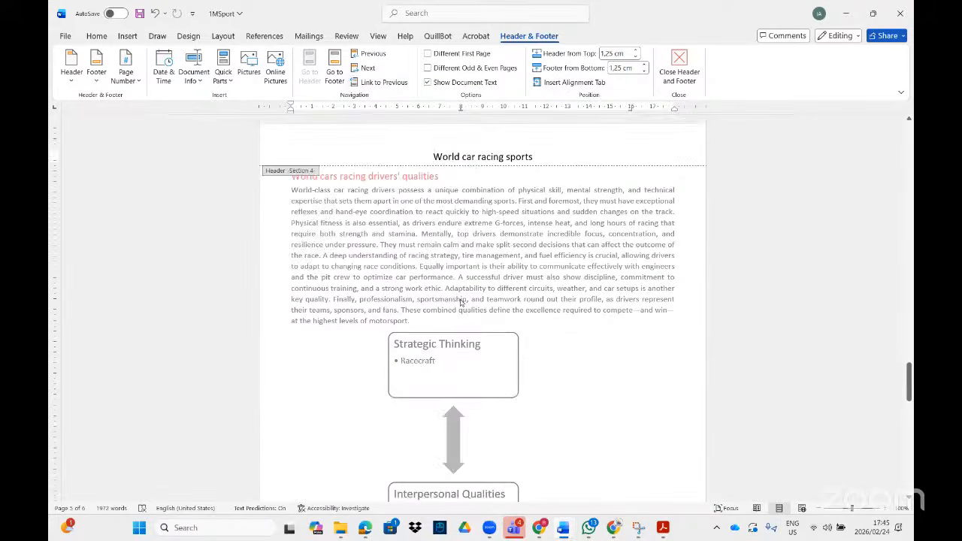
{"action": "scroll", "coordinate": [462, 304], "scroll_direction": "down", "scroll_amount": 7}
{"action": "scroll", "coordinate": [469, 308], "scroll_direction": "up", "scroll_amount": 8}
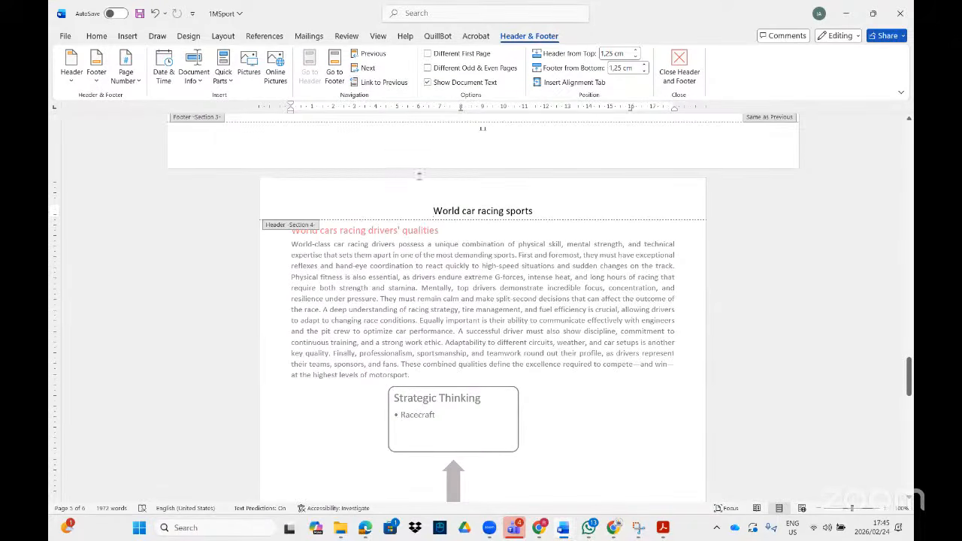
Step: Compare the Link to Previous setting of the landscape Section 3 header with that of the Section 4 header
{"action": "scroll", "coordinate": [420, 200], "scroll_direction": "up", "scroll_amount": 8}
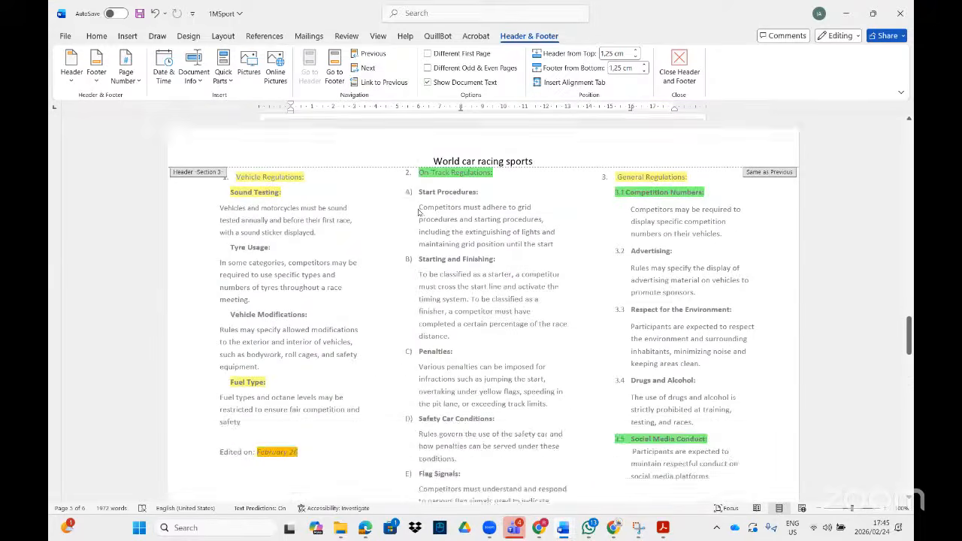
{"action": "left_click", "coordinate": [405, 223]}
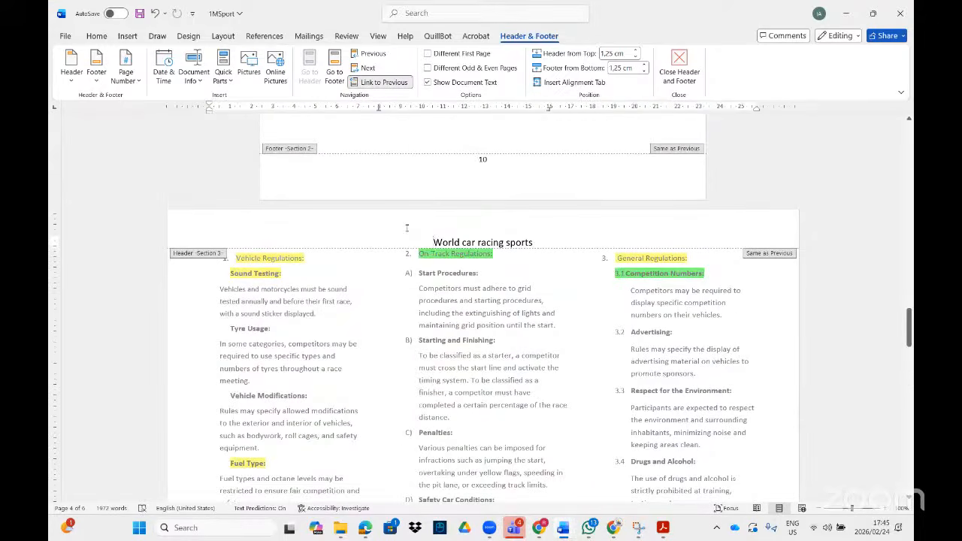
{"action": "scroll", "coordinate": [413, 340], "scroll_direction": "down", "scroll_amount": 8}
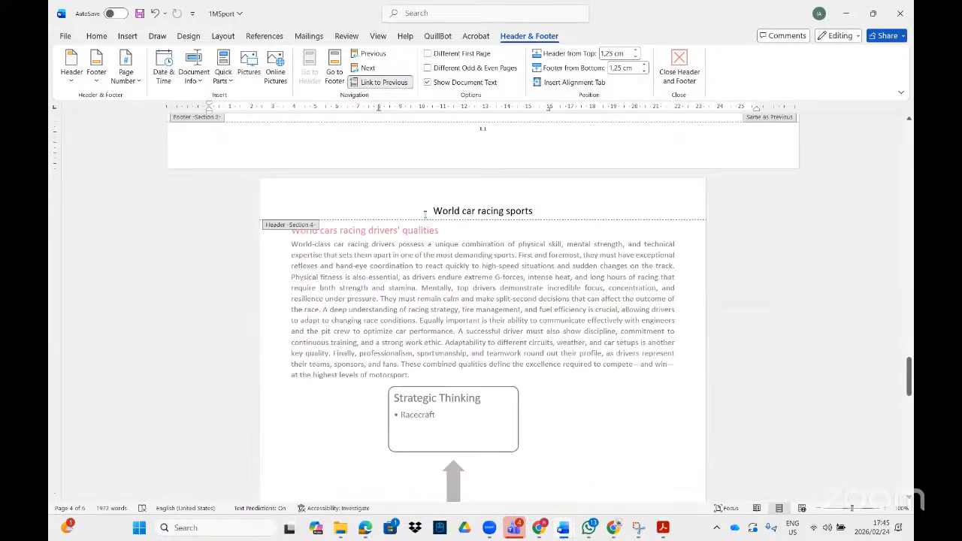
{"action": "left_click", "coordinate": [427, 210]}
Step: Turn off Link to Previous for the Section 4 footer
{"action": "scroll", "coordinate": [433, 331], "scroll_direction": "down", "scroll_amount": 8}
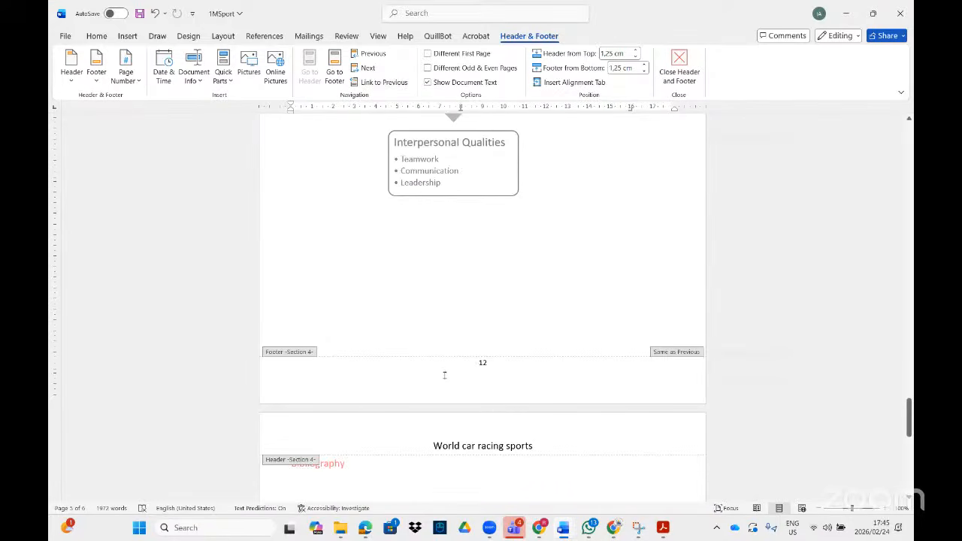
{"action": "left_click", "coordinate": [444, 374]}
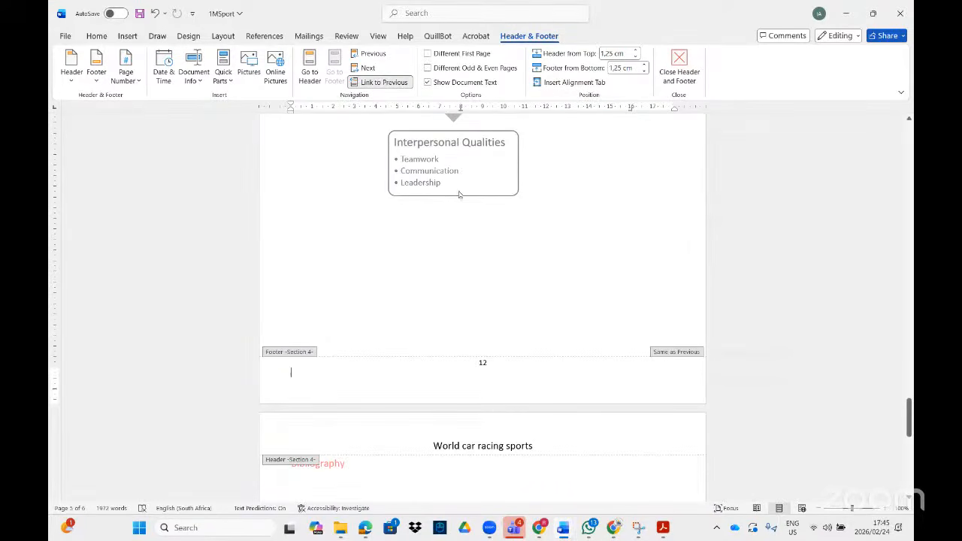
{"action": "left_click", "coordinate": [372, 83]}
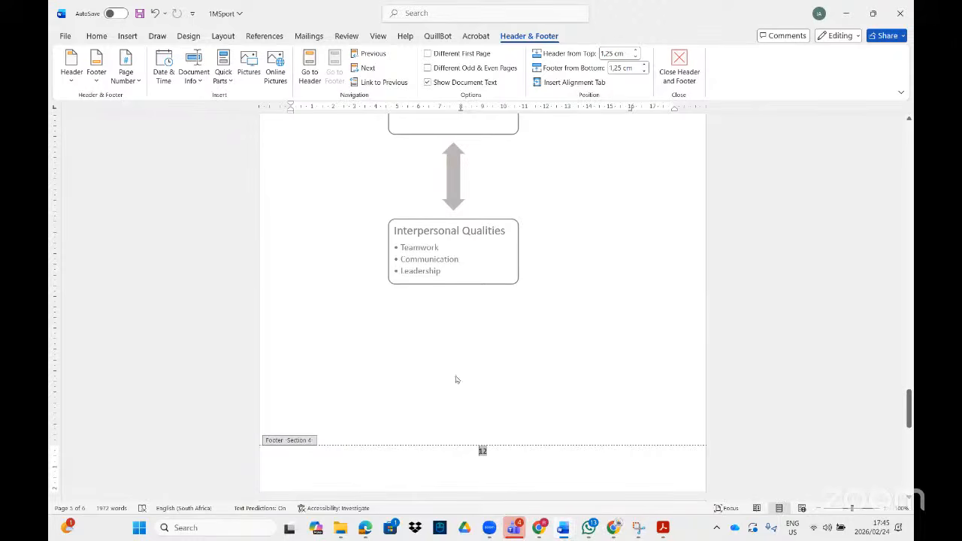
Step: Place the cursor in the Section 4 header and examine the link status of the landscape Section 3 header and footer
{"action": "scroll", "coordinate": [459, 379], "scroll_direction": "up", "scroll_amount": 5}
{"action": "scroll", "coordinate": [464, 381], "scroll_direction": "up", "scroll_amount": 2}
{"action": "left_click", "coordinate": [417, 233]}
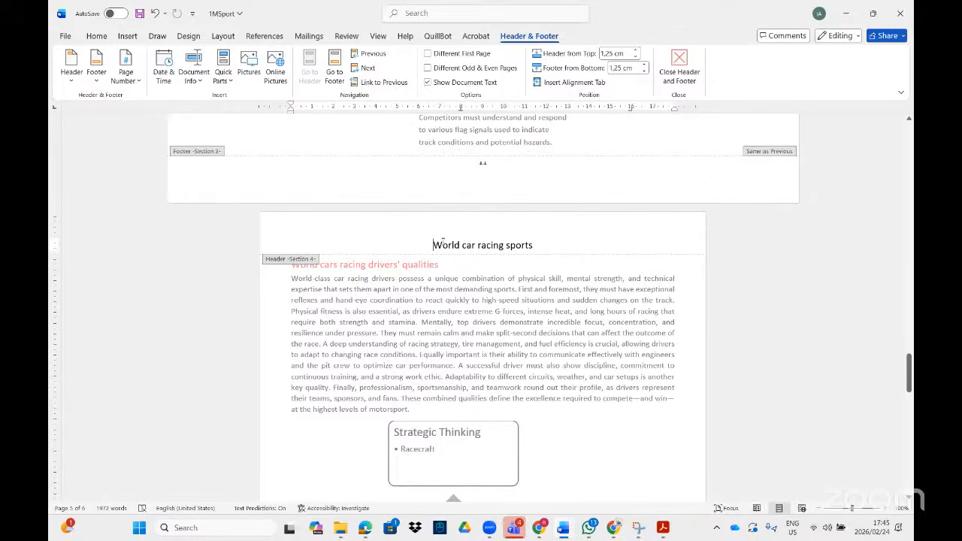
{"action": "scroll", "coordinate": [462, 286], "scroll_direction": "up", "scroll_amount": 6}
{"action": "scroll", "coordinate": [460, 214], "scroll_direction": "up", "scroll_amount": 2}
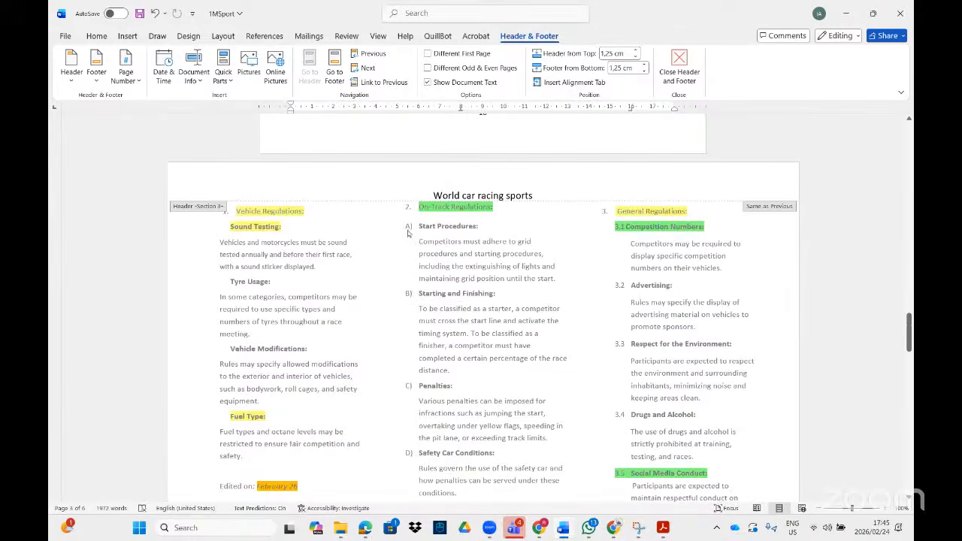
{"action": "scroll", "coordinate": [423, 280], "scroll_direction": "up", "scroll_amount": 1}
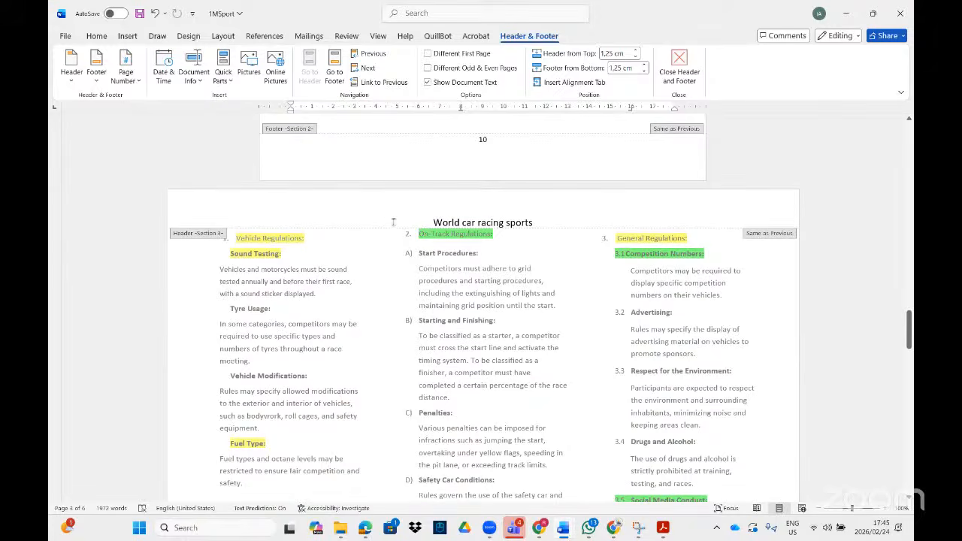
{"action": "scroll", "coordinate": [386, 213], "scroll_direction": "up", "scroll_amount": 2}
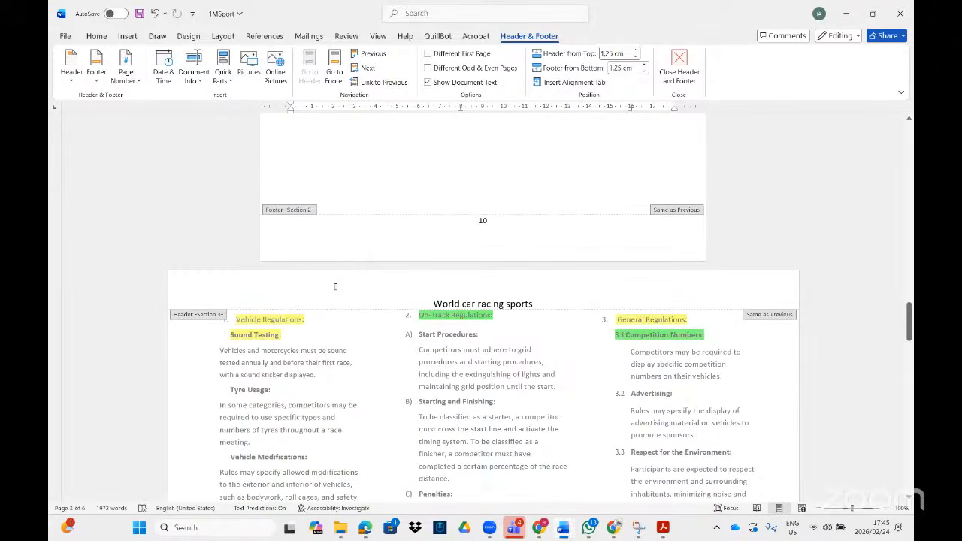
Step: Turn off Link to Previous for the Section 3 footer on the landscape page
{"action": "scroll", "coordinate": [349, 310], "scroll_direction": "down", "scroll_amount": 8}
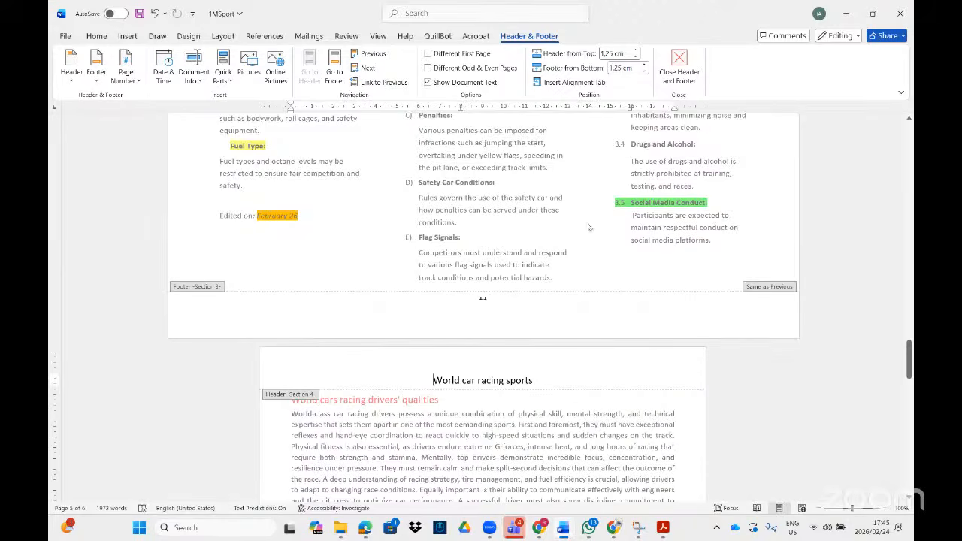
{"action": "left_click", "coordinate": [465, 306]}
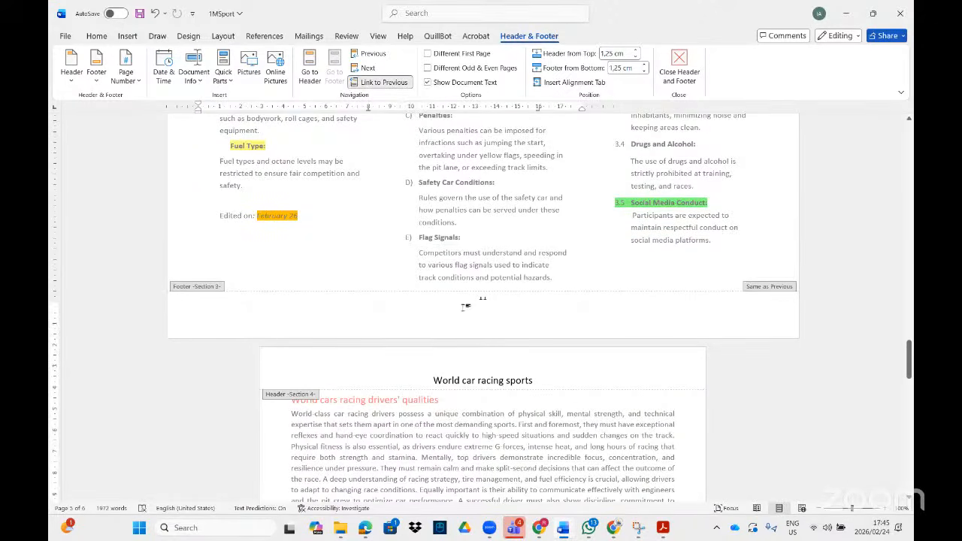
{"action": "left_click", "coordinate": [376, 82]}
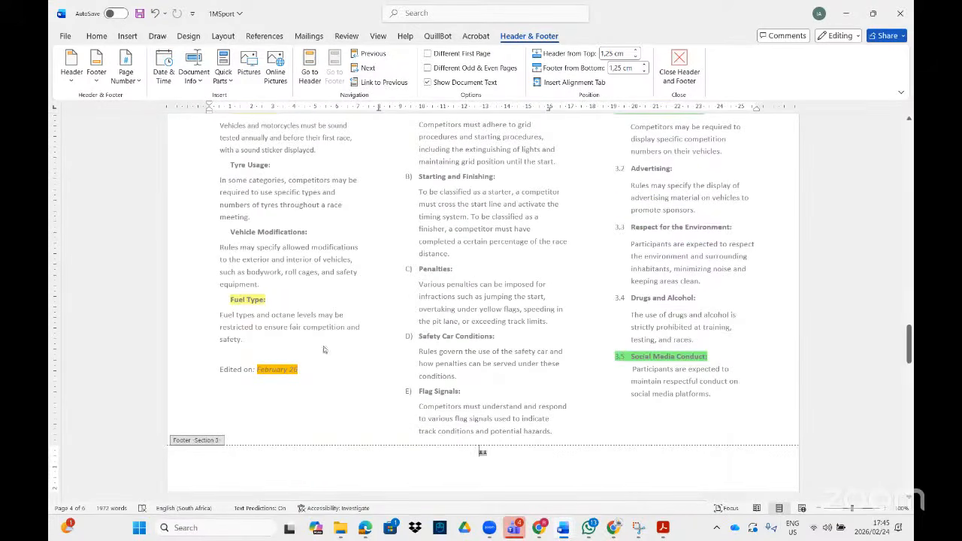
{"action": "left_click", "coordinate": [313, 469]}
Step: Turn off Link to Previous for the landscape page's Section 3 header and review the headers and footers of the neighbouring sections
{"action": "scroll", "coordinate": [331, 466], "scroll_direction": "up", "scroll_amount": 5}
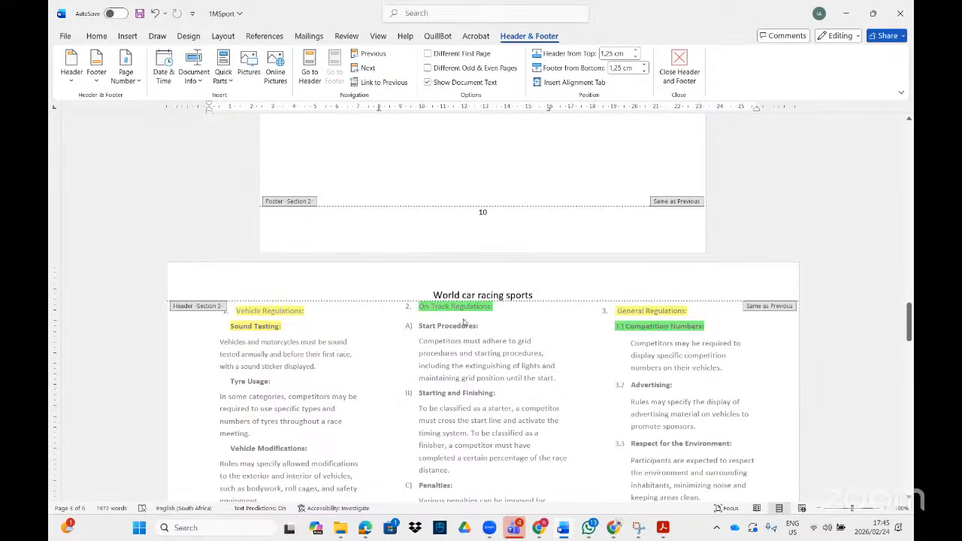
{"action": "left_click", "coordinate": [423, 287]}
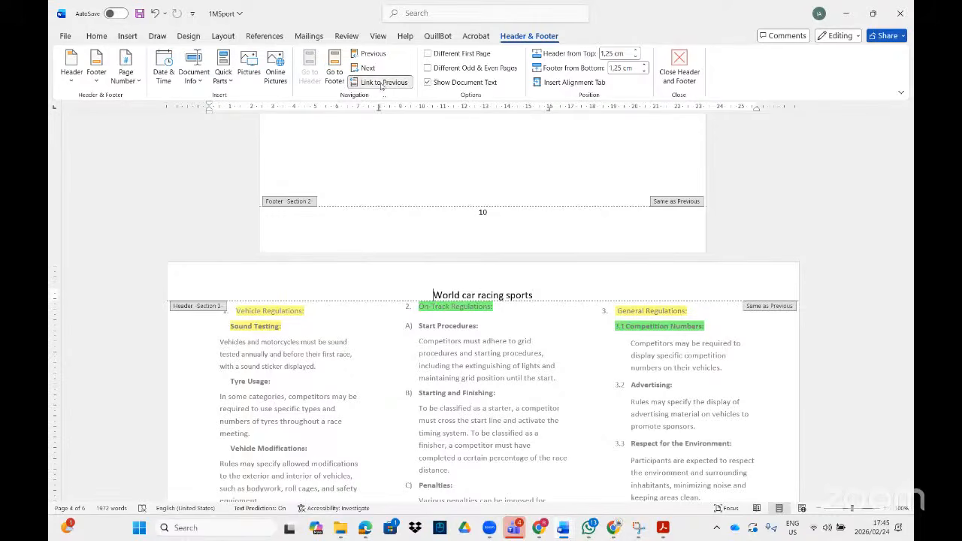
{"action": "left_click", "coordinate": [383, 81]}
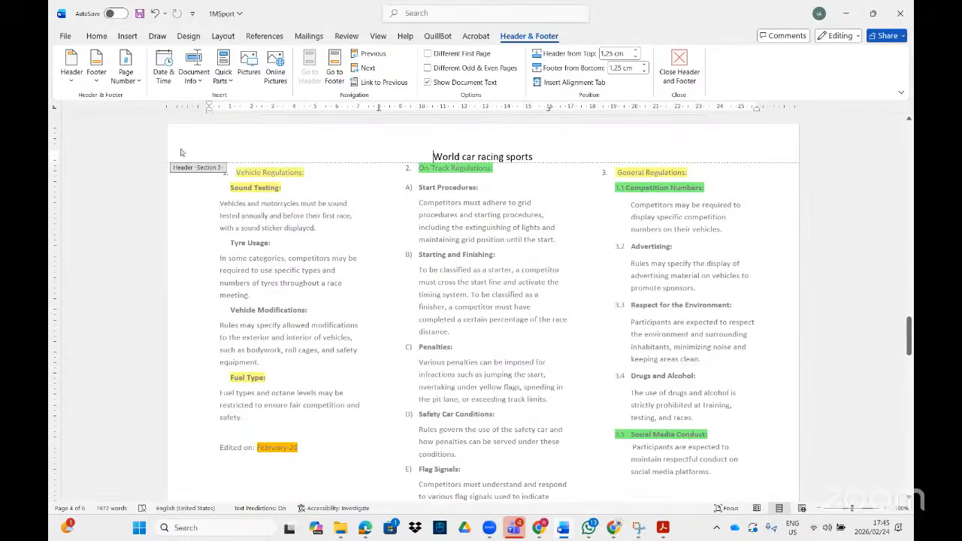
{"action": "scroll", "coordinate": [351, 171], "scroll_direction": "up", "scroll_amount": 2}
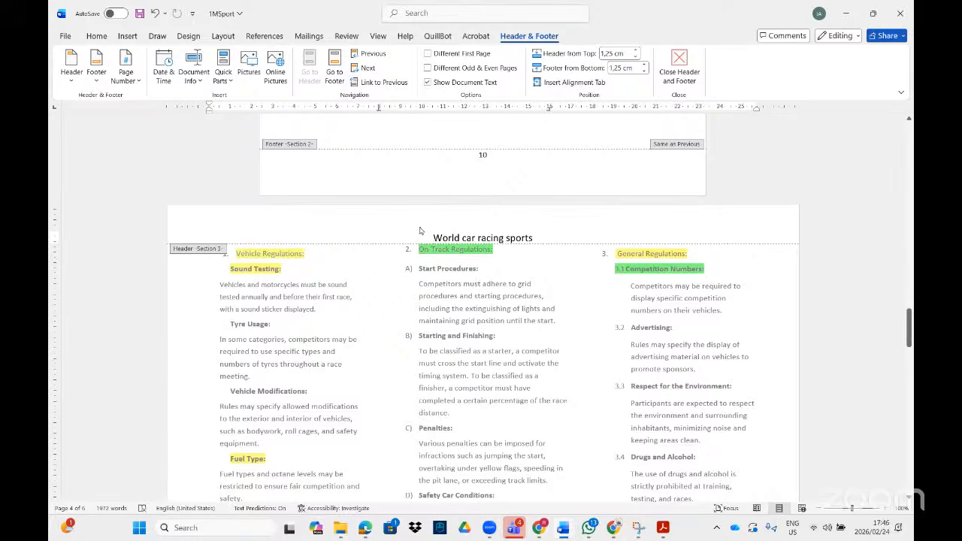
{"action": "scroll", "coordinate": [421, 225], "scroll_direction": "up", "scroll_amount": 8}
{"action": "scroll", "coordinate": [421, 241], "scroll_direction": "down", "scroll_amount": 12}
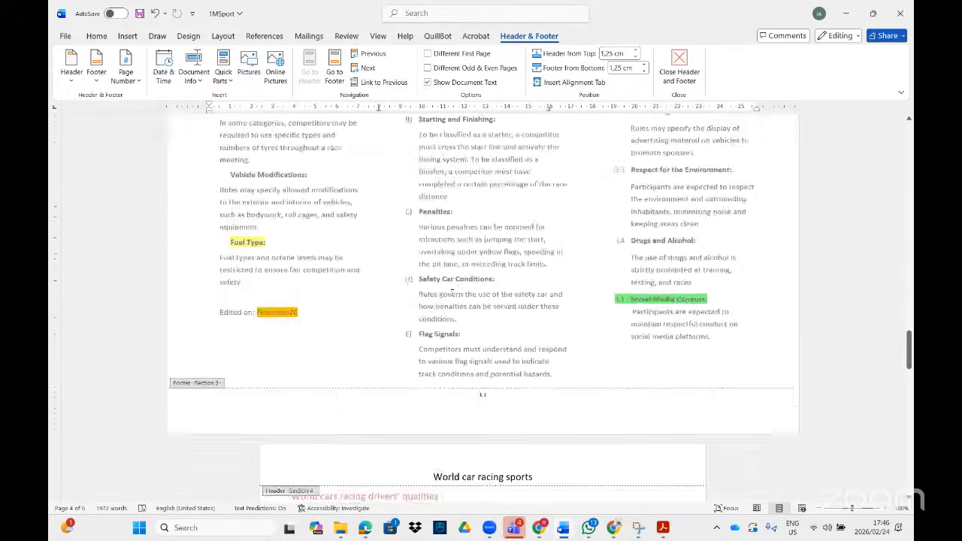
{"action": "scroll", "coordinate": [453, 290], "scroll_direction": "down", "scroll_amount": 8}
{"action": "scroll", "coordinate": [474, 300], "scroll_direction": "up", "scroll_amount": 12}
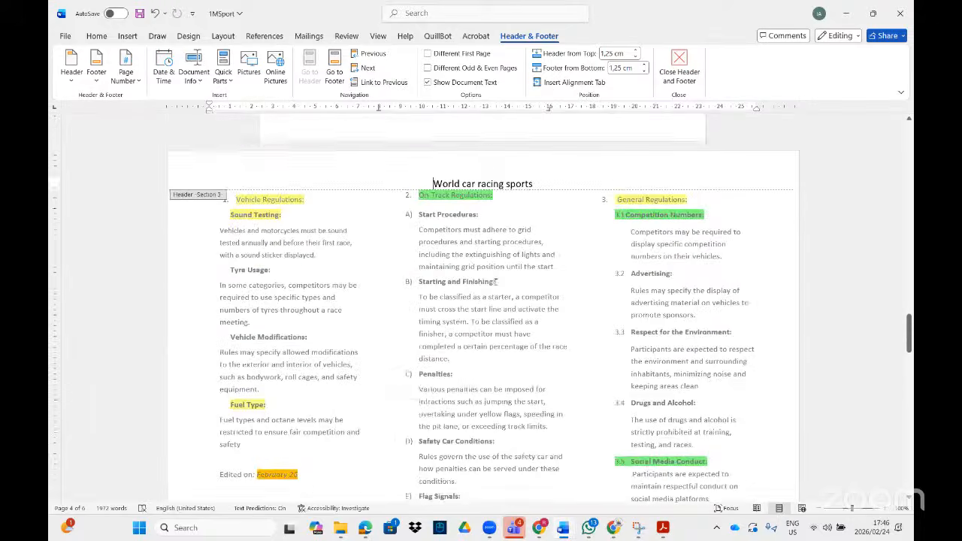
{"action": "scroll", "coordinate": [473, 263], "scroll_direction": "up", "scroll_amount": 3}
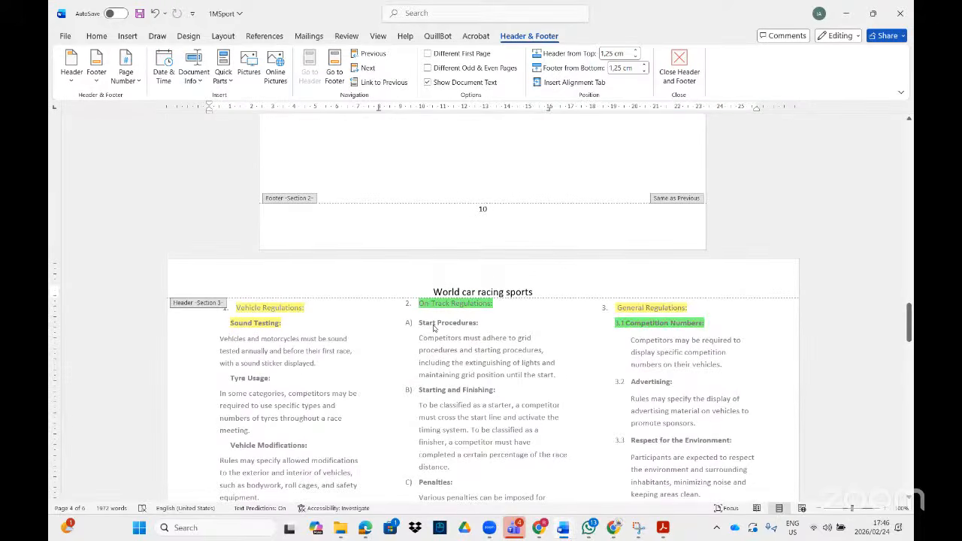
Step: Delete the header text "World car racing sports" from Section 4 and check the headers on the surrounding pages
{"action": "scroll", "coordinate": [451, 319], "scroll_direction": "down", "scroll_amount": 12}
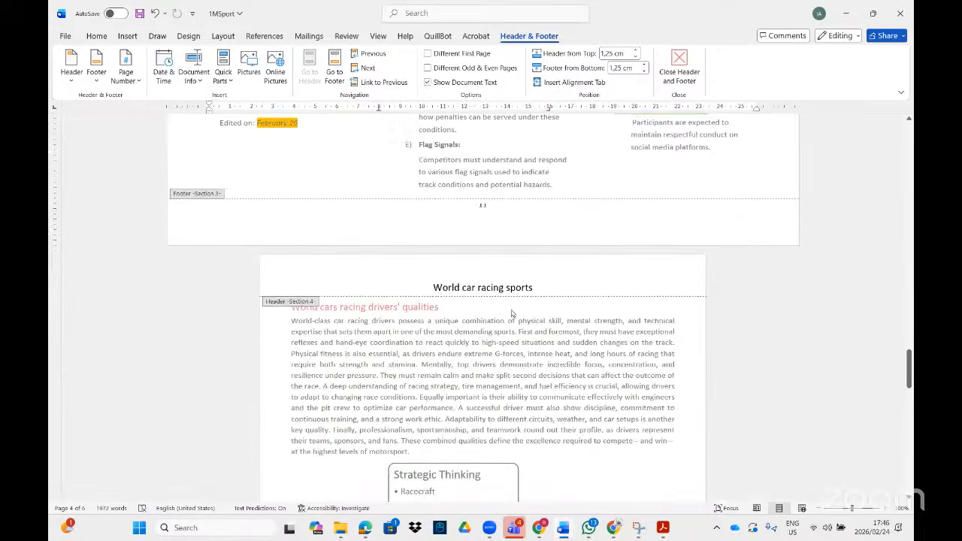
{"action": "triple_click", "coordinate": [500, 286]}
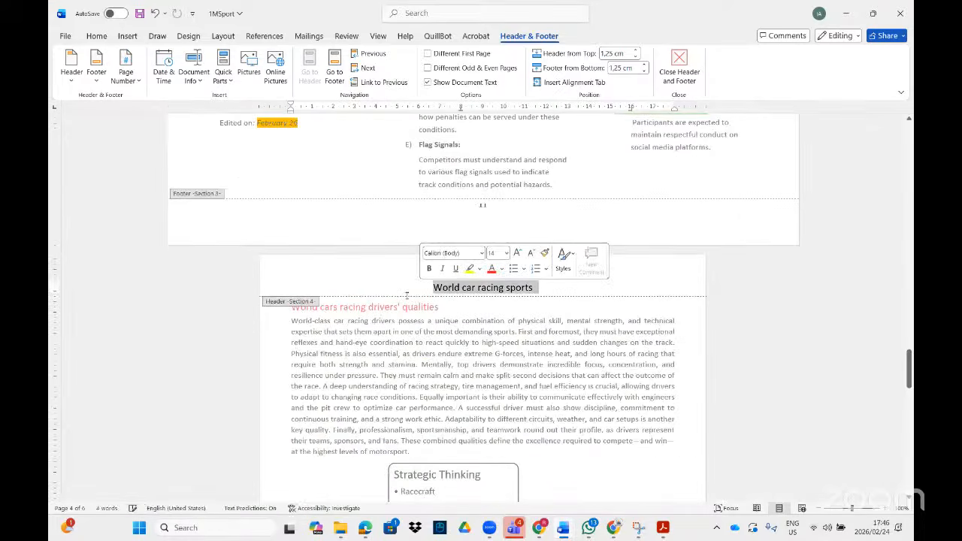
{"action": "key", "text": "BackSpace"}
{"action": "scroll", "coordinate": [407, 294], "scroll_direction": "up", "scroll_amount": 13}
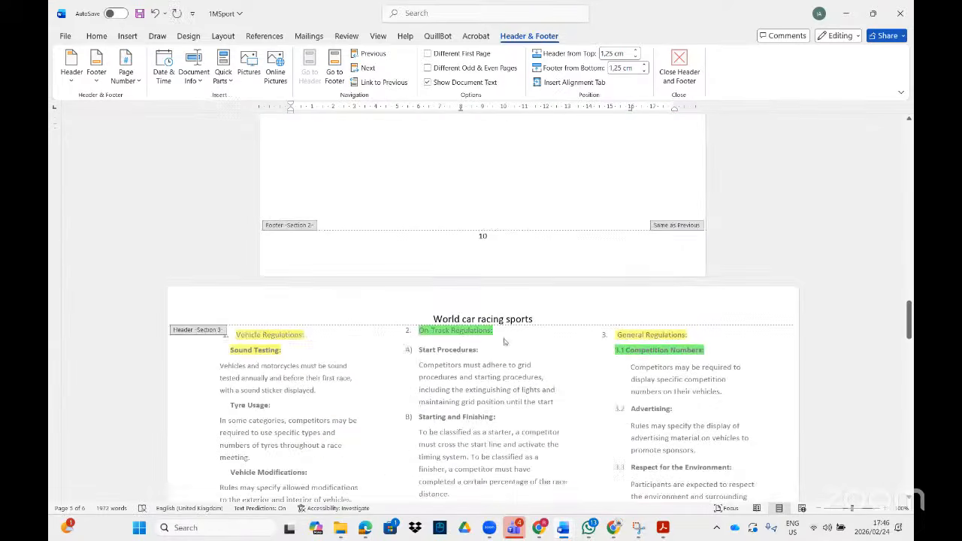
{"action": "scroll", "coordinate": [552, 349], "scroll_direction": "down", "scroll_amount": 20}
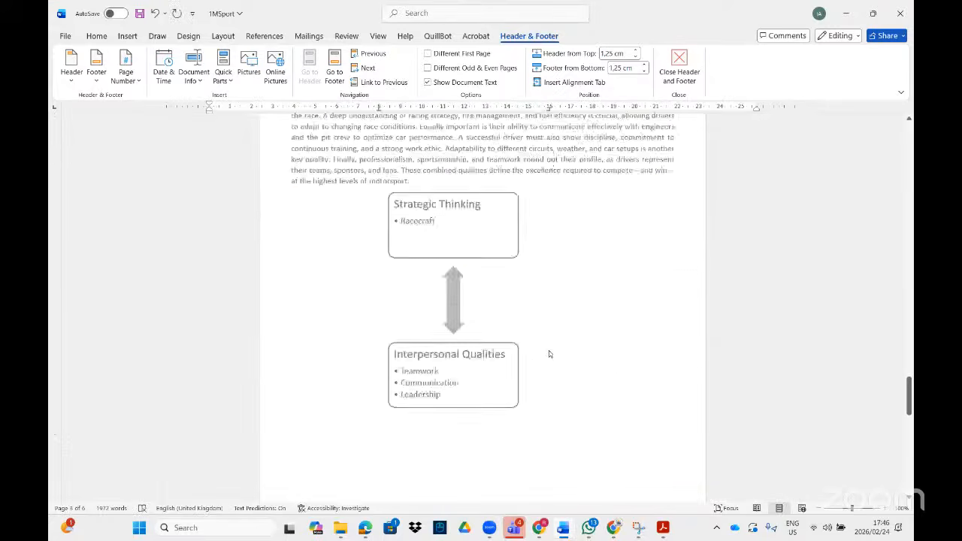
{"action": "scroll", "coordinate": [406, 280], "scroll_direction": "up", "scroll_amount": 15}
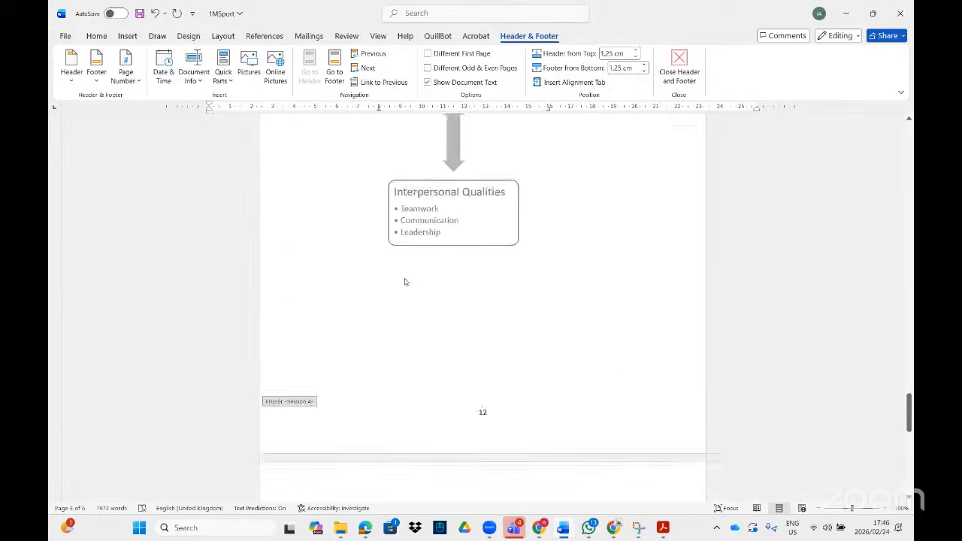
Step: Delete the header text "World car racing sports" from the portrait pages before the landscape page, using the Section 2 header
{"action": "scroll", "coordinate": [406, 281], "scroll_direction": "up", "scroll_amount": 15}
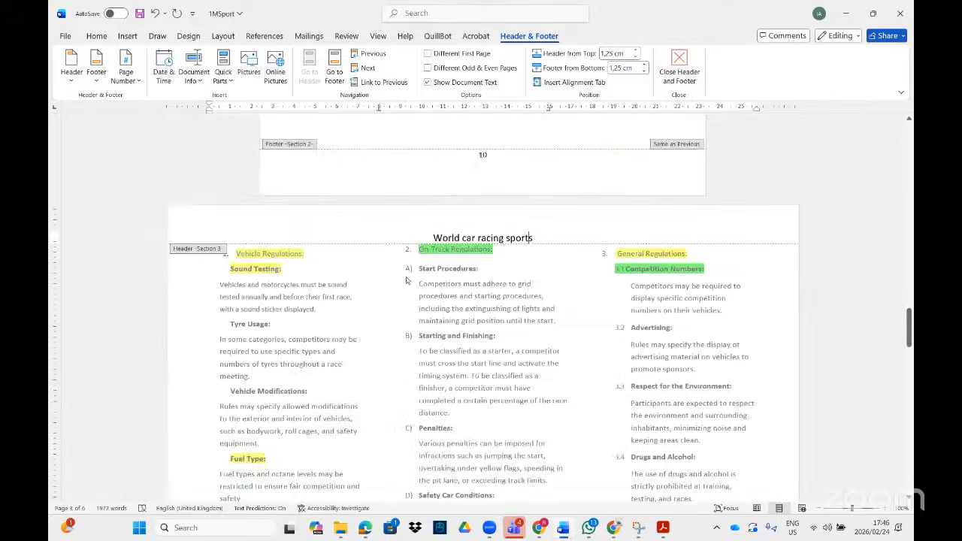
{"action": "scroll", "coordinate": [406, 281], "scroll_direction": "up", "scroll_amount": 4}
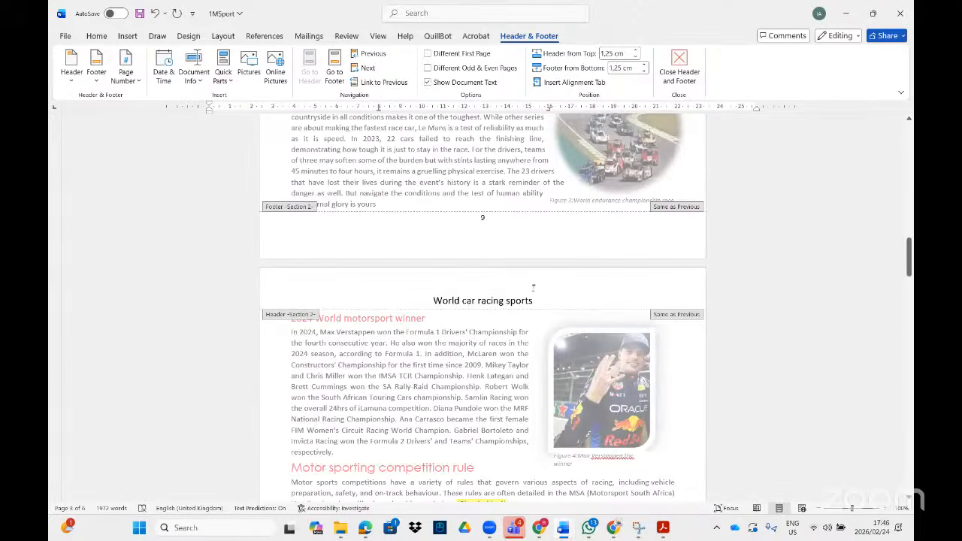
{"action": "left_click_drag", "start_coordinate": [542, 300], "coordinate": [434, 298]}
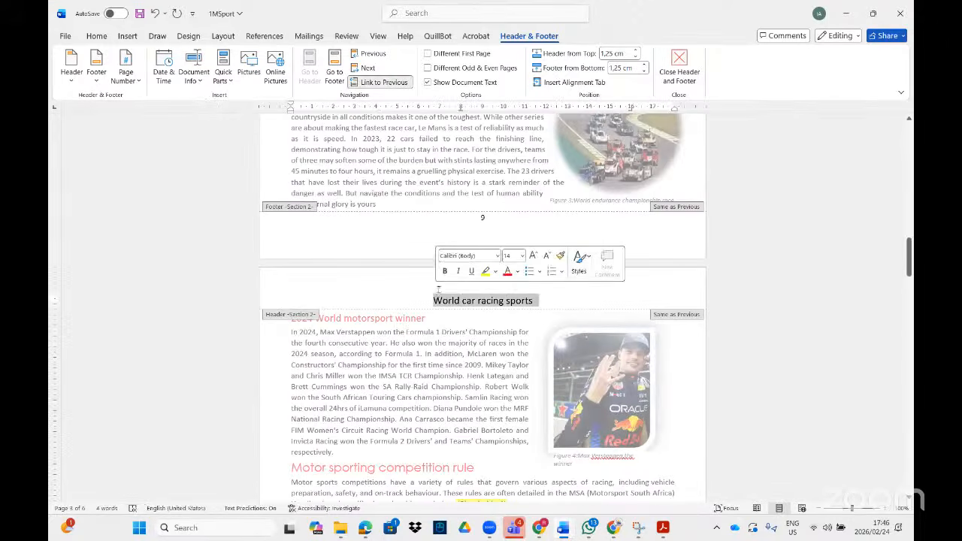
{"action": "key", "text": "Delete"}
Step: Review the Section 1, 2 and 3 headers to check which pages still carry the header text
{"action": "scroll", "coordinate": [438, 289], "scroll_direction": "down", "scroll_amount": 8}
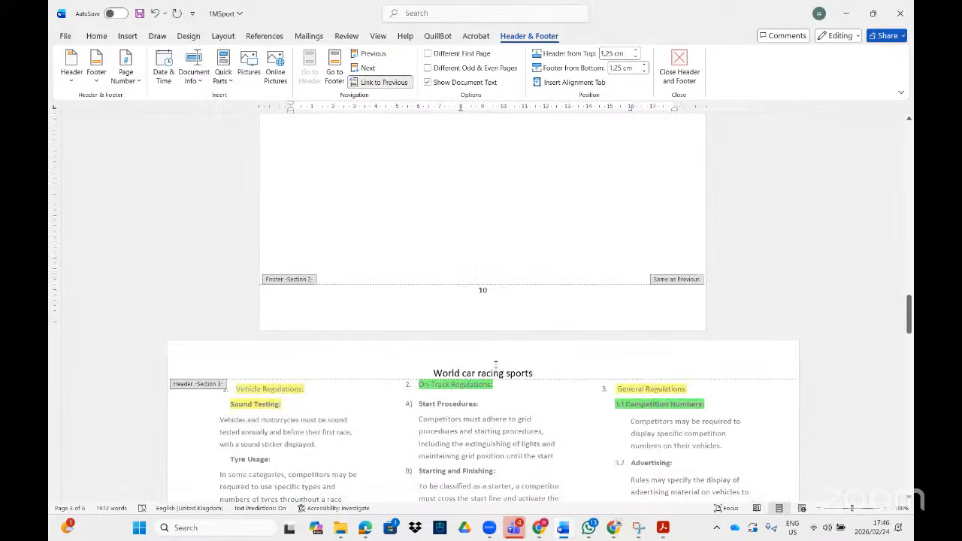
{"action": "left_click", "coordinate": [551, 371]}
{"action": "scroll", "coordinate": [585, 396], "scroll_direction": "down", "scroll_amount": 1}
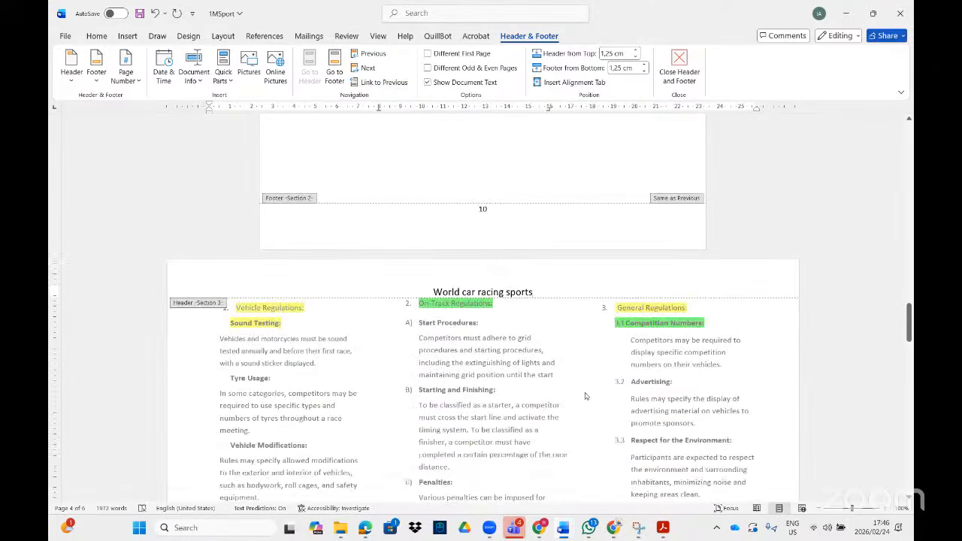
{"action": "scroll", "coordinate": [586, 396], "scroll_direction": "up", "scroll_amount": 10}
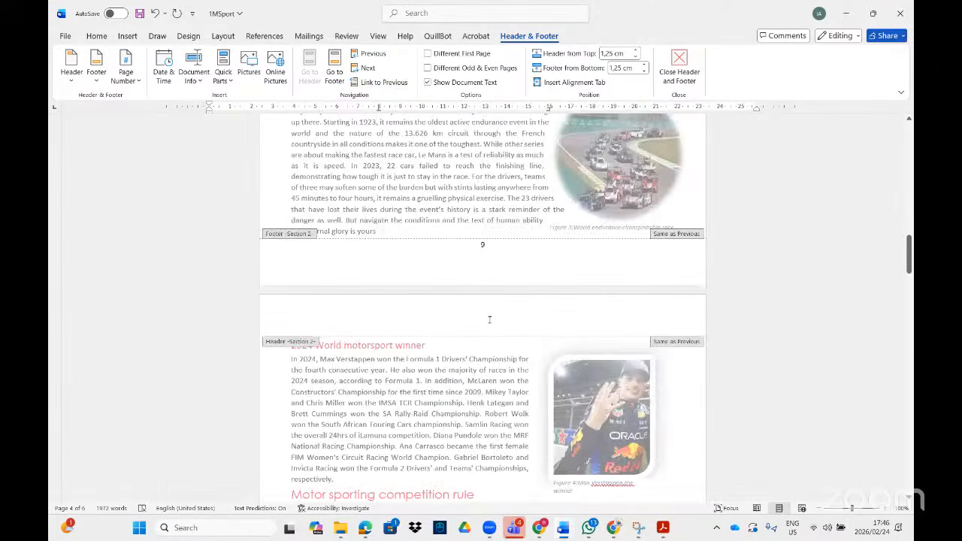
{"action": "left_click", "coordinate": [489, 319]}
{"action": "scroll", "coordinate": [493, 300], "scroll_direction": "up", "scroll_amount": 12}
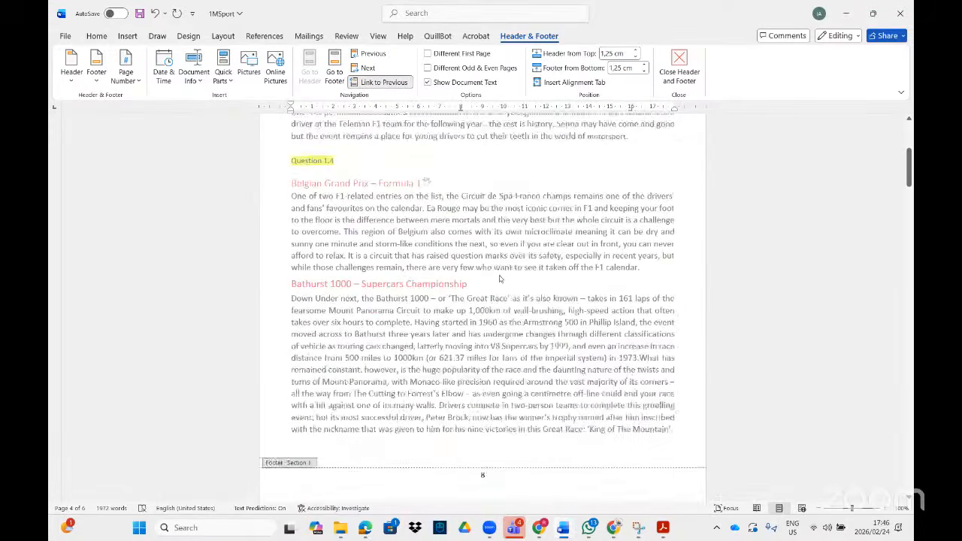
{"action": "scroll", "coordinate": [499, 278], "scroll_direction": "up", "scroll_amount": 3}
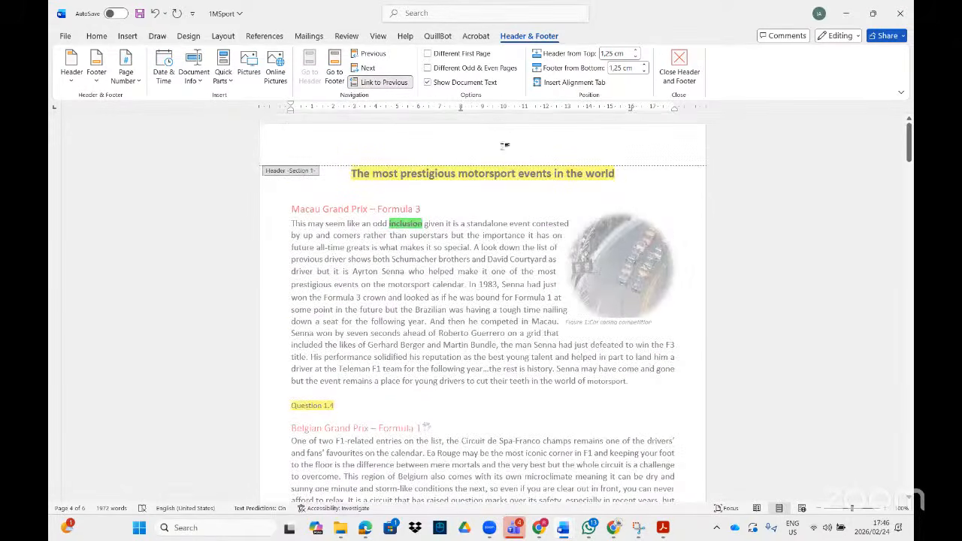
{"action": "left_click", "coordinate": [504, 145]}
{"action": "scroll", "coordinate": [496, 165], "scroll_direction": "down", "scroll_amount": 7}
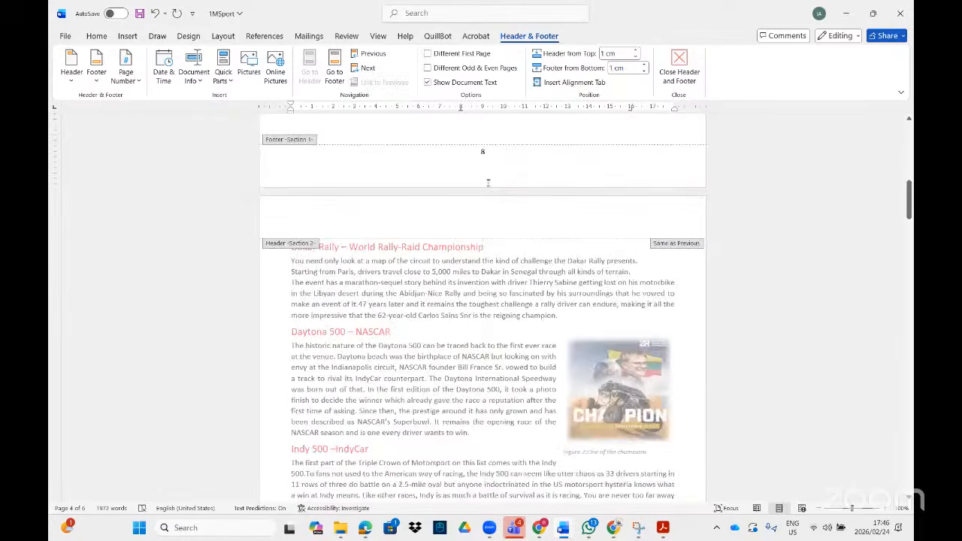
{"action": "scroll", "coordinate": [488, 183], "scroll_direction": "down", "scroll_amount": 15}
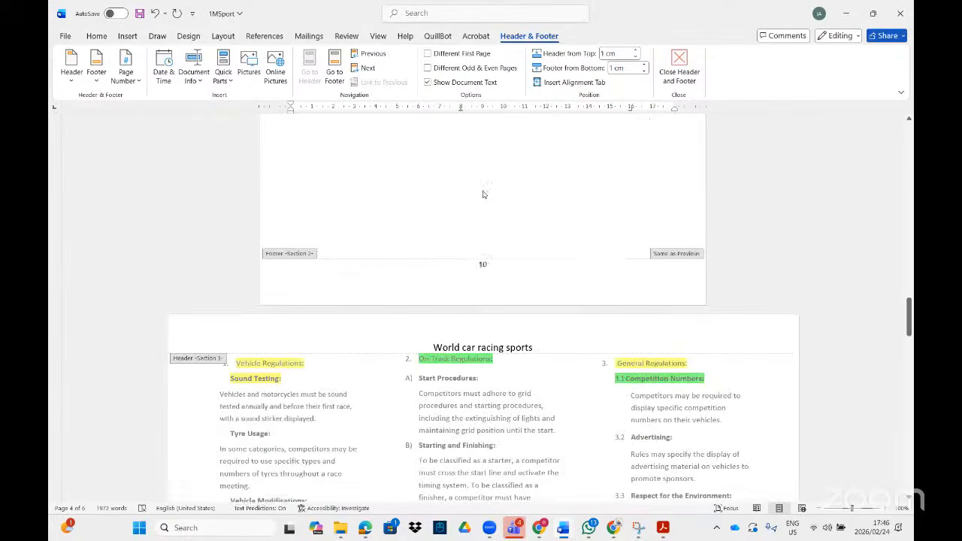
{"action": "scroll", "coordinate": [484, 184], "scroll_direction": "down", "scroll_amount": 2}
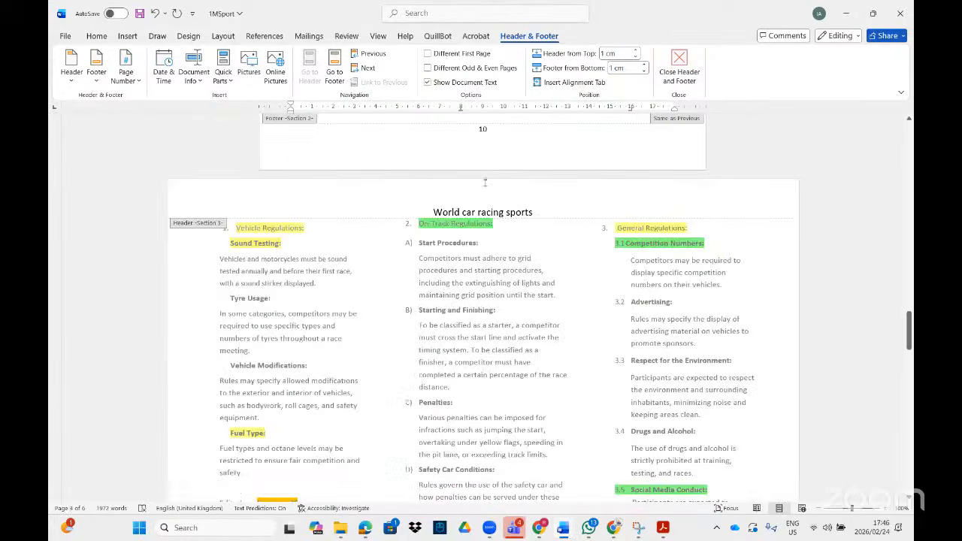
{"action": "left_click", "coordinate": [416, 196]}
{"action": "scroll", "coordinate": [388, 265], "scroll_direction": "down", "scroll_amount": 1}
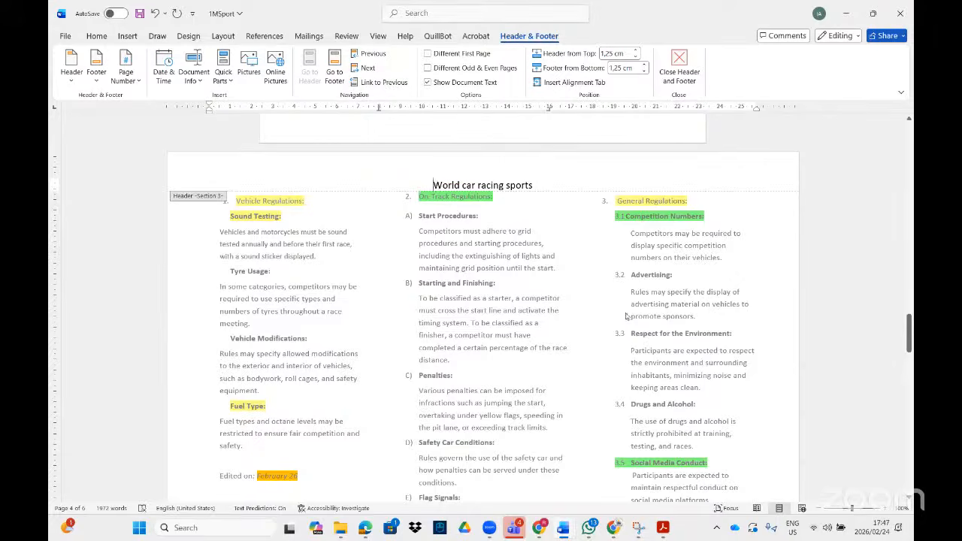
Step: Close 1MSport without saving and switch to the Grade 12 Word activities PDF in Acrobat to read the next tasks on page 31
{"action": "left_click", "coordinate": [905, 8]}
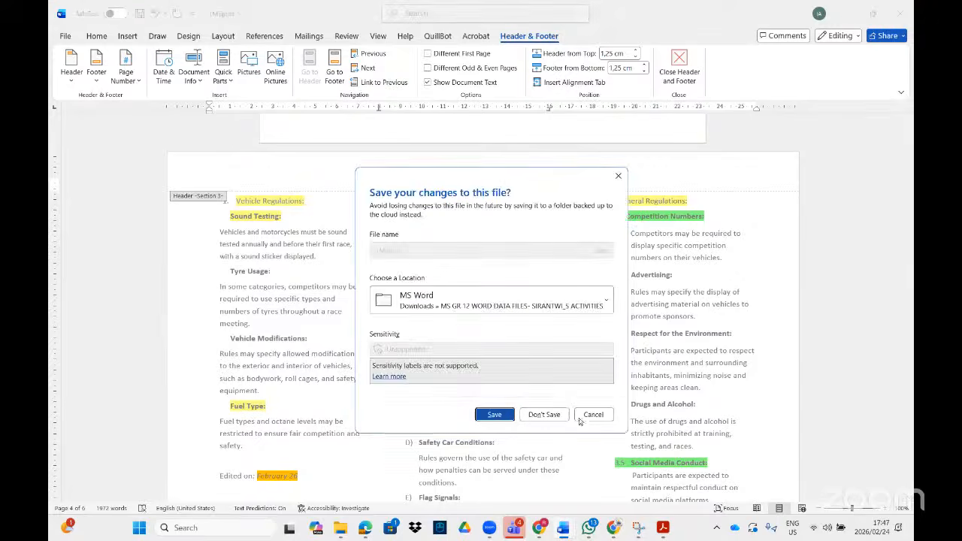
{"action": "left_click", "coordinate": [543, 414]}
{"action": "left_click", "coordinate": [662, 530]}
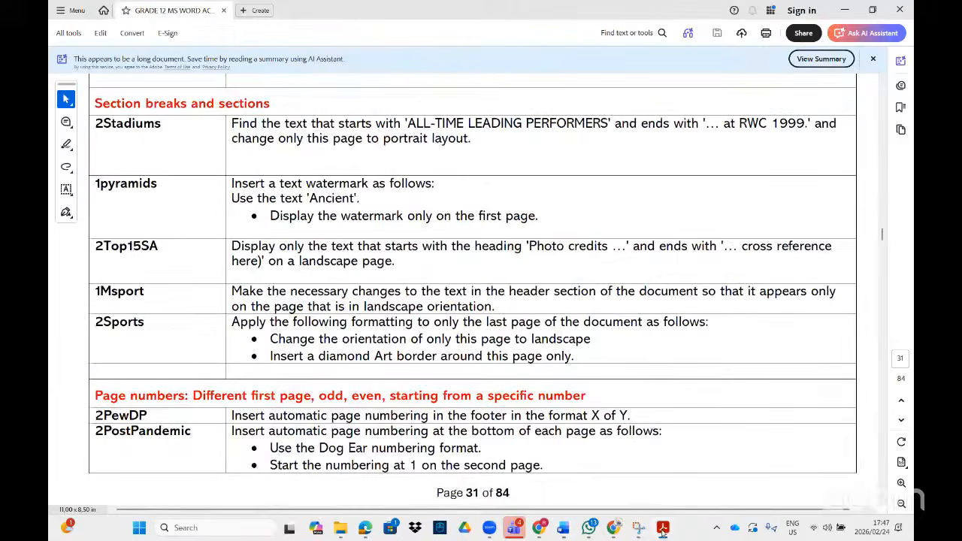
{"action": "scroll", "coordinate": [306, 304], "scroll_direction": "down", "scroll_amount": 1}
{"action": "scroll", "coordinate": [306, 304], "scroll_direction": "down", "scroll_amount": 1}
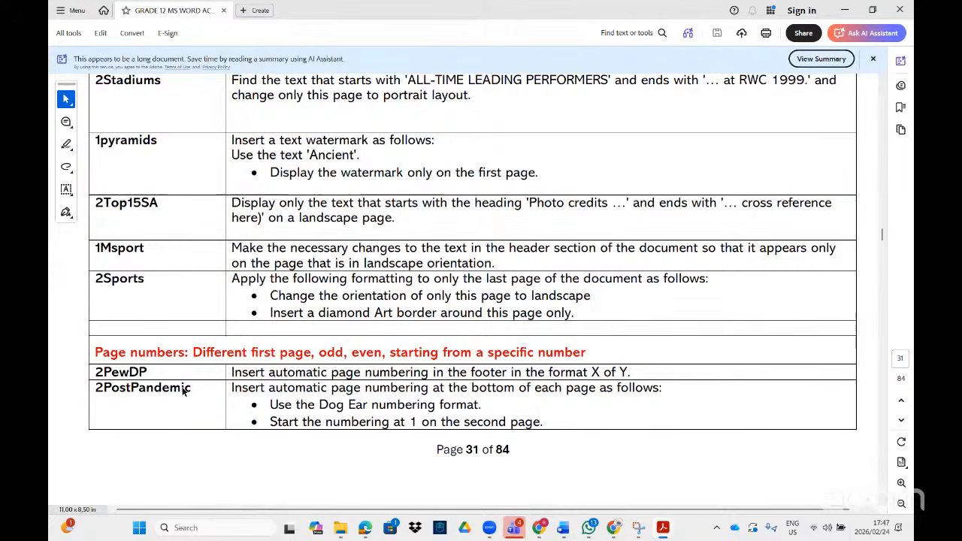
Step: Find the 2Spots document with a Windows search and open it in Word
{"action": "left_click", "coordinate": [137, 529]}
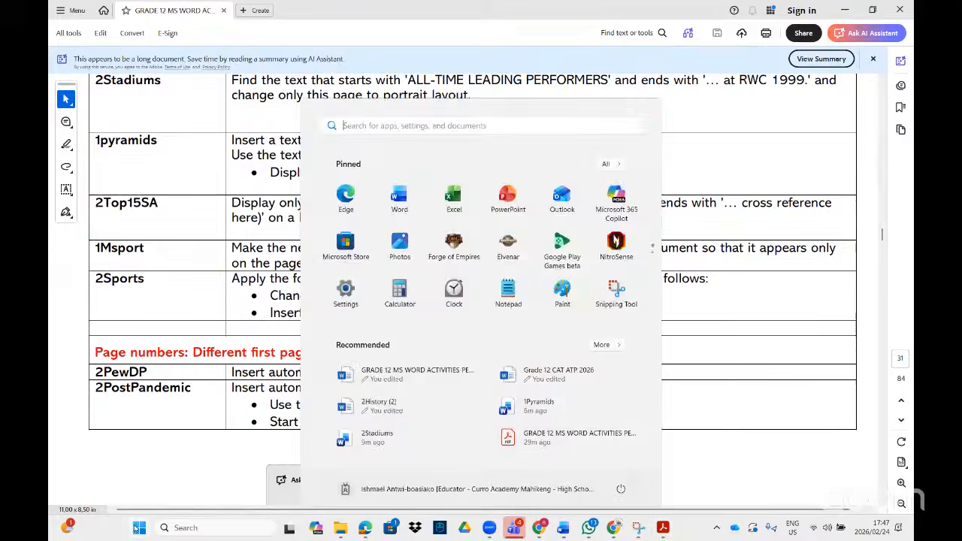
{"action": "type", "text": "2"}
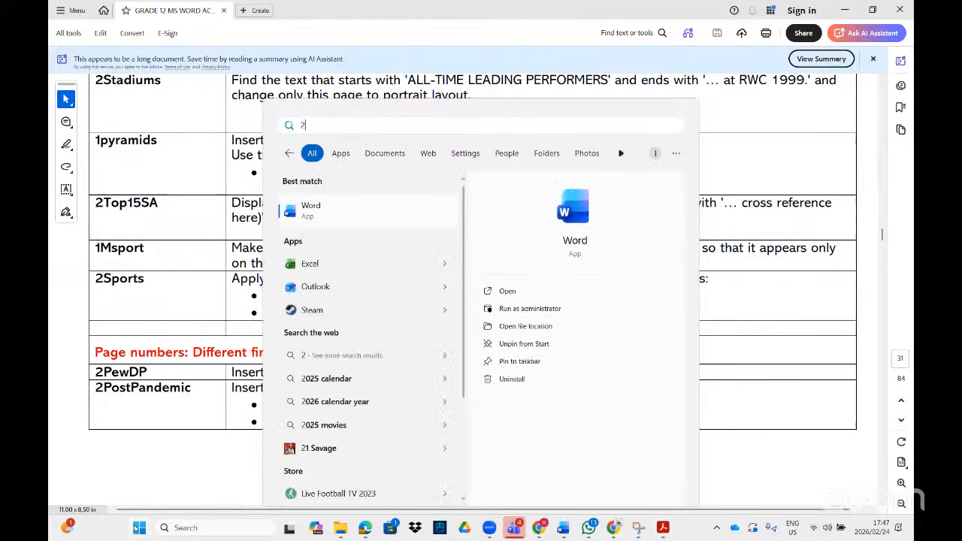
{"action": "type", "text": "SPOR"}
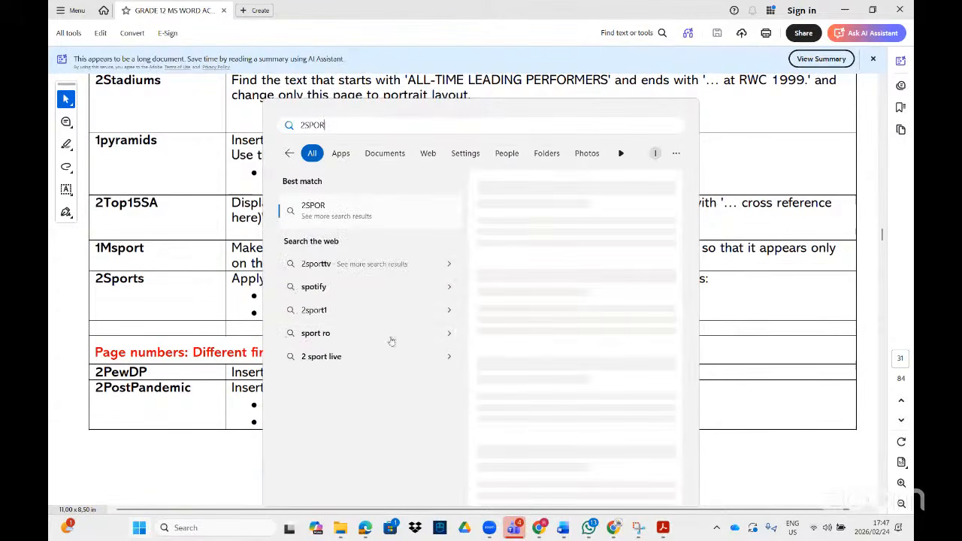
{"action": "key", "text": "BackSpace"}
{"action": "type", "text": "ts"}
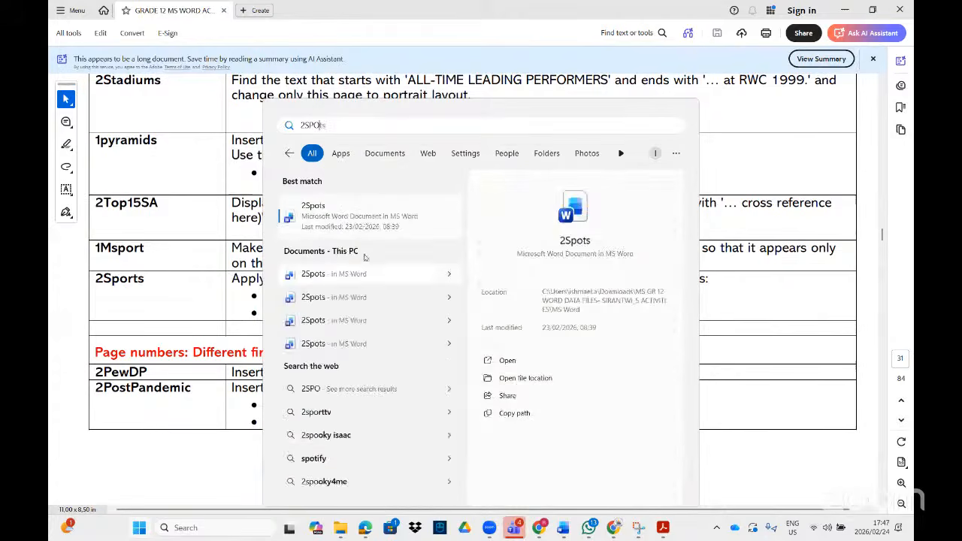
{"action": "left_click", "coordinate": [367, 217]}
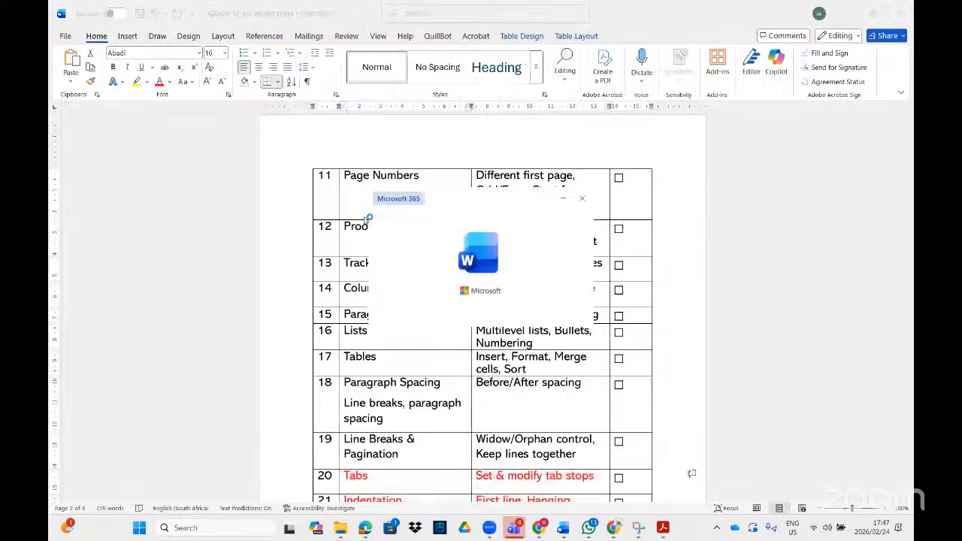
{"action": "left_click", "coordinate": [486, 54]}
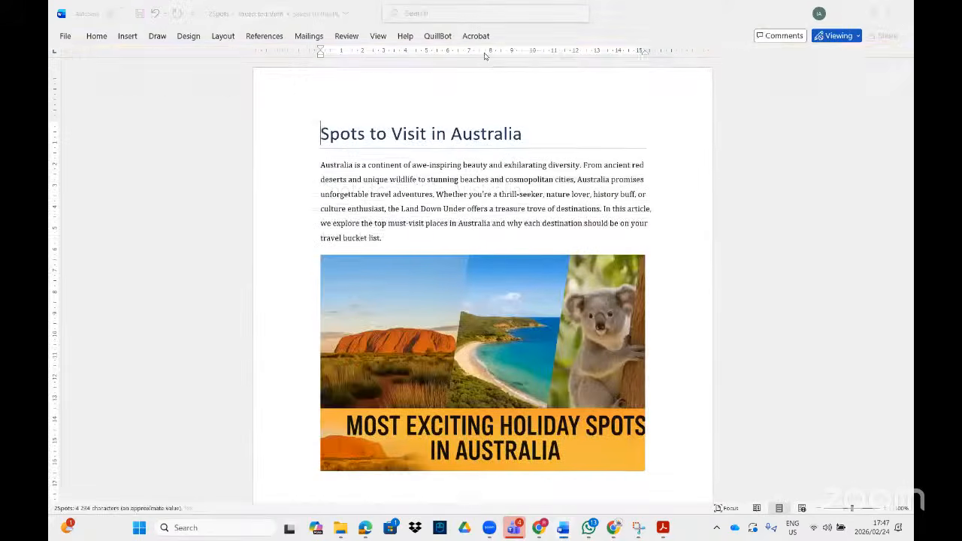
Step: Reread the 2Sports task in the activities PDF and return to the 2Spots document in Word
{"action": "left_click", "coordinate": [664, 527]}
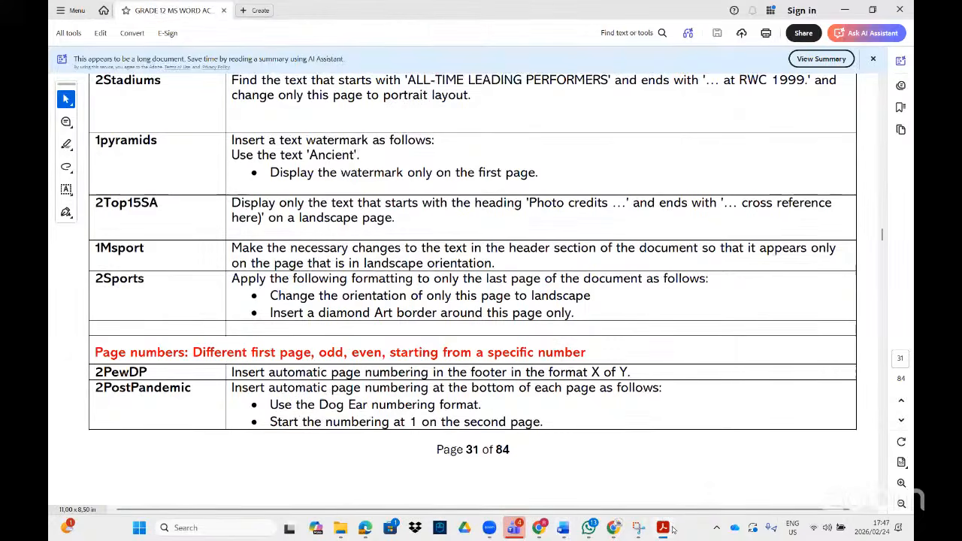
{"action": "key", "text": "Caps_Lock"}
{"action": "left_click", "coordinate": [663, 527]}
Step: Look through 2Spots to examine its last page and where the preceding page ends
{"action": "scroll", "coordinate": [624, 344], "scroll_direction": "down", "scroll_amount": 3}
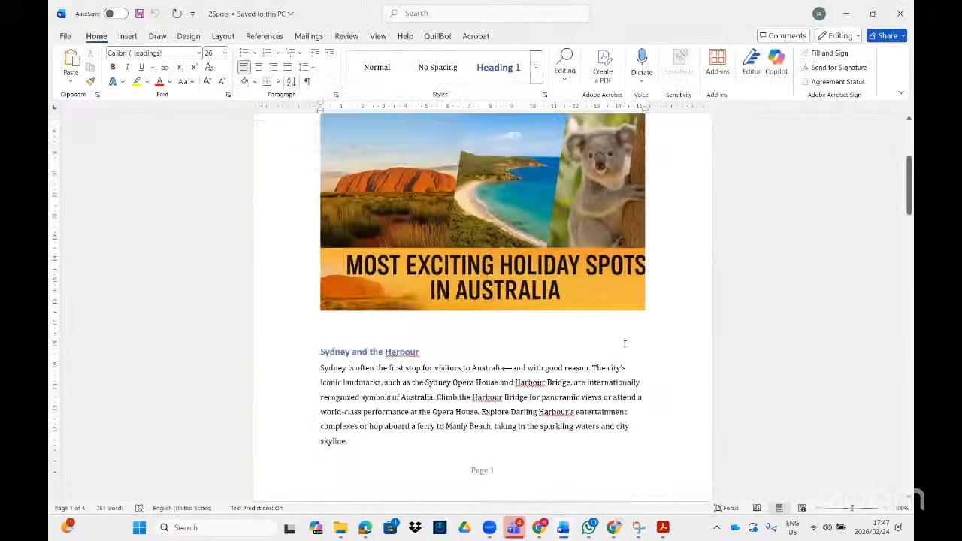
{"action": "scroll", "coordinate": [623, 343], "scroll_direction": "down", "scroll_amount": 20}
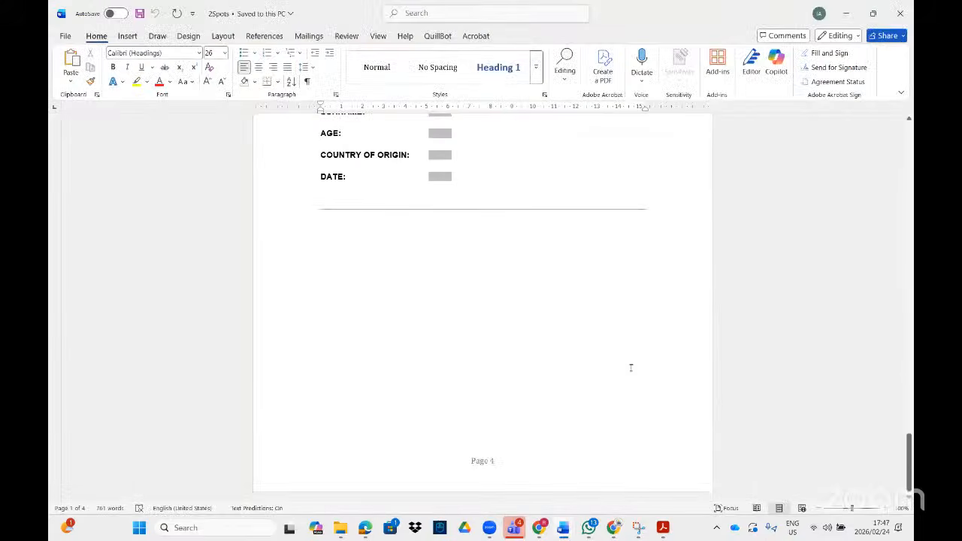
{"action": "left_click", "coordinate": [631, 338]}
{"action": "scroll", "coordinate": [632, 336], "scroll_direction": "up", "scroll_amount": 5}
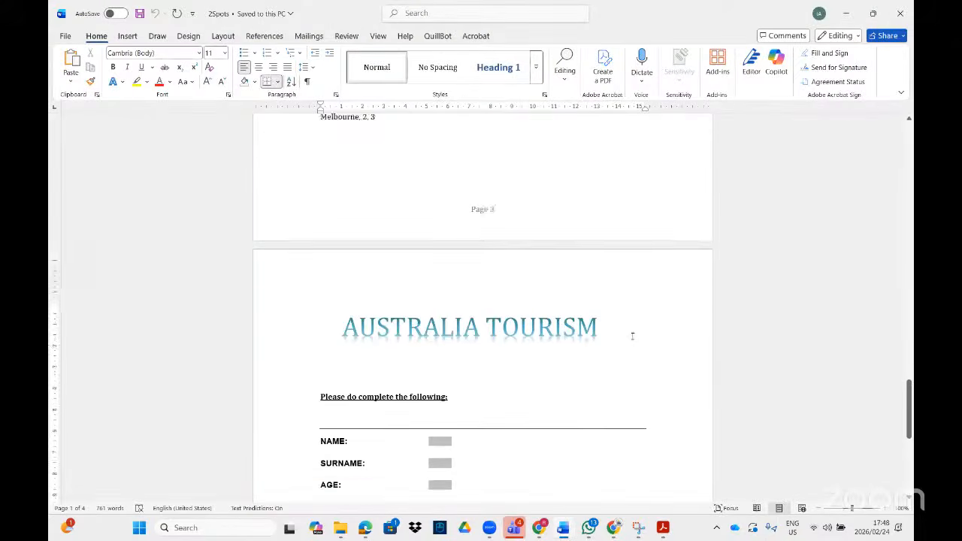
{"action": "scroll", "coordinate": [632, 336], "scroll_direction": "up", "scroll_amount": 1}
{"action": "scroll", "coordinate": [468, 365], "scroll_direction": "up", "scroll_amount": 6}
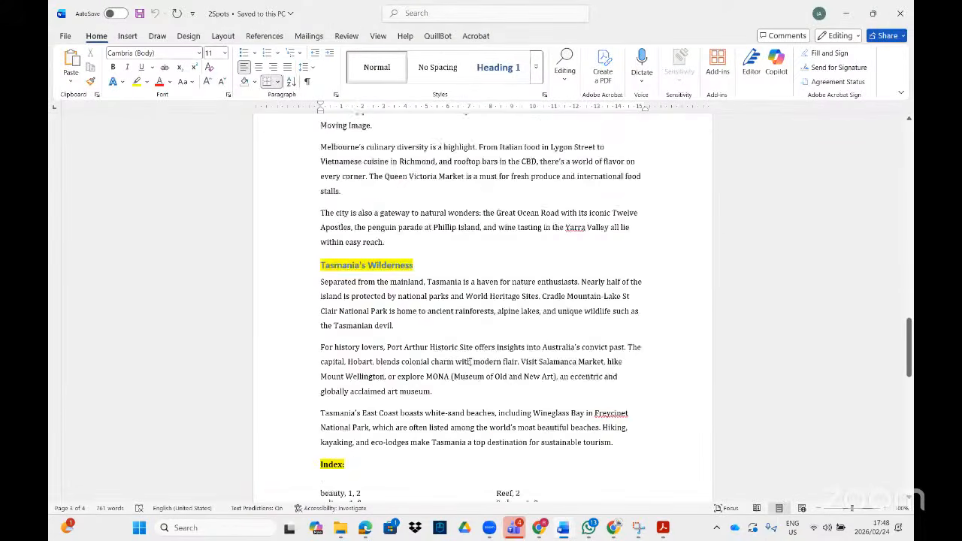
{"action": "scroll", "coordinate": [470, 361], "scroll_direction": "up", "scroll_amount": 4}
{"action": "scroll", "coordinate": [420, 367], "scroll_direction": "down", "scroll_amount": 10}
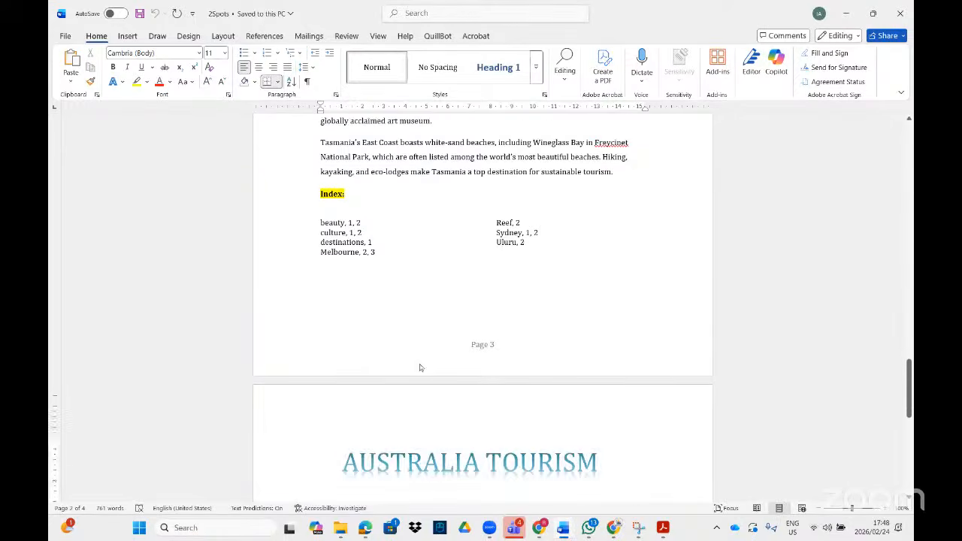
{"action": "scroll", "coordinate": [420, 367], "scroll_direction": "down", "scroll_amount": 1}
Step: Add an empty line above the AUSTRALIA TOURISM heading on the last page and place the cursor there
{"action": "left_click", "coordinate": [379, 419]}
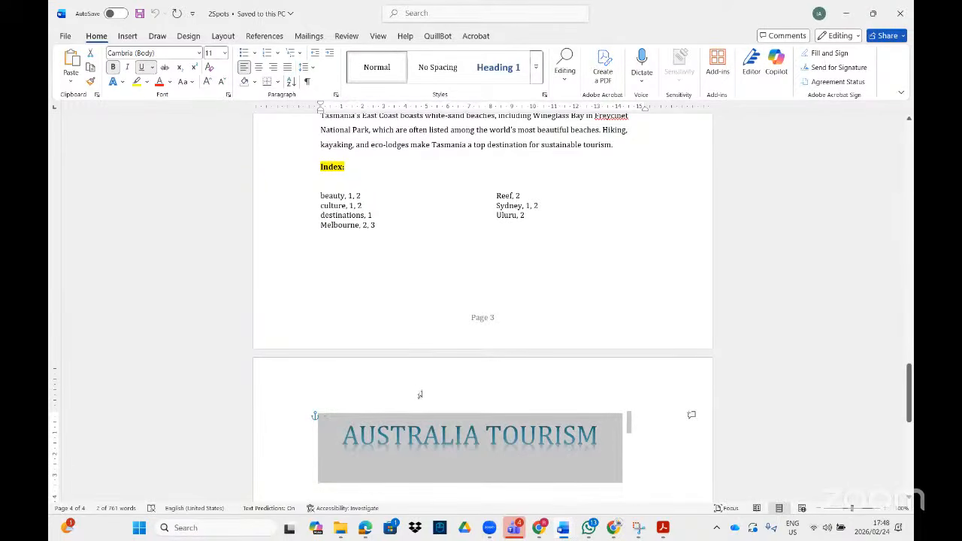
{"action": "scroll", "coordinate": [479, 406], "scroll_direction": "down", "scroll_amount": 3}
{"action": "left_click", "coordinate": [334, 288]}
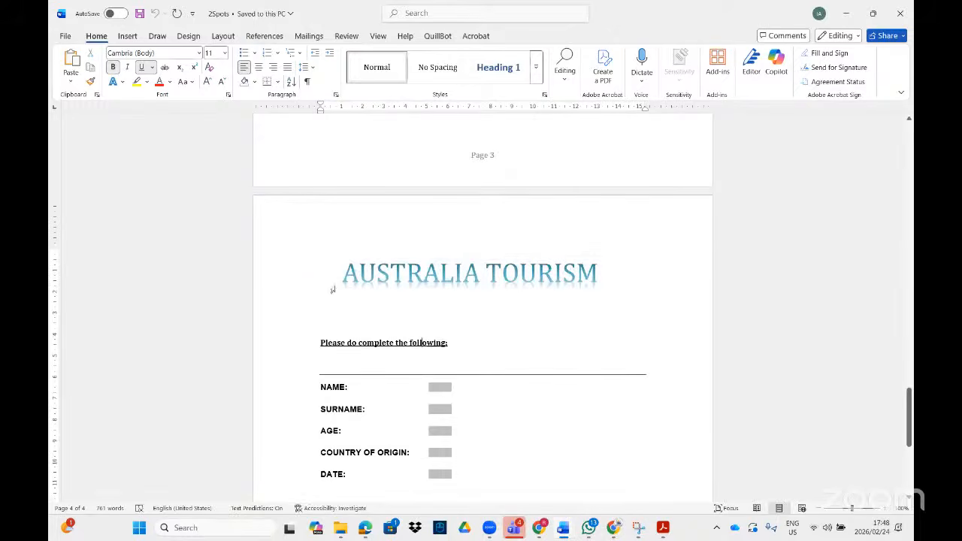
{"action": "left_click", "coordinate": [376, 220]}
{"action": "left_click", "coordinate": [665, 318]}
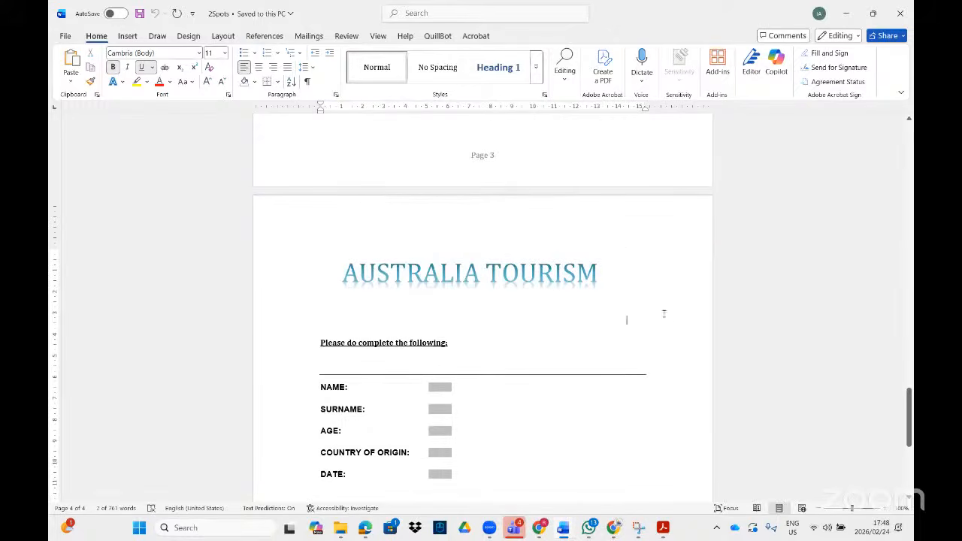
{"action": "left_click", "coordinate": [626, 254]}
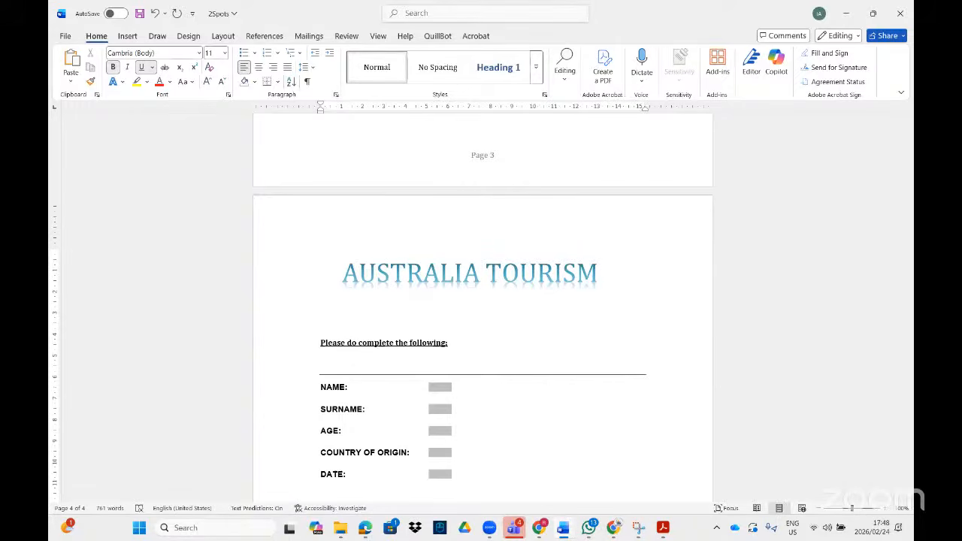
{"action": "left_click", "coordinate": [532, 257]}
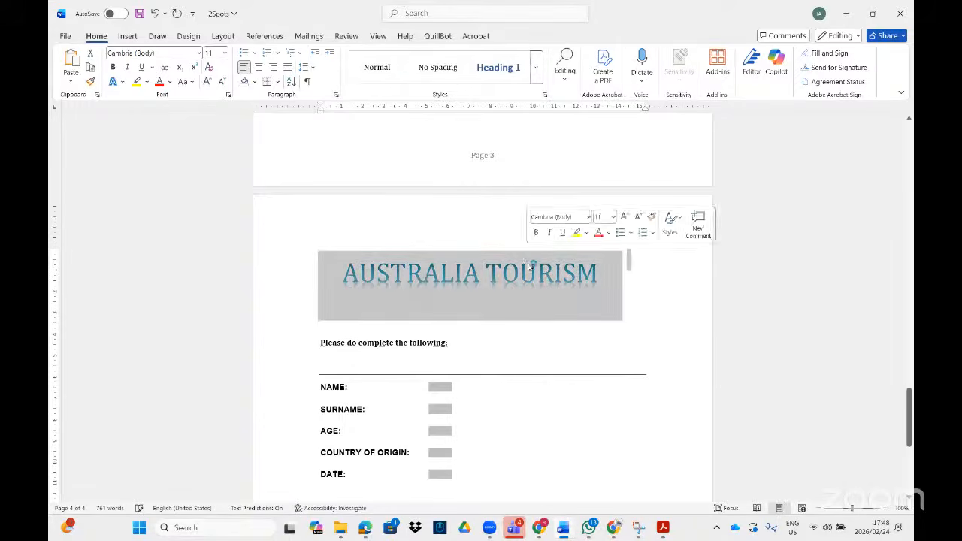
{"action": "mouse_move", "coordinate": [513, 252]}
{"action": "left_mouse_down"}
{"action": "mouse_move", "coordinate": [512, 261]}
{"action": "mouse_move", "coordinate": [470, 242]}
{"action": "mouse_move", "coordinate": [519, 288]}
{"action": "mouse_move", "coordinate": [518, 268]}
{"action": "left_mouse_up"}
{"action": "double_click", "coordinate": [466, 244]}
{"action": "left_click", "coordinate": [521, 261]}
{"action": "left_click", "coordinate": [520, 260]}
{"action": "left_click", "coordinate": [453, 232]}
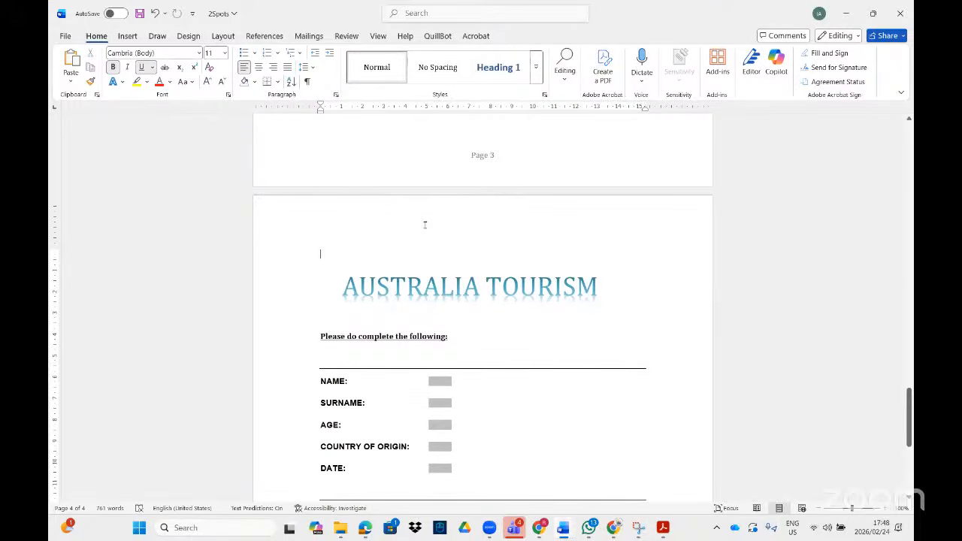
Step: Insert a Continuous section break above the AUSTRALIA TOURISM heading at the start of the last page
{"action": "scroll", "coordinate": [424, 225], "scroll_direction": "up", "scroll_amount": 5}
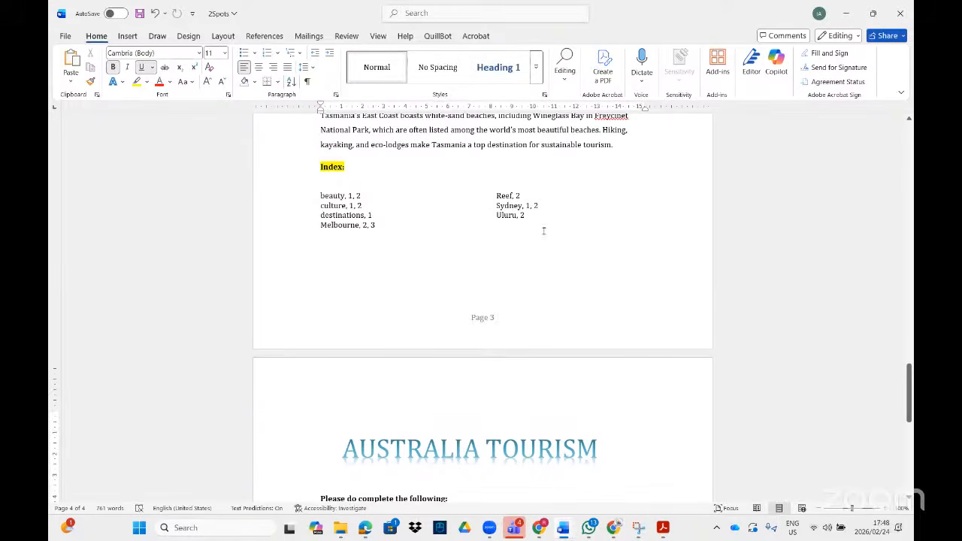
{"action": "left_click", "coordinate": [544, 231]}
{"action": "left_click", "coordinate": [388, 413]}
{"action": "left_click", "coordinate": [223, 37]}
{"action": "left_click", "coordinate": [216, 54]}
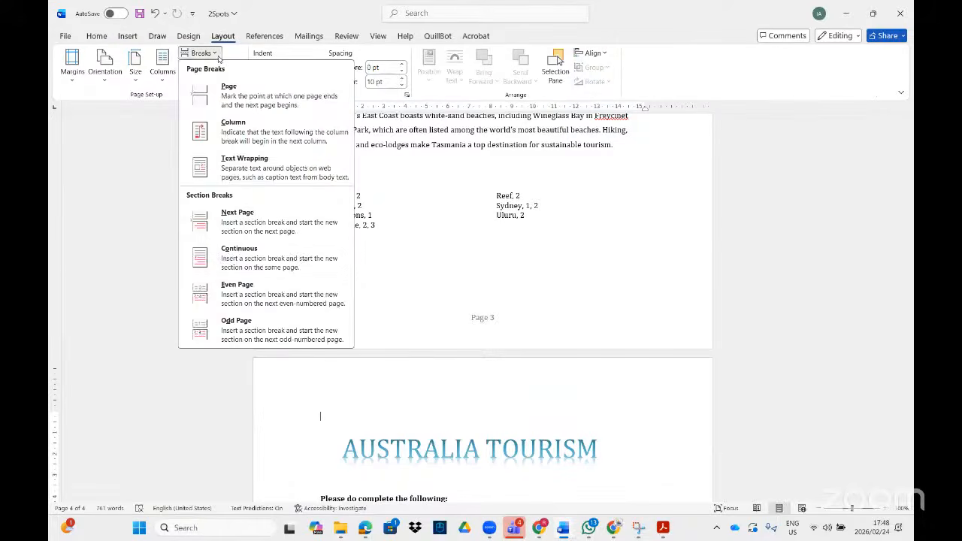
{"action": "left_click", "coordinate": [264, 258]}
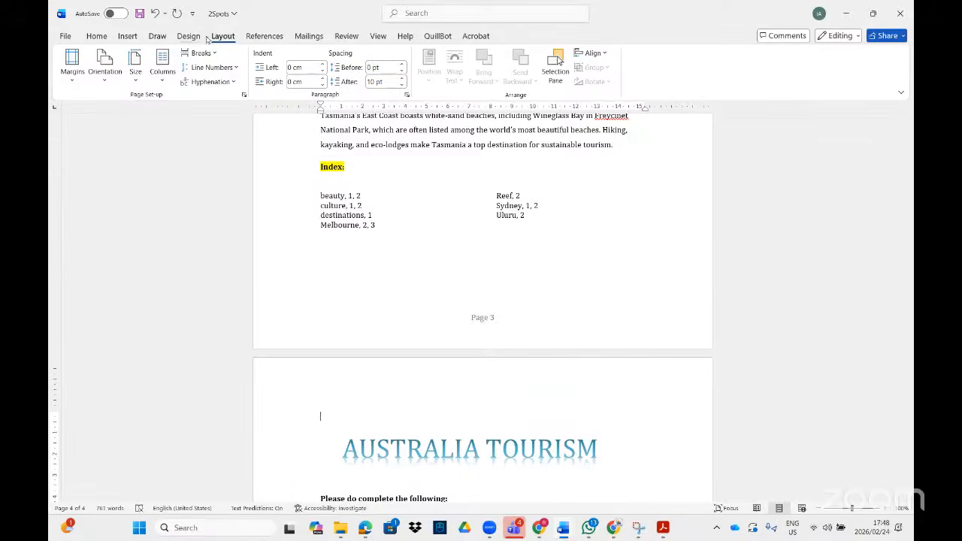
Step: Change the orientation of the last page's section to Landscape and check the page before it
{"action": "left_click", "coordinate": [111, 82]}
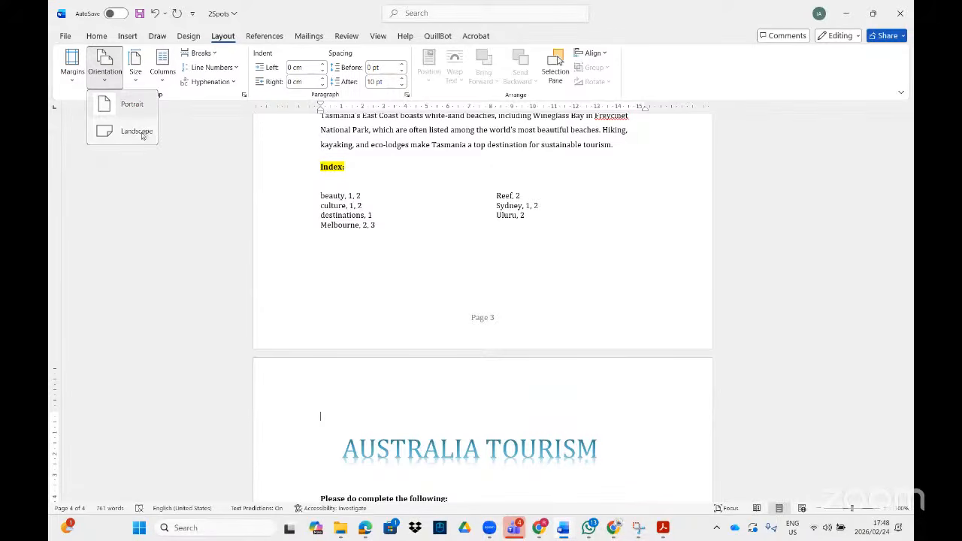
{"action": "left_click", "coordinate": [141, 131]}
{"action": "scroll", "coordinate": [495, 363], "scroll_direction": "down", "scroll_amount": 5}
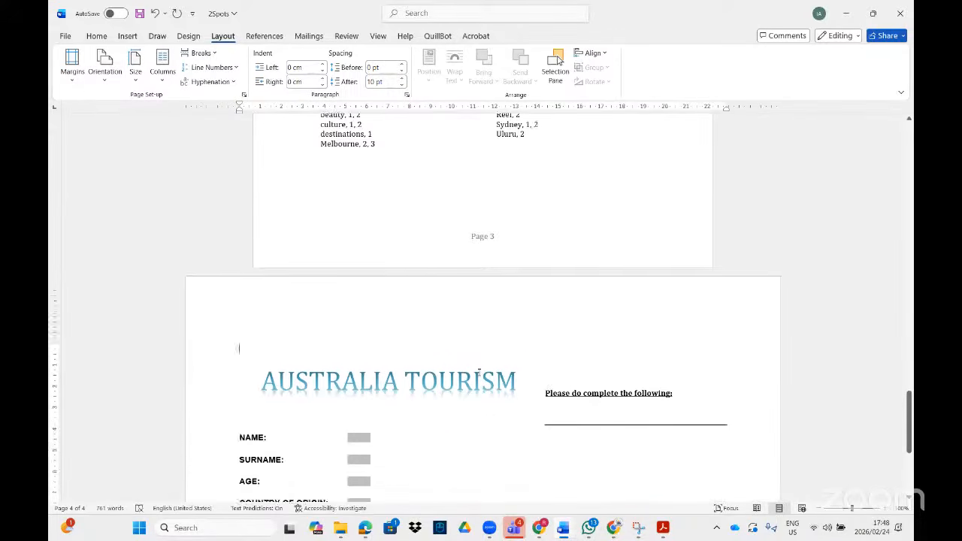
{"action": "scroll", "coordinate": [461, 366], "scroll_direction": "up", "scroll_amount": 3}
{"action": "left_click", "coordinate": [188, 36]}
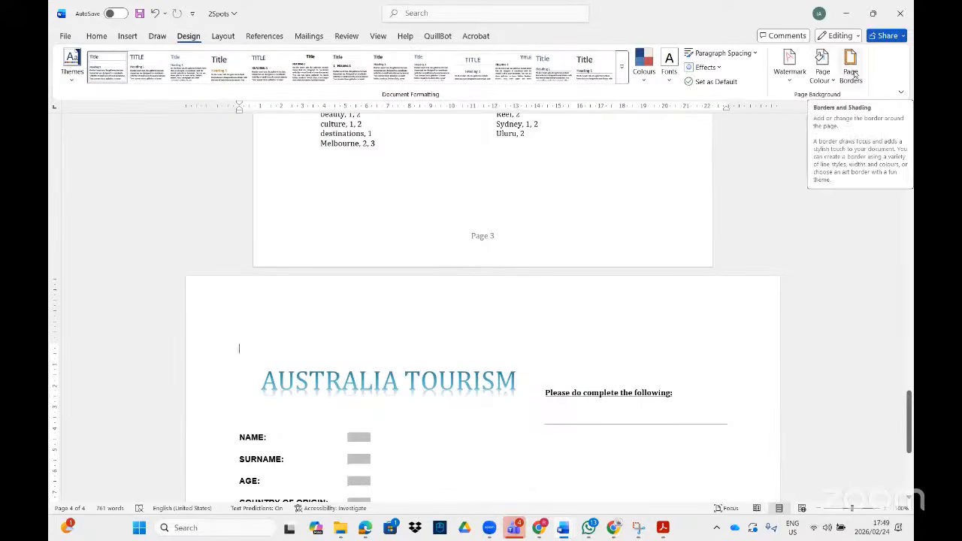
{"action": "left_click", "coordinate": [450, 15]}
{"action": "type", "text": "page"}
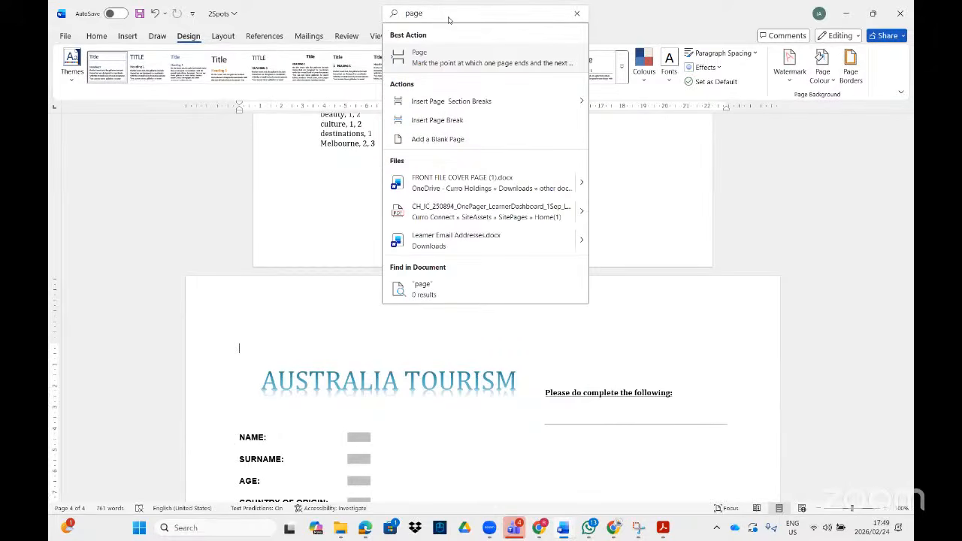
{"action": "key", "text": "BackSpace"}
{"action": "key", "text": "BackSpace"}
{"action": "key", "text": "BackSpace"}
{"action": "key", "text": "BackSpace"}
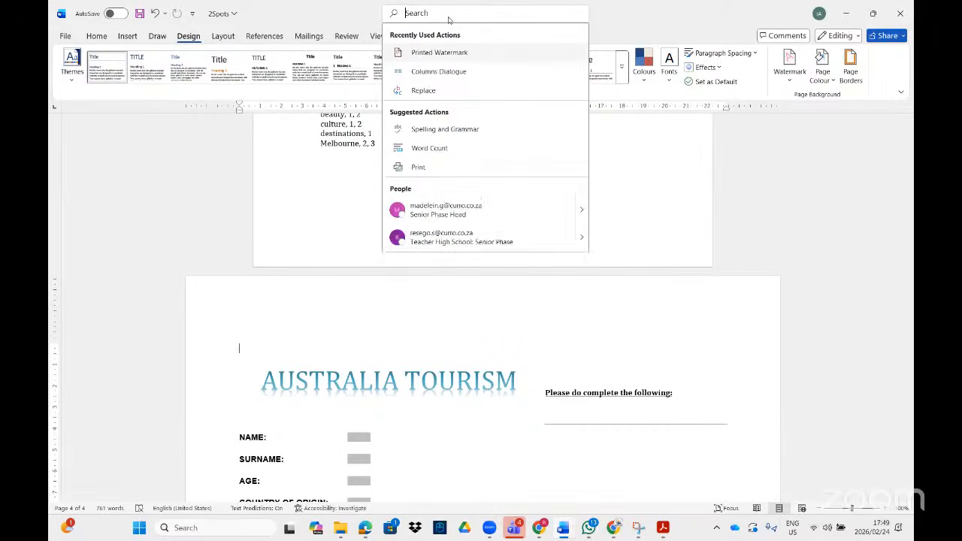
Step: Search the commands for "bor", open Borders and Shading at the page border settings, and move the dialog clear of the heading
{"action": "type", "text": "bor"}
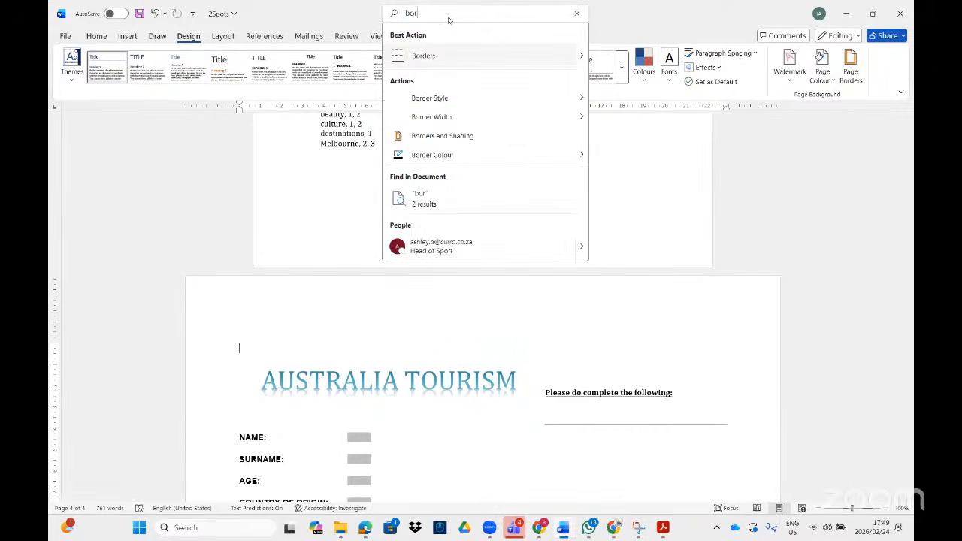
{"action": "left_click", "coordinate": [442, 136]}
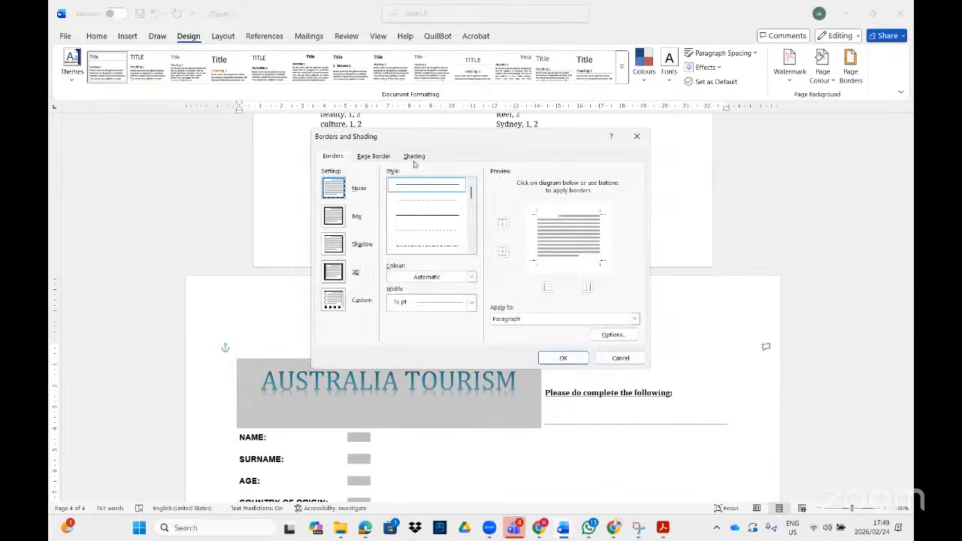
{"action": "left_click", "coordinate": [383, 159]}
{"action": "left_click_drag", "start_coordinate": [540, 138], "coordinate": [550, 74]}
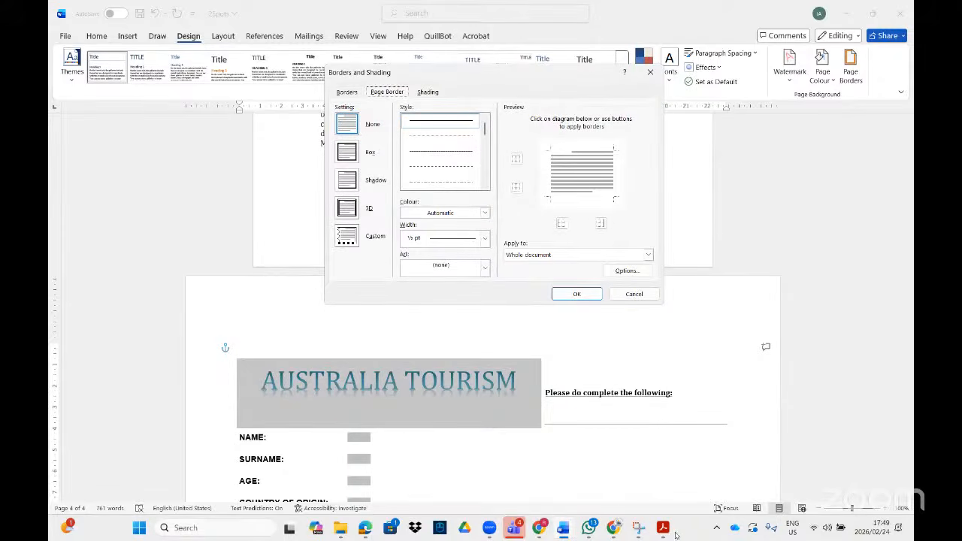
Step: Recheck the required page border in the activities PDF and return to the Borders and Shading dialog
{"action": "mouse_move", "coordinate": [672, 535]}
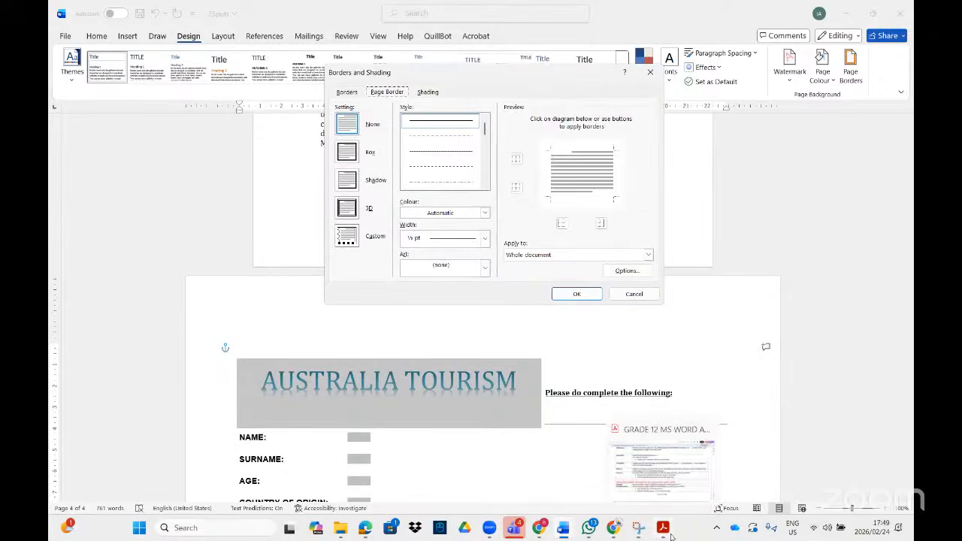
{"action": "left_click", "coordinate": [671, 536]}
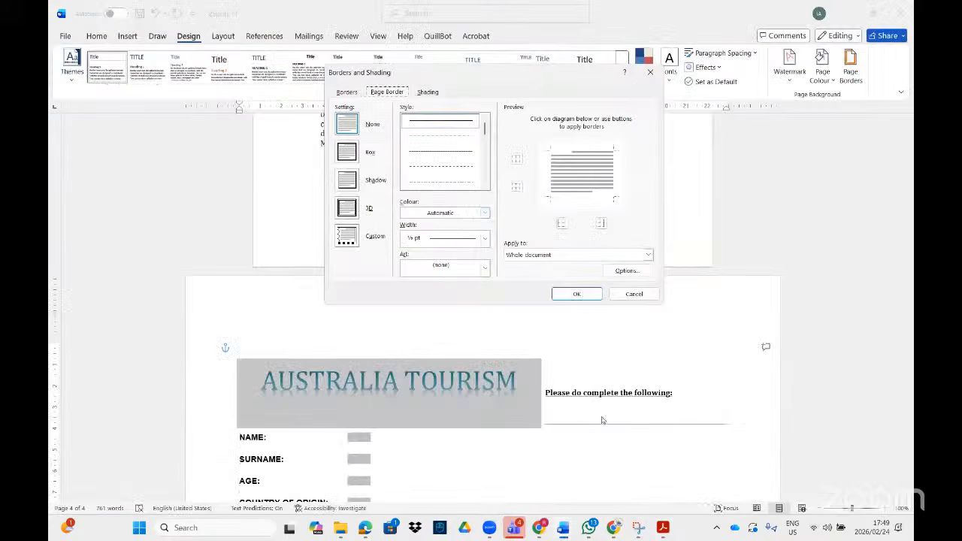
{"action": "left_click", "coordinate": [671, 533]}
Step: Browse the Art page borders and choose the black border with the white leafy vine pattern
{"action": "left_click", "coordinate": [484, 268]}
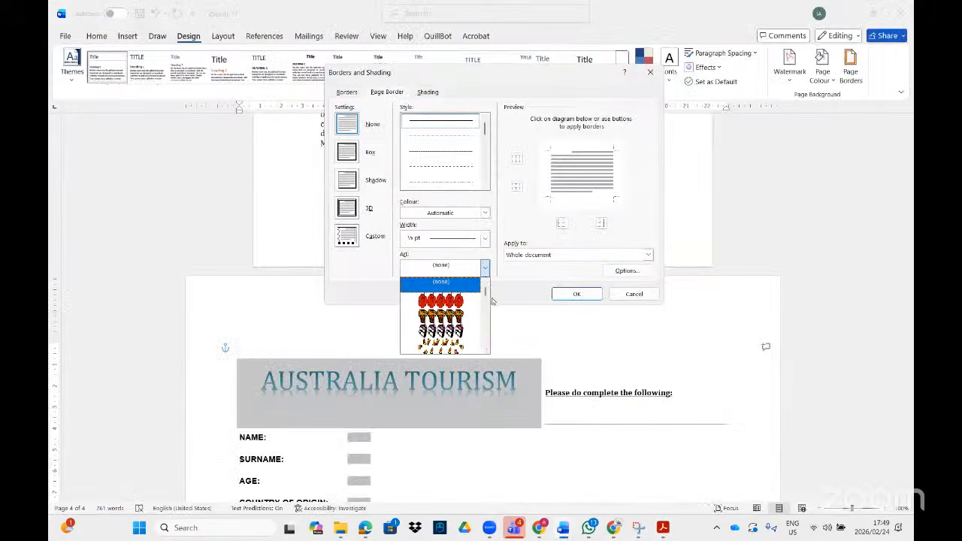
{"action": "left_click", "coordinate": [486, 349]}
{"action": "left_click", "coordinate": [486, 349]}
{"action": "left_click", "coordinate": [487, 350]}
{"action": "left_click", "coordinate": [486, 350]}
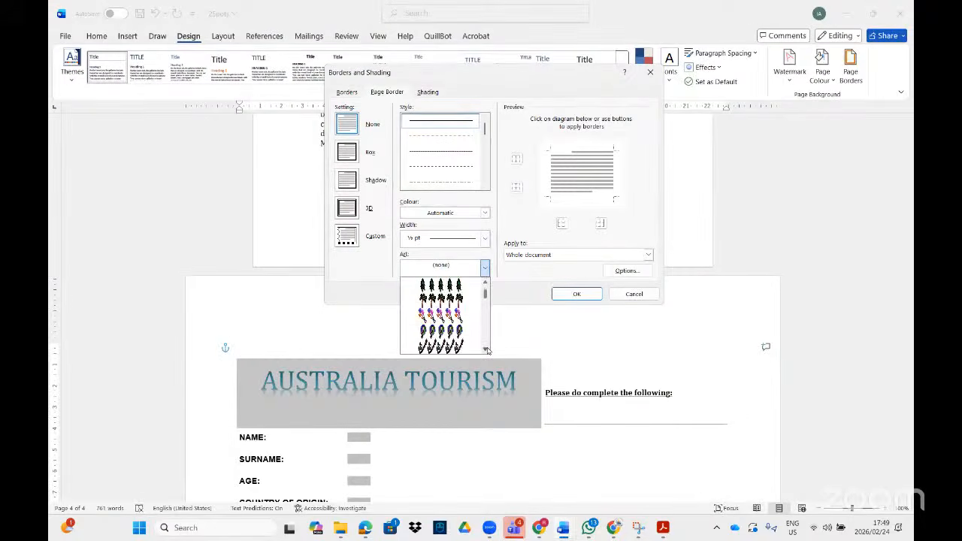
{"action": "left_click", "coordinate": [486, 350]}
{"action": "left_click", "coordinate": [486, 349]}
{"action": "left_click", "coordinate": [486, 350]}
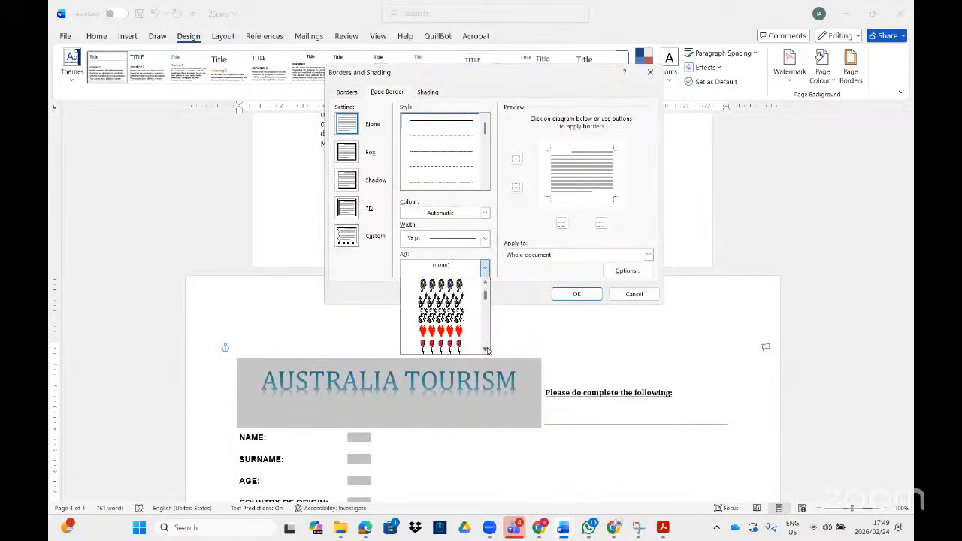
{"action": "left_click", "coordinate": [486, 350]}
{"action": "left_click", "coordinate": [486, 349]}
{"action": "left_click", "coordinate": [487, 349]}
{"action": "left_click", "coordinate": [486, 350]}
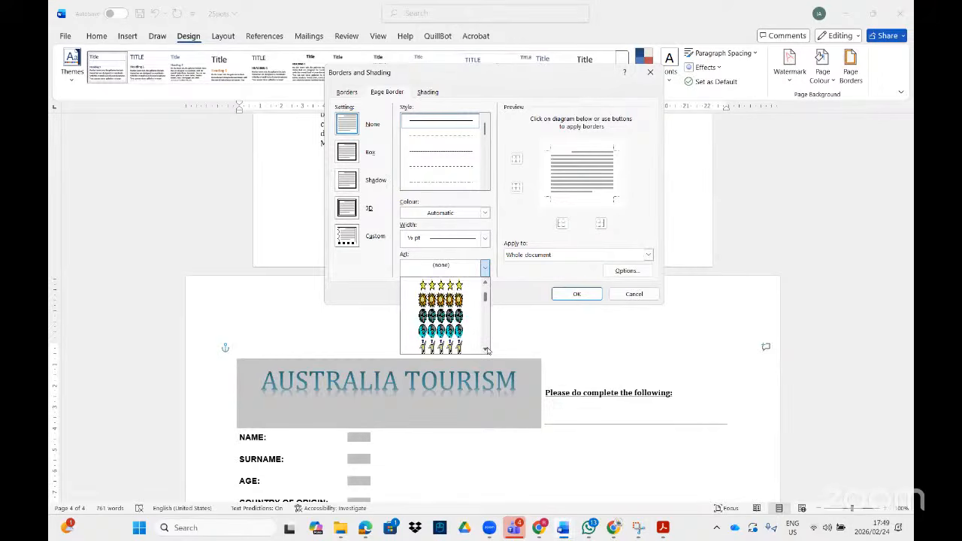
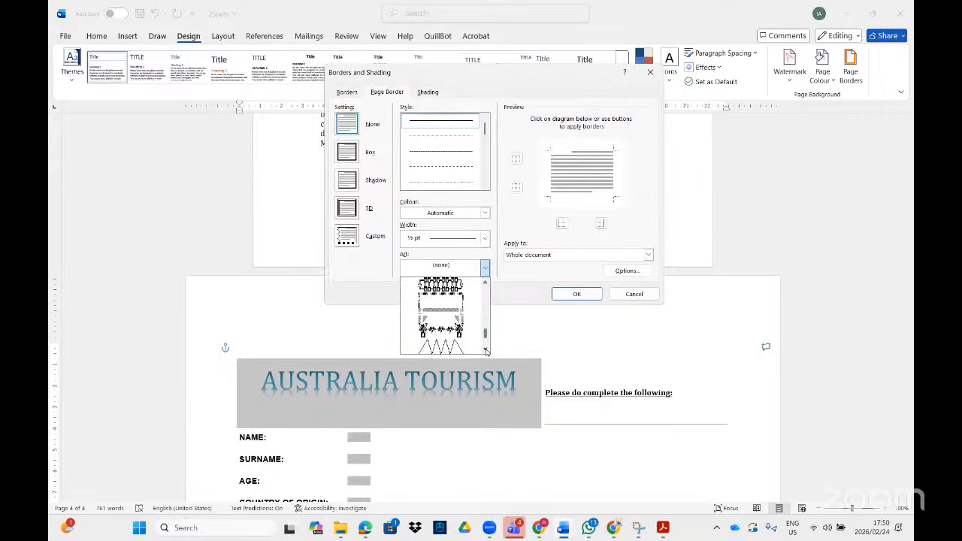
{"action": "left_click", "coordinate": [486, 351]}
{"action": "left_click", "coordinate": [485, 351]}
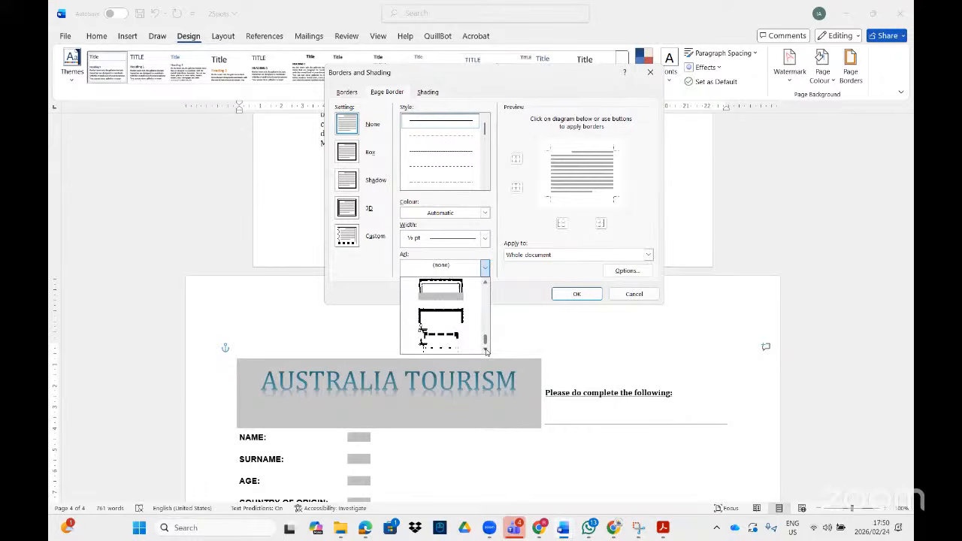
{"action": "left_click_drag", "start_coordinate": [486, 341], "coordinate": [492, 303]}
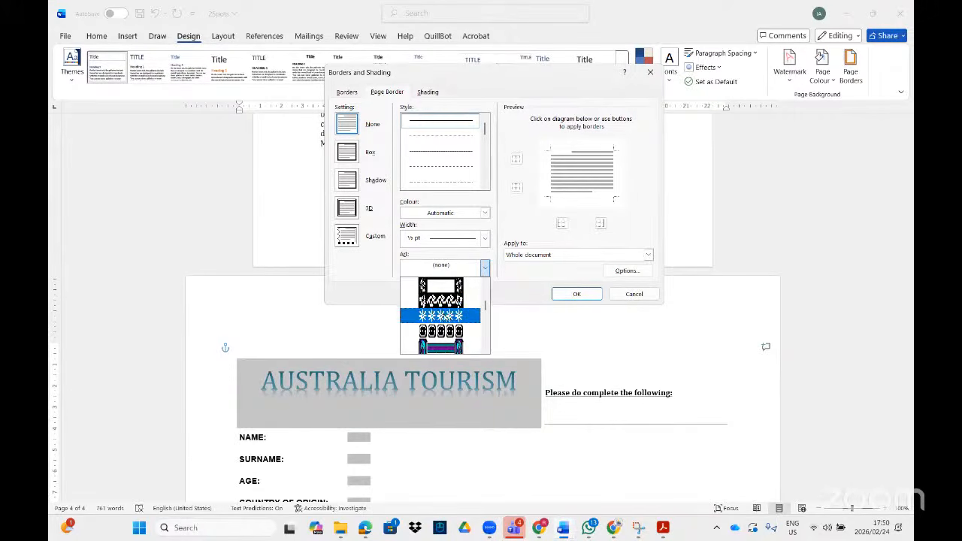
{"action": "left_click", "coordinate": [450, 301]}
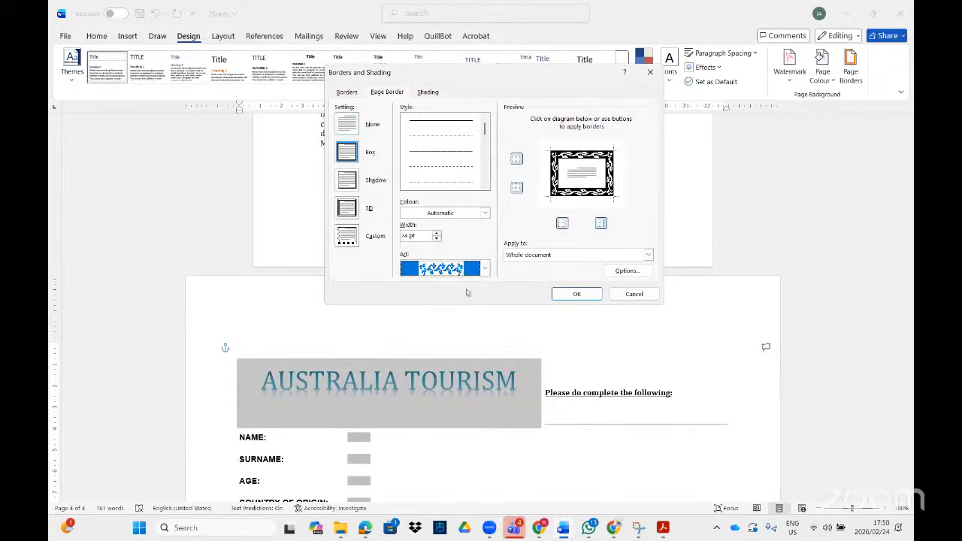
Step: Apply the page border to This section only and check the last page against the earlier pages
{"action": "left_click", "coordinate": [545, 256]}
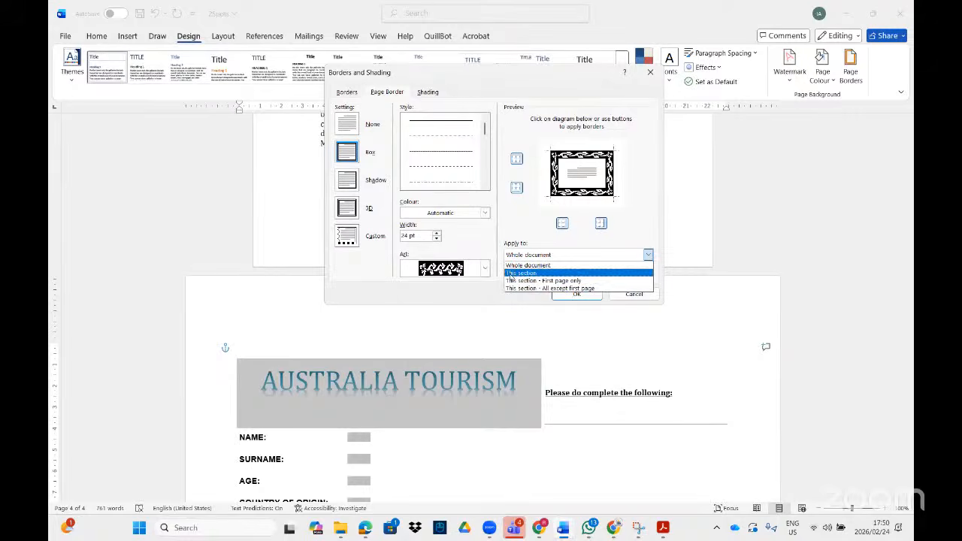
{"action": "left_click", "coordinate": [512, 274]}
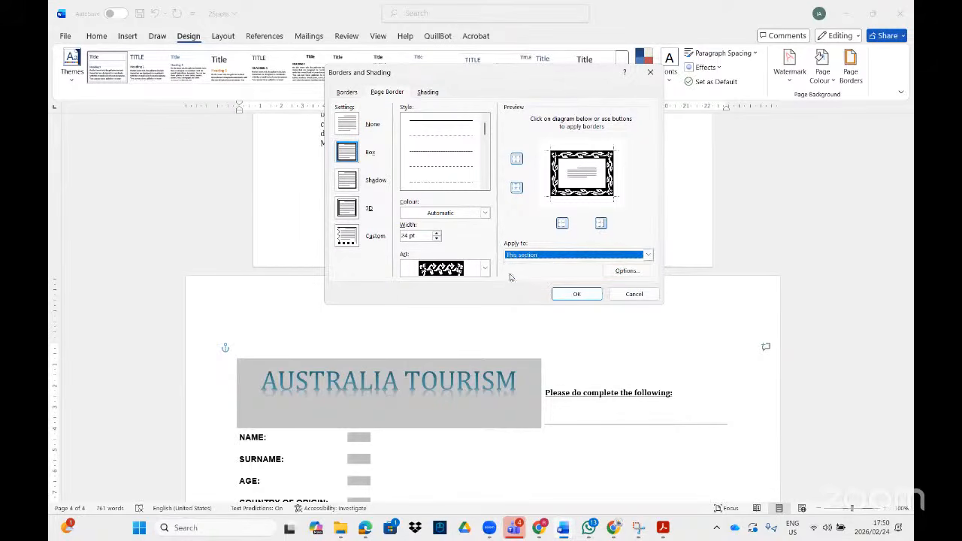
{"action": "left_click", "coordinate": [577, 294]}
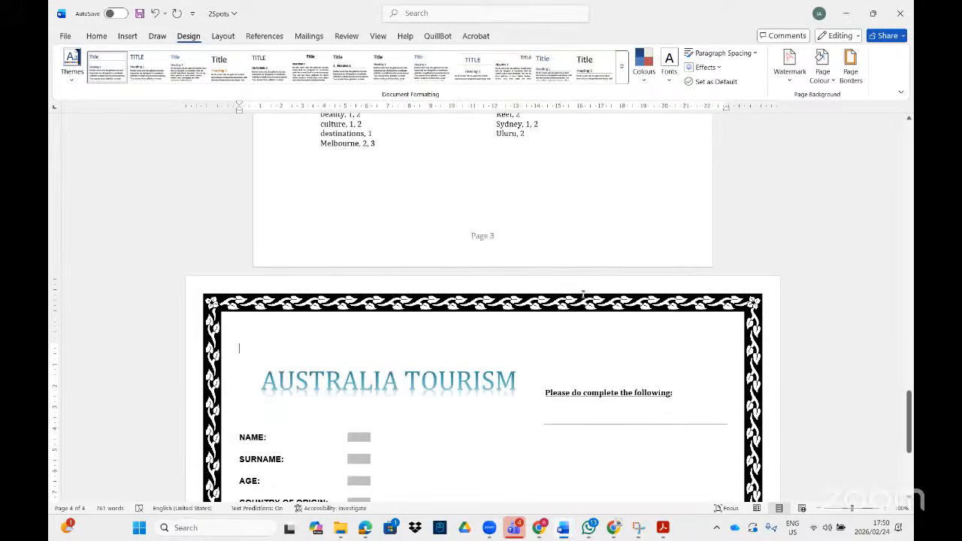
{"action": "scroll", "coordinate": [556, 321], "scroll_direction": "down", "scroll_amount": 3}
{"action": "scroll", "coordinate": [557, 322], "scroll_direction": "up", "scroll_amount": 6}
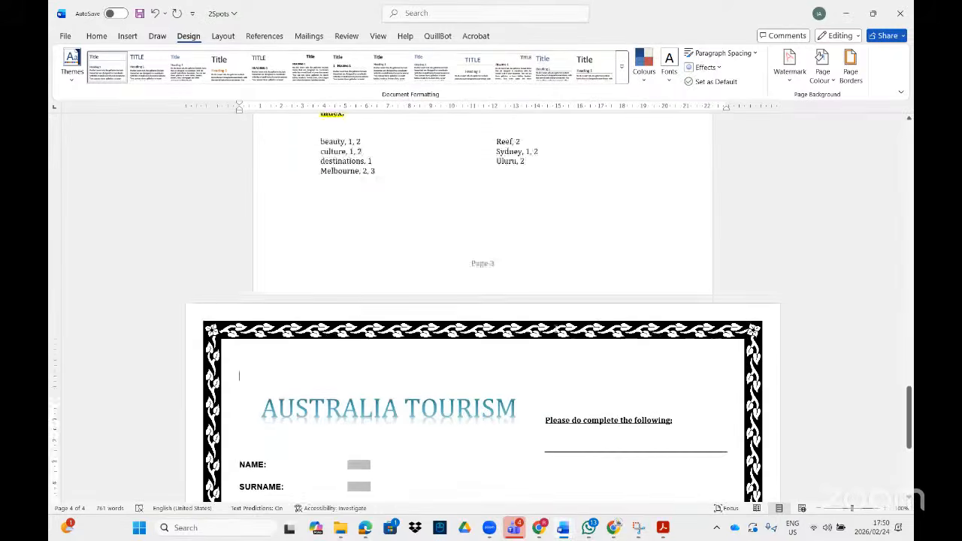
{"action": "scroll", "coordinate": [556, 315], "scroll_direction": "up", "scroll_amount": 15}
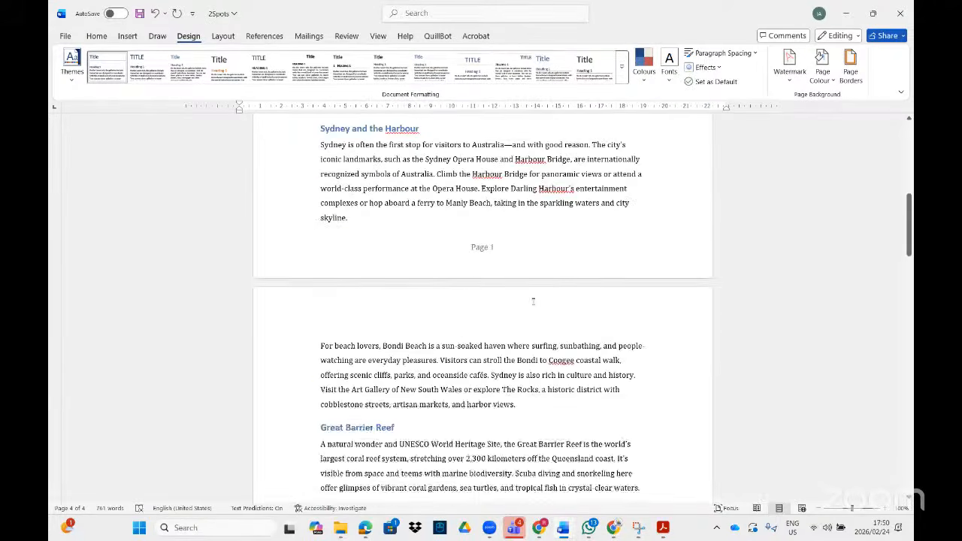
{"action": "scroll", "coordinate": [562, 288], "scroll_direction": "up", "scroll_amount": 4}
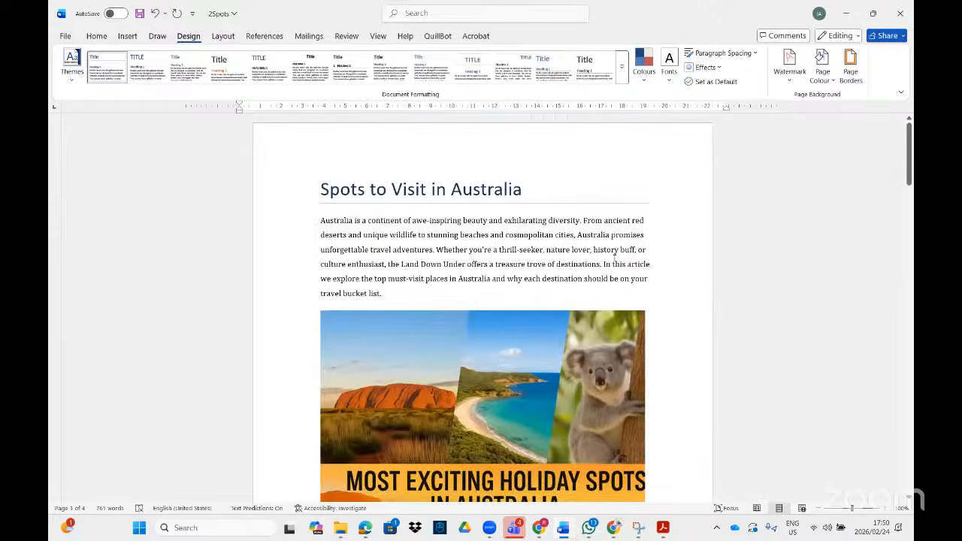
Step: Close 2Spots without saving and find the page numbers activities in the activities PDF
{"action": "left_click", "coordinate": [902, 15]}
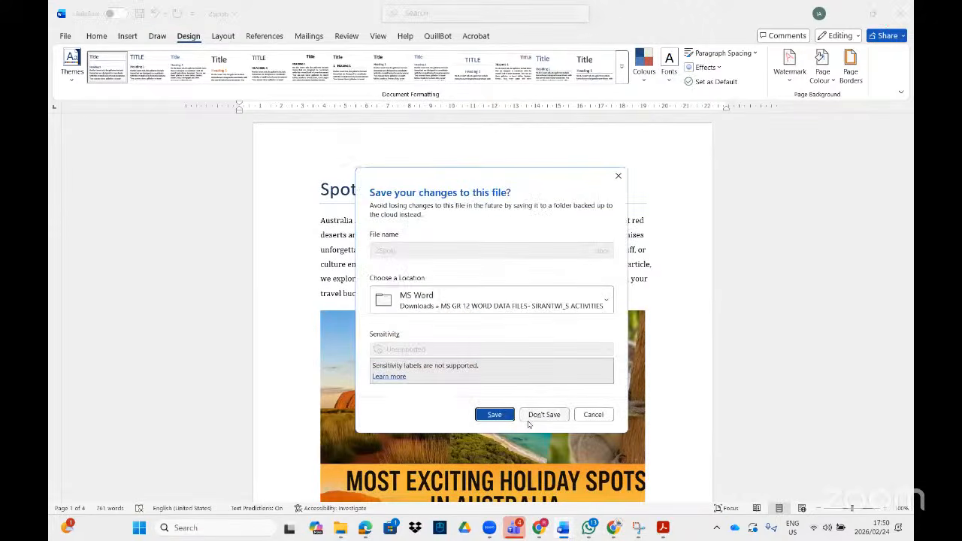
{"action": "left_click", "coordinate": [540, 416]}
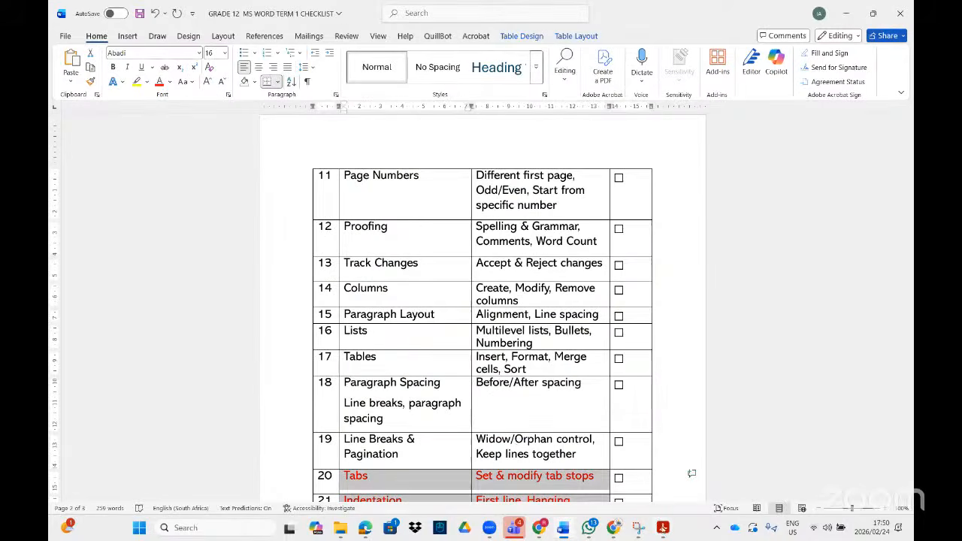
{"action": "left_click", "coordinate": [662, 527]}
{"action": "scroll", "coordinate": [479, 344], "scroll_direction": "down", "scroll_amount": 1}
{"action": "scroll", "coordinate": [478, 345], "scroll_direction": "down", "scroll_amount": 3}
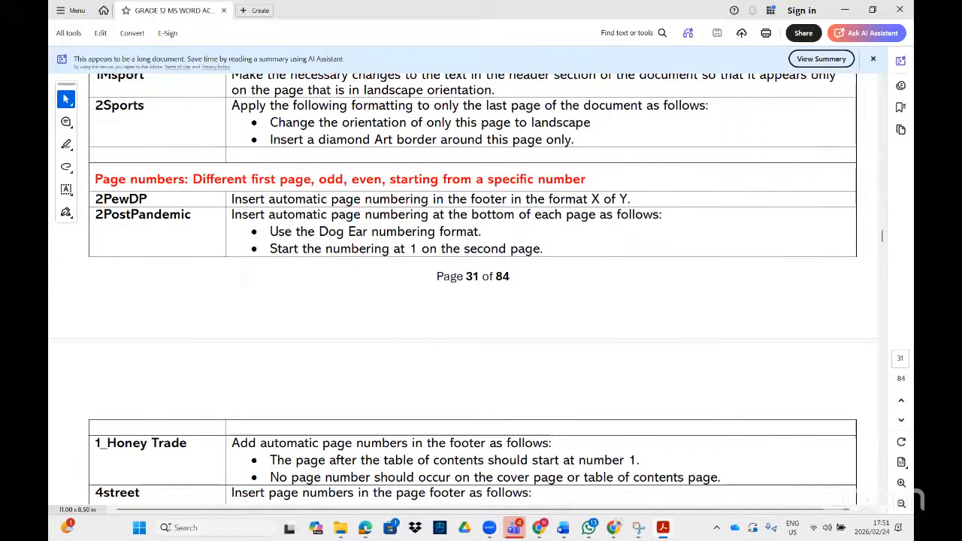
Step: Search the computer for "2pew", open the 2PewDP (2) document and enable editing
{"action": "left_click", "coordinate": [167, 528]}
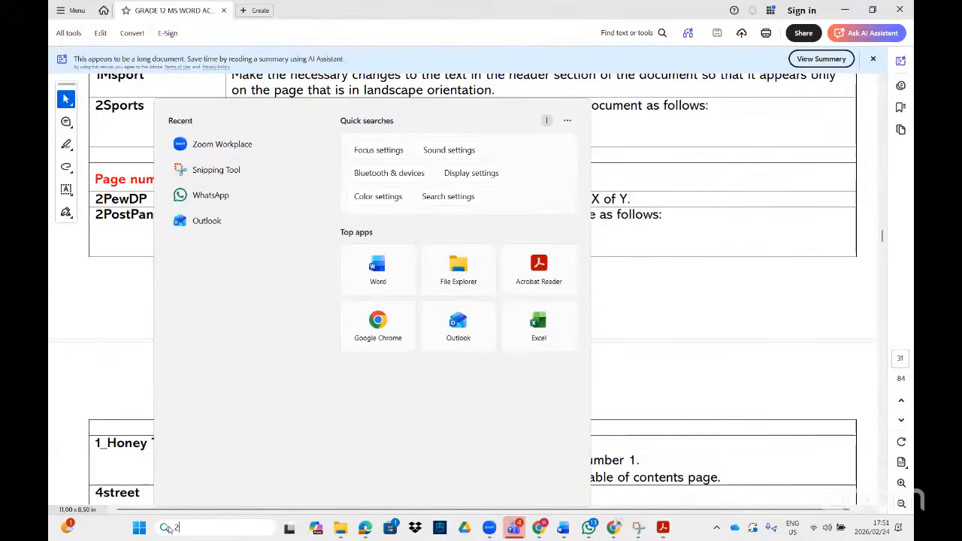
{"action": "type", "text": "2pewDP (2)"}
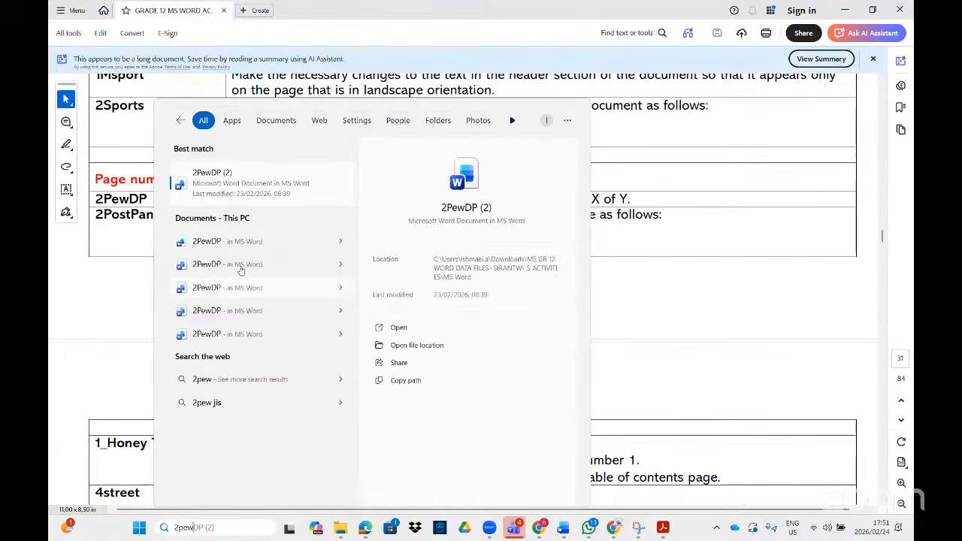
{"action": "left_click", "coordinate": [248, 184]}
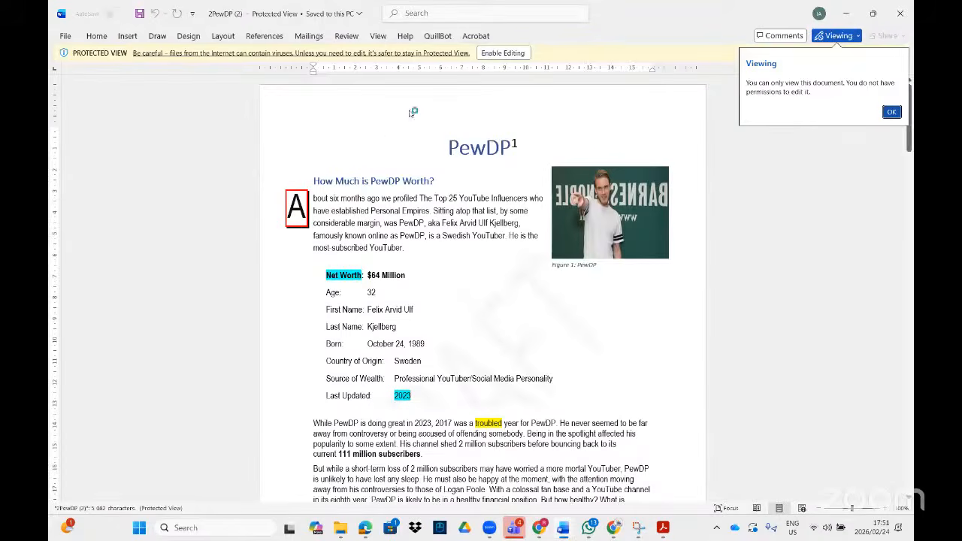
{"action": "left_click", "coordinate": [503, 52]}
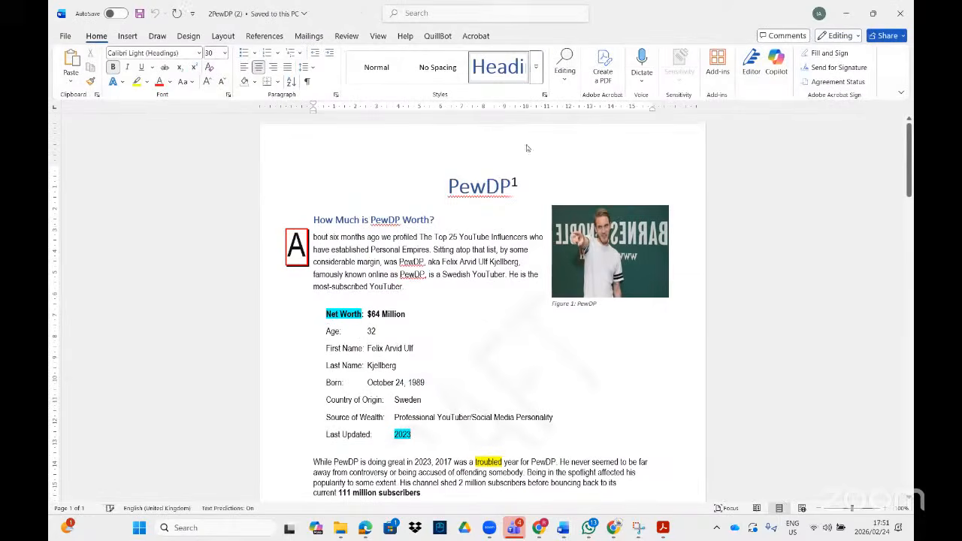
Step: Recheck the 2PewDP task in the activities PDF, return to the document and open the first page's footer for editing
{"action": "left_click", "coordinate": [662, 528]}
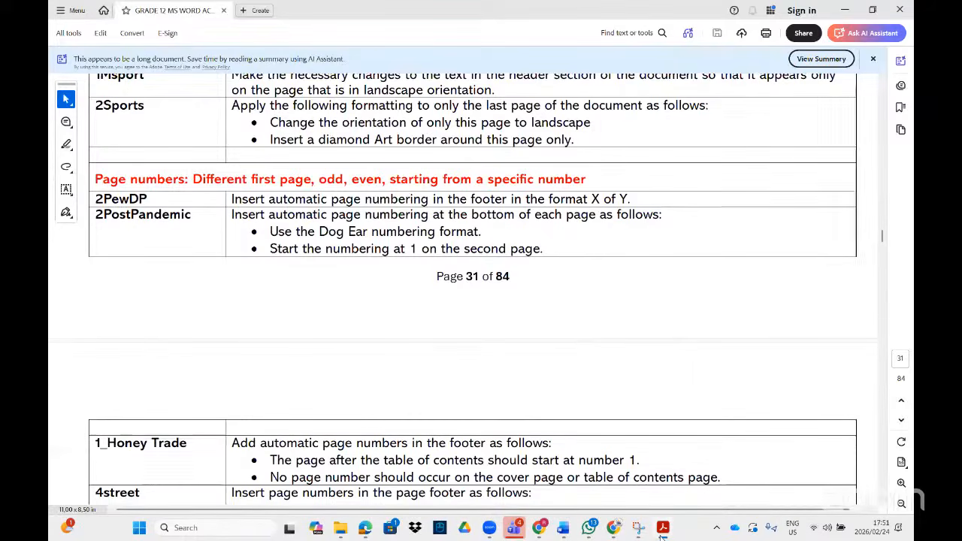
{"action": "left_click", "coordinate": [662, 529]}
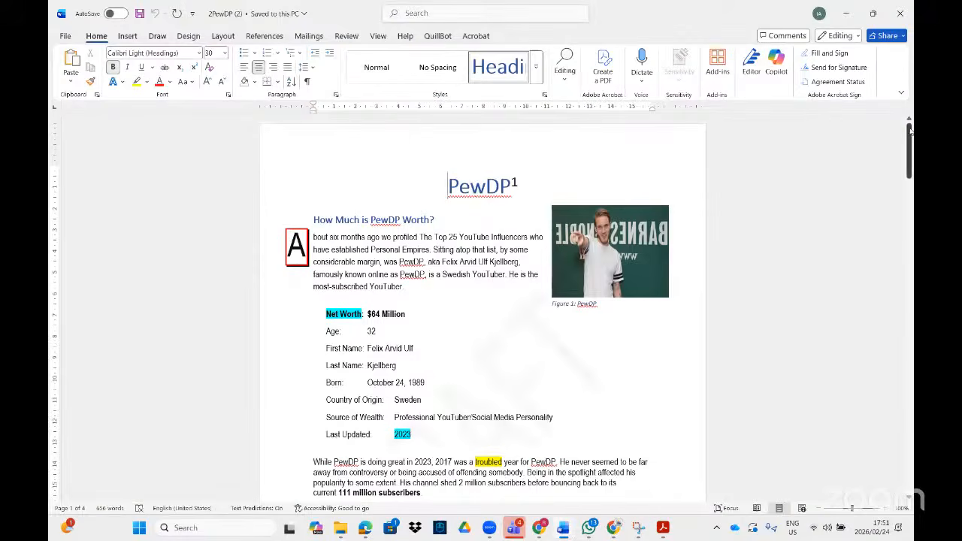
{"action": "left_click_drag", "start_coordinate": [907, 131], "coordinate": [898, 203]}
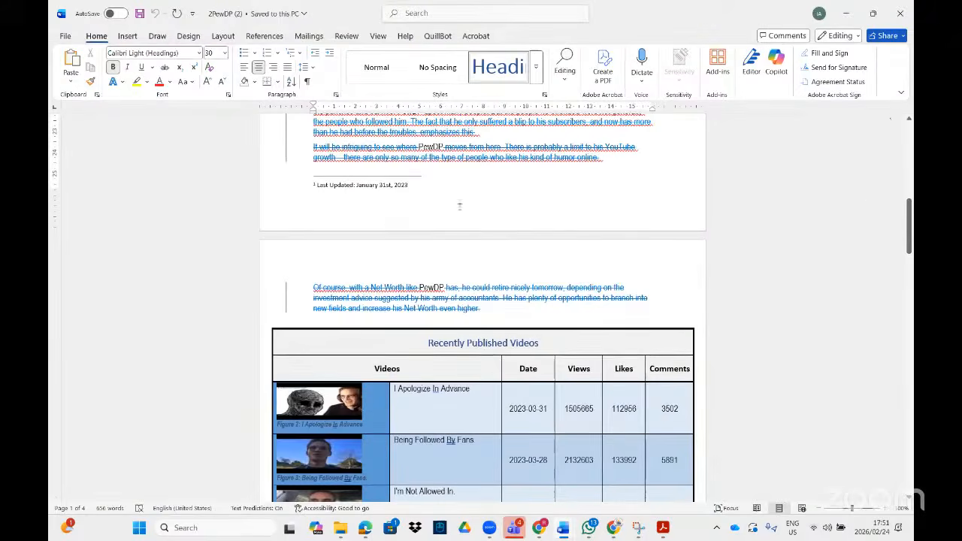
{"action": "double_click", "coordinate": [380, 211]}
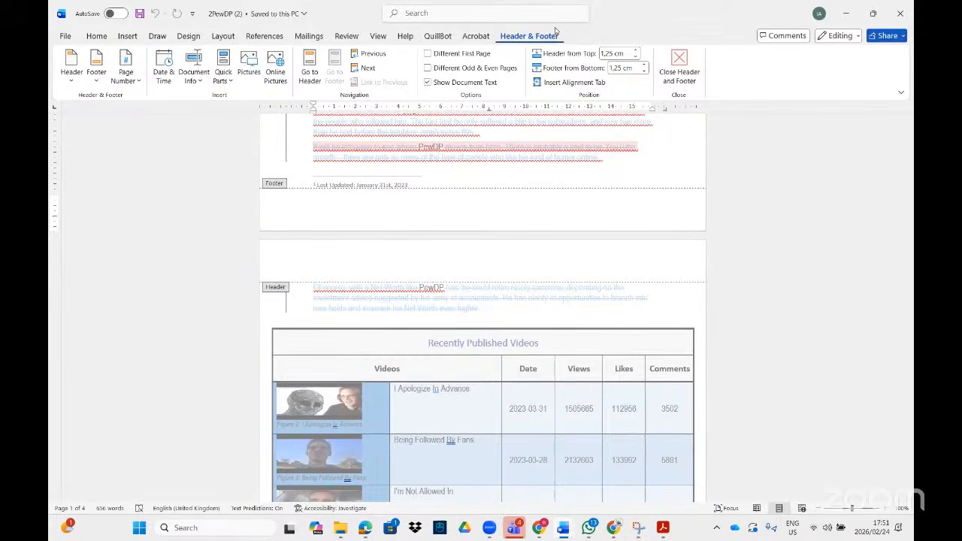
Step: Insert automatic page numbering at the bottom of the page in the Page X of Y format, using Bold Numbers 1
{"action": "left_click", "coordinate": [138, 82]}
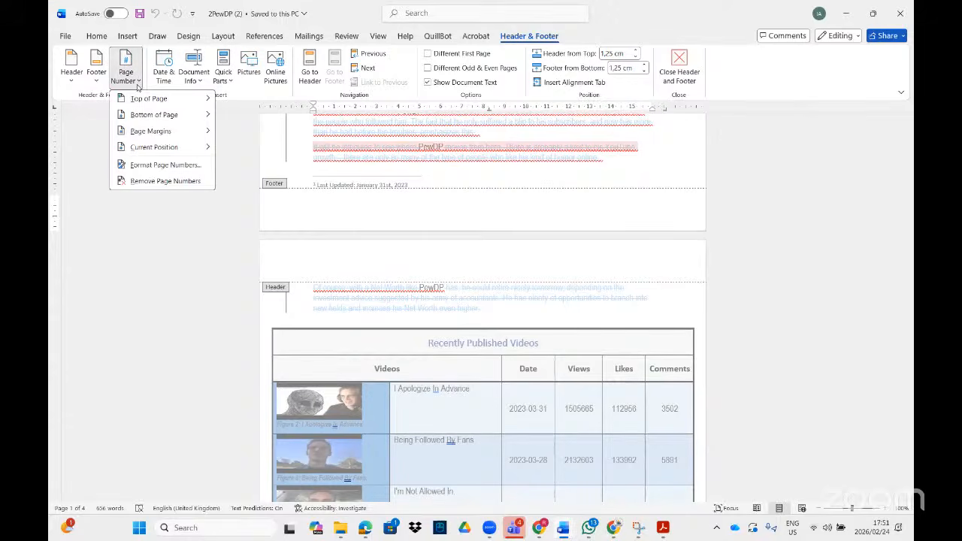
{"action": "mouse_move", "coordinate": [188, 116]}
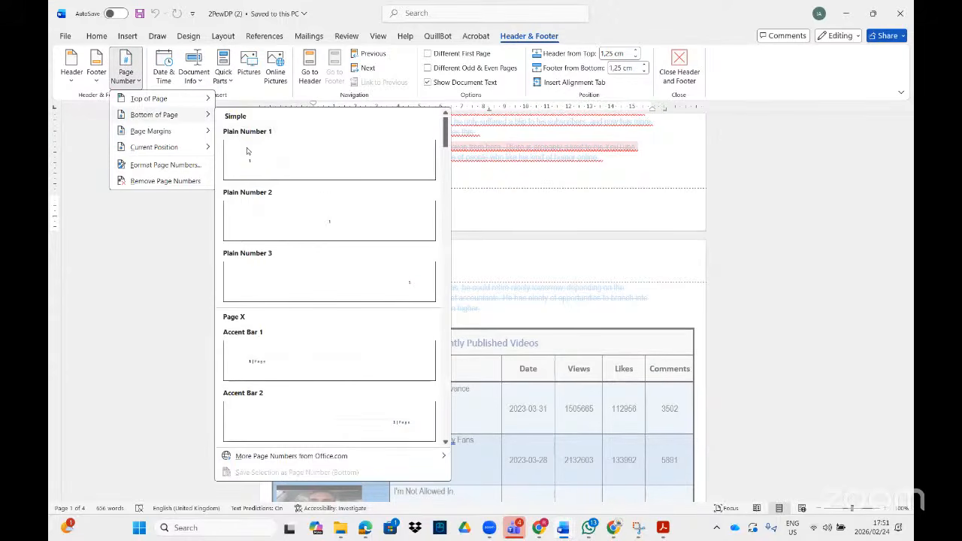
{"action": "scroll", "coordinate": [346, 391], "scroll_direction": "down", "scroll_amount": 10}
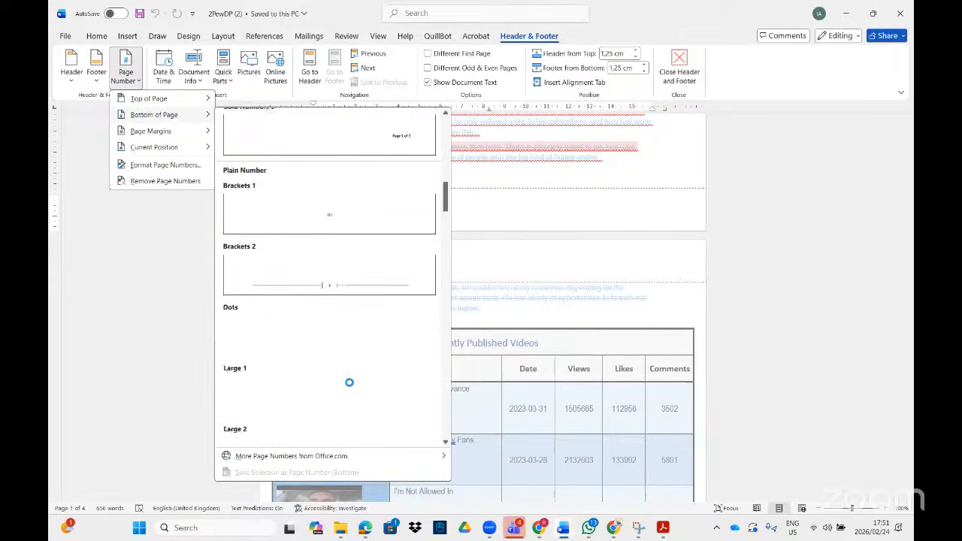
{"action": "scroll", "coordinate": [347, 385], "scroll_direction": "down", "scroll_amount": 5}
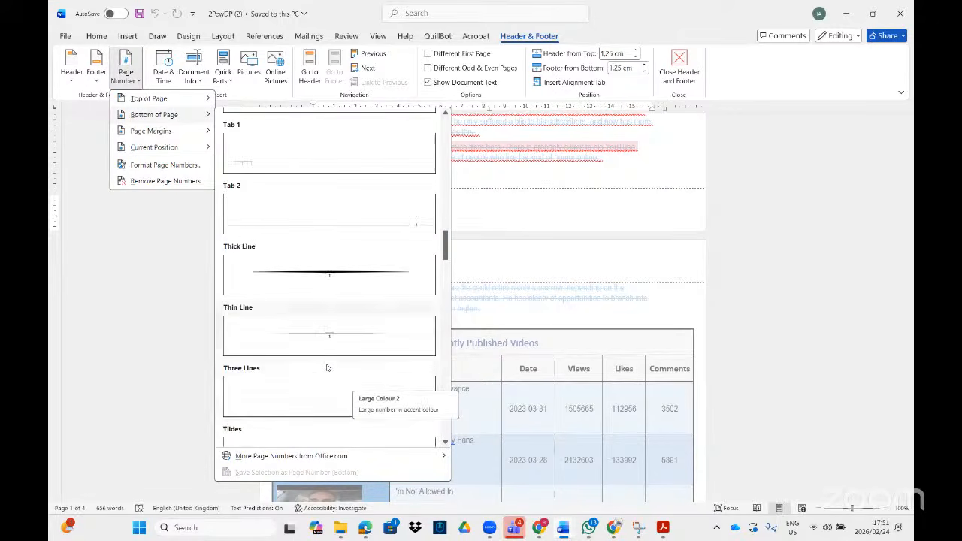
{"action": "scroll", "coordinate": [336, 367], "scroll_direction": "down", "scroll_amount": 5}
{"action": "scroll", "coordinate": [336, 367], "scroll_direction": "down", "scroll_amount": 3}
{"action": "scroll", "coordinate": [338, 363], "scroll_direction": "down", "scroll_amount": 6}
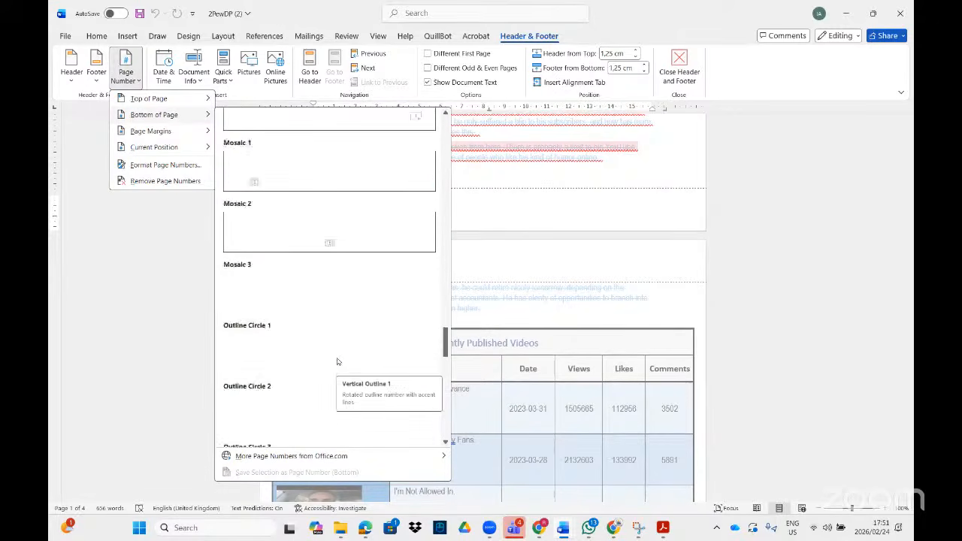
{"action": "scroll", "coordinate": [339, 362], "scroll_direction": "down", "scroll_amount": 10}
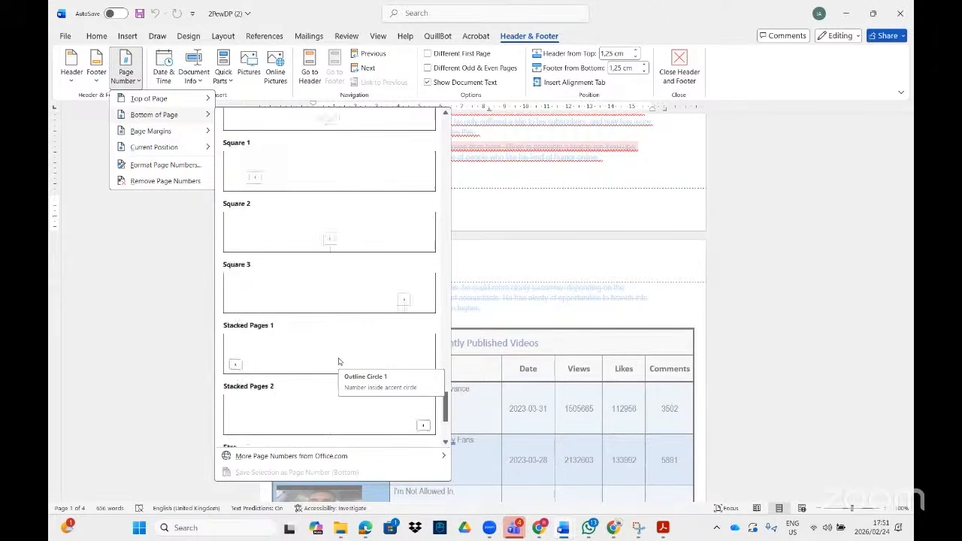
{"action": "scroll", "coordinate": [338, 362], "scroll_direction": "up", "scroll_amount": 10}
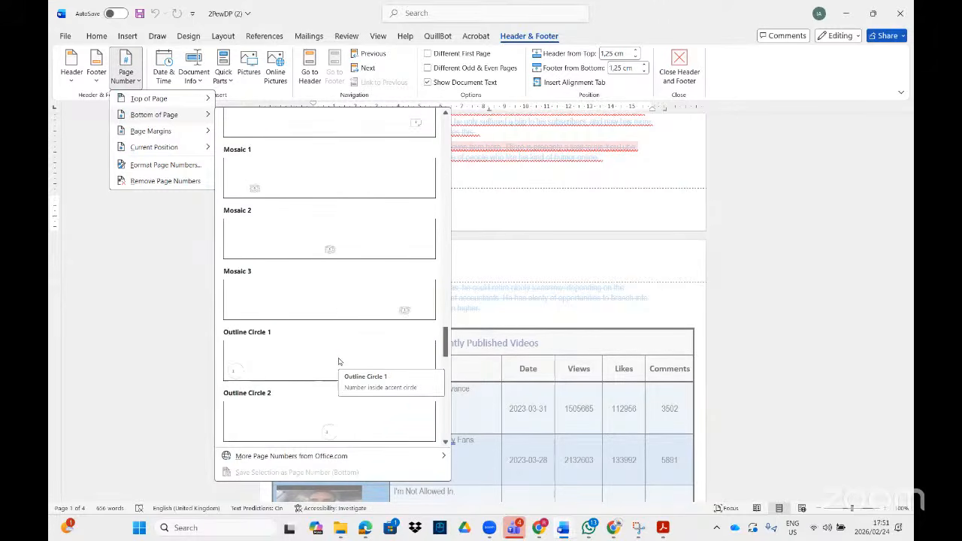
{"action": "scroll", "coordinate": [338, 363], "scroll_direction": "up", "scroll_amount": 15}
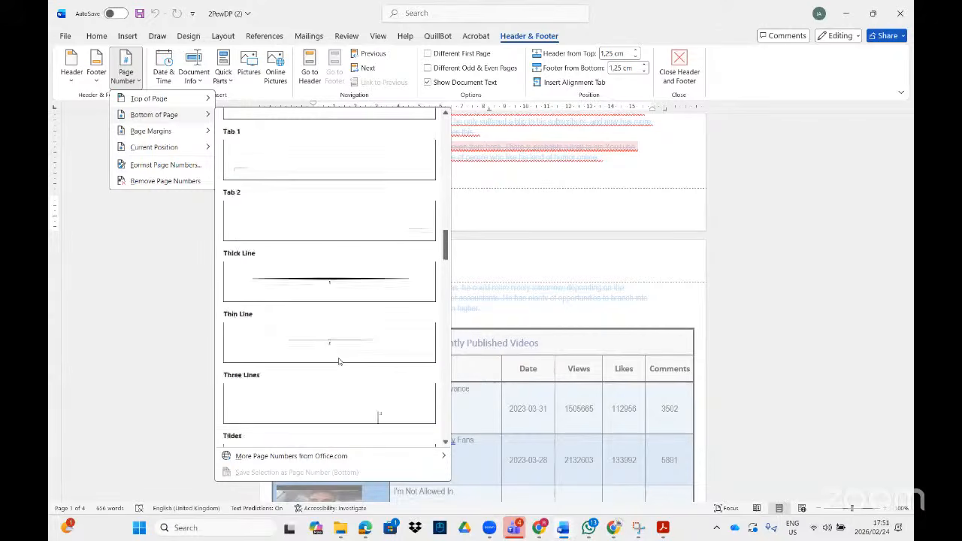
{"action": "scroll", "coordinate": [338, 362], "scroll_direction": "up", "scroll_amount": 12}
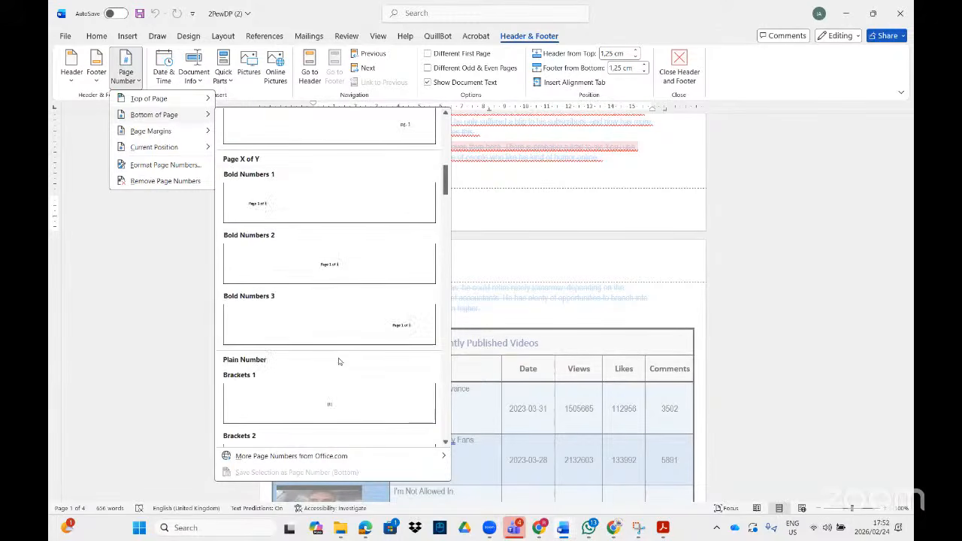
{"action": "left_click", "coordinate": [317, 191]}
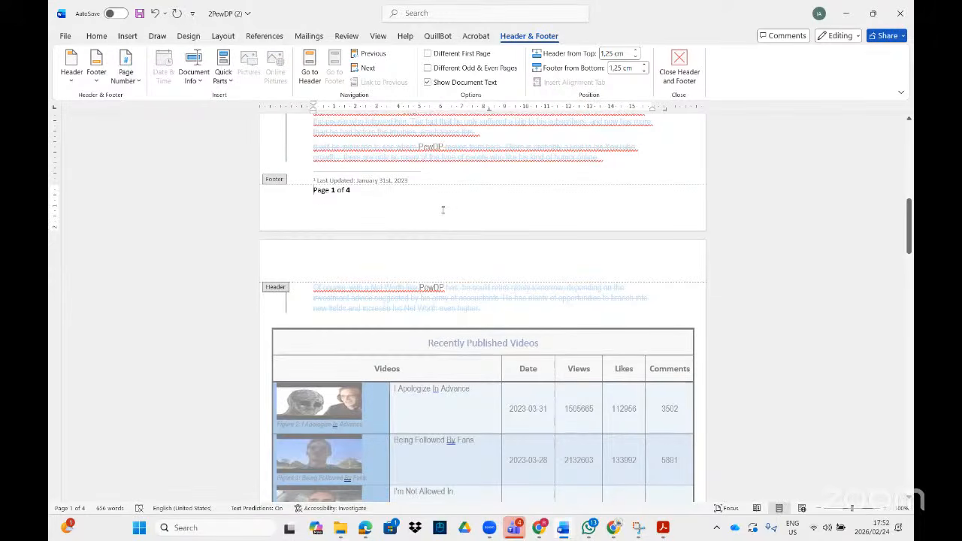
Step: Examine the Page X of Y numbering in the footers of the first two pages
{"action": "scroll", "coordinate": [442, 202], "scroll_direction": "down", "scroll_amount": 10}
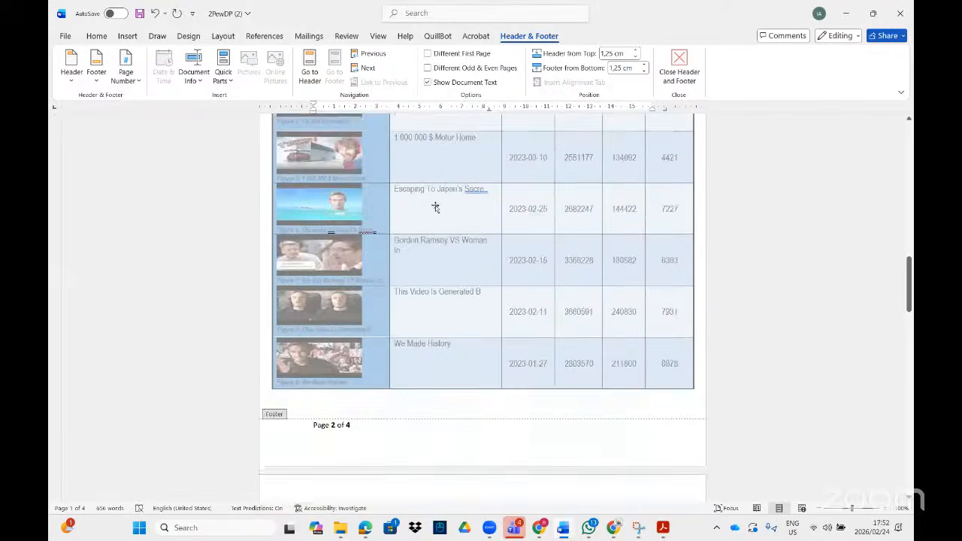
{"action": "scroll", "coordinate": [447, 217], "scroll_direction": "up", "scroll_amount": 7}
{"action": "scroll", "coordinate": [466, 167], "scroll_direction": "up", "scroll_amount": 5}
{"action": "left_click", "coordinate": [346, 37]}
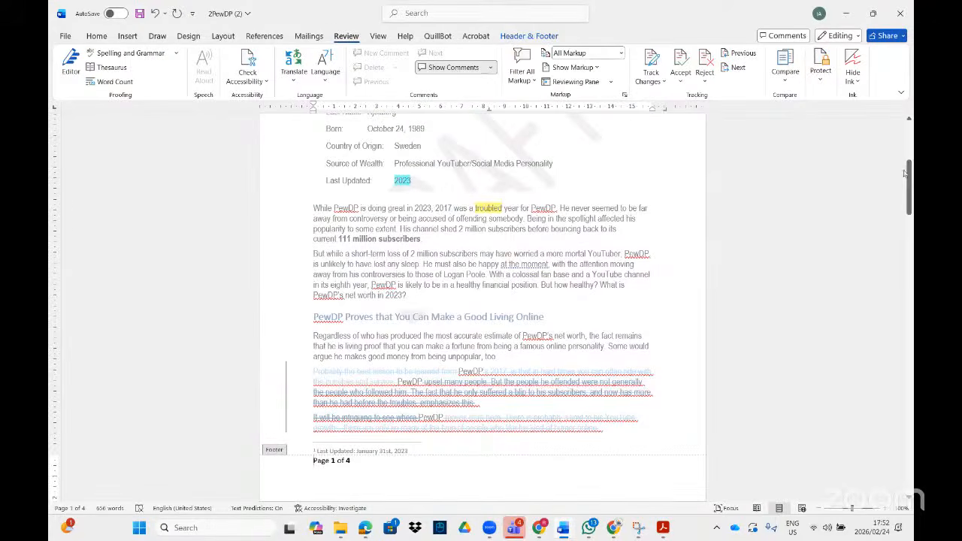
{"action": "left_click_drag", "start_coordinate": [908, 180], "coordinate": [908, 150]}
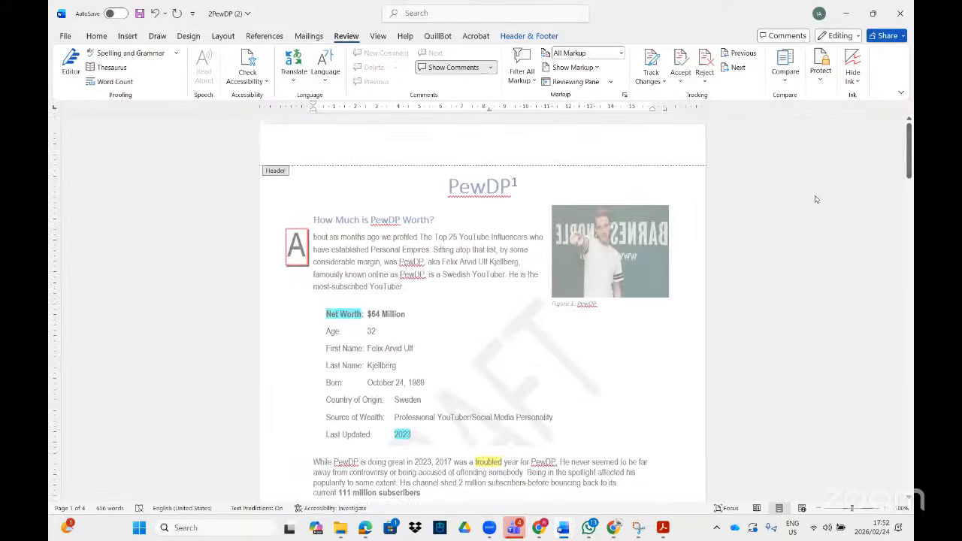
{"action": "scroll", "coordinate": [703, 274], "scroll_direction": "down", "scroll_amount": 15}
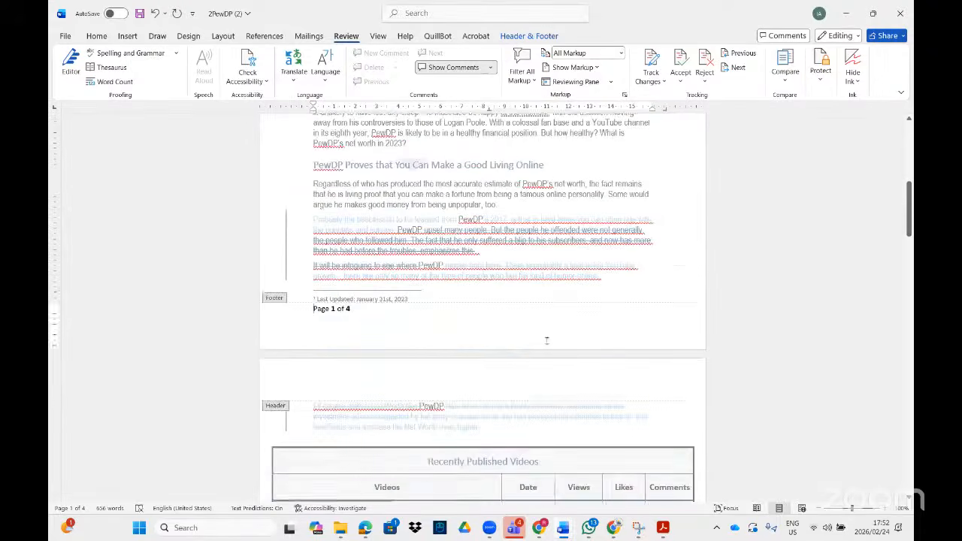
{"action": "scroll", "coordinate": [541, 384], "scroll_direction": "down", "scroll_amount": 5}
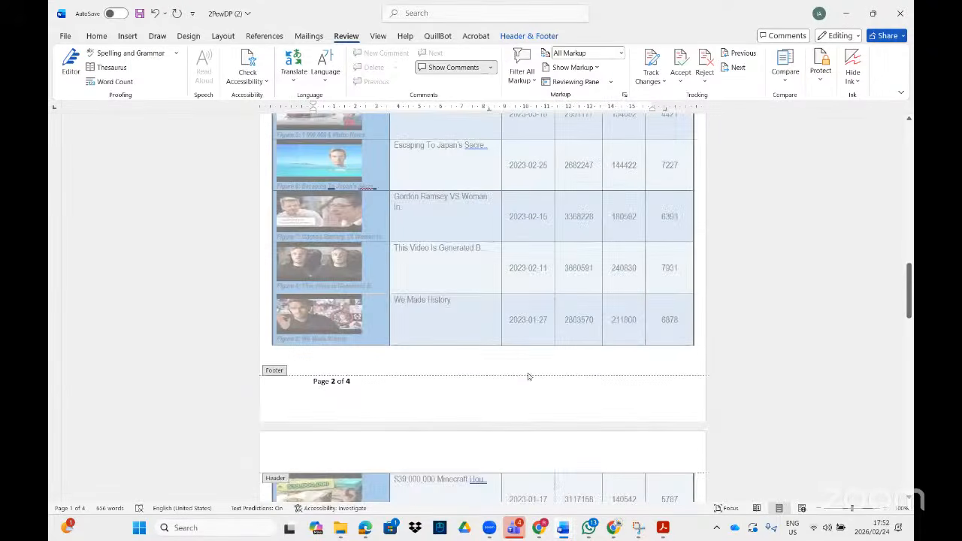
{"action": "left_click", "coordinate": [381, 399]}
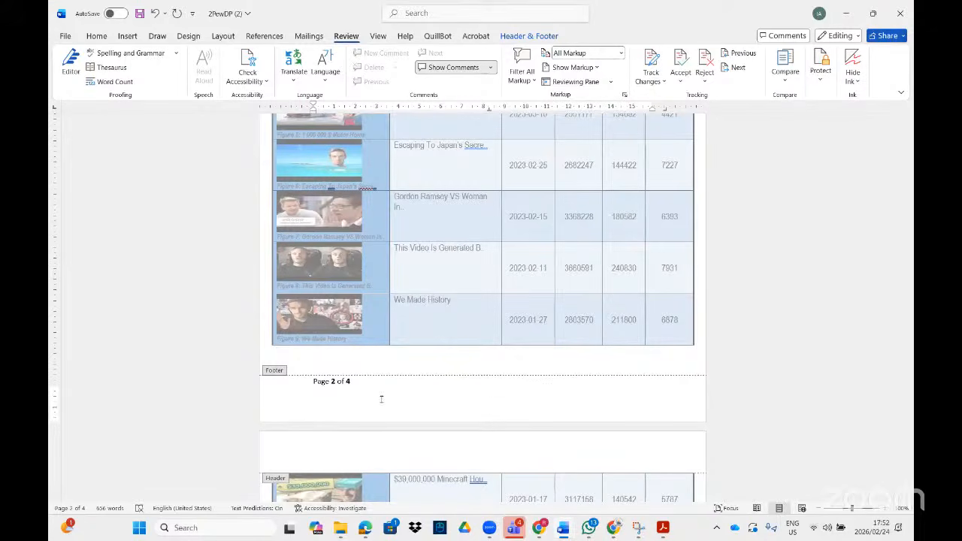
{"action": "scroll", "coordinate": [381, 398], "scroll_direction": "up", "scroll_amount": 6}
{"action": "scroll", "coordinate": [384, 392], "scroll_direction": "up", "scroll_amount": 5}
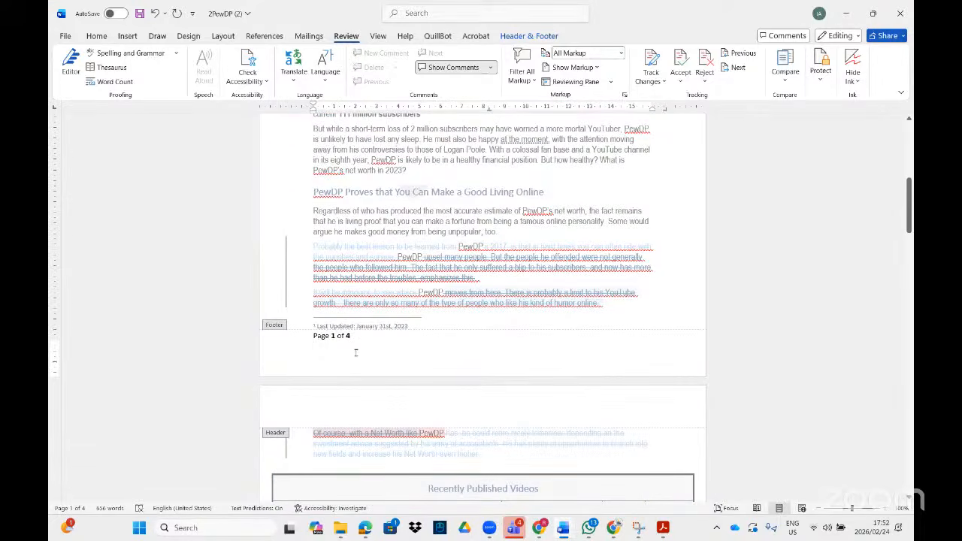
{"action": "scroll", "coordinate": [318, 315], "scroll_direction": "up", "scroll_amount": 7}
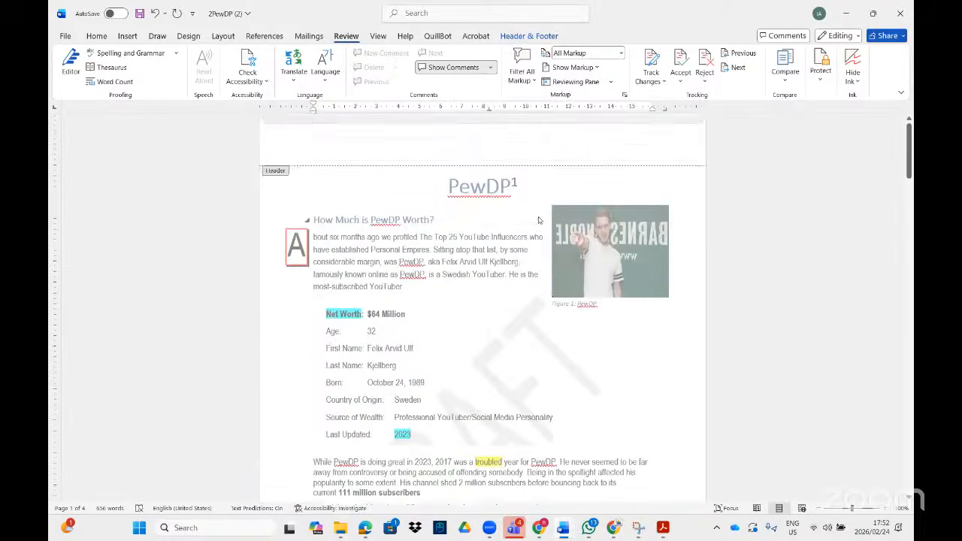
{"action": "scroll", "coordinate": [537, 219], "scroll_direction": "down", "scroll_amount": 2}
{"action": "scroll", "coordinate": [538, 218], "scroll_direction": "up", "scroll_amount": 2}
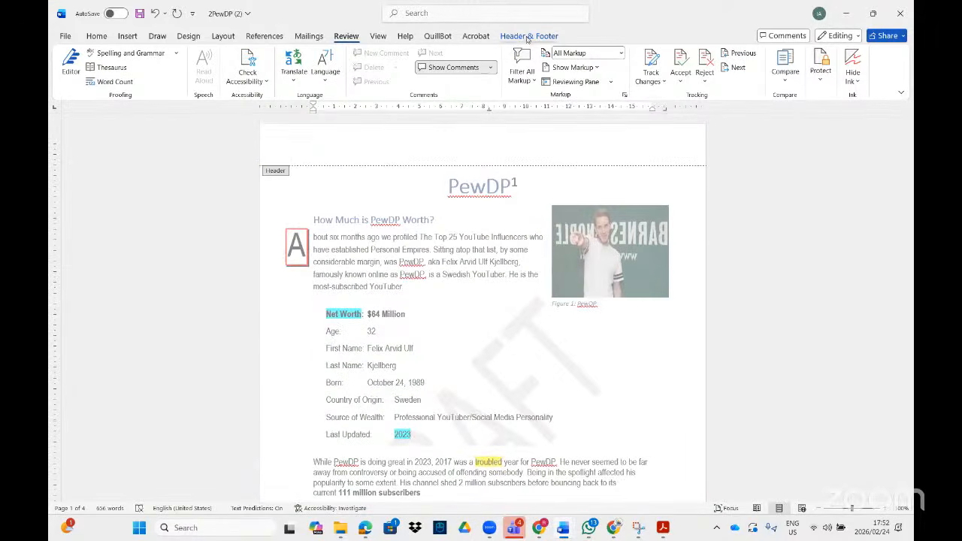
{"action": "scroll", "coordinate": [533, 303], "scroll_direction": "down", "scroll_amount": 2}
{"action": "scroll", "coordinate": [449, 441], "scroll_direction": "down", "scroll_amount": 3}
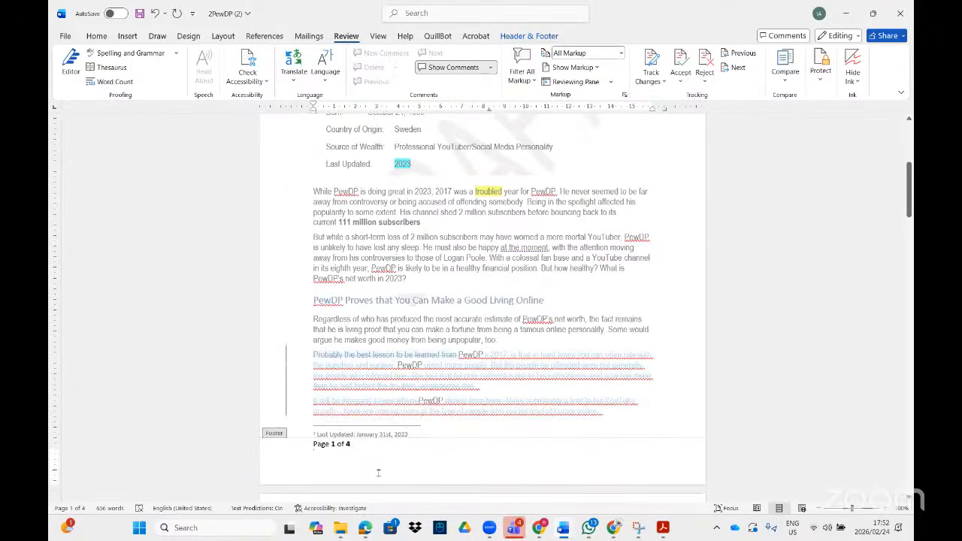
Step: Give the document a different first page so its footer is separate from the numbered footers, and check the first two pages
{"action": "left_click", "coordinate": [539, 37]}
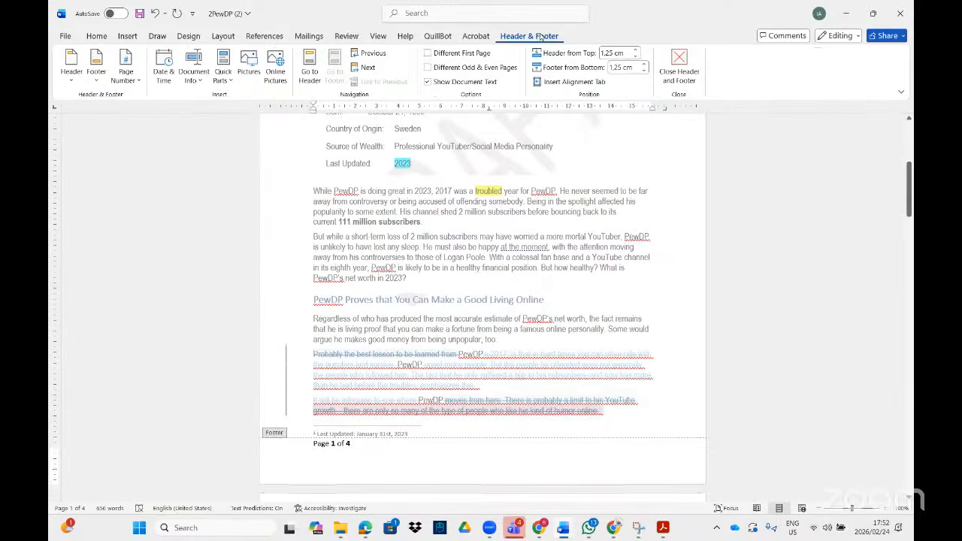
{"action": "left_click", "coordinate": [426, 53]}
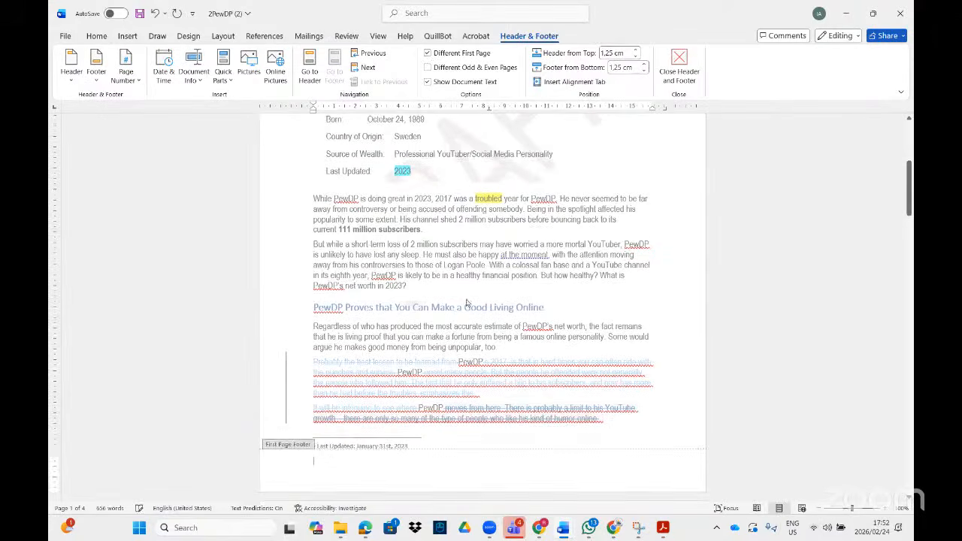
{"action": "scroll", "coordinate": [443, 263], "scroll_direction": "up", "scroll_amount": 6}
{"action": "scroll", "coordinate": [459, 269], "scroll_direction": "down", "scroll_amount": 8}
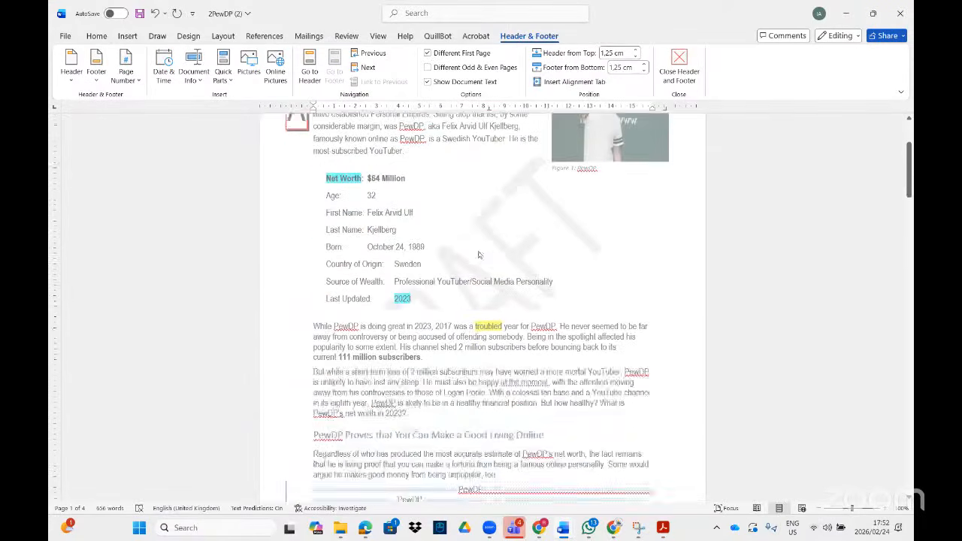
{"action": "scroll", "coordinate": [472, 269], "scroll_direction": "down", "scroll_amount": 10}
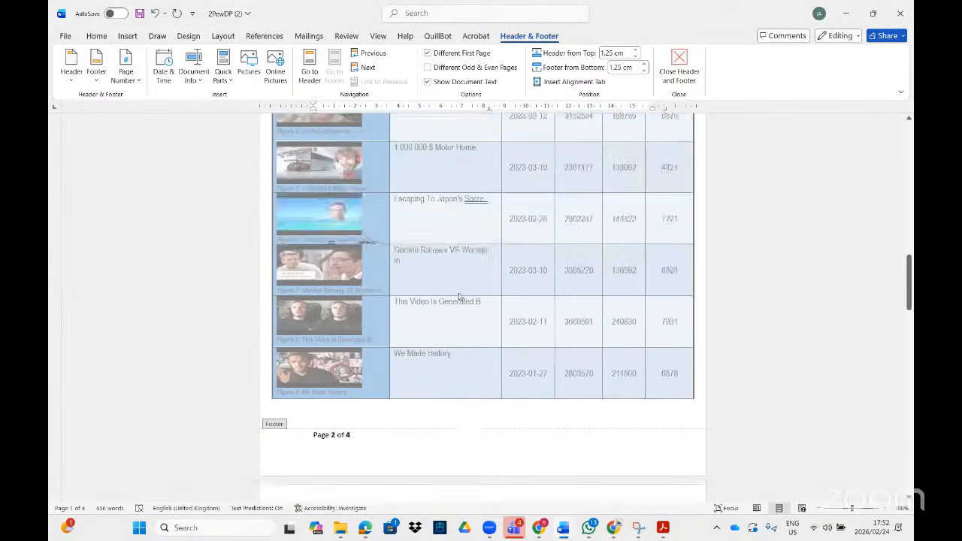
Step: Set the page numbering to start at 1 from the second page's footer and check the footers
{"action": "left_click", "coordinate": [357, 302]}
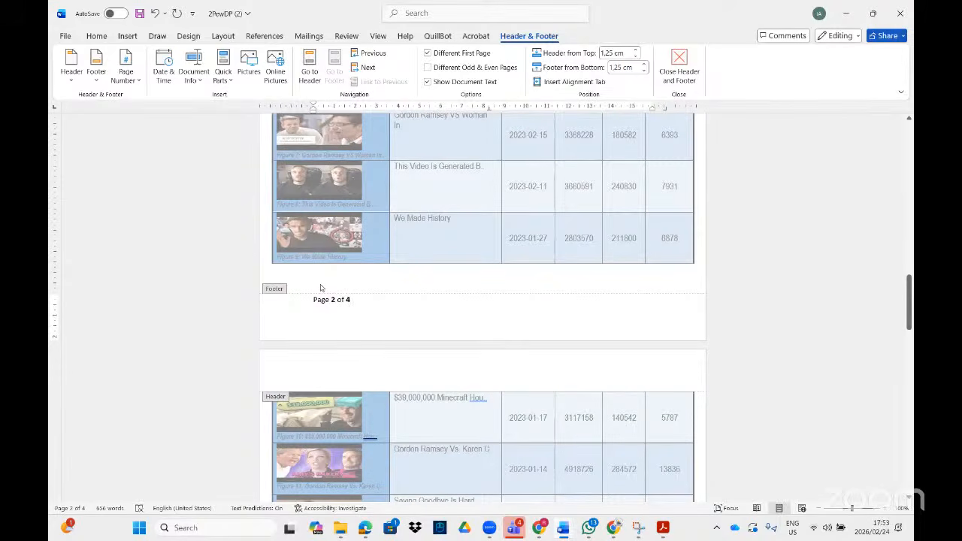
{"action": "left_click", "coordinate": [134, 81]}
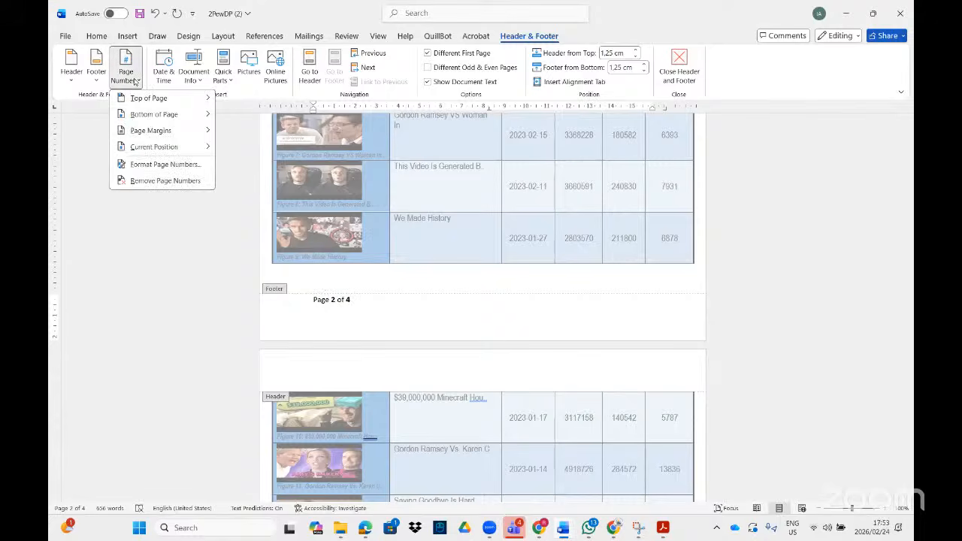
{"action": "left_click", "coordinate": [169, 165]}
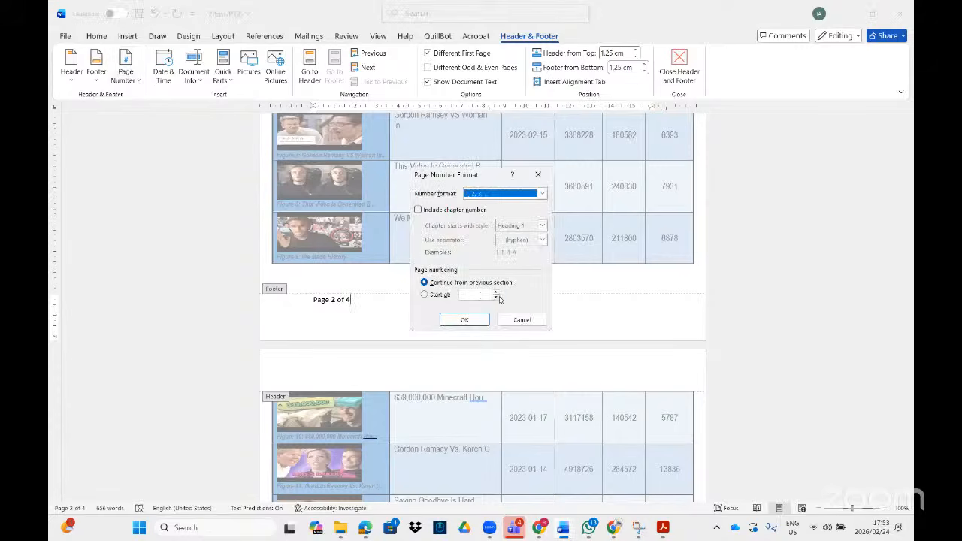
{"action": "left_click", "coordinate": [496, 293]}
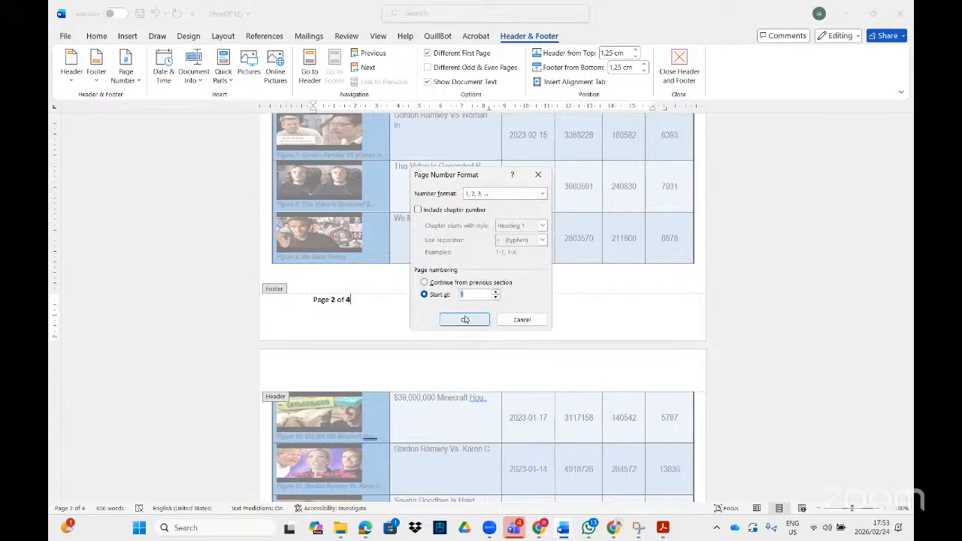
{"action": "left_click", "coordinate": [465, 319]}
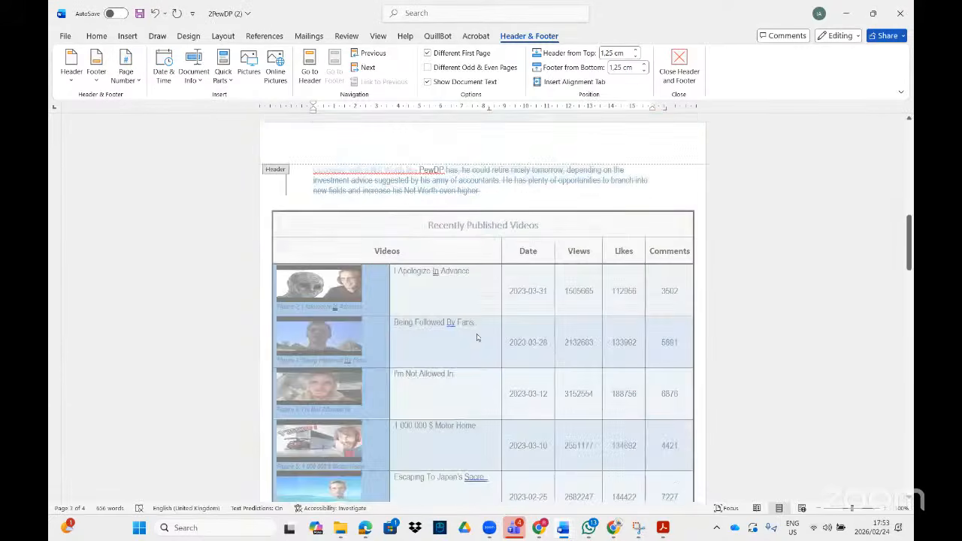
{"action": "scroll", "coordinate": [476, 337], "scroll_direction": "down", "scroll_amount": 3}
{"action": "scroll", "coordinate": [450, 327], "scroll_direction": "up", "scroll_amount": 4}
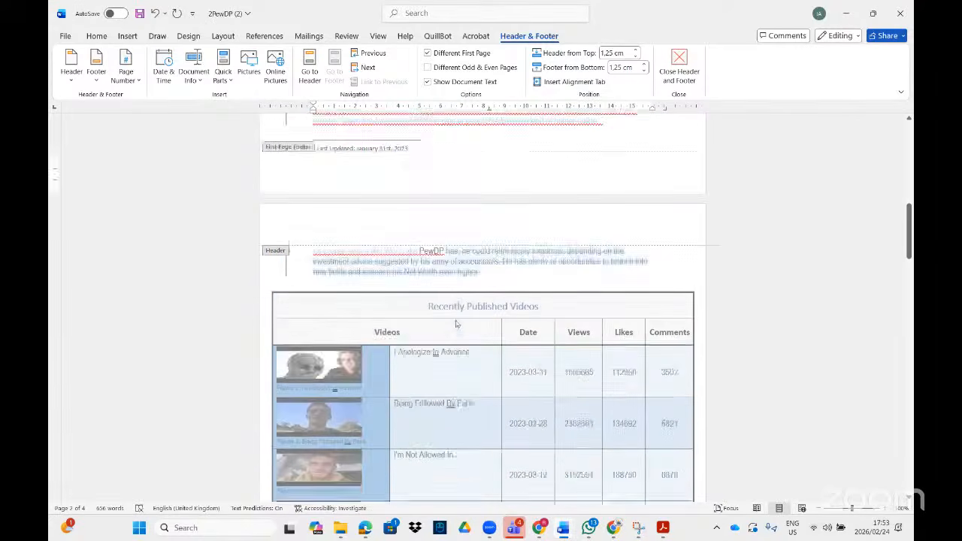
{"action": "scroll", "coordinate": [455, 323], "scroll_direction": "up", "scroll_amount": 3}
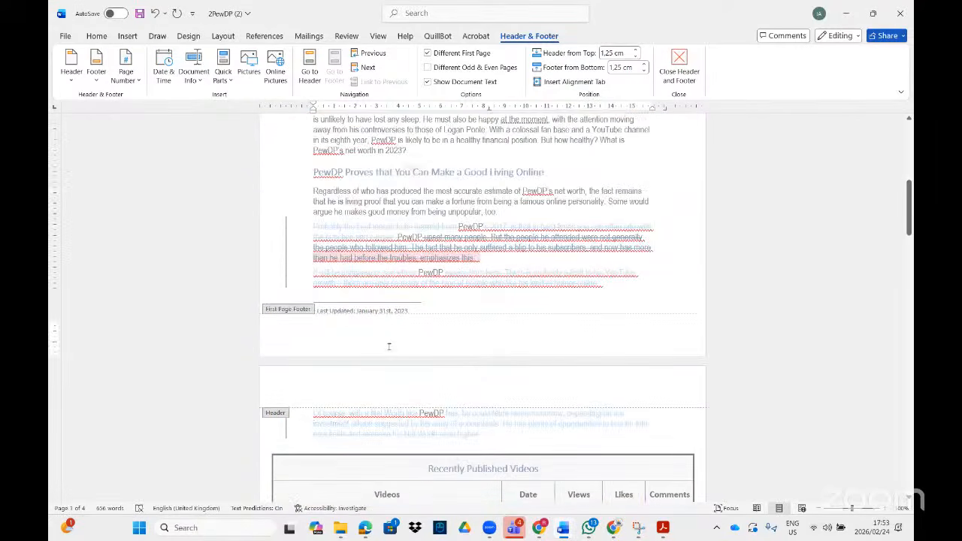
Step: Set the page numbering to start at 0 from the second page's footer
{"action": "scroll", "coordinate": [389, 345], "scroll_direction": "down", "scroll_amount": 12}
{"action": "left_click", "coordinate": [361, 256]}
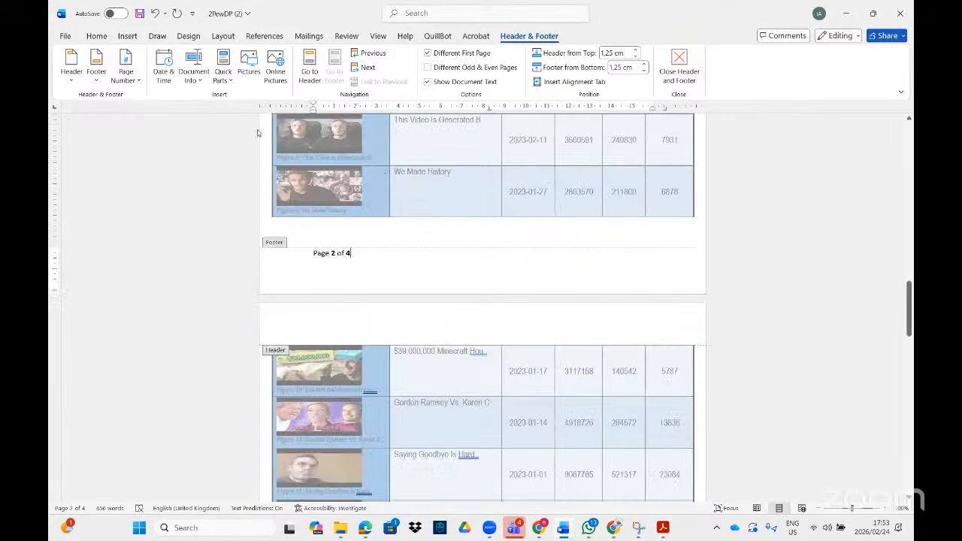
{"action": "left_click", "coordinate": [126, 75]}
{"action": "left_click", "coordinate": [161, 165]}
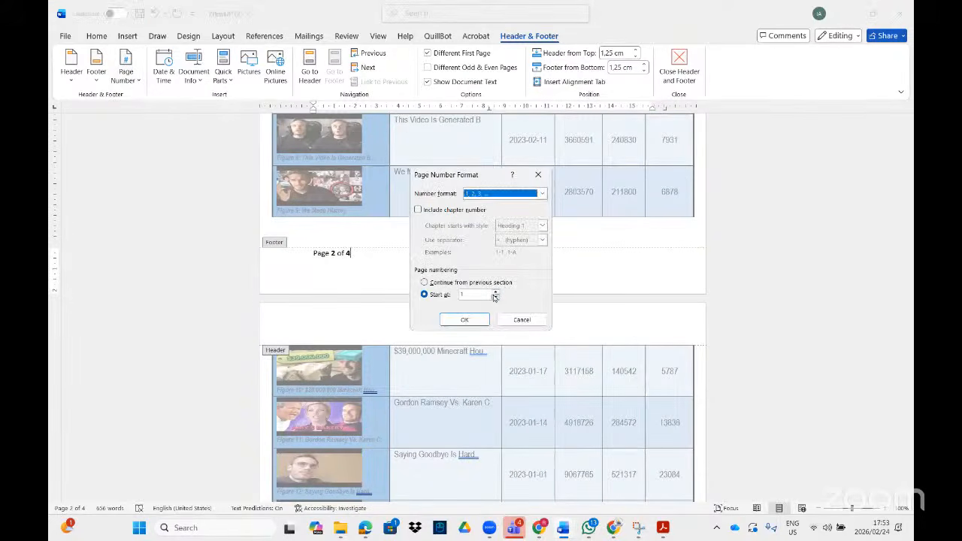
{"action": "left_click", "coordinate": [496, 298]}
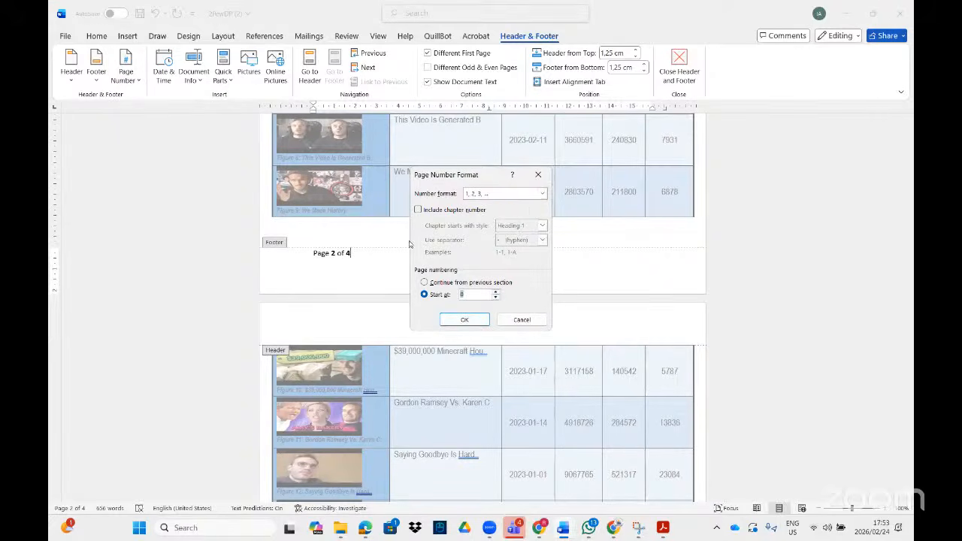
{"action": "left_click", "coordinate": [463, 319]}
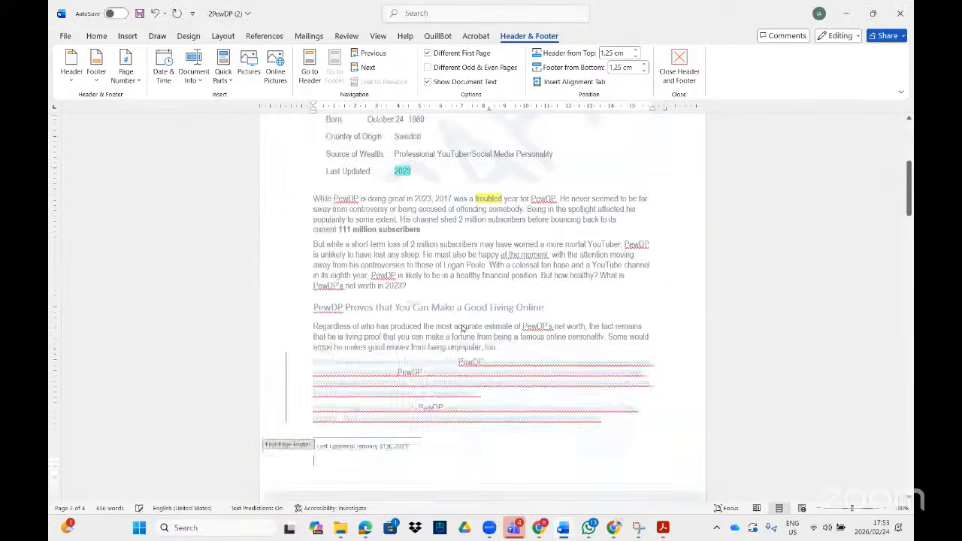
Step: Compare the first page's footer with the page number in the second page's footer
{"action": "scroll", "coordinate": [472, 304], "scroll_direction": "down", "scroll_amount": 8}
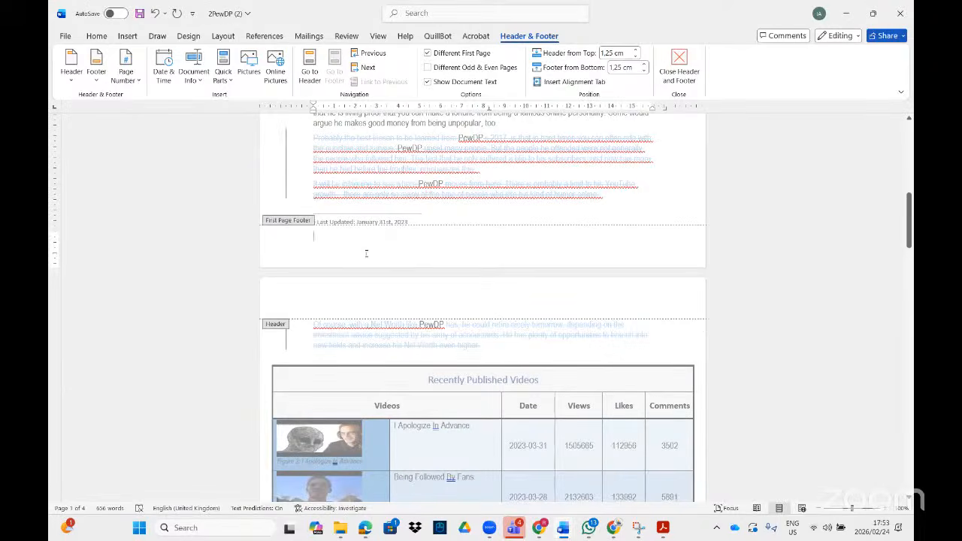
{"action": "scroll", "coordinate": [366, 253], "scroll_direction": "down", "scroll_amount": 10}
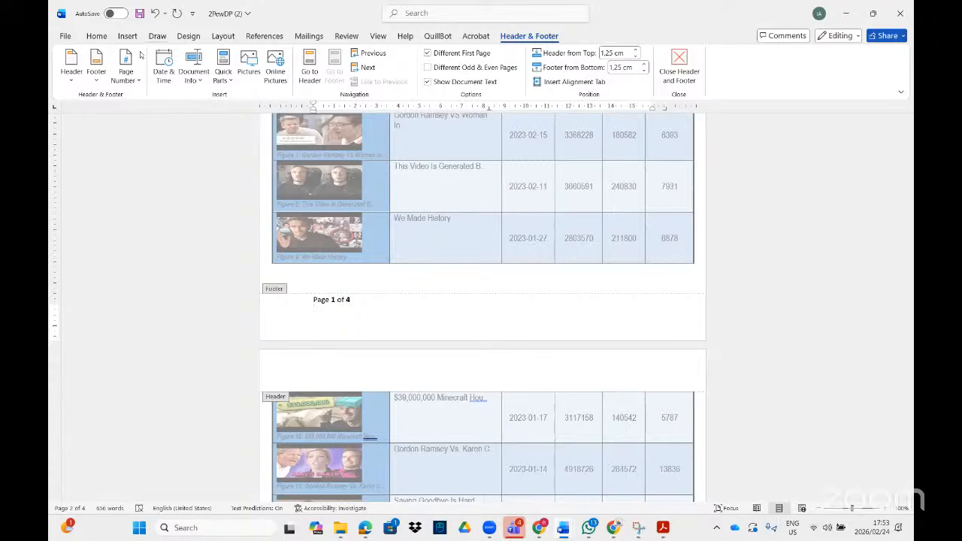
{"action": "left_click", "coordinate": [125, 71]}
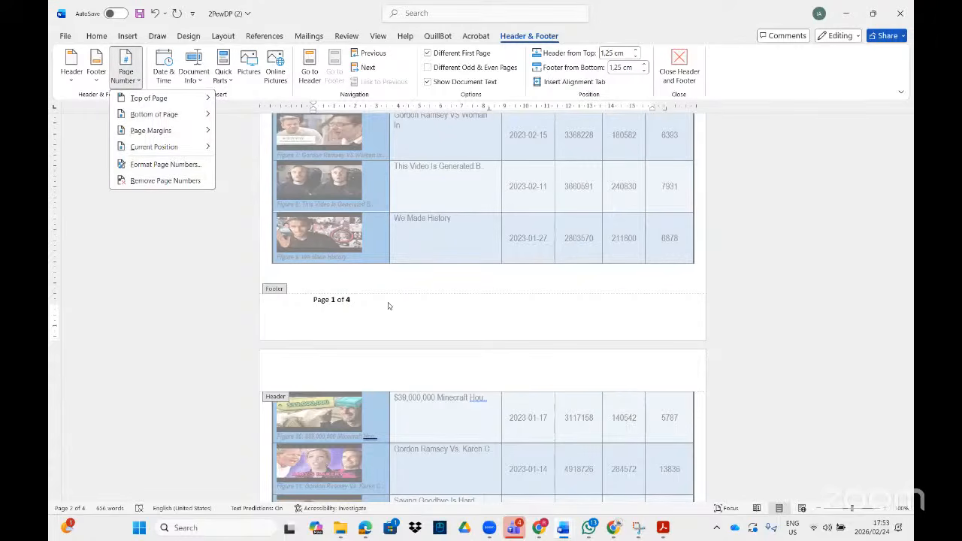
{"action": "scroll", "coordinate": [536, 382], "scroll_direction": "up", "scroll_amount": 15}
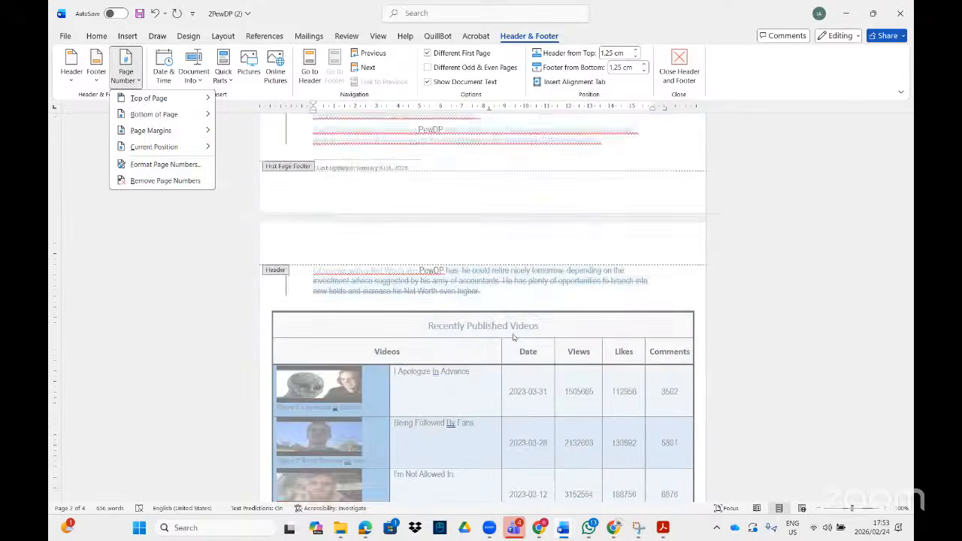
{"action": "scroll", "coordinate": [507, 343], "scroll_direction": "up", "scroll_amount": 3}
{"action": "scroll", "coordinate": [506, 341], "scroll_direction": "down", "scroll_amount": 15}
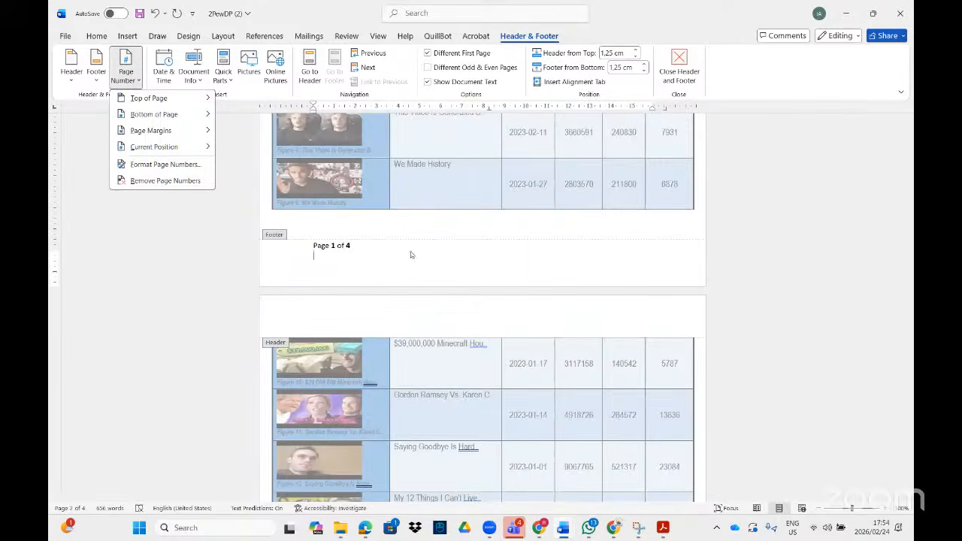
{"action": "left_click", "coordinate": [377, 255]}
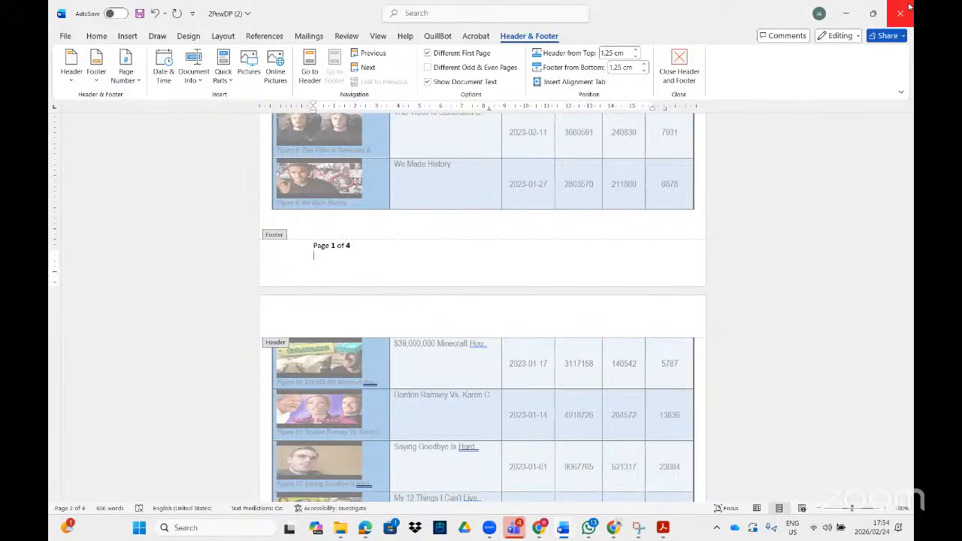
Step: Close the 2PewDP (2) document without saving the changes
{"action": "left_click", "coordinate": [905, 11]}
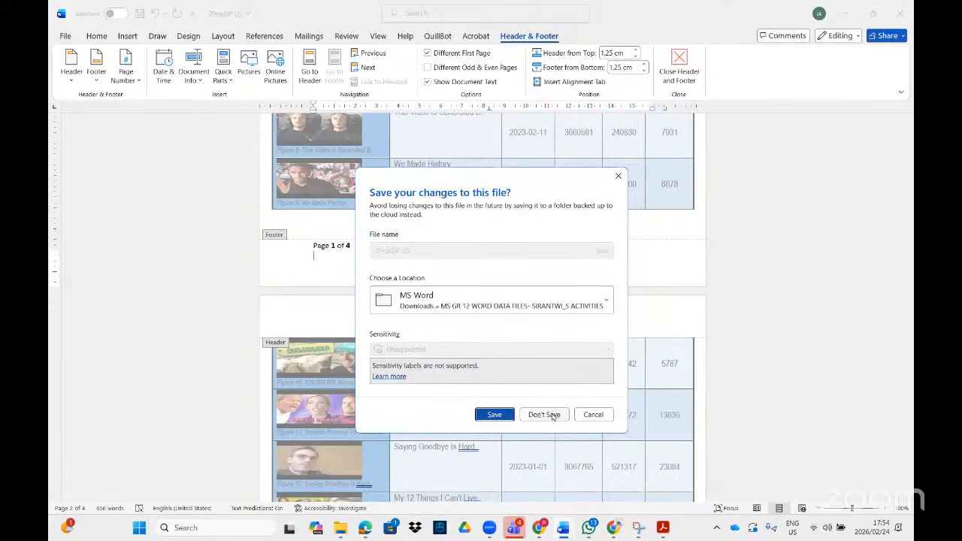
{"action": "left_click", "coordinate": [555, 418]}
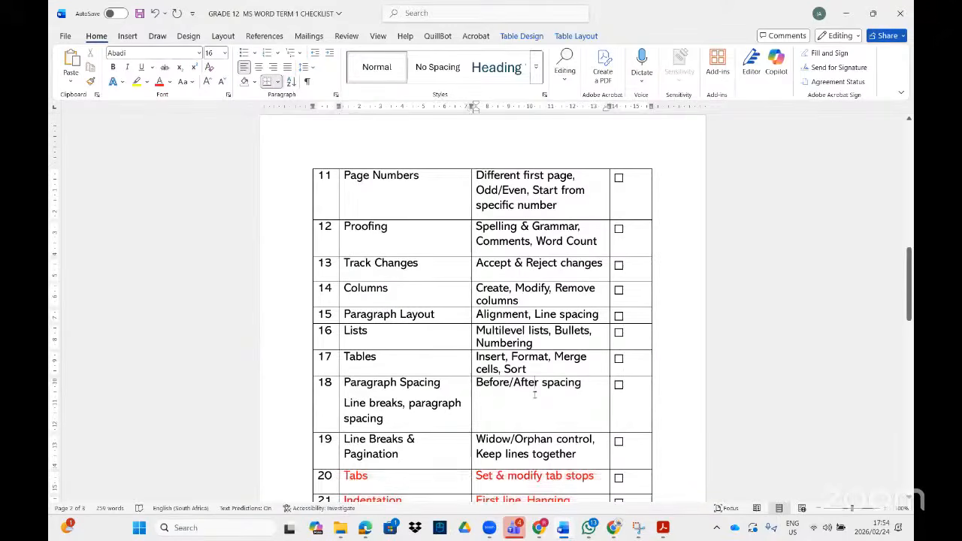
{"action": "scroll", "coordinate": [531, 394], "scroll_direction": "down", "scroll_amount": 10}
{"action": "scroll", "coordinate": [535, 387], "scroll_direction": "down", "scroll_amount": 1}
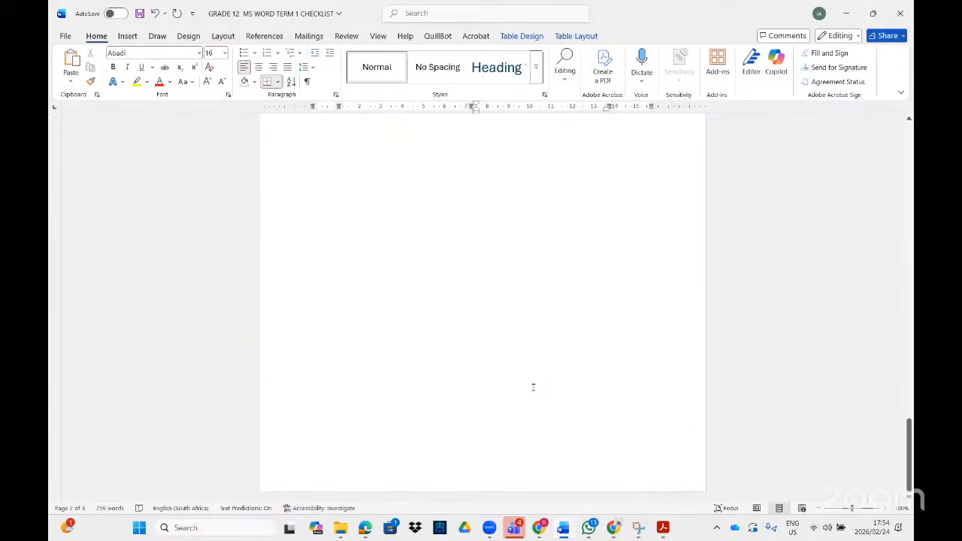
Step: Find the 2PewDP (2) Word document with the Windows search and open it
{"action": "left_click", "coordinate": [136, 528]}
{"action": "type", "text": "2pe"}
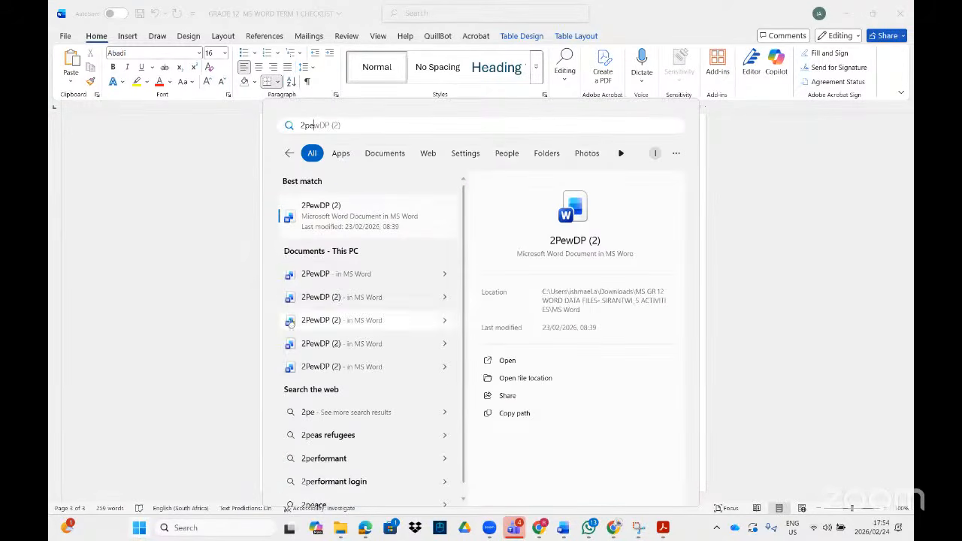
{"action": "left_click", "coordinate": [378, 233]}
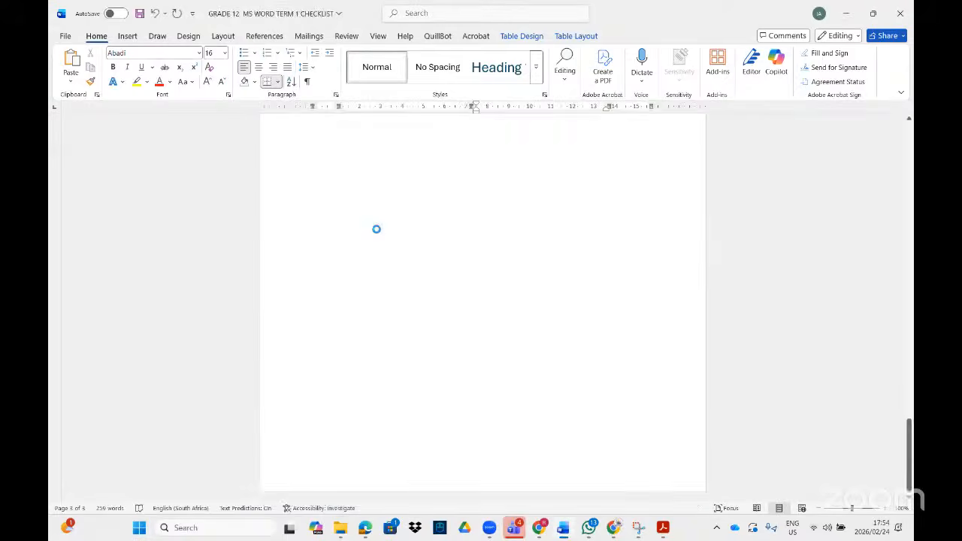
Step: Look through the document's pages, from the opening article to the table of figures, for a place to start a new section
{"action": "scroll", "coordinate": [622, 263], "scroll_direction": "down", "scroll_amount": 4}
{"action": "scroll", "coordinate": [622, 263], "scroll_direction": "down", "scroll_amount": 15}
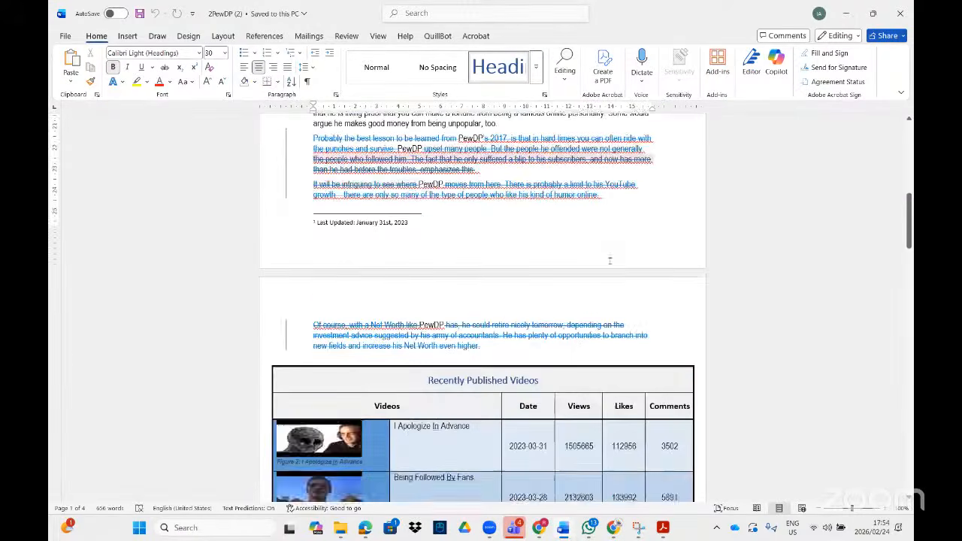
{"action": "scroll", "coordinate": [479, 255], "scroll_direction": "down", "scroll_amount": 10}
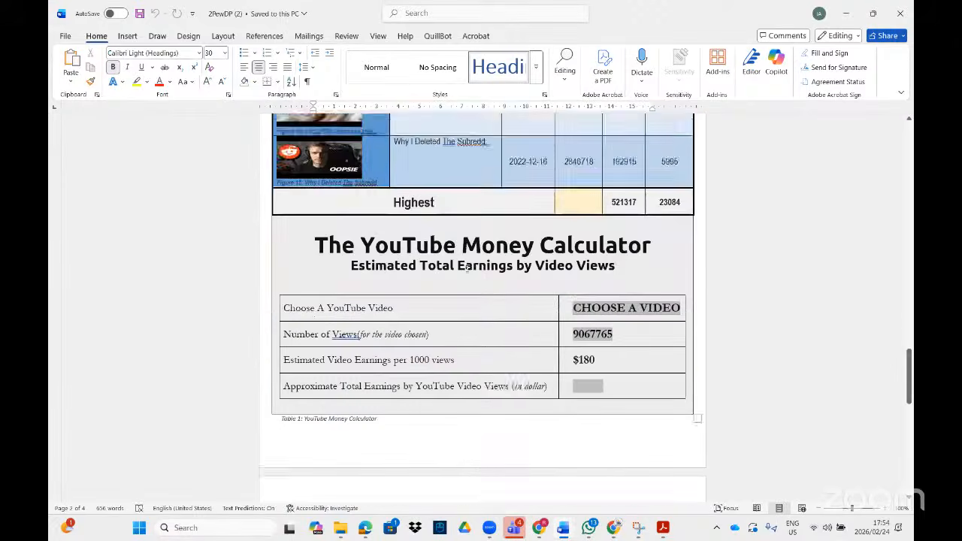
{"action": "left_click", "coordinate": [477, 259]}
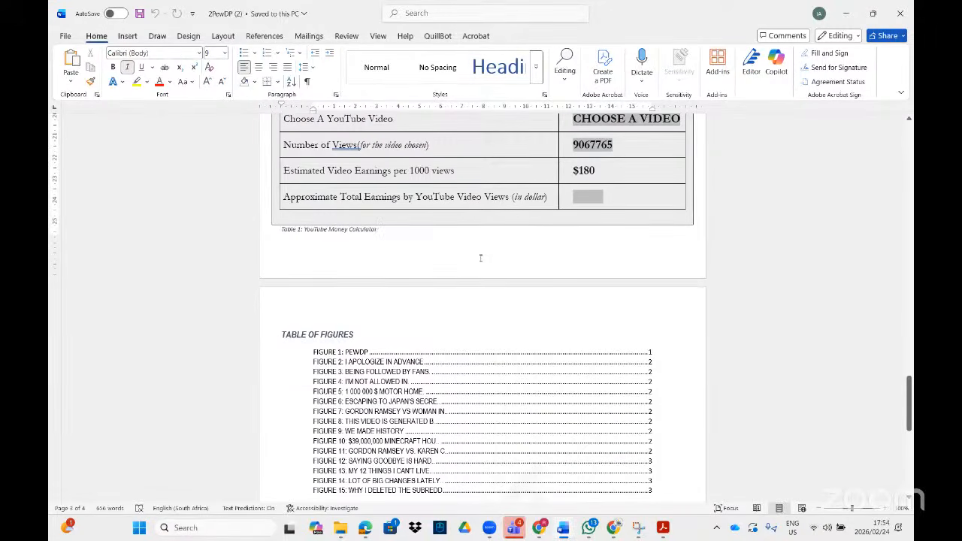
{"action": "scroll", "coordinate": [484, 270], "scroll_direction": "down", "scroll_amount": 5}
{"action": "scroll", "coordinate": [519, 338], "scroll_direction": "up", "scroll_amount": 4}
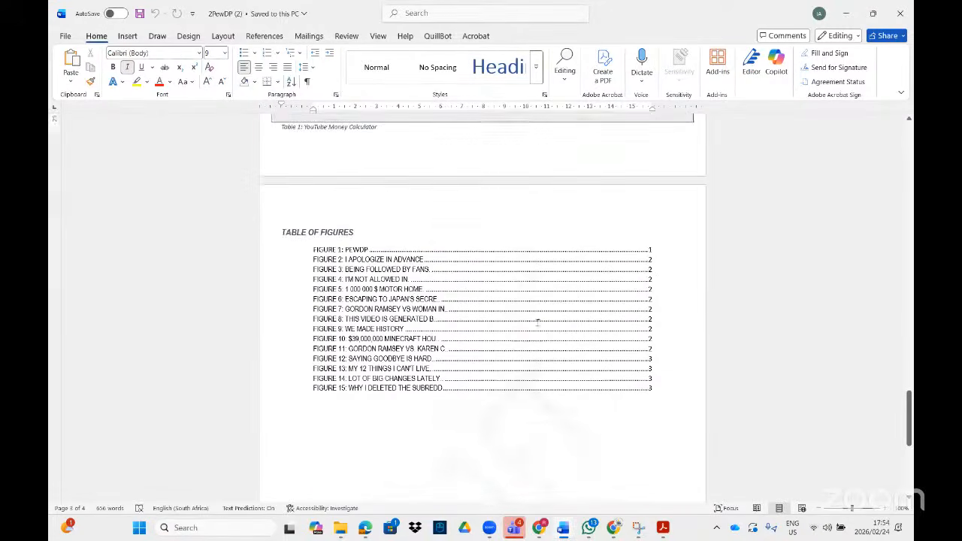
{"action": "scroll", "coordinate": [537, 322], "scroll_direction": "up", "scroll_amount": 7}
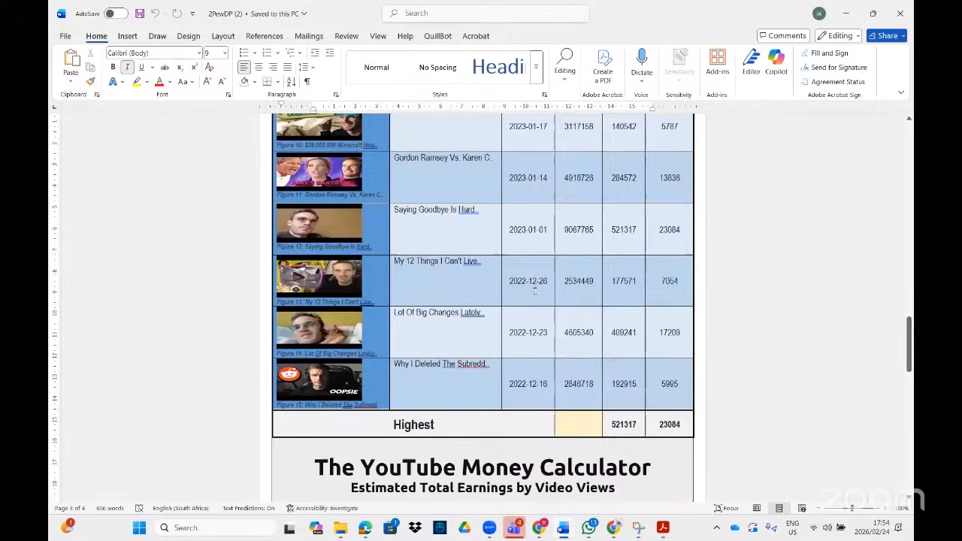
{"action": "scroll", "coordinate": [538, 301], "scroll_direction": "up", "scroll_amount": 3}
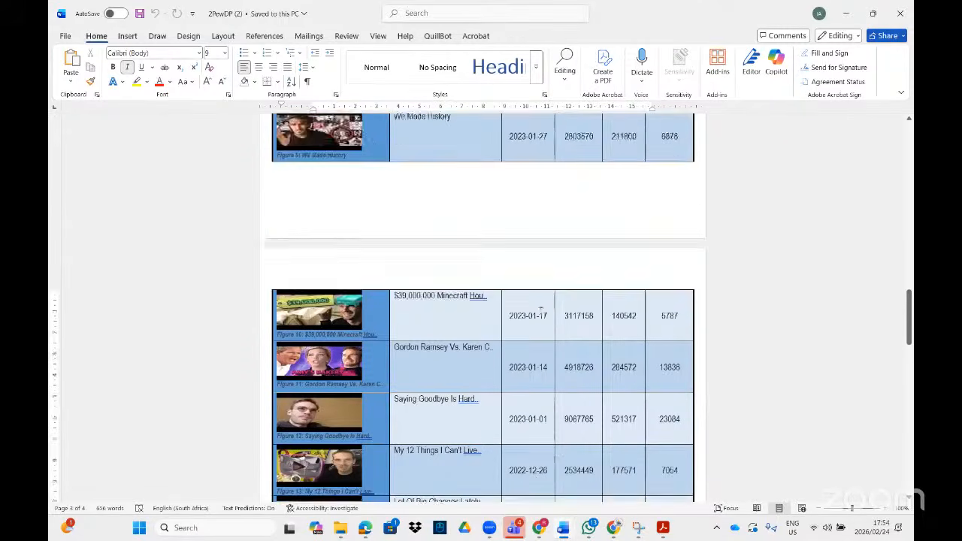
{"action": "scroll", "coordinate": [540, 309], "scroll_direction": "up", "scroll_amount": 20}
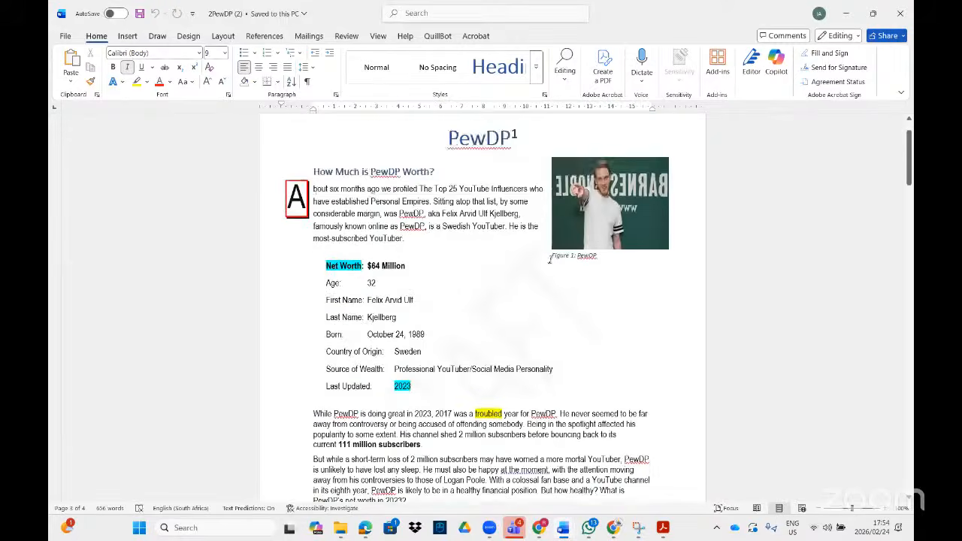
{"action": "scroll", "coordinate": [549, 259], "scroll_direction": "down", "scroll_amount": 15}
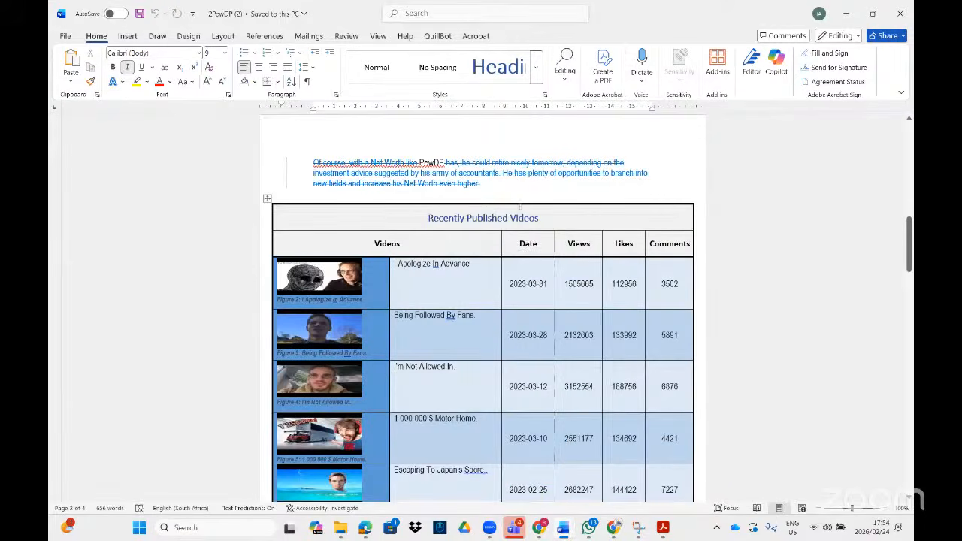
{"action": "scroll", "coordinate": [519, 208], "scroll_direction": "down", "scroll_amount": 15}
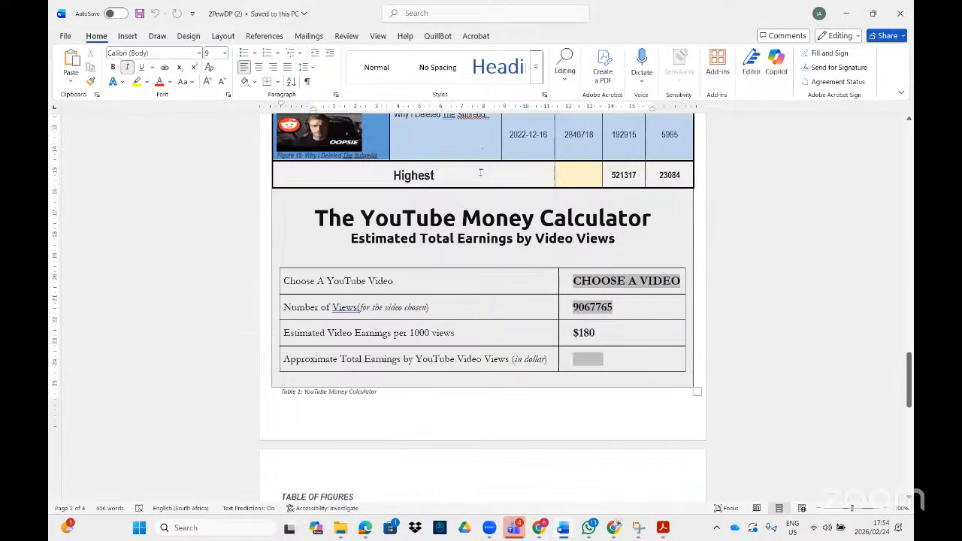
{"action": "scroll", "coordinate": [480, 173], "scroll_direction": "down", "scroll_amount": 5}
{"action": "scroll", "coordinate": [479, 165], "scroll_direction": "up", "scroll_amount": 12}
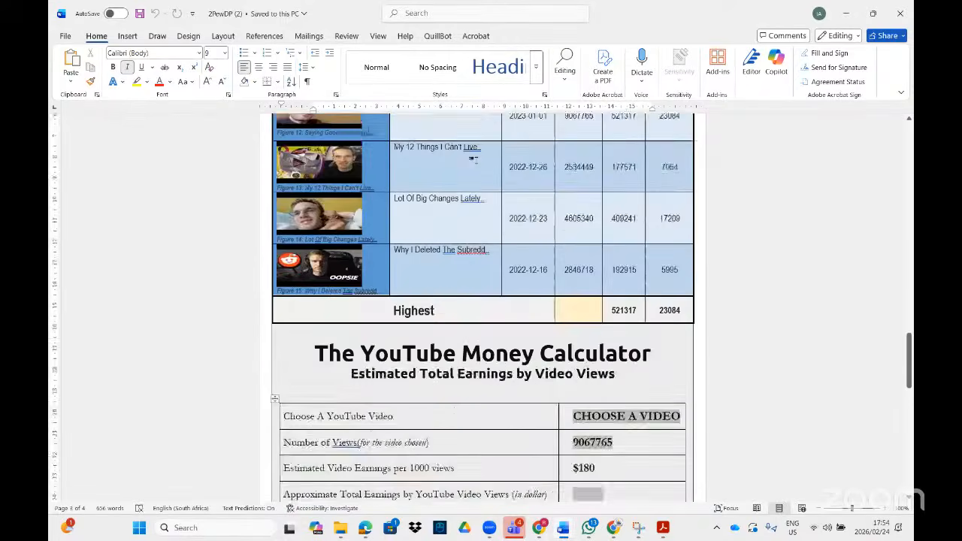
Step: Split the Recently Published Videos table above the "We Made History" row
{"action": "left_click", "coordinate": [421, 215]}
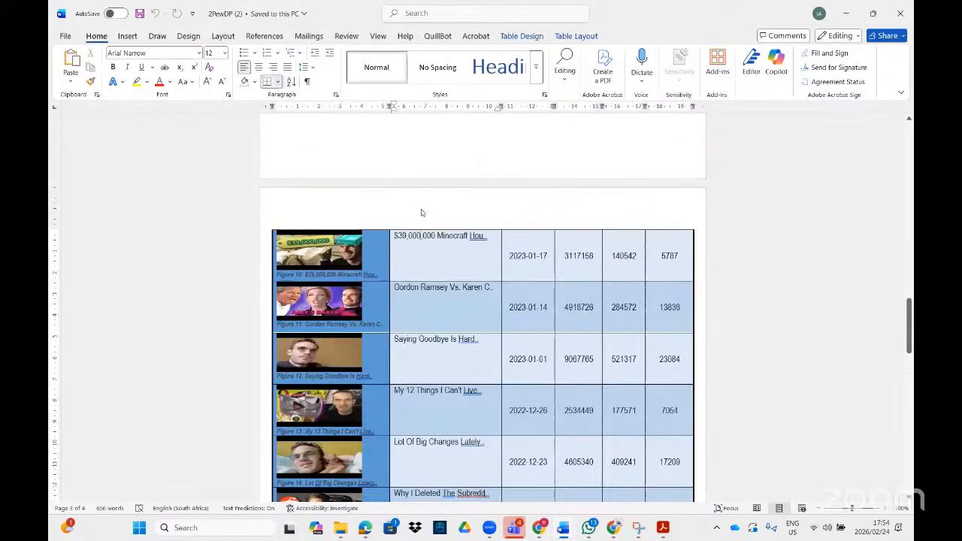
{"action": "left_click", "coordinate": [348, 233]}
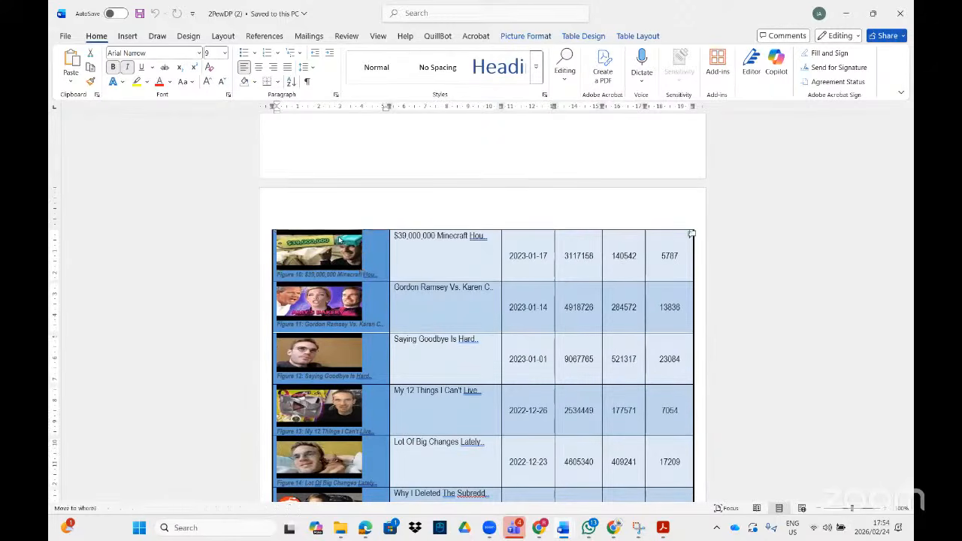
{"action": "left_click", "coordinate": [421, 234]}
{"action": "scroll", "coordinate": [425, 212], "scroll_direction": "up", "scroll_amount": 6}
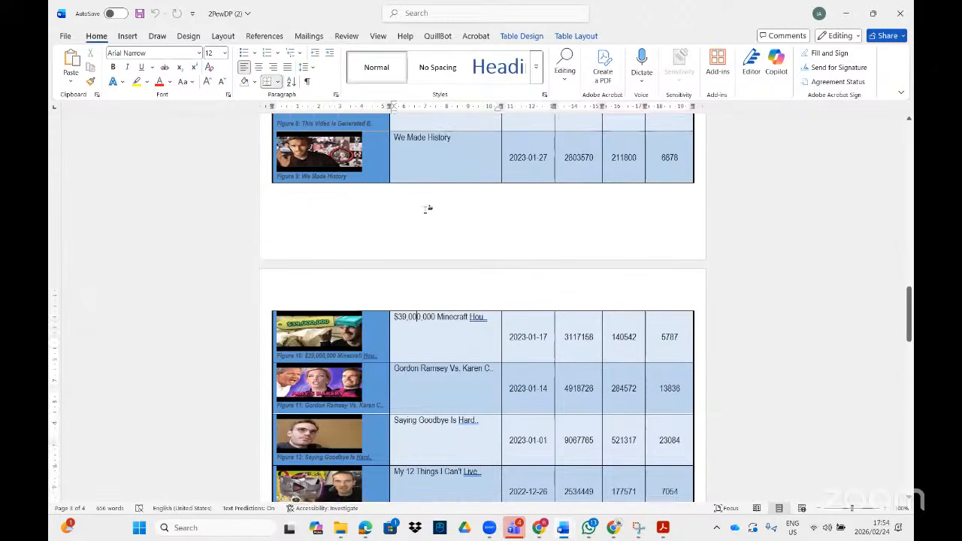
{"action": "left_click", "coordinate": [698, 262]}
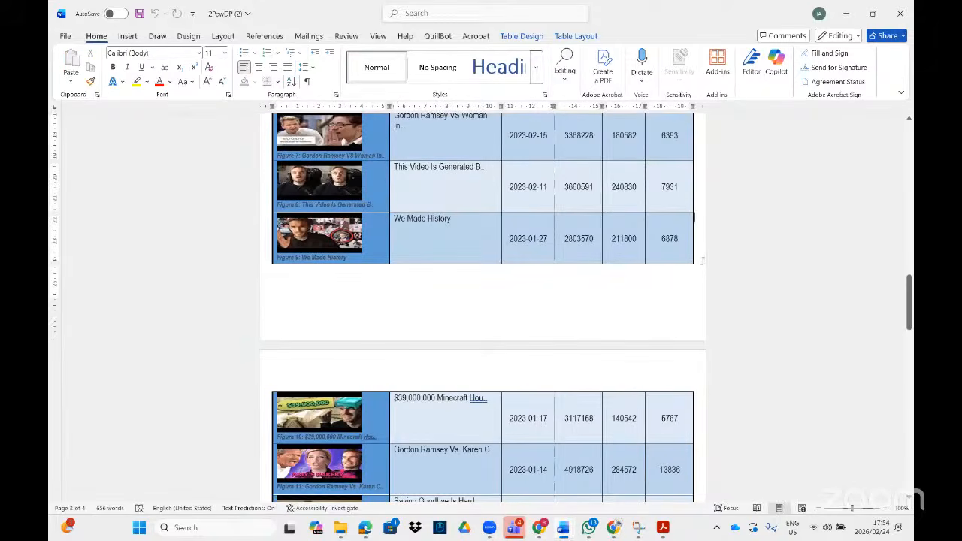
{"action": "left_click", "coordinate": [576, 35]}
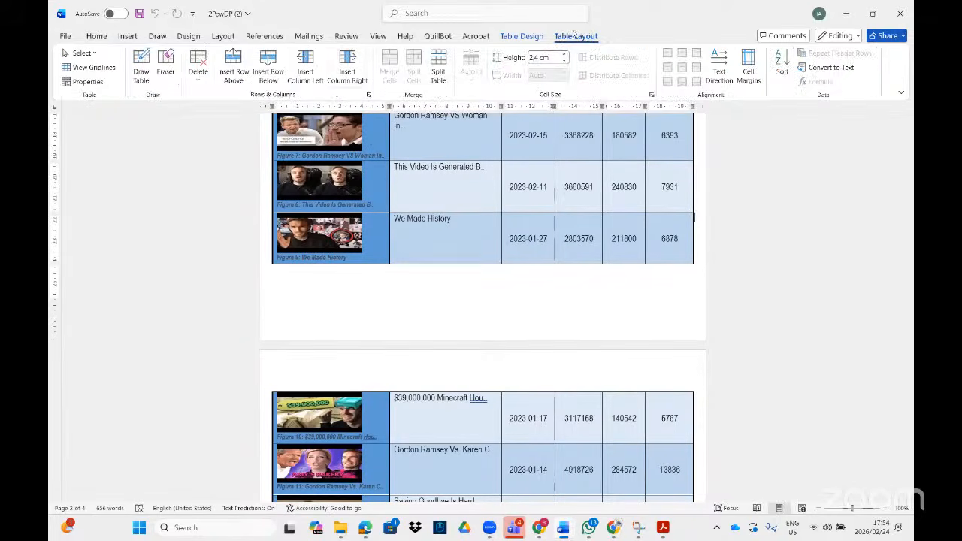
{"action": "left_click", "coordinate": [438, 71]}
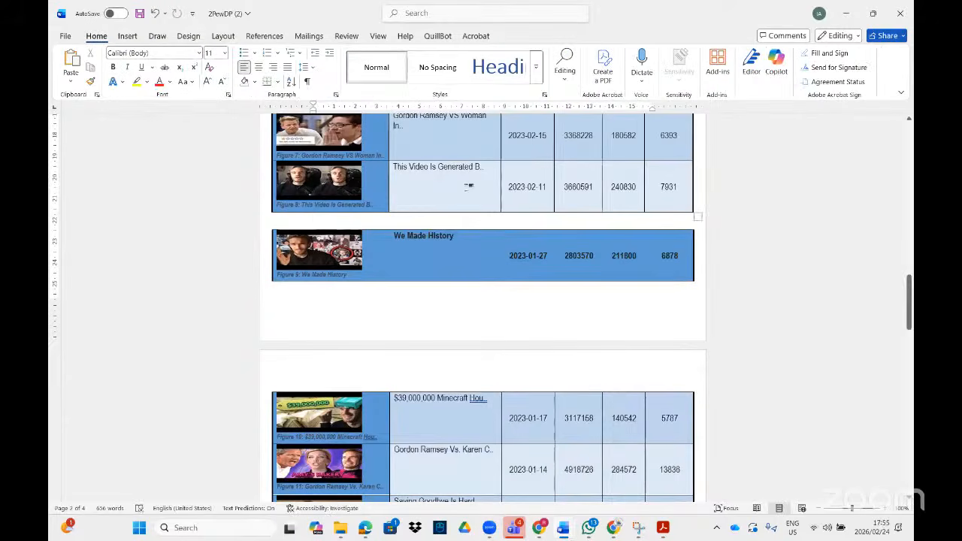
Step: Push the table part starting with "We Made History" onto the third page using blank lines, removing the surplus one
{"action": "key", "text": "Return"}
{"action": "key", "text": "Return"}
{"action": "key", "text": "Return"}
{"action": "key", "text": "Return"}
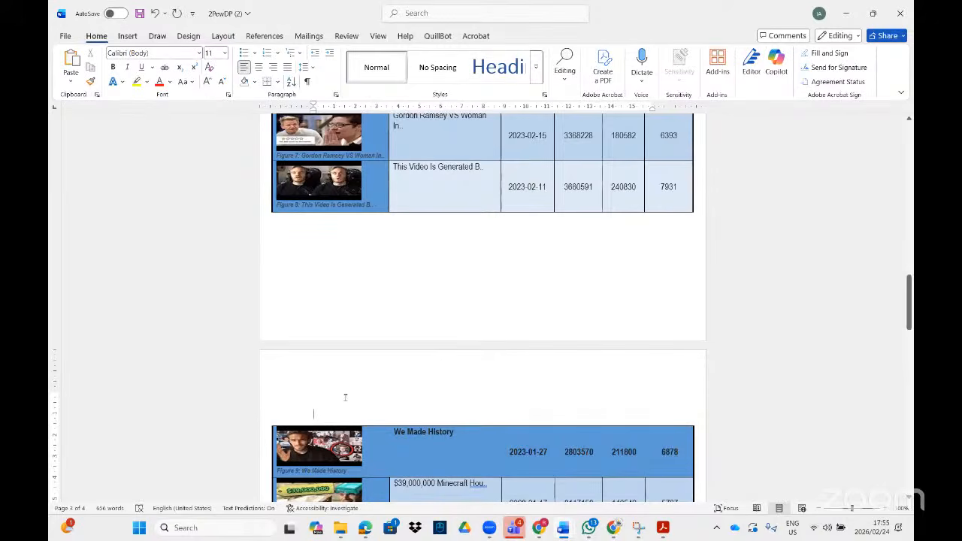
{"action": "key", "text": "BackSpace"}
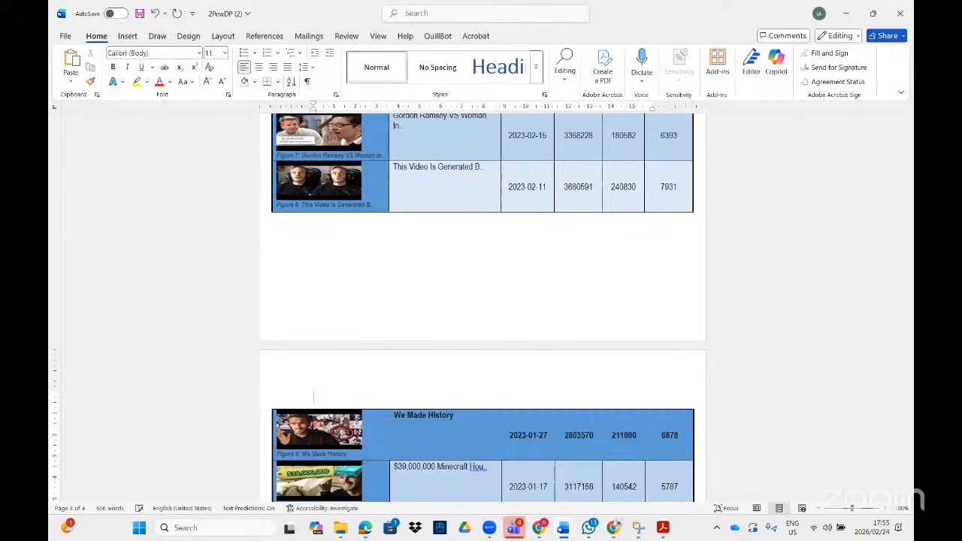
Step: Insert a Continuous section break just above the "We Made History" table part on the third page
{"action": "left_click", "coordinate": [224, 36]}
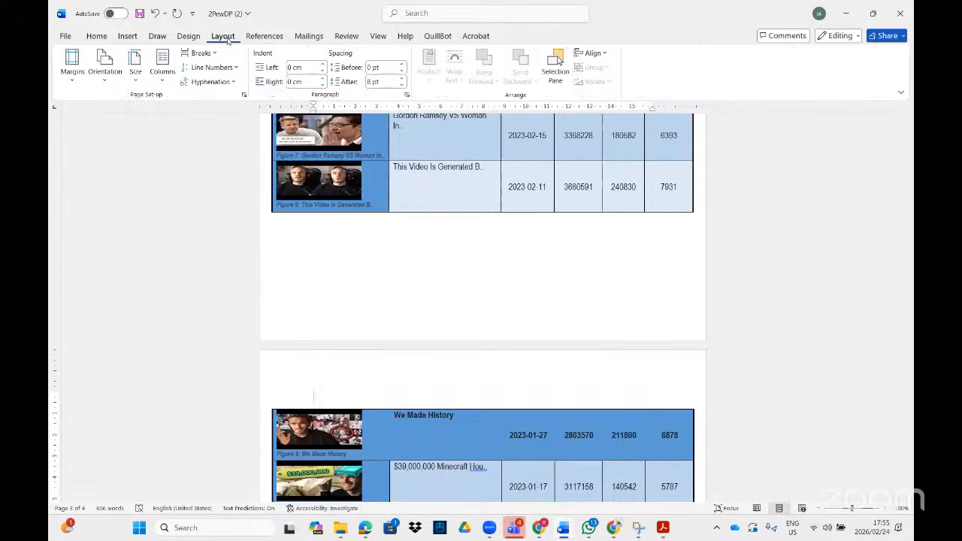
{"action": "left_click", "coordinate": [214, 53]}
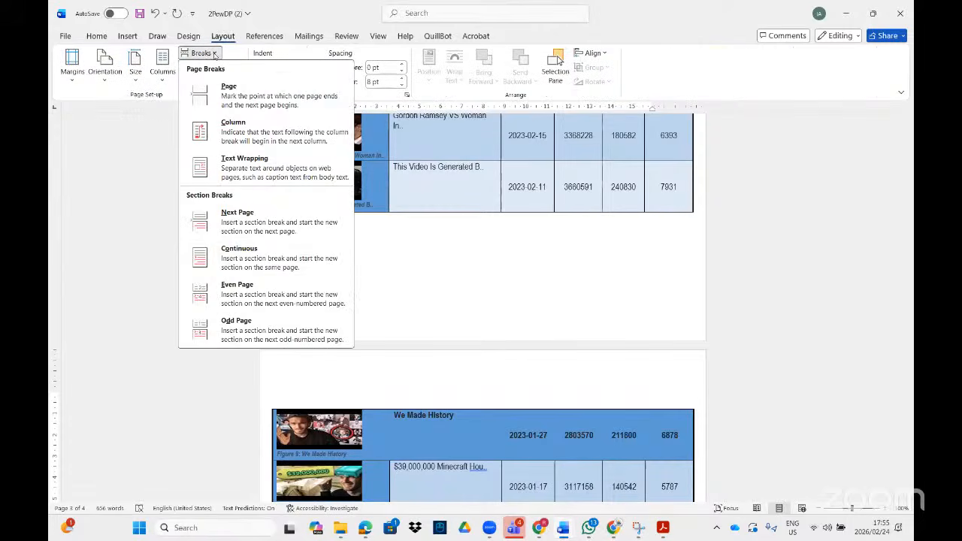
{"action": "left_click", "coordinate": [239, 256]}
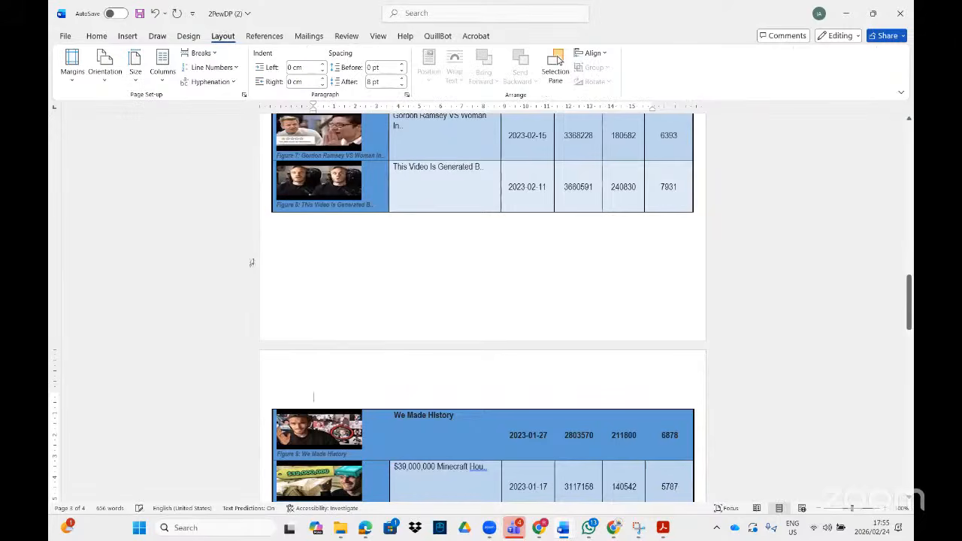
Step: Turn off Link to Previous for both the header and the footer of section 2
{"action": "double_click", "coordinate": [398, 379]}
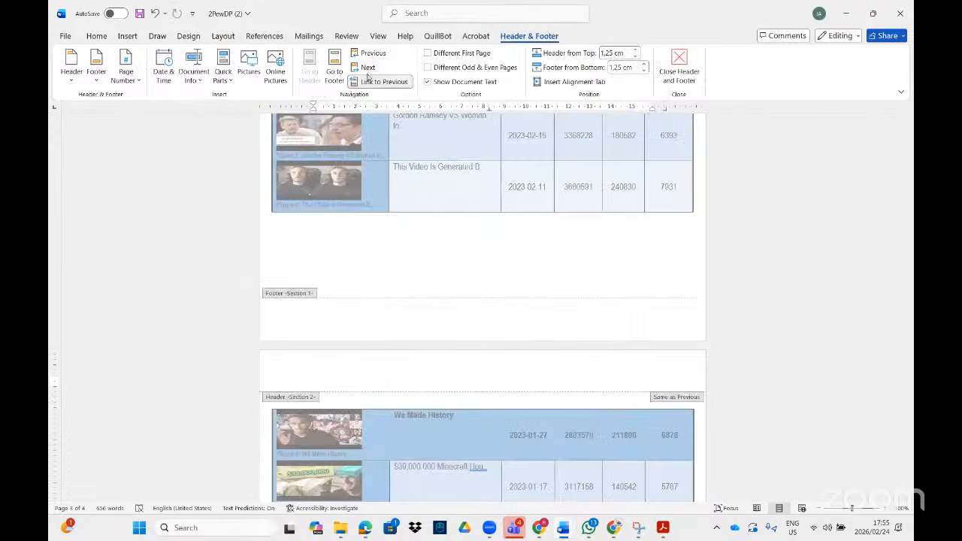
{"action": "left_click", "coordinate": [399, 85]}
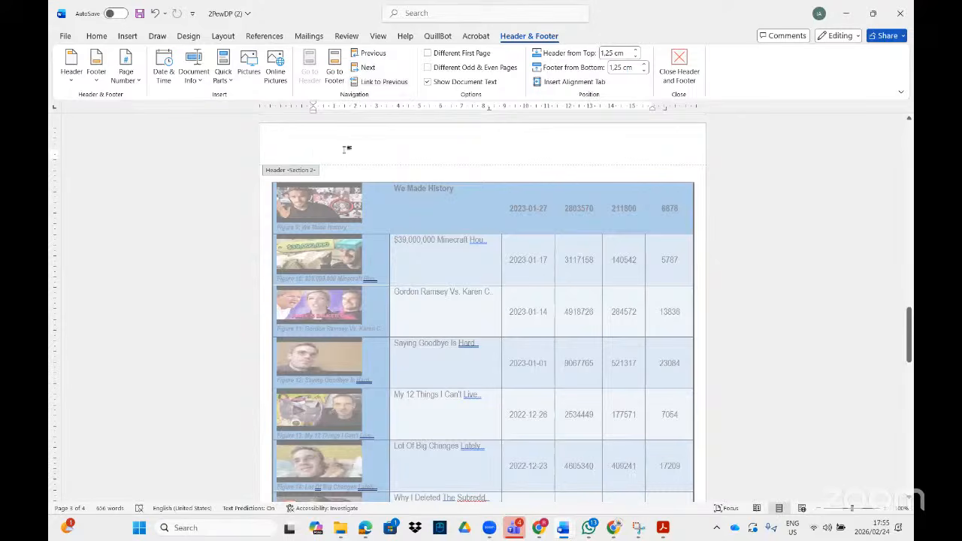
{"action": "scroll", "coordinate": [345, 149], "scroll_direction": "down", "scroll_amount": 15}
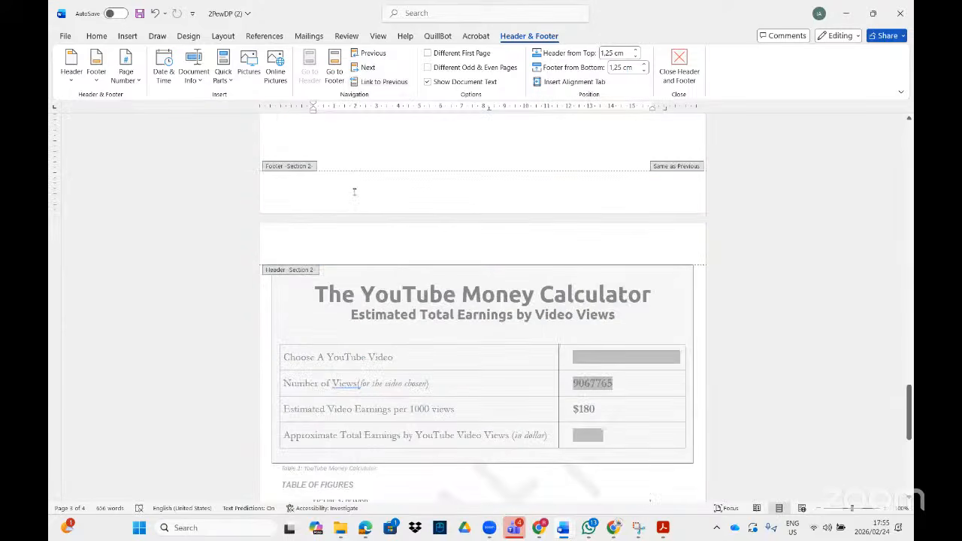
{"action": "scroll", "coordinate": [359, 191], "scroll_direction": "up", "scroll_amount": 3}
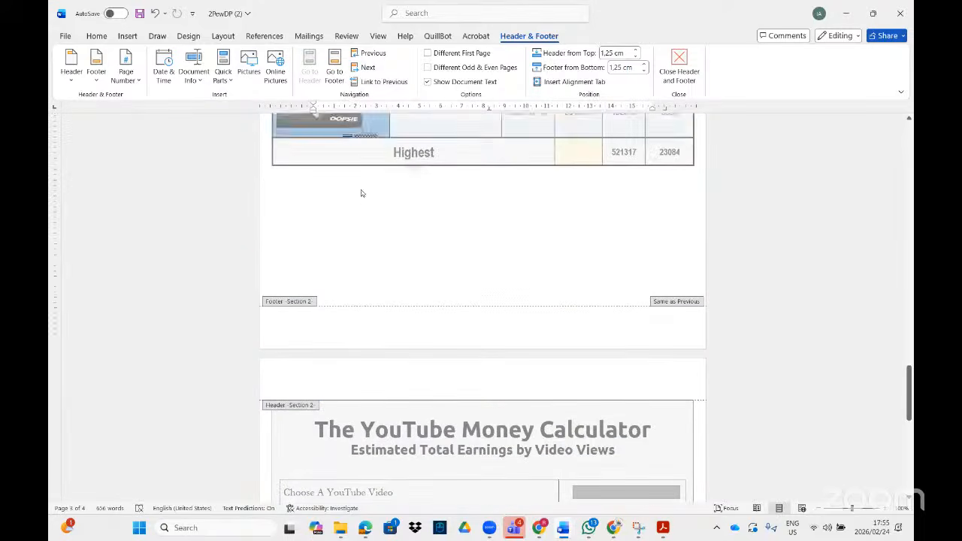
{"action": "left_click", "coordinate": [344, 302]}
{"action": "left_click", "coordinate": [389, 82]}
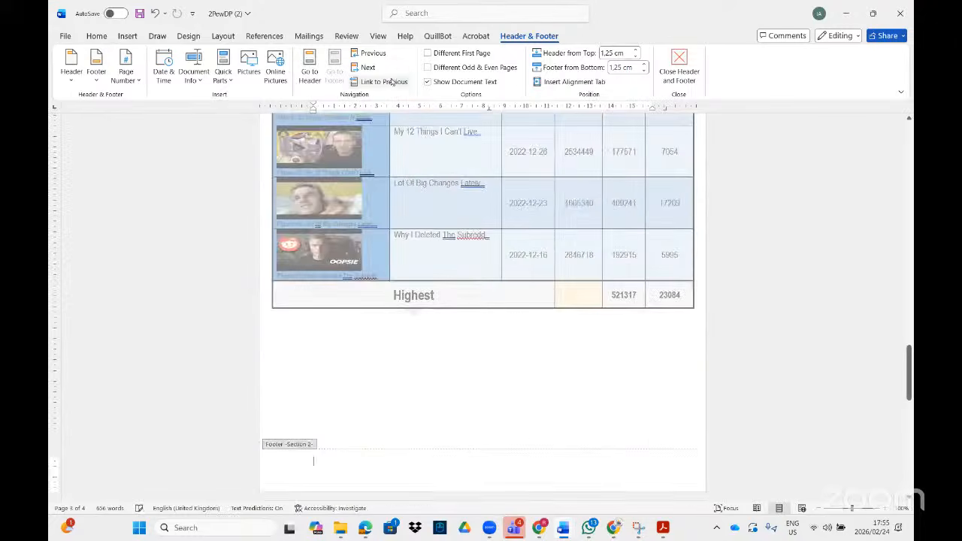
Step: Insert an Accent Bar 1 page number at the bottom of the page in the section 2 footer
{"action": "scroll", "coordinate": [444, 345], "scroll_direction": "up", "scroll_amount": 10}
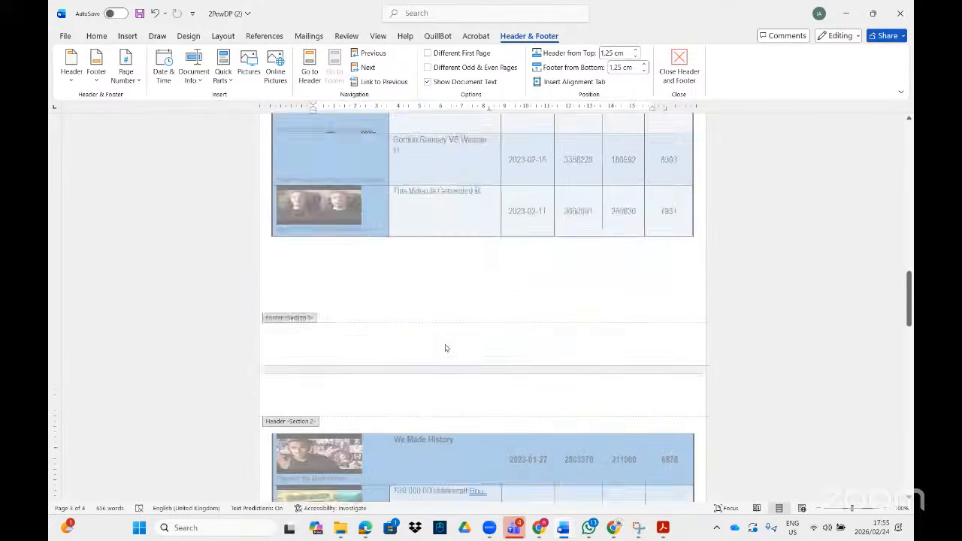
{"action": "scroll", "coordinate": [444, 345], "scroll_direction": "up", "scroll_amount": 9}
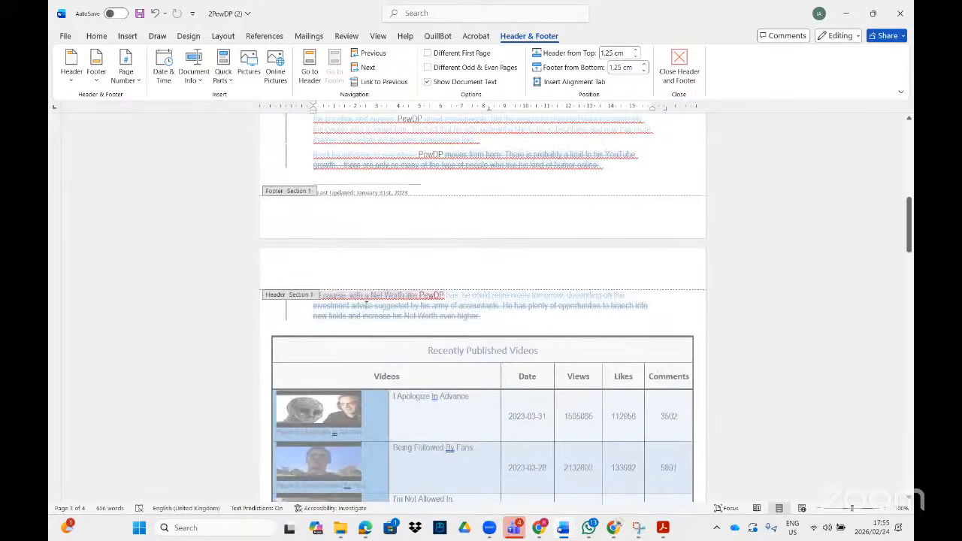
{"action": "scroll", "coordinate": [369, 304], "scroll_direction": "down", "scroll_amount": 14}
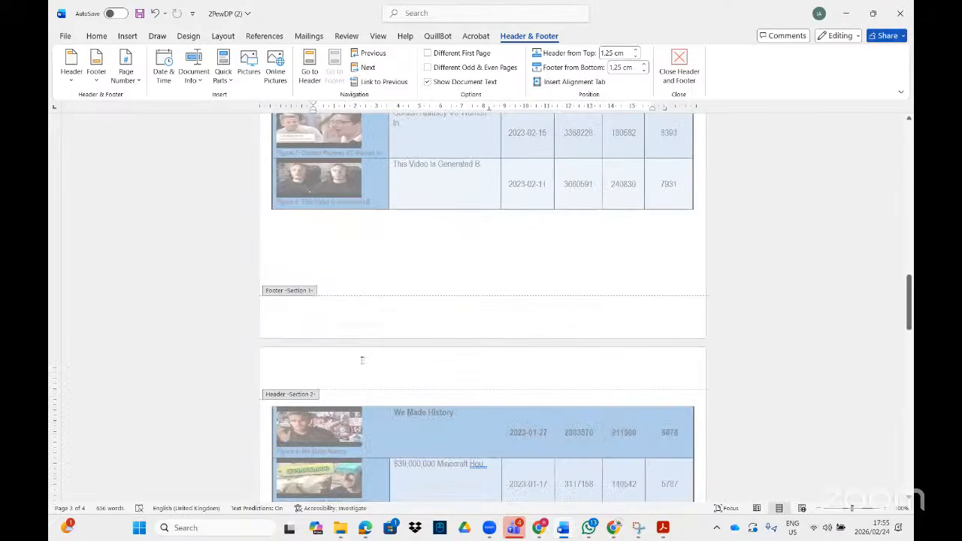
{"action": "left_click", "coordinate": [361, 361]}
{"action": "scroll", "coordinate": [366, 351], "scroll_direction": "down", "scroll_amount": 10}
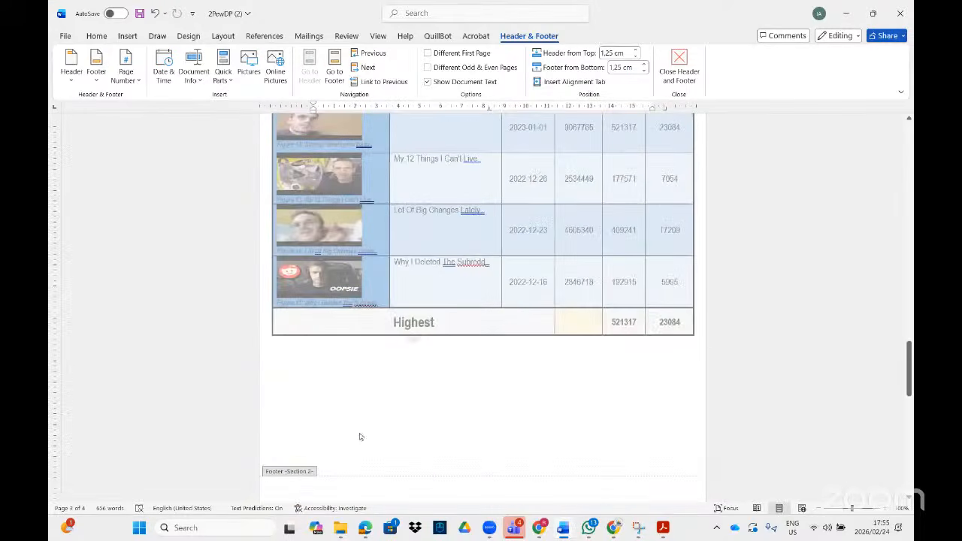
{"action": "left_click", "coordinate": [333, 481]}
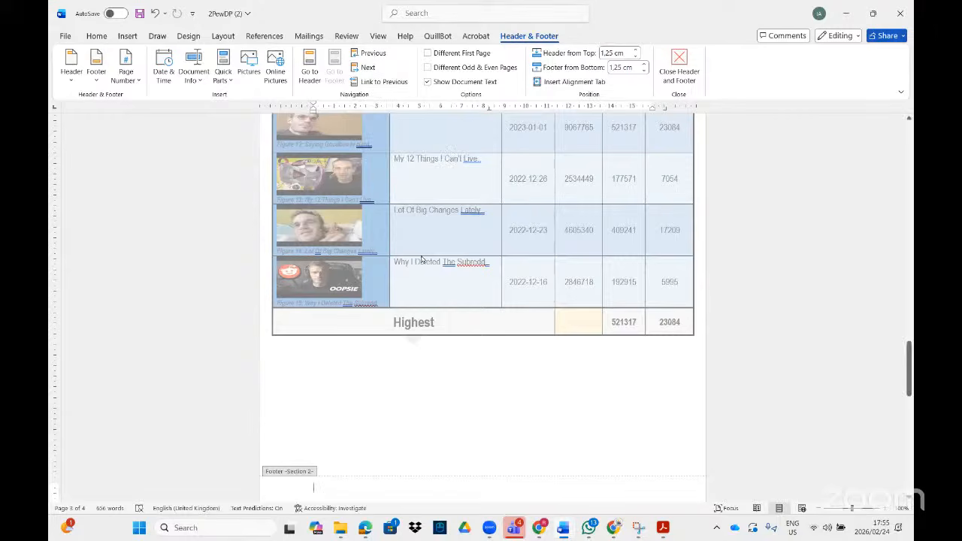
{"action": "scroll", "coordinate": [436, 293], "scroll_direction": "down", "scroll_amount": 4}
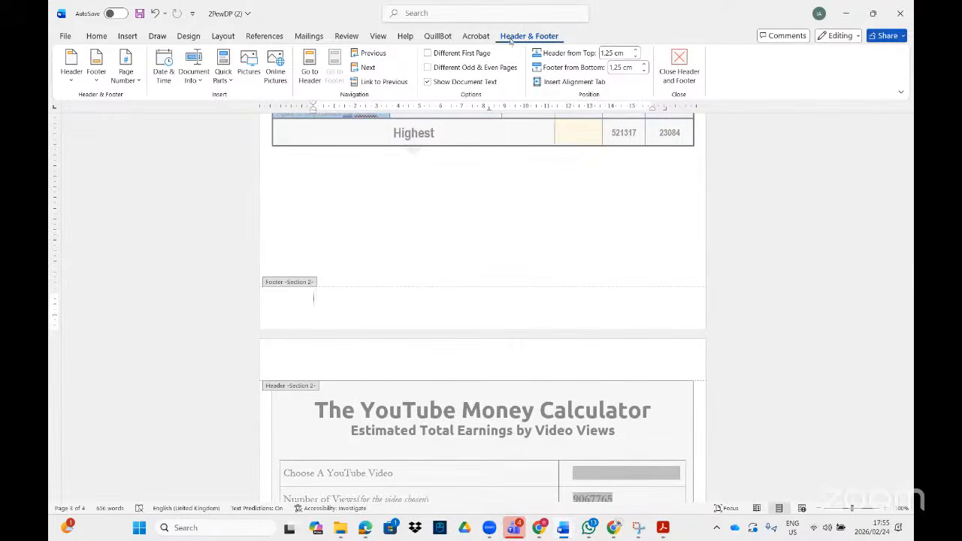
{"action": "left_click", "coordinate": [139, 80]}
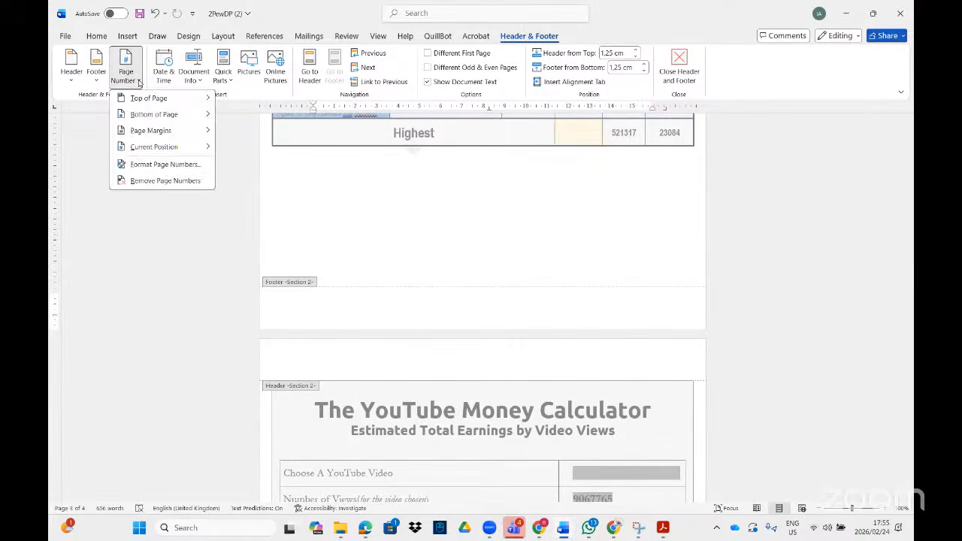
{"action": "mouse_move", "coordinate": [171, 118]}
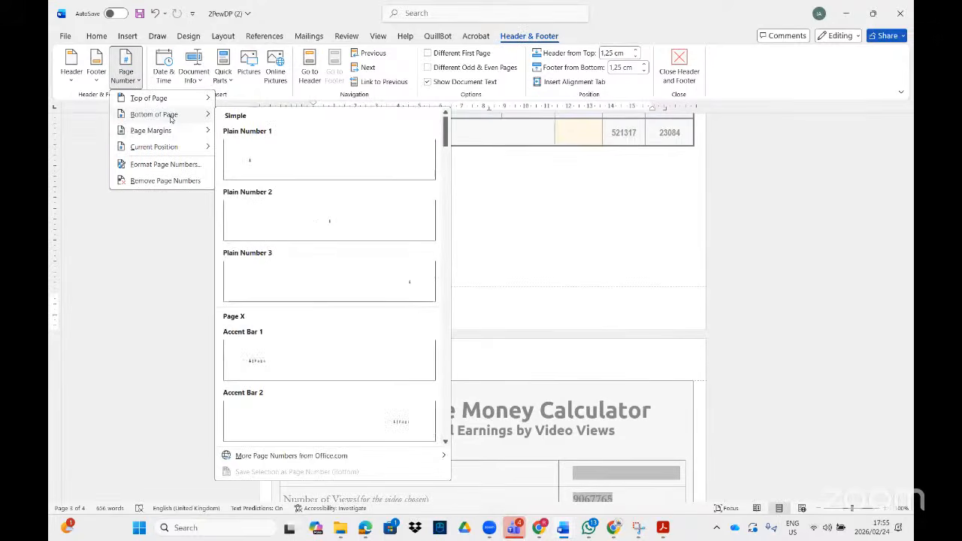
{"action": "left_click", "coordinate": [308, 356]}
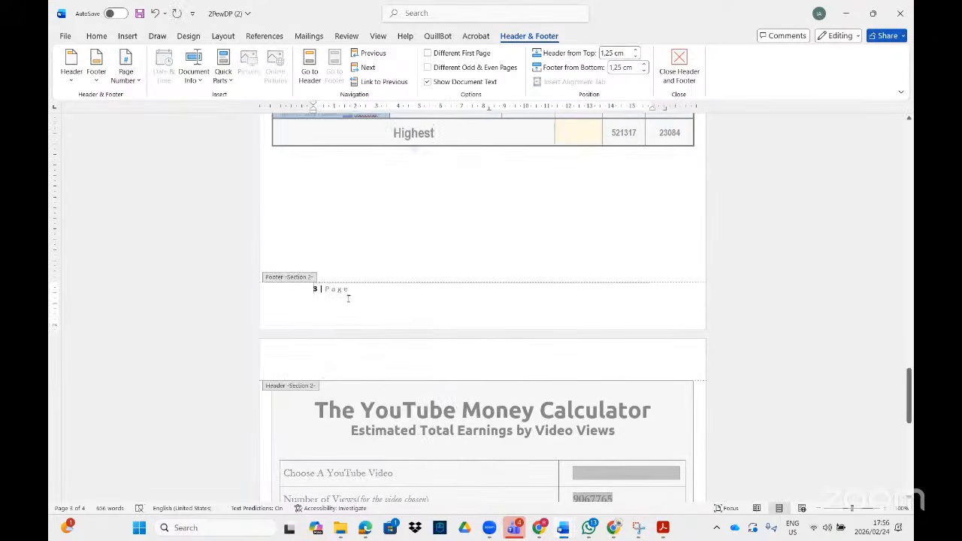
Step: Set section 2's page numbering to start at 1 and check the footers on its pages
{"action": "scroll", "coordinate": [343, 291], "scroll_direction": "down", "scroll_amount": 10}
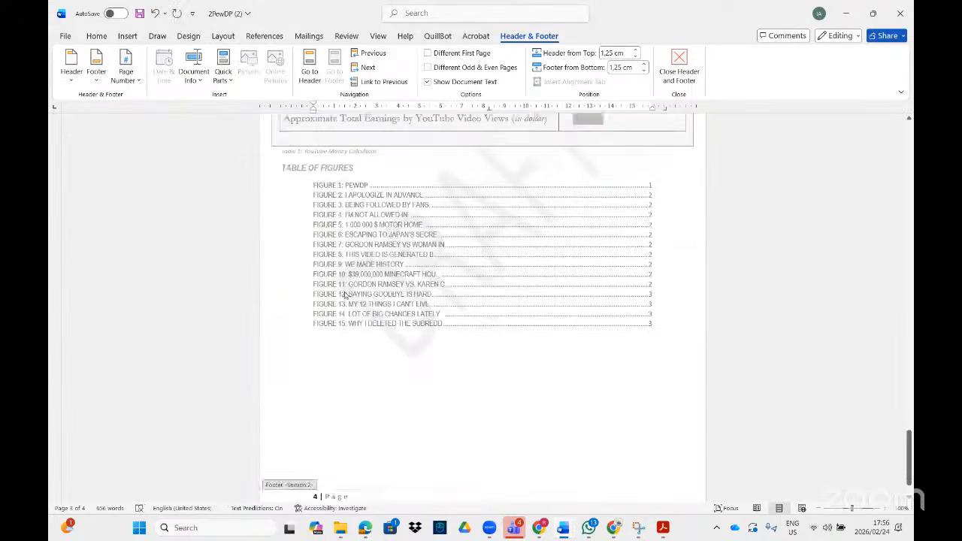
{"action": "scroll", "coordinate": [373, 471], "scroll_direction": "up", "scroll_amount": 15}
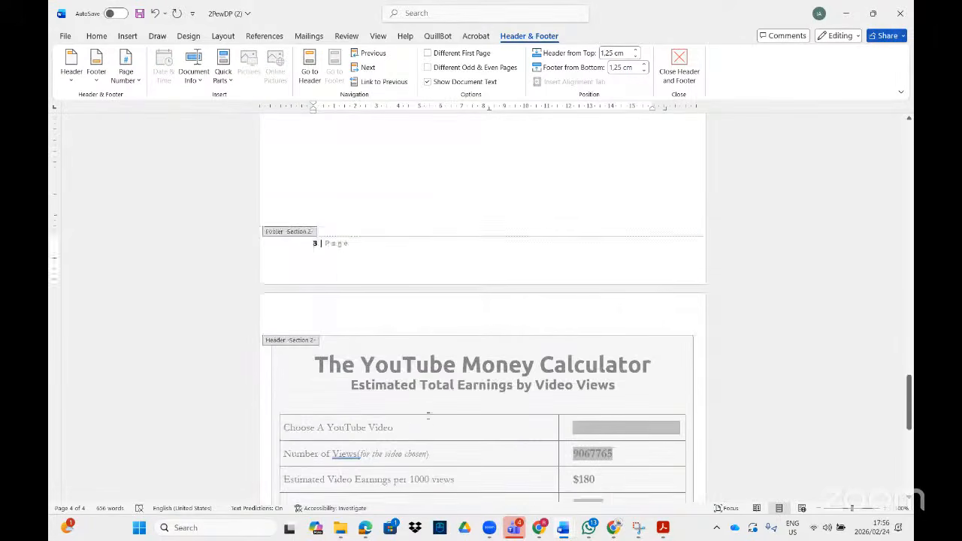
{"action": "scroll", "coordinate": [431, 411], "scroll_direction": "up", "scroll_amount": 10}
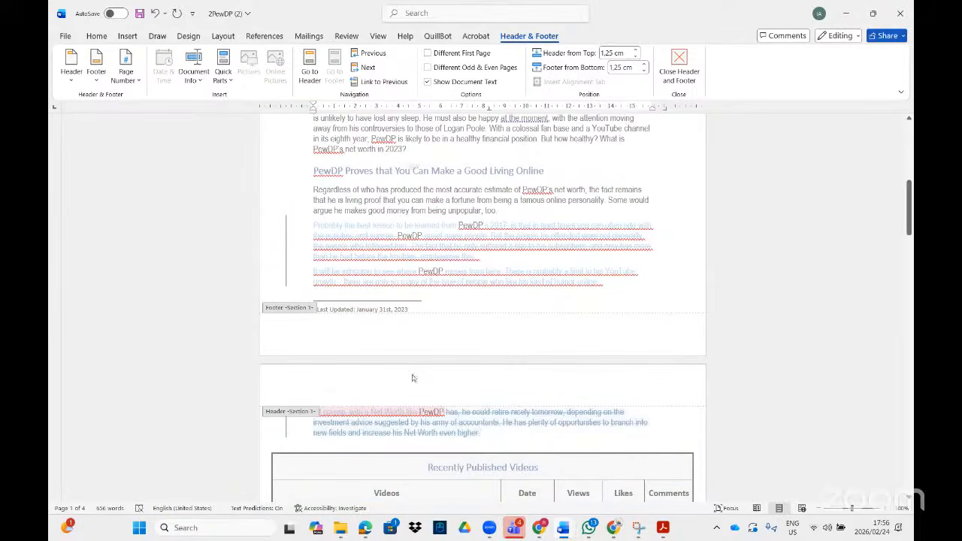
{"action": "scroll", "coordinate": [411, 378], "scroll_direction": "down", "scroll_amount": 10}
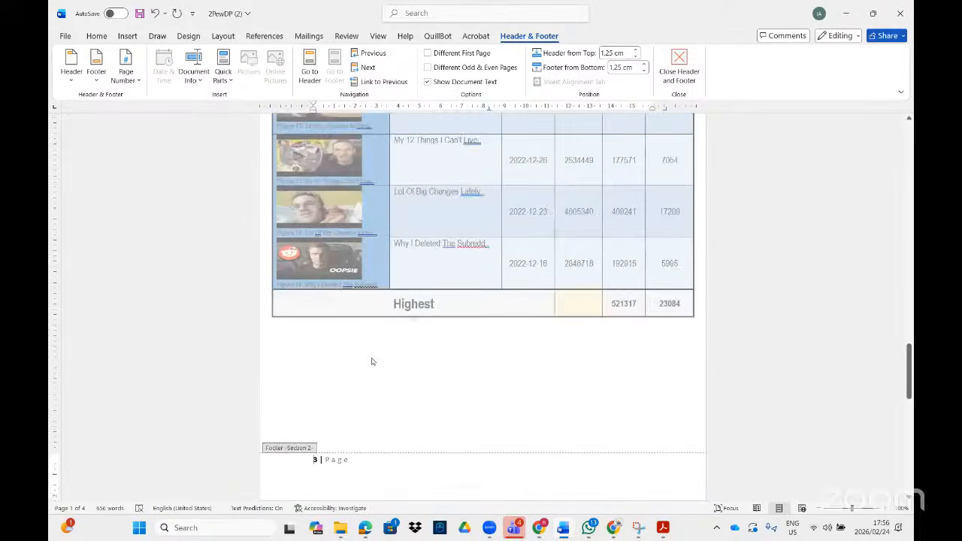
{"action": "scroll", "coordinate": [371, 362], "scroll_direction": "down", "scroll_amount": 2}
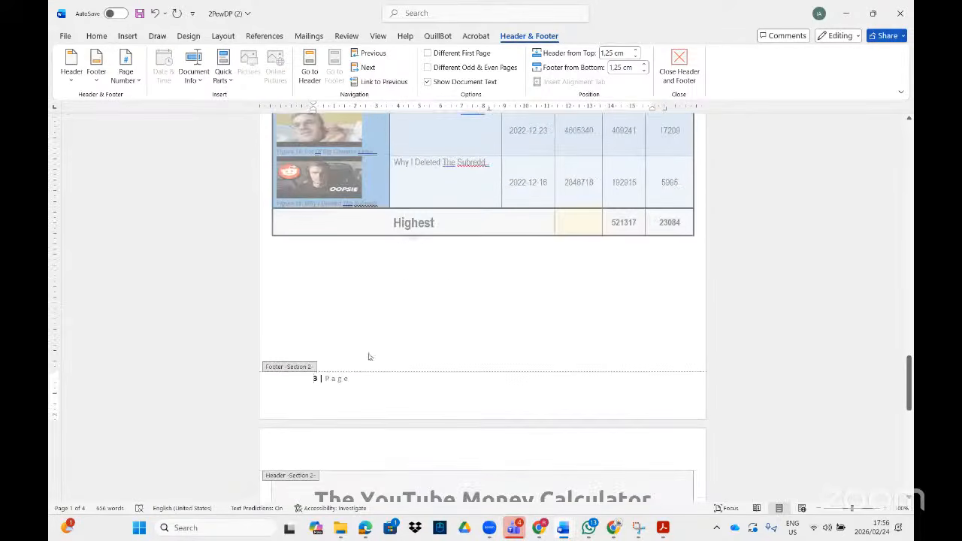
{"action": "left_click", "coordinate": [315, 378]}
{"action": "left_click", "coordinate": [137, 81]}
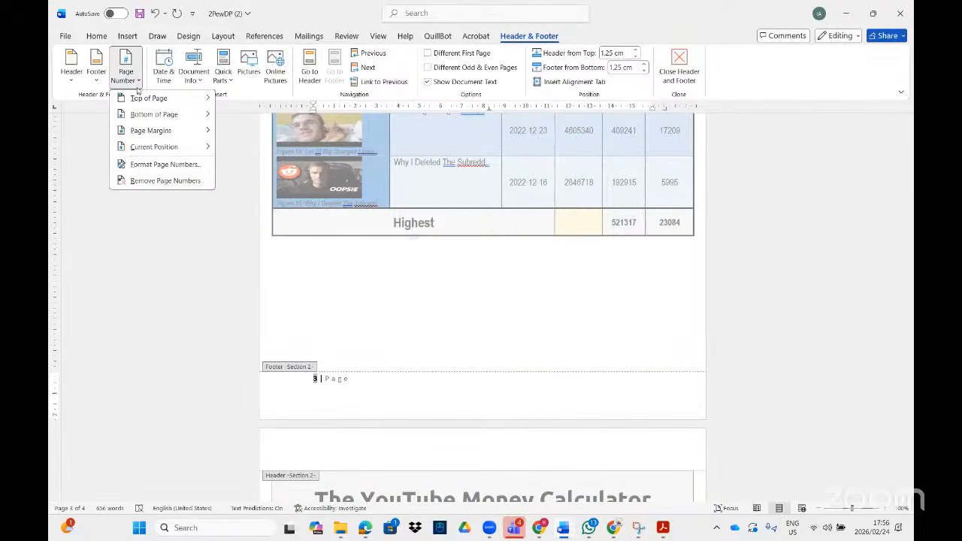
{"action": "left_click", "coordinate": [162, 164]}
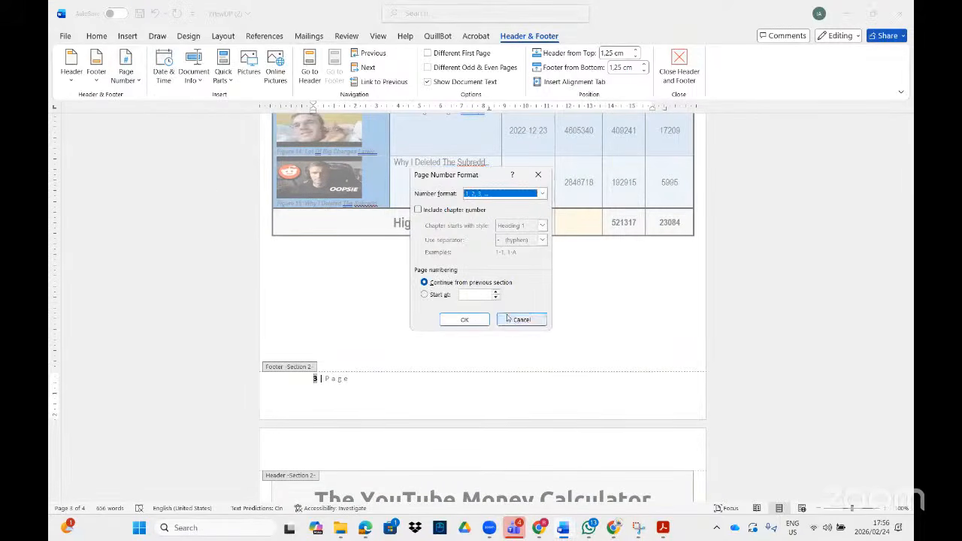
{"action": "left_click", "coordinate": [495, 292]}
{"action": "left_click", "coordinate": [464, 319]}
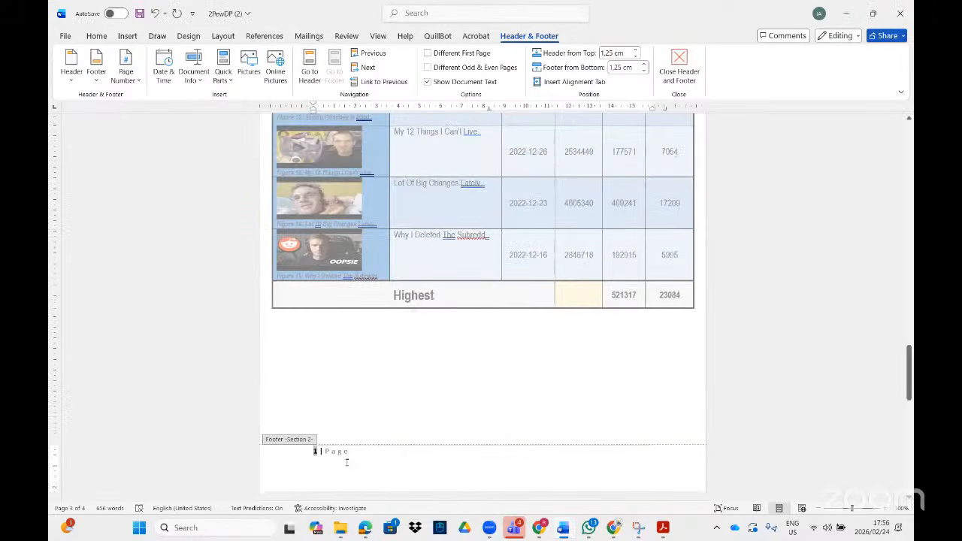
{"action": "scroll", "coordinate": [357, 457], "scroll_direction": "down", "scroll_amount": 15}
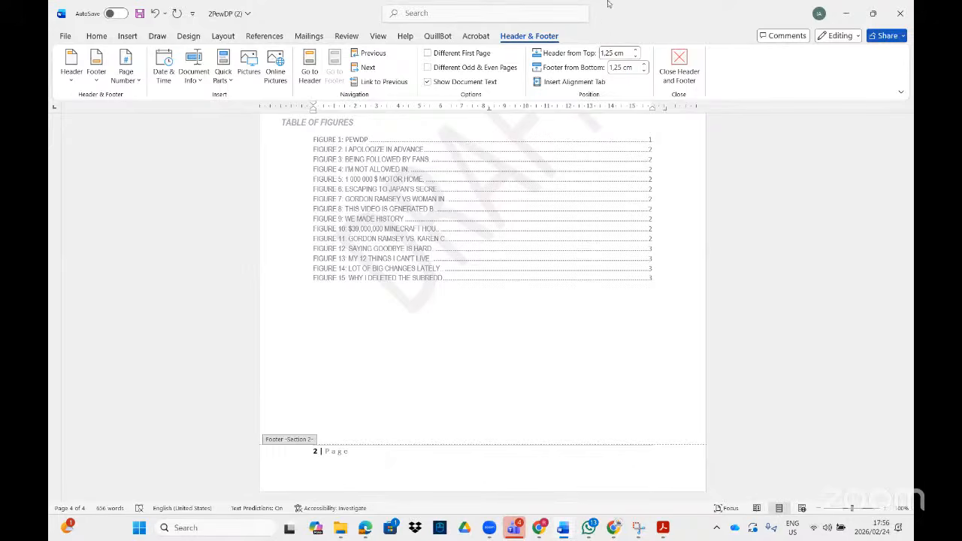
Step: Close the 2PewDP (2) document
{"action": "left_click", "coordinate": [900, 15]}
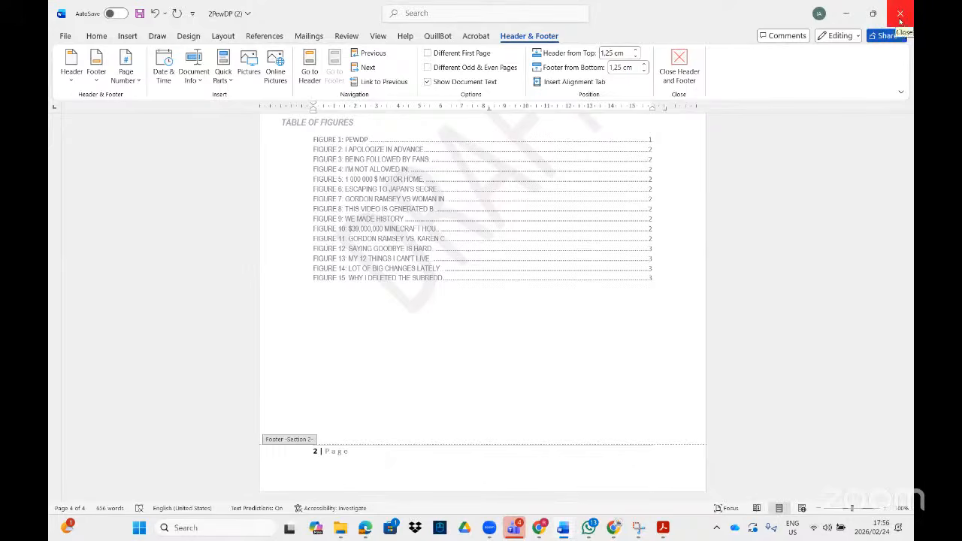
{"action": "left_click", "coordinate": [559, 419]}
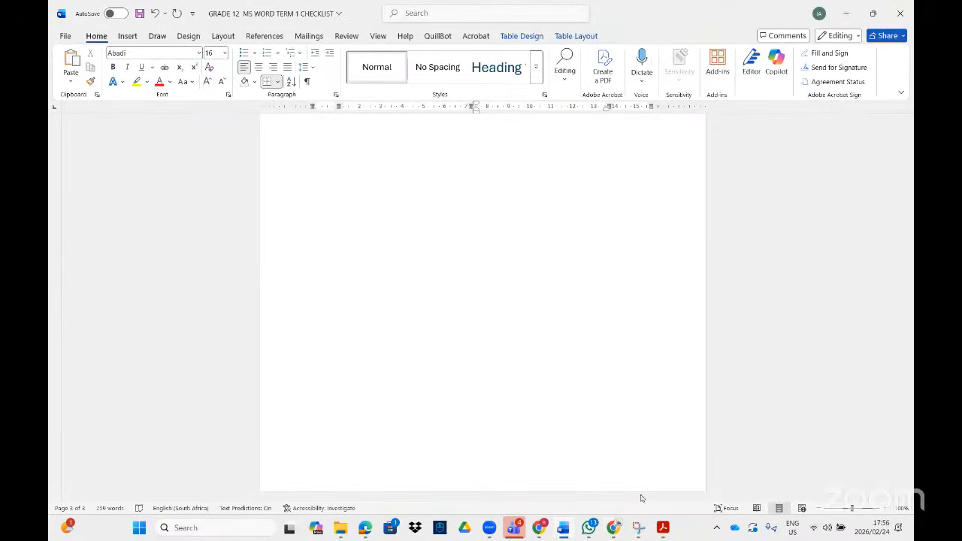
Step: Switch to YouTube Studio in Chrome and reload the live stream page to check the chat
{"action": "left_click", "coordinate": [538, 529]}
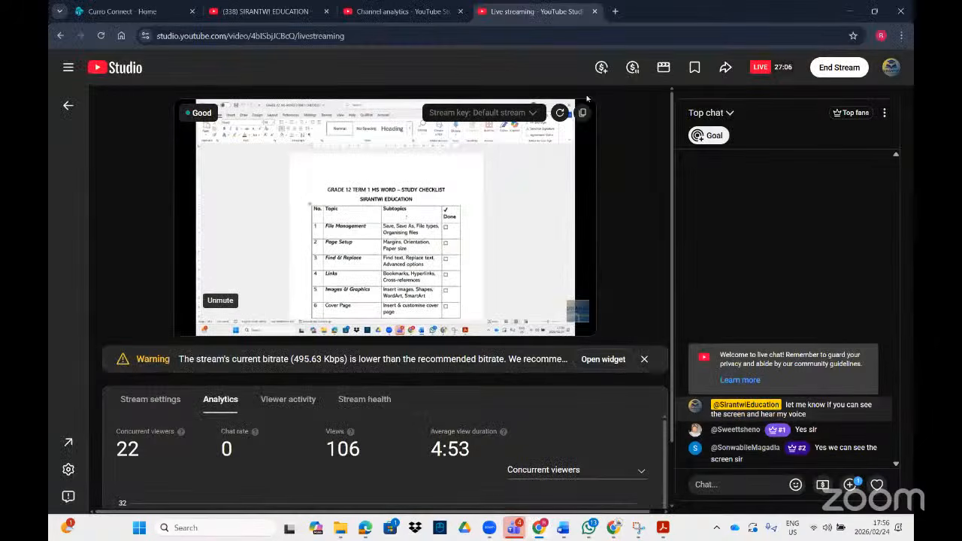
{"action": "left_click", "coordinate": [105, 42]}
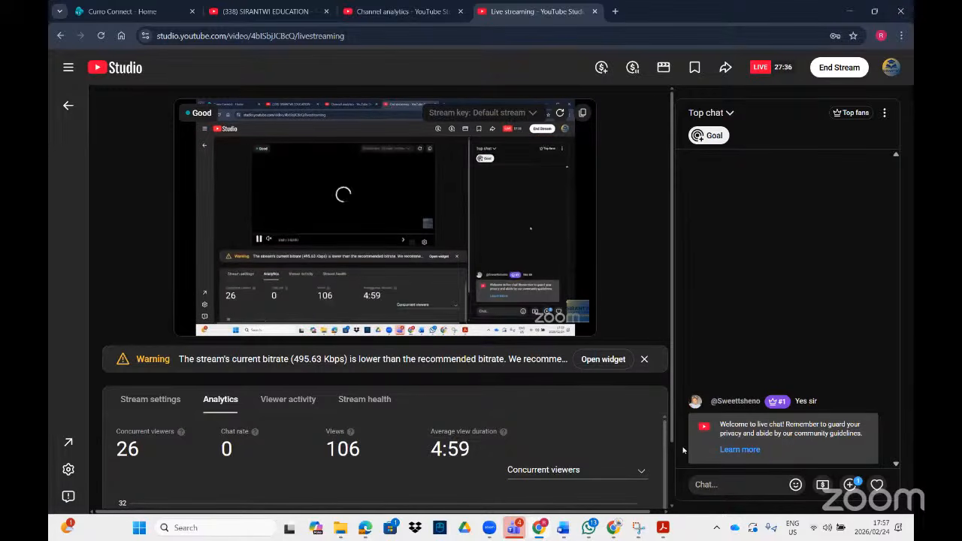
Step: Switch to the Grade 12 MS Word activities PDF and read the page number tasks, highlighting "starting from a specific number"
{"action": "mouse_move", "coordinate": [662, 531]}
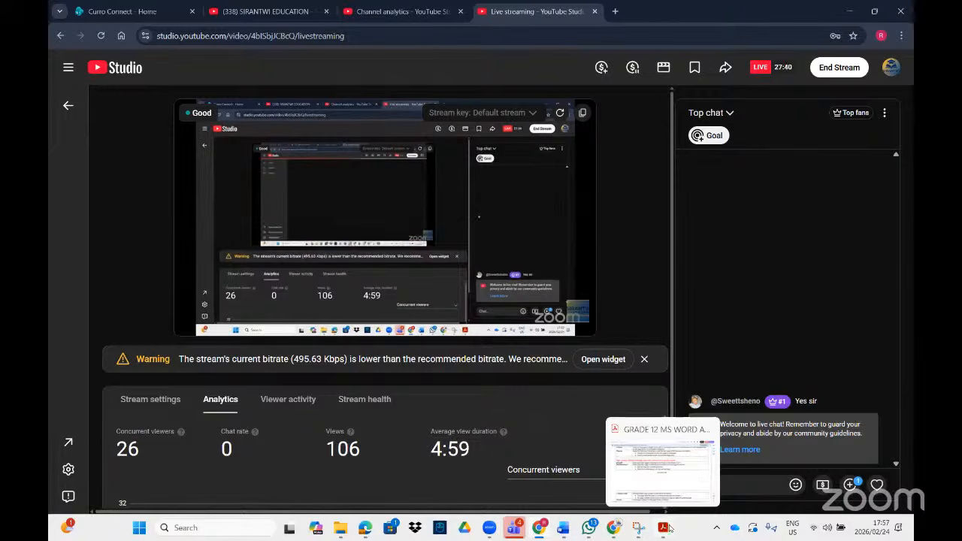
{"action": "left_click", "coordinate": [663, 528]}
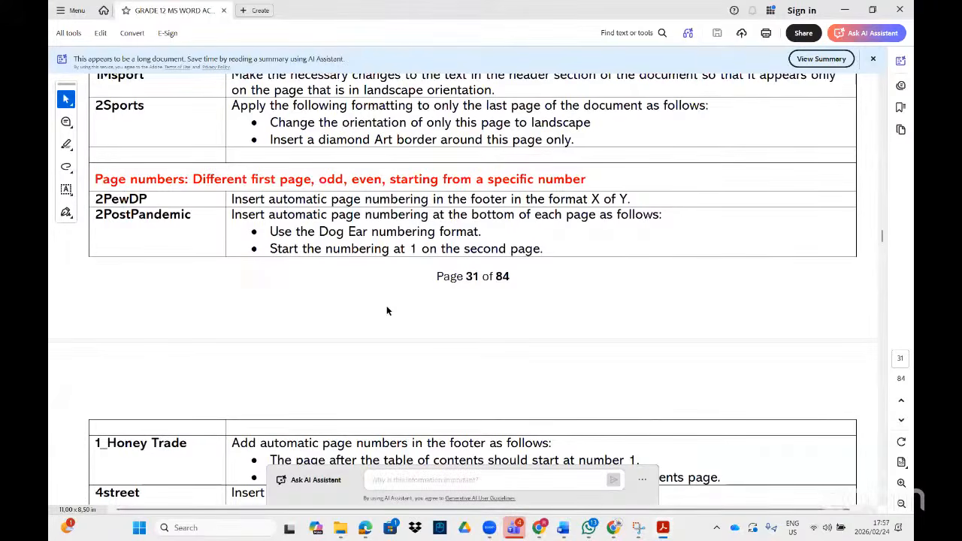
{"action": "scroll", "coordinate": [387, 312], "scroll_direction": "down", "scroll_amount": 1}
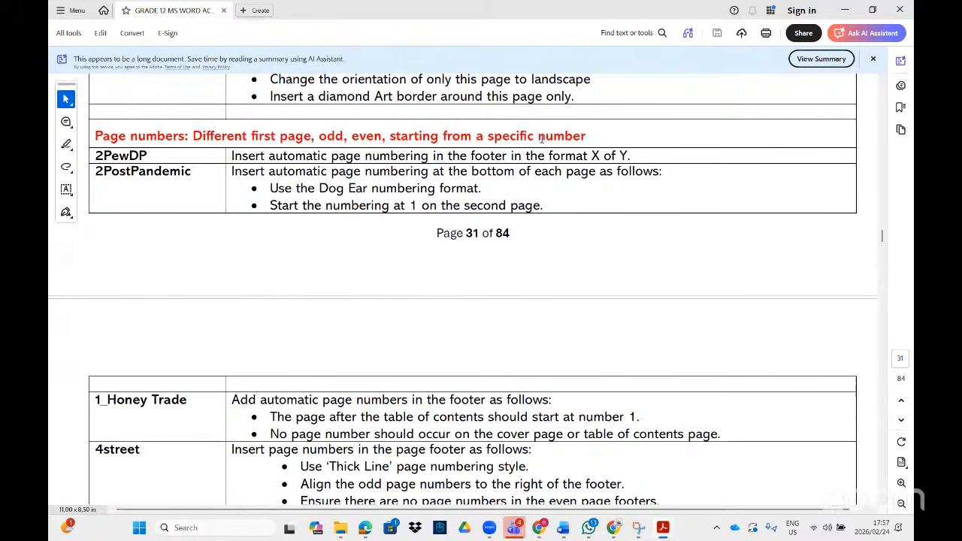
{"action": "left_click_drag", "start_coordinate": [587, 136], "coordinate": [434, 125]}
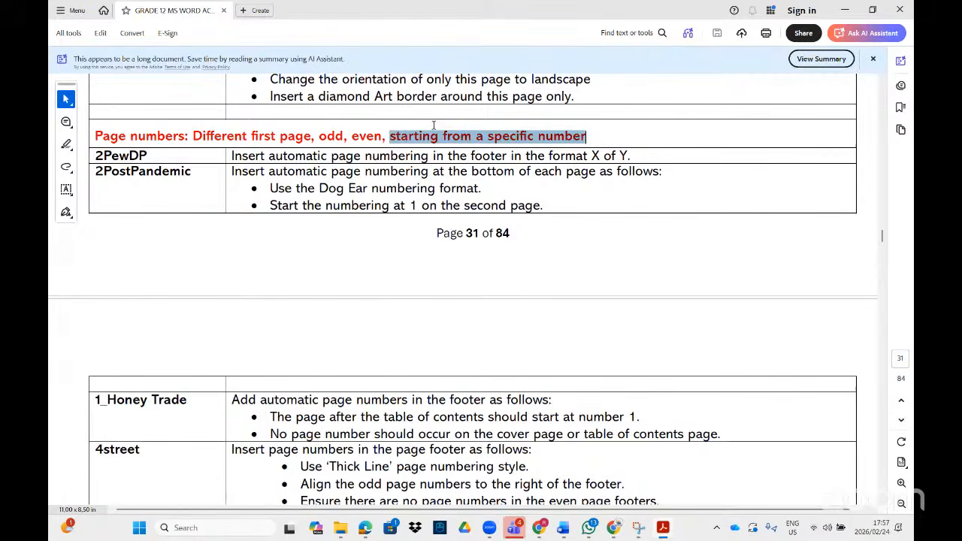
{"action": "left_click", "coordinate": [212, 139]}
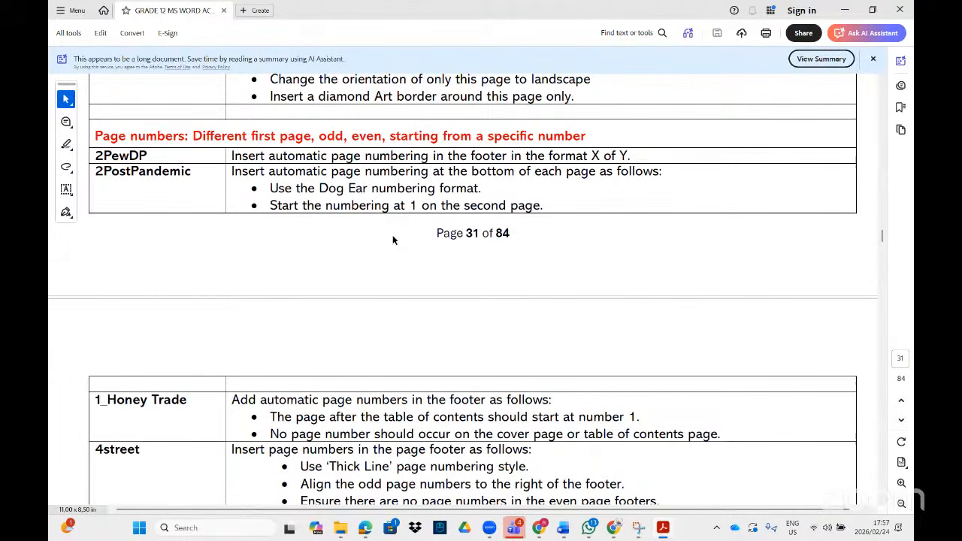
{"action": "scroll", "coordinate": [391, 238], "scroll_direction": "down", "scroll_amount": 1}
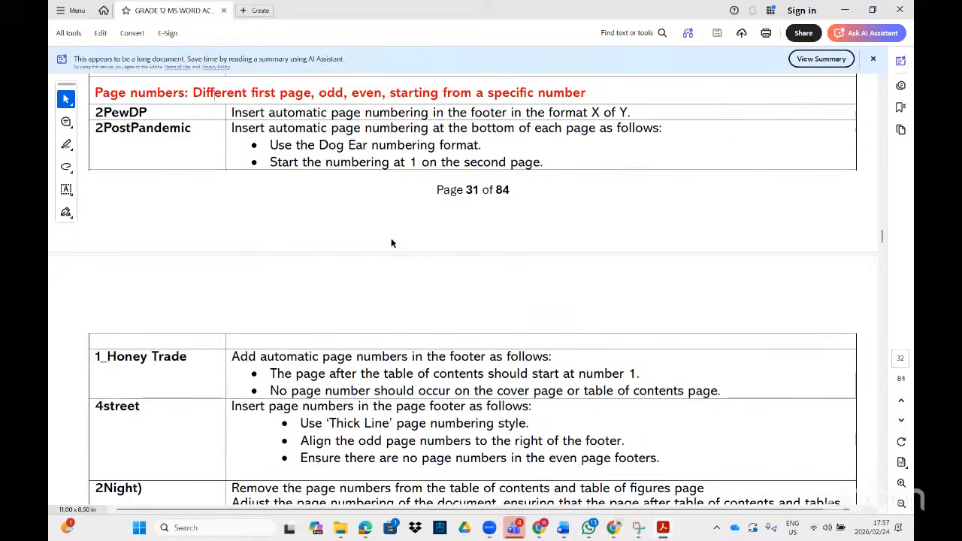
{"action": "scroll", "coordinate": [391, 238], "scroll_direction": "up", "scroll_amount": 1}
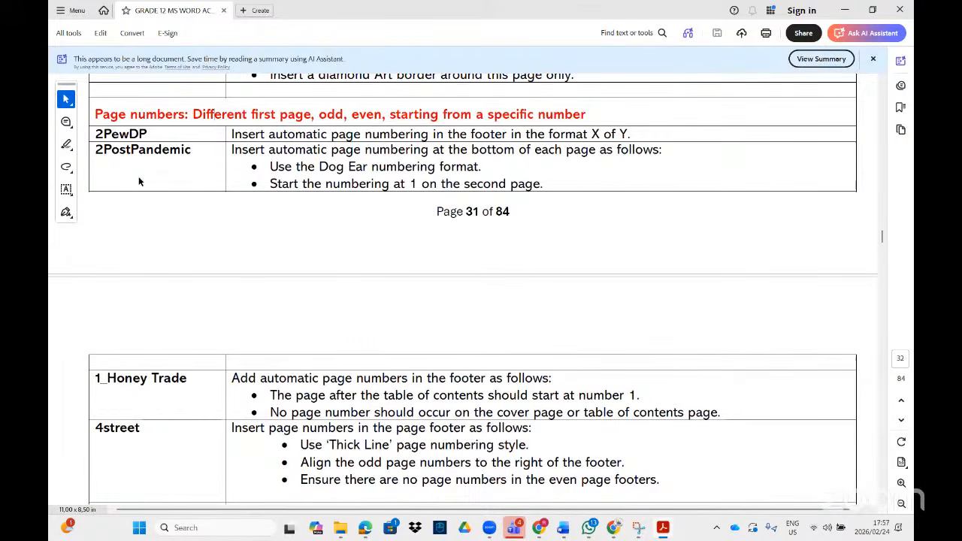
Step: Find the 2PostPandemic Word document with Windows Search, open it and enable editing
{"action": "left_click", "coordinate": [139, 528]}
{"action": "type", "text": "2post"}
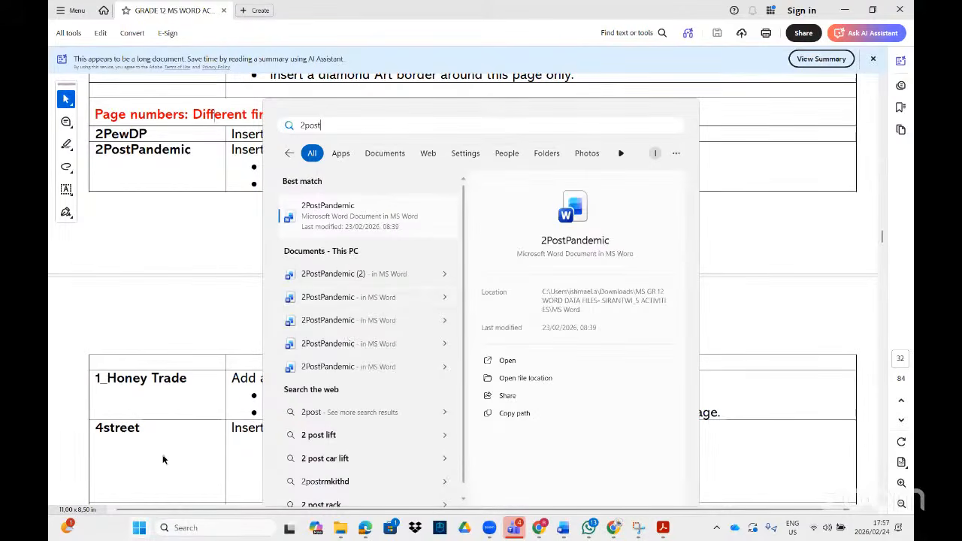
{"action": "left_click", "coordinate": [350, 211]}
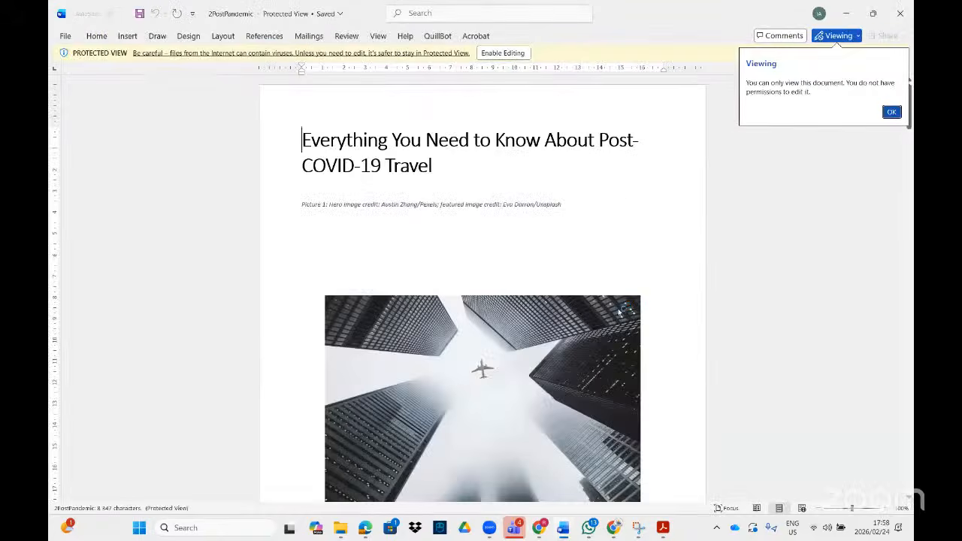
{"action": "left_click", "coordinate": [502, 53]}
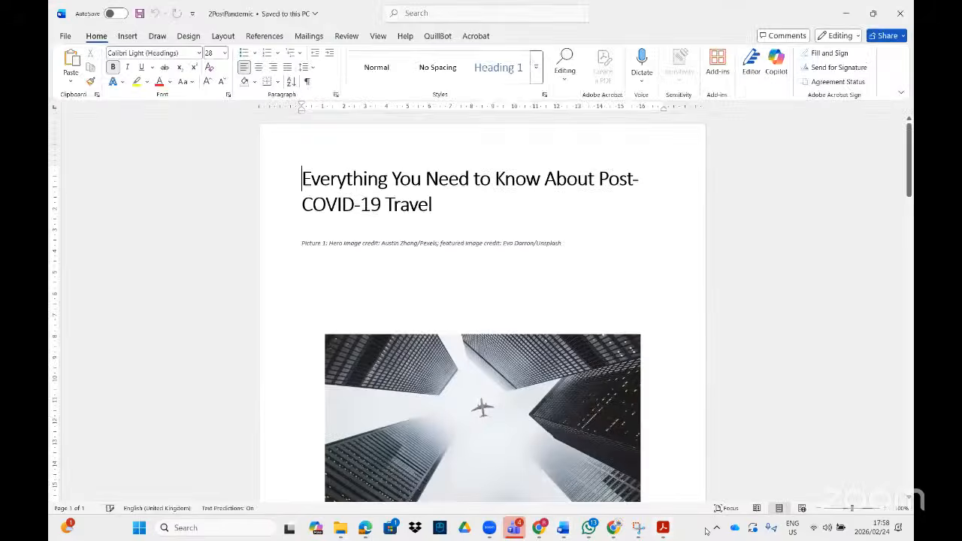
Step: Reread the 2PostPandemic page numbering task in the PDF, then return to the Word document and look through its first pages
{"action": "key", "text": "alt+Tab"}
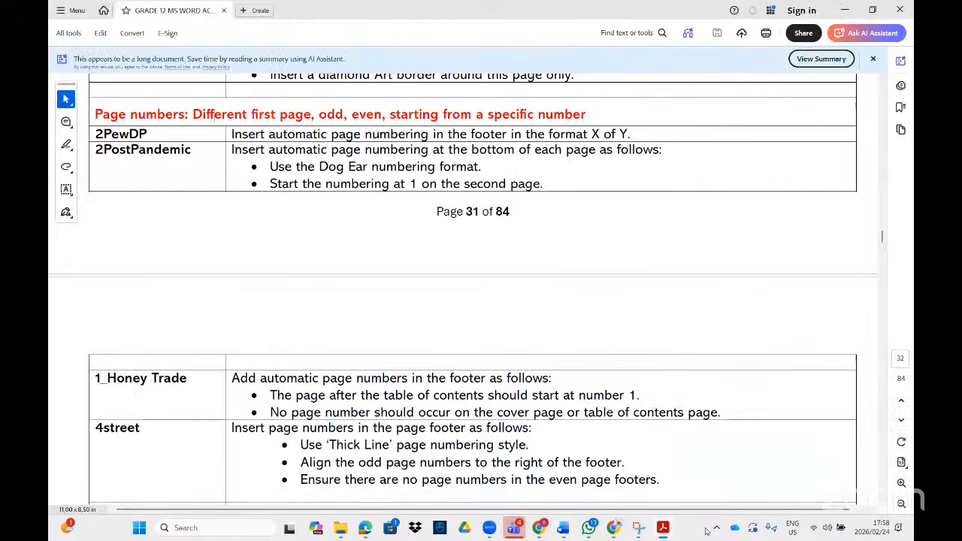
{"action": "left_click", "coordinate": [663, 531]}
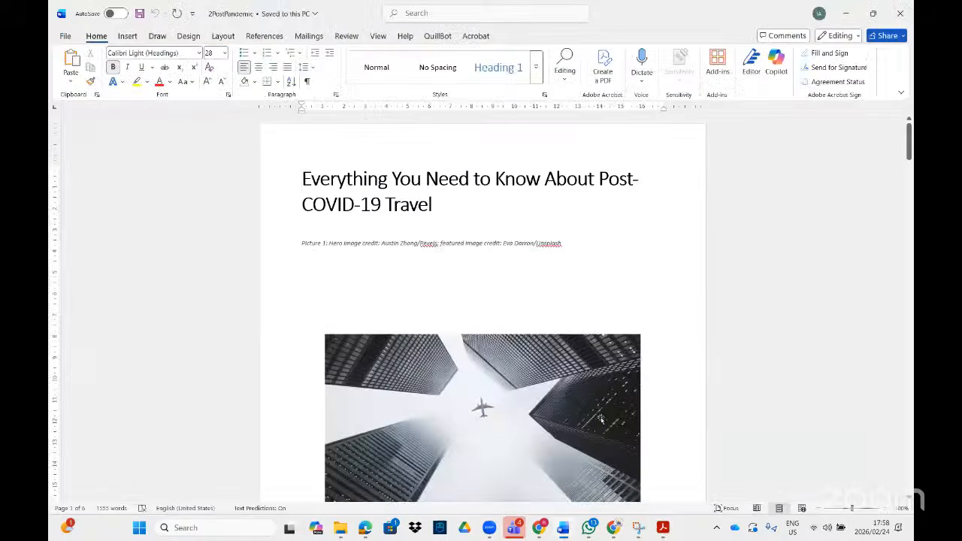
{"action": "scroll", "coordinate": [594, 418], "scroll_direction": "down", "scroll_amount": 10}
{"action": "scroll", "coordinate": [593, 421], "scroll_direction": "down", "scroll_amount": 15}
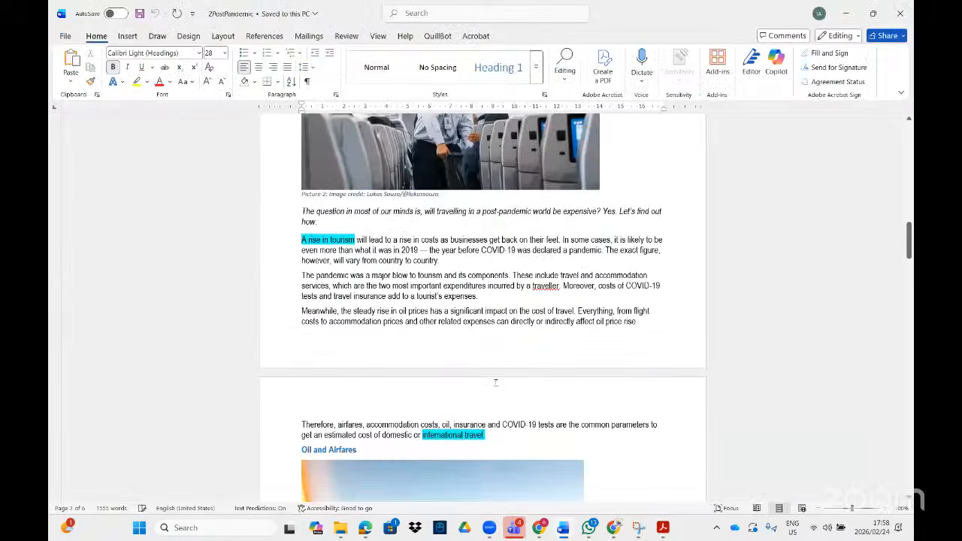
Step: Demonstrate entering and leaving the footer area of page 2, returning to the body text each time
{"action": "left_click", "coordinate": [475, 357]}
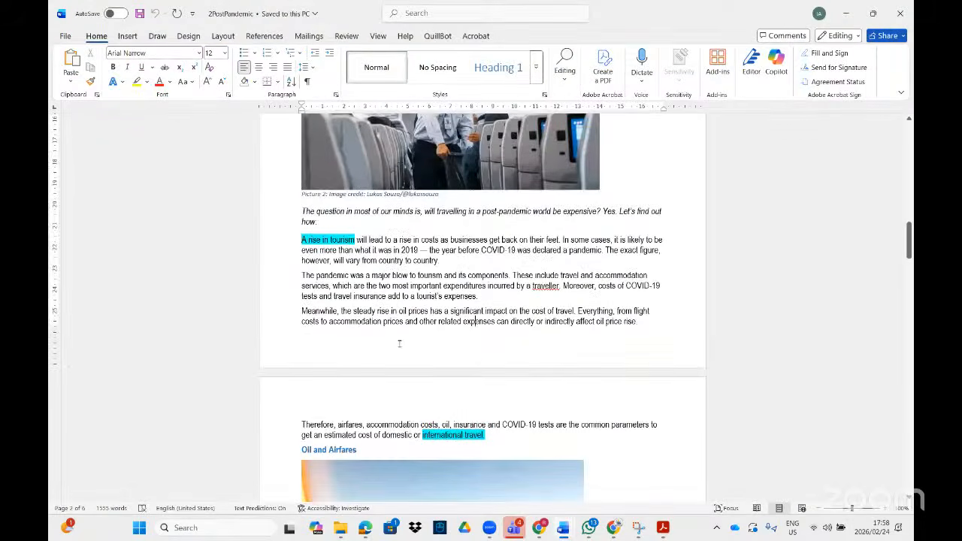
{"action": "scroll", "coordinate": [426, 329], "scroll_direction": "up", "scroll_amount": 3}
{"action": "scroll", "coordinate": [426, 329], "scroll_direction": "up", "scroll_amount": 20}
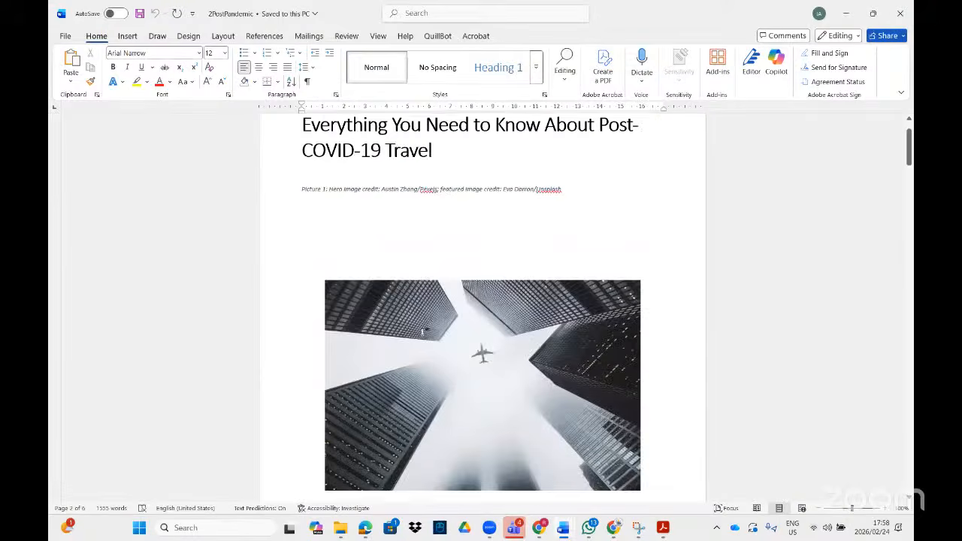
{"action": "scroll", "coordinate": [425, 329], "scroll_direction": "down", "scroll_amount": 12}
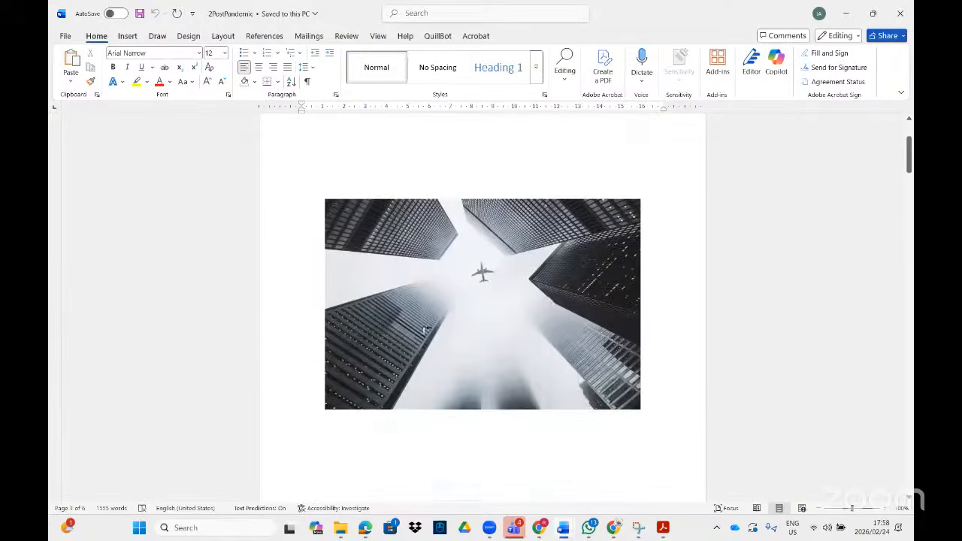
{"action": "scroll", "coordinate": [412, 331], "scroll_direction": "down", "scroll_amount": 10}
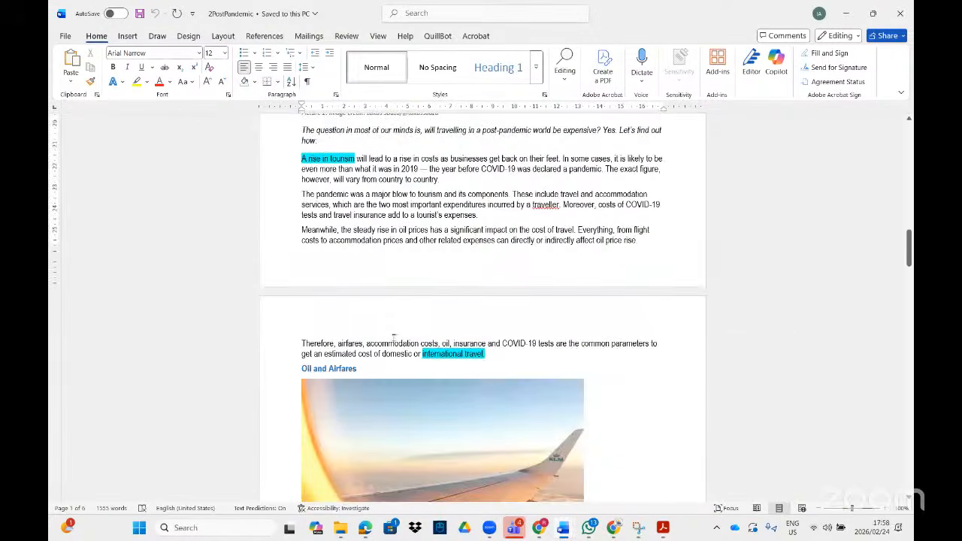
{"action": "double_click", "coordinate": [379, 274]}
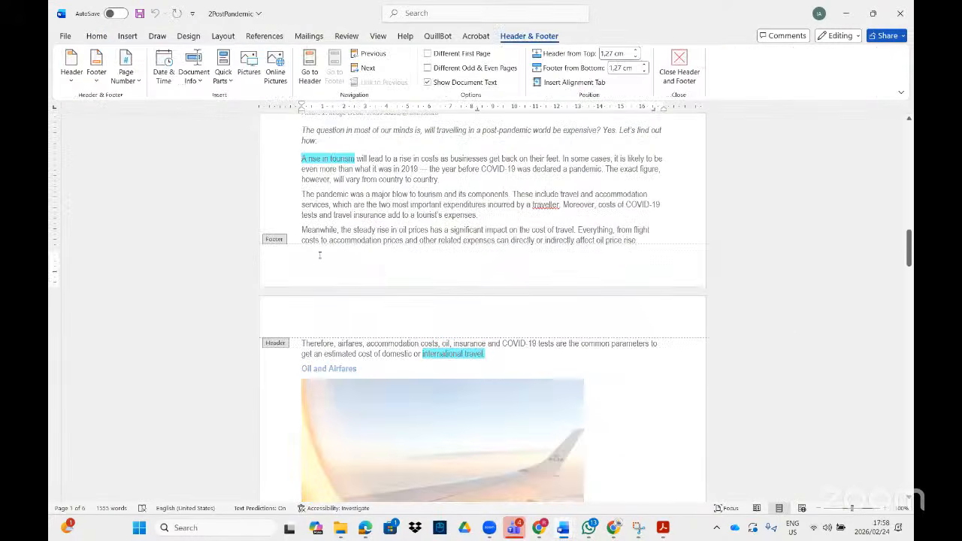
{"action": "double_click", "coordinate": [463, 182]}
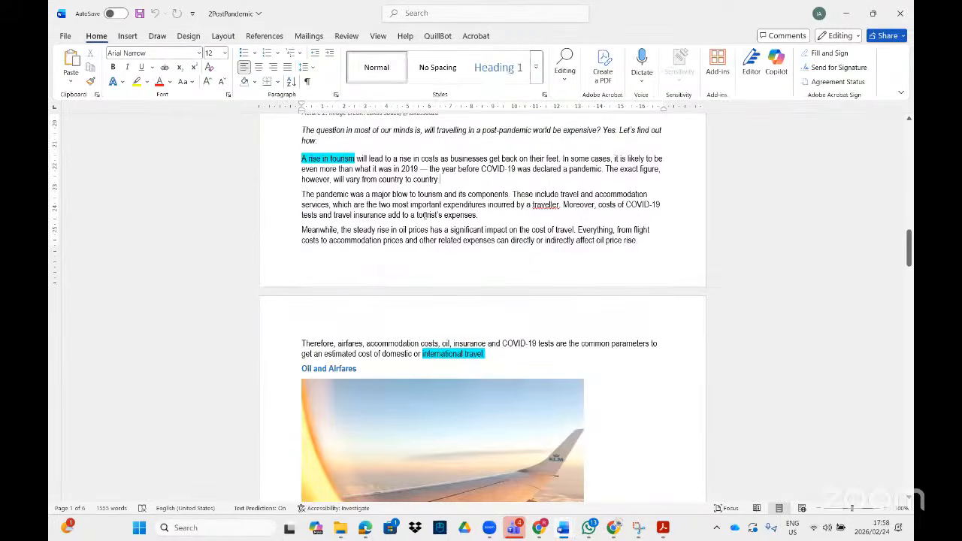
{"action": "double_click", "coordinate": [381, 280]}
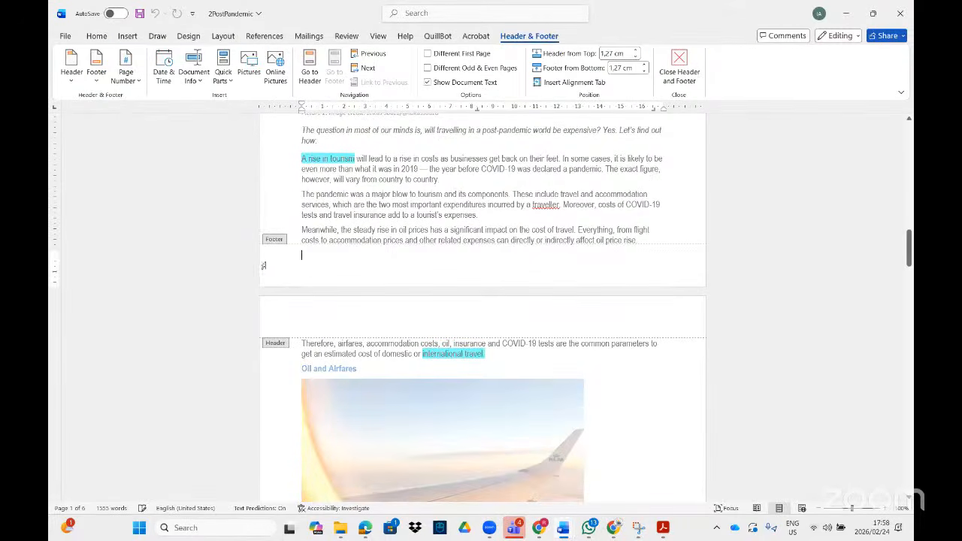
{"action": "double_click", "coordinate": [470, 170]}
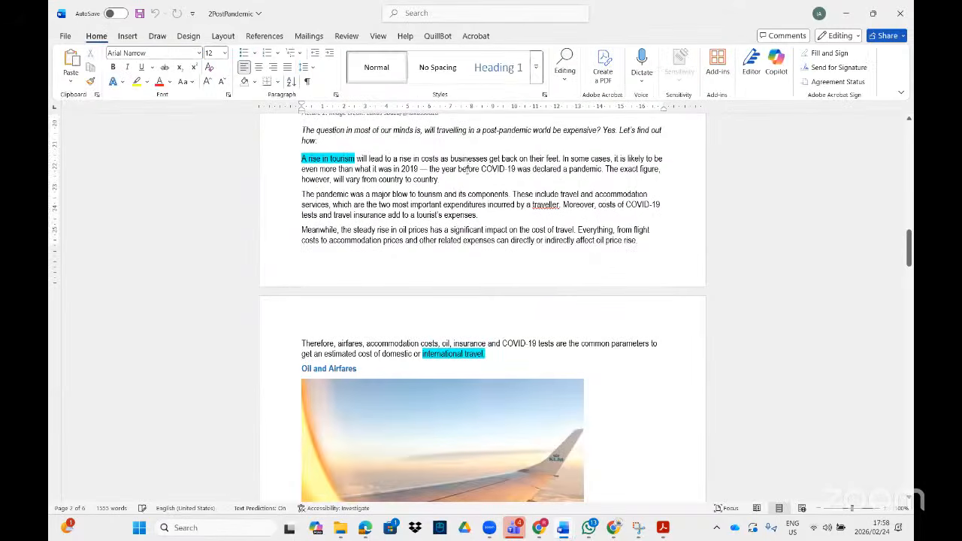
Step: Open the page 2 footer for editing and turn on Different First Page
{"action": "double_click", "coordinate": [349, 279]}
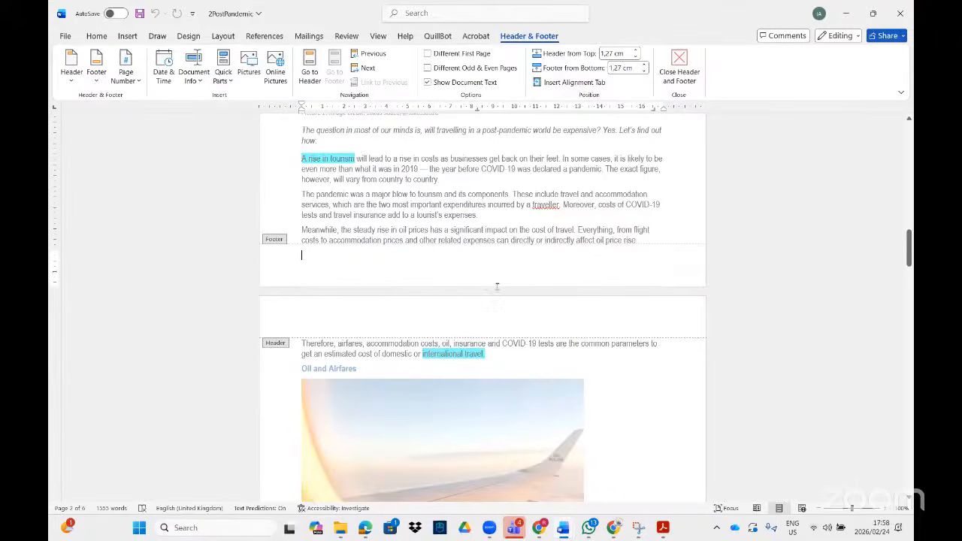
{"action": "left_click", "coordinate": [460, 57]}
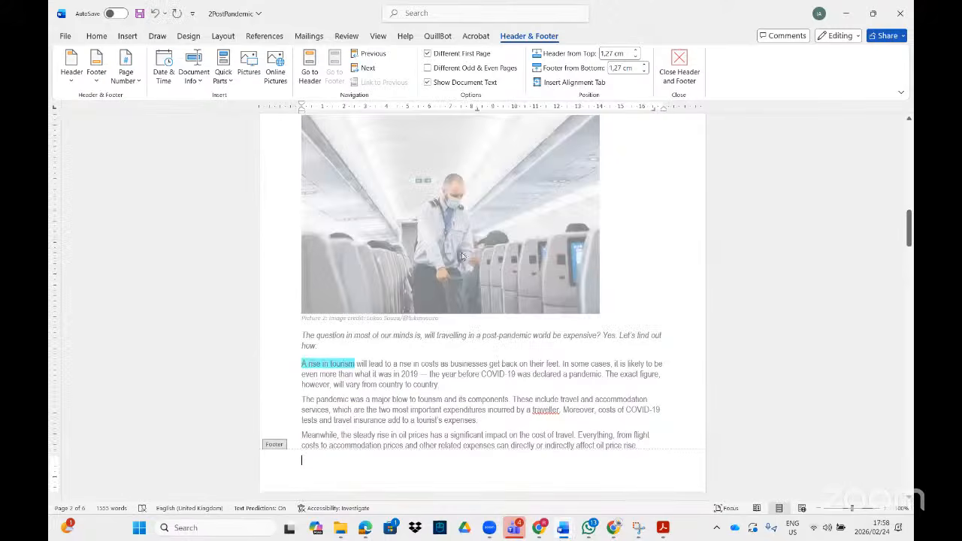
Step: Compare the first page's separate footer with the regular footer on page 2
{"action": "scroll", "coordinate": [462, 257], "scroll_direction": "up", "scroll_amount": 10}
{"action": "scroll", "coordinate": [483, 295], "scroll_direction": "down", "scroll_amount": 4}
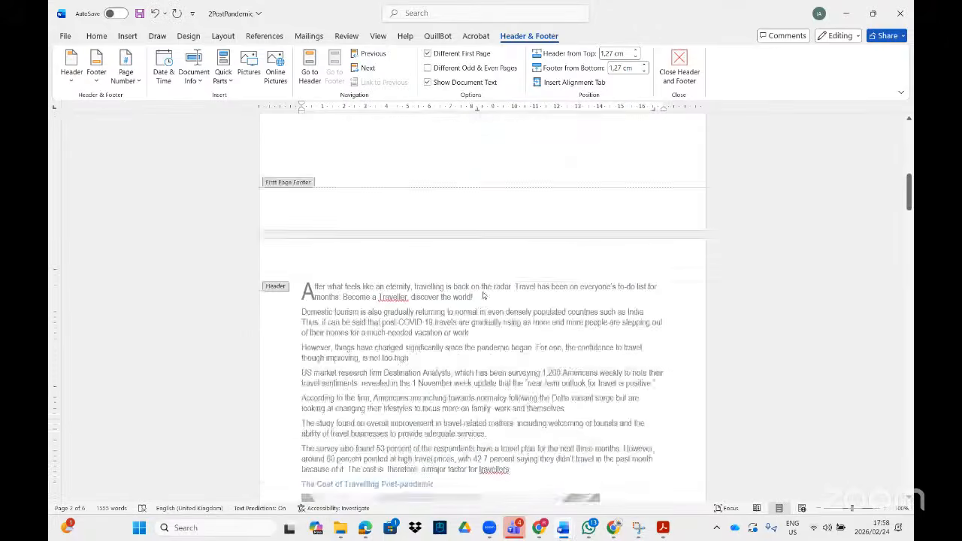
{"action": "scroll", "coordinate": [483, 295], "scroll_direction": "down", "scroll_amount": 8}
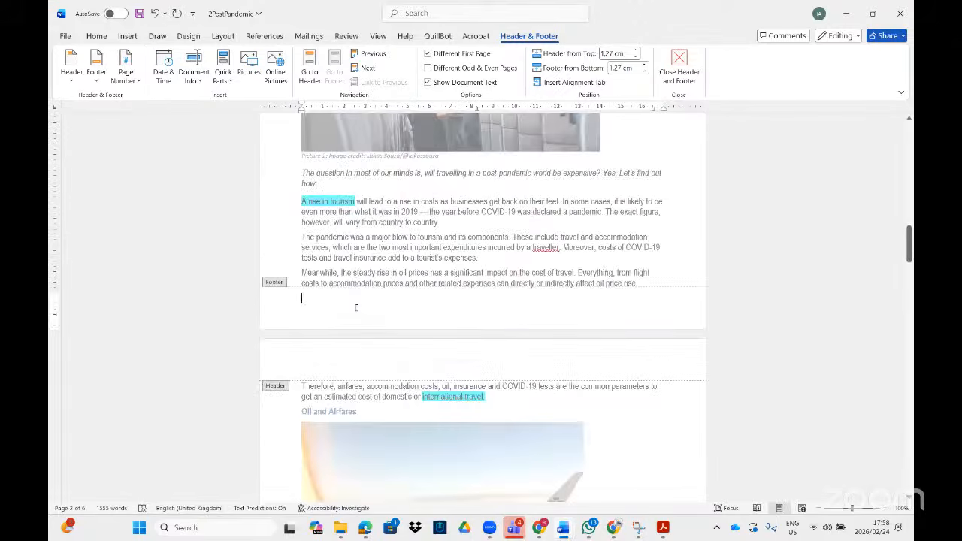
{"action": "scroll", "coordinate": [362, 313], "scroll_direction": "up", "scroll_amount": 15}
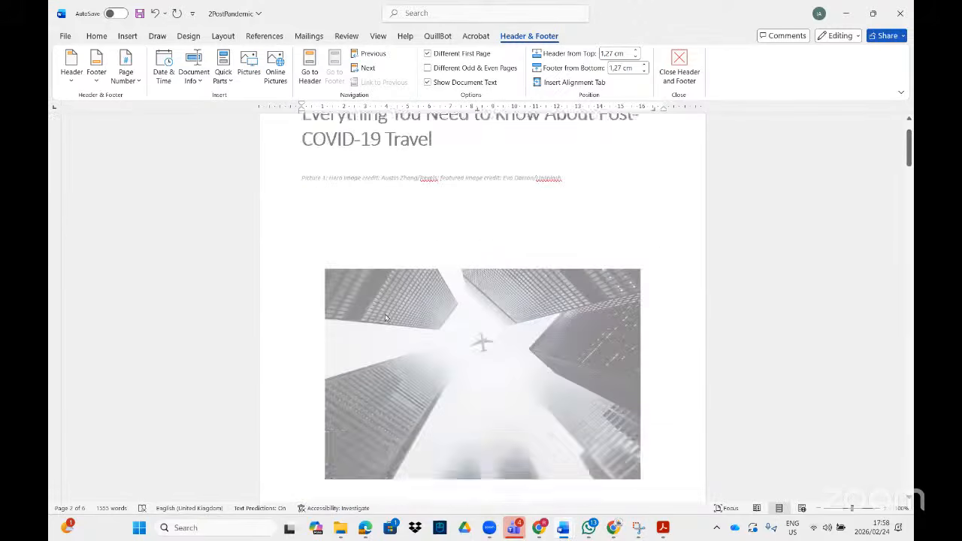
{"action": "scroll", "coordinate": [389, 312], "scroll_direction": "down", "scroll_amount": 10}
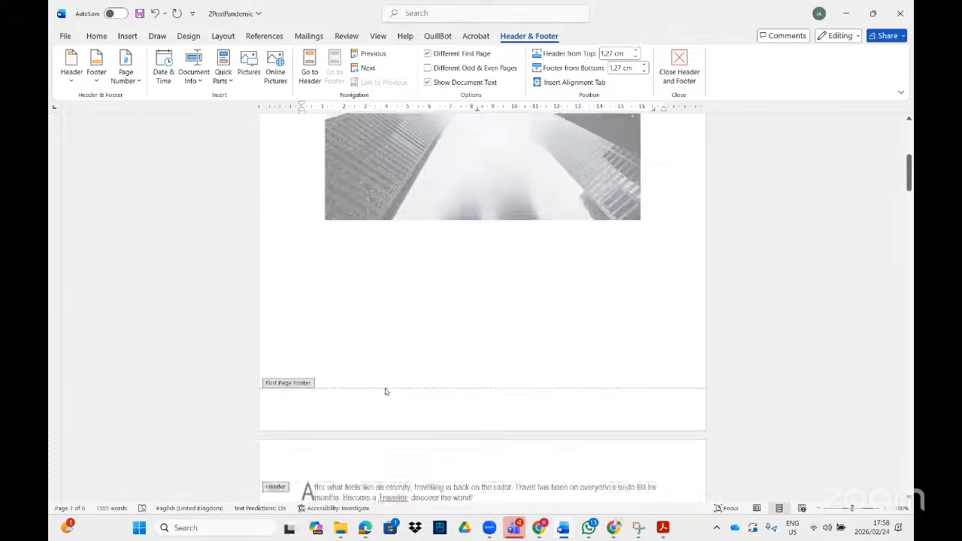
{"action": "scroll", "coordinate": [388, 408], "scroll_direction": "down", "scroll_amount": 10}
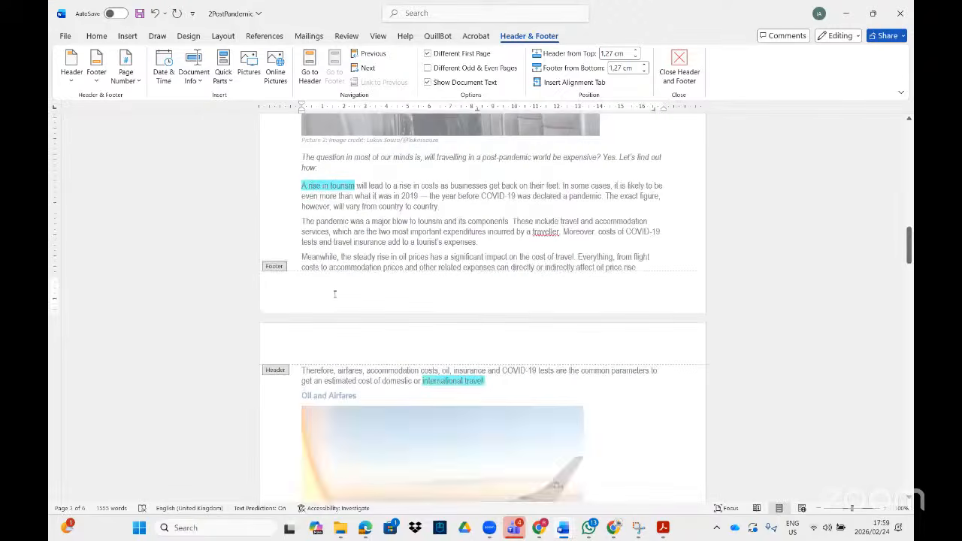
{"action": "scroll", "coordinate": [385, 352], "scroll_direction": "up", "scroll_amount": 10}
{"action": "scroll", "coordinate": [385, 351], "scroll_direction": "down", "scroll_amount": 7}
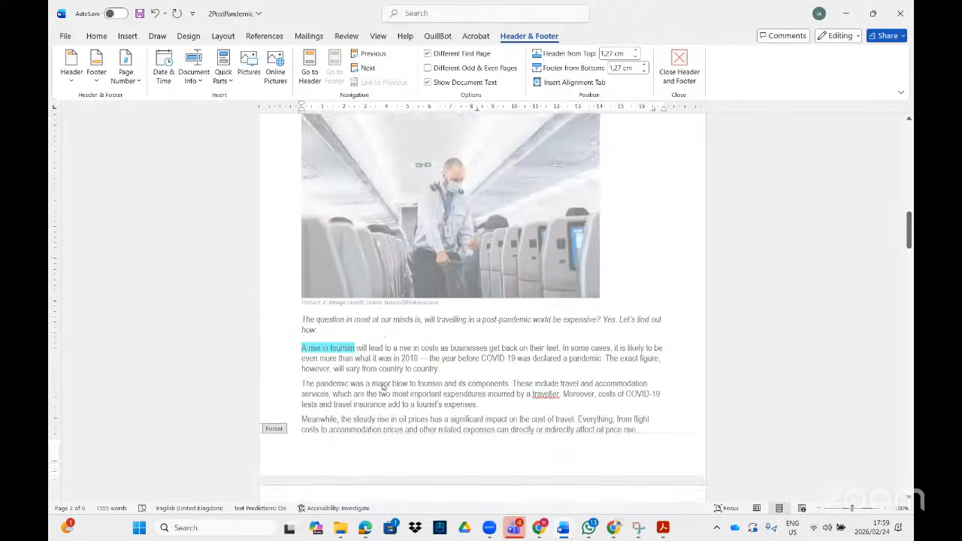
{"action": "scroll", "coordinate": [325, 379], "scroll_direction": "down", "scroll_amount": 2}
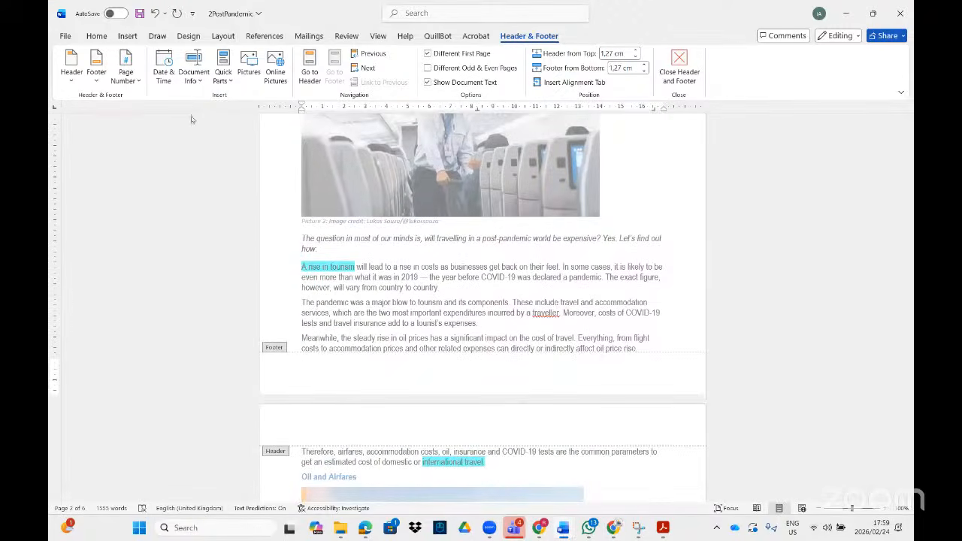
Step: Browse the bottom-of-page number designs to find one for the page 2 footer
{"action": "left_click", "coordinate": [139, 81]}
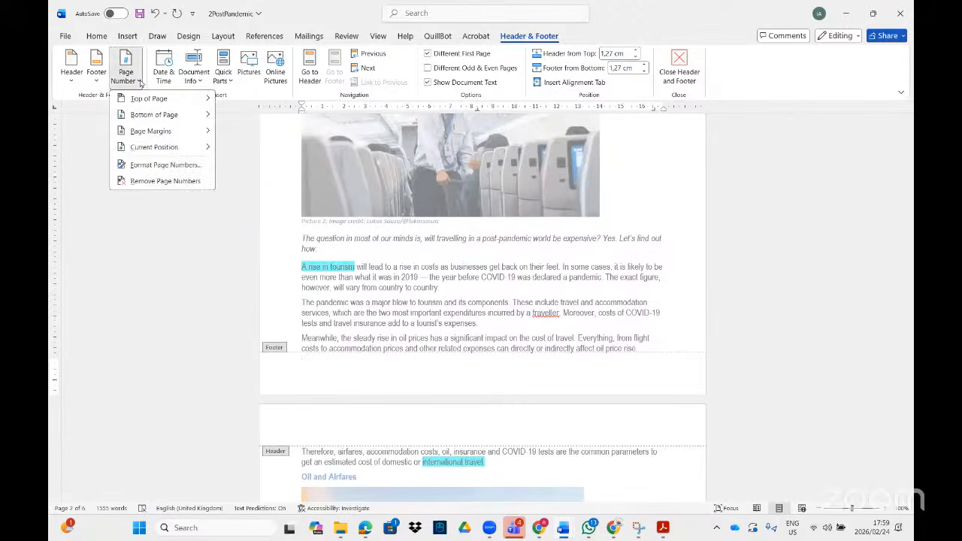
{"action": "mouse_move", "coordinate": [187, 119]}
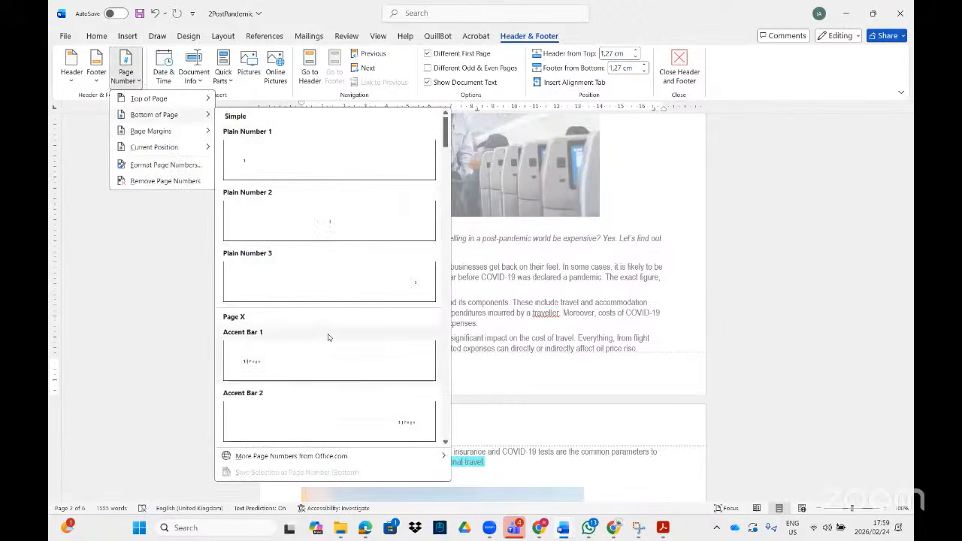
{"action": "scroll", "coordinate": [327, 337], "scroll_direction": "down", "scroll_amount": 10}
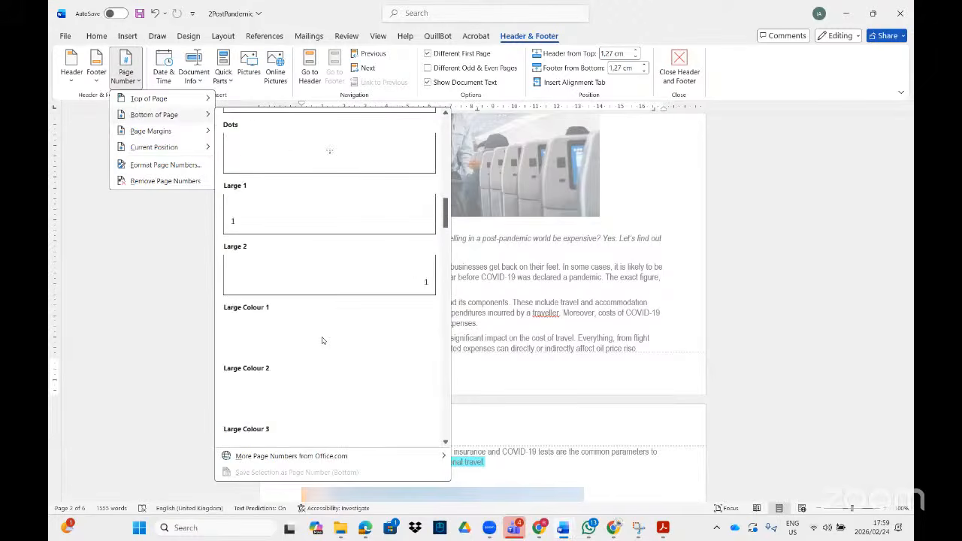
{"action": "scroll", "coordinate": [322, 340], "scroll_direction": "down", "scroll_amount": 15}
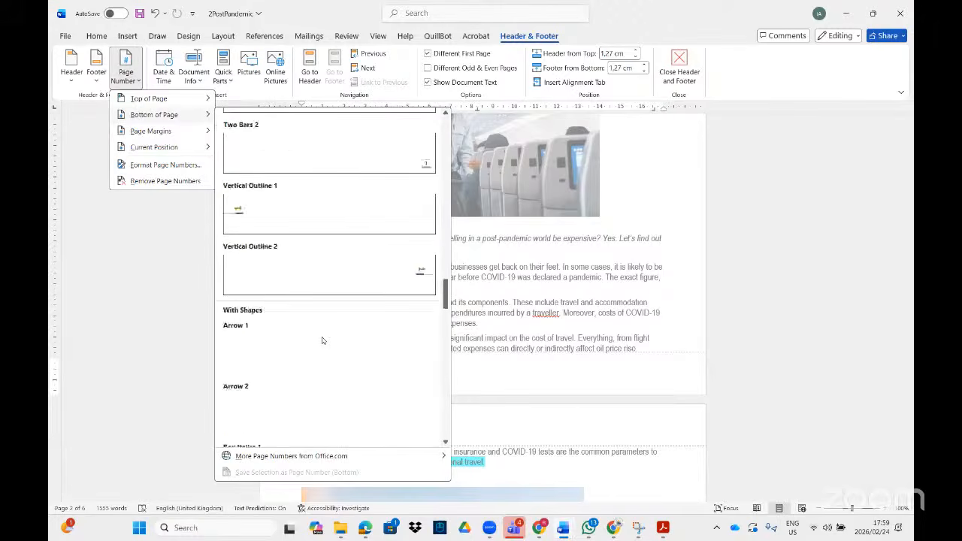
Step: Insert the Dog Ear page number at the bottom of the page and move its shape to the middle of the footer
{"action": "scroll", "coordinate": [321, 341], "scroll_direction": "down", "scroll_amount": 10}
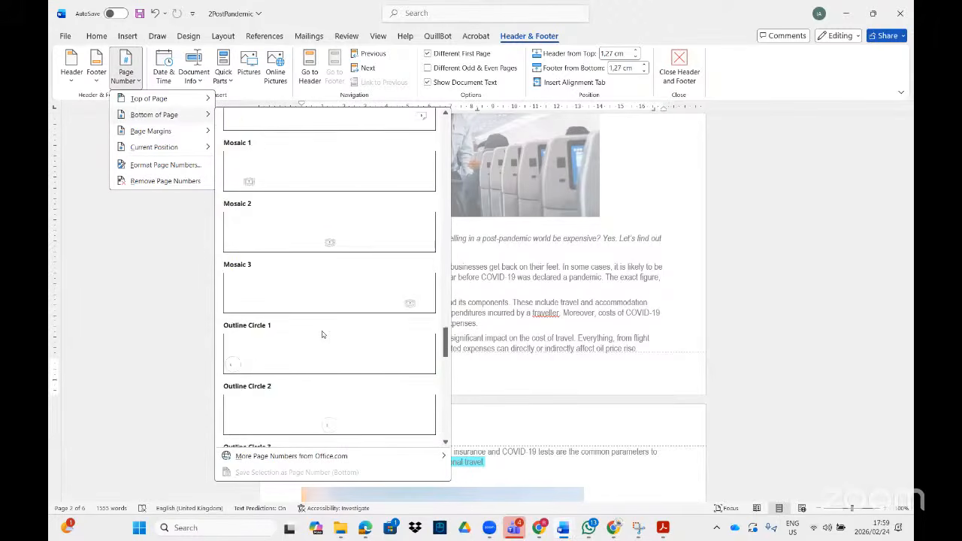
{"action": "scroll", "coordinate": [308, 312], "scroll_direction": "up", "scroll_amount": 3}
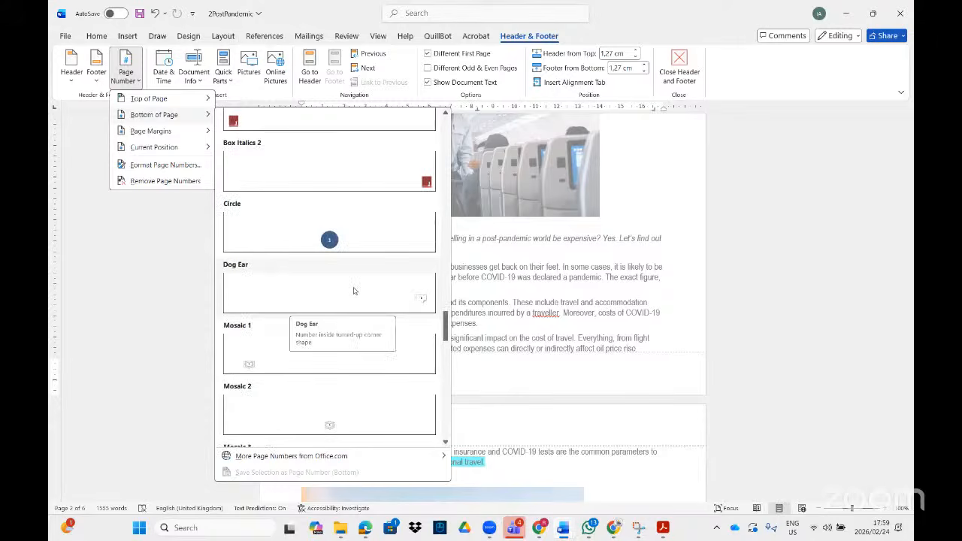
{"action": "left_click", "coordinate": [323, 294]}
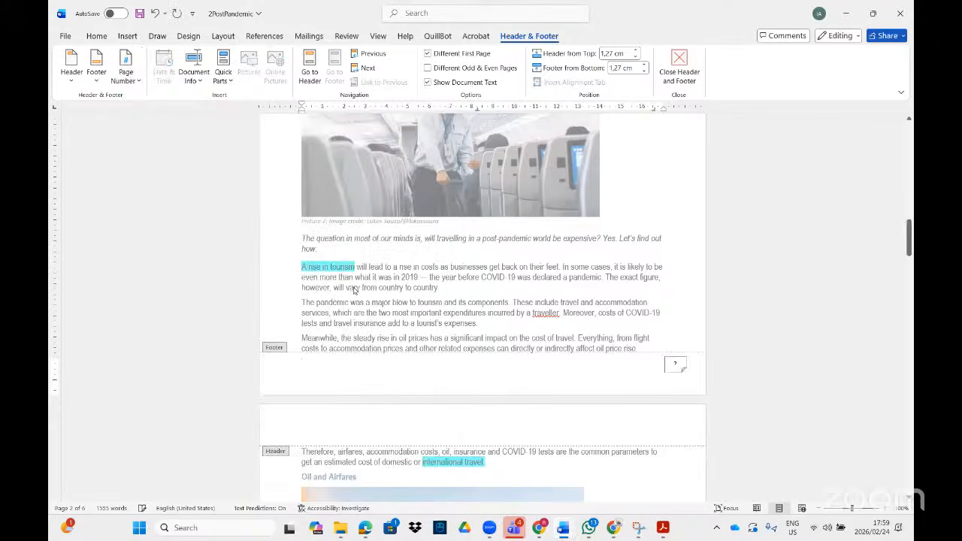
{"action": "left_click", "coordinate": [683, 369]}
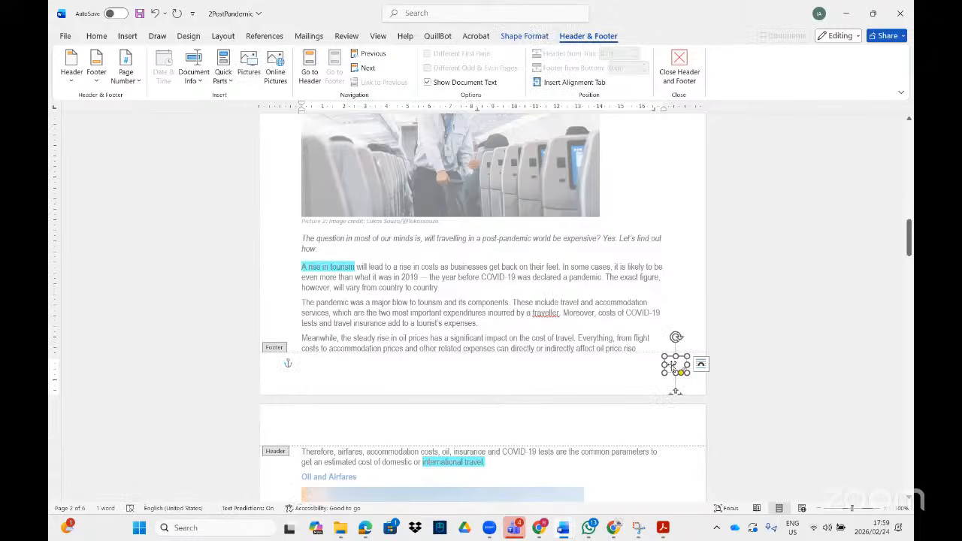
{"action": "left_click_drag", "start_coordinate": [658, 356], "coordinate": [455, 370]}
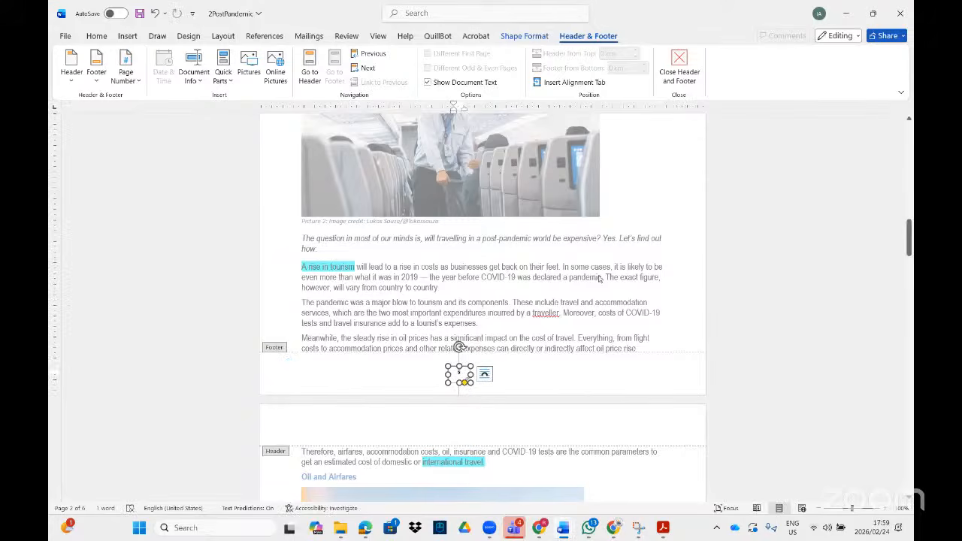
Step: Check the footers on neighbouring pages and enlarge the Dog Ear page number shape in the second page's footer
{"action": "scroll", "coordinate": [602, 259], "scroll_direction": "up", "scroll_amount": 15}
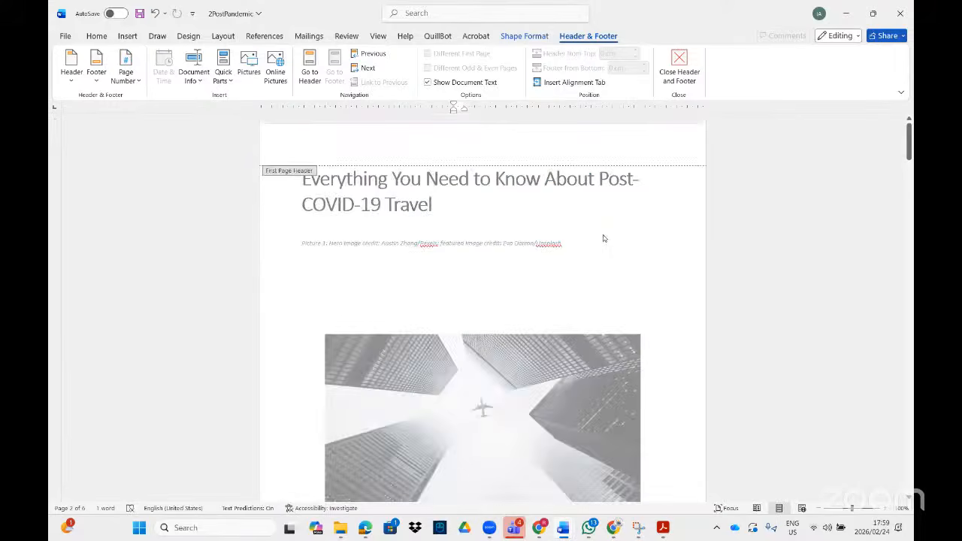
{"action": "scroll", "coordinate": [603, 238], "scroll_direction": "down", "scroll_amount": 15}
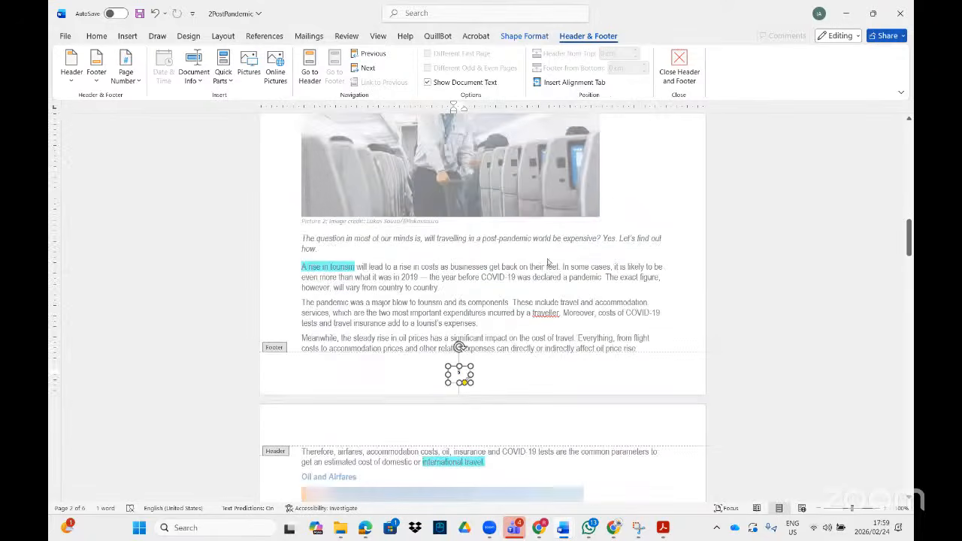
{"action": "scroll", "coordinate": [466, 368], "scroll_direction": "down", "scroll_amount": 10}
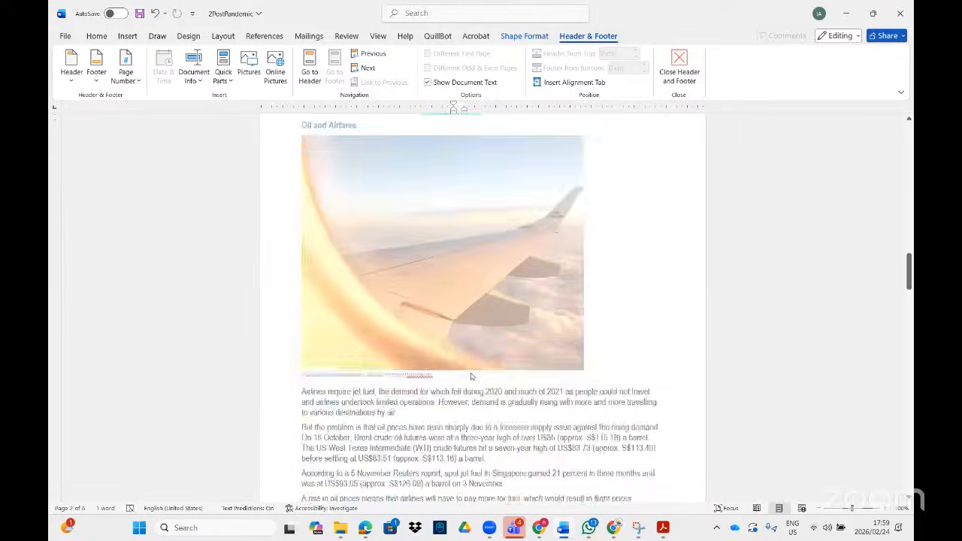
{"action": "scroll", "coordinate": [475, 371], "scroll_direction": "up", "scroll_amount": 10}
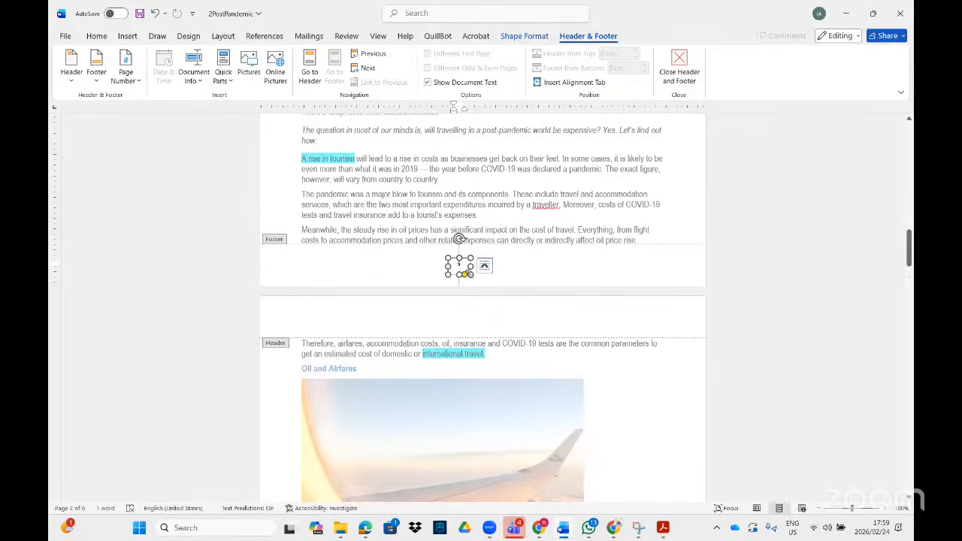
{"action": "left_click_drag", "start_coordinate": [469, 275], "coordinate": [504, 285]}
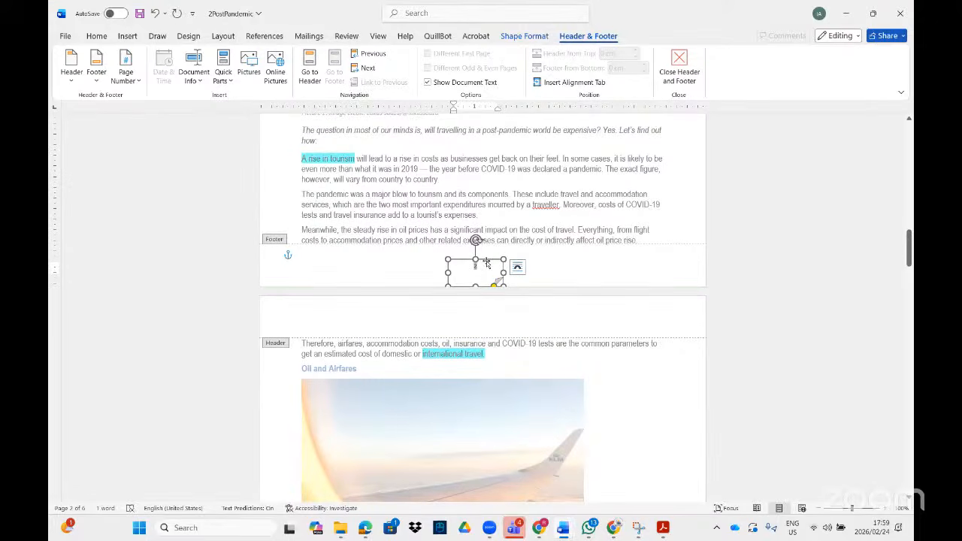
Step: Format the page numbering with a start value that numbers the second page as 1
{"action": "left_click", "coordinate": [136, 81]}
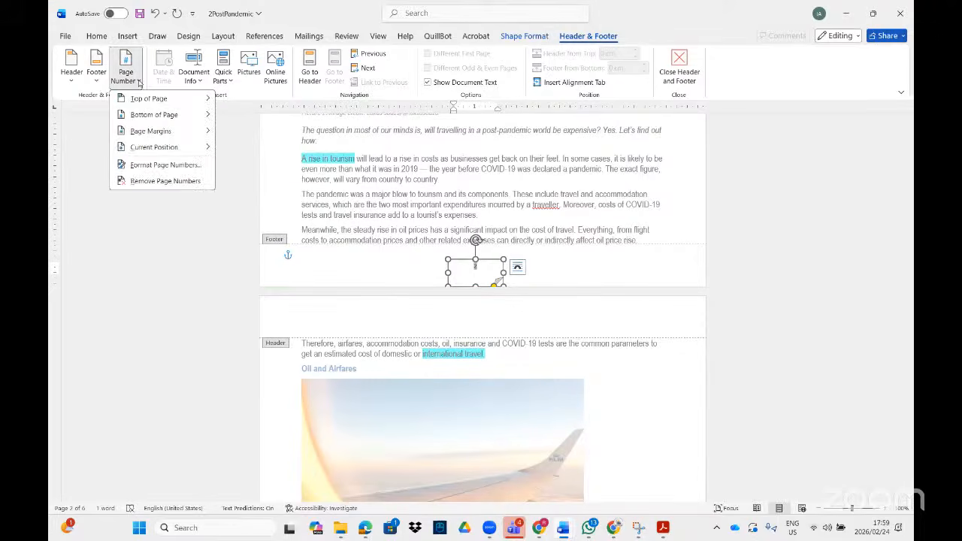
{"action": "left_click", "coordinate": [158, 165]}
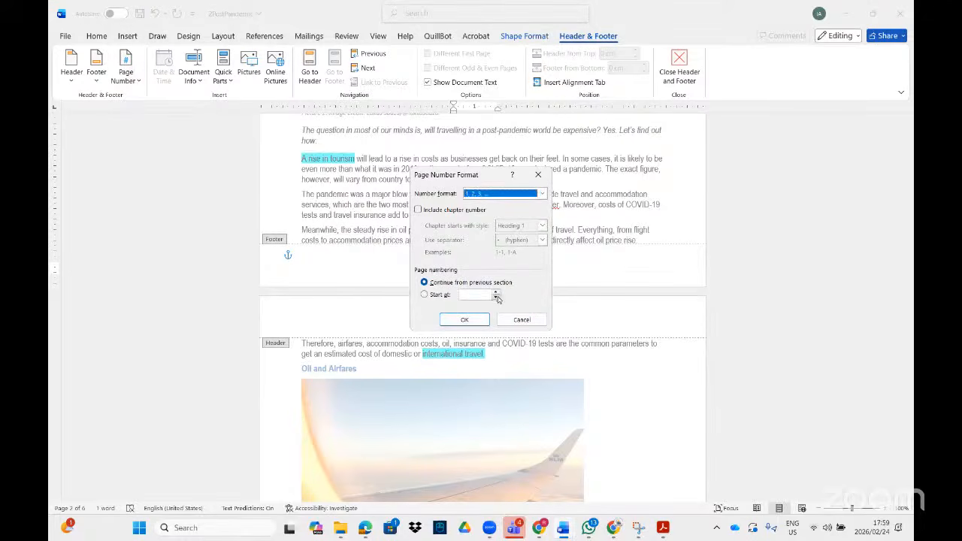
{"action": "left_click", "coordinate": [495, 292]}
{"action": "left_click", "coordinate": [464, 320]}
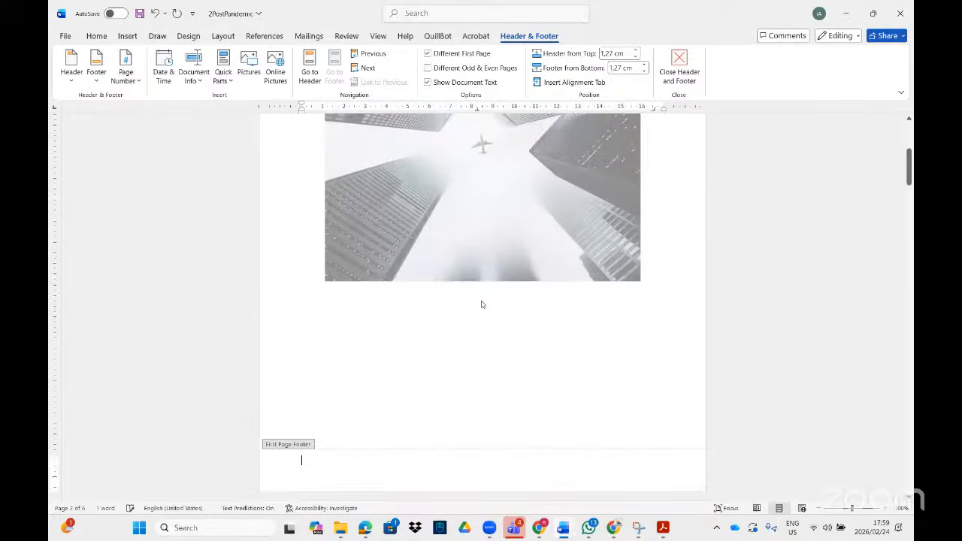
{"action": "scroll", "coordinate": [496, 297], "scroll_direction": "up", "scroll_amount": 3}
{"action": "scroll", "coordinate": [504, 293], "scroll_direction": "down", "scroll_amount": 12}
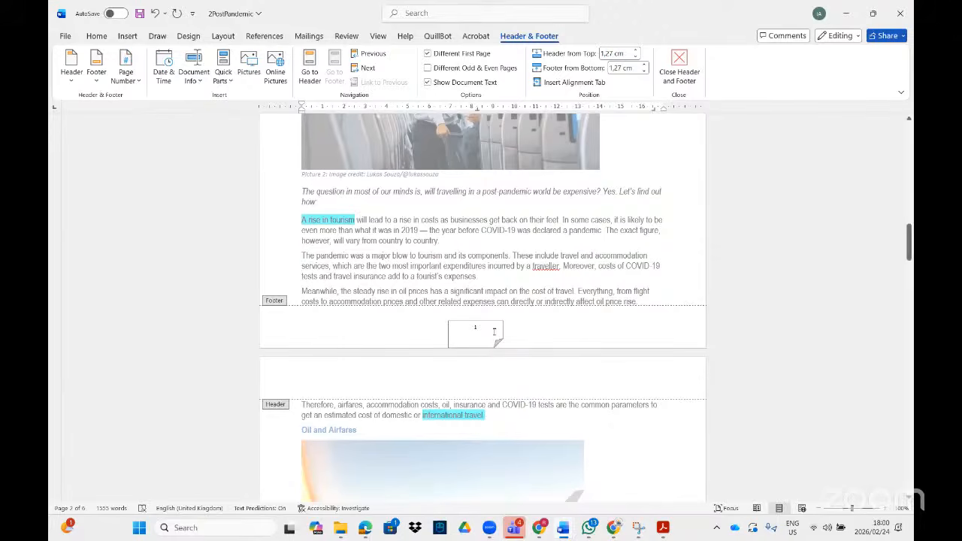
Step: Close 2PostPandemic without saving and switch to the PDF of activities to read the 1_Honey Trade page numbering task
{"action": "left_click", "coordinate": [899, 12]}
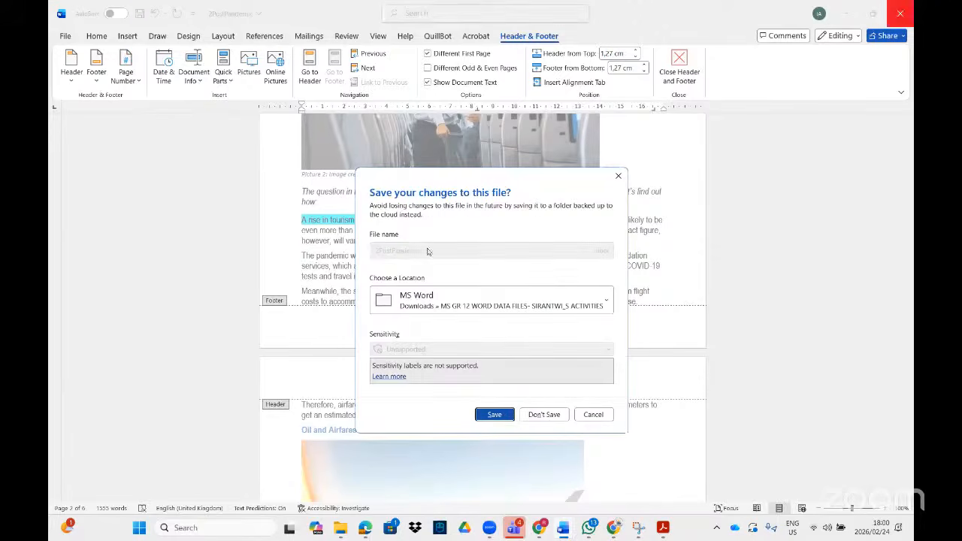
{"action": "left_click", "coordinate": [547, 414]}
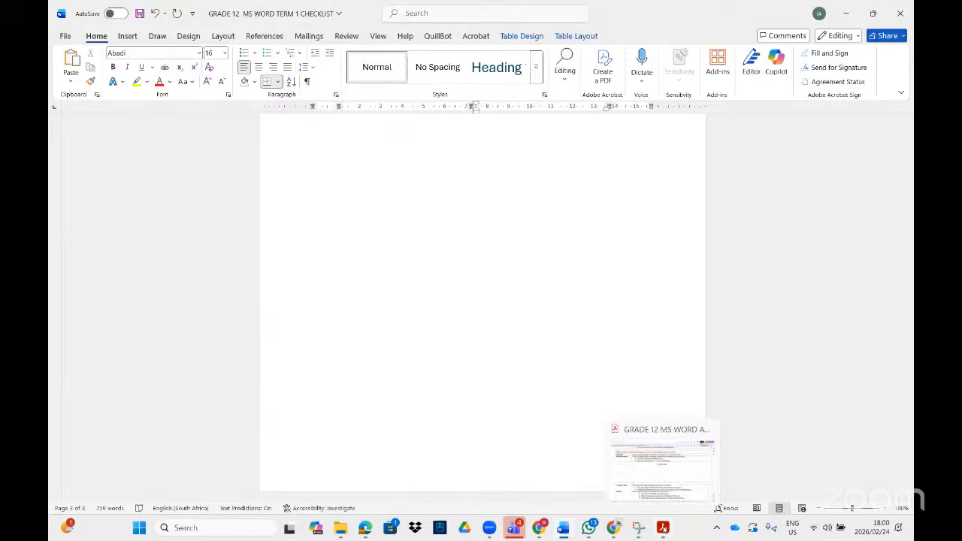
{"action": "left_click", "coordinate": [662, 528]}
{"action": "scroll", "coordinate": [284, 221], "scroll_direction": "down", "scroll_amount": 3}
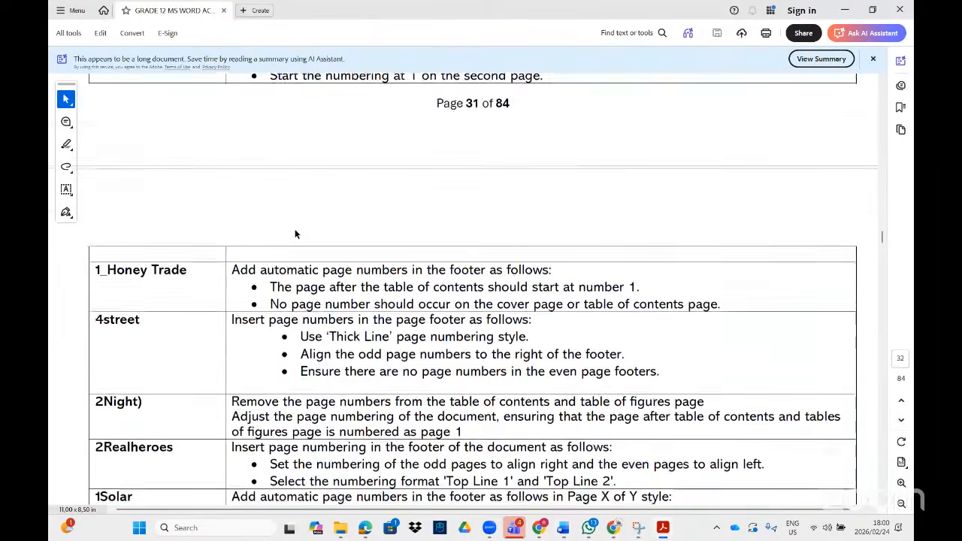
{"action": "scroll", "coordinate": [295, 234], "scroll_direction": "down", "scroll_amount": 1}
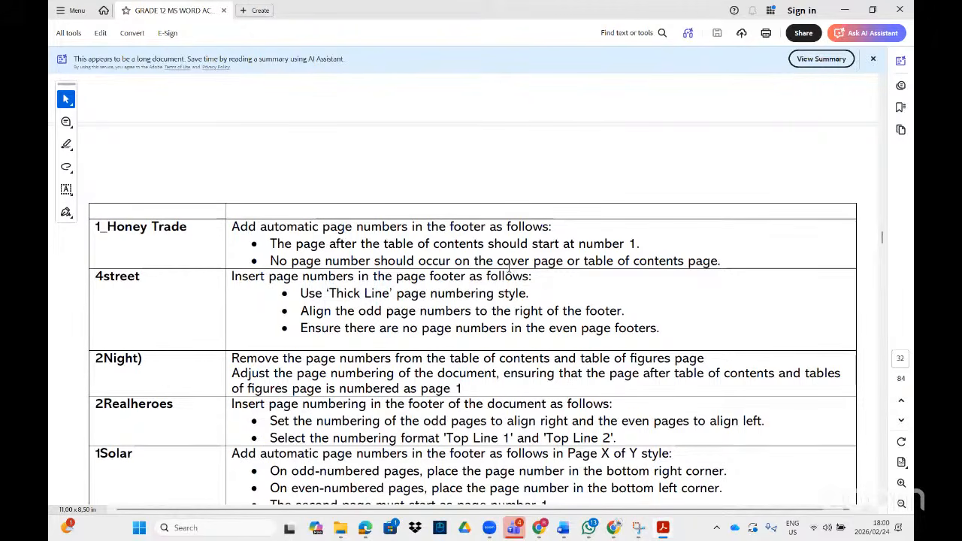
Step: Find and open the 1Honey Trade document from the computer and enable editing
{"action": "left_click", "coordinate": [139, 529]}
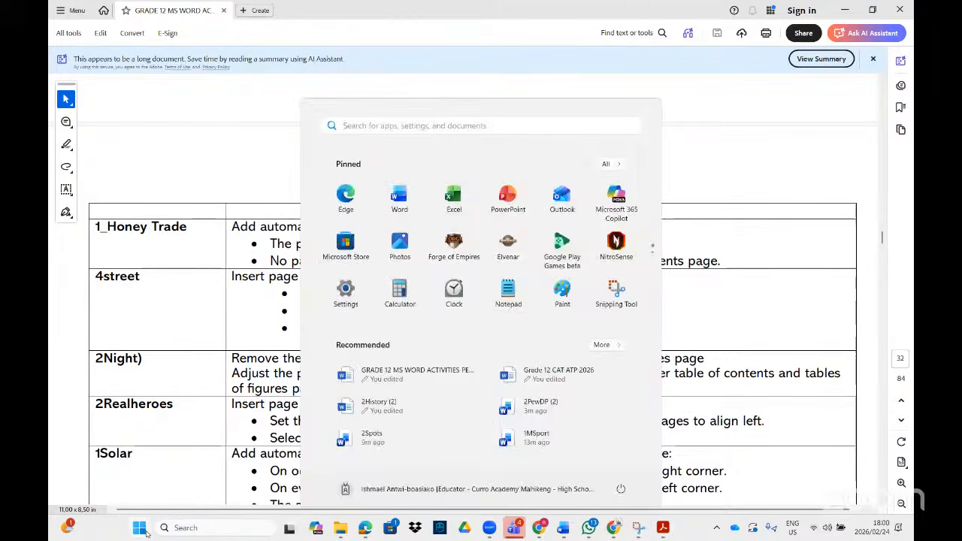
{"action": "type", "text": "1hon"}
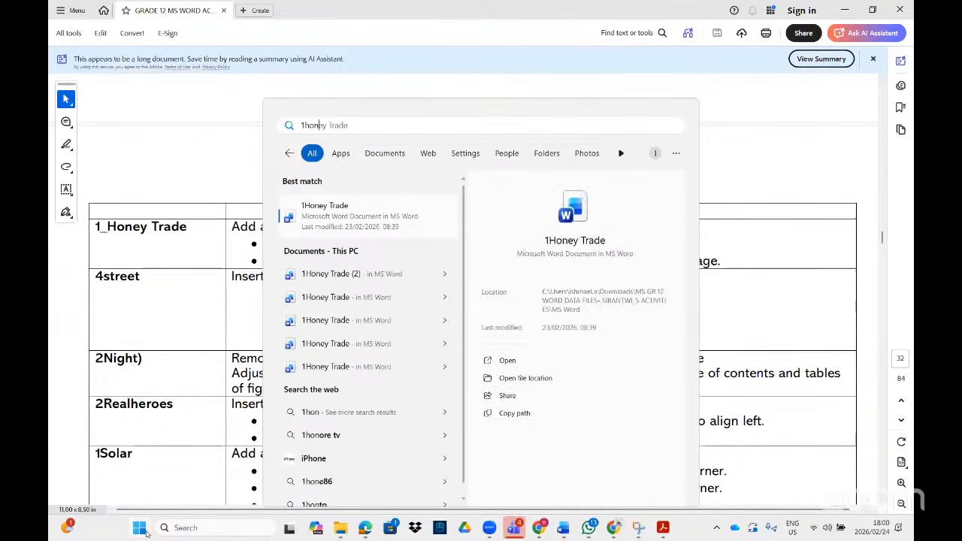
{"action": "left_click", "coordinate": [353, 213]}
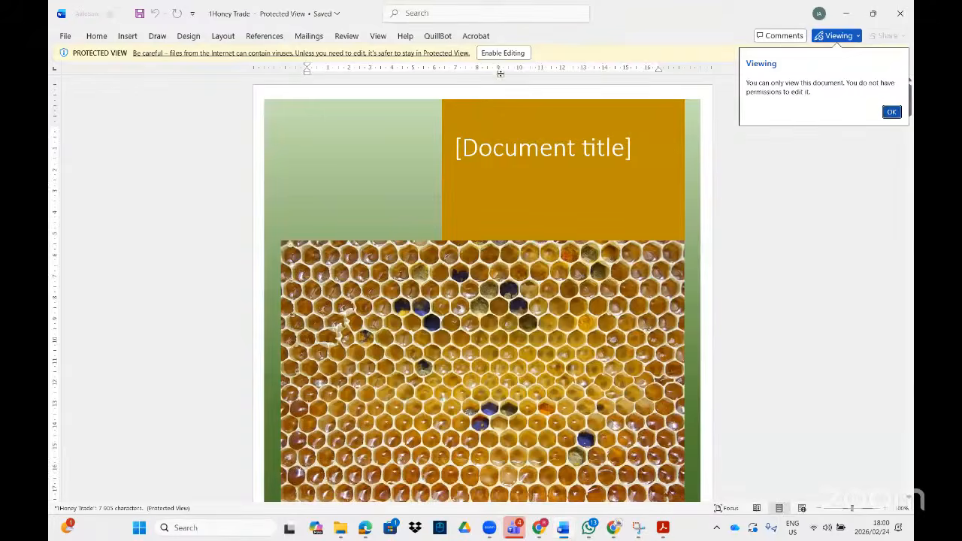
{"action": "left_click", "coordinate": [513, 51]}
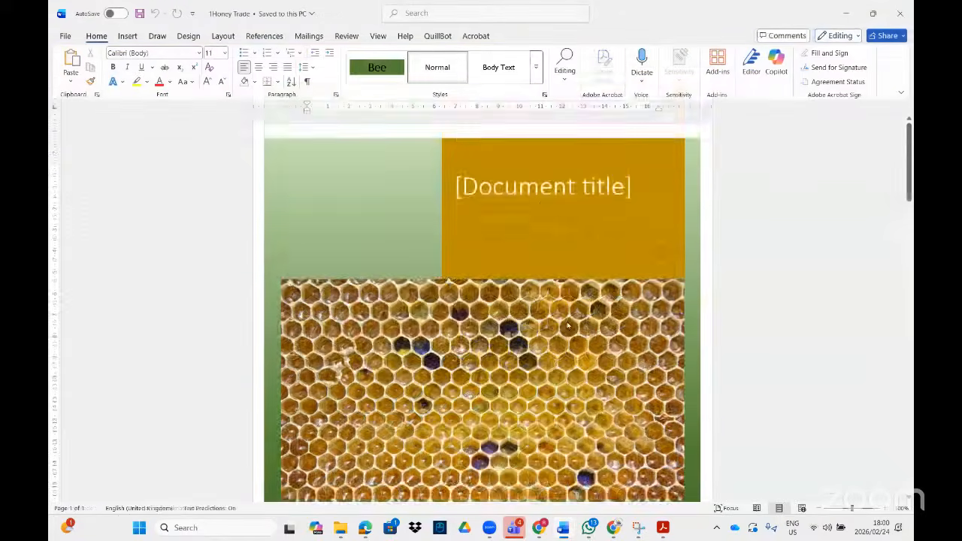
Step: Examine the cover page, table of contents page and first content pages of the 1Honey Trade document
{"action": "scroll", "coordinate": [565, 301], "scroll_direction": "down", "scroll_amount": 10}
{"action": "scroll", "coordinate": [565, 301], "scroll_direction": "up", "scroll_amount": 8}
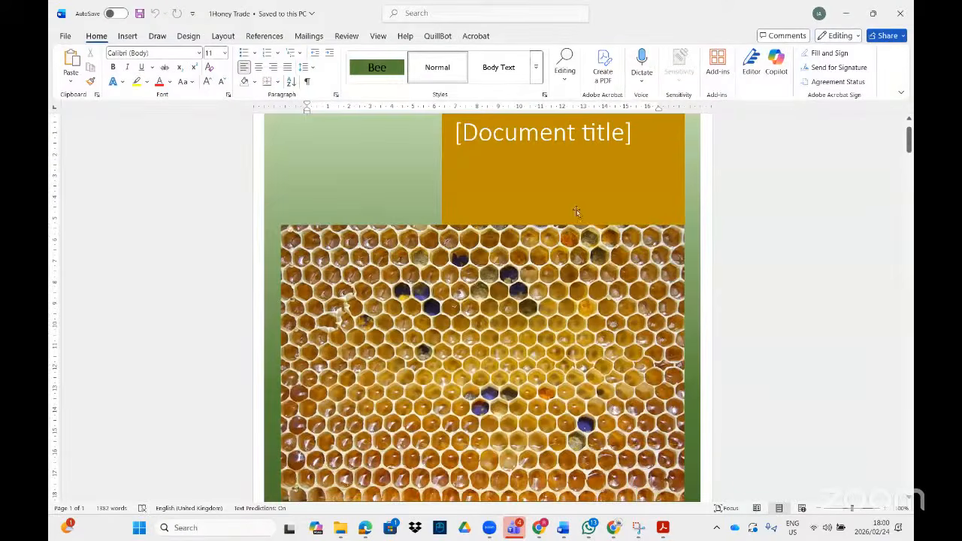
{"action": "scroll", "coordinate": [435, 368], "scroll_direction": "down", "scroll_amount": 8}
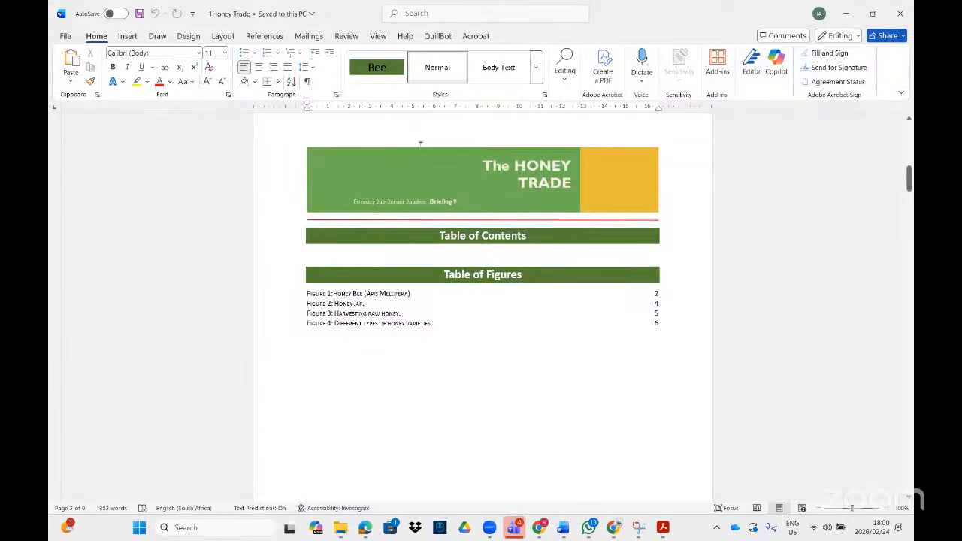
{"action": "scroll", "coordinate": [524, 315], "scroll_direction": "down", "scroll_amount": 6}
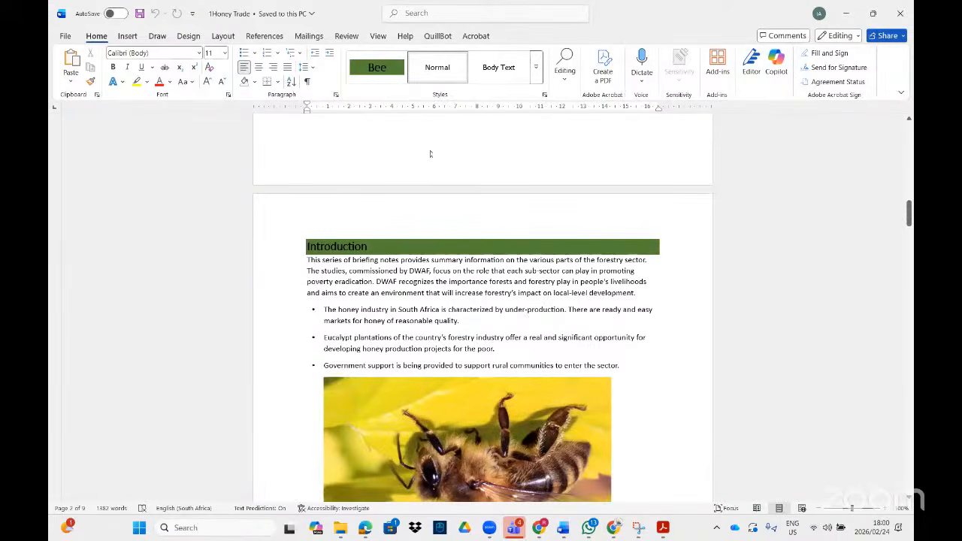
{"action": "scroll", "coordinate": [442, 215], "scroll_direction": "down", "scroll_amount": 8}
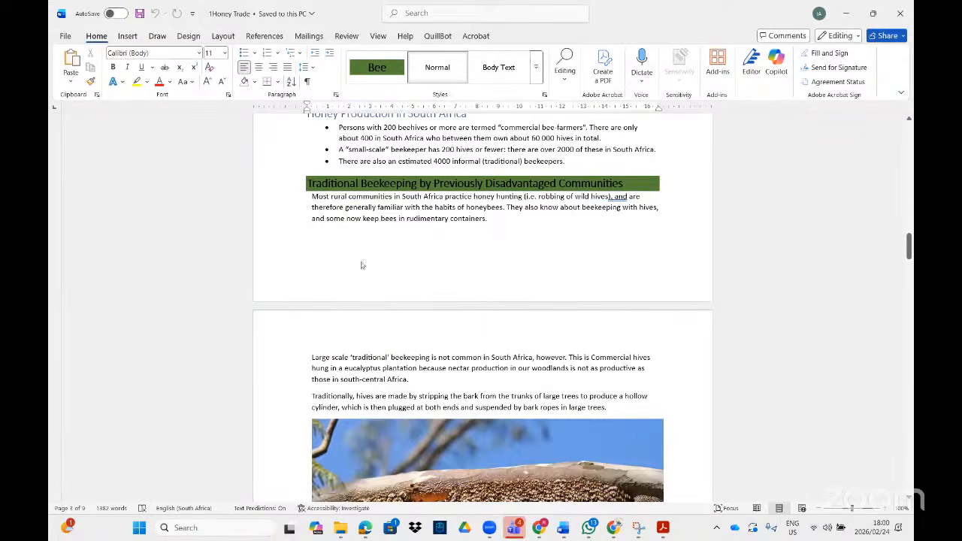
{"action": "scroll", "coordinate": [442, 270], "scroll_direction": "up", "scroll_amount": 3}
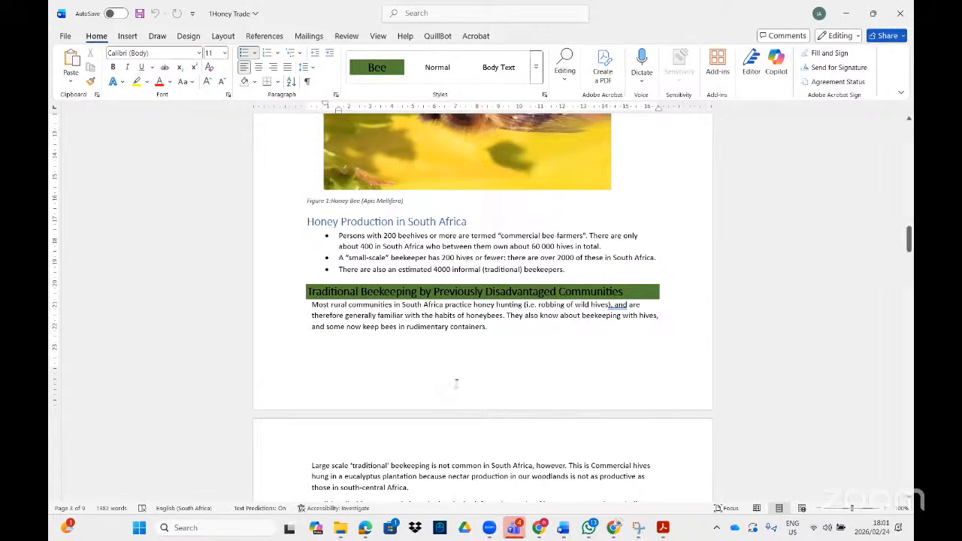
{"action": "scroll", "coordinate": [455, 382], "scroll_direction": "up", "scroll_amount": 5}
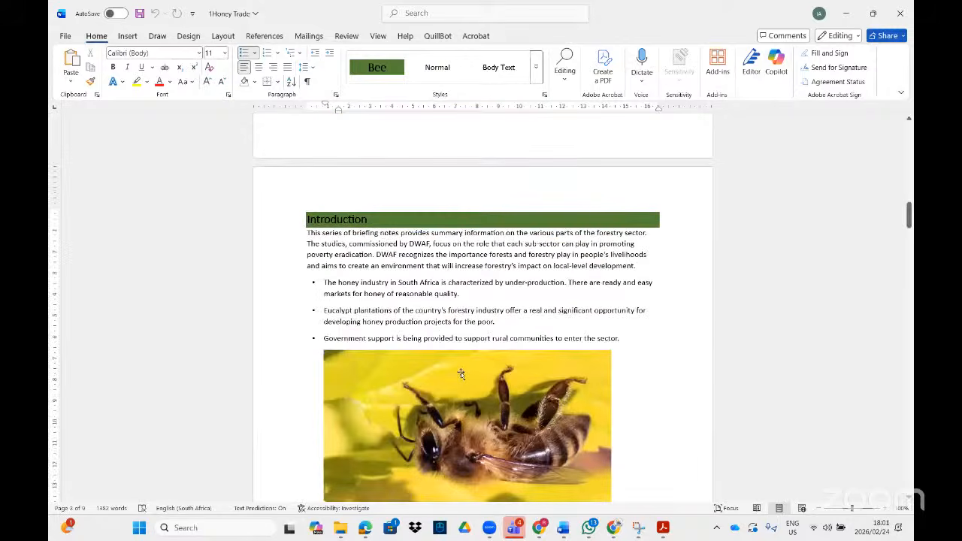
Step: Insert a Continuous section break directly before the Introduction heading
{"action": "left_click", "coordinate": [308, 219]}
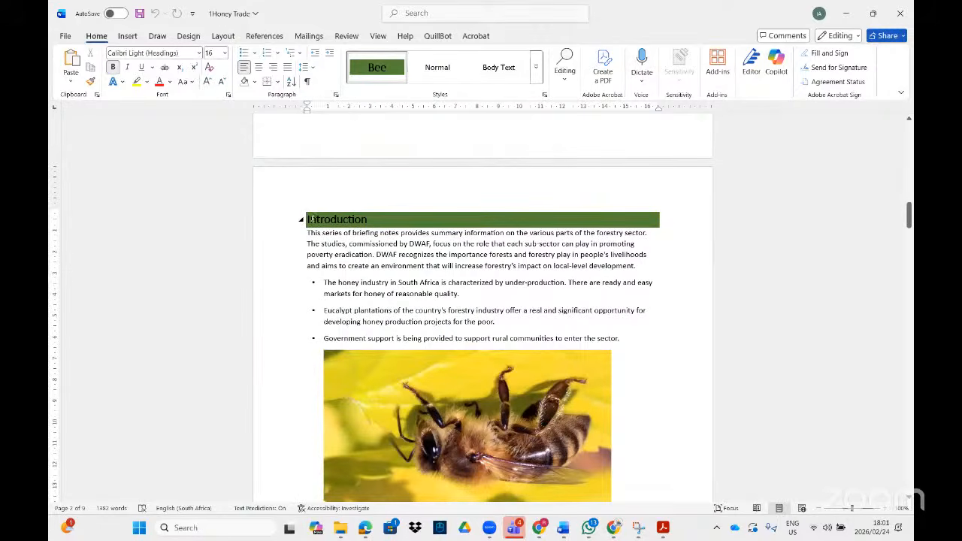
{"action": "left_click", "coordinate": [225, 37]}
{"action": "left_click", "coordinate": [215, 54]}
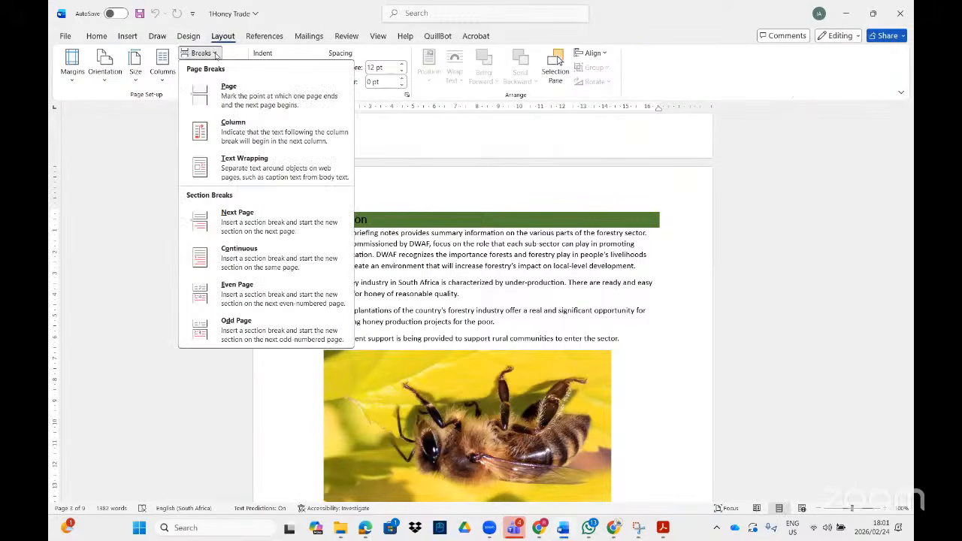
{"action": "left_click", "coordinate": [248, 262]}
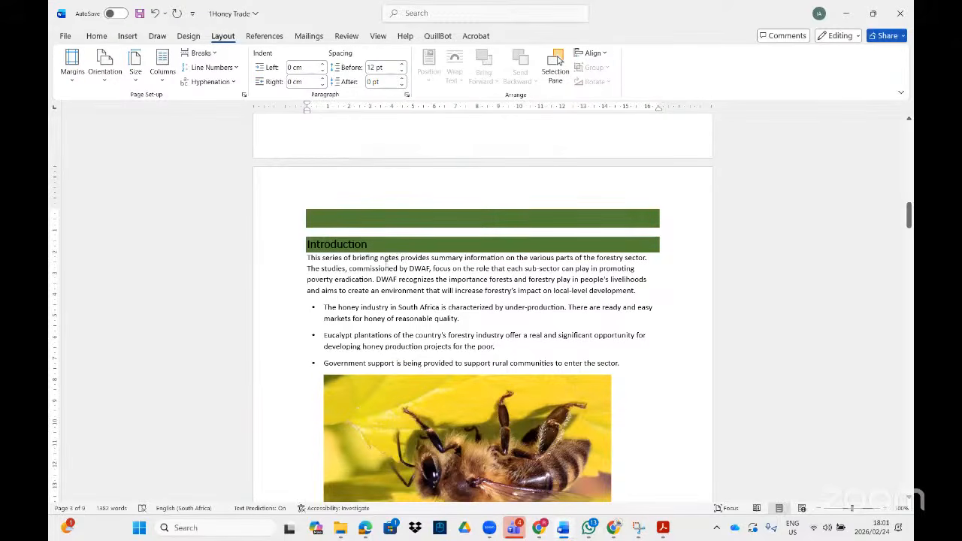
Step: Unlink the Introduction page's section 2 header from the previous section and place the cursor in that page's footer
{"action": "double_click", "coordinate": [357, 191]}
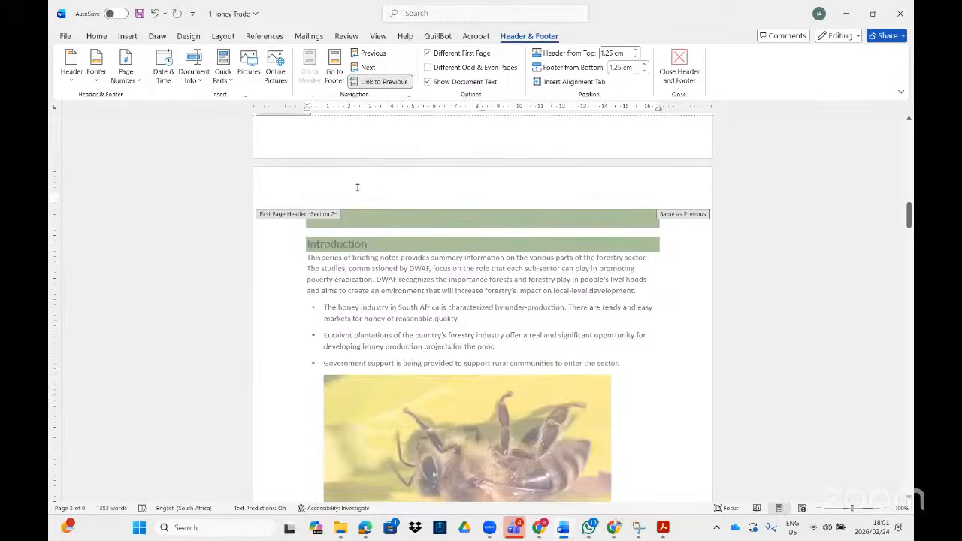
{"action": "left_click", "coordinate": [383, 82]}
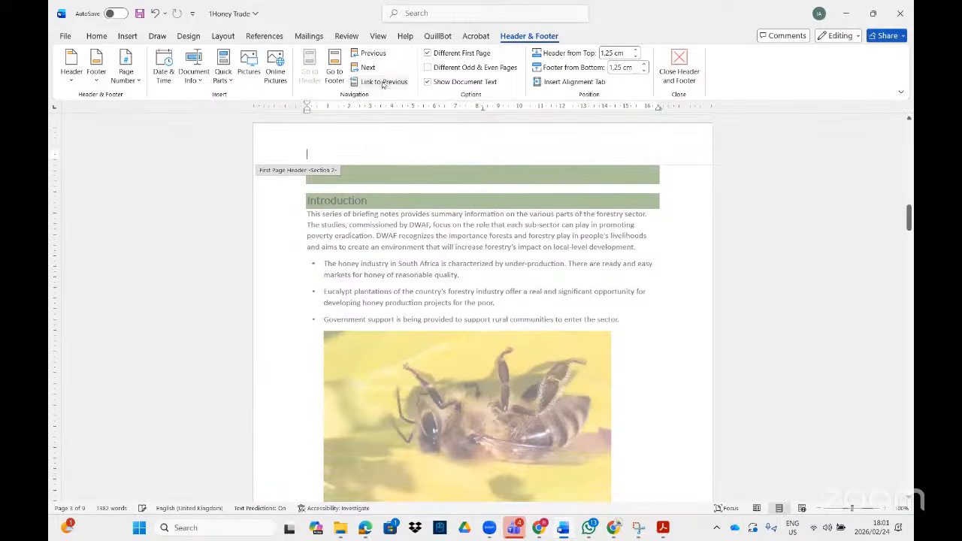
{"action": "scroll", "coordinate": [399, 188], "scroll_direction": "down", "scroll_amount": 10}
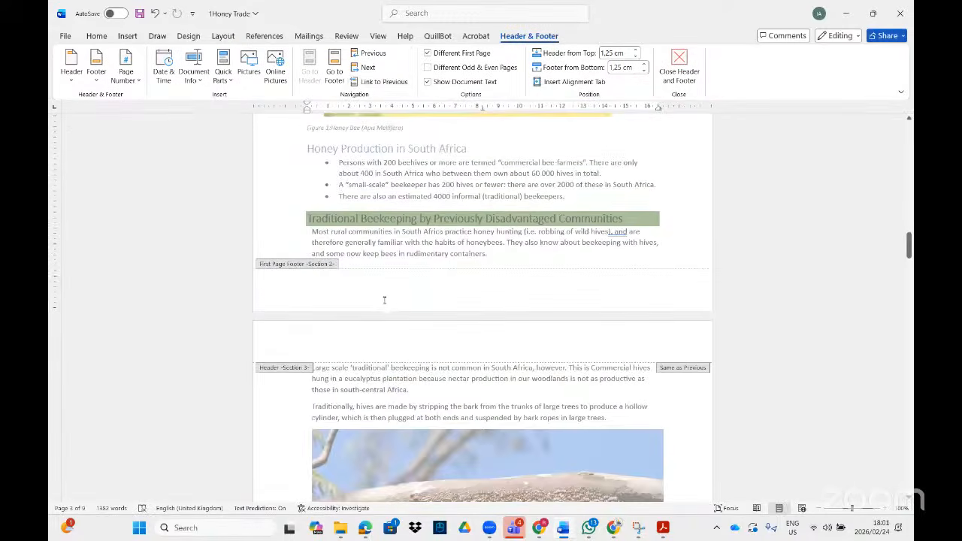
{"action": "left_click", "coordinate": [384, 300]}
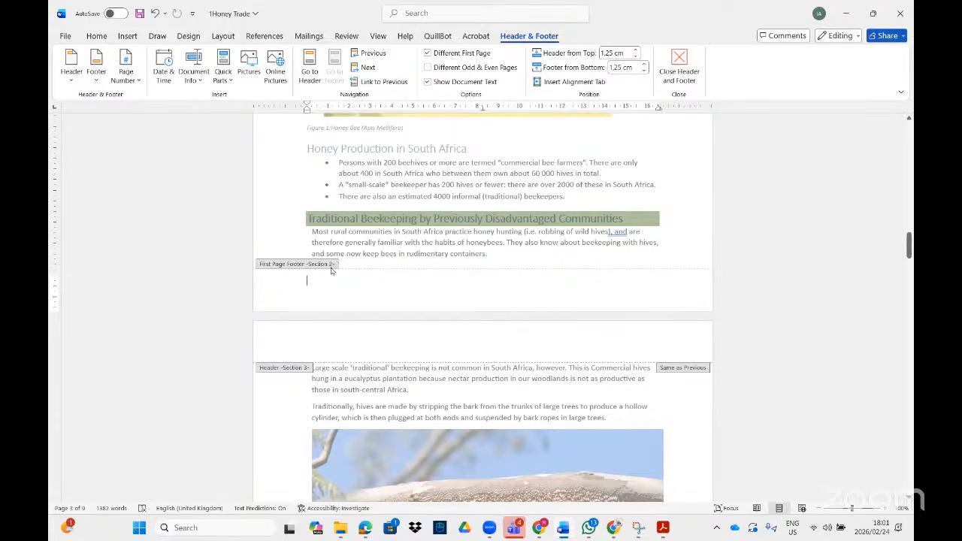
Step: Insert an Accent Bar 1 page number at the bottom of the Introduction page, in the section 2 first-page footer
{"action": "scroll", "coordinate": [330, 292], "scroll_direction": "up", "scroll_amount": 15}
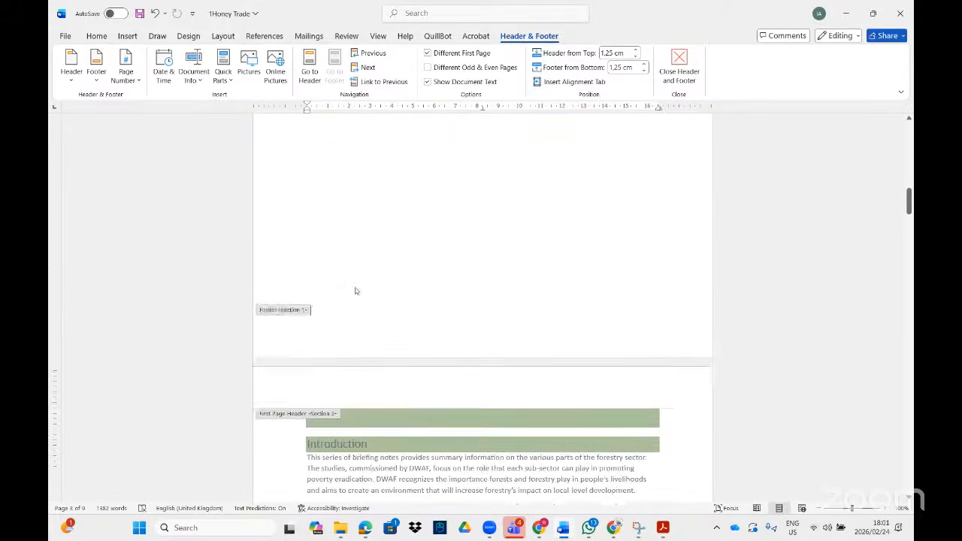
{"action": "scroll", "coordinate": [362, 288], "scroll_direction": "up", "scroll_amount": 7}
{"action": "scroll", "coordinate": [366, 286], "scroll_direction": "down", "scroll_amount": 10}
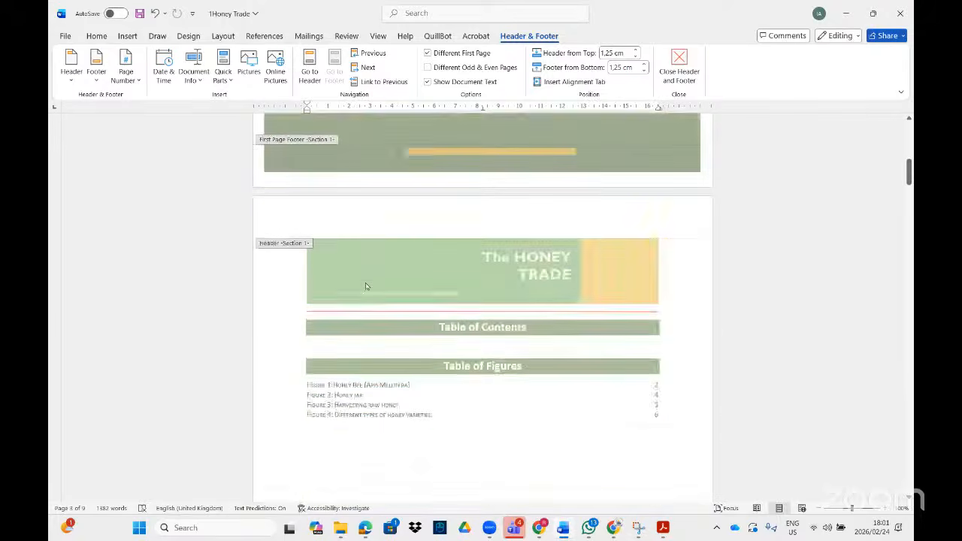
{"action": "scroll", "coordinate": [366, 287], "scroll_direction": "down", "scroll_amount": 10}
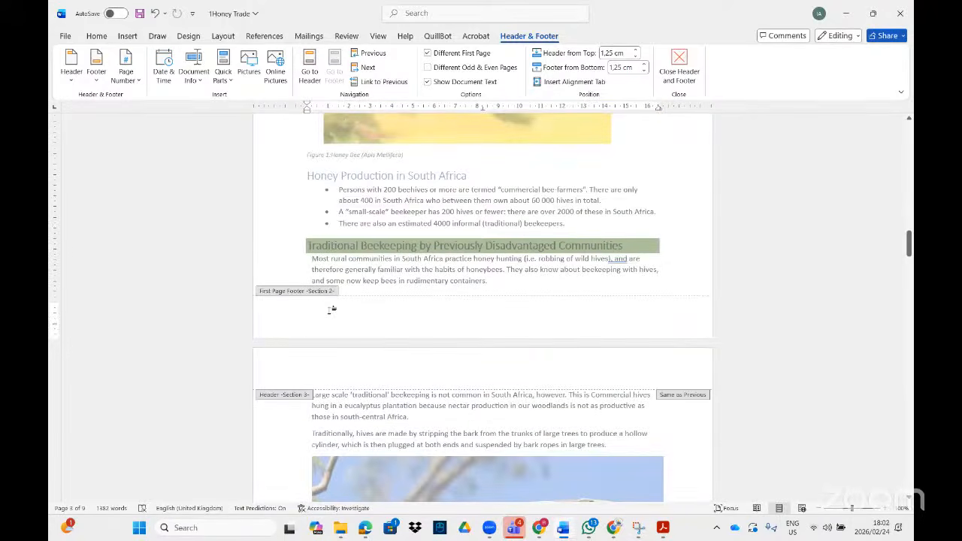
{"action": "left_click", "coordinate": [134, 79]}
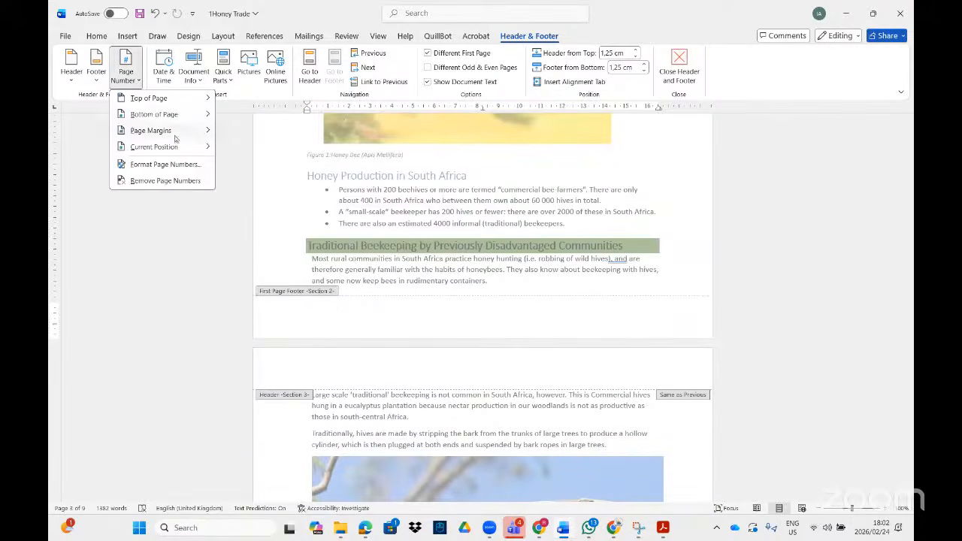
{"action": "mouse_move", "coordinate": [188, 116]}
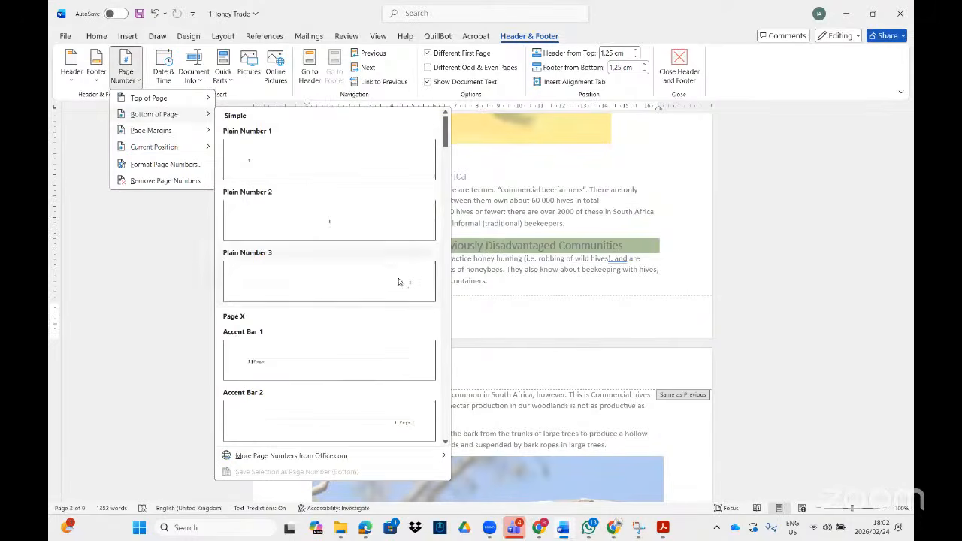
{"action": "left_click", "coordinate": [329, 359]}
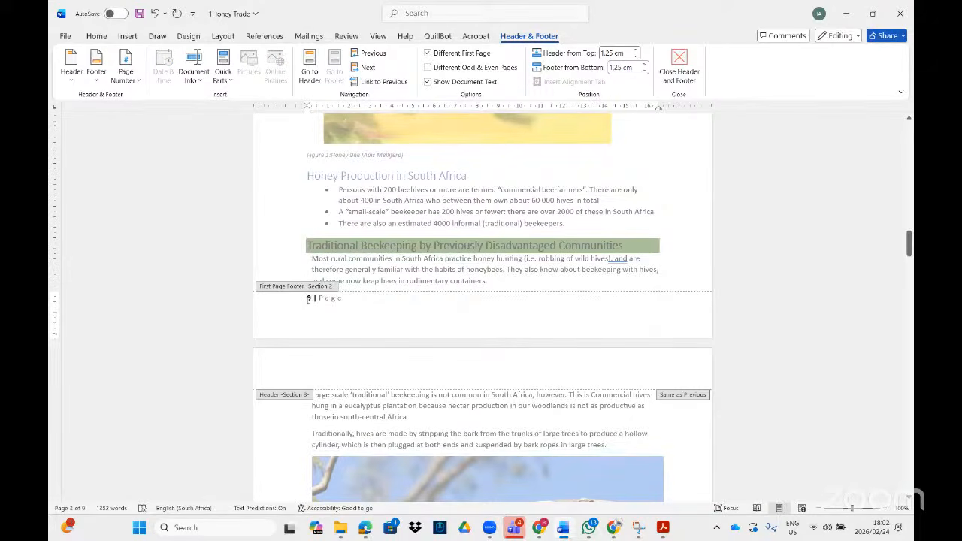
Step: Format the page numbers of section 2 so that numbering starts at 1 on the Introduction page
{"action": "left_click", "coordinate": [126, 74]}
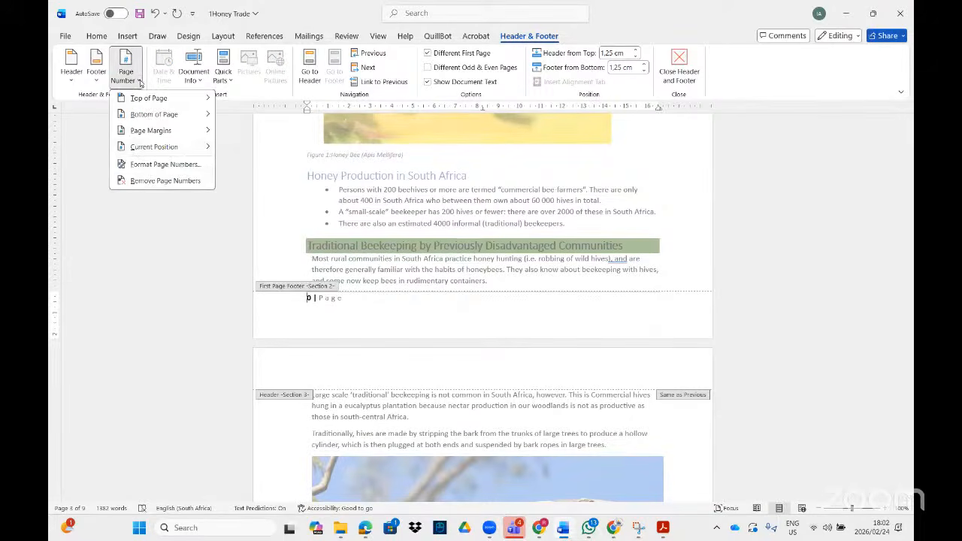
{"action": "left_click", "coordinate": [178, 163]}
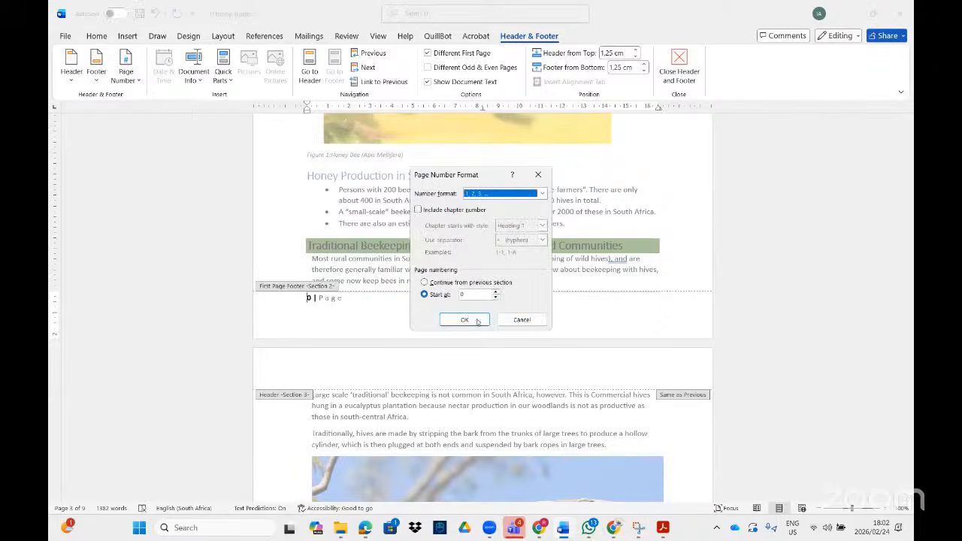
{"action": "left_click", "coordinate": [496, 292]}
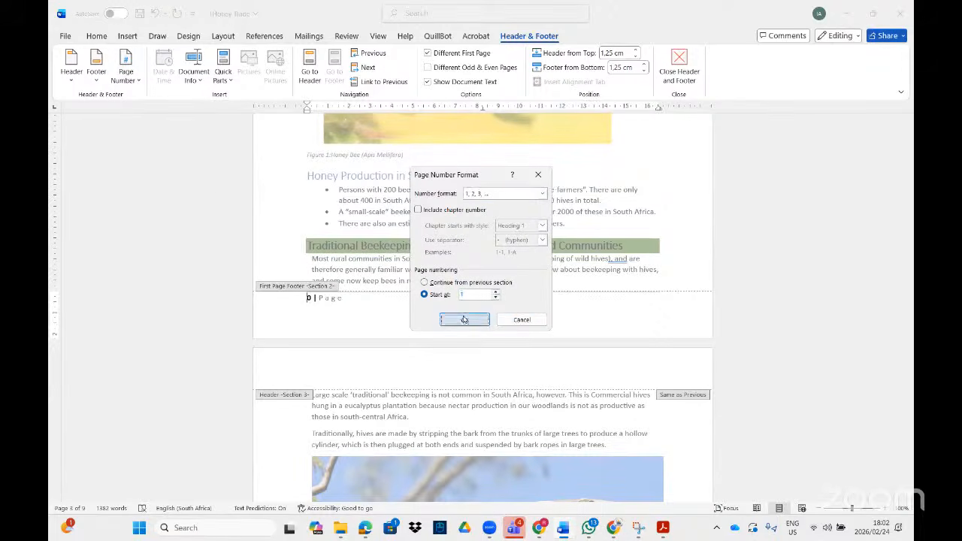
{"action": "left_click", "coordinate": [459, 320]}
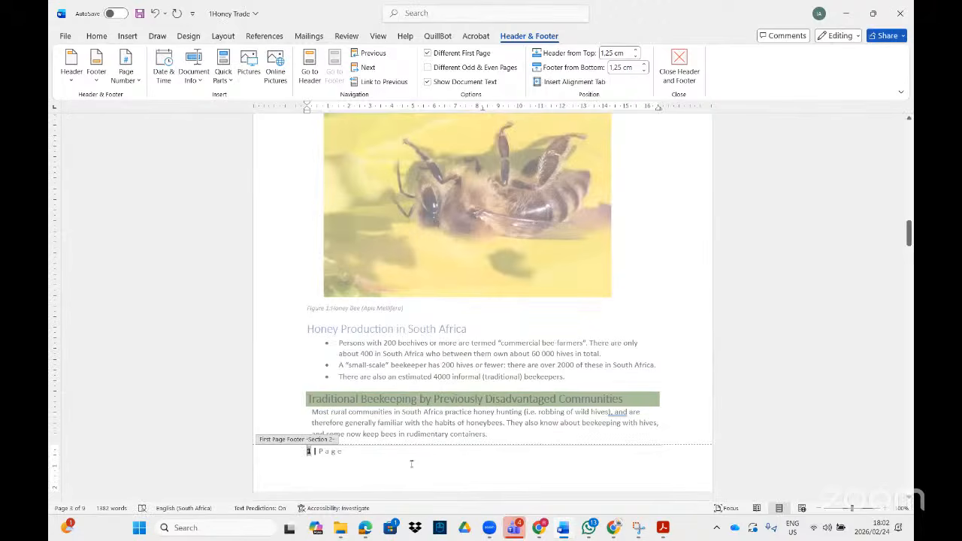
{"action": "scroll", "coordinate": [403, 448], "scroll_direction": "up", "scroll_amount": 8}
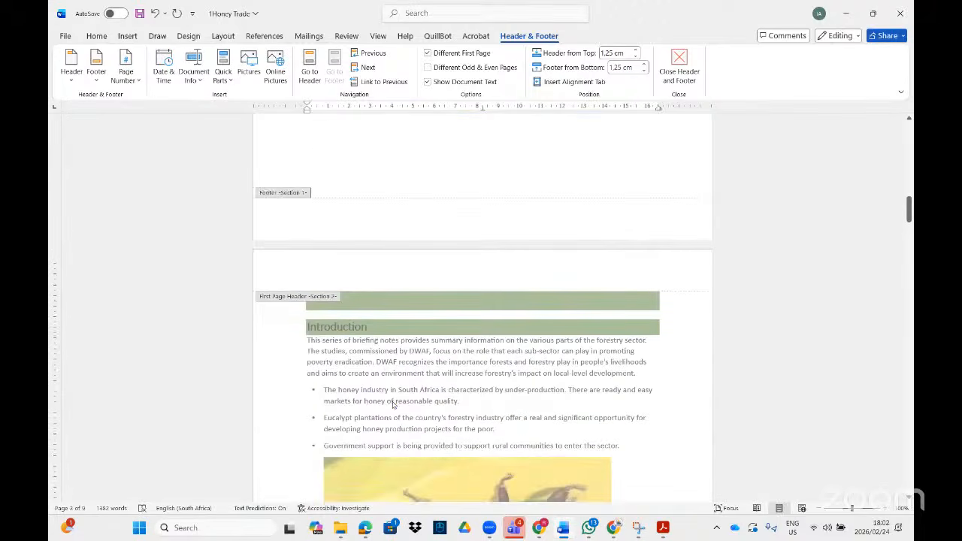
{"action": "scroll", "coordinate": [392, 404], "scroll_direction": "down", "scroll_amount": 10}
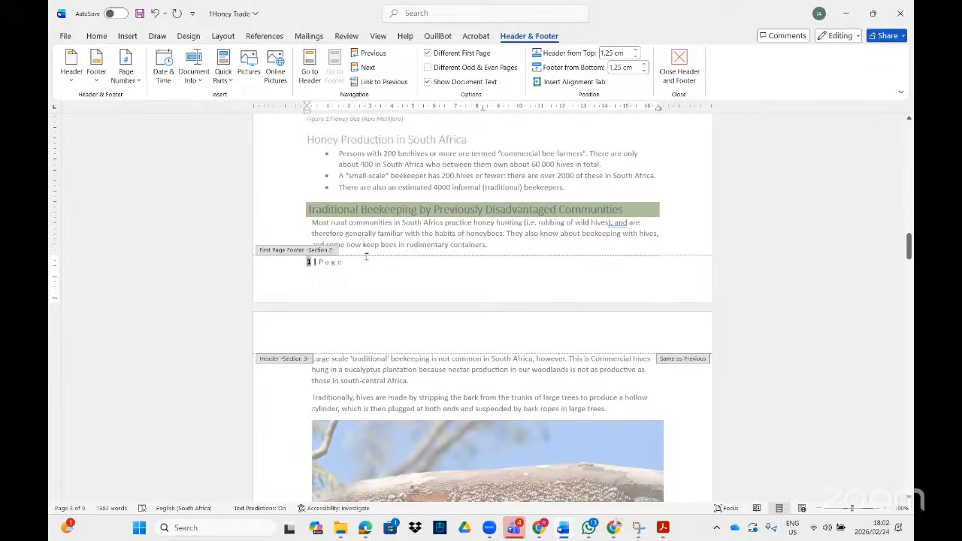
Step: Insert a Plain Number 2 page number at the bottom of the cover page, in the section 1 first-page footer
{"action": "scroll", "coordinate": [366, 256], "scroll_direction": "up", "scroll_amount": 15}
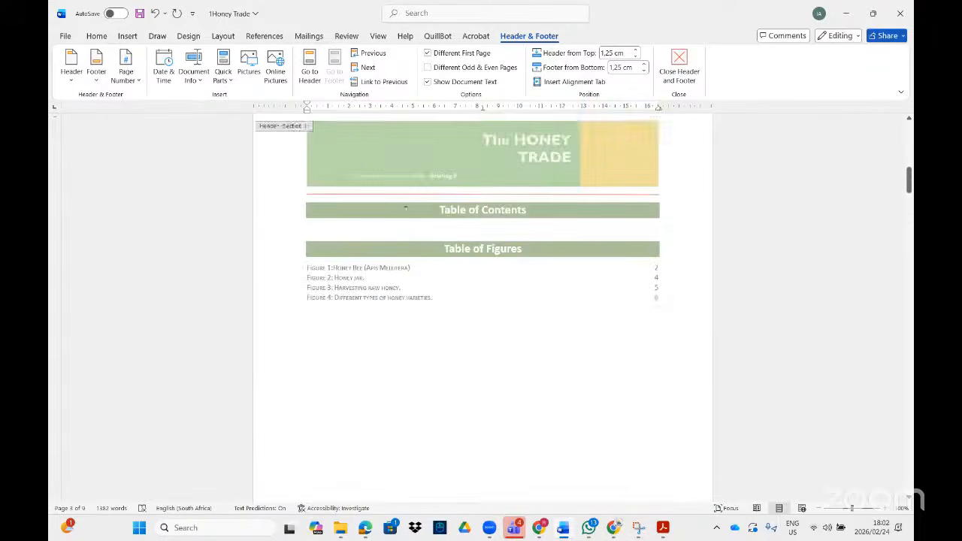
{"action": "scroll", "coordinate": [405, 208], "scroll_direction": "up", "scroll_amount": 5}
{"action": "scroll", "coordinate": [417, 218], "scroll_direction": "down", "scroll_amount": 3}
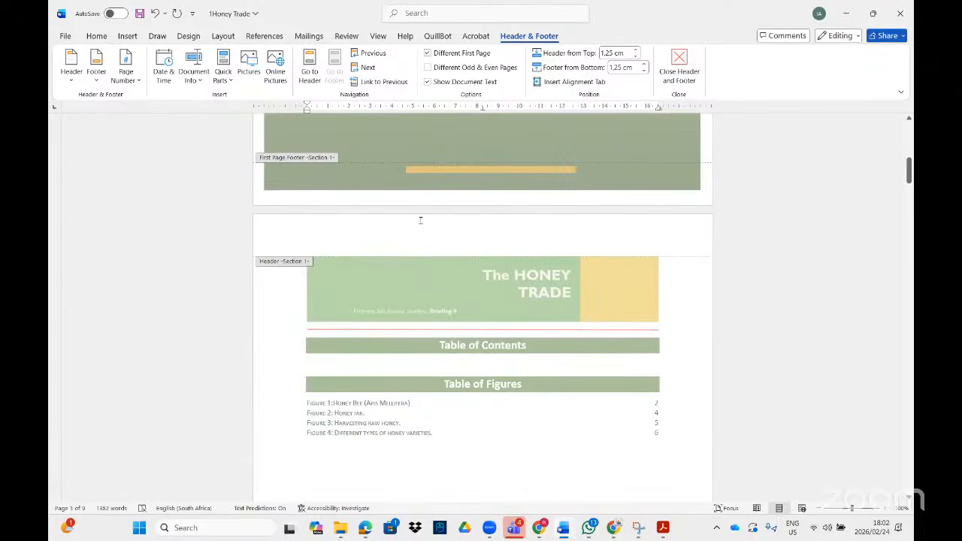
{"action": "left_click", "coordinate": [363, 232]}
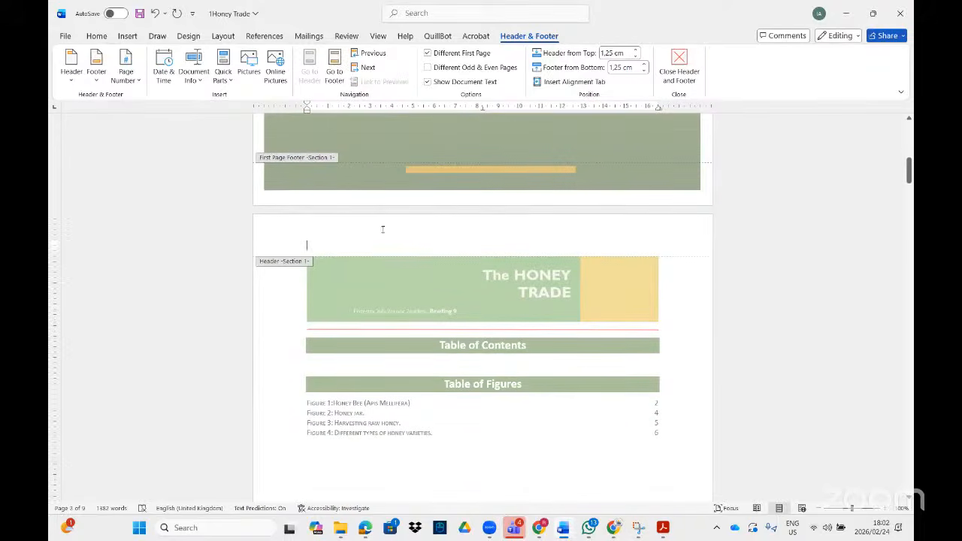
{"action": "scroll", "coordinate": [363, 232], "scroll_direction": "up", "scroll_amount": 3}
{"action": "left_click", "coordinate": [337, 388]}
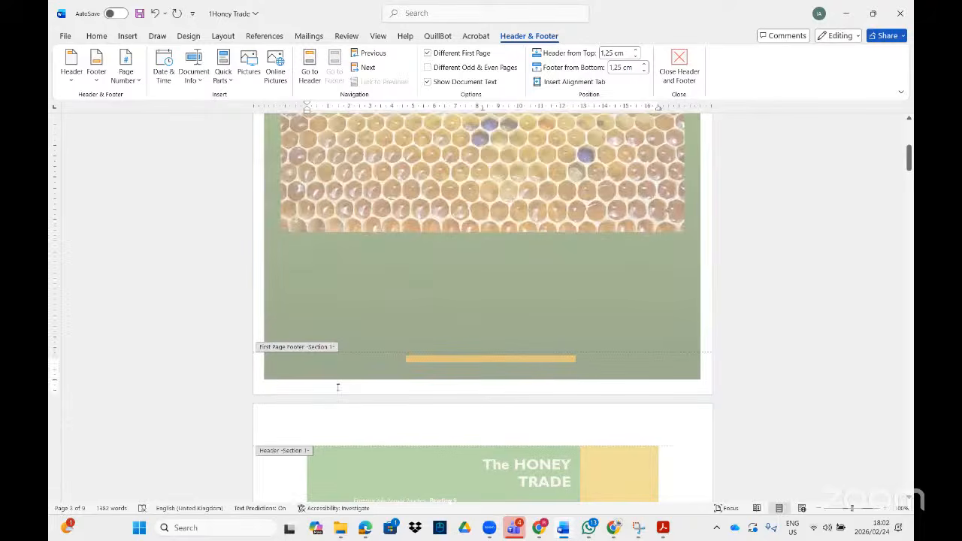
{"action": "left_click", "coordinate": [139, 79]}
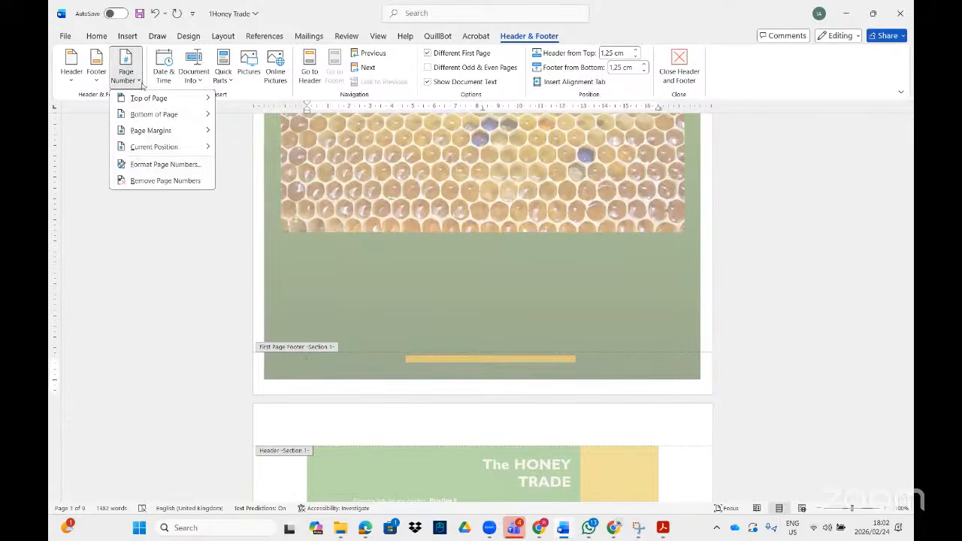
{"action": "mouse_move", "coordinate": [188, 115]}
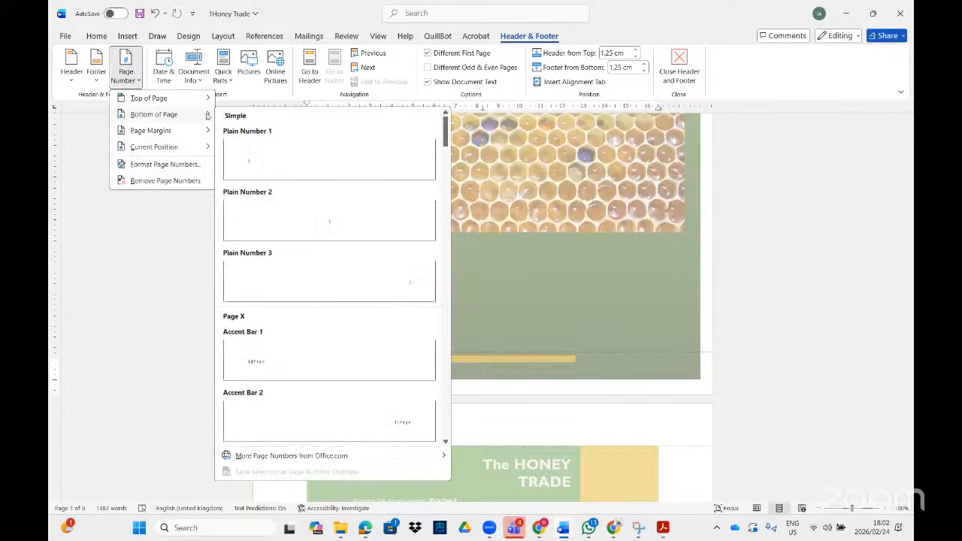
{"action": "left_click", "coordinate": [333, 216]}
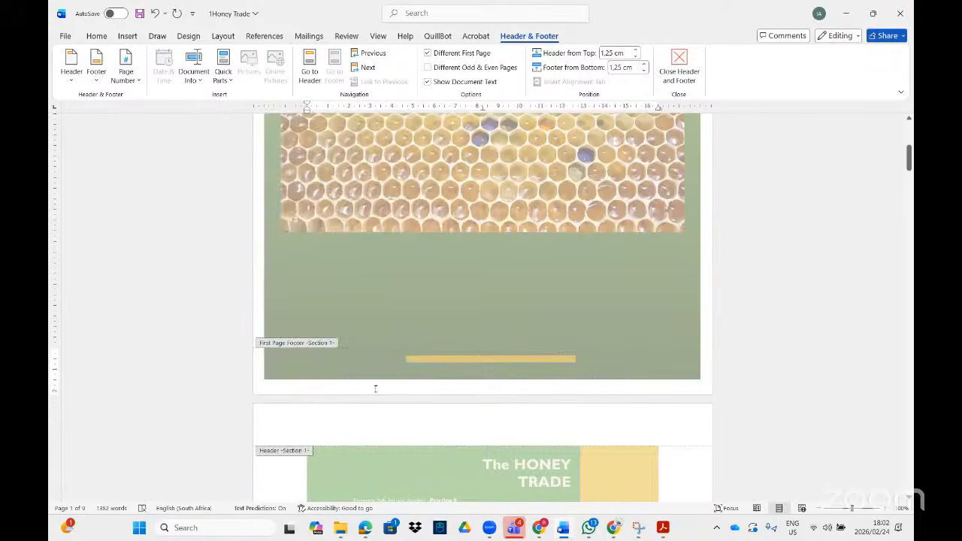
Step: Insert a Plain Number 2 page number in the section 1 footer of the table of contents page
{"action": "scroll", "coordinate": [396, 387], "scroll_direction": "down", "scroll_amount": 10}
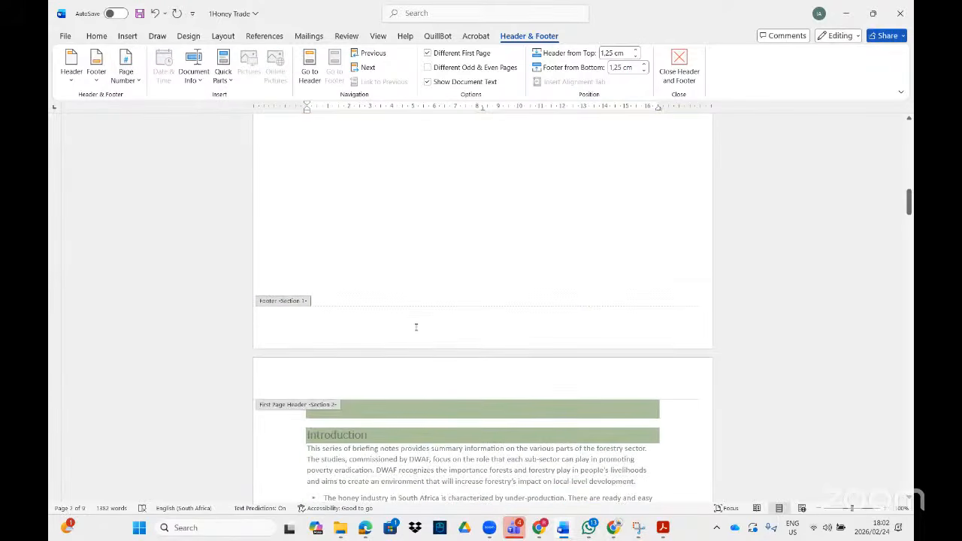
{"action": "left_click", "coordinate": [425, 319]}
{"action": "left_click", "coordinate": [137, 80]}
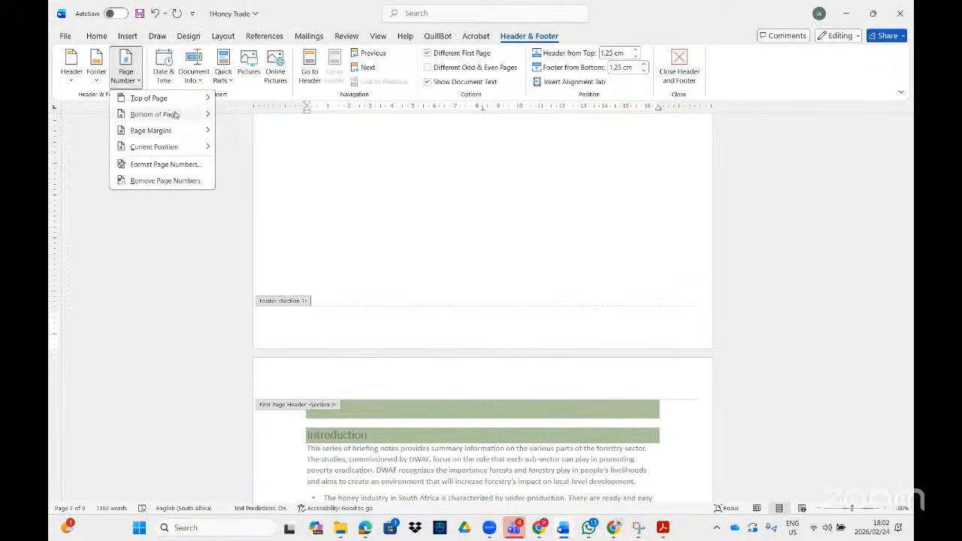
{"action": "mouse_move", "coordinate": [192, 115]}
{"action": "left_click", "coordinate": [328, 223]}
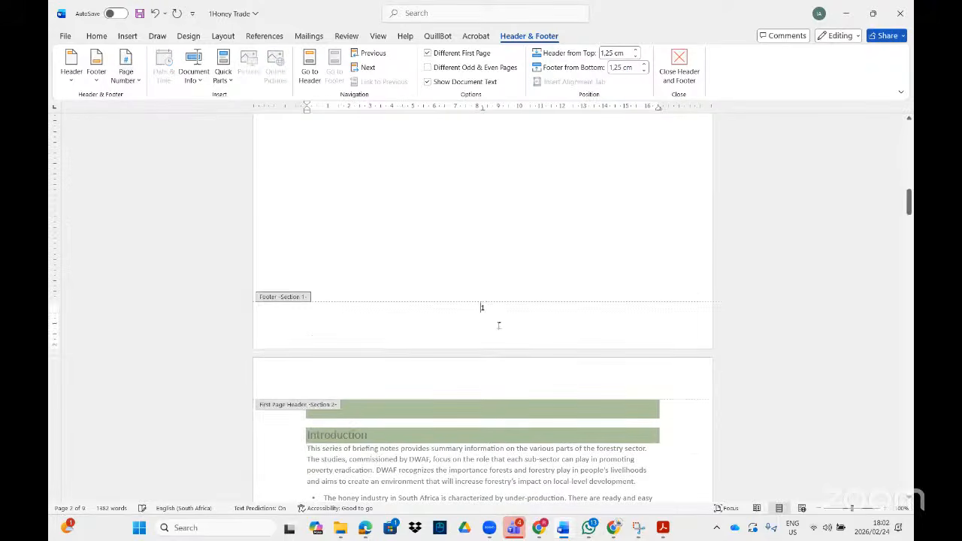
Step: Change the page number format of section 1 to lowercase Roman numerals (i, ii, iii, ...)
{"action": "scroll", "coordinate": [496, 329], "scroll_direction": "up", "scroll_amount": 3}
{"action": "scroll", "coordinate": [496, 329], "scroll_direction": "up", "scroll_amount": 6}
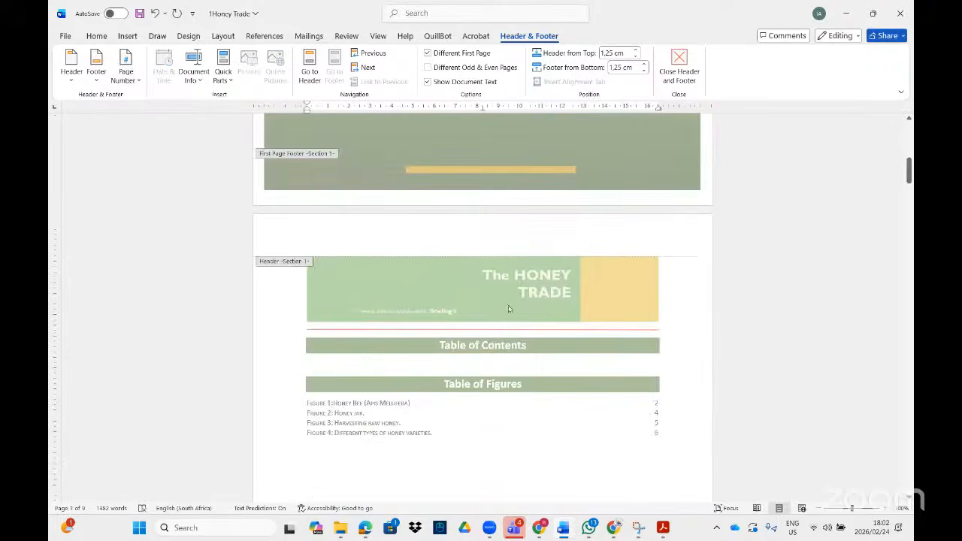
{"action": "scroll", "coordinate": [509, 307], "scroll_direction": "up", "scroll_amount": 1}
{"action": "scroll", "coordinate": [526, 270], "scroll_direction": "down", "scroll_amount": 8}
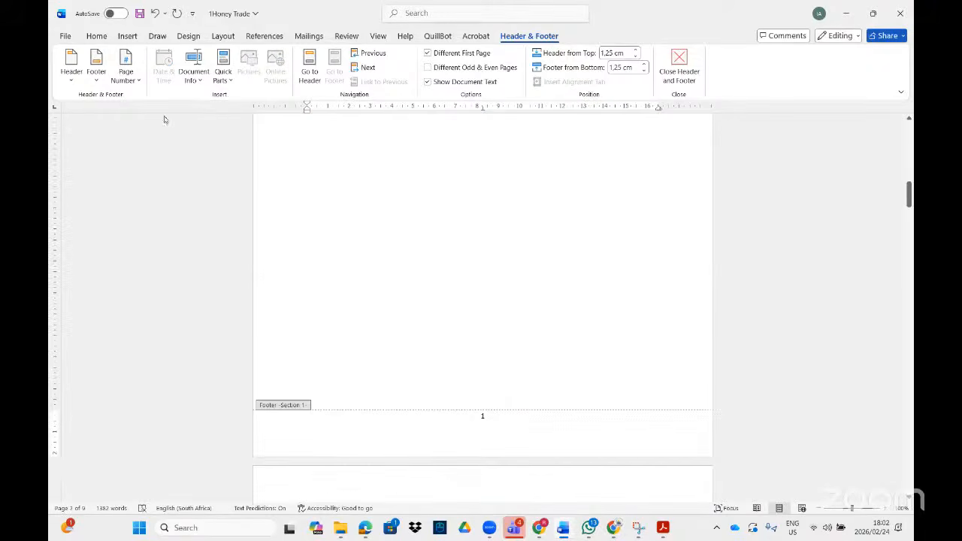
{"action": "left_click", "coordinate": [138, 81]}
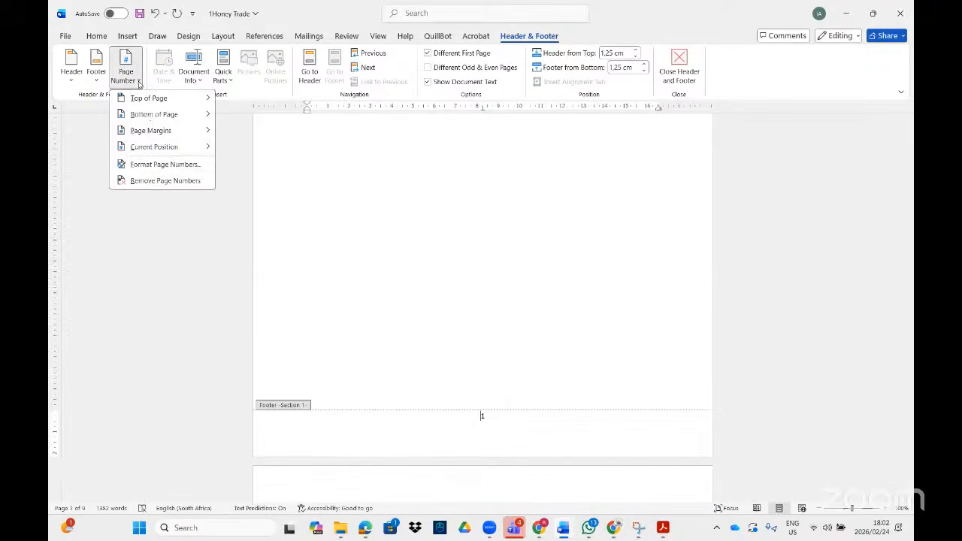
{"action": "left_click", "coordinate": [182, 166]}
{"action": "left_click", "coordinate": [535, 194]}
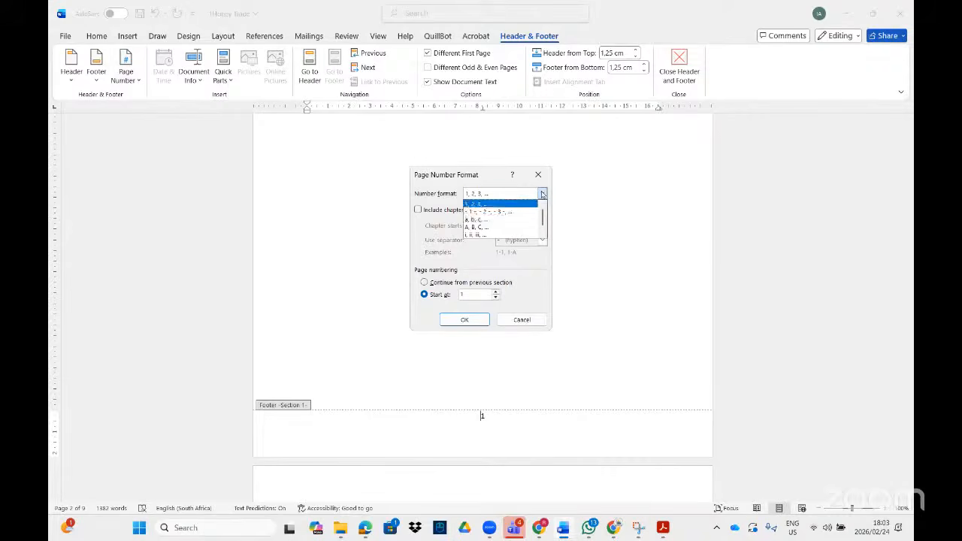
{"action": "left_click", "coordinate": [481, 235]}
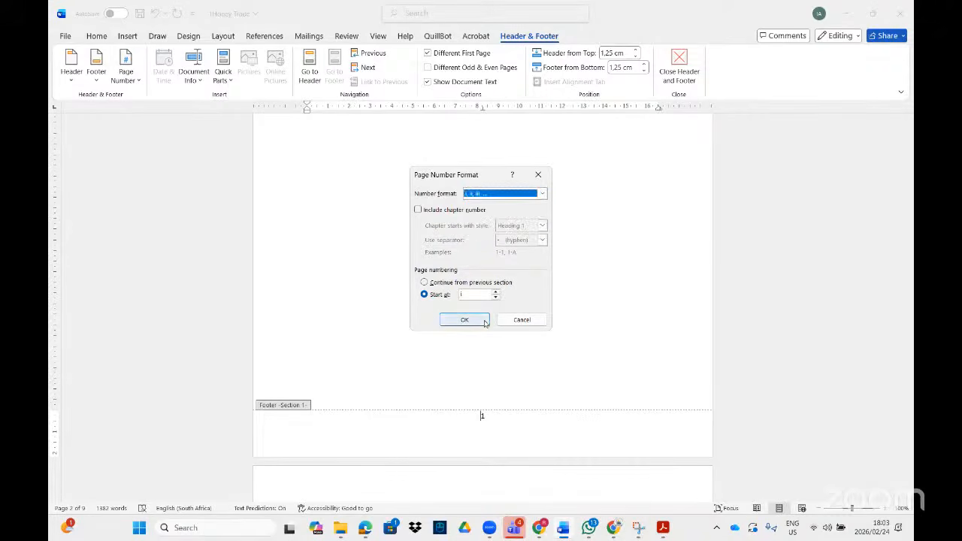
{"action": "left_click", "coordinate": [484, 323]}
{"action": "scroll", "coordinate": [494, 326], "scroll_direction": "down", "scroll_amount": 15}
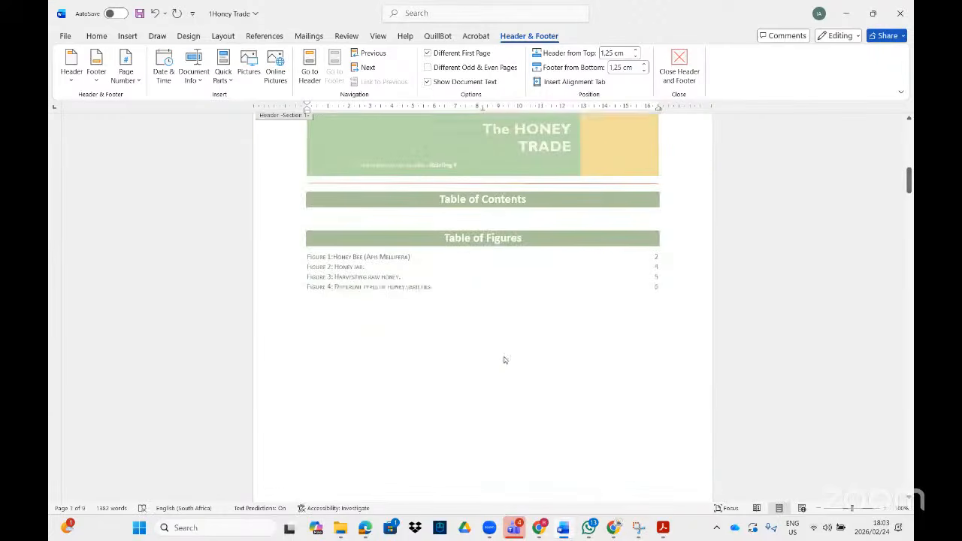
{"action": "scroll", "coordinate": [502, 331], "scroll_direction": "down", "scroll_amount": 15}
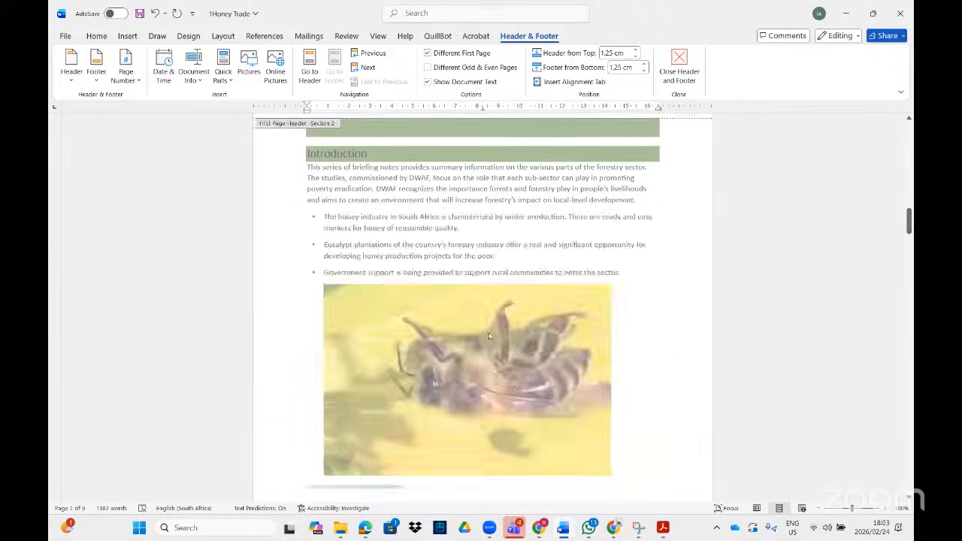
{"action": "scroll", "coordinate": [451, 300], "scroll_direction": "up", "scroll_amount": 1}
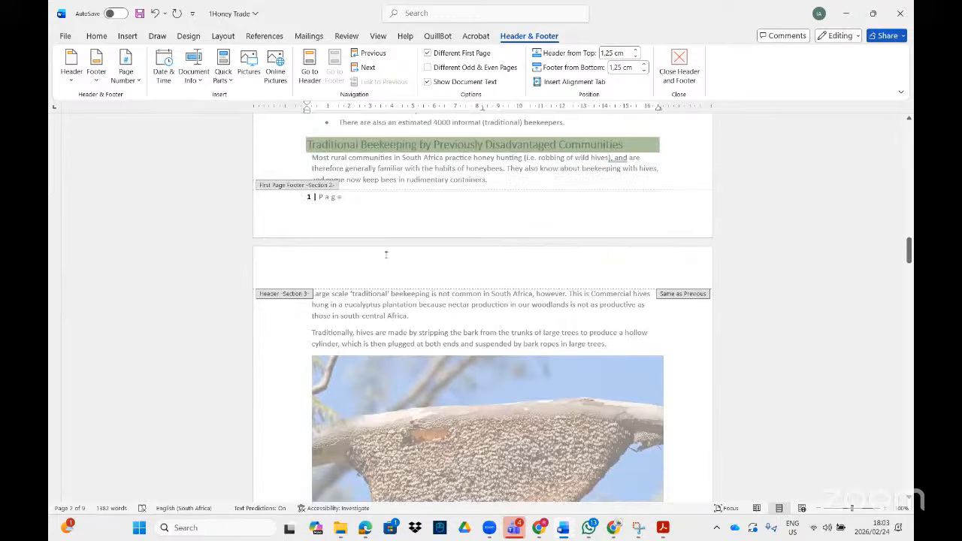
Step: Close the 1Honey Trade document without saving and review the next page numbering activities in the PDF task list
{"action": "left_click", "coordinate": [347, 223]}
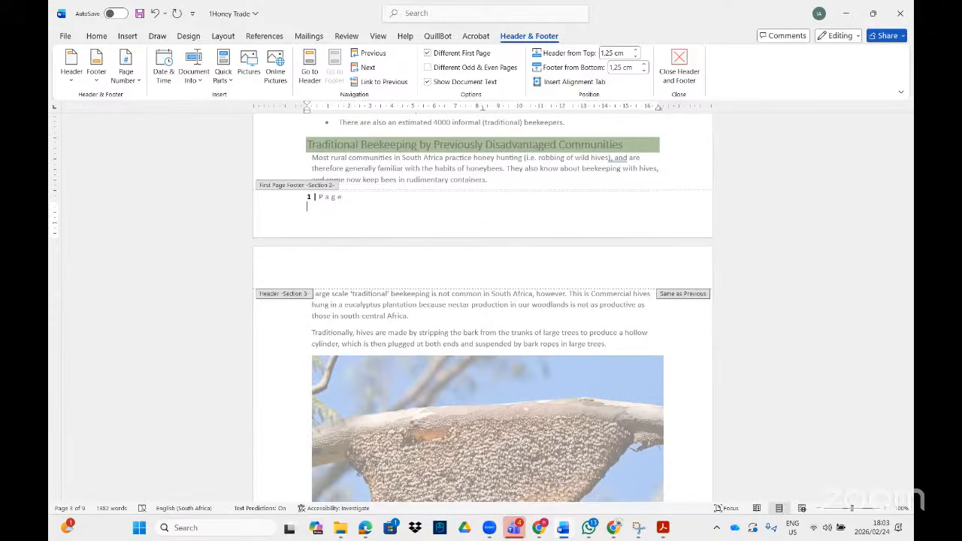
{"action": "left_click", "coordinate": [901, 12]}
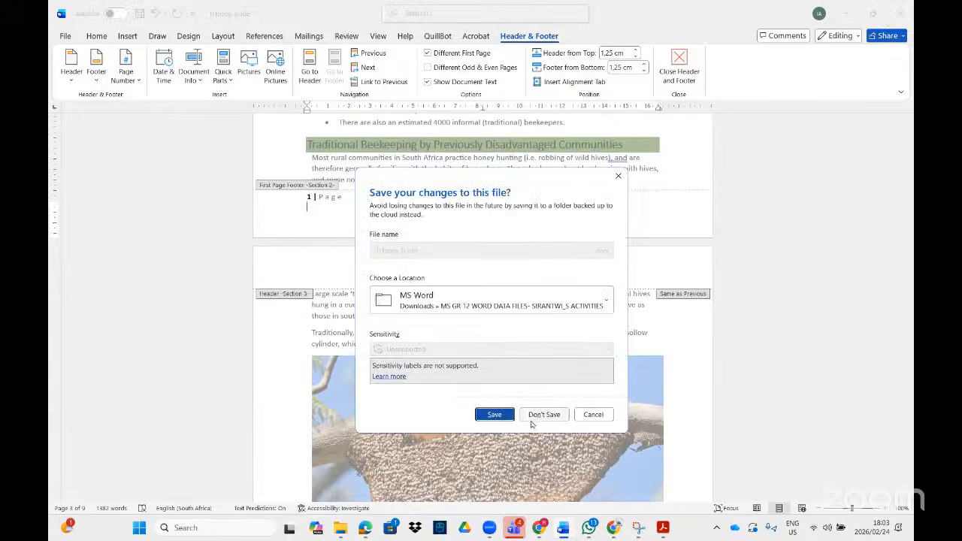
{"action": "left_click", "coordinate": [535, 413]}
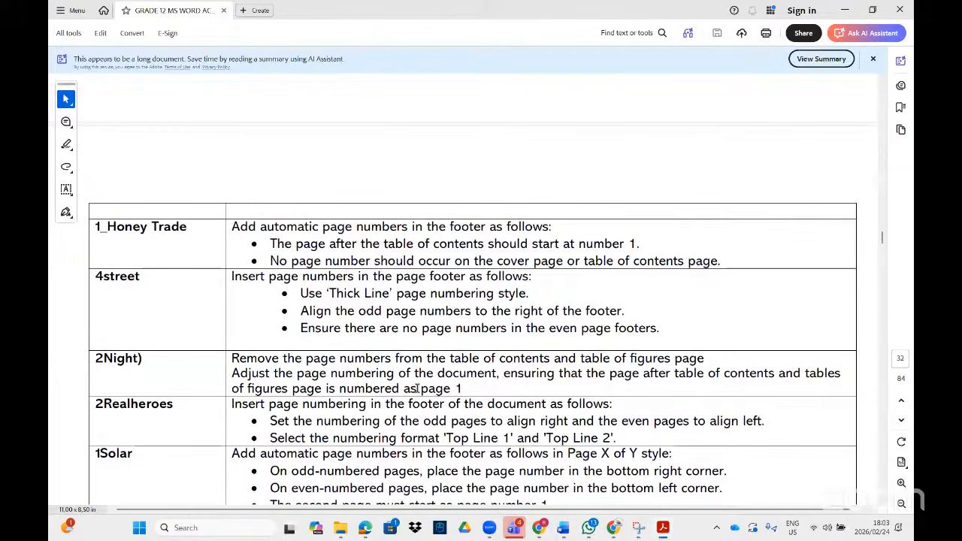
{"action": "scroll", "coordinate": [417, 389], "scroll_direction": "down", "scroll_amount": 1}
{"action": "scroll", "coordinate": [417, 385], "scroll_direction": "down", "scroll_amount": 1}
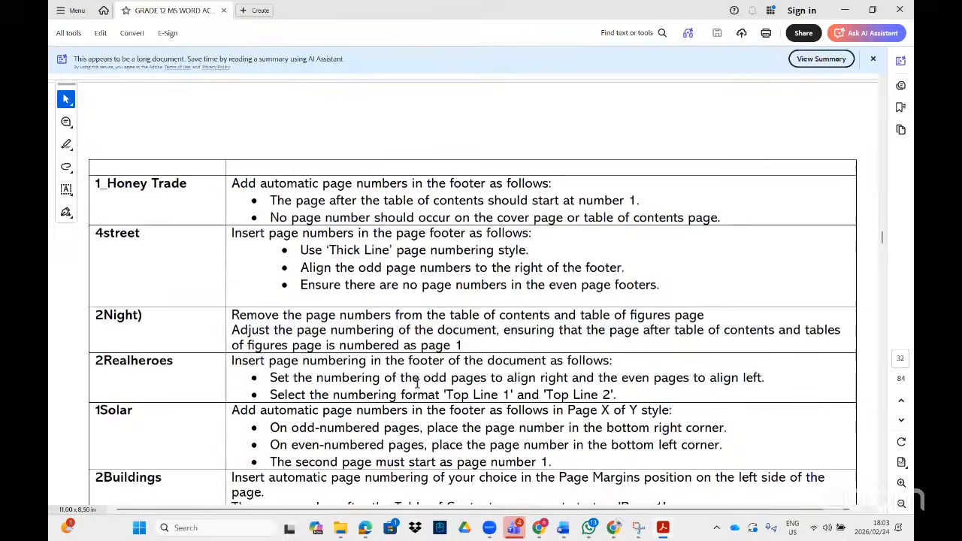
{"action": "scroll", "coordinate": [417, 384], "scroll_direction": "down", "scroll_amount": 1}
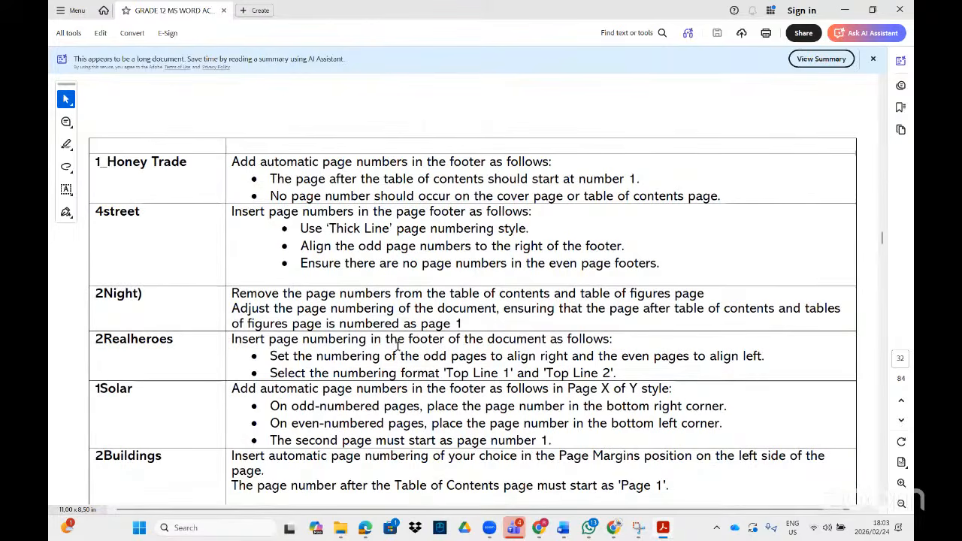
Step: Read the remaining page numbering activities in the PDF task list, from 4street through 1protect
{"action": "scroll", "coordinate": [397, 344], "scroll_direction": "down", "scroll_amount": 1}
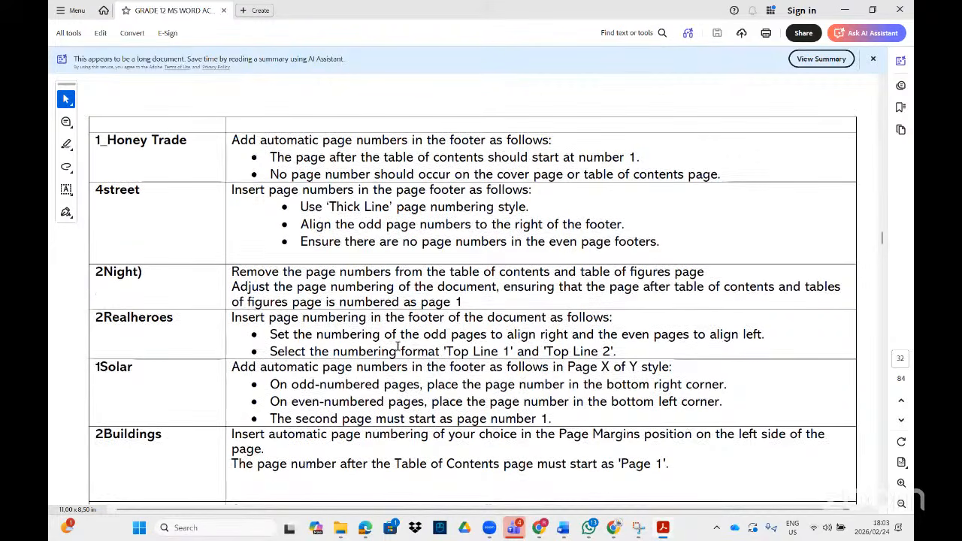
{"action": "scroll", "coordinate": [398, 347], "scroll_direction": "down", "scroll_amount": 2}
{"action": "scroll", "coordinate": [398, 345], "scroll_direction": "down", "scroll_amount": 1}
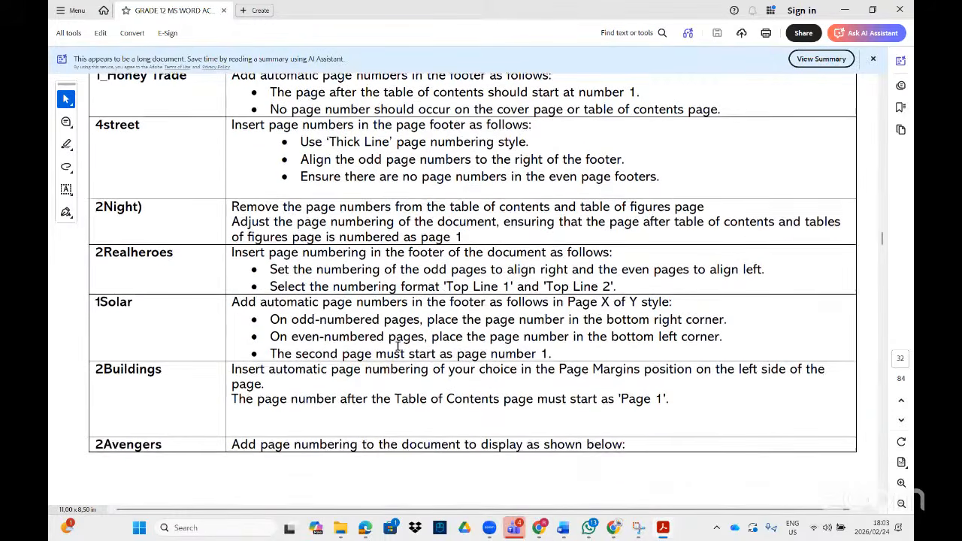
{"action": "scroll", "coordinate": [397, 347], "scroll_direction": "down", "scroll_amount": 20}
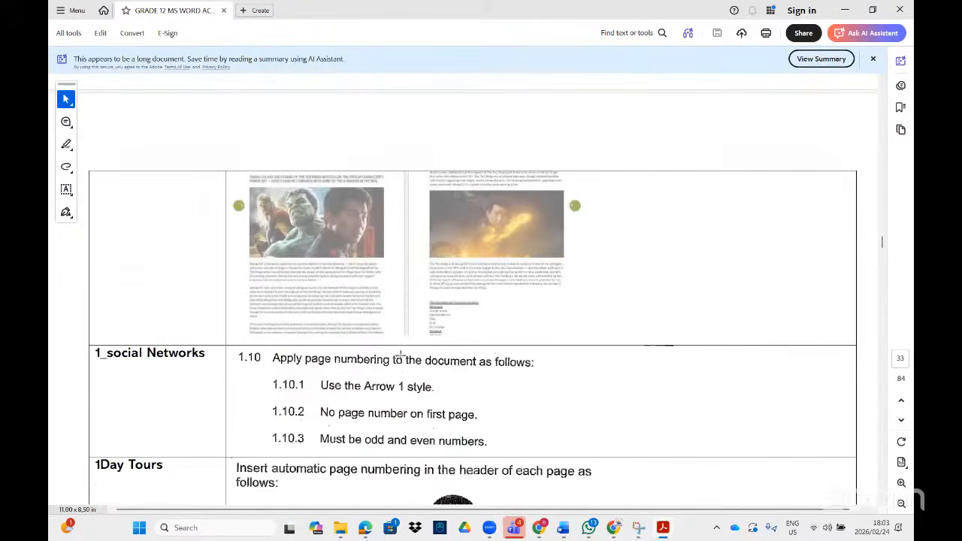
{"action": "scroll", "coordinate": [401, 358], "scroll_direction": "down", "scroll_amount": 5}
{"action": "scroll", "coordinate": [404, 355], "scroll_direction": "down", "scroll_amount": 9}
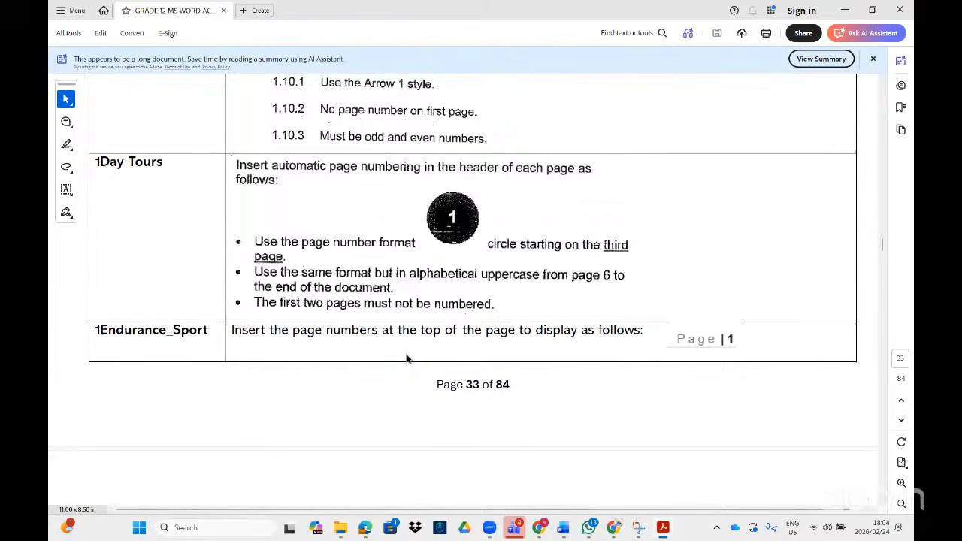
{"action": "scroll", "coordinate": [408, 356], "scroll_direction": "down", "scroll_amount": 5}
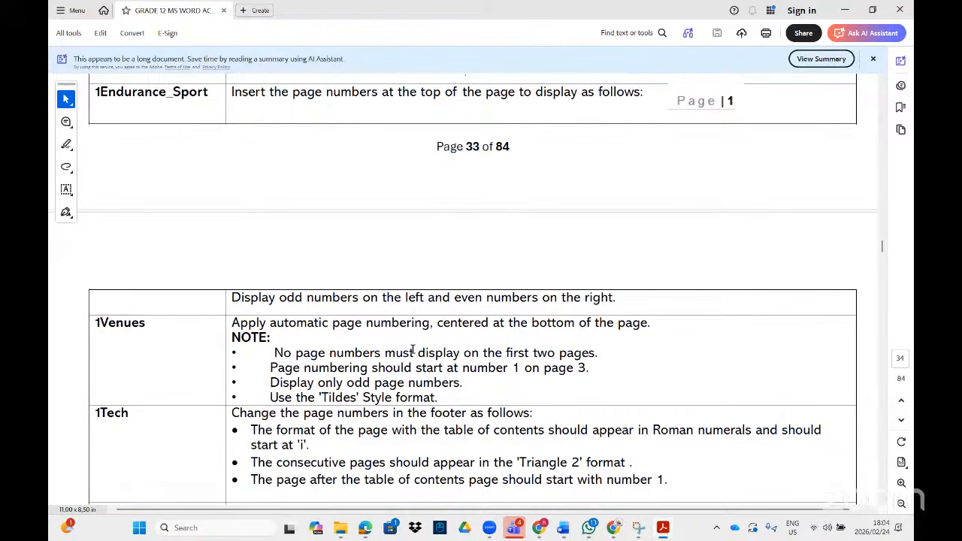
{"action": "scroll", "coordinate": [413, 350], "scroll_direction": "down", "scroll_amount": 3}
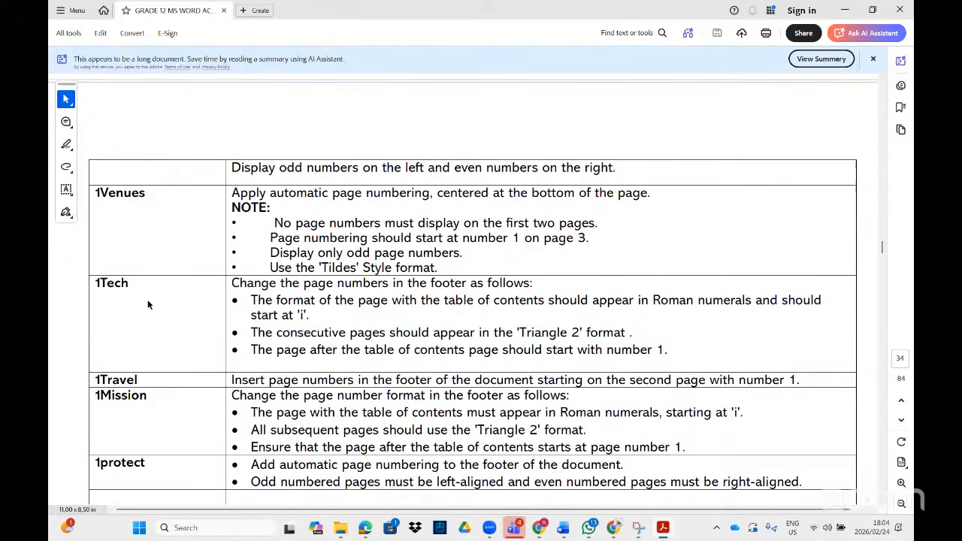
Step: Search the computer for "1tech (2)", open that Word document and enable editing
{"action": "left_click", "coordinate": [140, 528]}
{"action": "type", "text": "1te"}
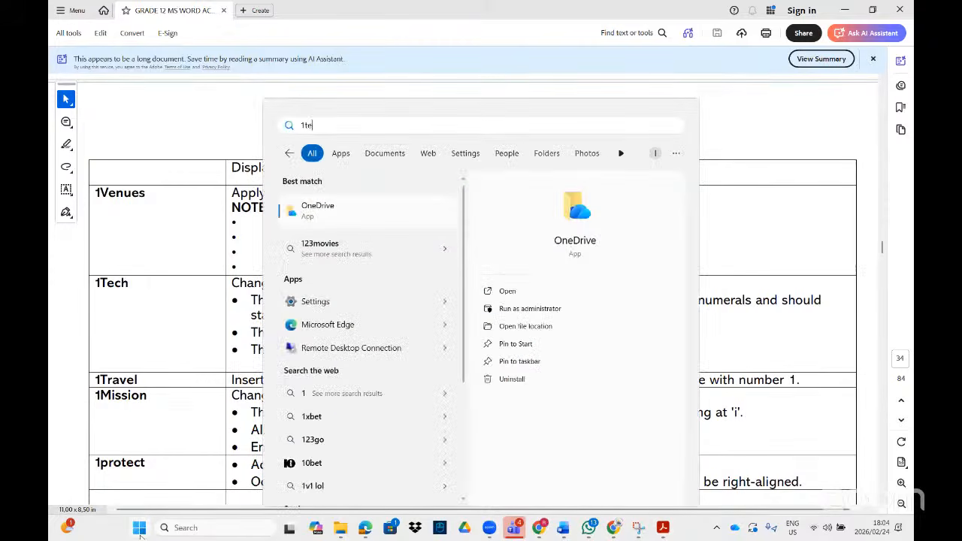
{"action": "type", "text": "ch (2)"}
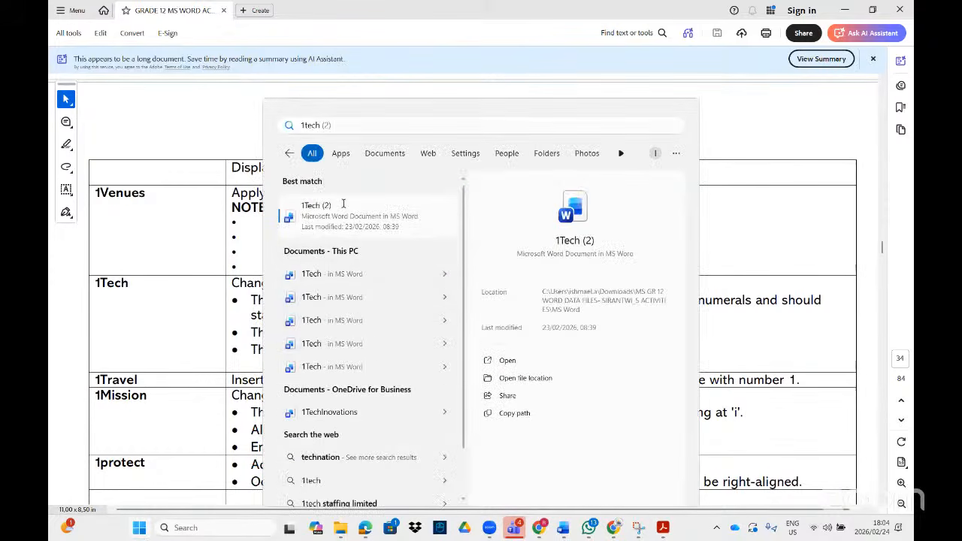
{"action": "left_click", "coordinate": [343, 203]}
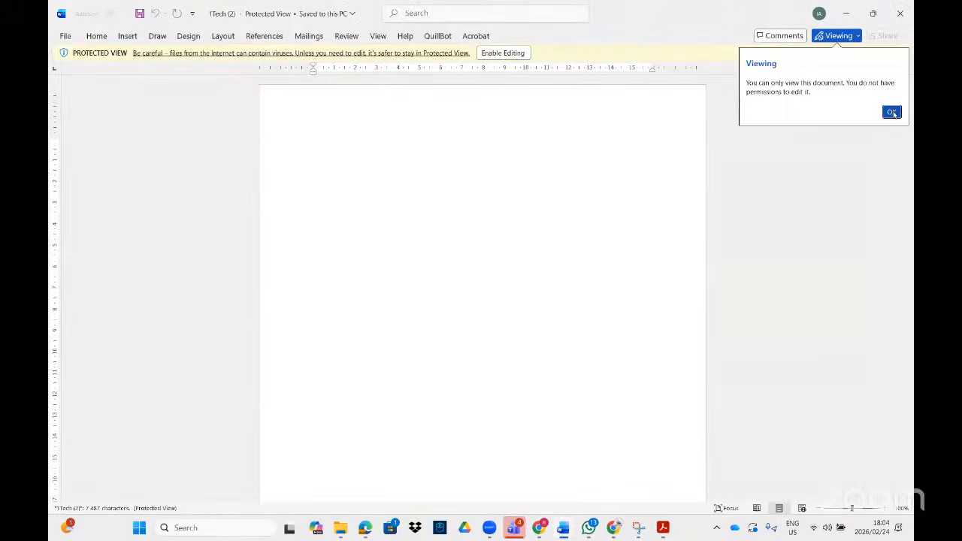
{"action": "left_click", "coordinate": [892, 113]}
{"action": "left_click", "coordinate": [502, 54]}
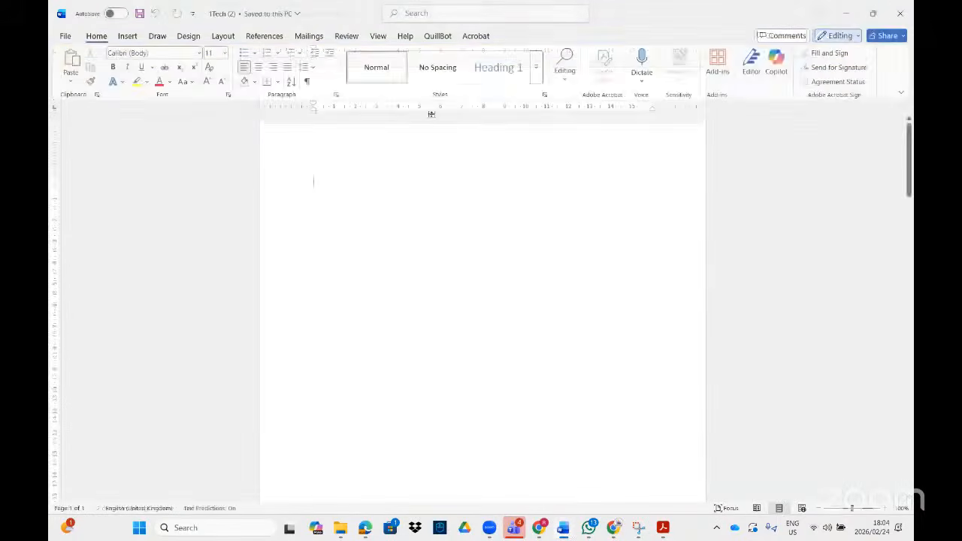
Step: Read the 1Tech requirements in the PDF, and examine the existing footer page numbers and table of contents in the Word document
{"action": "left_click", "coordinate": [662, 528]}
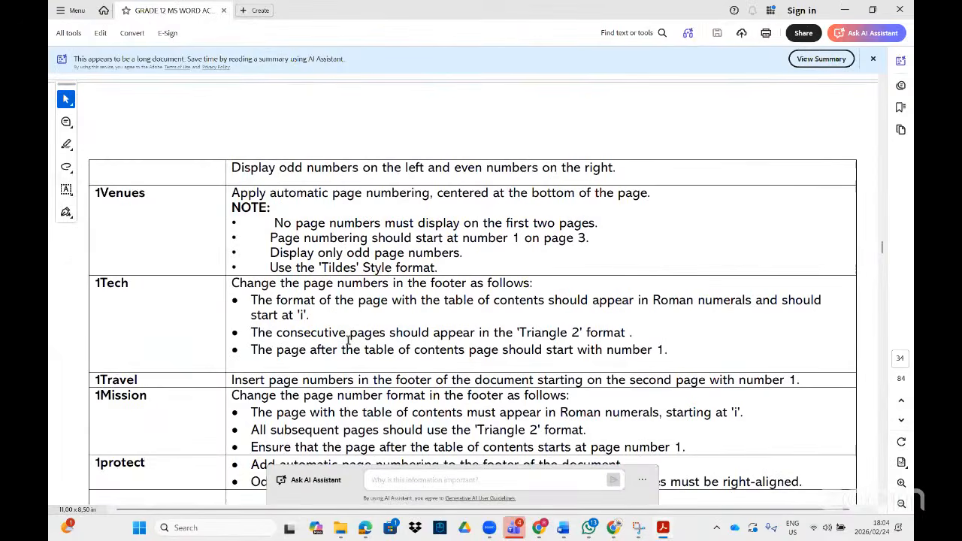
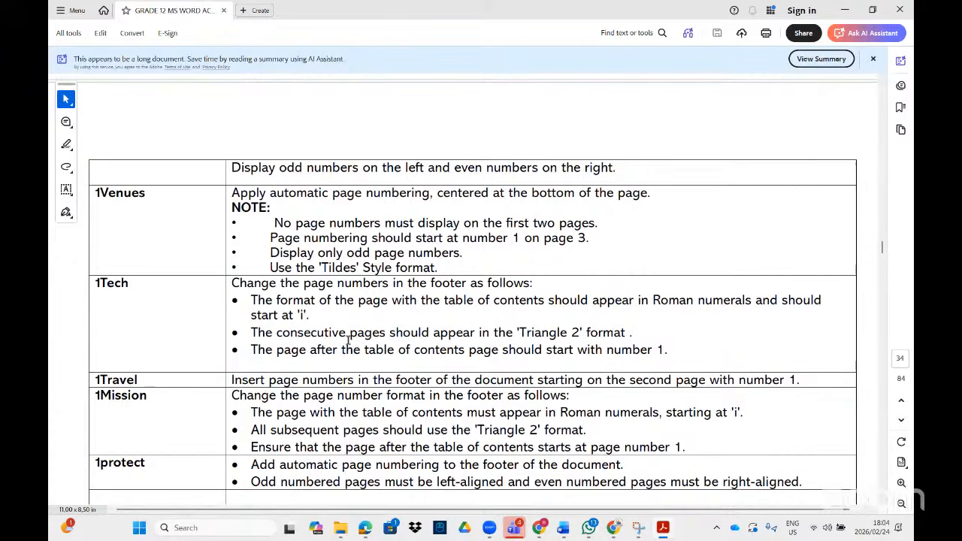
{"action": "left_click", "coordinate": [661, 529]}
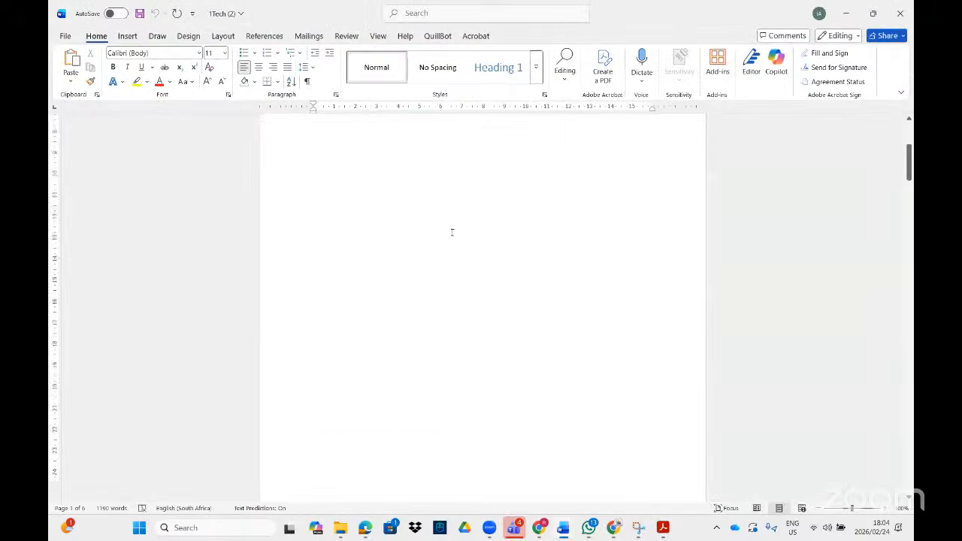
{"action": "scroll", "coordinate": [452, 232], "scroll_direction": "down", "scroll_amount": 15}
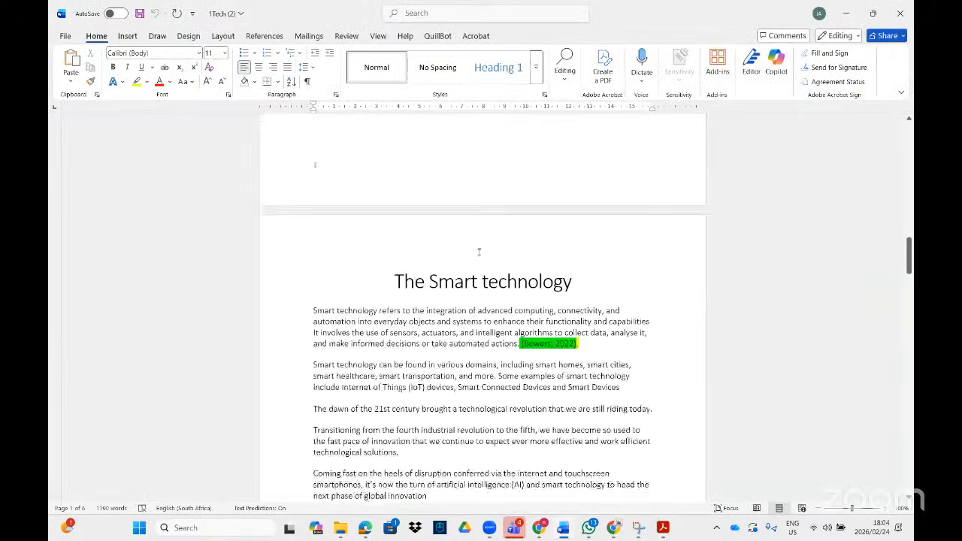
{"action": "left_click", "coordinate": [393, 172]}
{"action": "scroll", "coordinate": [394, 339], "scroll_direction": "down", "scroll_amount": 8}
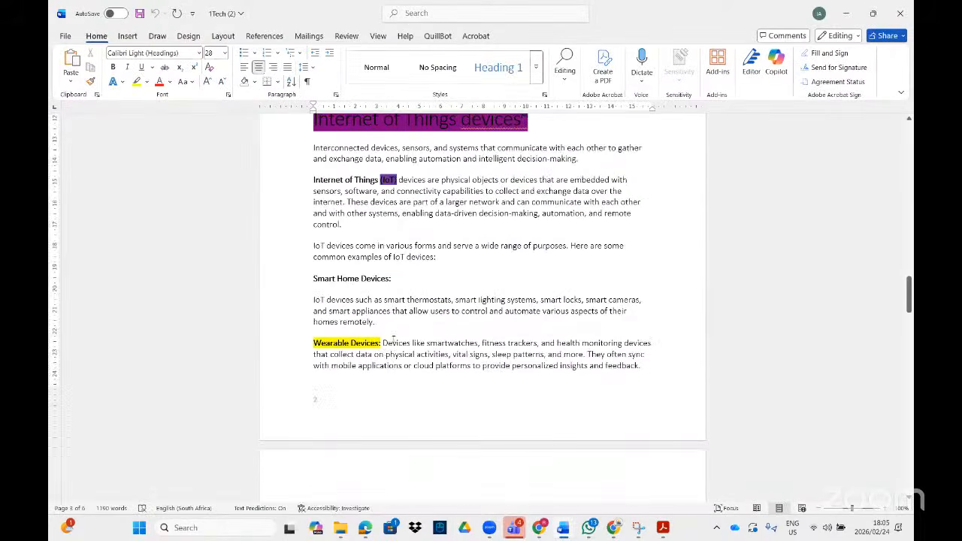
{"action": "left_click", "coordinate": [396, 416]}
{"action": "scroll", "coordinate": [396, 413], "scroll_direction": "up", "scroll_amount": 12}
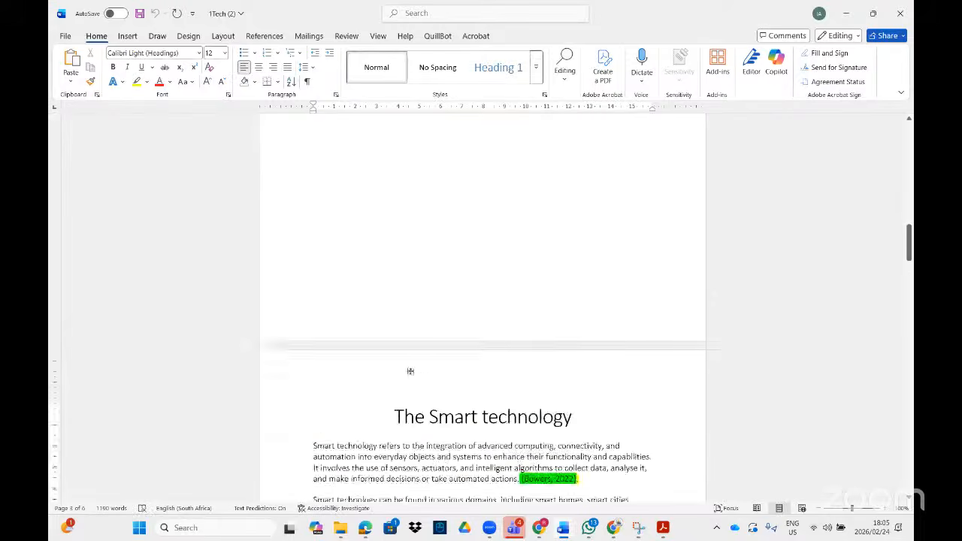
{"action": "scroll", "coordinate": [386, 333], "scroll_direction": "up", "scroll_amount": 15}
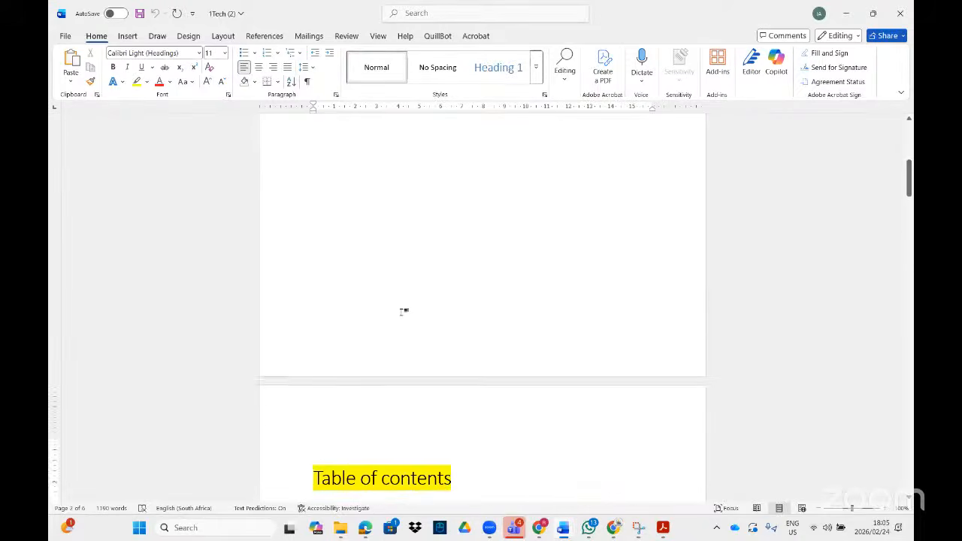
{"action": "left_click", "coordinate": [404, 311]}
{"action": "scroll", "coordinate": [404, 311], "scroll_direction": "down", "scroll_amount": 10}
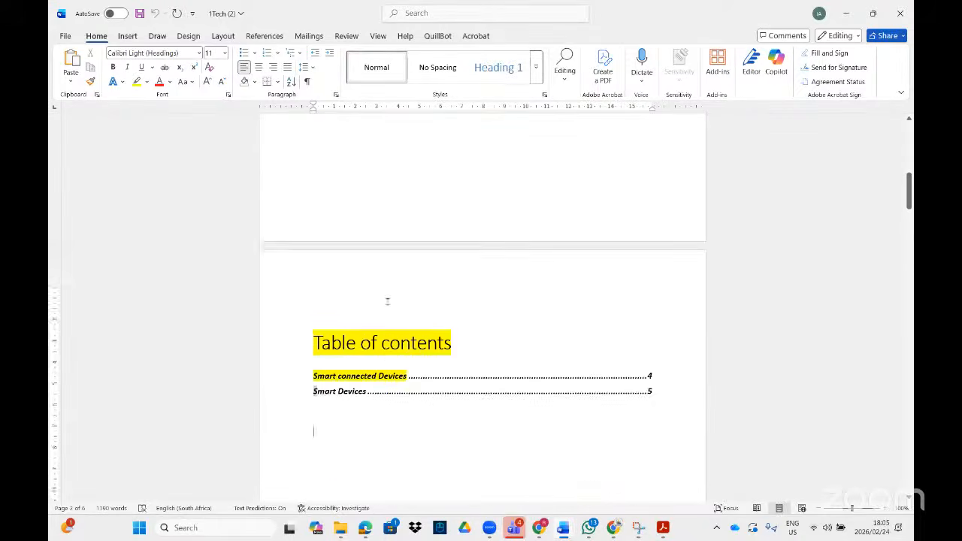
{"action": "scroll", "coordinate": [383, 301], "scroll_direction": "down", "scroll_amount": 8}
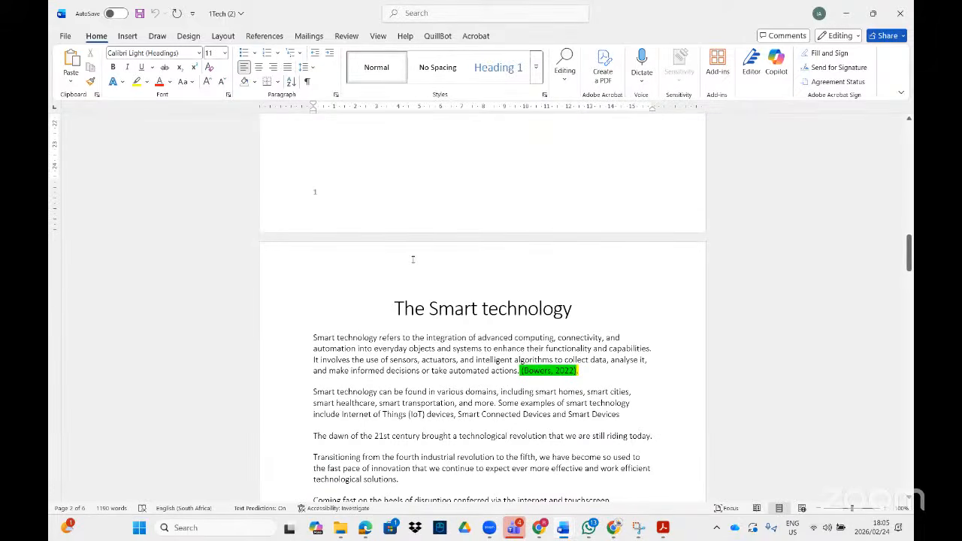
Step: Open the header area of the Smart technology page and examine the section labels and footer numbers through to the Index page
{"action": "double_click", "coordinate": [412, 259]}
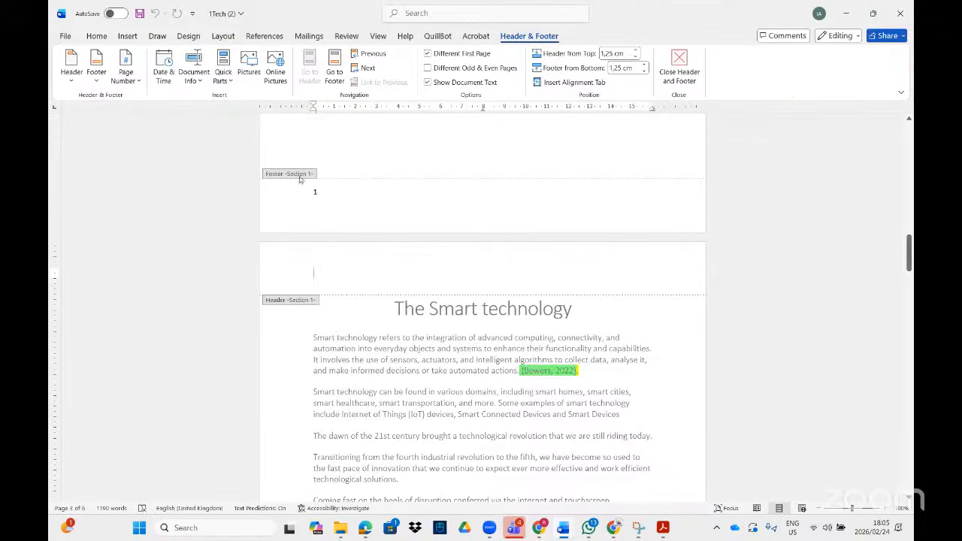
{"action": "scroll", "coordinate": [359, 278], "scroll_direction": "down", "scroll_amount": 5}
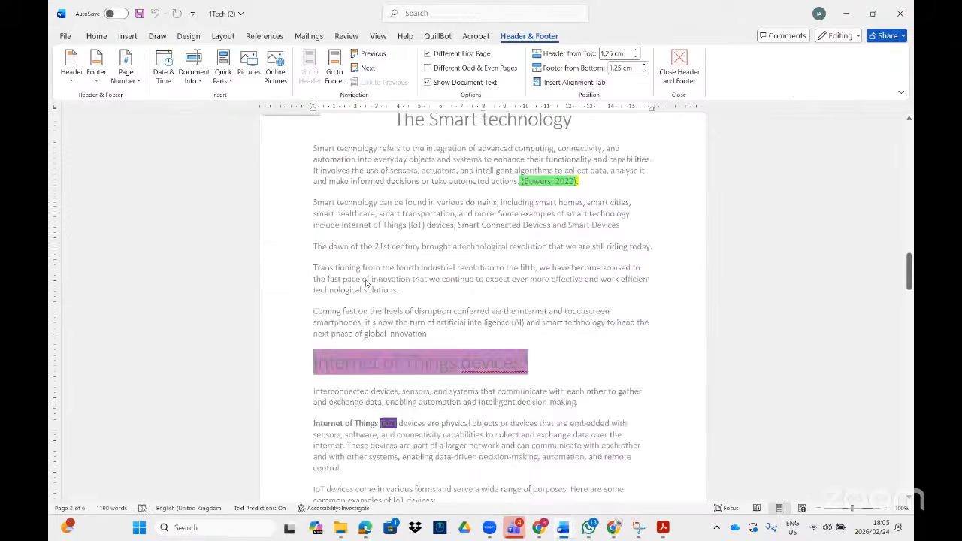
{"action": "scroll", "coordinate": [366, 282], "scroll_direction": "down", "scroll_amount": 15}
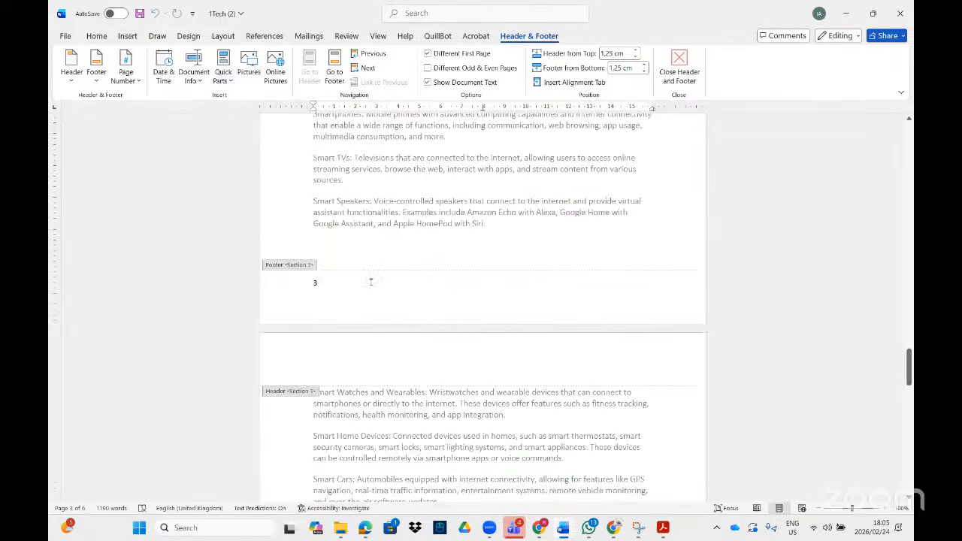
{"action": "scroll", "coordinate": [370, 282], "scroll_direction": "down", "scroll_amount": 12}
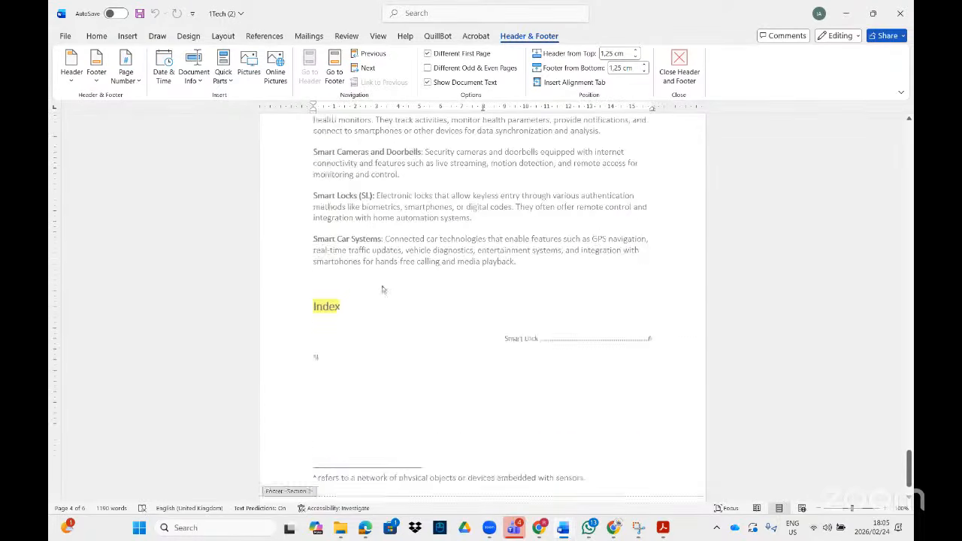
{"action": "scroll", "coordinate": [387, 288], "scroll_direction": "down", "scroll_amount": 2}
{"action": "scroll", "coordinate": [390, 279], "scroll_direction": "up", "scroll_amount": 15}
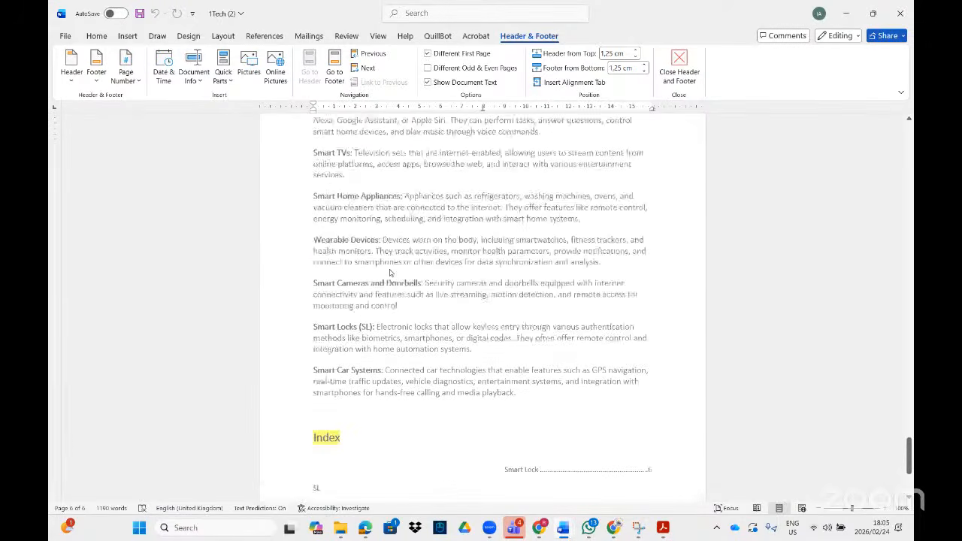
{"action": "scroll", "coordinate": [415, 227], "scroll_direction": "up", "scroll_amount": 14}
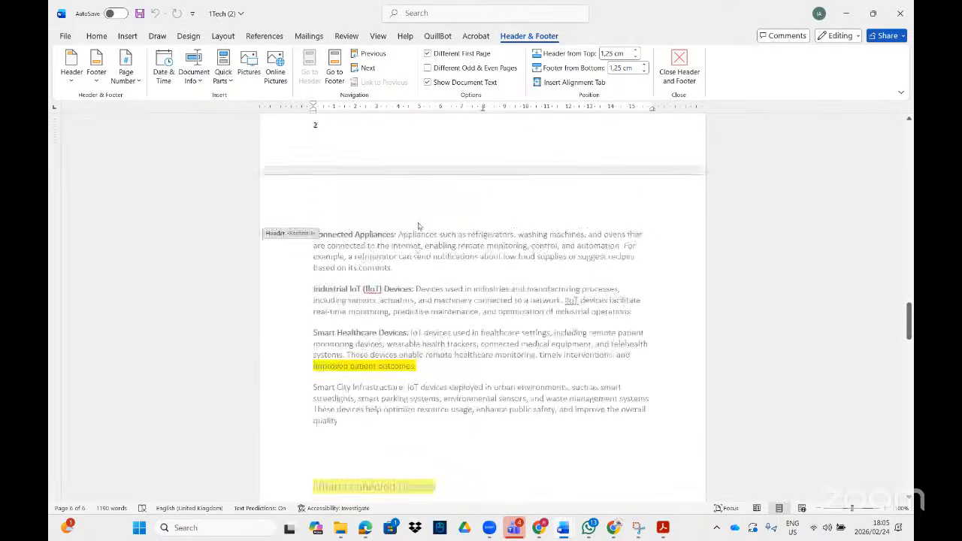
{"action": "scroll", "coordinate": [411, 233], "scroll_direction": "down", "scroll_amount": 4}
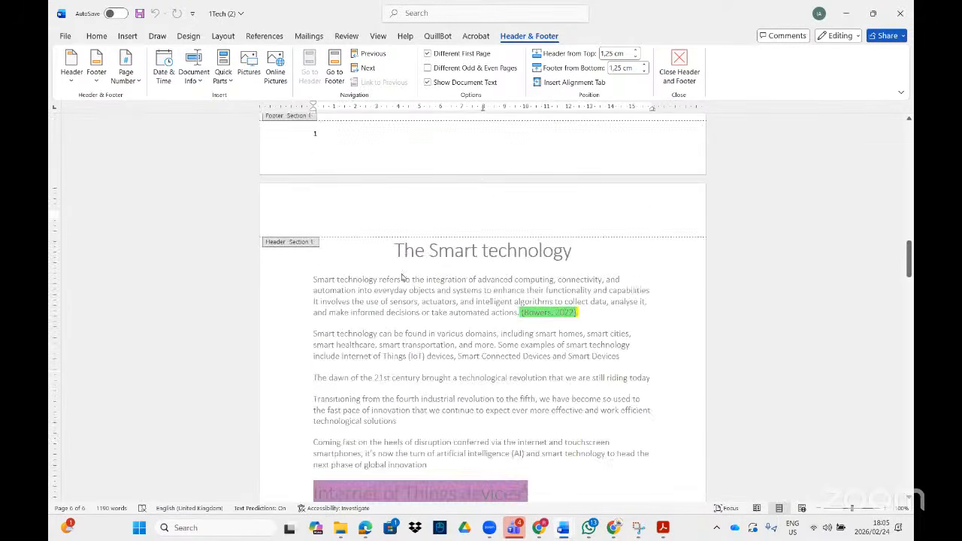
Step: Return to the body text and insert a continuous section break directly before the heading "The Smart technology"
{"action": "double_click", "coordinate": [390, 239]}
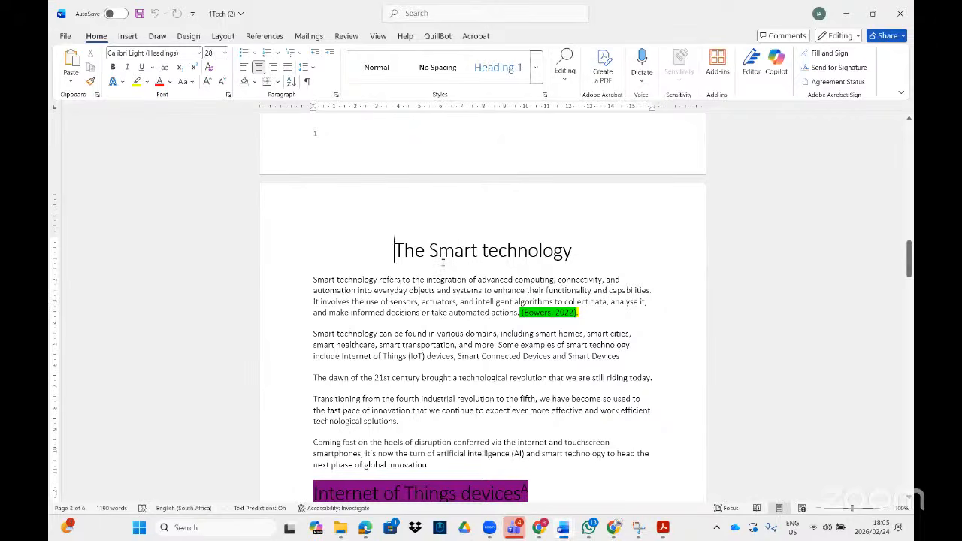
{"action": "left_click", "coordinate": [225, 38]}
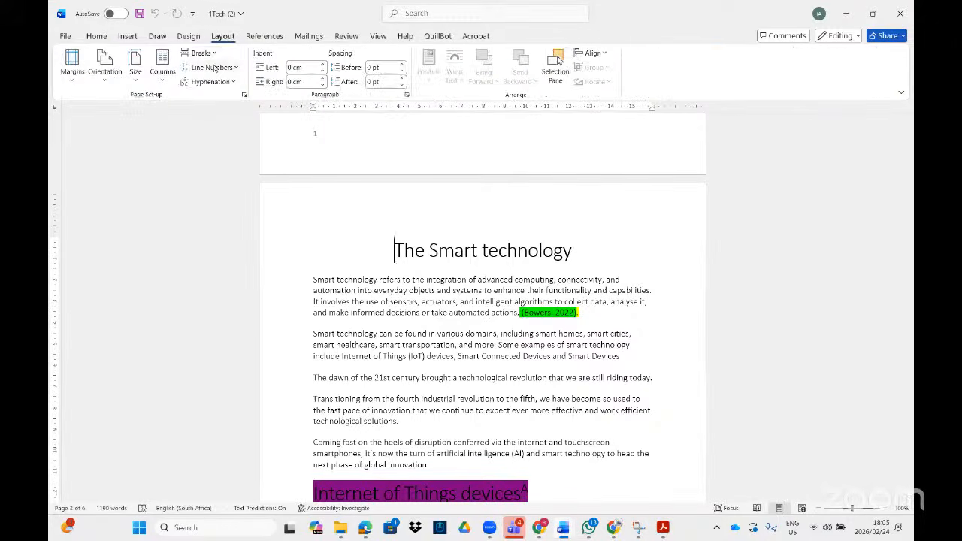
{"action": "left_click", "coordinate": [201, 52]}
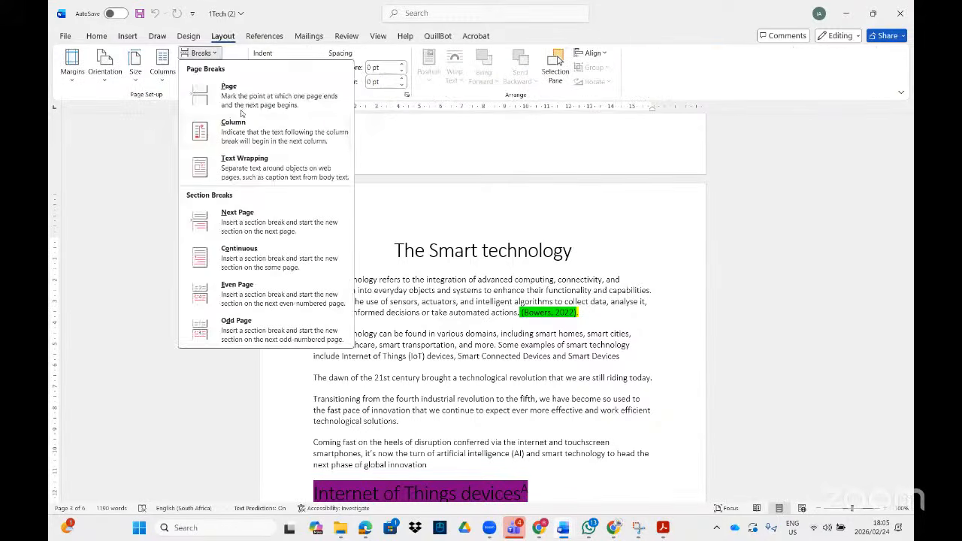
{"action": "left_click", "coordinate": [259, 258]}
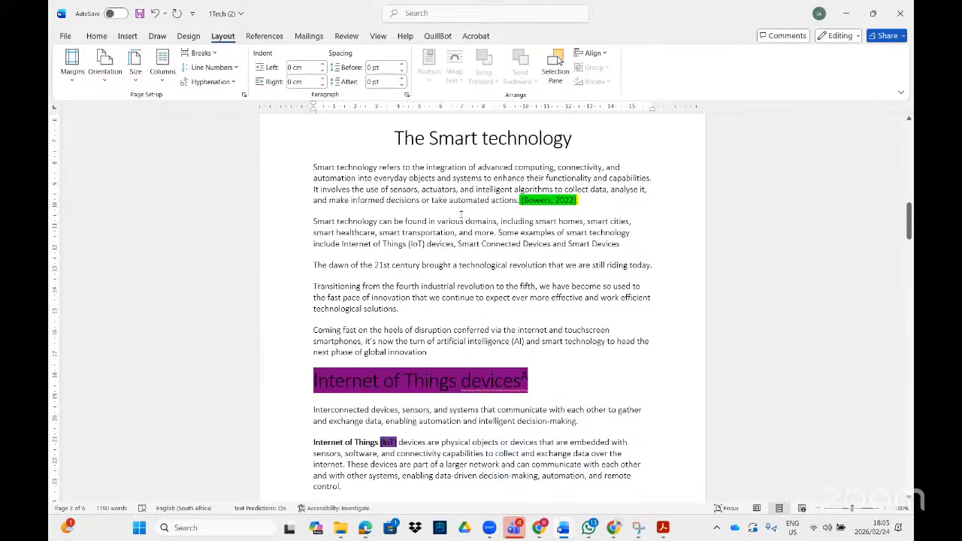
{"action": "scroll", "coordinate": [461, 215], "scroll_direction": "up", "scroll_amount": 6}
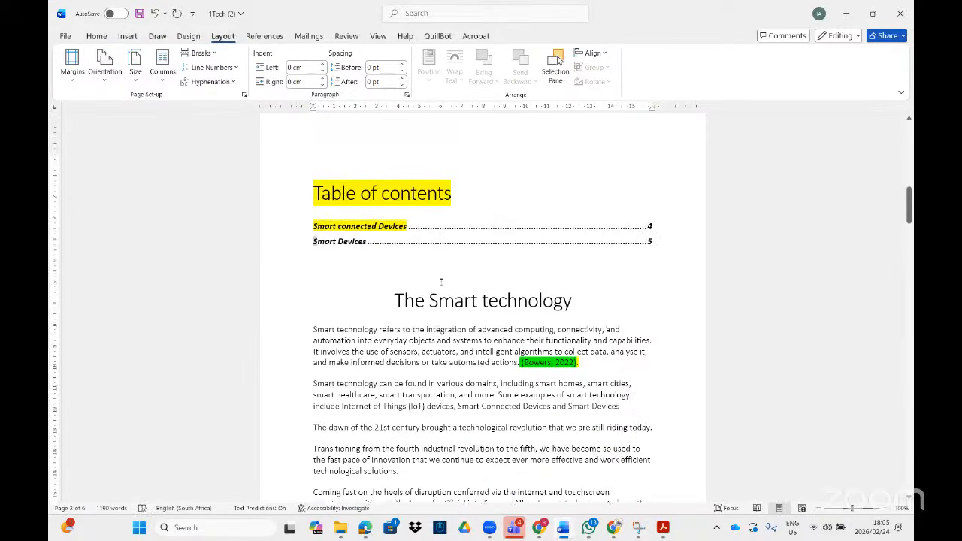
{"action": "scroll", "coordinate": [465, 390], "scroll_direction": "down", "scroll_amount": 10}
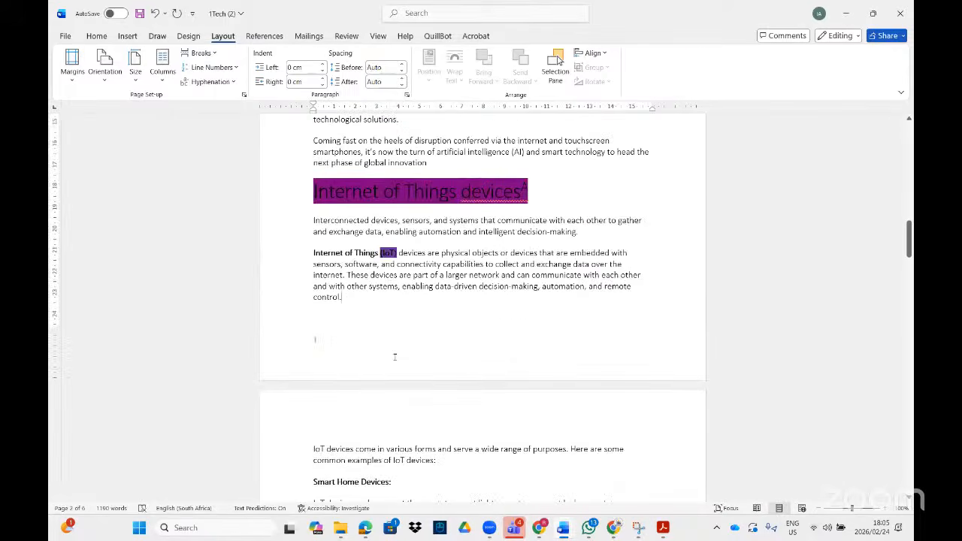
Step: Open the footer area and examine the section labels and page numbers from the cover page through to the page after the table of contents
{"action": "double_click", "coordinate": [393, 353]}
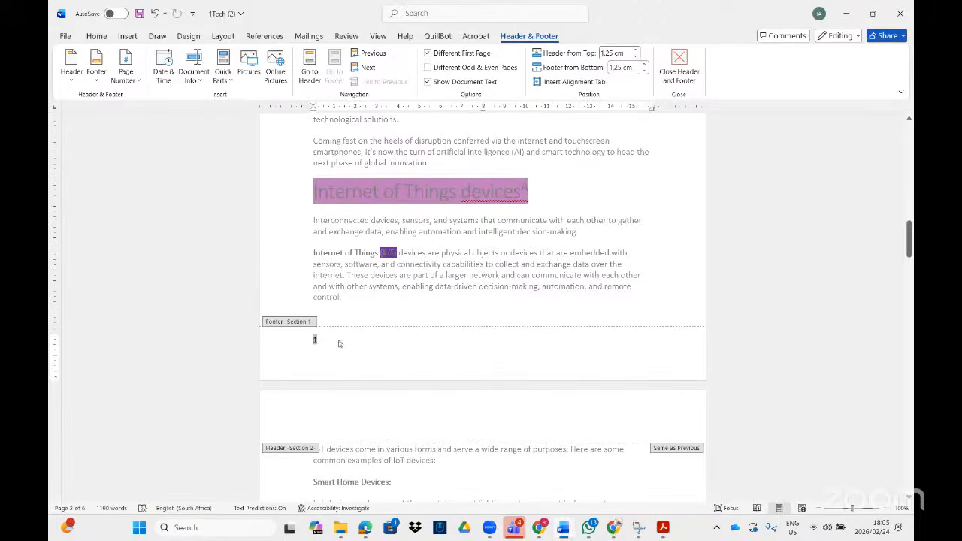
{"action": "scroll", "coordinate": [418, 328], "scroll_direction": "up", "scroll_amount": 8}
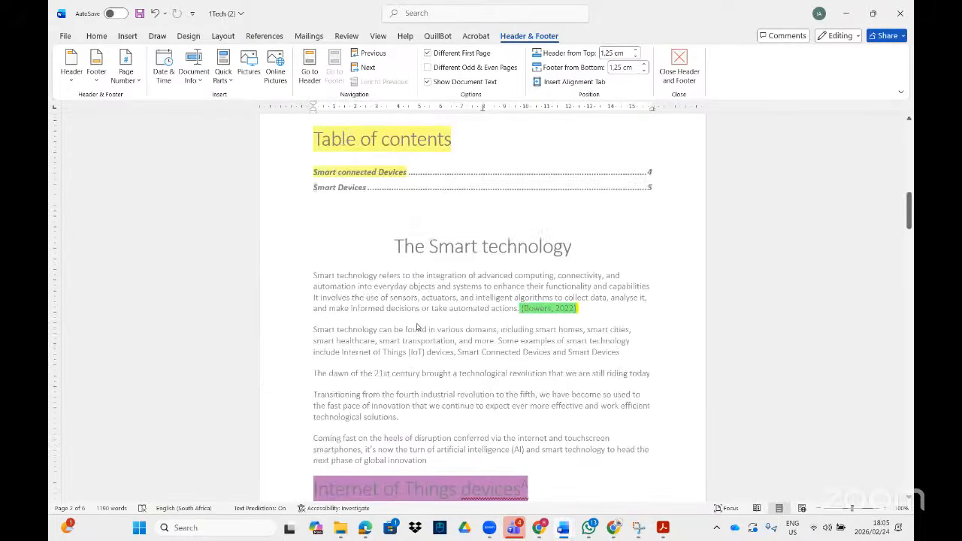
{"action": "scroll", "coordinate": [418, 328], "scroll_direction": "up", "scroll_amount": 3}
{"action": "left_click", "coordinate": [350, 247]}
{"action": "scroll", "coordinate": [351, 250], "scroll_direction": "up", "scroll_amount": 2}
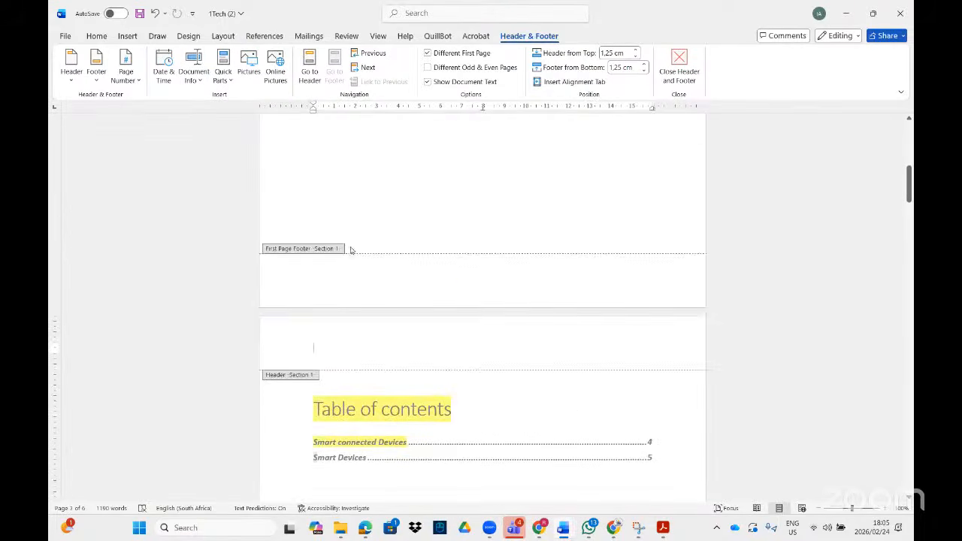
{"action": "scroll", "coordinate": [344, 281], "scroll_direction": "up", "scroll_amount": 10}
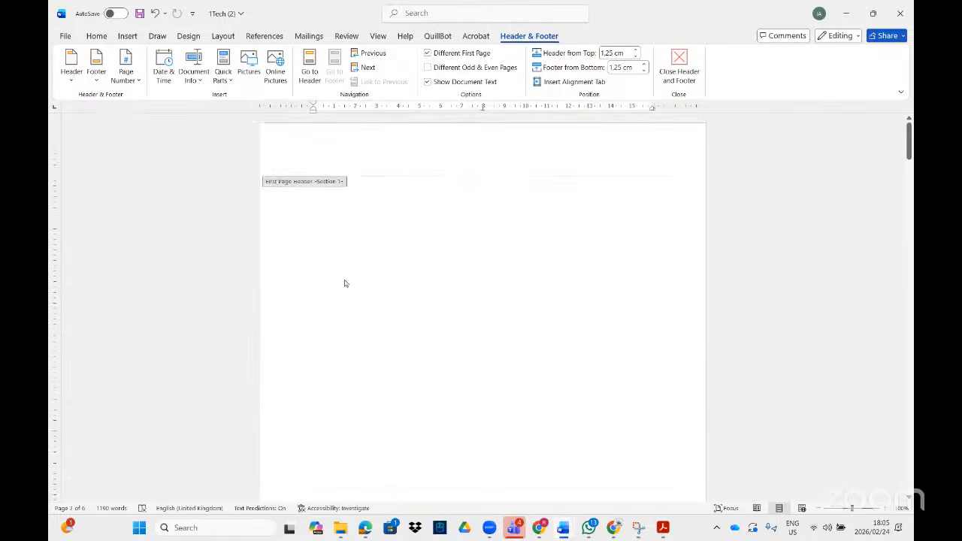
{"action": "scroll", "coordinate": [345, 283], "scroll_direction": "down", "scroll_amount": 20}
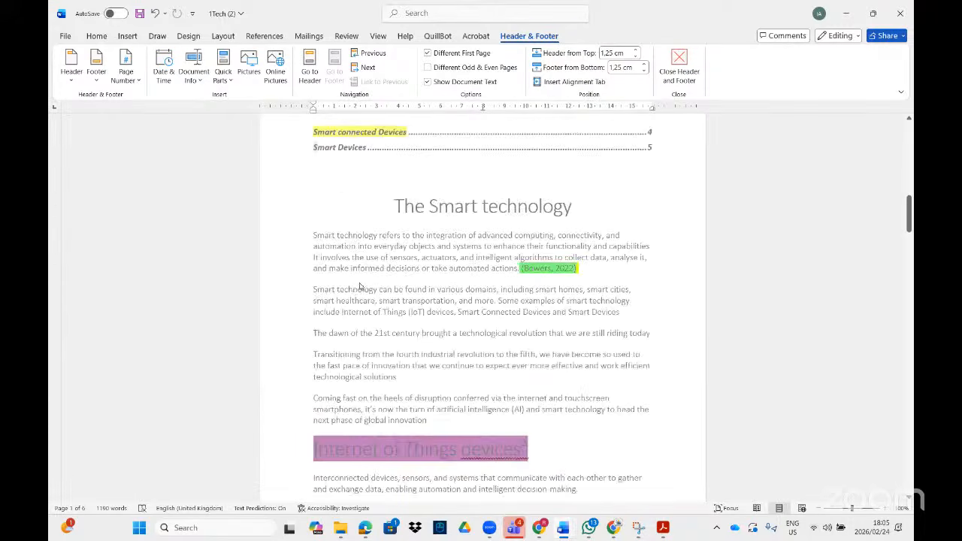
{"action": "scroll", "coordinate": [359, 282], "scroll_direction": "down", "scroll_amount": 2}
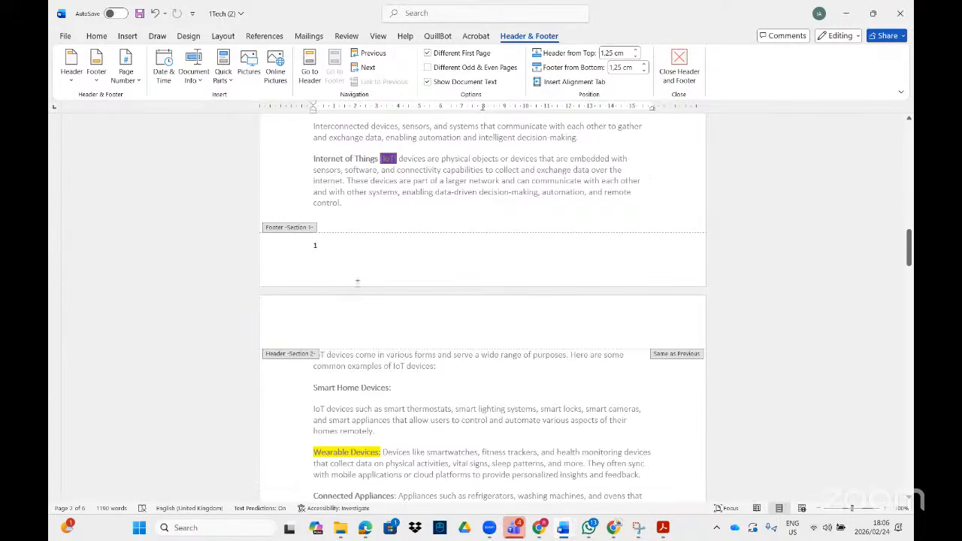
{"action": "left_click", "coordinate": [352, 326]}
{"action": "scroll", "coordinate": [358, 323], "scroll_direction": "up", "scroll_amount": 10}
Step: Return to the body text and insert a page break directly before the heading "The Smart technology"
{"action": "left_click", "coordinate": [377, 240]}
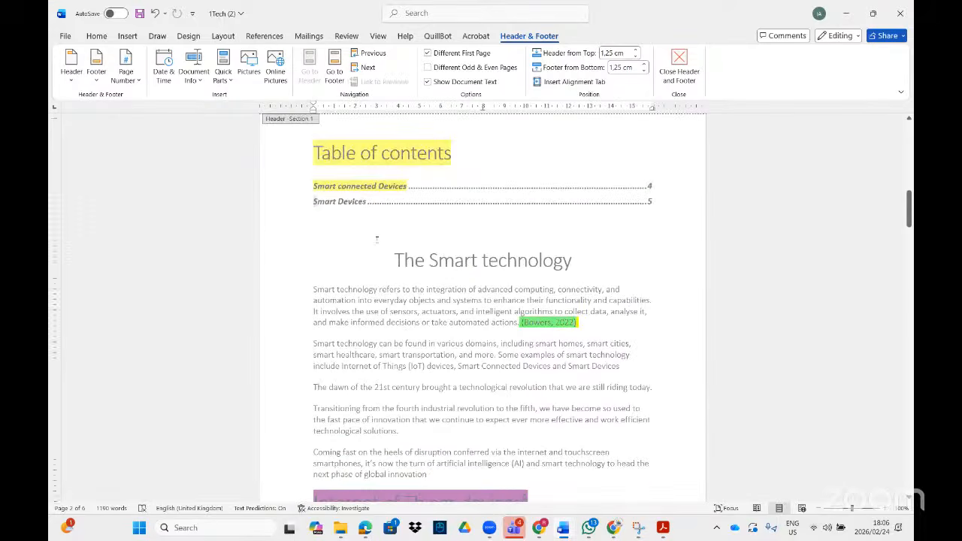
{"action": "double_click", "coordinate": [394, 261]}
{"action": "key", "text": "ctrl+Return"}
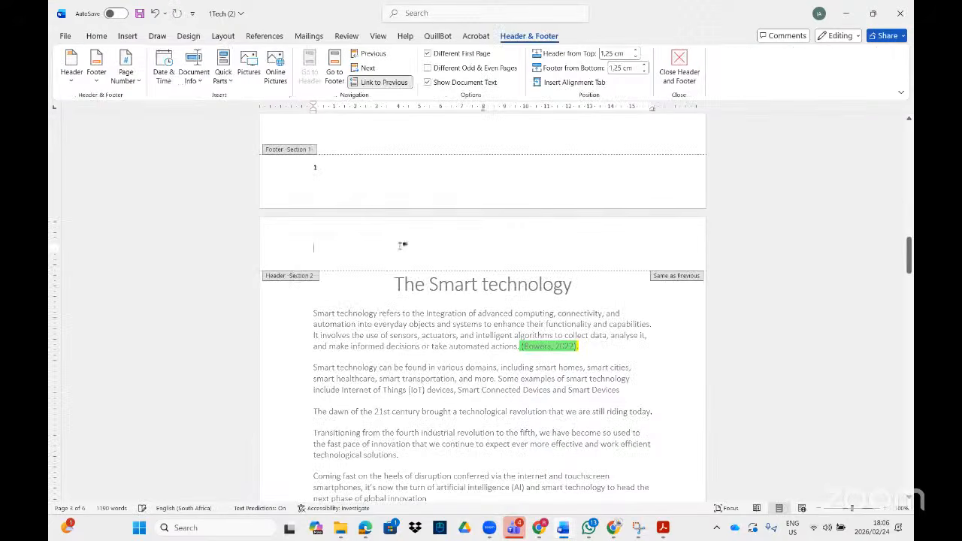
Step: Open the Section 2 header on the Smart technology page and unlink it from the previous section
{"action": "double_click", "coordinate": [403, 247]}
{"action": "scroll", "coordinate": [350, 267], "scroll_direction": "up", "scroll_amount": 10}
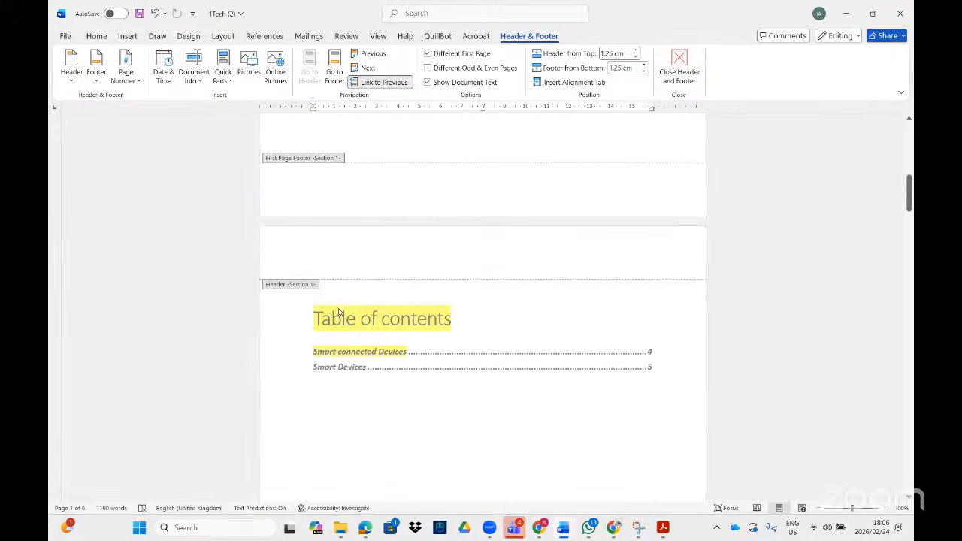
{"action": "scroll", "coordinate": [334, 312], "scroll_direction": "up", "scroll_amount": 15}
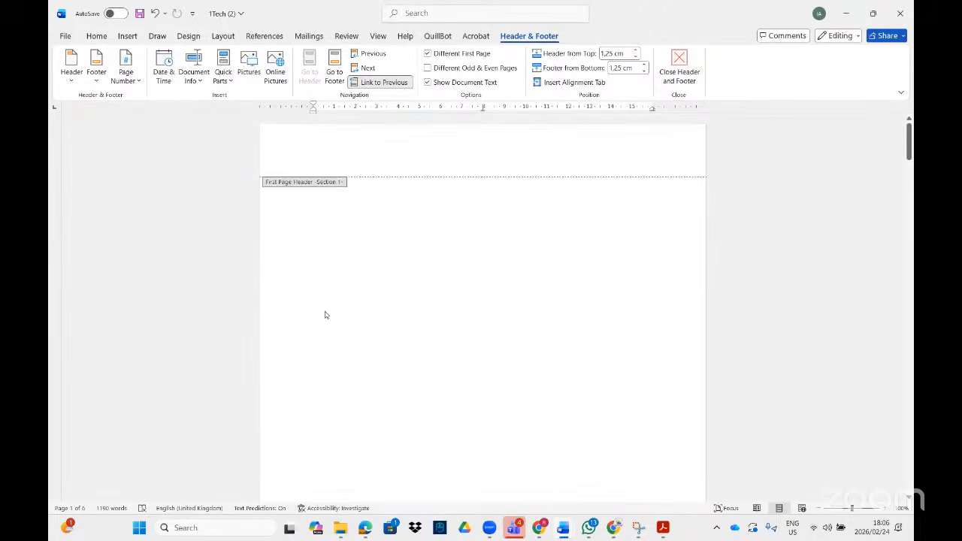
{"action": "scroll", "coordinate": [324, 323], "scroll_direction": "down", "scroll_amount": 10}
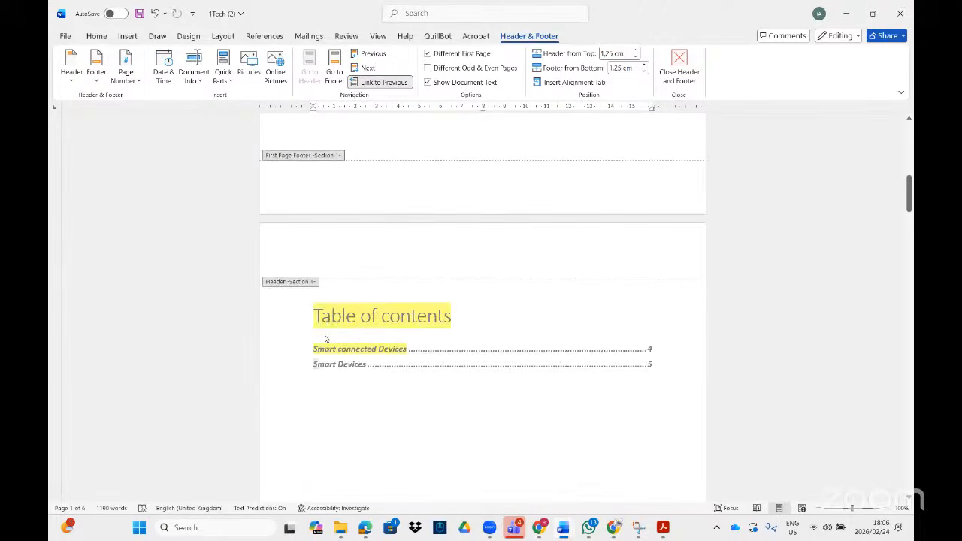
{"action": "scroll", "coordinate": [326, 335], "scroll_direction": "down", "scroll_amount": 3}
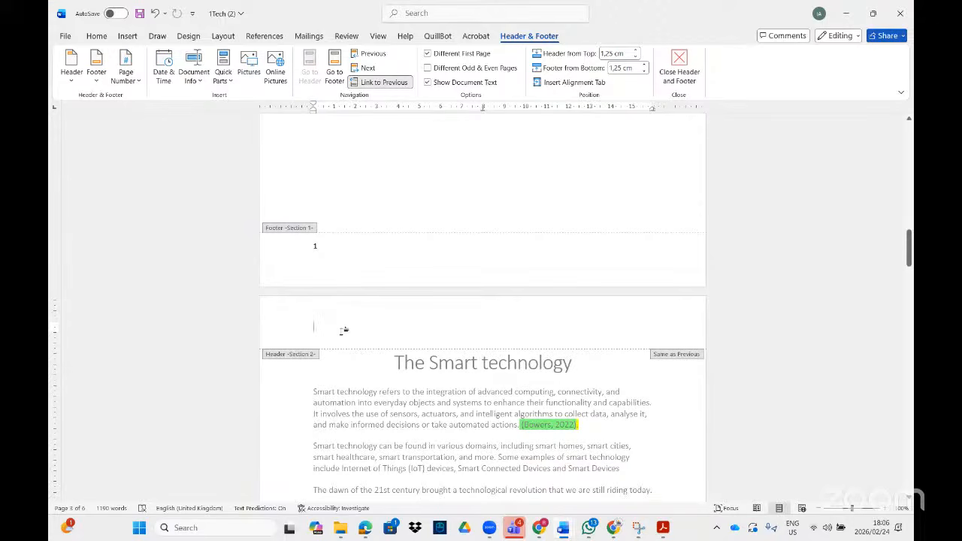
{"action": "left_click", "coordinate": [383, 82]}
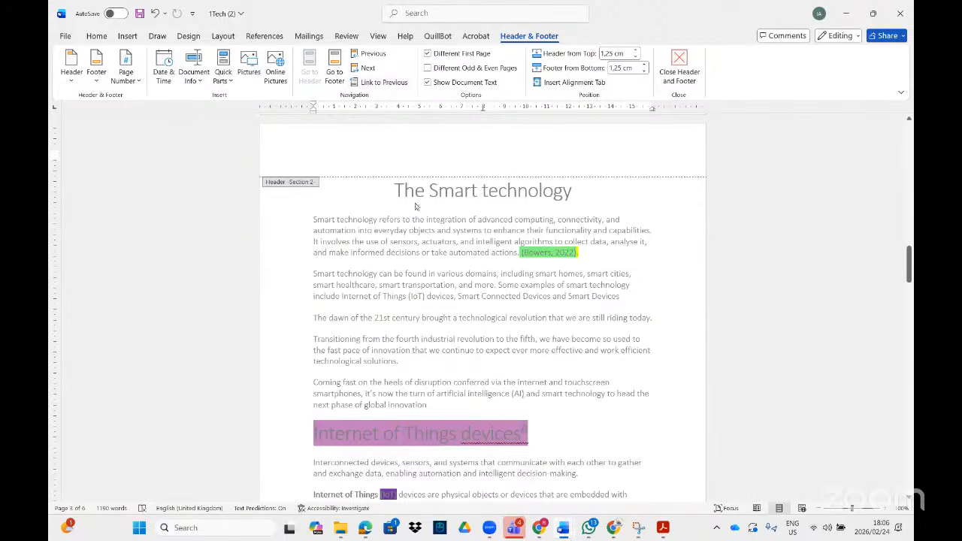
Step: Unlink the Section 2 footer on the Smart technology page from the previous section
{"action": "scroll", "coordinate": [418, 207], "scroll_direction": "up", "scroll_amount": 3}
{"action": "scroll", "coordinate": [424, 383], "scroll_direction": "down", "scroll_amount": 10}
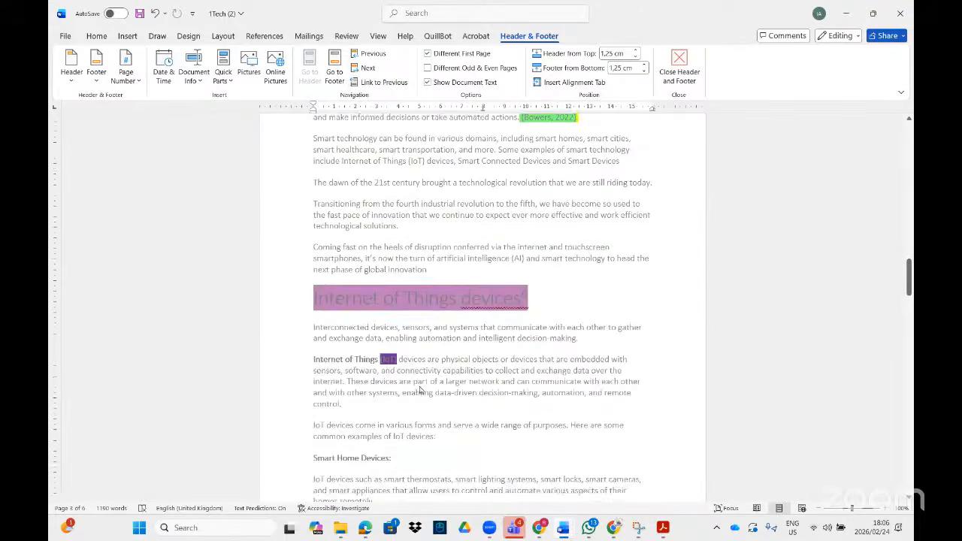
{"action": "left_click", "coordinate": [345, 336]}
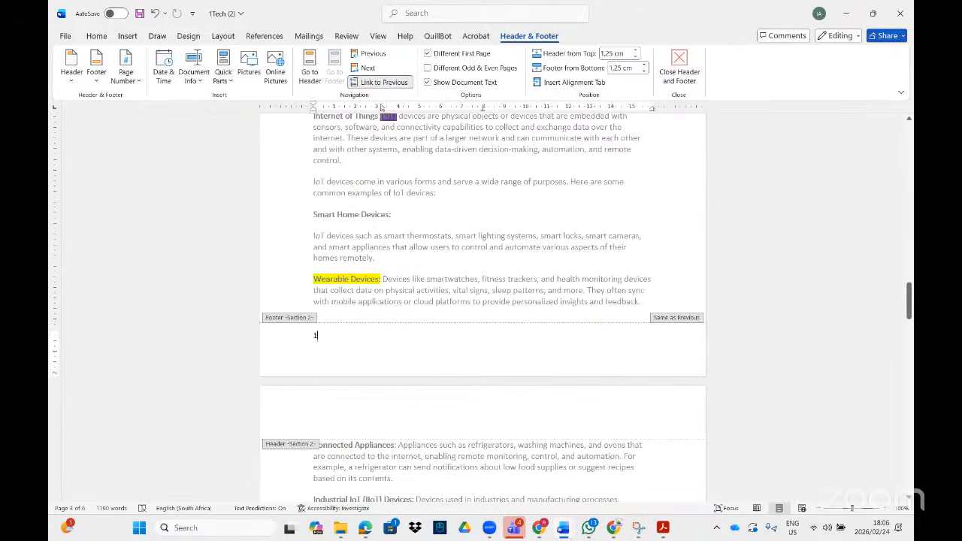
{"action": "left_click", "coordinate": [385, 82]}
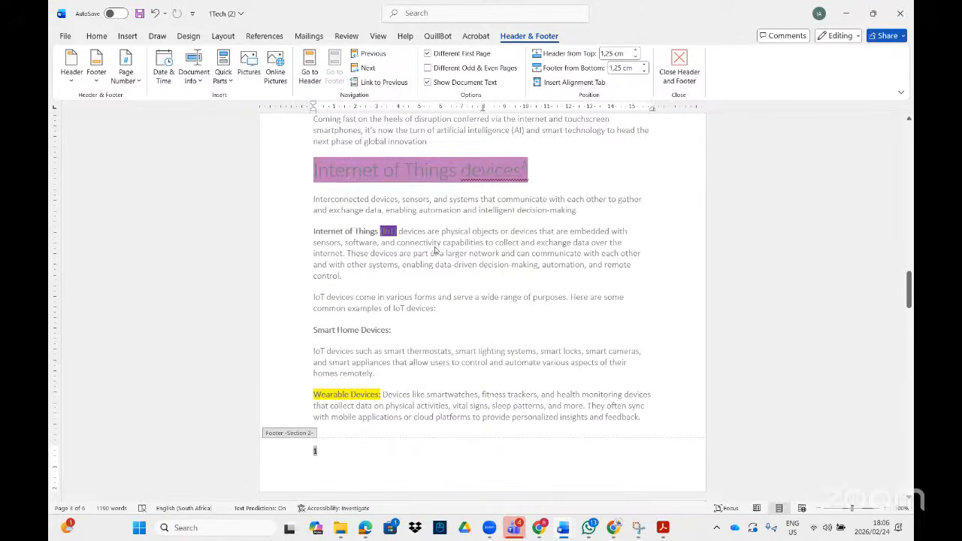
Step: Examine the footer page numbers throughout Section 2 and recheck the 1Tech numbering requirements in the PDF
{"action": "scroll", "coordinate": [434, 250], "scroll_direction": "up", "scroll_amount": 8}
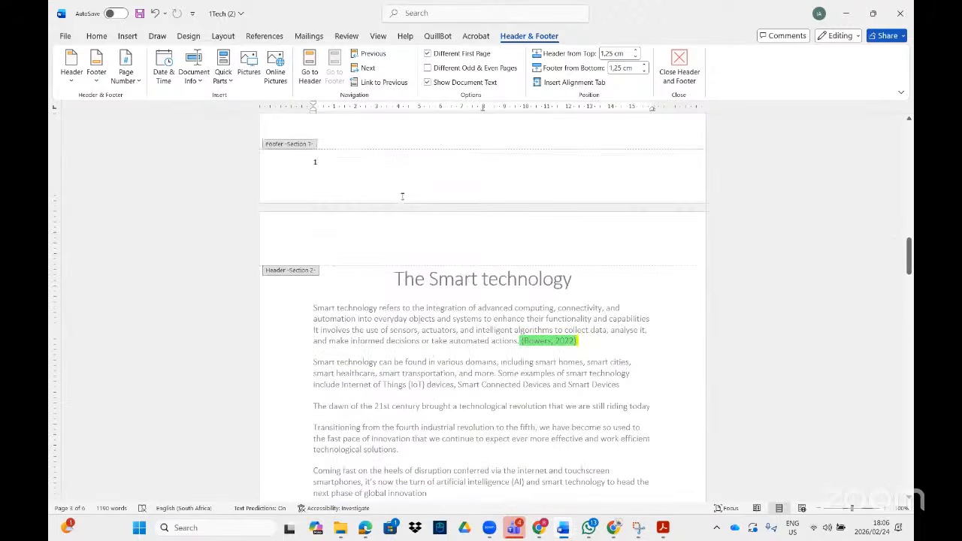
{"action": "scroll", "coordinate": [354, 301], "scroll_direction": "down", "scroll_amount": 15}
{"action": "scroll", "coordinate": [348, 346], "scroll_direction": "down", "scroll_amount": 2}
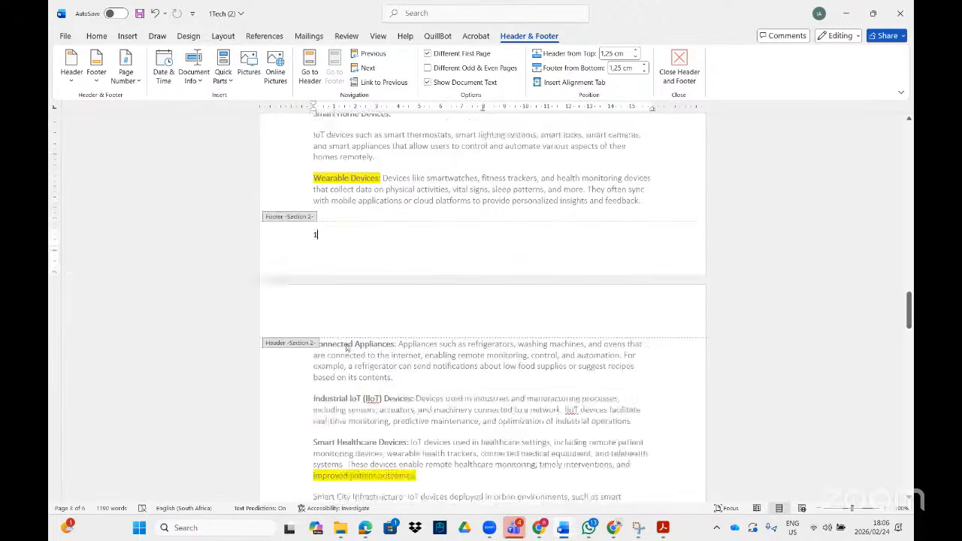
{"action": "scroll", "coordinate": [347, 347], "scroll_direction": "down", "scroll_amount": 10}
{"action": "scroll", "coordinate": [342, 366], "scroll_direction": "down", "scroll_amount": 10}
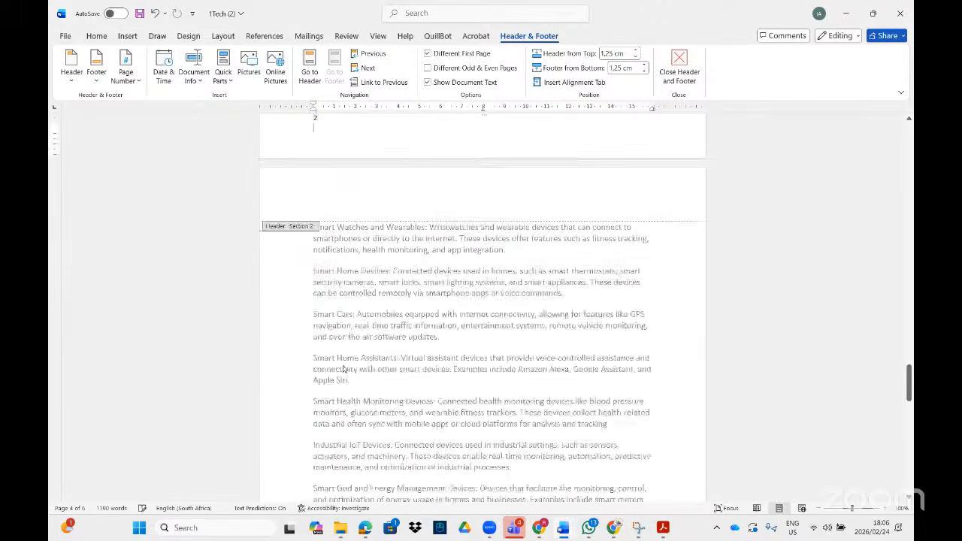
{"action": "left_click", "coordinate": [350, 393]}
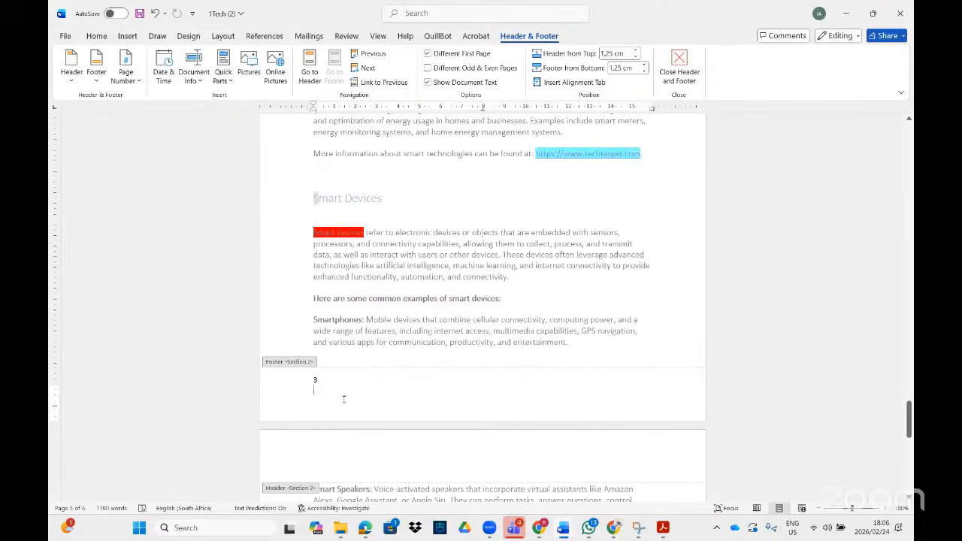
{"action": "scroll", "coordinate": [343, 399], "scroll_direction": "up", "scroll_amount": 20}
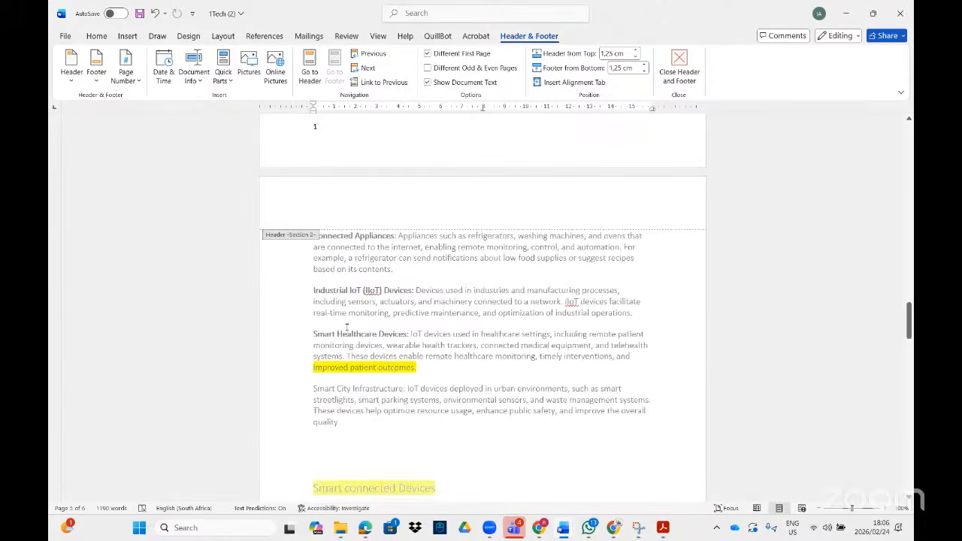
{"action": "scroll", "coordinate": [347, 329], "scroll_direction": "up", "scroll_amount": 15}
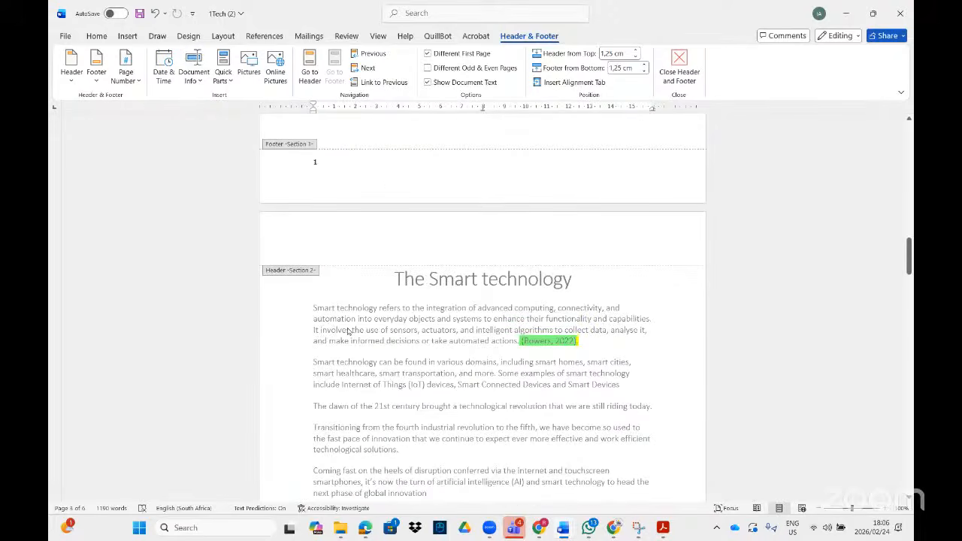
{"action": "scroll", "coordinate": [348, 330], "scroll_direction": "down", "scroll_amount": 10}
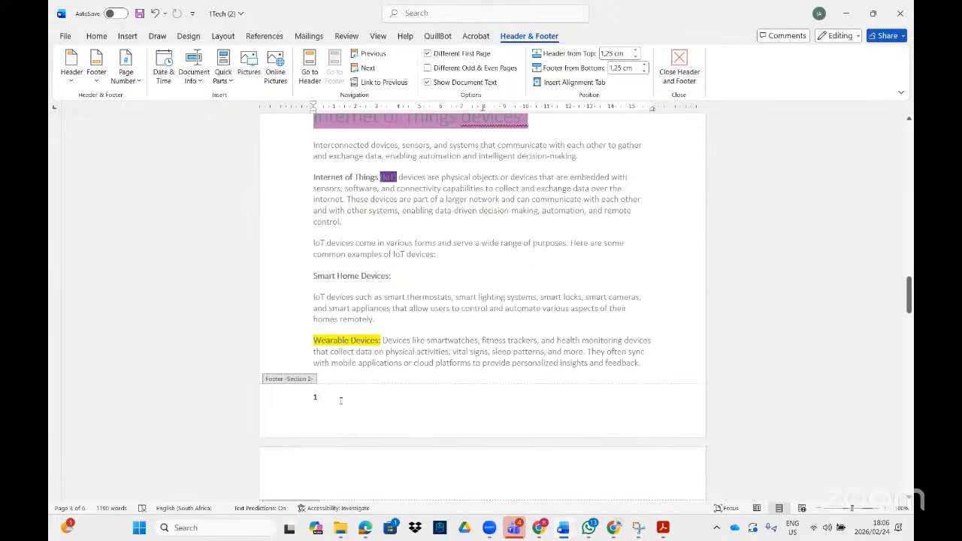
{"action": "left_click", "coordinate": [664, 528]}
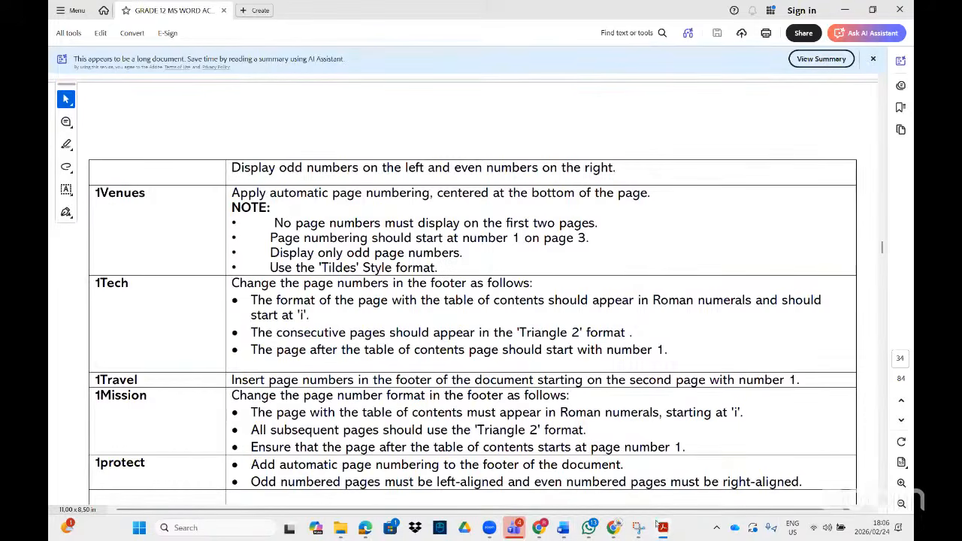
{"action": "left_click", "coordinate": [664, 529]}
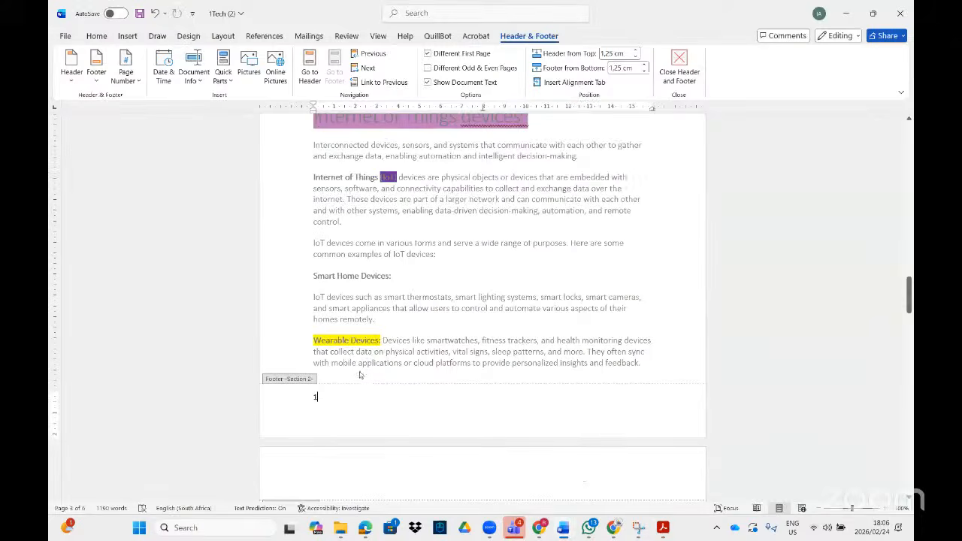
{"action": "left_click", "coordinate": [137, 80]}
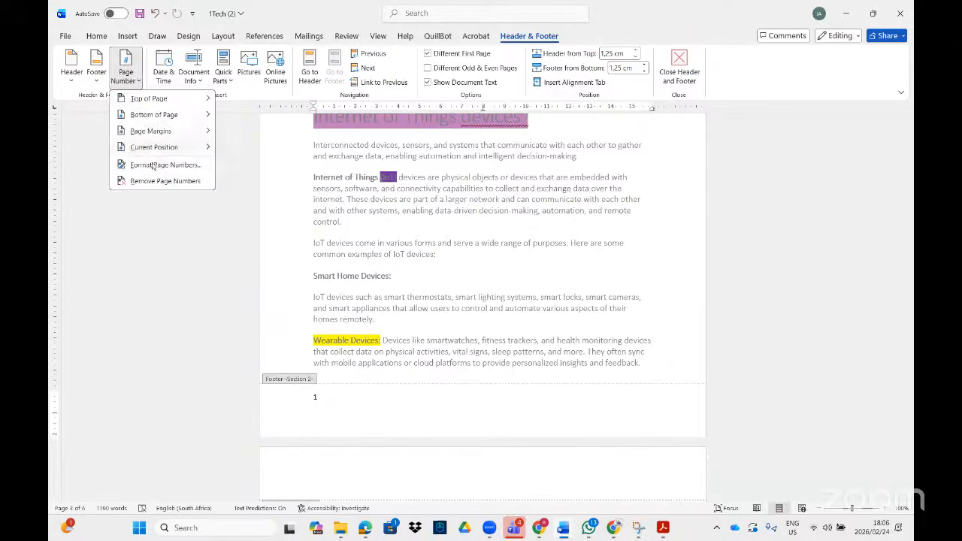
{"action": "left_click", "coordinate": [154, 164]}
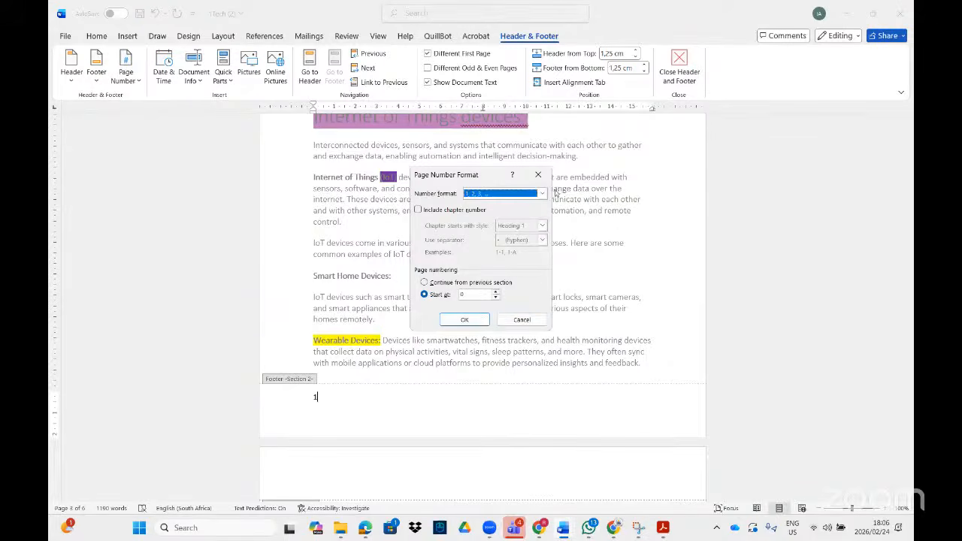
{"action": "left_click", "coordinate": [538, 174]}
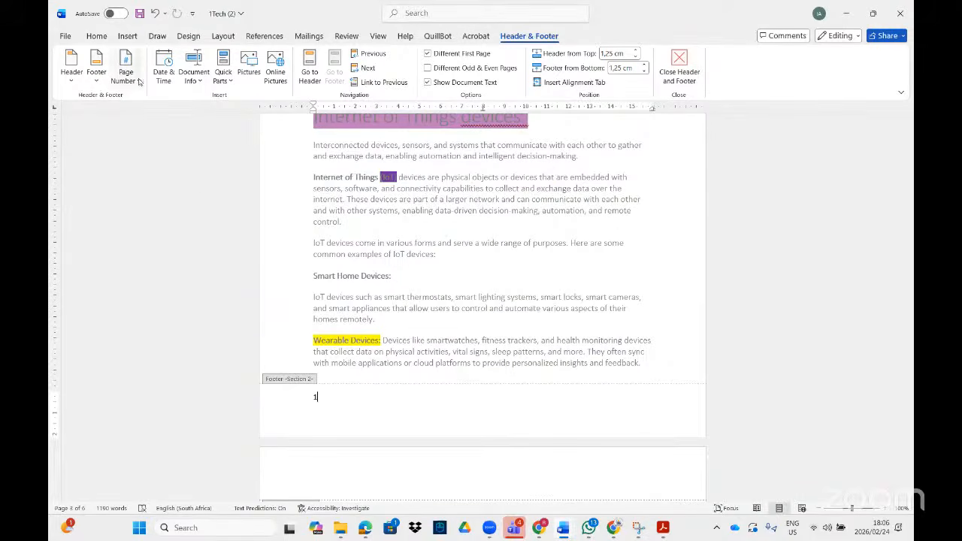
Step: Apply the Triangle 2 page number style at the bottom of the page in the Section 2 footer
{"action": "left_click", "coordinate": [138, 81]}
{"action": "mouse_move", "coordinate": [173, 120]}
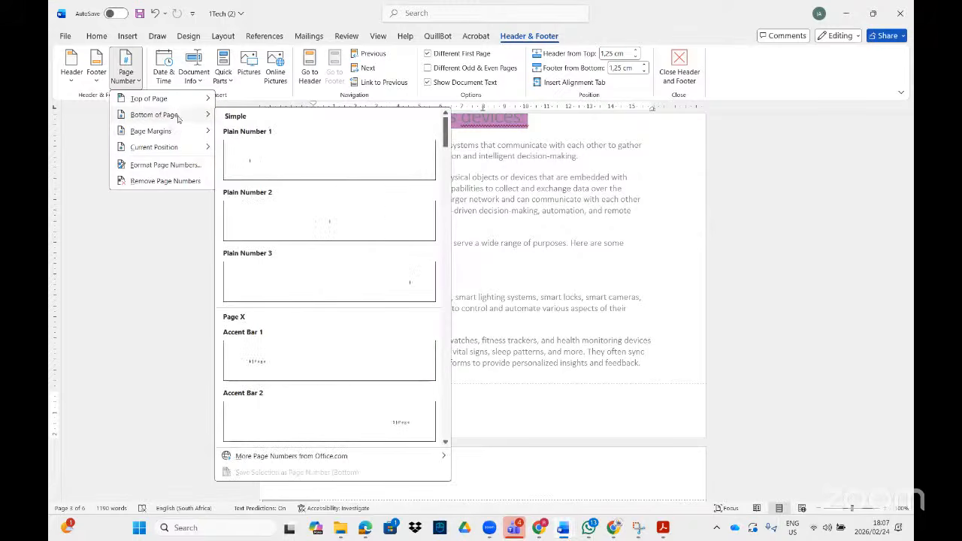
{"action": "scroll", "coordinate": [363, 329], "scroll_direction": "down", "scroll_amount": 12}
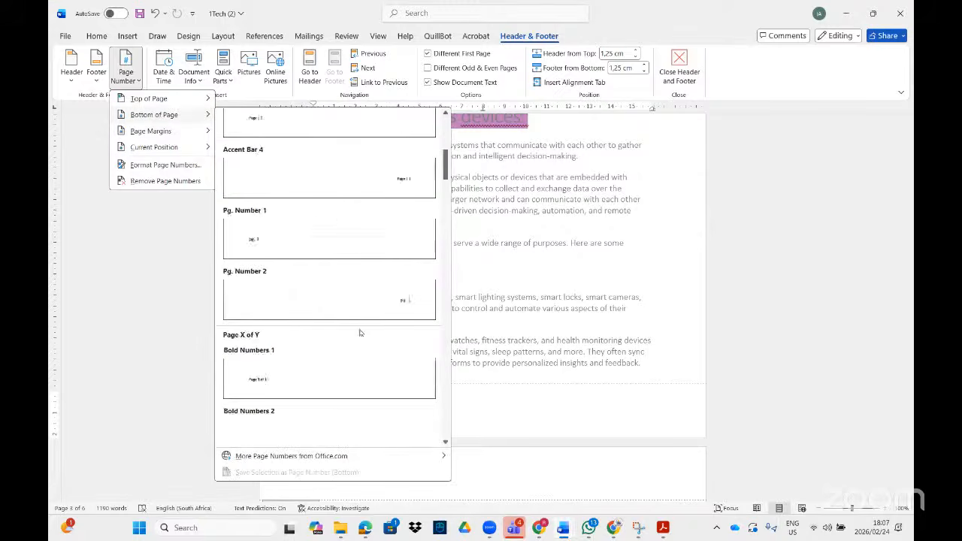
{"action": "scroll", "coordinate": [356, 336], "scroll_direction": "down", "scroll_amount": 3}
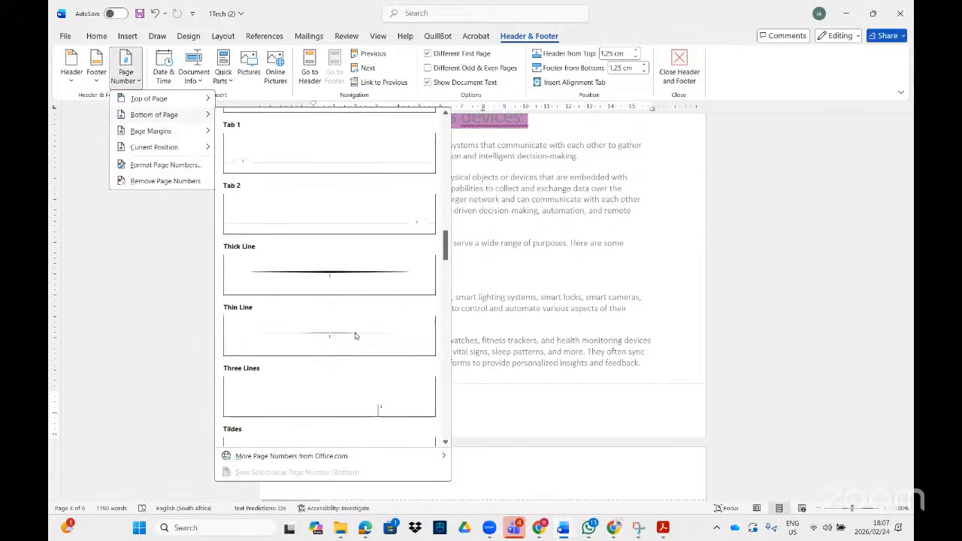
{"action": "scroll", "coordinate": [355, 336], "scroll_direction": "down", "scroll_amount": 12}
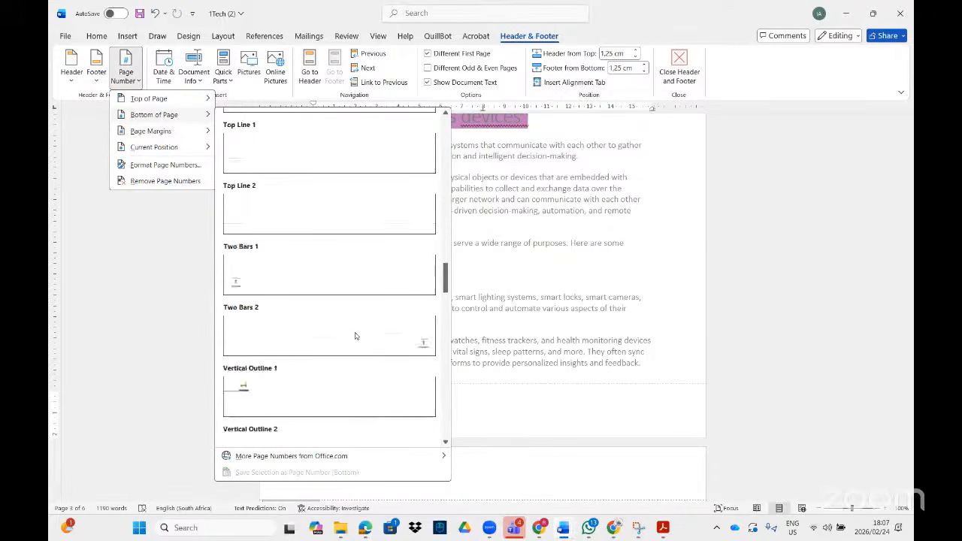
{"action": "scroll", "coordinate": [354, 336], "scroll_direction": "down", "scroll_amount": 12}
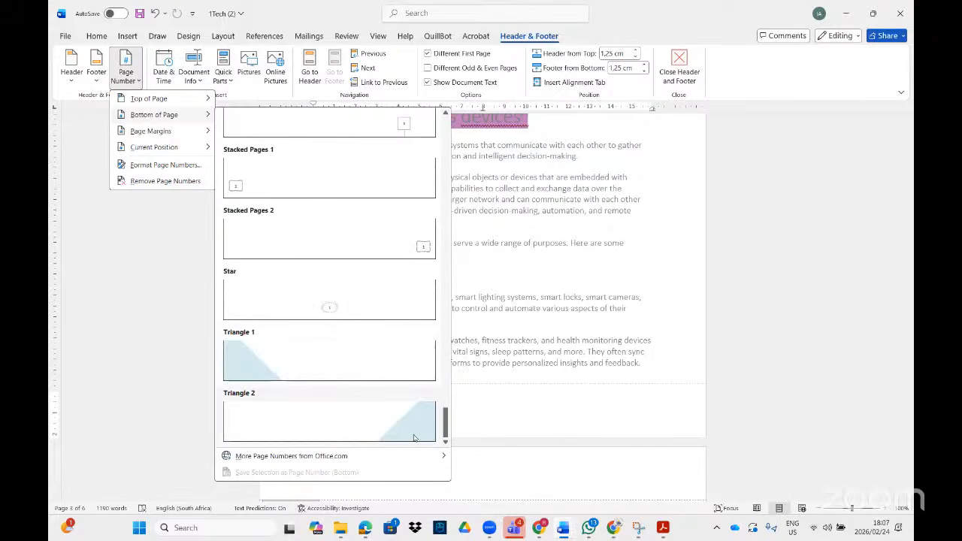
{"action": "left_click", "coordinate": [416, 427]}
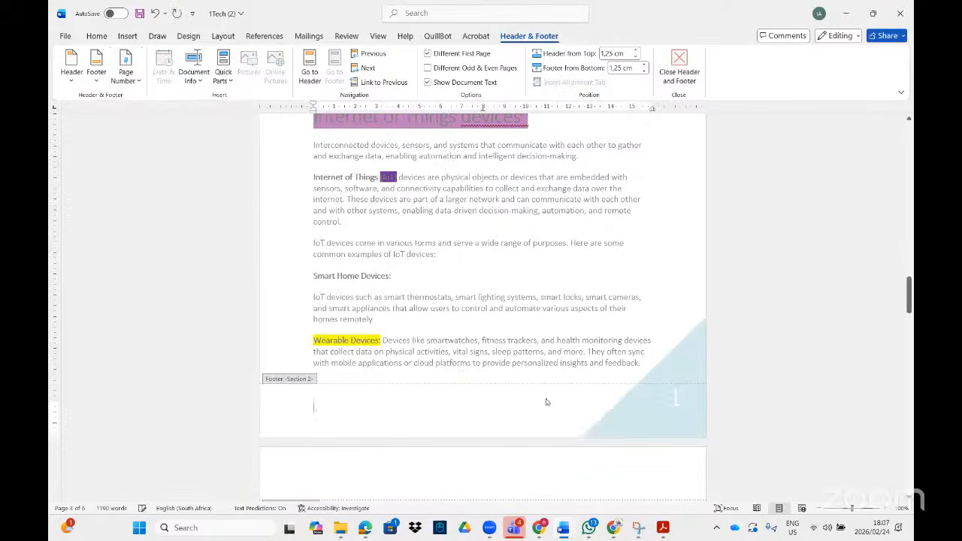
{"action": "scroll", "coordinate": [646, 390], "scroll_direction": "down", "scroll_amount": 10}
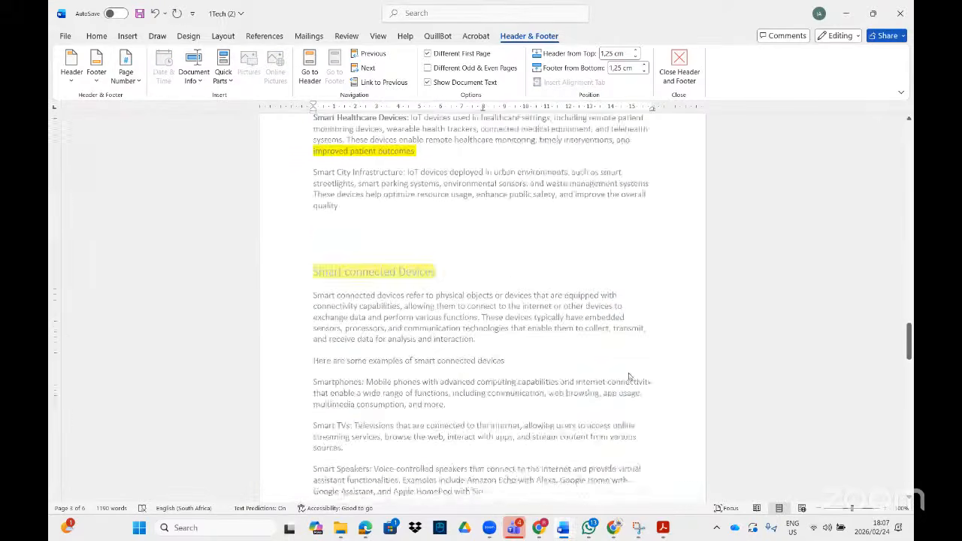
Step: Examine the Section 2 Triangle 2 page numbers and recheck the 1Tech numbering requirements in the PDF
{"action": "scroll", "coordinate": [662, 395], "scroll_direction": "down", "scroll_amount": 7}
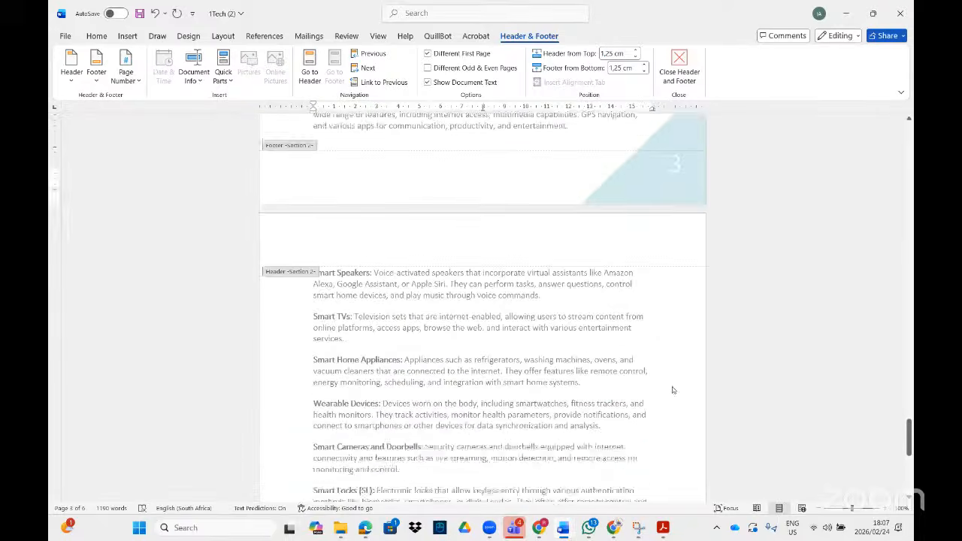
{"action": "scroll", "coordinate": [669, 389], "scroll_direction": "up", "scroll_amount": 6}
{"action": "scroll", "coordinate": [658, 263], "scroll_direction": "up", "scroll_amount": 15}
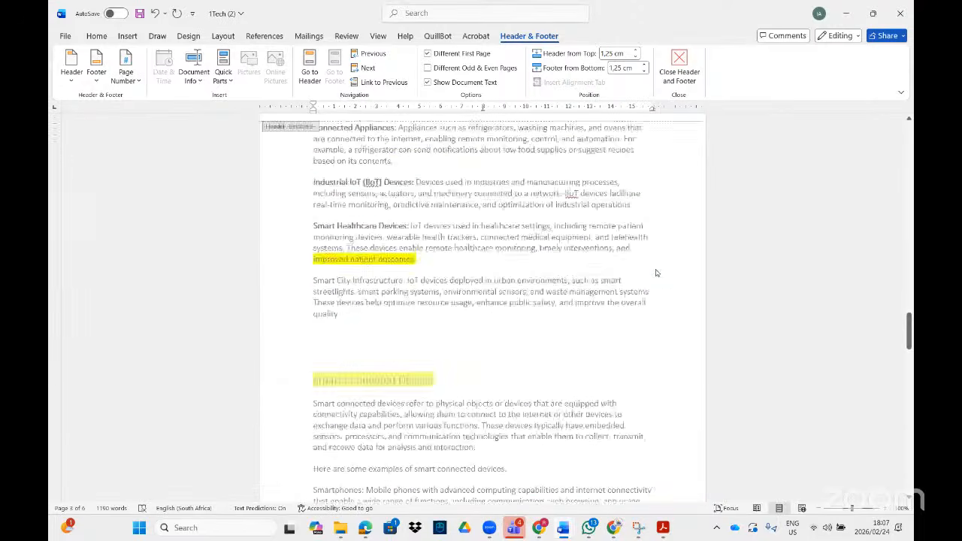
{"action": "scroll", "coordinate": [639, 226], "scroll_direction": "up", "scroll_amount": 8}
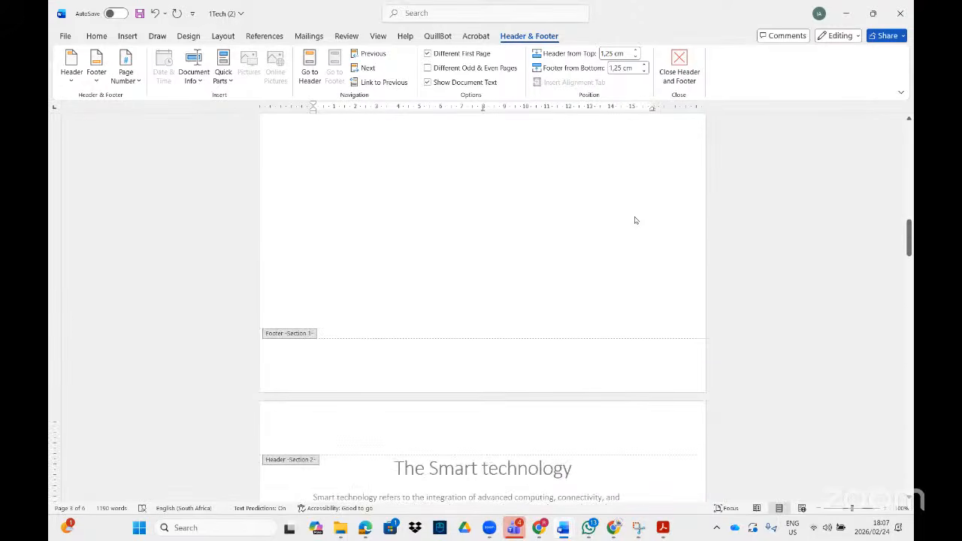
{"action": "left_click", "coordinate": [663, 528]}
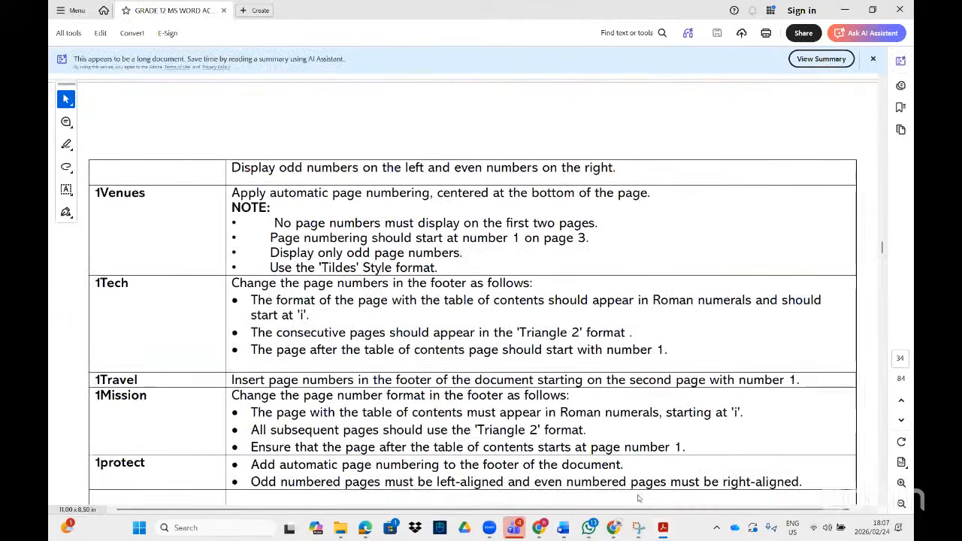
{"action": "left_click", "coordinate": [663, 527]}
{"action": "scroll", "coordinate": [485, 365], "scroll_direction": "up", "scroll_amount": 10}
{"action": "scroll", "coordinate": [491, 358], "scroll_direction": "up", "scroll_amount": 7}
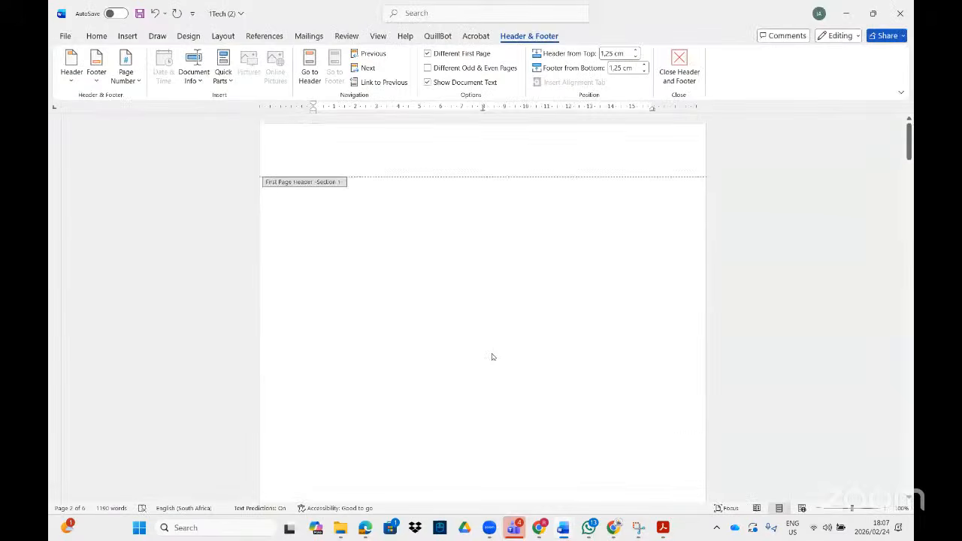
Step: Turn off the Different First Page option for Section 1 from the cover page footer
{"action": "scroll", "coordinate": [490, 360], "scroll_direction": "down", "scroll_amount": 10}
{"action": "left_click", "coordinate": [359, 336]}
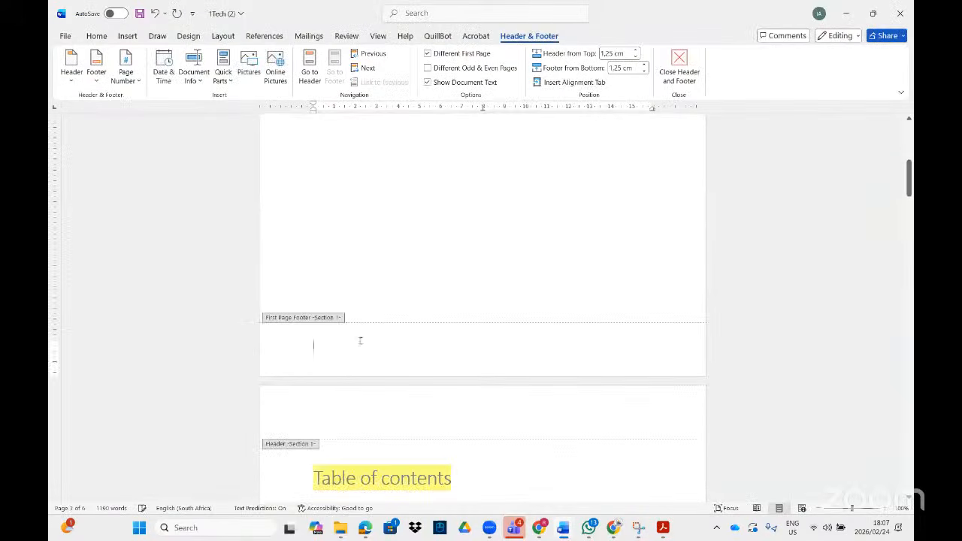
{"action": "left_click", "coordinate": [427, 67]}
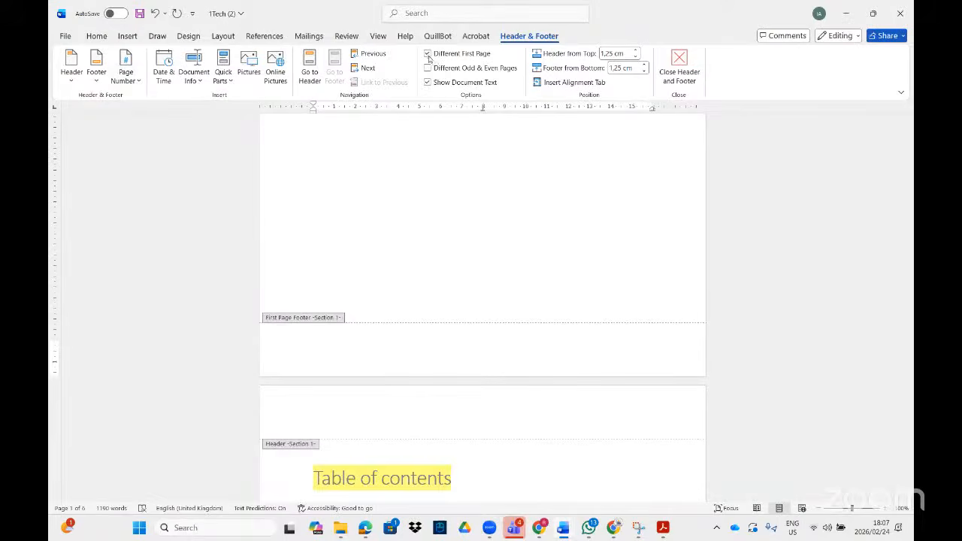
{"action": "left_click", "coordinate": [428, 56]}
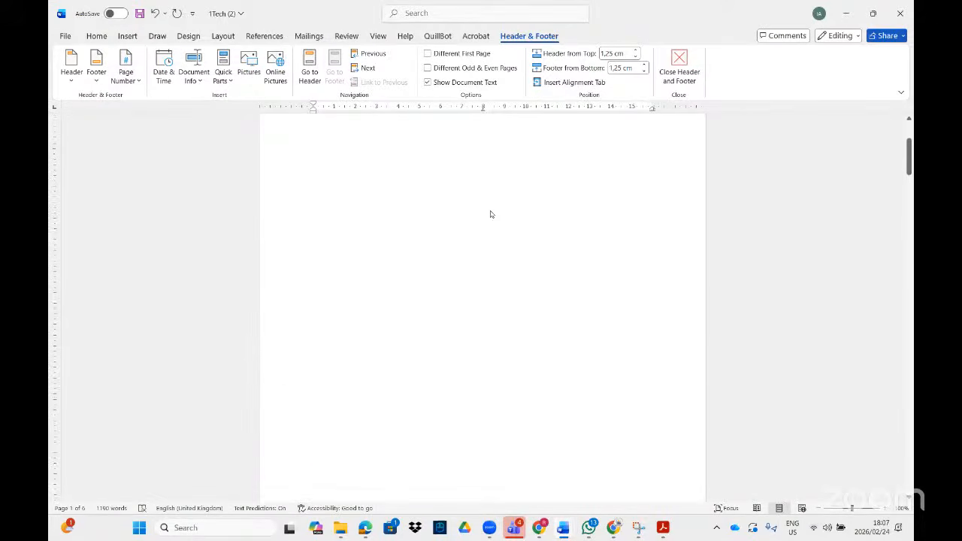
Step: Examine the Section 1 footers on the cover and table of contents pages and the first Section 2 footer
{"action": "scroll", "coordinate": [481, 220], "scroll_direction": "down", "scroll_amount": 15}
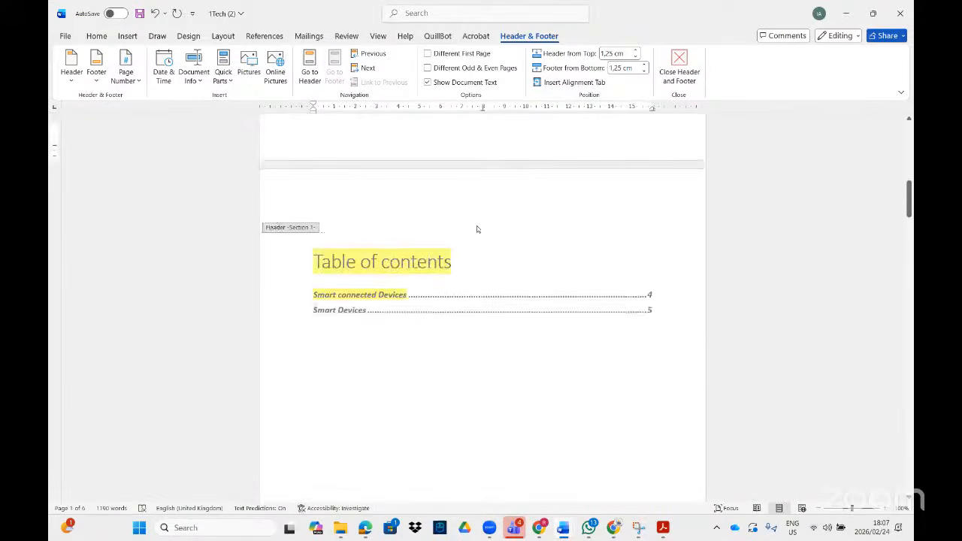
{"action": "scroll", "coordinate": [474, 231], "scroll_direction": "down", "scroll_amount": 15}
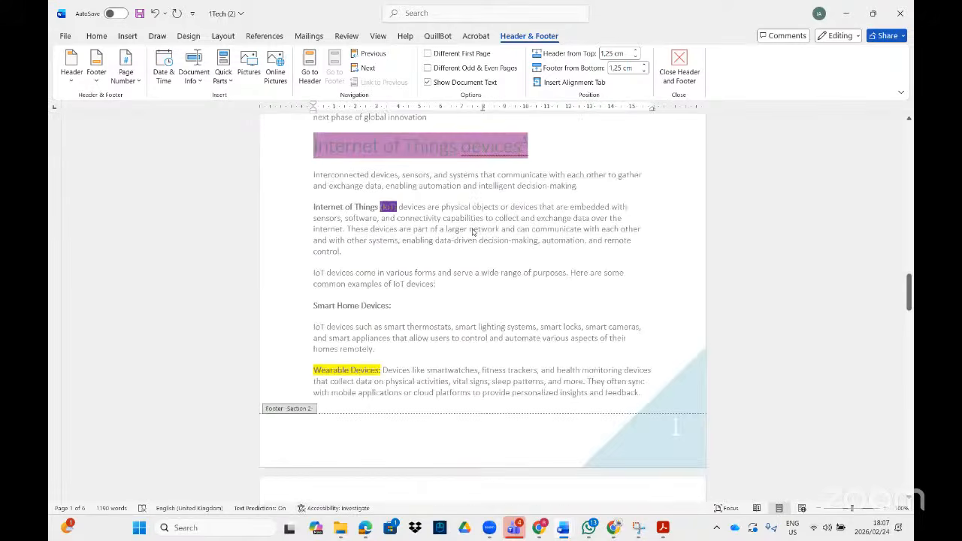
{"action": "scroll", "coordinate": [474, 231], "scroll_direction": "up", "scroll_amount": 7}
{"action": "scroll", "coordinate": [474, 231], "scroll_direction": "up", "scroll_amount": 8}
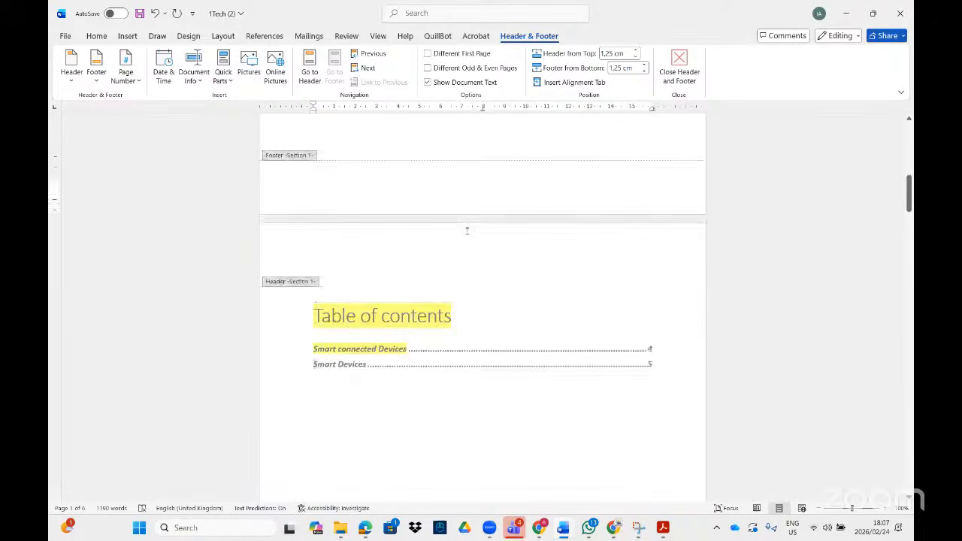
{"action": "scroll", "coordinate": [464, 232], "scroll_direction": "down", "scroll_amount": 6}
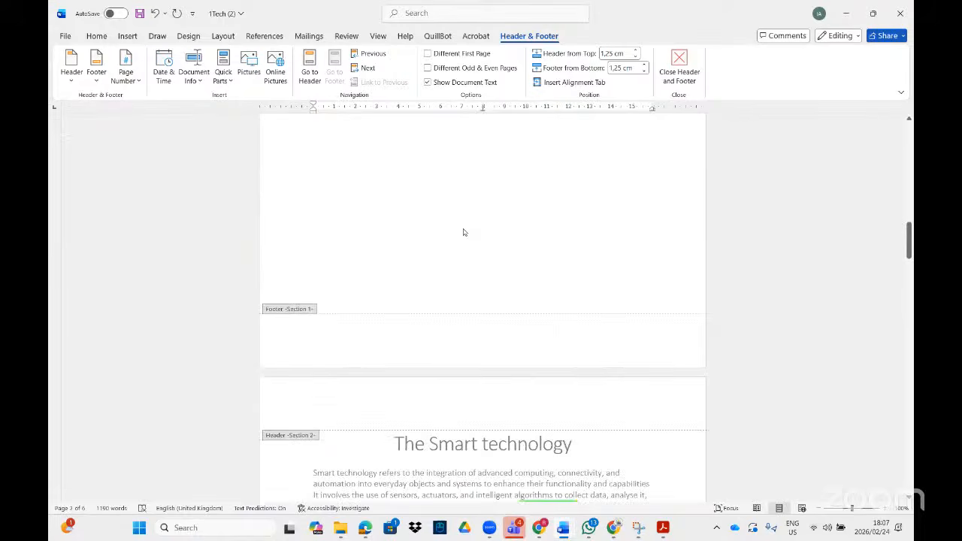
{"action": "scroll", "coordinate": [451, 316], "scroll_direction": "up", "scroll_amount": 8}
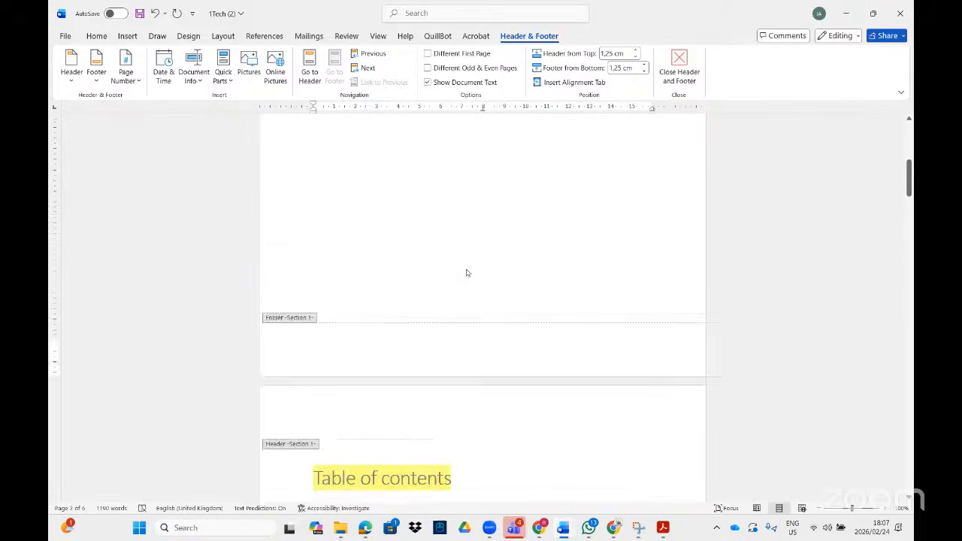
{"action": "scroll", "coordinate": [467, 272], "scroll_direction": "up", "scroll_amount": 4}
{"action": "scroll", "coordinate": [447, 275], "scroll_direction": "down", "scroll_amount": 5}
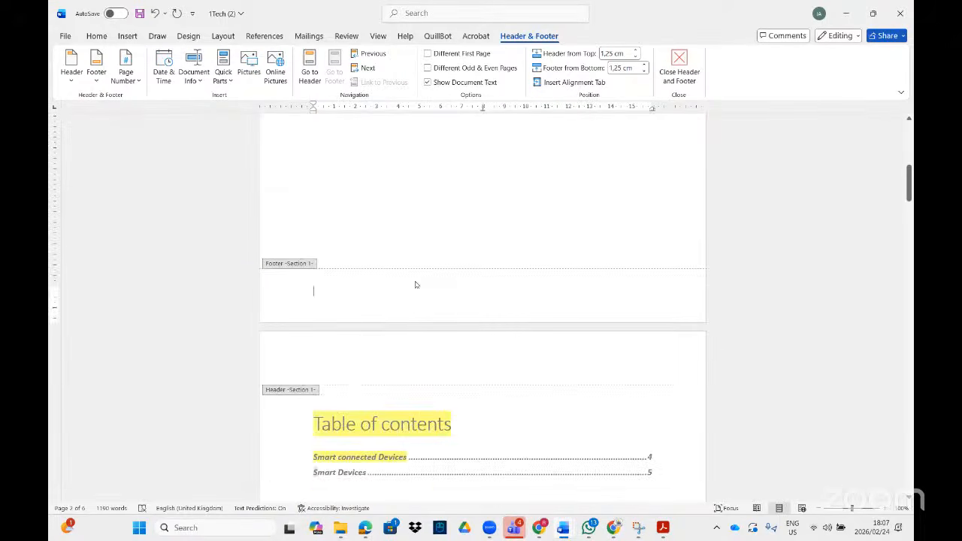
Step: Insert the Plain Number 2 page number at the bottom of the page in the Section 1 footer
{"action": "left_click", "coordinate": [406, 284]}
{"action": "left_click", "coordinate": [138, 81]}
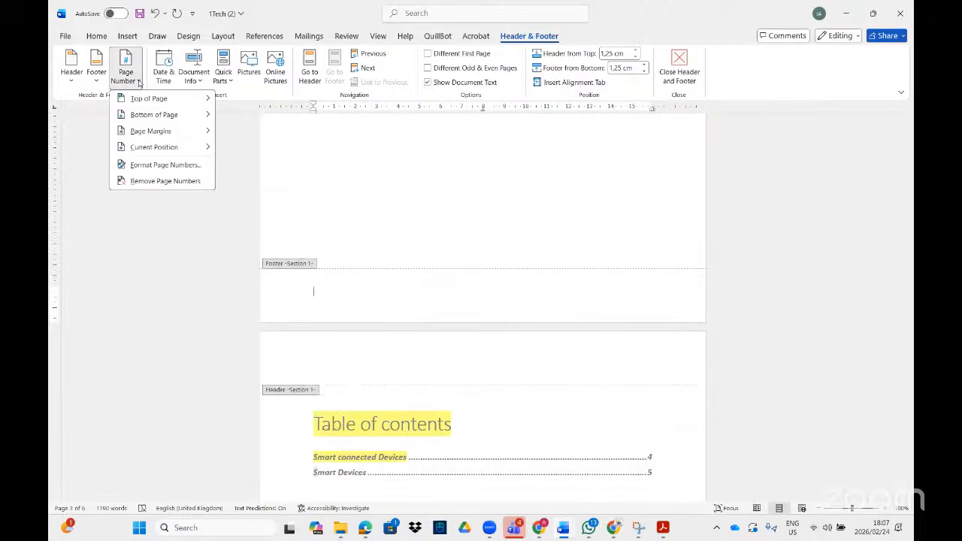
{"action": "mouse_move", "coordinate": [190, 114]}
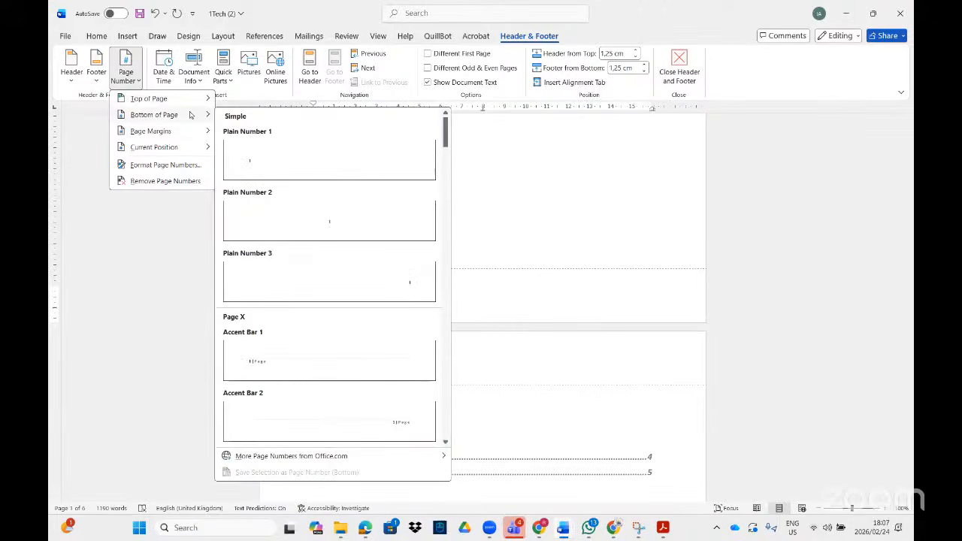
{"action": "left_click", "coordinate": [372, 232]}
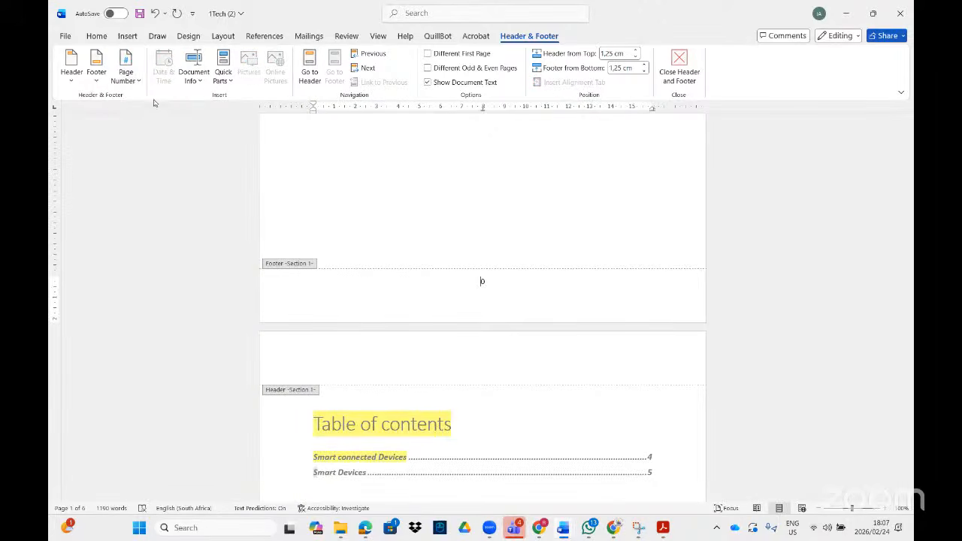
Step: Set the Section 1 page numbering to start at 1 with the 1, 2, 3 number format
{"action": "left_click", "coordinate": [140, 81]}
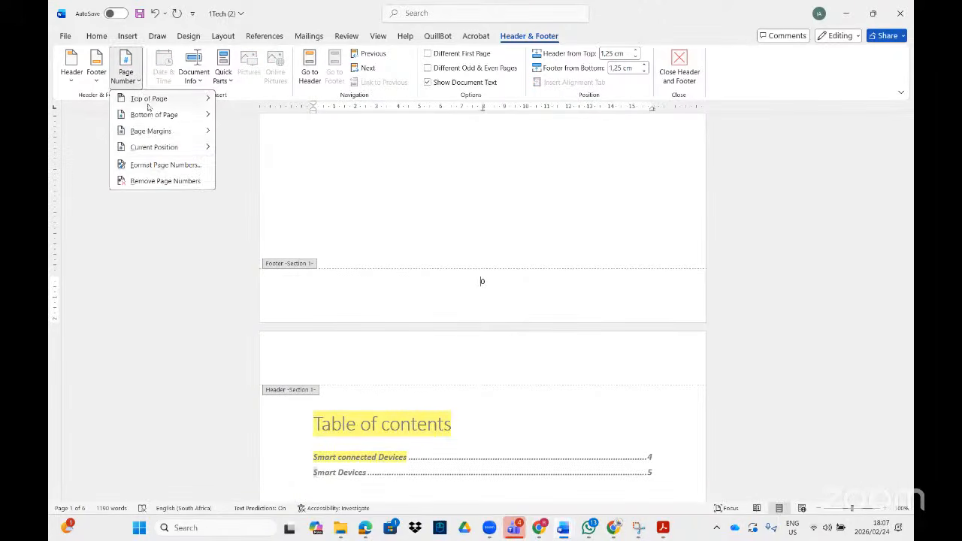
{"action": "left_click", "coordinate": [172, 167]}
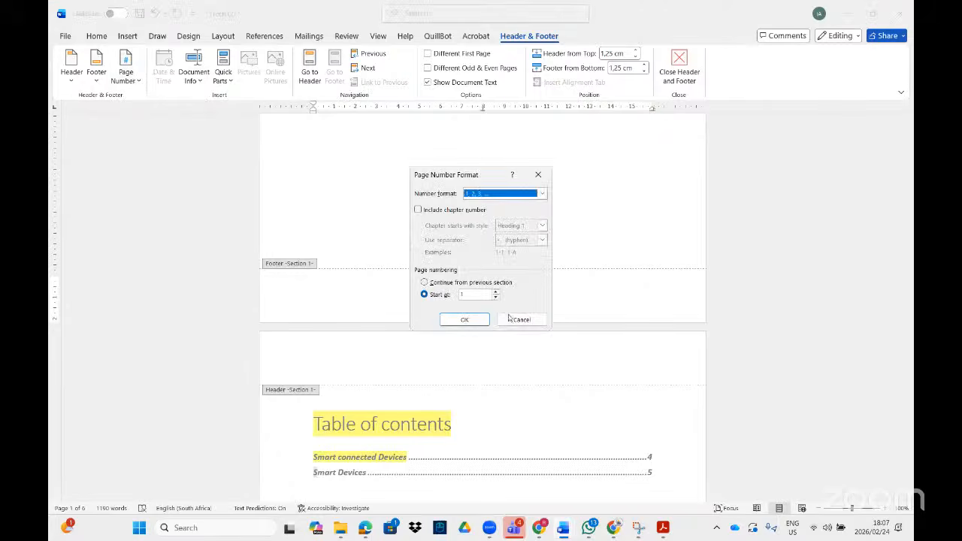
{"action": "left_click", "coordinate": [464, 320]}
{"action": "scroll", "coordinate": [474, 448], "scroll_direction": "up", "scroll_amount": 5}
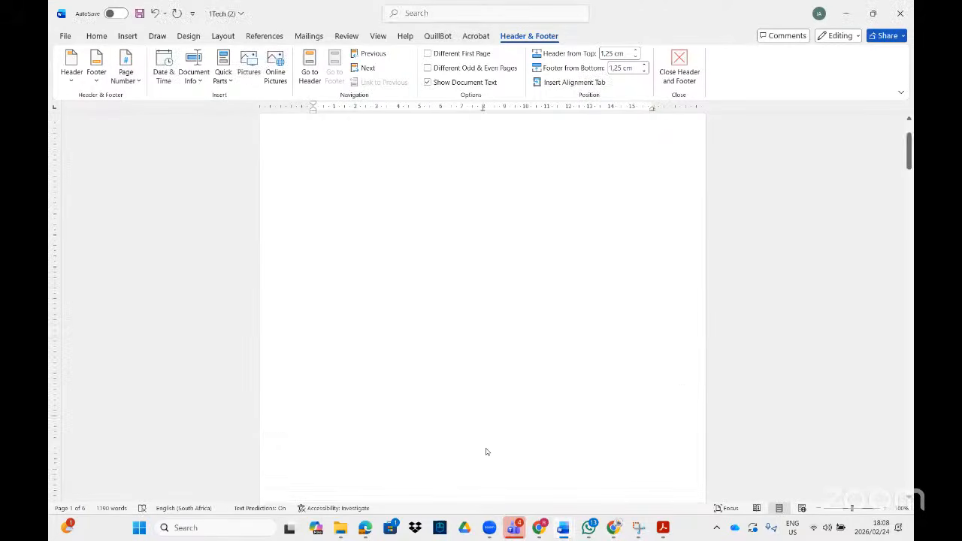
{"action": "scroll", "coordinate": [485, 376], "scroll_direction": "down", "scroll_amount": 5}
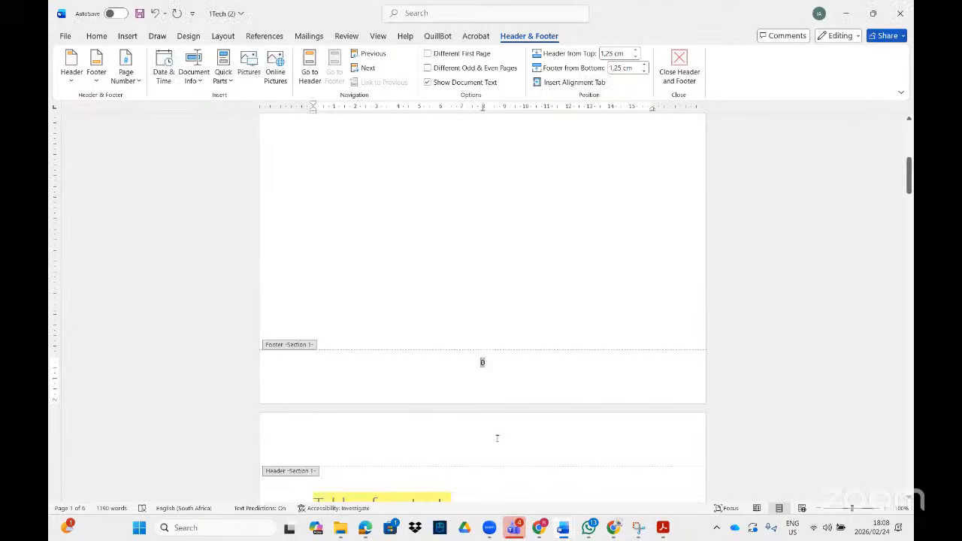
{"action": "double_click", "coordinate": [483, 362]}
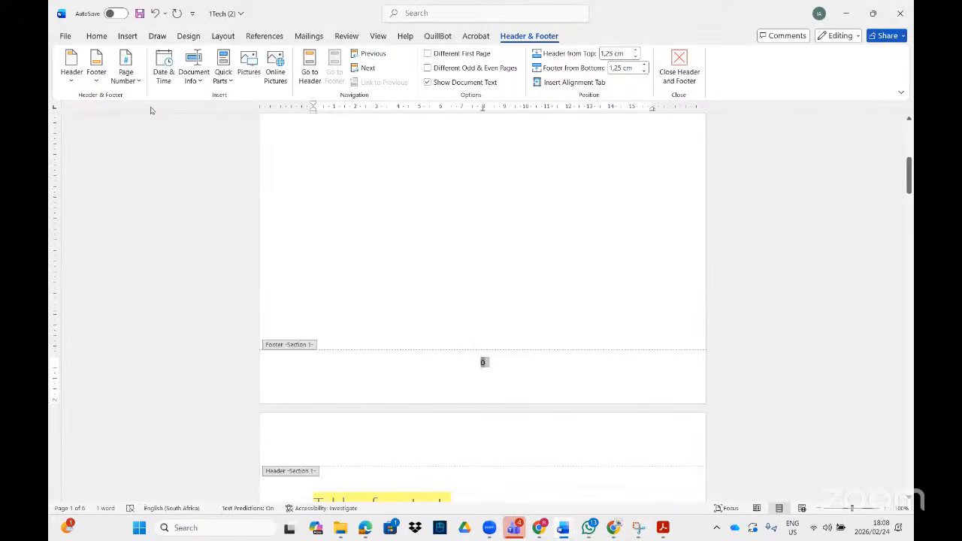
{"action": "left_click", "coordinate": [136, 83]}
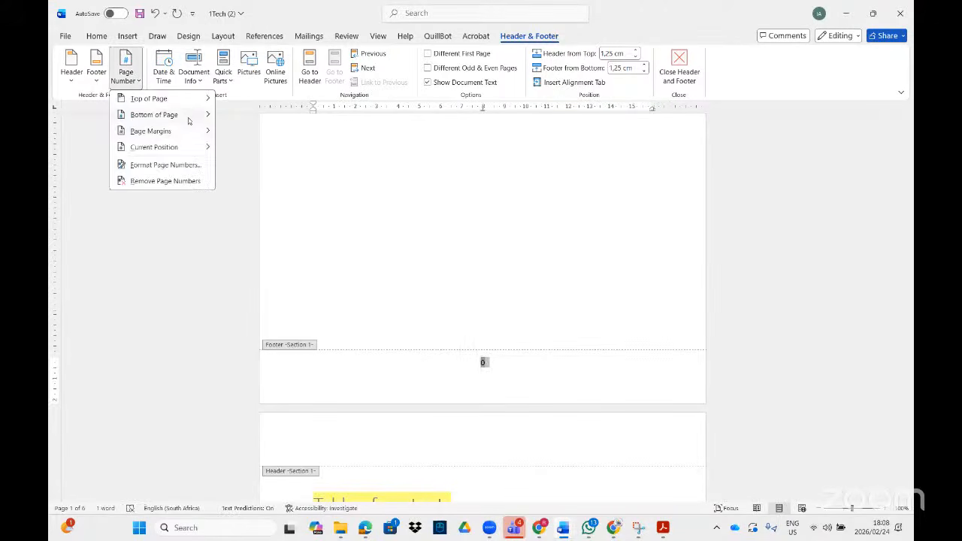
{"action": "mouse_move", "coordinate": [190, 119]}
{"action": "left_click", "coordinate": [178, 165]}
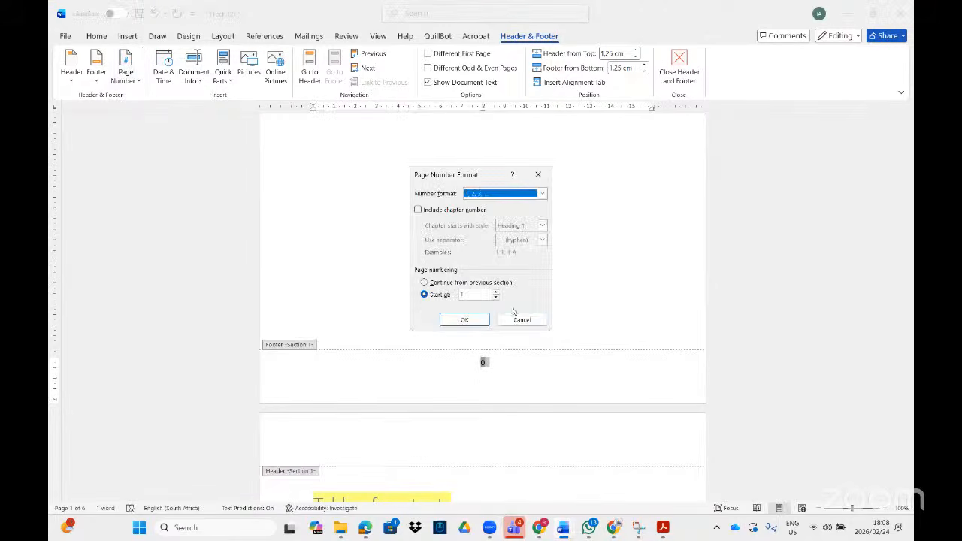
{"action": "left_click", "coordinate": [465, 319]}
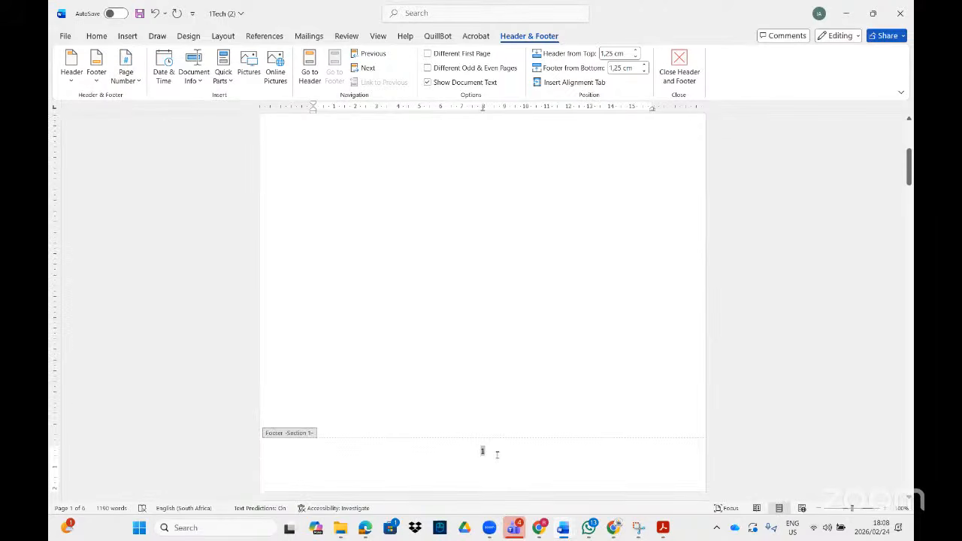
Step: Check the footers of both sections and change the Section 1 page number format to i, ii, iii
{"action": "scroll", "coordinate": [497, 454], "scroll_direction": "down", "scroll_amount": 12}
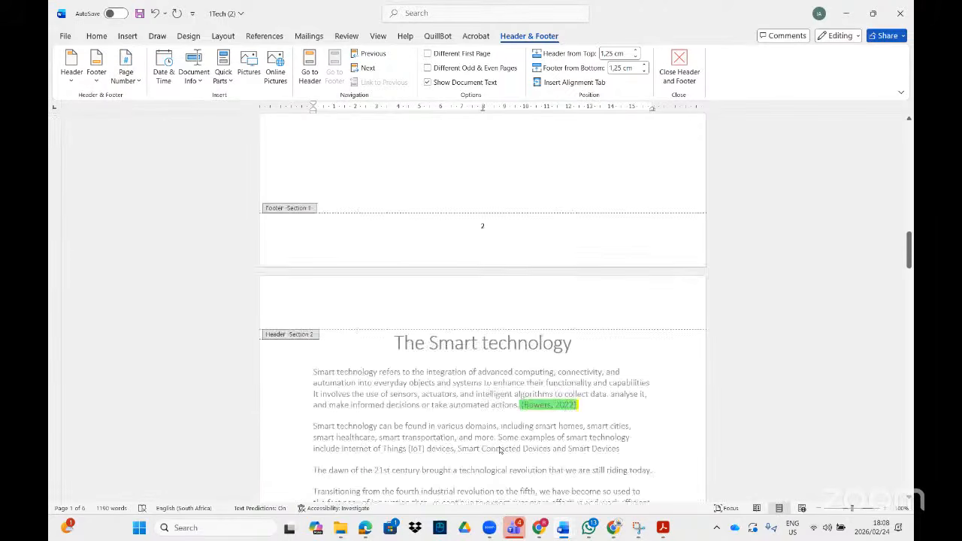
{"action": "scroll", "coordinate": [504, 269], "scroll_direction": "down", "scroll_amount": 7}
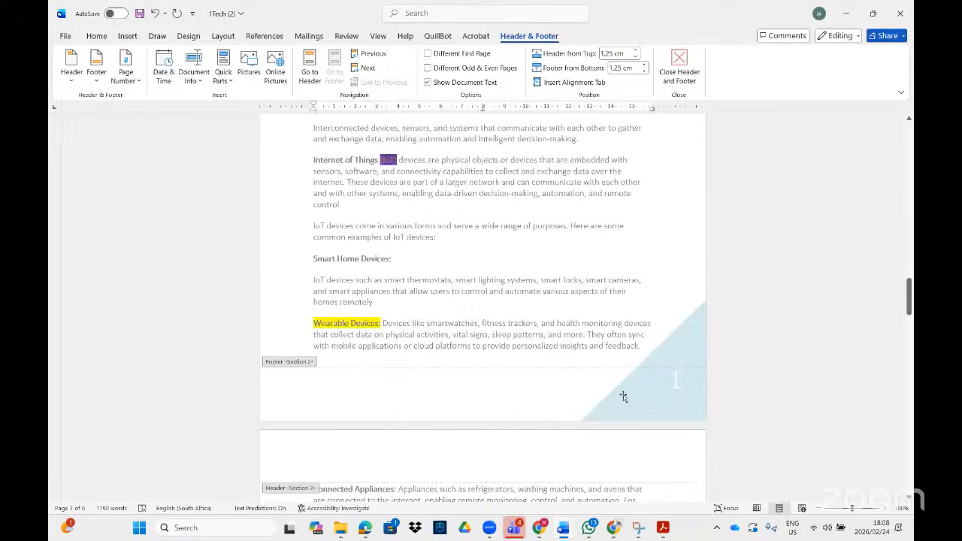
{"action": "scroll", "coordinate": [653, 395], "scroll_direction": "up", "scroll_amount": 10}
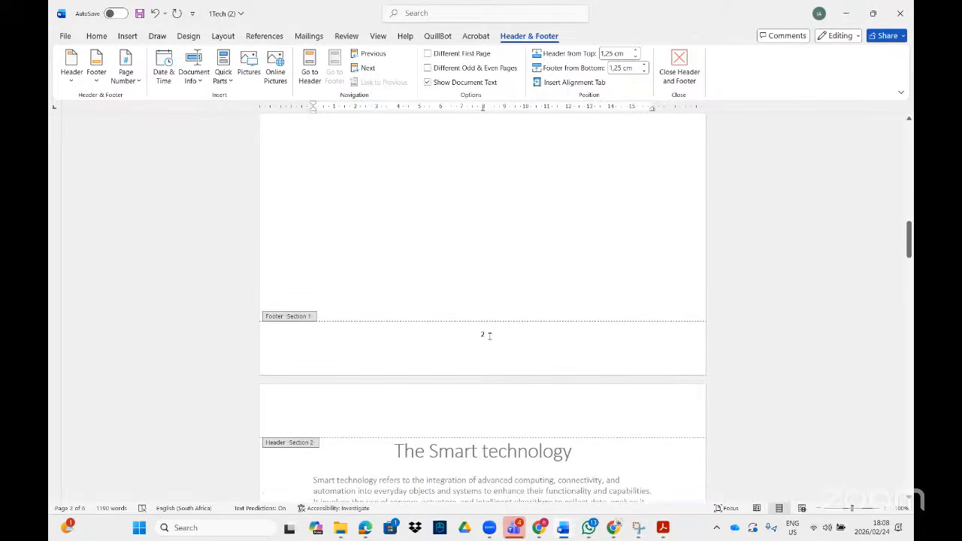
{"action": "scroll", "coordinate": [461, 307], "scroll_direction": "up", "scroll_amount": 10}
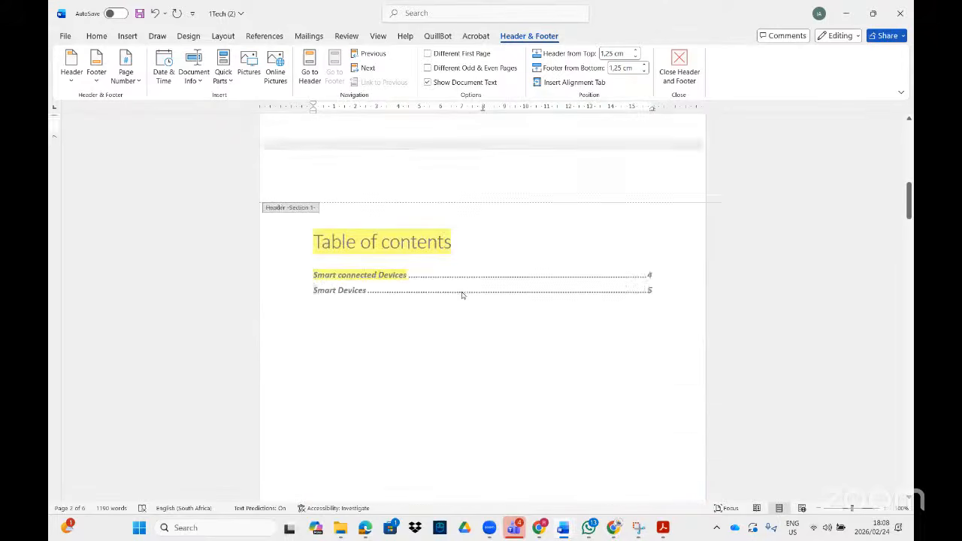
{"action": "left_click", "coordinate": [126, 76]}
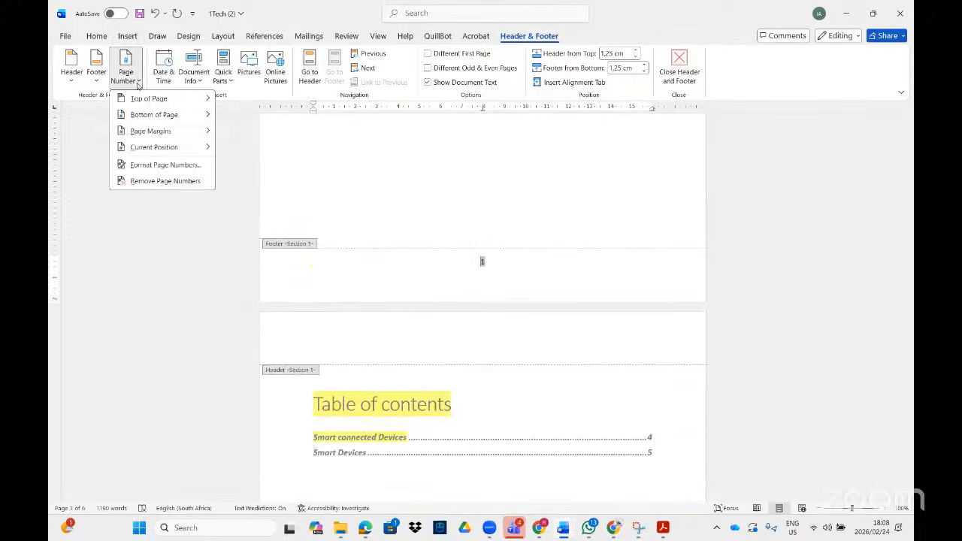
{"action": "left_click", "coordinate": [154, 166]}
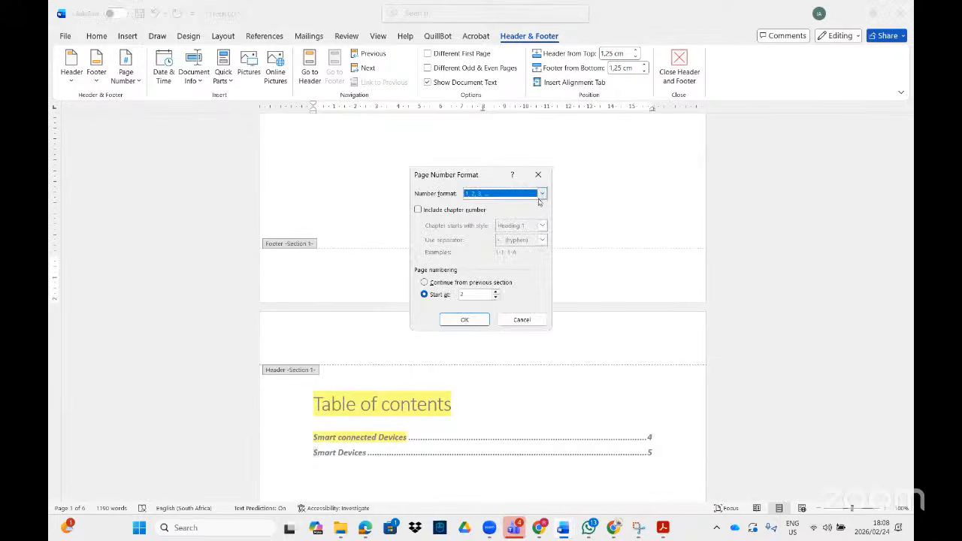
{"action": "left_click", "coordinate": [541, 193]}
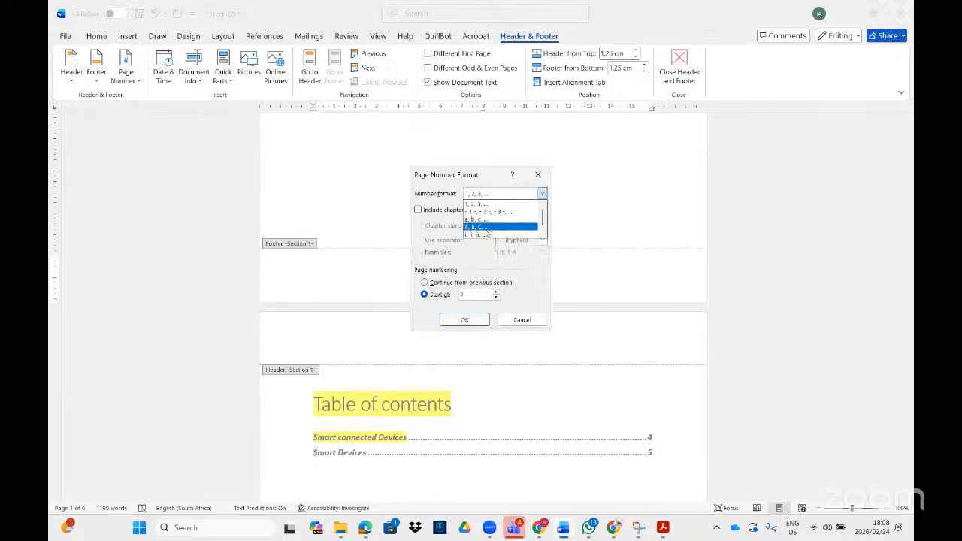
{"action": "left_click", "coordinate": [500, 234]}
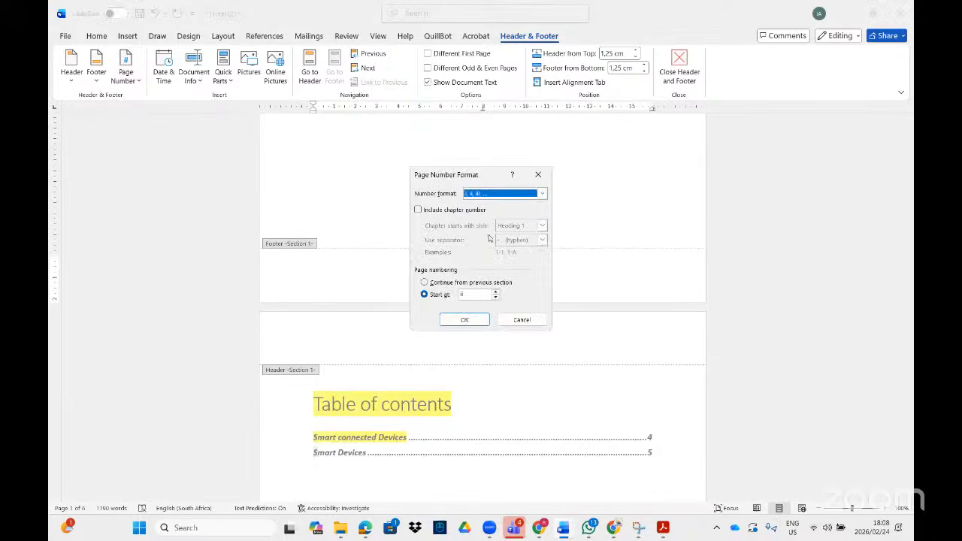
{"action": "left_click", "coordinate": [472, 319]}
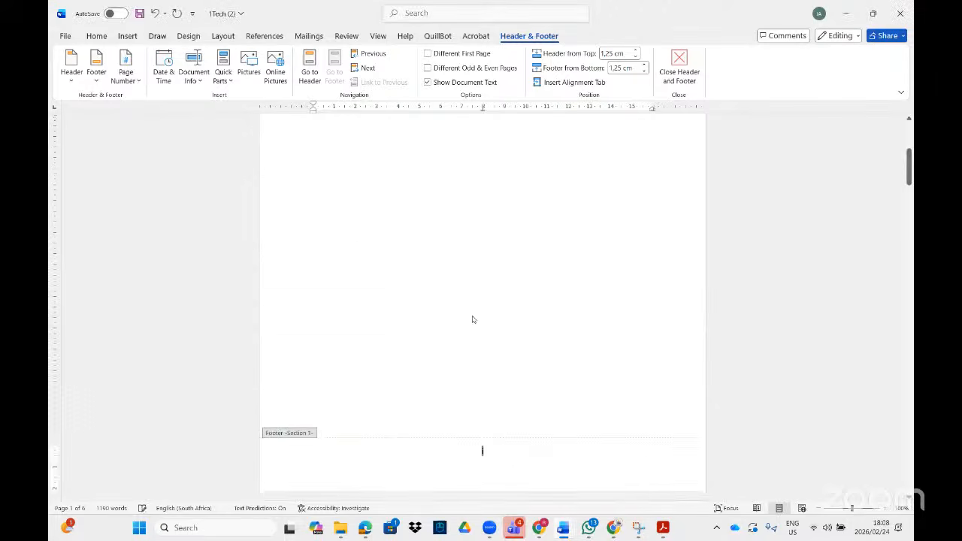
{"action": "scroll", "coordinate": [518, 369], "scroll_direction": "down", "scroll_amount": 2}
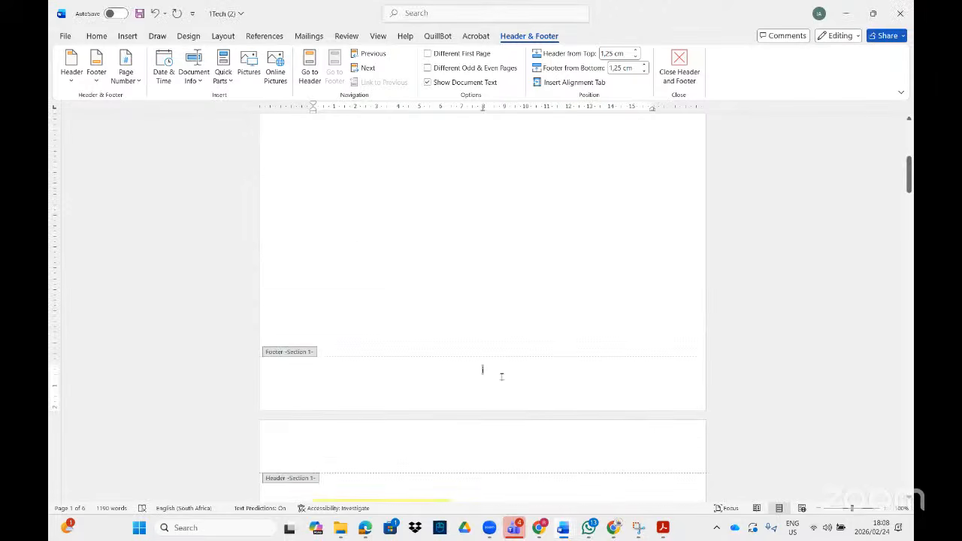
Step: Check the Section 1 footers on the cover and table of contents pages of 1Tech, and close the document
{"action": "scroll", "coordinate": [501, 377], "scroll_direction": "down", "scroll_amount": 5}
{"action": "scroll", "coordinate": [500, 377], "scroll_direction": "down", "scroll_amount": 5}
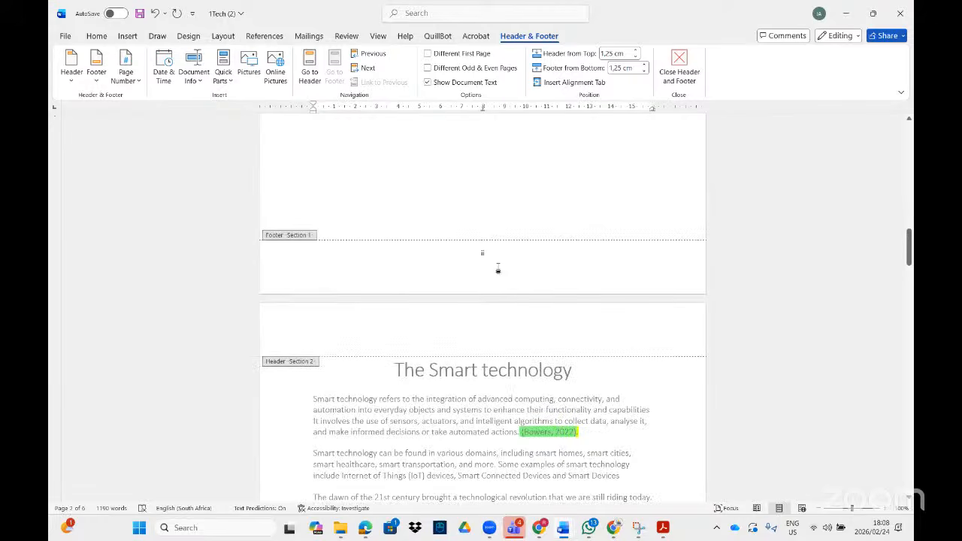
{"action": "scroll", "coordinate": [498, 269], "scroll_direction": "up", "scroll_amount": 20}
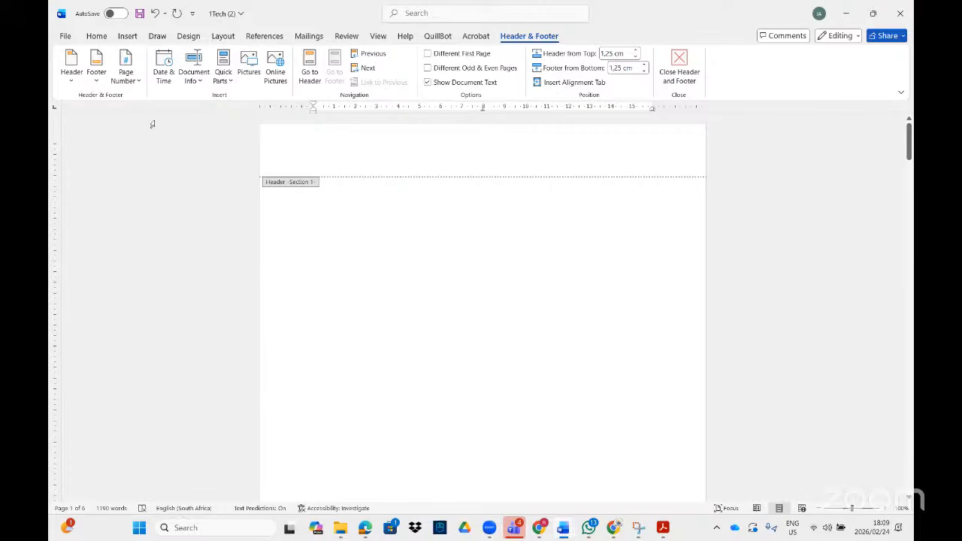
{"action": "left_click", "coordinate": [540, 529]}
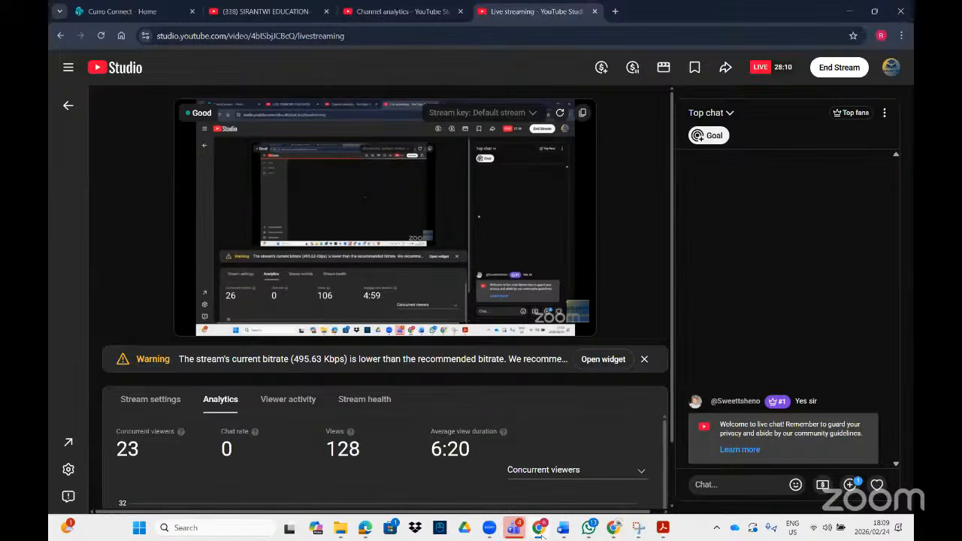
{"action": "left_click", "coordinate": [541, 529]}
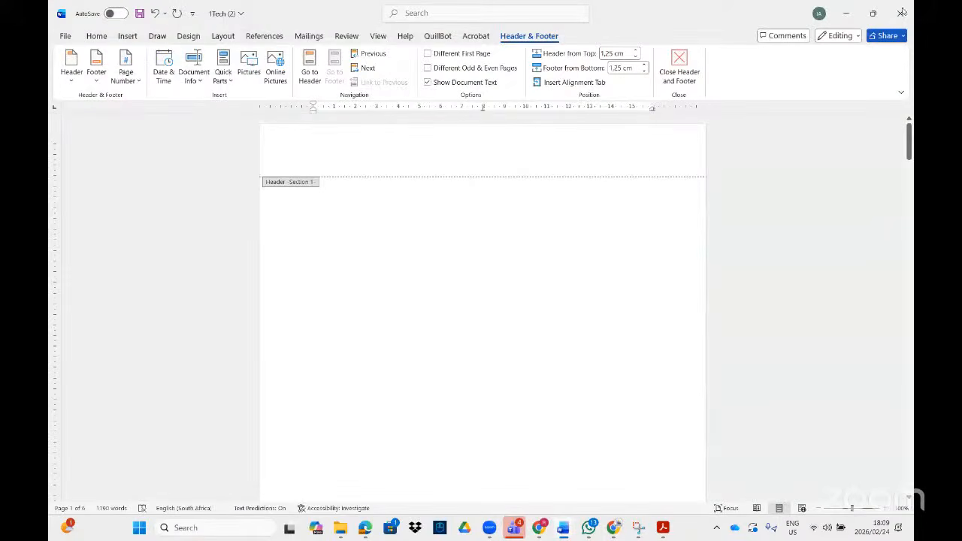
{"action": "left_click", "coordinate": [902, 13]}
{"action": "left_click", "coordinate": [549, 415]}
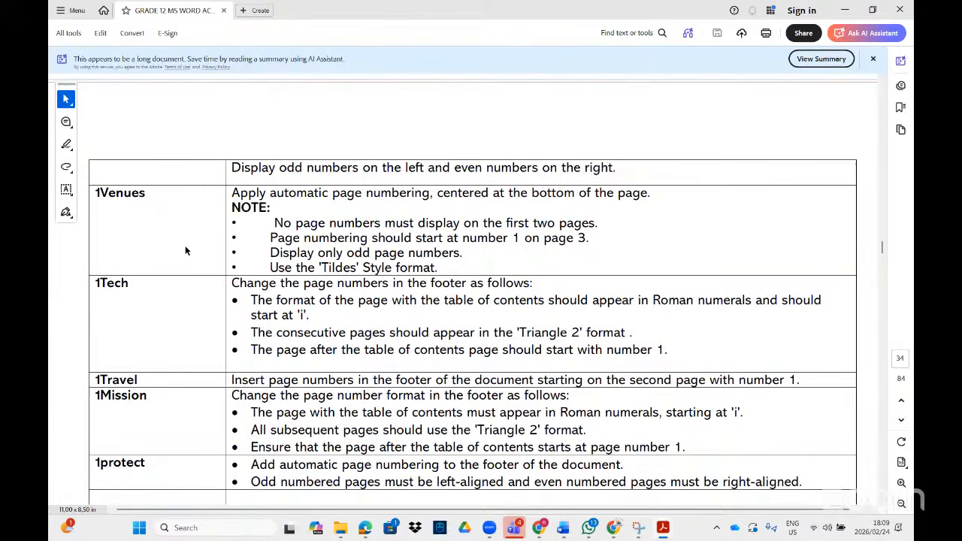
Step: Find and open the 1Venues Word document from the Windows search, and enable editing
{"action": "left_click", "coordinate": [140, 528]}
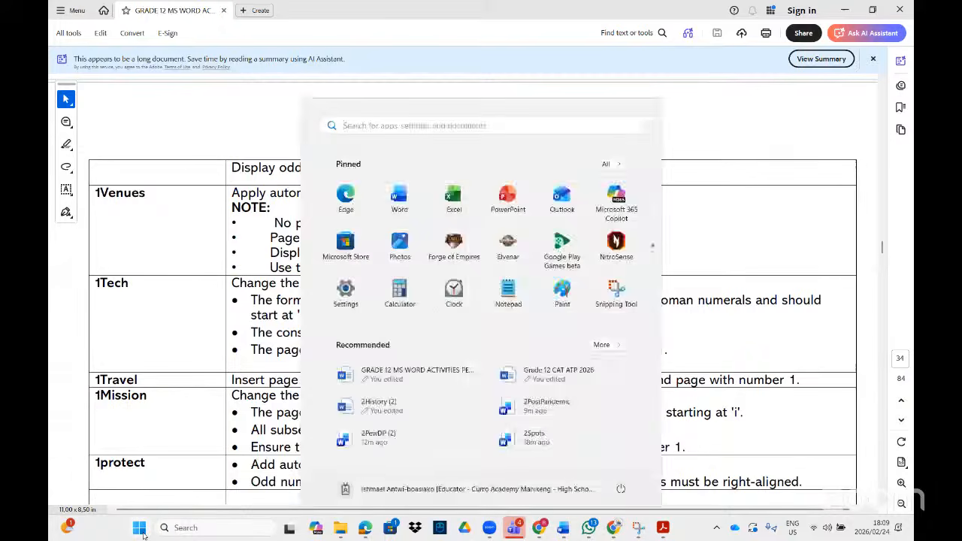
{"action": "type", "text": "1ven"}
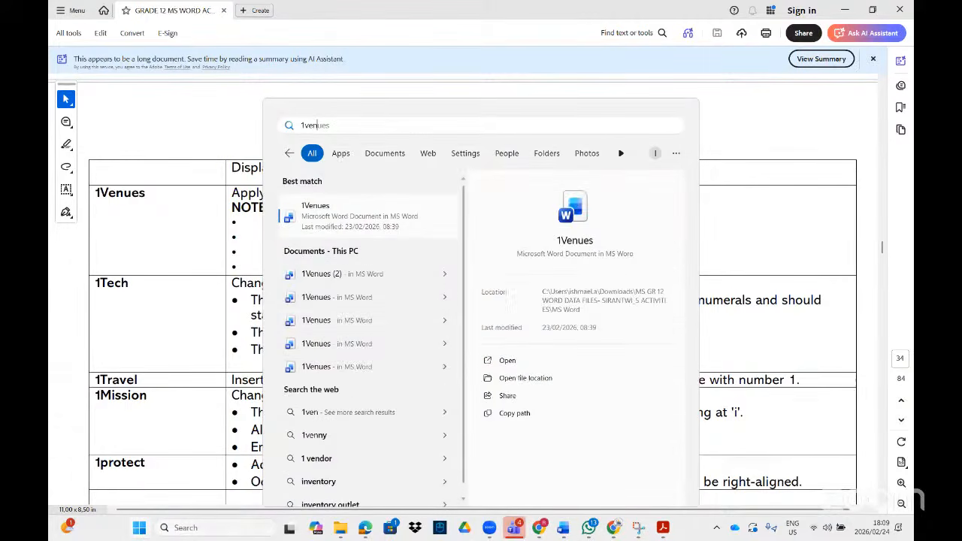
{"action": "left_click", "coordinate": [324, 202]}
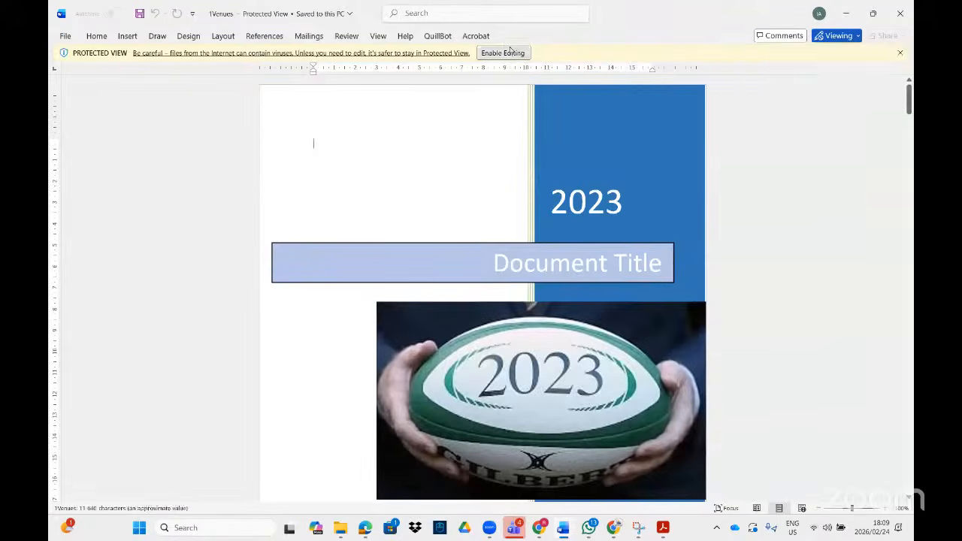
{"action": "left_click", "coordinate": [505, 53]}
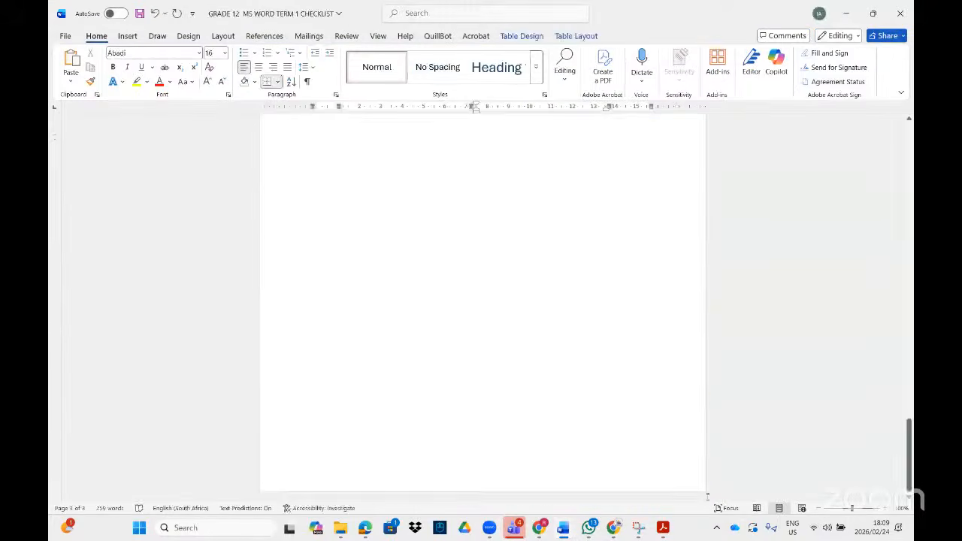
Step: Read the 1Venues page numbering instructions in the activities PDF and switch back to the 1Venues document in Word
{"action": "left_click", "coordinate": [665, 529]}
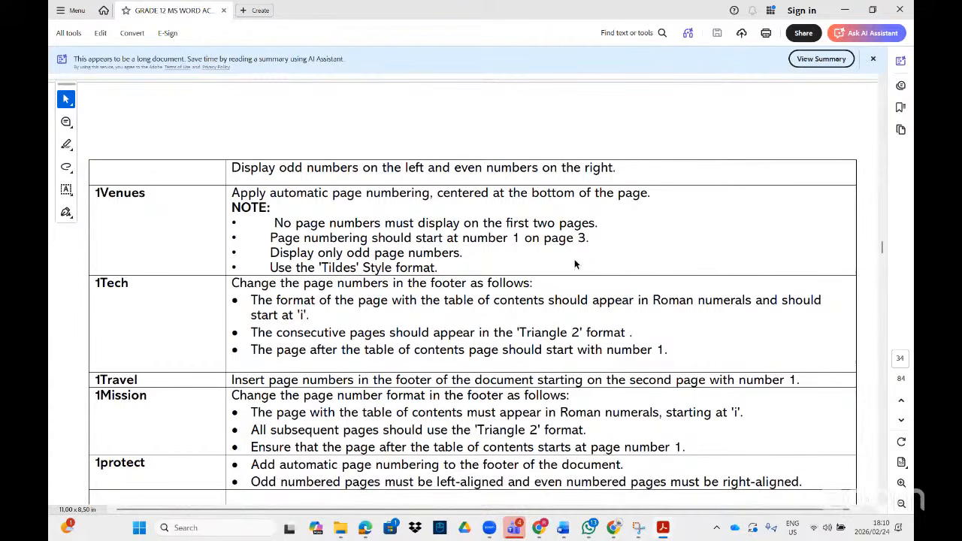
{"action": "left_click", "coordinate": [669, 534]}
{"action": "left_click", "coordinate": [668, 534]}
{"action": "mouse_move", "coordinate": [562, 527]}
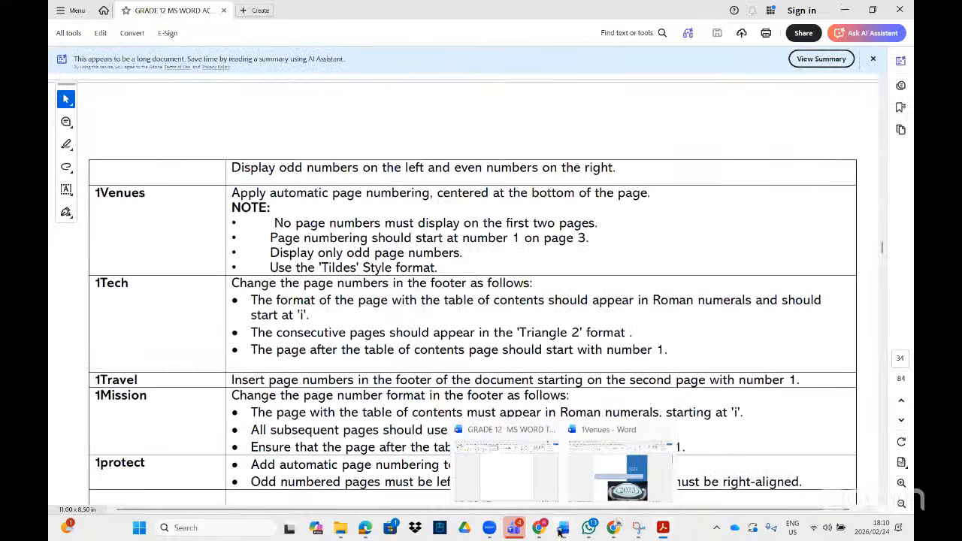
{"action": "left_click", "coordinate": [613, 482]}
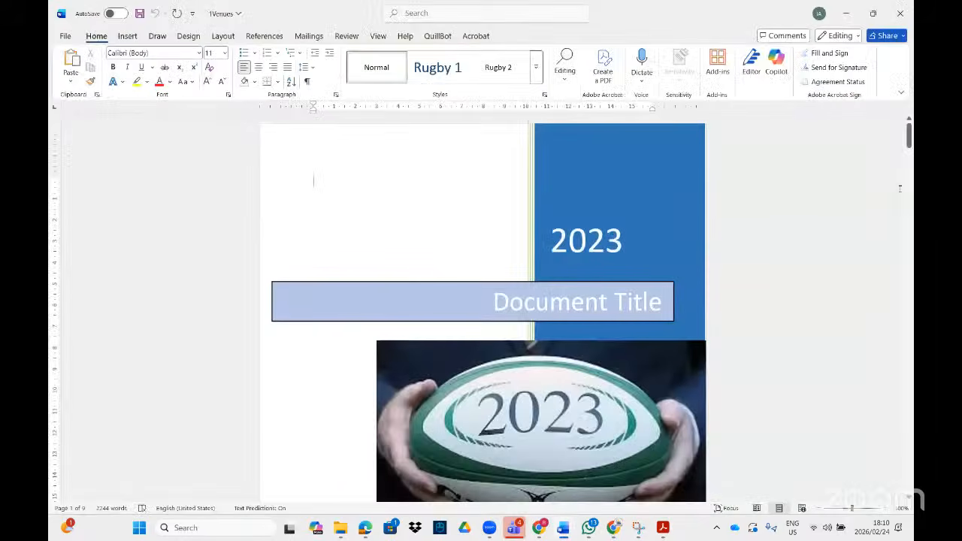
Step: Try a continuous section break before the OVERVIEW heading on page 3, check the layout, and undo the break
{"action": "left_click_drag", "start_coordinate": [908, 142], "coordinate": [908, 217]}
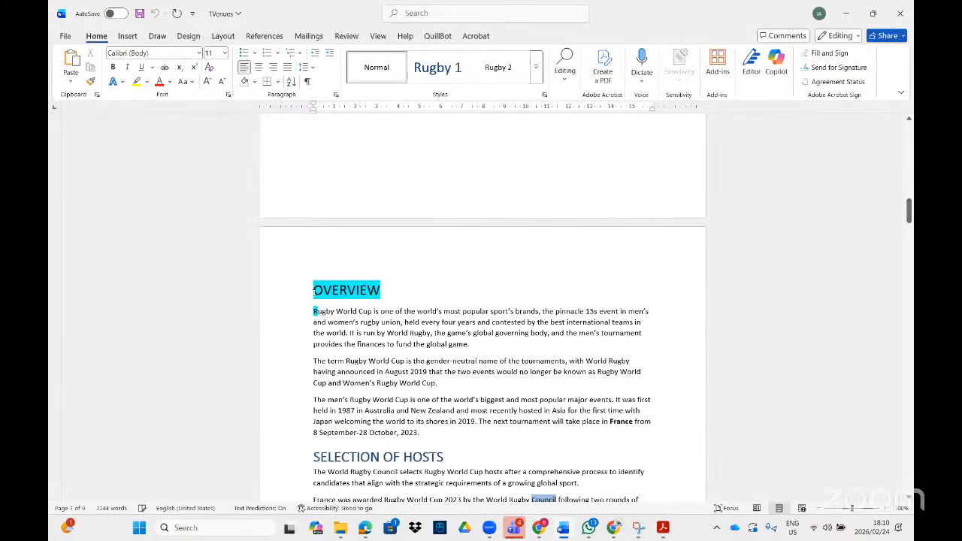
{"action": "left_click", "coordinate": [314, 290]}
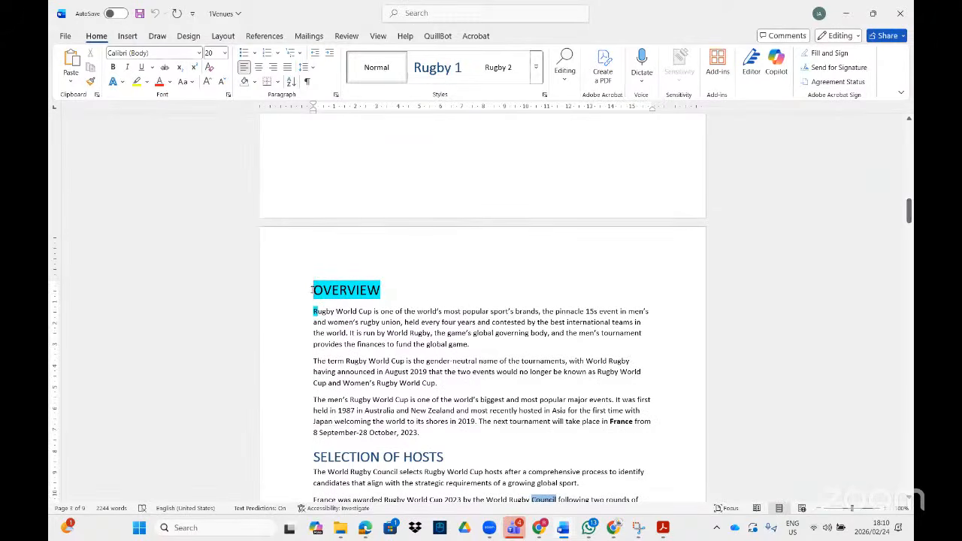
{"action": "left_click", "coordinate": [222, 36]}
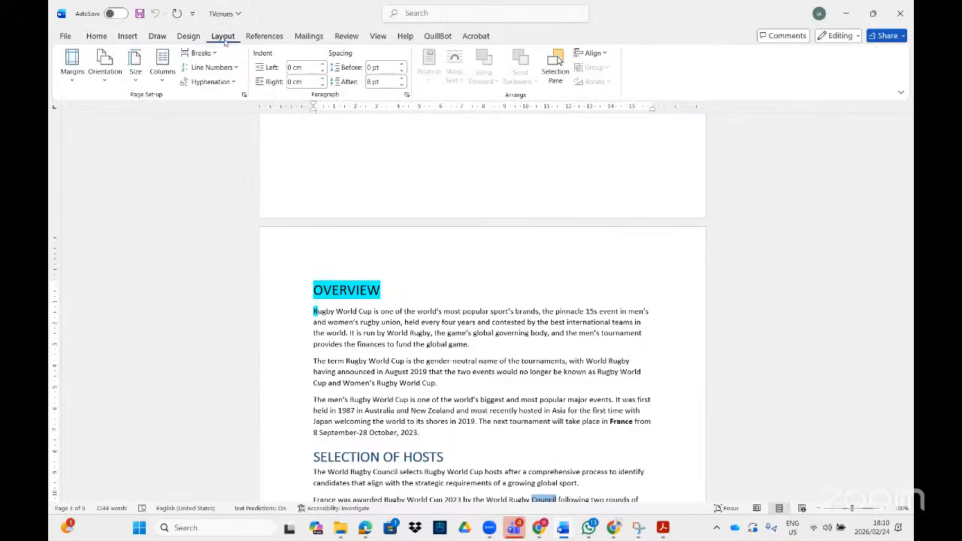
{"action": "left_click", "coordinate": [214, 53]}
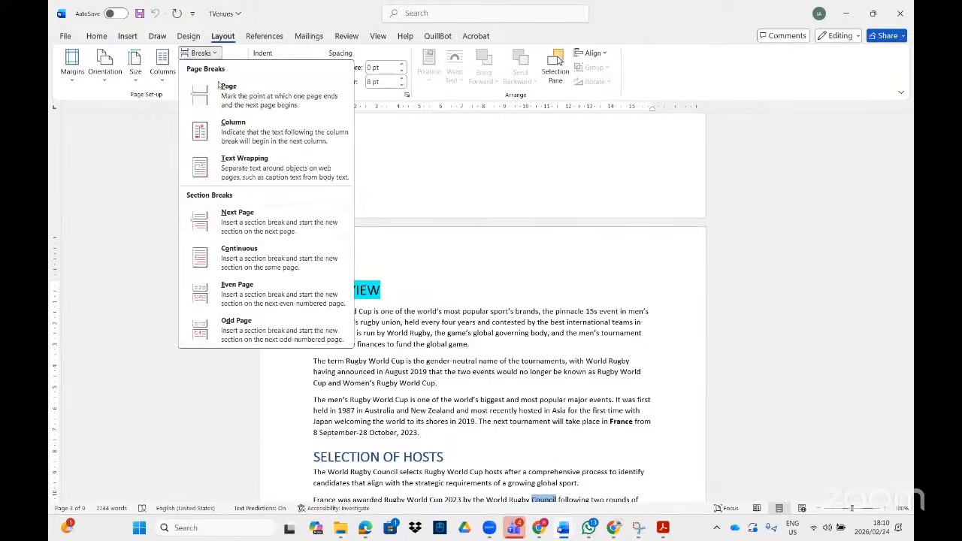
{"action": "left_click", "coordinate": [235, 262]}
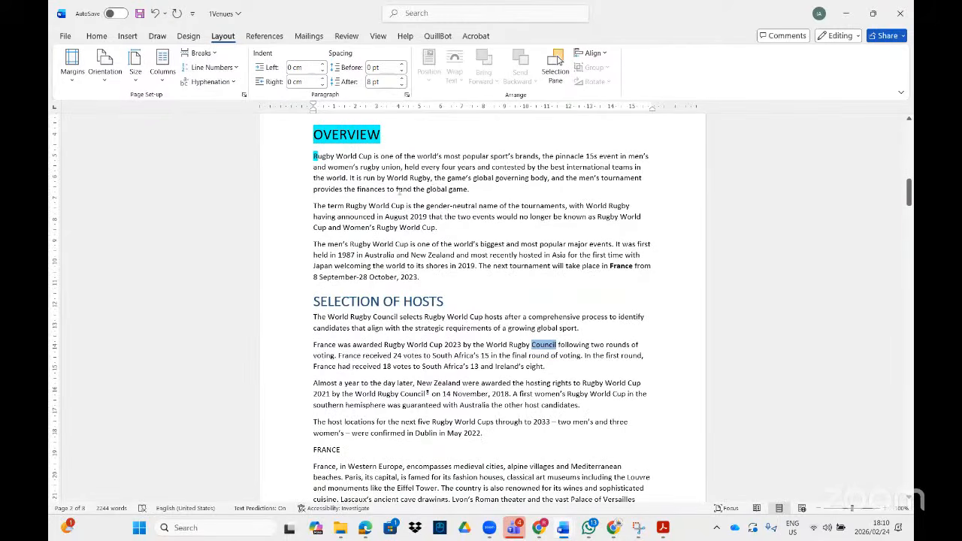
{"action": "scroll", "coordinate": [370, 201], "scroll_direction": "up", "scroll_amount": 3}
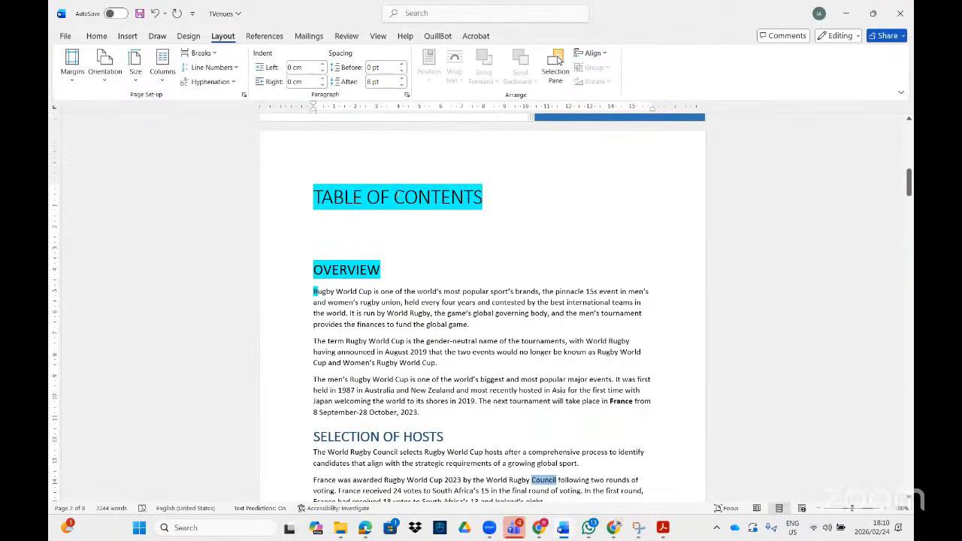
{"action": "scroll", "coordinate": [382, 232], "scroll_direction": "up", "scroll_amount": 6}
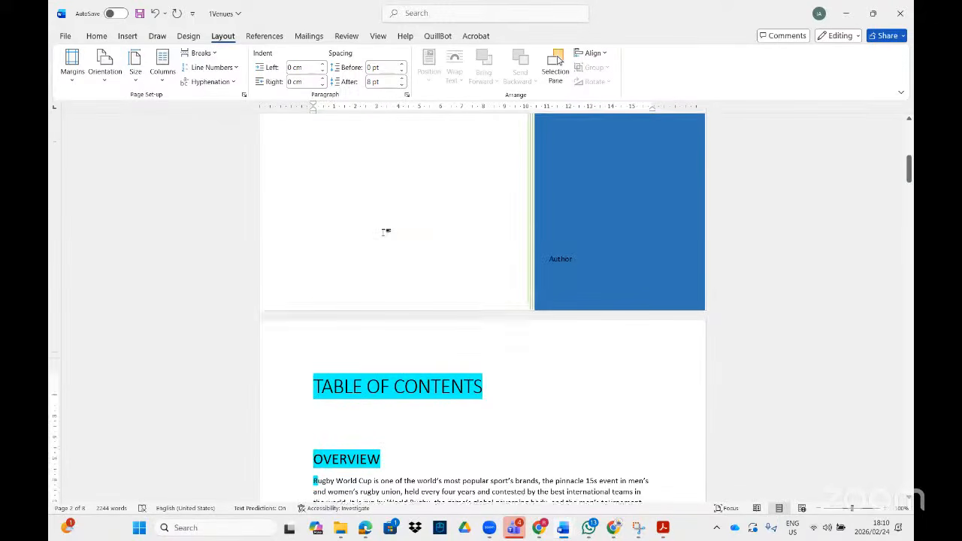
{"action": "scroll", "coordinate": [383, 232], "scroll_direction": "down", "scroll_amount": 3}
{"action": "scroll", "coordinate": [382, 233], "scroll_direction": "down", "scroll_amount": 3}
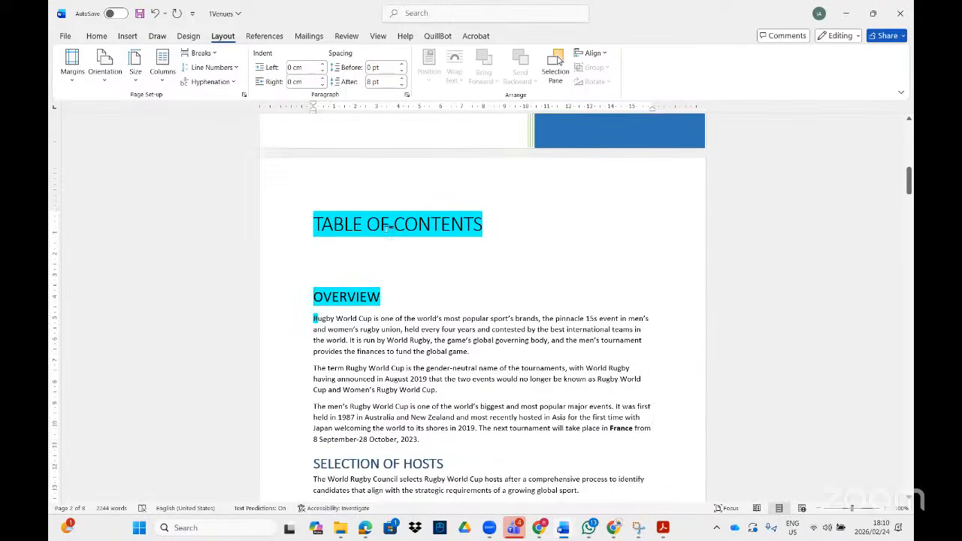
{"action": "key", "text": "ctrl+z"}
Step: Insert a continuous section break below the TABLE OF CONTENTS heading on page 2
{"action": "scroll", "coordinate": [464, 348], "scroll_direction": "up", "scroll_amount": 9}
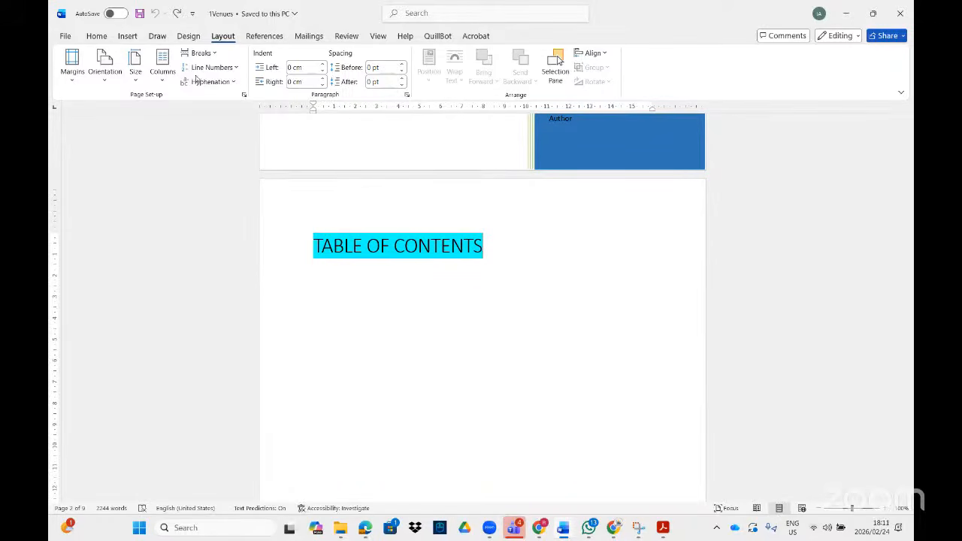
{"action": "left_click", "coordinate": [212, 54]}
{"action": "left_click", "coordinate": [241, 254]}
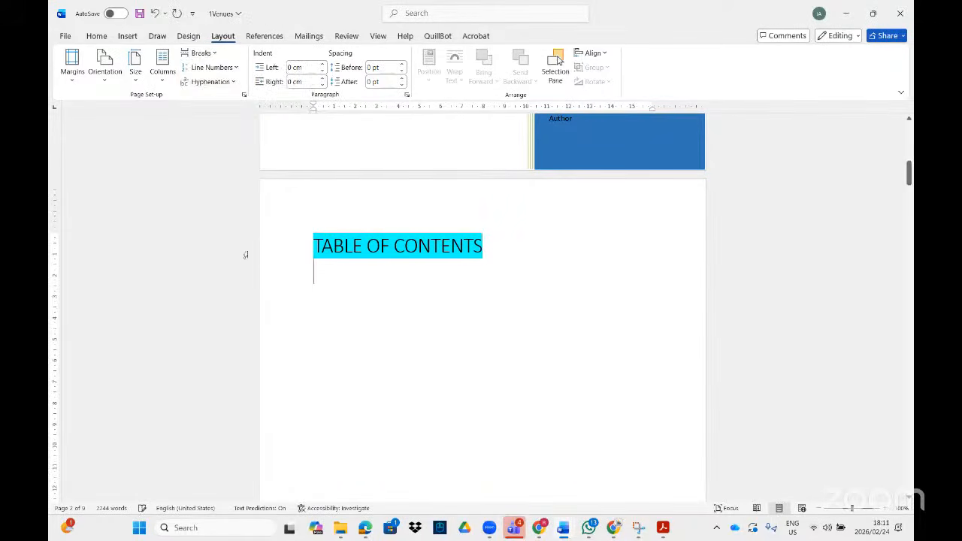
Step: Open the Section 2 header on the OVERVIEW page and unlink it from the previous section
{"action": "scroll", "coordinate": [471, 338], "scroll_direction": "down", "scroll_amount": 5}
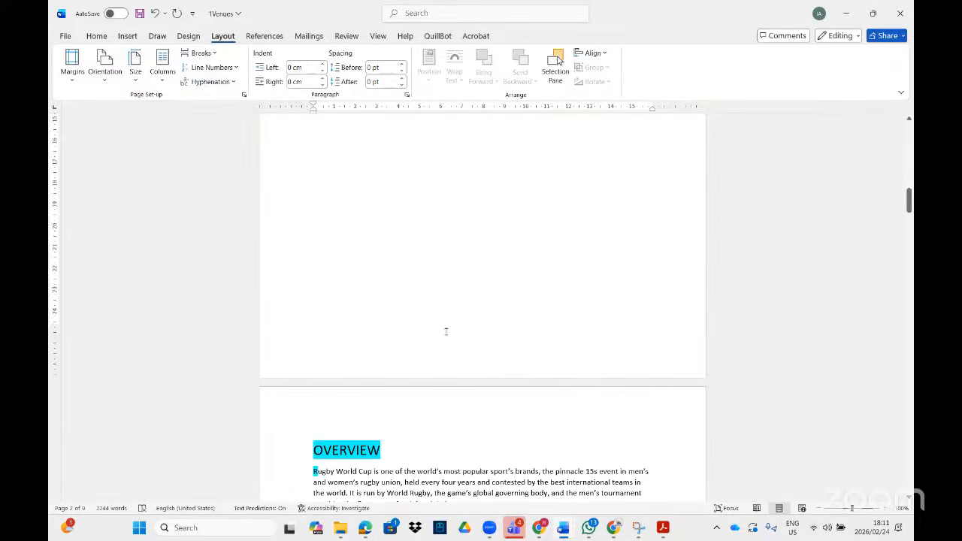
{"action": "double_click", "coordinate": [369, 417]}
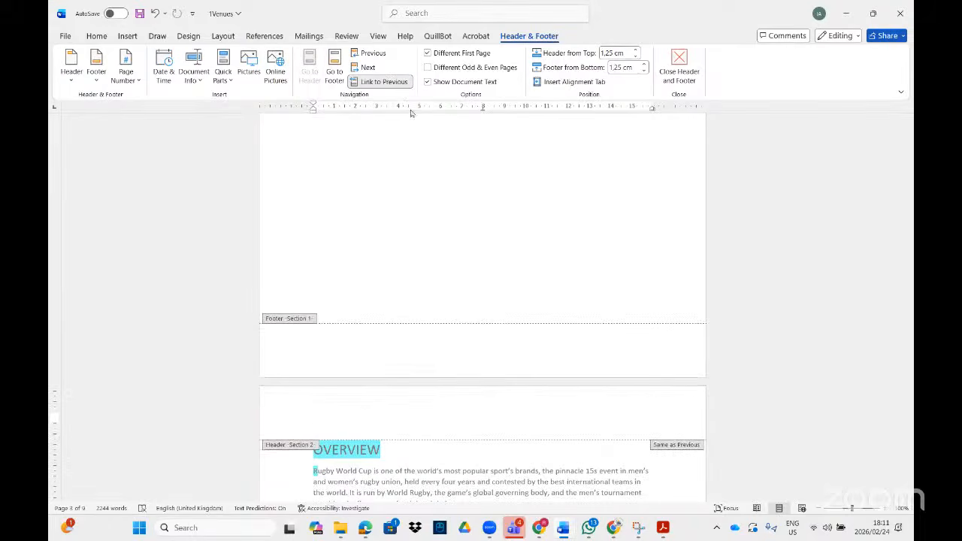
{"action": "left_click", "coordinate": [388, 85]}
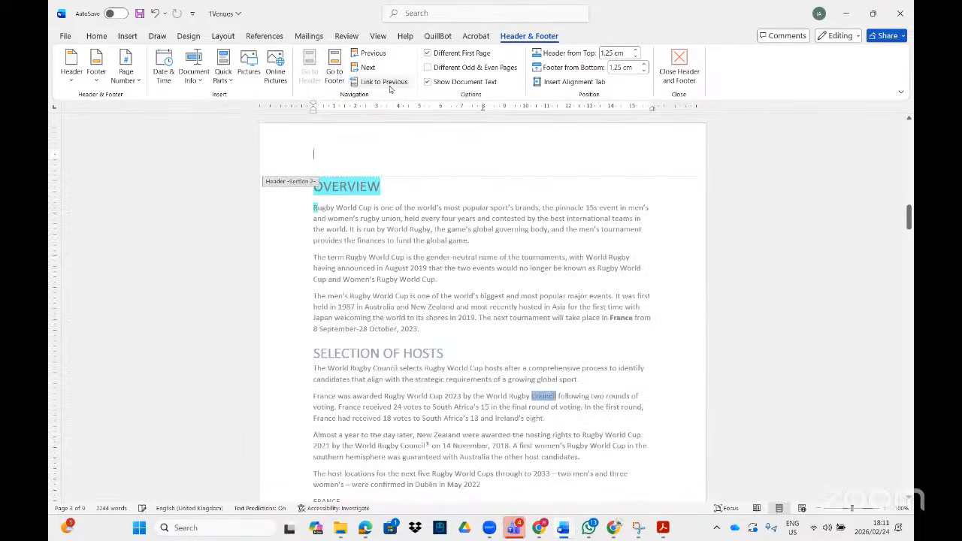
Step: Unlink the Section 2 footer on the OVERVIEW page from the previous section
{"action": "scroll", "coordinate": [323, 151], "scroll_direction": "down", "scroll_amount": 10}
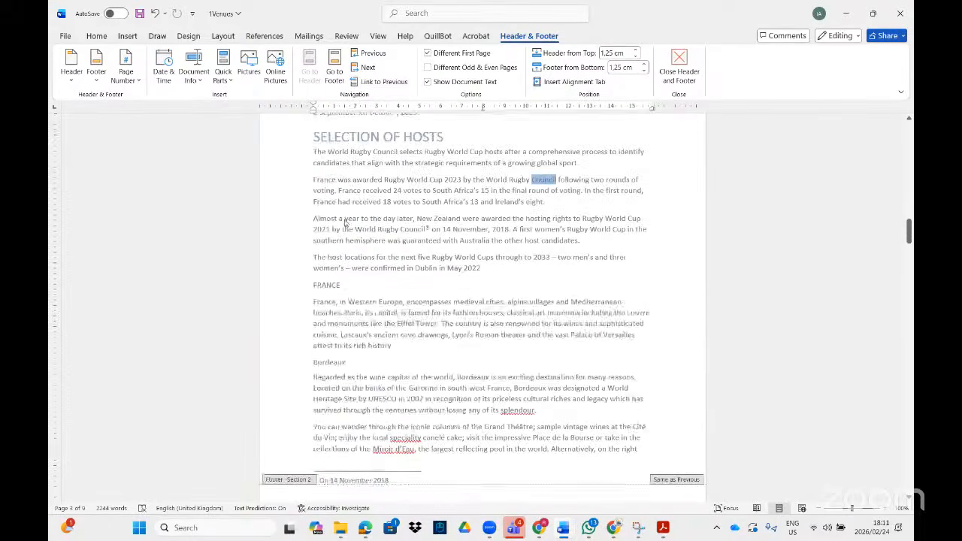
{"action": "left_click", "coordinate": [329, 293]}
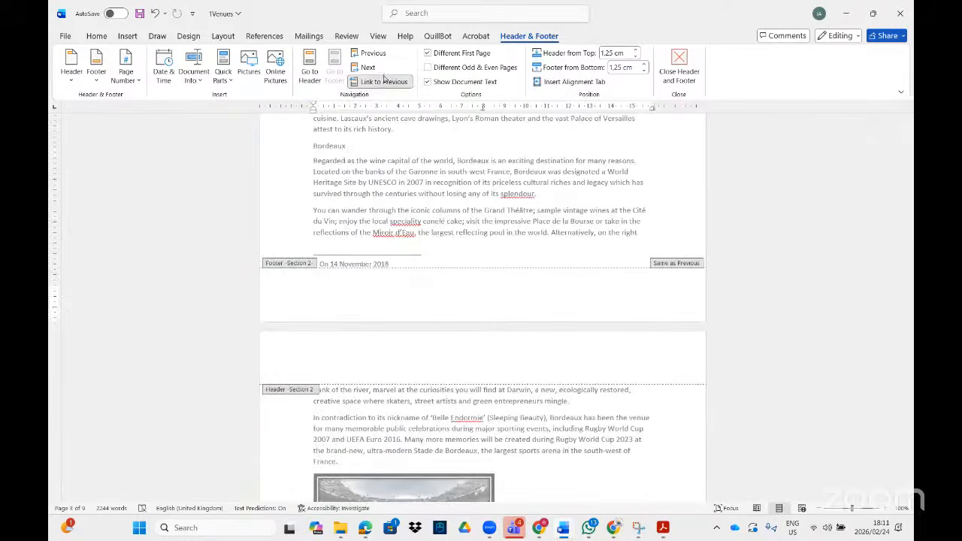
{"action": "scroll", "coordinate": [491, 212], "scroll_direction": "up", "scroll_amount": 3}
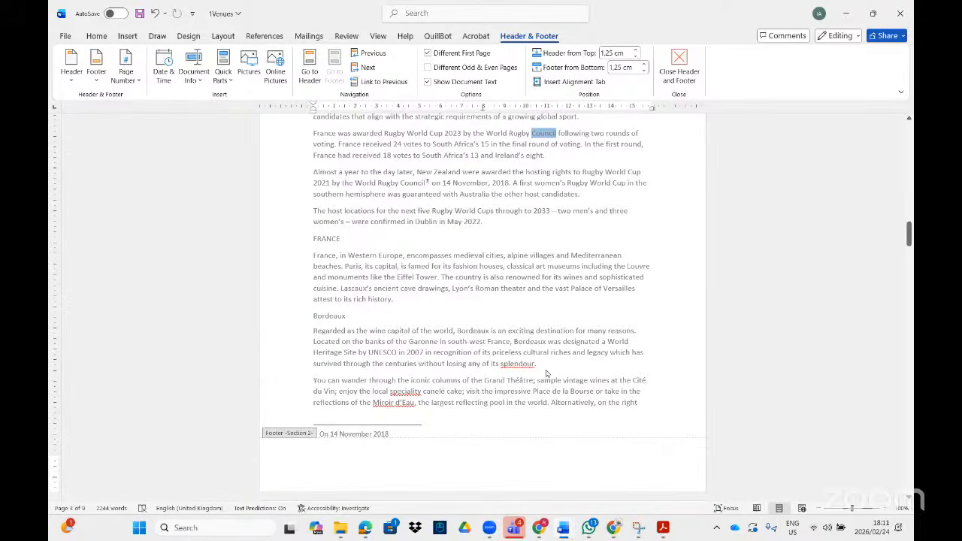
{"action": "scroll", "coordinate": [496, 375], "scroll_direction": "up", "scroll_amount": 7}
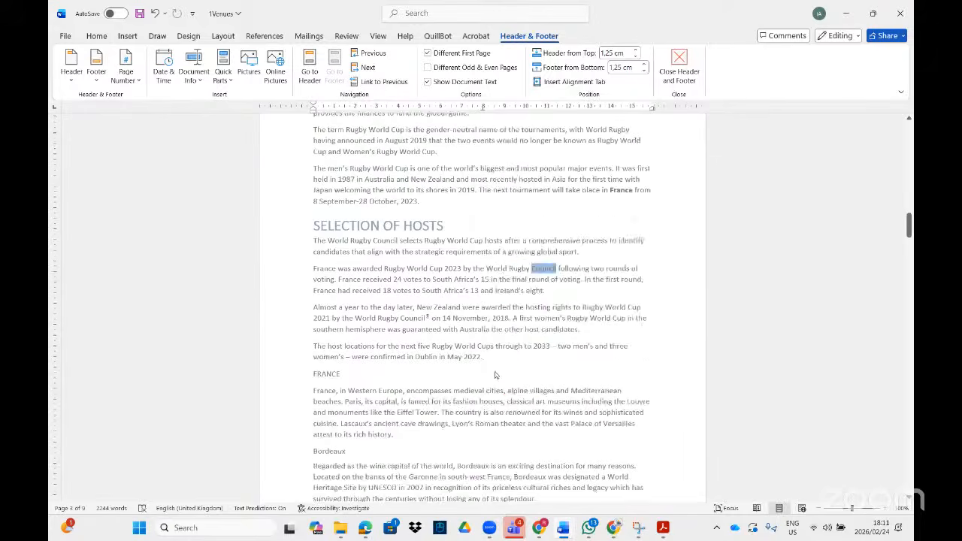
{"action": "scroll", "coordinate": [493, 374], "scroll_direction": "down", "scroll_amount": 7}
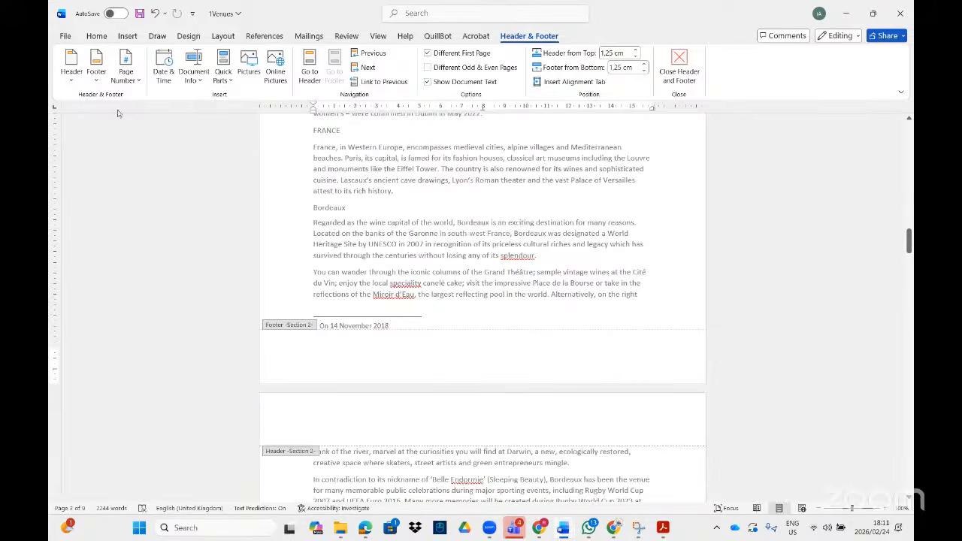
Step: Insert a Tildes page number at the bottom of the page in the Section 2 footer
{"action": "left_click", "coordinate": [139, 82]}
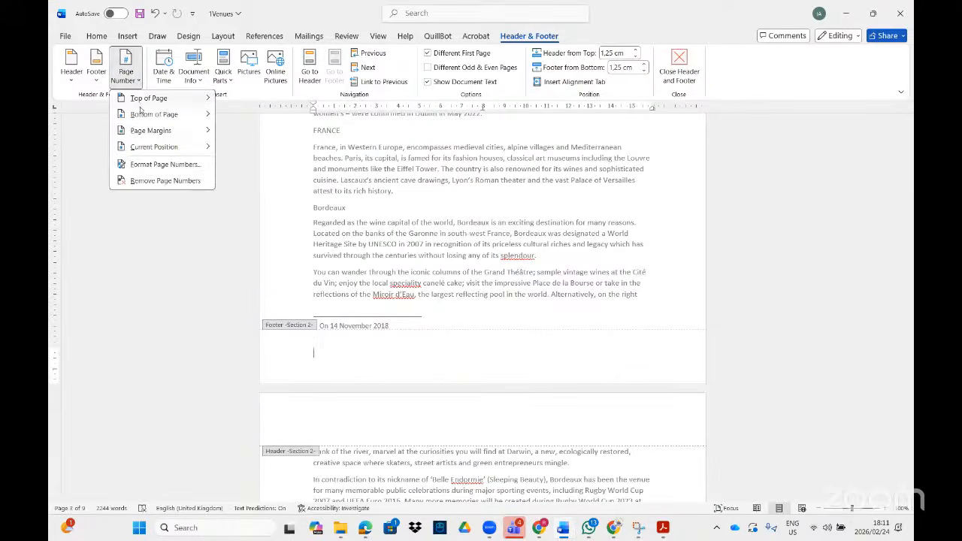
{"action": "mouse_move", "coordinate": [176, 118]}
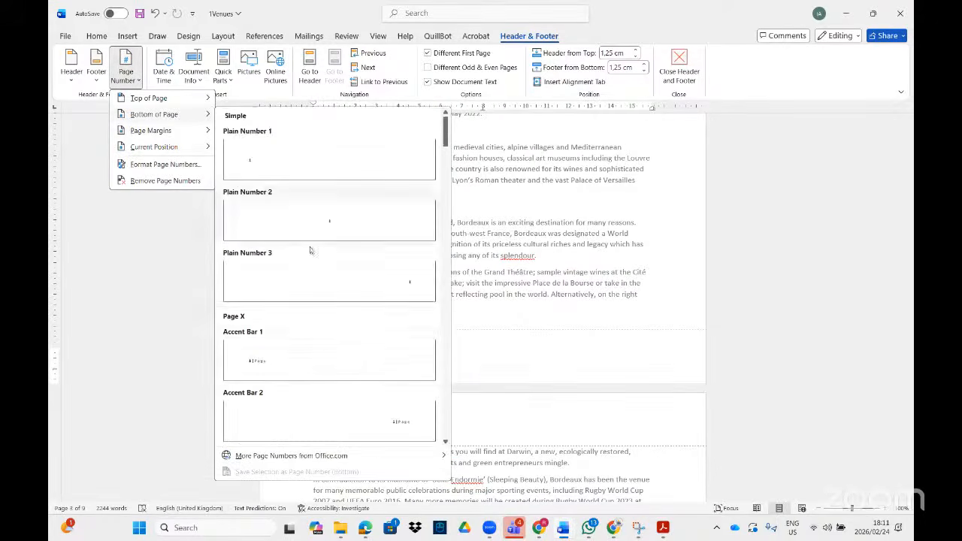
{"action": "scroll", "coordinate": [366, 389], "scroll_direction": "down", "scroll_amount": 5}
{"action": "scroll", "coordinate": [367, 393], "scroll_direction": "down", "scroll_amount": 5}
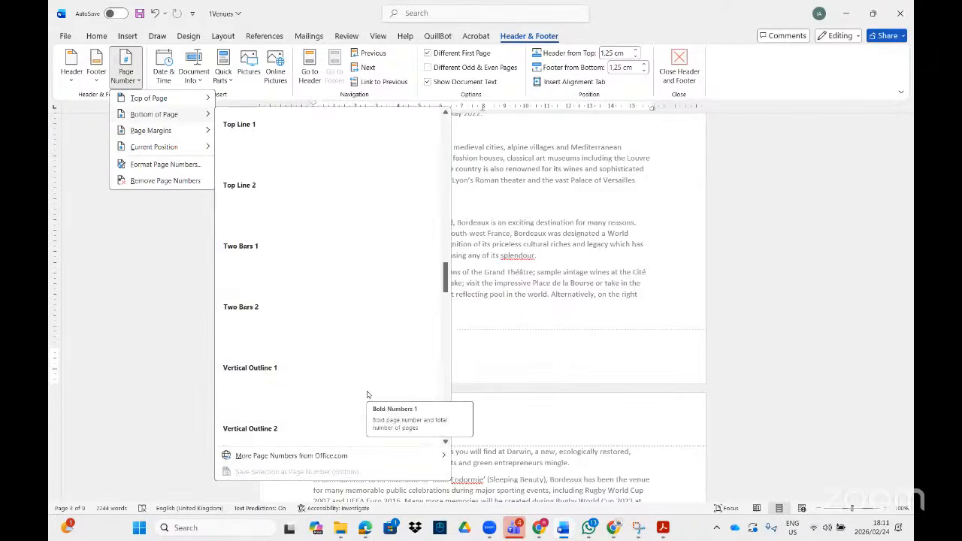
{"action": "scroll", "coordinate": [367, 395], "scroll_direction": "up", "scroll_amount": 2}
{"action": "scroll", "coordinate": [367, 395], "scroll_direction": "up", "scroll_amount": 3}
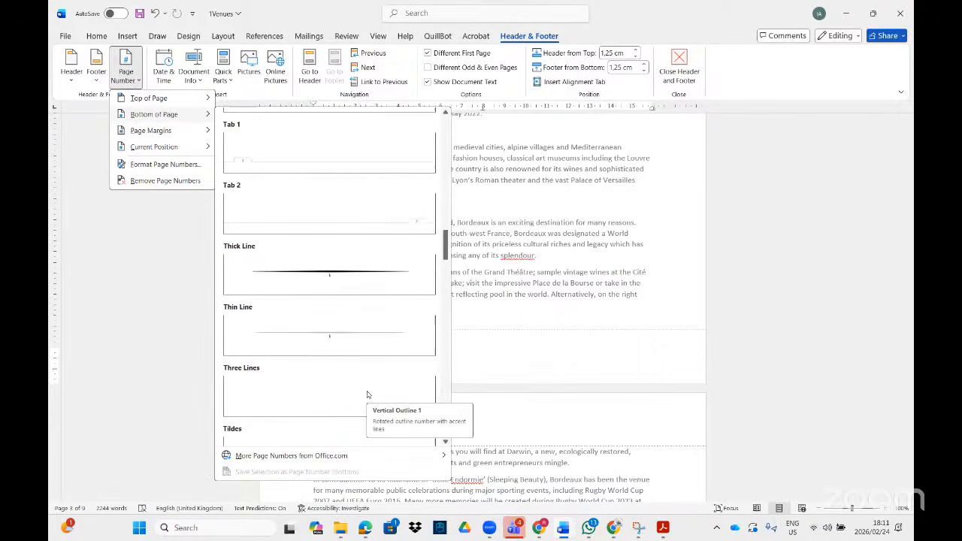
{"action": "scroll", "coordinate": [368, 395], "scroll_direction": "down", "scroll_amount": 3}
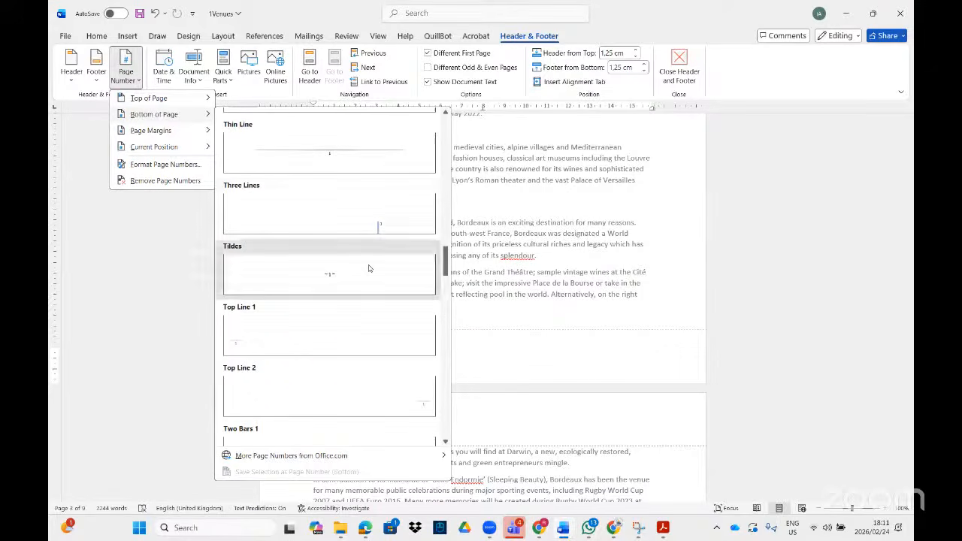
{"action": "left_click", "coordinate": [369, 270]}
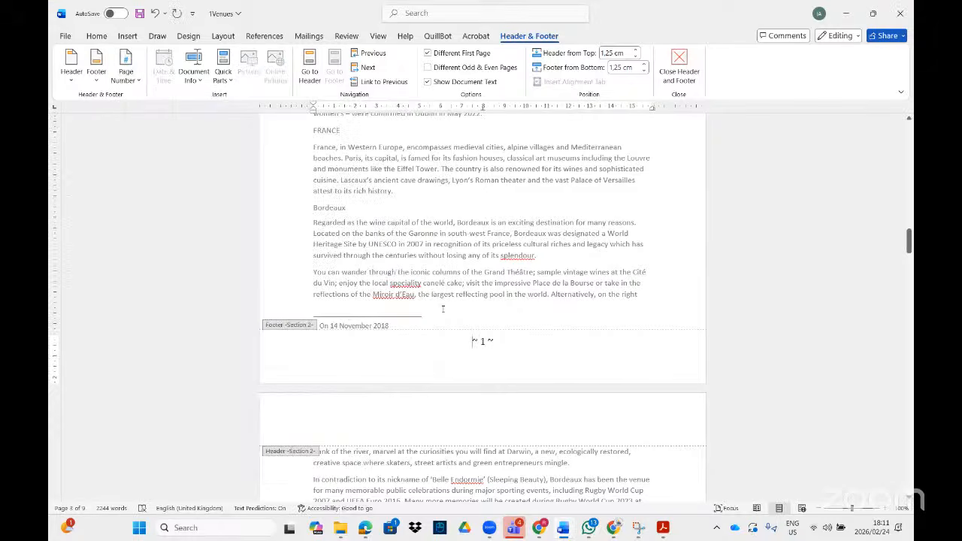
Step: Check the footer numbers across Sections 1 and 2 against the 1Venues instructions in the PDF opened in Acrobat
{"action": "scroll", "coordinate": [495, 353], "scroll_direction": "down", "scroll_amount": 10}
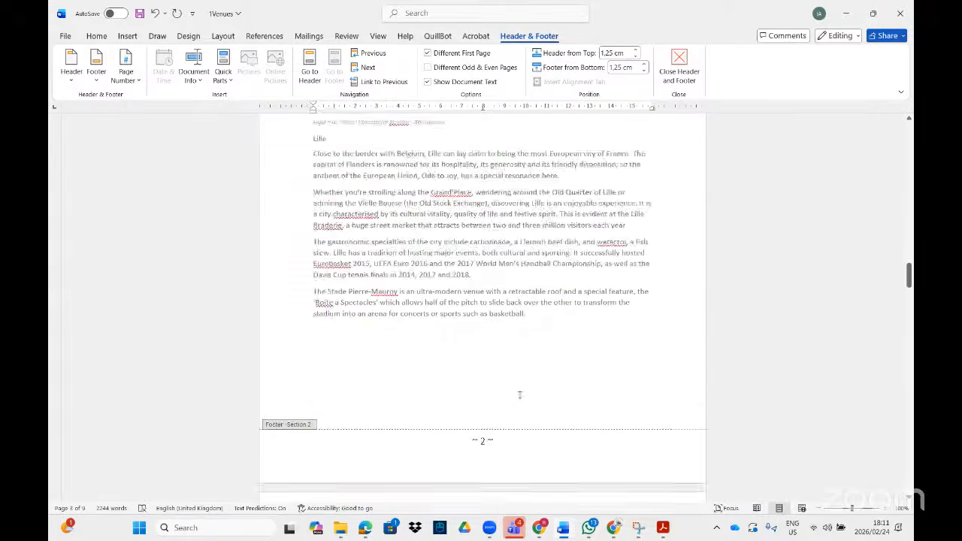
{"action": "scroll", "coordinate": [526, 397], "scroll_direction": "up", "scroll_amount": 6}
{"action": "scroll", "coordinate": [530, 392], "scroll_direction": "up", "scroll_amount": 15}
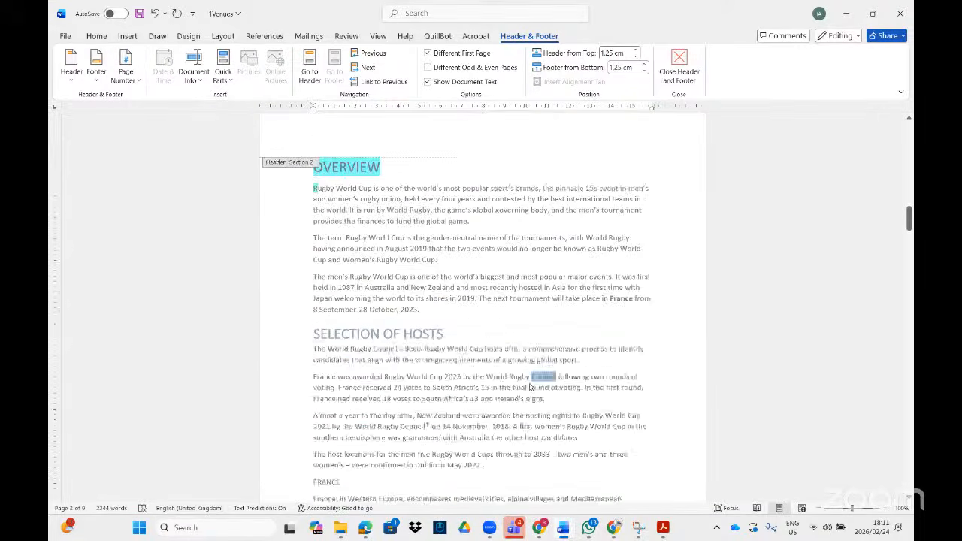
{"action": "scroll", "coordinate": [531, 386], "scroll_direction": "down", "scroll_amount": 10}
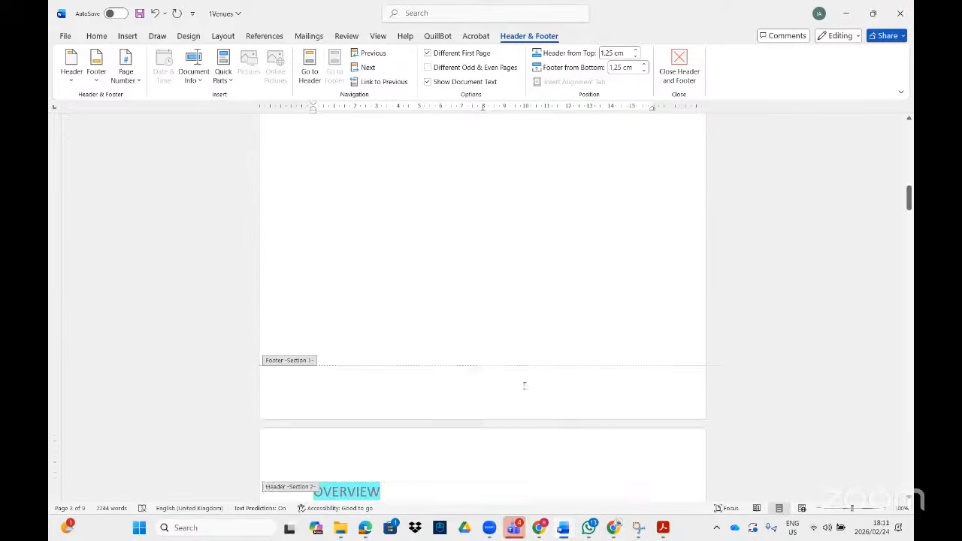
{"action": "scroll", "coordinate": [524, 408], "scroll_direction": "down", "scroll_amount": 10}
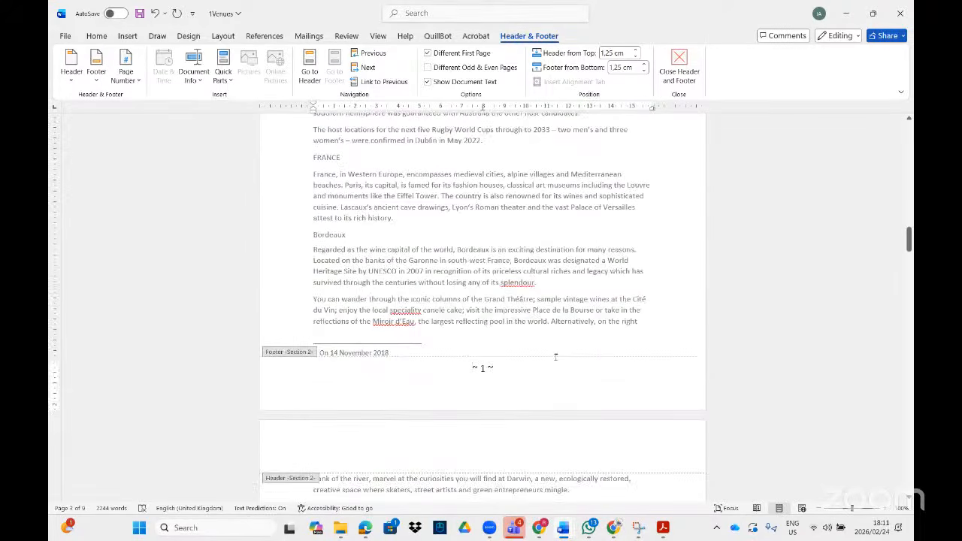
{"action": "left_click", "coordinate": [662, 528]}
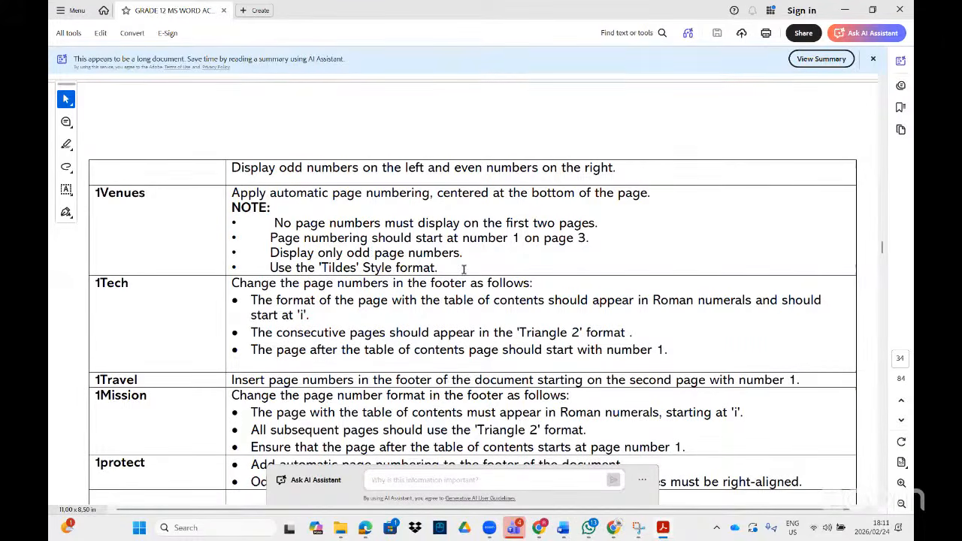
{"action": "key", "text": "alt+Tab"}
{"action": "scroll", "coordinate": [511, 297], "scroll_direction": "down", "scroll_amount": 3}
{"action": "scroll", "coordinate": [510, 297], "scroll_direction": "down", "scroll_amount": 20}
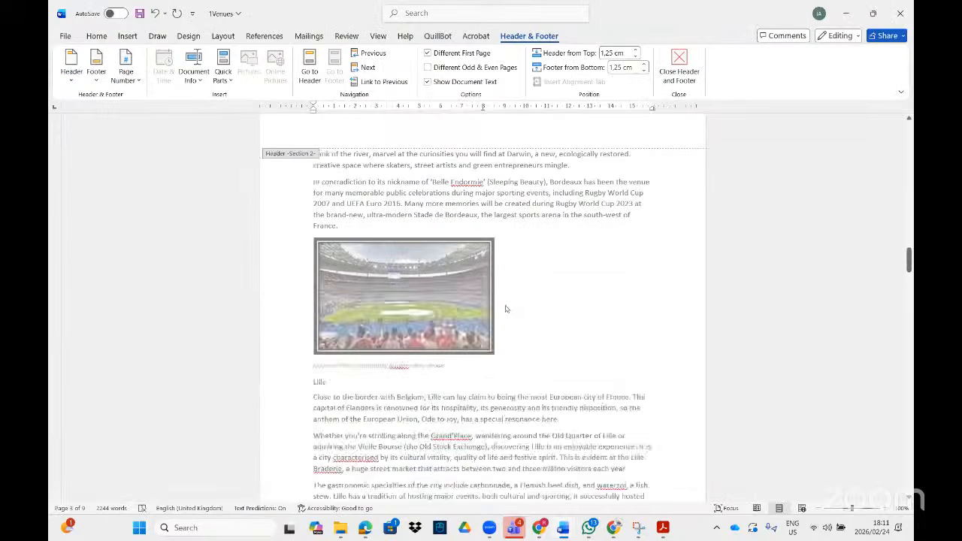
{"action": "scroll", "coordinate": [552, 361], "scroll_direction": "down", "scroll_amount": 15}
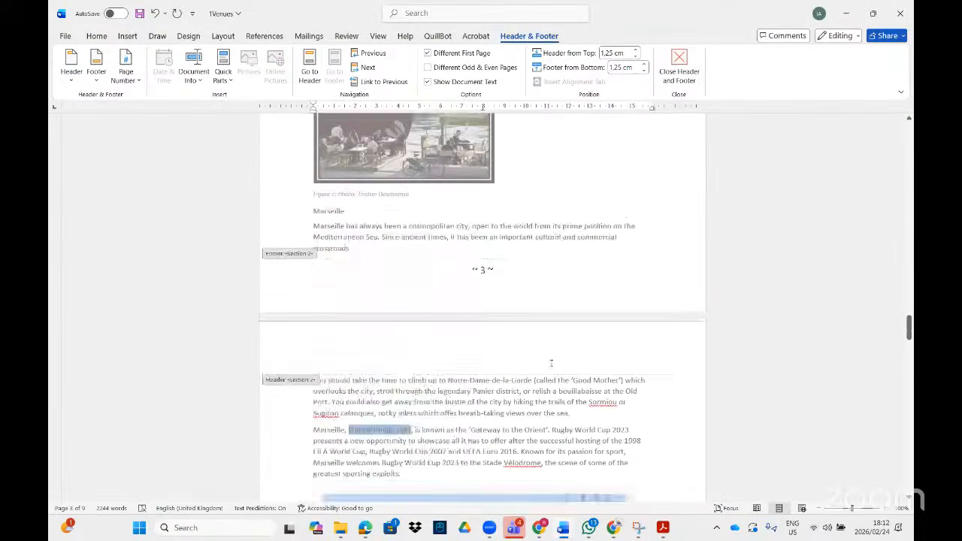
Step: Turn on Different Odd & Even Pages from the Section 2 footer of the OVERVIEW page
{"action": "scroll", "coordinate": [555, 355], "scroll_direction": "up", "scroll_amount": 10}
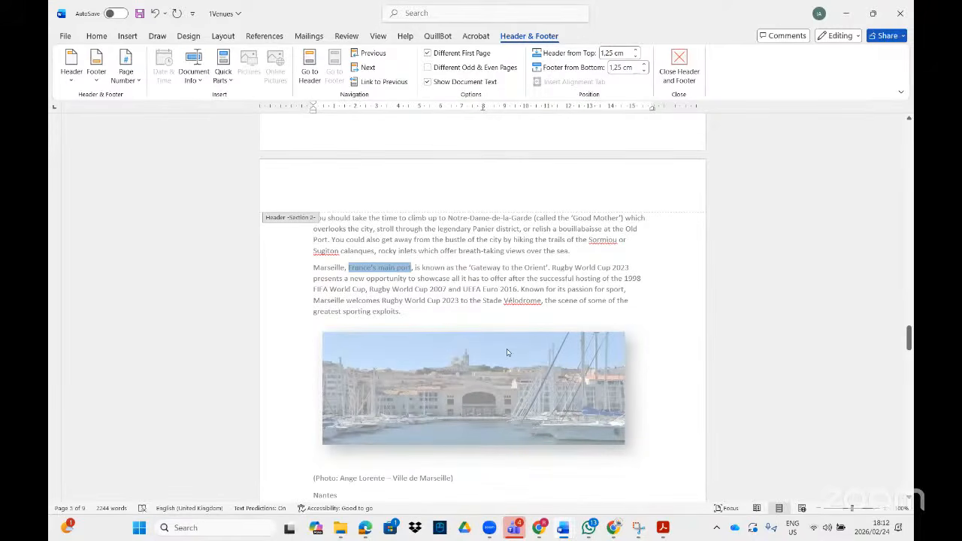
{"action": "scroll", "coordinate": [497, 348], "scroll_direction": "up", "scroll_amount": 15}
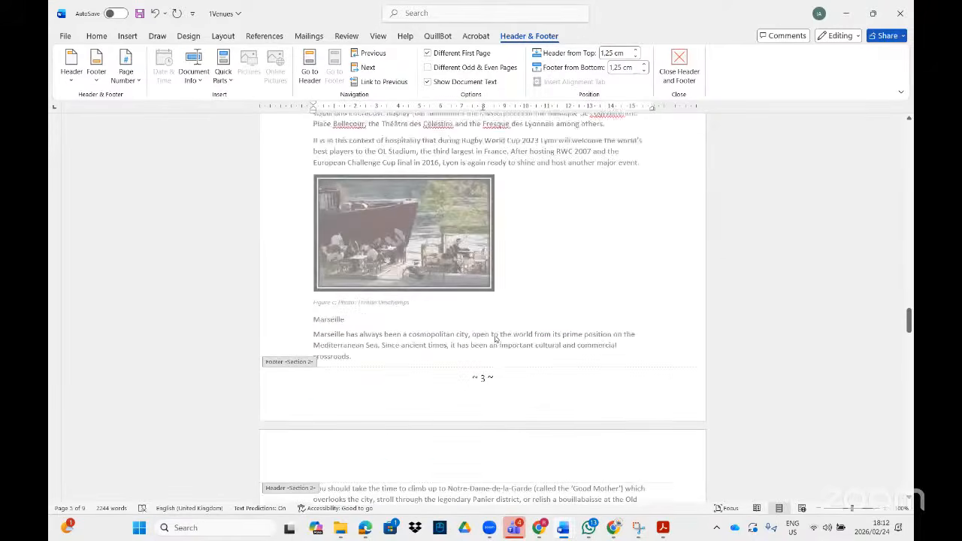
{"action": "scroll", "coordinate": [494, 318], "scroll_direction": "up", "scroll_amount": 15}
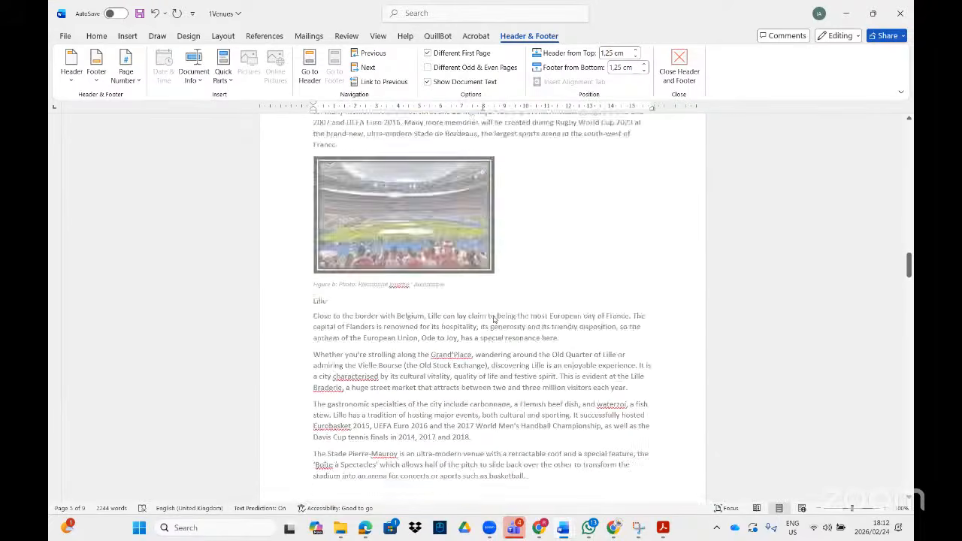
{"action": "left_click", "coordinate": [498, 340]}
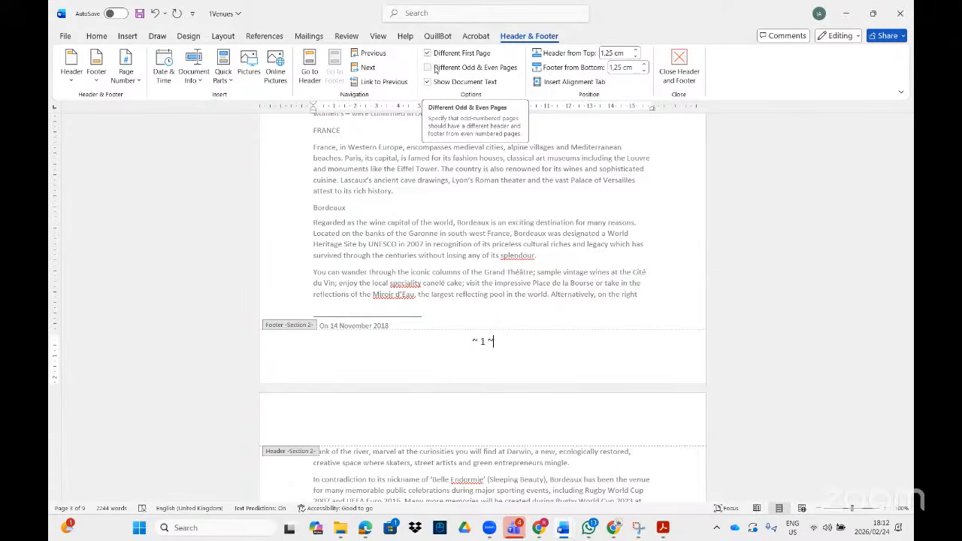
{"action": "left_click", "coordinate": [427, 67]}
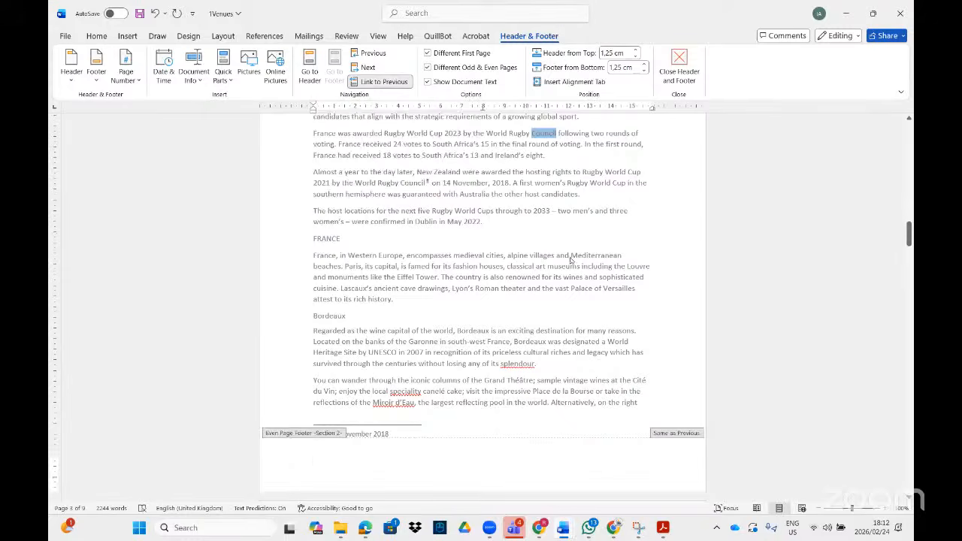
Step: Examine the odd and even page headers and footers from the cover page through the Saint-Denis page
{"action": "scroll", "coordinate": [603, 370], "scroll_direction": "up", "scroll_amount": 4}
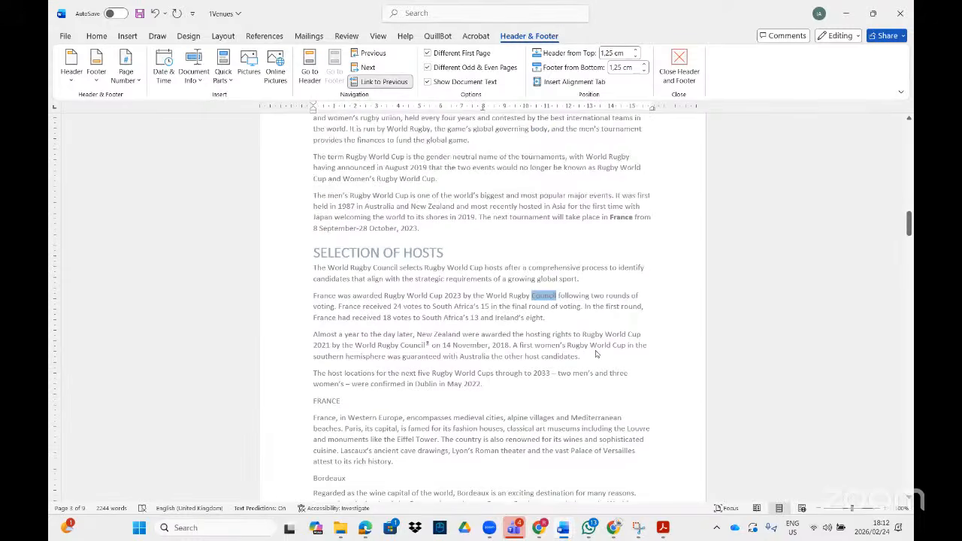
{"action": "scroll", "coordinate": [596, 354], "scroll_direction": "down", "scroll_amount": 7}
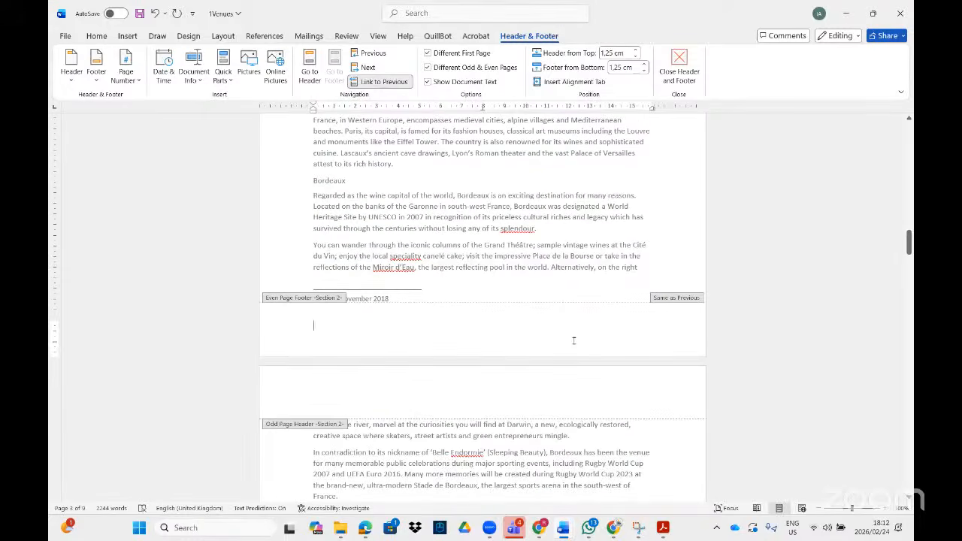
{"action": "scroll", "coordinate": [574, 338], "scroll_direction": "up", "scroll_amount": 15}
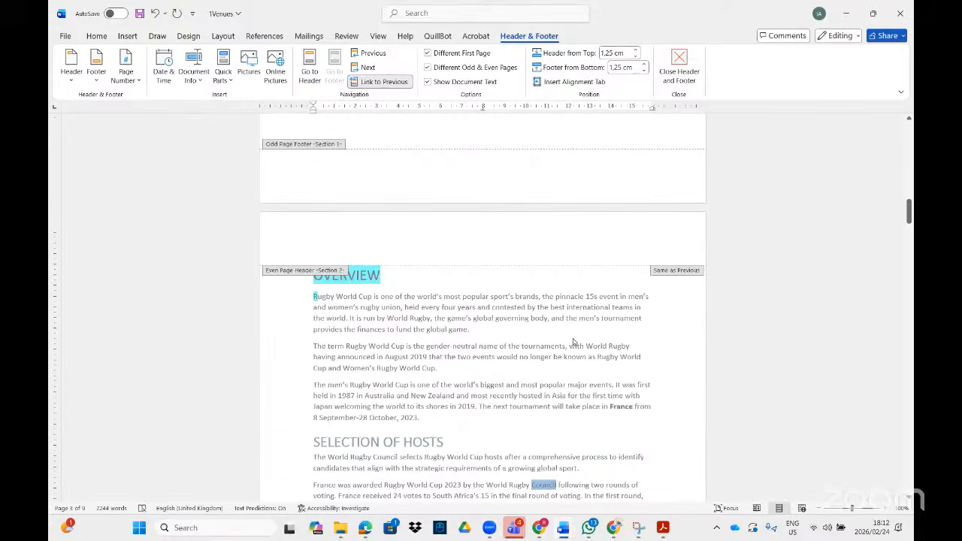
{"action": "scroll", "coordinate": [574, 342], "scroll_direction": "up", "scroll_amount": 10}
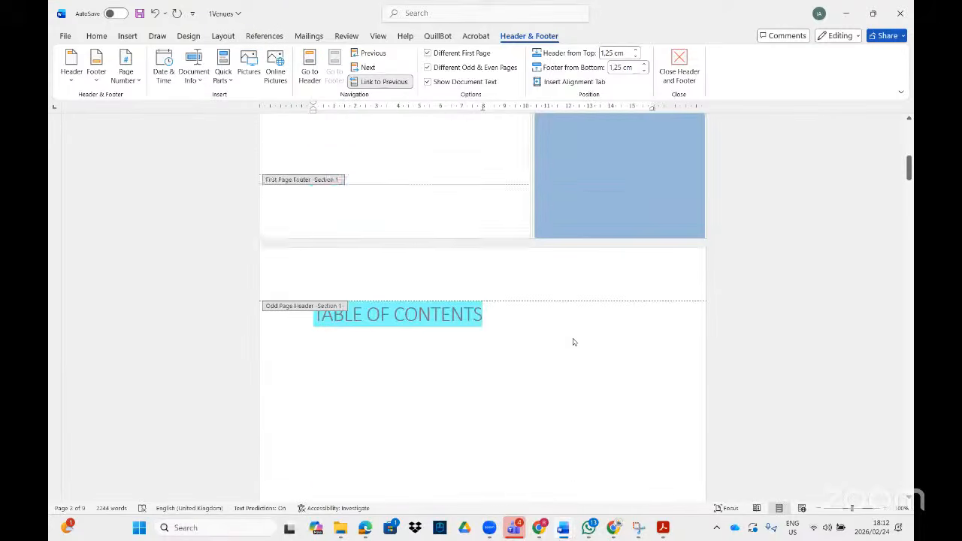
{"action": "scroll", "coordinate": [574, 342], "scroll_direction": "down", "scroll_amount": 10}
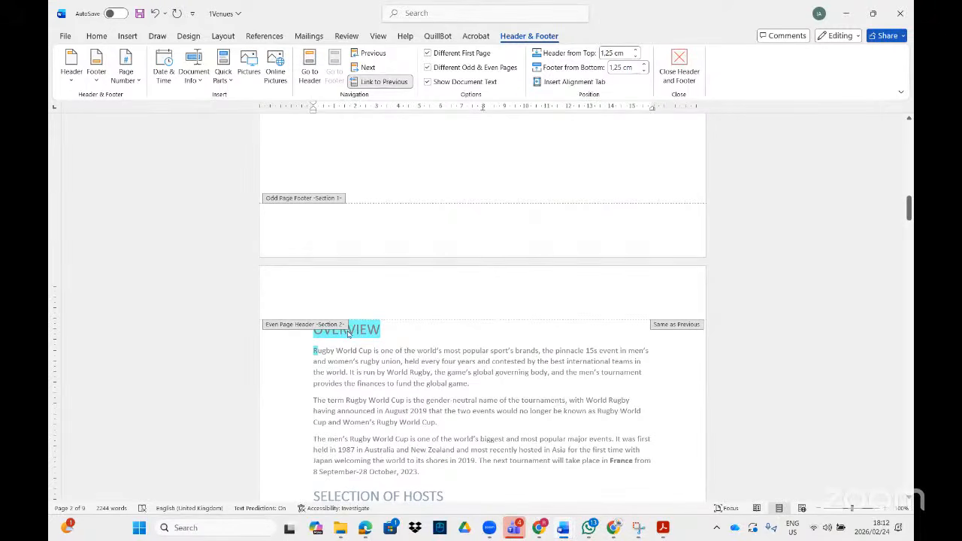
{"action": "scroll", "coordinate": [417, 379], "scroll_direction": "down", "scroll_amount": 10}
{"action": "left_click", "coordinate": [396, 393]}
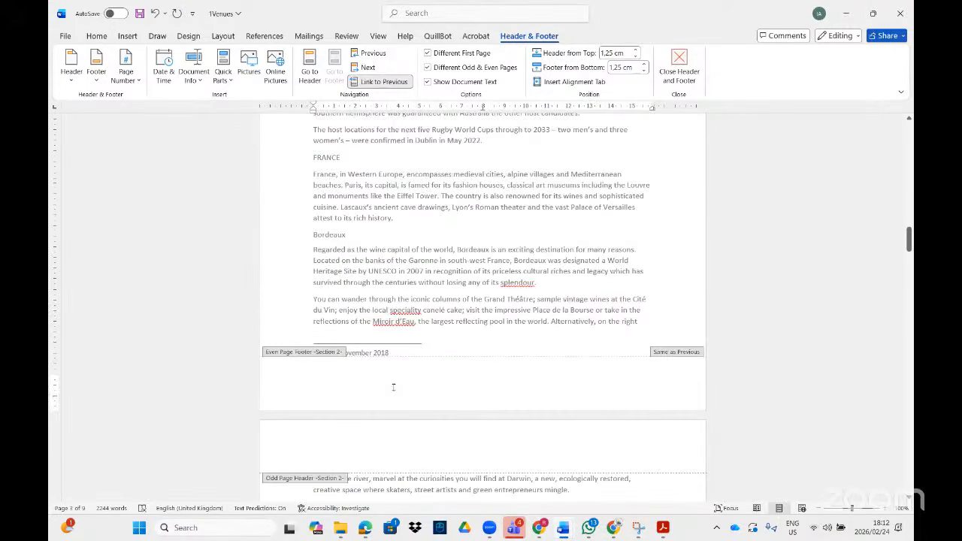
{"action": "scroll", "coordinate": [393, 387], "scroll_direction": "down", "scroll_amount": 10}
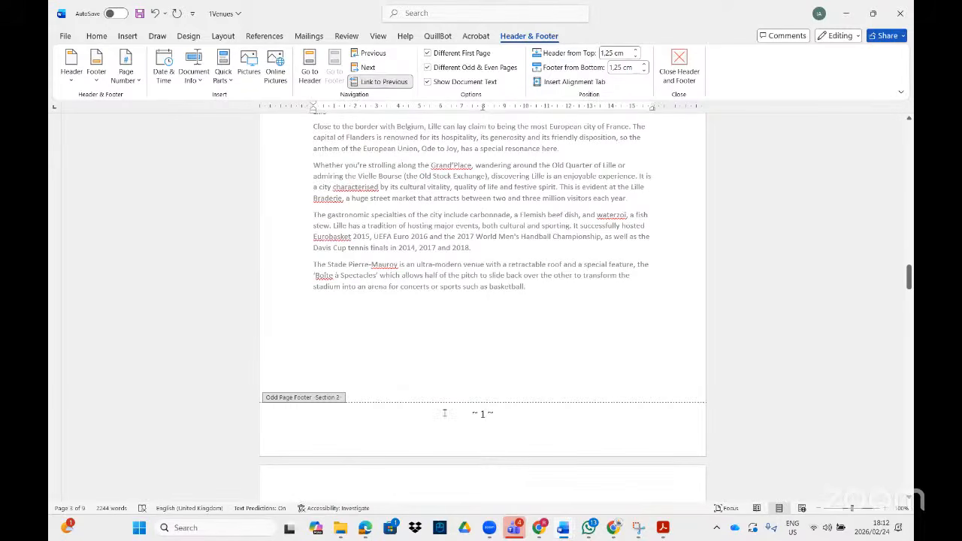
{"action": "left_click", "coordinate": [482, 421]}
{"action": "scroll", "coordinate": [498, 426], "scroll_direction": "down", "scroll_amount": 10}
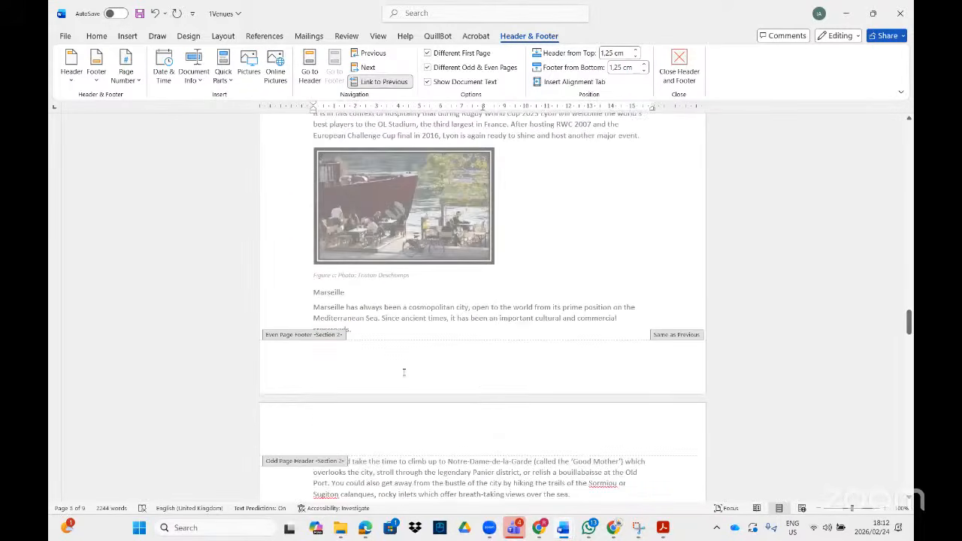
{"action": "scroll", "coordinate": [404, 372], "scroll_direction": "down", "scroll_amount": 10}
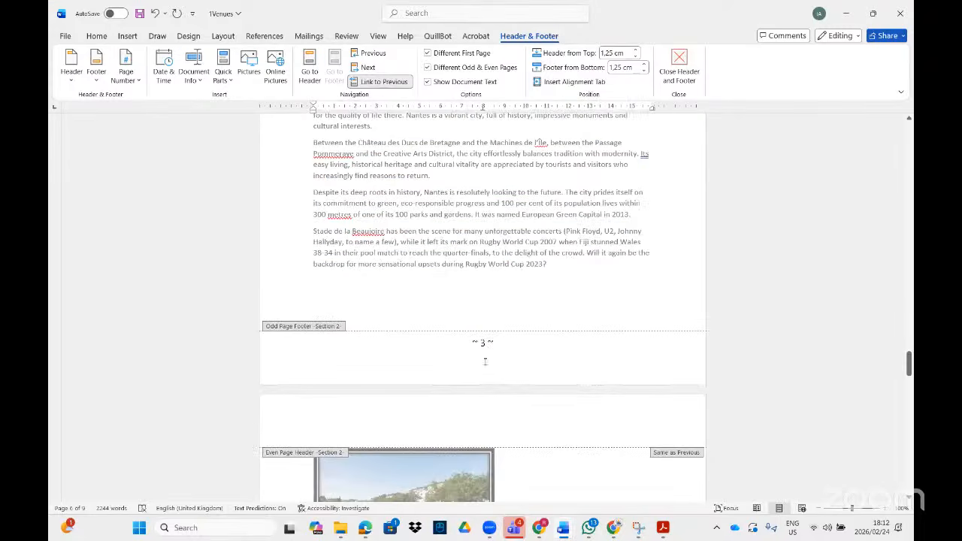
{"action": "scroll", "coordinate": [485, 361], "scroll_direction": "down", "scroll_amount": 10}
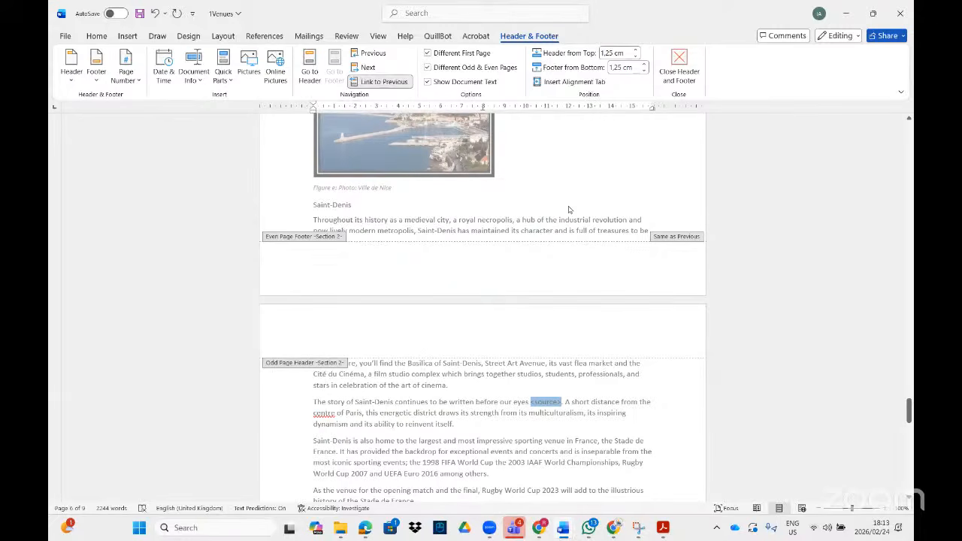
{"action": "scroll", "coordinate": [517, 323], "scroll_direction": "up", "scroll_amount": 15}
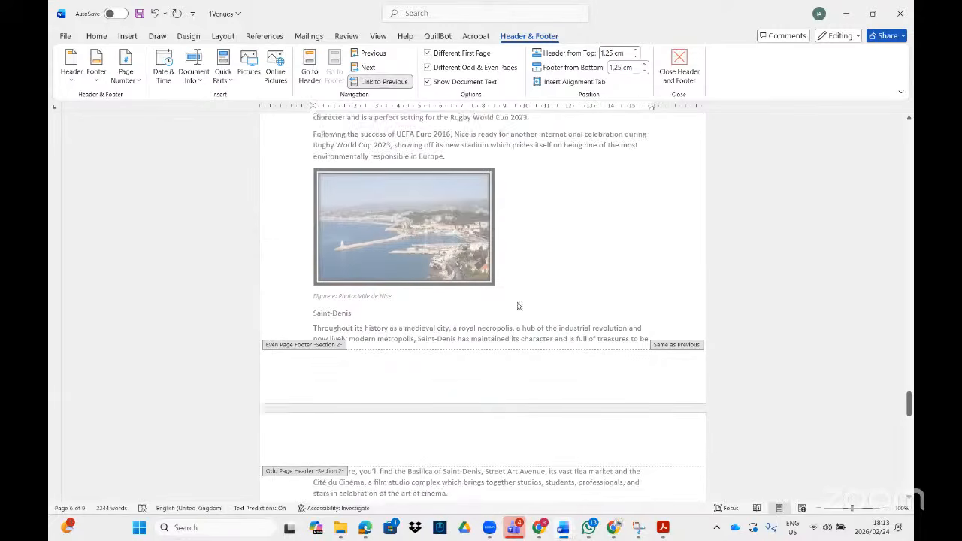
{"action": "scroll", "coordinate": [516, 291], "scroll_direction": "up", "scroll_amount": 10}
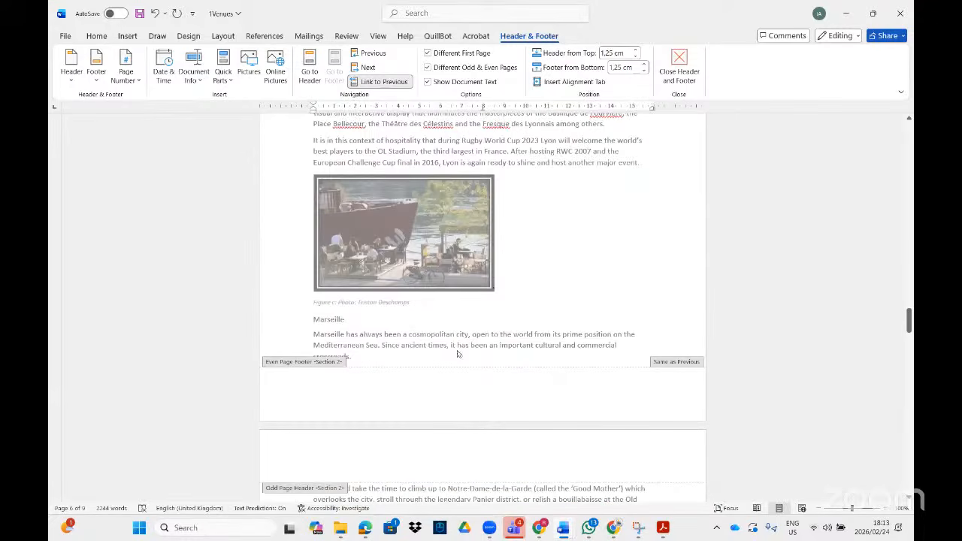
Step: Insert a centred Plain Number 2 page number in the Section 2 even page footer below the Marseille text
{"action": "left_click", "coordinate": [428, 389]}
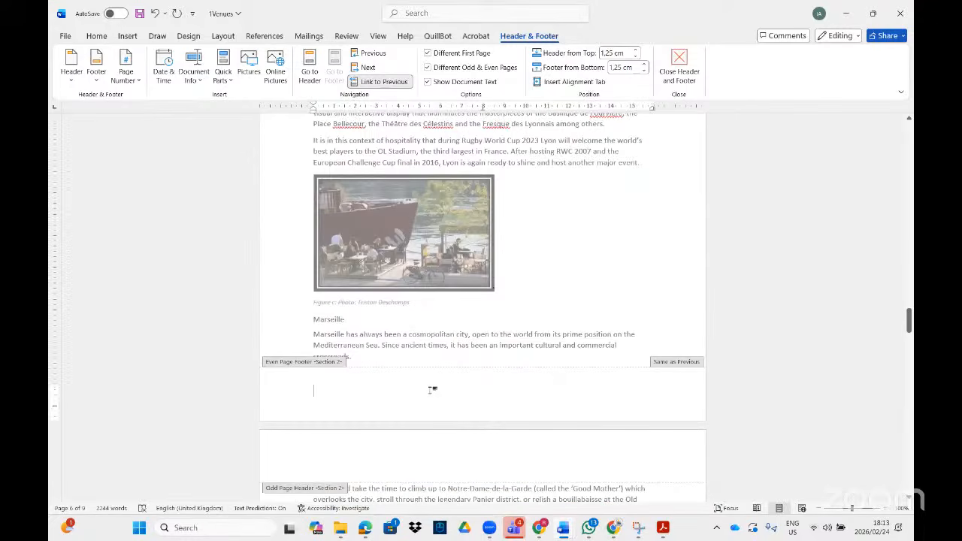
{"action": "left_click", "coordinate": [138, 83]}
{"action": "mouse_move", "coordinate": [184, 114]}
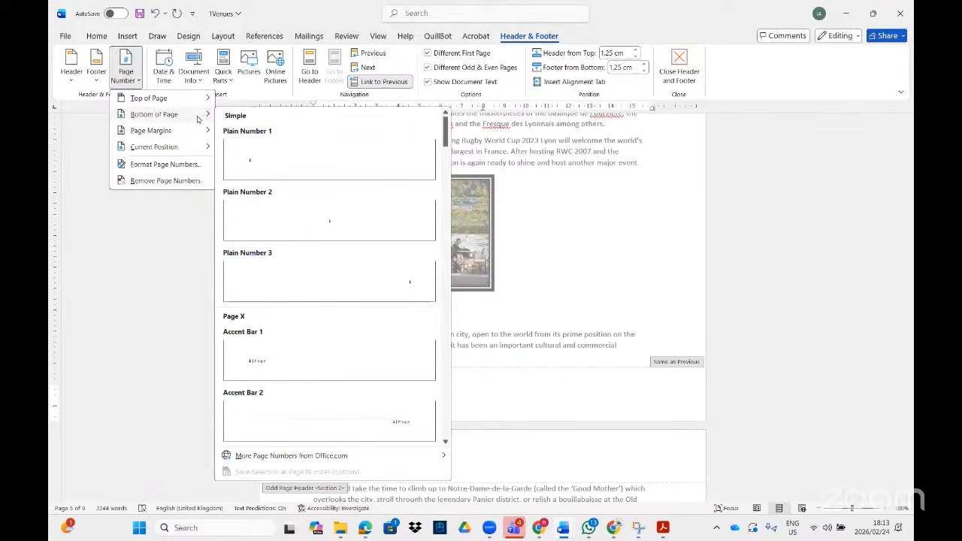
{"action": "left_click", "coordinate": [315, 219]}
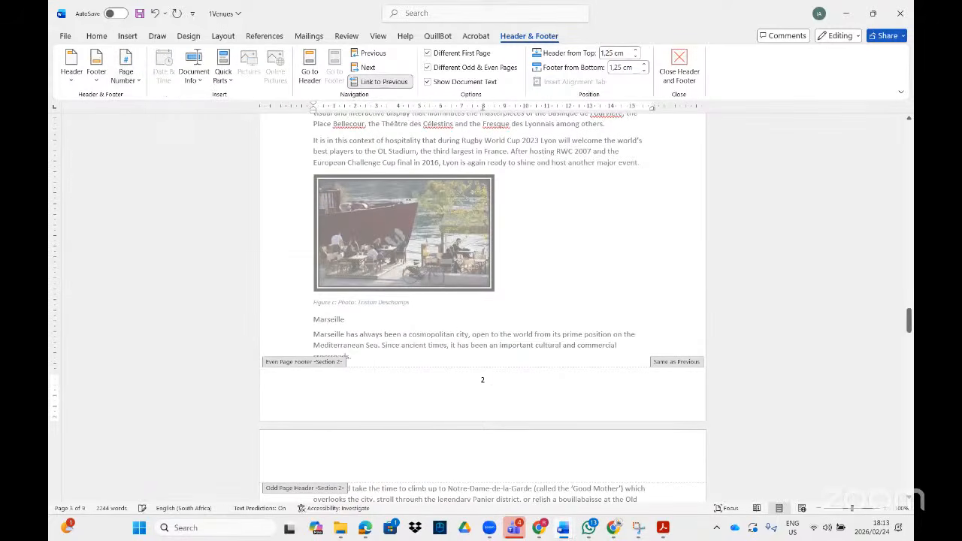
Step: Left-align the page number in the Section 2 even page footer below the Marseille text
{"action": "double_click", "coordinate": [483, 381]}
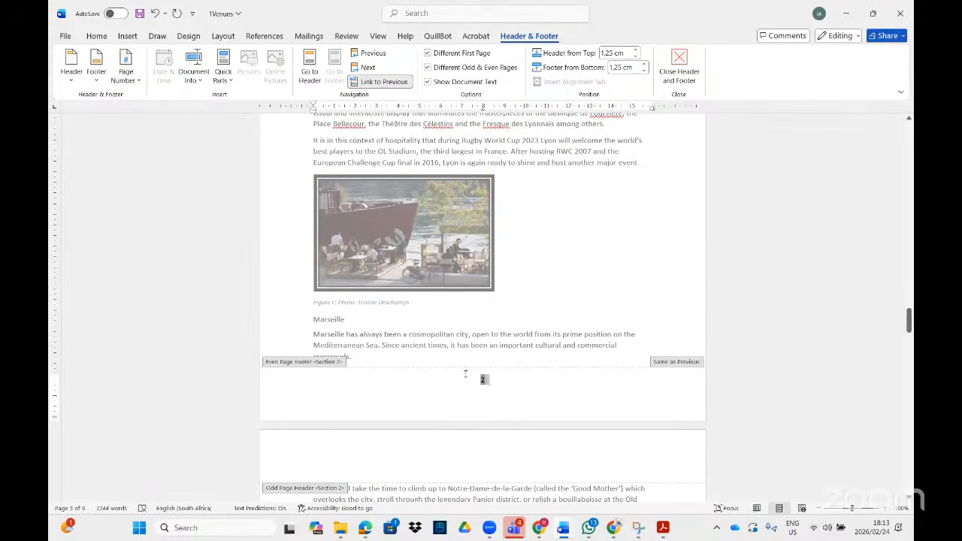
{"action": "left_click", "coordinate": [96, 37]}
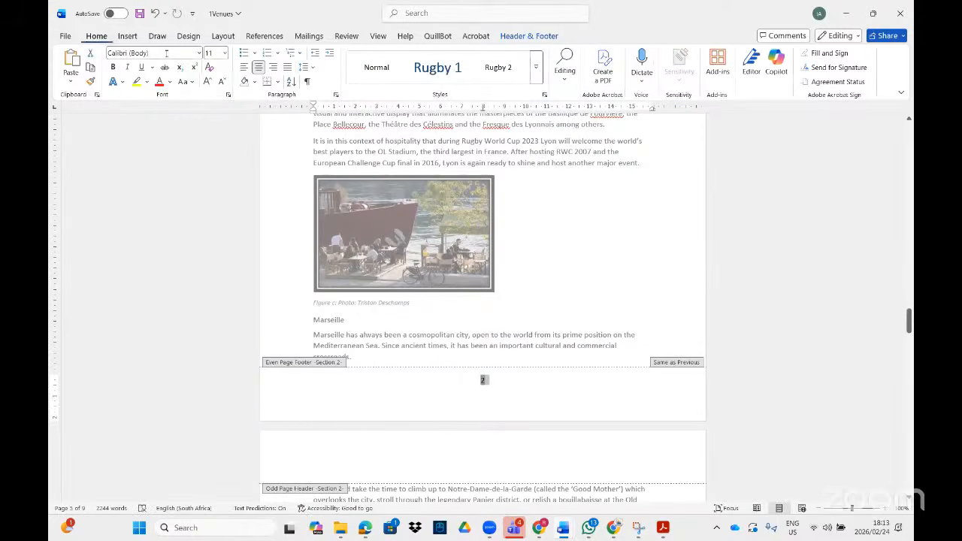
{"action": "left_click", "coordinate": [244, 68]}
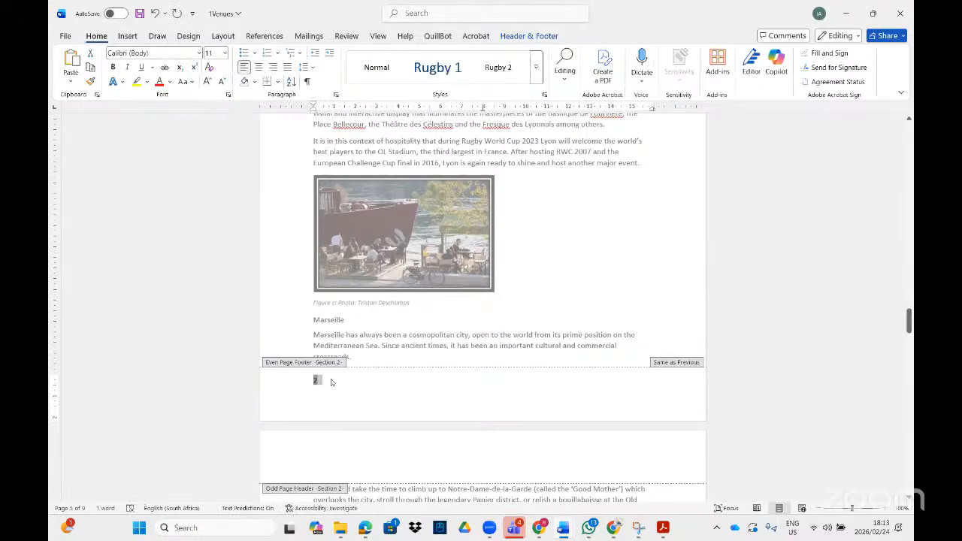
Step: Right-align the Tildes page number in the Section 2 odd page footer below the Saint-Étienne text and check the neighbouring footers
{"action": "scroll", "coordinate": [327, 389], "scroll_direction": "down", "scroll_amount": 15}
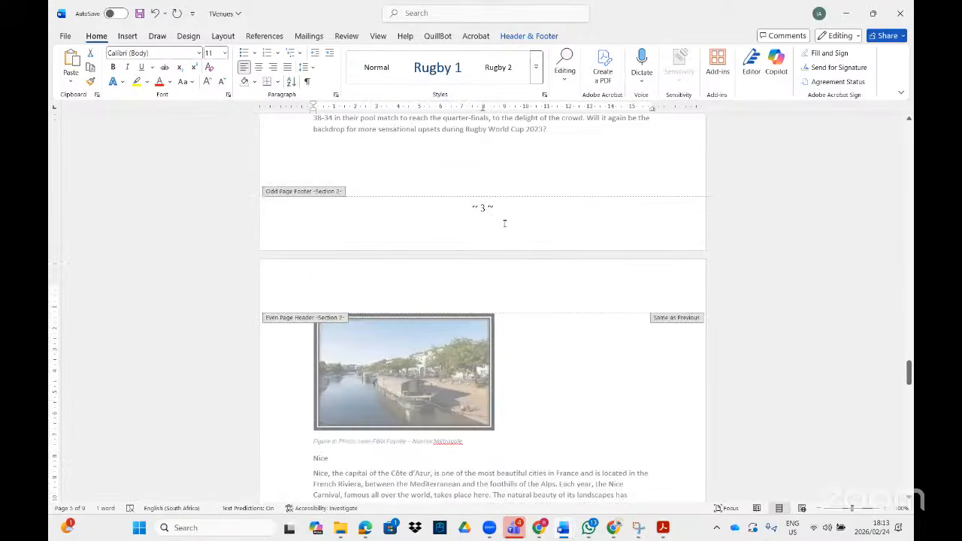
{"action": "scroll", "coordinate": [502, 249], "scroll_direction": "down", "scroll_amount": 15}
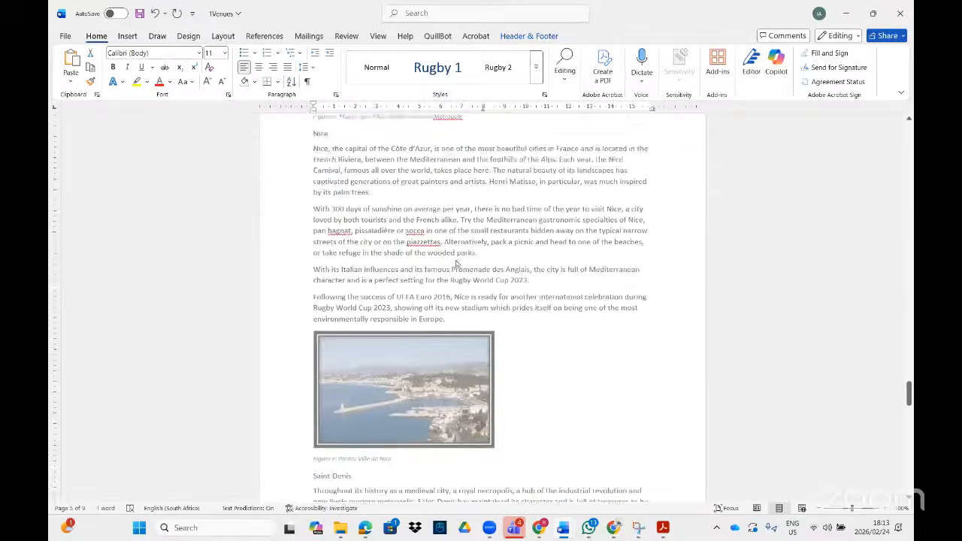
{"action": "scroll", "coordinate": [320, 326], "scroll_direction": "down", "scroll_amount": 15}
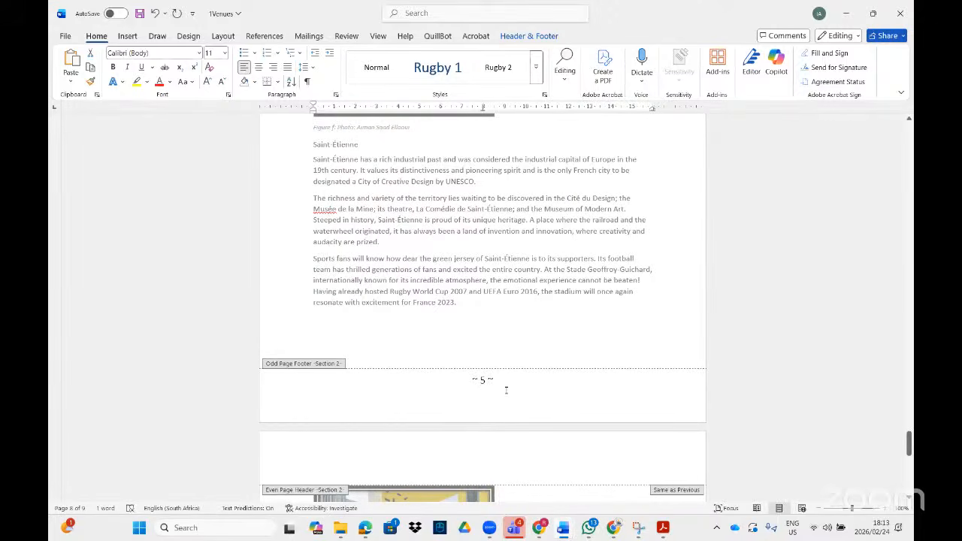
{"action": "left_click_drag", "start_coordinate": [497, 382], "coordinate": [474, 381]}
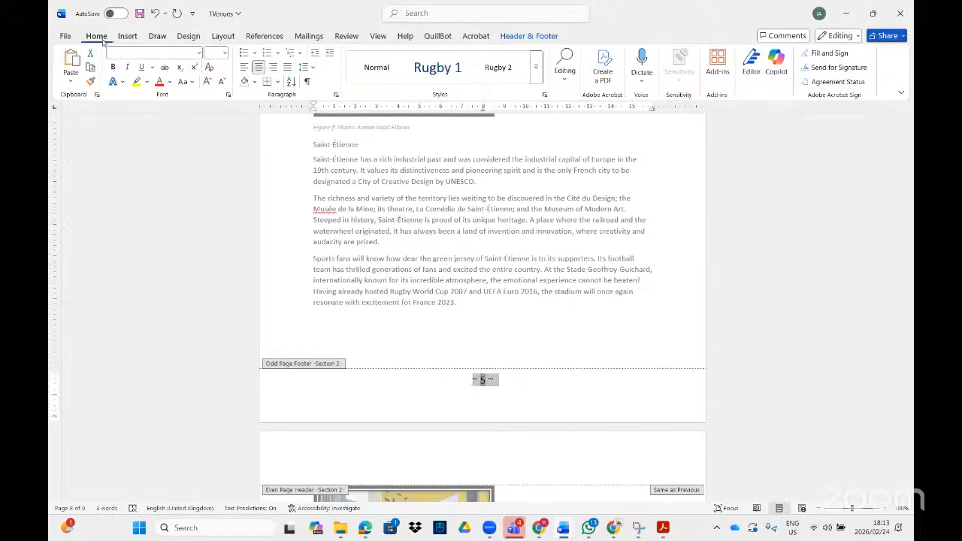
{"action": "left_click", "coordinate": [640, 378]}
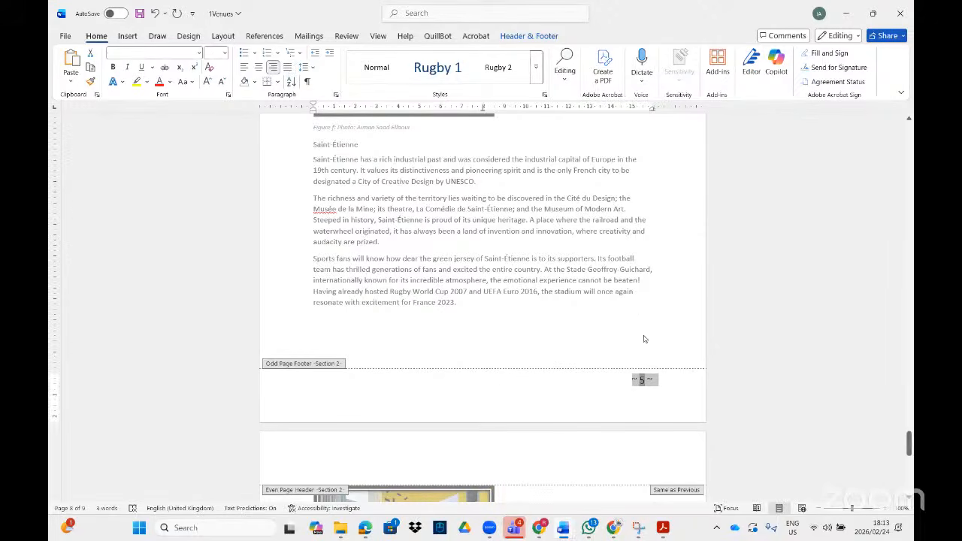
{"action": "scroll", "coordinate": [640, 337], "scroll_direction": "down", "scroll_amount": 15}
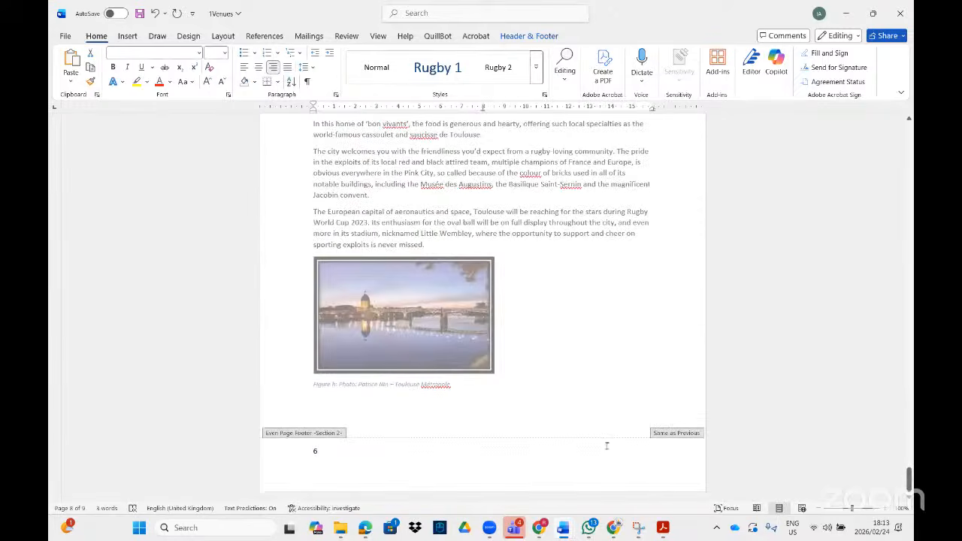
{"action": "scroll", "coordinate": [606, 446], "scroll_direction": "up", "scroll_amount": 20}
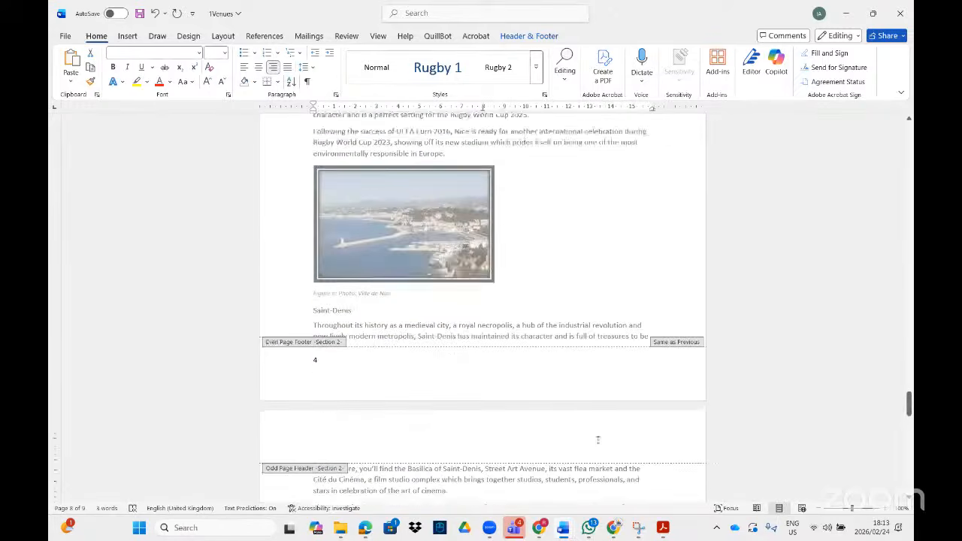
{"action": "scroll", "coordinate": [598, 440], "scroll_direction": "up", "scroll_amount": 10}
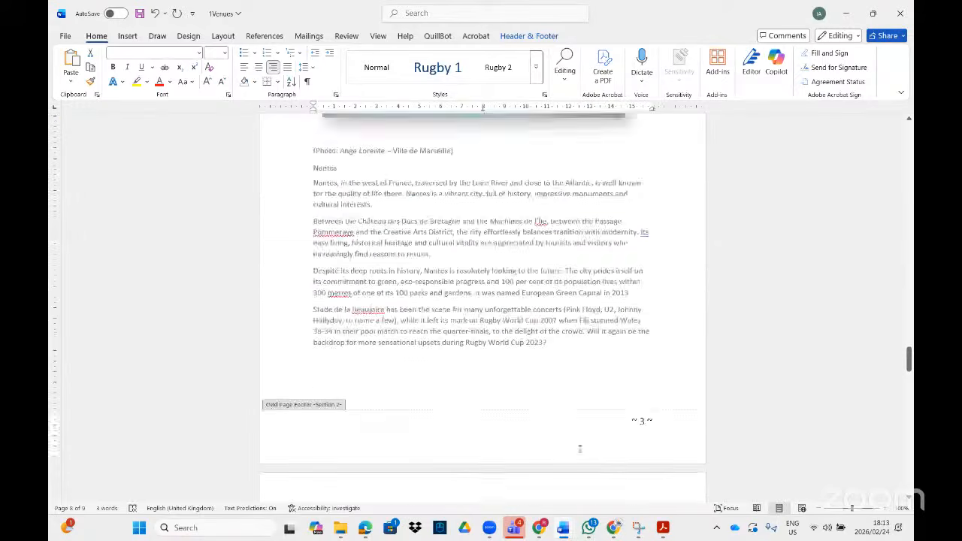
{"action": "scroll", "coordinate": [580, 448], "scroll_direction": "up", "scroll_amount": 6}
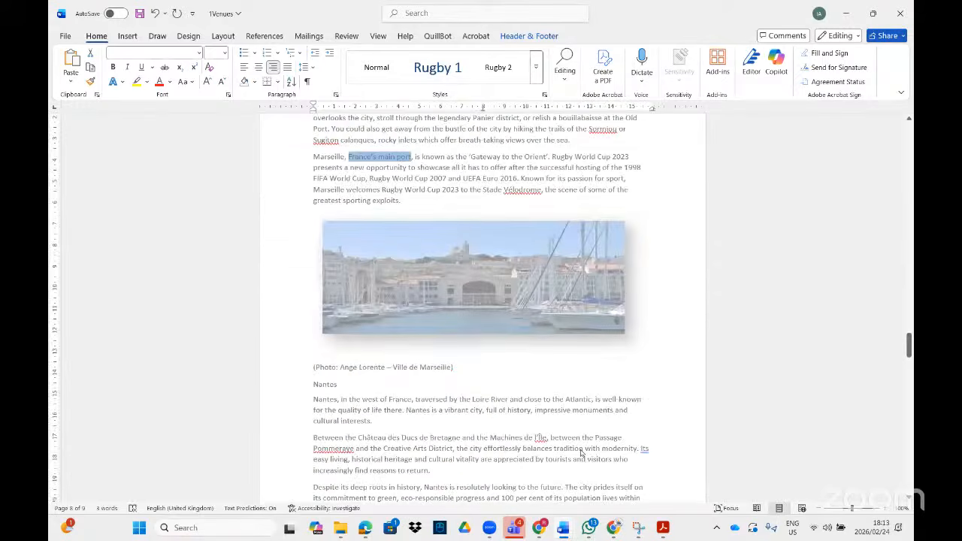
Step: Close 1Venues without saving and review the 1protect page numbering instructions in the PDF opened in Acrobat
{"action": "left_click", "coordinate": [901, 13]}
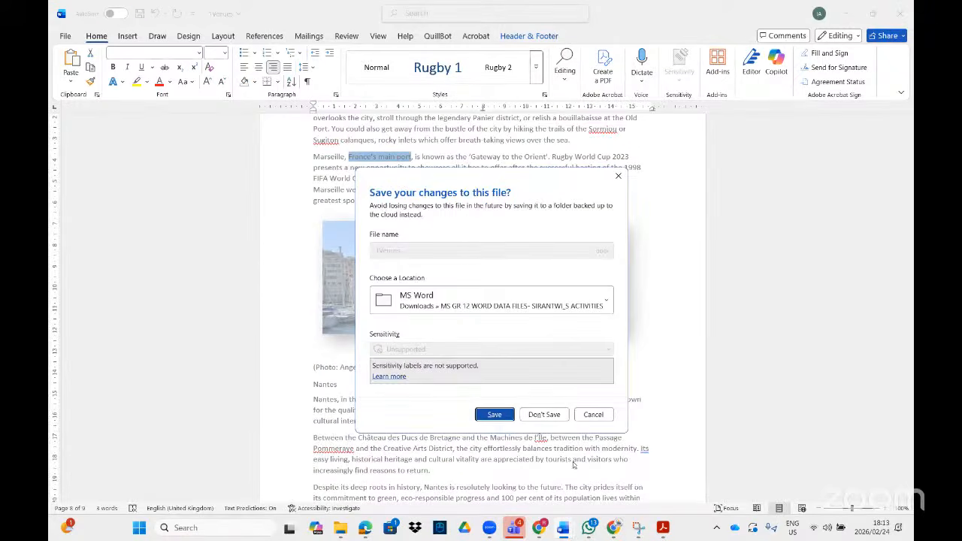
{"action": "left_click", "coordinate": [543, 415]}
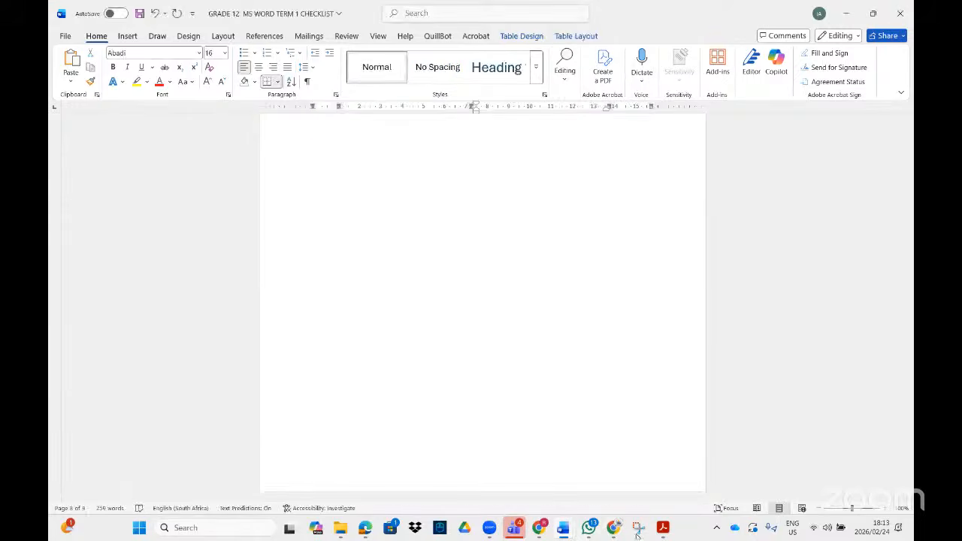
{"action": "left_click", "coordinate": [664, 528]}
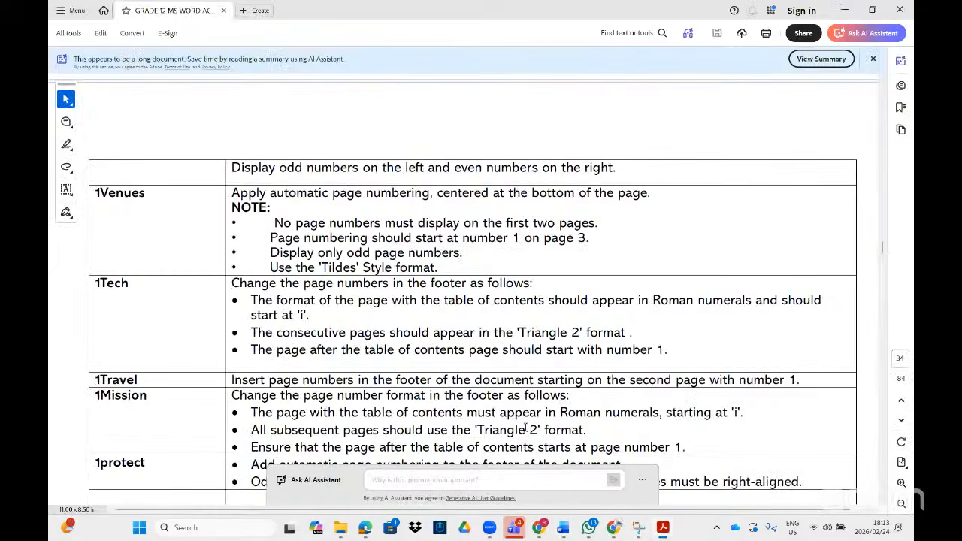
{"action": "scroll", "coordinate": [522, 427], "scroll_direction": "down", "scroll_amount": 1}
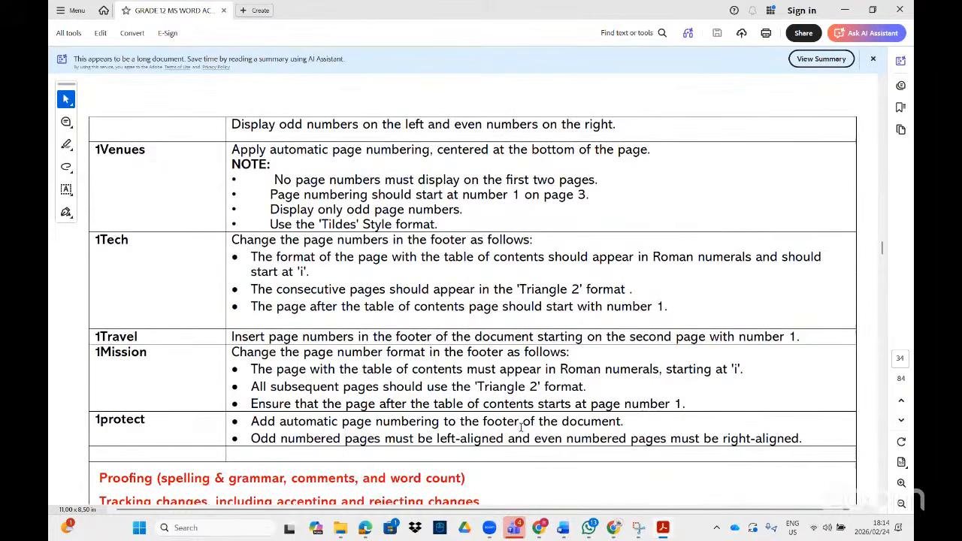
{"action": "scroll", "coordinate": [521, 425], "scroll_direction": "down", "scroll_amount": 2}
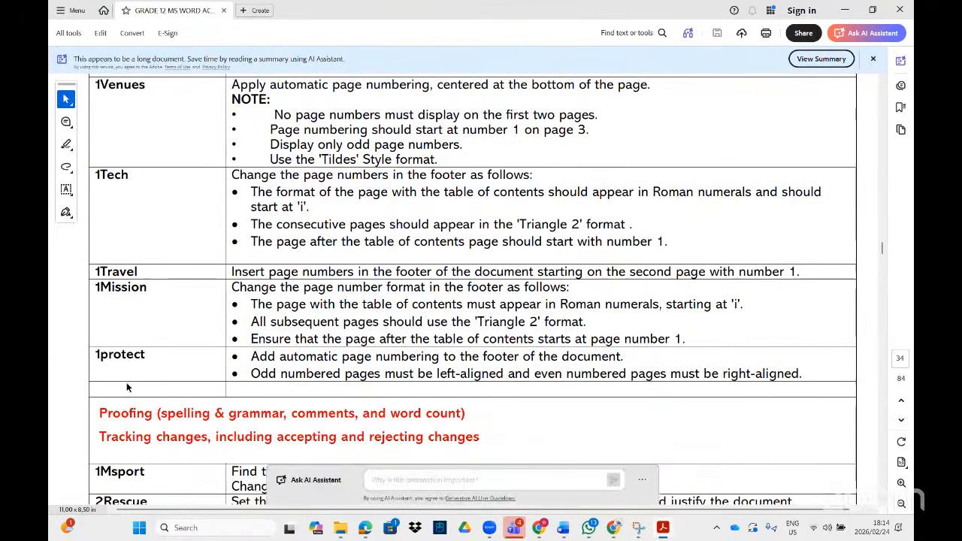
Step: Search Windows for 1prot, open the document 1Protect (2) in Word and enable editing
{"action": "left_click", "coordinate": [142, 538]}
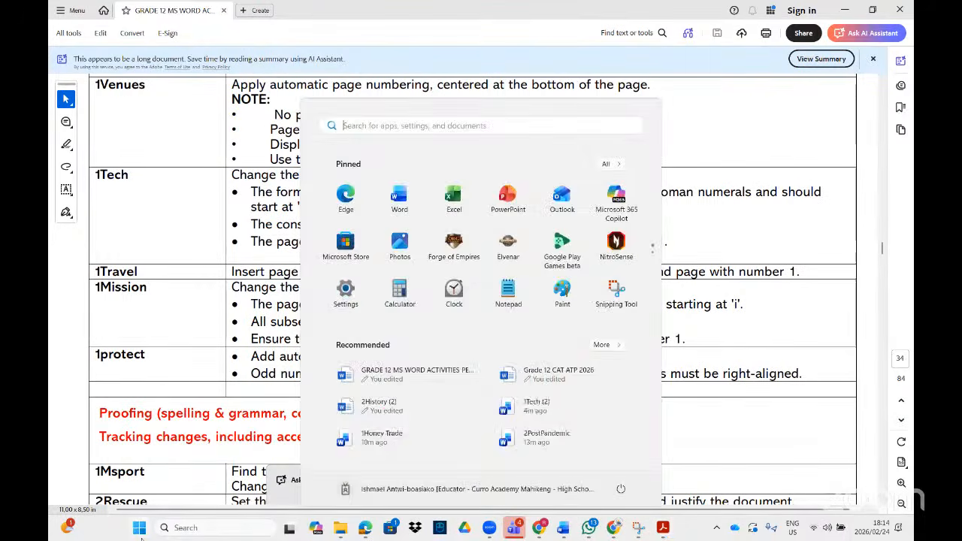
{"action": "type", "text": "1prot"}
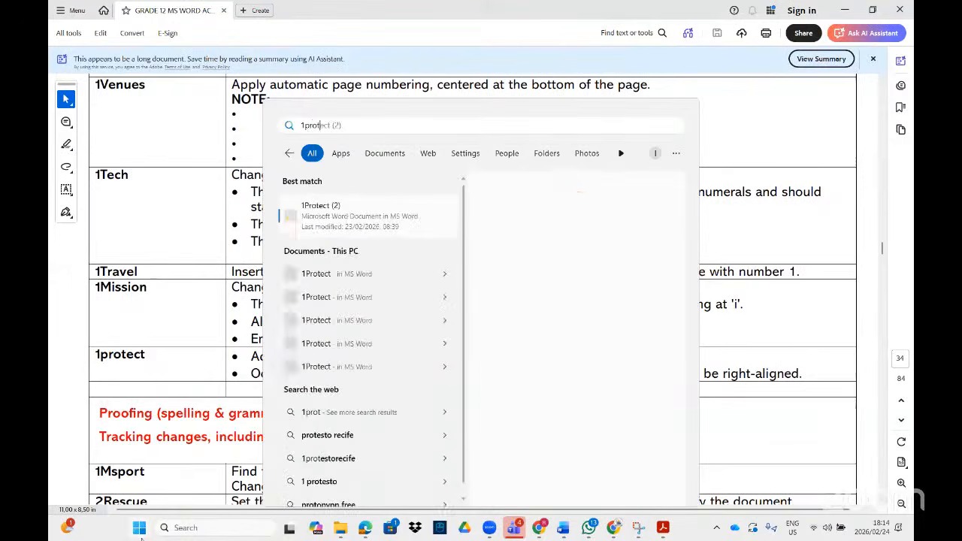
{"action": "left_click", "coordinate": [345, 218]}
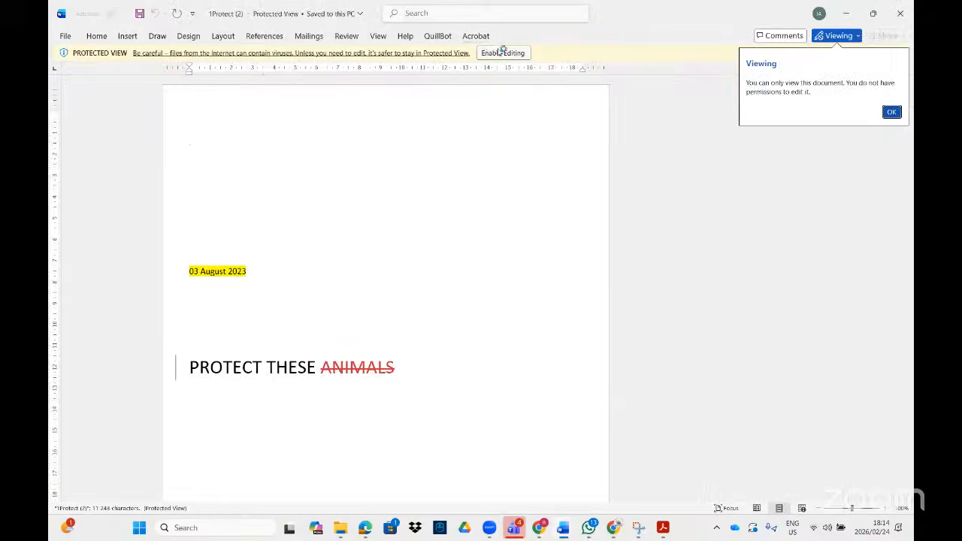
{"action": "left_click", "coordinate": [502, 51]}
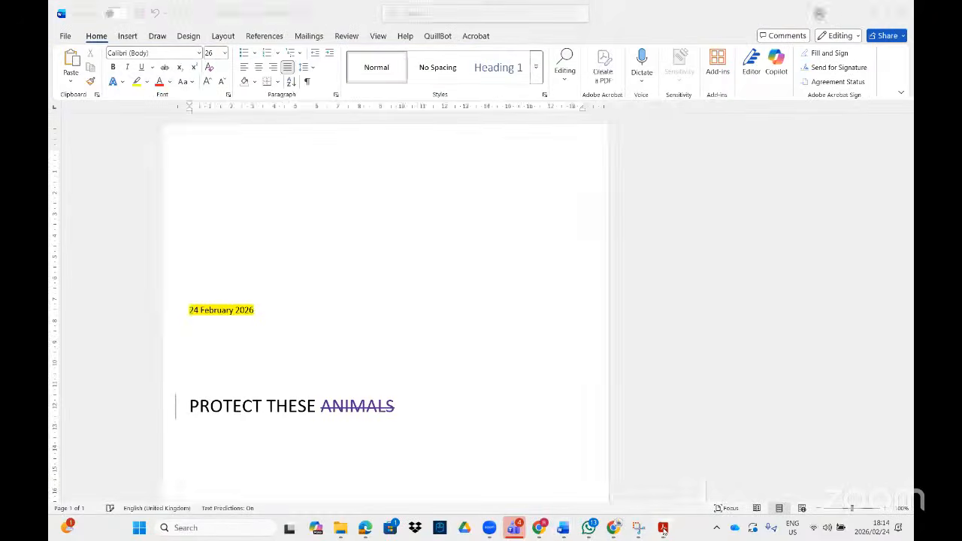
Step: Check the 1protect instructions in Acrobat and insert a centred Plain Number 2 page number in the footer of 1Protect (2)
{"action": "left_click", "coordinate": [662, 528]}
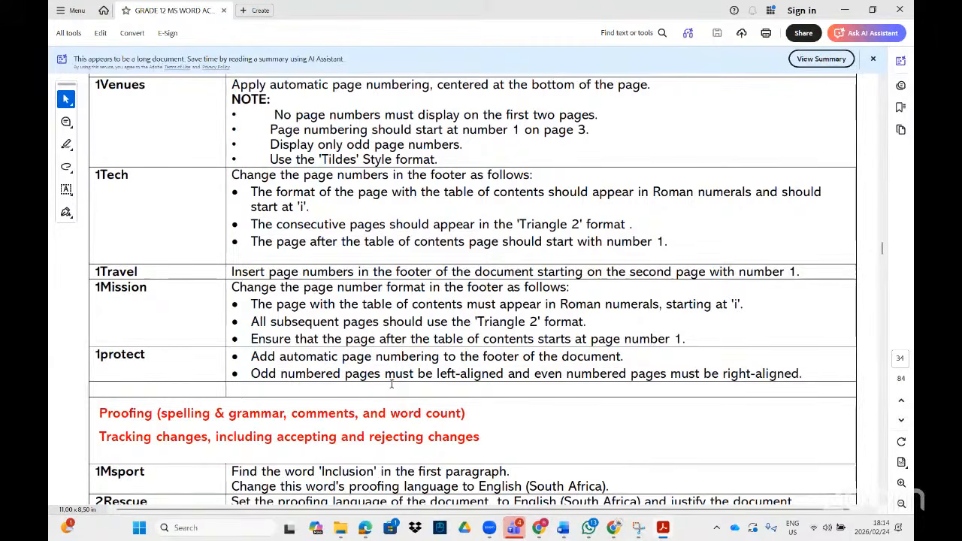
{"action": "left_click", "coordinate": [662, 527]}
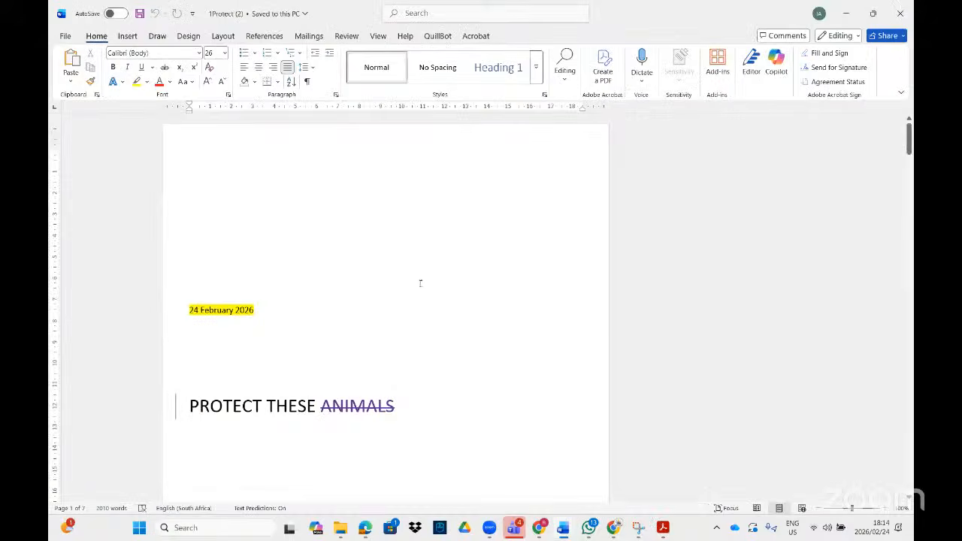
{"action": "scroll", "coordinate": [417, 275], "scroll_direction": "down", "scroll_amount": 10}
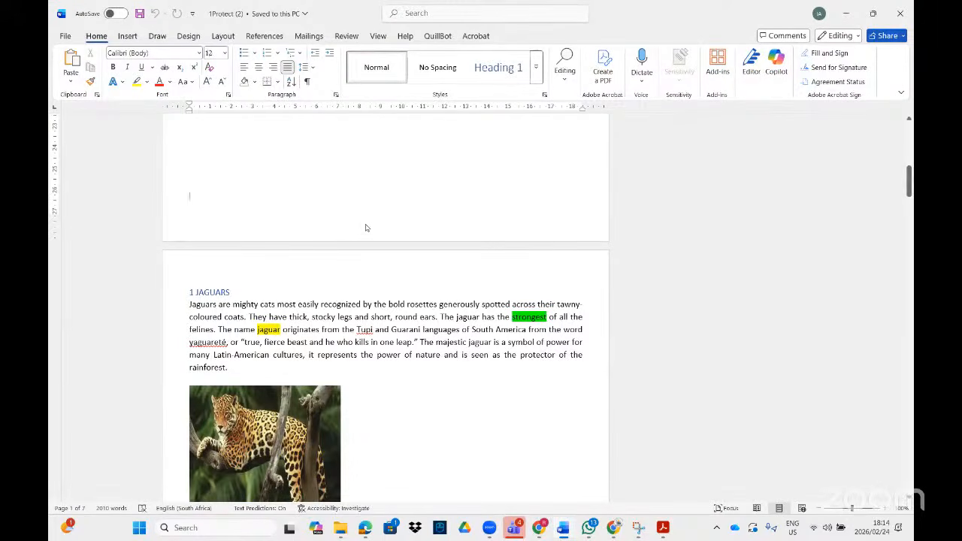
{"action": "double_click", "coordinate": [366, 228]}
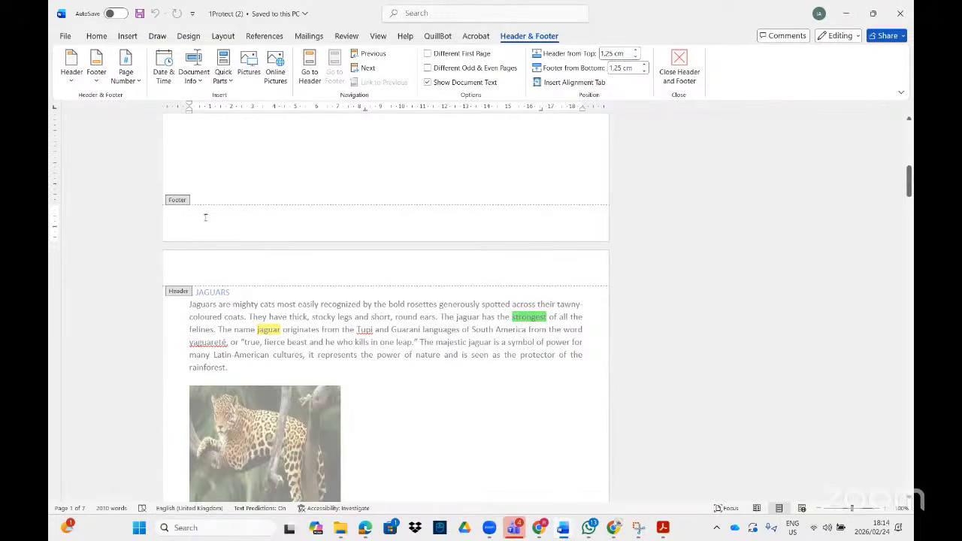
{"action": "left_click", "coordinate": [139, 84]}
{"action": "mouse_move", "coordinate": [205, 115]}
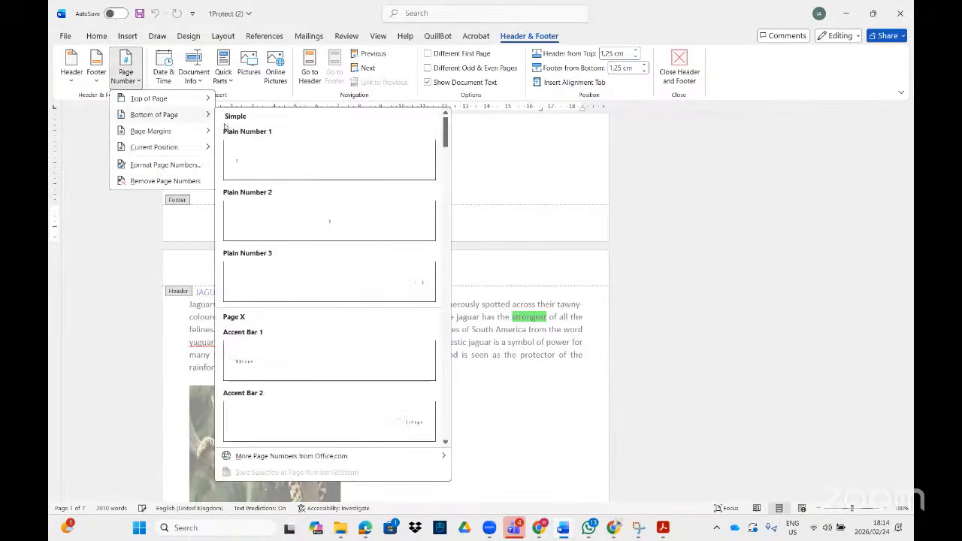
{"action": "left_click", "coordinate": [307, 220]}
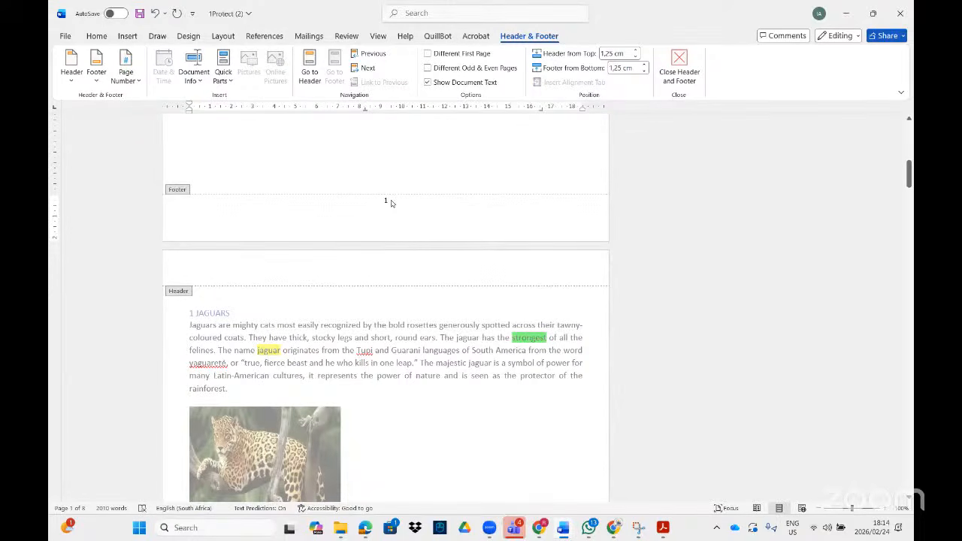
Step: Recheck the 1protect alignment rule in Acrobat and left-align the page number in the first page footer in Word
{"action": "left_click", "coordinate": [663, 528]}
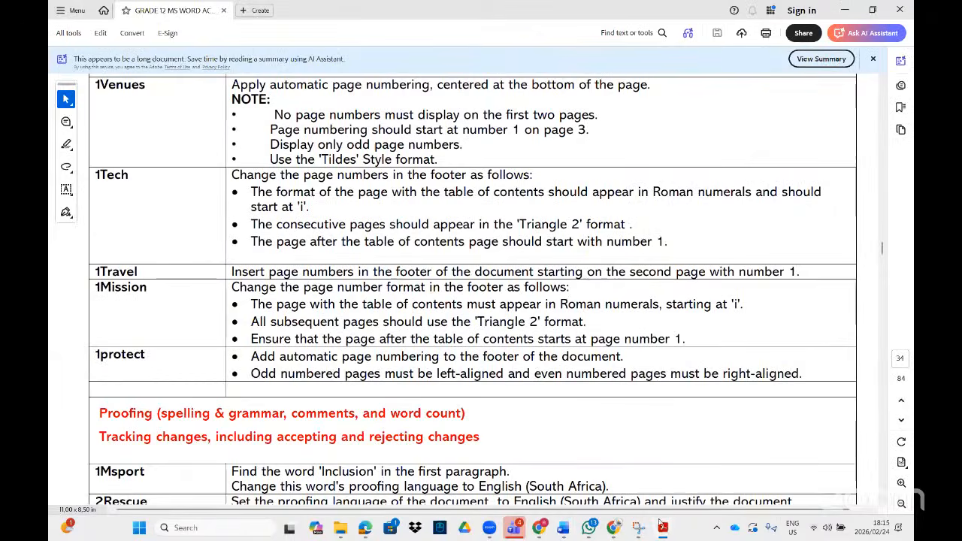
{"action": "left_click", "coordinate": [662, 527]}
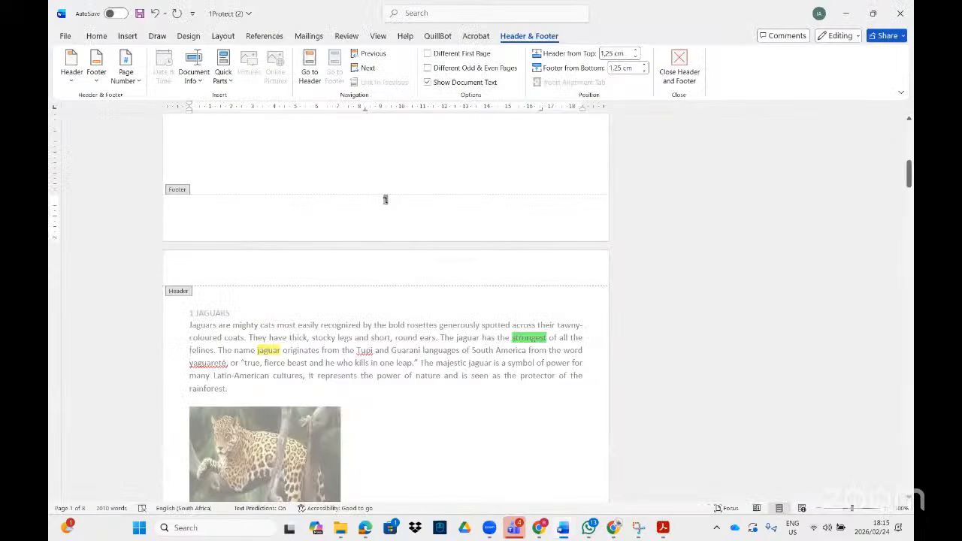
{"action": "double_click", "coordinate": [384, 199]}
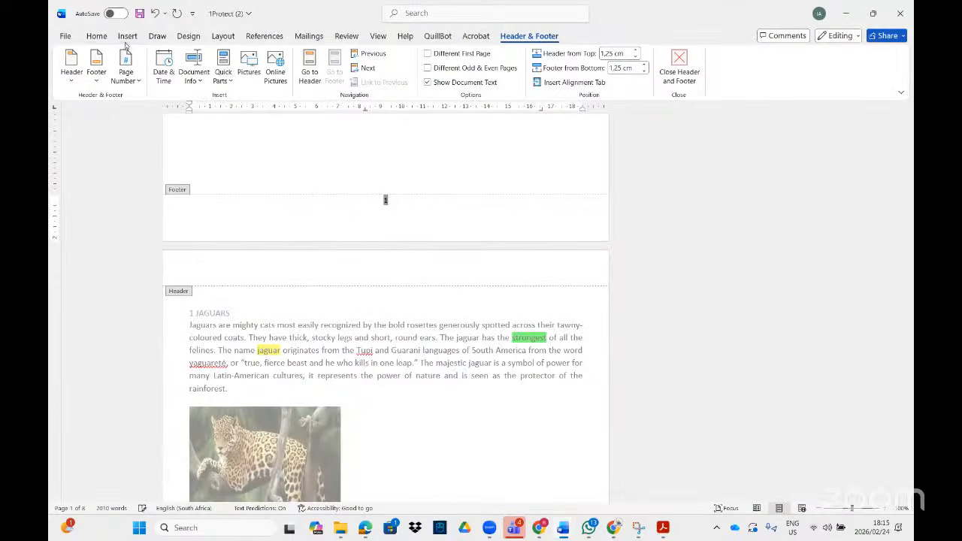
{"action": "left_click", "coordinate": [99, 37]}
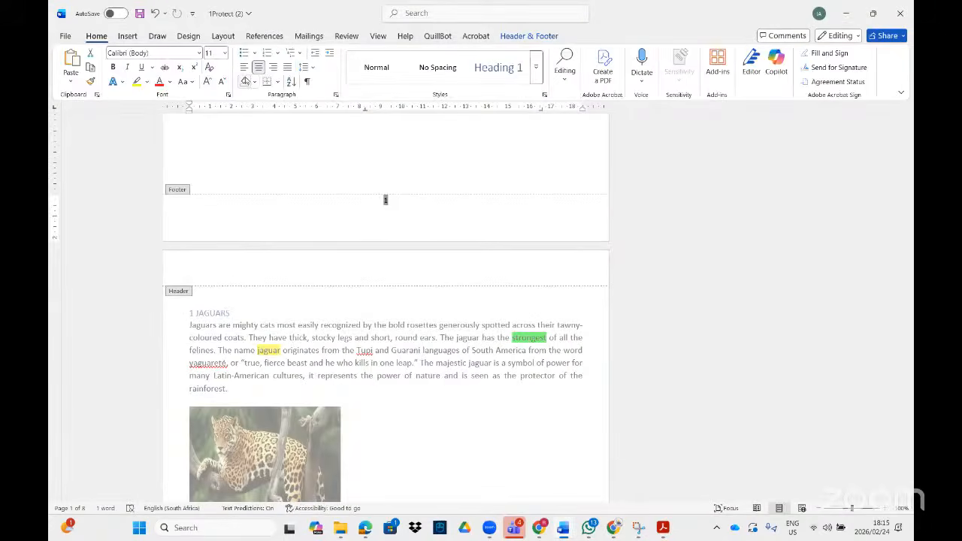
{"action": "left_click", "coordinate": [244, 71]}
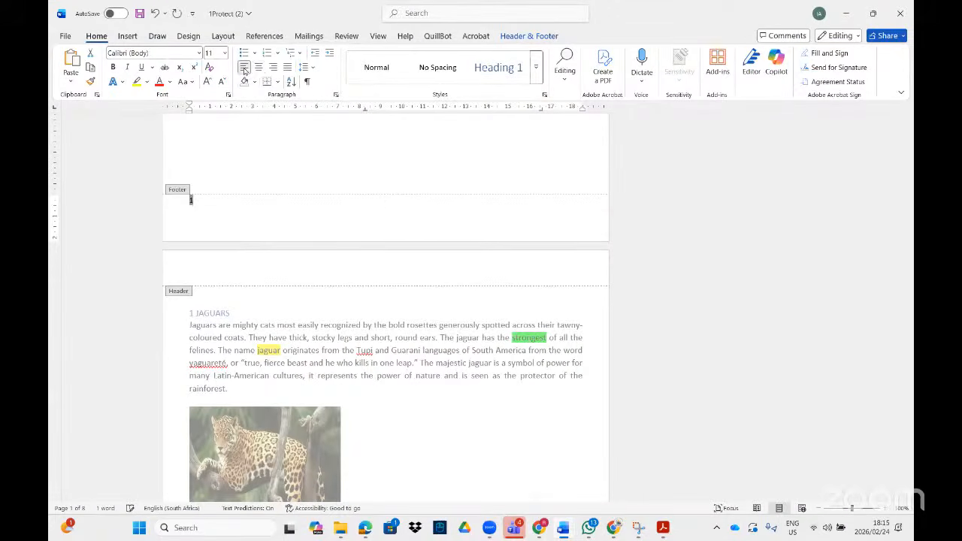
Step: Turn on different odd and even pages for the footers, starting from the page number in the second page's footer
{"action": "scroll", "coordinate": [368, 248], "scroll_direction": "down", "scroll_amount": 3}
{"action": "scroll", "coordinate": [368, 248], "scroll_direction": "down", "scroll_amount": 13}
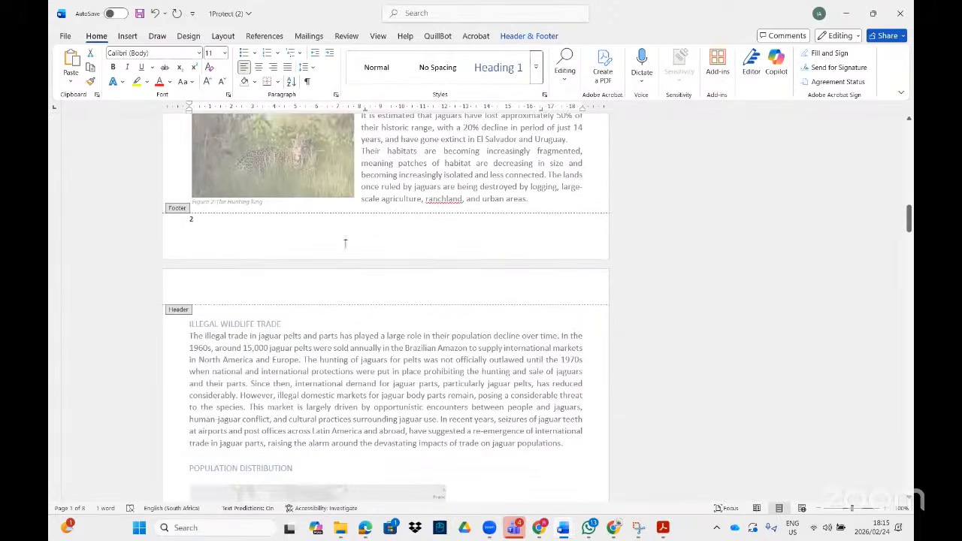
{"action": "double_click", "coordinate": [190, 219]}
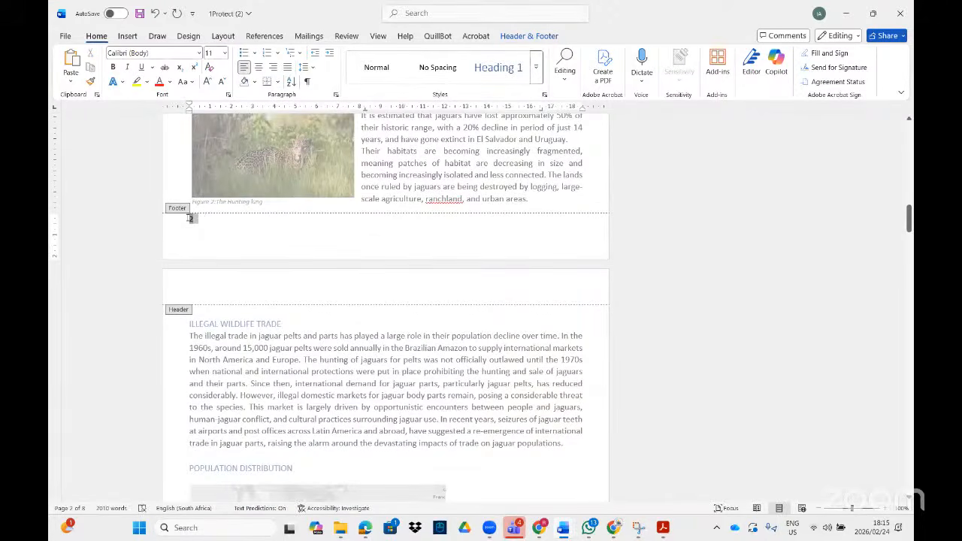
{"action": "left_click", "coordinate": [529, 36]}
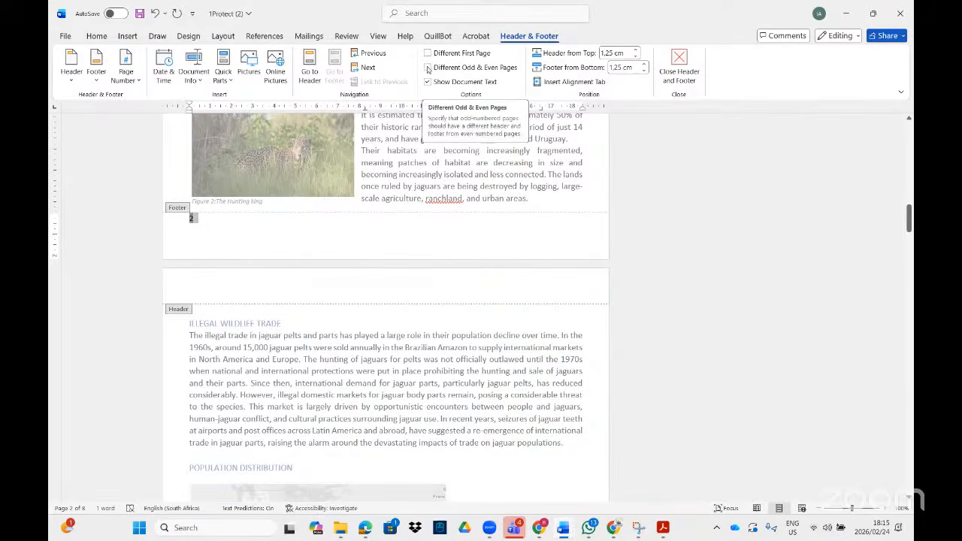
{"action": "left_click", "coordinate": [428, 68]}
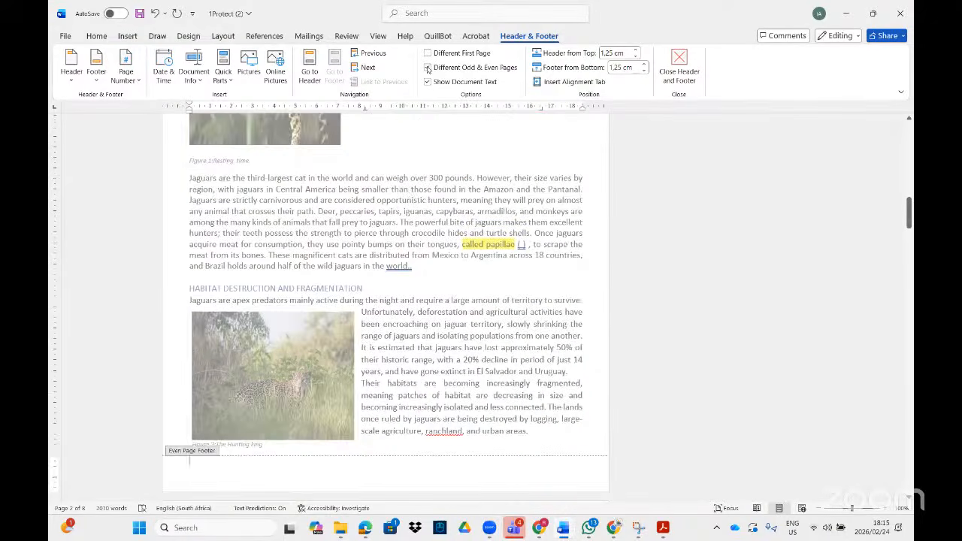
{"action": "scroll", "coordinate": [415, 137], "scroll_direction": "up", "scroll_amount": 6}
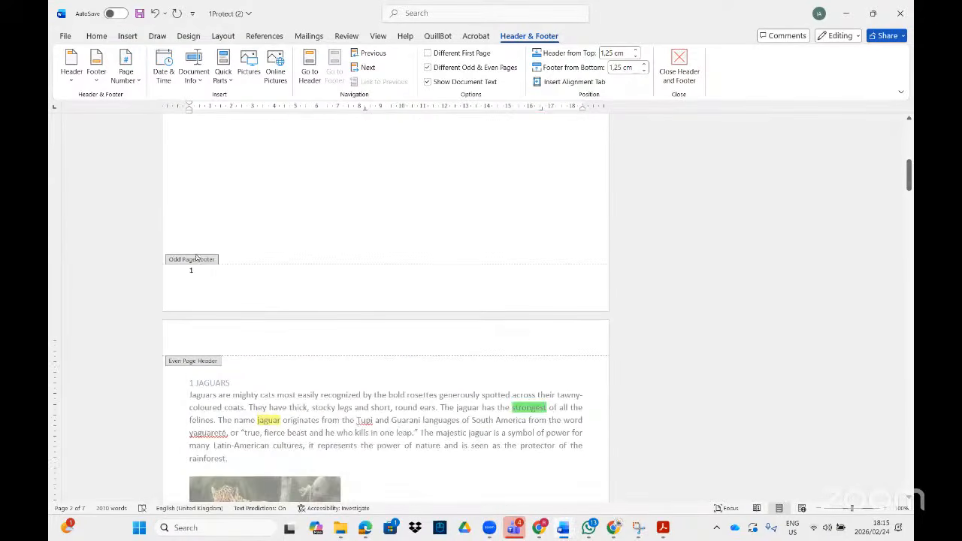
Step: Insert a Plain Number 2 page number at the bottom of the even pages and right-align it
{"action": "scroll", "coordinate": [245, 267], "scroll_direction": "down", "scroll_amount": 10}
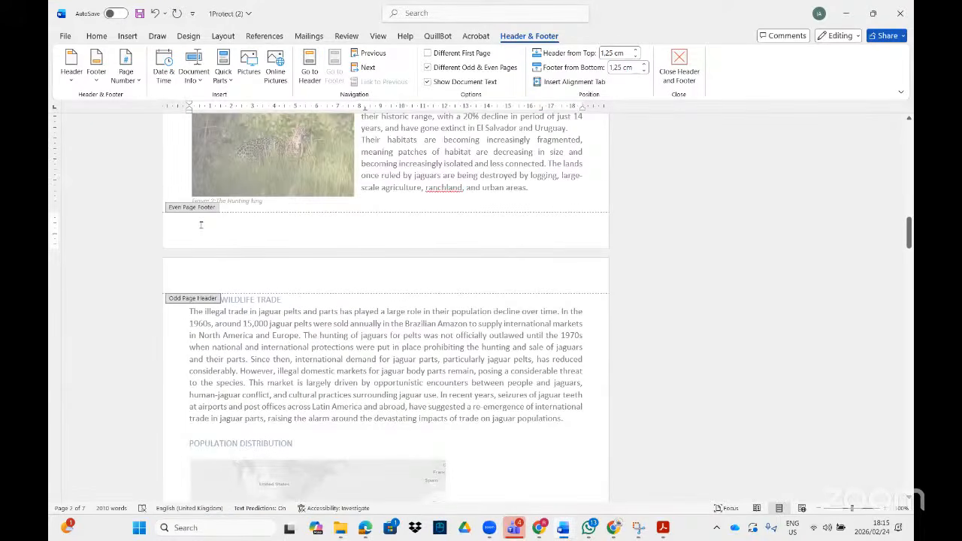
{"action": "left_click", "coordinate": [125, 75]}
{"action": "mouse_move", "coordinate": [197, 114]}
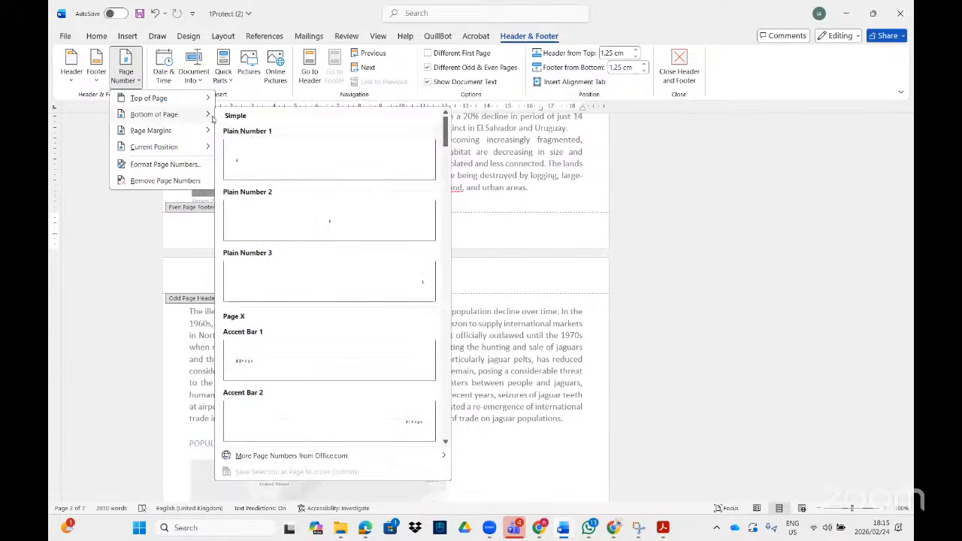
{"action": "left_click", "coordinate": [326, 214]}
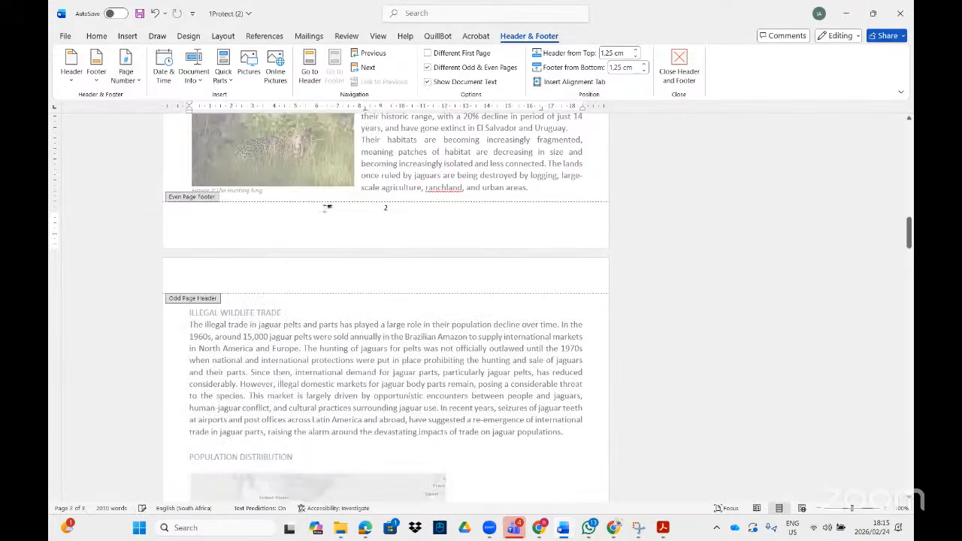
{"action": "double_click", "coordinate": [386, 208]}
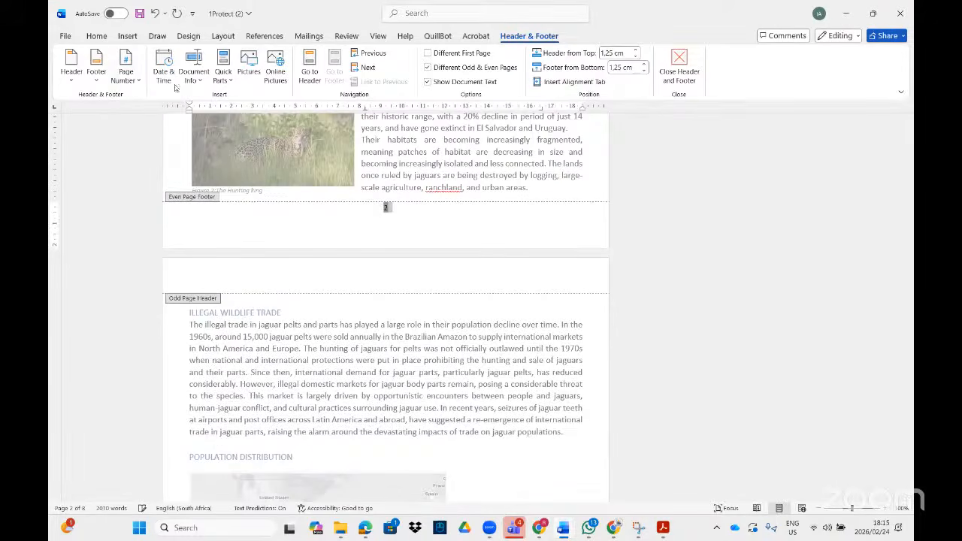
{"action": "left_click", "coordinate": [103, 38]}
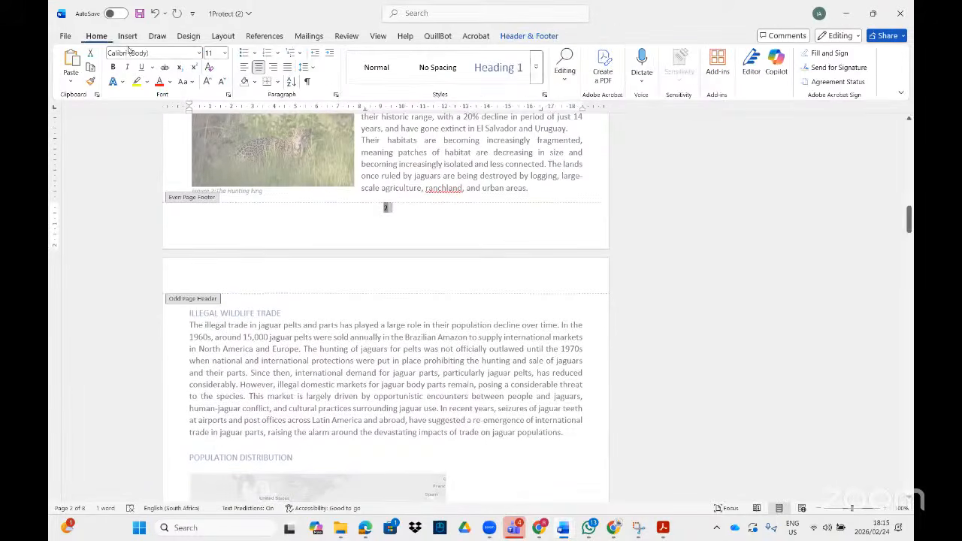
{"action": "left_click", "coordinate": [273, 68]}
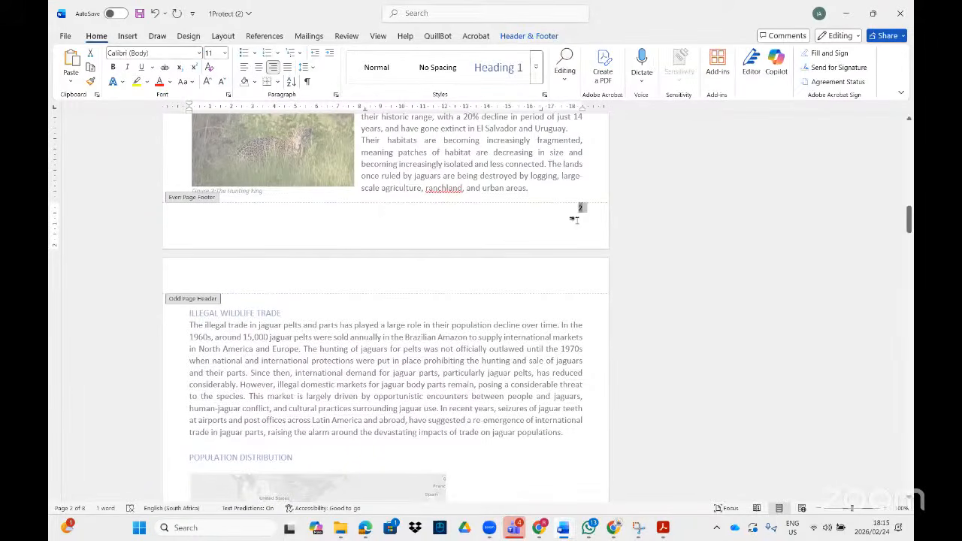
Step: Check the page number alignment on the odd and even page footers, and close 1Protect (2) without saving
{"action": "scroll", "coordinate": [577, 222], "scroll_direction": "up", "scroll_amount": 2}
{"action": "scroll", "coordinate": [577, 222], "scroll_direction": "up", "scroll_amount": 13}
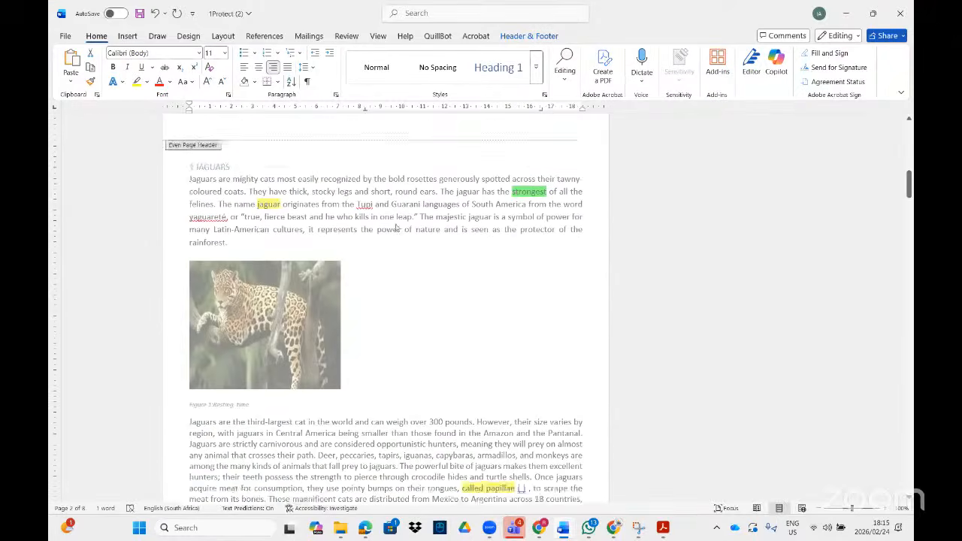
{"action": "scroll", "coordinate": [213, 209], "scroll_direction": "down", "scroll_amount": 15}
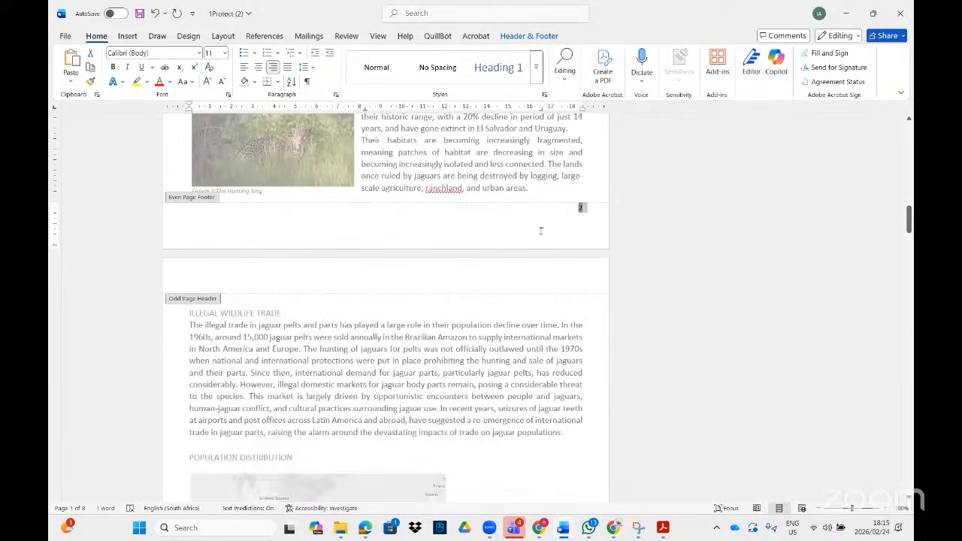
{"action": "scroll", "coordinate": [539, 273], "scroll_direction": "down", "scroll_amount": 14}
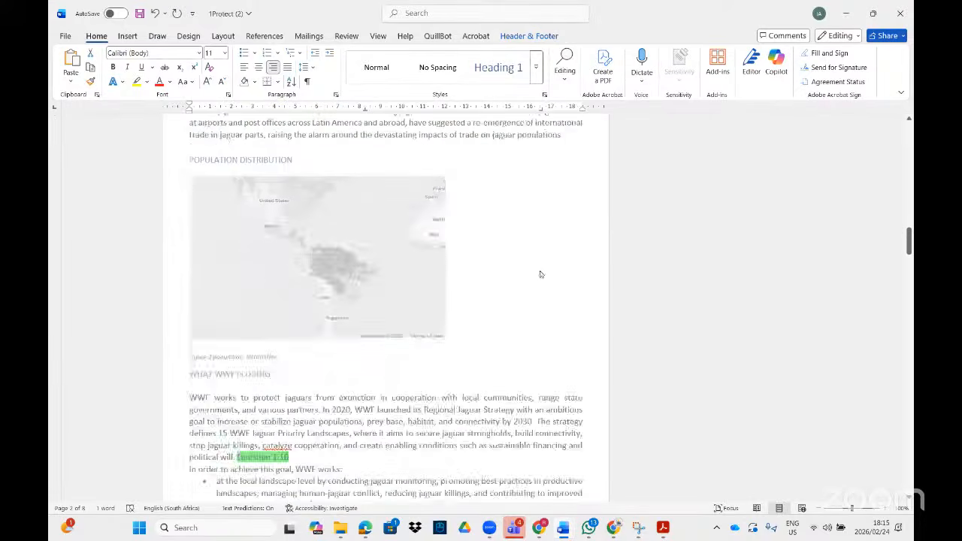
{"action": "scroll", "coordinate": [258, 297], "scroll_direction": "down", "scroll_amount": 14}
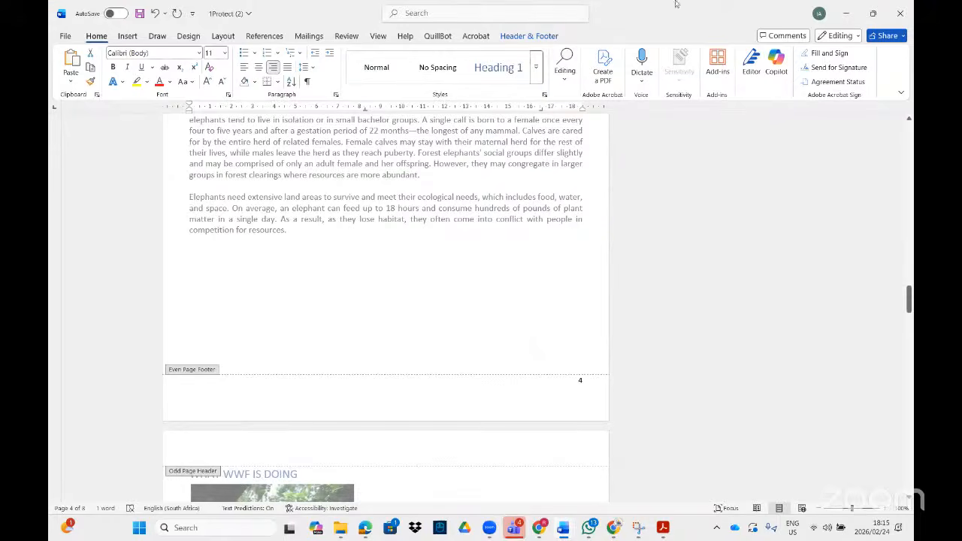
{"action": "left_click", "coordinate": [904, 12]}
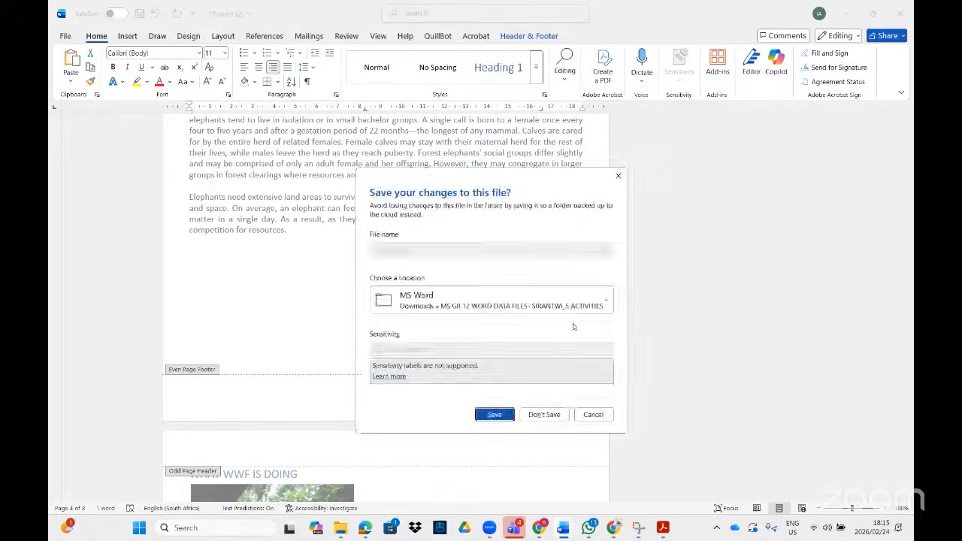
{"action": "left_click", "coordinate": [545, 414]}
Step: Switch to the activities PDF in Acrobat and examine the 2Avengers page numbering instruction and its sample picture
{"action": "mouse_move", "coordinate": [663, 527]}
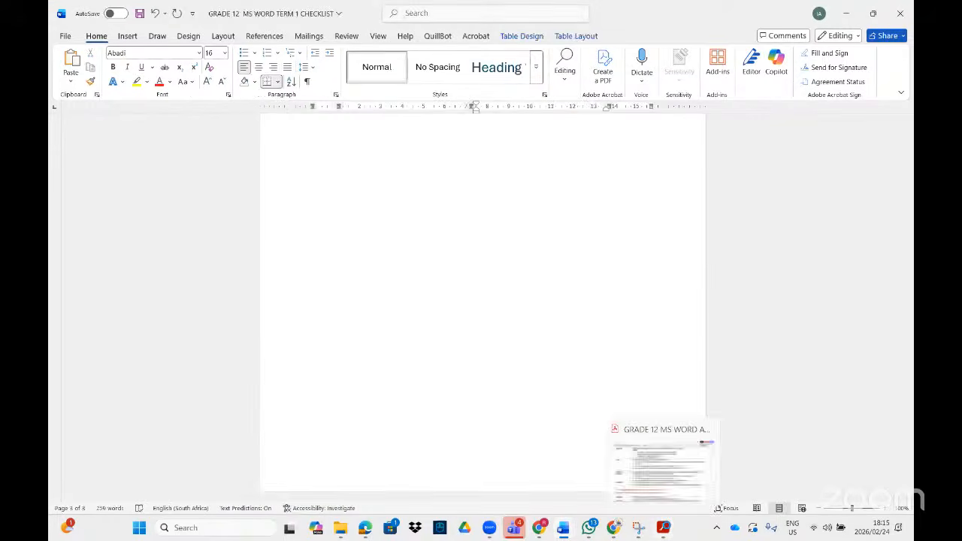
{"action": "left_click", "coordinate": [662, 463]}
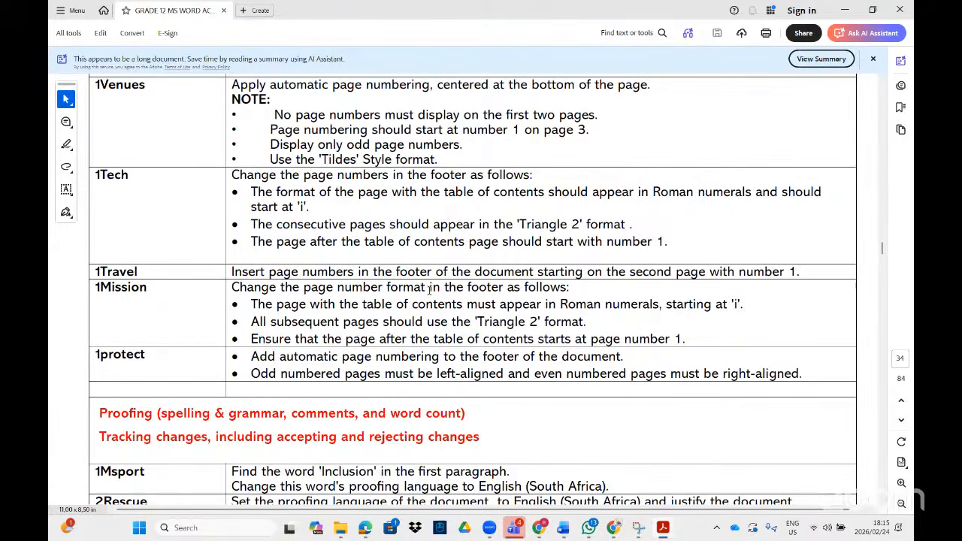
{"action": "scroll", "coordinate": [426, 290], "scroll_direction": "up", "scroll_amount": 15}
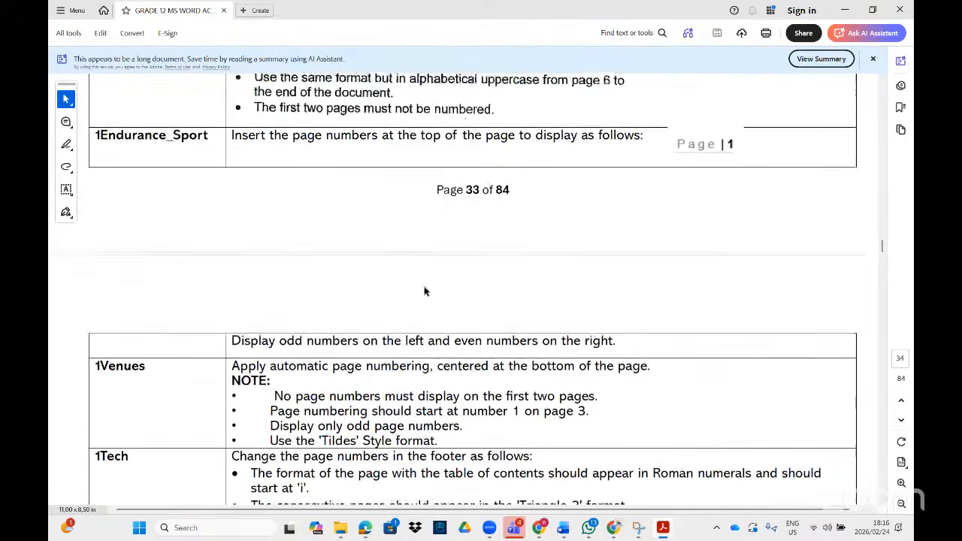
{"action": "scroll", "coordinate": [422, 288], "scroll_direction": "up", "scroll_amount": 3}
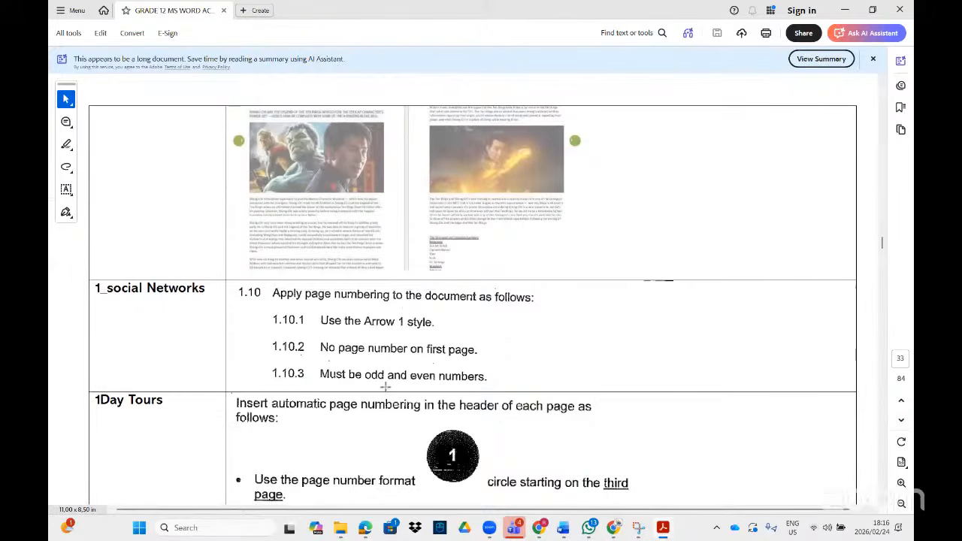
{"action": "scroll", "coordinate": [402, 383], "scroll_direction": "up", "scroll_amount": 10}
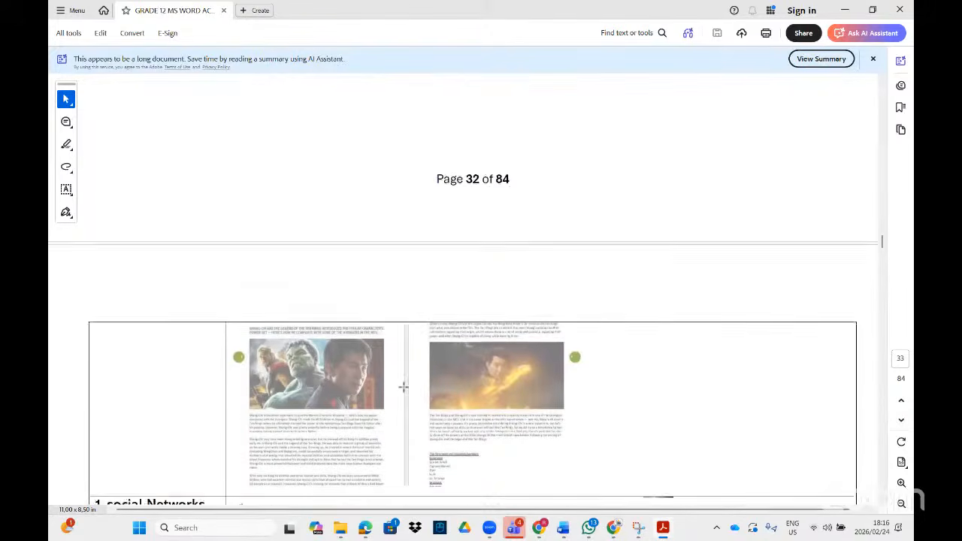
{"action": "scroll", "coordinate": [406, 368], "scroll_direction": "down", "scroll_amount": 1}
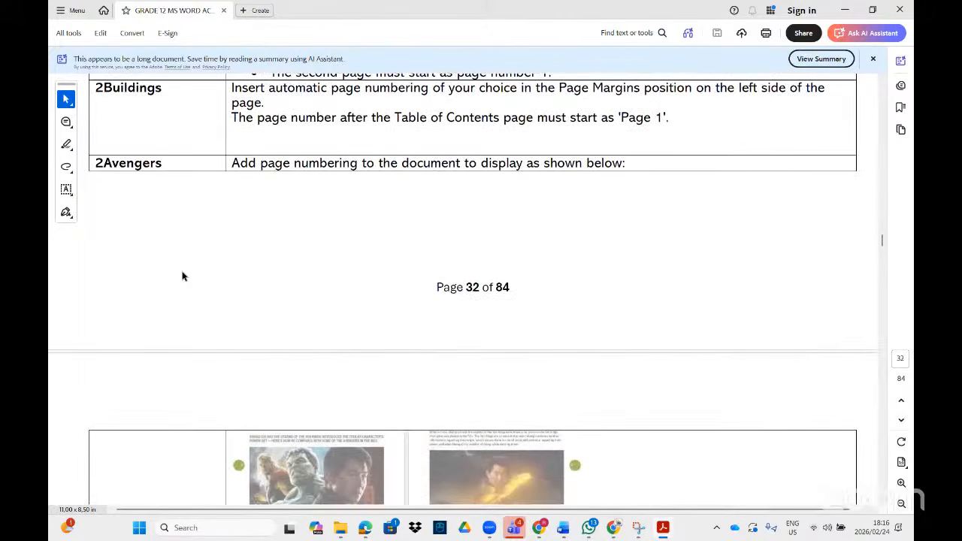
{"action": "scroll", "coordinate": [200, 263], "scroll_direction": "up", "scroll_amount": 1}
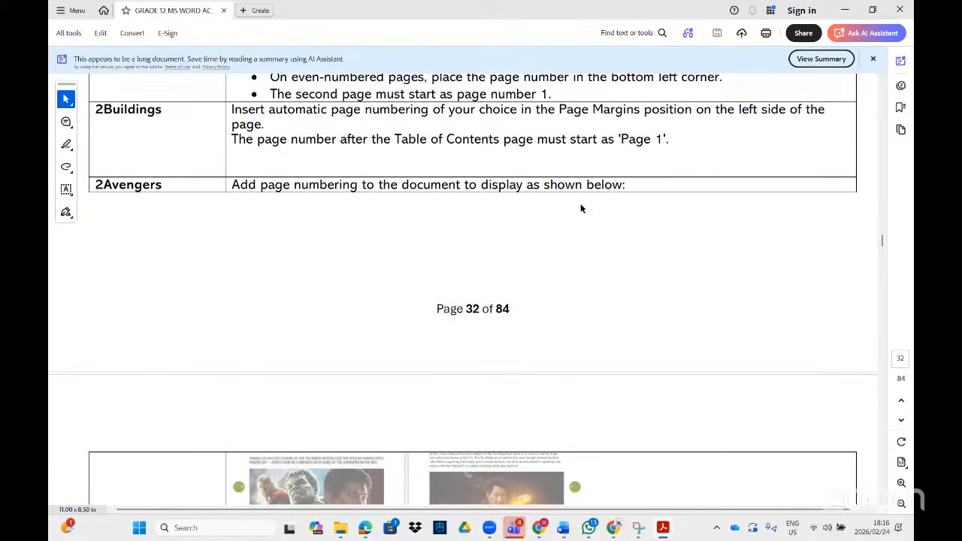
{"action": "scroll", "coordinate": [578, 210], "scroll_direction": "down", "scroll_amount": 5}
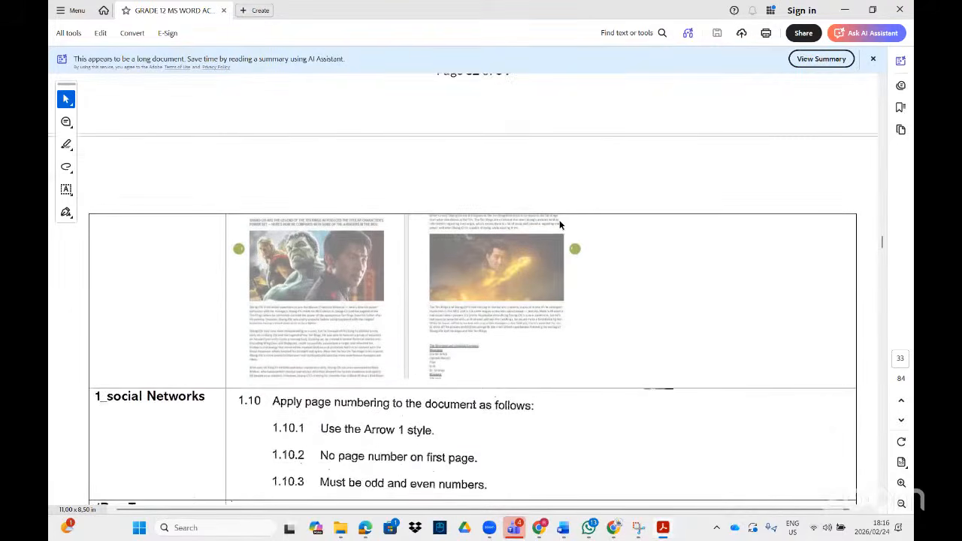
{"action": "scroll", "coordinate": [538, 251], "scroll_direction": "up", "scroll_amount": 2}
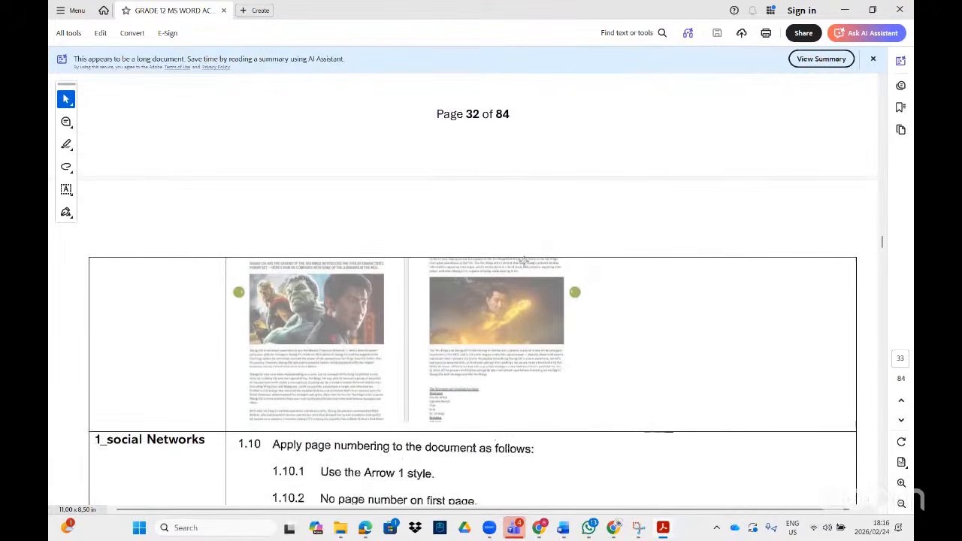
Step: Search Windows for 2avengers, open the document 2Avengers in Word and enable editing
{"action": "left_click", "coordinate": [142, 531]}
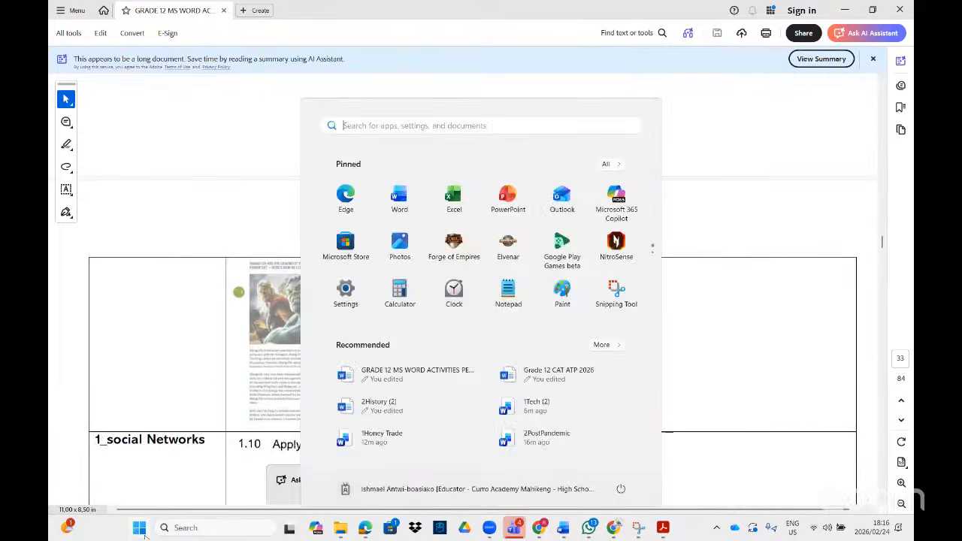
{"action": "type", "text": "2aven"}
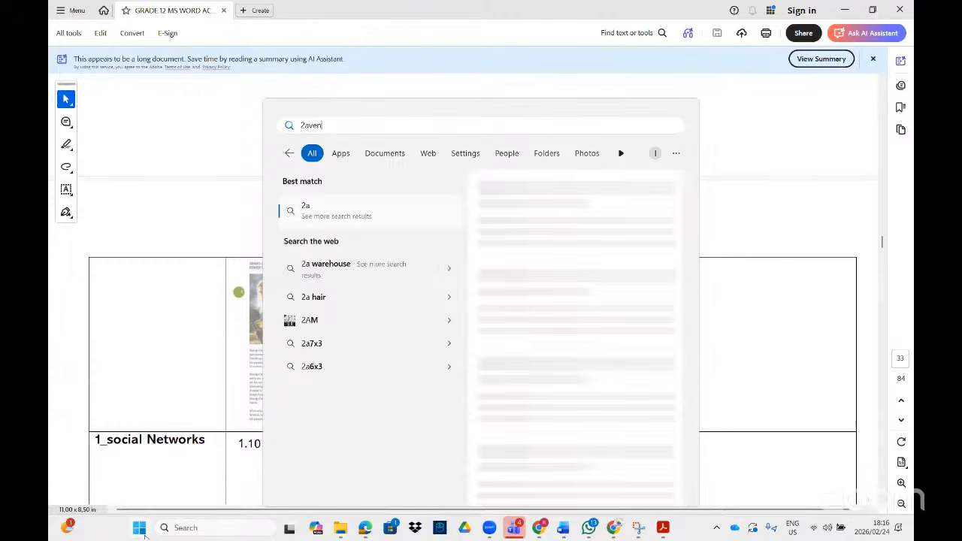
{"action": "type", "text": "gers"}
{"action": "left_click", "coordinate": [342, 209]}
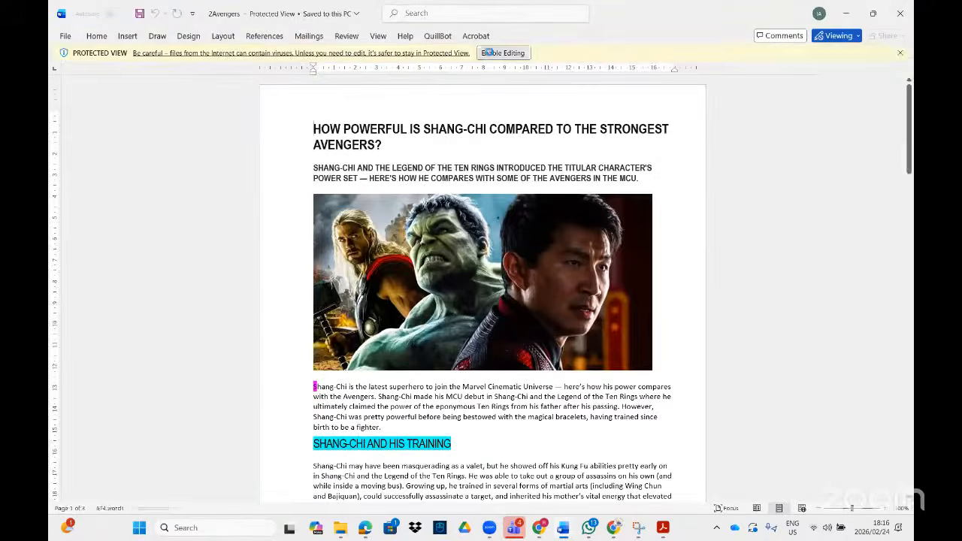
{"action": "left_click", "coordinate": [487, 53]}
Step: Enlarge the 2Avengers sample picture to 200% in Acrobat, examine its page number placement, and return to 2Avengers in Word
{"action": "left_click", "coordinate": [842, 15]}
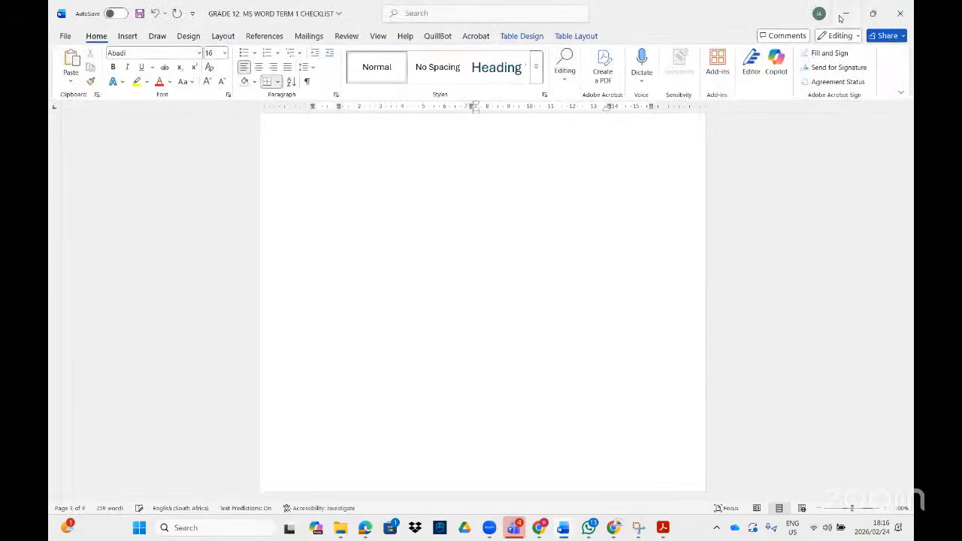
{"action": "left_click", "coordinate": [843, 15]}
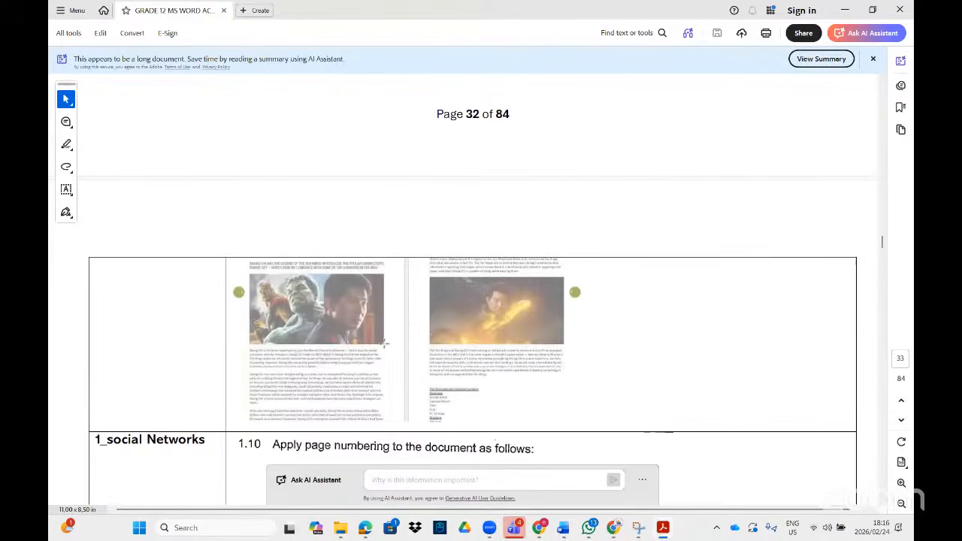
{"action": "left_click", "coordinate": [901, 483]}
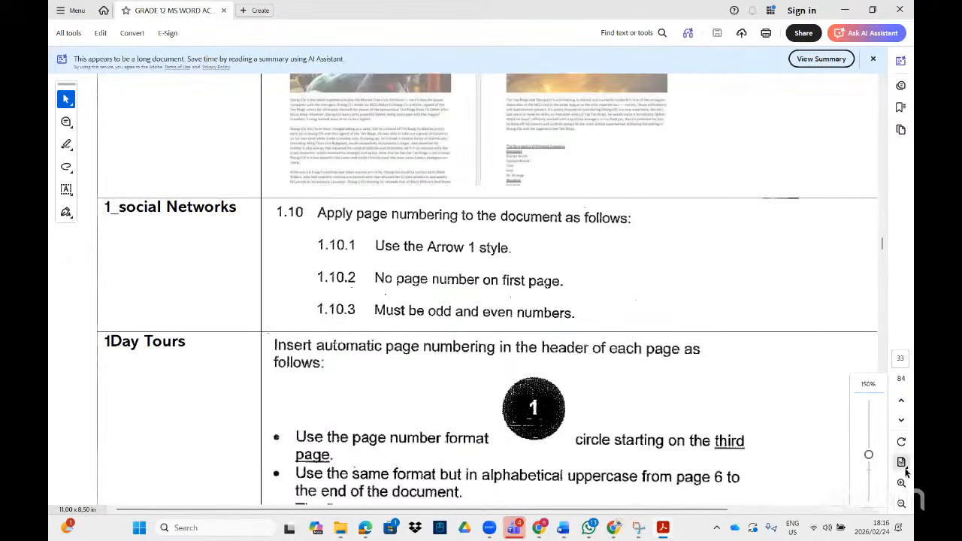
{"action": "left_click", "coordinate": [901, 483]}
{"action": "scroll", "coordinate": [354, 100], "scroll_direction": "up", "scroll_amount": 3}
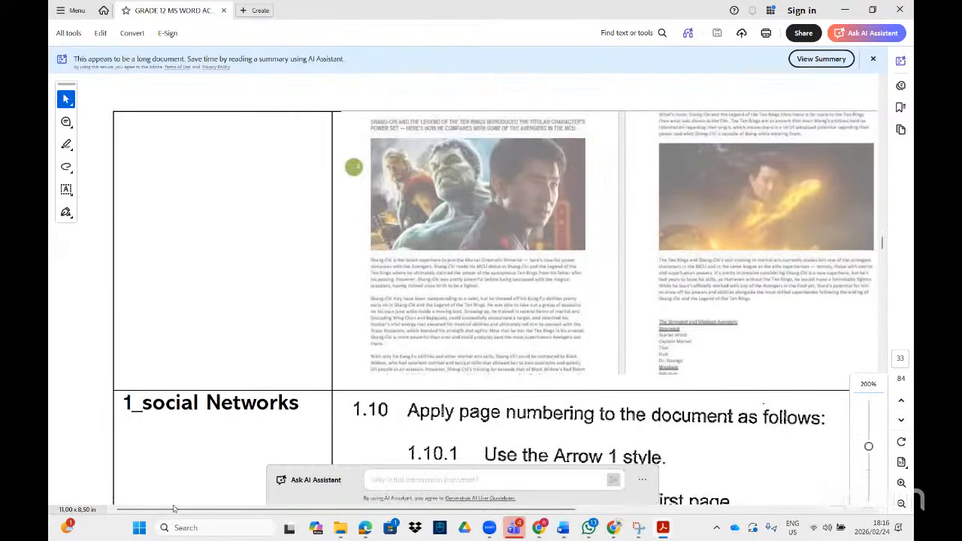
{"action": "scroll", "coordinate": [242, 518], "scroll_direction": "right", "scroll_amount": 3}
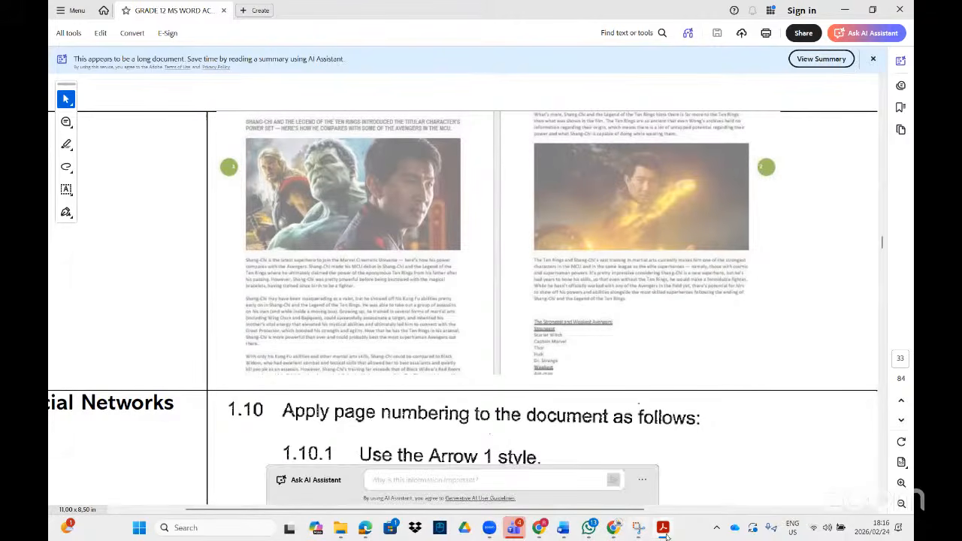
{"action": "mouse_move", "coordinate": [562, 528]}
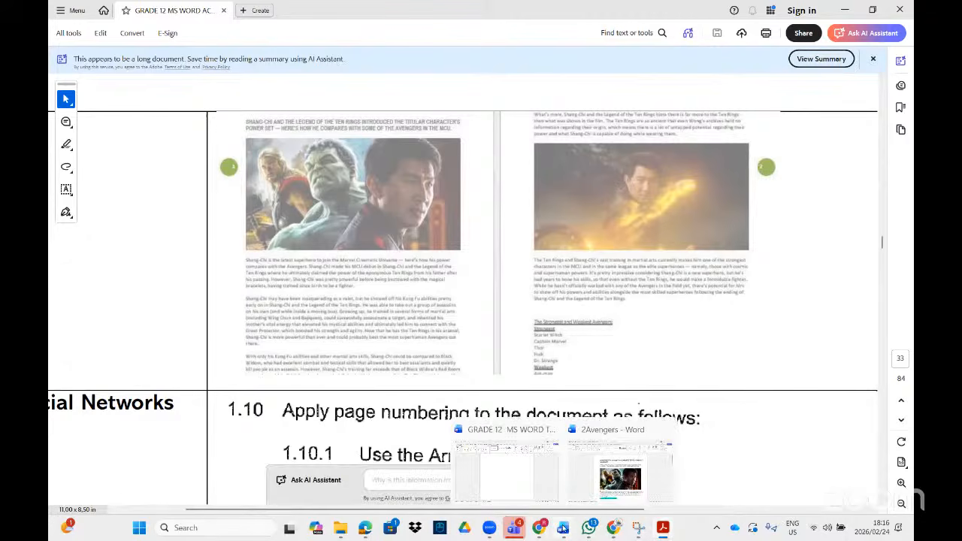
{"action": "left_click", "coordinate": [621, 490]}
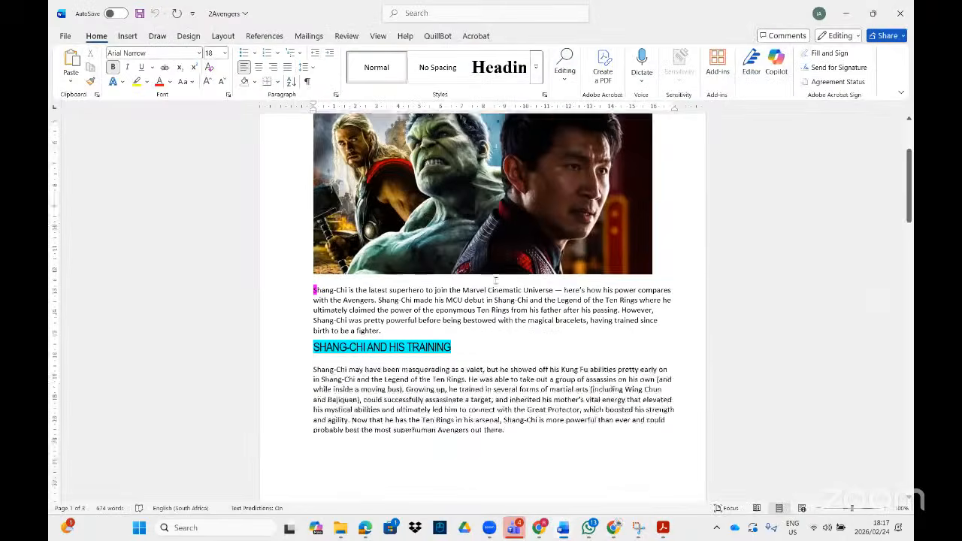
Step: Look through the pages of 2Avengers and inspect the even page footer and header and footer options
{"action": "scroll", "coordinate": [496, 280], "scroll_direction": "down", "scroll_amount": 5}
{"action": "scroll", "coordinate": [515, 280], "scroll_direction": "up", "scroll_amount": 3}
{"action": "scroll", "coordinate": [518, 279], "scroll_direction": "up", "scroll_amount": 3}
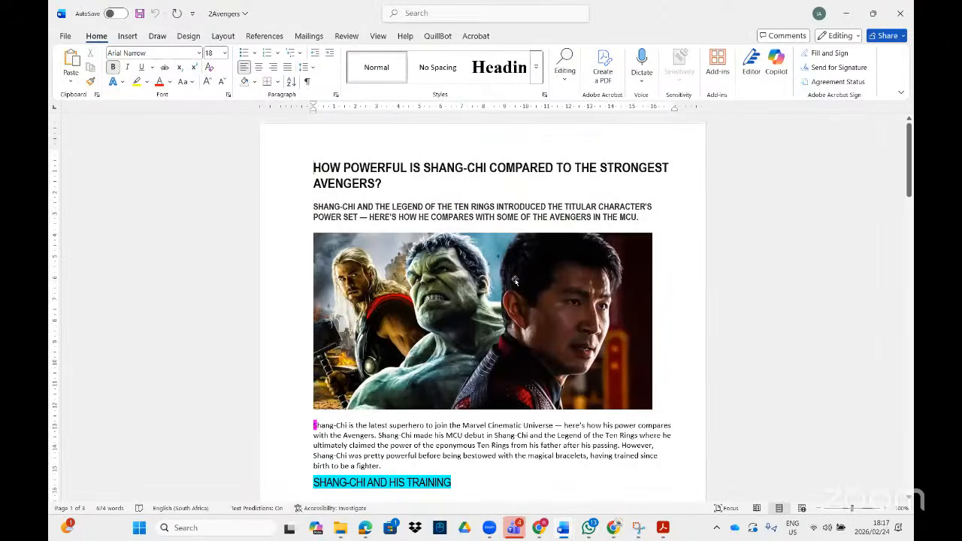
{"action": "scroll", "coordinate": [514, 280], "scroll_direction": "down", "scroll_amount": 20}
{"action": "scroll", "coordinate": [538, 279], "scroll_direction": "down", "scroll_amount": 8}
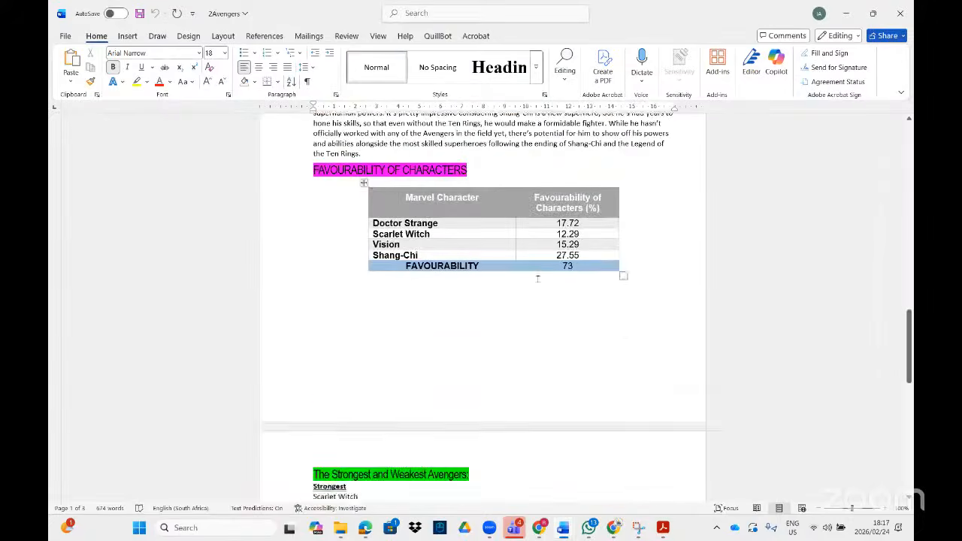
{"action": "double_click", "coordinate": [456, 324]}
{"action": "scroll", "coordinate": [421, 296], "scroll_direction": "up", "scroll_amount": 15}
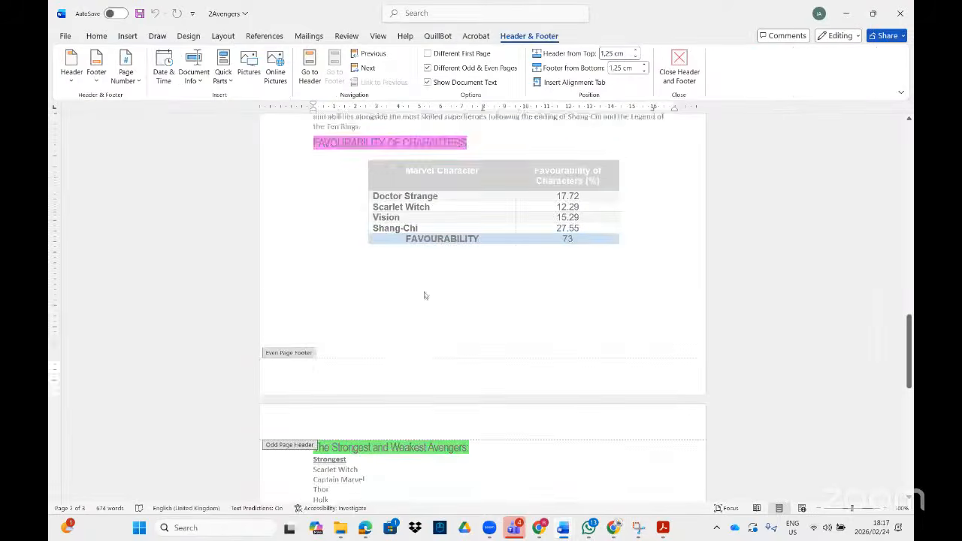
{"action": "double_click", "coordinate": [518, 423]}
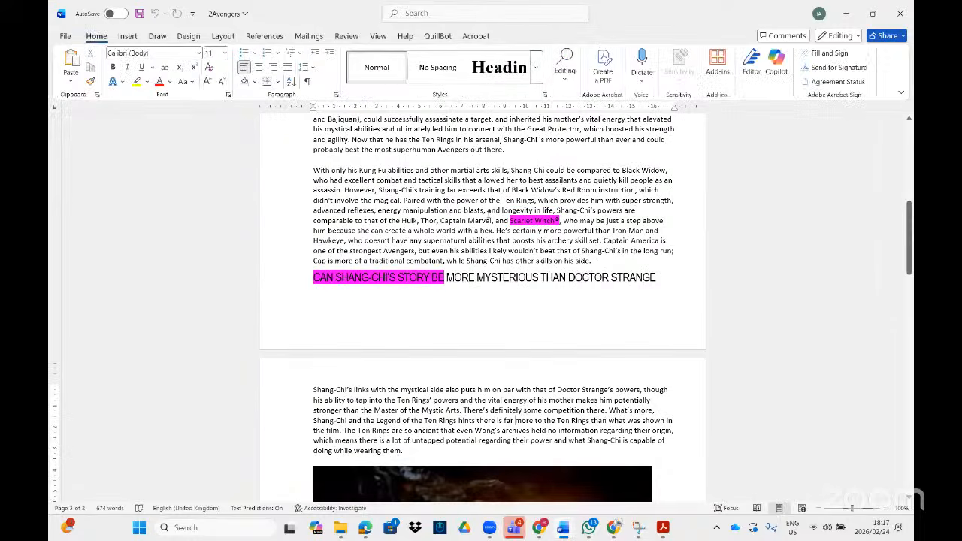
Step: Insert page numbers in the page margin of the odd pages, using the Circle, Left style
{"action": "left_click", "coordinate": [487, 213]}
{"action": "left_click", "coordinate": [128, 36]}
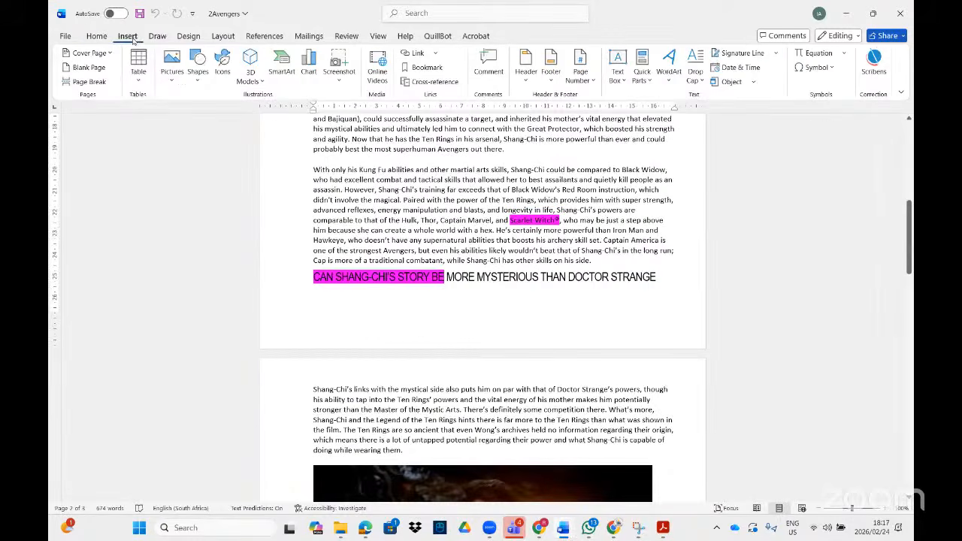
{"action": "left_click", "coordinate": [592, 81]}
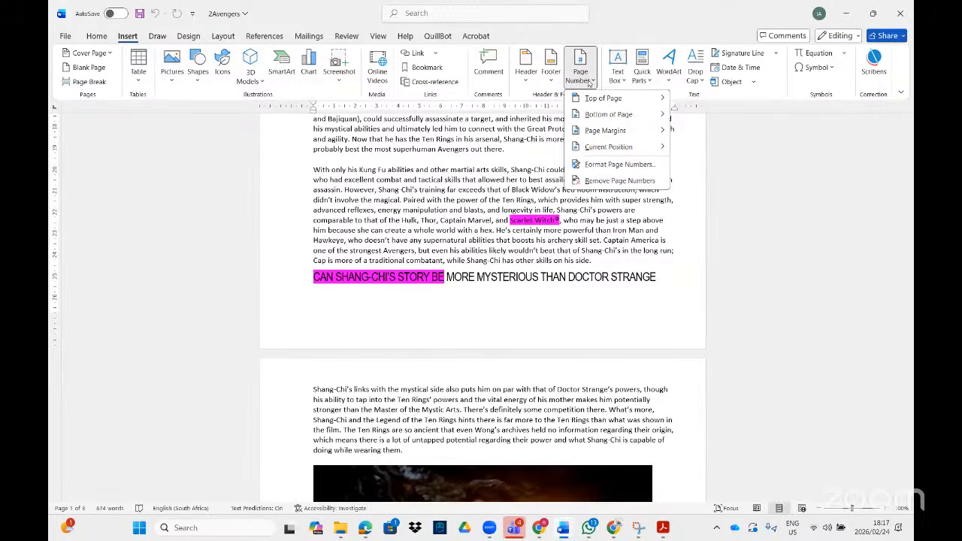
{"action": "mouse_move", "coordinate": [604, 130]}
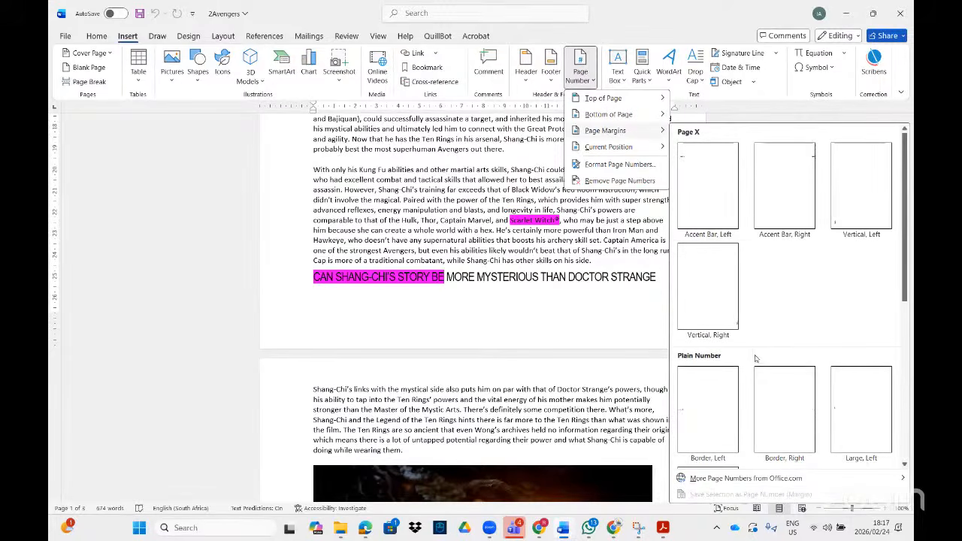
{"action": "scroll", "coordinate": [763, 361], "scroll_direction": "down", "scroll_amount": 5}
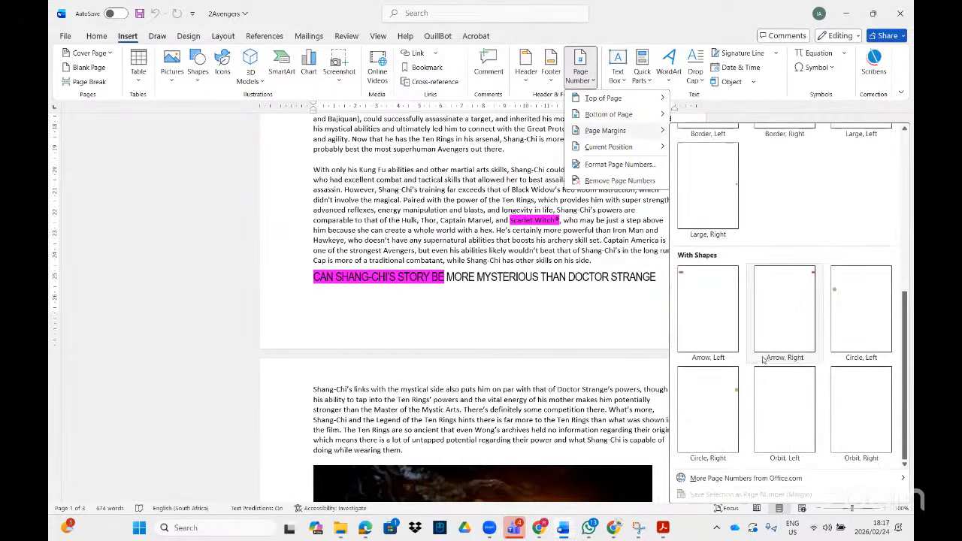
{"action": "left_click", "coordinate": [848, 302]}
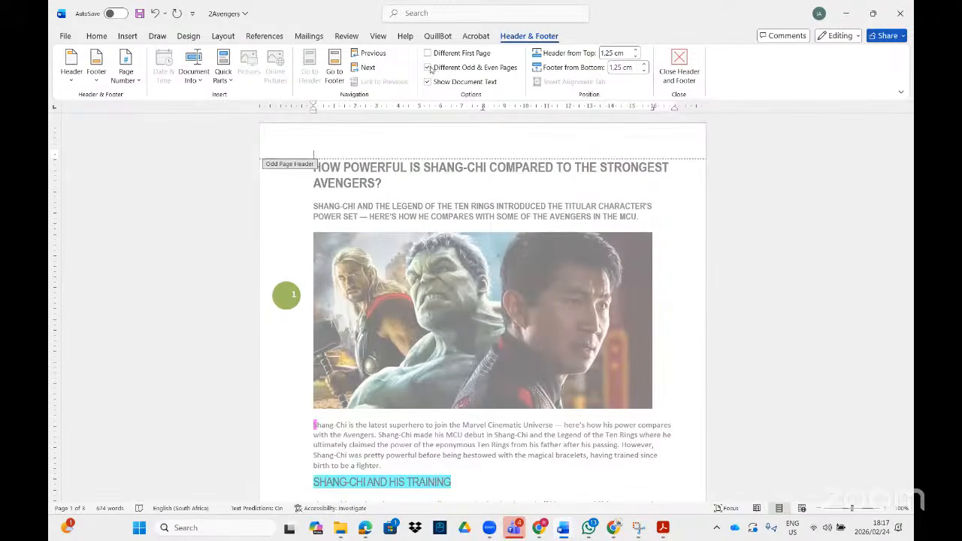
Step: Insert page numbers in the page margin of the even pages, using the Circle, Right style
{"action": "scroll", "coordinate": [511, 282], "scroll_direction": "down", "scroll_amount": 10}
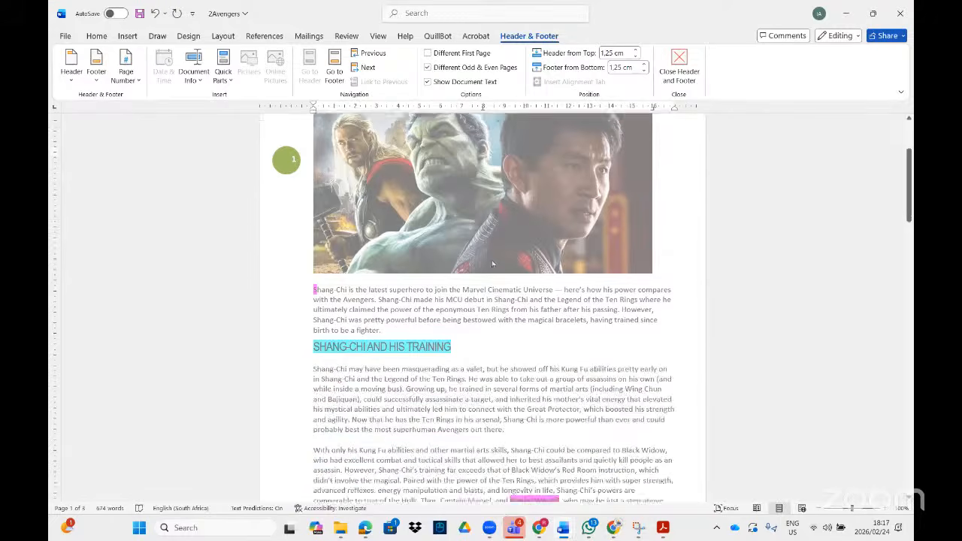
{"action": "scroll", "coordinate": [511, 282], "scroll_direction": "down", "scroll_amount": 5}
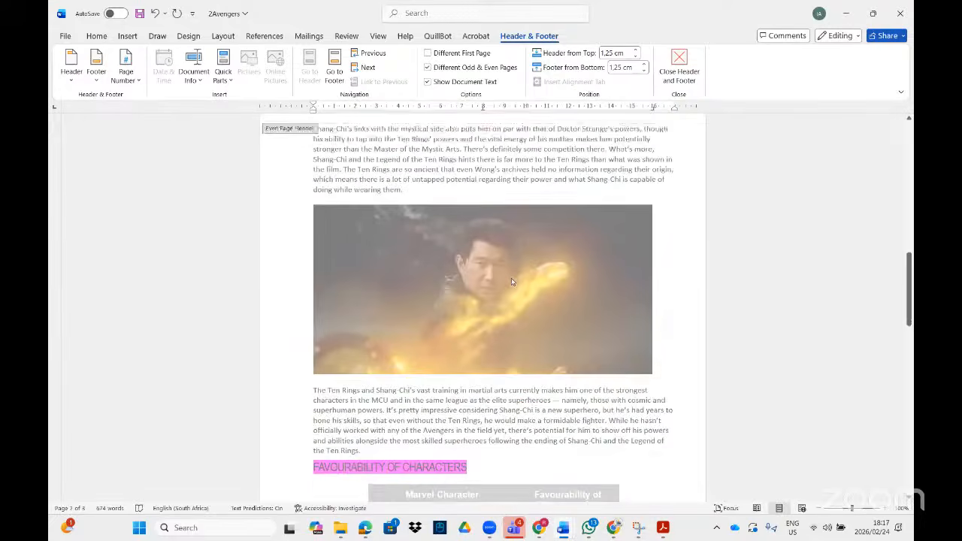
{"action": "left_click", "coordinate": [411, 472]}
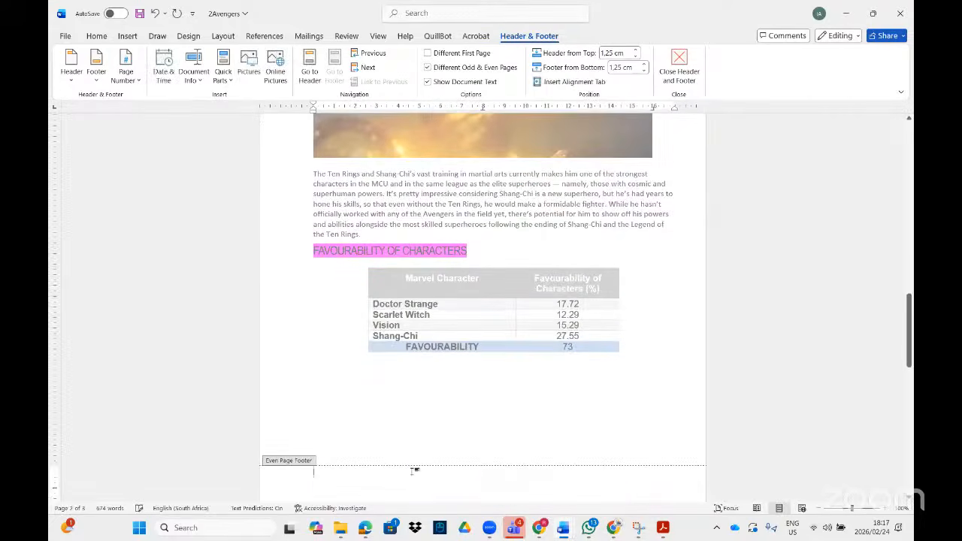
{"action": "left_click", "coordinate": [139, 81]}
{"action": "mouse_move", "coordinate": [179, 130]}
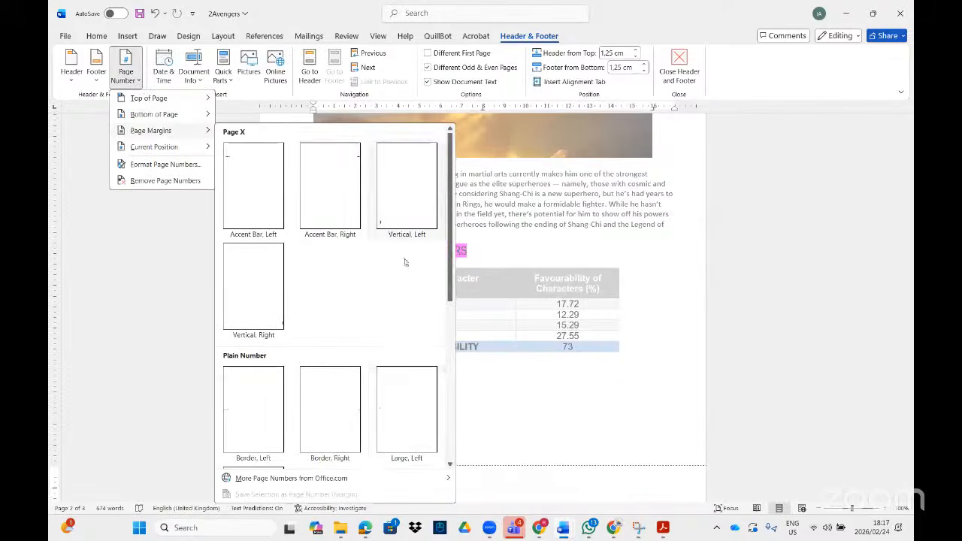
{"action": "scroll", "coordinate": [406, 401], "scroll_direction": "down", "scroll_amount": 5}
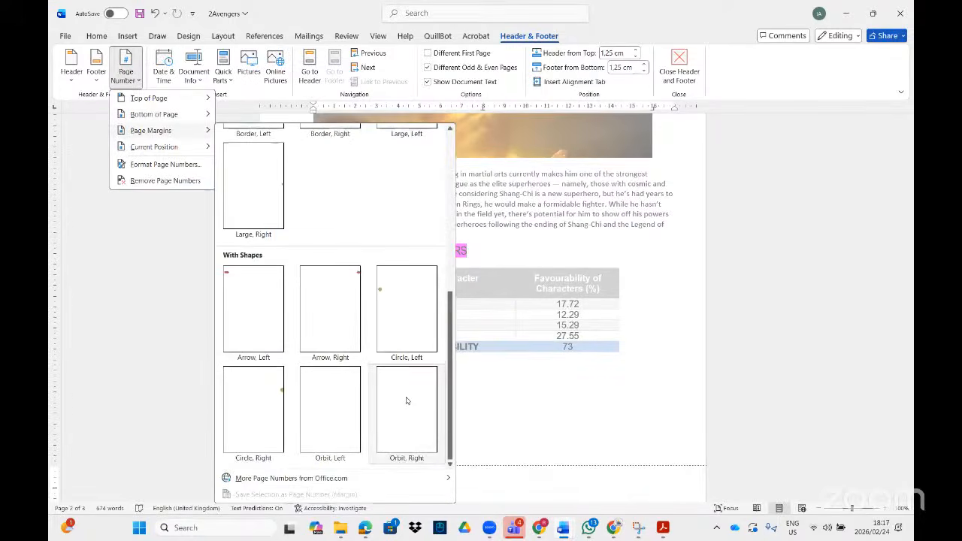
{"action": "left_click", "coordinate": [264, 414]}
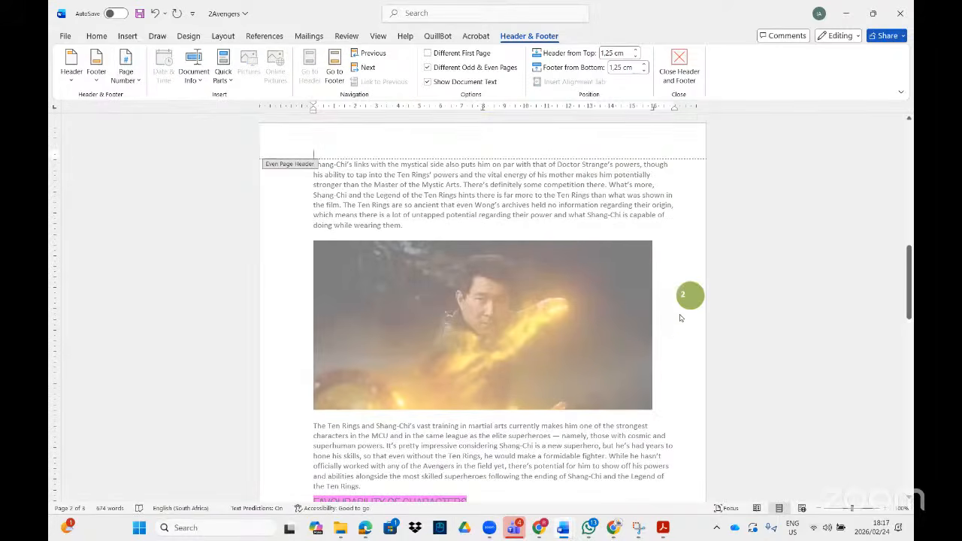
Step: Check the circle page numbers on all pages against the sample layout, and close 2Avengers without saving
{"action": "scroll", "coordinate": [680, 318], "scroll_direction": "up", "scroll_amount": 15}
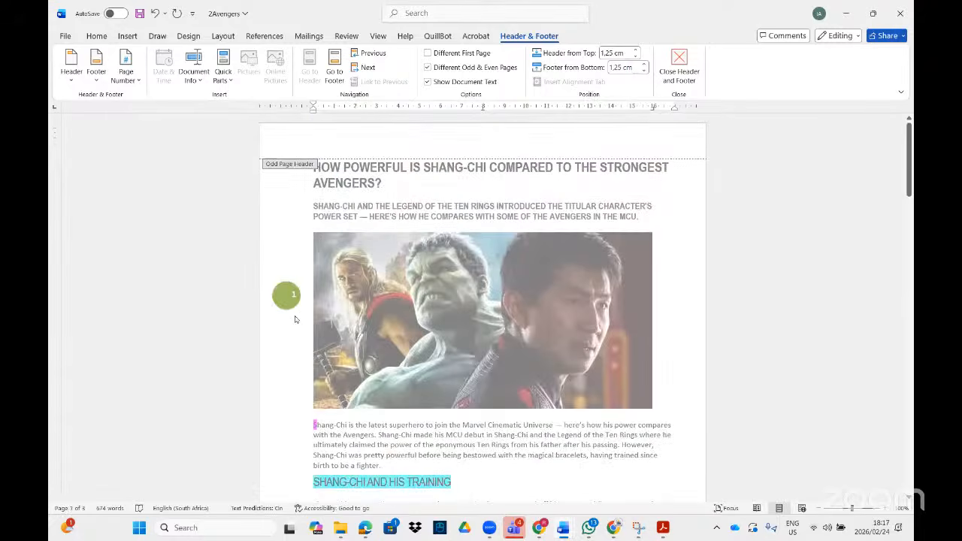
{"action": "scroll", "coordinate": [308, 312], "scroll_direction": "down", "scroll_amount": 20}
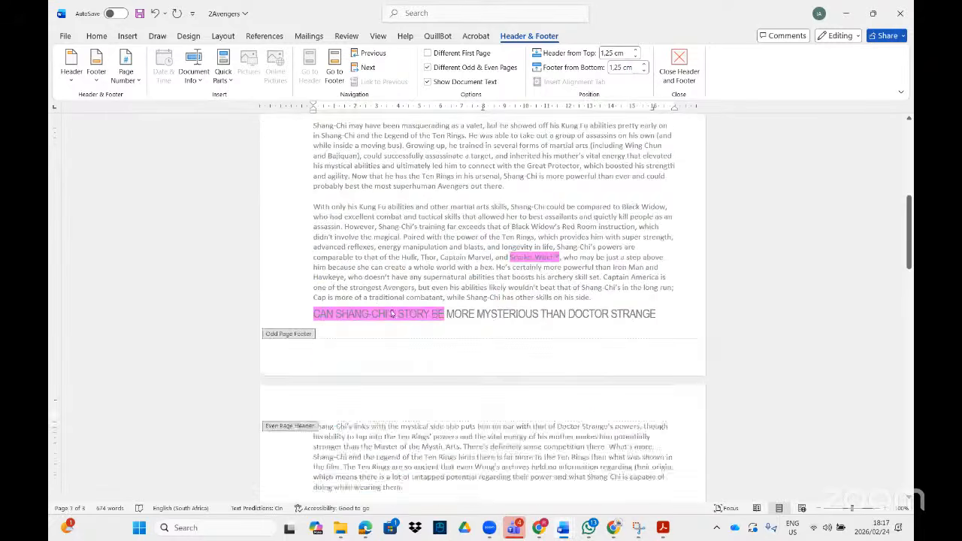
{"action": "scroll", "coordinate": [431, 324], "scroll_direction": "down", "scroll_amount": 5}
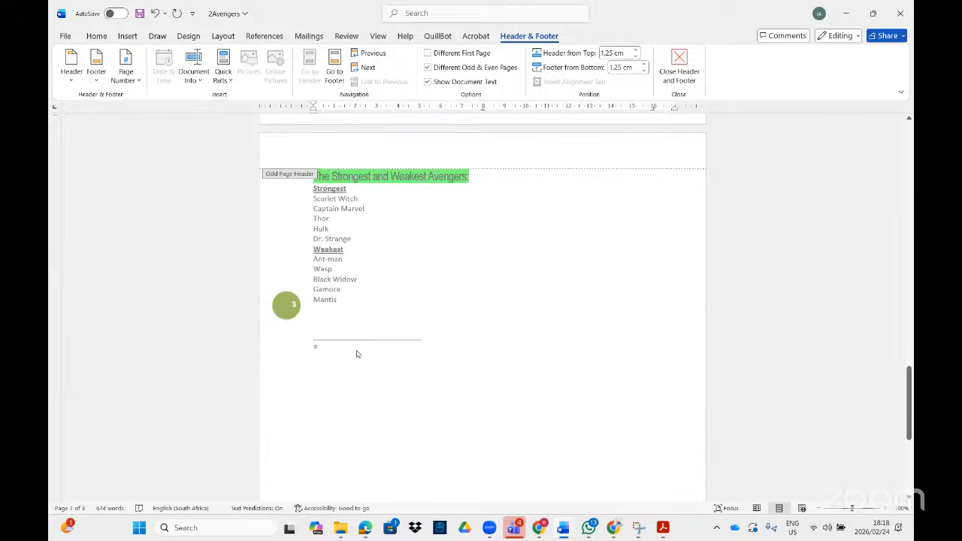
{"action": "scroll", "coordinate": [391, 361], "scroll_direction": "down", "scroll_amount": 10}
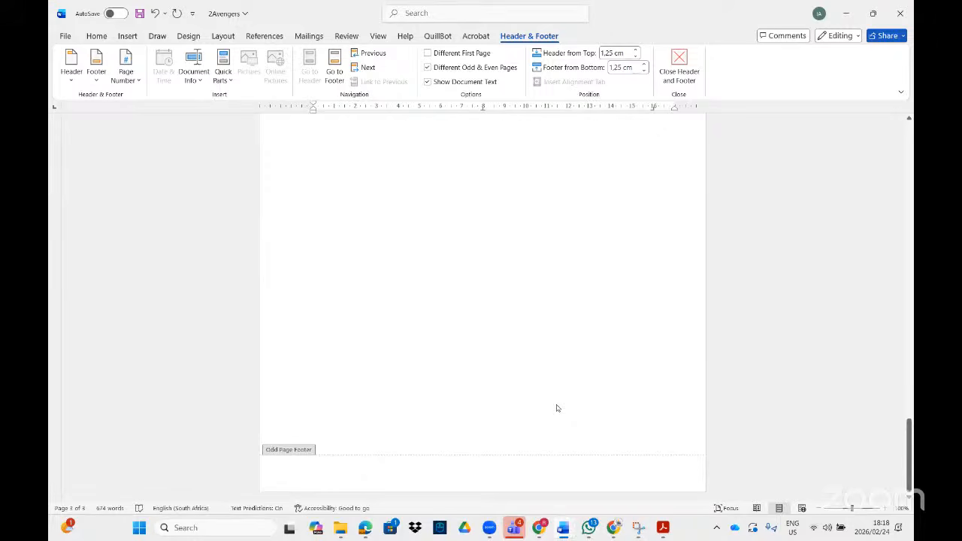
{"action": "scroll", "coordinate": [557, 408], "scroll_direction": "up", "scroll_amount": 5}
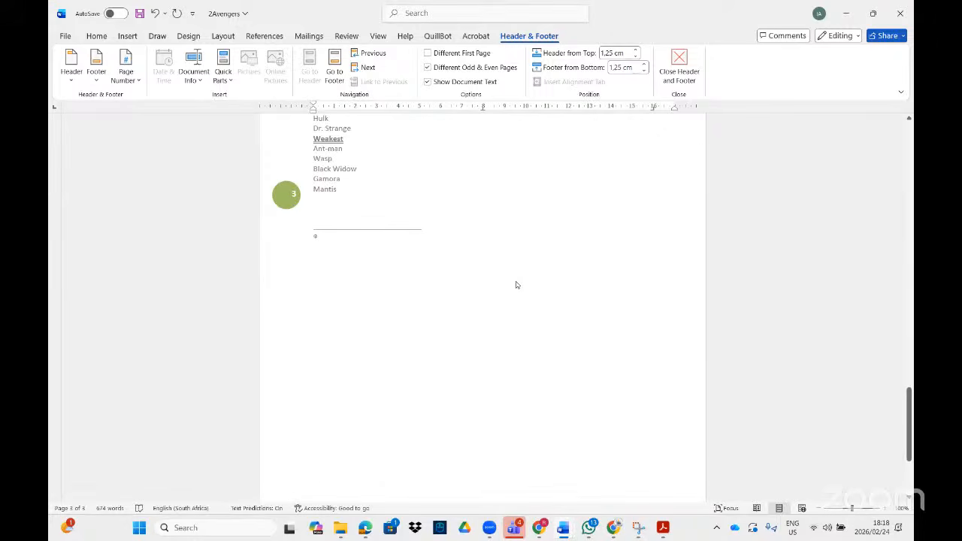
{"action": "scroll", "coordinate": [516, 285], "scroll_direction": "up", "scroll_amount": 2}
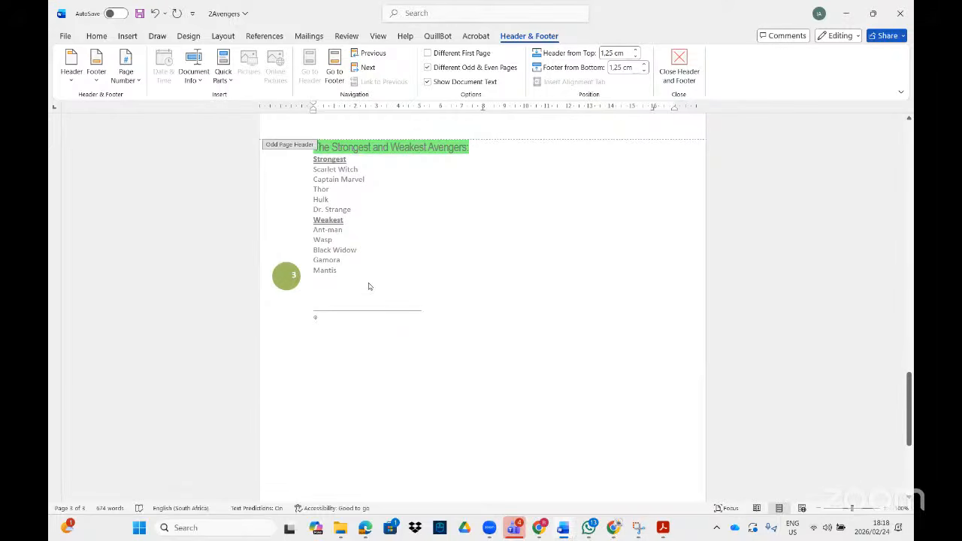
{"action": "left_click", "coordinate": [900, 13]}
{"action": "left_click", "coordinate": [544, 414]}
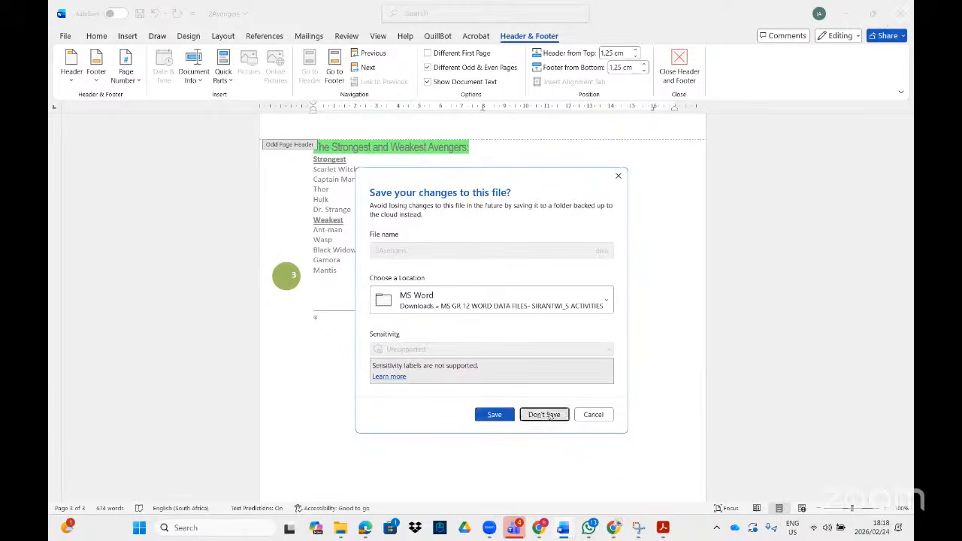
Step: Switch to the activities PDF in Acrobat and examine the page numbering instructions for 1_social Networks and 1Day Tours
{"action": "left_click", "coordinate": [664, 527]}
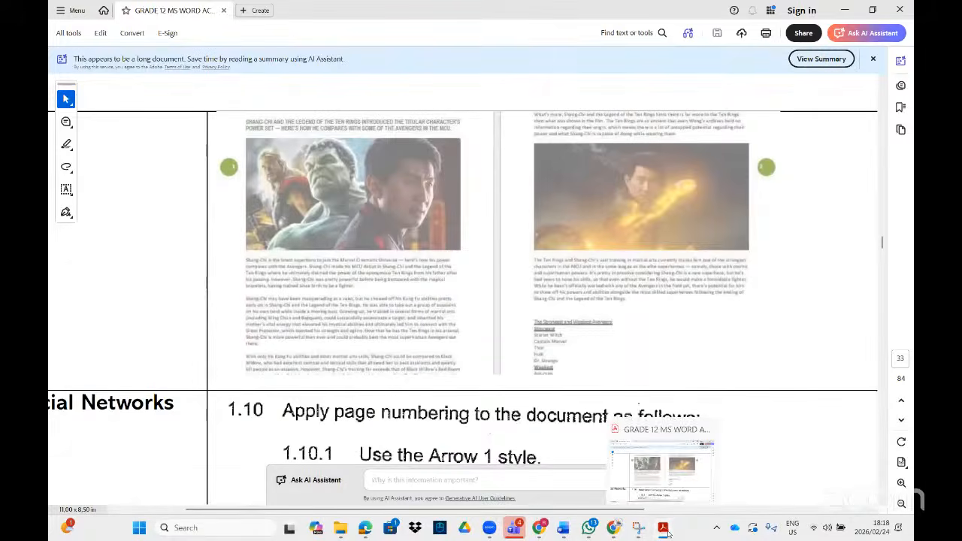
{"action": "scroll", "coordinate": [595, 383], "scroll_direction": "up", "scroll_amount": 3}
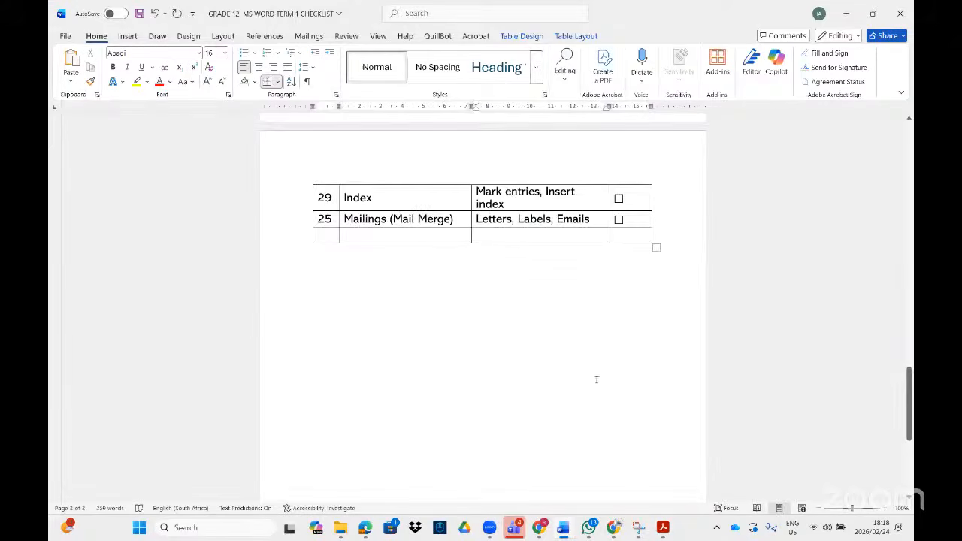
{"action": "left_click", "coordinate": [666, 529]}
{"action": "scroll", "coordinate": [555, 363], "scroll_direction": "down", "scroll_amount": 1}
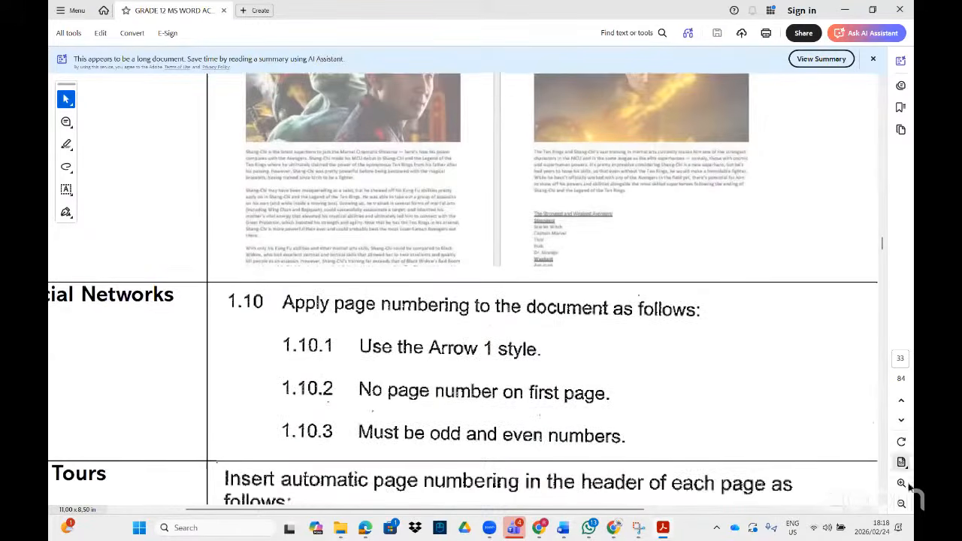
{"action": "left_click", "coordinate": [903, 504]}
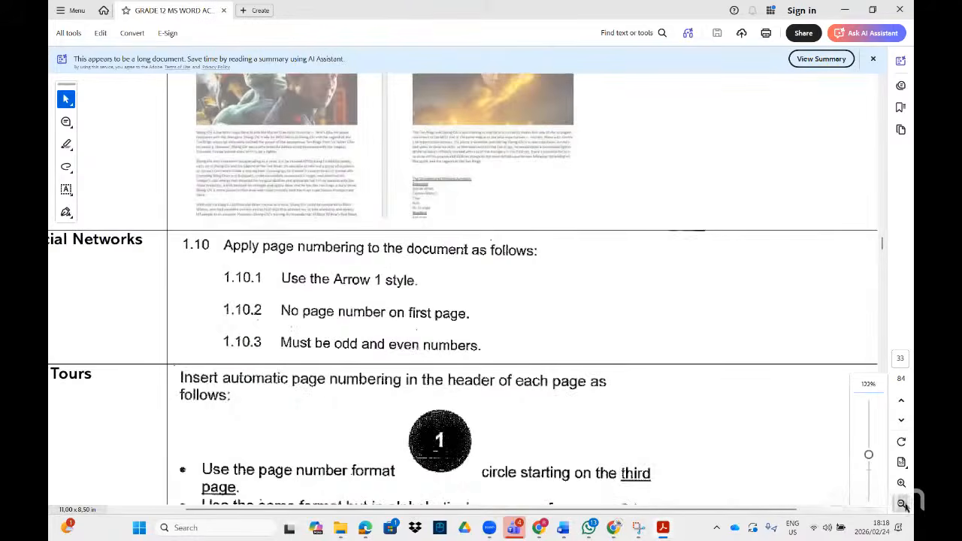
{"action": "left_click", "coordinate": [902, 504]}
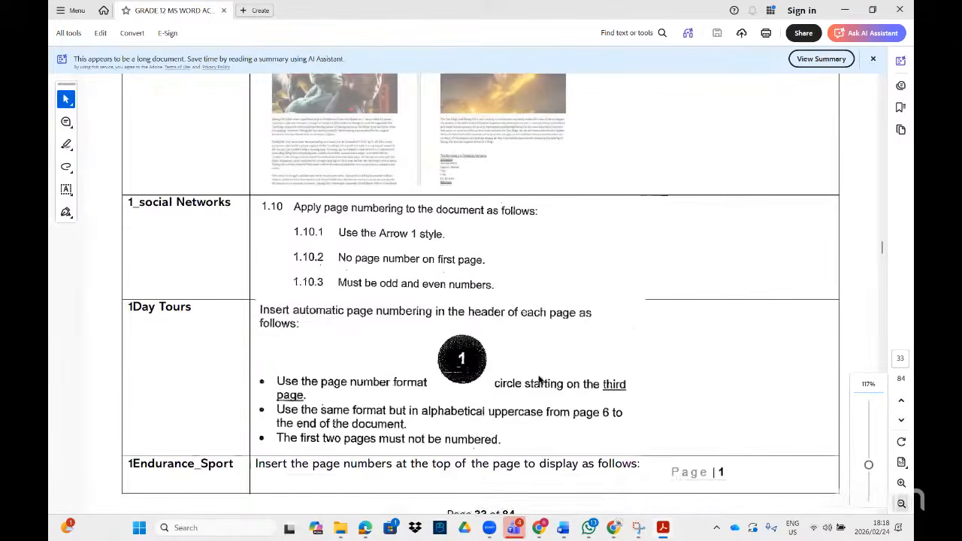
Step: Switch to the YouTube Studio live stream in Chrome and read the viewers' chat questions about page and section breaks
{"action": "left_click", "coordinate": [562, 529]}
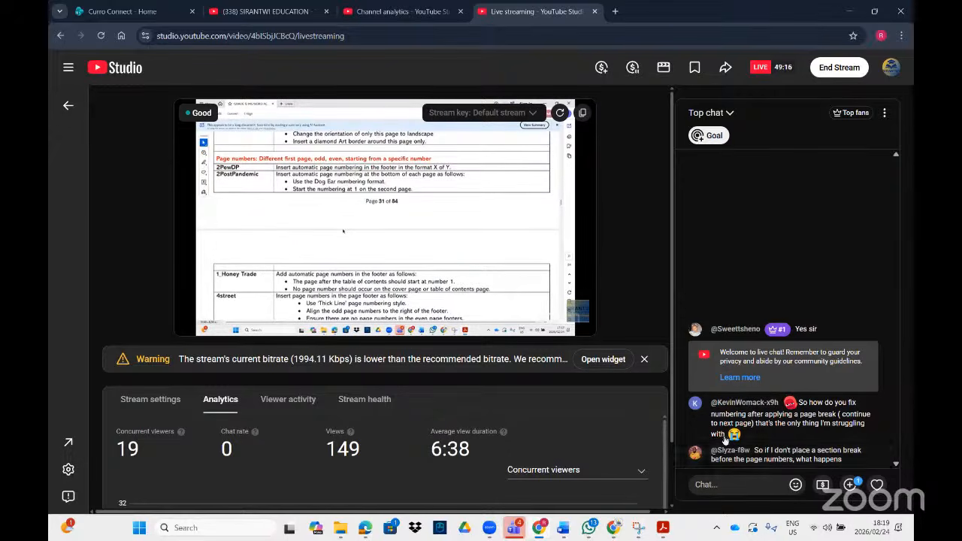
{"action": "mouse_move", "coordinate": [662, 529]}
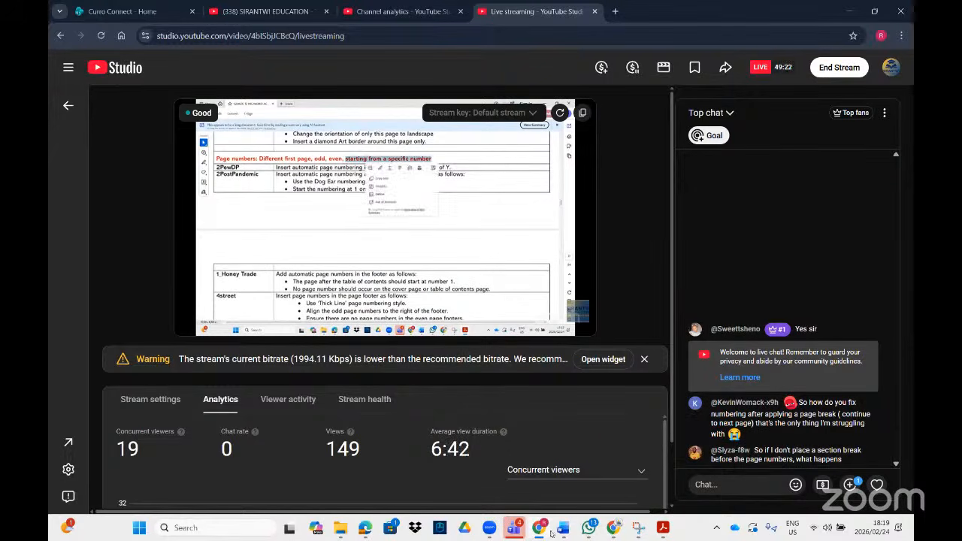
{"action": "mouse_move", "coordinate": [341, 530]}
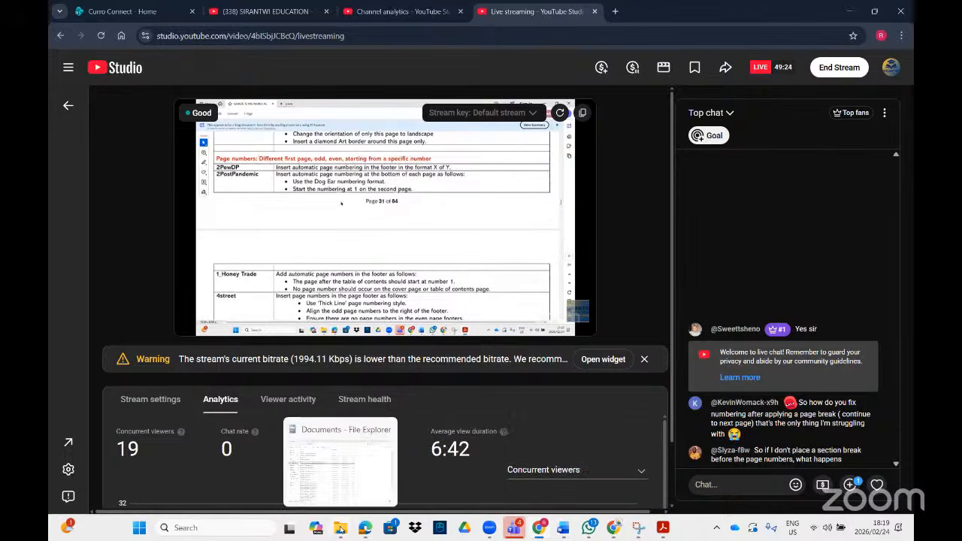
{"action": "left_click", "coordinate": [340, 531]}
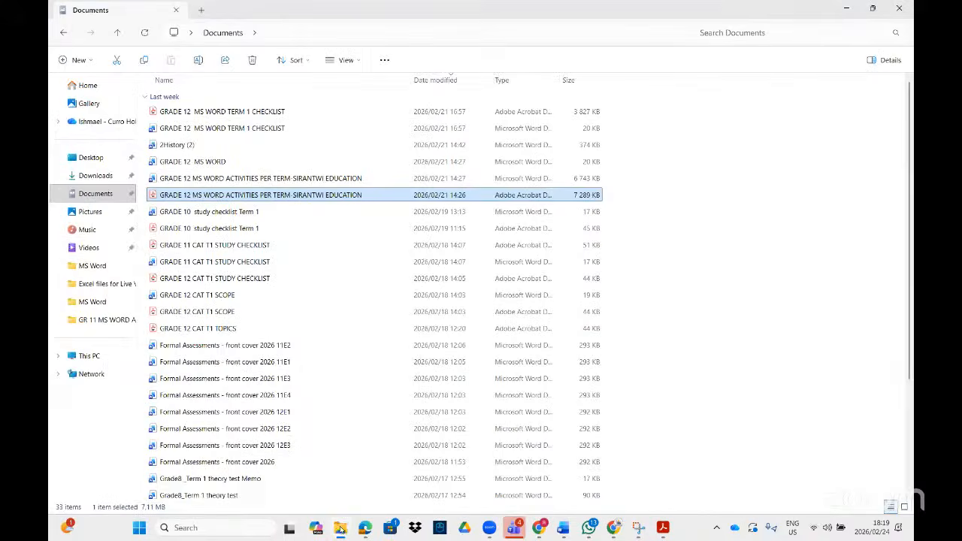
{"action": "left_click", "coordinate": [340, 531]}
Step: Search Windows for 2avengers and reopen the document 2Avengers in Word
{"action": "left_click", "coordinate": [190, 526]}
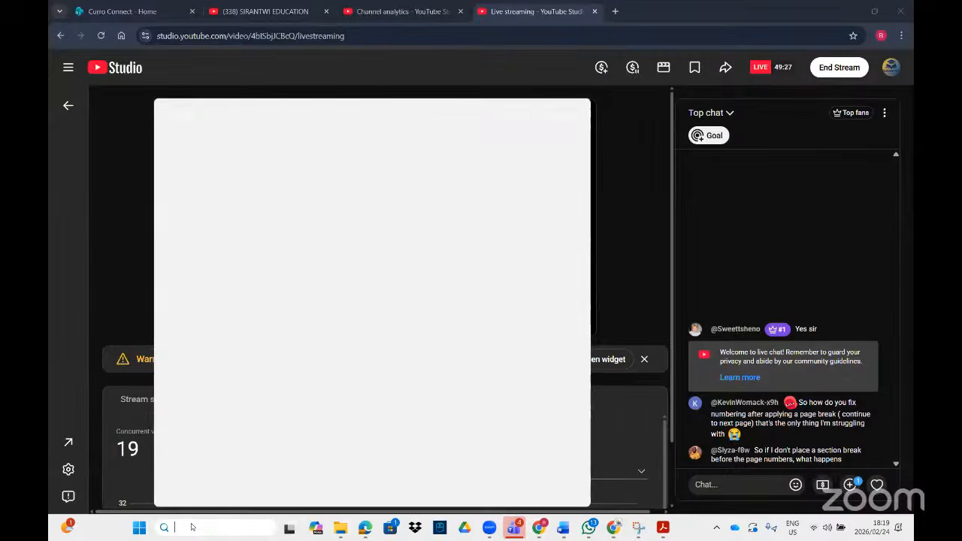
{"action": "type", "text": "2avengers"}
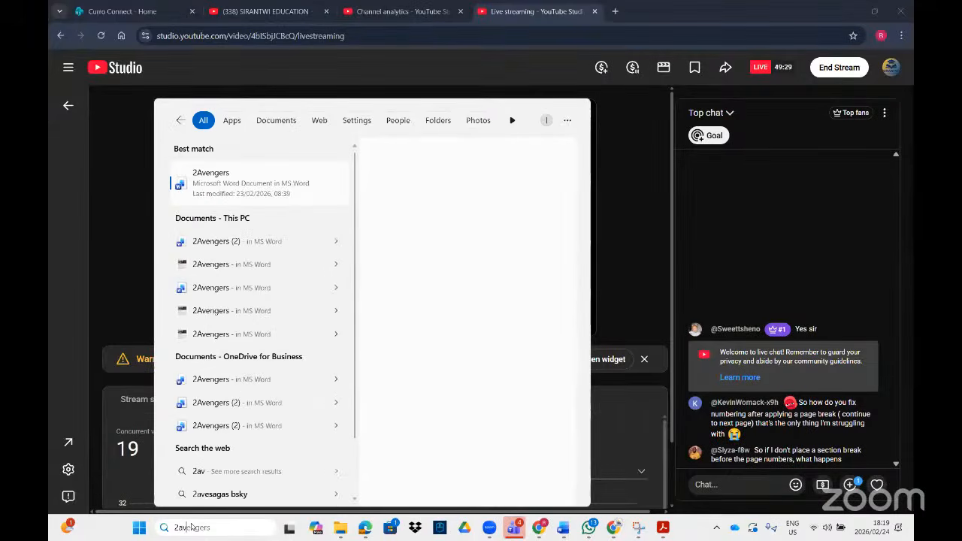
{"action": "left_click", "coordinate": [285, 190]}
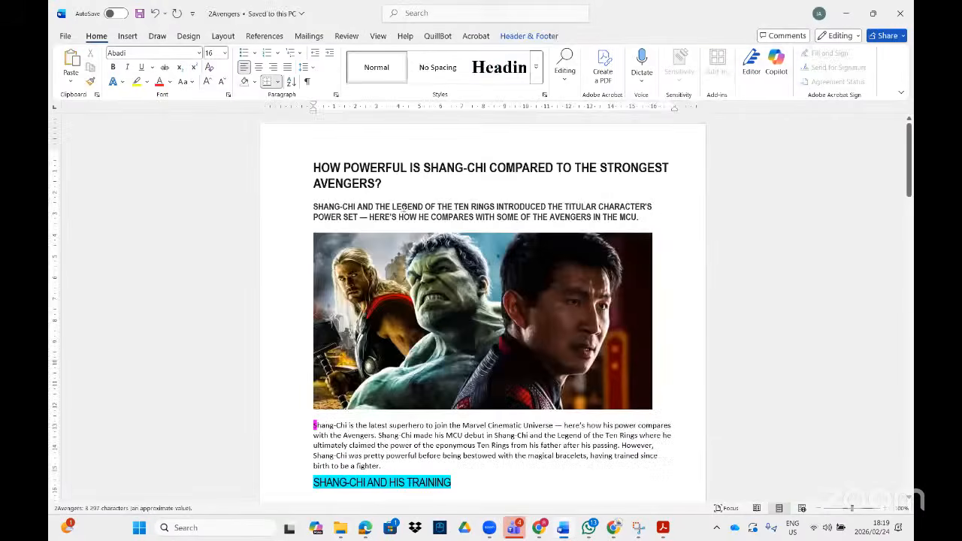
{"action": "scroll", "coordinate": [496, 223], "scroll_direction": "down", "scroll_amount": 20}
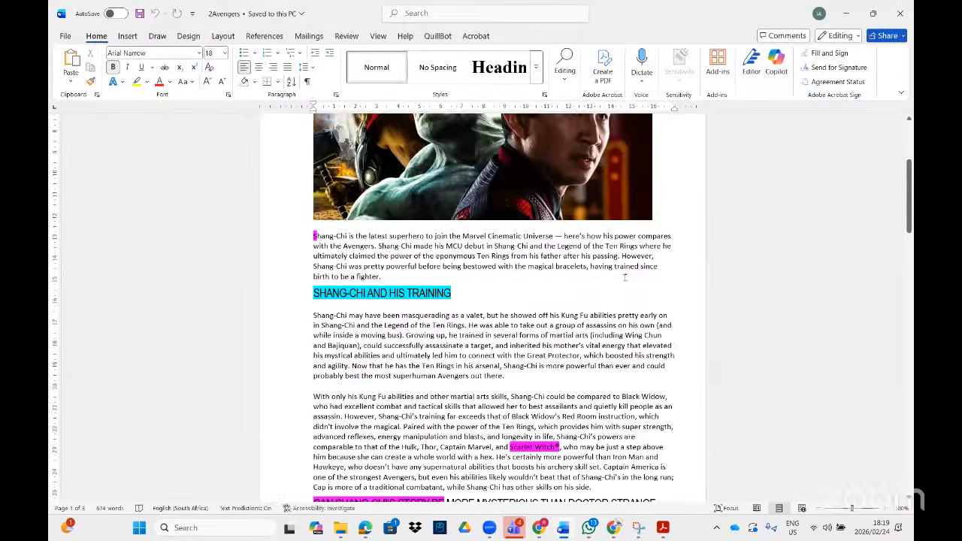
Step: Examine the pages of 2Avengers to see where the headings and the Strongest and Weakest Avengers list fall
{"action": "scroll", "coordinate": [584, 294], "scroll_direction": "down", "scroll_amount": 5}
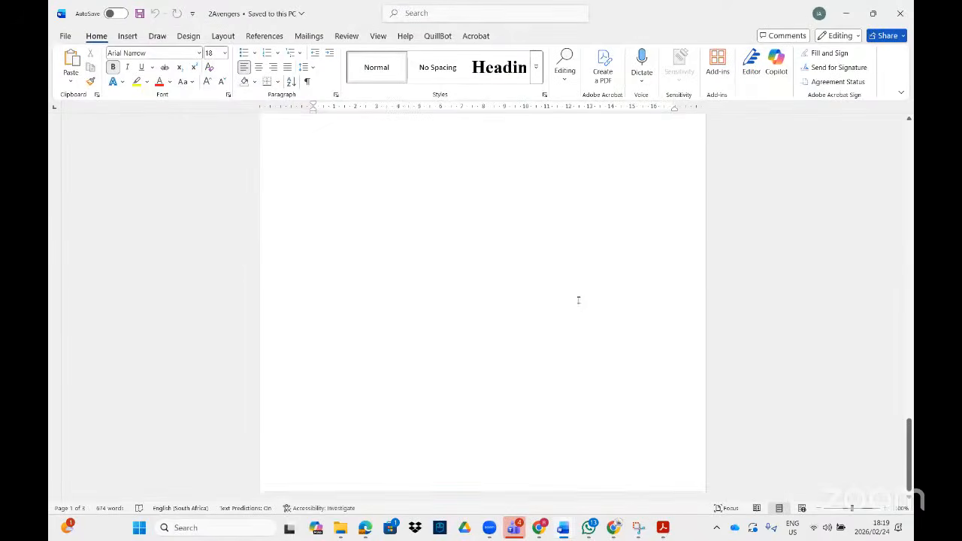
{"action": "scroll", "coordinate": [579, 294], "scroll_direction": "up", "scroll_amount": 8}
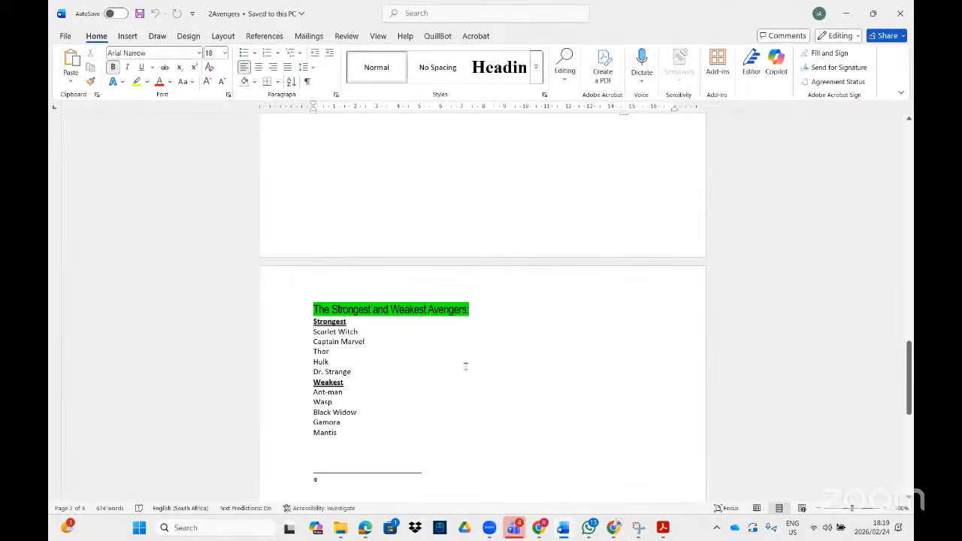
{"action": "scroll", "coordinate": [466, 365], "scroll_direction": "up", "scroll_amount": 15}
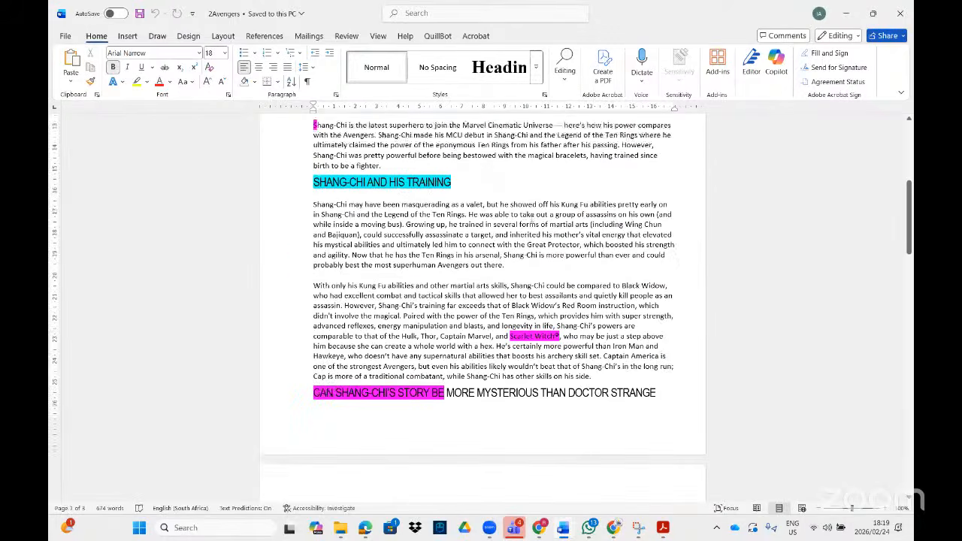
{"action": "scroll", "coordinate": [531, 224], "scroll_direction": "down", "scroll_amount": 8}
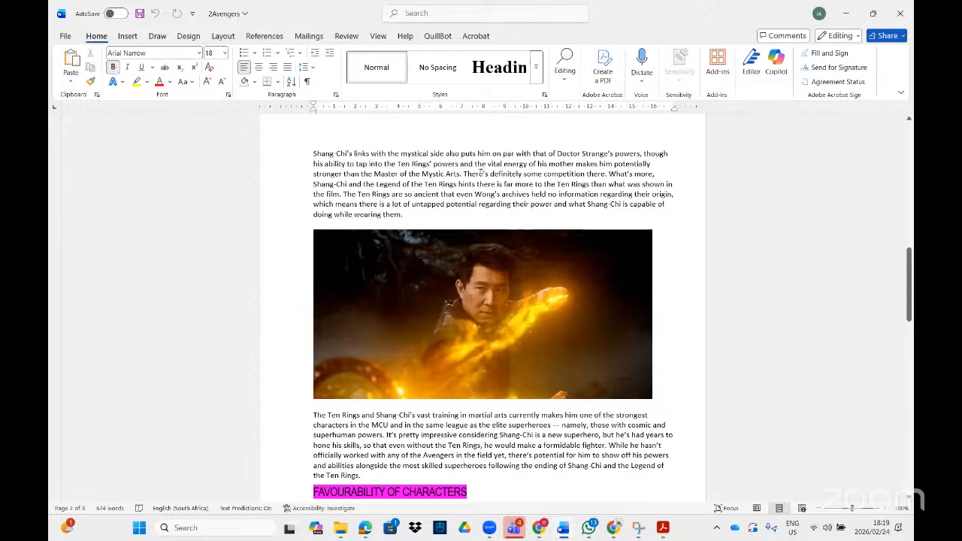
{"action": "scroll", "coordinate": [453, 232], "scroll_direction": "down", "scroll_amount": 10}
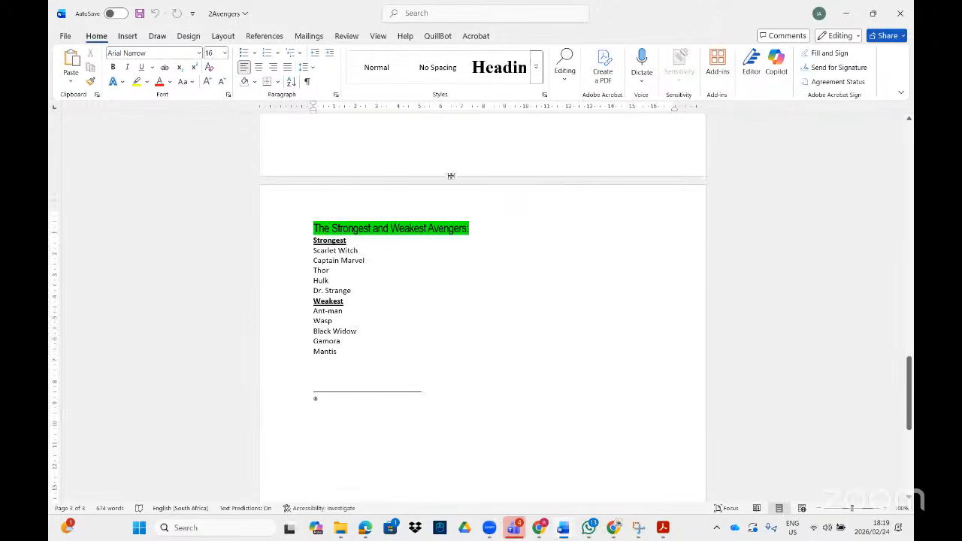
{"action": "scroll", "coordinate": [642, 413], "scroll_direction": "up", "scroll_amount": 5}
{"action": "left_click", "coordinate": [643, 414]}
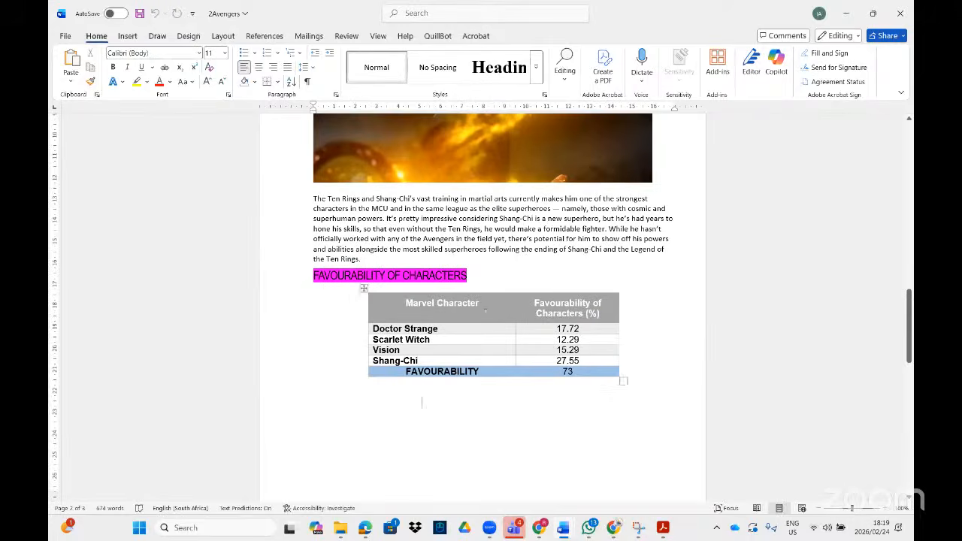
{"action": "scroll", "coordinate": [458, 273], "scroll_direction": "up", "scroll_amount": 5}
{"action": "scroll", "coordinate": [458, 273], "scroll_direction": "up", "scroll_amount": 7}
{"action": "scroll", "coordinate": [425, 370], "scroll_direction": "down", "scroll_amount": 9}
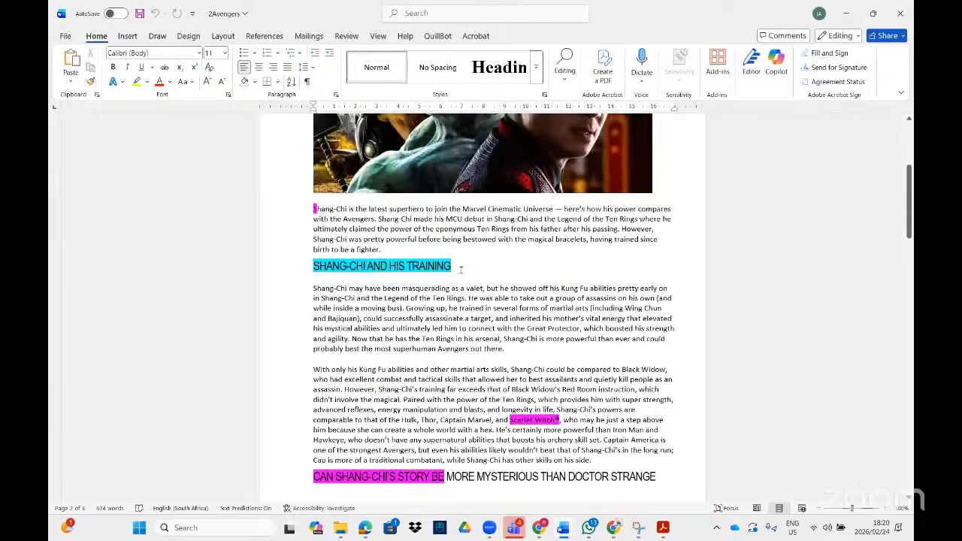
Step: Insert a Next Page section break directly before the heading "The Strongest and Weakest Avengers"
{"action": "scroll", "coordinate": [424, 371], "scroll_direction": "down", "scroll_amount": 5}
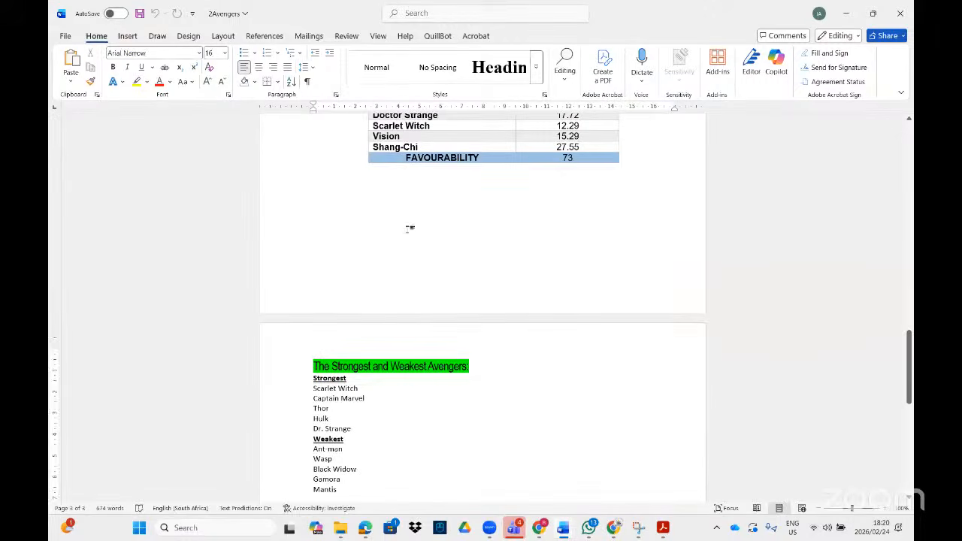
{"action": "left_click", "coordinate": [314, 360]}
{"action": "left_click", "coordinate": [223, 36]}
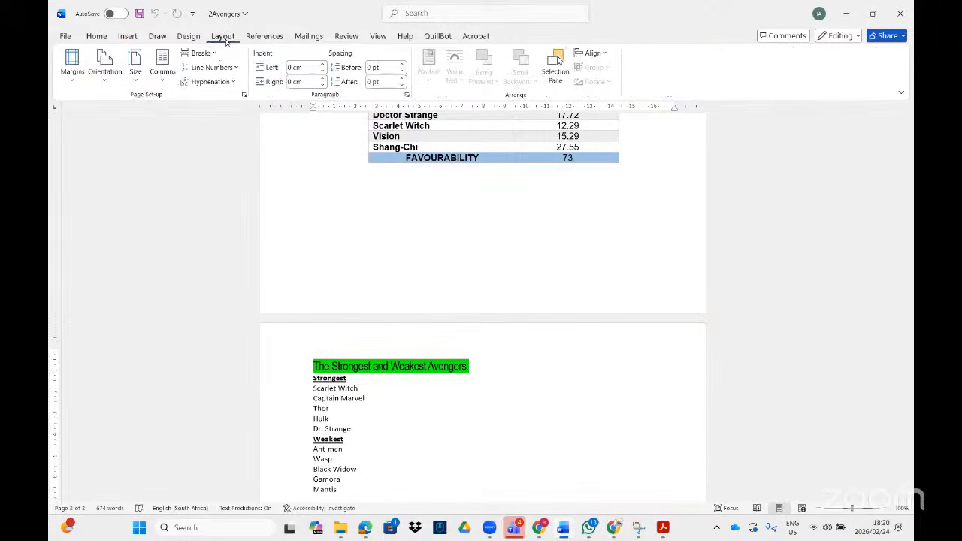
{"action": "left_click", "coordinate": [201, 53]}
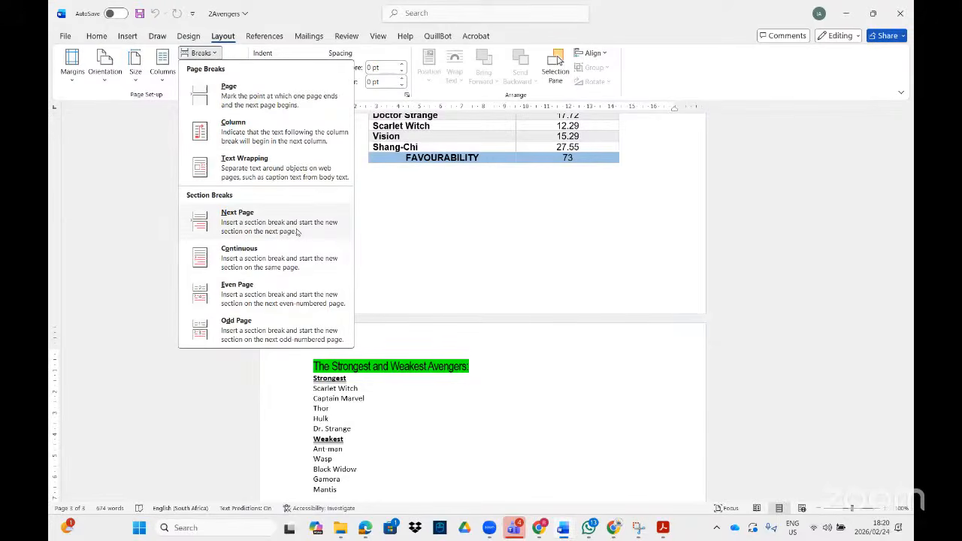
{"action": "left_click", "coordinate": [268, 223]}
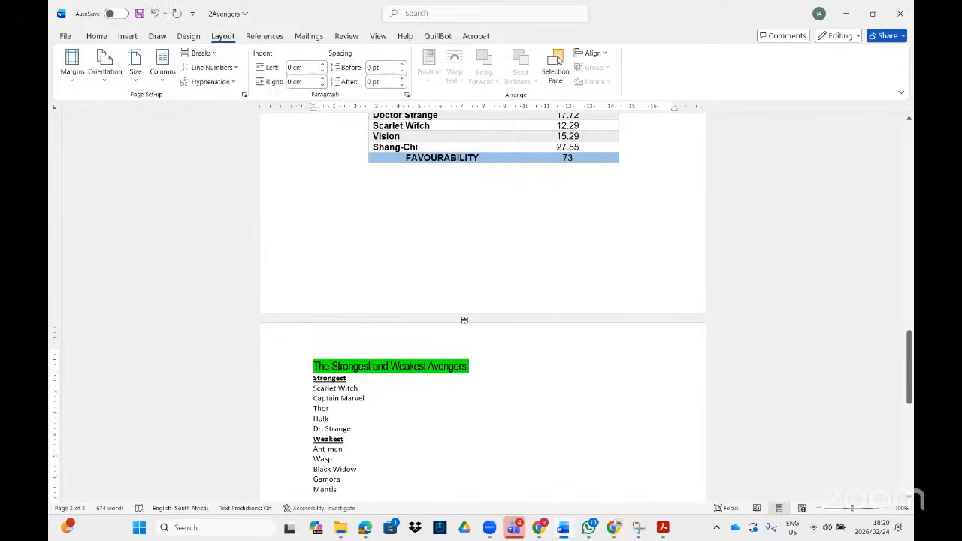
Step: Unlink the odd page header and odd page footer of Section 2 from the previous section
{"action": "double_click", "coordinate": [483, 341]}
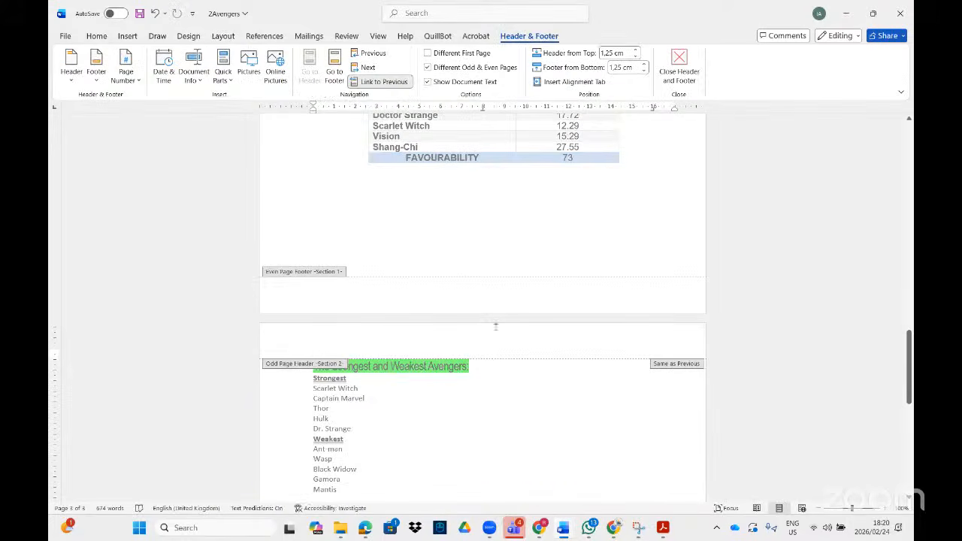
{"action": "left_click", "coordinate": [384, 82]}
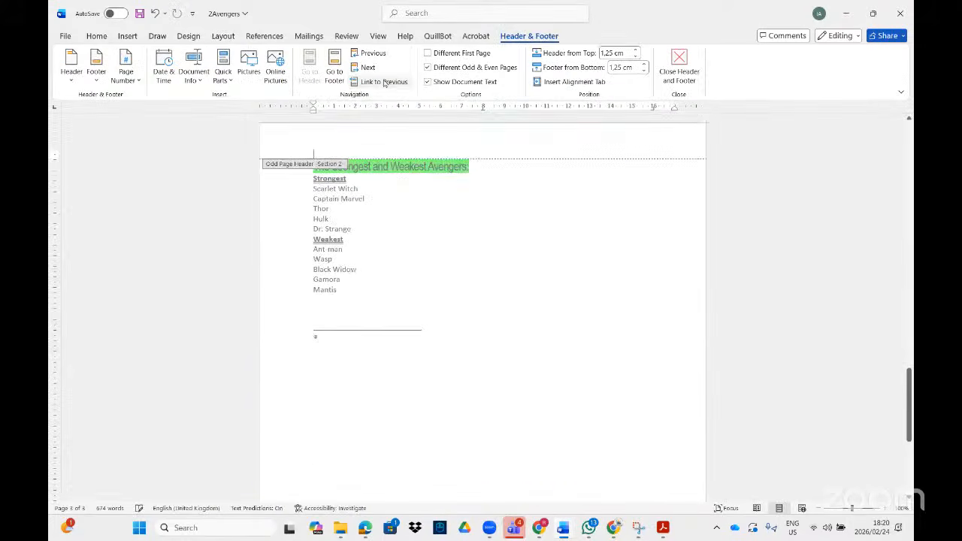
{"action": "scroll", "coordinate": [389, 433], "scroll_direction": "down", "scroll_amount": 5}
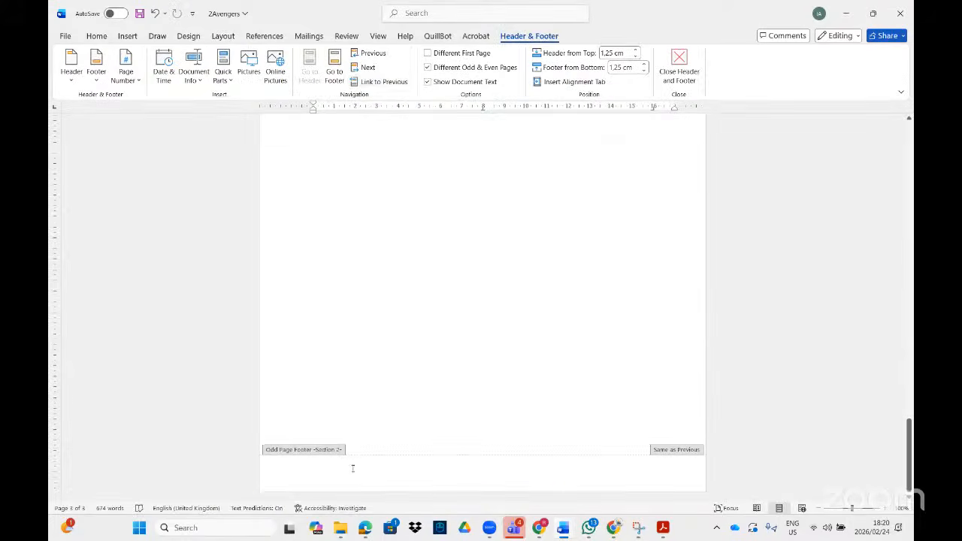
{"action": "left_click", "coordinate": [352, 469]}
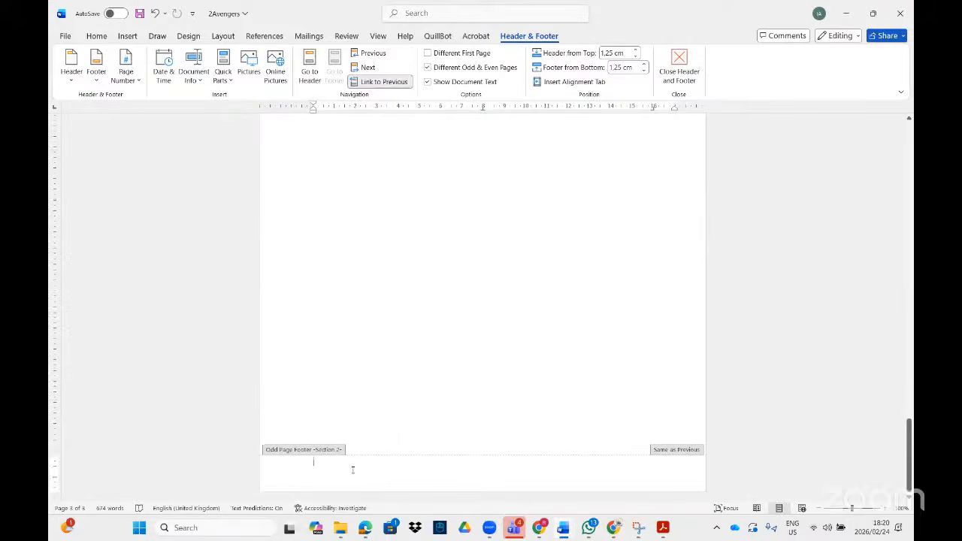
{"action": "left_click", "coordinate": [380, 83]}
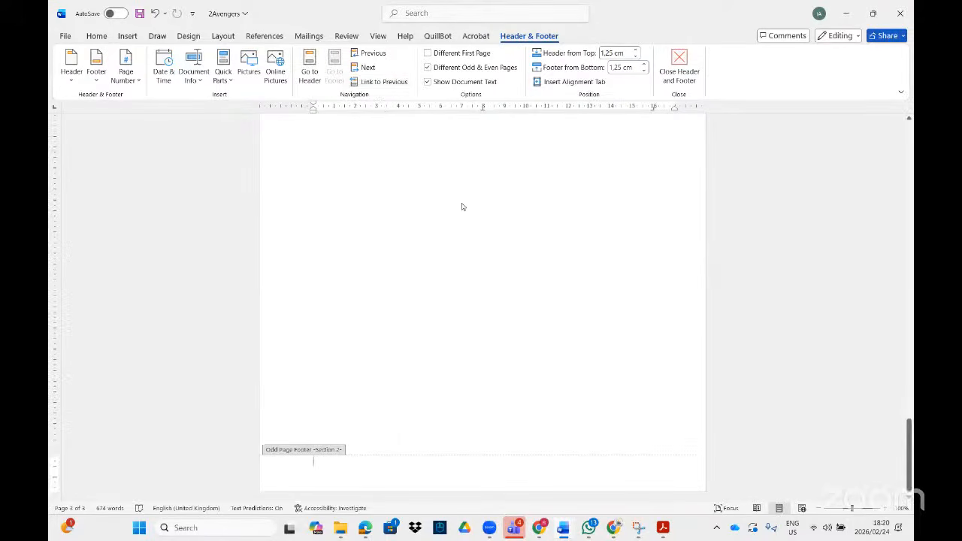
Step: Turn off different odd and even pages for the document's headers and footers
{"action": "scroll", "coordinate": [393, 256], "scroll_direction": "up", "scroll_amount": 10}
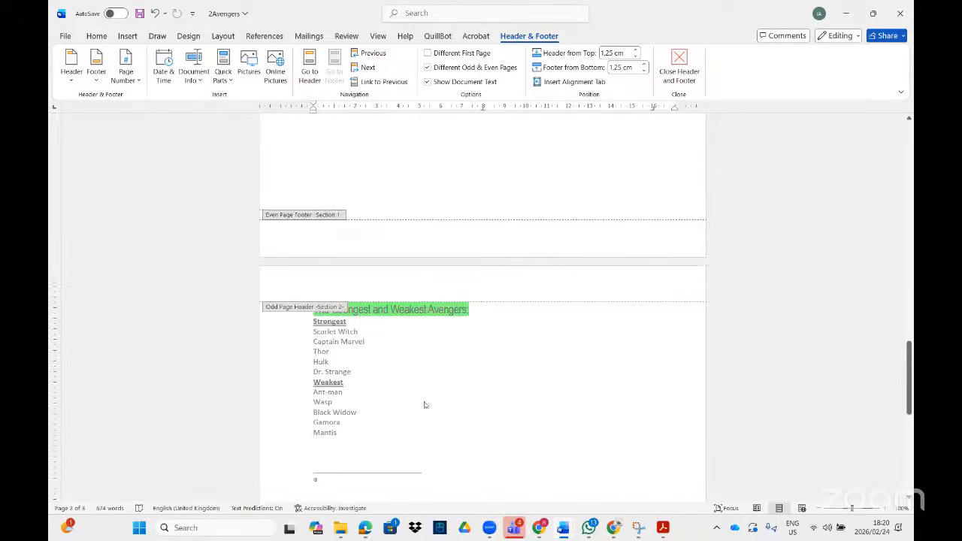
{"action": "scroll", "coordinate": [423, 401], "scroll_direction": "up", "scroll_amount": 15}
{"action": "scroll", "coordinate": [440, 351], "scroll_direction": "down", "scroll_amount": 12}
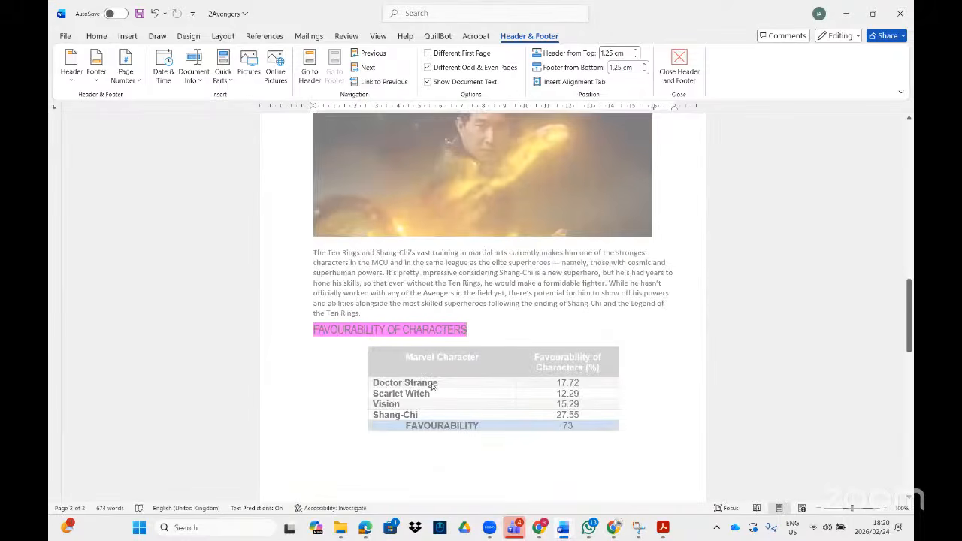
{"action": "scroll", "coordinate": [428, 385], "scroll_direction": "down", "scroll_amount": 4}
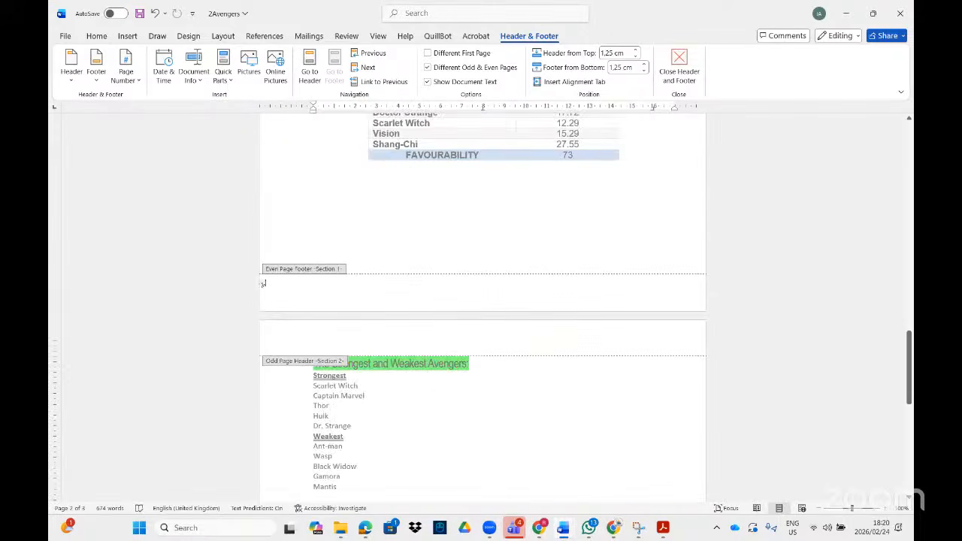
{"action": "left_click", "coordinate": [428, 67]}
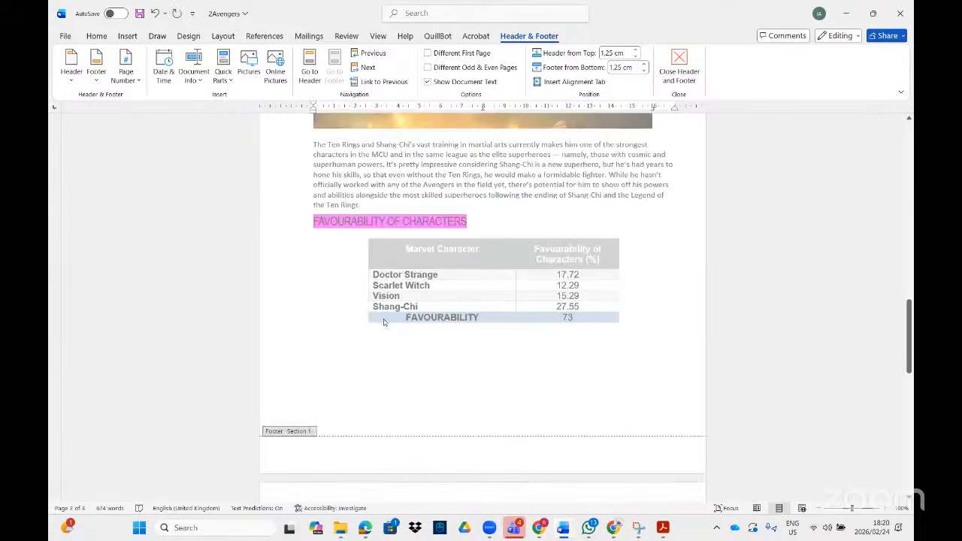
Step: Insert an Accent Bar 1 page number at the bottom of the page in the Section 2 footer
{"action": "scroll", "coordinate": [383, 321], "scroll_direction": "up", "scroll_amount": 15}
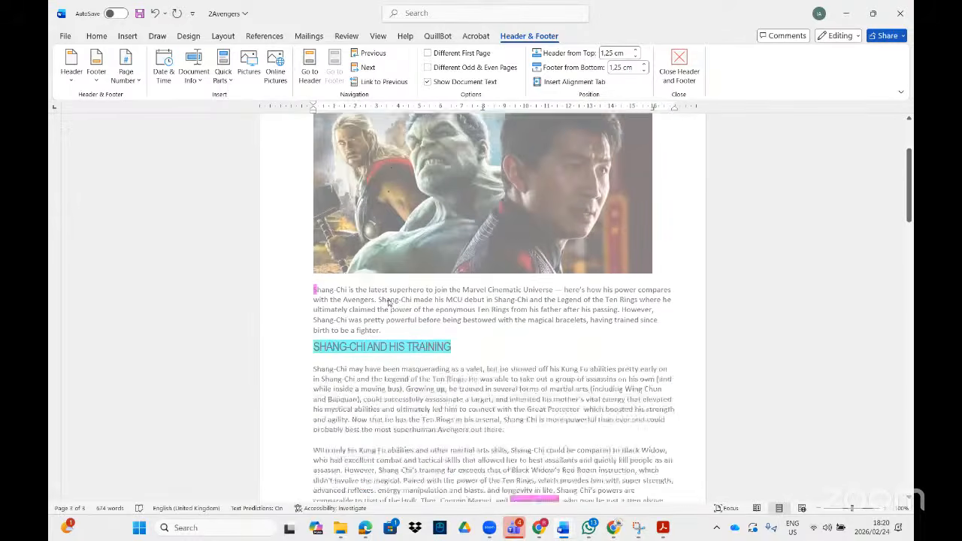
{"action": "scroll", "coordinate": [388, 303], "scroll_direction": "down", "scroll_amount": 5}
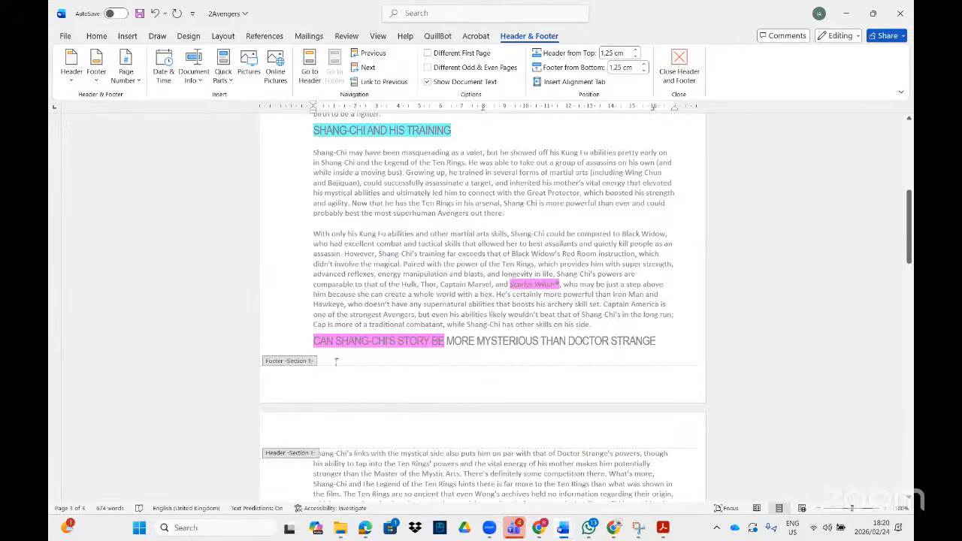
{"action": "scroll", "coordinate": [336, 362], "scroll_direction": "down", "scroll_amount": 5}
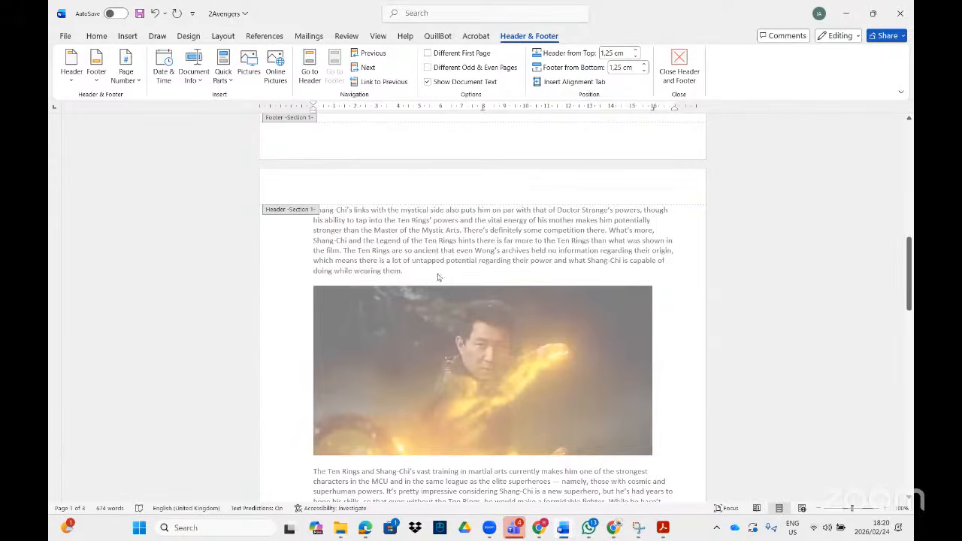
{"action": "scroll", "coordinate": [436, 307], "scroll_direction": "down", "scroll_amount": 10}
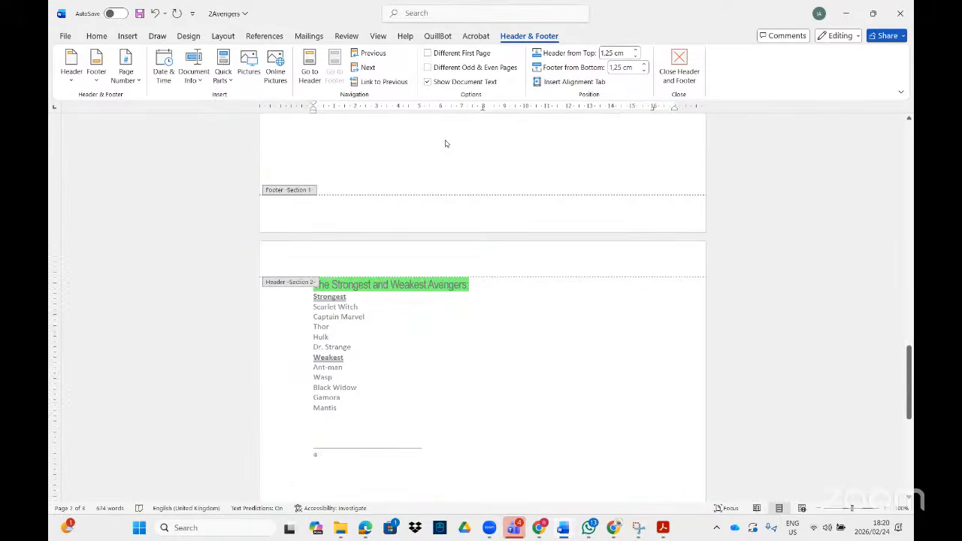
{"action": "scroll", "coordinate": [390, 312], "scroll_direction": "down", "scroll_amount": 10}
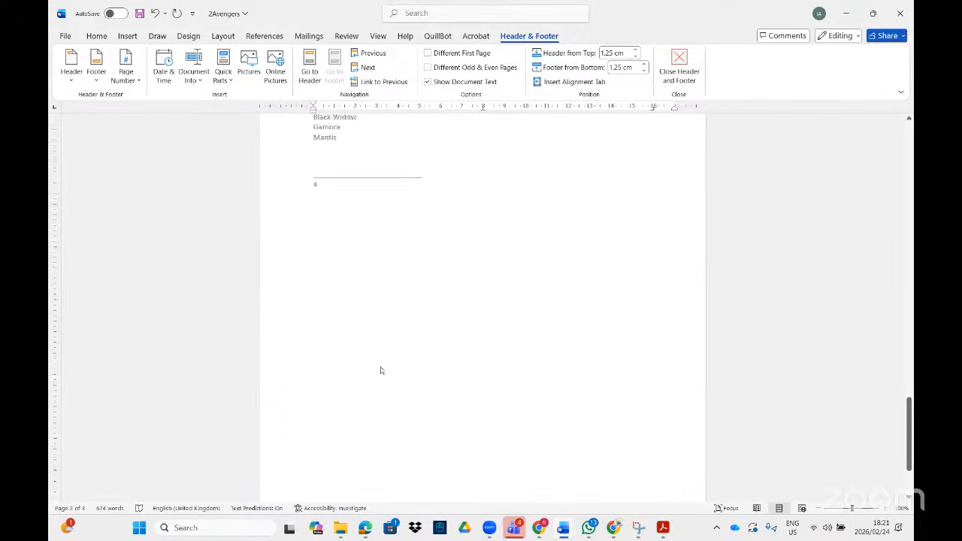
{"action": "left_click", "coordinate": [126, 75]}
{"action": "mouse_move", "coordinate": [174, 111]}
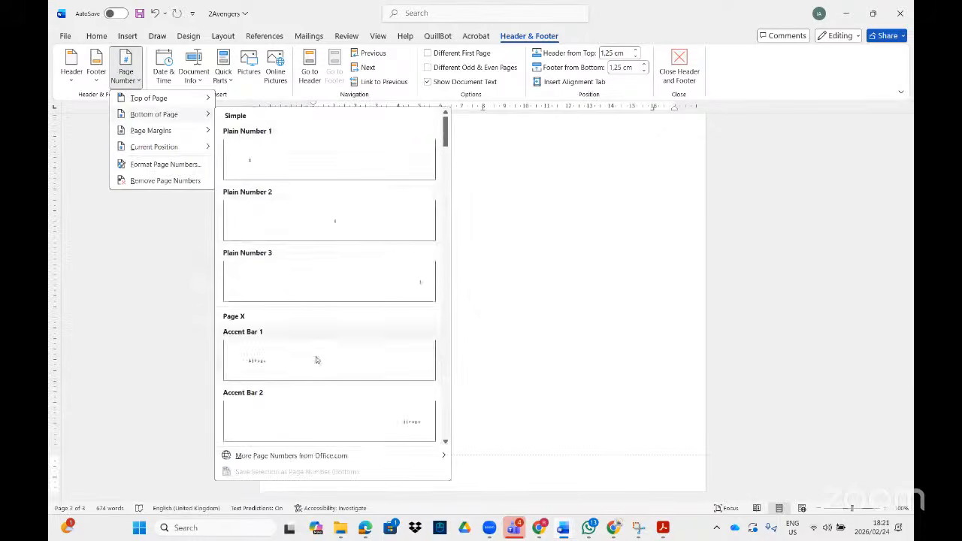
{"action": "left_click", "coordinate": [316, 353]}
Step: Check the Section 1 footers for page numbers, and set the Section 2 page numbering to start at 1
{"action": "scroll", "coordinate": [443, 398], "scroll_direction": "up", "scroll_amount": 15}
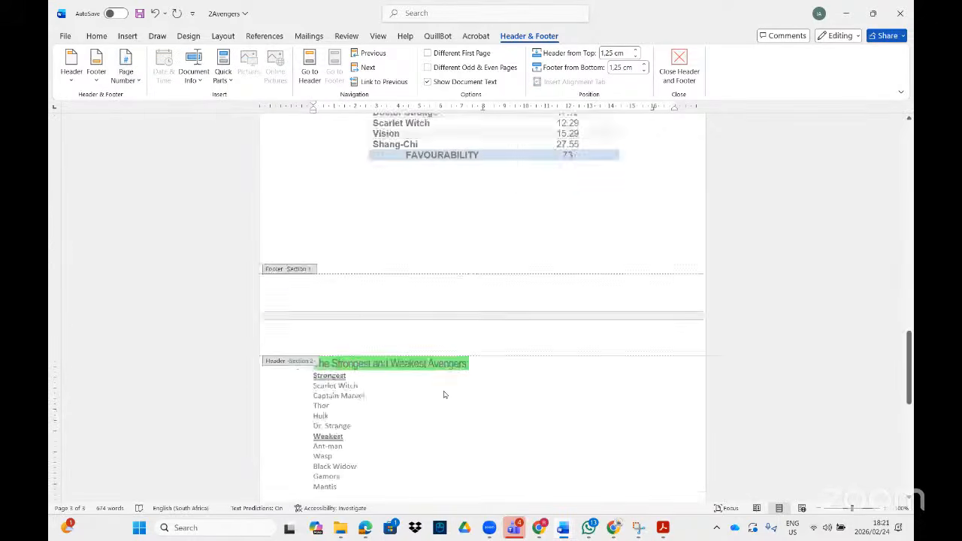
{"action": "scroll", "coordinate": [441, 379], "scroll_direction": "up", "scroll_amount": 3}
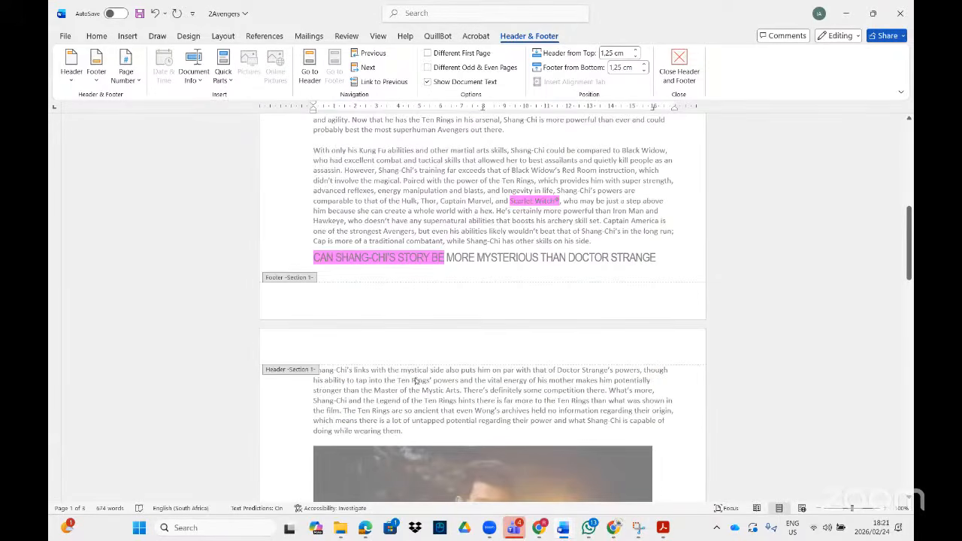
{"action": "scroll", "coordinate": [406, 375], "scroll_direction": "down", "scroll_amount": 14}
{"action": "scroll", "coordinate": [402, 377], "scroll_direction": "down", "scroll_amount": 16}
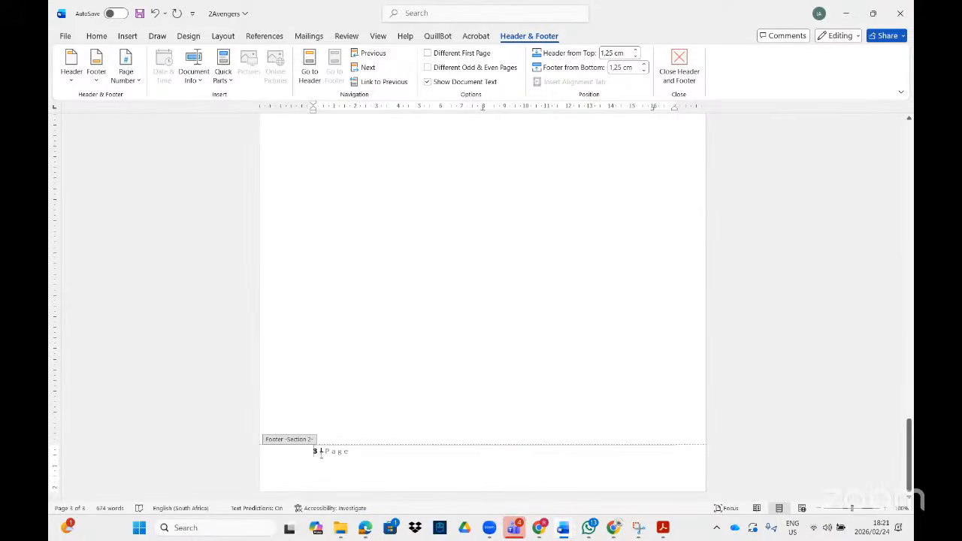
{"action": "left_click", "coordinate": [126, 75]}
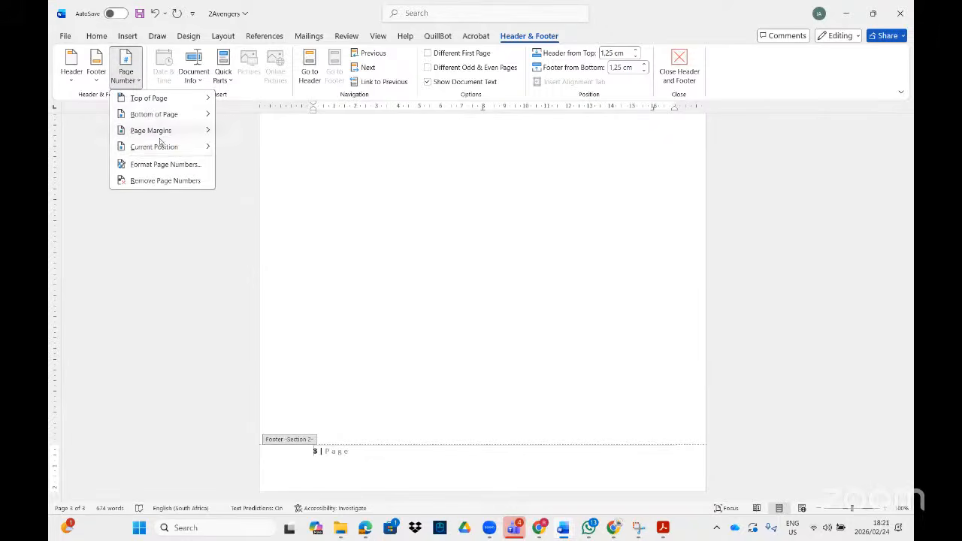
{"action": "left_click", "coordinate": [162, 164]}
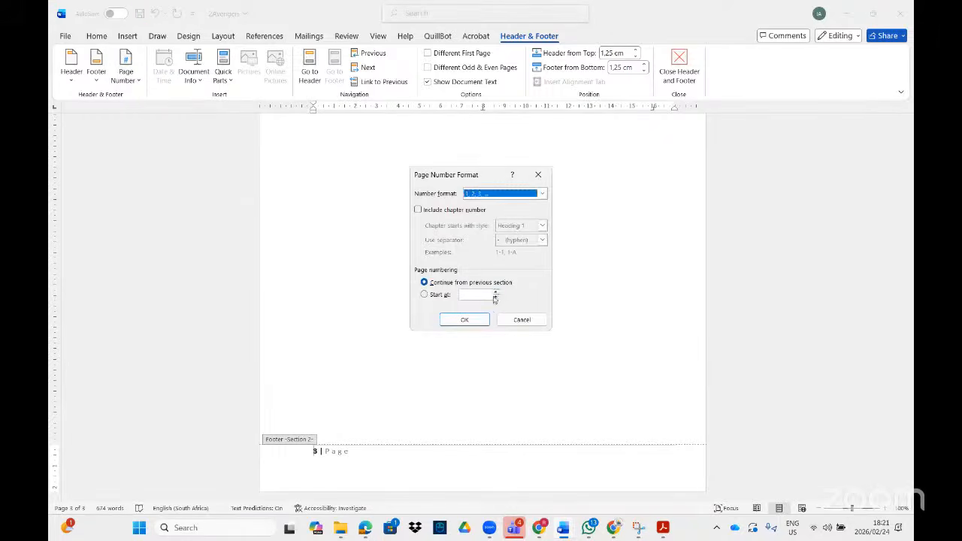
{"action": "left_click", "coordinate": [495, 296]}
{"action": "left_click", "coordinate": [469, 320]}
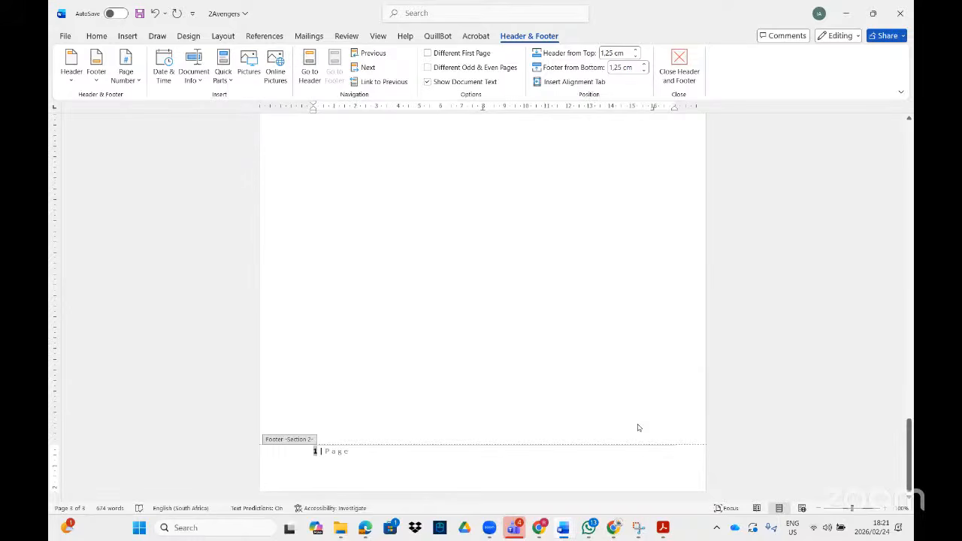
Step: Close 2Avengers without saving, and switch to the YouTube Studio live stream in Chrome
{"action": "left_click", "coordinate": [901, 13]}
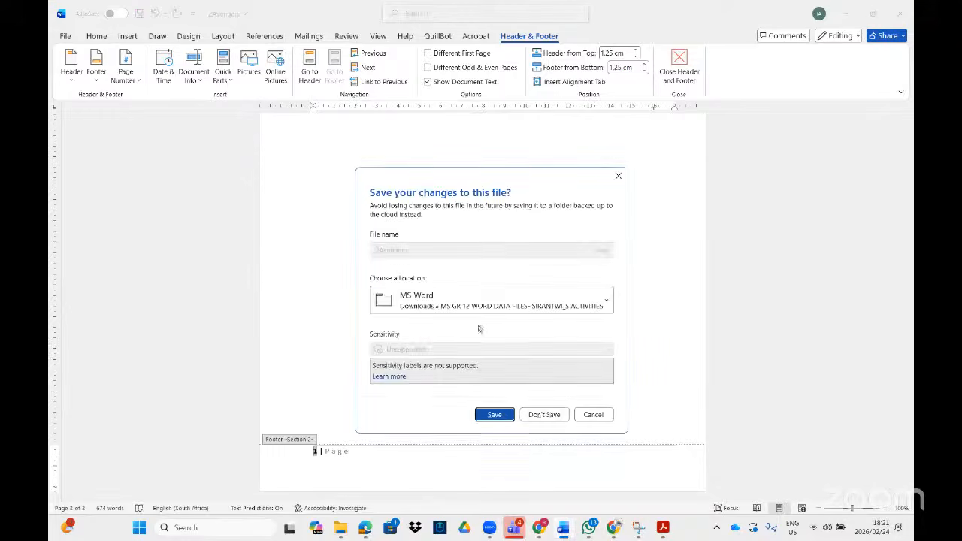
{"action": "left_click", "coordinate": [549, 413]}
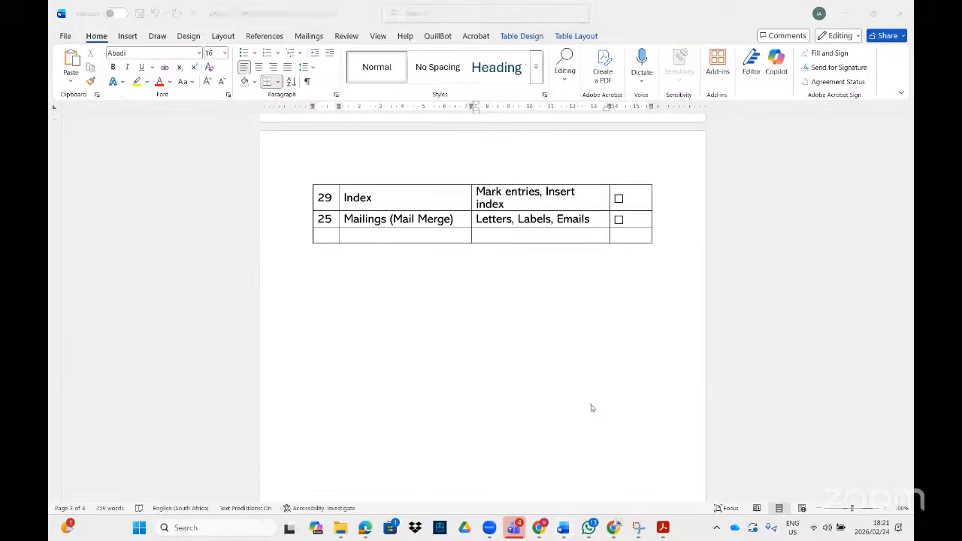
{"action": "left_click", "coordinate": [541, 529]}
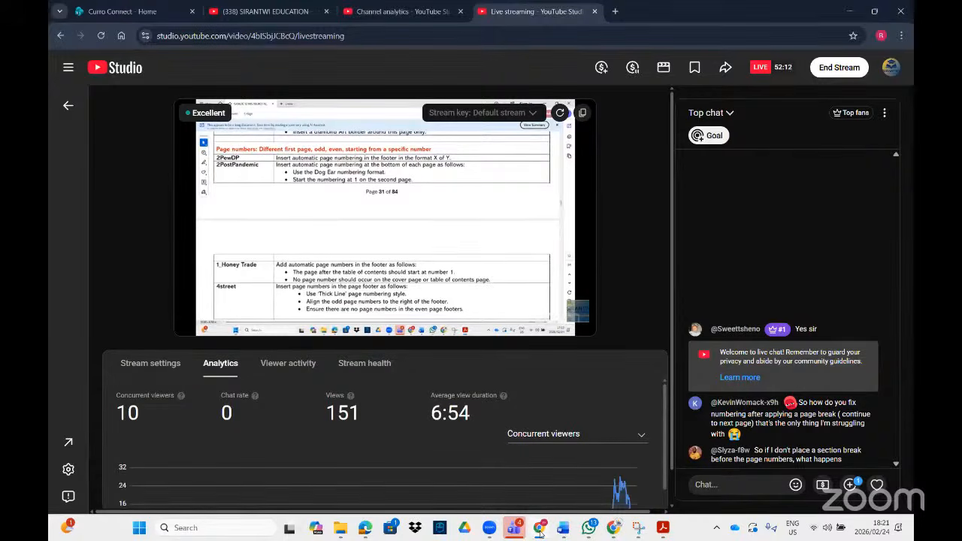
Step: Switch to the activities PDF in Acrobat and find the proofing and tracking changes tasks on page 34
{"action": "left_click", "coordinate": [539, 529]}
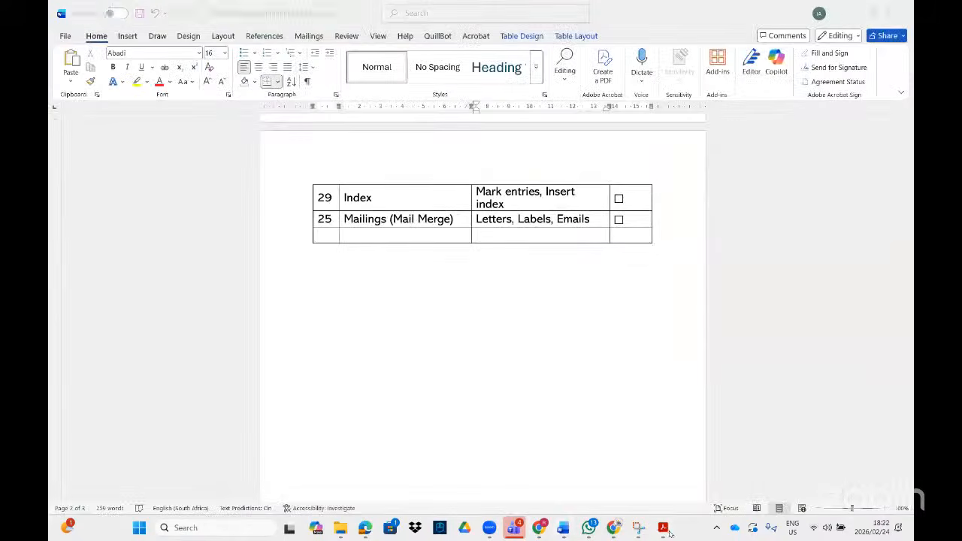
{"action": "left_click", "coordinate": [664, 530]}
{"action": "scroll", "coordinate": [473, 389], "scroll_direction": "down", "scroll_amount": 3}
{"action": "scroll", "coordinate": [472, 388], "scroll_direction": "down", "scroll_amount": 10}
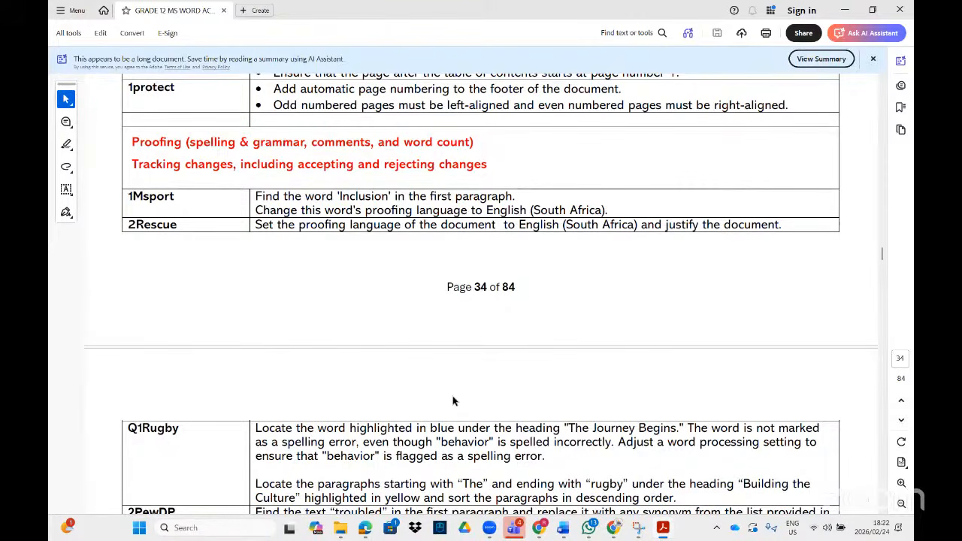
{"action": "scroll", "coordinate": [454, 387], "scroll_direction": "down", "scroll_amount": 1}
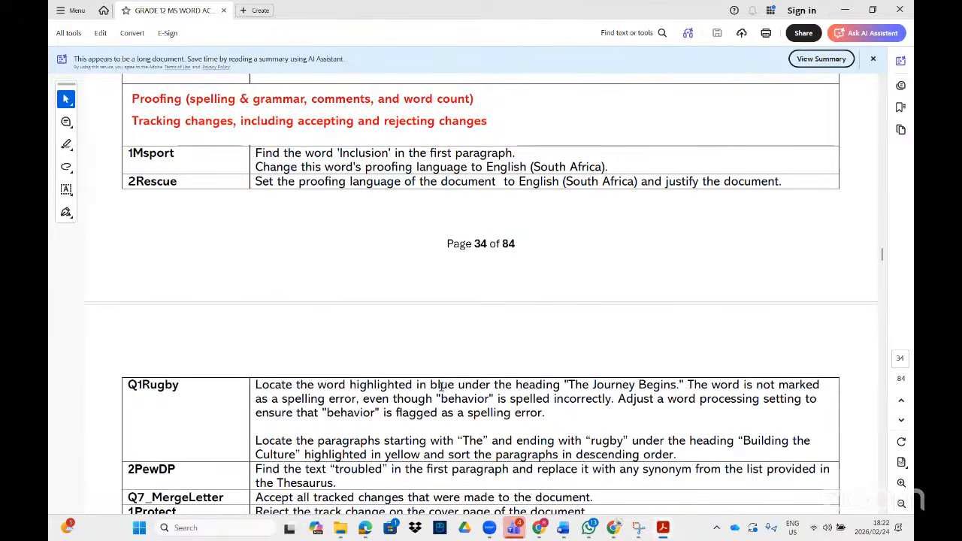
Step: Search the computer for the 1MSport document and open it in Word
{"action": "left_click", "coordinate": [139, 529]}
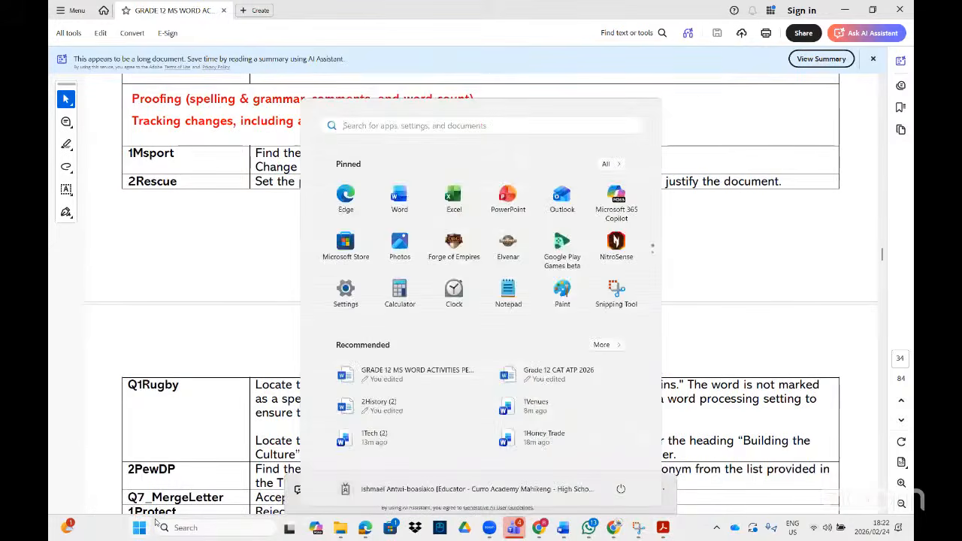
{"action": "type", "text": "1msp"}
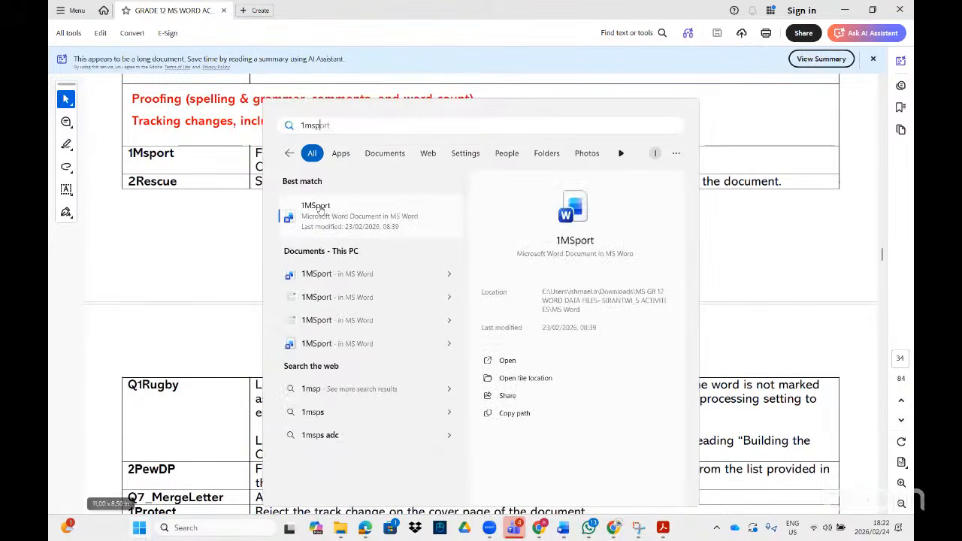
{"action": "left_click", "coordinate": [319, 209]}
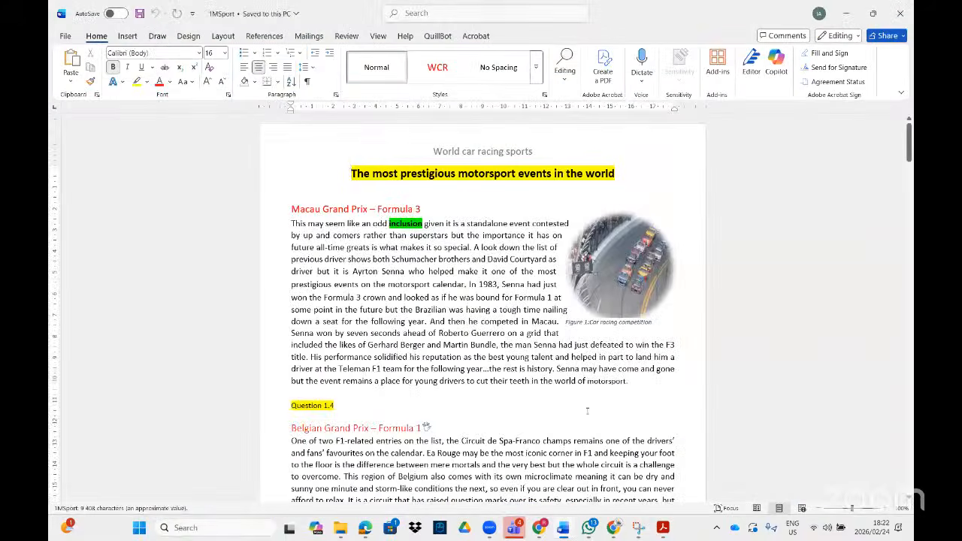
Step: Check the 1Msport proofing task in the activities PDF, and return to the 1MSport document in Word
{"action": "mouse_move", "coordinate": [663, 527]}
{"action": "left_click", "coordinate": [617, 478]}
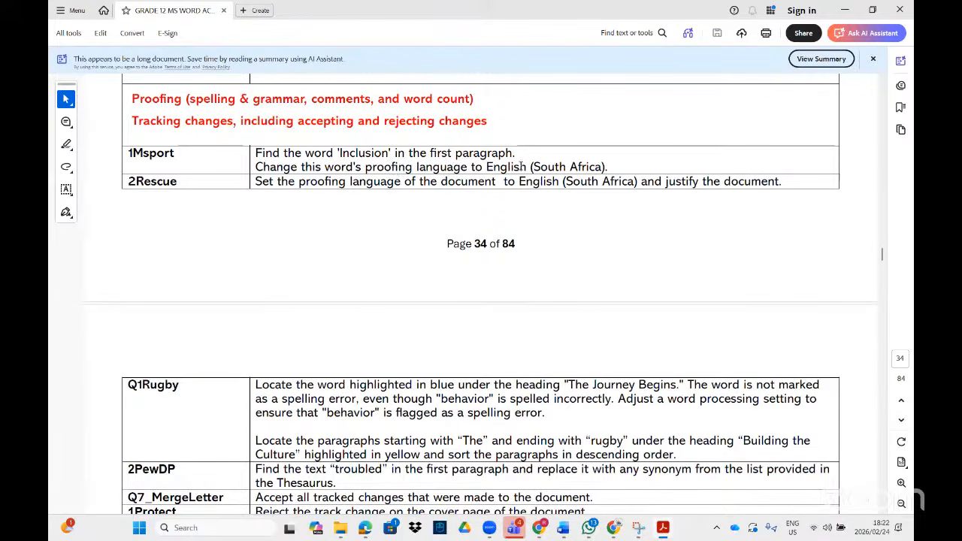
{"action": "left_click", "coordinate": [662, 527]}
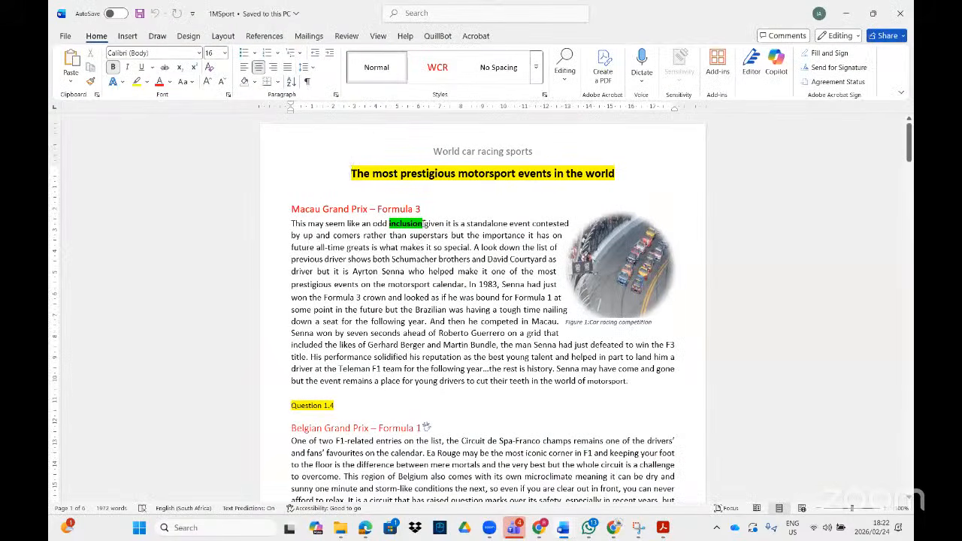
Step: Try to set the proofing language of the highlighted word "inclusion" in the first paragraph to English (South Africa)
{"action": "left_click_drag", "start_coordinate": [423, 223], "coordinate": [390, 223]}
{"action": "left_click", "coordinate": [424, 228]}
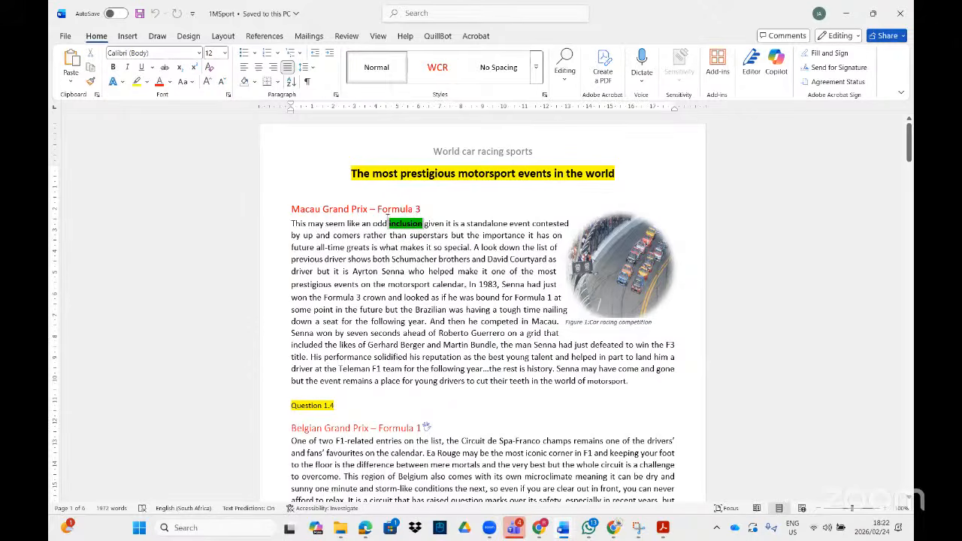
{"action": "double_click", "coordinate": [406, 223]}
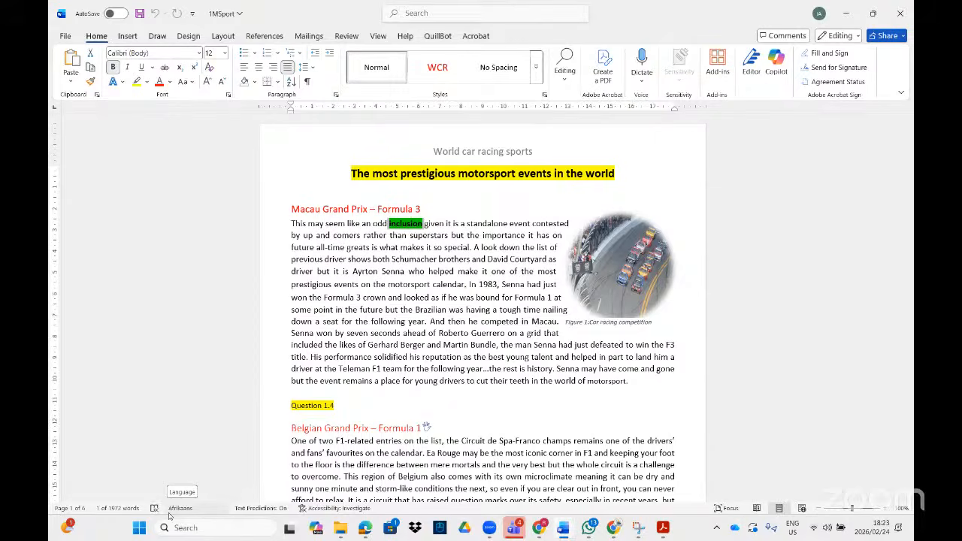
{"action": "left_click", "coordinate": [175, 510]}
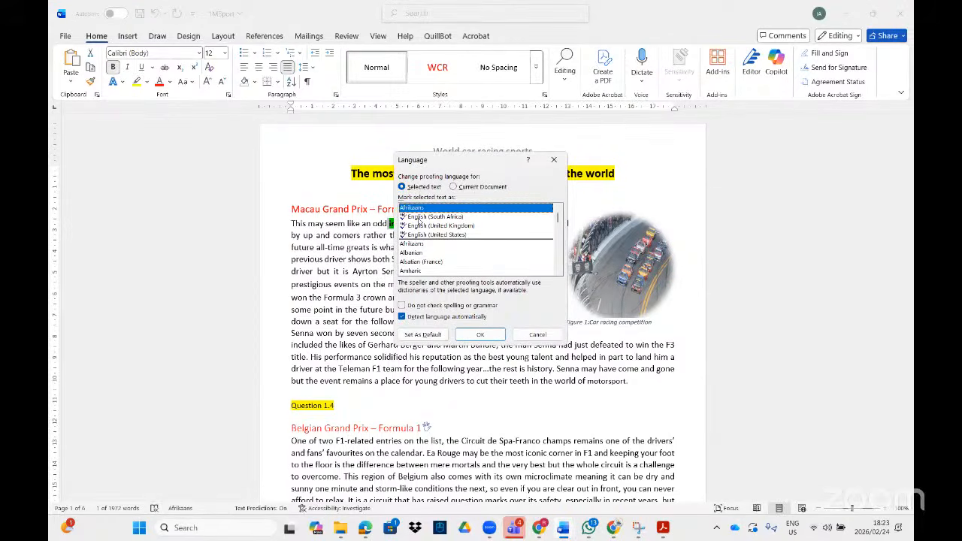
{"action": "left_click", "coordinate": [419, 217]}
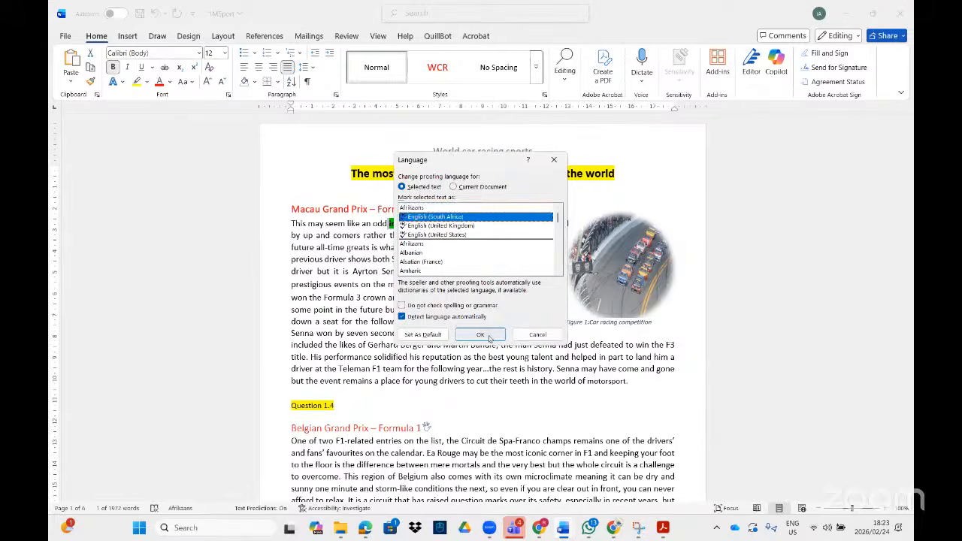
{"action": "left_click", "coordinate": [485, 334]}
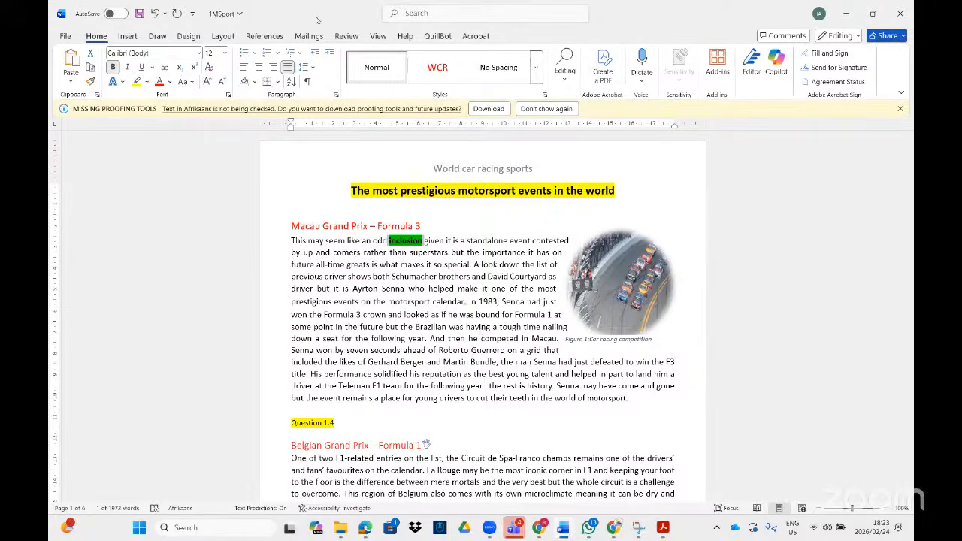
Step: Open the proofing language settings again for the highlighted word "inclusion" in the first paragraph
{"action": "left_click", "coordinate": [410, 243]}
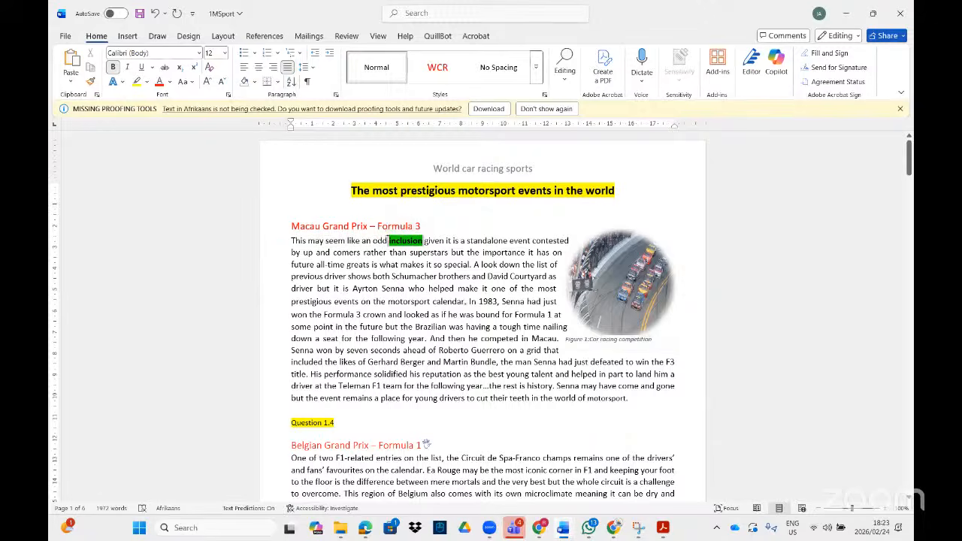
{"action": "left_click", "coordinate": [181, 509]}
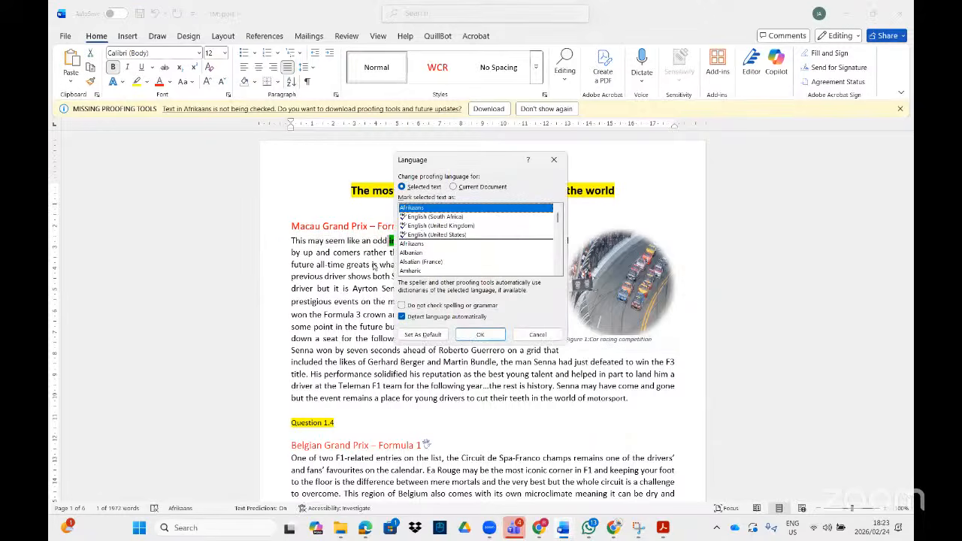
Step: Set the proofing language of the selected word "inclusion" to English (South Africa)
{"action": "left_click", "coordinate": [440, 217]}
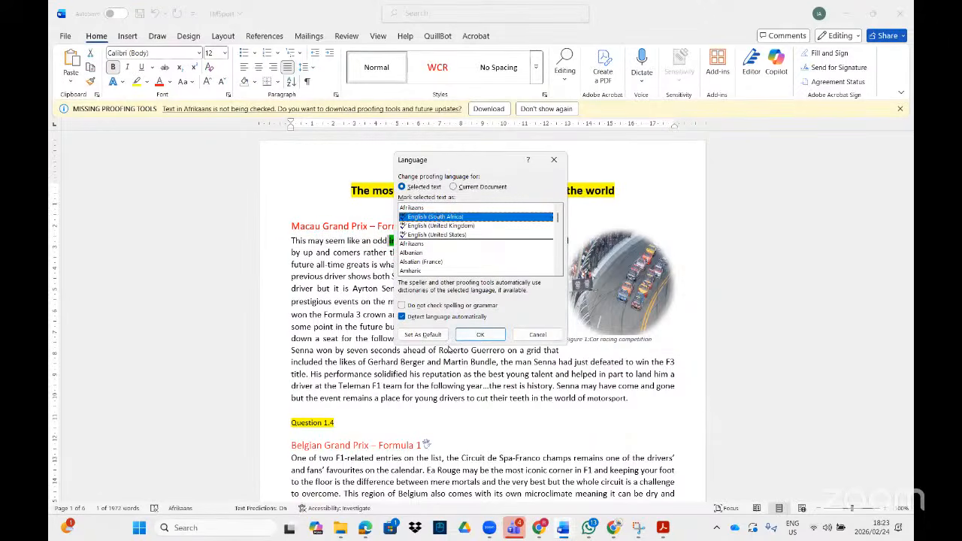
{"action": "left_click", "coordinate": [480, 335]}
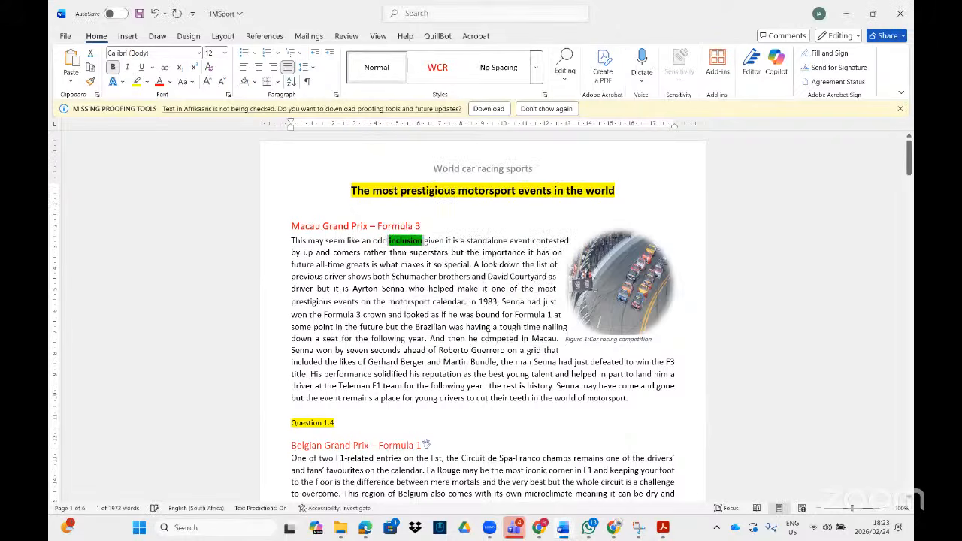
{"action": "left_click", "coordinate": [455, 288]}
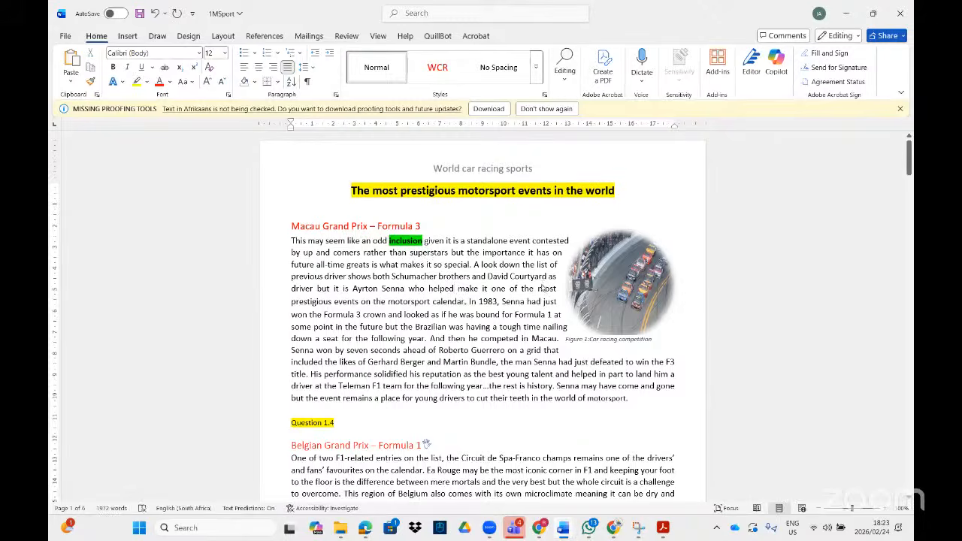
Step: Apply English (South Africa) as the proofing language to all of the document's text
{"action": "key", "text": "ctrl+a"}
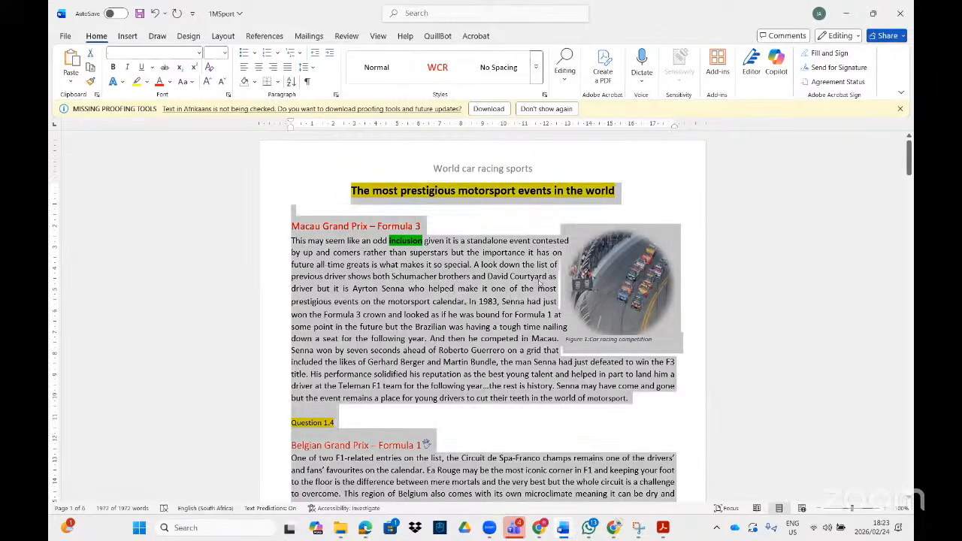
{"action": "left_click", "coordinate": [210, 509]}
{"action": "left_click", "coordinate": [481, 335]}
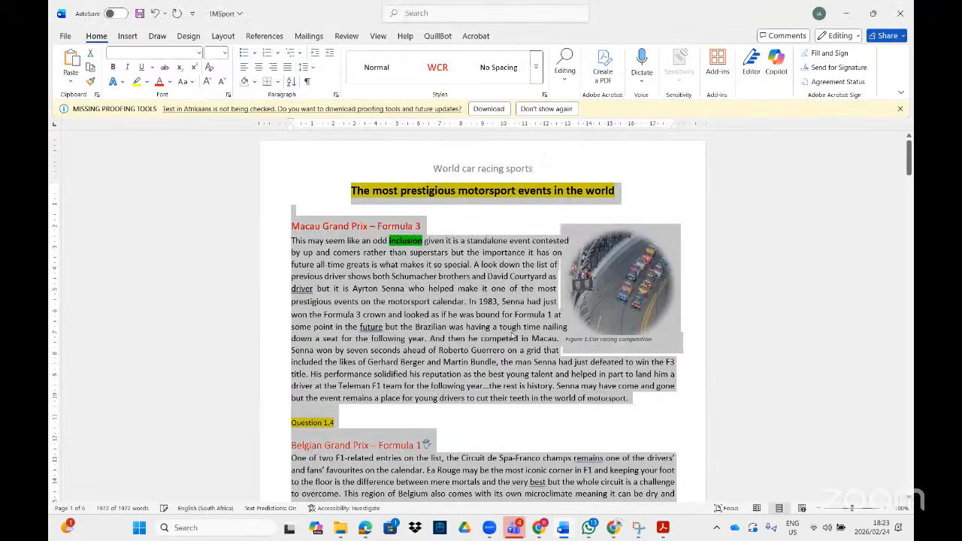
{"action": "left_click", "coordinate": [476, 301]}
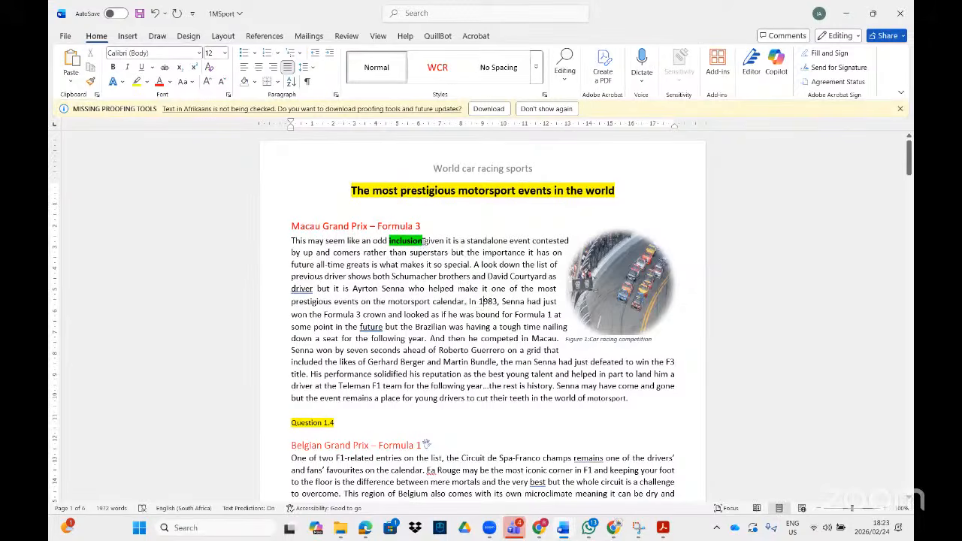
Step: Select the word "inclusion", search the commands for "lang", view the Office language options, and cancel them
{"action": "left_click_drag", "start_coordinate": [424, 240], "coordinate": [390, 241]}
{"action": "left_click", "coordinate": [427, 11]}
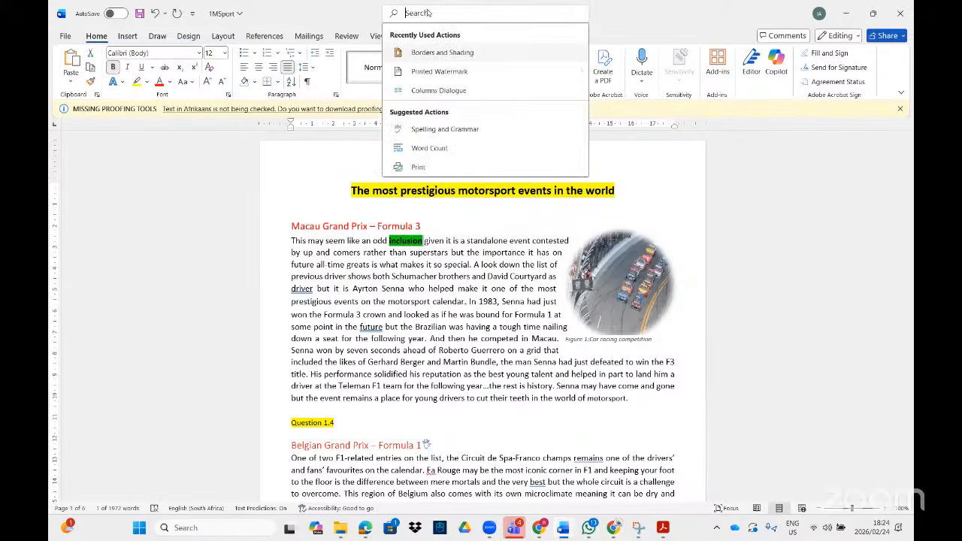
{"action": "type", "text": "lang"}
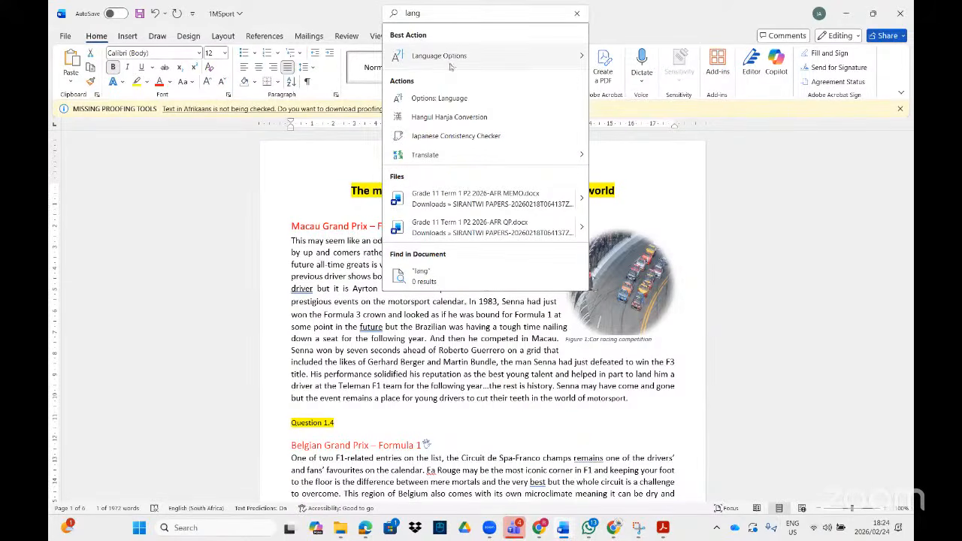
{"action": "mouse_move", "coordinate": [449, 57]}
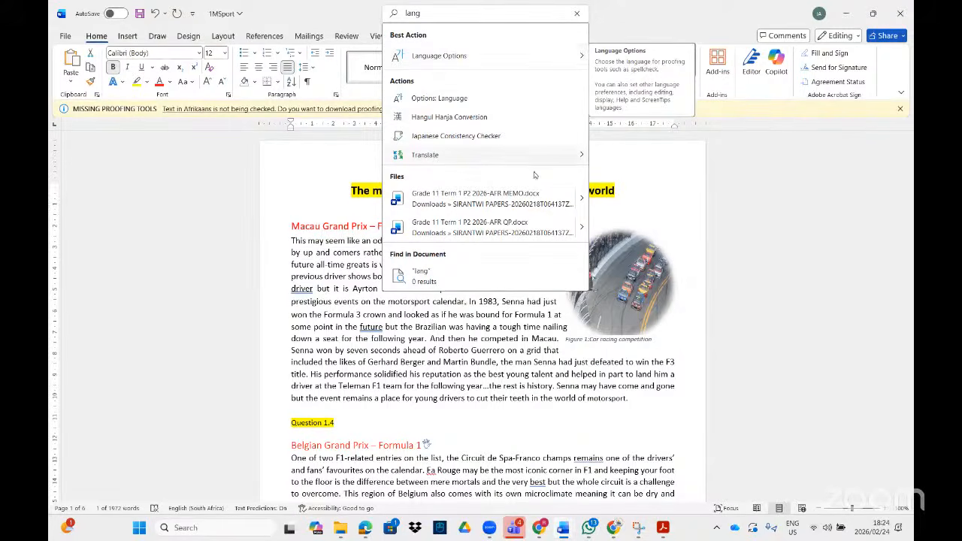
{"action": "left_click", "coordinate": [497, 99]}
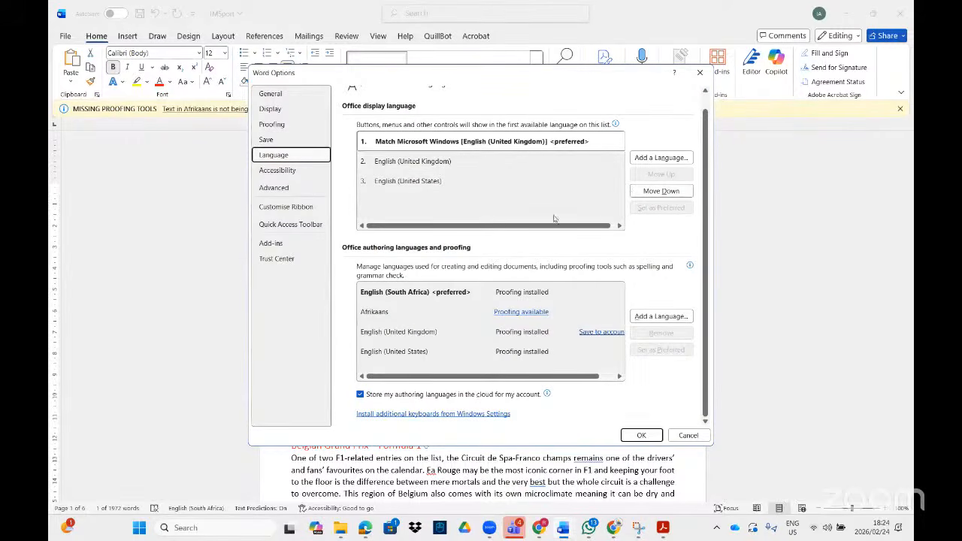
{"action": "left_click", "coordinate": [687, 435]}
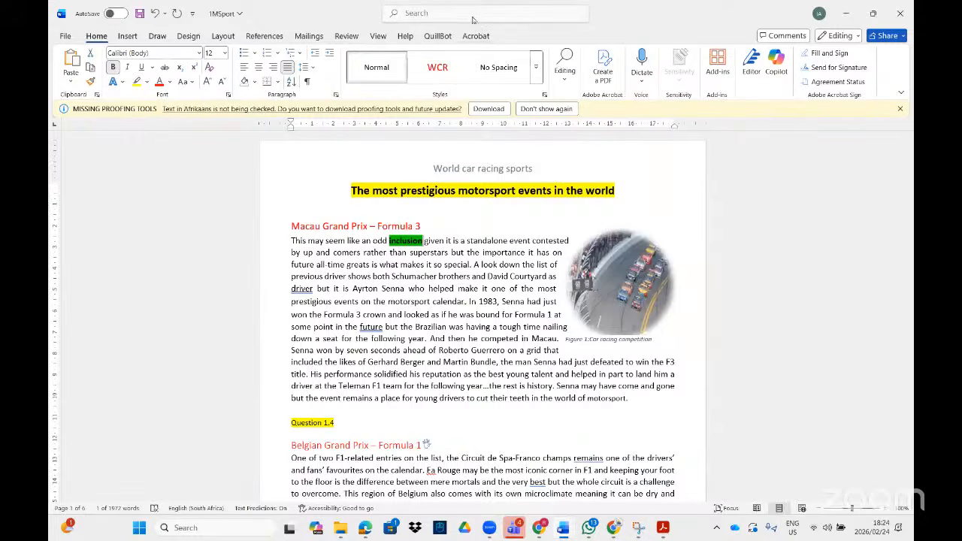
Step: Search the commands for "proof", view the spelling and proofing options, and check English (South Africa) among the authoring languages
{"action": "left_click", "coordinate": [471, 15]}
{"action": "type", "text": "pro"}
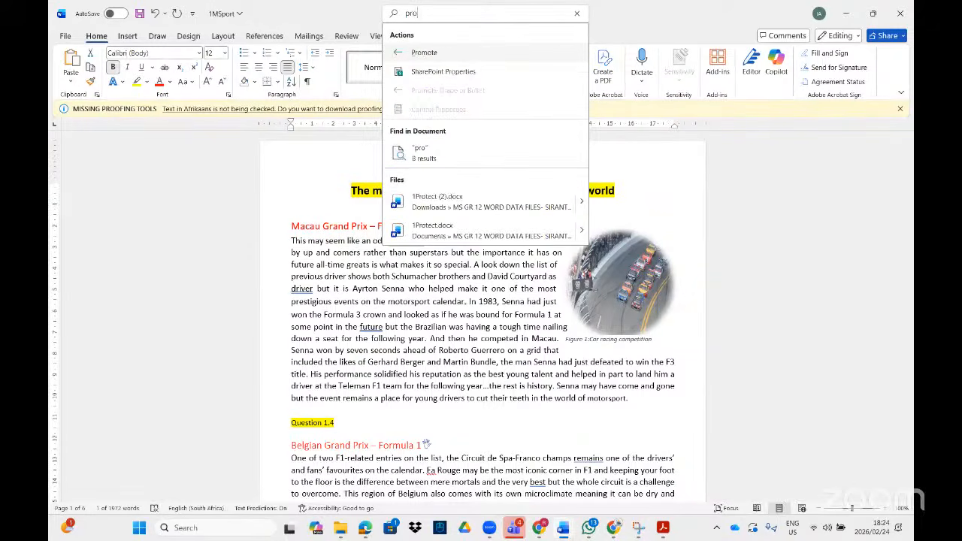
{"action": "key", "text": "BackSpace"}
{"action": "type", "text": "oof"}
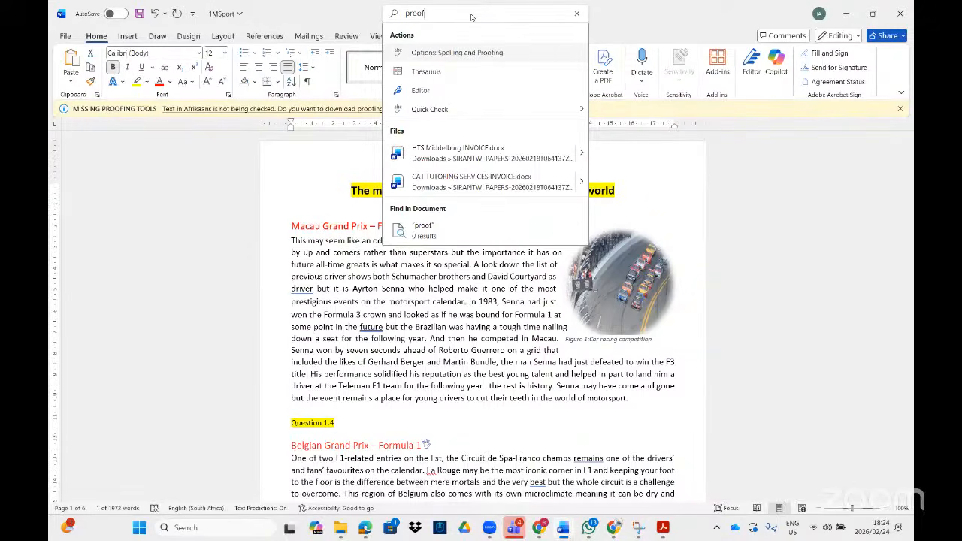
{"action": "left_click", "coordinate": [489, 59]}
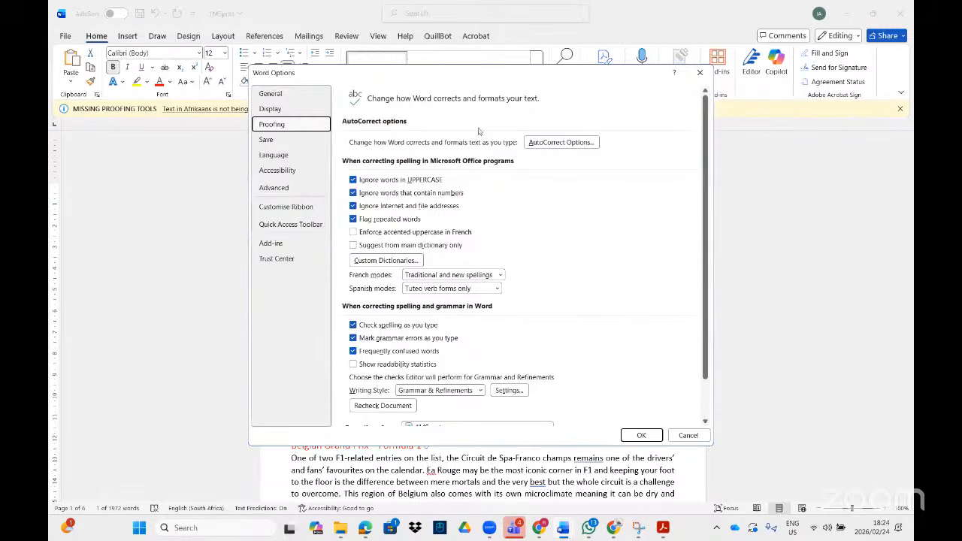
{"action": "left_click", "coordinate": [272, 156]}
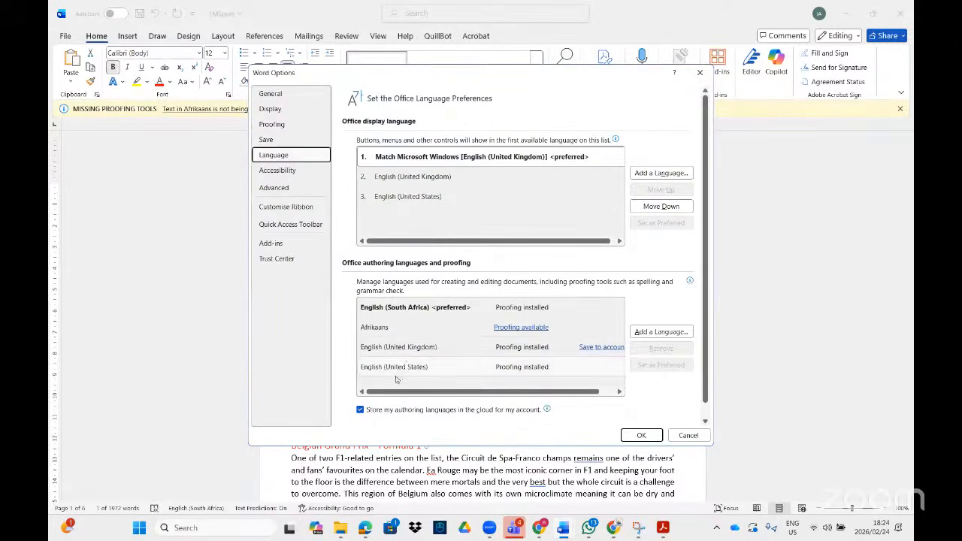
{"action": "left_click", "coordinate": [397, 312]}
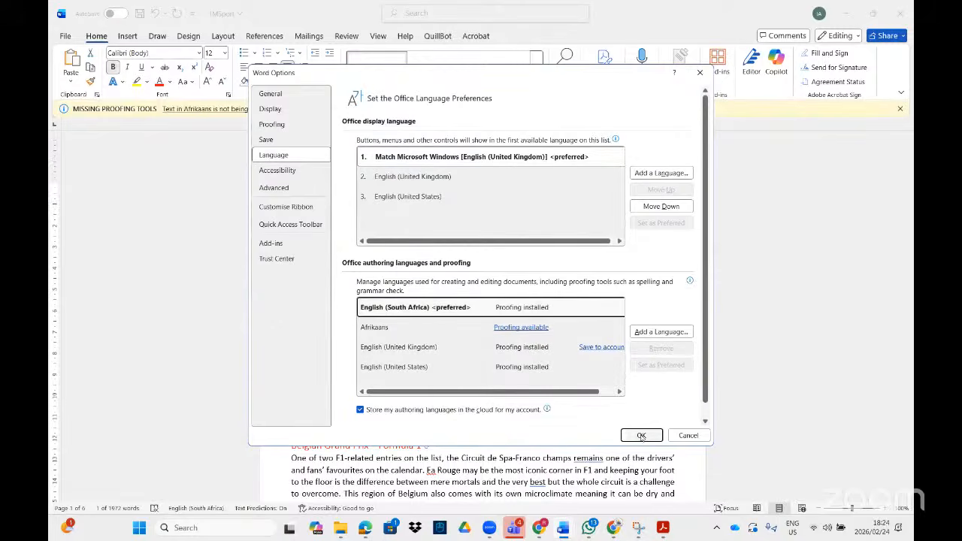
{"action": "left_click", "coordinate": [641, 436]}
Step: Check the proofing language at the word "calendar" in the first paragraph and leave the dialog without changes
{"action": "left_click", "coordinate": [450, 299]}
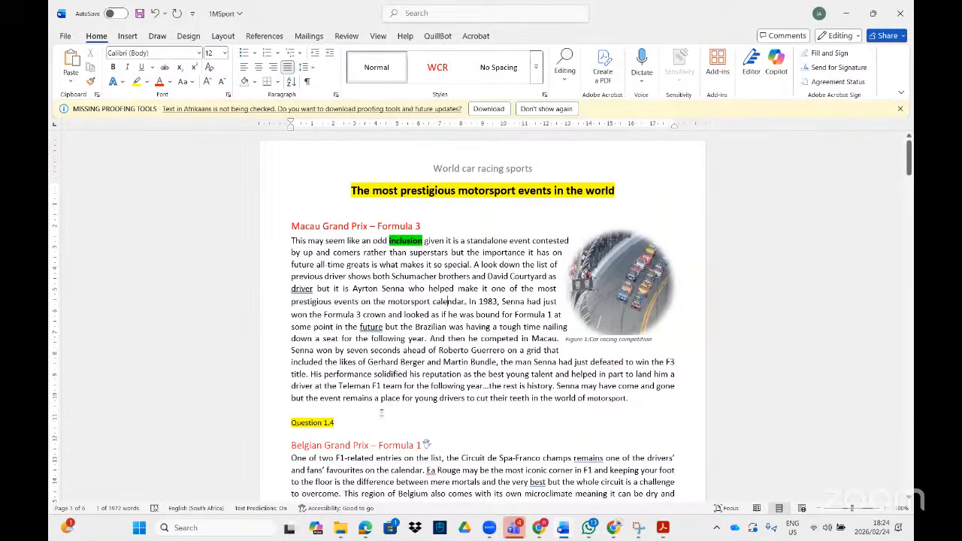
{"action": "left_click", "coordinate": [183, 509]}
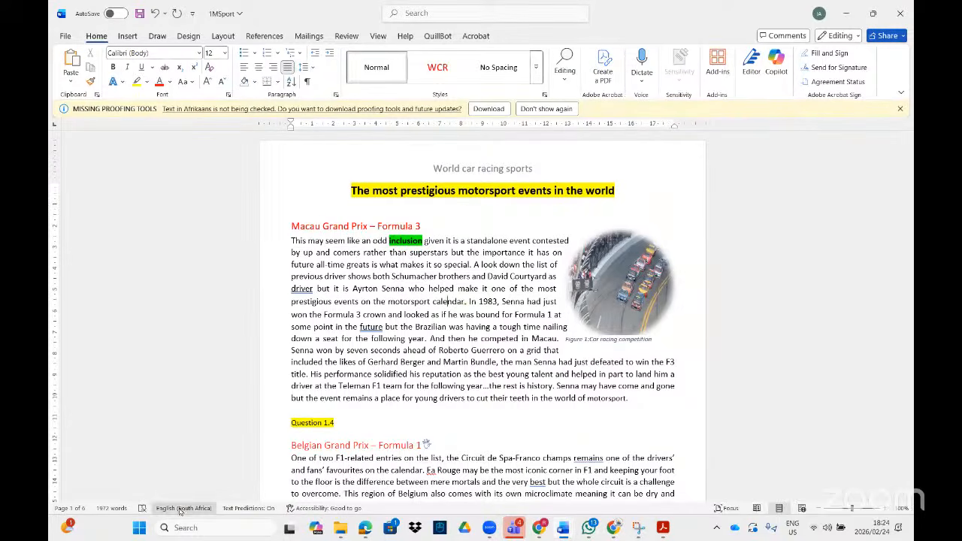
{"action": "left_click", "coordinate": [538, 334]}
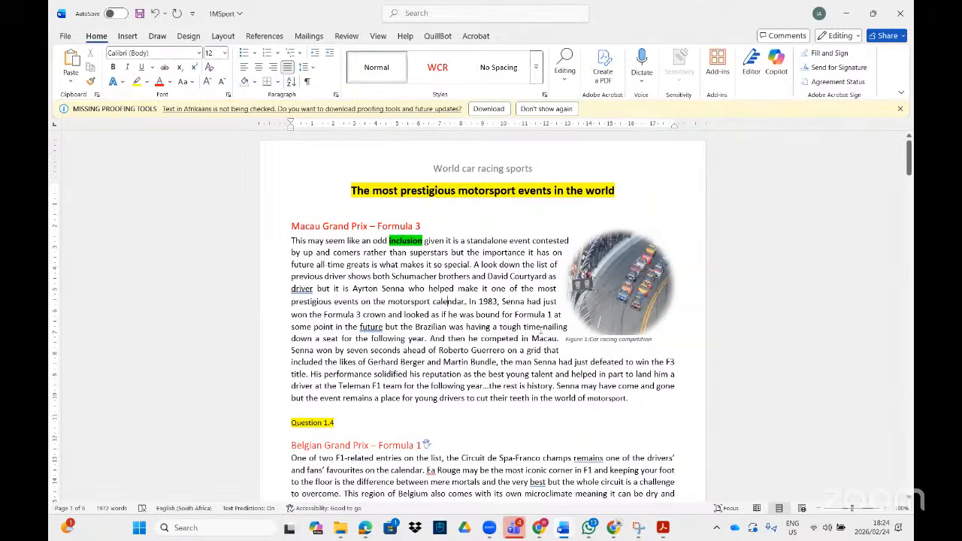
Step: View the proofing language setting for the passage from "like an odd" to "helped make" without applying changes
{"action": "left_click_drag", "start_coordinate": [347, 242], "coordinate": [481, 289]}
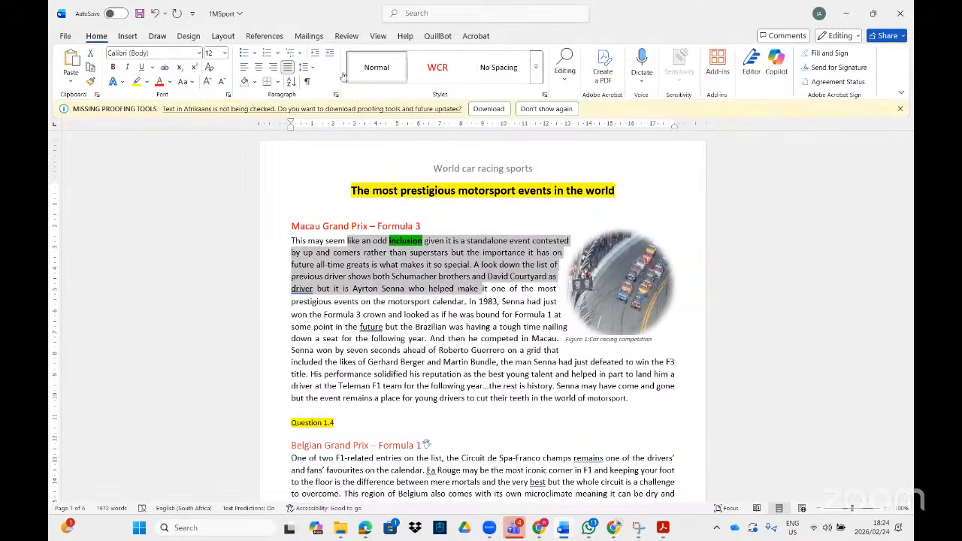
{"action": "left_click", "coordinate": [347, 36]}
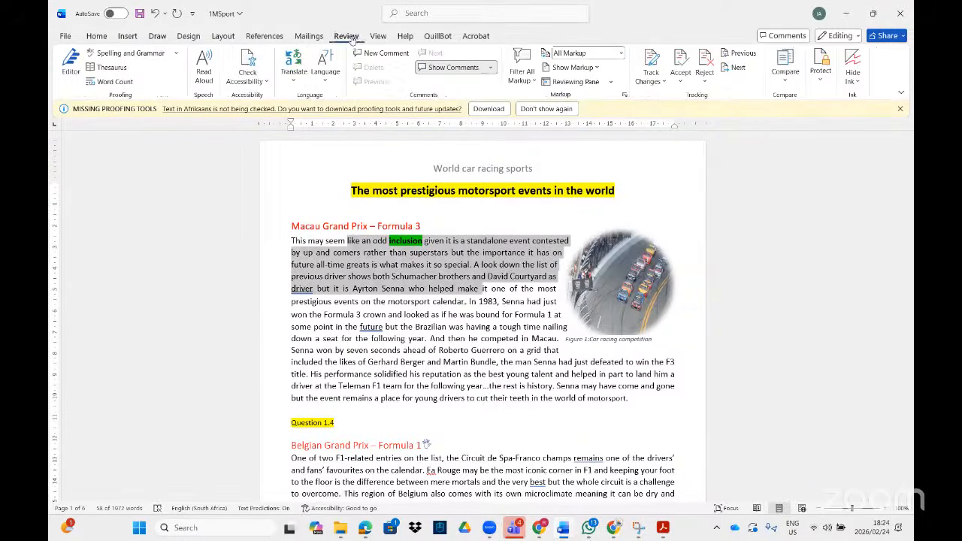
{"action": "left_click", "coordinate": [326, 75]}
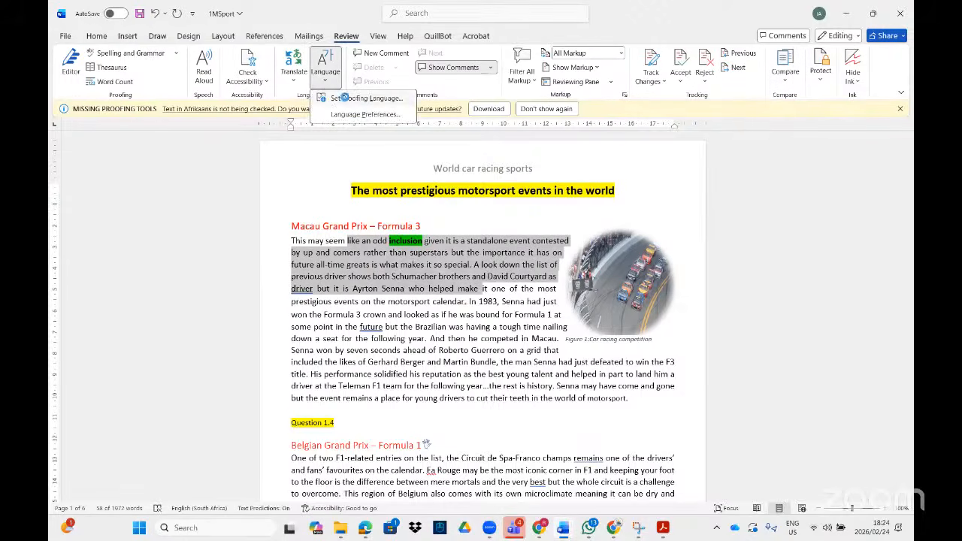
{"action": "left_click", "coordinate": [344, 99]}
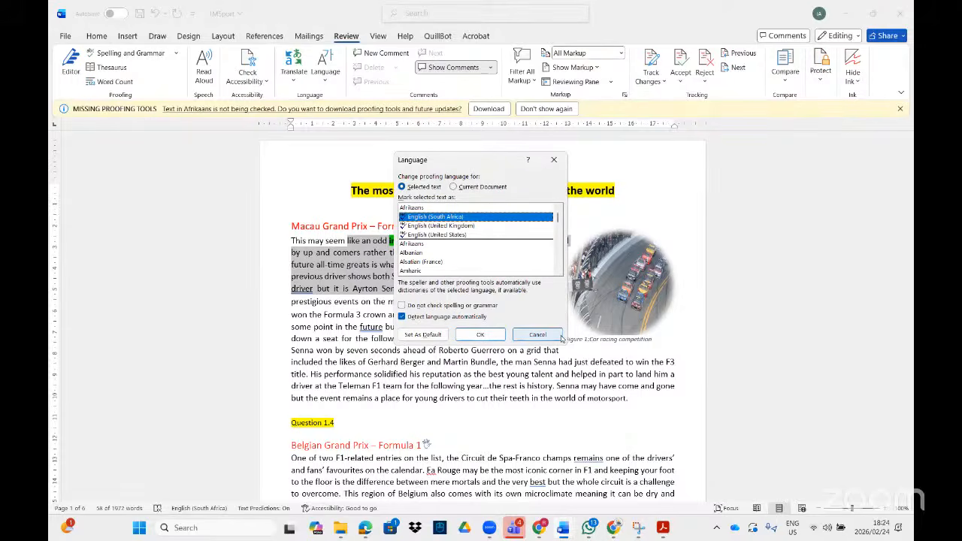
{"action": "left_click", "coordinate": [545, 335]}
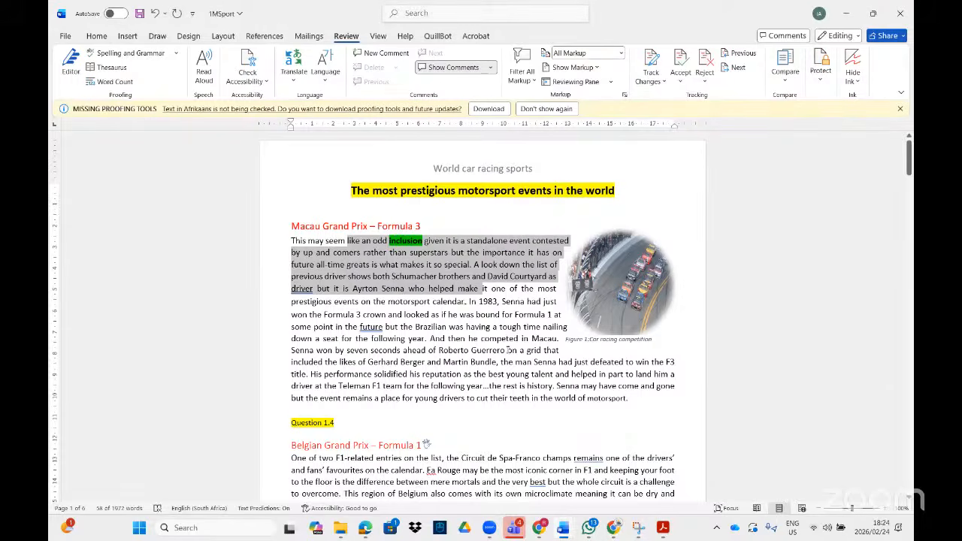
{"action": "left_click", "coordinate": [509, 350]}
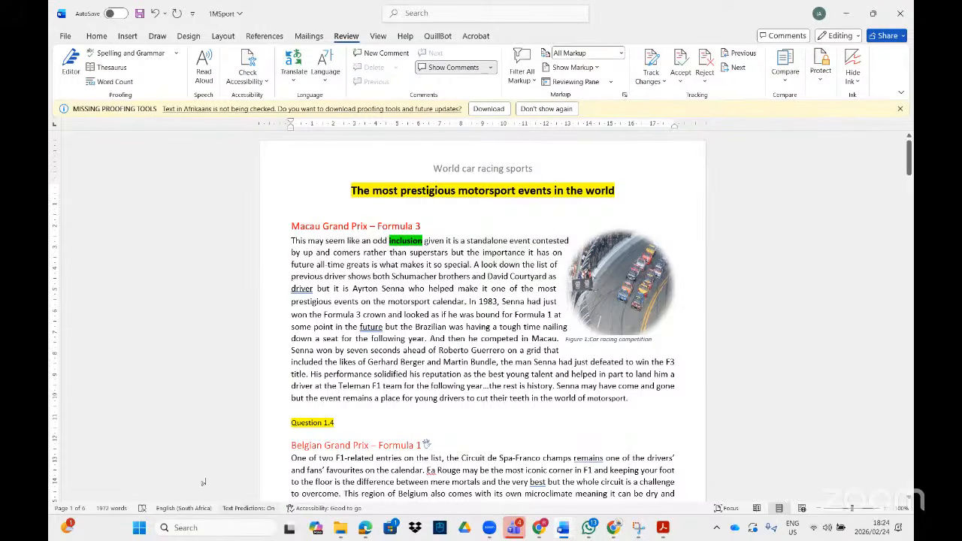
Step: Try the Current Document scope for the proofing language with the passage from "greats is what" to "as if he" selected, and cancel
{"action": "left_click_drag", "start_coordinate": [347, 264], "coordinate": [458, 314]}
{"action": "left_click", "coordinate": [325, 68]}
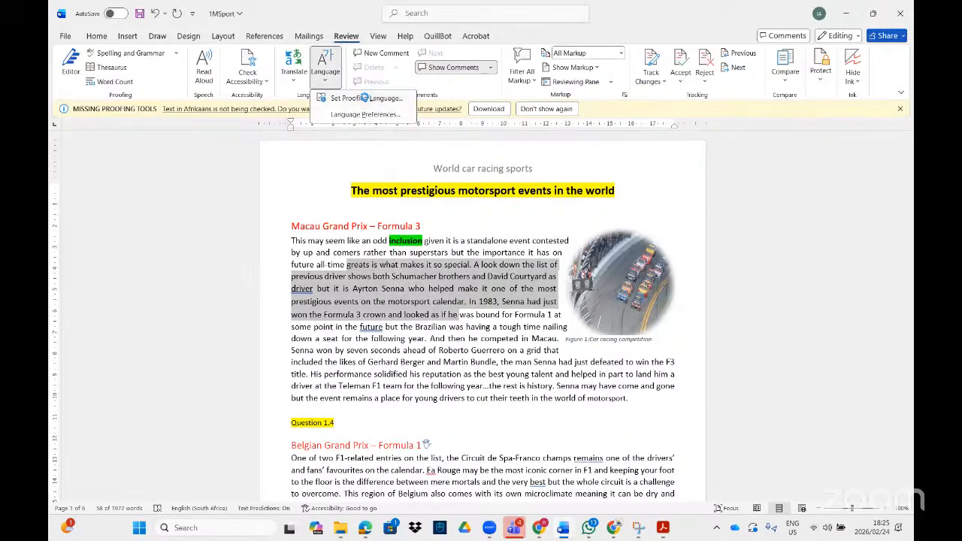
{"action": "left_click", "coordinate": [364, 99]}
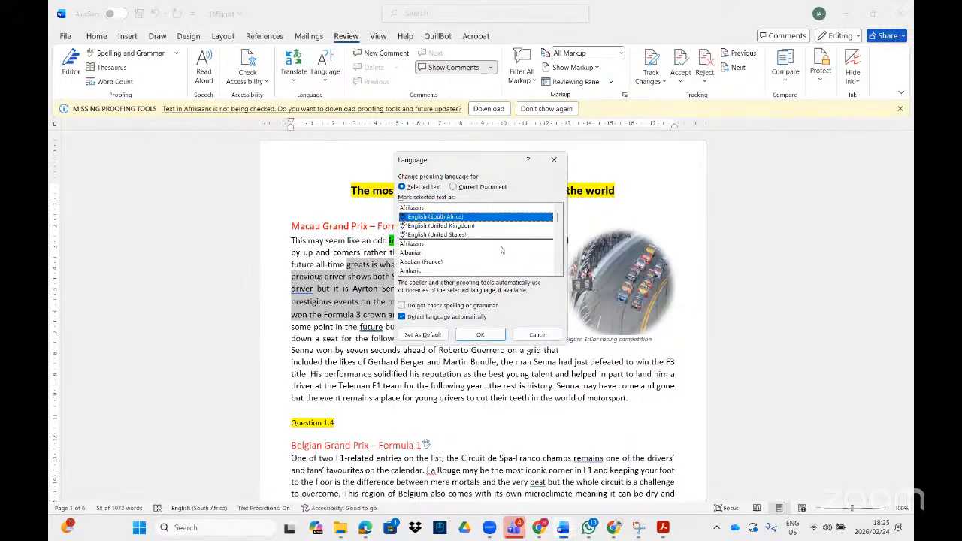
{"action": "left_click", "coordinate": [453, 186]}
{"action": "left_click", "coordinate": [538, 335]}
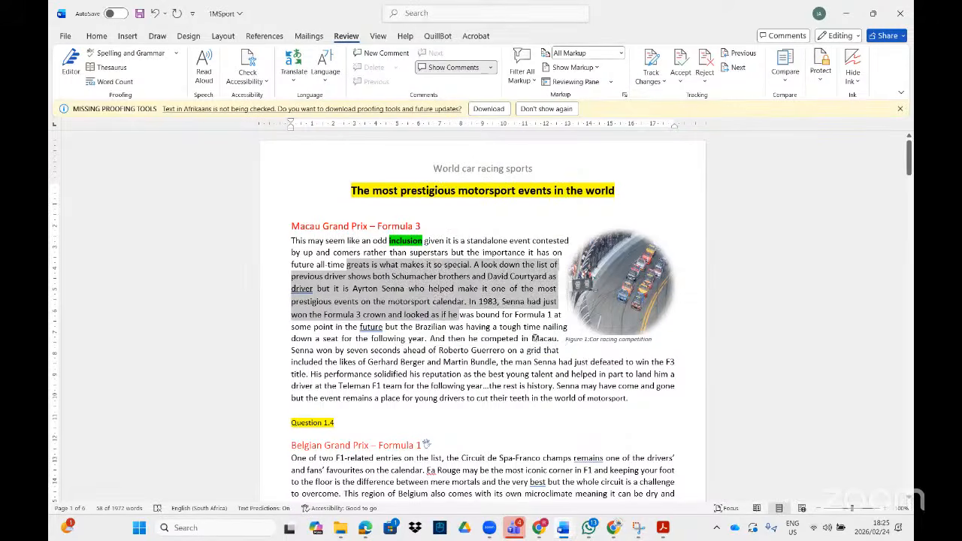
{"action": "left_click", "coordinate": [485, 362]}
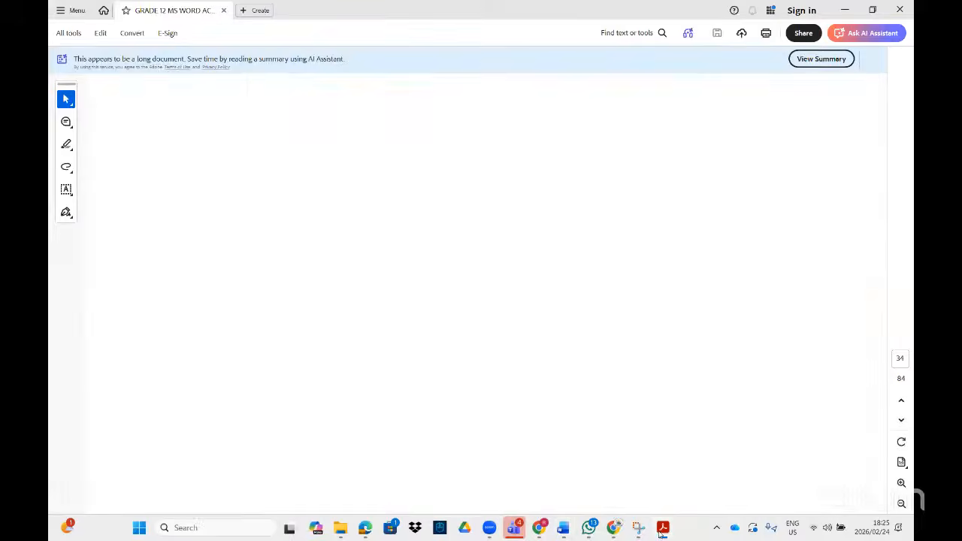
Step: Switch to the activities PDF in Acrobat to read the 2Rescue task, and open the 2Rescue document in Word
{"action": "left_click", "coordinate": [662, 527]}
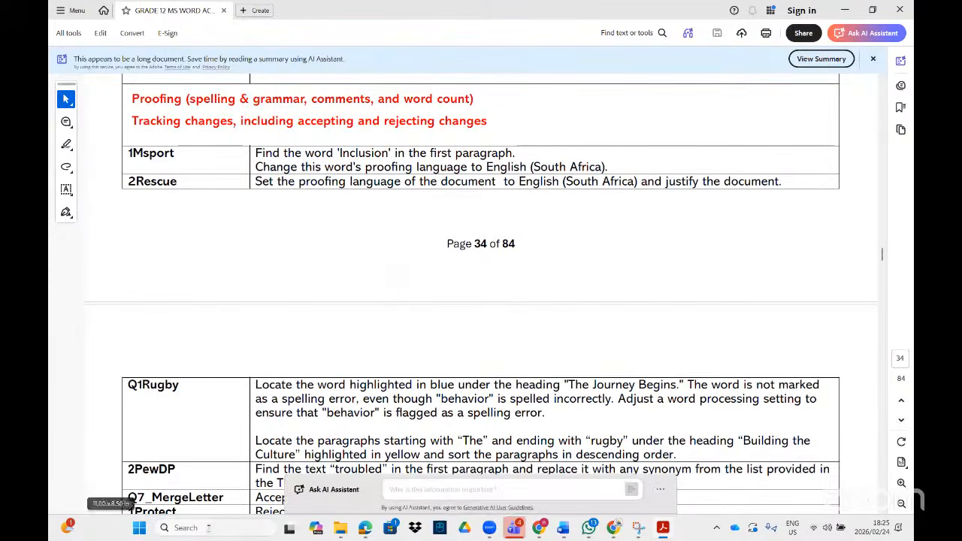
{"action": "left_click", "coordinate": [196, 527]}
{"action": "type", "text": "2"}
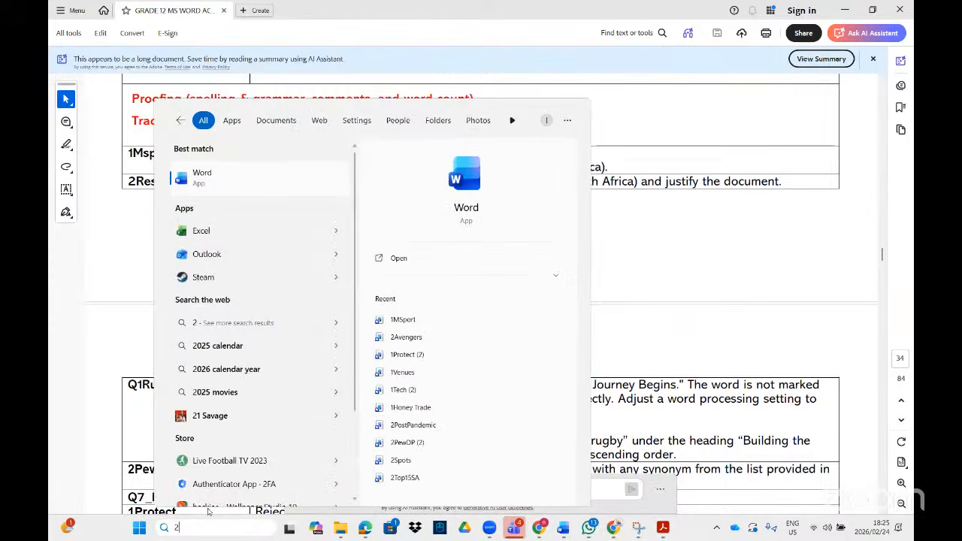
{"action": "type", "text": "rescue"}
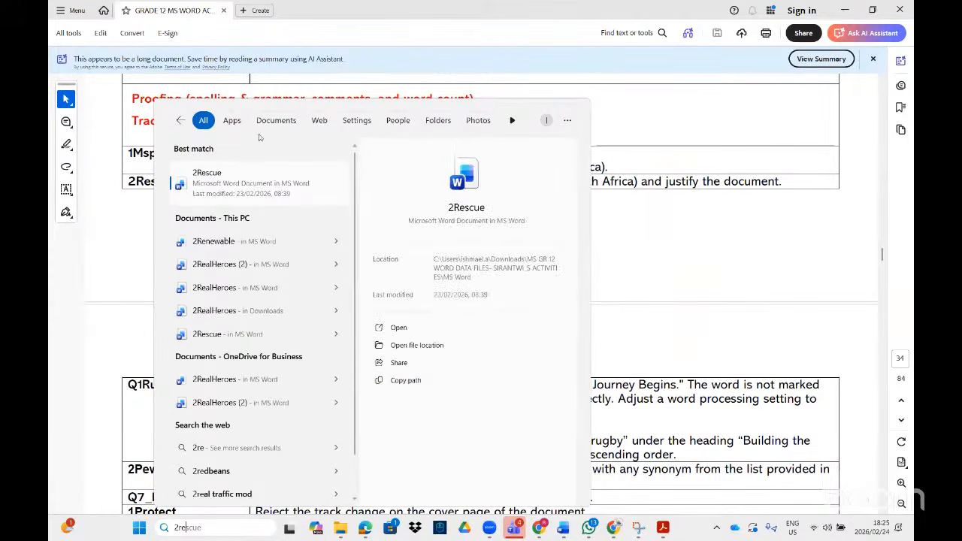
{"action": "left_click", "coordinate": [254, 187]}
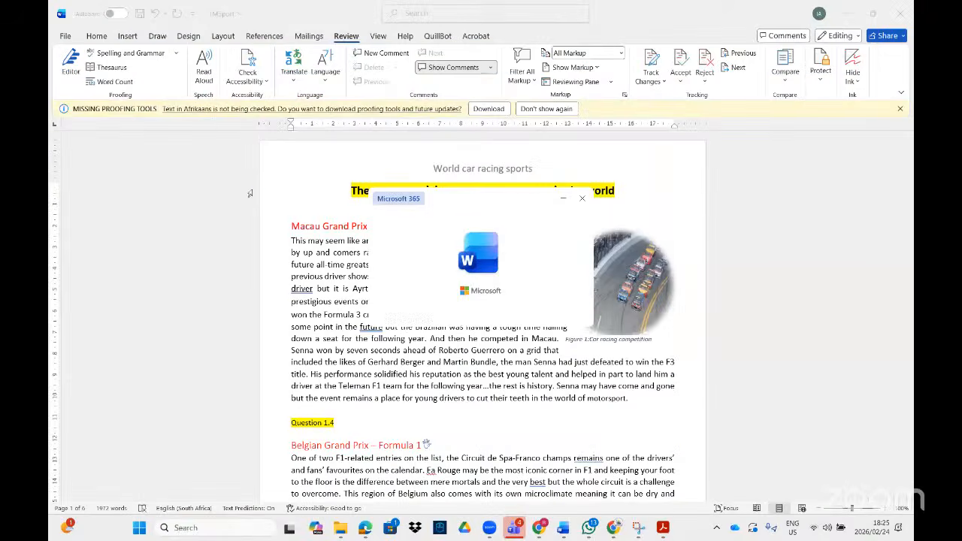
{"action": "left_click", "coordinate": [498, 54]}
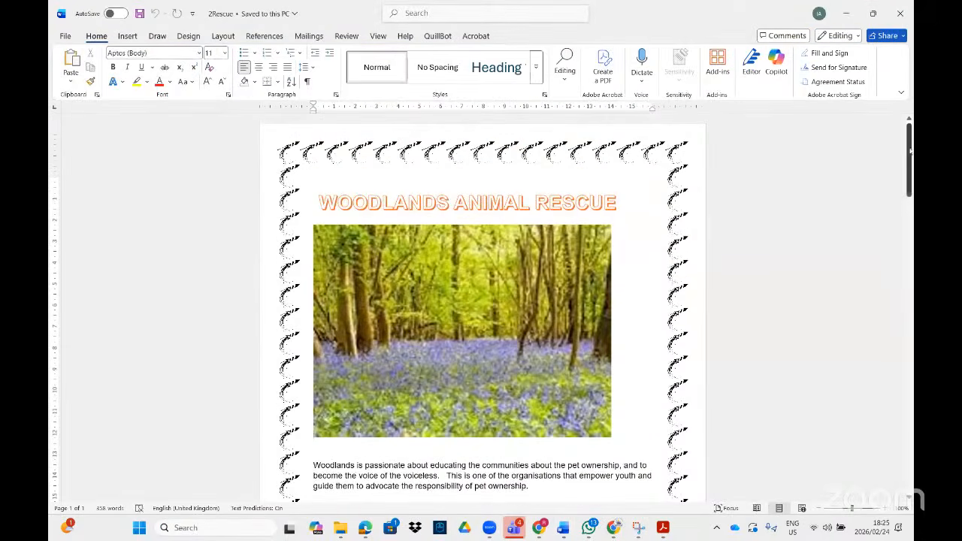
{"action": "left_click_drag", "start_coordinate": [909, 165], "coordinate": [902, 144]}
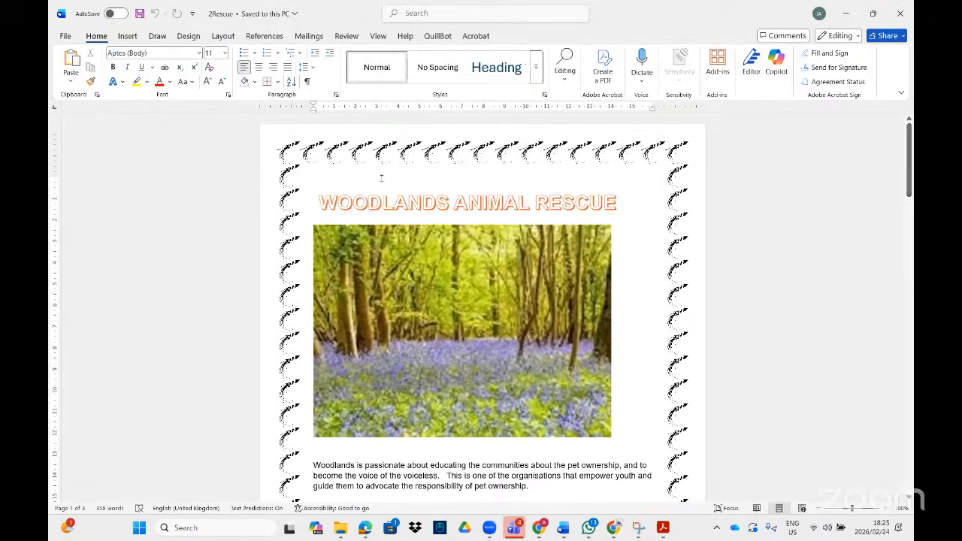
Step: Justify the 2Rescue text from the document title down to the numbered fostering lists
{"action": "scroll", "coordinate": [389, 244], "scroll_direction": "down", "scroll_amount": 20}
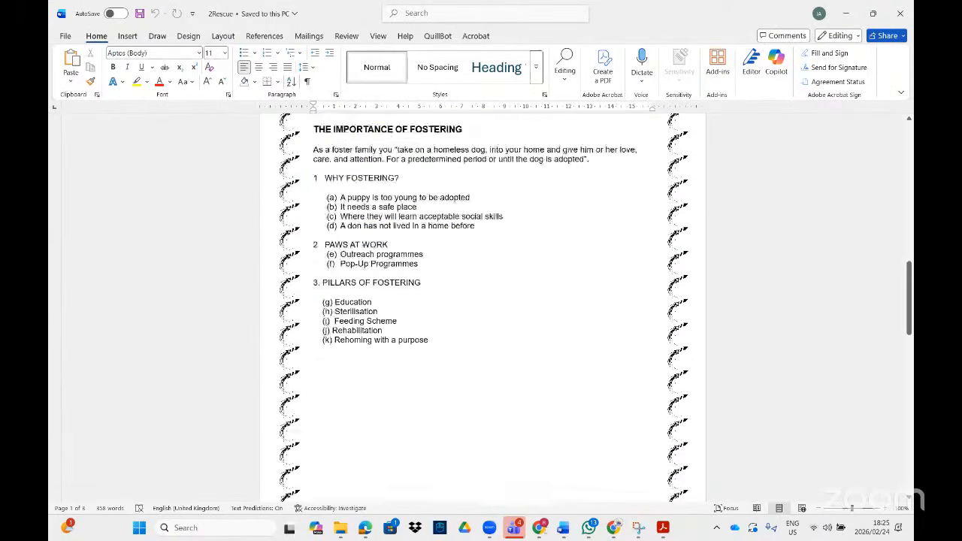
{"action": "left_click", "coordinate": [428, 249]}
{"action": "left_click_drag", "start_coordinate": [333, 234], "coordinate": [278, 65]}
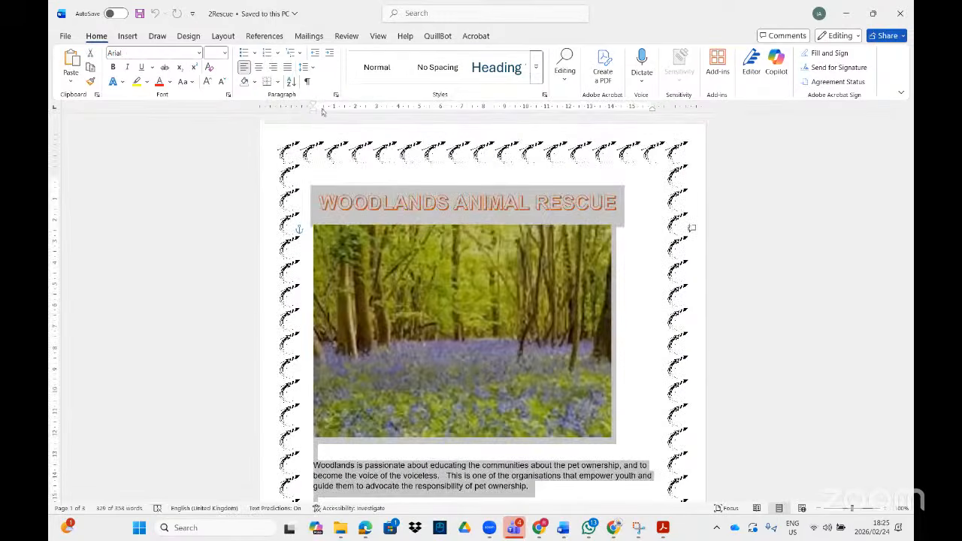
{"action": "left_click", "coordinate": [287, 67]}
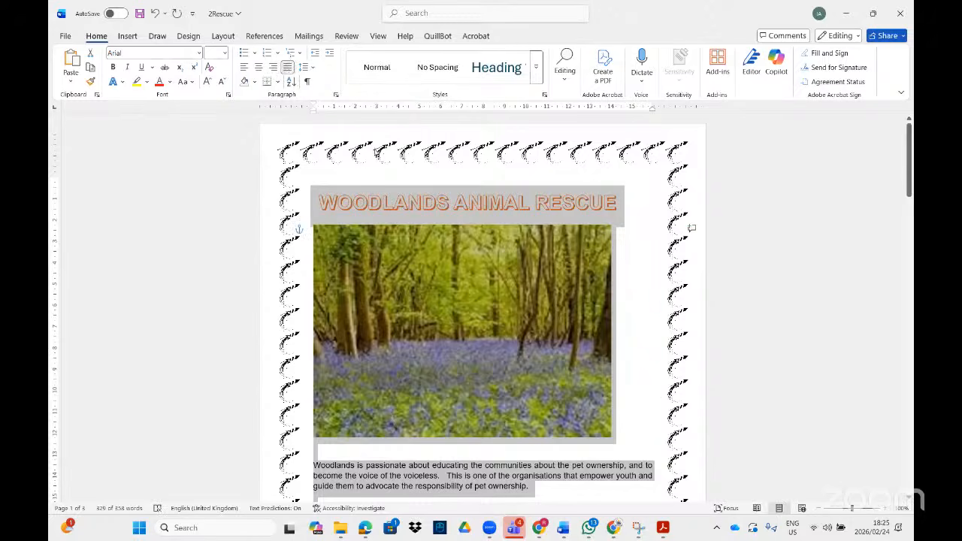
Step: Search the commands for "just" and apply Justify to the same selected text
{"action": "left_click", "coordinate": [413, 14]}
{"action": "type", "text": "just"}
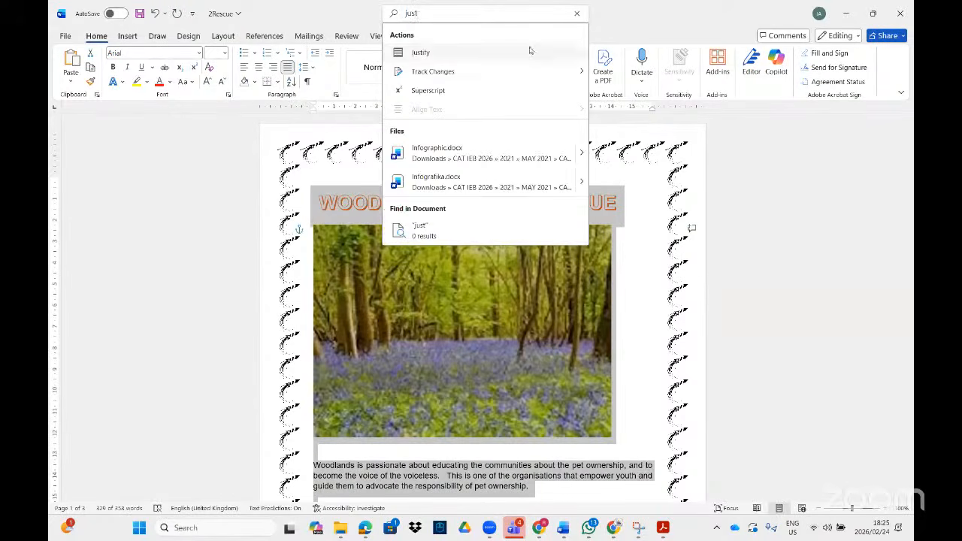
{"action": "left_click", "coordinate": [529, 51]}
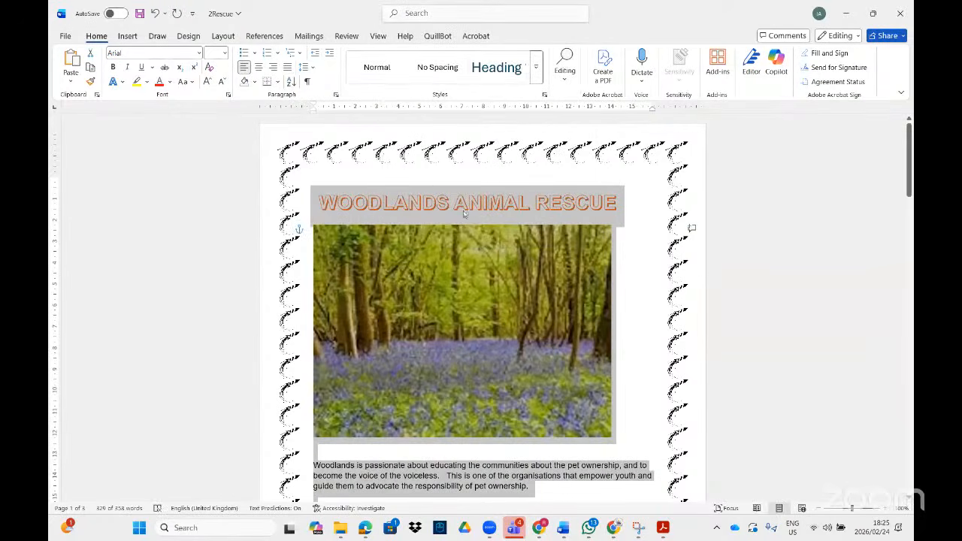
Step: Try to mark the selected passage's proofing language as English (South Africa), and clear the selection
{"action": "left_click", "coordinate": [188, 510]}
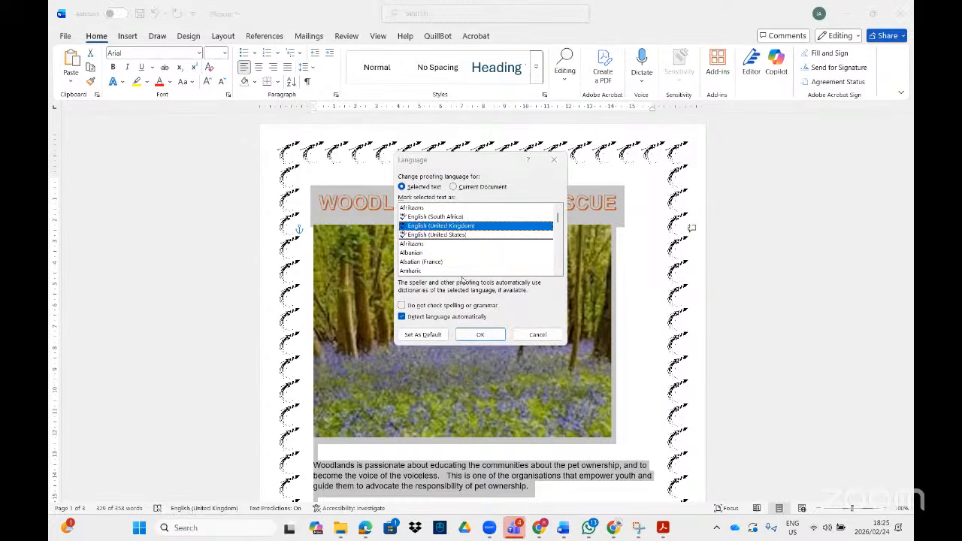
{"action": "double_click", "coordinate": [449, 217]}
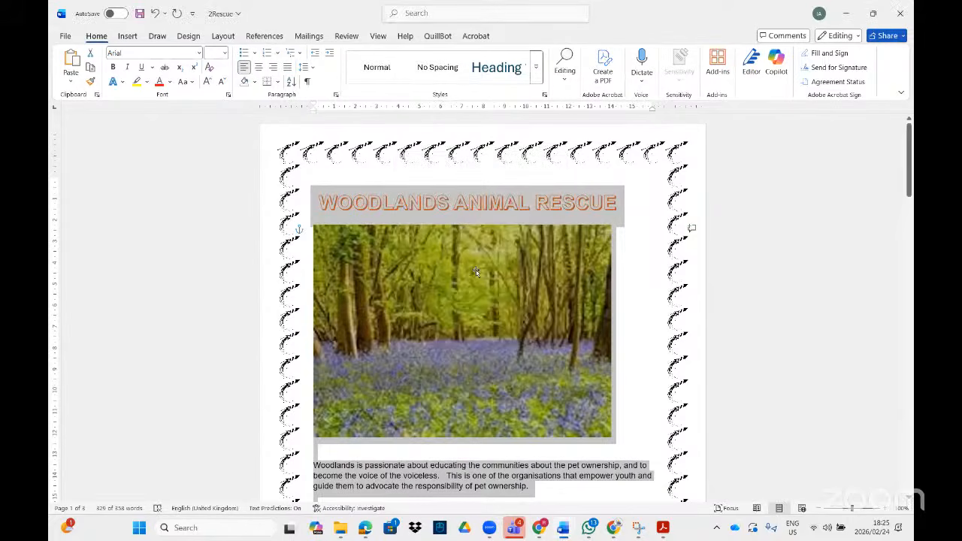
{"action": "left_click", "coordinate": [570, 466]}
{"action": "left_click", "coordinate": [395, 458]}
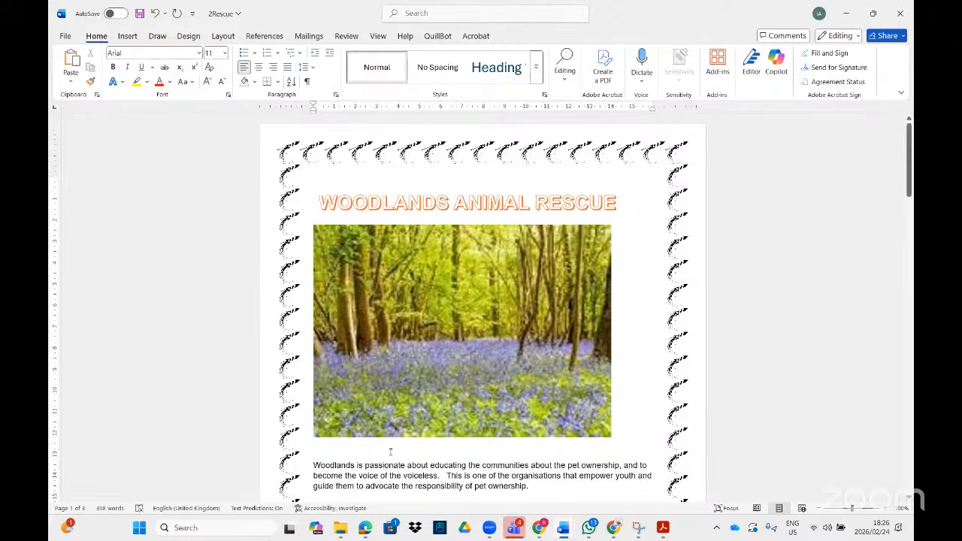
Step: Set the proofing language of the entire 2Rescue text to English (South Africa)
{"action": "key", "text": "ctrl+a"}
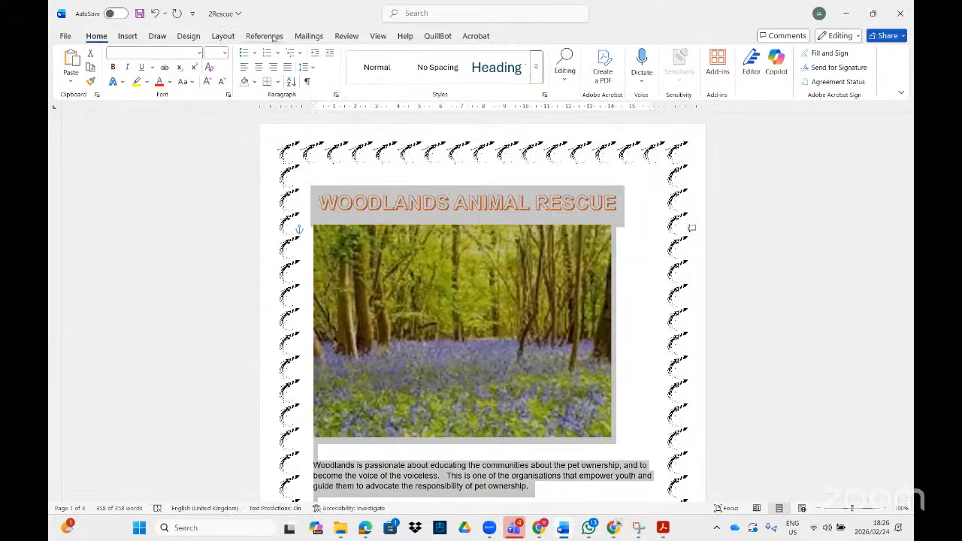
{"action": "left_click", "coordinate": [347, 38]}
{"action": "left_click", "coordinate": [322, 81]}
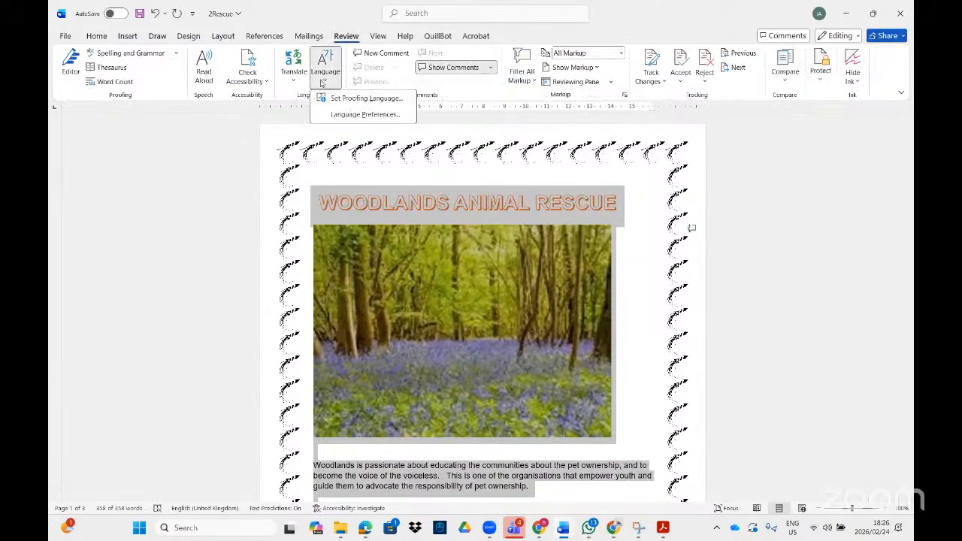
{"action": "left_click", "coordinate": [347, 98]}
{"action": "left_click", "coordinate": [445, 218]}
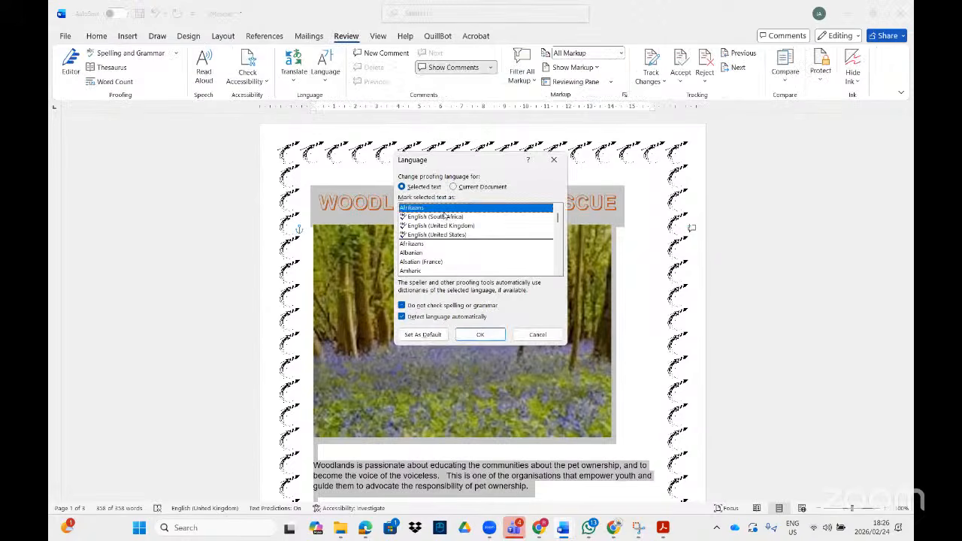
{"action": "left_click", "coordinate": [479, 338]}
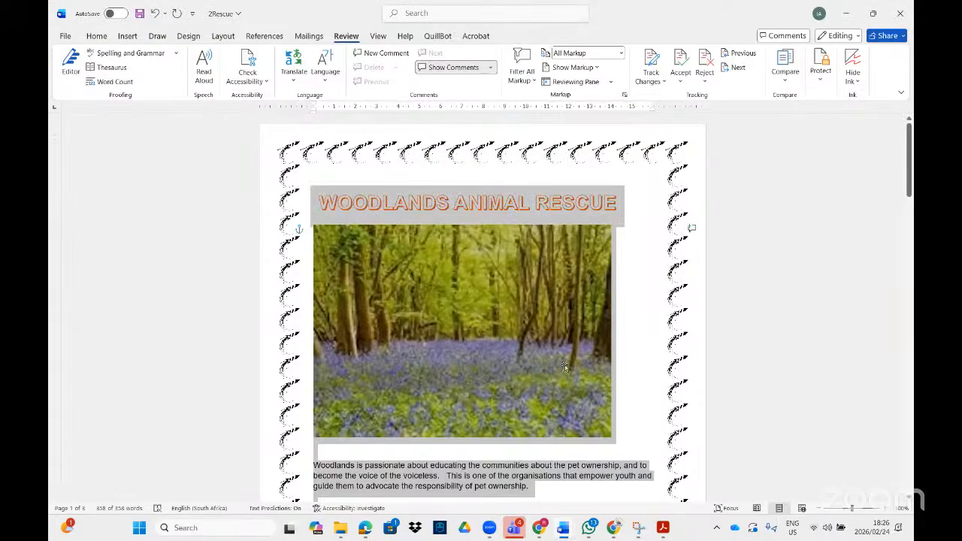
{"action": "left_click", "coordinate": [498, 478]}
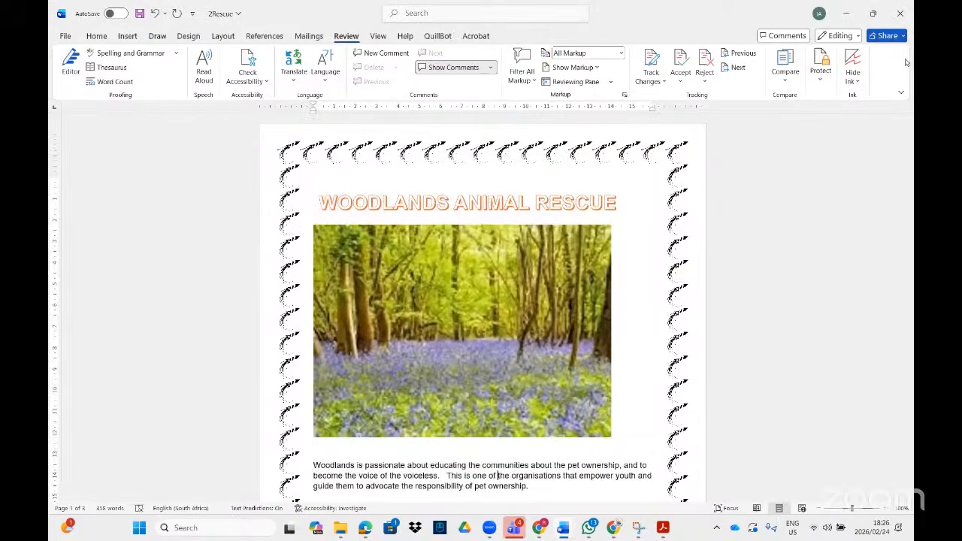
Step: Close the 2Rescue and 1MSport documents without saving their changes
{"action": "left_click", "coordinate": [900, 13]}
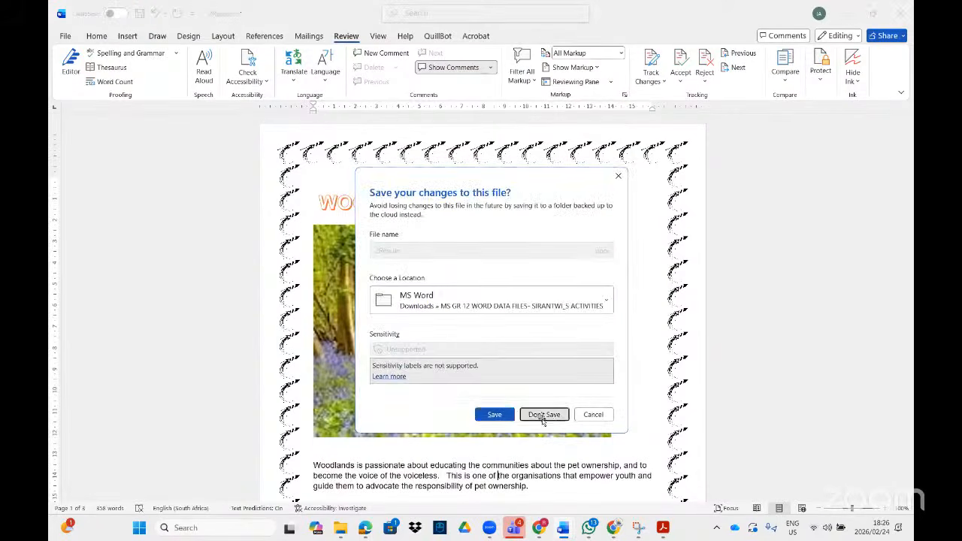
{"action": "left_click", "coordinate": [544, 414]}
{"action": "left_click", "coordinate": [899, 12]}
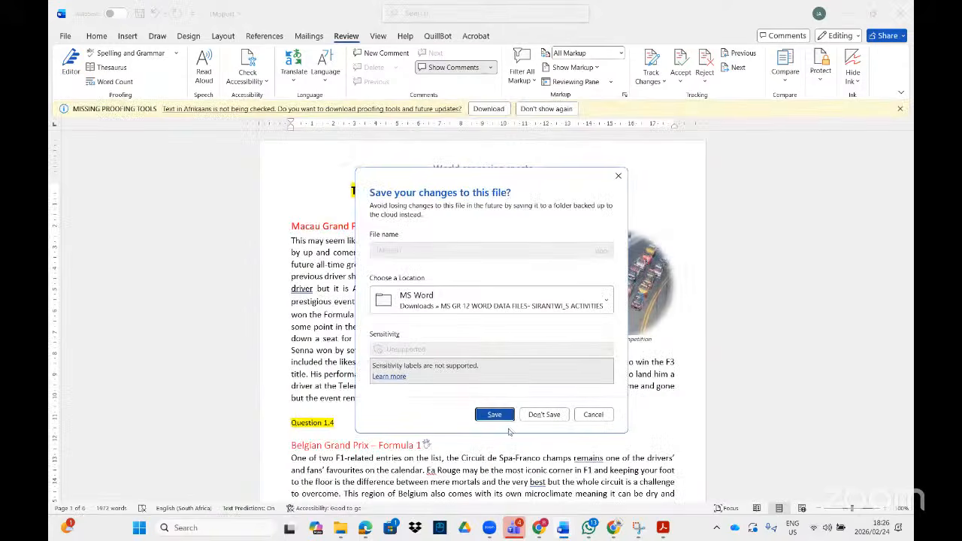
{"action": "left_click", "coordinate": [543, 414]}
Step: Read the Q1Rugby task in the activities PDF, and open the Q1Rugby document in Word
{"action": "scroll", "coordinate": [413, 327], "scroll_direction": "down", "scroll_amount": 1}
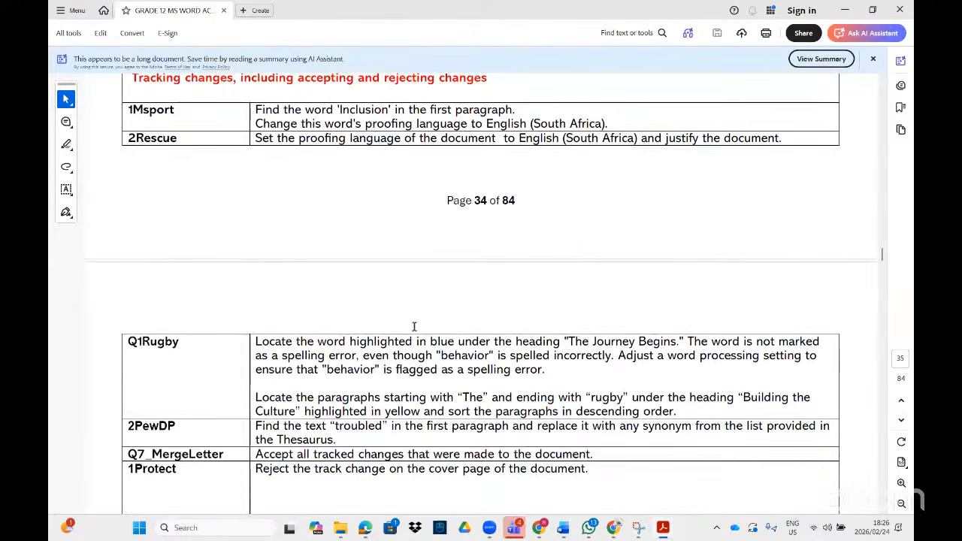
{"action": "scroll", "coordinate": [414, 326], "scroll_direction": "down", "scroll_amount": 3}
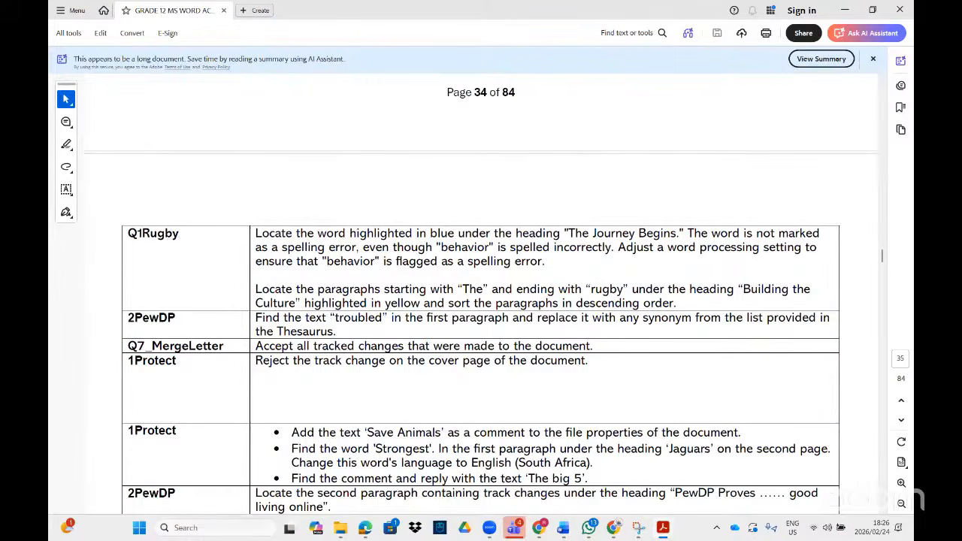
{"action": "left_click", "coordinate": [137, 526]}
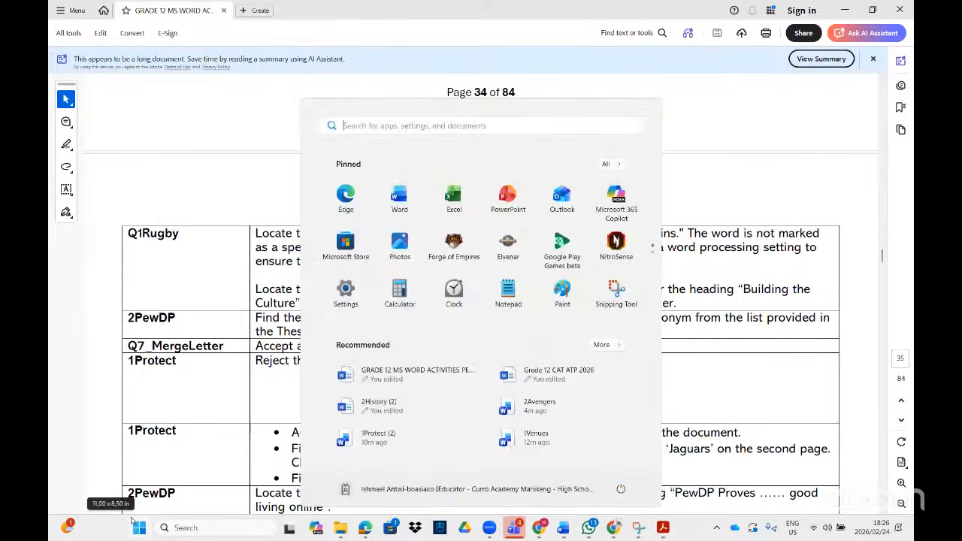
{"action": "type", "text": "q1rugby"}
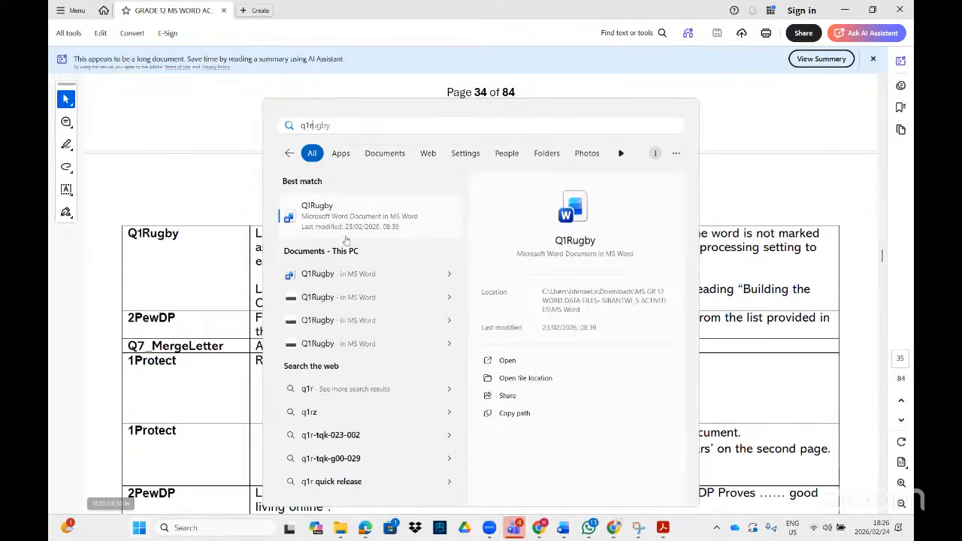
{"action": "left_click", "coordinate": [347, 218]}
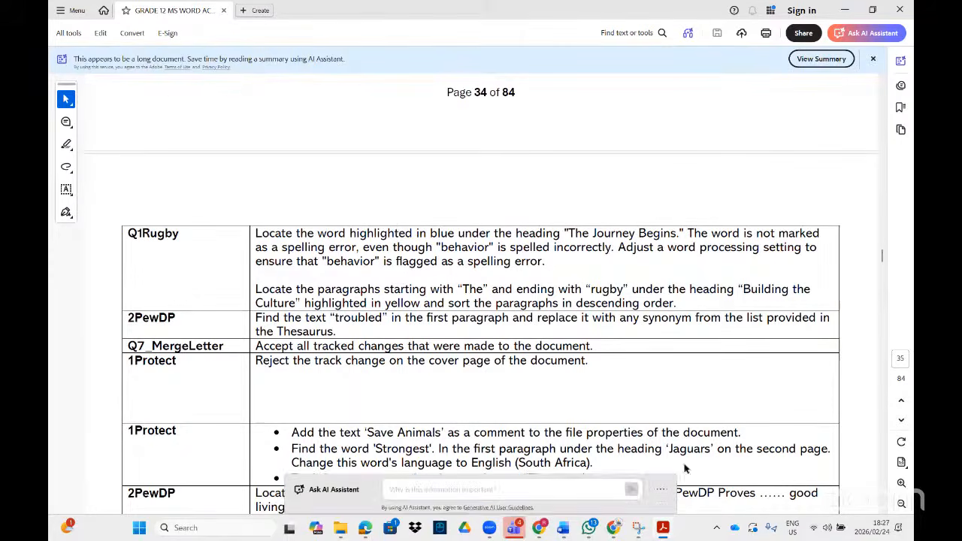
{"action": "left_click", "coordinate": [667, 529]}
{"action": "scroll", "coordinate": [524, 304], "scroll_direction": "up", "scroll_amount": 1}
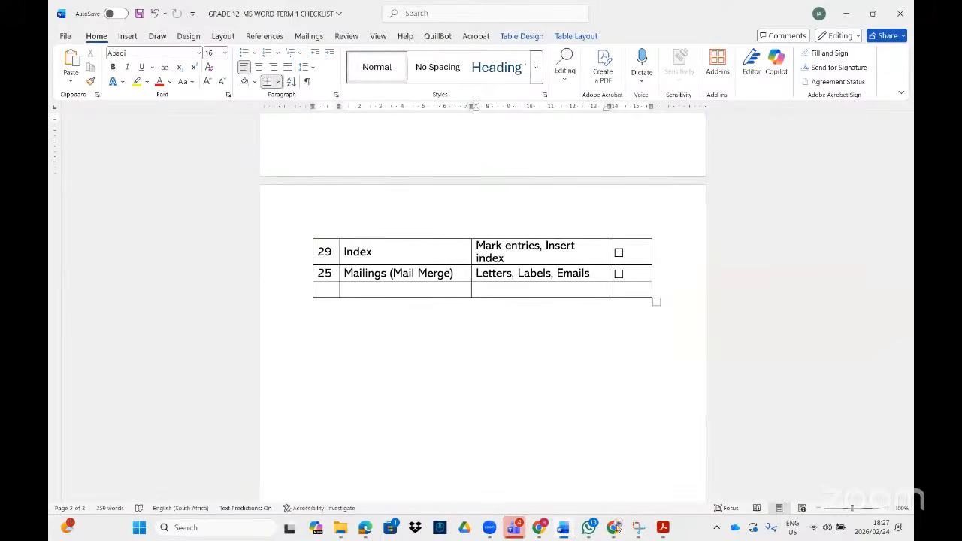
{"action": "left_click", "coordinate": [560, 530]}
Step: Set the proofing language of the blue-highlighted word "behavior" under "The Journey Begins" to English (South Africa)
{"action": "scroll", "coordinate": [580, 237], "scroll_direction": "down", "scroll_amount": 15}
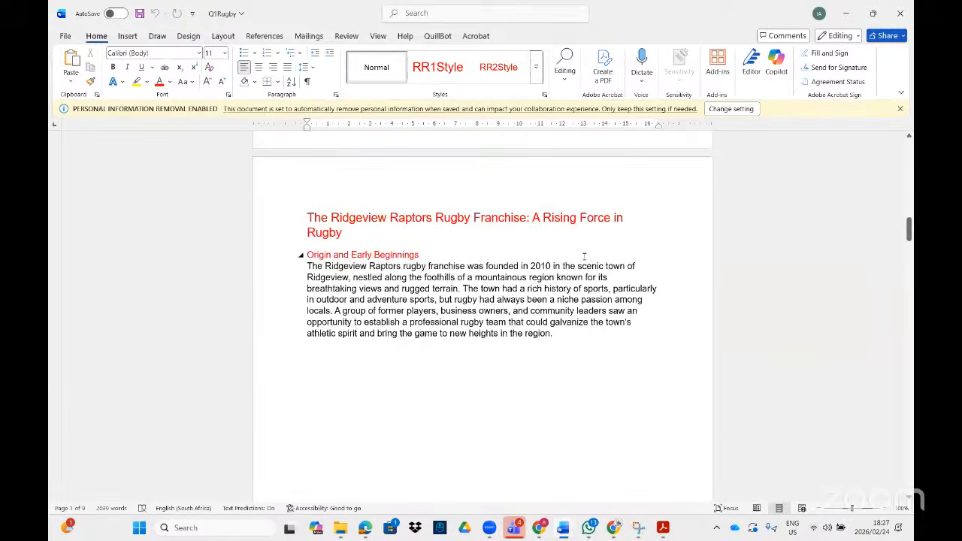
{"action": "scroll", "coordinate": [583, 257], "scroll_direction": "down", "scroll_amount": 15}
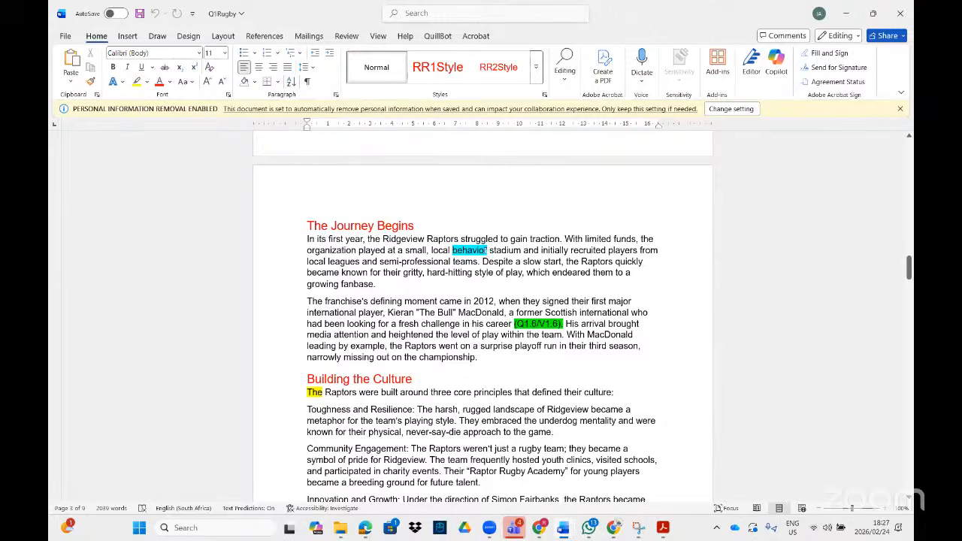
{"action": "left_click", "coordinate": [487, 251]}
{"action": "left_click_drag", "start_coordinate": [489, 251], "coordinate": [452, 250]}
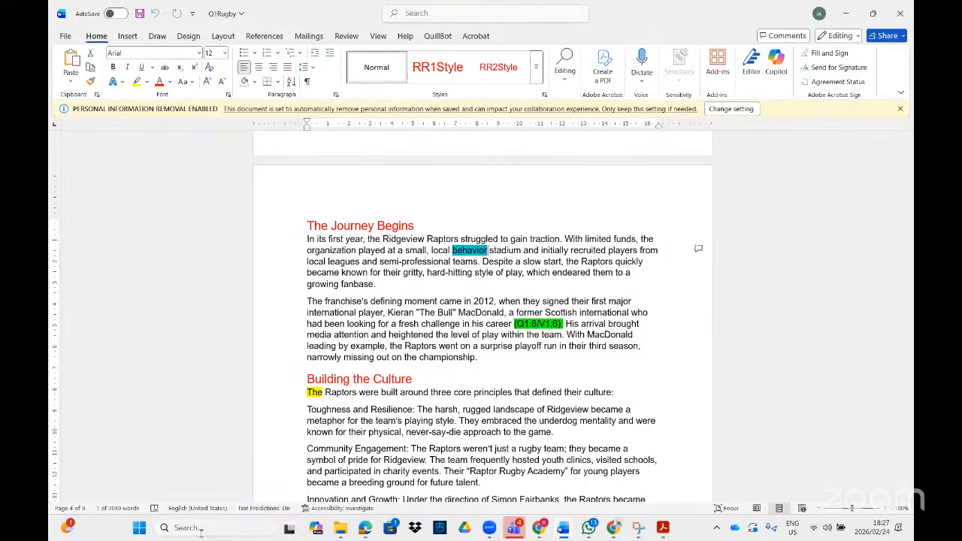
{"action": "left_click", "coordinate": [198, 508]}
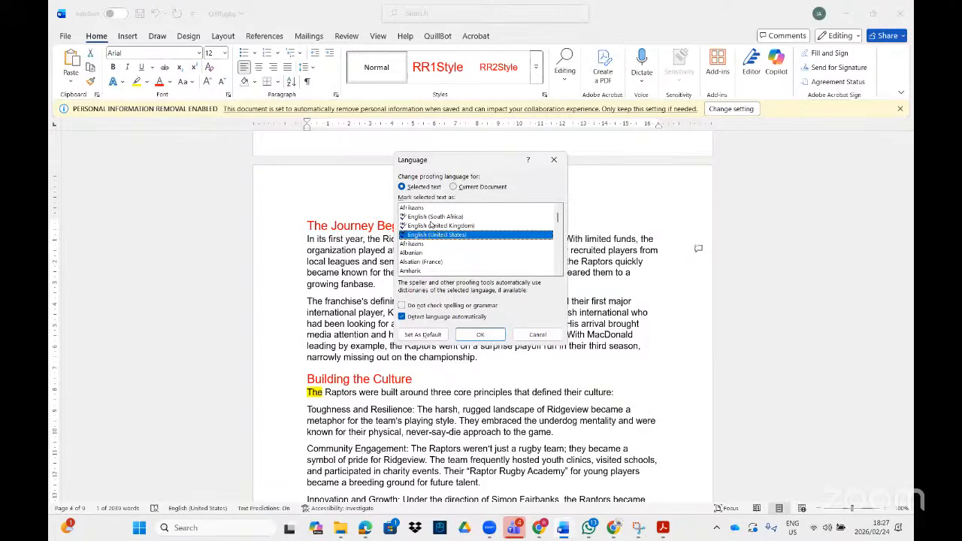
{"action": "left_click", "coordinate": [435, 216]}
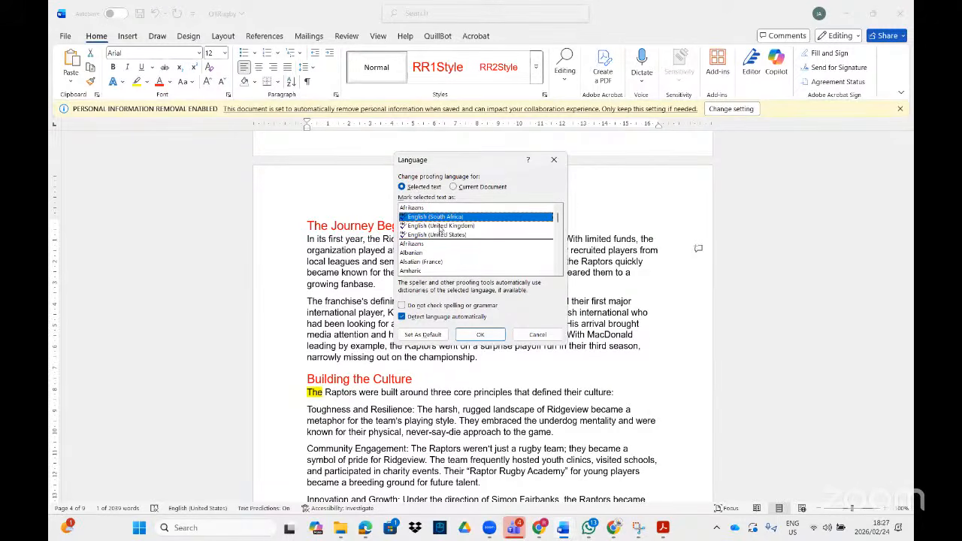
{"action": "left_click", "coordinate": [480, 334]}
{"action": "left_click", "coordinate": [527, 266]}
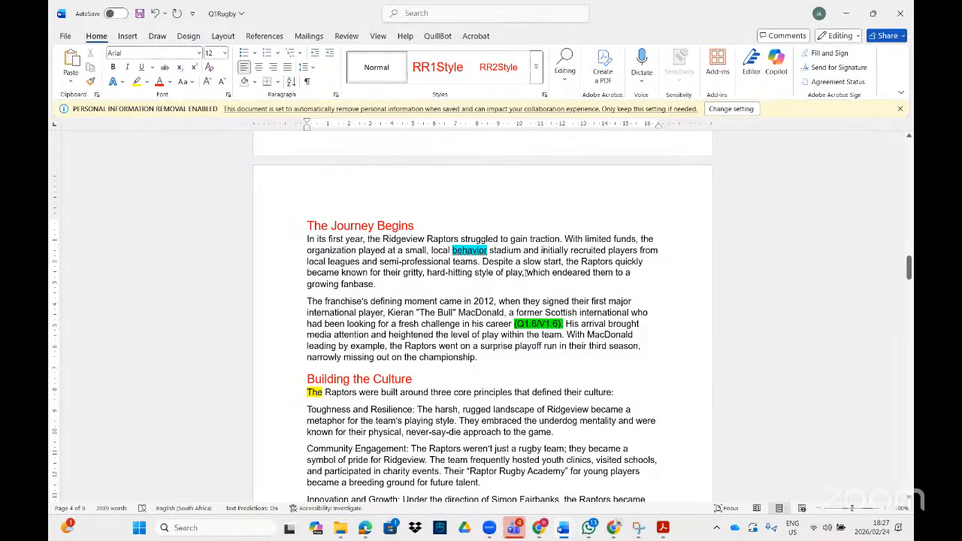
Step: Set the font size to 24 for the passage from "In its first year" to "which" under "The Journey Begins"
{"action": "left_click_drag", "start_coordinate": [552, 272], "coordinate": [306, 239]}
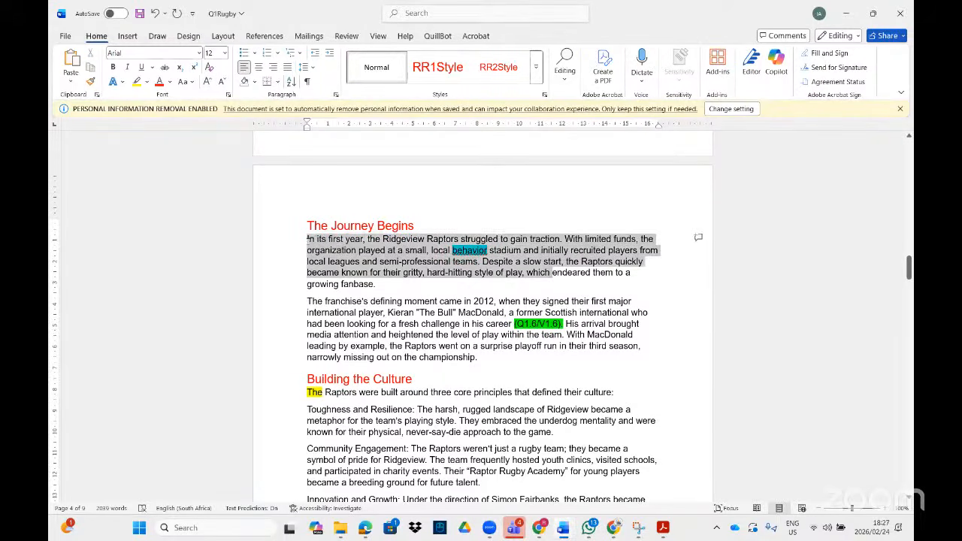
{"action": "left_click", "coordinate": [224, 52]}
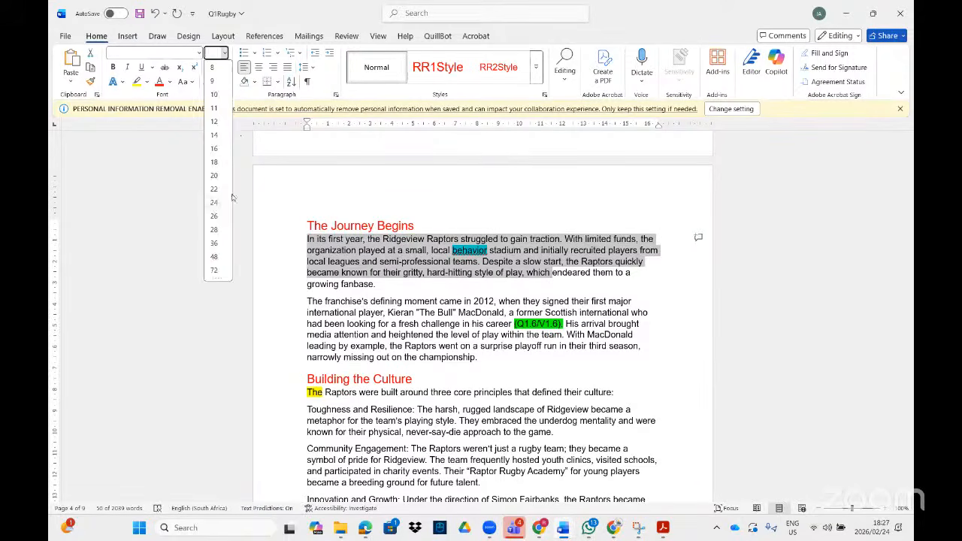
{"action": "left_click", "coordinate": [212, 209]}
{"action": "left_click", "coordinate": [406, 335]}
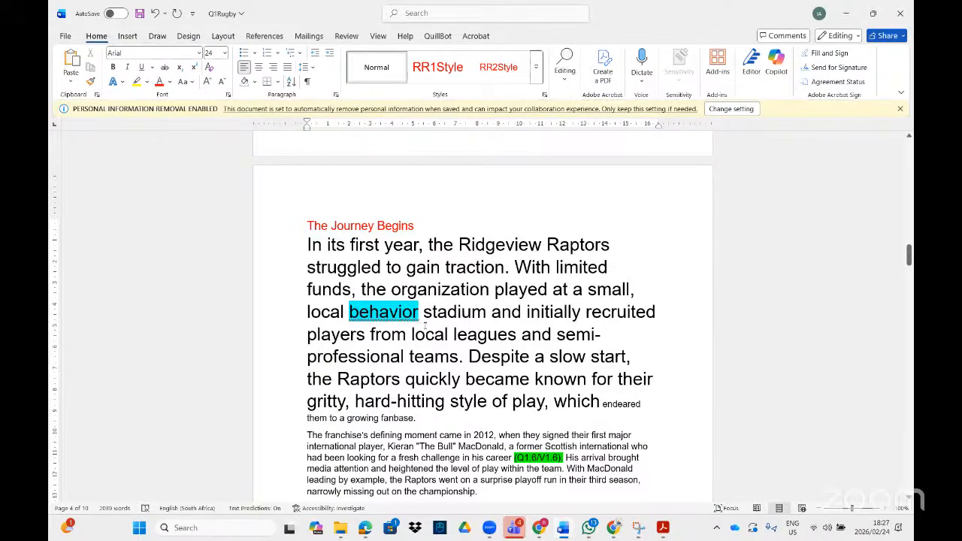
Step: Close Q1Rugby without saving and switch to the activities PDF in Acrobat to read the 2PewDP task
{"action": "left_click", "coordinate": [899, 13]}
{"action": "left_click", "coordinate": [544, 414]}
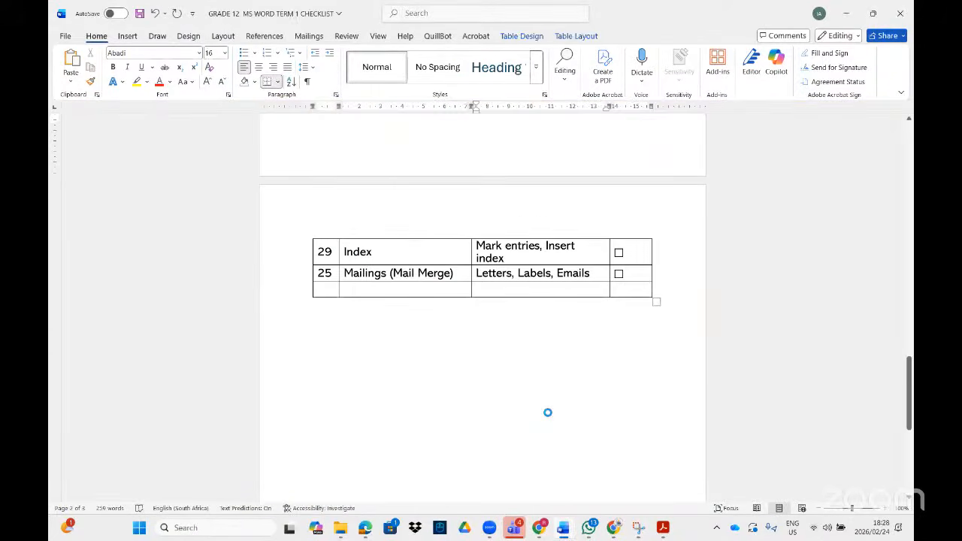
{"action": "left_click", "coordinate": [662, 527]}
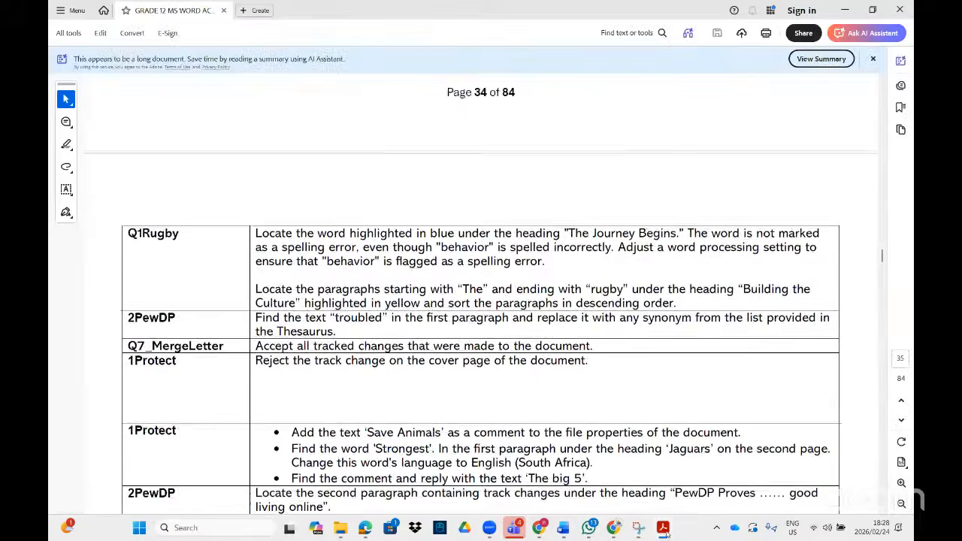
{"action": "scroll", "coordinate": [362, 307], "scroll_direction": "down", "scroll_amount": 1}
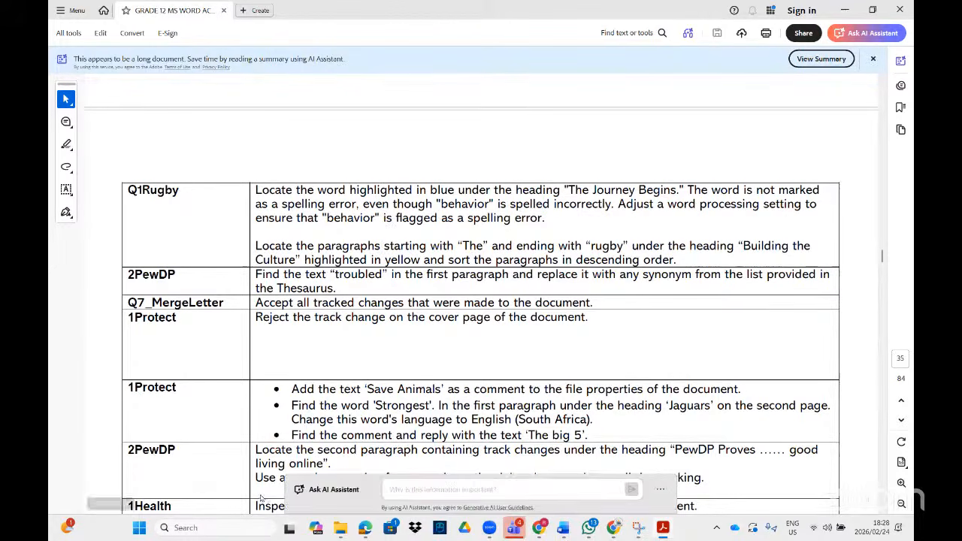
Step: Find the 2PewDP (2) document through the Windows search and open it in Word
{"action": "left_click", "coordinate": [225, 526]}
{"action": "type", "text": "2"}
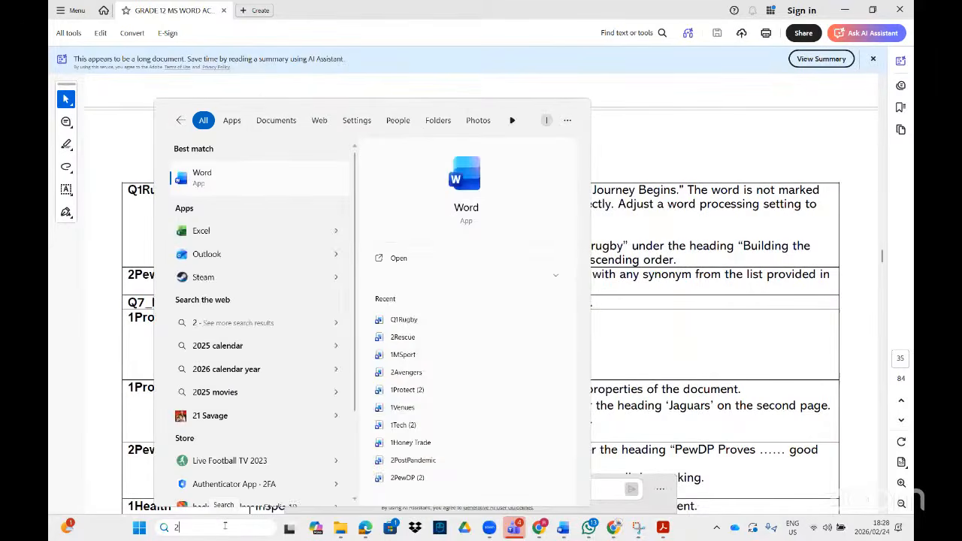
{"action": "type", "text": "pewDP (2"}
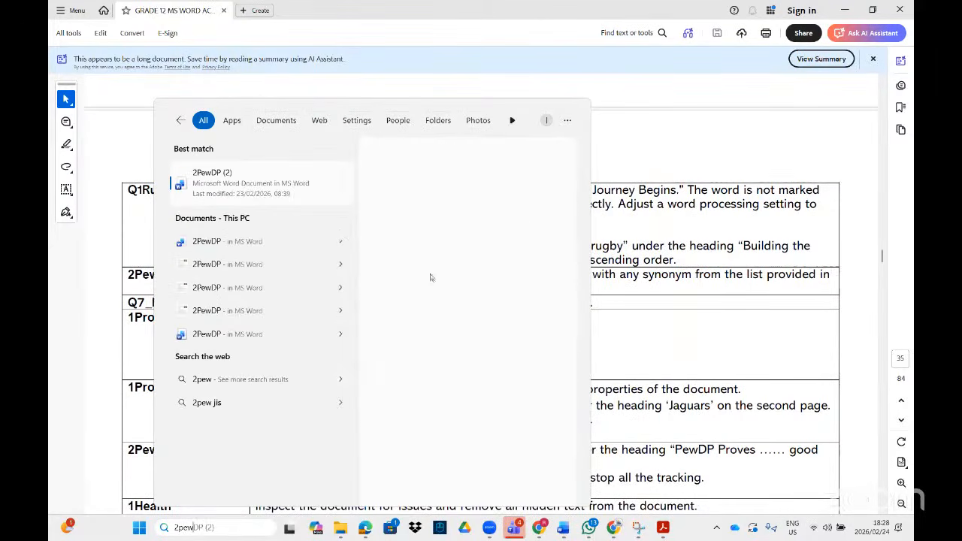
{"action": "left_click", "coordinate": [256, 185]}
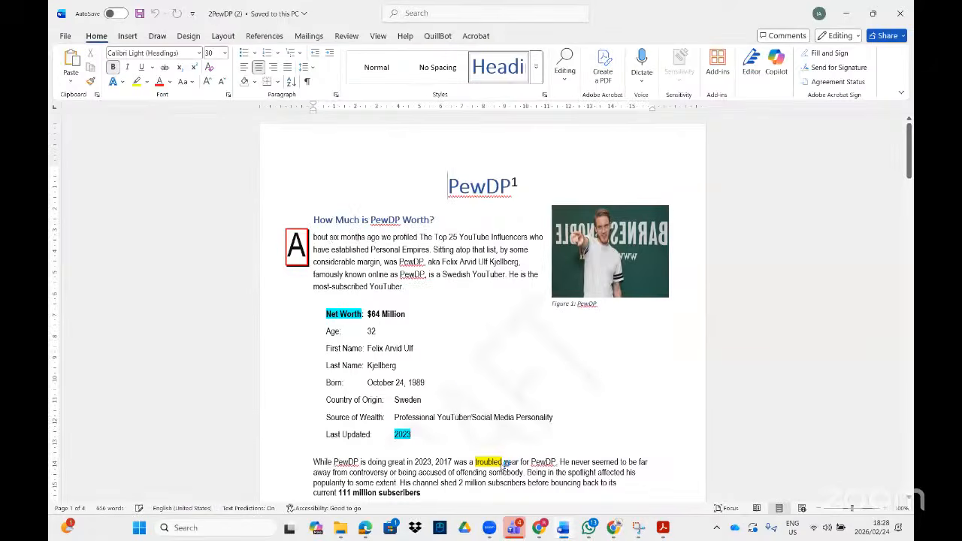
Step: Set the font size to 26 for the passage from "While PewDP" to "bouncing back to its" containing the highlighted word "troubled"
{"action": "scroll", "coordinate": [503, 451], "scroll_direction": "down", "scroll_amount": 2}
{"action": "scroll", "coordinate": [484, 377], "scroll_direction": "down", "scroll_amount": 1}
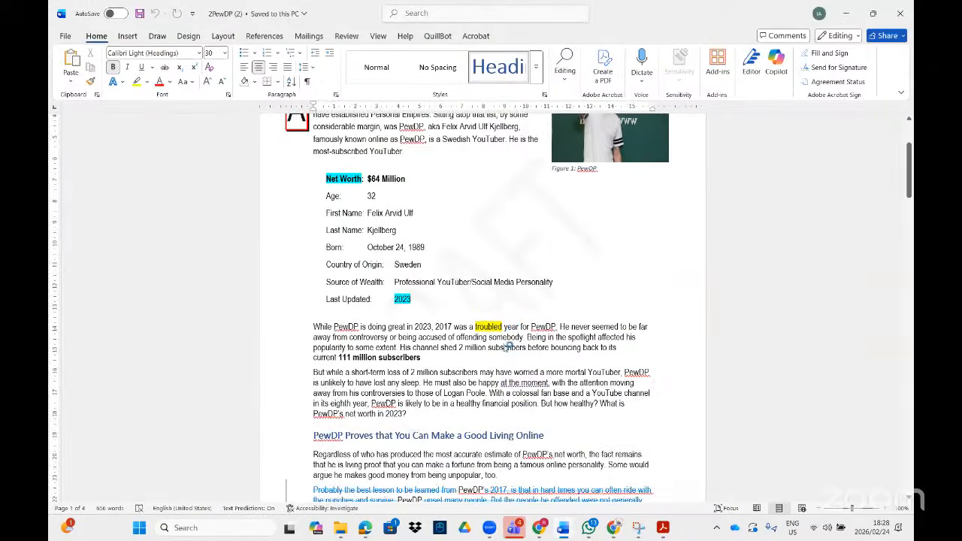
{"action": "left_click_drag", "start_coordinate": [617, 348], "coordinate": [313, 326]}
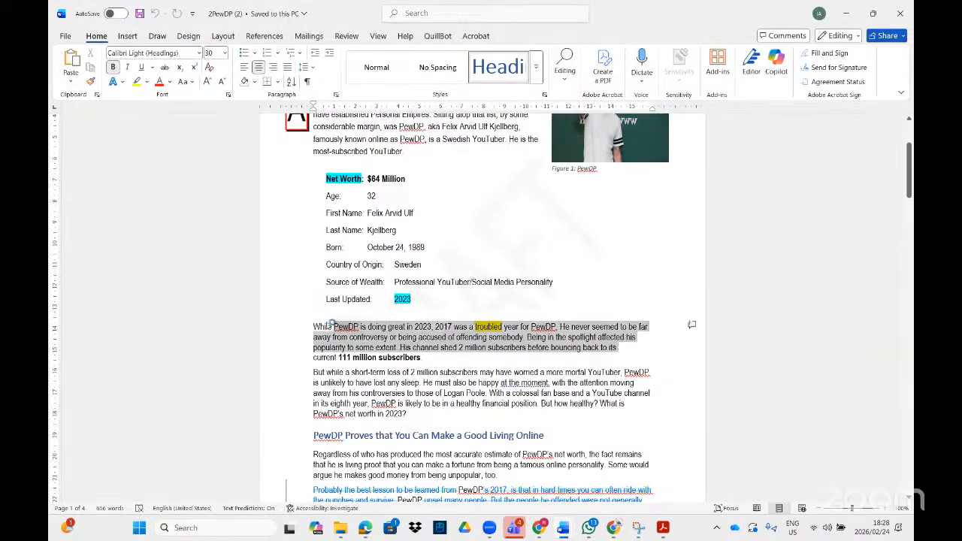
{"action": "left_click", "coordinate": [224, 54]}
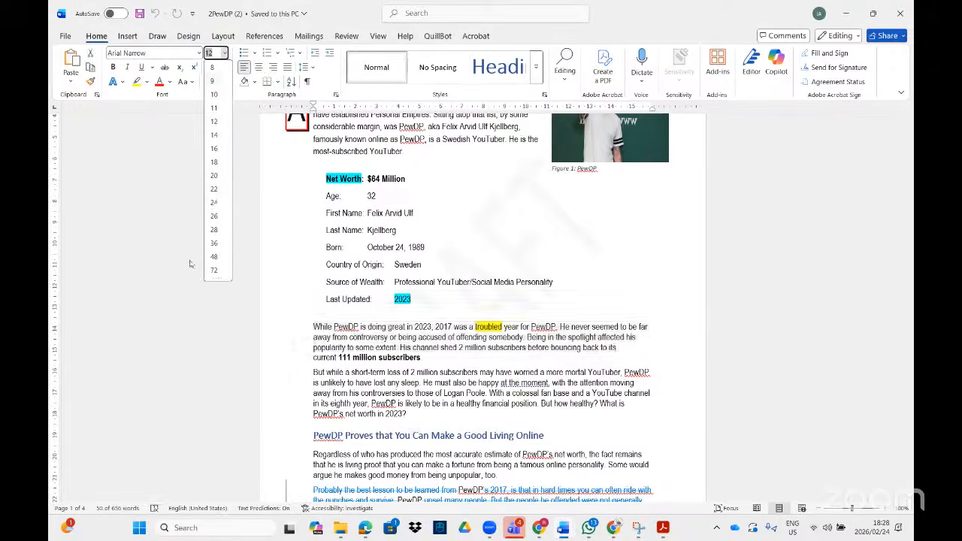
{"action": "left_click", "coordinate": [214, 217]}
Step: Open the Thesaurus for the highlighted word "troubled" and look through its full list of synonyms
{"action": "left_click", "coordinate": [359, 356]}
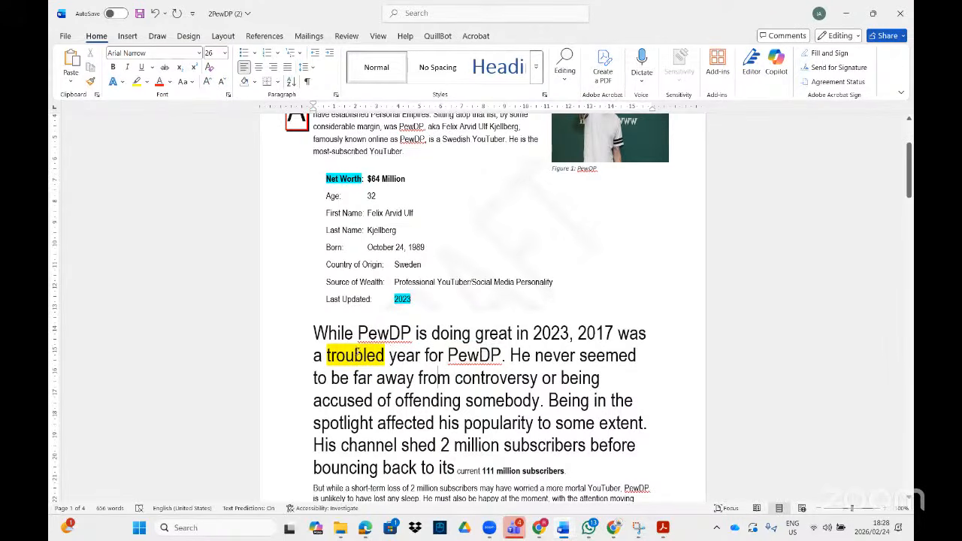
{"action": "right_click", "coordinate": [356, 355]}
{"action": "mouse_move", "coordinate": [456, 264]}
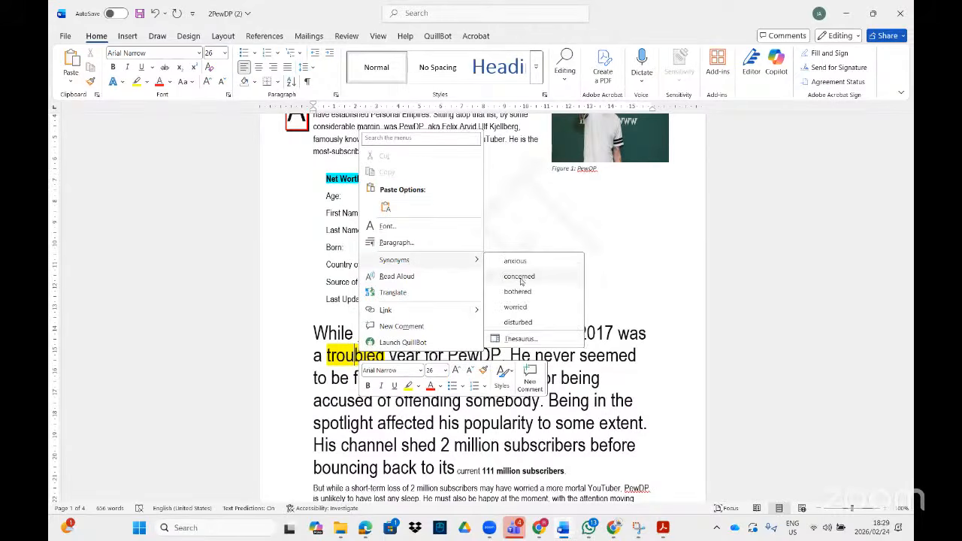
{"action": "left_click", "coordinate": [519, 339]}
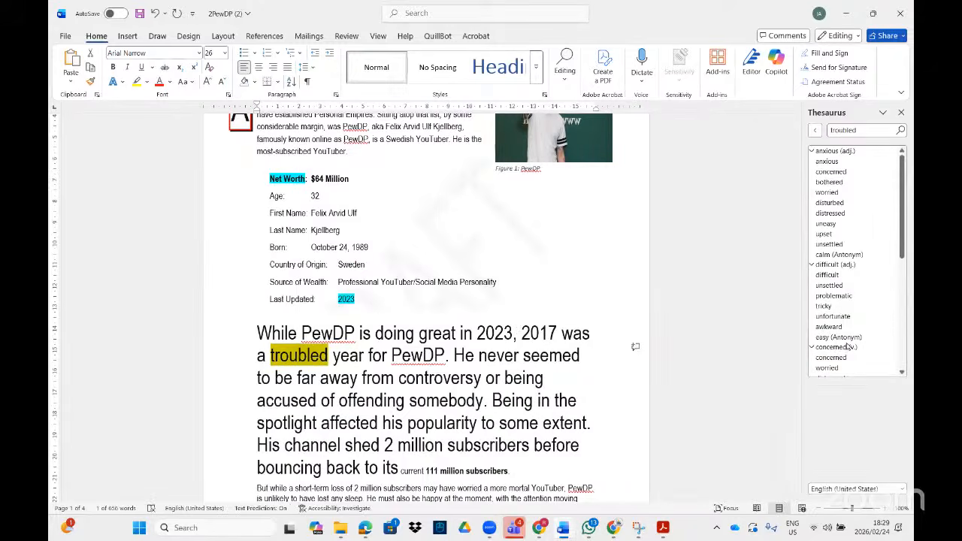
{"action": "scroll", "coordinate": [850, 342], "scroll_direction": "down", "scroll_amount": 1}
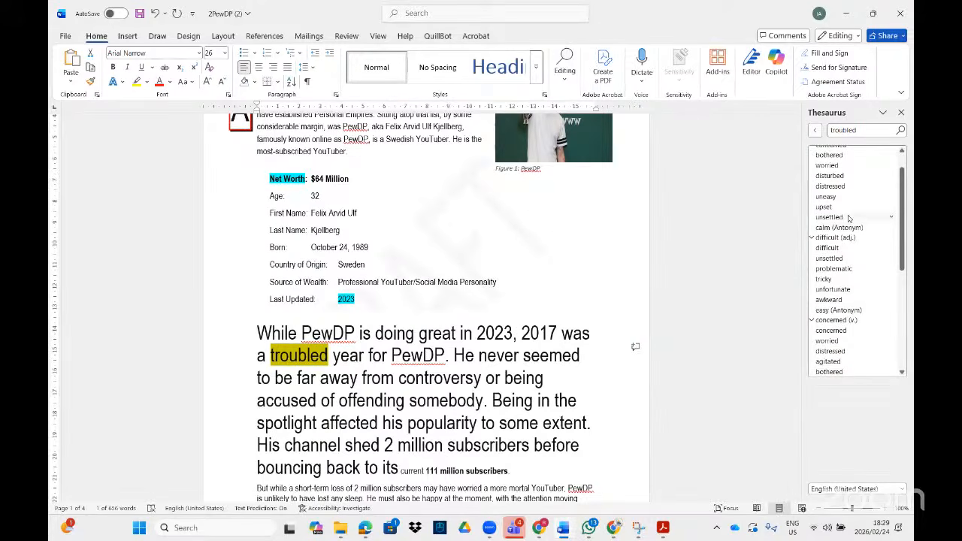
{"action": "scroll", "coordinate": [848, 243], "scroll_direction": "down", "scroll_amount": 1}
{"action": "scroll", "coordinate": [853, 248], "scroll_direction": "down", "scroll_amount": 7}
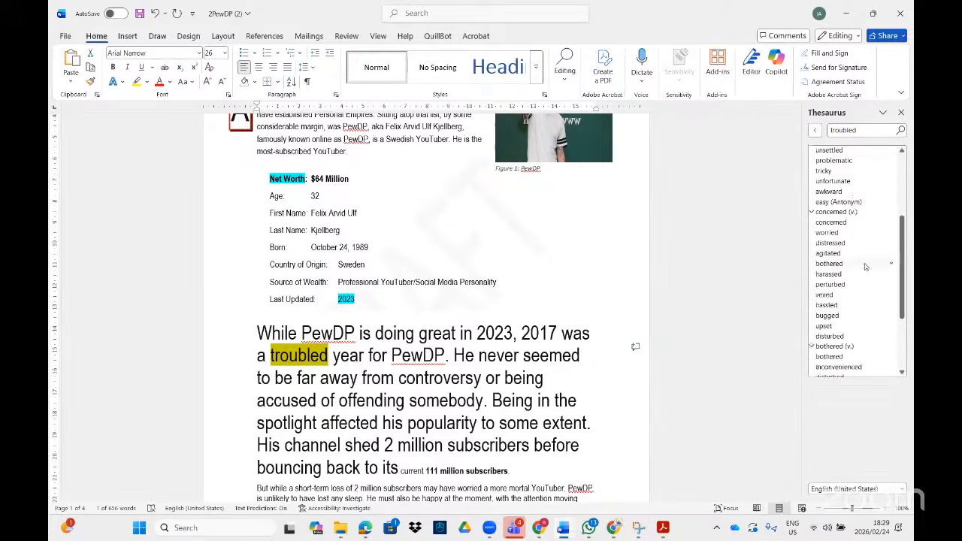
{"action": "scroll", "coordinate": [864, 342], "scroll_direction": "up", "scroll_amount": 7}
{"action": "scroll", "coordinate": [861, 330], "scroll_direction": "up", "scroll_amount": 2}
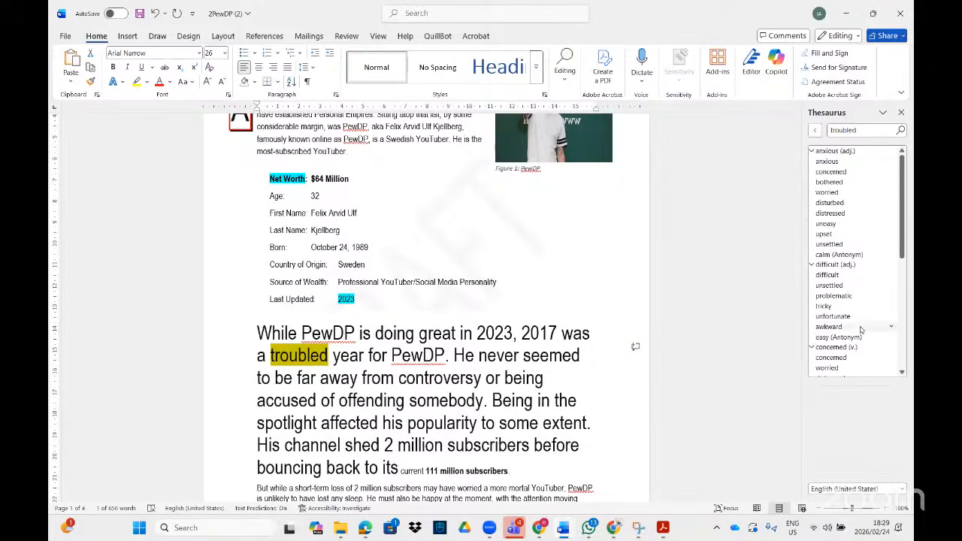
Step: Look up the related words "anxious", "worried" and "bothered" in the Thesaurus
{"action": "left_click", "coordinate": [834, 164]}
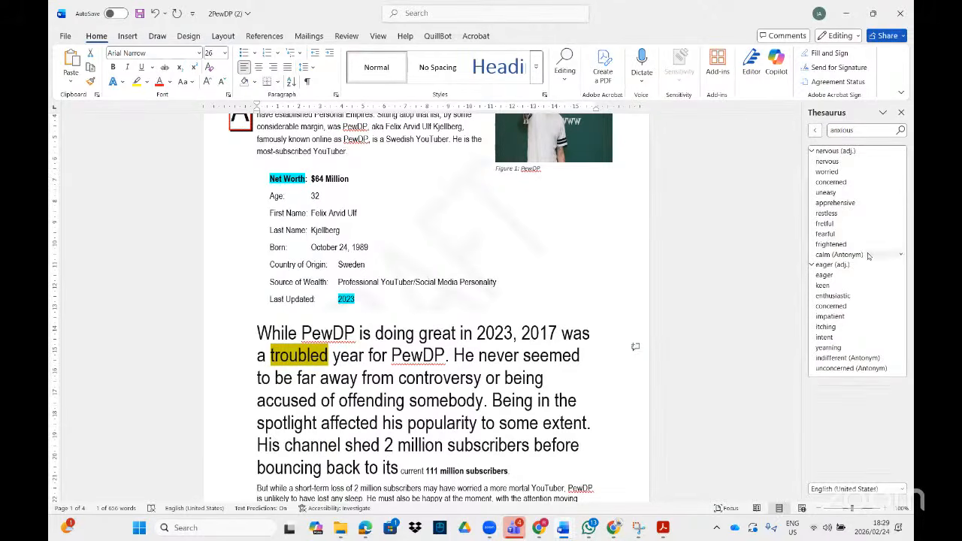
{"action": "left_click", "coordinate": [830, 172]}
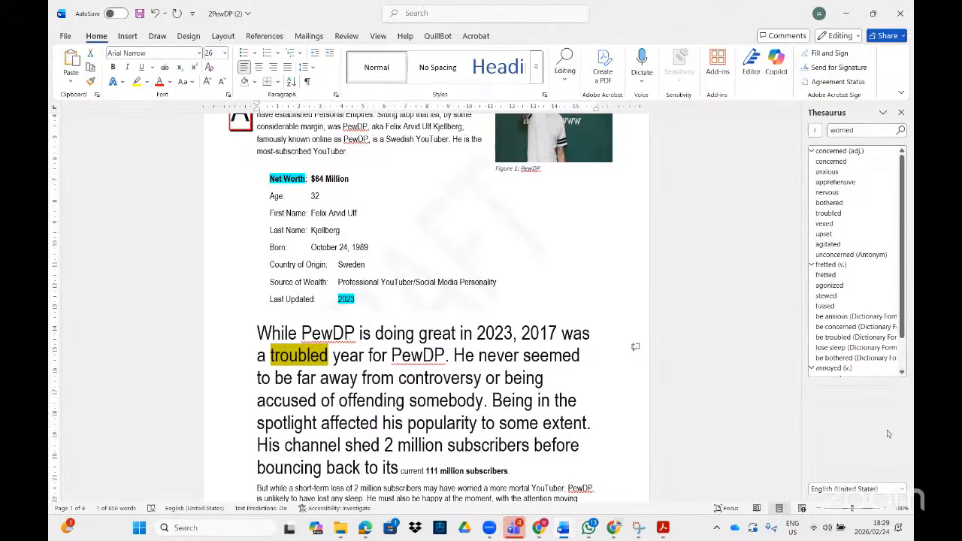
{"action": "scroll", "coordinate": [884, 361], "scroll_direction": "down", "scroll_amount": 2}
{"action": "scroll", "coordinate": [884, 361], "scroll_direction": "up", "scroll_amount": 2}
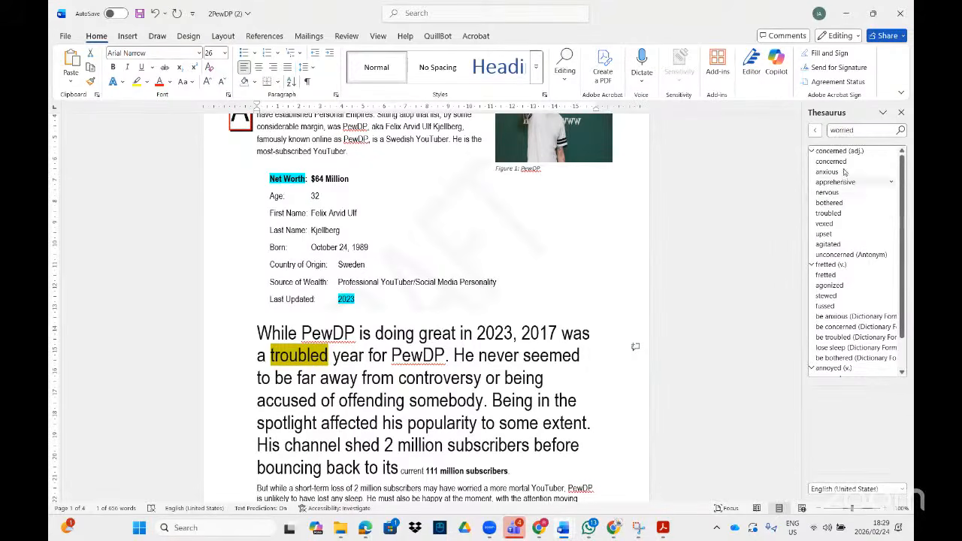
{"action": "left_click", "coordinate": [883, 112]}
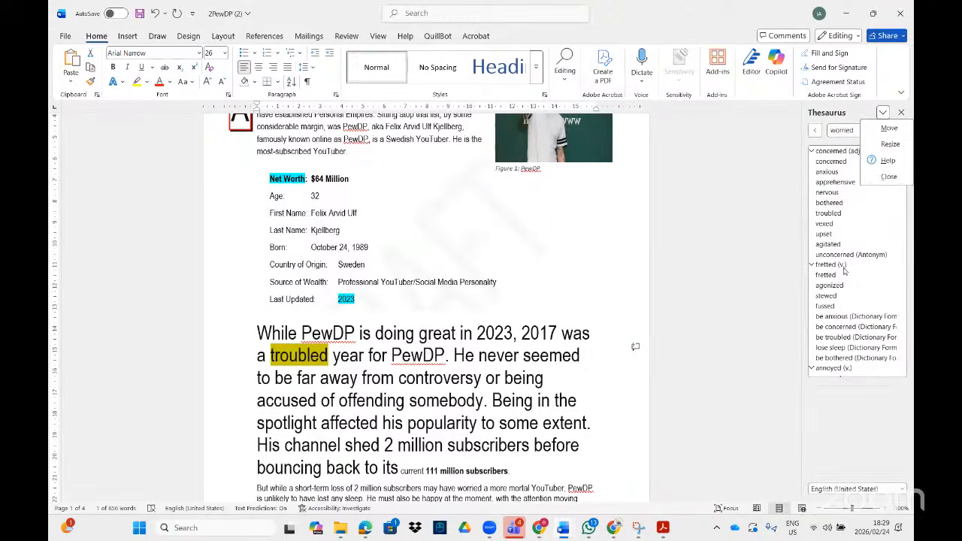
{"action": "left_click", "coordinate": [828, 203]}
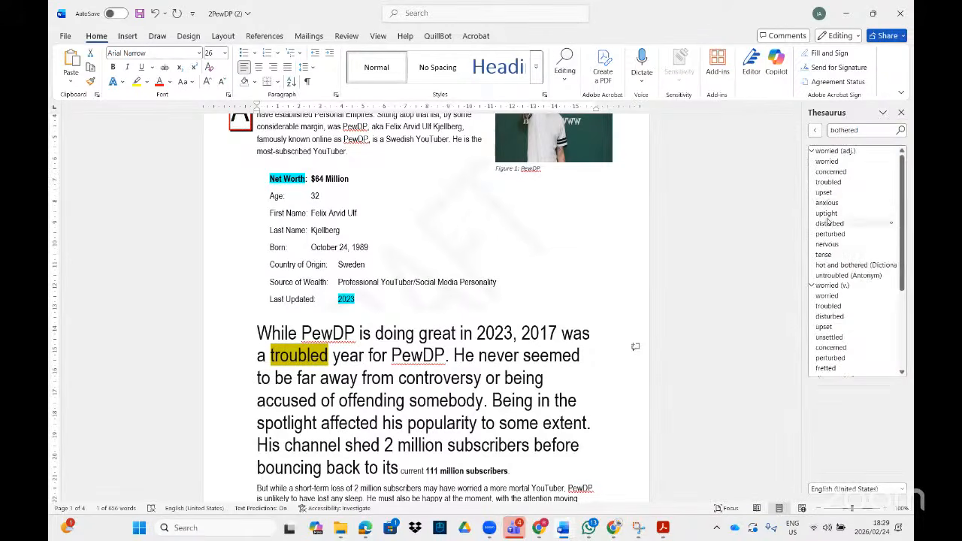
Step: Replace "troubled" with the synonym "concerned" from the Thesaurus entry for "worried"
{"action": "left_click", "coordinate": [836, 163]}
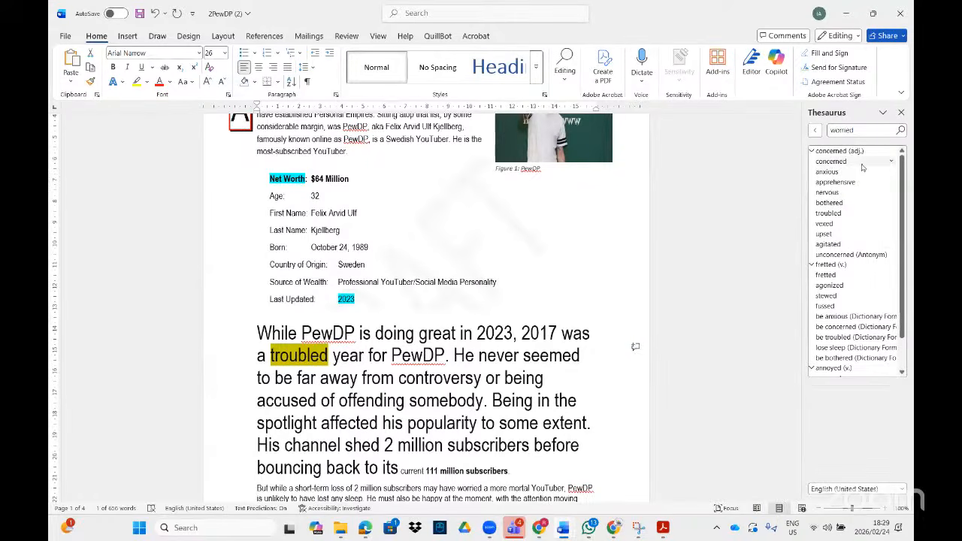
{"action": "left_click", "coordinate": [892, 163]}
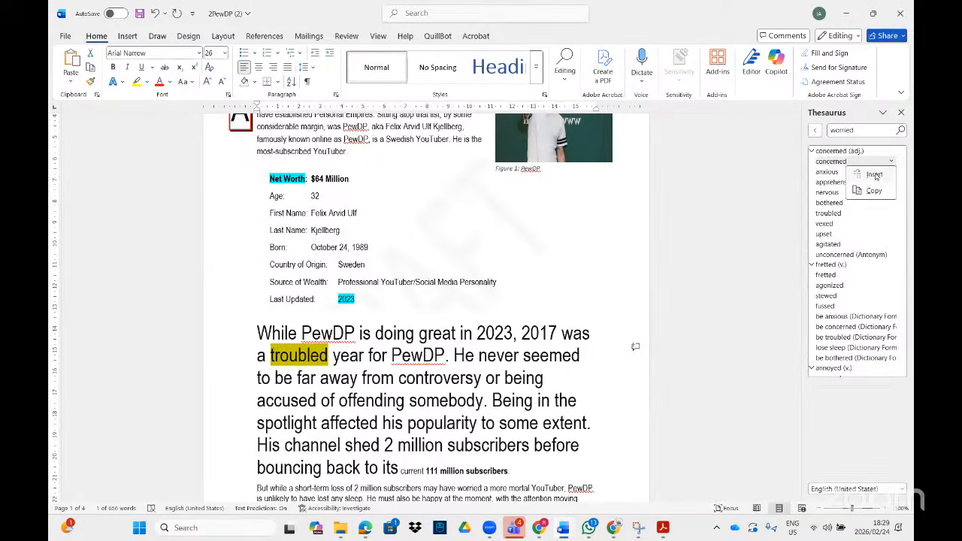
{"action": "left_click", "coordinate": [875, 175]}
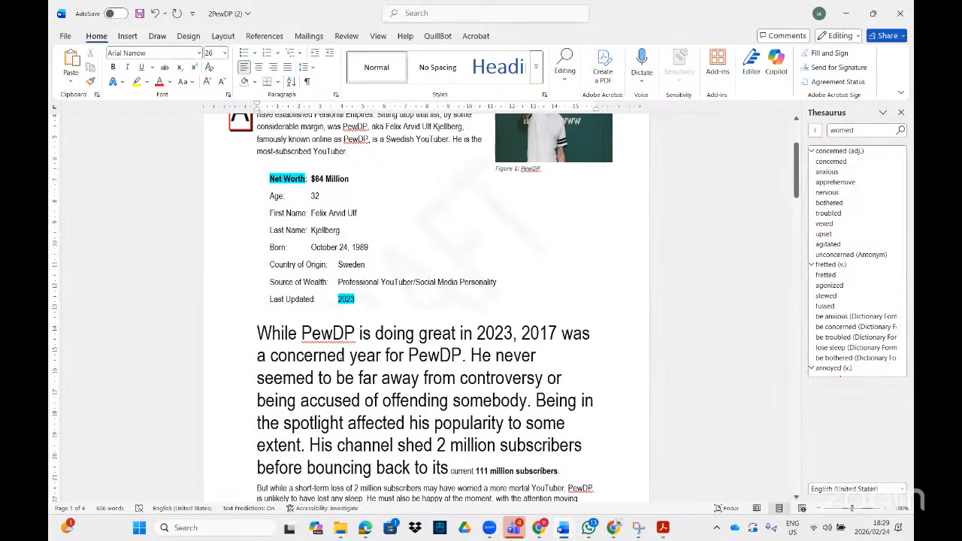
Step: Look up "concerned" in the Thesaurus and replace it in the paragraph with the antonym "carefree"
{"action": "left_click_drag", "start_coordinate": [348, 353], "coordinate": [284, 359]}
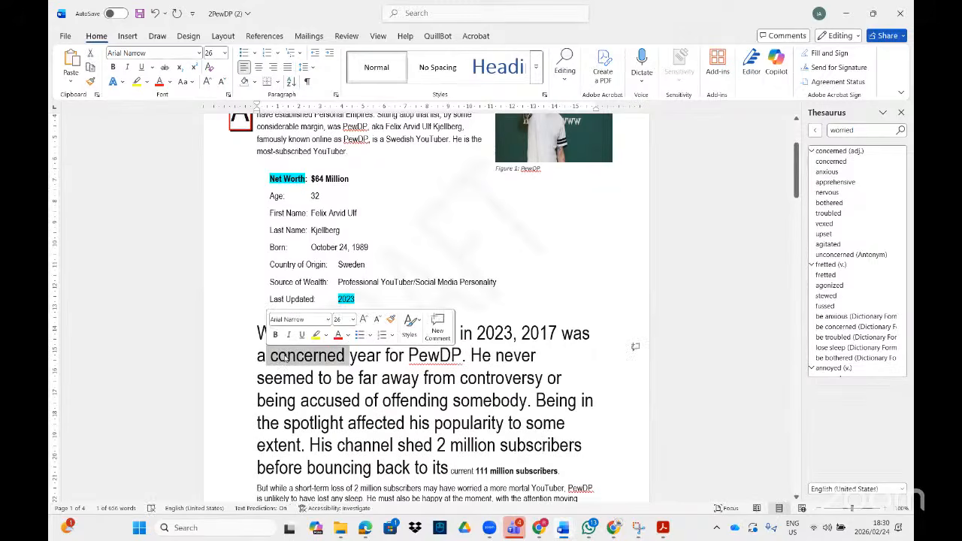
{"action": "right_click", "coordinate": [296, 352]}
{"action": "mouse_move", "coordinate": [384, 264]}
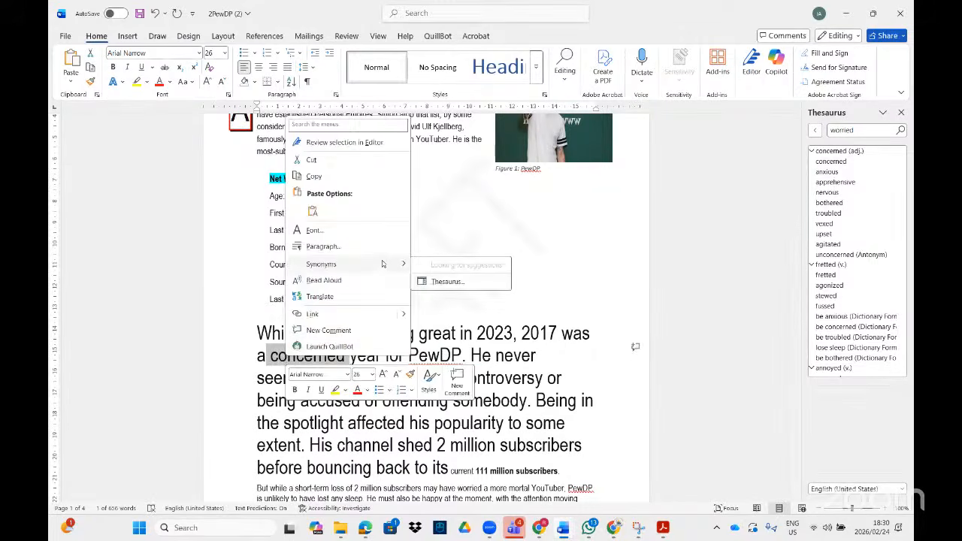
{"action": "left_click", "coordinate": [428, 283]}
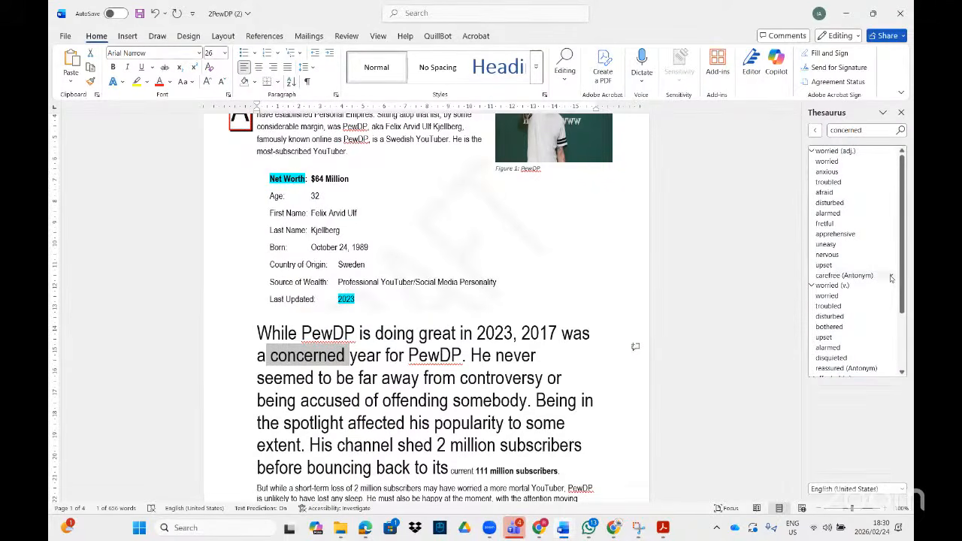
{"action": "right_click", "coordinate": [846, 278]}
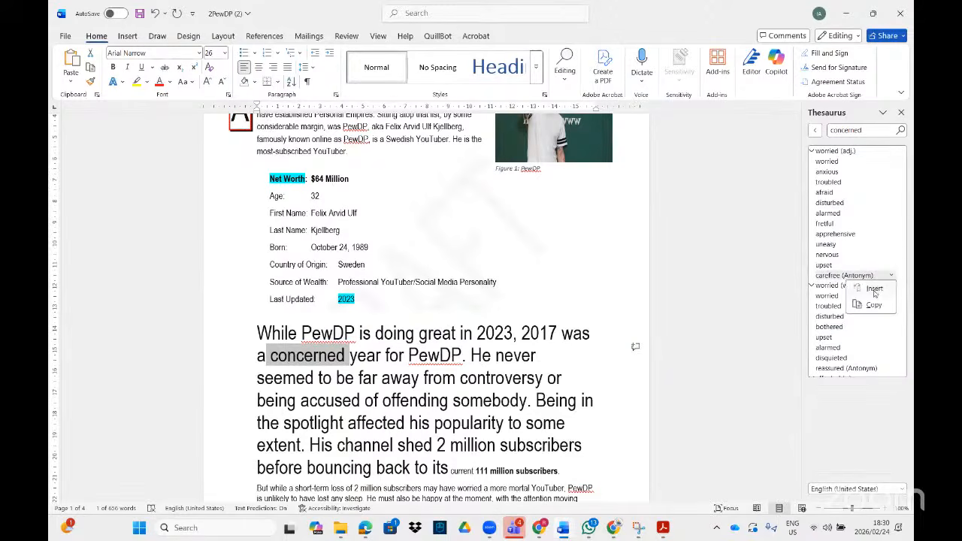
{"action": "left_click", "coordinate": [874, 290]}
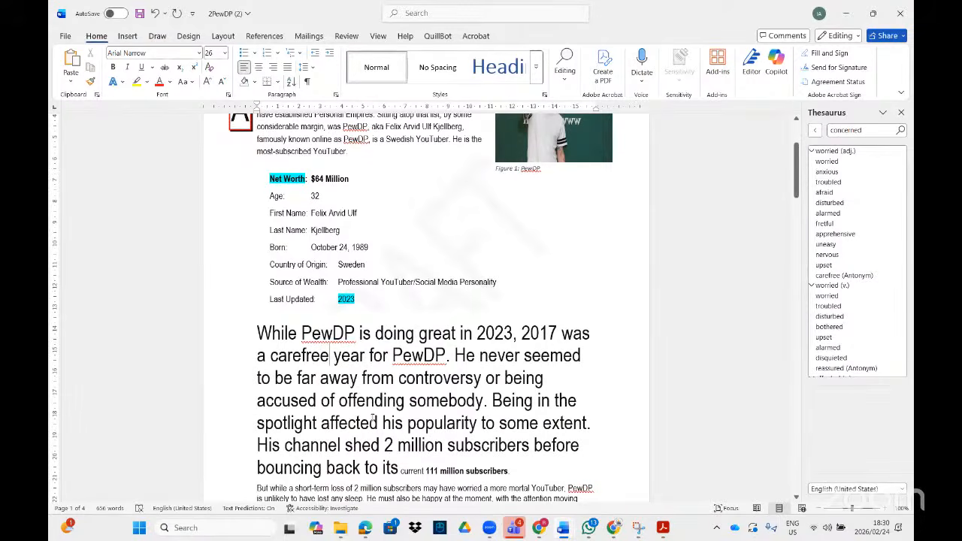
Step: Read the remaining track-changes tasks in the activities PDF in Acrobat, including the second 2PewDP task, and return to the Word document
{"action": "left_click", "coordinate": [663, 528]}
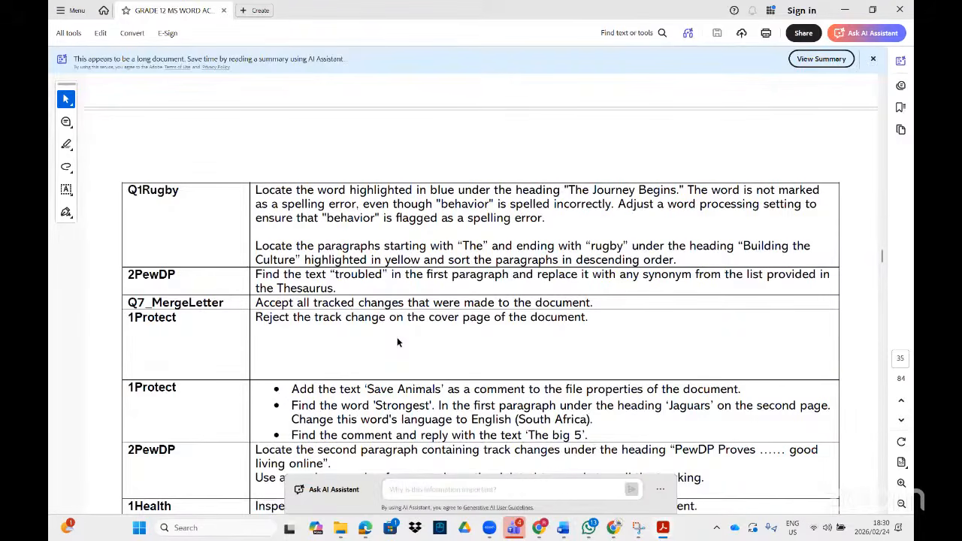
{"action": "scroll", "coordinate": [398, 342], "scroll_direction": "down", "scroll_amount": 1}
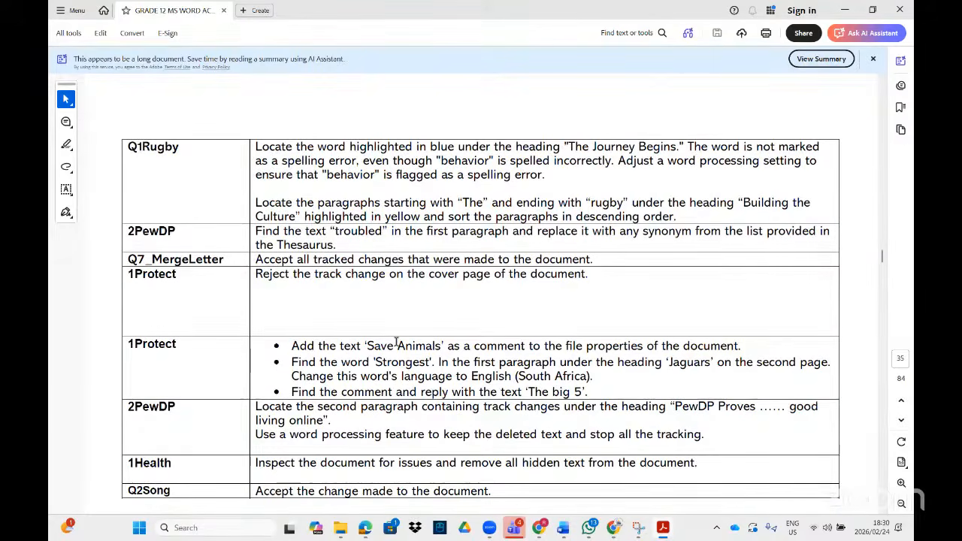
{"action": "scroll", "coordinate": [540, 368], "scroll_direction": "down", "scroll_amount": 1}
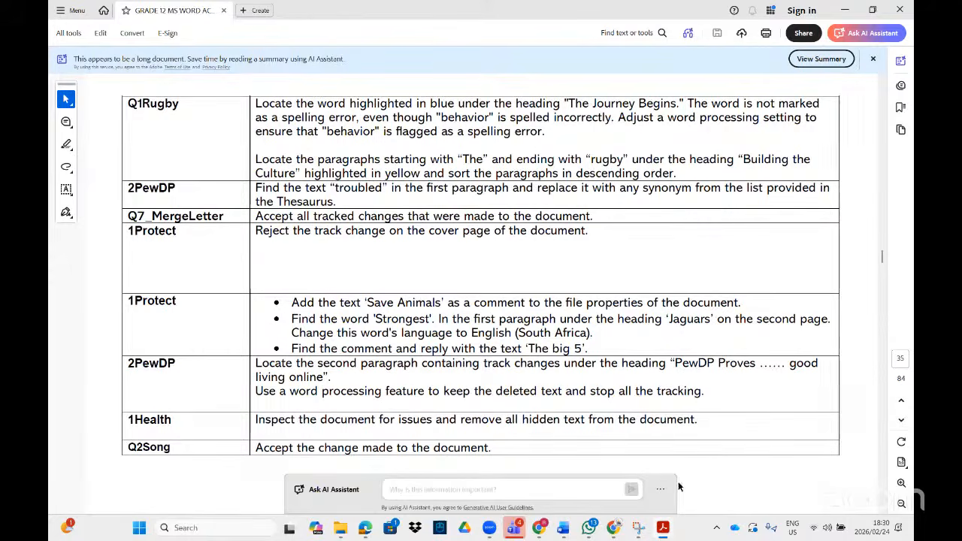
{"action": "left_click", "coordinate": [661, 526]}
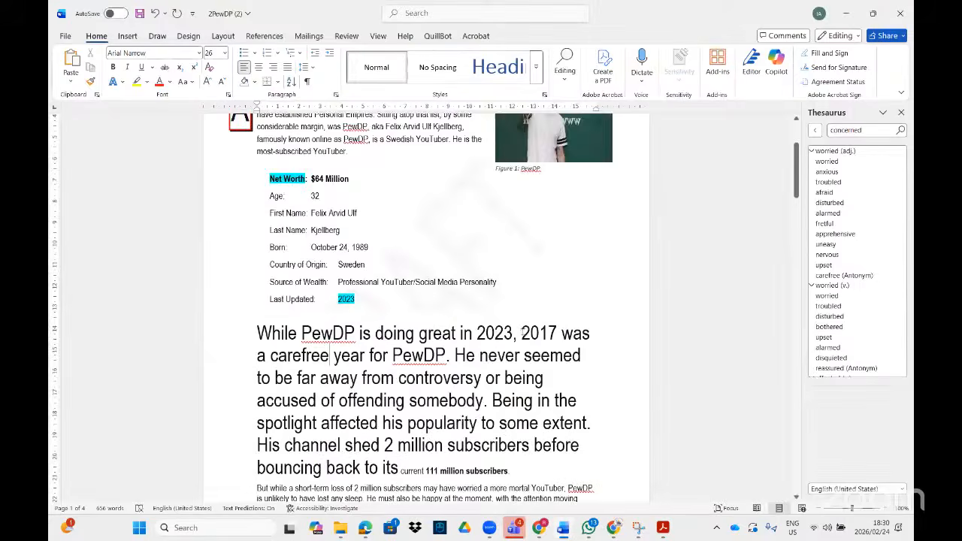
Step: Close the Thesaurus and examine the tracked deletions under "PewDP Proves that You Can Make a Good Living Online" at a larger zoom
{"action": "scroll", "coordinate": [518, 334], "scroll_direction": "down", "scroll_amount": 5}
{"action": "scroll", "coordinate": [511, 327], "scroll_direction": "down", "scroll_amount": 8}
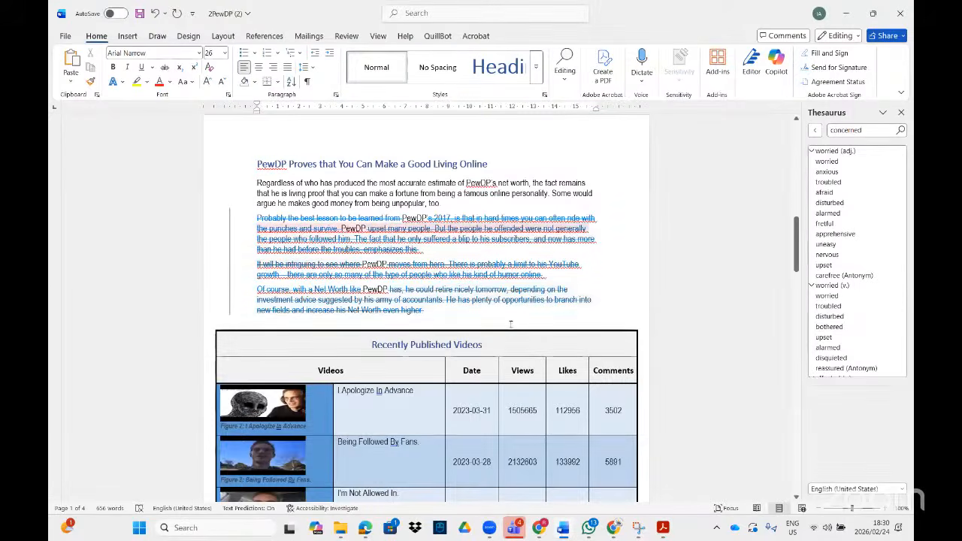
{"action": "left_click", "coordinate": [901, 112]}
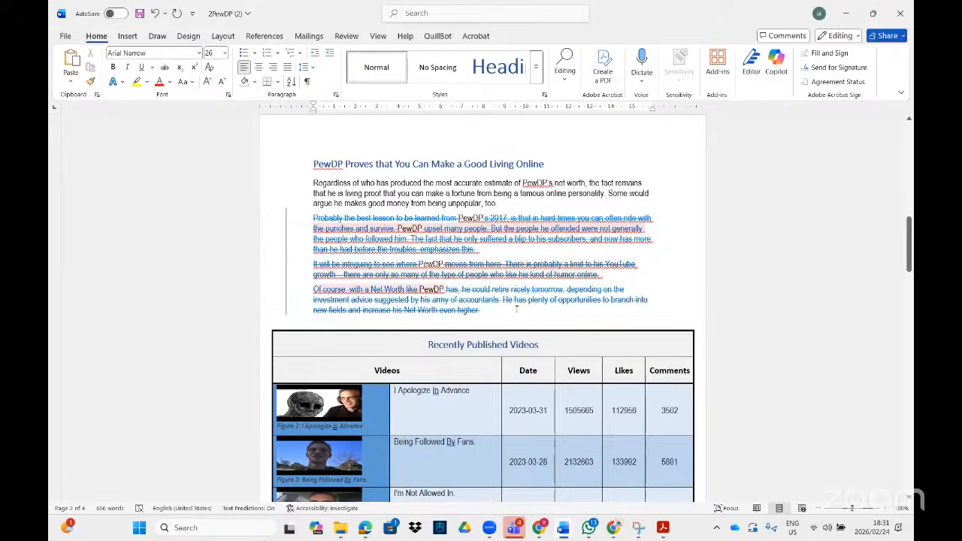
{"action": "mouse_move", "coordinate": [541, 299]}
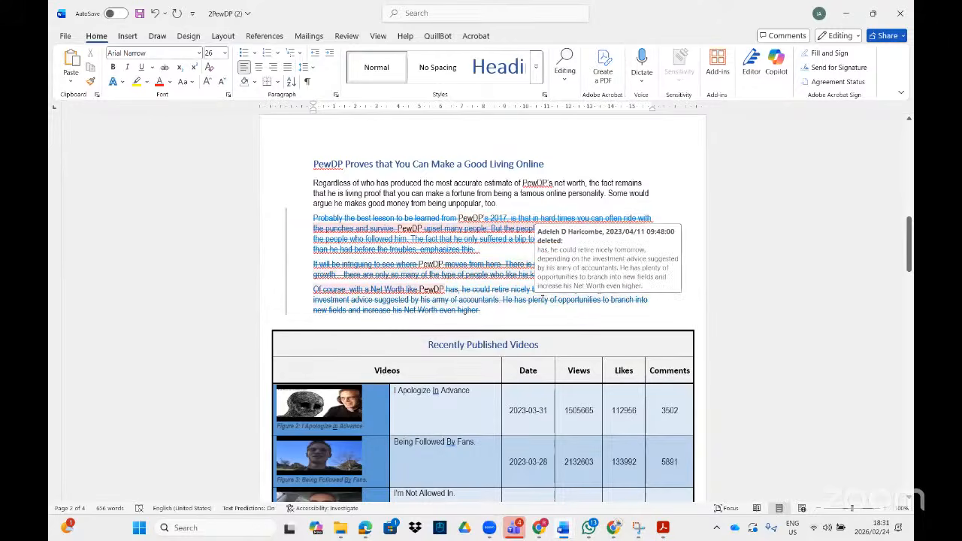
{"action": "left_click", "coordinate": [854, 510]}
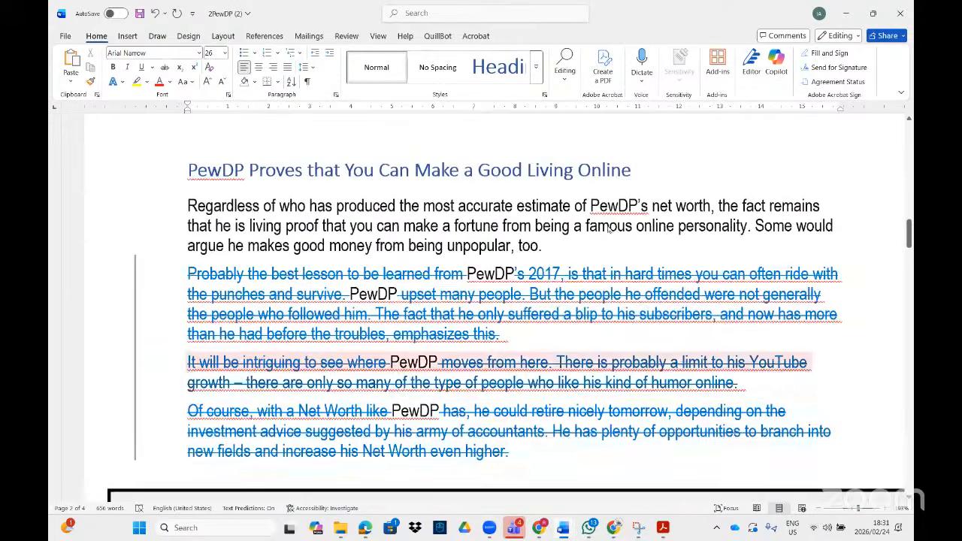
{"action": "scroll", "coordinate": [604, 231], "scroll_direction": "up", "scroll_amount": 3, "text": "ctrl"}
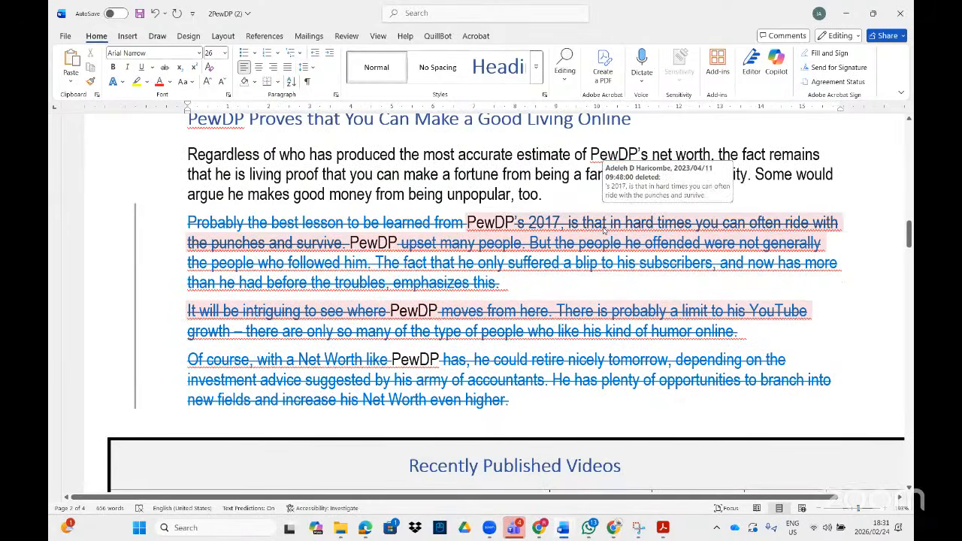
{"action": "scroll", "coordinate": [523, 195], "scroll_direction": "up", "scroll_amount": 1}
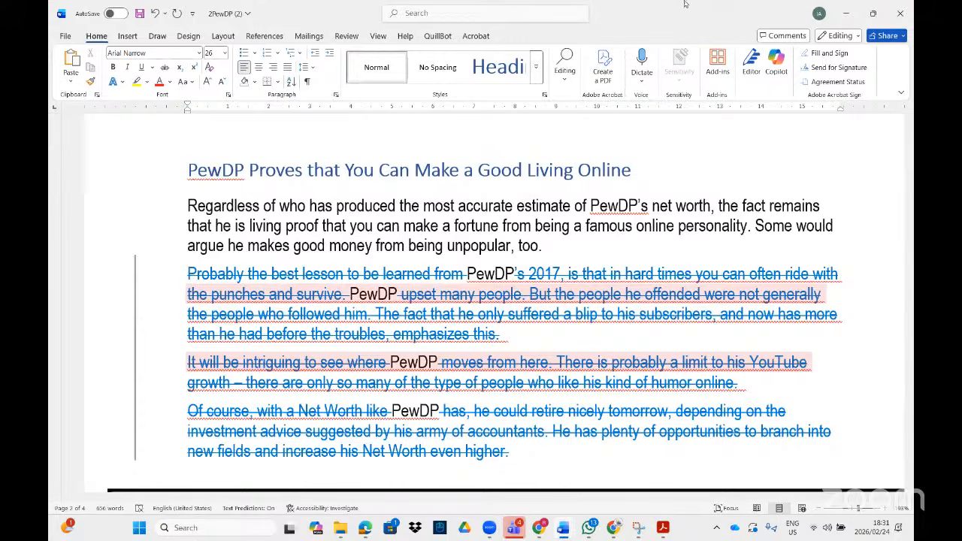
Step: Reread the second 2PewDP task in the activities PDF in Acrobat, and check in Word which options the tracked deleted text offers
{"action": "left_click", "coordinate": [663, 528]}
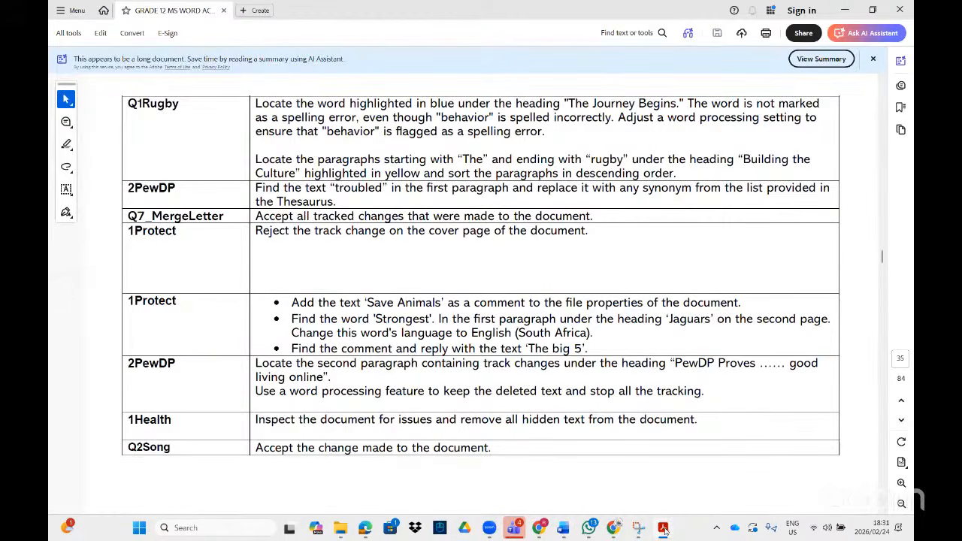
{"action": "left_click", "coordinate": [563, 529]}
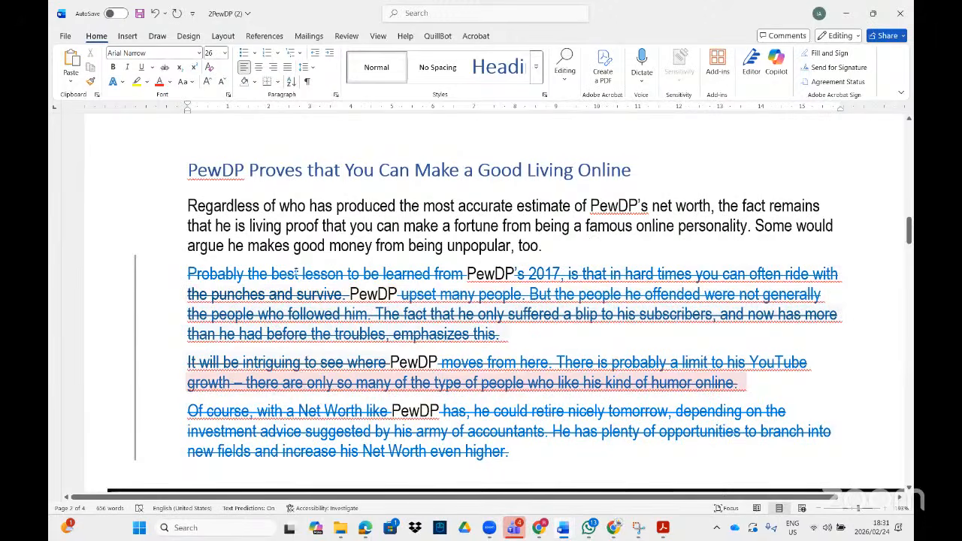
{"action": "right_click", "coordinate": [295, 273]}
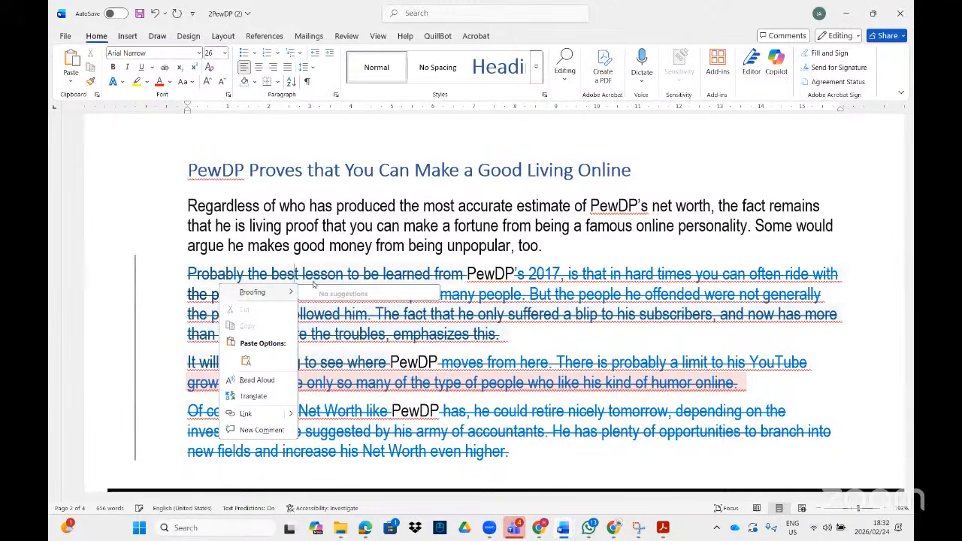
{"action": "right_click", "coordinate": [340, 273]}
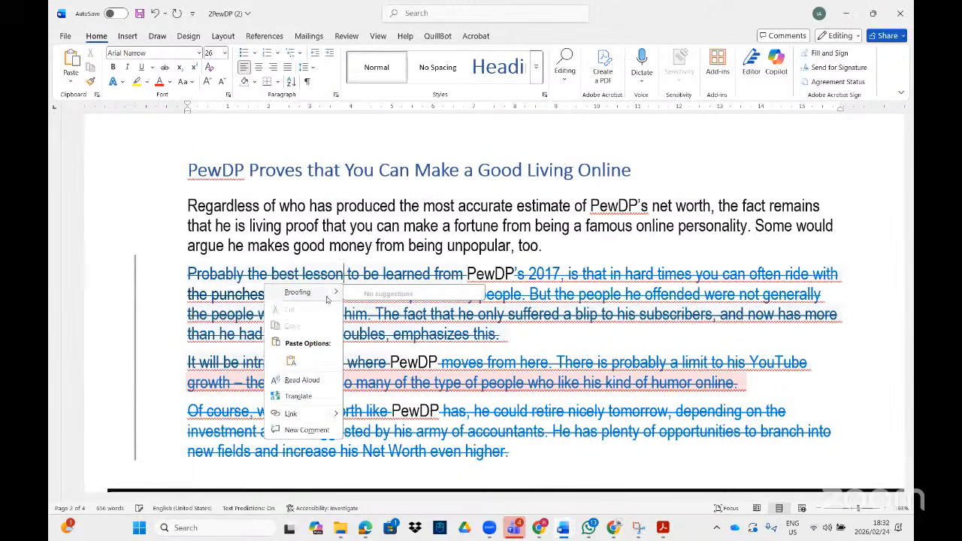
{"action": "key", "text": "Escape"}
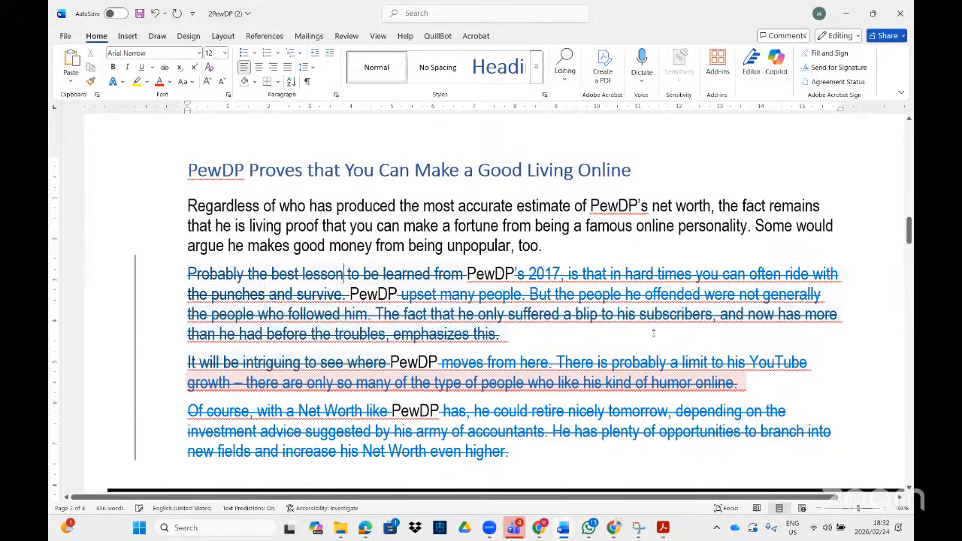
{"action": "right_click", "coordinate": [597, 278]}
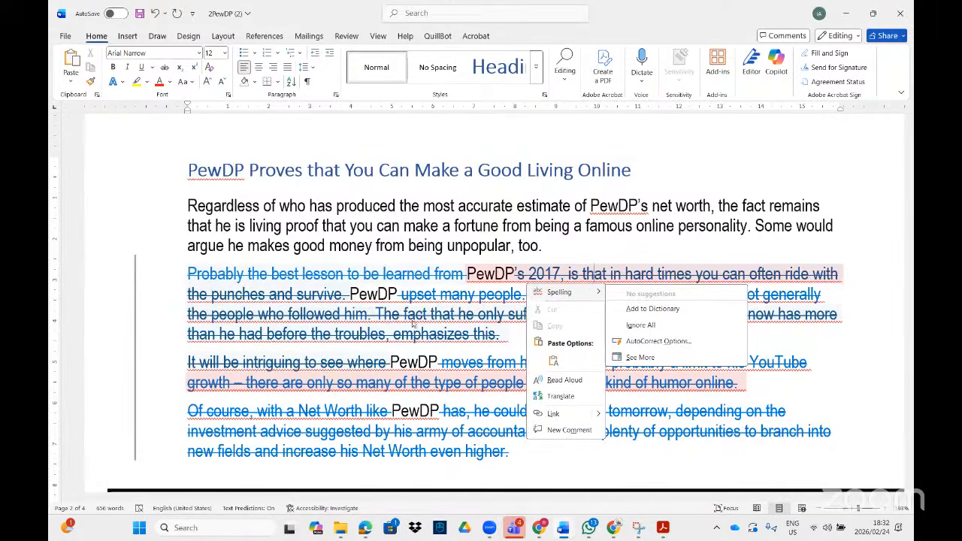
{"action": "key", "text": "Escape"}
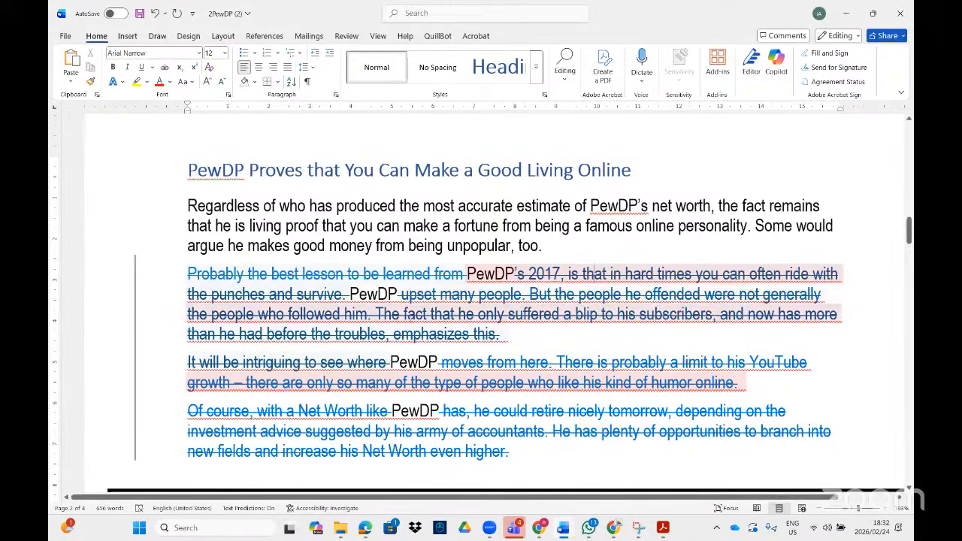
Step: Compare the deleted paragraphs under the "PewDP Proves" heading in Simple Mark-up and All Markup, finishing in All Markup
{"action": "left_click", "coordinate": [347, 36]}
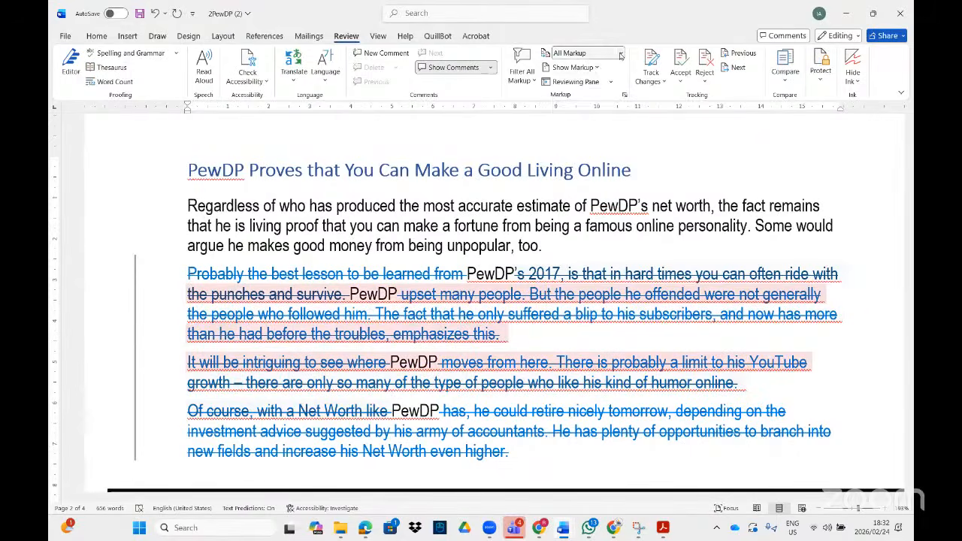
{"action": "left_click", "coordinate": [619, 55]}
{"action": "left_click", "coordinate": [591, 73]}
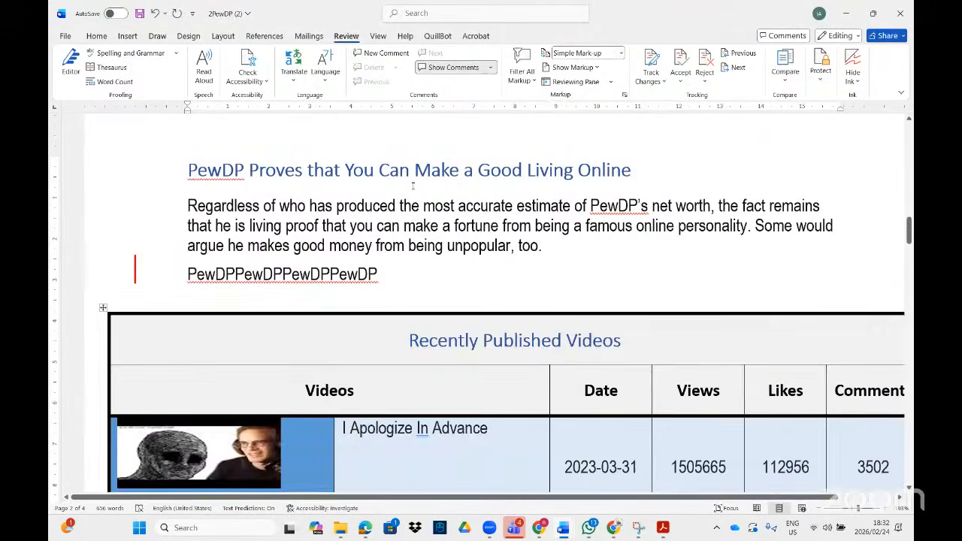
{"action": "left_click", "coordinate": [620, 53]}
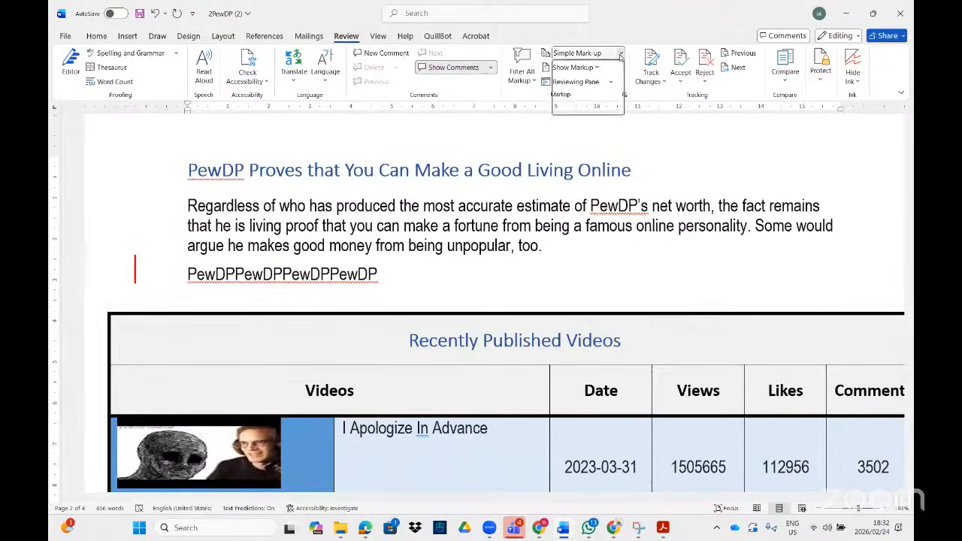
{"action": "left_click", "coordinate": [594, 81]}
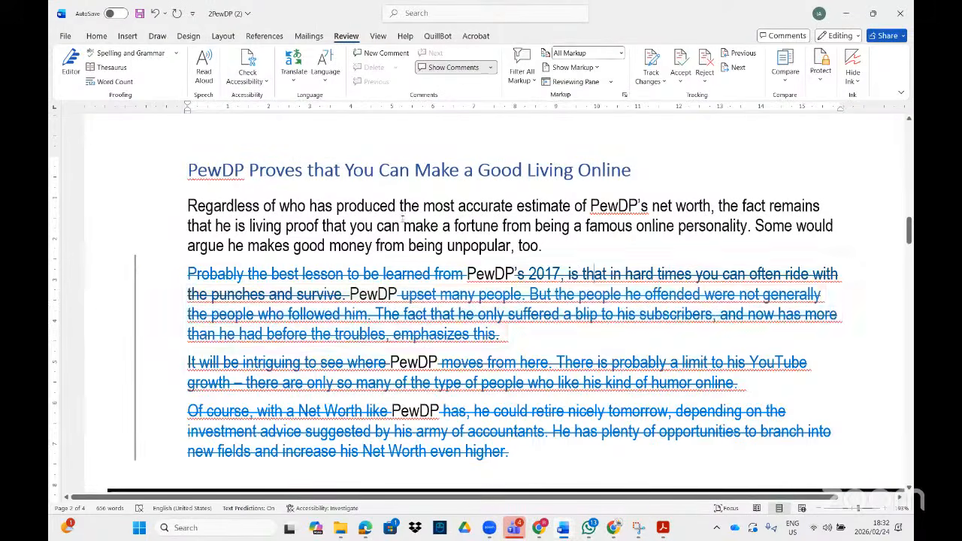
{"action": "left_click", "coordinate": [133, 284]}
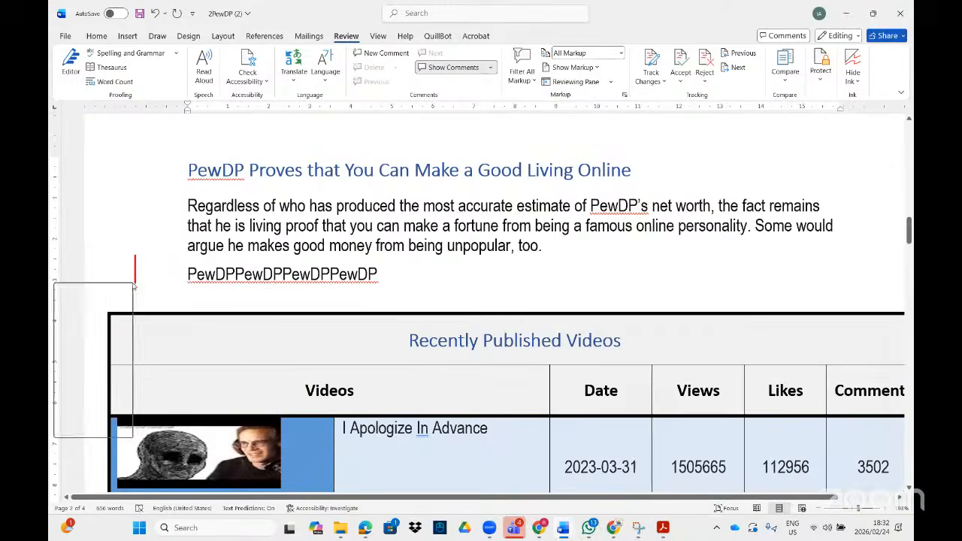
{"action": "right_click", "coordinate": [135, 292]}
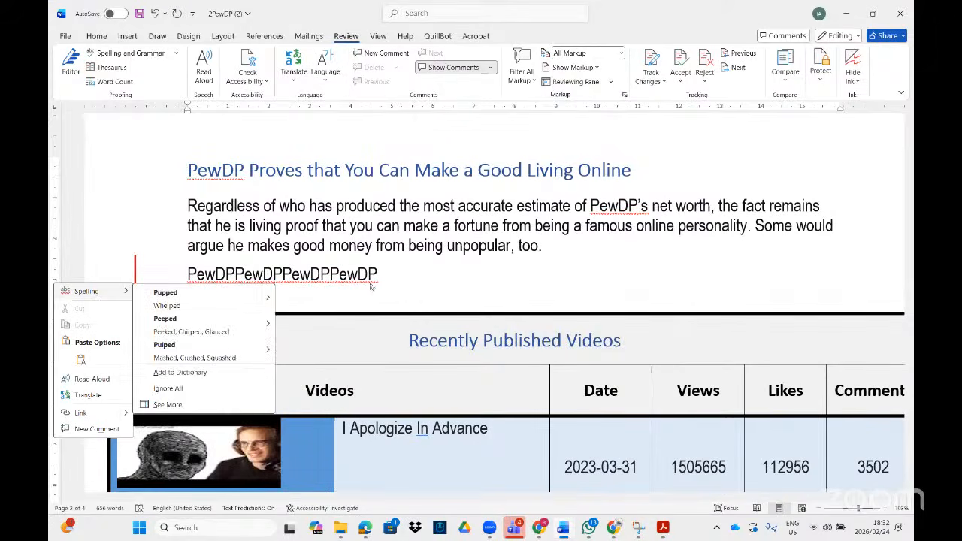
{"action": "left_click", "coordinate": [490, 224]}
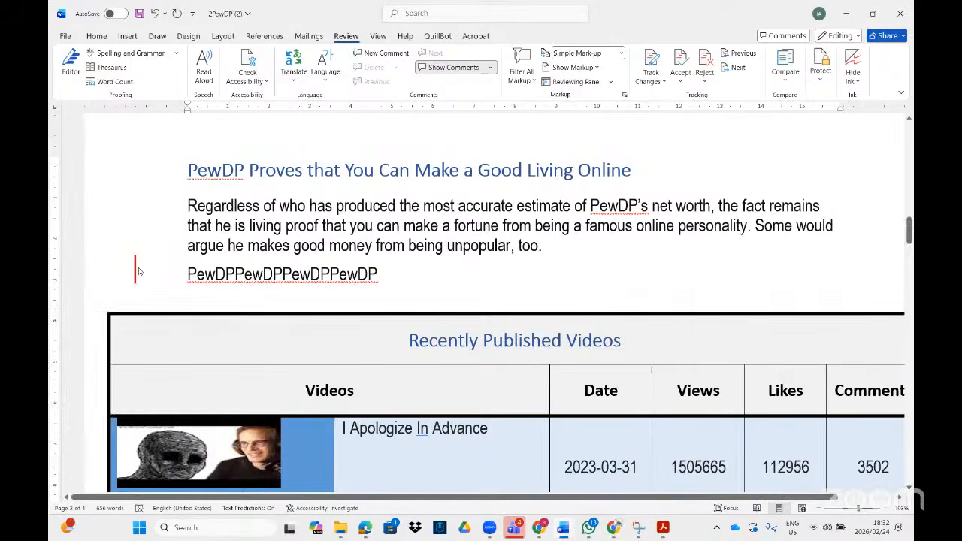
{"action": "left_click", "coordinate": [136, 271]}
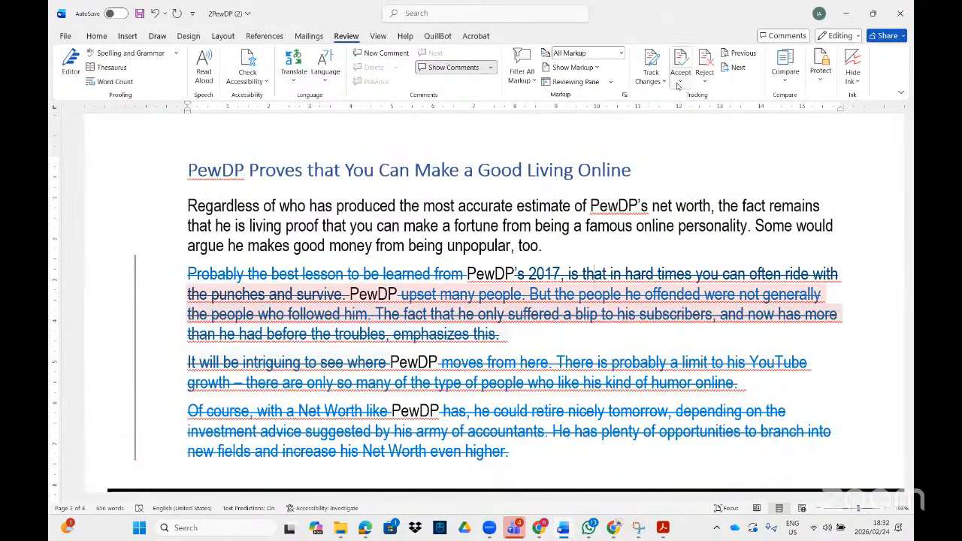
Step: Reject the tracked deletions from "Probably the best lesson" through "It will be intriguing to see" to keep that text
{"action": "left_click", "coordinate": [704, 84]}
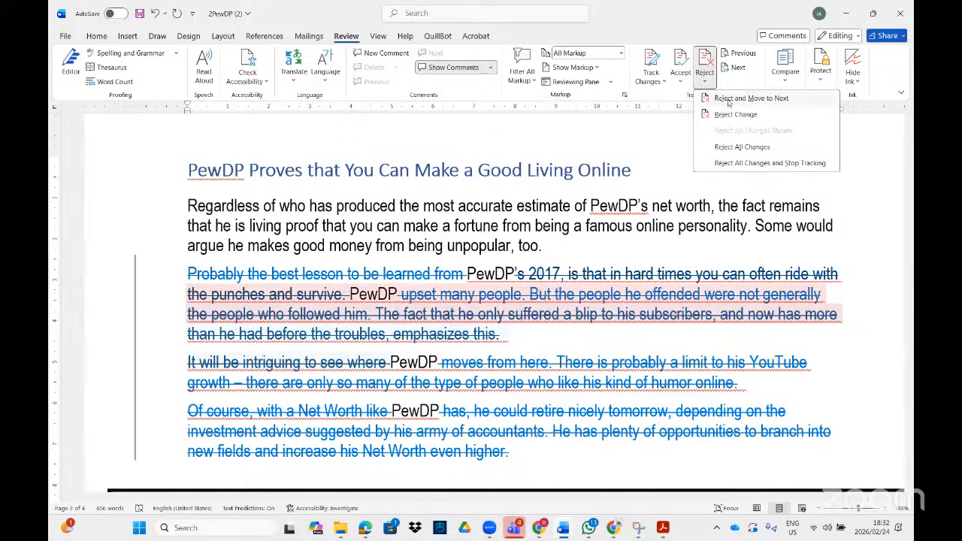
{"action": "left_click", "coordinate": [728, 113]}
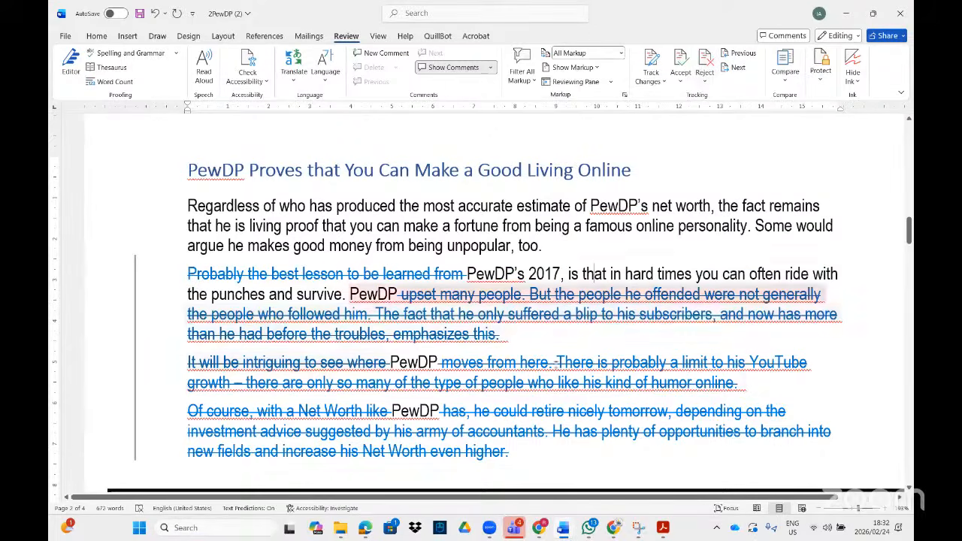
{"action": "left_click", "coordinate": [511, 294]}
{"action": "left_click_drag", "start_coordinate": [188, 274], "coordinate": [346, 364]}
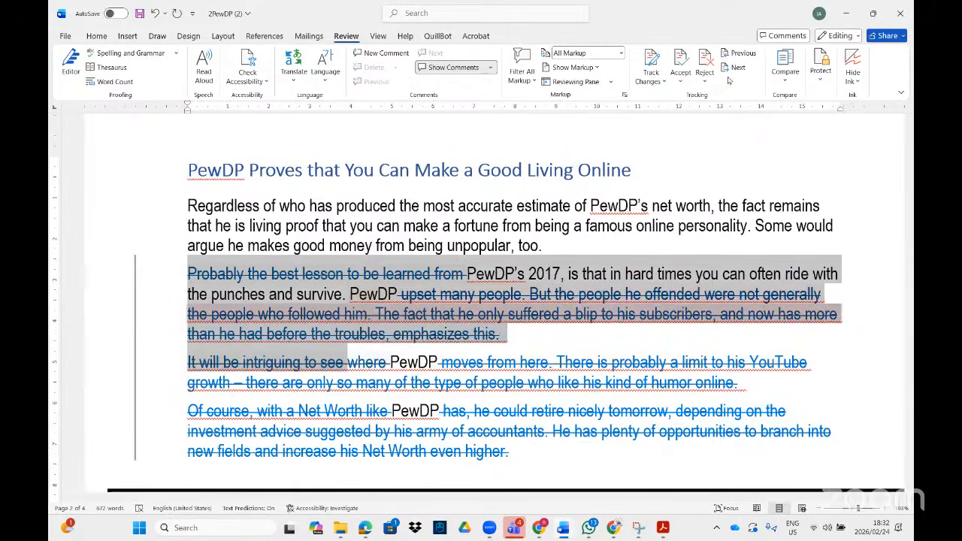
{"action": "left_click", "coordinate": [704, 81]}
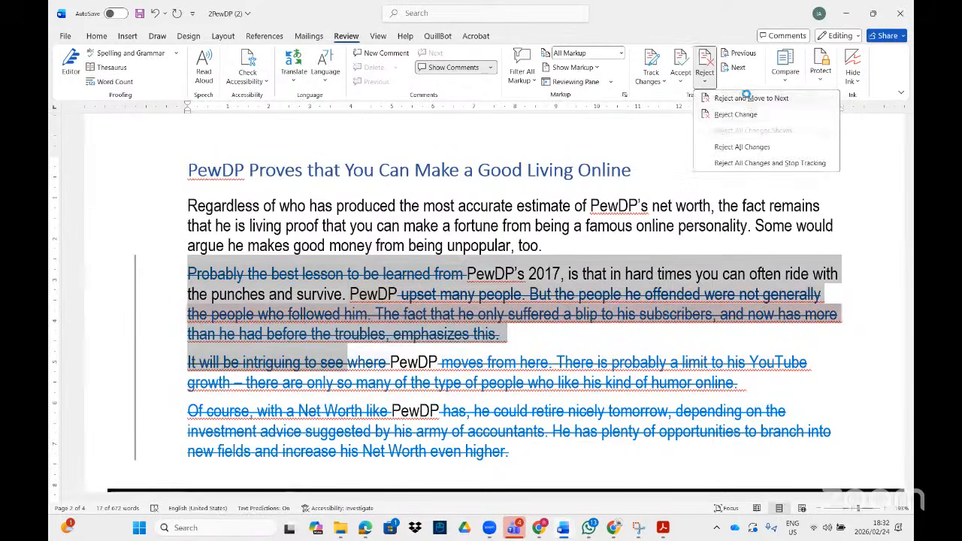
{"action": "left_click", "coordinate": [746, 97]}
Step: Accept the tracked deletion of the word "where" in the paragraph starting "It will be intriguing to see"
{"action": "scroll", "coordinate": [236, 298], "scroll_direction": "down", "scroll_amount": 3}
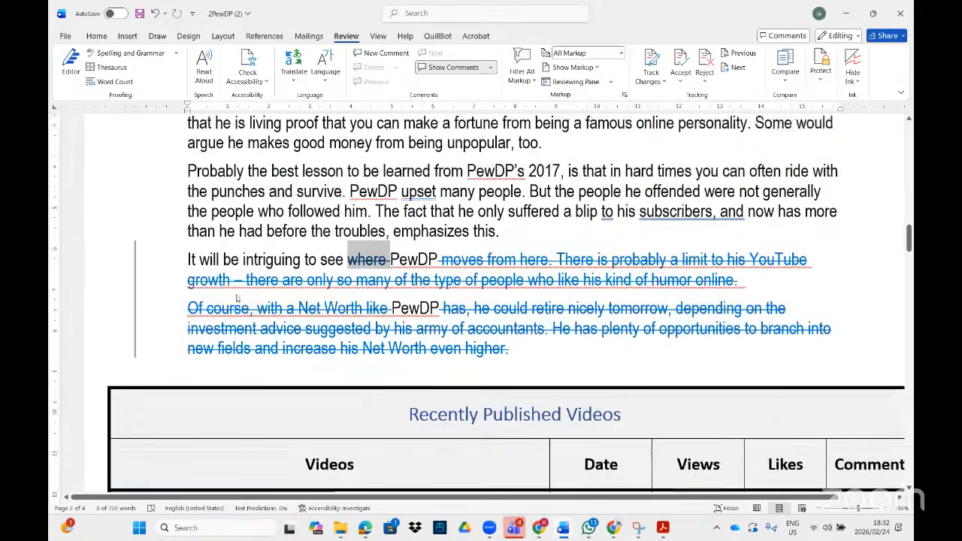
{"action": "scroll", "coordinate": [236, 299], "scroll_direction": "down", "scroll_amount": 3}
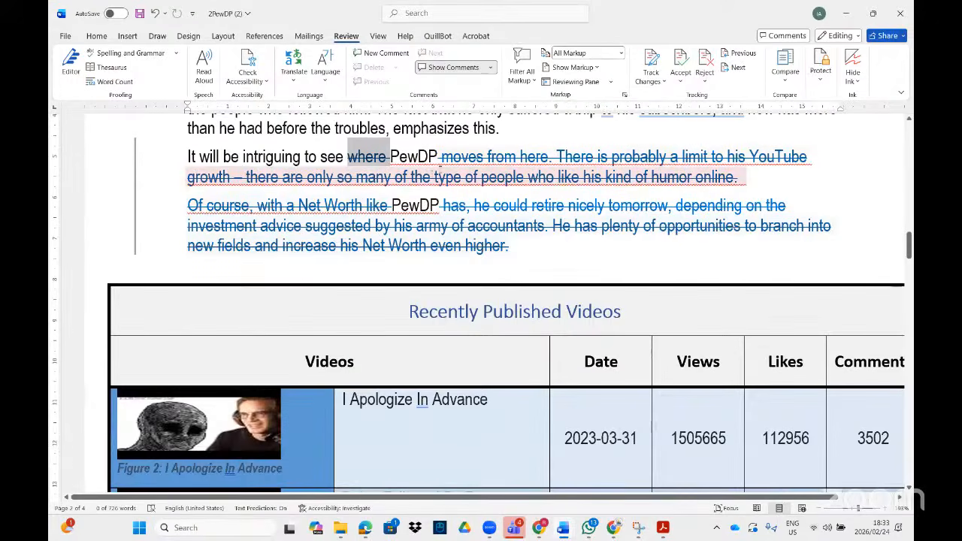
{"action": "left_click", "coordinate": [358, 158]}
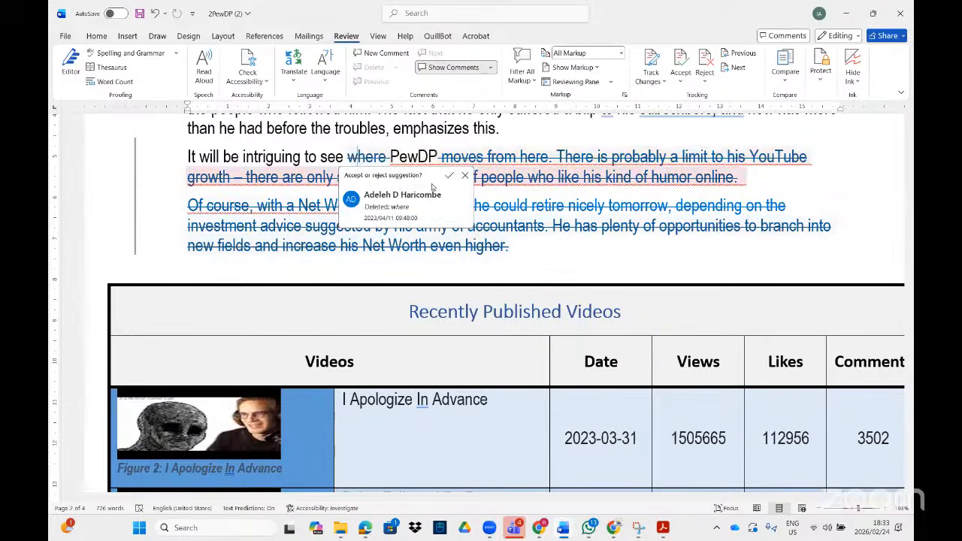
{"action": "left_click", "coordinate": [449, 176]}
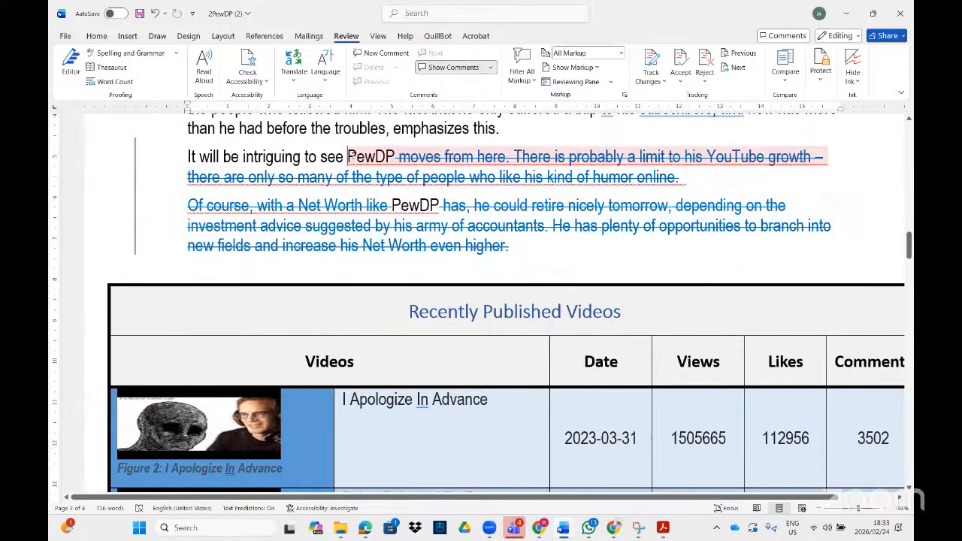
Step: Reject the remaining tracked deletions from "PewDP moves from here" through "increase his Net Worth even higher"
{"action": "left_click_drag", "start_coordinate": [346, 157], "coordinate": [518, 248]}
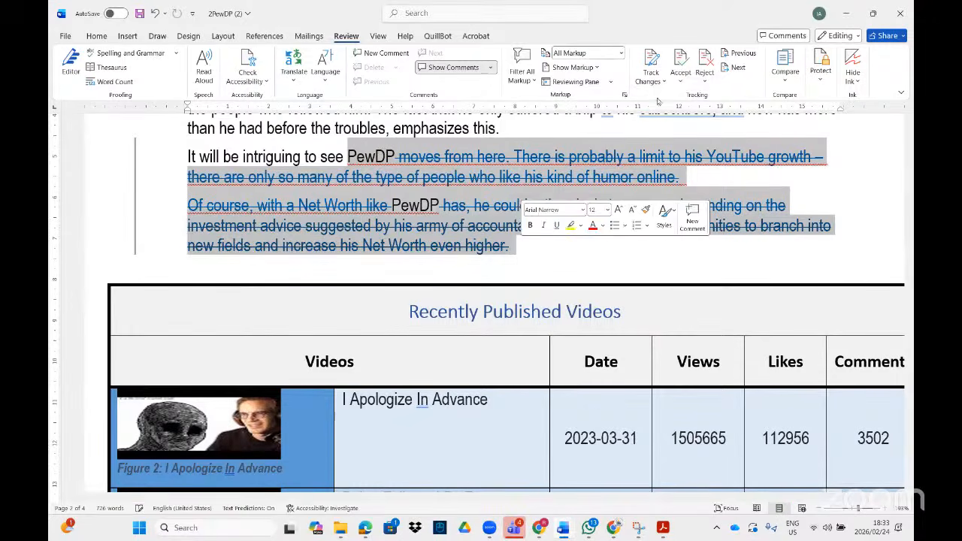
{"action": "left_click", "coordinate": [705, 77]}
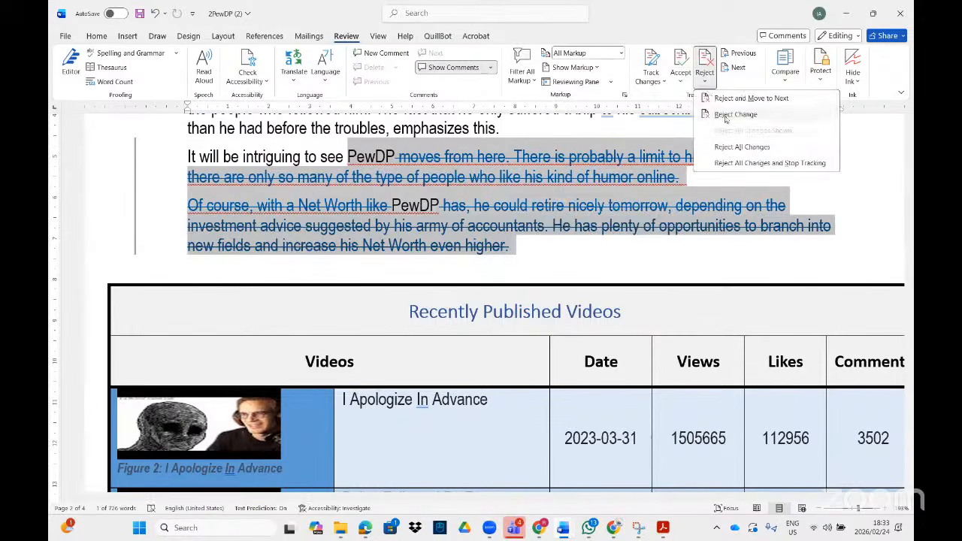
{"action": "left_click", "coordinate": [726, 115]}
{"action": "left_click", "coordinate": [464, 226]}
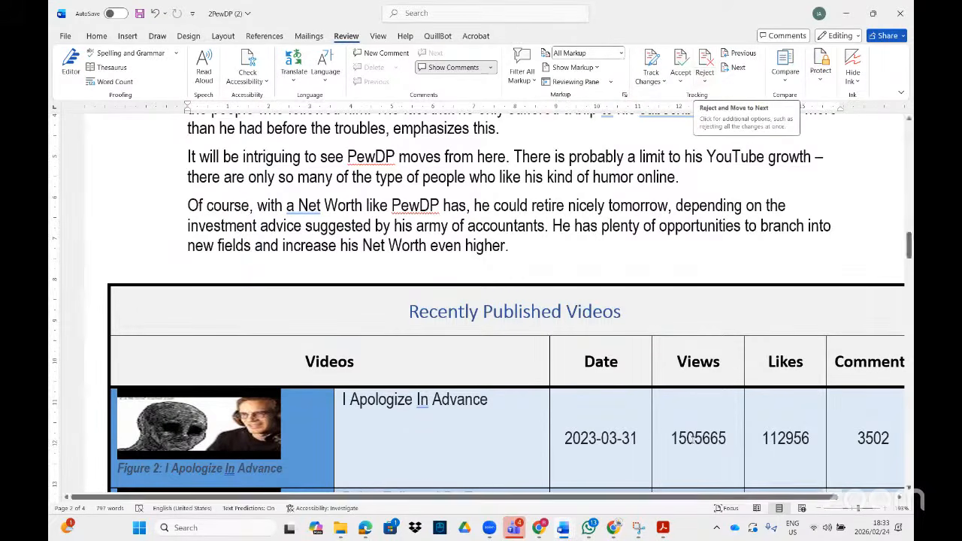
Step: Recheck the 2PewDP task in the Acrobat PDF, and review the Word document in No Markup to the end of the Recently Published Videos table
{"action": "left_click", "coordinate": [661, 526]}
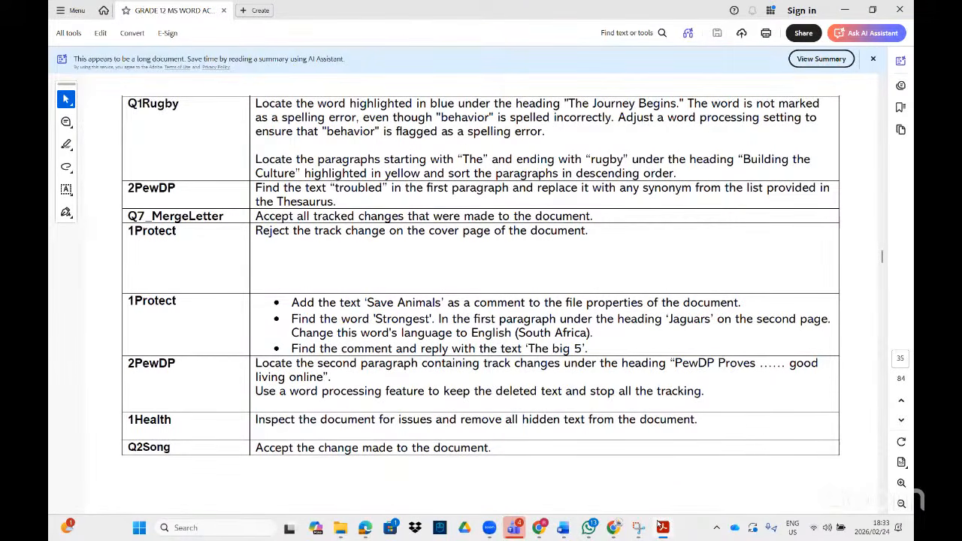
{"action": "left_click", "coordinate": [659, 525]}
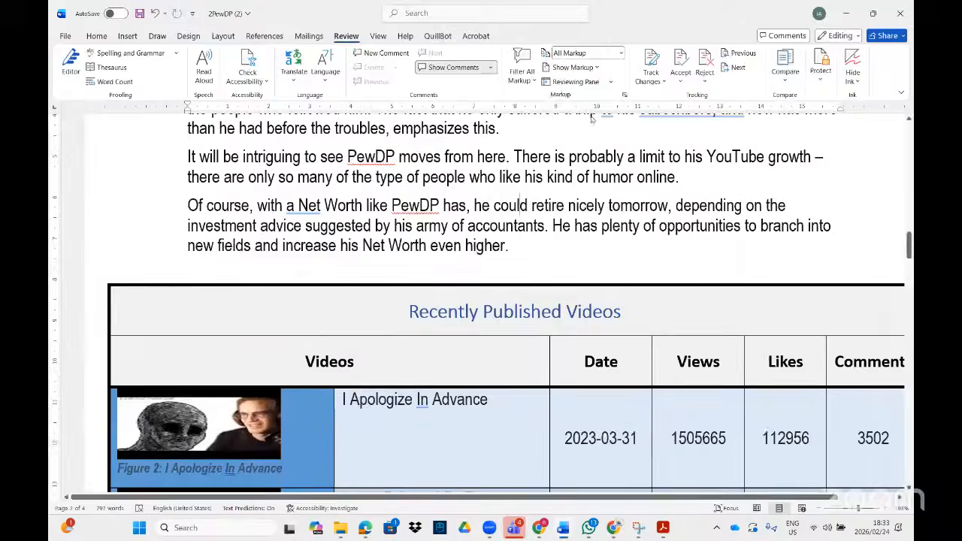
{"action": "left_click", "coordinate": [622, 57]}
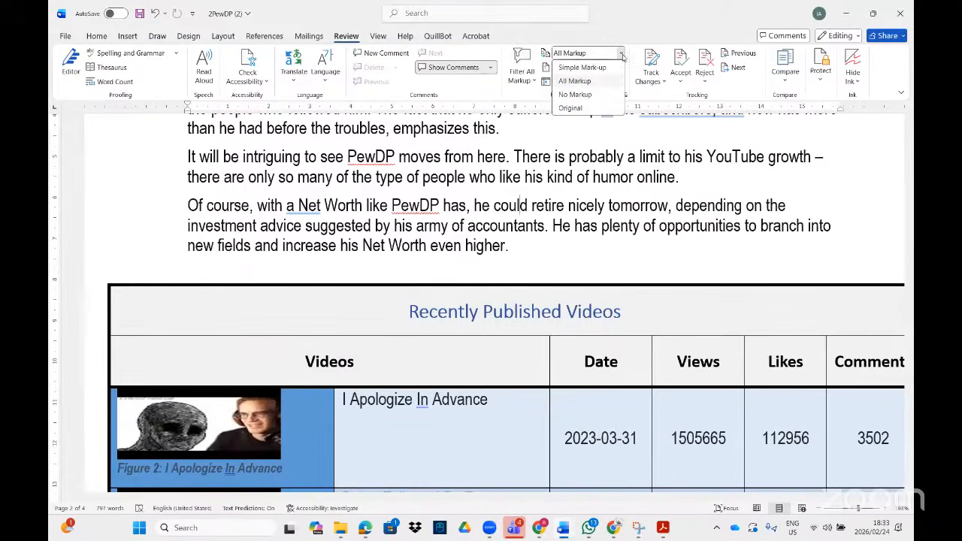
{"action": "left_click", "coordinate": [575, 94]}
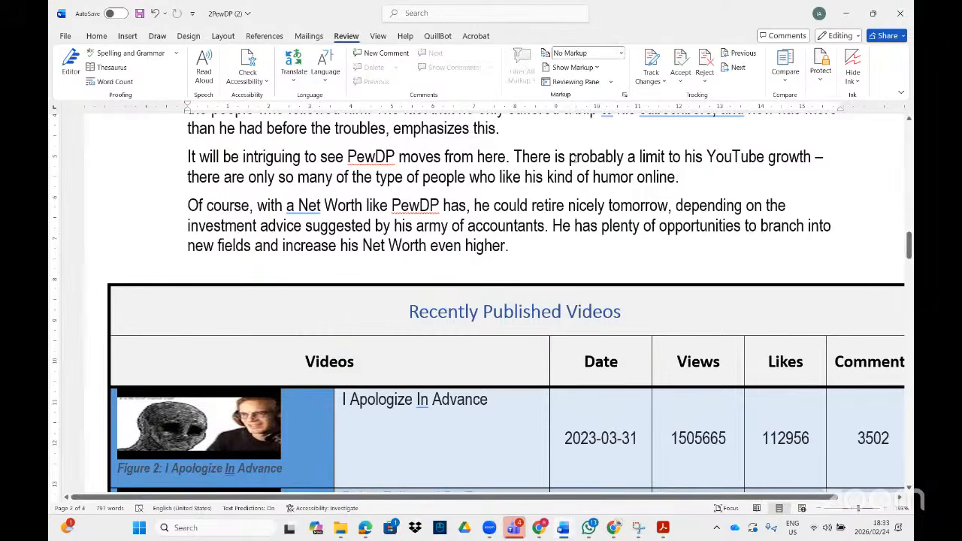
{"action": "scroll", "coordinate": [574, 156], "scroll_direction": "up", "scroll_amount": 3}
{"action": "scroll", "coordinate": [544, 233], "scroll_direction": "down", "scroll_amount": 10}
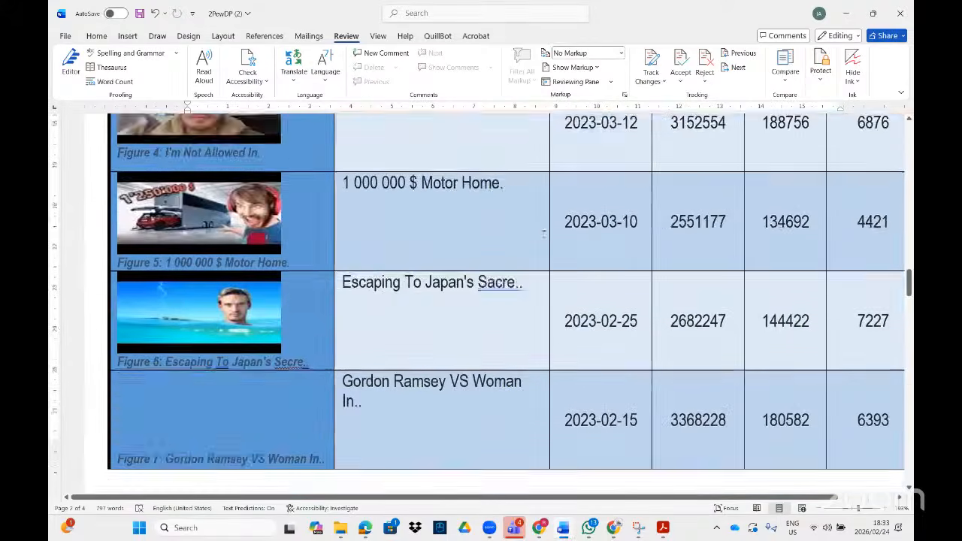
{"action": "scroll", "coordinate": [544, 233], "scroll_direction": "down", "scroll_amount": 2}
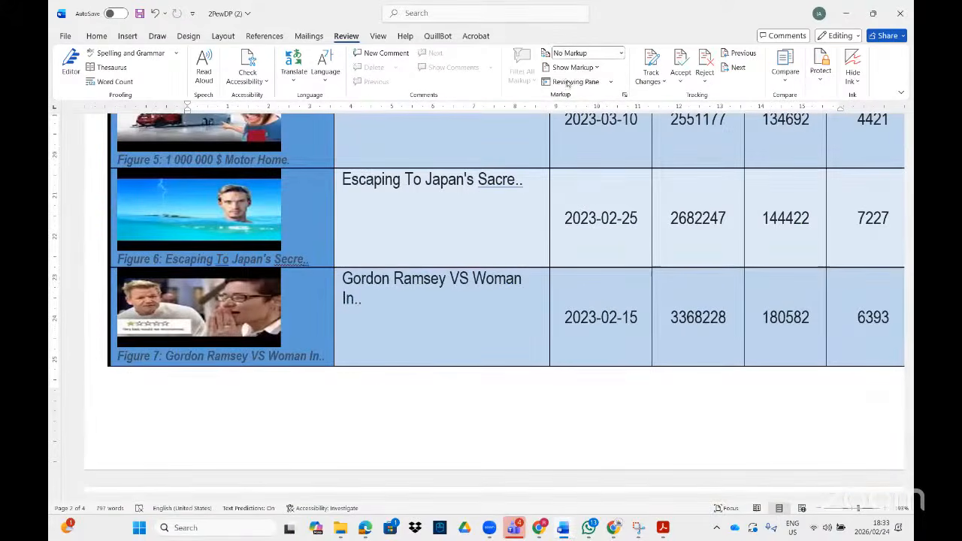
Step: Turn on change tracking for everyone in 2PewDP, and switch it to track only your own changes
{"action": "left_click", "coordinate": [665, 82]}
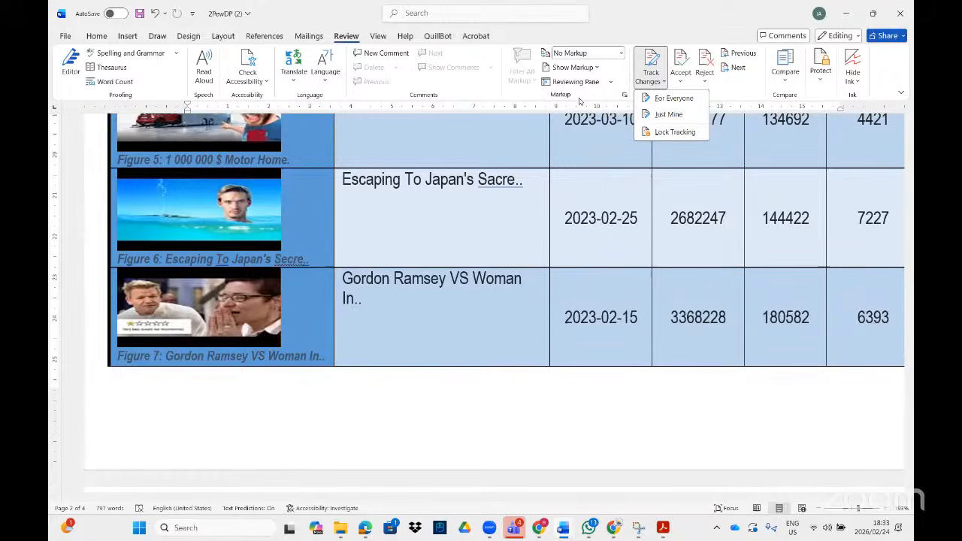
{"action": "left_click", "coordinate": [680, 98]}
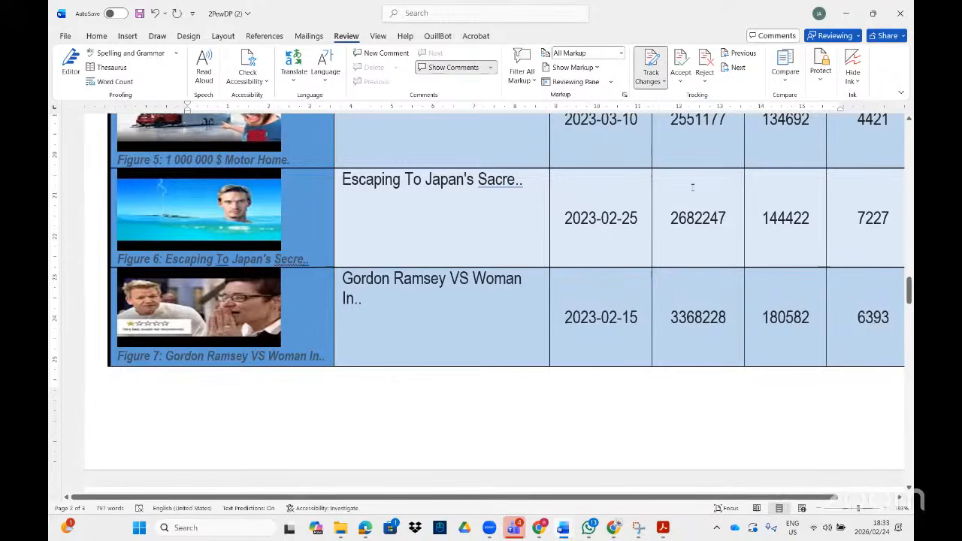
{"action": "left_click", "coordinate": [663, 82]}
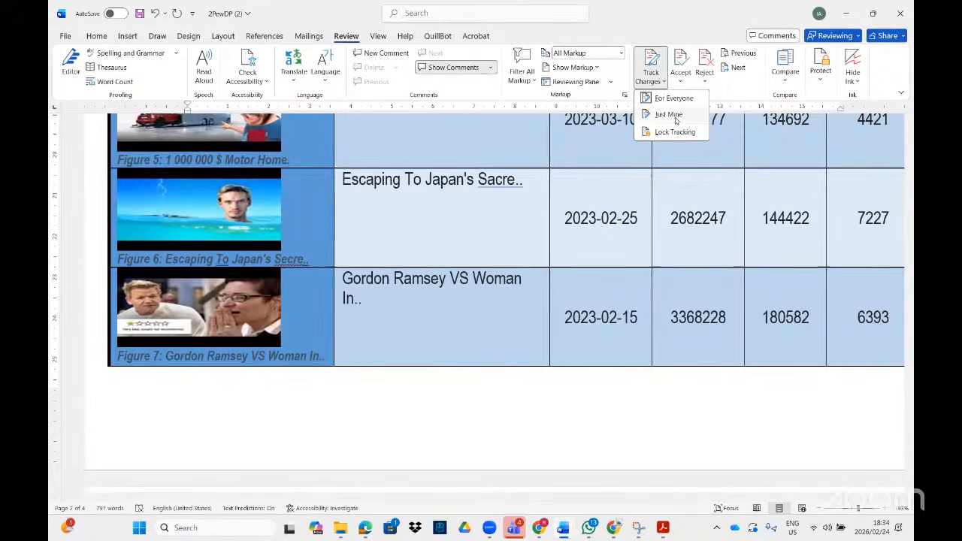
{"action": "left_click", "coordinate": [669, 117]}
{"action": "left_click", "coordinate": [464, 293]}
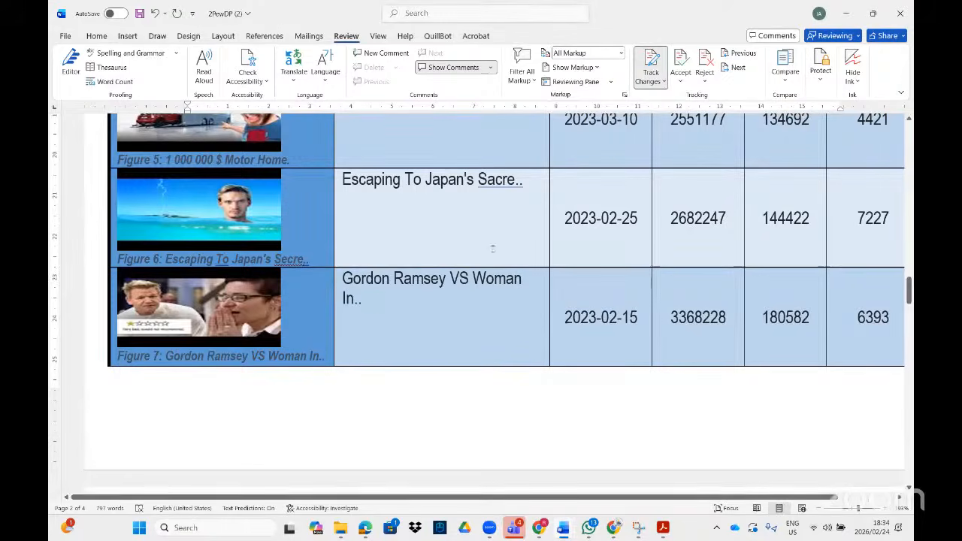
Step: Lock the change tracking in 2PewDP without setting a password
{"action": "left_click", "coordinate": [663, 82]}
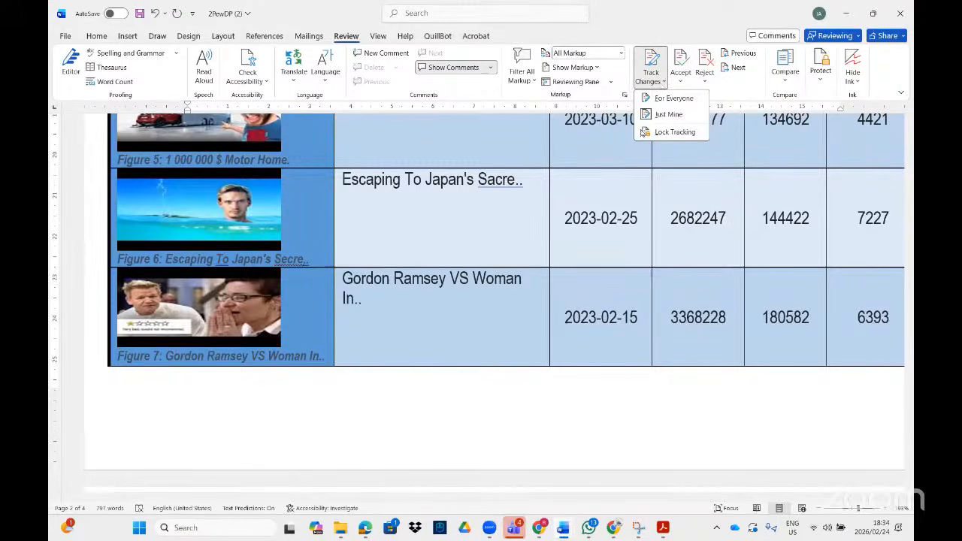
{"action": "left_click", "coordinate": [668, 132]}
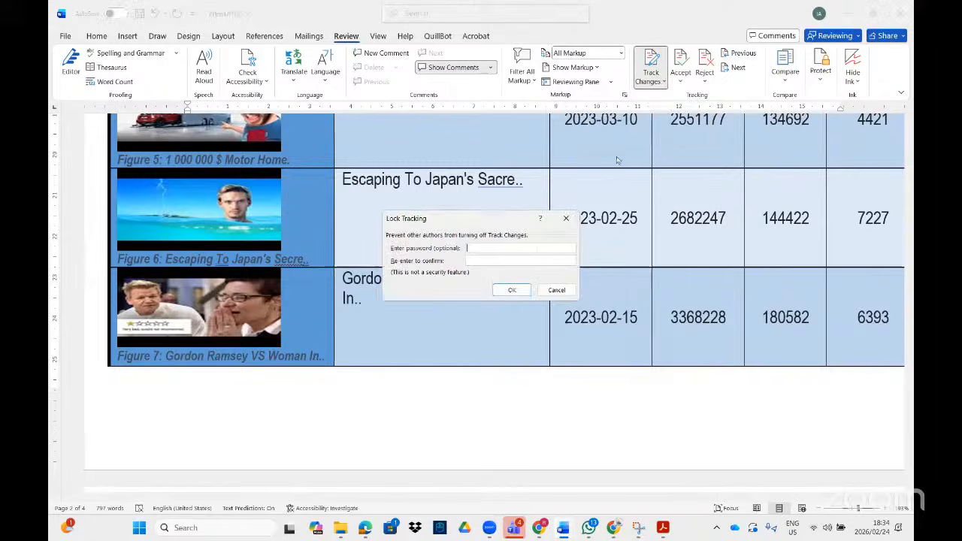
{"action": "left_click", "coordinate": [512, 290]}
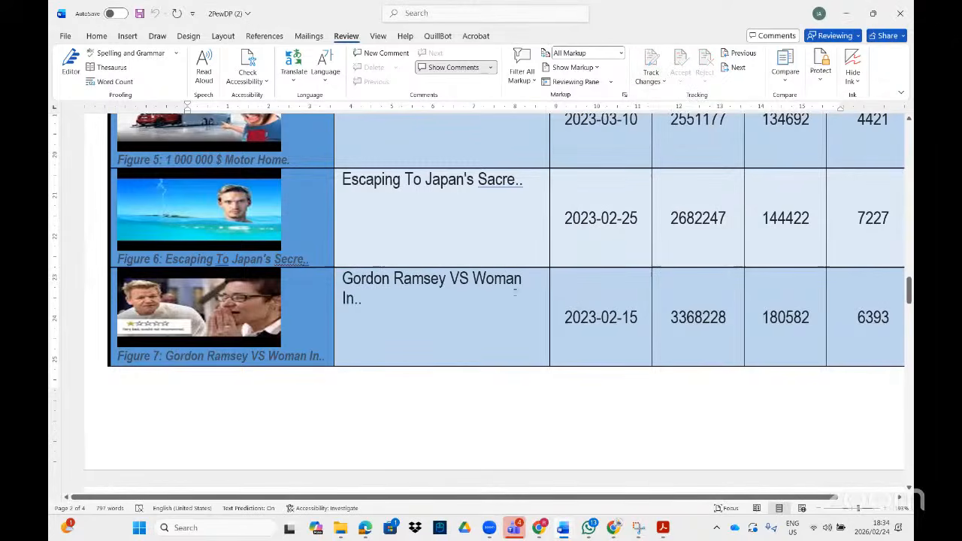
Step: Look over the 2PewDP document down to its list of figures, and close it without saving the changes
{"action": "scroll", "coordinate": [681, 161], "scroll_direction": "up", "scroll_amount": 10}
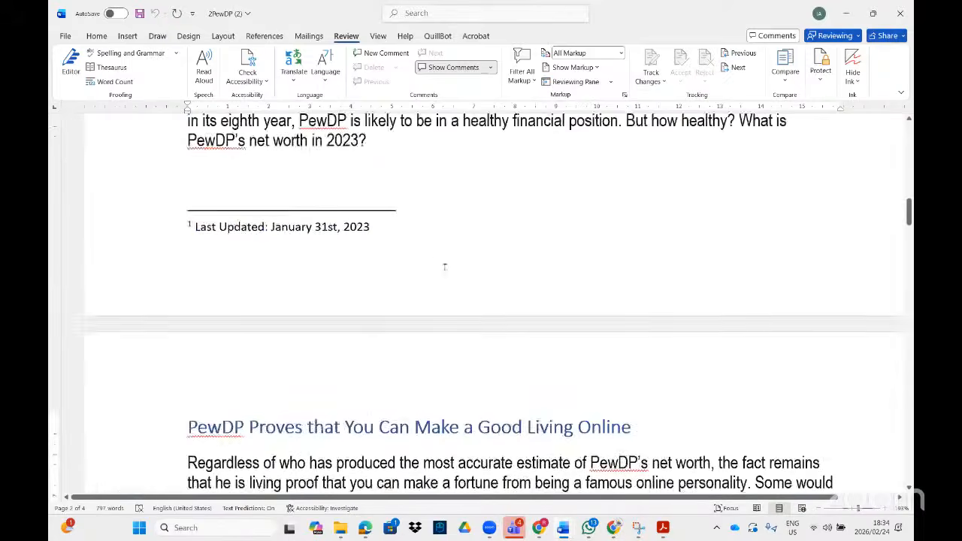
{"action": "scroll", "coordinate": [443, 263], "scroll_direction": "down", "scroll_amount": 6}
{"action": "scroll", "coordinate": [444, 237], "scroll_direction": "up", "scroll_amount": 6}
{"action": "scroll", "coordinate": [450, 244], "scroll_direction": "down", "scroll_amount": 8}
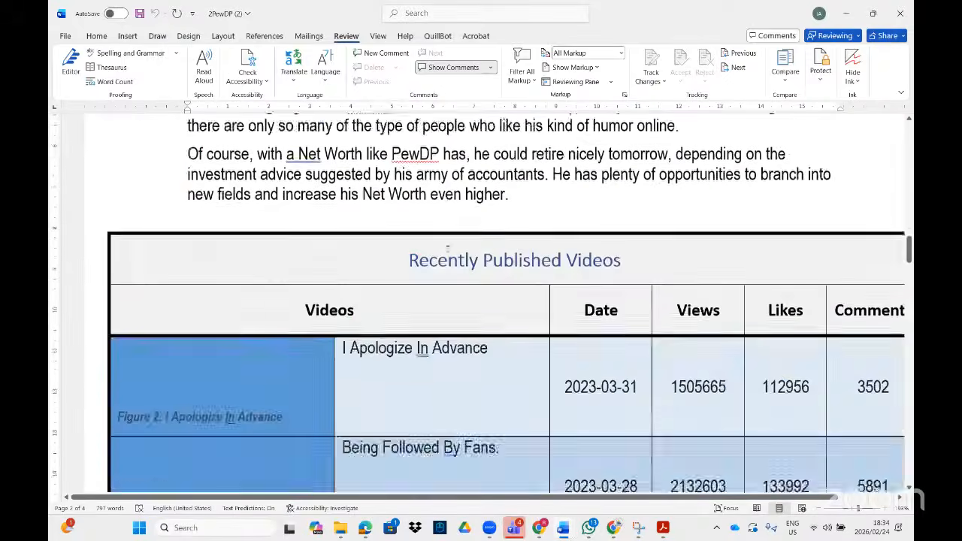
{"action": "scroll", "coordinate": [453, 249], "scroll_direction": "down", "scroll_amount": 15}
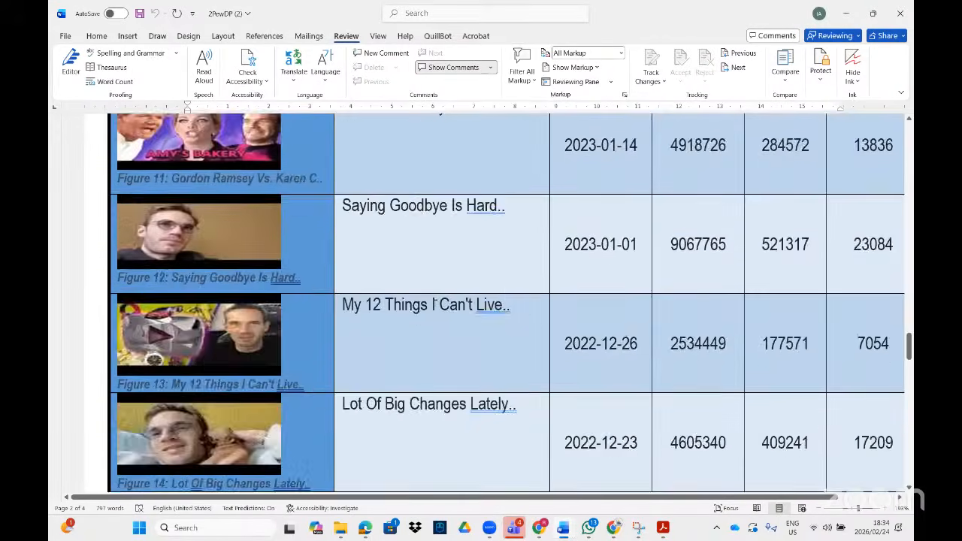
{"action": "scroll", "coordinate": [458, 284], "scroll_direction": "down", "scroll_amount": 20}
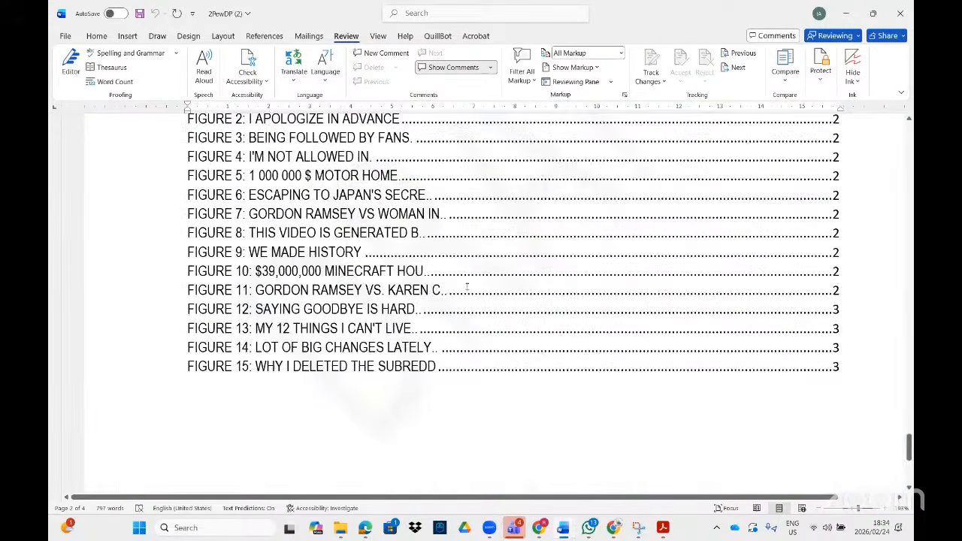
{"action": "left_click", "coordinate": [907, 6]}
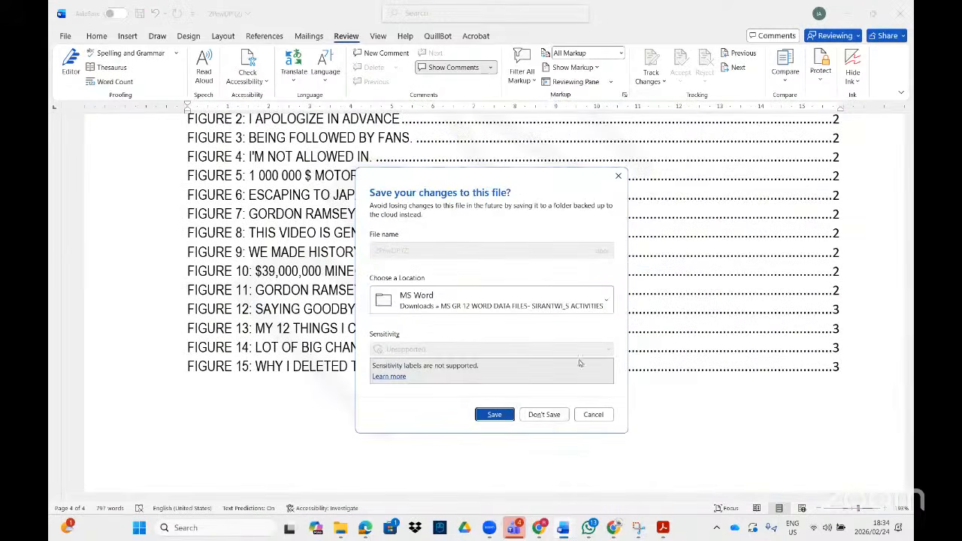
{"action": "left_click", "coordinate": [544, 414]}
Step: Check the Q7_MergeLetter task in the Acrobat PDF, and open the Q7_MergeLetter document in Word, dismissing its personal information notice
{"action": "left_click", "coordinate": [662, 527]}
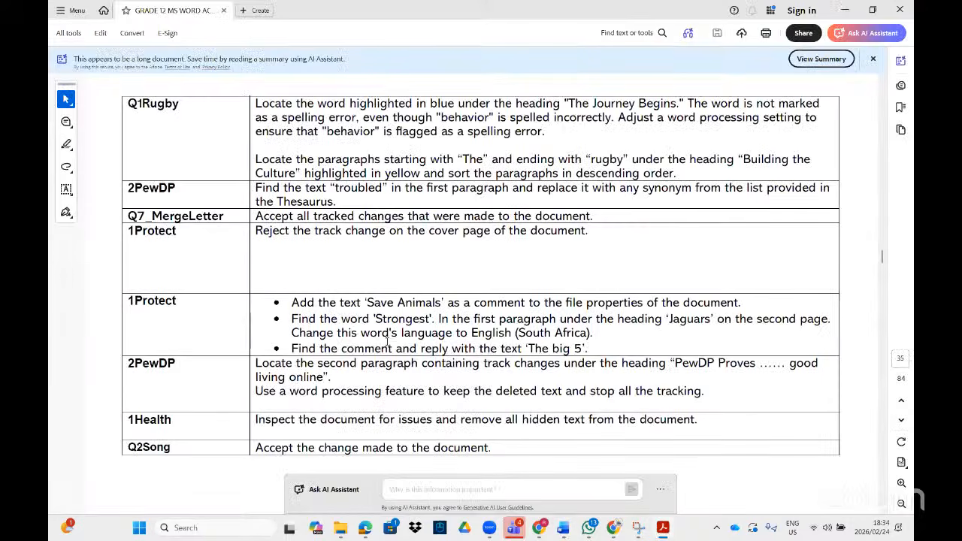
{"action": "scroll", "coordinate": [380, 341], "scroll_direction": "up", "scroll_amount": 1}
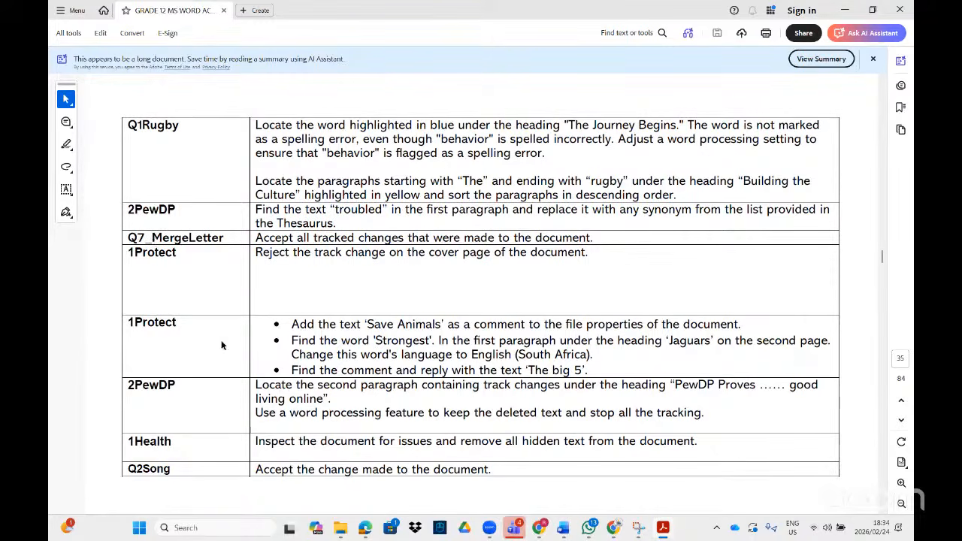
{"action": "left_click", "coordinate": [140, 528]}
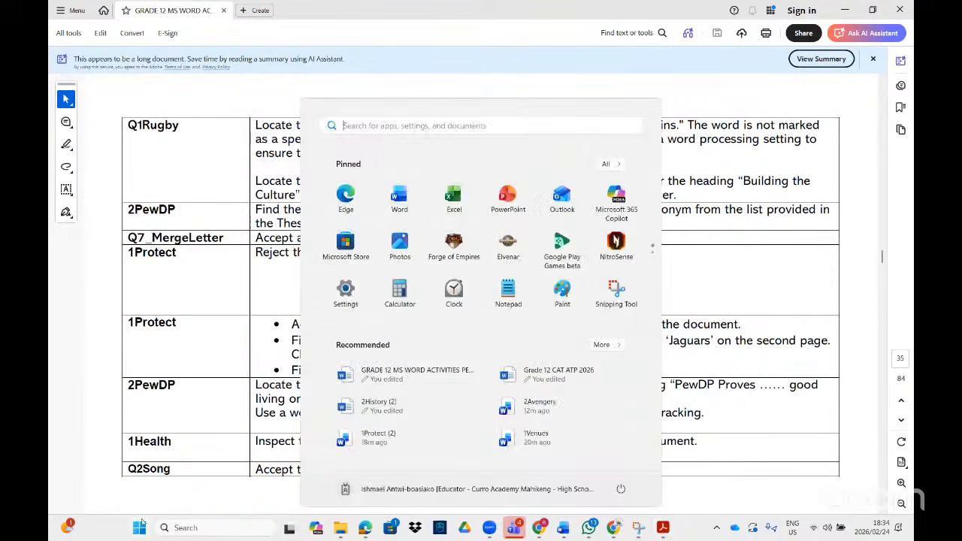
{"action": "type", "text": "q7"}
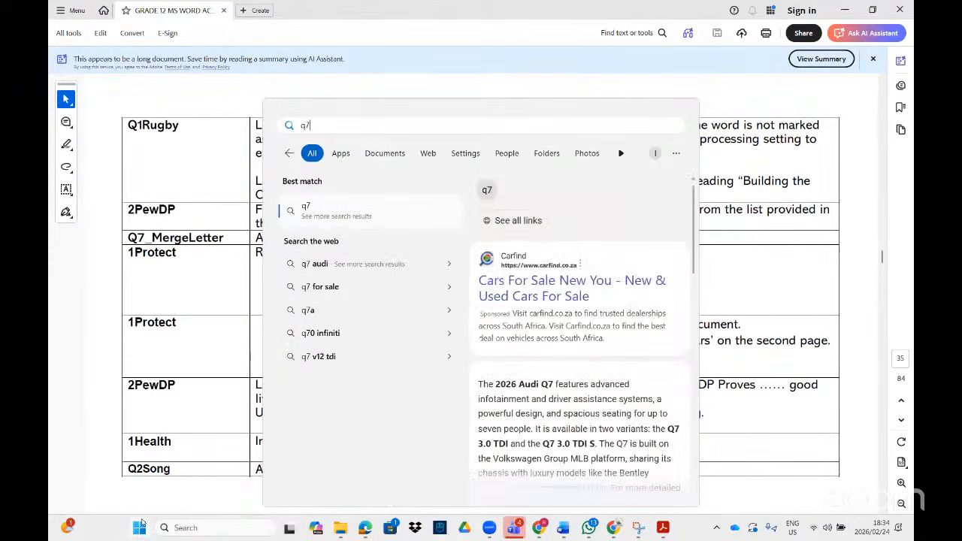
{"action": "type", "text": "_mer"}
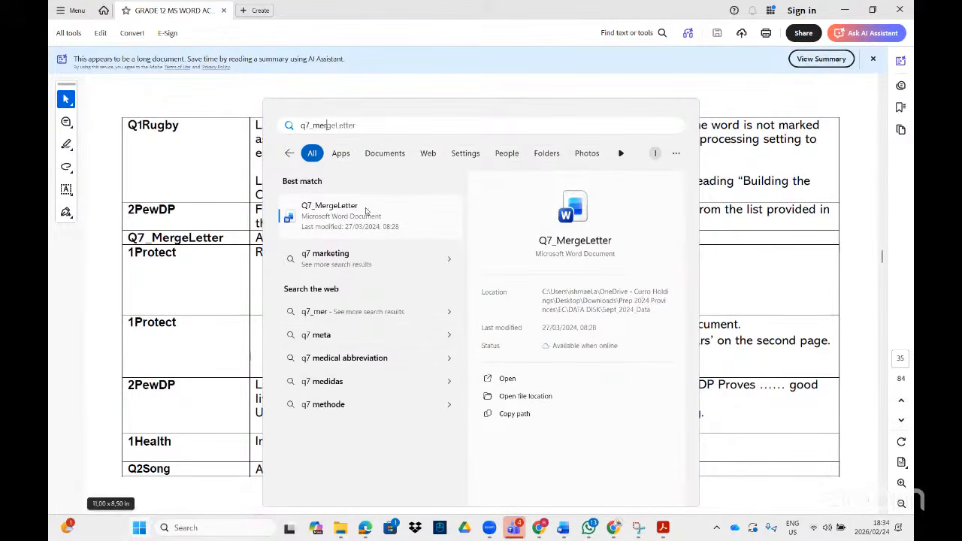
{"action": "left_click", "coordinate": [366, 209]}
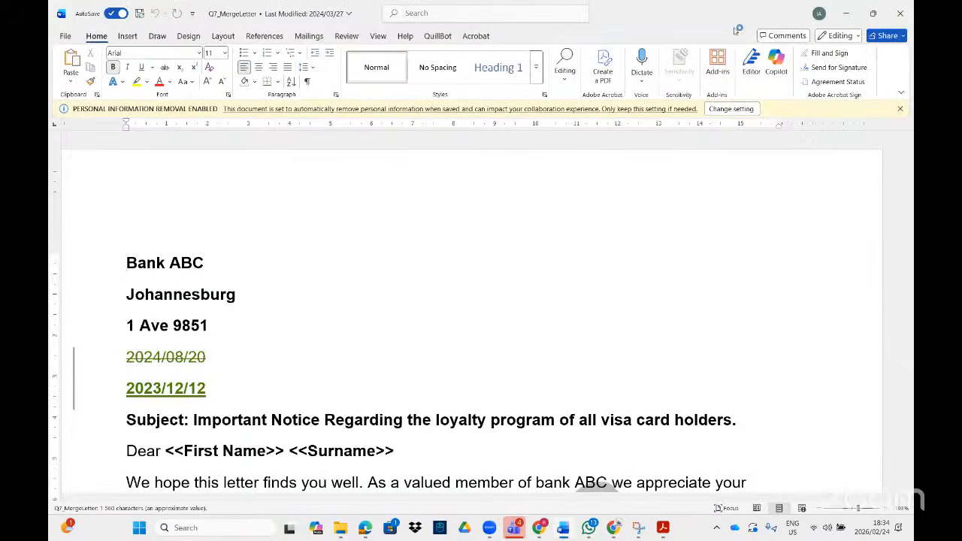
{"action": "left_click", "coordinate": [899, 109]}
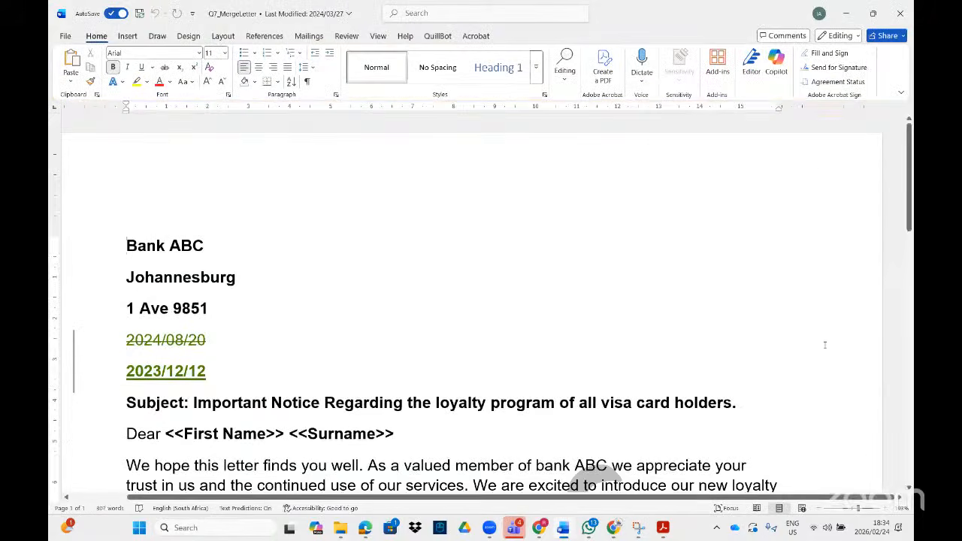
Step: Recheck the Q7_MergeLetter task in Acrobat, and view Word's options for accepting tracked changes before closing the letter
{"action": "left_click", "coordinate": [662, 529]}
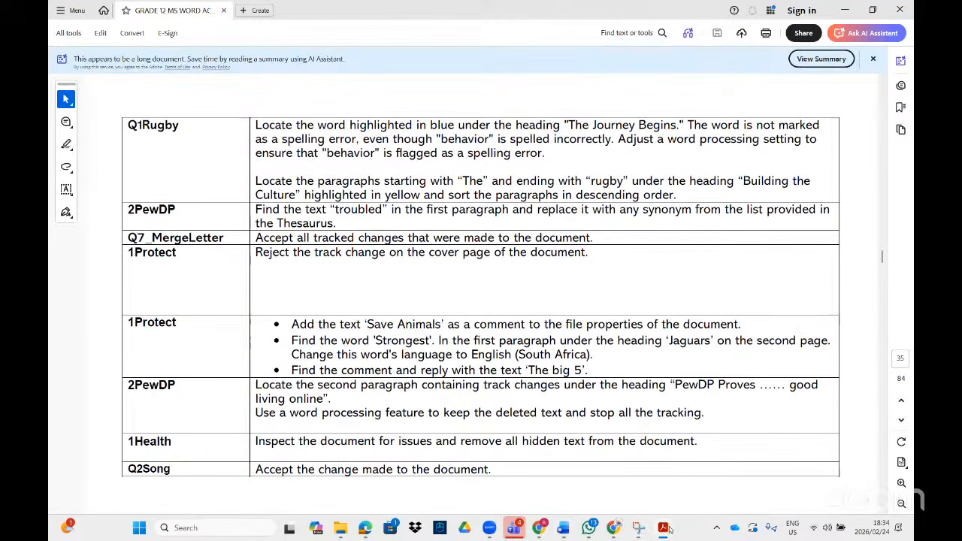
{"action": "left_click", "coordinate": [663, 529]}
{"action": "scroll", "coordinate": [337, 309], "scroll_direction": "down", "scroll_amount": 3}
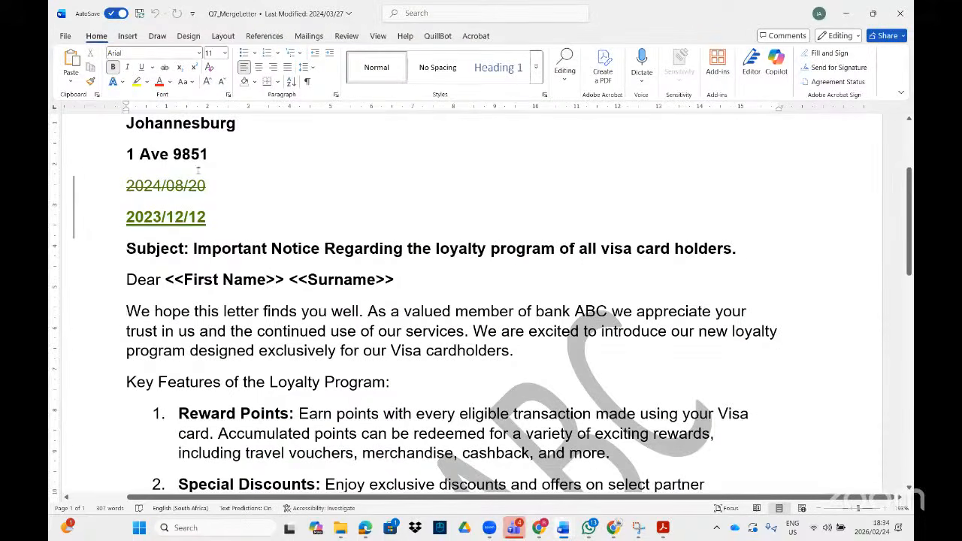
{"action": "left_click", "coordinate": [347, 37]}
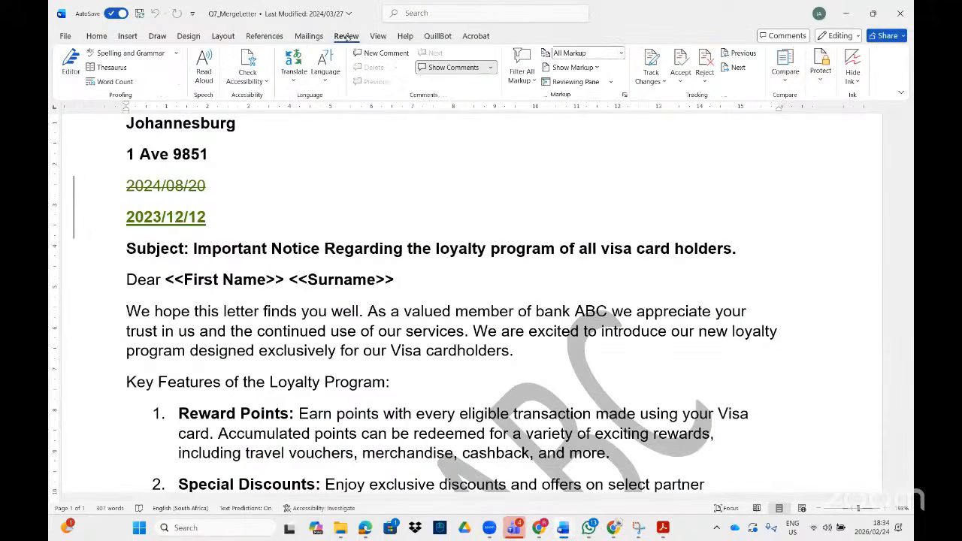
{"action": "left_click", "coordinate": [682, 84]}
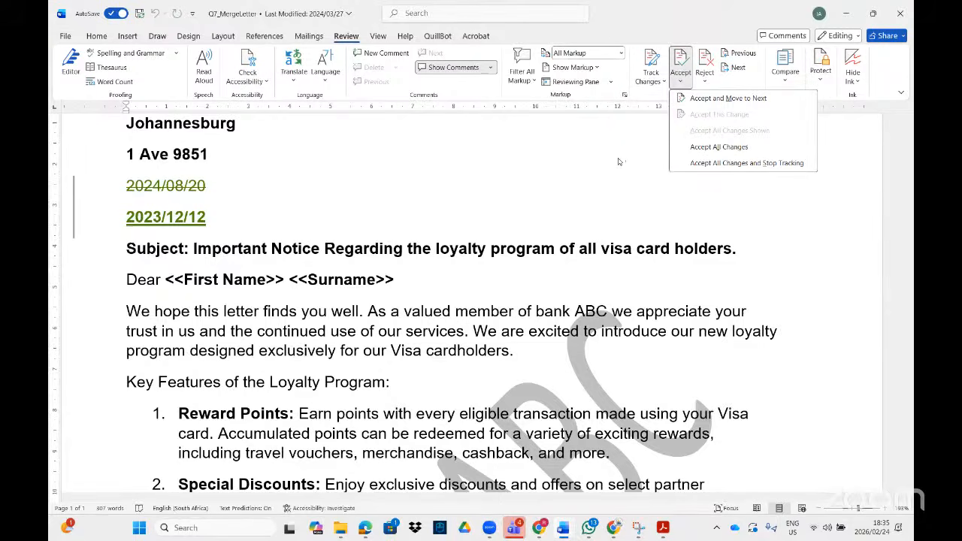
{"action": "left_click", "coordinate": [902, 10]}
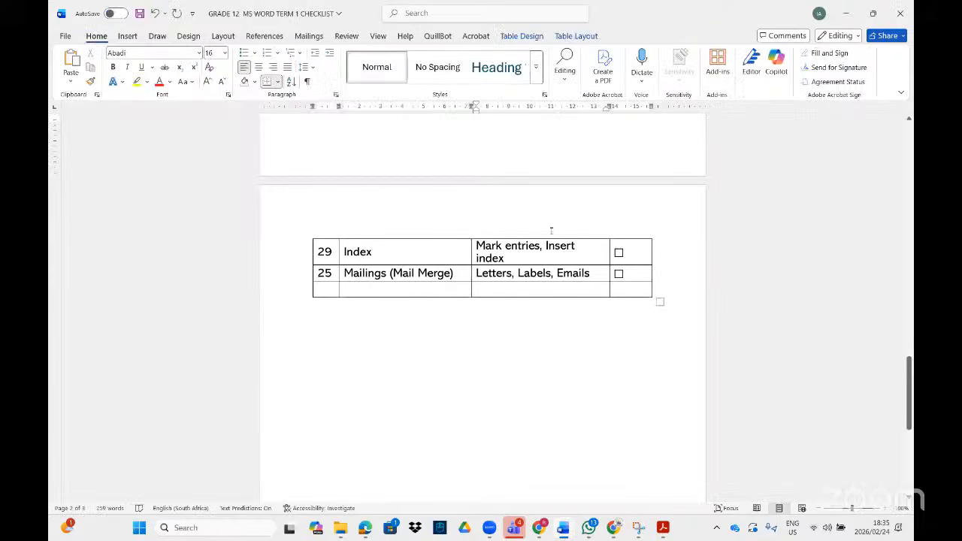
Step: Open the 1Protect (2) document in Word, and check its cover page task in the Acrobat PDF
{"action": "left_click", "coordinate": [663, 528]}
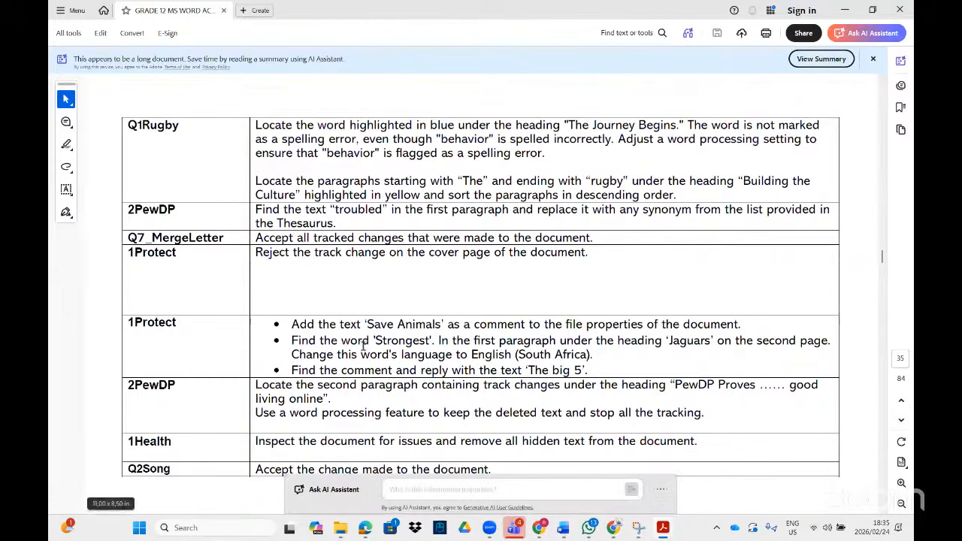
{"action": "left_click", "coordinate": [195, 529]}
{"action": "type", "text": "1prot"}
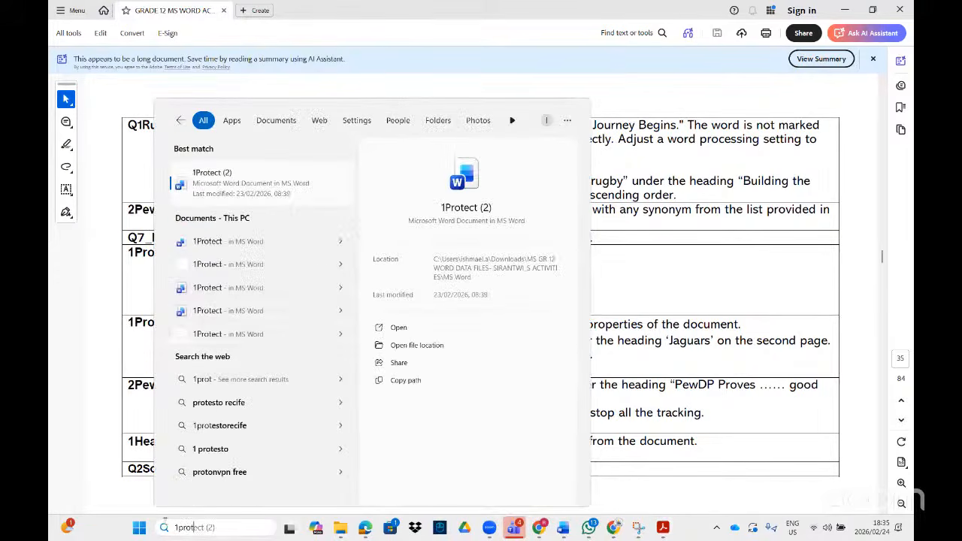
{"action": "left_click", "coordinate": [276, 177]}
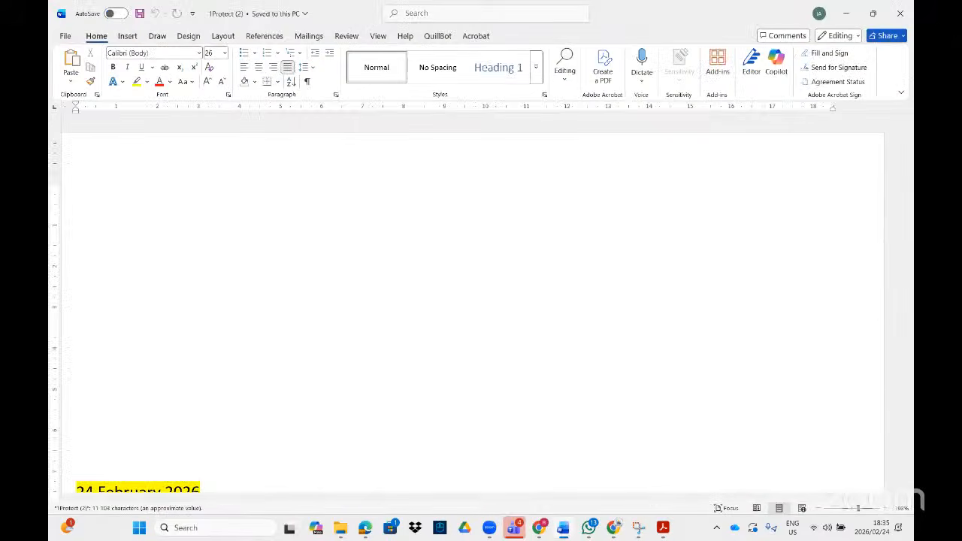
{"action": "left_click", "coordinate": [664, 528]}
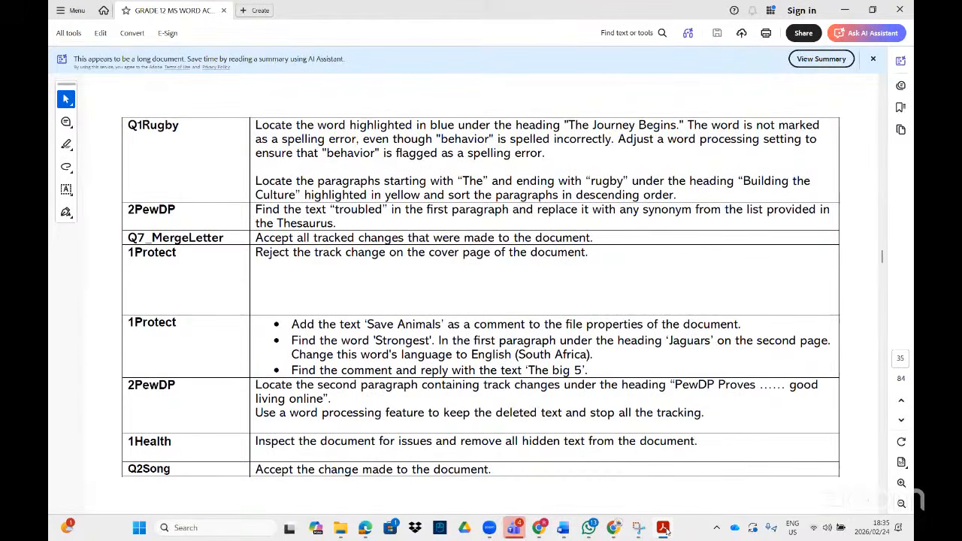
{"action": "left_click", "coordinate": [663, 528]}
Step: Reject all tracked changes in 1Protect (2), including the deletion of "ANIMALS" in the cover page title
{"action": "scroll", "coordinate": [314, 323], "scroll_direction": "down", "scroll_amount": 10}
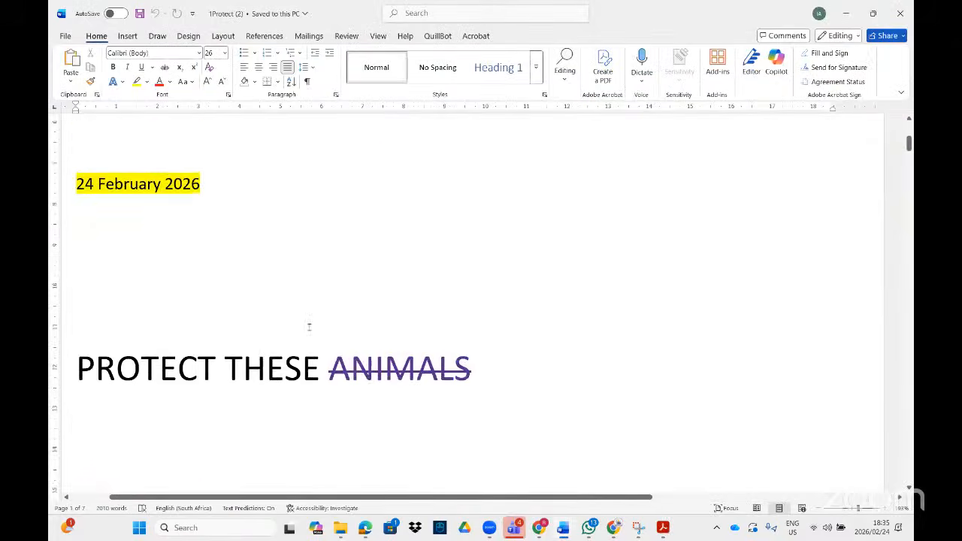
{"action": "scroll", "coordinate": [315, 324], "scroll_direction": "up", "scroll_amount": 3}
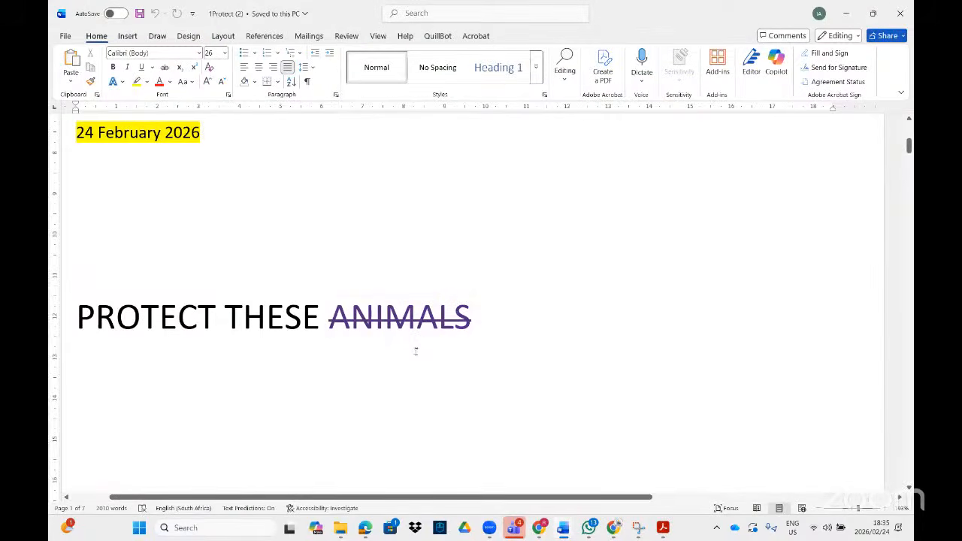
{"action": "right_click", "coordinate": [420, 311]}
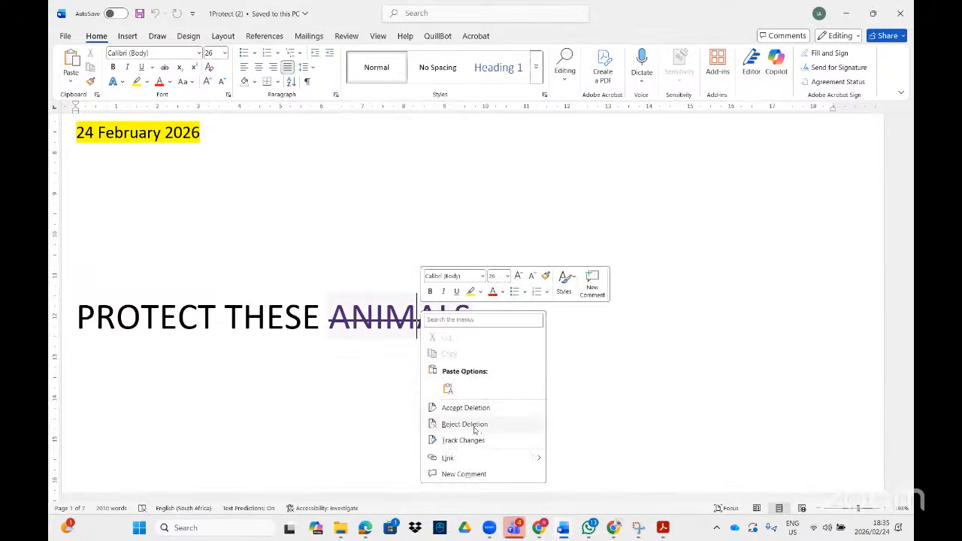
{"action": "left_click", "coordinate": [357, 328]}
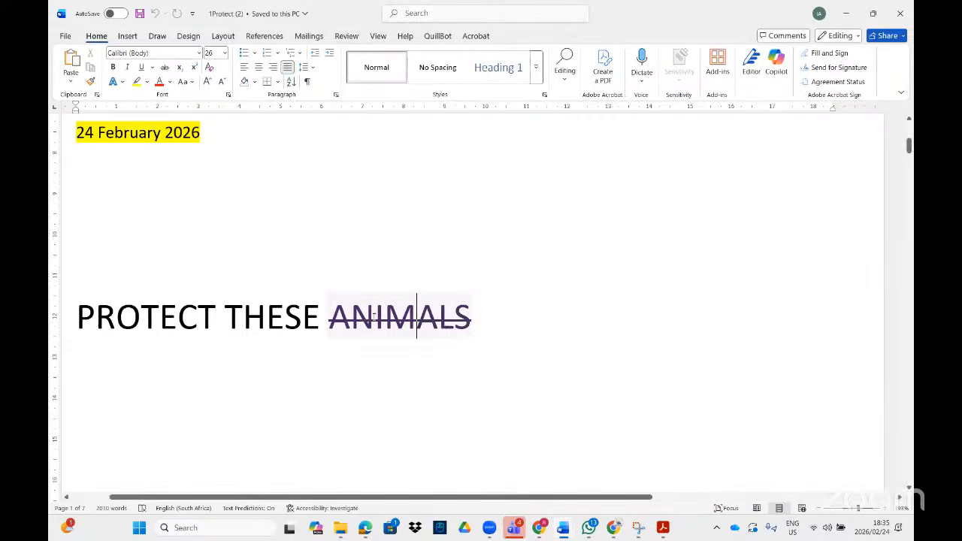
{"action": "left_click", "coordinate": [346, 36]}
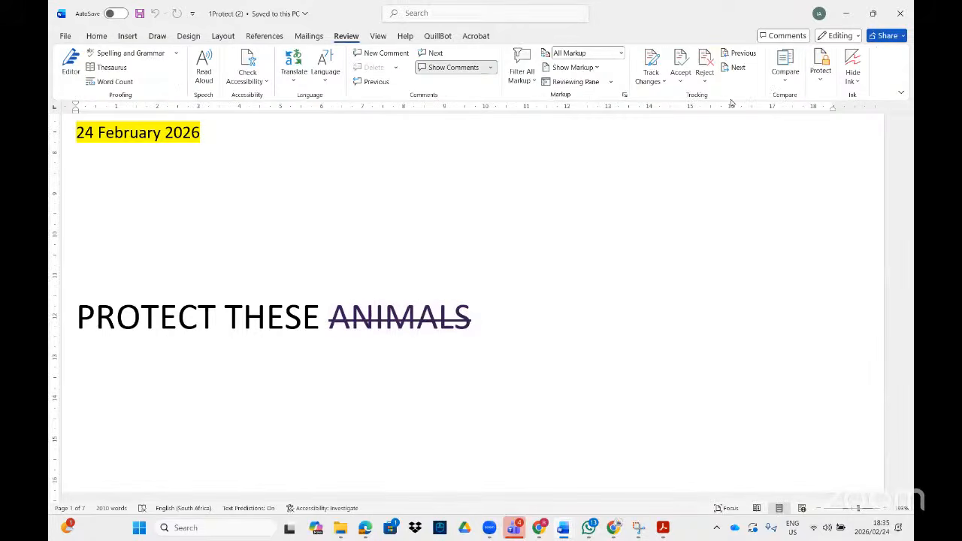
{"action": "left_click", "coordinate": [705, 82]}
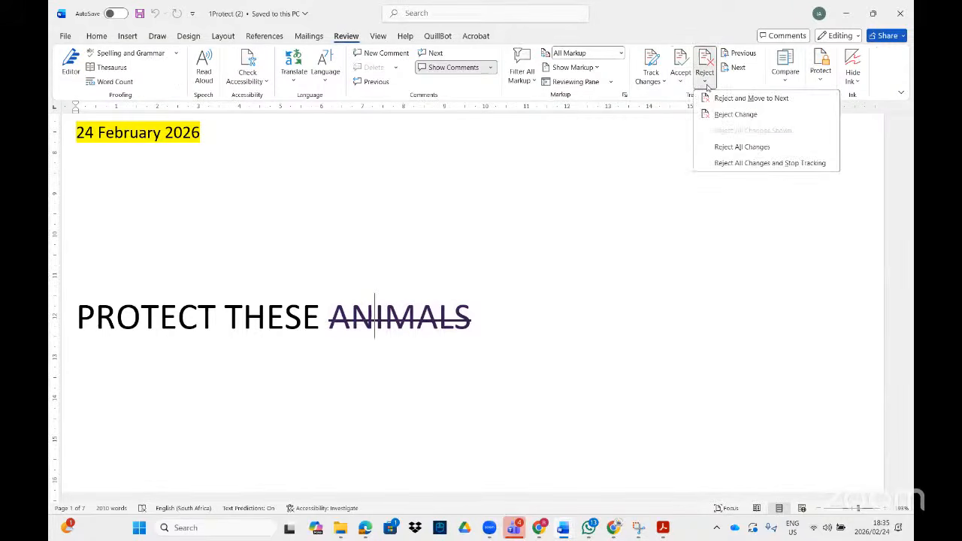
{"action": "left_click", "coordinate": [742, 147]}
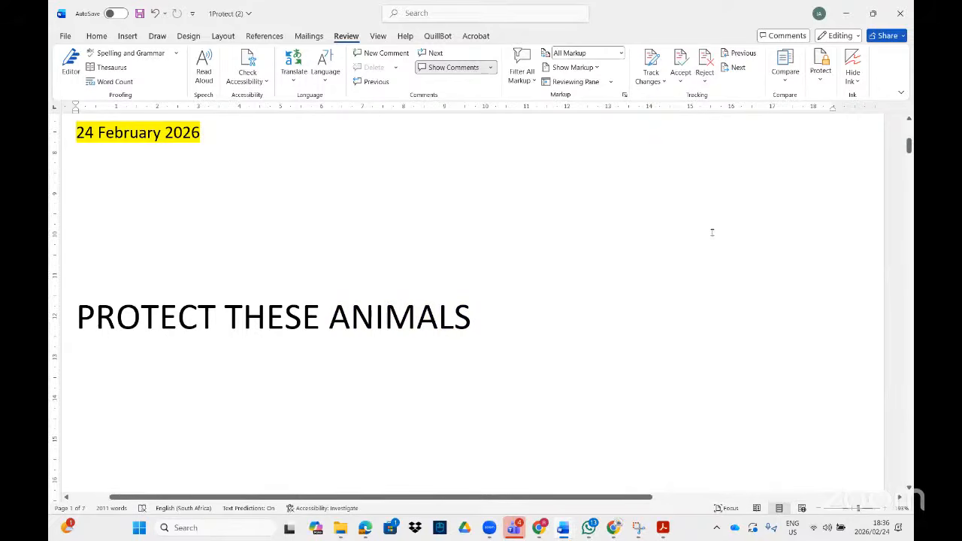
Step: Keep 1Protect (2) open after starting to close it, and check its next tasks in the Acrobat PDF before returning to Word
{"action": "left_click", "coordinate": [900, 13]}
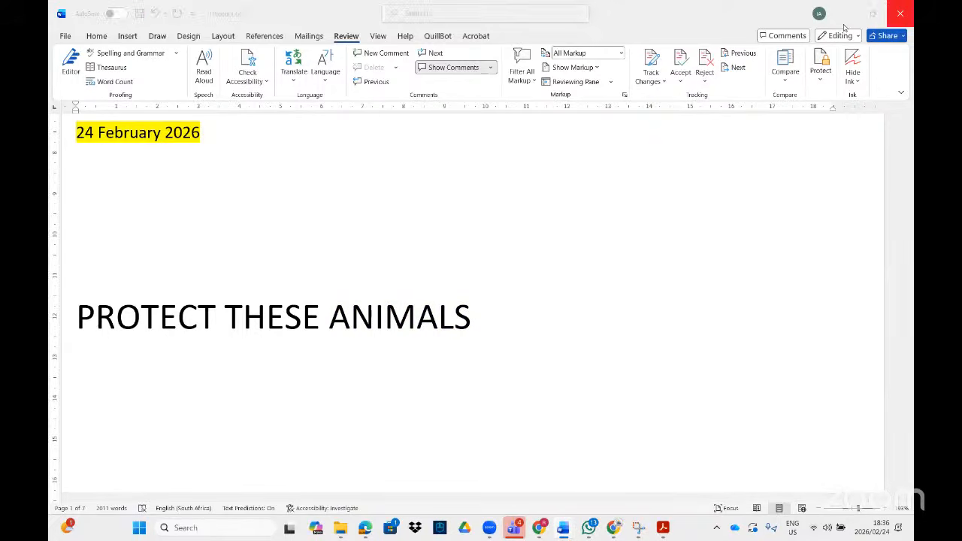
{"action": "left_click", "coordinate": [594, 414]}
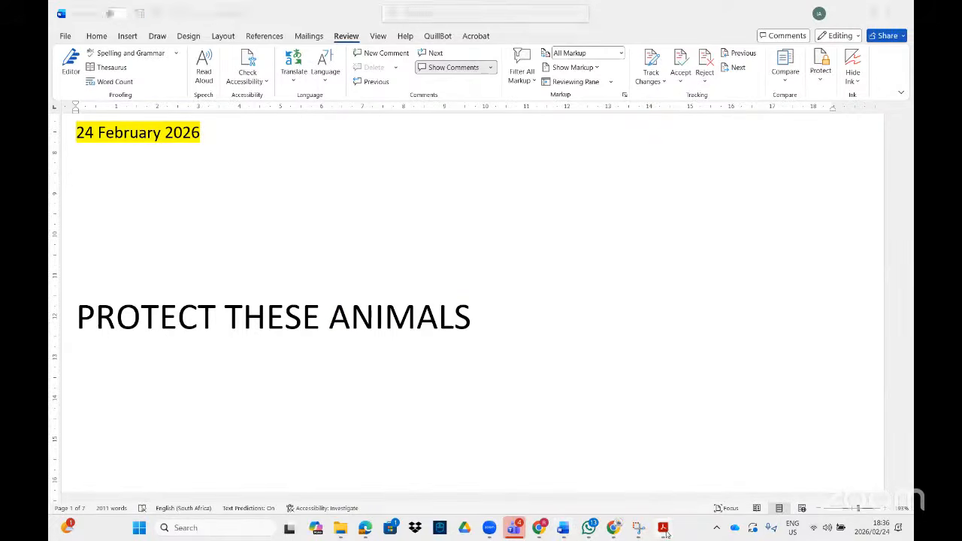
{"action": "left_click", "coordinate": [663, 528]}
{"action": "scroll", "coordinate": [368, 366], "scroll_direction": "down", "scroll_amount": 3}
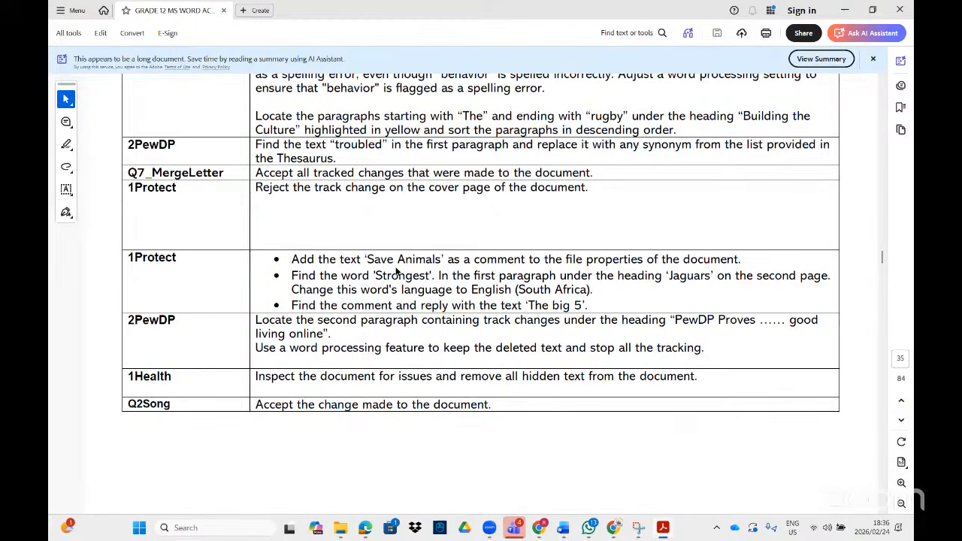
{"action": "left_click", "coordinate": [563, 528]}
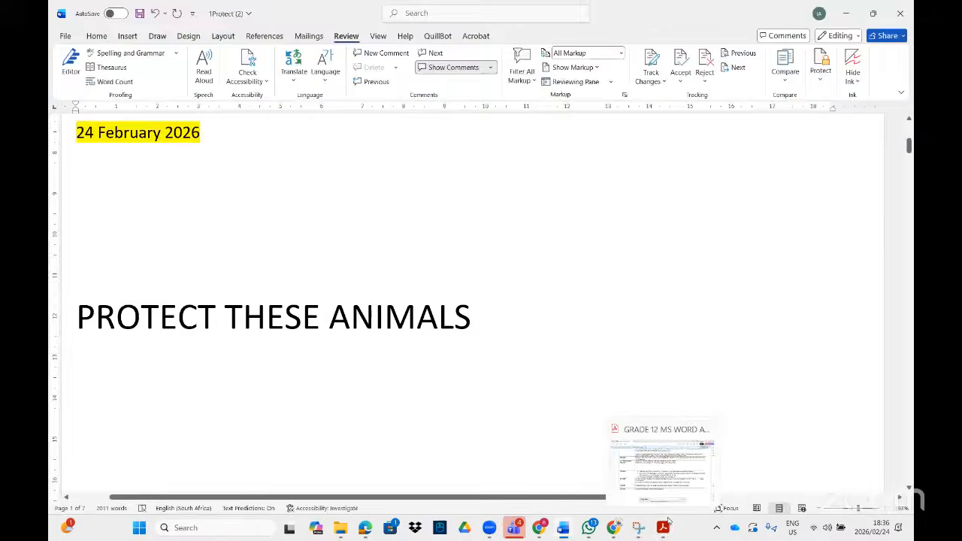
{"action": "left_click", "coordinate": [664, 525]}
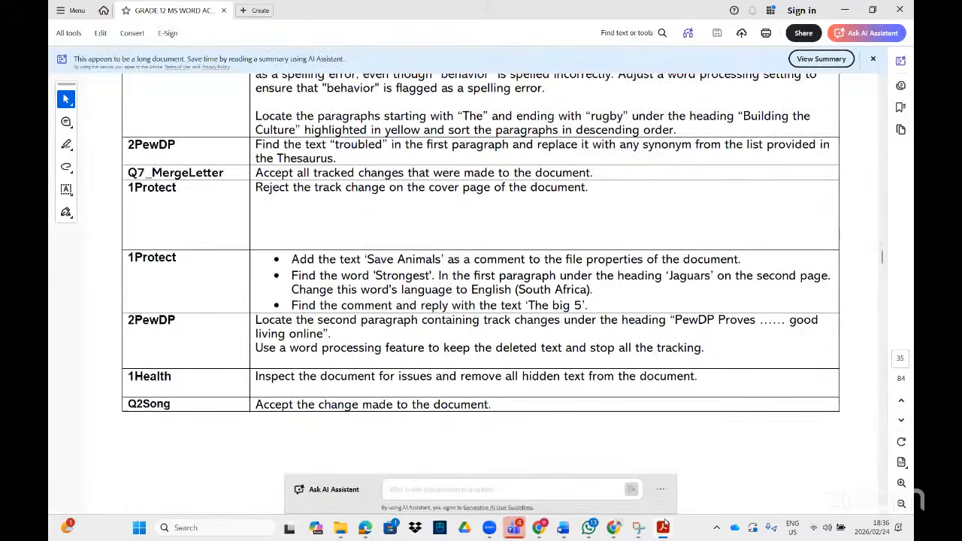
{"action": "left_click", "coordinate": [665, 524]}
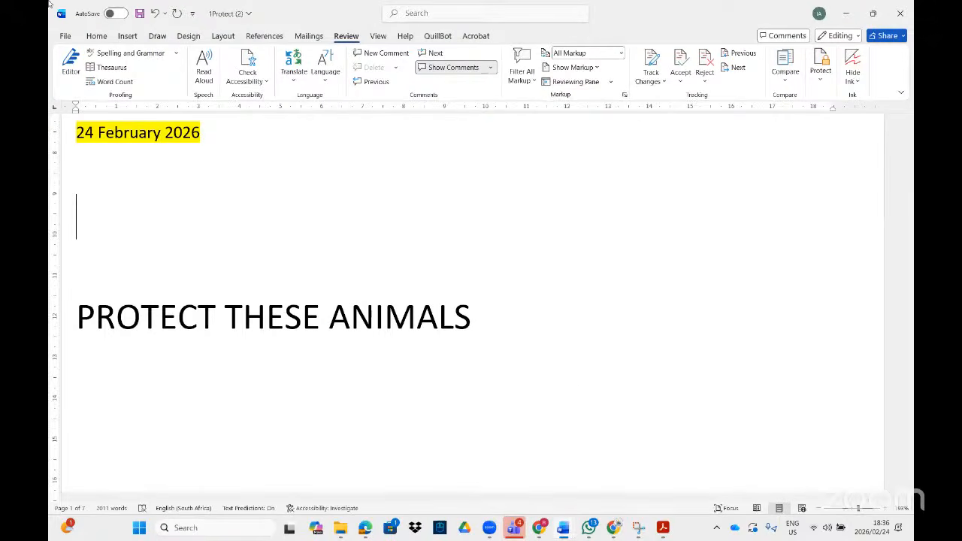
Step: Add "Save Animals" as a comment in the file properties of 1Protect (2), rechecking the wording in the Acrobat PDF
{"action": "left_click", "coordinate": [68, 36]}
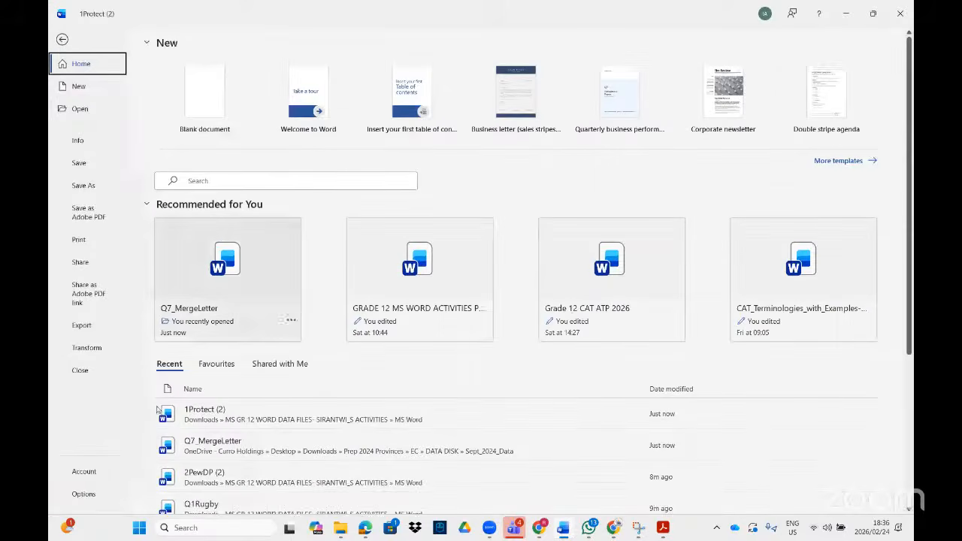
{"action": "left_click", "coordinate": [77, 140]}
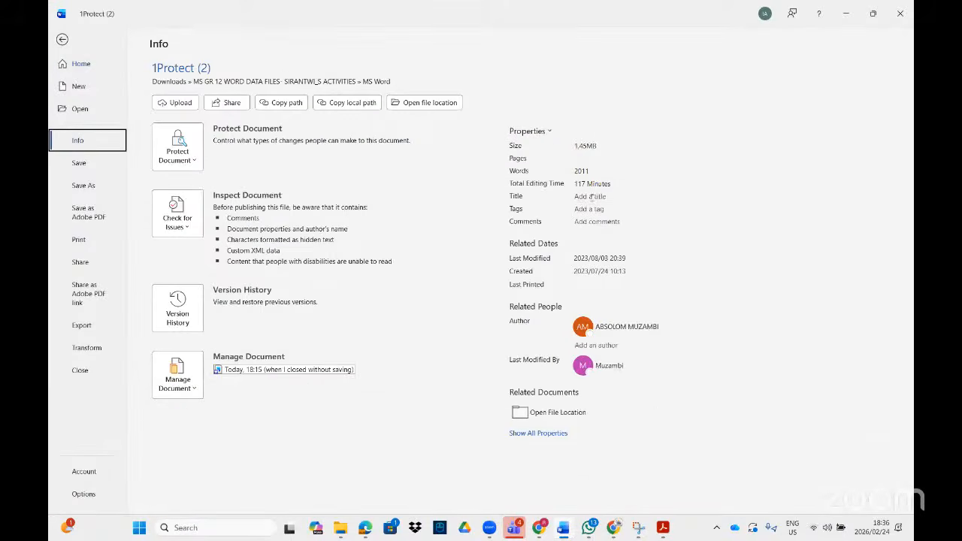
{"action": "left_click", "coordinate": [557, 438]}
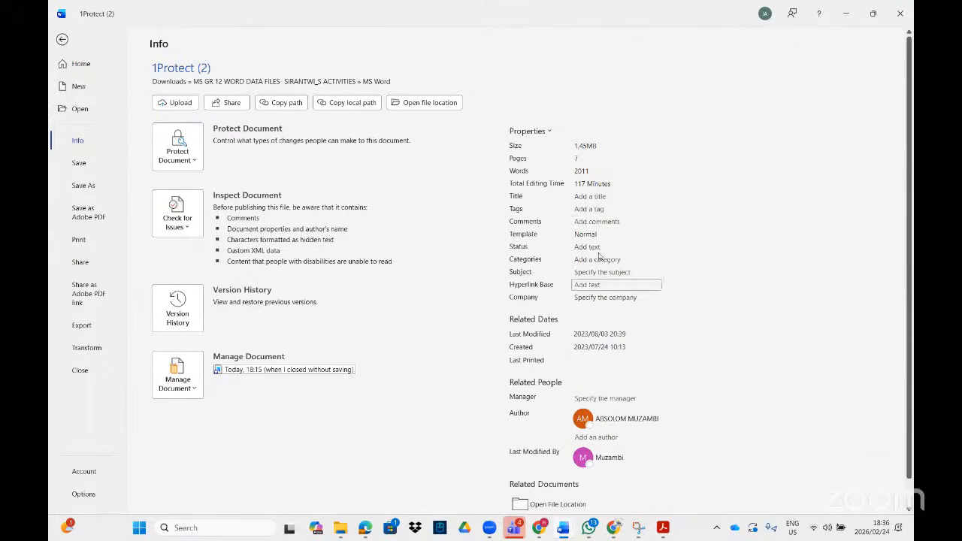
{"action": "left_click", "coordinate": [586, 222]}
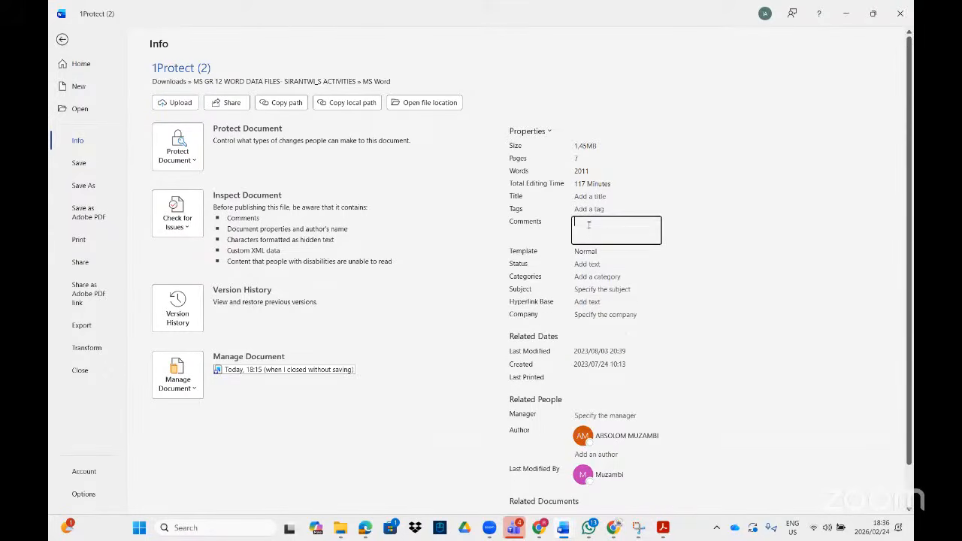
{"action": "left_click", "coordinate": [663, 529]}
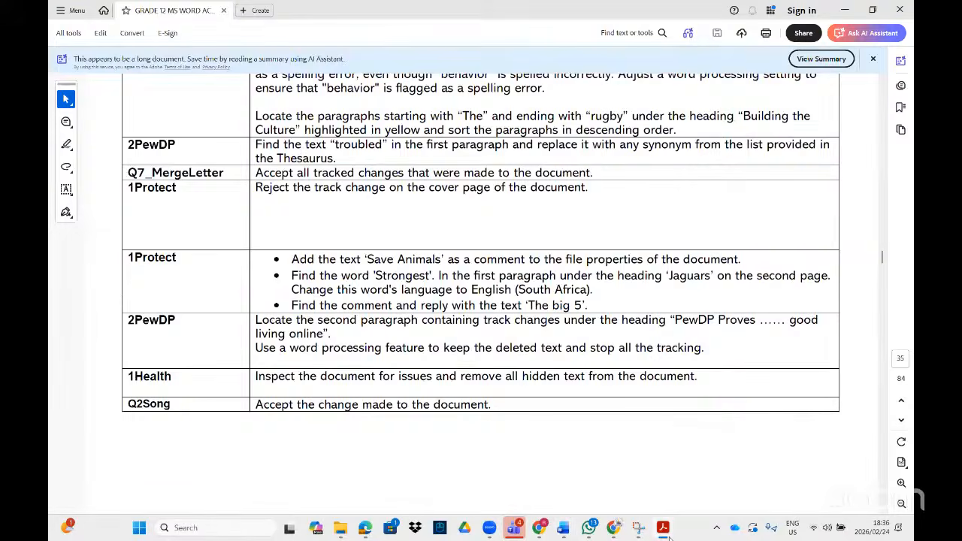
{"action": "left_click", "coordinate": [664, 530]}
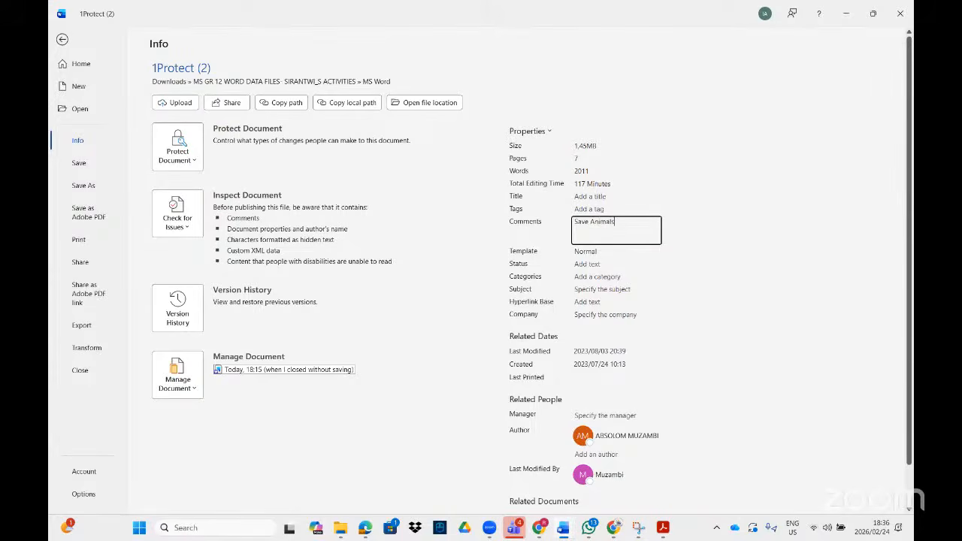
{"action": "left_click", "coordinate": [778, 239]}
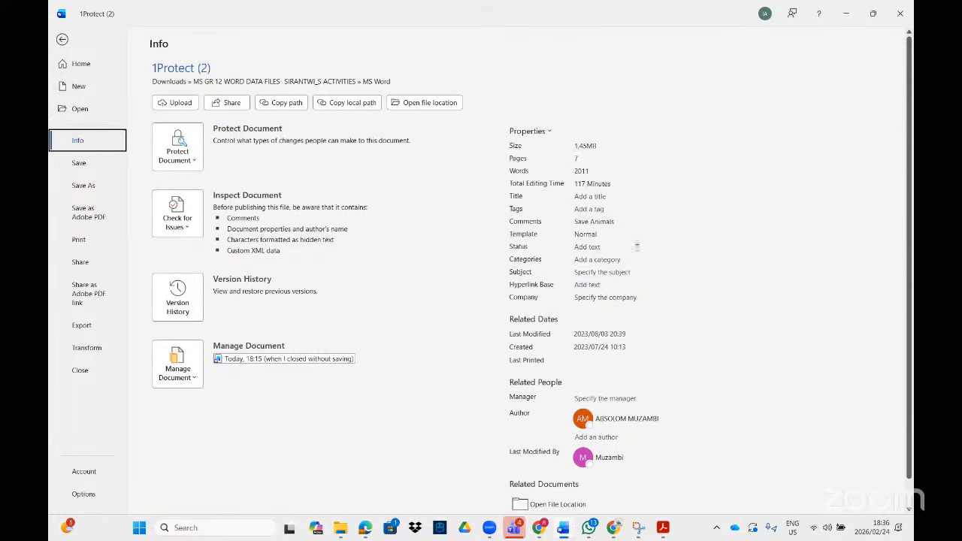
{"action": "left_click", "coordinate": [64, 40]}
Step: Check the language task in the Acrobat PDF, and set the proofing language of "strongest" under Jaguars to English (South Africa)
{"action": "left_click", "coordinate": [662, 528]}
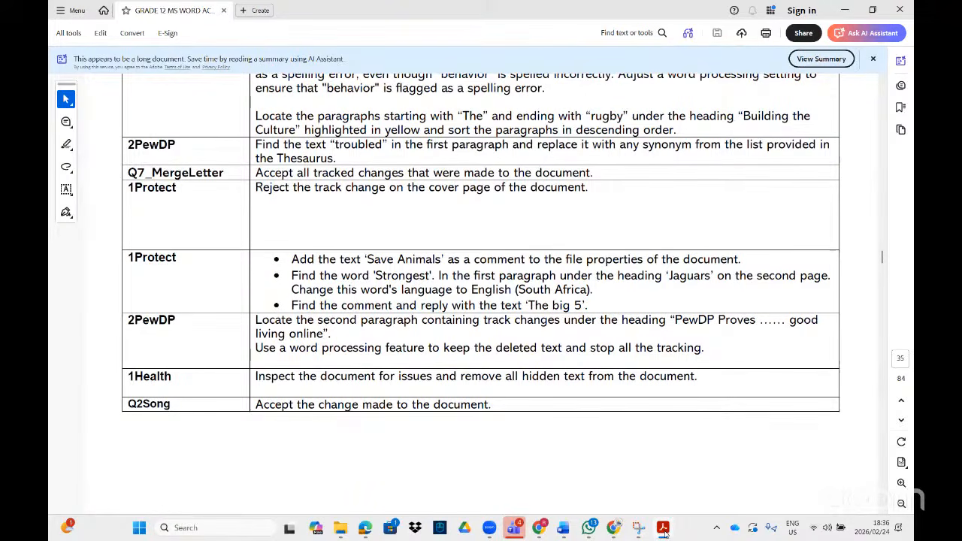
{"action": "left_click", "coordinate": [665, 531]}
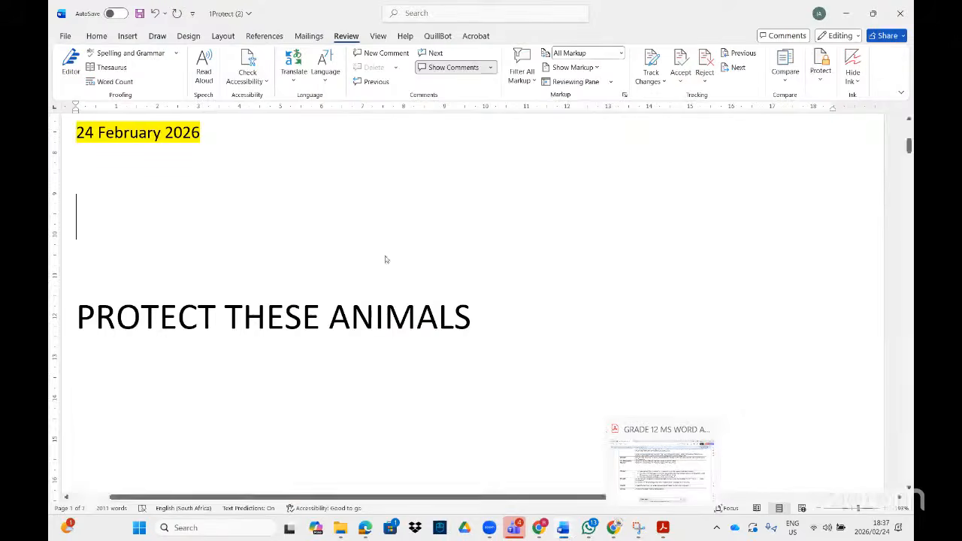
{"action": "scroll", "coordinate": [381, 339], "scroll_direction": "down", "scroll_amount": 10}
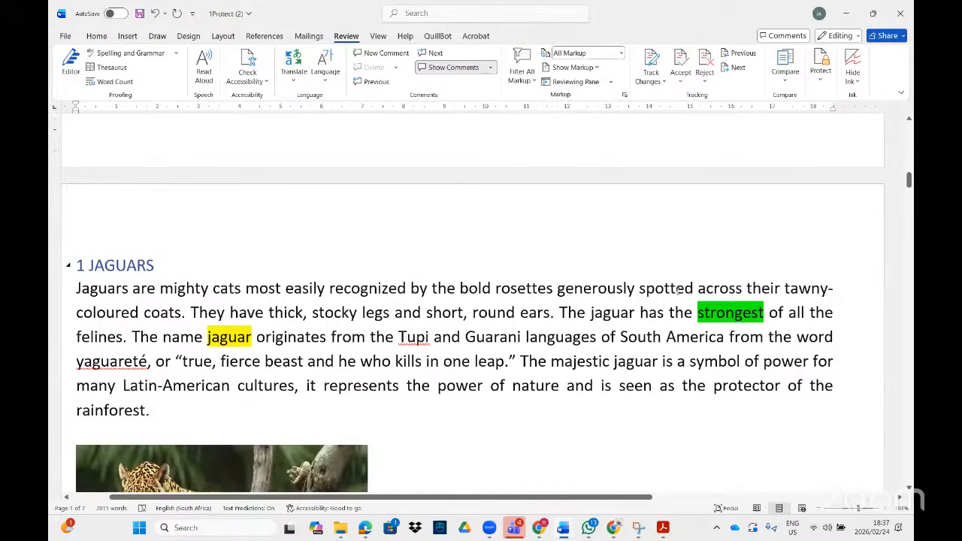
{"action": "left_click_drag", "start_coordinate": [766, 317], "coordinate": [699, 318]}
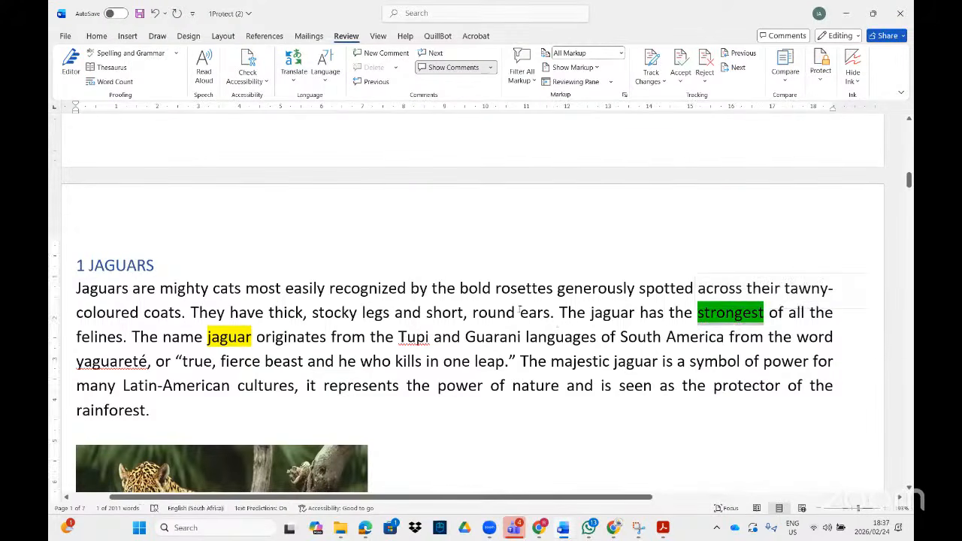
{"action": "scroll", "coordinate": [397, 335], "scroll_direction": "down", "scroll_amount": 2}
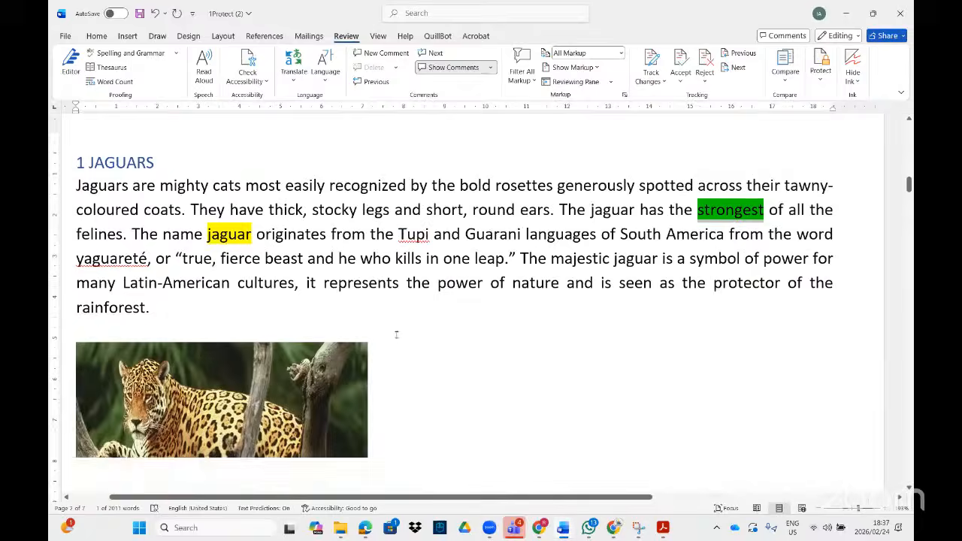
{"action": "left_click", "coordinate": [196, 509]}
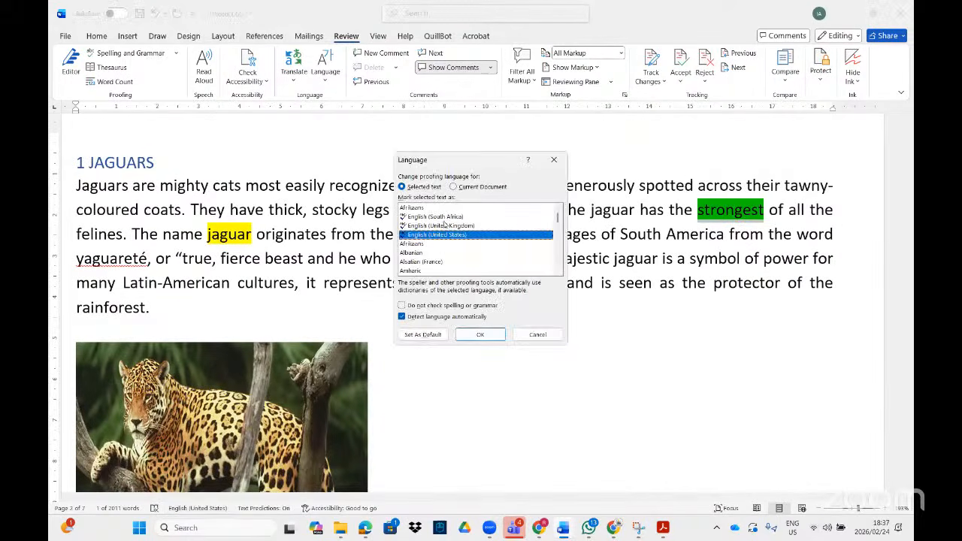
{"action": "double_click", "coordinate": [450, 218]}
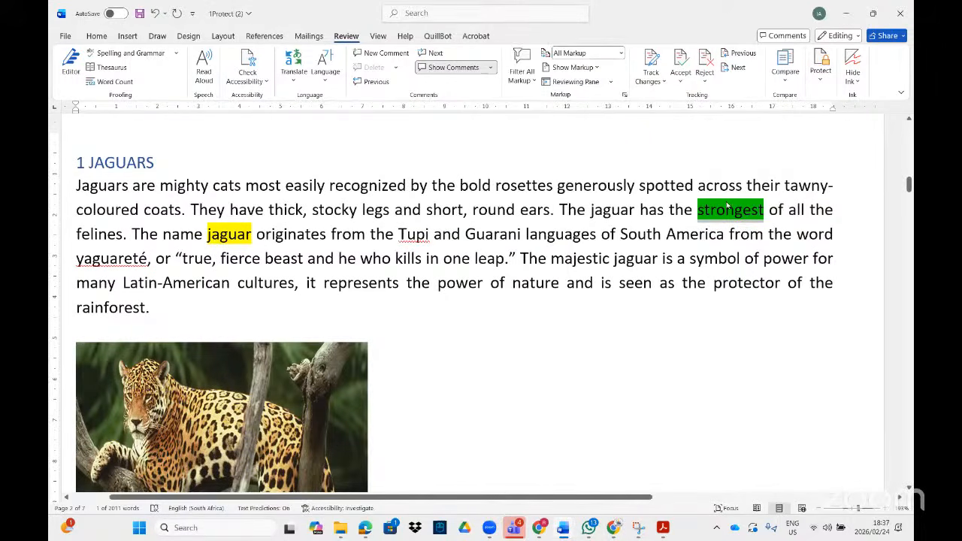
Step: Find the comment beside the elephant picture on page 4 and reply with "The Big 5", checking the wording in the Acrobat PDF
{"action": "left_click", "coordinate": [668, 528]}
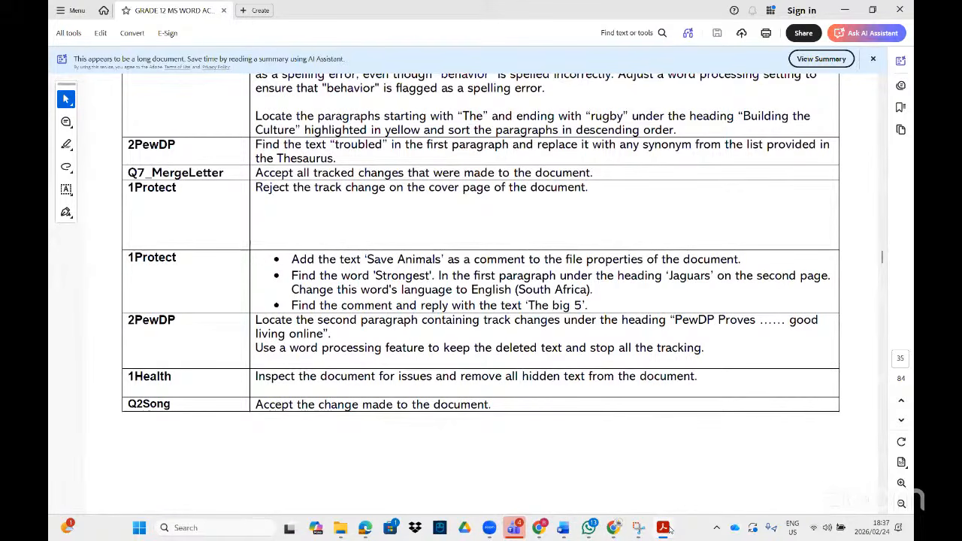
{"action": "left_click", "coordinate": [668, 529]}
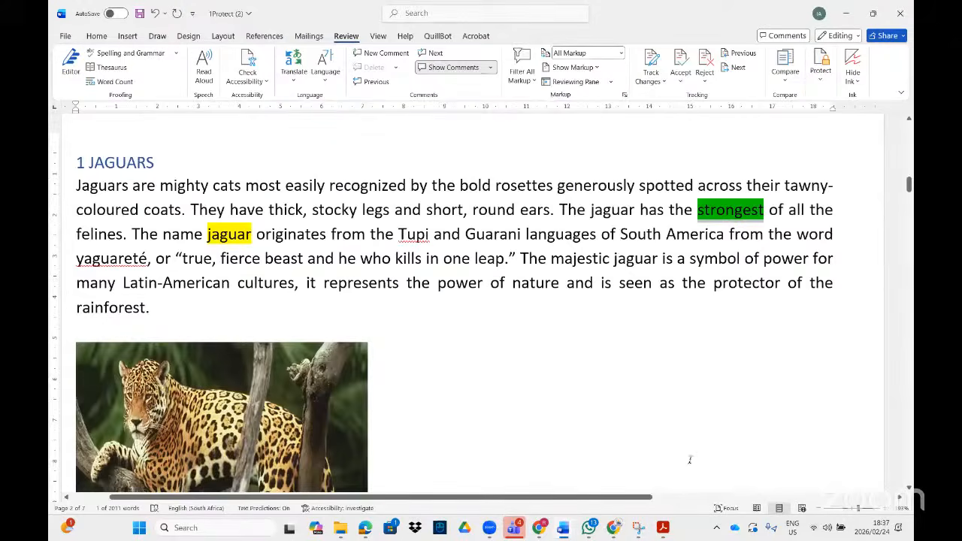
{"action": "left_click_drag", "start_coordinate": [621, 496], "coordinate": [641, 493]}
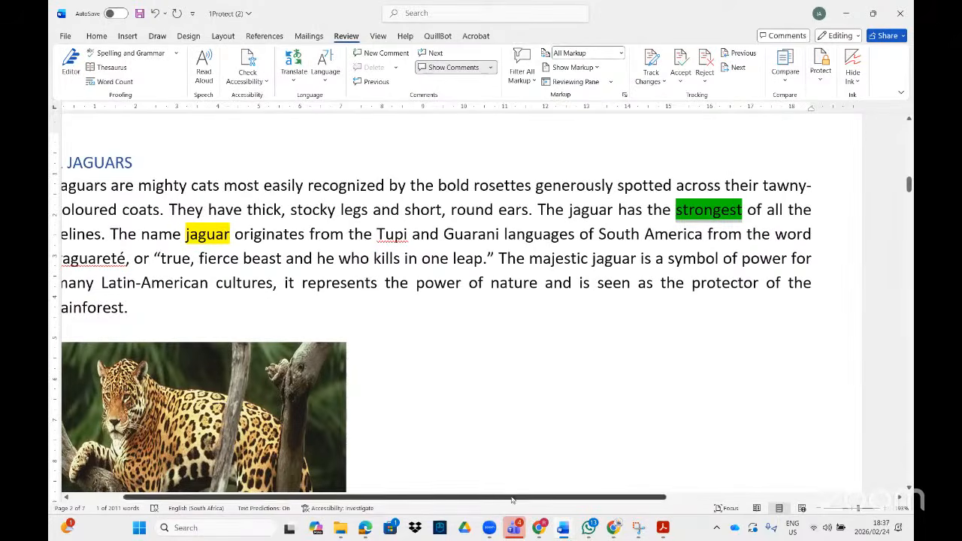
{"action": "left_click_drag", "start_coordinate": [512, 500], "coordinate": [665, 445]}
{"action": "scroll", "coordinate": [615, 381], "scroll_direction": "down", "scroll_amount": 3}
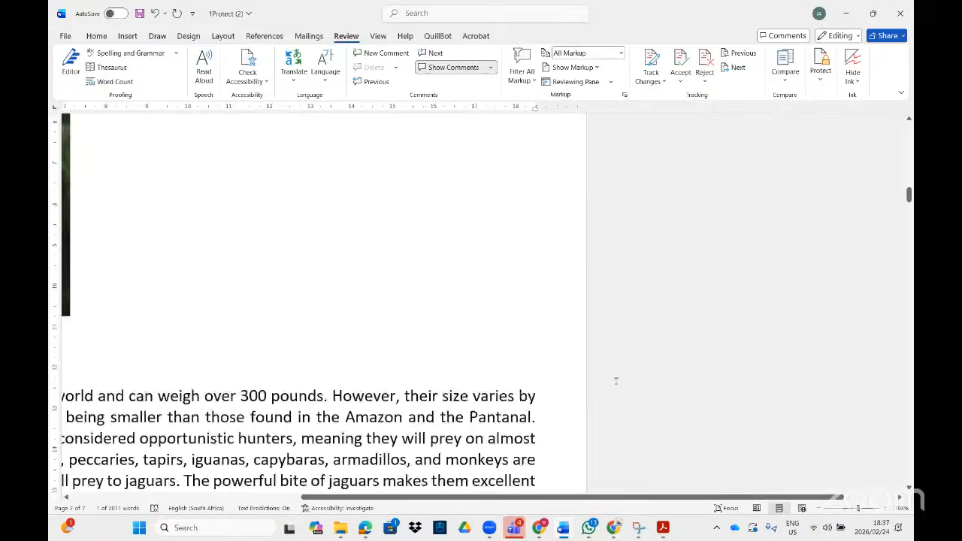
{"action": "scroll", "coordinate": [615, 381], "scroll_direction": "down", "scroll_amount": 20}
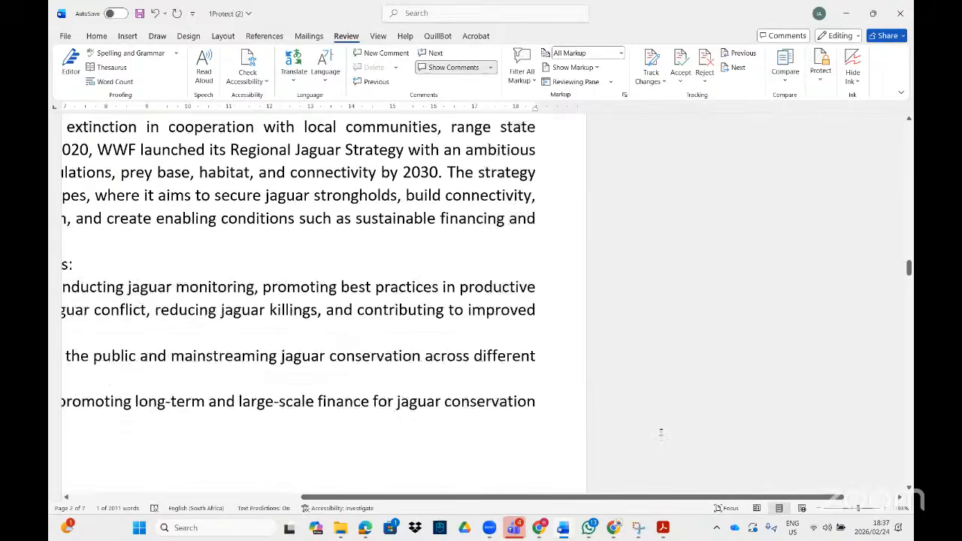
{"action": "scroll", "coordinate": [661, 432], "scroll_direction": "down", "scroll_amount": 10}
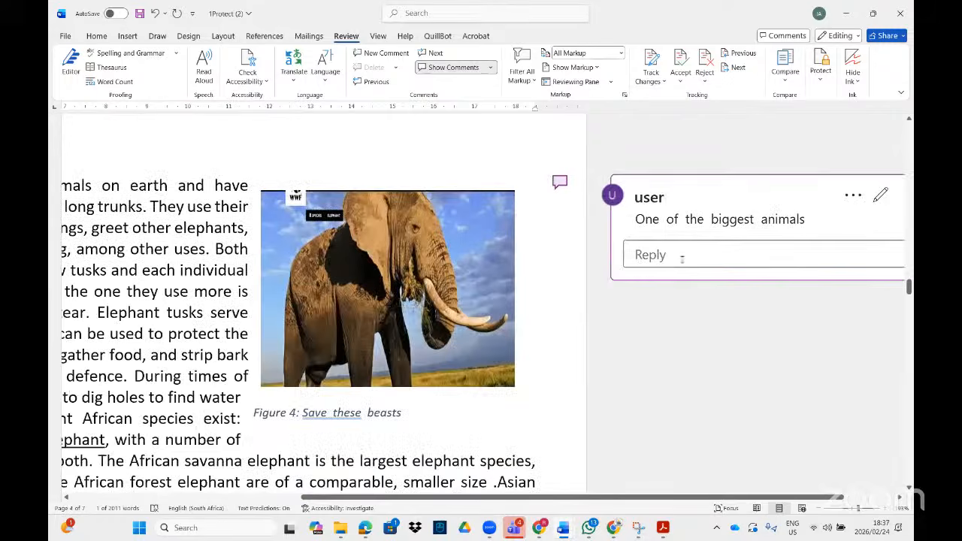
{"action": "left_click", "coordinate": [682, 258]}
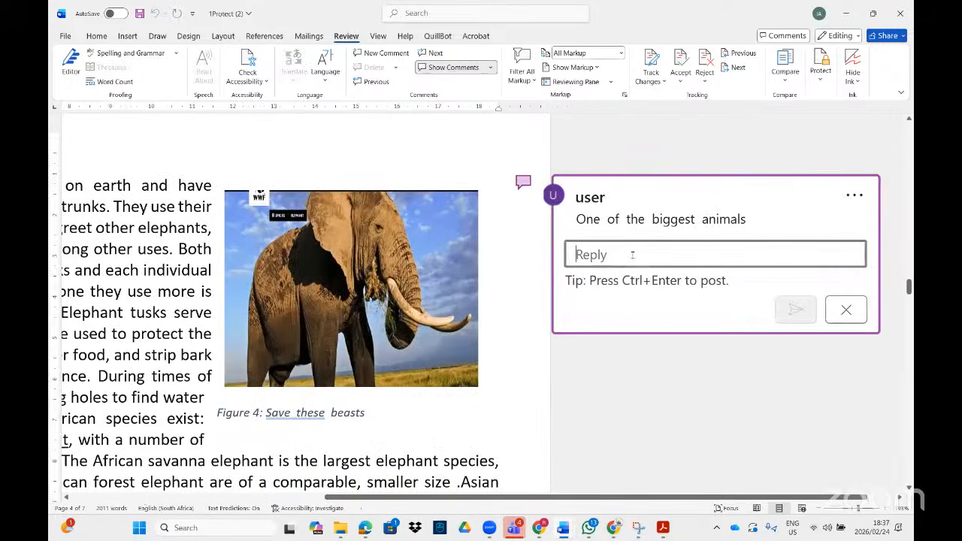
{"action": "type", "text": "big 5"}
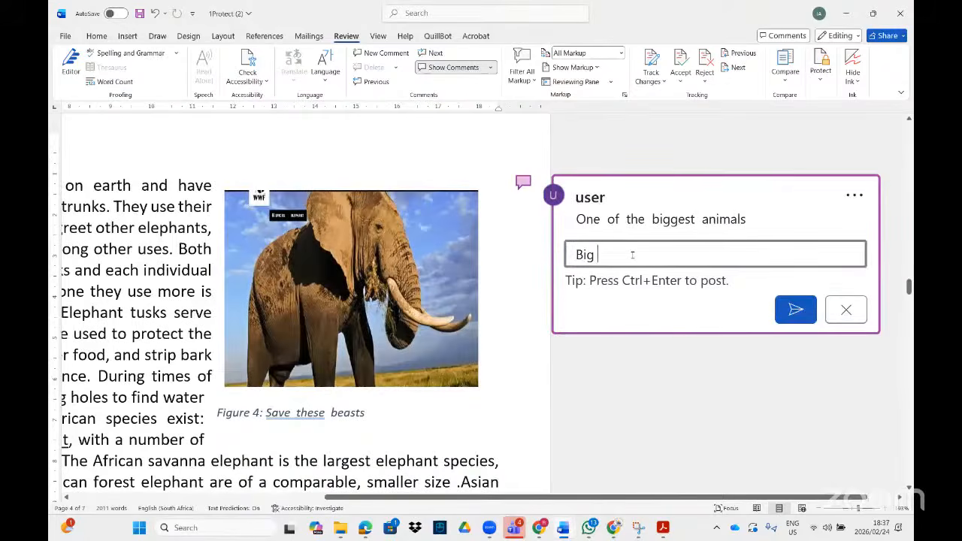
{"action": "left_click", "coordinate": [663, 528]}
{"action": "left_click", "coordinate": [663, 529]}
{"action": "type", "text": "The"}
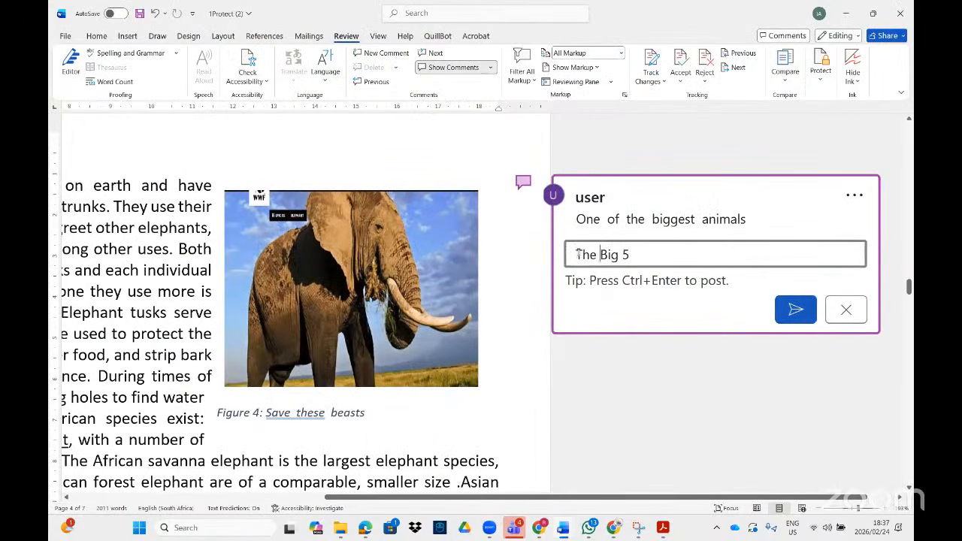
{"action": "left_click", "coordinate": [796, 311]}
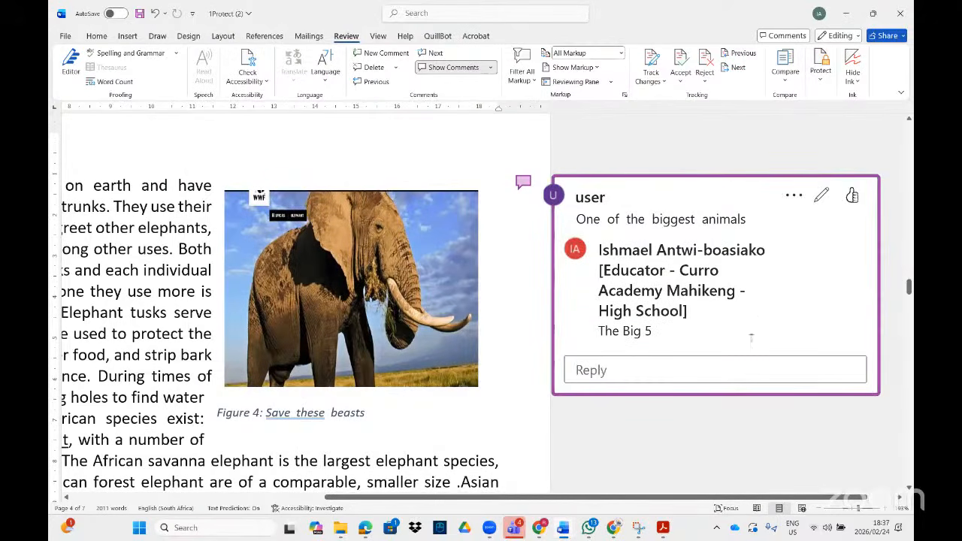
Step: View the thread options of the elephant picture's comment without choosing any, and switch to the Acrobat PDF for the next task
{"action": "scroll", "coordinate": [752, 331], "scroll_direction": "down", "scroll_amount": 6}
{"action": "scroll", "coordinate": [743, 315], "scroll_direction": "up", "scroll_amount": 3}
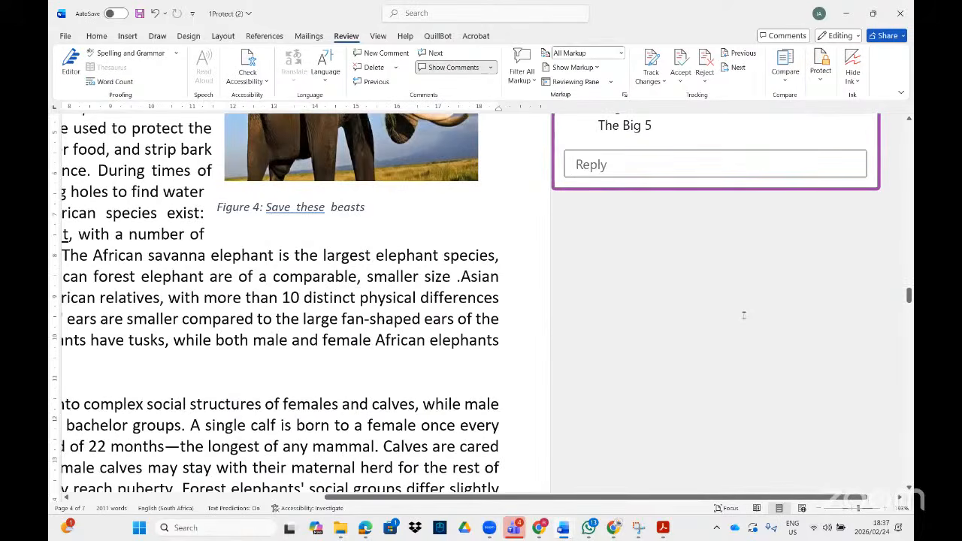
{"action": "scroll", "coordinate": [743, 315], "scroll_direction": "up", "scroll_amount": 5}
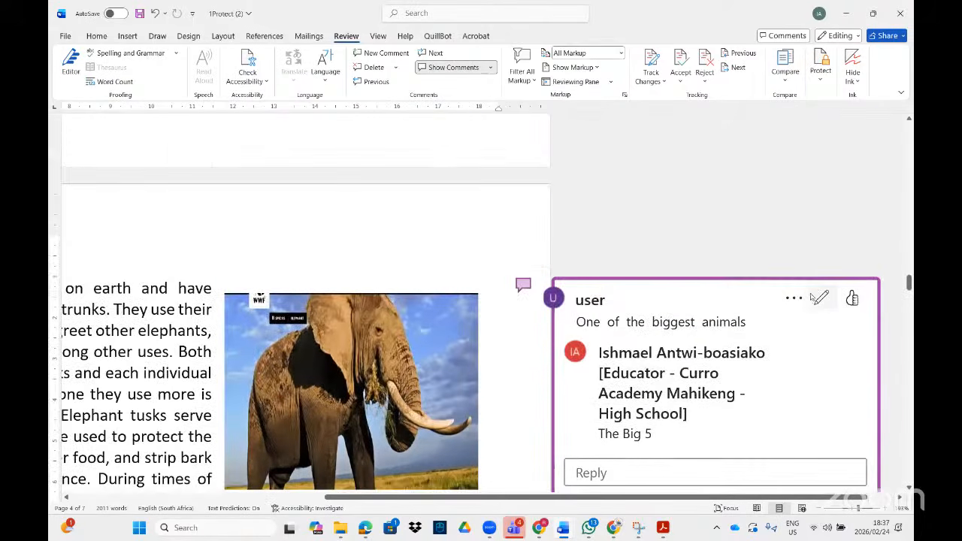
{"action": "left_click", "coordinate": [795, 299]}
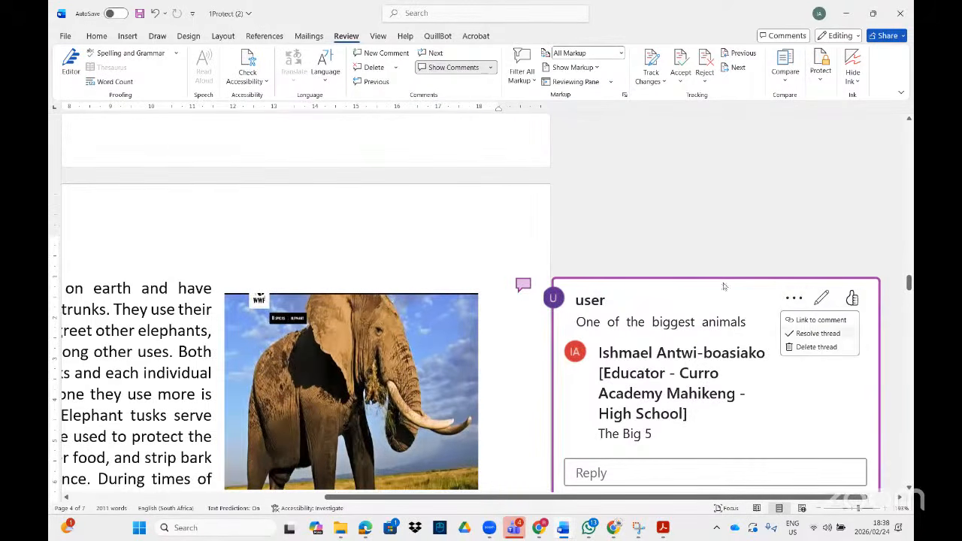
{"action": "left_click", "coordinate": [620, 185]}
{"action": "scroll", "coordinate": [652, 328], "scroll_direction": "down", "scroll_amount": 3}
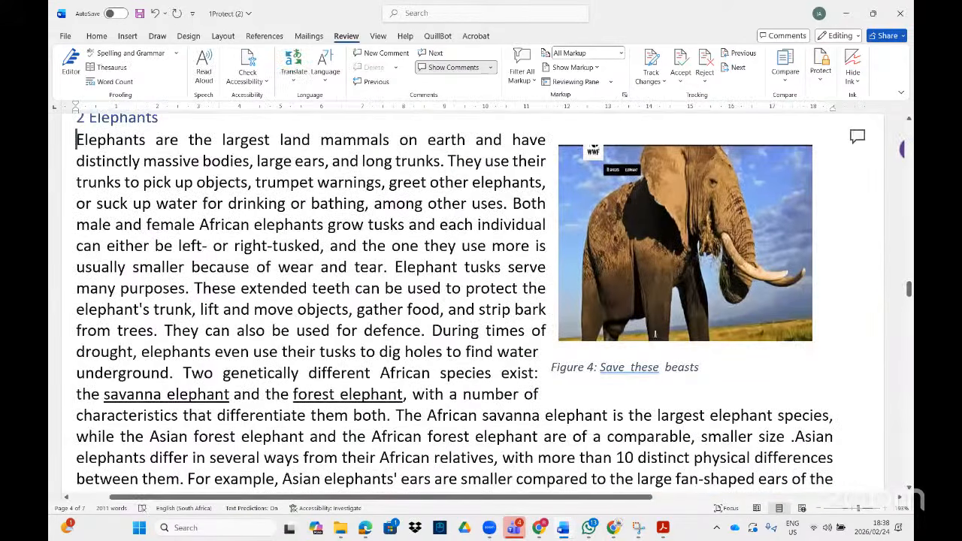
{"action": "left_click", "coordinate": [663, 527]}
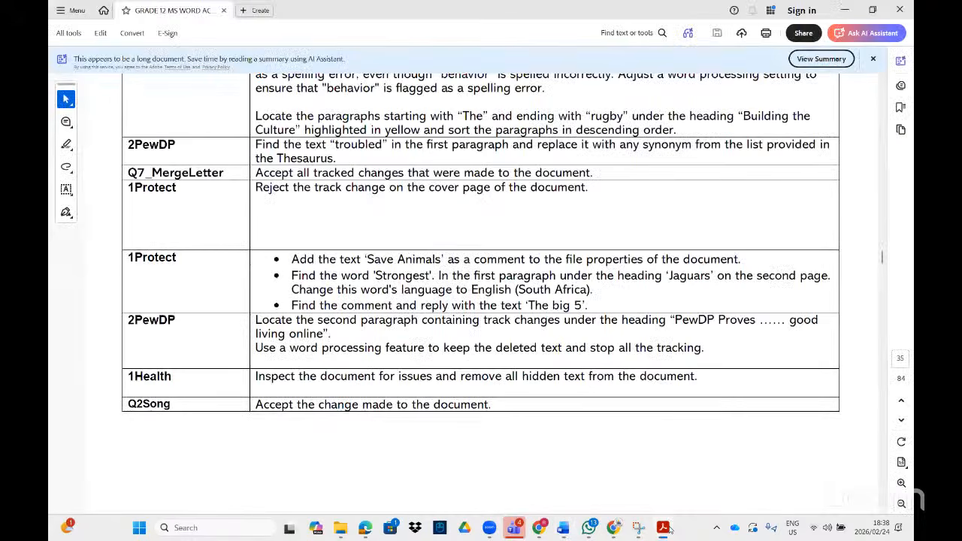
Step: Check the 1Health task in the Acrobat PDF, then search the computer for 1Health (2), open it in Word and enable editing
{"action": "scroll", "coordinate": [340, 336], "scroll_direction": "down", "scroll_amount": 1}
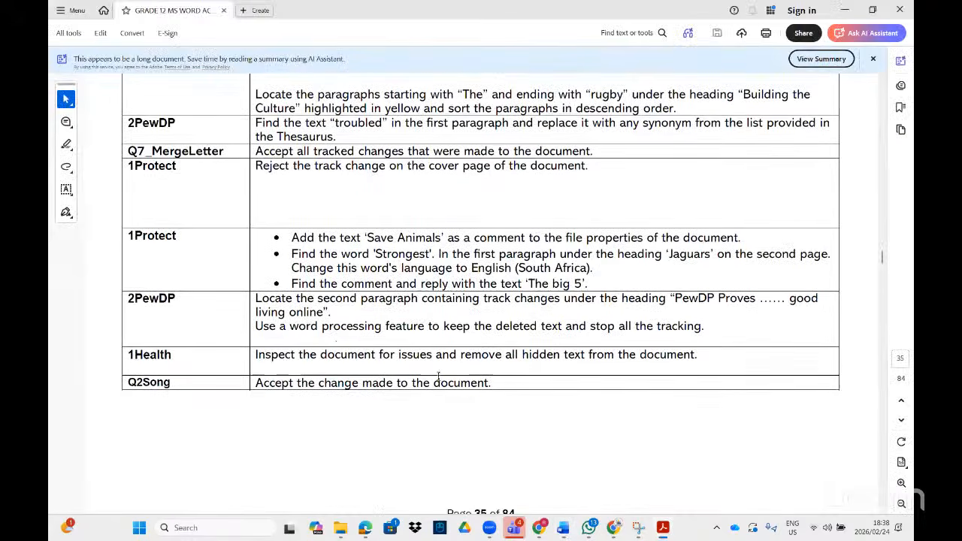
{"action": "scroll", "coordinate": [455, 370], "scroll_direction": "down", "scroll_amount": 1}
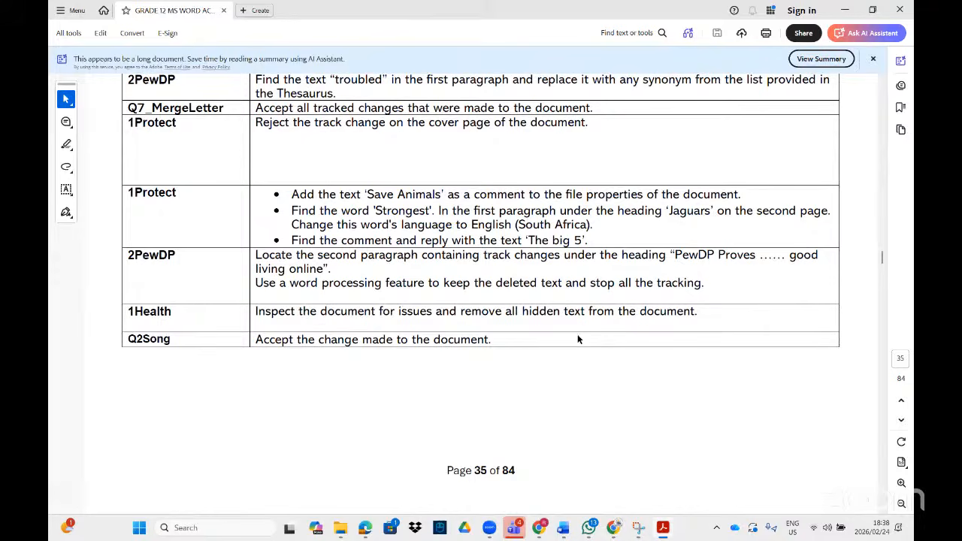
{"action": "scroll", "coordinate": [577, 337], "scroll_direction": "down", "scroll_amount": 1}
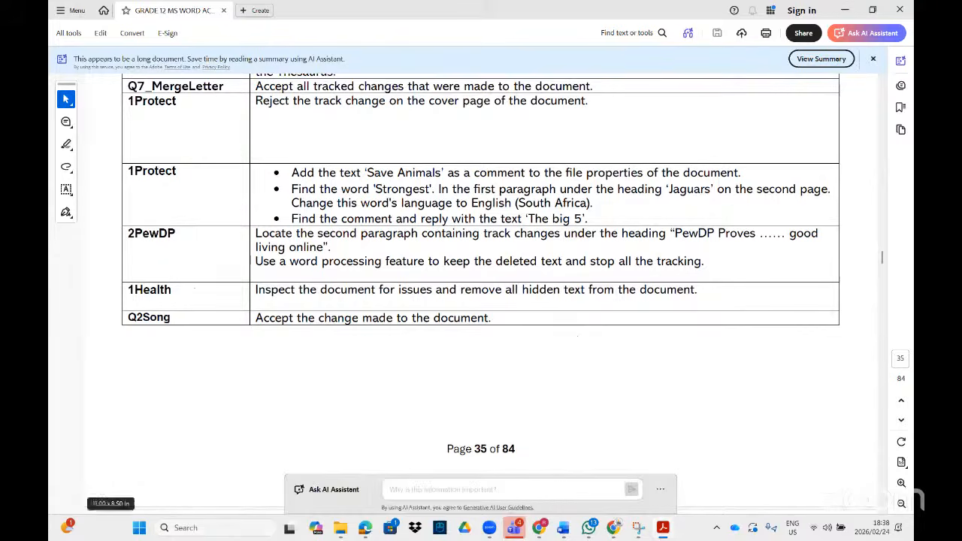
{"action": "left_click", "coordinate": [139, 527]}
{"action": "type", "text": "1"}
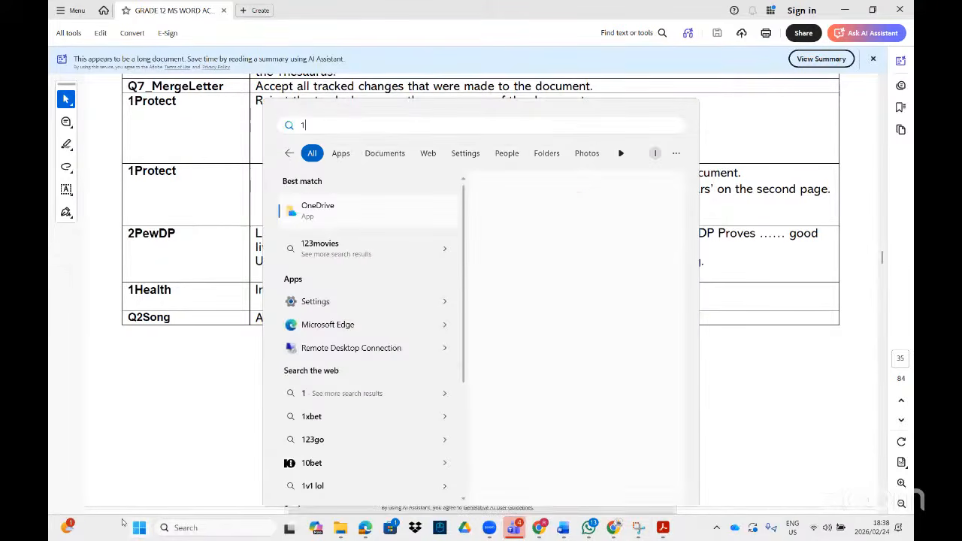
{"action": "type", "text": "health (2)"}
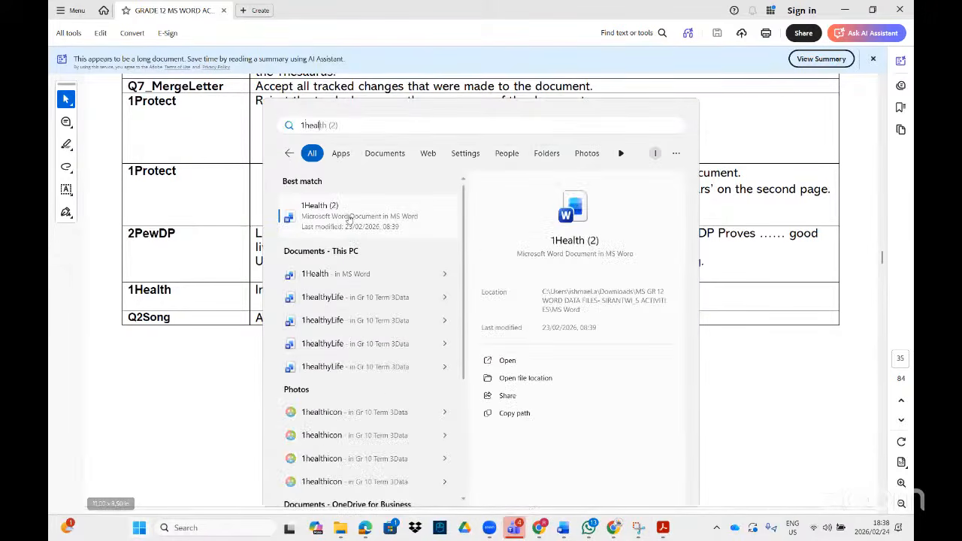
{"action": "left_click", "coordinate": [344, 217]}
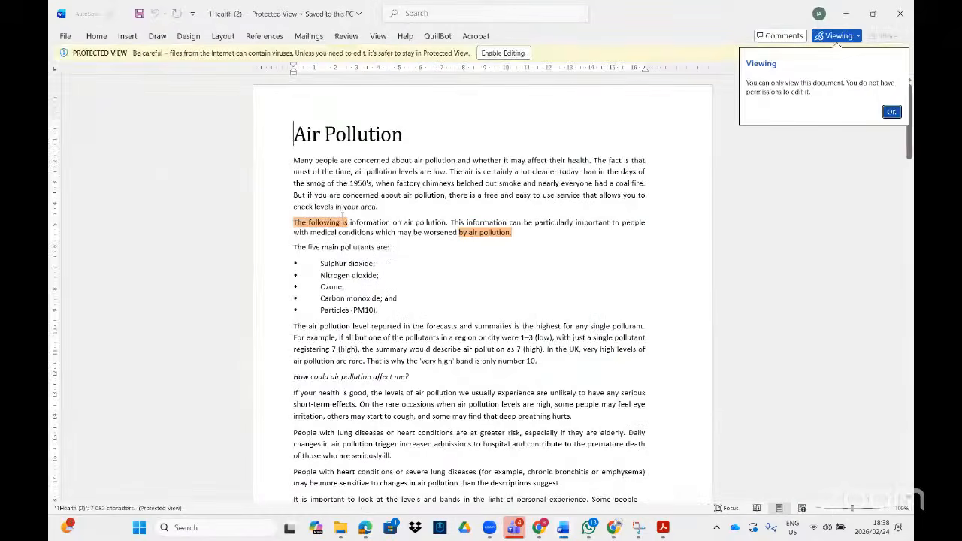
{"action": "left_click", "coordinate": [496, 52]}
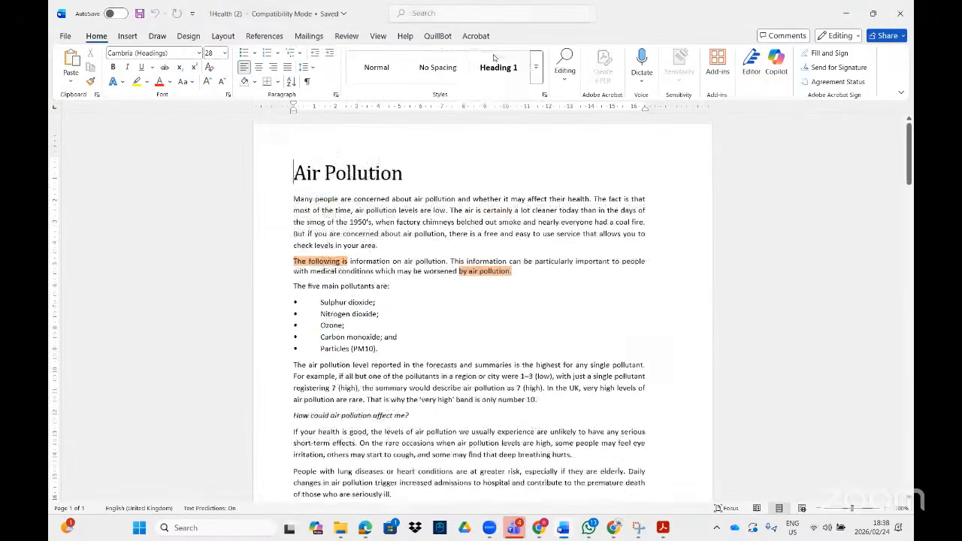
Step: Inspect 1Health (2) with the Document Inspector's default content selection and remove all hidden text
{"action": "left_click", "coordinate": [66, 36]}
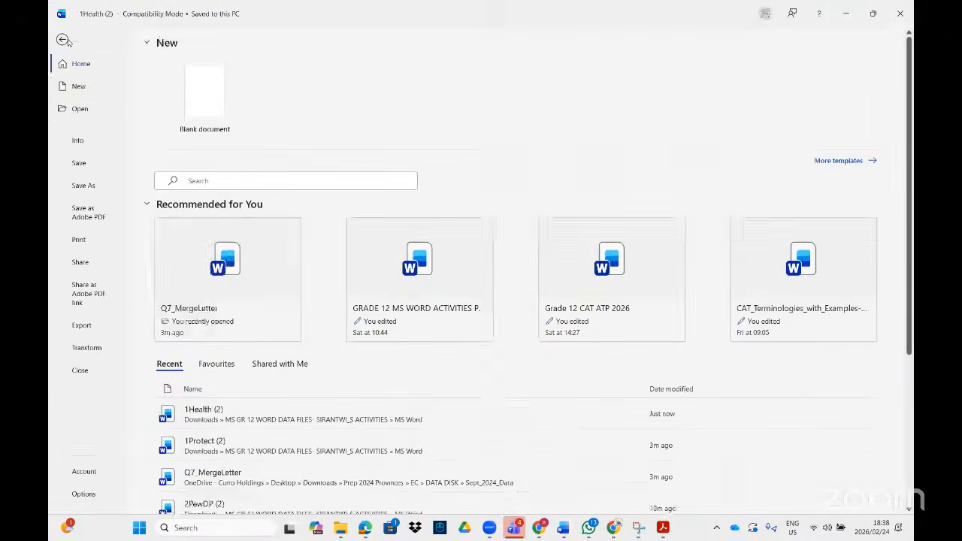
{"action": "left_click", "coordinate": [83, 143]}
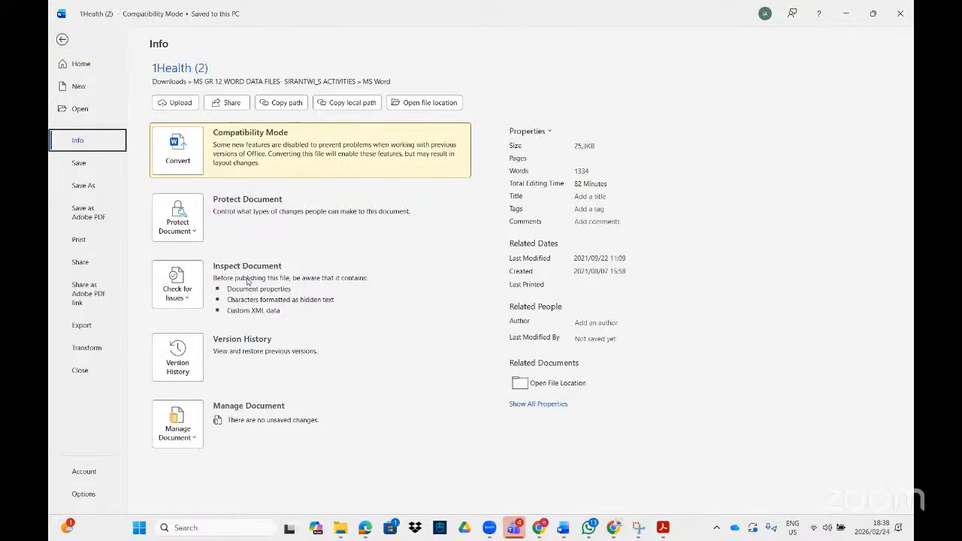
{"action": "left_click", "coordinate": [179, 289]}
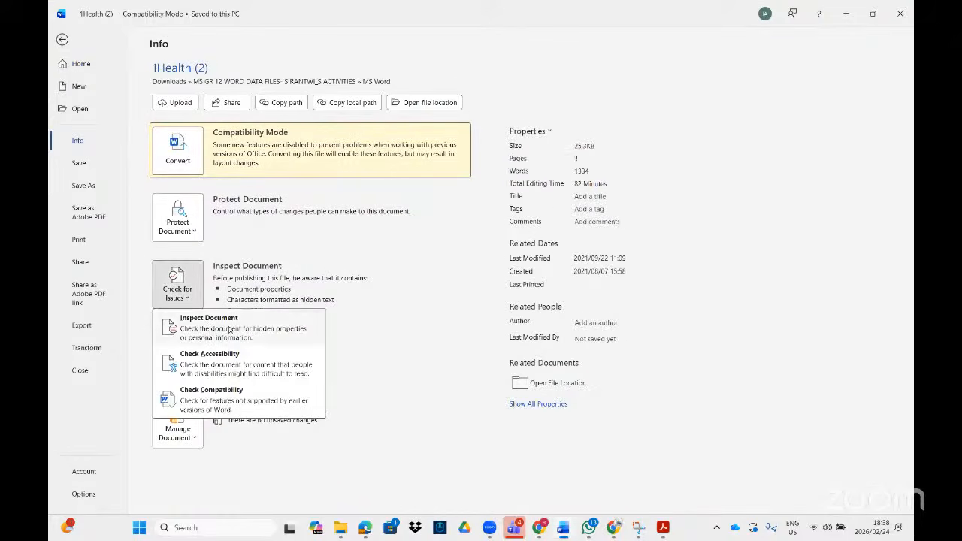
{"action": "left_click", "coordinate": [230, 330]}
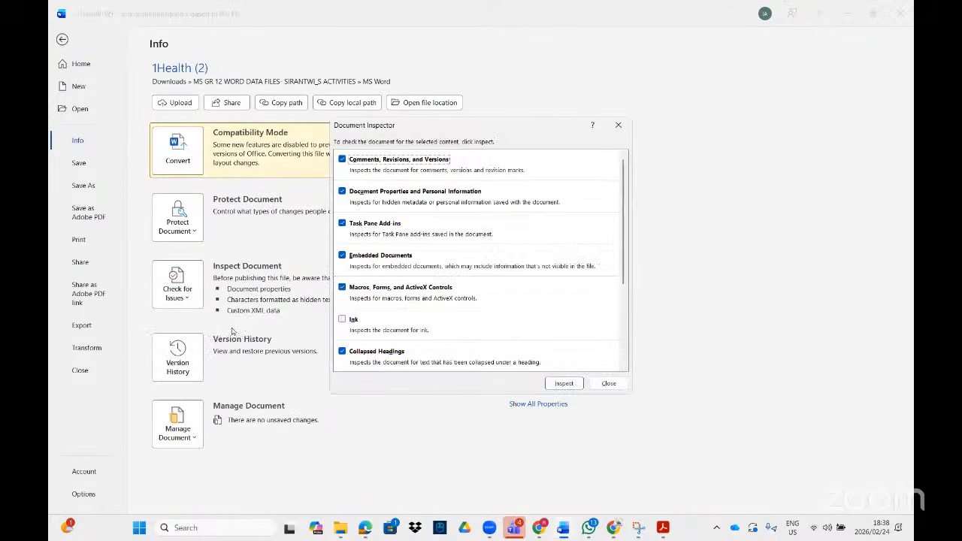
{"action": "left_click", "coordinate": [565, 384]}
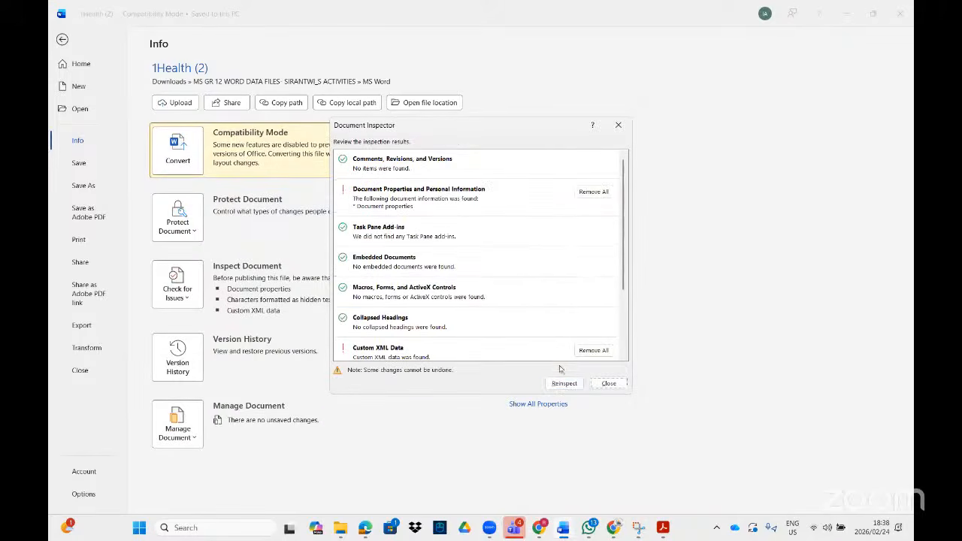
{"action": "scroll", "coordinate": [471, 316], "scroll_direction": "down", "scroll_amount": 3}
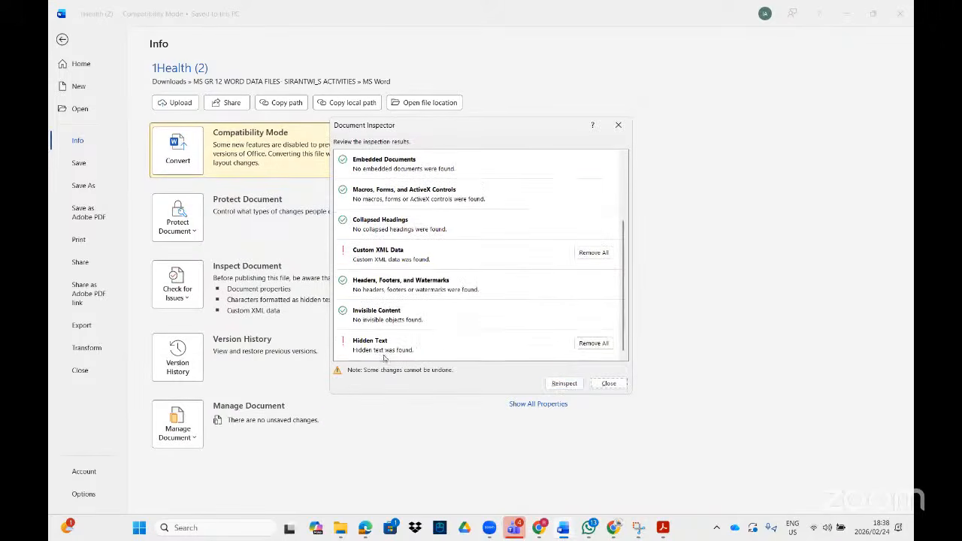
{"action": "left_click", "coordinate": [607, 344]}
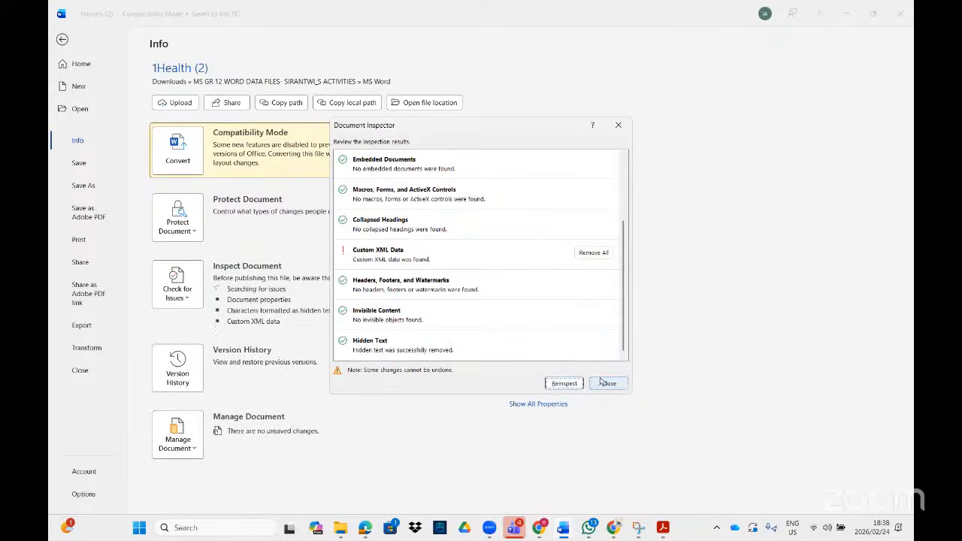
{"action": "left_click", "coordinate": [607, 384]}
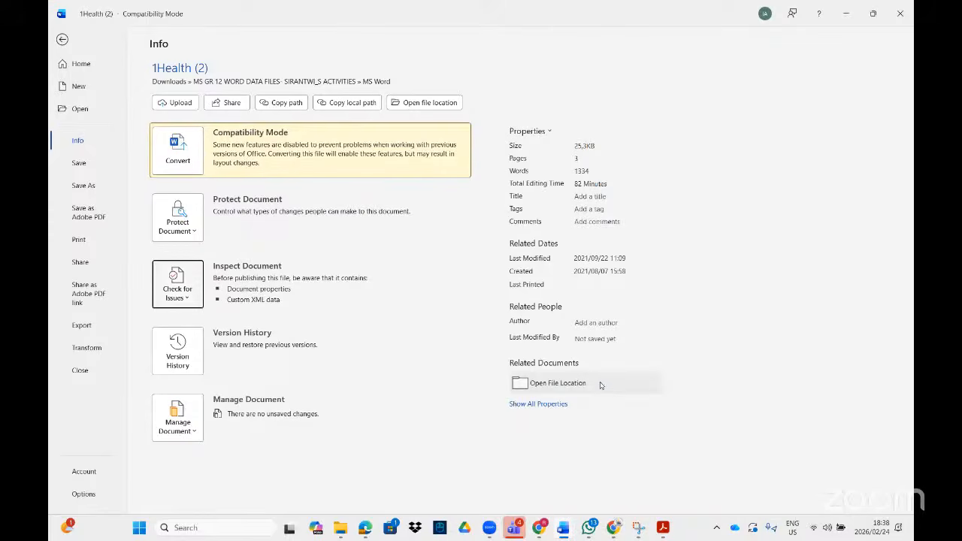
Step: Close 1Health (2) without saving, and review the proofing and tracking topics in the Acrobat PDF
{"action": "left_click", "coordinate": [62, 39]}
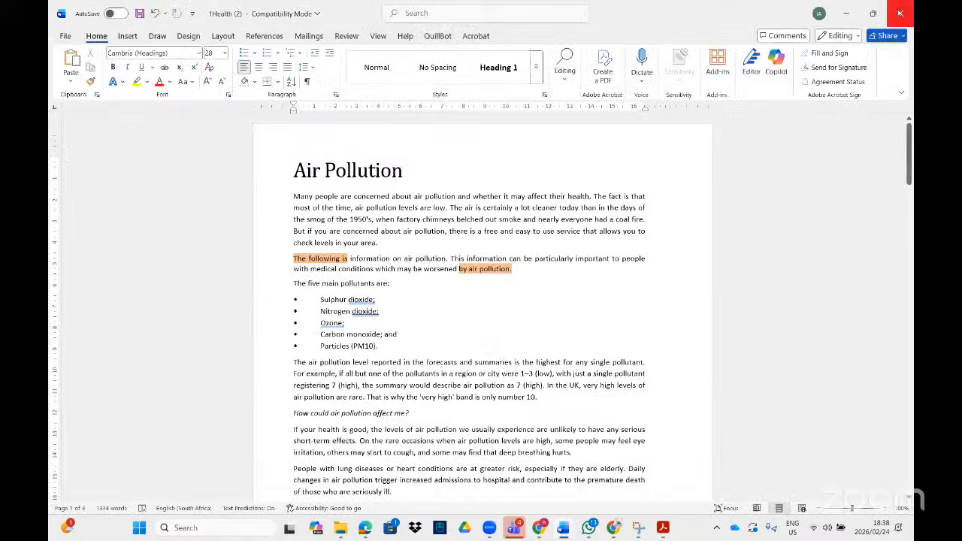
{"action": "left_click", "coordinate": [899, 12]}
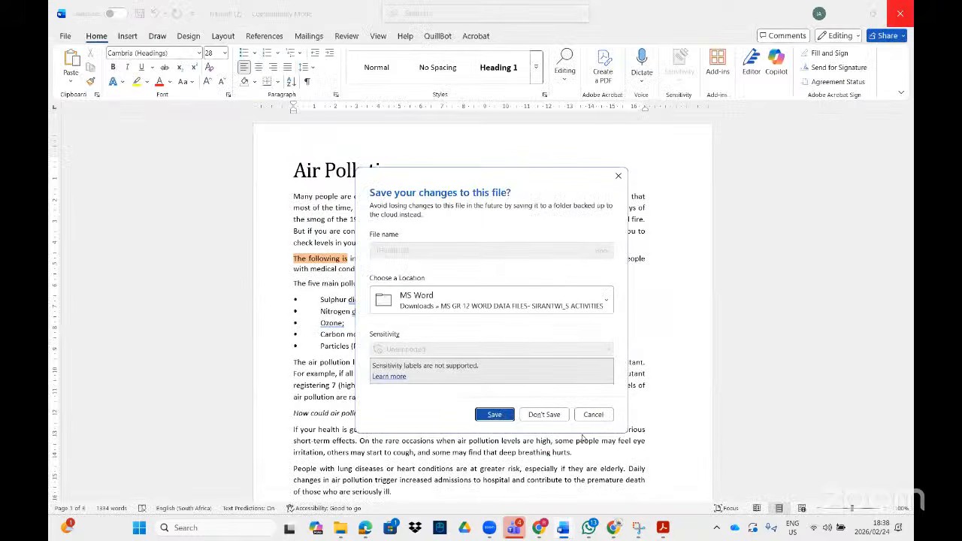
{"action": "left_click", "coordinate": [551, 415]}
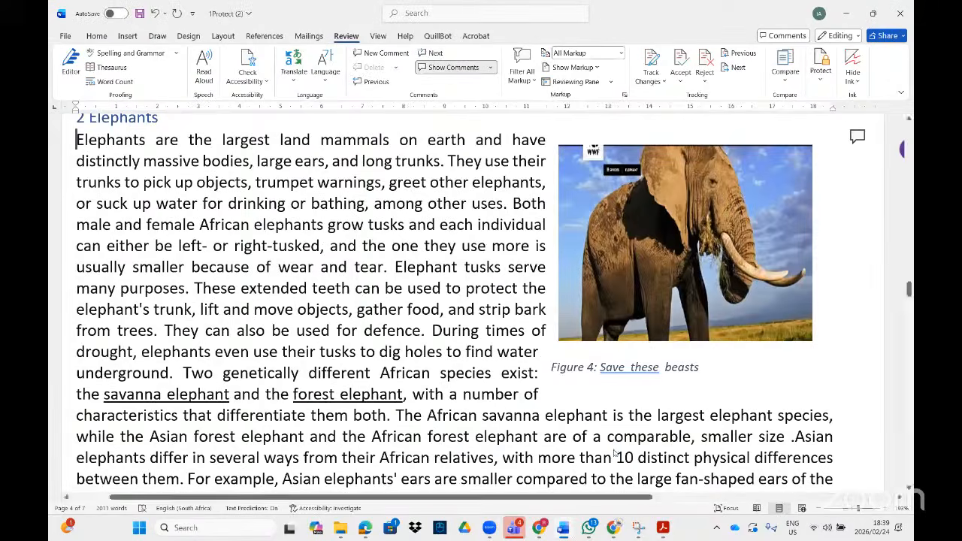
{"action": "left_click", "coordinate": [657, 528]}
{"action": "scroll", "coordinate": [294, 264], "scroll_direction": "down", "scroll_amount": 5}
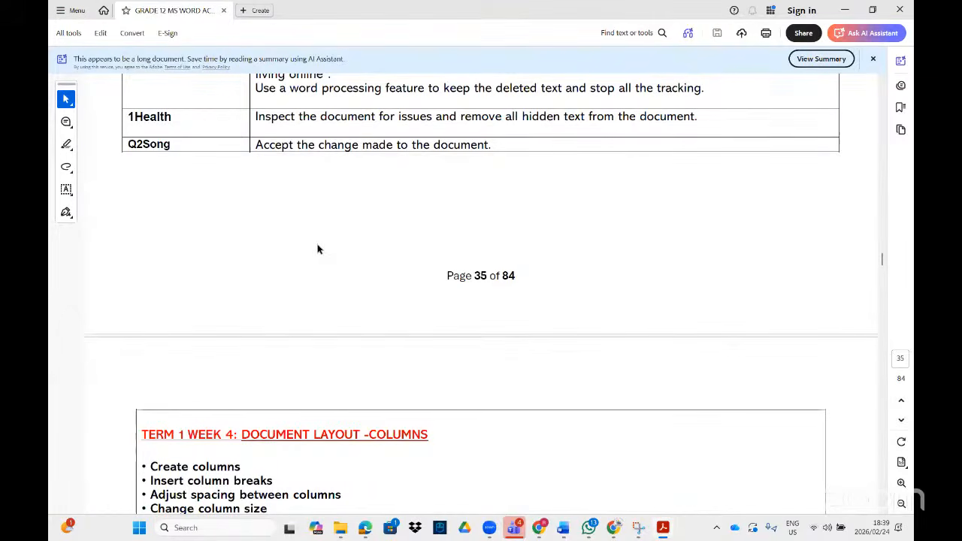
{"action": "scroll", "coordinate": [316, 249], "scroll_direction": "up", "scroll_amount": 10}
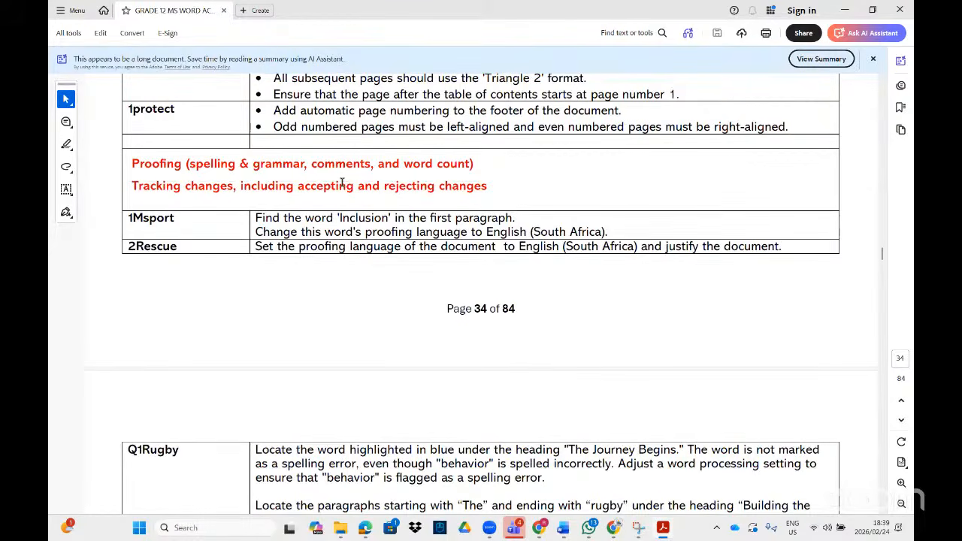
Step: Add blank lines below the TABLE OF FIGURES heading at the end of 1Protect (2), and view the document's word count statistics
{"action": "left_click", "coordinate": [664, 528]}
{"action": "scroll", "coordinate": [492, 332], "scroll_direction": "down", "scroll_amount": 5}
{"action": "scroll", "coordinate": [492, 332], "scroll_direction": "down", "scroll_amount": 20}
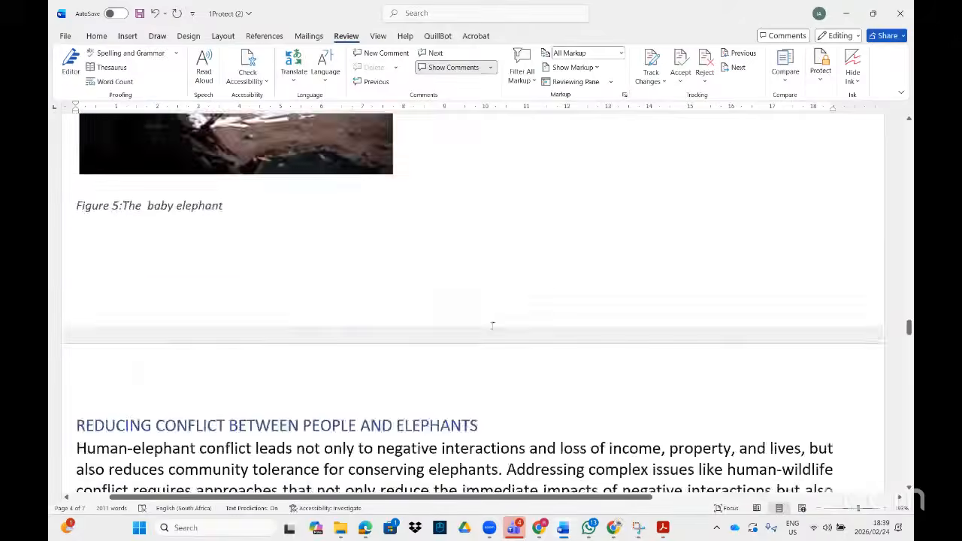
{"action": "scroll", "coordinate": [492, 314], "scroll_direction": "down", "scroll_amount": 20}
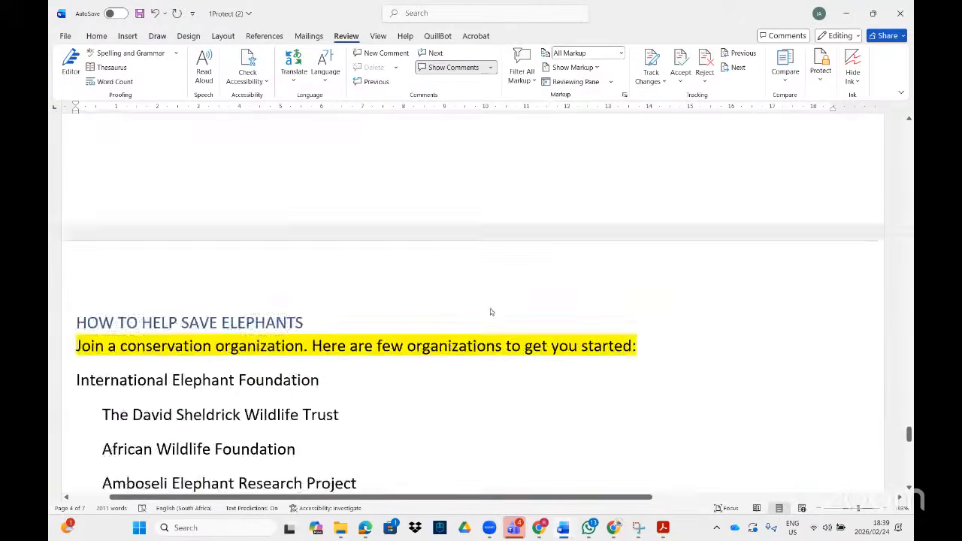
{"action": "scroll", "coordinate": [497, 312], "scroll_direction": "up", "scroll_amount": 3}
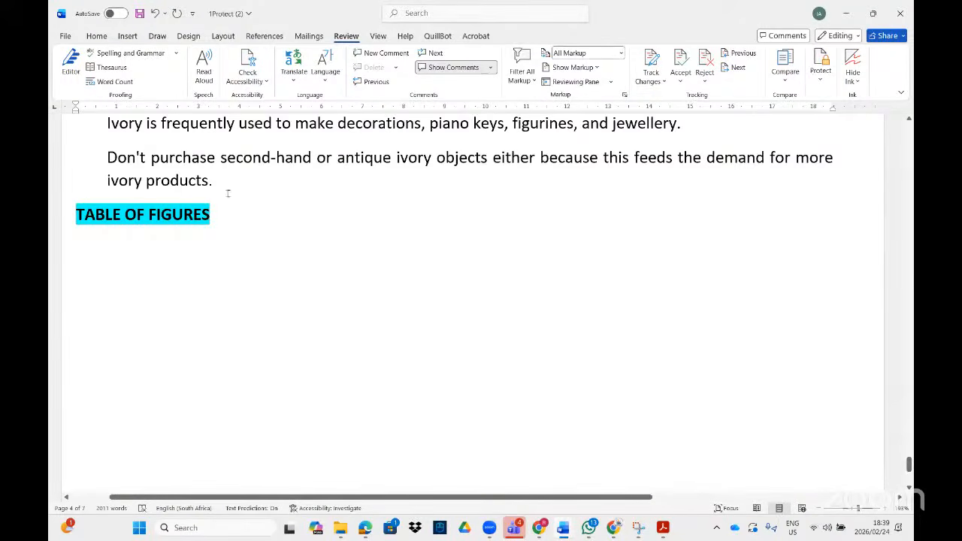
{"action": "left_click", "coordinate": [243, 219]}
{"action": "key", "text": "Return"}
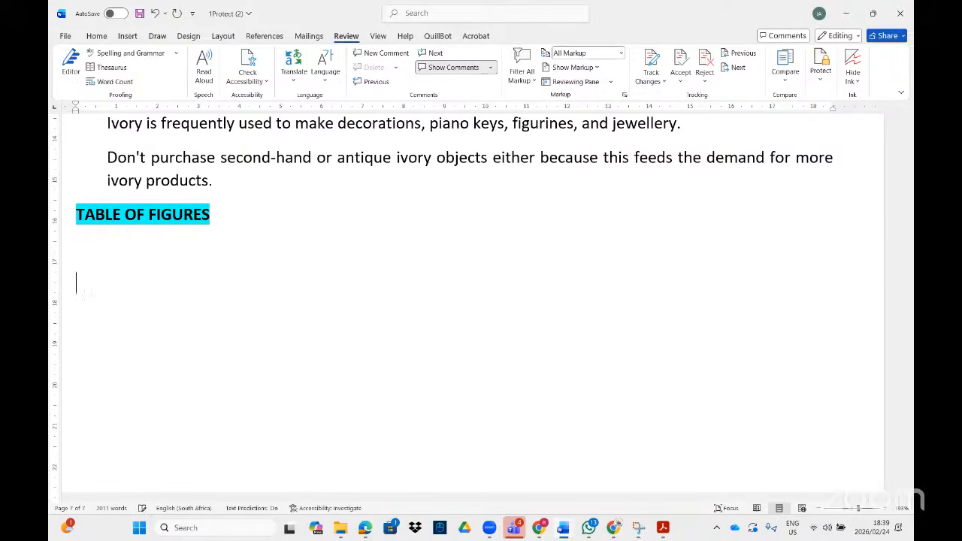
{"action": "left_click", "coordinate": [110, 85]}
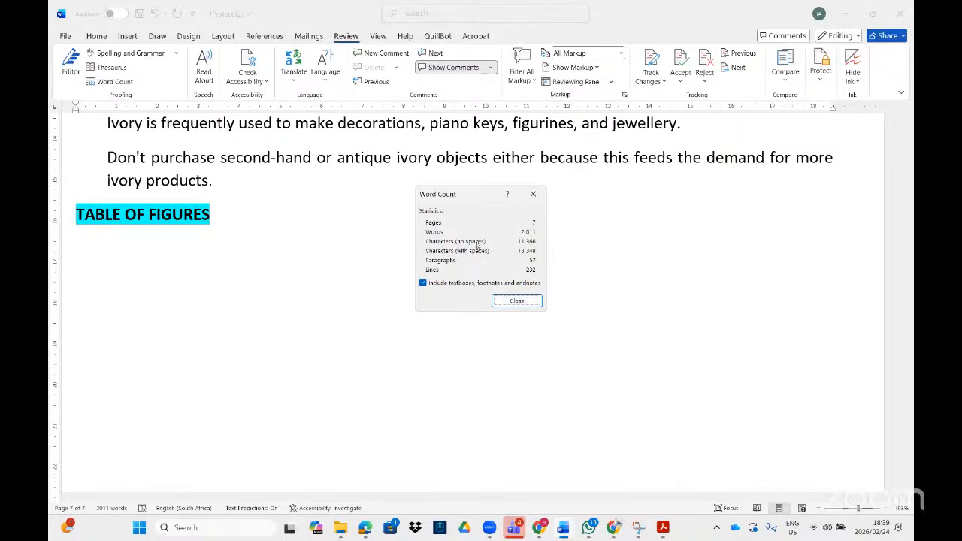
{"action": "left_click", "coordinate": [517, 302]}
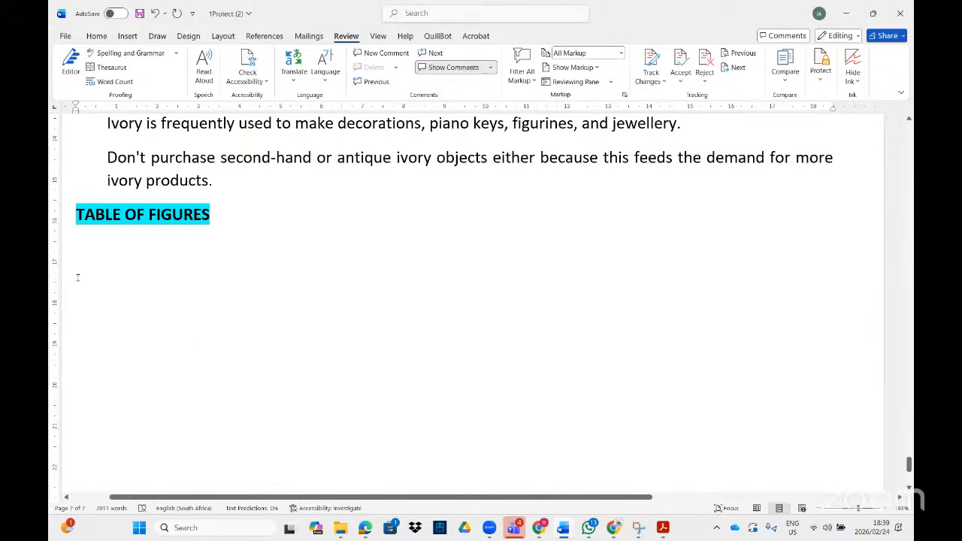
Step: Insert a NumWords field on the blank line below the TABLE OF FIGURES heading
{"action": "left_click", "coordinate": [128, 36]}
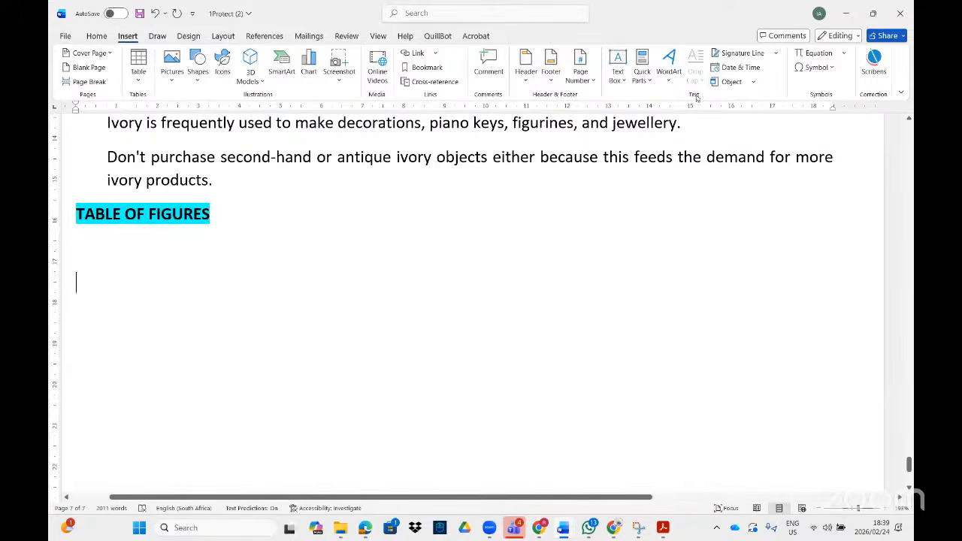
{"action": "left_click", "coordinate": [643, 82]}
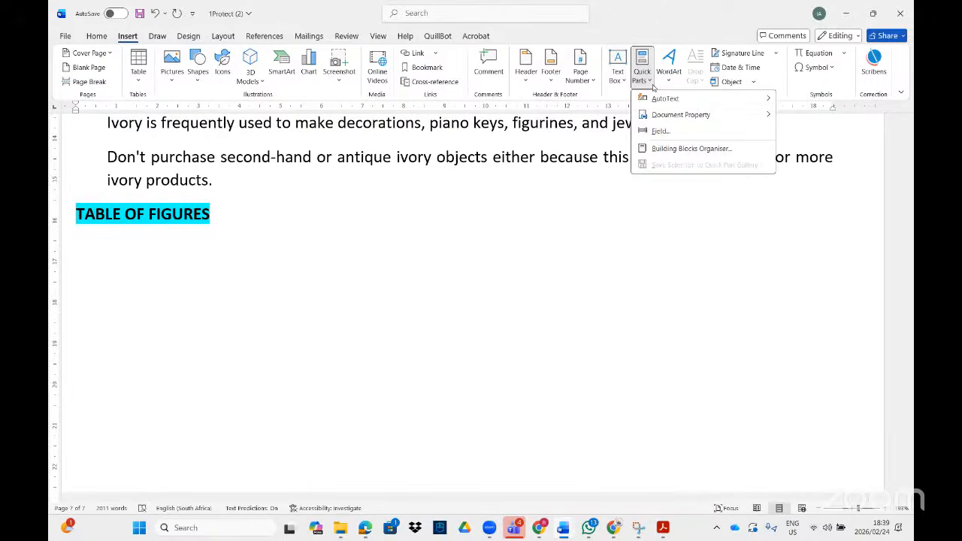
{"action": "left_click", "coordinate": [661, 135]}
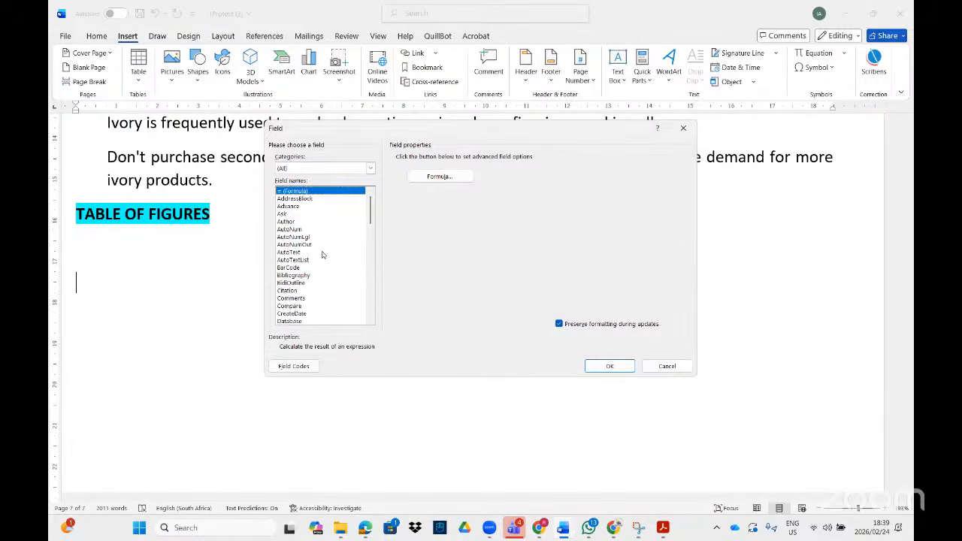
{"action": "scroll", "coordinate": [324, 263], "scroll_direction": "down", "scroll_amount": 4}
{"action": "scroll", "coordinate": [321, 274], "scroll_direction": "down", "scroll_amount": 7}
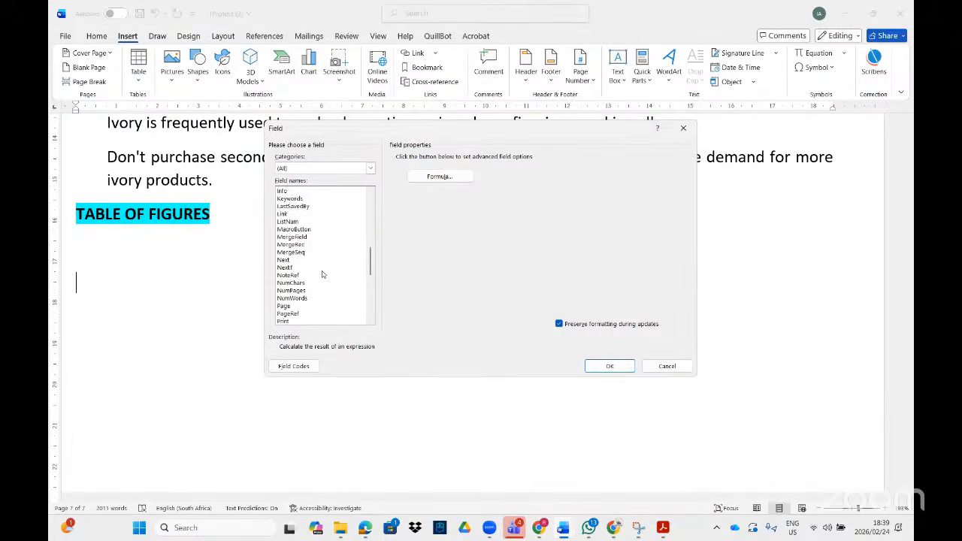
{"action": "double_click", "coordinate": [293, 297]}
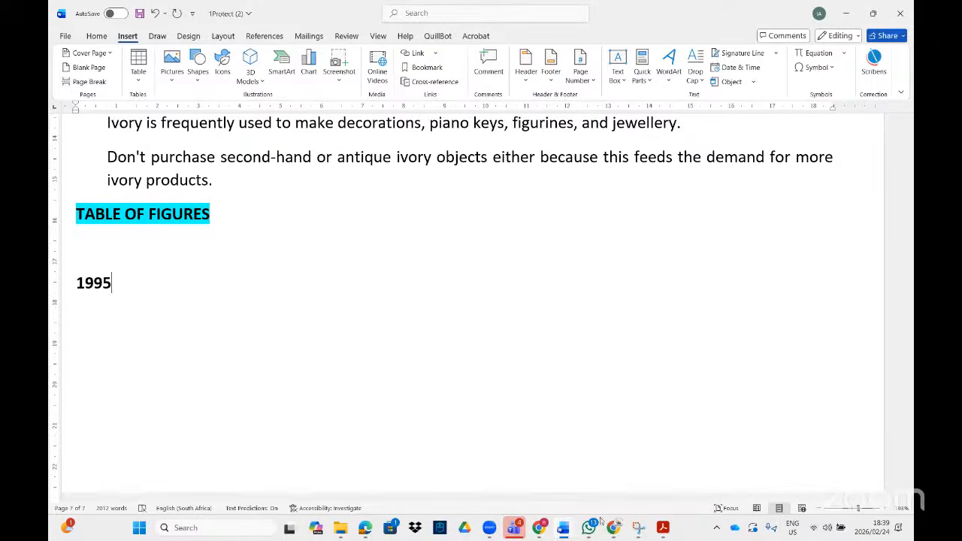
Step: Run the spelling and grammar check on 1Protect (2), ignore the flagged word "Tupi" once, and close the Editor
{"action": "left_click", "coordinate": [662, 528]}
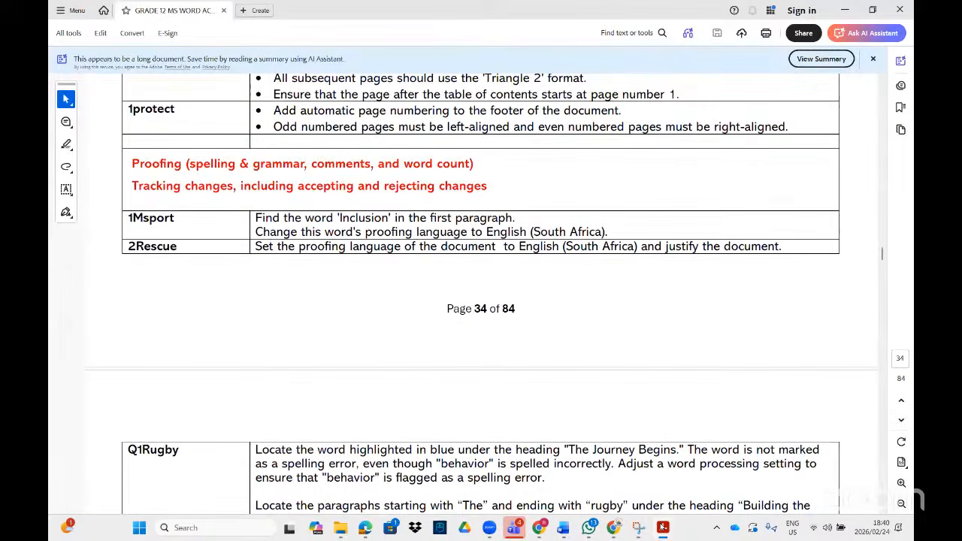
{"action": "left_click", "coordinate": [662, 528]}
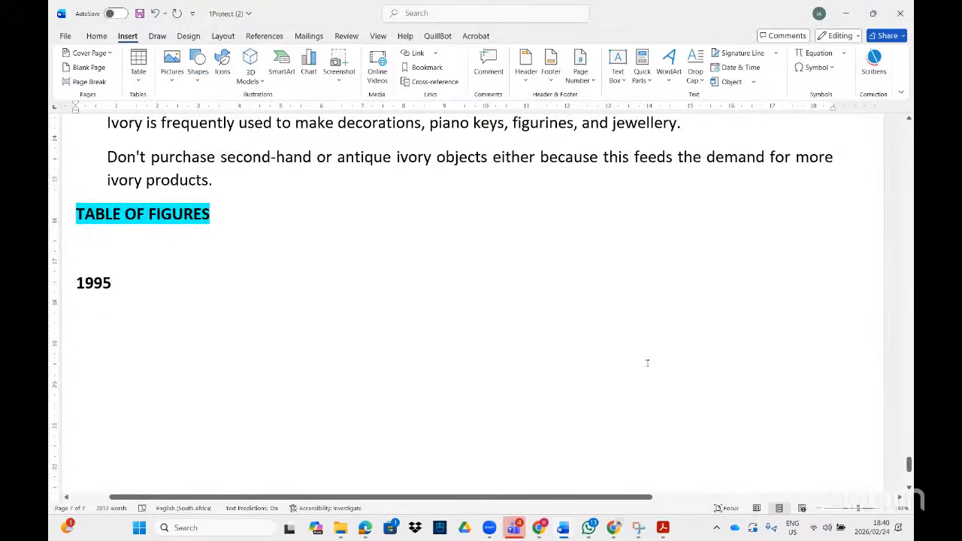
{"action": "scroll", "coordinate": [555, 205], "scroll_direction": "up", "scroll_amount": 5}
{"action": "scroll", "coordinate": [551, 198], "scroll_direction": "up", "scroll_amount": 15}
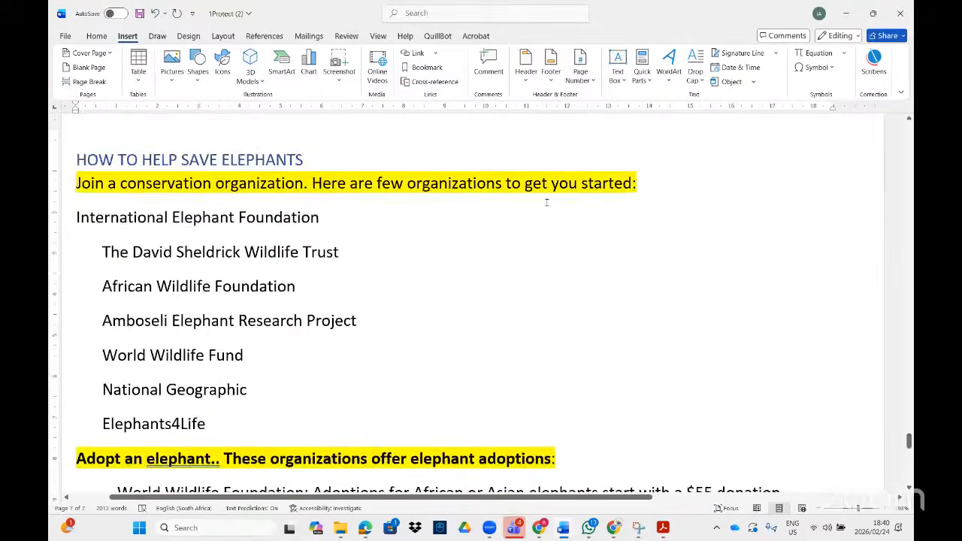
{"action": "scroll", "coordinate": [515, 160], "scroll_direction": "up", "scroll_amount": 4}
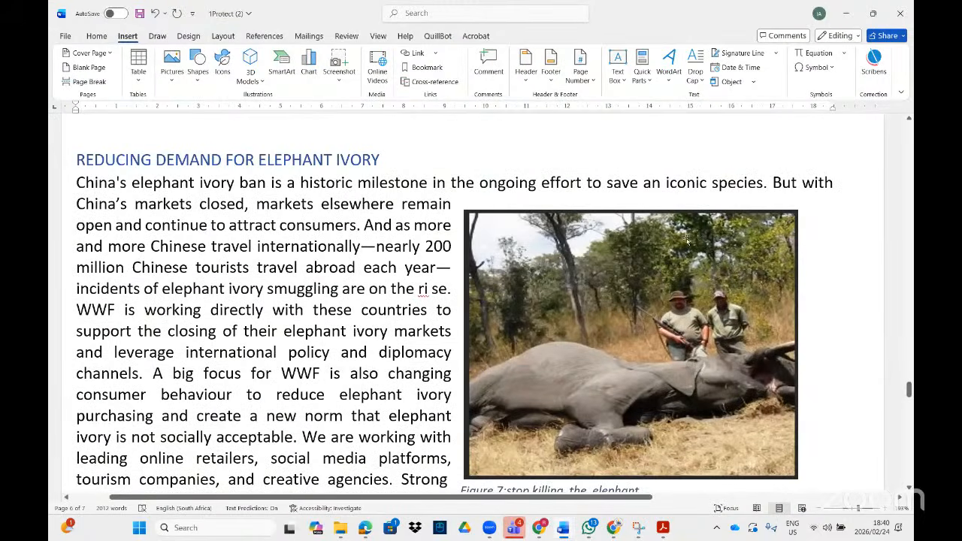
{"action": "left_click", "coordinate": [347, 36]}
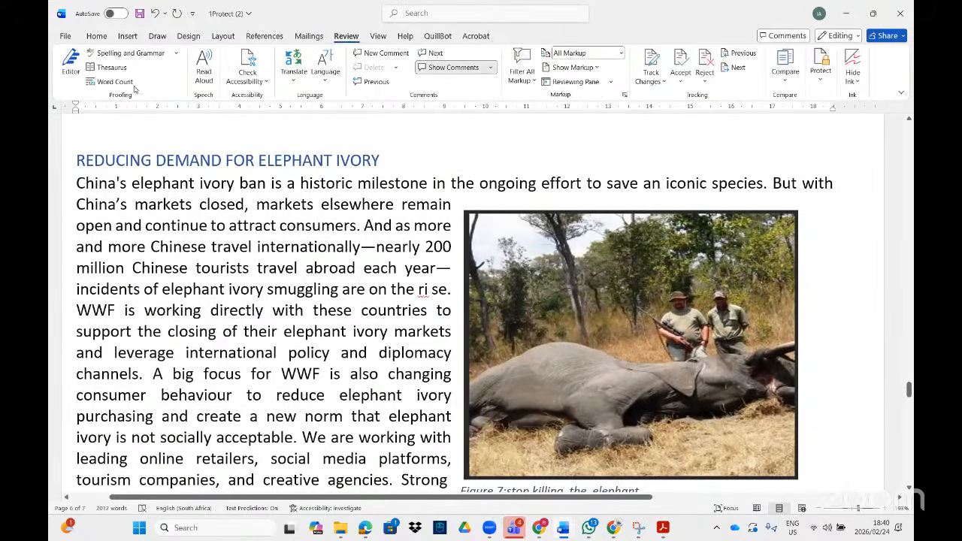
{"action": "left_click", "coordinate": [131, 54]}
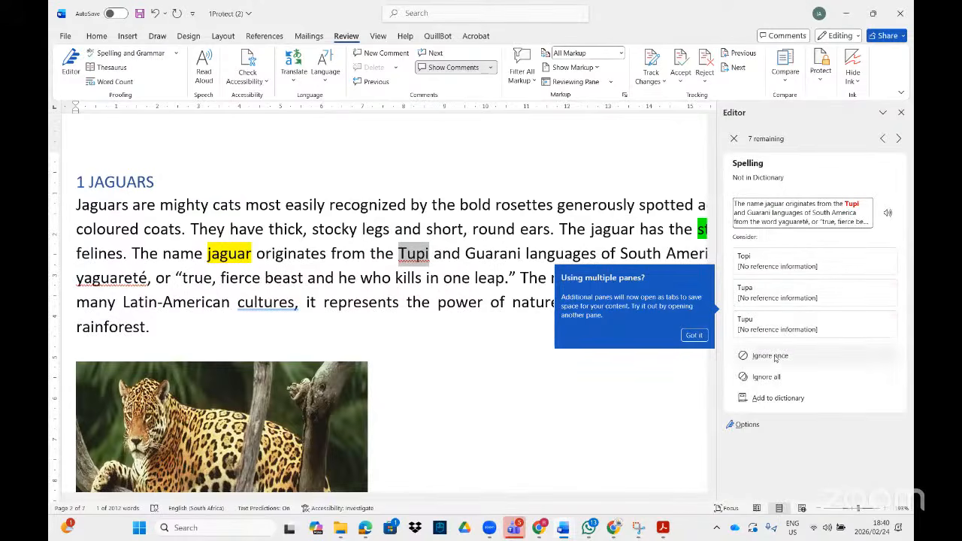
{"action": "left_click", "coordinate": [900, 384]}
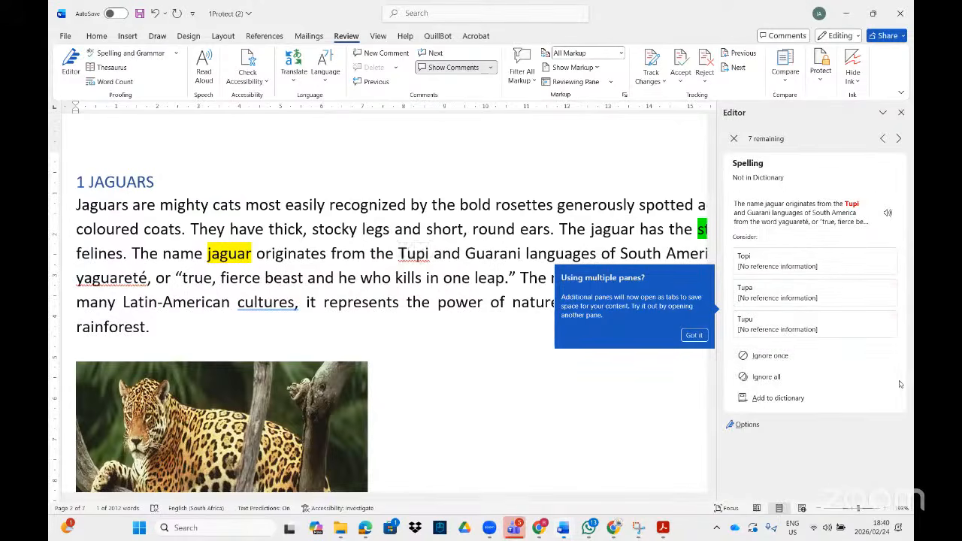
{"action": "left_click", "coordinate": [774, 363]}
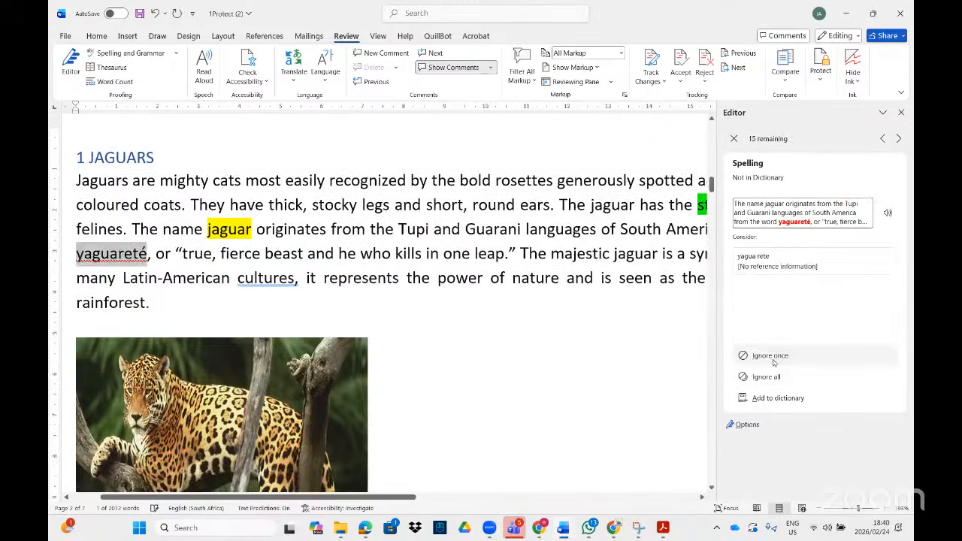
{"action": "left_click", "coordinate": [901, 112]}
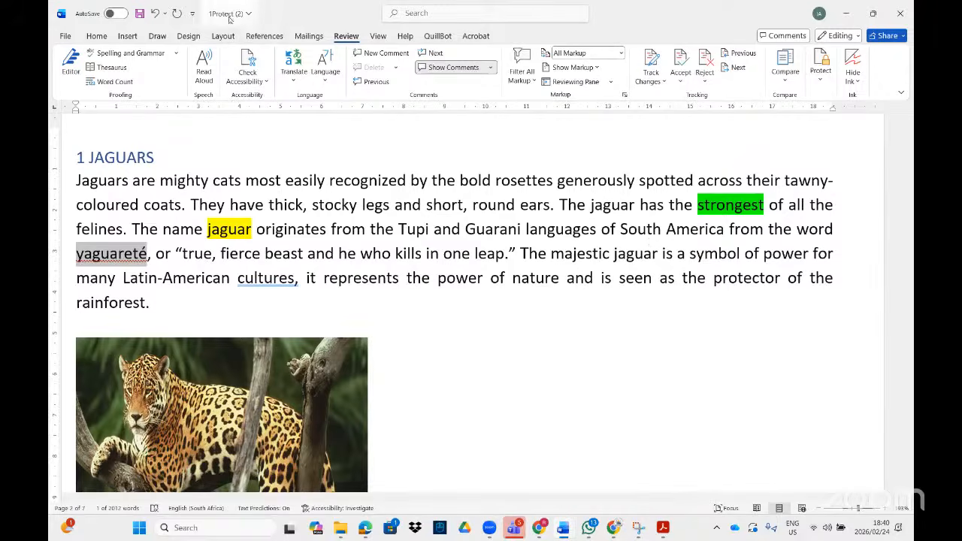
Step: Close 1Protect (2) without saving, and check the live stream and its chat in YouTube Studio in Chrome
{"action": "left_click", "coordinate": [896, 14]}
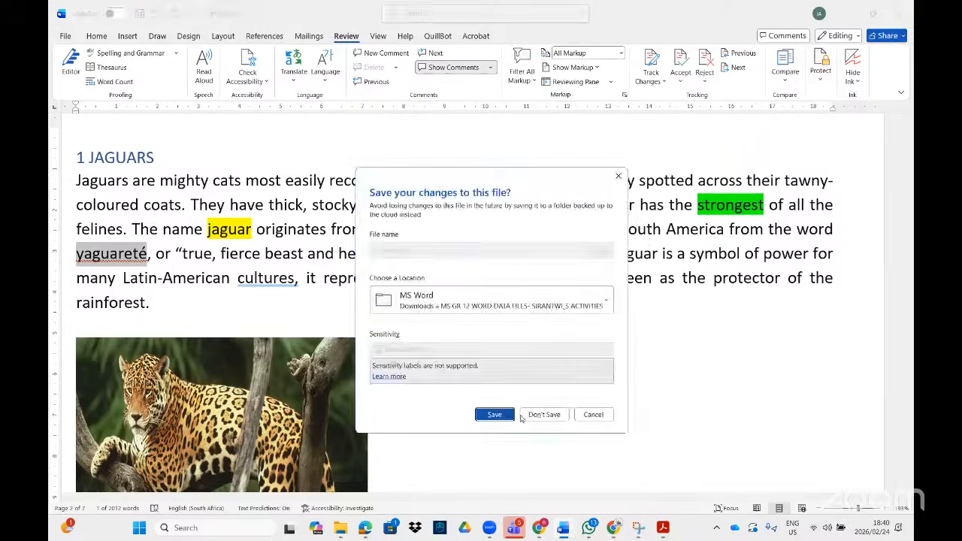
{"action": "left_click", "coordinate": [541, 415]}
{"action": "left_click", "coordinate": [663, 528]}
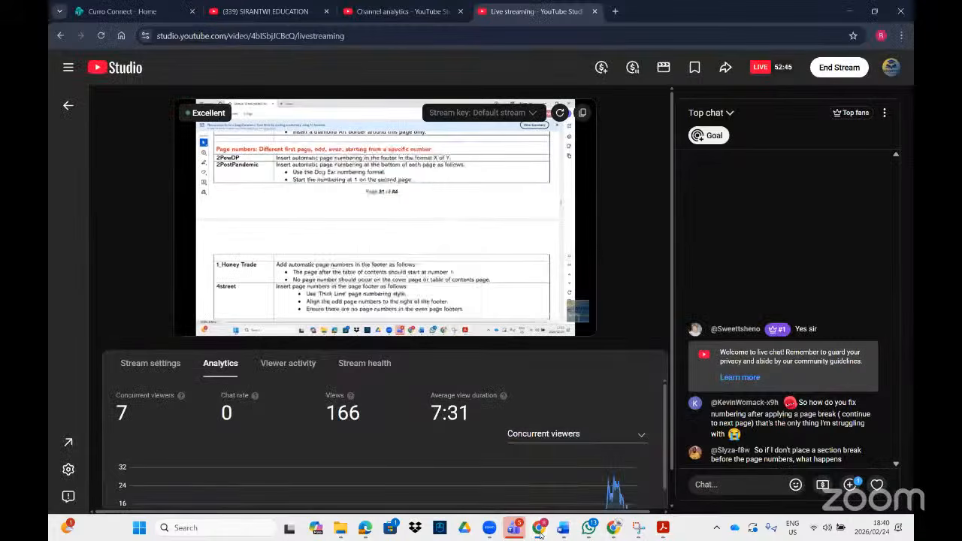
{"action": "left_click", "coordinate": [540, 532]}
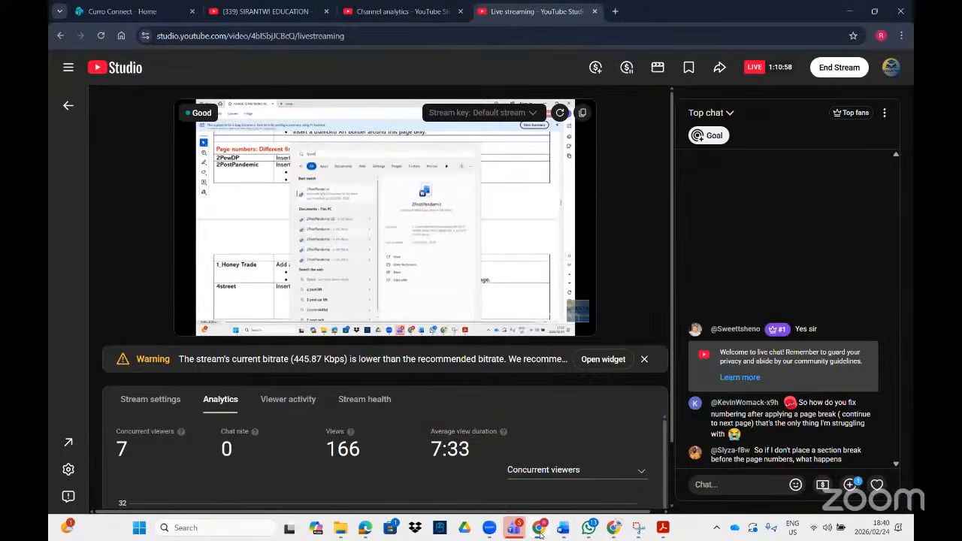
Step: Switch back to the Acrobat PDF and view the Term 1 Week 4 columns section with the 1Day Tours activity
{"action": "left_click", "coordinate": [540, 530]}
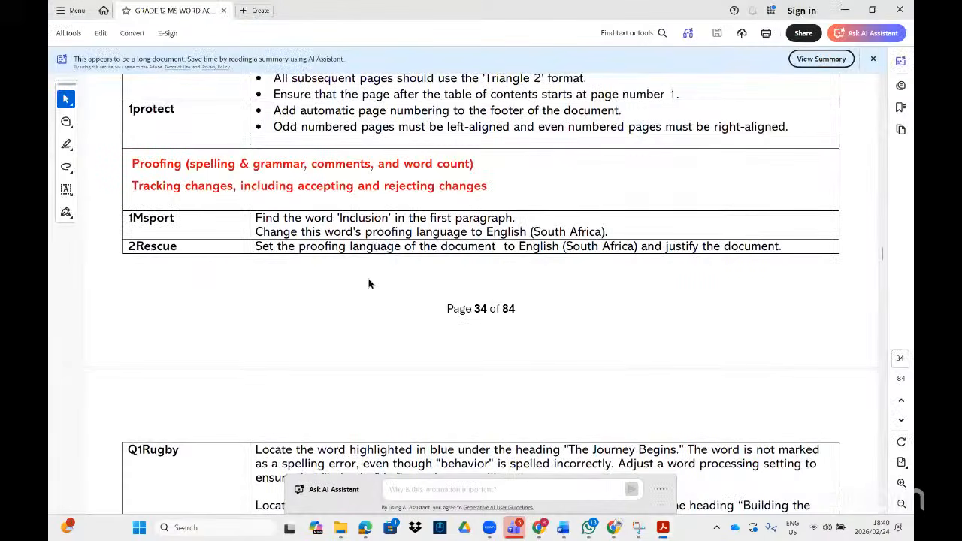
{"action": "scroll", "coordinate": [371, 278], "scroll_direction": "down", "scroll_amount": 10}
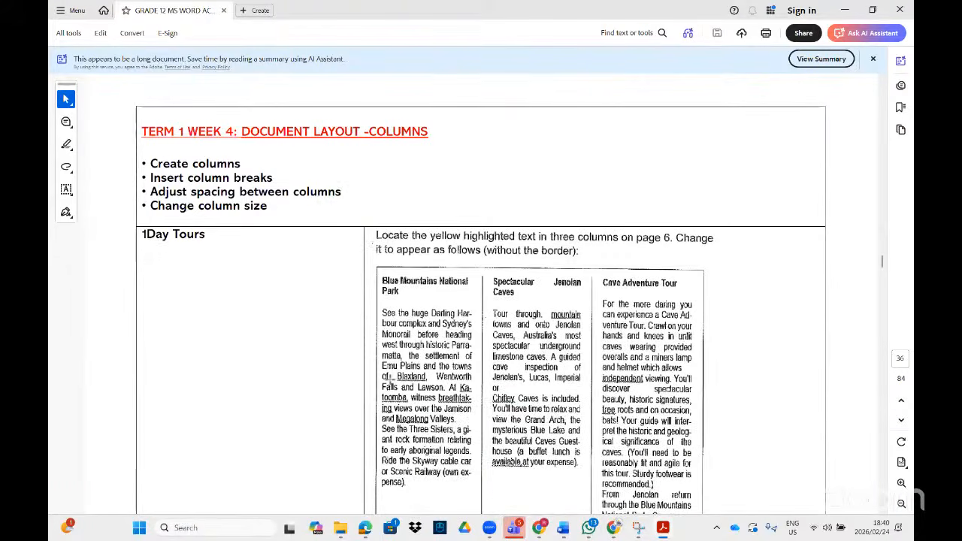
{"action": "scroll", "coordinate": [422, 338], "scroll_direction": "down", "scroll_amount": 1}
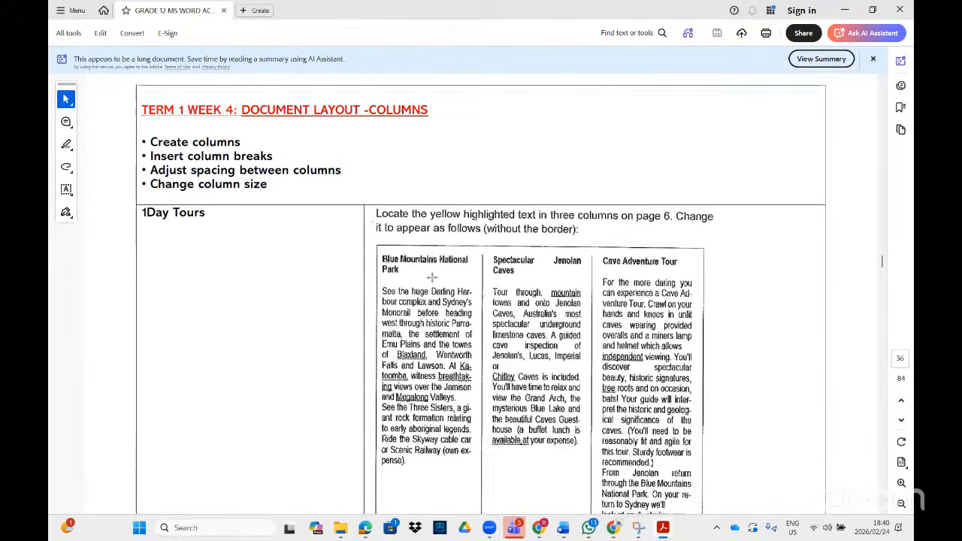
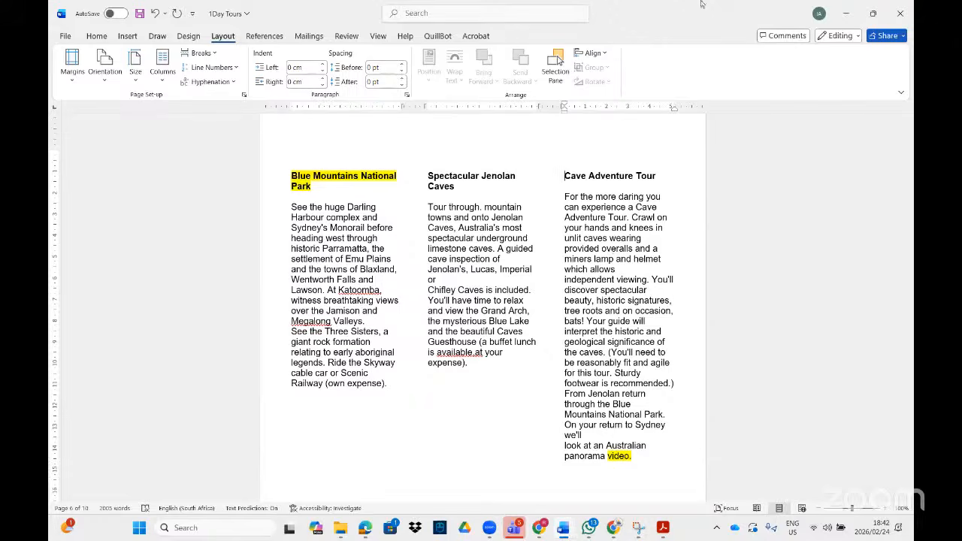
Step: Close 1Day Tours without saving, and read the 1COVID and 2Exhibition column activities in the Acrobat PDF
{"action": "left_click", "coordinate": [900, 13]}
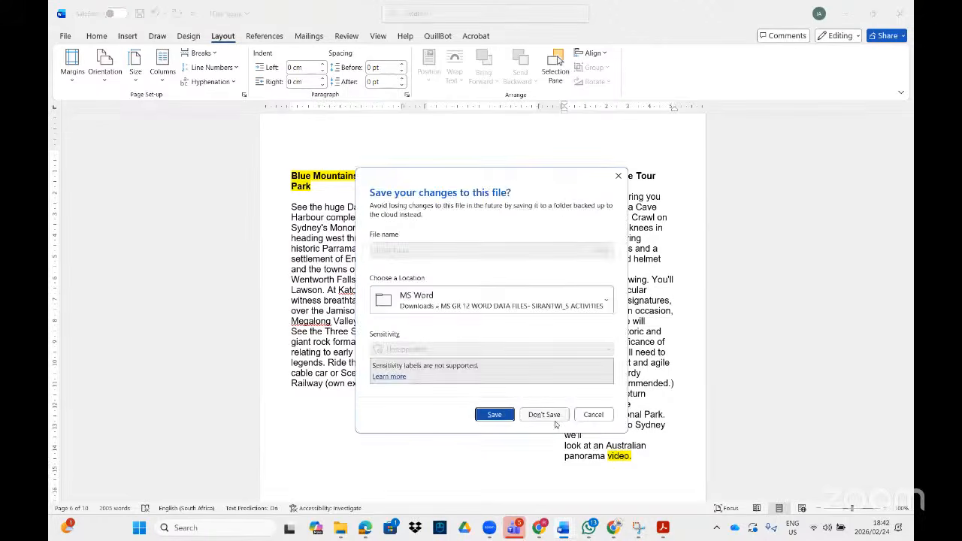
{"action": "left_click", "coordinate": [544, 415]}
{"action": "left_click", "coordinate": [662, 528]}
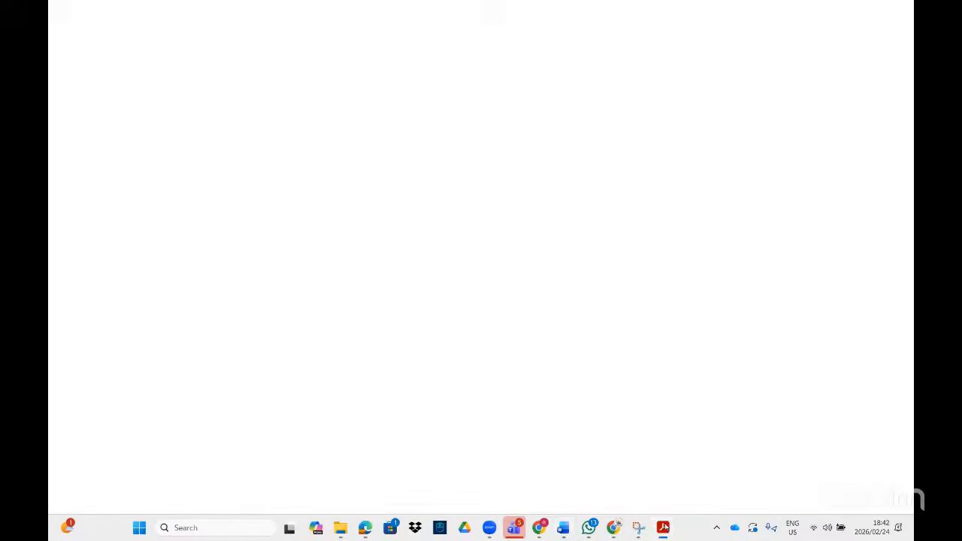
{"action": "scroll", "coordinate": [490, 279], "scroll_direction": "down", "scroll_amount": 15}
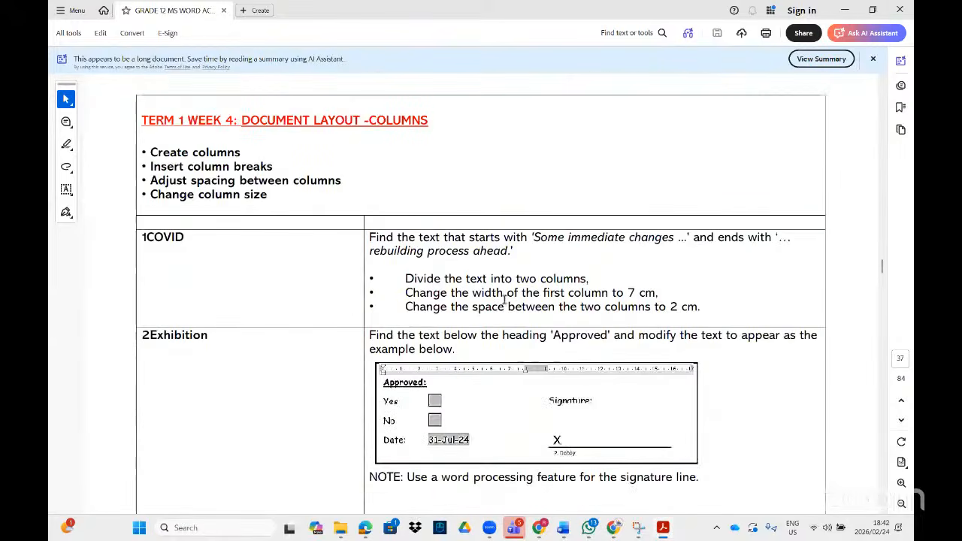
{"action": "scroll", "coordinate": [505, 299], "scroll_direction": "down", "scroll_amount": 2}
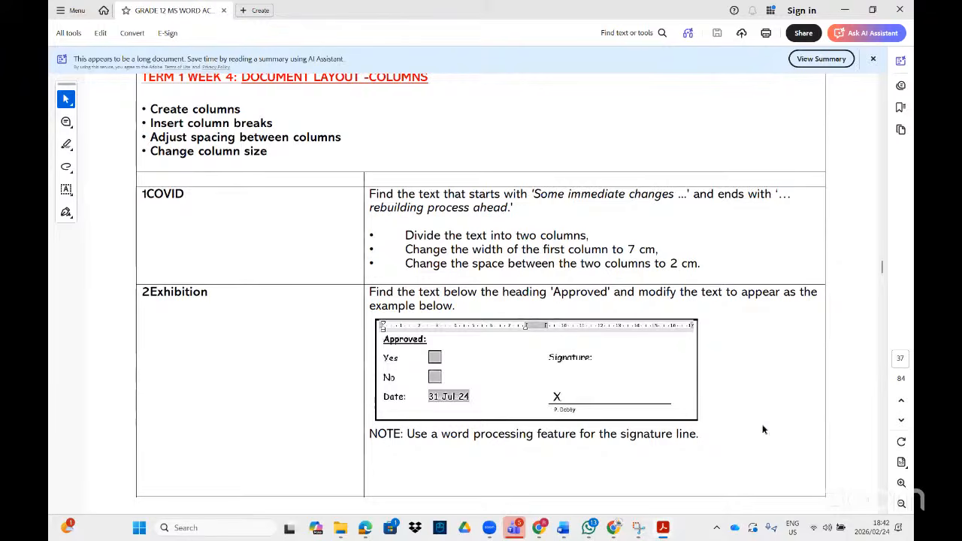
Step: Open the Word document 1Covid (2) and find the passage running from "Some immediate changes" to "rebuilding process ahead."
{"action": "left_click", "coordinate": [139, 527]}
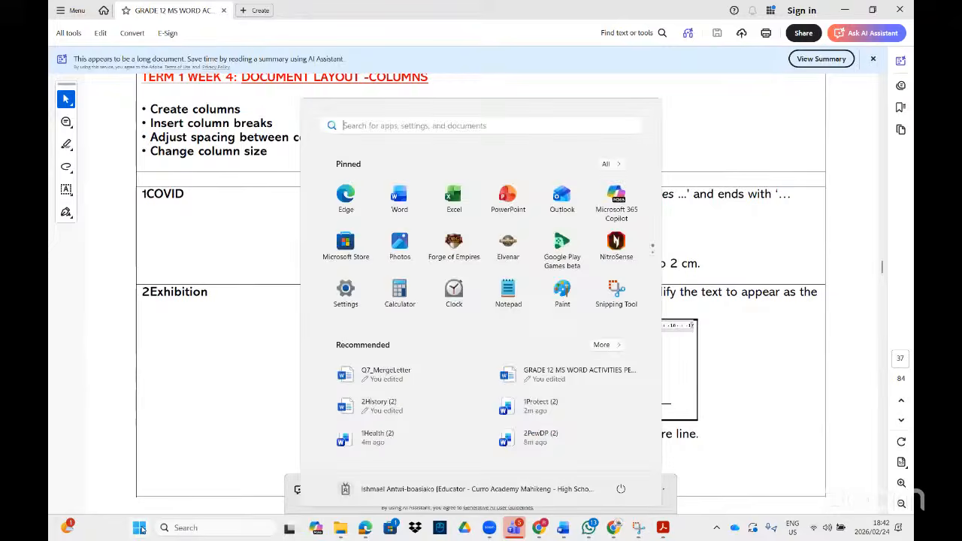
{"action": "type", "text": "1cov"}
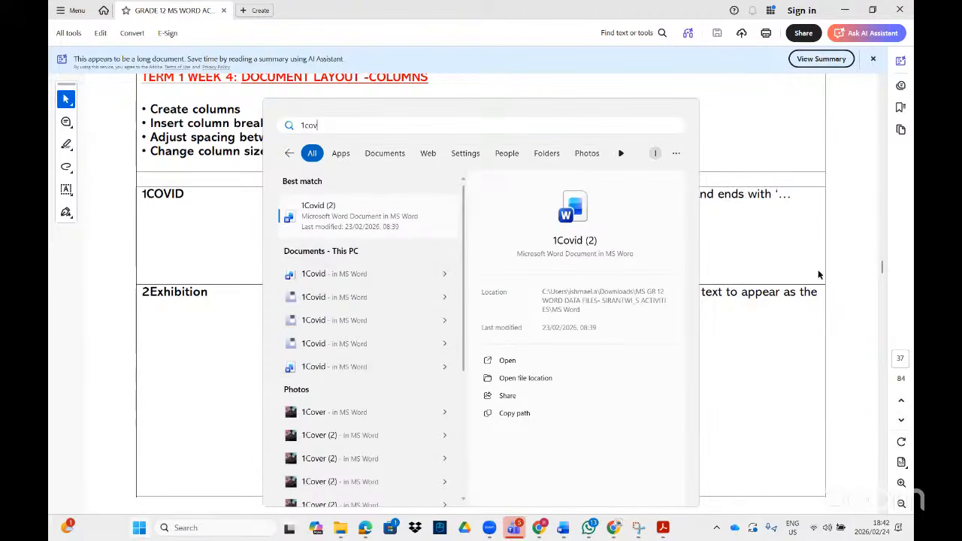
{"action": "left_click", "coordinate": [342, 223]}
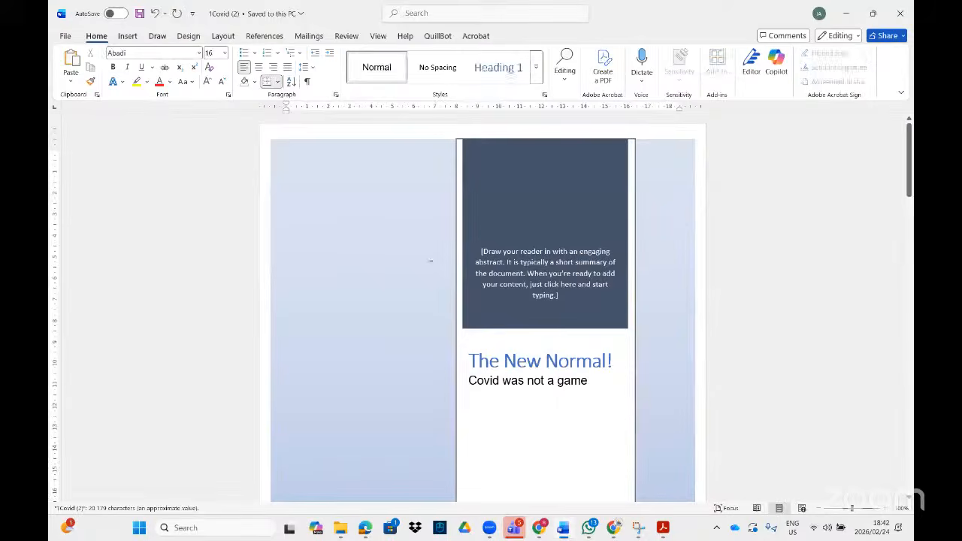
{"action": "scroll", "coordinate": [672, 249], "scroll_direction": "down", "scroll_amount": 10}
{"action": "scroll", "coordinate": [613, 357], "scroll_direction": "down", "scroll_amount": 10}
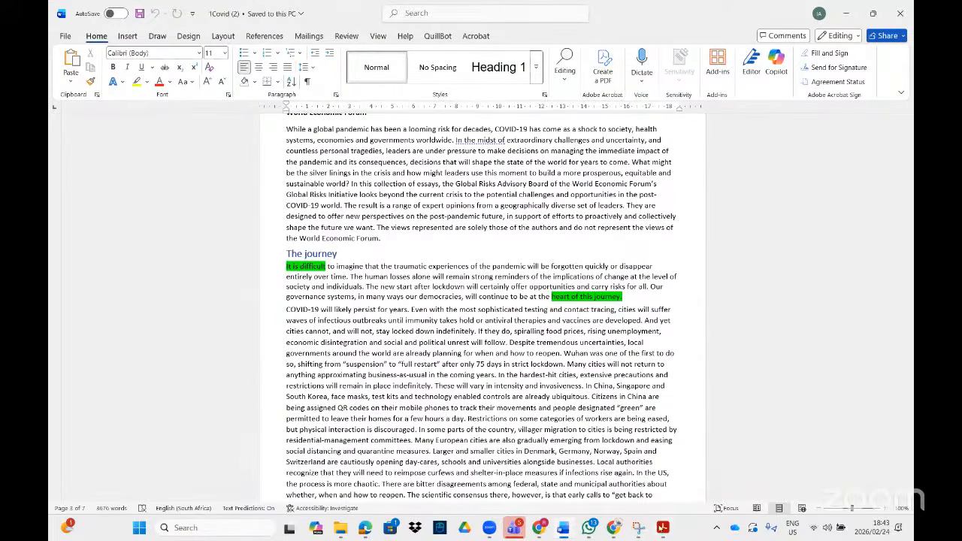
{"action": "left_click", "coordinate": [662, 528]}
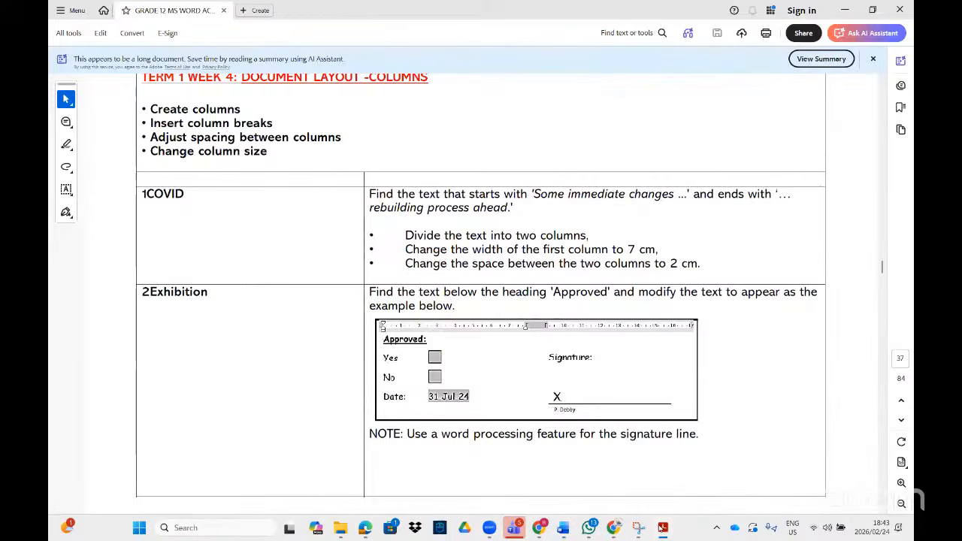
{"action": "left_click", "coordinate": [663, 528]}
{"action": "scroll", "coordinate": [482, 238], "scroll_direction": "down", "scroll_amount": 10}
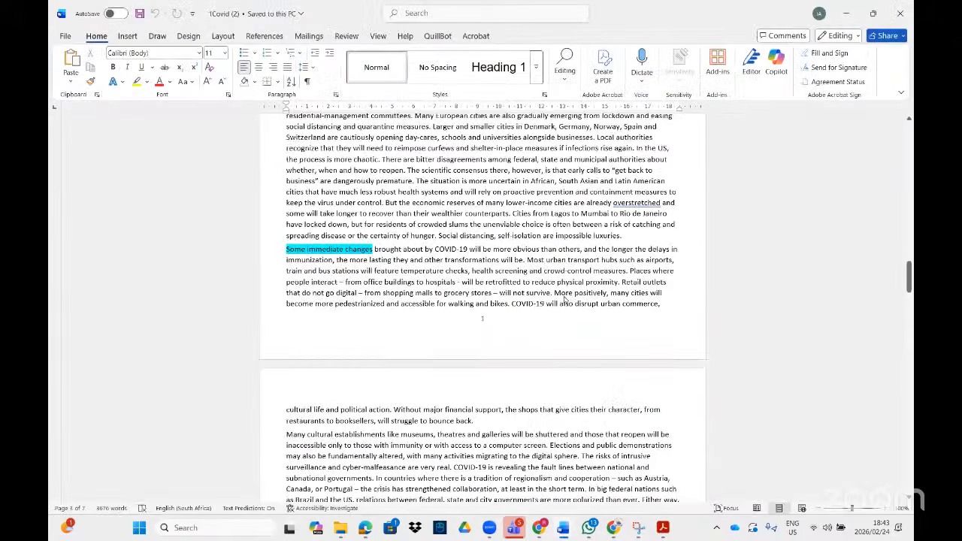
{"action": "scroll", "coordinate": [482, 237], "scroll_direction": "down", "scroll_amount": 6}
{"action": "scroll", "coordinate": [483, 218], "scroll_direction": "up", "scroll_amount": 5}
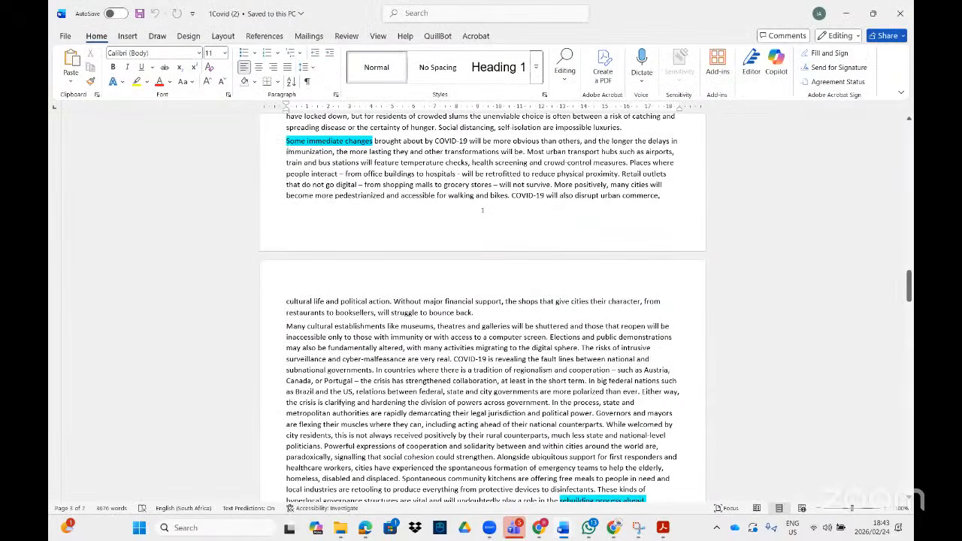
Step: Select the passage from "Some immediate changes" to "rebuilding process ahead." and choose the two-column preset in the Columns settings
{"action": "left_click_drag", "start_coordinate": [287, 141], "coordinate": [655, 436]}
{"action": "scroll", "coordinate": [594, 364], "scroll_direction": "up", "scroll_amount": 2}
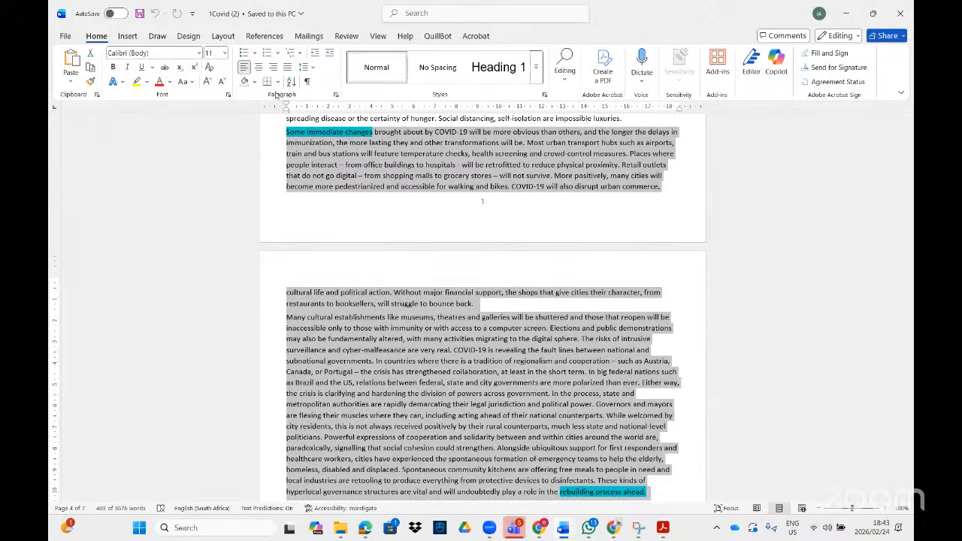
{"action": "left_click", "coordinate": [225, 38]}
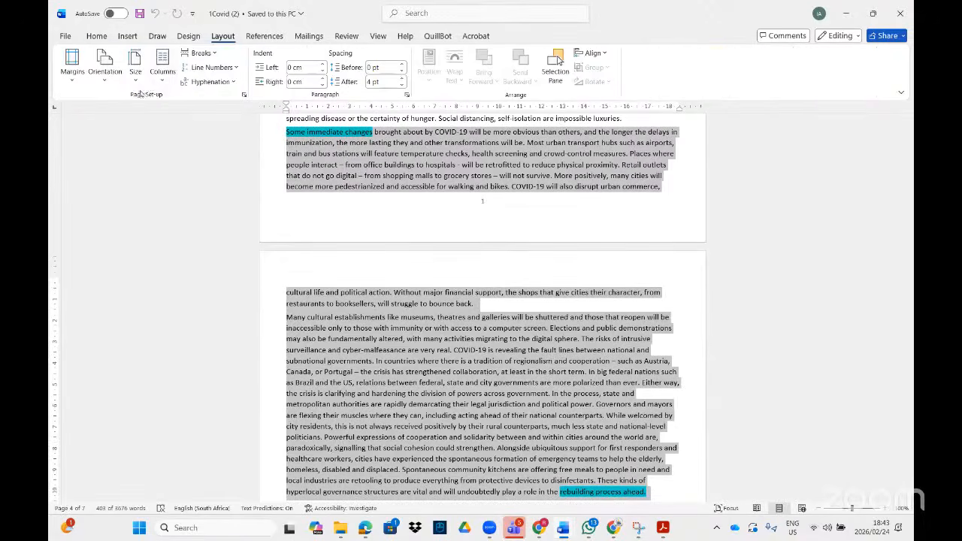
{"action": "left_click", "coordinate": [163, 80]}
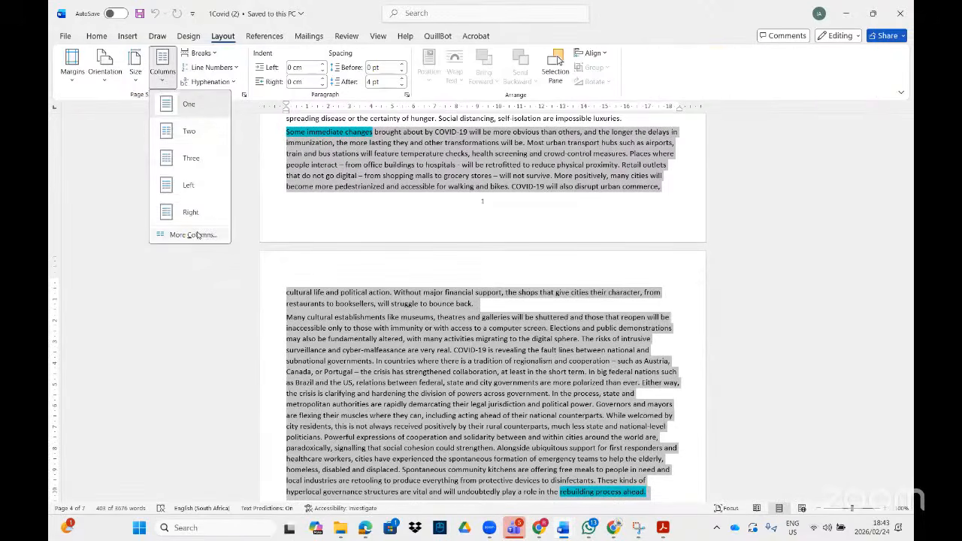
{"action": "left_click", "coordinate": [430, 13]}
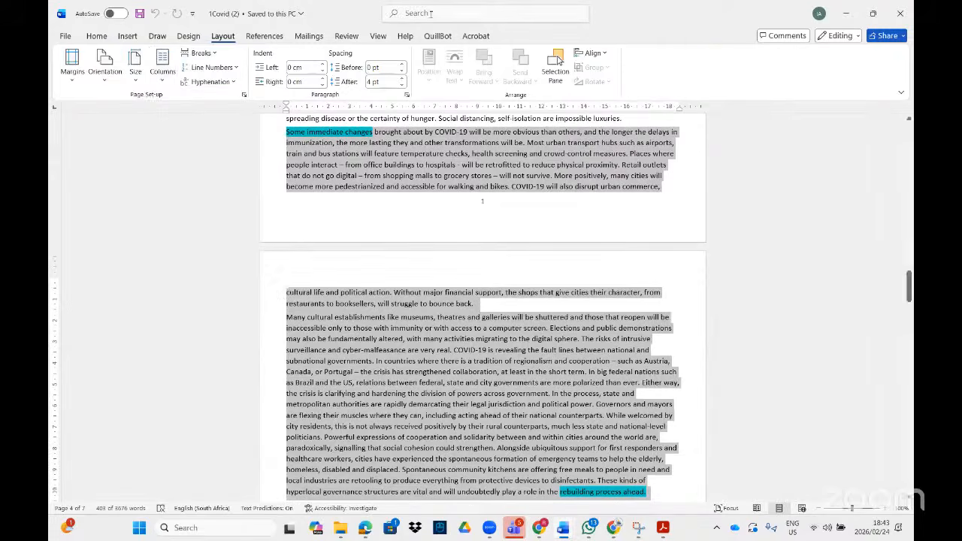
{"action": "type", "text": "colu"}
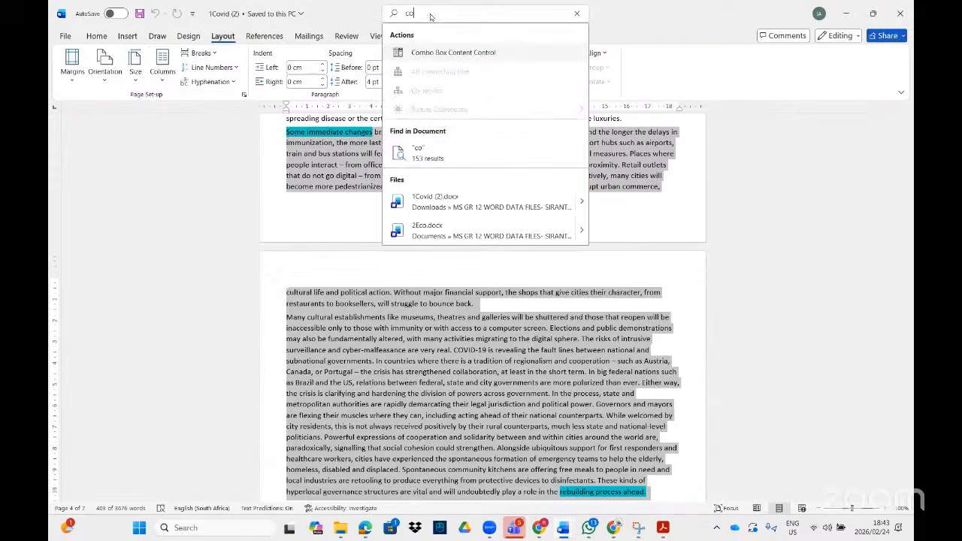
{"action": "mouse_move", "coordinate": [477, 56]}
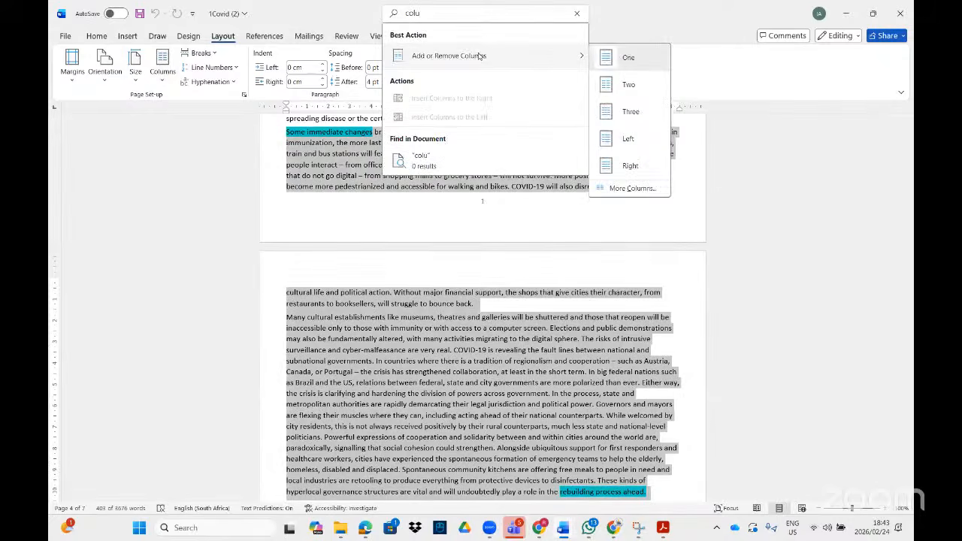
{"action": "left_click", "coordinate": [634, 189]}
{"action": "left_click", "coordinate": [434, 193]}
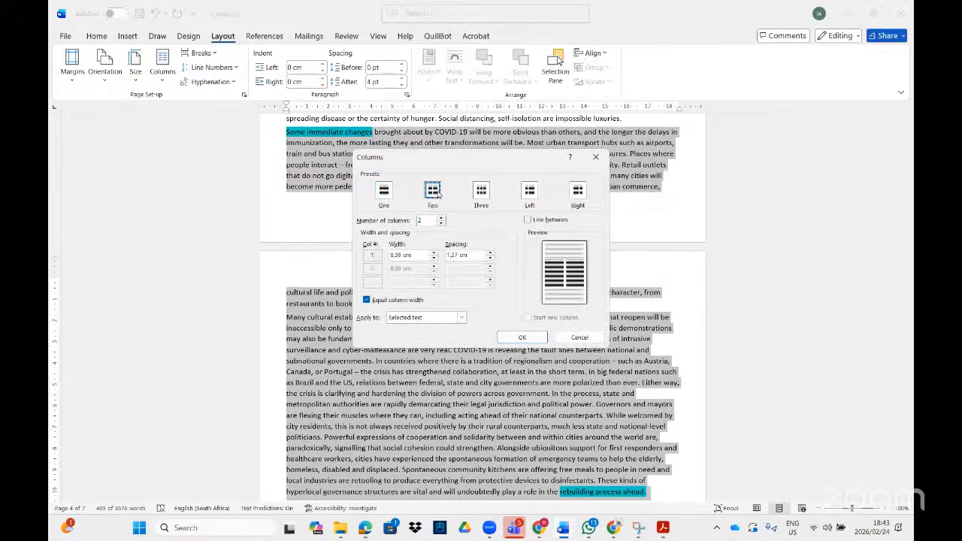
Step: Check the 1COVID requirements in the Acrobat PDF, reduce the column width to 7,13 cm and add a line between the columns
{"action": "left_click", "coordinate": [663, 528]}
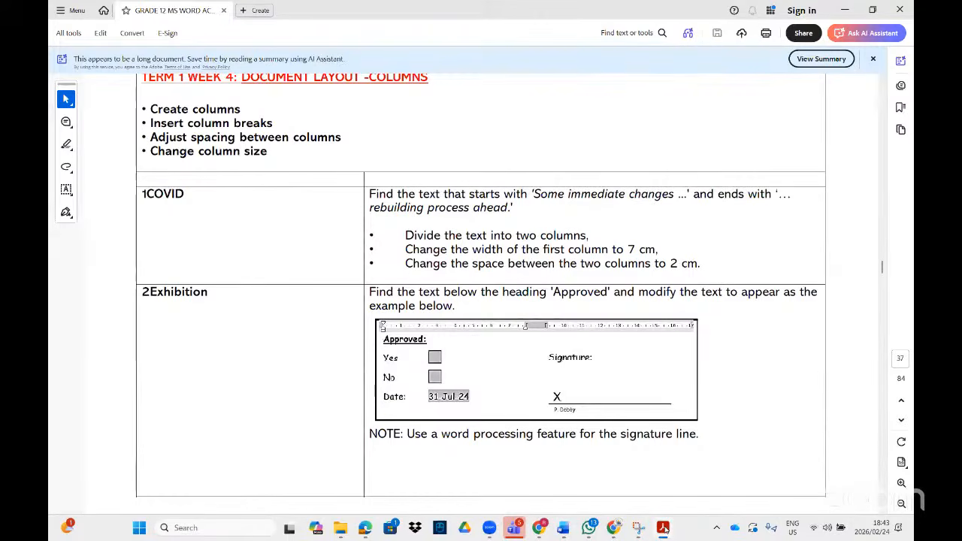
{"action": "left_click", "coordinate": [663, 528]}
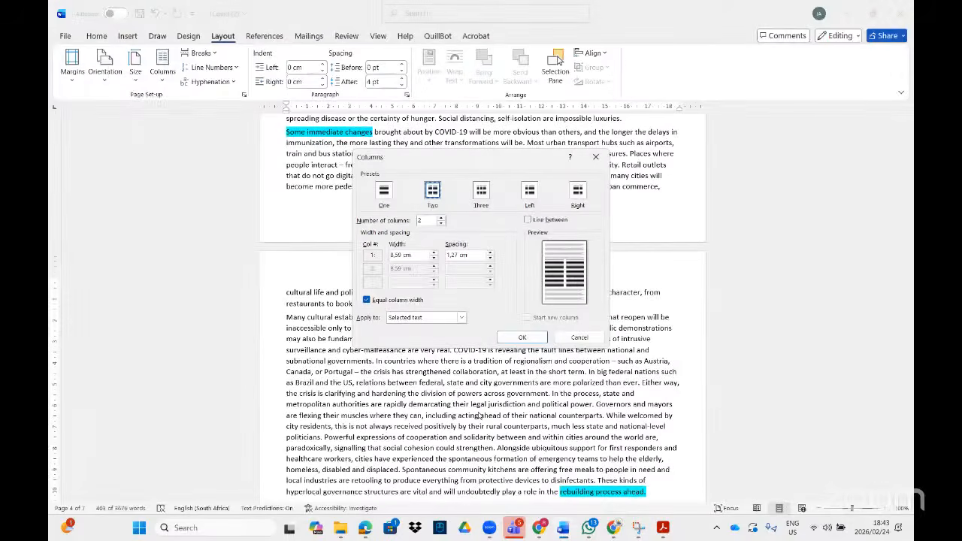
{"action": "left_click", "coordinate": [434, 258]}
{"action": "left_click", "coordinate": [433, 258]}
{"action": "left_click", "coordinate": [434, 259]}
{"action": "left_click", "coordinate": [433, 260]}
{"action": "left_click", "coordinate": [433, 259]}
{"action": "left_click", "coordinate": [434, 259]}
{"action": "left_click", "coordinate": [433, 259]}
{"action": "left_click", "coordinate": [433, 259]}
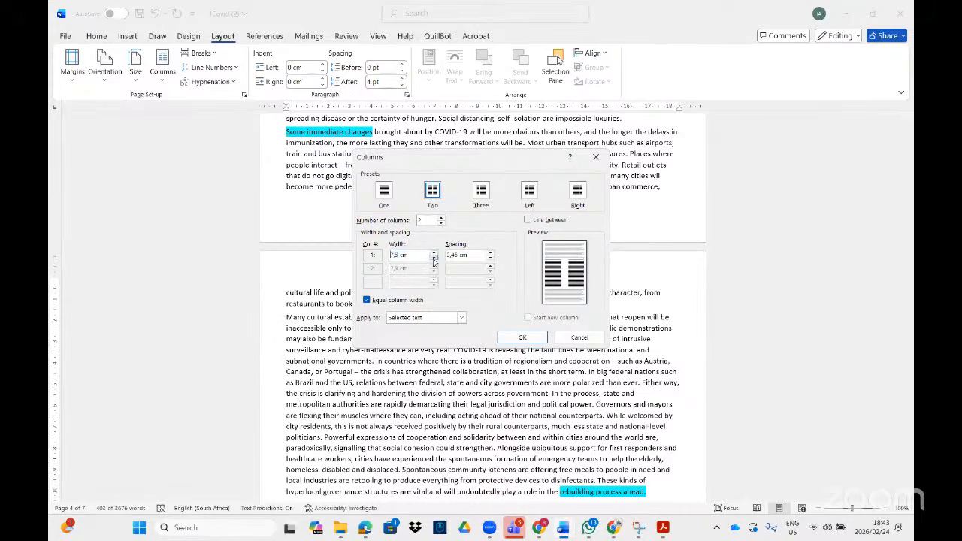
{"action": "left_click", "coordinate": [434, 259]}
{"action": "left_click", "coordinate": [433, 259]}
{"action": "left_click", "coordinate": [433, 259]}
{"action": "left_click", "coordinate": [434, 259]}
{"action": "left_click", "coordinate": [528, 220]}
Step: Recheck the required spacing in the Acrobat PDF and reduce the spacing between the two columns to 2 cm
{"action": "left_click", "coordinate": [662, 529]}
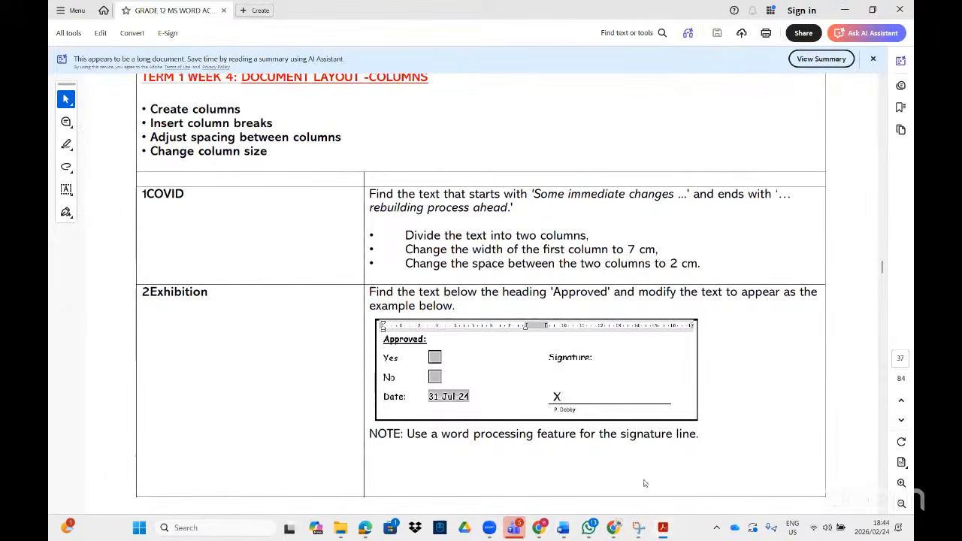
{"action": "key", "text": "alt+Tab"}
{"action": "left_click", "coordinate": [490, 258]}
{"action": "left_click", "coordinate": [490, 259]}
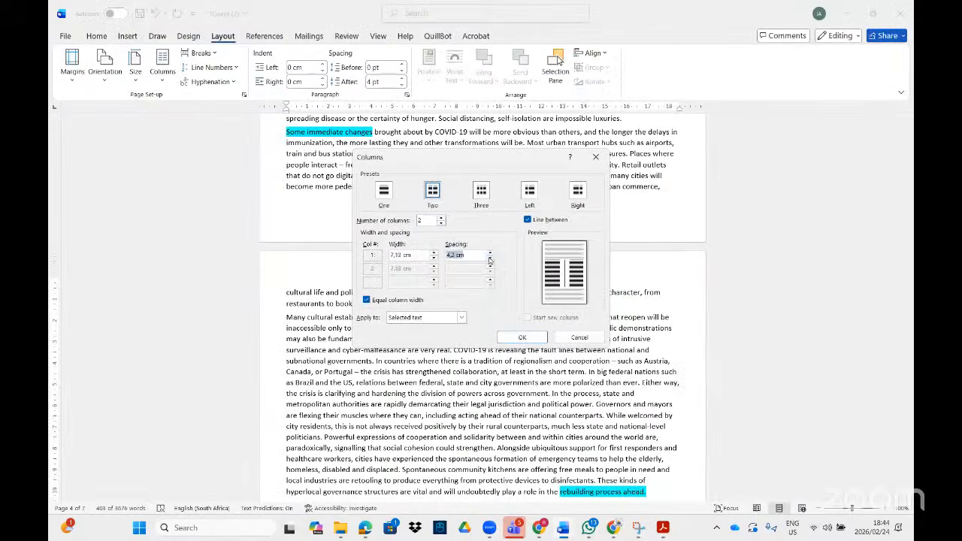
{"action": "left_click", "coordinate": [490, 259]}
{"action": "left_click", "coordinate": [490, 258]}
{"action": "left_click", "coordinate": [490, 259]}
{"action": "left_click", "coordinate": [490, 259]}
{"action": "left_click", "coordinate": [490, 260]}
{"action": "left_click", "coordinate": [490, 259]}
{"action": "left_click", "coordinate": [490, 260]}
{"action": "left_click", "coordinate": [490, 260]}
{"action": "left_click", "coordinate": [490, 259]}
{"action": "left_click", "coordinate": [490, 260]}
{"action": "left_click", "coordinate": [490, 259]}
{"action": "left_click", "coordinate": [490, 259]}
{"action": "left_click", "coordinate": [489, 260]}
{"action": "left_click", "coordinate": [490, 259]}
{"action": "left_click", "coordinate": [490, 259]}
{"action": "left_click", "coordinate": [490, 260]}
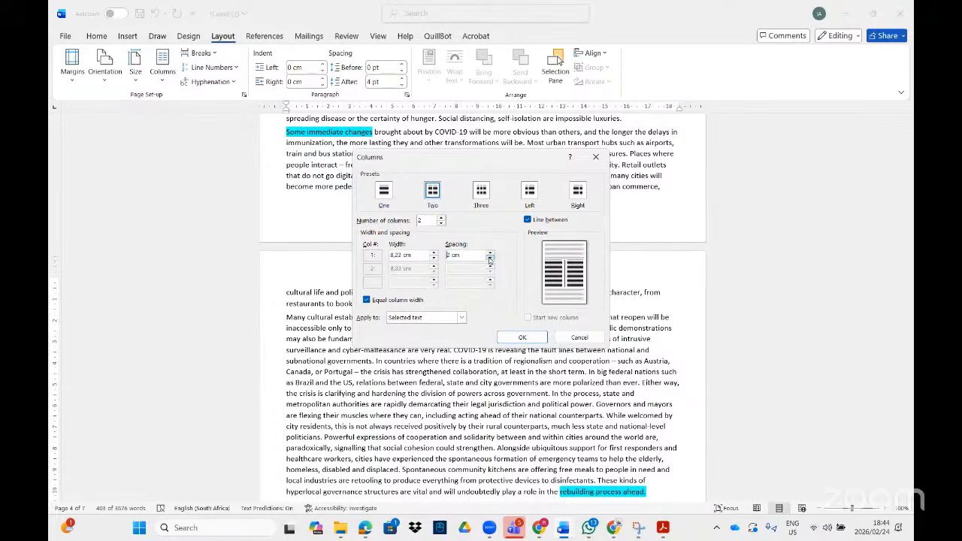
{"action": "left_click", "coordinate": [433, 254]}
{"action": "left_click", "coordinate": [489, 260]}
{"action": "left_click", "coordinate": [490, 254]}
{"action": "left_click", "coordinate": [490, 254]}
Step: Set the first column's width to 7 cm and apply the two-column layout to the selected text
{"action": "left_click_drag", "start_coordinate": [402, 255], "coordinate": [389, 256]}
{"action": "type", "text": "7"}
{"action": "left_click", "coordinate": [522, 336]}
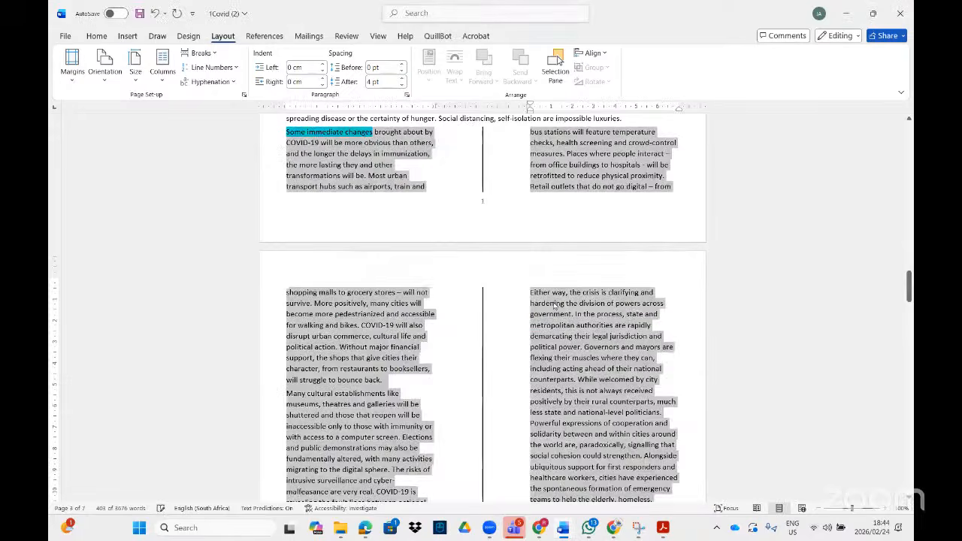
Step: Add five blank paragraphs after "impossible luxuries." so the column section starts on the next page
{"action": "scroll", "coordinate": [554, 303], "scroll_direction": "up", "scroll_amount": 3}
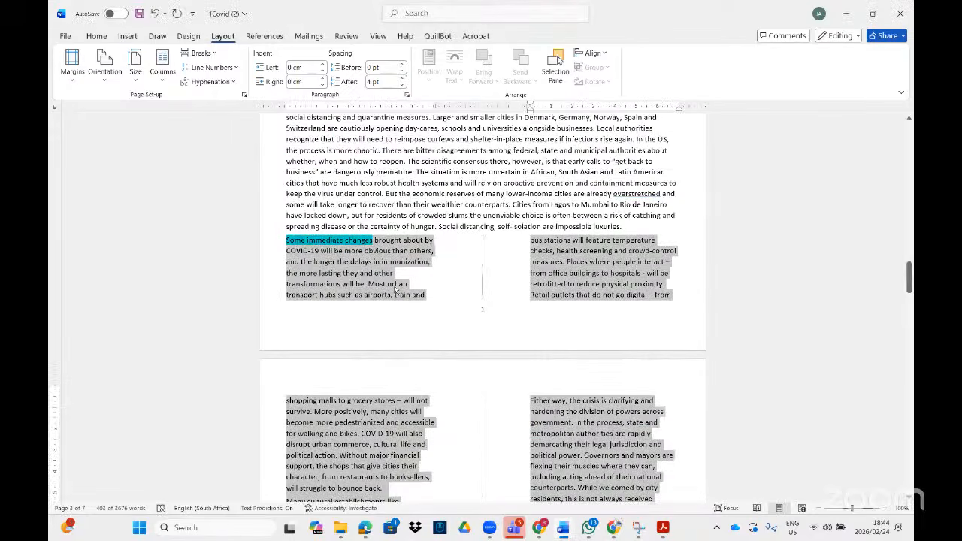
{"action": "left_click", "coordinate": [629, 227]}
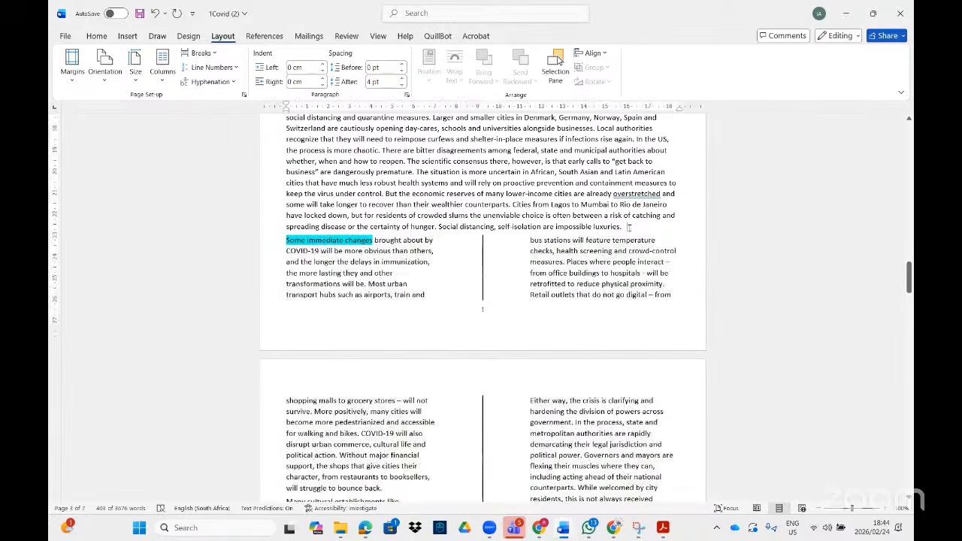
{"action": "key", "text": "Return"}
{"action": "key", "text": "Return"}
{"action": "key", "text": "Return"}
{"action": "key", "text": "Return"}
{"action": "key", "text": "Return"}
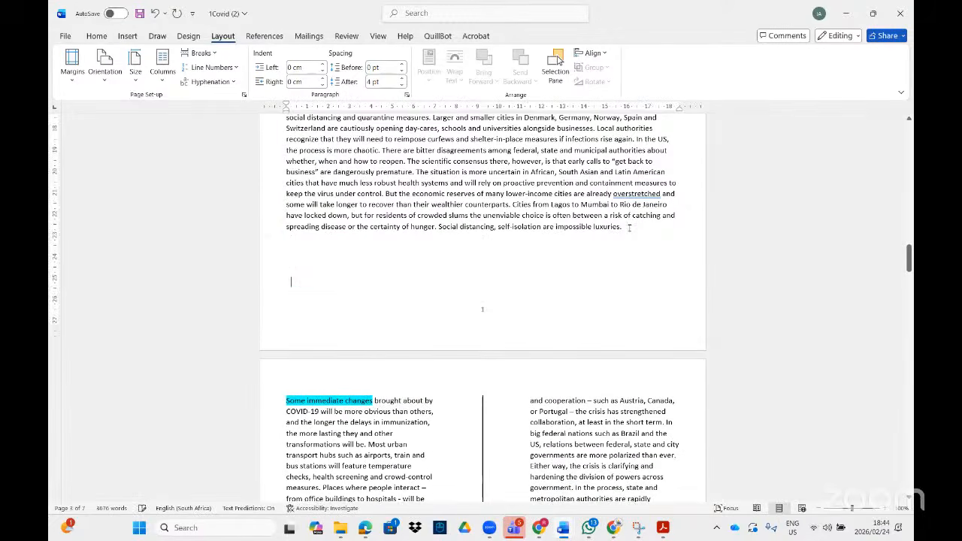
Step: Insert a column break before the paragraph beginning "Many cultural establishments"
{"action": "scroll", "coordinate": [508, 264], "scroll_direction": "down", "scroll_amount": 10}
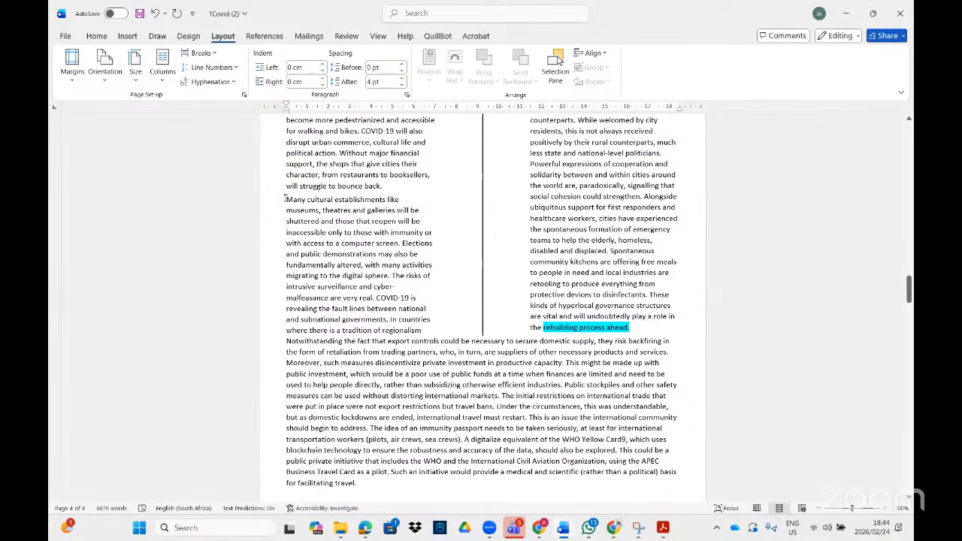
{"action": "scroll", "coordinate": [595, 189], "scroll_direction": "up", "scroll_amount": 2}
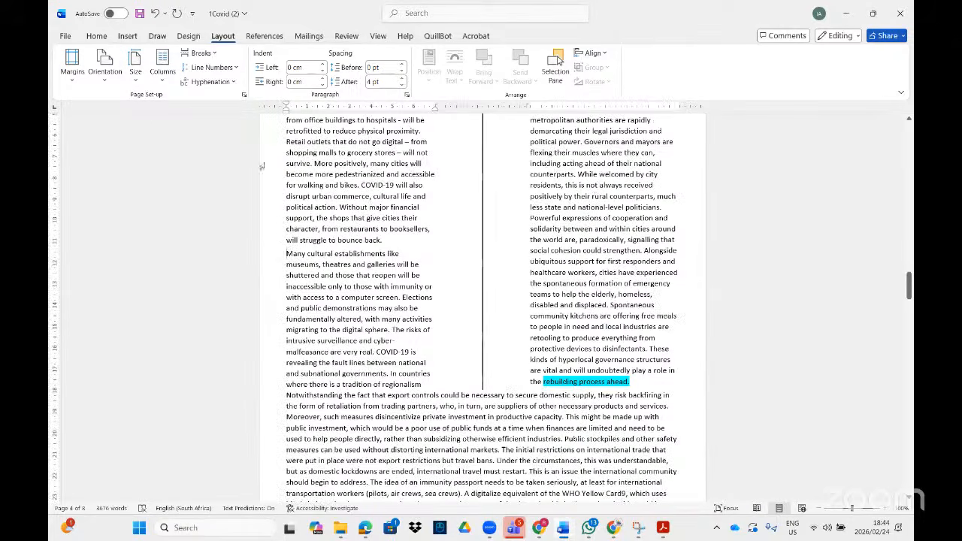
{"action": "left_click", "coordinate": [201, 52]}
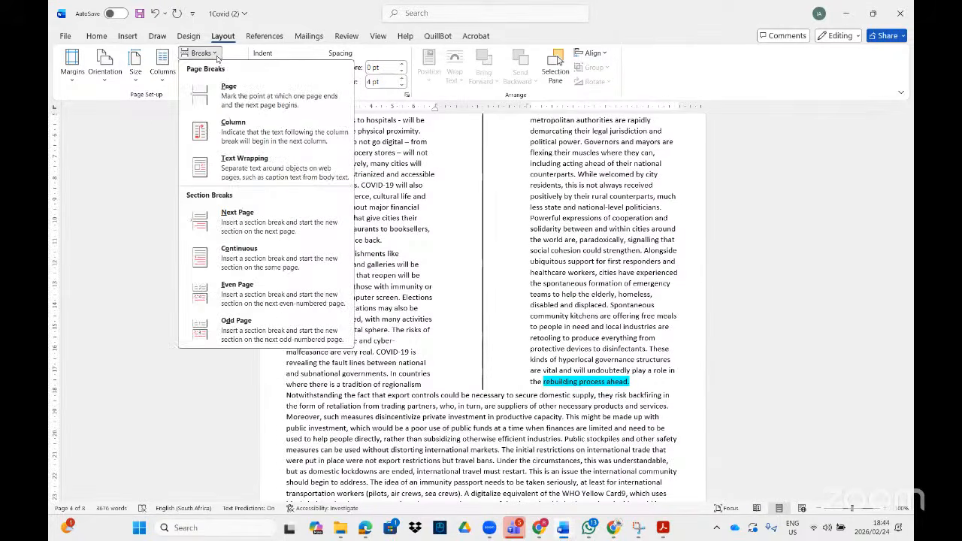
{"action": "left_click", "coordinate": [233, 126]}
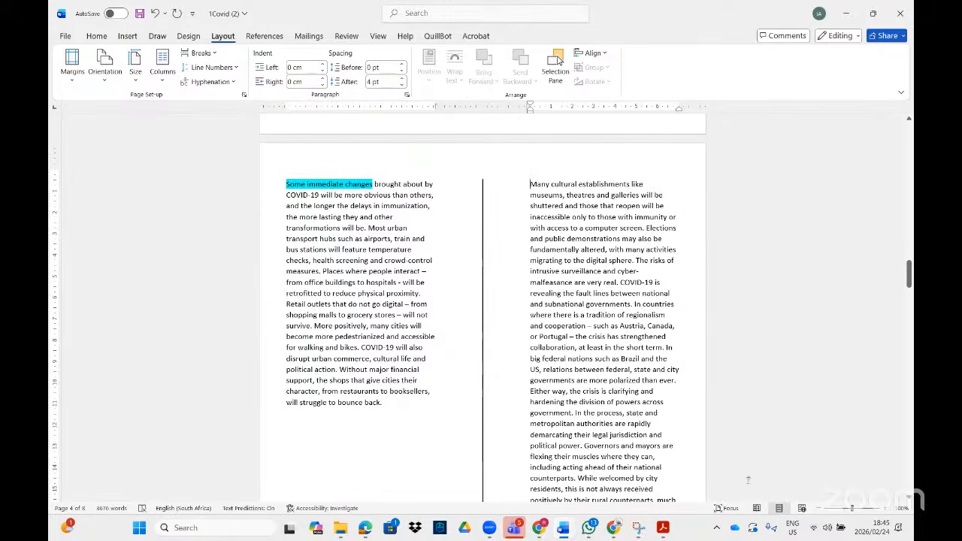
Step: Switch to the Acrobat PDF and read the 2Exhibition activity with its example of the Approved section
{"action": "left_click", "coordinate": [661, 527]}
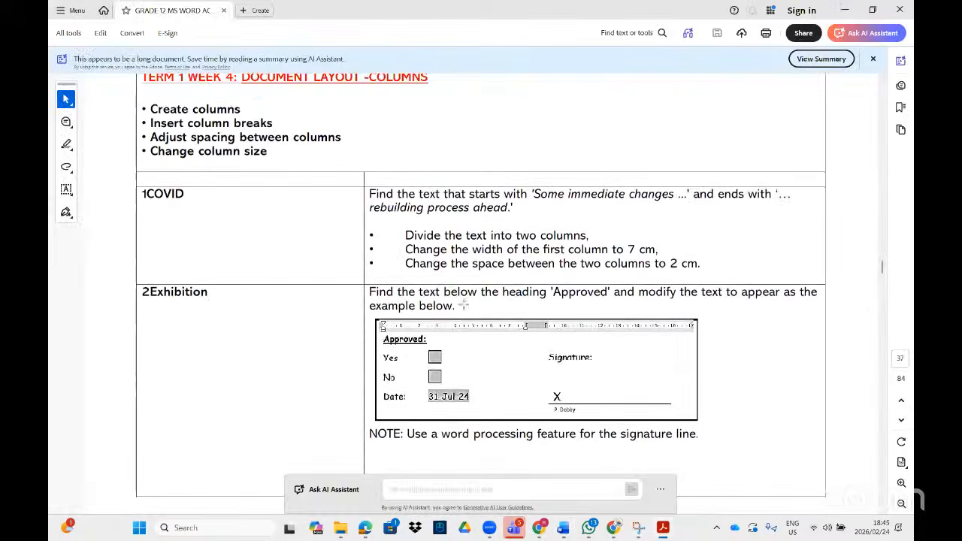
{"action": "scroll", "coordinate": [465, 303], "scroll_direction": "down", "scroll_amount": 2}
{"action": "scroll", "coordinate": [472, 283], "scroll_direction": "down", "scroll_amount": 2}
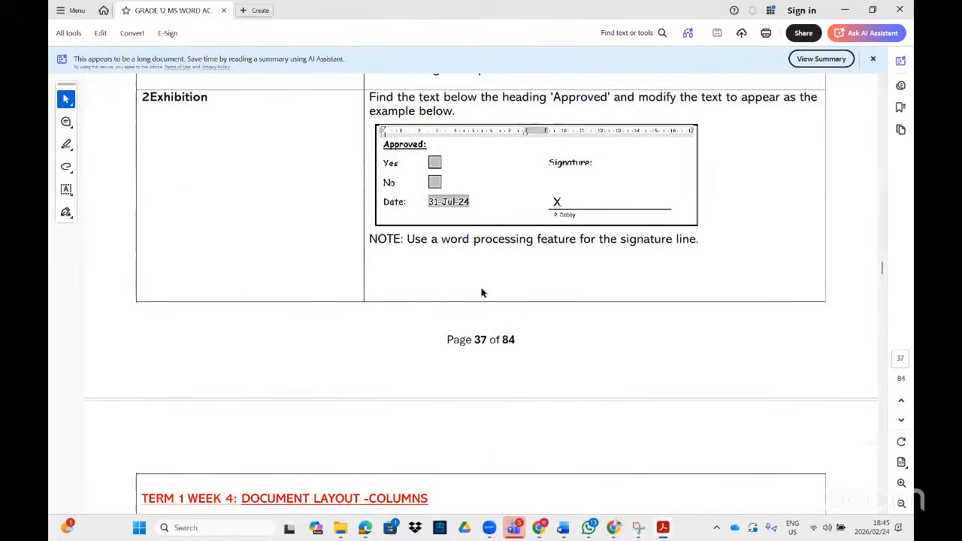
{"action": "scroll", "coordinate": [480, 288], "scroll_direction": "up", "scroll_amount": 1}
{"action": "scroll", "coordinate": [480, 288], "scroll_direction": "up", "scroll_amount": 1}
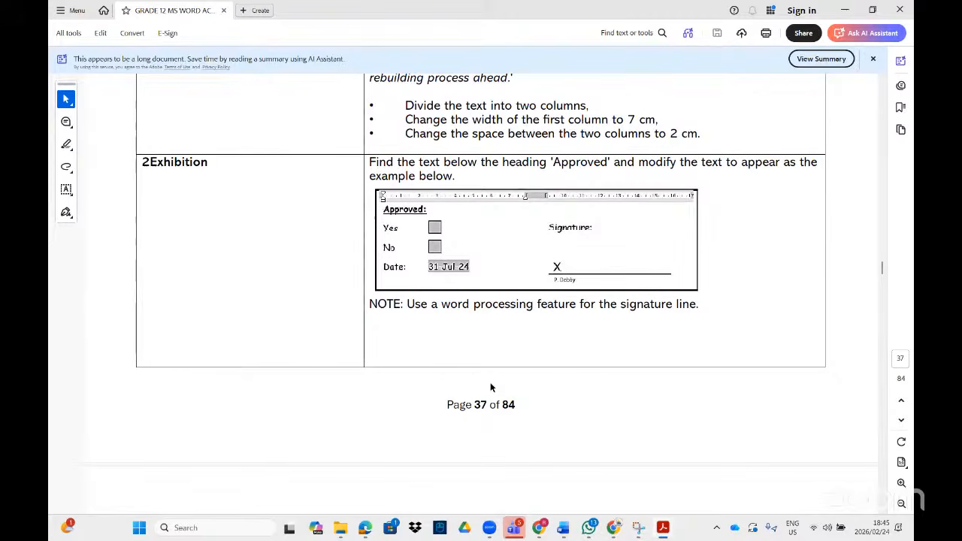
{"action": "scroll", "coordinate": [475, 404], "scroll_direction": "down", "scroll_amount": 2}
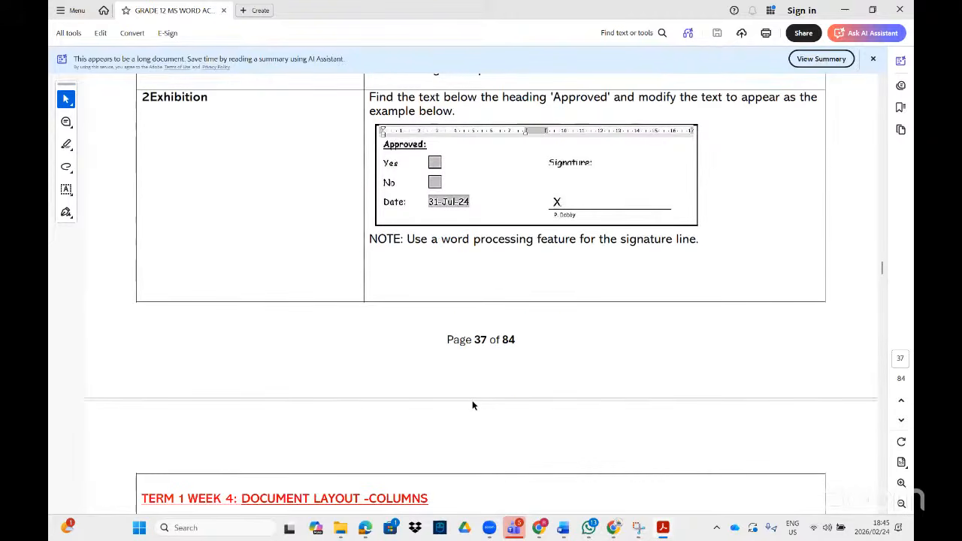
{"action": "scroll", "coordinate": [472, 405], "scroll_direction": "down", "scroll_amount": 4}
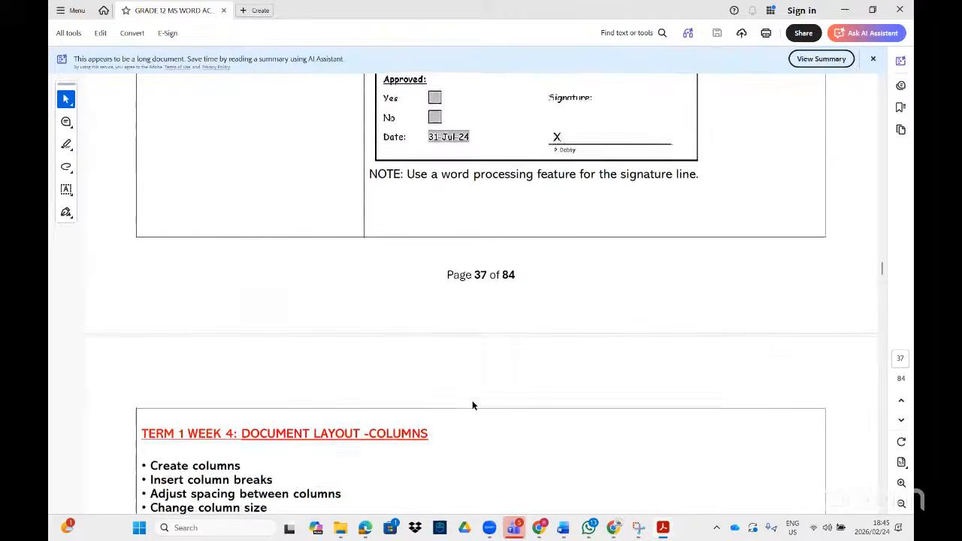
{"action": "scroll", "coordinate": [607, 163], "scroll_direction": "up", "scroll_amount": 4}
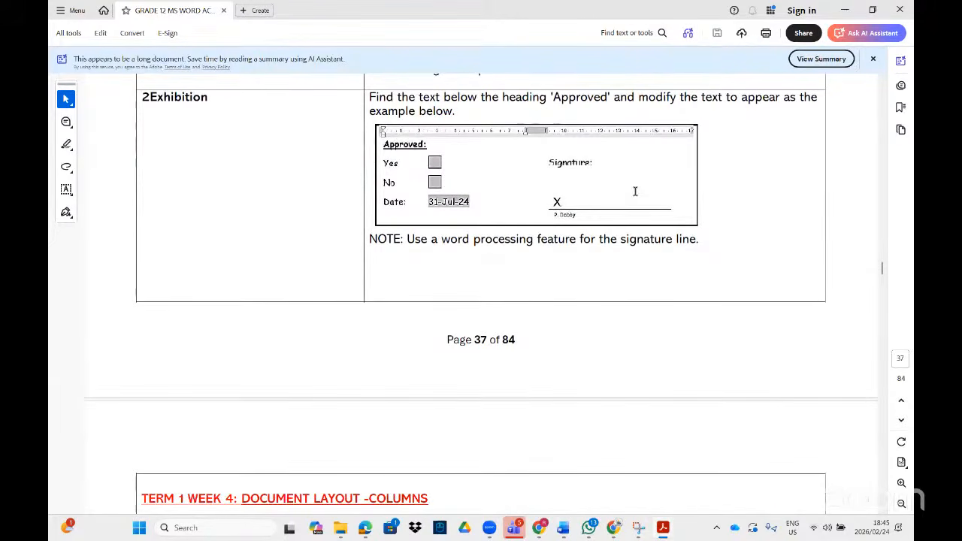
{"action": "scroll", "coordinate": [635, 192], "scroll_direction": "up", "scroll_amount": 1}
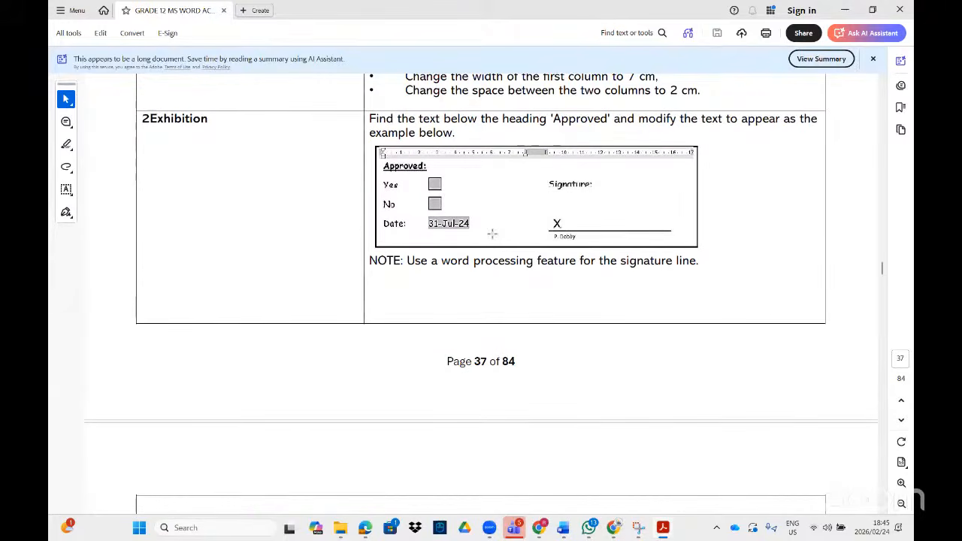
Step: Search Windows for 2Exhibition, open the Word document and enable editing
{"action": "left_click", "coordinate": [154, 532]}
{"action": "type", "text": "2e"}
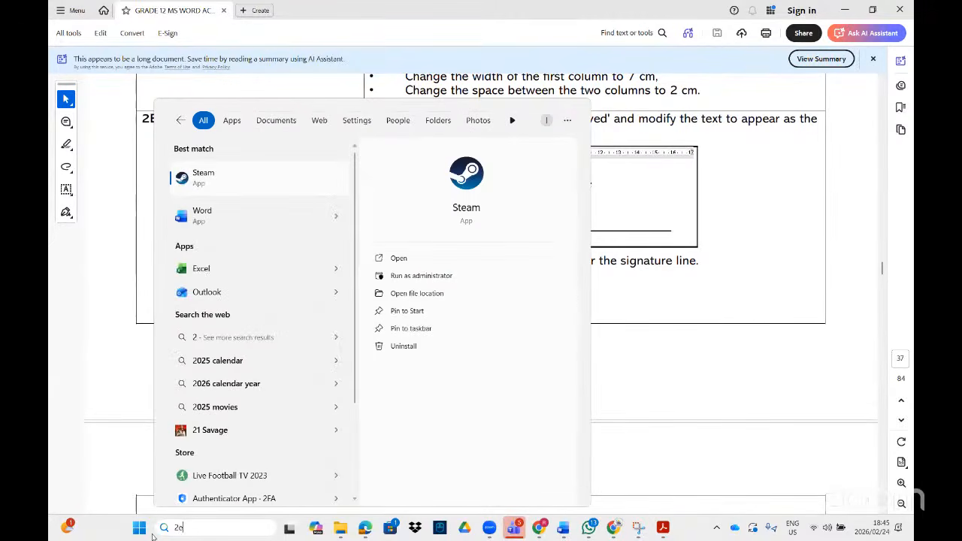
{"action": "type", "text": "xhibition"}
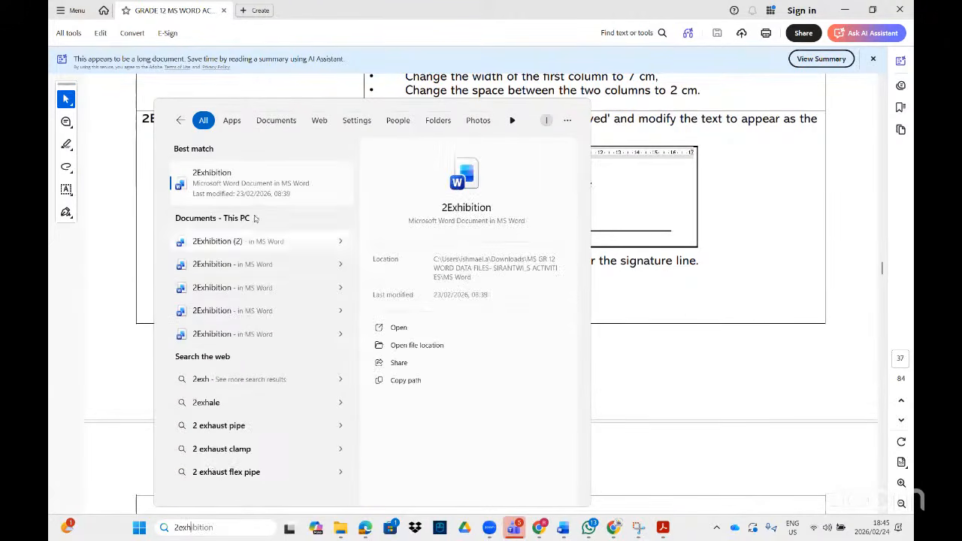
{"action": "left_click", "coordinate": [255, 187]}
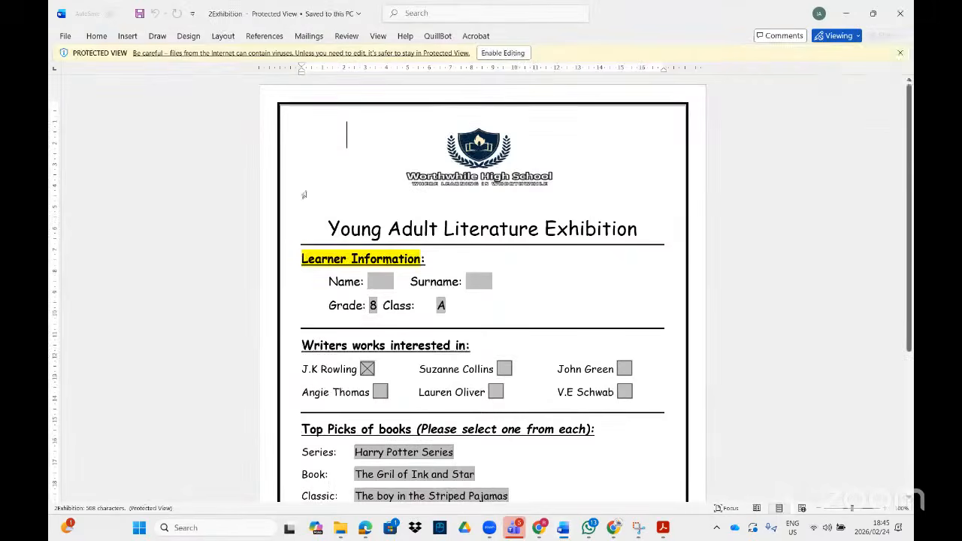
{"action": "left_click", "coordinate": [503, 52]}
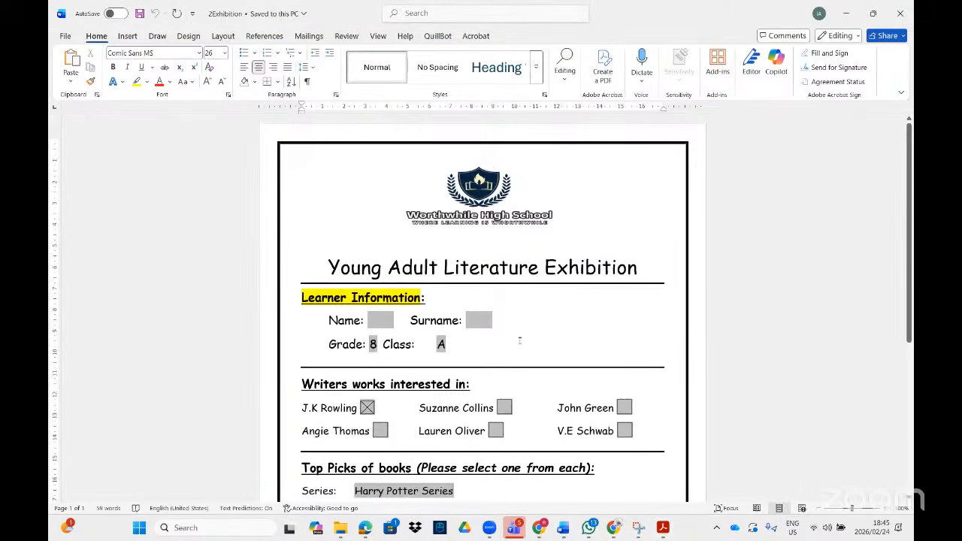
Step: Find the Approved section of the 2Exhibition form and compare it with the example in the Acrobat PDF
{"action": "scroll", "coordinate": [519, 341], "scroll_direction": "down", "scroll_amount": 5}
{"action": "scroll", "coordinate": [518, 314], "scroll_direction": "up", "scroll_amount": 2}
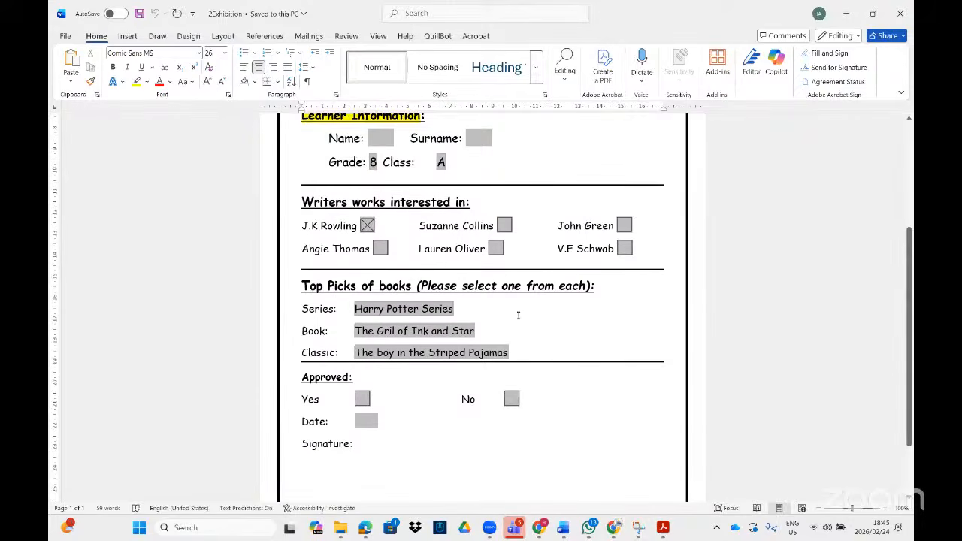
{"action": "left_click", "coordinate": [663, 528]}
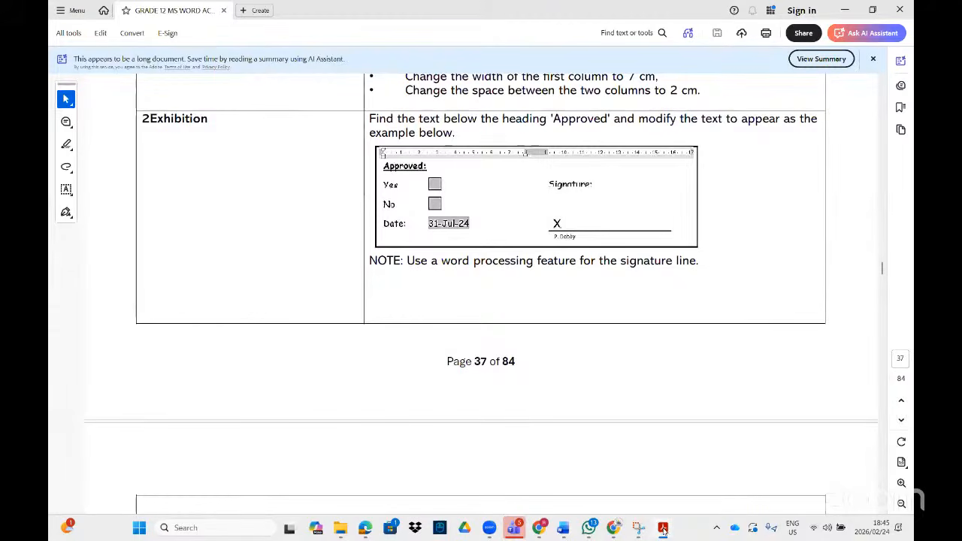
{"action": "left_click", "coordinate": [663, 529]}
{"action": "scroll", "coordinate": [611, 402], "scroll_direction": "down", "scroll_amount": 2}
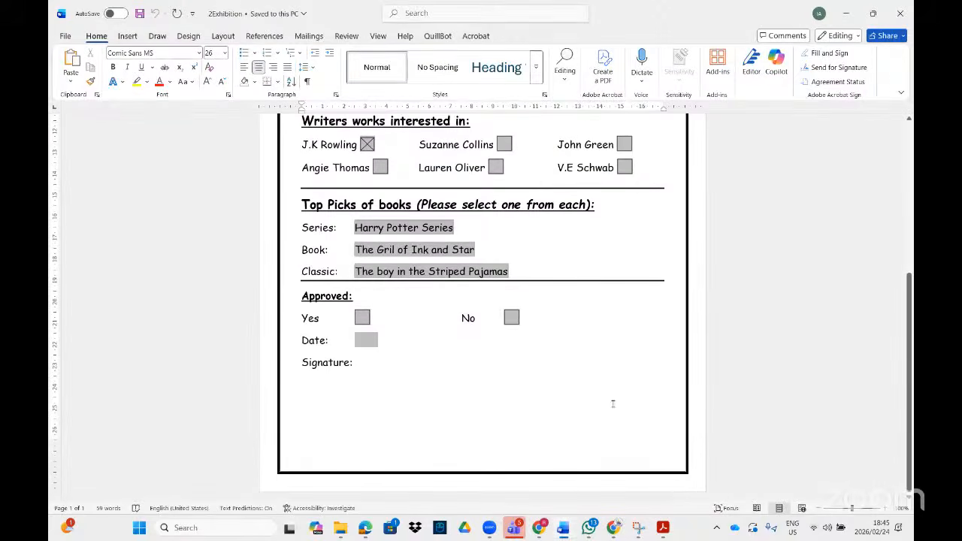
Step: Check the example in the Acrobat PDF and format the Approved section through Signature as two equal columns, slightly increasing the column width
{"action": "left_click", "coordinate": [663, 528]}
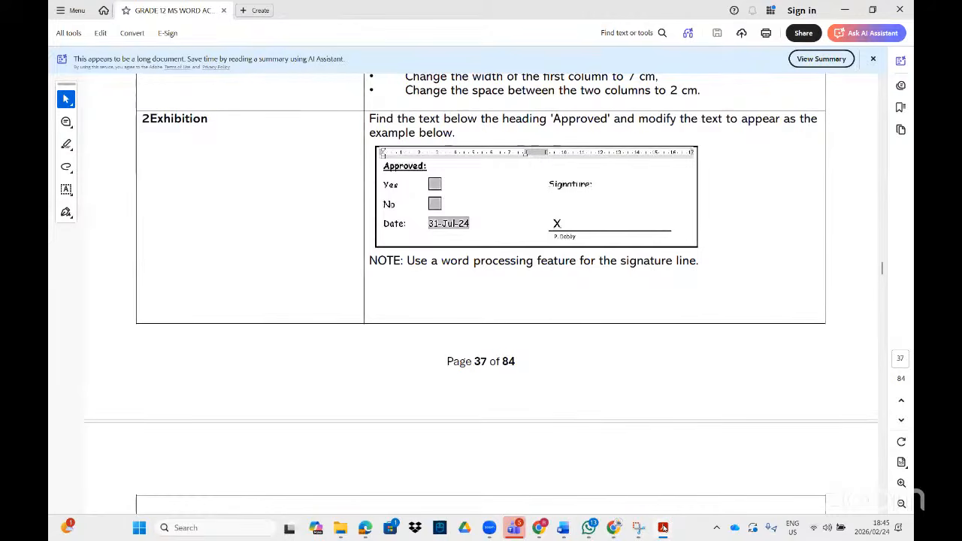
{"action": "left_click", "coordinate": [563, 528]}
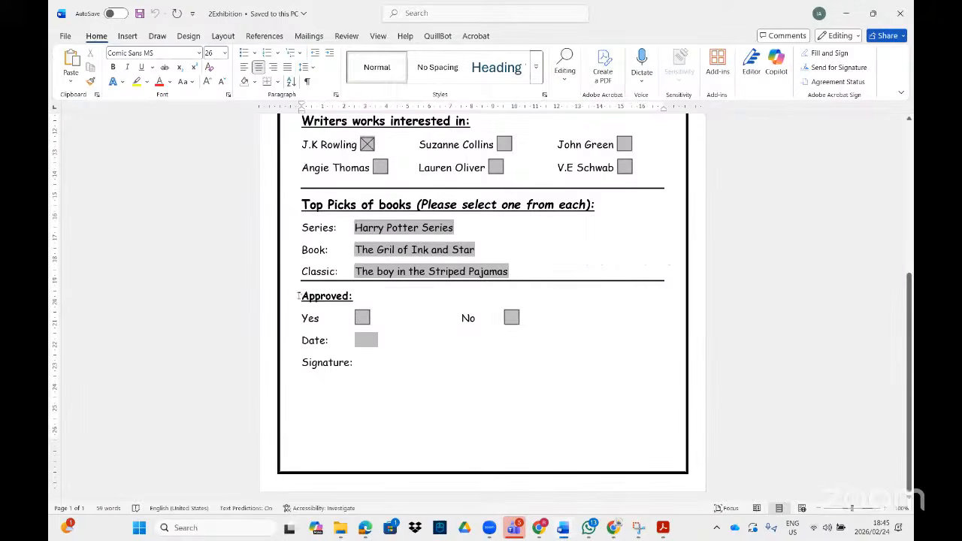
{"action": "left_click_drag", "start_coordinate": [298, 295], "coordinate": [529, 382]}
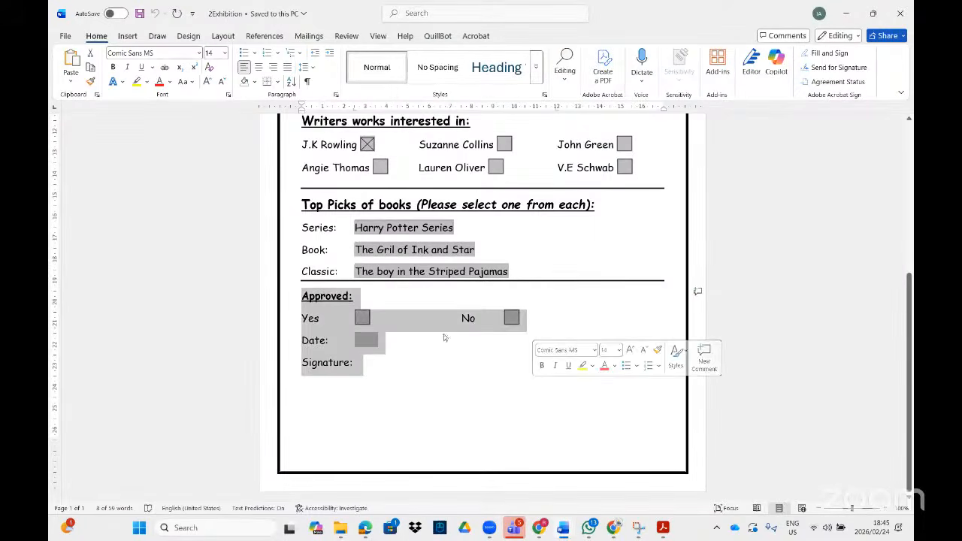
{"action": "left_click", "coordinate": [223, 35]}
{"action": "left_click", "coordinate": [164, 75]}
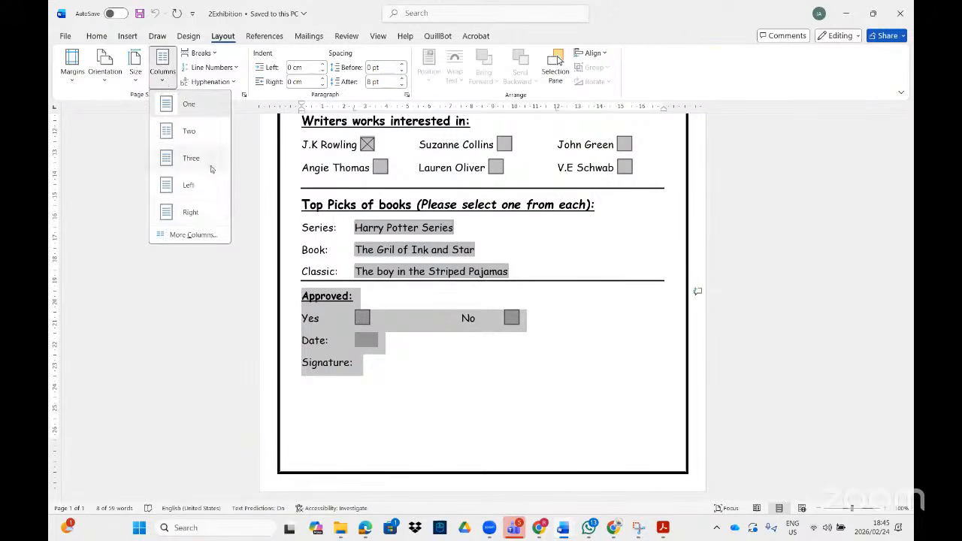
{"action": "left_click", "coordinate": [193, 235]}
{"action": "left_click", "coordinate": [434, 194]}
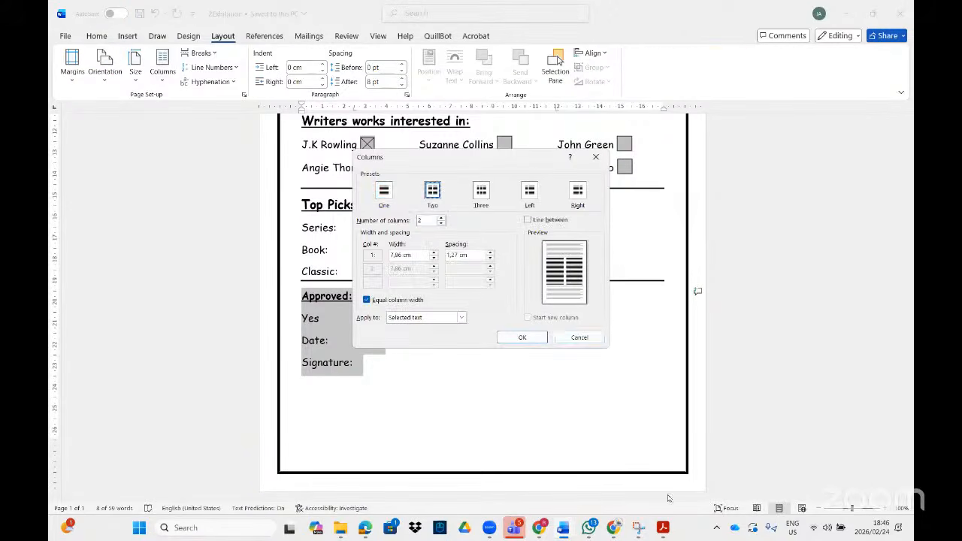
{"action": "left_click", "coordinate": [663, 527]}
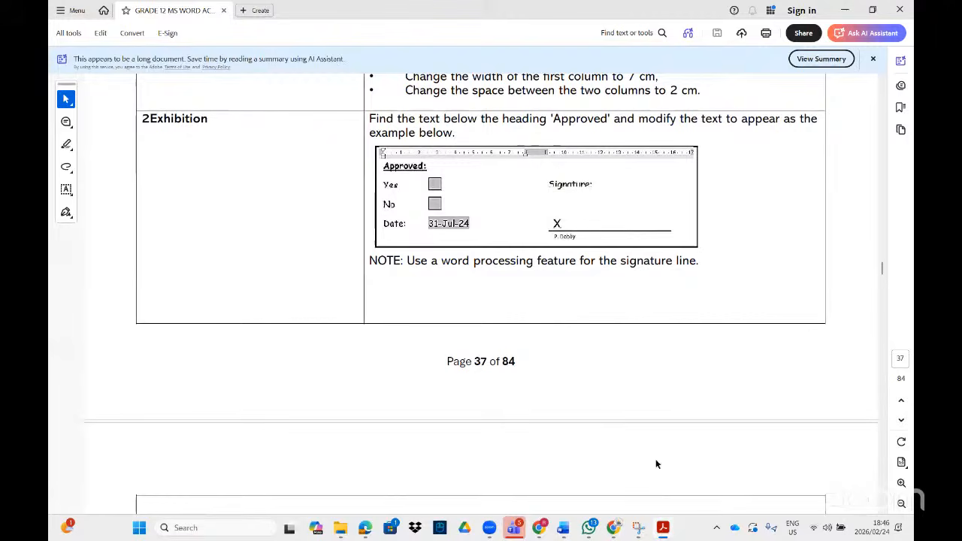
{"action": "left_click", "coordinate": [662, 528]}
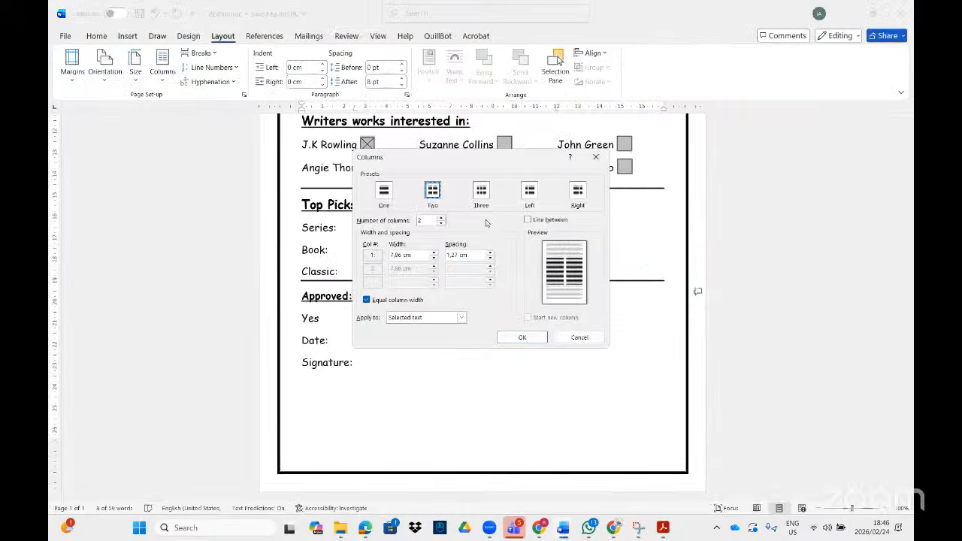
{"action": "left_click", "coordinate": [434, 254]}
{"action": "left_click", "coordinate": [433, 254]}
{"action": "left_click", "coordinate": [529, 340]}
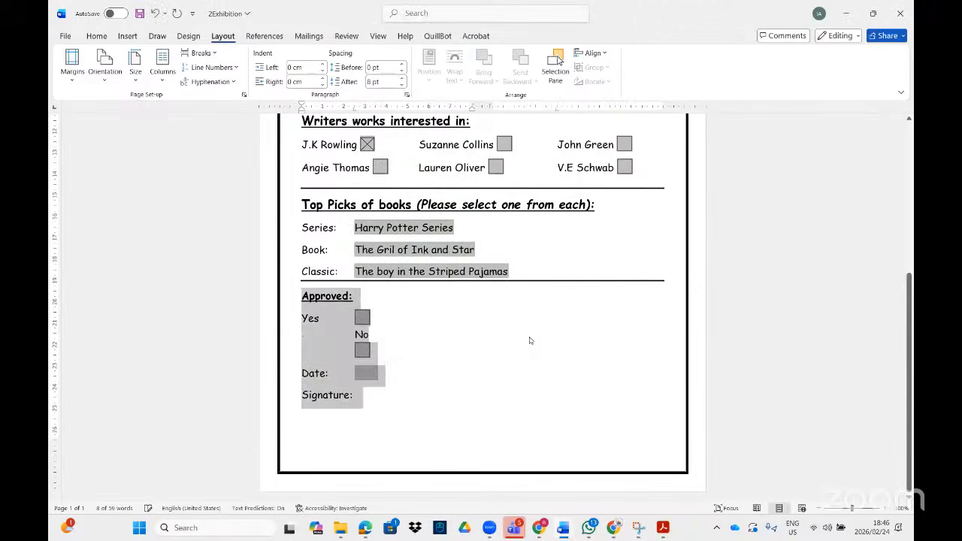
Step: Place No and its checkbox on their own line directly below Yes, matching the PDF example
{"action": "left_click", "coordinate": [494, 336]}
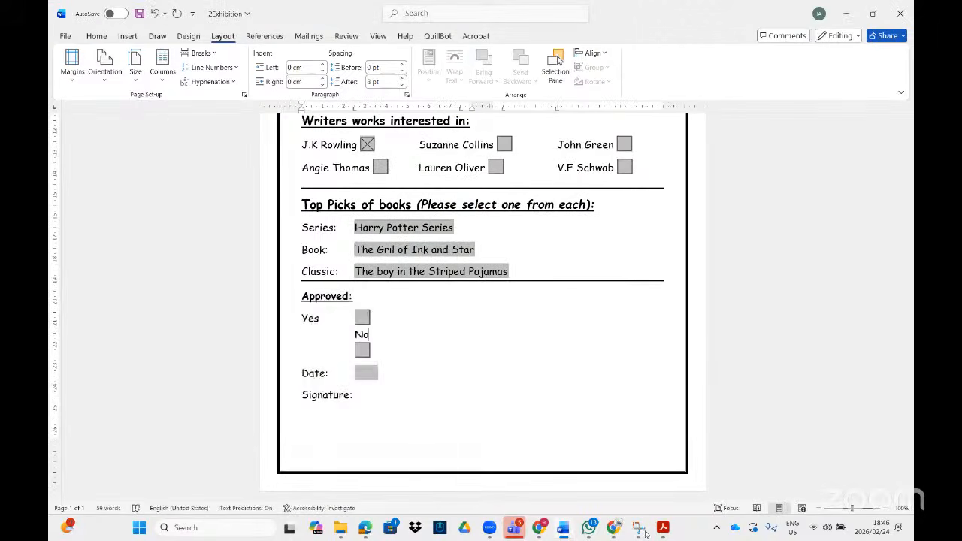
{"action": "left_click", "coordinate": [661, 529]}
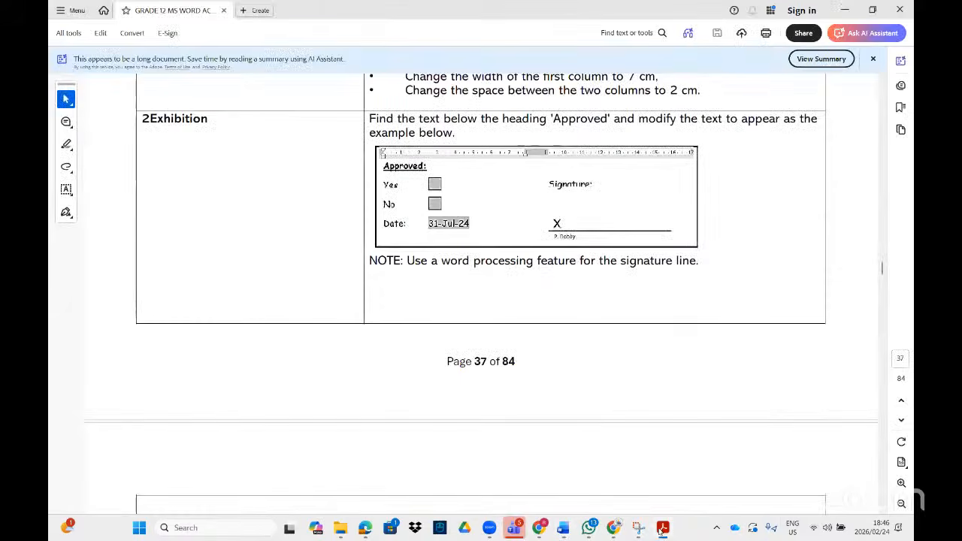
{"action": "left_click", "coordinate": [662, 529]}
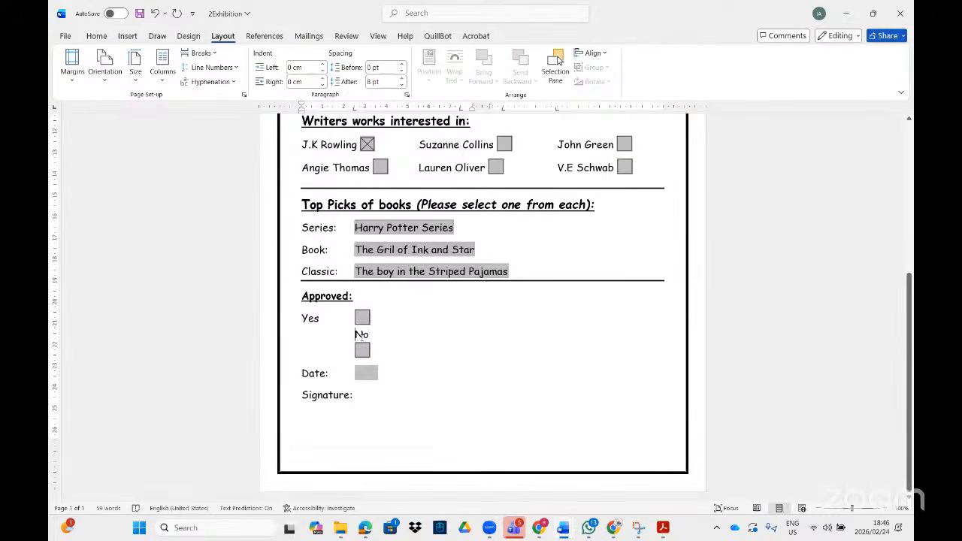
{"action": "key", "text": "BackSpace"}
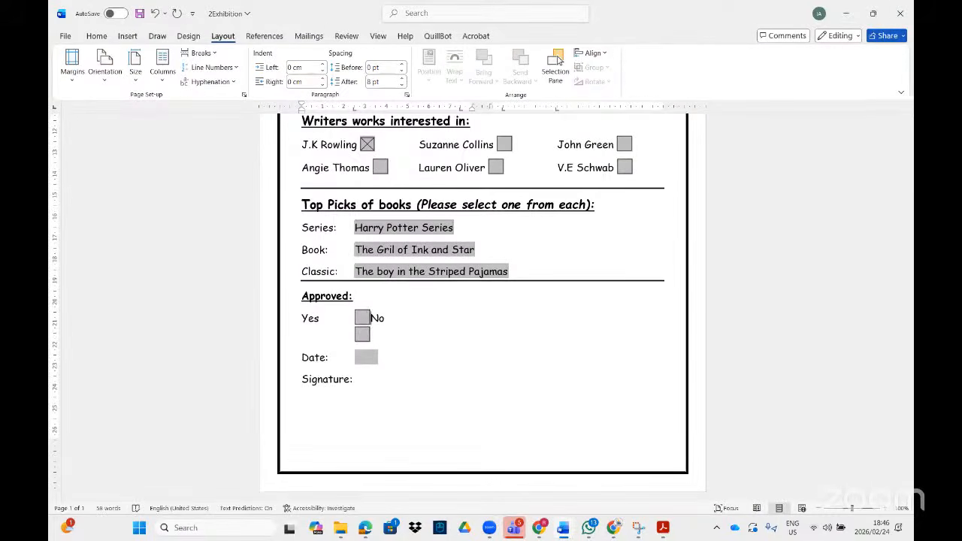
{"action": "key", "text": "Return"}
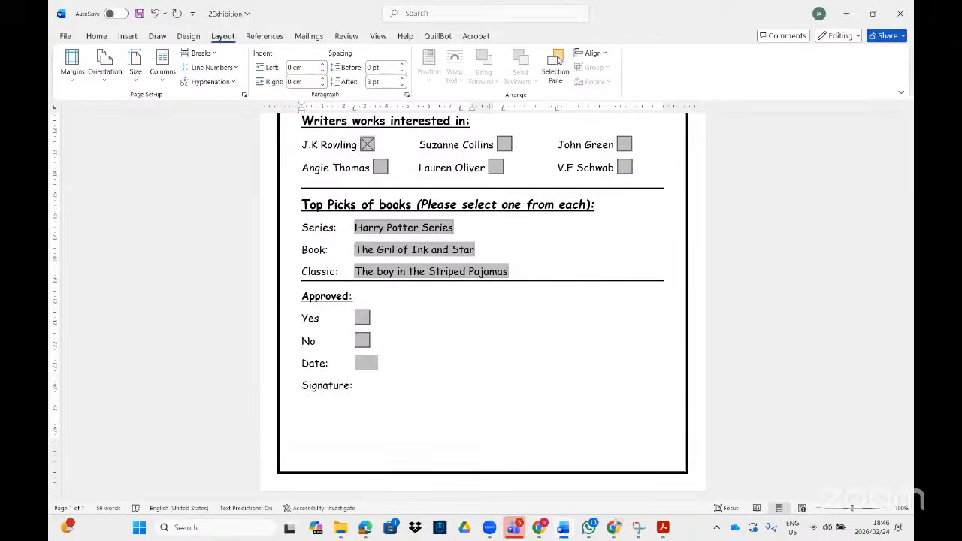
Step: Check the PDF example and insert a column break before Signature in the Approved section
{"action": "left_click", "coordinate": [664, 528]}
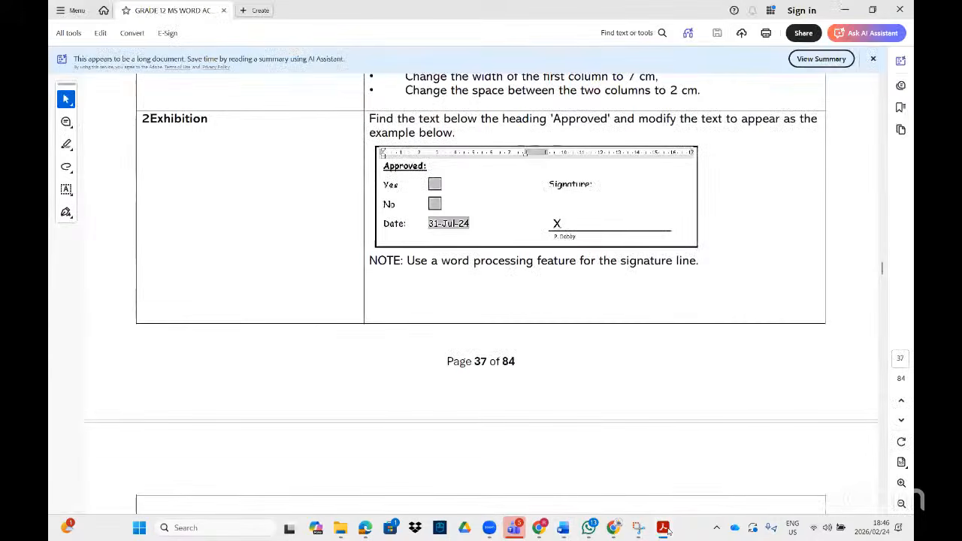
{"action": "left_click", "coordinate": [845, 9]}
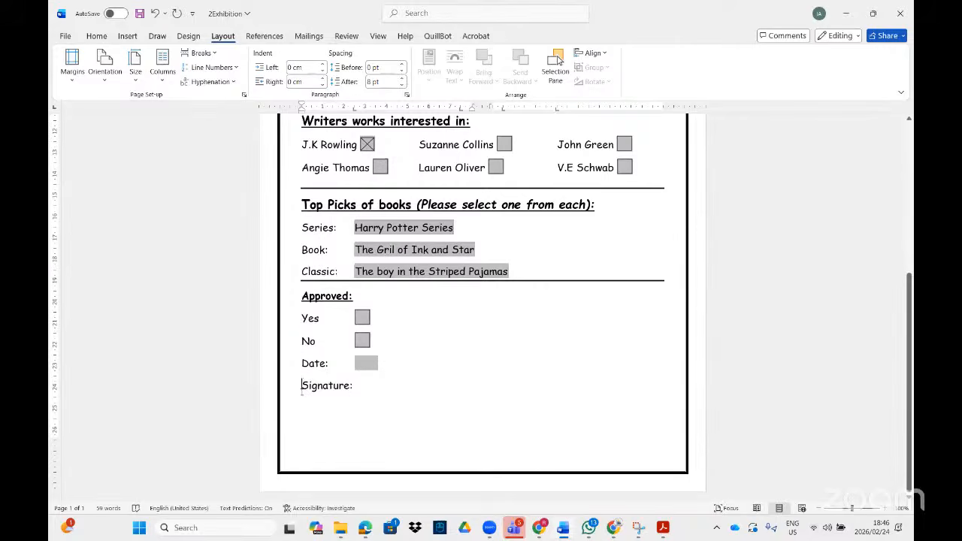
{"action": "left_click", "coordinate": [214, 52]}
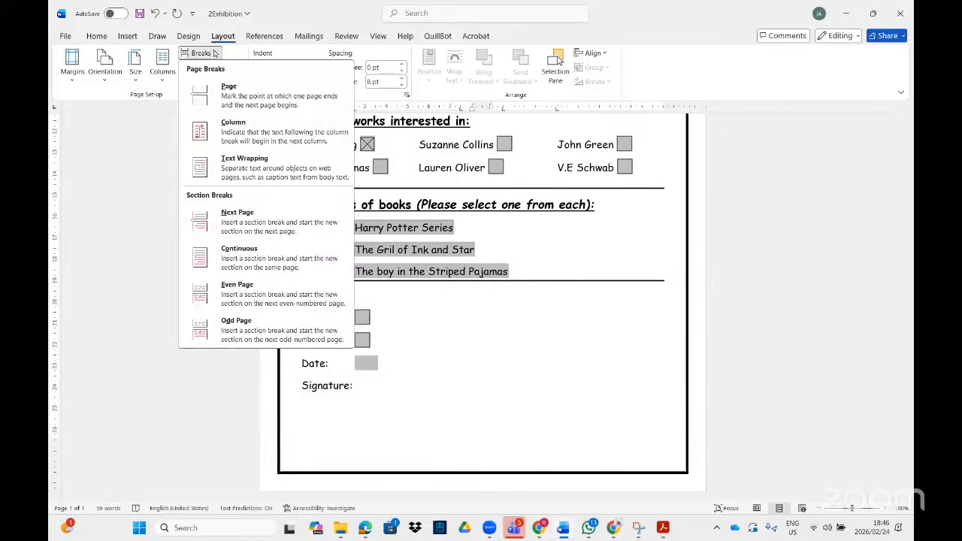
{"action": "left_click", "coordinate": [211, 127]}
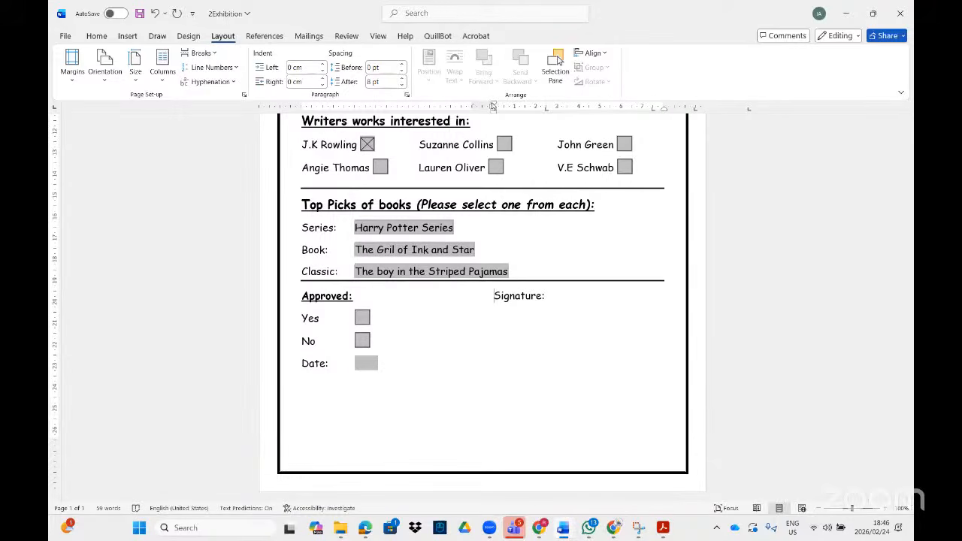
{"action": "left_click", "coordinate": [418, 326]}
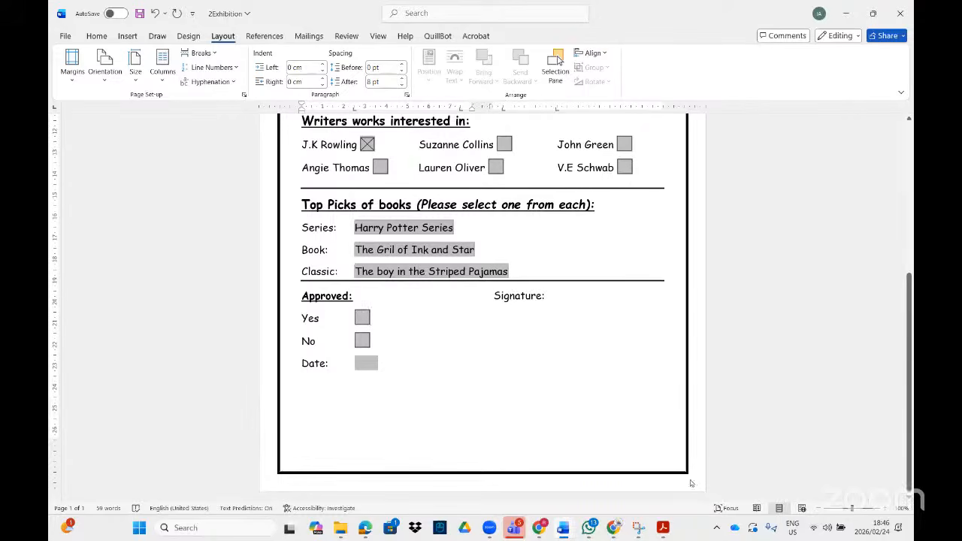
Step: Compare with the PDF example and add blank lines below Signature down to the level of the Date line
{"action": "left_click", "coordinate": [663, 532]}
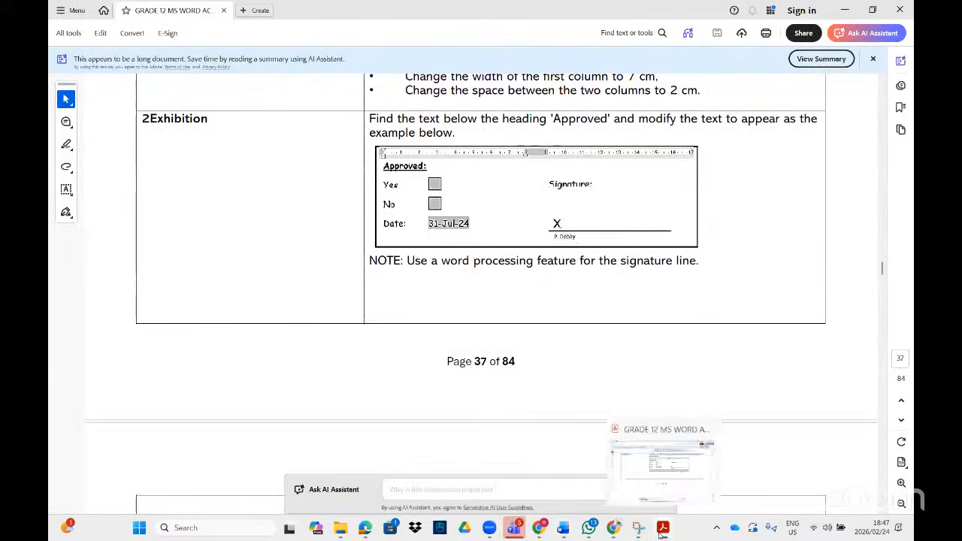
{"action": "left_click", "coordinate": [620, 492]}
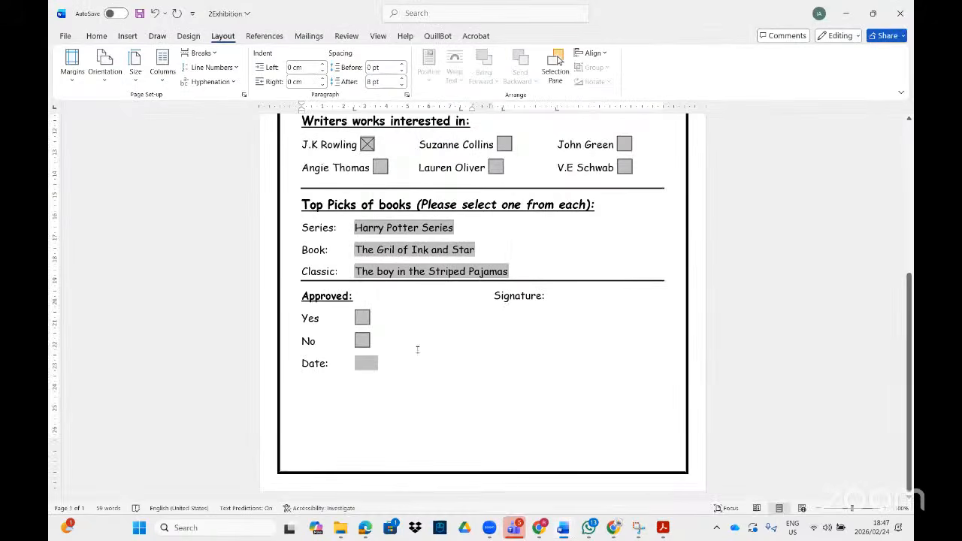
{"action": "left_click", "coordinate": [572, 286]}
{"action": "left_click", "coordinate": [563, 299]}
{"action": "key", "text": "Return"}
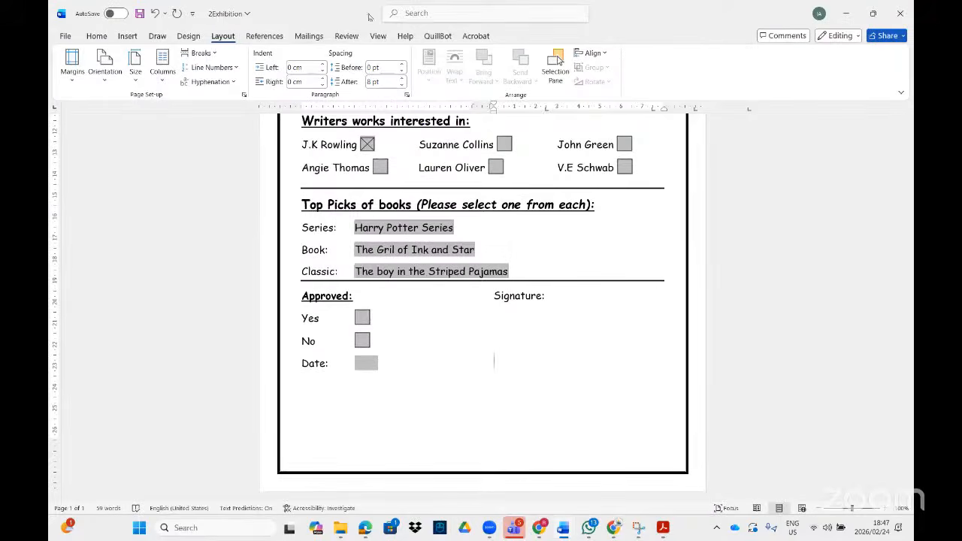
Step: Search for the Signature Line command and insert a signature line below Signature, entering the suggested signer's name from the PDF example
{"action": "left_click", "coordinate": [406, 11]}
{"action": "type", "text": "sign"}
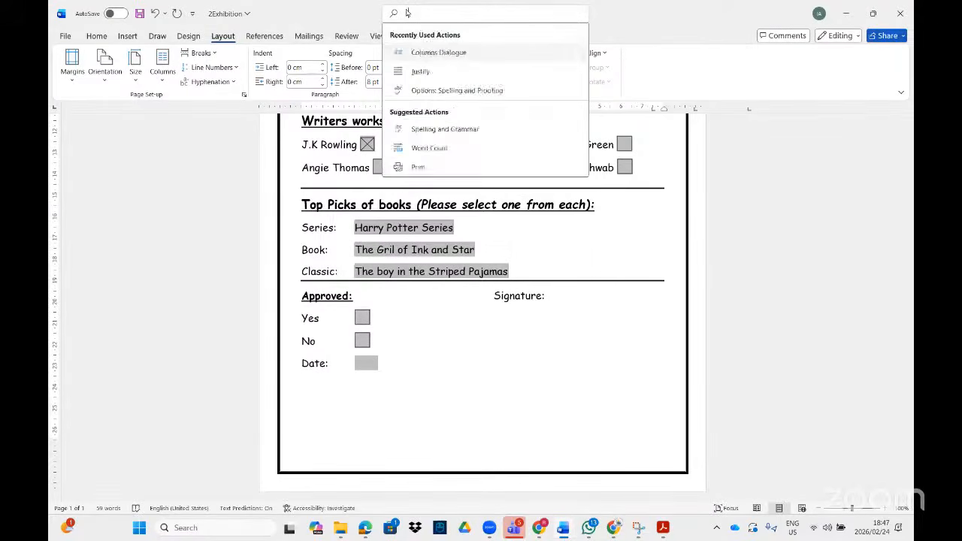
{"action": "type", "text": "a"}
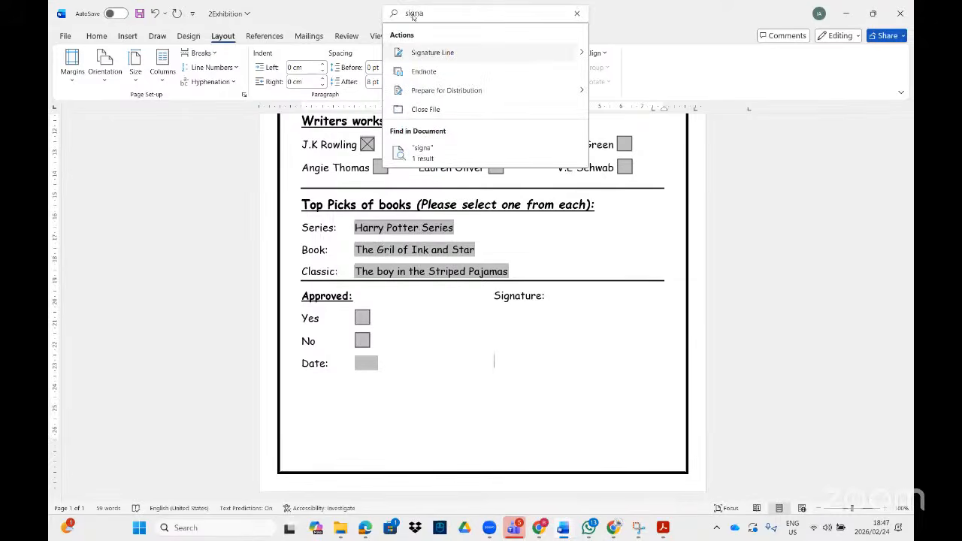
{"action": "left_click", "coordinate": [440, 54]}
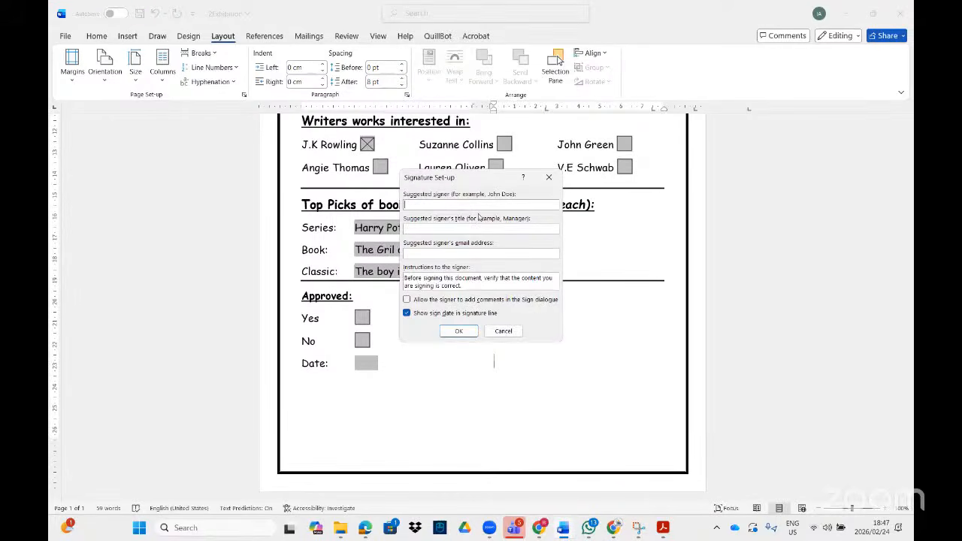
{"action": "left_click", "coordinate": [662, 527]}
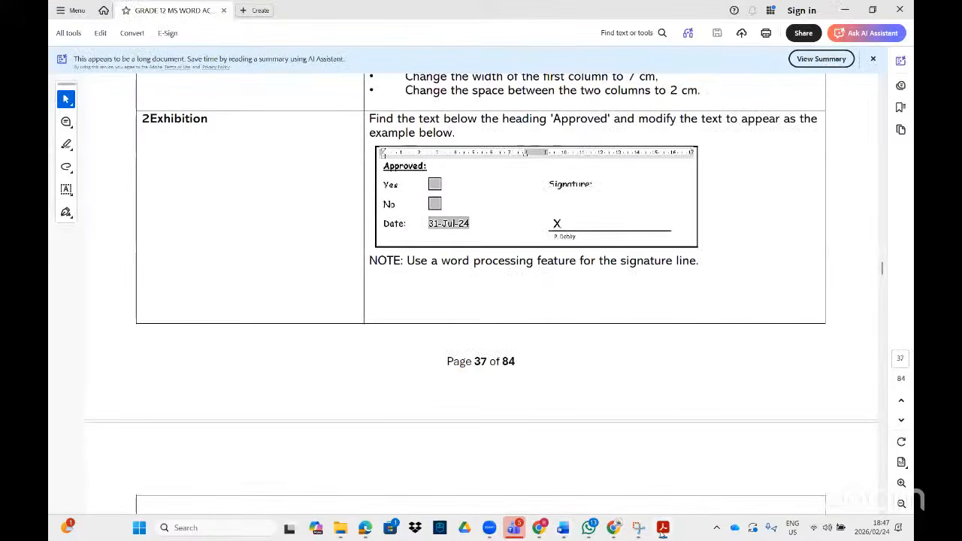
{"action": "key", "text": "alt+Tab"}
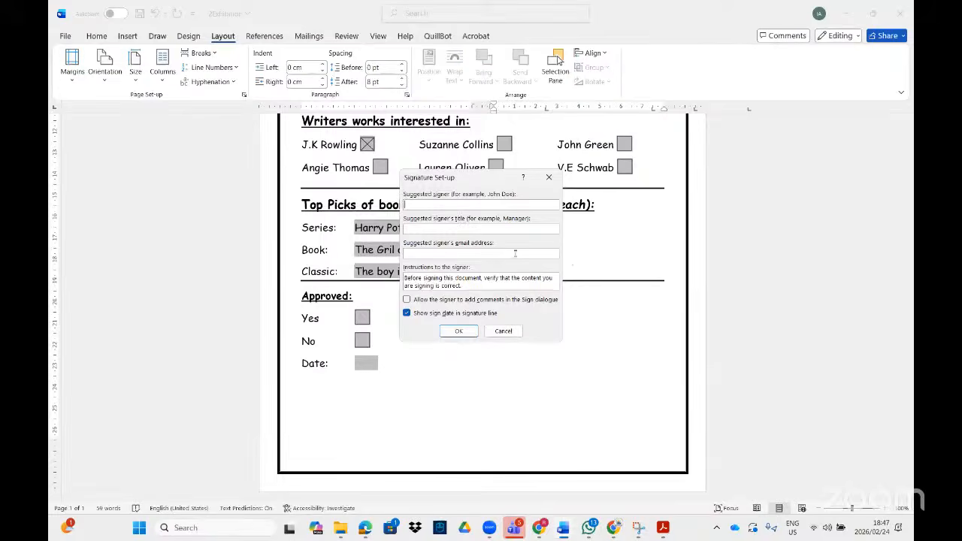
{"action": "type", "text": "P Dobby"}
{"action": "left_click", "coordinate": [460, 331]}
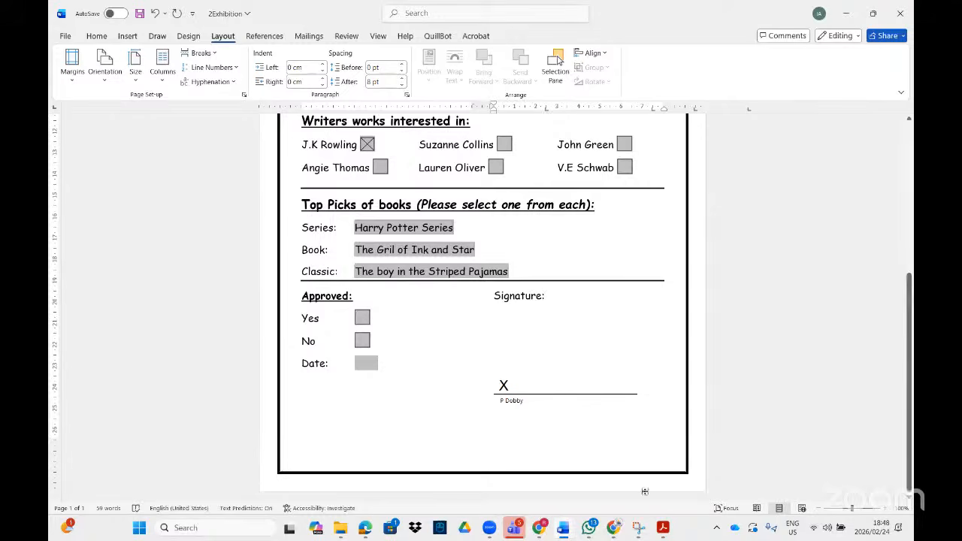
Step: Read the 4street.docx and 1Travel activities in the Acrobat PDF, and open the 1Travel document through a Windows search for 1travel
{"action": "left_click", "coordinate": [662, 527]}
{"action": "scroll", "coordinate": [561, 400], "scroll_direction": "down", "scroll_amount": 5}
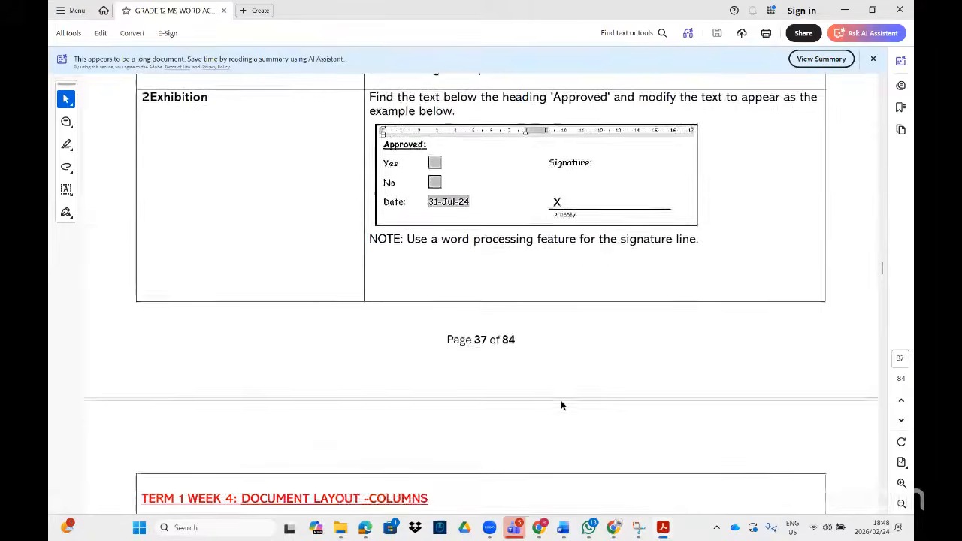
{"action": "scroll", "coordinate": [560, 400], "scroll_direction": "down", "scroll_amount": 3}
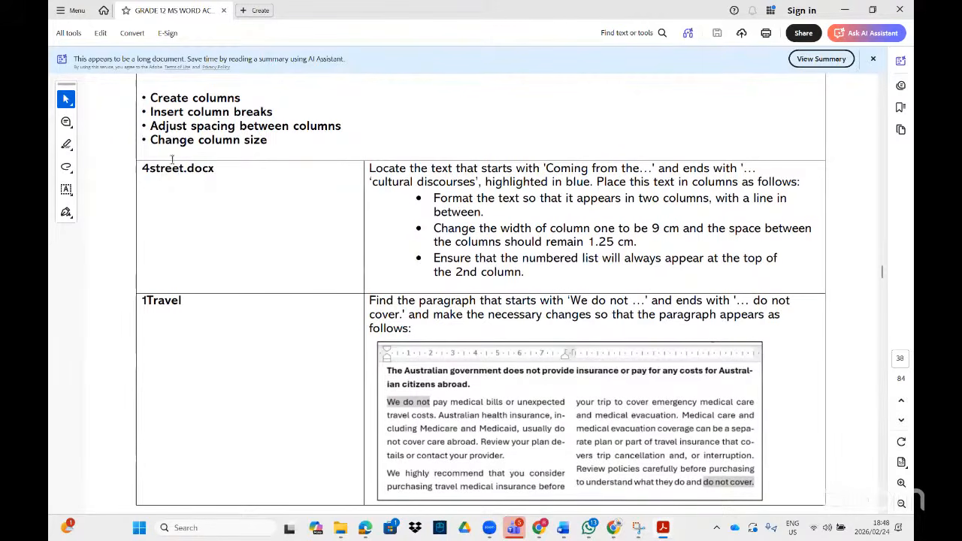
{"action": "scroll", "coordinate": [371, 241], "scroll_direction": "down", "scroll_amount": 4}
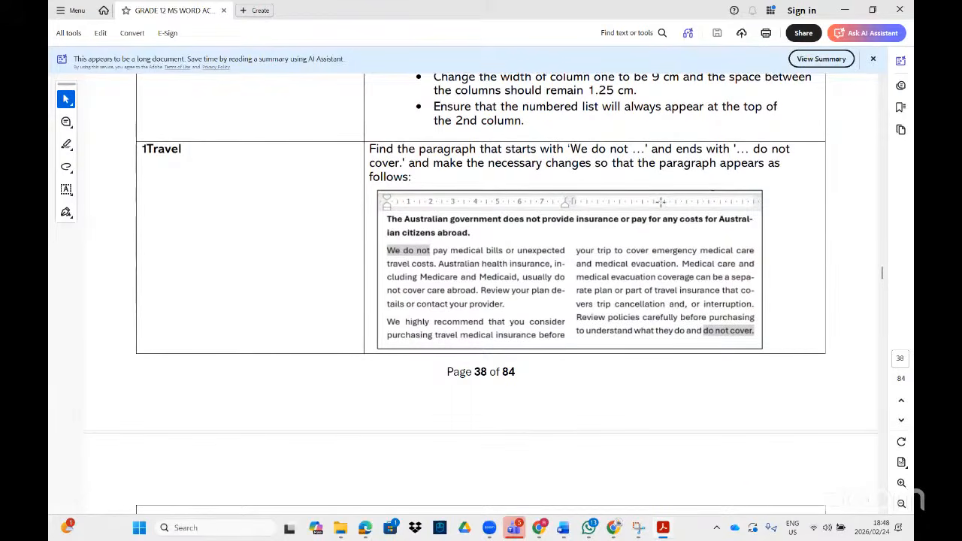
{"action": "left_click", "coordinate": [208, 530]}
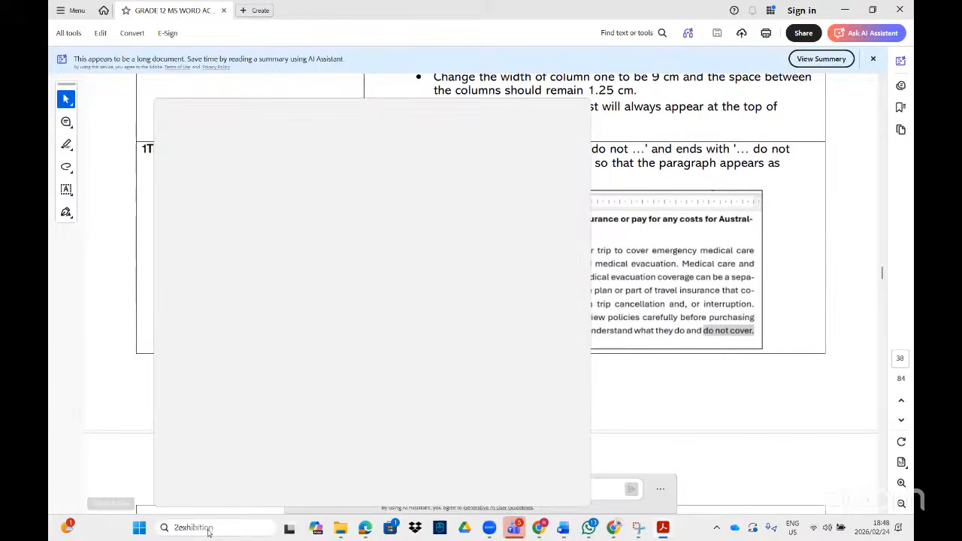
{"action": "type", "text": "1"}
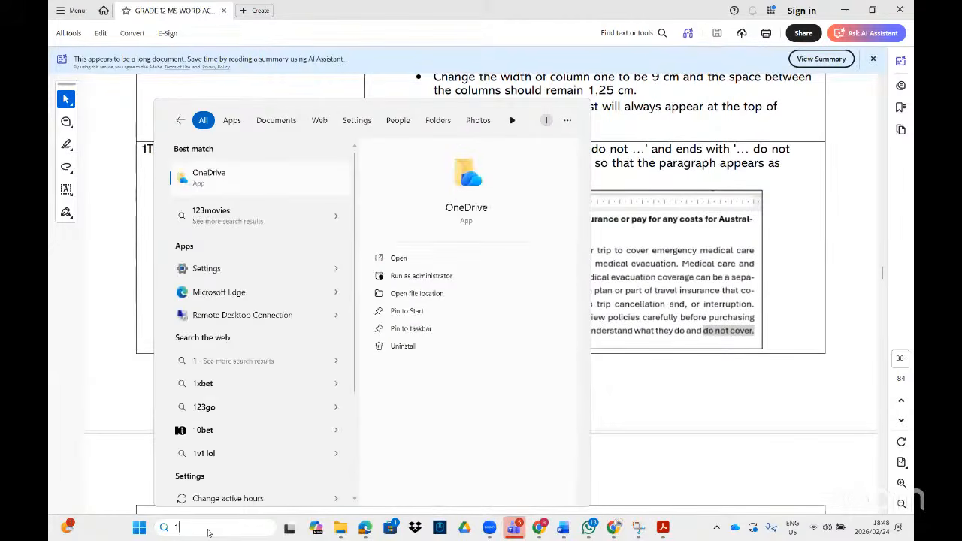
{"action": "type", "text": "travel"}
{"action": "left_click", "coordinate": [264, 184]}
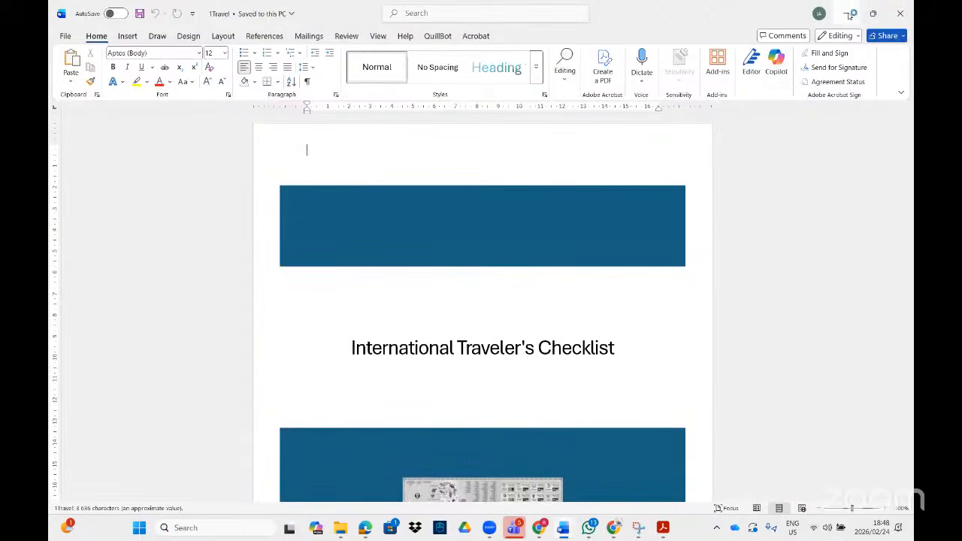
Step: Put the 1Travel window aside and close the 2Exhibition document without saving its changes
{"action": "left_click", "coordinate": [845, 12]}
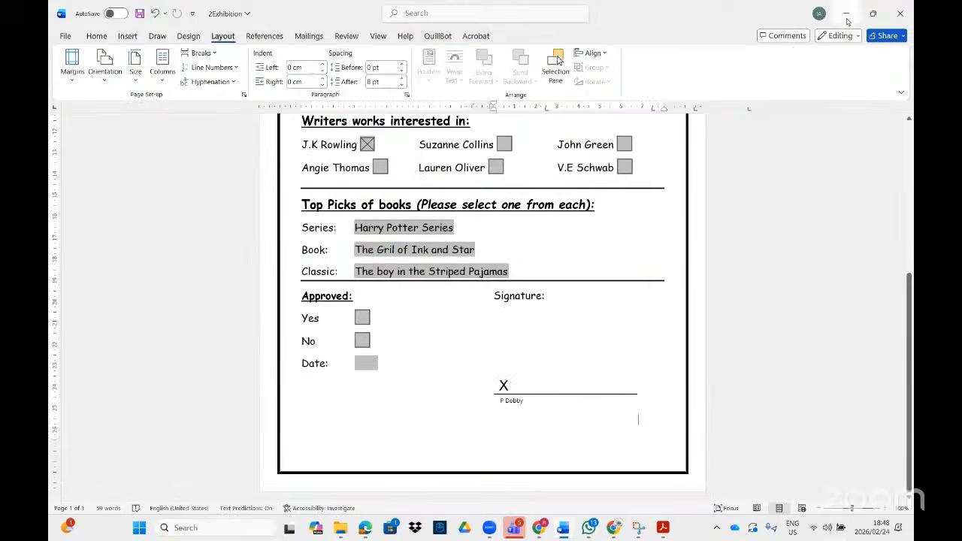
{"action": "left_click", "coordinate": [900, 13]}
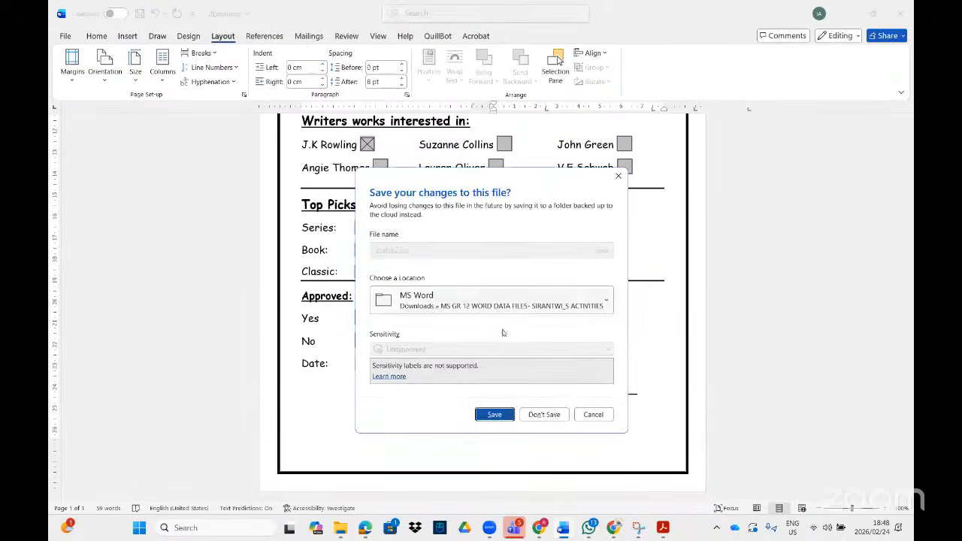
{"action": "left_click", "coordinate": [543, 414]}
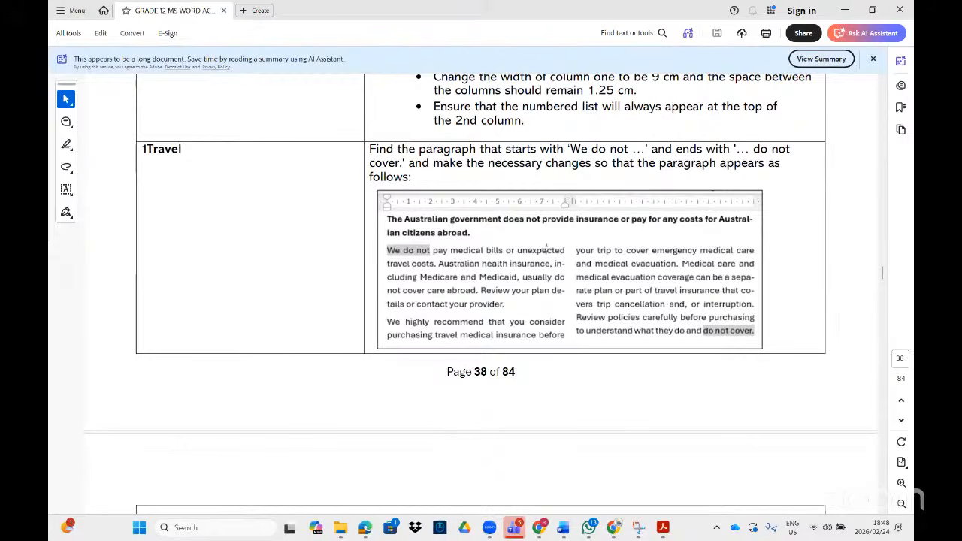
Step: Read the 1Travel column activity in the PDF, then return to the 1Travel document and decline the save prompt
{"action": "scroll", "coordinate": [546, 248], "scroll_direction": "down", "scroll_amount": 1}
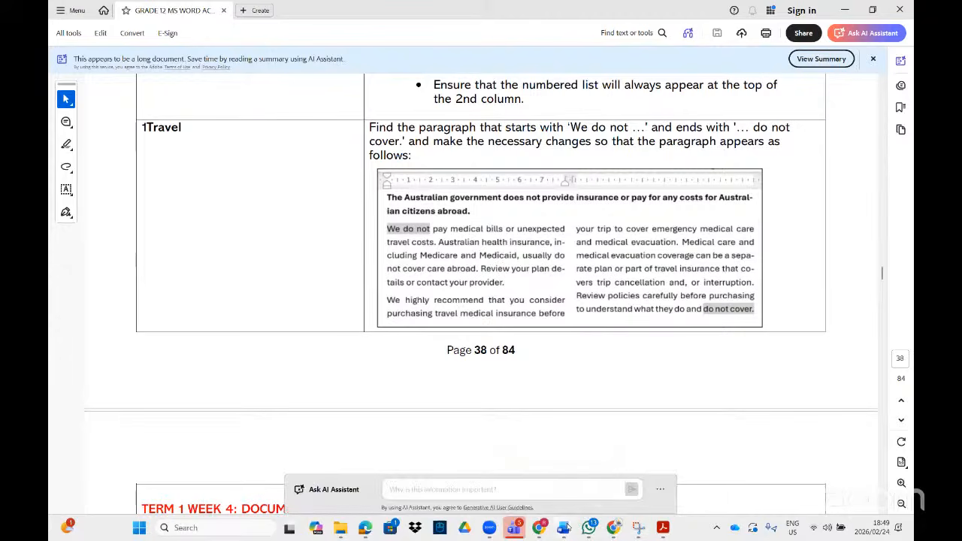
{"action": "mouse_move", "coordinate": [570, 526]}
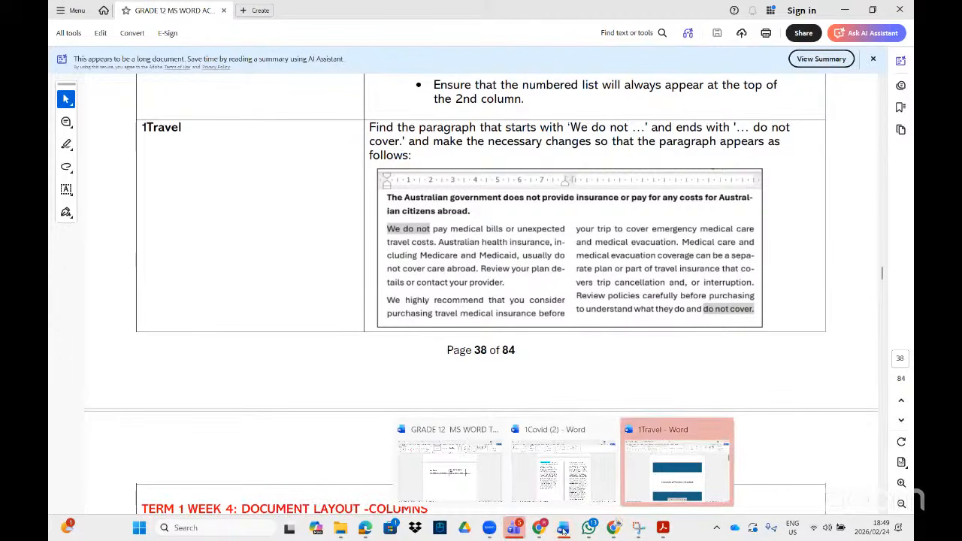
{"action": "left_click", "coordinate": [653, 487]}
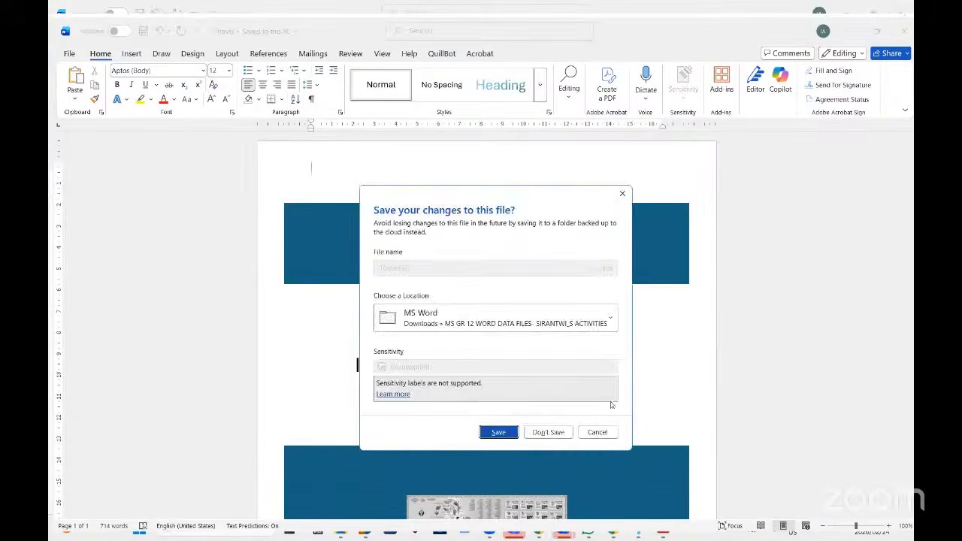
{"action": "left_click", "coordinate": [557, 436]}
Step: Format the text from 'We do not' to 'do not cover.' under 'Consider buying travel insurance' in two equal columns
{"action": "scroll", "coordinate": [515, 380], "scroll_direction": "down", "scroll_amount": 10}
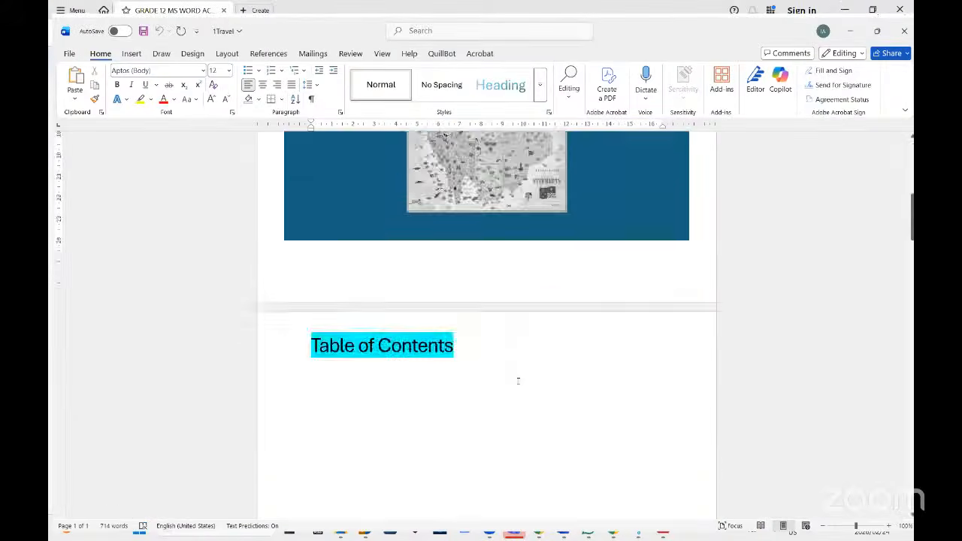
{"action": "scroll", "coordinate": [519, 362], "scroll_direction": "down", "scroll_amount": 5}
{"action": "scroll", "coordinate": [515, 346], "scroll_direction": "down", "scroll_amount": 10}
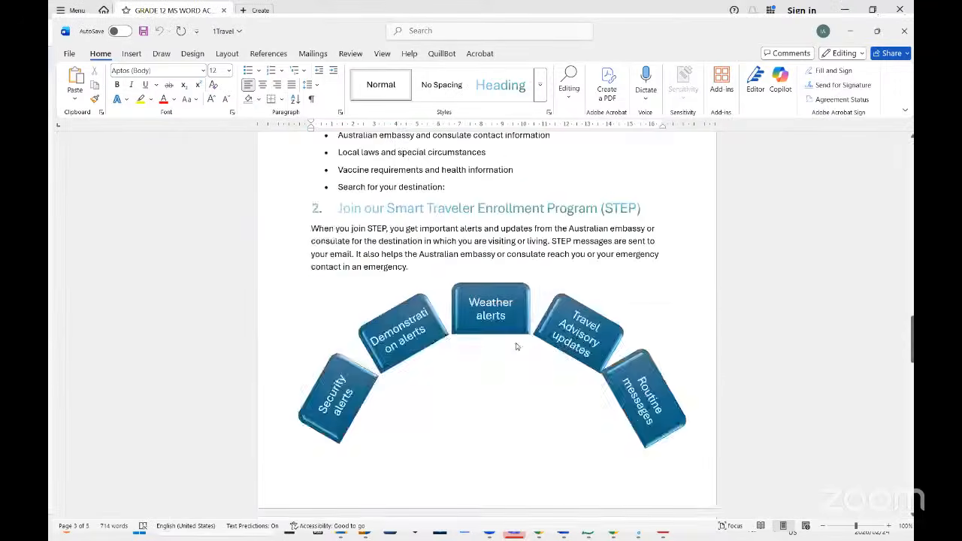
{"action": "scroll", "coordinate": [449, 266], "scroll_direction": "down", "scroll_amount": 15}
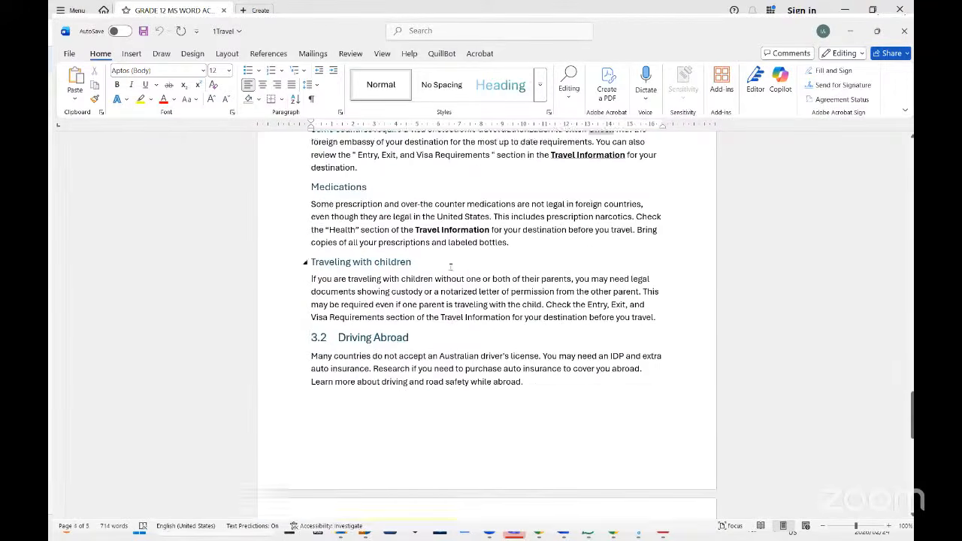
{"action": "scroll", "coordinate": [448, 267], "scroll_direction": "down", "scroll_amount": 5}
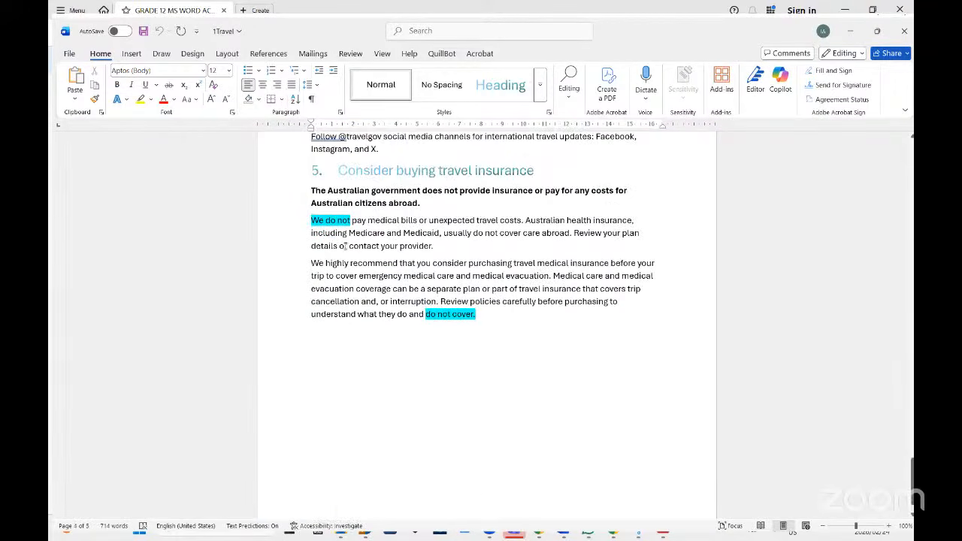
{"action": "left_click_drag", "start_coordinate": [308, 219], "coordinate": [480, 315]}
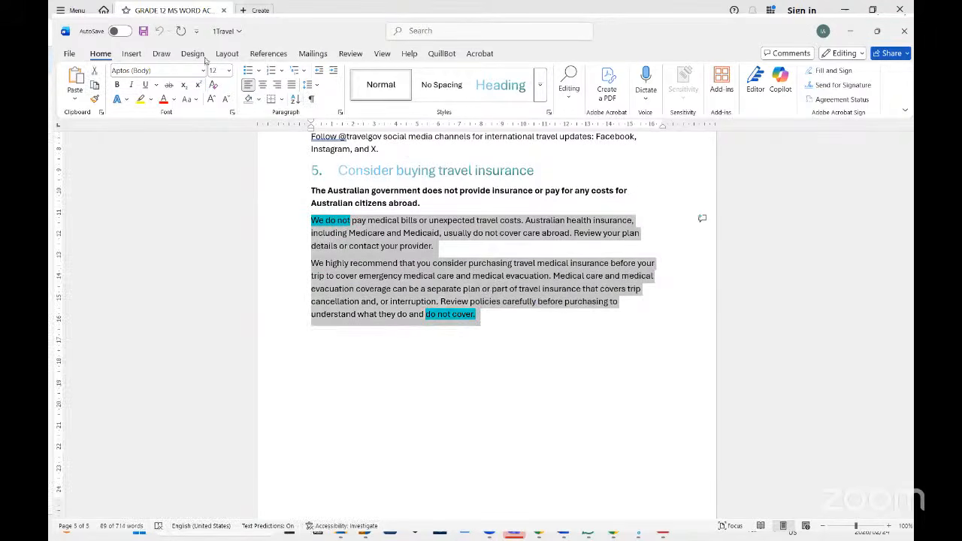
{"action": "left_click", "coordinate": [230, 56]}
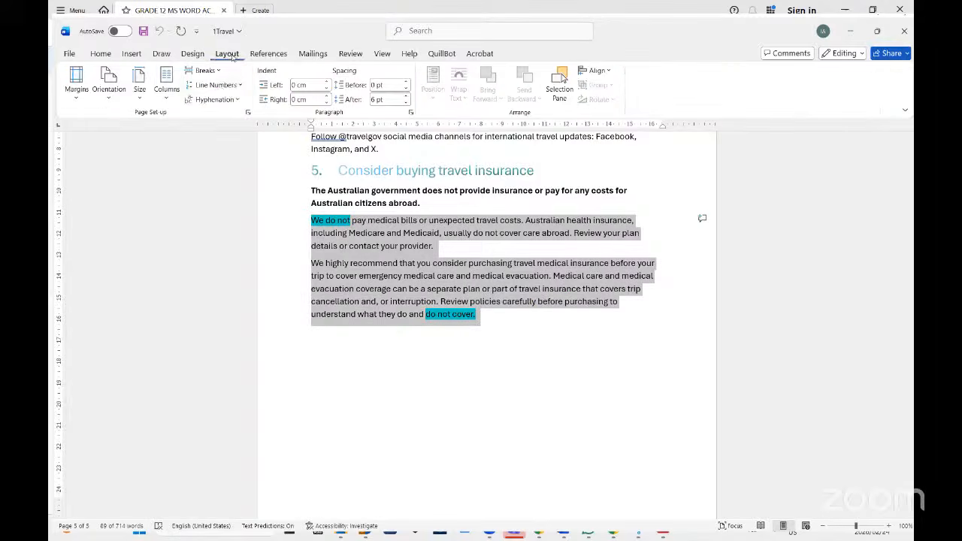
{"action": "left_click", "coordinate": [167, 87]}
{"action": "left_click", "coordinate": [188, 252]}
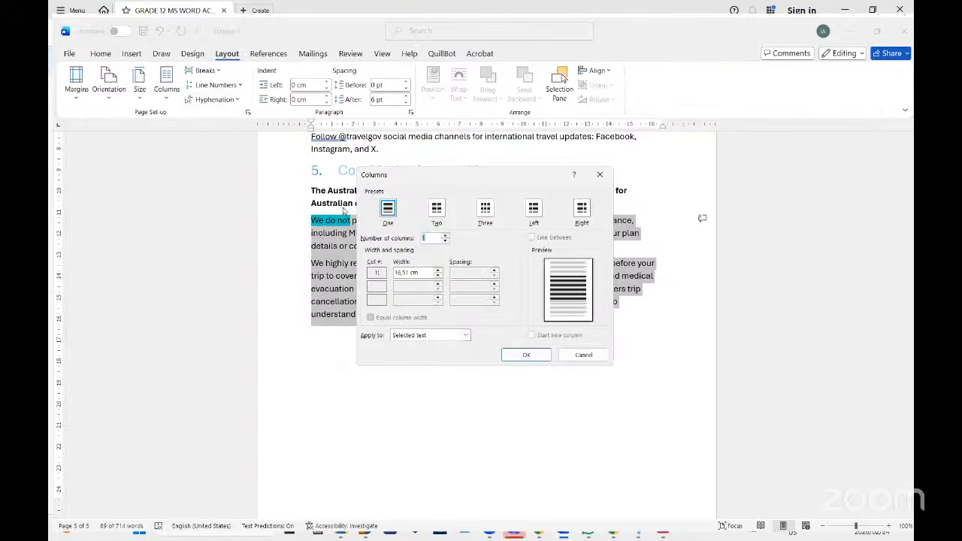
{"action": "left_click", "coordinate": [436, 210]}
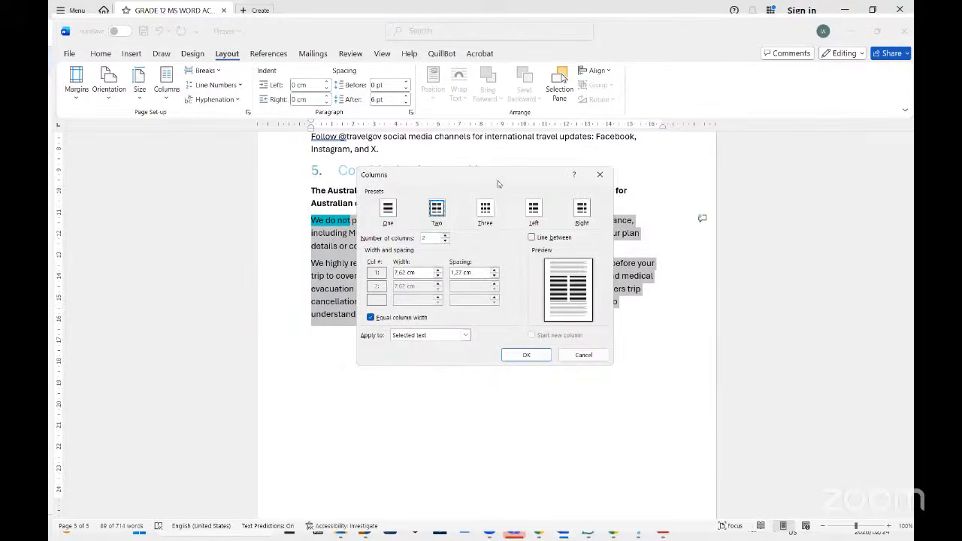
{"action": "left_click_drag", "start_coordinate": [496, 177], "coordinate": [561, 173]}
{"action": "left_click", "coordinate": [590, 350]}
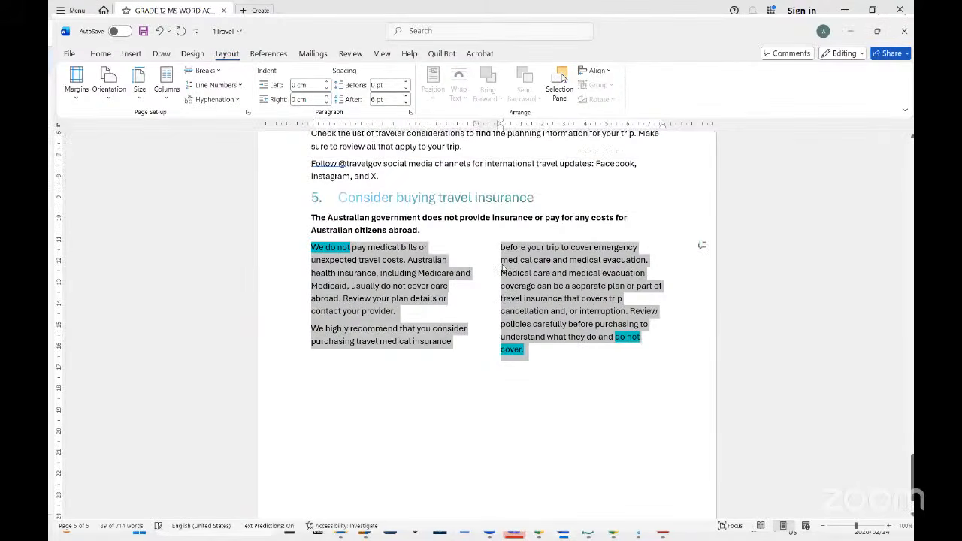
{"action": "left_click", "coordinate": [478, 299]}
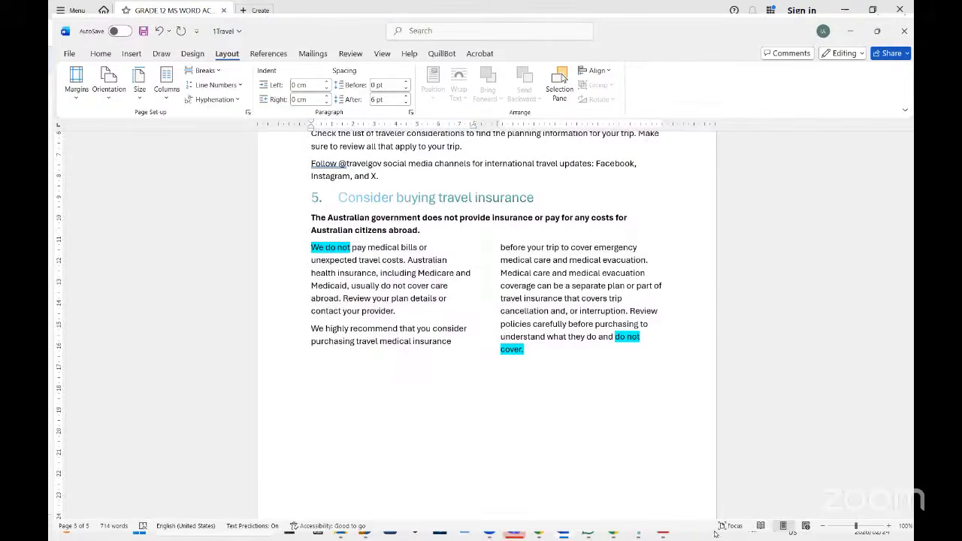
Step: Compare the columns with the PDF example and insert a column break before 'your trip to cover emergency'
{"action": "left_click", "coordinate": [876, 31]}
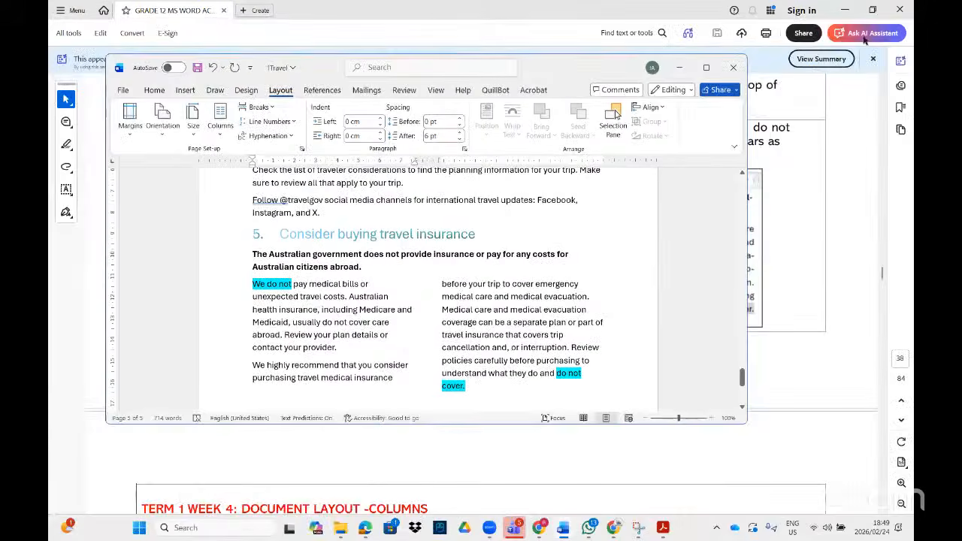
{"action": "left_click", "coordinate": [706, 67]}
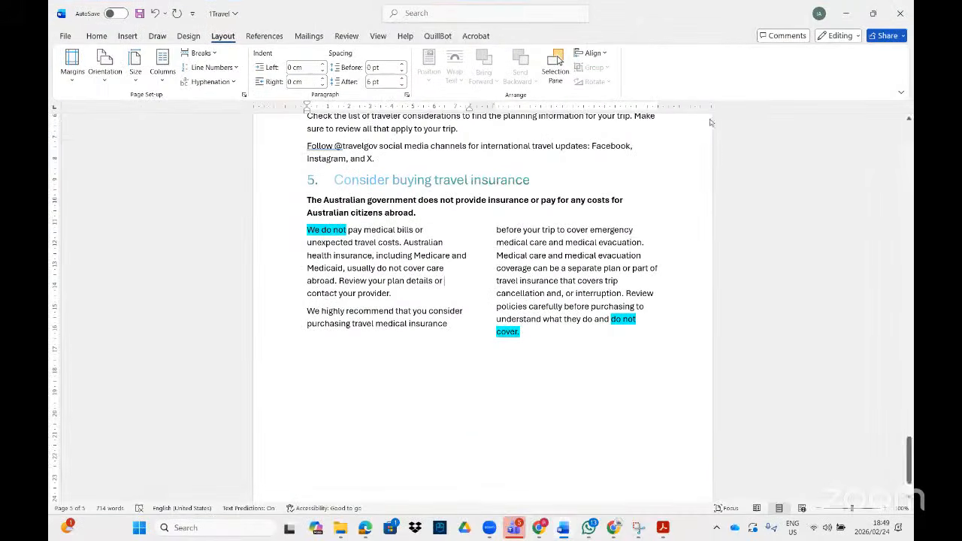
{"action": "left_click", "coordinate": [663, 527]}
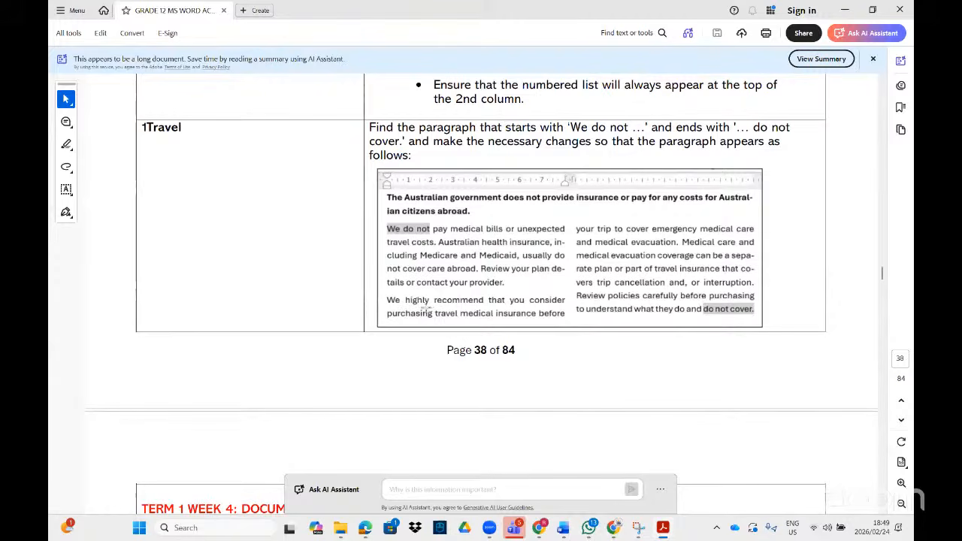
{"action": "left_click", "coordinate": [666, 529]}
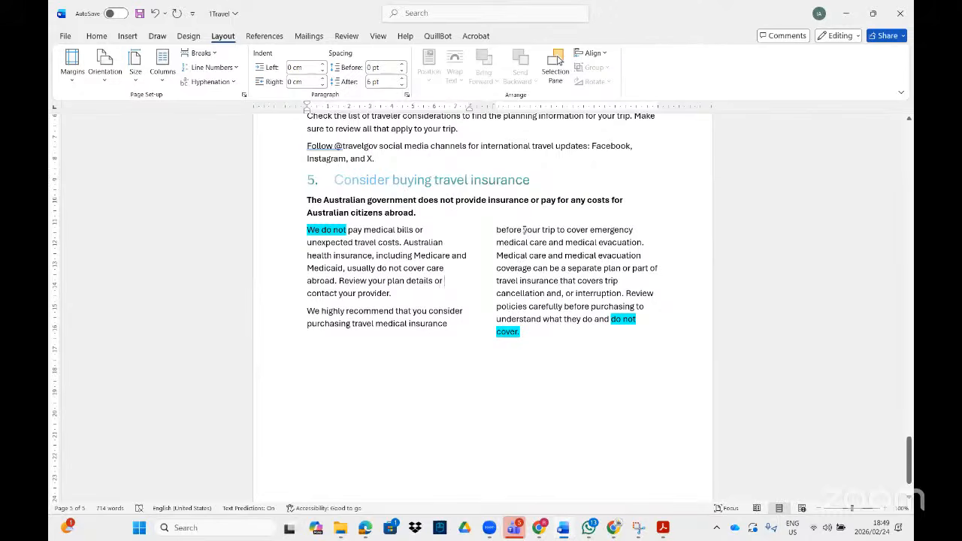
{"action": "left_click", "coordinate": [524, 229]}
{"action": "left_click", "coordinate": [215, 53]}
{"action": "left_click", "coordinate": [245, 124]}
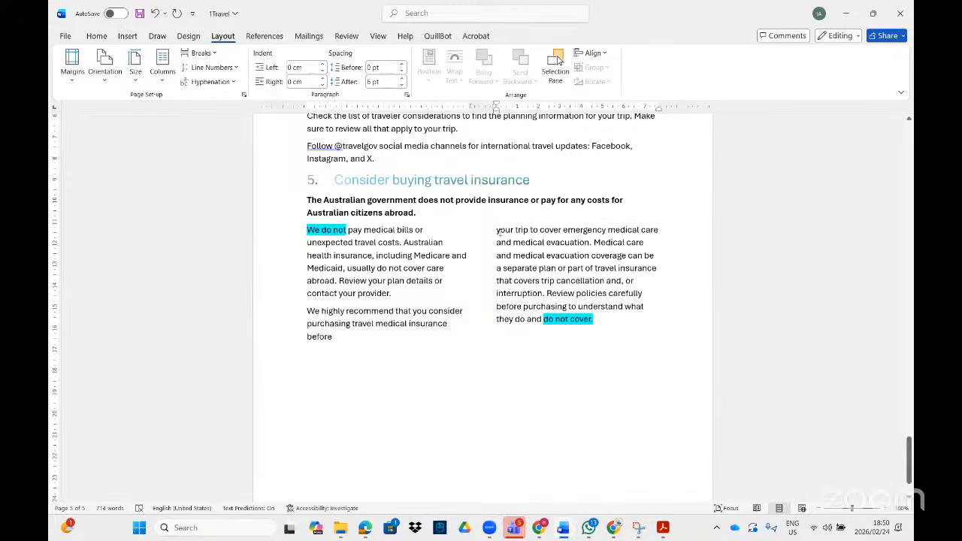
Step: Compare the finished two-column passage in 1Travel with the example in the PDF
{"action": "left_click", "coordinate": [662, 528]}
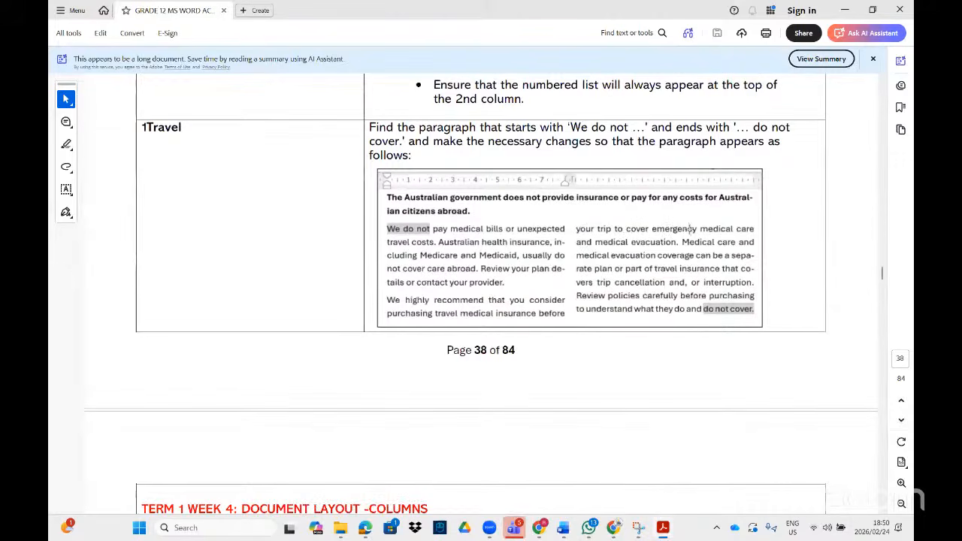
{"action": "left_click", "coordinate": [660, 528]}
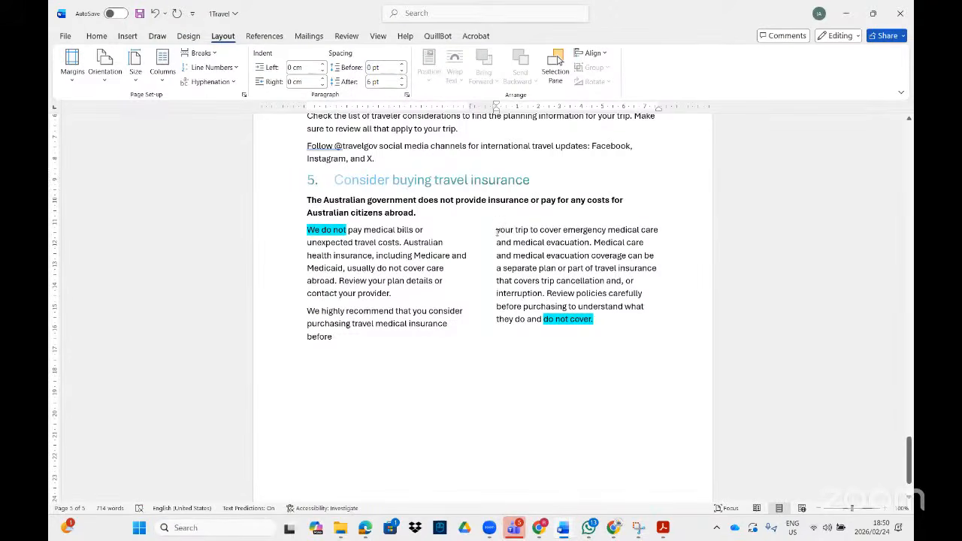
{"action": "scroll", "coordinate": [591, 255], "scroll_direction": "down", "scroll_amount": 2}
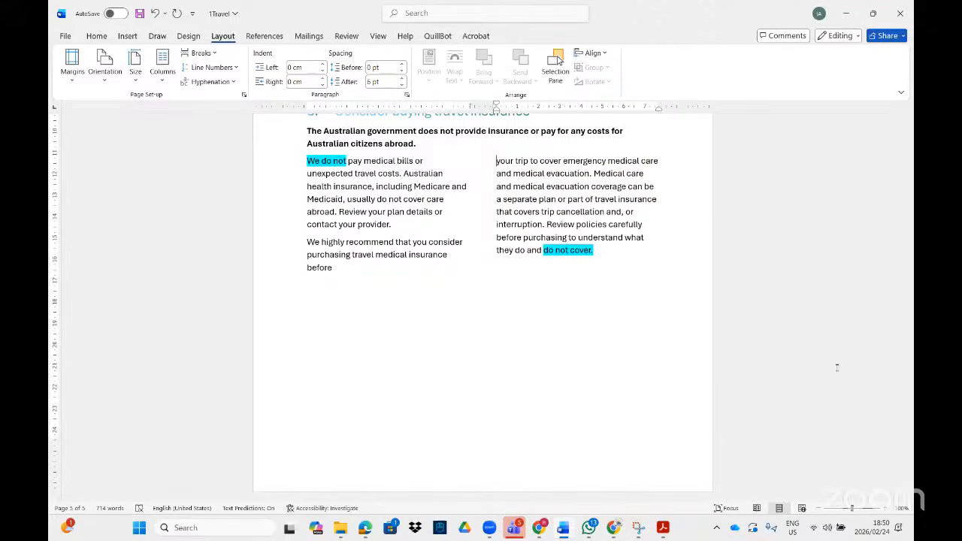
Step: Read the remaining PDF column activities, from 2 helpers to 1Mission, and the Week 5 bullets and numbering activities
{"action": "left_click", "coordinate": [663, 528]}
{"action": "scroll", "coordinate": [459, 258], "scroll_direction": "down", "scroll_amount": 5}
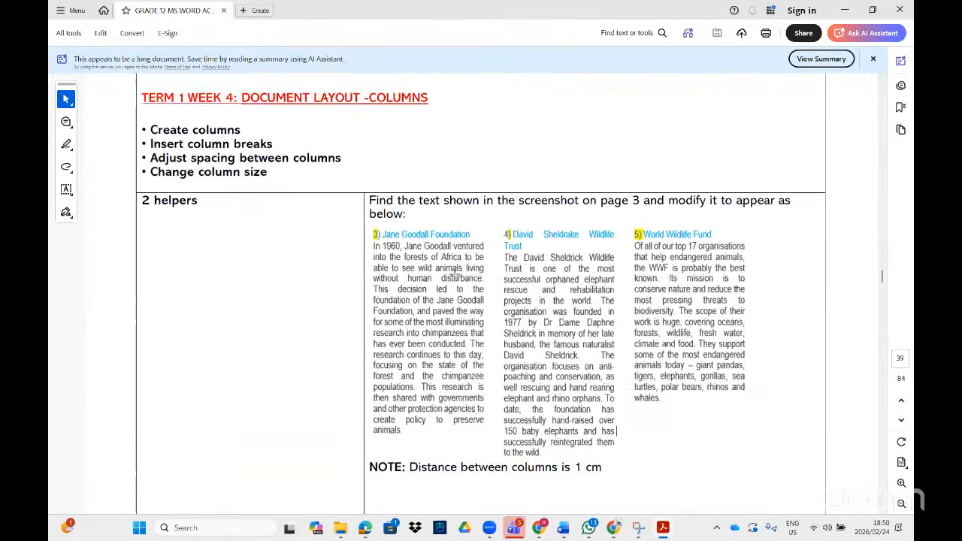
{"action": "scroll", "coordinate": [454, 275], "scroll_direction": "down", "scroll_amount": 1}
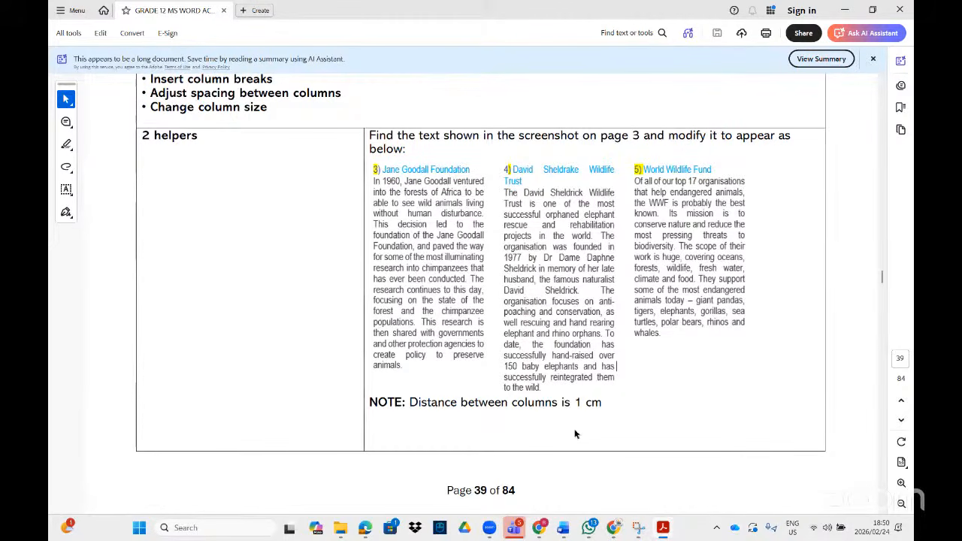
{"action": "scroll", "coordinate": [580, 391], "scroll_direction": "down", "scroll_amount": 3}
{"action": "scroll", "coordinate": [577, 384], "scroll_direction": "down", "scroll_amount": 4}
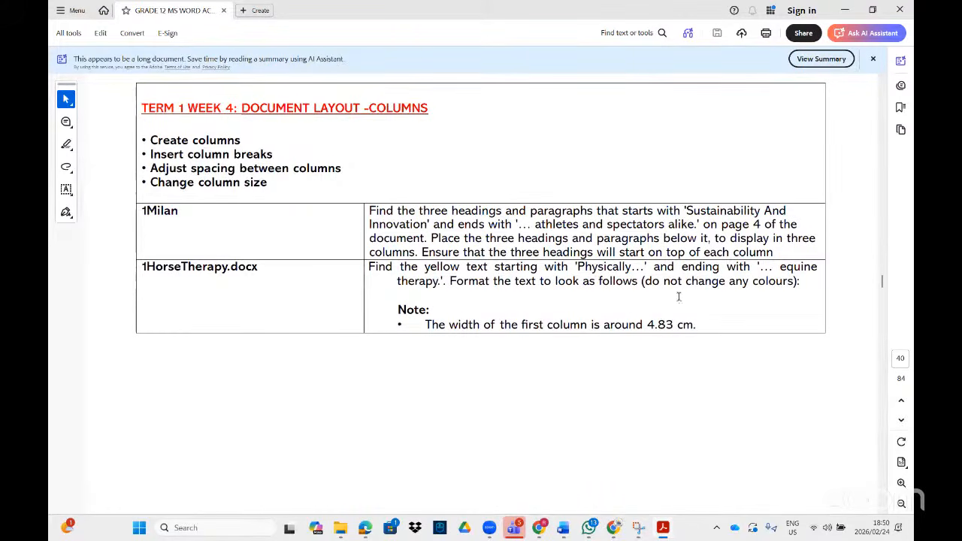
{"action": "scroll", "coordinate": [520, 333], "scroll_direction": "down", "scroll_amount": 1}
{"action": "scroll", "coordinate": [521, 335], "scroll_direction": "up", "scroll_amount": 5}
{"action": "scroll", "coordinate": [521, 335], "scroll_direction": "down", "scroll_amount": 5}
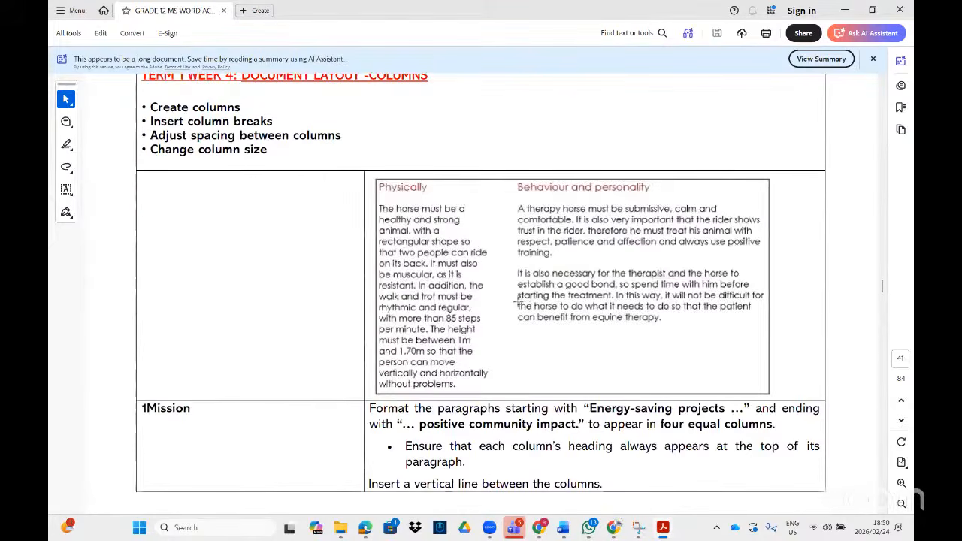
{"action": "scroll", "coordinate": [517, 302], "scroll_direction": "down", "scroll_amount": 2}
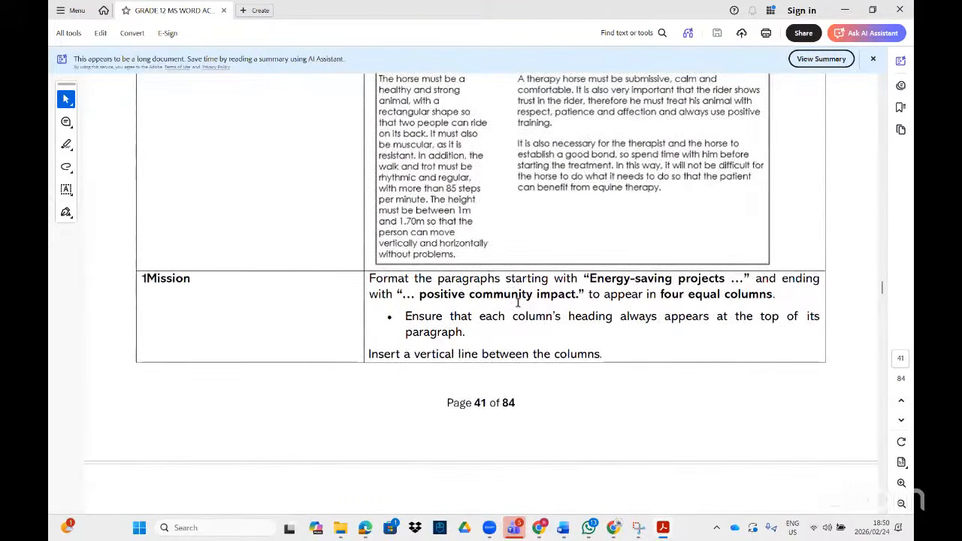
{"action": "scroll", "coordinate": [517, 302], "scroll_direction": "down", "scroll_amount": 6}
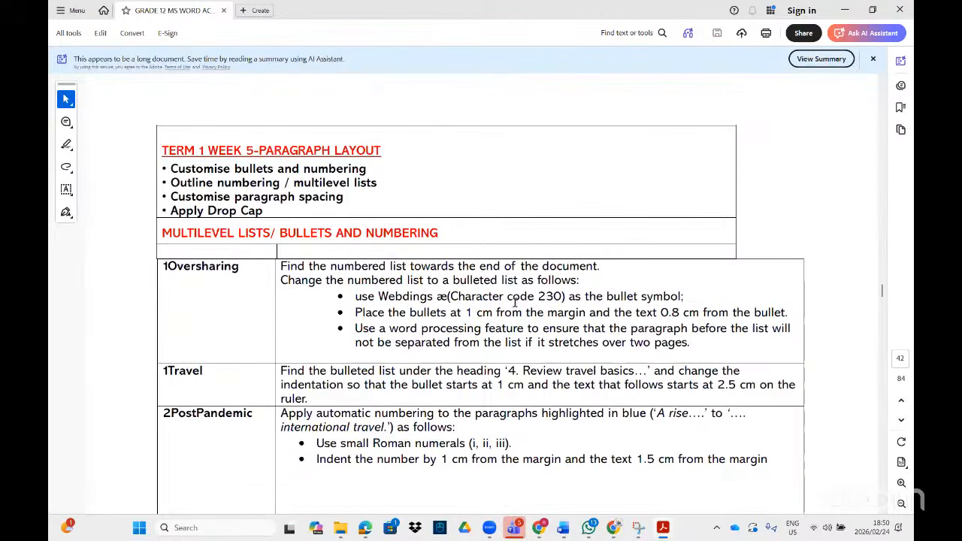
{"action": "scroll", "coordinate": [517, 302], "scroll_direction": "down", "scroll_amount": 2}
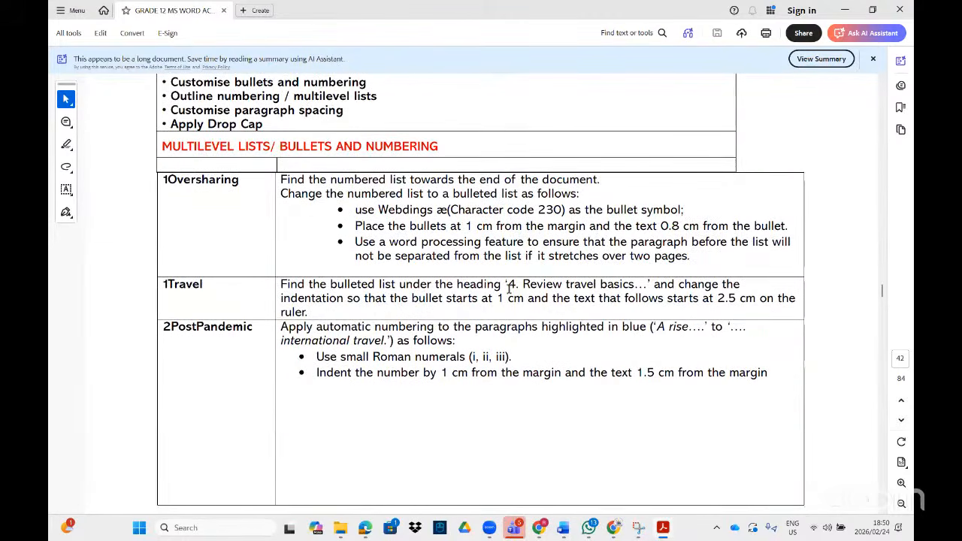
Step: Switch back to the Acrobat PDF and check the bulleted list instructions for 1Oversharing
{"action": "left_click", "coordinate": [538, 529]}
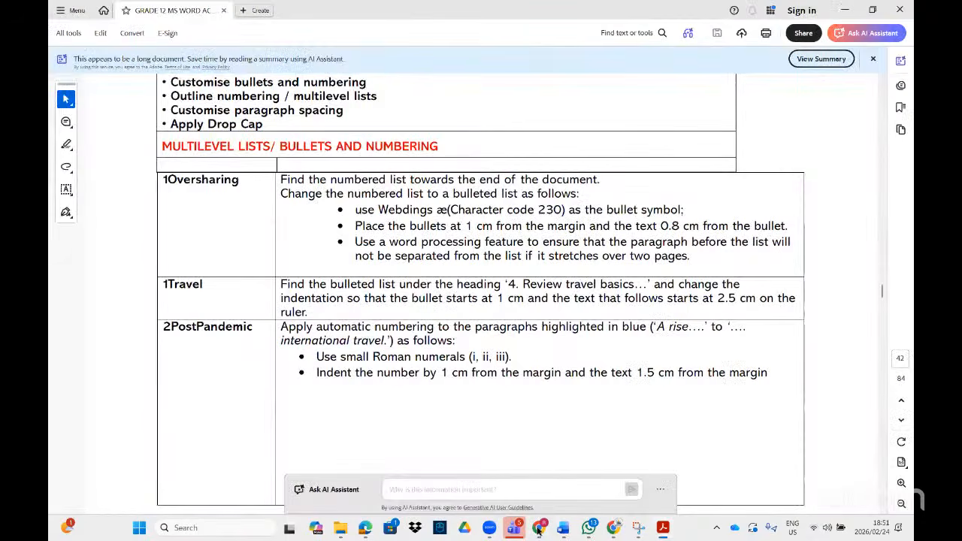
{"action": "left_click", "coordinate": [538, 528]}
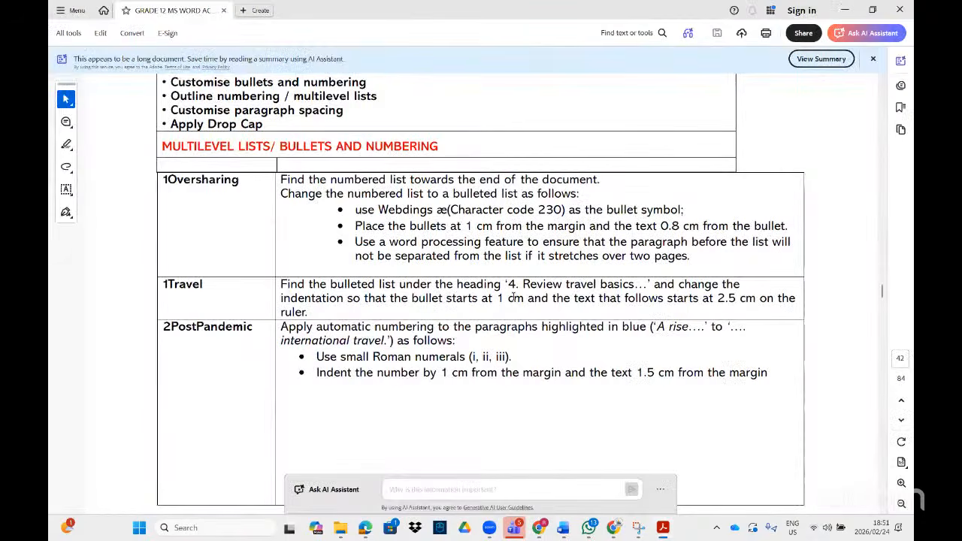
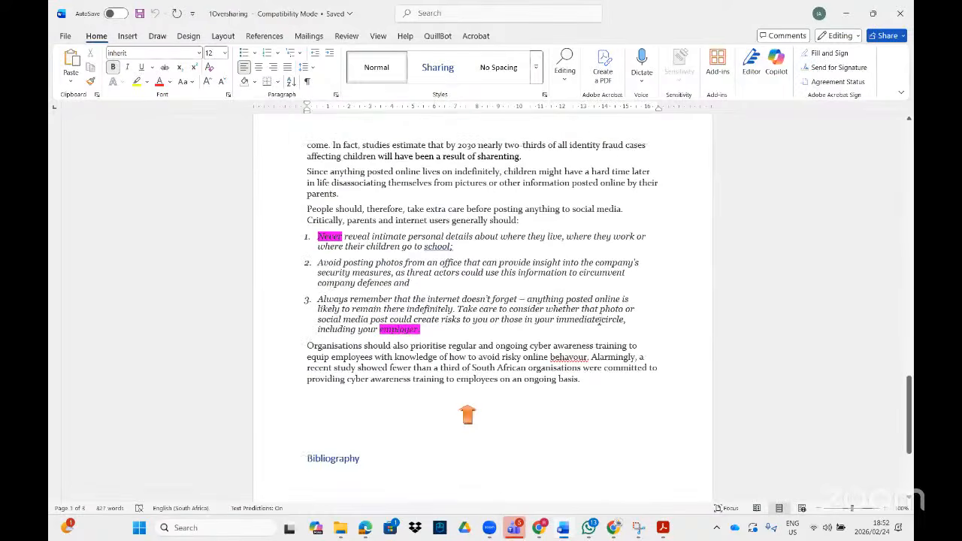
{"action": "left_click", "coordinate": [662, 528]}
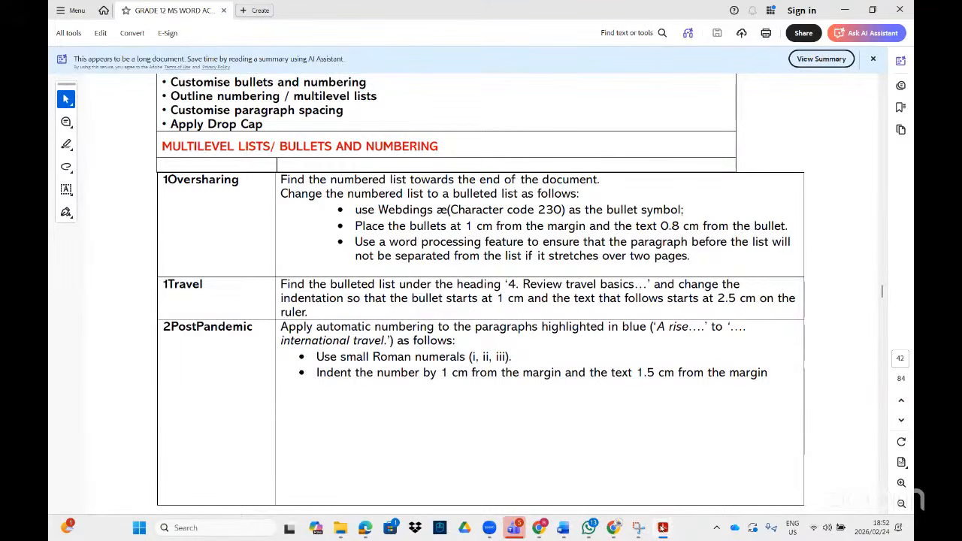
Step: Switch back to 1Oversharing in Word and select the numbers of the list near the end of the document
{"action": "left_click", "coordinate": [660, 529]}
{"action": "left_click", "coordinate": [307, 211]}
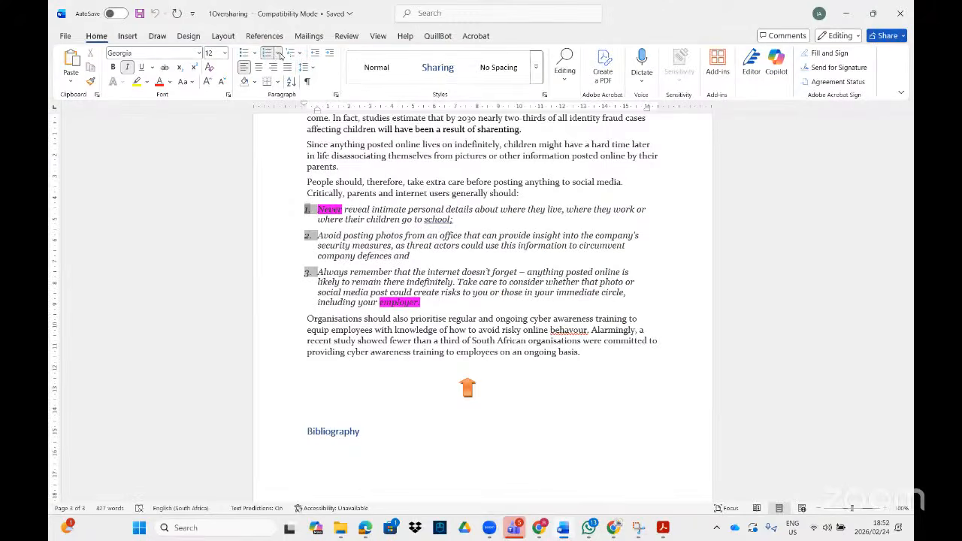
{"action": "left_click", "coordinate": [254, 54]}
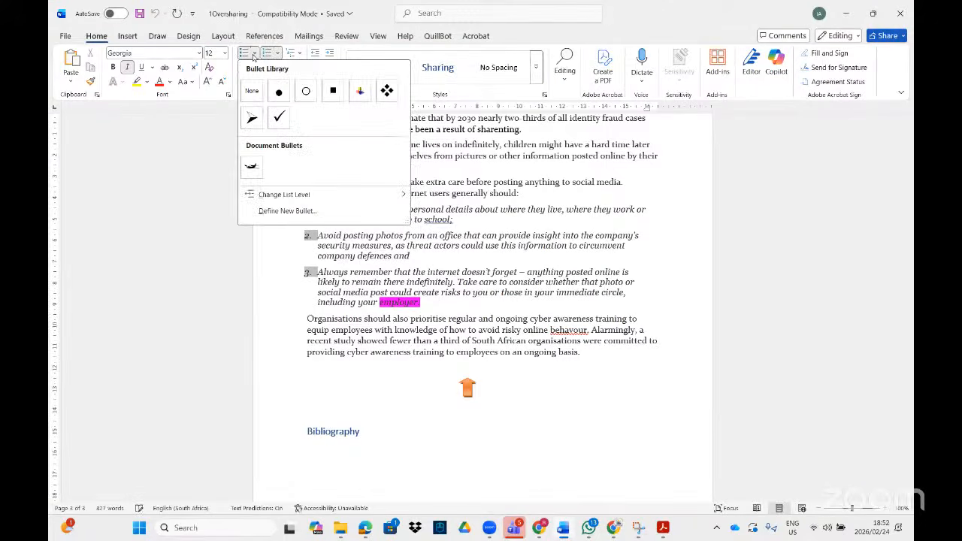
{"action": "mouse_move", "coordinate": [278, 200]}
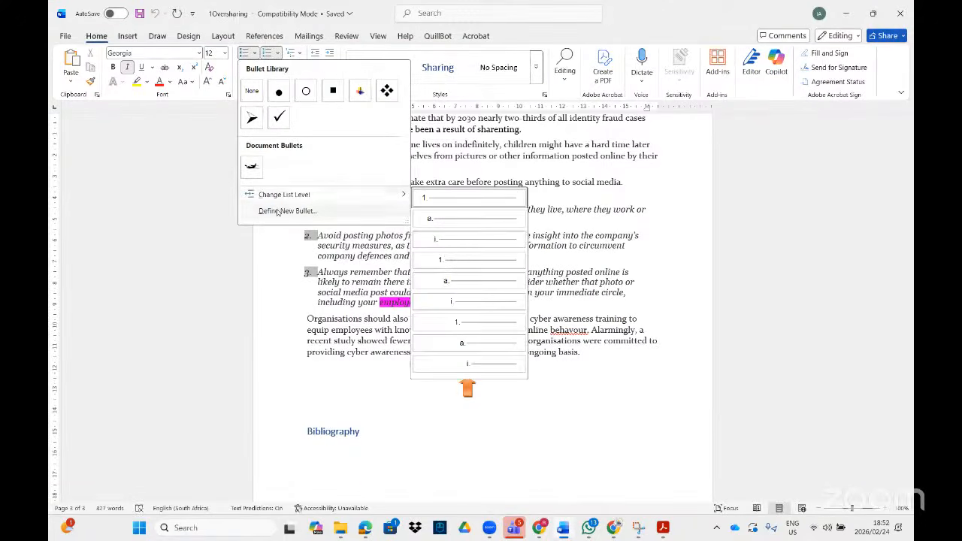
{"action": "left_click", "coordinate": [280, 210]}
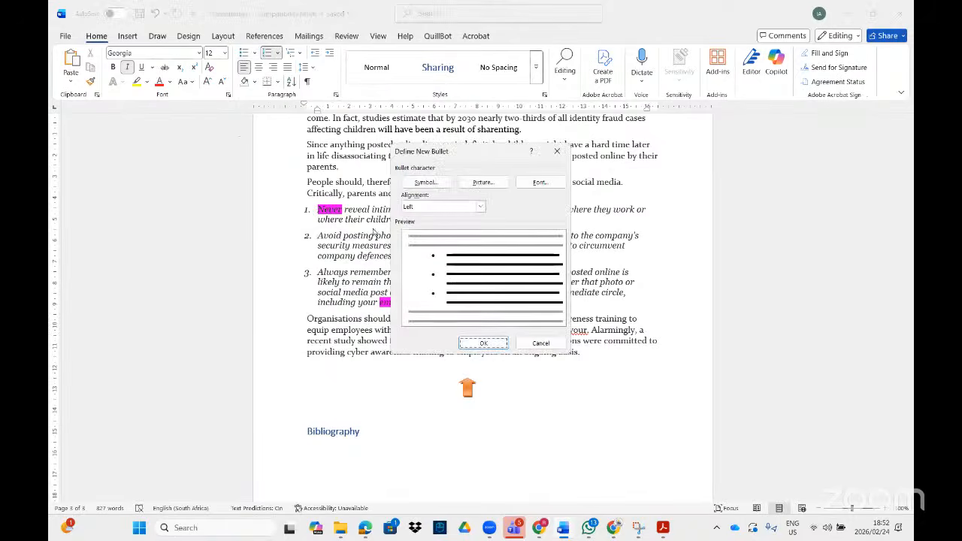
{"action": "left_click", "coordinate": [541, 342]}
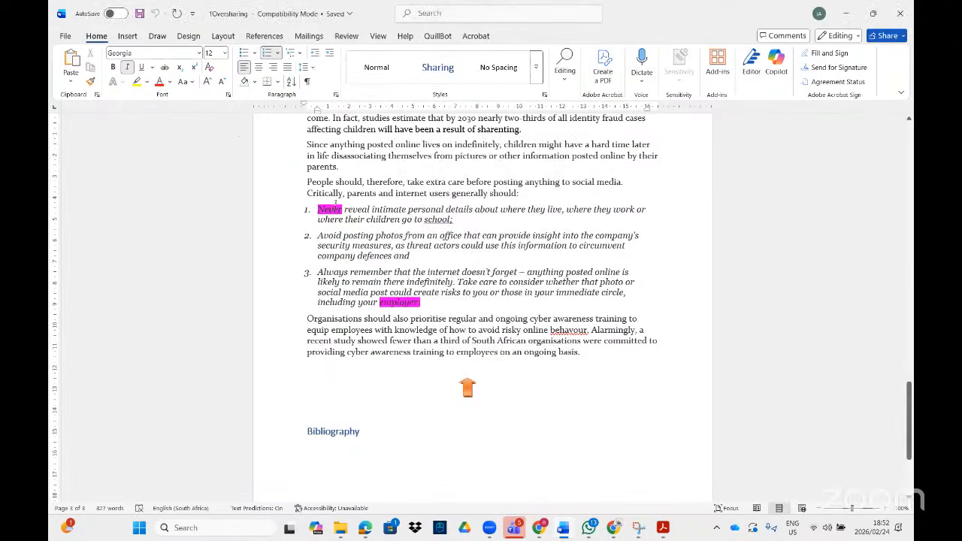
Step: Change the three-item numbered list, from 'Never reveal' onwards, to a bulleted list using the Webdings symbol with character code 230
{"action": "left_click_drag", "start_coordinate": [318, 208], "coordinate": [421, 305]}
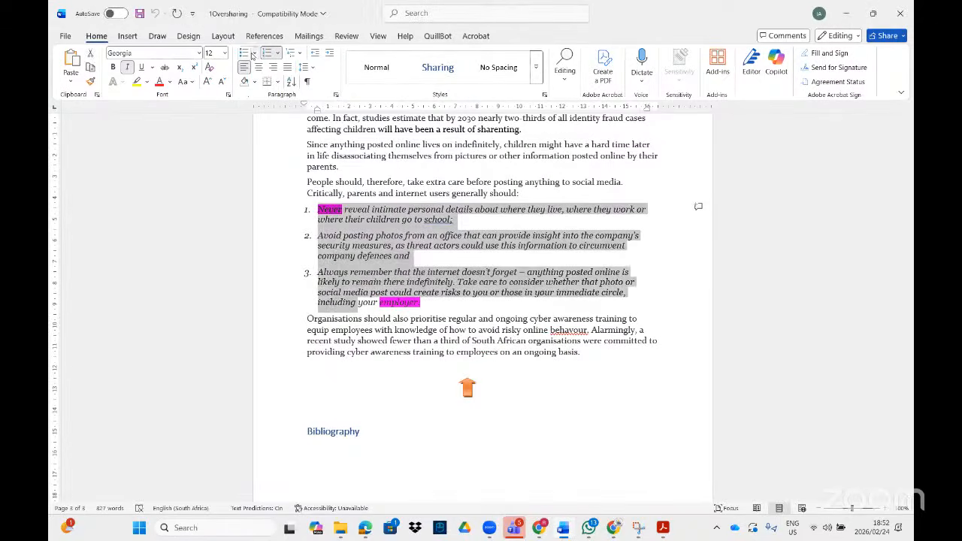
{"action": "left_click", "coordinate": [254, 53]}
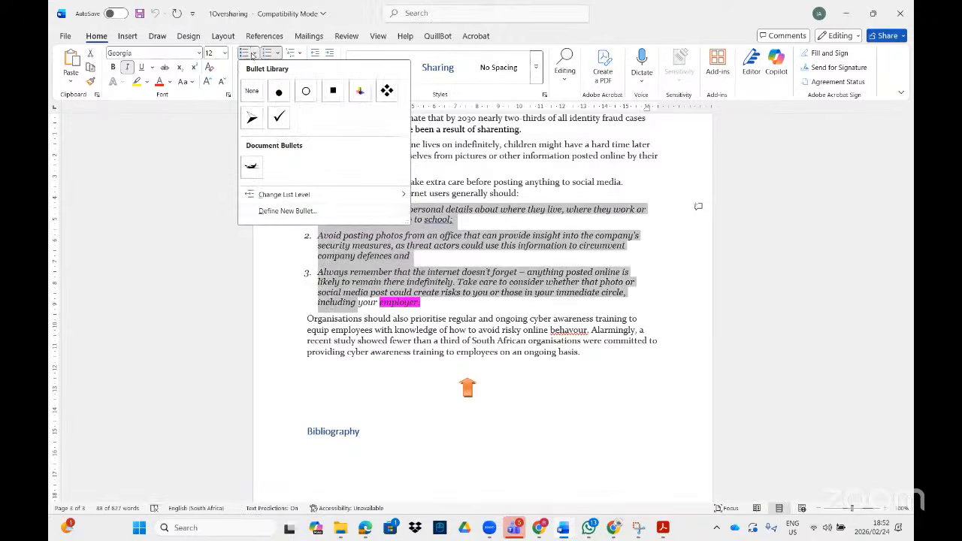
{"action": "left_click", "coordinate": [287, 210]}
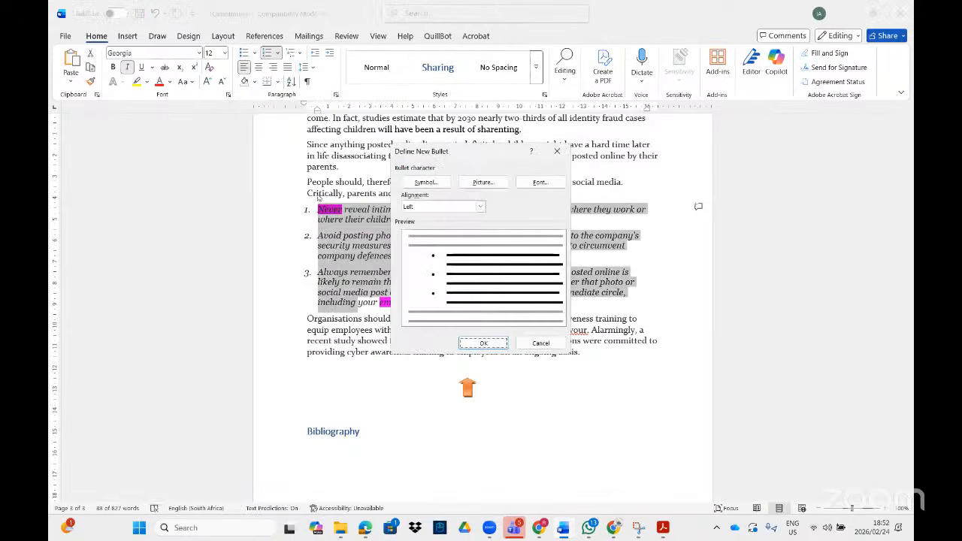
{"action": "left_click", "coordinate": [434, 184]}
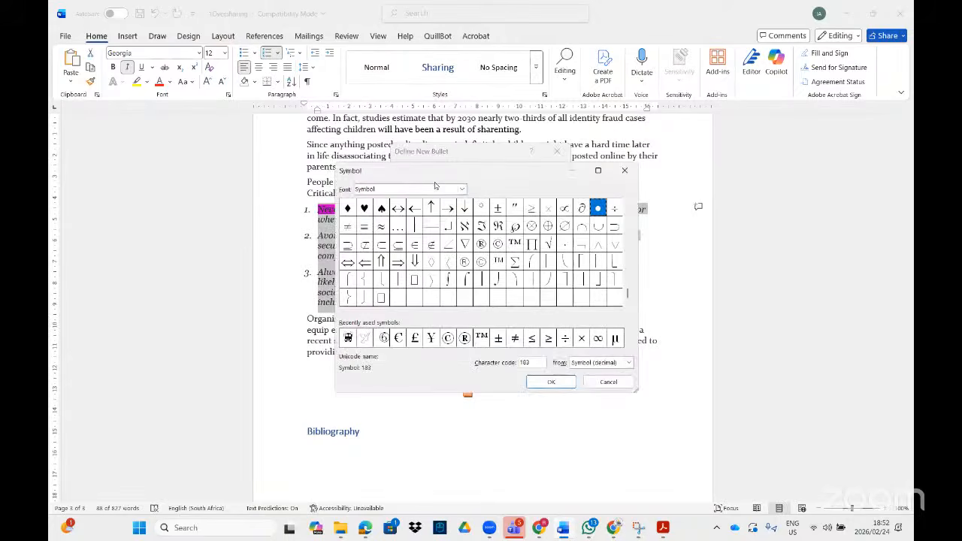
{"action": "left_click_drag", "start_coordinate": [413, 187], "coordinate": [352, 182]}
{"action": "type", "text": "webdings"}
{"action": "left_click", "coordinate": [533, 363]}
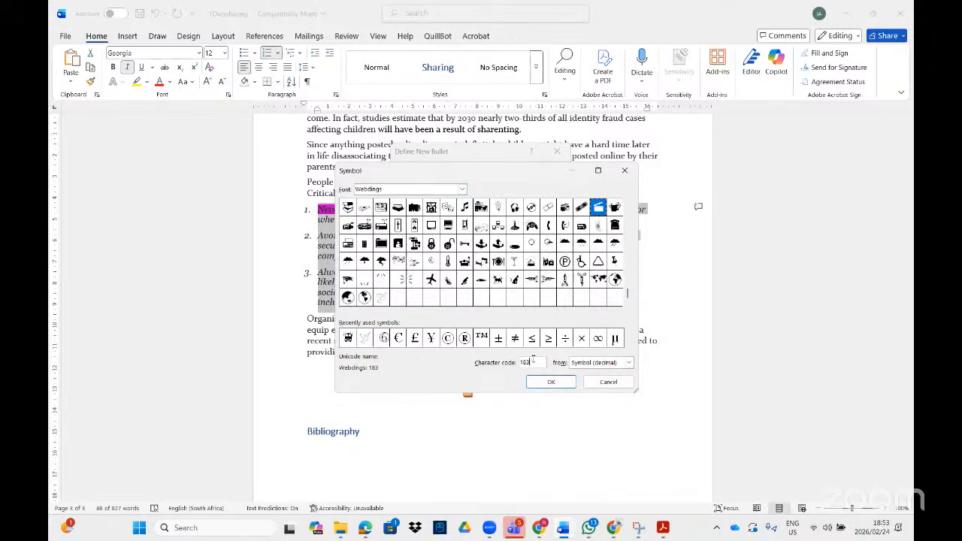
{"action": "double_click", "coordinate": [533, 363]}
{"action": "type", "text": "230"}
{"action": "left_click", "coordinate": [548, 383]}
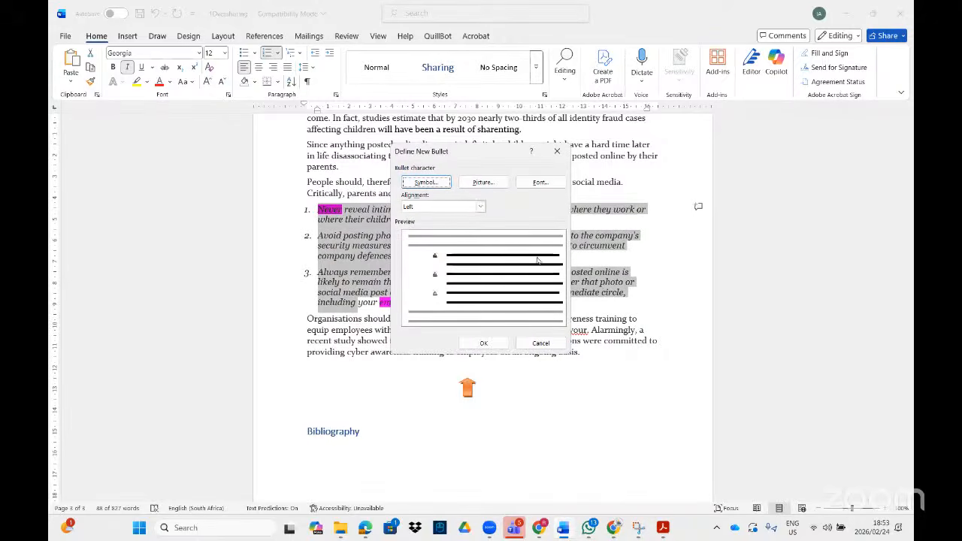
{"action": "left_click", "coordinate": [496, 344]}
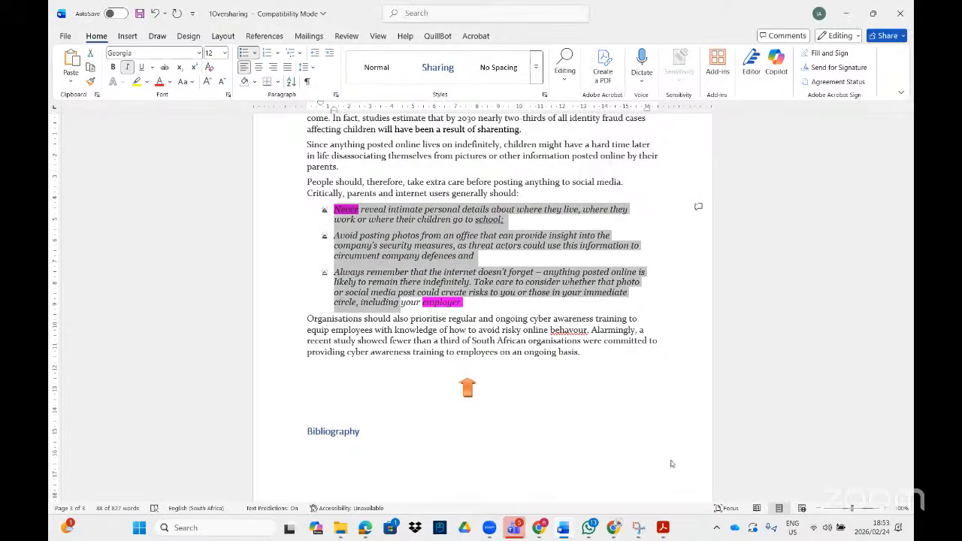
Step: Check the bullet placement instructions in the PDF and open the list indent settings for the Webdings bullets in Word
{"action": "left_click", "coordinate": [663, 528]}
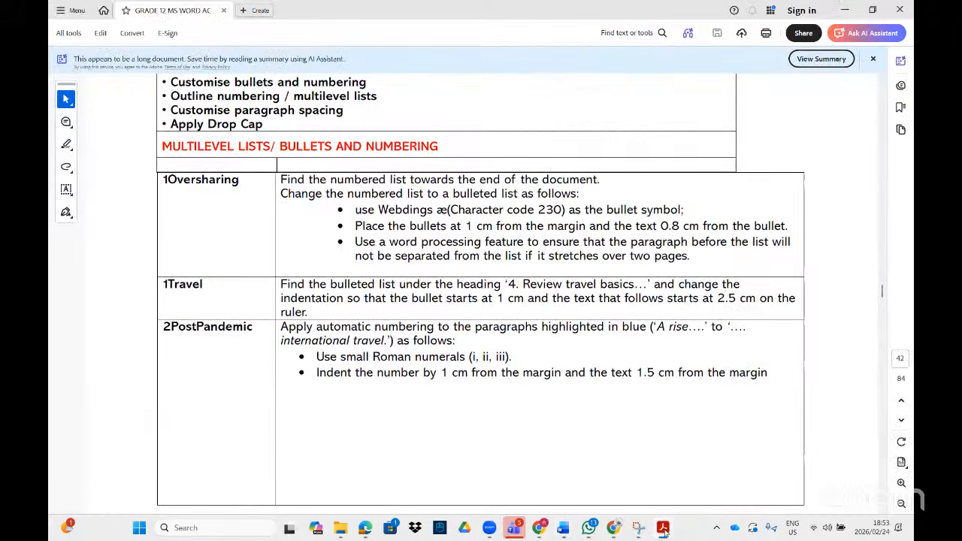
{"action": "left_click", "coordinate": [663, 529]}
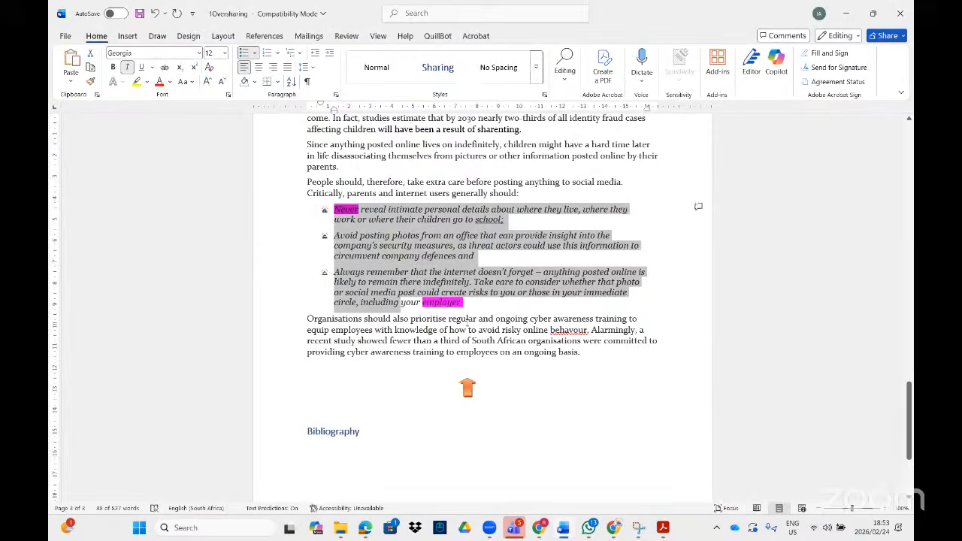
{"action": "left_click", "coordinate": [324, 211]}
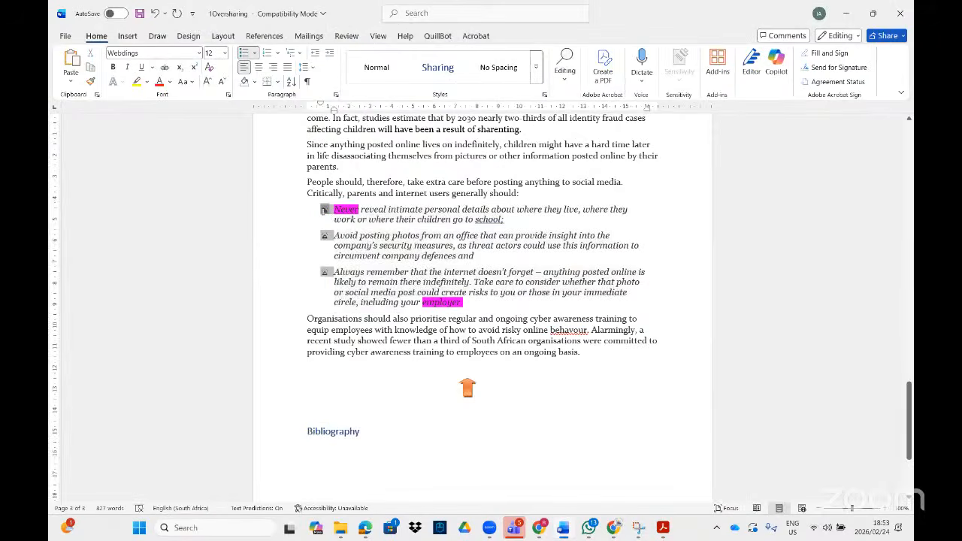
{"action": "right_click", "coordinate": [325, 211]}
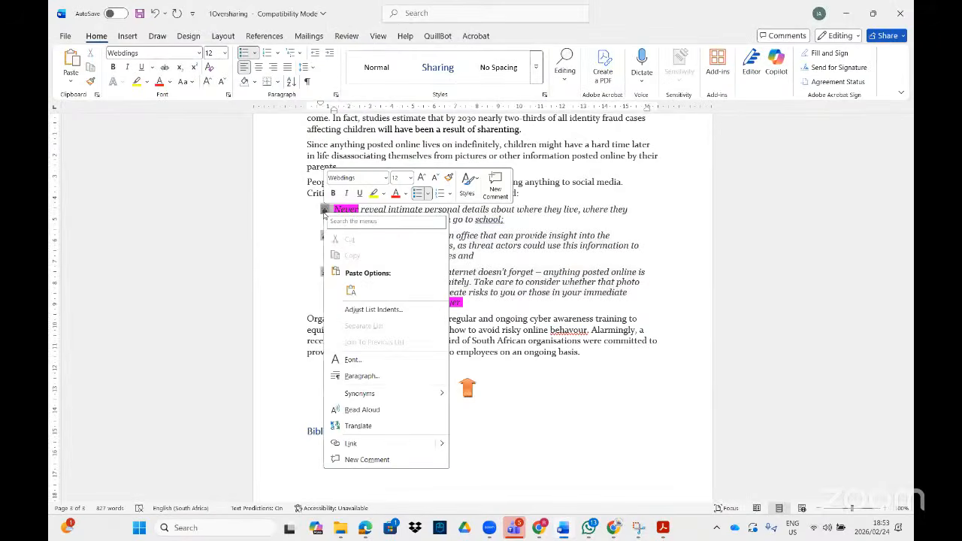
{"action": "left_click", "coordinate": [377, 310]}
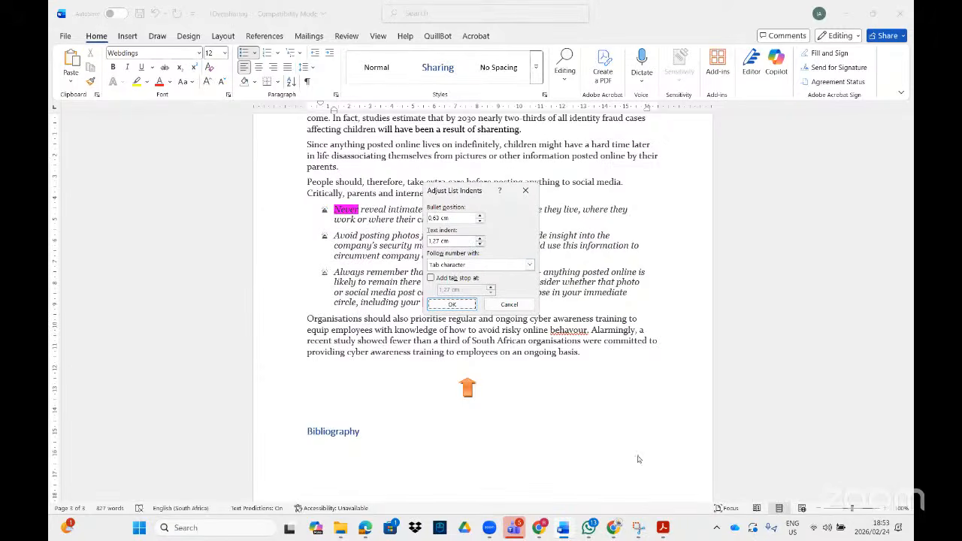
Step: Recheck the required distances in the PDF, set the list's text indent to 1 cm and adjust the bullet position
{"action": "left_click", "coordinate": [661, 528]}
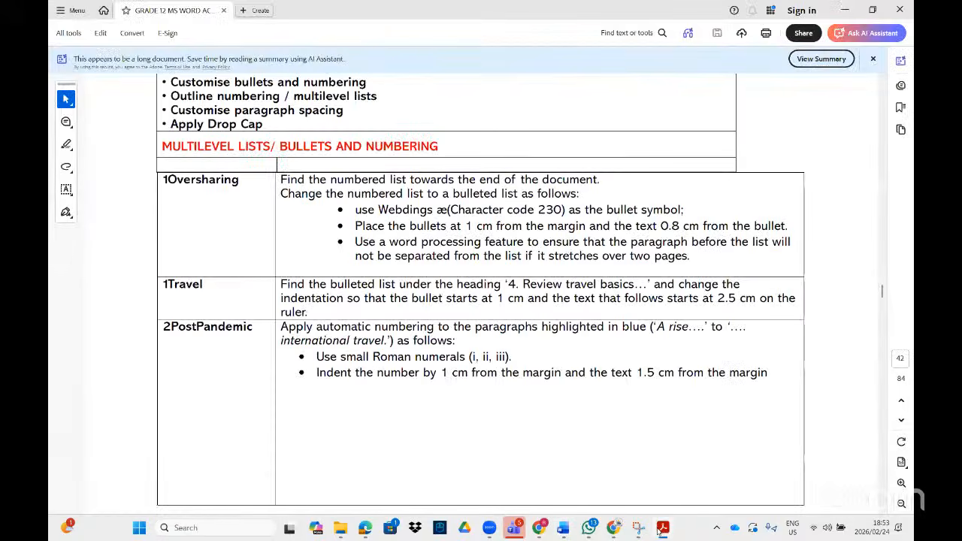
{"action": "left_click", "coordinate": [661, 528]}
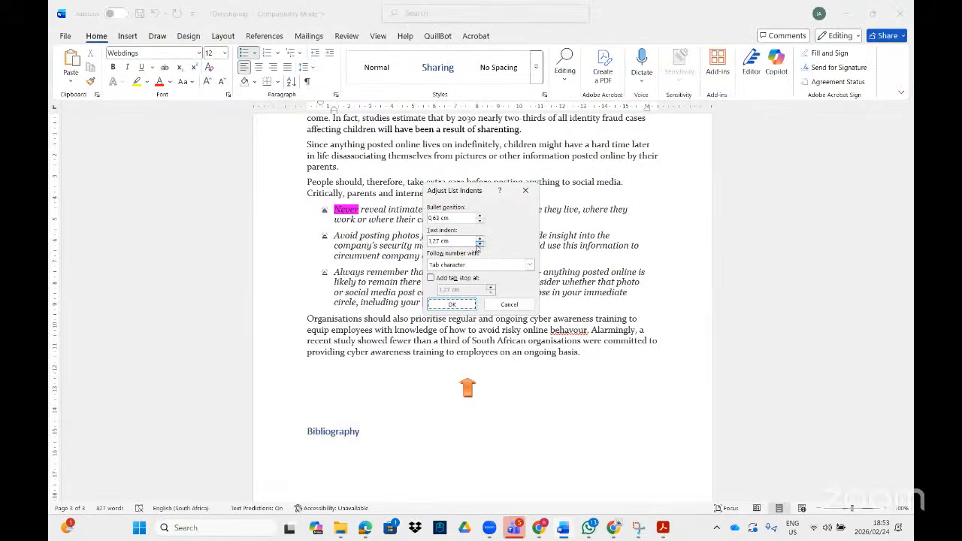
{"action": "left_click", "coordinate": [479, 245]}
{"action": "left_click", "coordinate": [662, 530]}
{"action": "left_click", "coordinate": [662, 530]}
{"action": "left_click", "coordinate": [479, 215]}
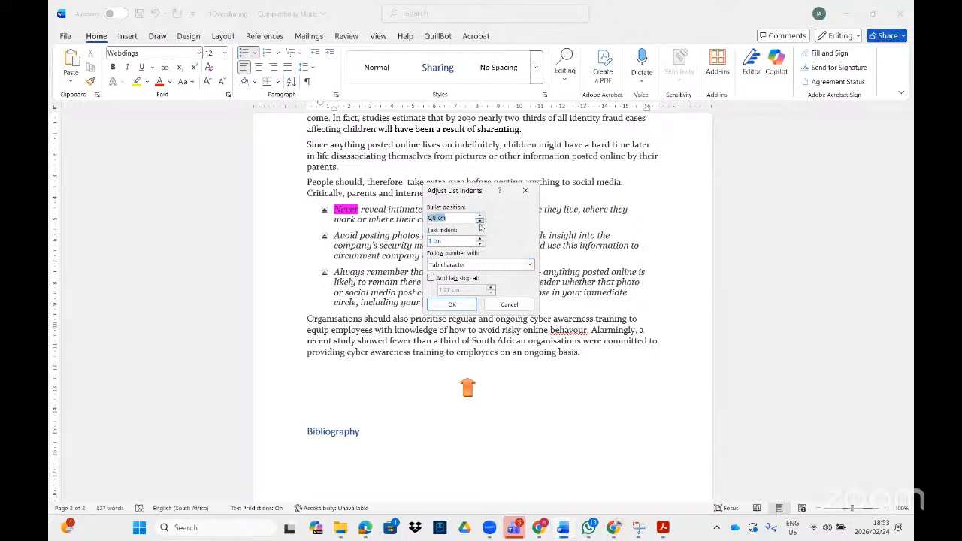
Step: Apply a 0.8 cm bullet position and 1 cm text indent to the list, and check the bullets' indents on the ruler
{"action": "left_click", "coordinate": [452, 304]}
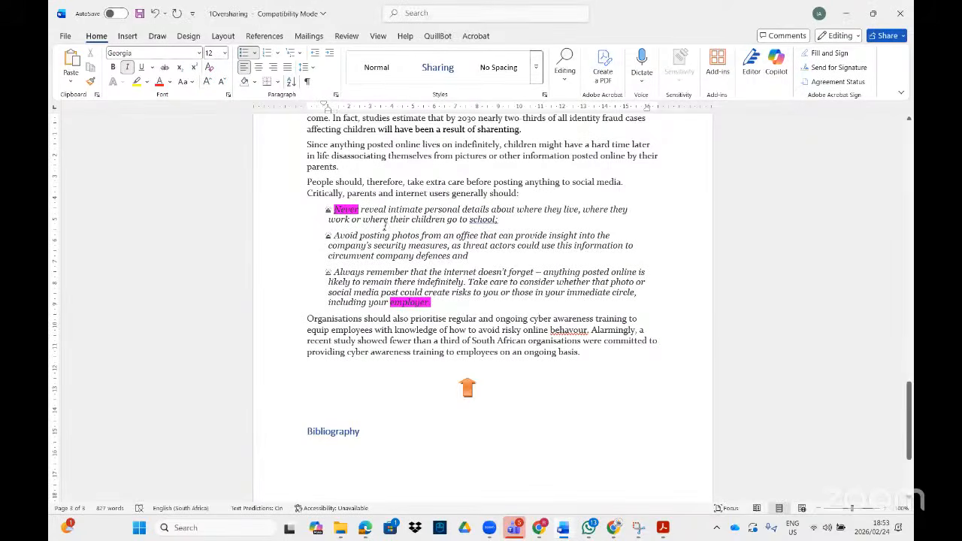
{"action": "left_click", "coordinate": [328, 209]}
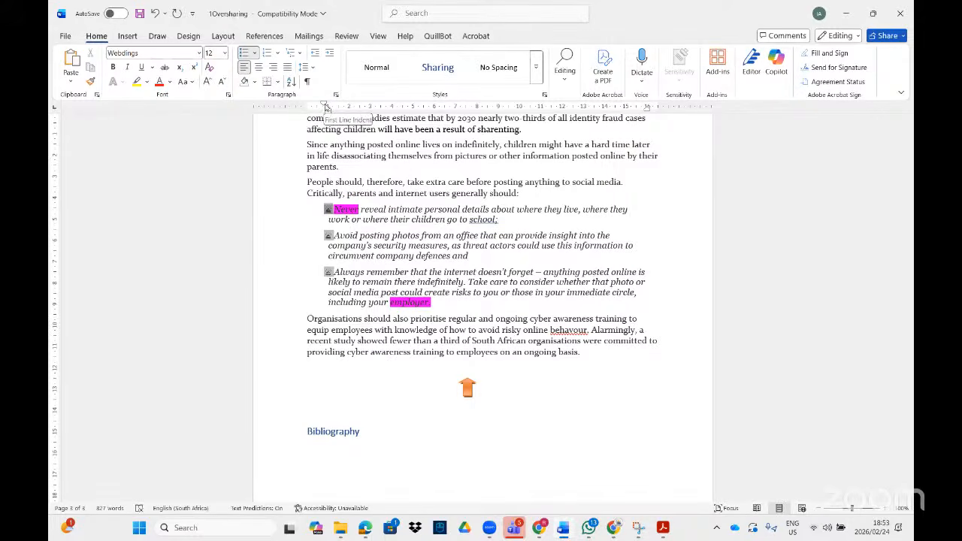
{"action": "left_click", "coordinate": [360, 214]}
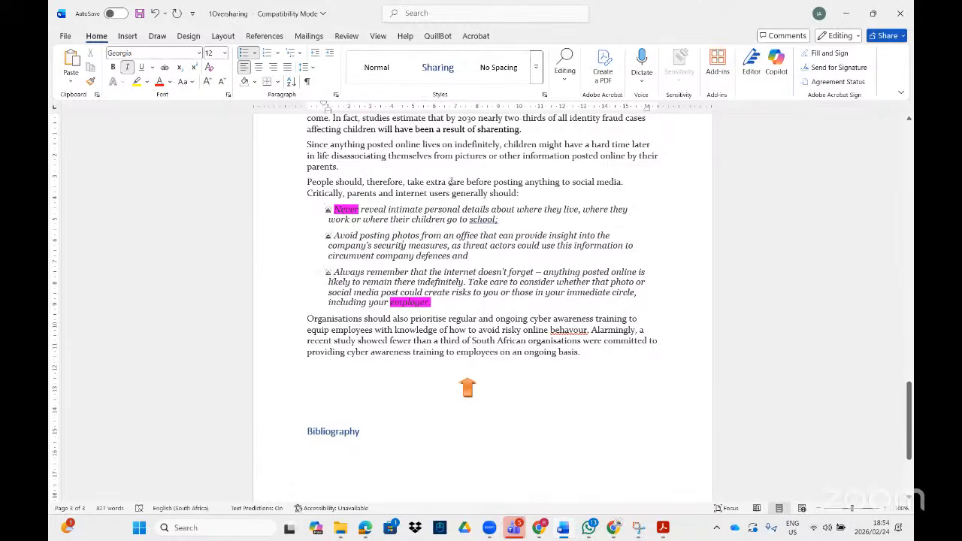
Step: Check the 1Oversharing list instructions in the activity PDF and return to the Word document
{"action": "scroll", "coordinate": [550, 236], "scroll_direction": "down", "scroll_amount": 3}
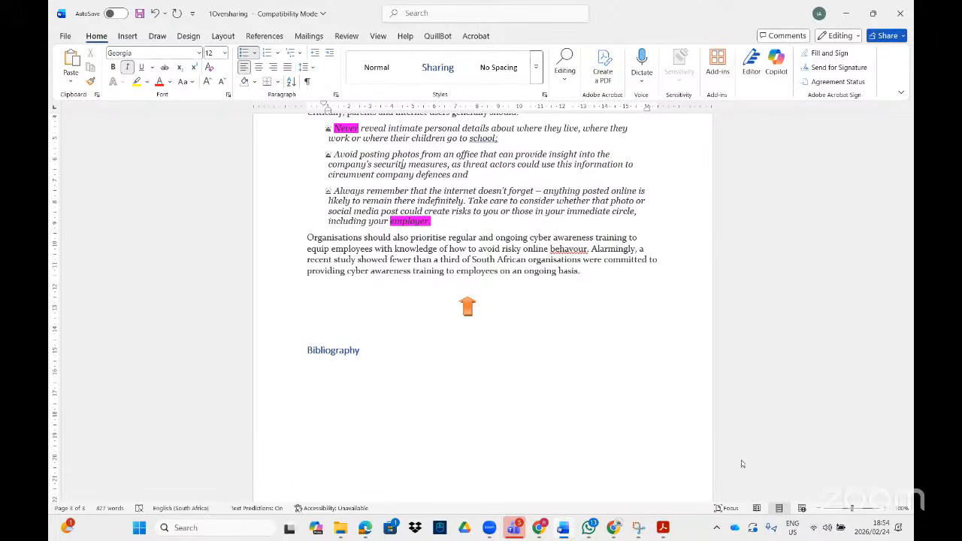
{"action": "key", "text": "alt+Tab"}
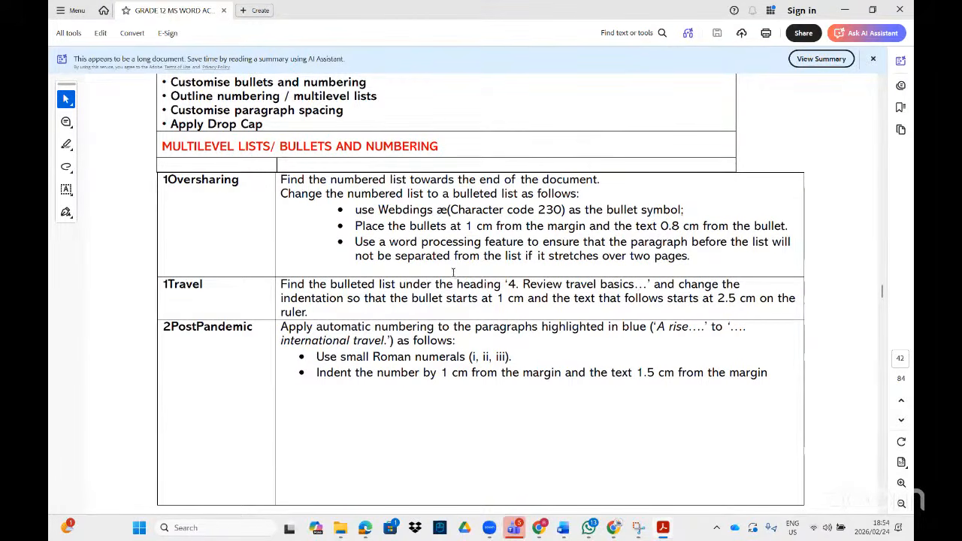
{"action": "left_click", "coordinate": [664, 527]}
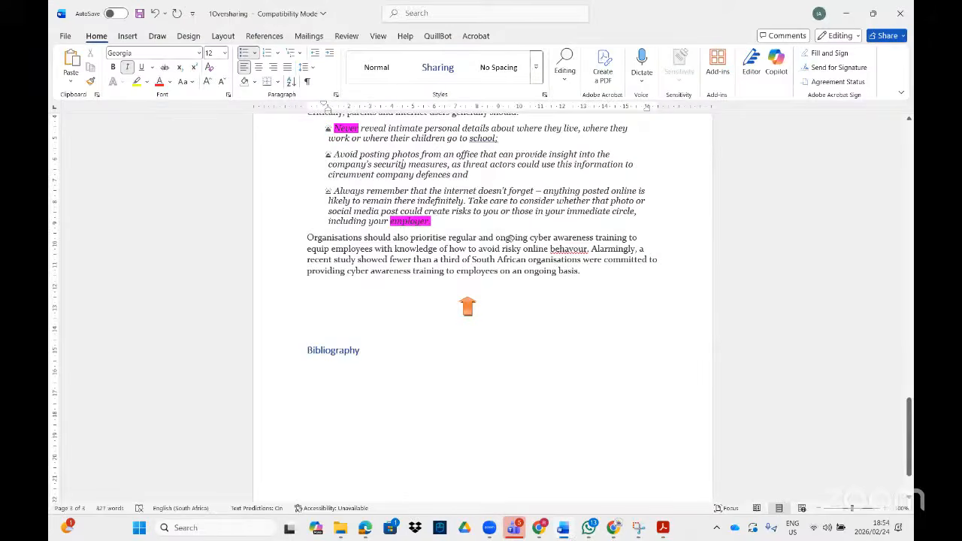
Step: Turn on Keep with next and Keep lines together for the paragraph starting "People should, therefore" and the bulleted list below it
{"action": "scroll", "coordinate": [499, 236], "scroll_direction": "up", "scroll_amount": 3}
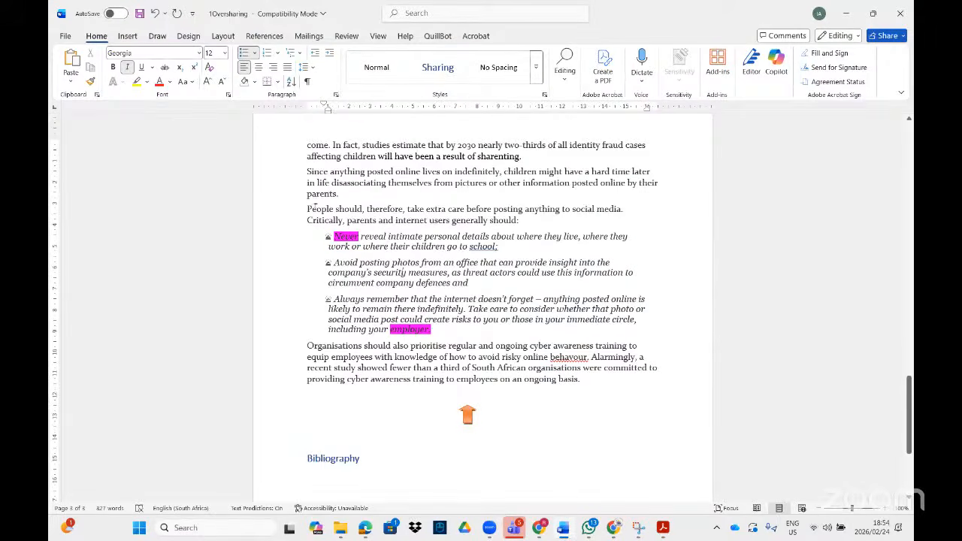
{"action": "left_click_drag", "start_coordinate": [304, 209], "coordinate": [432, 331]}
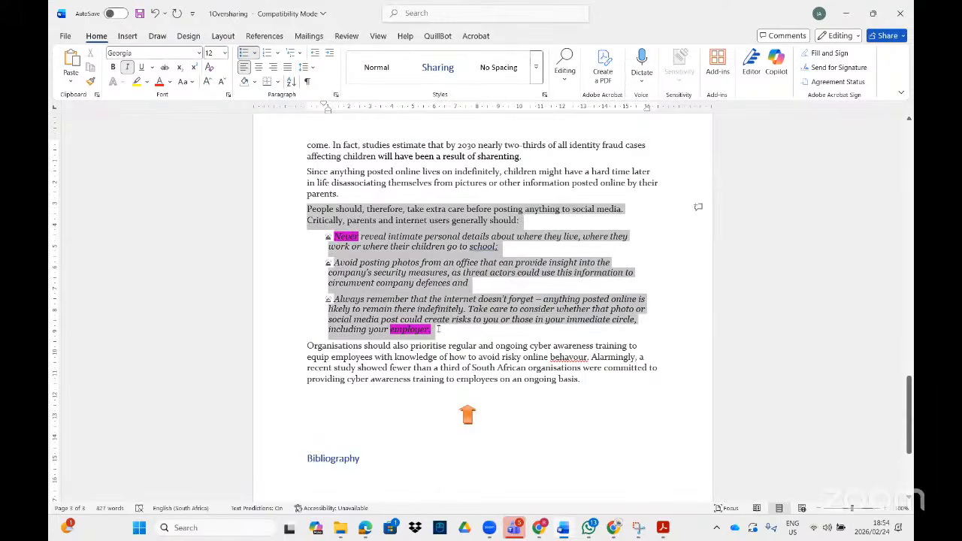
{"action": "left_click", "coordinate": [855, 511]}
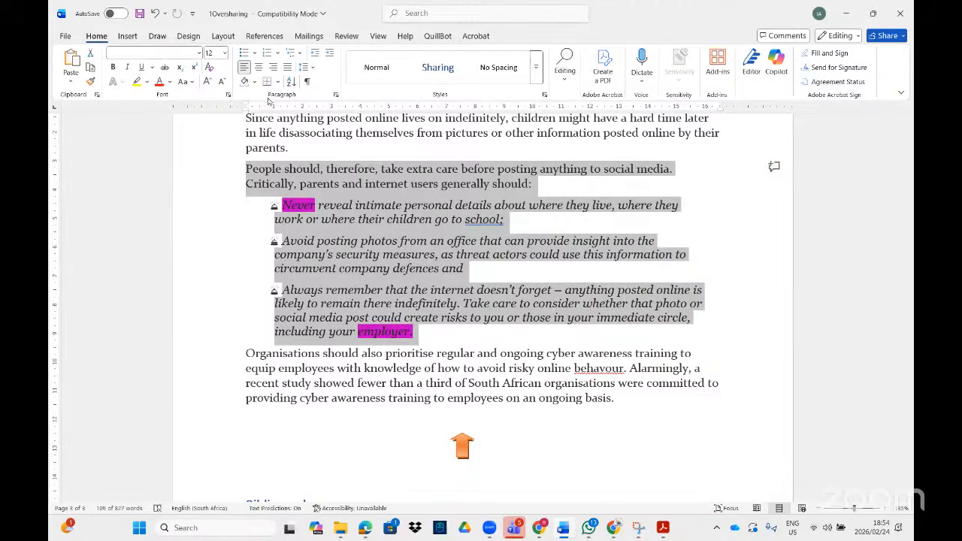
{"action": "left_click", "coordinate": [336, 95]}
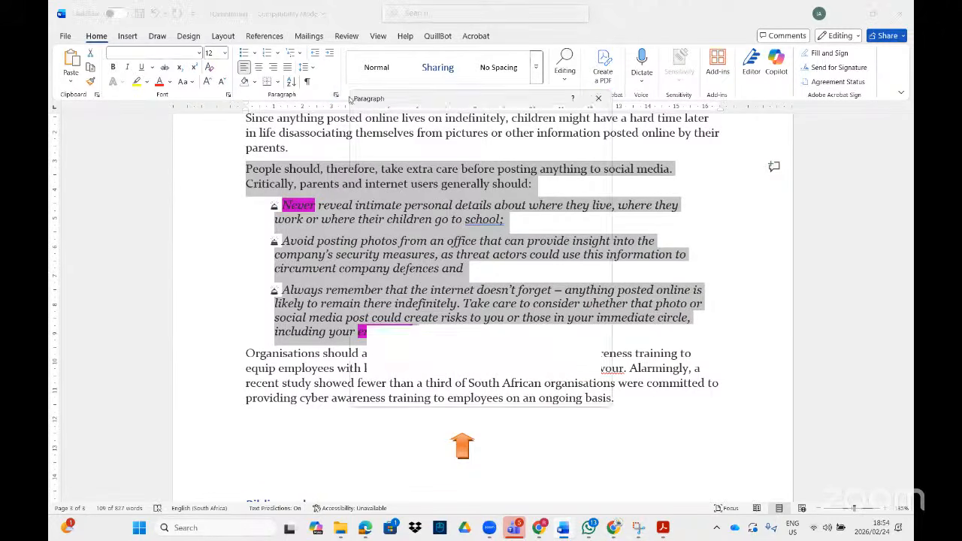
{"action": "left_click", "coordinate": [601, 95]}
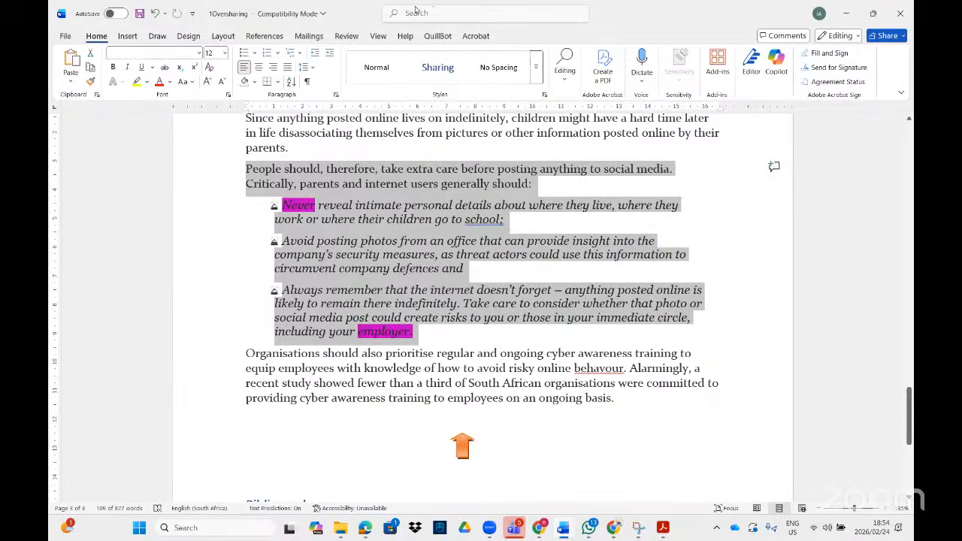
{"action": "left_click", "coordinate": [409, 14]}
{"action": "type", "text": "para"}
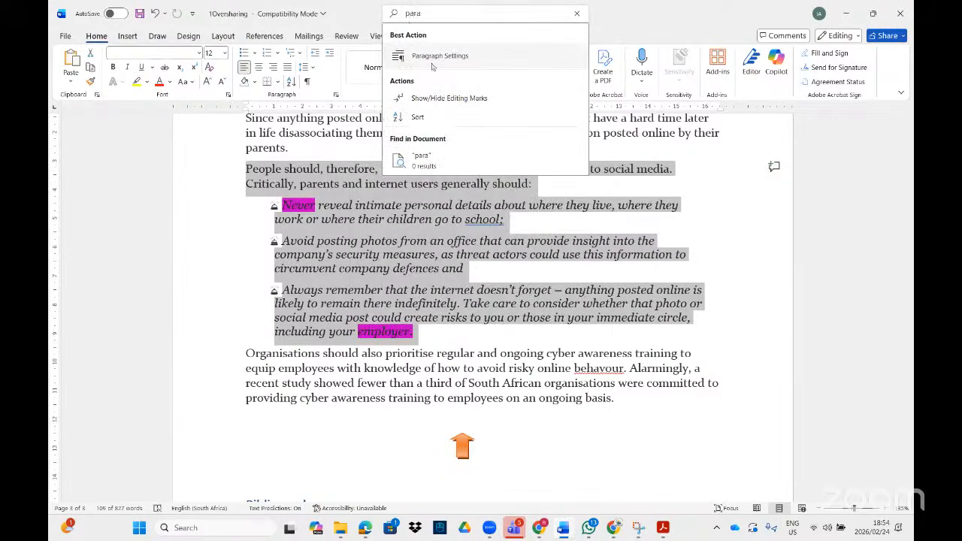
{"action": "left_click", "coordinate": [436, 54]}
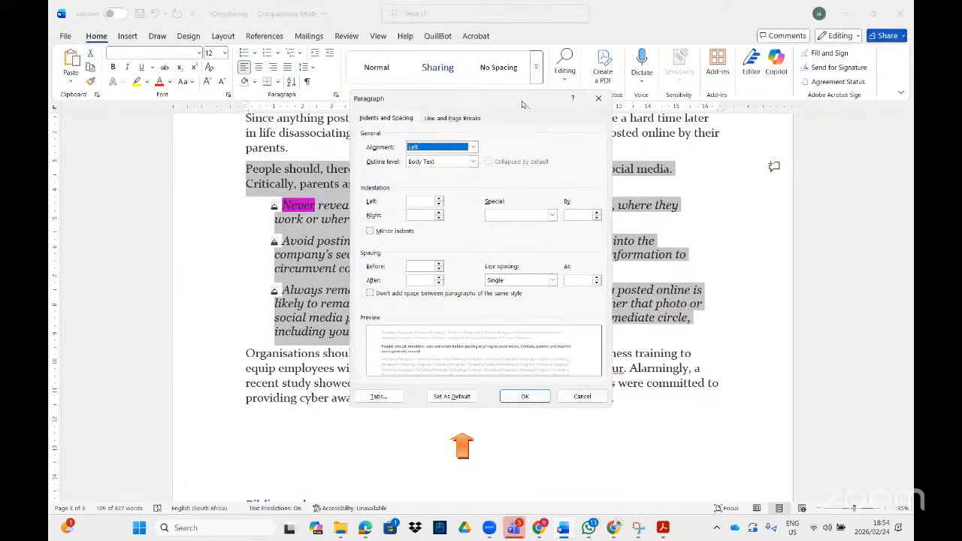
{"action": "left_click_drag", "start_coordinate": [522, 102], "coordinate": [537, 89]}
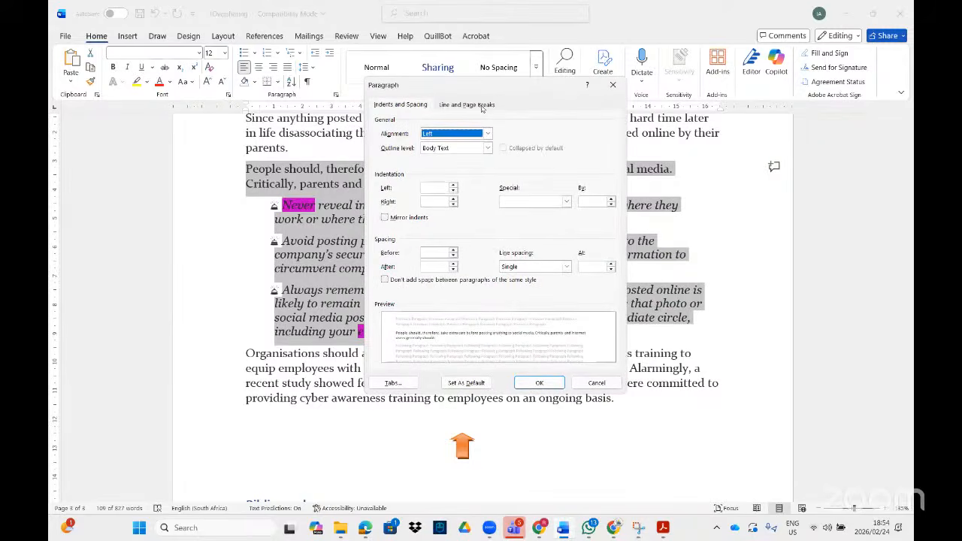
{"action": "left_click", "coordinate": [475, 106]}
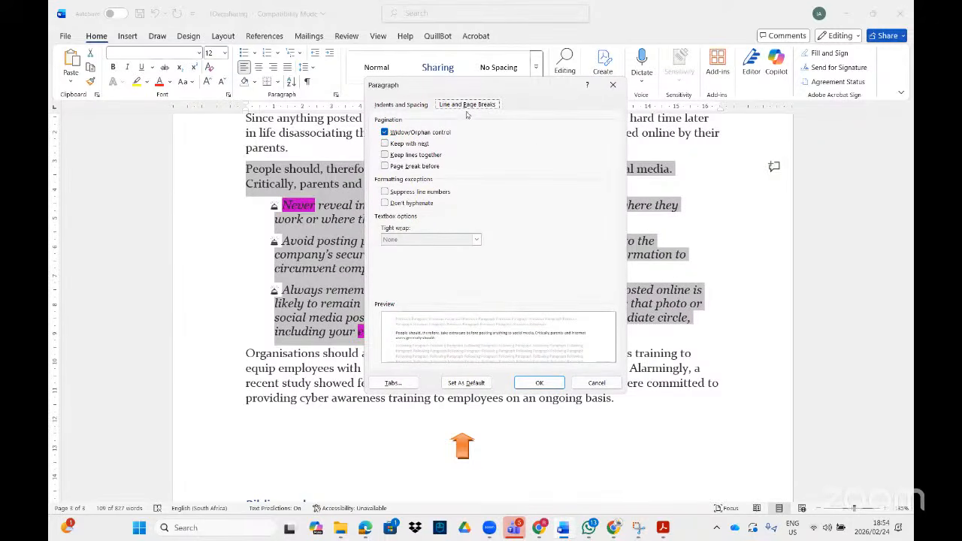
{"action": "left_click", "coordinate": [418, 158]}
{"action": "left_click", "coordinate": [422, 145]}
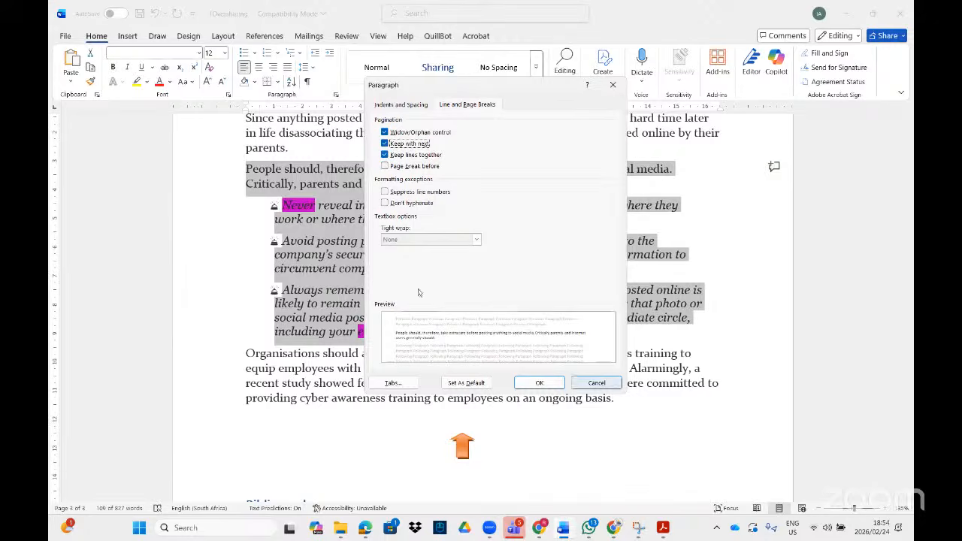
{"action": "left_click", "coordinate": [517, 383]}
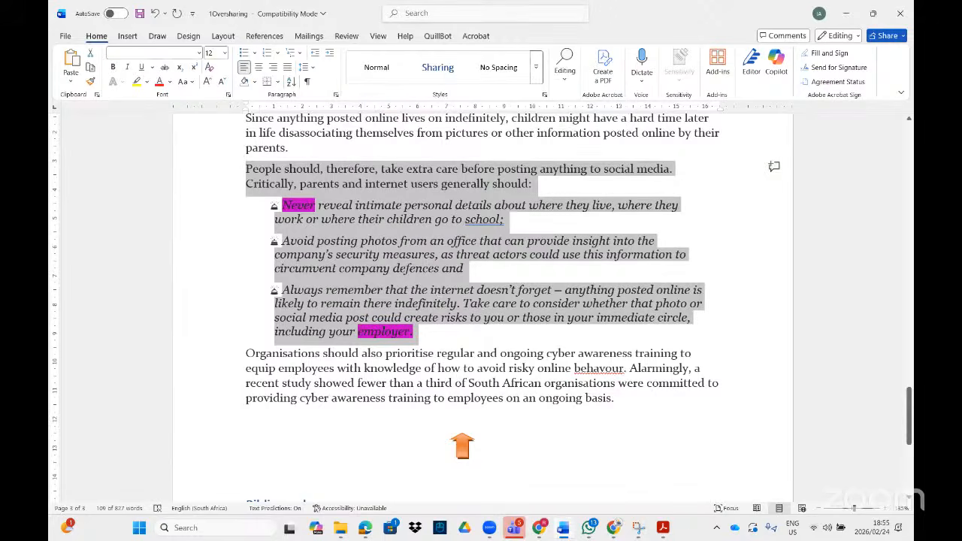
Step: Switch to the activity PDF to read the next exercise, and open the 1Travel Word document
{"action": "left_click", "coordinate": [662, 527]}
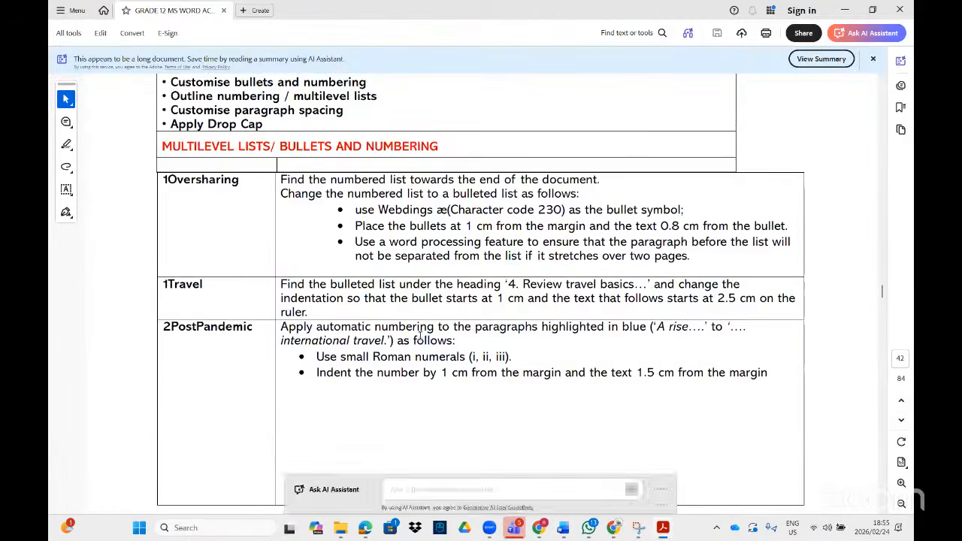
{"action": "scroll", "coordinate": [421, 336], "scroll_direction": "down", "scroll_amount": 1}
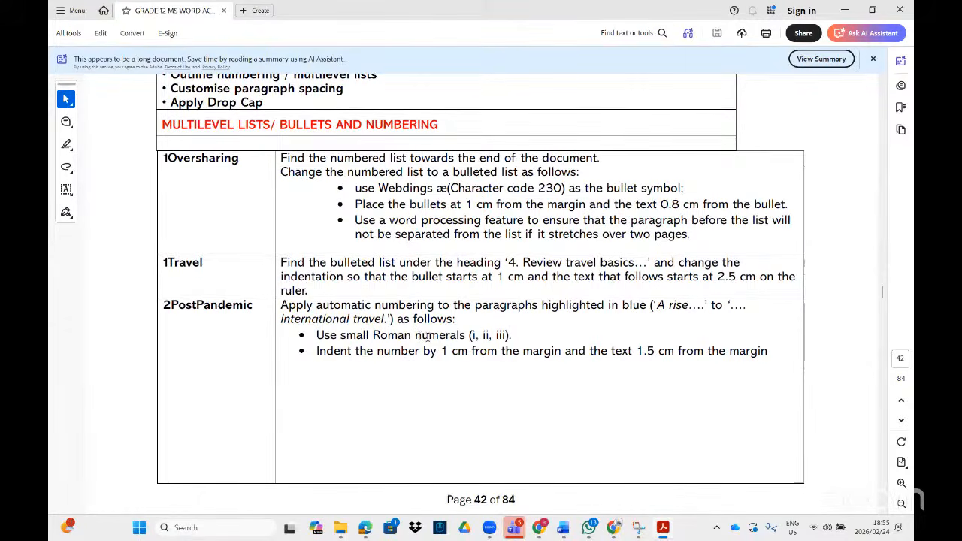
{"action": "left_click", "coordinate": [140, 529]}
{"action": "type", "text": "1travel"}
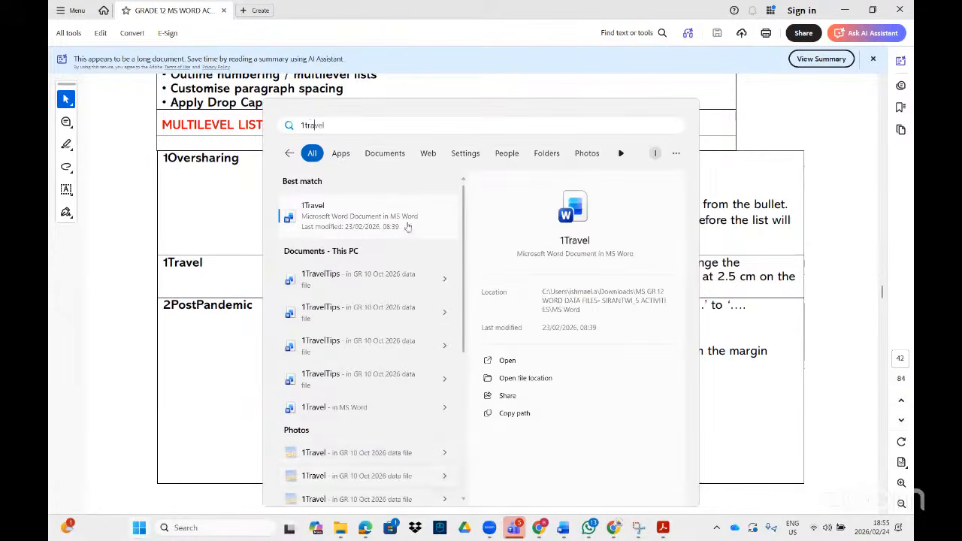
{"action": "left_click", "coordinate": [403, 220]}
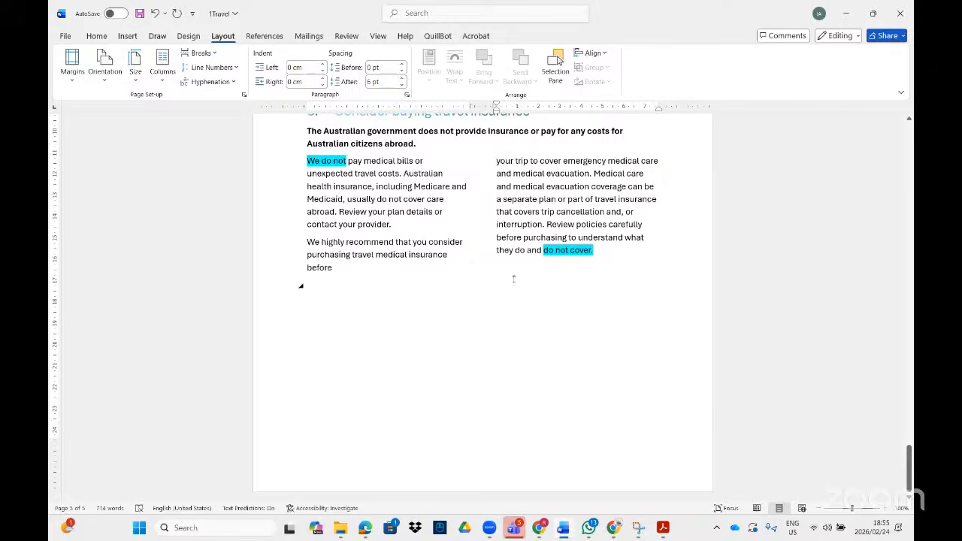
Step: Compare the 1Travel indentation instructions in the PDF with the bulleted list under heading 4, "Review travel basics", in Word
{"action": "left_click", "coordinate": [662, 528]}
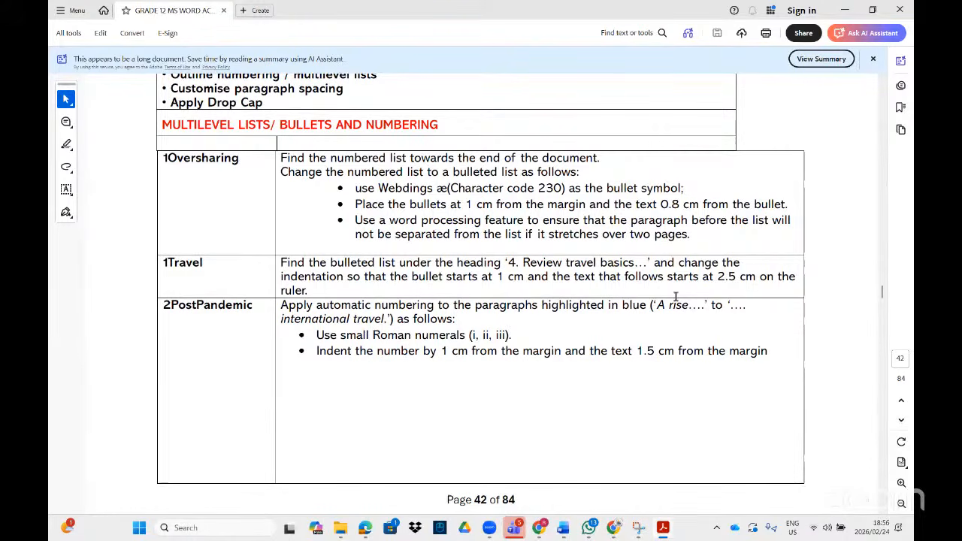
{"action": "left_click", "coordinate": [663, 528]}
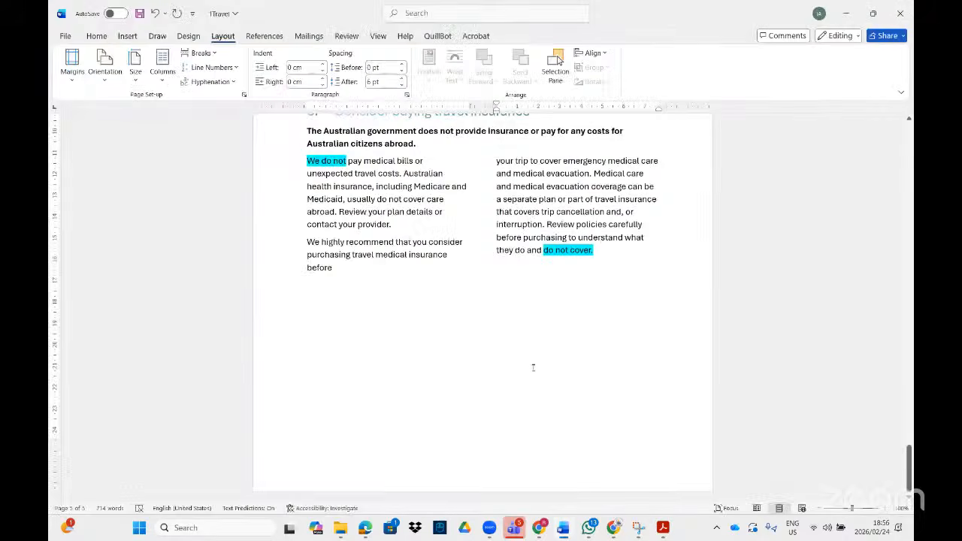
{"action": "scroll", "coordinate": [532, 370], "scroll_direction": "up", "scroll_amount": 4}
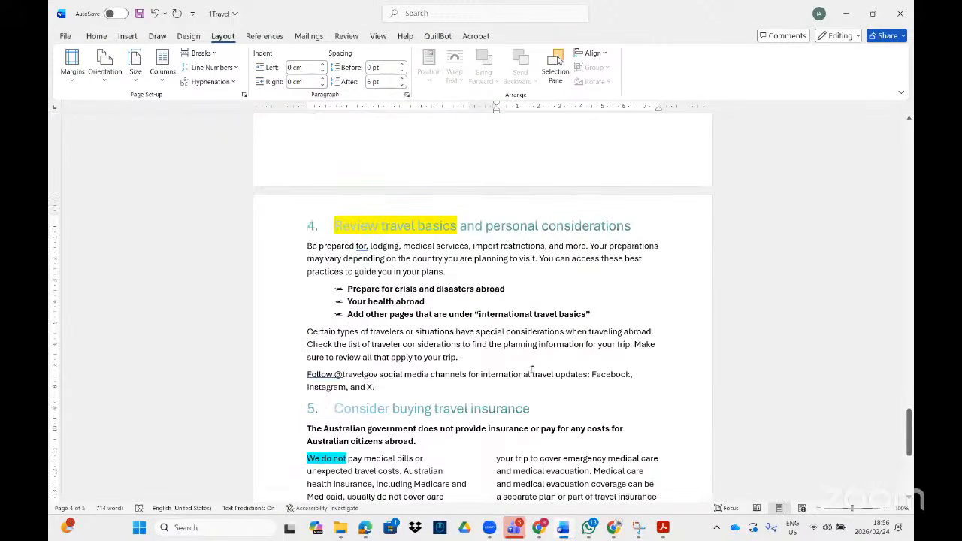
{"action": "scroll", "coordinate": [532, 369], "scroll_direction": "up", "scroll_amount": 3}
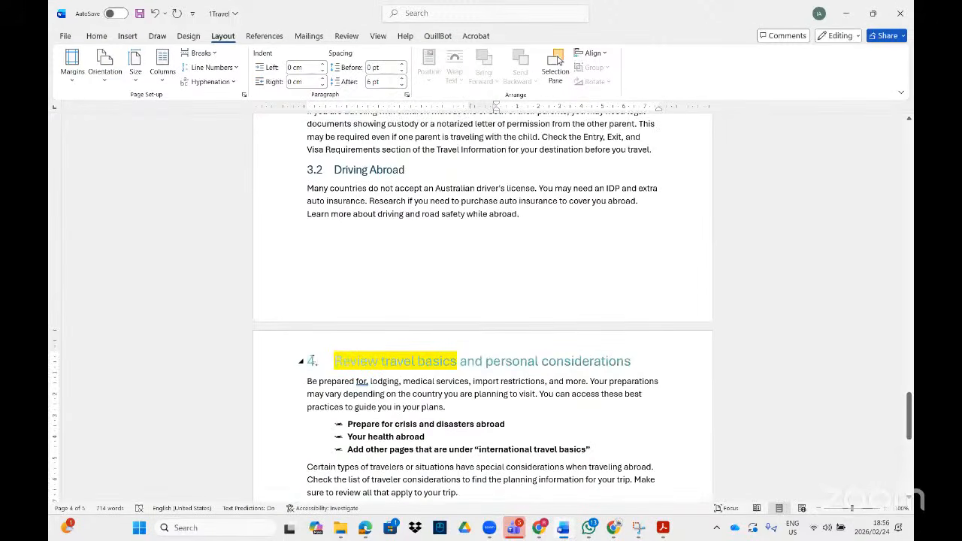
{"action": "left_click", "coordinate": [312, 361]}
{"action": "left_click_drag", "start_coordinate": [348, 425], "coordinate": [389, 449]}
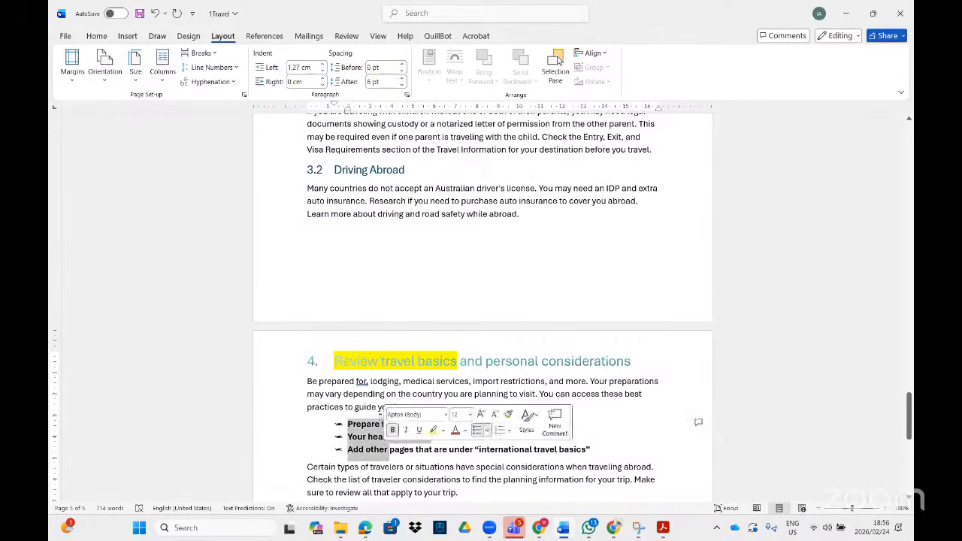
{"action": "left_click", "coordinate": [663, 534]}
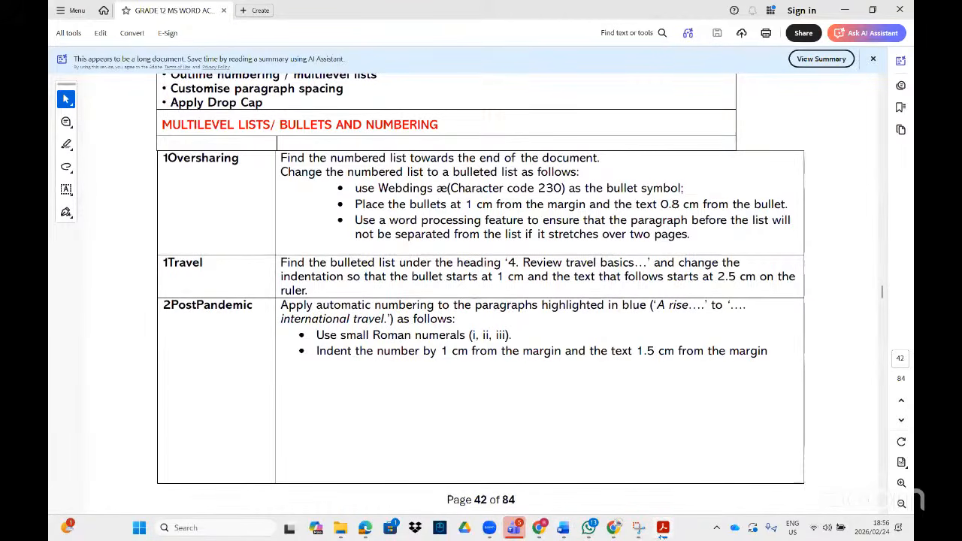
{"action": "left_click", "coordinate": [562, 528]}
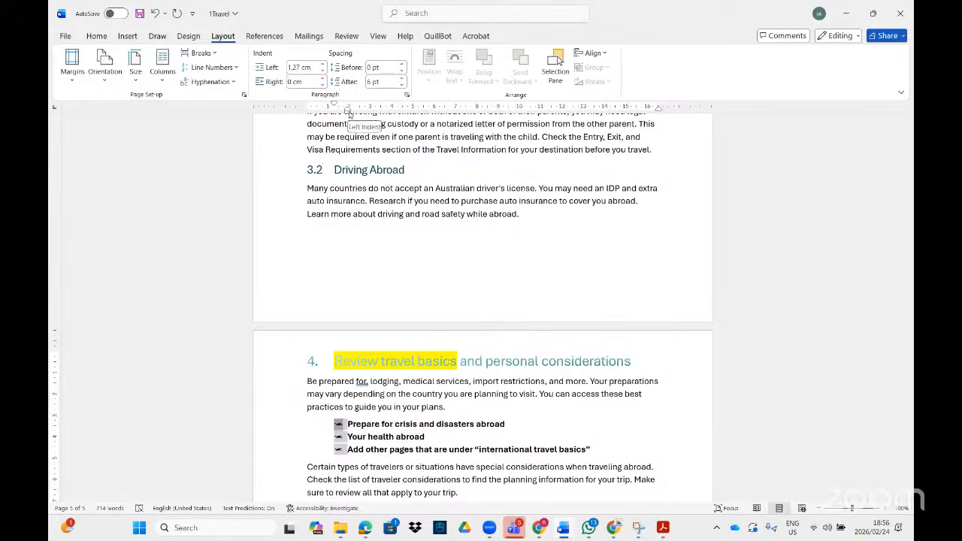
Step: Move the indents of the three bulleted items under heading 4 to 1 cm on the ruler
{"action": "left_click_drag", "start_coordinate": [347, 112], "coordinate": [328, 112]}
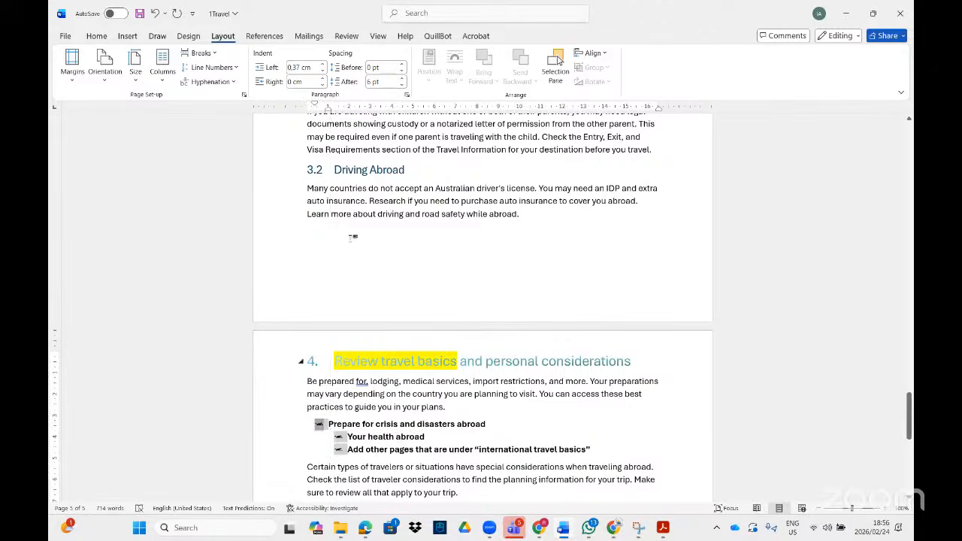
{"action": "left_click_drag", "start_coordinate": [316, 110], "coordinate": [332, 108]}
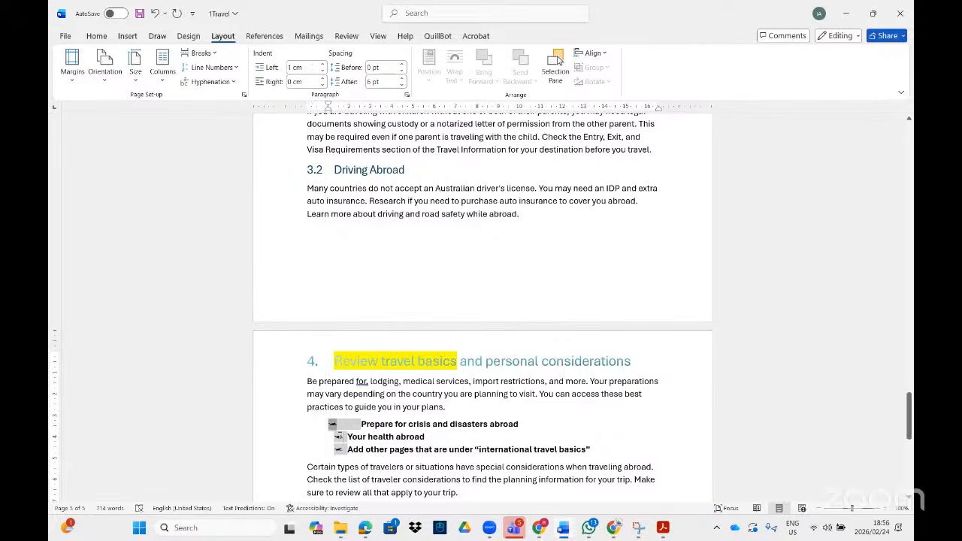
{"action": "left_click", "coordinate": [340, 437]}
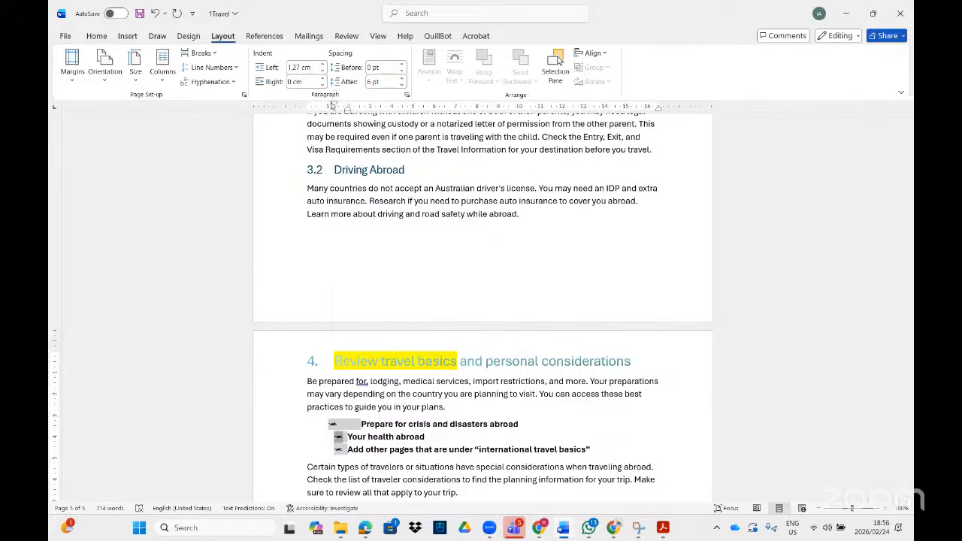
{"action": "mouse_move", "coordinate": [333, 106]}
{"action": "left_mouse_down"}
{"action": "mouse_move", "coordinate": [336, 113]}
{"action": "mouse_move", "coordinate": [309, 105]}
{"action": "mouse_move", "coordinate": [352, 114]}
{"action": "mouse_move", "coordinate": [328, 107]}
{"action": "left_mouse_up"}
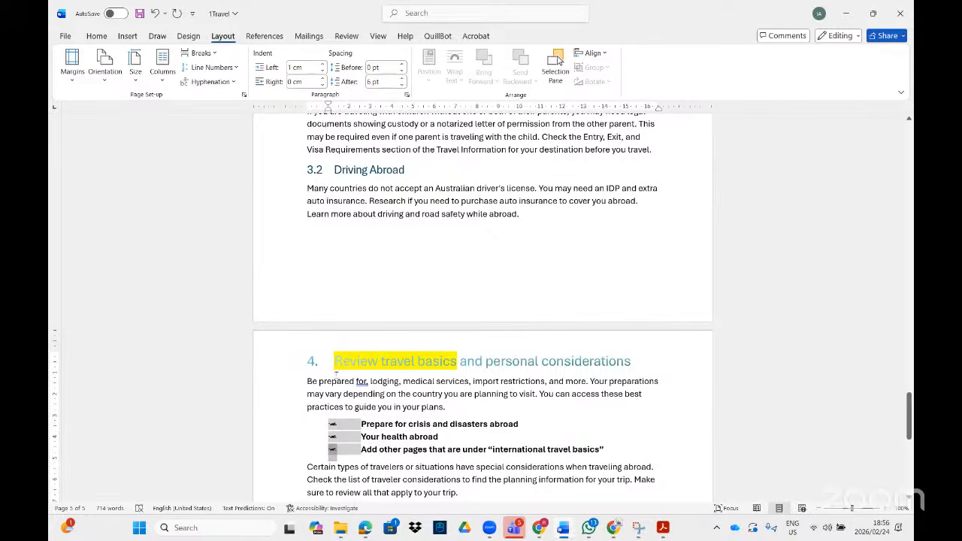
Step: Try to adjust the indent marker on the ruler for the three bulleted items under heading 4
{"action": "left_click", "coordinate": [367, 426]}
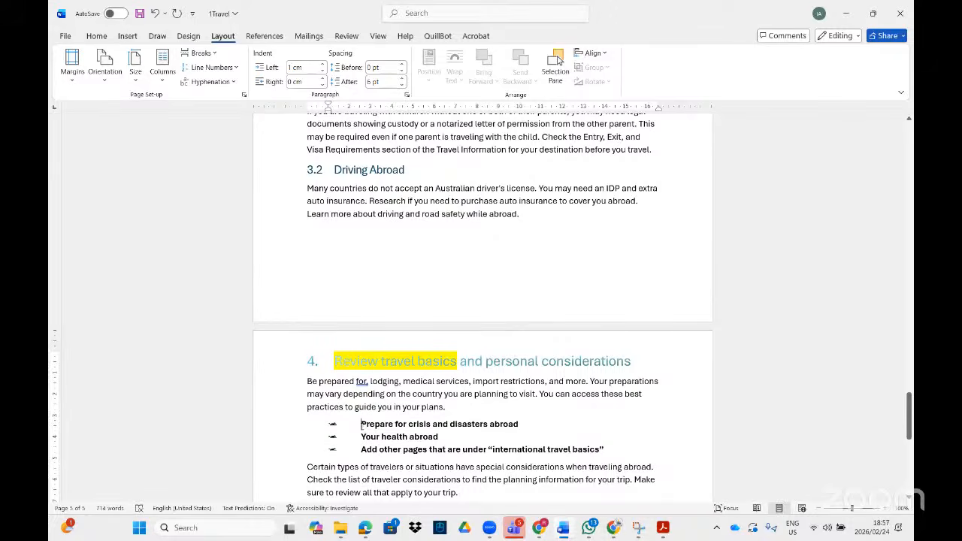
{"action": "left_click_drag", "start_coordinate": [361, 426], "coordinate": [377, 451]}
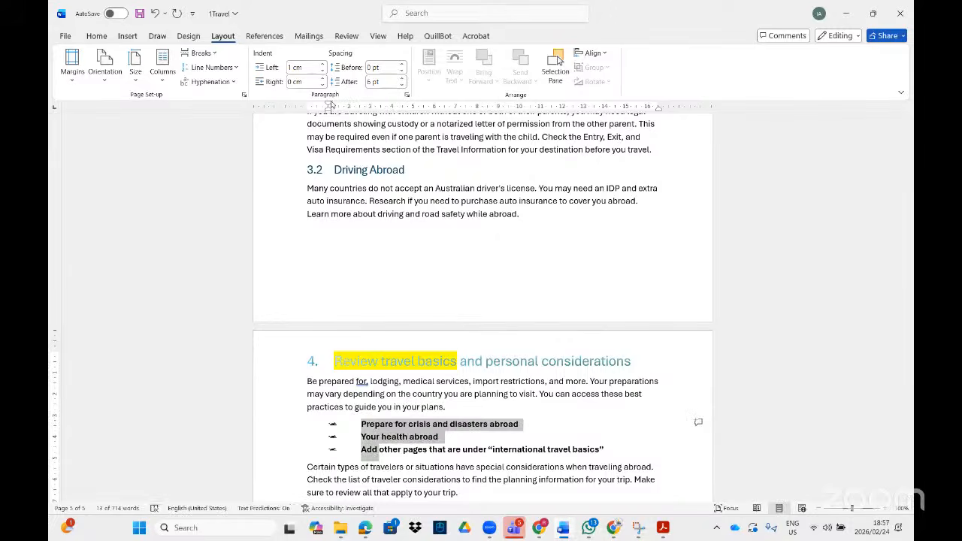
{"action": "mouse_move", "coordinate": [328, 106]}
{"action": "left_mouse_down"}
{"action": "mouse_move", "coordinate": [338, 111]}
{"action": "mouse_move", "coordinate": [327, 111]}
{"action": "left_mouse_up"}
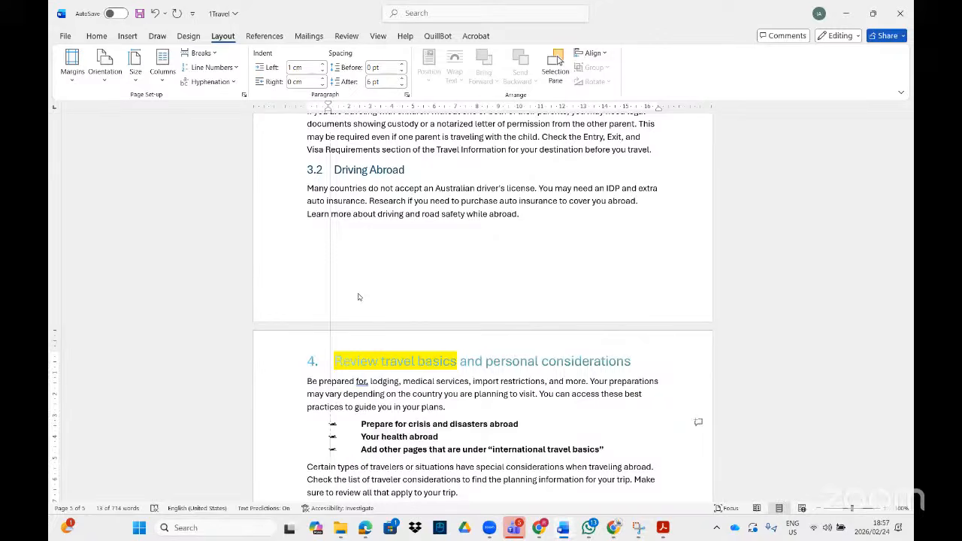
{"action": "double_click", "coordinate": [373, 426]}
Step: Align the text of the three bulleted items under heading 4 with a tab stop at 2.5 cm on the ruler
{"action": "left_click_drag", "start_coordinate": [447, 449], "coordinate": [361, 424]}
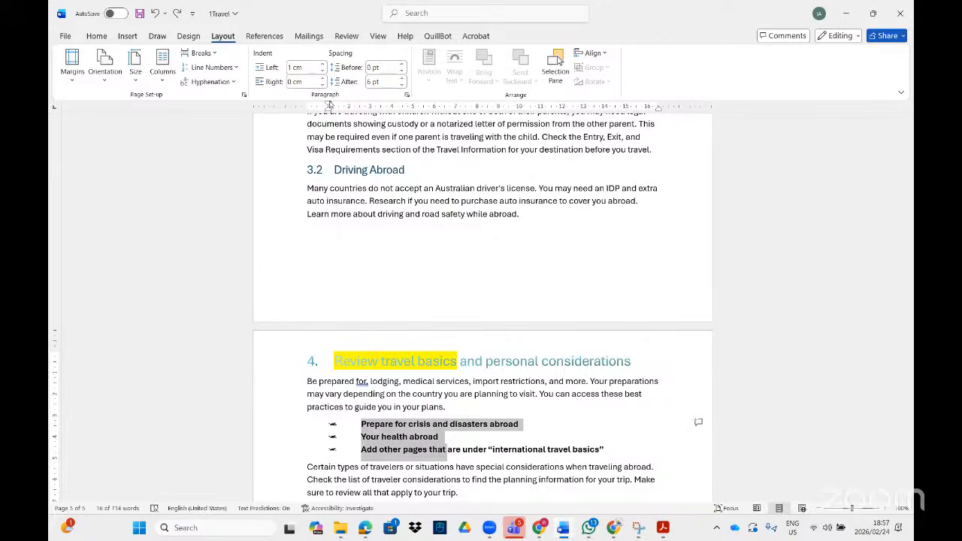
{"action": "left_click_drag", "start_coordinate": [331, 105], "coordinate": [329, 106]}
{"action": "left_click", "coordinate": [369, 107]}
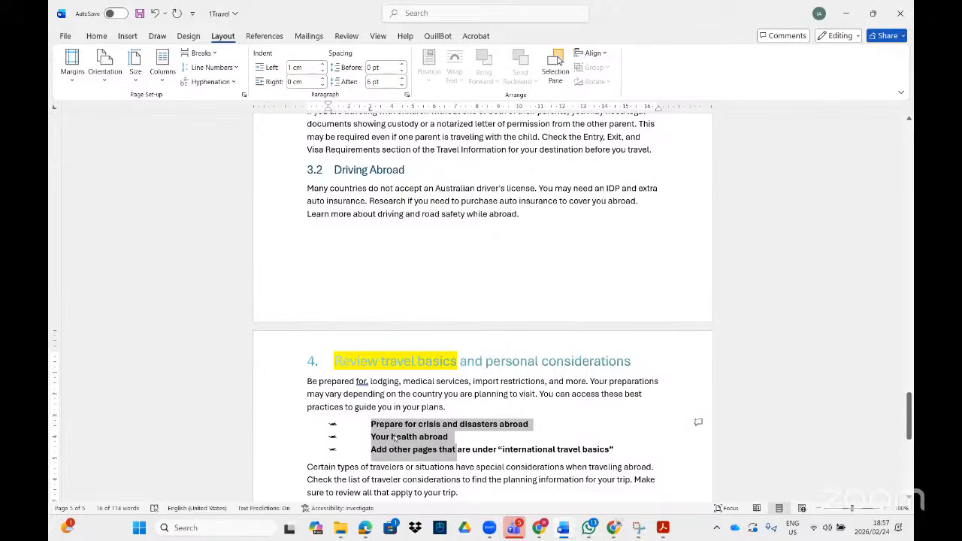
{"action": "left_click", "coordinate": [333, 425]}
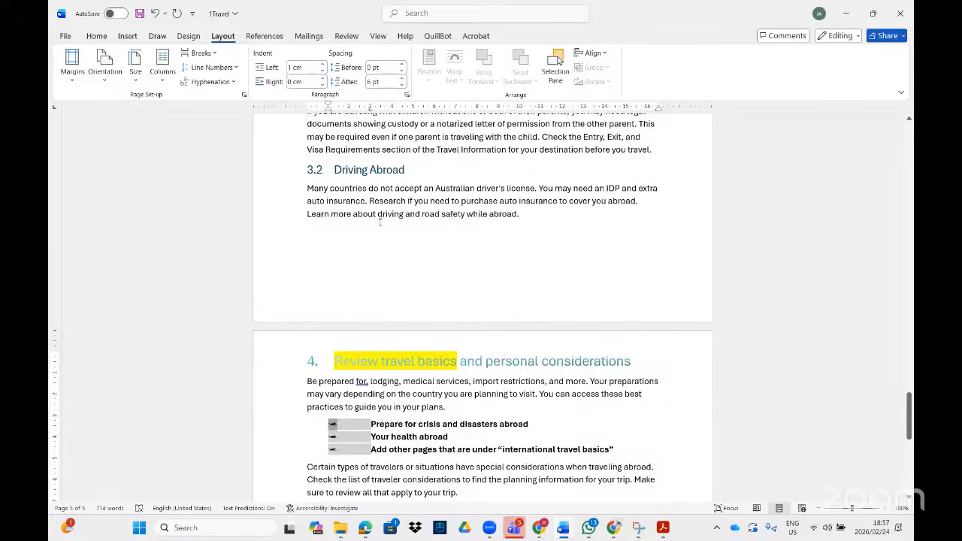
{"action": "left_click", "coordinate": [404, 436]}
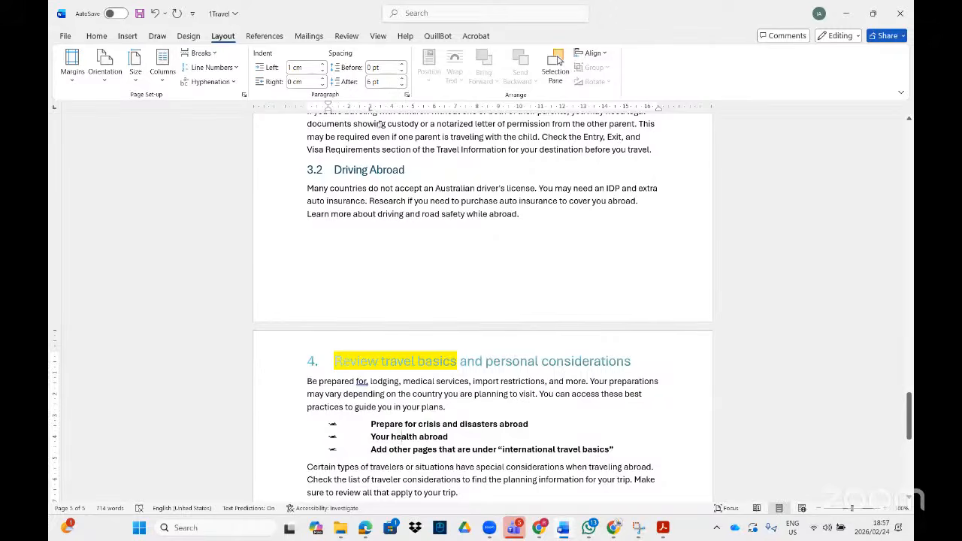
{"action": "key", "text": "ctrl+z"}
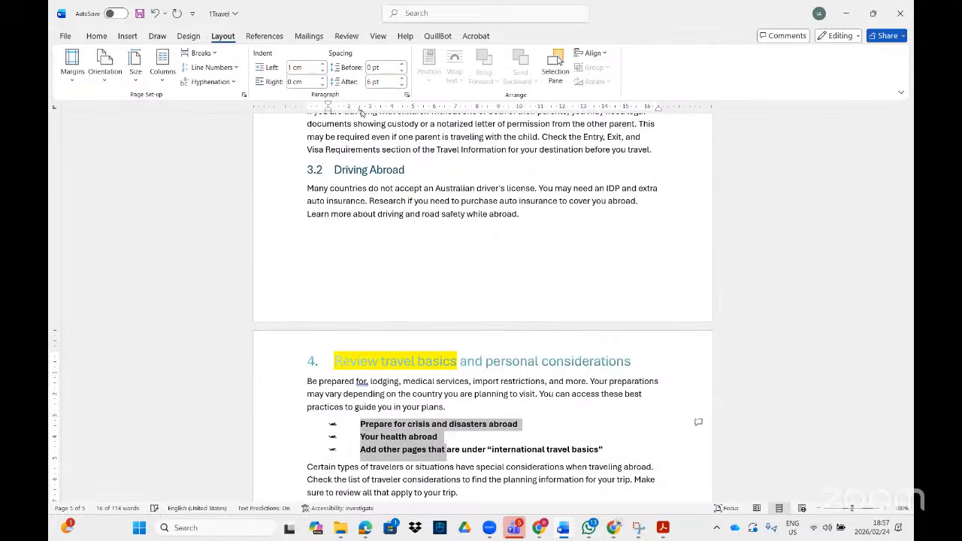
{"action": "left_click", "coordinate": [426, 436]}
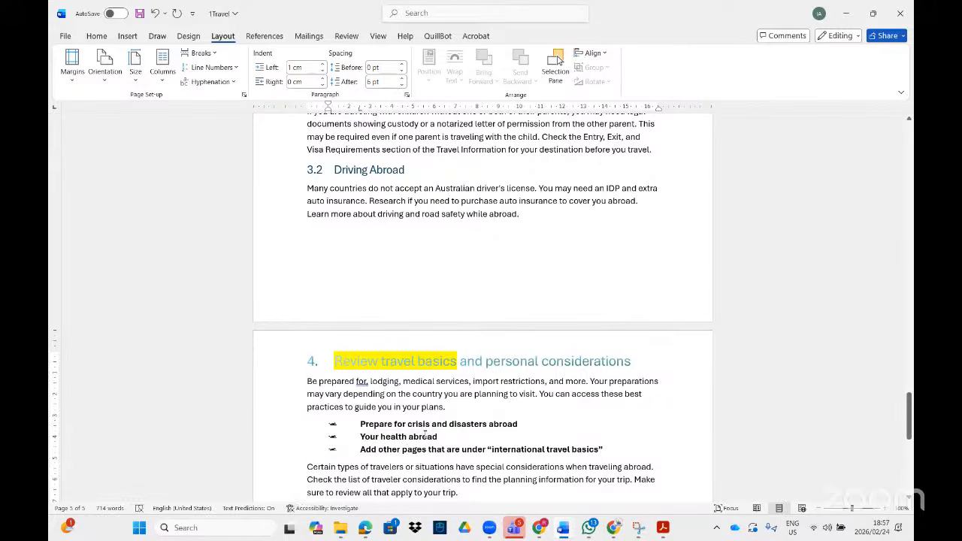
Step: Switch to the activity PDF and read the 2PostPandemic and 1Msports list exercises after 1Travel
{"action": "scroll", "coordinate": [426, 436], "scroll_direction": "down", "scroll_amount": 5}
{"action": "scroll", "coordinate": [434, 404], "scroll_direction": "down", "scroll_amount": 2}
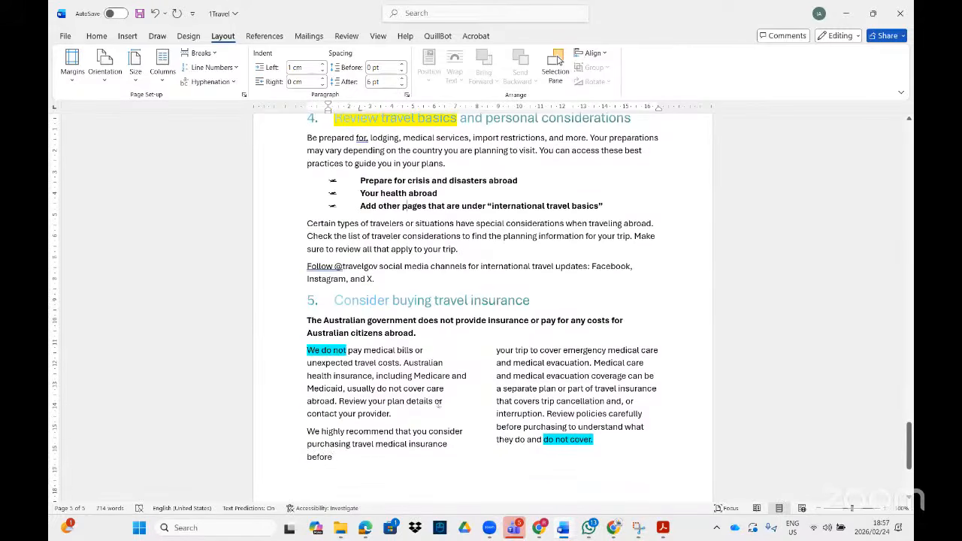
{"action": "left_click", "coordinate": [663, 528]}
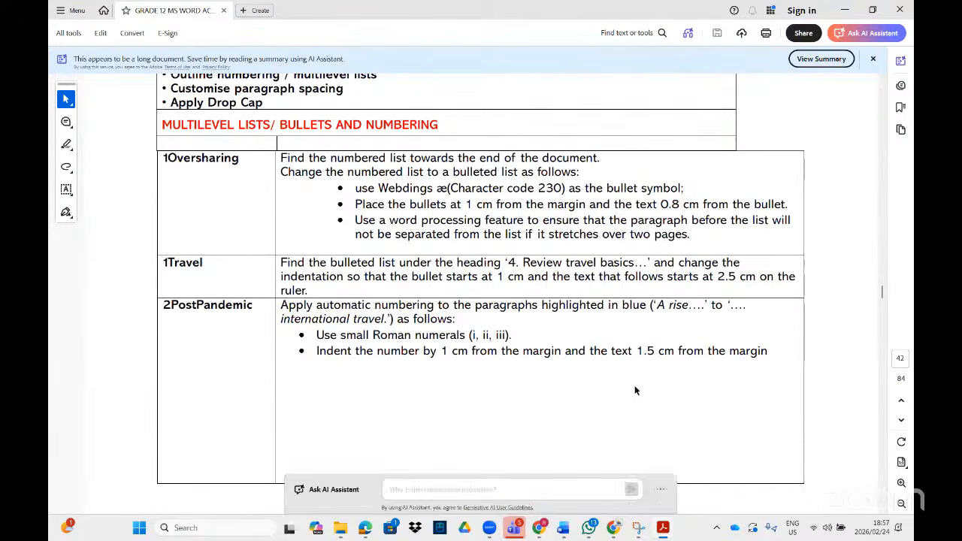
{"action": "scroll", "coordinate": [639, 383], "scroll_direction": "down", "scroll_amount": 2}
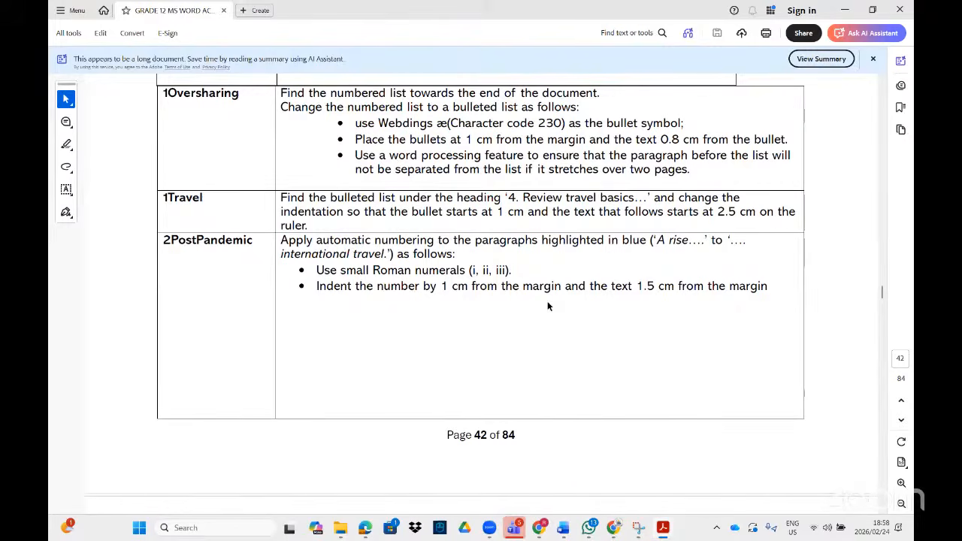
{"action": "scroll", "coordinate": [547, 306], "scroll_direction": "down", "scroll_amount": 5}
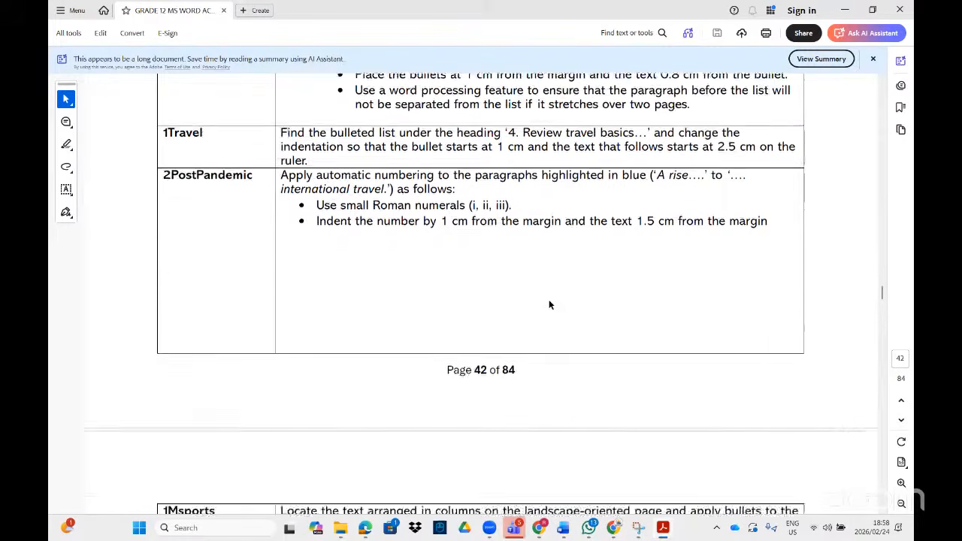
{"action": "scroll", "coordinate": [716, 464], "scroll_direction": "up", "scroll_amount": 2}
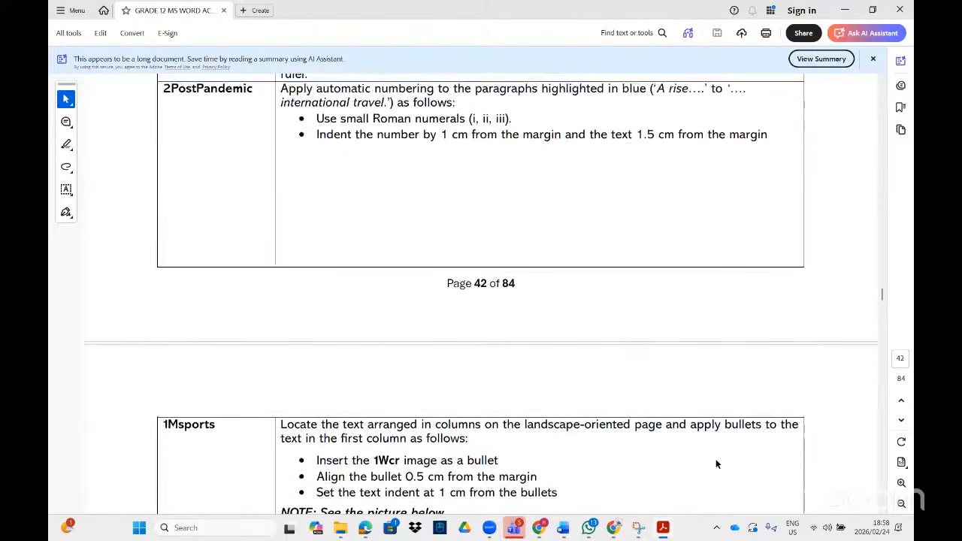
Step: Return to the 1Travel document and check the list indent settings of the bullets under heading 4
{"action": "left_click", "coordinate": [663, 529]}
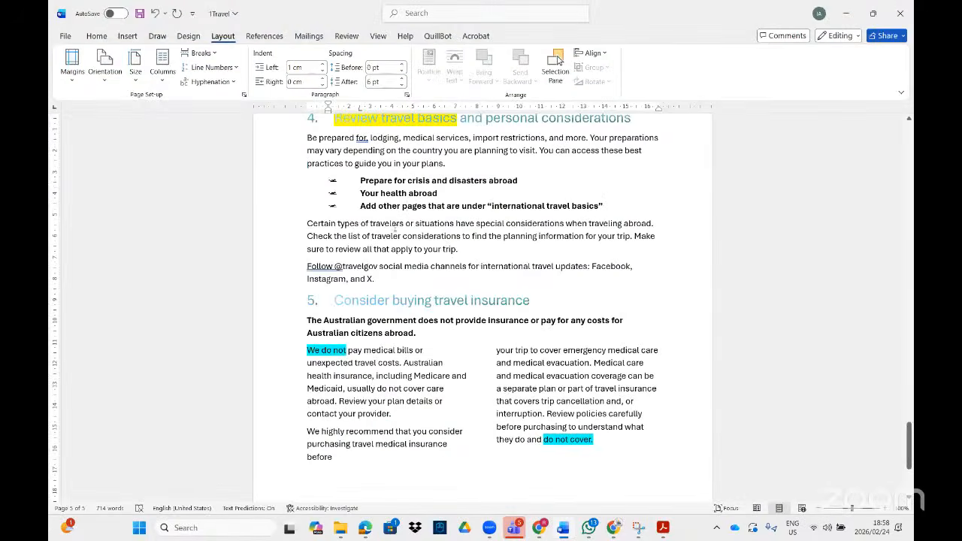
{"action": "right_click", "coordinate": [331, 182]}
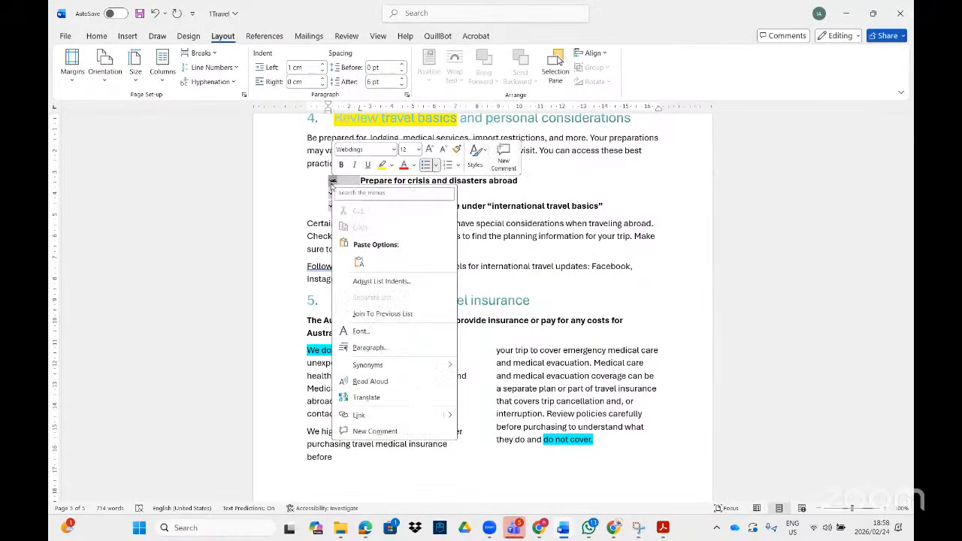
{"action": "left_click", "coordinate": [386, 284]}
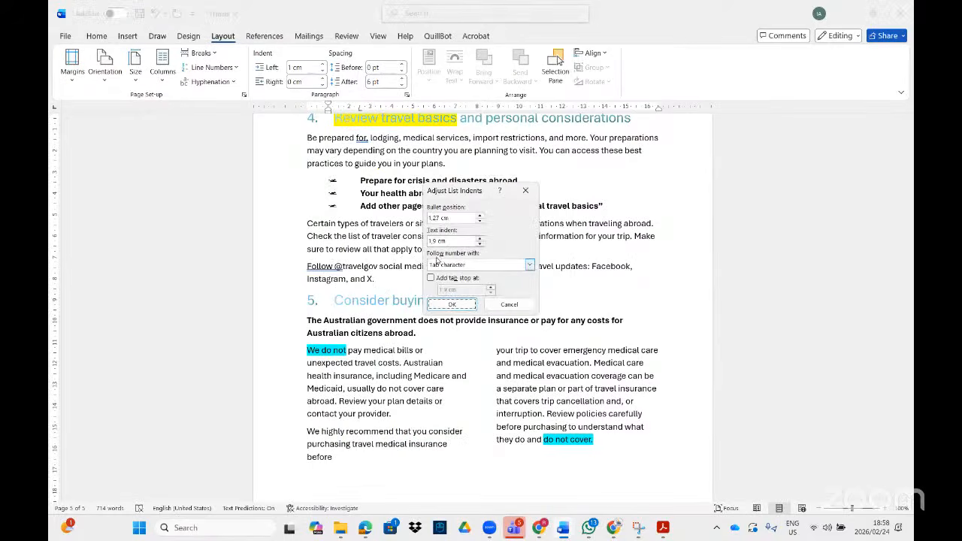
{"action": "left_click", "coordinate": [517, 310]}
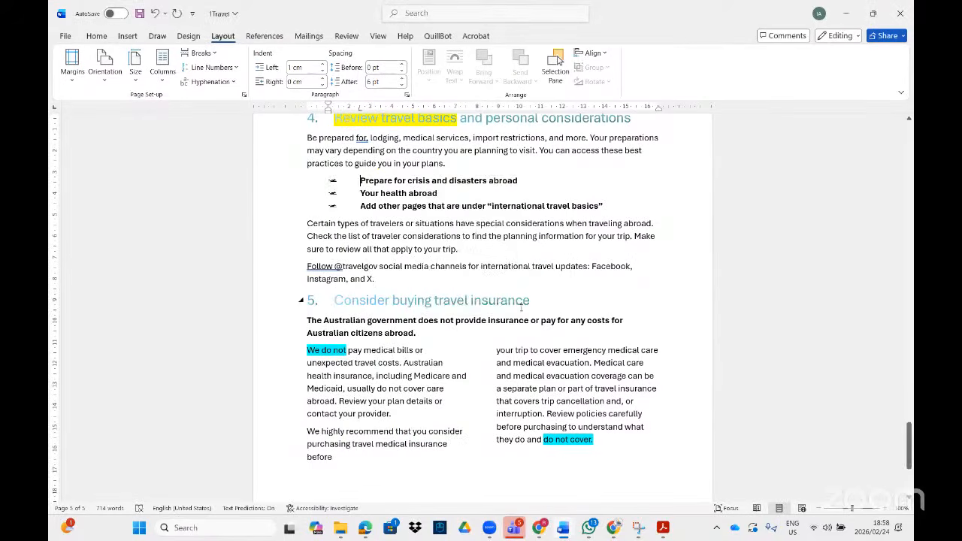
Step: Read the 1Msports exercise in the activity PDF and open the 1MSport Word document
{"action": "left_click", "coordinate": [663, 527]}
{"action": "scroll", "coordinate": [415, 362], "scroll_direction": "down", "scroll_amount": 5}
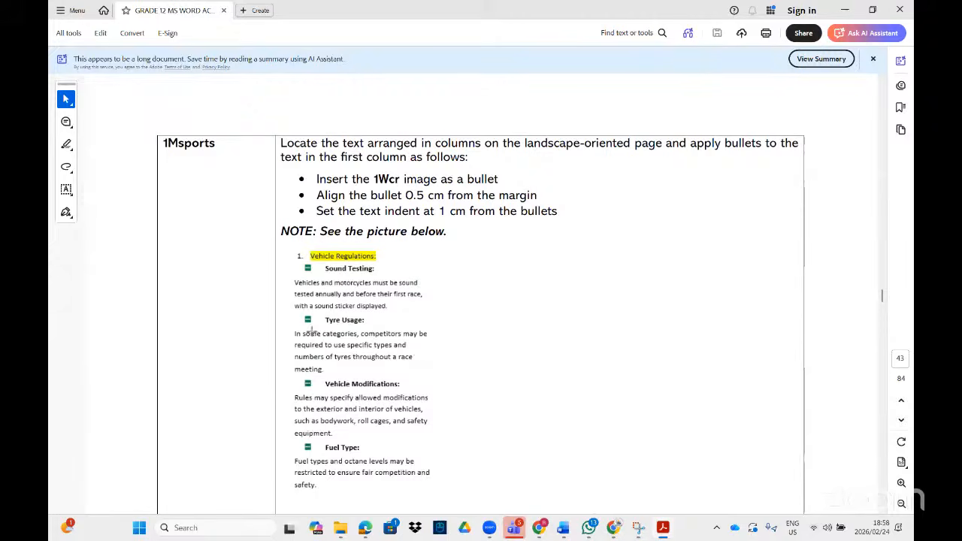
{"action": "scroll", "coordinate": [308, 336], "scroll_direction": "down", "scroll_amount": 1}
{"action": "left_click", "coordinate": [139, 528]}
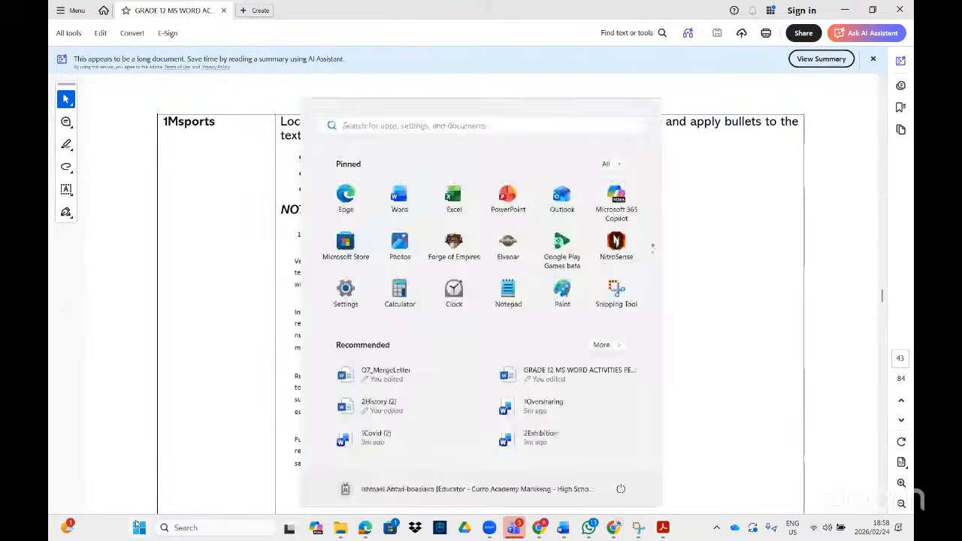
{"action": "type", "text": "1msp"}
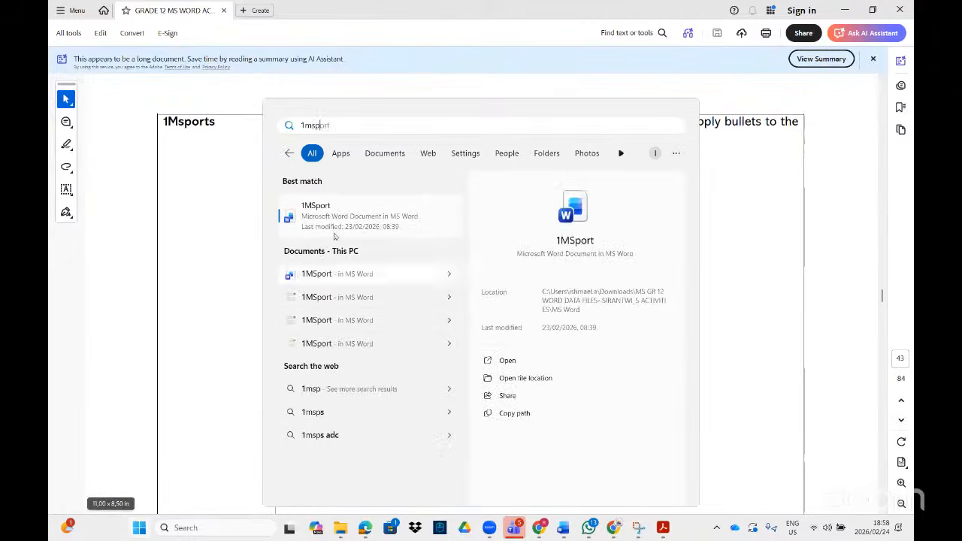
{"action": "left_click", "coordinate": [341, 208]}
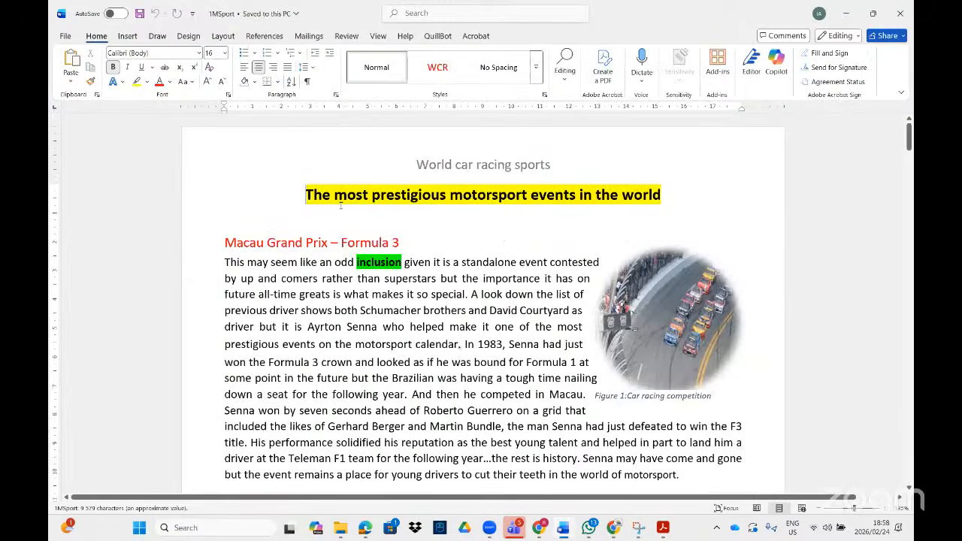
Step: Close the 1Travel document and bring the 1MSport document back to the front
{"action": "left_click", "coordinate": [846, 15]}
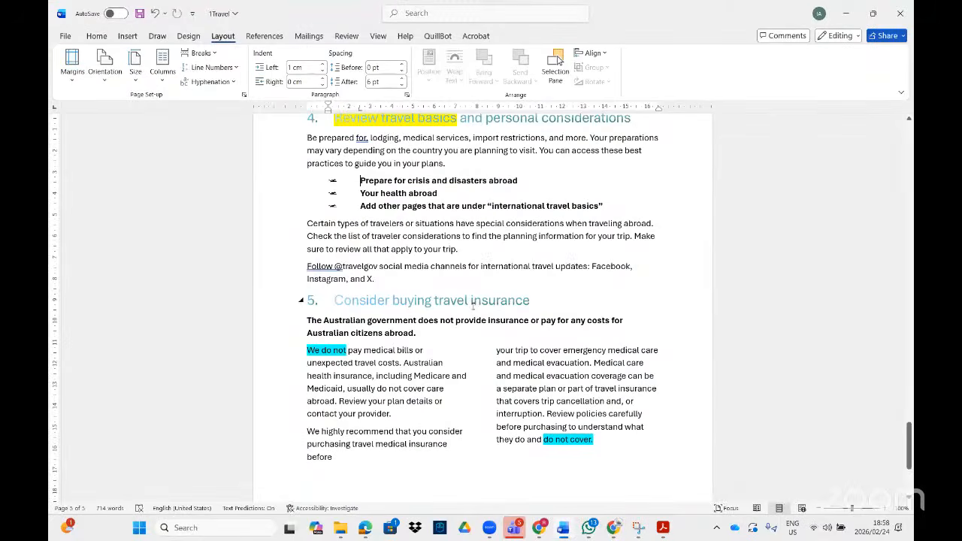
{"action": "left_click", "coordinate": [900, 13]}
{"action": "left_click", "coordinate": [544, 414]}
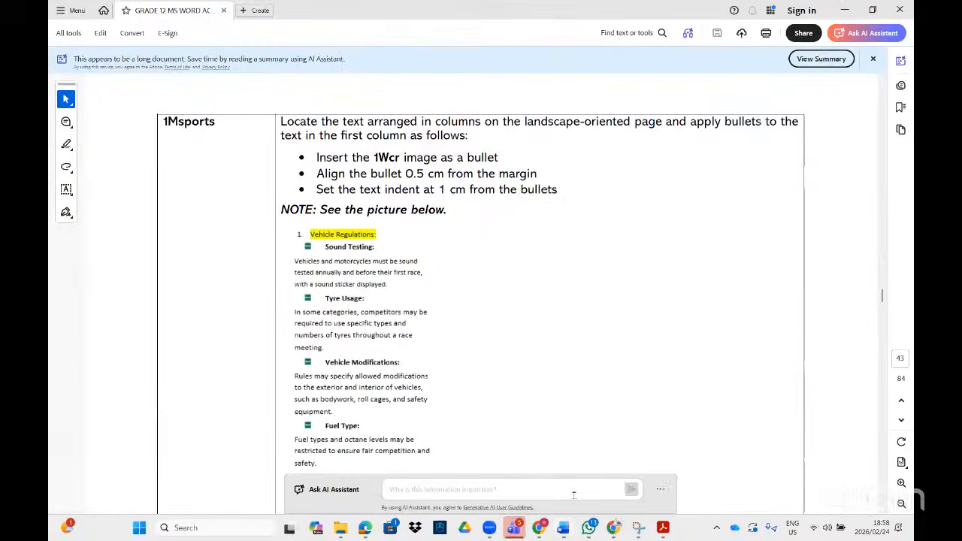
{"action": "mouse_move", "coordinate": [562, 527]}
{"action": "left_click", "coordinate": [699, 478]}
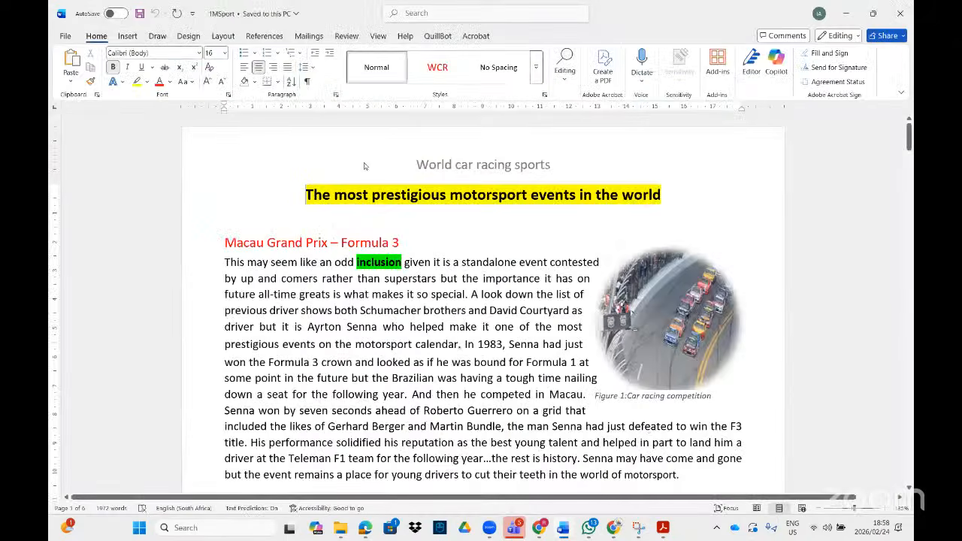
Step: Recheck the 1Msports bullet instructions in the PDF and locate the three-column landscape page in the 1MSport document
{"action": "scroll", "coordinate": [410, 233], "scroll_direction": "down", "scroll_amount": 3}
{"action": "scroll", "coordinate": [406, 426], "scroll_direction": "down", "scroll_amount": 10}
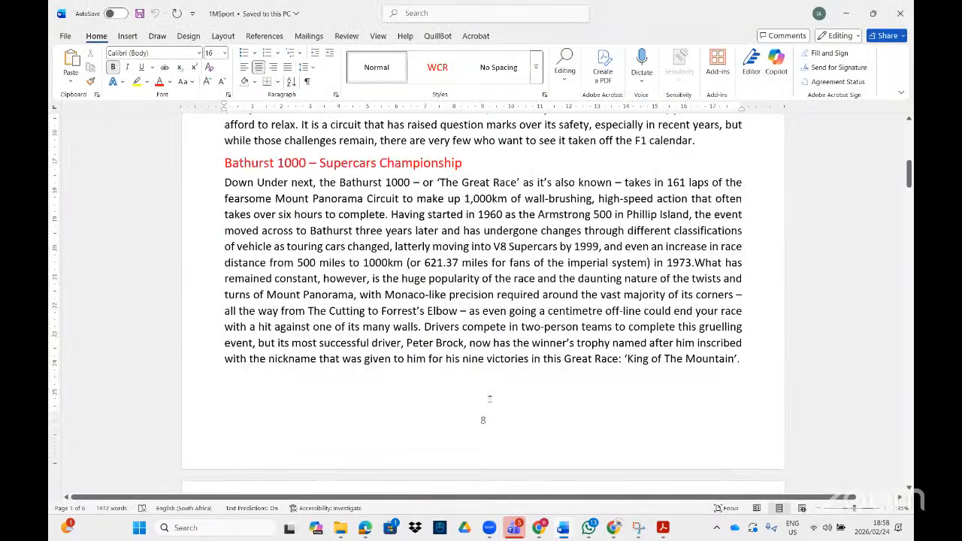
{"action": "left_click", "coordinate": [666, 531]}
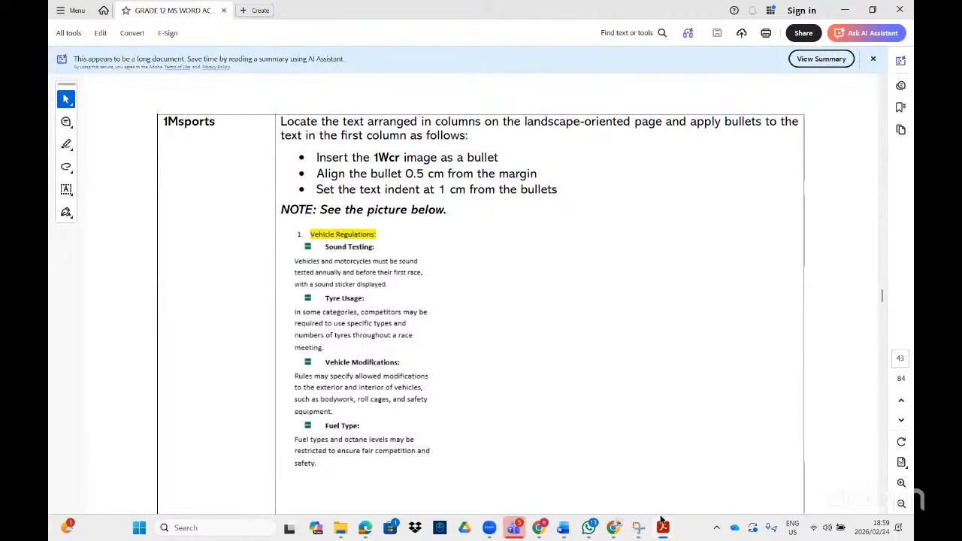
{"action": "left_click", "coordinate": [663, 528]}
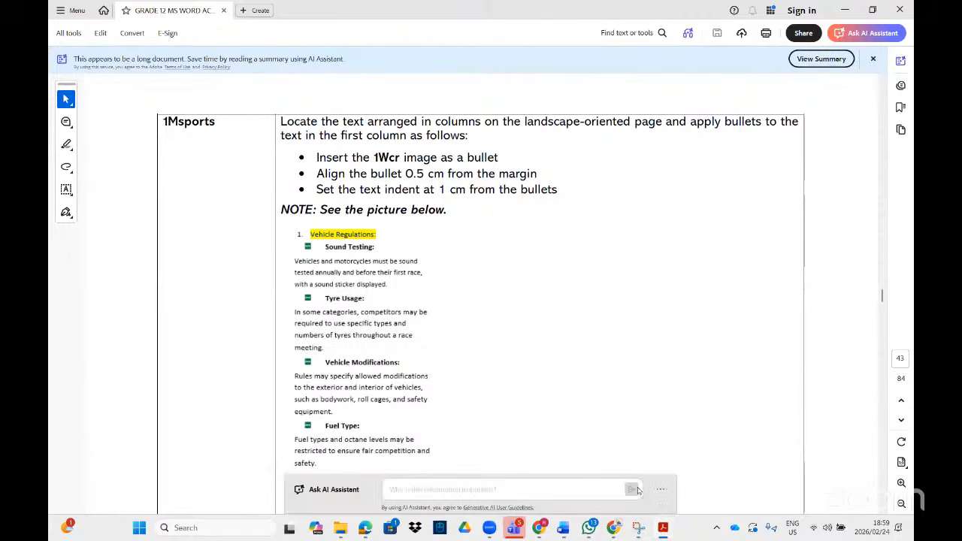
{"action": "scroll", "coordinate": [483, 291], "scroll_direction": "down", "scroll_amount": 20}
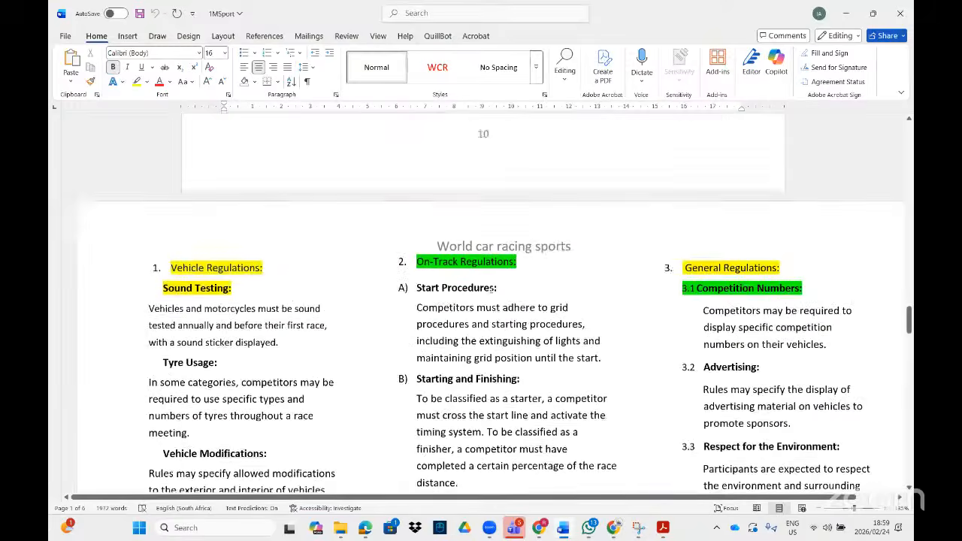
{"action": "scroll", "coordinate": [487, 293], "scroll_direction": "up", "scroll_amount": 5}
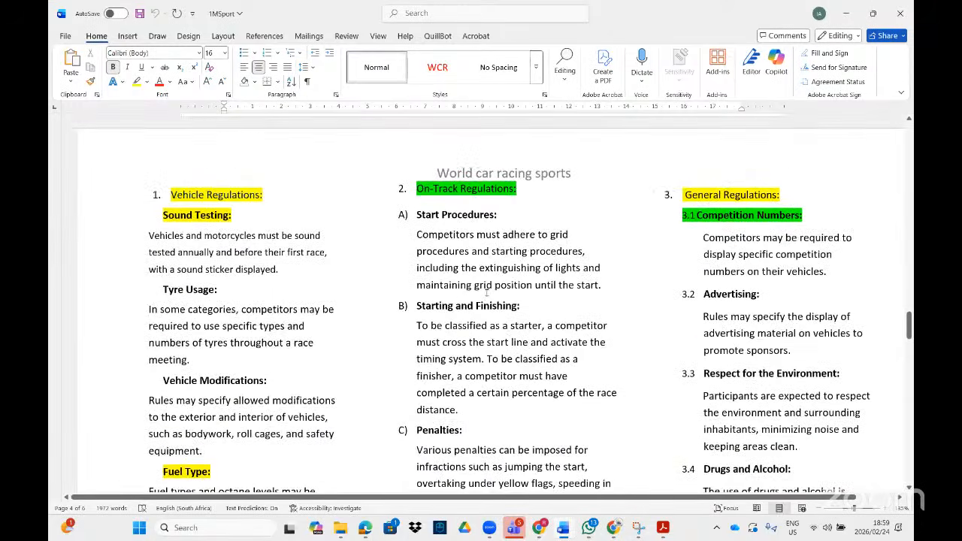
{"action": "scroll", "coordinate": [487, 293], "scroll_direction": "down", "scroll_amount": 2}
{"action": "scroll", "coordinate": [487, 293], "scroll_direction": "up", "scroll_amount": 2}
Step: Apply the WCR picture bullet to the Sound Testing, Tyre Usage, Vehicle Modifications and Fuel Type subheadings in the first column
{"action": "left_click", "coordinate": [196, 215]}
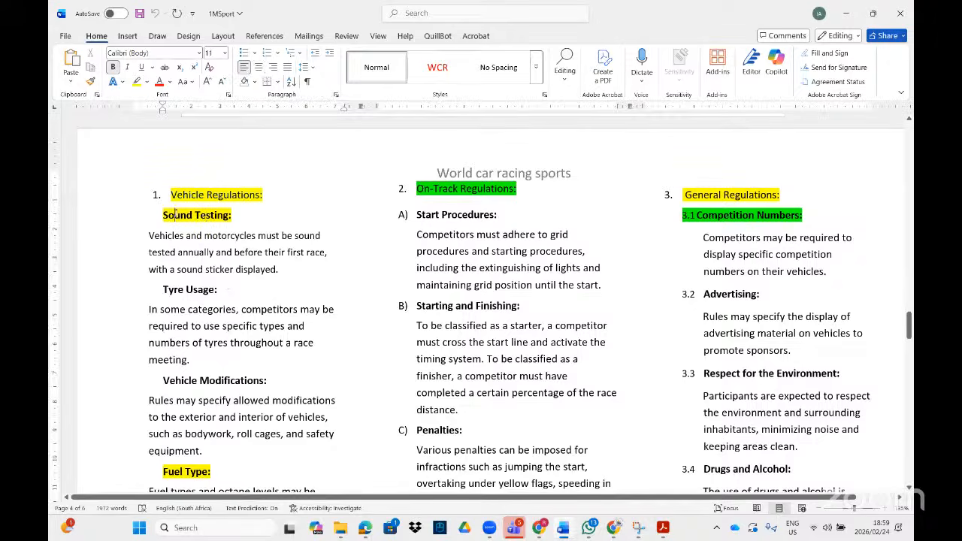
{"action": "left_click", "coordinate": [152, 194]}
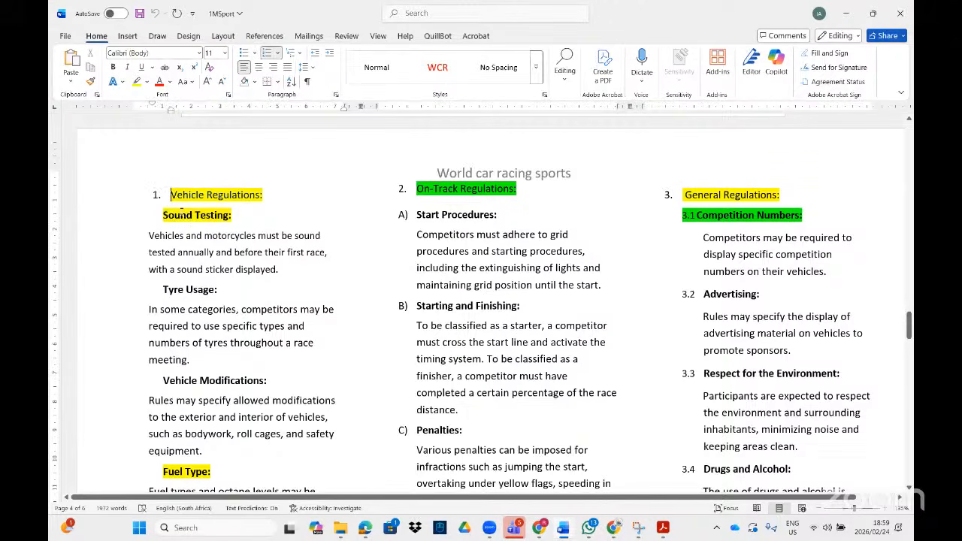
{"action": "left_click_drag", "start_coordinate": [181, 214], "coordinate": [236, 217]}
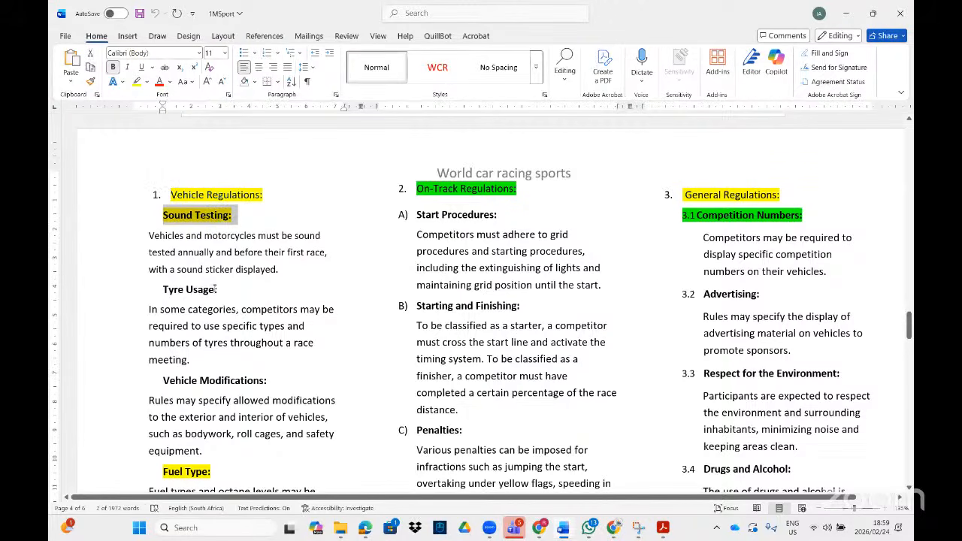
{"action": "left_click_drag", "start_coordinate": [217, 289], "coordinate": [162, 290]}
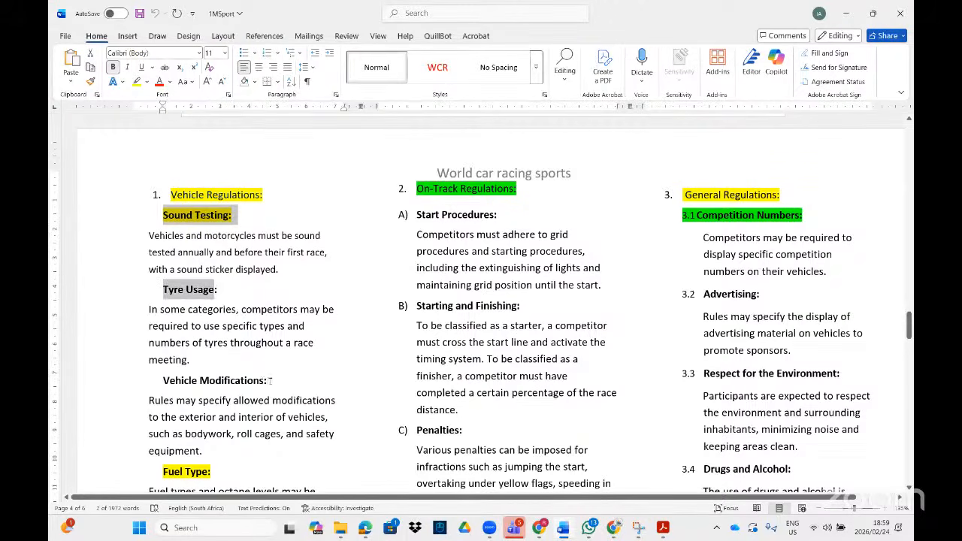
{"action": "left_click_drag", "start_coordinate": [269, 381], "coordinate": [162, 380]}
{"action": "scroll", "coordinate": [222, 359], "scroll_direction": "down", "scroll_amount": 3}
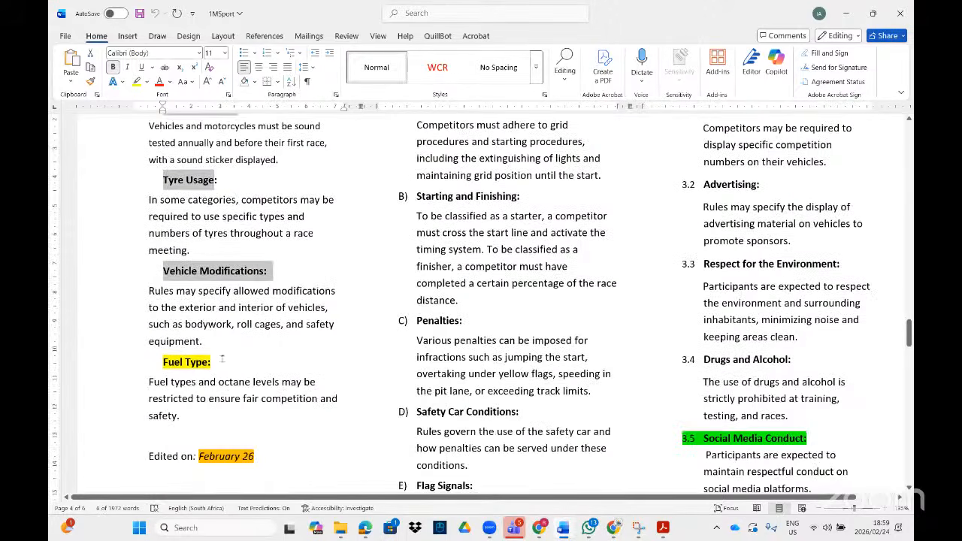
{"action": "left_click_drag", "start_coordinate": [215, 362], "coordinate": [163, 361]}
{"action": "scroll", "coordinate": [266, 403], "scroll_direction": "up", "scroll_amount": 1}
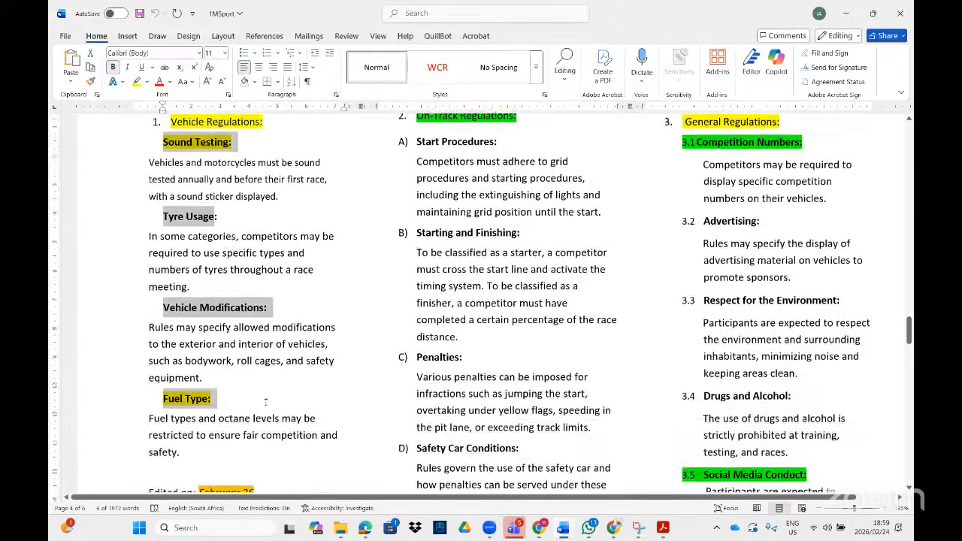
{"action": "scroll", "coordinate": [266, 403], "scroll_direction": "up", "scroll_amount": 2}
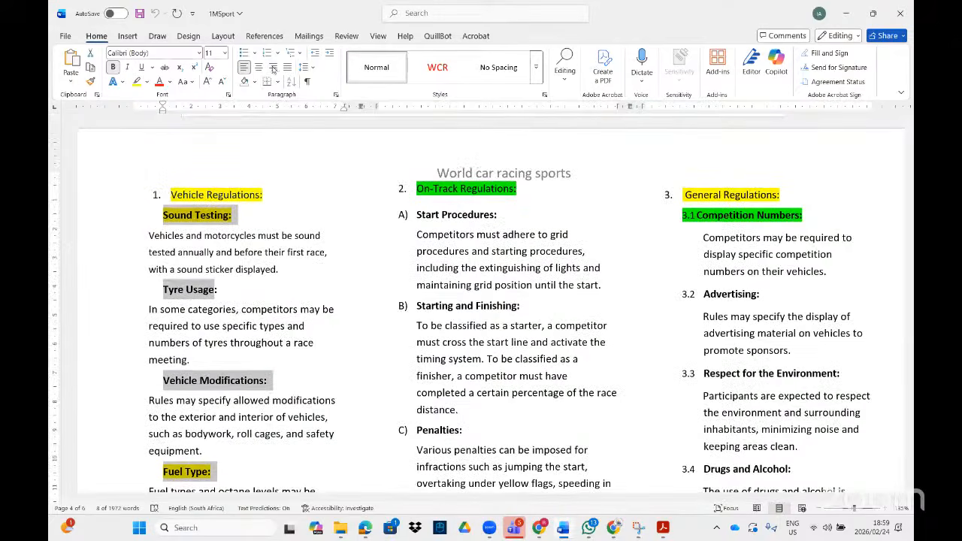
{"action": "left_click", "coordinate": [254, 52]}
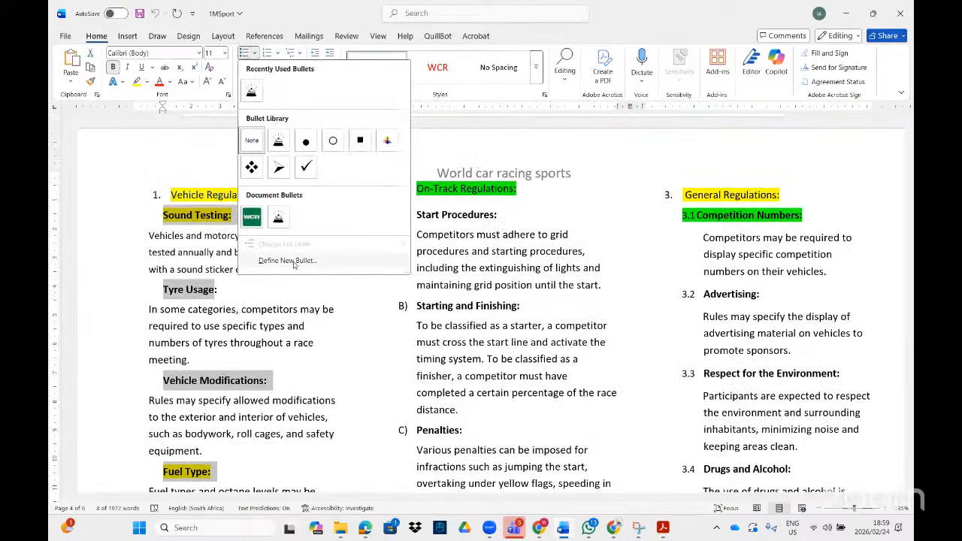
{"action": "left_click", "coordinate": [253, 219]}
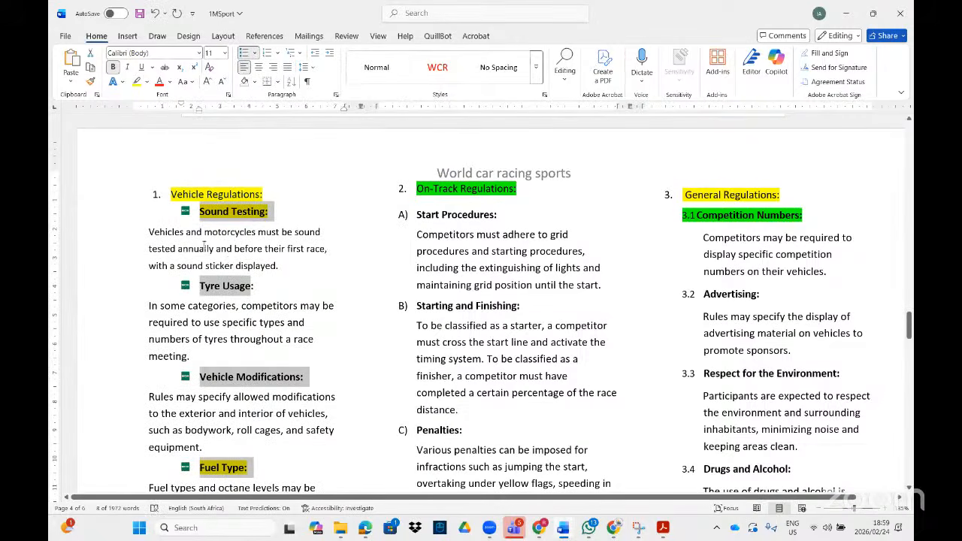
Step: Adjust the list indents of the first-column WCR bullets to a bullet position of 0.5 cm and a text indent of 1 cm
{"action": "right_click", "coordinate": [187, 213]}
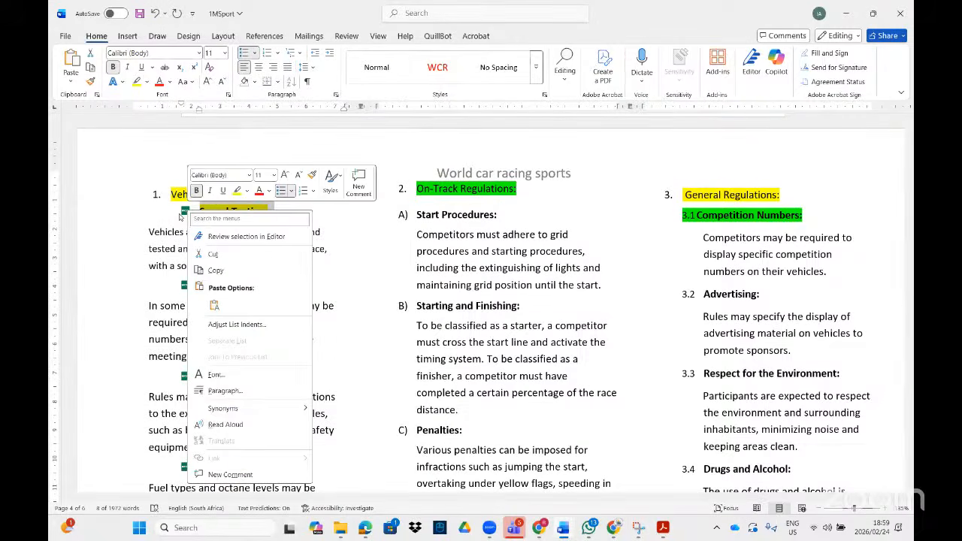
{"action": "left_click", "coordinate": [233, 325]}
{"action": "left_click", "coordinate": [662, 528]}
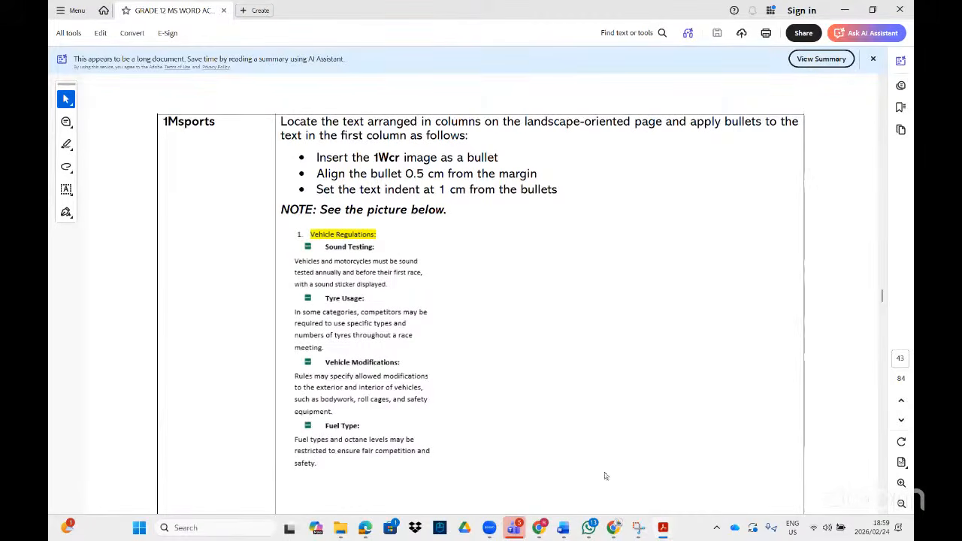
{"action": "key", "text": "alt+Tab"}
{"action": "left_click", "coordinate": [480, 221]}
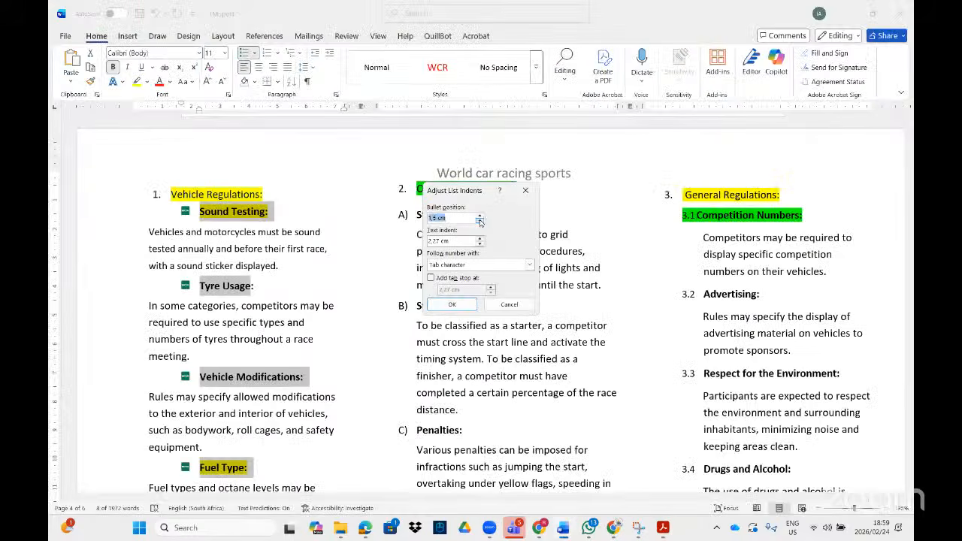
{"action": "left_click", "coordinate": [480, 220]}
{"action": "left_click", "coordinate": [479, 240]}
{"action": "left_click", "coordinate": [480, 243]}
{"action": "left_click", "coordinate": [480, 243]}
{"action": "left_click", "coordinate": [480, 243]}
{"action": "left_click", "coordinate": [458, 305]}
{"action": "left_click", "coordinate": [189, 286]}
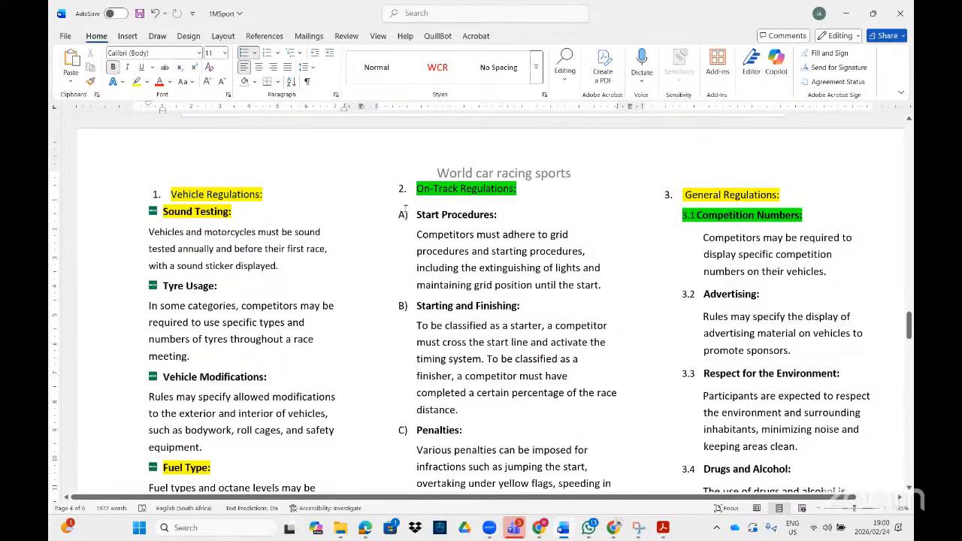
Step: Replace the lettering of Start Procedures, Starting and Finishing, and Penalties under On-Track Regulations with WCR picture bullets
{"action": "left_click", "coordinate": [403, 215]}
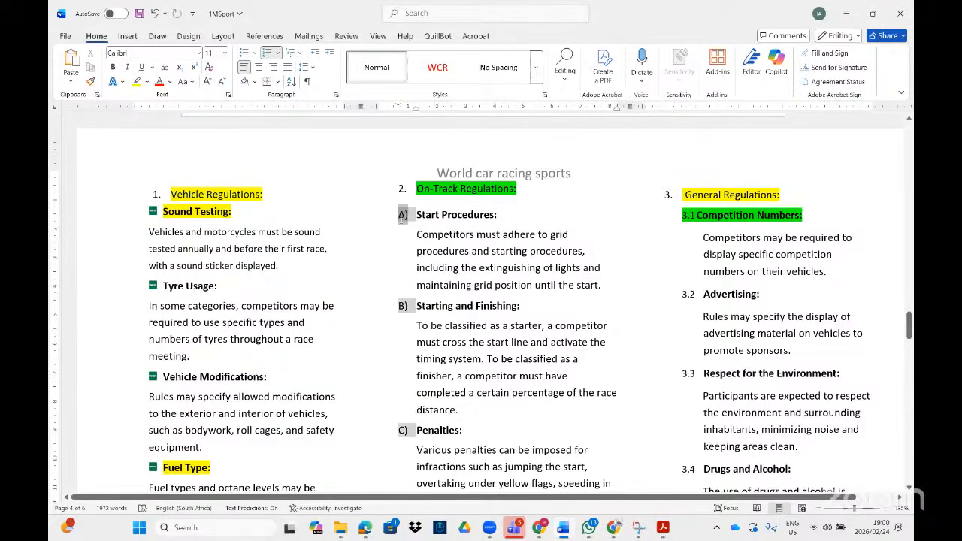
{"action": "left_click", "coordinate": [450, 233]}
{"action": "left_click_drag", "start_coordinate": [506, 217], "coordinate": [404, 223]}
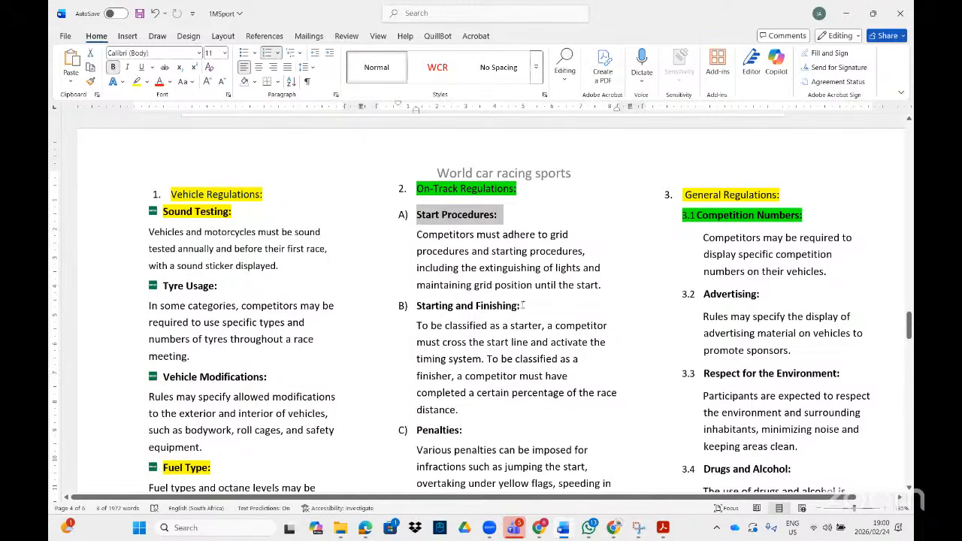
{"action": "left_click_drag", "start_coordinate": [523, 306], "coordinate": [418, 311]}
{"action": "left_click_drag", "start_coordinate": [467, 434], "coordinate": [407, 432]}
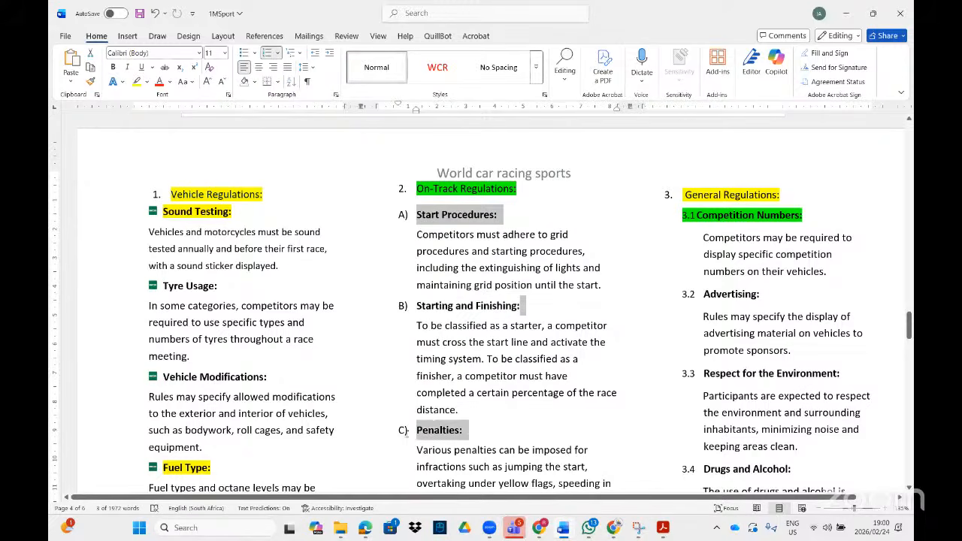
{"action": "left_click", "coordinate": [253, 55]}
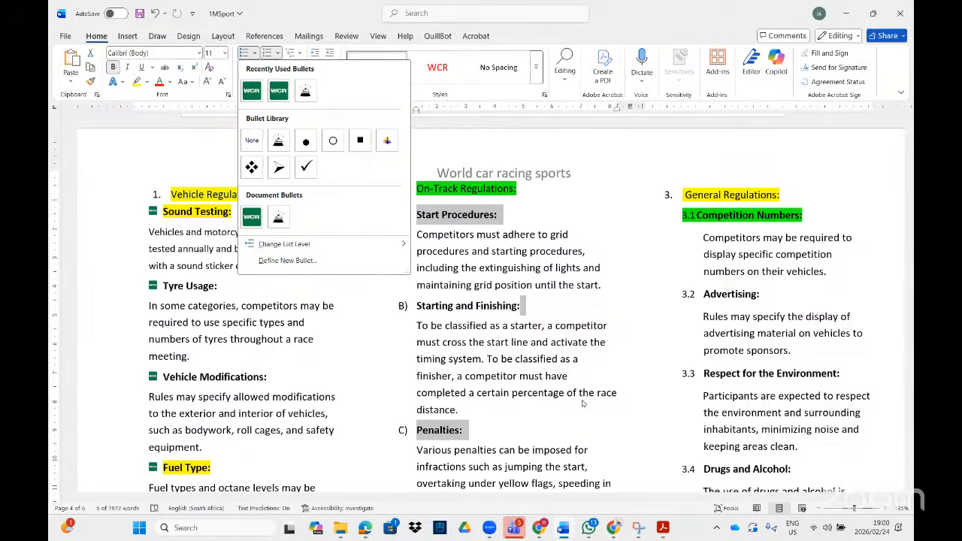
{"action": "left_click", "coordinate": [252, 93]}
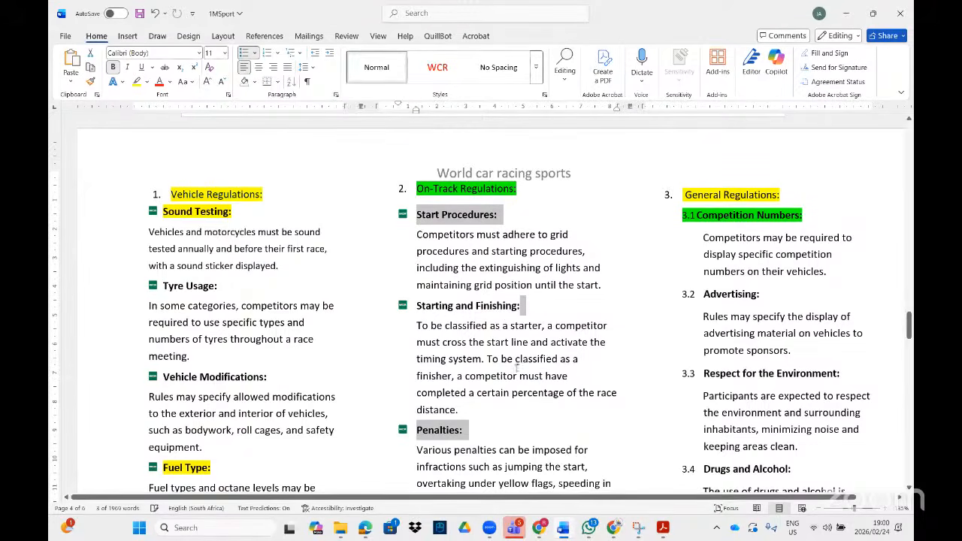
{"action": "scroll", "coordinate": [517, 372], "scroll_direction": "down", "scroll_amount": 5}
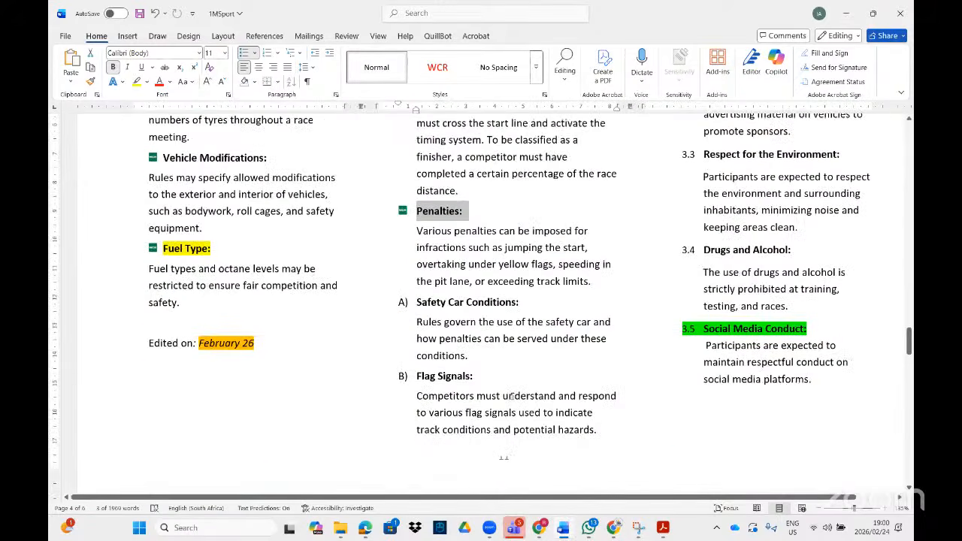
Step: Switch to the activity PDF and read the 1Protect multilevel numbering exercise at a larger zoom
{"action": "left_click", "coordinate": [663, 528]}
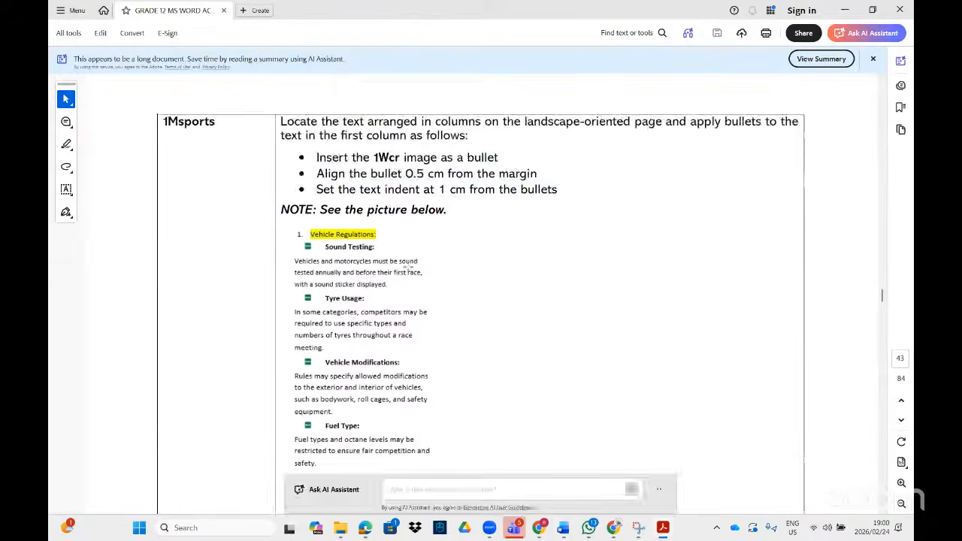
{"action": "scroll", "coordinate": [406, 270], "scroll_direction": "down", "scroll_amount": 3}
{"action": "scroll", "coordinate": [403, 271], "scroll_direction": "down", "scroll_amount": 5}
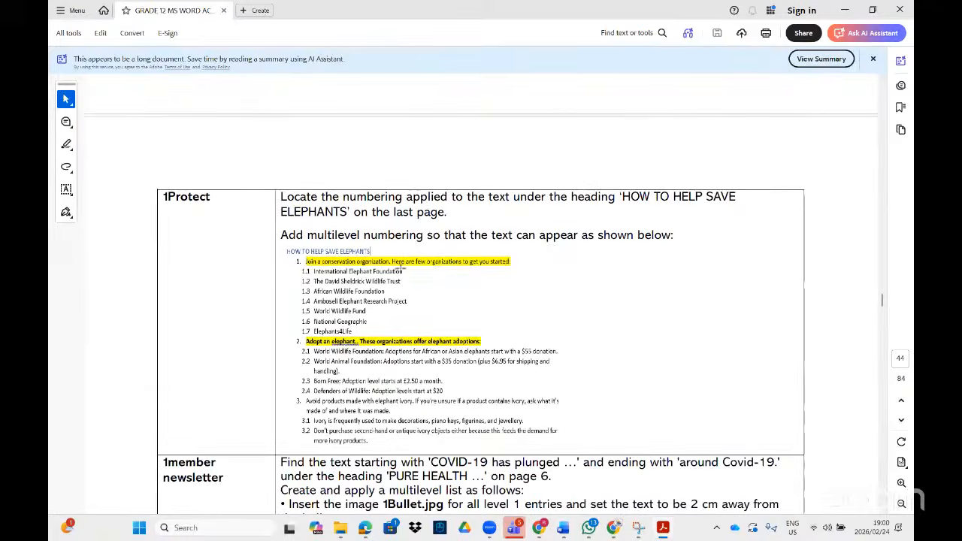
{"action": "scroll", "coordinate": [403, 267], "scroll_direction": "down", "scroll_amount": 1}
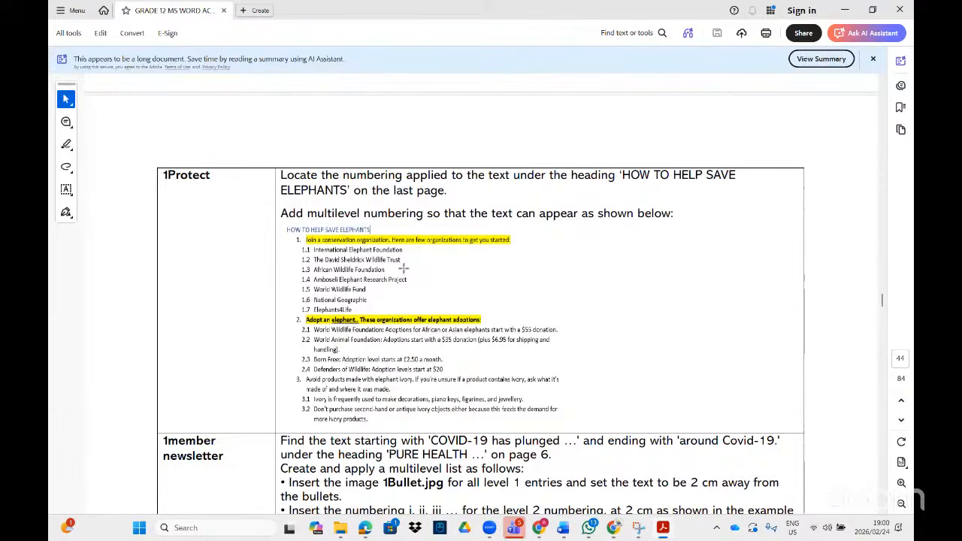
{"action": "left_click", "coordinate": [902, 483]}
{"action": "left_click", "coordinate": [902, 483]}
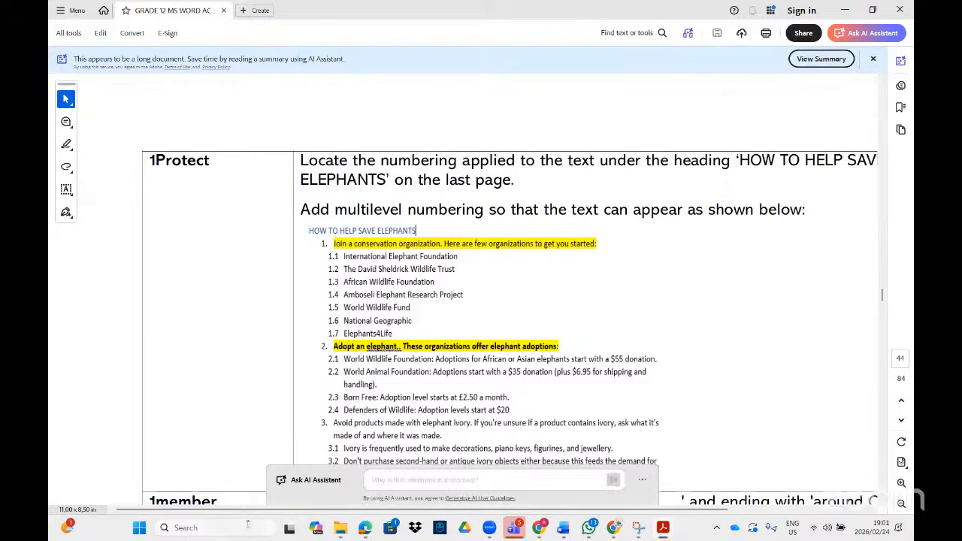
Step: Open the 1Protect (2) Word document and locate the text under the heading HOW TO HELP SAVE ELEPHANTS
{"action": "left_click", "coordinate": [133, 531]}
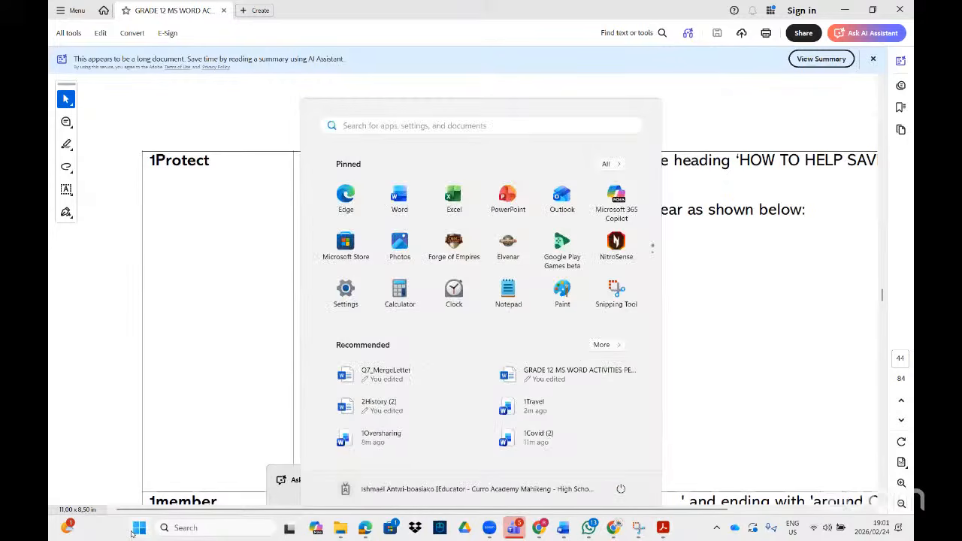
{"action": "type", "text": "1prot"}
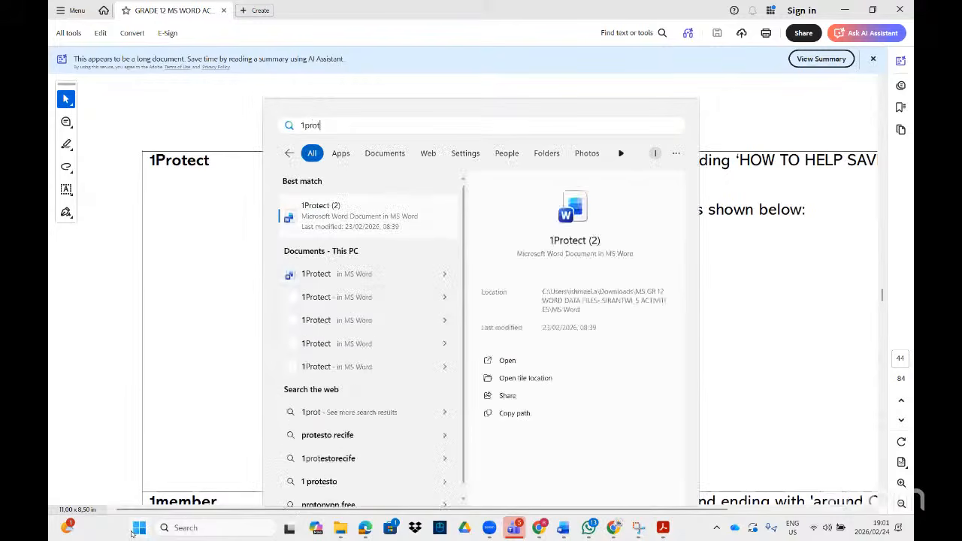
{"action": "left_click", "coordinate": [368, 211]}
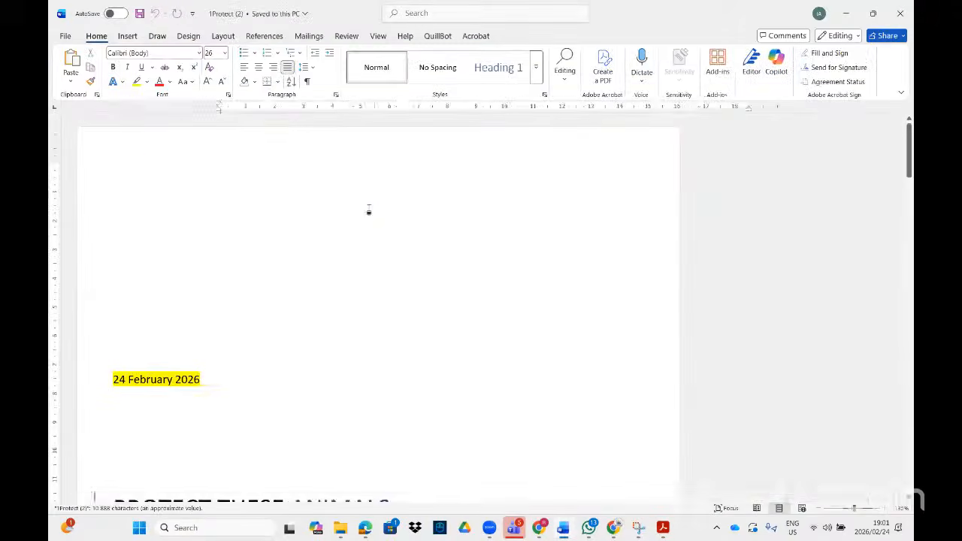
{"action": "scroll", "coordinate": [424, 284], "scroll_direction": "down", "scroll_amount": 15}
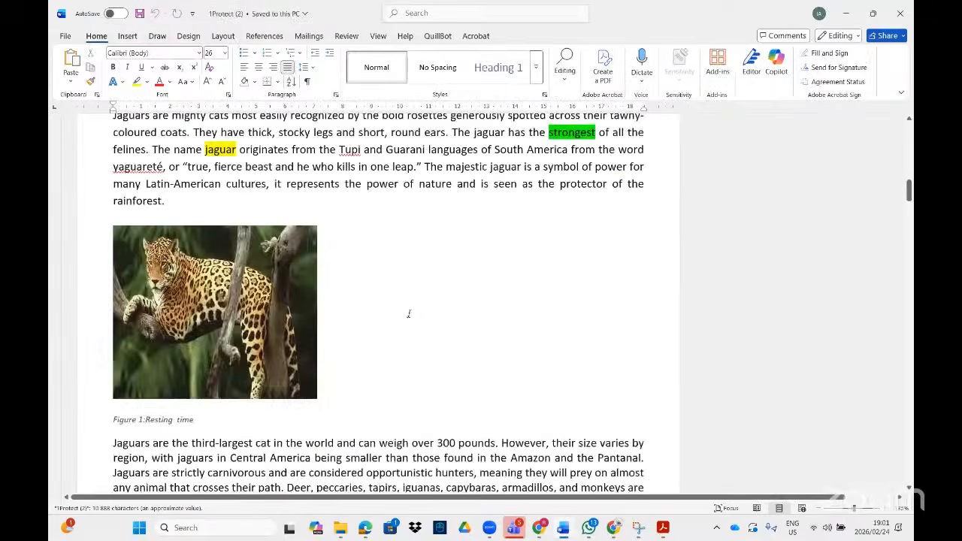
{"action": "scroll", "coordinate": [425, 320], "scroll_direction": "down", "scroll_amount": 15}
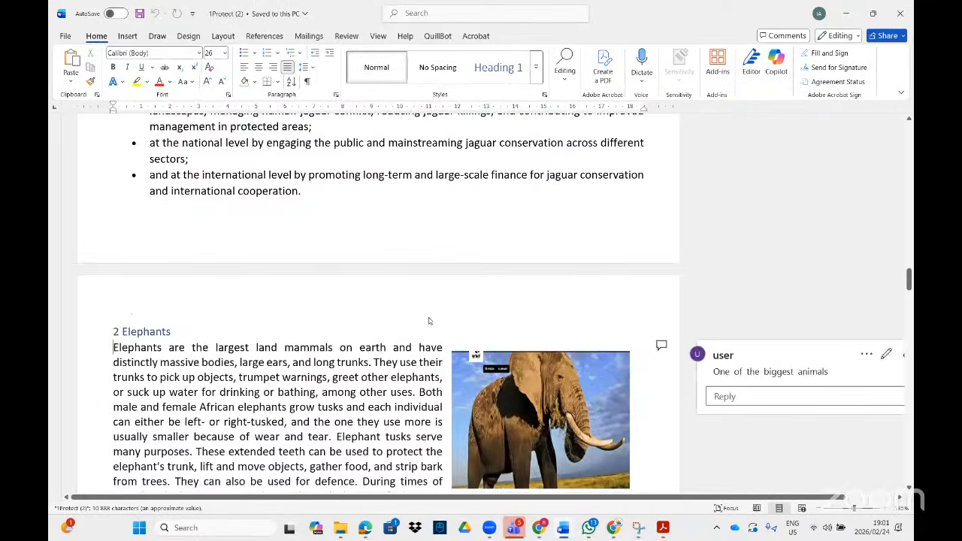
{"action": "scroll", "coordinate": [432, 314], "scroll_direction": "down", "scroll_amount": 20}
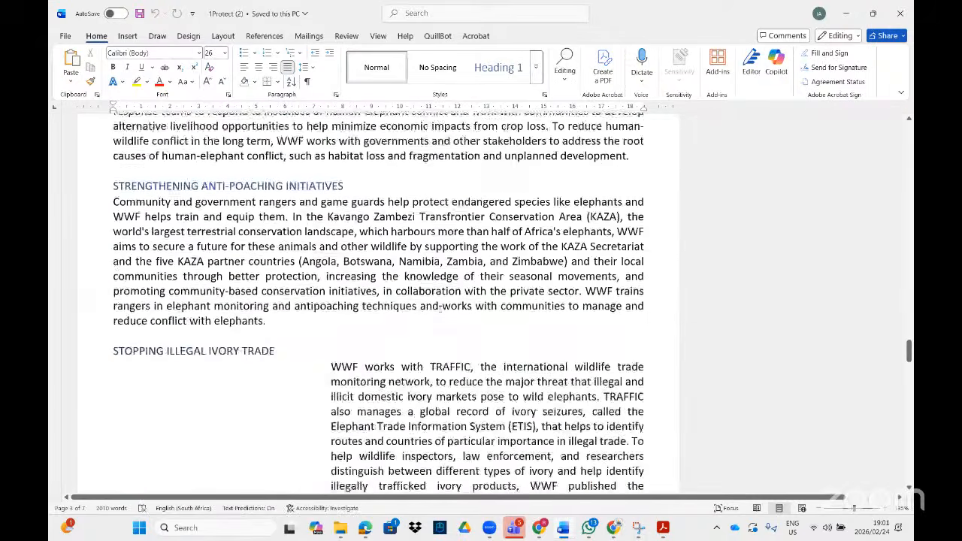
{"action": "scroll", "coordinate": [447, 313], "scroll_direction": "down", "scroll_amount": 15}
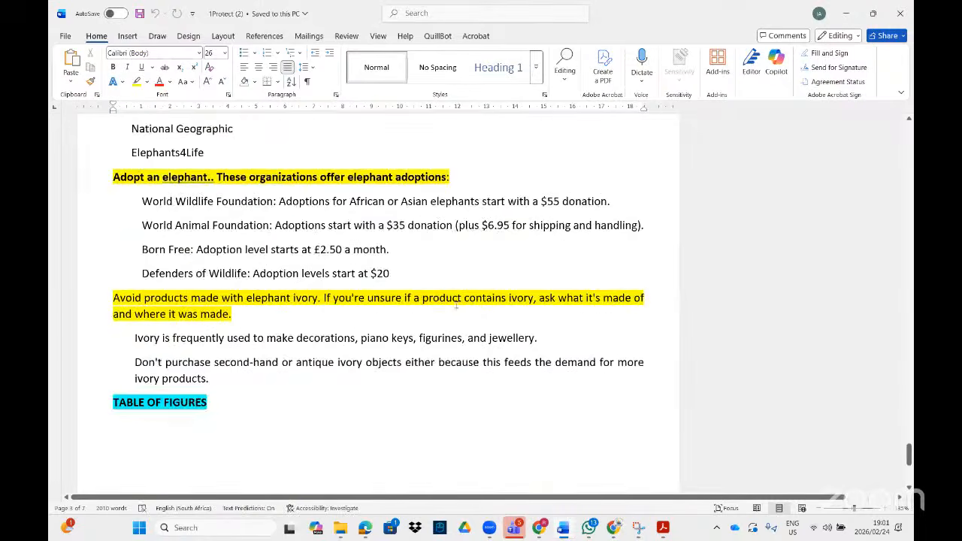
{"action": "scroll", "coordinate": [450, 302], "scroll_direction": "up", "scroll_amount": 3}
{"action": "scroll", "coordinate": [451, 302], "scroll_direction": "up", "scroll_amount": 2}
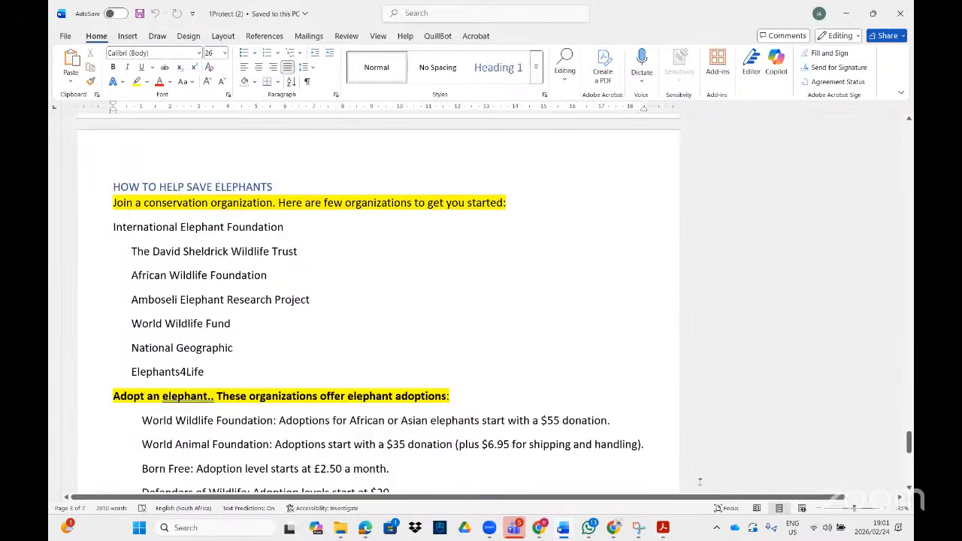
Step: Check the sample layout in the activity PDF and select the 1Protect text under HOW TO HELP SAVE ELEPHANTS, from 'Join a conservation organization' onward
{"action": "left_click", "coordinate": [671, 532]}
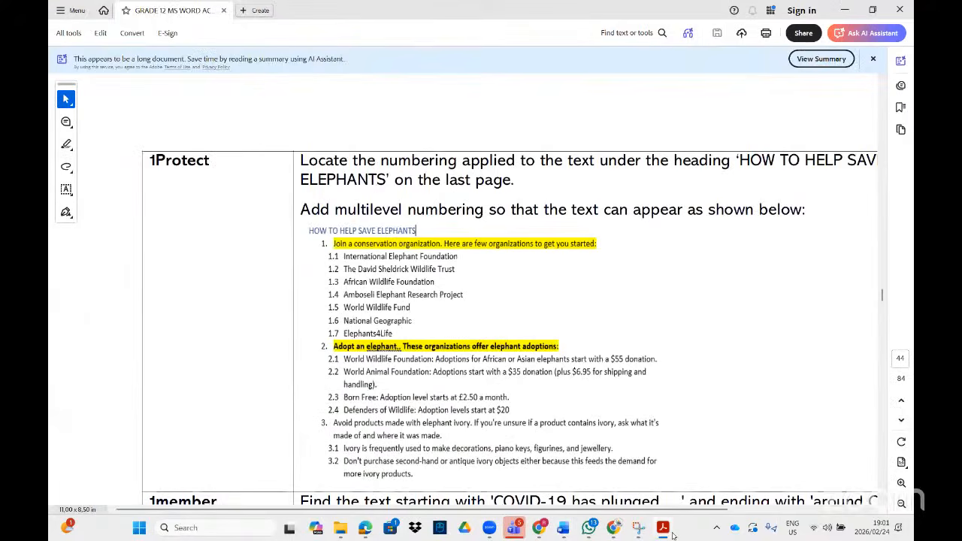
{"action": "left_click", "coordinate": [672, 533]}
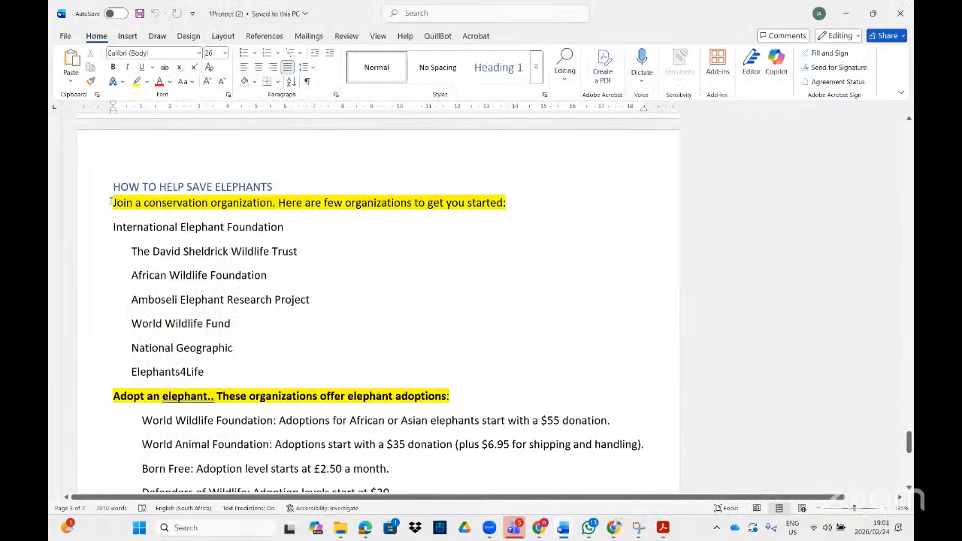
{"action": "left_click_drag", "start_coordinate": [111, 201], "coordinate": [218, 418]}
{"action": "scroll", "coordinate": [306, 215], "scroll_direction": "up", "scroll_amount": 3}
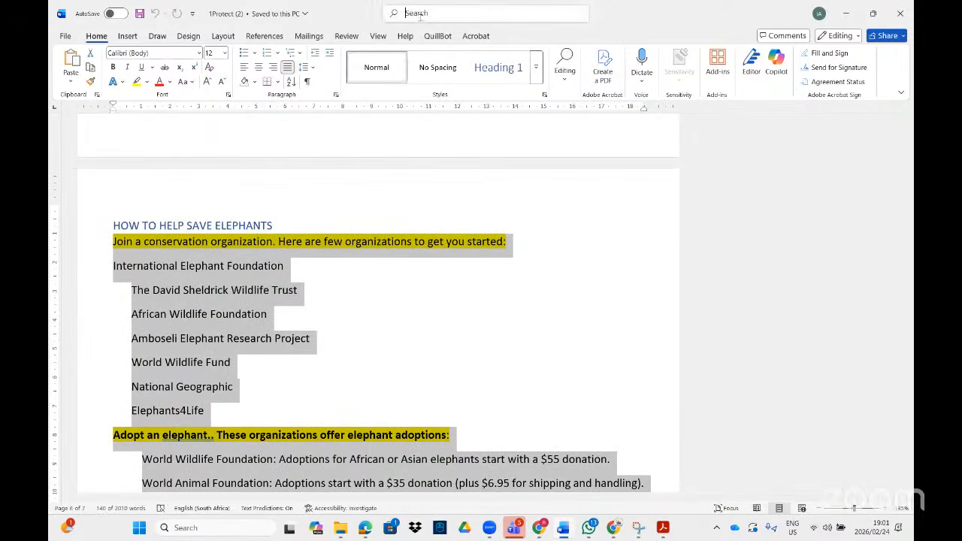
{"action": "type", "text": "mul"}
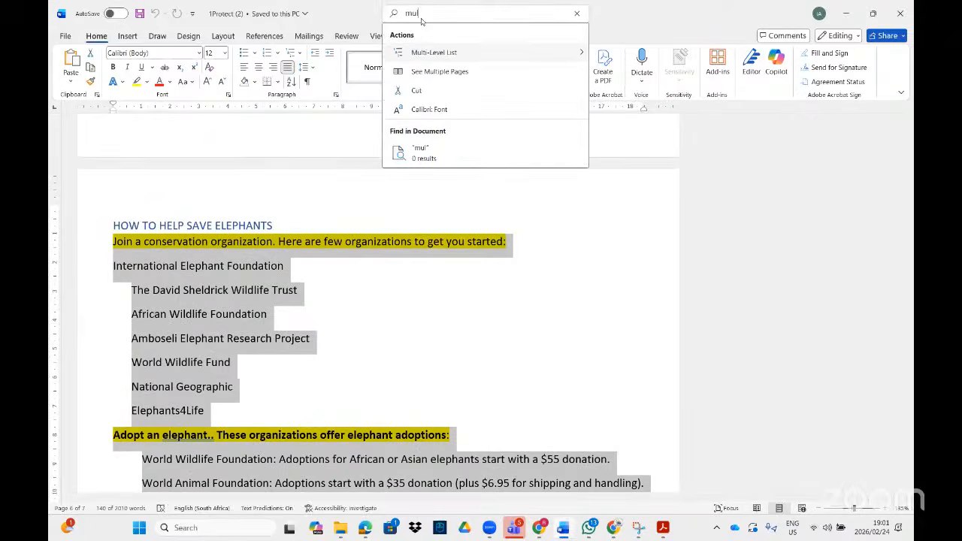
{"action": "mouse_move", "coordinate": [503, 49]}
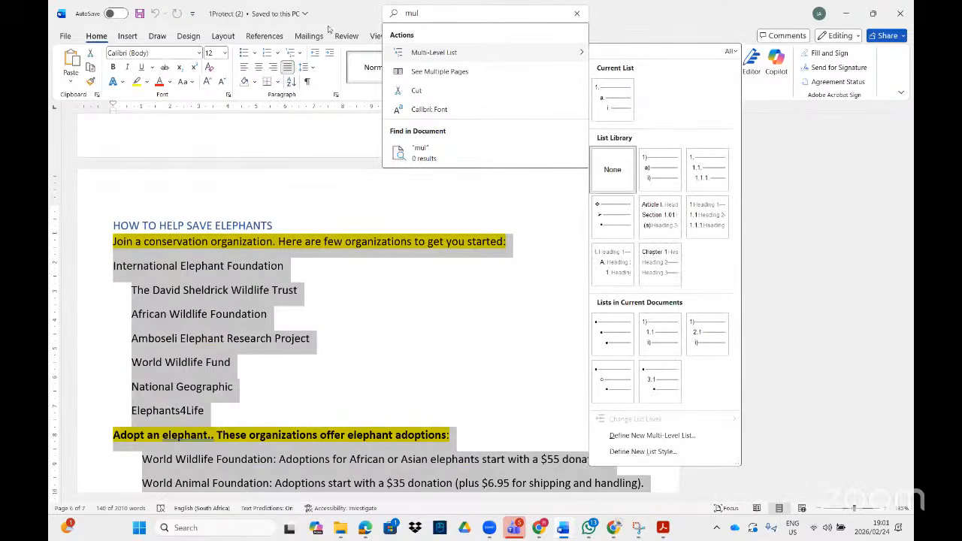
{"action": "left_click", "coordinate": [304, 137]}
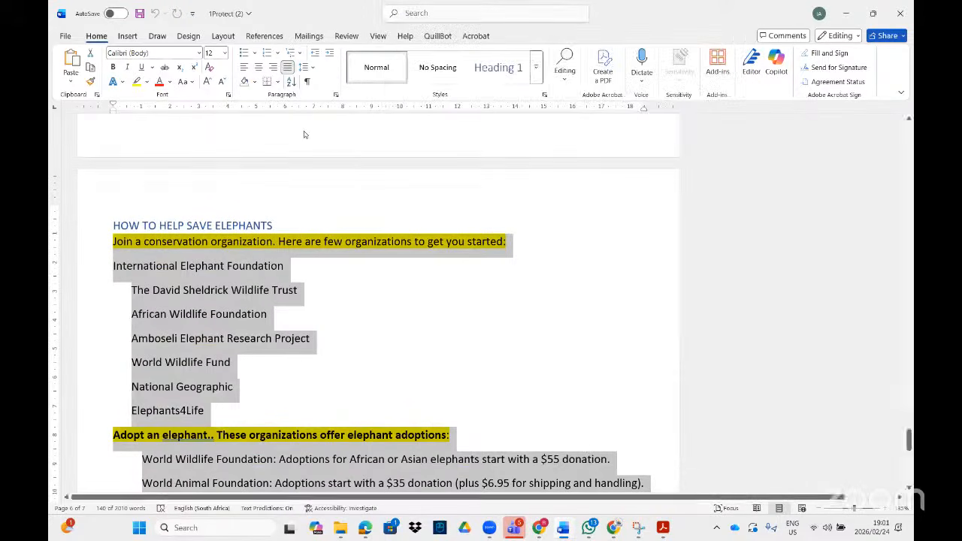
Step: Apply the 1., 1.1., 1.1.1. multilevel list to the selected elephant text, consulting the numbering sample in the activity PDF
{"action": "left_click", "coordinate": [299, 54]}
{"action": "left_click", "coordinate": [301, 55]}
{"action": "left_click", "coordinate": [301, 55]}
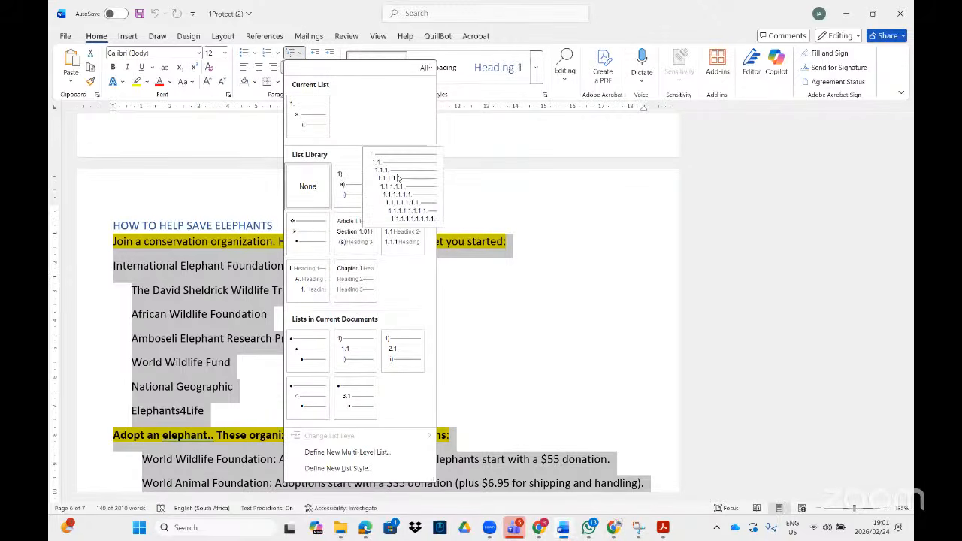
{"action": "left_click", "coordinate": [662, 528]}
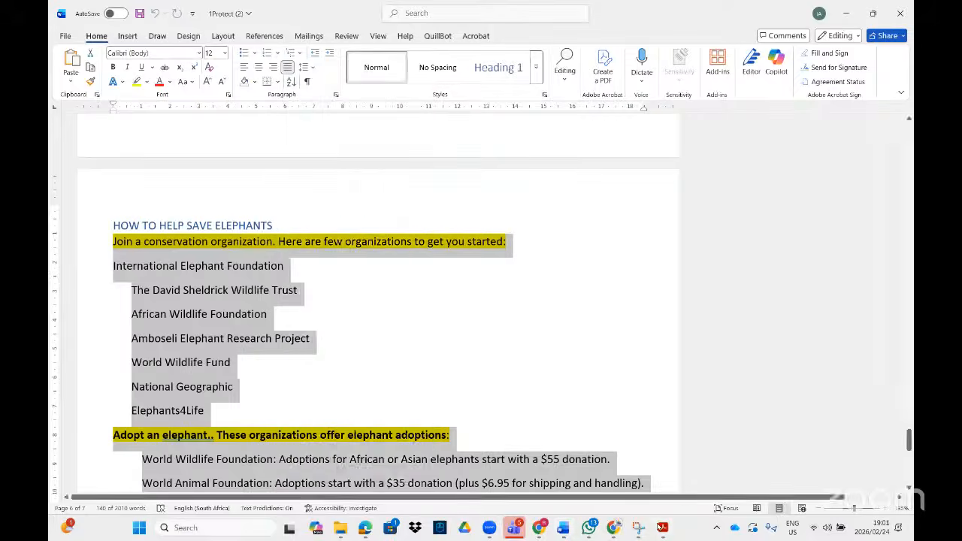
{"action": "left_click", "coordinate": [664, 527]}
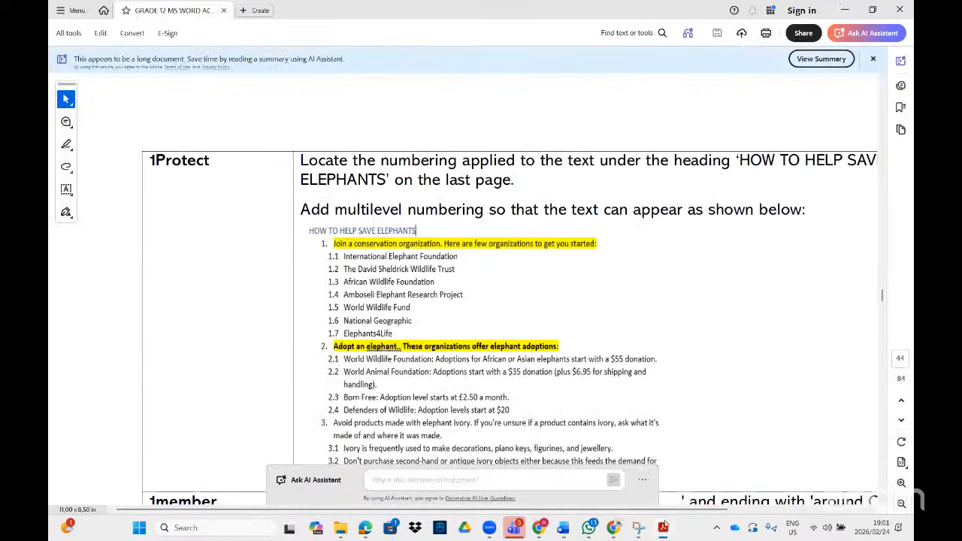
{"action": "left_click", "coordinate": [300, 54]}
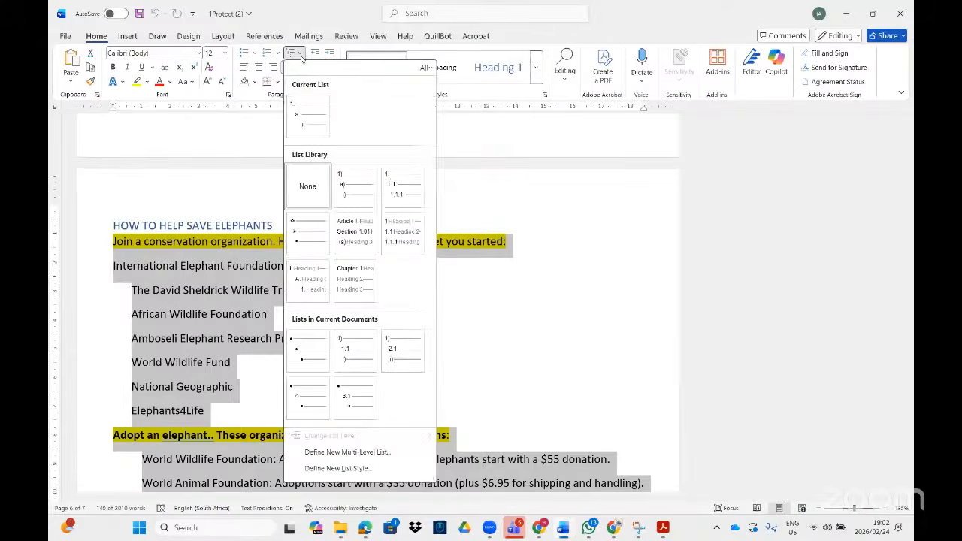
{"action": "left_click", "coordinate": [405, 193]}
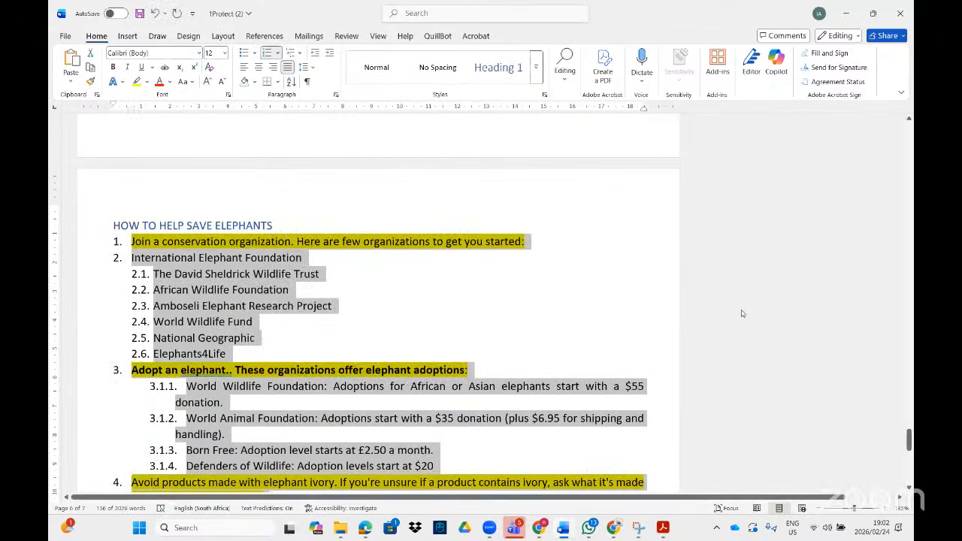
Step: Demote International Elephant Foundation to the second list level so it is numbered 1.1., as in the activity PDF
{"action": "left_click", "coordinate": [662, 527]}
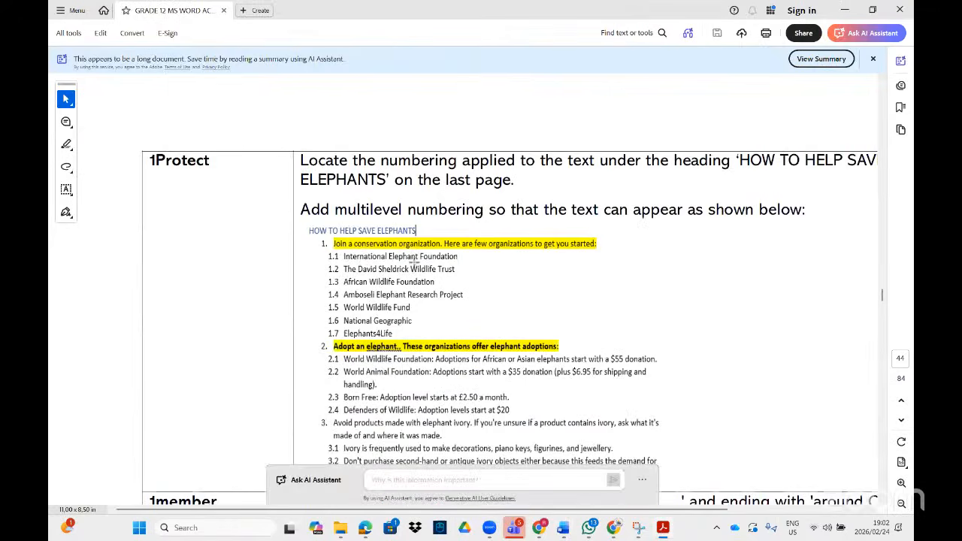
{"action": "left_click", "coordinate": [662, 530]}
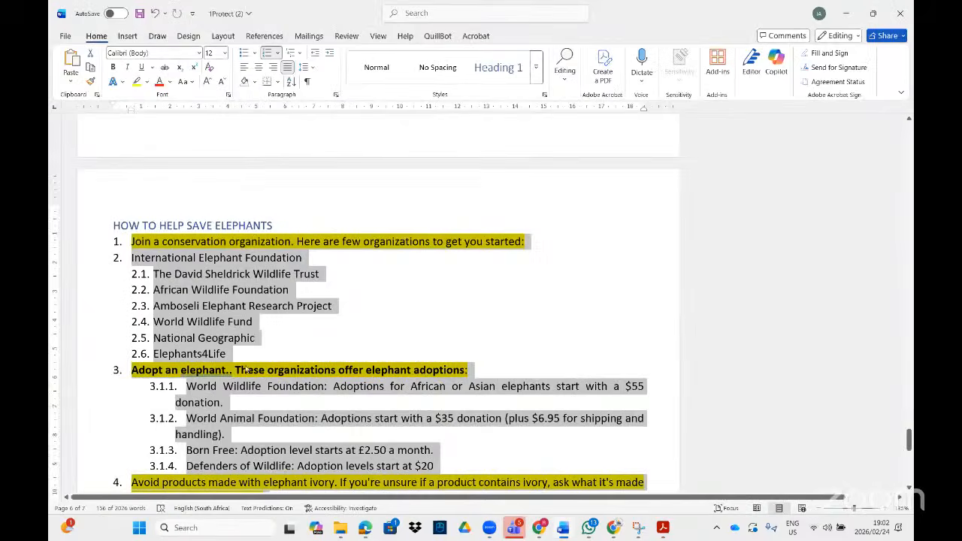
{"action": "left_click", "coordinate": [128, 258]}
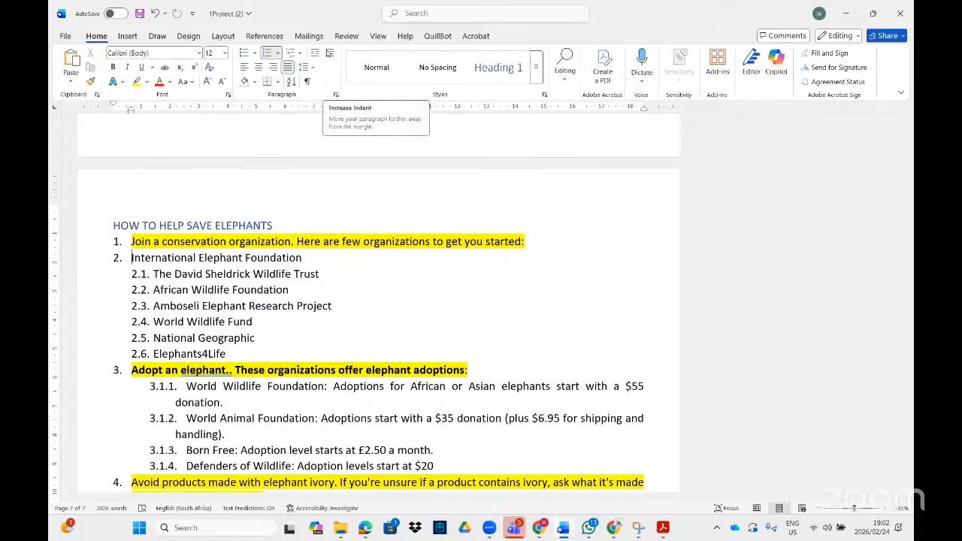
{"action": "left_click", "coordinate": [329, 52]}
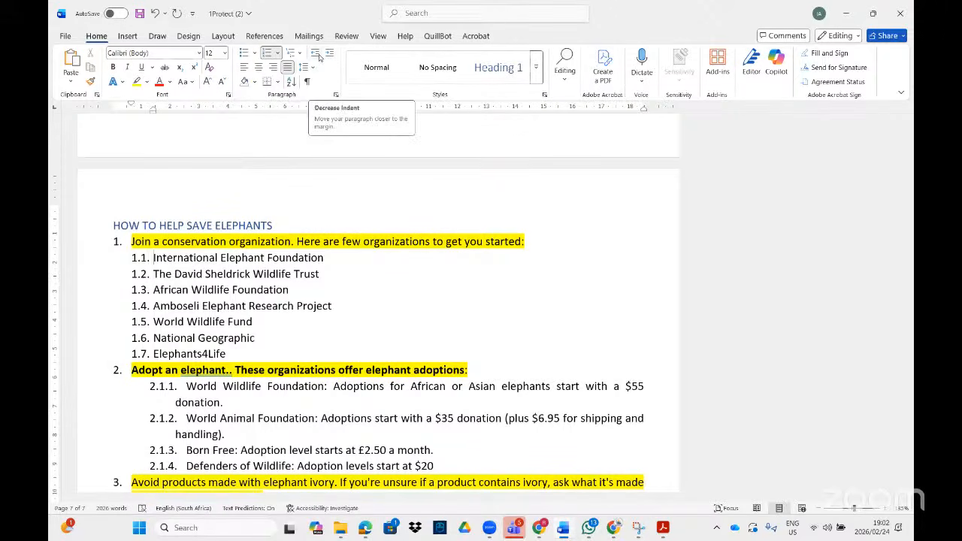
{"action": "left_click", "coordinate": [316, 55]}
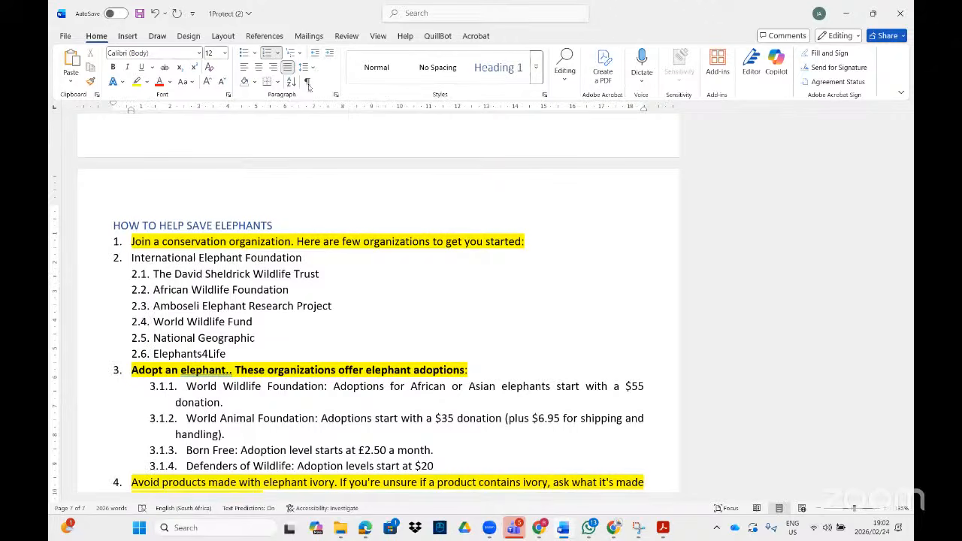
{"action": "left_click", "coordinate": [329, 52]}
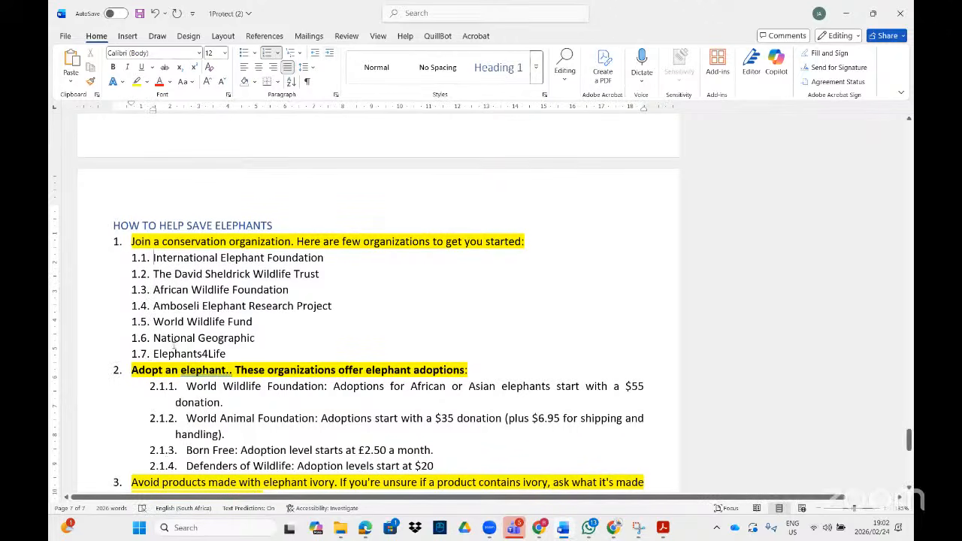
Step: Compare with the activity PDF and promote the four adoption items under 'Adopt an elephant' to the second level, numbered 2.1. to 2.4
{"action": "scroll", "coordinate": [177, 357], "scroll_direction": "down", "scroll_amount": 3}
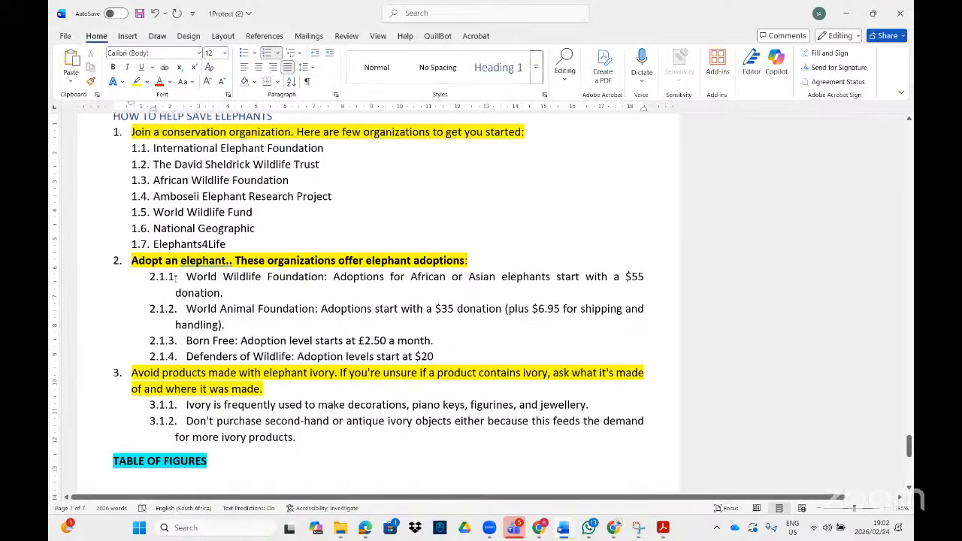
{"action": "left_click", "coordinate": [662, 528]}
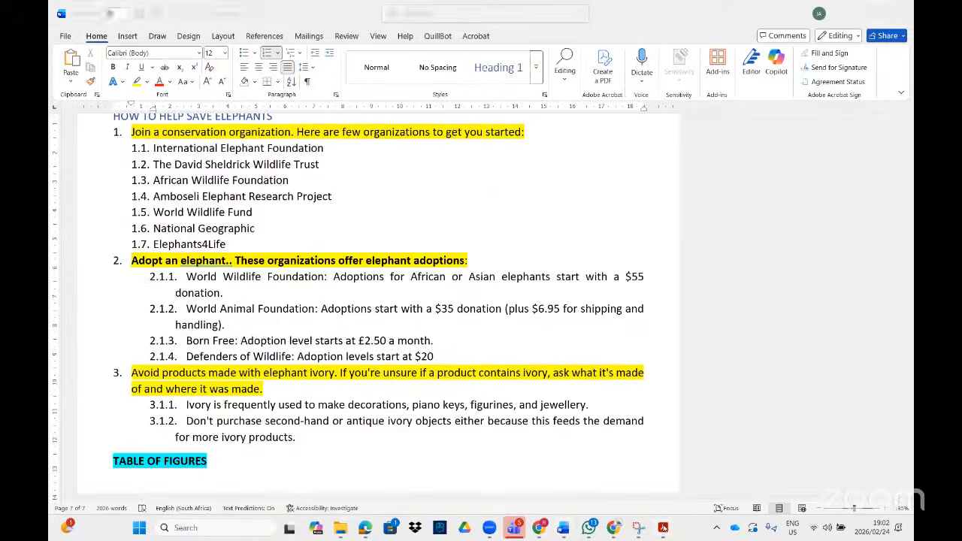
{"action": "scroll", "coordinate": [376, 370], "scroll_direction": "down", "scroll_amount": 1}
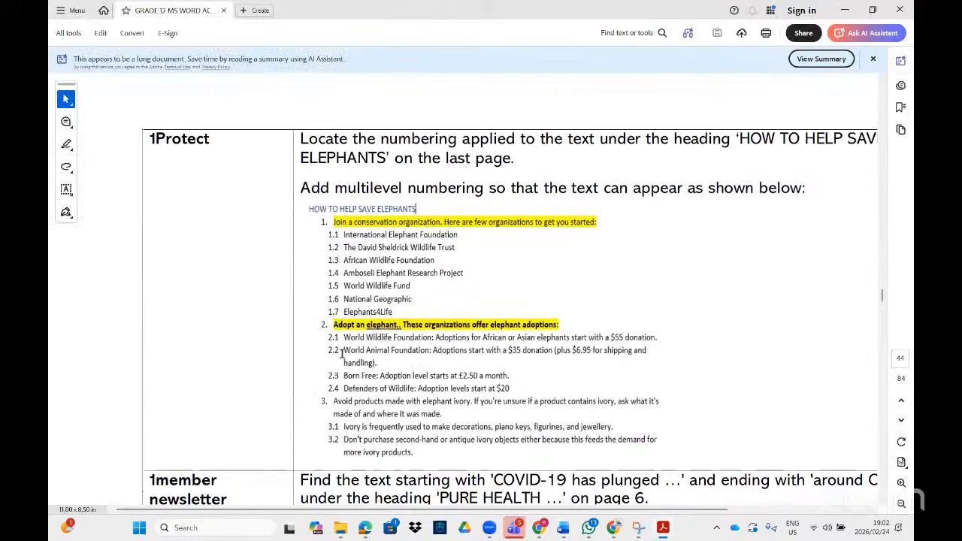
{"action": "left_click", "coordinate": [655, 526]}
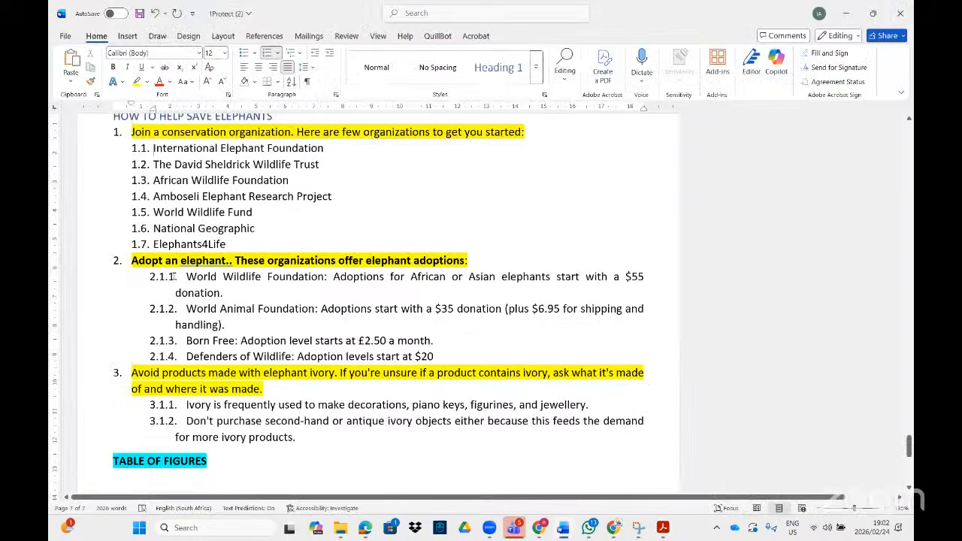
{"action": "left_click", "coordinate": [174, 277]}
{"action": "left_click", "coordinate": [229, 339]}
{"action": "left_click_drag", "start_coordinate": [275, 355], "coordinate": [200, 275]}
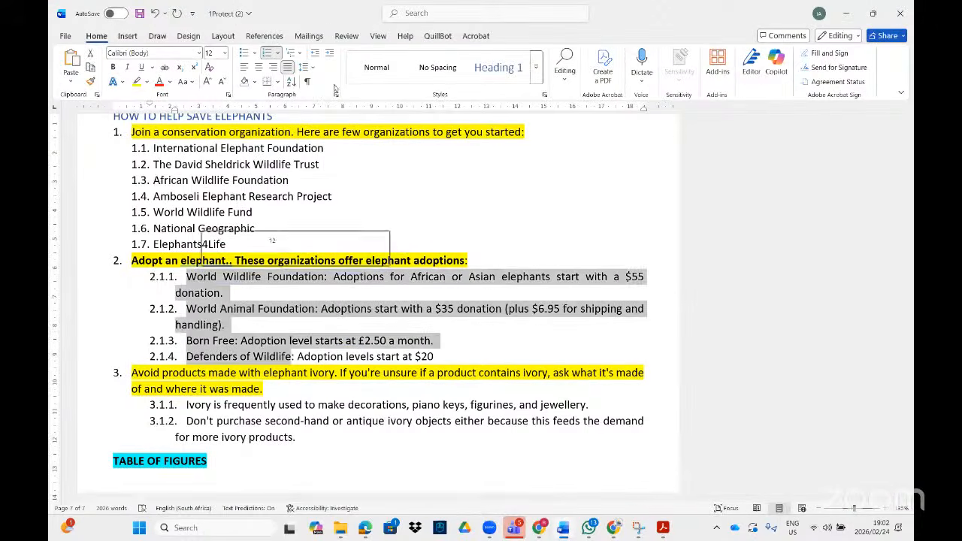
{"action": "left_click", "coordinate": [316, 55]}
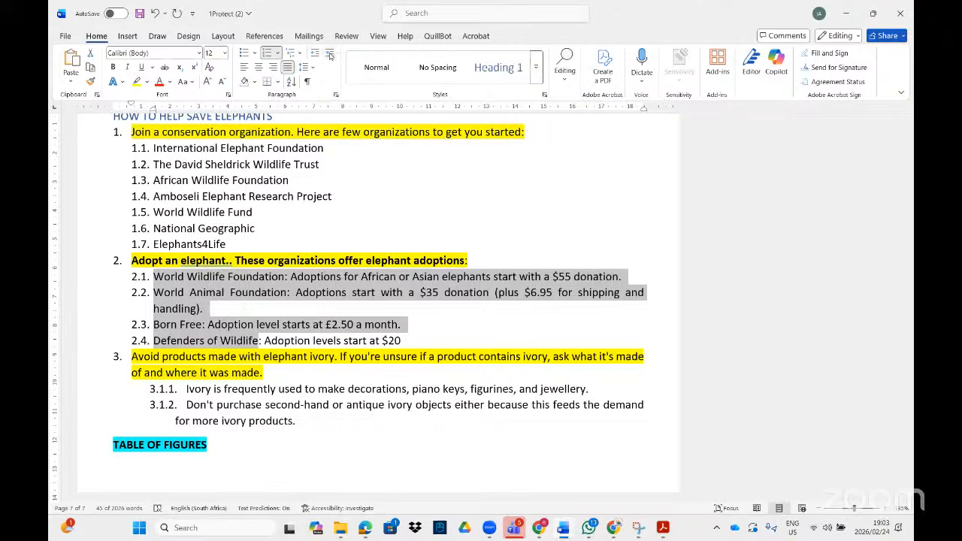
Step: Try deeper list levels on the four adoption items and return them to the second level
{"action": "left_click", "coordinate": [330, 54]}
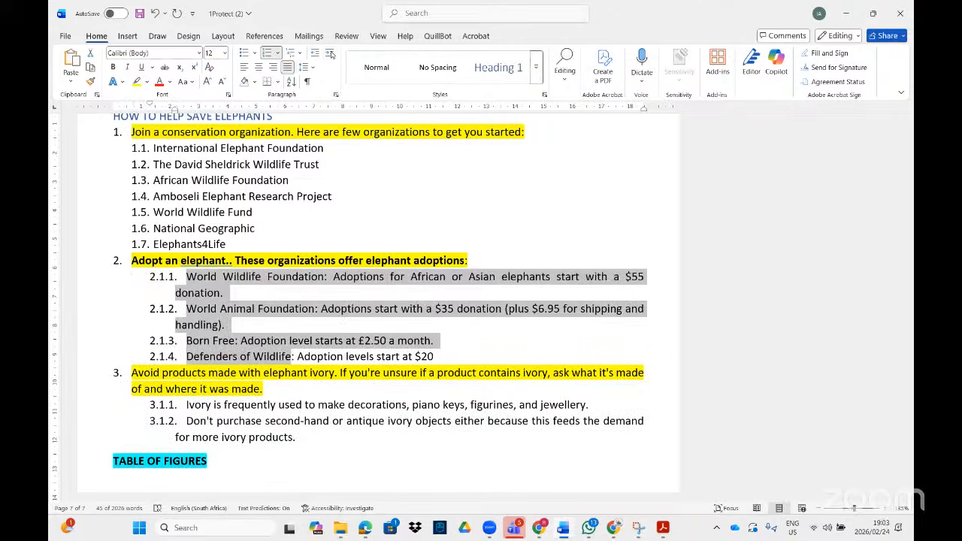
{"action": "left_click", "coordinate": [331, 53]}
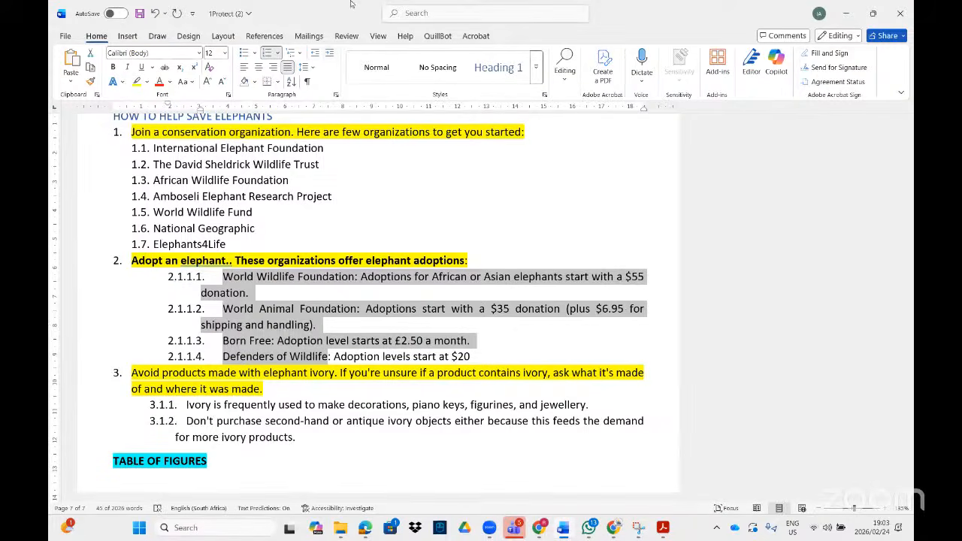
{"action": "left_click", "coordinate": [331, 54]}
{"action": "left_click", "coordinate": [331, 54]}
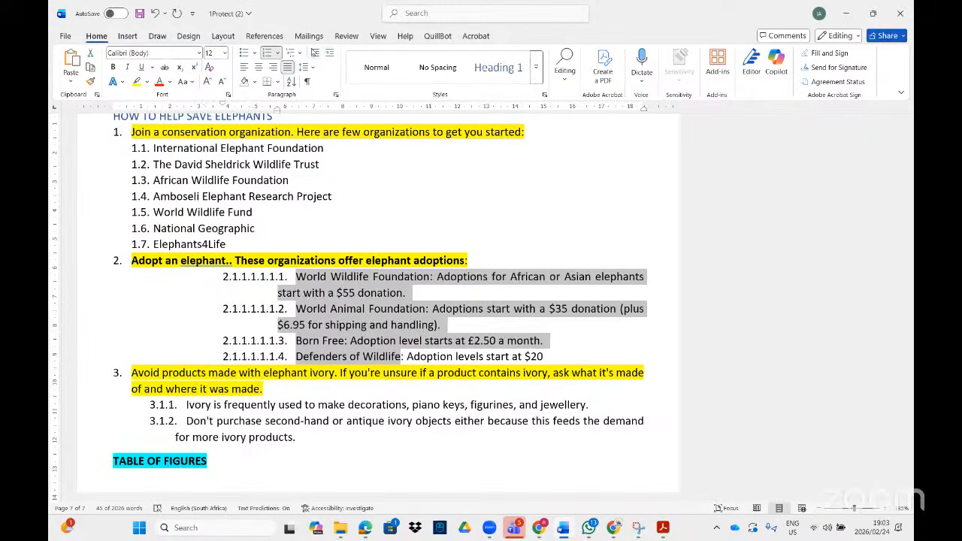
{"action": "left_click", "coordinate": [315, 53]}
{"action": "left_click", "coordinate": [315, 53]}
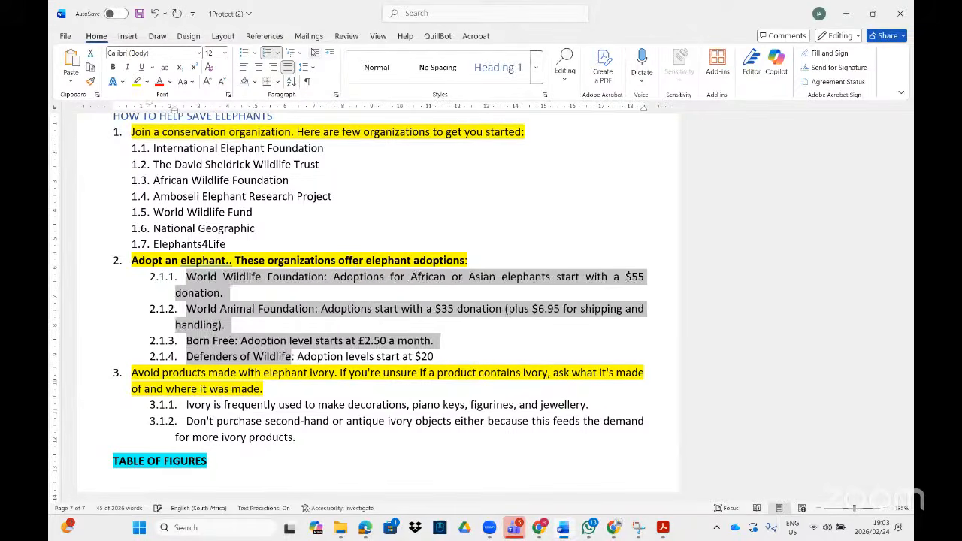
{"action": "left_click", "coordinate": [315, 53]}
{"action": "left_click", "coordinate": [315, 53]}
Step: Promote the two ivory items under 'Avoid products made with elephant ivory' to the second list level, numbered 3.1. and 3.2
{"action": "scroll", "coordinate": [182, 375], "scroll_direction": "down", "scroll_amount": 2}
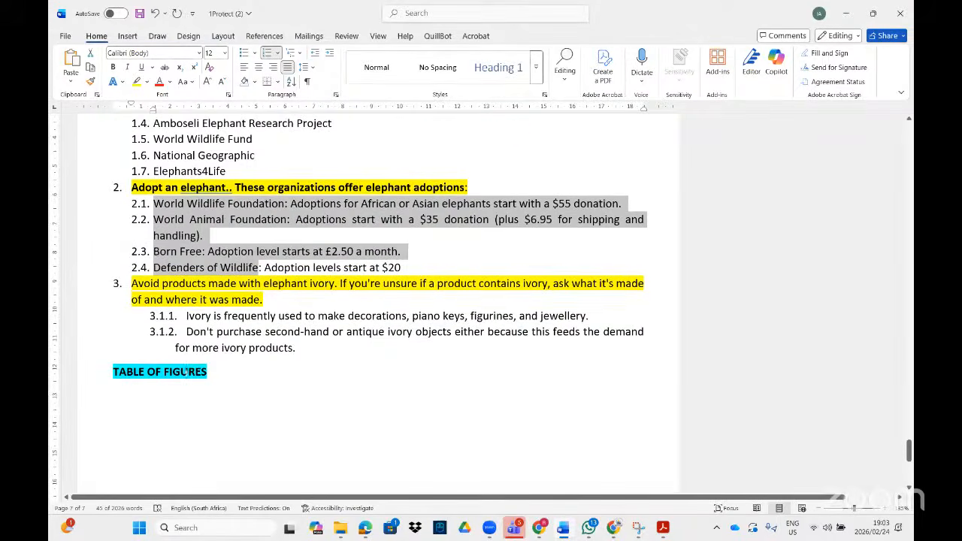
{"action": "left_click_drag", "start_coordinate": [298, 356], "coordinate": [188, 332]}
{"action": "left_click", "coordinate": [201, 330]}
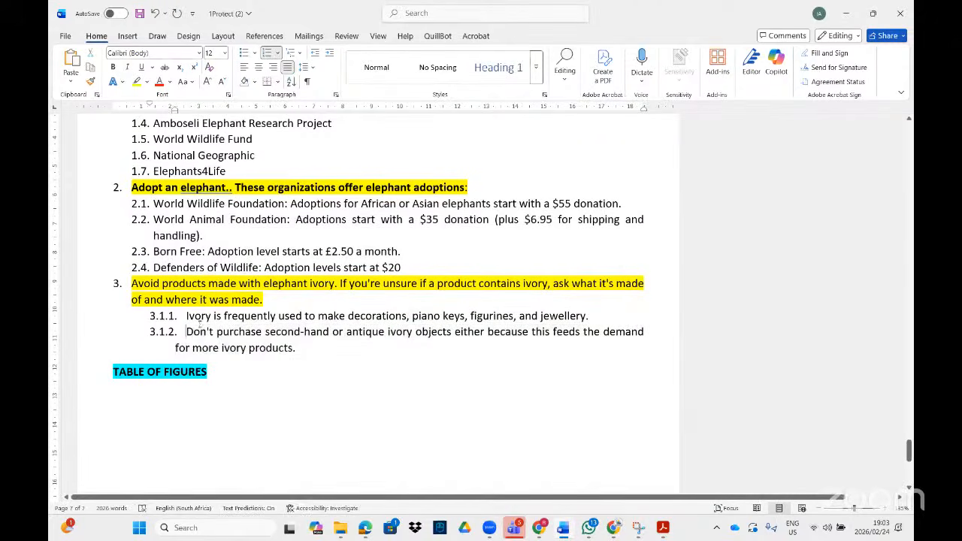
{"action": "left_click_drag", "start_coordinate": [297, 347], "coordinate": [190, 317]}
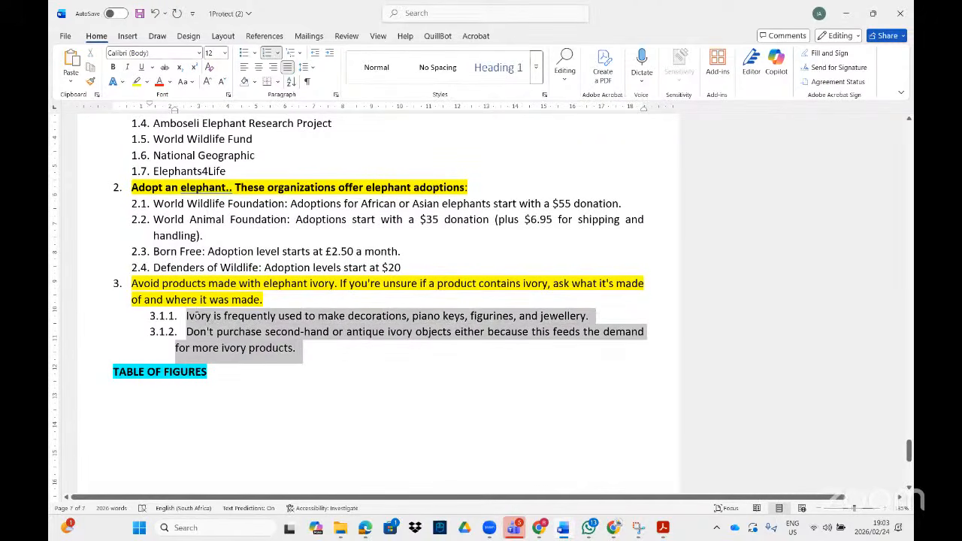
{"action": "left_click", "coordinate": [315, 53]}
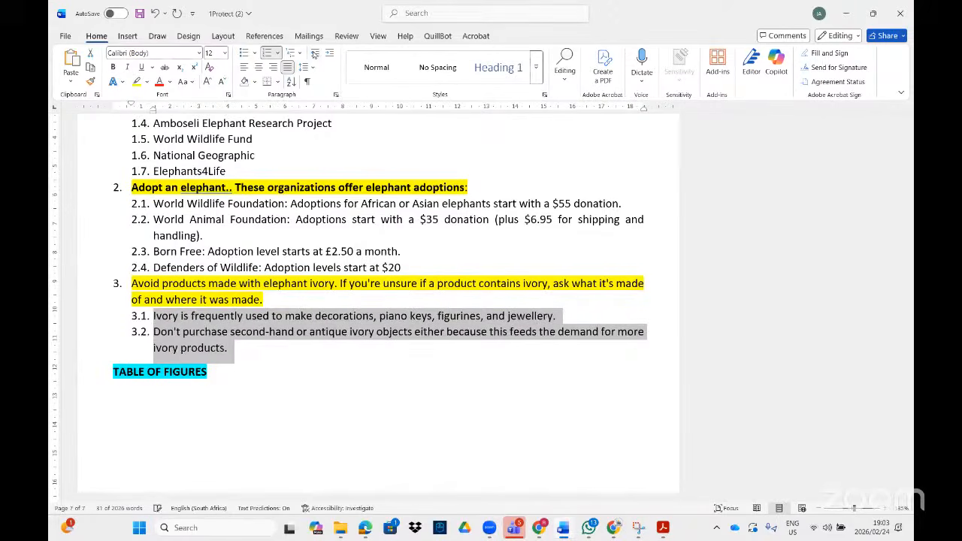
{"action": "scroll", "coordinate": [201, 284], "scroll_direction": "up", "scroll_amount": 3}
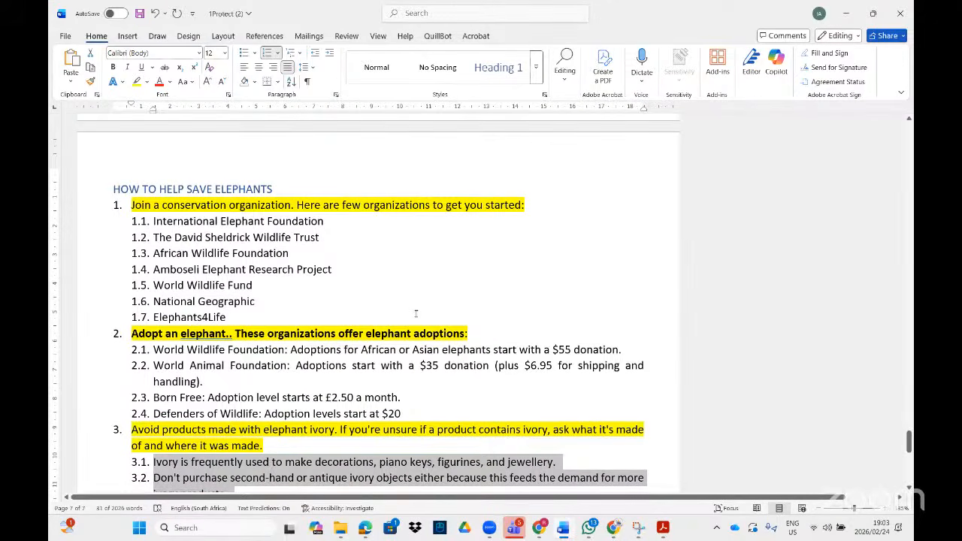
Step: Close the 1Protect (2) and 1MSport documents without saving their changes
{"action": "left_click", "coordinate": [899, 13]}
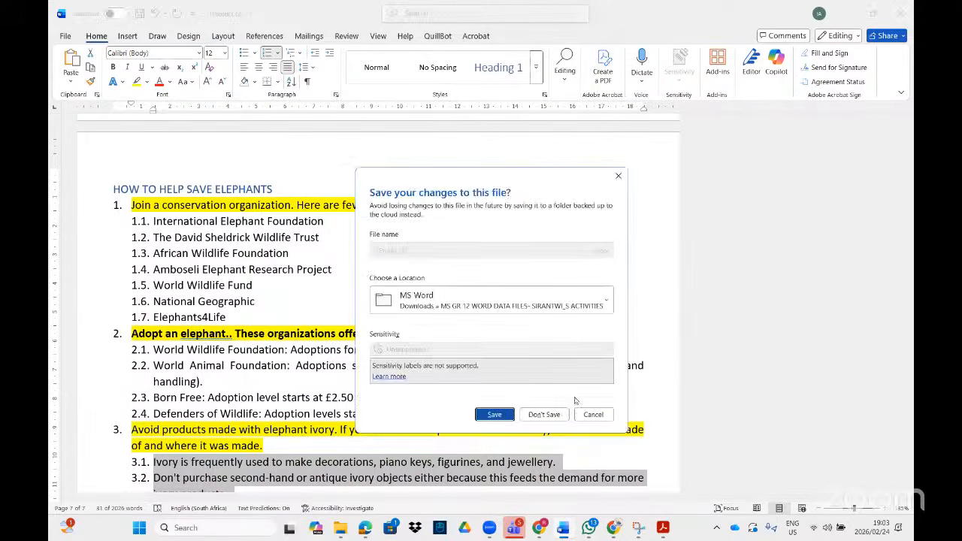
{"action": "left_click", "coordinate": [544, 414]}
{"action": "left_click", "coordinate": [900, 13]}
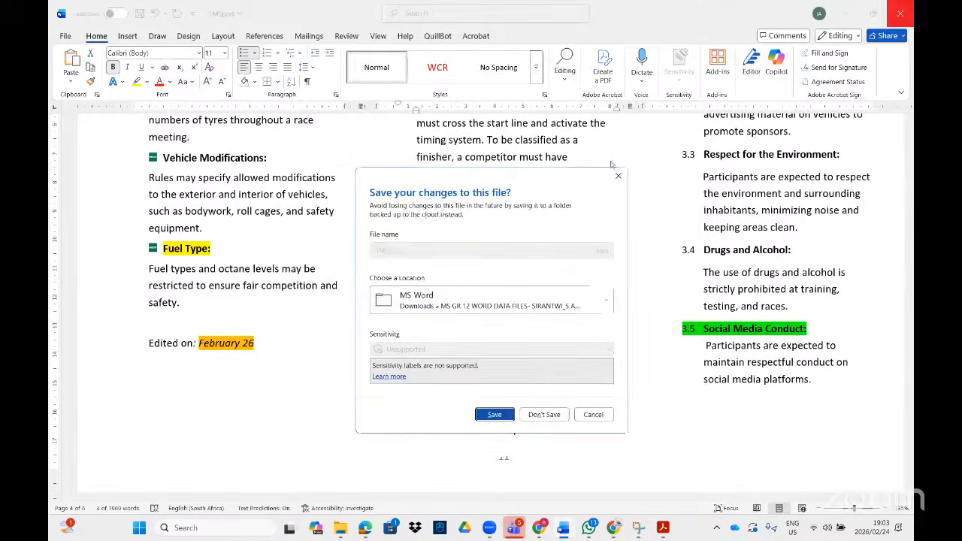
{"action": "left_click", "coordinate": [544, 414]}
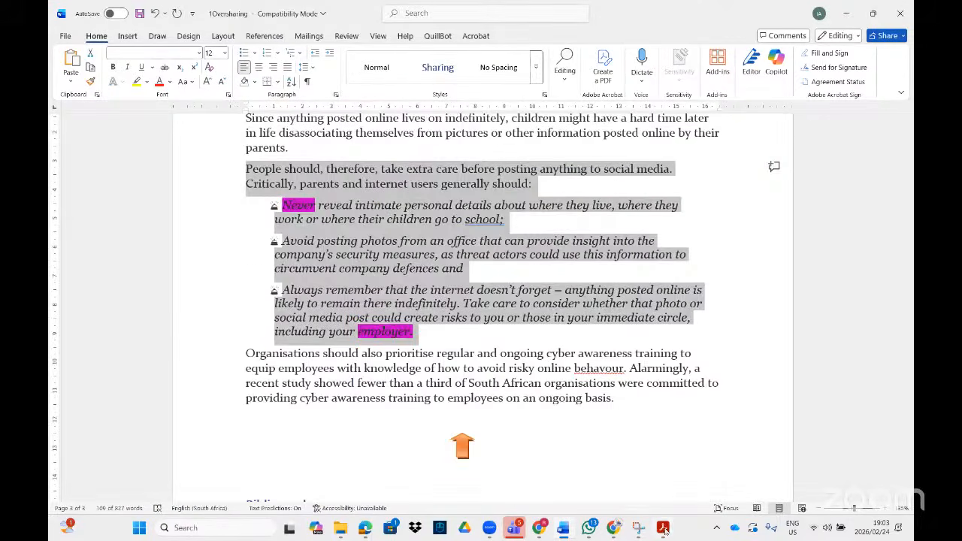
Step: Close 1Oversharing without saving its changes and read the 1member newsletter multilevel list task and its example in the activity PDF
{"action": "left_click", "coordinate": [899, 13]}
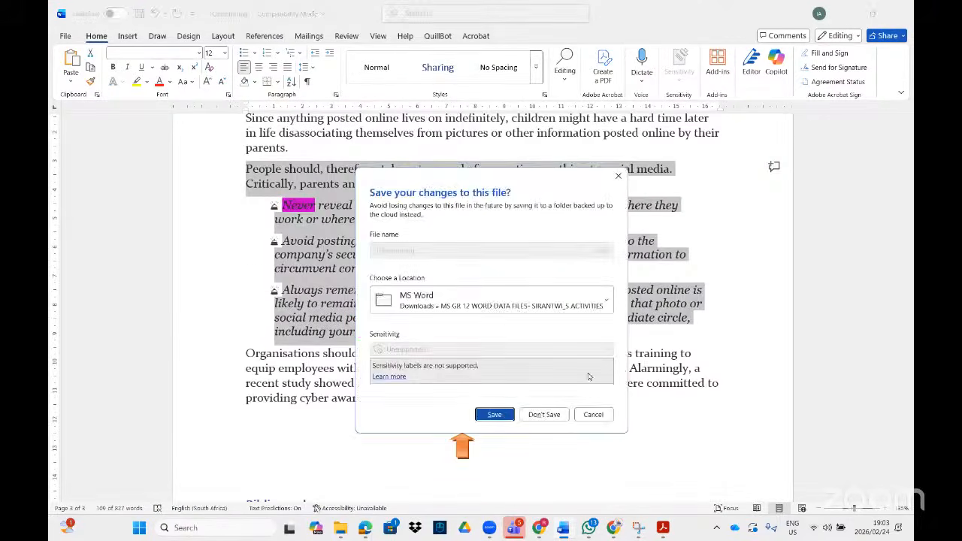
{"action": "left_click", "coordinate": [544, 415]}
{"action": "left_click", "coordinate": [657, 525]}
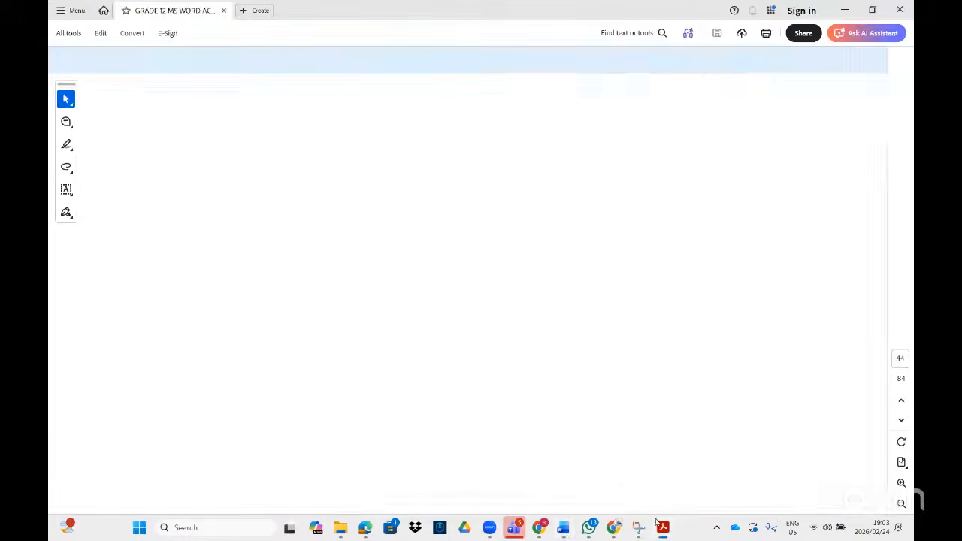
{"action": "scroll", "coordinate": [502, 364], "scroll_direction": "down", "scroll_amount": 6}
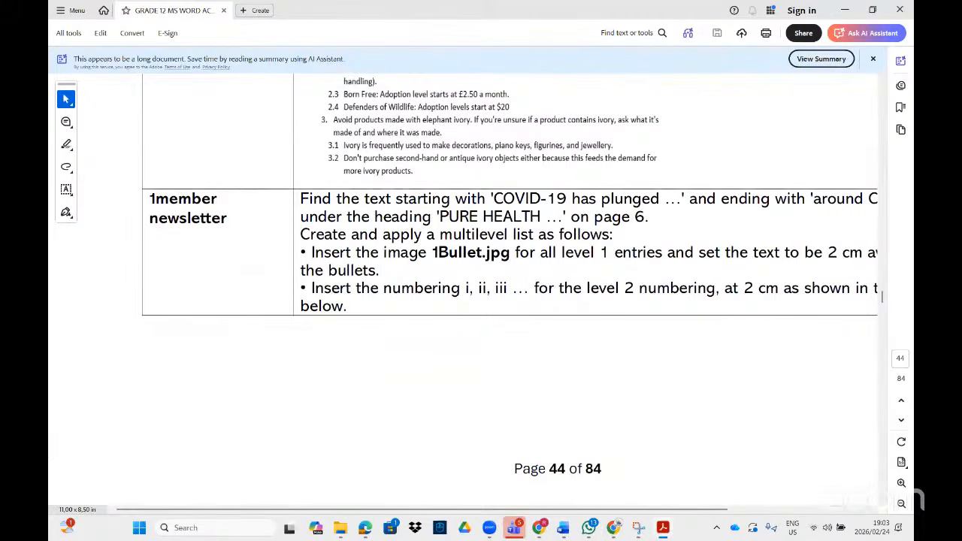
{"action": "left_click", "coordinate": [902, 503]}
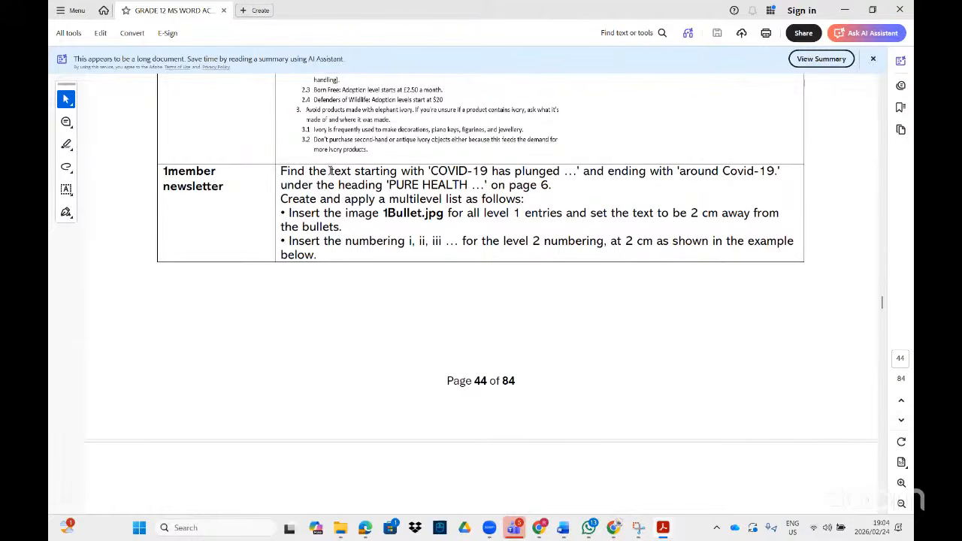
{"action": "scroll", "coordinate": [434, 232], "scroll_direction": "down", "scroll_amount": 6}
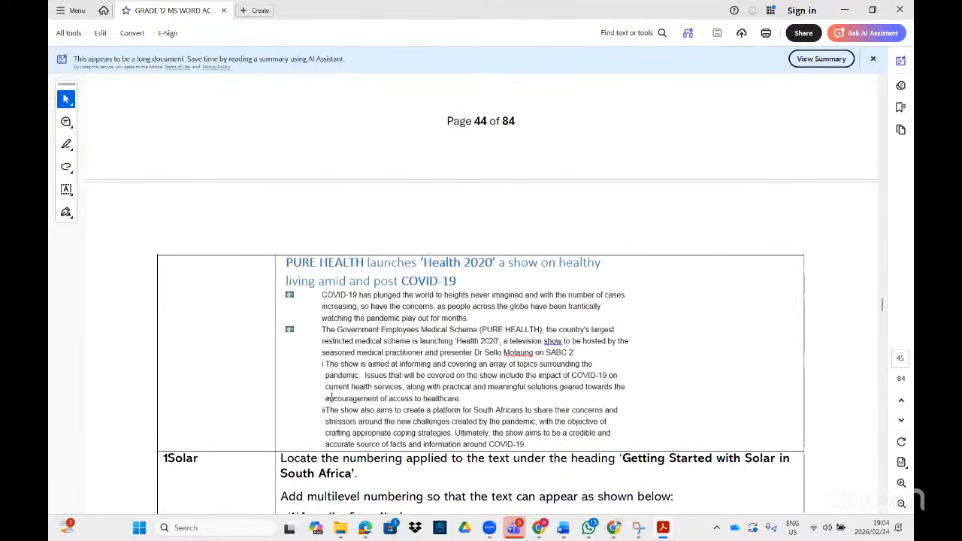
{"action": "scroll", "coordinate": [335, 397], "scroll_direction": "up", "scroll_amount": 2}
{"action": "scroll", "coordinate": [338, 390], "scroll_direction": "up", "scroll_amount": 4}
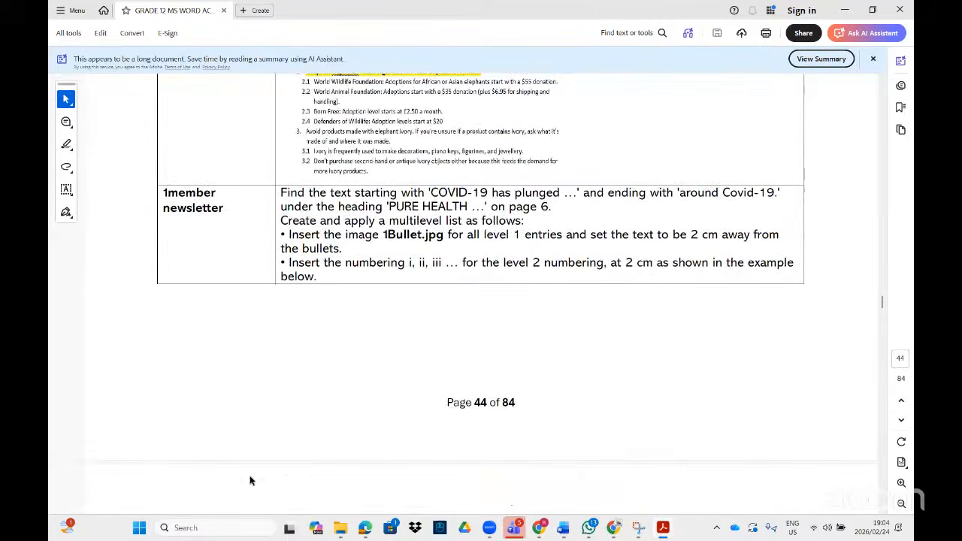
Step: Find and open the 1Member Newsletter document, enable editing, and go to the heading 'PURE HEALTH launches 'Health 2020''
{"action": "key", "text": "super"}
{"action": "type", "text": "1"}
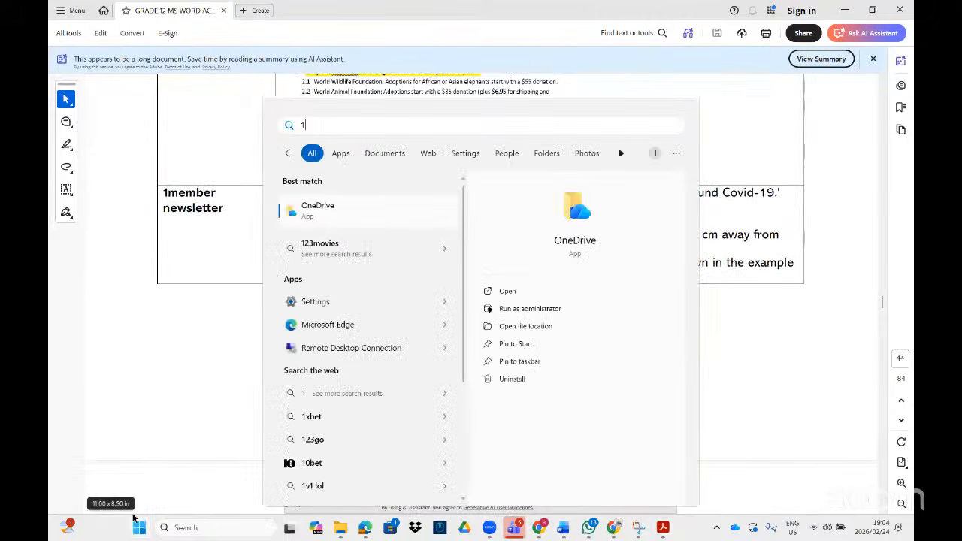
{"action": "type", "text": "mem"}
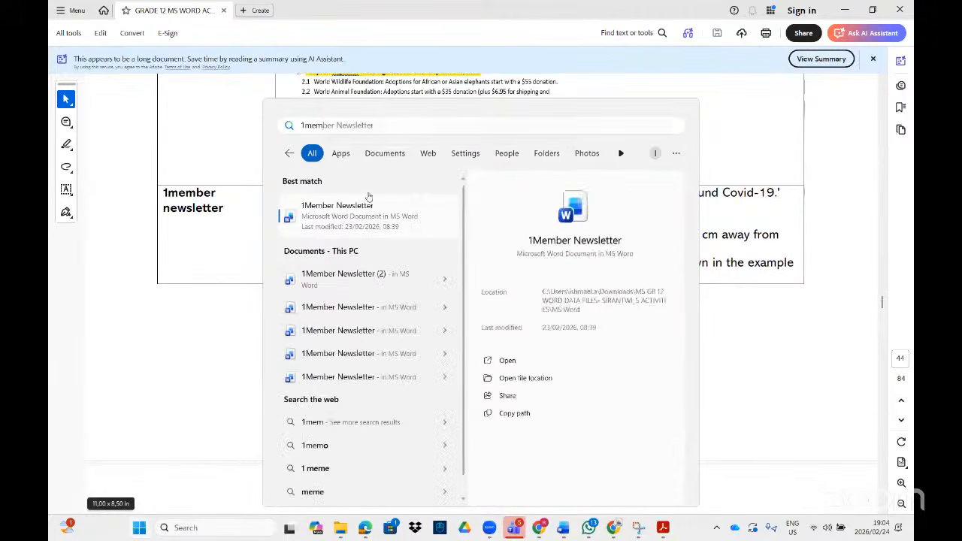
{"action": "left_click", "coordinate": [367, 203]}
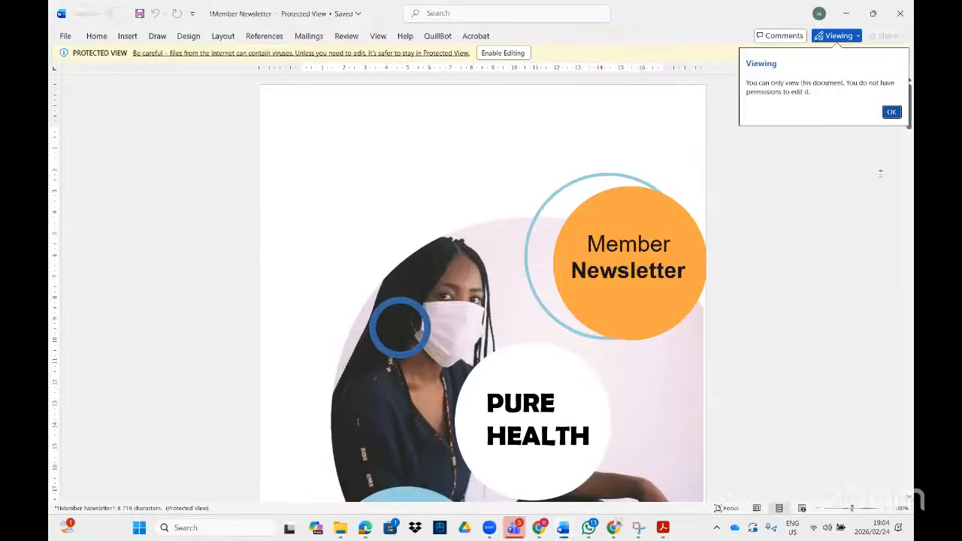
{"action": "left_click", "coordinate": [518, 53]}
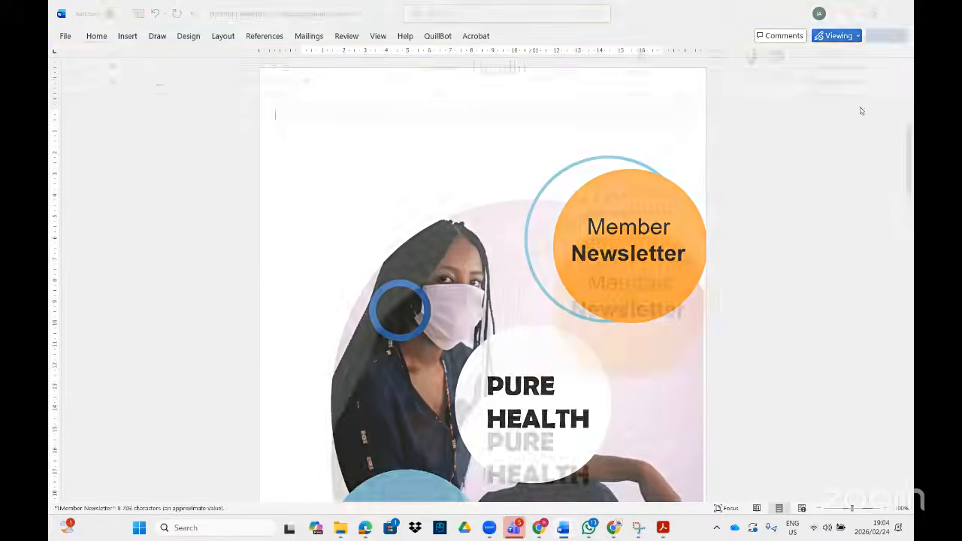
{"action": "mouse_move", "coordinate": [907, 151]}
{"action": "left_mouse_down"}
{"action": "mouse_move", "coordinate": [909, 481]}
{"action": "mouse_move", "coordinate": [909, 263]}
{"action": "left_mouse_up"}
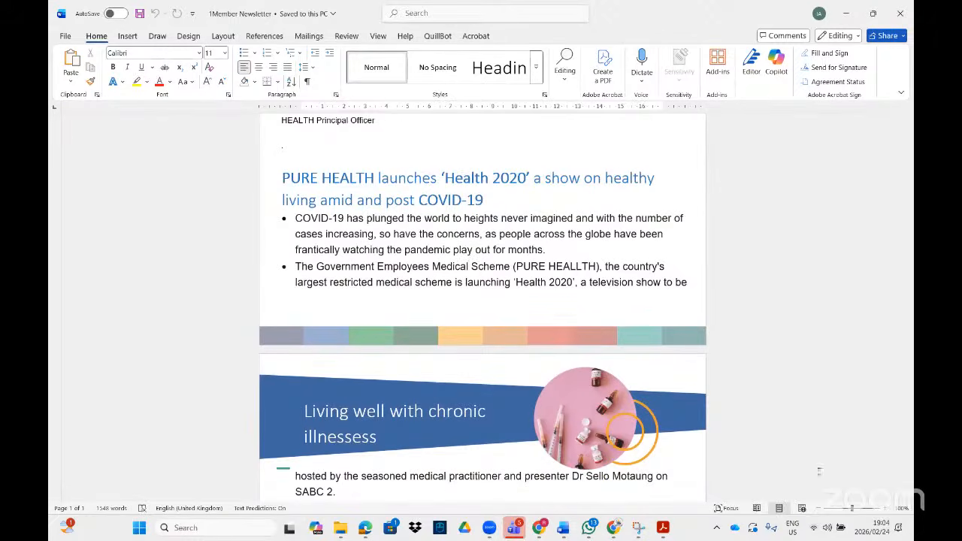
Step: Select the bulleted text from 'COVID-19 has plunged' to 'around COVID-19.' under the PURE HEALTH heading, checking it against the activity PDF
{"action": "left_click", "coordinate": [664, 528]}
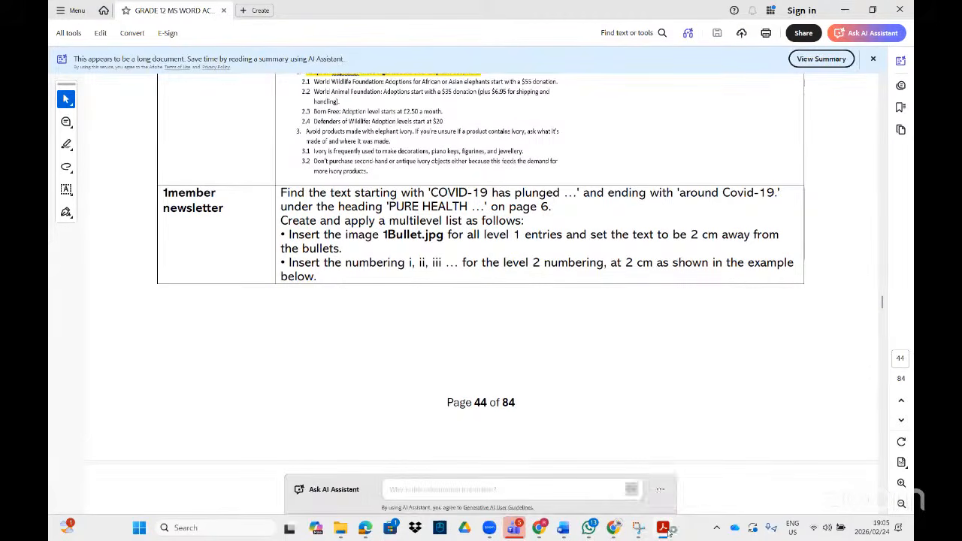
{"action": "mouse_move", "coordinate": [667, 532]}
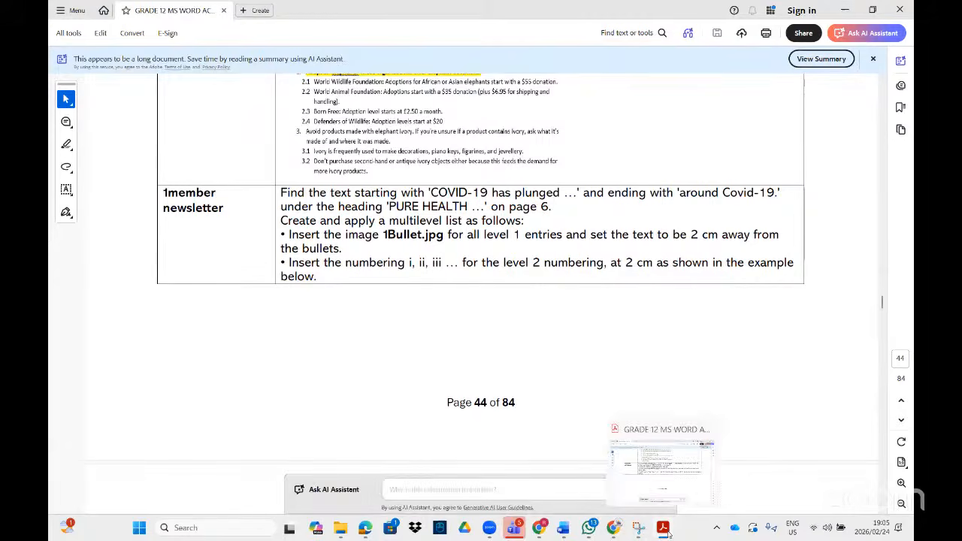
{"action": "key", "text": "alt+Tab"}
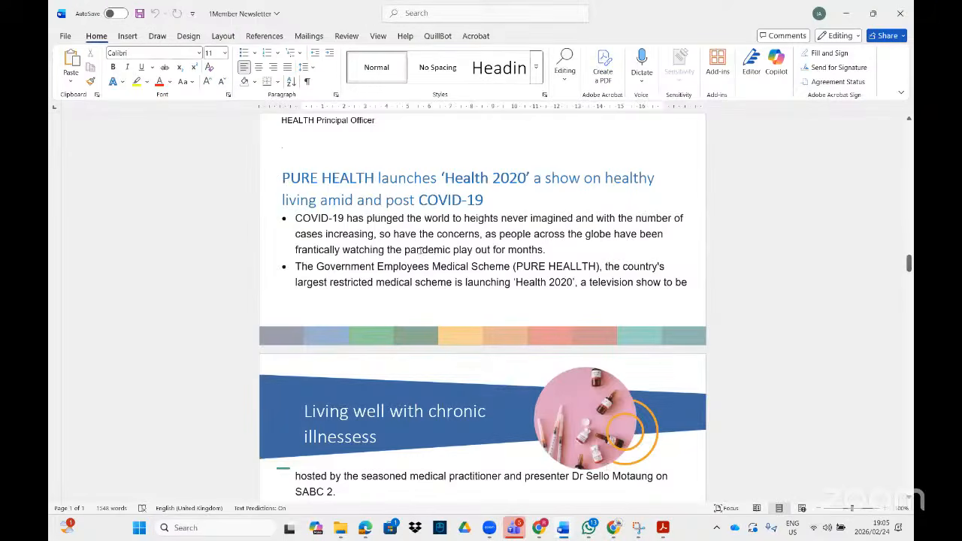
{"action": "left_click_drag", "start_coordinate": [293, 218], "coordinate": [662, 359]}
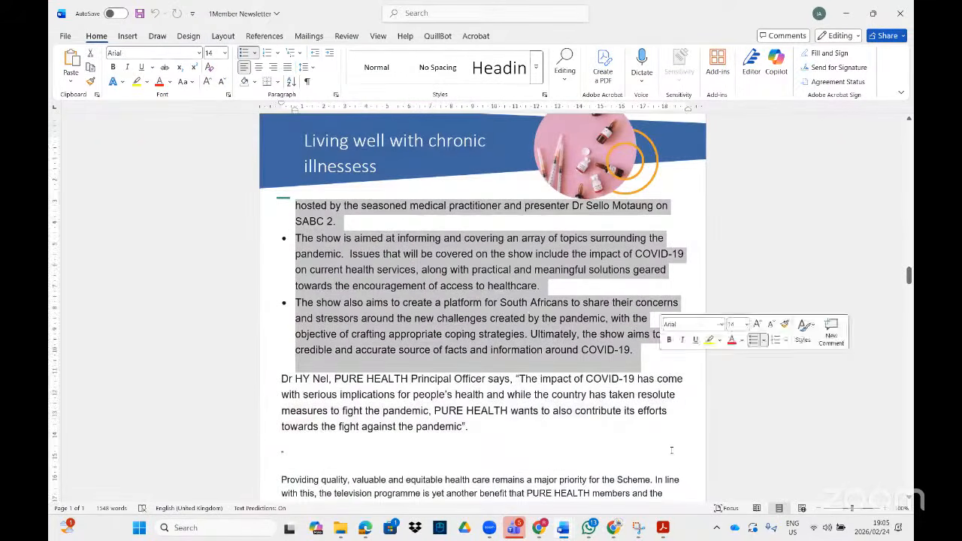
{"action": "left_click", "coordinate": [662, 532]}
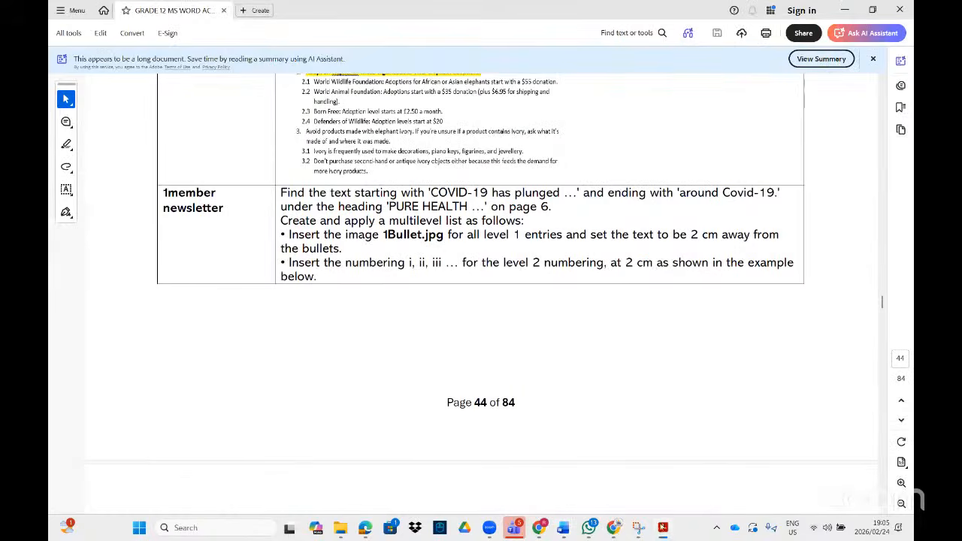
{"action": "left_click", "coordinate": [663, 535]}
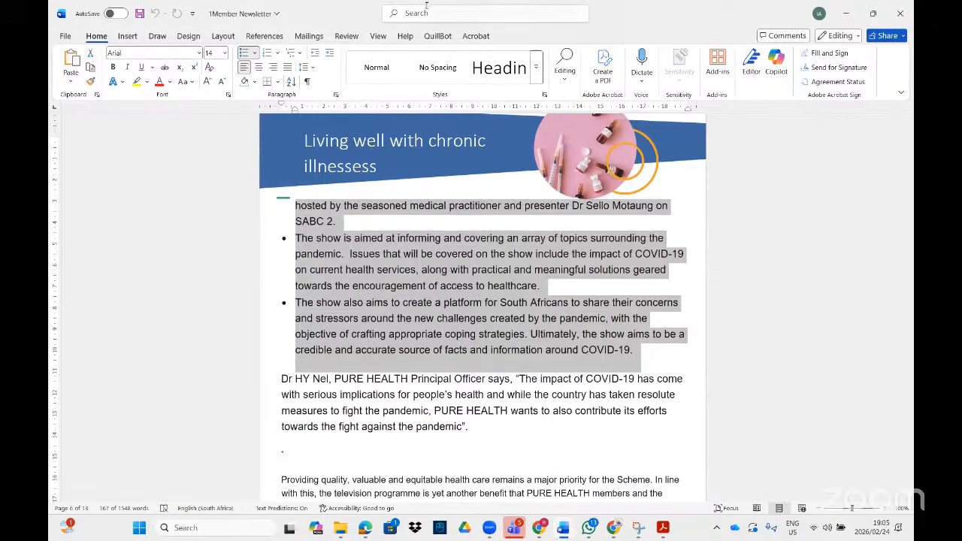
Step: Start defining a new multilevel list for the selected text with level 1 as the level to modify, consulting the activity PDF
{"action": "left_click", "coordinate": [406, 15]}
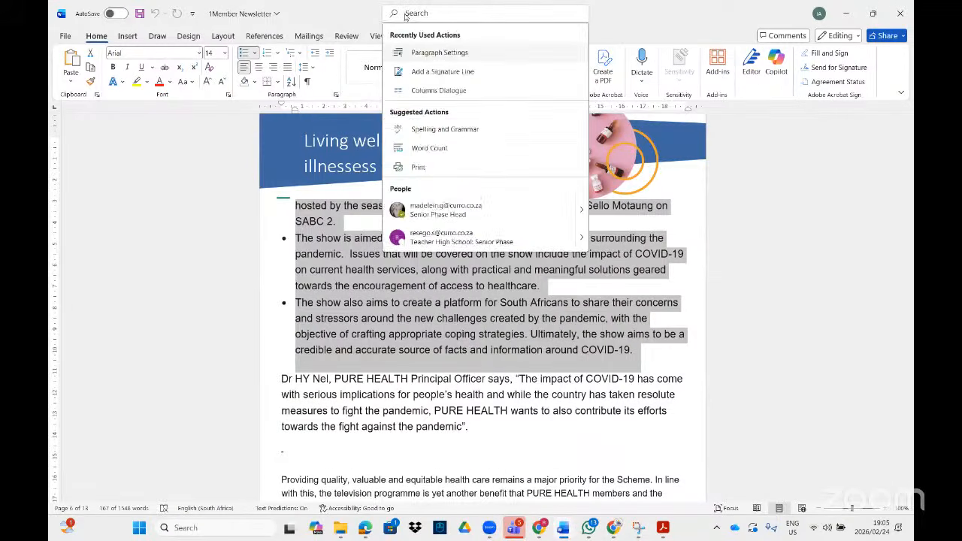
{"action": "type", "text": "mul"}
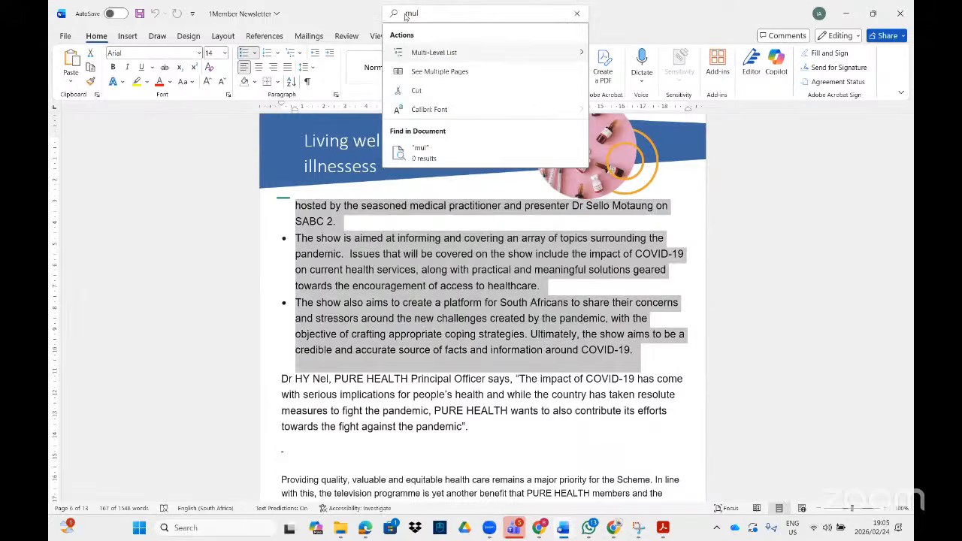
{"action": "left_click", "coordinate": [429, 57]}
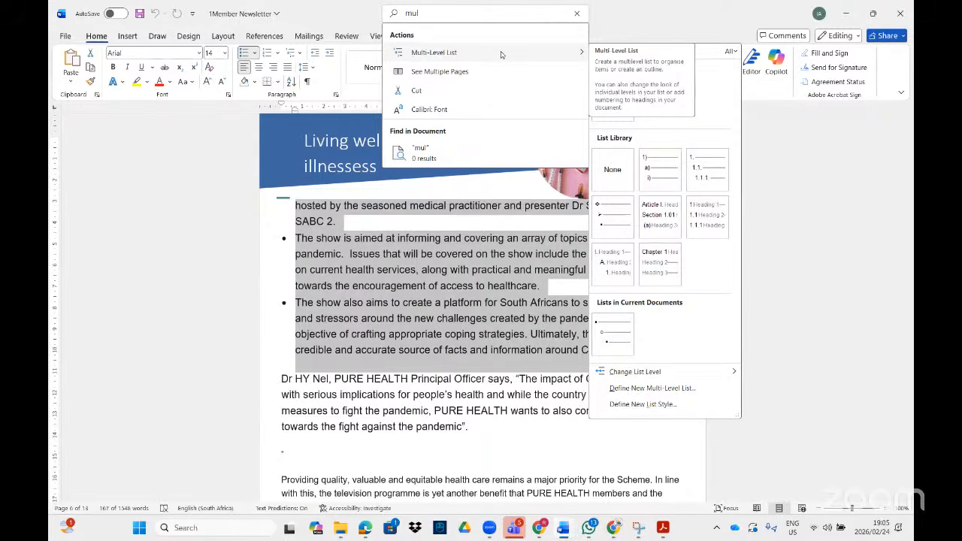
{"action": "left_click", "coordinate": [651, 388]}
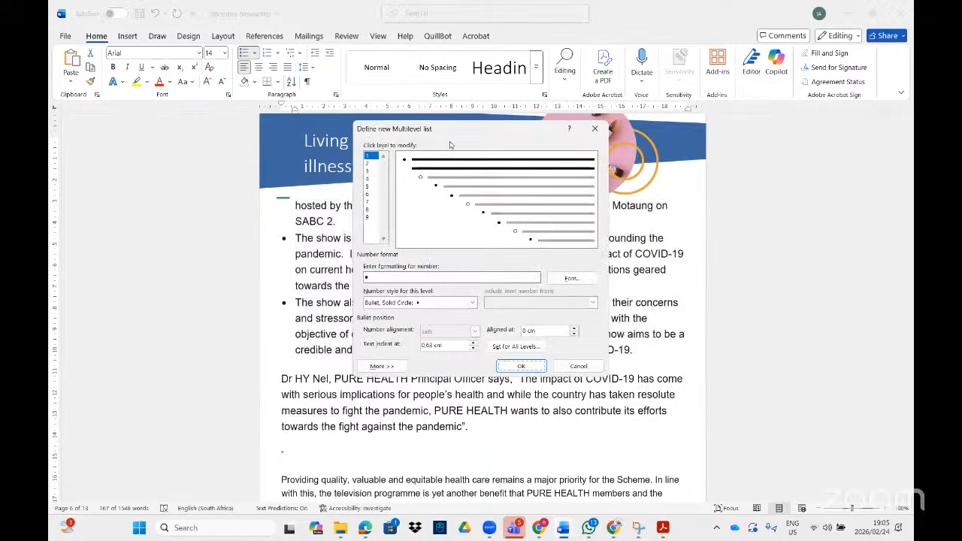
{"action": "left_click_drag", "start_coordinate": [575, 129], "coordinate": [684, 132]}
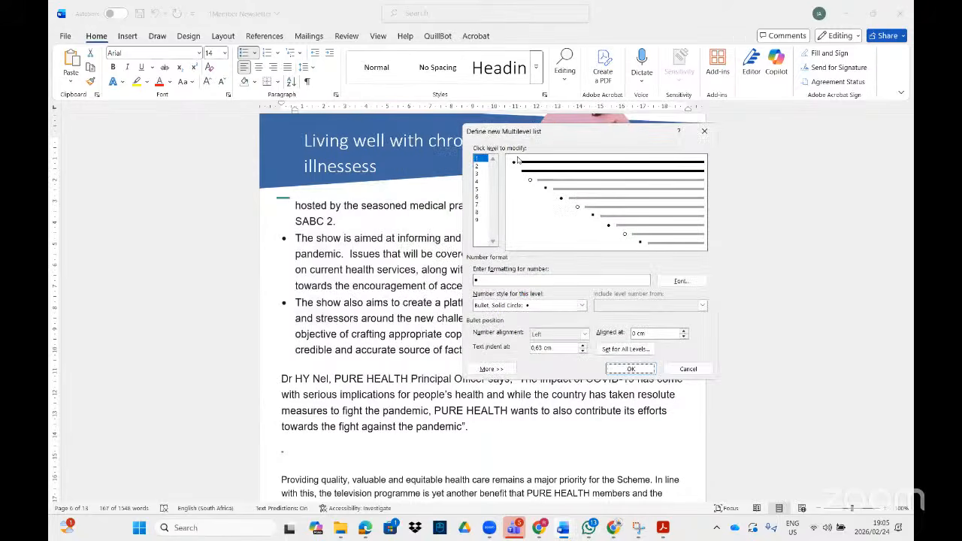
{"action": "left_click_drag", "start_coordinate": [513, 137], "coordinate": [471, 150]}
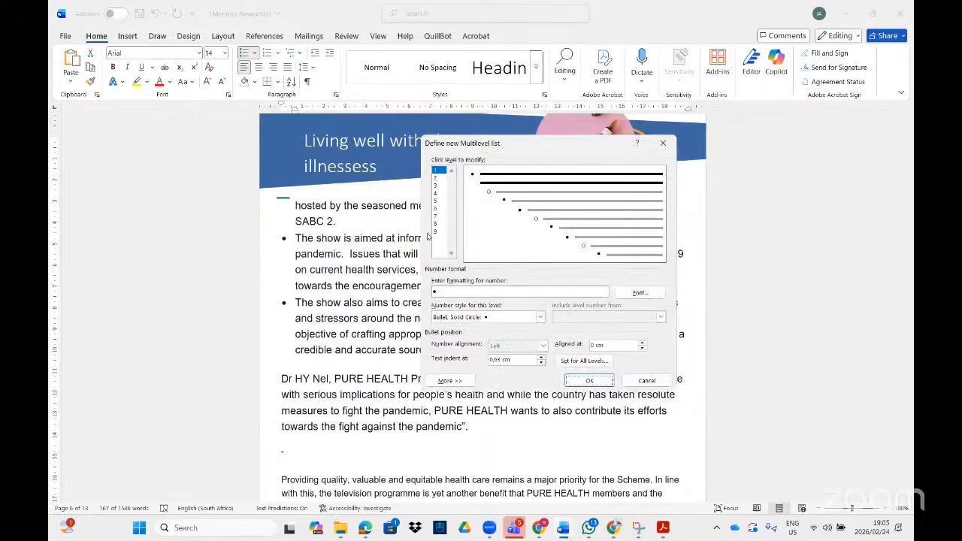
{"action": "left_click", "coordinate": [438, 173]}
{"action": "left_click", "coordinate": [662, 528]}
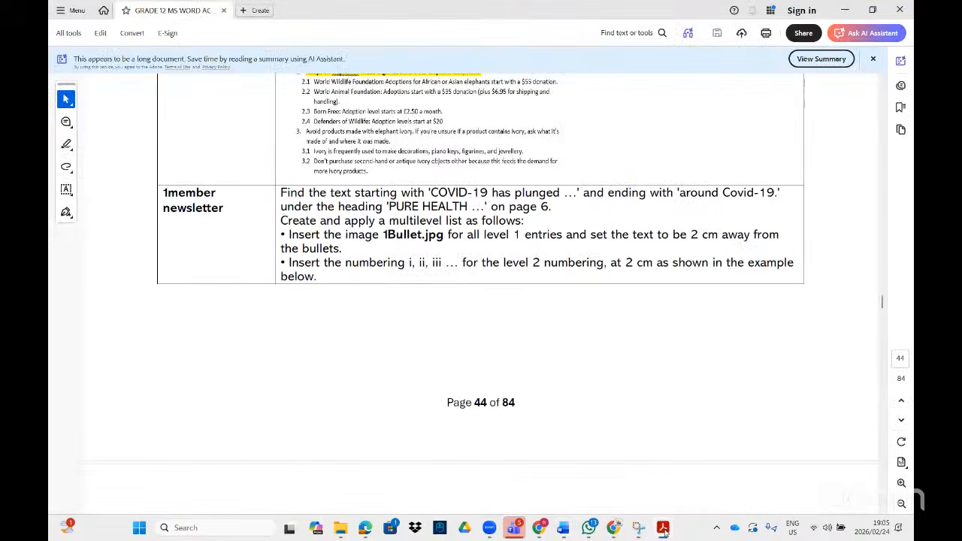
{"action": "key", "text": "alt+Tab"}
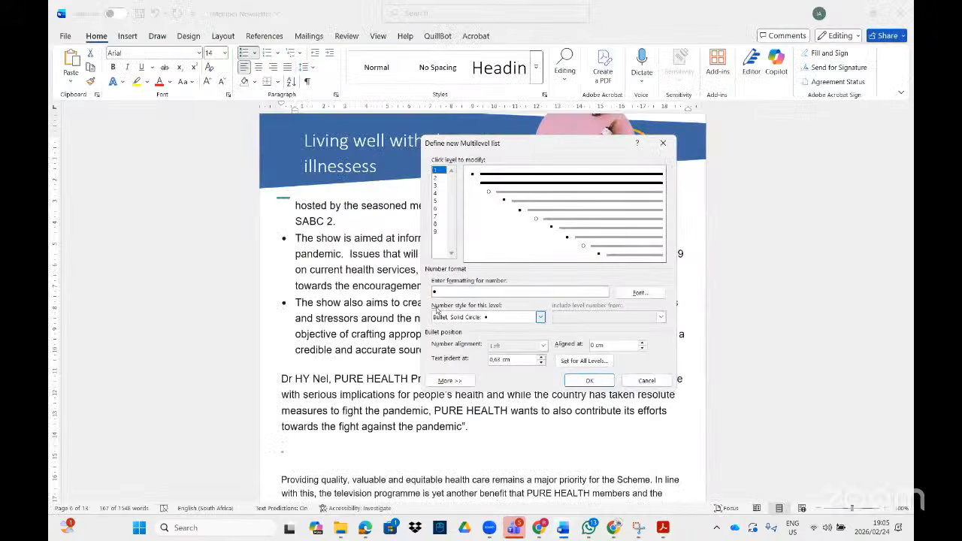
Step: Look through the number styles available for level 1 and recheck the 1Bullet.jpg instruction in the activity PDF
{"action": "left_click", "coordinate": [539, 317]}
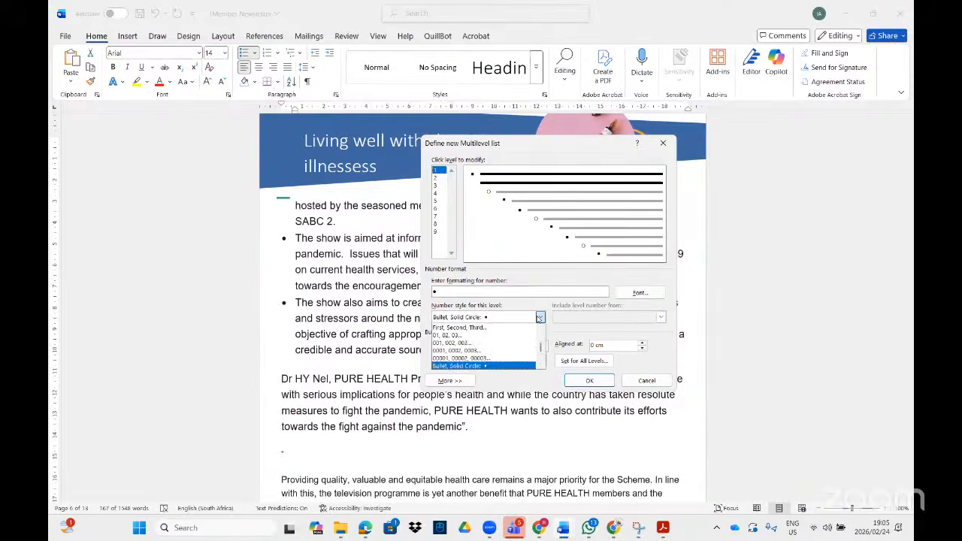
{"action": "left_click", "coordinate": [542, 367]}
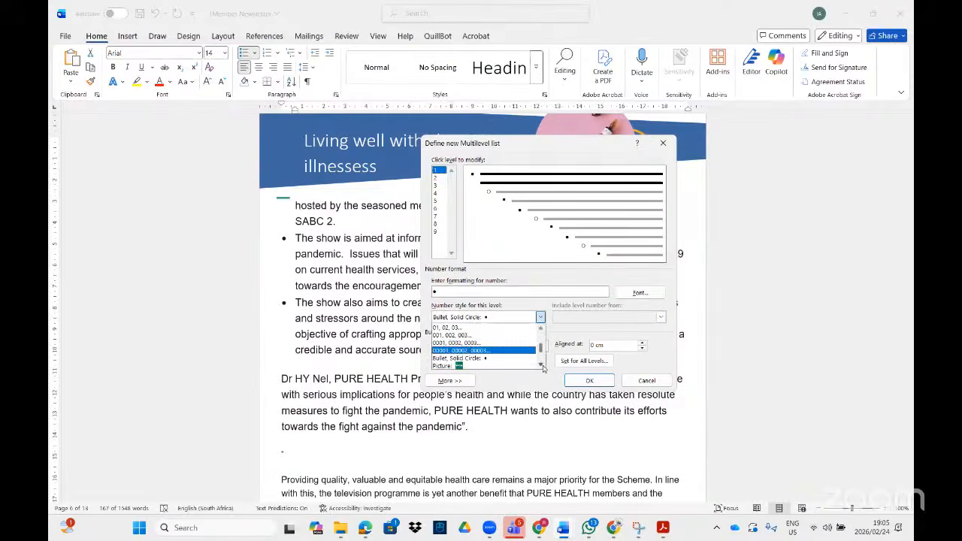
{"action": "left_click", "coordinate": [542, 366]}
{"action": "left_click", "coordinate": [542, 366]}
{"action": "left_click", "coordinate": [541, 365]}
{"action": "left_click", "coordinate": [540, 365]}
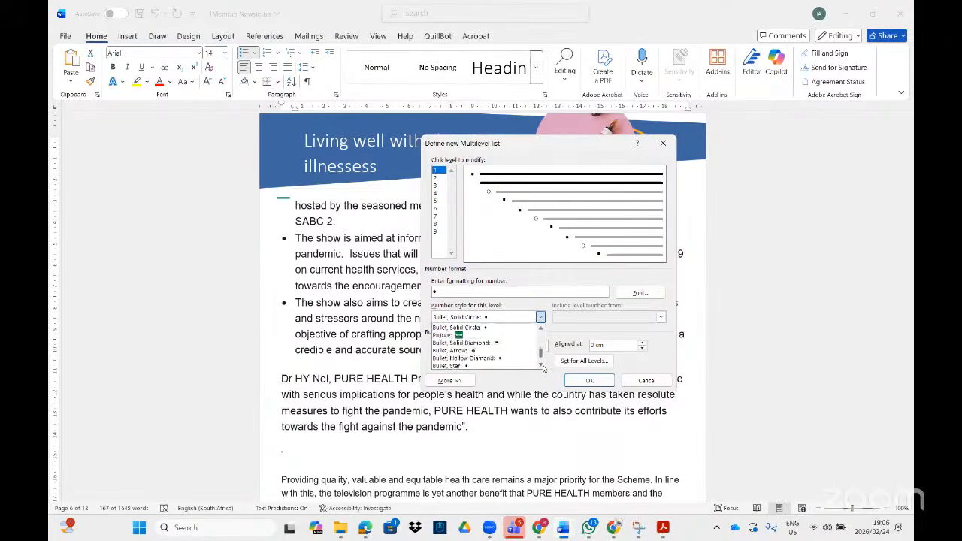
{"action": "left_click", "coordinate": [540, 366]}
{"action": "left_click", "coordinate": [540, 366]}
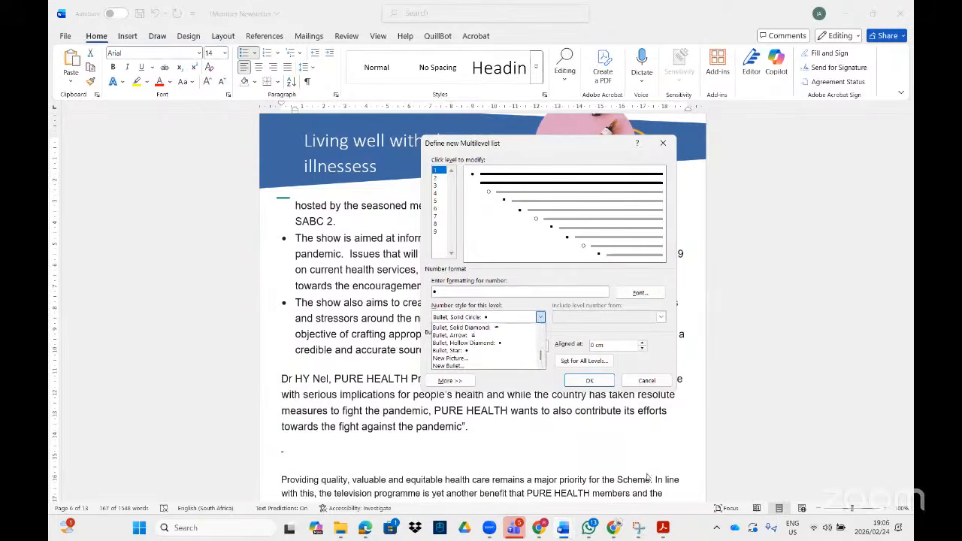
{"action": "left_click", "coordinate": [668, 532]}
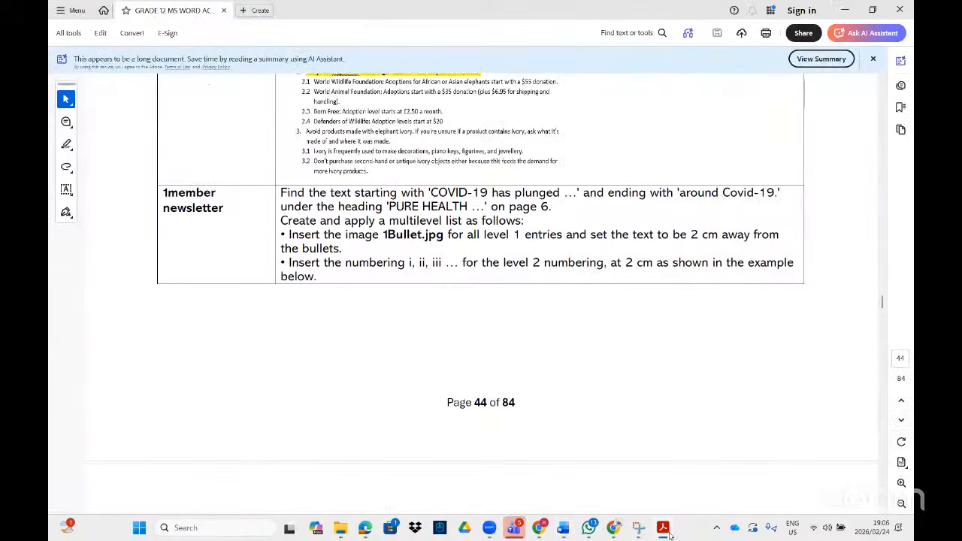
{"action": "left_click", "coordinate": [667, 532]}
Step: Set the level 1 number style to a new picture, using the 1Bullet image from the MS Word data files folder in Documents
{"action": "left_click", "coordinate": [539, 321]}
{"action": "left_click", "coordinate": [540, 365]}
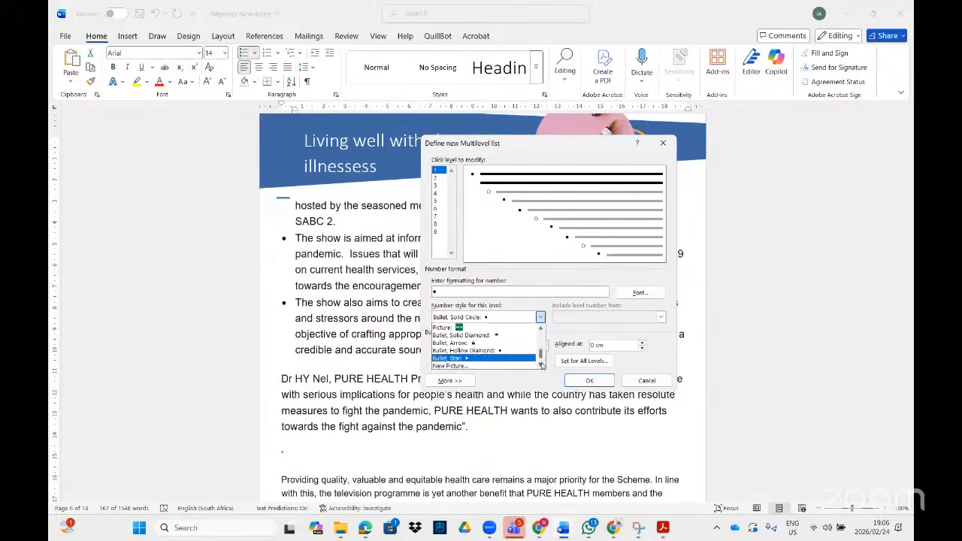
{"action": "left_click", "coordinate": [541, 366]}
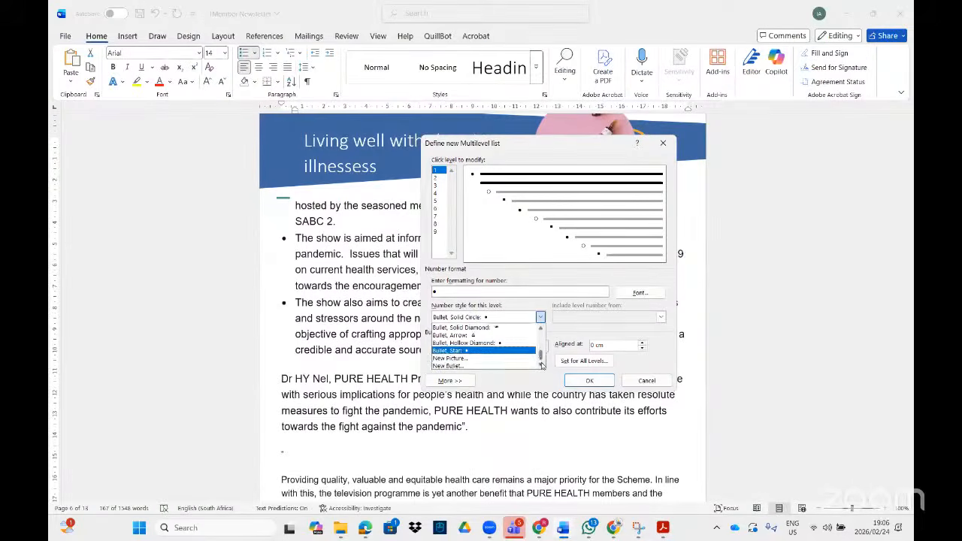
{"action": "left_click", "coordinate": [459, 359]}
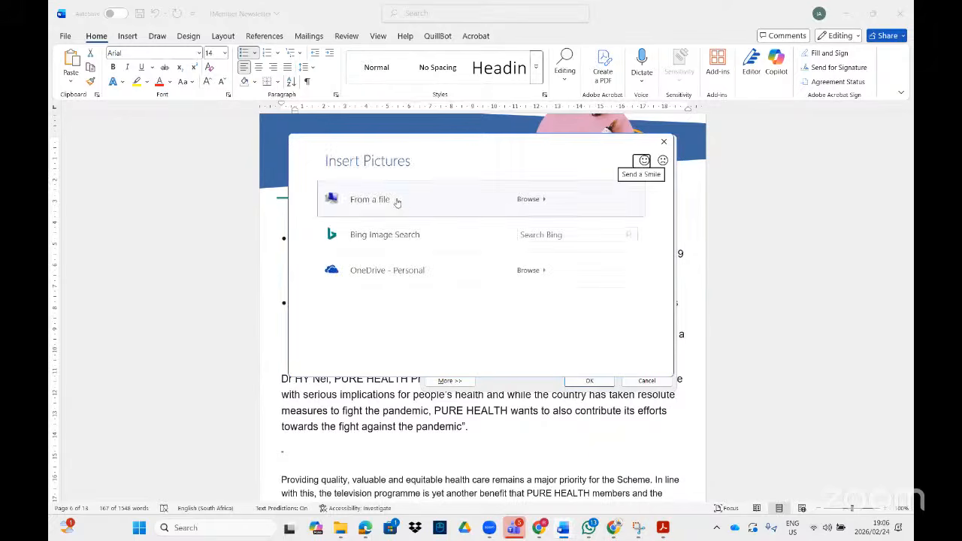
{"action": "left_click", "coordinate": [392, 199]}
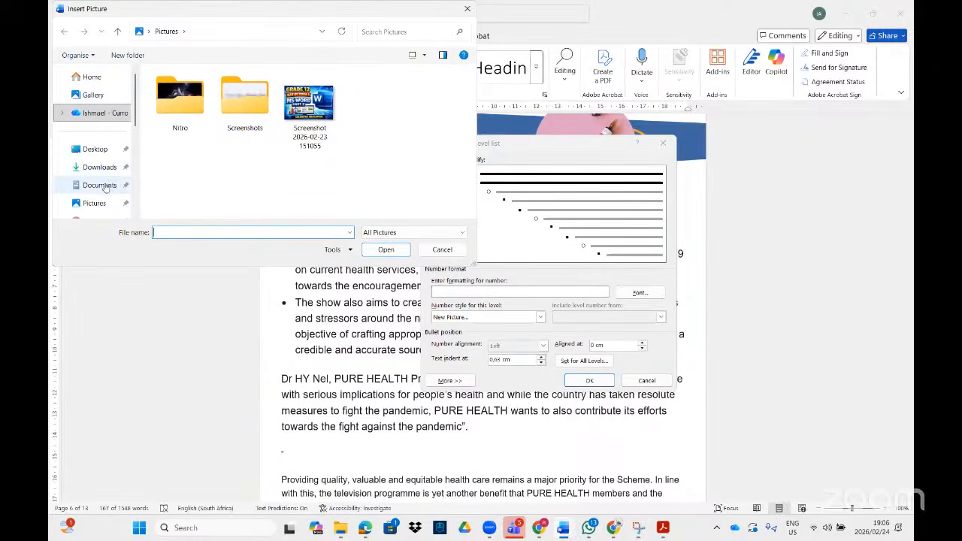
{"action": "left_click", "coordinate": [100, 186]}
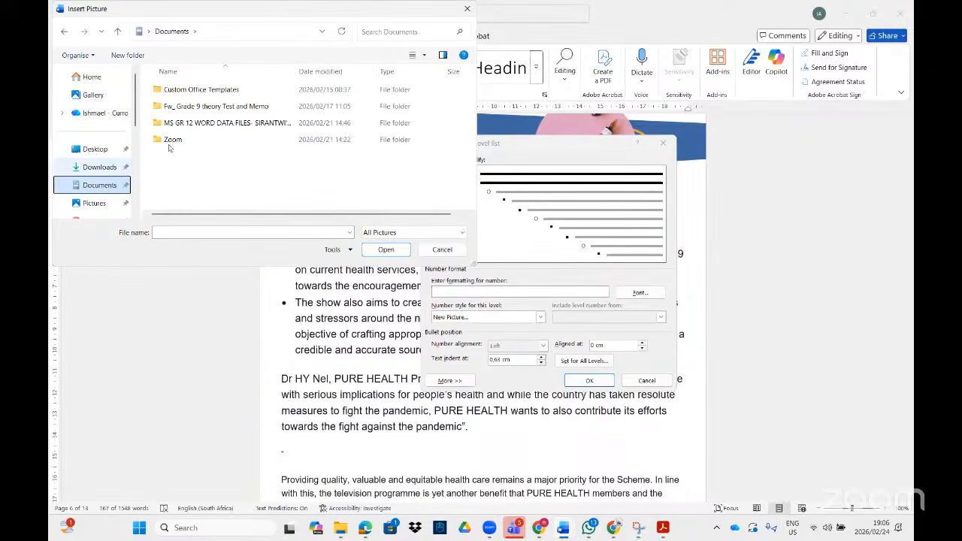
{"action": "double_click", "coordinate": [220, 124]}
{"action": "double_click", "coordinate": [199, 90]}
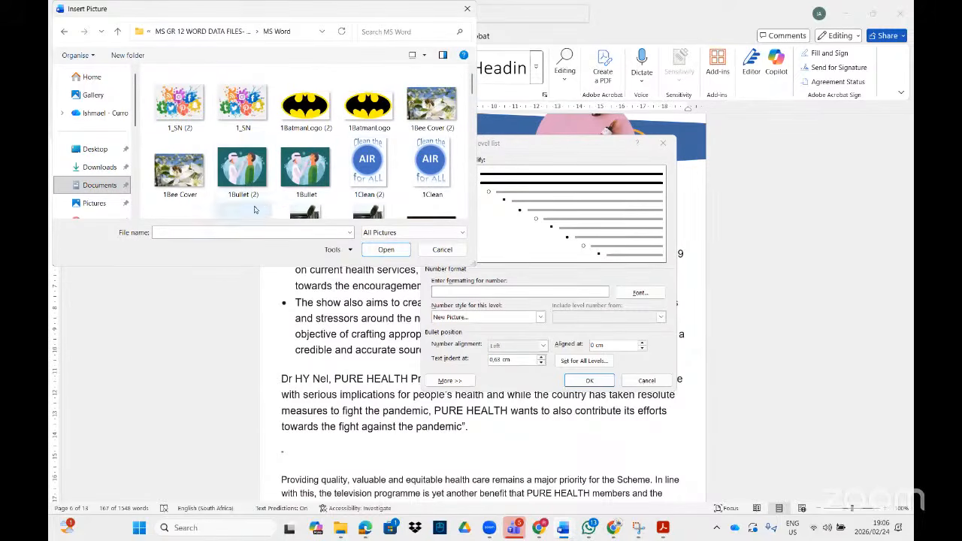
{"action": "left_click", "coordinate": [287, 176]}
{"action": "double_click", "coordinate": [286, 175]}
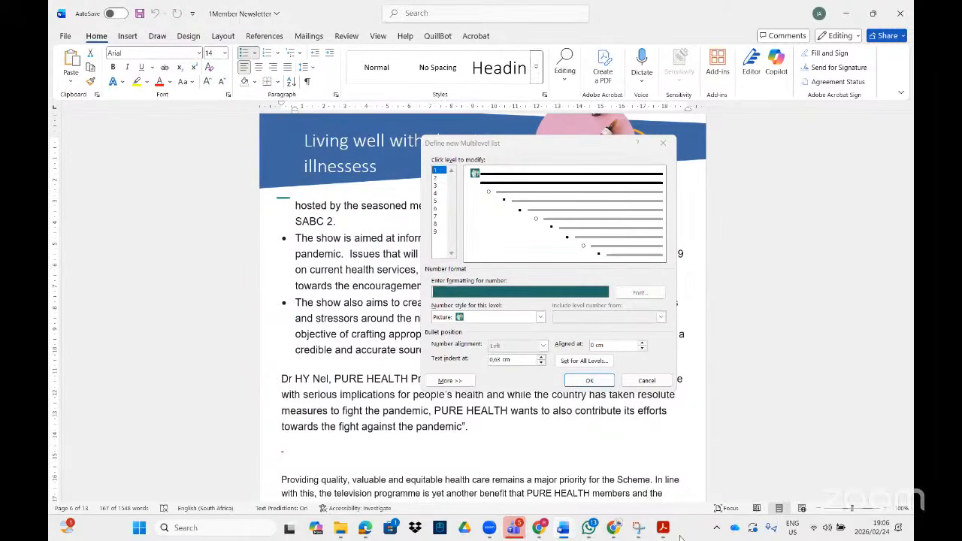
Step: Set the level 1 text indent to 2 cm, as instructed in the activity PDF
{"action": "left_click", "coordinate": [661, 529]}
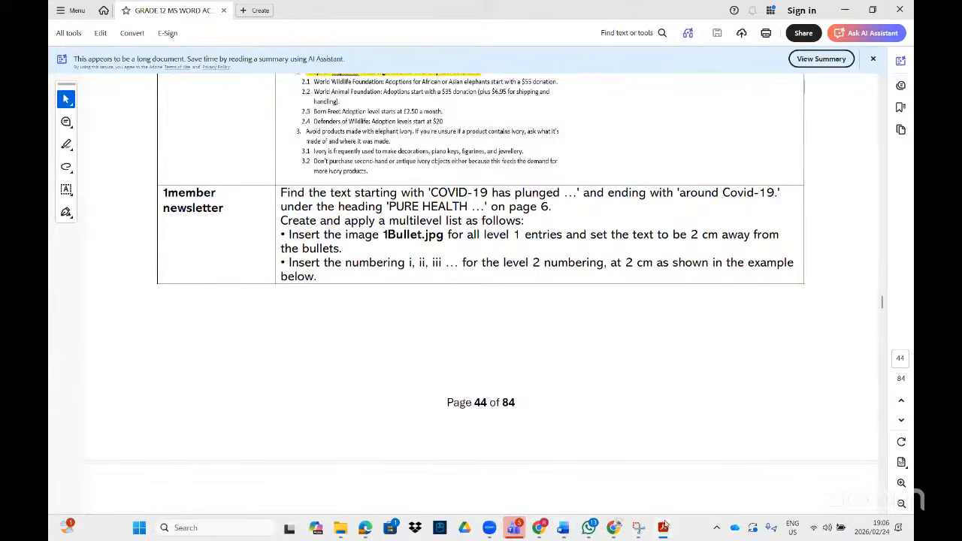
{"action": "left_click", "coordinate": [663, 528]}
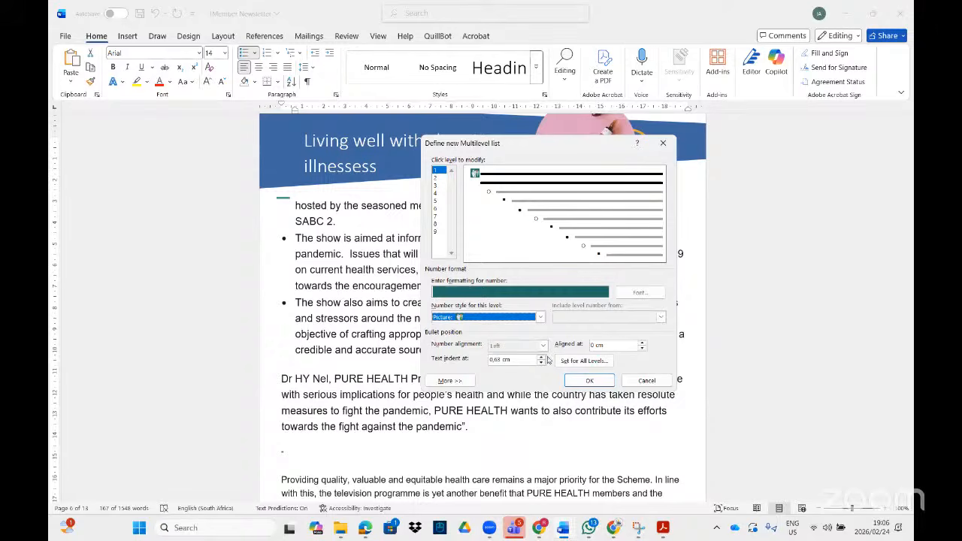
{"action": "left_click", "coordinate": [541, 361]}
{"action": "left_click", "coordinate": [541, 359]}
{"action": "left_click", "coordinate": [542, 358]}
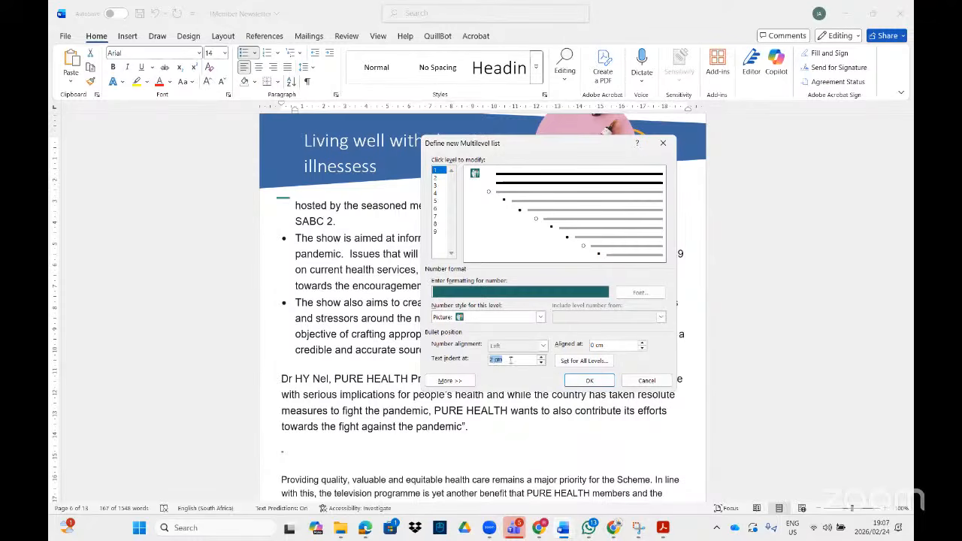
Step: Set level 2 to the i, ii, iii number style with a 2 cm text indent, checking the activity PDF, and apply the multilevel list
{"action": "left_click", "coordinate": [435, 182]}
{"action": "left_click", "coordinate": [663, 531]}
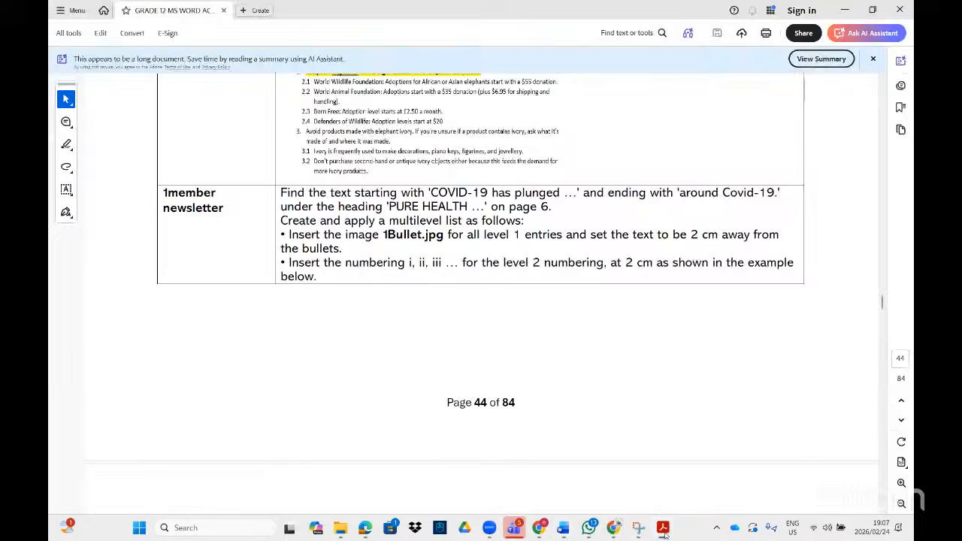
{"action": "left_click", "coordinate": [662, 530]}
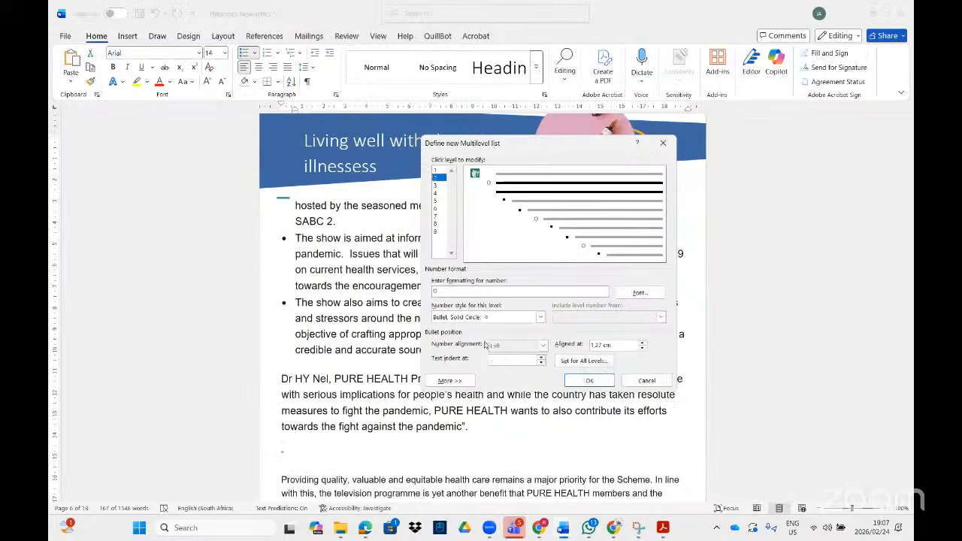
{"action": "left_click", "coordinate": [539, 317]}
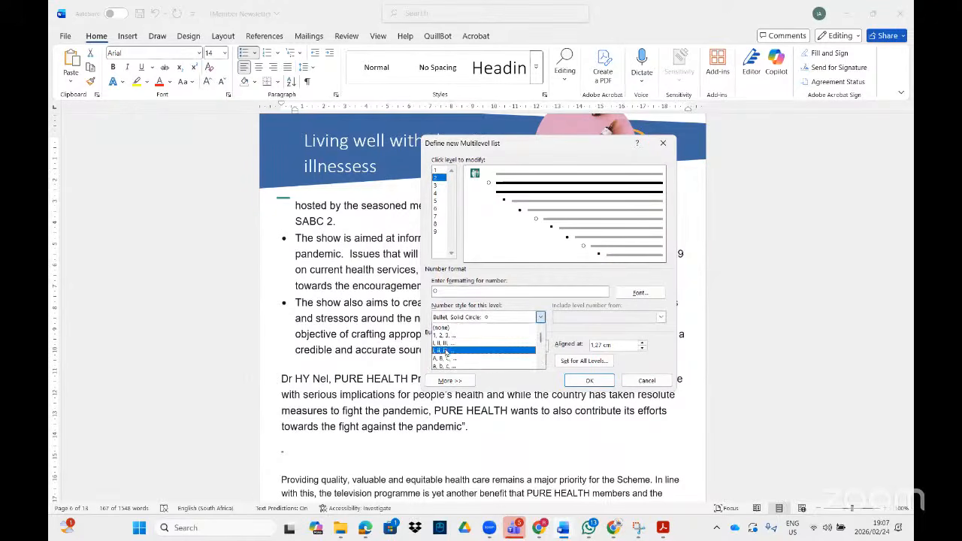
{"action": "left_click", "coordinate": [445, 344]}
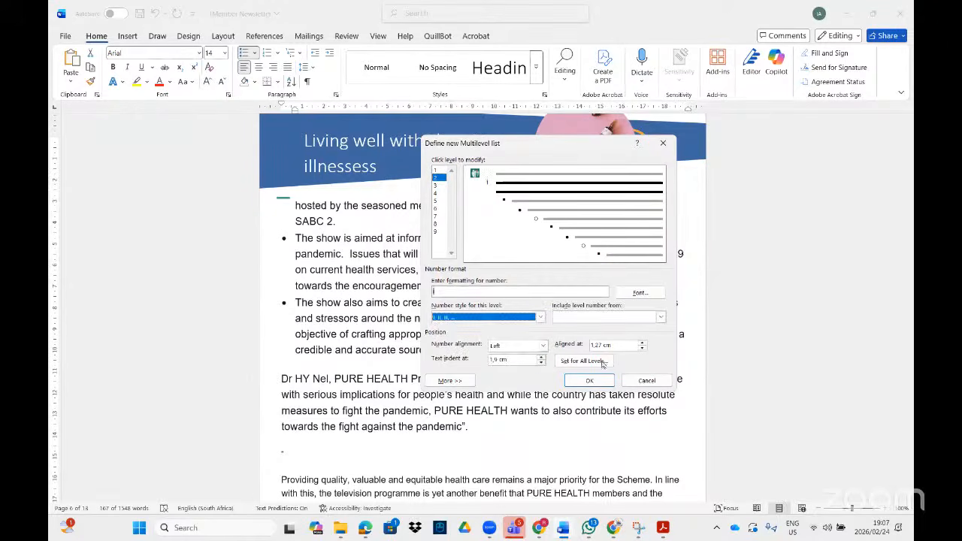
{"action": "left_click", "coordinate": [542, 358]}
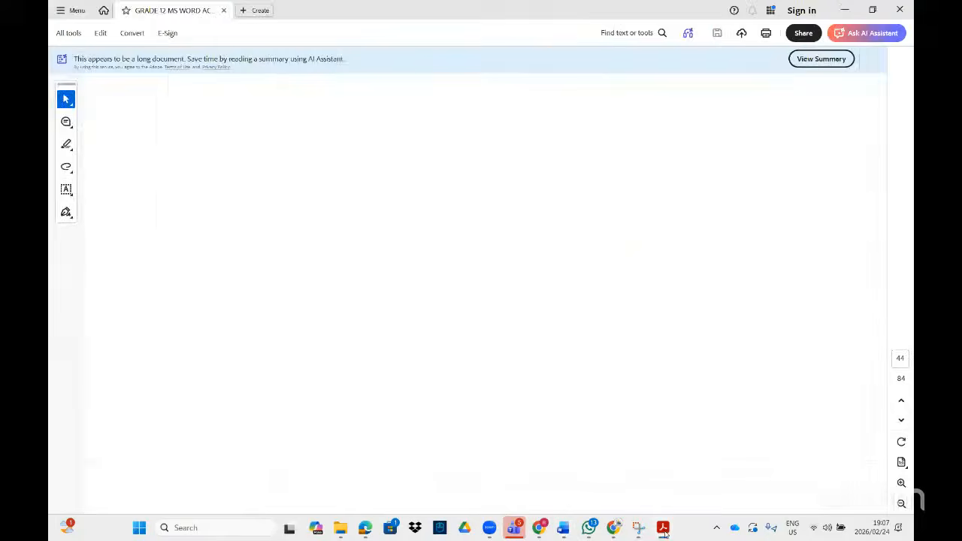
{"action": "left_click", "coordinate": [663, 529]}
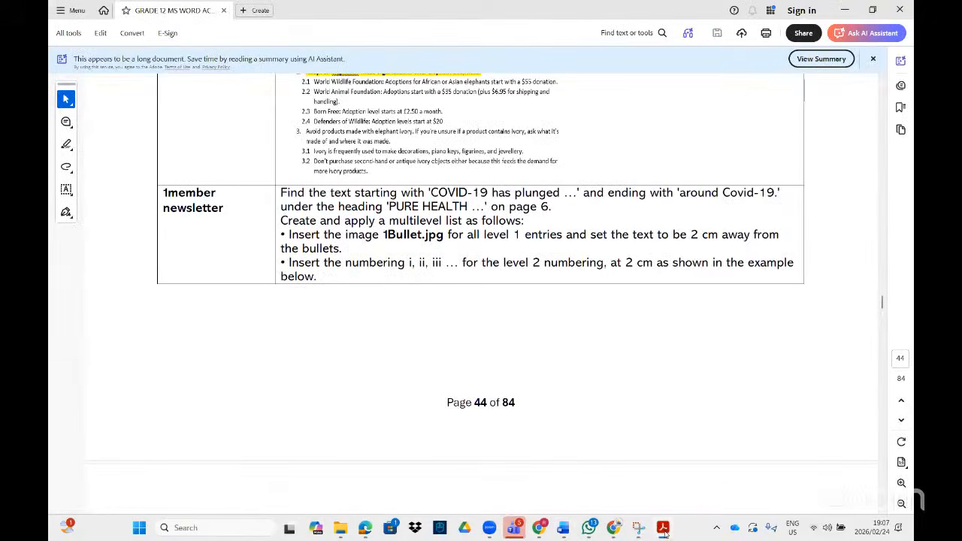
{"action": "left_click", "coordinate": [664, 529]}
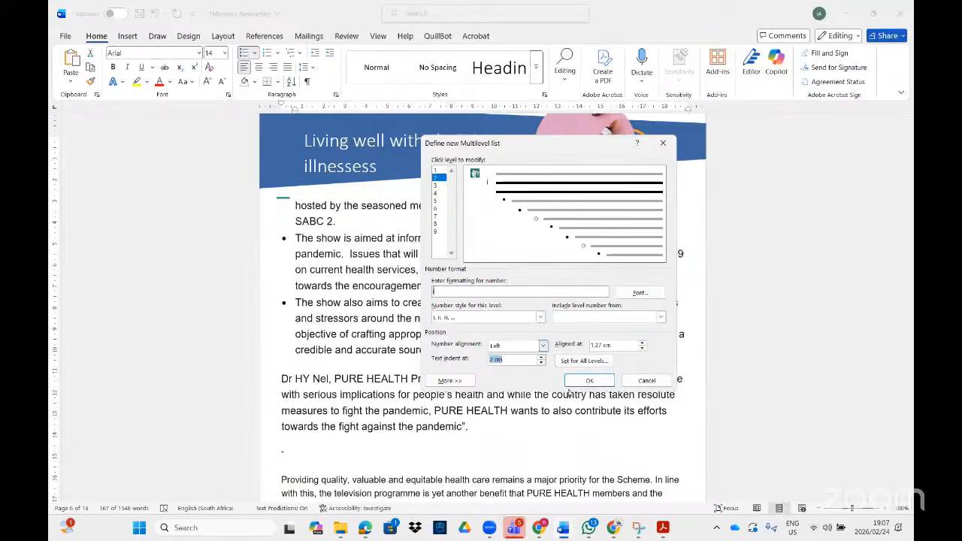
{"action": "left_click", "coordinate": [588, 381]}
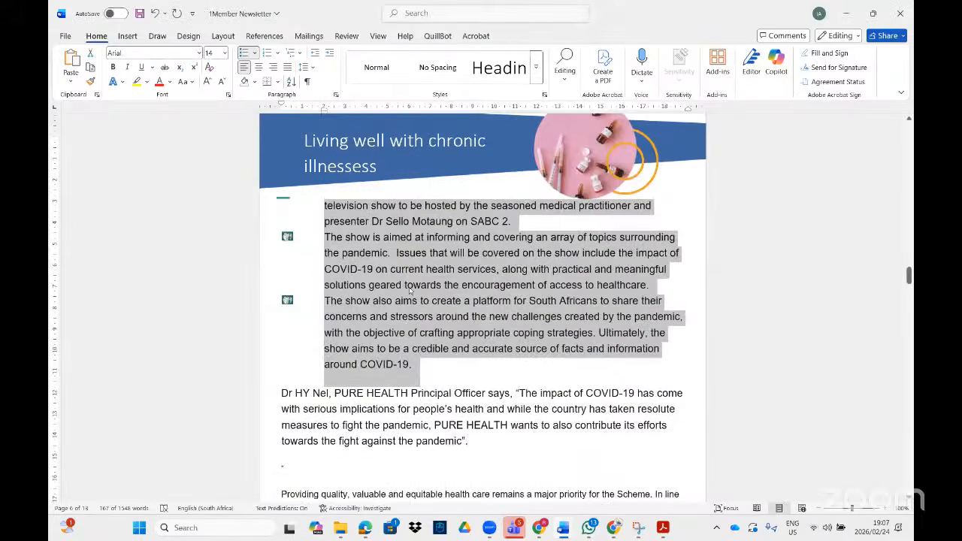
Step: Review the picture-bulleted paragraphs under the PURE HEALTH heading and compare them with the example in the activity PDF
{"action": "scroll", "coordinate": [410, 291], "scroll_direction": "up", "scroll_amount": 5}
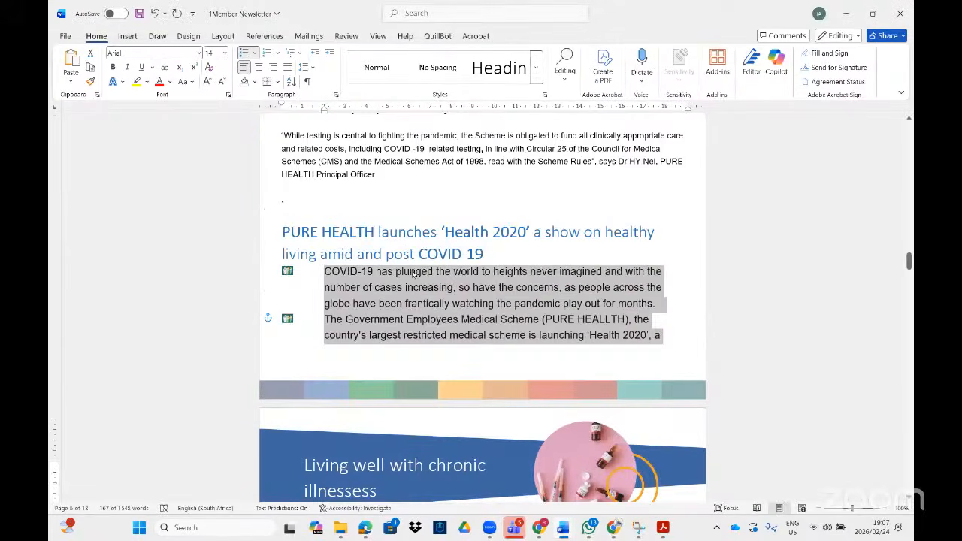
{"action": "scroll", "coordinate": [412, 274], "scroll_direction": "down", "scroll_amount": 5}
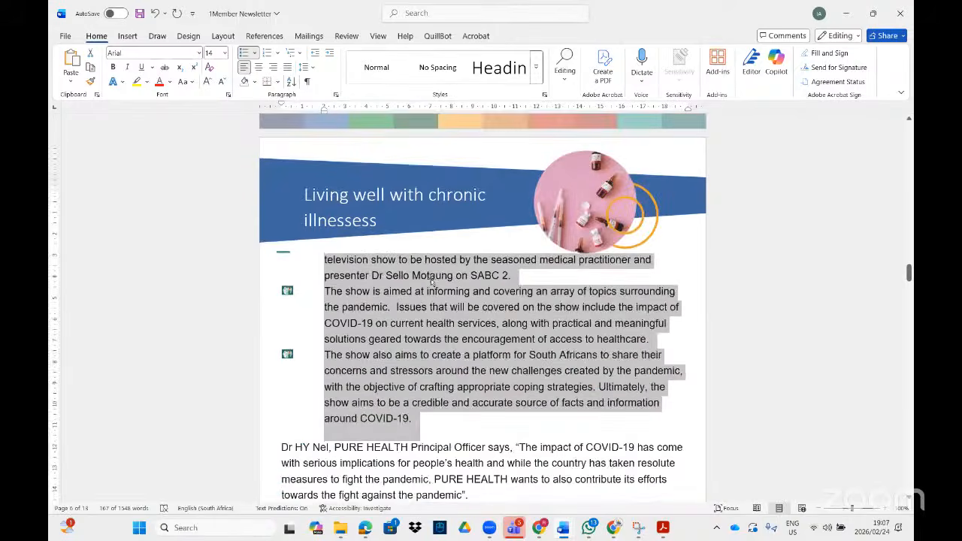
{"action": "scroll", "coordinate": [446, 281], "scroll_direction": "up", "scroll_amount": 5}
{"action": "scroll", "coordinate": [446, 280], "scroll_direction": "down", "scroll_amount": 1}
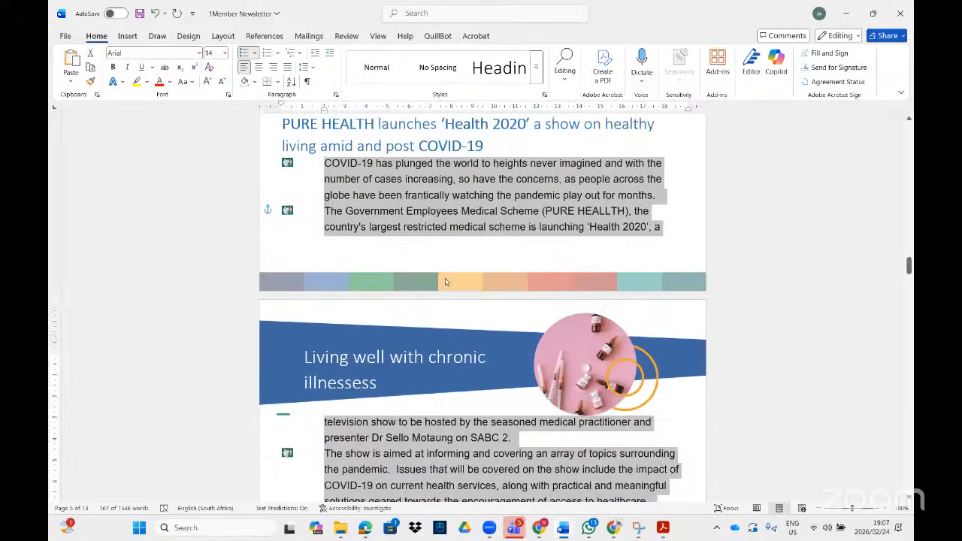
{"action": "left_click", "coordinate": [663, 527]}
{"action": "scroll", "coordinate": [561, 362], "scroll_direction": "down", "scroll_amount": 3}
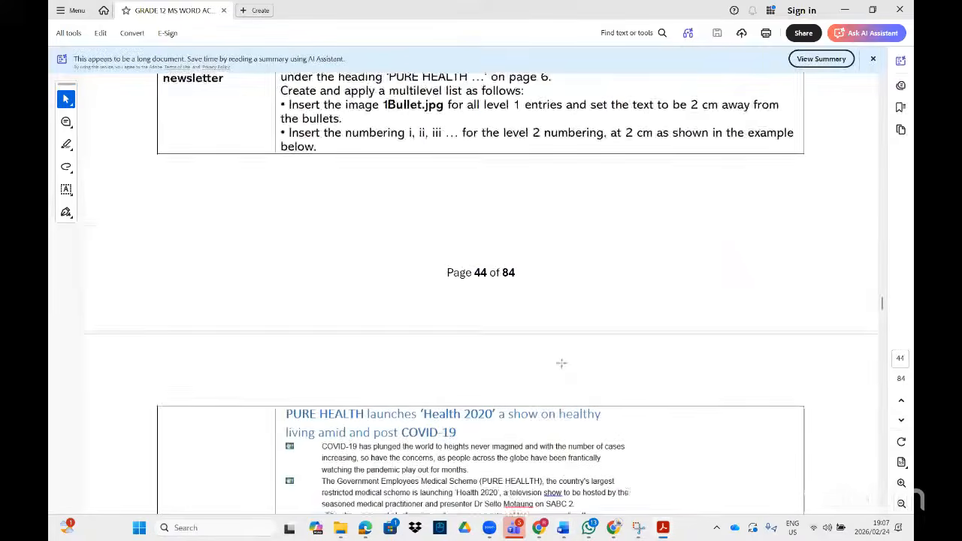
{"action": "scroll", "coordinate": [569, 359], "scroll_direction": "down", "scroll_amount": 1}
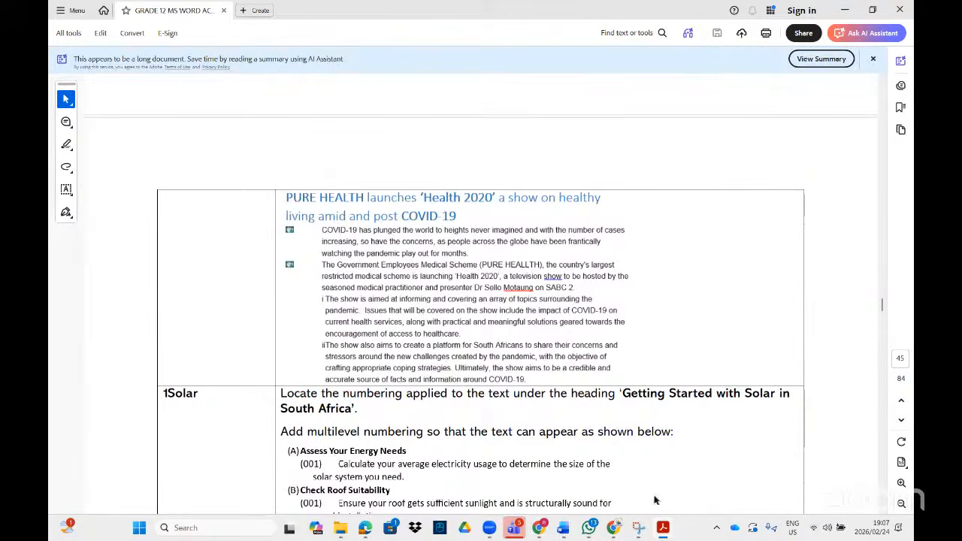
Step: Demote the paragraphs starting 'The show is aimed' and 'The show also aims' to level 2 of the list, and check the list
{"action": "left_click", "coordinate": [663, 528]}
{"action": "scroll", "coordinate": [452, 335], "scroll_direction": "down", "scroll_amount": 3}
{"action": "scroll", "coordinate": [452, 334], "scroll_direction": "down", "scroll_amount": 3}
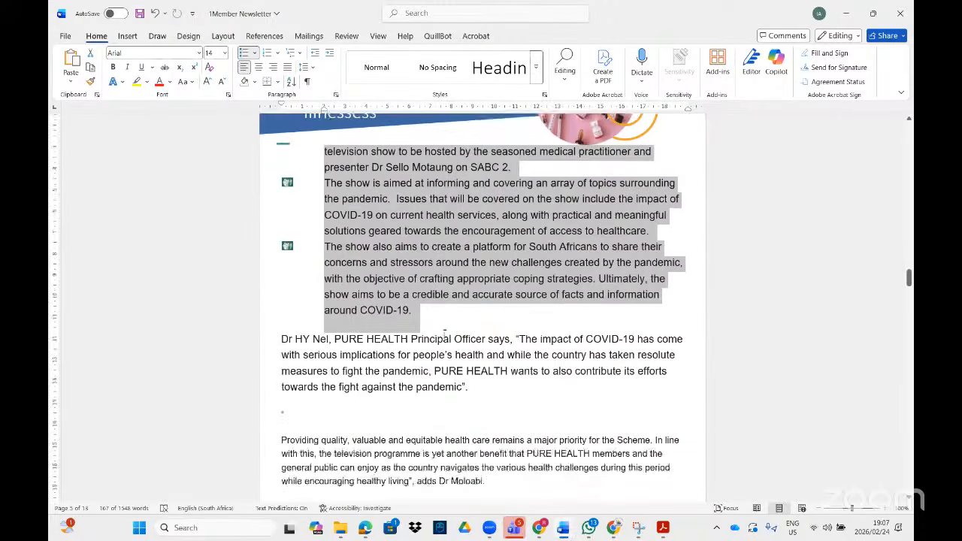
{"action": "scroll", "coordinate": [452, 335], "scroll_direction": "up", "scroll_amount": 1}
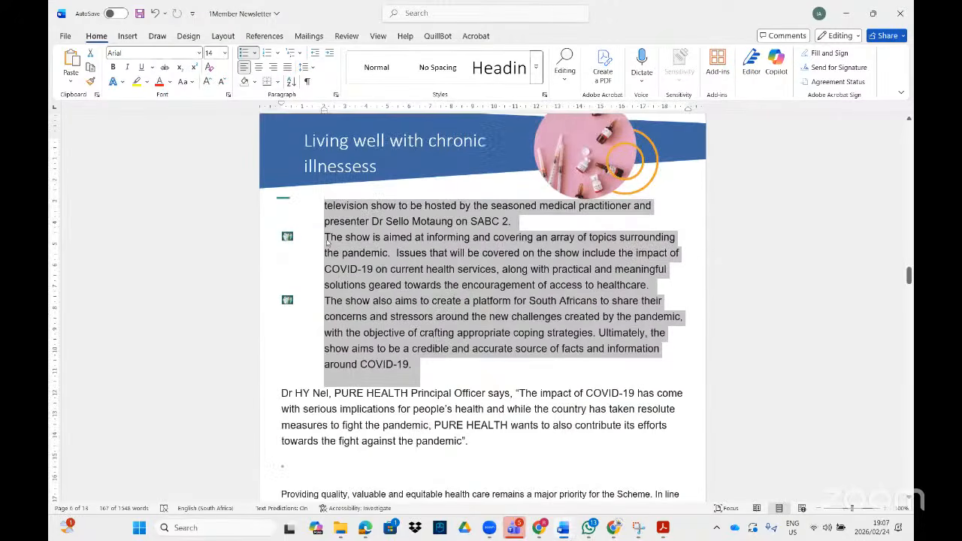
{"action": "left_click", "coordinate": [321, 237]}
{"action": "left_click_drag", "start_coordinate": [338, 250], "coordinate": [353, 349]}
{"action": "left_click", "coordinate": [451, 336]}
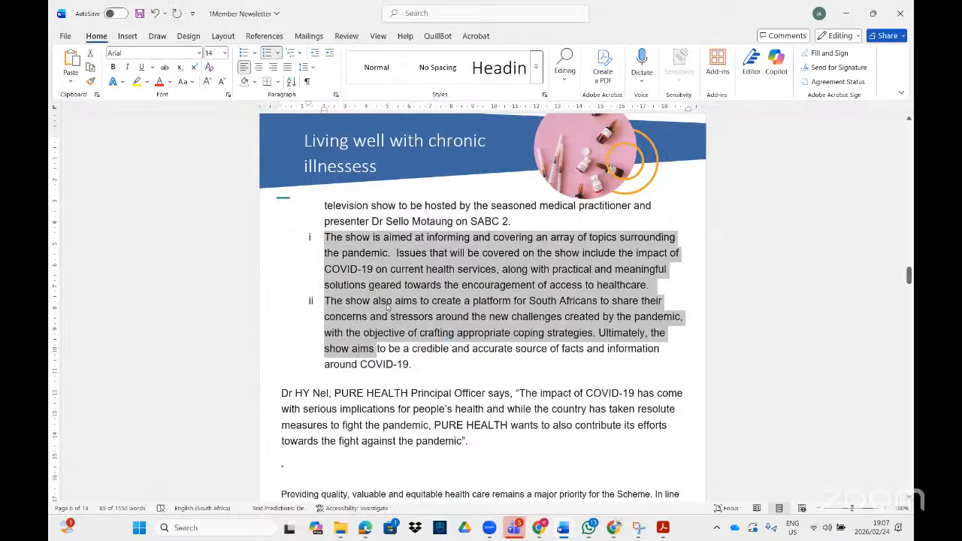
{"action": "scroll", "coordinate": [387, 307], "scroll_direction": "up", "scroll_amount": 8}
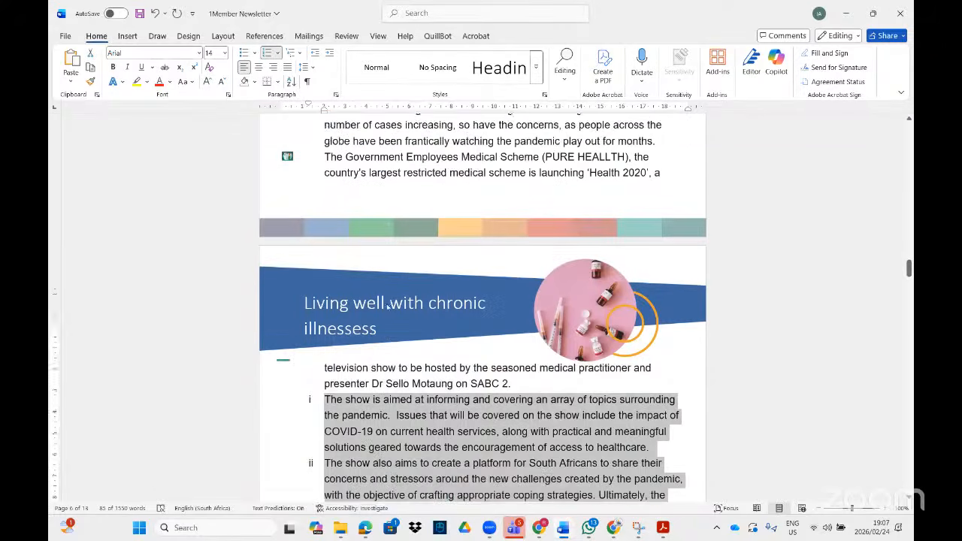
{"action": "scroll", "coordinate": [379, 303], "scroll_direction": "down", "scroll_amount": 6}
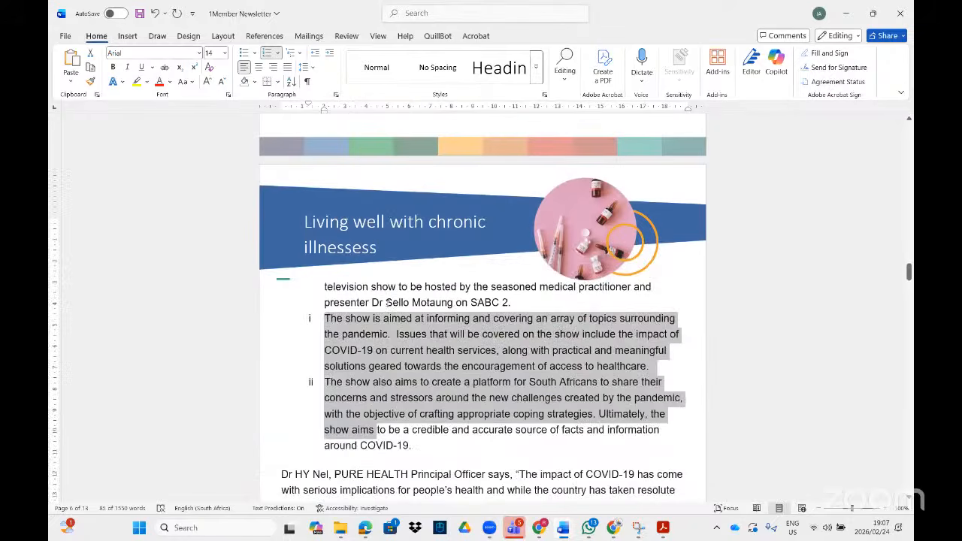
Step: Switch to the activity PDF and read the 1Solar task on multilevel numbering together with its example
{"action": "left_click", "coordinate": [664, 529]}
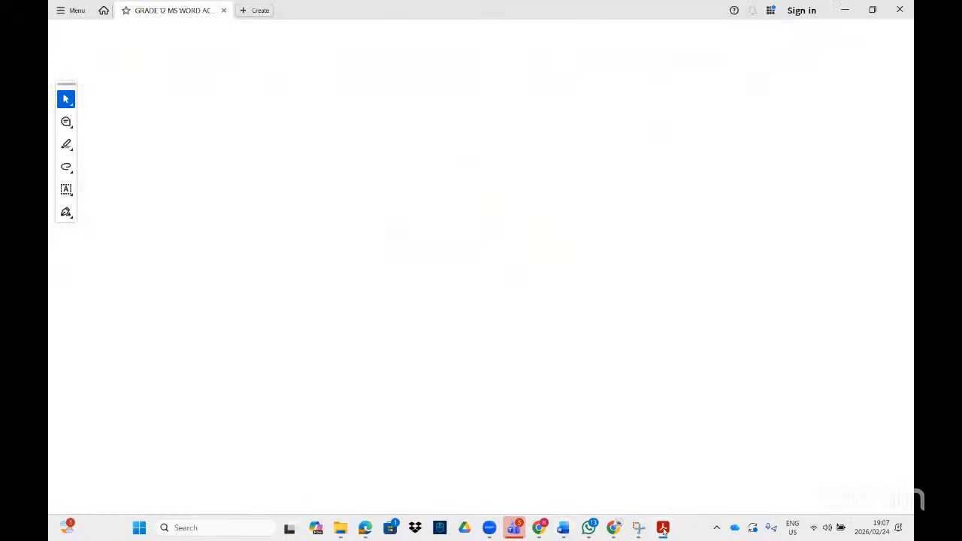
{"action": "scroll", "coordinate": [641, 313], "scroll_direction": "down", "scroll_amount": 4}
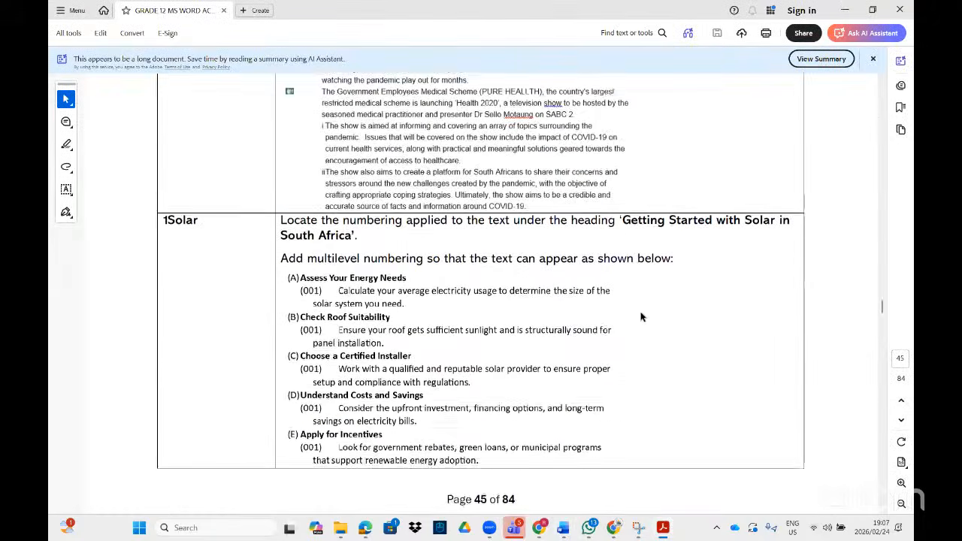
{"action": "scroll", "coordinate": [641, 316], "scroll_direction": "down", "scroll_amount": 2}
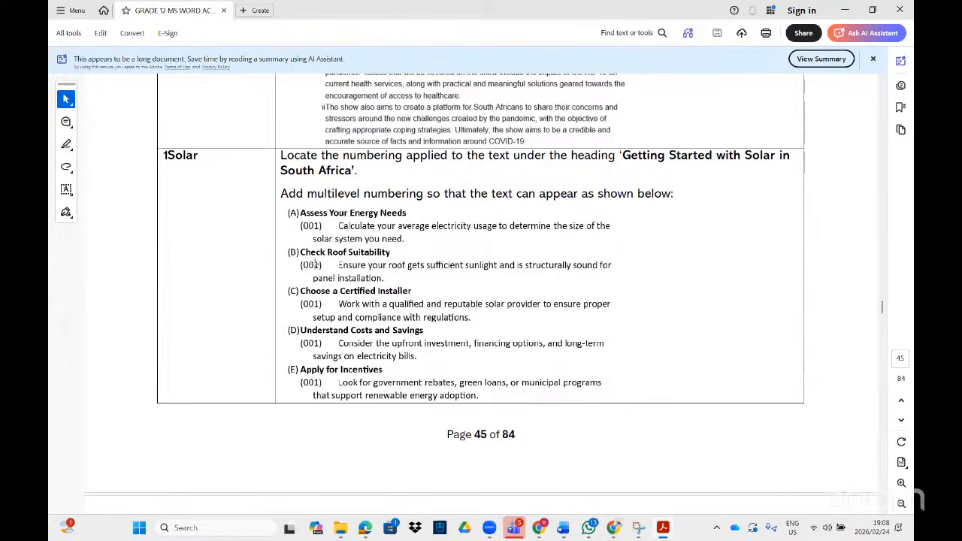
Step: Open the 1Solar (2) document for editing and look through it for the 'Getting Started with Solar in South Africa' heading
{"action": "left_click", "coordinate": [139, 532]}
{"action": "type", "text": "1solar"}
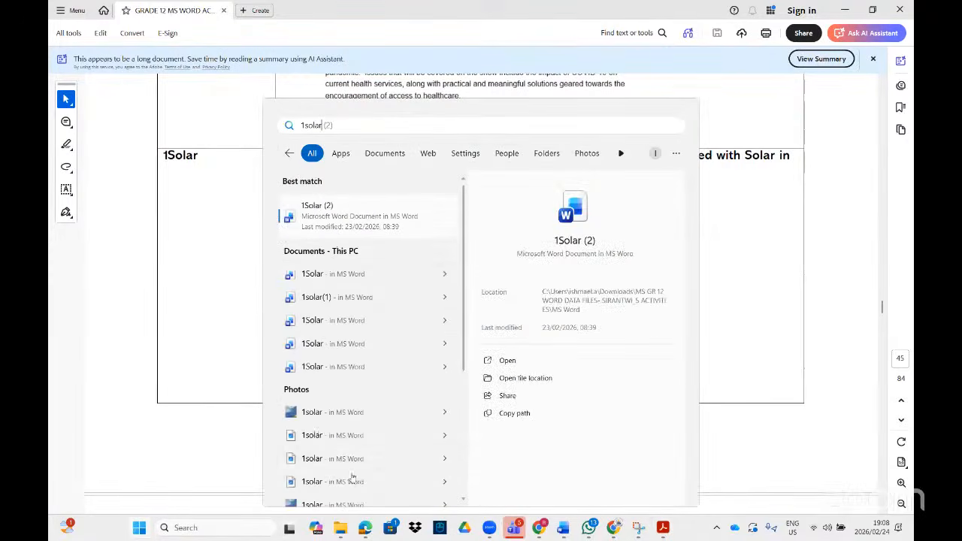
{"action": "left_click", "coordinate": [341, 225]}
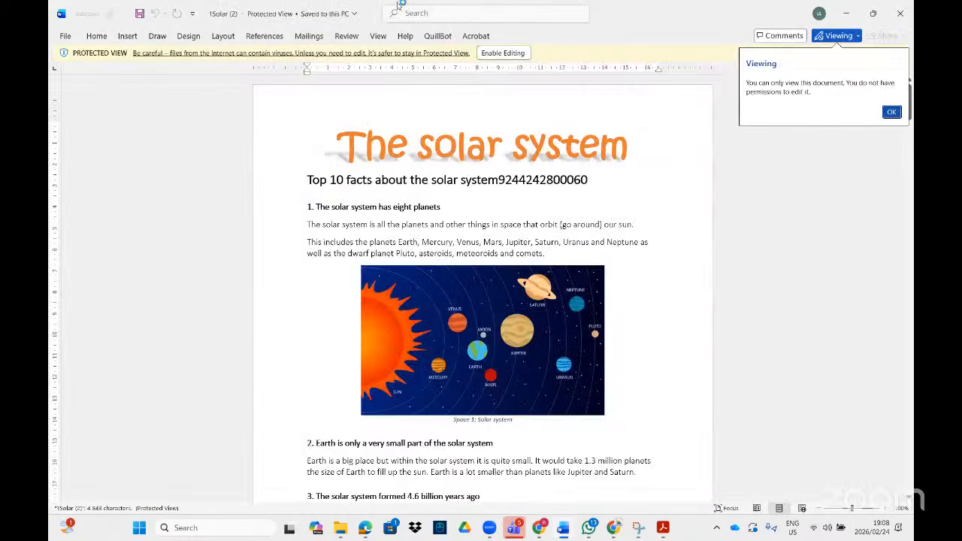
{"action": "left_click", "coordinate": [502, 53]}
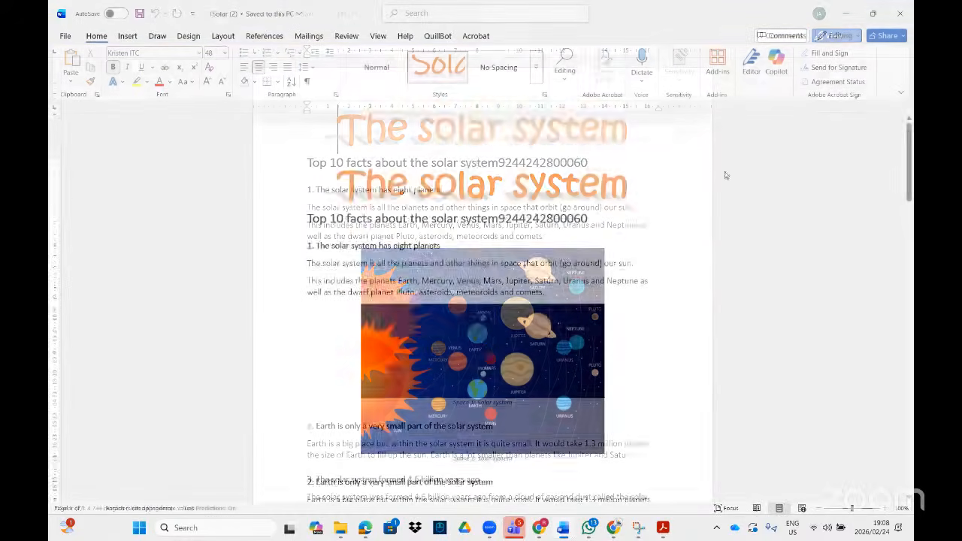
{"action": "scroll", "coordinate": [623, 266], "scroll_direction": "down", "scroll_amount": 20}
{"action": "scroll", "coordinate": [623, 266], "scroll_direction": "down", "scroll_amount": 15}
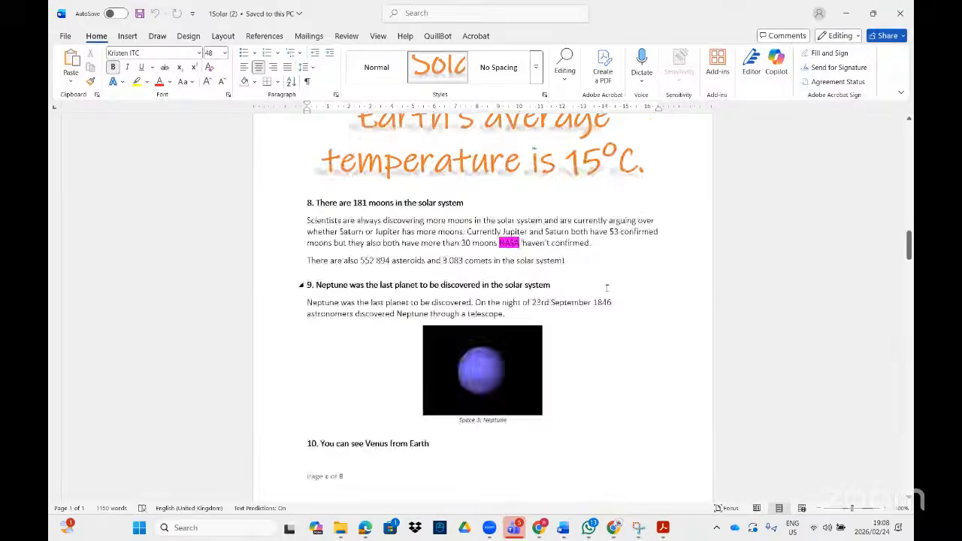
{"action": "scroll", "coordinate": [575, 305], "scroll_direction": "up", "scroll_amount": 3}
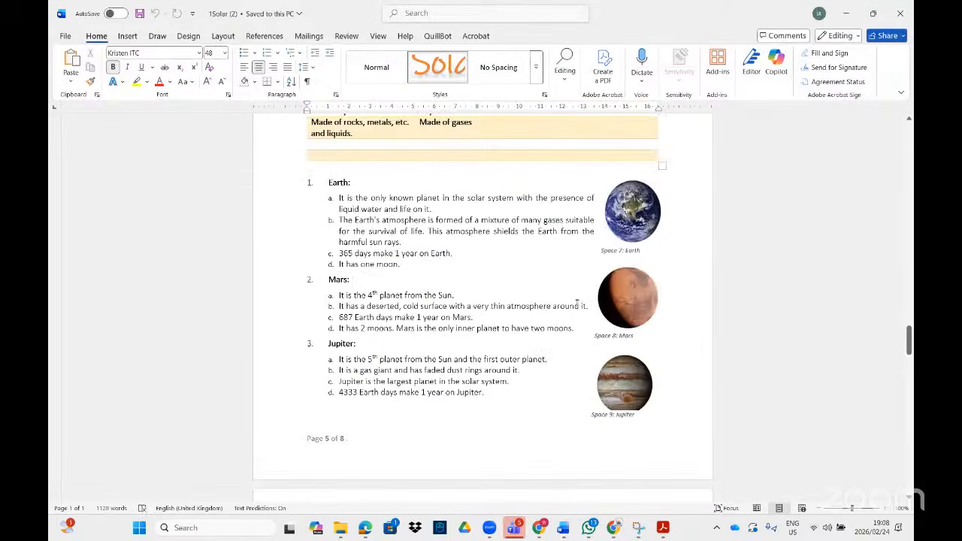
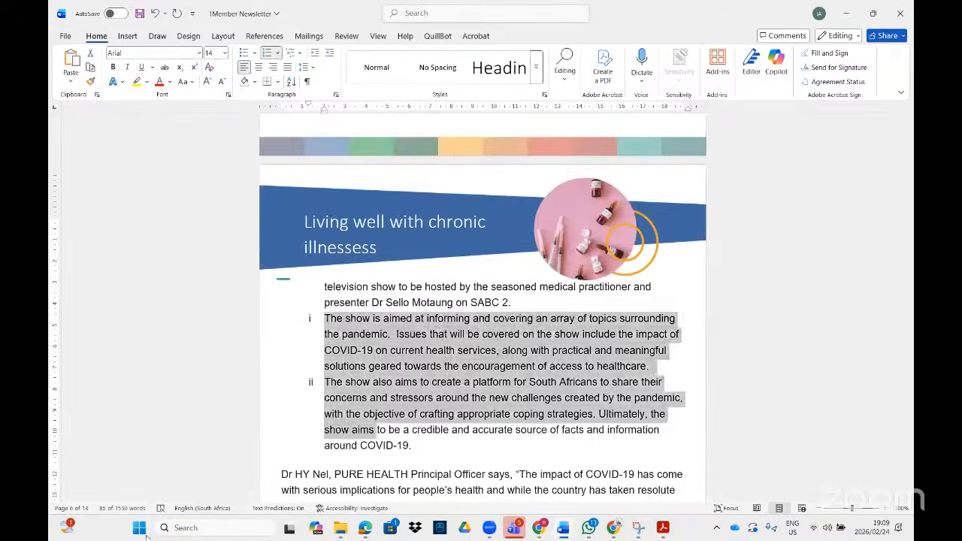
Step: Search the computer for the 1Solar file, open the document 1solar(1) and enable editing
{"action": "left_click", "coordinate": [140, 528]}
{"action": "type", "text": "1s"}
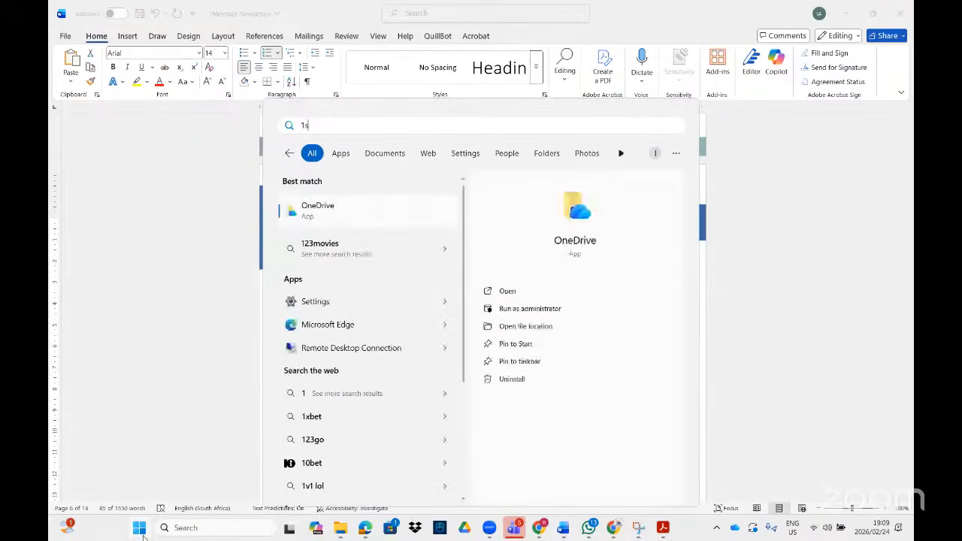
{"action": "type", "text": "olar (2"}
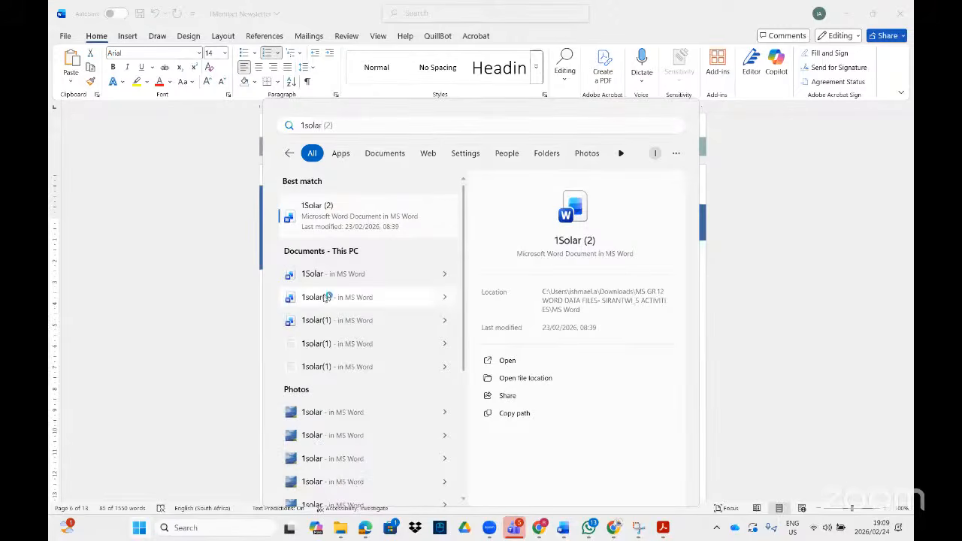
{"action": "left_click", "coordinate": [327, 297]}
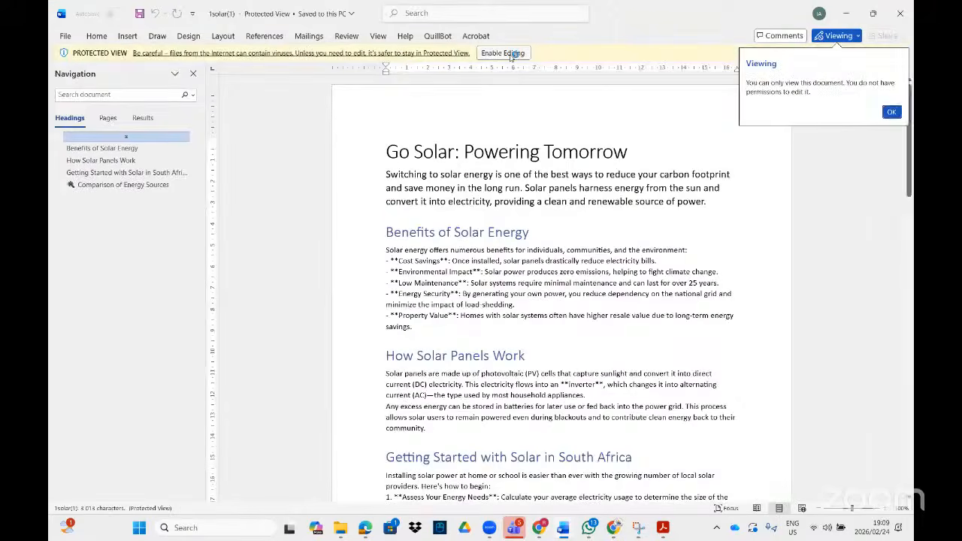
{"action": "left_click", "coordinate": [502, 53]}
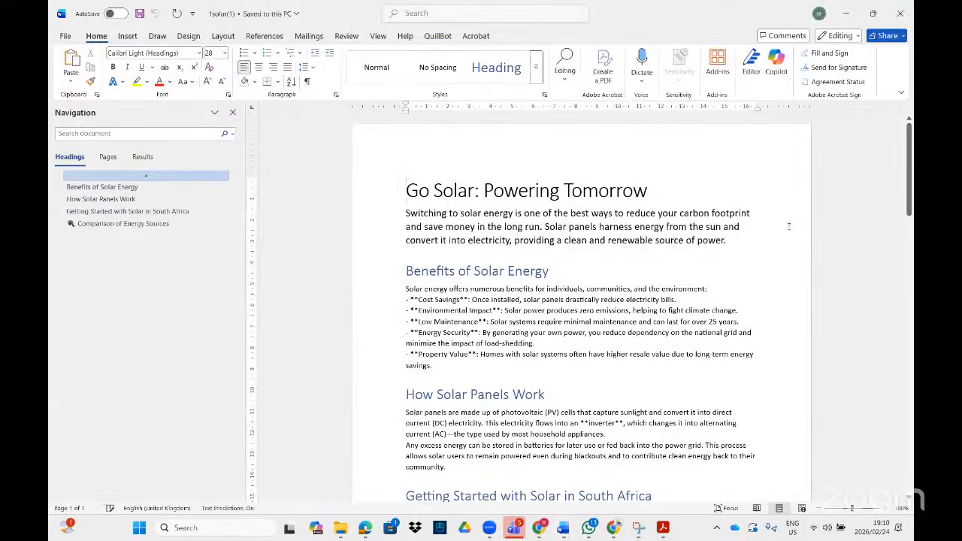
Step: Select the paragraphs from 'Assess Your Energy Needs' through 'gaining energy independence' and start defining a new multilevel list for them
{"action": "scroll", "coordinate": [689, 376], "scroll_direction": "down", "scroll_amount": 1}
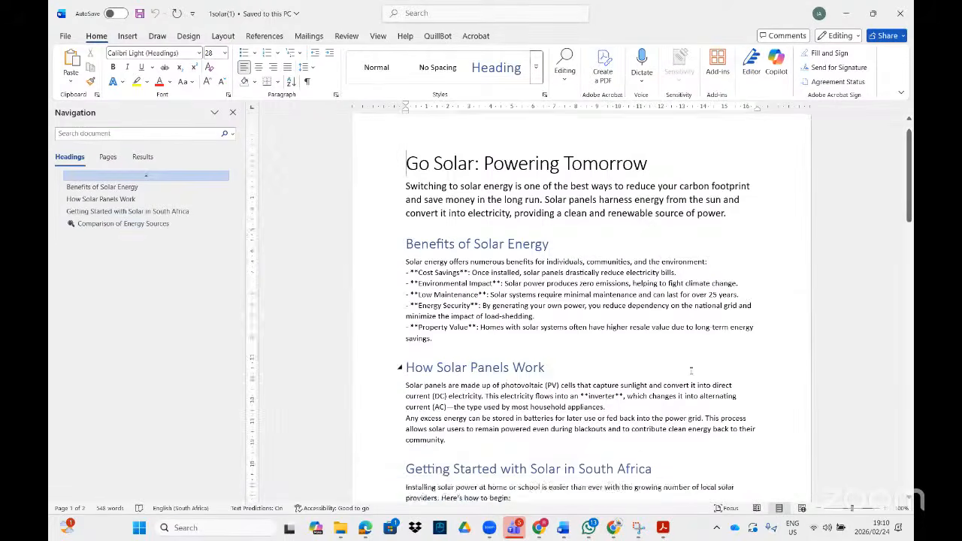
{"action": "scroll", "coordinate": [689, 371], "scroll_direction": "down", "scroll_amount": 20}
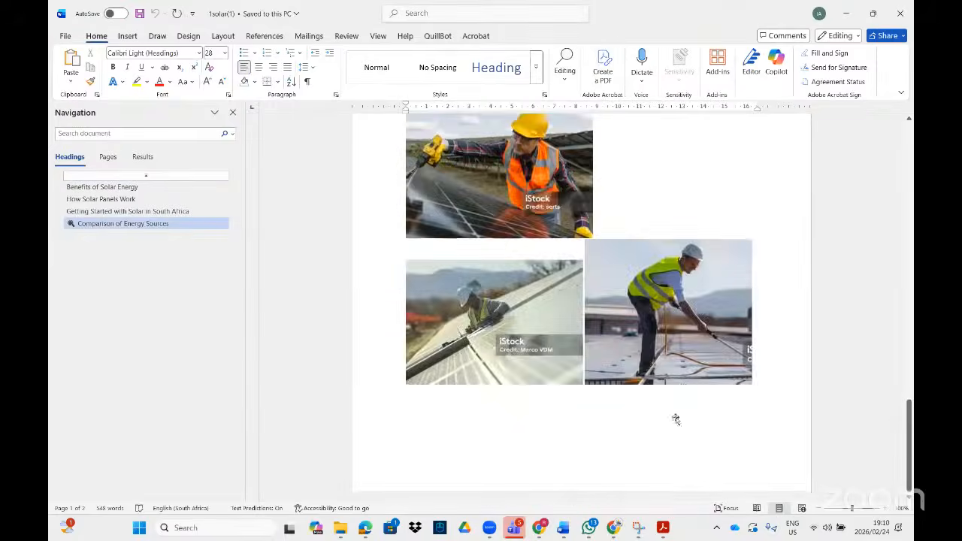
{"action": "scroll", "coordinate": [676, 418], "scroll_direction": "up", "scroll_amount": 8}
{"action": "scroll", "coordinate": [557, 276], "scroll_direction": "down", "scroll_amount": 1}
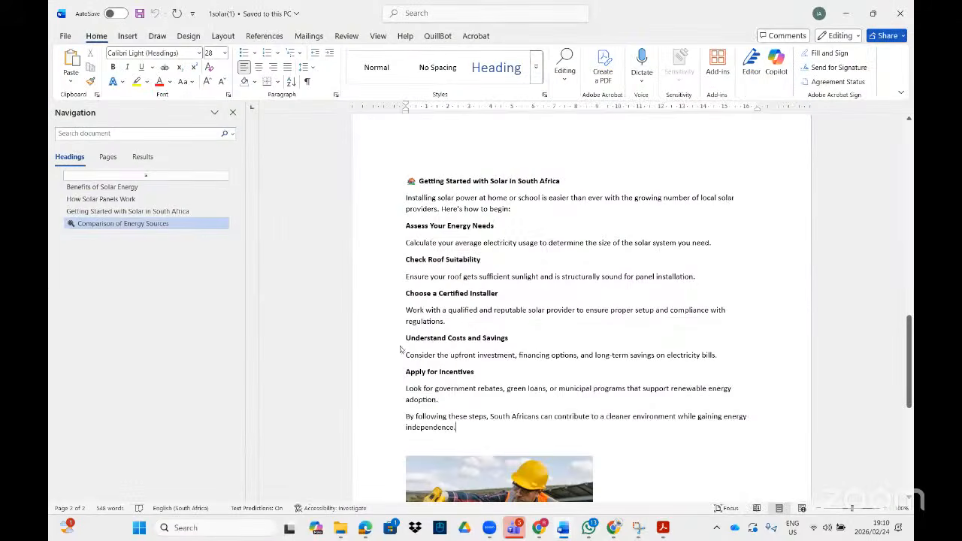
{"action": "left_click_drag", "start_coordinate": [460, 427], "coordinate": [380, 232]}
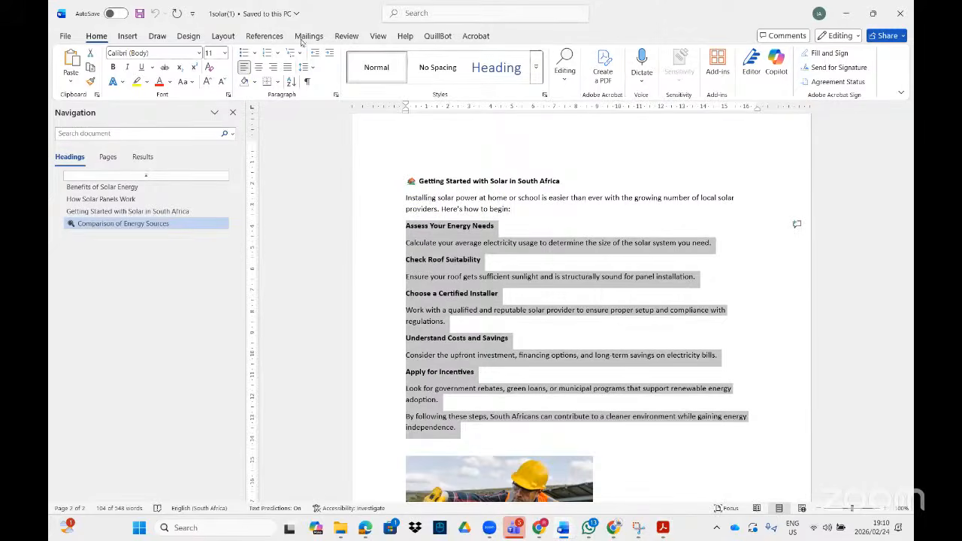
{"action": "left_click", "coordinate": [431, 14]}
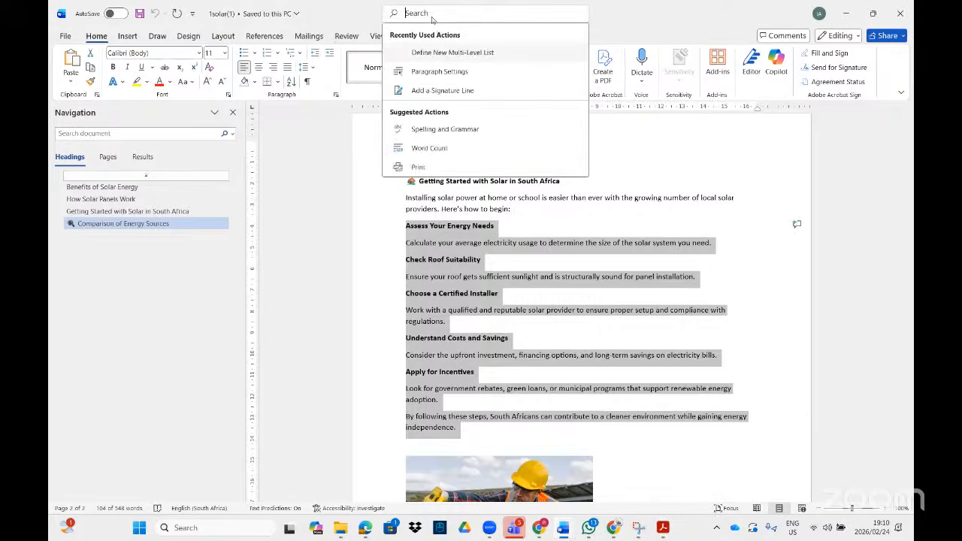
{"action": "type", "text": "mul"}
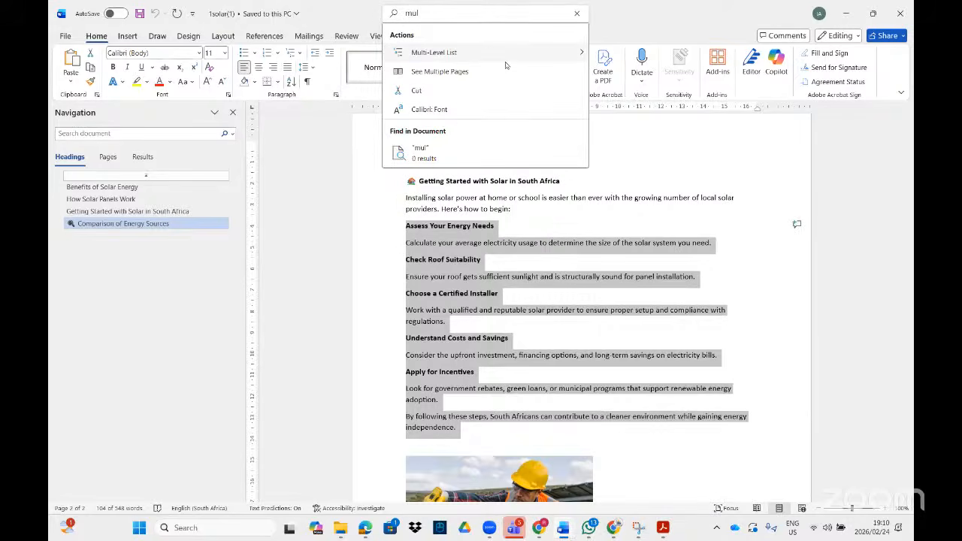
{"action": "mouse_move", "coordinate": [545, 53]}
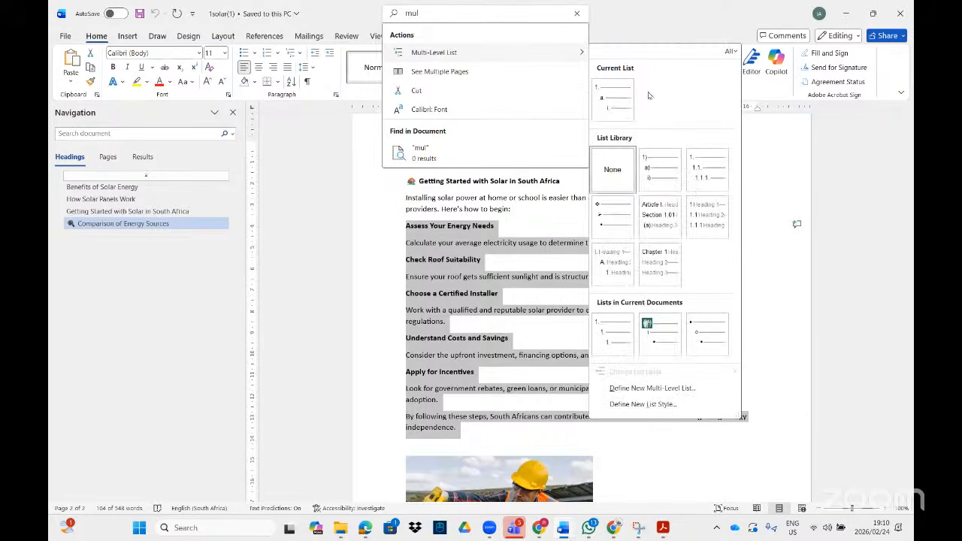
{"action": "left_click", "coordinate": [644, 389]}
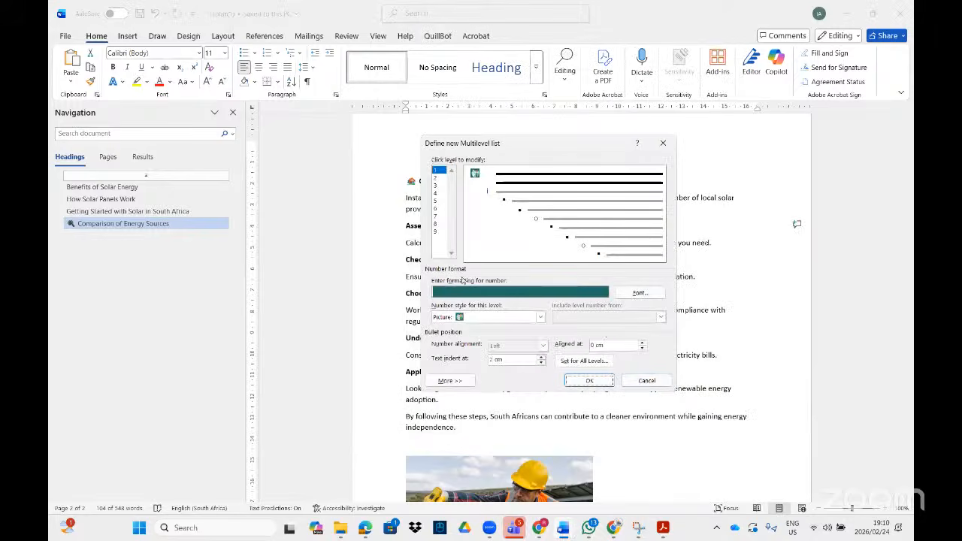
Step: Set level 1 to the A, B, C number style enclosed in brackets as (A), following the example in the activity PDF
{"action": "left_click", "coordinate": [665, 530]}
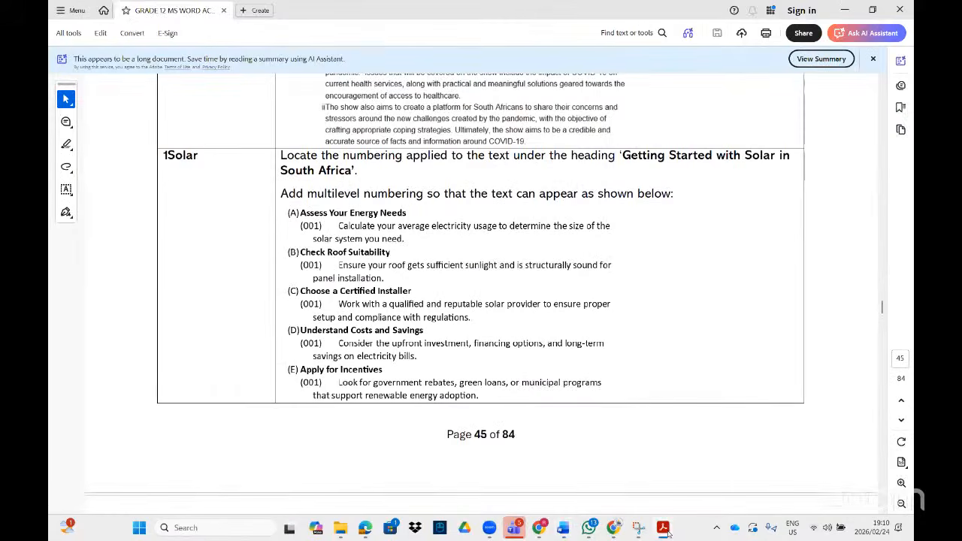
{"action": "left_click", "coordinate": [667, 532]}
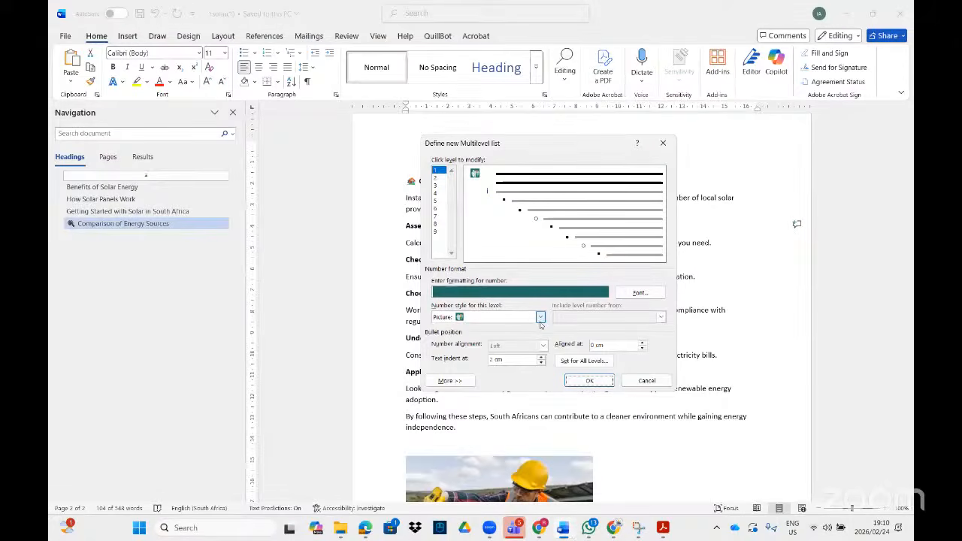
{"action": "left_click", "coordinate": [541, 317]}
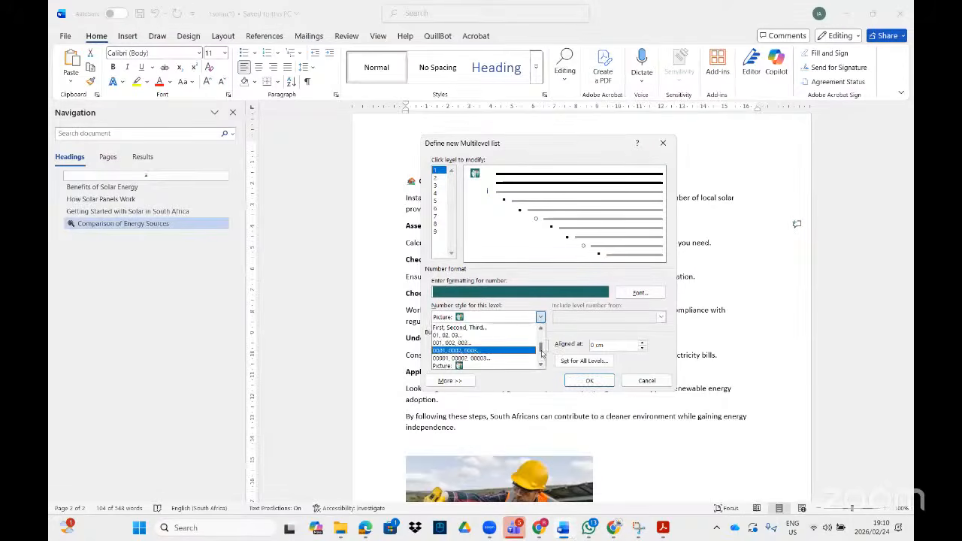
{"action": "left_click_drag", "start_coordinate": [542, 348], "coordinate": [541, 331]}
{"action": "left_click", "coordinate": [466, 359]}
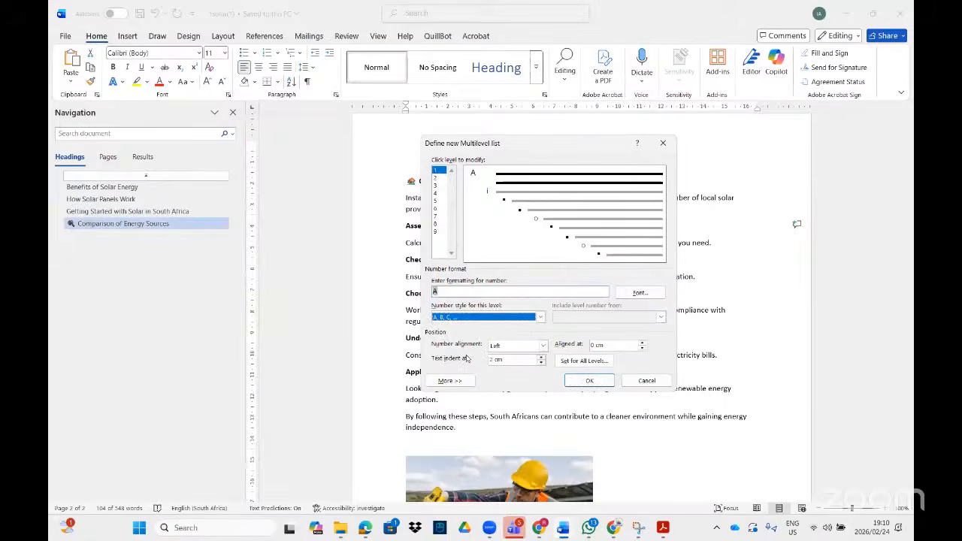
{"action": "left_click", "coordinate": [665, 528]}
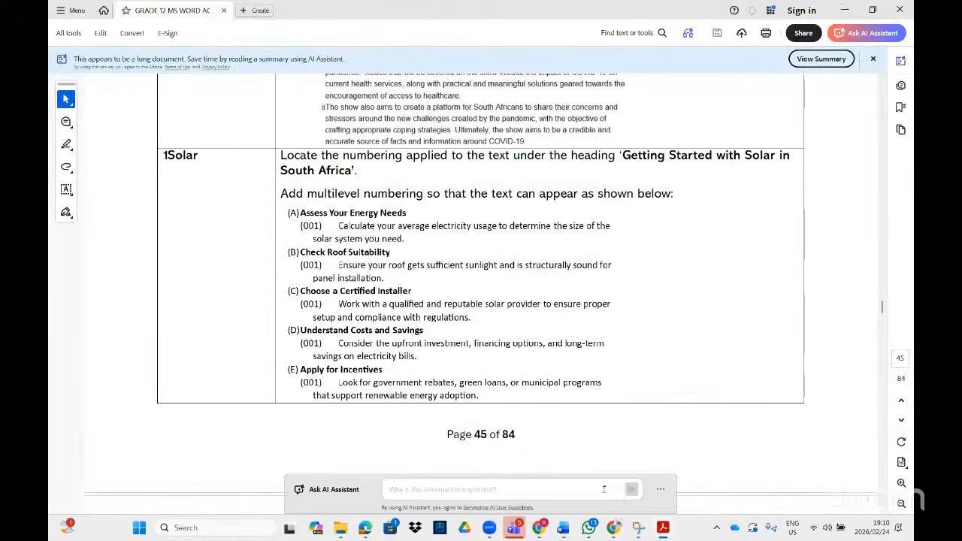
{"action": "left_click", "coordinate": [659, 527]}
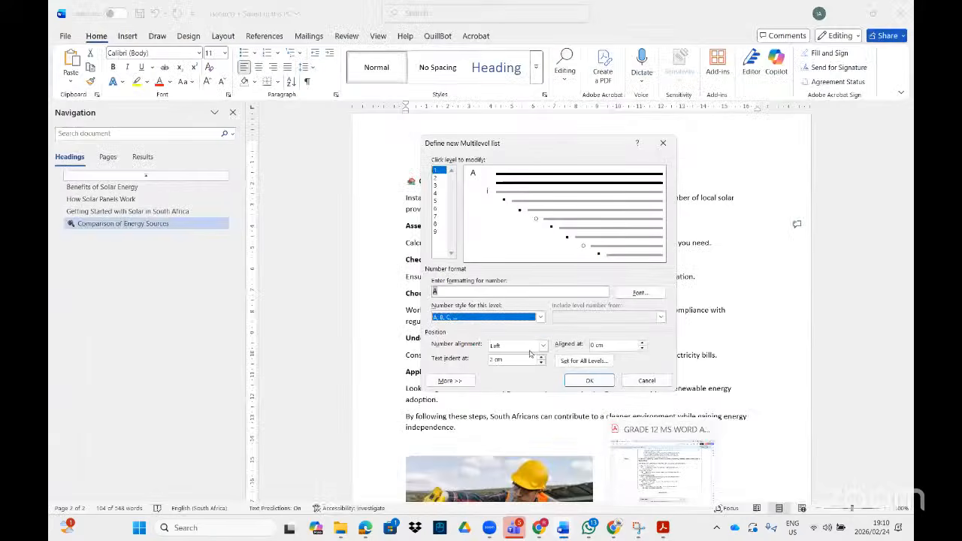
{"action": "left_click", "coordinate": [434, 290]}
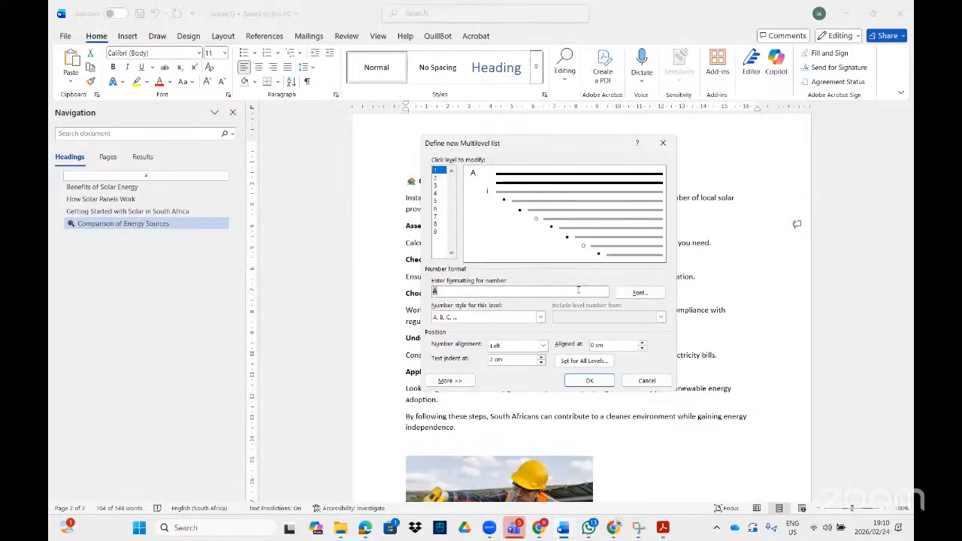
{"action": "type", "text": "(A"}
Step: Set level 2 of the list to the 001, 002, 003 number style, checking the example in the activity PDF
{"action": "left_click", "coordinate": [438, 177]}
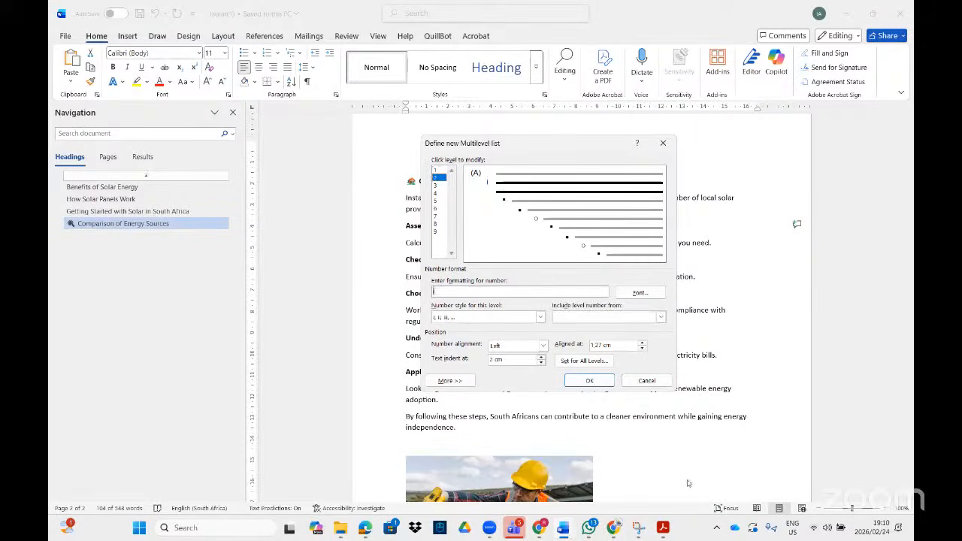
{"action": "left_click", "coordinate": [662, 528]}
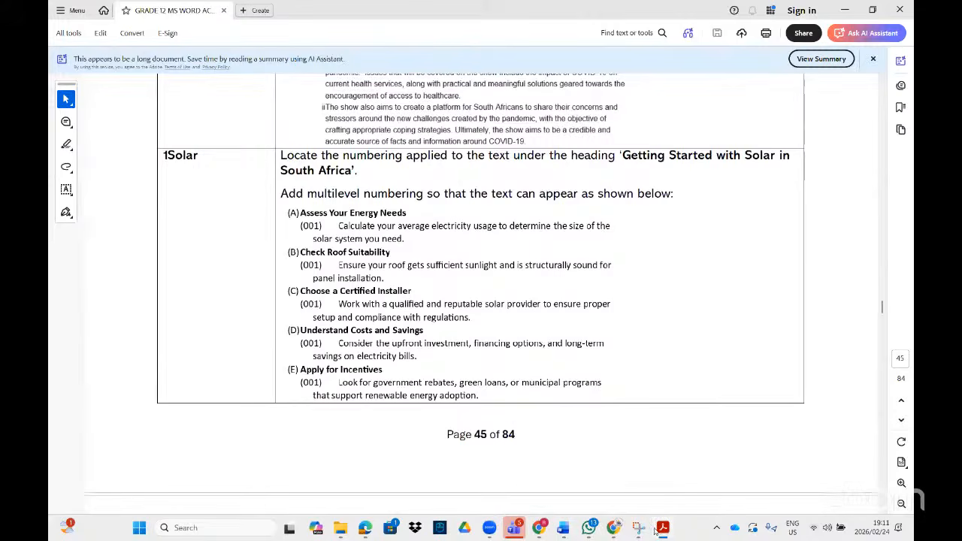
{"action": "left_click", "coordinate": [656, 529]}
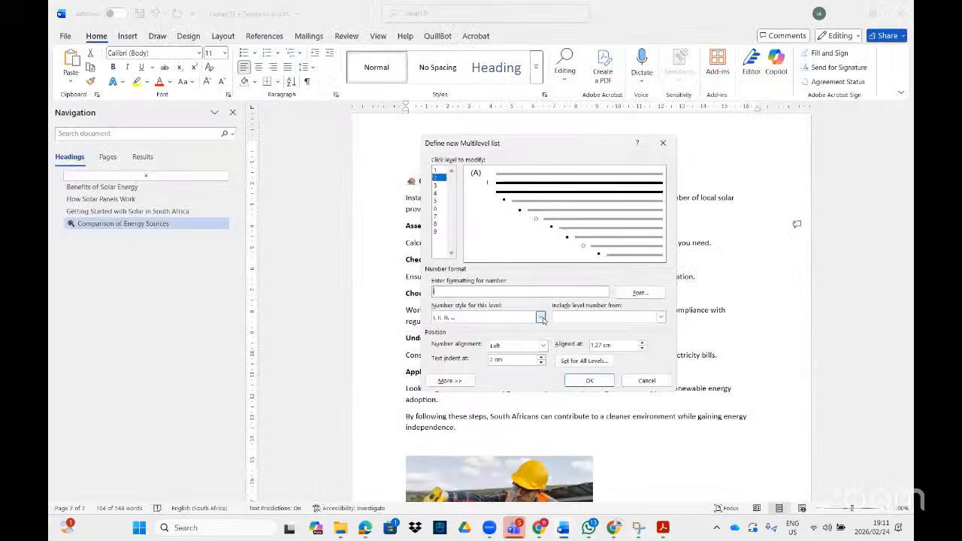
{"action": "left_click", "coordinate": [541, 317]}
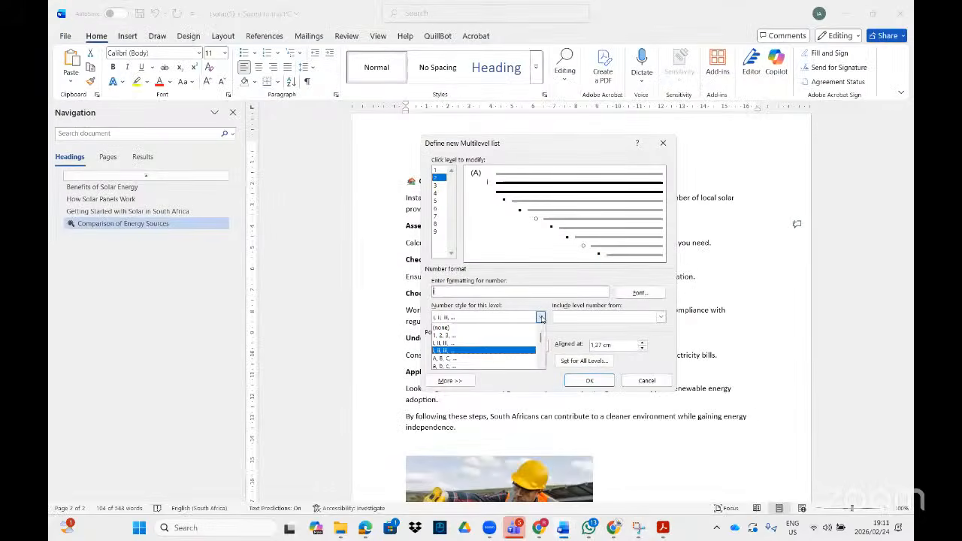
{"action": "left_click", "coordinate": [540, 366]}
{"action": "left_click", "coordinate": [540, 366]}
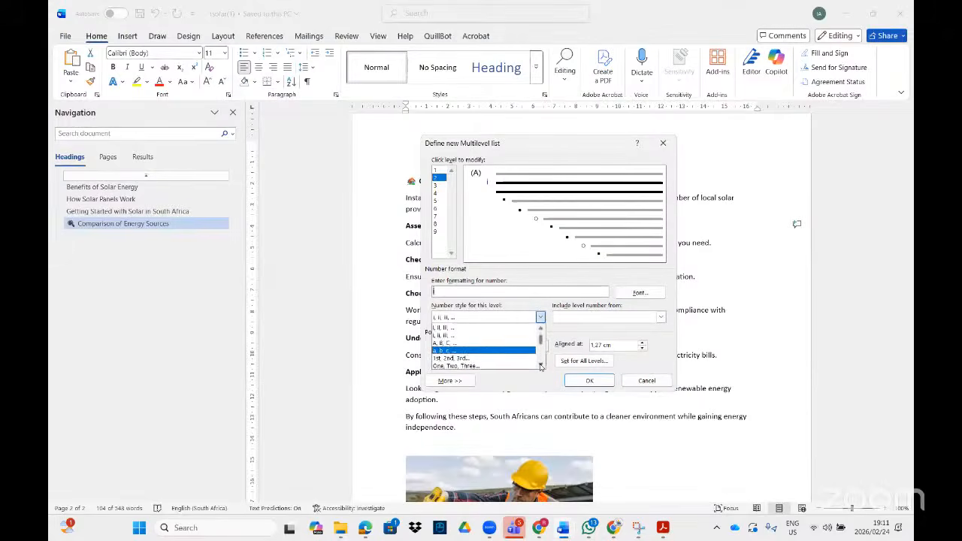
{"action": "left_click", "coordinate": [541, 366]}
{"action": "left_click", "coordinate": [541, 366]}
{"action": "left_click", "coordinate": [540, 366]}
{"action": "left_click", "coordinate": [540, 366]}
{"action": "left_click", "coordinate": [541, 365]}
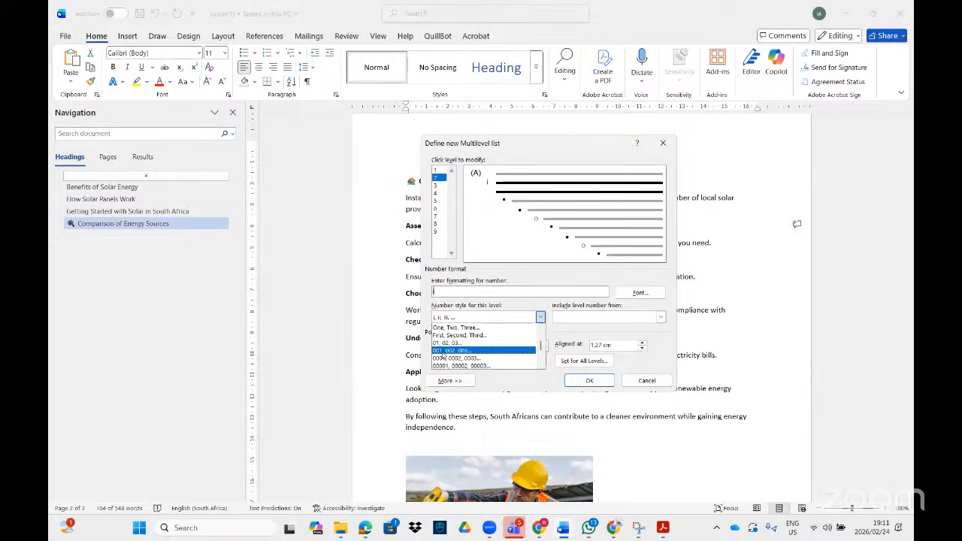
{"action": "left_click", "coordinate": [442, 352]}
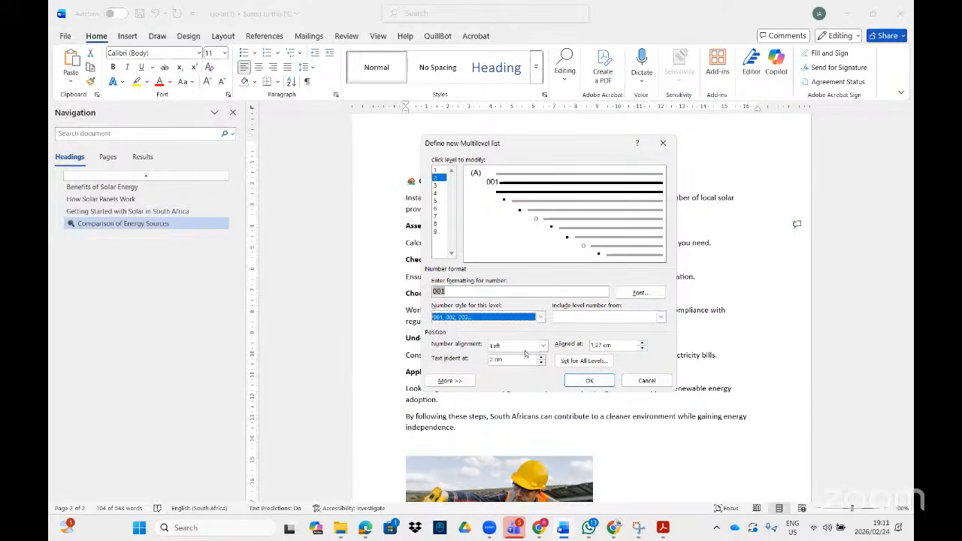
Step: Enclose the level 2 number in brackets, apply the multilevel list to the selected paragraphs, and consult the activity PDF
{"action": "left_click", "coordinate": [434, 293]}
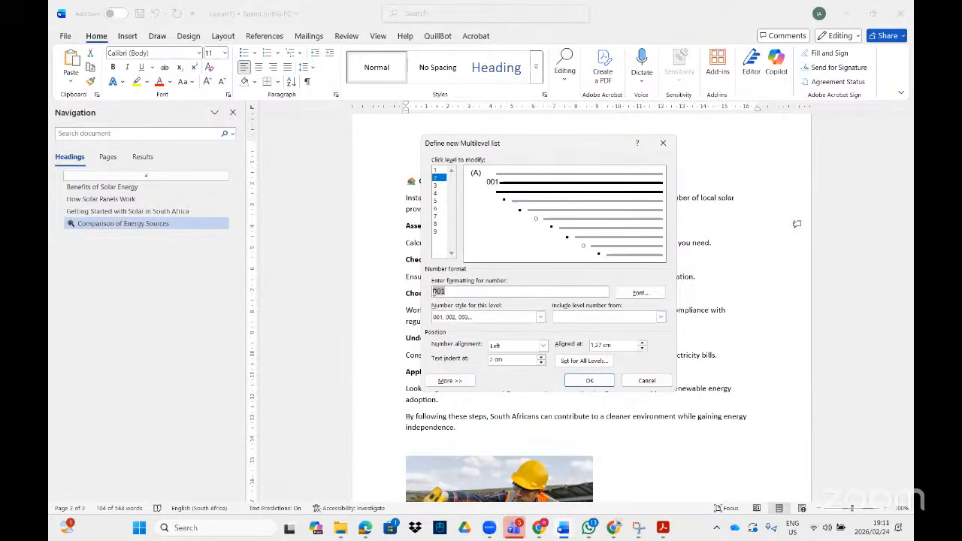
{"action": "type", "text": "("}
{"action": "left_click", "coordinate": [590, 381]}
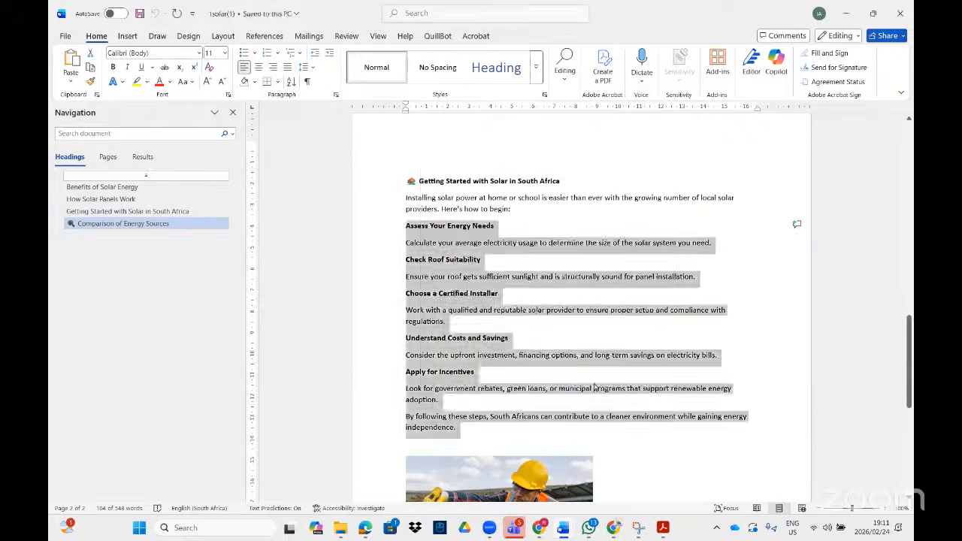
{"action": "left_click", "coordinate": [662, 529]}
{"action": "left_click", "coordinate": [661, 529]}
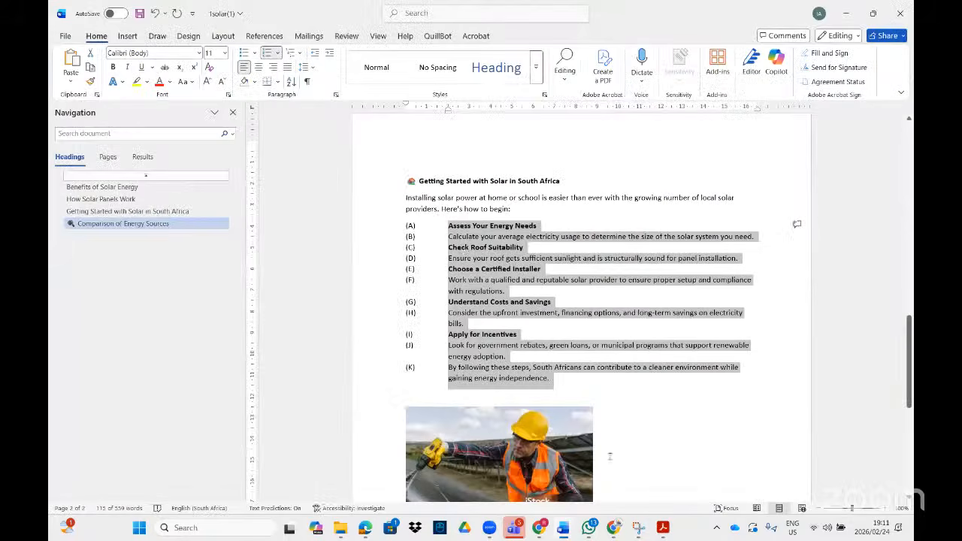
Step: Demote the paragraphs beginning 'Calculate your average' and 'Ensure your roof' to the (001) second level of the list
{"action": "left_click", "coordinate": [448, 237]}
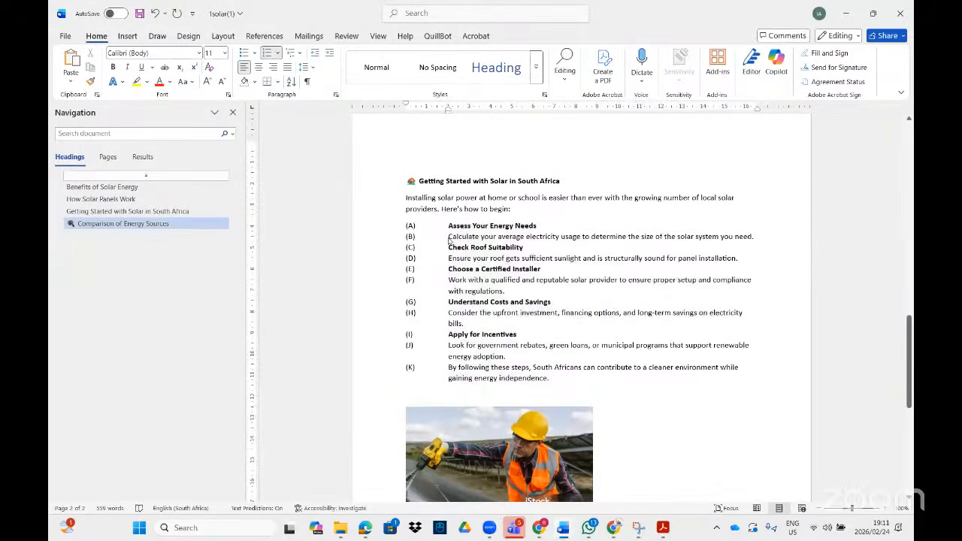
{"action": "left_click", "coordinate": [329, 54]}
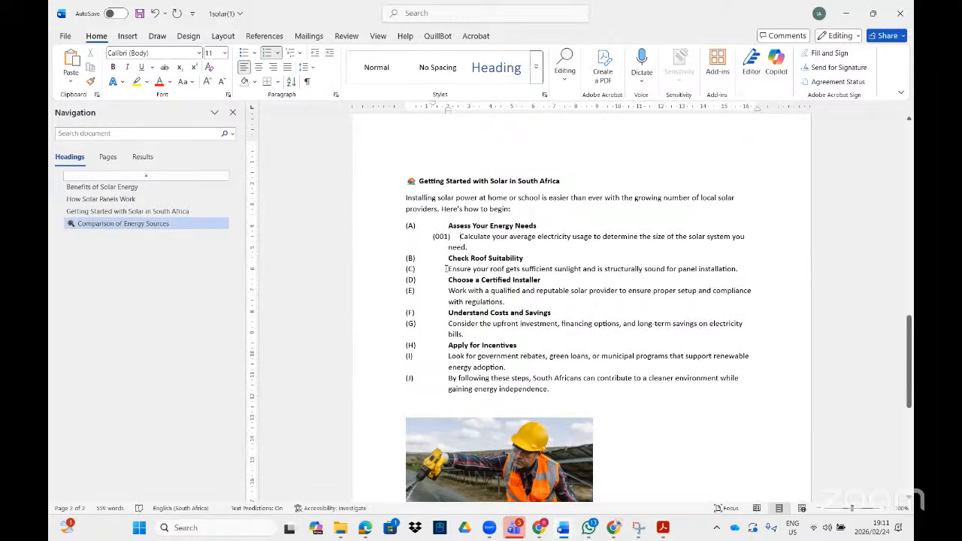
{"action": "left_click", "coordinate": [331, 55]}
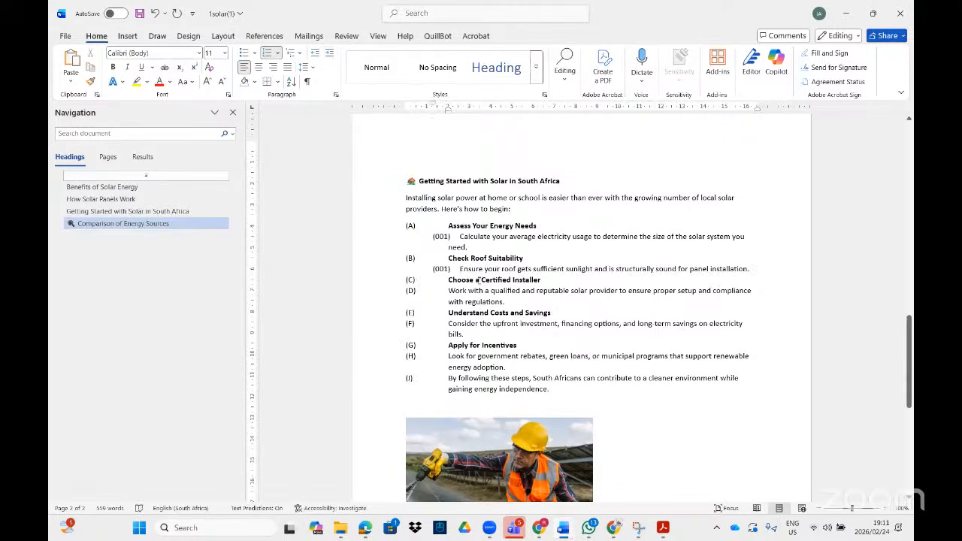
Step: Demote the paragraphs beginning 'Work with', 'Consider the upfront', 'Look for government' and 'By following these steps' together to the second list level
{"action": "triple_click", "coordinate": [457, 291]}
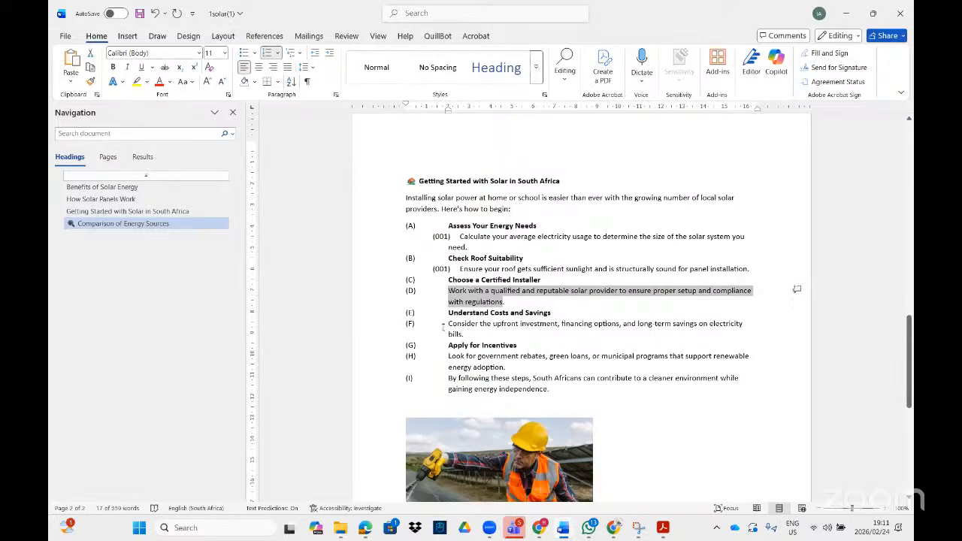
{"action": "left_click", "coordinate": [459, 326], "text": "ctrl"}
{"action": "left_click", "coordinate": [449, 357], "text": "ctrl"}
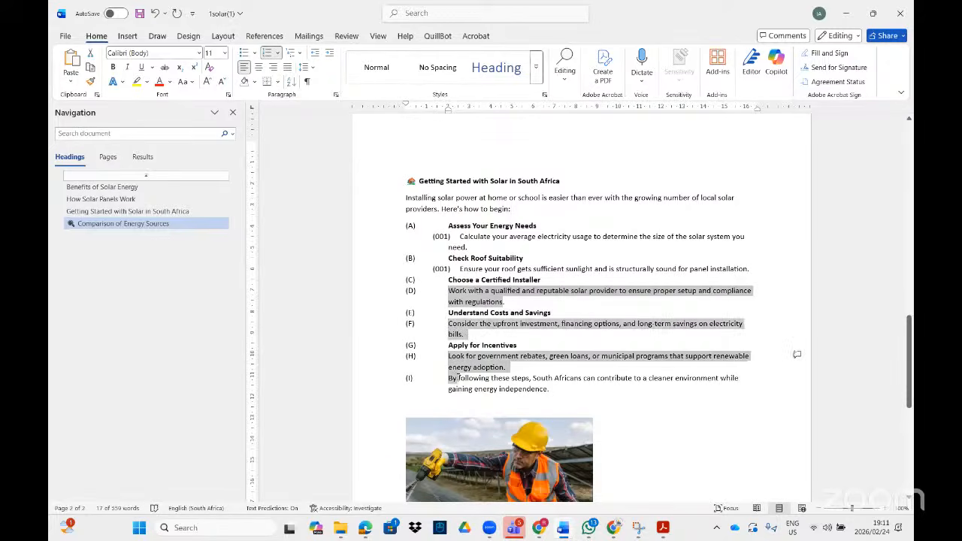
{"action": "left_click", "coordinate": [458, 378], "text": "ctrl"}
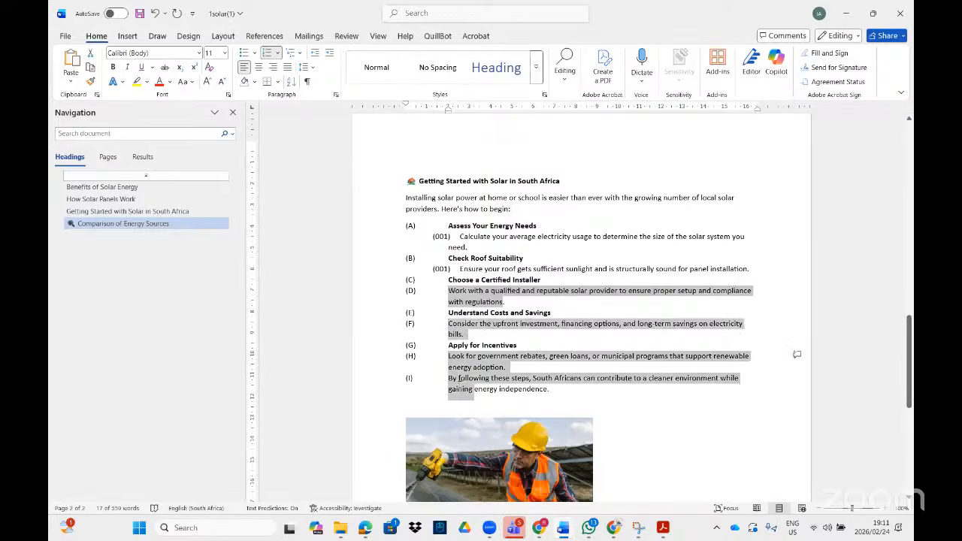
{"action": "left_click", "coordinate": [329, 53]}
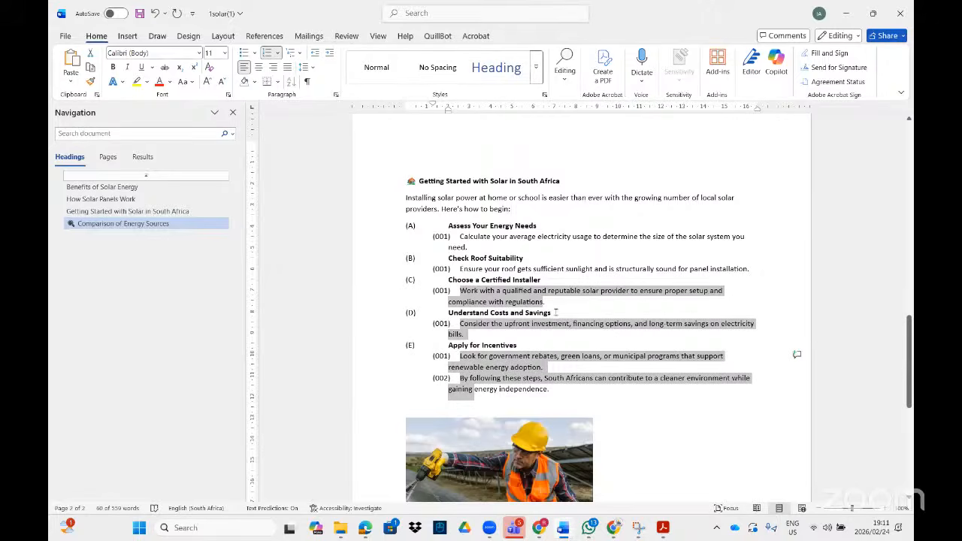
{"action": "left_click", "coordinate": [563, 347]}
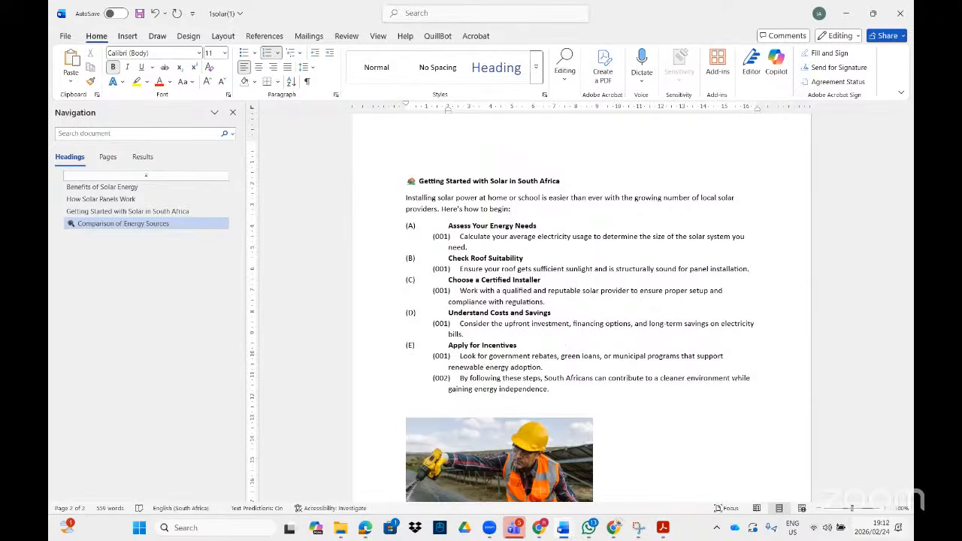
Step: Switch to the activity PDF and review the remaining multilevel list and line numbering exercises up to Term 1 Week 7
{"action": "left_click", "coordinate": [662, 528]}
{"action": "scroll", "coordinate": [461, 329], "scroll_direction": "down", "scroll_amount": 10}
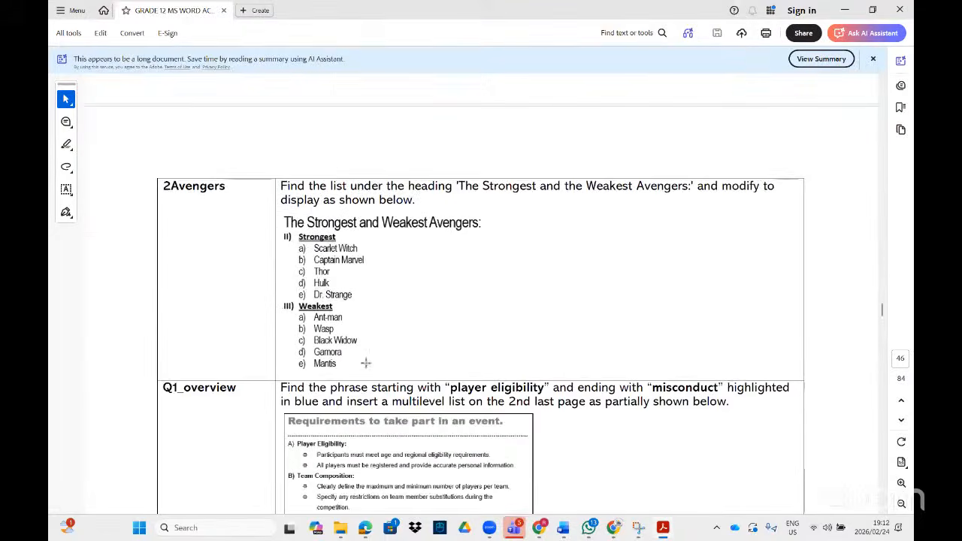
{"action": "scroll", "coordinate": [365, 363], "scroll_direction": "down", "scroll_amount": 3}
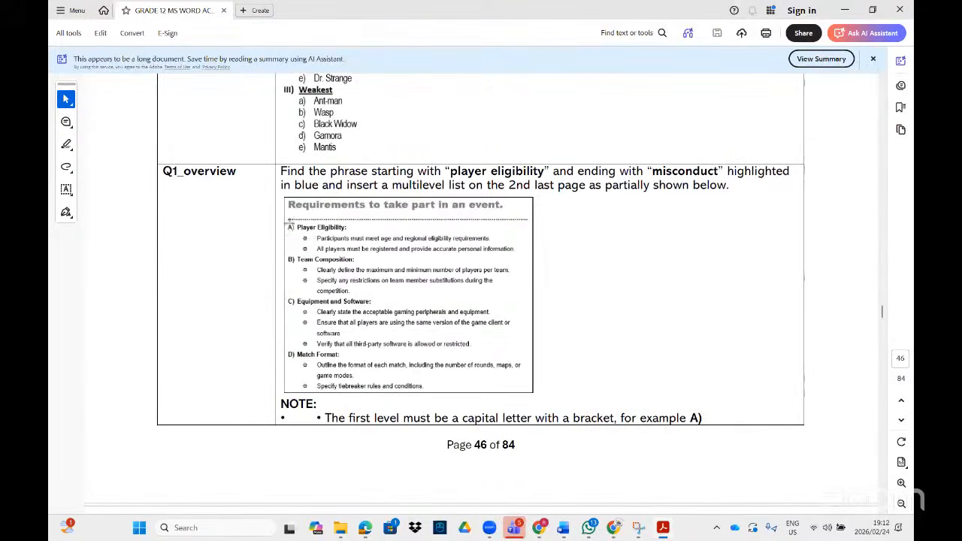
{"action": "scroll", "coordinate": [398, 401], "scroll_direction": "down", "scroll_amount": 4}
{"action": "scroll", "coordinate": [421, 406], "scroll_direction": "down", "scroll_amount": 4}
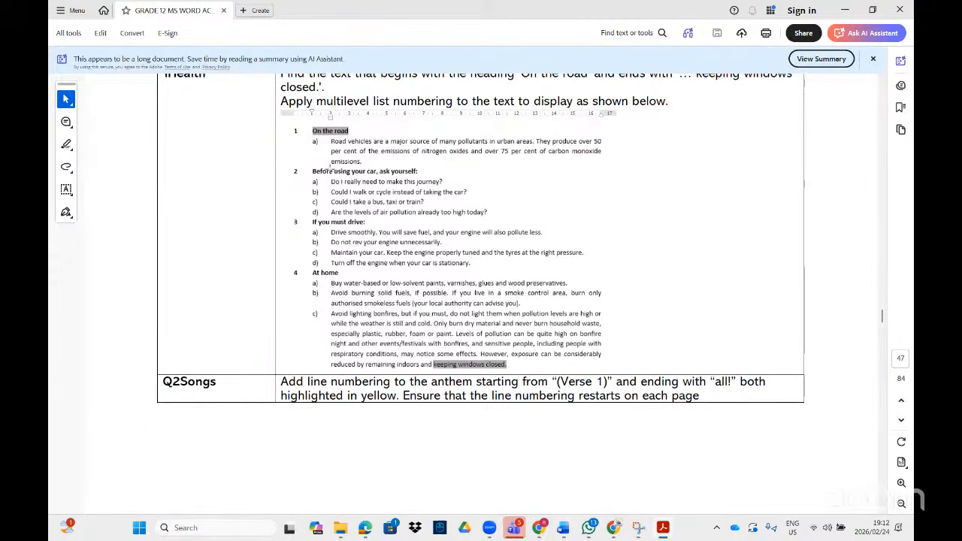
{"action": "scroll", "coordinate": [346, 145], "scroll_direction": "up", "scroll_amount": 1}
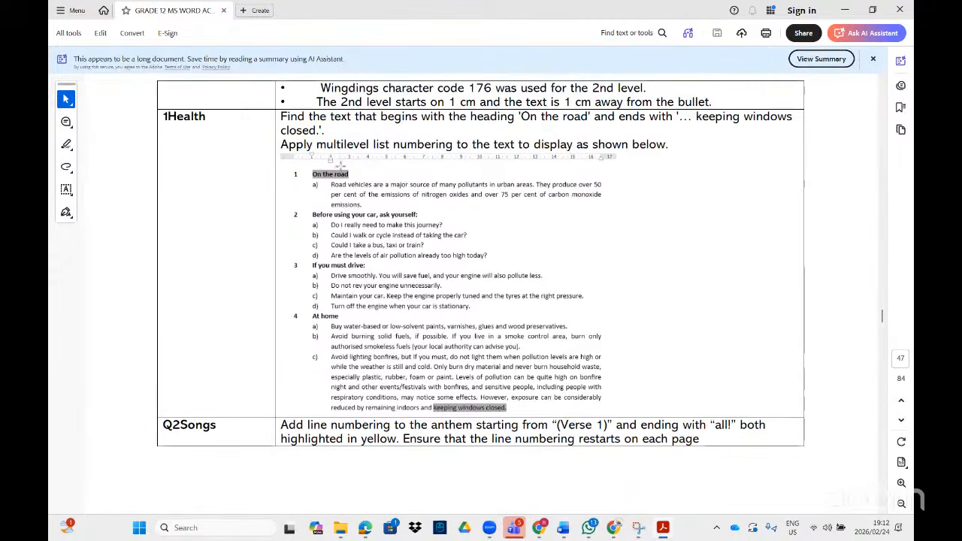
{"action": "scroll", "coordinate": [383, 293], "scroll_direction": "down", "scroll_amount": 5}
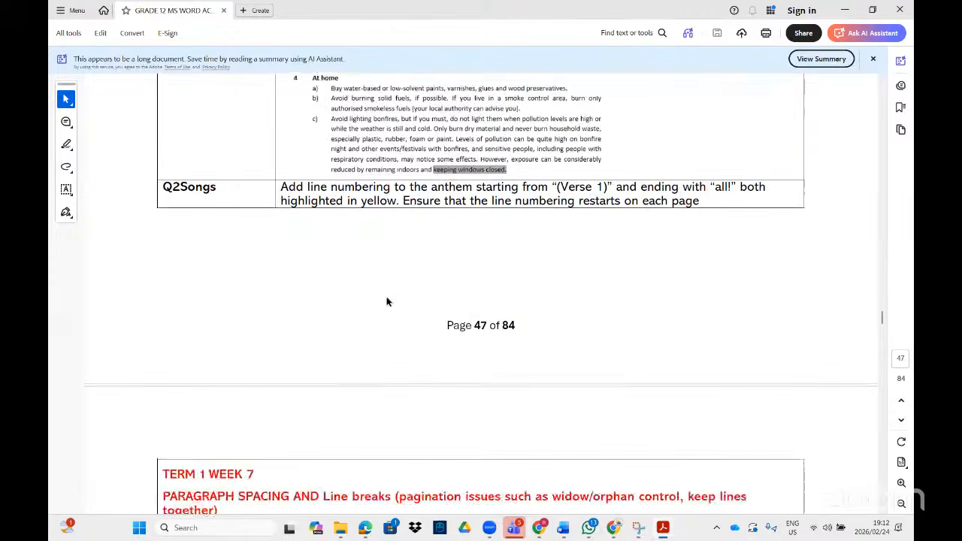
{"action": "scroll", "coordinate": [387, 301], "scroll_direction": "down", "scroll_amount": 7}
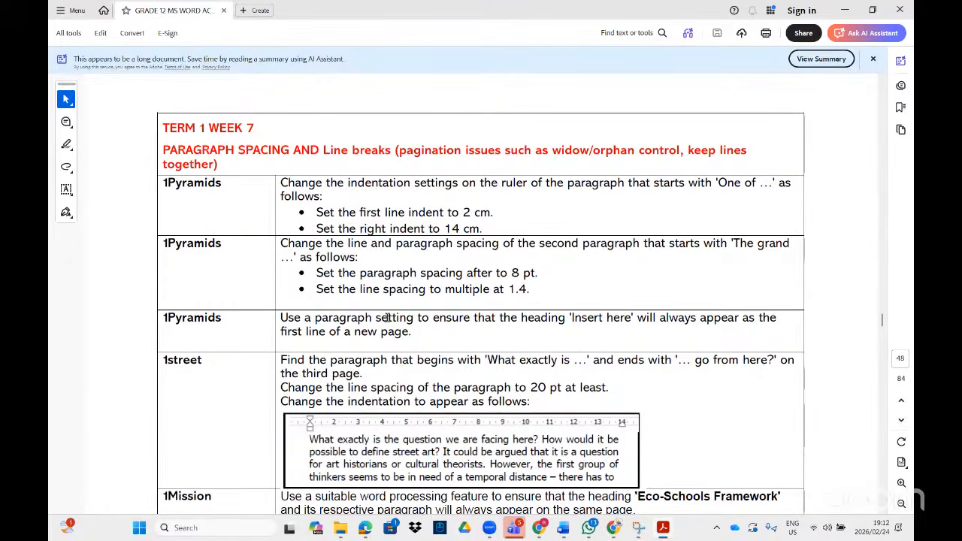
Step: Check the live stream chat in YouTube Studio and review the Week 7 paragraph spacing and line break exercises in the activity PDF
{"action": "left_click", "coordinate": [544, 531]}
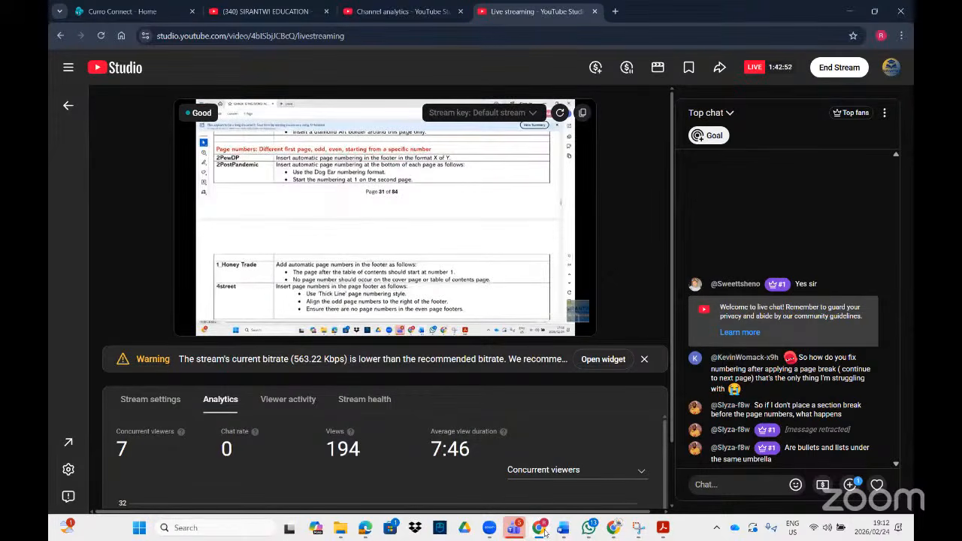
{"action": "left_click", "coordinate": [542, 529]}
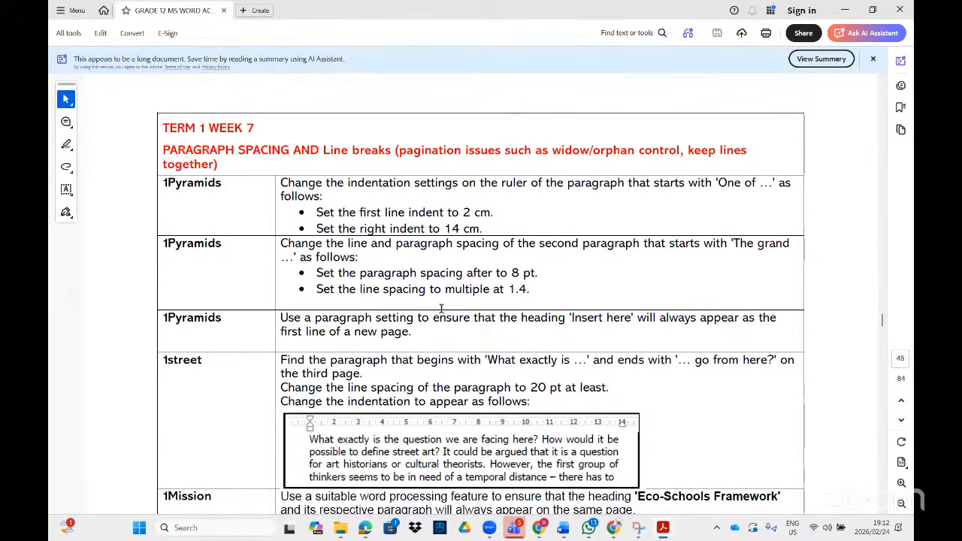
{"action": "scroll", "coordinate": [441, 308], "scroll_direction": "down", "scroll_amount": 3}
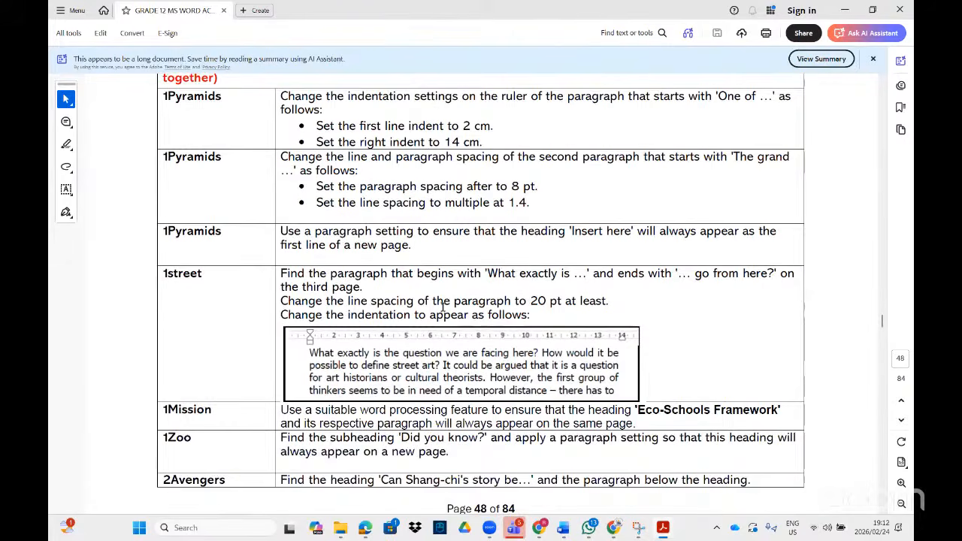
{"action": "scroll", "coordinate": [442, 308], "scroll_direction": "down", "scroll_amount": 10}
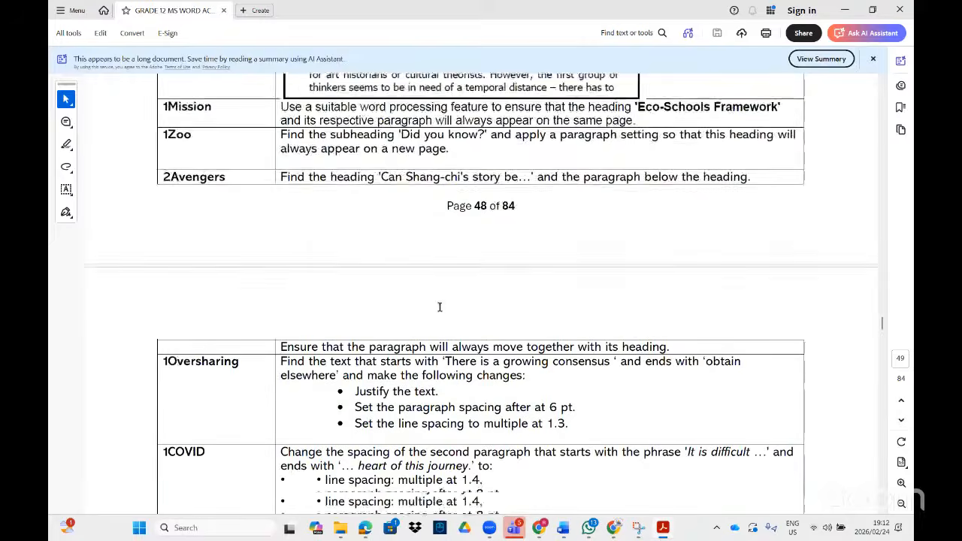
{"action": "scroll", "coordinate": [439, 306], "scroll_direction": "down", "scroll_amount": 4}
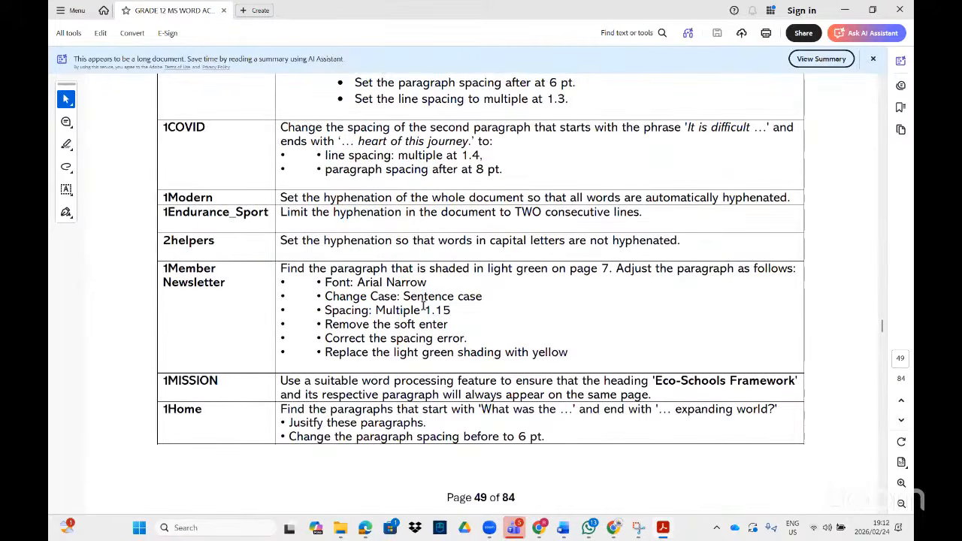
{"action": "scroll", "coordinate": [423, 308], "scroll_direction": "down", "scroll_amount": 8}
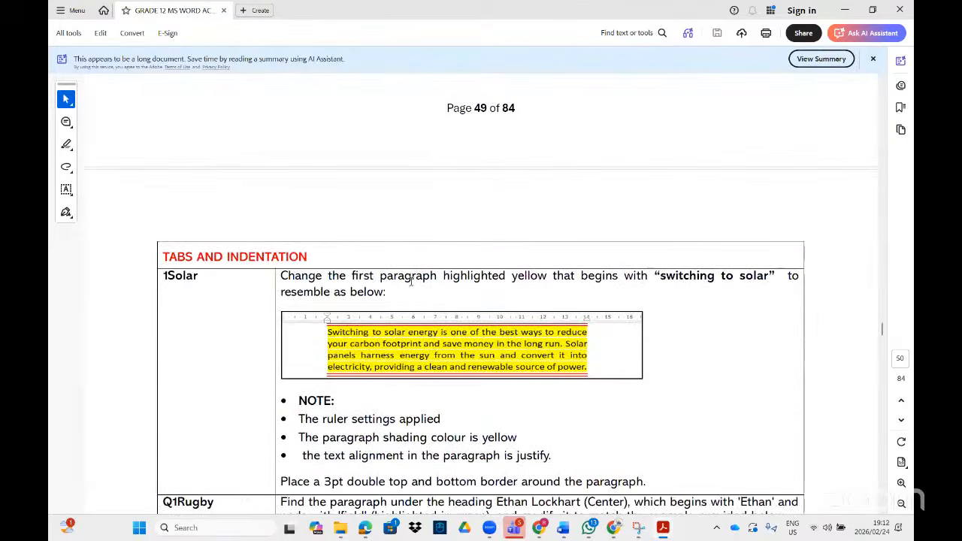
{"action": "scroll", "coordinate": [413, 278], "scroll_direction": "up", "scroll_amount": 15}
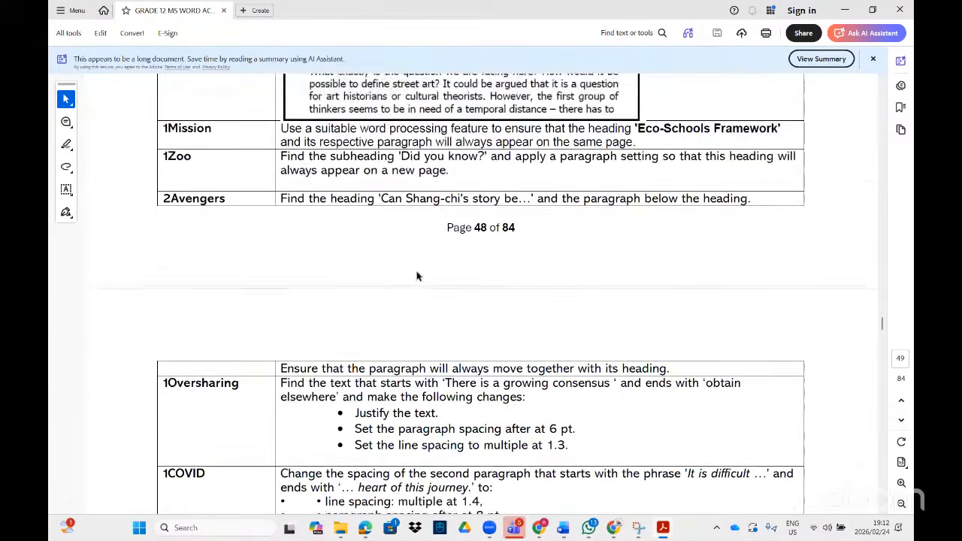
{"action": "scroll", "coordinate": [417, 276], "scroll_direction": "up", "scroll_amount": 6}
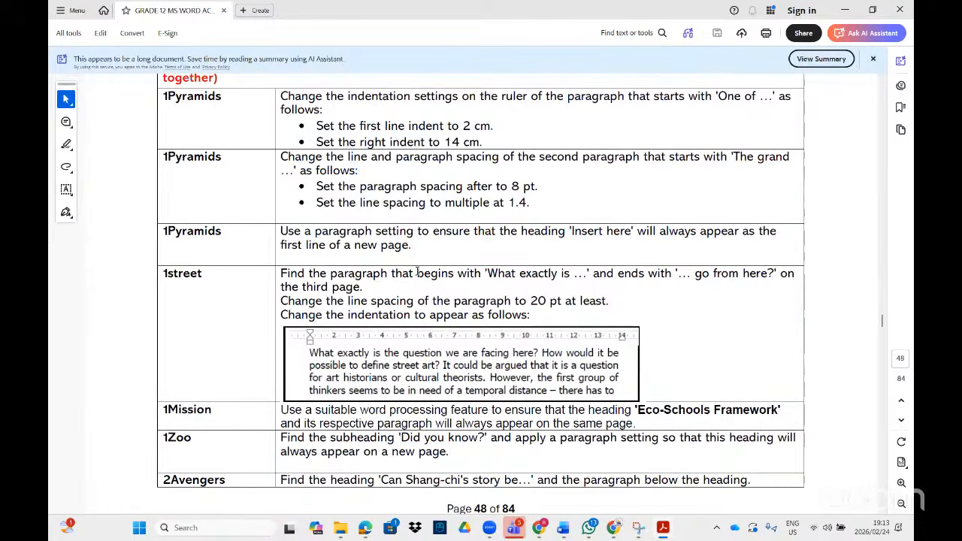
{"action": "scroll", "coordinate": [417, 273], "scroll_direction": "up", "scroll_amount": 2}
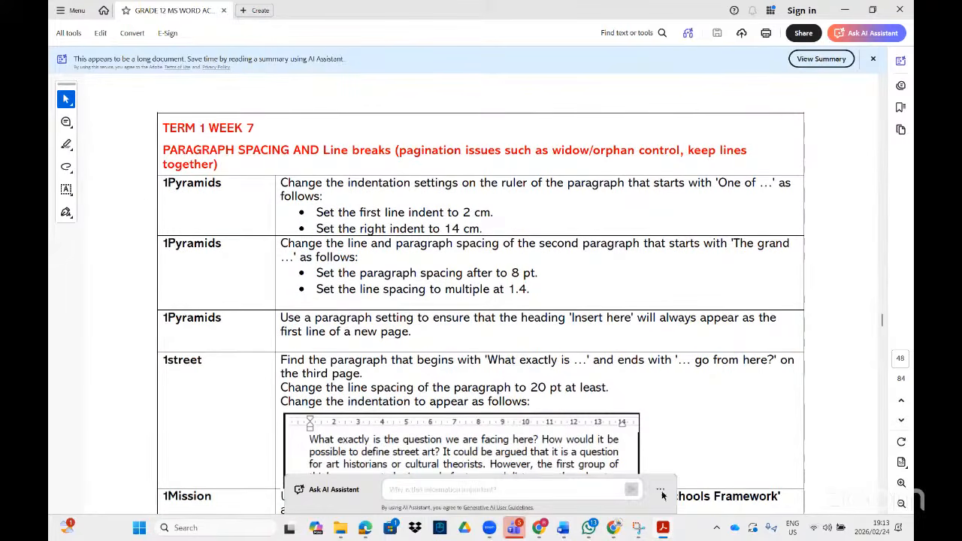
Step: Close the 1solar and 1Member Newsletter documents in Word without saving their changes
{"action": "mouse_move", "coordinate": [577, 520]}
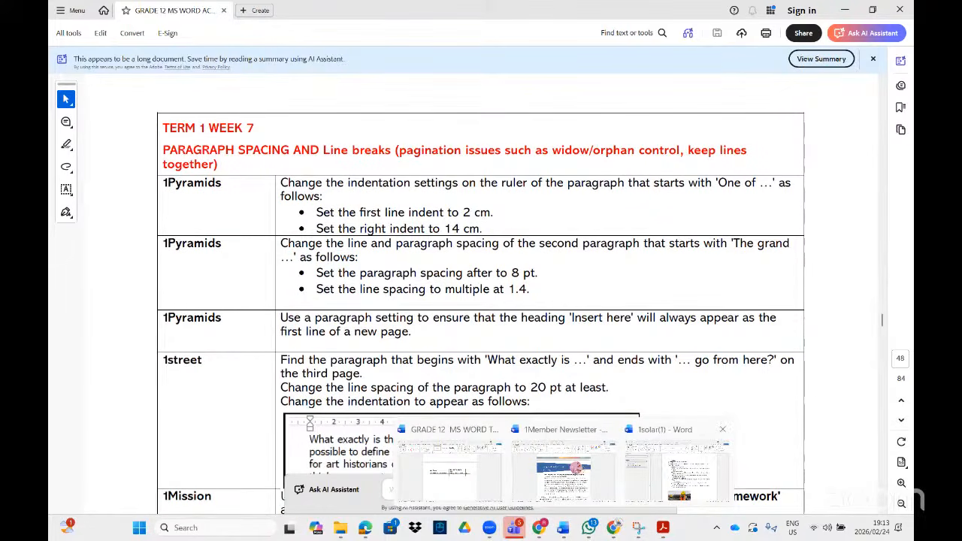
{"action": "left_click", "coordinate": [672, 463]}
{"action": "left_click", "coordinate": [900, 13]}
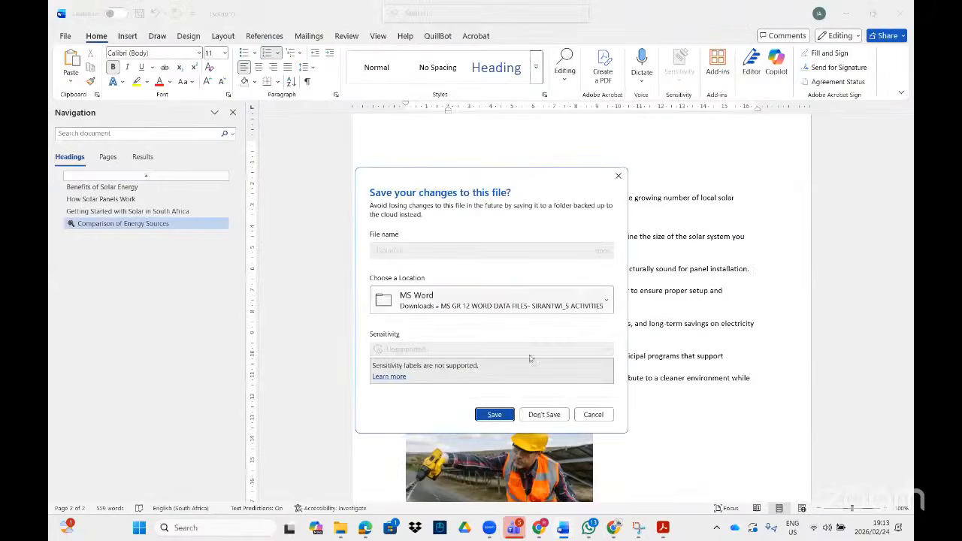
{"action": "left_click", "coordinate": [544, 414]}
{"action": "mouse_move", "coordinate": [565, 527]}
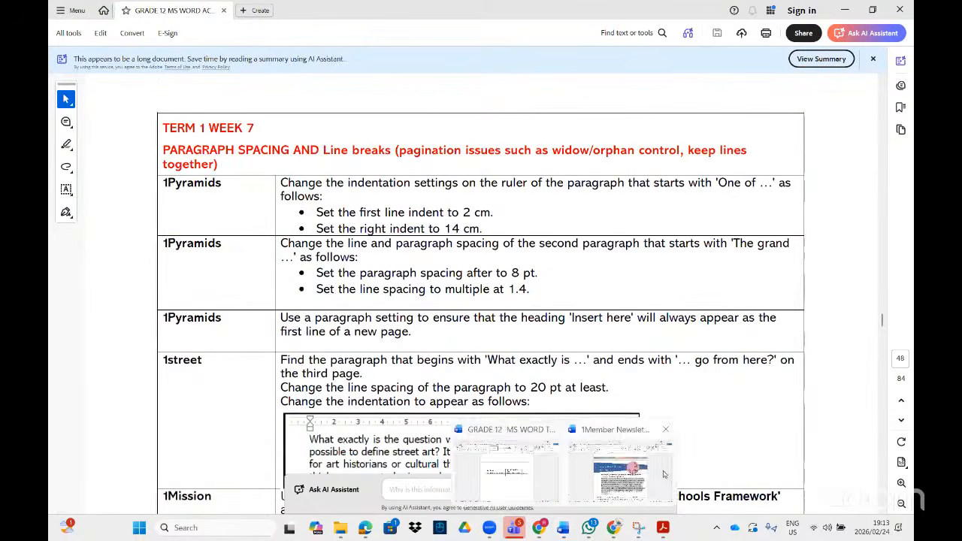
{"action": "left_click", "coordinate": [663, 474]}
{"action": "left_click", "coordinate": [899, 13]}
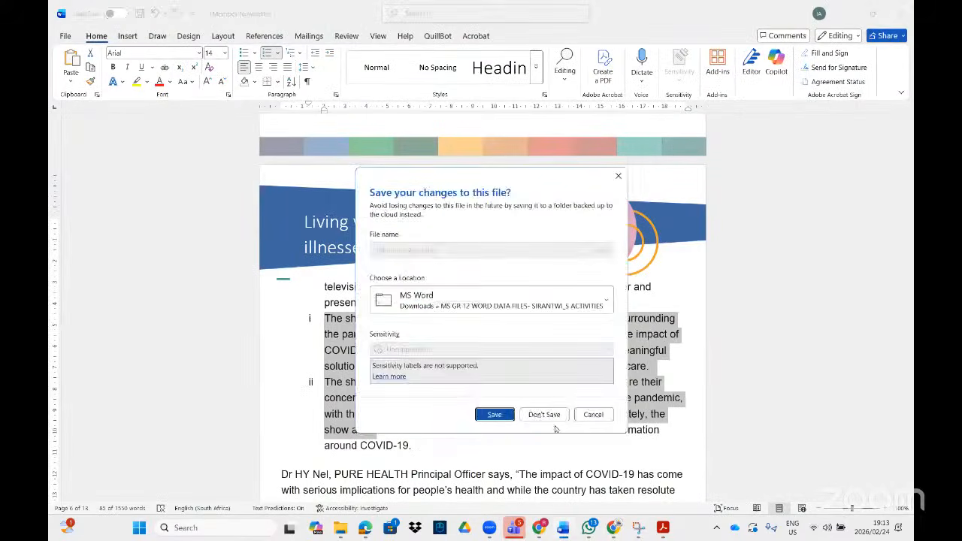
{"action": "left_click", "coordinate": [544, 415]}
{"action": "left_click", "coordinate": [563, 527]}
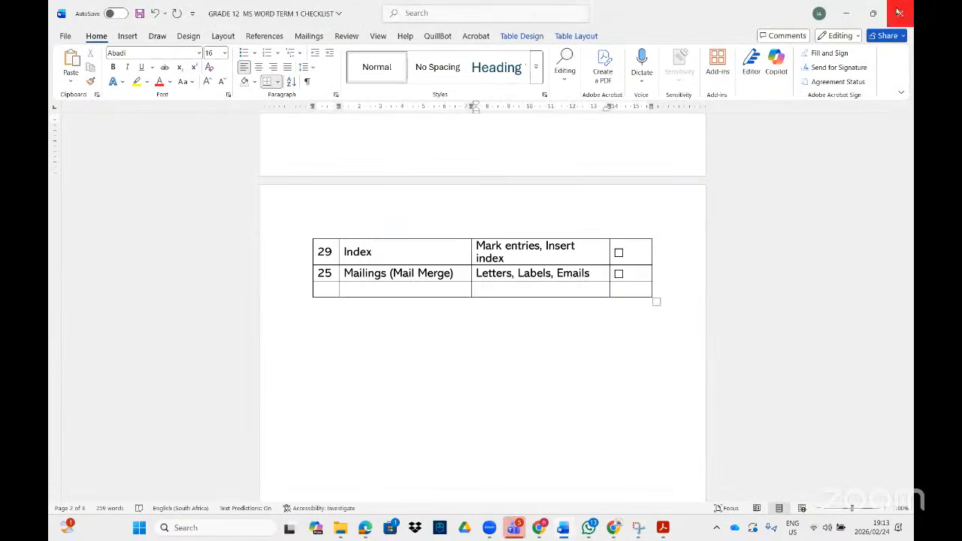
{"action": "left_click", "coordinate": [899, 13]}
{"action": "left_click", "coordinate": [576, 415]}
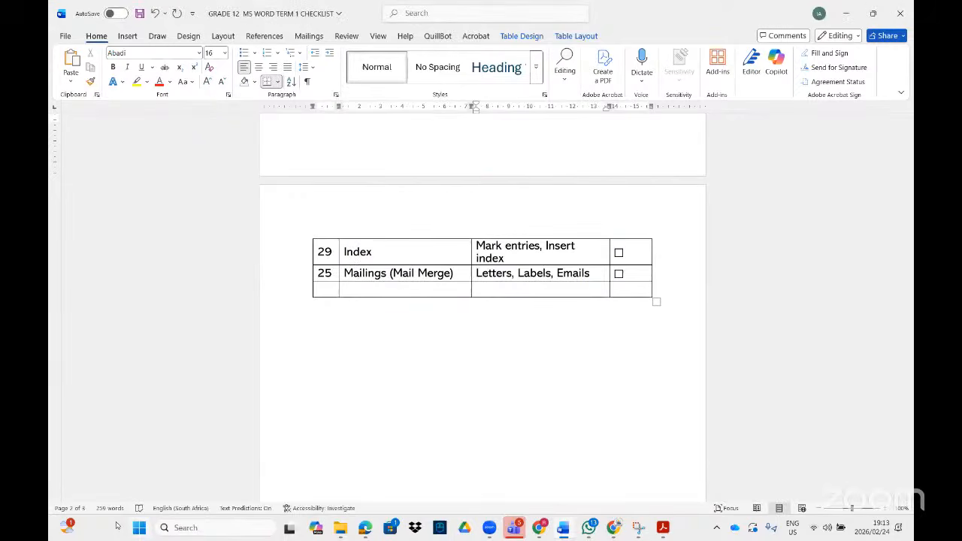
Step: Search the computer for the 1Pyramids document, open it in Word and look through its pages
{"action": "key", "text": "super"}
{"action": "type", "text": "1pyr"}
{"action": "left_click", "coordinate": [350, 230]}
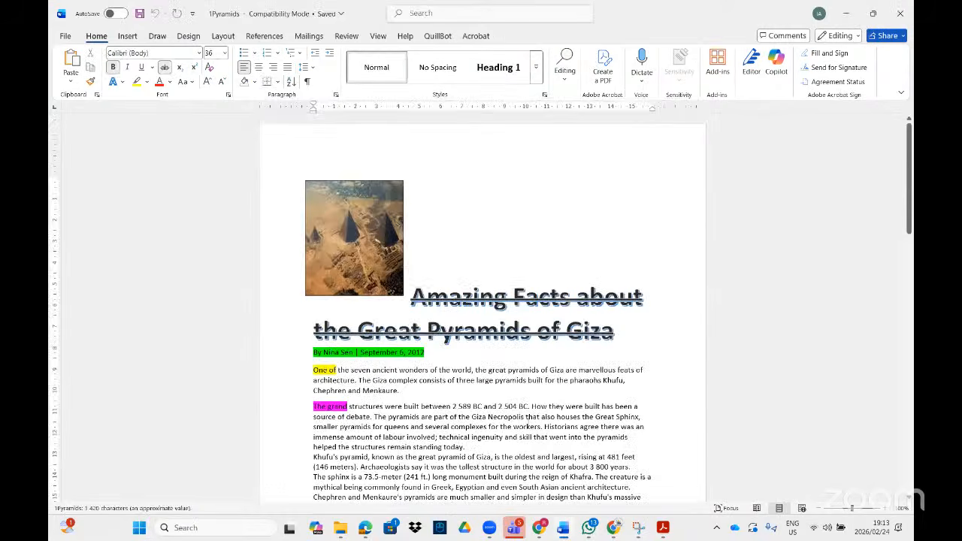
{"action": "scroll", "coordinate": [609, 481], "scroll_direction": "down", "scroll_amount": 12}
Step: Check the Week 7 indentation instructions in the activity PDF and return to the start of the 1Pyramids document
{"action": "left_click", "coordinate": [662, 529]}
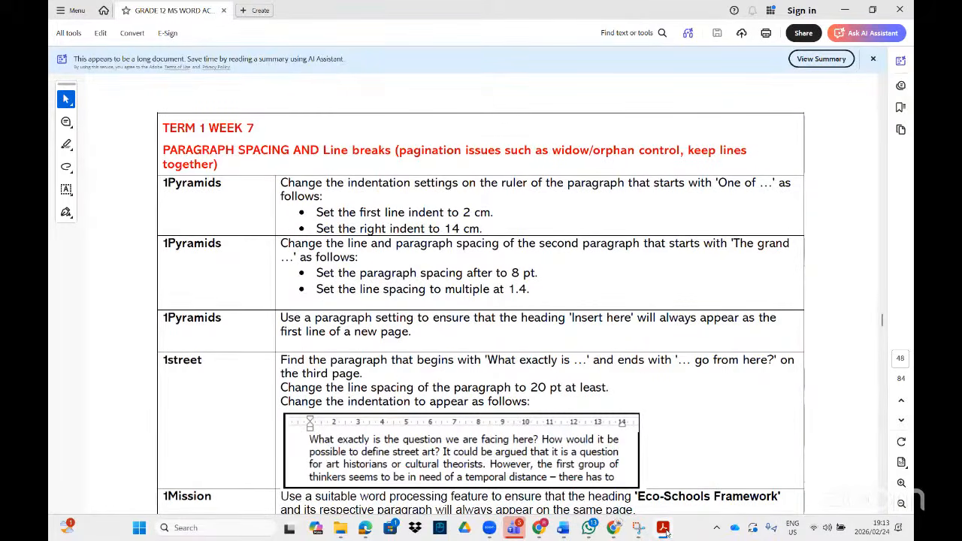
{"action": "key", "text": "alt+Tab"}
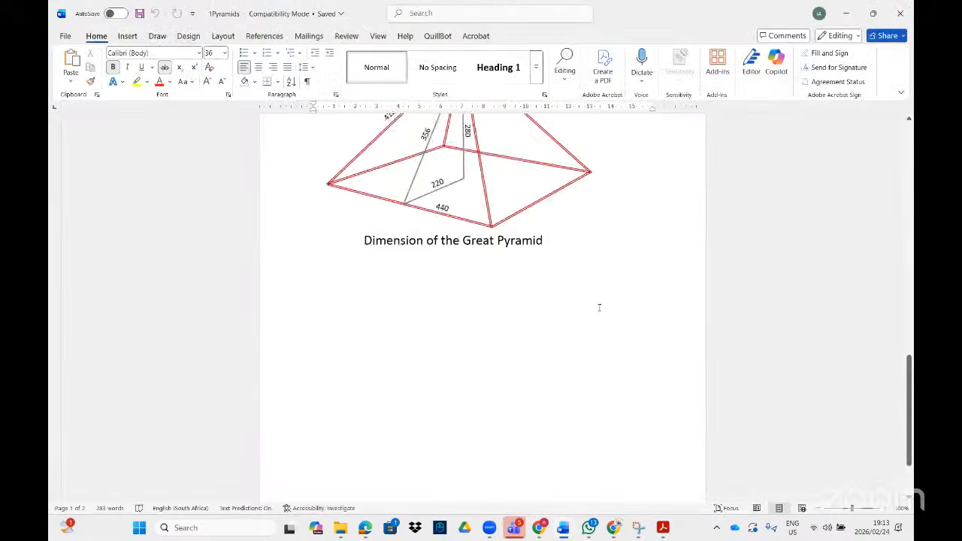
{"action": "scroll", "coordinate": [599, 306], "scroll_direction": "up", "scroll_amount": 15}
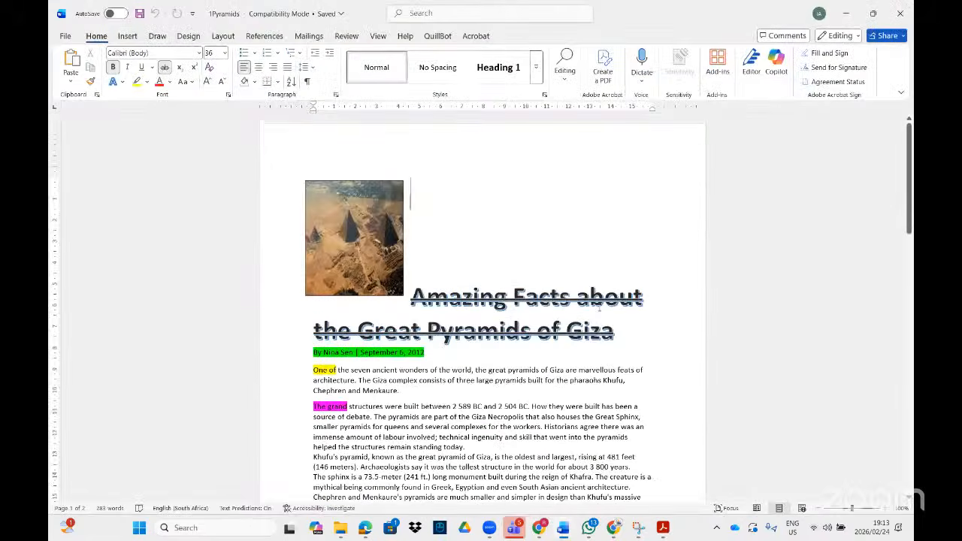
Step: Set the font size of the paragraph starting with 'One of' to 18
{"action": "scroll", "coordinate": [599, 307], "scroll_direction": "down", "scroll_amount": 3}
{"action": "left_click", "coordinate": [388, 255]}
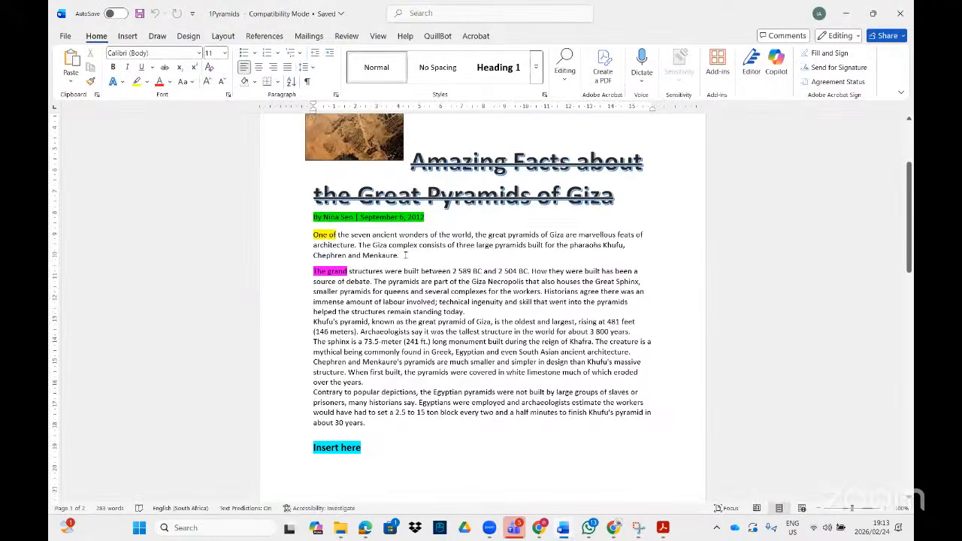
{"action": "left_click_drag", "start_coordinate": [399, 255], "coordinate": [308, 234]}
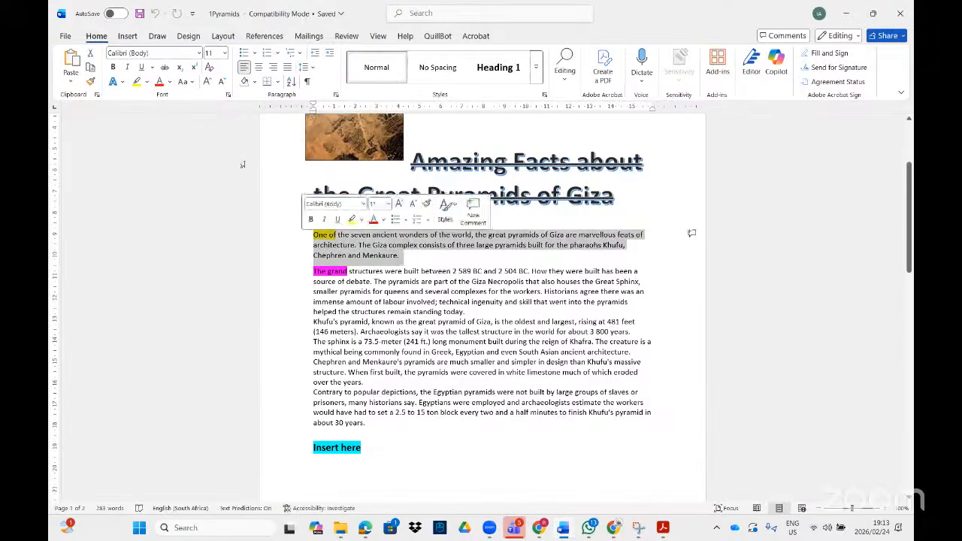
{"action": "left_click", "coordinate": [224, 52]}
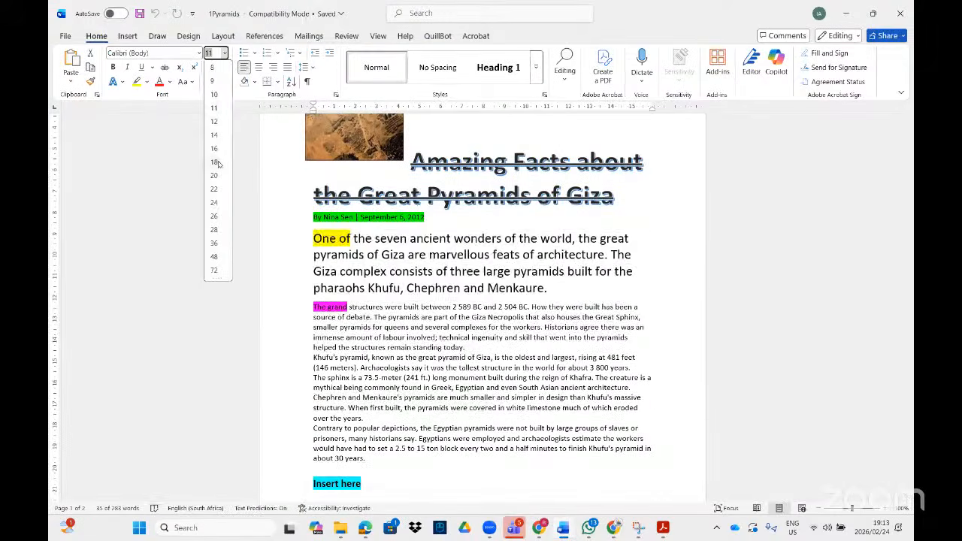
{"action": "left_click", "coordinate": [216, 163]}
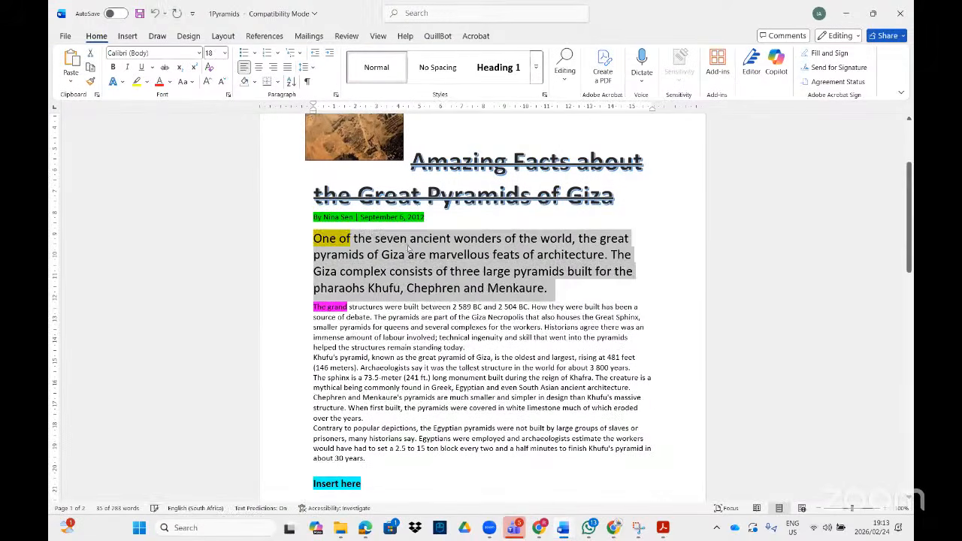
Step: Check the indent instruction in the activity PDF and set the 'One of' paragraph's first line indent to 2 cm on the ruler
{"action": "left_click", "coordinate": [854, 508]}
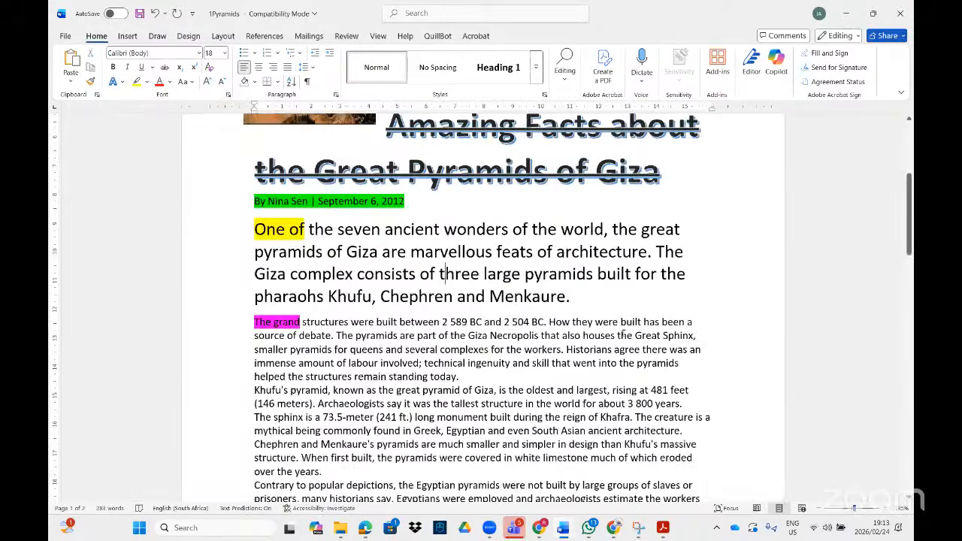
{"action": "scroll", "coordinate": [623, 336], "scroll_direction": "down", "scroll_amount": 2}
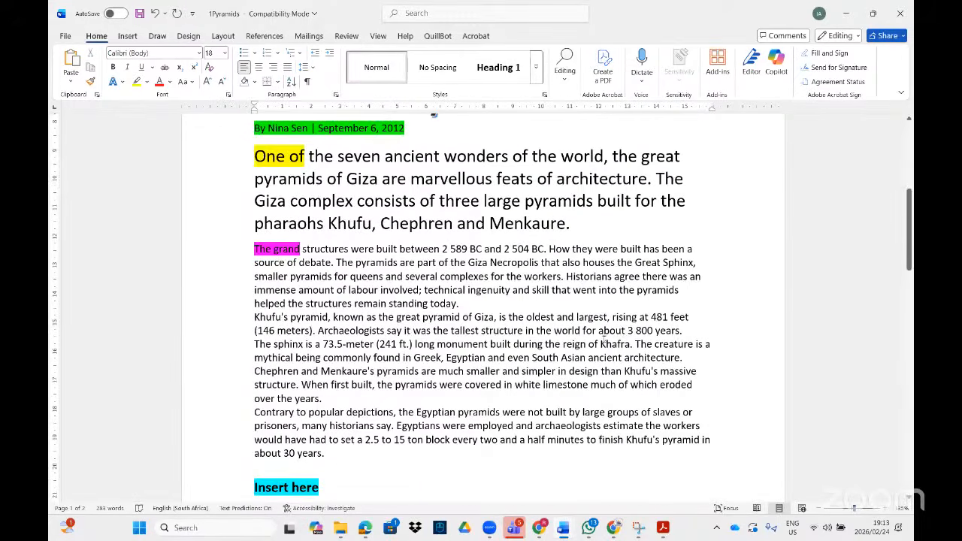
{"action": "left_click", "coordinate": [671, 534]}
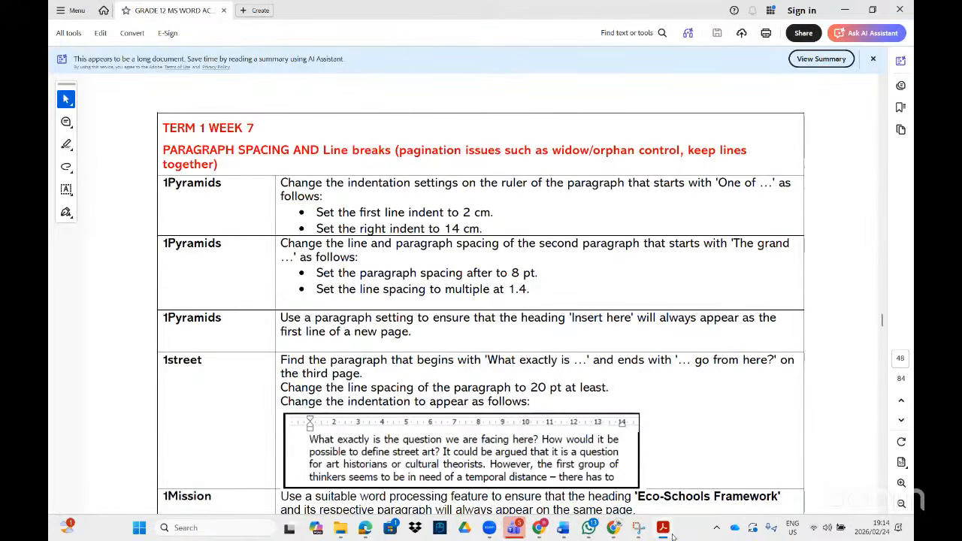
{"action": "left_click", "coordinate": [668, 531]}
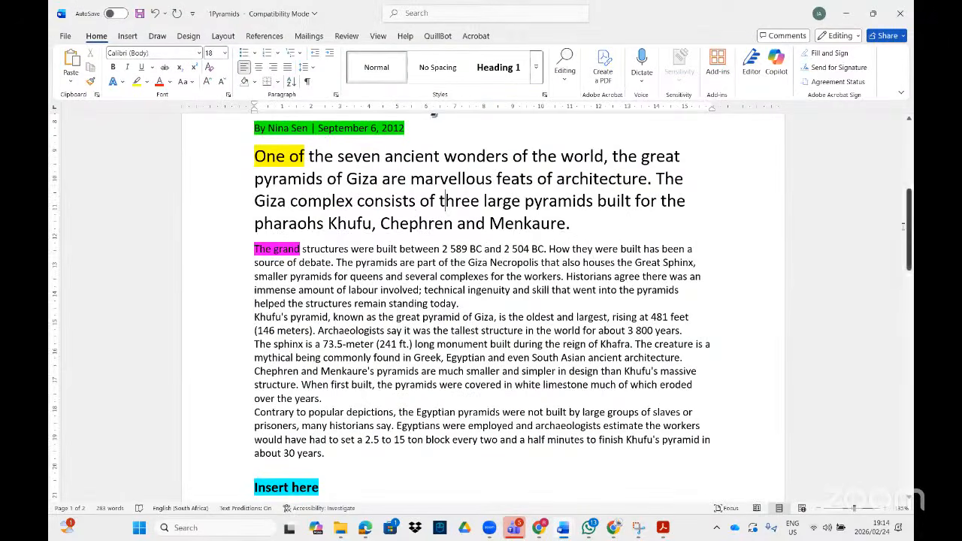
{"action": "left_click_drag", "start_coordinate": [909, 223], "coordinate": [909, 229]}
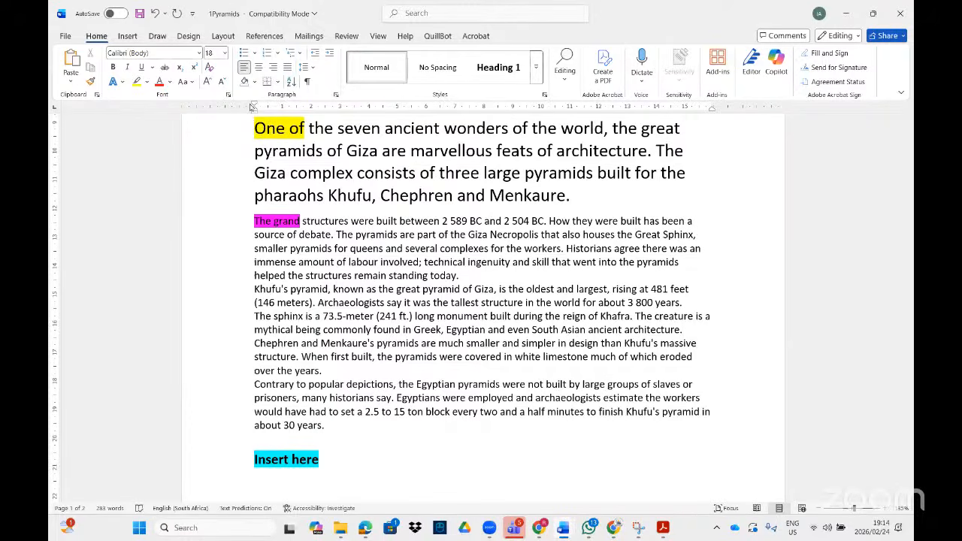
{"action": "left_click_drag", "start_coordinate": [254, 106], "coordinate": [311, 110]}
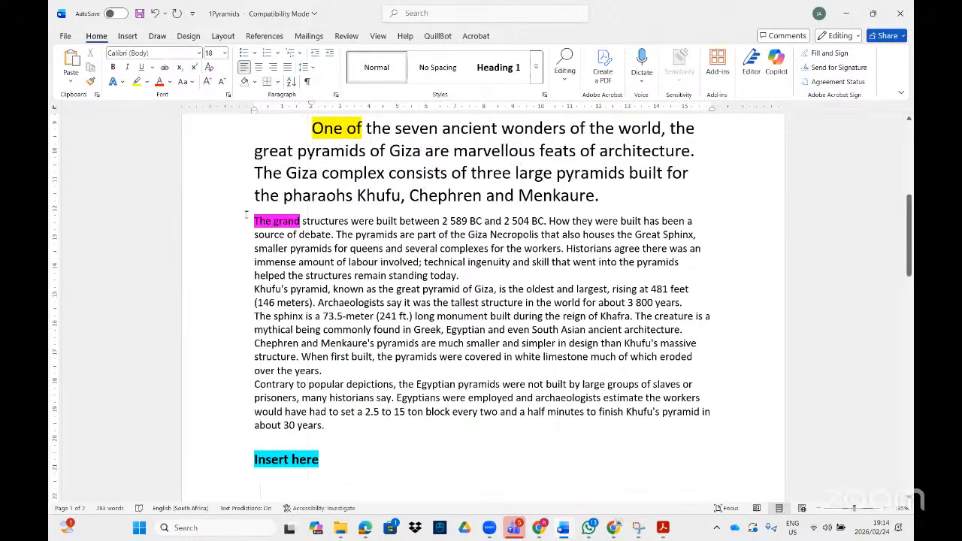
Step: Set the font size of the paragraph starting with 'The grand' to 20
{"action": "left_click_drag", "start_coordinate": [254, 221], "coordinate": [460, 276]}
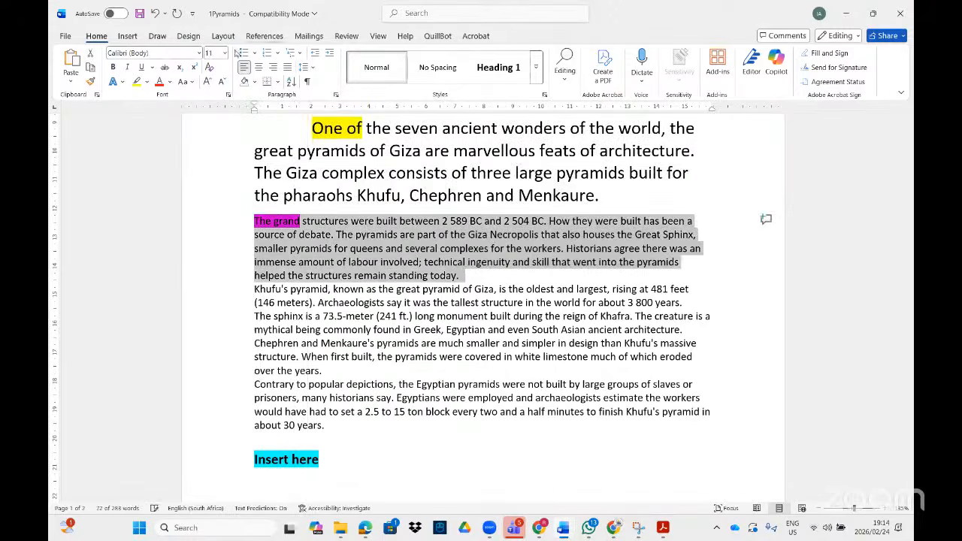
{"action": "left_click", "coordinate": [223, 53]}
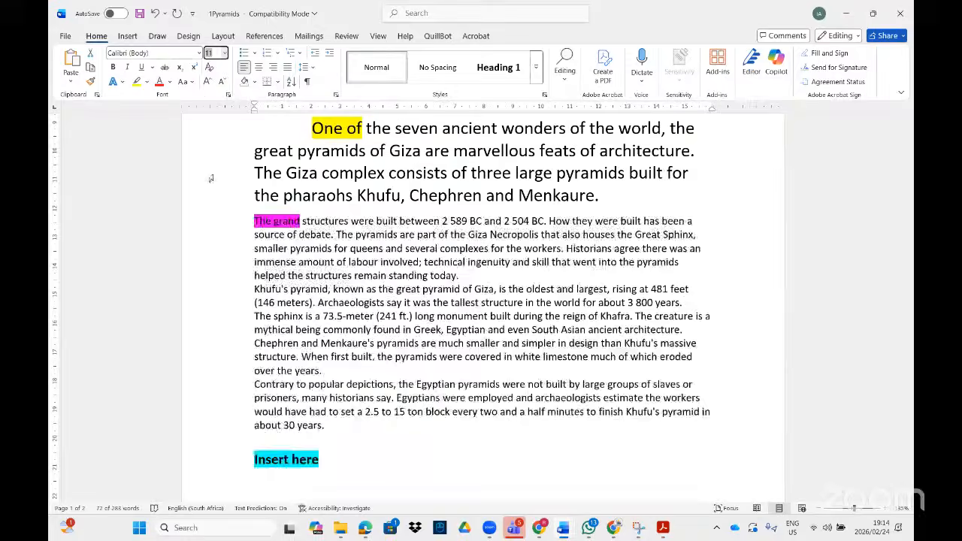
{"action": "left_click", "coordinate": [214, 186]}
{"action": "left_click", "coordinate": [316, 253]}
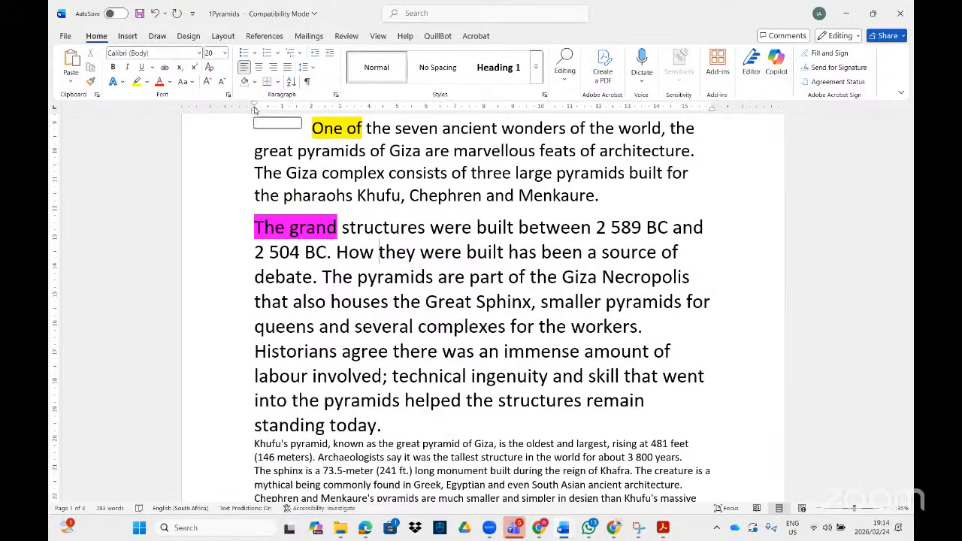
Step: Give the 'The grand' paragraph a 2 cm hanging indent on the ruler and compare it with the 'One of' paragraph's first line indent
{"action": "mouse_move", "coordinate": [254, 110]}
{"action": "left_mouse_down"}
{"action": "mouse_move", "coordinate": [282, 107]}
{"action": "mouse_move", "coordinate": [312, 125]}
{"action": "left_mouse_up"}
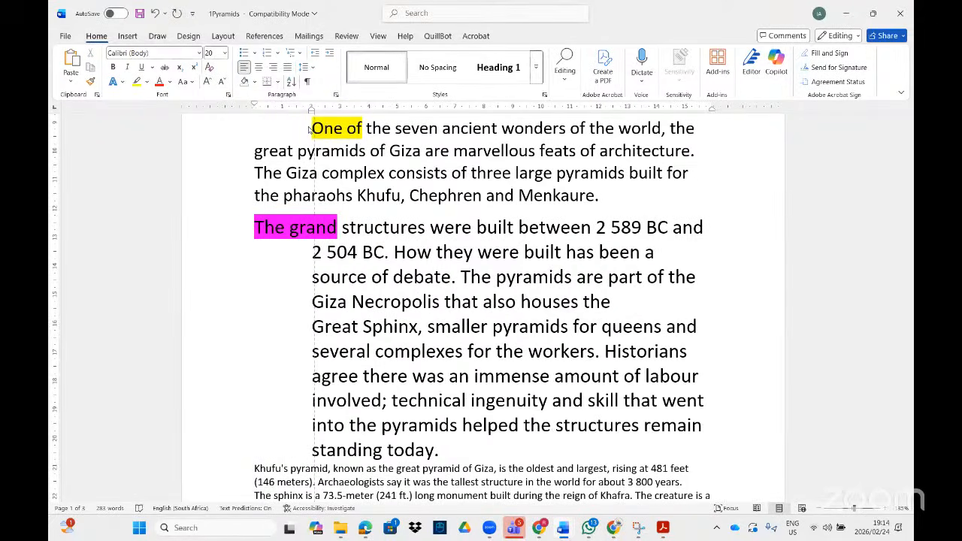
{"action": "scroll", "coordinate": [379, 194], "scroll_direction": "up", "scroll_amount": 1}
{"action": "left_click", "coordinate": [400, 188]}
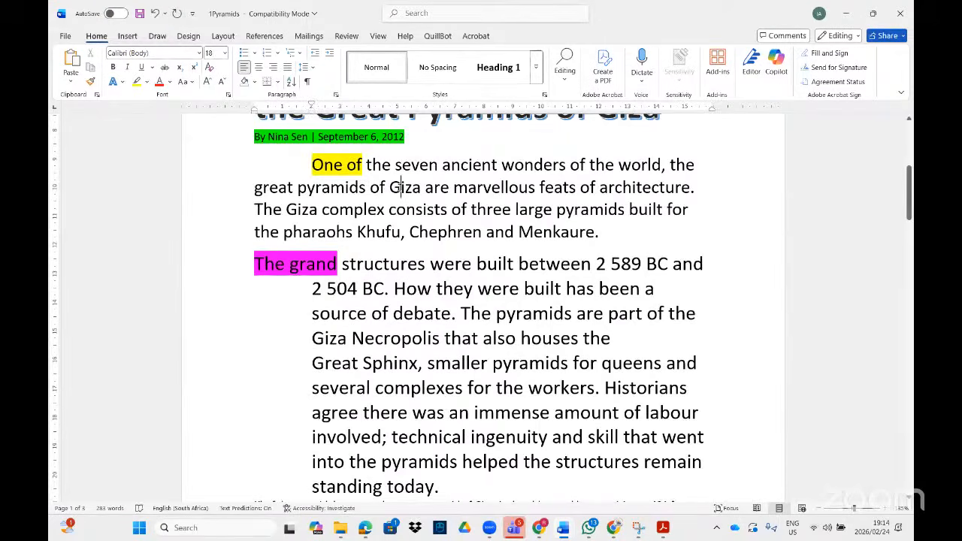
{"action": "scroll", "coordinate": [382, 242], "scroll_direction": "down", "scroll_amount": 1}
{"action": "left_click", "coordinate": [398, 287]}
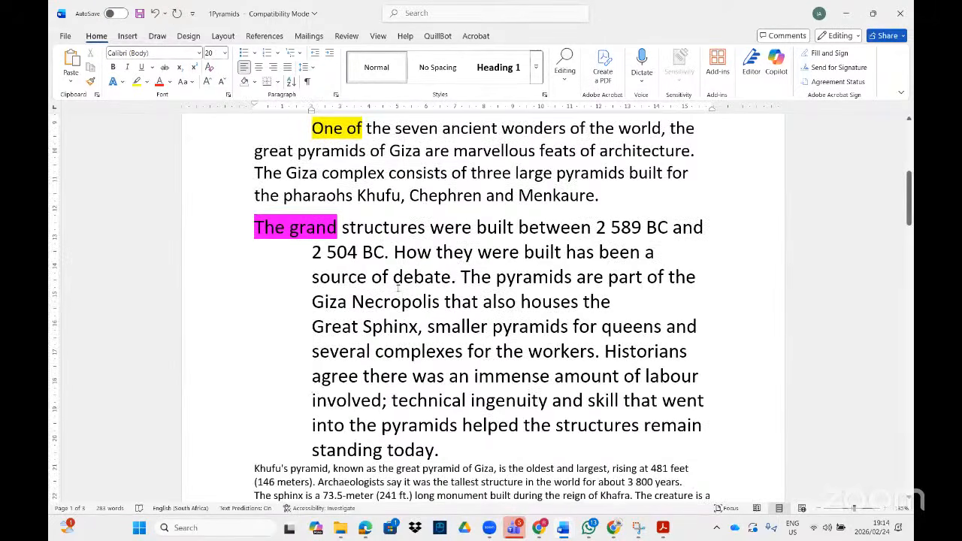
Step: Set the font size of the three paragraphs from 'Khufu's pyramid' to 'over the years.' to 14
{"action": "scroll", "coordinate": [399, 287], "scroll_direction": "down", "scroll_amount": 5}
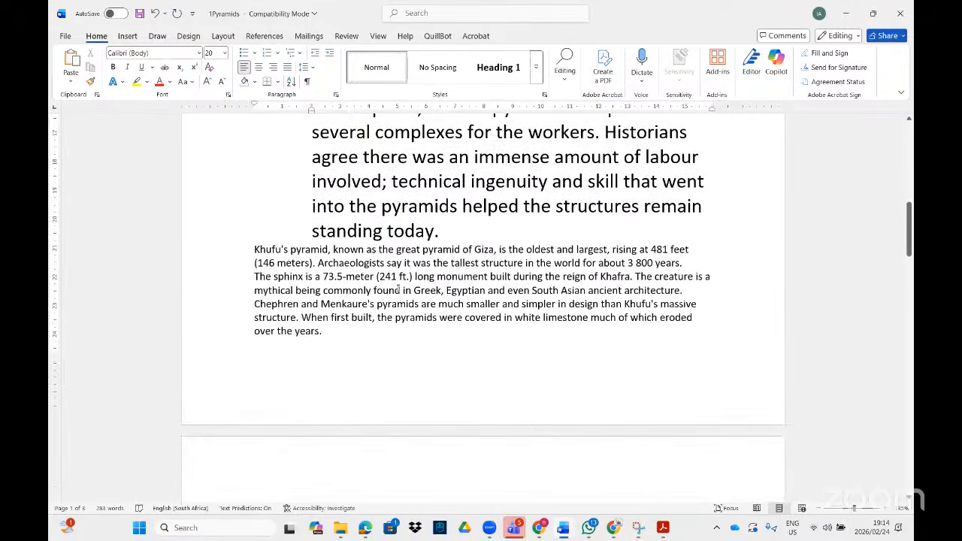
{"action": "left_click_drag", "start_coordinate": [254, 248], "coordinate": [323, 332]}
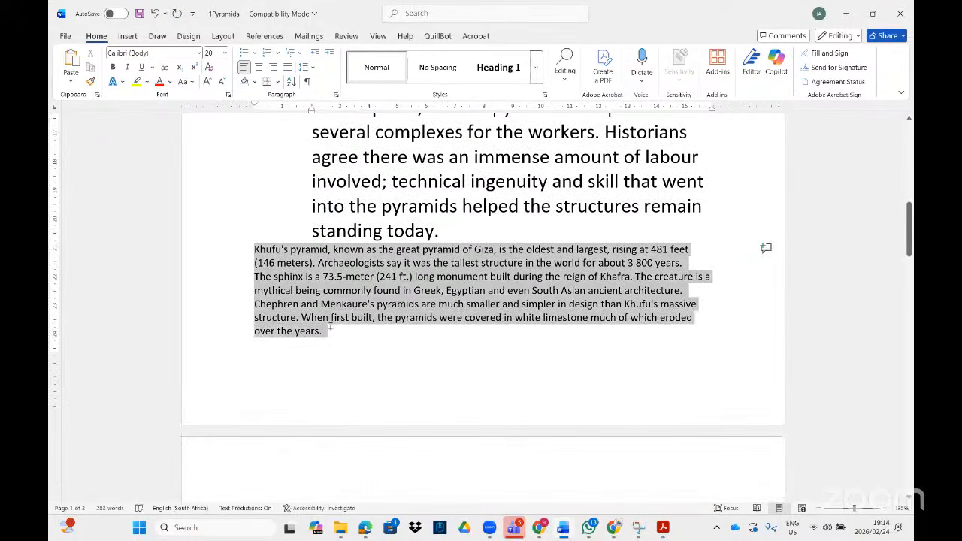
{"action": "left_click", "coordinate": [224, 52]}
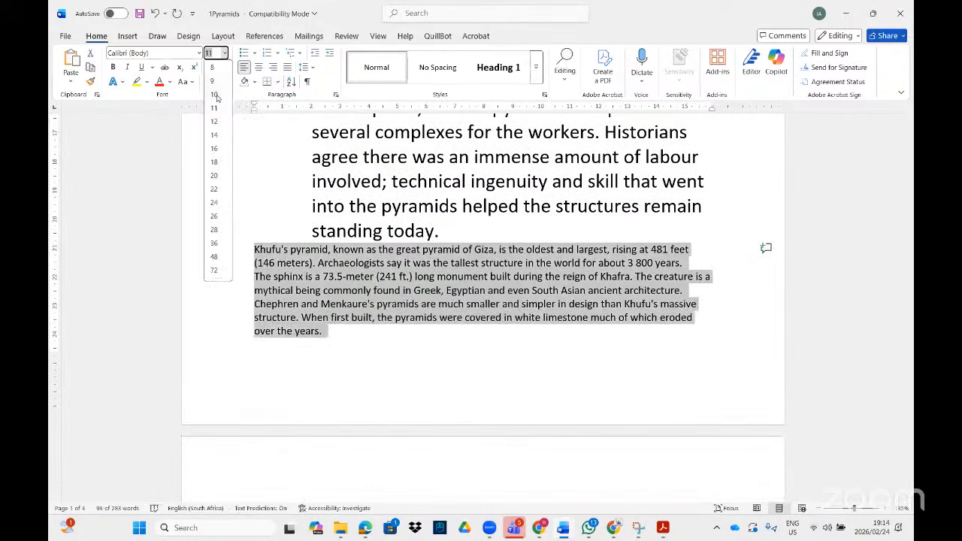
{"action": "left_click", "coordinate": [210, 140]}
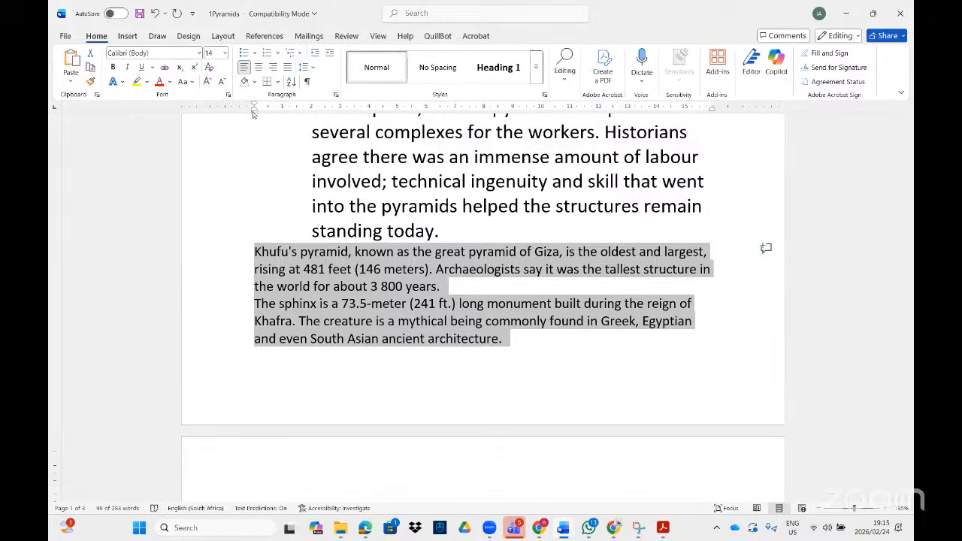
Step: Move the left indent of the three selected paragraphs to 2 cm on the ruler
{"action": "left_click_drag", "start_coordinate": [253, 111], "coordinate": [310, 124]}
{"action": "scroll", "coordinate": [351, 214], "scroll_direction": "down", "scroll_amount": 1}
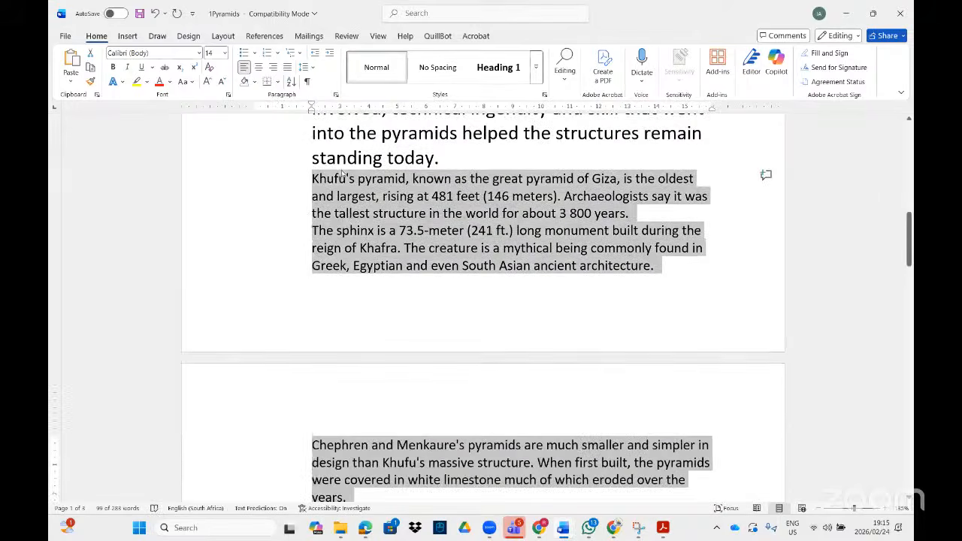
{"action": "scroll", "coordinate": [322, 223], "scroll_direction": "up", "scroll_amount": 4}
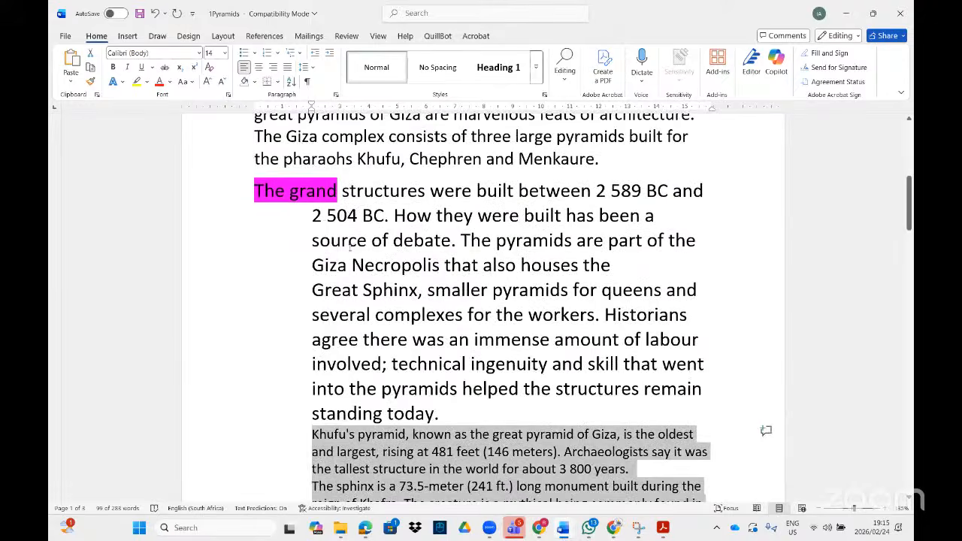
Step: Move the right indent of the 'One of' paragraph to the 14 cm mark on the ruler
{"action": "scroll", "coordinate": [351, 249], "scroll_direction": "up", "scroll_amount": 2}
{"action": "left_click", "coordinate": [413, 260]}
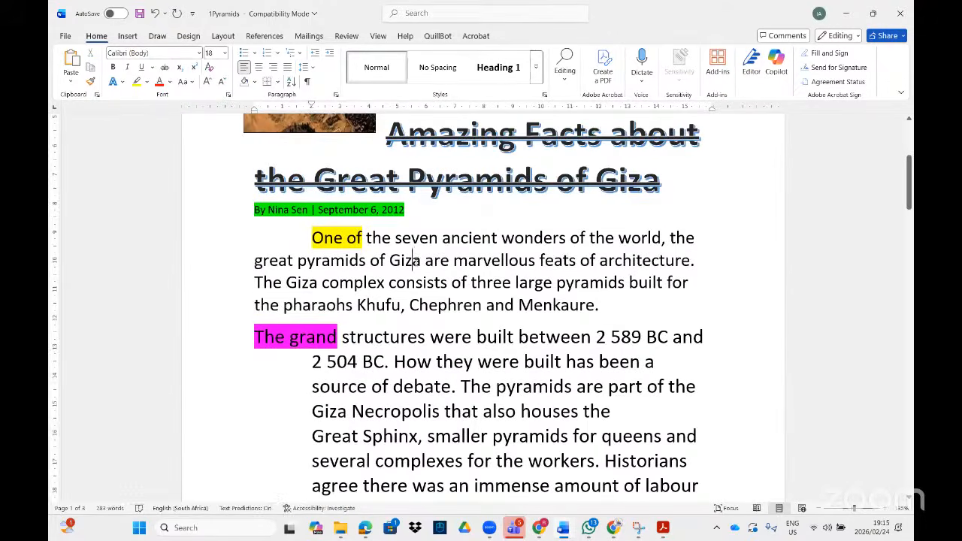
{"action": "left_click", "coordinate": [607, 260]}
{"action": "left_click_drag", "start_coordinate": [713, 111], "coordinate": [656, 115]}
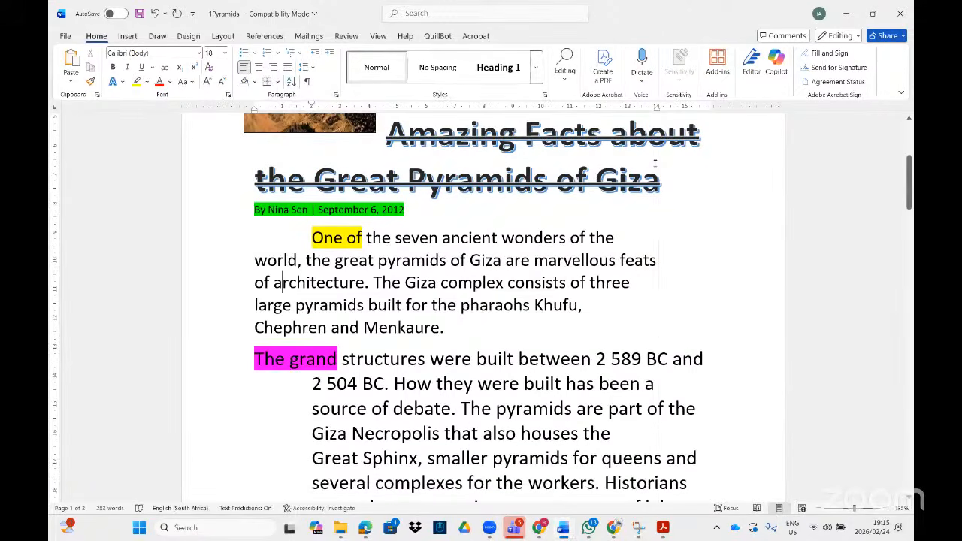
{"action": "scroll", "coordinate": [632, 178], "scroll_direction": "down", "scroll_amount": 1}
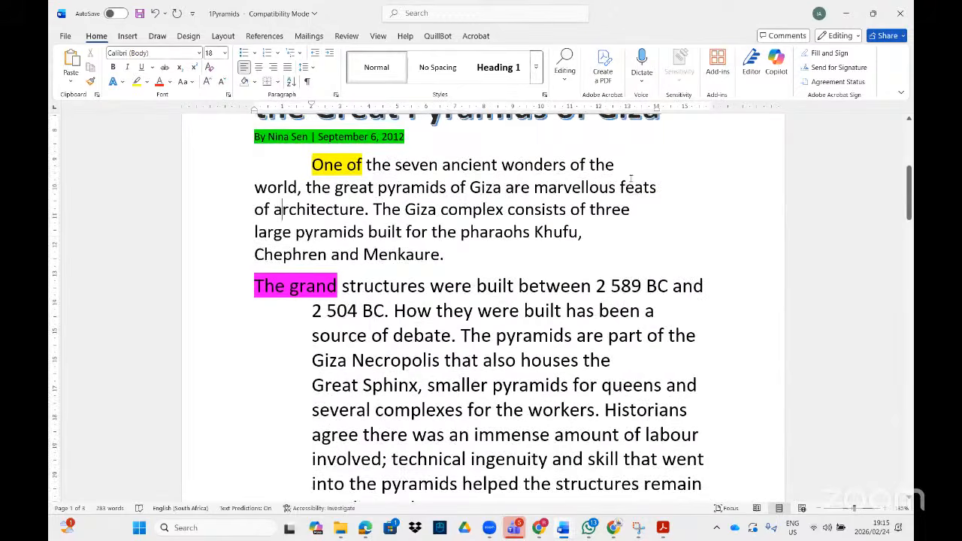
{"action": "scroll", "coordinate": [631, 179], "scroll_direction": "down", "scroll_amount": 1}
{"action": "scroll", "coordinate": [632, 178], "scroll_direction": "up", "scroll_amount": 1}
Step: Compare the 'One of' paragraph's indents with the Week 7 instructions in the activity PDF and return to 1Pyramids
{"action": "left_click", "coordinate": [662, 528]}
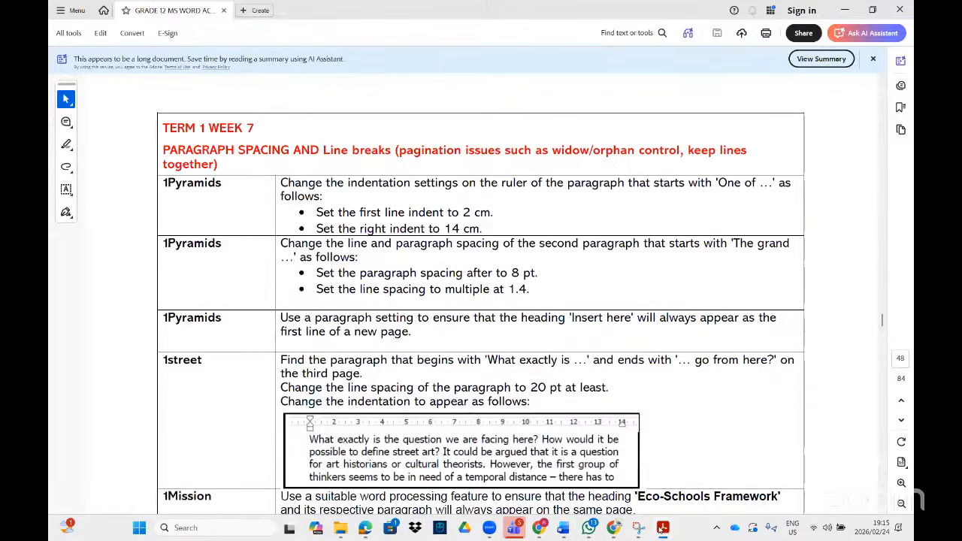
{"action": "left_click", "coordinate": [662, 529]}
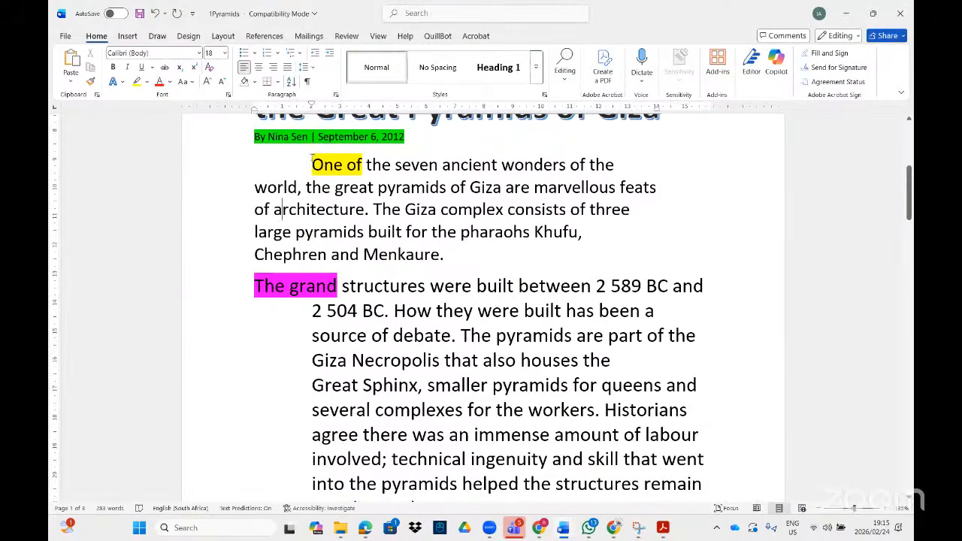
{"action": "left_click", "coordinate": [334, 165]}
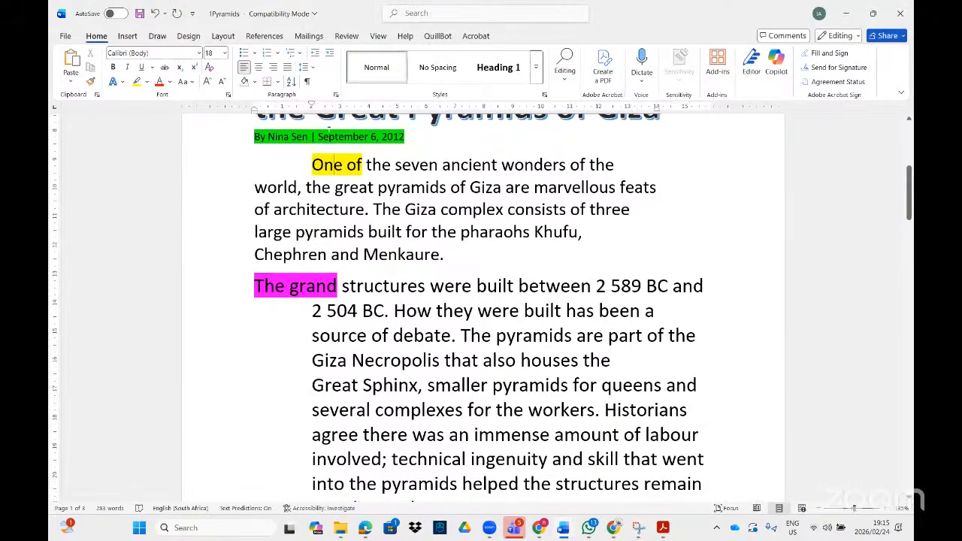
{"action": "left_click", "coordinate": [662, 529]}
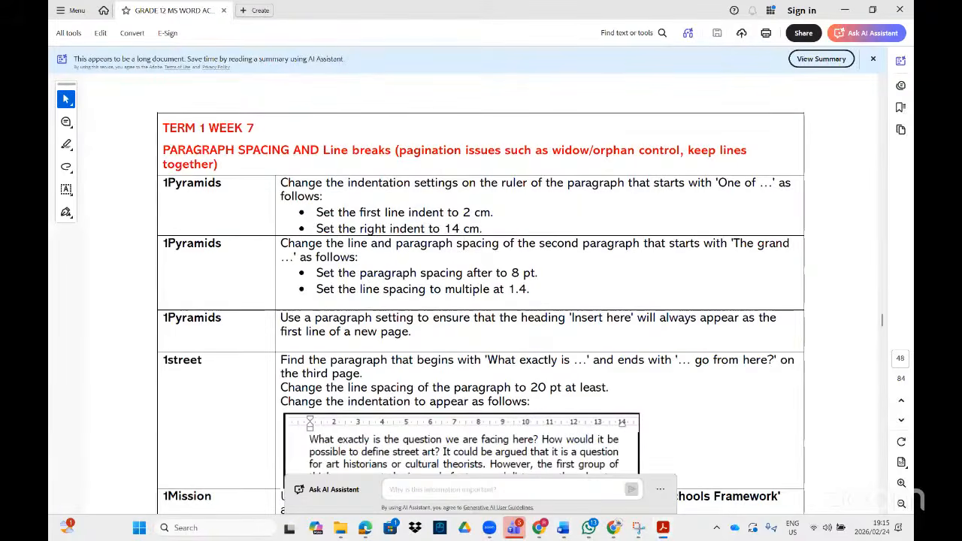
{"action": "left_click", "coordinate": [662, 529]}
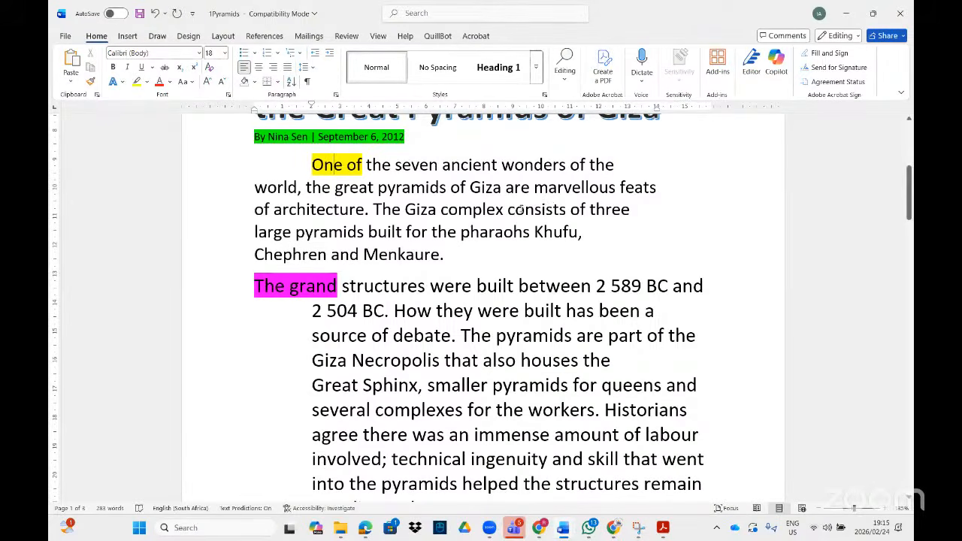
Step: Try to set the 'One of' paragraph's right indent to 14 cm in the paragraph settings, and cancel the dialog
{"action": "left_click", "coordinate": [336, 94]}
{"action": "left_click", "coordinate": [413, 106]}
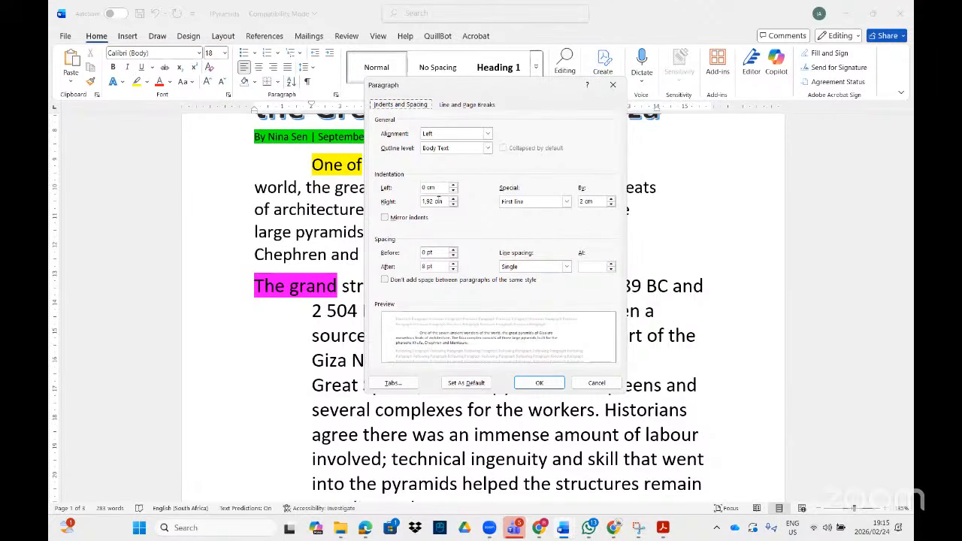
{"action": "left_click_drag", "start_coordinate": [433, 202], "coordinate": [421, 202]}
{"action": "type", "text": "14"}
{"action": "left_click", "coordinate": [545, 381]}
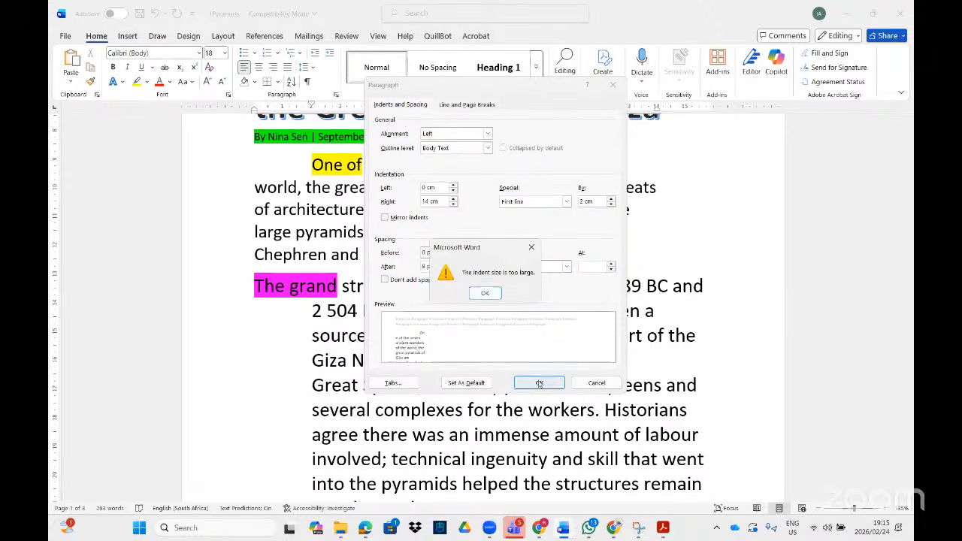
{"action": "left_click", "coordinate": [485, 293]}
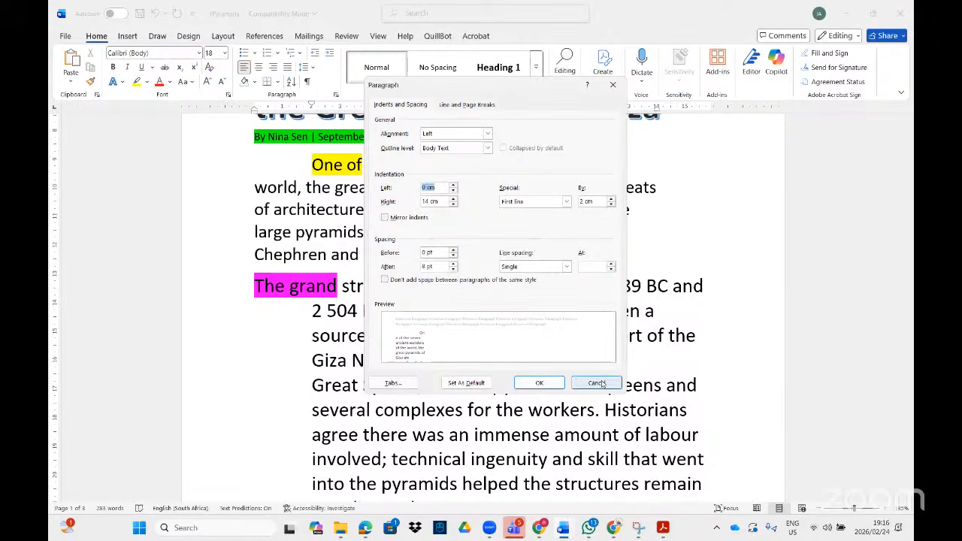
{"action": "left_click", "coordinate": [596, 383]}
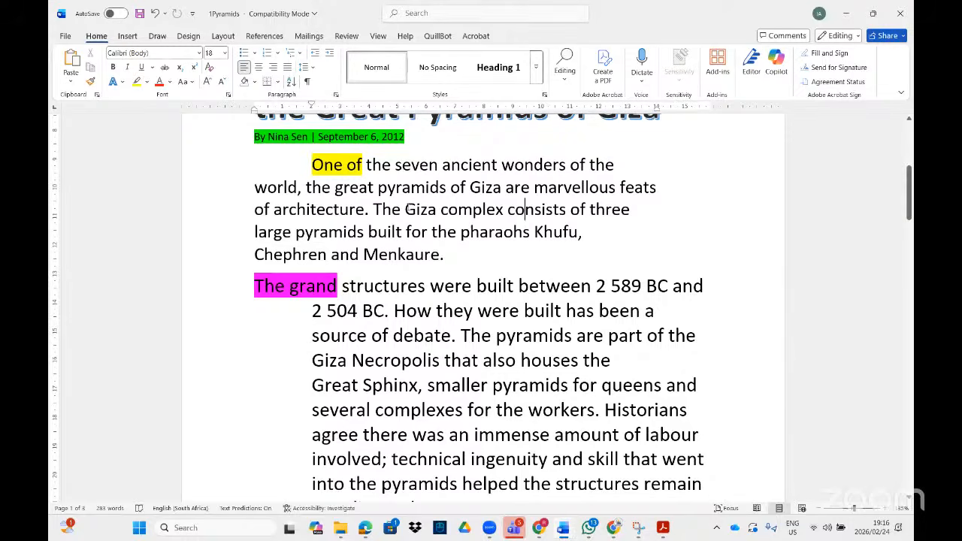
Step: Close 1Pyramids without saving the changes and reopen the file by searching for '1pyramids'
{"action": "left_click", "coordinate": [900, 12]}
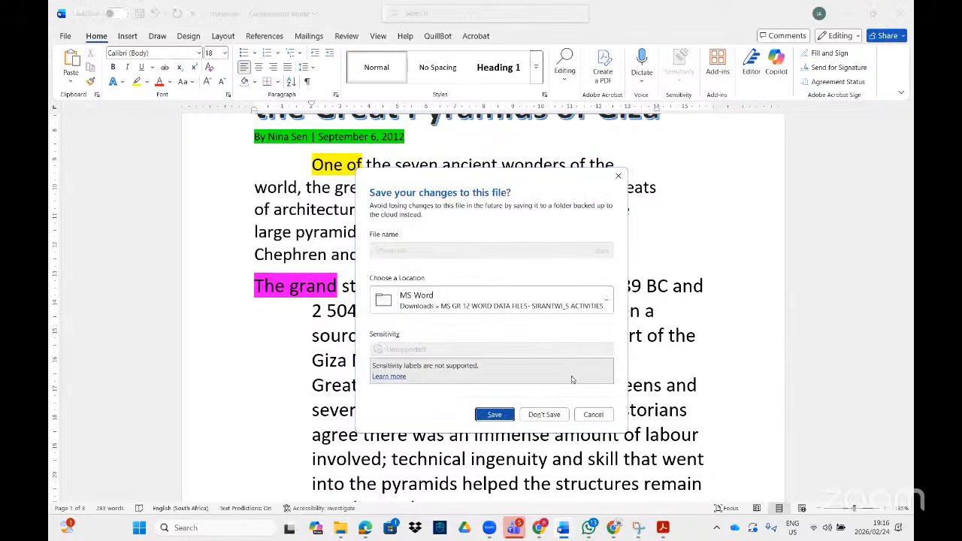
{"action": "left_click", "coordinate": [544, 414]}
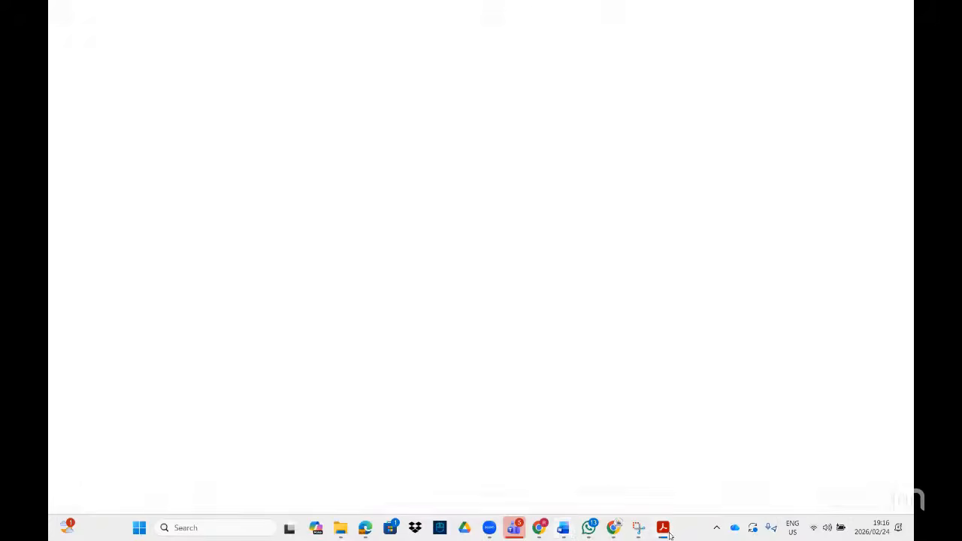
{"action": "scroll", "coordinate": [352, 315], "scroll_direction": "down", "scroll_amount": 2}
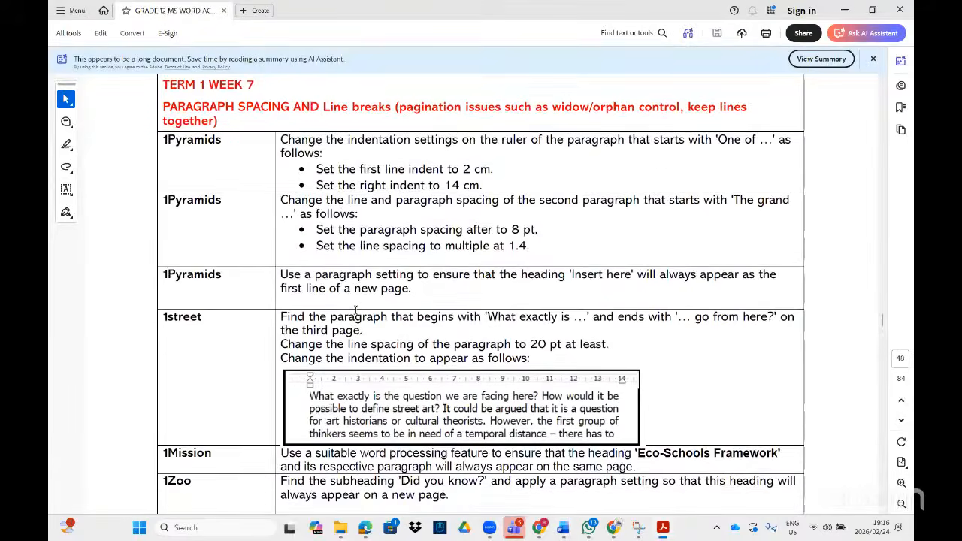
{"action": "left_click", "coordinate": [139, 528]}
{"action": "type", "text": "1pyr"}
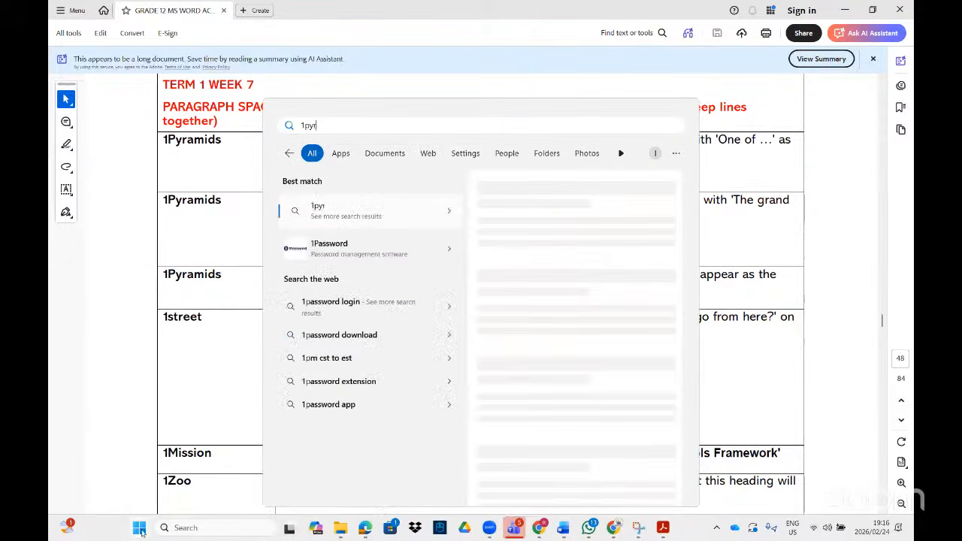
{"action": "type", "text": "amids"}
{"action": "left_click", "coordinate": [333, 219]}
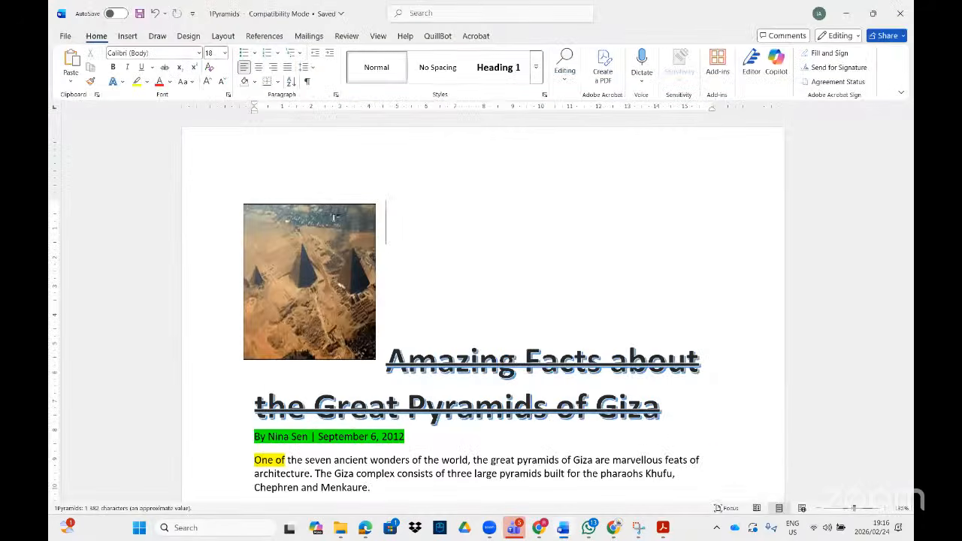
Step: Select the whole 'The grand' paragraph in 1Pyramids, checking the Week 7 spacing instructions in the activity PDF
{"action": "left_click", "coordinate": [662, 527]}
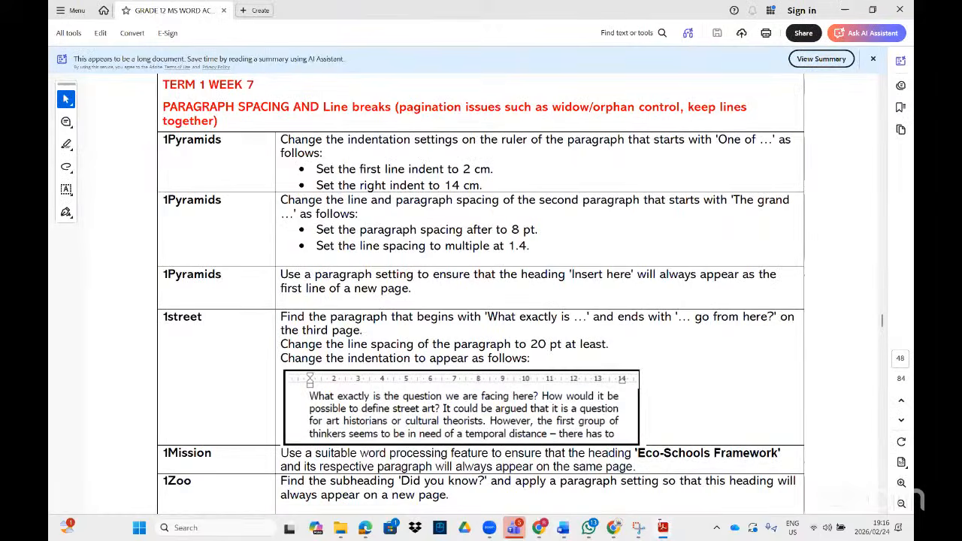
{"action": "key", "text": "alt+Tab"}
{"action": "scroll", "coordinate": [321, 279], "scroll_direction": "down", "scroll_amount": 5}
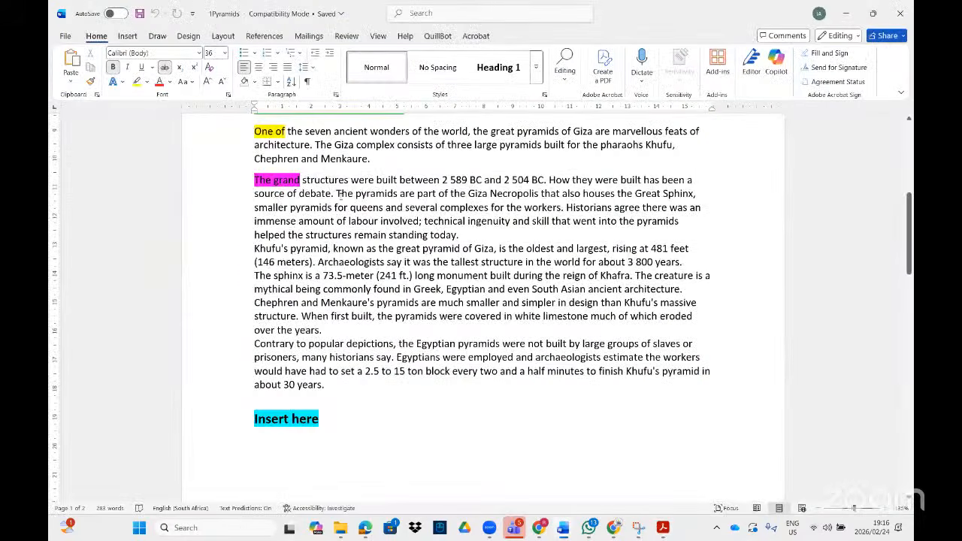
{"action": "left_click_drag", "start_coordinate": [302, 179], "coordinate": [502, 317]}
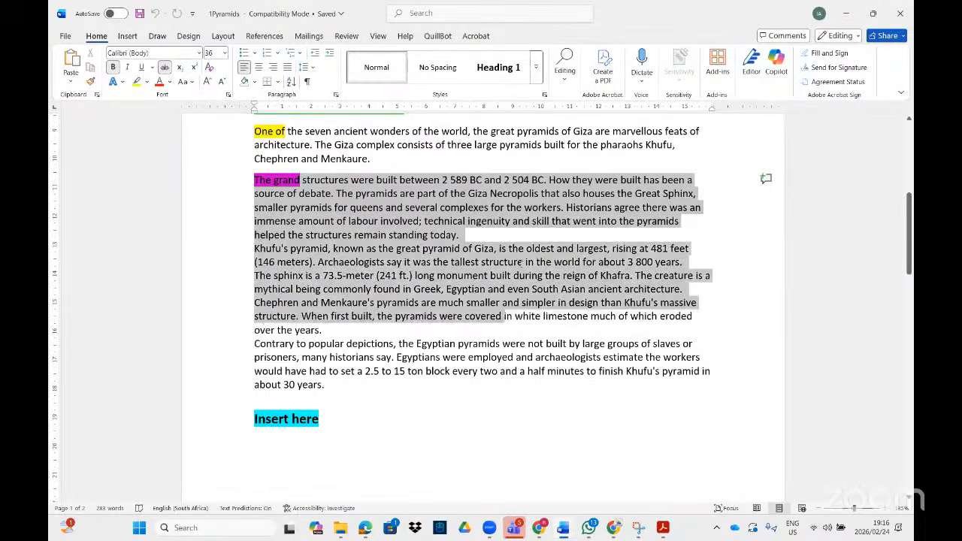
{"action": "left_click_drag", "start_coordinate": [520, 262], "coordinate": [482, 229]}
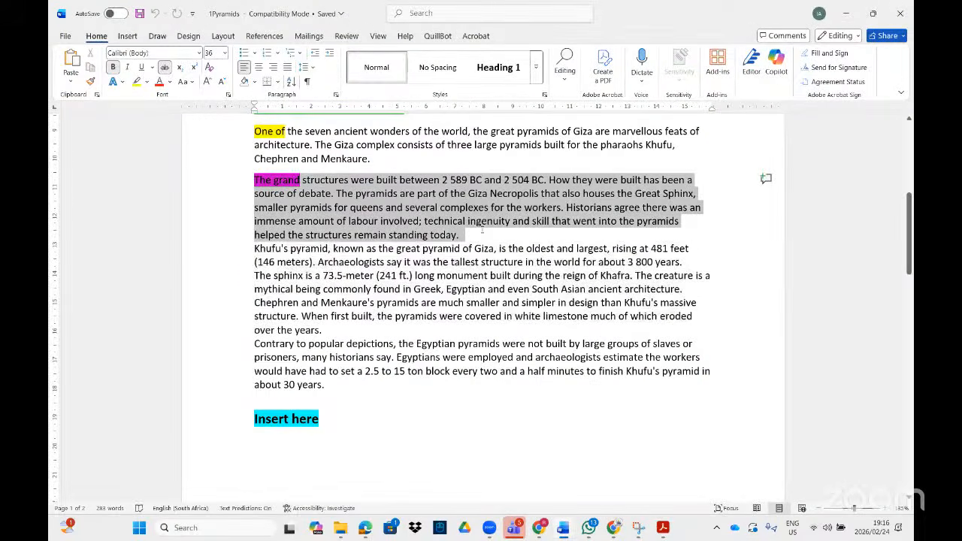
{"action": "left_click", "coordinate": [663, 527]}
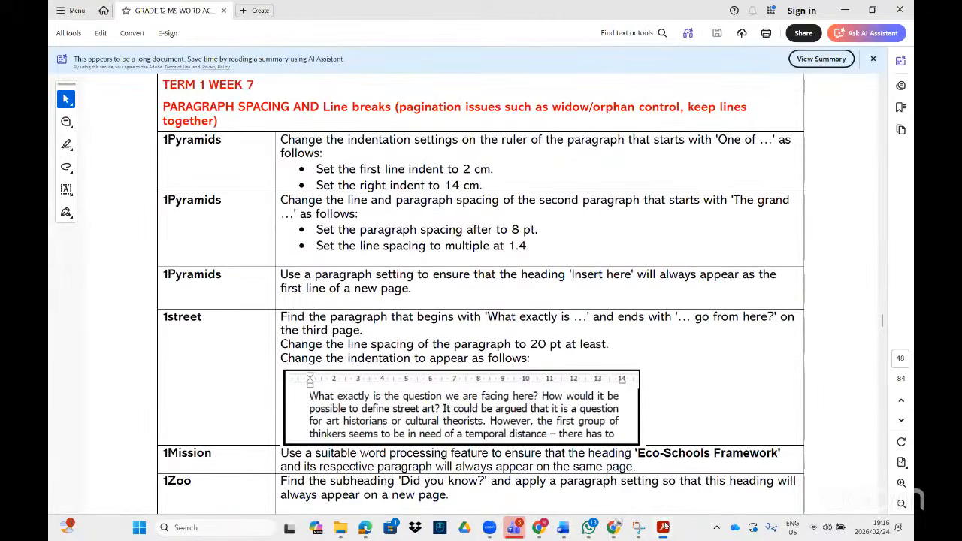
{"action": "left_click", "coordinate": [663, 526]}
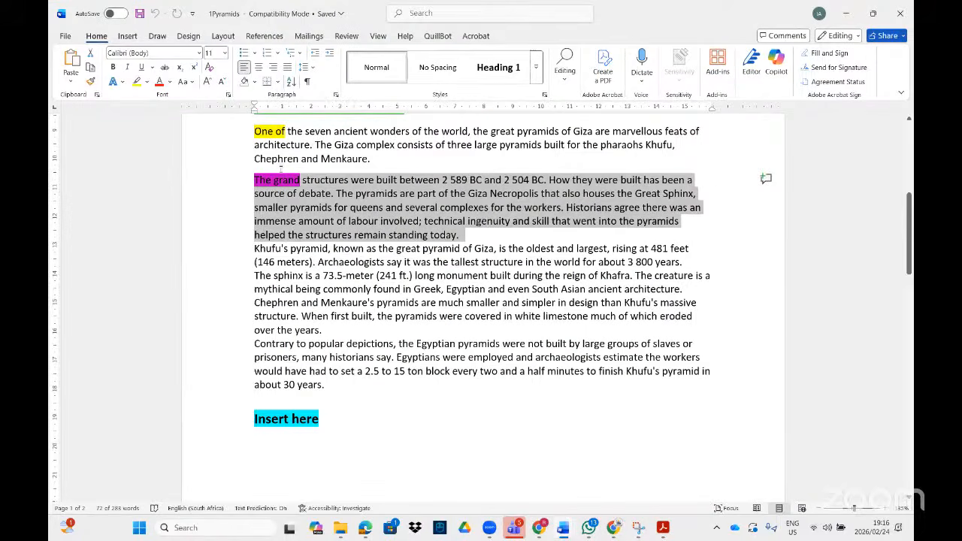
Step: Open the paragraph settings for the selected 'The grand' paragraph by searching the commands for 'para'
{"action": "left_click", "coordinate": [337, 98]}
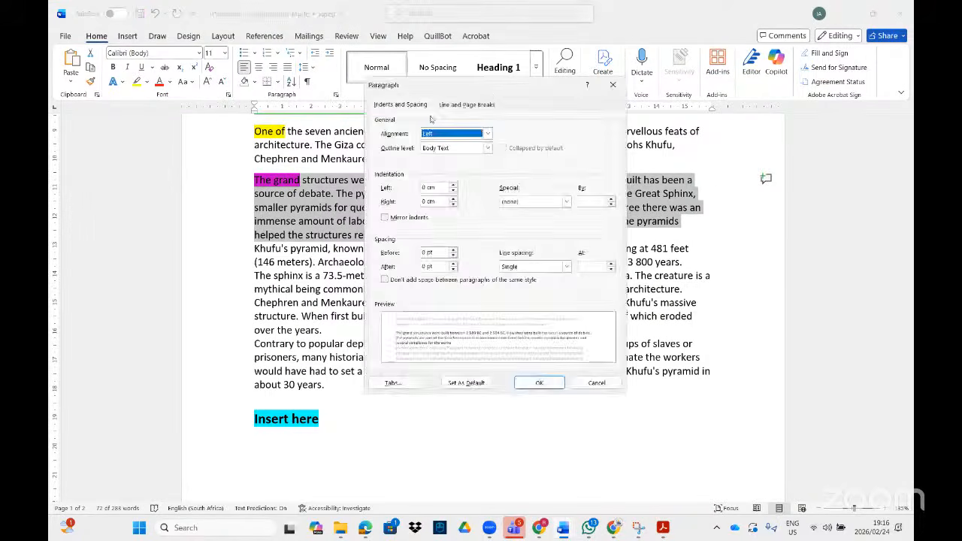
{"action": "left_click", "coordinate": [619, 82]}
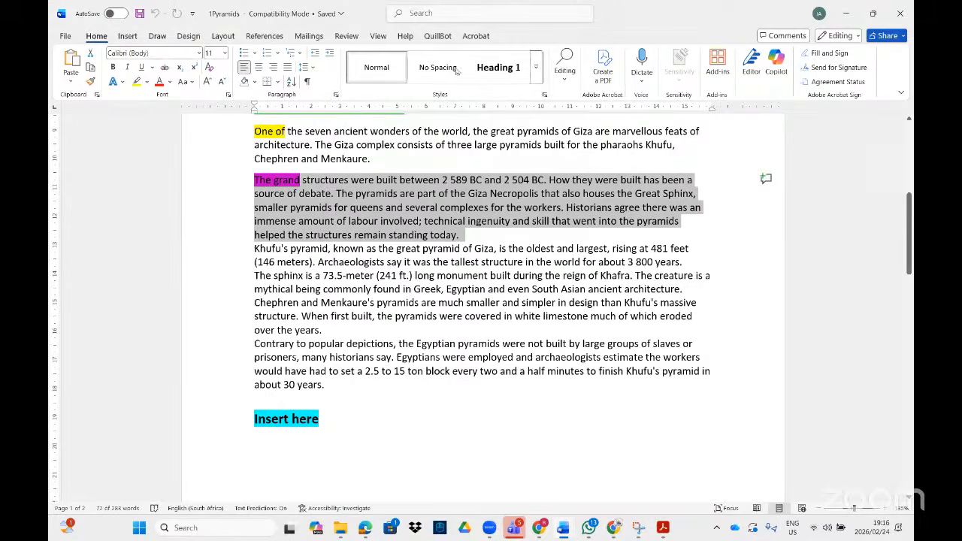
{"action": "left_click", "coordinate": [433, 21]}
{"action": "type", "text": "pa"}
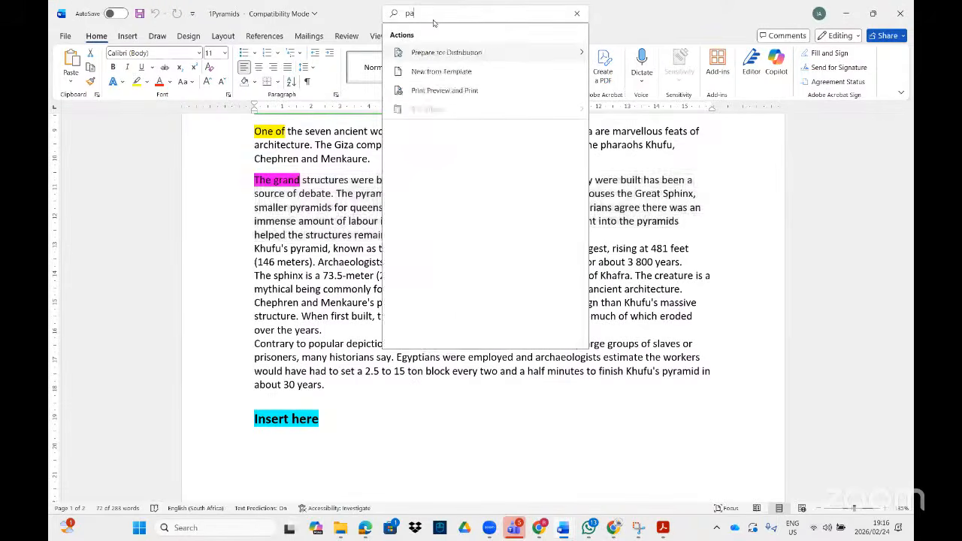
{"action": "type", "text": "ra"}
{"action": "left_click", "coordinate": [437, 57]}
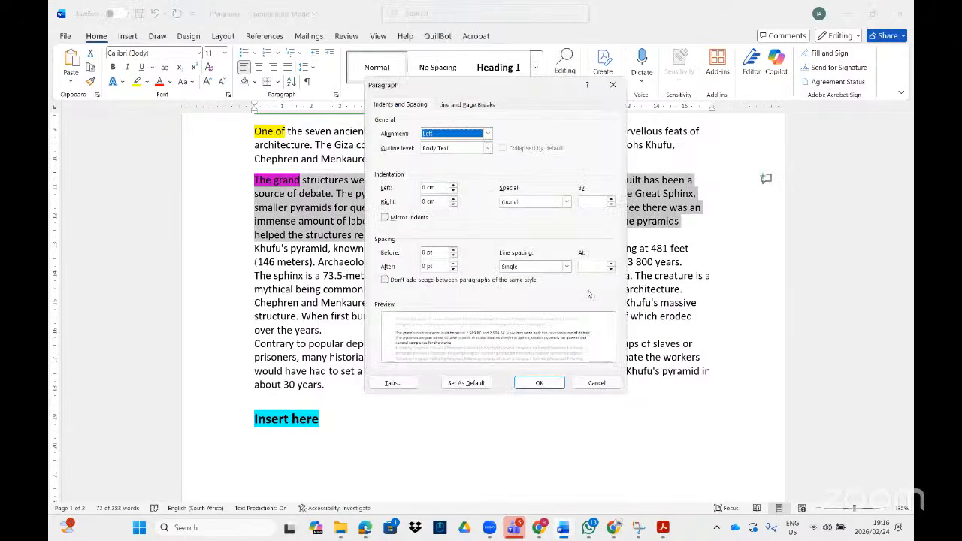
Step: Check the required spacing in the activity PDF and set the 'The grand' paragraph's spacing after to 8 pt
{"action": "left_click", "coordinate": [660, 526]}
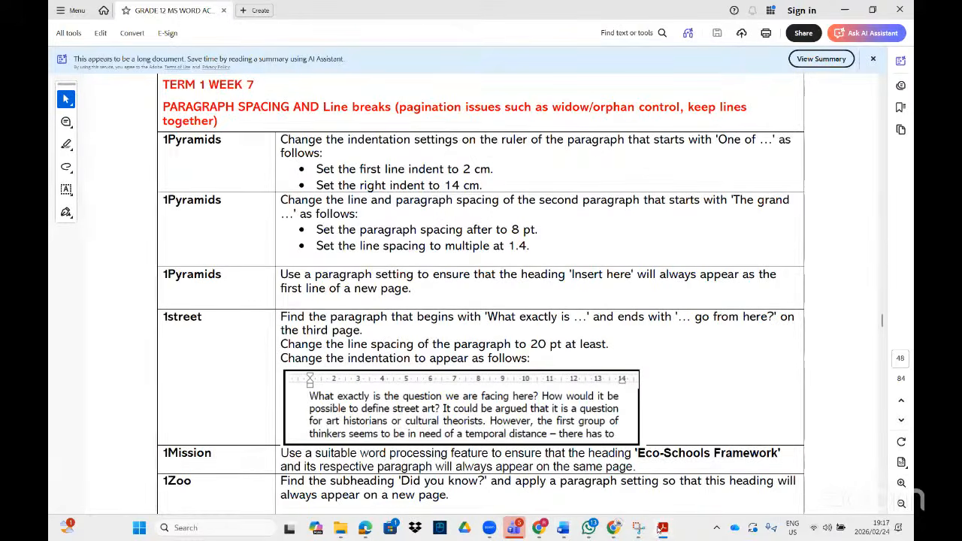
{"action": "left_click", "coordinate": [660, 528]}
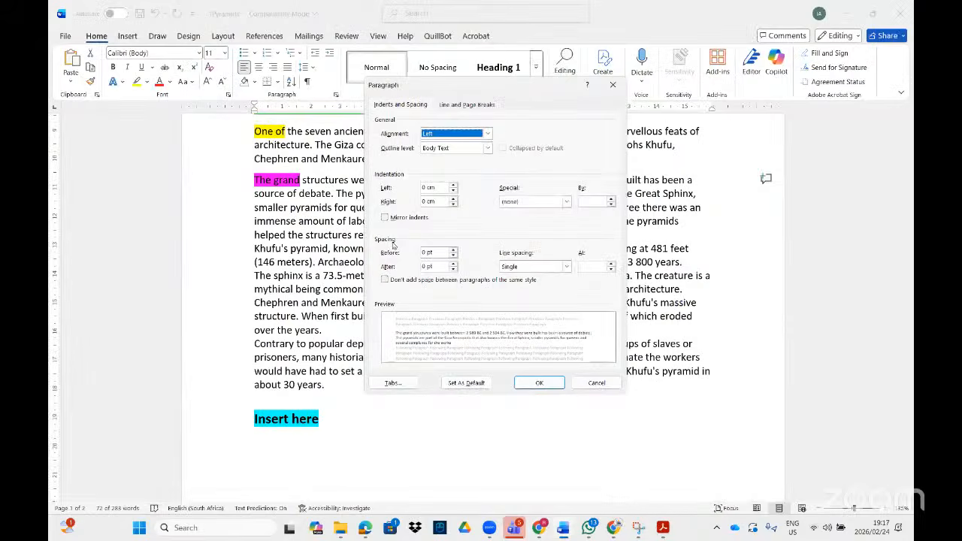
{"action": "left_click", "coordinate": [454, 264]}
{"action": "left_click", "coordinate": [454, 265]}
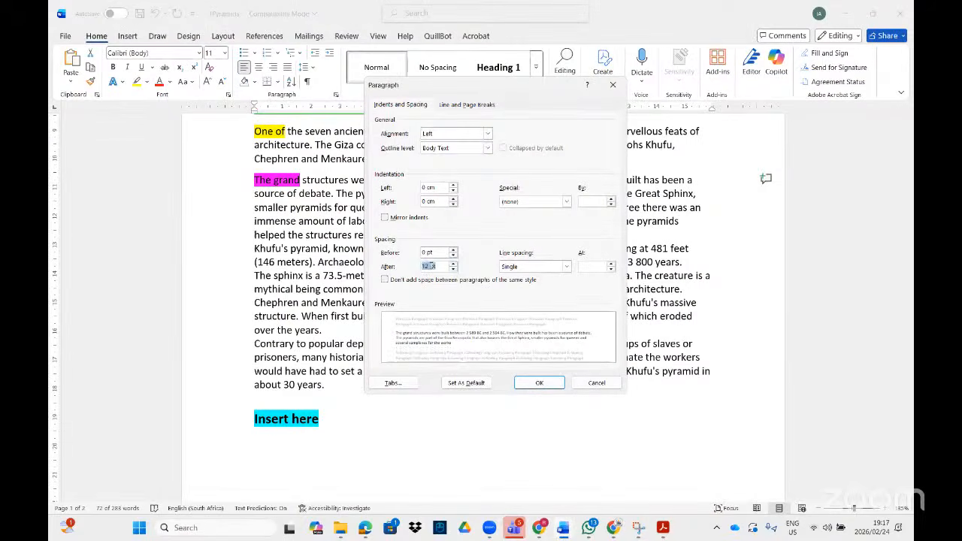
{"action": "double_click", "coordinate": [427, 266]}
{"action": "type", "text": "8"}
Step: Set the 'The grand' paragraph's line spacing to Multiple at 1.4 and apply the paragraph settings
{"action": "left_click", "coordinate": [663, 528]}
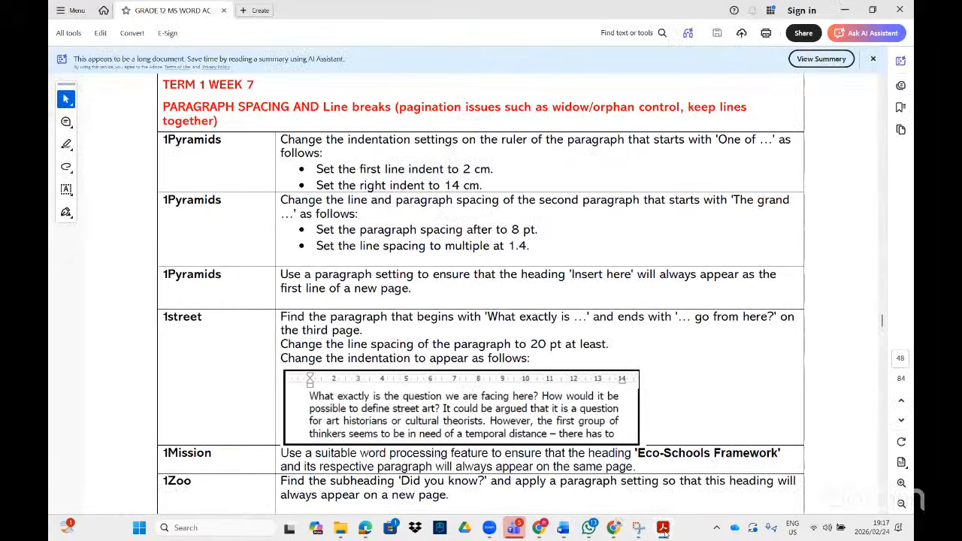
{"action": "left_click", "coordinate": [662, 529]}
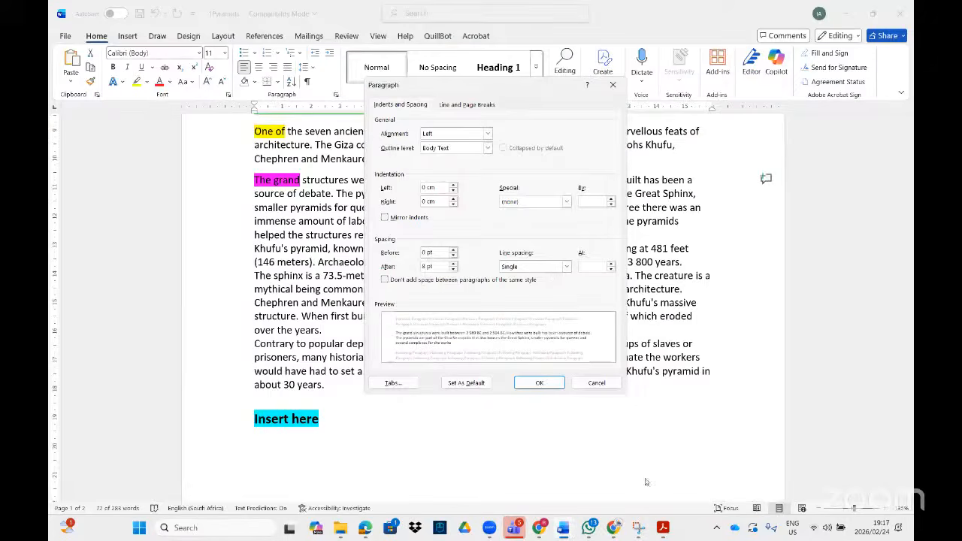
{"action": "left_click", "coordinate": [566, 267]}
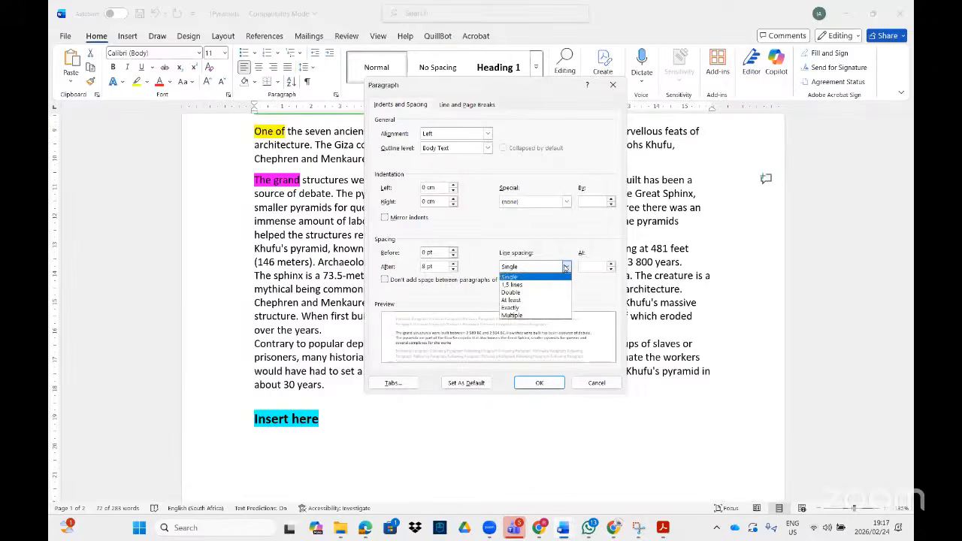
{"action": "left_click", "coordinate": [525, 316]}
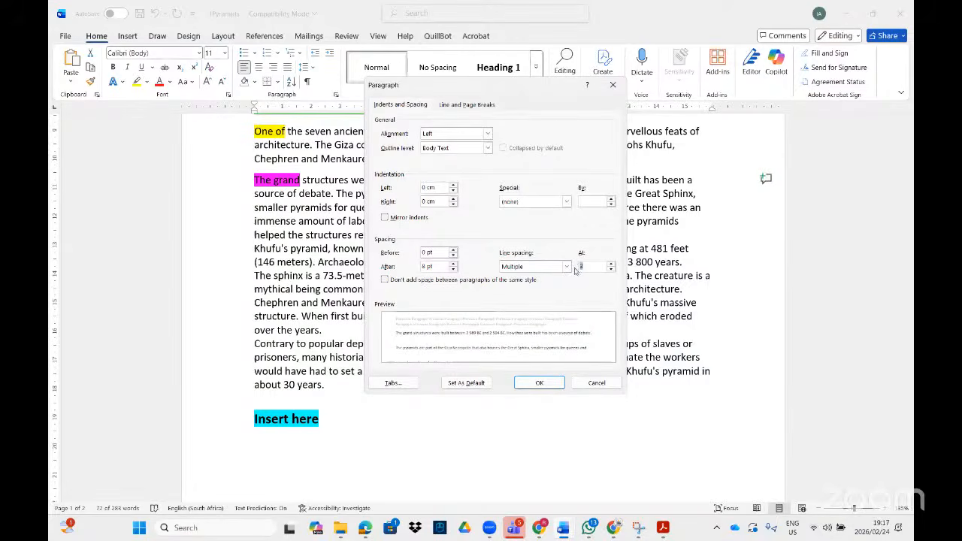
{"action": "type", "text": "1.4"}
{"action": "left_click", "coordinate": [544, 382]}
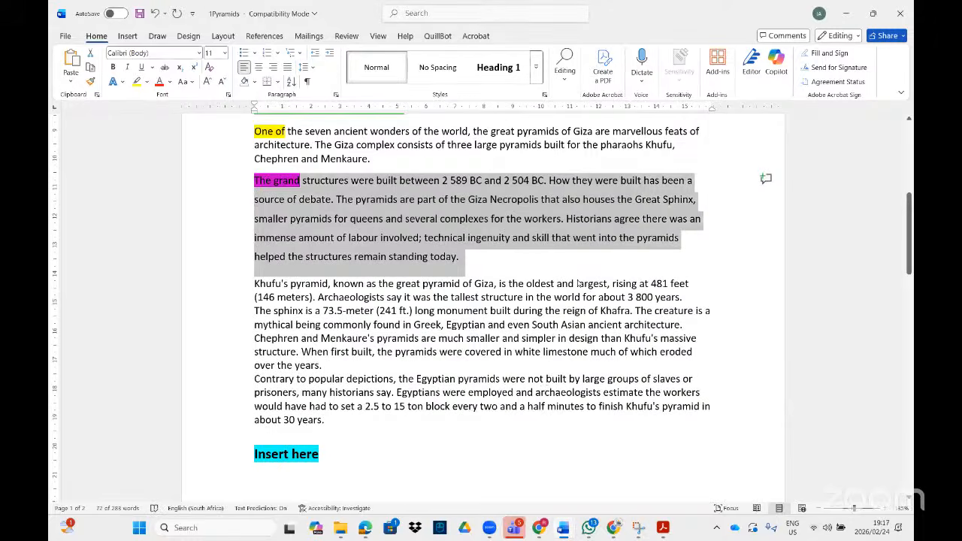
Step: Read the 'Insert here' new-page task in the activity PDF and examine the 'Insert here' and 'Dimensions' headings in 1Pyramids
{"action": "left_click", "coordinate": [665, 528]}
{"action": "scroll", "coordinate": [414, 318], "scroll_direction": "down", "scroll_amount": 1}
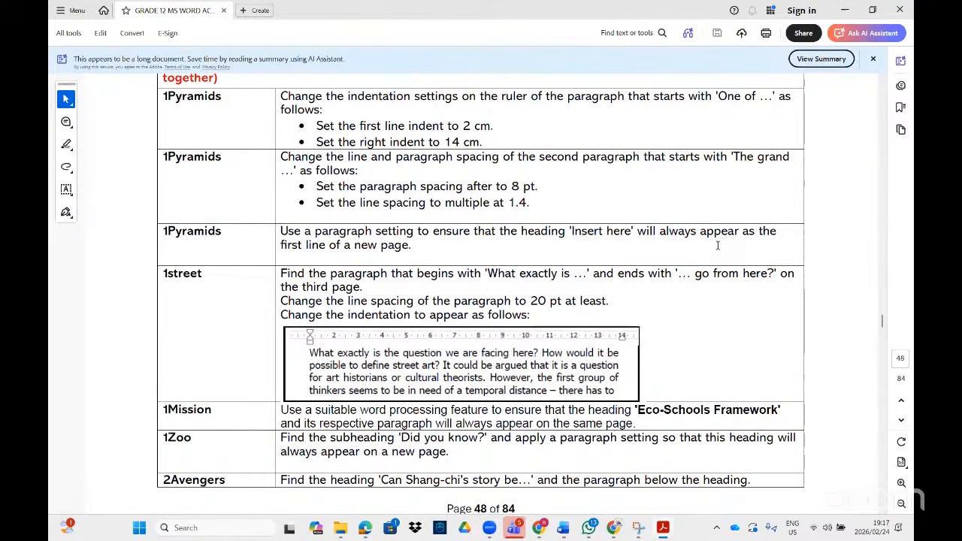
{"action": "key", "text": "alt+Tab"}
{"action": "scroll", "coordinate": [509, 397], "scroll_direction": "down", "scroll_amount": 8}
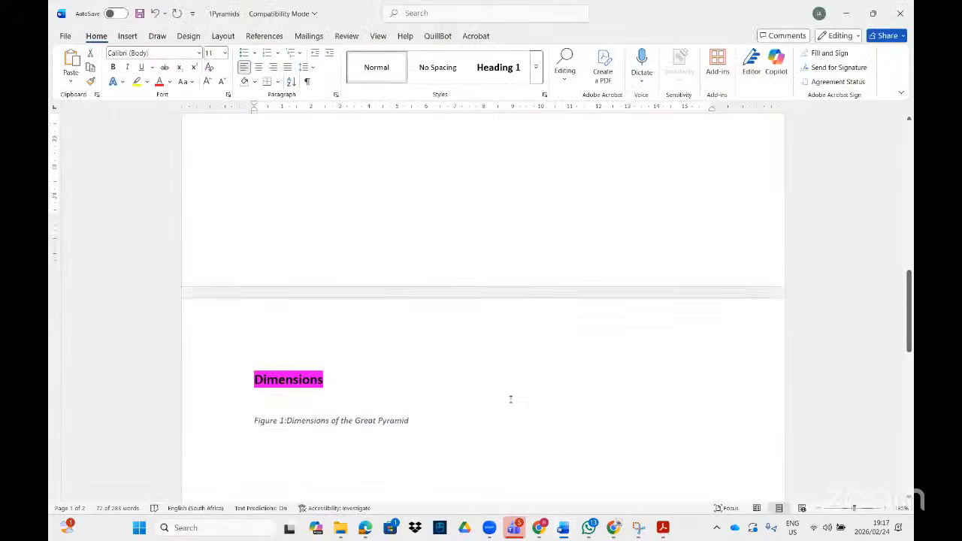
{"action": "scroll", "coordinate": [376, 232], "scroll_direction": "up", "scroll_amount": 3}
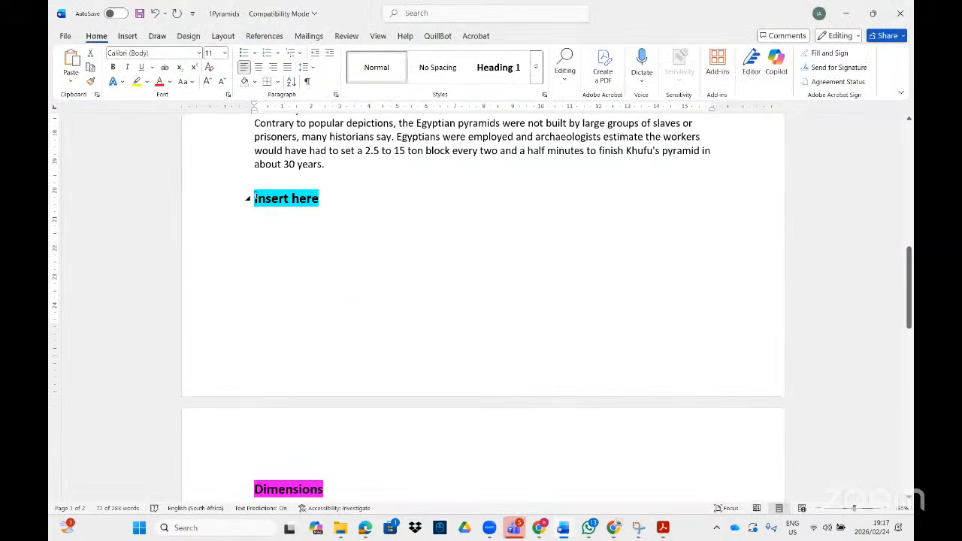
{"action": "left_click", "coordinate": [255, 198]}
{"action": "scroll", "coordinate": [279, 266], "scroll_direction": "down", "scroll_amount": 4}
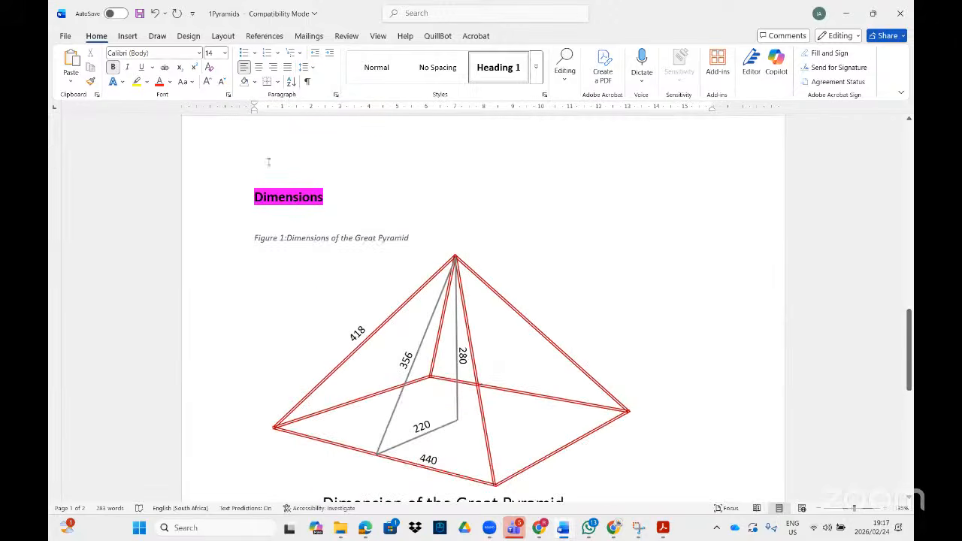
{"action": "left_click", "coordinate": [322, 196]}
{"action": "scroll", "coordinate": [352, 180], "scroll_direction": "up", "scroll_amount": 5}
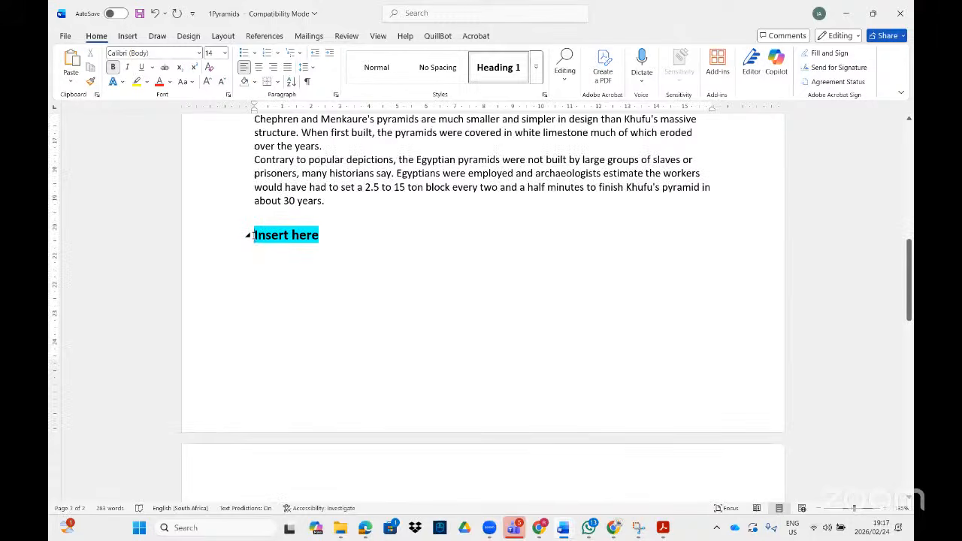
Step: Push the 'Insert here' heading onto the next page with blank lines before it, undoing and restoring them once
{"action": "key", "text": "Return"}
{"action": "key", "text": "Return"}
{"action": "key", "text": "Return"}
{"action": "key", "text": "Return"}
{"action": "key", "text": "Return"}
{"action": "key", "text": "Return"}
{"action": "key", "text": "Return"}
{"action": "key", "text": "Return"}
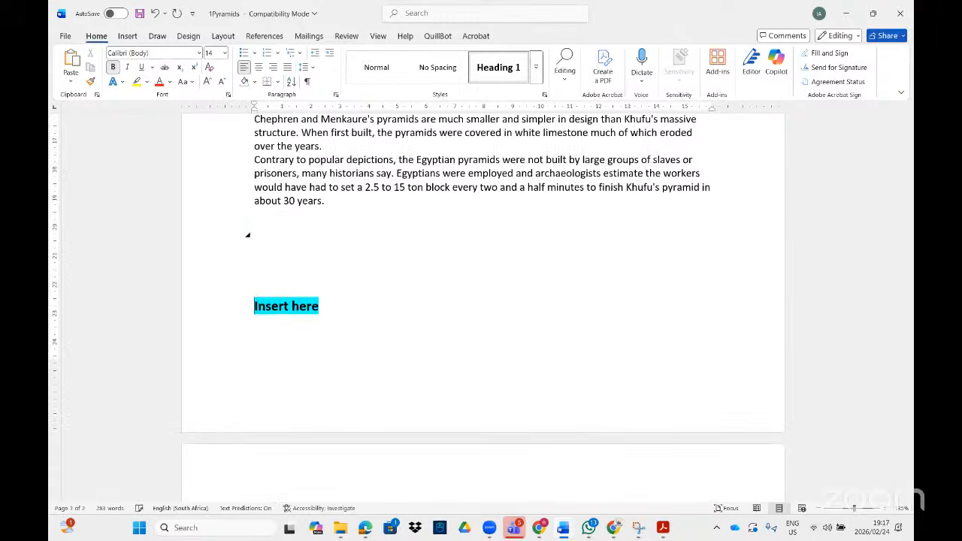
{"action": "key", "text": "ctrl+z"}
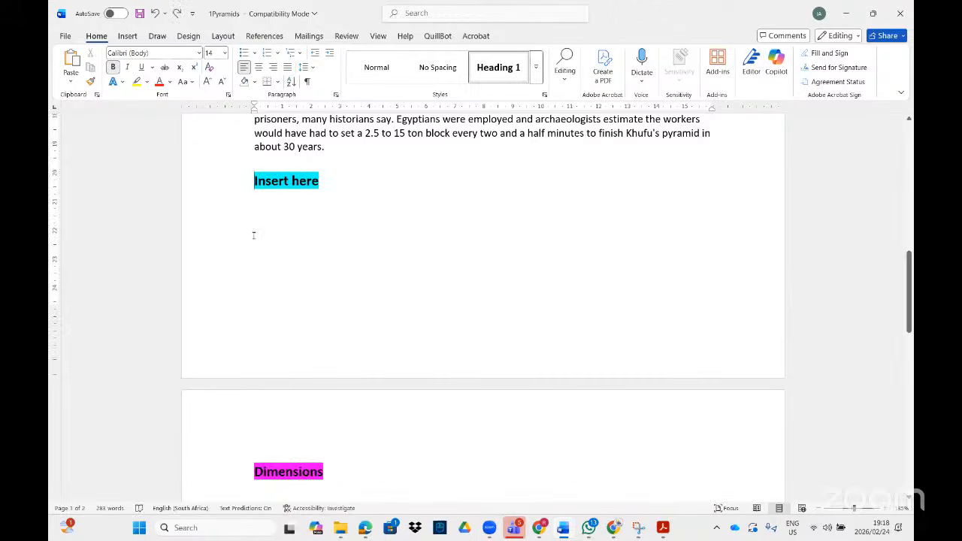
{"action": "key", "text": "ctrl+y"}
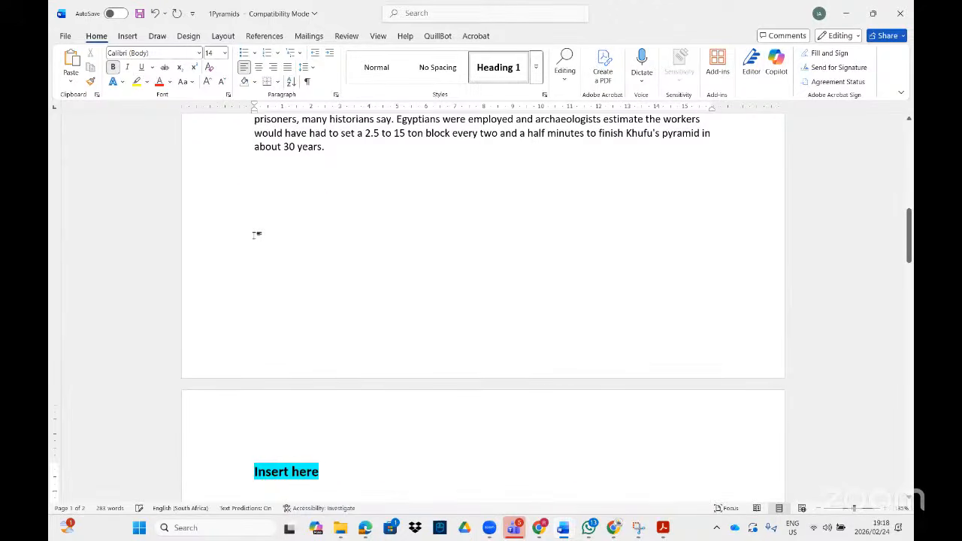
Step: Undo the blank lines before the 'Insert here' heading and try a manual page break in front of it
{"action": "key", "text": "ctrl+z"}
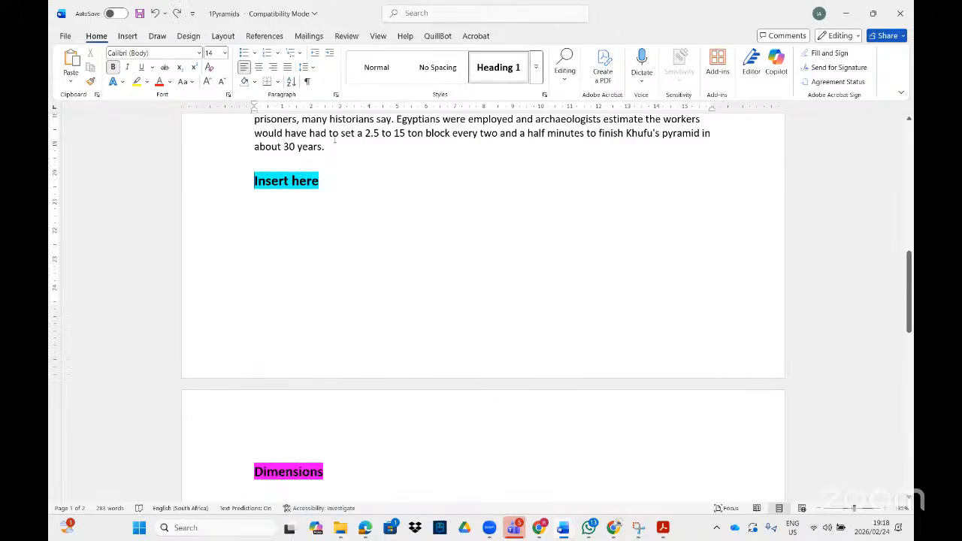
{"action": "left_click", "coordinate": [128, 37]}
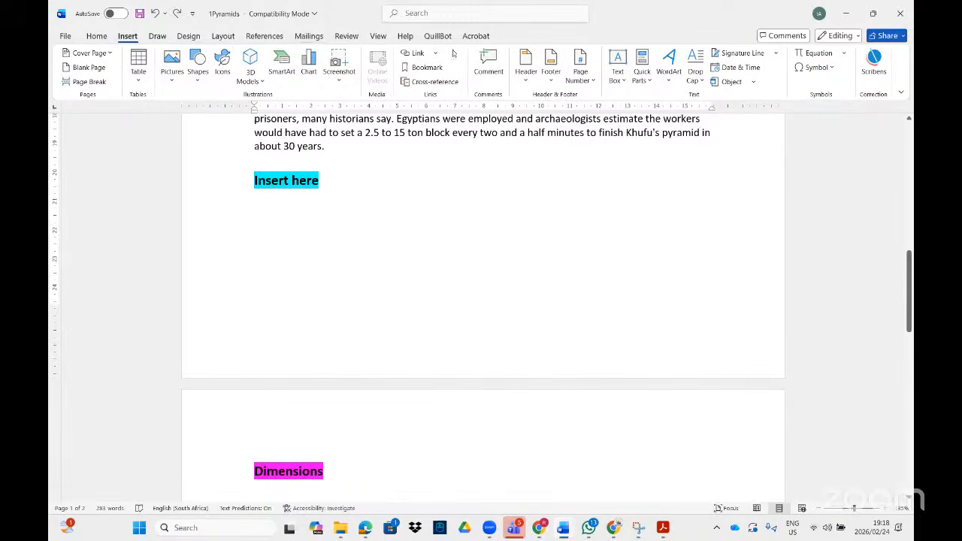
{"action": "left_click", "coordinate": [222, 36]}
{"action": "left_click", "coordinate": [213, 53]}
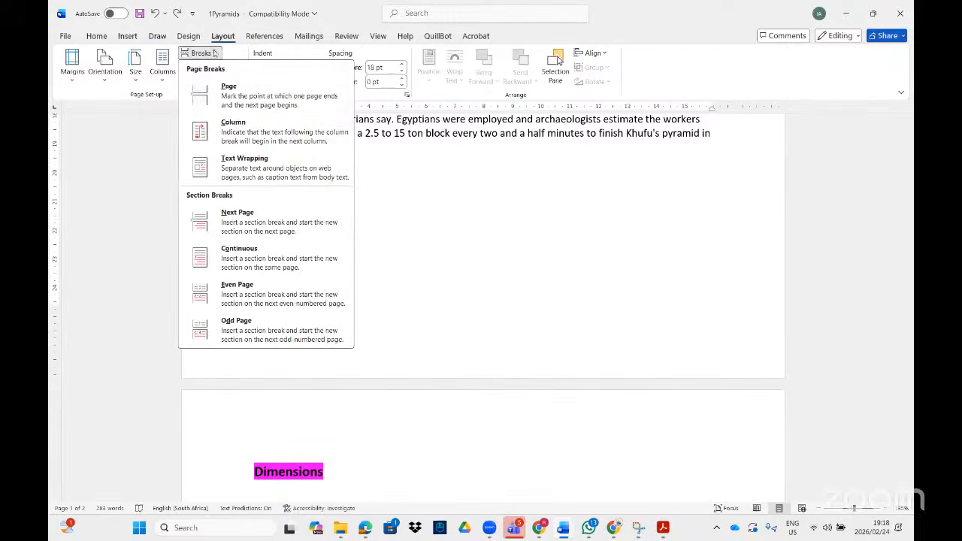
{"action": "left_click", "coordinate": [233, 94]}
{"action": "key", "text": "ctrl+z"}
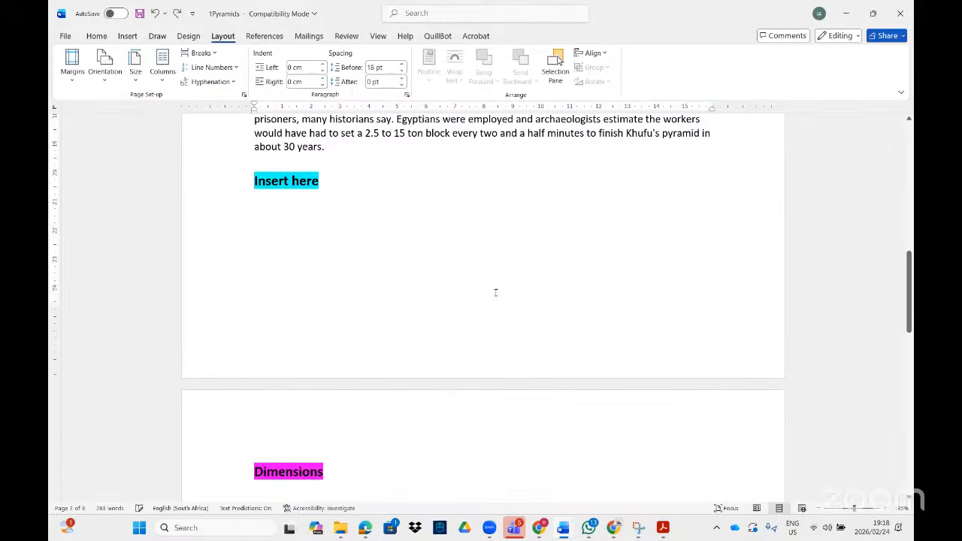
Step: Check the 'Insert here' task in the activity PDF and apply the Page break before paragraph setting to that heading in 1Pyramids
{"action": "left_click", "coordinate": [664, 528]}
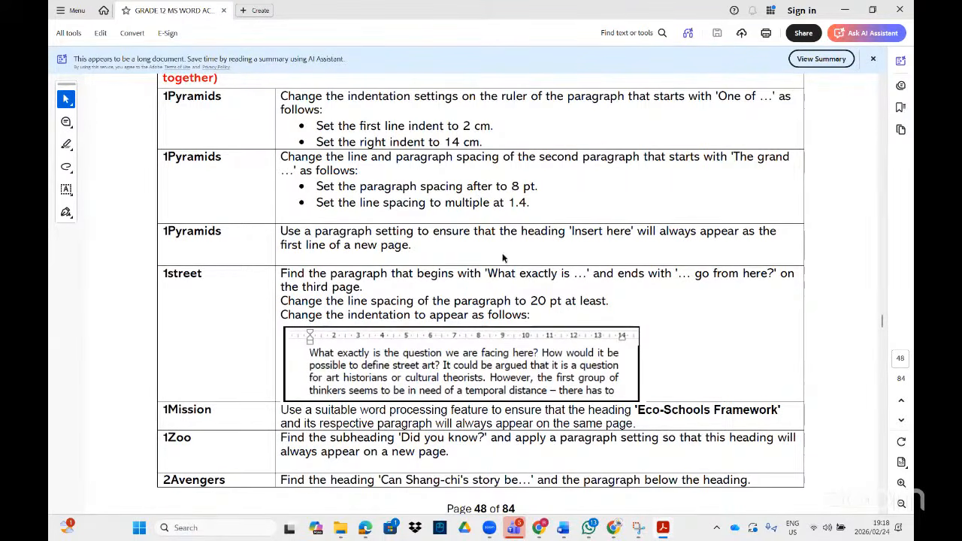
{"action": "key", "text": "alt+Tab"}
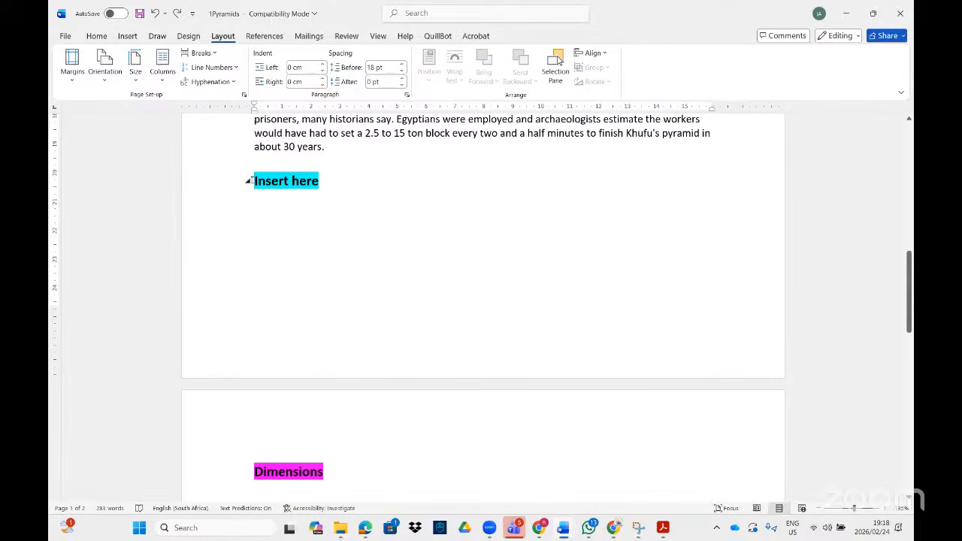
{"action": "left_click", "coordinate": [96, 36]}
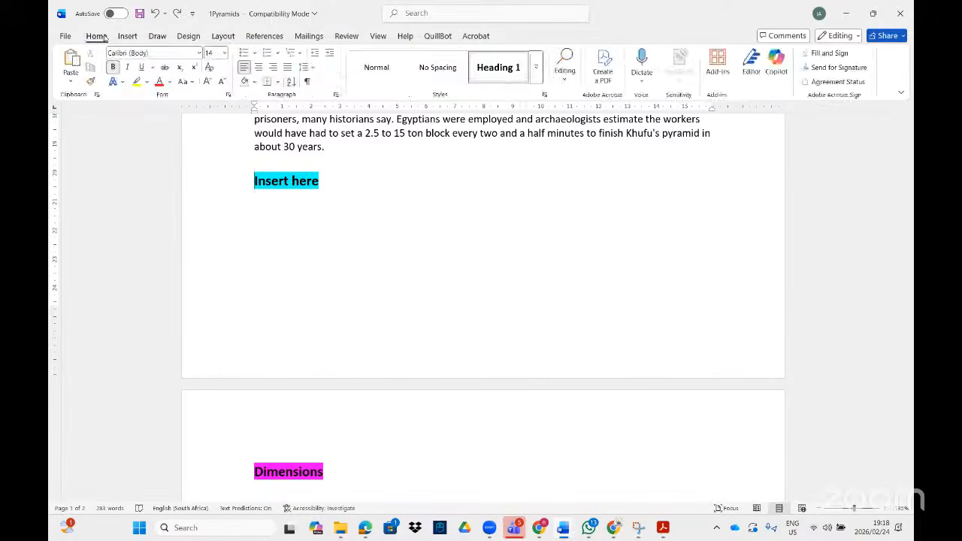
{"action": "left_click", "coordinate": [334, 94]}
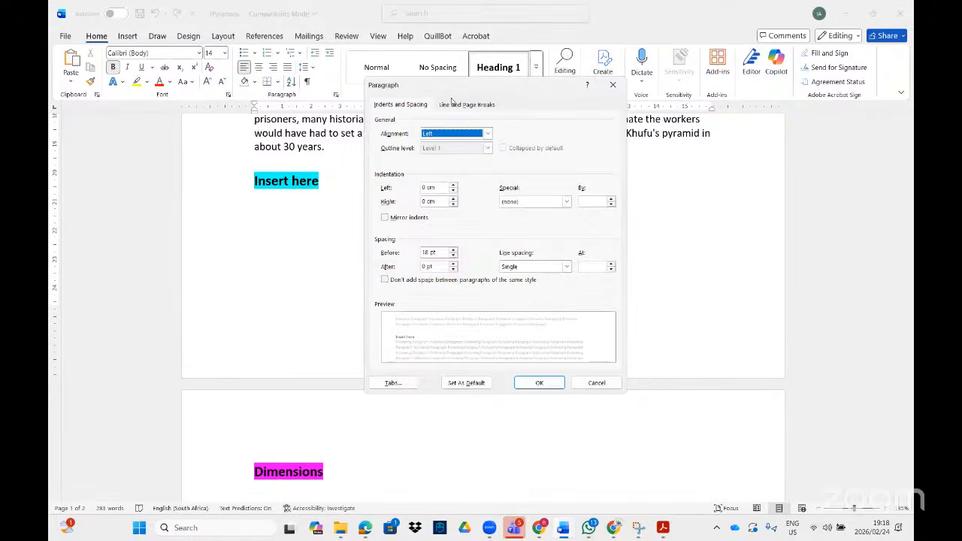
{"action": "left_click", "coordinate": [465, 107]}
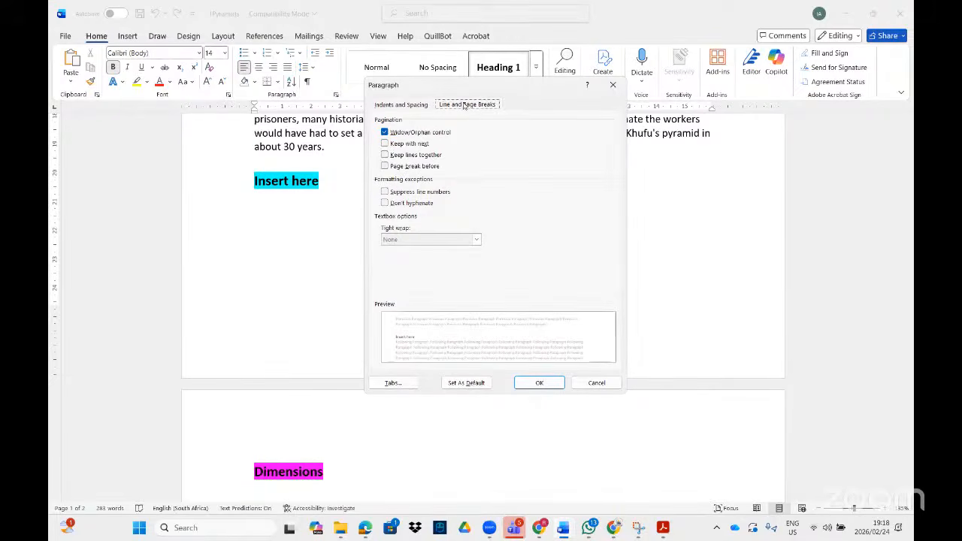
{"action": "left_click", "coordinate": [384, 166]}
{"action": "left_click", "coordinate": [539, 382]}
{"action": "scroll", "coordinate": [440, 337], "scroll_direction": "down", "scroll_amount": 4}
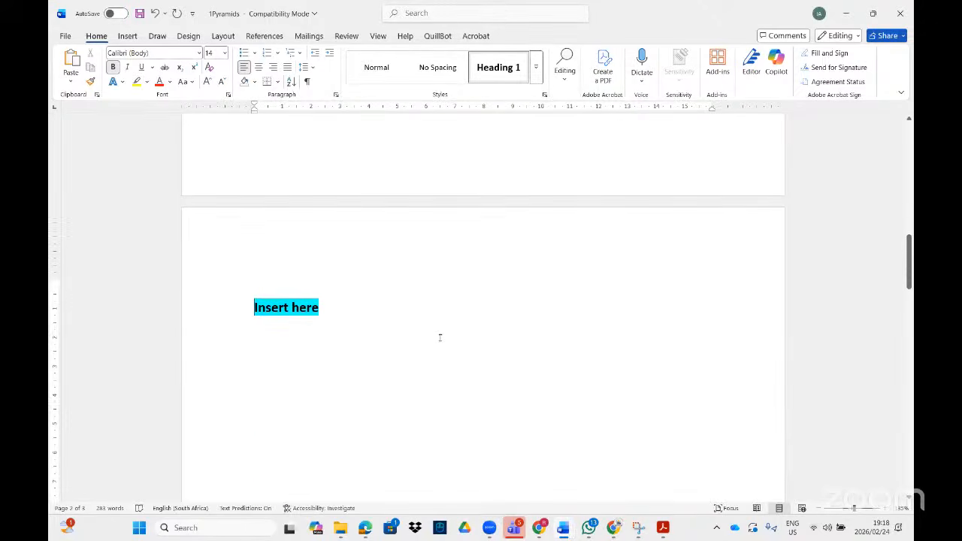
{"action": "left_click", "coordinate": [335, 95]}
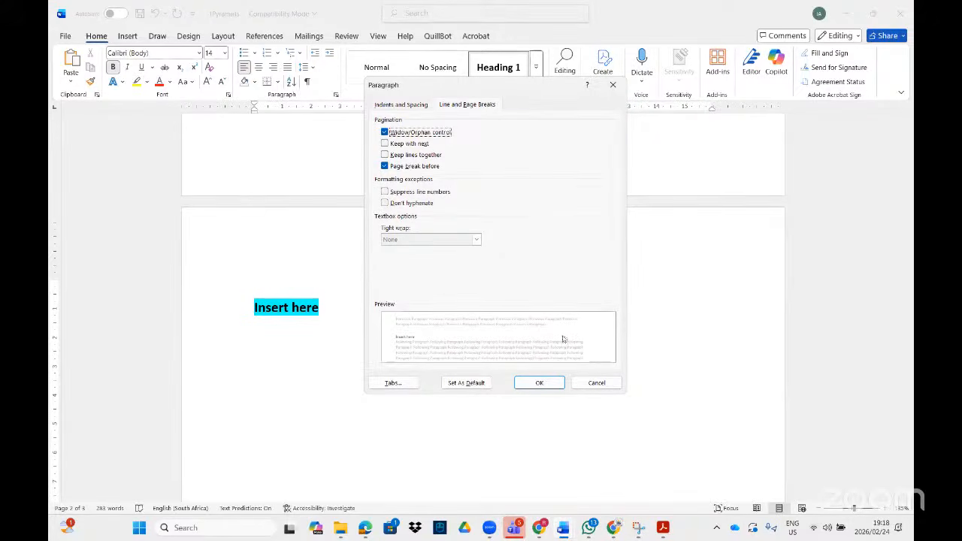
{"action": "left_click", "coordinate": [556, 383]}
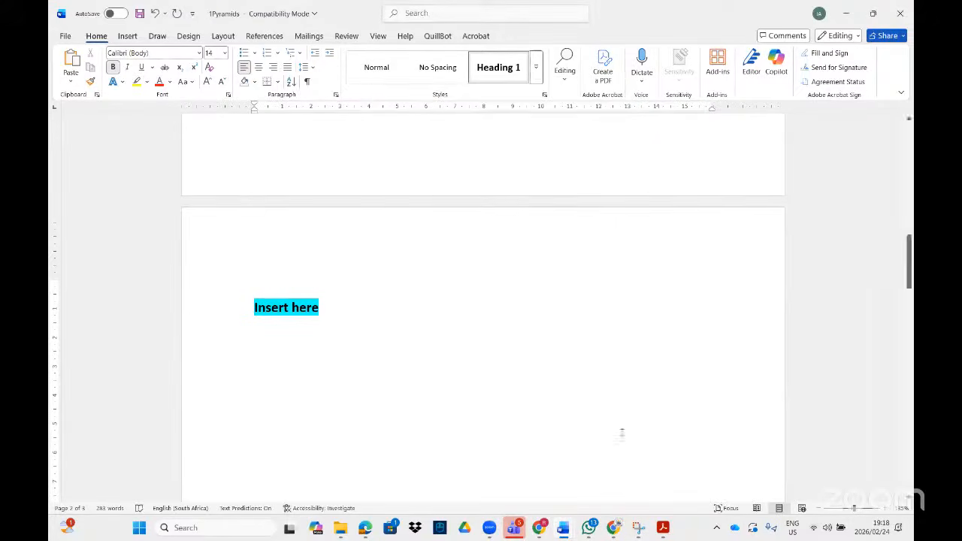
Step: Read the 1street task on line spacing and indentation of the 'What exactly is' paragraph in the activity PDF
{"action": "left_click", "coordinate": [661, 528]}
{"action": "scroll", "coordinate": [485, 263], "scroll_direction": "down", "scroll_amount": 2}
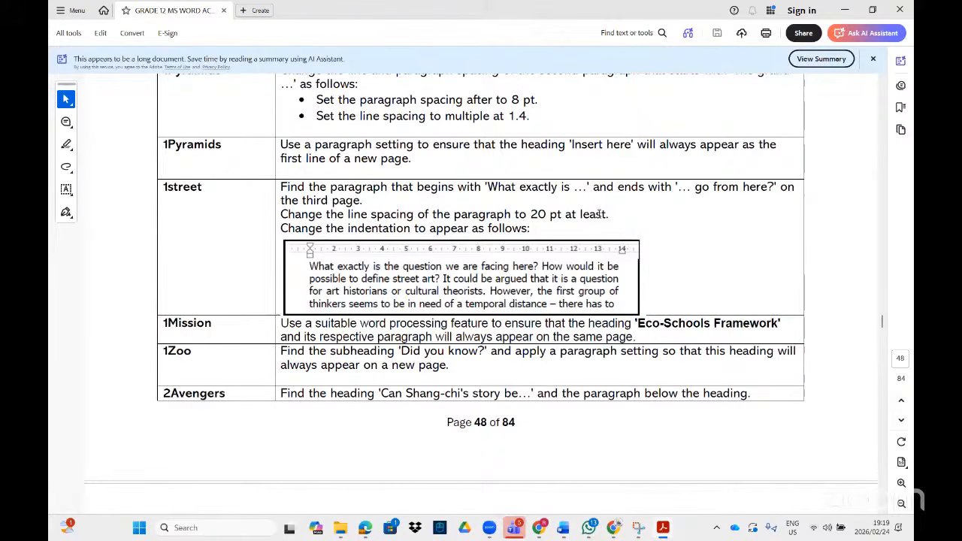
{"action": "scroll", "coordinate": [486, 249], "scroll_direction": "down", "scroll_amount": 1}
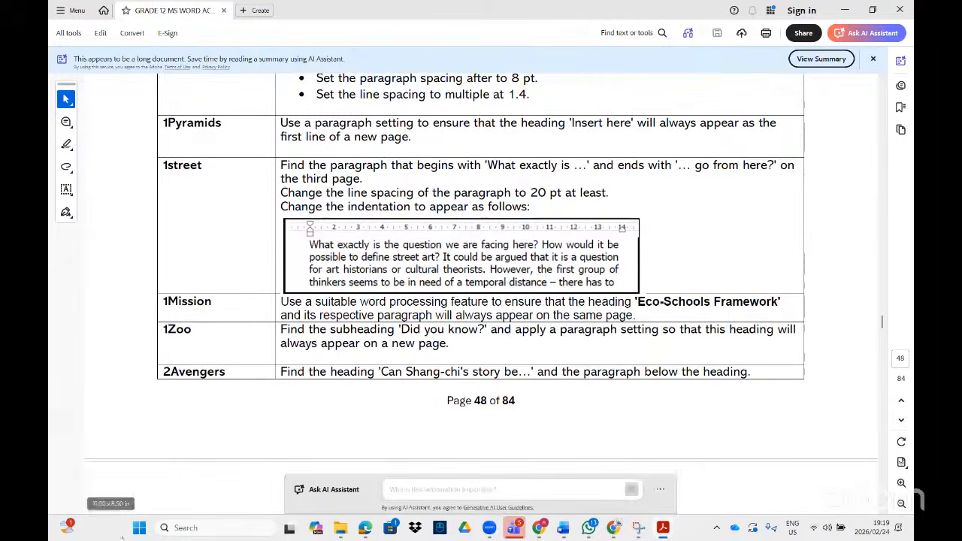
{"action": "left_click", "coordinate": [139, 528]}
{"action": "type", "text": "1s"}
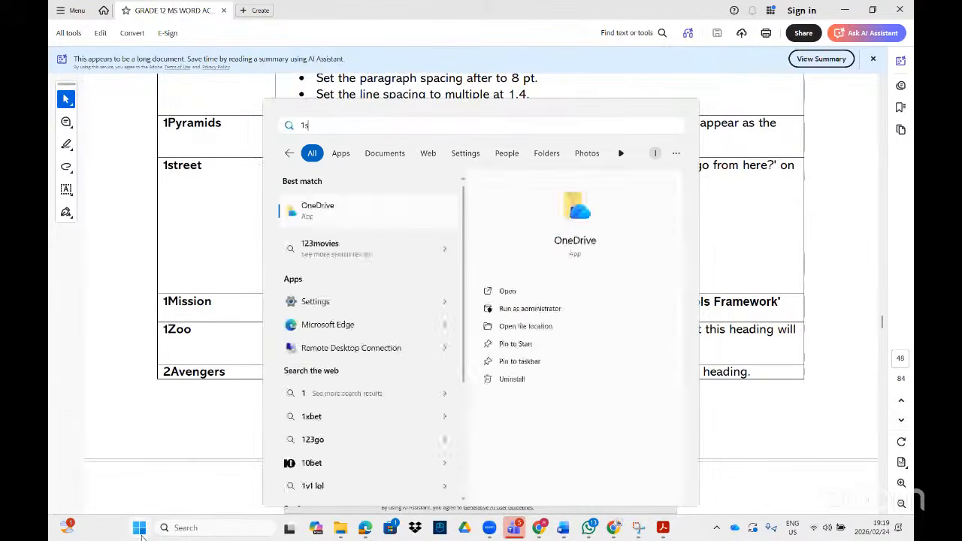
{"action": "type", "text": "tre"}
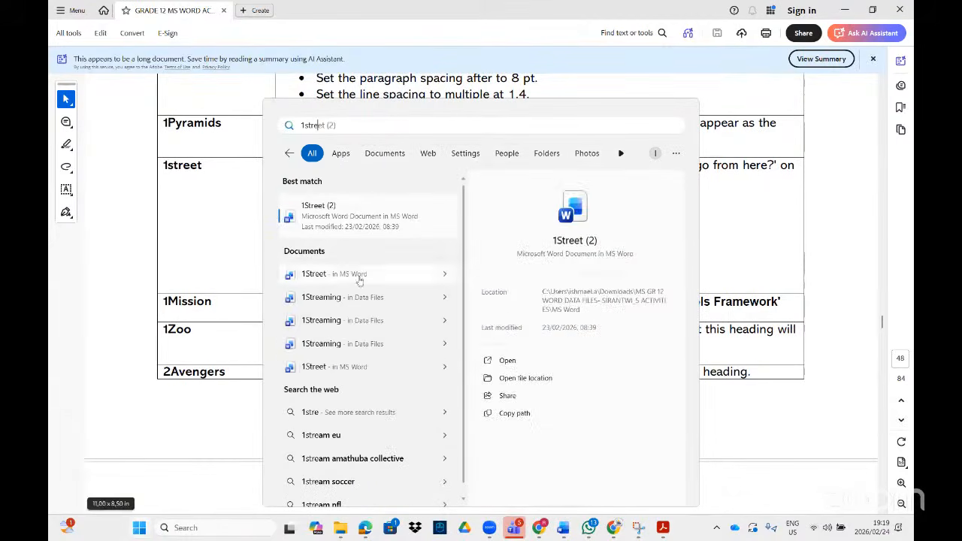
{"action": "left_click", "coordinate": [354, 273]}
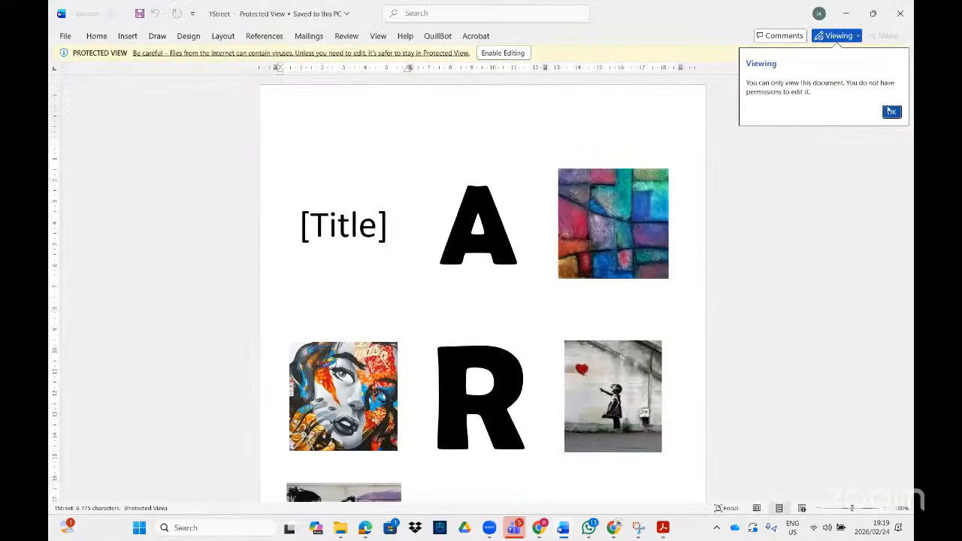
{"action": "left_click", "coordinate": [891, 111]}
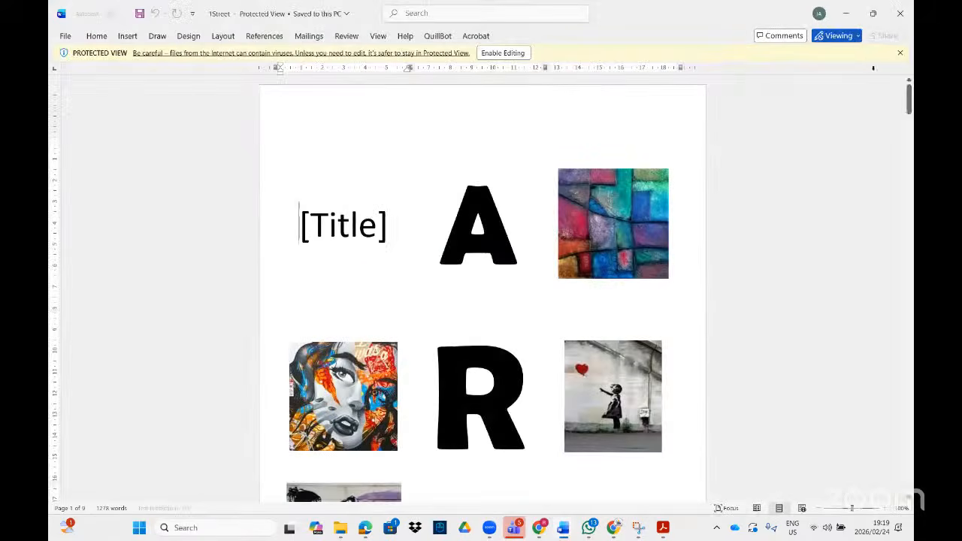
{"action": "left_click", "coordinate": [901, 13]}
Step: Search the computer for 1street, open the 1Street (2) document and enable editing
{"action": "left_click", "coordinate": [139, 528]}
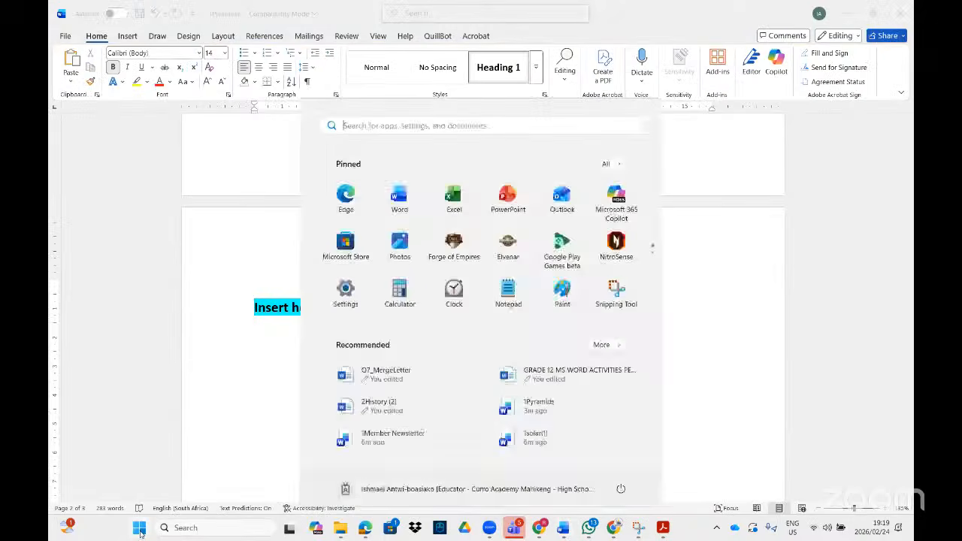
{"action": "type", "text": "1street"}
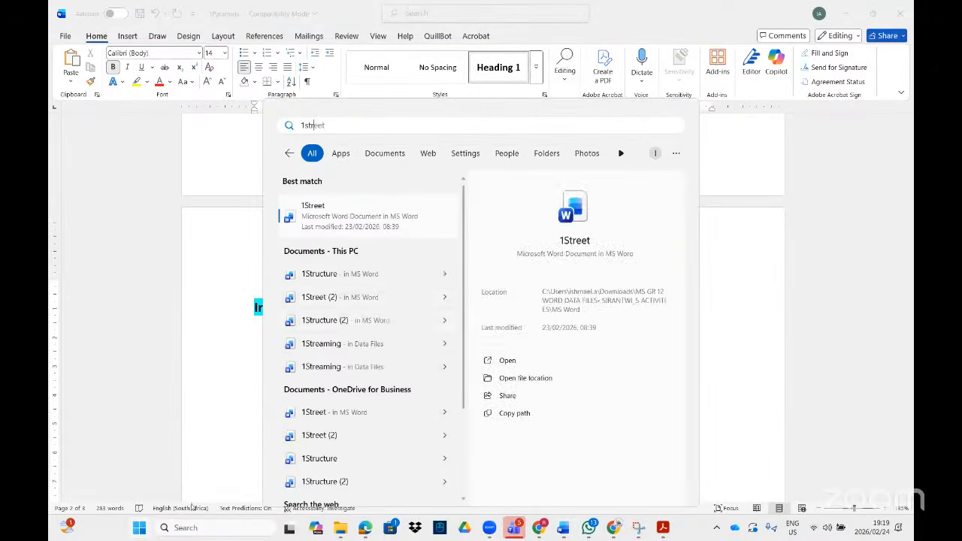
{"action": "left_click", "coordinate": [339, 301]}
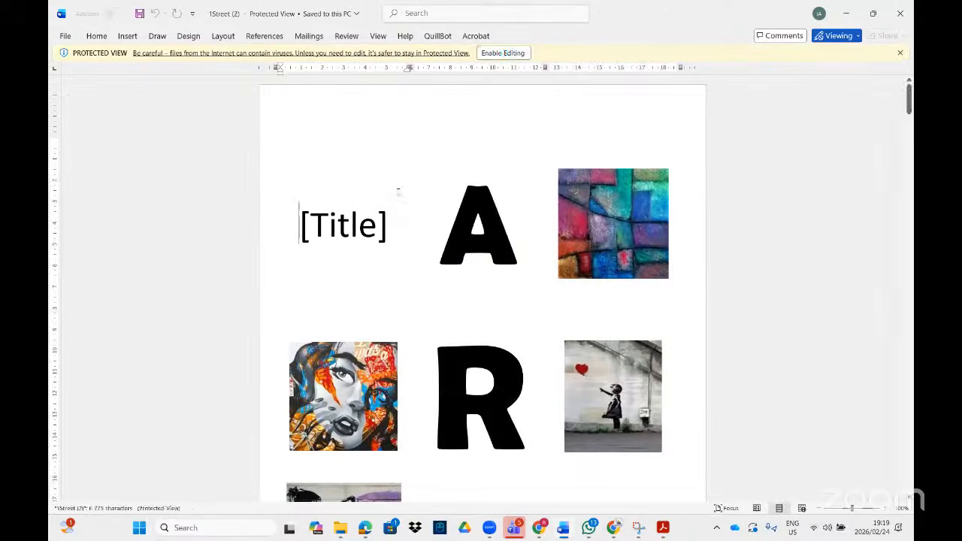
{"action": "left_click", "coordinate": [503, 53]}
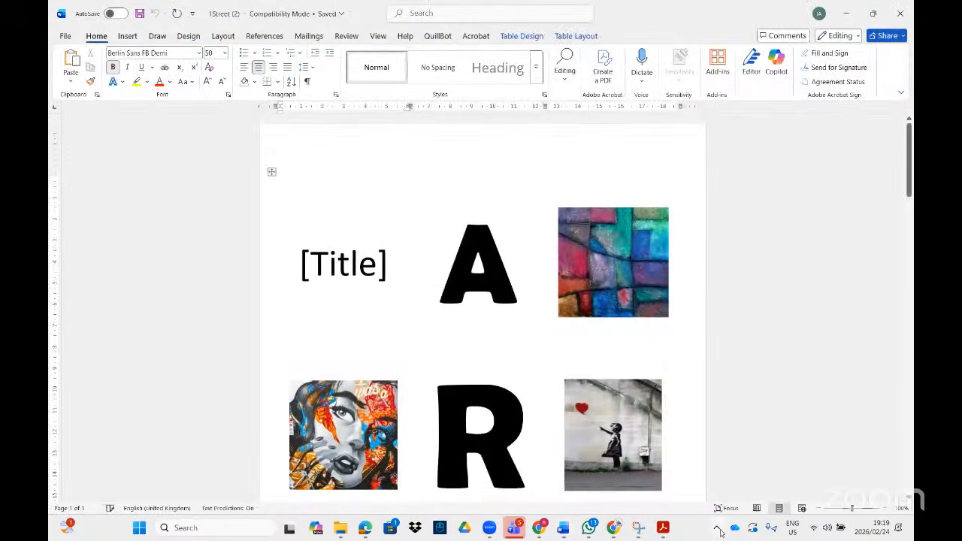
Step: Find and select the paragraph running from 'What exactly is' to 'go from here?' in 1Street (2), as named in the activity PDF
{"action": "left_click", "coordinate": [663, 527]}
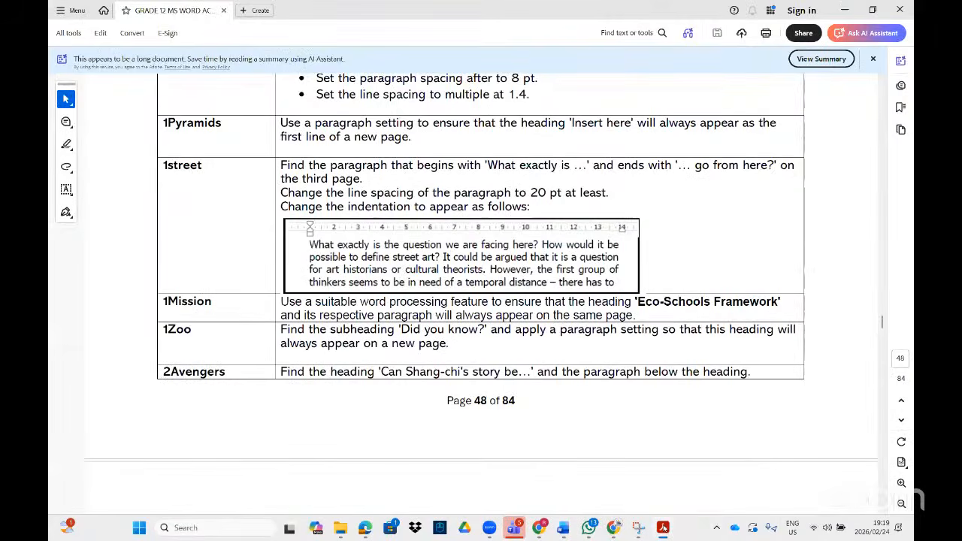
{"action": "left_click", "coordinate": [663, 528]}
{"action": "scroll", "coordinate": [481, 357], "scroll_direction": "down", "scroll_amount": 15}
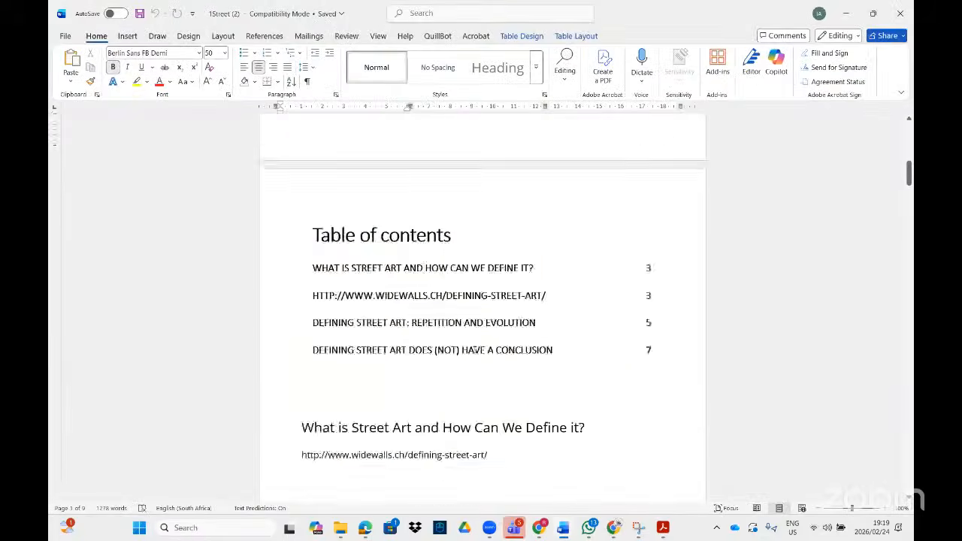
{"action": "scroll", "coordinate": [481, 356], "scroll_direction": "down", "scroll_amount": 7}
{"action": "scroll", "coordinate": [481, 355], "scroll_direction": "up", "scroll_amount": 1}
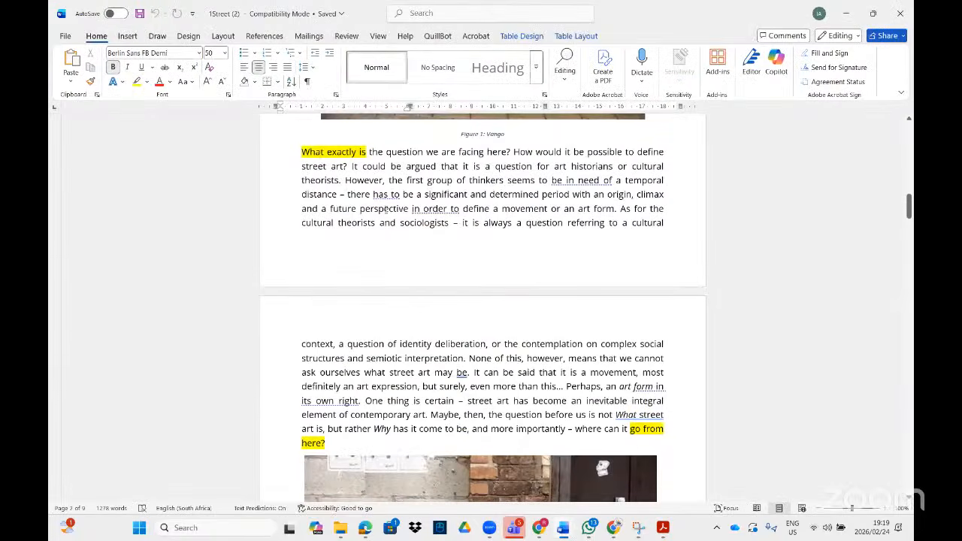
{"action": "left_click", "coordinate": [449, 180]}
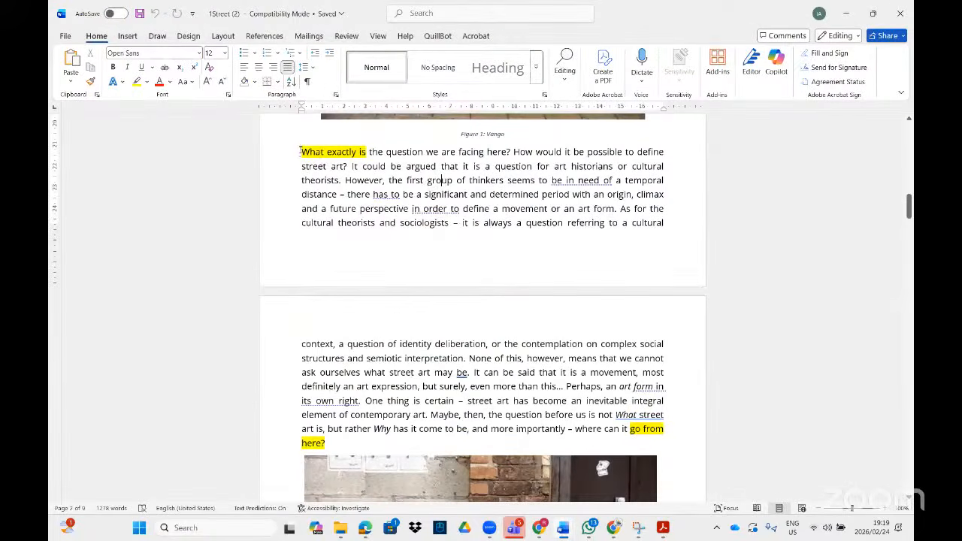
{"action": "left_click_drag", "start_coordinate": [300, 151], "coordinate": [325, 443]}
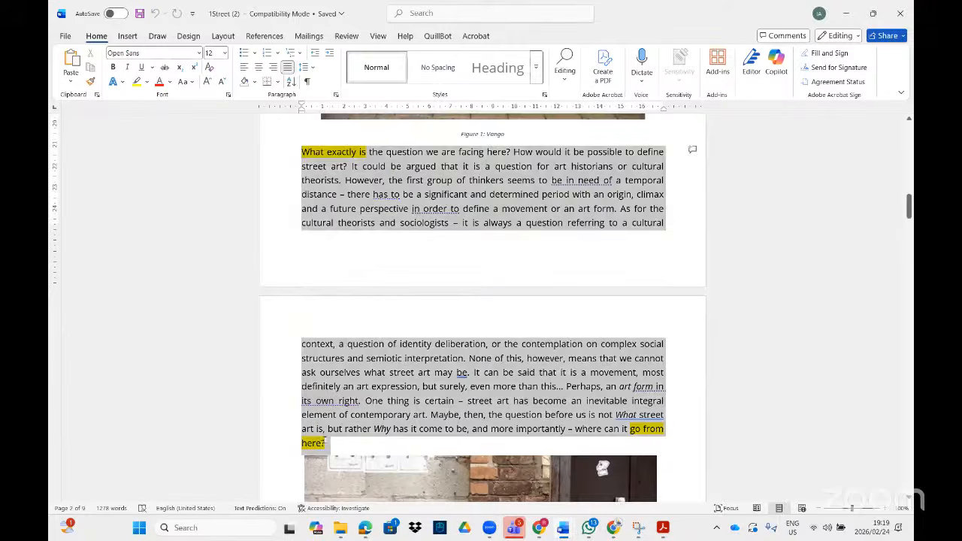
Step: Check the 1street task in the activity PDF and choose At least as the line spacing type for the selected 1Street (2) paragraph
{"action": "left_click", "coordinate": [663, 528]}
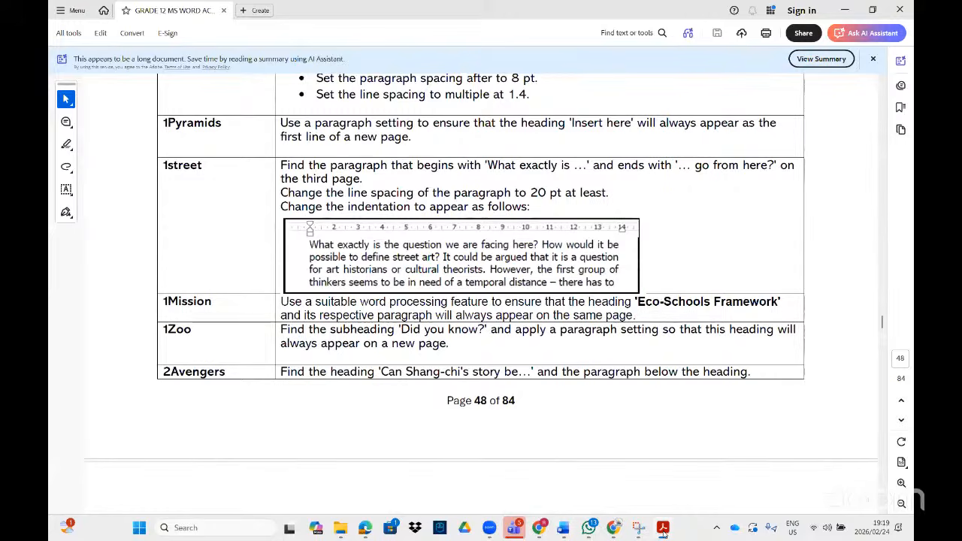
{"action": "key", "text": "alt+Tab"}
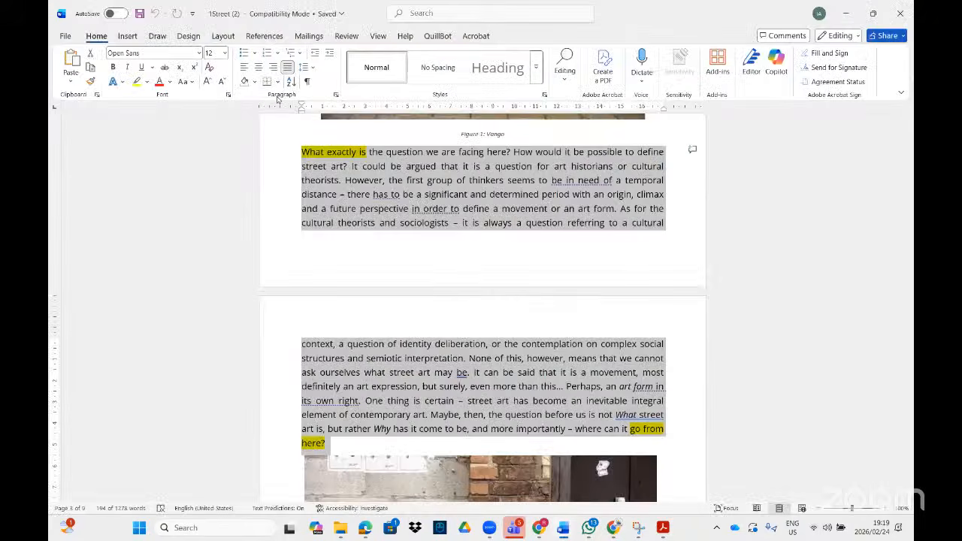
{"action": "left_click", "coordinate": [412, 16]}
{"action": "type", "text": "li"}
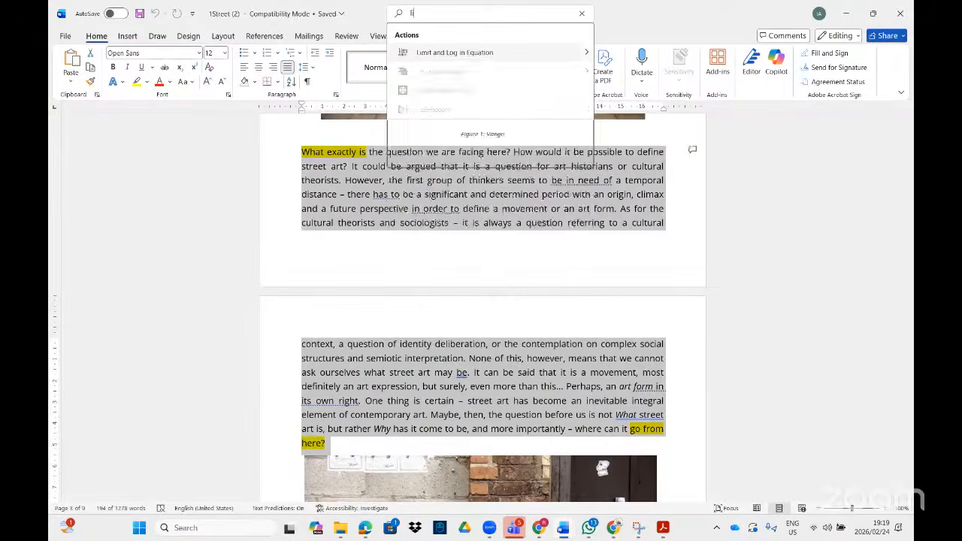
{"action": "type", "text": "ne sp"}
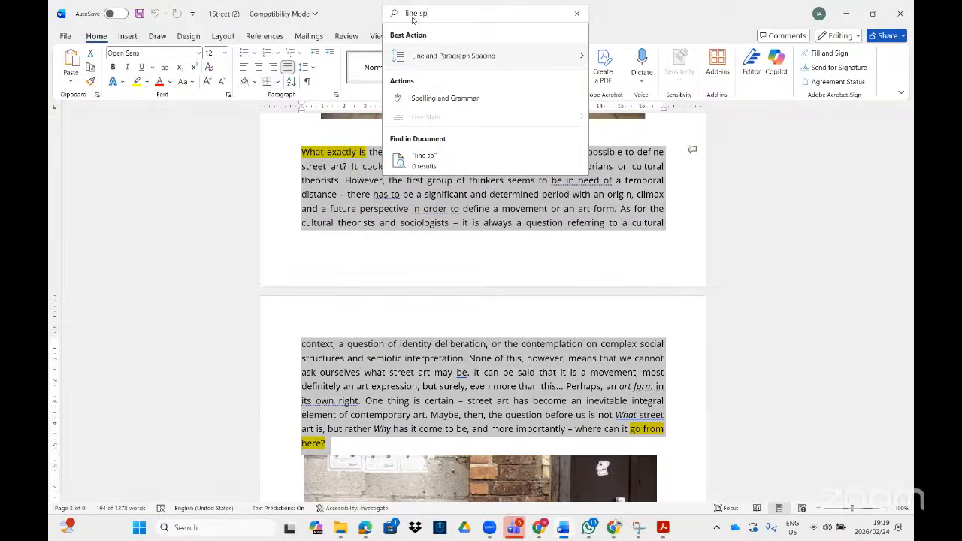
{"action": "mouse_move", "coordinate": [496, 60]}
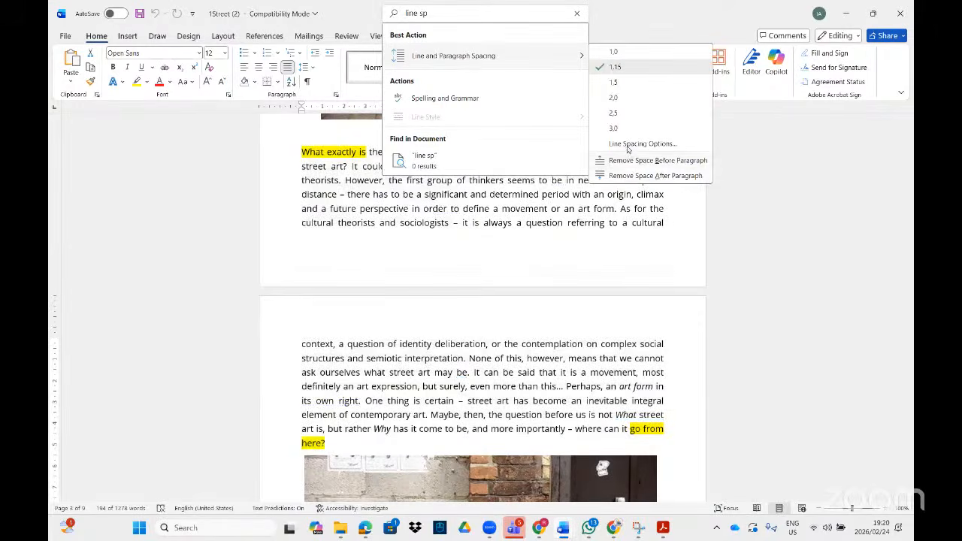
{"action": "left_click", "coordinate": [635, 145]}
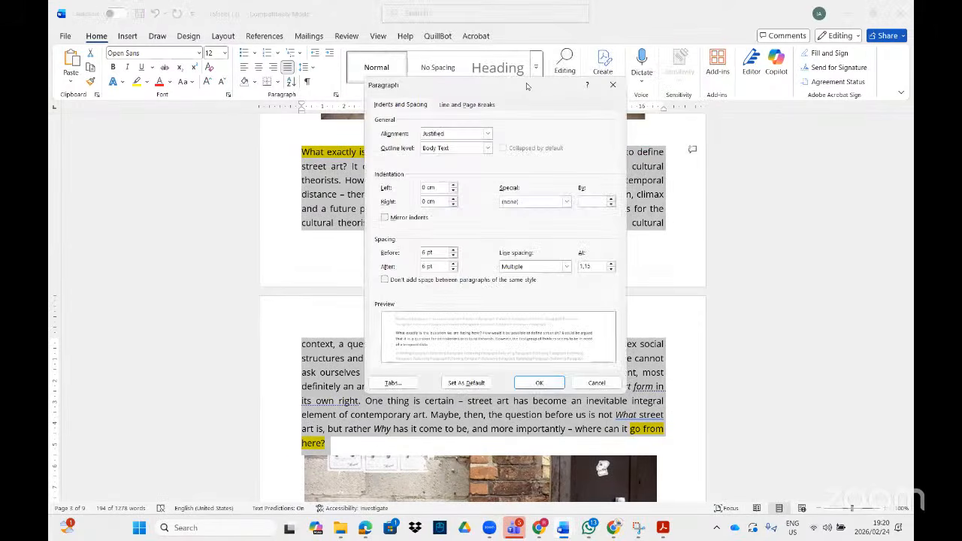
{"action": "left_click_drag", "start_coordinate": [526, 86], "coordinate": [609, 64]}
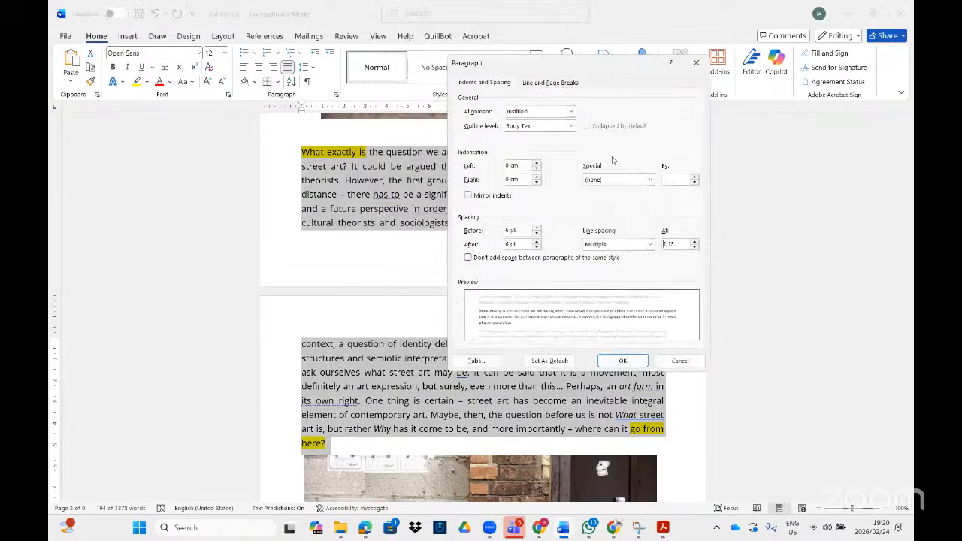
{"action": "left_click", "coordinate": [650, 244]}
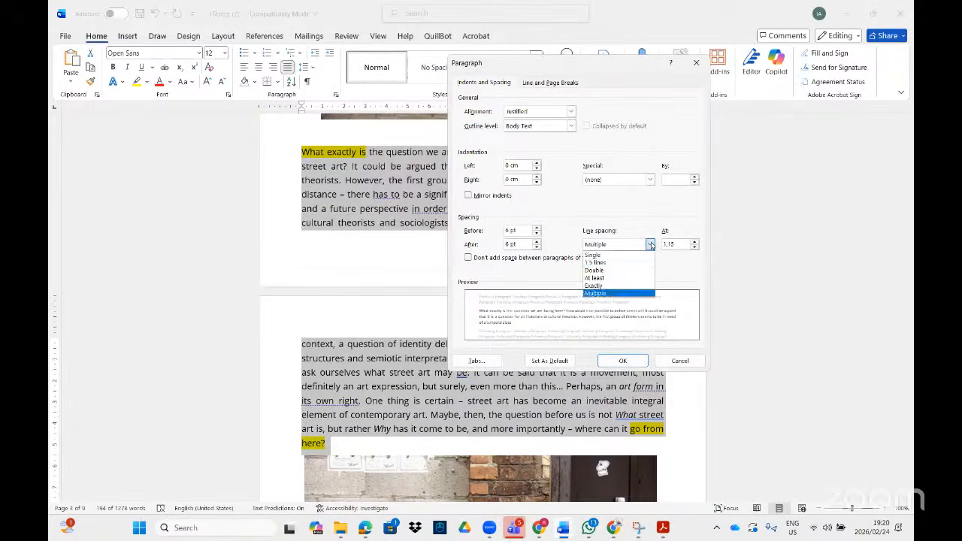
{"action": "left_click", "coordinate": [597, 278]}
Step: Set the paragraph's At least line spacing to 20 pt, as the activity PDF asks, and apply it
{"action": "left_click", "coordinate": [664, 528]}
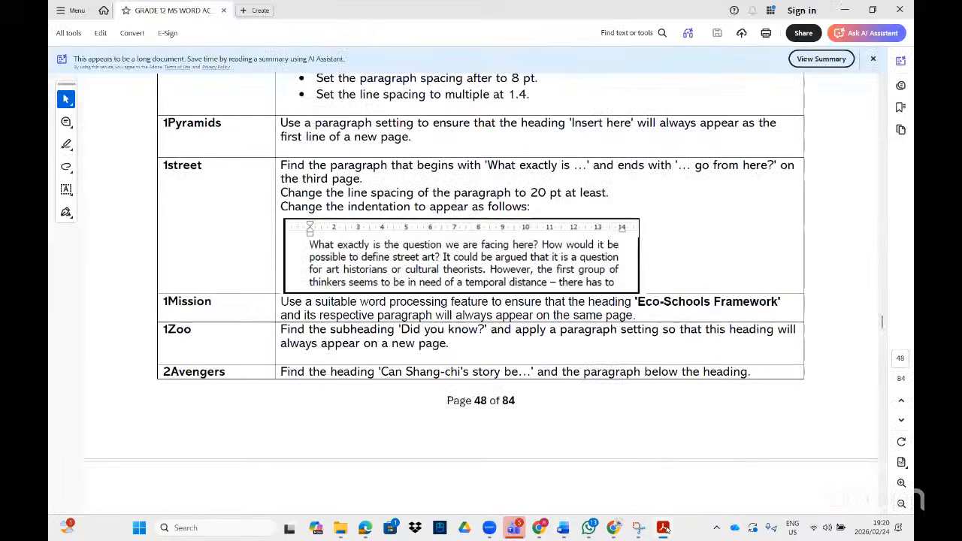
{"action": "left_click", "coordinate": [665, 529]}
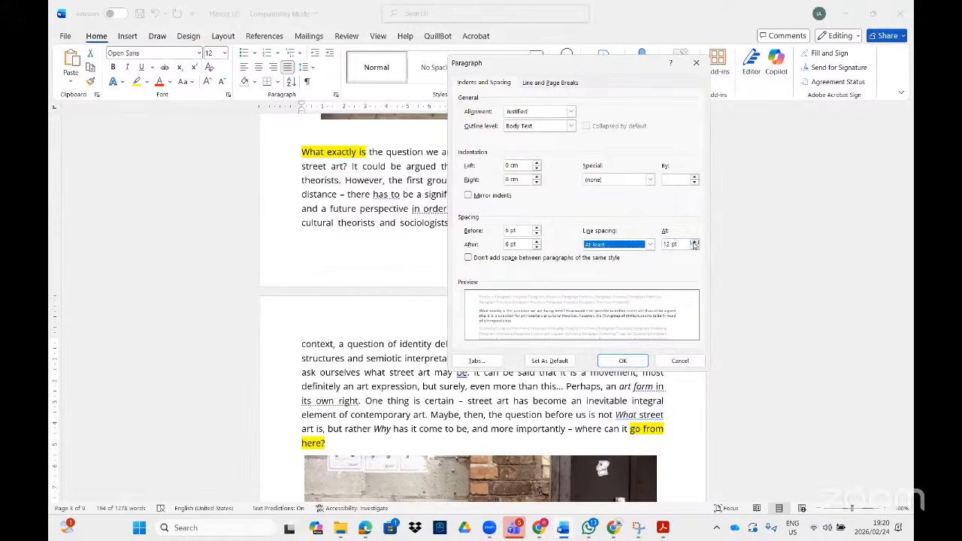
{"action": "left_click", "coordinate": [694, 243]}
{"action": "left_click", "coordinate": [695, 243]}
{"action": "left_click", "coordinate": [695, 243]}
{"action": "left_click", "coordinate": [694, 242]}
{"action": "left_click", "coordinate": [695, 242]}
{"action": "left_click", "coordinate": [694, 242]}
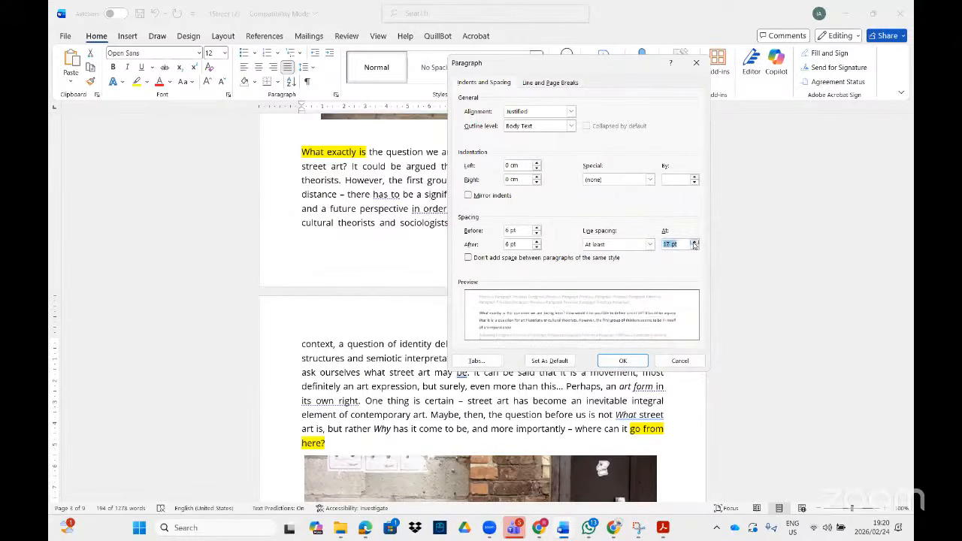
{"action": "left_click", "coordinate": [694, 242]}
{"action": "left_click", "coordinate": [694, 242]}
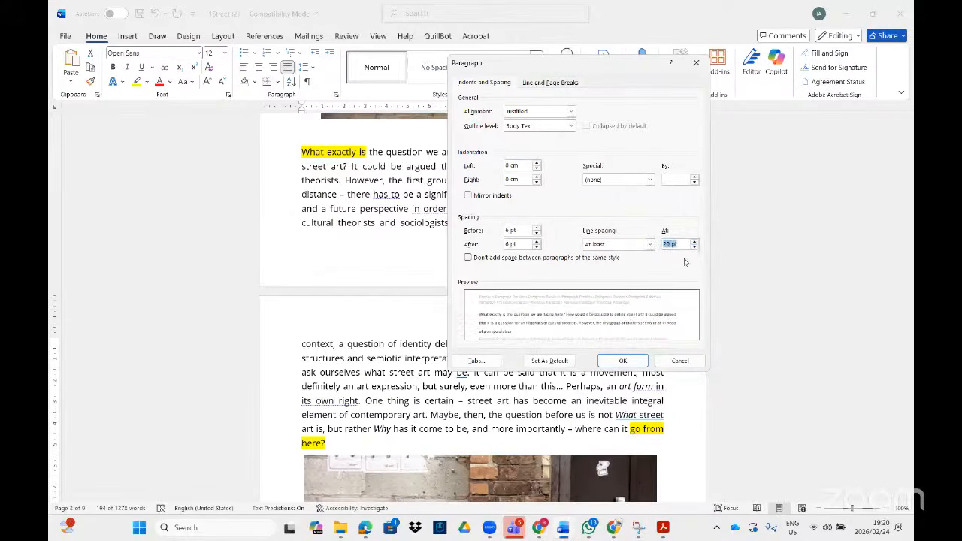
{"action": "left_click", "coordinate": [662, 529]}
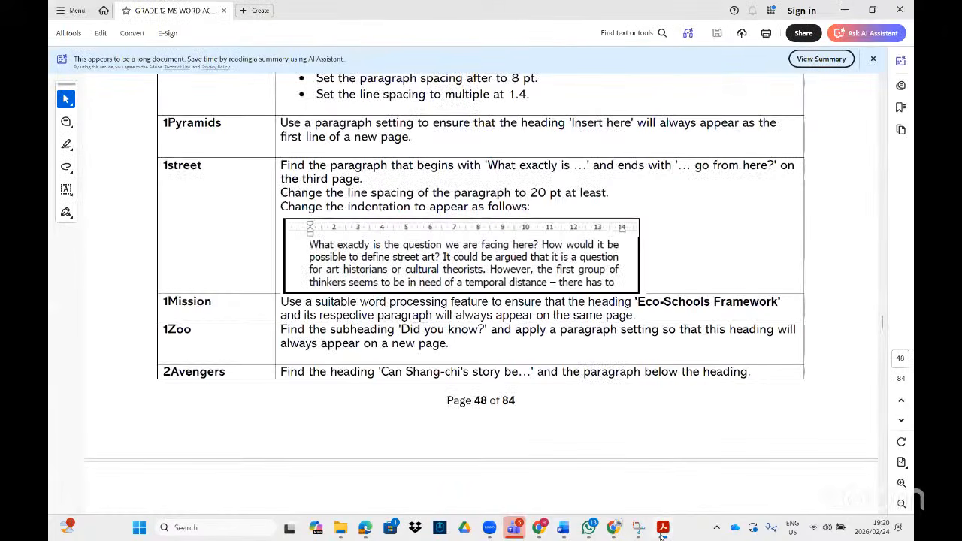
{"action": "left_click", "coordinate": [662, 529]}
{"action": "left_click", "coordinate": [623, 361]}
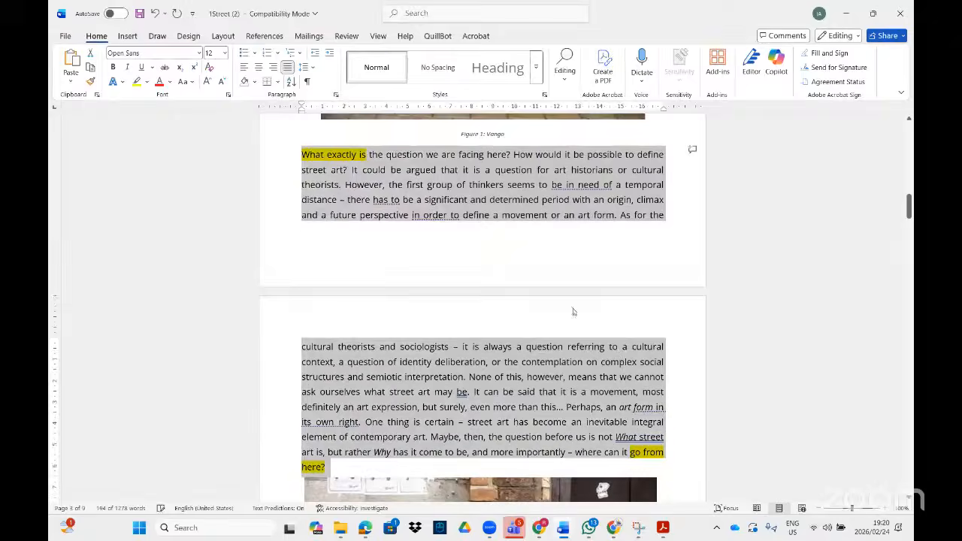
Step: Compare with the ruler picture in the activity PDF and move the paragraph's left indent to 1 cm
{"action": "scroll", "coordinate": [594, 376], "scroll_direction": "down", "scroll_amount": 1}
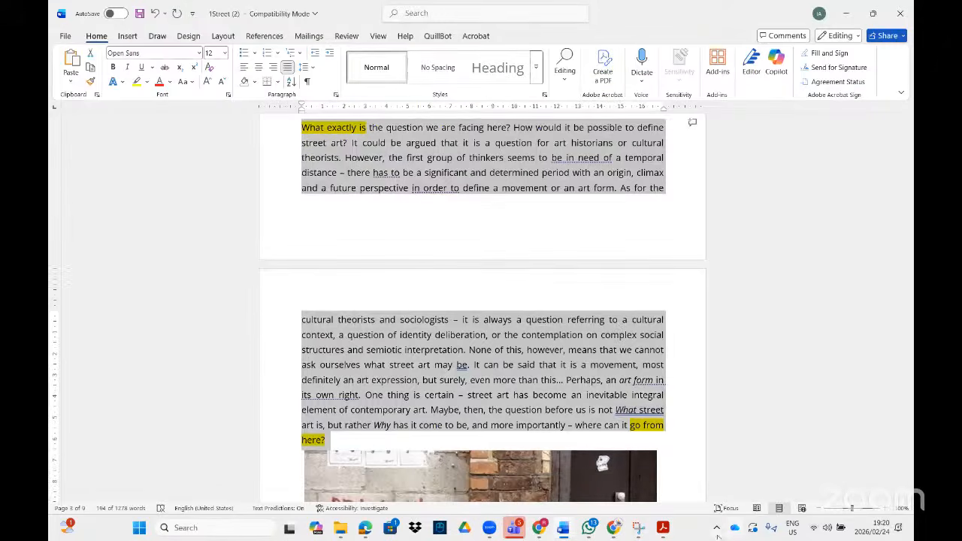
{"action": "left_click", "coordinate": [663, 529]}
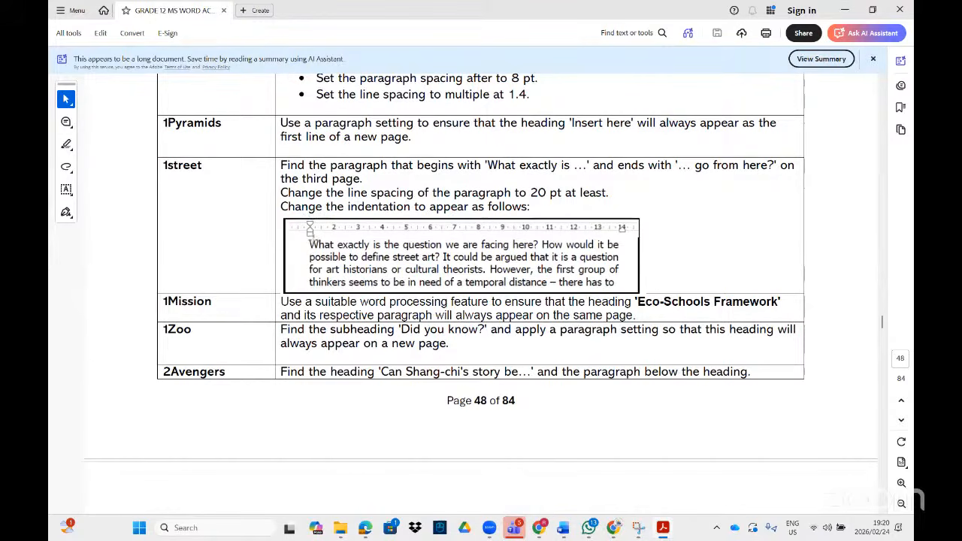
{"action": "left_click", "coordinate": [663, 529]}
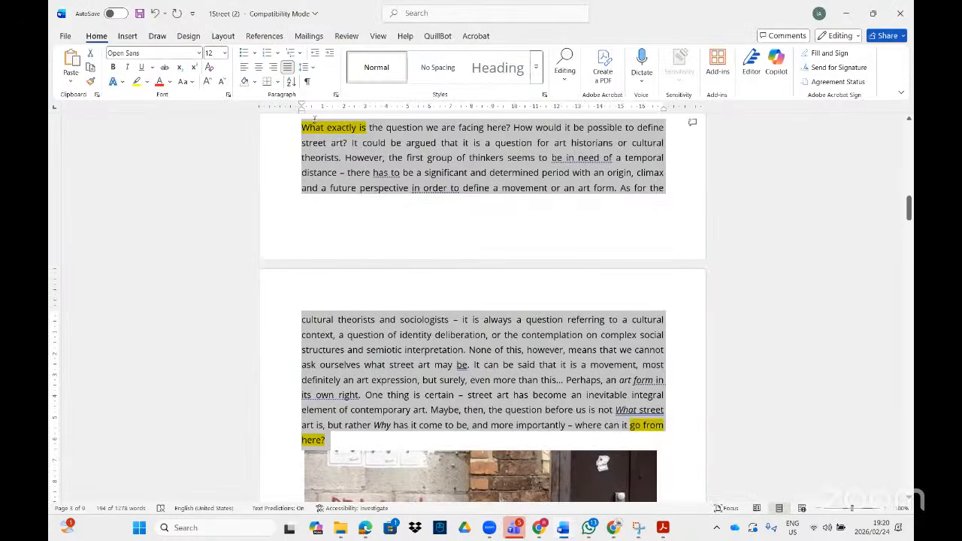
{"action": "mouse_move", "coordinate": [306, 113]}
{"action": "left_mouse_down"}
{"action": "mouse_move", "coordinate": [334, 111]}
{"action": "mouse_move", "coordinate": [323, 113]}
{"action": "left_mouse_up"}
Step: Check the ruler picture in the activity PDF and move the right indent of the 'What exactly is' paragraph to the 14 cm mark
{"action": "left_click", "coordinate": [663, 528]}
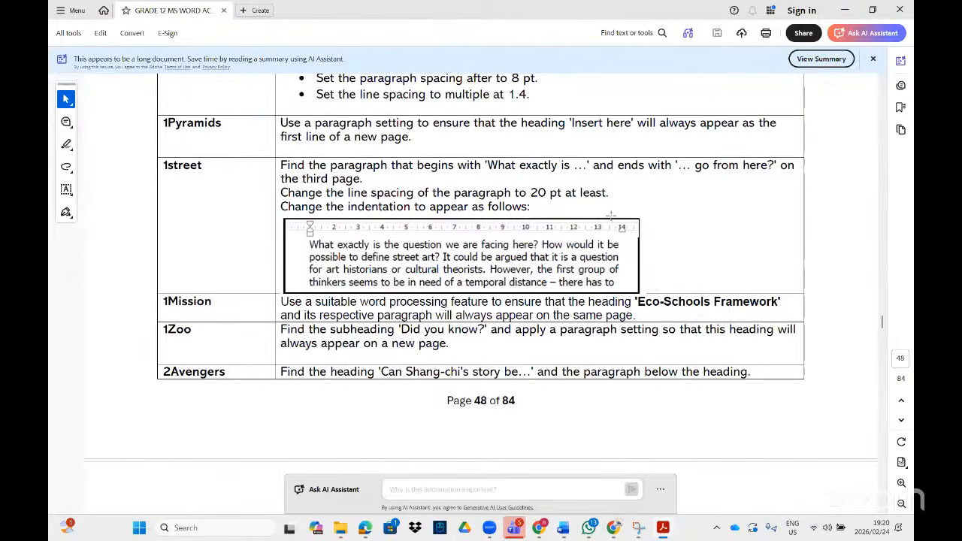
{"action": "left_click", "coordinate": [662, 529]}
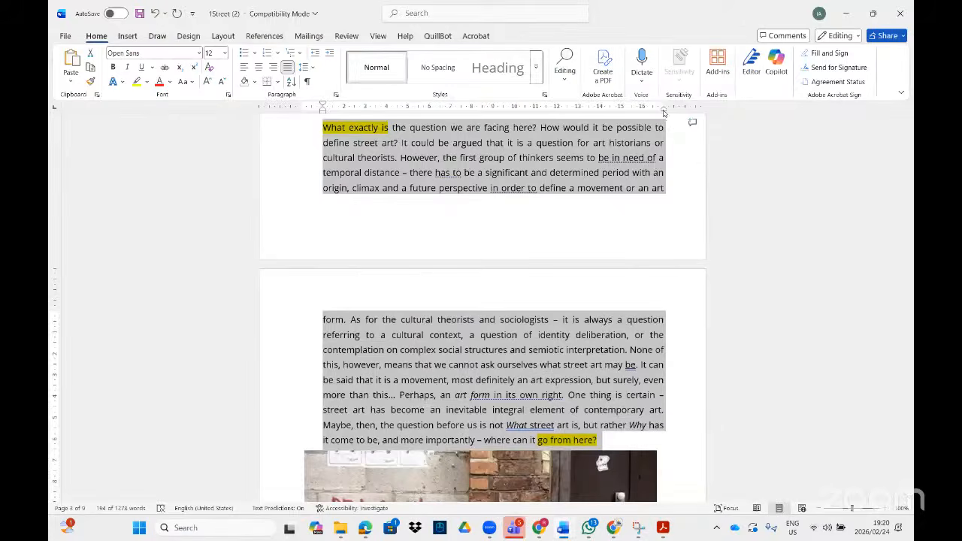
{"action": "left_click_drag", "start_coordinate": [663, 112], "coordinate": [599, 121]}
{"action": "scroll", "coordinate": [595, 263], "scroll_direction": "down", "scroll_amount": 1}
{"action": "scroll", "coordinate": [595, 263], "scroll_direction": "up", "scroll_amount": 2}
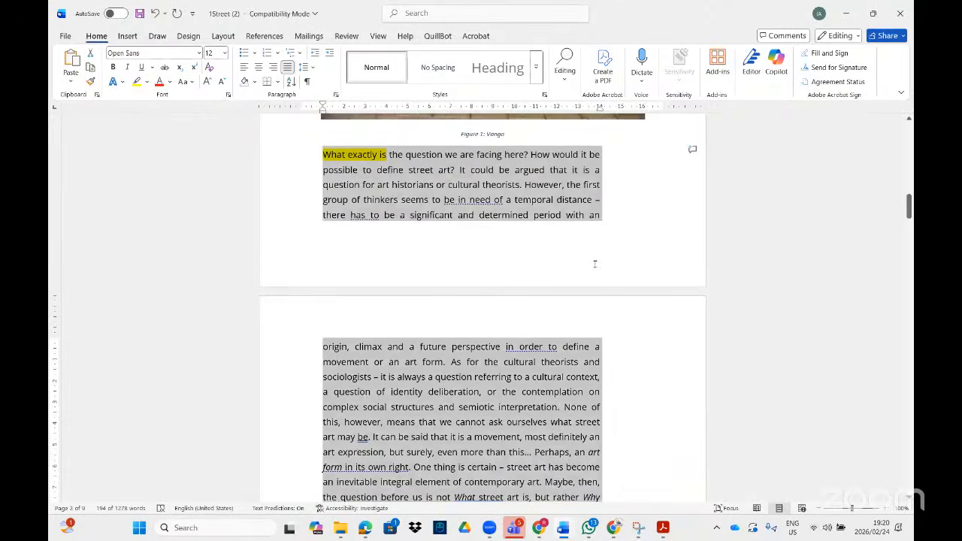
{"action": "scroll", "coordinate": [594, 263], "scroll_direction": "down", "scroll_amount": 1}
{"action": "scroll", "coordinate": [593, 264], "scroll_direction": "up", "scroll_amount": 1}
{"action": "left_click", "coordinate": [446, 185]}
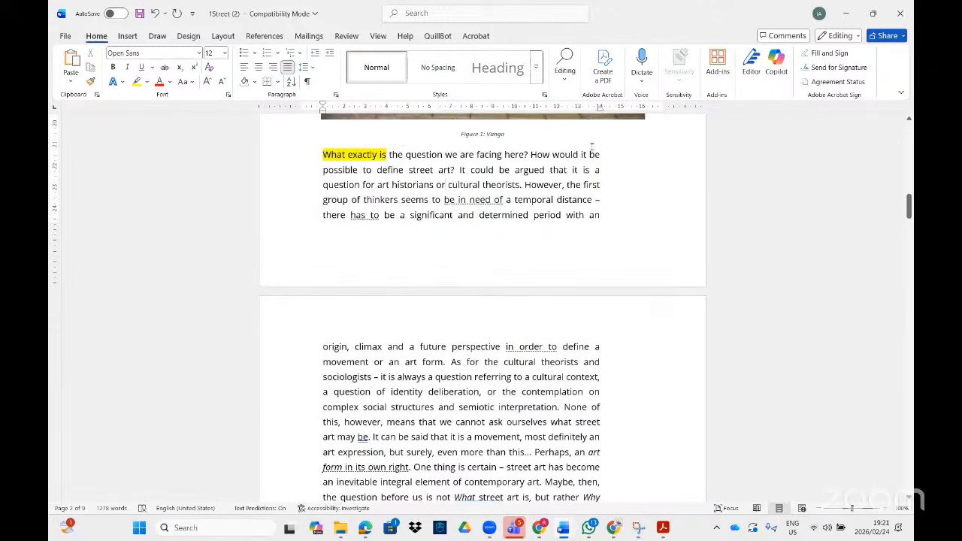
{"action": "scroll", "coordinate": [592, 153], "scroll_direction": "down", "scroll_amount": 1}
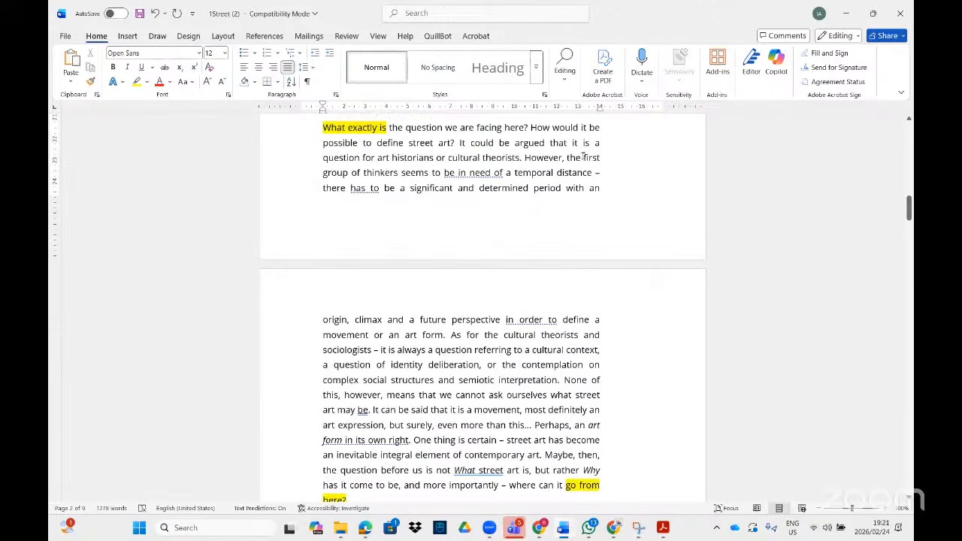
Step: Read the 1Mission task in the activity PDF, search the computer for 1mission and open the 1Mission document
{"action": "left_click", "coordinate": [664, 531]}
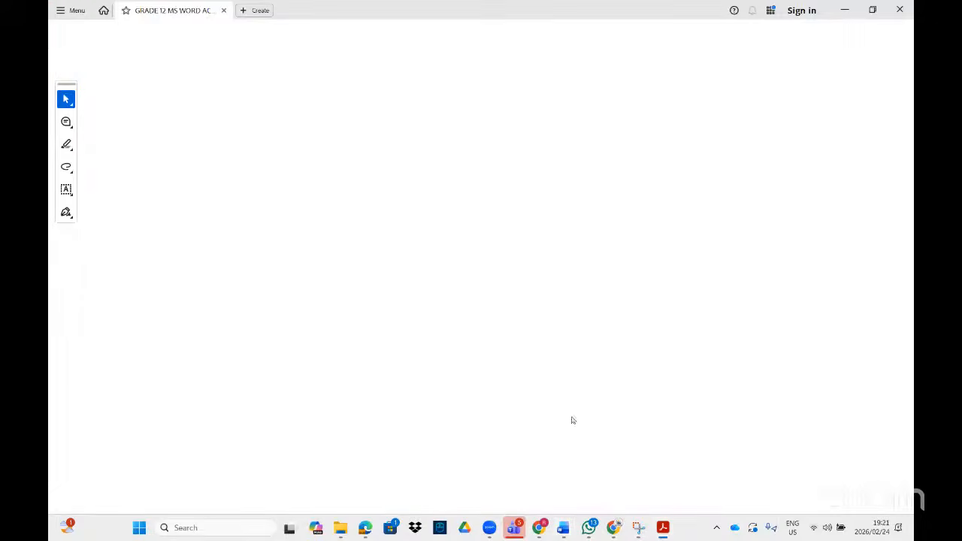
{"action": "scroll", "coordinate": [376, 267], "scroll_direction": "down", "scroll_amount": 1}
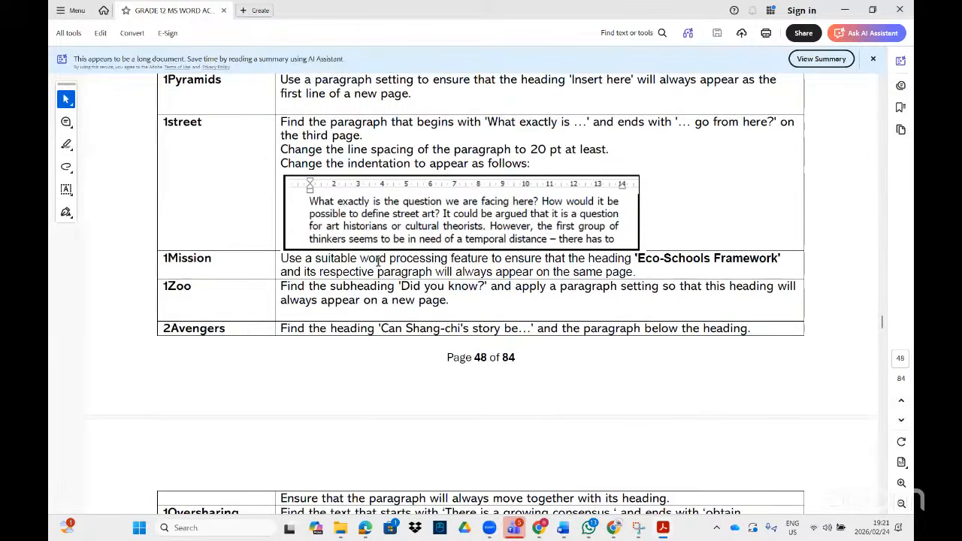
{"action": "scroll", "coordinate": [378, 259], "scroll_direction": "down", "scroll_amount": 1}
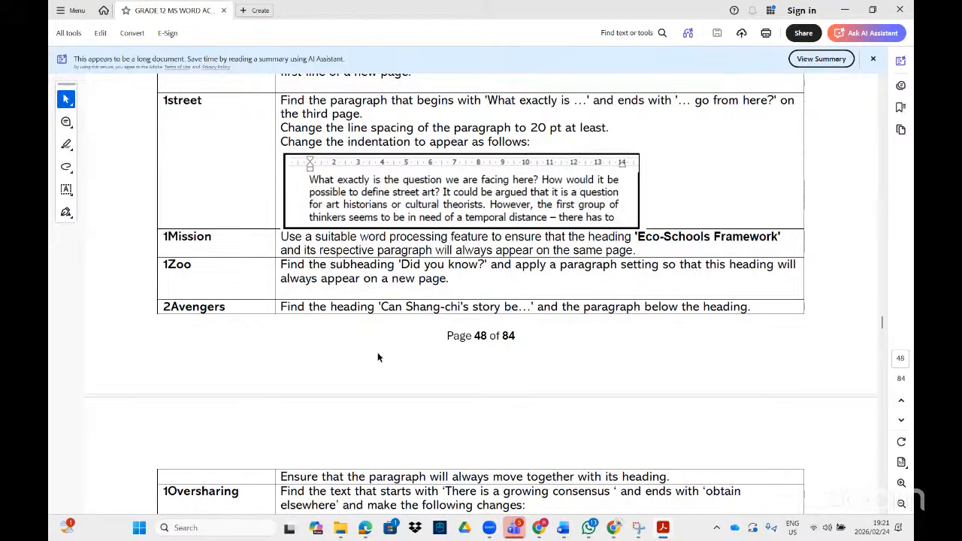
{"action": "scroll", "coordinate": [379, 355], "scroll_direction": "down", "scroll_amount": 5}
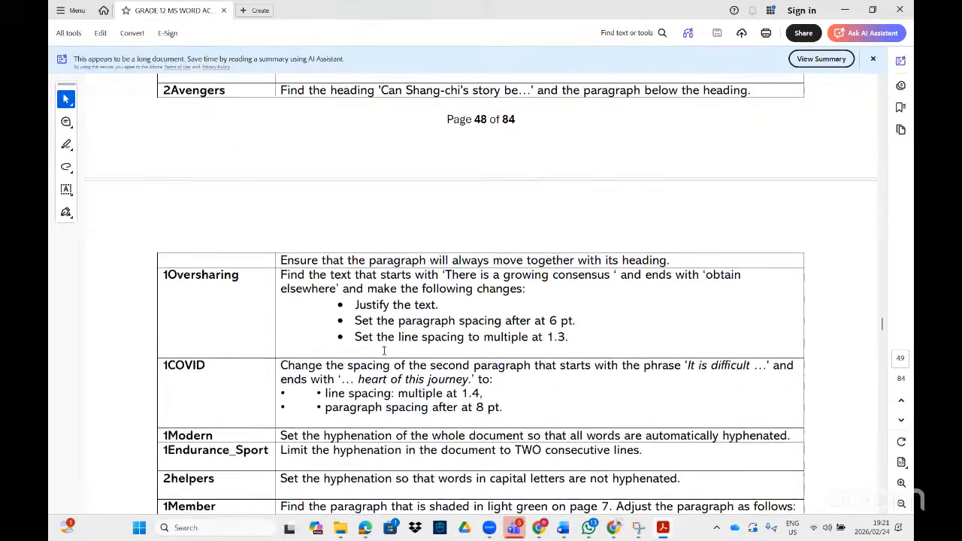
{"action": "scroll", "coordinate": [384, 350], "scroll_direction": "down", "scroll_amount": 3}
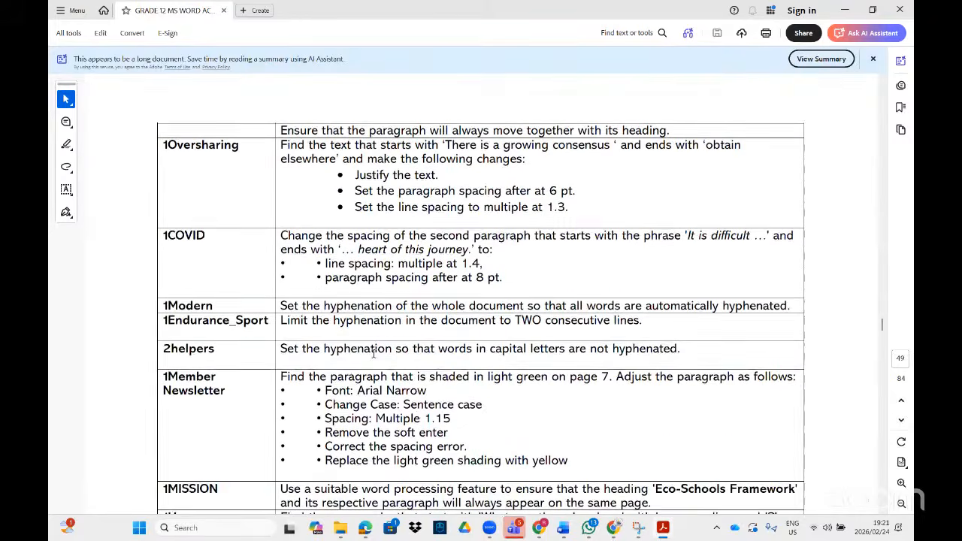
{"action": "scroll", "coordinate": [374, 353], "scroll_direction": "down", "scroll_amount": 1}
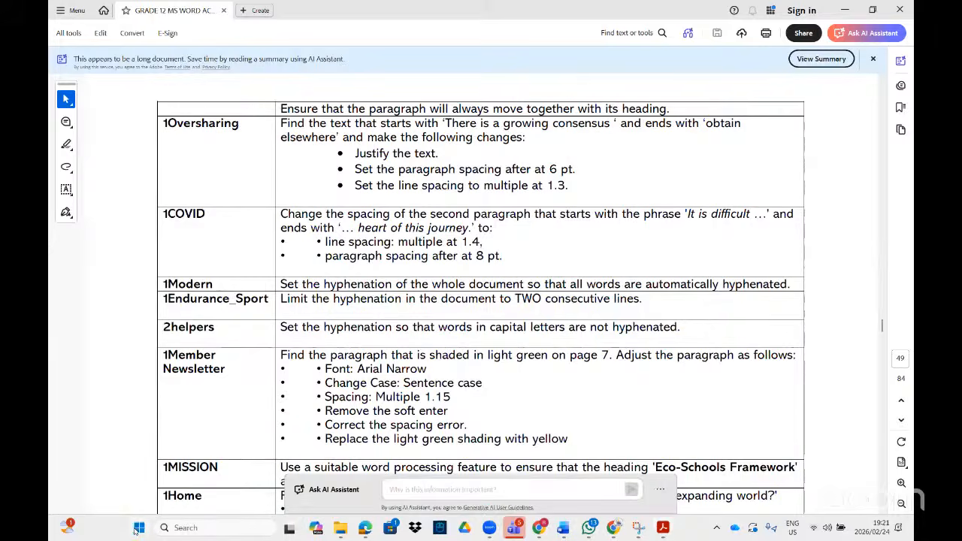
{"action": "left_click", "coordinate": [138, 528]}
{"action": "type", "text": "1mission"}
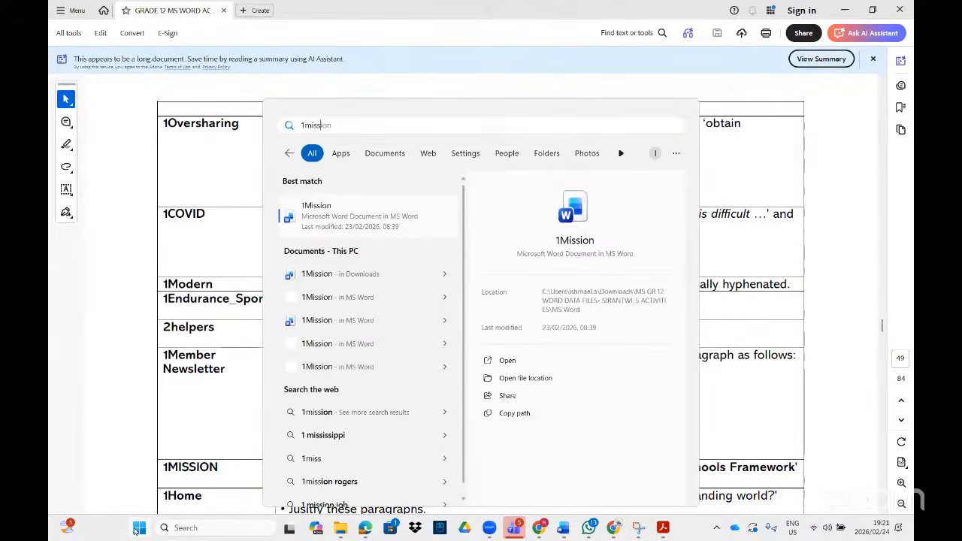
{"action": "left_click", "coordinate": [384, 217]}
Step: Find the 'Eco-Schools Framework' heading in 1Mission and select it together with the paragraph directly below it
{"action": "scroll", "coordinate": [463, 260], "scroll_direction": "down", "scroll_amount": 10}
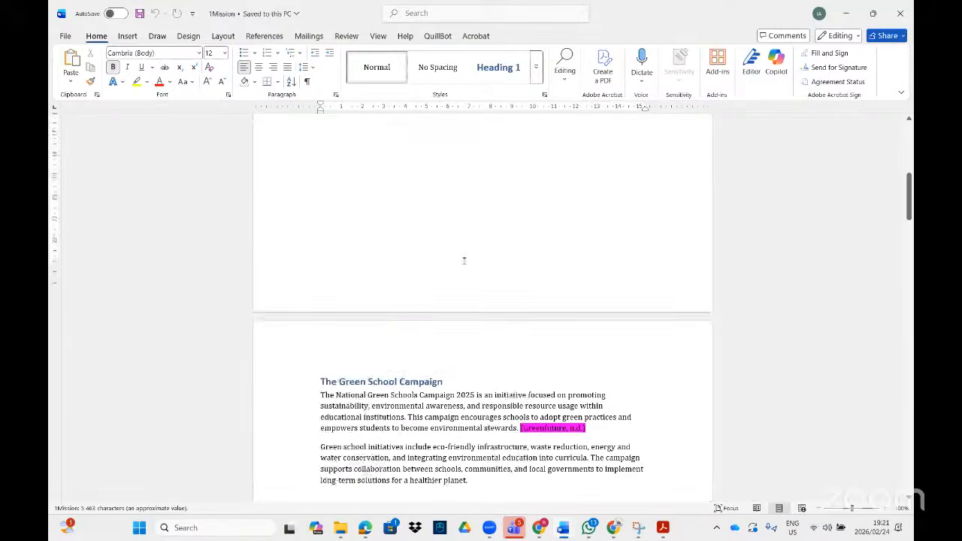
{"action": "left_click", "coordinate": [664, 529]}
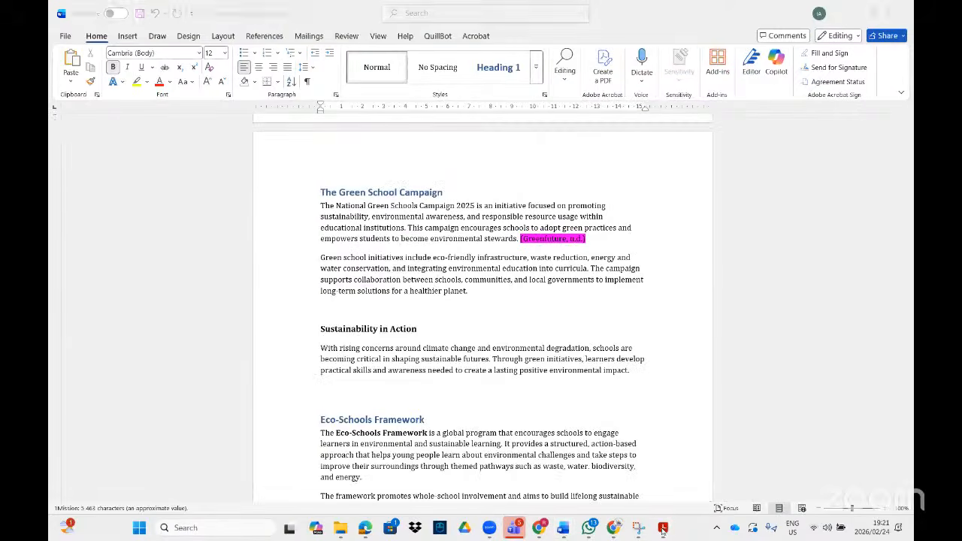
{"action": "left_click", "coordinate": [664, 529]}
{"action": "scroll", "coordinate": [442, 387], "scroll_direction": "down", "scroll_amount": 3}
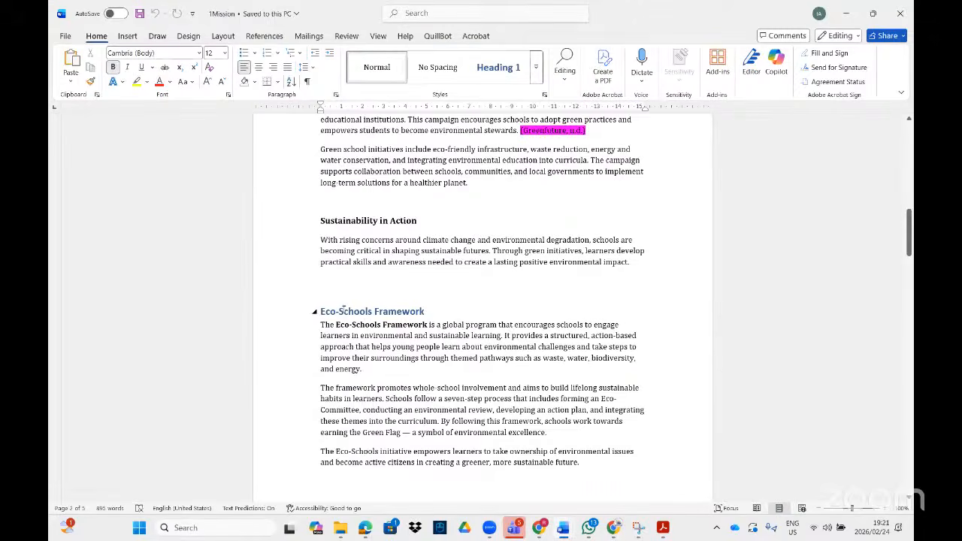
{"action": "scroll", "coordinate": [344, 310], "scroll_direction": "down", "scroll_amount": 2}
{"action": "left_click_drag", "start_coordinate": [321, 256], "coordinate": [361, 316]}
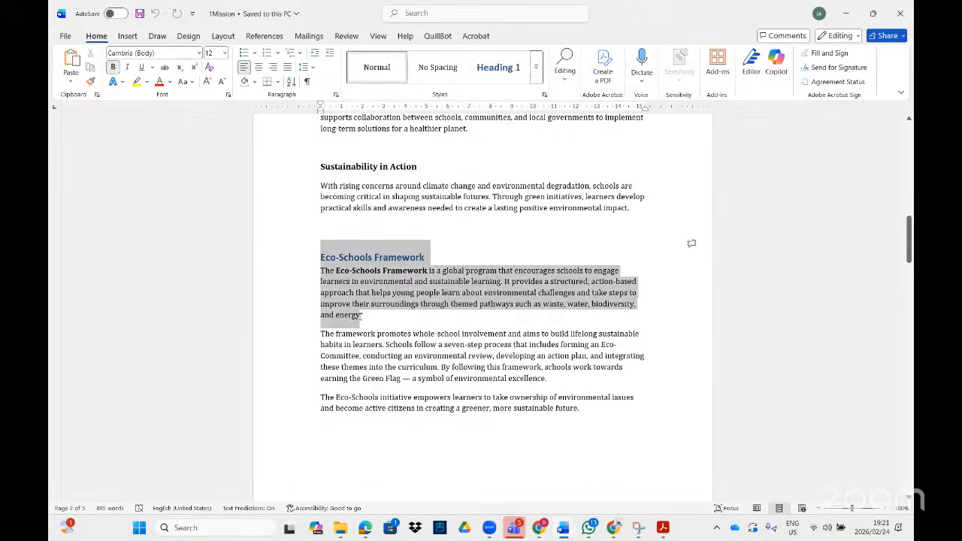
Step: Apply the Keep lines together and Keep with next paragraph settings to the selected heading and paragraph
{"action": "left_click", "coordinate": [336, 95]}
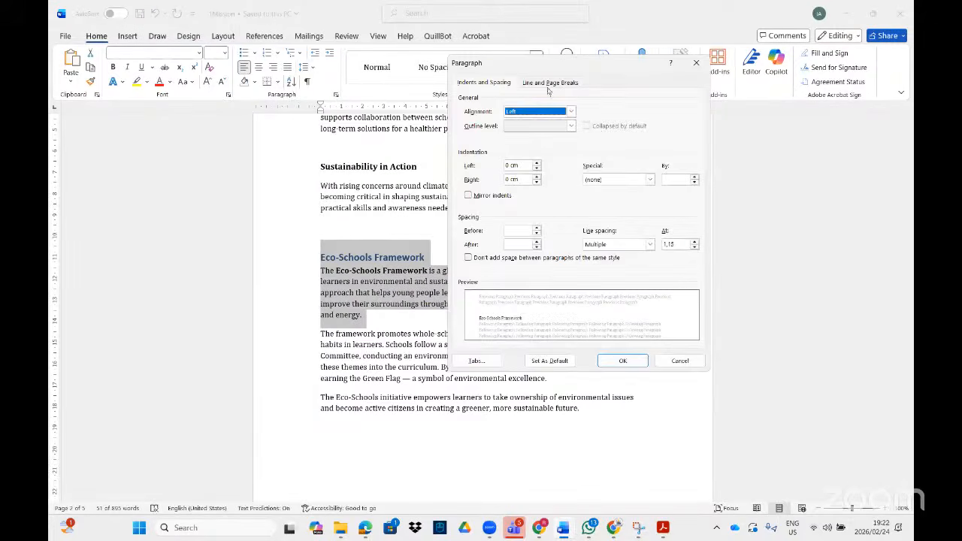
{"action": "left_click", "coordinate": [549, 84]}
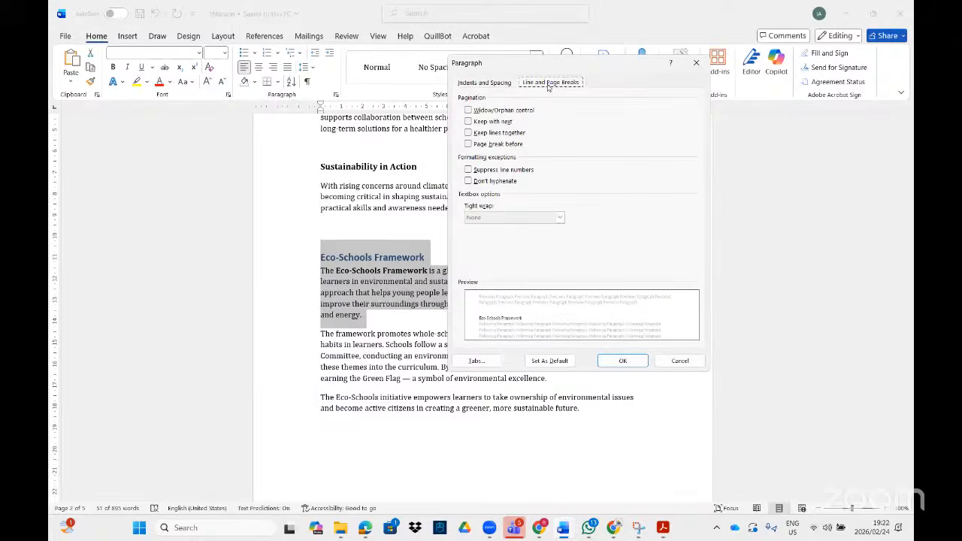
{"action": "left_click", "coordinate": [468, 133]}
{"action": "left_click", "coordinate": [469, 121]}
{"action": "left_click", "coordinate": [602, 360]}
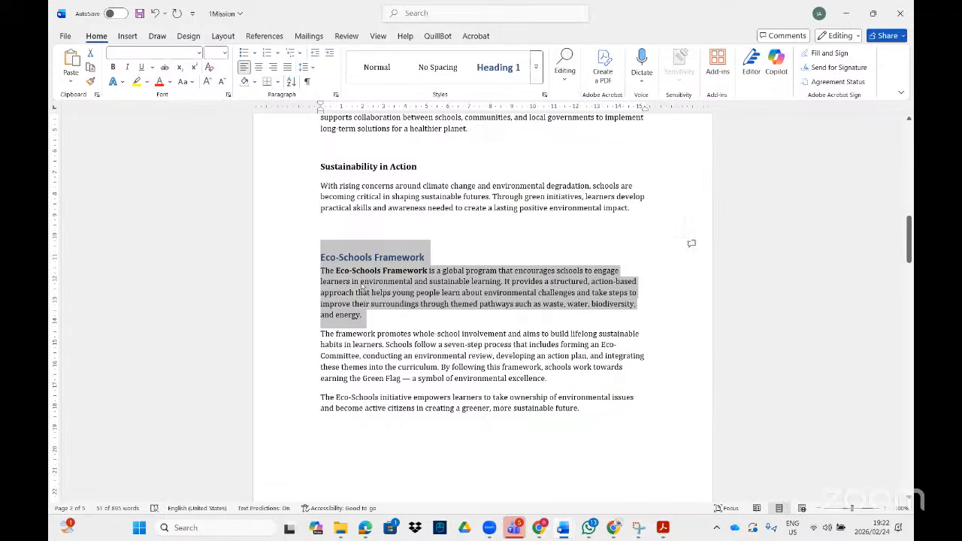
Step: Return to the activity PDF and read the 1Zoo task about the 'Did you know?' subheading
{"action": "left_click", "coordinate": [662, 527]}
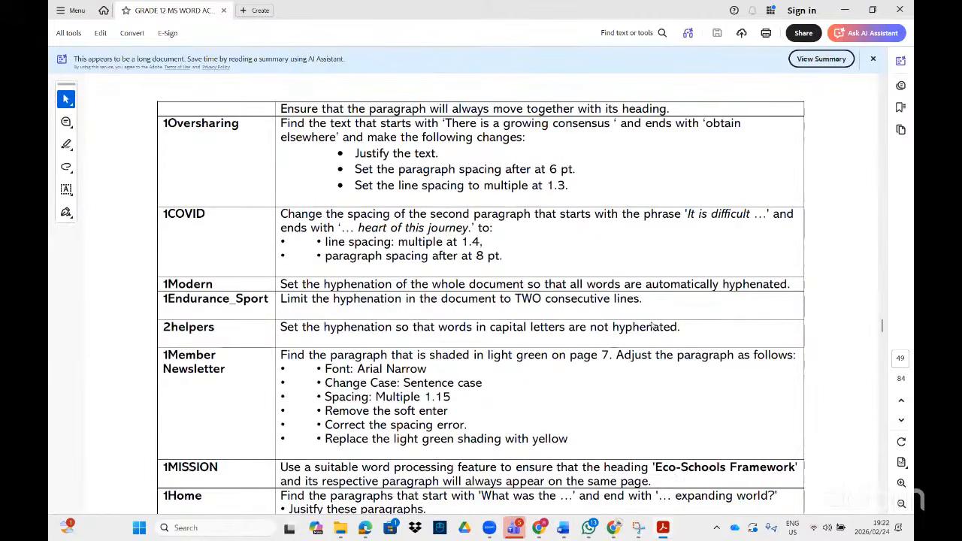
{"action": "scroll", "coordinate": [637, 317], "scroll_direction": "up", "scroll_amount": 5}
{"action": "scroll", "coordinate": [635, 312], "scroll_direction": "up", "scroll_amount": 1}
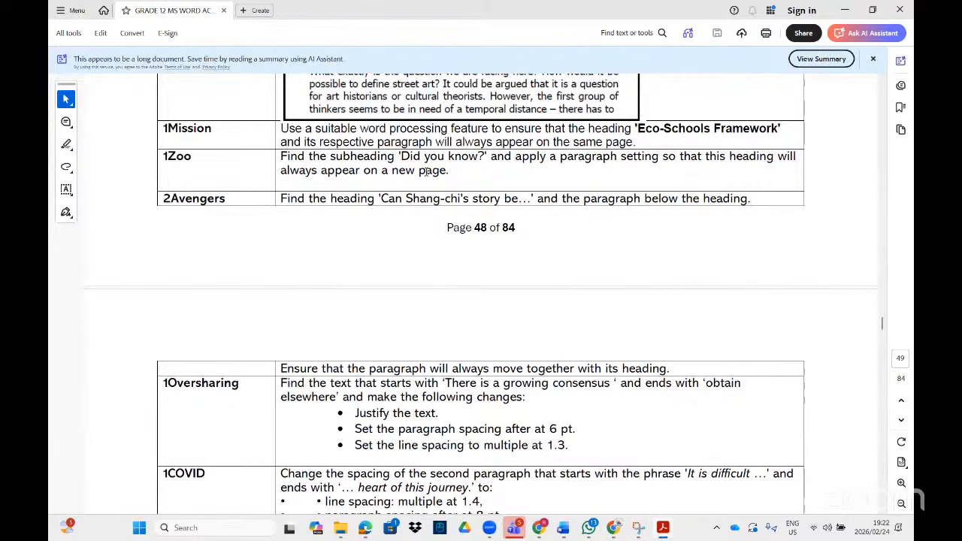
Step: Find the 1Modern hyphenation task in the activity PDF, then open the 1Modern document in Word and enable editing
{"action": "scroll", "coordinate": [424, 171], "scroll_direction": "down", "scroll_amount": 1}
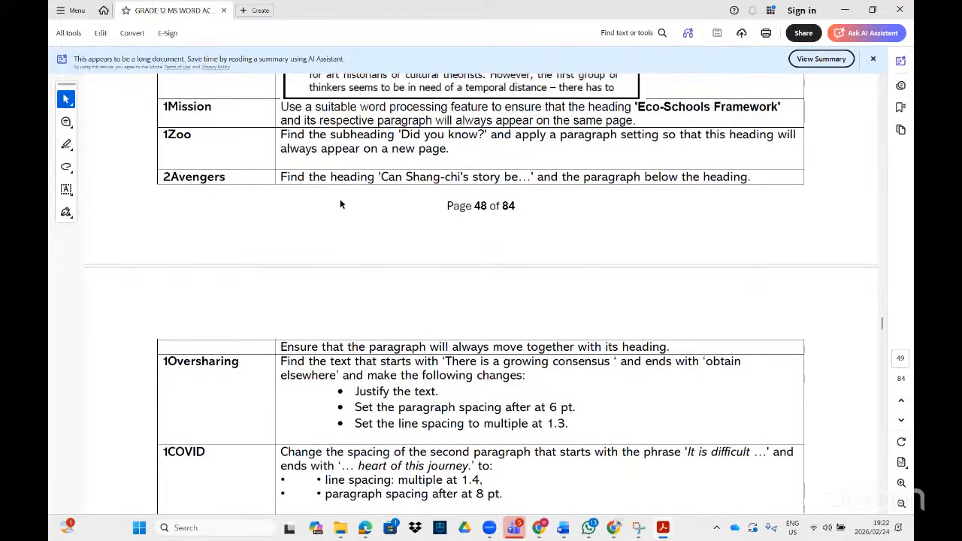
{"action": "scroll", "coordinate": [339, 204], "scroll_direction": "down", "scroll_amount": 3}
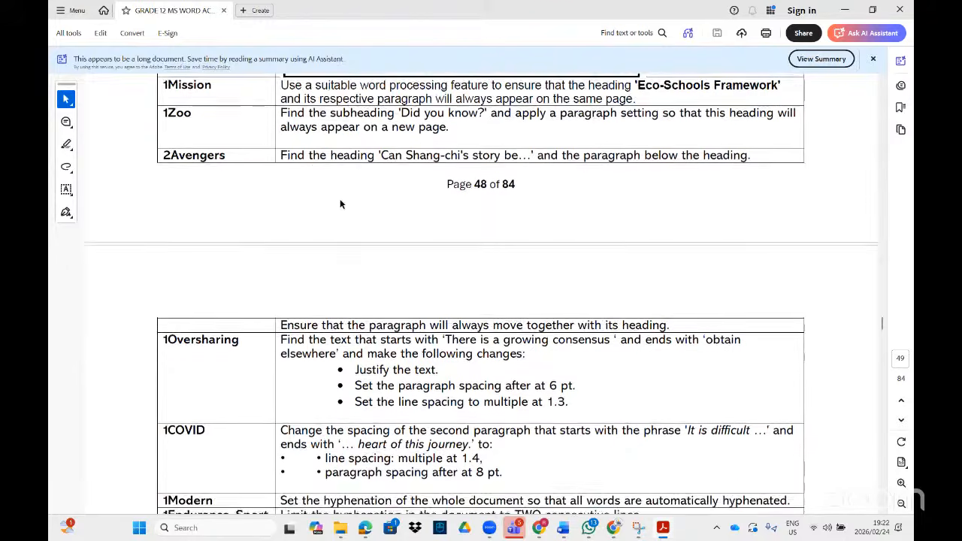
{"action": "scroll", "coordinate": [451, 361], "scroll_direction": "down", "scroll_amount": 1}
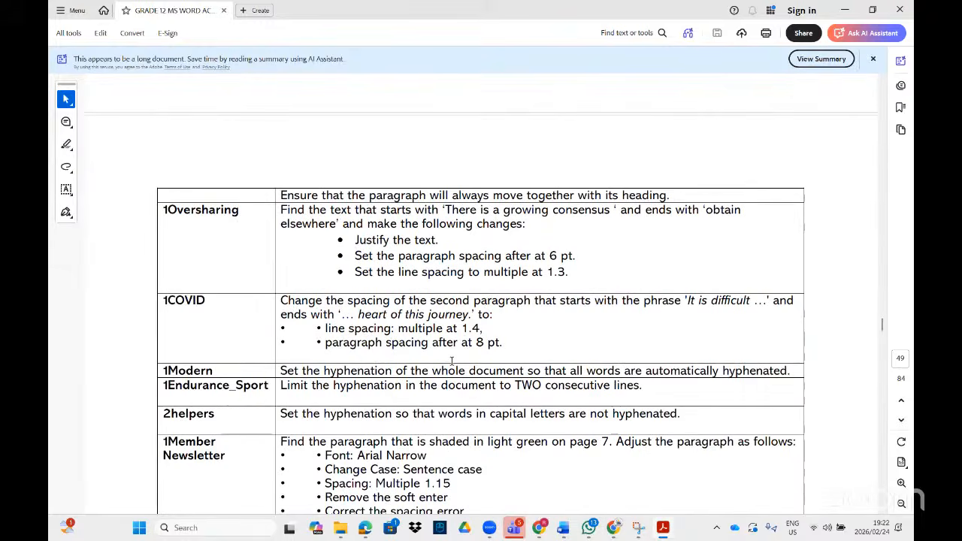
{"action": "scroll", "coordinate": [451, 361], "scroll_direction": "down", "scroll_amount": 1}
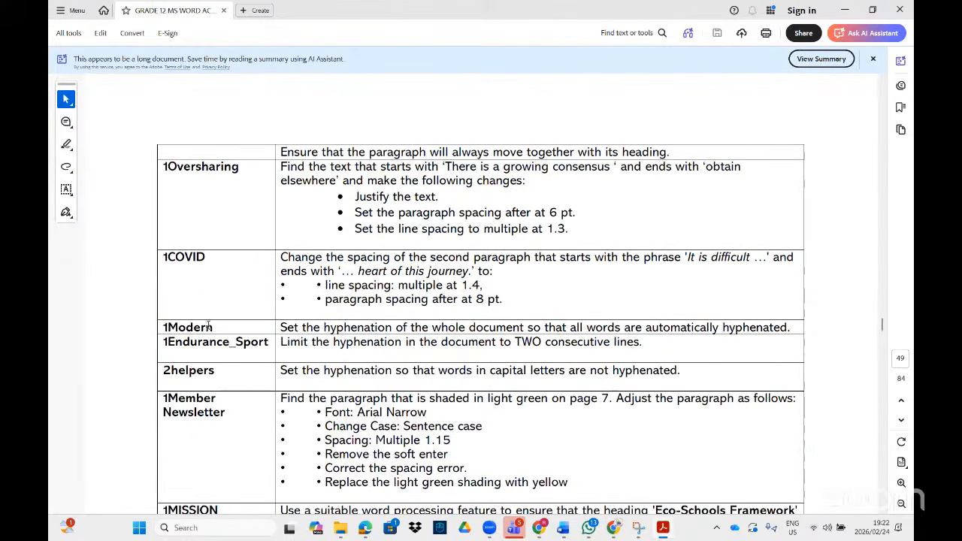
{"action": "scroll", "coordinate": [233, 330], "scroll_direction": "down", "scroll_amount": 1}
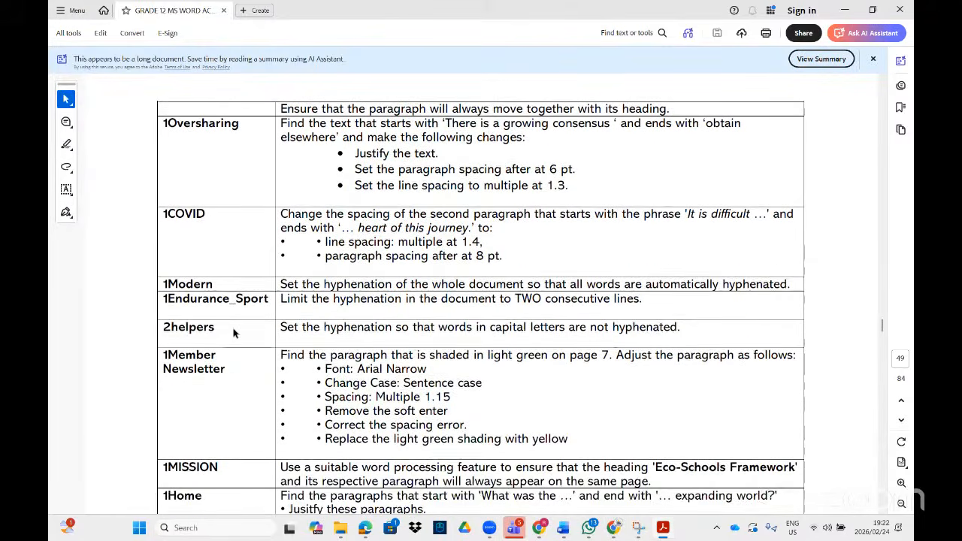
{"action": "left_click", "coordinate": [142, 532]}
{"action": "type", "text": "1mode"}
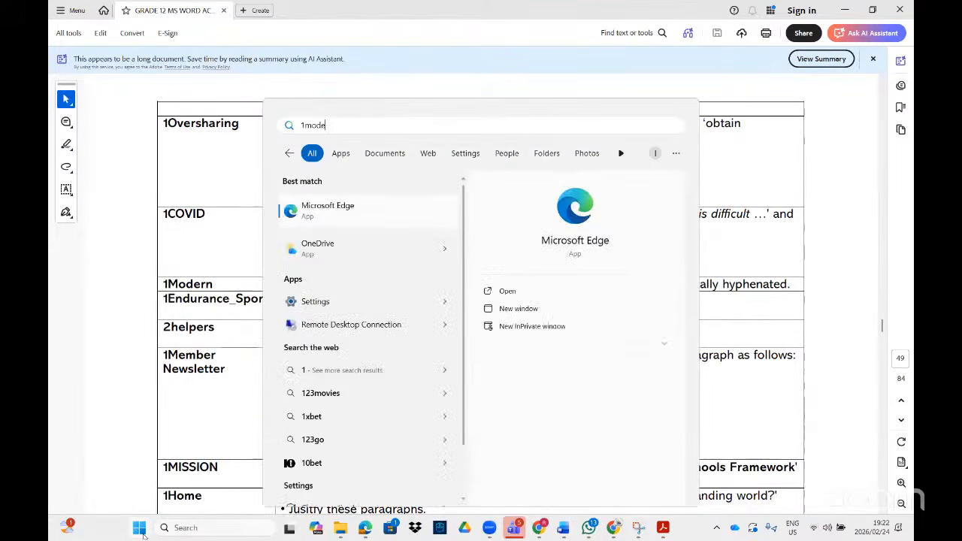
{"action": "left_click", "coordinate": [342, 212]}
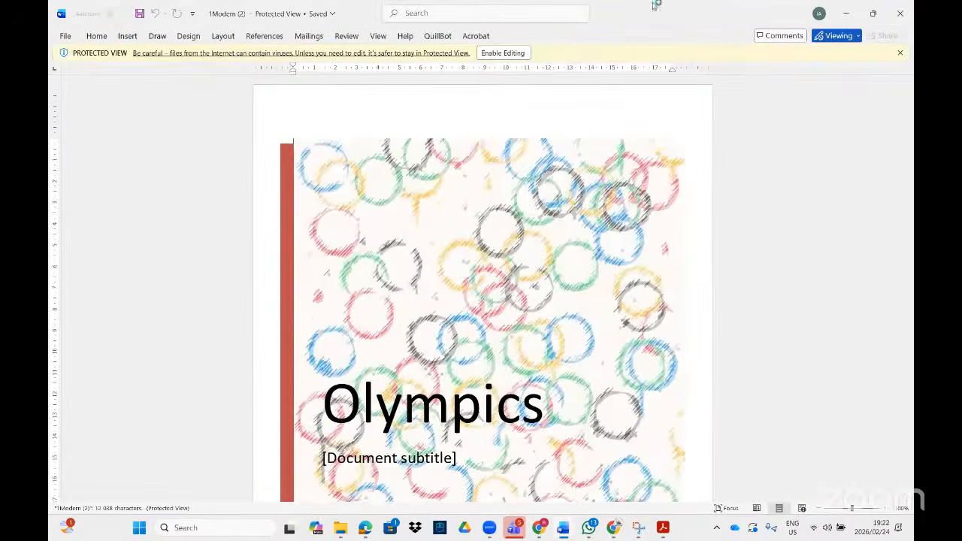
{"action": "left_click", "coordinate": [524, 53]}
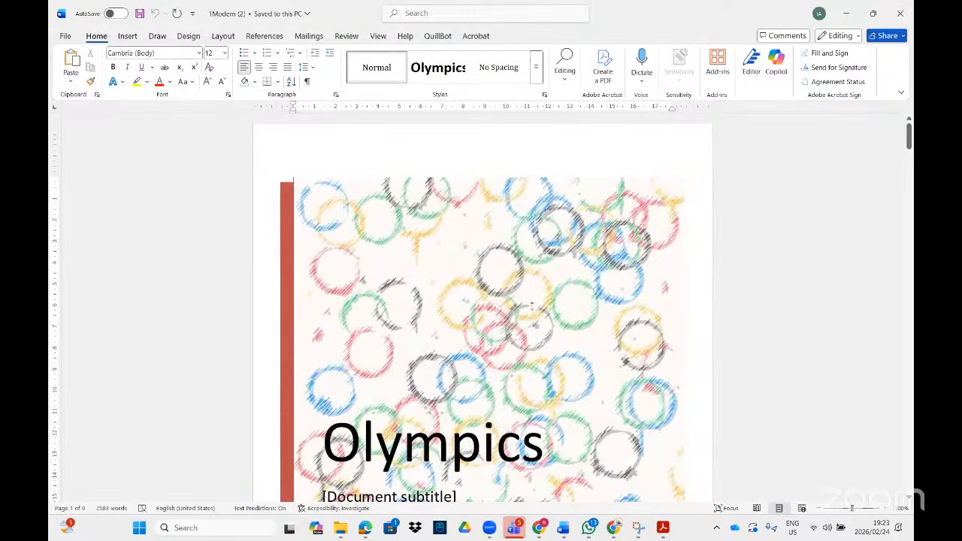
Step: Look through the opening pages of the 1Modern document and recheck its hyphenation task in the activity PDF
{"action": "scroll", "coordinate": [530, 307], "scroll_direction": "down", "scroll_amount": 10}
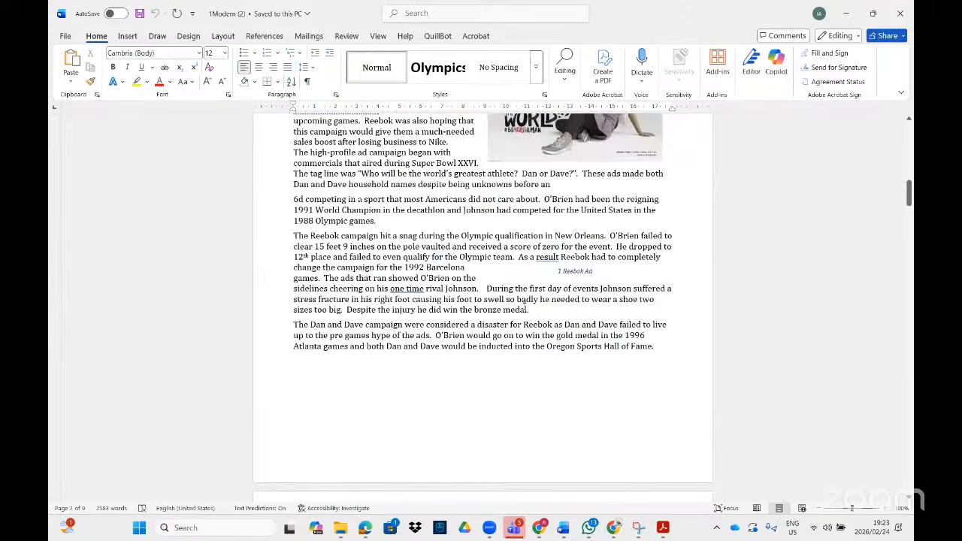
{"action": "scroll", "coordinate": [524, 308], "scroll_direction": "down", "scroll_amount": 8}
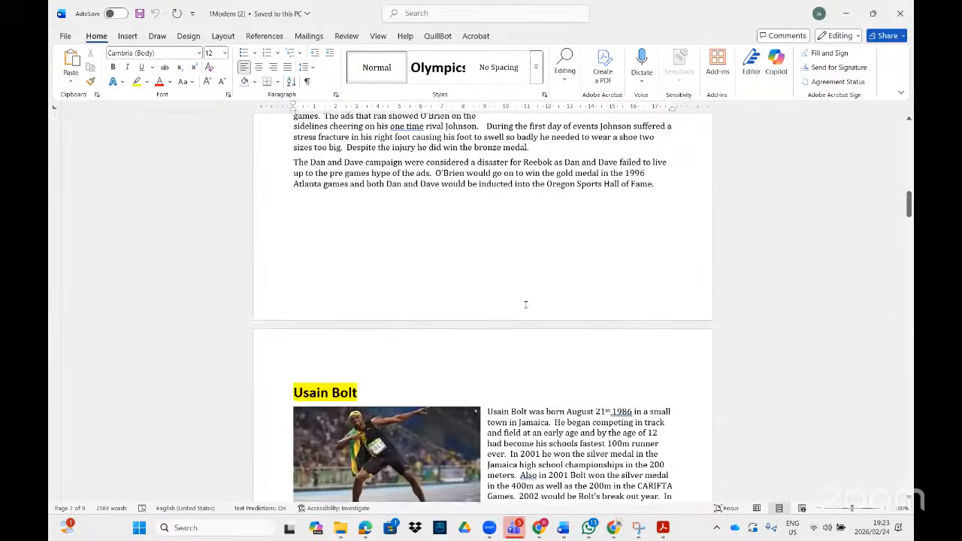
{"action": "left_click", "coordinate": [663, 527]}
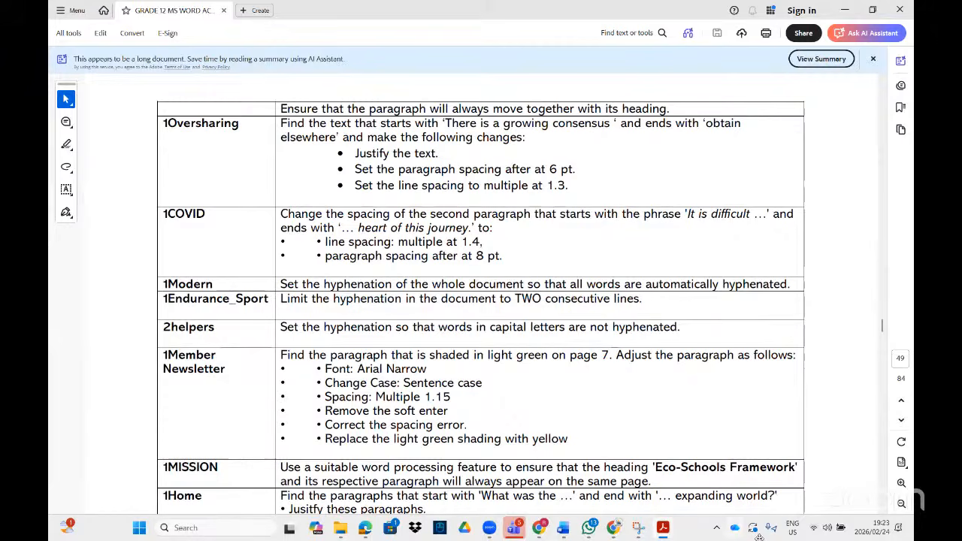
{"action": "key", "text": "alt+Tab"}
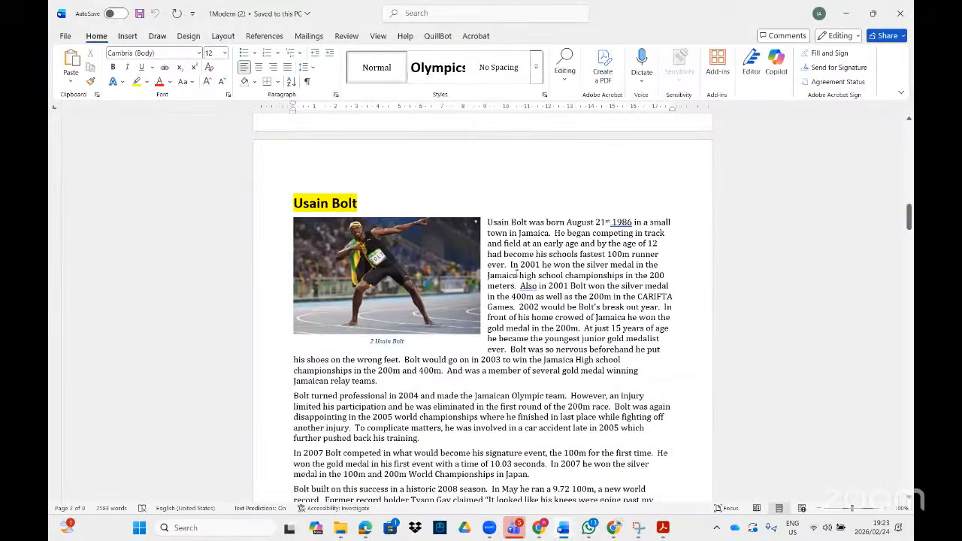
Step: Select the entire content of the 1Modern document, from the Olympics cover page to the last page
{"action": "scroll", "coordinate": [515, 275], "scroll_direction": "up", "scroll_amount": 3}
{"action": "left_click_drag", "start_coordinate": [909, 210], "coordinate": [879, 139]}
{"action": "left_click", "coordinate": [459, 304]}
{"action": "scroll", "coordinate": [481, 300], "scroll_direction": "down", "scroll_amount": 20}
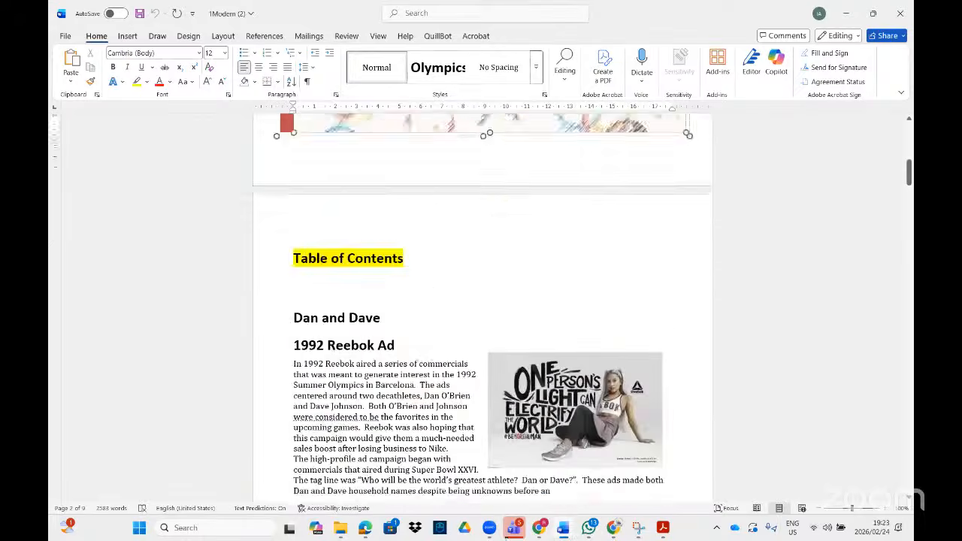
{"action": "left_click_drag", "start_coordinate": [450, 517], "coordinate": [456, 520]}
{"action": "left_click", "coordinate": [459, 375]}
{"action": "scroll", "coordinate": [471, 366], "scroll_direction": "up", "scroll_amount": 7}
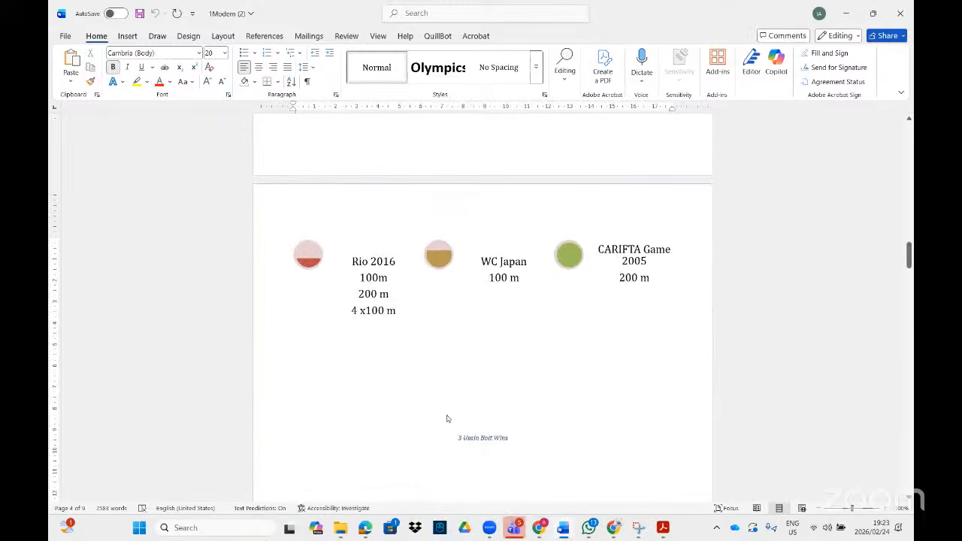
{"action": "scroll", "coordinate": [476, 460], "scroll_direction": "down", "scroll_amount": 9}
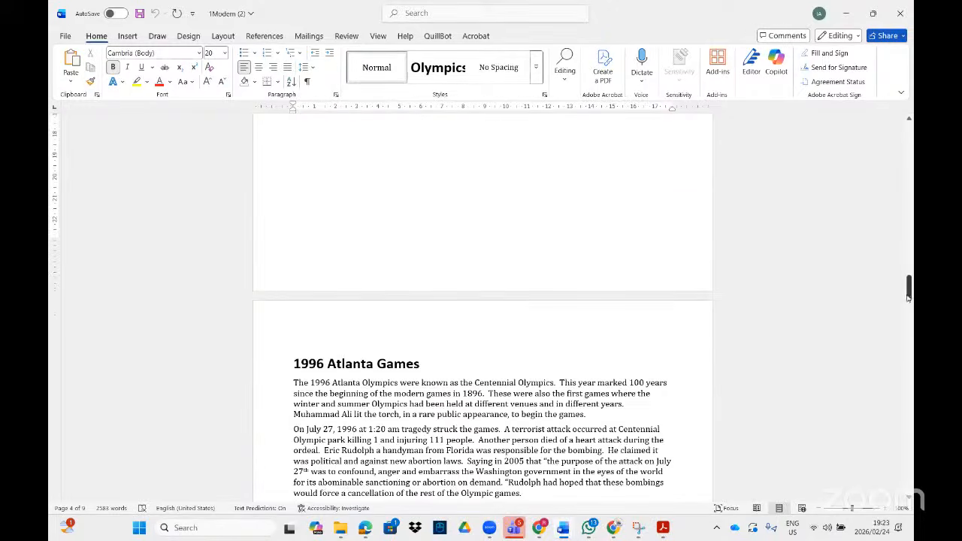
{"action": "left_click_drag", "start_coordinate": [908, 291], "coordinate": [908, 479]}
{"action": "left_click_drag", "start_coordinate": [575, 257], "coordinate": [298, 4]}
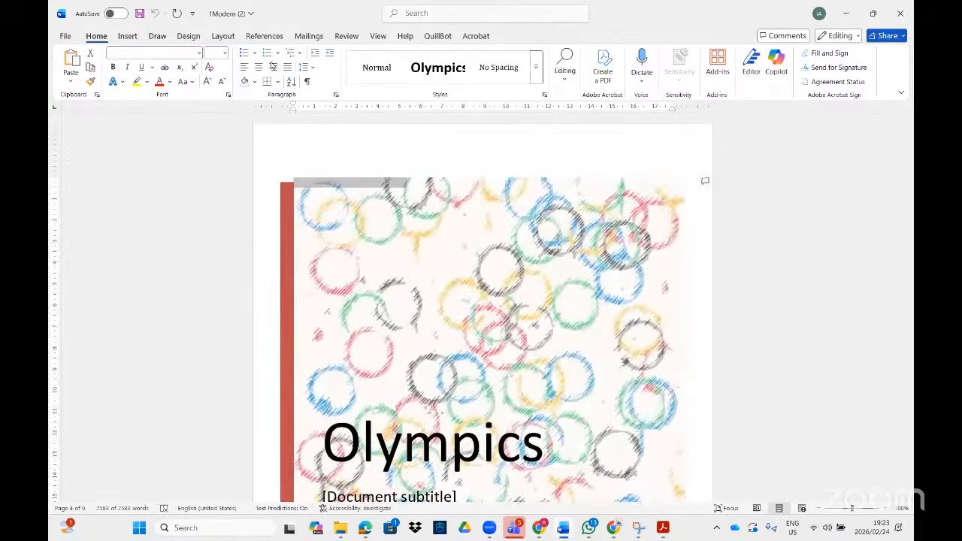
{"action": "left_click", "coordinate": [410, 14]}
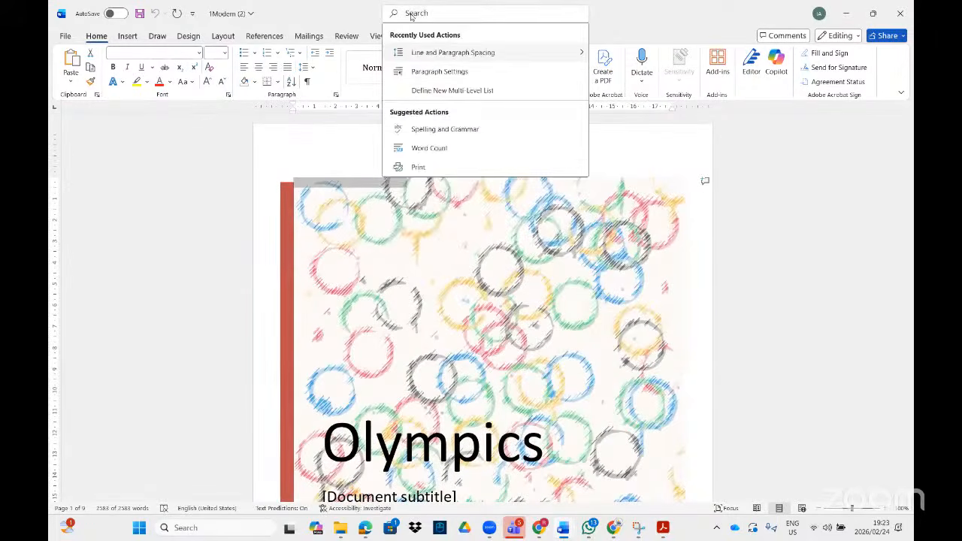
{"action": "type", "text": "hyp"}
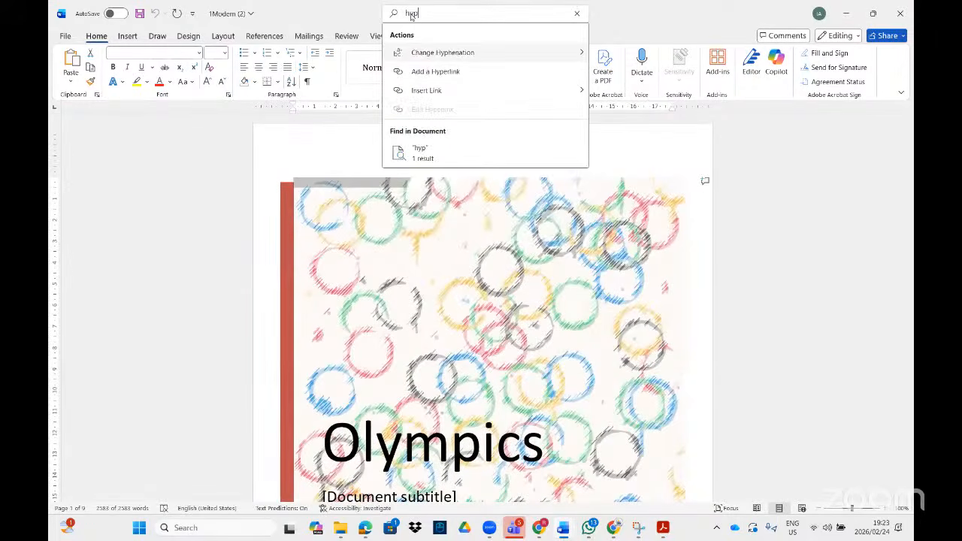
{"action": "mouse_move", "coordinate": [490, 54]}
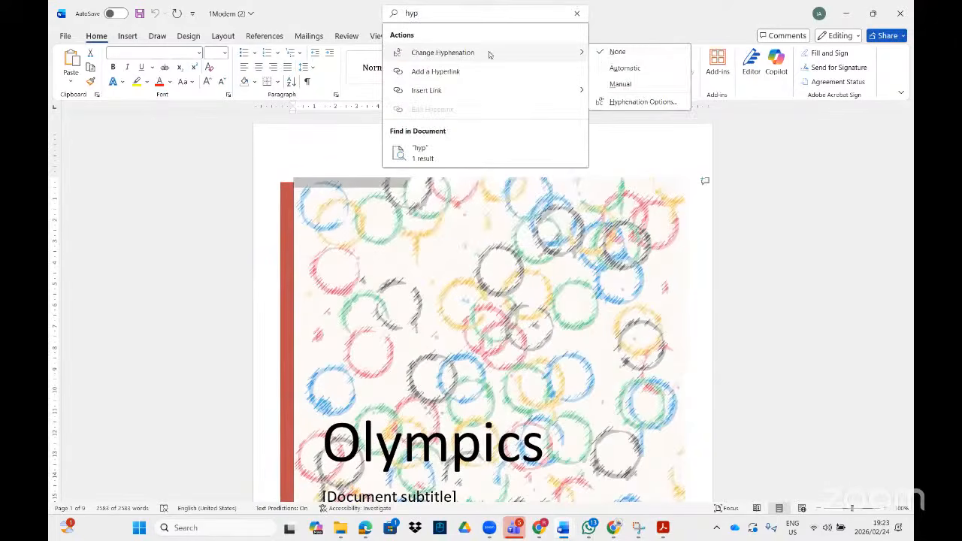
{"action": "left_click", "coordinate": [624, 103]}
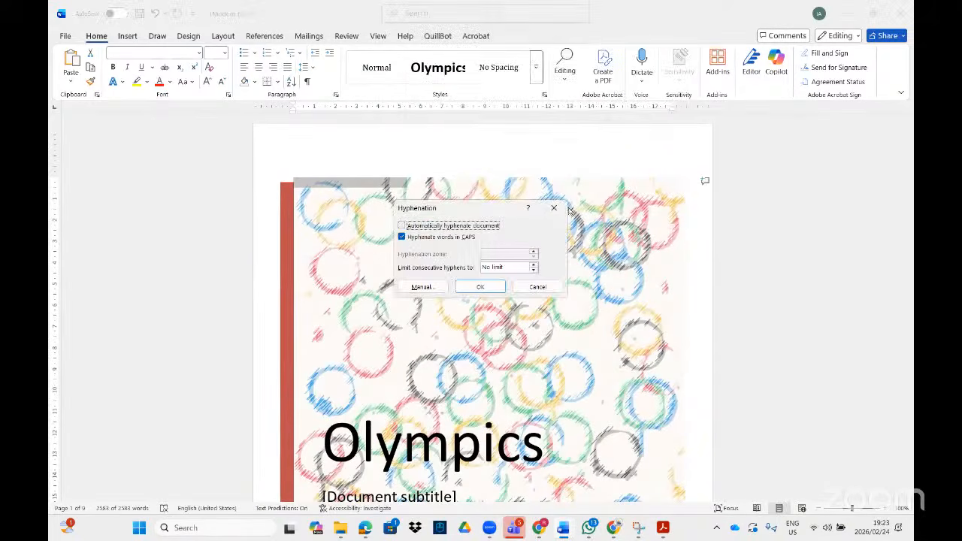
{"action": "left_click", "coordinate": [554, 208]}
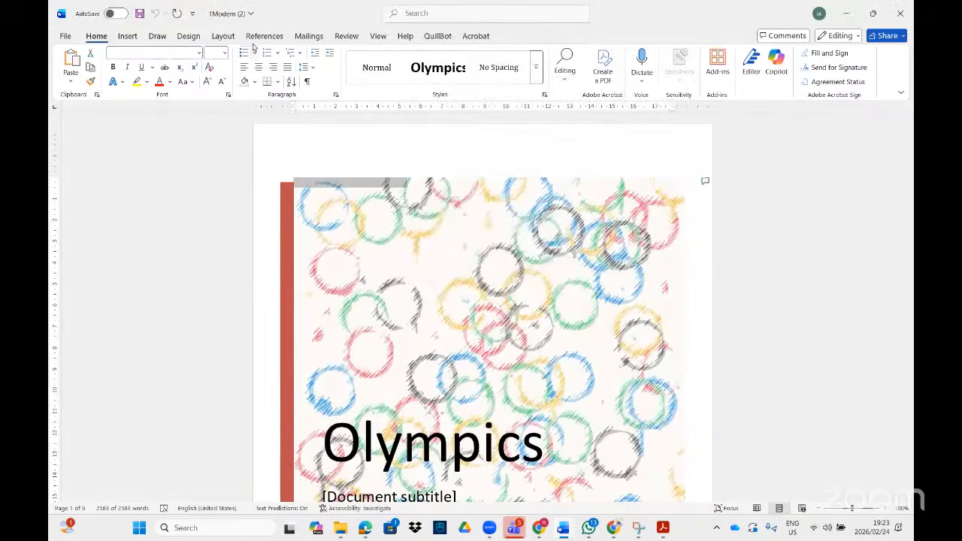
Step: Turn on automatic hyphenation for the whole document in the hyphenation options and check the text on page 2
{"action": "left_click", "coordinate": [223, 36]}
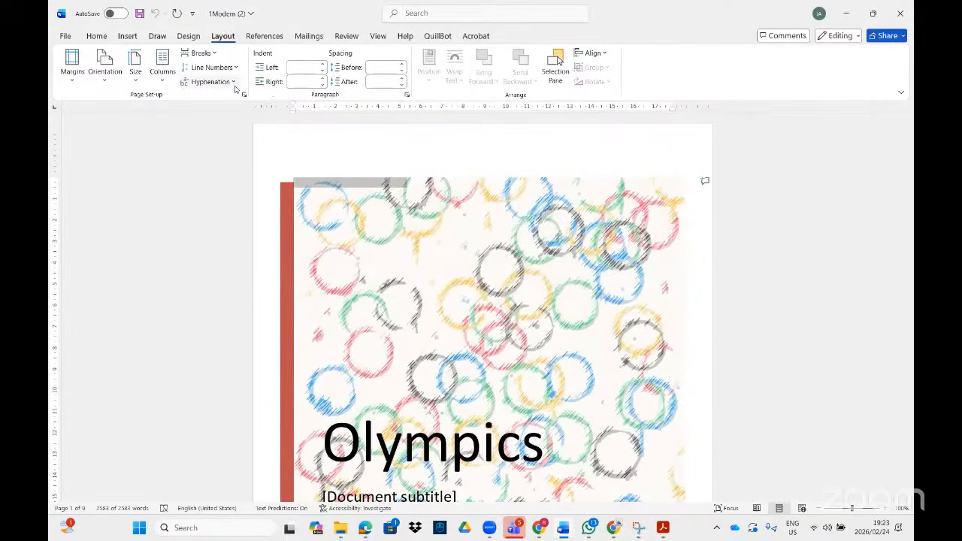
{"action": "left_click", "coordinate": [233, 82]}
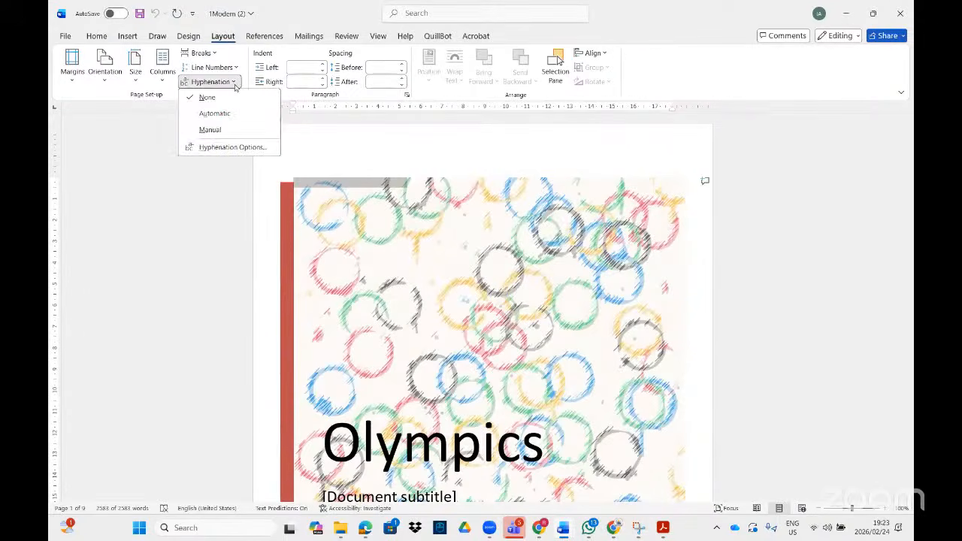
{"action": "left_click", "coordinate": [218, 148]}
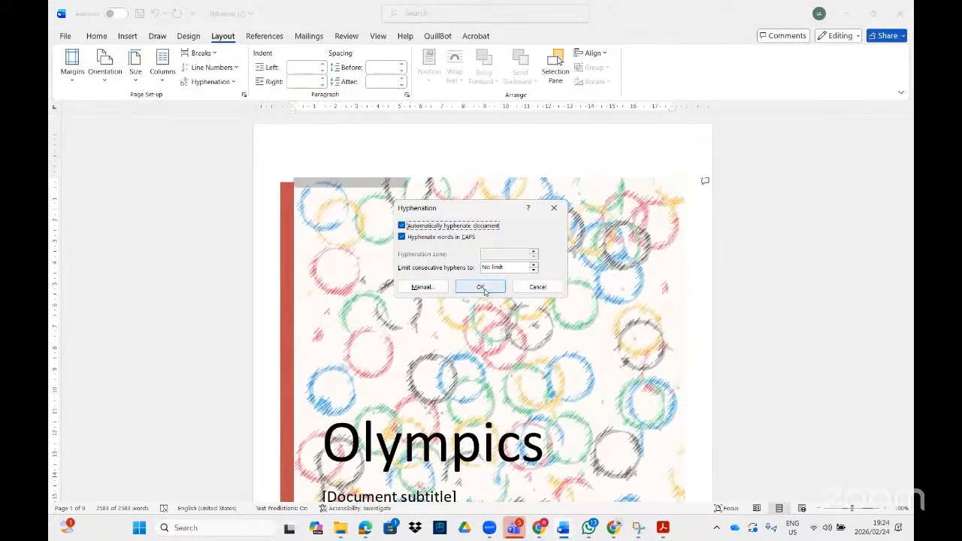
{"action": "left_click", "coordinate": [482, 287]}
{"action": "scroll", "coordinate": [481, 301], "scroll_direction": "down", "scroll_amount": 10}
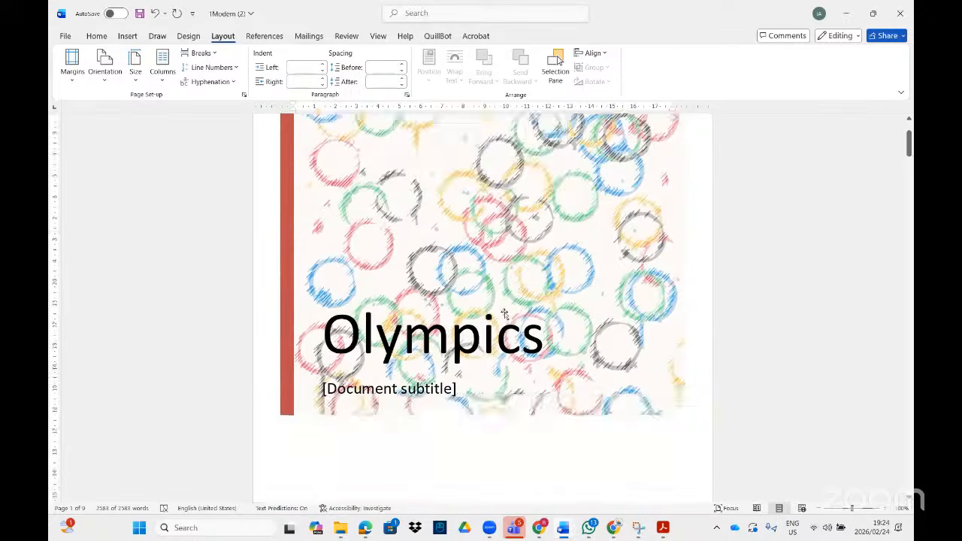
{"action": "scroll", "coordinate": [464, 297], "scroll_direction": "down", "scroll_amount": 3}
{"action": "left_click", "coordinate": [796, 303]}
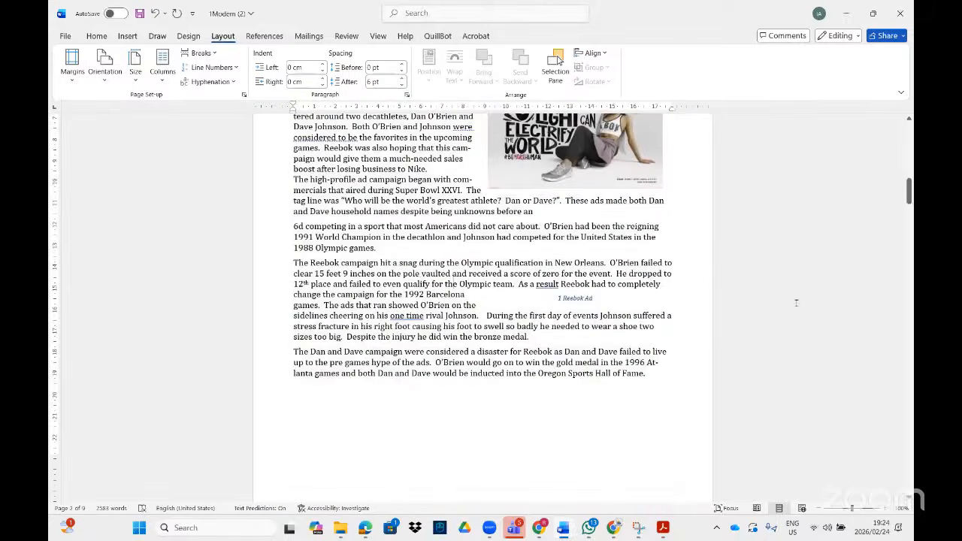
Step: Close the 1Modern and 1Mission documents without saving their changes
{"action": "left_click", "coordinate": [900, 13]}
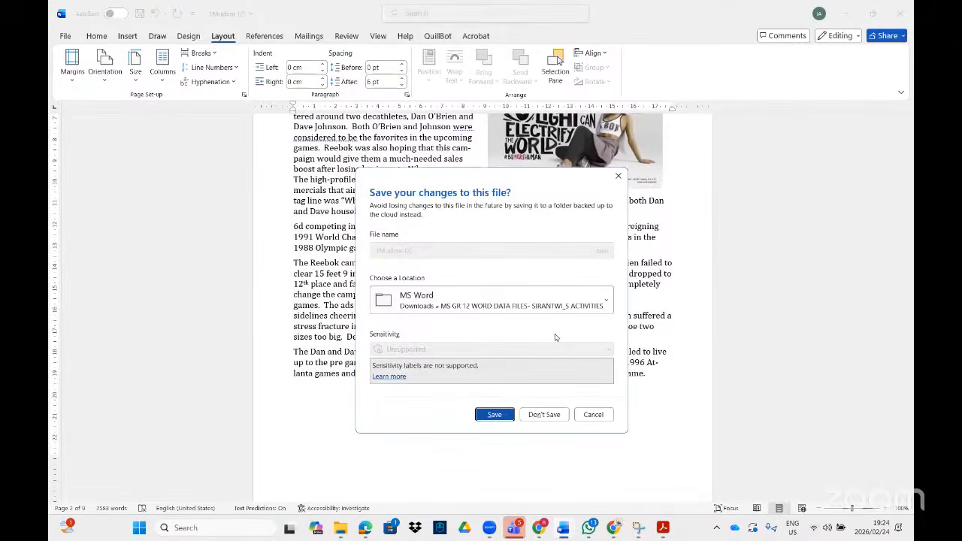
{"action": "left_click", "coordinate": [538, 417]}
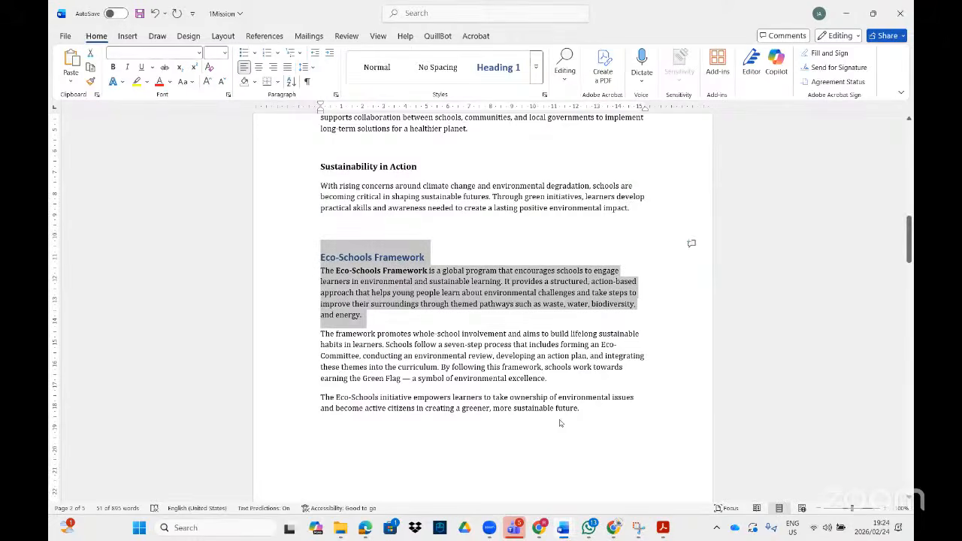
{"action": "left_click", "coordinate": [899, 13]}
{"action": "left_click", "coordinate": [535, 417]}
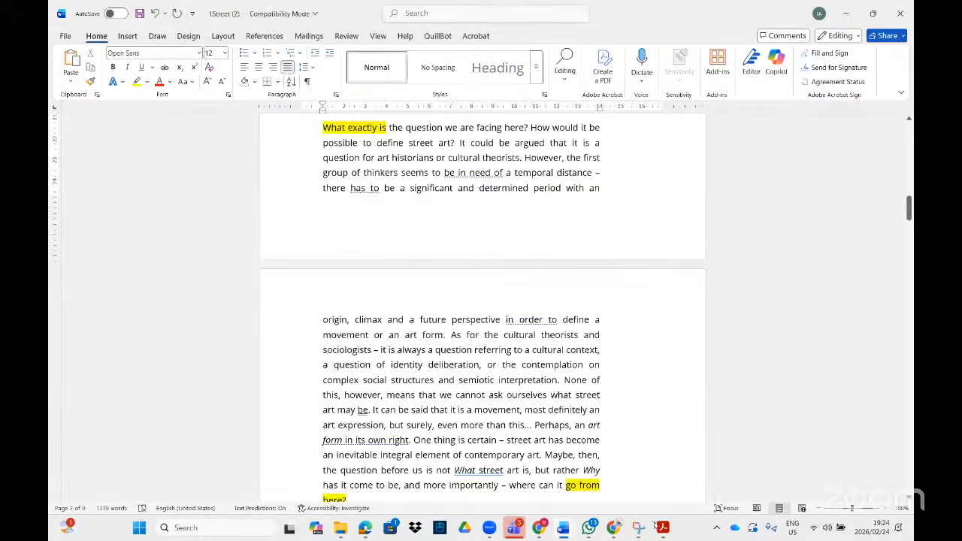
Step: Check the remaining hyphenation tasks in the activity PDF and open the 1Endurance_Sport document for editing
{"action": "left_click", "coordinate": [660, 528]}
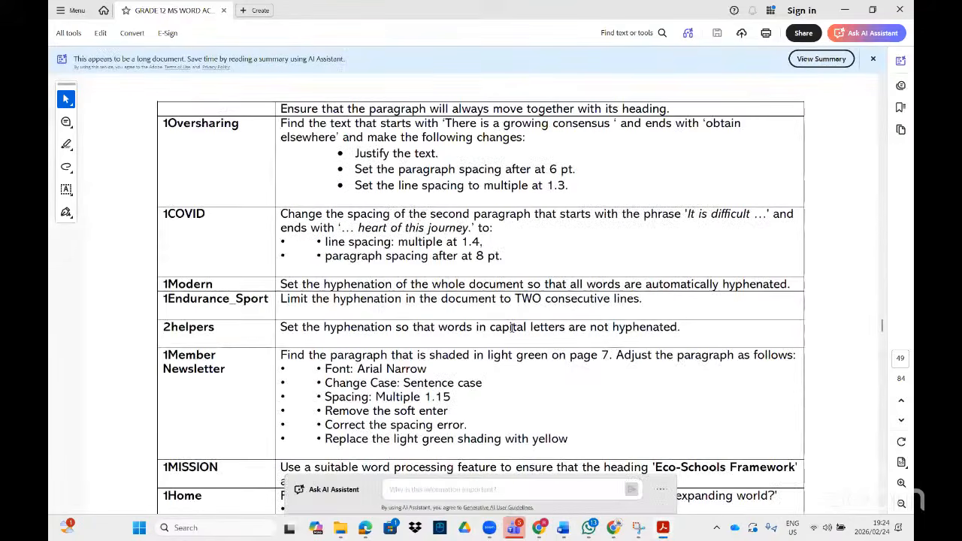
{"action": "scroll", "coordinate": [511, 328], "scroll_direction": "down", "scroll_amount": 1}
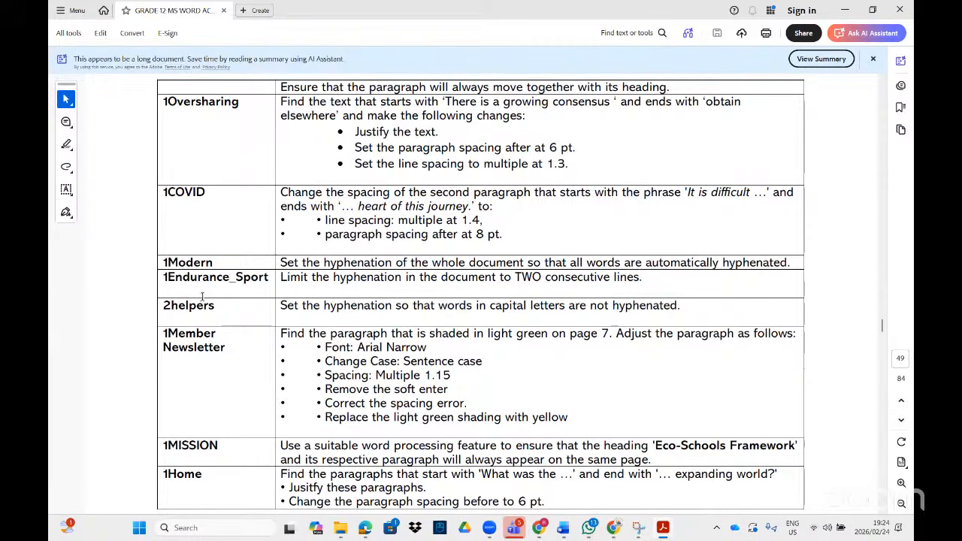
{"action": "scroll", "coordinate": [213, 326], "scroll_direction": "down", "scroll_amount": 1}
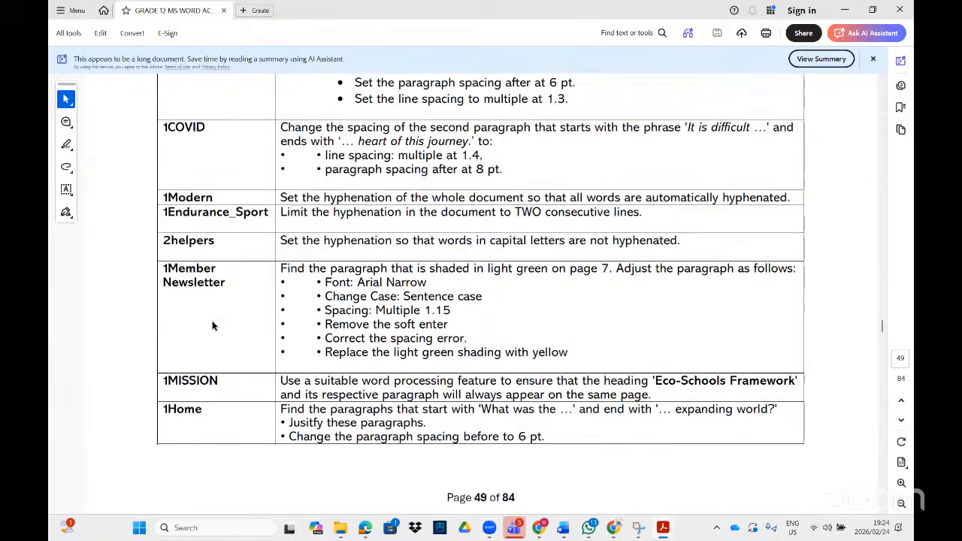
{"action": "scroll", "coordinate": [213, 325], "scroll_direction": "down", "scroll_amount": 4}
{"action": "scroll", "coordinate": [213, 325], "scroll_direction": "up", "scroll_amount": 3}
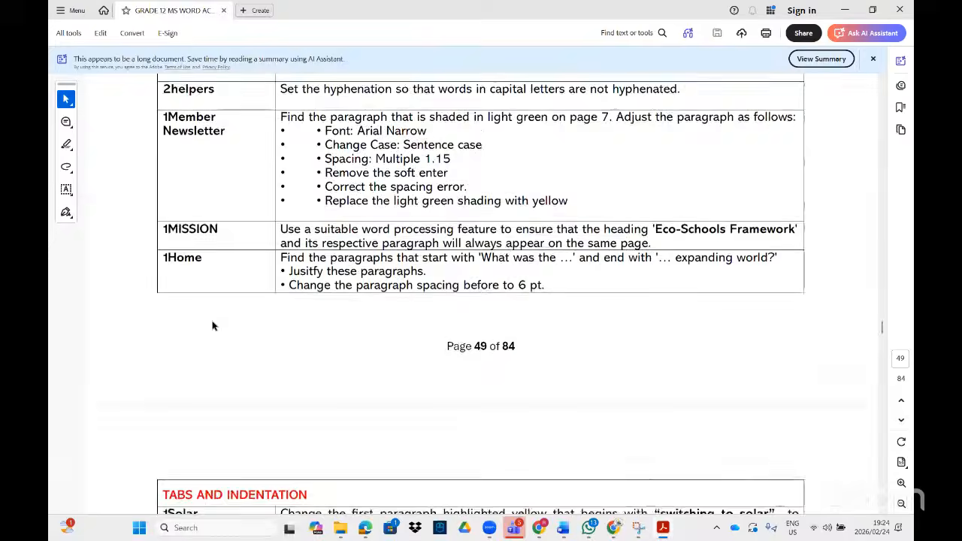
{"action": "left_click", "coordinate": [196, 528]}
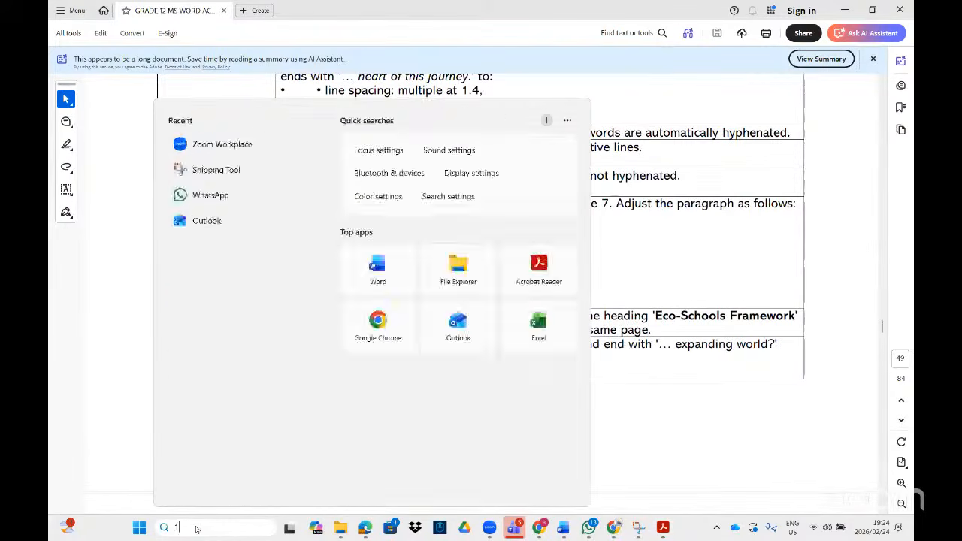
{"action": "type", "text": "1e"}
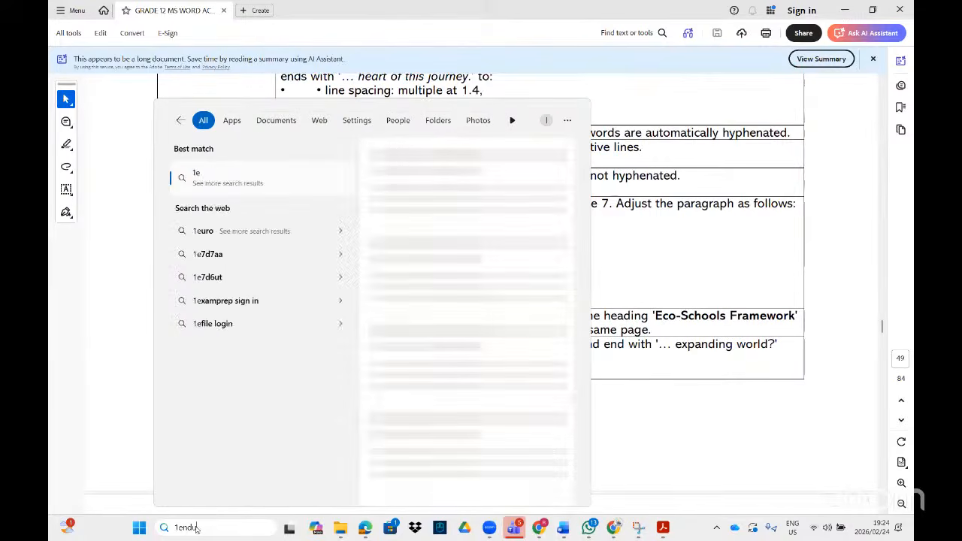
{"action": "type", "text": "ndu"}
{"action": "left_click", "coordinate": [278, 189]}
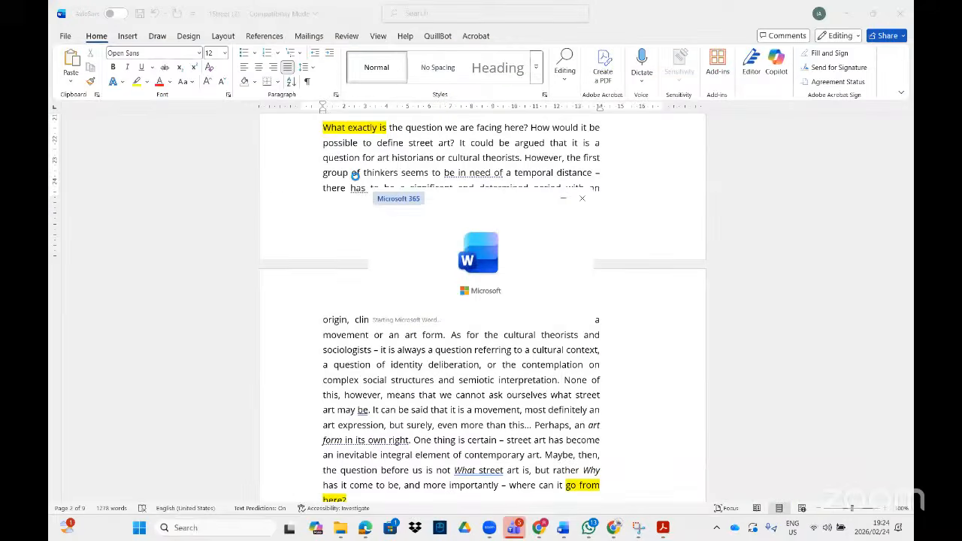
{"action": "left_click", "coordinate": [516, 53]}
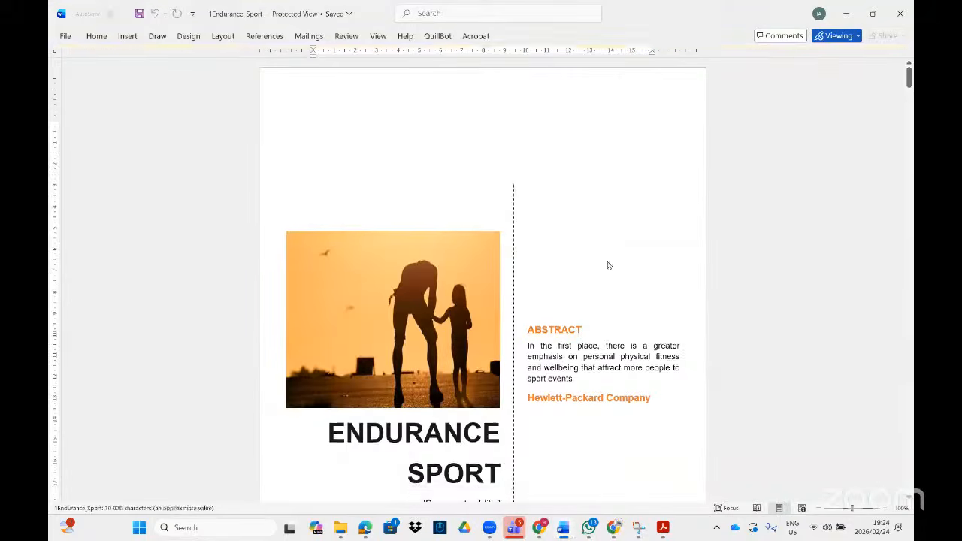
Step: Turn on automatic hyphenation in 1Endurance_Sport, limit consecutive hyphens to 2, and check the introduction text
{"action": "left_click", "coordinate": [663, 529]}
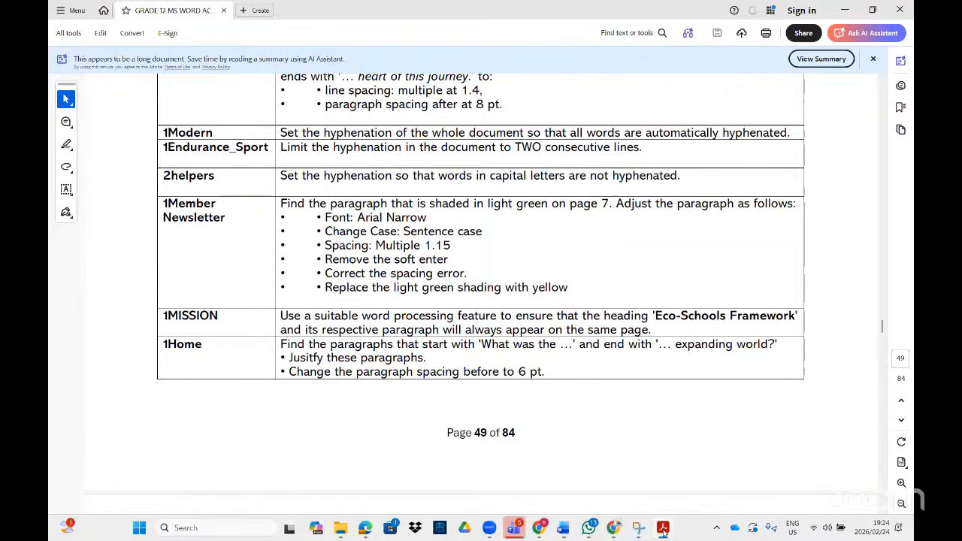
{"action": "left_click", "coordinate": [663, 529]}
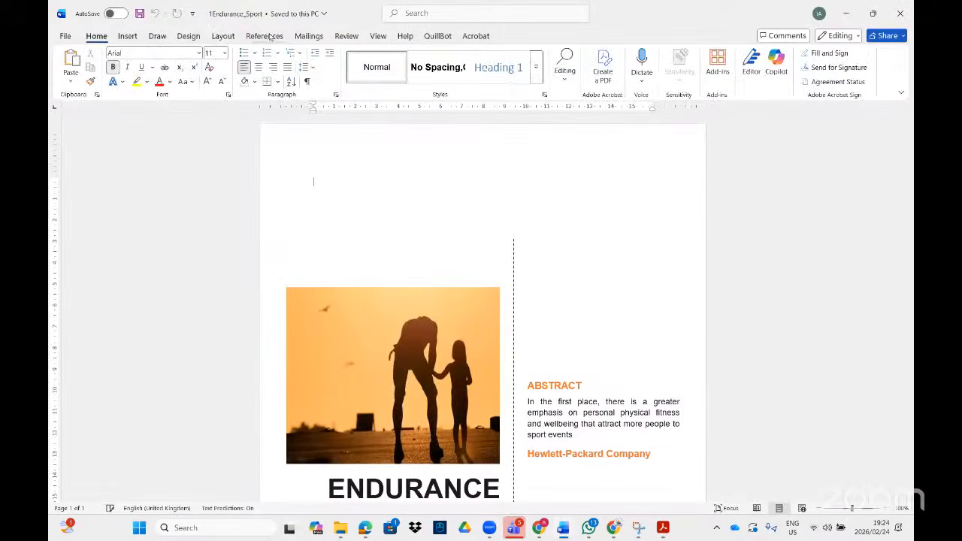
{"action": "left_click", "coordinate": [223, 36]}
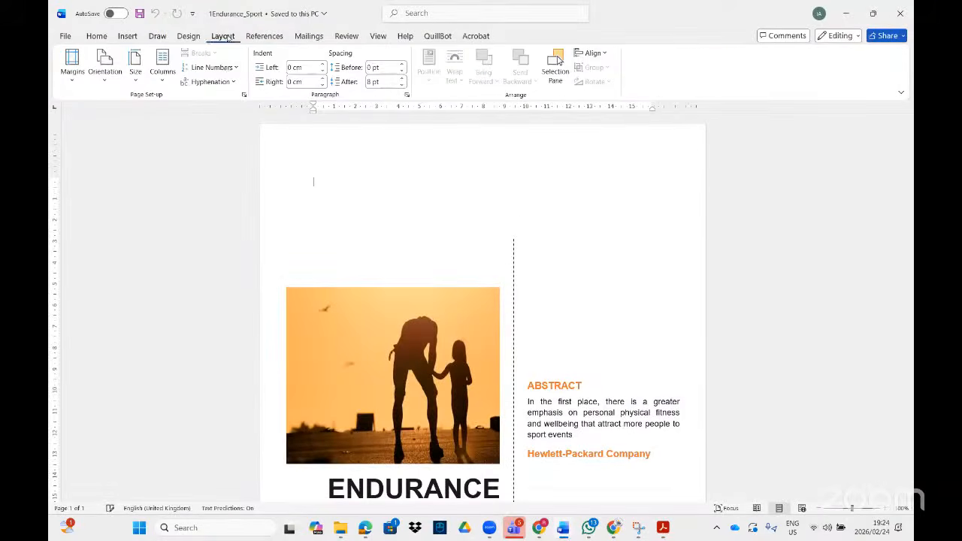
{"action": "left_click", "coordinate": [231, 82]}
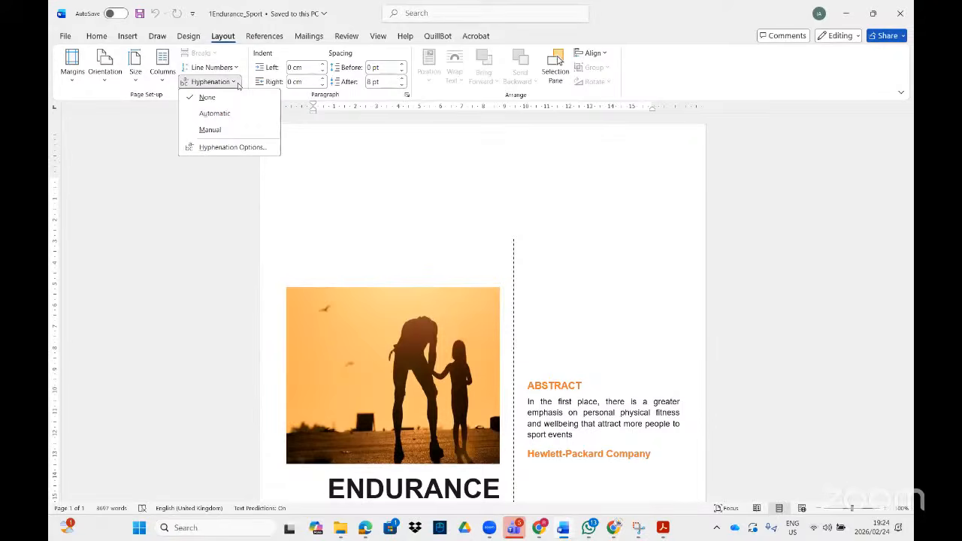
{"action": "left_click", "coordinate": [232, 148]}
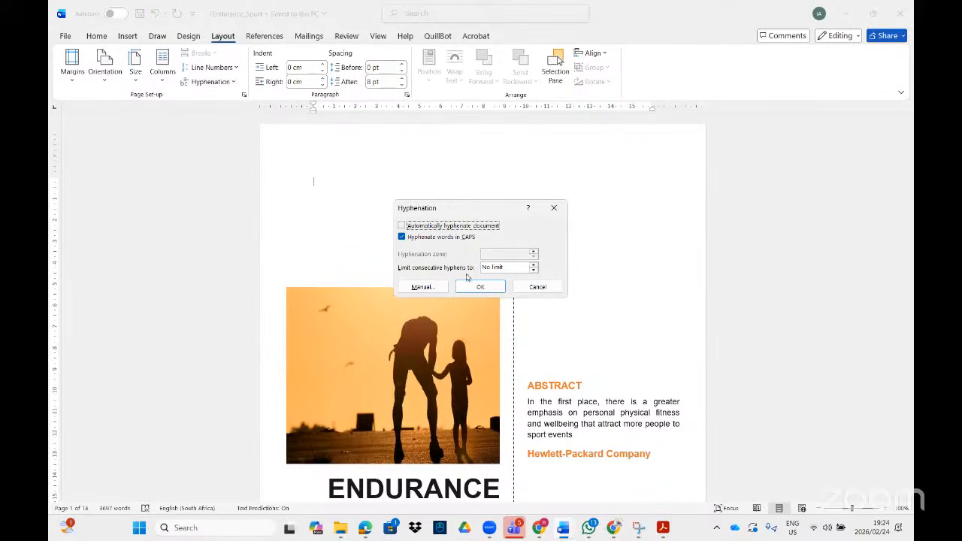
{"action": "left_click", "coordinate": [533, 265]}
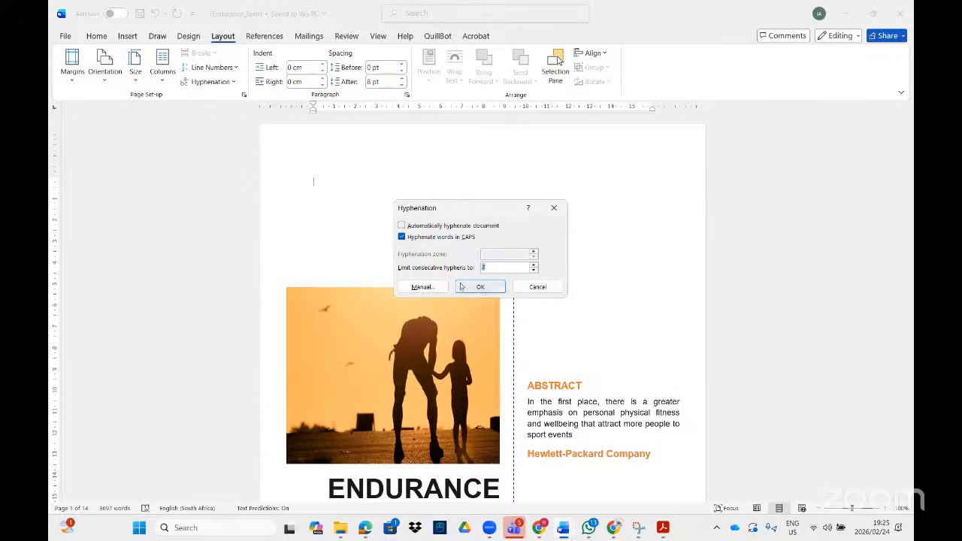
{"action": "left_click", "coordinate": [436, 228]}
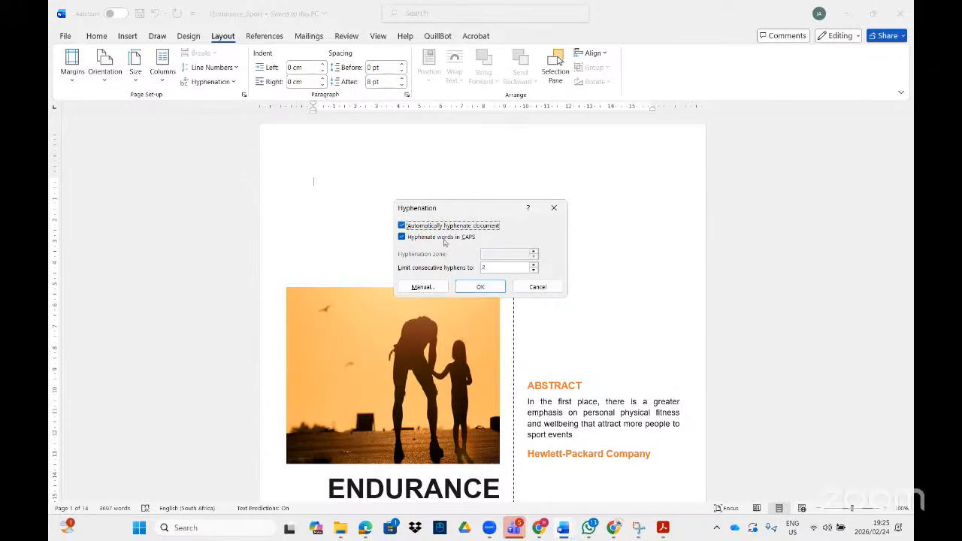
{"action": "left_click", "coordinate": [487, 287]}
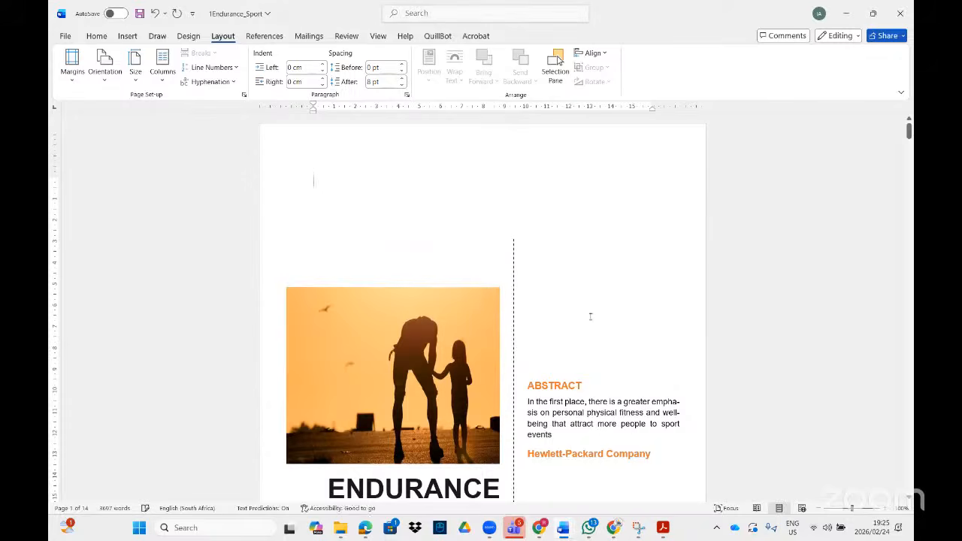
{"action": "scroll", "coordinate": [541, 296], "scroll_direction": "down", "scroll_amount": 15}
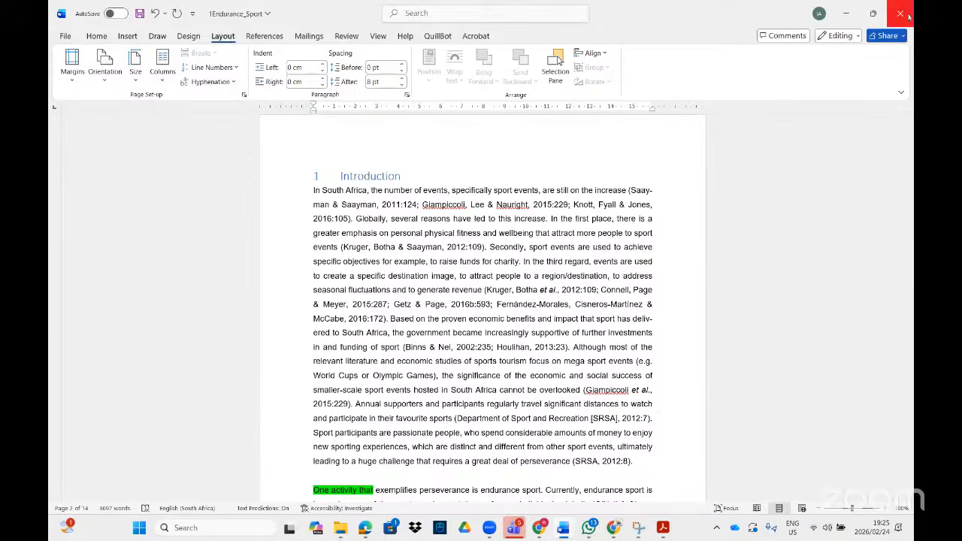
Step: Close the 1Endurance_Sport, 1Street (2) and 1Pyramids documents without saving their changes
{"action": "left_click", "coordinate": [898, 15]}
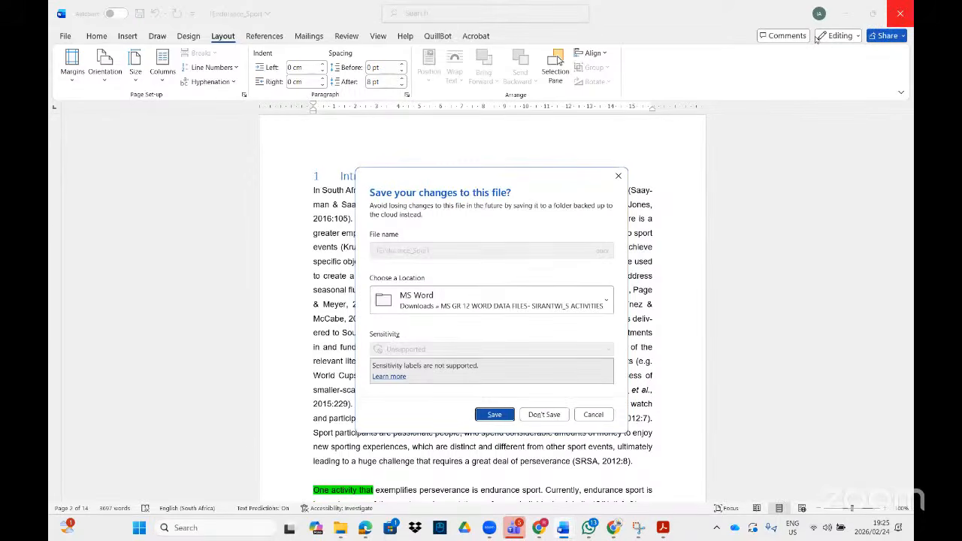
{"action": "left_click", "coordinate": [543, 414]}
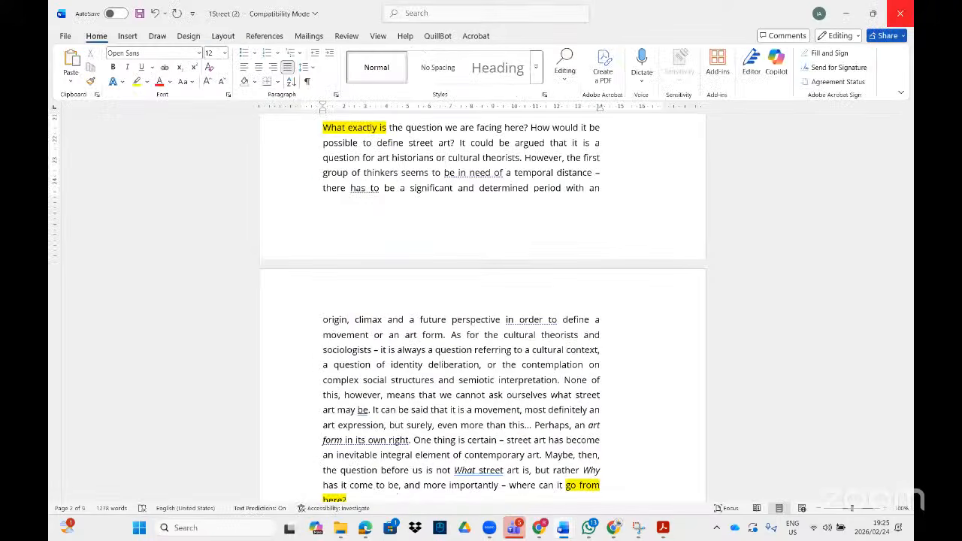
{"action": "left_click", "coordinate": [900, 13]}
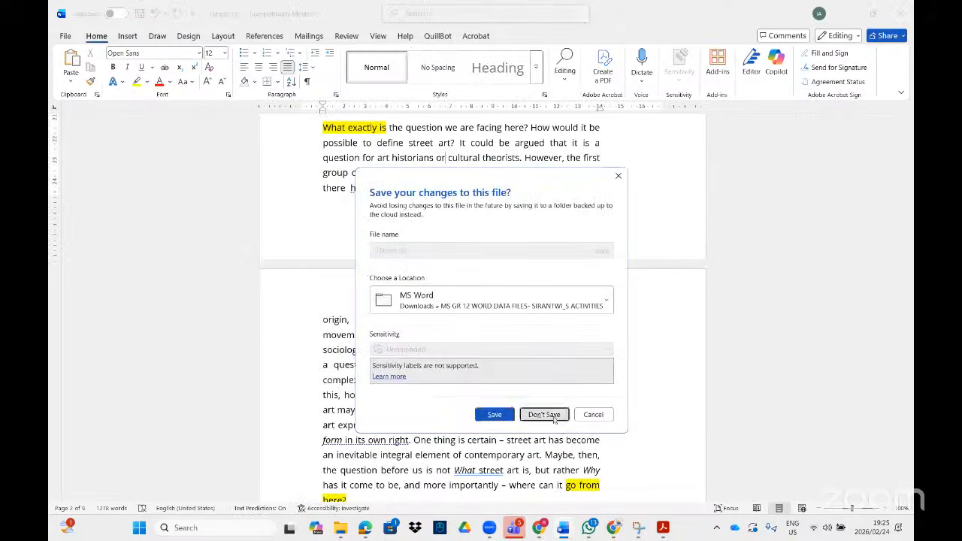
{"action": "left_click", "coordinate": [548, 414]}
{"action": "mouse_move", "coordinate": [662, 528]}
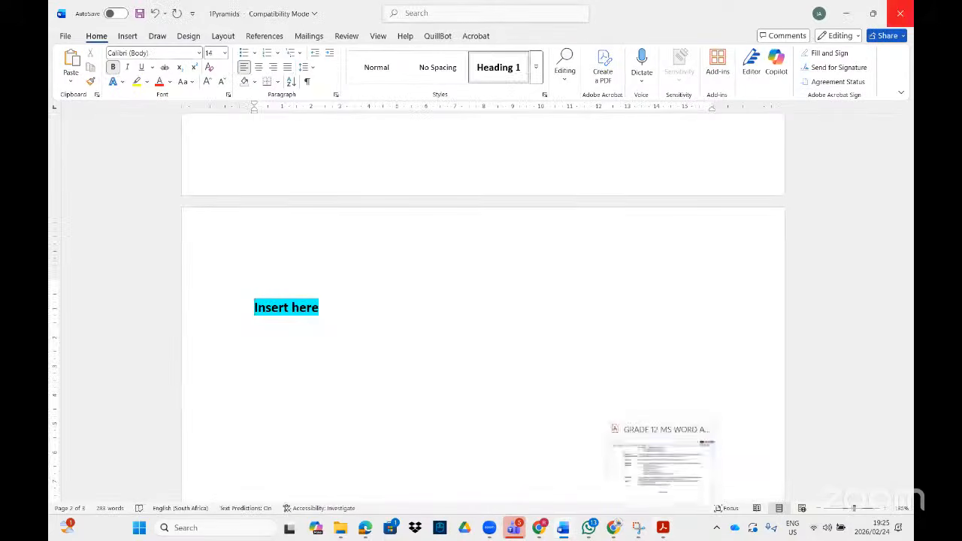
{"action": "left_click", "coordinate": [900, 13]}
{"action": "left_click", "coordinate": [538, 418]}
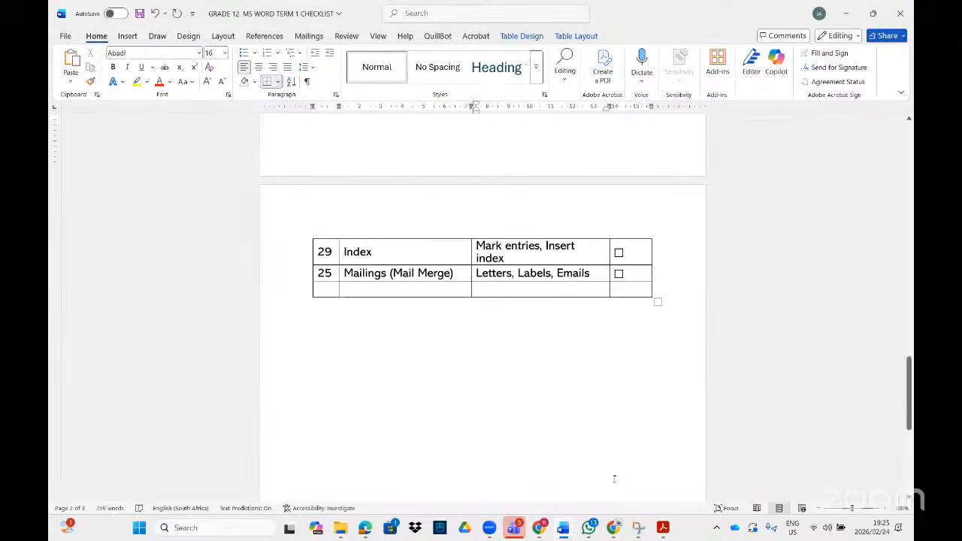
Step: Check the 2helpers task in the activity PDF, then find and open the 2Helpers document
{"action": "left_click", "coordinate": [662, 527]}
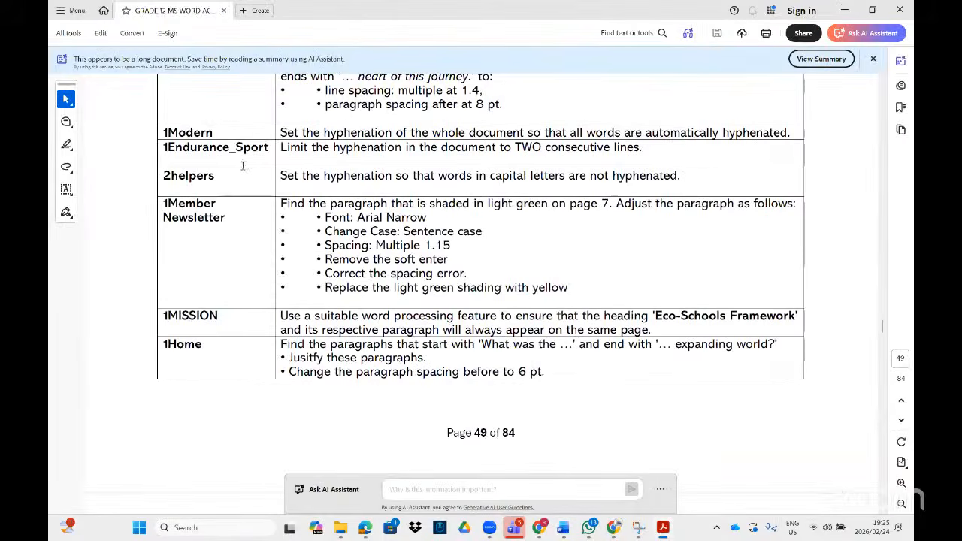
{"action": "left_click", "coordinate": [139, 528]}
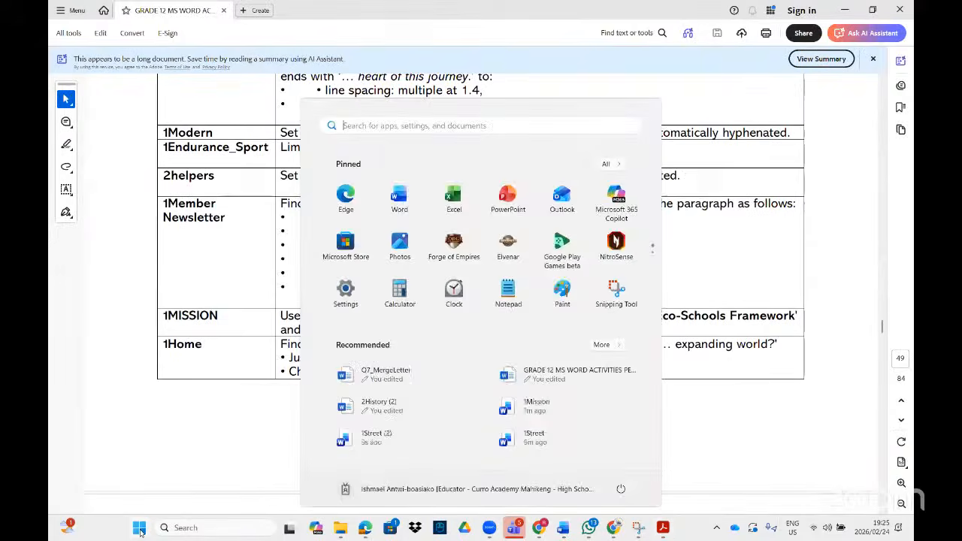
{"action": "type", "text": "2help"}
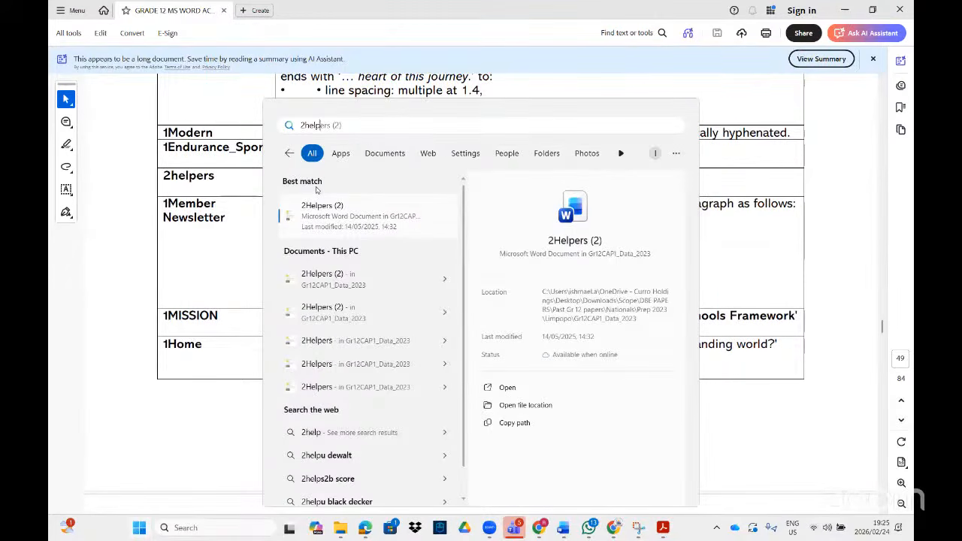
{"action": "type", "text": "ers"}
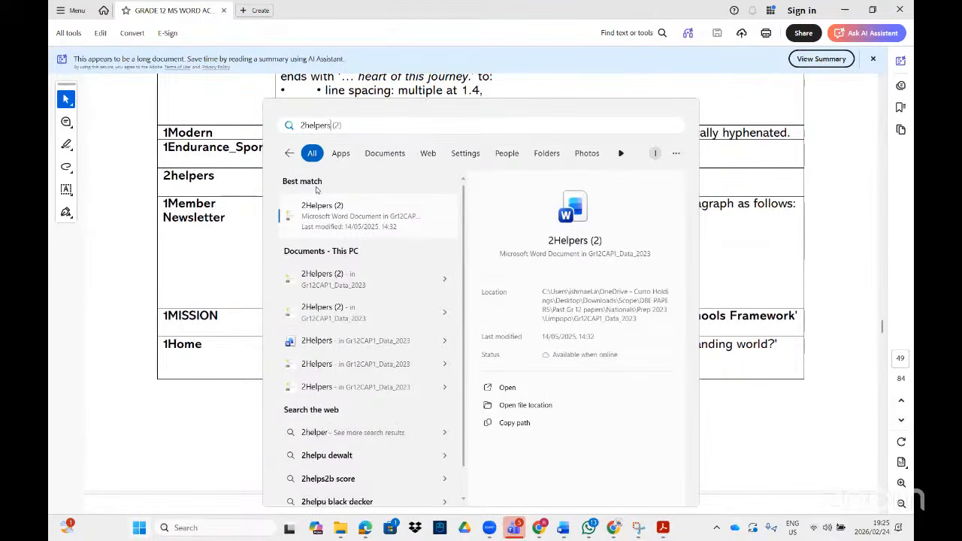
{"action": "left_click", "coordinate": [324, 339]}
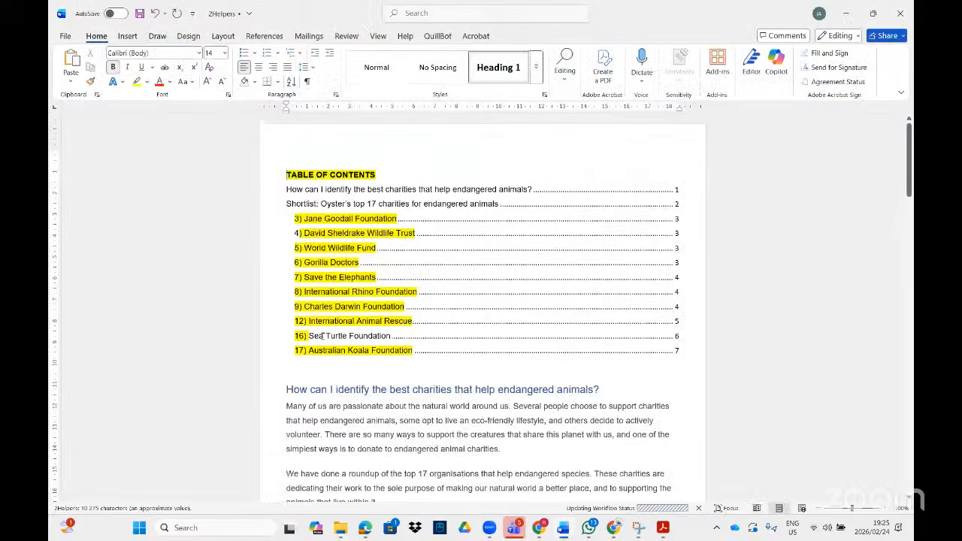
Step: Recheck the capital-letters task in the PDF and turn off hyphenation of words in CAPS in the GRADE 12 MS WORD TERM 1 CHECKLIST document
{"action": "left_click", "coordinate": [845, 13]}
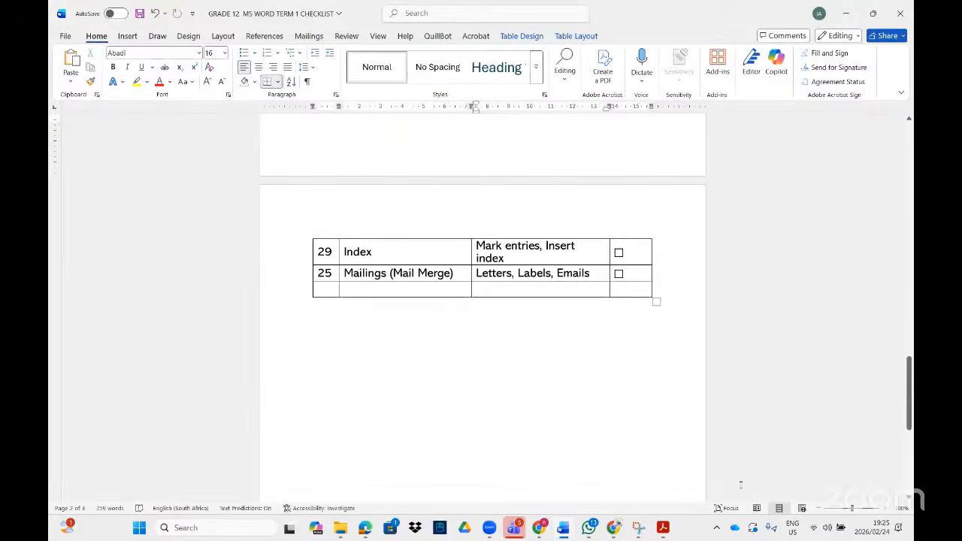
{"action": "left_click", "coordinate": [658, 528]}
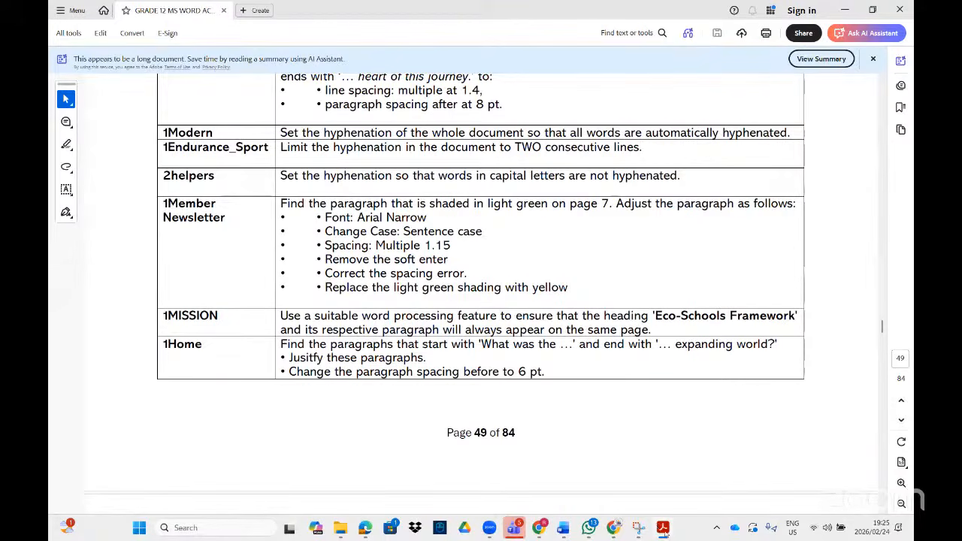
{"action": "left_click", "coordinate": [663, 529]}
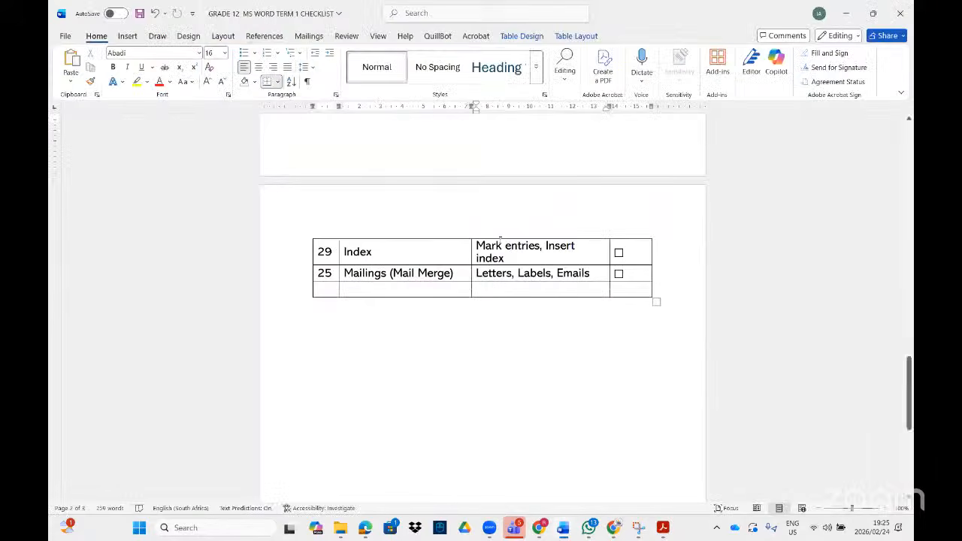
{"action": "left_click", "coordinate": [226, 37]}
{"action": "left_click", "coordinate": [232, 82]}
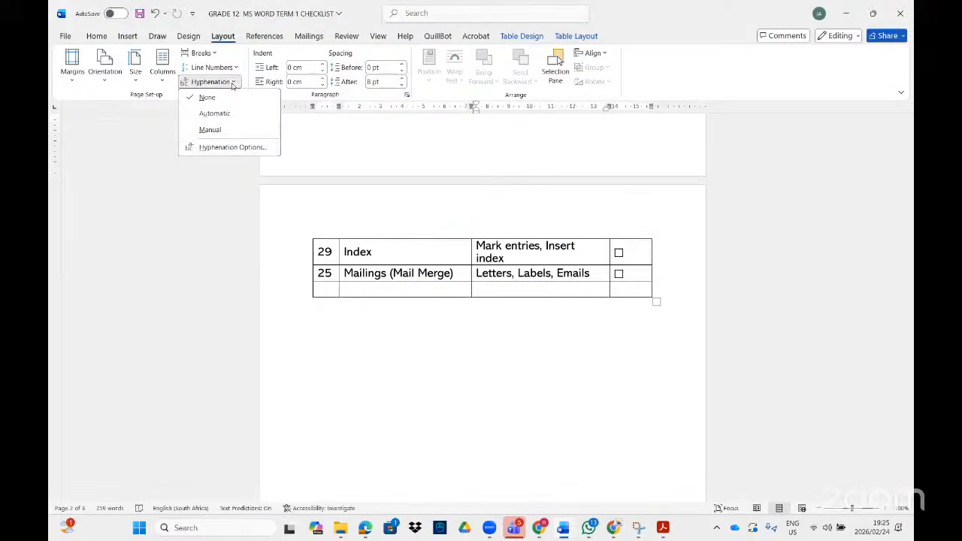
{"action": "left_click", "coordinate": [223, 149]}
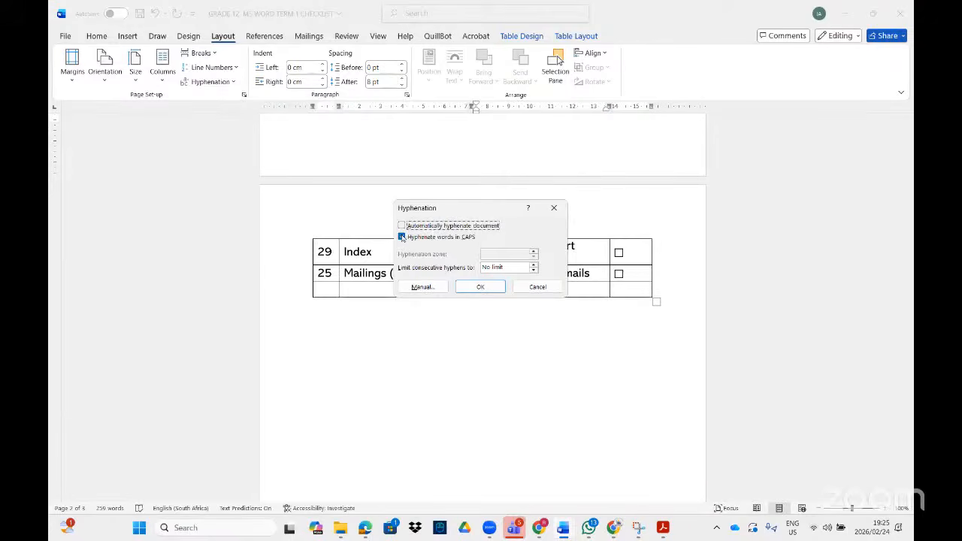
{"action": "left_click", "coordinate": [402, 237]}
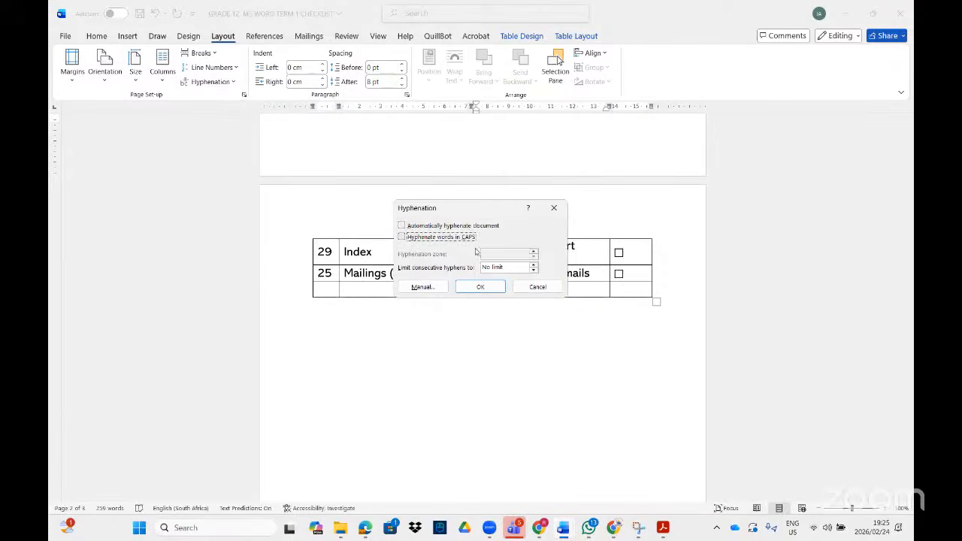
{"action": "left_click", "coordinate": [494, 288]}
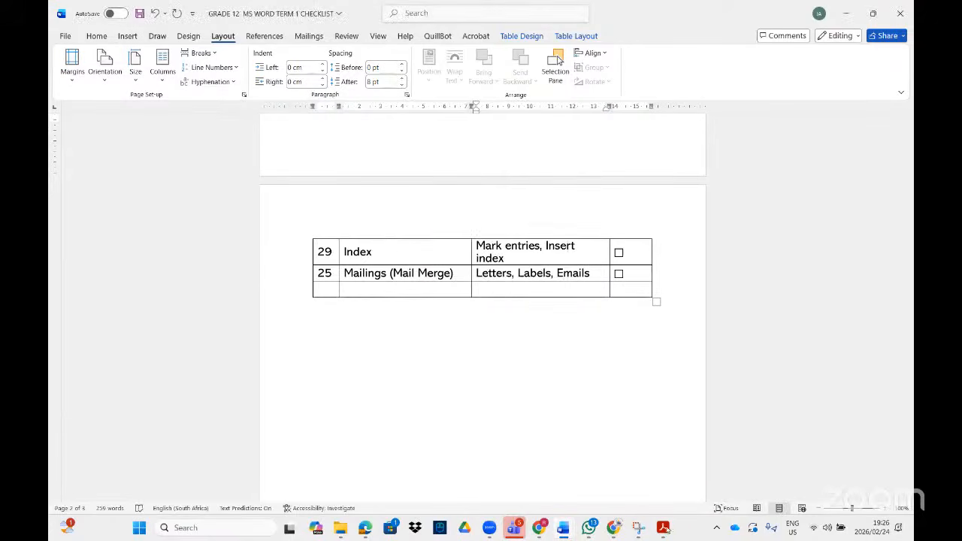
Step: Inspect the option for hyphenating words in CAPS in the 2Helpers document, cancel the hyphenation settings, and close the document
{"action": "mouse_move", "coordinate": [563, 529]}
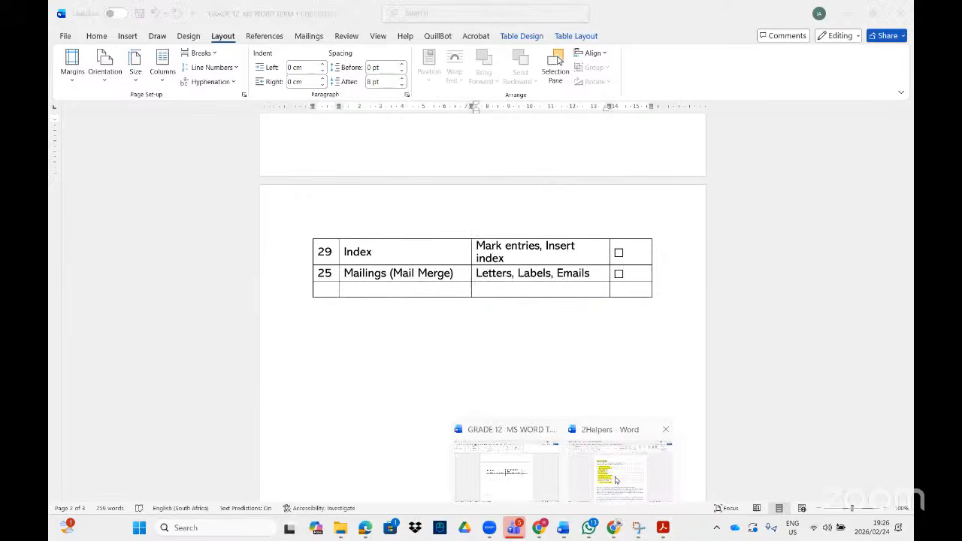
{"action": "left_click", "coordinate": [615, 474]}
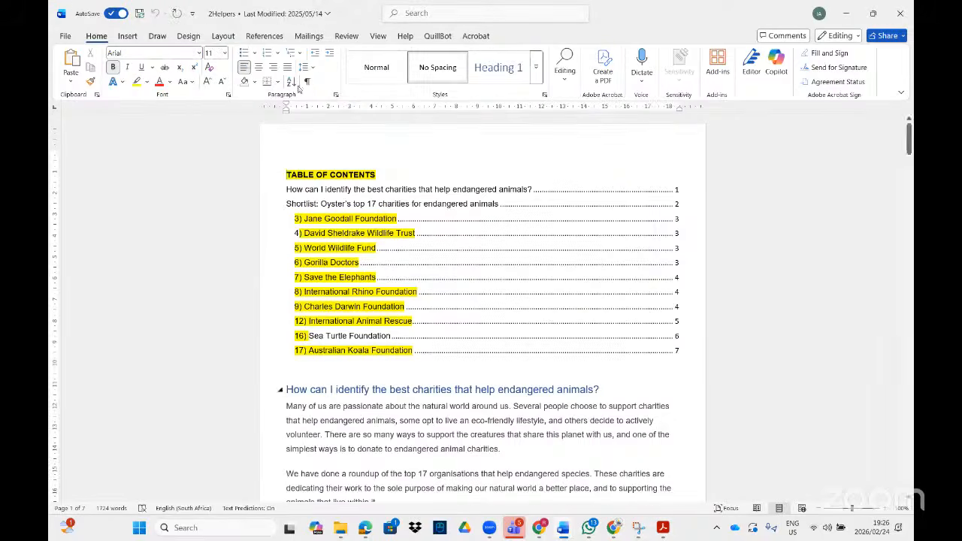
{"action": "left_click", "coordinate": [223, 36]}
{"action": "left_click", "coordinate": [210, 81]}
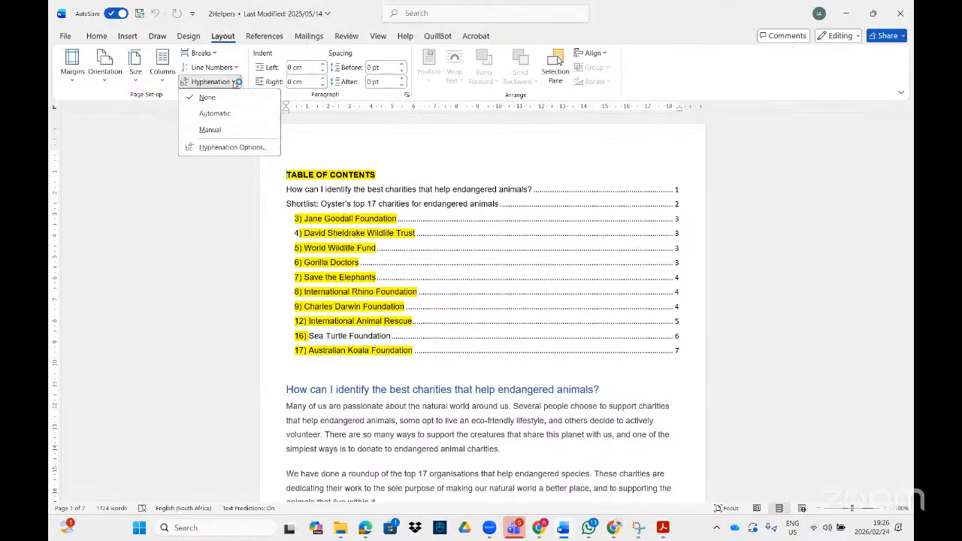
{"action": "left_click", "coordinate": [248, 146]}
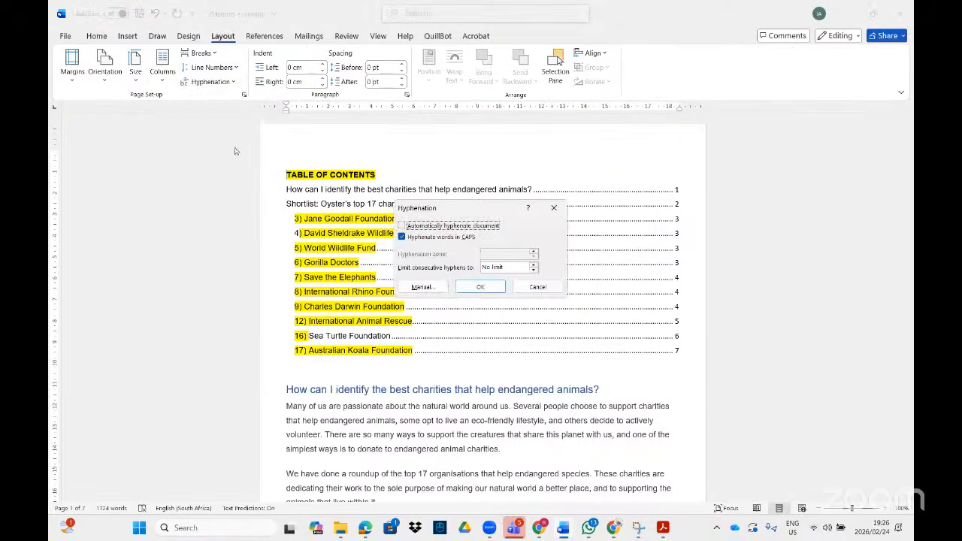
{"action": "left_click", "coordinate": [402, 237]}
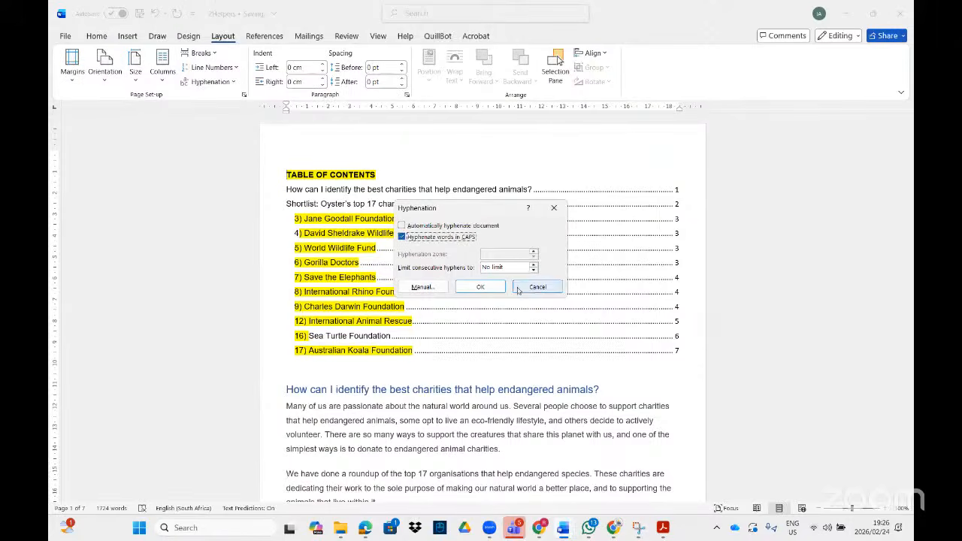
{"action": "left_click", "coordinate": [537, 286]}
{"action": "left_click", "coordinate": [906, 13]}
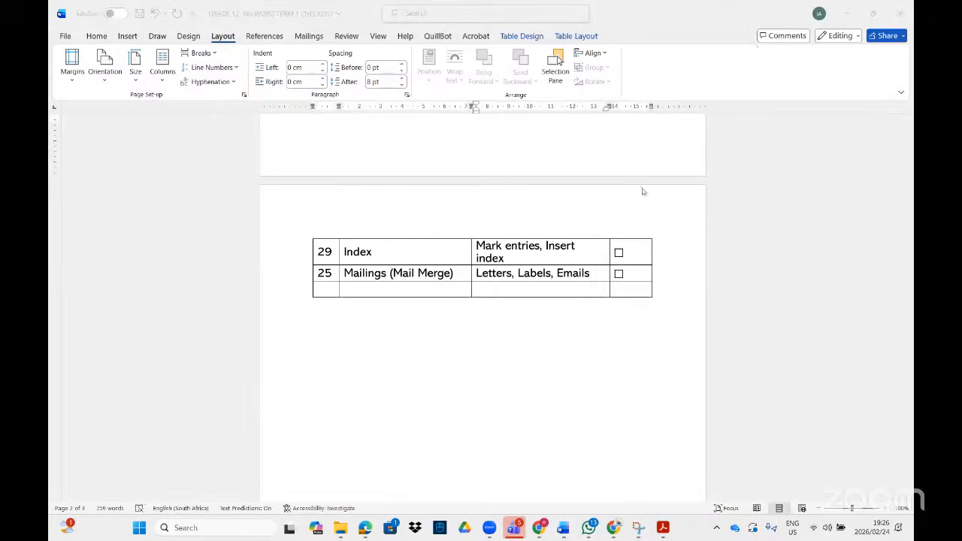
Step: Read the 1Member Newsletter task in the activity PDF, then find and open the 1Member Newsletter document
{"action": "left_click", "coordinate": [663, 528]}
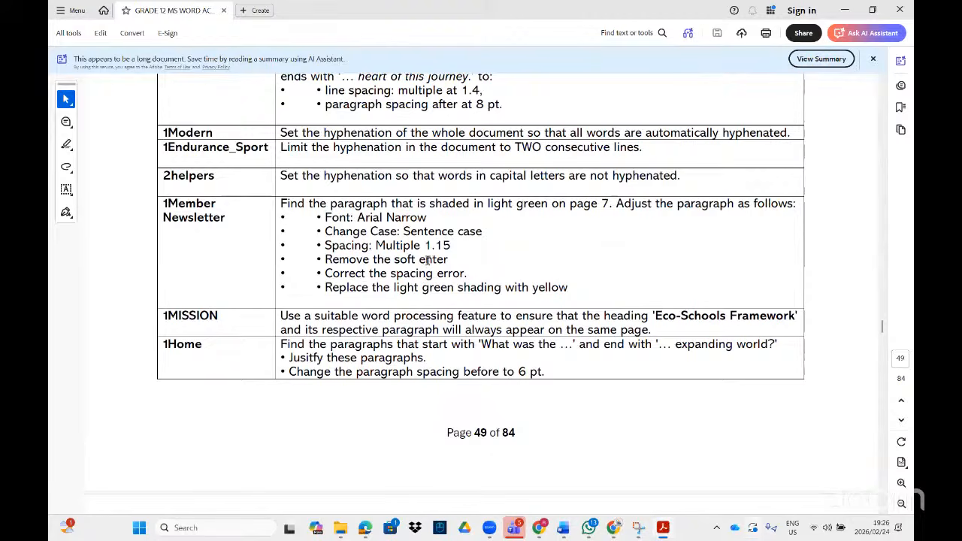
{"action": "scroll", "coordinate": [426, 298], "scroll_direction": "down", "scroll_amount": 5}
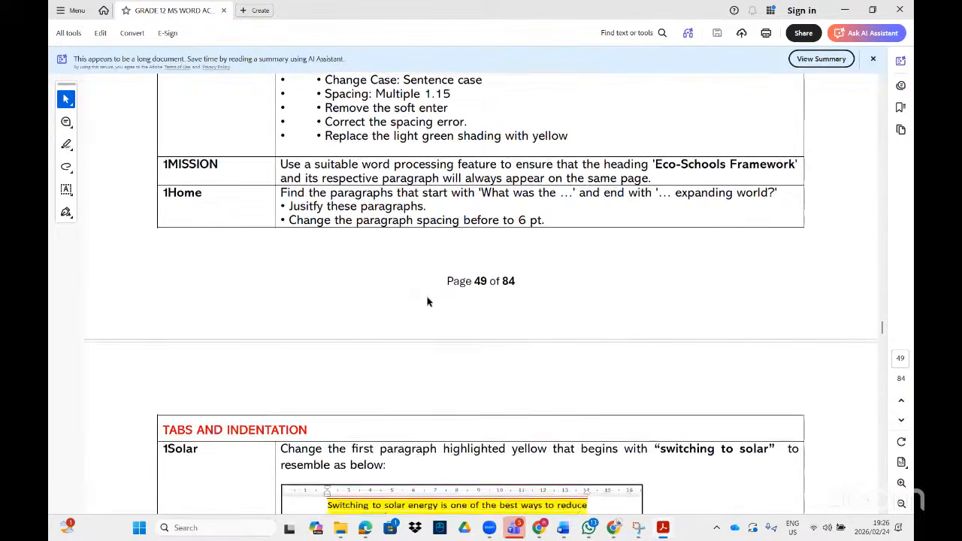
{"action": "scroll", "coordinate": [425, 299], "scroll_direction": "up", "scroll_amount": 3}
{"action": "scroll", "coordinate": [426, 298], "scroll_direction": "up", "scroll_amount": 2}
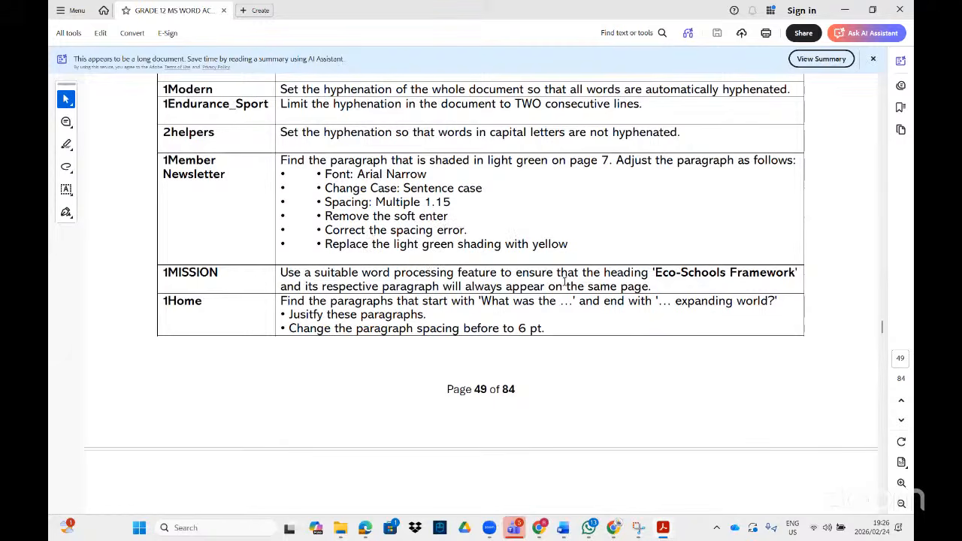
{"action": "left_click", "coordinate": [136, 530]}
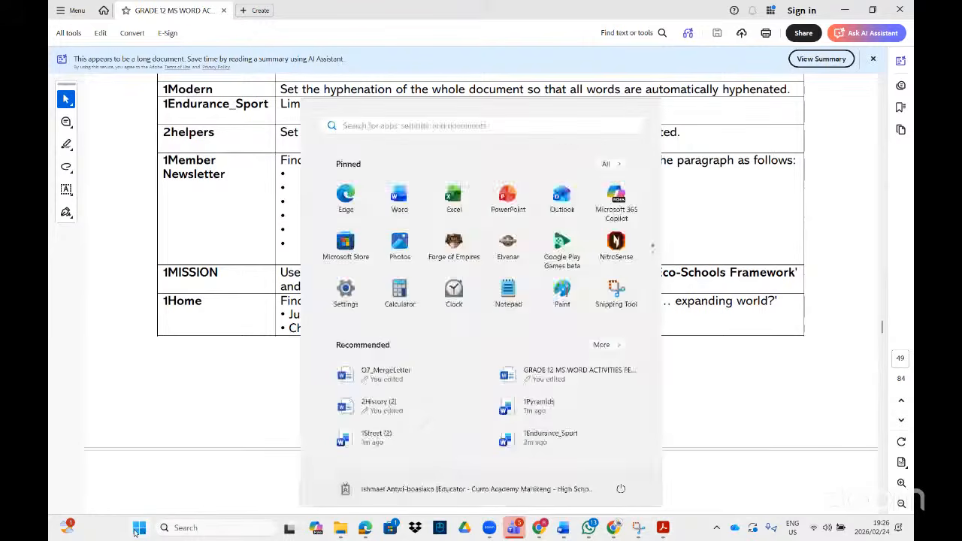
{"action": "type", "text": "1member Newsletter"}
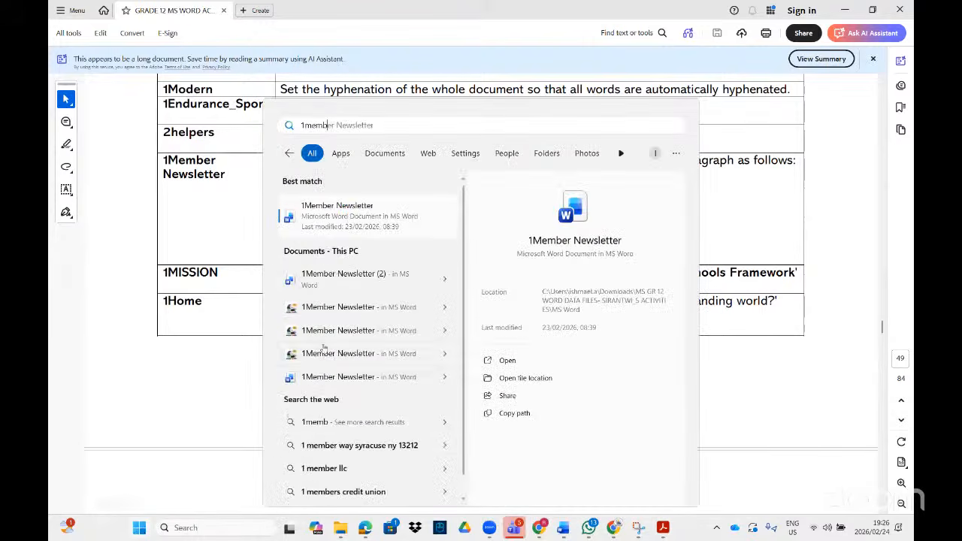
{"action": "key", "text": "Return"}
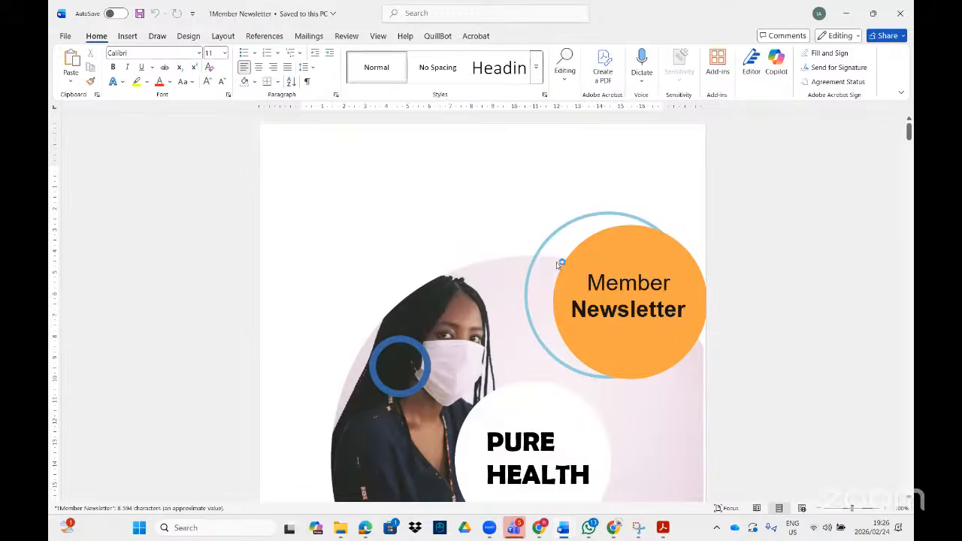
Step: Recheck the task's page reference in the PDF and locate the light green shaded paragraph on page 7 of 1Member Newsletter
{"action": "left_click", "coordinate": [661, 526]}
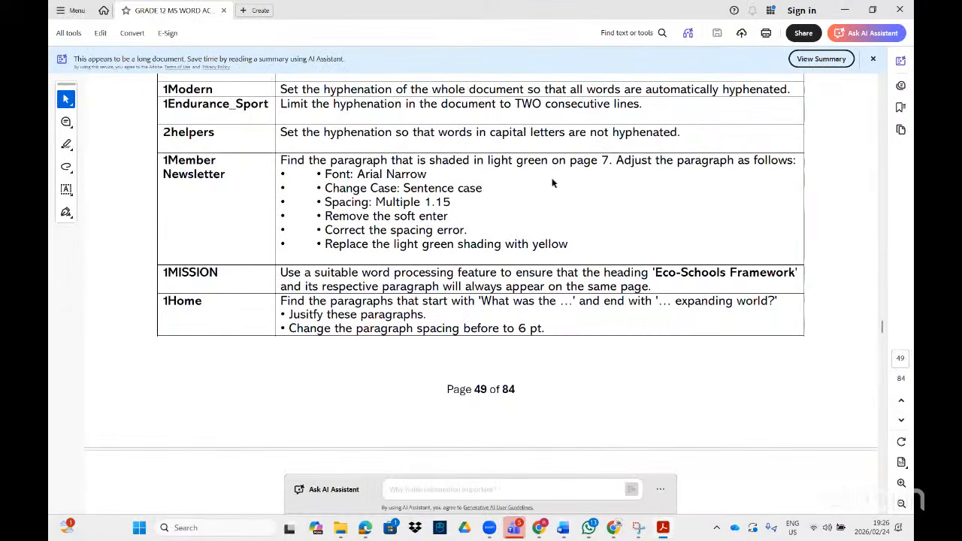
{"action": "left_click", "coordinate": [662, 527]}
{"action": "scroll", "coordinate": [699, 387], "scroll_direction": "down", "scroll_amount": 20}
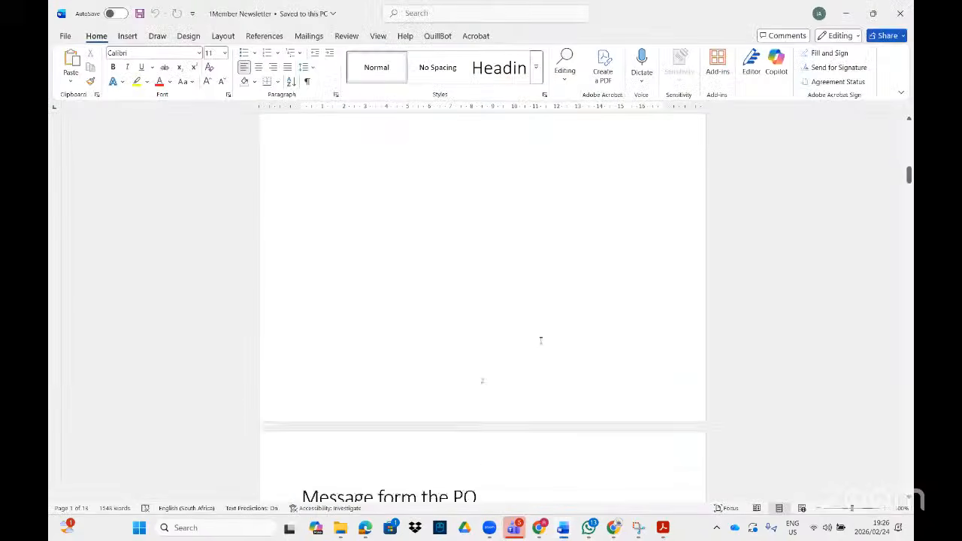
{"action": "scroll", "coordinate": [539, 338], "scroll_direction": "down", "scroll_amount": 20}
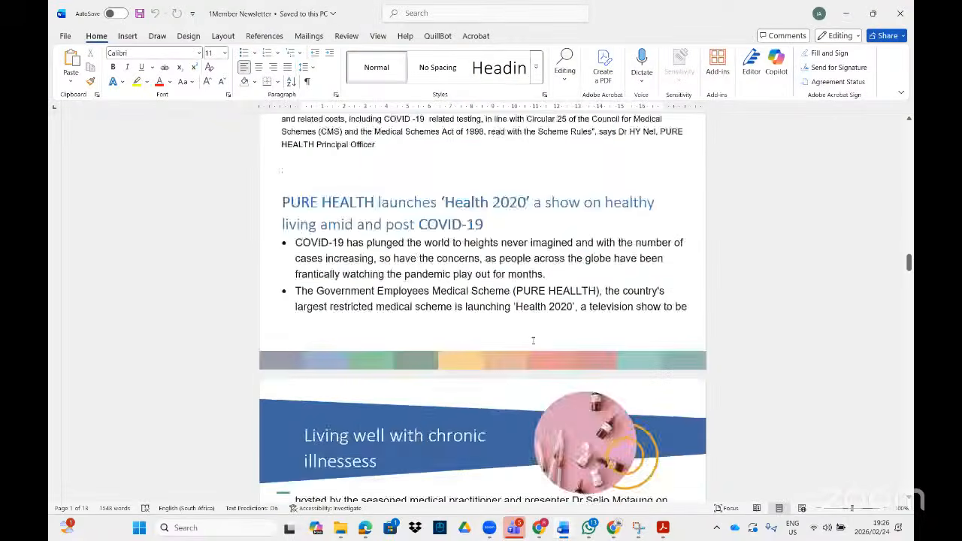
{"action": "scroll", "coordinate": [532, 345], "scroll_direction": "down", "scroll_amount": 20}
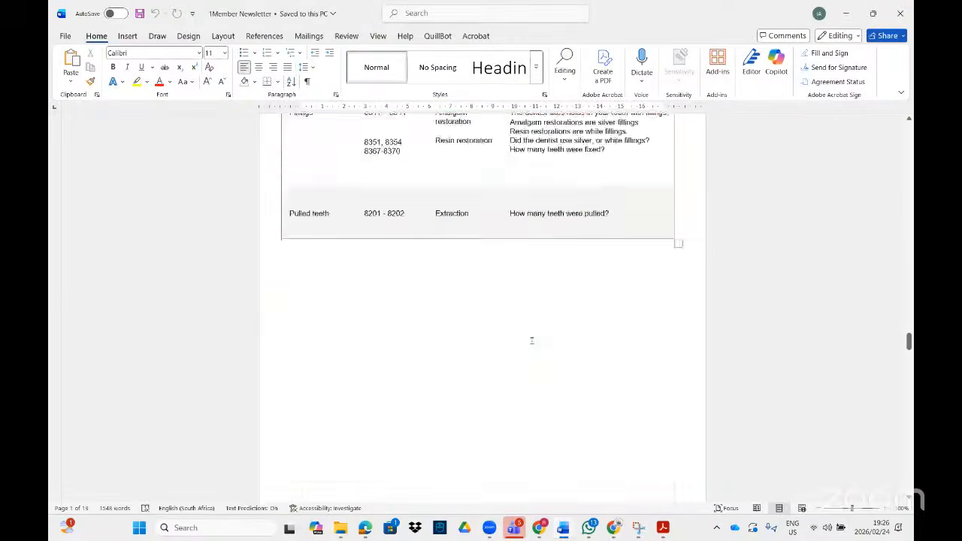
{"action": "left_click", "coordinate": [500, 325]}
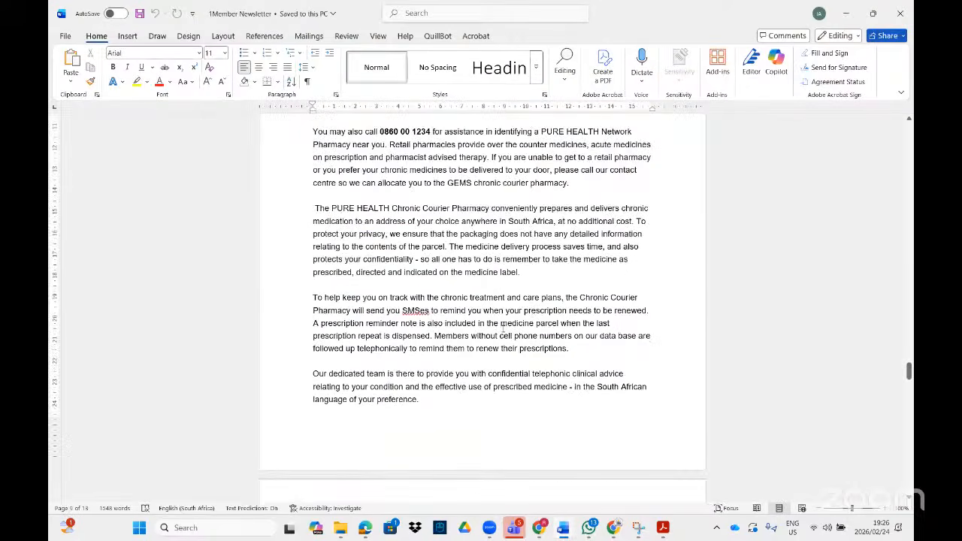
{"action": "scroll", "coordinate": [503, 325], "scroll_direction": "up", "scroll_amount": 20}
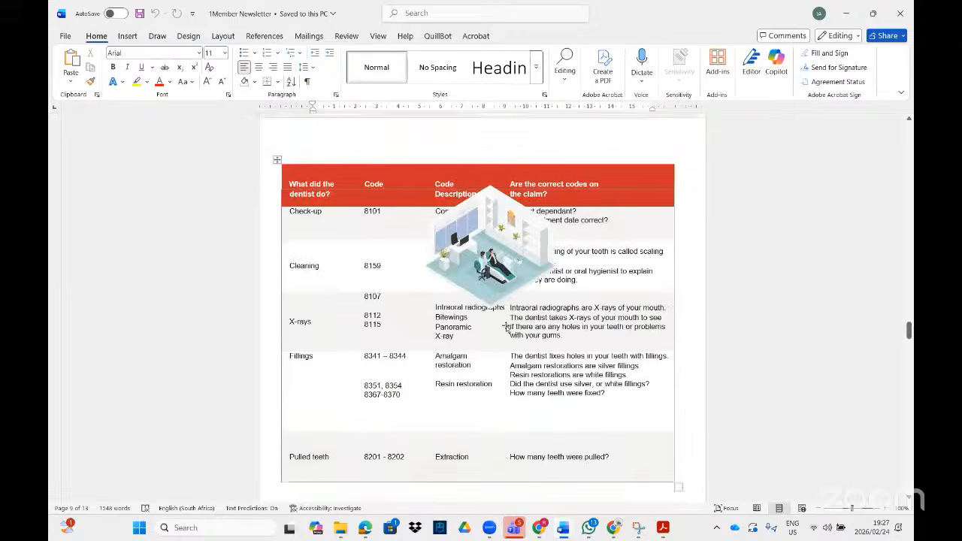
{"action": "scroll", "coordinate": [506, 328], "scroll_direction": "up", "scroll_amount": 15}
{"action": "left_click", "coordinate": [474, 201]}
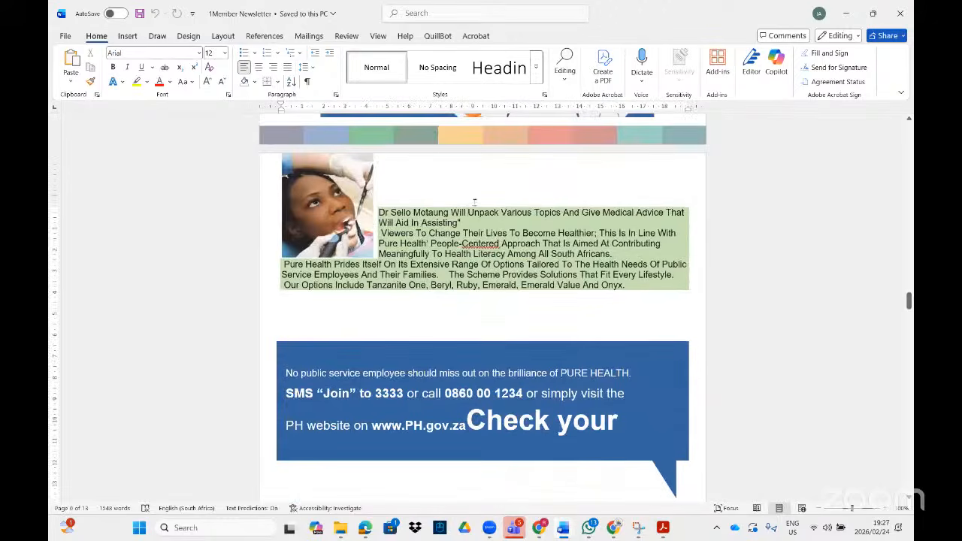
Step: Select the light green shaded text on page 7 and change its font to Arial Narrow as the PDF task requires
{"action": "left_click_drag", "start_coordinate": [633, 284], "coordinate": [380, 212]}
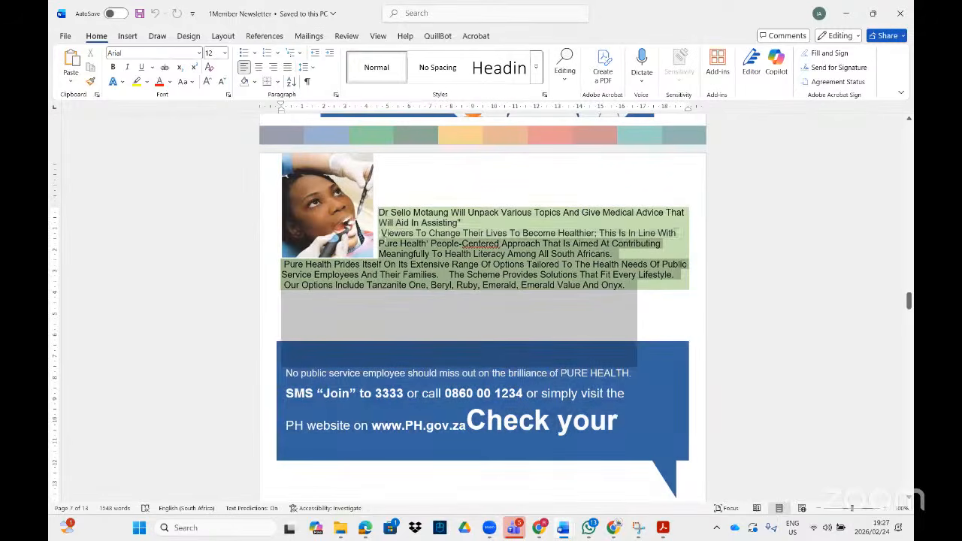
{"action": "left_click", "coordinate": [664, 528]}
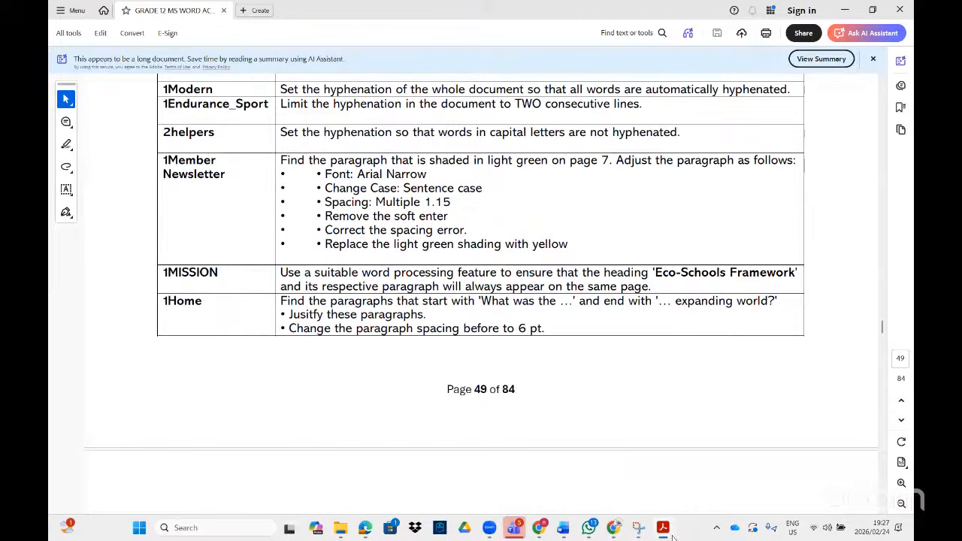
{"action": "left_click", "coordinate": [664, 528]}
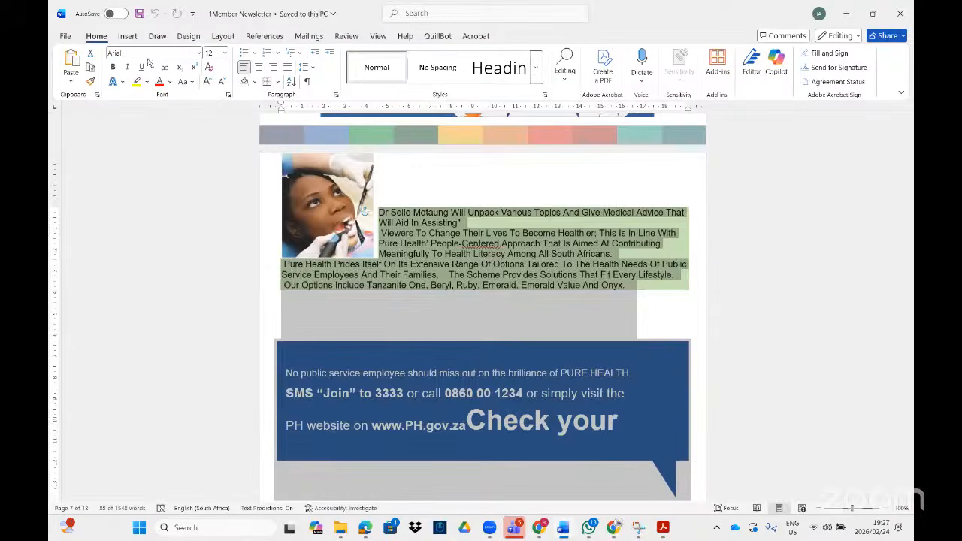
{"action": "left_click", "coordinate": [178, 54]}
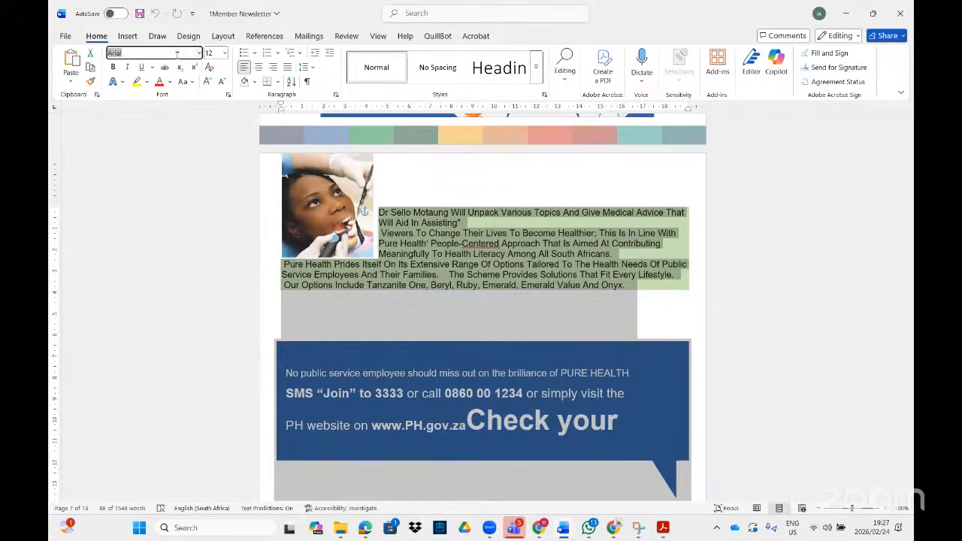
{"action": "left_click", "coordinate": [174, 56]}
{"action": "type", "text": "Narrow"}
{"action": "key", "text": "Return"}
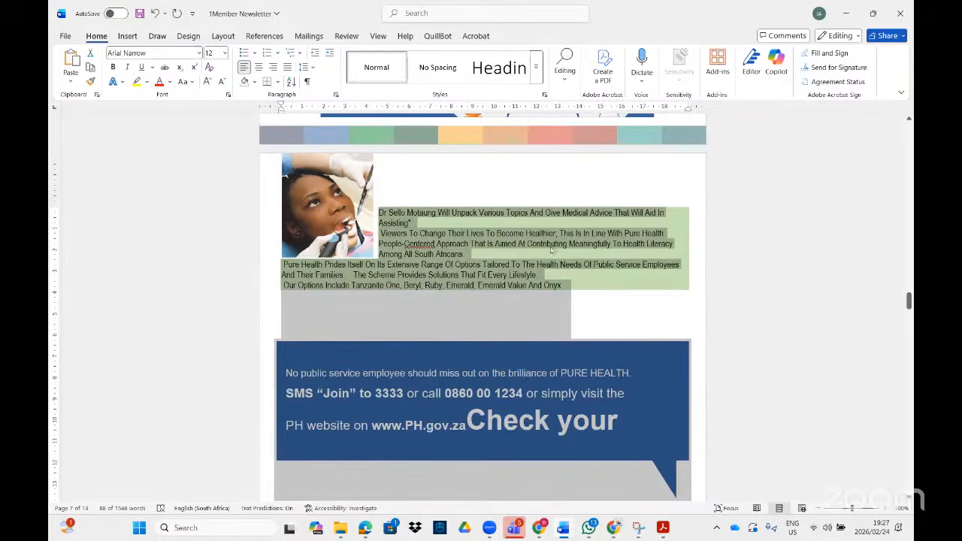
Step: Check the case instruction in the PDF and change the selected green-shaded text to Sentence case
{"action": "left_click", "coordinate": [673, 536]}
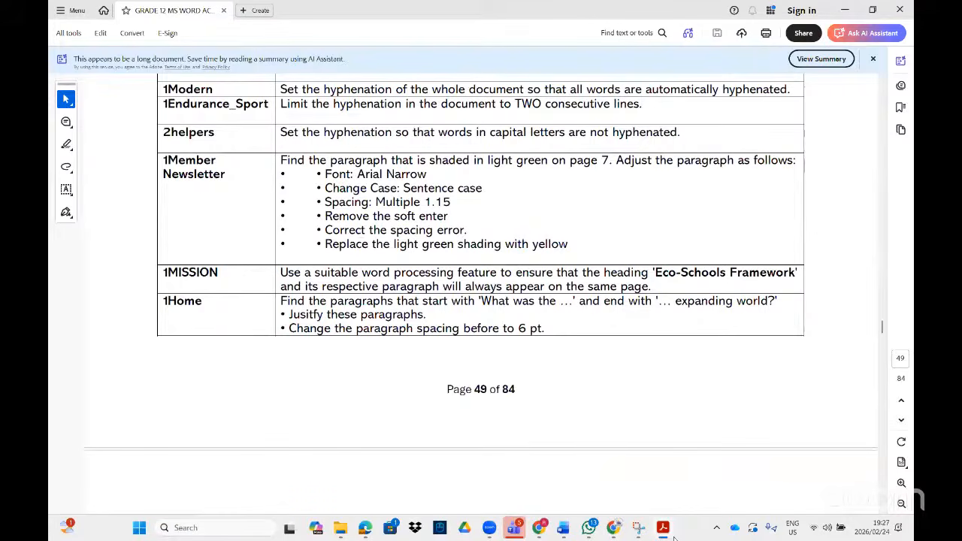
{"action": "left_click", "coordinate": [673, 537]}
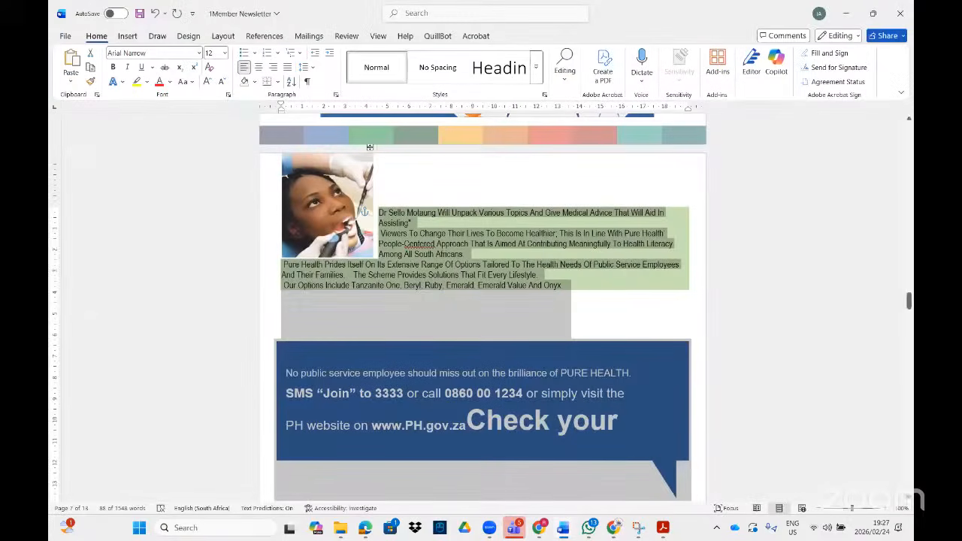
{"action": "left_click", "coordinate": [192, 83]}
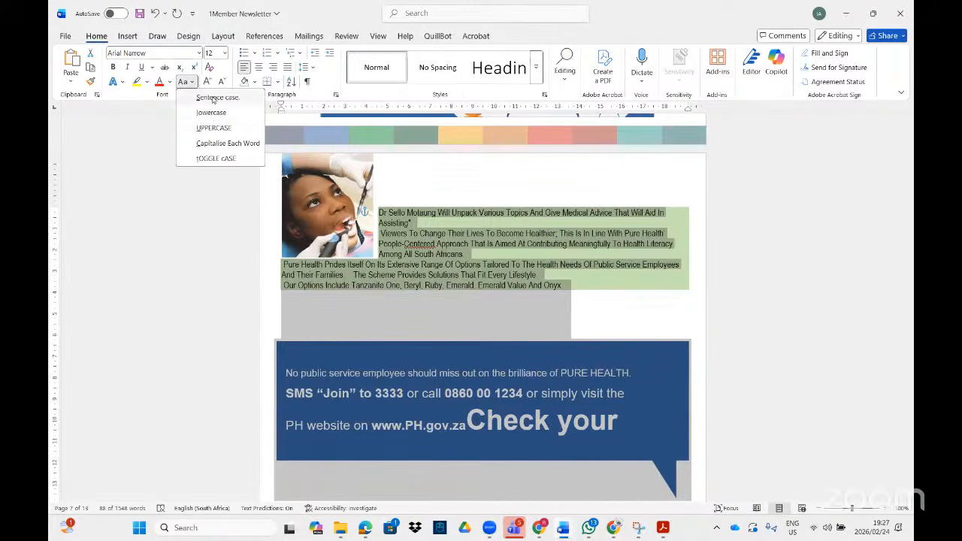
{"action": "left_click", "coordinate": [216, 98]}
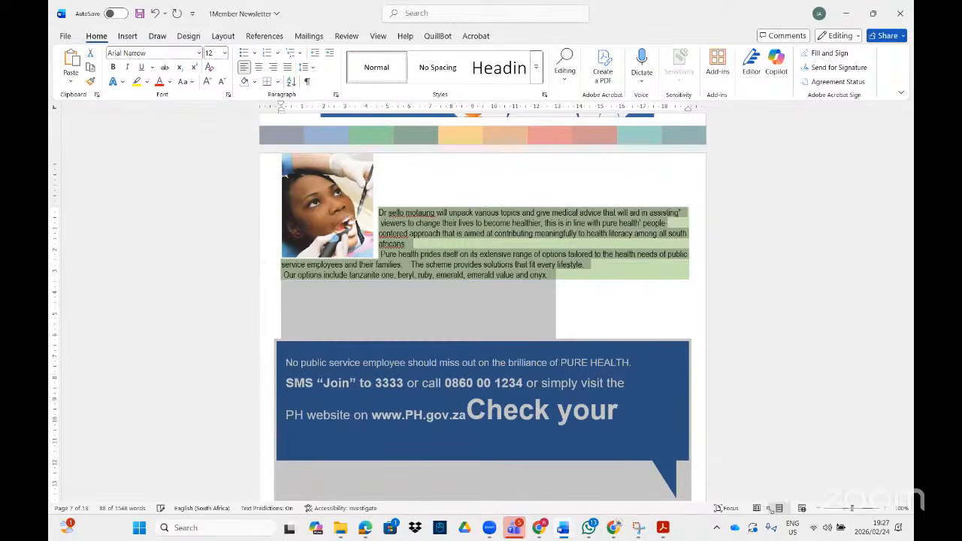
Step: Check the spacing instruction, set the selected text's line spacing to Multiple at 1,15, and return to the PDF task list
{"action": "left_click", "coordinate": [664, 528]}
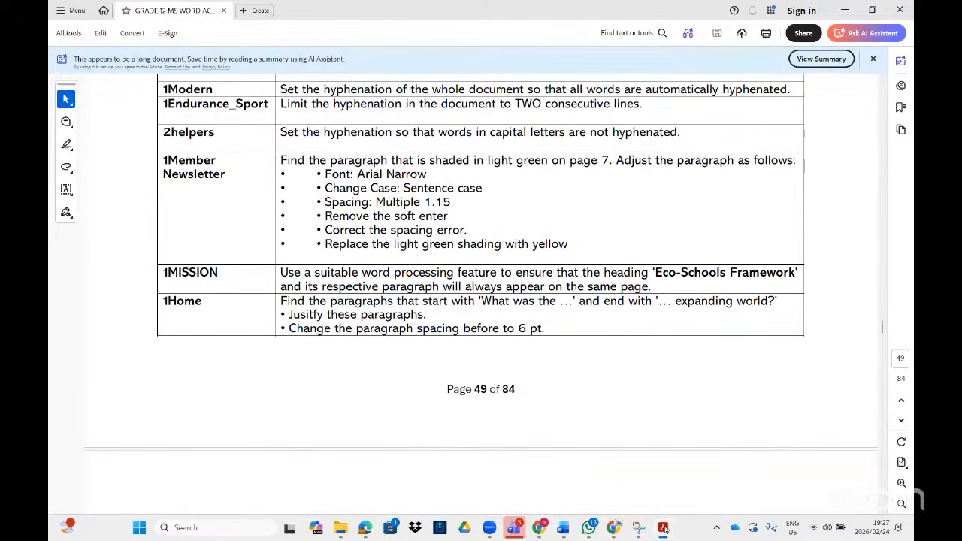
{"action": "left_click", "coordinate": [664, 528]}
{"action": "left_click", "coordinate": [336, 96]}
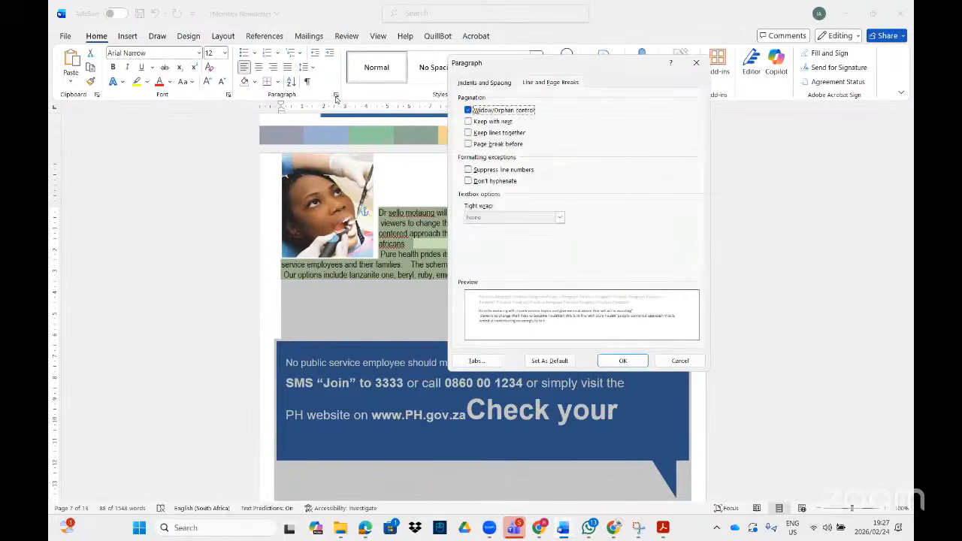
{"action": "left_click", "coordinate": [470, 84]}
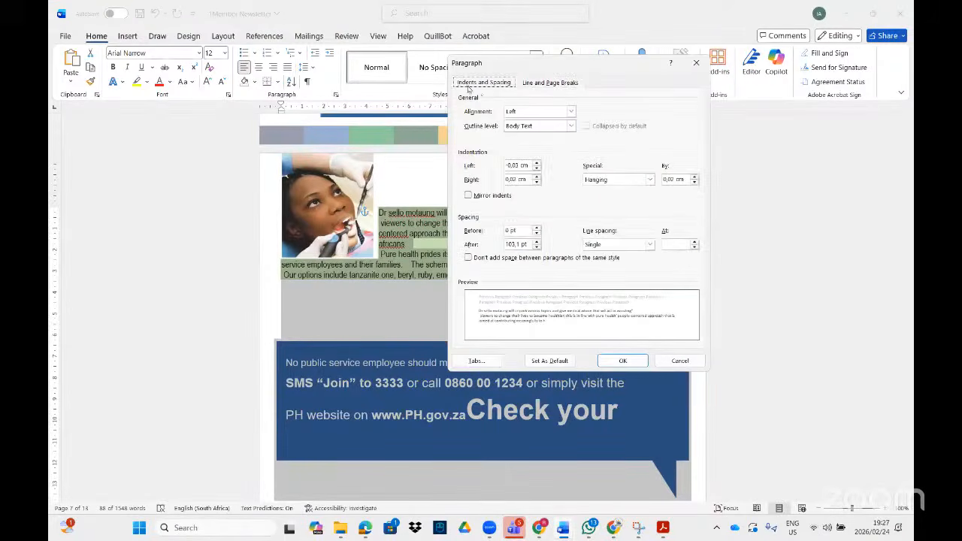
{"action": "left_click", "coordinate": [650, 245]}
{"action": "left_click", "coordinate": [601, 293]}
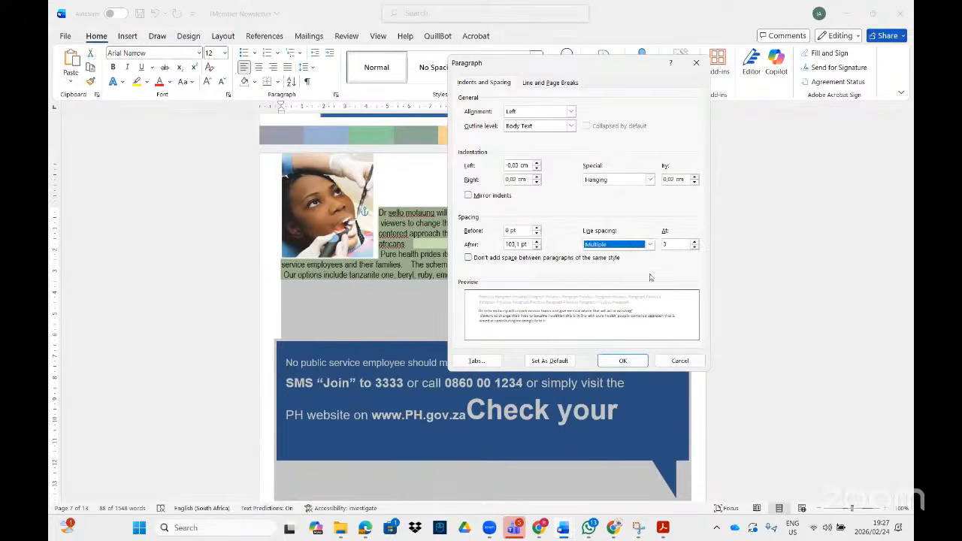
{"action": "left_click", "coordinate": [694, 248]}
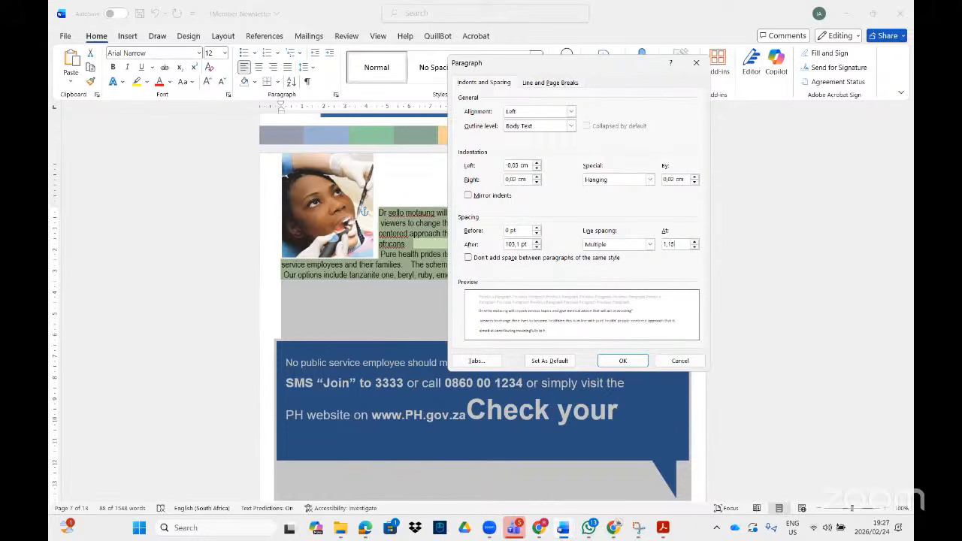
{"action": "left_click", "coordinate": [608, 360]}
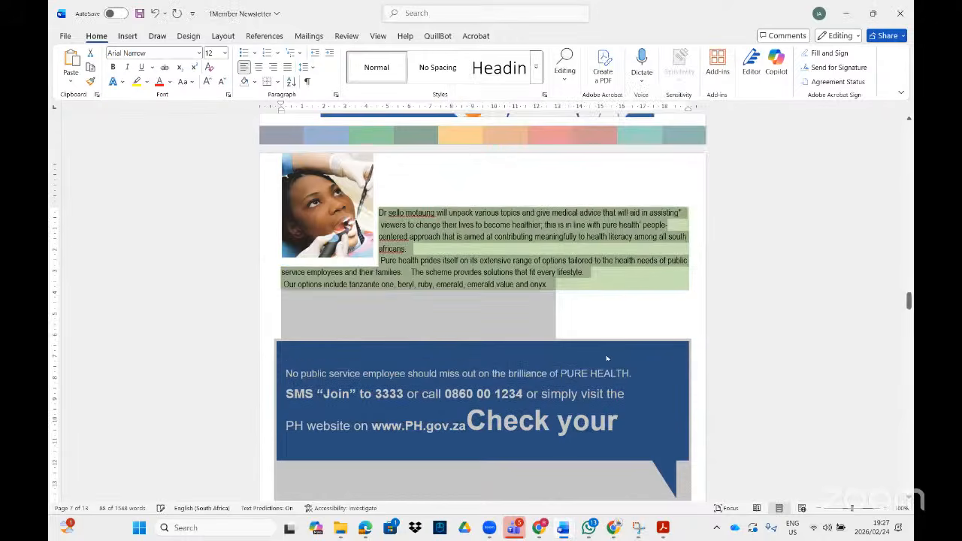
{"action": "left_click", "coordinate": [664, 528]}
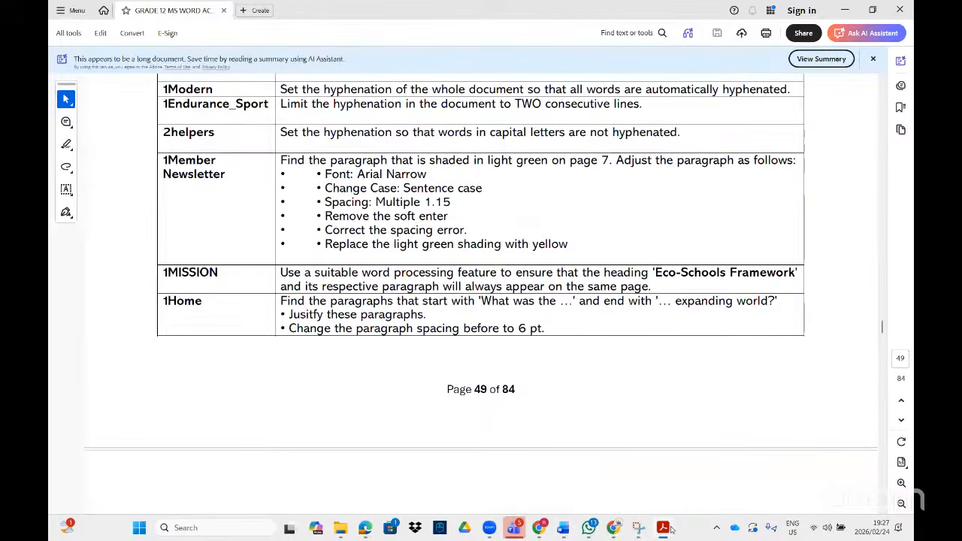
Step: Switch back to 1Member Newsletter and remove the soft enter after "africans." in the green-shaded paragraph
{"action": "left_click", "coordinate": [671, 530]}
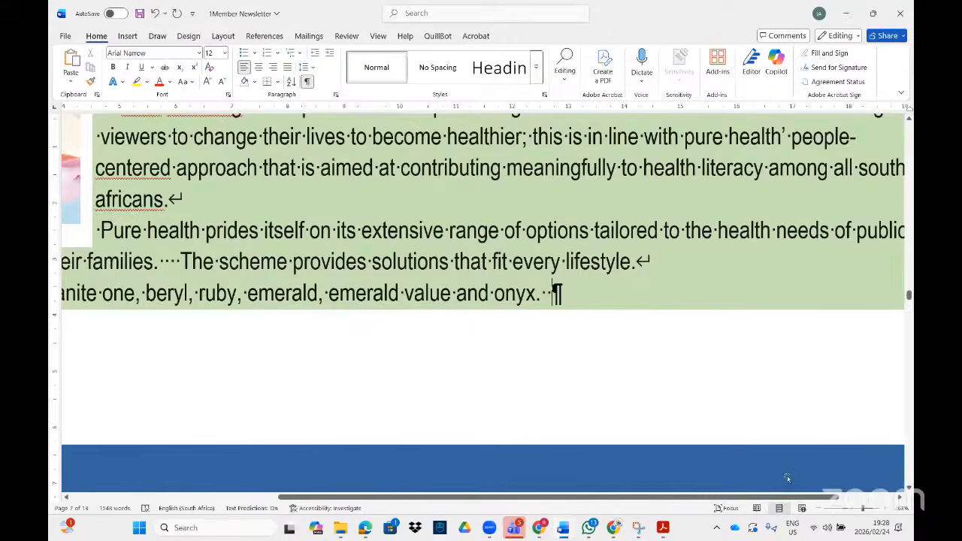
{"action": "left_click_drag", "start_coordinate": [781, 499], "coordinate": [705, 497]}
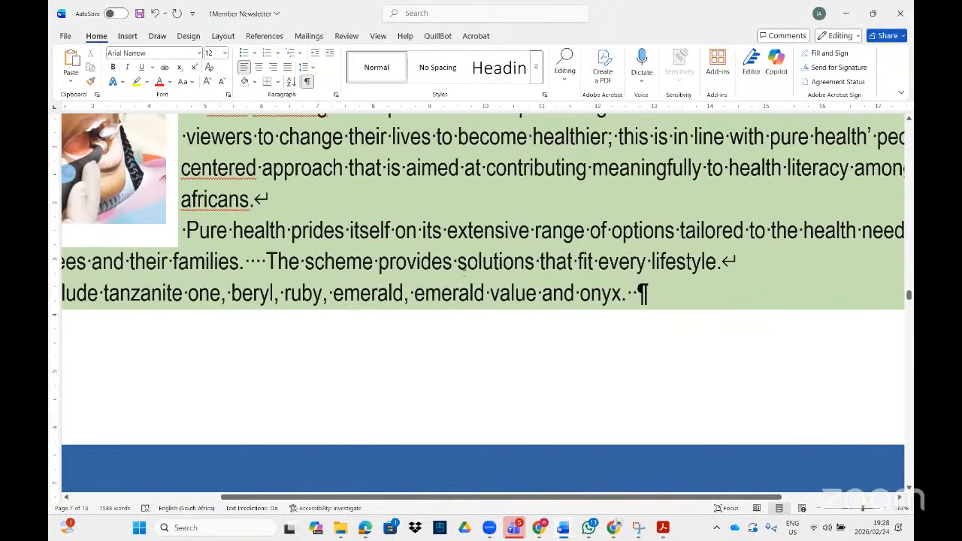
{"action": "scroll", "coordinate": [465, 270], "scroll_direction": "up", "scroll_amount": 1}
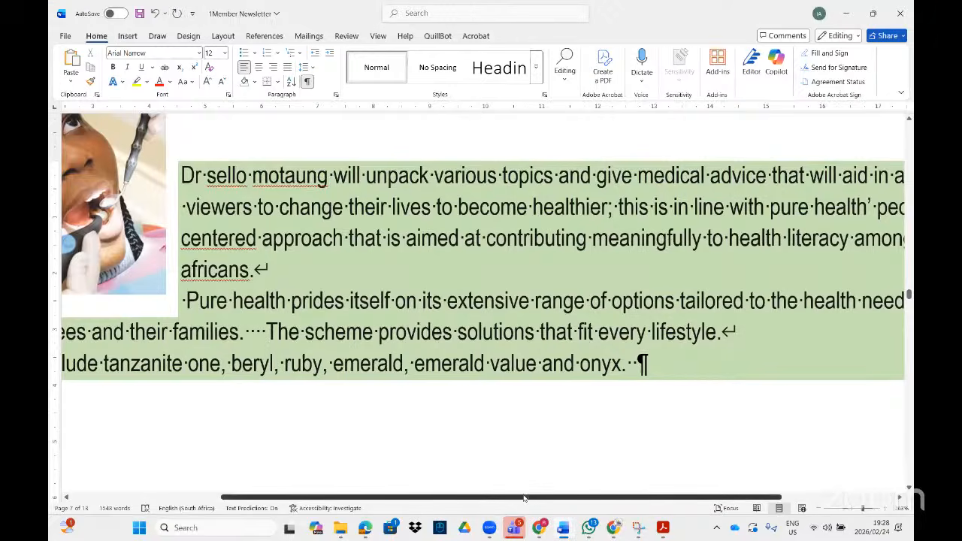
{"action": "left_click_drag", "start_coordinate": [523, 498], "coordinate": [492, 468]}
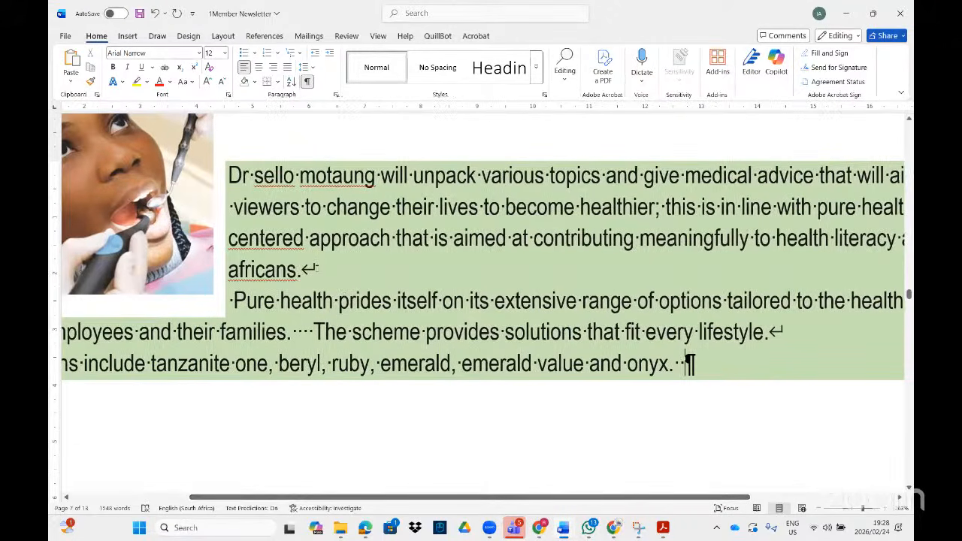
{"action": "left_click", "coordinate": [304, 269]}
{"action": "double_click", "coordinate": [321, 268]}
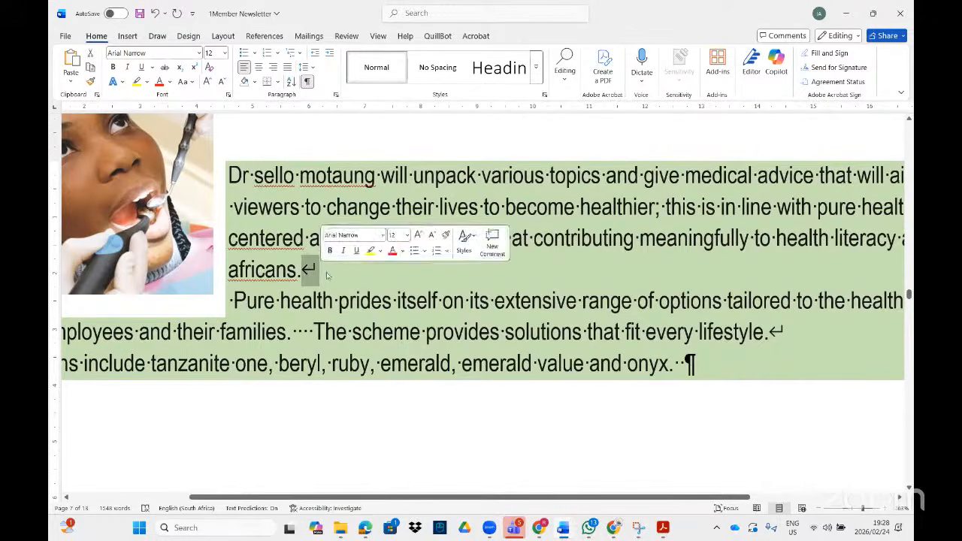
{"action": "double_click", "coordinate": [773, 332]}
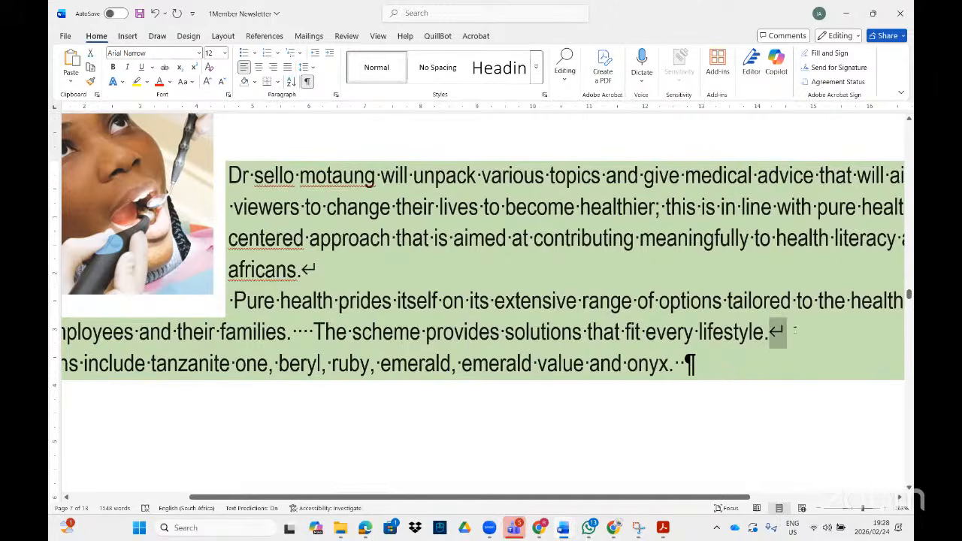
{"action": "left_click", "coordinate": [304, 269]}
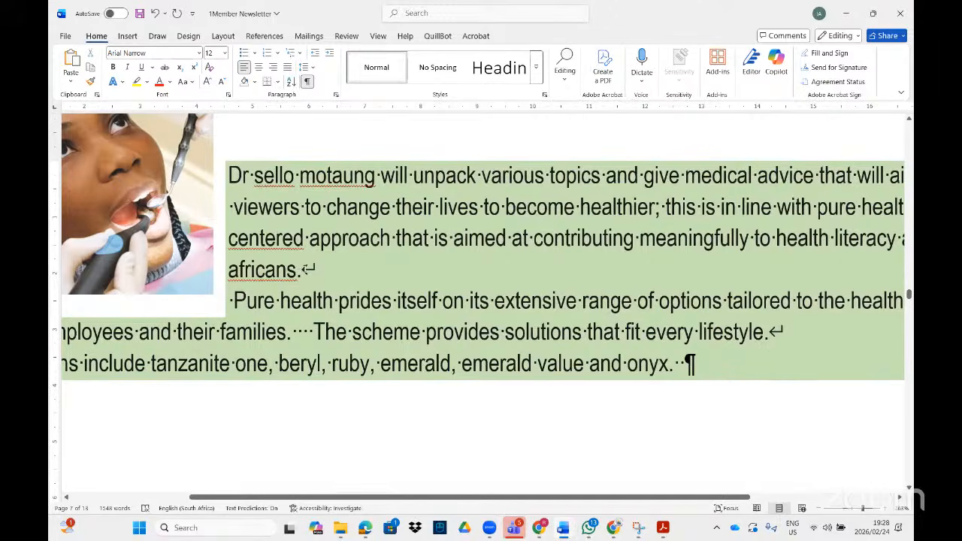
{"action": "double_click", "coordinate": [308, 268]}
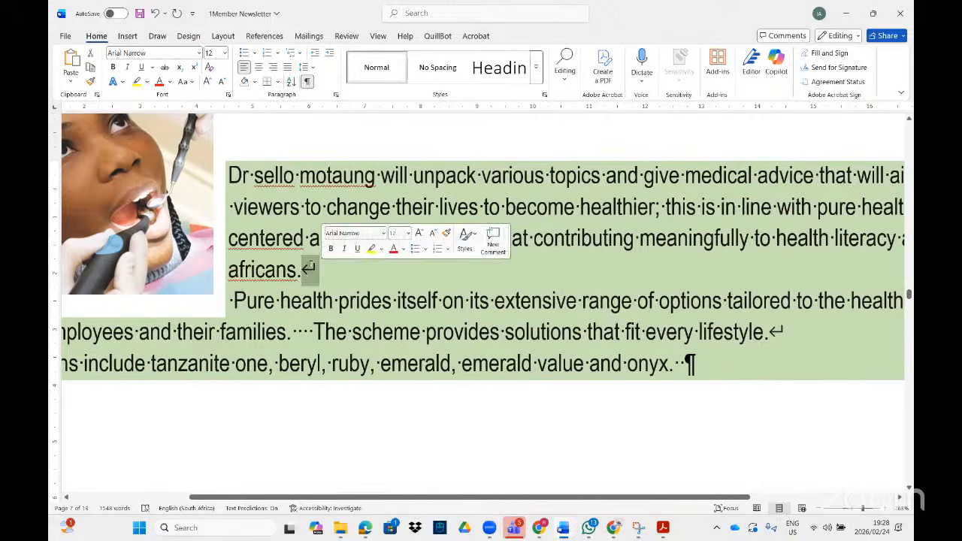
{"action": "key", "text": "Delete"}
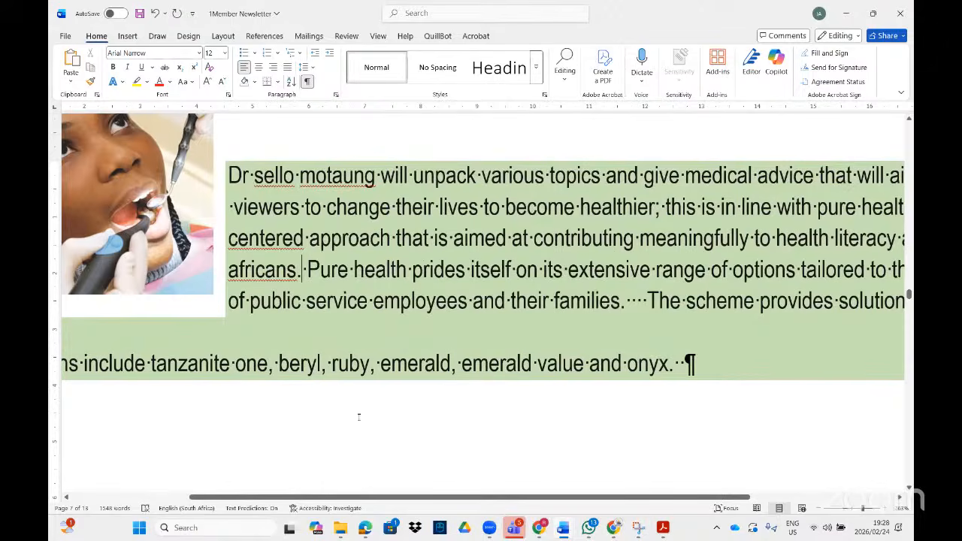
Step: Remove the soft enter after "lifestyle." in the green-shaded paragraph so the text runs on
{"action": "left_click_drag", "start_coordinate": [366, 497], "coordinate": [548, 475]}
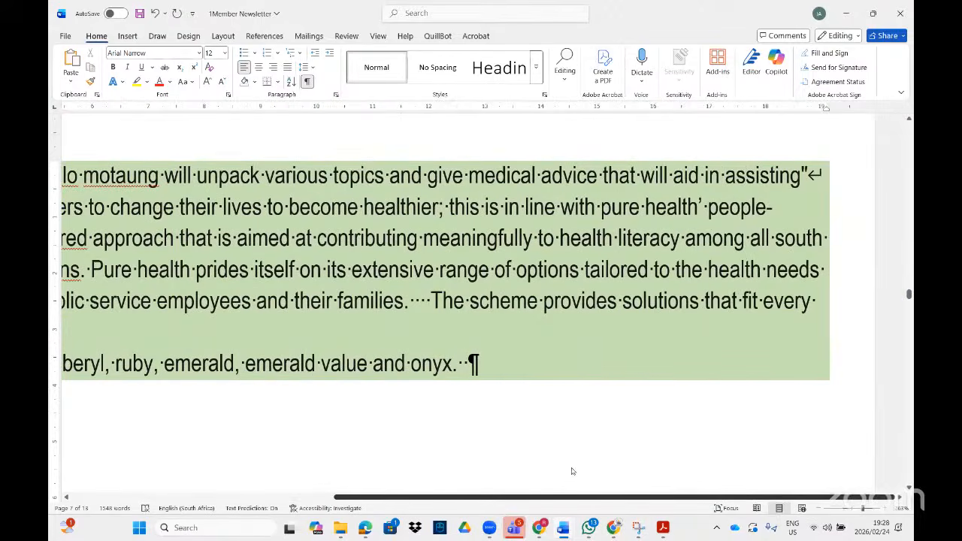
{"action": "scroll", "coordinate": [420, 452], "scroll_direction": "left", "scroll_amount": 10}
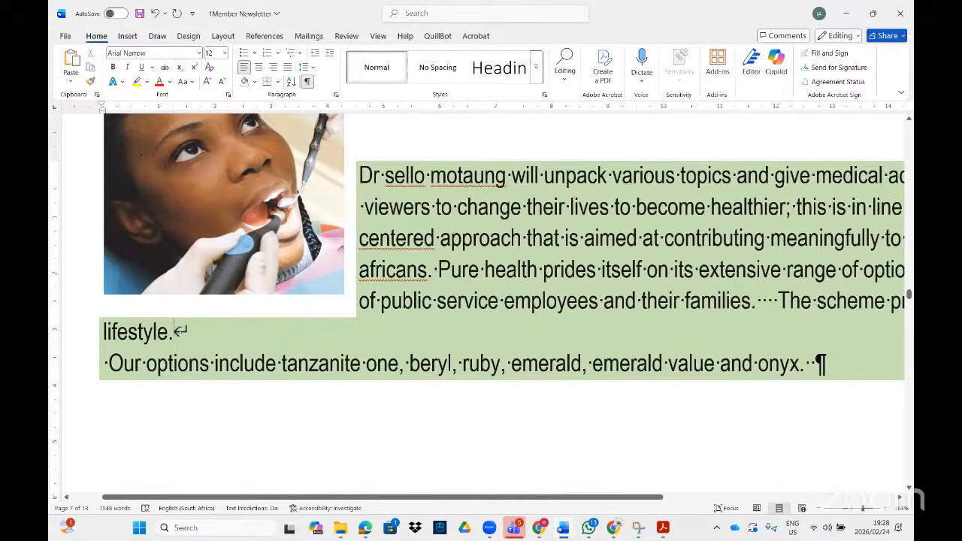
{"action": "left_click_drag", "start_coordinate": [175, 331], "coordinate": [190, 336]}
{"action": "key", "text": "Delete"}
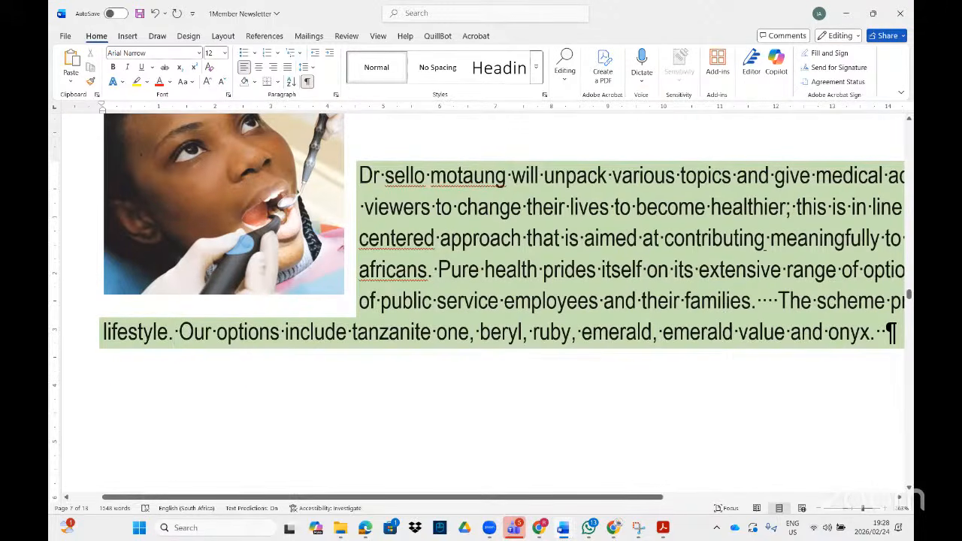
Step: Check the spacing-error instruction in the PDF and review the spelling options for the flagged surname and "centered" without correcting them
{"action": "left_click", "coordinate": [661, 529]}
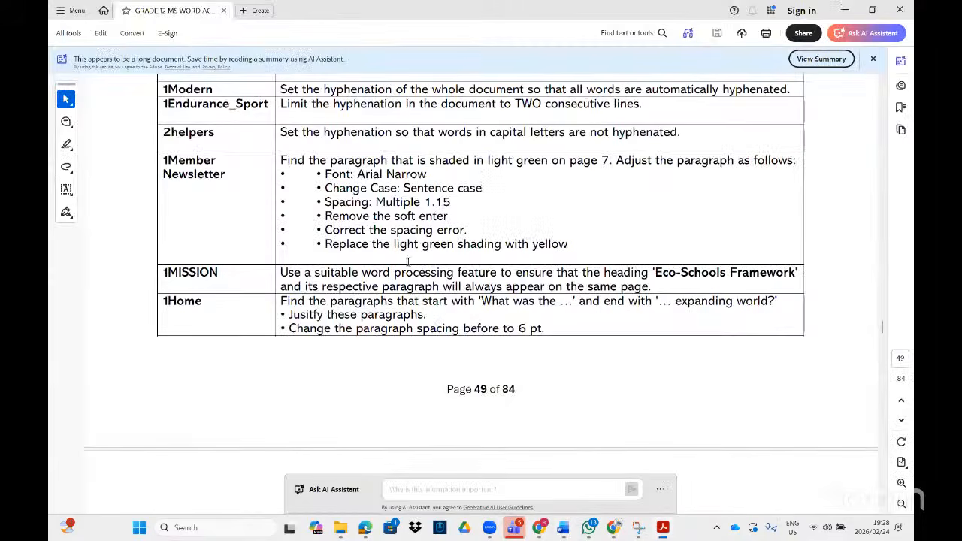
{"action": "left_click", "coordinate": [663, 528]}
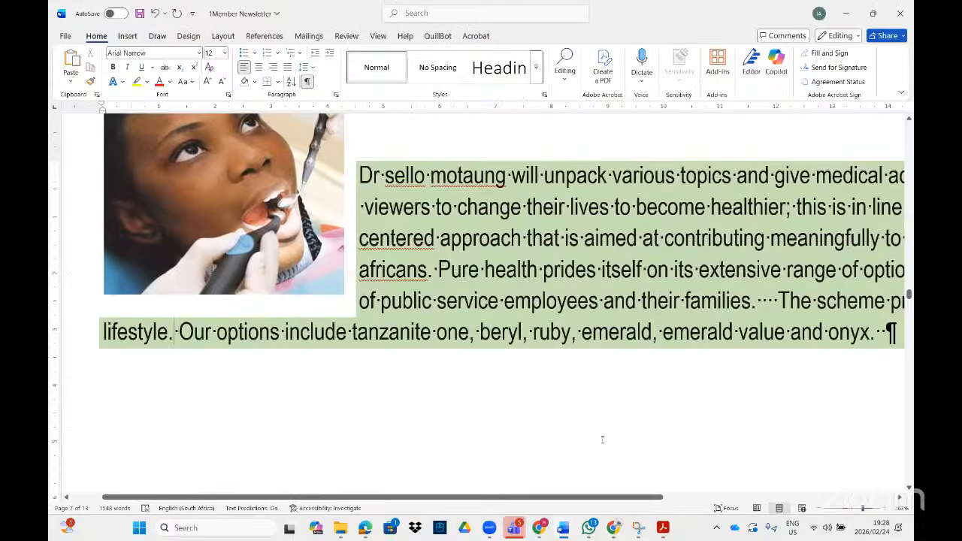
{"action": "right_click", "coordinate": [464, 175]}
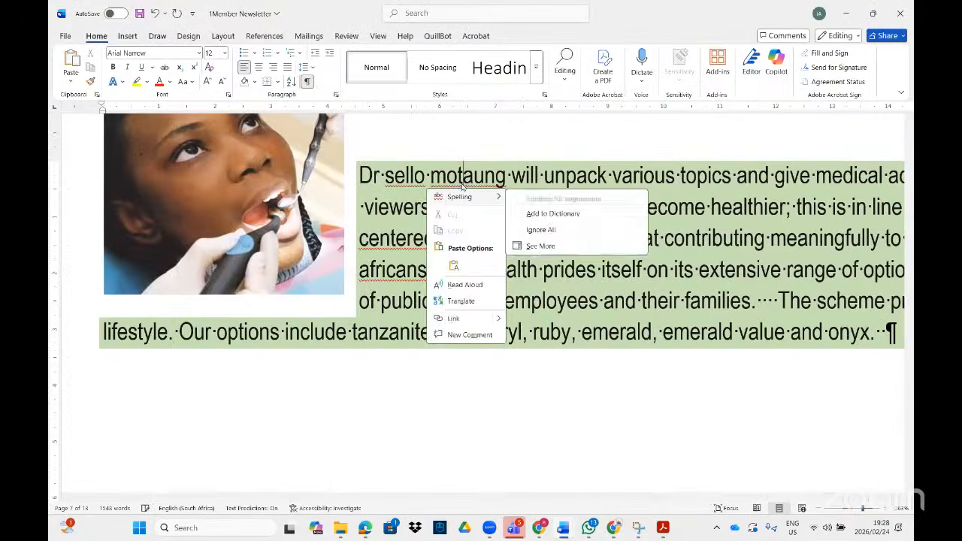
{"action": "left_click", "coordinate": [556, 213]}
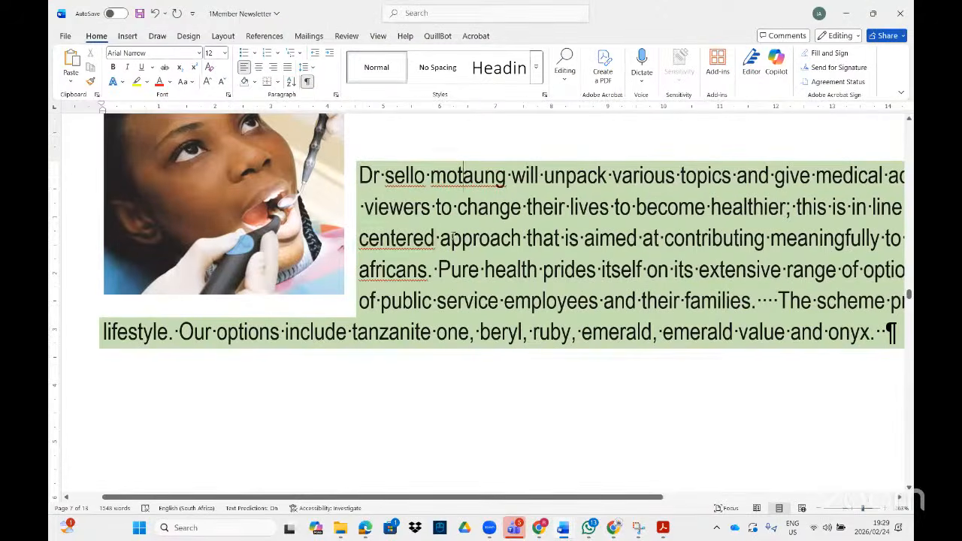
{"action": "right_click", "coordinate": [391, 242]}
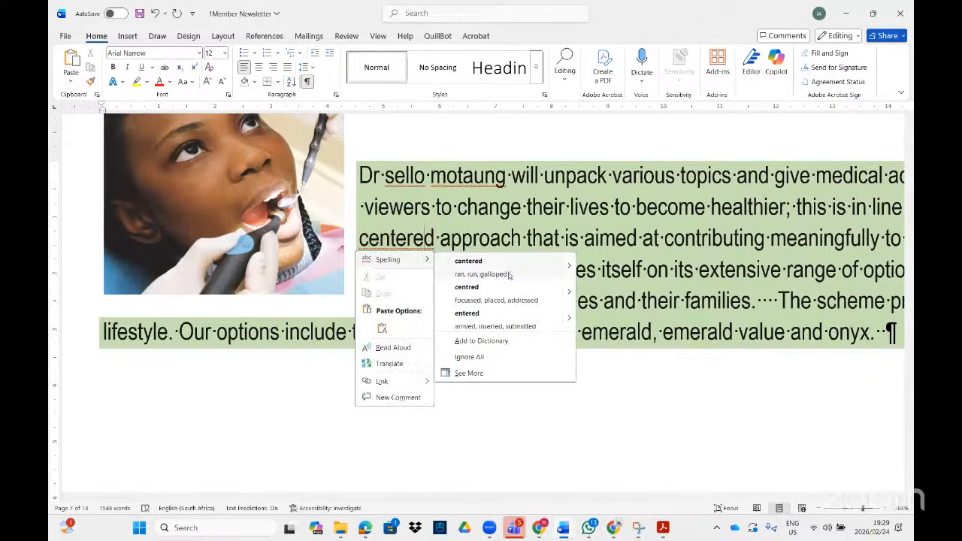
{"action": "left_click", "coordinate": [648, 265]}
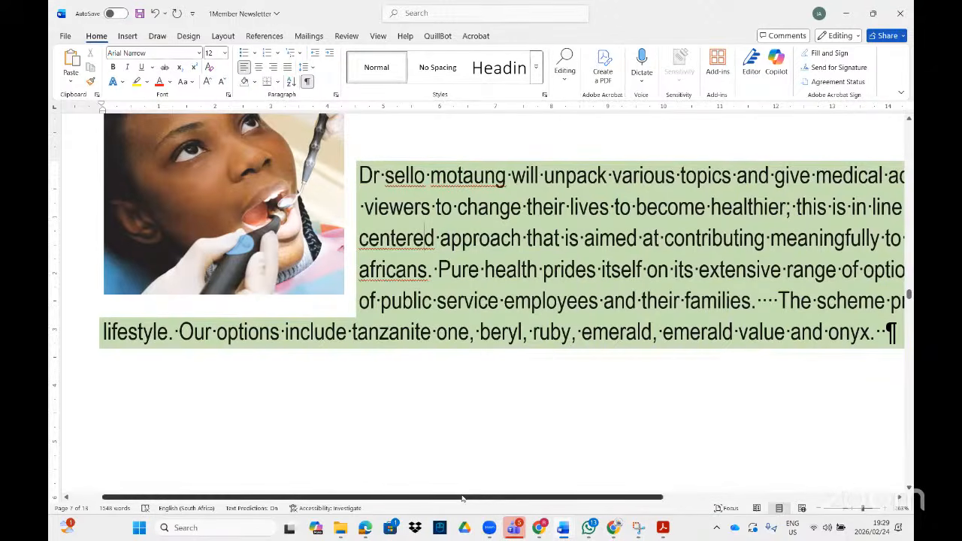
Step: Delete the four spaces before "The scheme" and remove the soft enter after "assisting" in the green-shaded paragraph
{"action": "left_click_drag", "start_coordinate": [462, 498], "coordinate": [759, 472]}
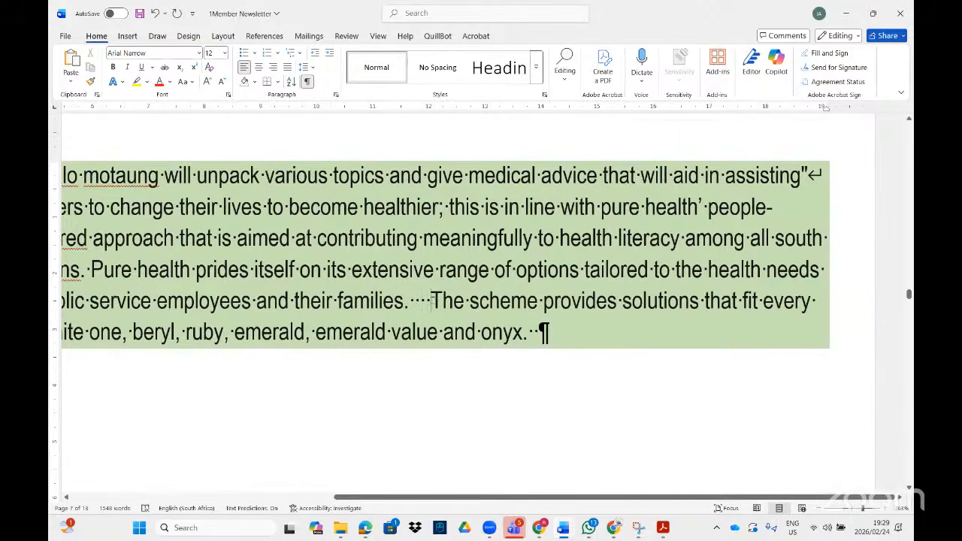
{"action": "key", "text": "BackSpace"}
{"action": "key", "text": "BackSpace"}
{"action": "key", "text": "BackSpace"}
{"action": "key", "text": "BackSpace"}
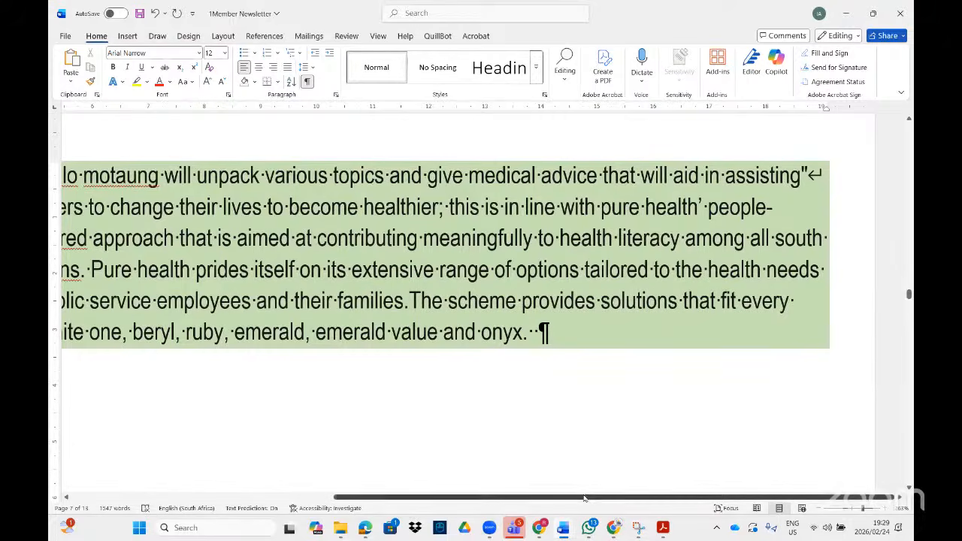
{"action": "left_click_drag", "start_coordinate": [590, 498], "coordinate": [570, 500]}
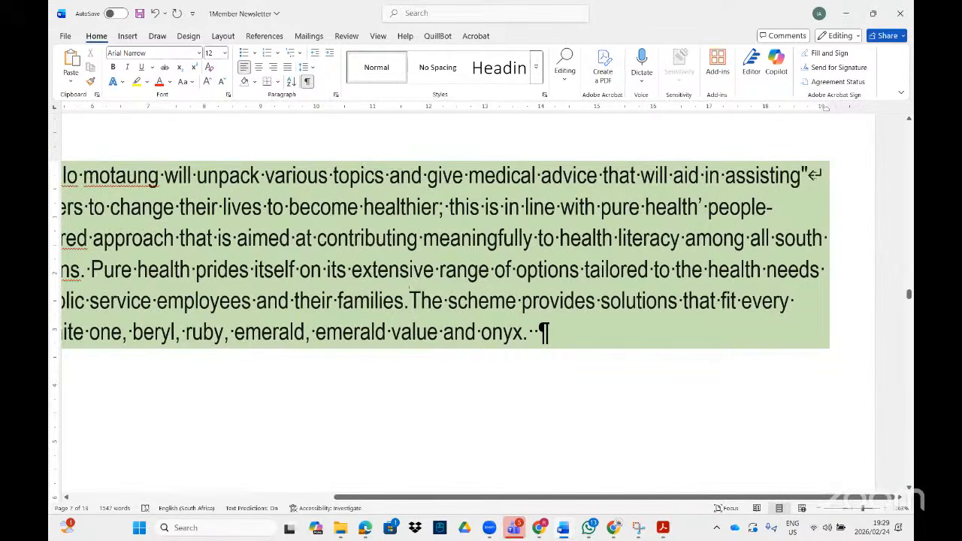
{"action": "left_click_drag", "start_coordinate": [809, 176], "coordinate": [821, 176]}
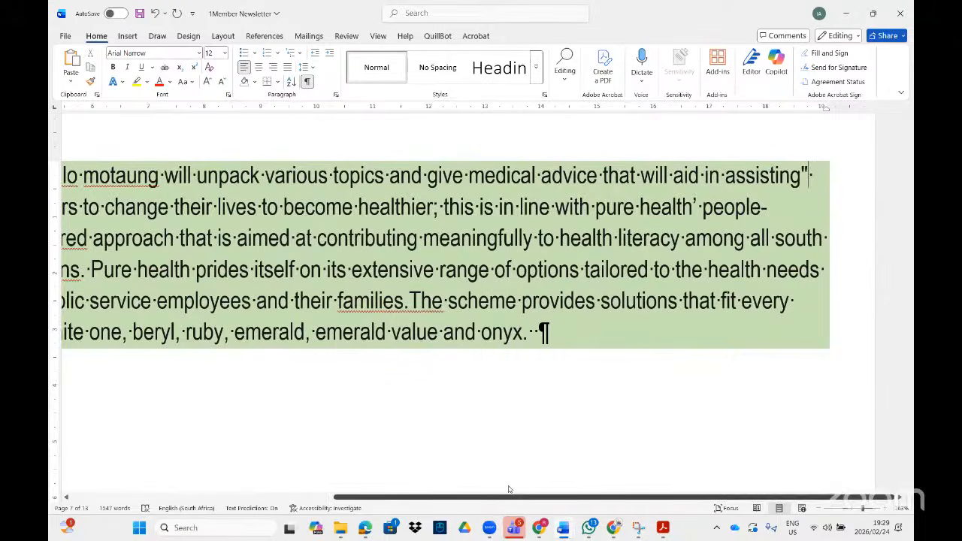
Step: Check the PDF task again, select the whole green-shaded paragraph and apply yellow text highlighting
{"action": "left_click", "coordinate": [663, 526]}
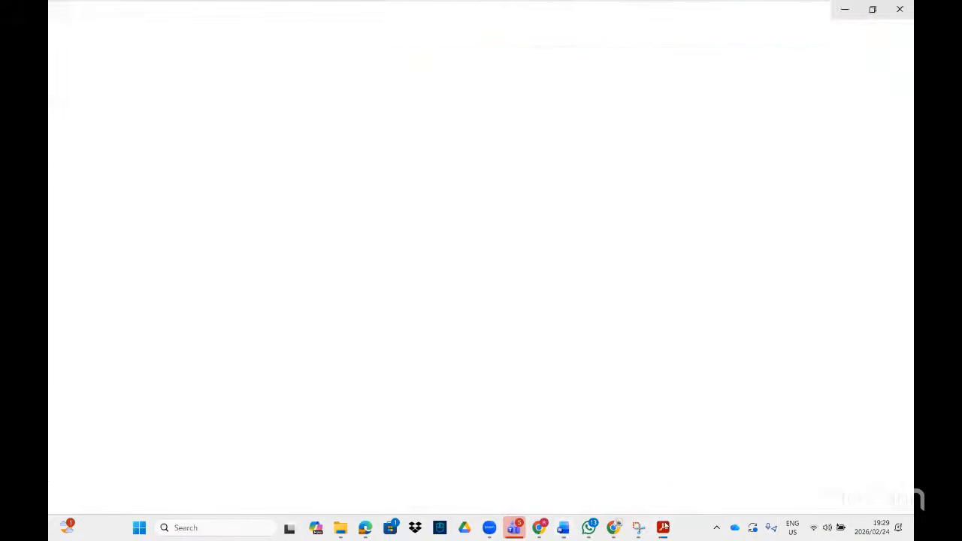
{"action": "left_click", "coordinate": [564, 528]}
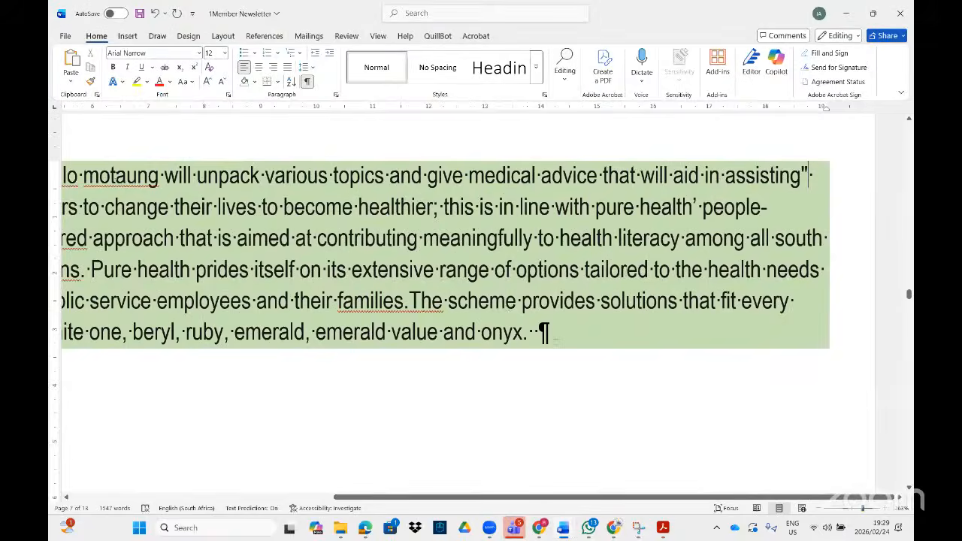
{"action": "left_click_drag", "start_coordinate": [556, 340], "coordinate": [365, 171]}
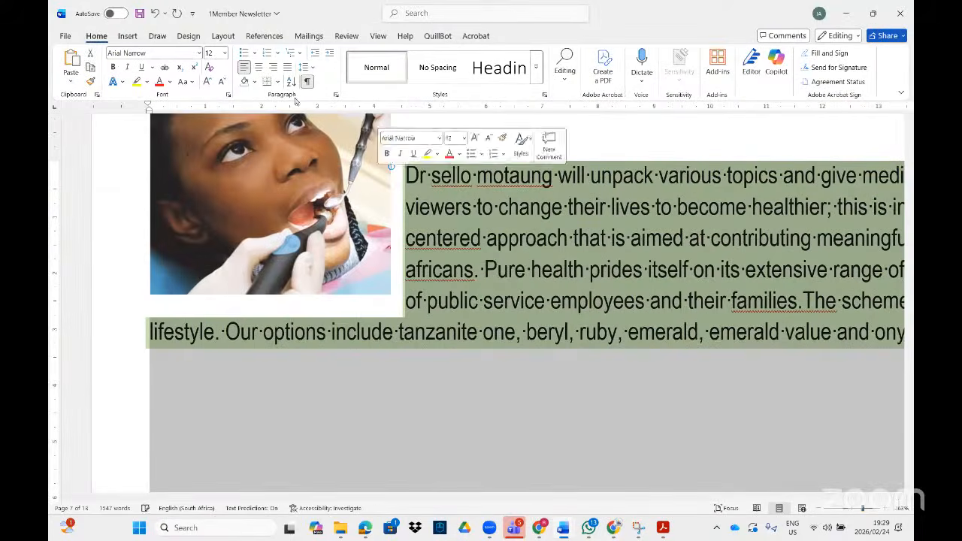
{"action": "left_click", "coordinate": [138, 82]}
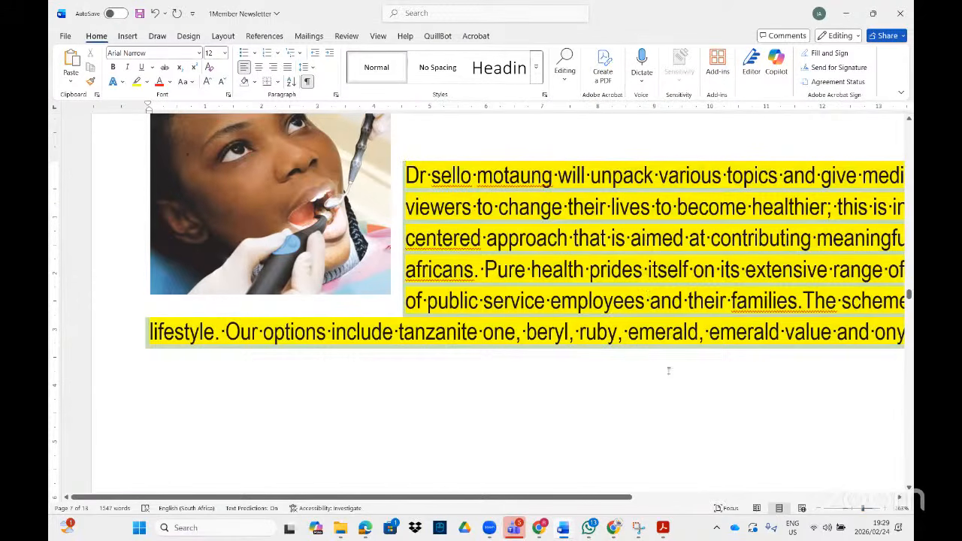
Step: Close 1Member Newsletter without saving the changes and return to the PDF task list
{"action": "left_click", "coordinate": [901, 13]}
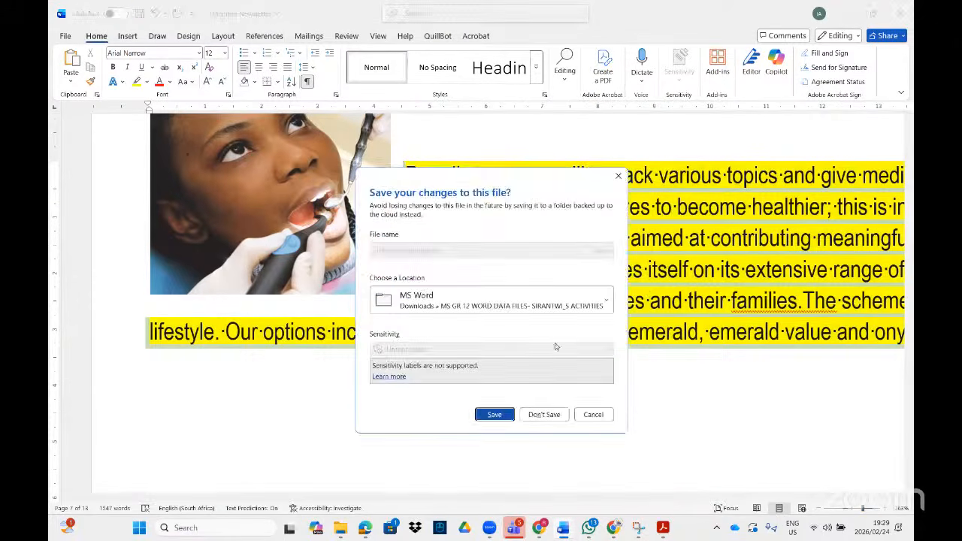
{"action": "left_click", "coordinate": [546, 413]}
{"action": "left_click", "coordinate": [664, 528]}
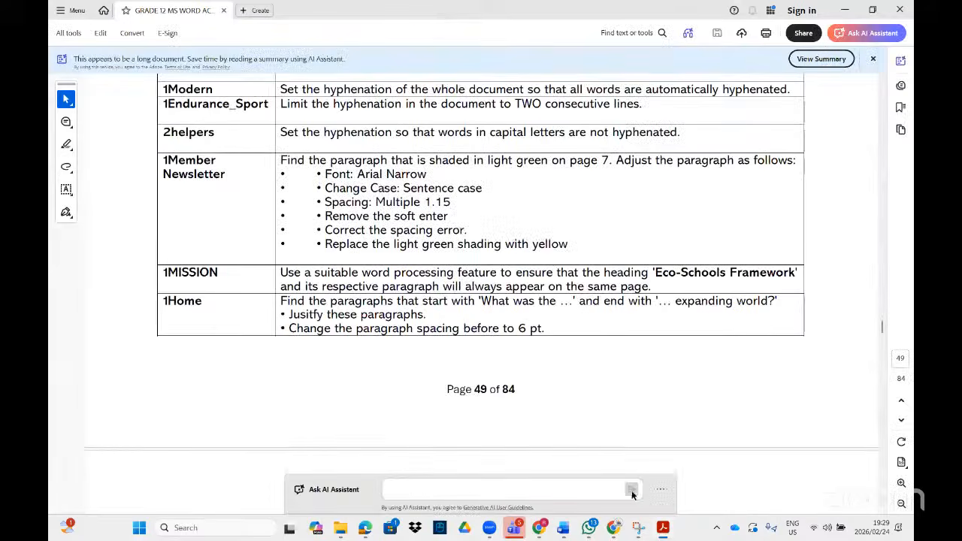
Step: Review the Term 1 Week 7 paragraph tasks in the PDF and read the Tabs and Indentation tasks for 1Solar and Q1Rugby on page 50
{"action": "scroll", "coordinate": [477, 316], "scroll_direction": "down", "scroll_amount": 1}
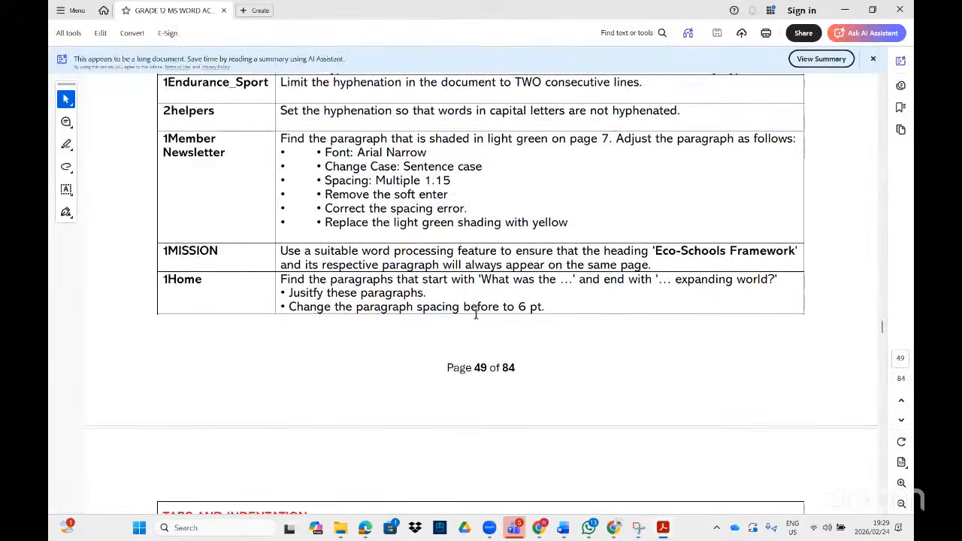
{"action": "scroll", "coordinate": [479, 316], "scroll_direction": "down", "scroll_amount": 3}
{"action": "scroll", "coordinate": [488, 278], "scroll_direction": "up", "scroll_amount": 7}
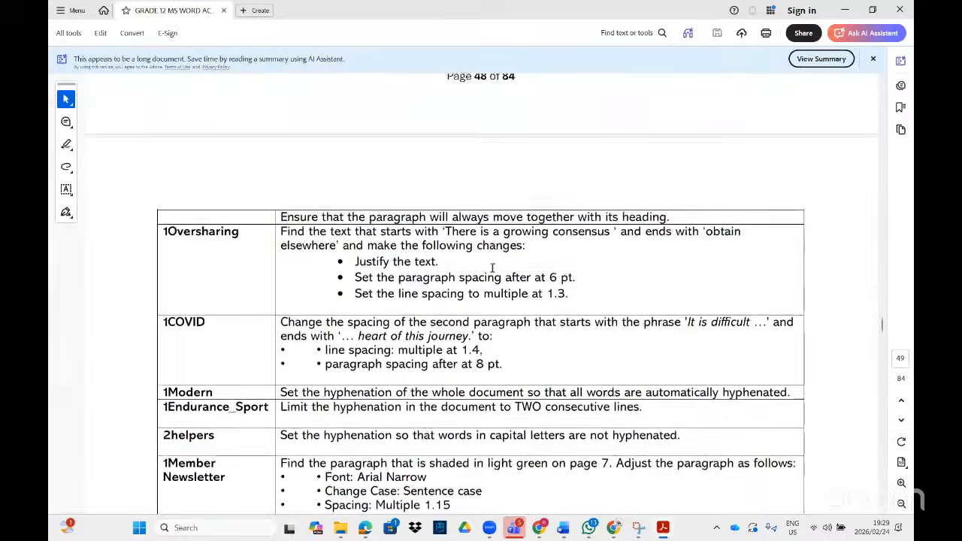
{"action": "scroll", "coordinate": [492, 268], "scroll_direction": "up", "scroll_amount": 10}
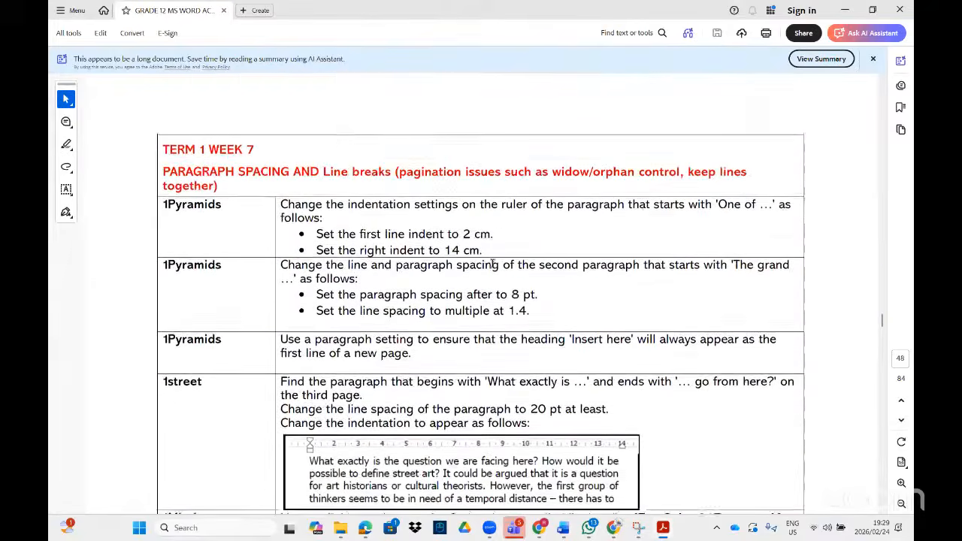
{"action": "scroll", "coordinate": [493, 263], "scroll_direction": "down", "scroll_amount": 12}
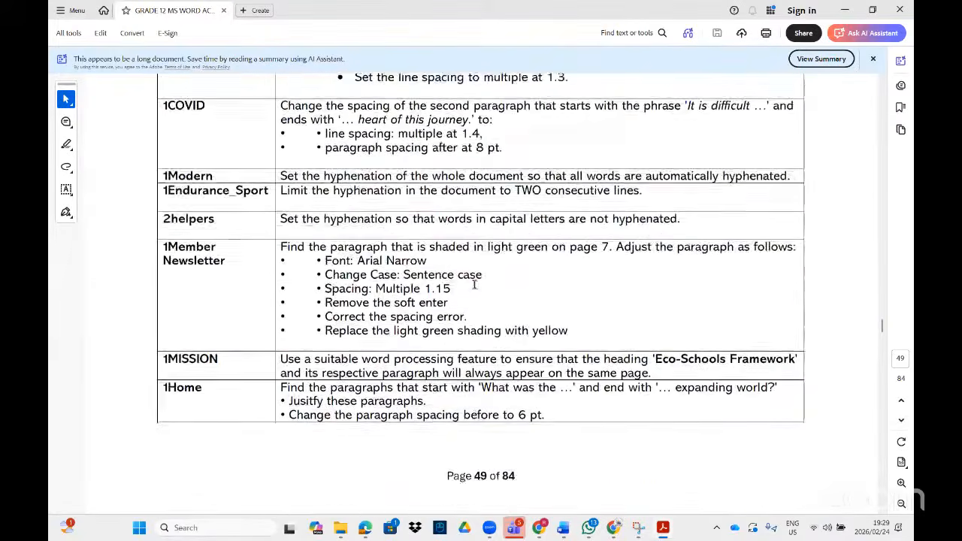
{"action": "scroll", "coordinate": [474, 284], "scroll_direction": "down", "scroll_amount": 6}
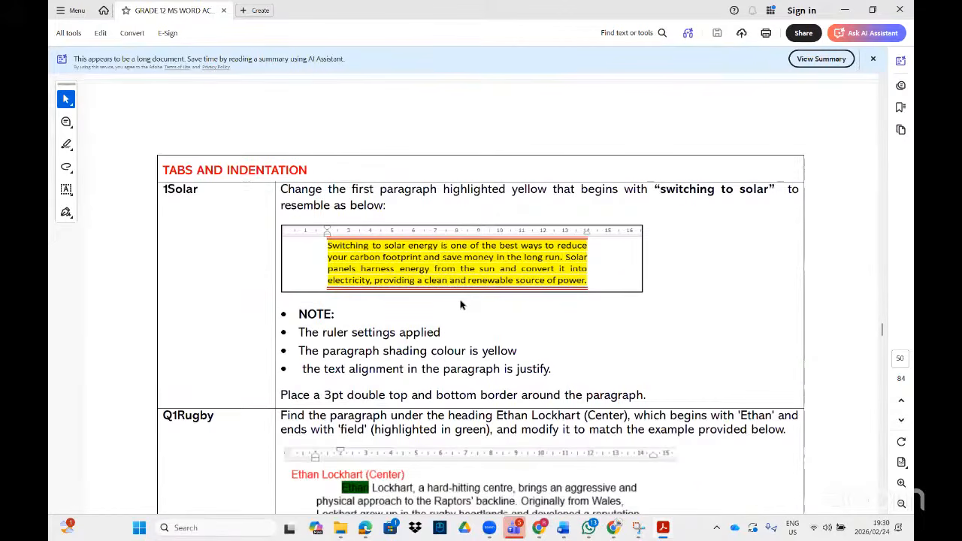
{"action": "scroll", "coordinate": [456, 308], "scroll_direction": "down", "scroll_amount": 1}
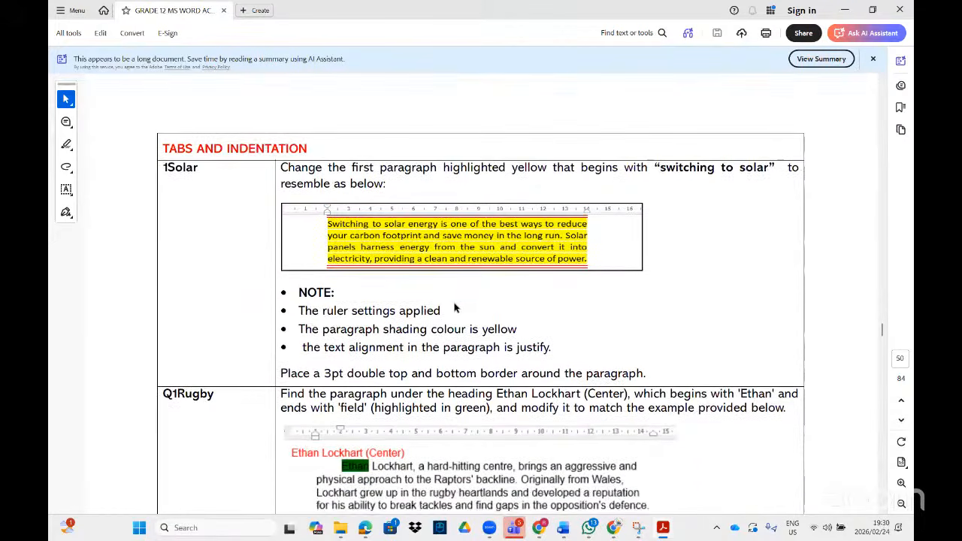
{"action": "scroll", "coordinate": [454, 308], "scroll_direction": "down", "scroll_amount": 2}
{"action": "scroll", "coordinate": [447, 301], "scroll_direction": "down", "scroll_amount": 1}
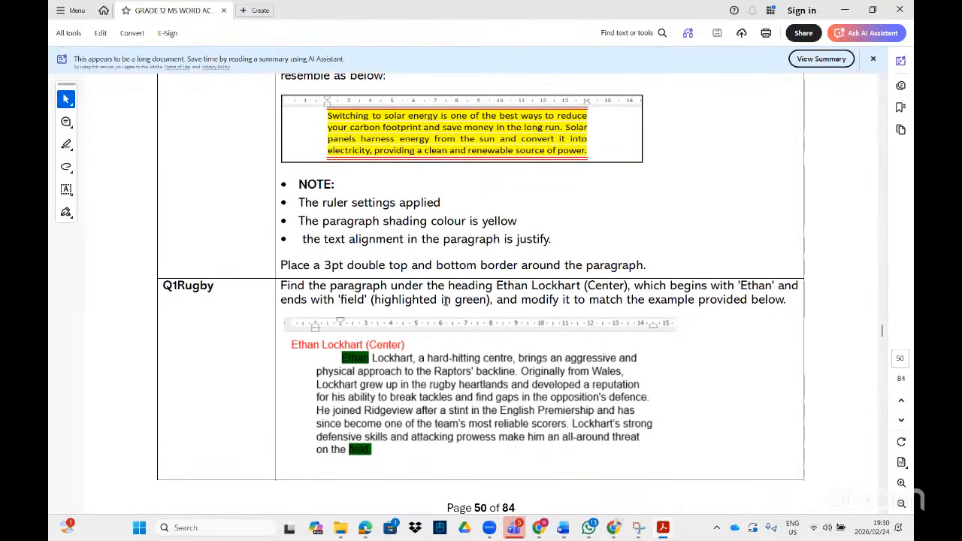
Step: Examine the Tabs and Indentation tasks on pages 50 to 52 of the PDF and return to the 1Solar task
{"action": "scroll", "coordinate": [379, 372], "scroll_direction": "down", "scroll_amount": 5}
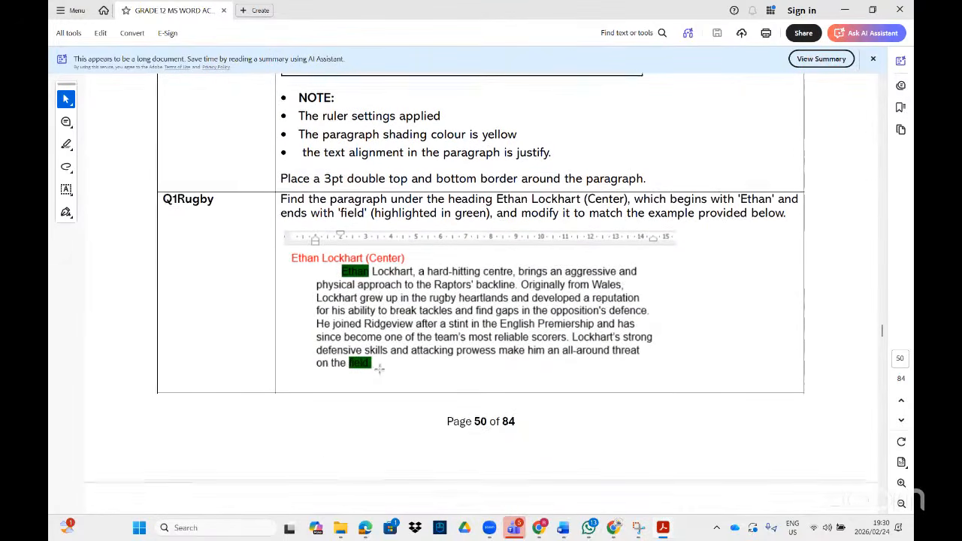
{"action": "scroll", "coordinate": [379, 372], "scroll_direction": "down", "scroll_amount": 8}
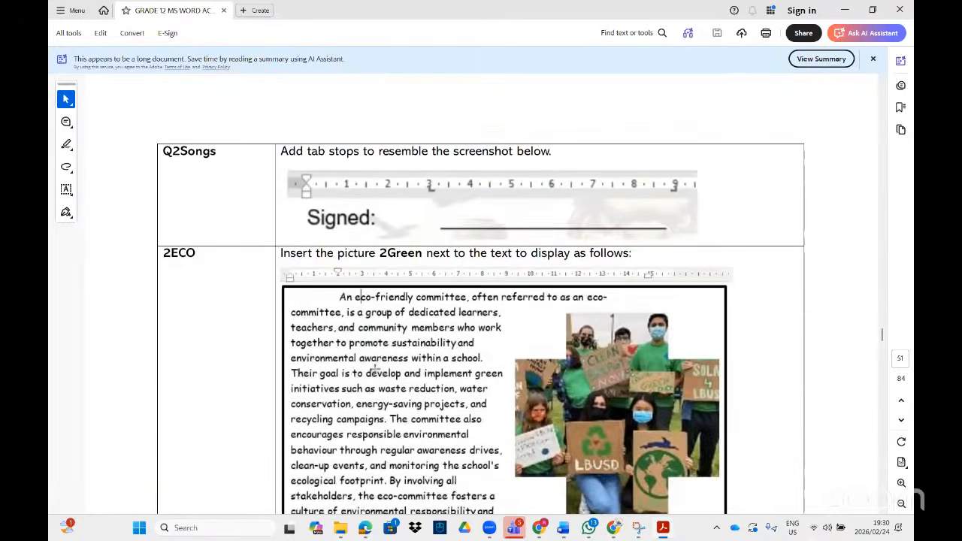
{"action": "scroll", "coordinate": [373, 367], "scroll_direction": "down", "scroll_amount": 17}
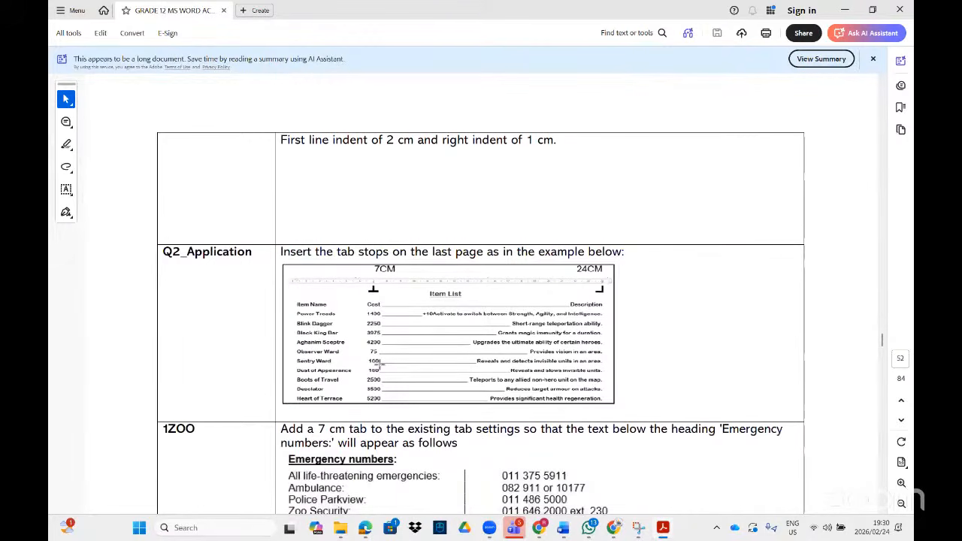
{"action": "scroll", "coordinate": [378, 364], "scroll_direction": "down", "scroll_amount": 5}
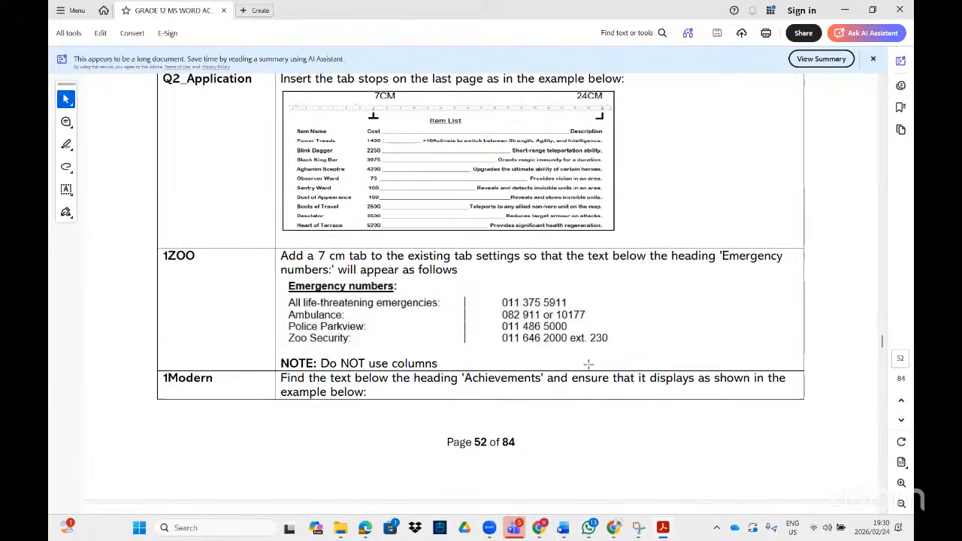
{"action": "scroll", "coordinate": [380, 301], "scroll_direction": "up", "scroll_amount": 15}
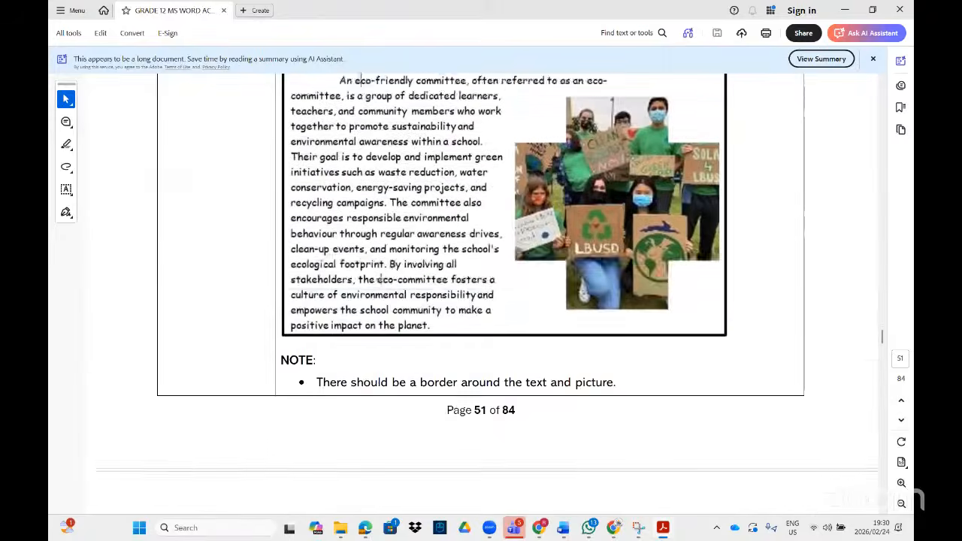
{"action": "scroll", "coordinate": [380, 279], "scroll_direction": "up", "scroll_amount": 20}
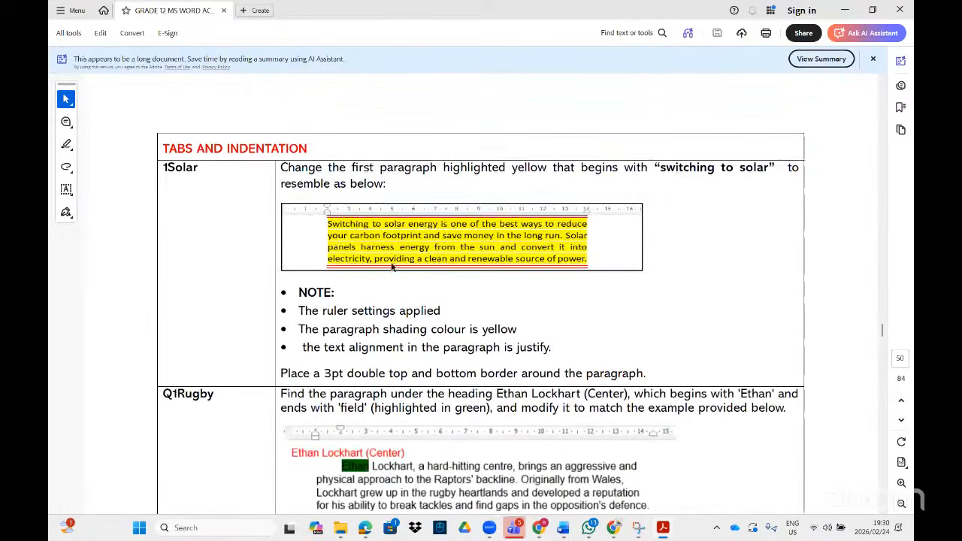
{"action": "scroll", "coordinate": [391, 267], "scroll_direction": "down", "scroll_amount": 1}
{"action": "left_click", "coordinate": [140, 528]}
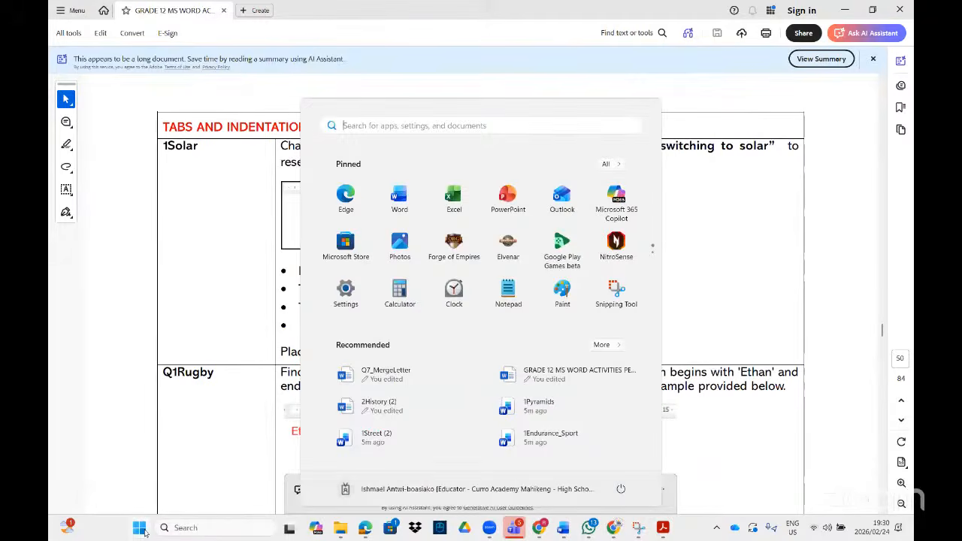
{"action": "type", "text": "1solar"}
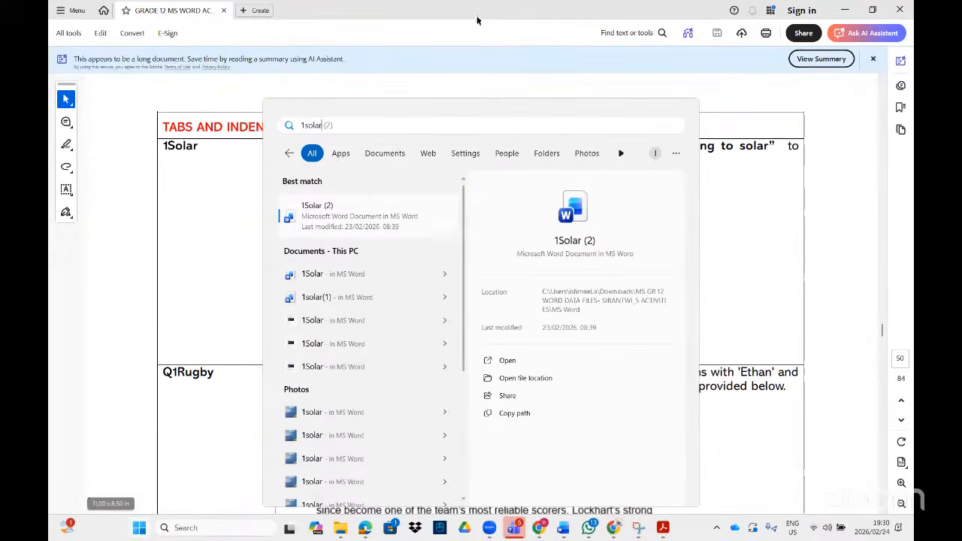
{"action": "left_click", "coordinate": [335, 275]}
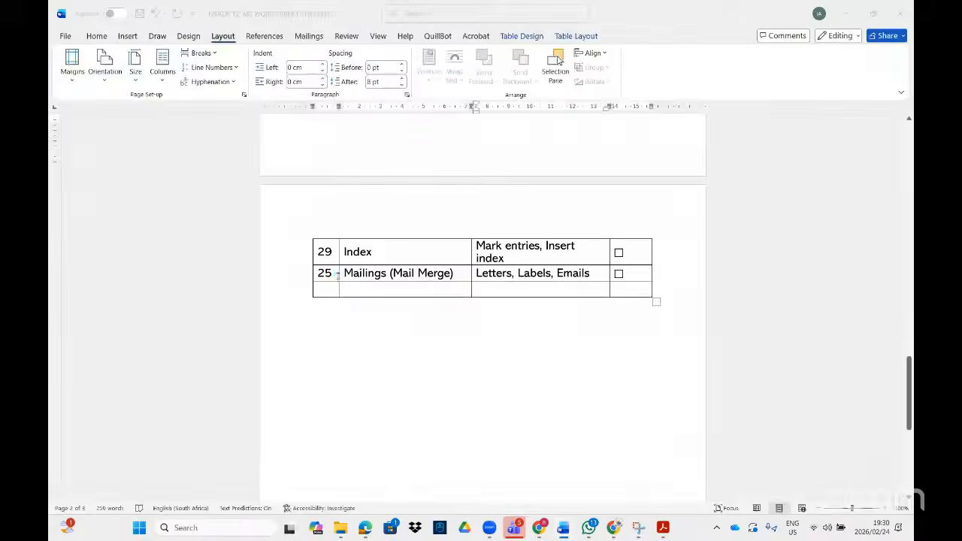
{"action": "scroll", "coordinate": [346, 255], "scroll_direction": "down", "scroll_amount": 15}
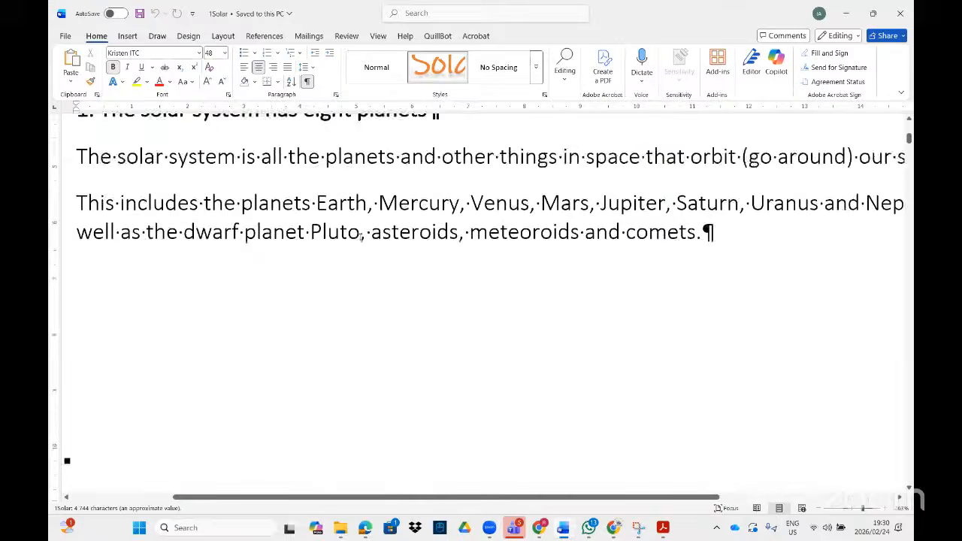
{"action": "scroll", "coordinate": [348, 241], "scroll_direction": "up", "scroll_amount": 5}
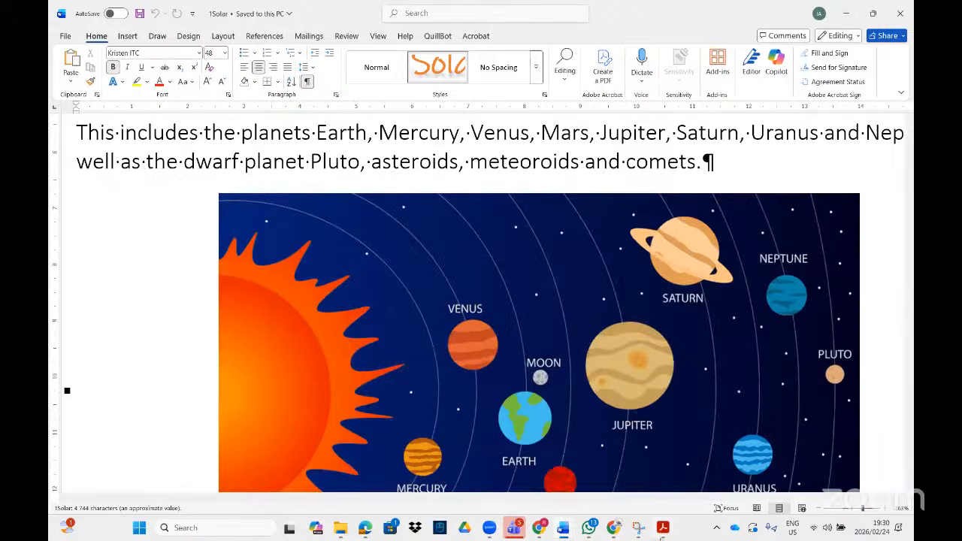
{"action": "left_click", "coordinate": [662, 528]}
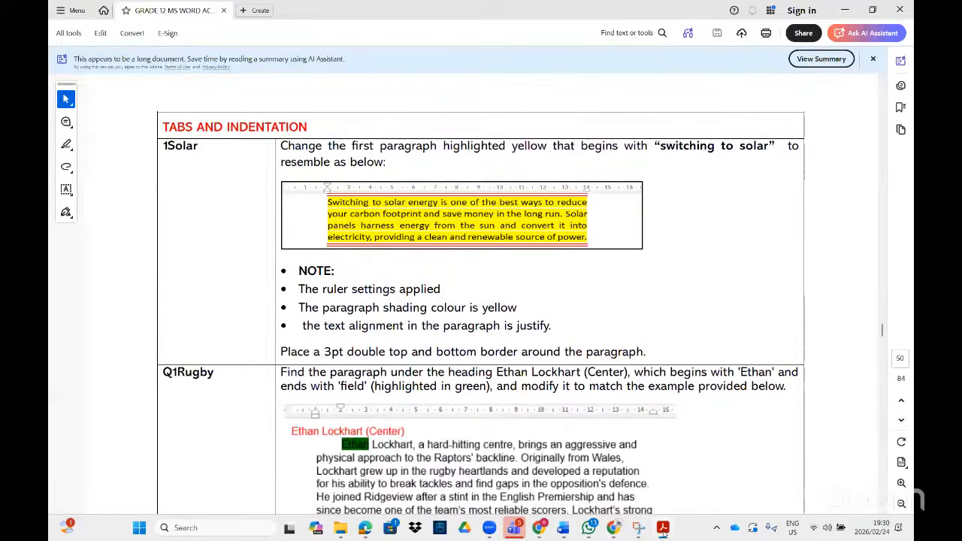
{"action": "left_click", "coordinate": [663, 530]}
{"action": "scroll", "coordinate": [490, 323], "scroll_direction": "up", "scroll_amount": 5}
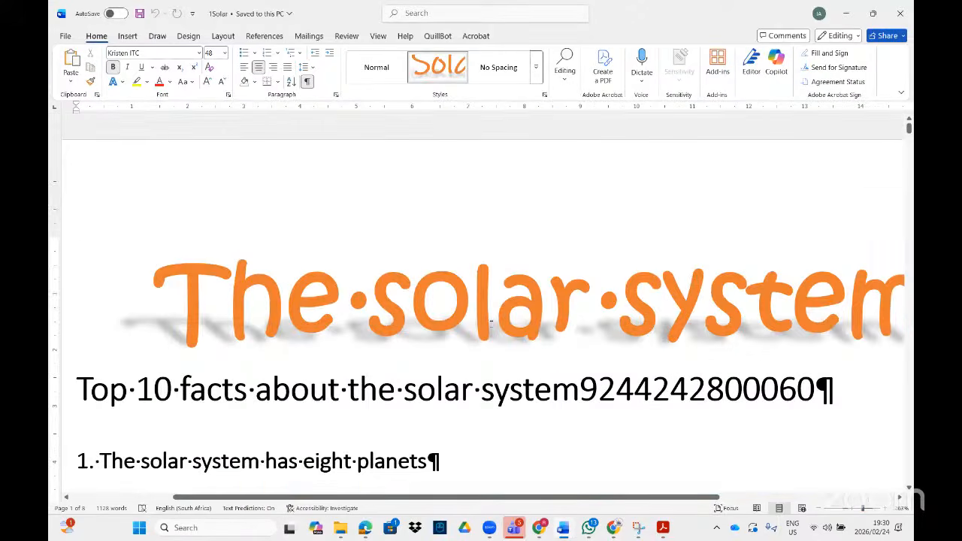
{"action": "left_click", "coordinate": [902, 8]}
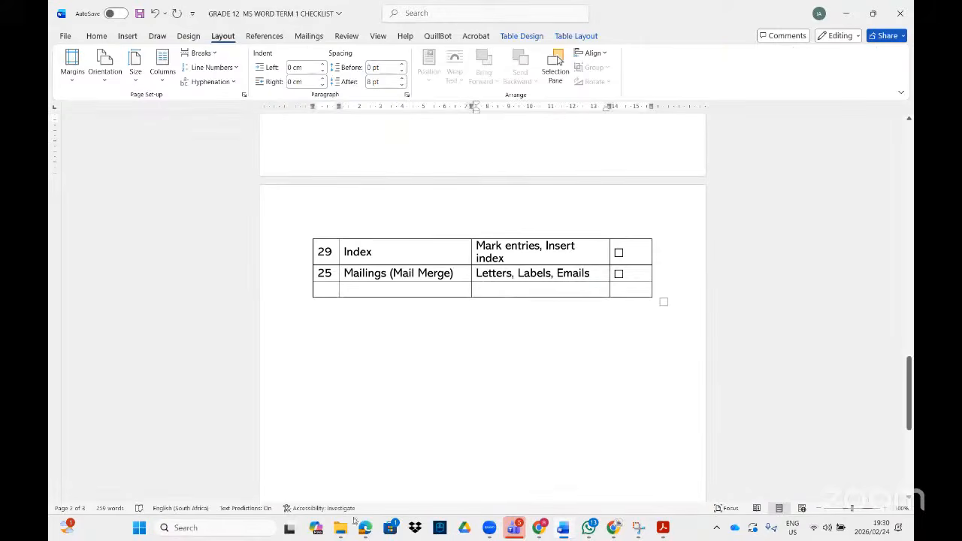
Step: Search the computer for 1solar(1), open that Word document and hide its formatting marks
{"action": "left_click", "coordinate": [187, 529]}
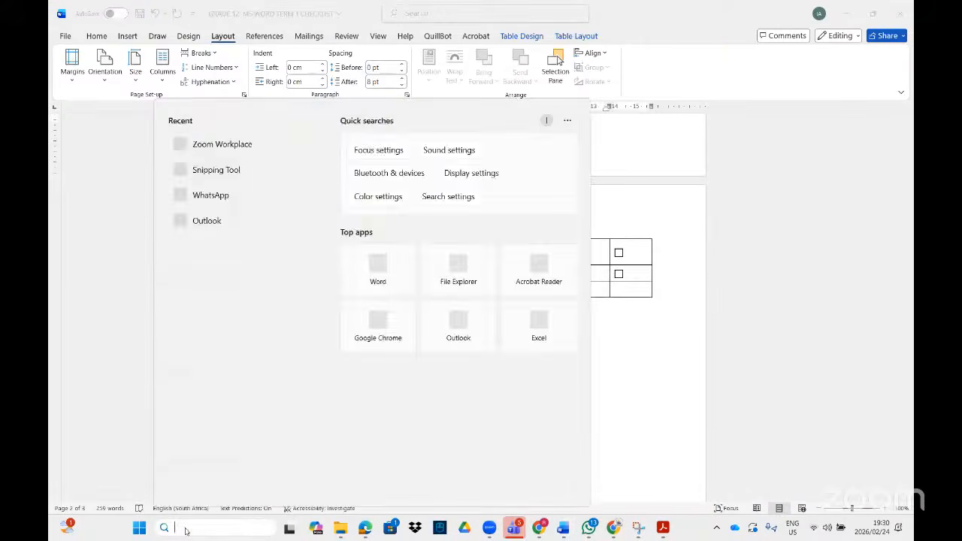
{"action": "type", "text": "isol"}
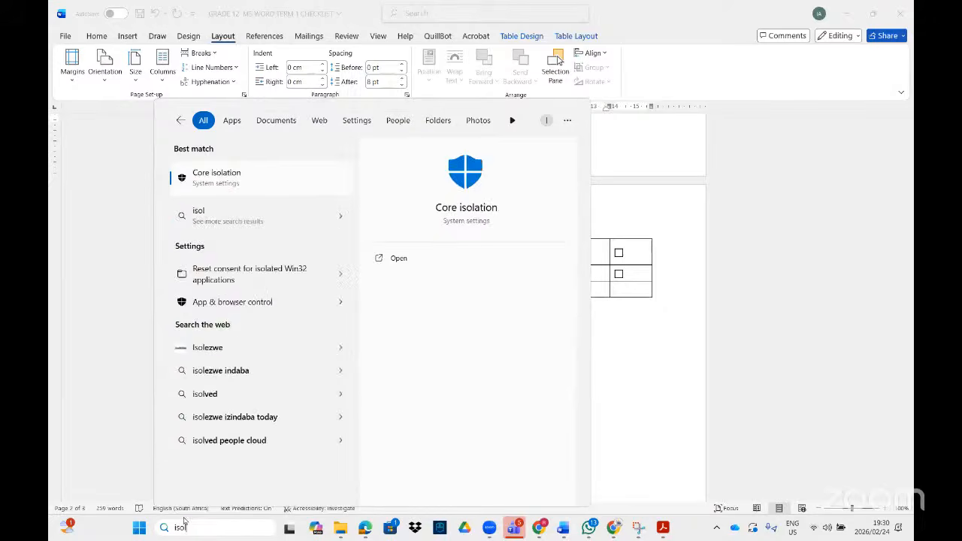
{"action": "key", "text": "BackSpace"}
{"action": "key", "text": "BackSpace"}
{"action": "key", "text": "BackSpace"}
{"action": "key", "text": "BackSpace"}
{"action": "type", "text": "1"}
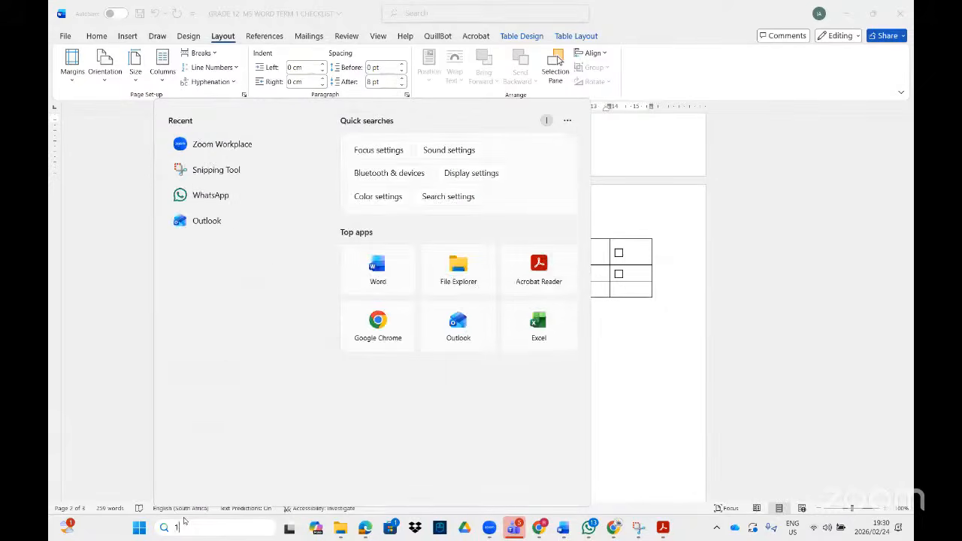
{"action": "type", "text": "solar(1)"}
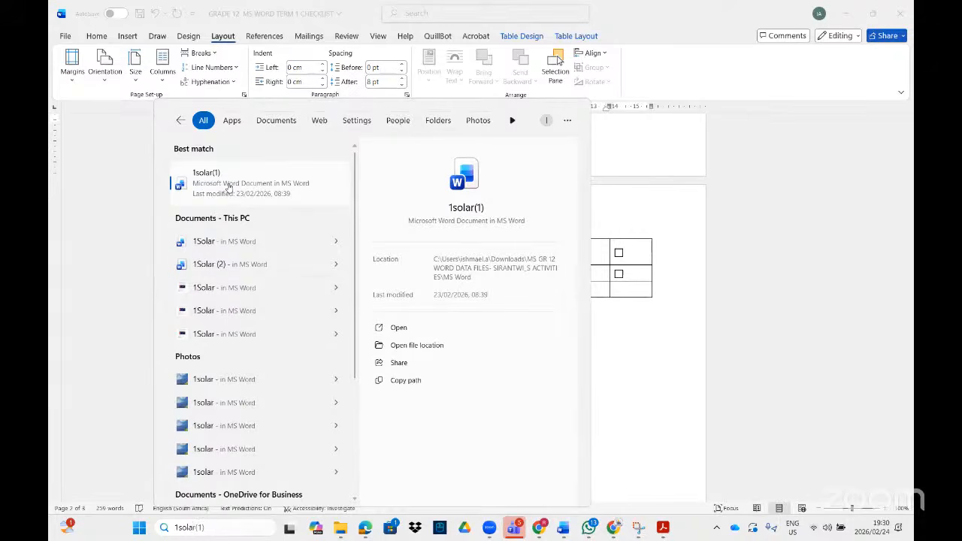
{"action": "left_click", "coordinate": [227, 188]}
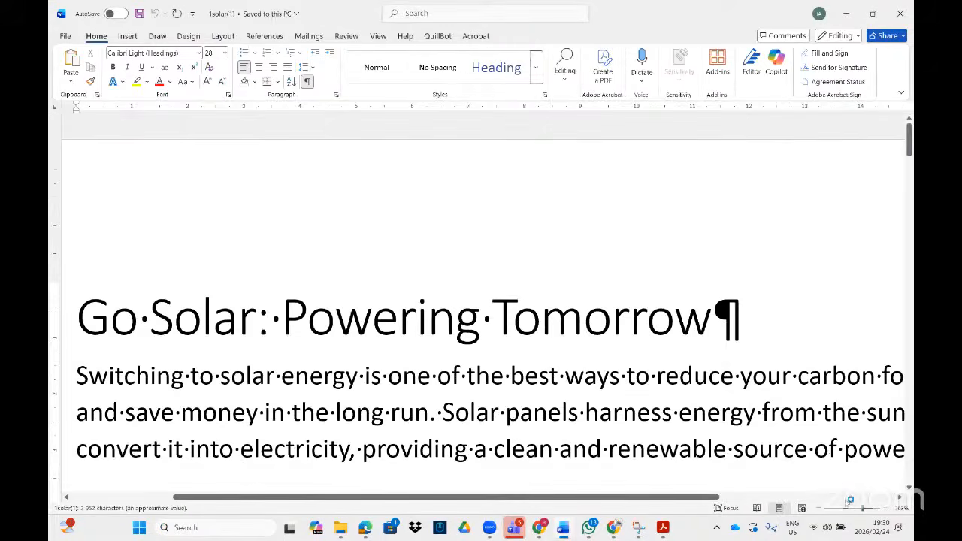
{"action": "left_click_drag", "start_coordinate": [861, 509], "coordinate": [855, 509]}
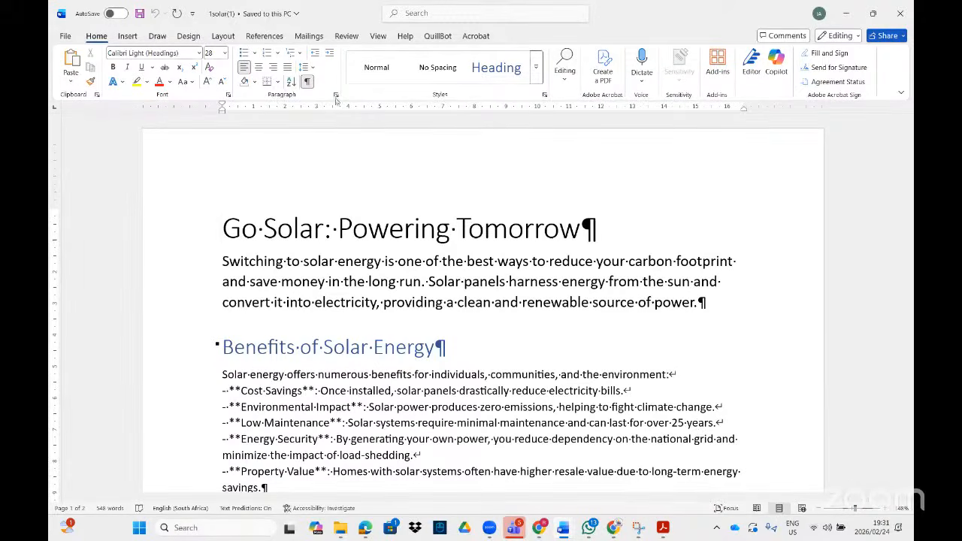
{"action": "left_click", "coordinate": [307, 82]}
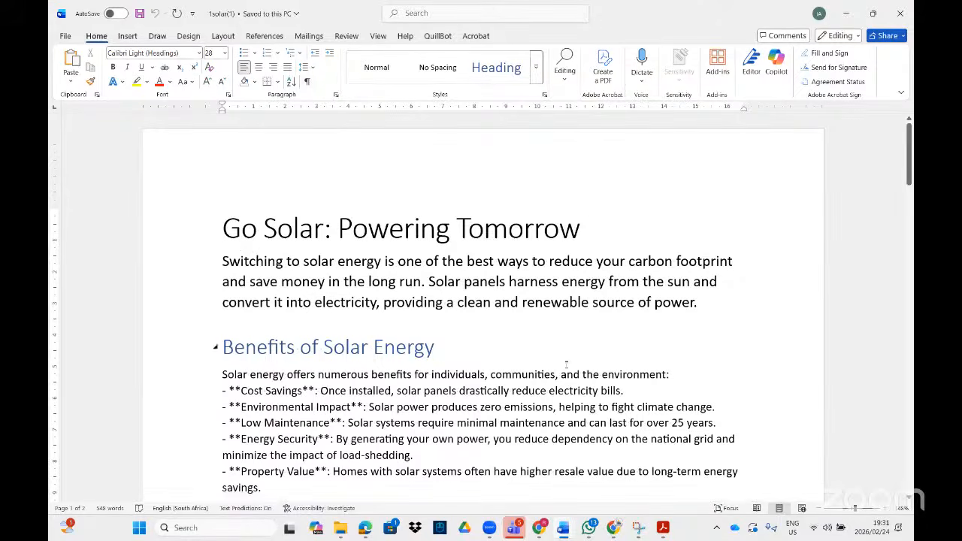
Step: Following the PDF example, indent the "Switching to solar energy" paragraph 1 cm from the left and end it at the 14 cm ruler mark
{"action": "left_click", "coordinate": [662, 534]}
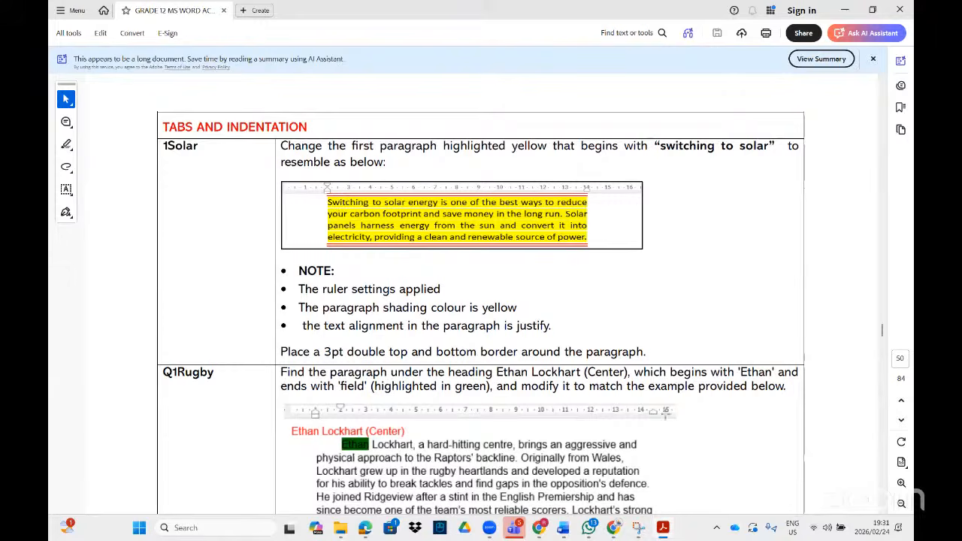
{"action": "left_click", "coordinate": [662, 528]}
{"action": "left_click_drag", "start_coordinate": [222, 261], "coordinate": [701, 302]}
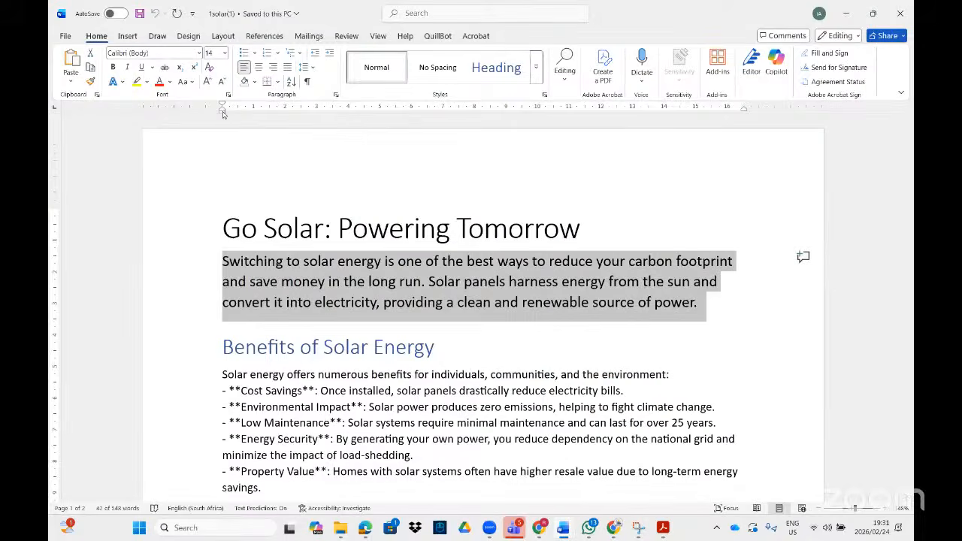
{"action": "left_click_drag", "start_coordinate": [223, 113], "coordinate": [254, 113]}
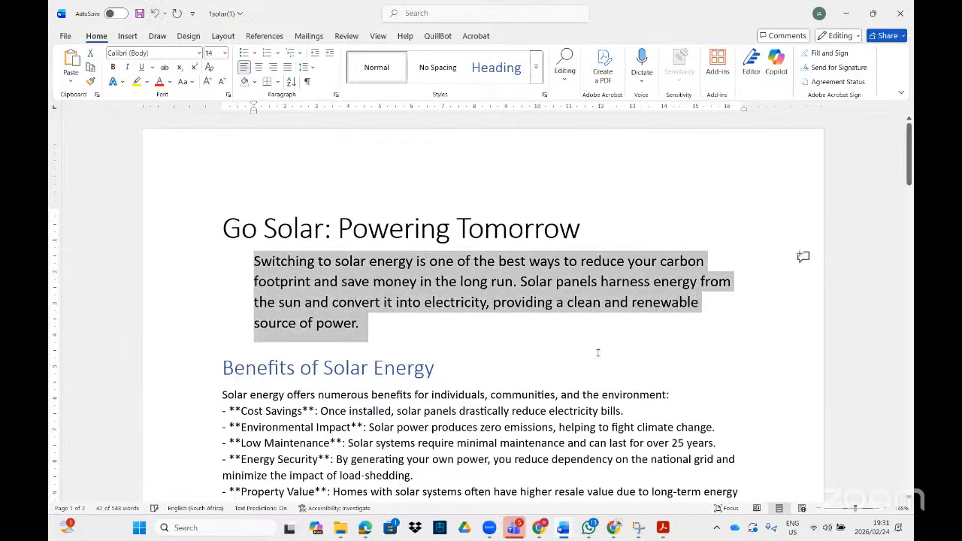
{"action": "left_click", "coordinate": [663, 527]}
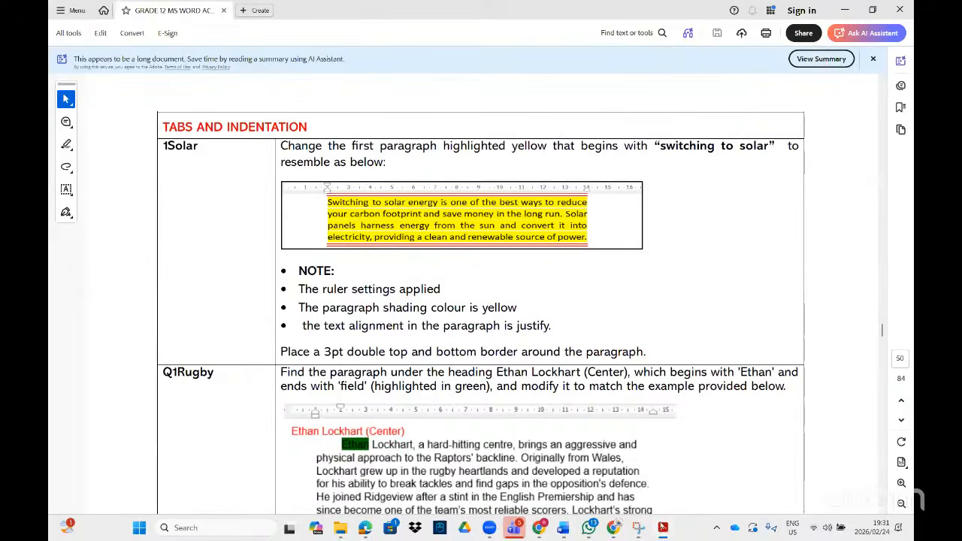
{"action": "key", "text": "alt+Tab"}
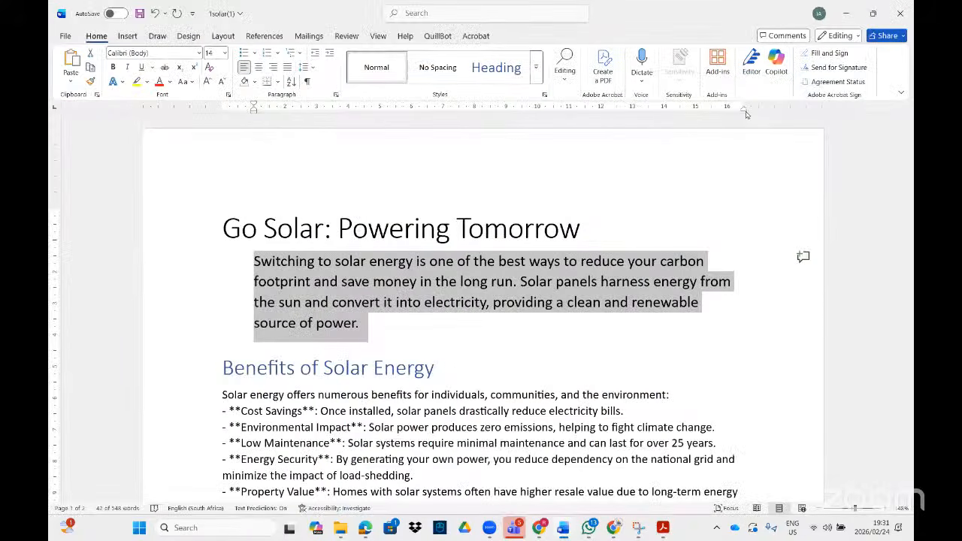
{"action": "mouse_move", "coordinate": [745, 110]}
{"action": "left_mouse_down"}
{"action": "mouse_move", "coordinate": [668, 119]}
{"action": "mouse_move", "coordinate": [639, 134]}
{"action": "left_mouse_up"}
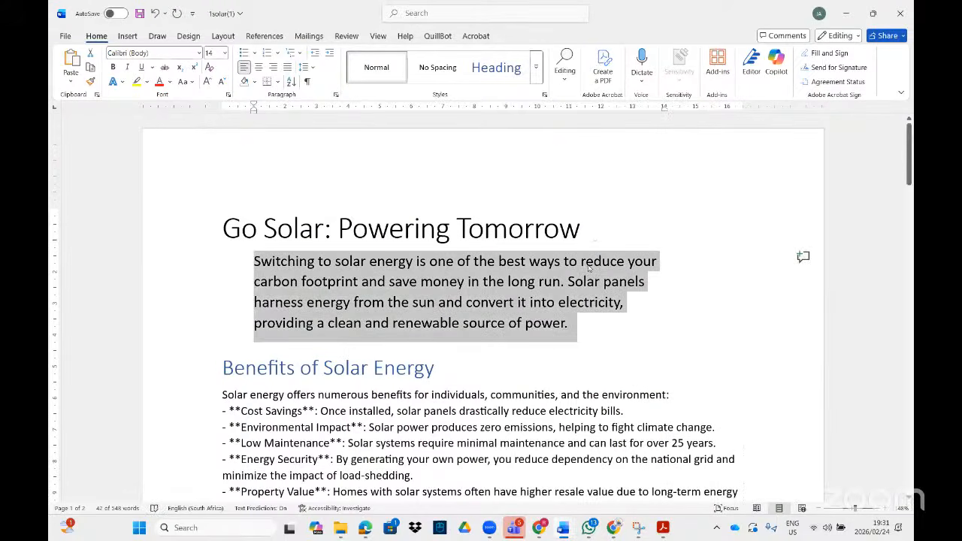
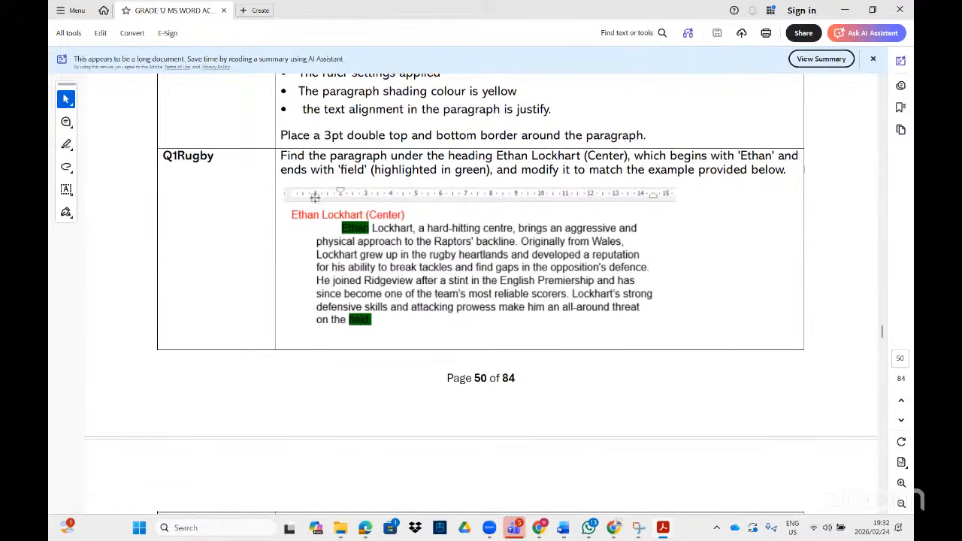
Step: Search the computer for Q1Rugby and open that Word document
{"action": "left_click", "coordinate": [140, 534]}
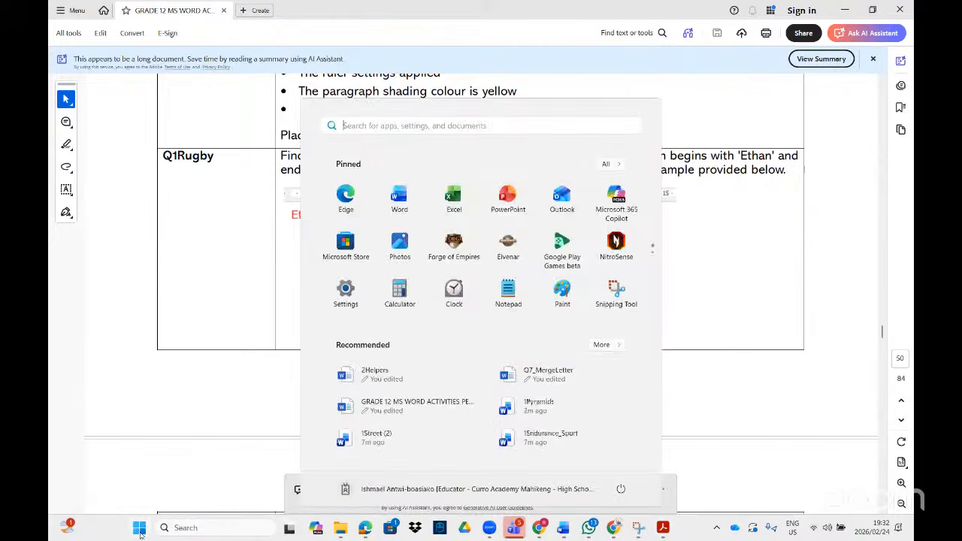
{"action": "type", "text": "q1rug"}
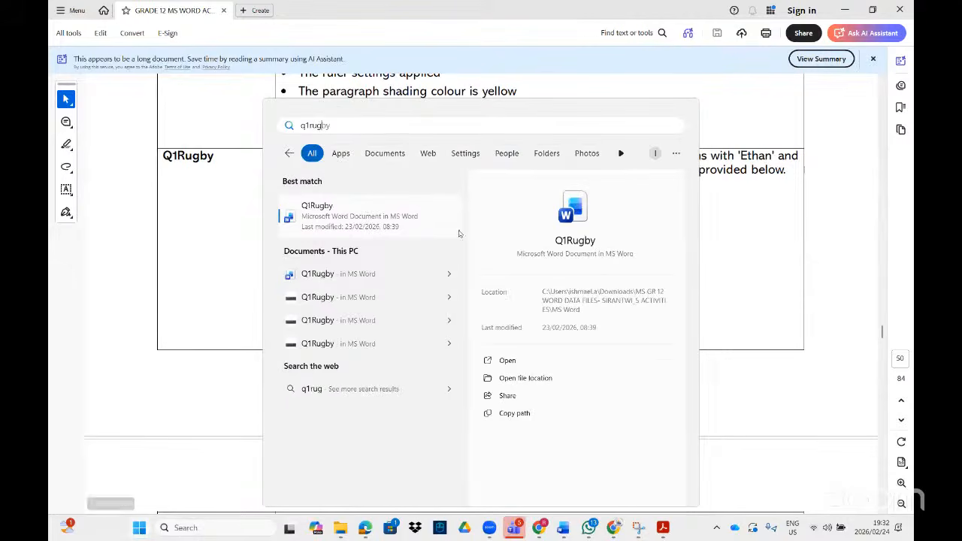
{"action": "left_click", "coordinate": [380, 218]}
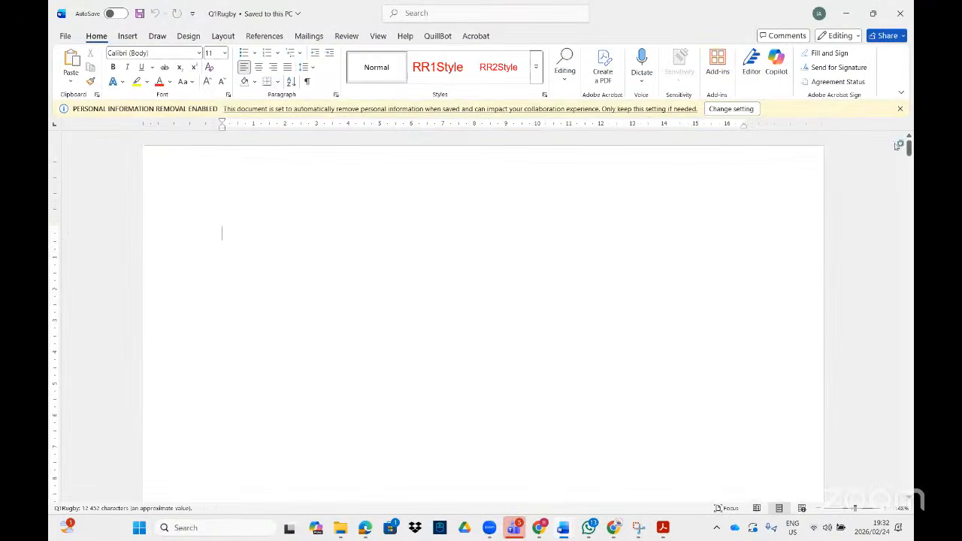
Step: Find the green-marked paragraph under the "(Center)" player heading in Q1Rugby and examine its indent example on page 50 of the PDF
{"action": "scroll", "coordinate": [417, 290], "scroll_direction": "down", "scroll_amount": 10}
{"action": "scroll", "coordinate": [417, 291], "scroll_direction": "down", "scroll_amount": 12}
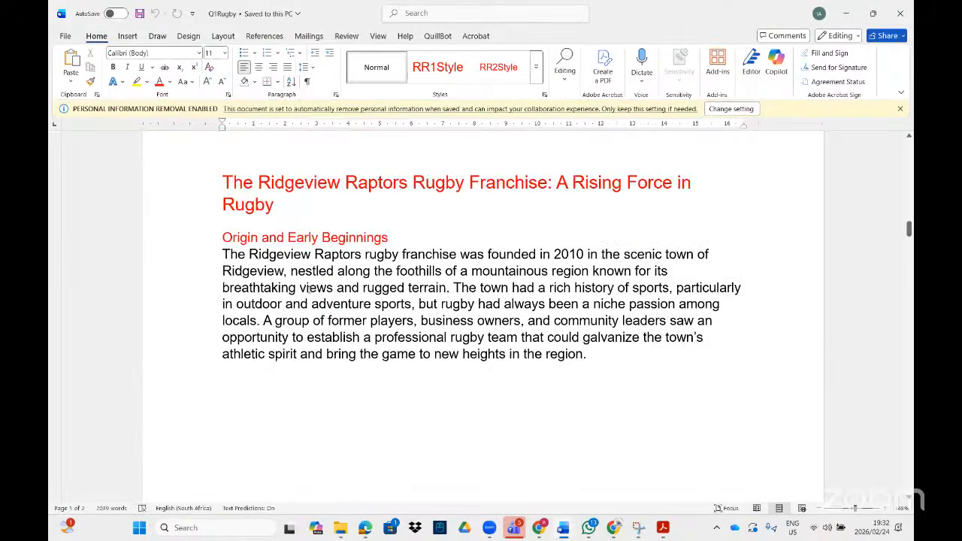
{"action": "left_click", "coordinate": [662, 528]}
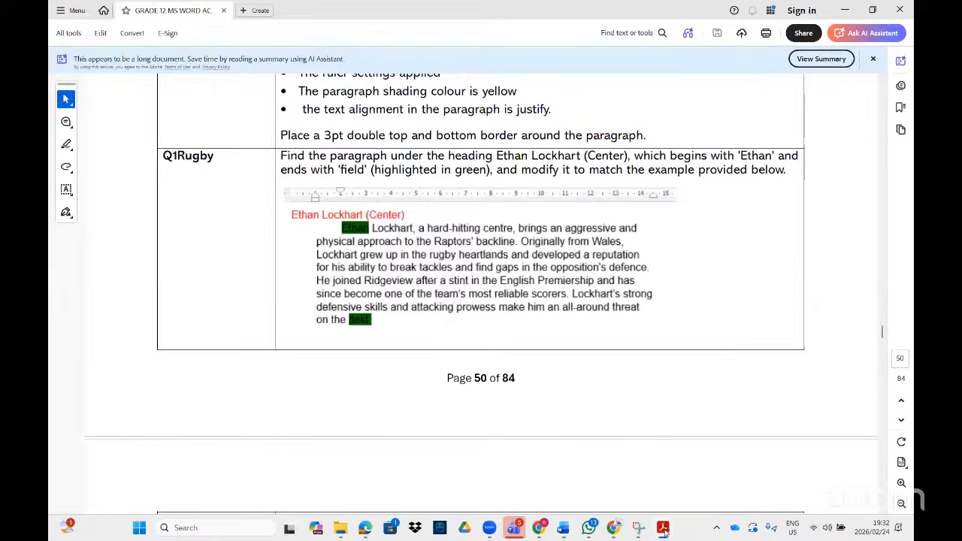
{"action": "left_click", "coordinate": [663, 528]}
{"action": "scroll", "coordinate": [449, 286], "scroll_direction": "down", "scroll_amount": 15}
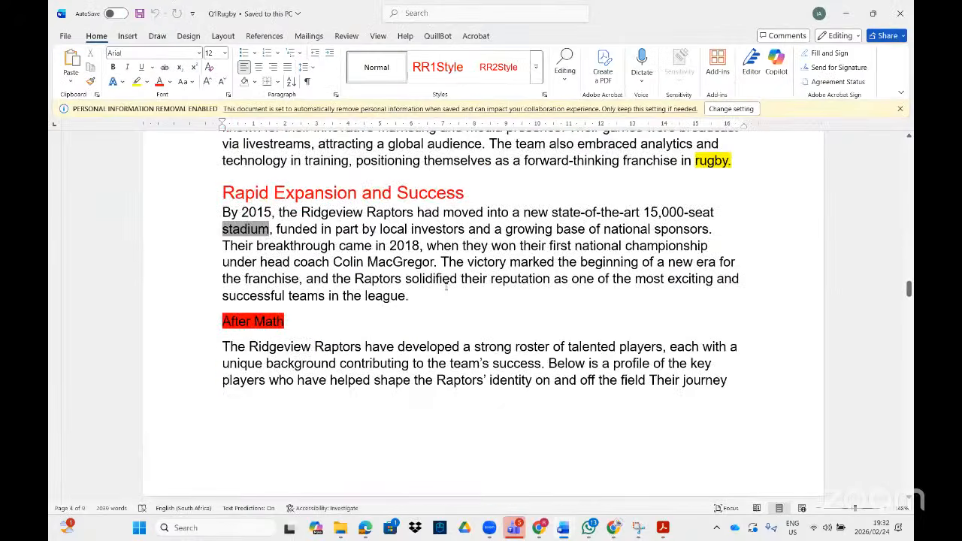
{"action": "scroll", "coordinate": [446, 286], "scroll_direction": "down", "scroll_amount": 15}
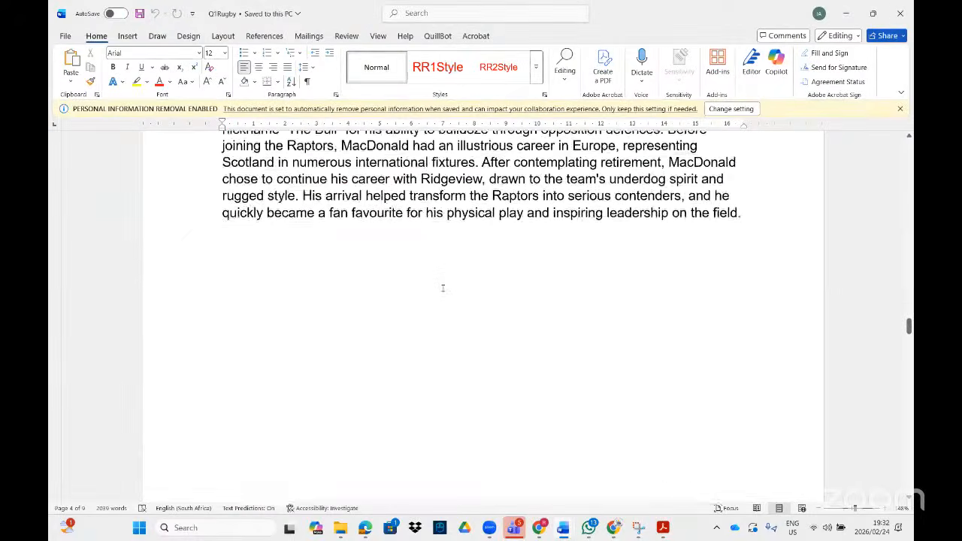
{"action": "scroll", "coordinate": [443, 288], "scroll_direction": "down", "scroll_amount": 12}
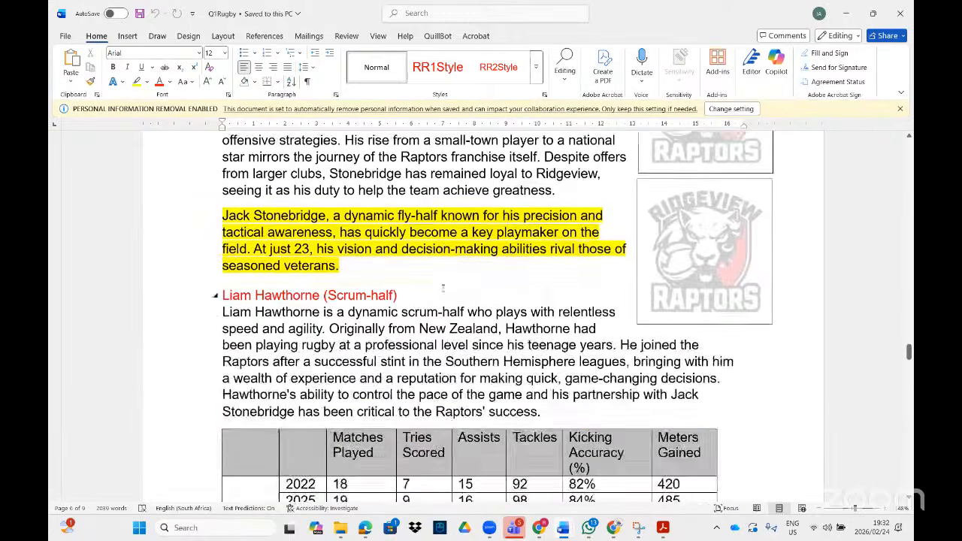
{"action": "scroll", "coordinate": [442, 288], "scroll_direction": "down", "scroll_amount": 10}
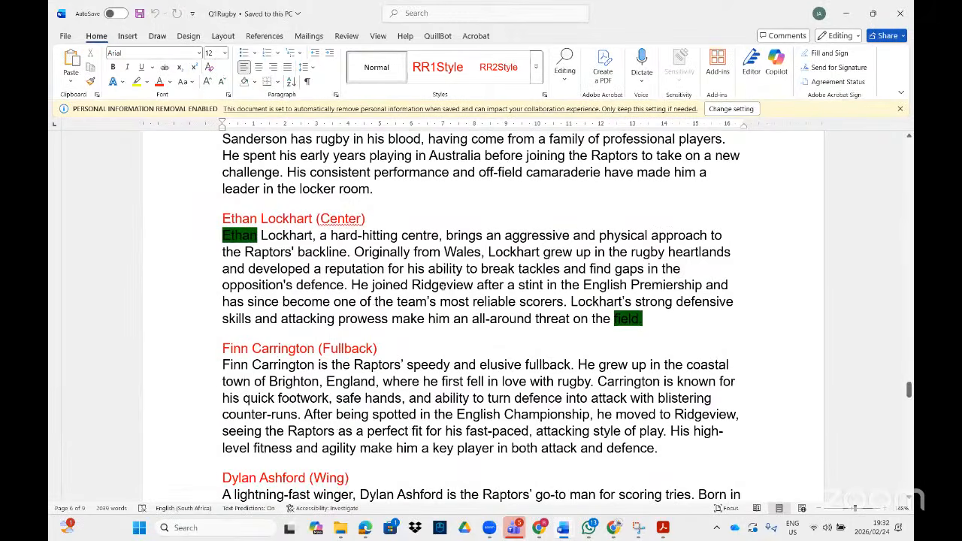
{"action": "scroll", "coordinate": [443, 286], "scroll_direction": "down", "scroll_amount": 1}
{"action": "key", "text": "alt+Tab"}
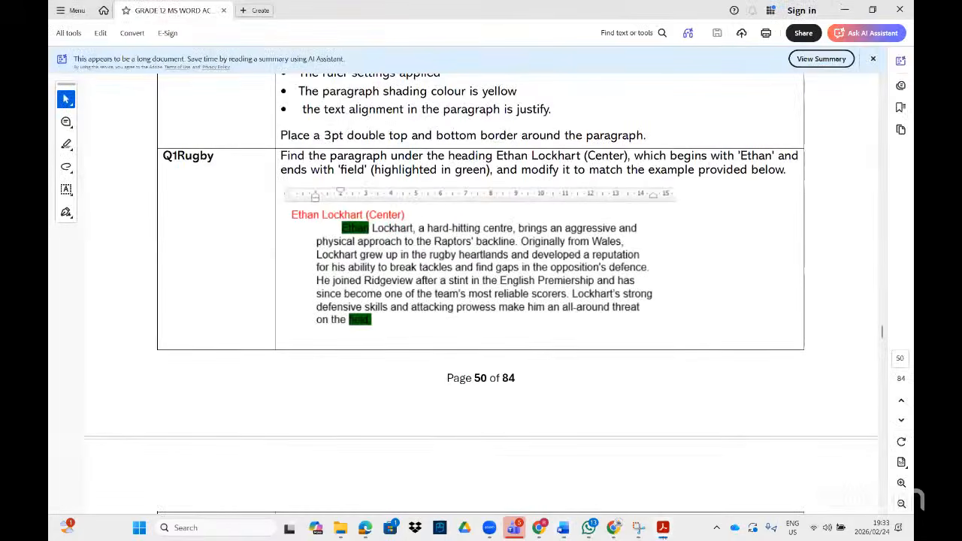
{"action": "key", "text": "alt+Tab"}
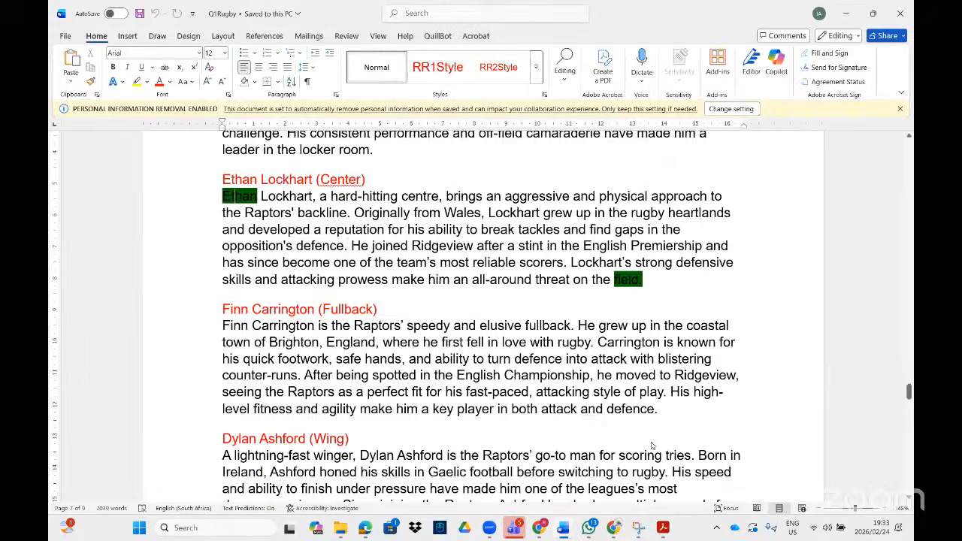
{"action": "left_click", "coordinate": [664, 529]}
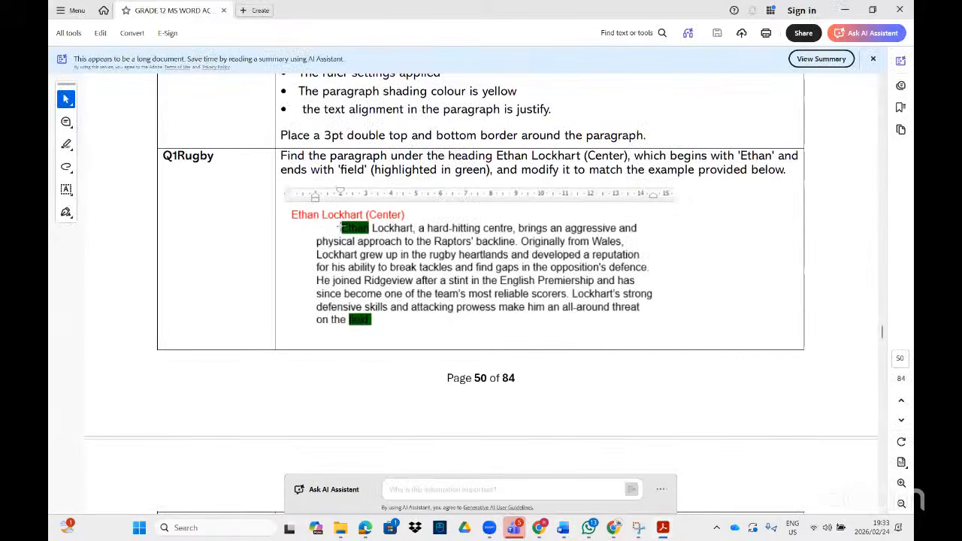
{"action": "left_click", "coordinate": [375, 241]}
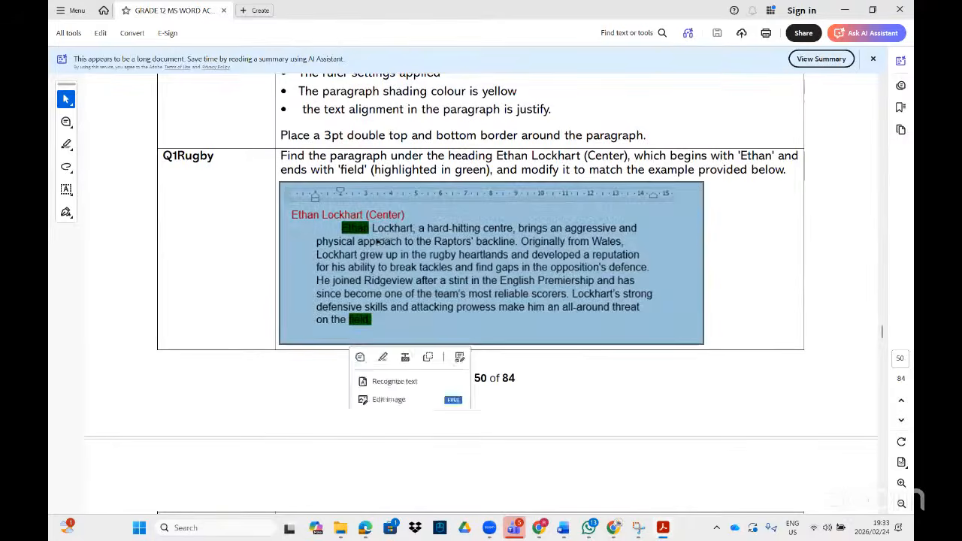
{"action": "left_click", "coordinate": [664, 267]}
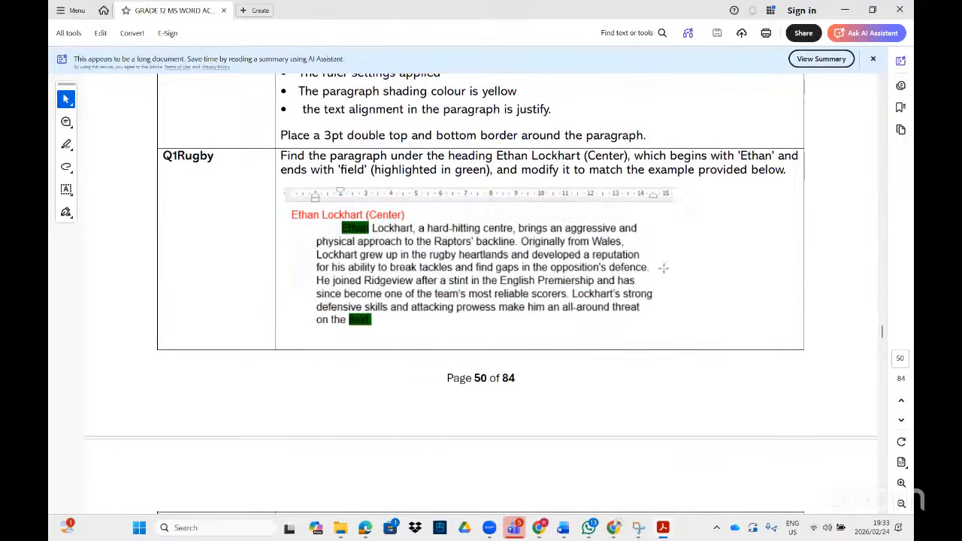
{"action": "left_click", "coordinate": [664, 528]}
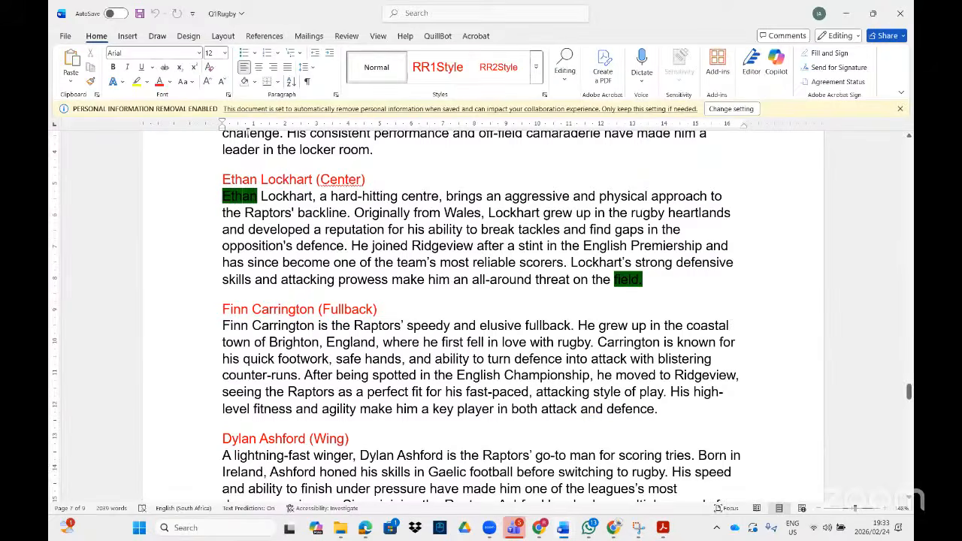
Step: Start the green-marked paragraph's first line at the 2 cm ruler mark and end the paragraph at the 14.5 cm mark
{"action": "left_click_drag", "start_coordinate": [223, 123], "coordinate": [285, 124]}
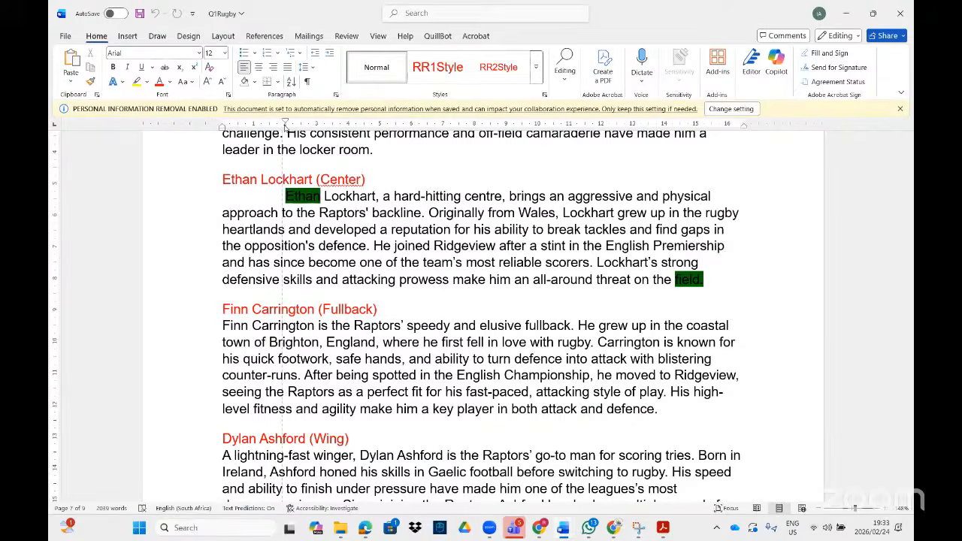
{"action": "left_click", "coordinate": [663, 529]}
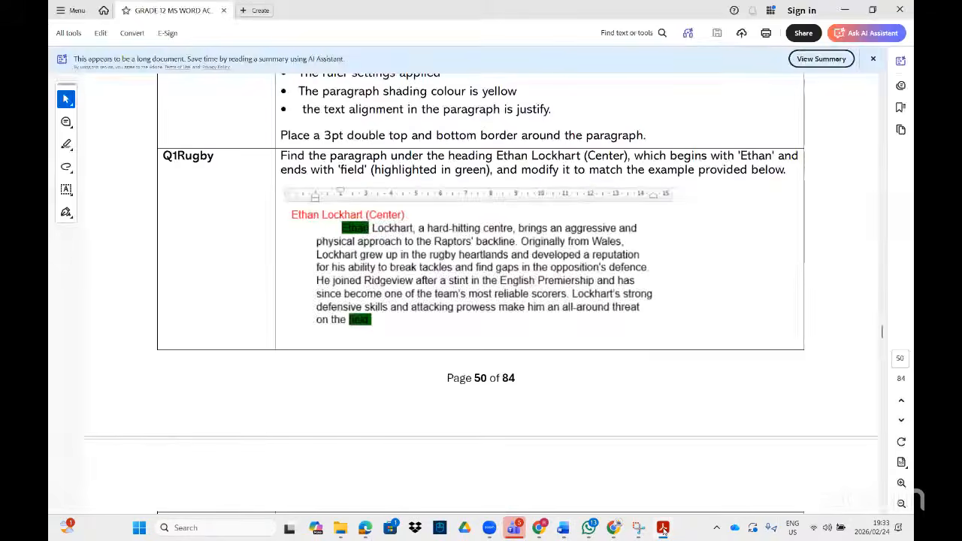
{"action": "left_click", "coordinate": [663, 528]}
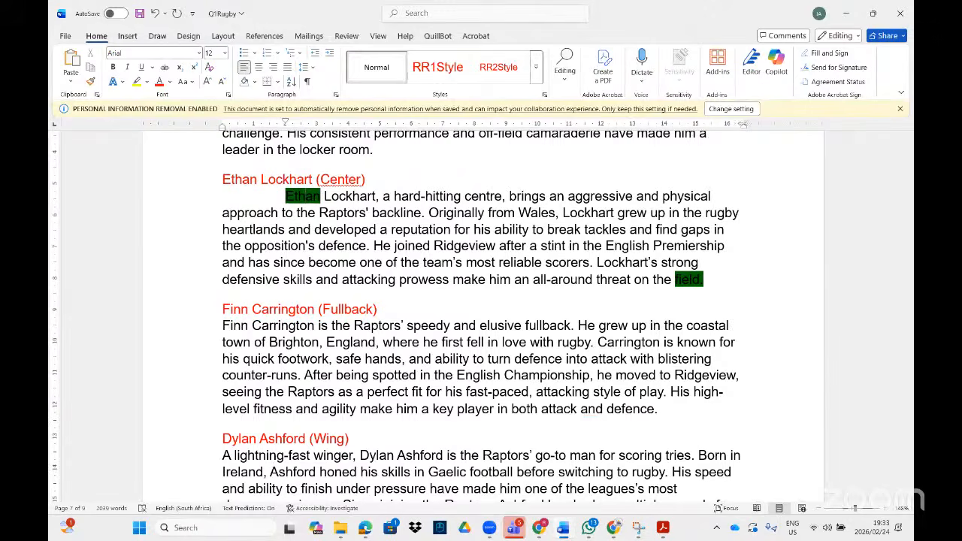
{"action": "left_click_drag", "start_coordinate": [743, 125], "coordinate": [696, 125]}
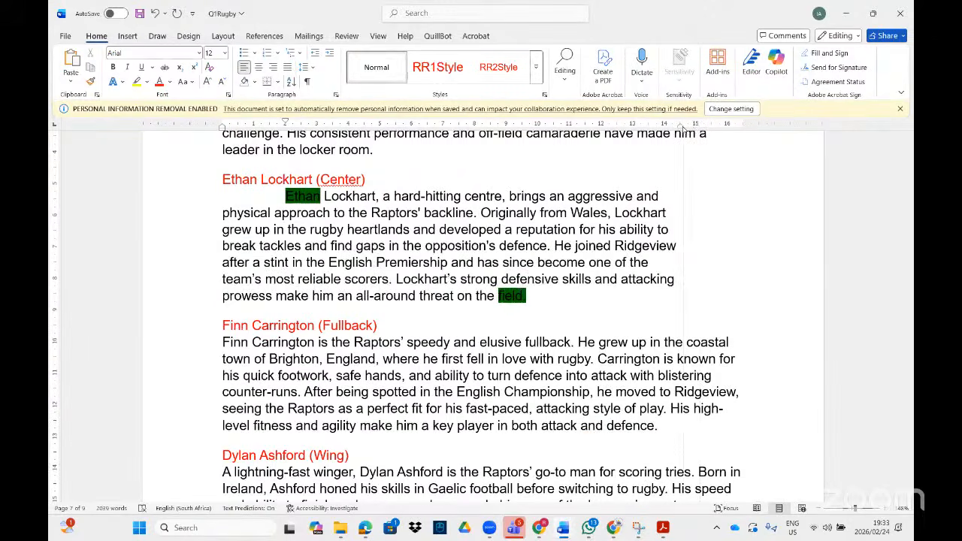
Step: Following the PDF example, indent the paragraph 1 cm from the left and bring its first line back to the 2 cm mark
{"action": "left_click", "coordinate": [663, 528]}
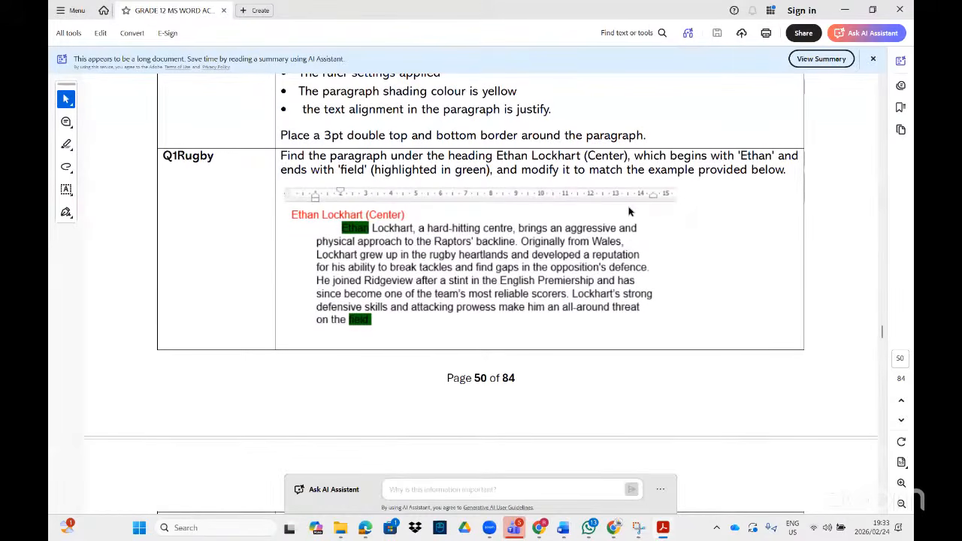
{"action": "left_click", "coordinate": [662, 529]}
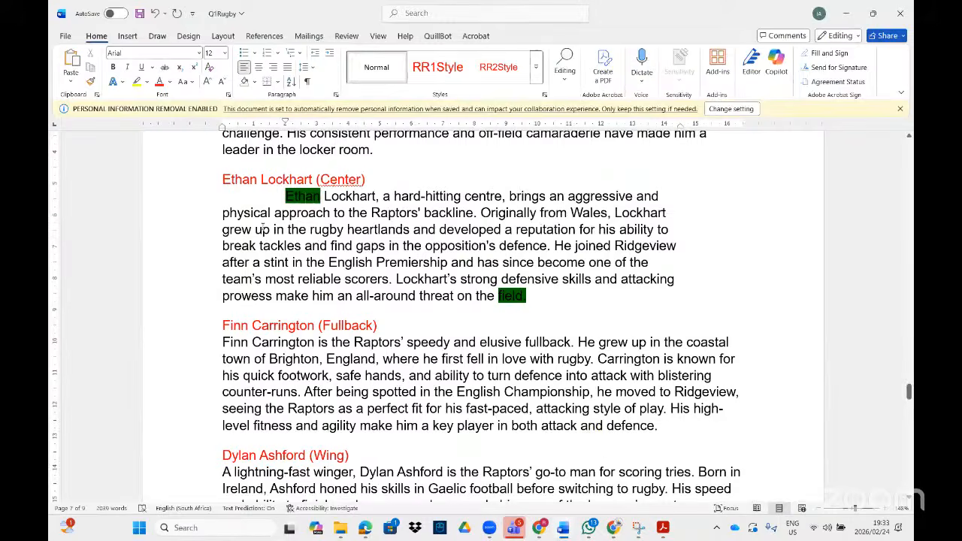
{"action": "left_click_drag", "start_coordinate": [224, 130], "coordinate": [254, 130]}
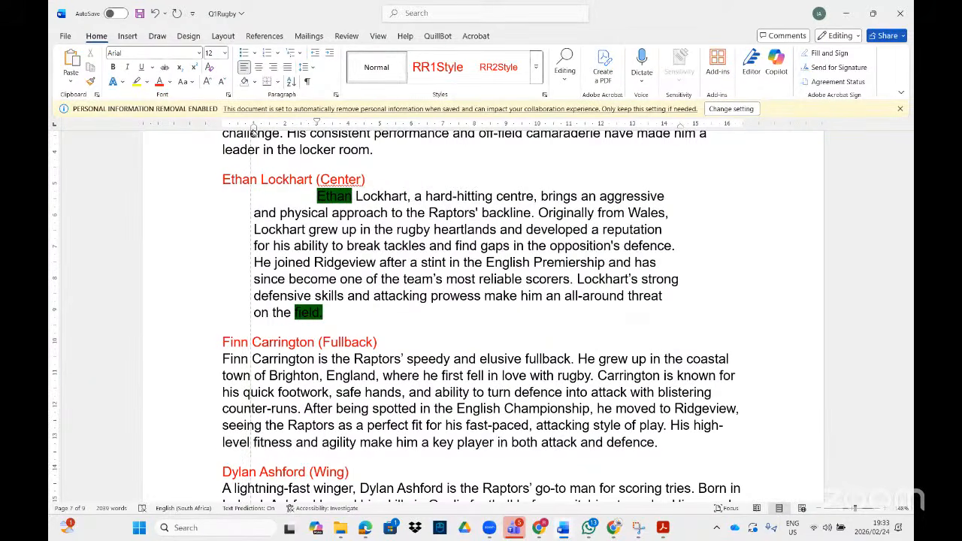
{"action": "left_click_drag", "start_coordinate": [316, 124], "coordinate": [285, 124]}
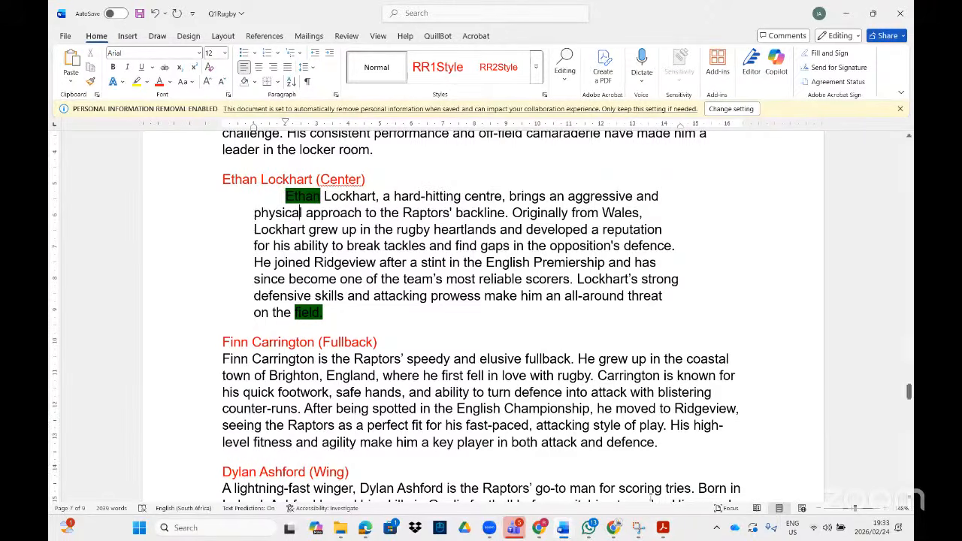
{"action": "key", "text": "alt+Tab"}
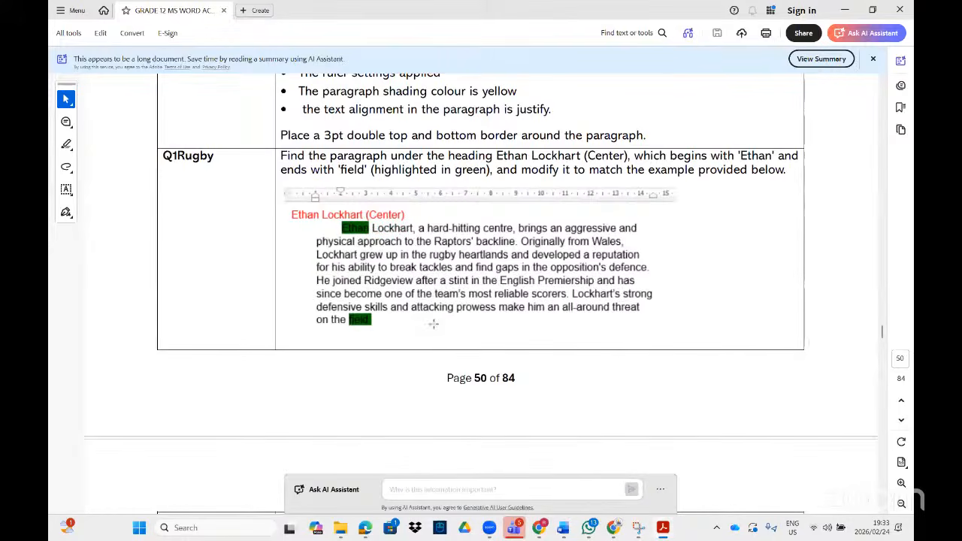
{"action": "left_click", "coordinate": [664, 526]}
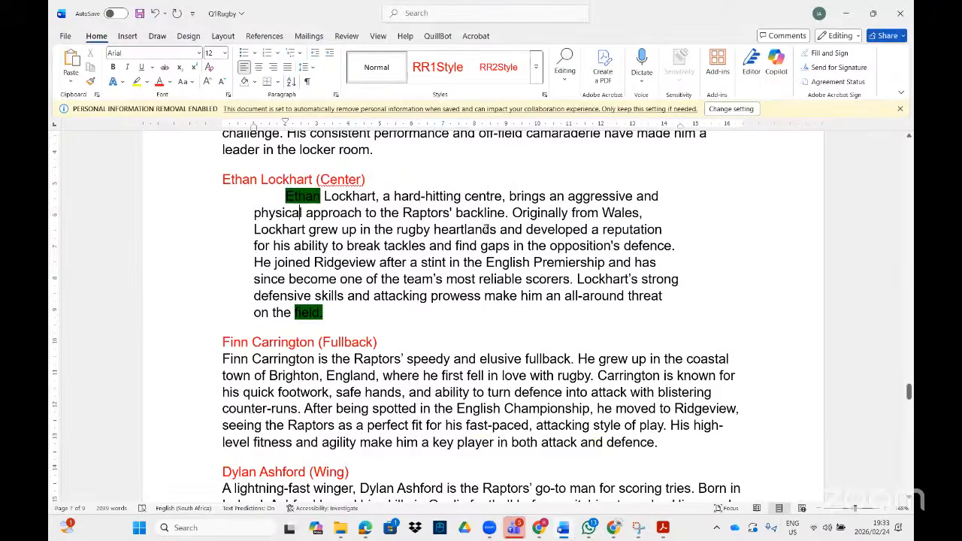
Step: Read the Q2Songs tab stops task on page 51 of the PDF, then search the computer for Q2Song and open that Word document for editing
{"action": "scroll", "coordinate": [485, 227], "scroll_direction": "down", "scroll_amount": 2}
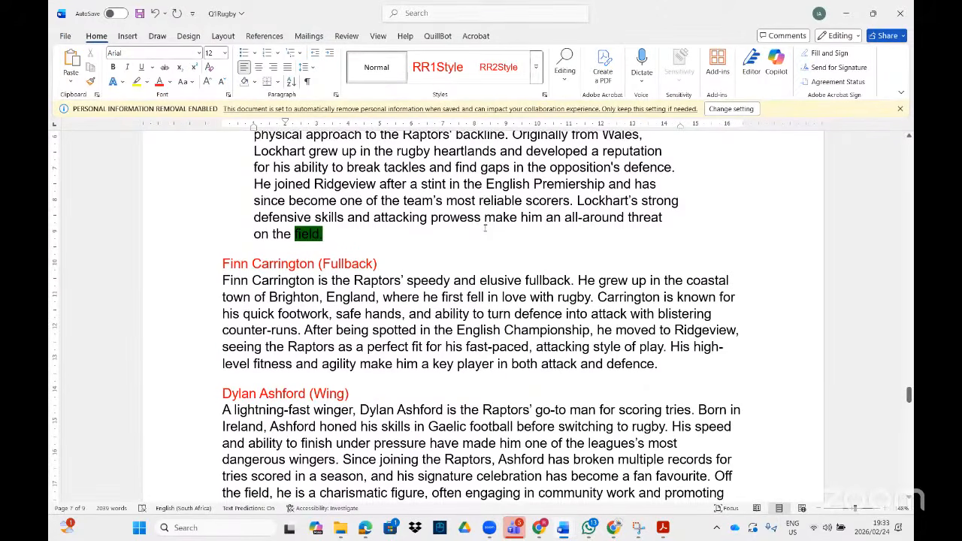
{"action": "left_click", "coordinate": [664, 526]}
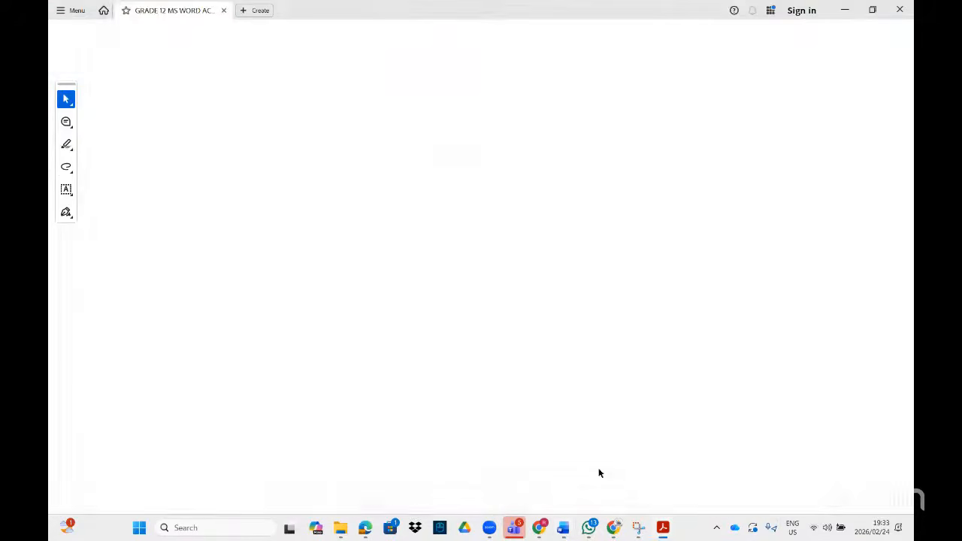
{"action": "scroll", "coordinate": [424, 342], "scroll_direction": "down", "scroll_amount": 3}
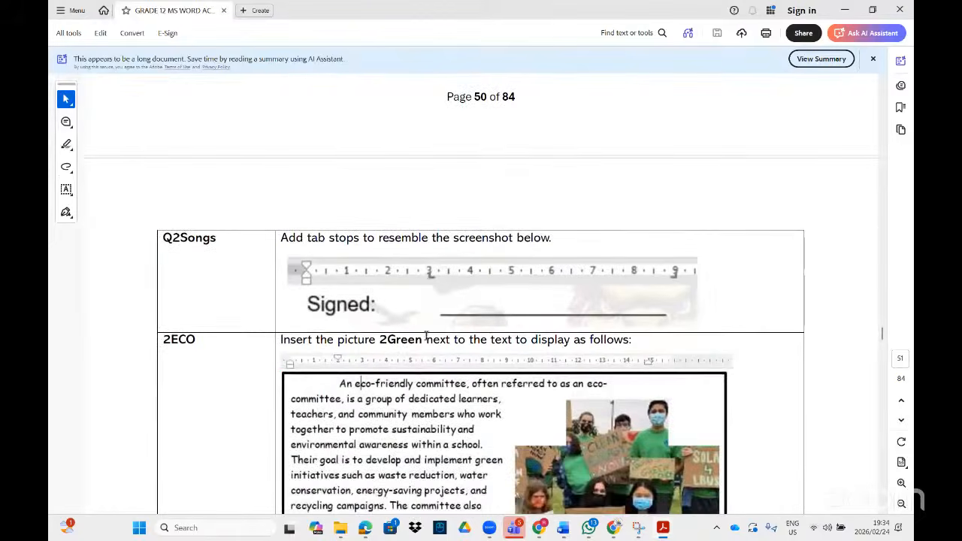
{"action": "scroll", "coordinate": [430, 330], "scroll_direction": "down", "scroll_amount": 2}
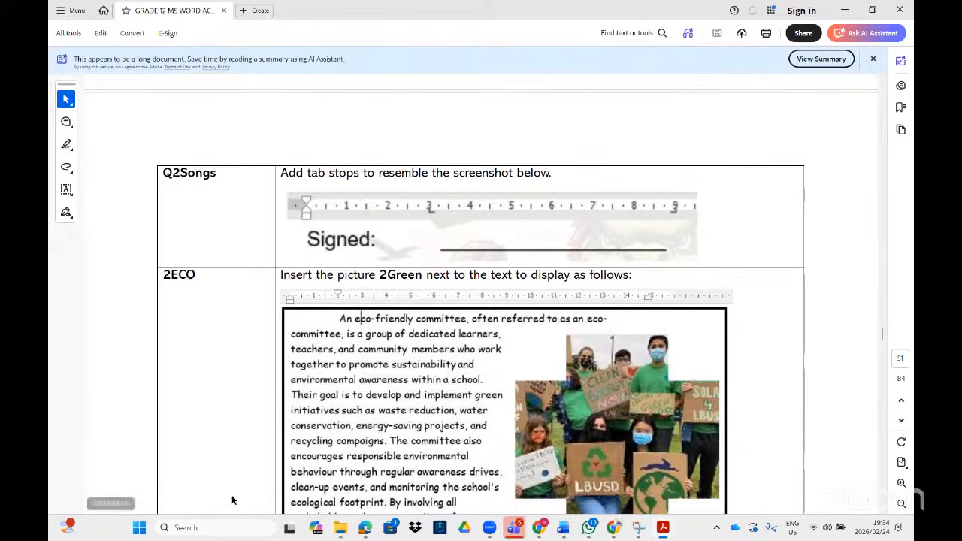
{"action": "left_click", "coordinate": [224, 526]}
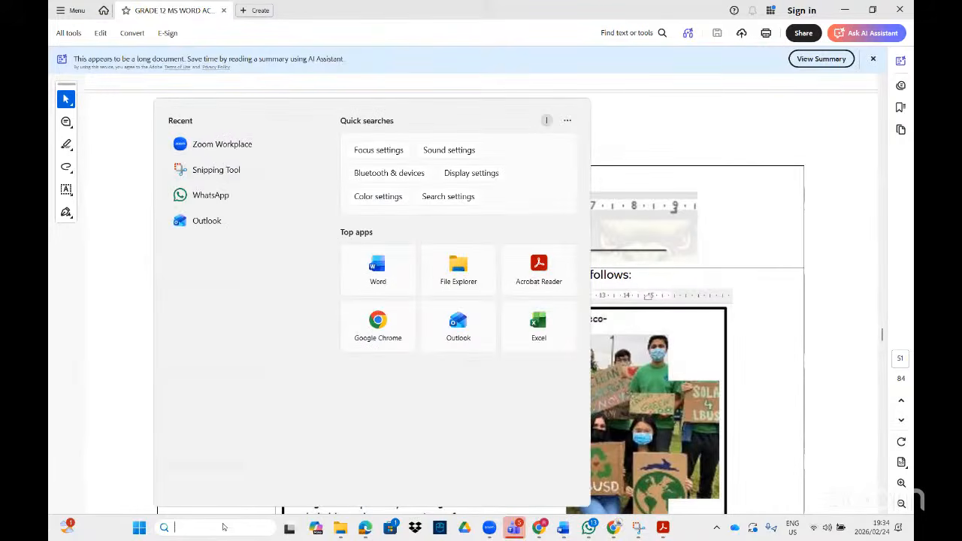
{"action": "type", "text": "q2"}
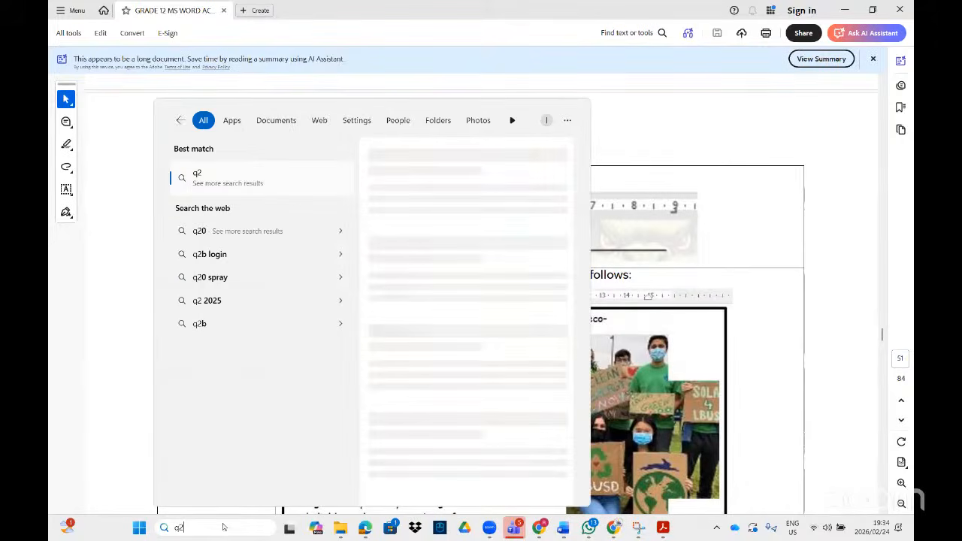
{"action": "type", "text": "song"}
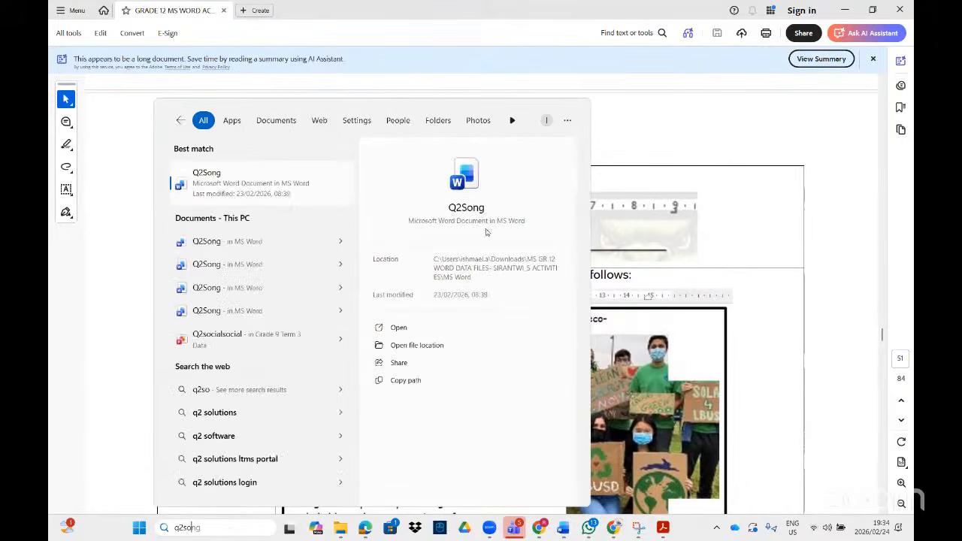
{"action": "left_click", "coordinate": [299, 188]}
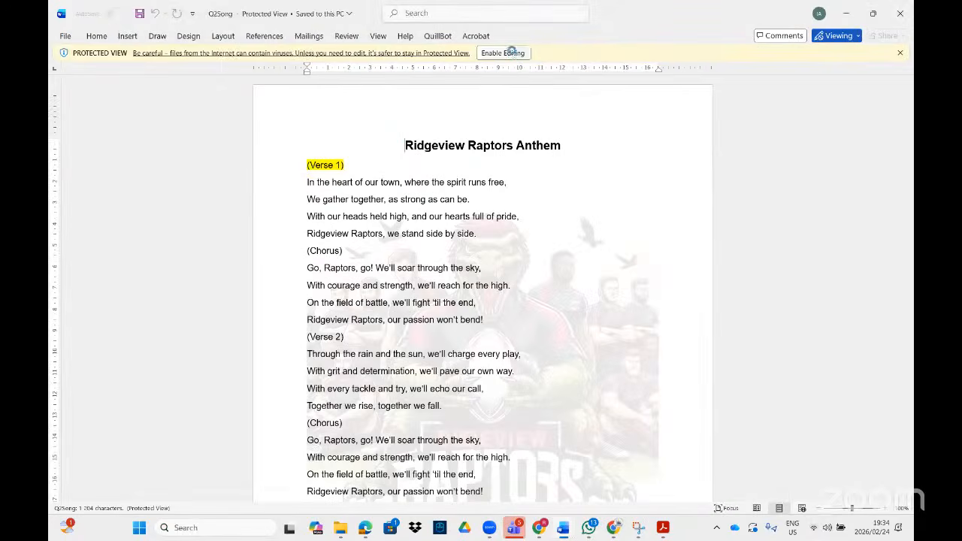
{"action": "left_click", "coordinate": [507, 54]}
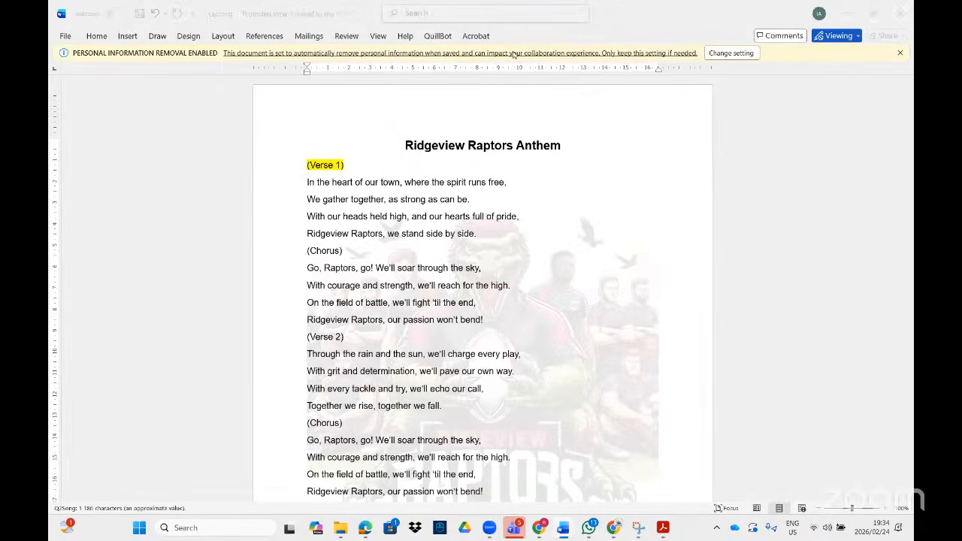
Step: Find the "Signed:" line near the end of Q2Song, checking the PDF's tab stops task
{"action": "scroll", "coordinate": [529, 250], "scroll_direction": "down", "scroll_amount": 15}
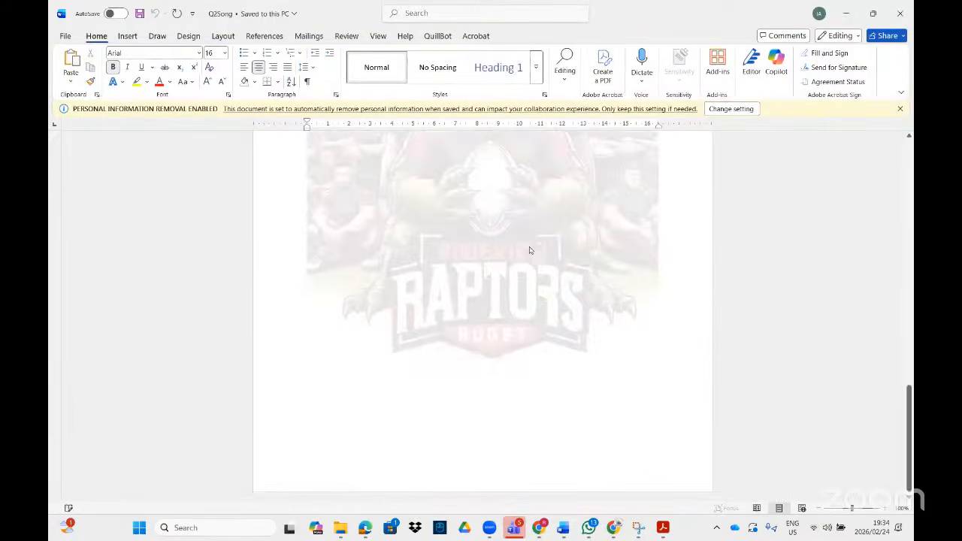
{"action": "scroll", "coordinate": [530, 250], "scroll_direction": "up", "scroll_amount": 15}
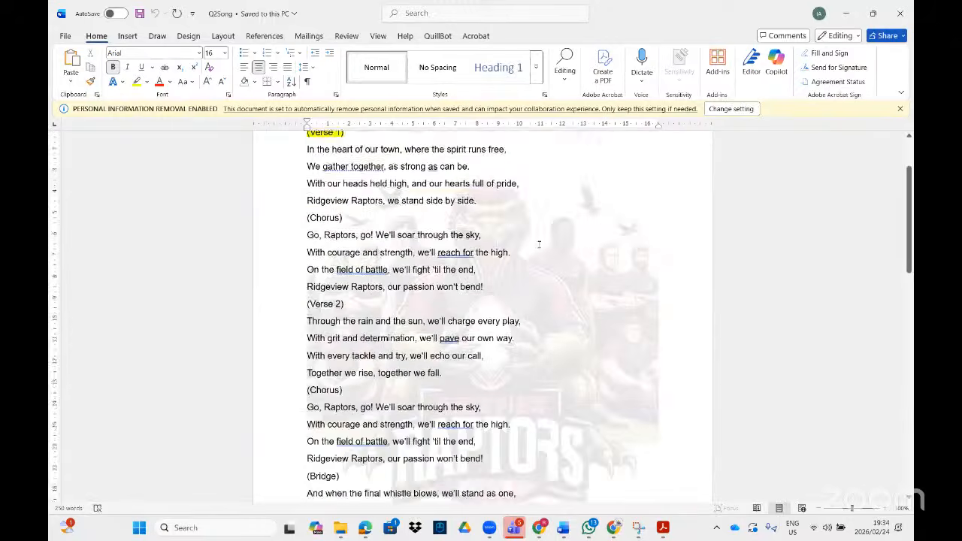
{"action": "left_click", "coordinate": [661, 527]}
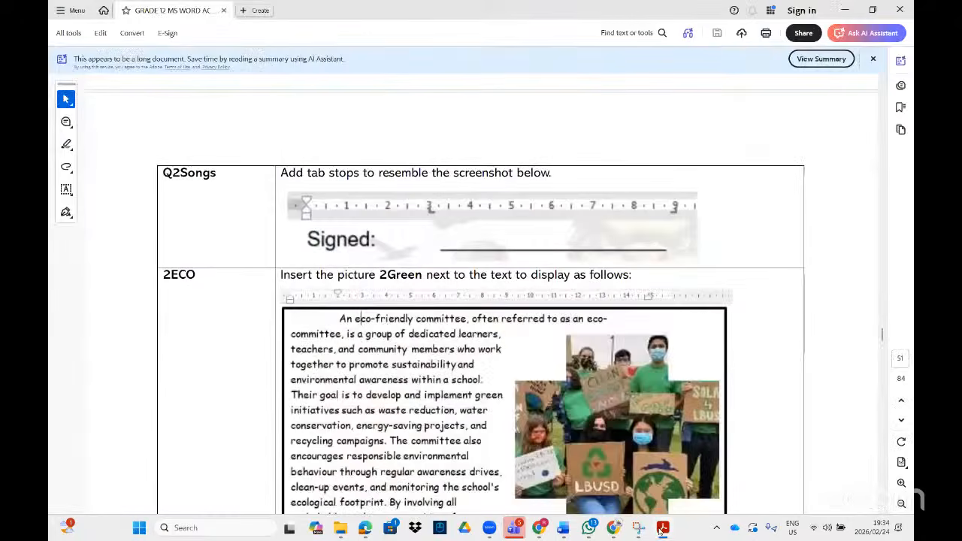
{"action": "left_click", "coordinate": [661, 528]}
{"action": "scroll", "coordinate": [537, 383], "scroll_direction": "down", "scroll_amount": 15}
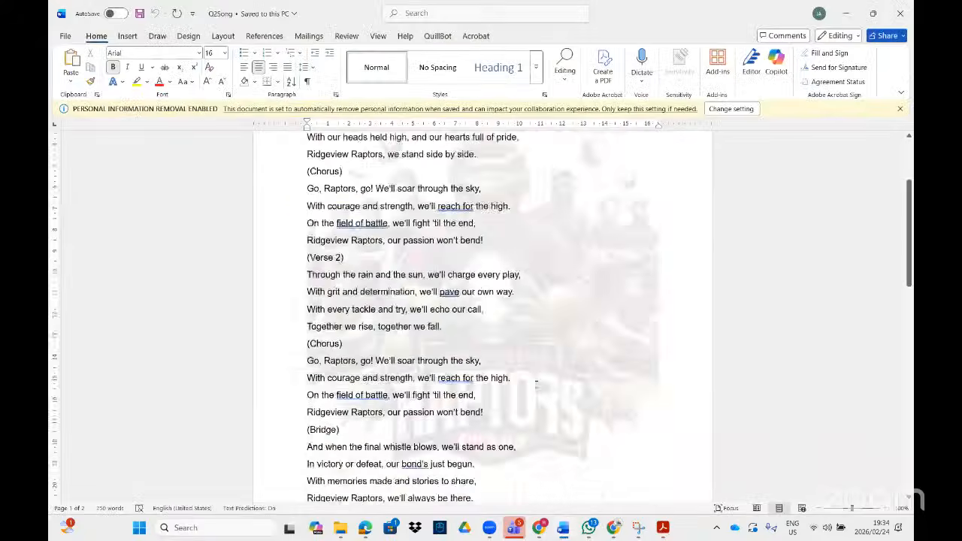
{"action": "scroll", "coordinate": [536, 383], "scroll_direction": "up", "scroll_amount": 3}
{"action": "left_click", "coordinate": [361, 283]}
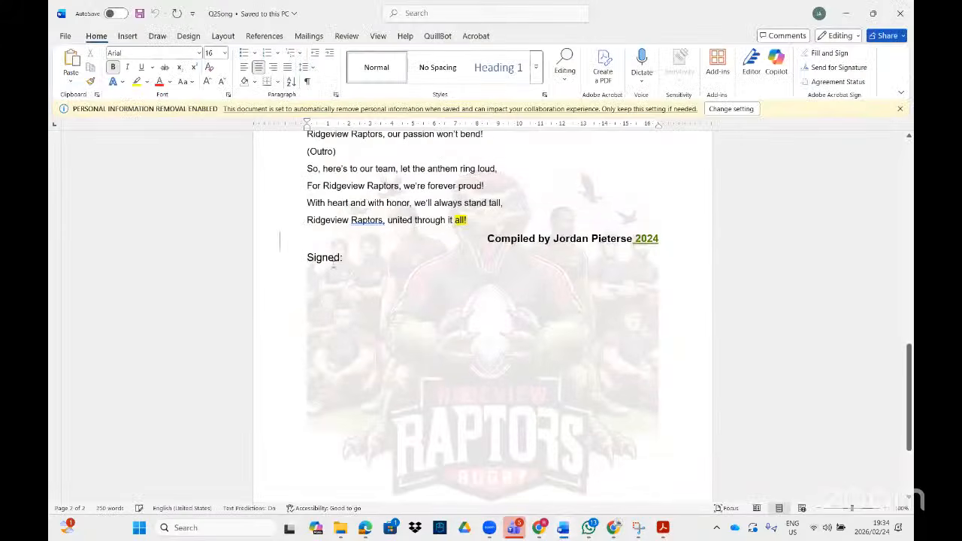
Step: Compare the "Signed:" line in Q2Song with the ruler and signature line in the Q2Songs example on page 51 of the PDF
{"action": "left_click", "coordinate": [662, 529]}
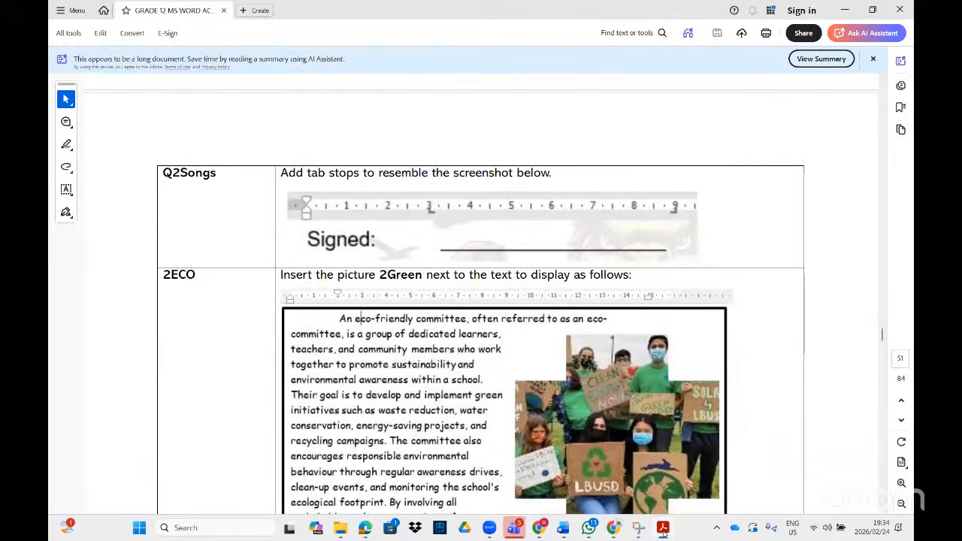
{"action": "left_click", "coordinate": [662, 529]}
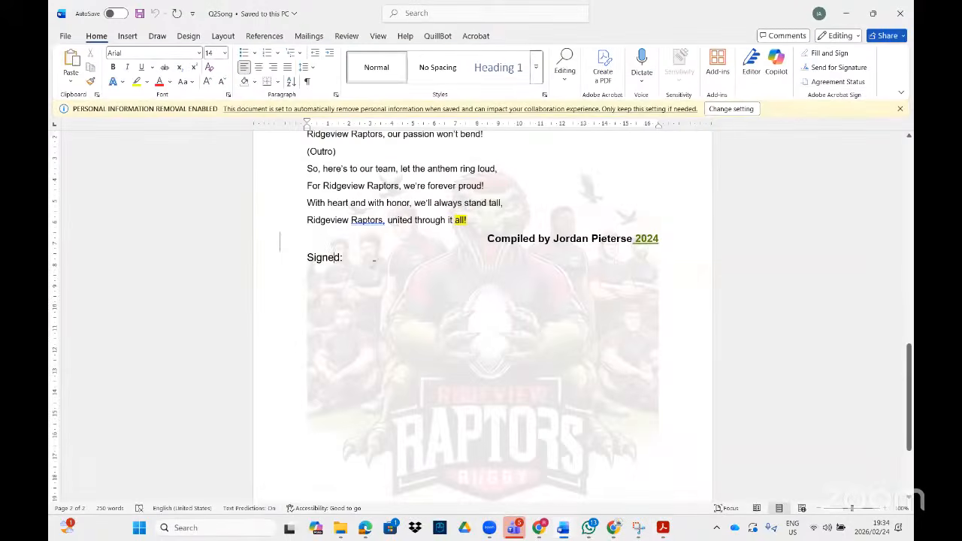
{"action": "left_click", "coordinate": [664, 528]}
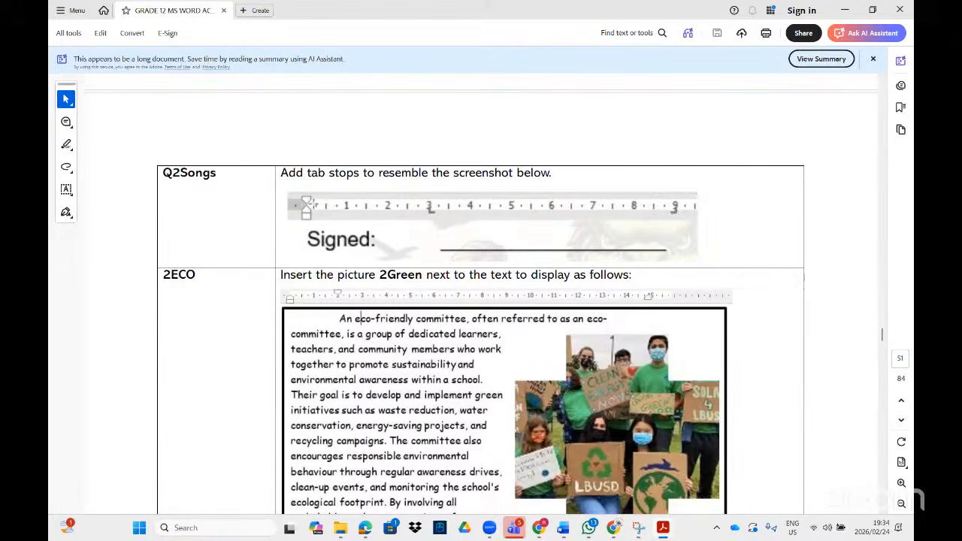
{"action": "left_click", "coordinate": [665, 529]}
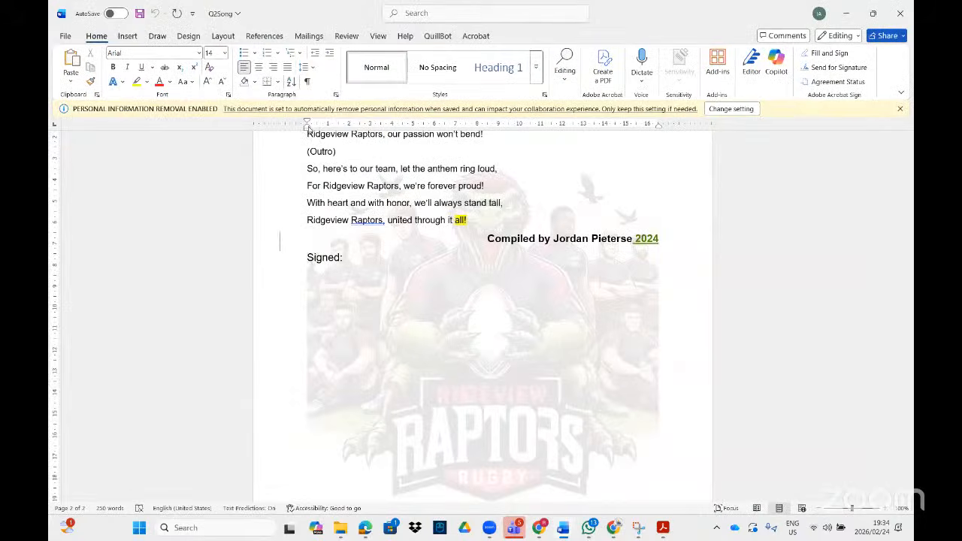
{"action": "left_click", "coordinate": [664, 527]}
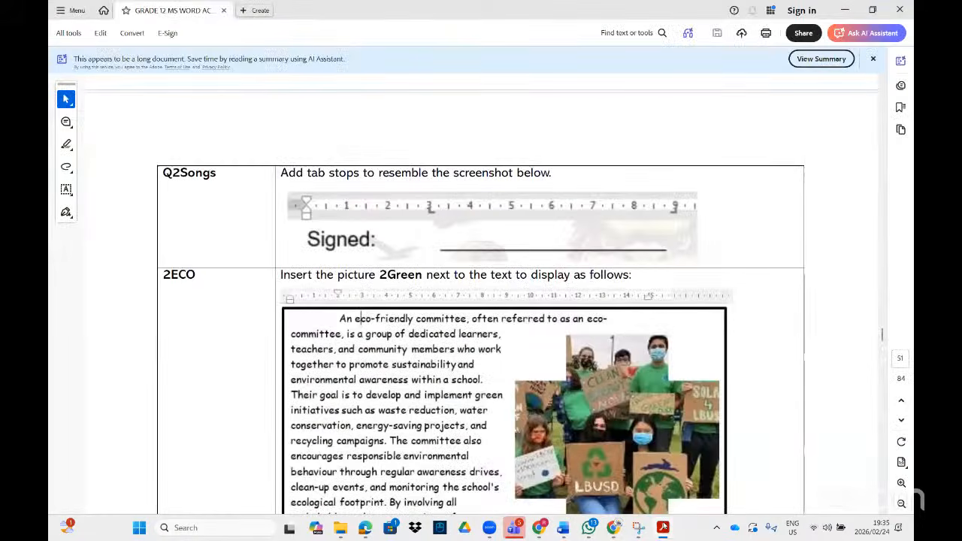
{"action": "left_click", "coordinate": [662, 528]}
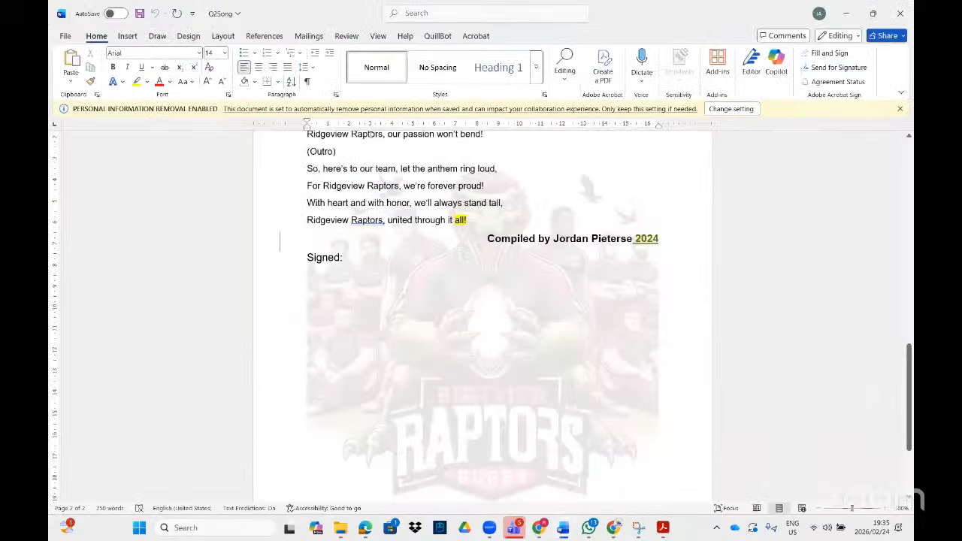
{"action": "scroll", "coordinate": [488, 172], "scroll_direction": "down", "scroll_amount": 1}
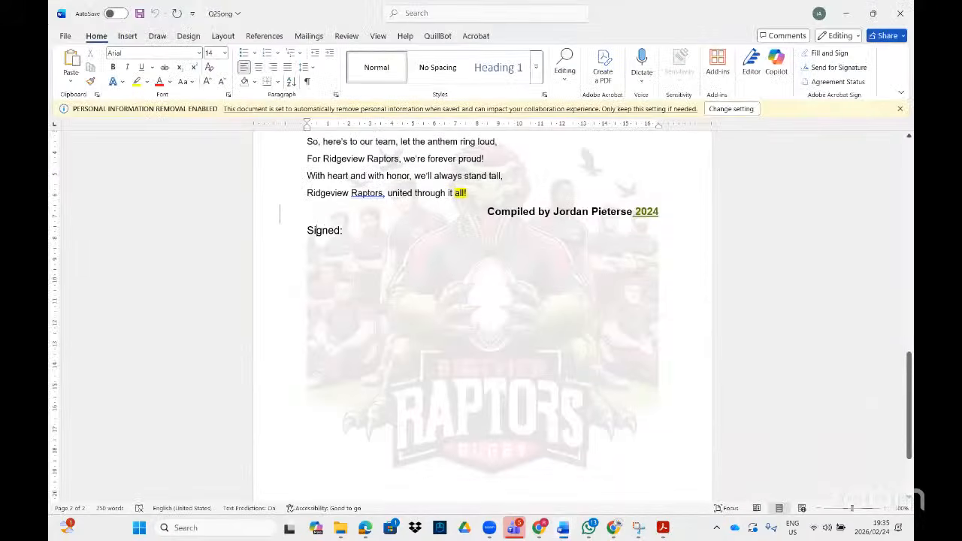
Step: Dismiss the personal information removal notice and add a left tab stop at 3 cm to the "Signed:" line
{"action": "left_click", "coordinate": [899, 109]}
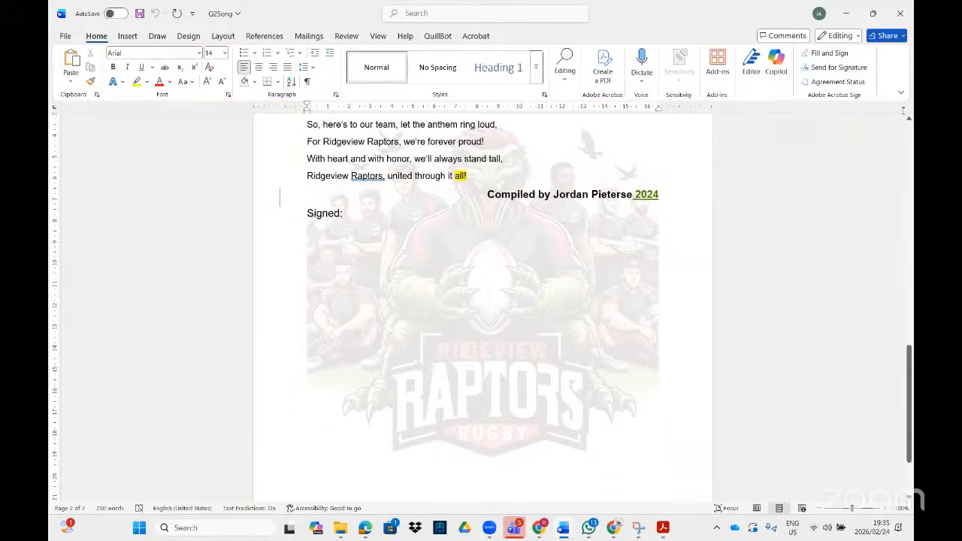
{"action": "double_click", "coordinate": [388, 108]}
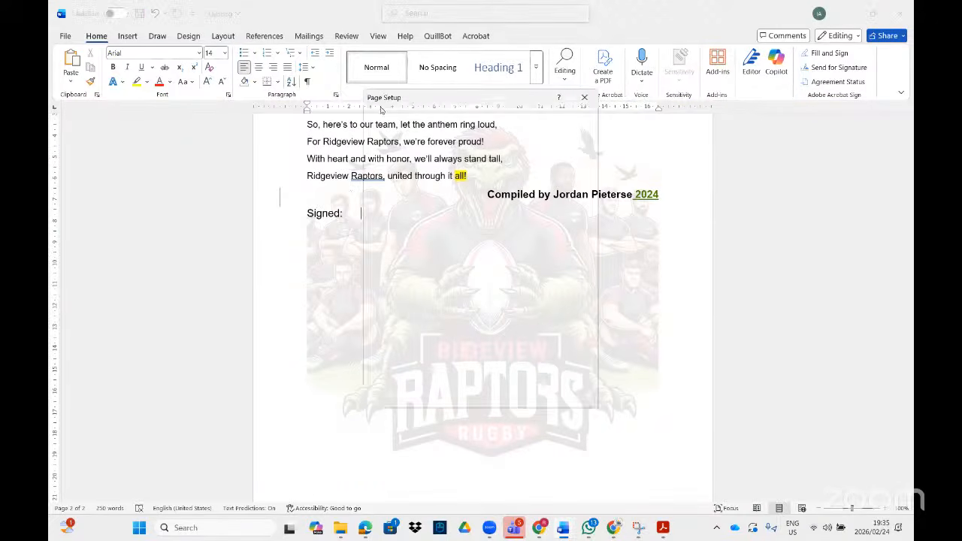
{"action": "left_click", "coordinate": [584, 97]}
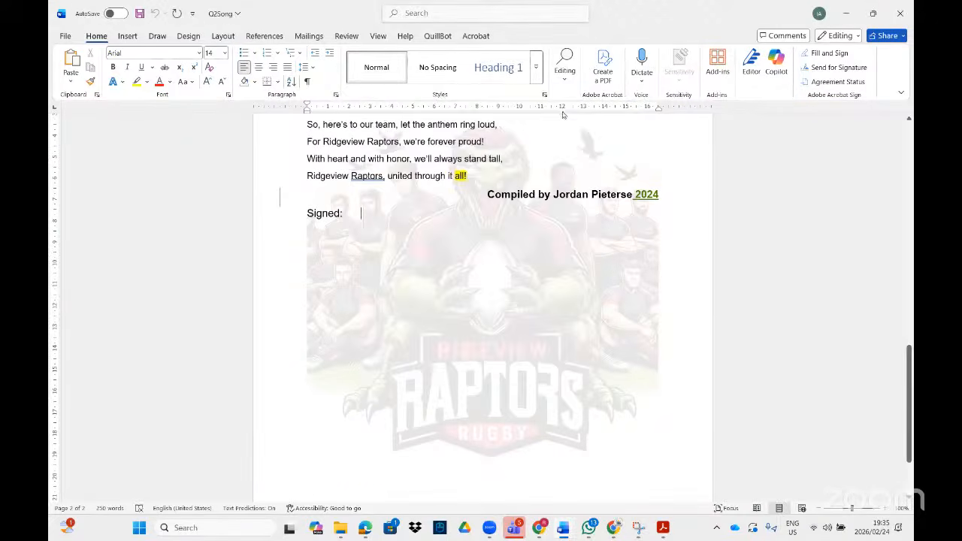
{"action": "double_click", "coordinate": [369, 109]}
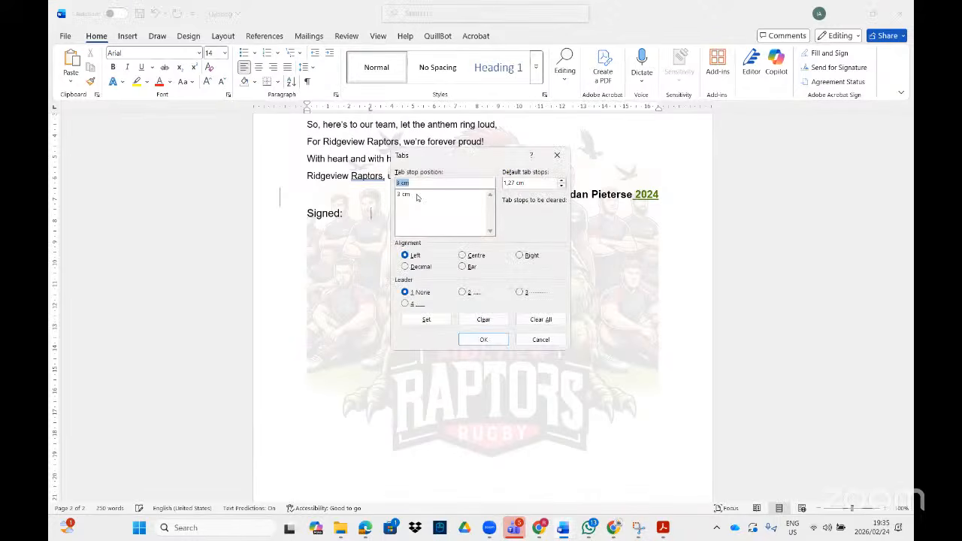
{"action": "left_click", "coordinate": [544, 342]}
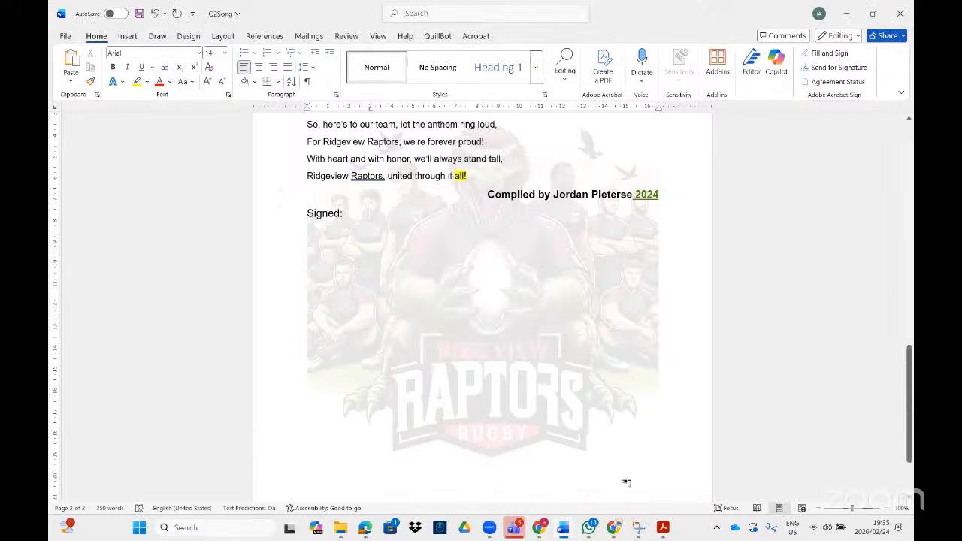
Step: Following the PDF example, add a second tab stop at 9 cm to the "Signed:" line with right alignment
{"action": "left_click", "coordinate": [663, 530]}
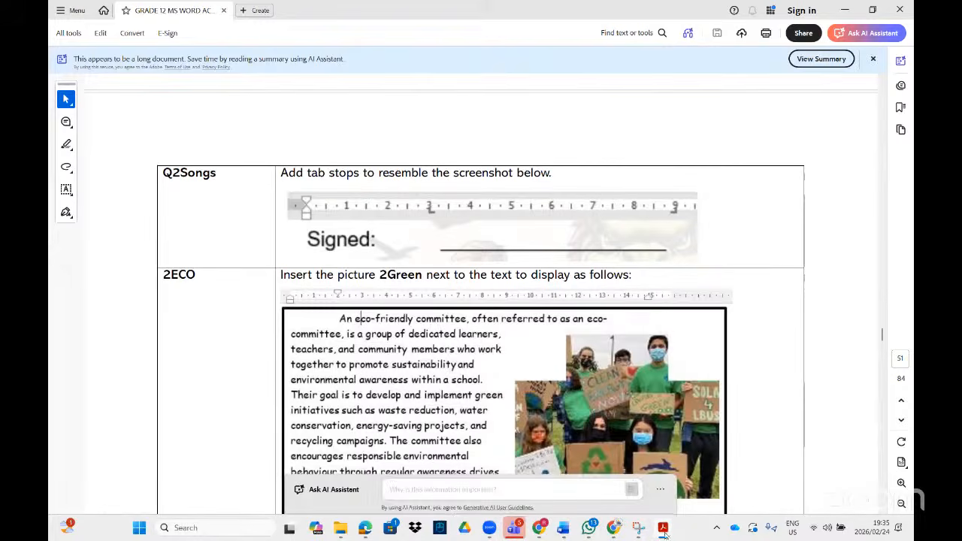
{"action": "key", "text": "alt+Tab"}
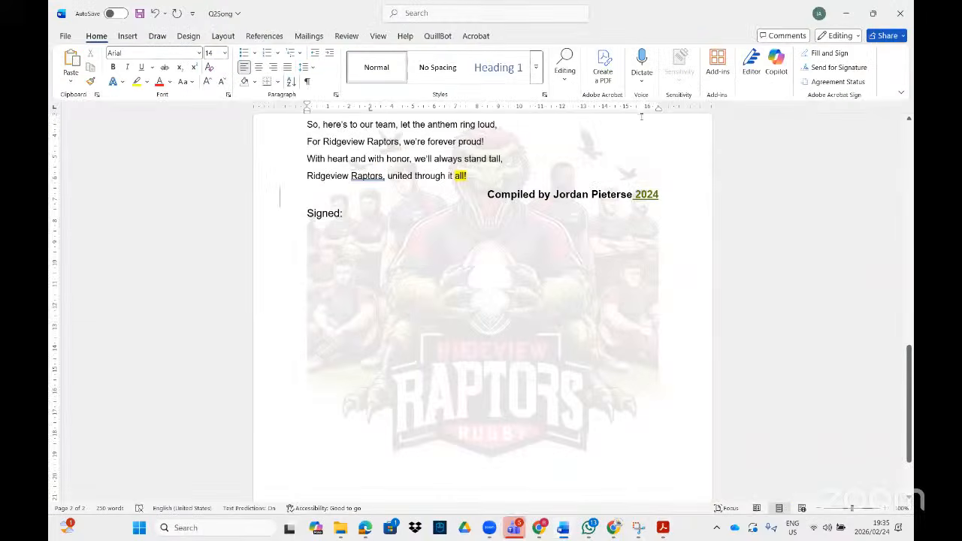
{"action": "double_click", "coordinate": [497, 112]}
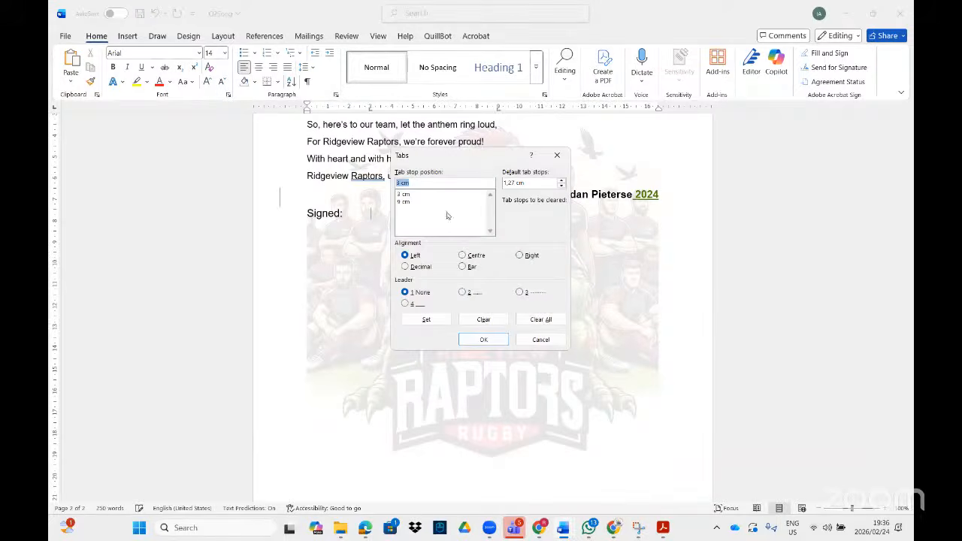
{"action": "left_click", "coordinate": [406, 202]}
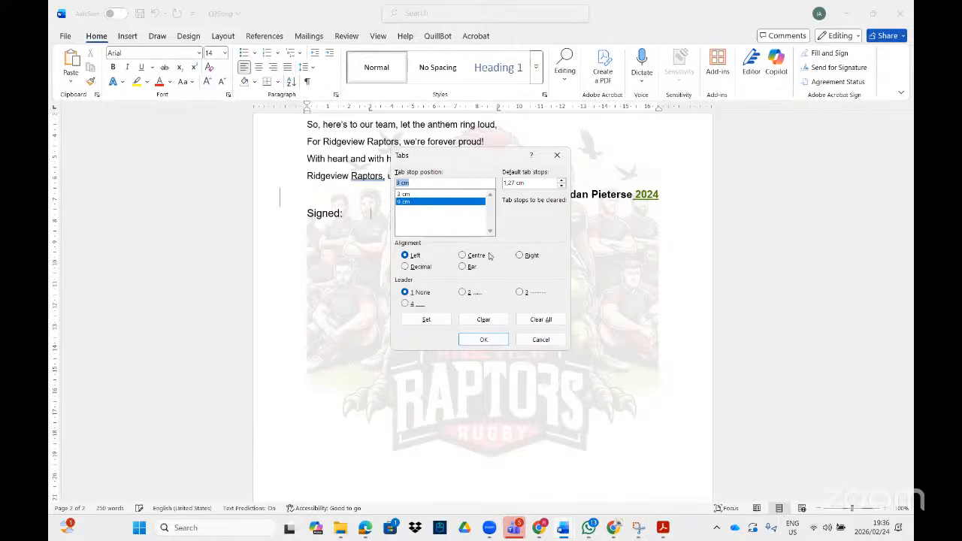
{"action": "left_click", "coordinate": [519, 255]}
{"action": "left_click", "coordinate": [426, 319]}
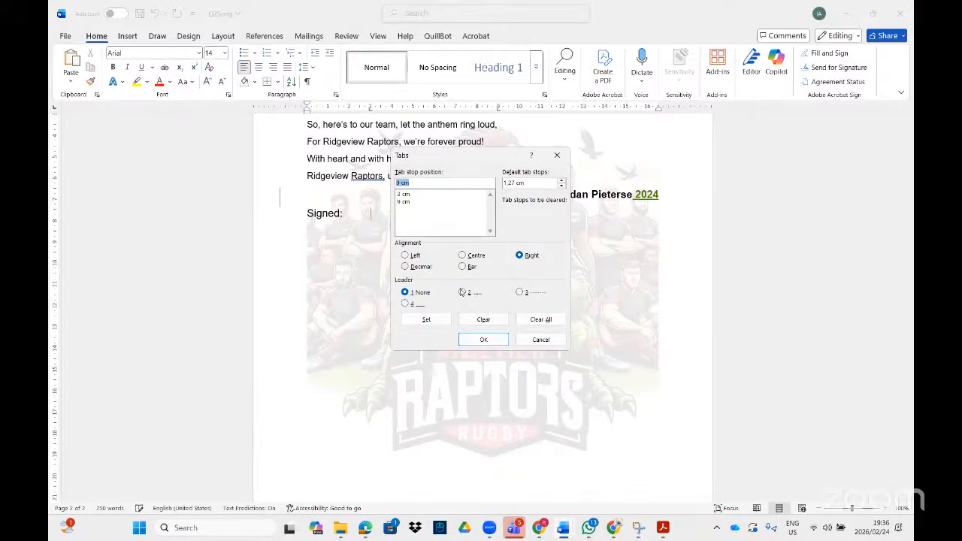
Step: Give the 9 cm tab stop the dashed leader, option 3, and apply it to the "Signed:" line
{"action": "left_click", "coordinate": [519, 292]}
{"action": "left_click", "coordinate": [404, 201]}
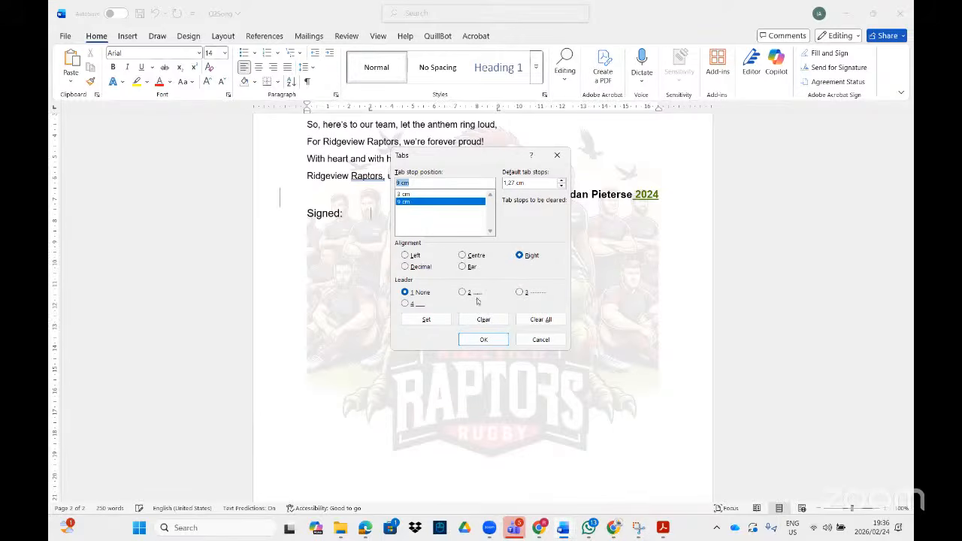
{"action": "left_click", "coordinate": [520, 293]}
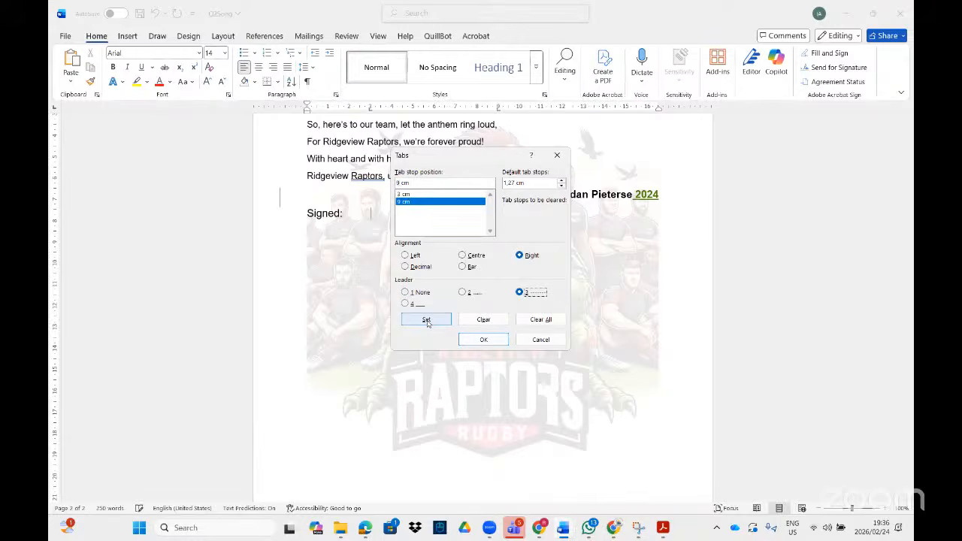
{"action": "left_click", "coordinate": [426, 320]}
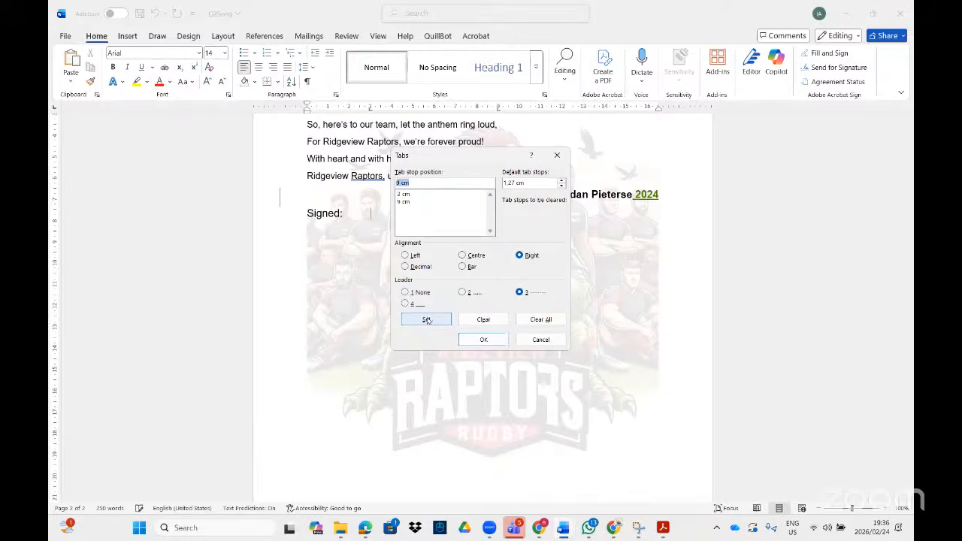
{"action": "left_click", "coordinate": [403, 202]}
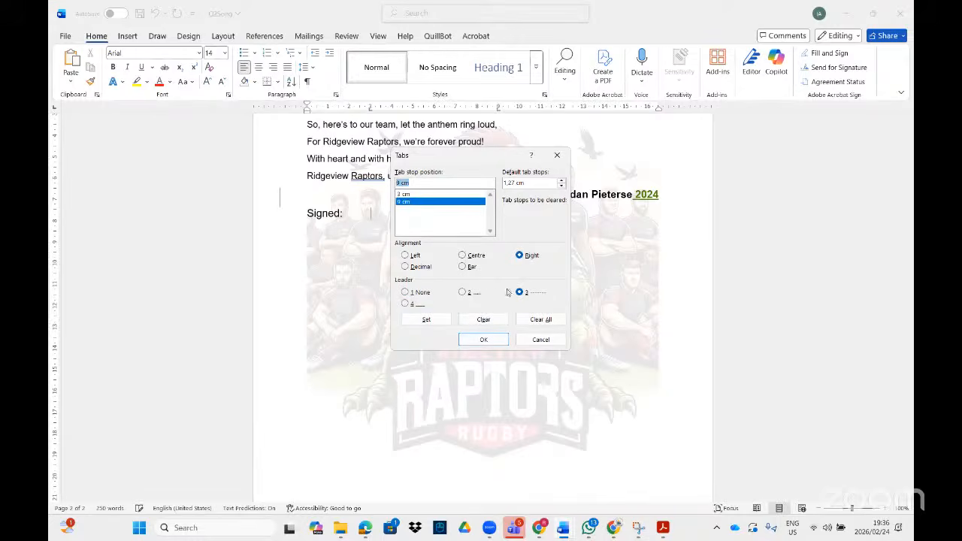
{"action": "left_click", "coordinate": [484, 341]}
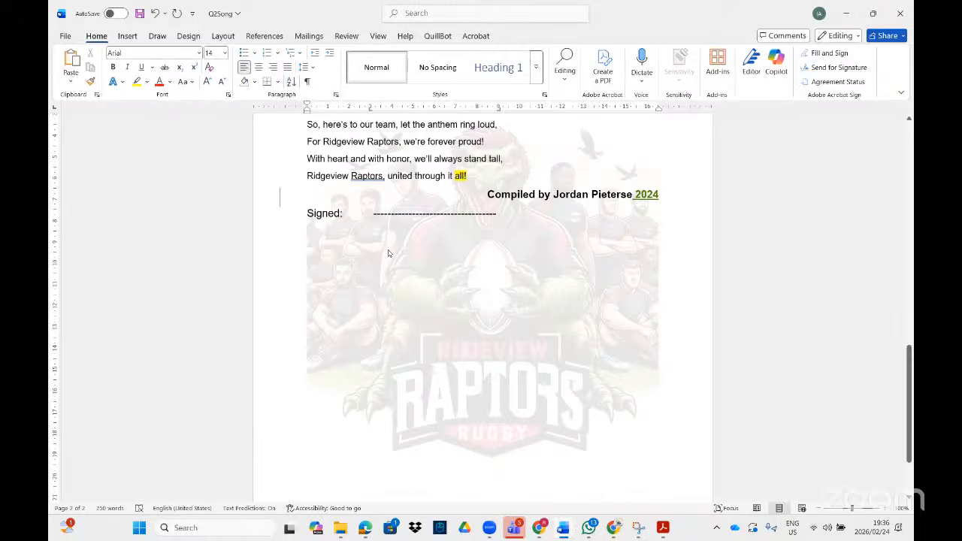
Step: Check the signature line against the PDF example and read the 2ECO task about inserting the 2Green picture
{"action": "left_click", "coordinate": [663, 528]}
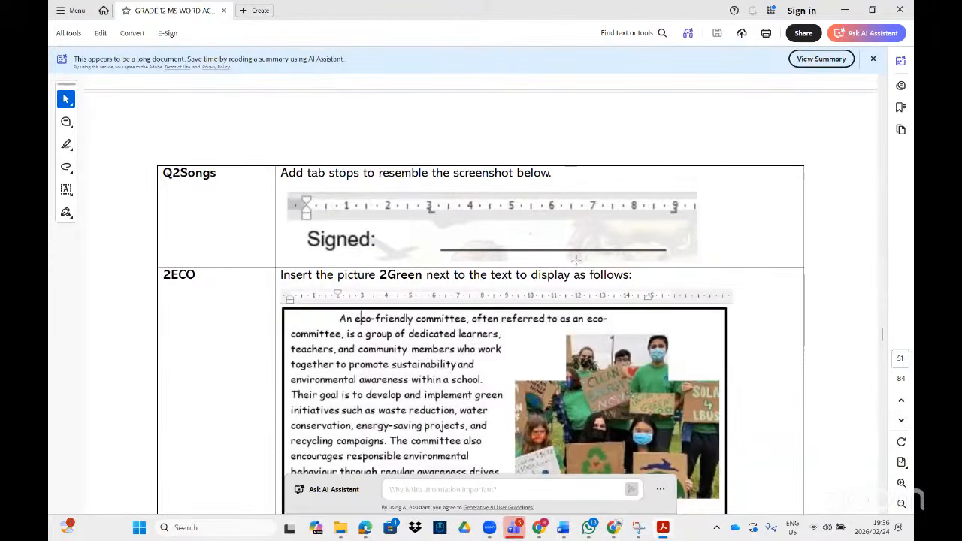
{"action": "scroll", "coordinate": [499, 286], "scroll_direction": "down", "scroll_amount": 3}
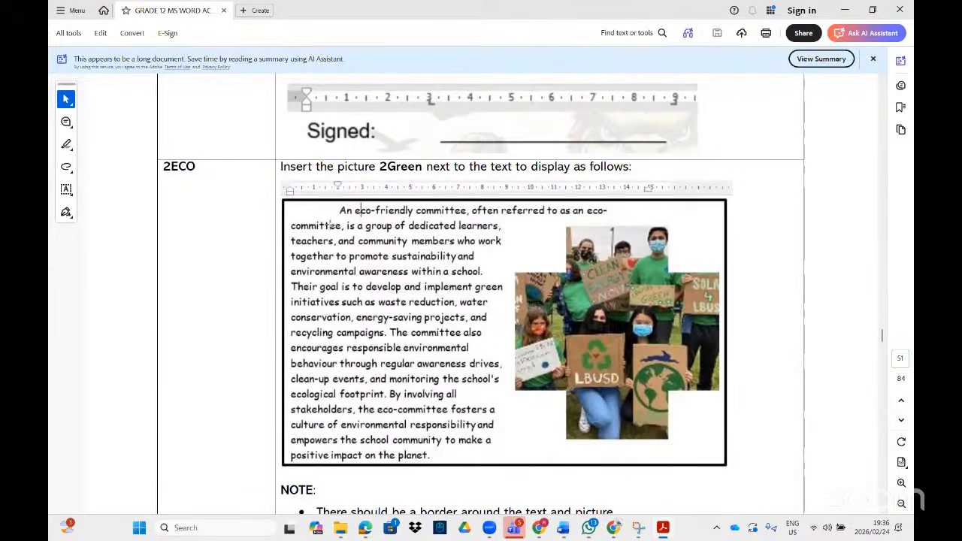
{"action": "scroll", "coordinate": [517, 225], "scroll_direction": "down", "scroll_amount": 1}
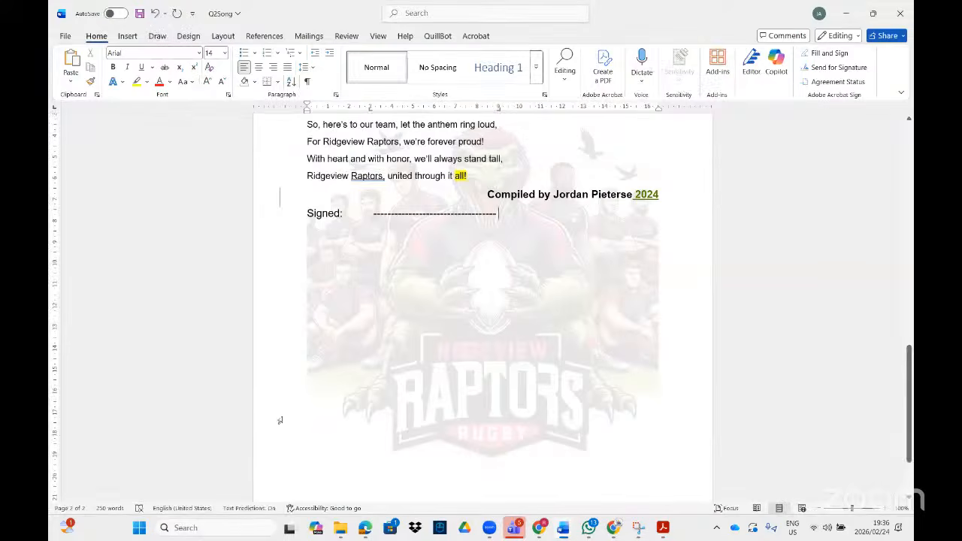
{"action": "left_click", "coordinate": [663, 527]}
Step: Search the computer for 2Eco and open that Word document for editing
{"action": "left_click", "coordinate": [187, 528]}
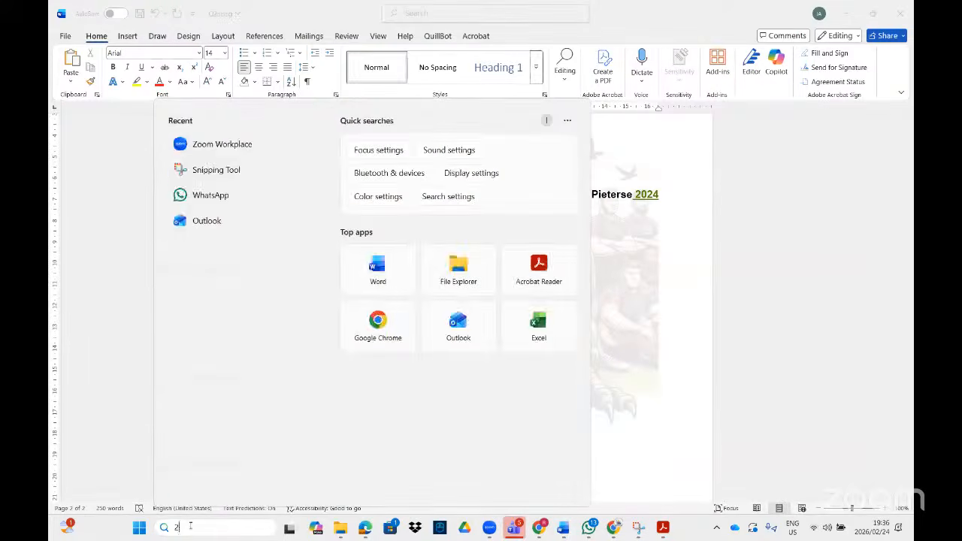
{"action": "type", "text": "2ec"}
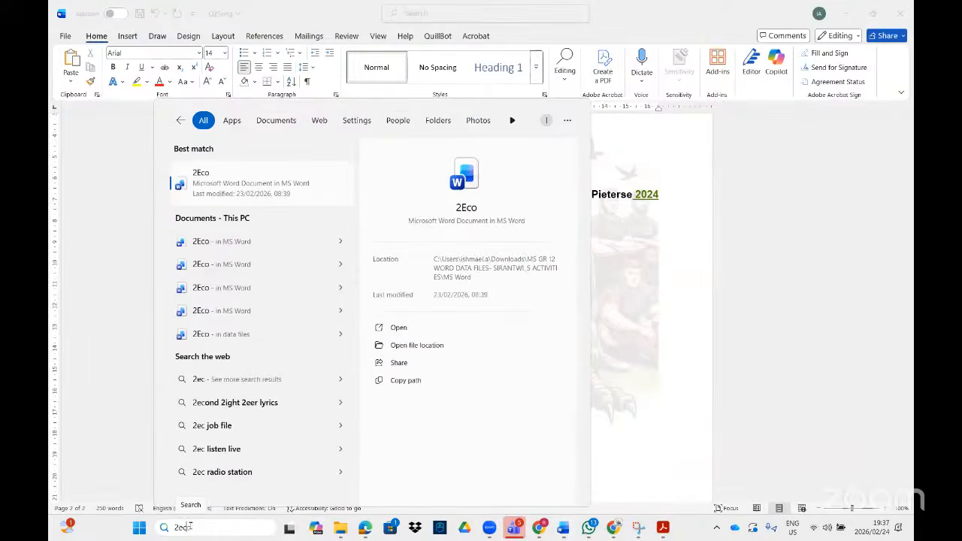
{"action": "type", "text": "o"}
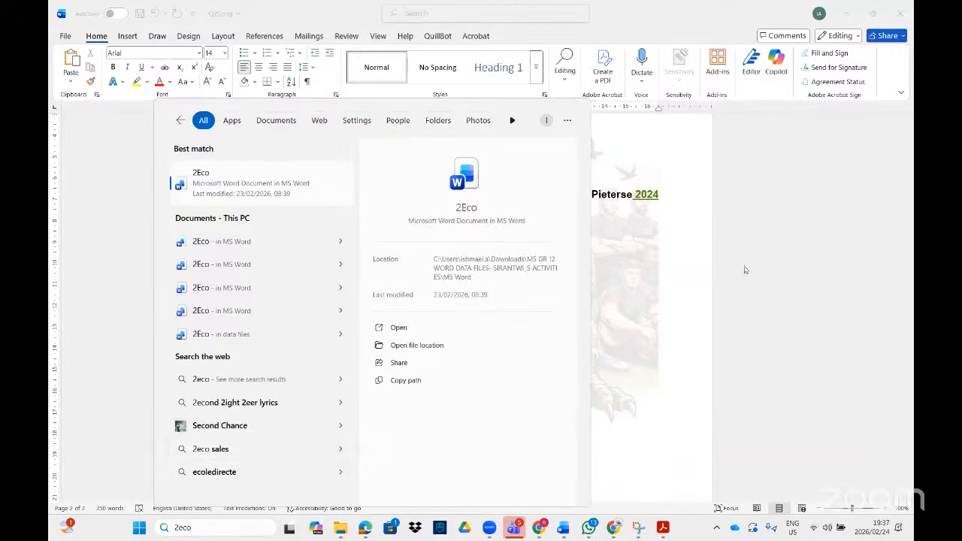
{"action": "key", "text": "Return"}
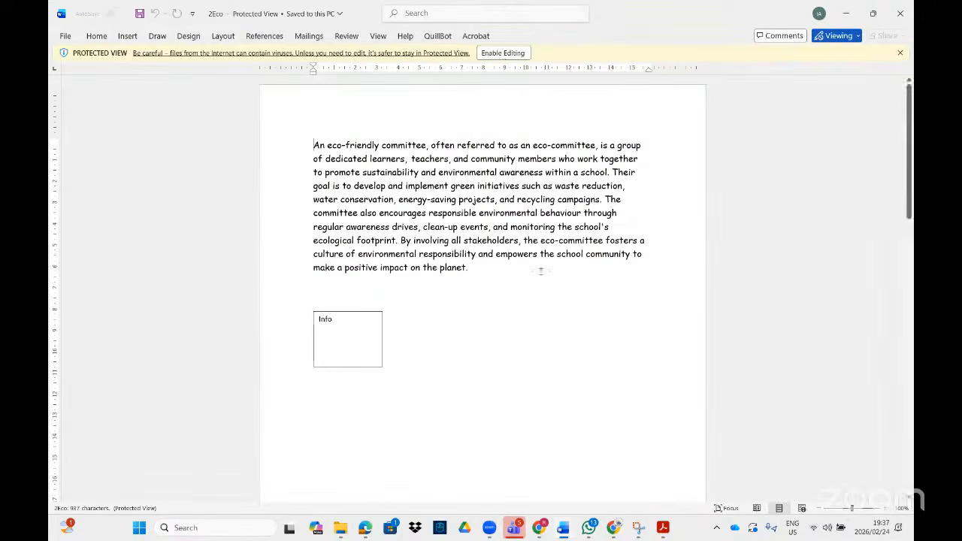
{"action": "left_click", "coordinate": [503, 52]}
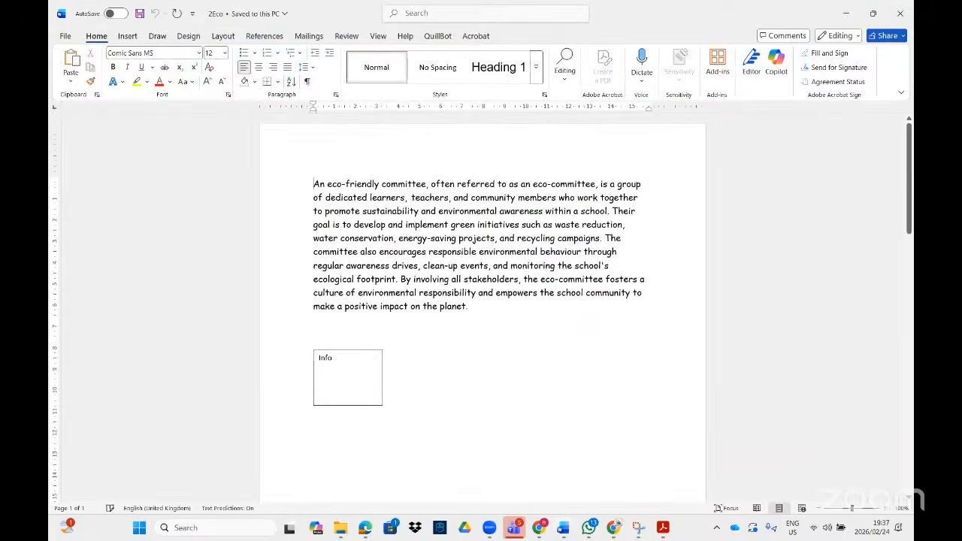
Step: Check the 2ECO example in the PDF and set a 2 cm first line indent on the eco-committee paragraph in 2Eco
{"action": "left_click", "coordinate": [662, 528]}
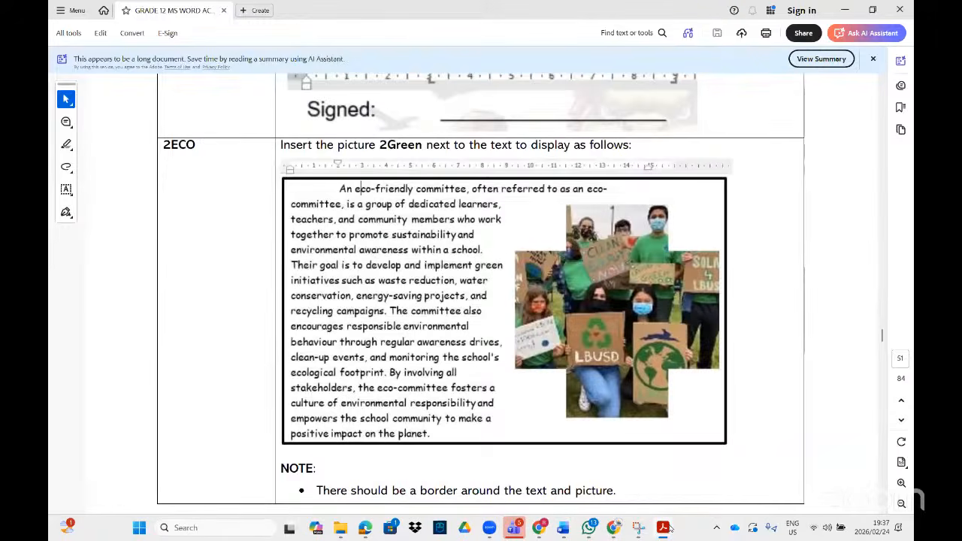
{"action": "scroll", "coordinate": [566, 406], "scroll_direction": "down", "scroll_amount": 1}
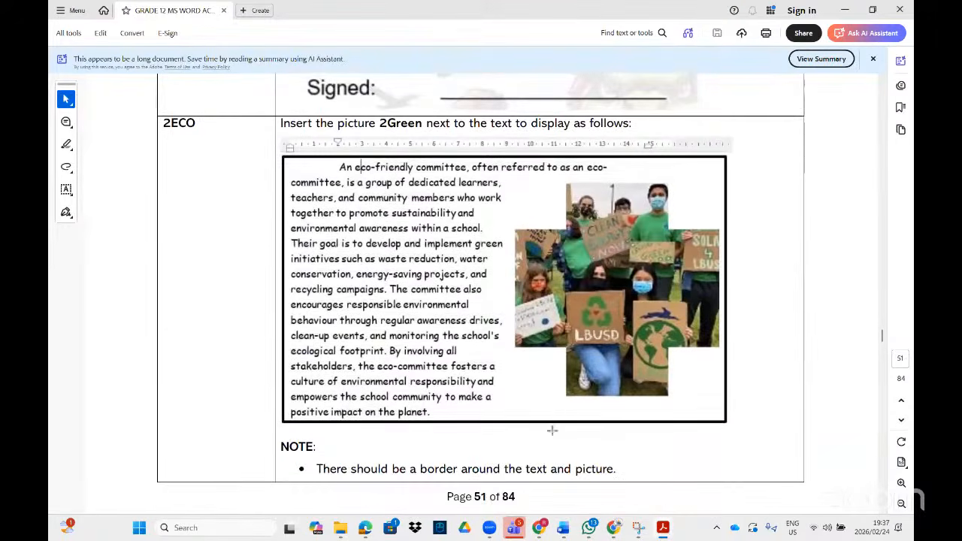
{"action": "scroll", "coordinate": [566, 405], "scroll_direction": "up", "scroll_amount": 1}
{"action": "left_click", "coordinate": [663, 528]}
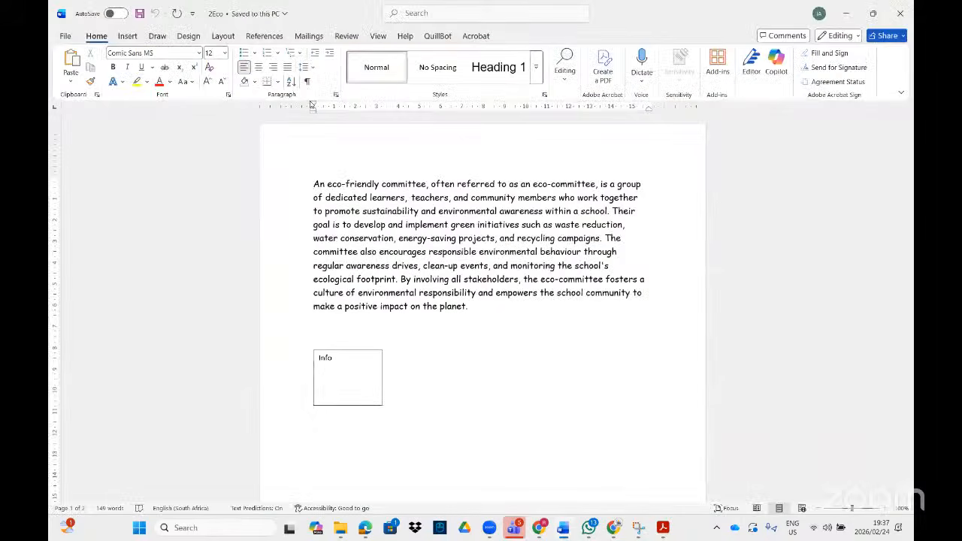
{"action": "left_click_drag", "start_coordinate": [312, 105], "coordinate": [355, 106]}
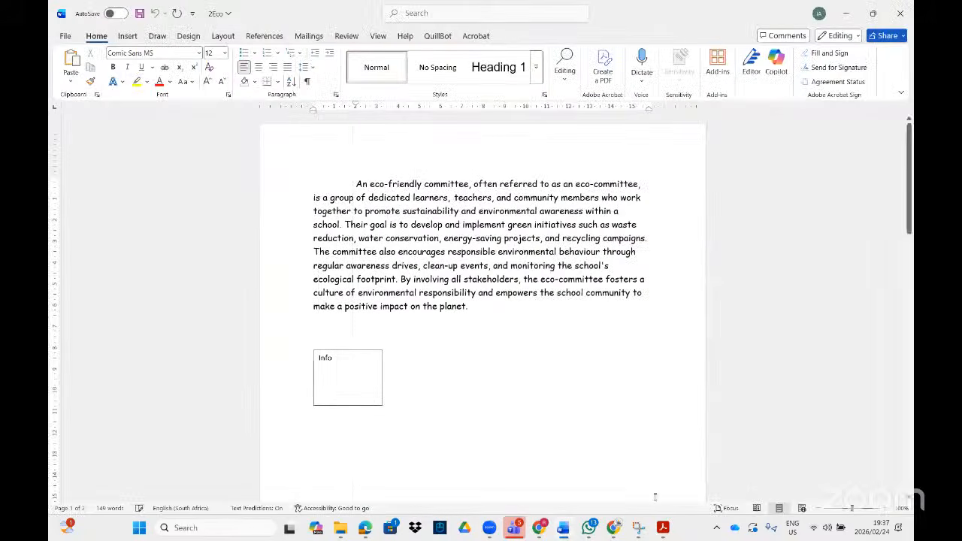
Step: Following the PDF example, move the eco-committee paragraph's right indent to the 15 cm ruler mark
{"action": "left_click", "coordinate": [663, 529]}
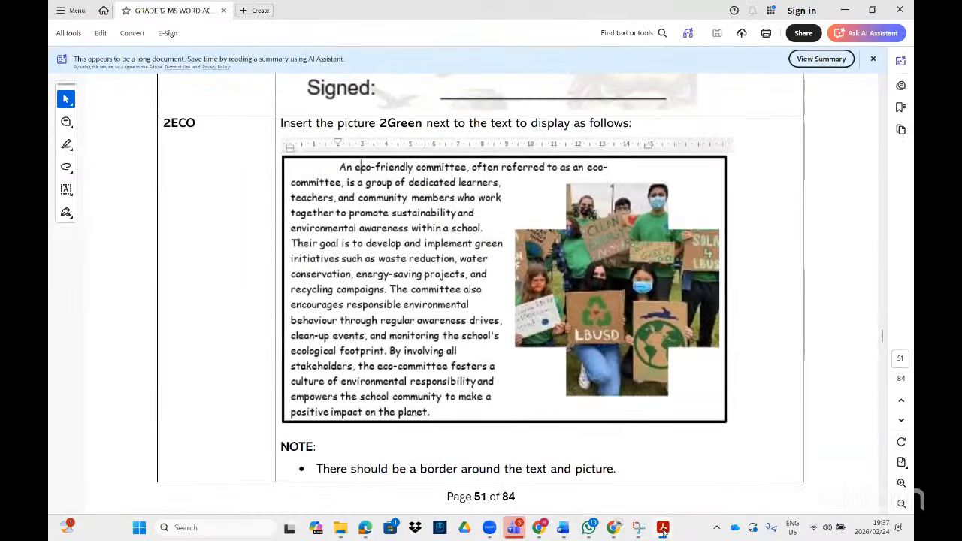
{"action": "left_click", "coordinate": [663, 530]}
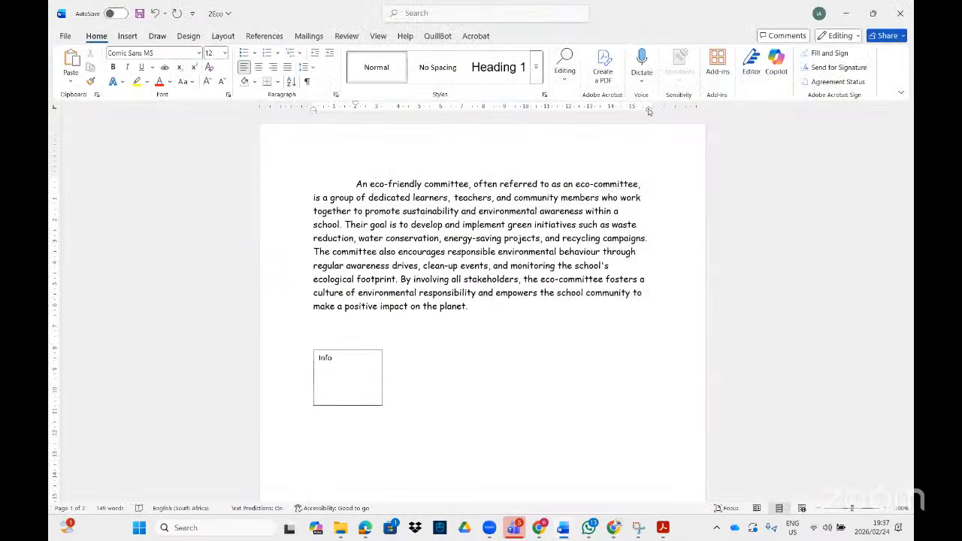
{"action": "left_click_drag", "start_coordinate": [647, 108], "coordinate": [634, 111]}
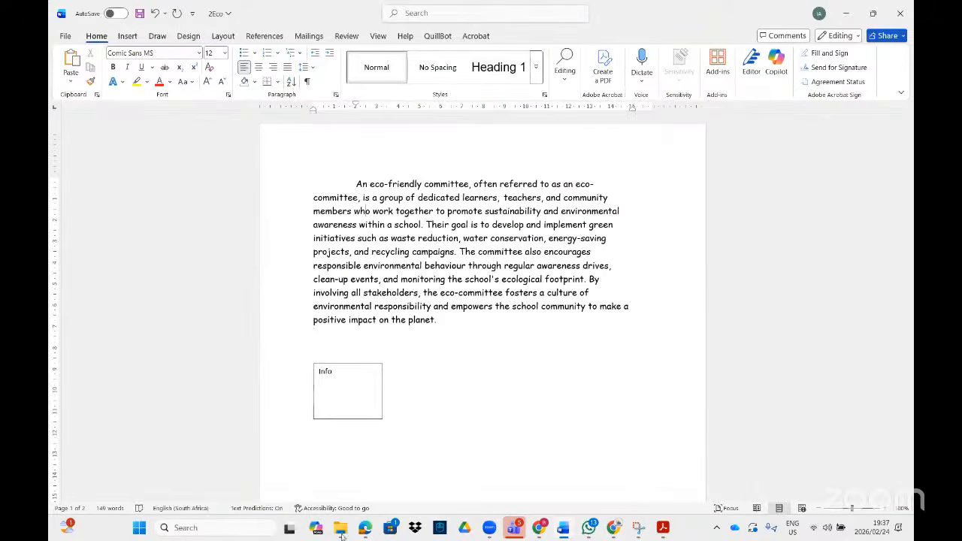
Step: Open the MS Word folder inside the Grade 12 Word data files in Documents, and reread the 2ECO requirements in the PDF
{"action": "key", "text": "alt+Tab"}
{"action": "scroll", "coordinate": [244, 194], "scroll_direction": "down", "scroll_amount": 4}
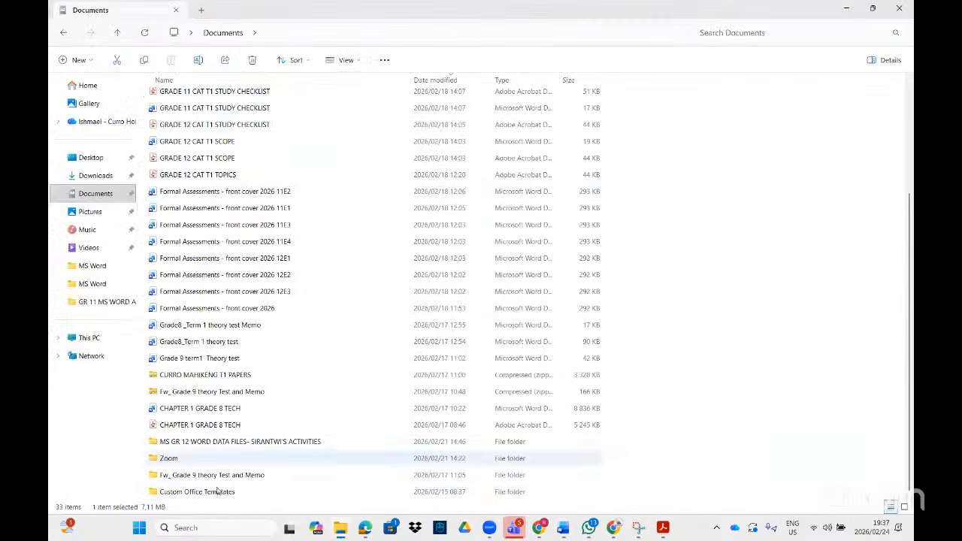
{"action": "double_click", "coordinate": [213, 441]}
{"action": "double_click", "coordinate": [187, 99]}
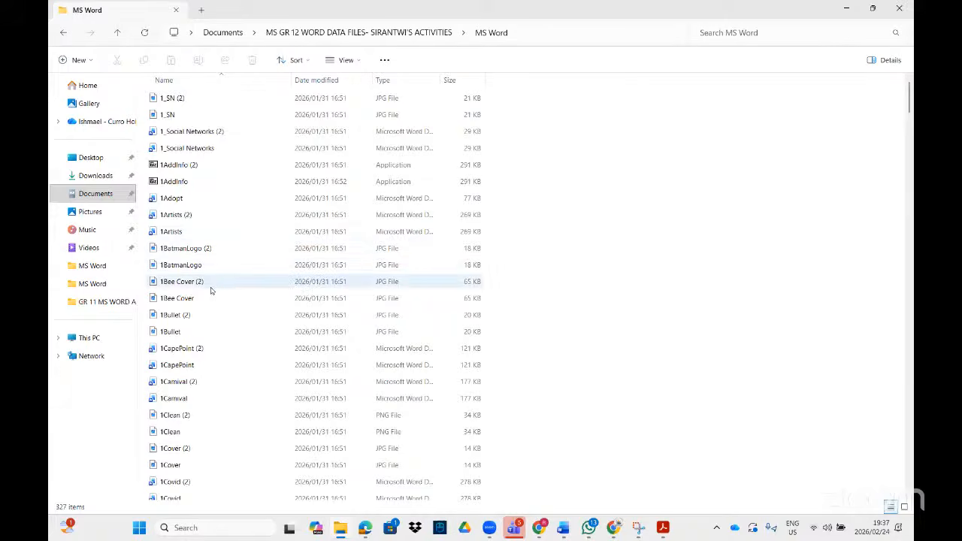
{"action": "left_click", "coordinate": [662, 529]}
{"action": "scroll", "coordinate": [616, 282], "scroll_direction": "down", "scroll_amount": 5}
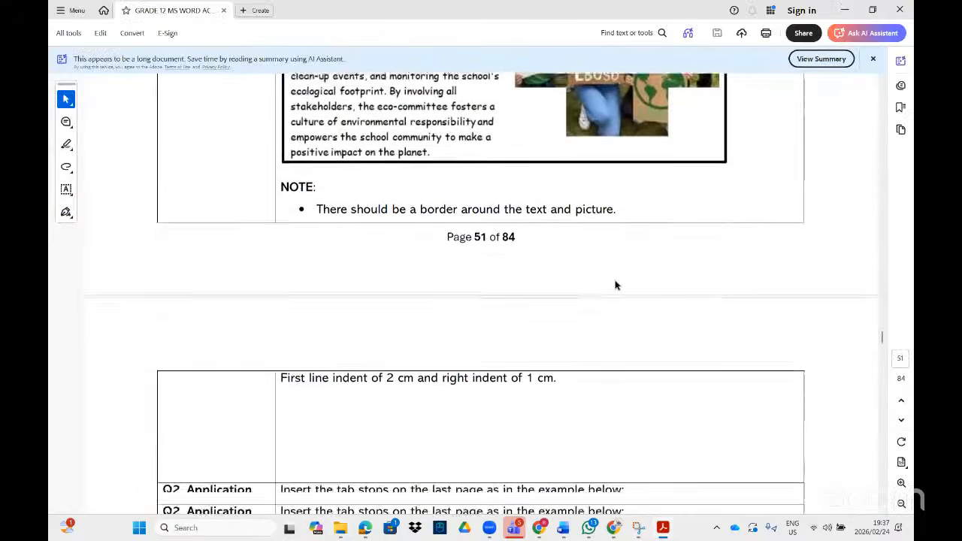
{"action": "scroll", "coordinate": [614, 285], "scroll_direction": "down", "scroll_amount": 2}
{"action": "scroll", "coordinate": [614, 285], "scroll_direction": "up", "scroll_amount": 10}
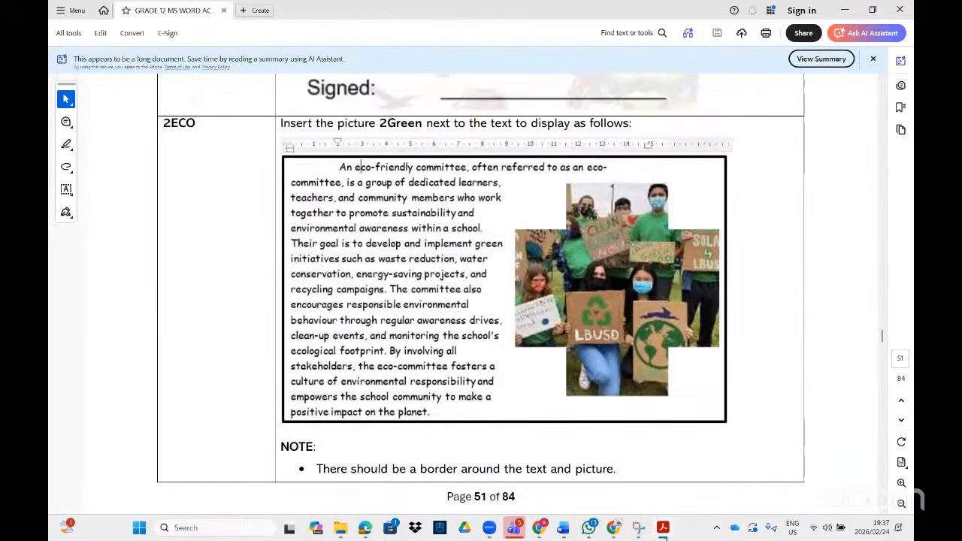
Step: Find the 2Green picture in the MS Word folder, insert it into the eco-committee paragraph of 2Eco and select it
{"action": "left_click", "coordinate": [340, 528]}
{"action": "scroll", "coordinate": [236, 323], "scroll_direction": "down", "scroll_amount": 20}
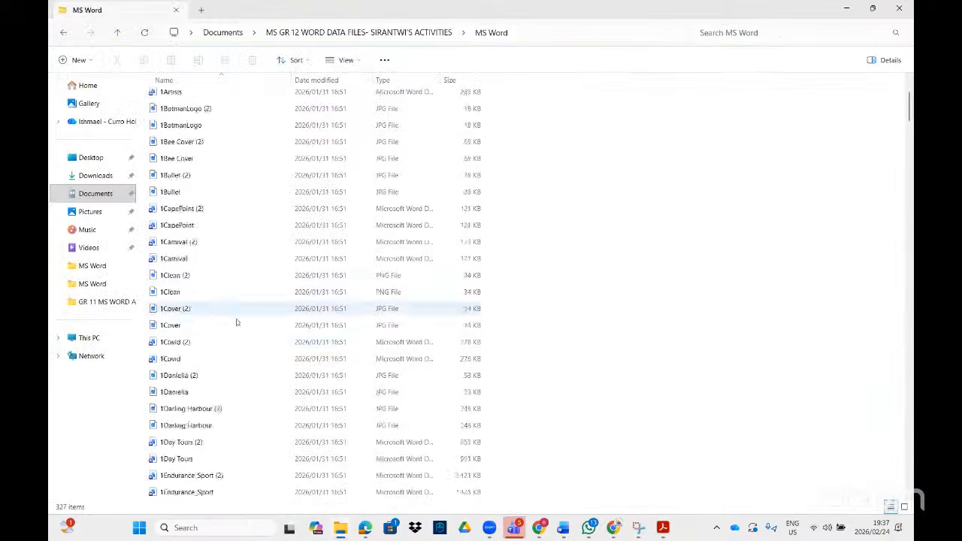
{"action": "scroll", "coordinate": [236, 342], "scroll_direction": "down", "scroll_amount": 20}
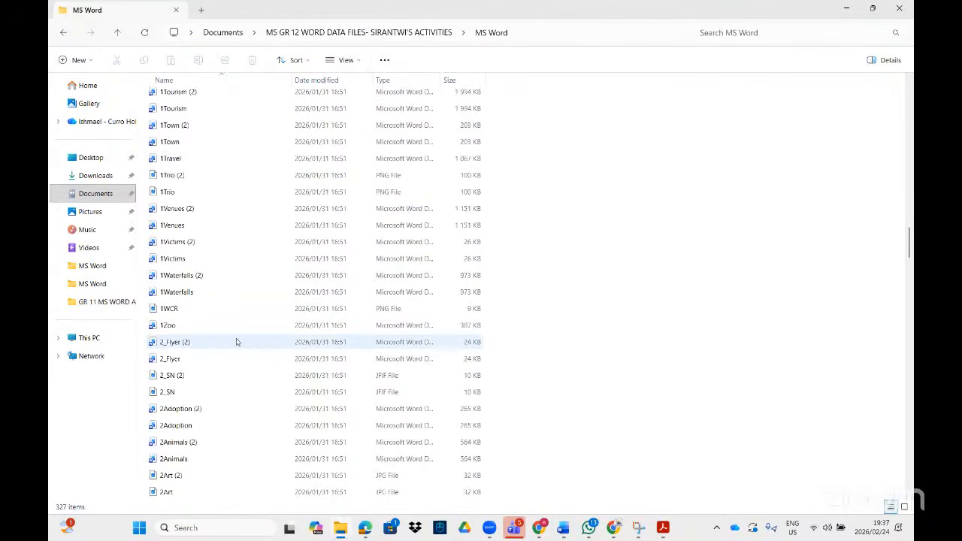
{"action": "scroll", "coordinate": [236, 342], "scroll_direction": "down", "scroll_amount": 3}
{"action": "scroll", "coordinate": [235, 342], "scroll_direction": "down", "scroll_amount": 3}
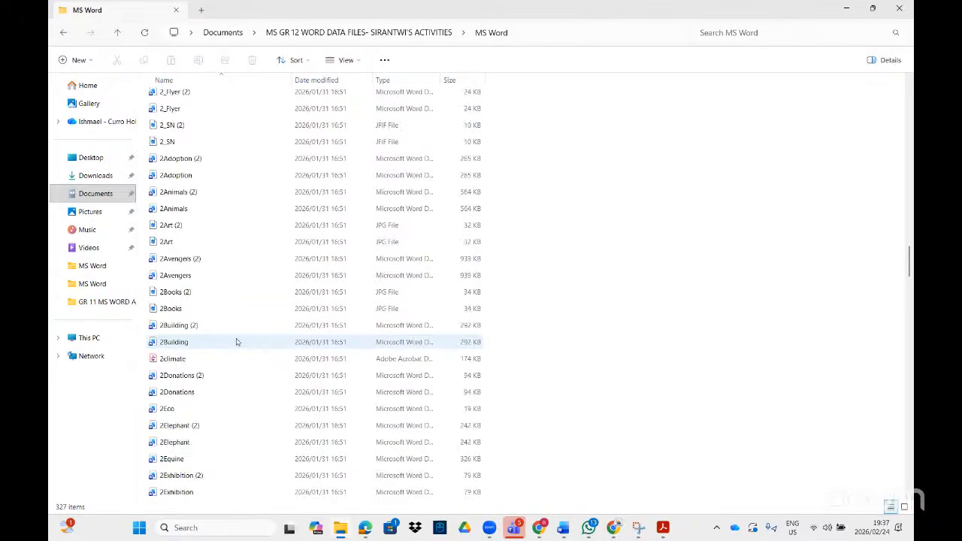
{"action": "scroll", "coordinate": [236, 342], "scroll_direction": "down", "scroll_amount": 15}
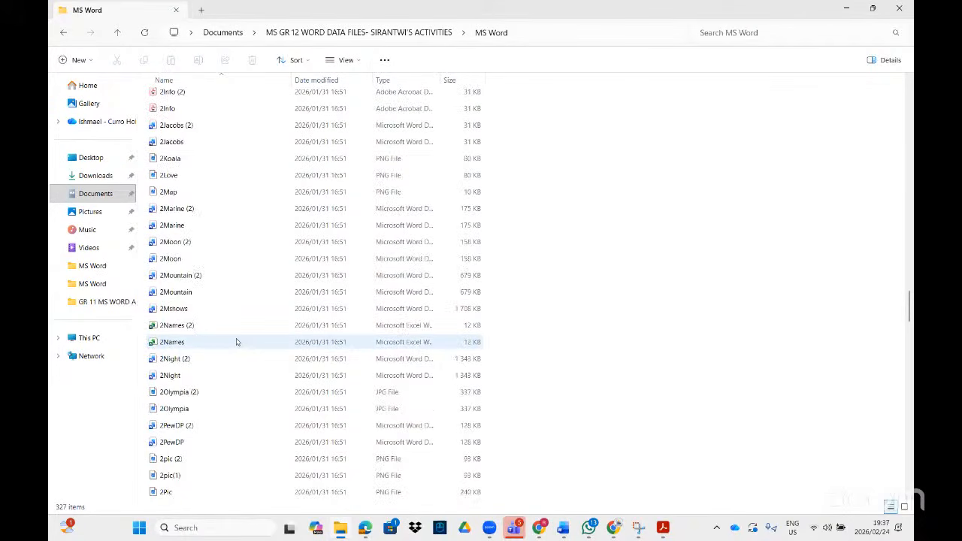
{"action": "scroll", "coordinate": [236, 342], "scroll_direction": "up", "scroll_amount": 1}
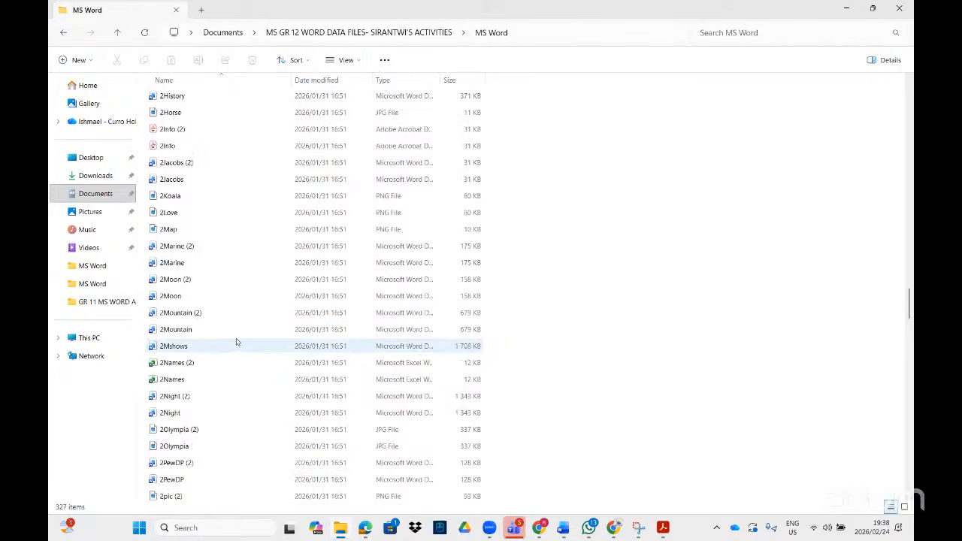
{"action": "scroll", "coordinate": [236, 341], "scroll_direction": "up", "scroll_amount": 2}
{"action": "scroll", "coordinate": [236, 342], "scroll_direction": "up", "scroll_amount": 1}
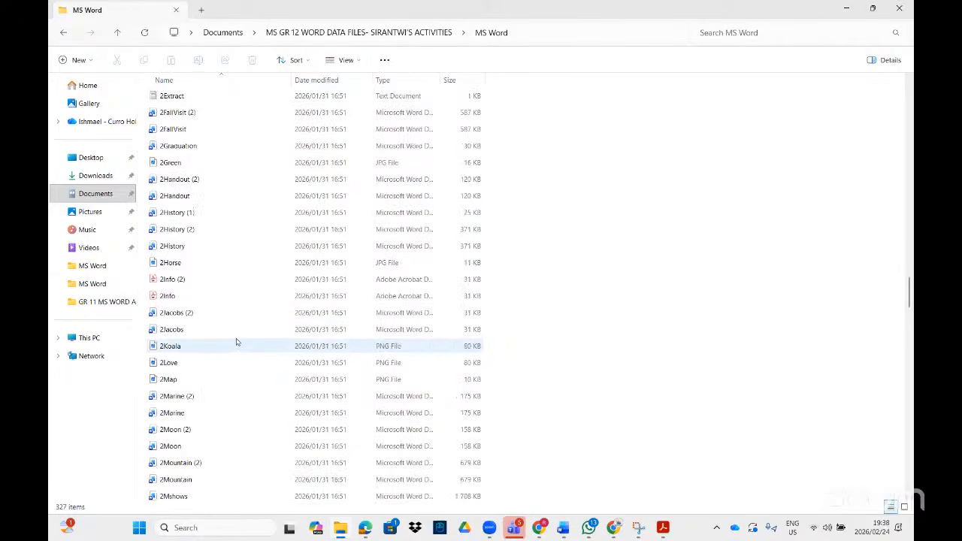
{"action": "left_click_drag", "start_coordinate": [163, 165], "coordinate": [597, 219]}
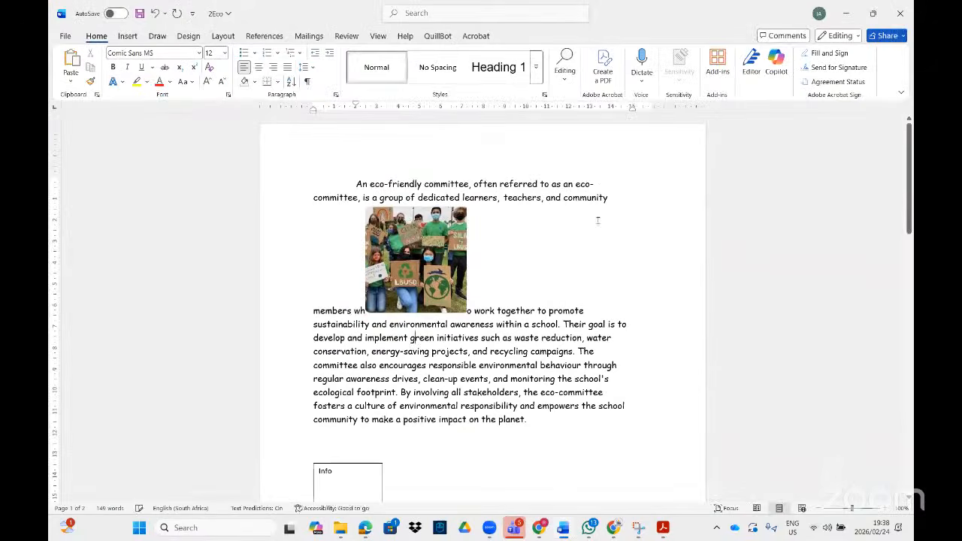
{"action": "left_click", "coordinate": [418, 231]}
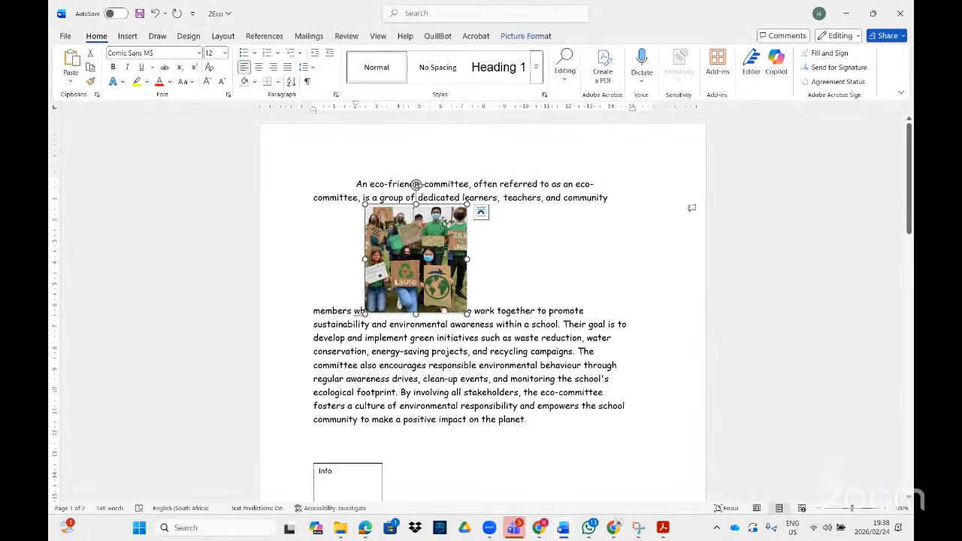
Step: Review the 2ECO notes and example in the PDF, and enlarge the inserted 2Green picture proportionally
{"action": "left_click", "coordinate": [663, 528]}
{"action": "scroll", "coordinate": [565, 366], "scroll_direction": "down", "scroll_amount": 5}
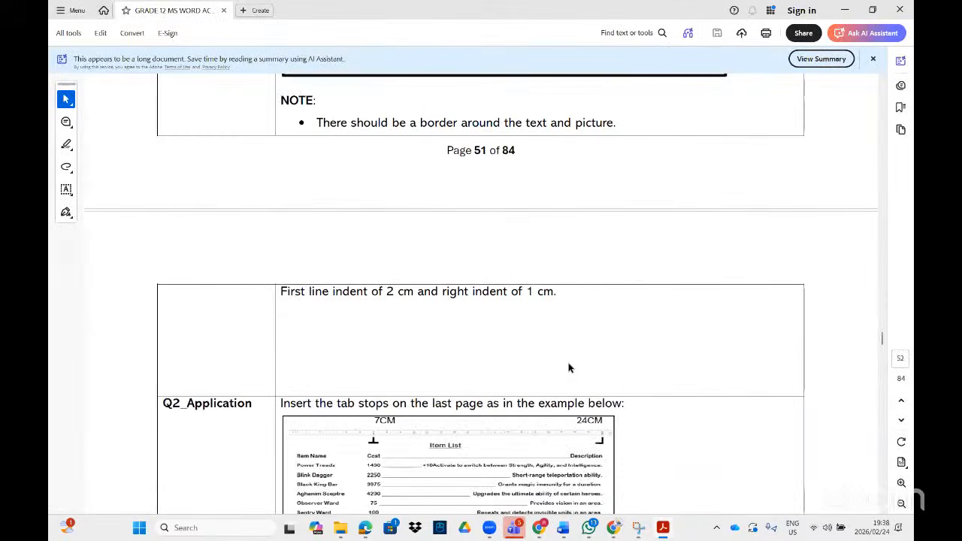
{"action": "scroll", "coordinate": [569, 367], "scroll_direction": "up", "scroll_amount": 5}
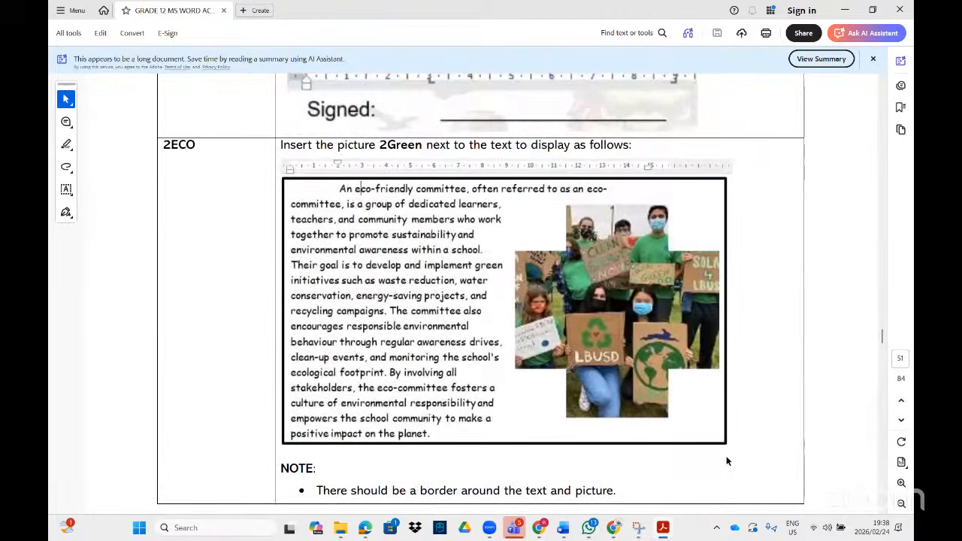
{"action": "key", "text": "alt+Tab"}
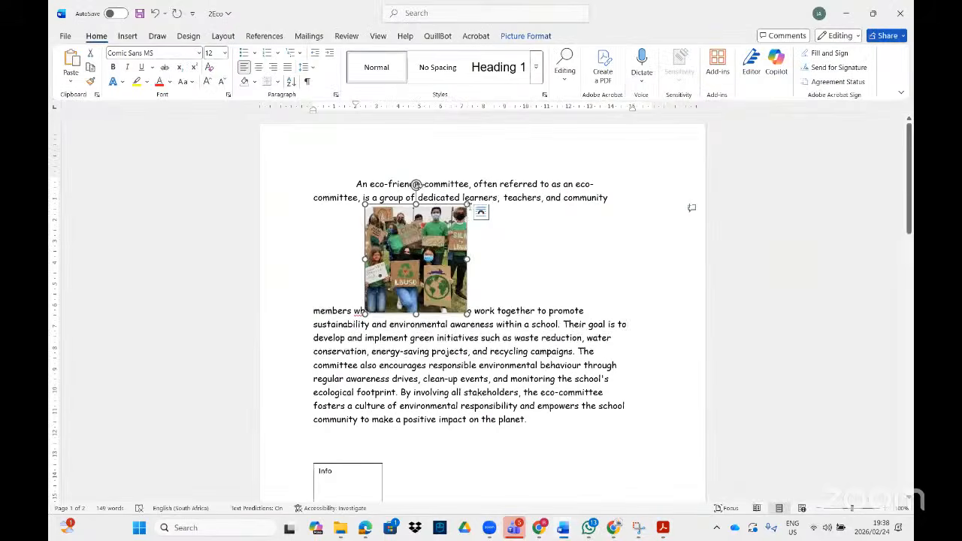
{"action": "left_click_drag", "start_coordinate": [505, 197], "coordinate": [503, 202]}
Step: Apply Square text wrapping to the 2Green picture and place it to the right of the paragraph's text
{"action": "left_click", "coordinate": [517, 212]}
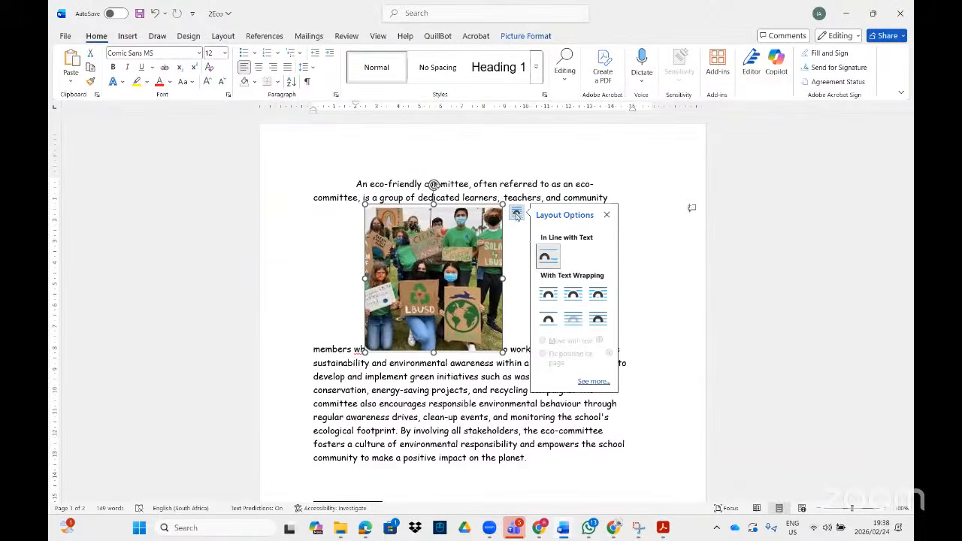
{"action": "left_click", "coordinate": [552, 296]}
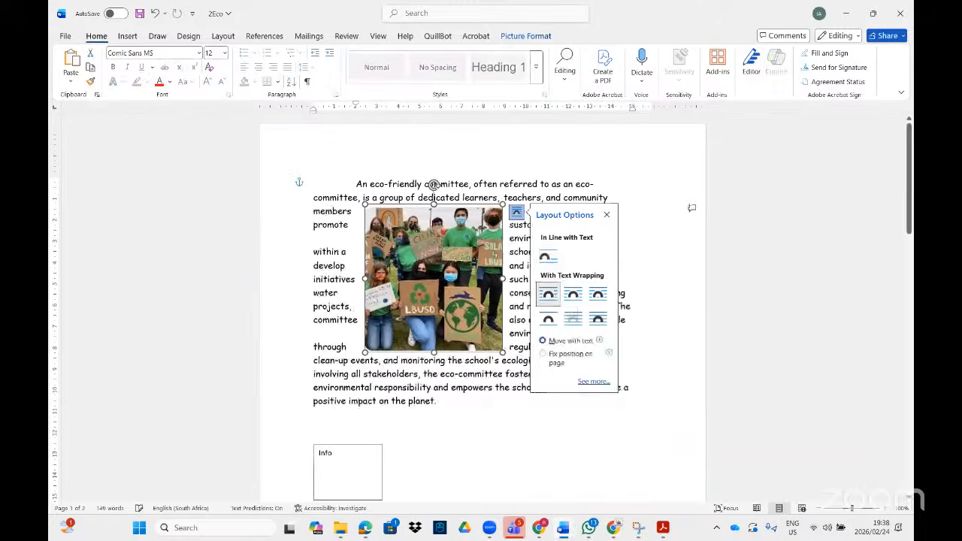
{"action": "left_click_drag", "start_coordinate": [457, 257], "coordinate": [595, 236]}
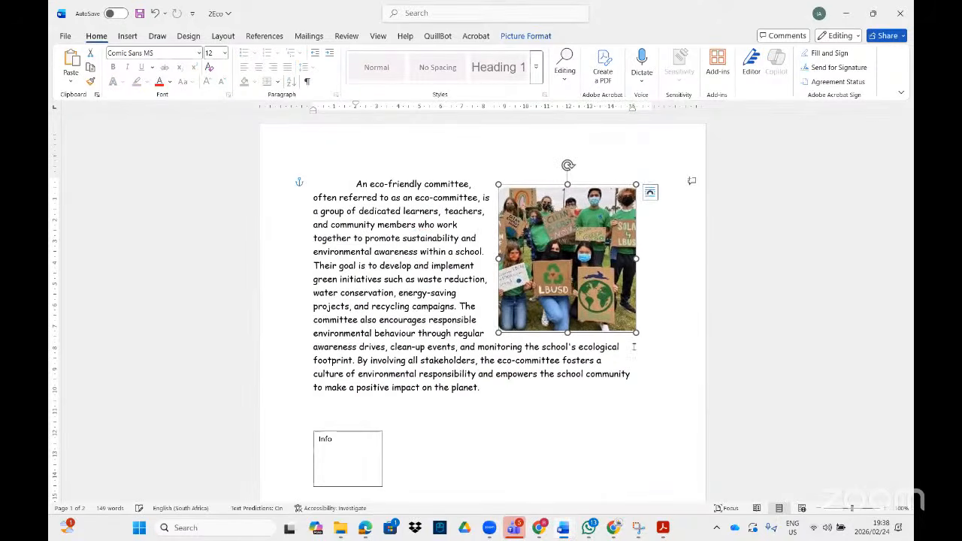
Step: Compare with the PDF example, enlarge the picture to about 7.79 cm by 7.21 cm and realign it beside the text
{"action": "left_click", "coordinate": [660, 523]}
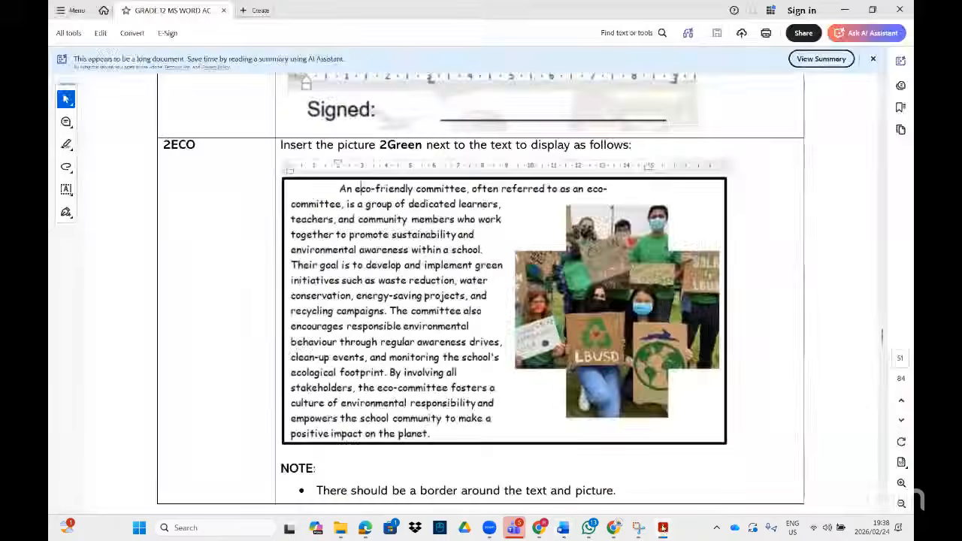
{"action": "left_click", "coordinate": [660, 523]}
{"action": "left_click_drag", "start_coordinate": [500, 333], "coordinate": [482, 349]}
{"action": "left_click_drag", "start_coordinate": [565, 287], "coordinate": [570, 273]}
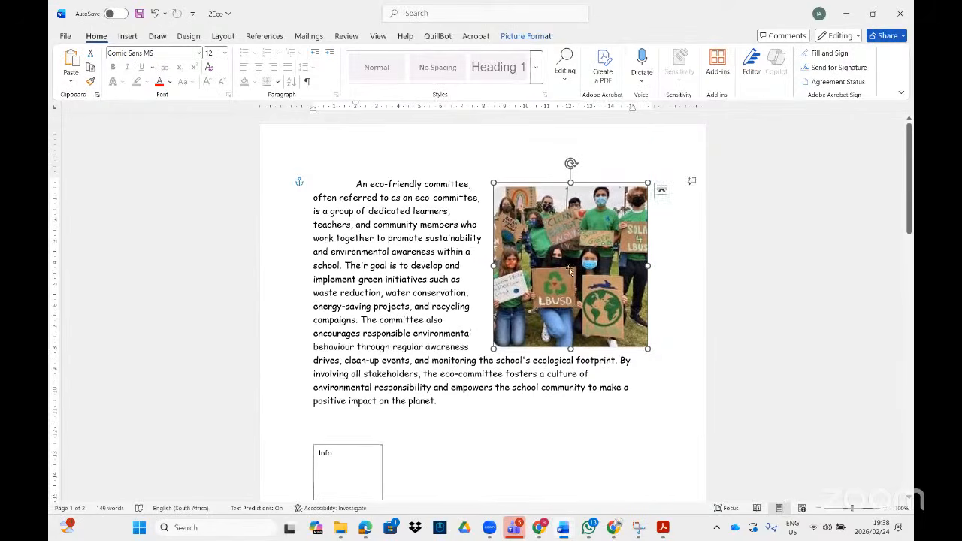
Step: Crop the 2Green picture to the cross basic shape and nudge it slightly closer to the text
{"action": "left_click", "coordinate": [526, 36]}
{"action": "left_click", "coordinate": [818, 83]}
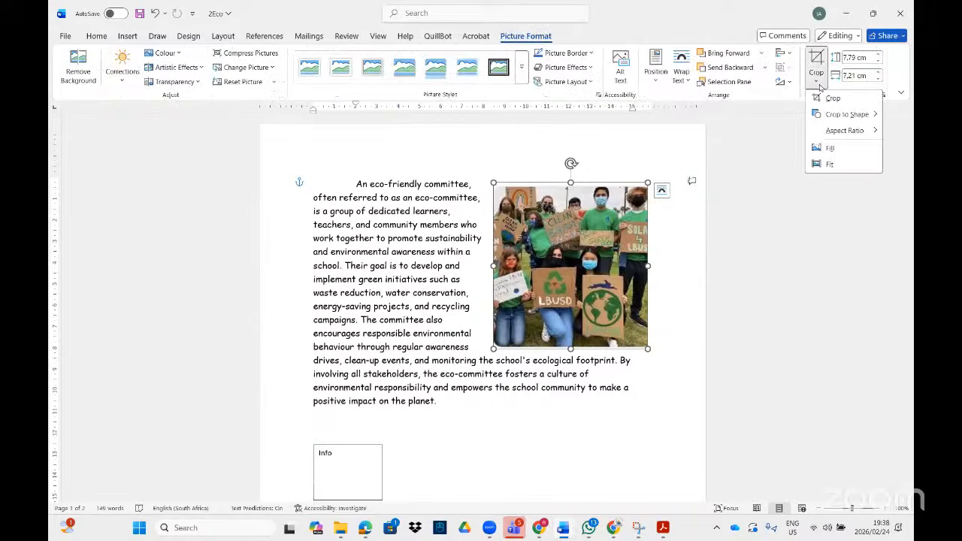
{"action": "mouse_move", "coordinate": [835, 119]}
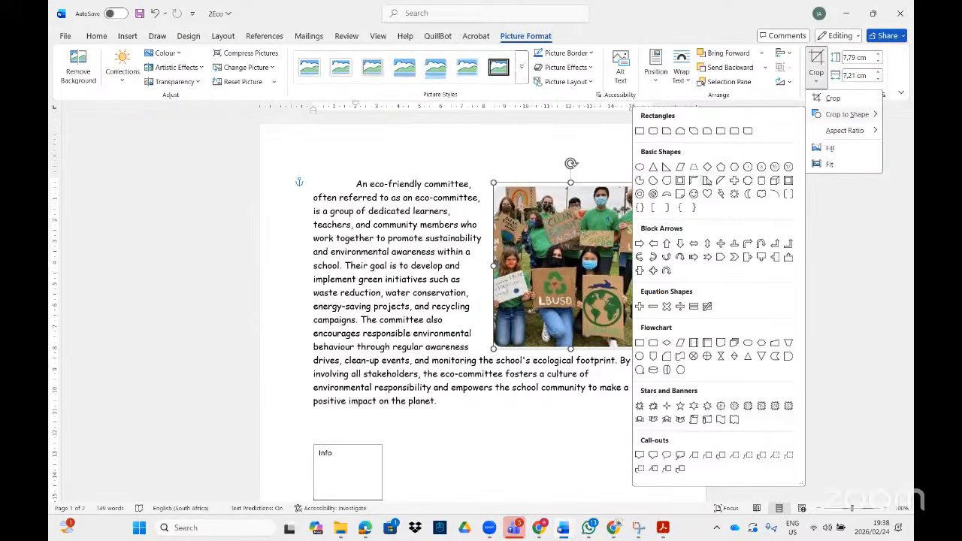
{"action": "left_click", "coordinate": [734, 180]}
{"action": "left_click_drag", "start_coordinate": [574, 194], "coordinate": [569, 195]}
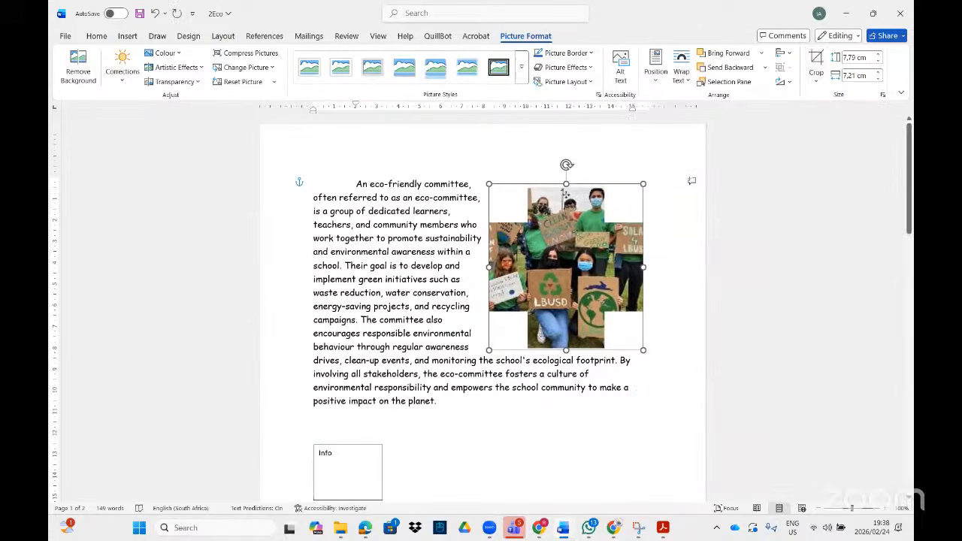
Step: Enlarge the cross-shaped picture to about 11.01 cm high and 10.19 cm wide, keeping it beside the paragraph near the right page edge
{"action": "left_click", "coordinate": [687, 246]}
{"action": "left_click", "coordinate": [602, 269]}
{"action": "left_click_drag", "start_coordinate": [489, 350], "coordinate": [474, 380]}
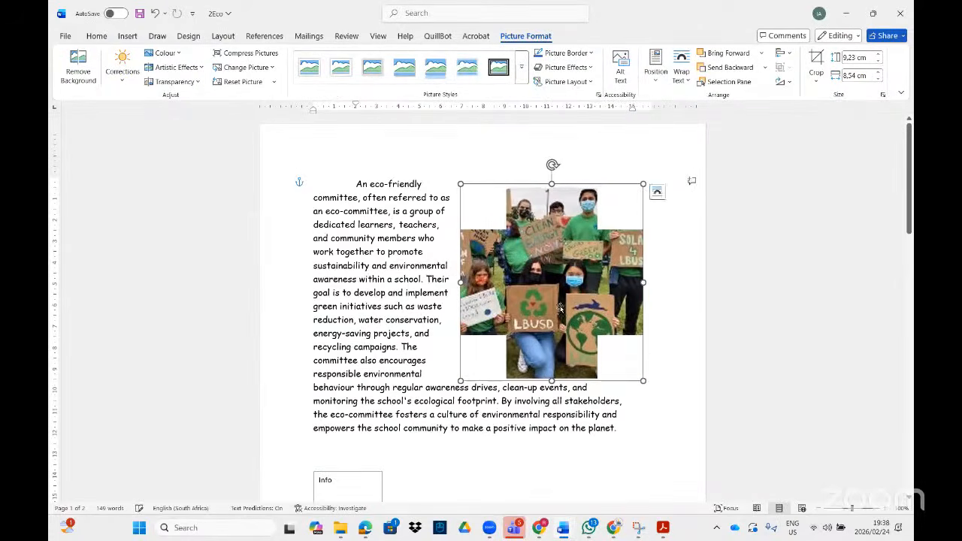
{"action": "left_click_drag", "start_coordinate": [564, 306], "coordinate": [600, 307]}
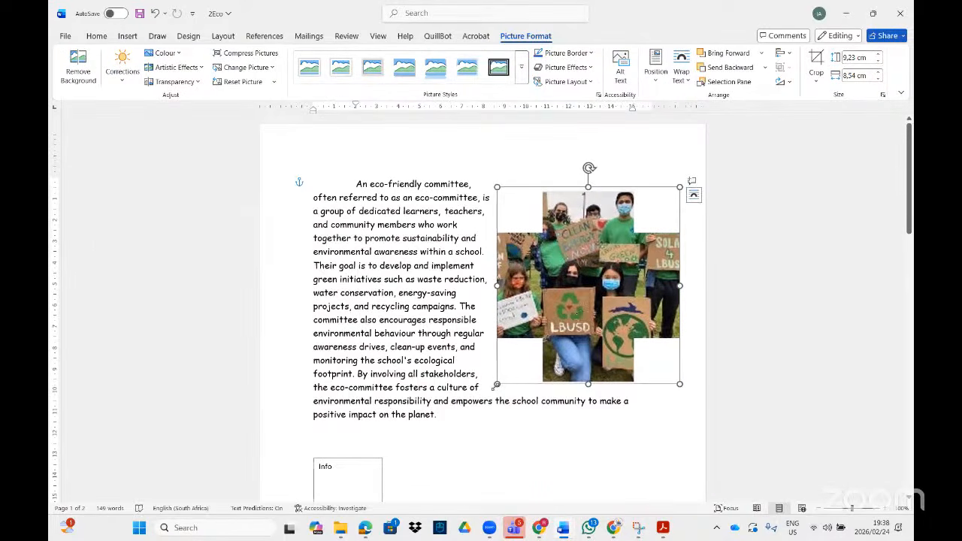
{"action": "left_click_drag", "start_coordinate": [496, 384], "coordinate": [490, 395]}
{"action": "left_click_drag", "start_coordinate": [573, 316], "coordinate": [578, 305]}
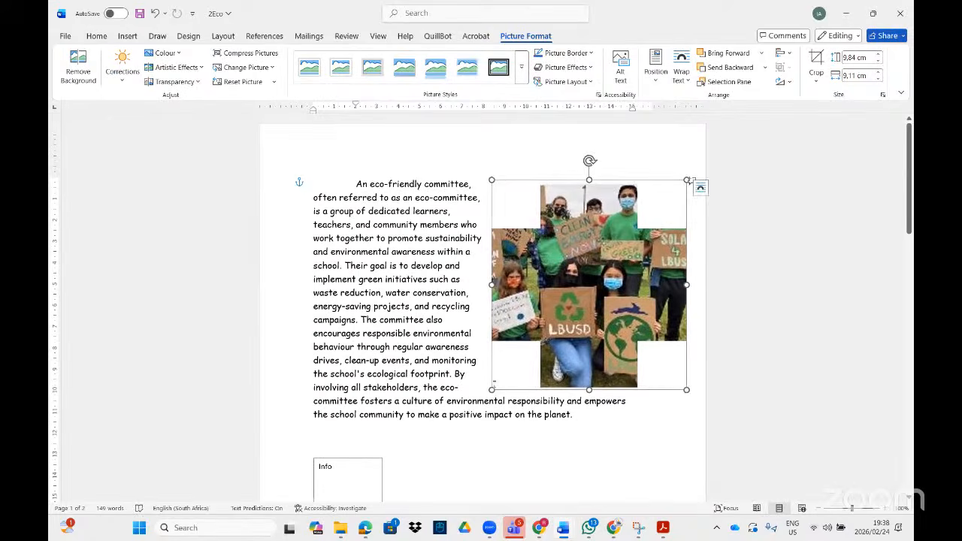
{"action": "left_click_drag", "start_coordinate": [492, 389], "coordinate": [470, 414]}
{"action": "mouse_move", "coordinate": [573, 325]}
{"action": "left_mouse_down"}
{"action": "mouse_move", "coordinate": [588, 314]}
{"action": "mouse_move", "coordinate": [574, 313]}
{"action": "left_mouse_up"}
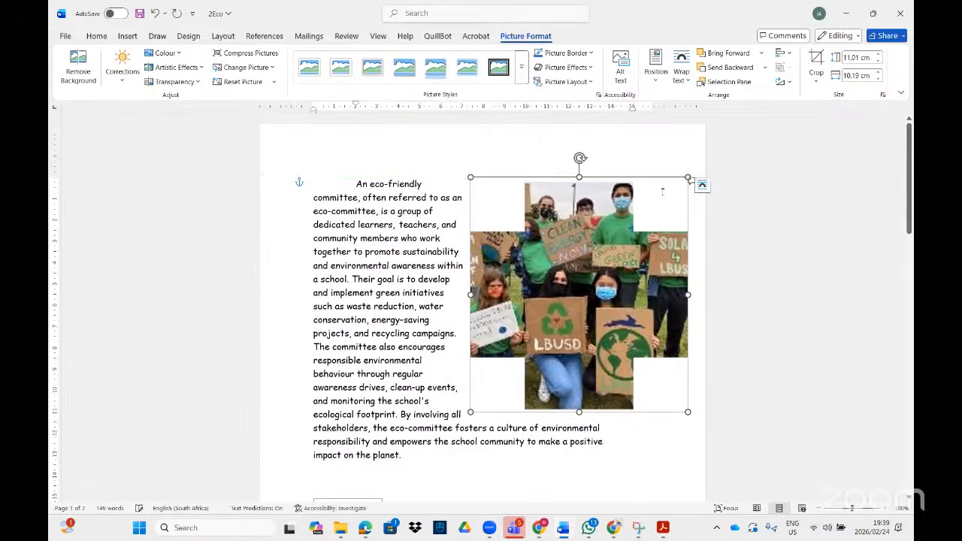
{"action": "left_click", "coordinate": [658, 144]}
{"action": "scroll", "coordinate": [659, 144], "scroll_direction": "down", "scroll_amount": 1}
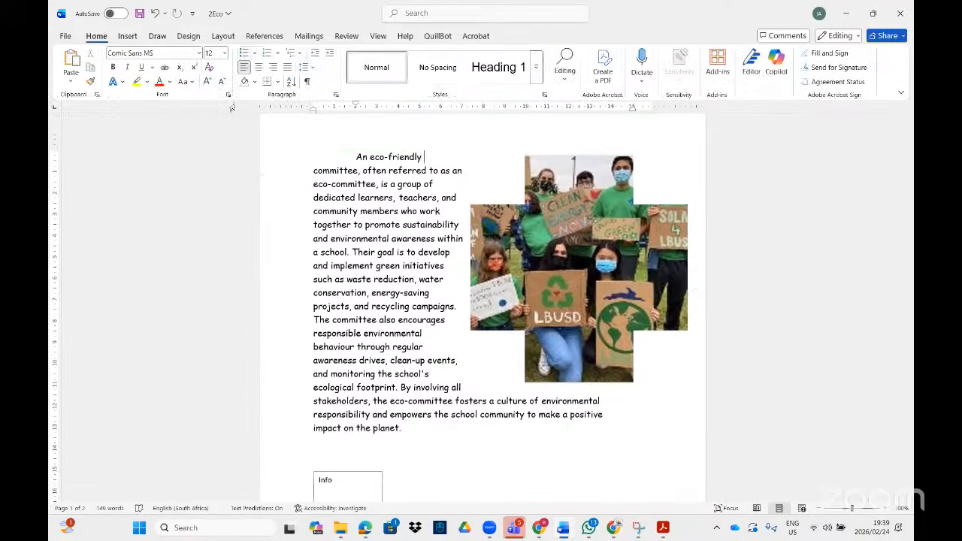
Step: Draw a text box about 13.97 cm high and 18.9 cm wide around the paragraph and cross-shaped picture, and set it behind the text
{"action": "left_click", "coordinate": [128, 36]}
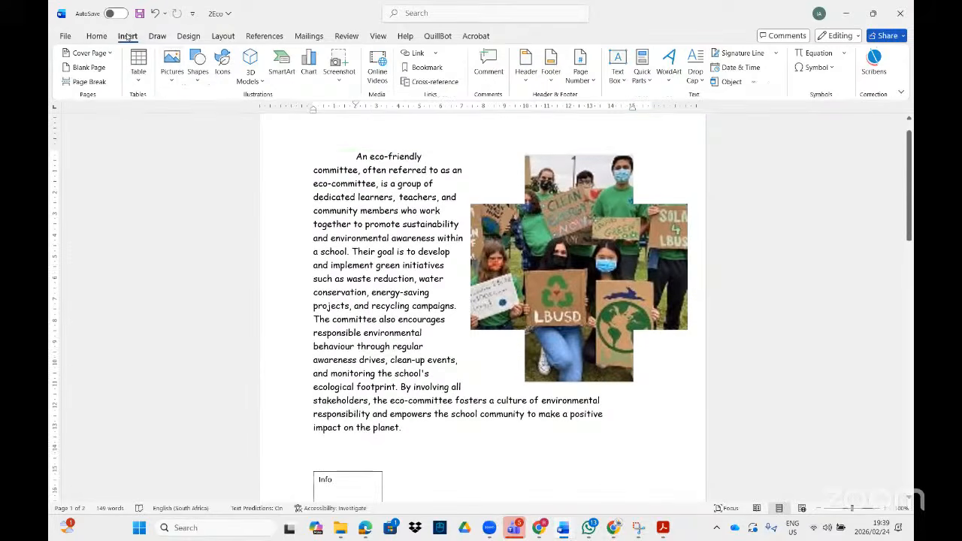
{"action": "left_click", "coordinate": [198, 64]}
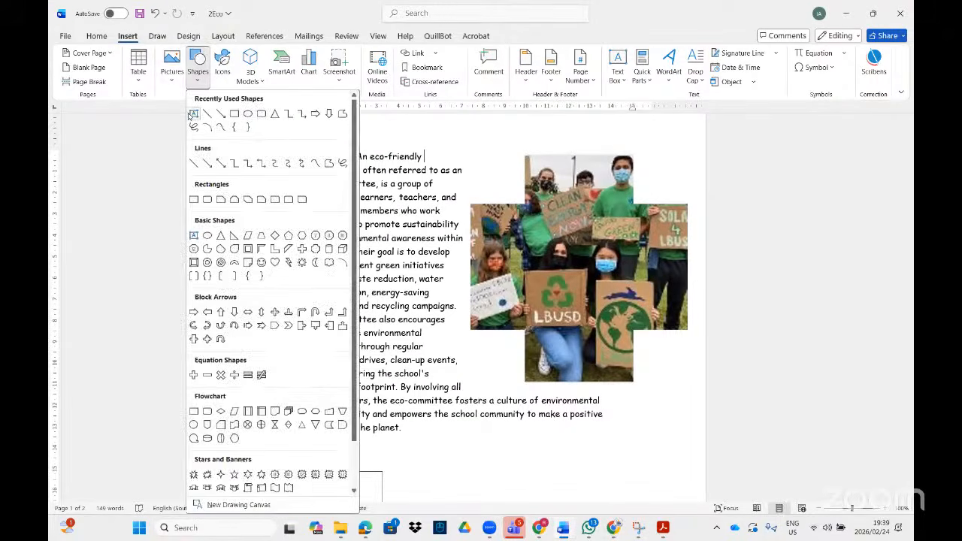
{"action": "left_click", "coordinate": [193, 114]}
{"action": "left_click_drag", "start_coordinate": [652, 182], "coordinate": [693, 433]}
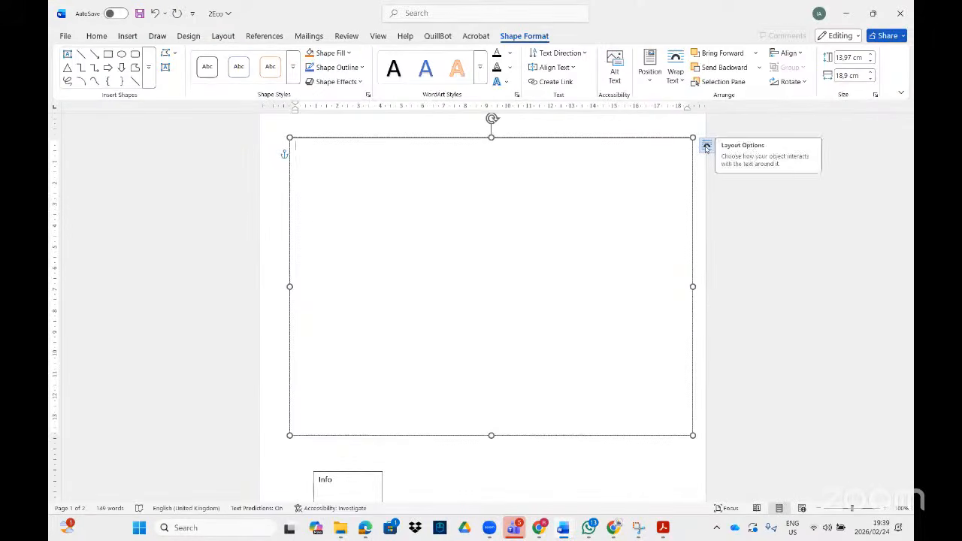
{"action": "left_click", "coordinate": [706, 147]}
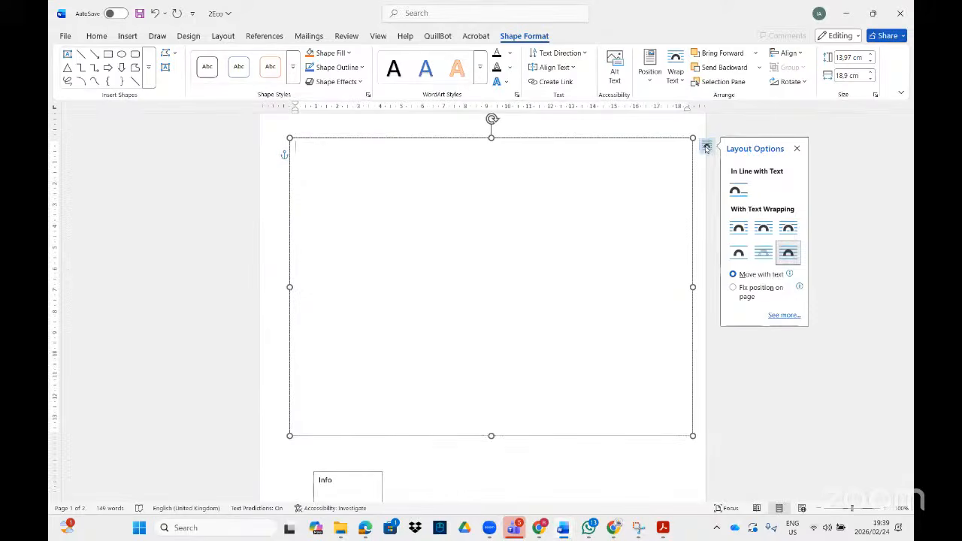
{"action": "left_click", "coordinate": [763, 255]}
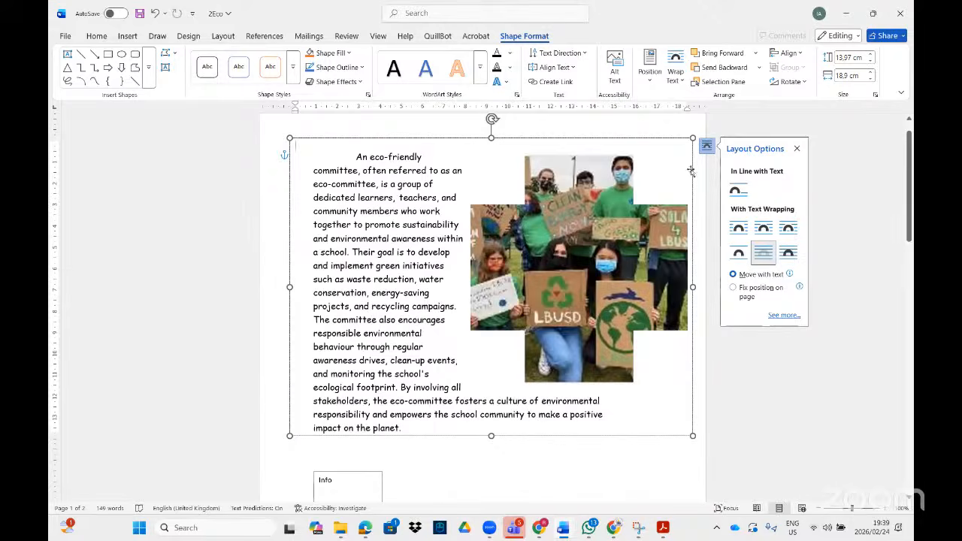
{"action": "left_click", "coordinate": [674, 179]}
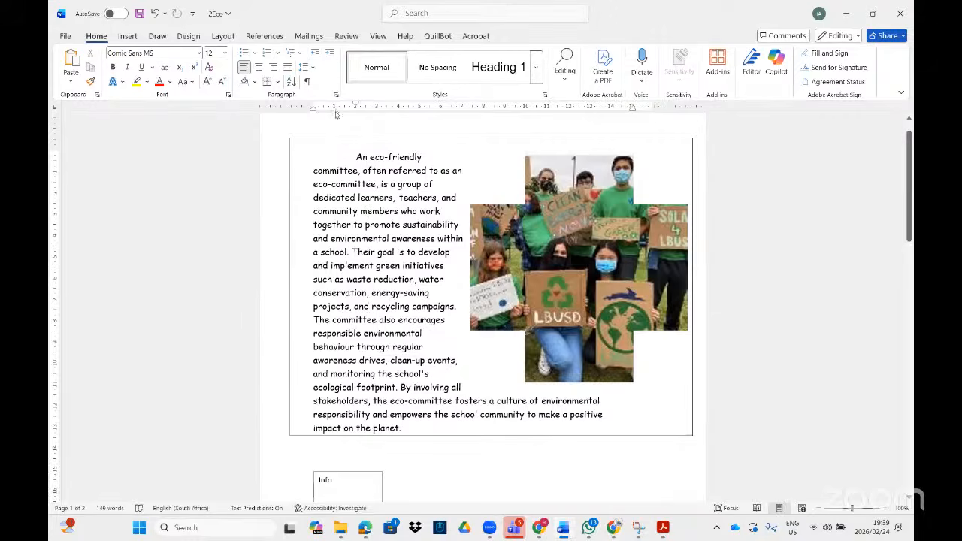
Step: Look over the bordered paragraph and picture, and close the 2Eco document
{"action": "scroll", "coordinate": [345, 138], "scroll_direction": "down", "scroll_amount": 1}
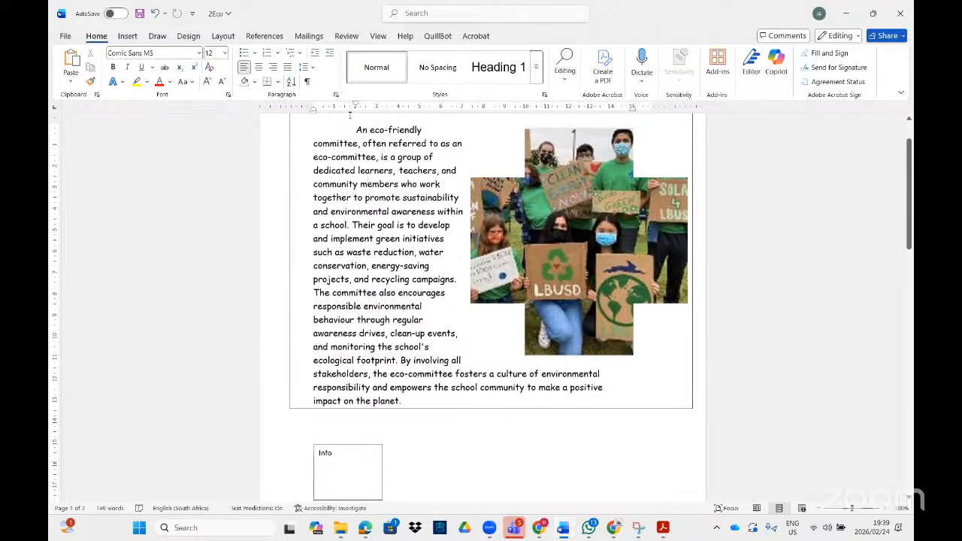
{"action": "scroll", "coordinate": [349, 115], "scroll_direction": "up", "scroll_amount": 1}
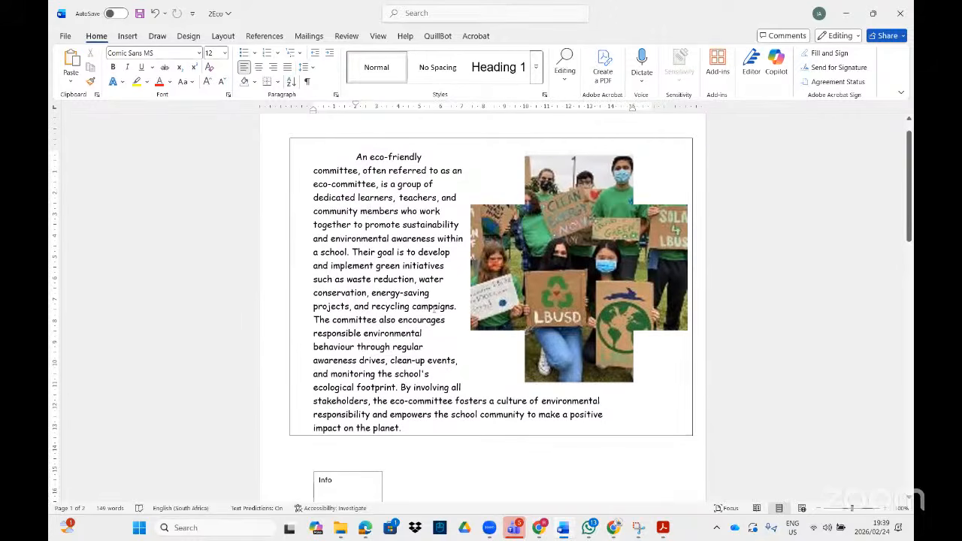
{"action": "left_click", "coordinate": [897, 8]}
{"action": "left_click", "coordinate": [549, 413]}
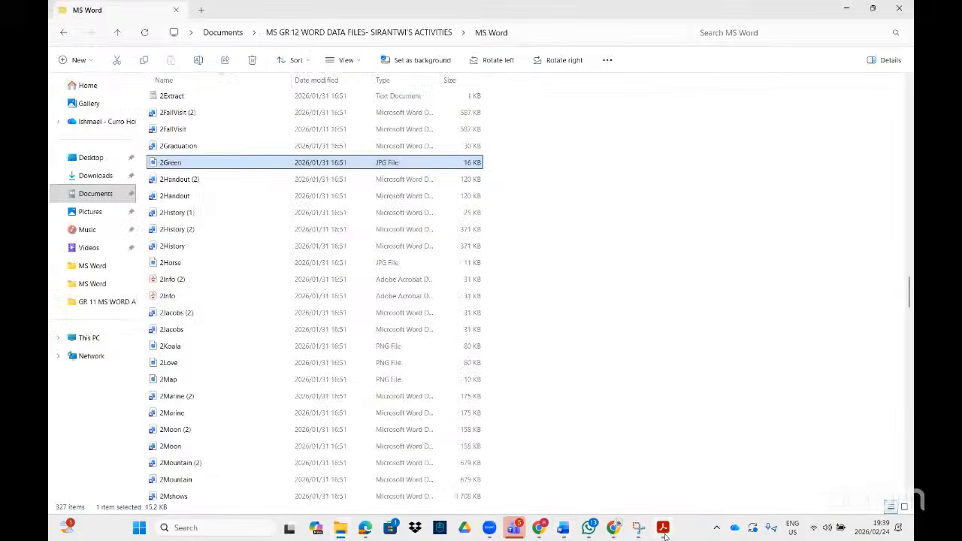
Step: Switch to the activities PDF and review the tab and indent tasks that follow 2Eco, returning to the Q2_Application task on page 52
{"action": "left_click", "coordinate": [664, 531]}
{"action": "scroll", "coordinate": [425, 247], "scroll_direction": "down", "scroll_amount": 3}
{"action": "scroll", "coordinate": [425, 247], "scroll_direction": "down", "scroll_amount": 10}
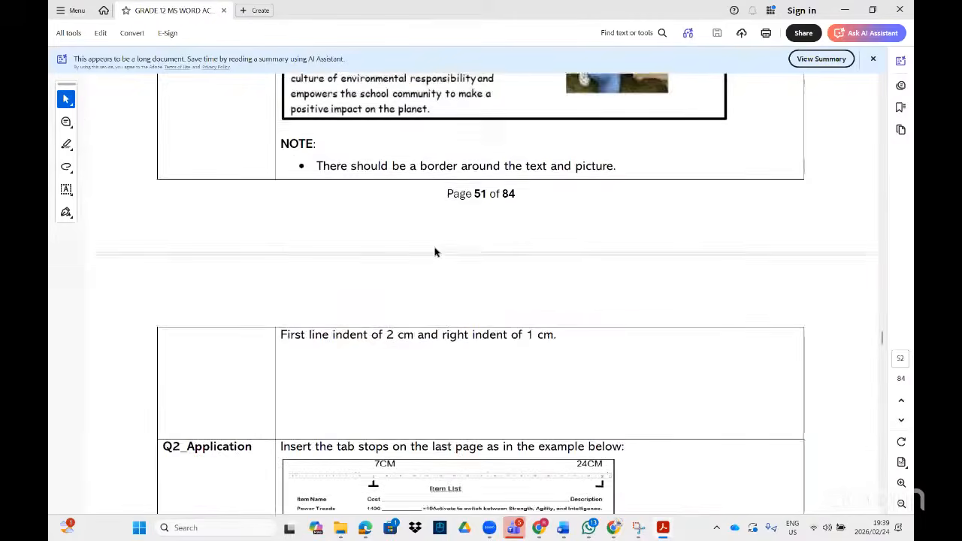
{"action": "scroll", "coordinate": [441, 228], "scroll_direction": "down", "scroll_amount": 1}
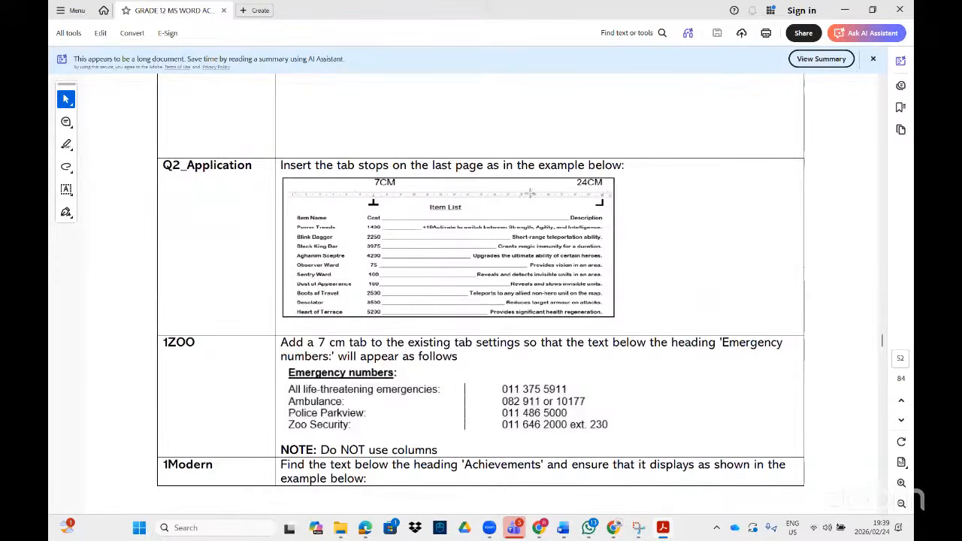
{"action": "scroll", "coordinate": [618, 237], "scroll_direction": "down", "scroll_amount": 1}
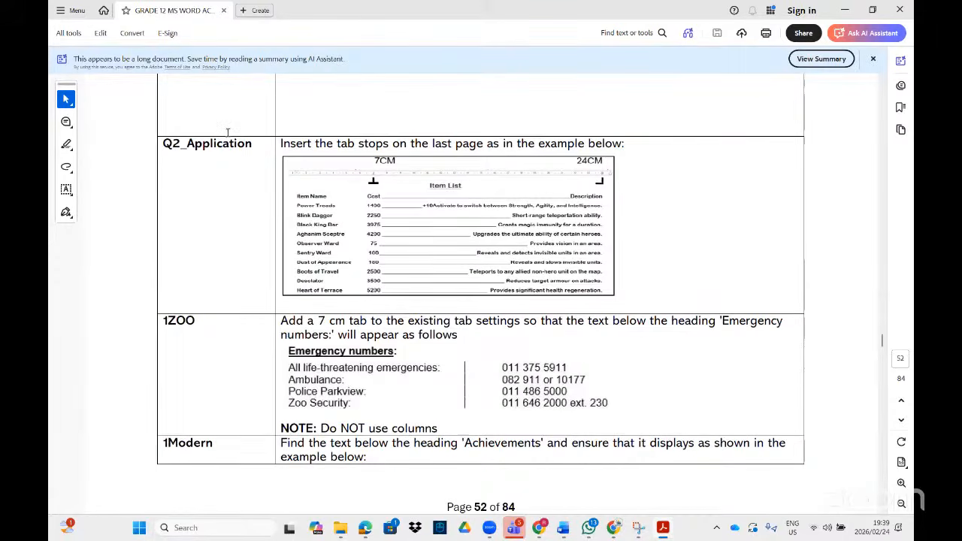
{"action": "scroll", "coordinate": [323, 348], "scroll_direction": "down", "scroll_amount": 10}
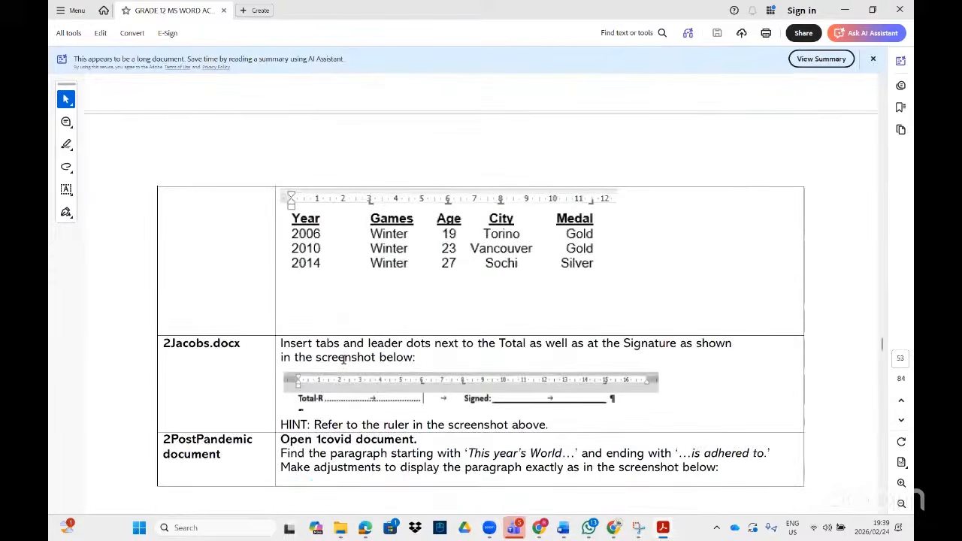
{"action": "scroll", "coordinate": [333, 363], "scroll_direction": "down", "scroll_amount": 4}
{"action": "scroll", "coordinate": [329, 364], "scroll_direction": "down", "scroll_amount": 14}
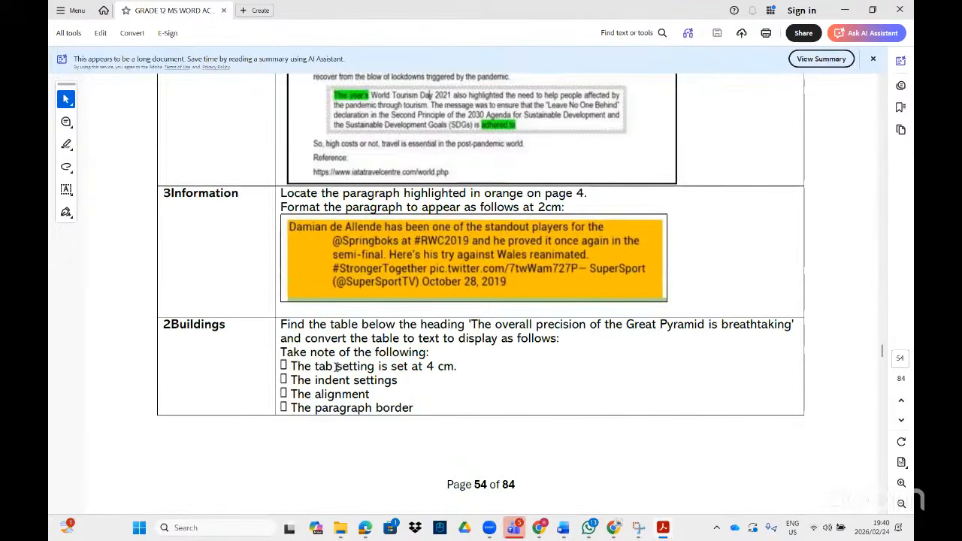
{"action": "scroll", "coordinate": [336, 366], "scroll_direction": "down", "scroll_amount": 16}
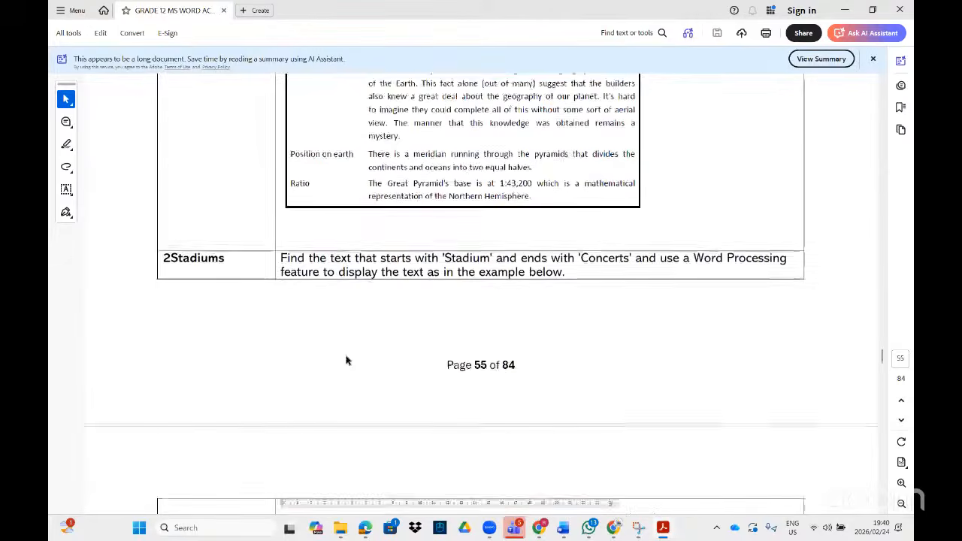
{"action": "scroll", "coordinate": [347, 361], "scroll_direction": "down", "scroll_amount": 9}
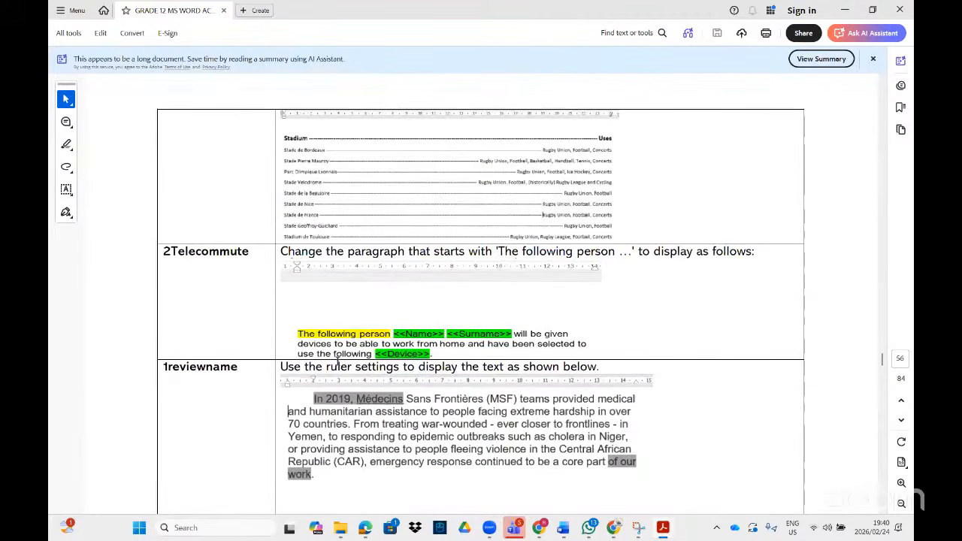
{"action": "scroll", "coordinate": [339, 365], "scroll_direction": "down", "scroll_amount": 19}
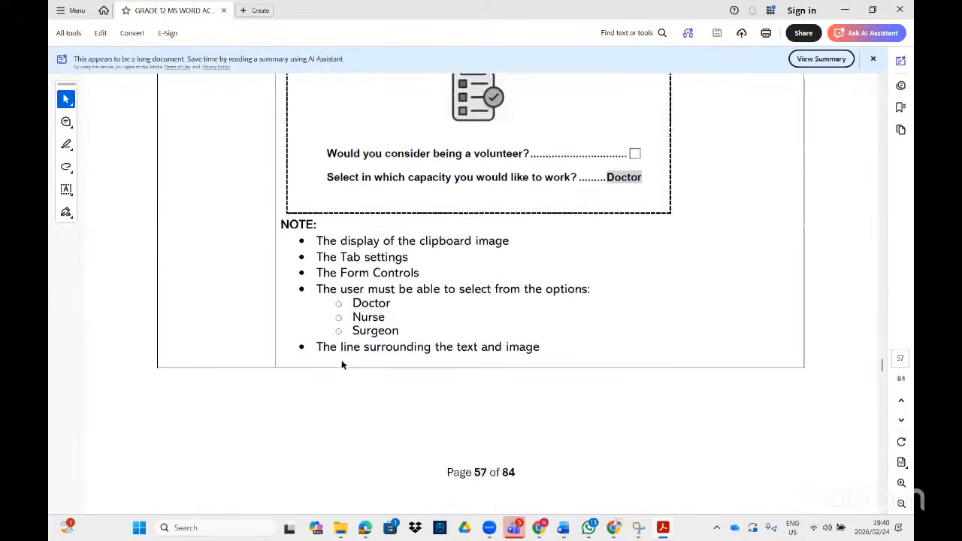
{"action": "scroll", "coordinate": [341, 360], "scroll_direction": "down", "scroll_amount": 7}
{"action": "scroll", "coordinate": [342, 353], "scroll_direction": "up", "scroll_amount": 20}
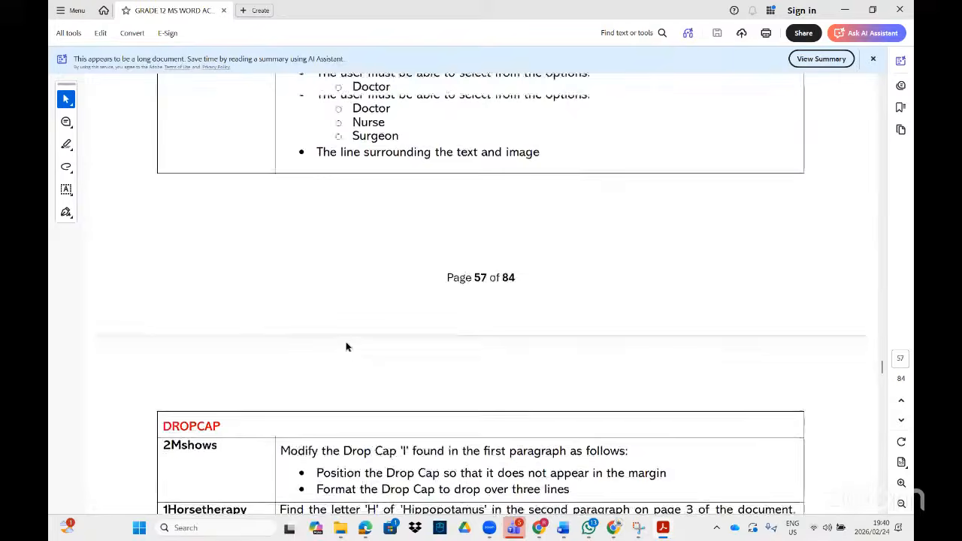
{"action": "scroll", "coordinate": [353, 274], "scroll_direction": "up", "scroll_amount": 20}
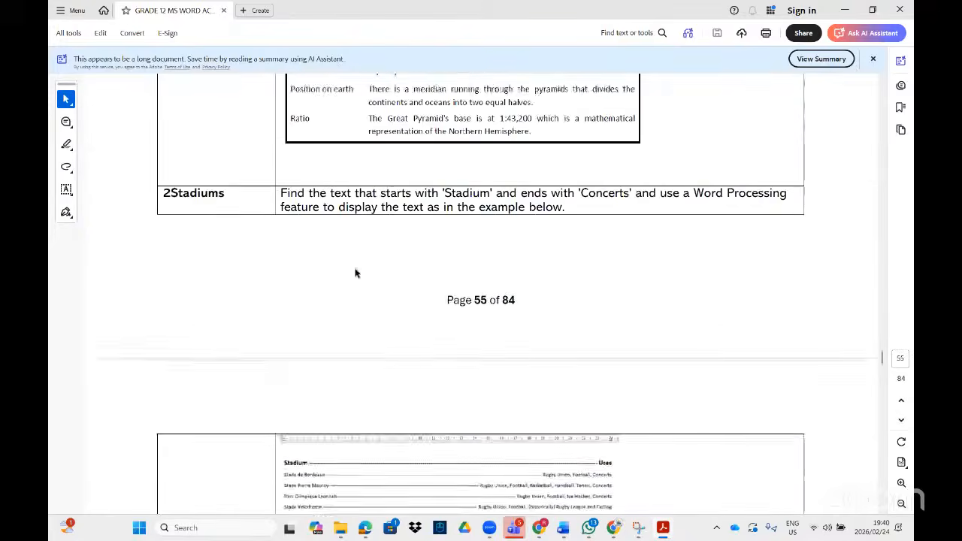
{"action": "scroll", "coordinate": [353, 275], "scroll_direction": "up", "scroll_amount": 20}
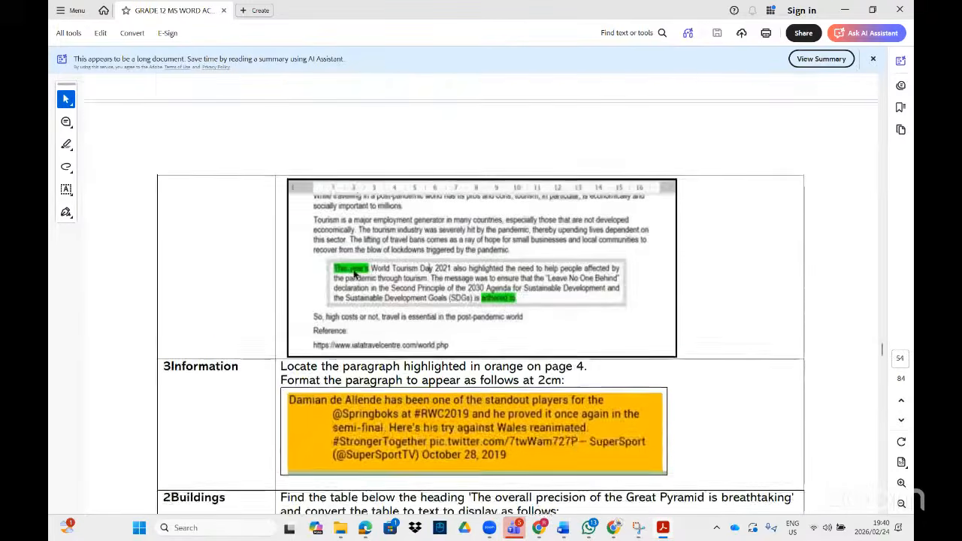
{"action": "scroll", "coordinate": [353, 274], "scroll_direction": "up", "scroll_amount": 10}
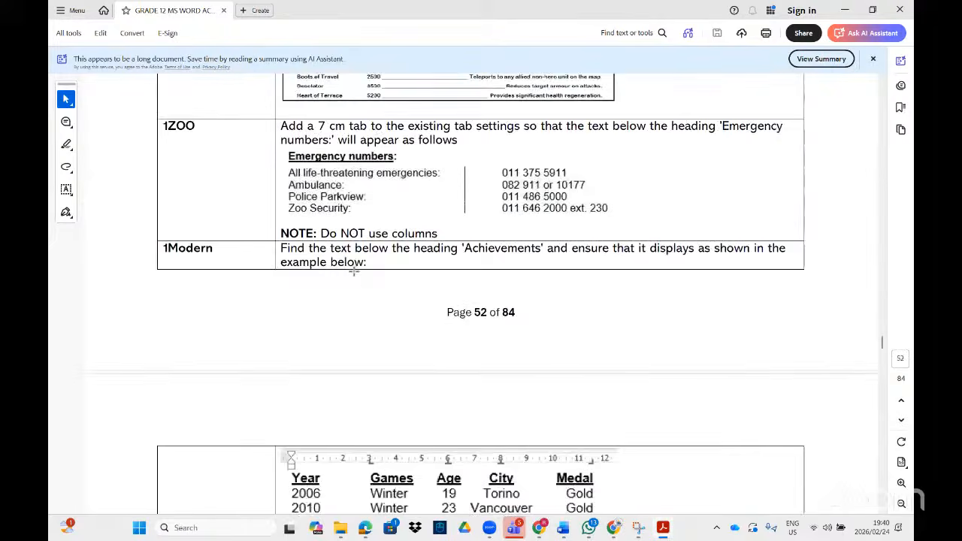
Step: Search the computer for Q2_Application, open the Word document, enable editing and go to the Item List on the last page
{"action": "left_click", "coordinate": [139, 529]}
{"action": "type", "text": "q2"}
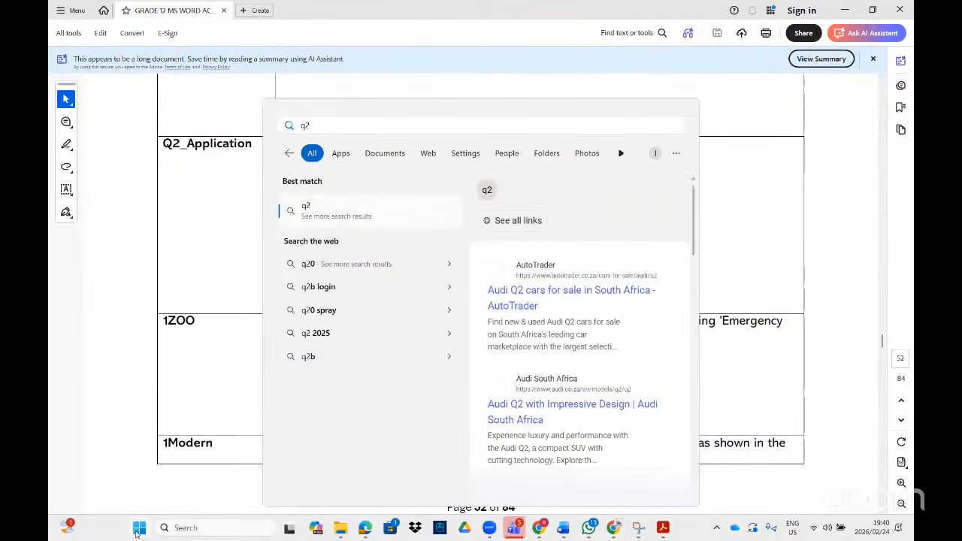
{"action": "type", "text": "_Application"}
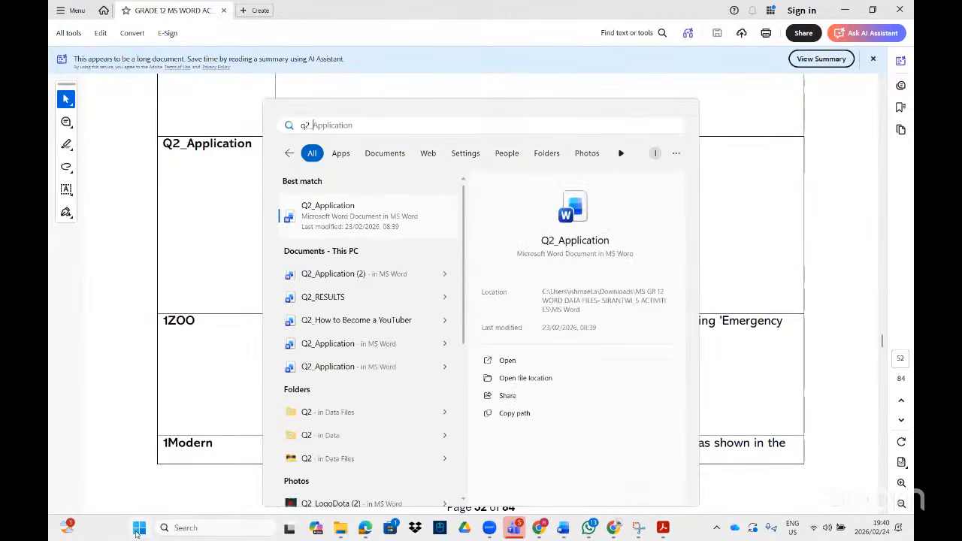
{"action": "left_click", "coordinate": [349, 215]}
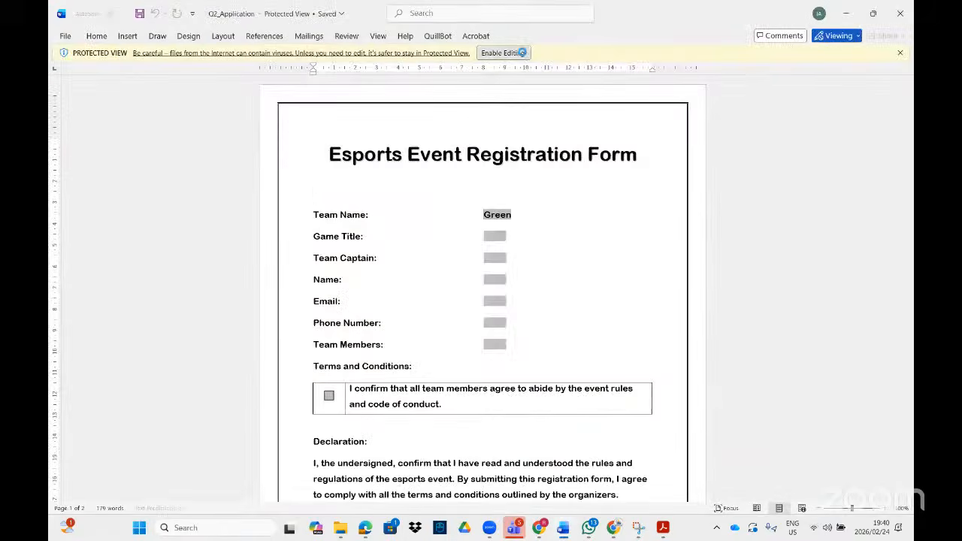
{"action": "left_click", "coordinate": [522, 52]}
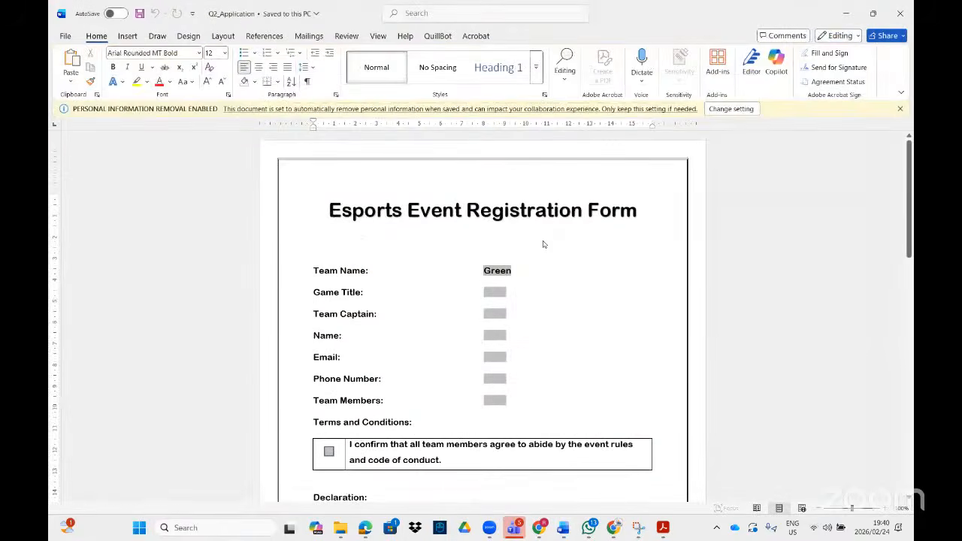
{"action": "scroll", "coordinate": [544, 244], "scroll_direction": "down", "scroll_amount": 10}
{"action": "scroll", "coordinate": [605, 321], "scroll_direction": "up", "scroll_amount": 2}
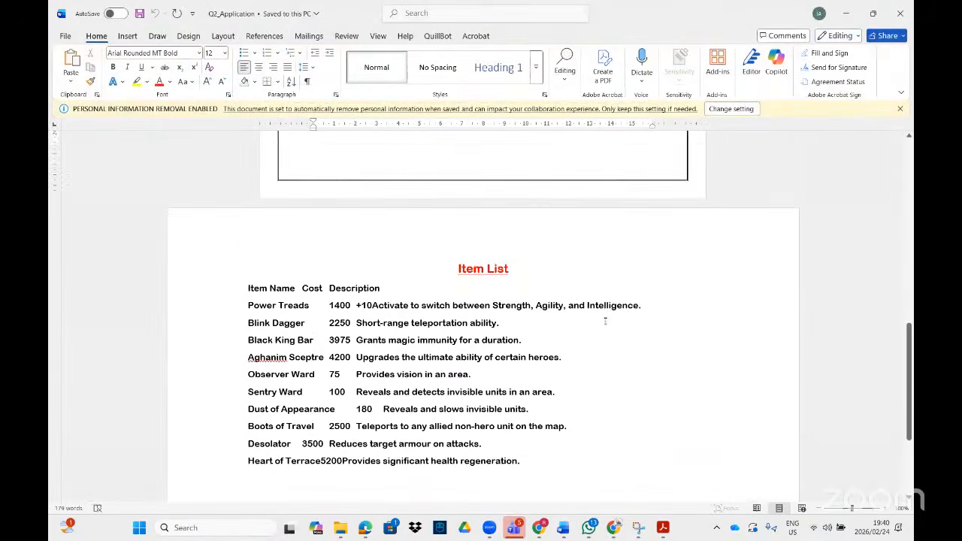
{"action": "scroll", "coordinate": [605, 321], "scroll_direction": "down", "scroll_amount": 1}
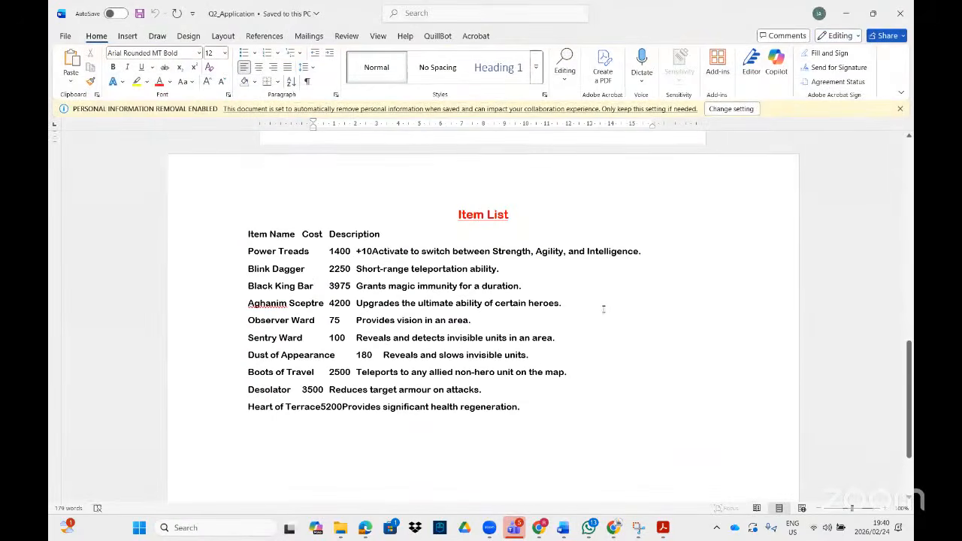
Step: Switch to the activities PDF and highlight the 7 cm tab stop in orange in the Q2_Application example
{"action": "left_click", "coordinate": [662, 530]}
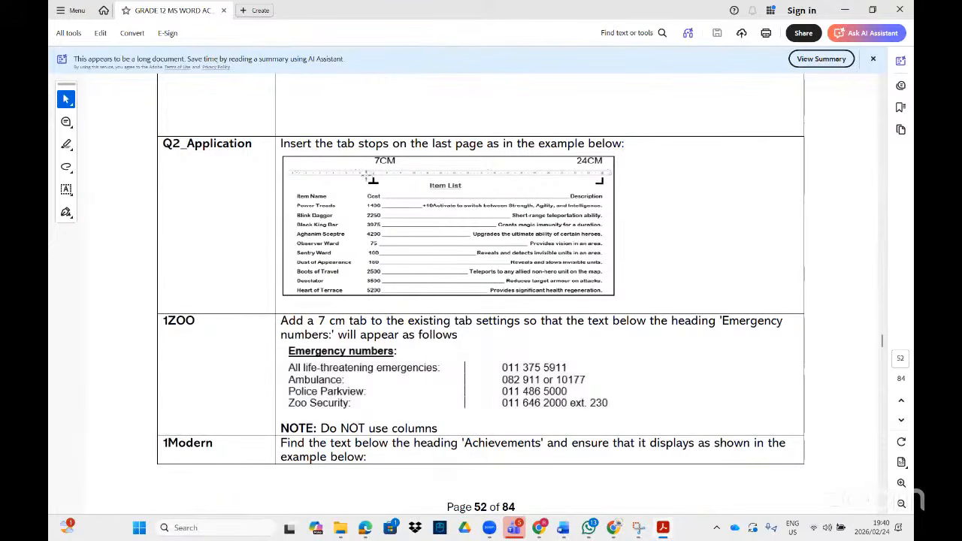
{"action": "mouse_move", "coordinate": [367, 173]}
{"action": "left_mouse_down"}
{"action": "mouse_move", "coordinate": [391, 187]}
{"action": "mouse_move", "coordinate": [385, 172]}
{"action": "left_mouse_up"}
{"action": "left_click", "coordinate": [421, 197]}
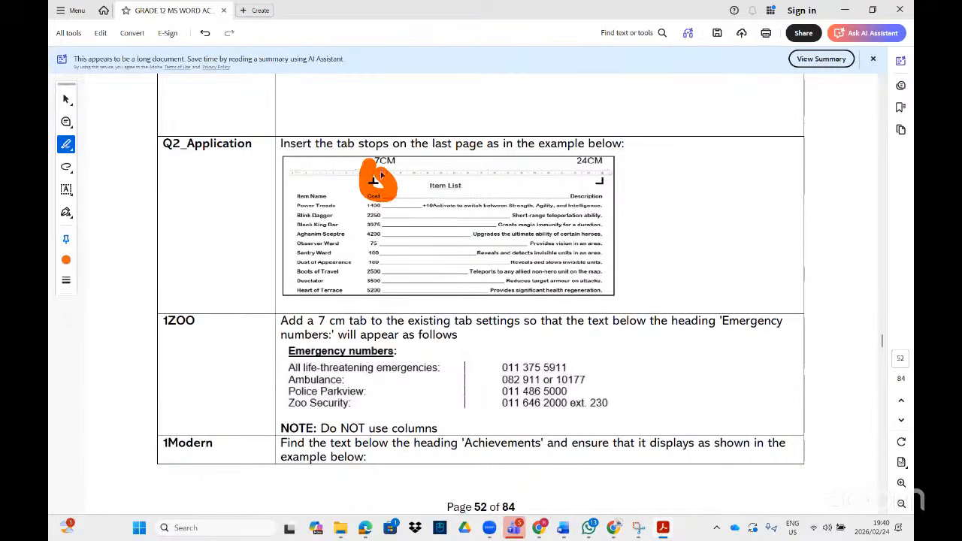
{"action": "left_click", "coordinate": [802, 32]}
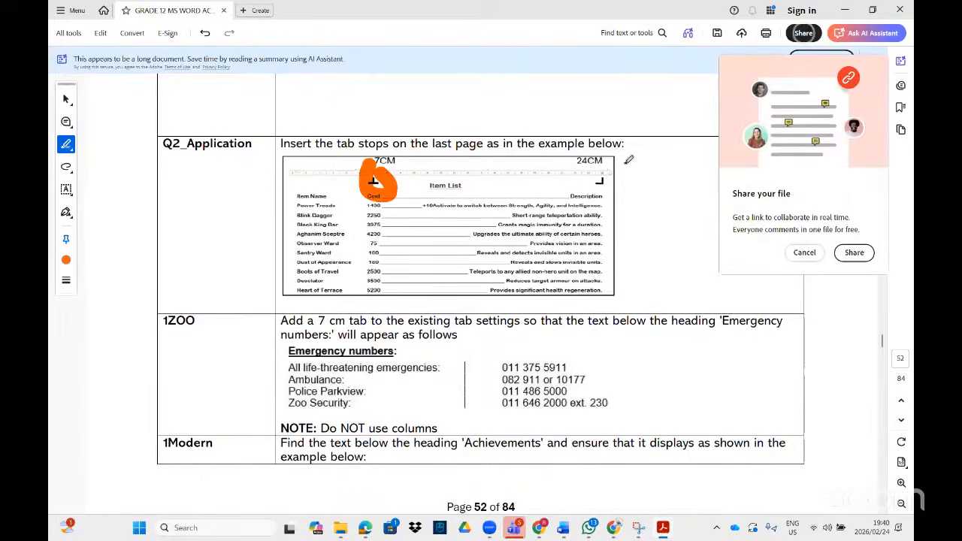
{"action": "left_click", "coordinate": [804, 253]}
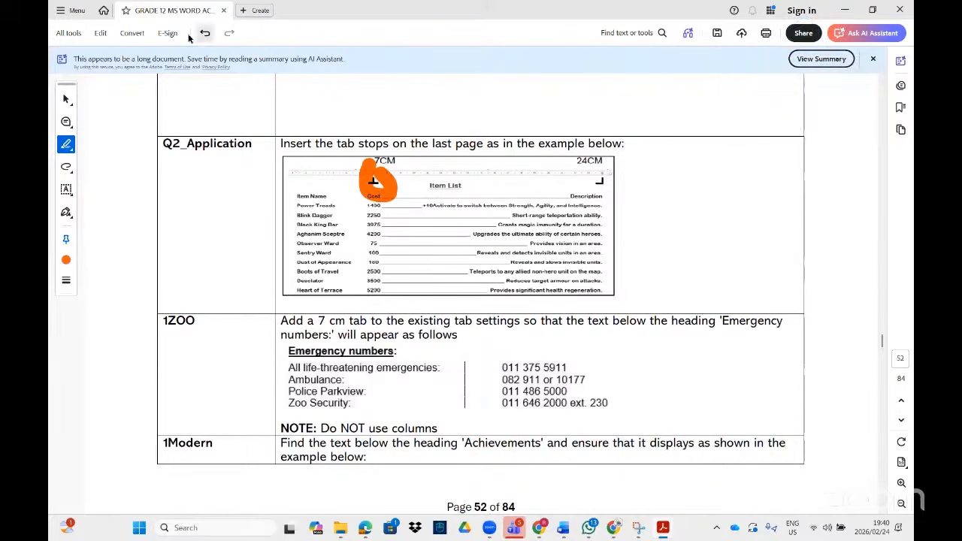
{"action": "left_click", "coordinate": [101, 33]}
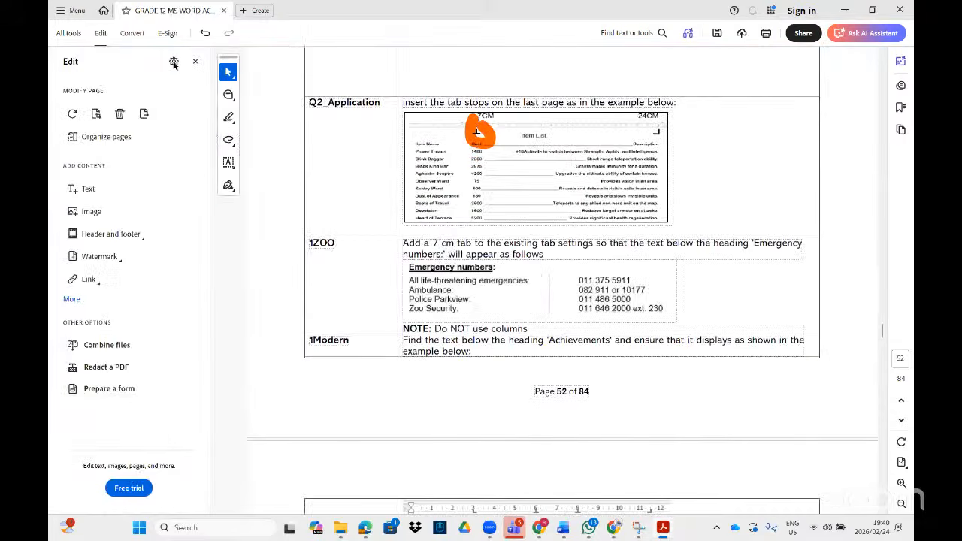
{"action": "left_click", "coordinate": [195, 62]}
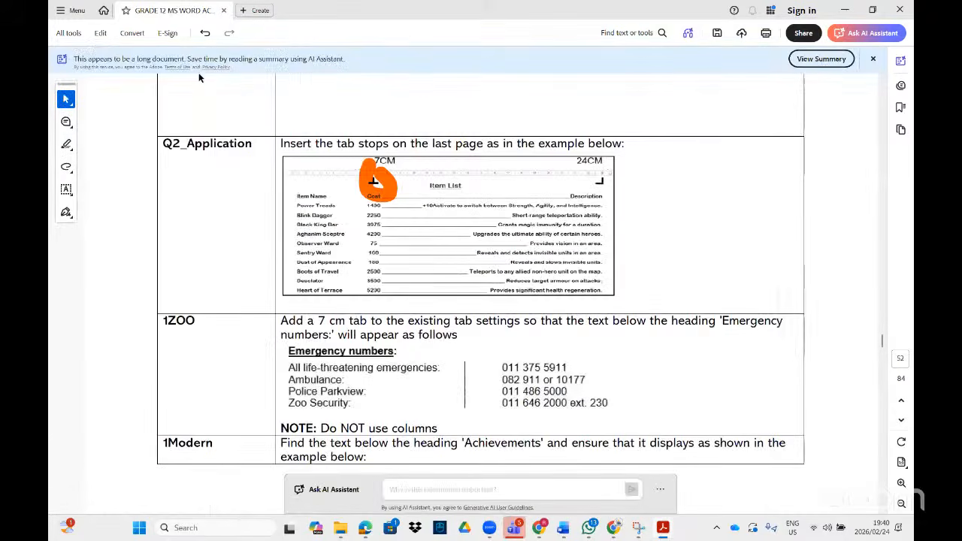
{"action": "left_click", "coordinate": [67, 146]}
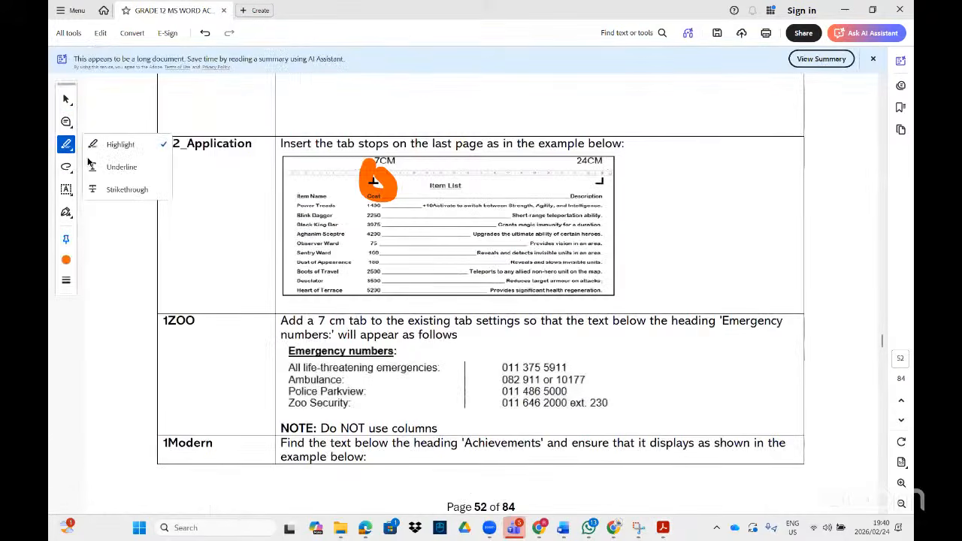
{"action": "left_click", "coordinate": [118, 144]}
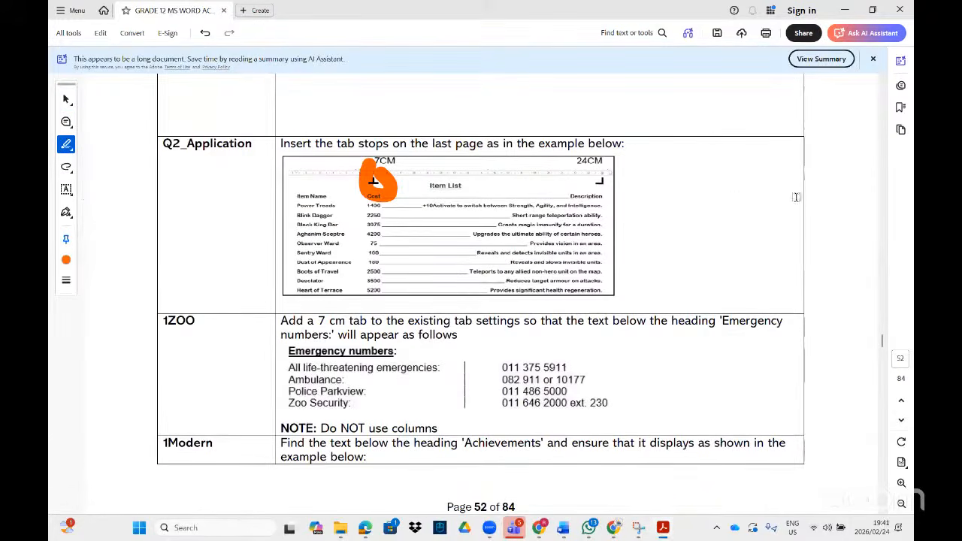
{"action": "left_click", "coordinate": [66, 144]}
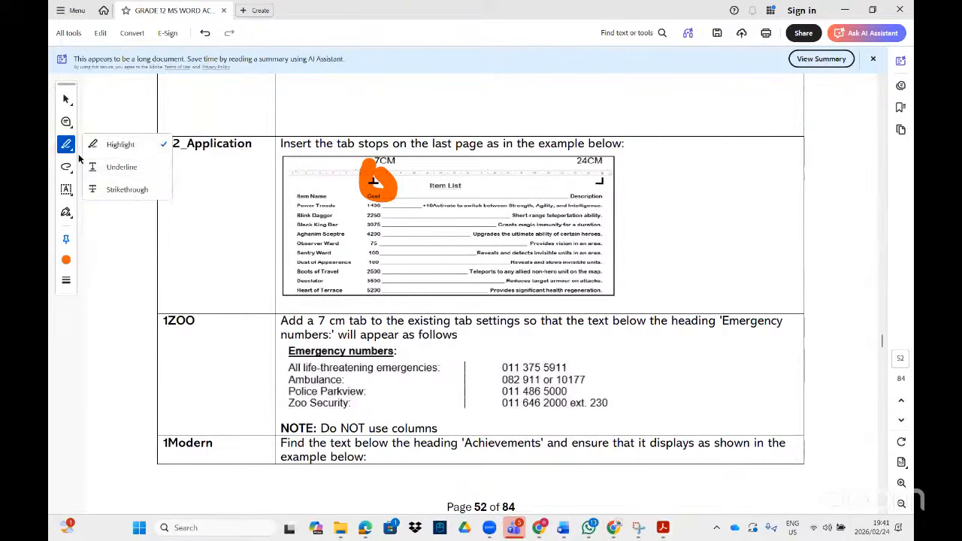
{"action": "left_click", "coordinate": [66, 213]}
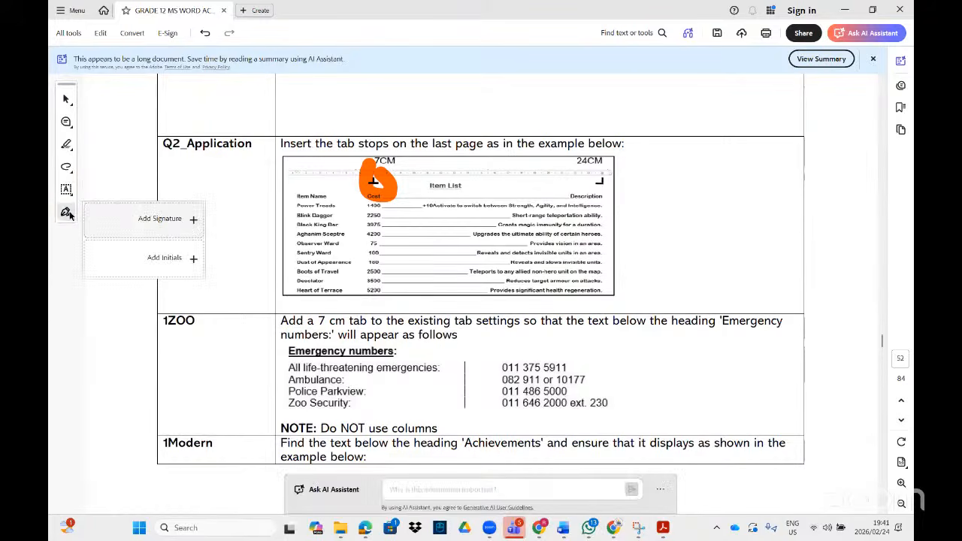
{"action": "left_click", "coordinate": [66, 213]}
{"action": "left_click", "coordinate": [67, 189]}
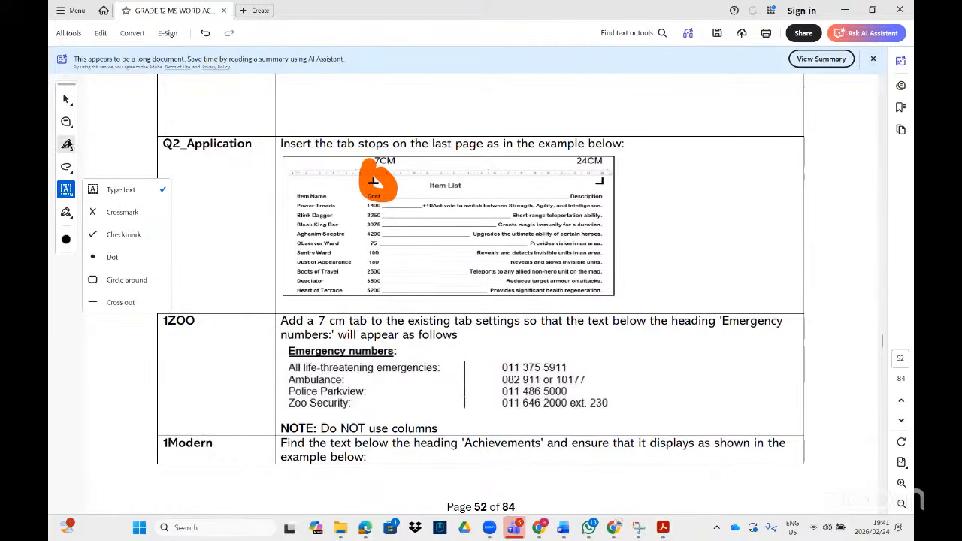
{"action": "left_click", "coordinate": [66, 123]}
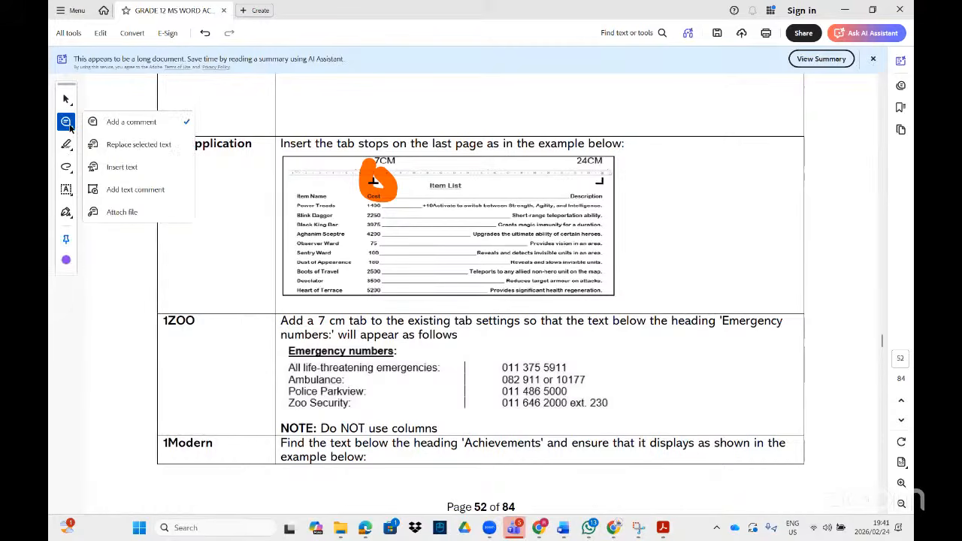
{"action": "left_click", "coordinate": [66, 101]}
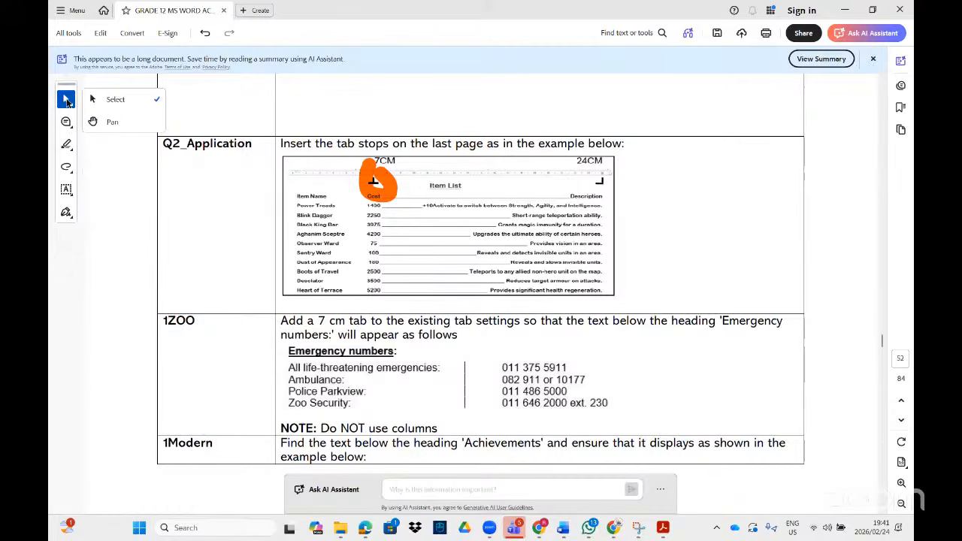
Step: Handwrite the centre and left tab symbols in red beside the Q2_Application example, labelled Centre and Left
{"action": "left_click", "coordinate": [66, 167]}
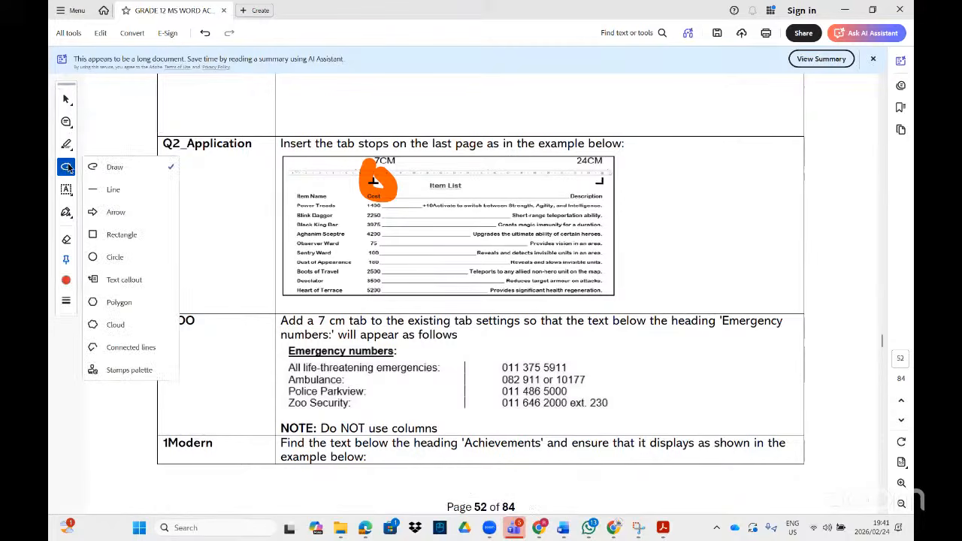
{"action": "left_click", "coordinate": [113, 168]}
{"action": "mouse_move", "coordinate": [674, 180]}
{"action": "left_mouse_down"}
{"action": "mouse_move", "coordinate": [665, 227]}
{"action": "mouse_move", "coordinate": [700, 230]}
{"action": "left_mouse_up"}
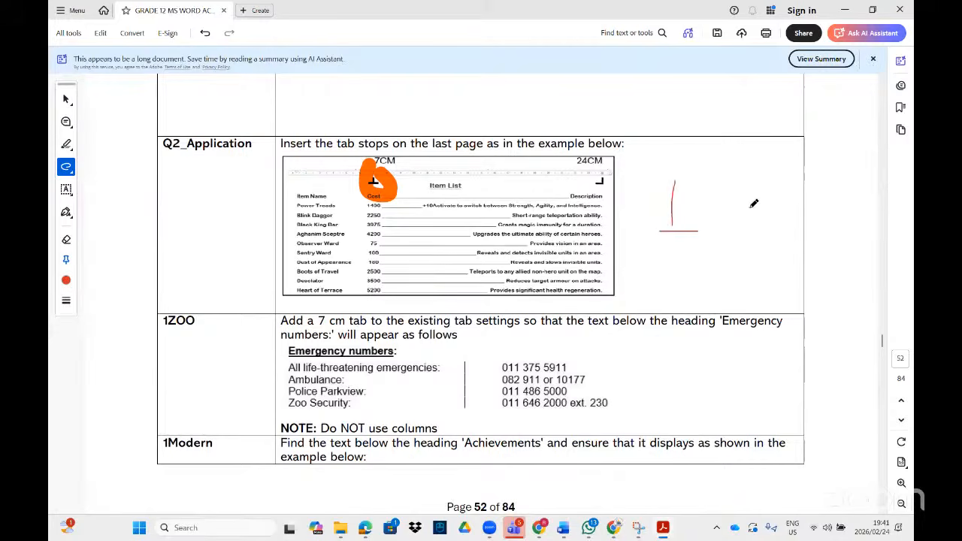
{"action": "mouse_move", "coordinate": [734, 192]}
{"action": "left_mouse_down"}
{"action": "mouse_move", "coordinate": [750, 236]}
{"action": "mouse_move", "coordinate": [883, 212]}
{"action": "mouse_move", "coordinate": [876, 223]}
{"action": "left_mouse_up"}
{"action": "left_click_drag", "start_coordinate": [651, 245], "coordinate": [690, 282]}
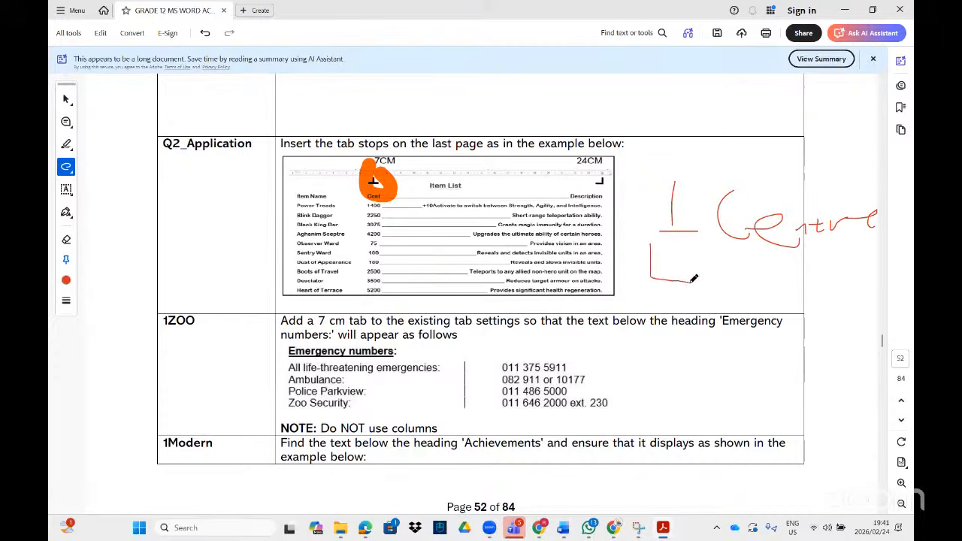
{"action": "mouse_move", "coordinate": [729, 255]}
{"action": "left_mouse_down"}
{"action": "mouse_move", "coordinate": [752, 276]}
{"action": "mouse_move", "coordinate": [783, 263]}
{"action": "mouse_move", "coordinate": [780, 280]}
{"action": "mouse_move", "coordinate": [818, 284]}
{"action": "left_mouse_up"}
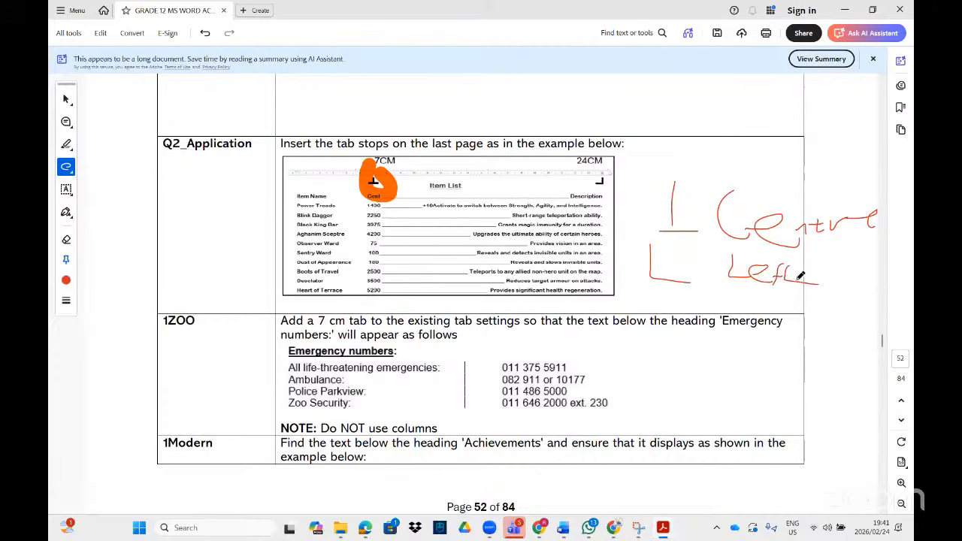
Step: Handwrite the right and bar tab symbols with their labels below, and circle the 24 cm tab marker in the example
{"action": "mouse_move", "coordinate": [686, 338]}
{"action": "left_mouse_down"}
{"action": "mouse_move", "coordinate": [658, 379]}
{"action": "mouse_move", "coordinate": [648, 380]}
{"action": "left_mouse_up"}
{"action": "mouse_move", "coordinate": [708, 366]}
{"action": "left_mouse_down"}
{"action": "mouse_move", "coordinate": [742, 373]}
{"action": "mouse_move", "coordinate": [775, 350]}
{"action": "mouse_move", "coordinate": [763, 382]}
{"action": "left_mouse_up"}
{"action": "mouse_move", "coordinate": [786, 344]}
{"action": "left_mouse_down"}
{"action": "mouse_move", "coordinate": [806, 361]}
{"action": "mouse_move", "coordinate": [824, 347]}
{"action": "mouse_move", "coordinate": [838, 365]}
{"action": "mouse_move", "coordinate": [794, 366]}
{"action": "left_mouse_up"}
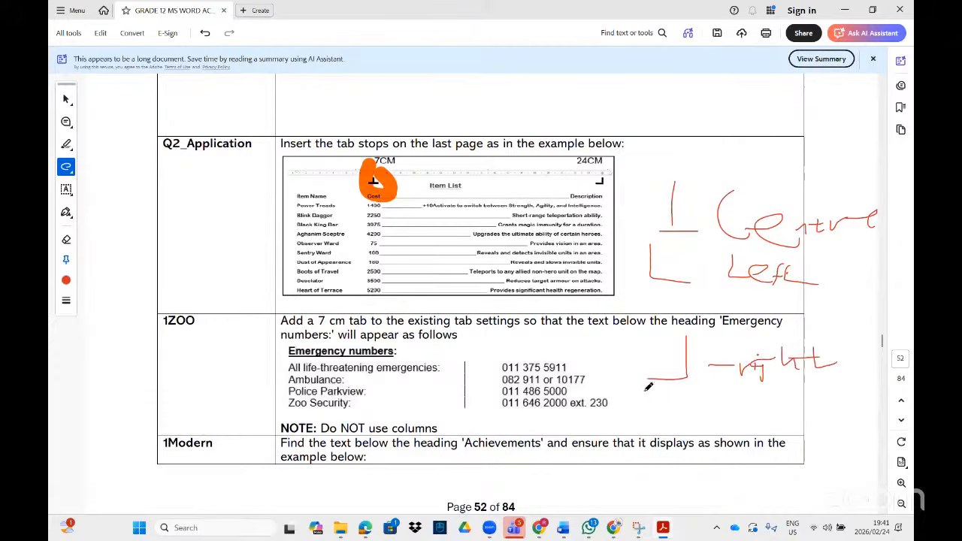
{"action": "scroll", "coordinate": [648, 387], "scroll_direction": "down", "scroll_amount": 1}
{"action": "mouse_move", "coordinate": [691, 364]}
{"action": "left_mouse_down"}
{"action": "mouse_move", "coordinate": [691, 398]}
{"action": "mouse_move", "coordinate": [746, 388]}
{"action": "mouse_move", "coordinate": [763, 402]}
{"action": "mouse_move", "coordinate": [801, 391]}
{"action": "left_mouse_up"}
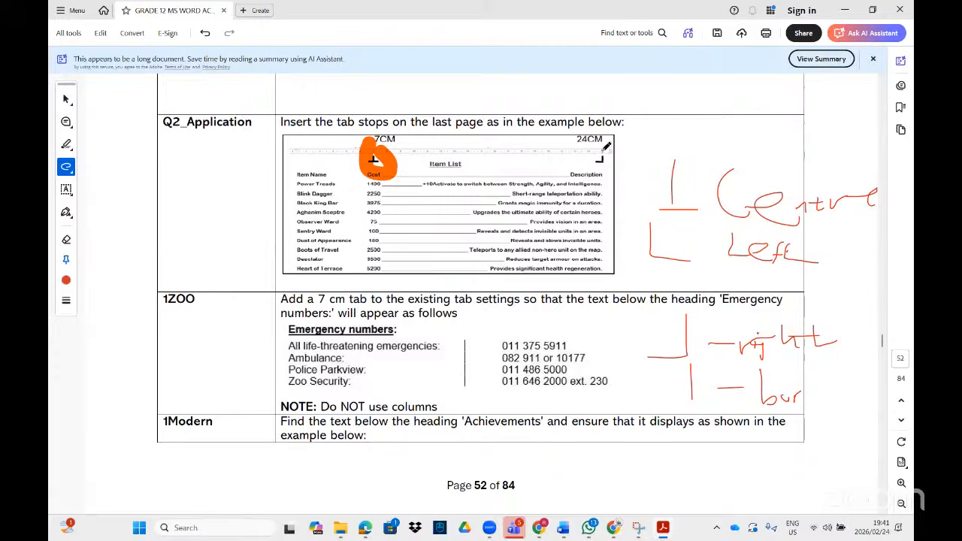
{"action": "mouse_move", "coordinate": [589, 152]}
{"action": "left_mouse_down"}
{"action": "mouse_move", "coordinate": [595, 167]}
{"action": "mouse_move", "coordinate": [609, 157]}
{"action": "mouse_move", "coordinate": [597, 148]}
{"action": "left_mouse_up"}
Step: Switch to the Q2_Application Word document and give all Item List rows below the heading a centred tab stop at 7 cm
{"action": "mouse_move", "coordinate": [661, 527]}
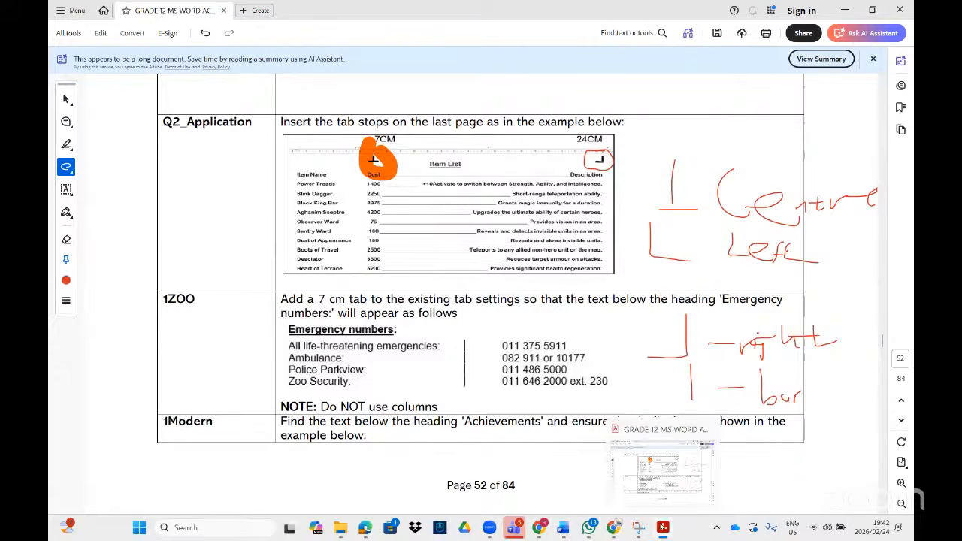
{"action": "mouse_move", "coordinate": [564, 524]}
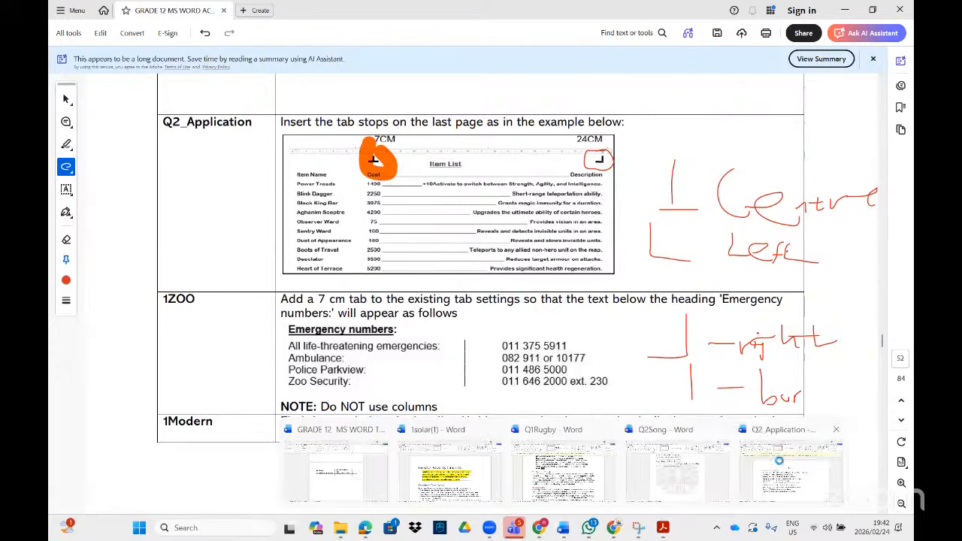
{"action": "left_click", "coordinate": [761, 471]}
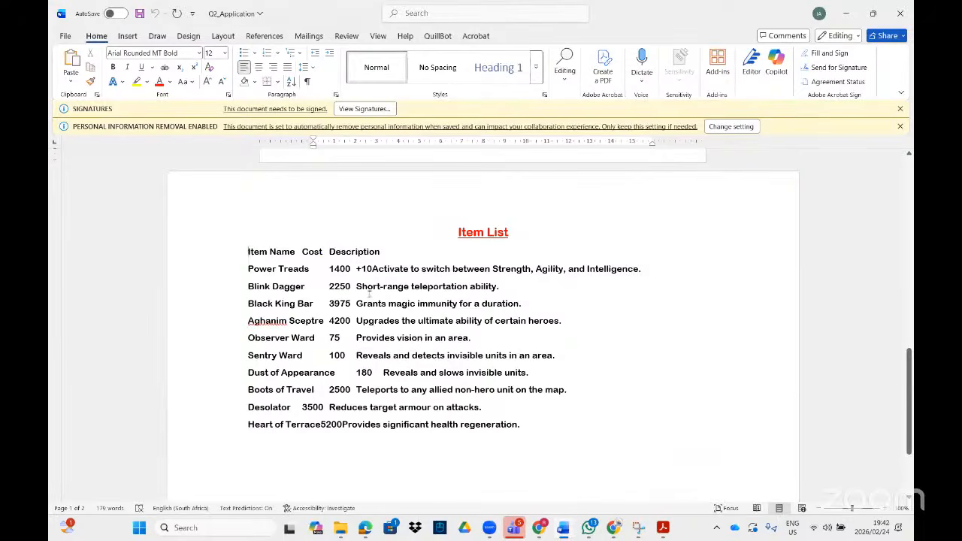
{"action": "left_click_drag", "start_coordinate": [248, 251], "coordinate": [534, 423]}
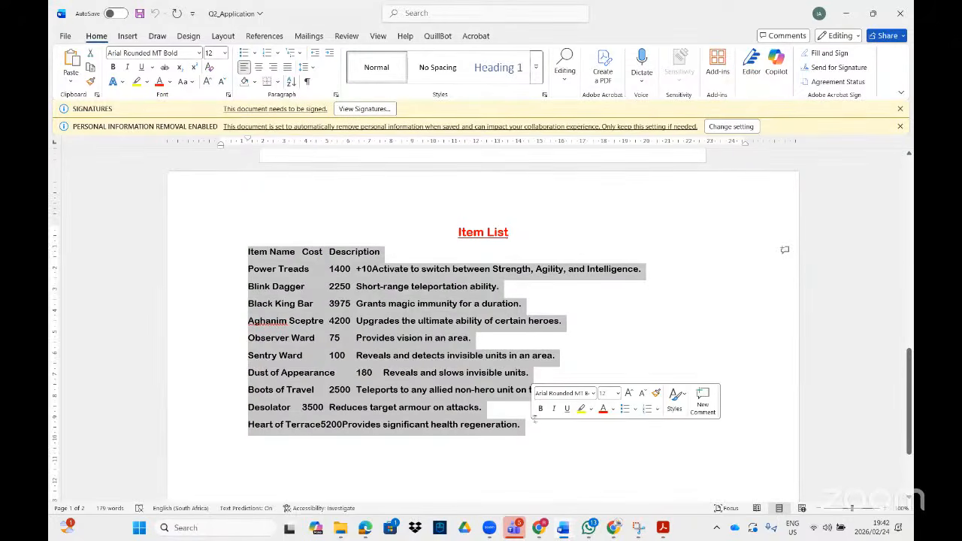
{"action": "left_click", "coordinate": [691, 457]}
{"action": "left_click", "coordinate": [662, 528]}
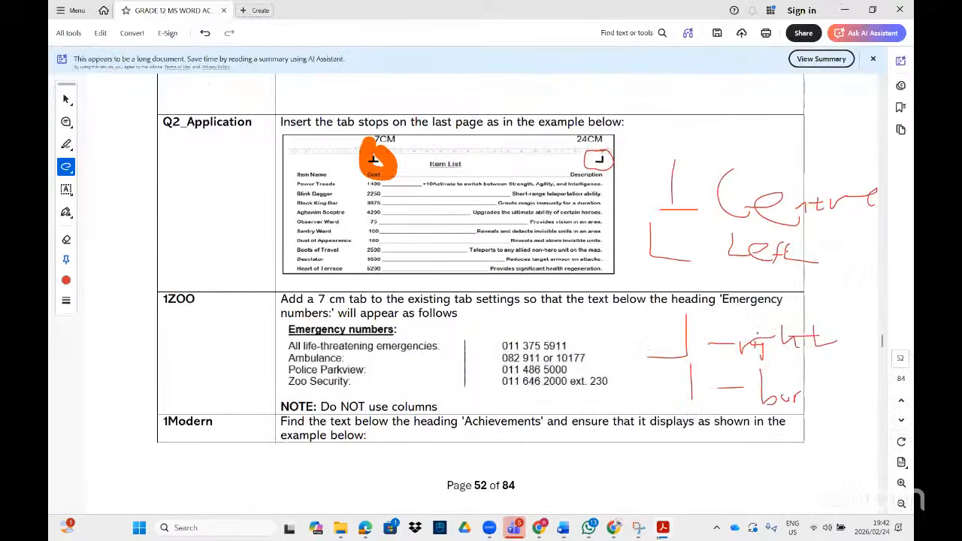
{"action": "left_click", "coordinate": [663, 529]}
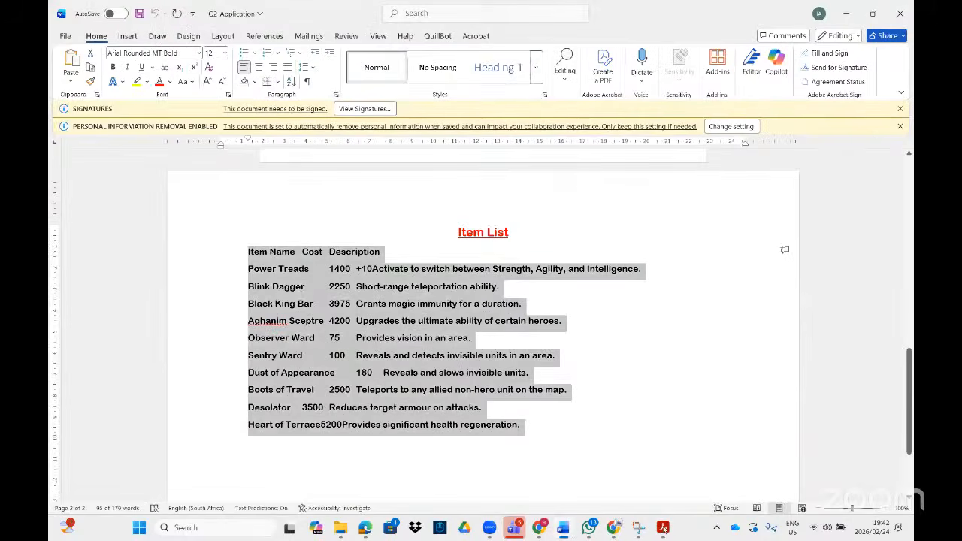
{"action": "double_click", "coordinate": [368, 143]}
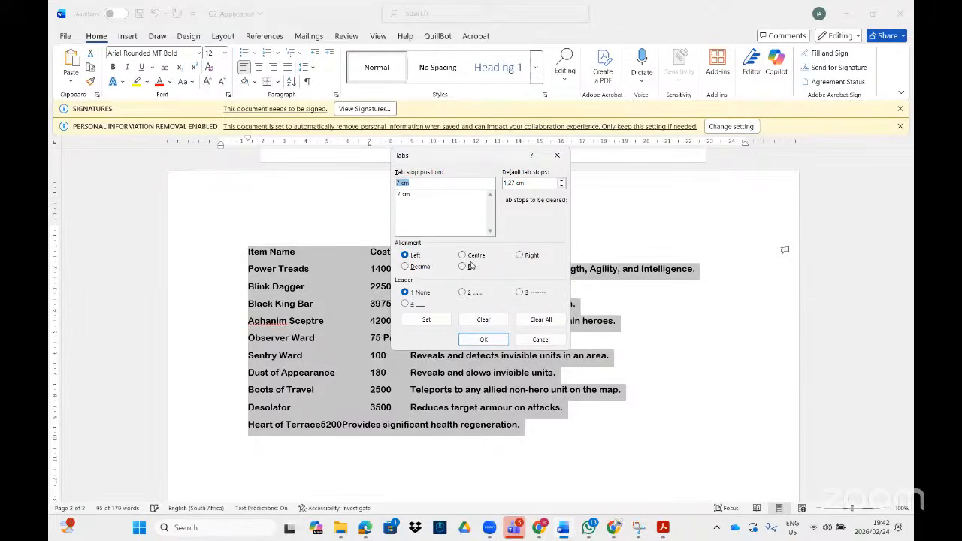
{"action": "left_click", "coordinate": [464, 259]}
{"action": "left_click", "coordinate": [448, 320]}
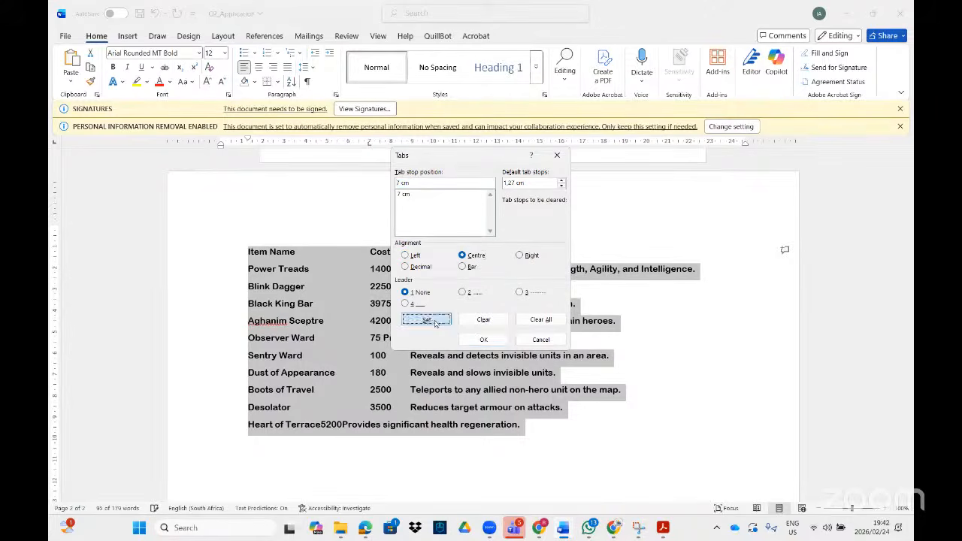
{"action": "left_click", "coordinate": [483, 339]}
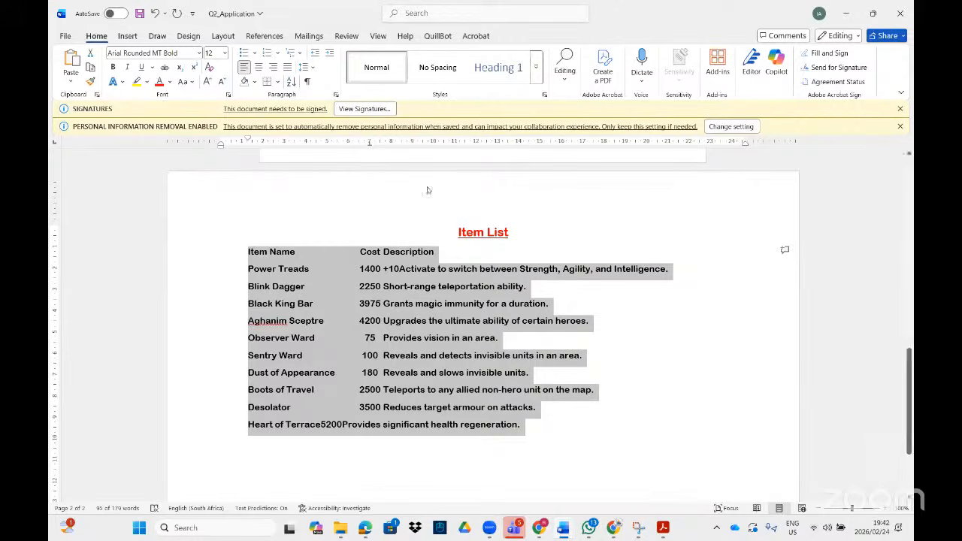
Step: Check the example in the PDF, add a 24 cm tab stop to the selected rows and open the tab settings
{"action": "left_click", "coordinate": [662, 527]}
{"action": "left_click", "coordinate": [674, 525]}
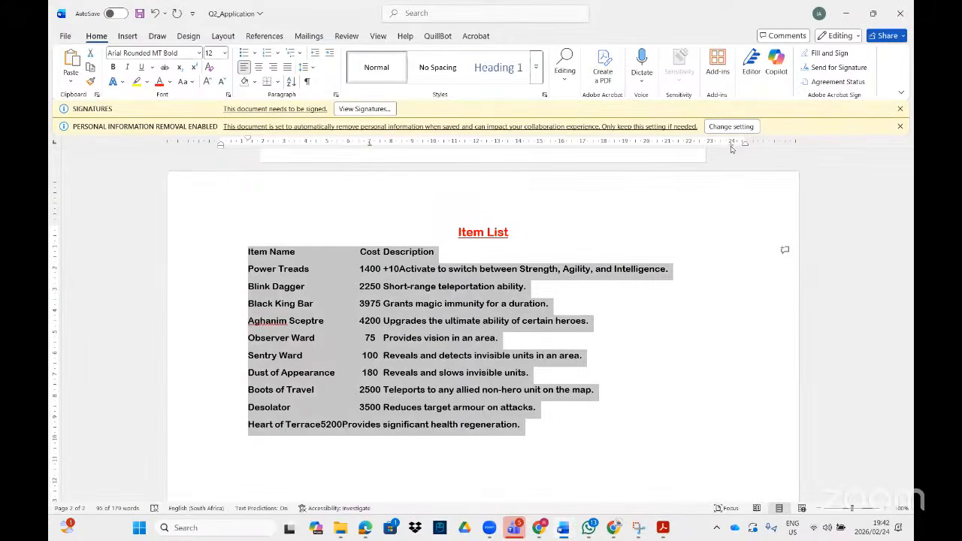
{"action": "double_click", "coordinate": [730, 148]}
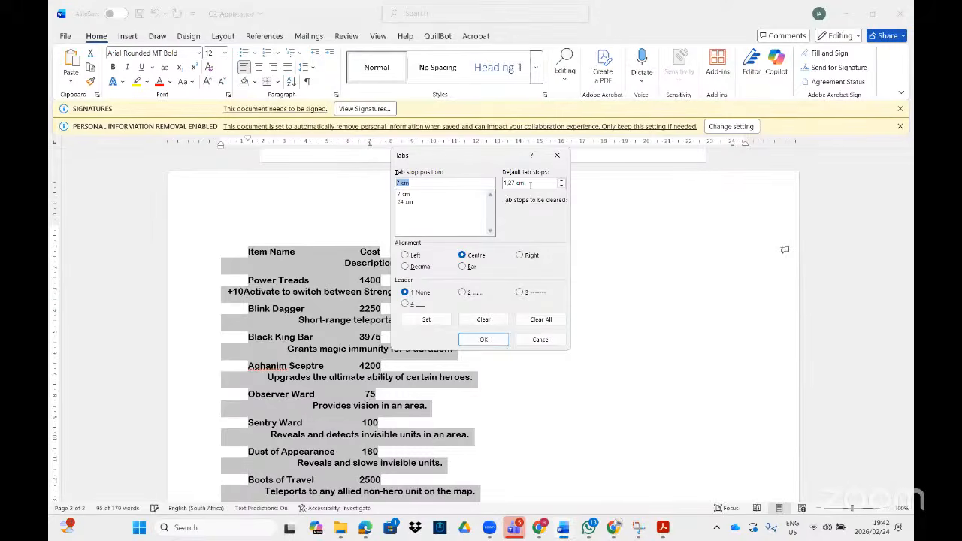
Step: Set the 7 cm tab stop to right alignment with the dashed leader 3, checking the alignment against the PDF example
{"action": "left_click", "coordinate": [519, 255]}
{"action": "left_click", "coordinate": [662, 528]}
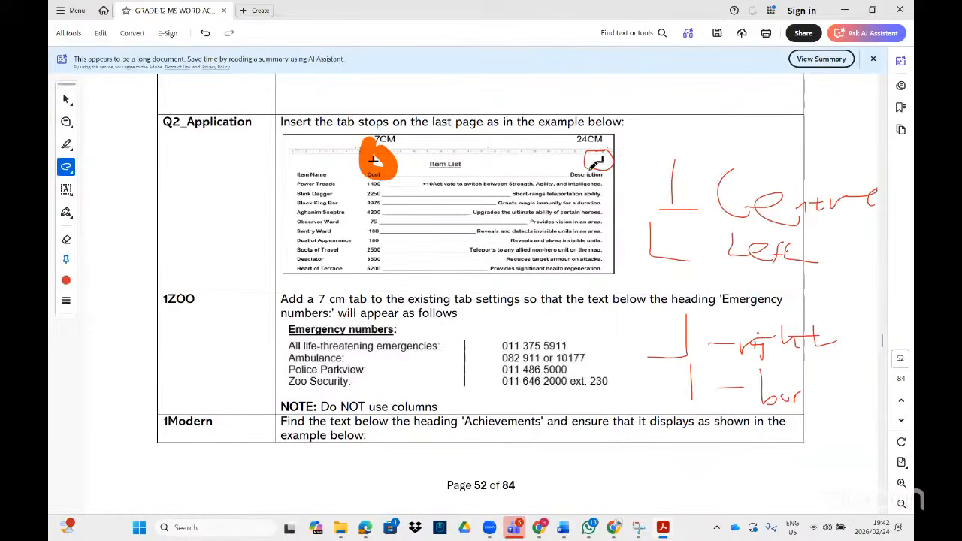
{"action": "key", "text": "alt+Tab"}
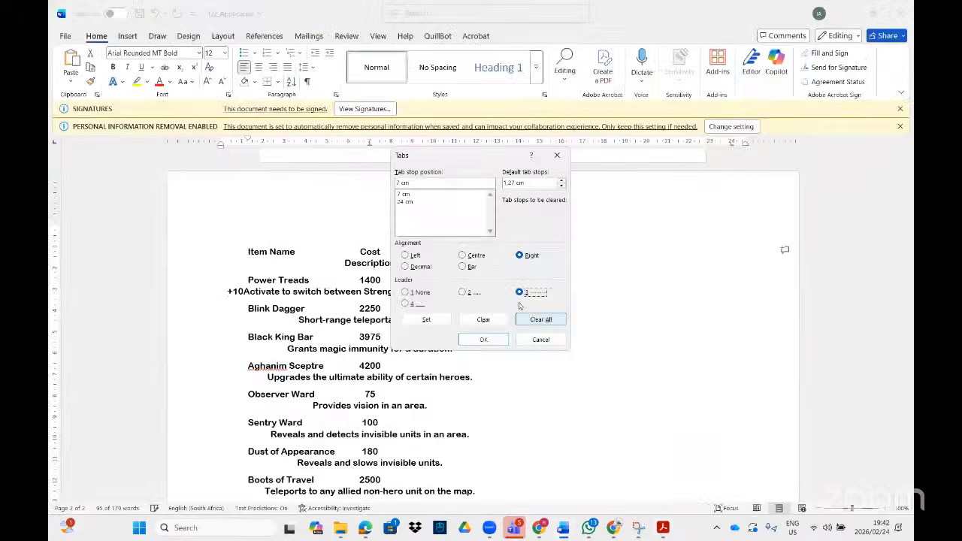
{"action": "left_click", "coordinate": [426, 320]}
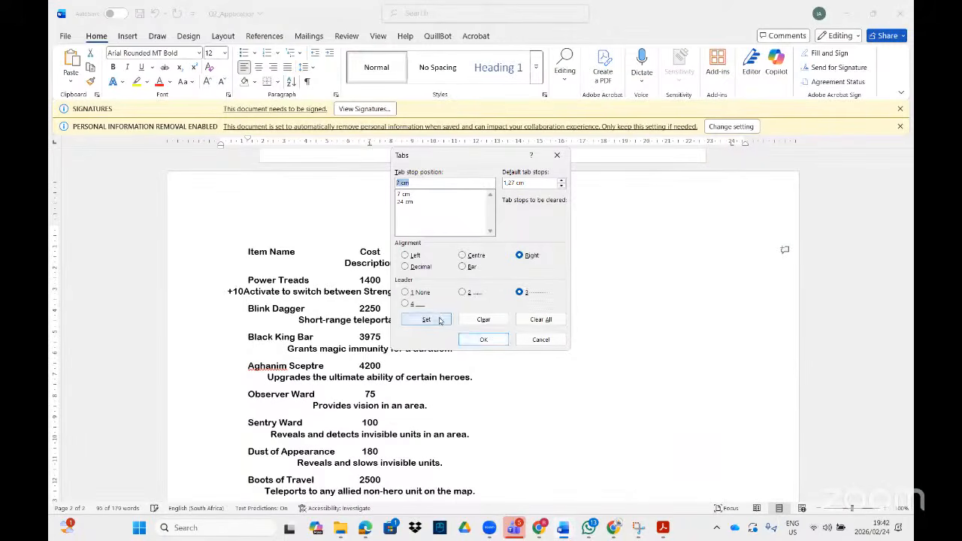
{"action": "left_click", "coordinate": [484, 341]}
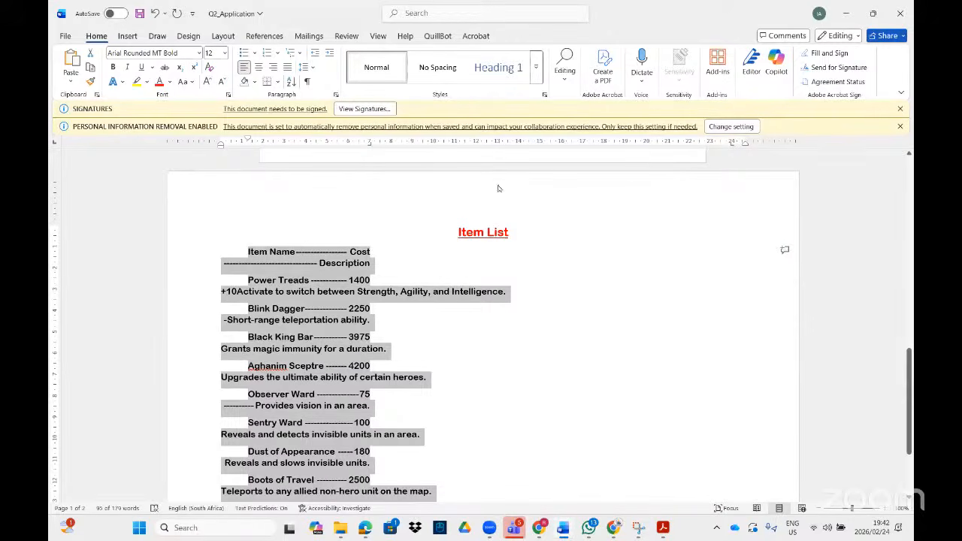
Step: Reopen the tab settings and set the 7 cm tab stop to centre alignment with no leader
{"action": "double_click", "coordinate": [733, 147]}
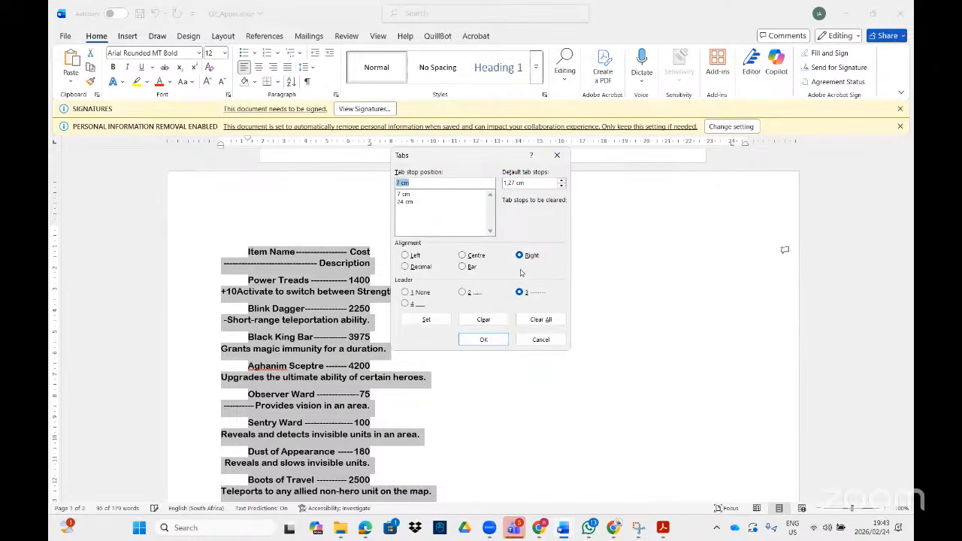
{"action": "left_click", "coordinate": [463, 256]}
{"action": "left_click", "coordinate": [405, 292]}
{"action": "left_click", "coordinate": [426, 319]}
Step: Set the 24 cm tab stop to right alignment with the dashed leader 3 and apply it to the Item List
{"action": "left_click", "coordinate": [405, 202]}
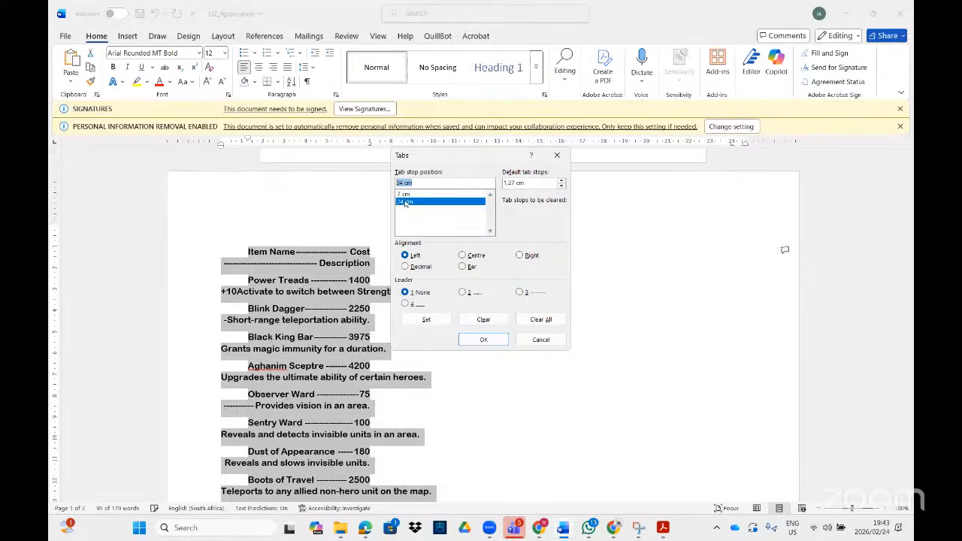
{"action": "left_click", "coordinate": [519, 256]}
{"action": "left_click", "coordinate": [520, 292]}
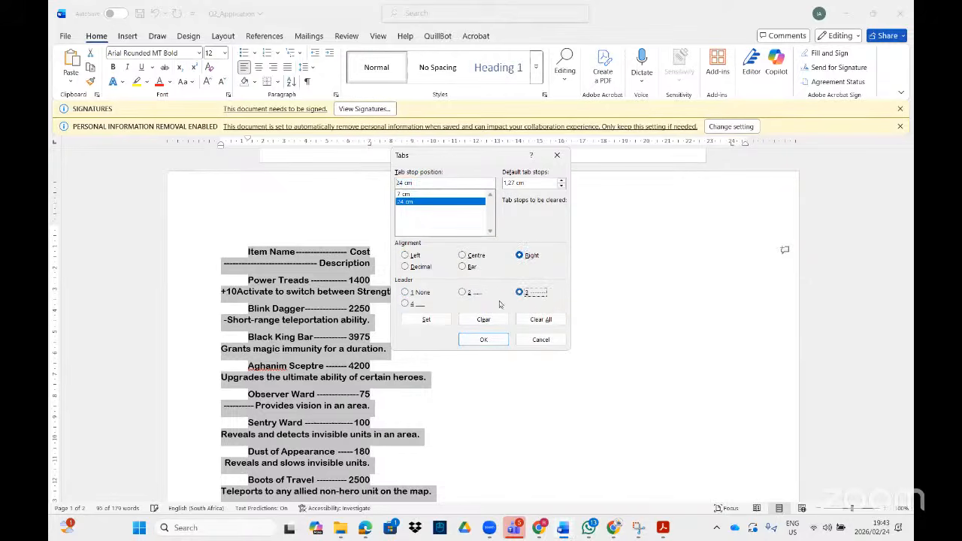
{"action": "left_click", "coordinate": [426, 321]}
{"action": "left_click", "coordinate": [483, 340]}
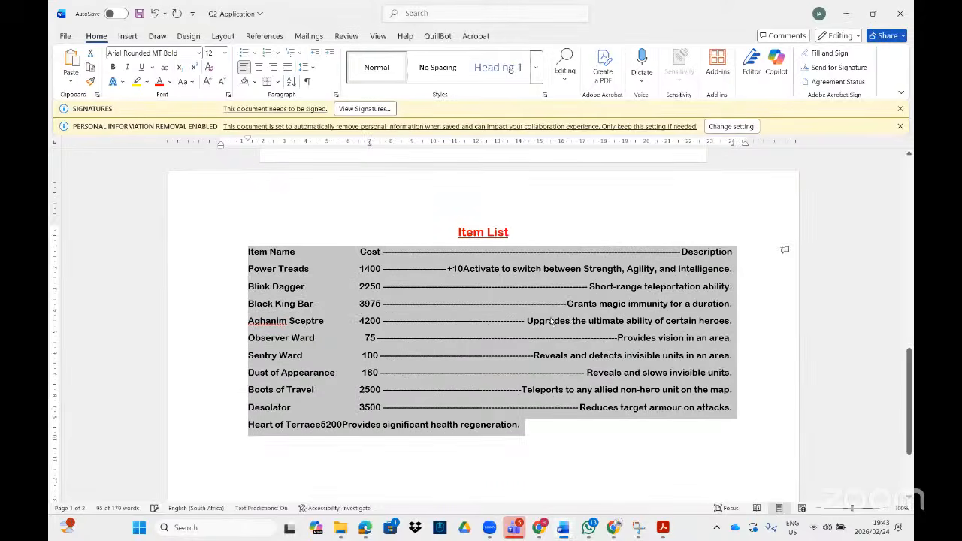
{"action": "left_click", "coordinate": [596, 256]}
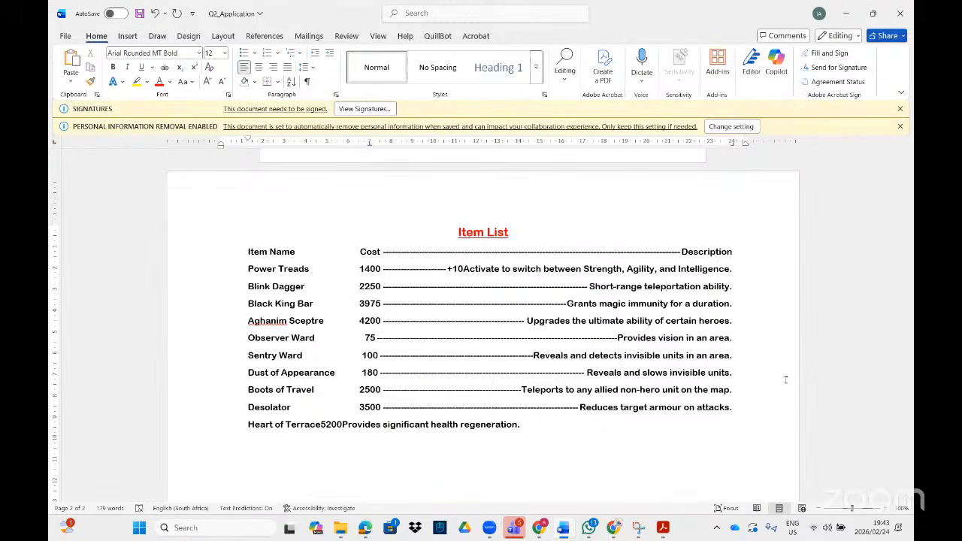
Step: Switch to the activities PDF and move on to the 1ZOO tab task below the Q2_Application example
{"action": "key", "text": "alt+Tab"}
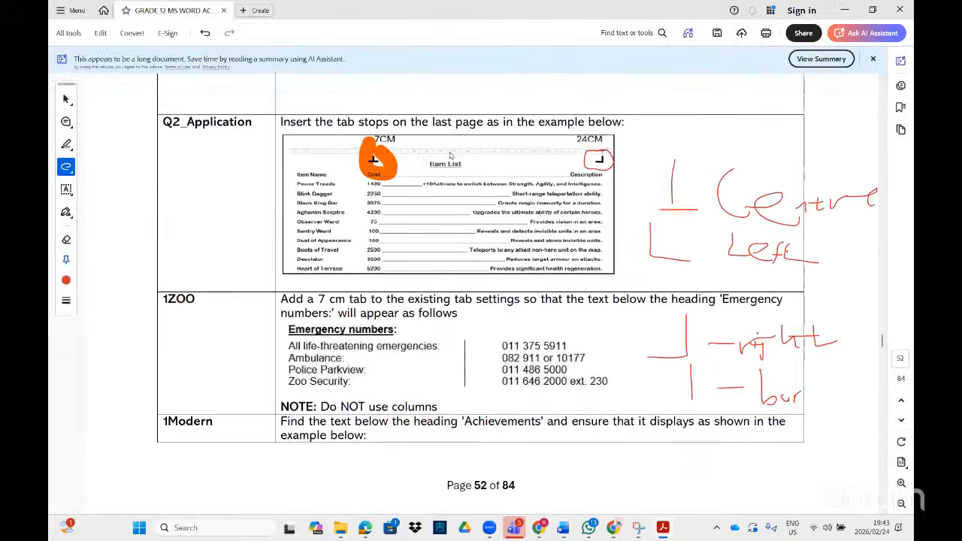
{"action": "scroll", "coordinate": [447, 288], "scroll_direction": "down", "scroll_amount": 2}
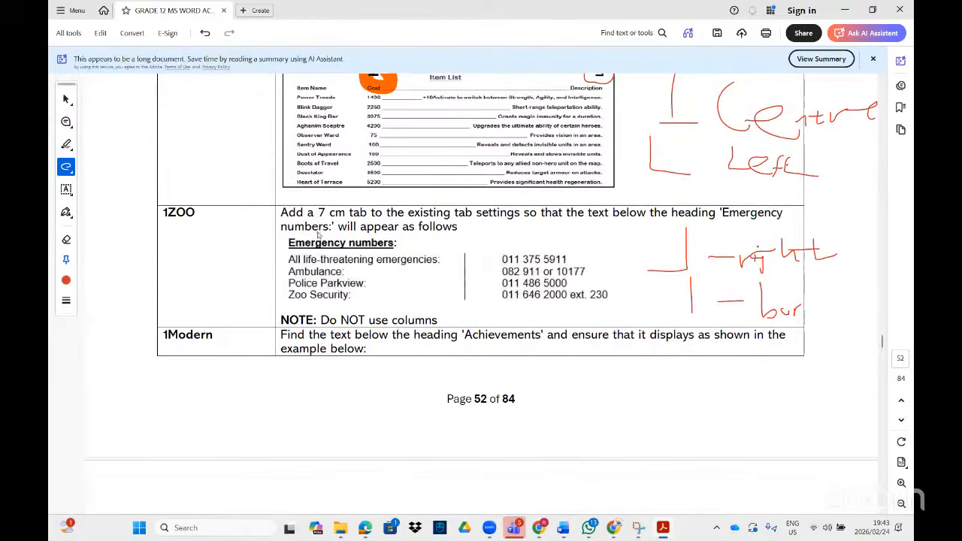
Step: Underline the 7 cm tab instruction and circle the vertical bar in the 1ZOO example
{"action": "left_click_drag", "start_coordinate": [316, 217], "coordinate": [379, 228]}
{"action": "mouse_move", "coordinate": [466, 248]}
{"action": "left_mouse_down"}
{"action": "mouse_move", "coordinate": [442, 286]}
{"action": "mouse_move", "coordinate": [460, 307]}
{"action": "mouse_move", "coordinate": [487, 279]}
{"action": "mouse_move", "coordinate": [483, 251]}
{"action": "left_mouse_up"}
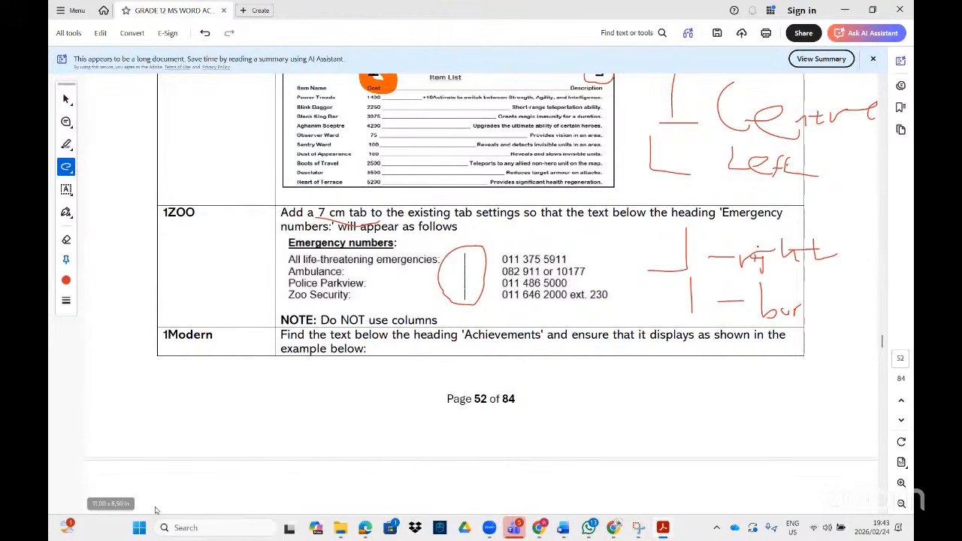
Step: Find and open the 1Zoo document in Word and enable editing
{"action": "left_click", "coordinate": [139, 527]}
{"action": "type", "text": "1zoo"}
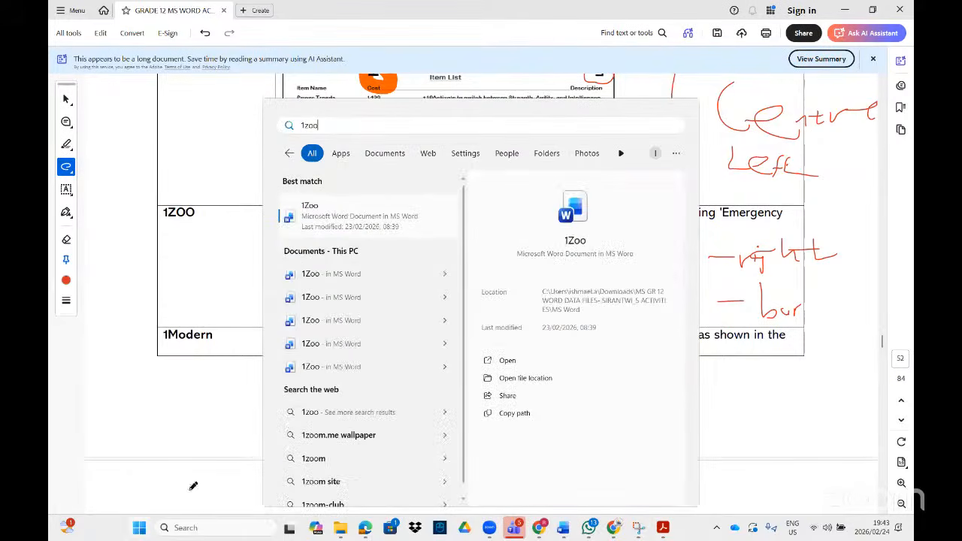
{"action": "left_click", "coordinate": [358, 217]}
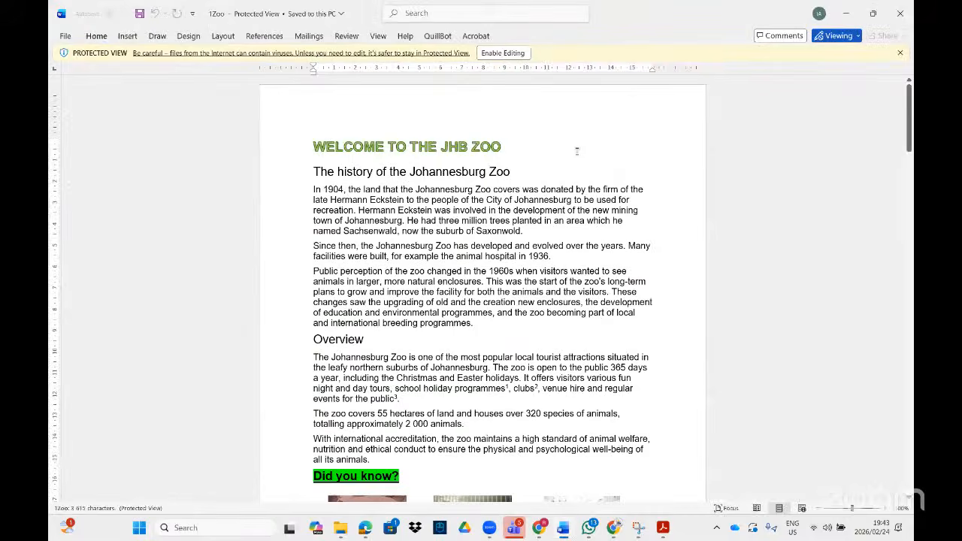
{"action": "left_click", "coordinate": [524, 53]}
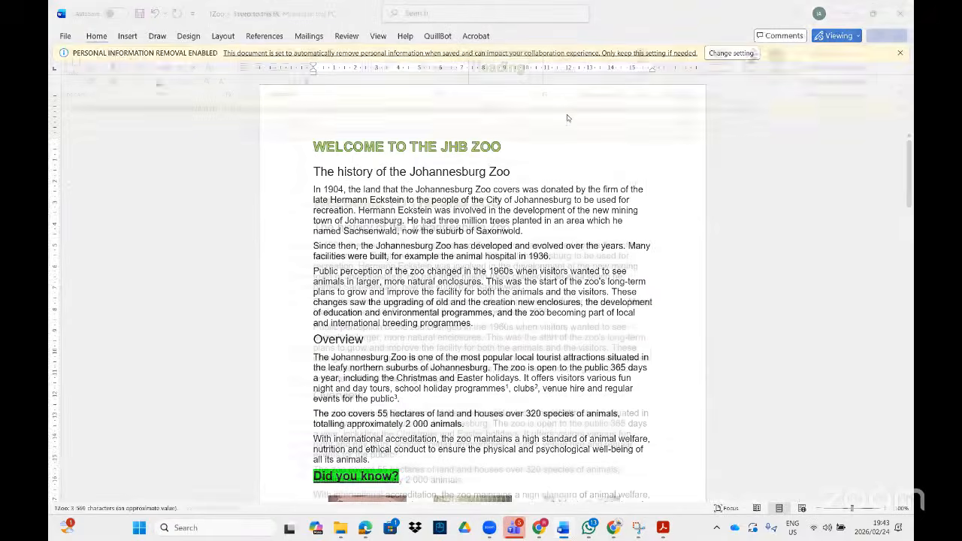
Step: Select the four contact lines under the 'Emergency numbers:' heading on page 4, checking the 1ZOO task in the PDF
{"action": "scroll", "coordinate": [500, 324], "scroll_direction": "down", "scroll_amount": 15}
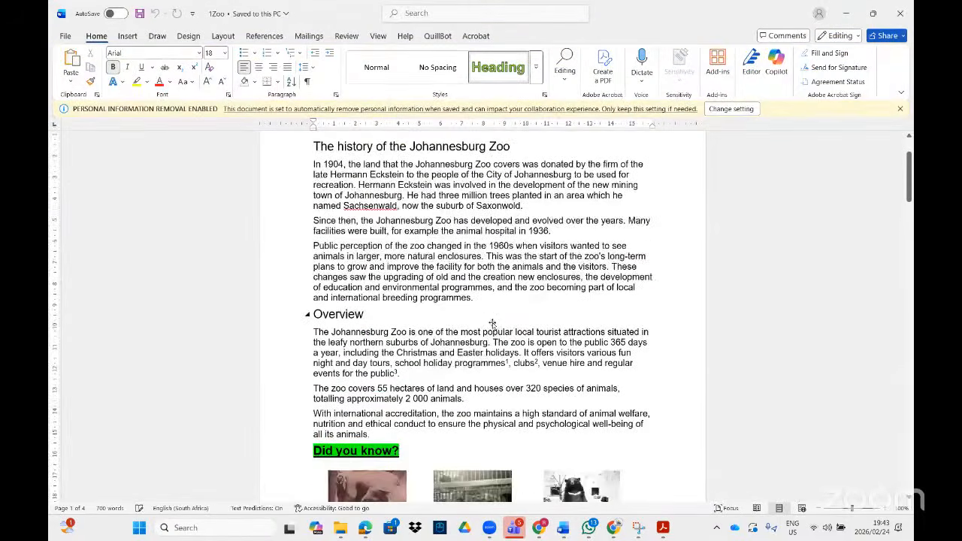
{"action": "scroll", "coordinate": [496, 320], "scroll_direction": "down", "scroll_amount": 20}
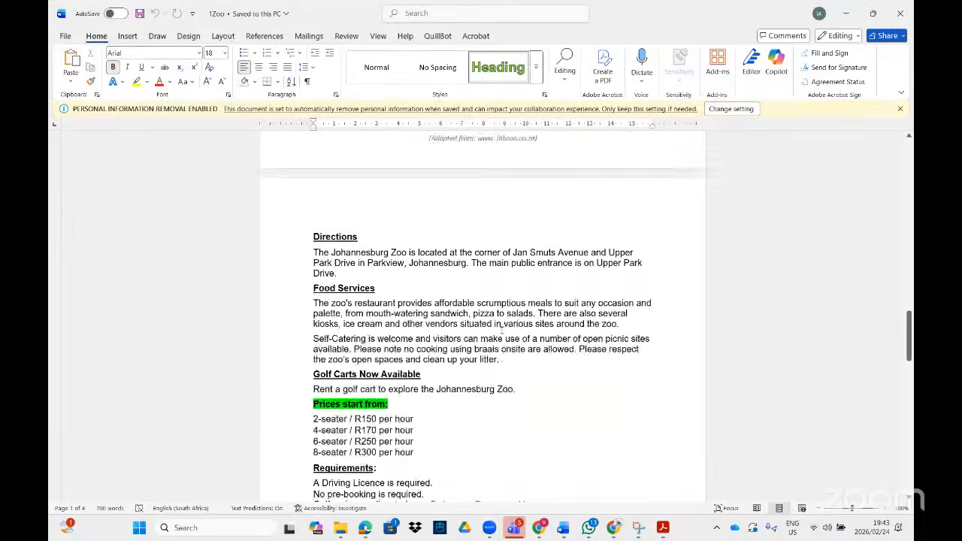
{"action": "scroll", "coordinate": [489, 311], "scroll_direction": "up", "scroll_amount": 3}
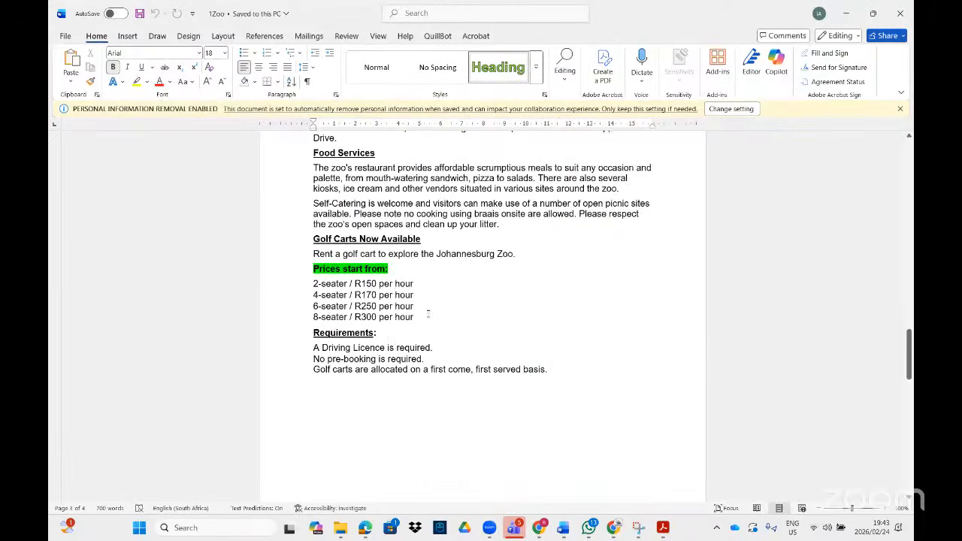
{"action": "scroll", "coordinate": [432, 323], "scroll_direction": "down", "scroll_amount": 10}
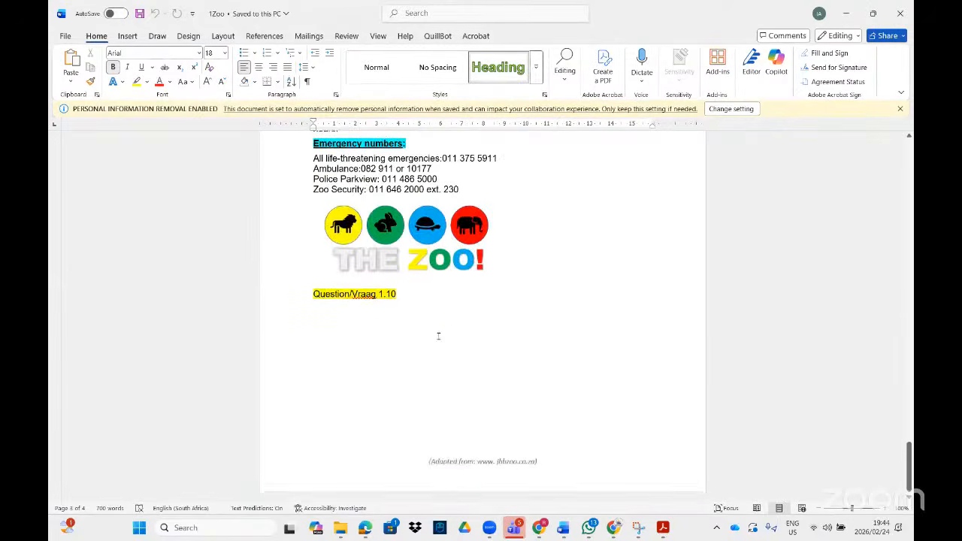
{"action": "scroll", "coordinate": [439, 336], "scroll_direction": "up", "scroll_amount": 1}
{"action": "left_click_drag", "start_coordinate": [460, 244], "coordinate": [317, 213]}
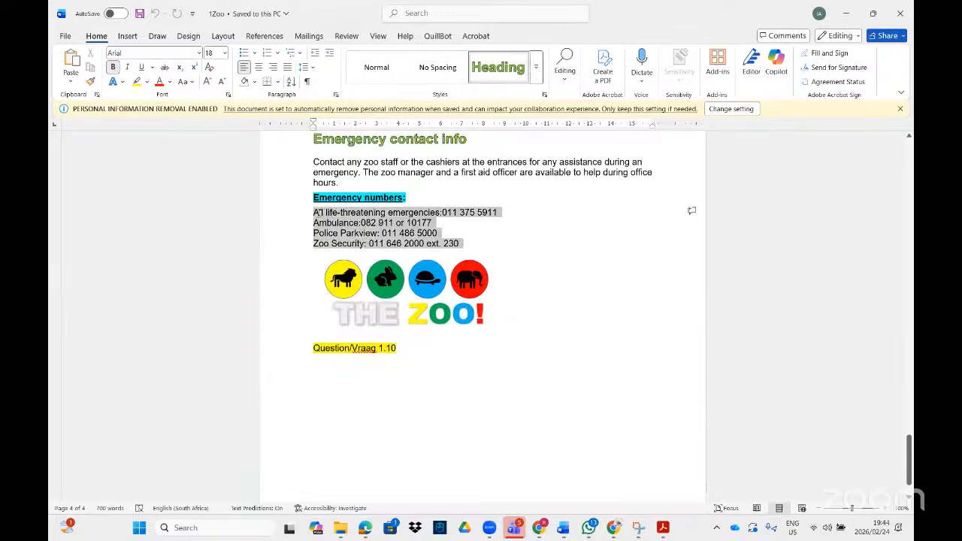
{"action": "left_click", "coordinate": [664, 527]}
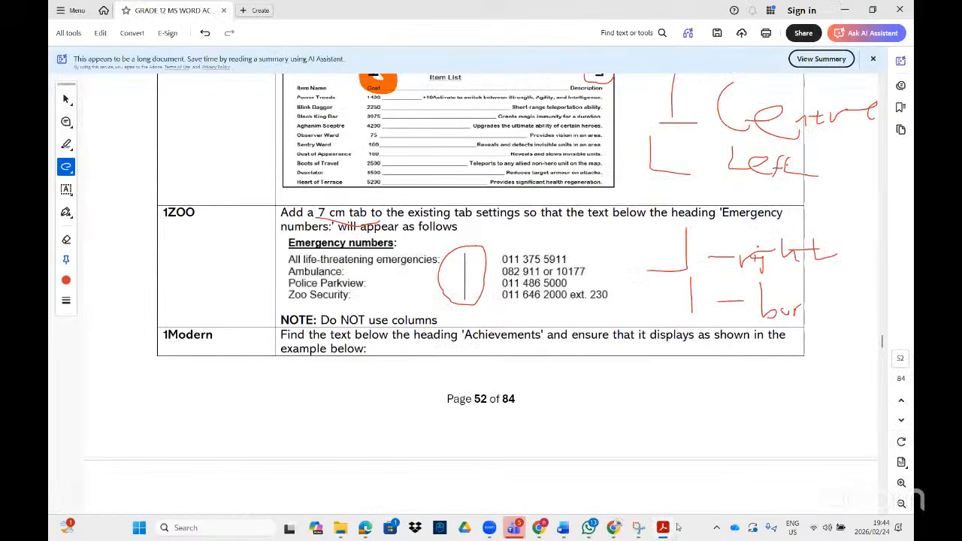
{"action": "left_click", "coordinate": [663, 527]}
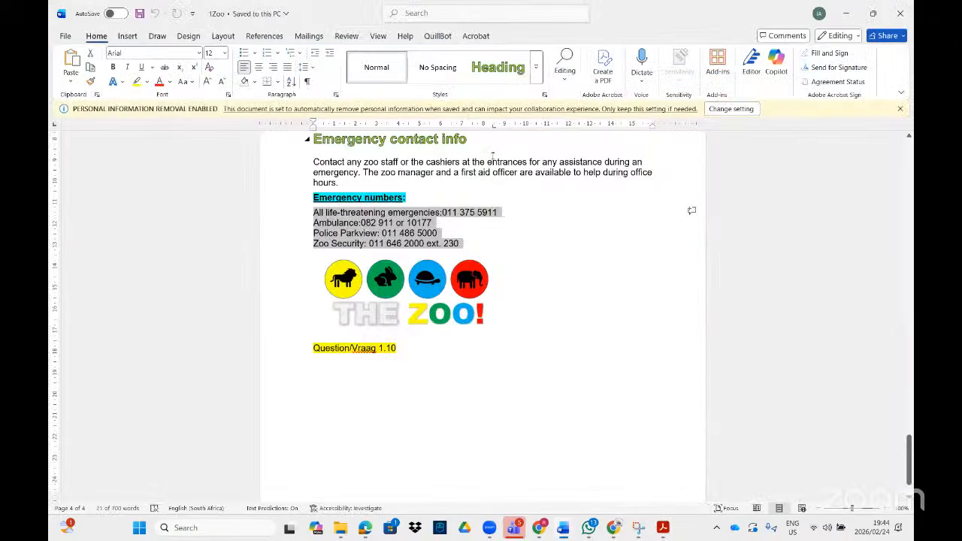
{"action": "scroll", "coordinate": [492, 160], "scroll_direction": "down", "scroll_amount": 1}
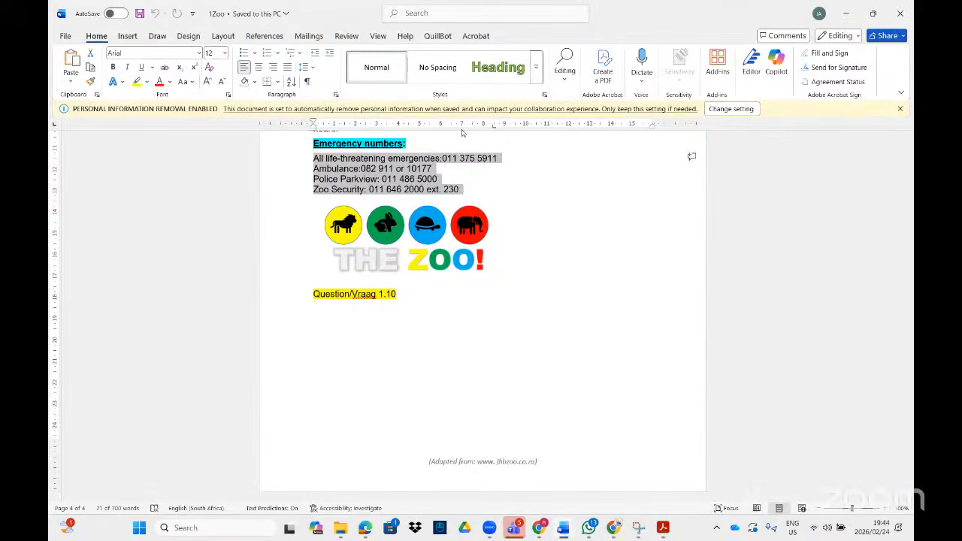
Step: Add a 7 cm tab stop with bar alignment to the selected emergency lines, comparing it with the PDF example
{"action": "double_click", "coordinate": [463, 130]}
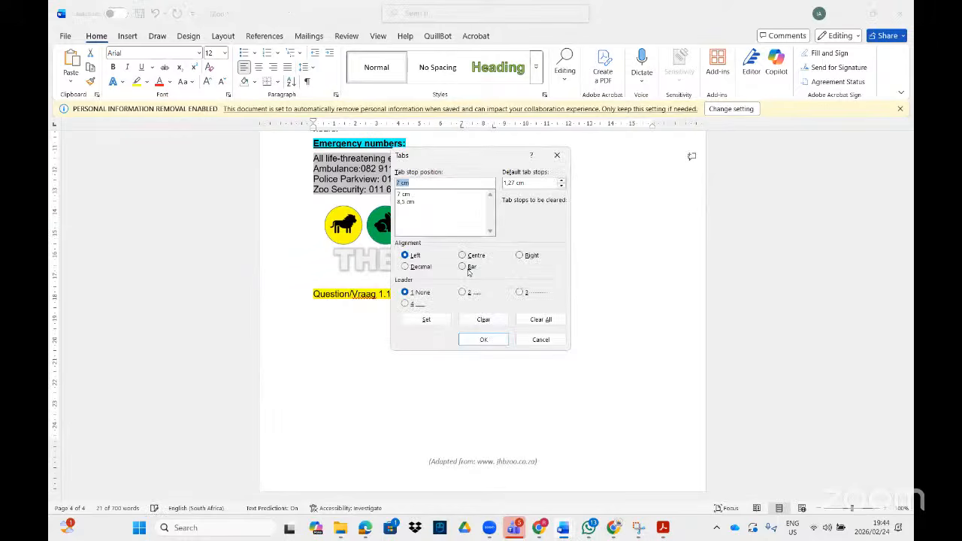
{"action": "left_click", "coordinate": [463, 267]}
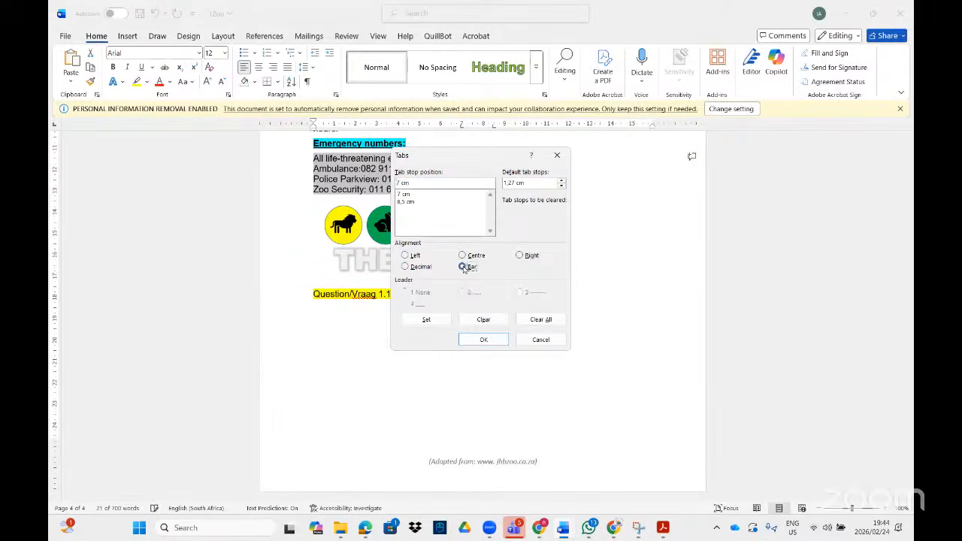
{"action": "left_click", "coordinate": [663, 527]}
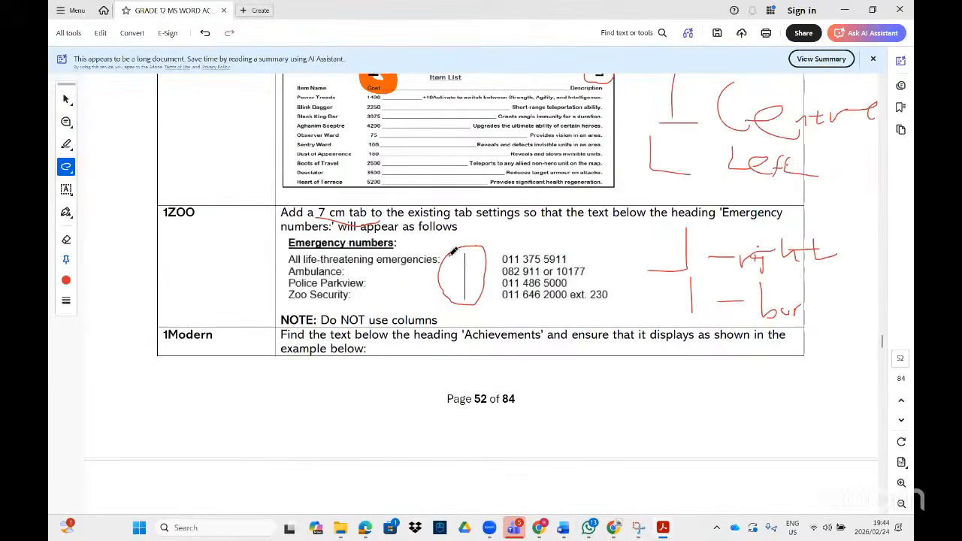
{"action": "left_click", "coordinate": [663, 528]}
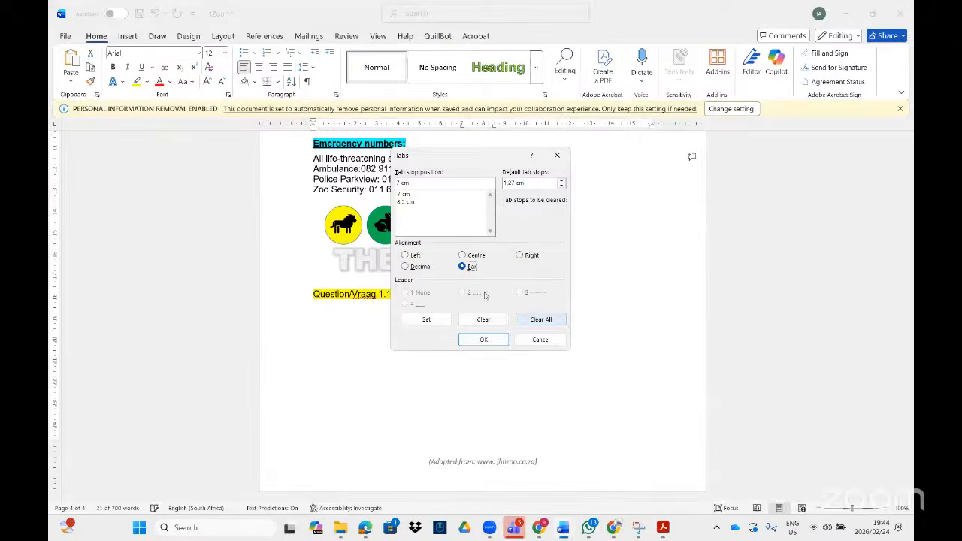
{"action": "left_click", "coordinate": [406, 194]}
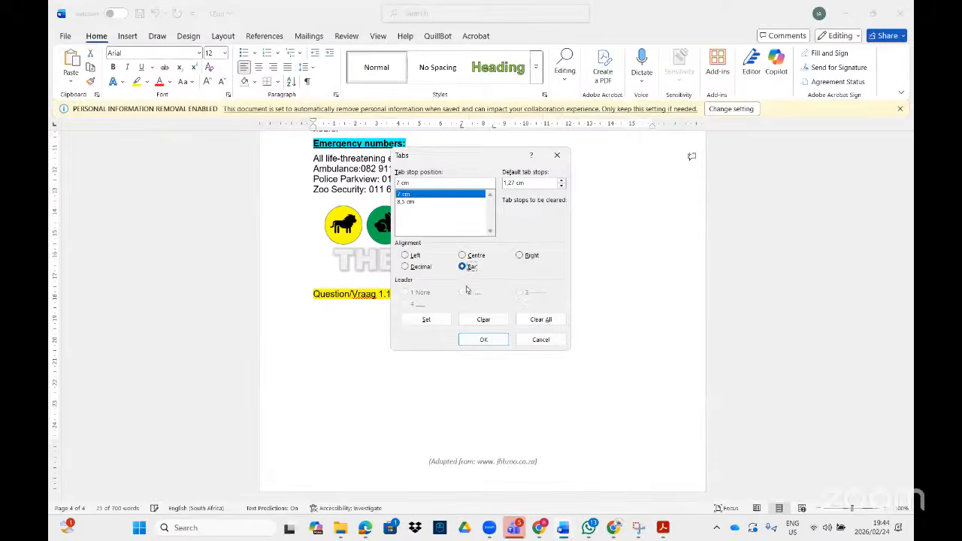
{"action": "left_click", "coordinate": [426, 319]}
{"action": "left_click", "coordinate": [483, 340]}
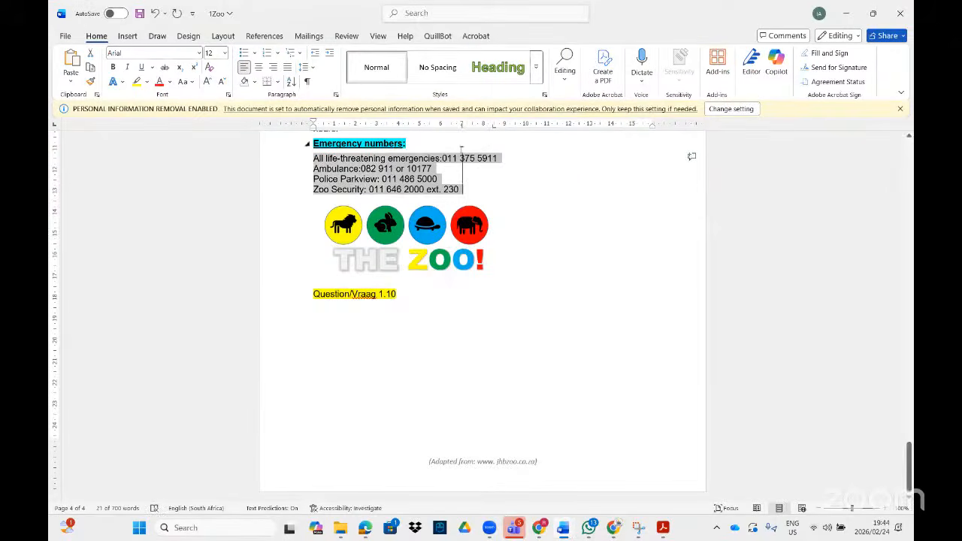
Step: Insert a tab before the phone number on the 'All life-threatening emergencies:' line, undoing the accidental indent
{"action": "left_click", "coordinate": [443, 159]}
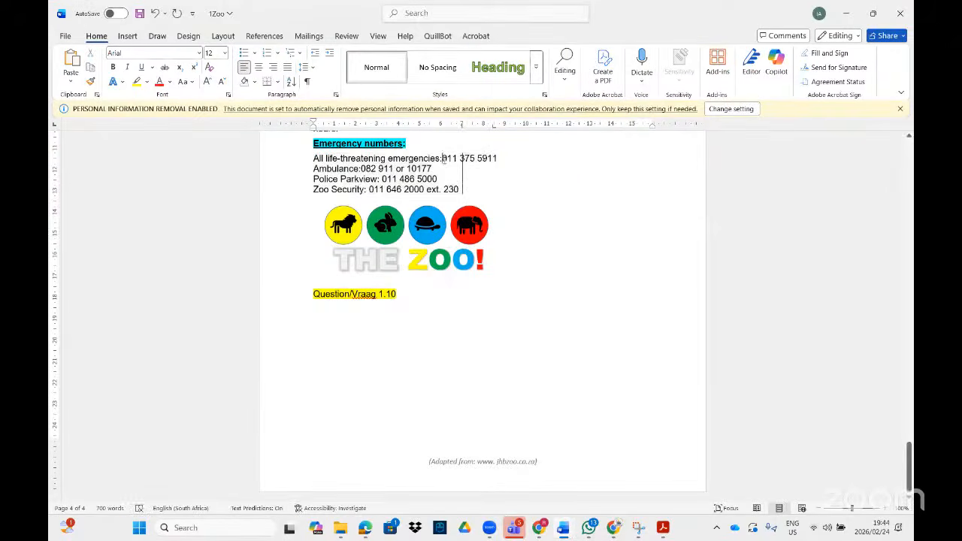
{"action": "left_click", "coordinate": [330, 51]}
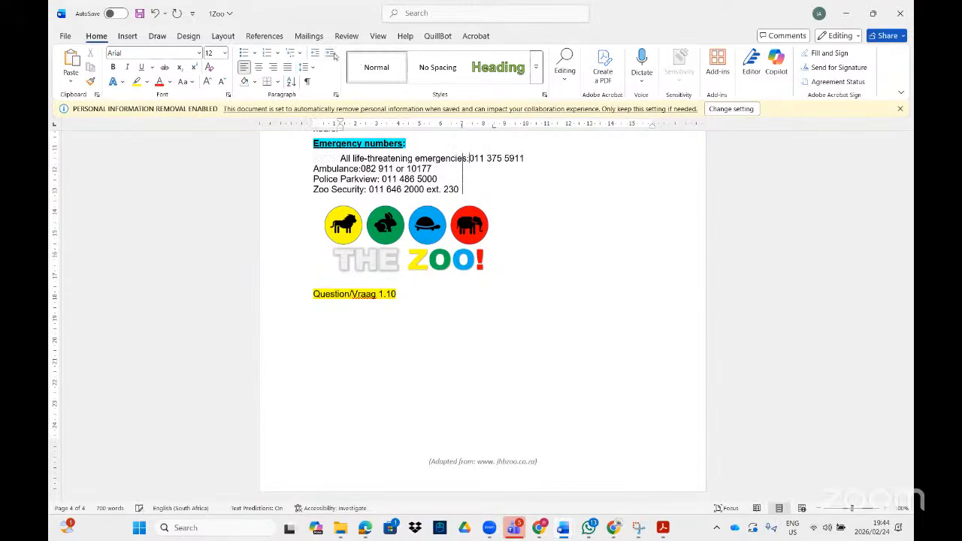
{"action": "key", "text": "ctrl+z"}
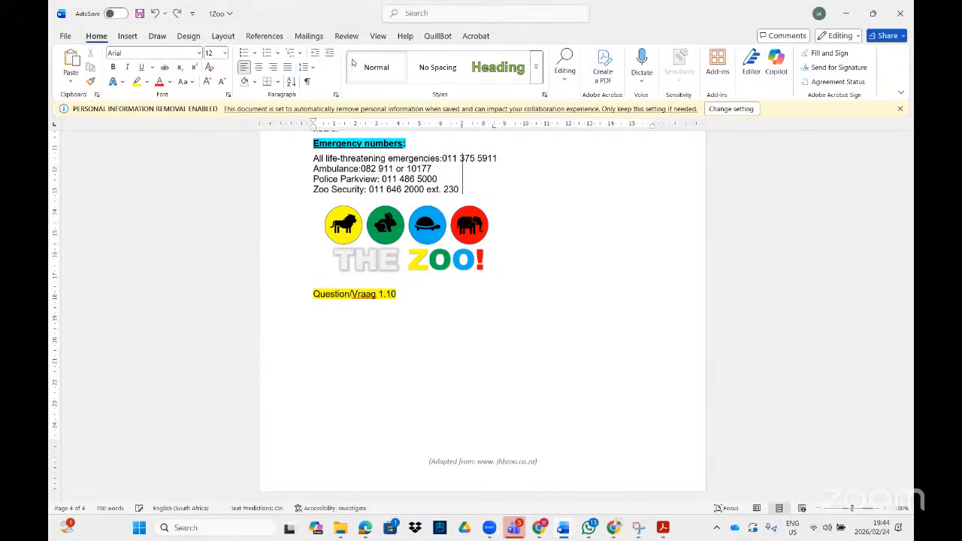
{"action": "key", "text": "Tab"}
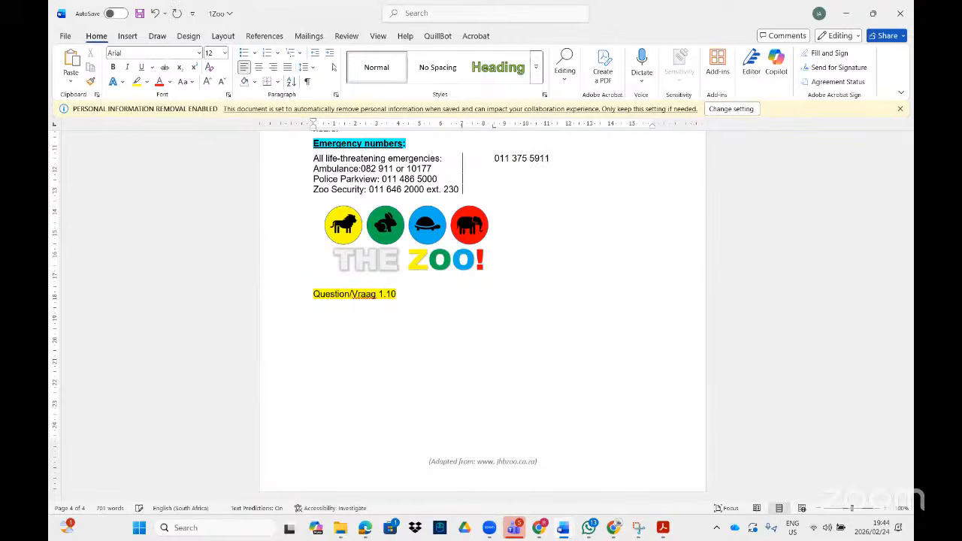
Step: Insert a tab before the phone numbers on the Ambulance, Police Parkview and Zoo Security lines
{"action": "left_click", "coordinate": [362, 168]}
{"action": "key", "text": "Tab"}
{"action": "left_click", "coordinate": [386, 179]}
{"action": "key", "text": "Tab"}
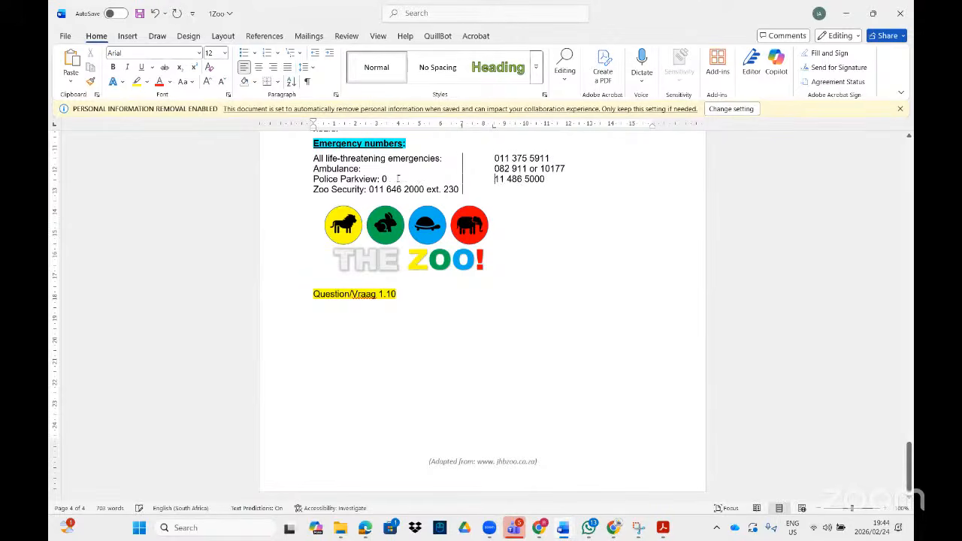
{"action": "key", "text": "BackSpace"}
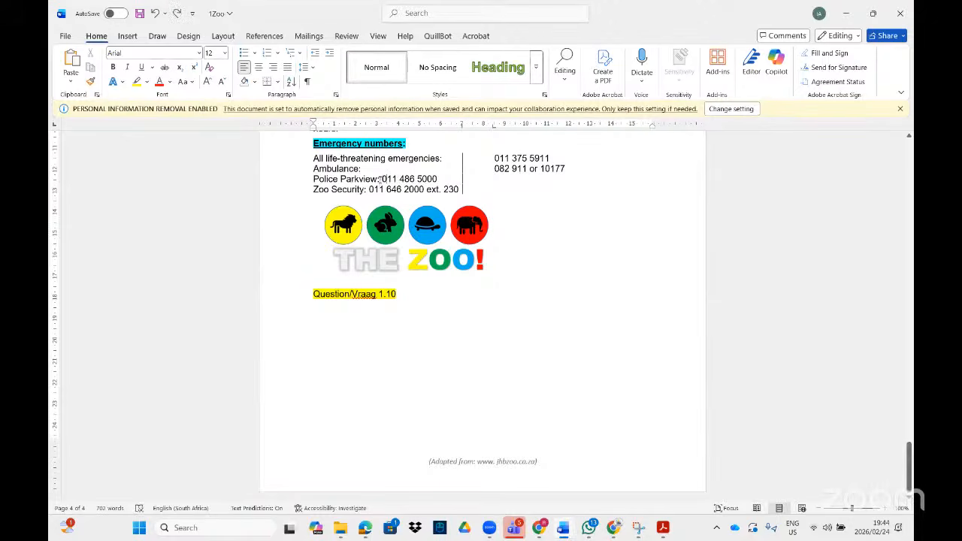
{"action": "left_click", "coordinate": [381, 179]}
{"action": "key", "text": "Tab"}
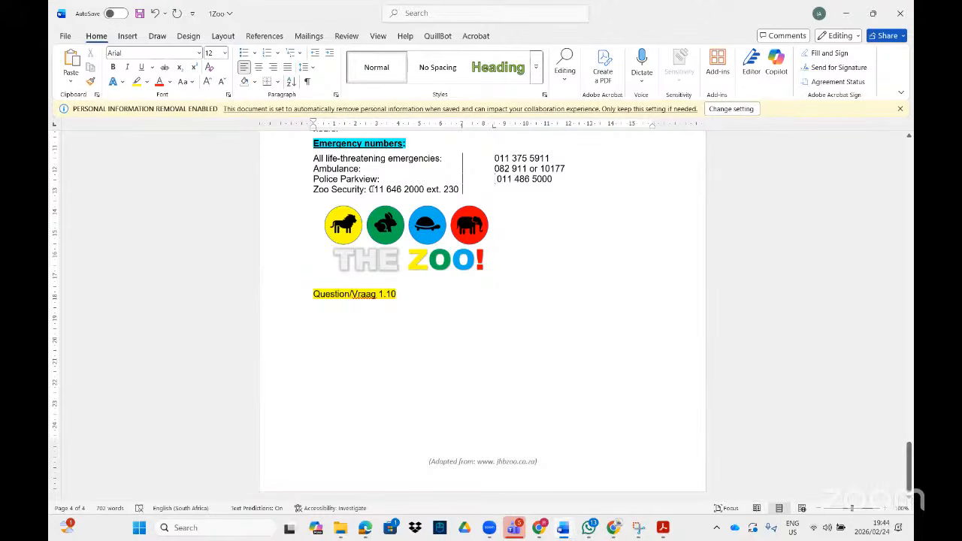
{"action": "left_click", "coordinate": [367, 188]}
{"action": "key", "text": "Tab"}
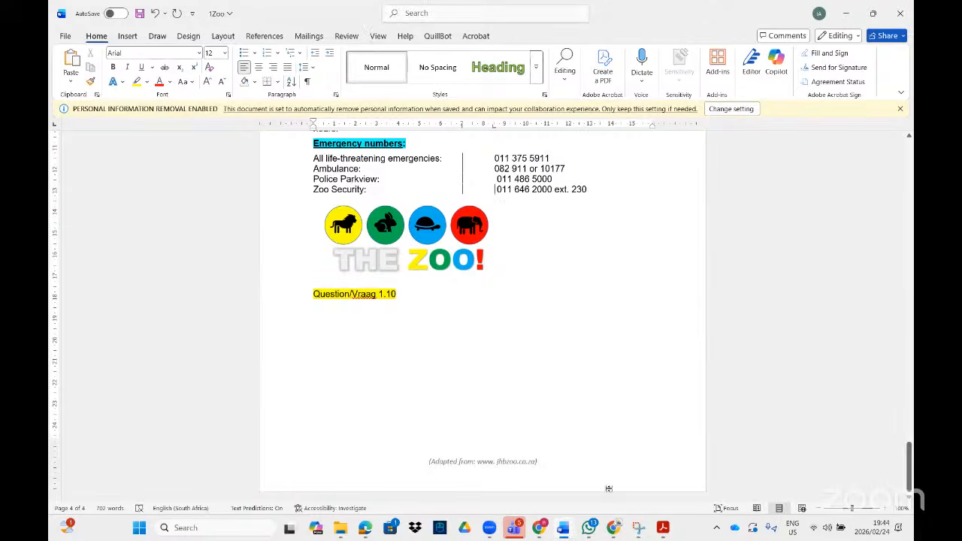
Step: Switch to the activities PDF and circle the note 'Do NOT use columns' in the 1ZOO task
{"action": "left_click", "coordinate": [661, 527]}
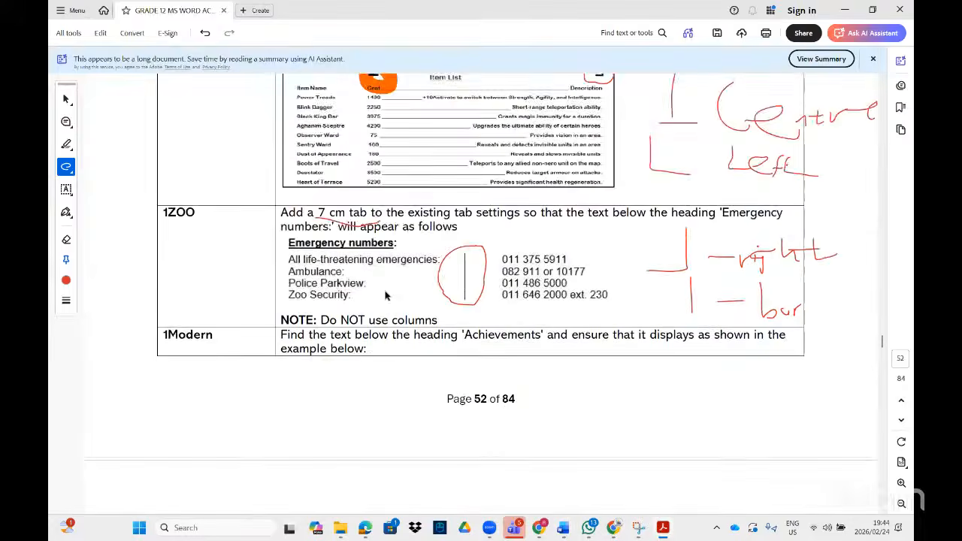
{"action": "scroll", "coordinate": [384, 295], "scroll_direction": "down", "scroll_amount": 2}
{"action": "scroll", "coordinate": [385, 295], "scroll_direction": "down", "scroll_amount": 1}
{"action": "mouse_move", "coordinate": [288, 177]}
{"action": "left_mouse_down"}
{"action": "mouse_move", "coordinate": [281, 194]}
{"action": "mouse_move", "coordinate": [405, 208]}
{"action": "mouse_move", "coordinate": [429, 180]}
{"action": "mouse_move", "coordinate": [316, 171]}
{"action": "mouse_move", "coordinate": [287, 184]}
{"action": "left_mouse_up"}
Step: Circle the tab stops at 3, 6, 8 and between 11 and 12 on the ruler in the 1Modern example
{"action": "scroll", "coordinate": [489, 272], "scroll_direction": "down", "scroll_amount": 3}
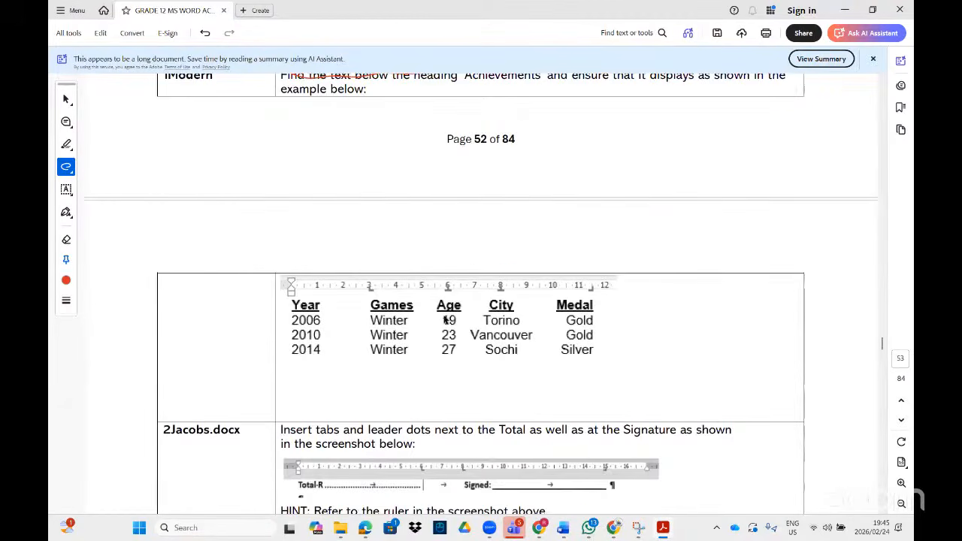
{"action": "mouse_move", "coordinate": [377, 278]}
{"action": "left_mouse_down"}
{"action": "mouse_move", "coordinate": [359, 275]}
{"action": "mouse_move", "coordinate": [373, 301]}
{"action": "mouse_move", "coordinate": [378, 274]}
{"action": "left_mouse_up"}
{"action": "mouse_move", "coordinate": [455, 275]}
{"action": "left_mouse_down"}
{"action": "mouse_move", "coordinate": [441, 279]}
{"action": "mouse_move", "coordinate": [451, 298]}
{"action": "mouse_move", "coordinate": [463, 280]}
{"action": "mouse_move", "coordinate": [444, 273]}
{"action": "left_mouse_up"}
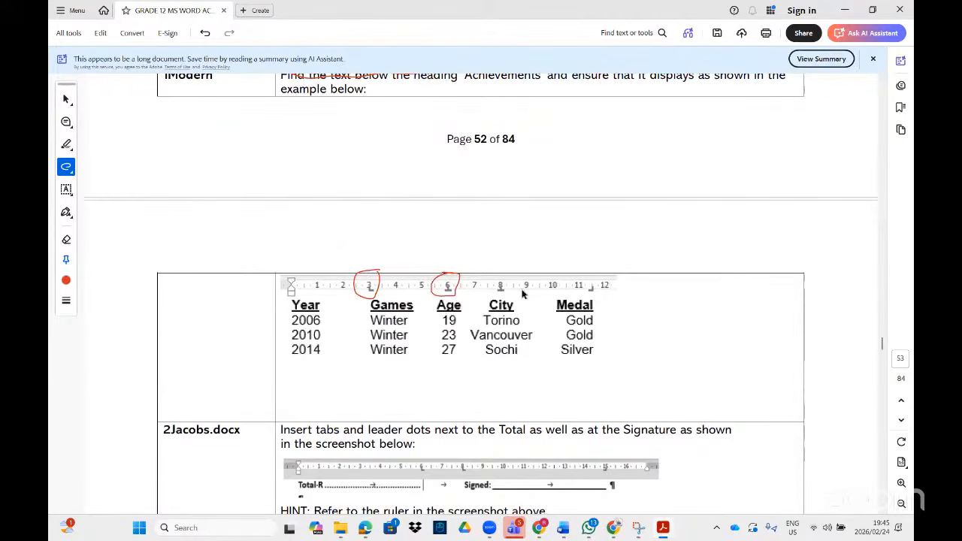
{"action": "mouse_move", "coordinate": [507, 276]}
{"action": "left_mouse_down"}
{"action": "mouse_move", "coordinate": [485, 299]}
{"action": "mouse_move", "coordinate": [519, 289]}
{"action": "mouse_move", "coordinate": [488, 272]}
{"action": "left_mouse_up"}
{"action": "mouse_move", "coordinate": [597, 276]}
{"action": "left_mouse_down"}
{"action": "mouse_move", "coordinate": [579, 282]}
{"action": "mouse_move", "coordinate": [607, 299]}
{"action": "mouse_move", "coordinate": [586, 272]}
{"action": "left_mouse_up"}
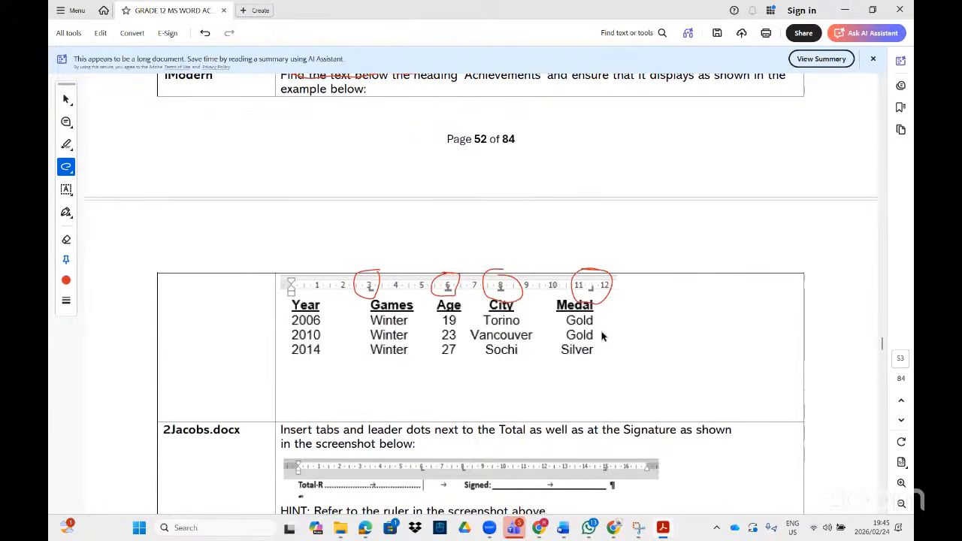
Step: Look through the tab and indent tasks following 1Modern, from 2Jacobs.docx to 2Telecommute
{"action": "scroll", "coordinate": [601, 336], "scroll_direction": "up", "scroll_amount": 2}
{"action": "scroll", "coordinate": [601, 333], "scroll_direction": "down", "scroll_amount": 1}
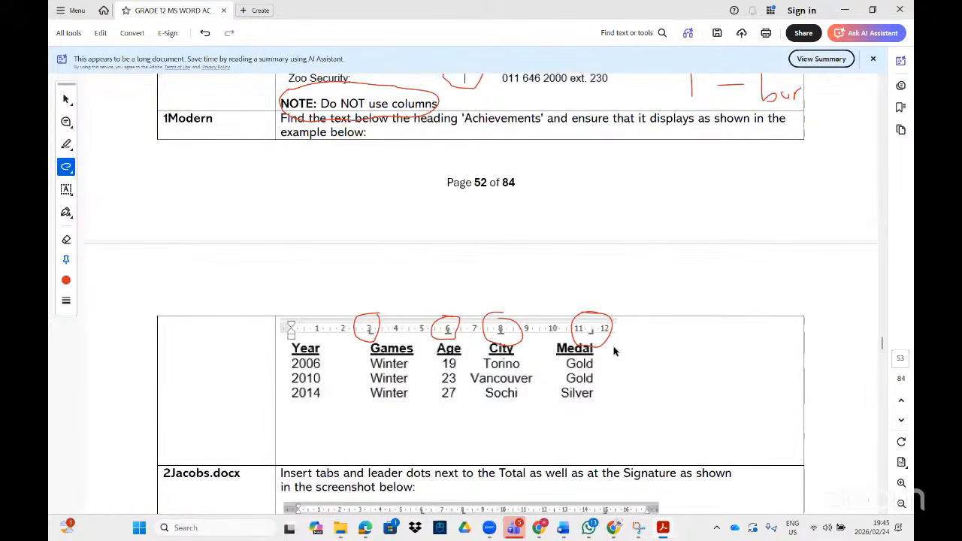
{"action": "scroll", "coordinate": [613, 350], "scroll_direction": "down", "scroll_amount": 1}
{"action": "scroll", "coordinate": [596, 359], "scroll_direction": "down", "scroll_amount": 3}
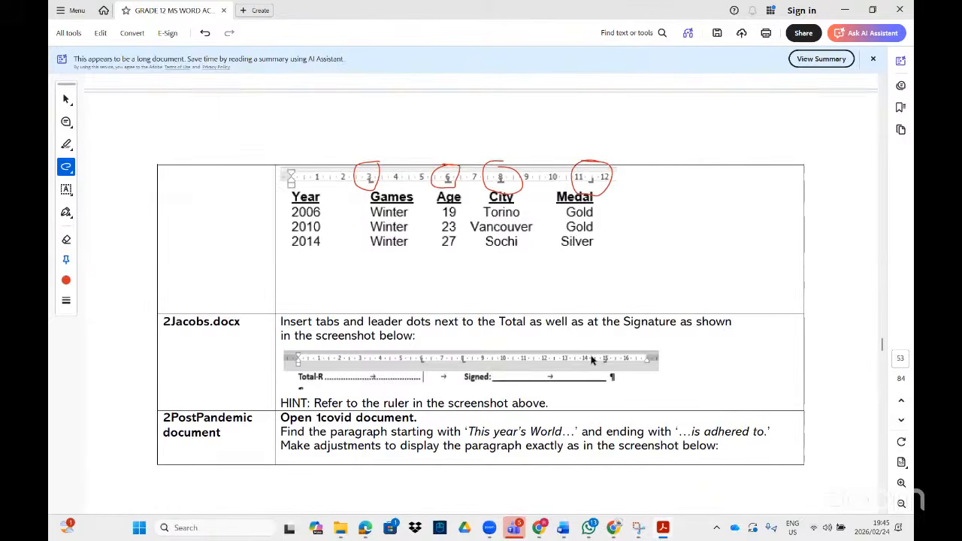
{"action": "scroll", "coordinate": [580, 361], "scroll_direction": "down", "scroll_amount": 10}
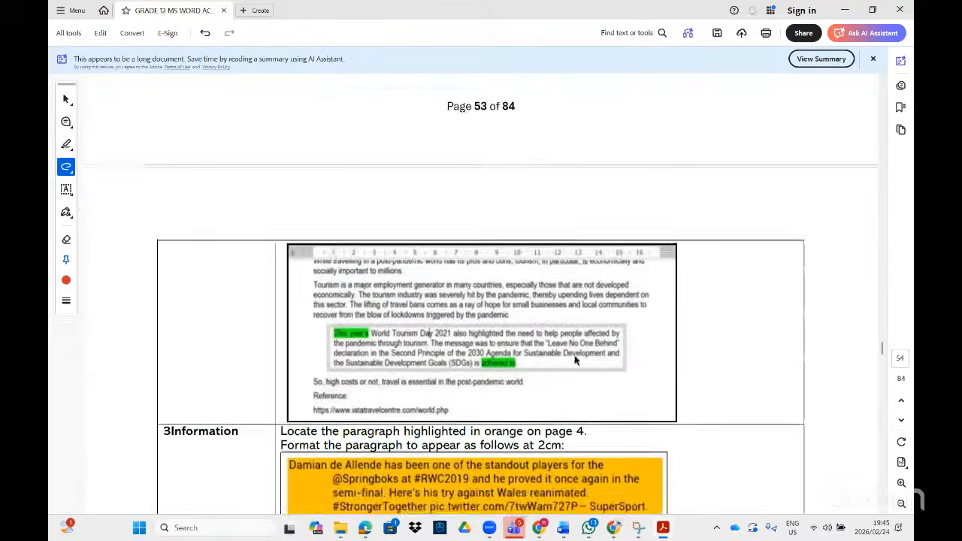
{"action": "scroll", "coordinate": [575, 361], "scroll_direction": "down", "scroll_amount": 10}
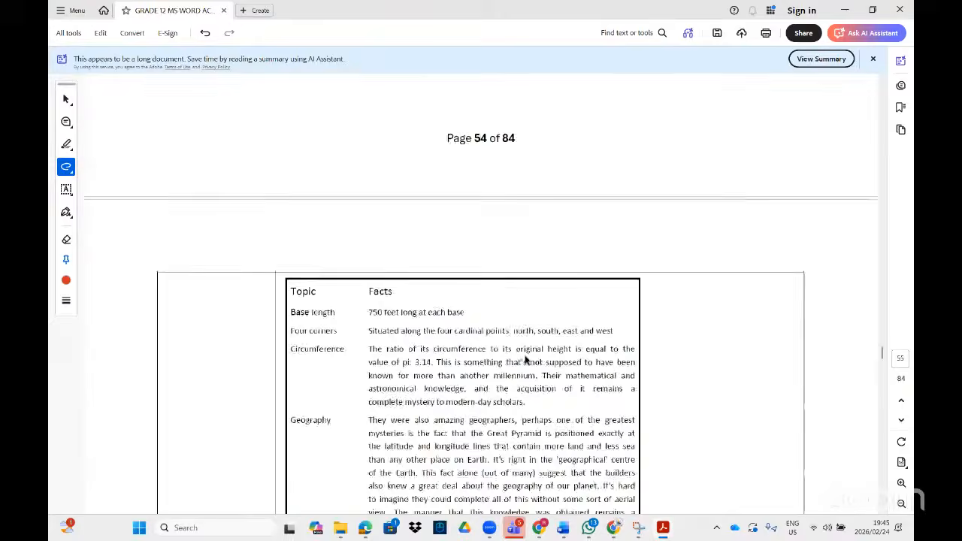
{"action": "scroll", "coordinate": [526, 361], "scroll_direction": "down", "scroll_amount": 10}
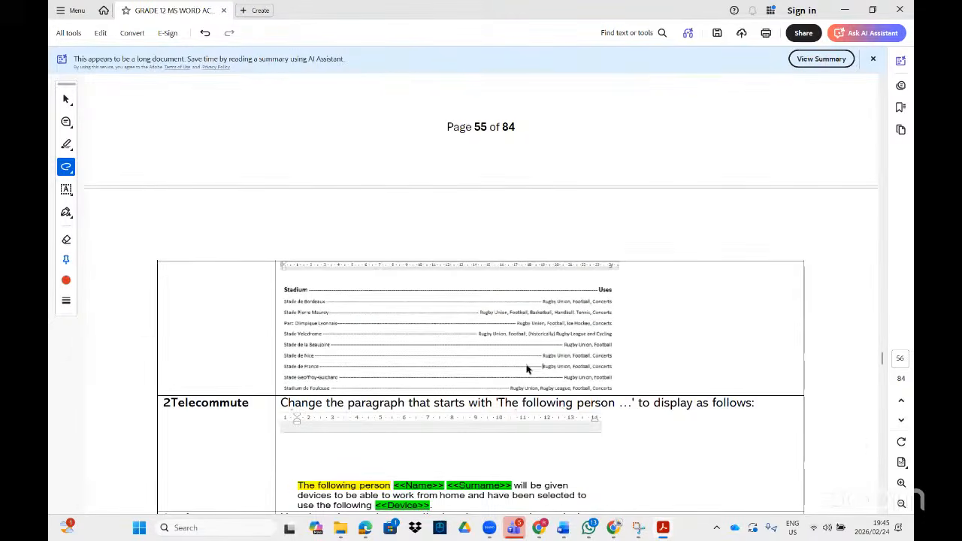
Step: Look through the tasks following 2Telecommute and the DROPCAP section, from 2Mshows through Q1Rugby to the start of the tables section
{"action": "scroll", "coordinate": [526, 368], "scroll_direction": "down", "scroll_amount": 5}
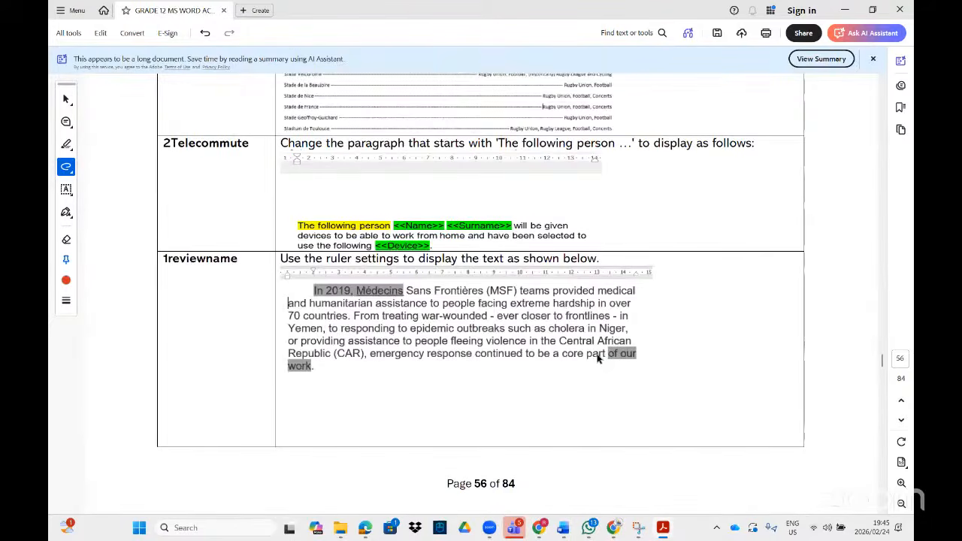
{"action": "scroll", "coordinate": [599, 359], "scroll_direction": "down", "scroll_amount": 12}
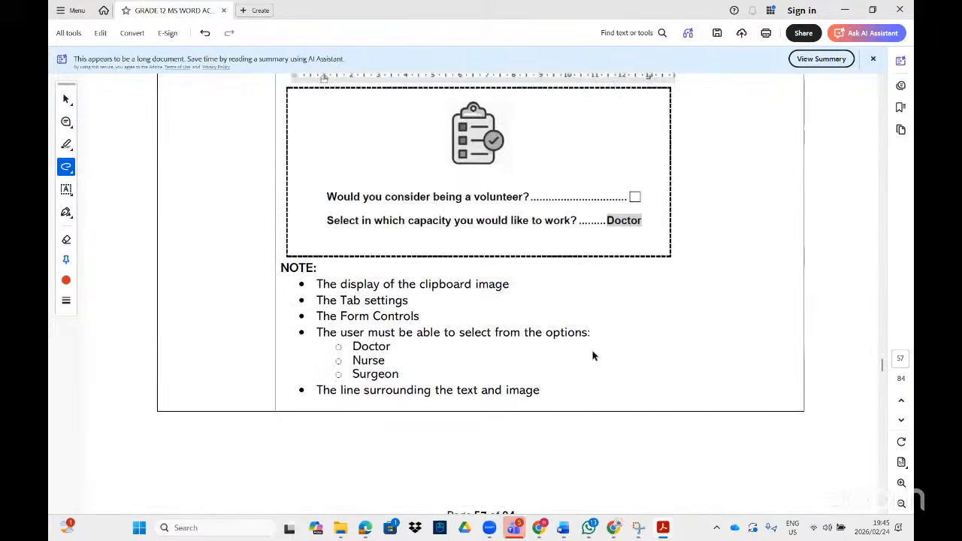
{"action": "scroll", "coordinate": [598, 342], "scroll_direction": "down", "scroll_amount": 7}
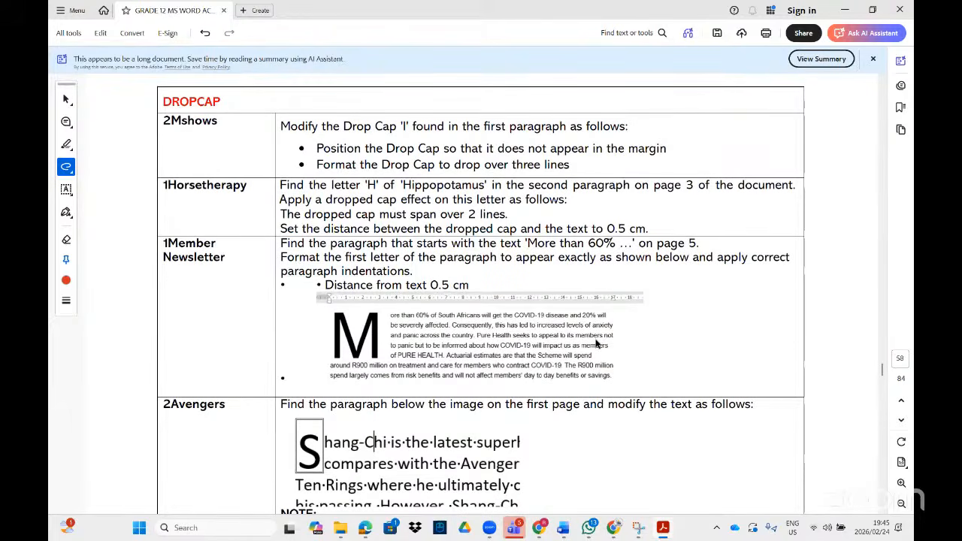
{"action": "scroll", "coordinate": [596, 344], "scroll_direction": "down", "scroll_amount": 12}
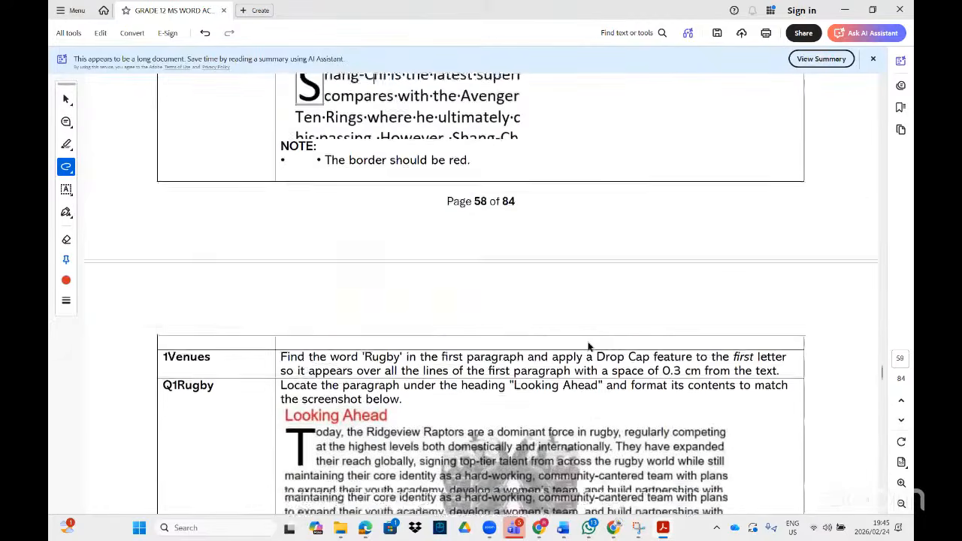
{"action": "scroll", "coordinate": [589, 331], "scroll_direction": "down", "scroll_amount": 7}
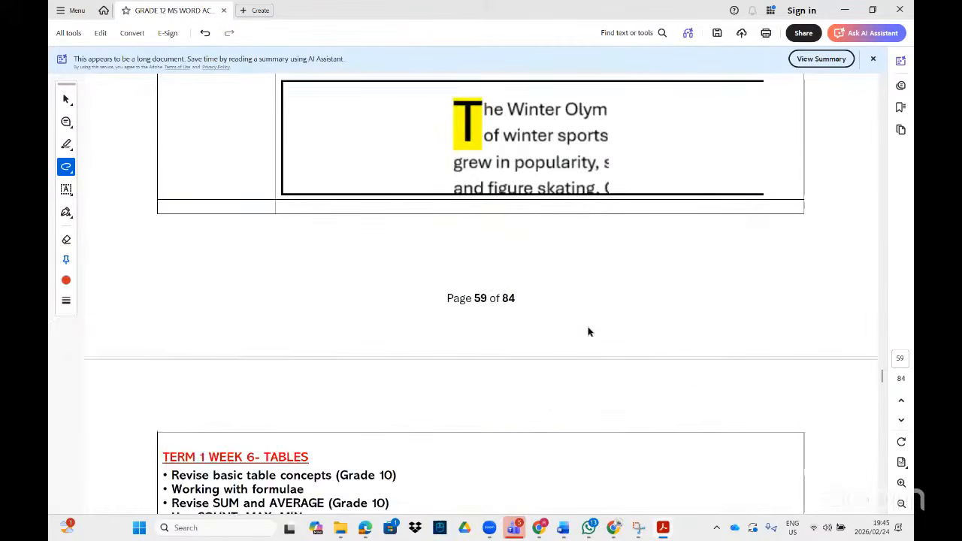
{"action": "scroll", "coordinate": [569, 335], "scroll_direction": "up", "scroll_amount": 2}
{"action": "scroll", "coordinate": [570, 338], "scroll_direction": "up", "scroll_amount": 15}
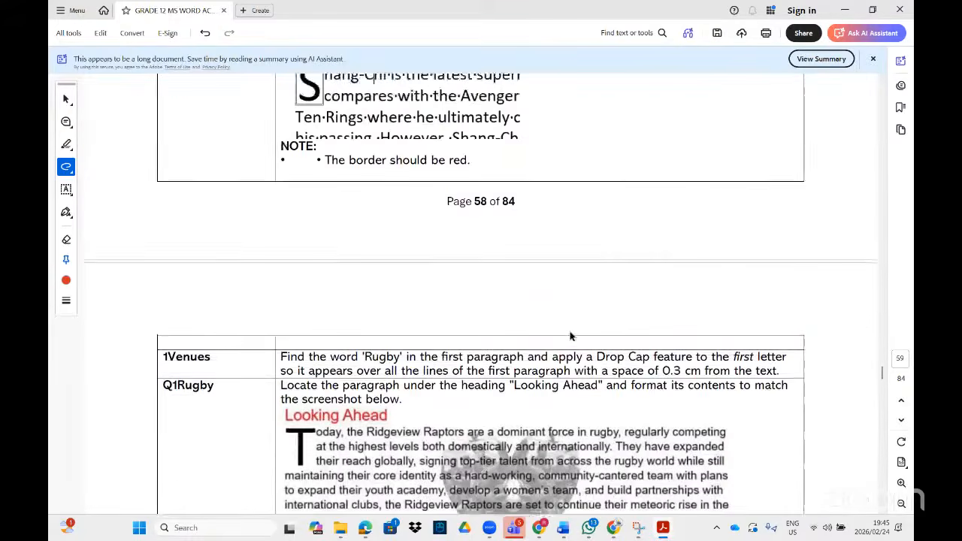
{"action": "scroll", "coordinate": [571, 336], "scroll_direction": "up", "scroll_amount": 2}
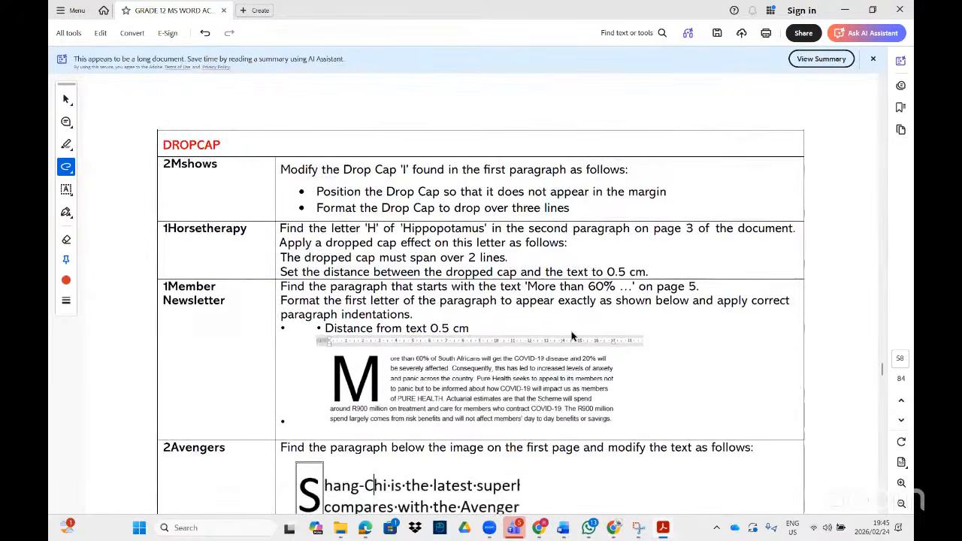
{"action": "scroll", "coordinate": [571, 336], "scroll_direction": "up", "scroll_amount": 1}
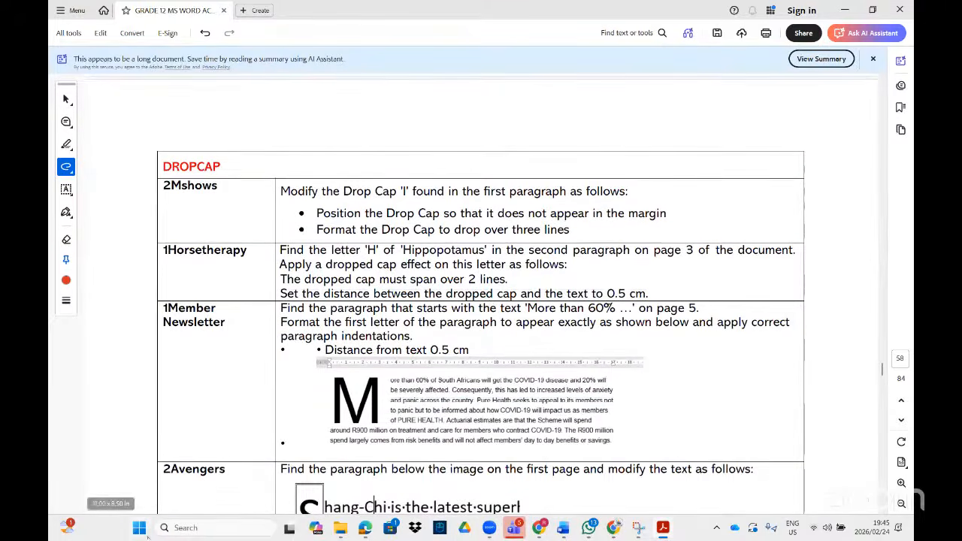
Step: Search the computer for 2Mshows and open the Word document
{"action": "left_click", "coordinate": [141, 529]}
{"action": "type", "text": "2m"}
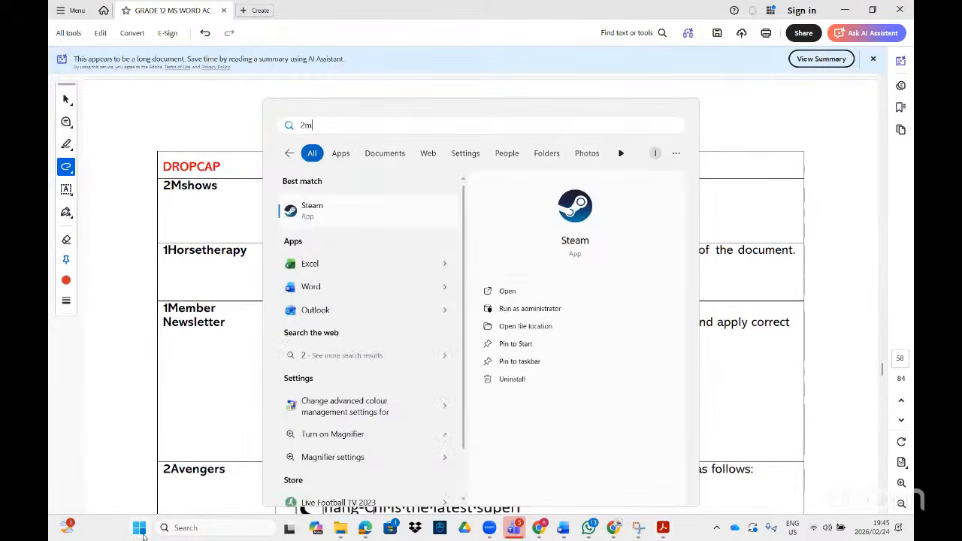
{"action": "type", "text": "sho"}
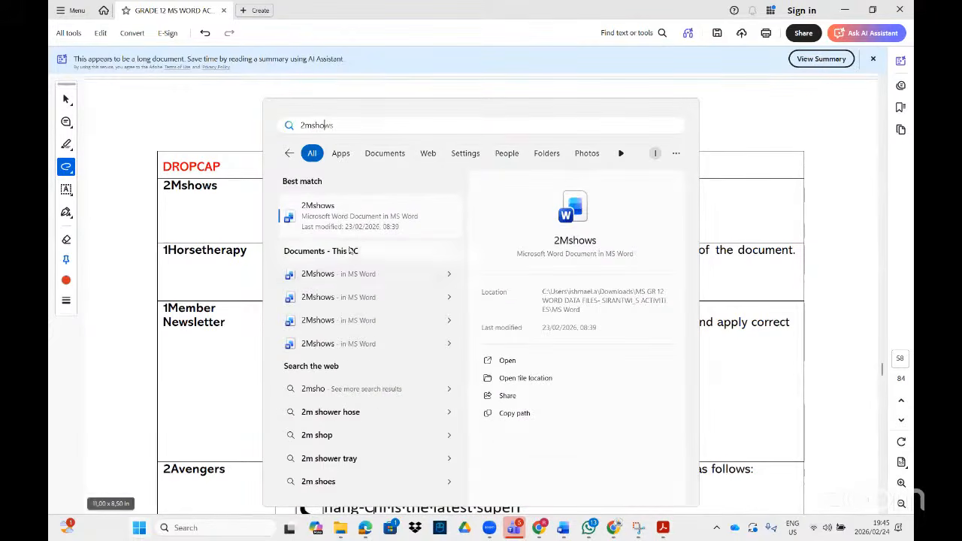
{"action": "left_click", "coordinate": [384, 194]}
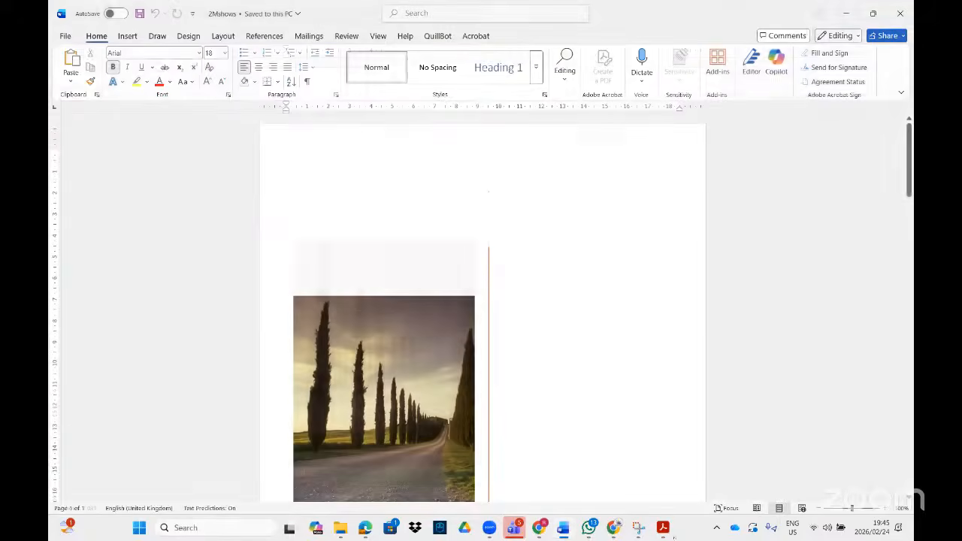
Step: Check the 2Mshows task in the activities PDF, then return to the document and find the Drop Cap 'I'
{"action": "left_click", "coordinate": [668, 532]}
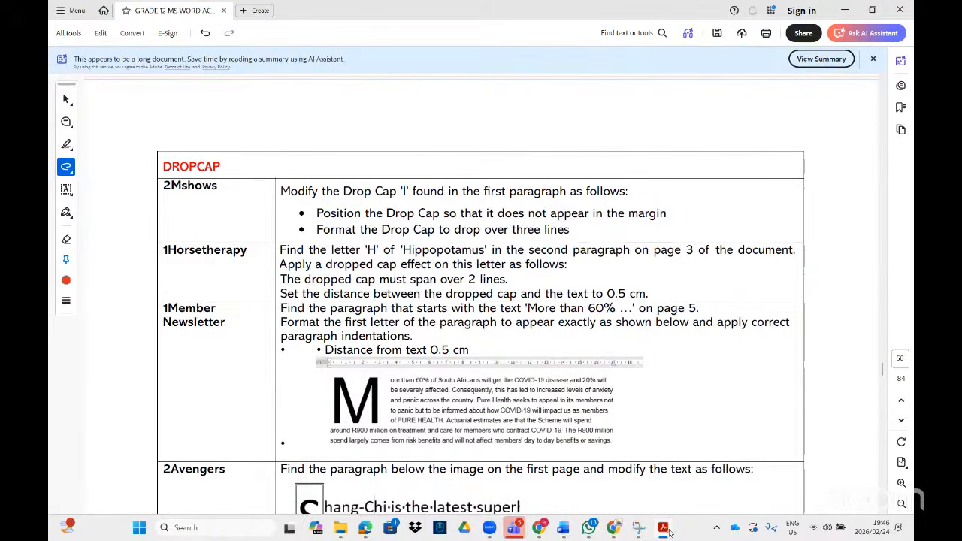
{"action": "left_click", "coordinate": [668, 531]}
{"action": "scroll", "coordinate": [488, 323], "scroll_direction": "down", "scroll_amount": 10}
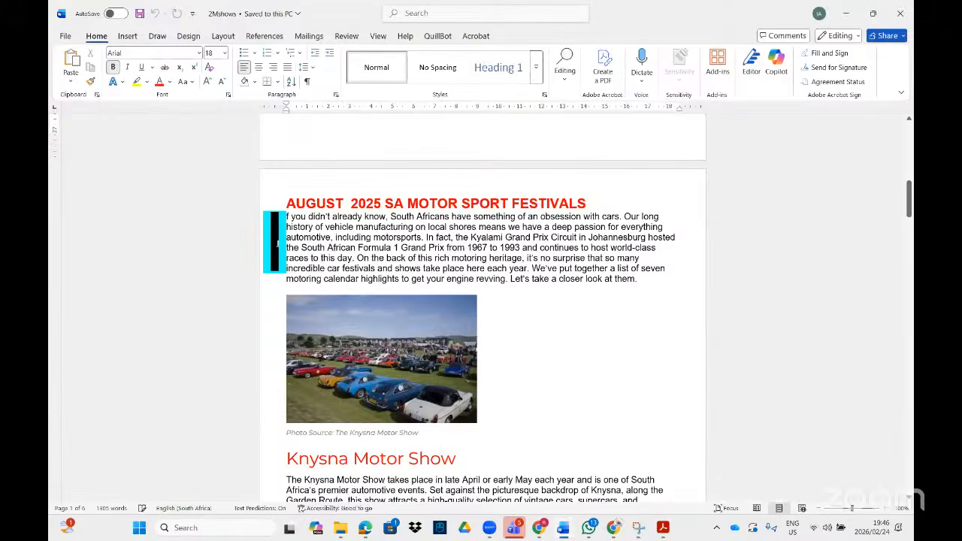
{"action": "left_click", "coordinate": [277, 243]}
{"action": "double_click", "coordinate": [273, 242]}
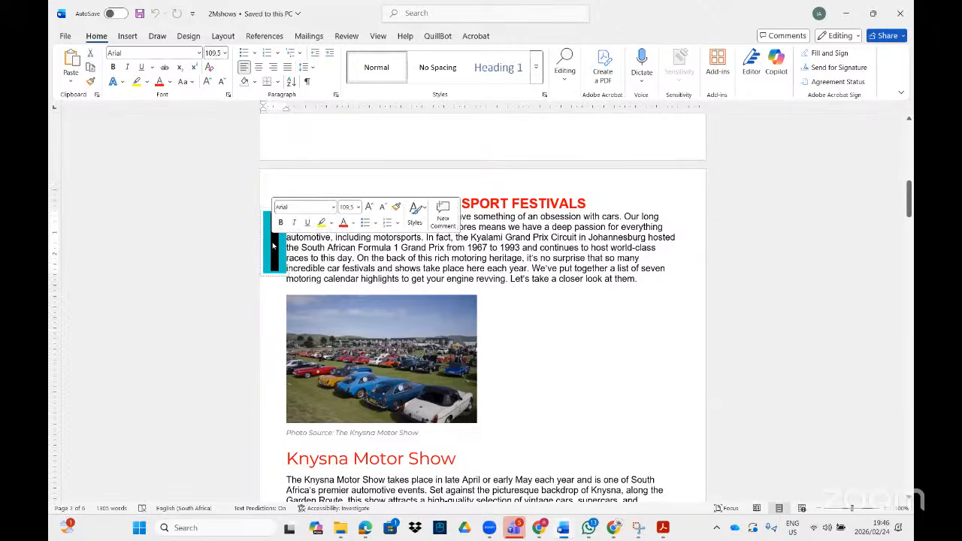
{"action": "right_click", "coordinate": [274, 246]}
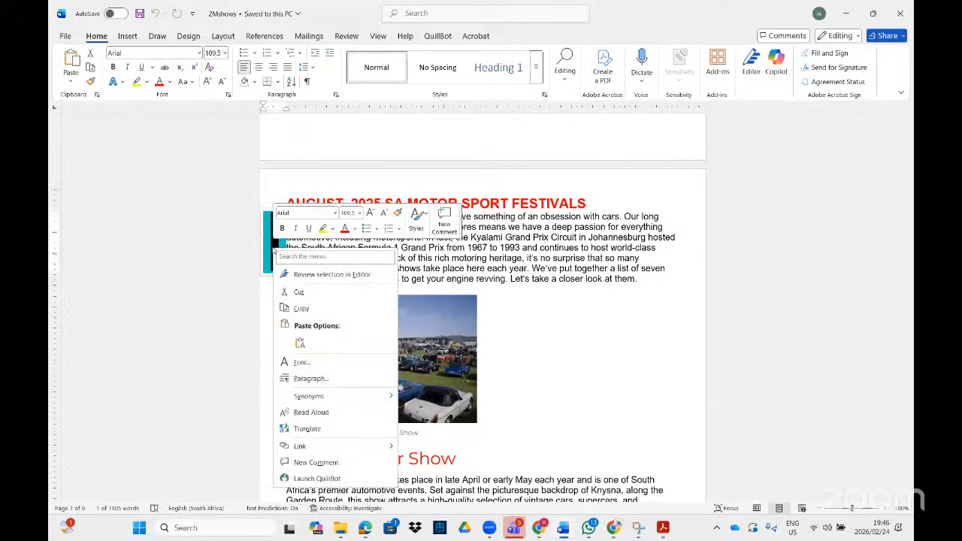
{"action": "left_click", "coordinate": [554, 291]}
{"action": "left_click", "coordinate": [284, 217]}
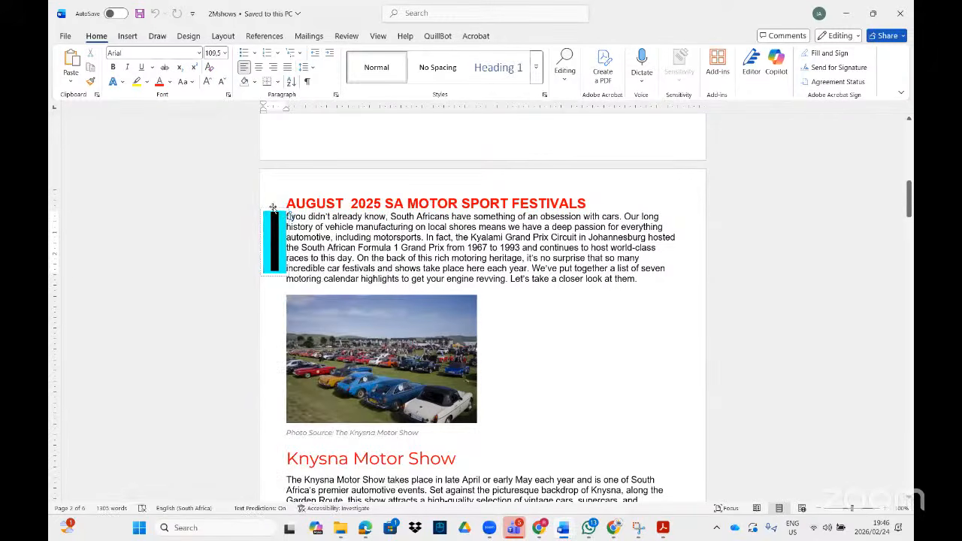
{"action": "left_click", "coordinate": [275, 212]}
{"action": "right_click", "coordinate": [275, 211]}
{"action": "left_click", "coordinate": [501, 272]}
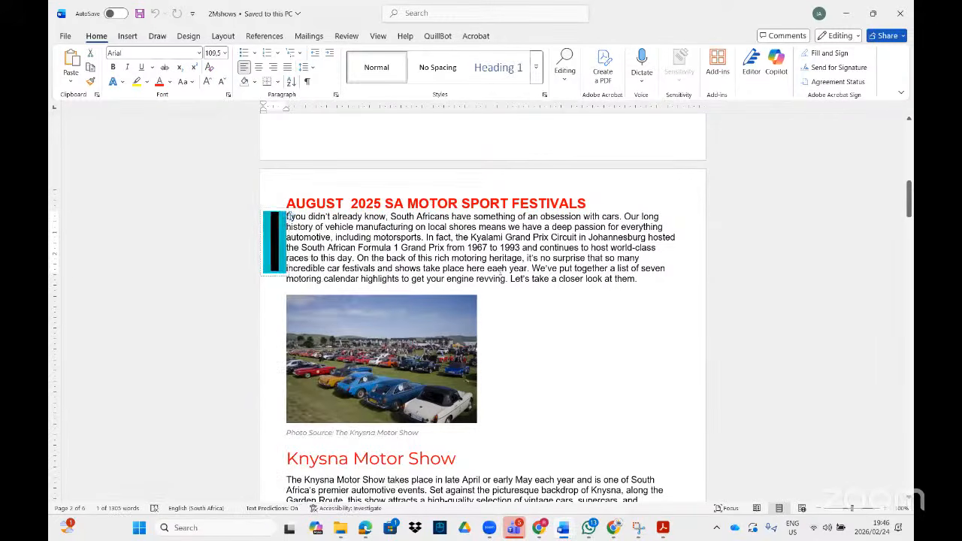
Step: Select the frame around the Drop Cap 'I' in the first paragraph under the August 2025 festivals heading
{"action": "left_click", "coordinate": [287, 220]}
{"action": "left_click", "coordinate": [278, 218]}
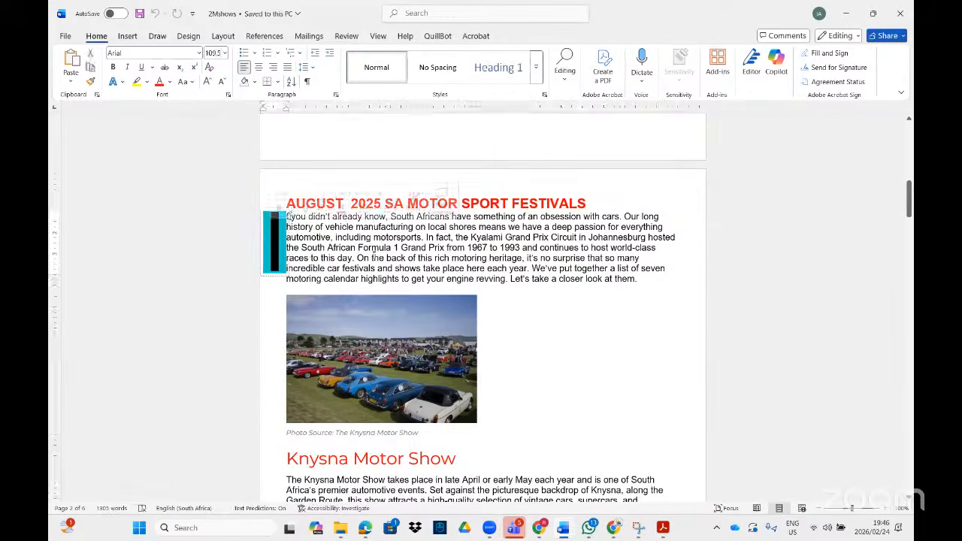
{"action": "left_click", "coordinate": [280, 210]}
{"action": "left_click", "coordinate": [279, 203]}
{"action": "left_click", "coordinate": [276, 209]}
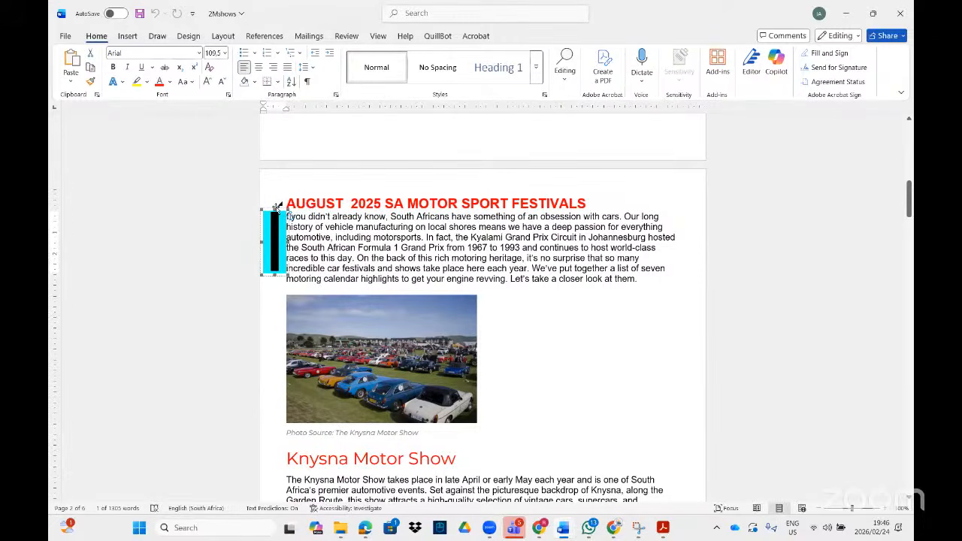
Step: Change the drop cap "I" in the first paragraph to the Dropped position spanning 3 lines, checking the PDF task sheet for the requirements
{"action": "right_click", "coordinate": [279, 207]}
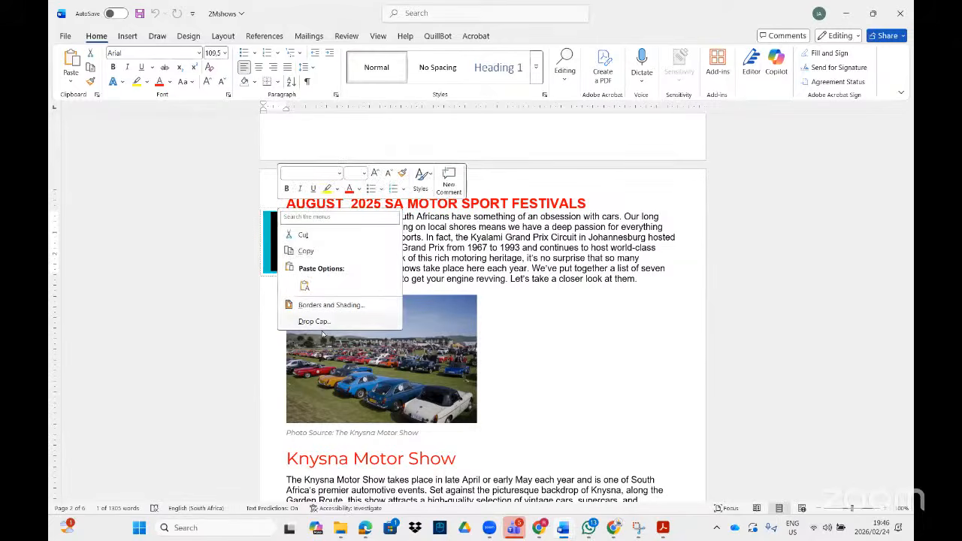
{"action": "left_click", "coordinate": [315, 320]}
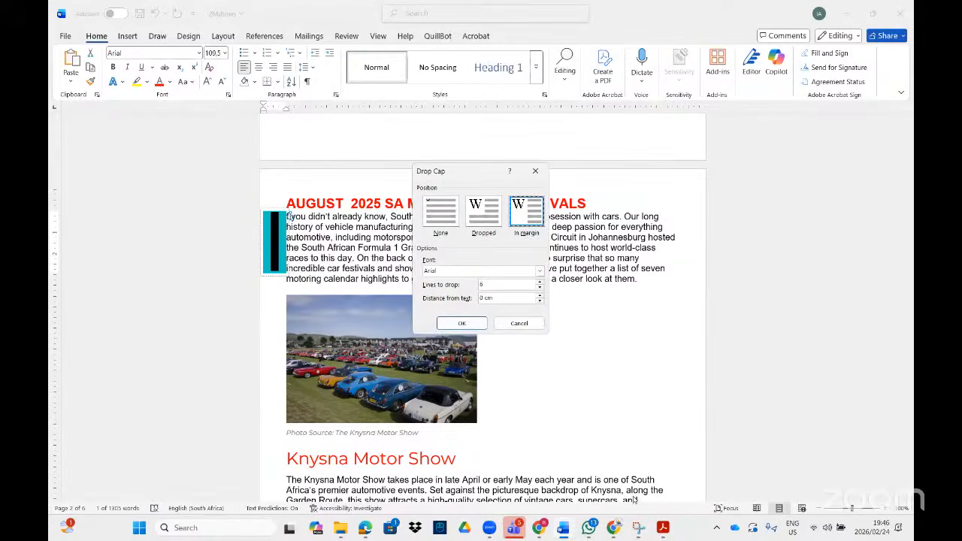
{"action": "left_click", "coordinate": [662, 529]}
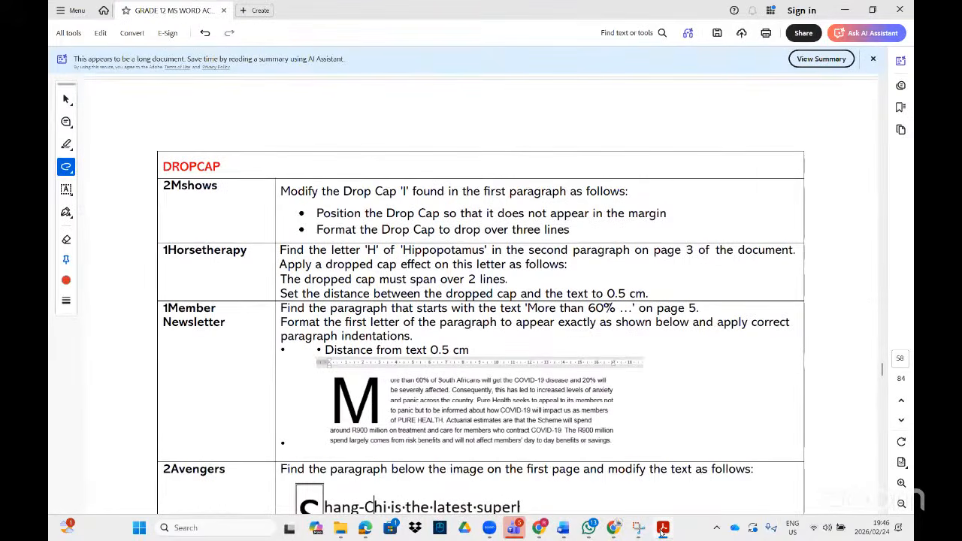
{"action": "left_click", "coordinate": [662, 529]}
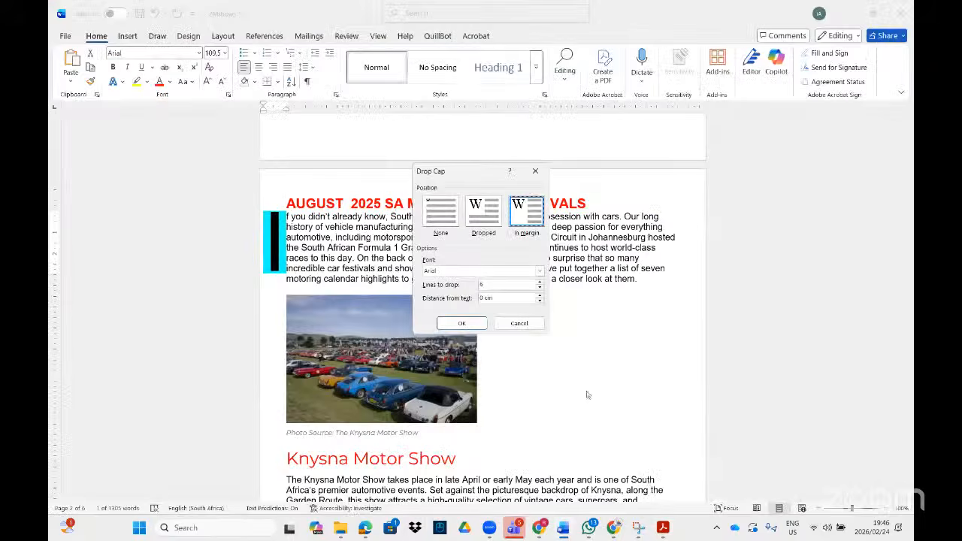
{"action": "left_click", "coordinate": [484, 209]}
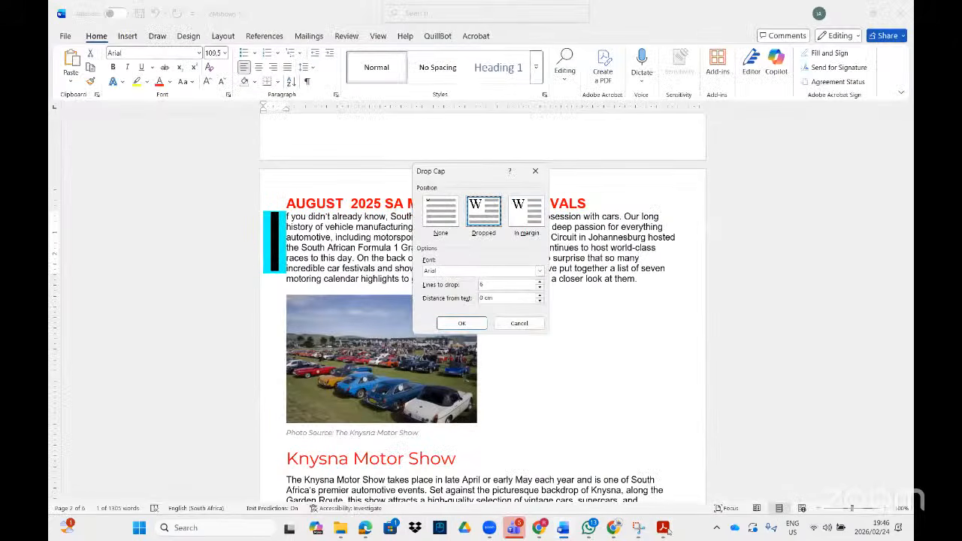
{"action": "left_click", "coordinate": [539, 288]}
{"action": "left_click", "coordinate": [462, 323]}
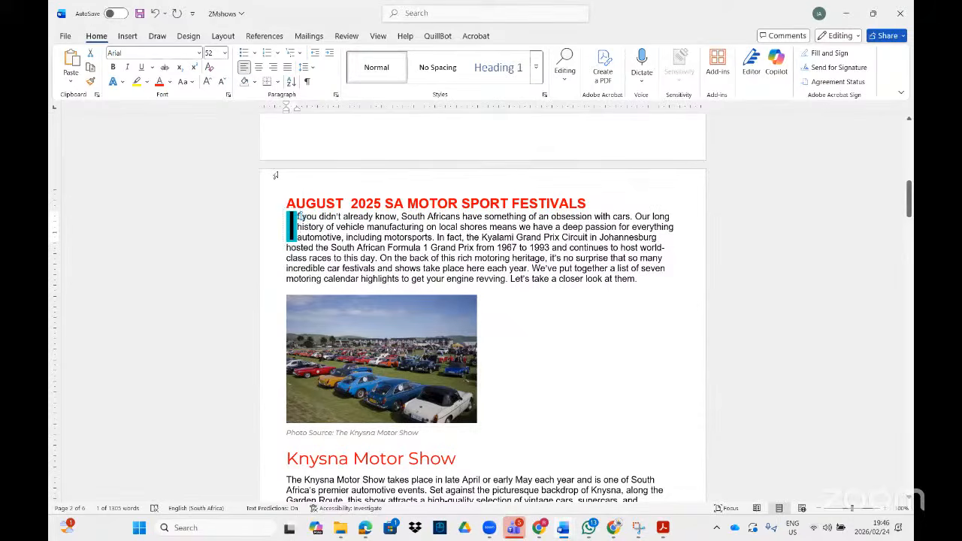
Step: Switch to the PDF task sheet and mark in red the line starts beside the sample drop cap "M" in the 1Member Newsletter task
{"action": "left_click", "coordinate": [663, 527]}
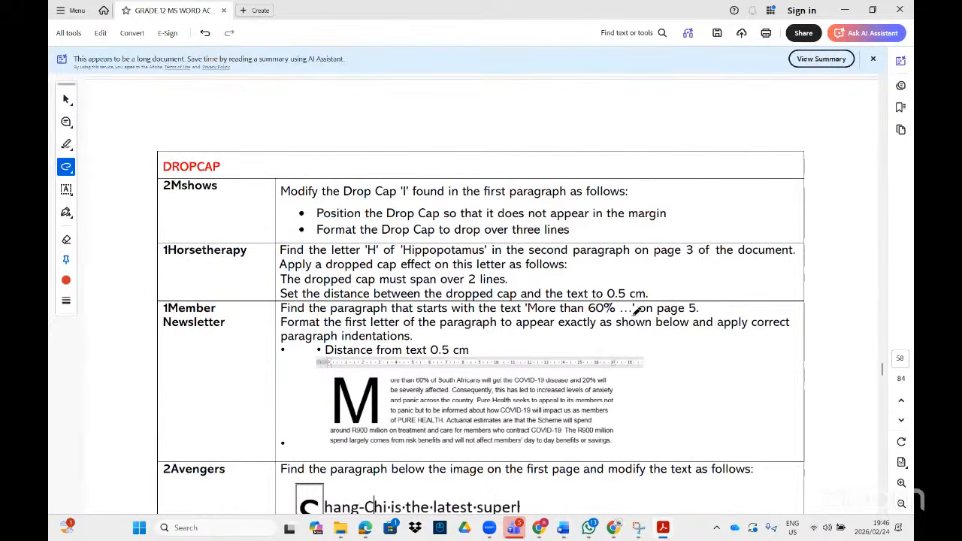
{"action": "scroll", "coordinate": [631, 301], "scroll_direction": "down", "scroll_amount": 2}
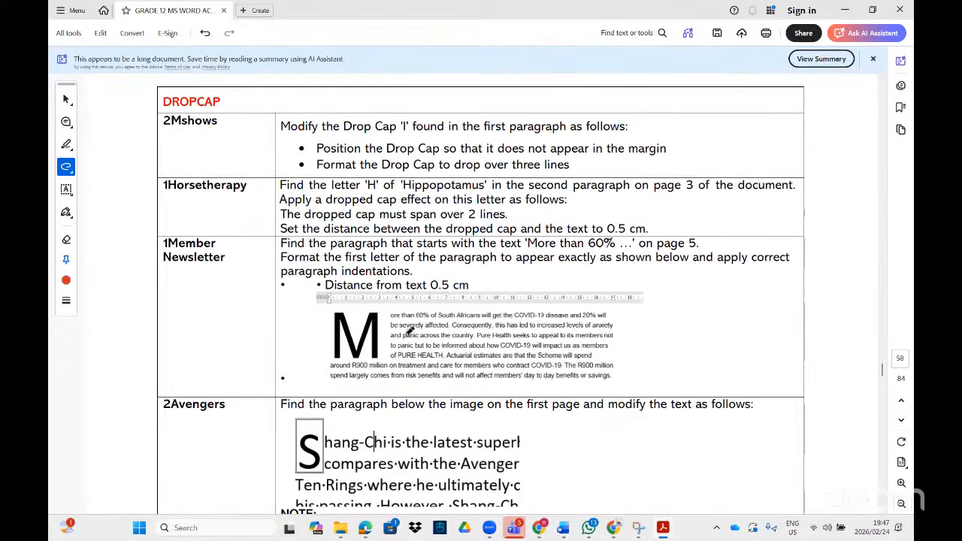
{"action": "scroll", "coordinate": [398, 343], "scroll_direction": "down", "scroll_amount": 1}
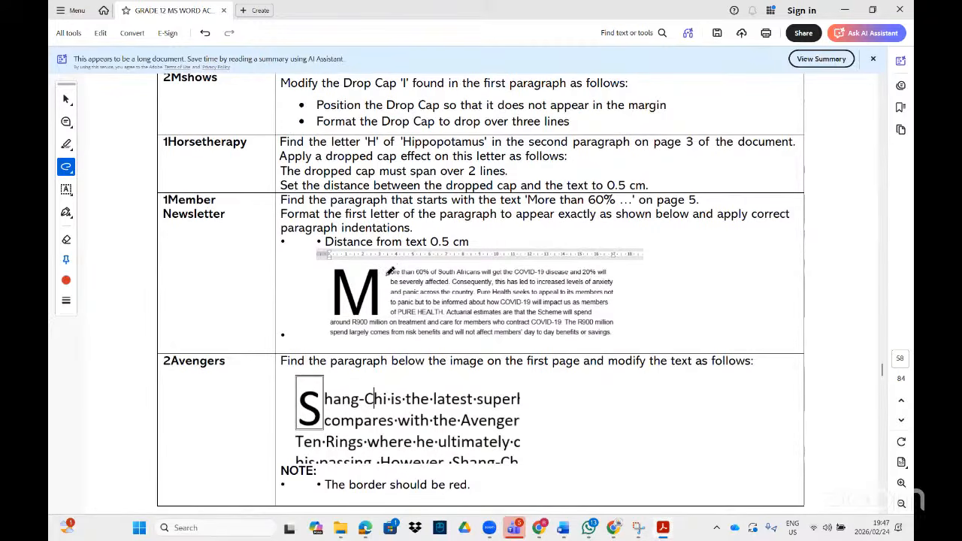
{"action": "mouse_move", "coordinate": [387, 276]}
{"action": "left_mouse_down"}
{"action": "mouse_move", "coordinate": [398, 276]}
{"action": "mouse_move", "coordinate": [400, 310]}
{"action": "left_mouse_up"}
{"action": "scroll", "coordinate": [369, 302], "scroll_direction": "down", "scroll_amount": 2}
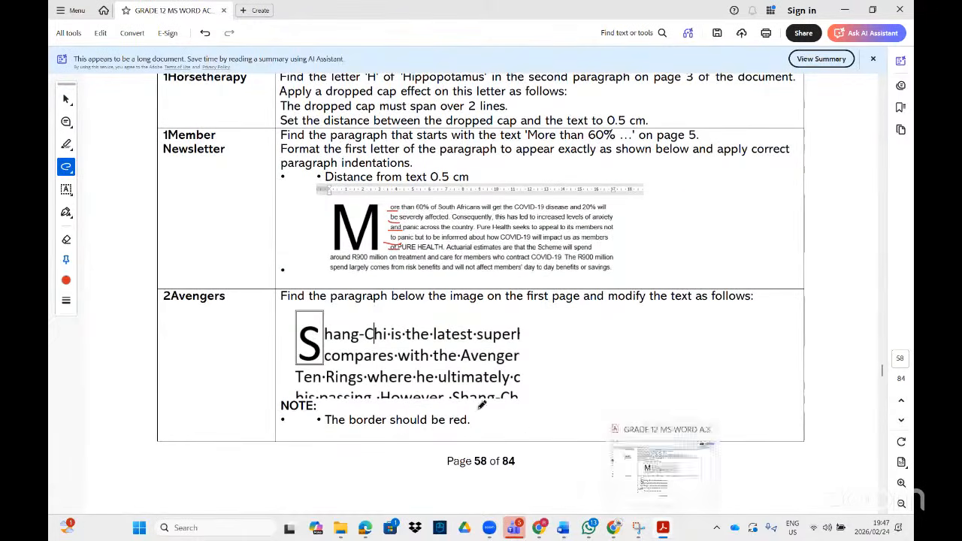
Step: Find the 1Member Newsletter document on the computer and open it in Word
{"action": "left_click", "coordinate": [139, 529]}
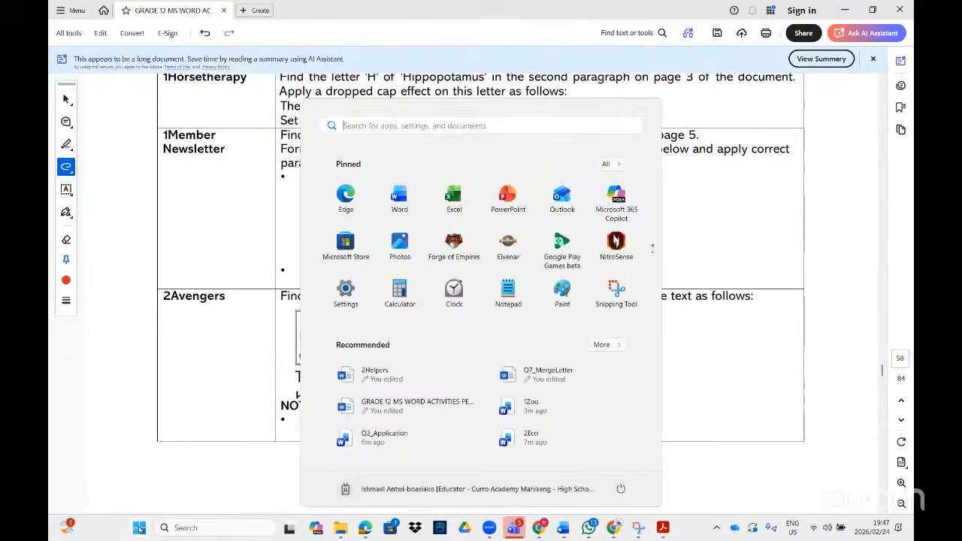
{"action": "type", "text": "1mem"}
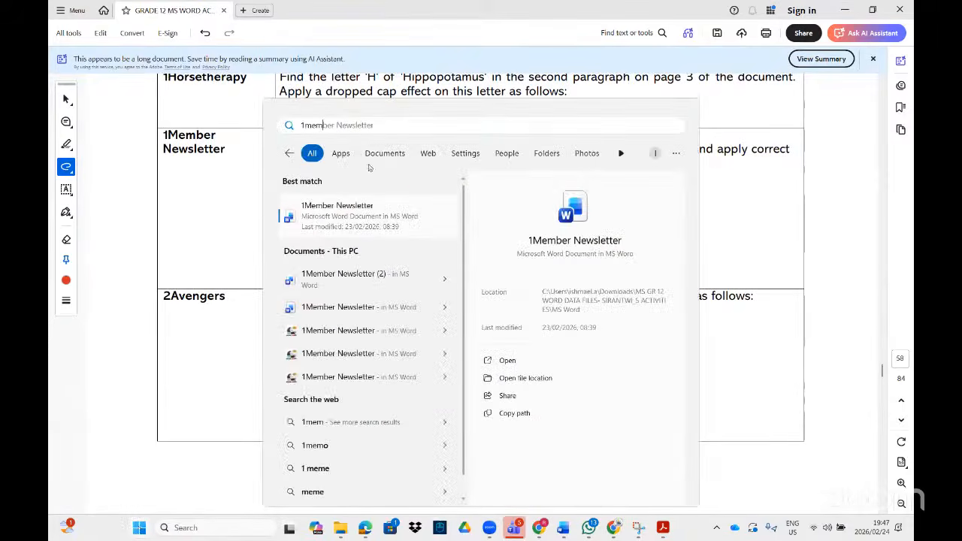
{"action": "left_click", "coordinate": [368, 216]}
Step: Look through the newsletter for the paragraph starting "More than 60%", rechecking its wording and page in the PDF task sheet
{"action": "scroll", "coordinate": [493, 292], "scroll_direction": "down", "scroll_amount": 20}
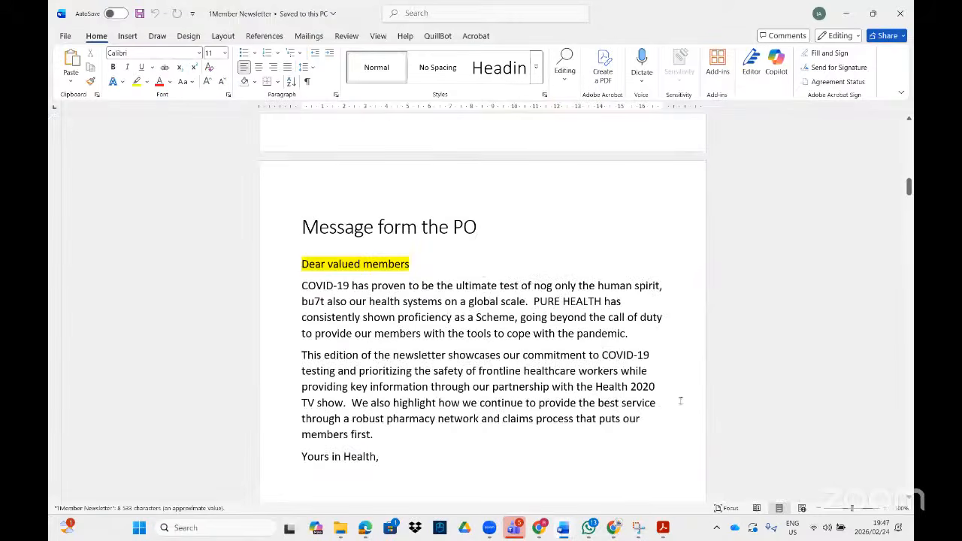
{"action": "left_click", "coordinate": [663, 527]}
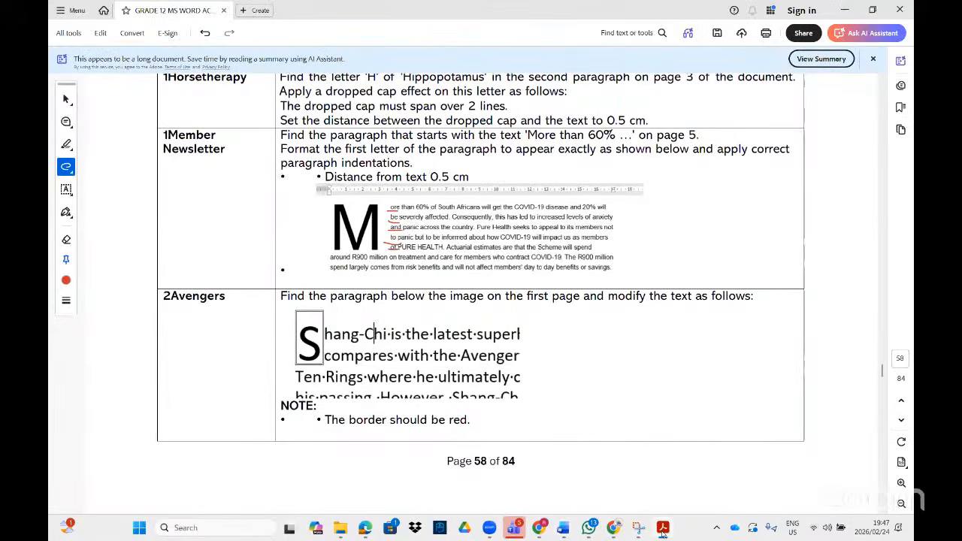
{"action": "left_click", "coordinate": [662, 528]}
{"action": "scroll", "coordinate": [466, 306], "scroll_direction": "down", "scroll_amount": 15}
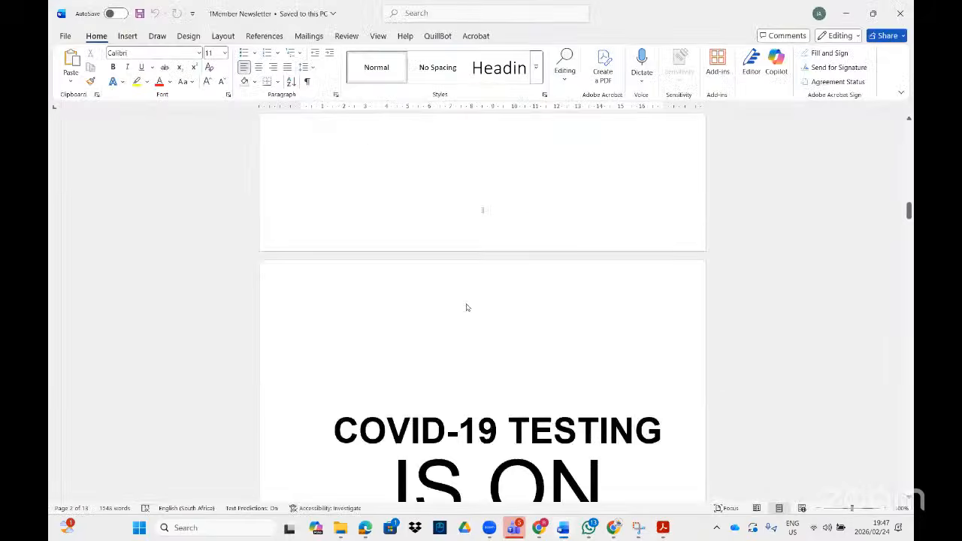
{"action": "scroll", "coordinate": [466, 306], "scroll_direction": "down", "scroll_amount": 10}
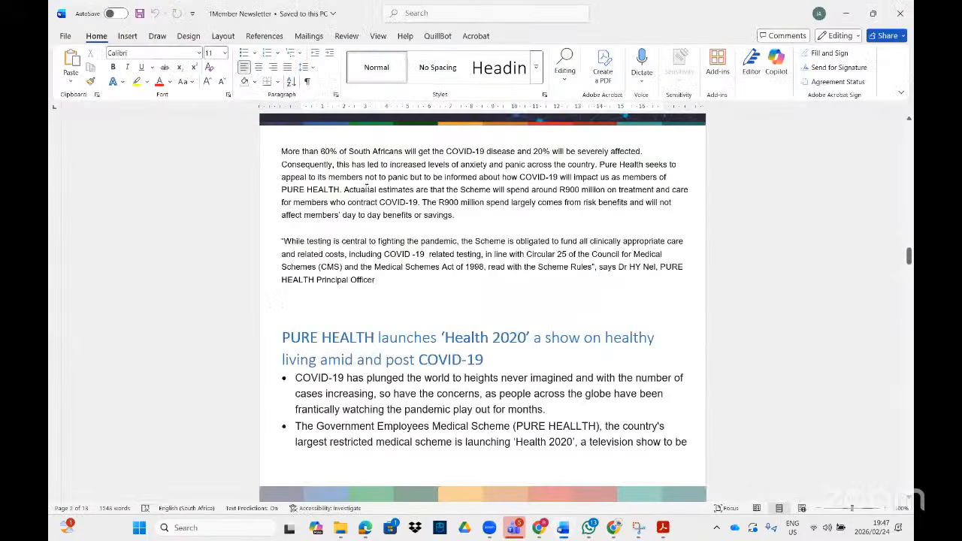
{"action": "scroll", "coordinate": [367, 188], "scroll_direction": "down", "scroll_amount": 20}
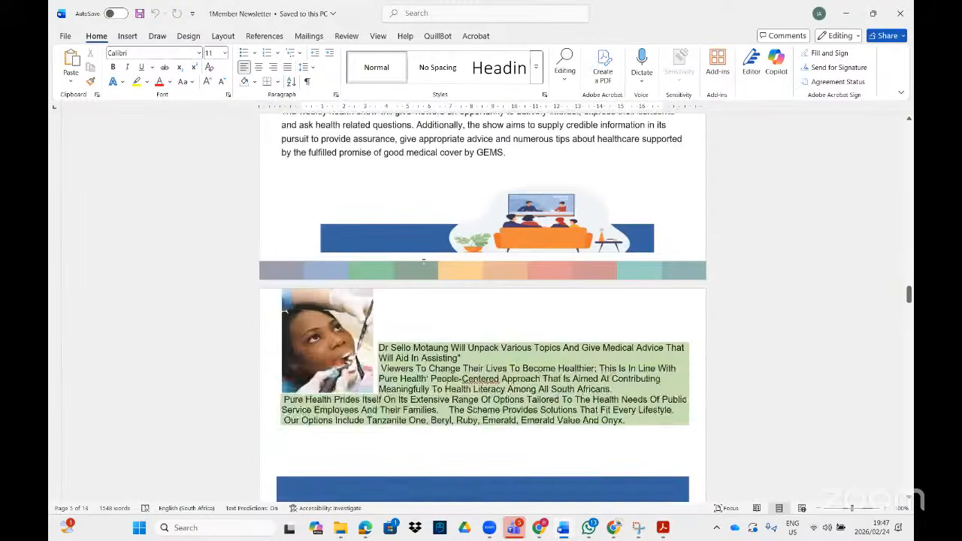
{"action": "scroll", "coordinate": [424, 260], "scroll_direction": "up", "scroll_amount": 3}
{"action": "scroll", "coordinate": [436, 263], "scroll_direction": "down", "scroll_amount": 12}
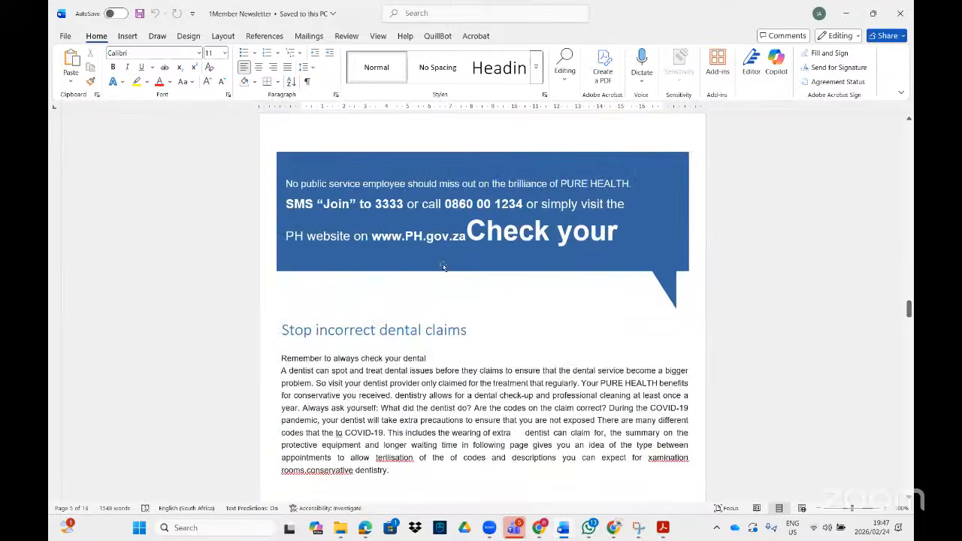
{"action": "scroll", "coordinate": [442, 267], "scroll_direction": "down", "scroll_amount": 20}
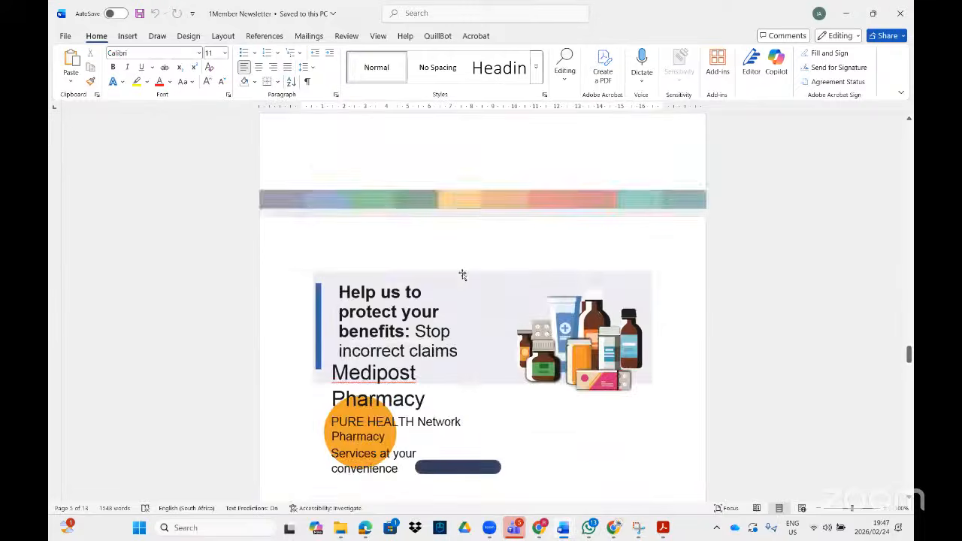
{"action": "scroll", "coordinate": [462, 275], "scroll_direction": "down", "scroll_amount": 8}
{"action": "scroll", "coordinate": [462, 275], "scroll_direction": "down", "scroll_amount": 15}
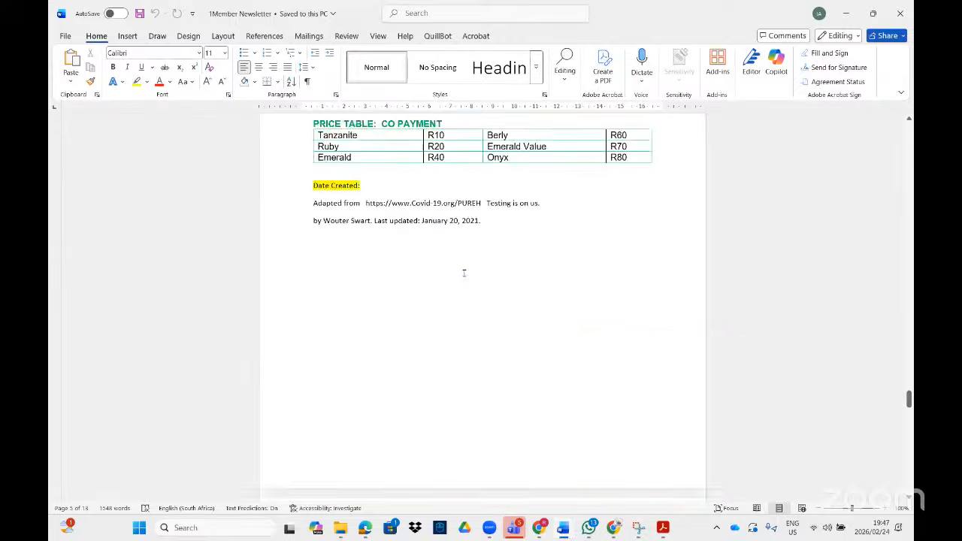
{"action": "scroll", "coordinate": [468, 269], "scroll_direction": "down", "scroll_amount": 6}
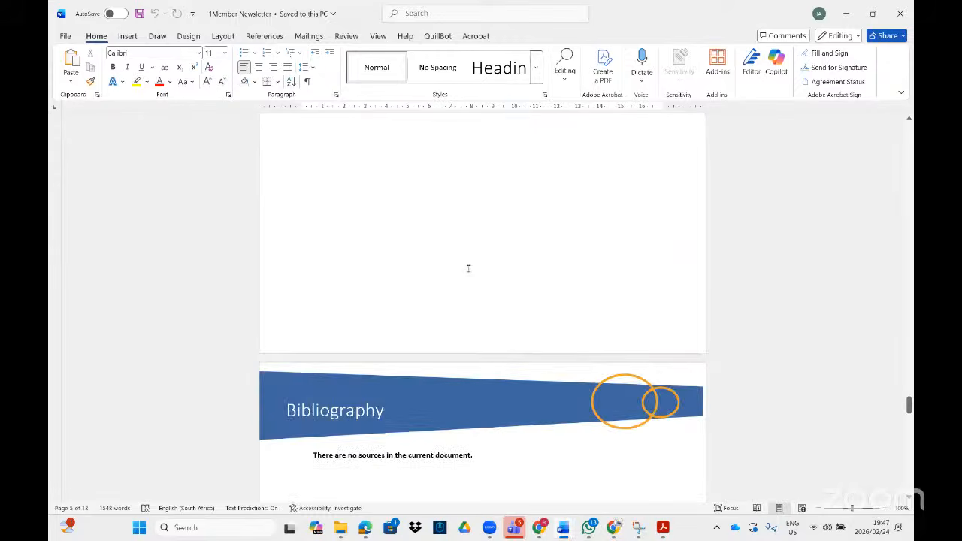
{"action": "left_click", "coordinate": [663, 527]}
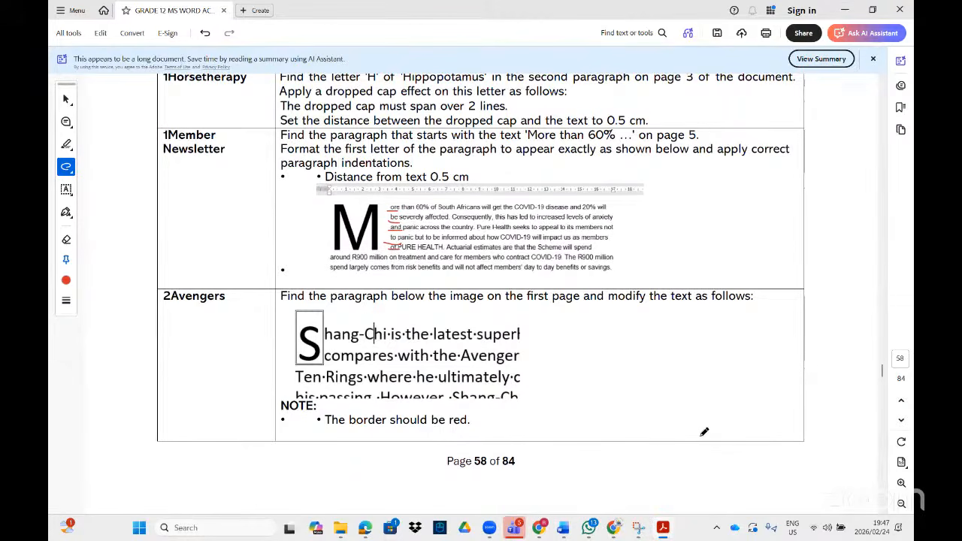
{"action": "left_click", "coordinate": [665, 530]}
{"action": "scroll", "coordinate": [474, 211], "scroll_direction": "up", "scroll_amount": 15}
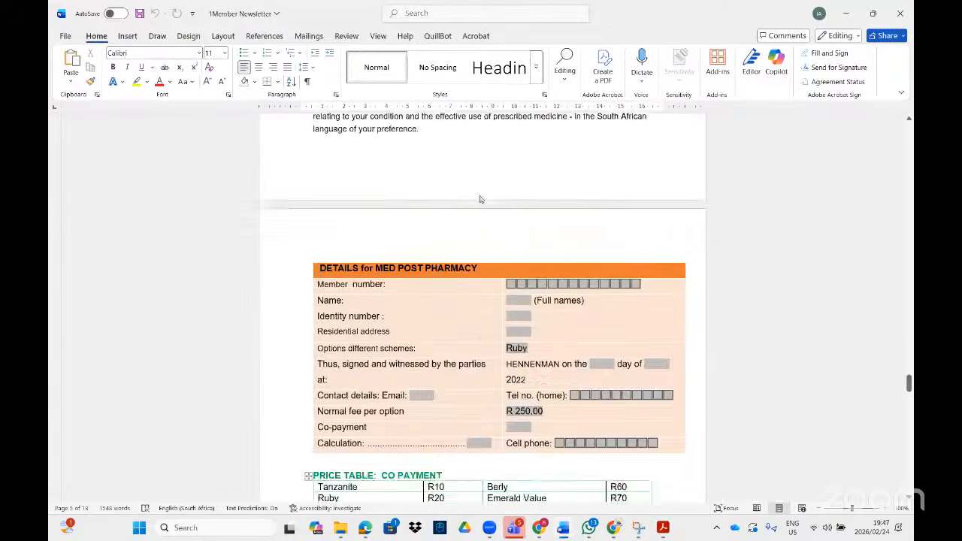
{"action": "scroll", "coordinate": [481, 197], "scroll_direction": "up", "scroll_amount": 15}
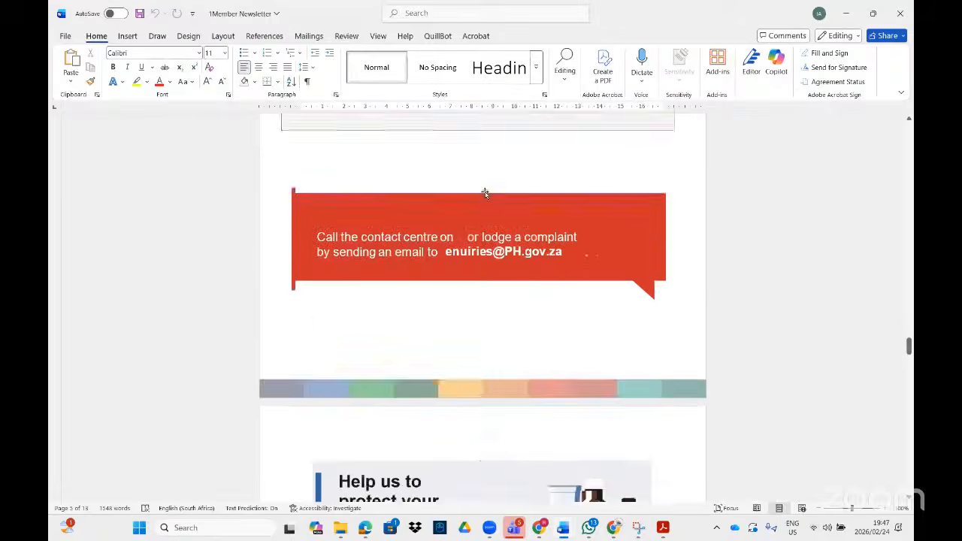
{"action": "scroll", "coordinate": [488, 178], "scroll_direction": "up", "scroll_amount": 3}
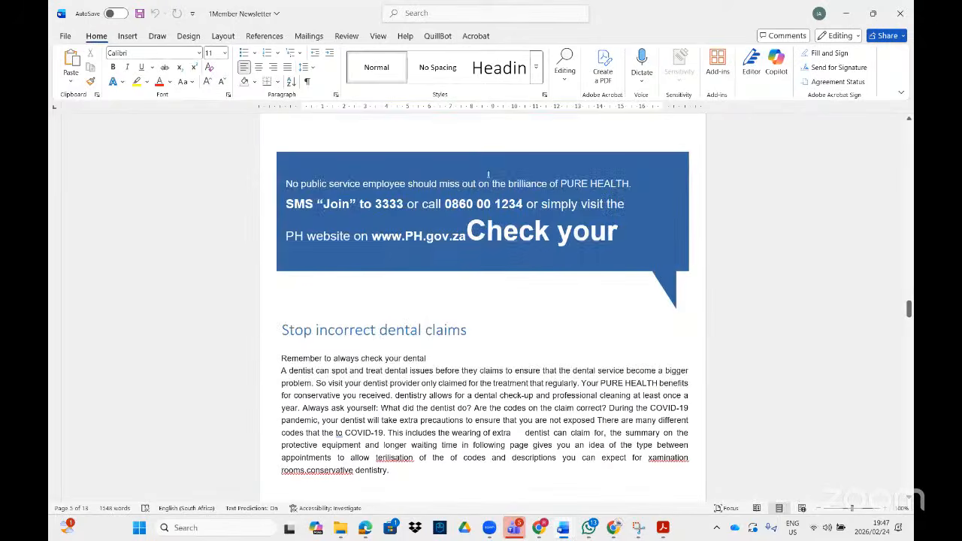
{"action": "scroll", "coordinate": [488, 175], "scroll_direction": "up", "scroll_amount": 15}
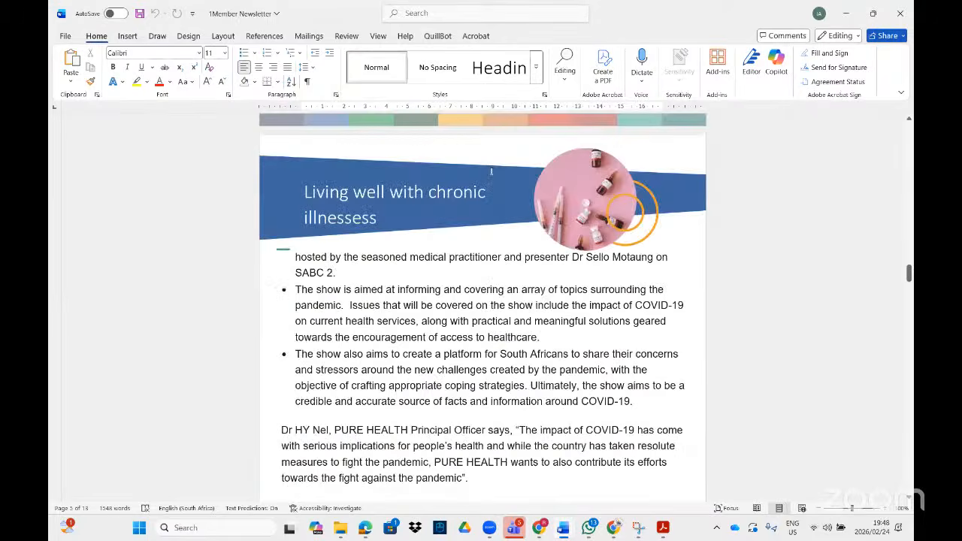
{"action": "scroll", "coordinate": [491, 173], "scroll_direction": "up", "scroll_amount": 9}
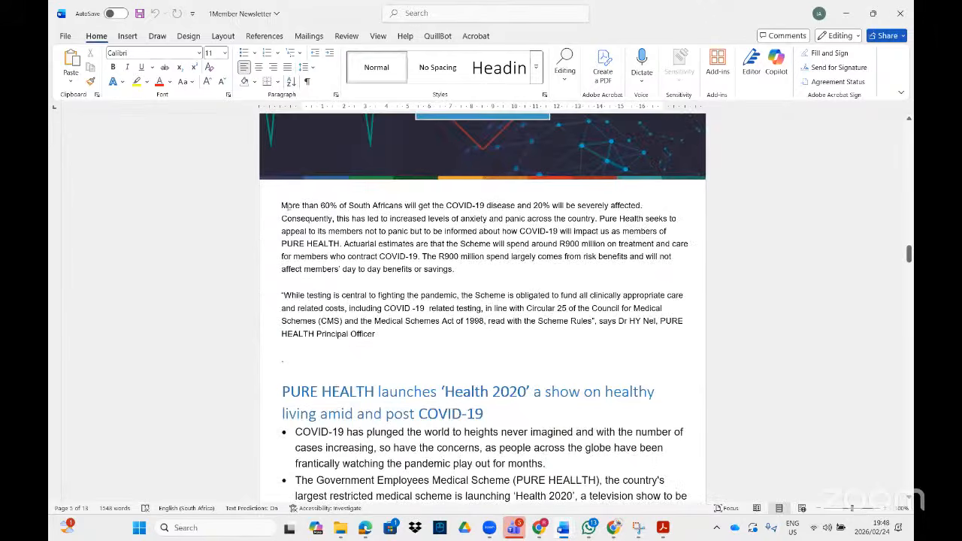
Step: Add a Dropped drop cap to the "More than 60%" paragraph, spanning 5 lines with 0.5 cm distance from text, checking the PDF task sheet
{"action": "left_click", "coordinate": [280, 204]}
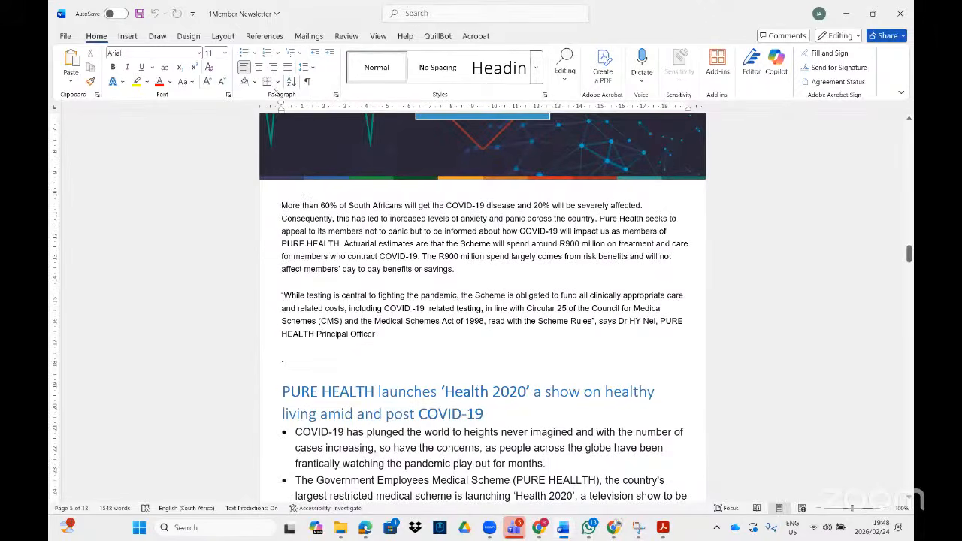
{"action": "left_click", "coordinate": [440, 15]}
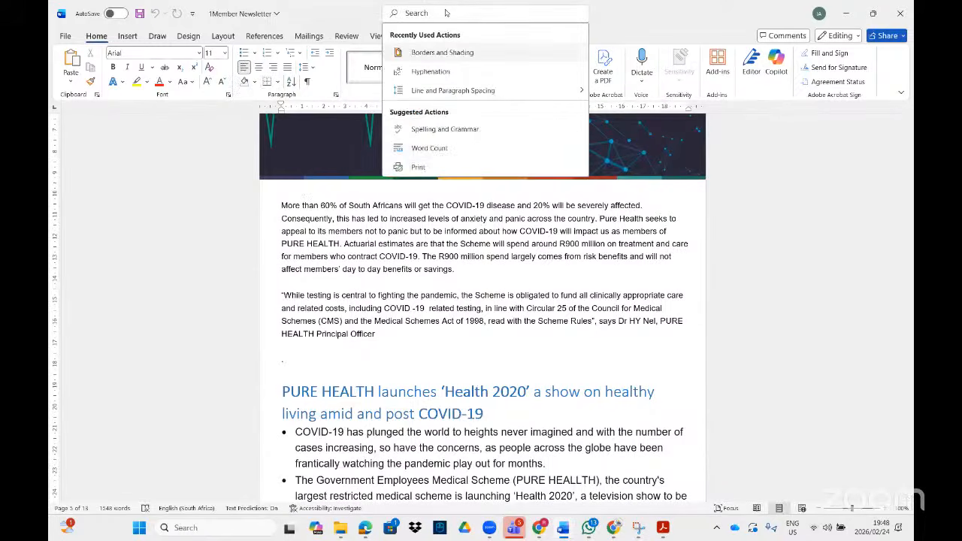
{"action": "type", "text": "drop"}
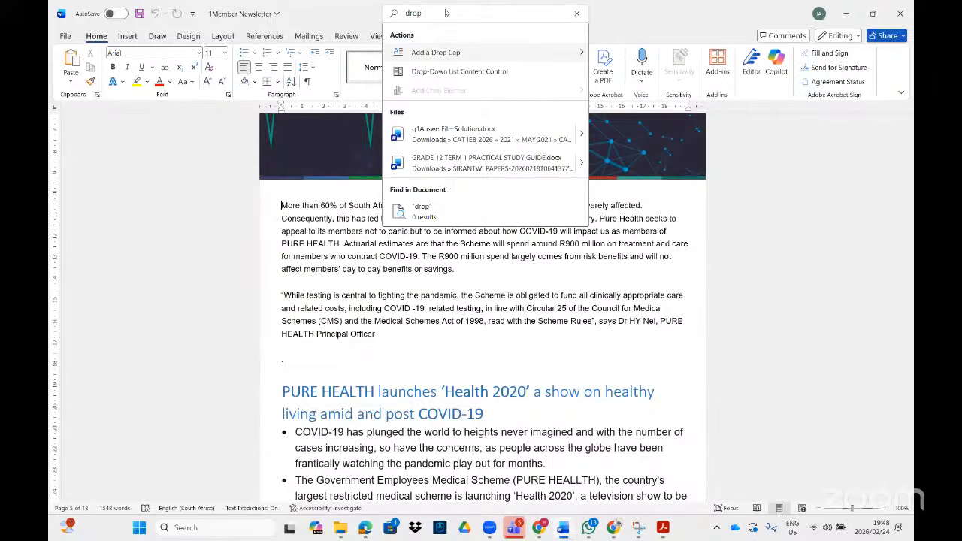
{"action": "mouse_move", "coordinate": [553, 51]}
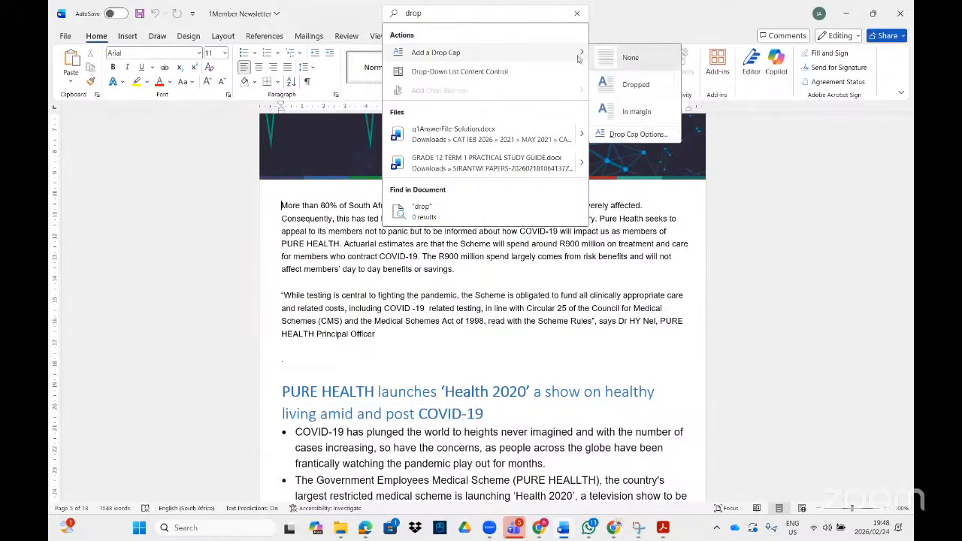
{"action": "left_click", "coordinate": [626, 133]}
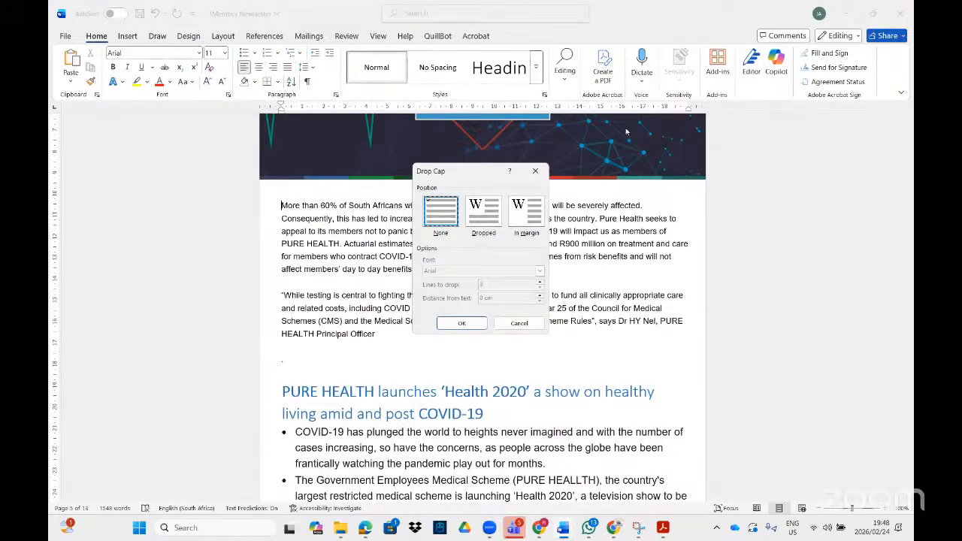
{"action": "left_click", "coordinate": [482, 214]}
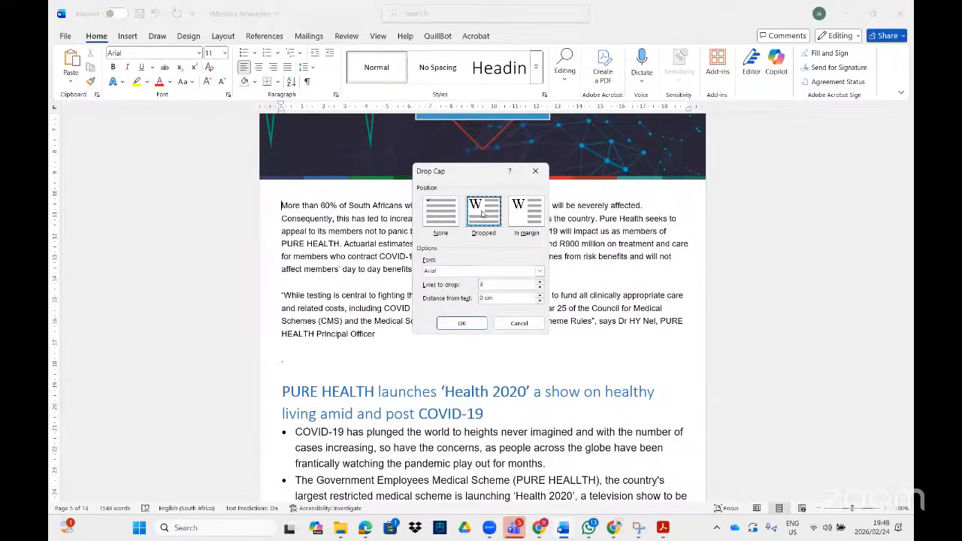
{"action": "left_click", "coordinate": [540, 282]}
{"action": "left_click", "coordinate": [663, 527]}
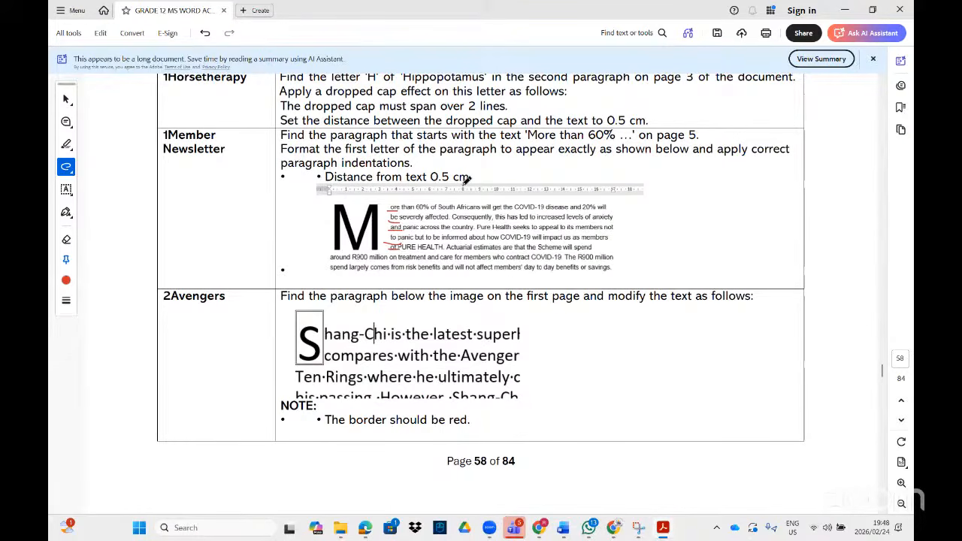
{"action": "left_click", "coordinate": [663, 528]}
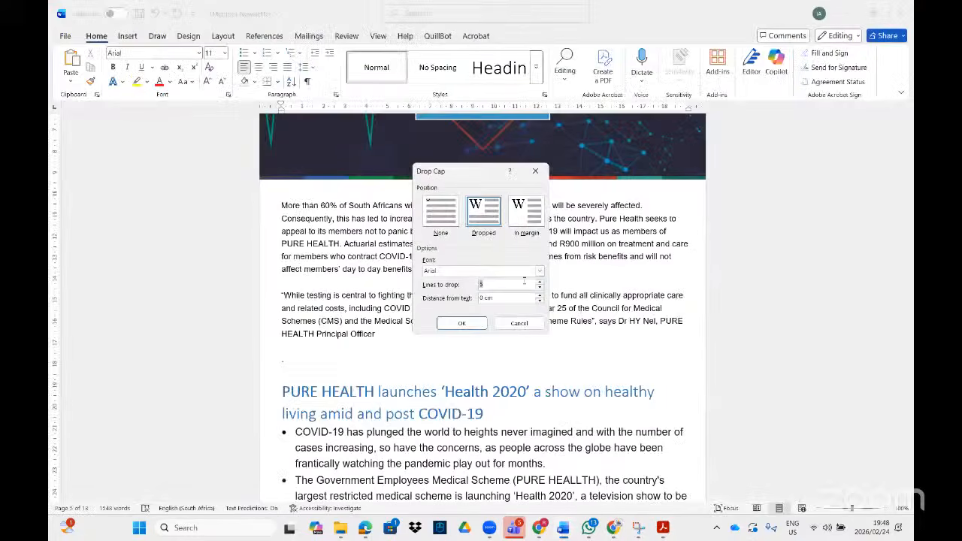
{"action": "left_click", "coordinate": [539, 296]}
{"action": "left_click", "coordinate": [466, 323]}
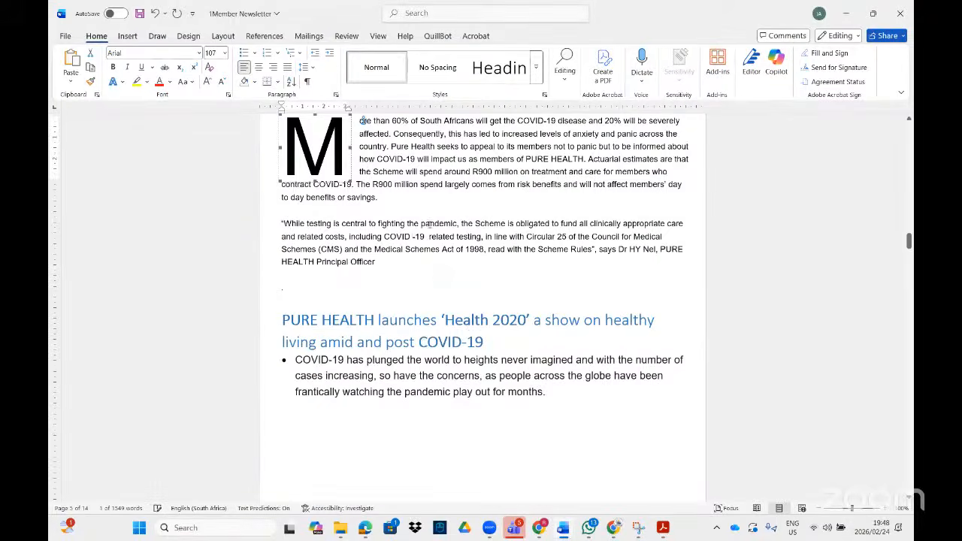
Step: Switch to the PDF task sheet and circle in red the sample drop caps "S" in 2Avengers and "T" in Q1Rugby
{"action": "left_click", "coordinate": [663, 529]}
{"action": "scroll", "coordinate": [329, 285], "scroll_direction": "down", "scroll_amount": 1}
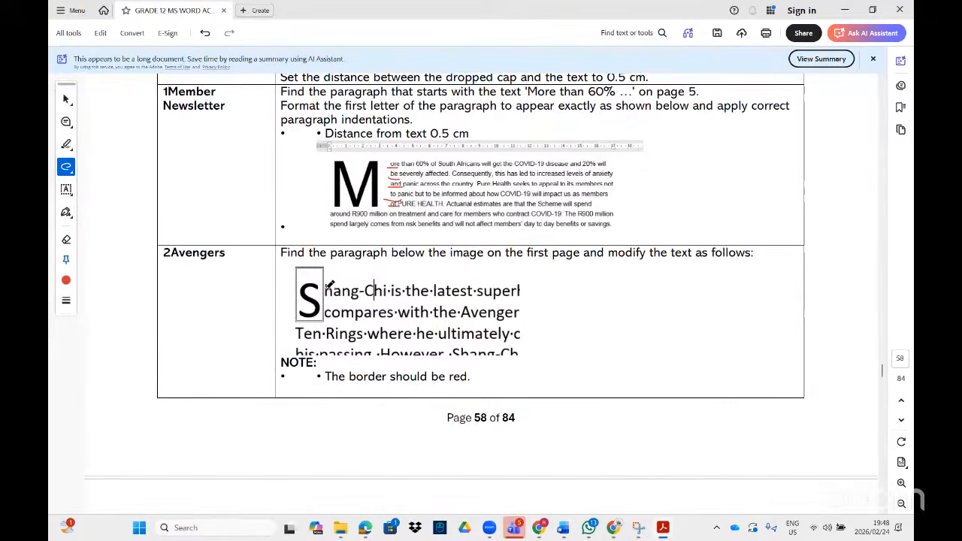
{"action": "left_click_drag", "start_coordinate": [298, 329], "coordinate": [354, 331]}
{"action": "mouse_move", "coordinate": [340, 260]}
{"action": "left_mouse_down"}
{"action": "mouse_move", "coordinate": [286, 301]}
{"action": "mouse_move", "coordinate": [308, 310]}
{"action": "left_mouse_up"}
{"action": "scroll", "coordinate": [405, 331], "scroll_direction": "down", "scroll_amount": 6}
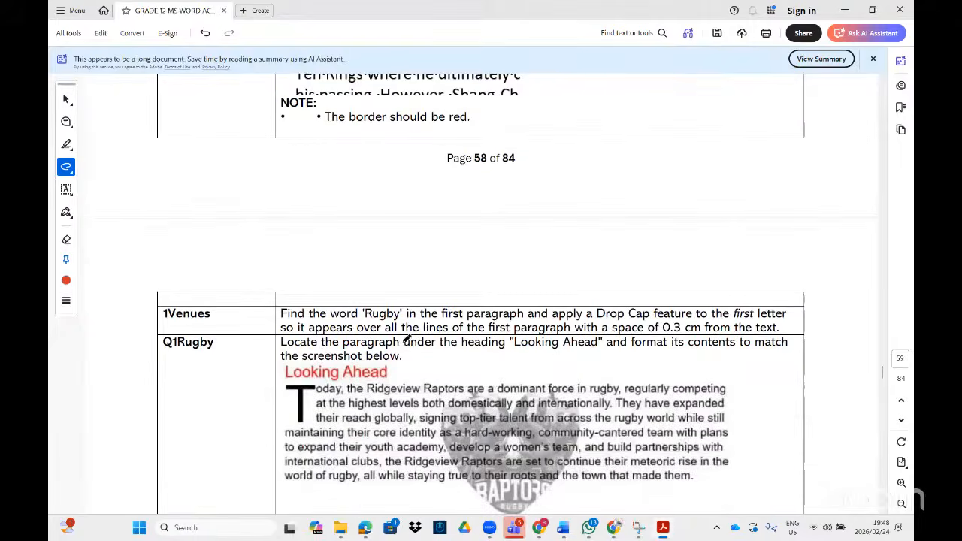
{"action": "scroll", "coordinate": [571, 327], "scroll_direction": "down", "scroll_amount": 3}
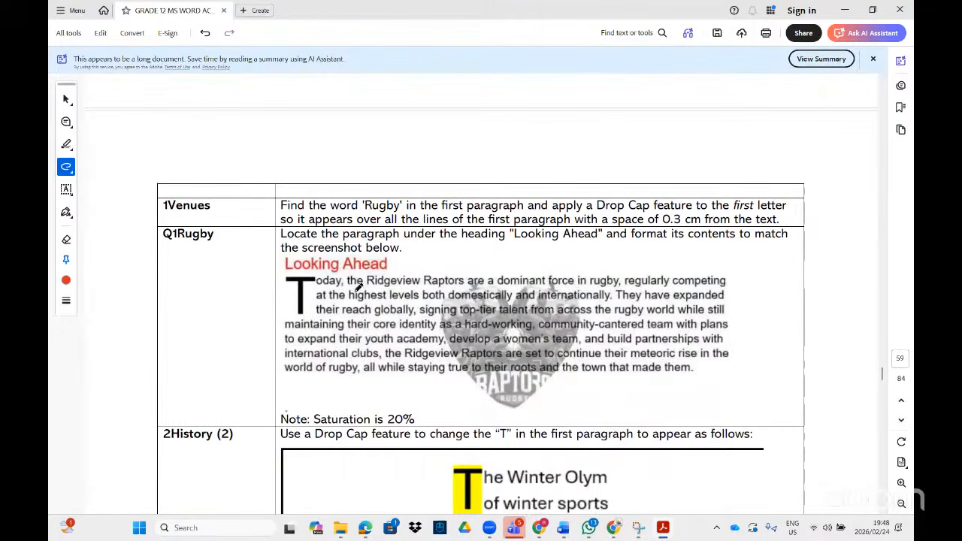
{"action": "left_click_drag", "start_coordinate": [290, 313], "coordinate": [353, 315]}
{"action": "left_click_drag", "start_coordinate": [364, 278], "coordinate": [290, 297]}
{"action": "scroll", "coordinate": [398, 300], "scroll_direction": "down", "scroll_amount": 4}
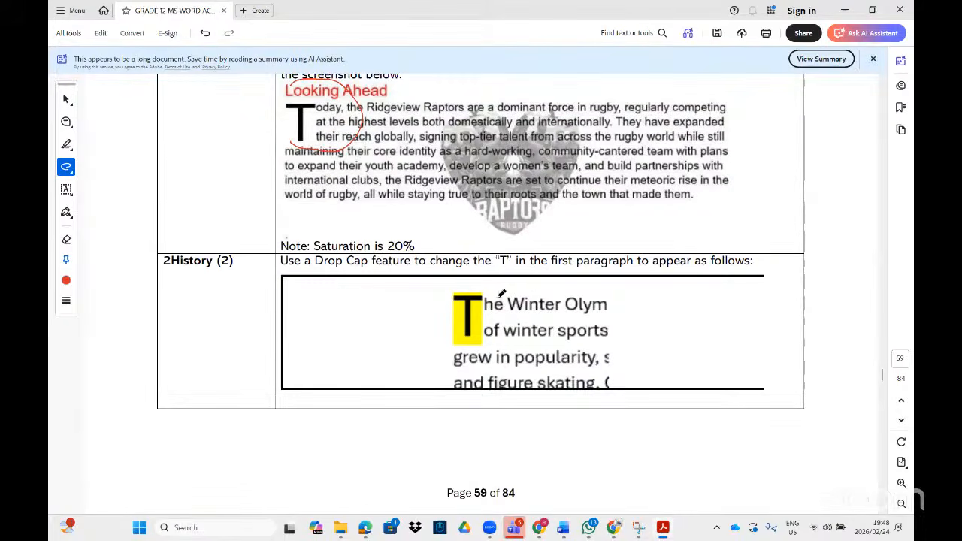
Step: Return to the newsletter in Word and highlight the drop cap "M" in bright green
{"action": "left_click", "coordinate": [660, 530]}
{"action": "left_click", "coordinate": [342, 255]}
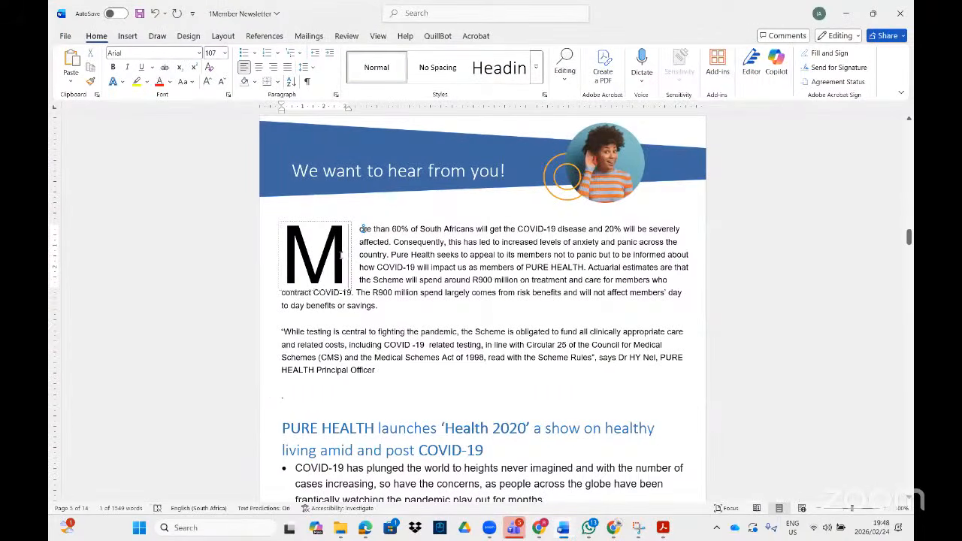
{"action": "left_click_drag", "start_coordinate": [344, 256], "coordinate": [290, 254]}
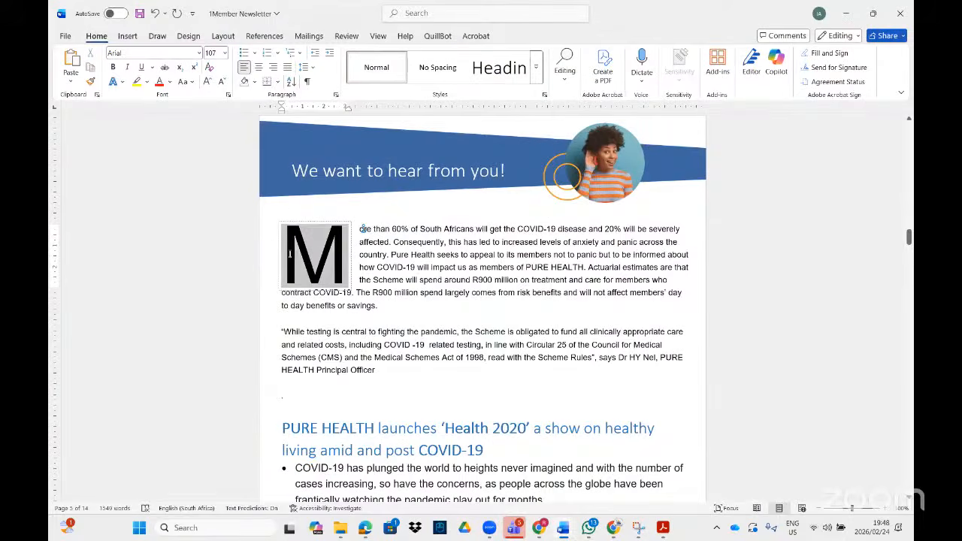
{"action": "left_click", "coordinate": [147, 82]}
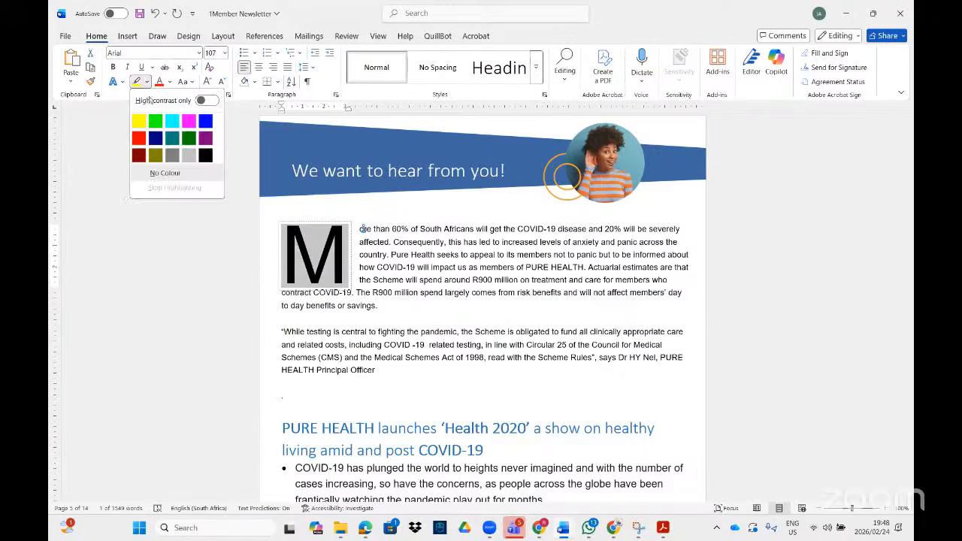
{"action": "left_click", "coordinate": [150, 117]}
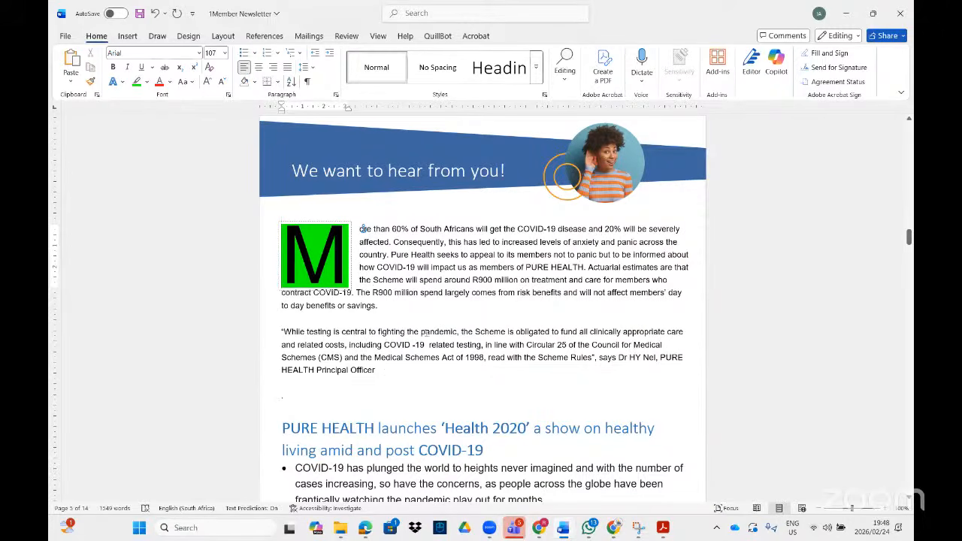
Step: Switch to the PDF task sheet and look through the Term 1 Week 6 Tables tasks
{"action": "left_click", "coordinate": [662, 527]}
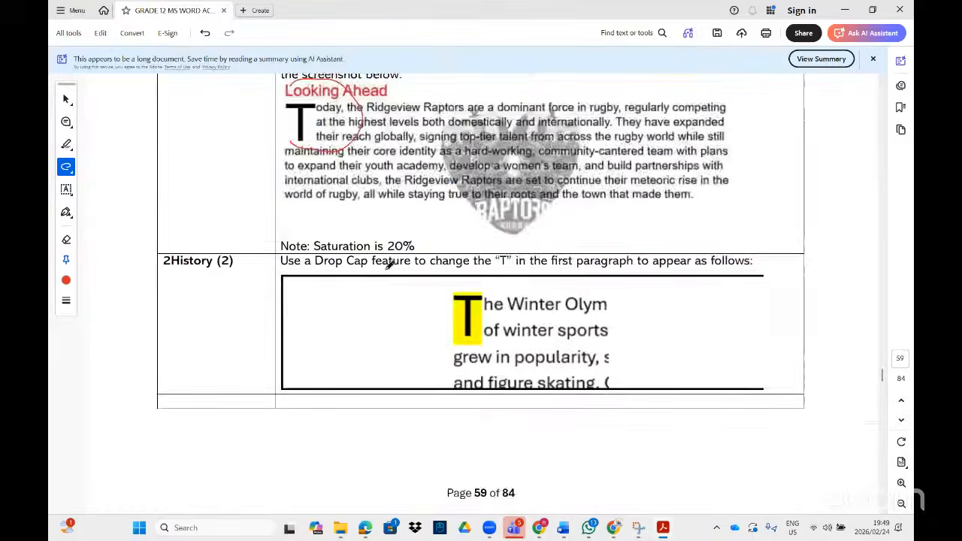
{"action": "scroll", "coordinate": [390, 263], "scroll_direction": "down", "scroll_amount": 8}
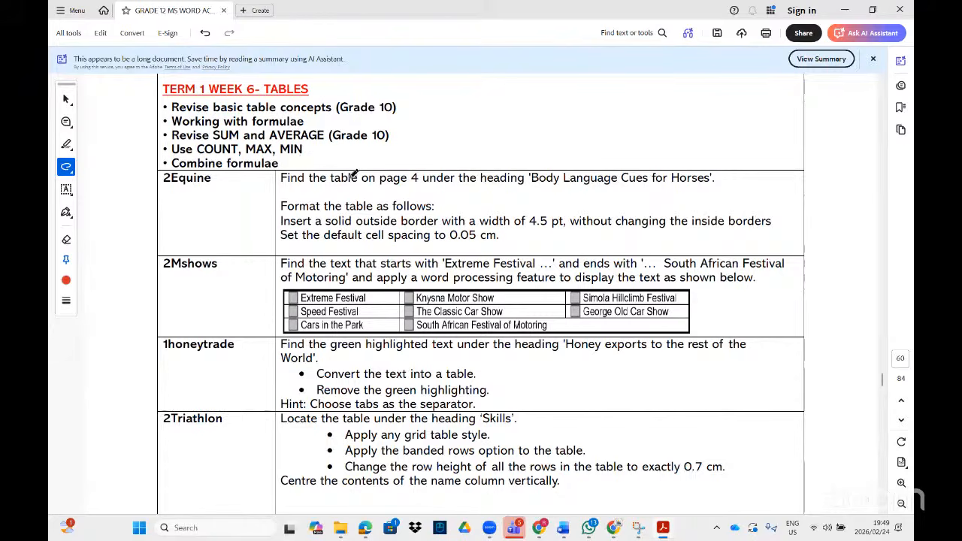
{"action": "scroll", "coordinate": [355, 175], "scroll_direction": "down", "scroll_amount": 10}
{"action": "scroll", "coordinate": [449, 260], "scroll_direction": "down", "scroll_amount": 10}
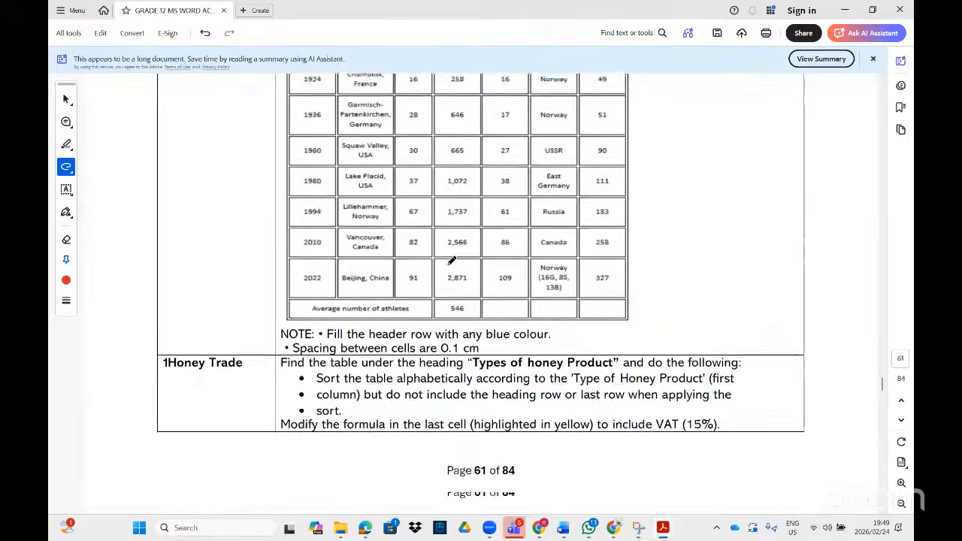
{"action": "scroll", "coordinate": [443, 263], "scroll_direction": "up", "scroll_amount": 15}
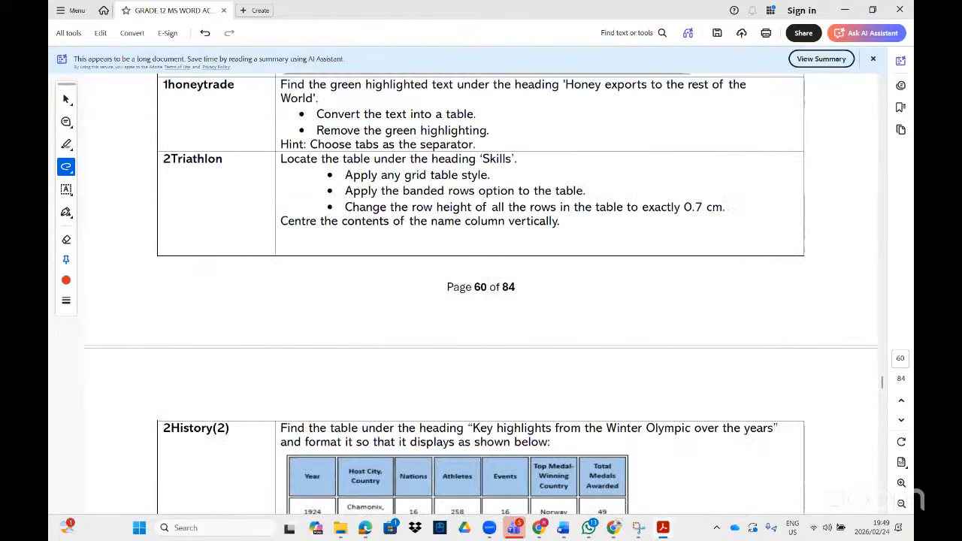
Step: Check the live stream chat in YouTube Studio and return to the 2Equine task in the PDF task sheet
{"action": "left_click", "coordinate": [542, 531]}
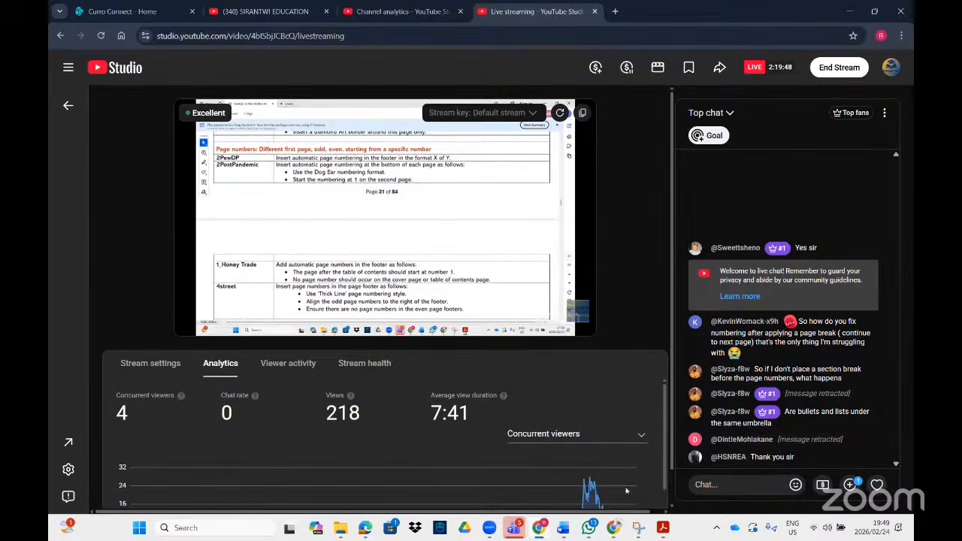
{"action": "left_click", "coordinate": [538, 529]}
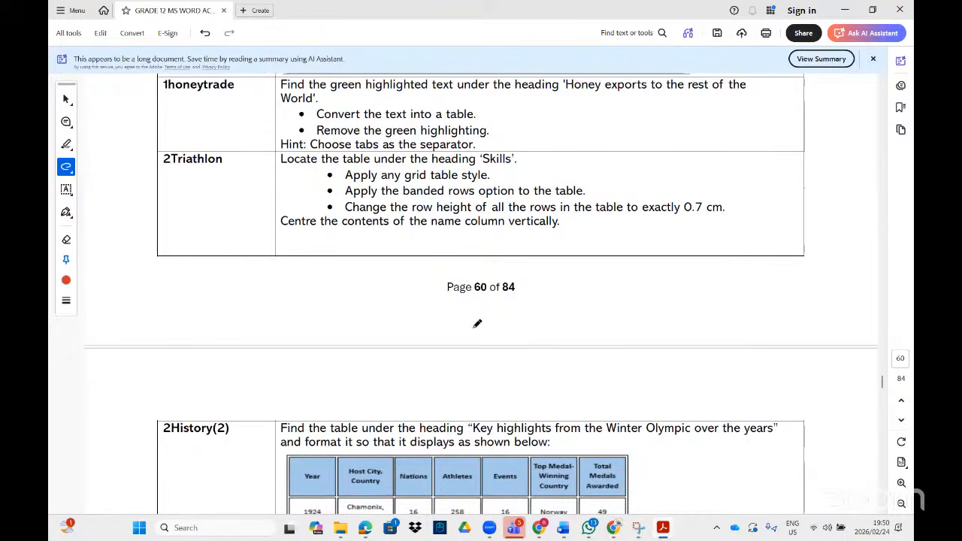
{"action": "scroll", "coordinate": [479, 320], "scroll_direction": "up", "scroll_amount": 4}
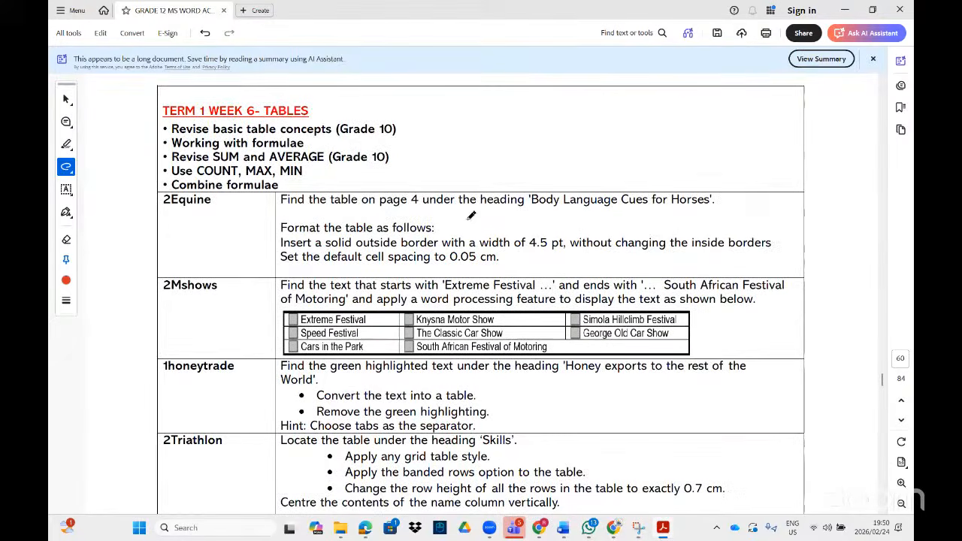
Step: Find the 2Equine document on the computer, open it in Word and enable editing
{"action": "left_click", "coordinate": [138, 530]}
{"action": "type", "text": "2equine"}
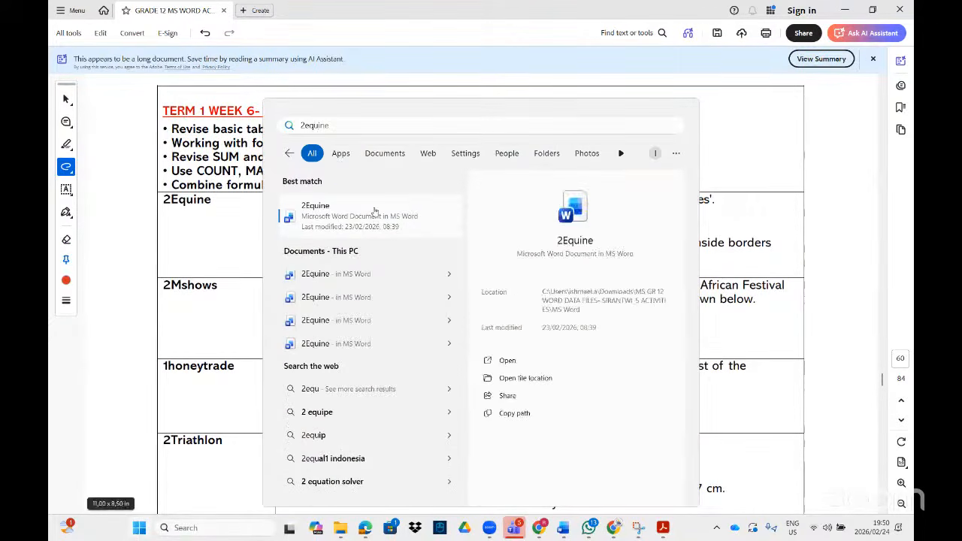
{"action": "left_click", "coordinate": [380, 213]}
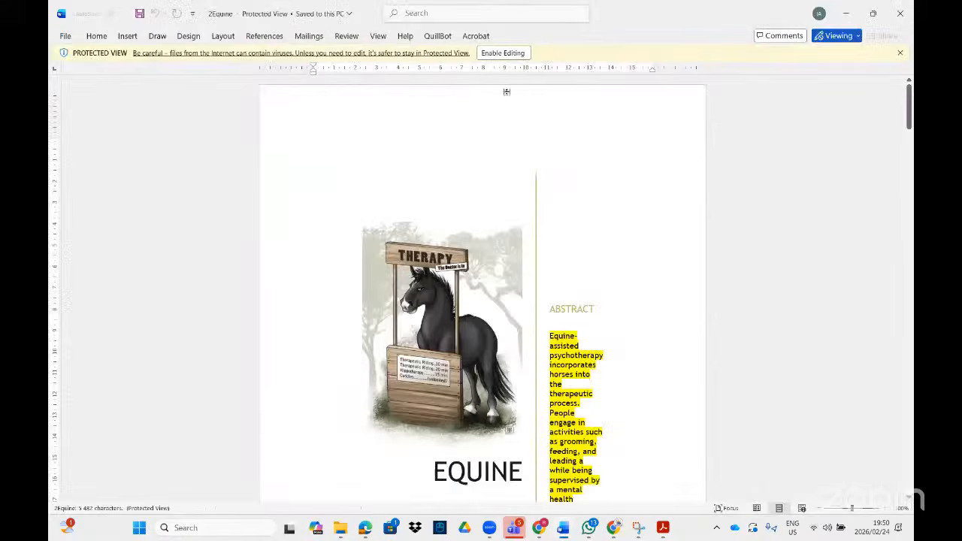
Step: Look through 2Equine for the table under "Body Language Cues for Horses", rechecking its page and formatting requirements in the PDF task sheet
{"action": "left_click", "coordinate": [659, 525]}
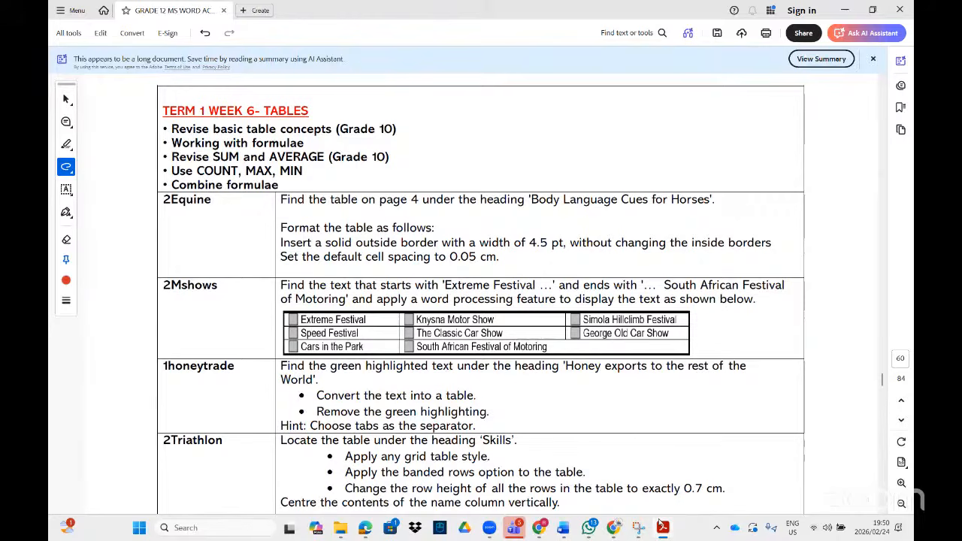
{"action": "left_click", "coordinate": [661, 527]}
{"action": "scroll", "coordinate": [642, 393], "scroll_direction": "down", "scroll_amount": 5}
{"action": "scroll", "coordinate": [642, 393], "scroll_direction": "up", "scroll_amount": 3}
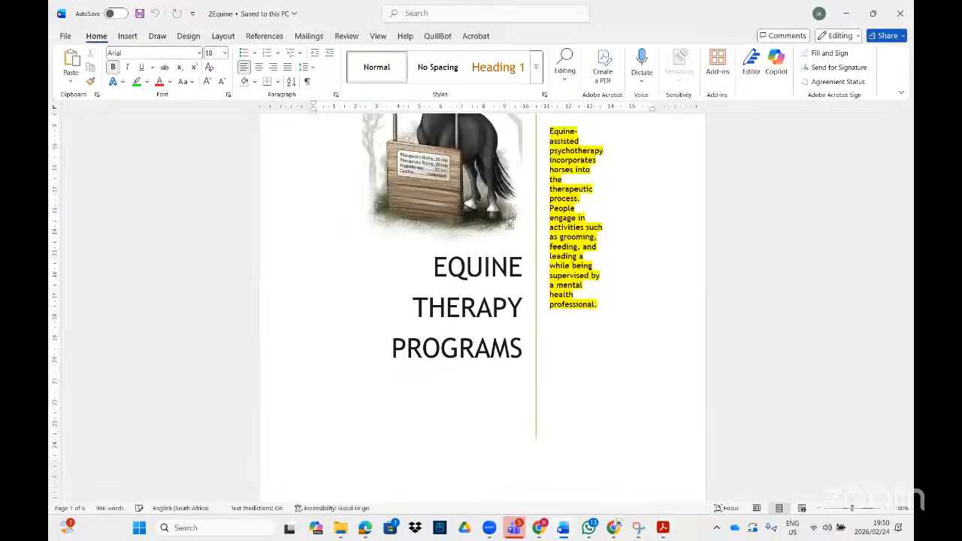
{"action": "left_click", "coordinate": [661, 527]}
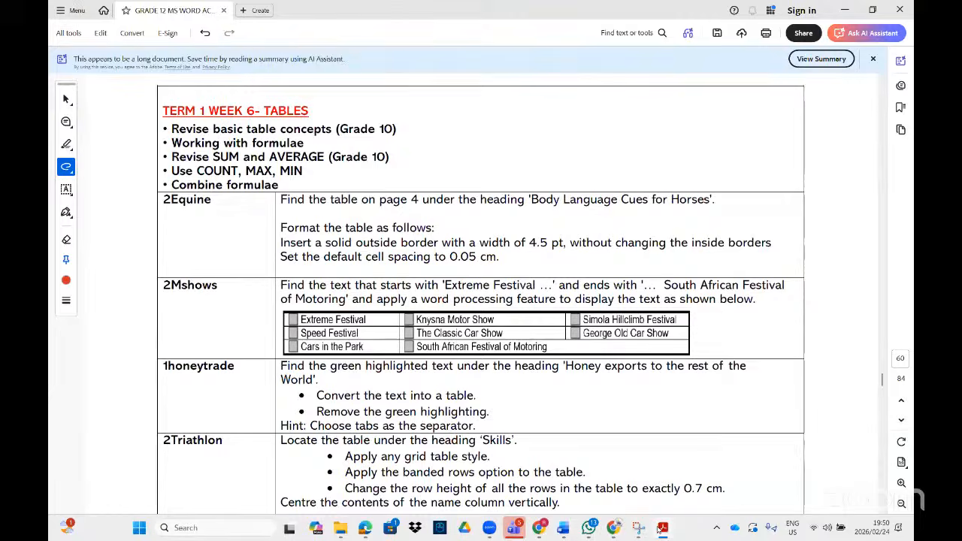
{"action": "left_click", "coordinate": [662, 527]}
{"action": "scroll", "coordinate": [546, 355], "scroll_direction": "down", "scroll_amount": 10}
{"action": "scroll", "coordinate": [547, 354], "scroll_direction": "down", "scroll_amount": 20}
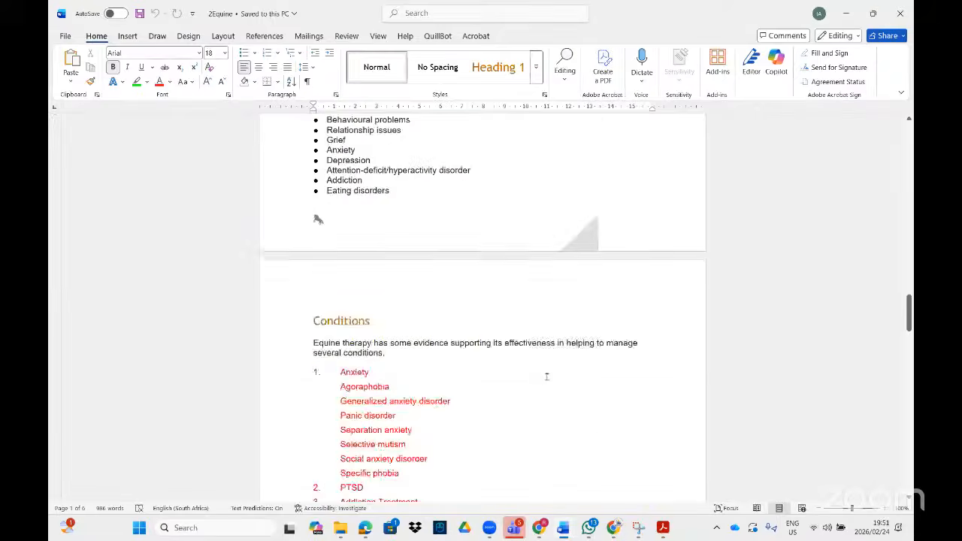
{"action": "scroll", "coordinate": [547, 373], "scroll_direction": "down", "scroll_amount": 5}
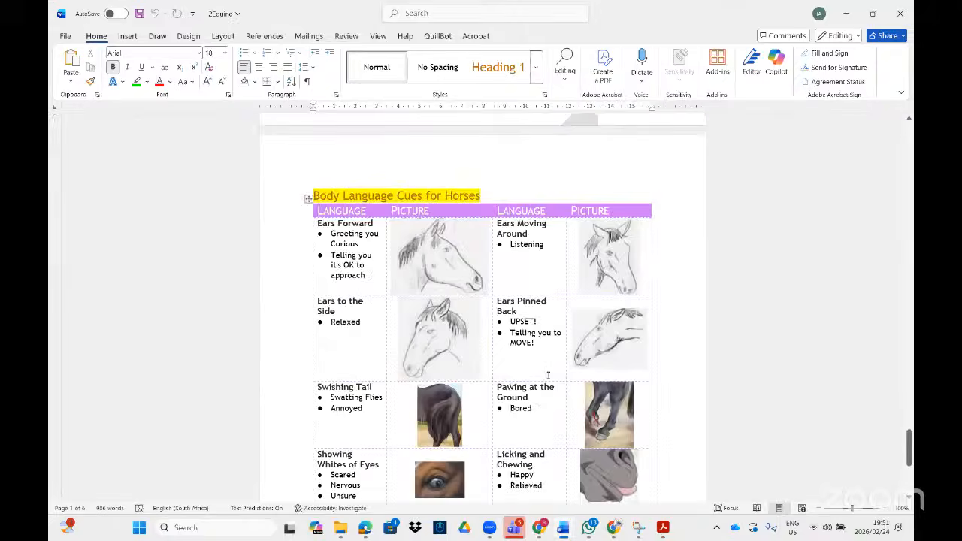
{"action": "scroll", "coordinate": [541, 364], "scroll_direction": "up", "scroll_amount": 5}
{"action": "scroll", "coordinate": [532, 353], "scroll_direction": "down", "scroll_amount": 3}
{"action": "left_click", "coordinate": [538, 352]}
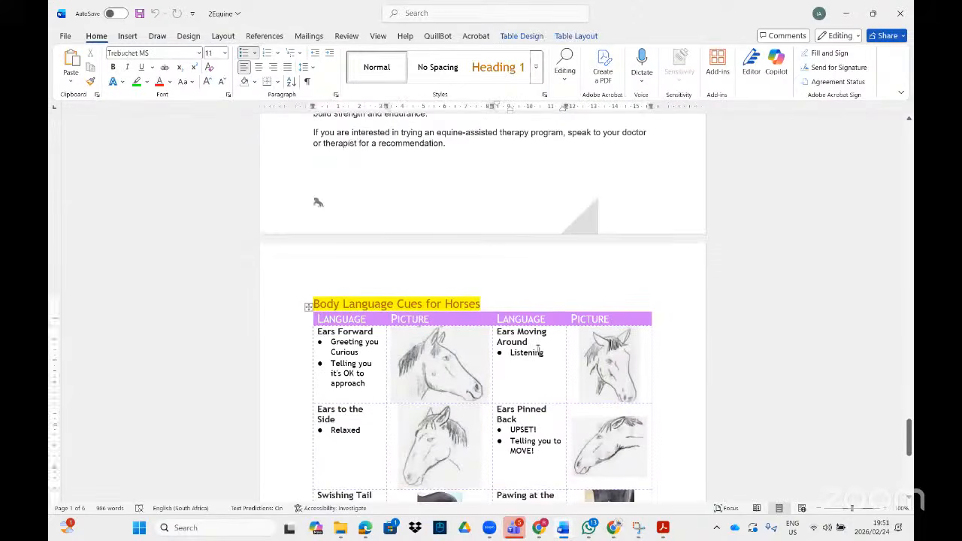
{"action": "scroll", "coordinate": [538, 352], "scroll_direction": "down", "scroll_amount": 3}
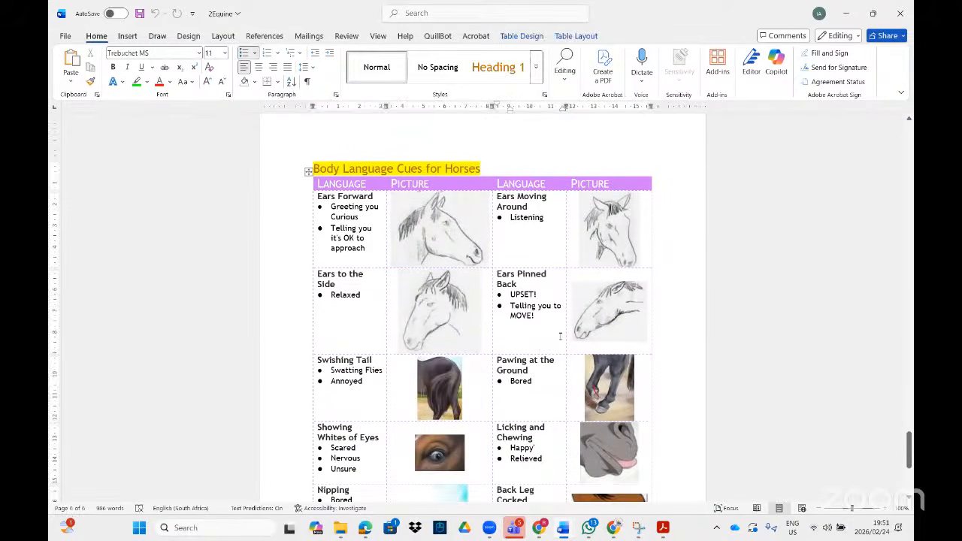
{"action": "left_click", "coordinate": [664, 528]}
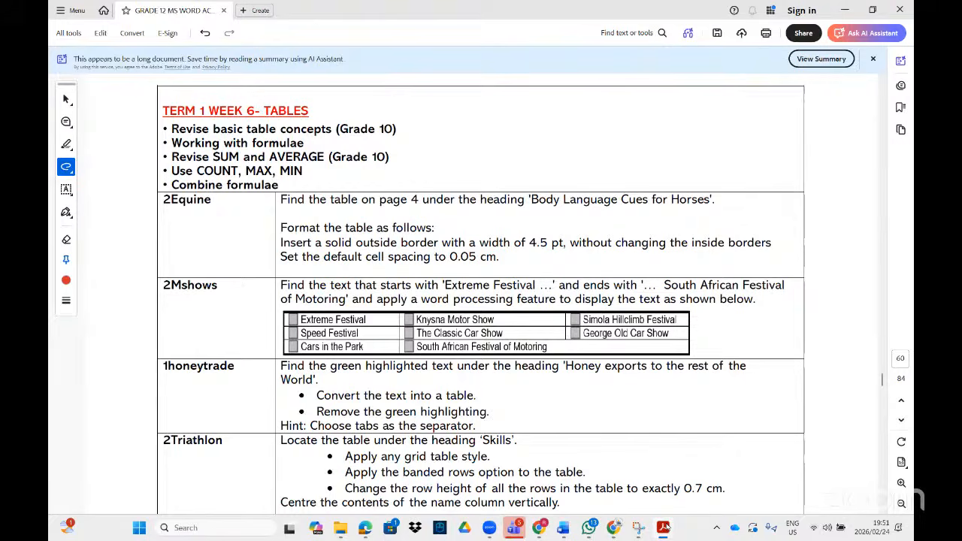
{"action": "left_click", "coordinate": [664, 526]}
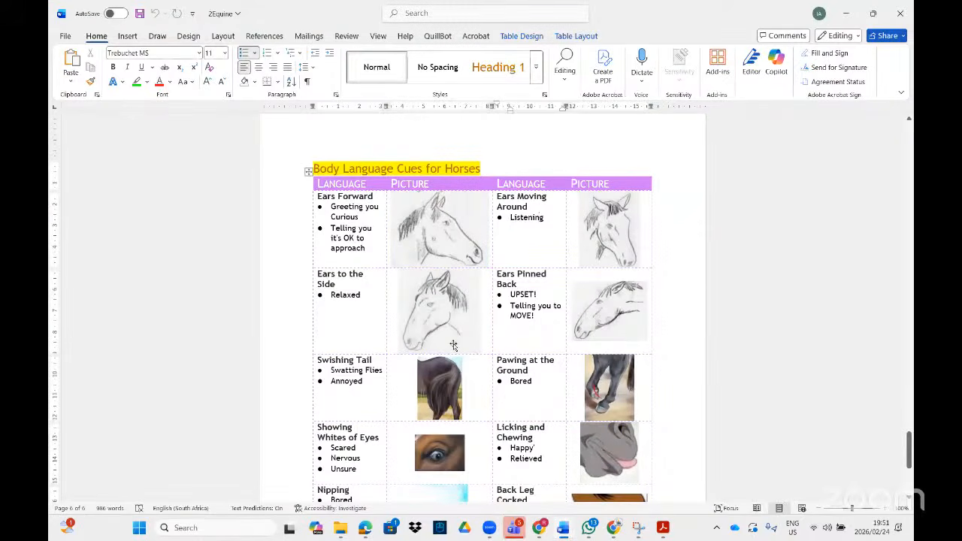
Step: Select the whole table under "Body Language Cues for Horses" and look through its table design and layout options
{"action": "left_click", "coordinate": [308, 171]}
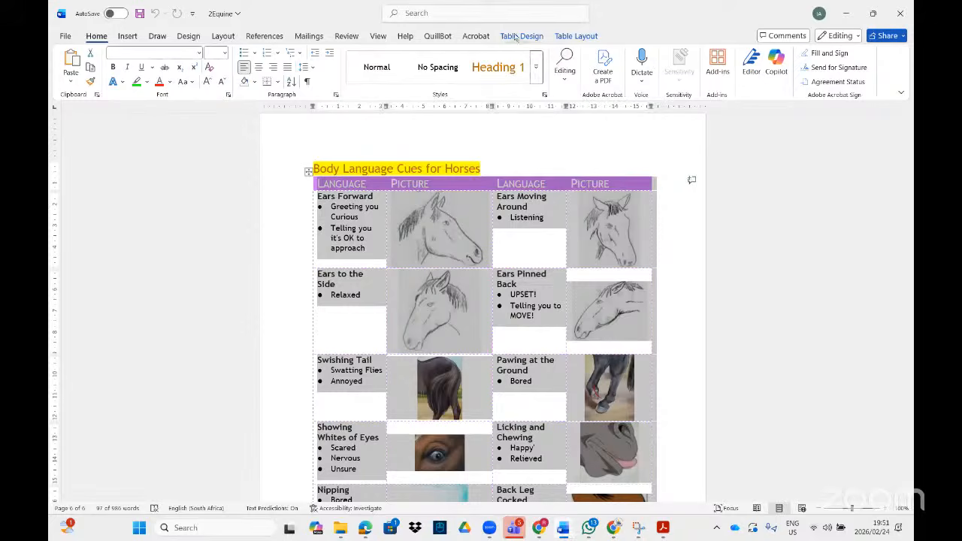
{"action": "left_click", "coordinate": [538, 37]}
{"action": "left_click", "coordinate": [589, 39]}
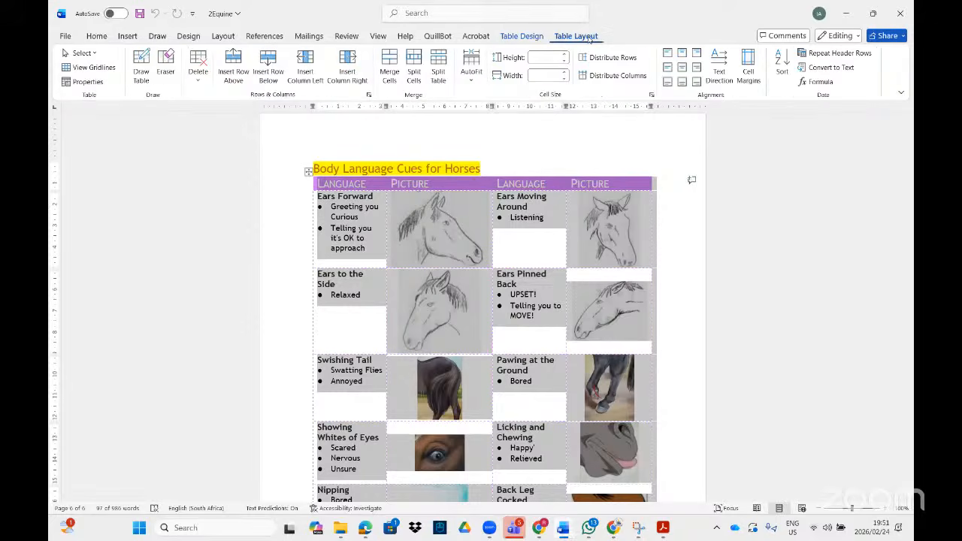
{"action": "left_click", "coordinate": [527, 38]}
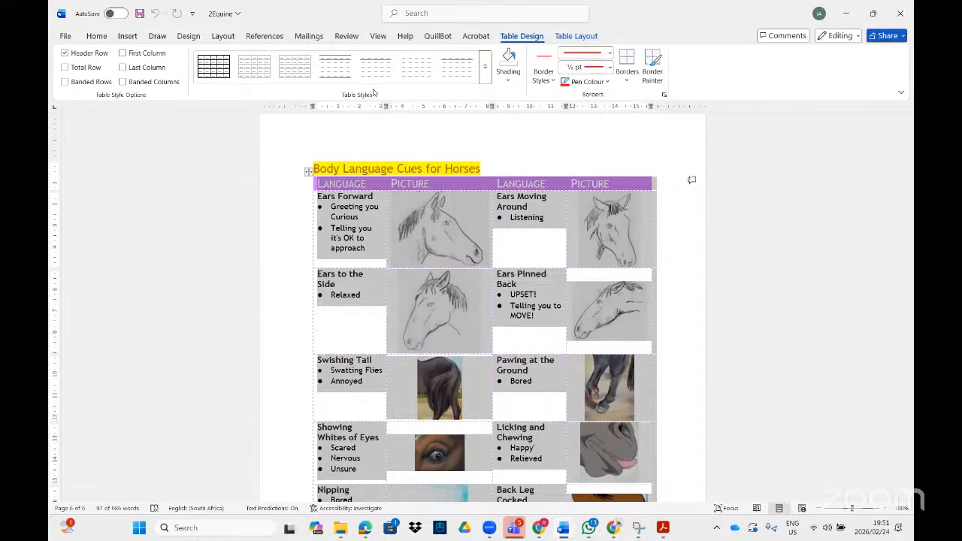
{"action": "left_click", "coordinate": [574, 37]}
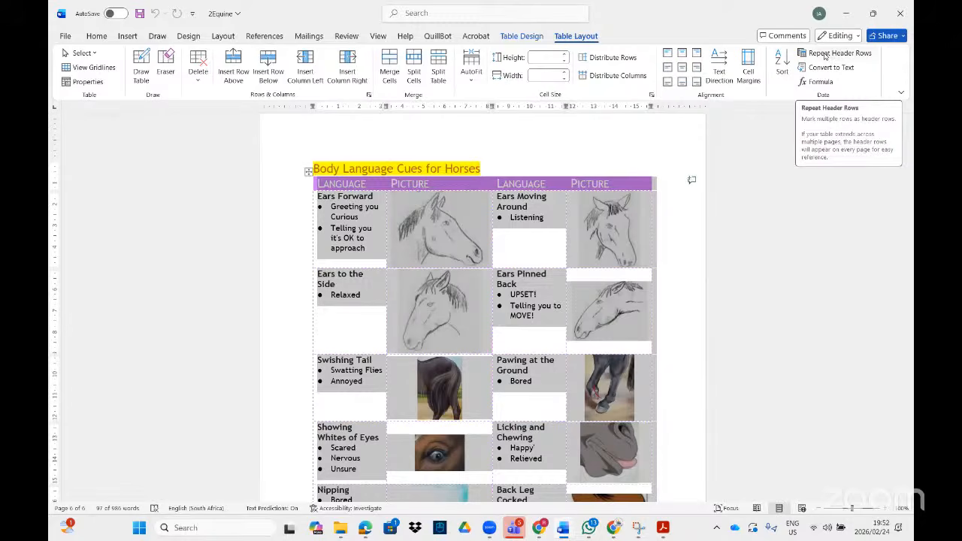
{"action": "left_click", "coordinate": [522, 36]}
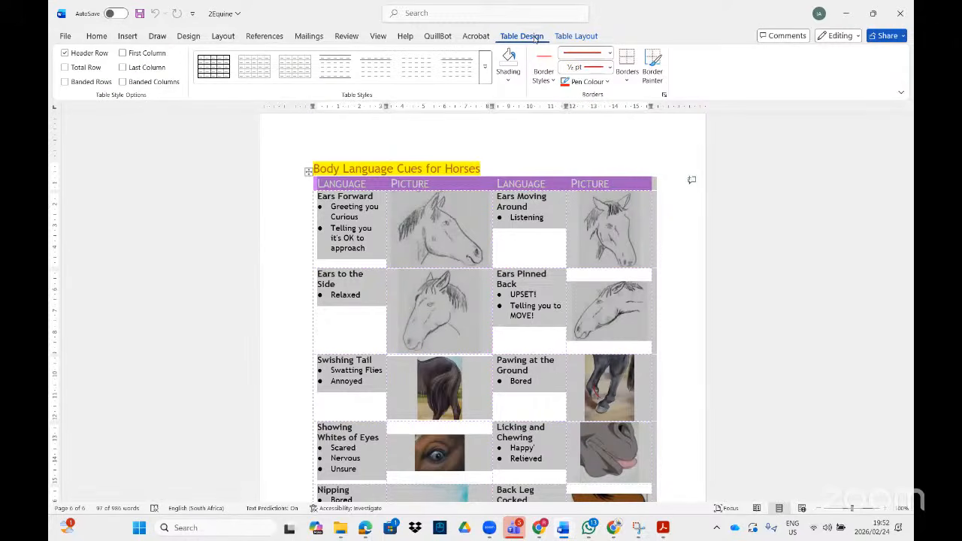
Step: Look through the available line weights and border options for the table, rechecking the required border width in the PDF task sheet
{"action": "left_click", "coordinate": [610, 68]}
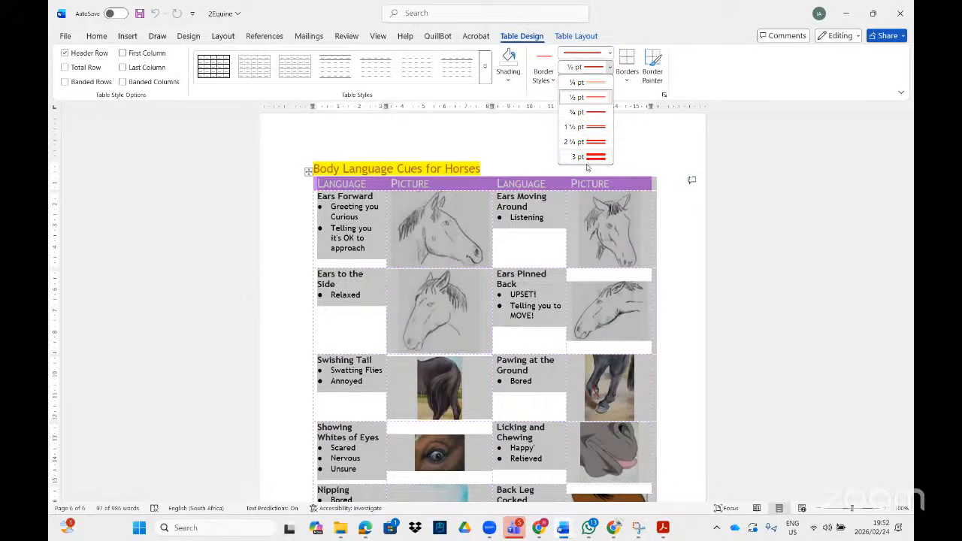
{"action": "left_click", "coordinate": [666, 529]}
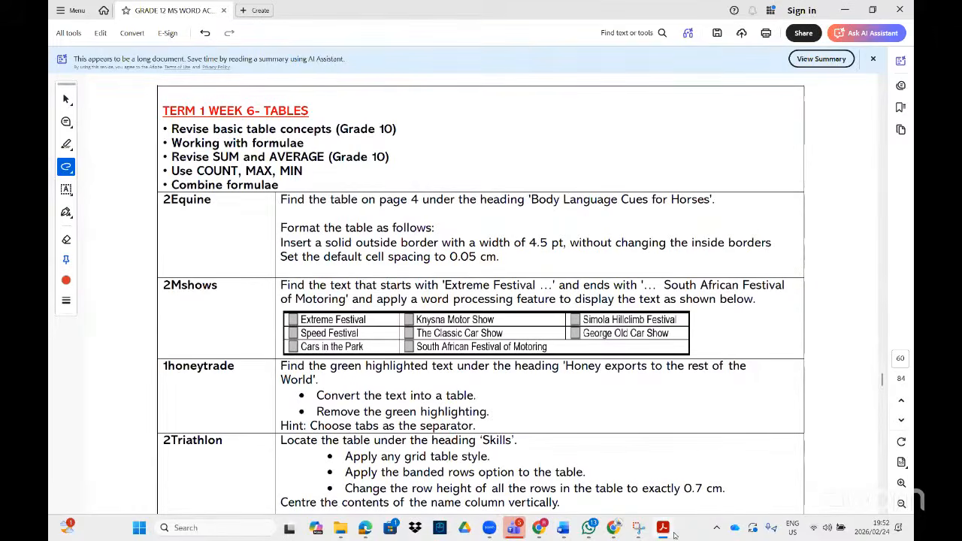
{"action": "left_click", "coordinate": [563, 527]}
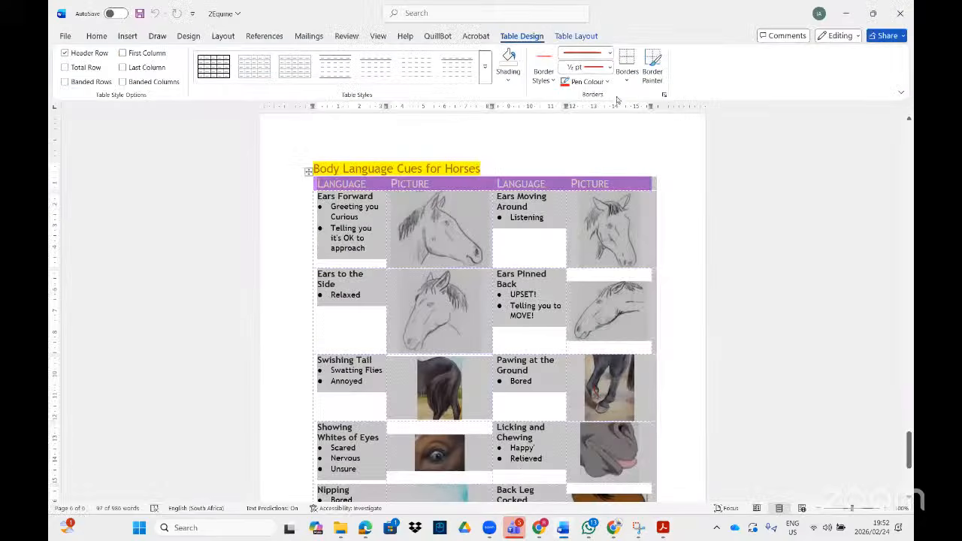
{"action": "left_click", "coordinate": [610, 68]}
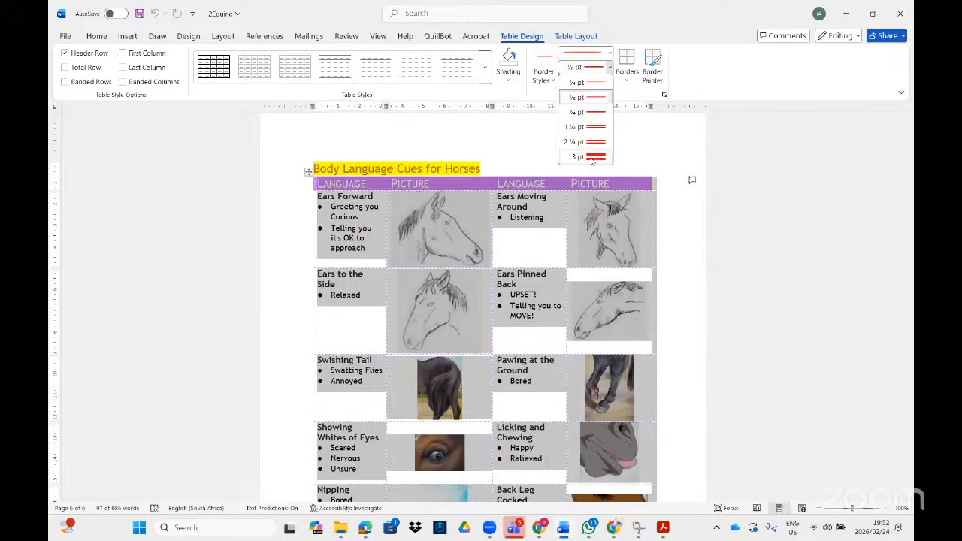
{"action": "left_click", "coordinate": [628, 81]}
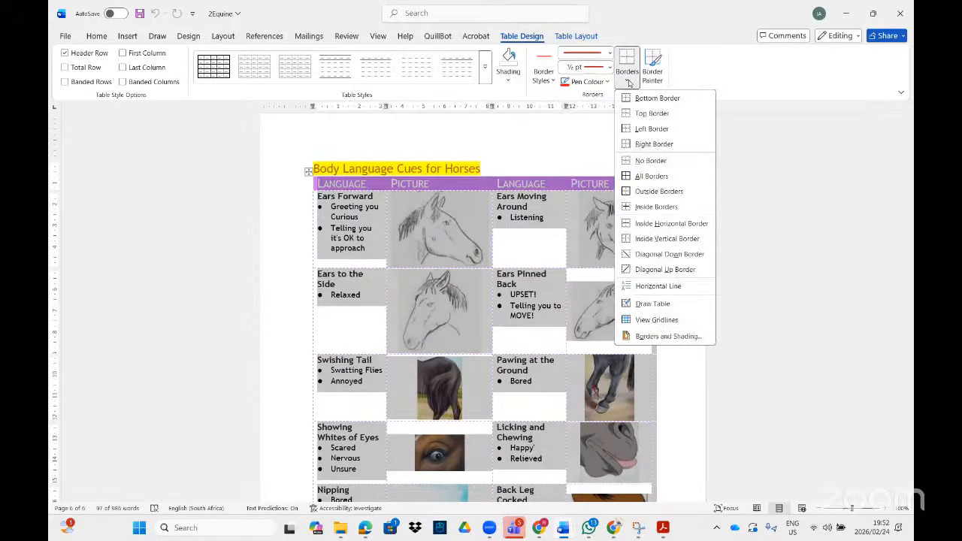
{"action": "left_click", "coordinate": [629, 81]}
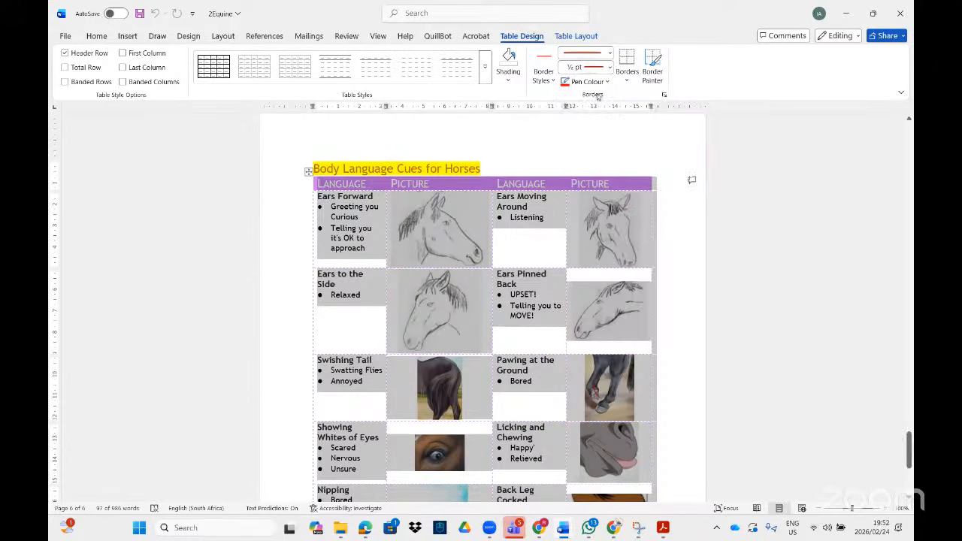
Step: Try to give the selected table a 4½ pt border width through the Borders and Shading settings
{"action": "left_click", "coordinate": [665, 94]}
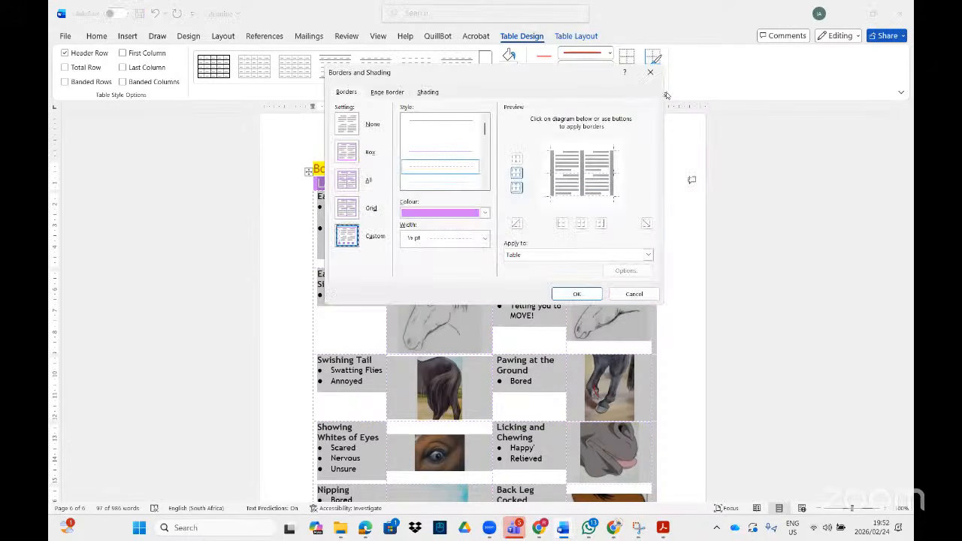
{"action": "left_click", "coordinate": [484, 239]}
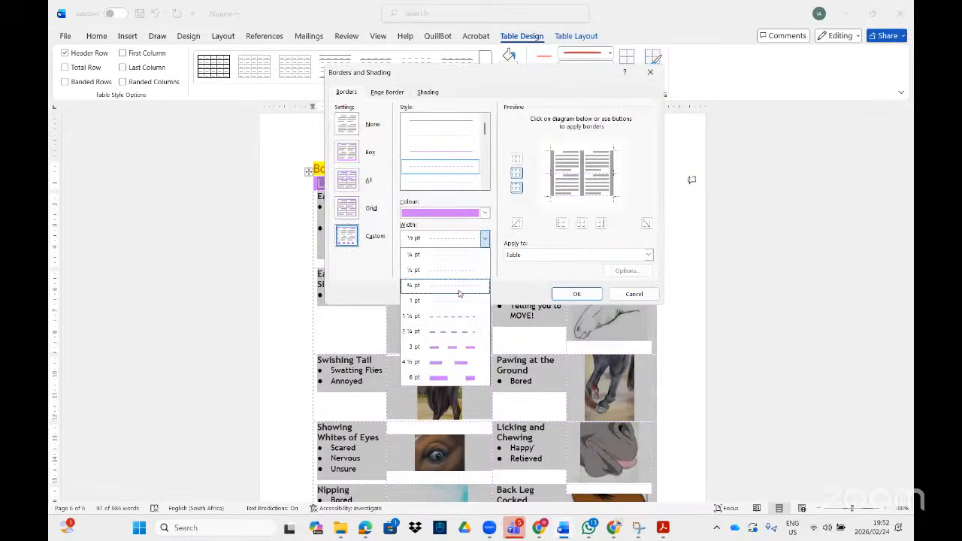
{"action": "left_click", "coordinate": [440, 364]}
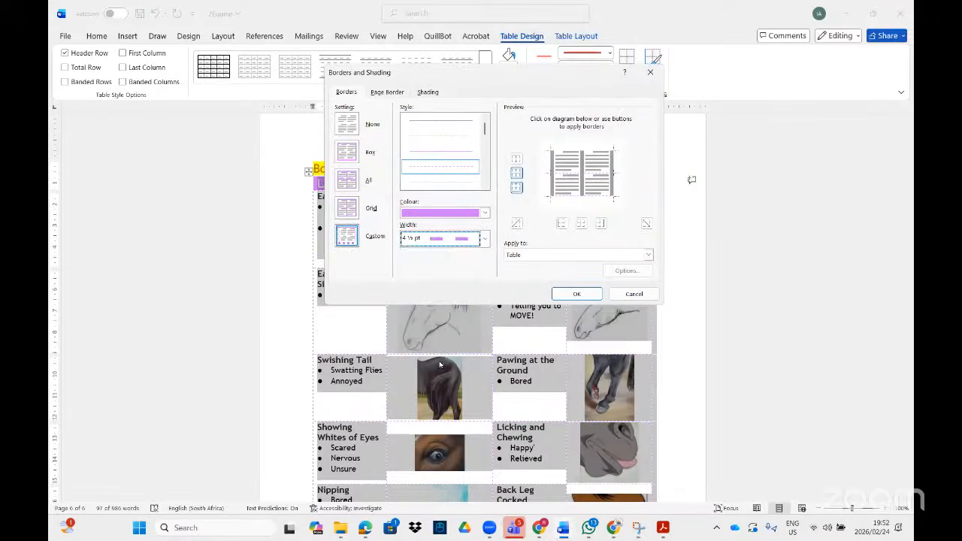
{"action": "left_click", "coordinate": [576, 293]}
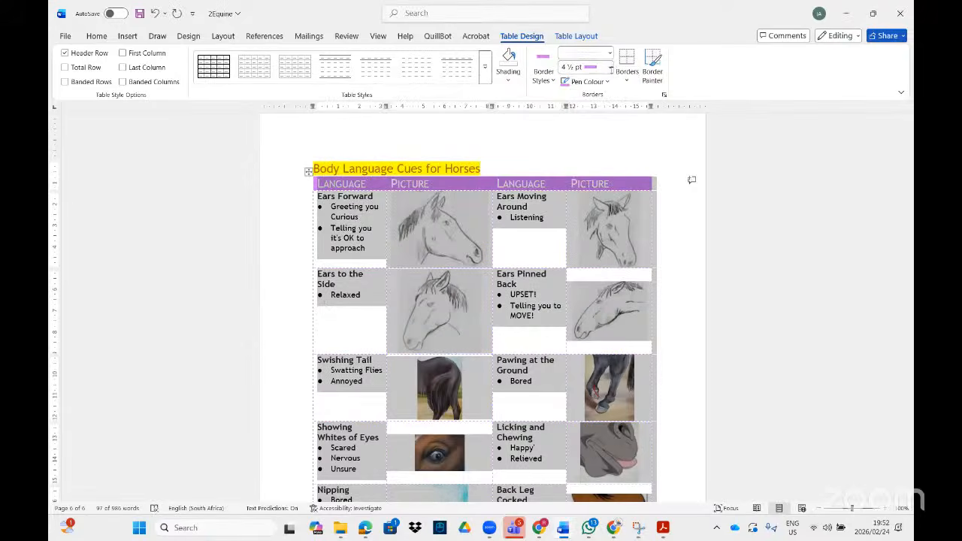
Step: Set the border width to 4½ pt for the whole table in the Borders and Shading settings
{"action": "left_click", "coordinate": [609, 67]}
{"action": "left_click", "coordinate": [622, 86]}
{"action": "left_click", "coordinate": [664, 95]}
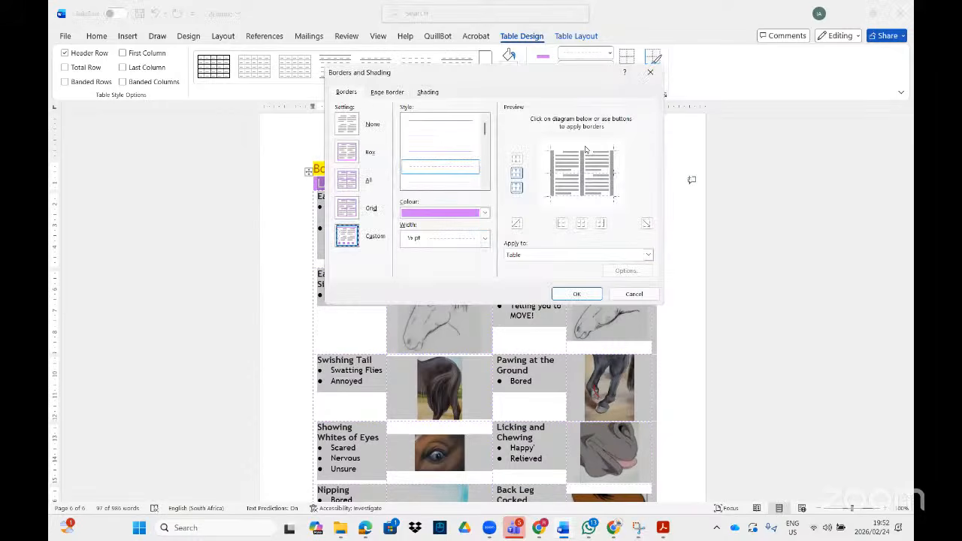
{"action": "left_click", "coordinate": [485, 238]}
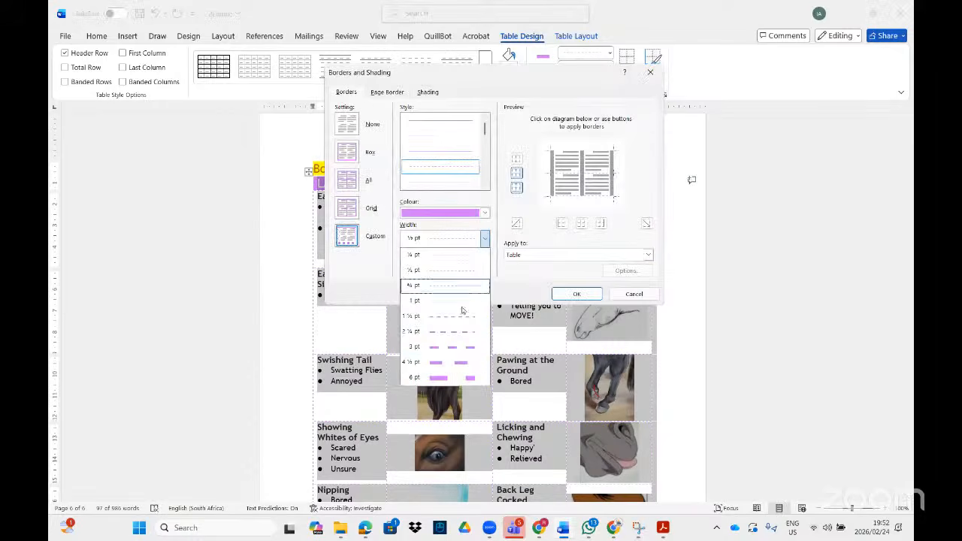
{"action": "left_click", "coordinate": [448, 364]}
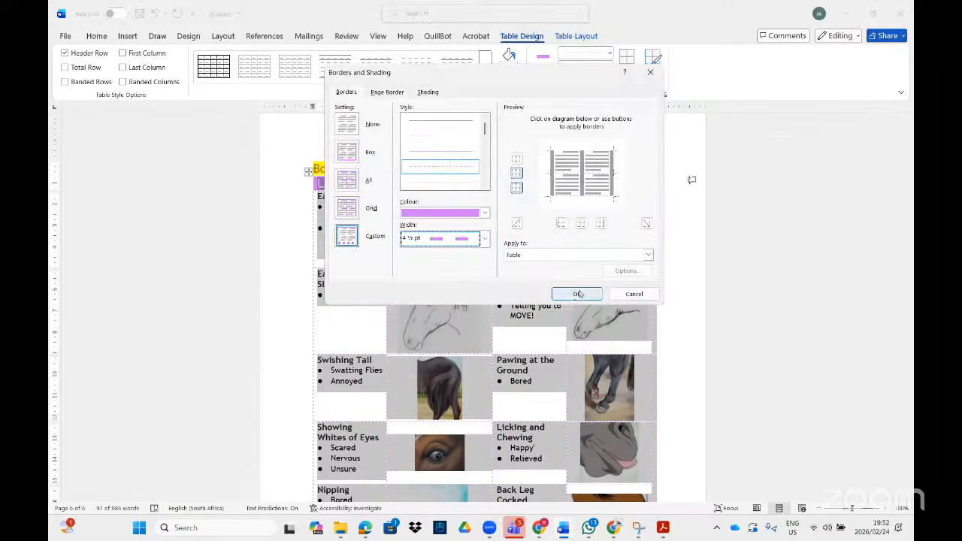
{"action": "left_click", "coordinate": [576, 294]}
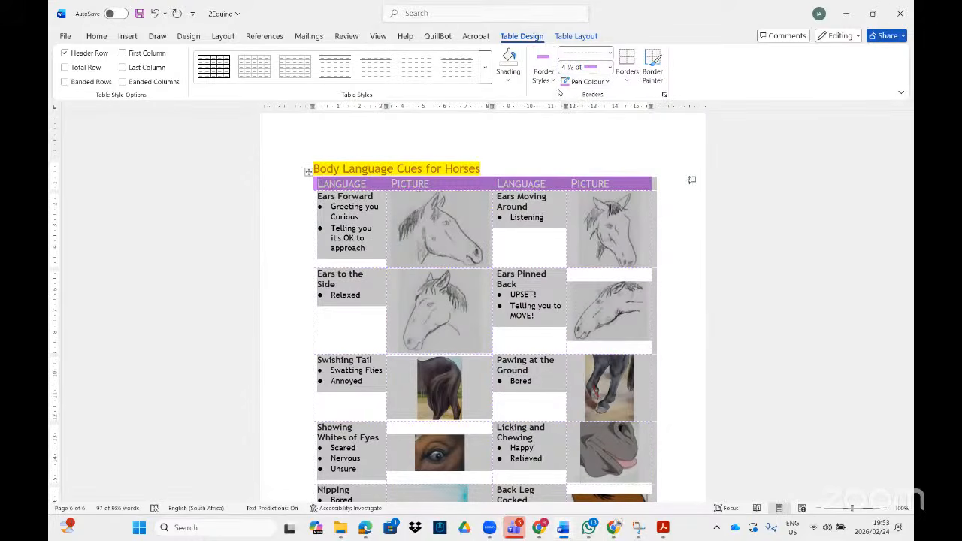
Step: Apply outside borders to the selected horse table and check the border around its full length
{"action": "left_click", "coordinate": [627, 83]}
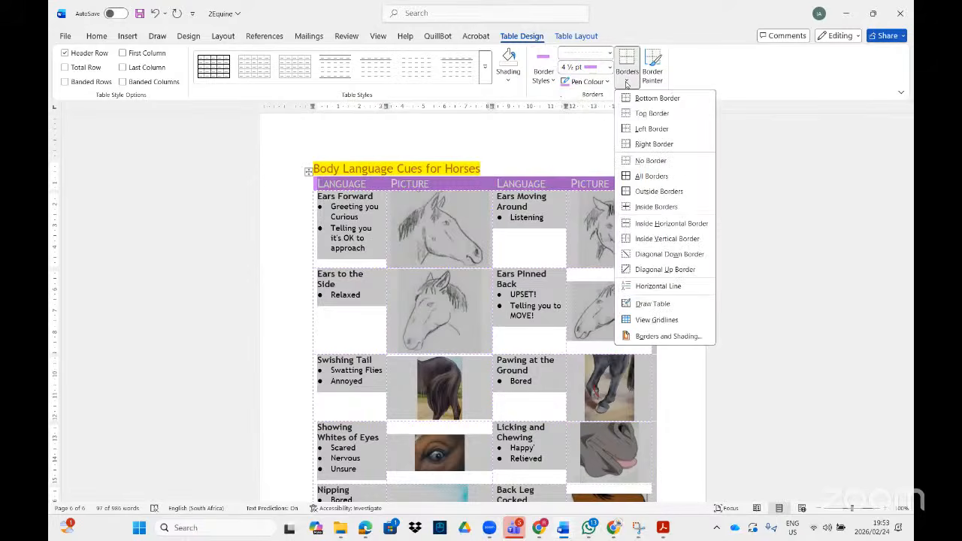
{"action": "left_click", "coordinate": [628, 192]}
{"action": "left_click", "coordinate": [400, 265]}
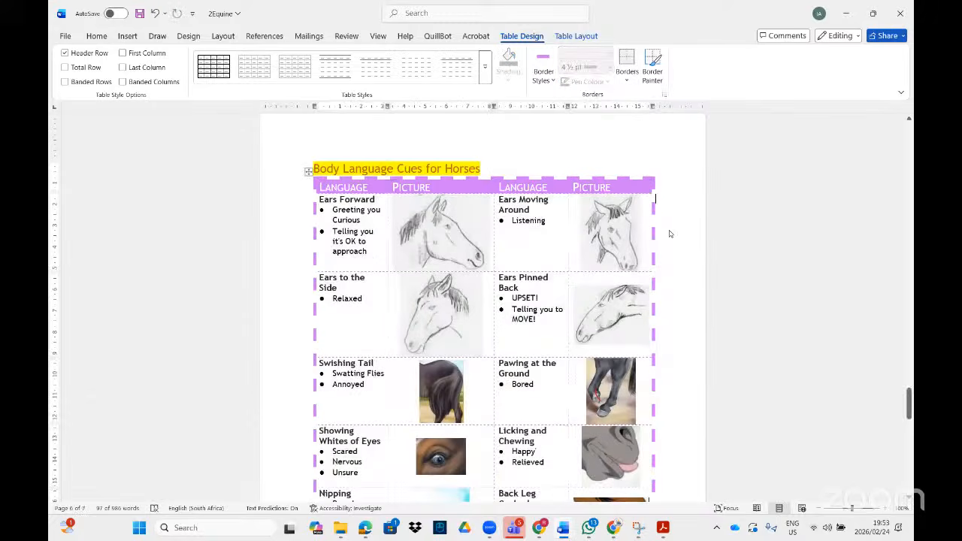
{"action": "scroll", "coordinate": [406, 276], "scroll_direction": "down", "scroll_amount": 8}
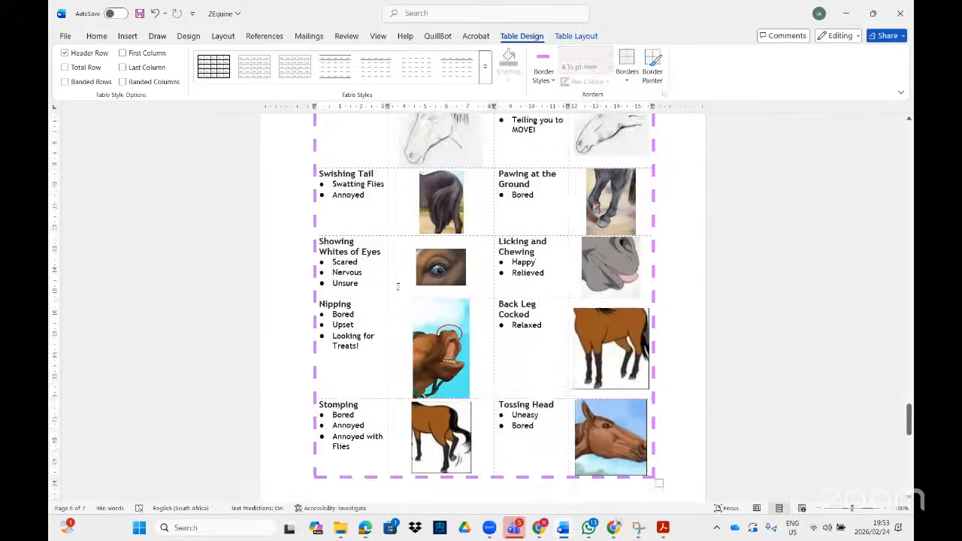
{"action": "scroll", "coordinate": [399, 294], "scroll_direction": "up", "scroll_amount": 10}
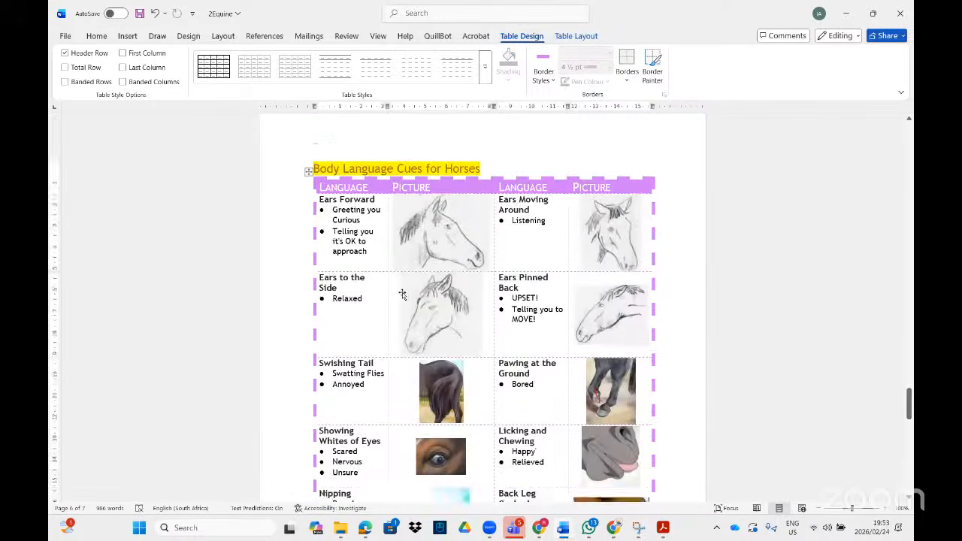
{"action": "scroll", "coordinate": [402, 295], "scroll_direction": "down", "scroll_amount": 2}
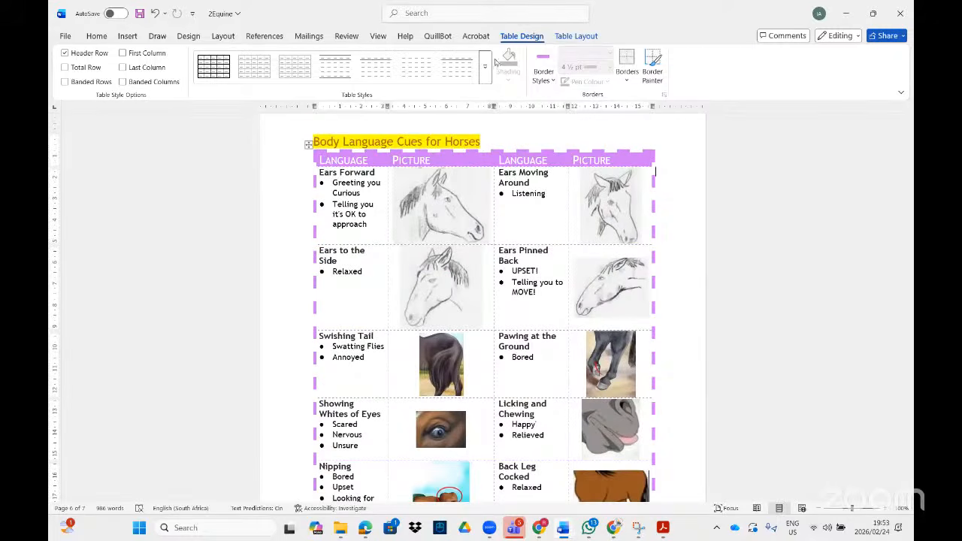
Step: Allow spacing between the cells of the whole horse table and set the default cell spacing to 0,05 cm
{"action": "left_click", "coordinate": [567, 37]}
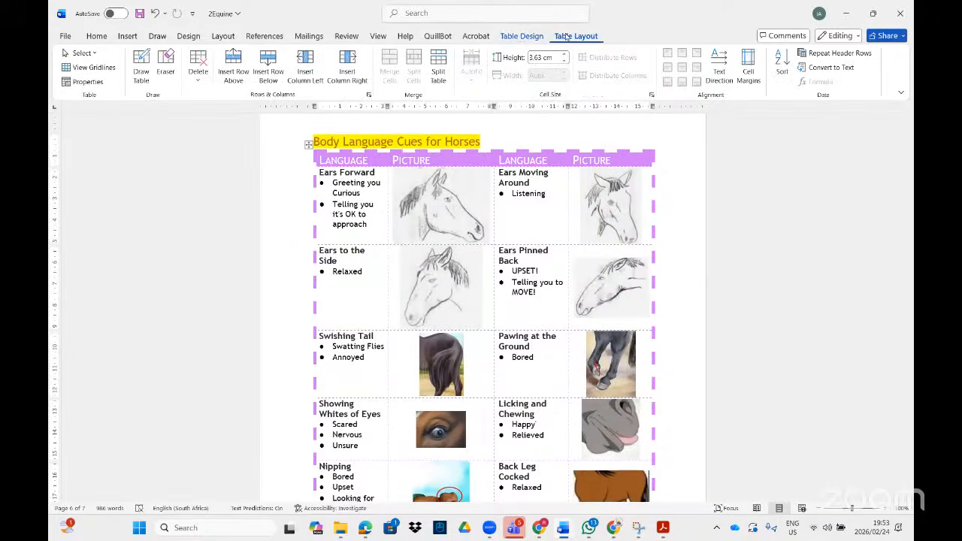
{"action": "left_click", "coordinate": [308, 143]}
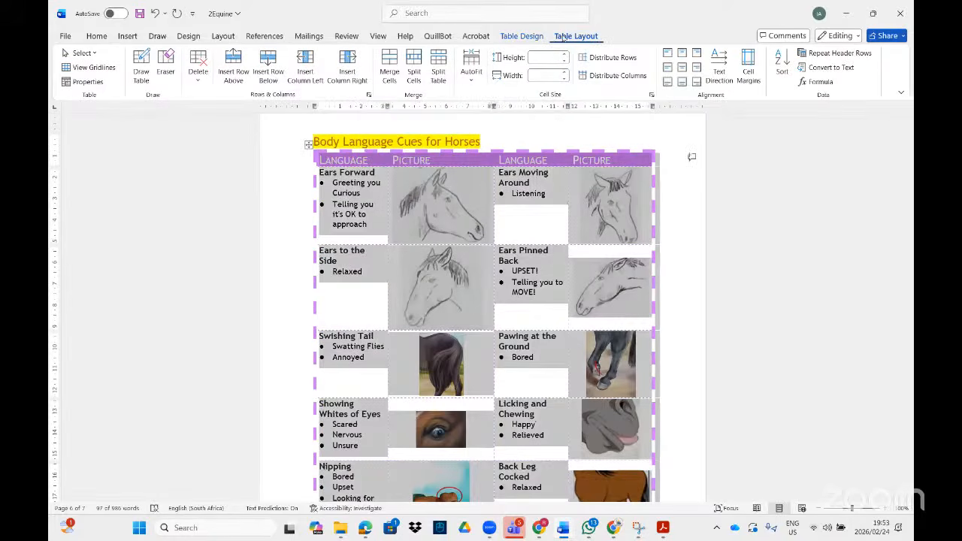
{"action": "left_click", "coordinate": [749, 72]}
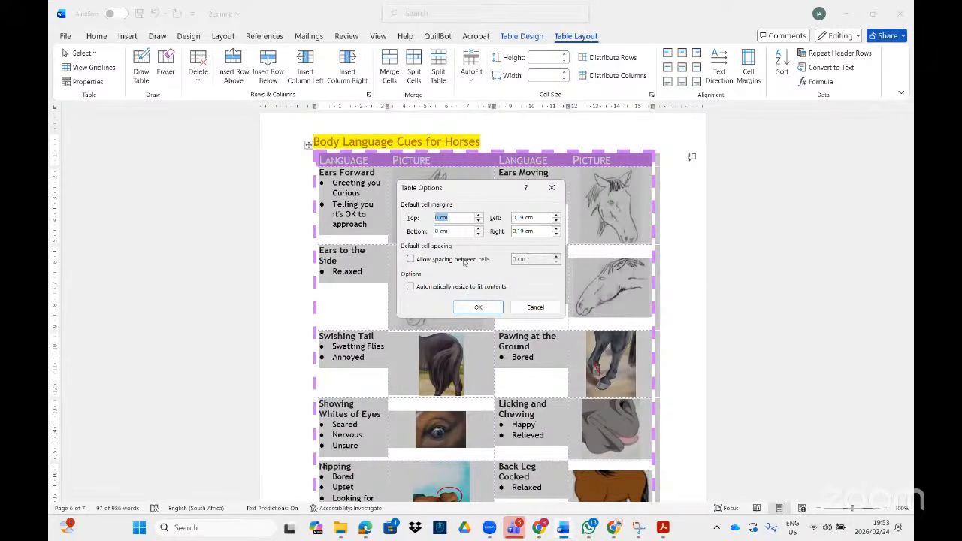
{"action": "left_click", "coordinate": [434, 260]}
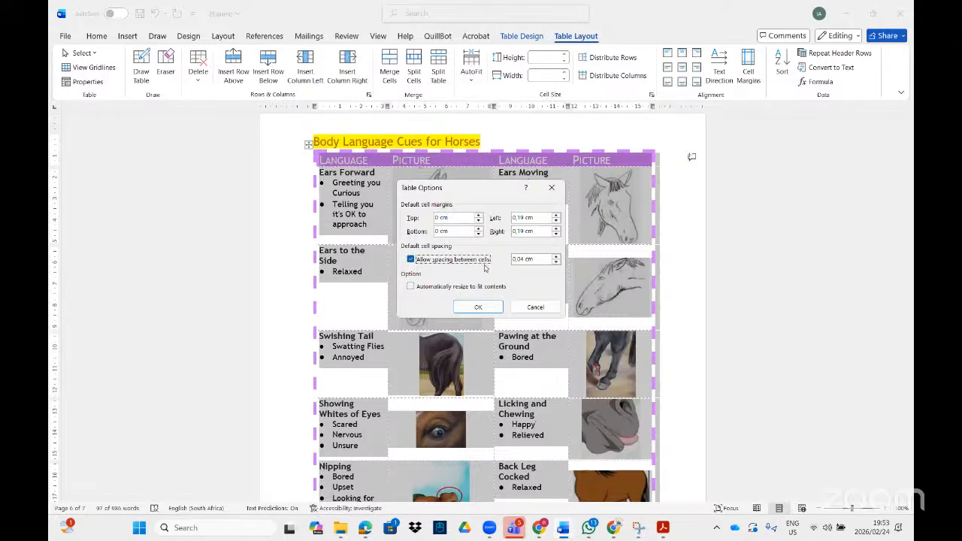
{"action": "left_click", "coordinate": [556, 257]}
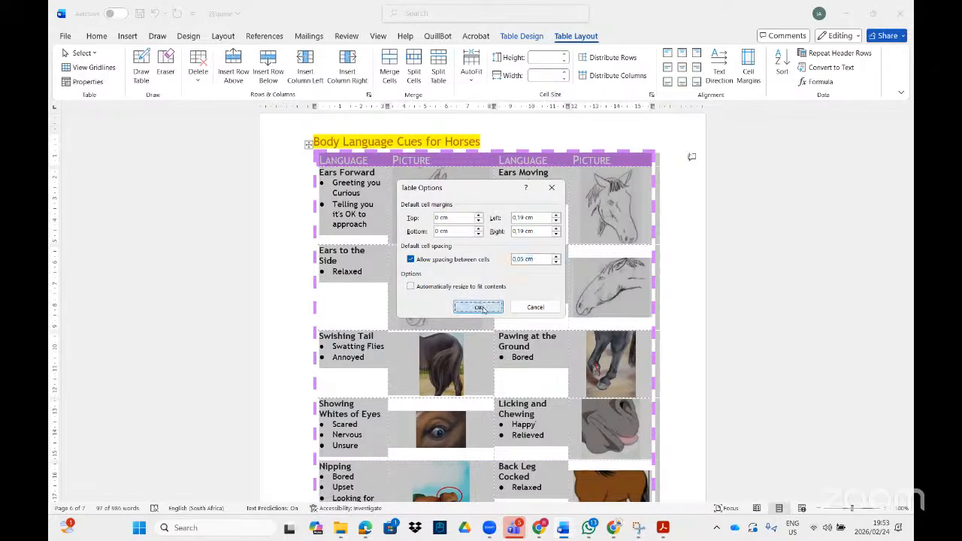
{"action": "left_click", "coordinate": [478, 307]}
{"action": "left_click", "coordinate": [522, 328]}
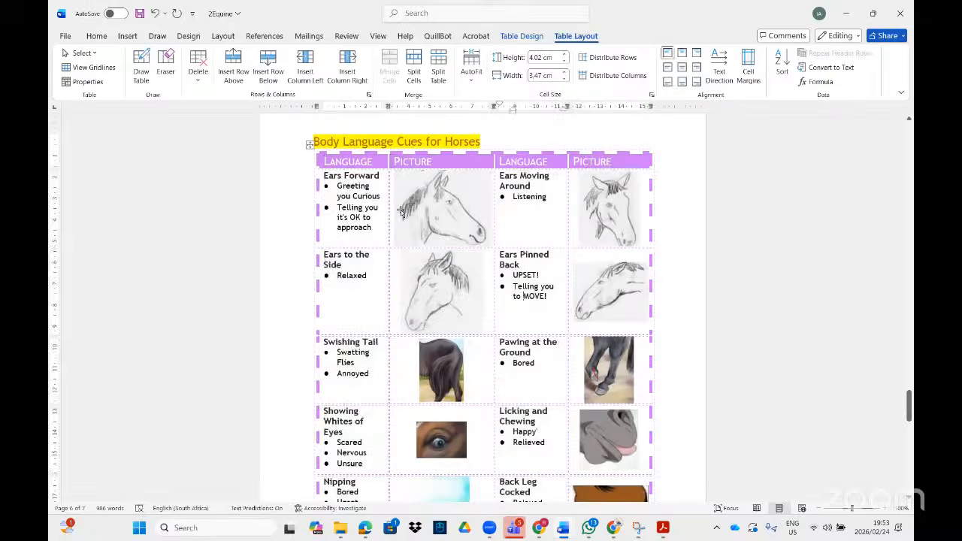
Step: Increase the table's default cell spacing to 1 cm to demonstrate the effect of wider spacing
{"action": "left_click", "coordinate": [755, 66]}
{"action": "left_click", "coordinate": [557, 257]}
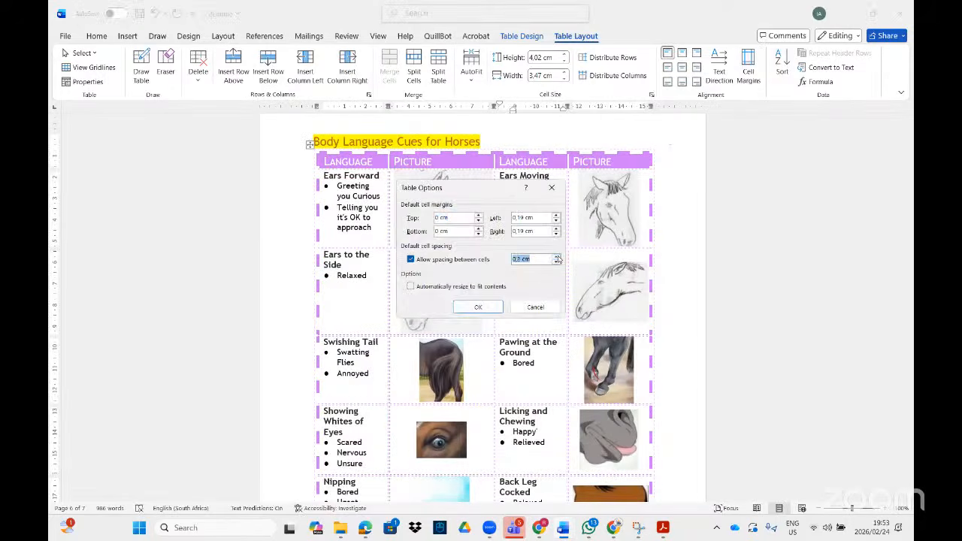
{"action": "left_click", "coordinate": [557, 256]}
{"action": "left_click", "coordinate": [557, 256]}
{"action": "left_click", "coordinate": [557, 257]}
{"action": "left_click", "coordinate": [557, 257]}
{"action": "left_click", "coordinate": [557, 257]}
{"action": "left_click", "coordinate": [557, 257]}
{"action": "left_click", "coordinate": [557, 257]}
{"action": "left_click", "coordinate": [557, 257]}
{"action": "left_click", "coordinate": [557, 257]}
{"action": "left_click", "coordinate": [557, 257]}
{"action": "left_click", "coordinate": [557, 257]}
{"action": "left_click", "coordinate": [557, 257]}
{"action": "left_click", "coordinate": [557, 257]}
{"action": "left_click", "coordinate": [557, 257]}
{"action": "left_click", "coordinate": [556, 257]}
{"action": "left_click", "coordinate": [479, 306]}
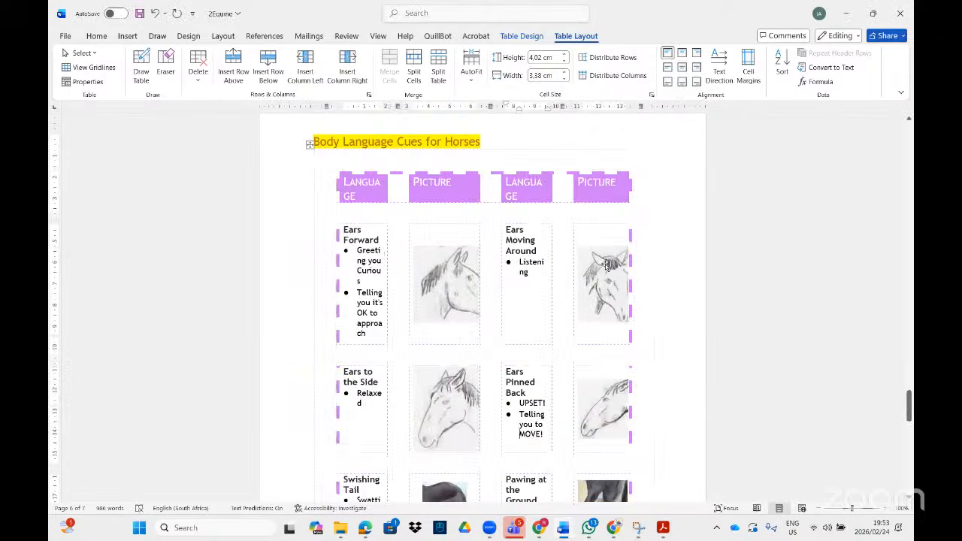
Step: Set the table's default cell spacing back to 0,05 cm
{"action": "left_click", "coordinate": [748, 71]}
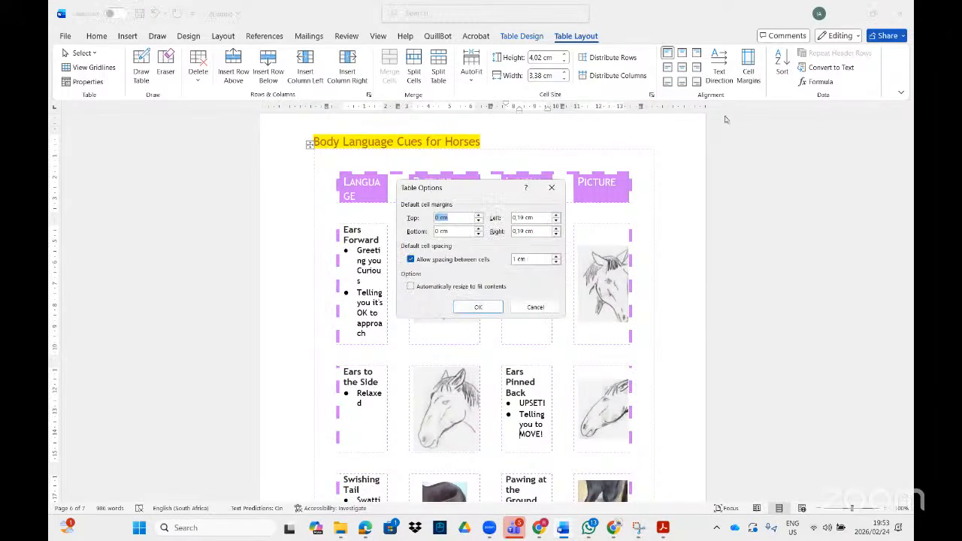
{"action": "left_click_drag", "start_coordinate": [517, 259], "coordinate": [508, 267]}
{"action": "key", "text": "Return"}
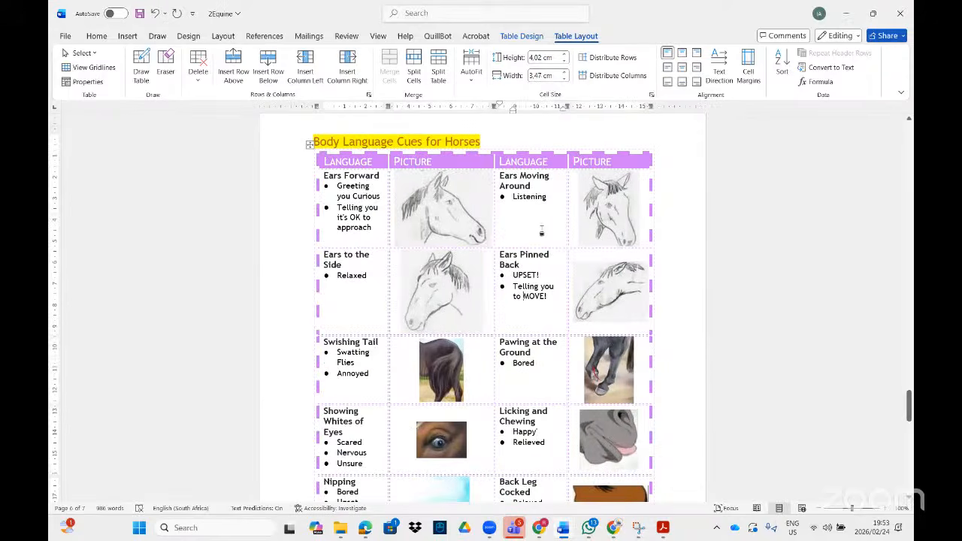
{"action": "left_click", "coordinate": [543, 230]}
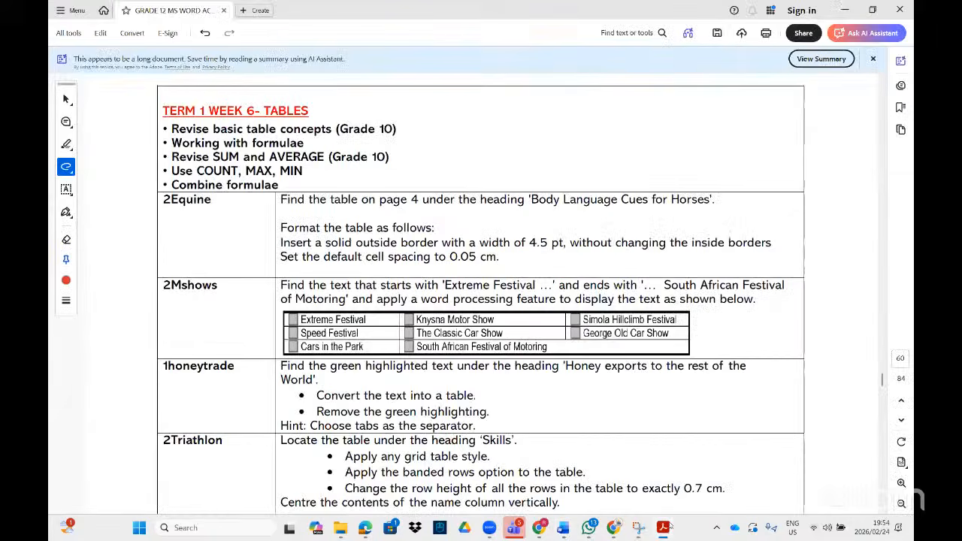
Step: Switch to the activities PDF in Acrobat, mark beside the 2Mshows sample table with the pen, and open the 2Mshows document in Word
{"action": "left_click", "coordinate": [666, 526]}
{"action": "scroll", "coordinate": [433, 278], "scroll_direction": "down", "scroll_amount": 1}
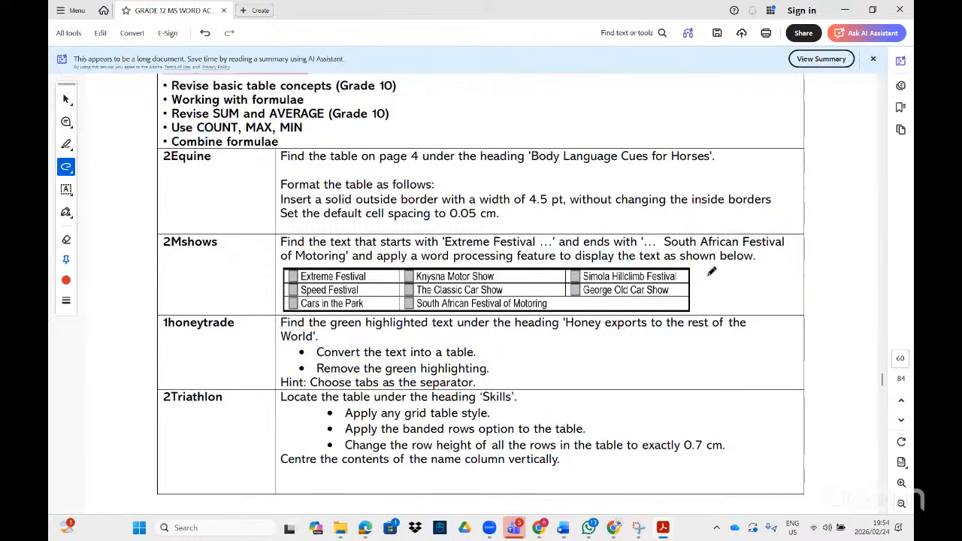
{"action": "mouse_move", "coordinate": [706, 281]}
{"action": "left_mouse_down"}
{"action": "mouse_move", "coordinate": [747, 264]}
{"action": "mouse_move", "coordinate": [768, 284]}
{"action": "left_mouse_up"}
{"action": "left_click", "coordinate": [187, 526]}
{"action": "type", "text": "2mshow"}
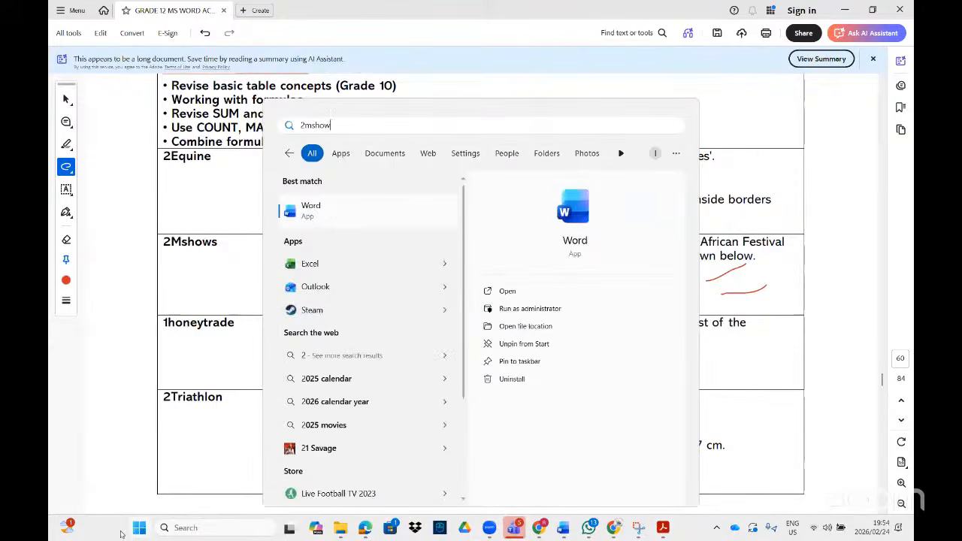
{"action": "type", "text": "s"}
{"action": "key", "text": "Return"}
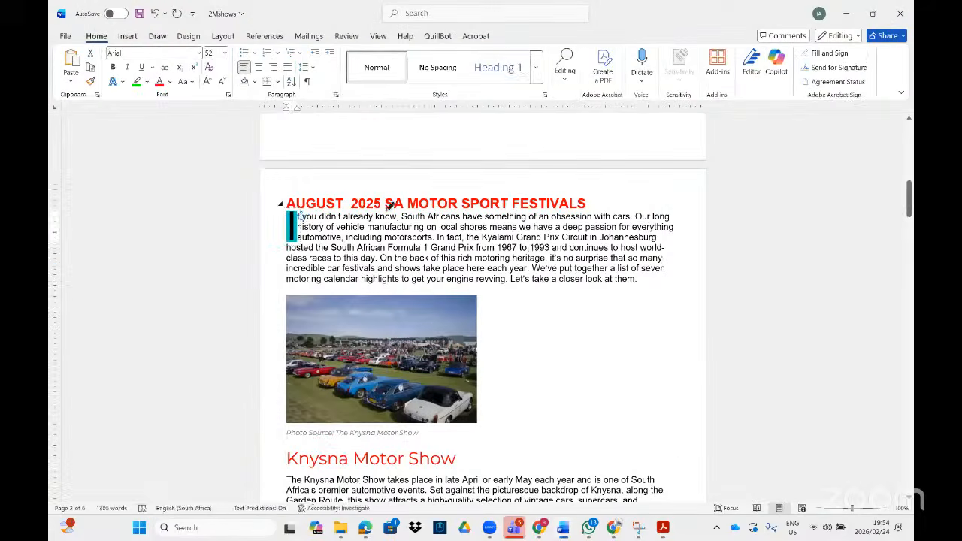
Step: Locate the Extreme Festival to South African Festival of Motoring entries in 2Mshows and compare them with the sample table in the activities PDF
{"action": "left_click", "coordinate": [661, 529]}
{"action": "left_click", "coordinate": [661, 530]}
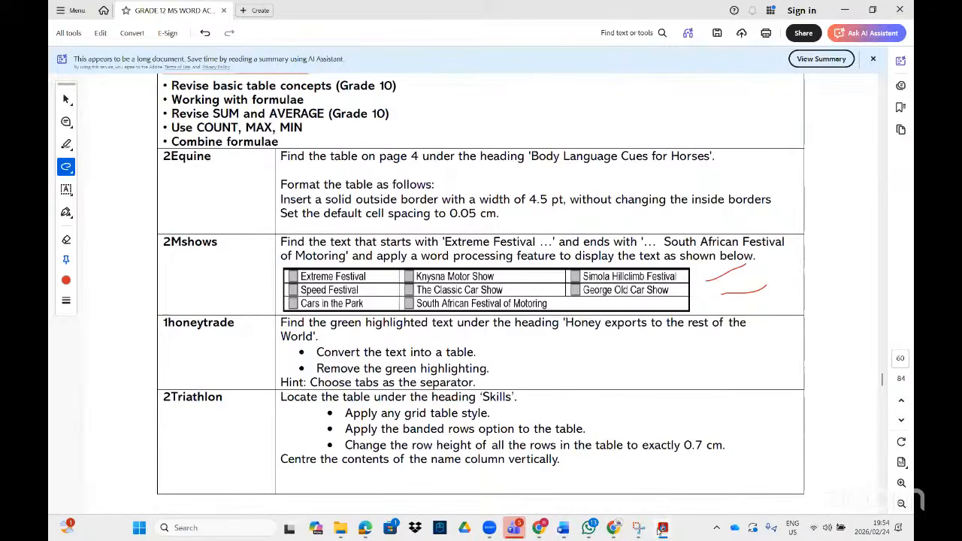
{"action": "scroll", "coordinate": [536, 327], "scroll_direction": "down", "scroll_amount": 20}
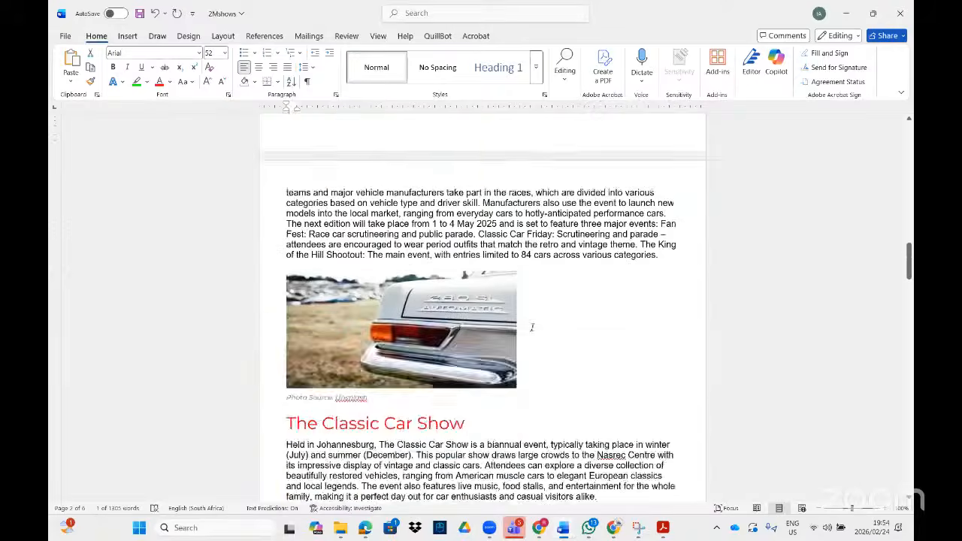
{"action": "scroll", "coordinate": [536, 327], "scroll_direction": "down", "scroll_amount": 20}
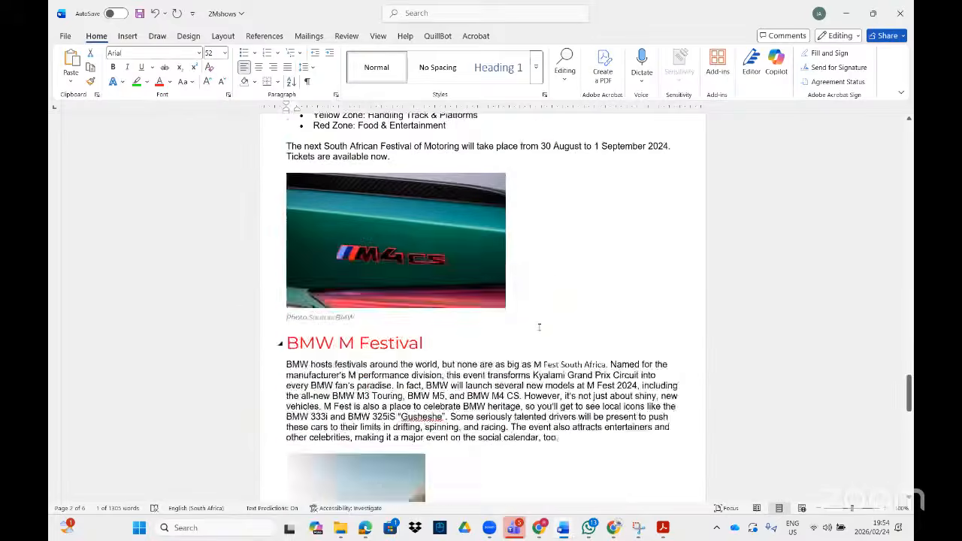
{"action": "scroll", "coordinate": [538, 327], "scroll_direction": "down", "scroll_amount": 1}
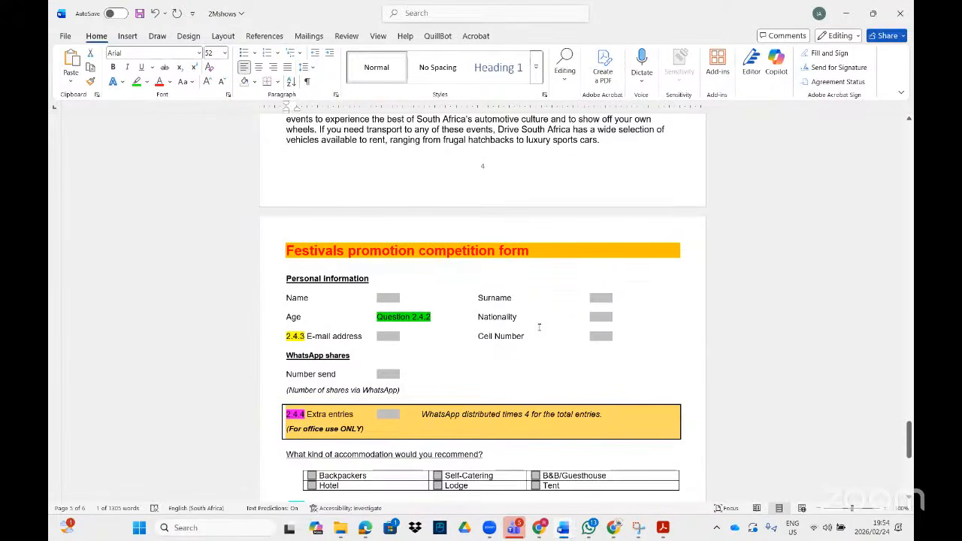
{"action": "scroll", "coordinate": [539, 327], "scroll_direction": "down", "scroll_amount": 6}
{"action": "scroll", "coordinate": [540, 323], "scroll_direction": "down", "scroll_amount": 7}
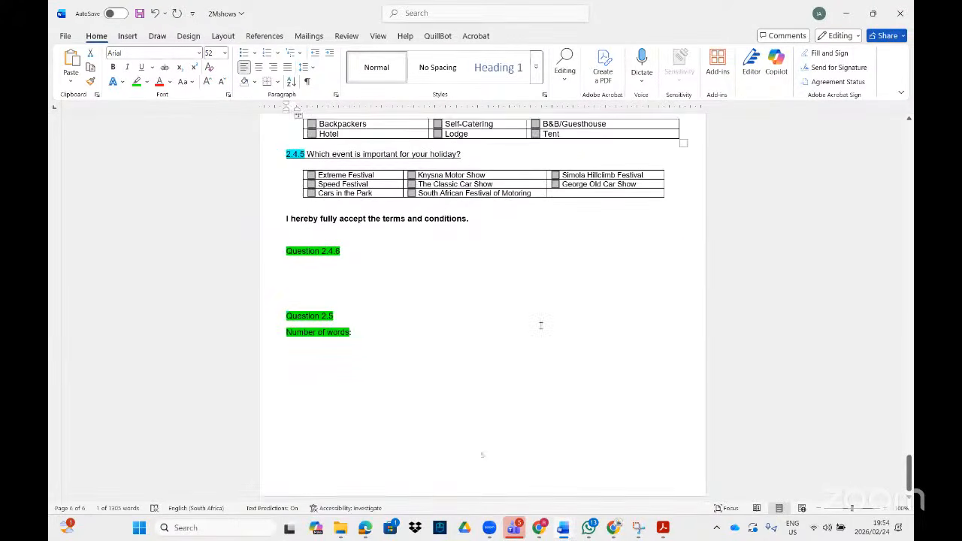
{"action": "scroll", "coordinate": [540, 325], "scroll_direction": "up", "scroll_amount": 5}
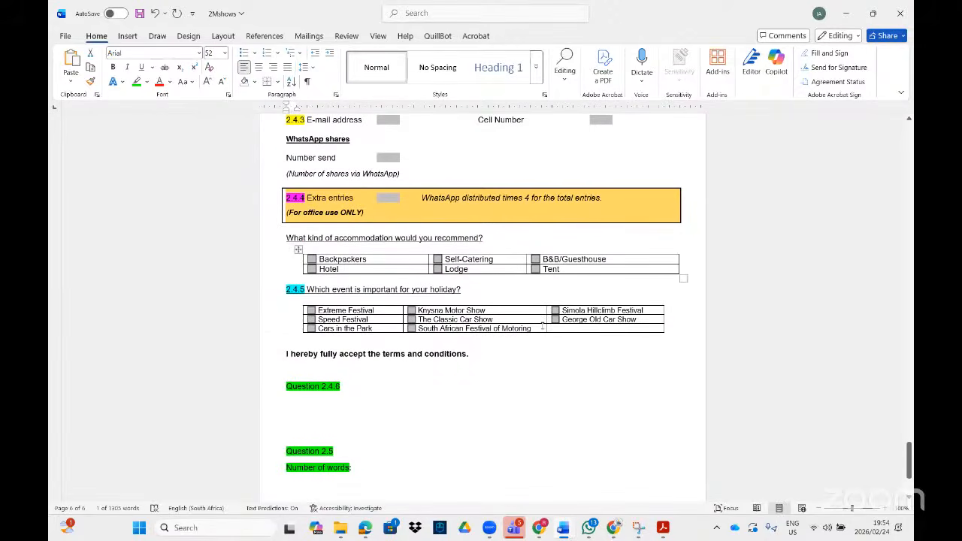
{"action": "scroll", "coordinate": [542, 327], "scroll_direction": "up", "scroll_amount": 7}
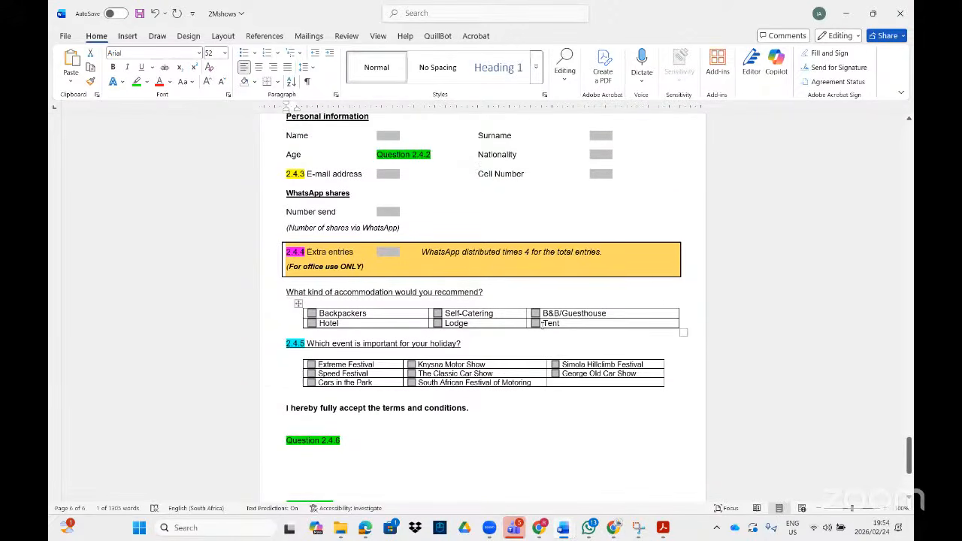
{"action": "scroll", "coordinate": [542, 325], "scroll_direction": "up", "scroll_amount": 8}
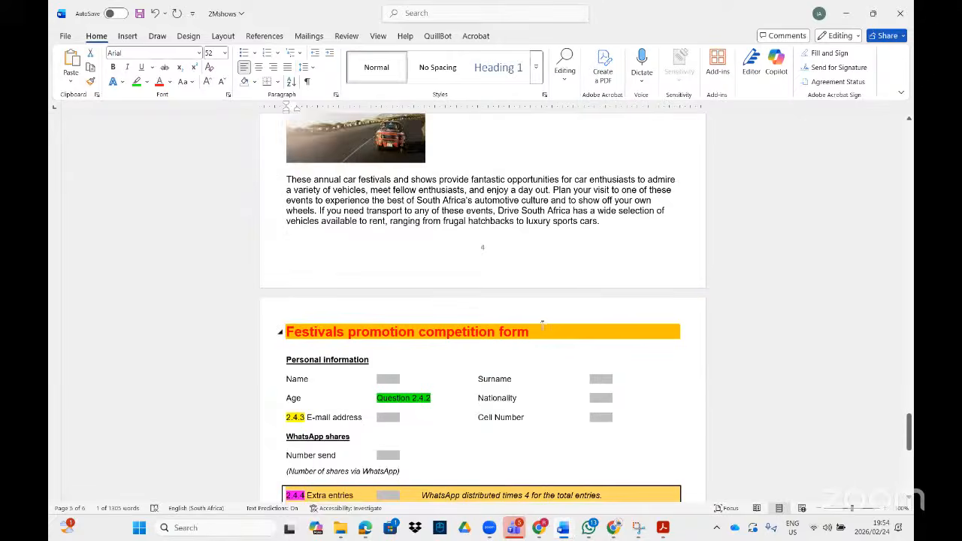
{"action": "scroll", "coordinate": [747, 465], "scroll_direction": "down", "scroll_amount": 5}
{"action": "left_click", "coordinate": [663, 528]}
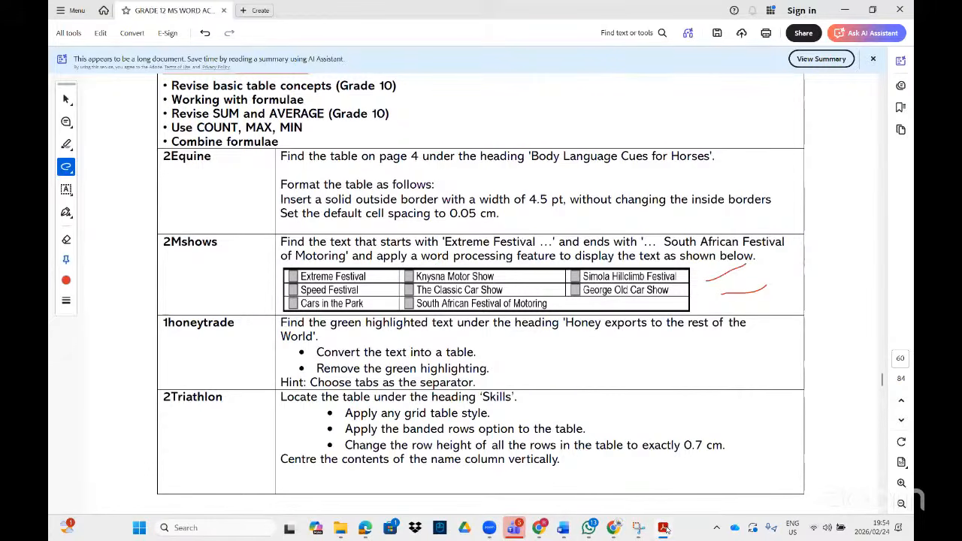
{"action": "left_click", "coordinate": [664, 529]}
{"action": "scroll", "coordinate": [413, 366], "scroll_direction": "down", "scroll_amount": 3}
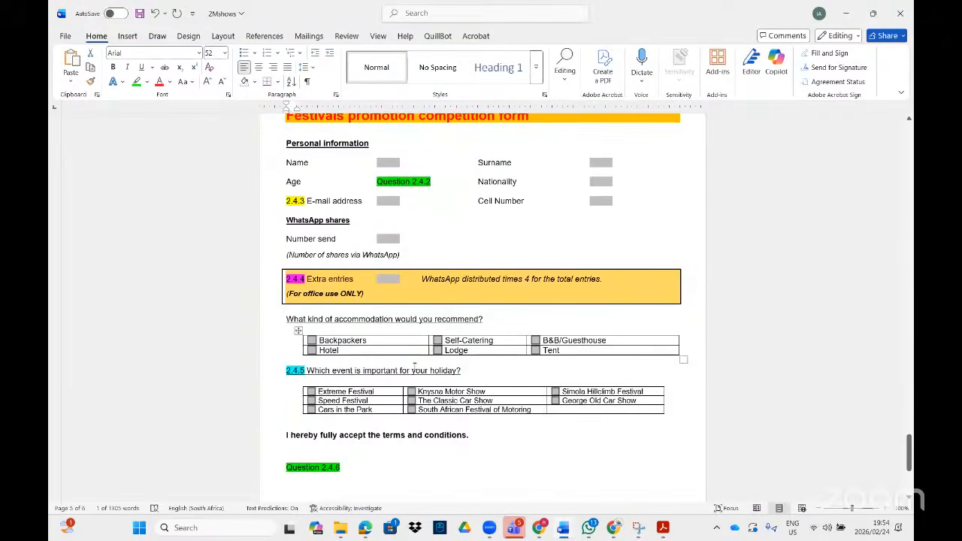
Step: Merge the South African Festival of Motoring cell with the empty cell beside it in the event table
{"action": "left_click", "coordinate": [363, 392]}
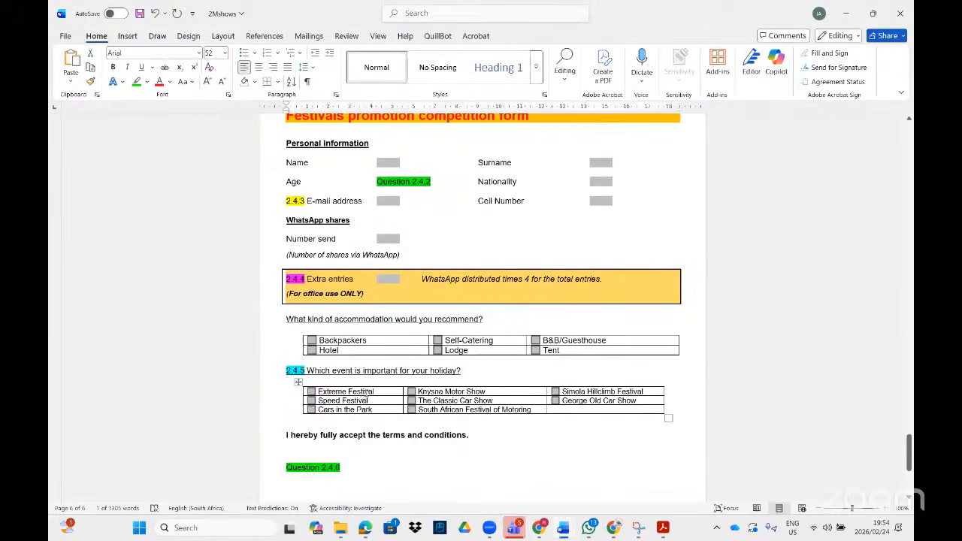
{"action": "scroll", "coordinate": [366, 392], "scroll_direction": "down", "scroll_amount": 3}
{"action": "left_click", "coordinate": [663, 529]}
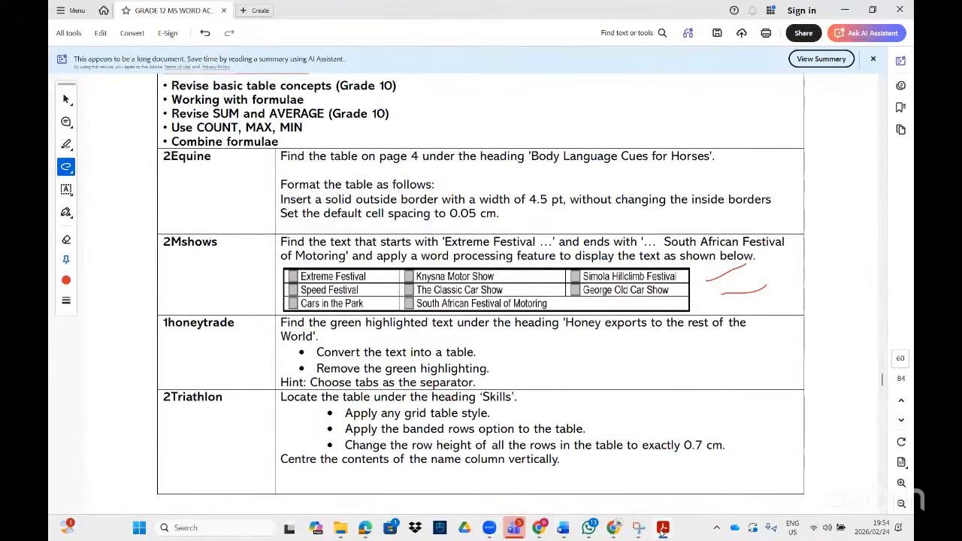
{"action": "left_click", "coordinate": [662, 529]}
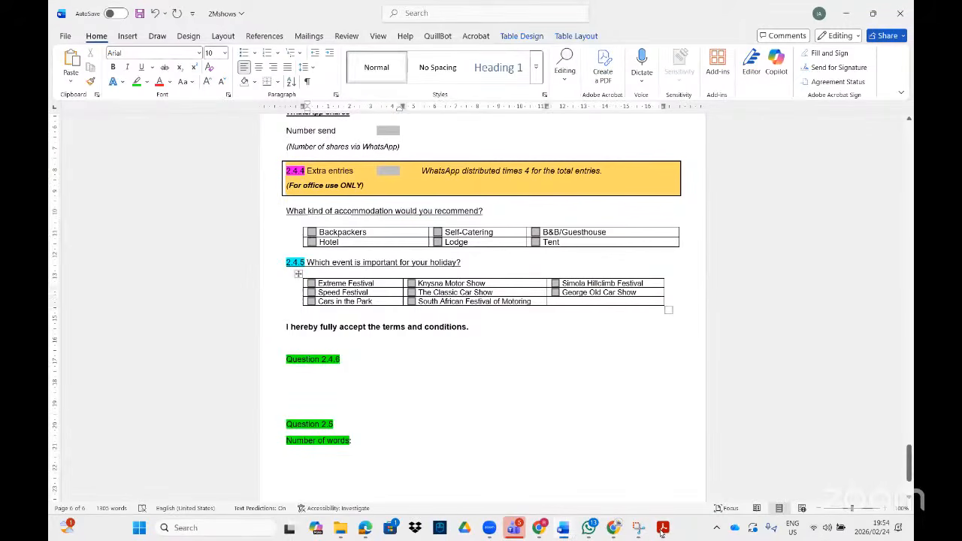
{"action": "left_click", "coordinate": [540, 302]}
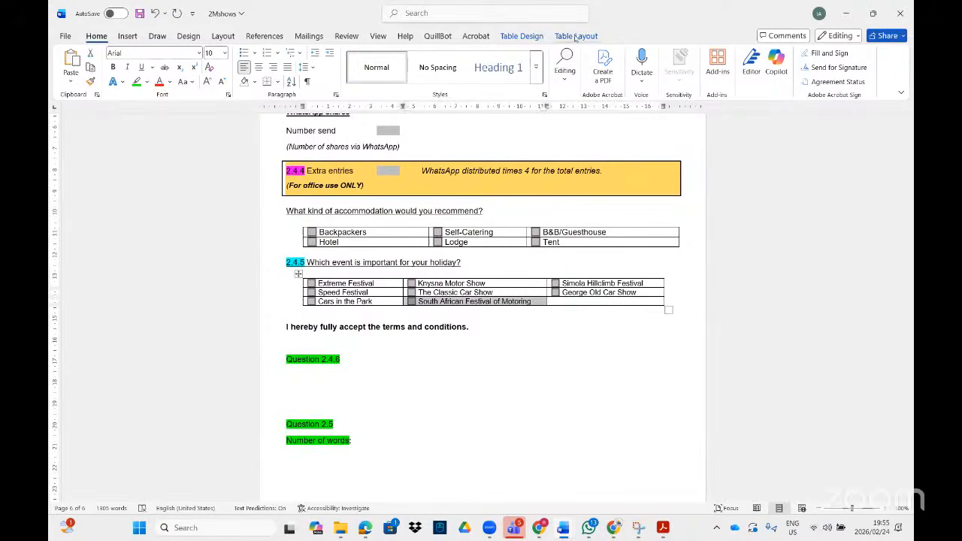
{"action": "left_click", "coordinate": [575, 36]}
{"action": "left_click", "coordinate": [393, 77]}
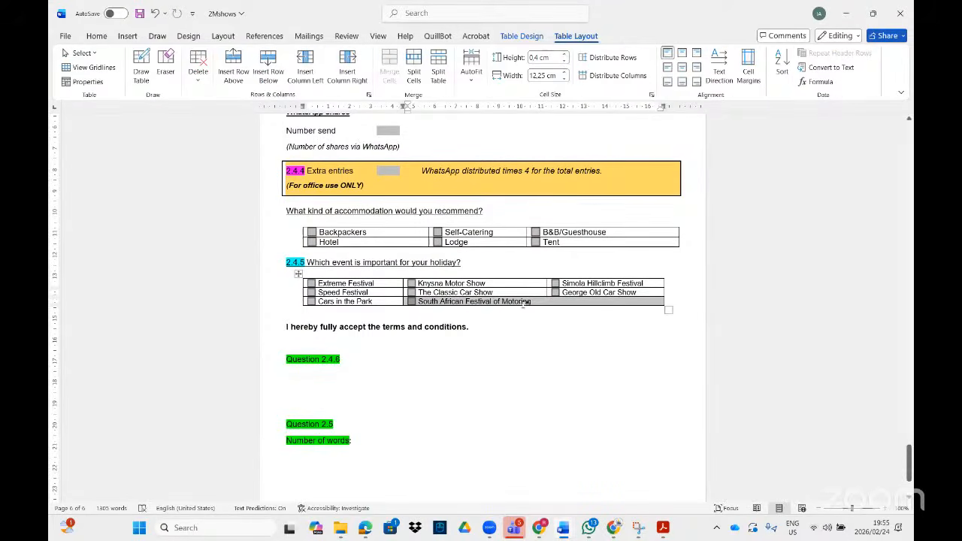
{"action": "left_click", "coordinate": [563, 304]}
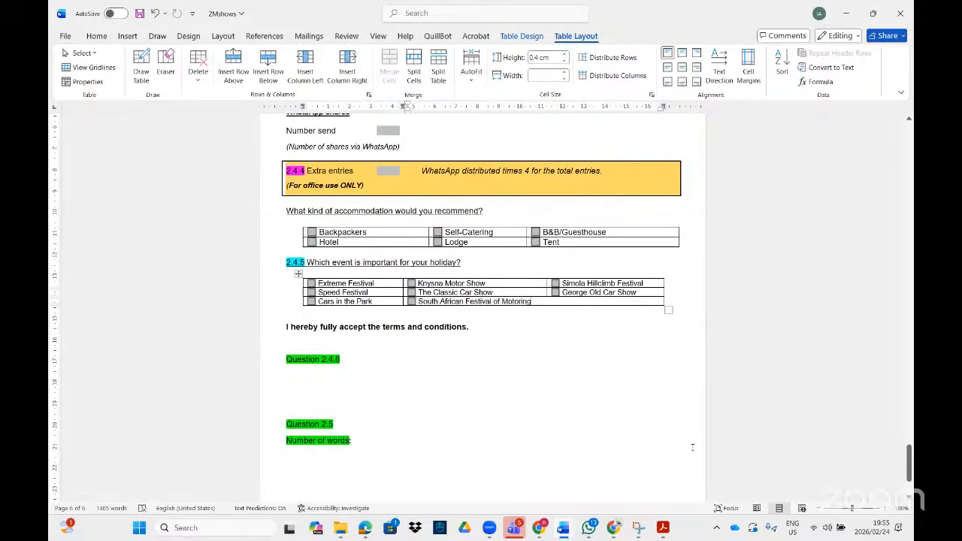
Step: Recheck the sample table in the activities PDF, select the whole event table in 2Mshows and set the border pen colour to Automatic
{"action": "left_click", "coordinate": [665, 528]}
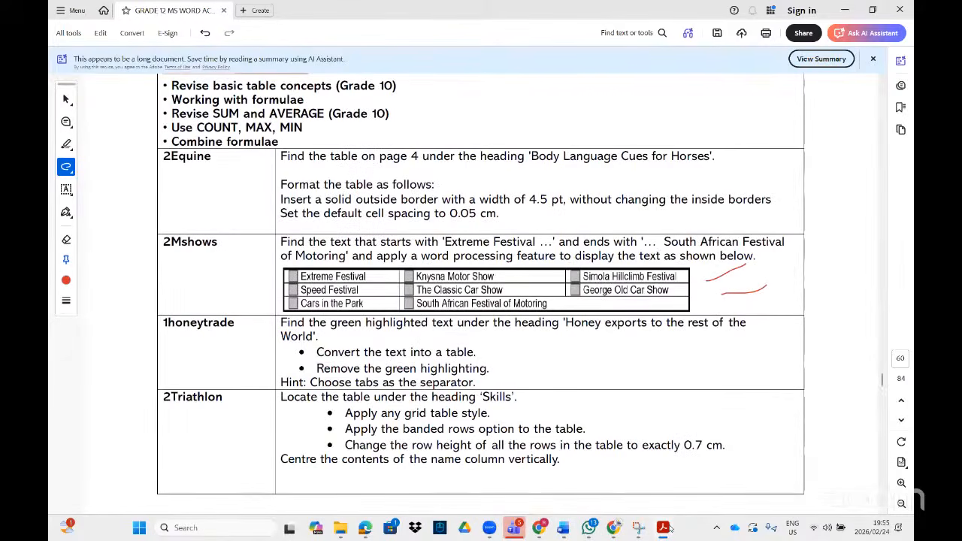
{"action": "left_click", "coordinate": [665, 528]}
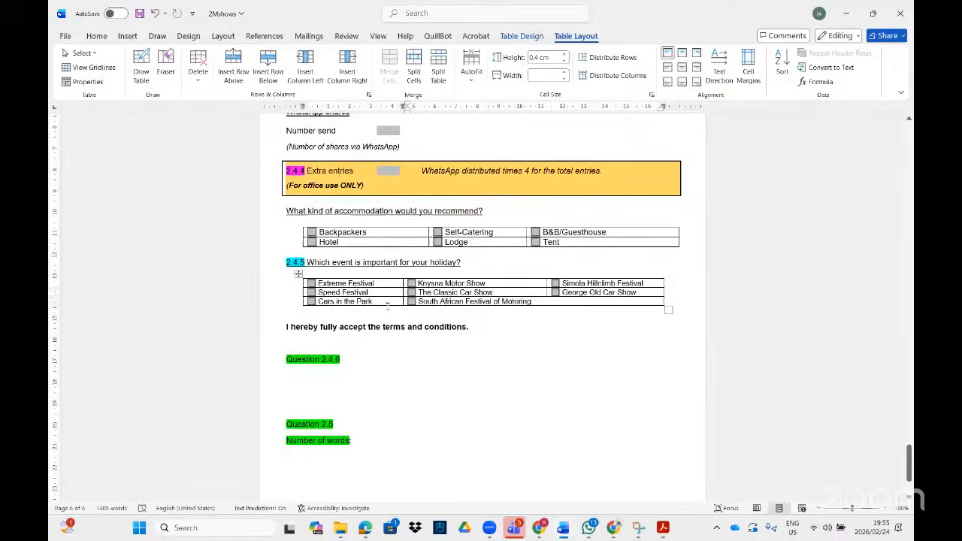
{"action": "left_click", "coordinate": [297, 275]}
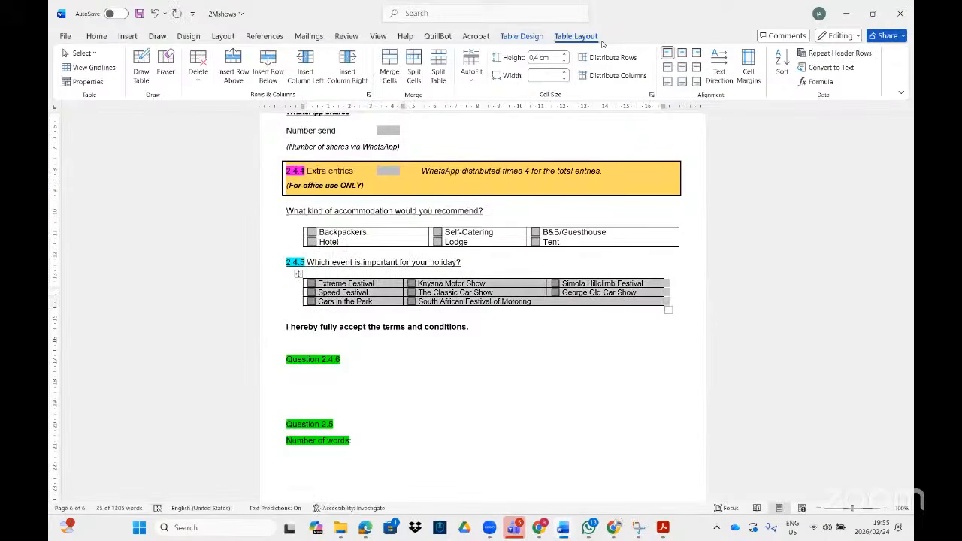
{"action": "left_click", "coordinate": [522, 36]}
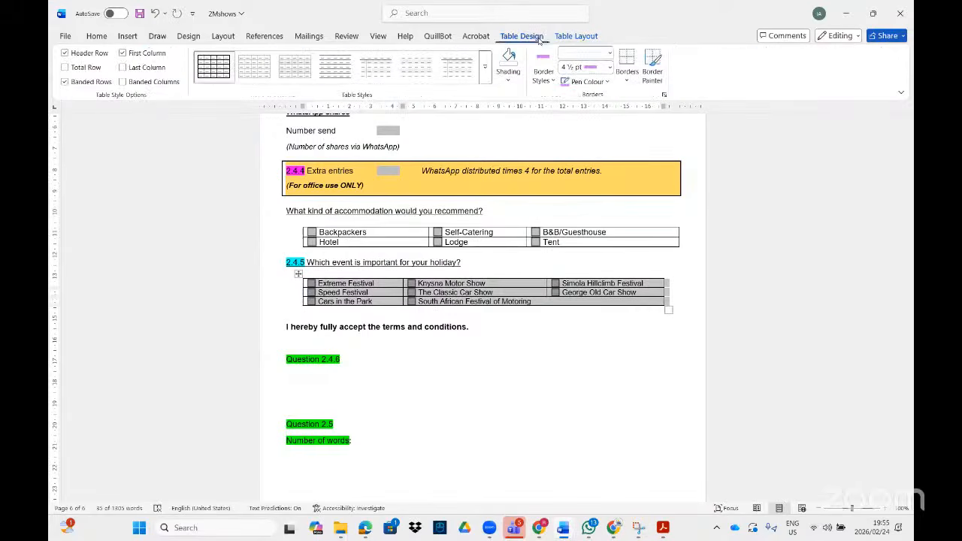
{"action": "left_click", "coordinate": [607, 82]}
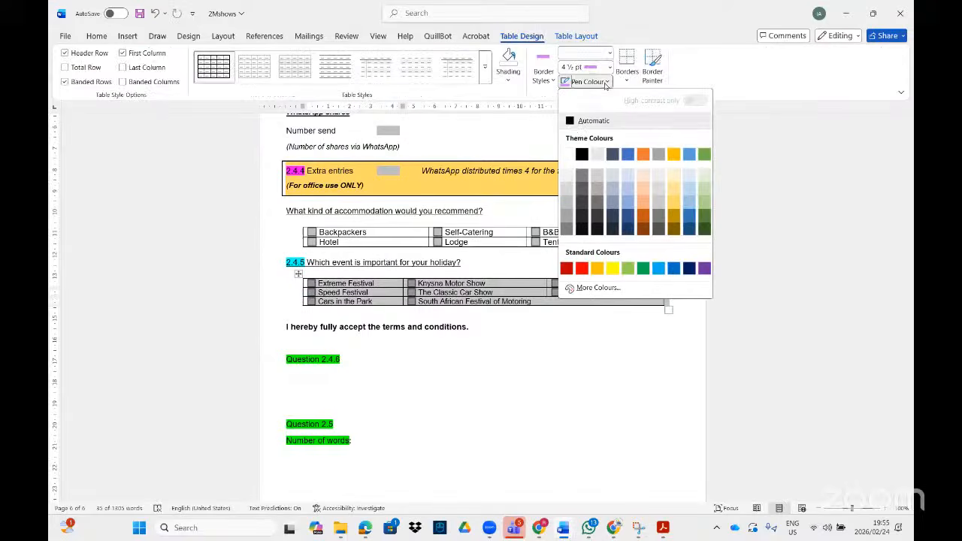
{"action": "left_click", "coordinate": [573, 122]}
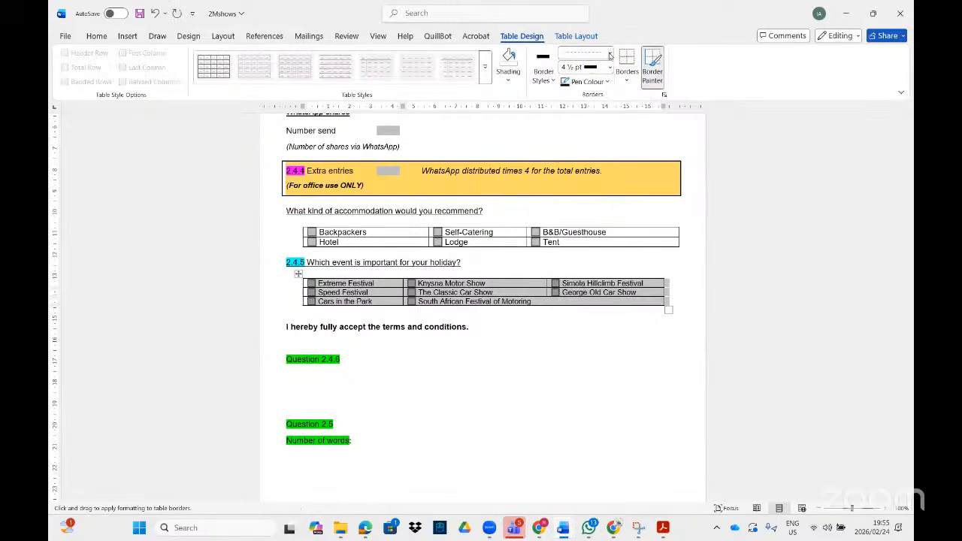
Step: Choose a thick double-line border style with a 3 pt width for the selected event table
{"action": "left_click", "coordinate": [610, 53]}
{"action": "left_click", "coordinate": [571, 203]}
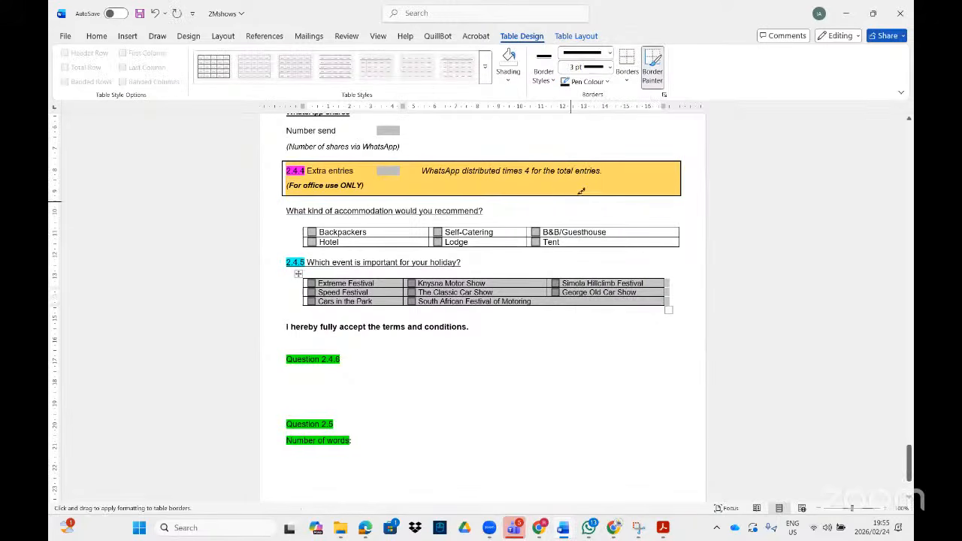
{"action": "left_click", "coordinate": [609, 53]}
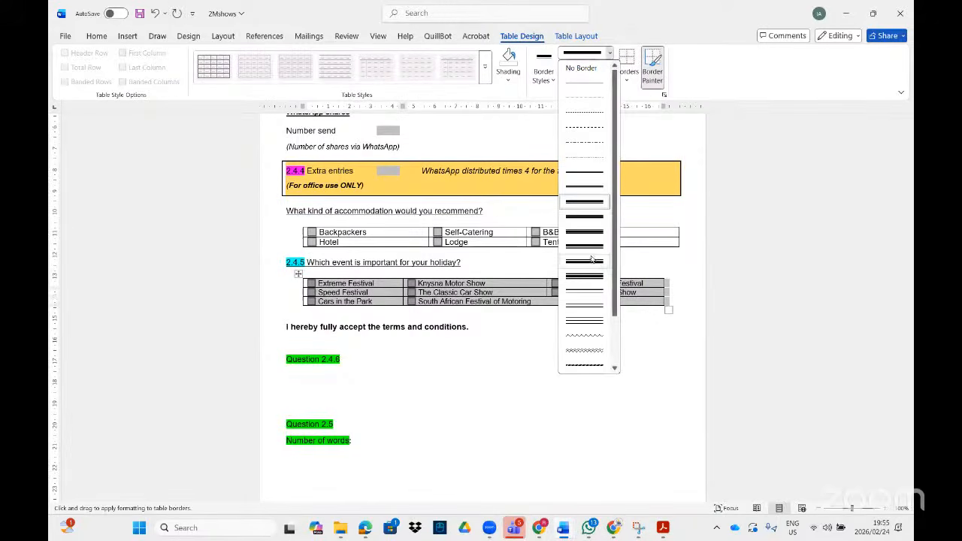
{"action": "left_click", "coordinate": [589, 199]}
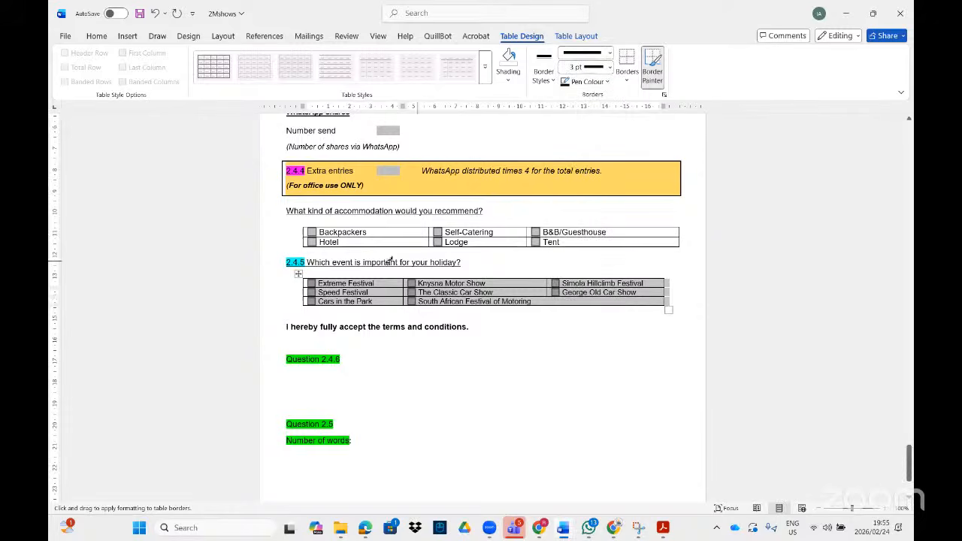
Step: Apply outside borders to the event table and compare it with the sample in the activities PDF
{"action": "left_click", "coordinate": [626, 81]}
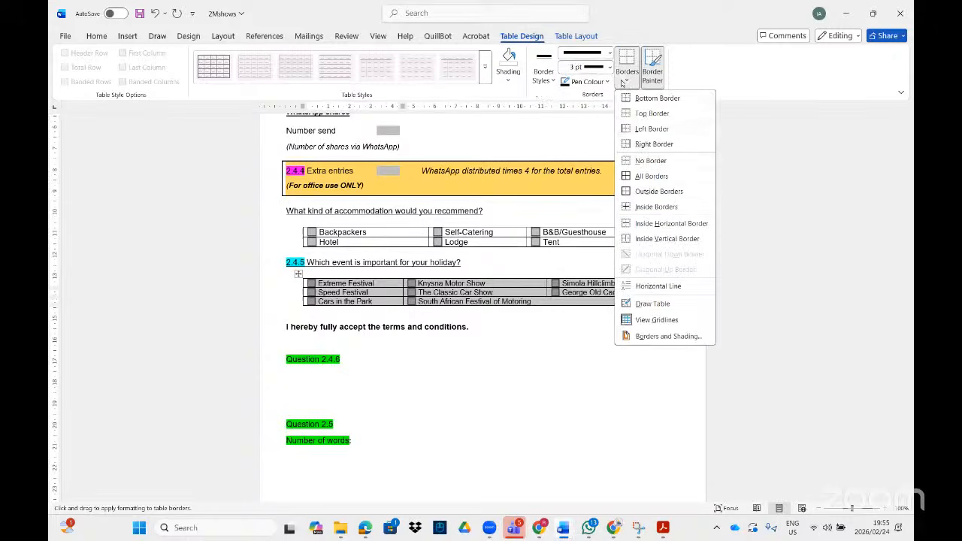
{"action": "left_click", "coordinate": [654, 190]}
{"action": "left_click", "coordinate": [663, 528]}
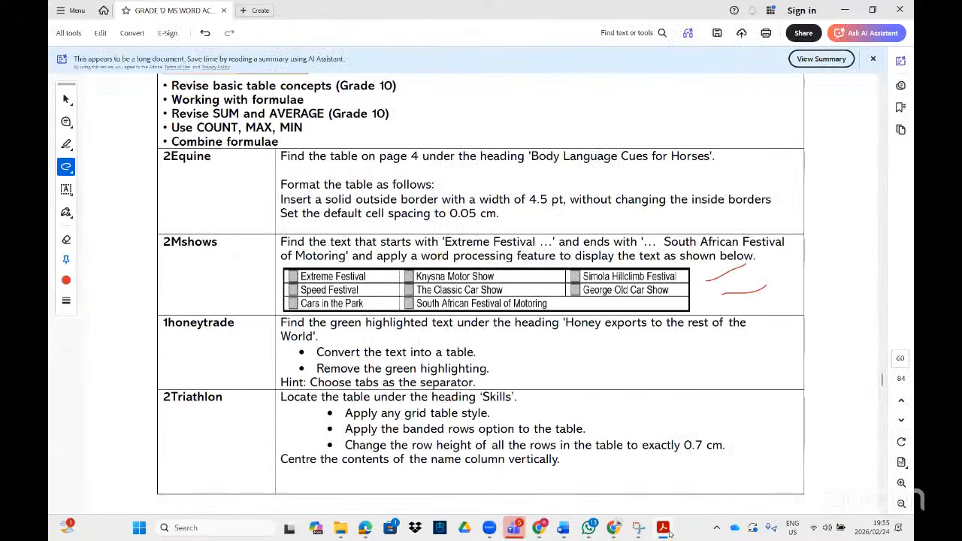
{"action": "left_click", "coordinate": [663, 528]}
{"action": "left_click", "coordinate": [566, 323]}
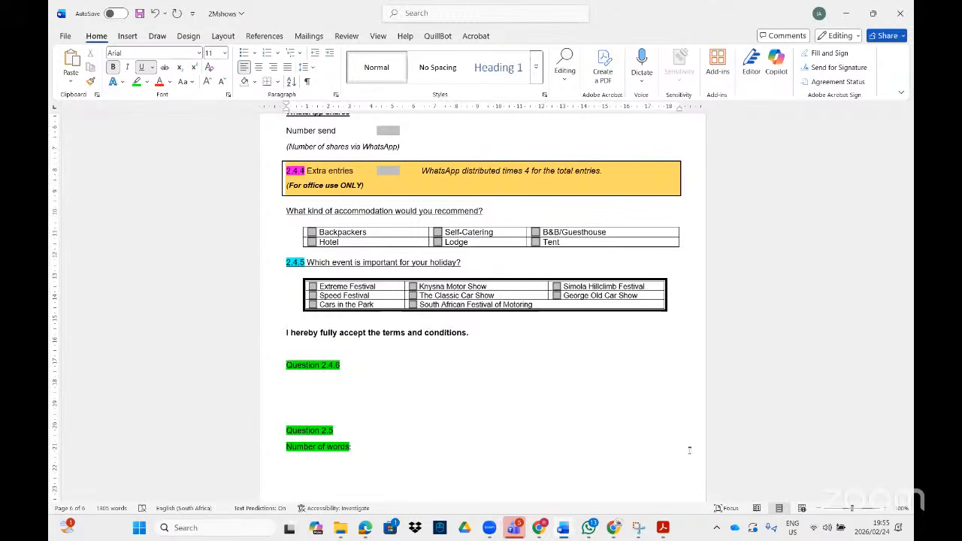
Step: Check the 1honeytrade task in the activities PDF and open the Word document 1Honey Trade
{"action": "left_click", "coordinate": [662, 528]}
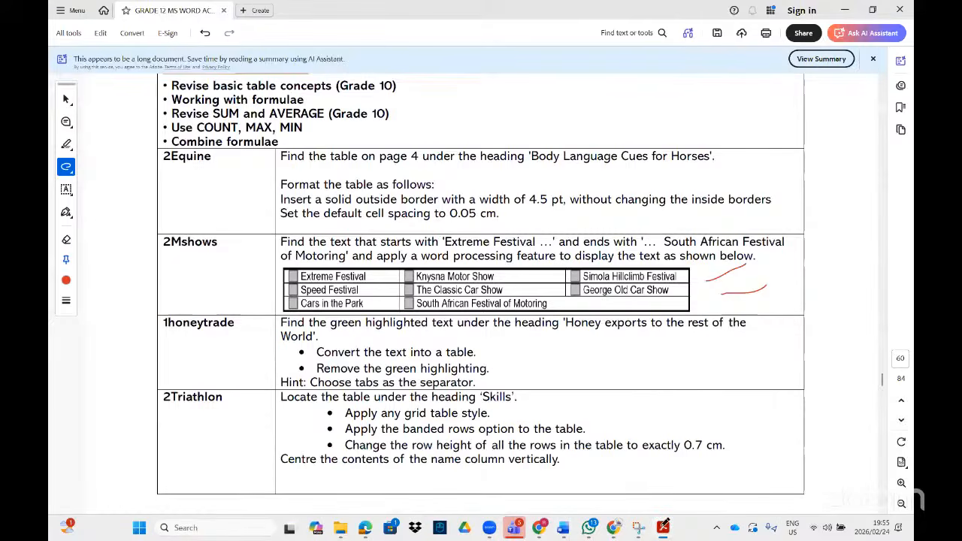
{"action": "scroll", "coordinate": [326, 324], "scroll_direction": "down", "scroll_amount": 1}
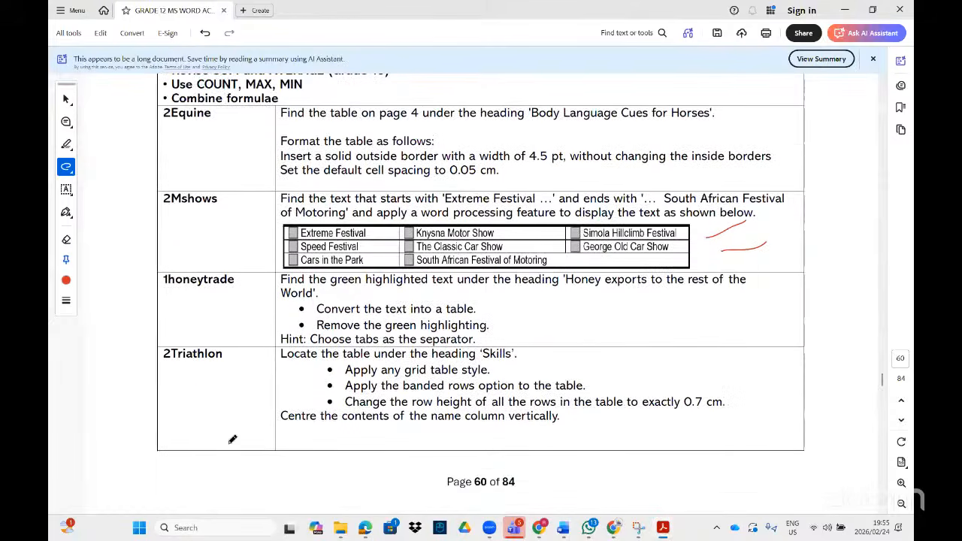
{"action": "left_click", "coordinate": [140, 528]}
{"action": "type", "text": "1"}
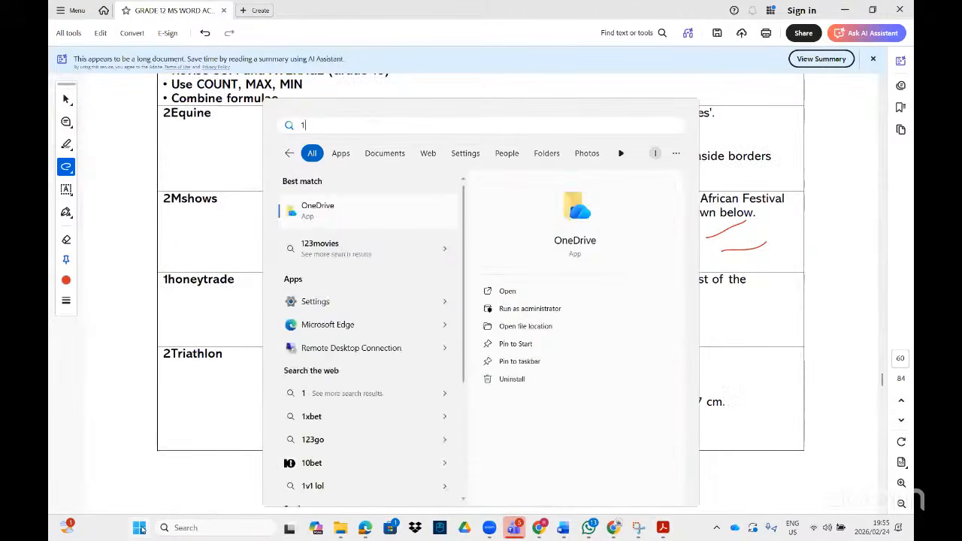
{"action": "type", "text": "honey Trade"}
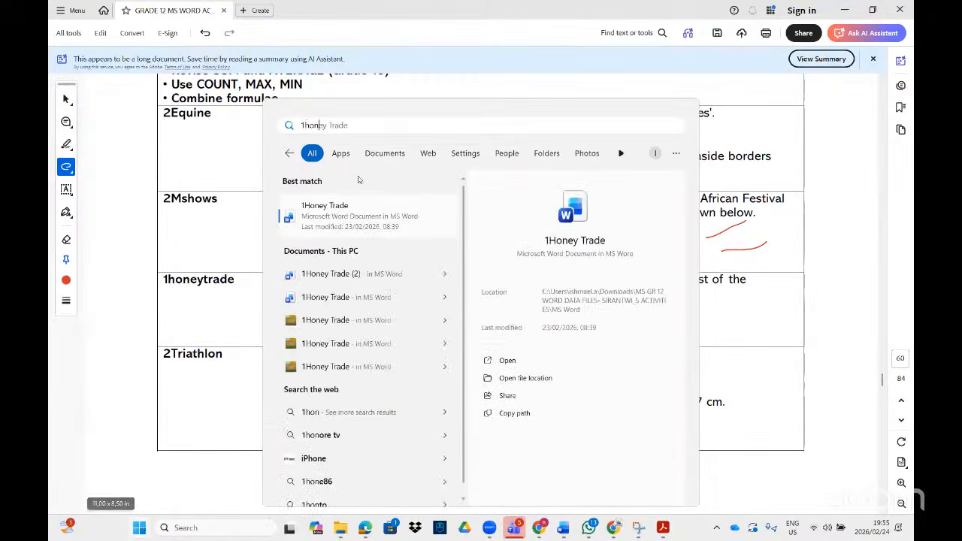
{"action": "left_click", "coordinate": [361, 205]}
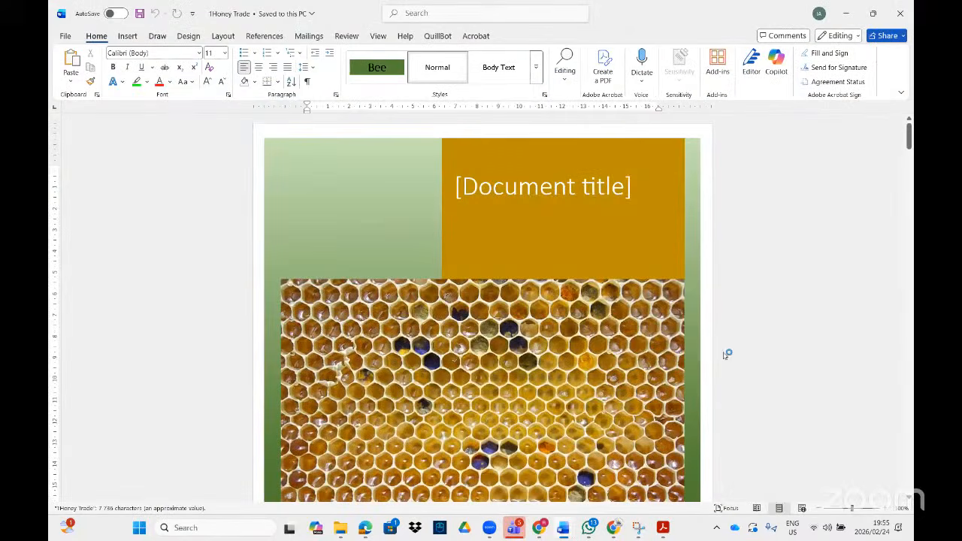
Step: Underline in red "text into a table", "green highlighting" and "tabs" in the PDF's 1honeytrade instructions
{"action": "left_click", "coordinate": [651, 533]}
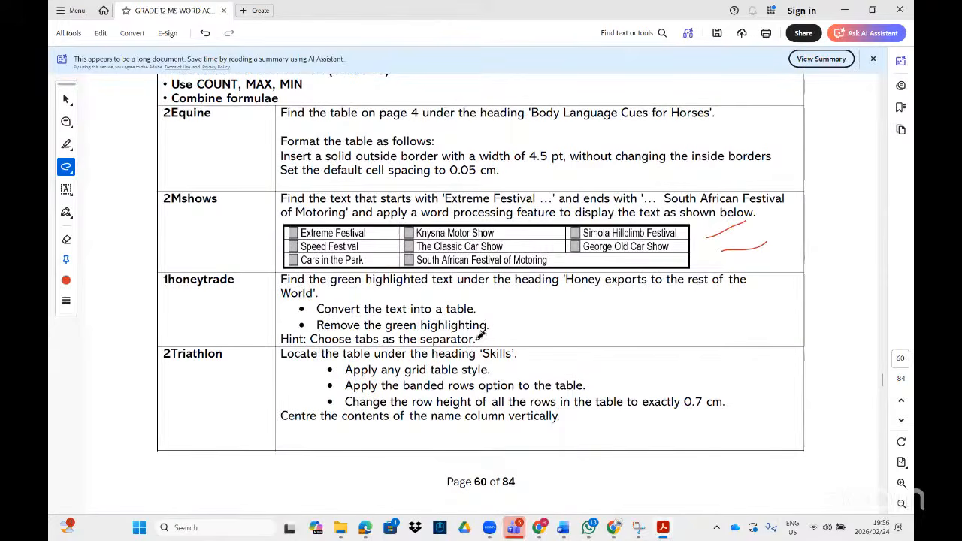
{"action": "left_click_drag", "start_coordinate": [397, 316], "coordinate": [467, 314]}
{"action": "left_click_drag", "start_coordinate": [387, 332], "coordinate": [489, 329]}
{"action": "left_click_drag", "start_coordinate": [355, 344], "coordinate": [381, 344]}
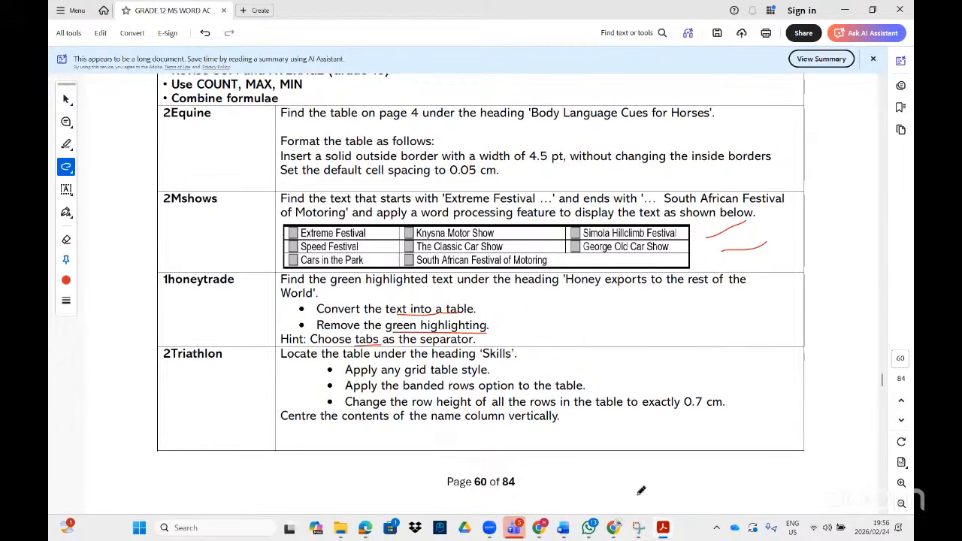
Step: Switch to 1Honey Trade and locate the green highlighted text under the heading "Honey exports to the rest of the world"
{"action": "left_click", "coordinate": [666, 530]}
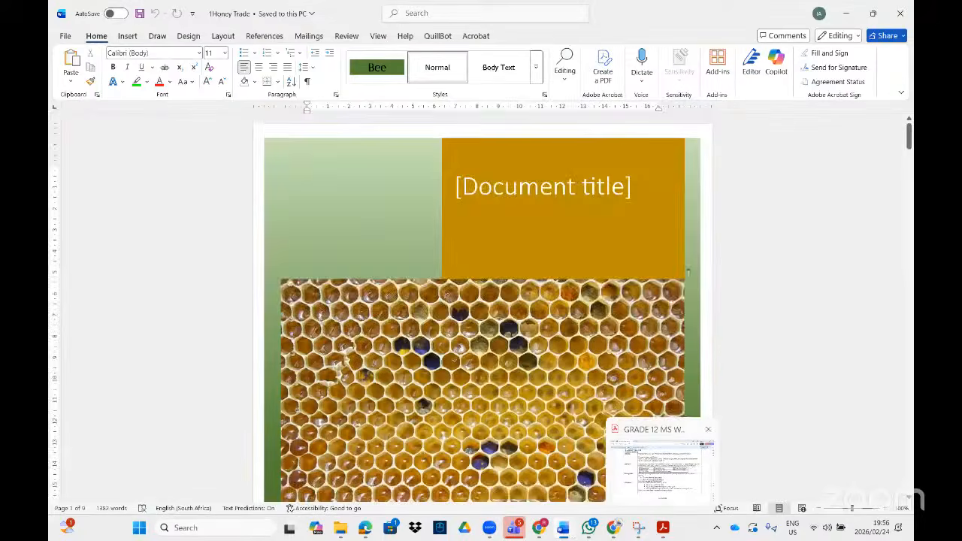
{"action": "scroll", "coordinate": [701, 306], "scroll_direction": "down", "scroll_amount": 5}
{"action": "scroll", "coordinate": [701, 306], "scroll_direction": "down", "scroll_amount": 15}
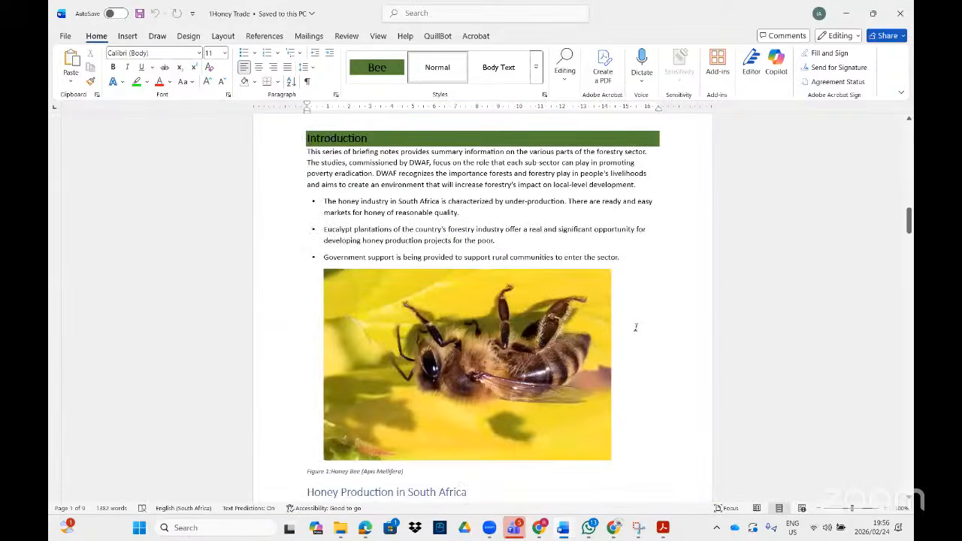
{"action": "scroll", "coordinate": [634, 332], "scroll_direction": "down", "scroll_amount": 10}
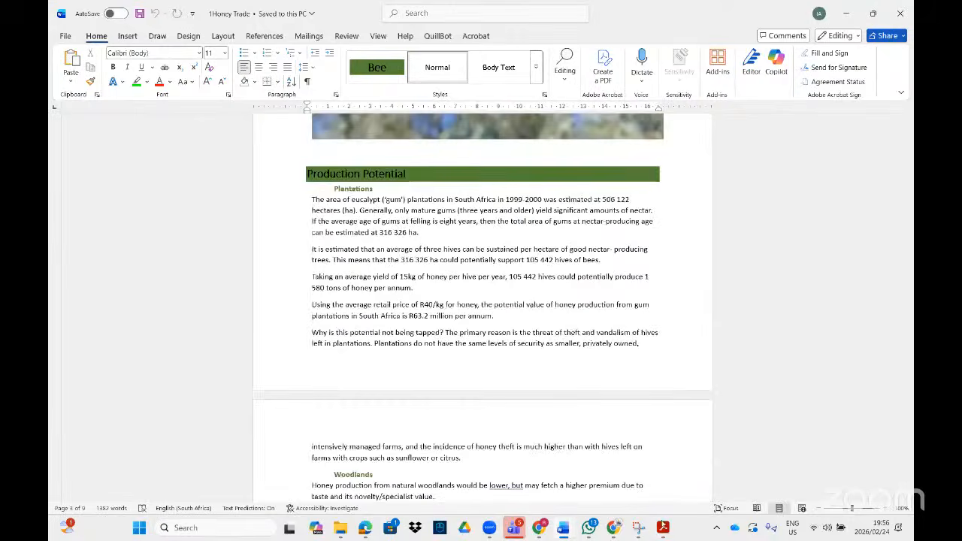
{"action": "left_click", "coordinate": [664, 528]}
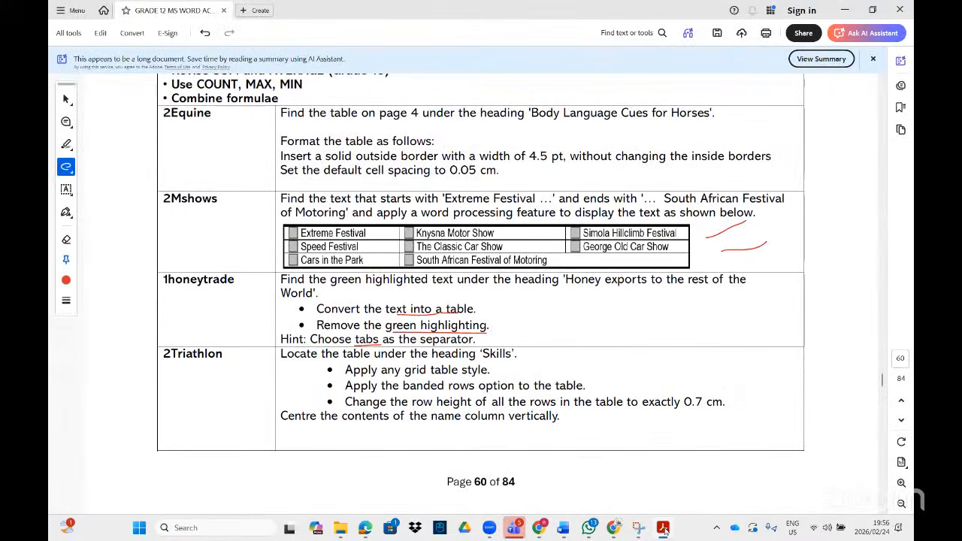
{"action": "left_click", "coordinate": [663, 528]}
{"action": "scroll", "coordinate": [542, 377], "scroll_direction": "down", "scroll_amount": 10}
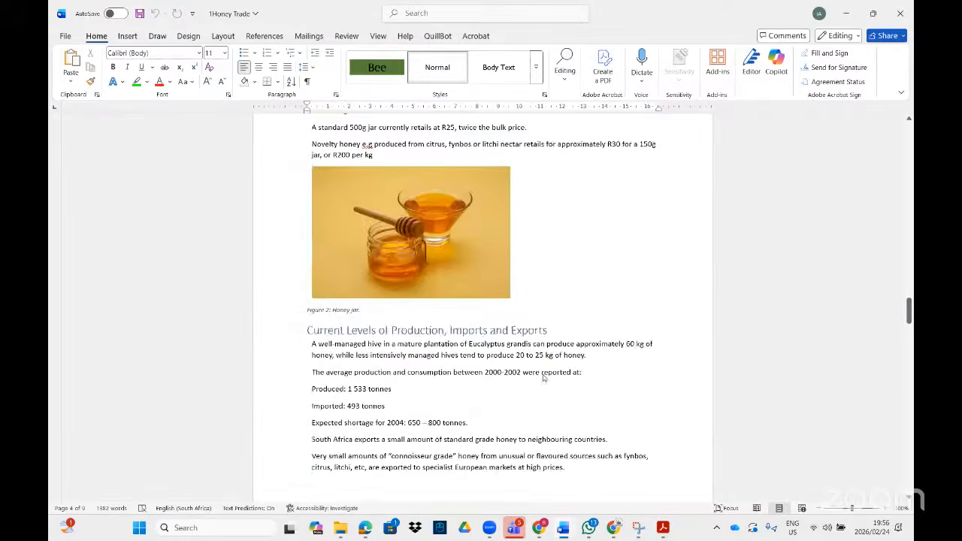
{"action": "scroll", "coordinate": [542, 377], "scroll_direction": "down", "scroll_amount": 20}
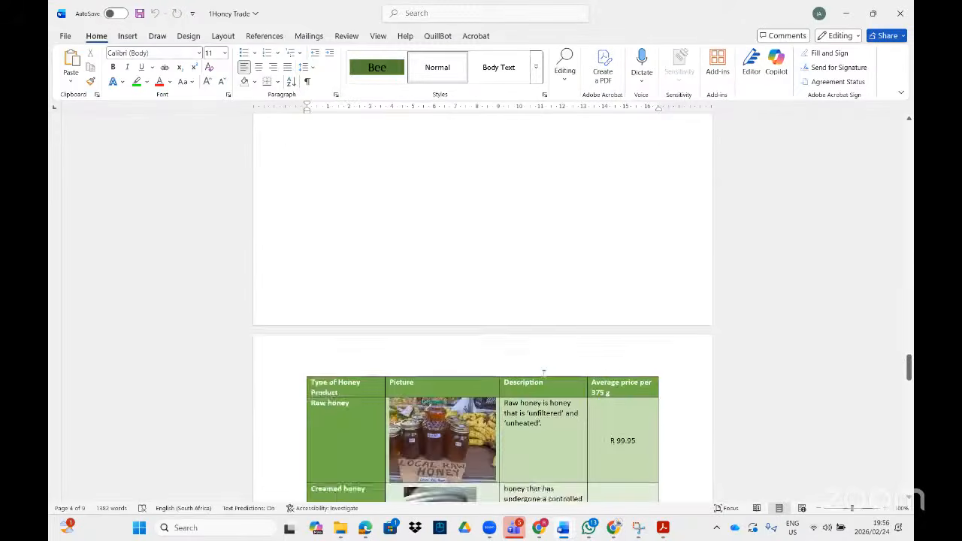
{"action": "scroll", "coordinate": [542, 374], "scroll_direction": "down", "scroll_amount": 20}
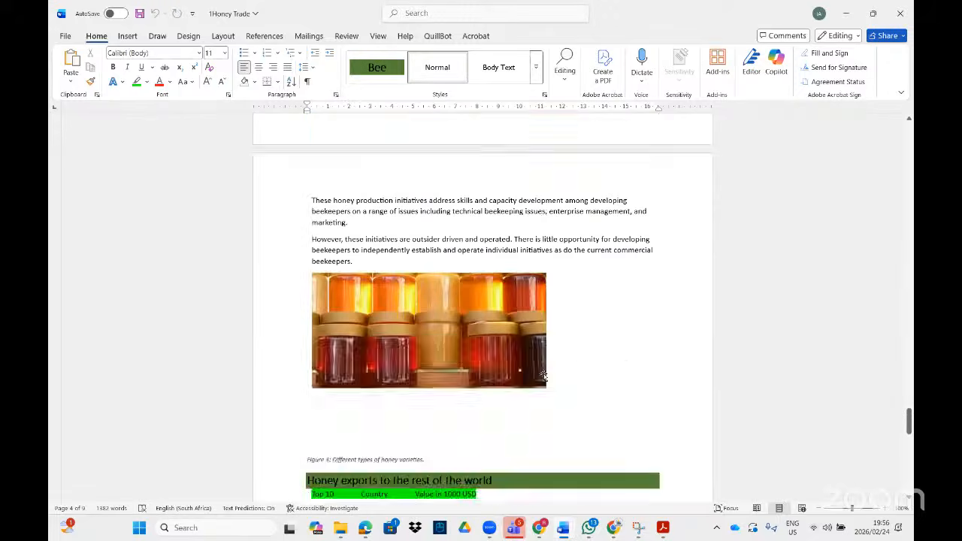
{"action": "scroll", "coordinate": [543, 376], "scroll_direction": "down", "scroll_amount": 5}
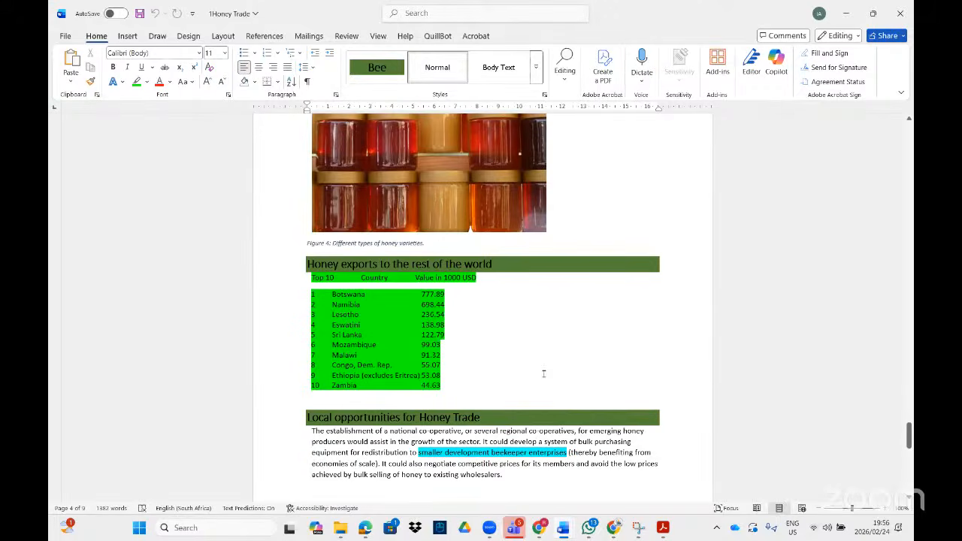
{"action": "left_click", "coordinate": [459, 305]}
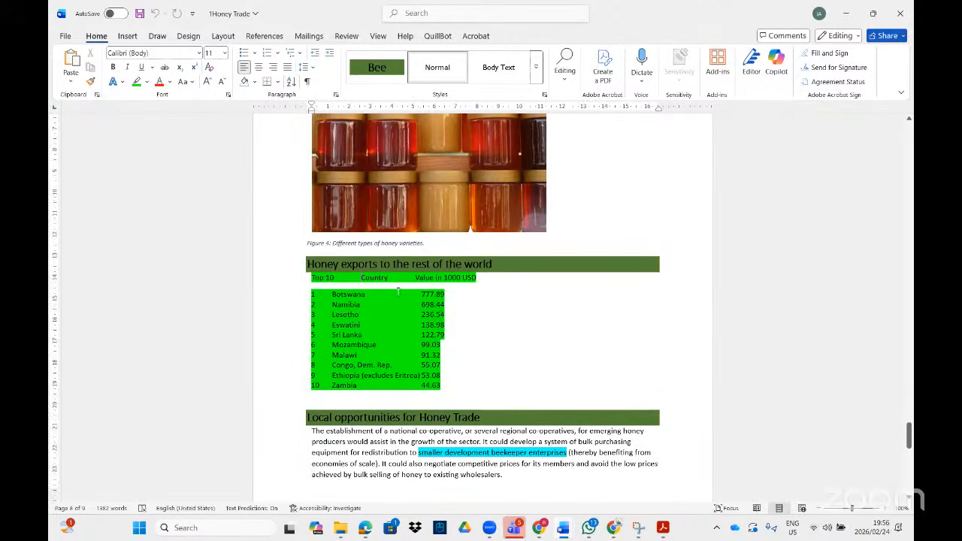
{"action": "scroll", "coordinate": [396, 293], "scroll_direction": "down", "scroll_amount": 2}
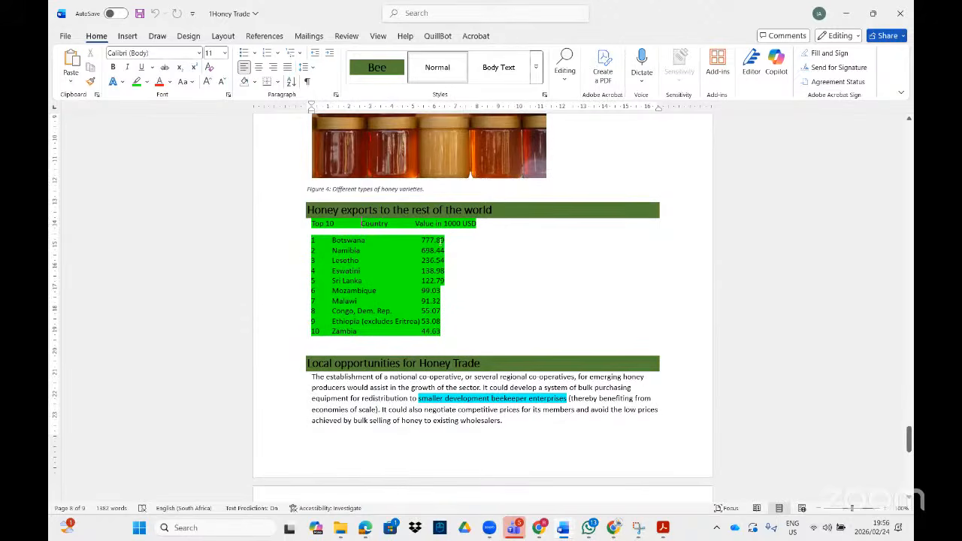
Step: Convert the green highlighted honey exports list, including its heading line, into a five-column table with tabs as the separator
{"action": "left_click_drag", "start_coordinate": [308, 223], "coordinate": [444, 348]}
{"action": "left_click", "coordinate": [465, 278]}
{"action": "left_click_drag", "start_coordinate": [310, 223], "coordinate": [440, 332]}
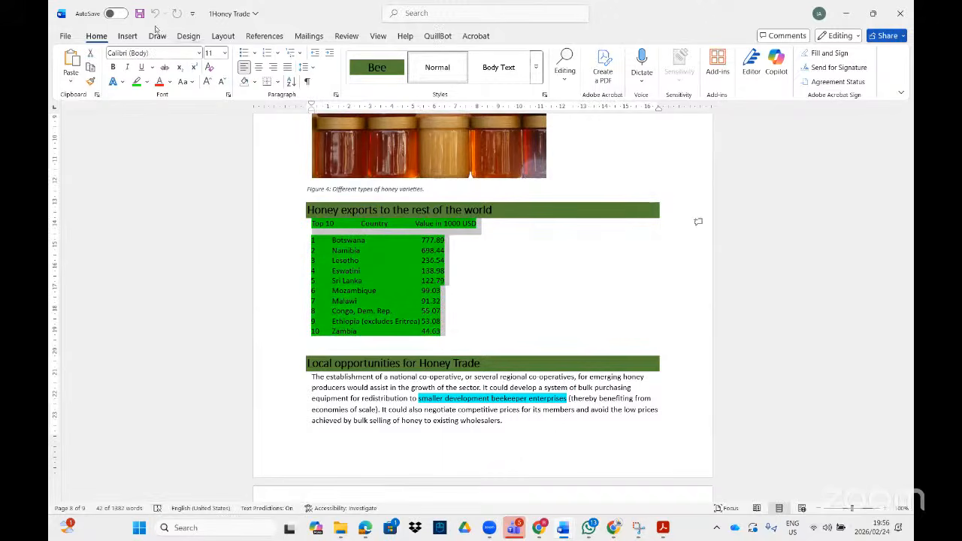
{"action": "left_click", "coordinate": [129, 36]}
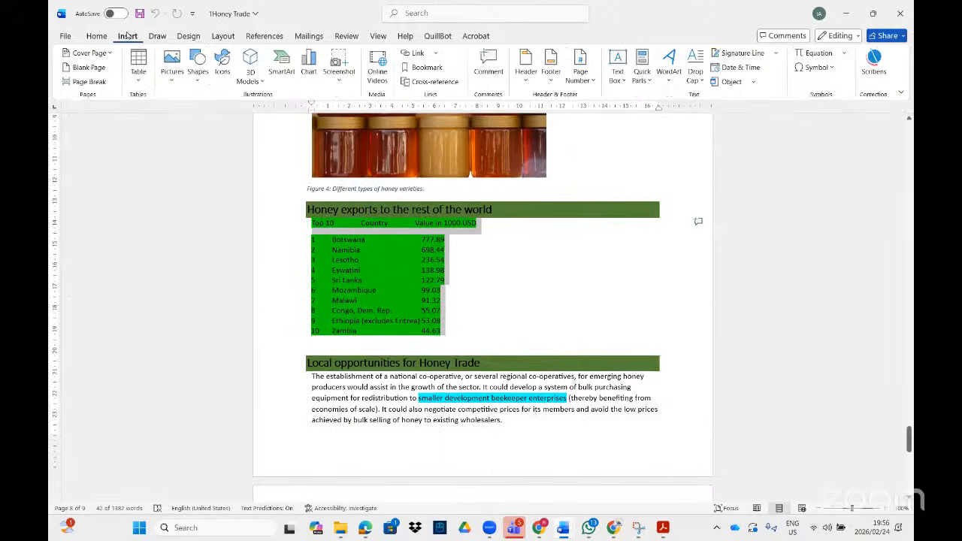
{"action": "left_click", "coordinate": [145, 79]}
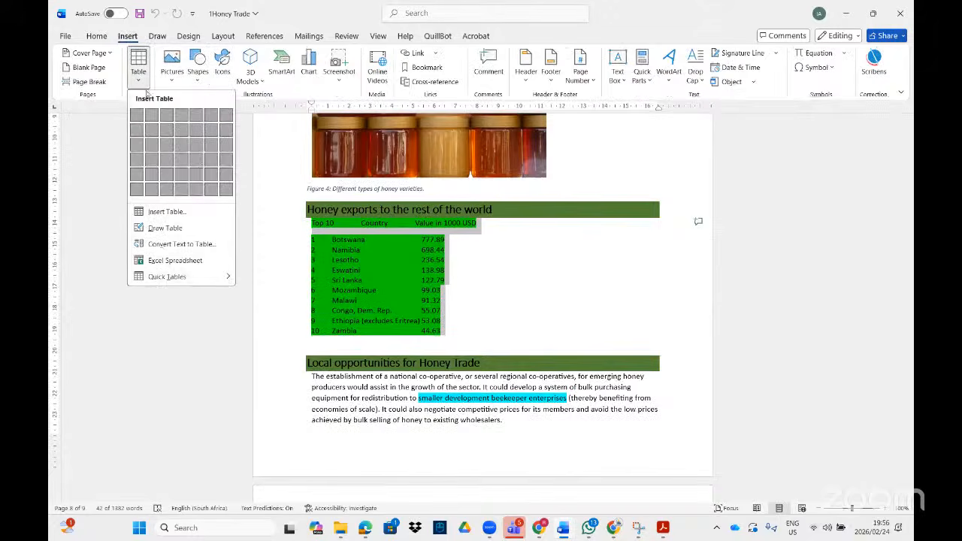
{"action": "left_click", "coordinate": [181, 244]}
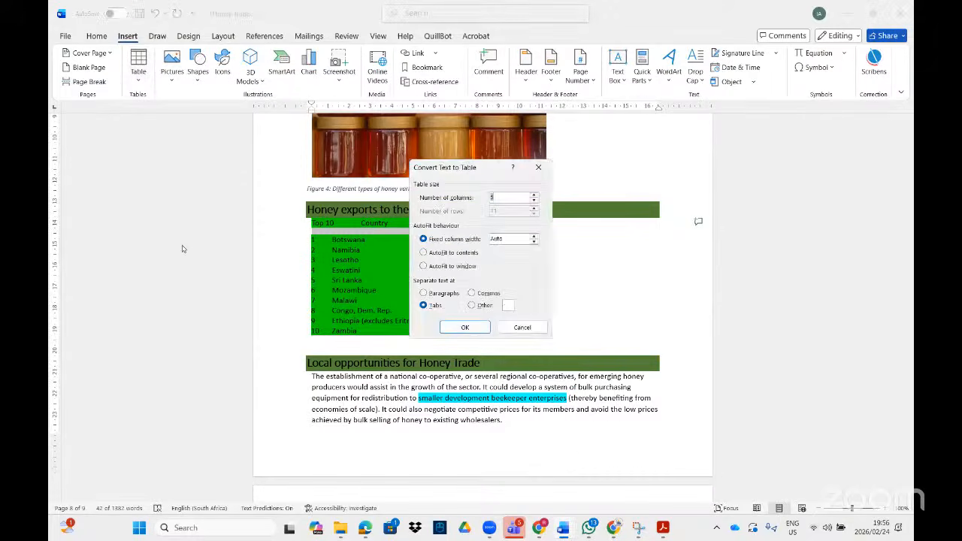
{"action": "left_click", "coordinate": [662, 527]}
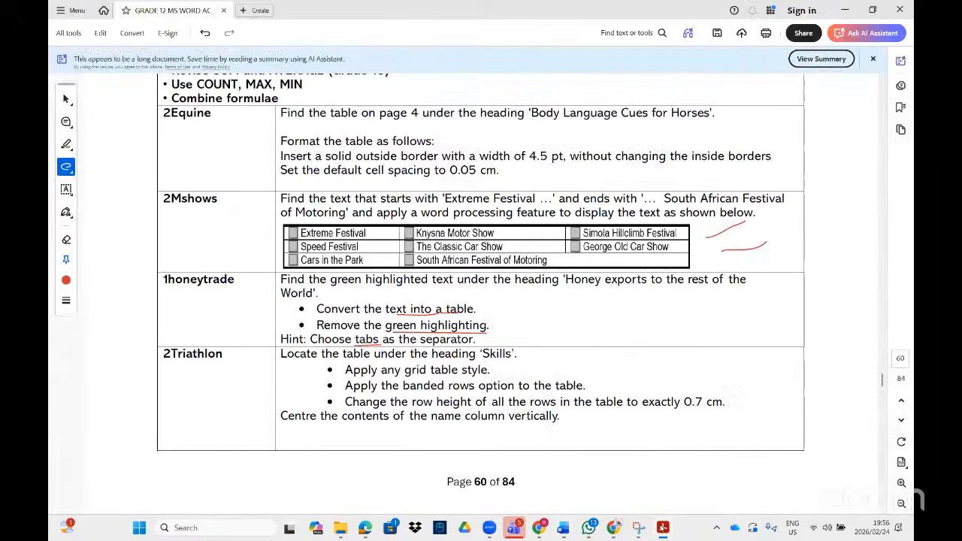
{"action": "left_click", "coordinate": [662, 528]}
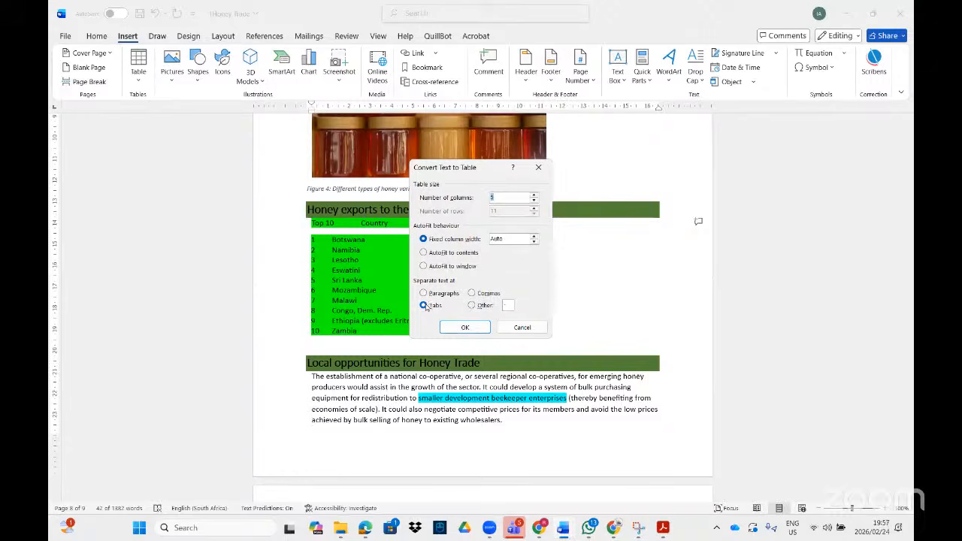
{"action": "left_click", "coordinate": [458, 328]}
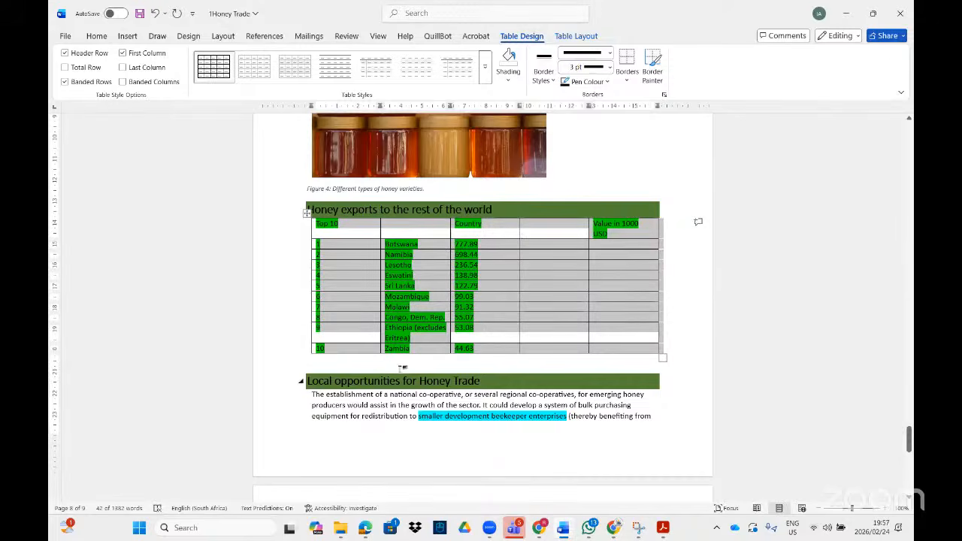
Step: Move the "Country" heading from the third column to the empty header cell above the country names
{"action": "left_click", "coordinate": [489, 224]}
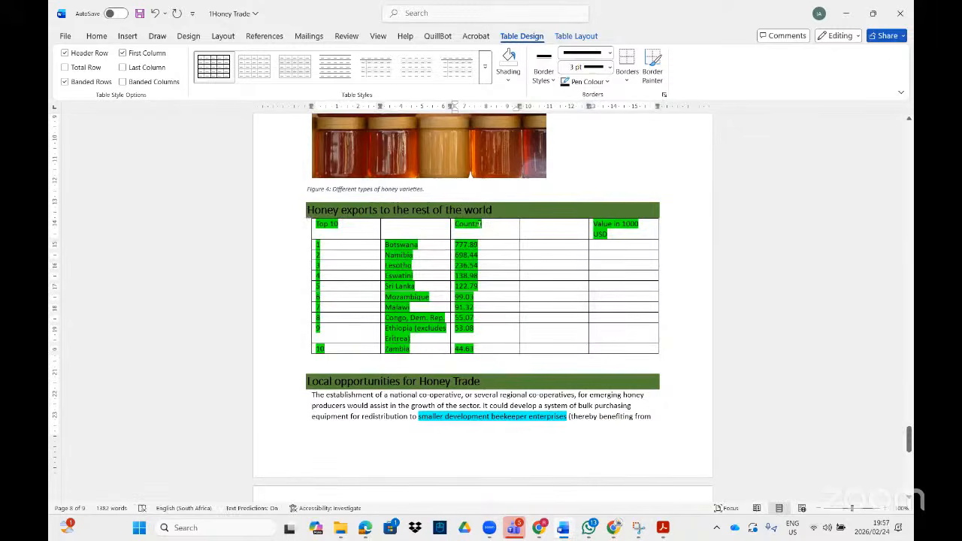
{"action": "left_click_drag", "start_coordinate": [485, 224], "coordinate": [455, 228]}
{"action": "key", "text": "ctrl+c"}
{"action": "left_click", "coordinate": [469, 230]}
{"action": "key", "text": "Delete"}
{"action": "left_click", "coordinate": [419, 235]}
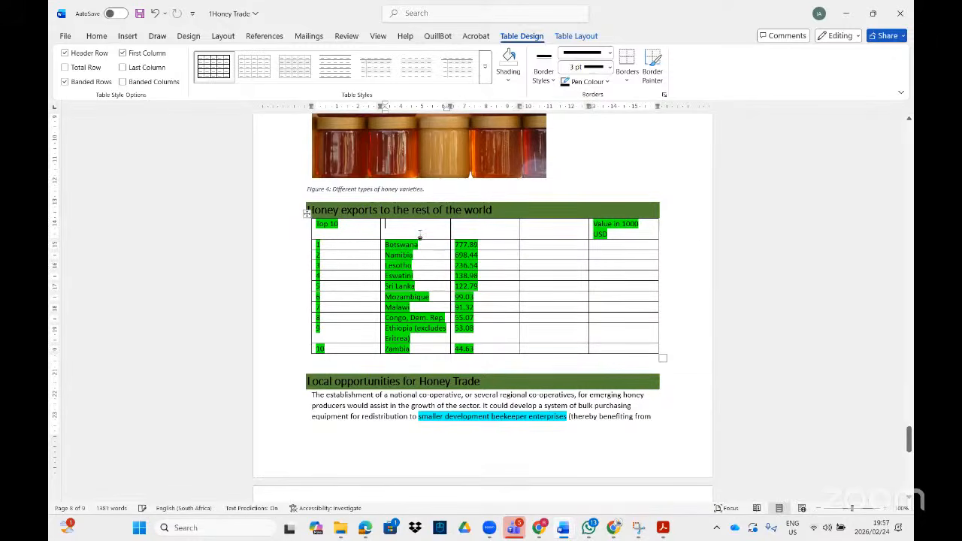
{"action": "key", "text": "ctrl+v"}
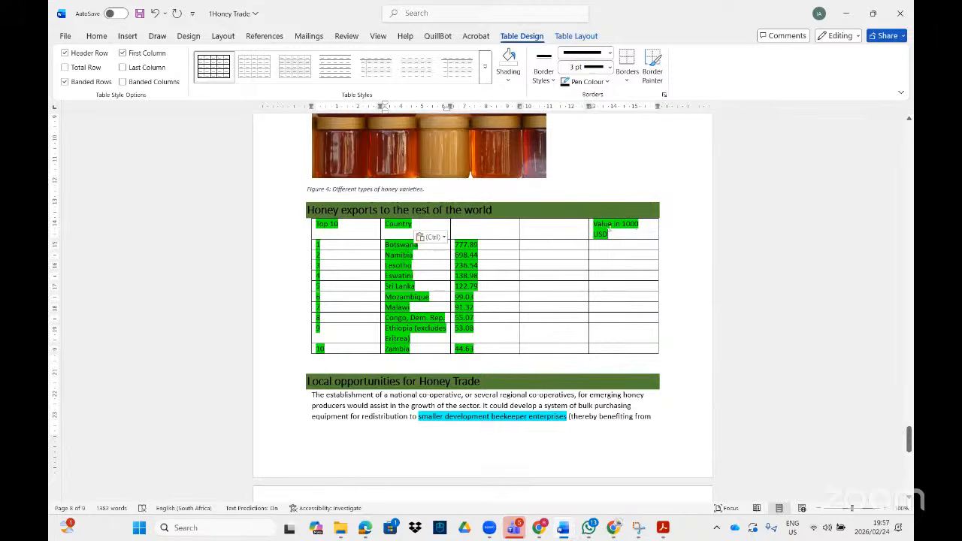
Step: Move the "Value in 1000 USD" heading from the last column to the header cell above the export values
{"action": "left_click_drag", "start_coordinate": [637, 226], "coordinate": [589, 223]}
{"action": "key", "text": "ctrl+c"}
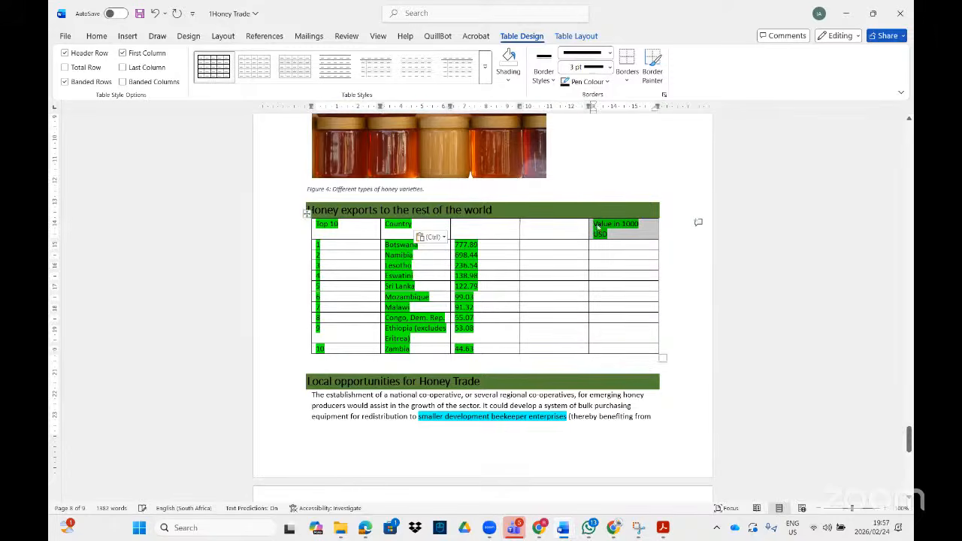
{"action": "key", "text": "Delete"}
{"action": "left_click", "coordinate": [471, 225]}
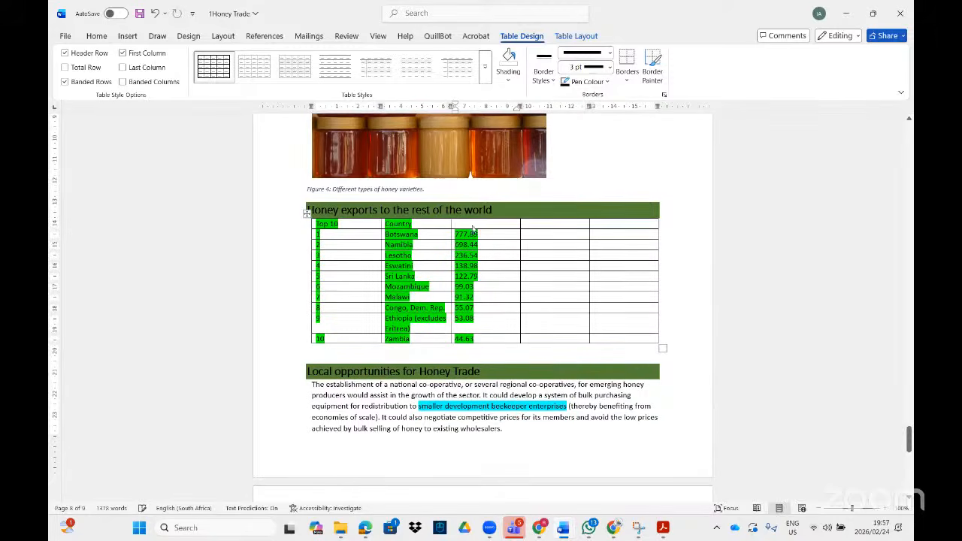
{"action": "key", "text": "ctrl+v"}
Step: Delete the two empty columns at the end of the honey exports table and recheck the task in the activities PDF
{"action": "left_click", "coordinate": [541, 219]}
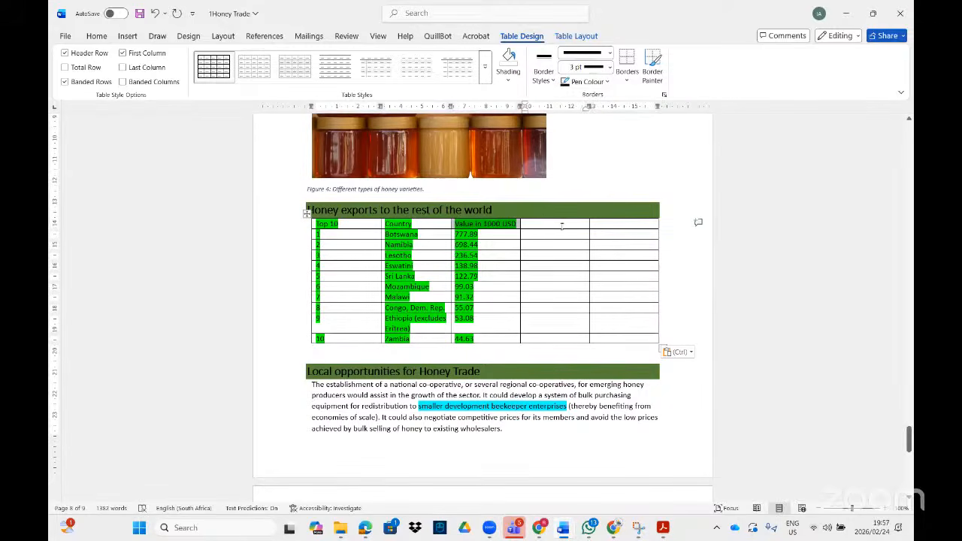
{"action": "left_click_drag", "start_coordinate": [561, 226], "coordinate": [631, 340]}
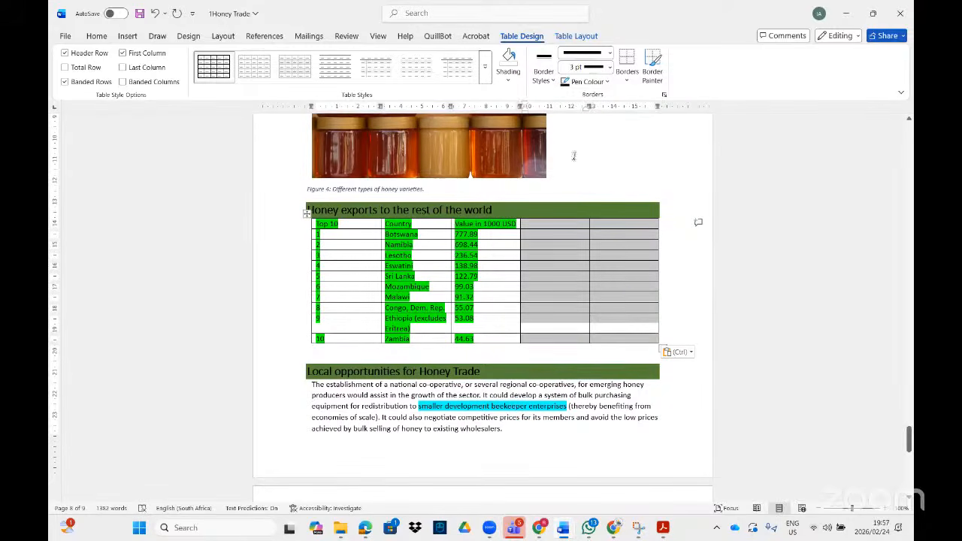
{"action": "left_click", "coordinate": [576, 36]}
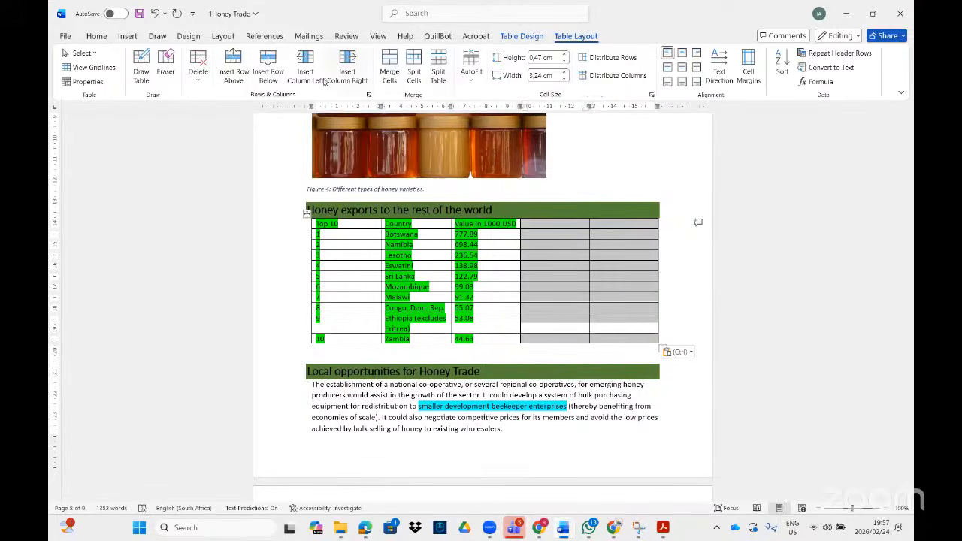
{"action": "left_click", "coordinate": [197, 79]}
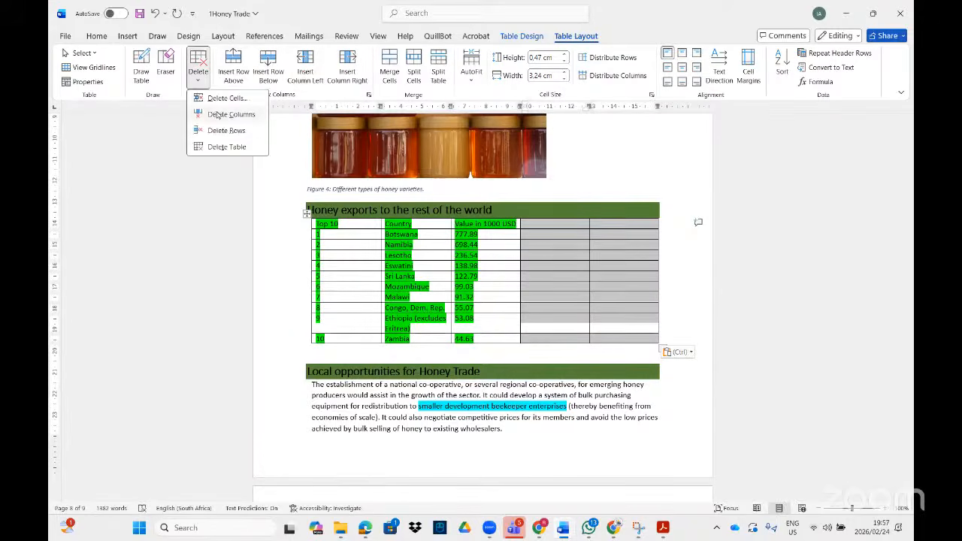
{"action": "left_click", "coordinate": [217, 115]}
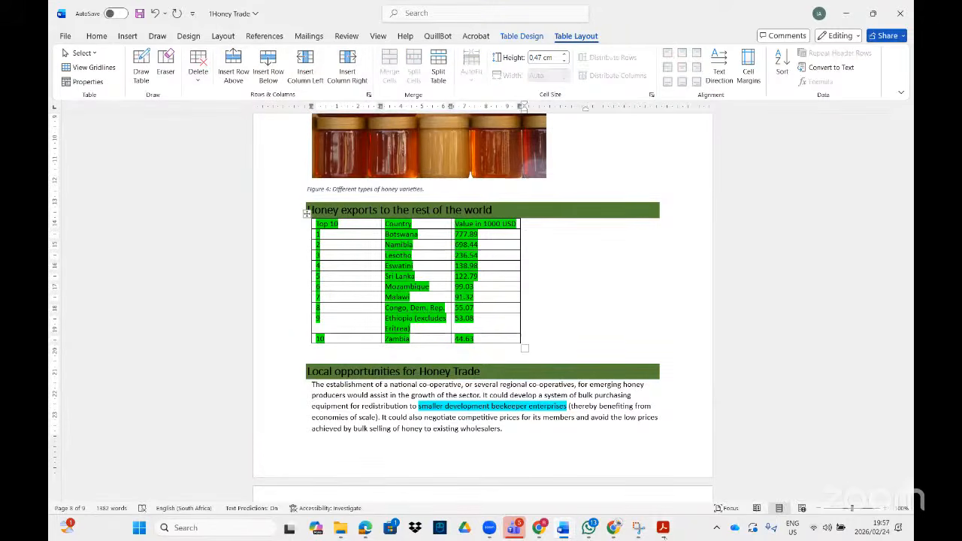
{"action": "left_click", "coordinate": [662, 529]}
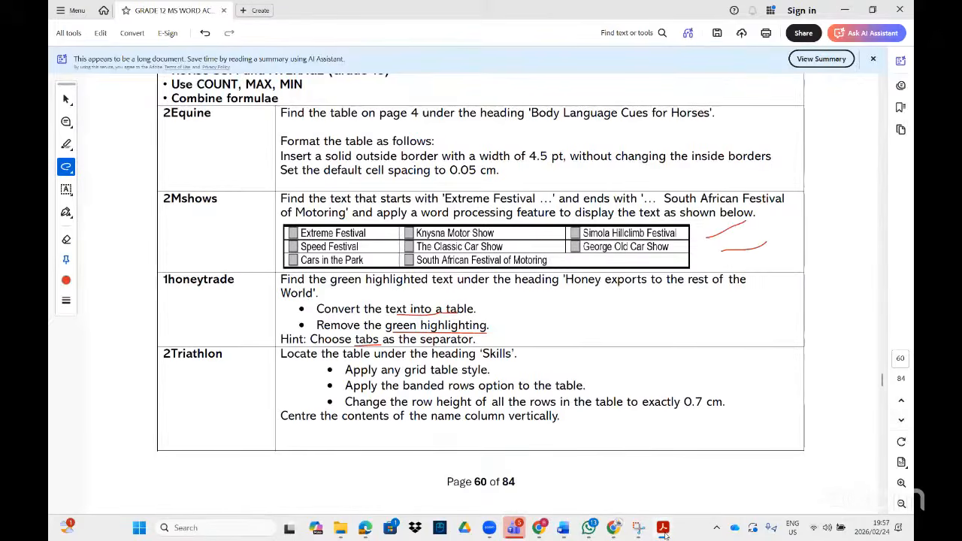
Step: Autofit the honey exports table to the window, shrink it to its contents, and fit it to the window again
{"action": "left_click", "coordinate": [663, 529]}
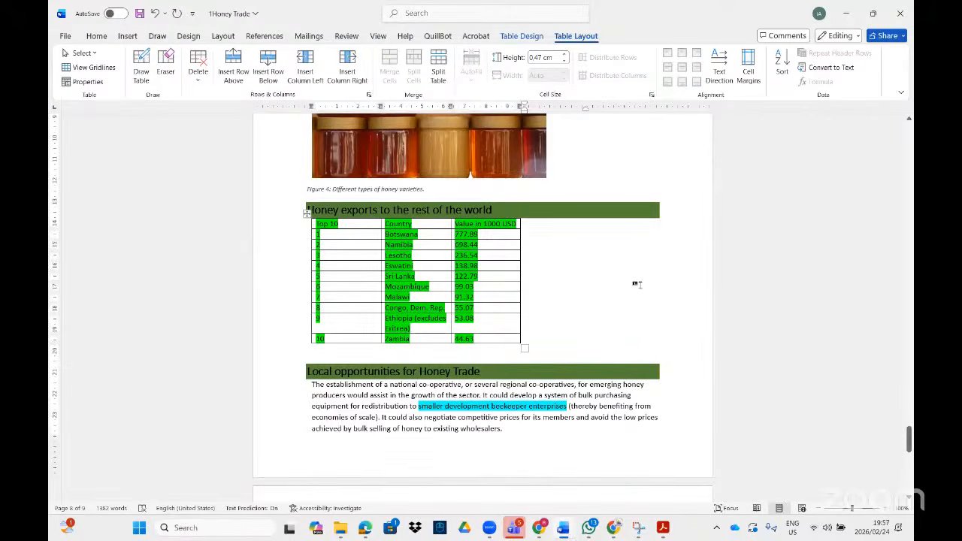
{"action": "left_click", "coordinate": [306, 212]}
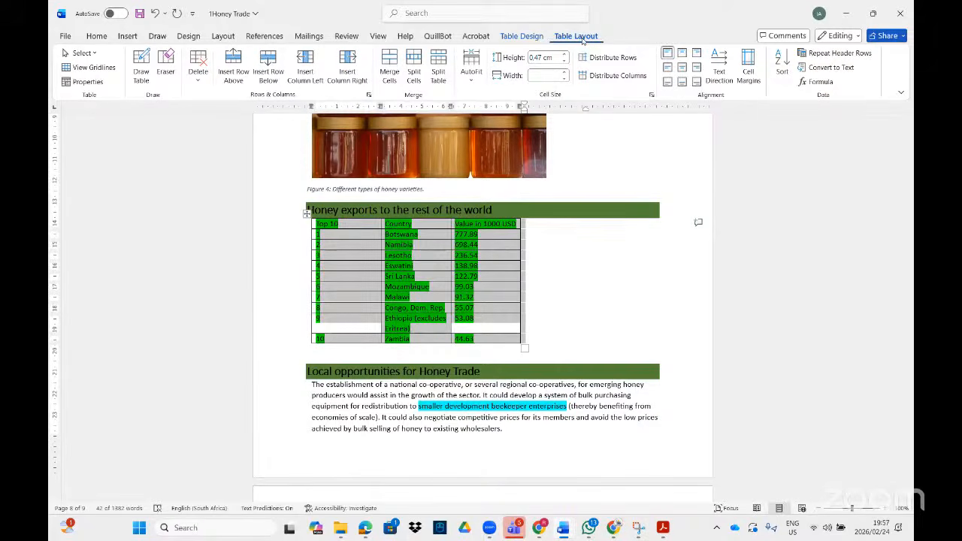
{"action": "left_click", "coordinate": [470, 78]}
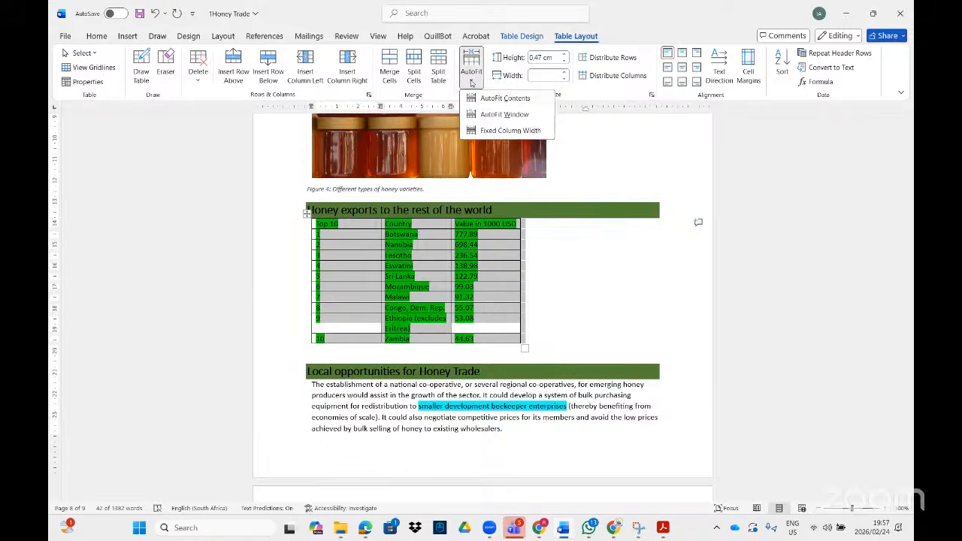
{"action": "left_click", "coordinate": [490, 114]}
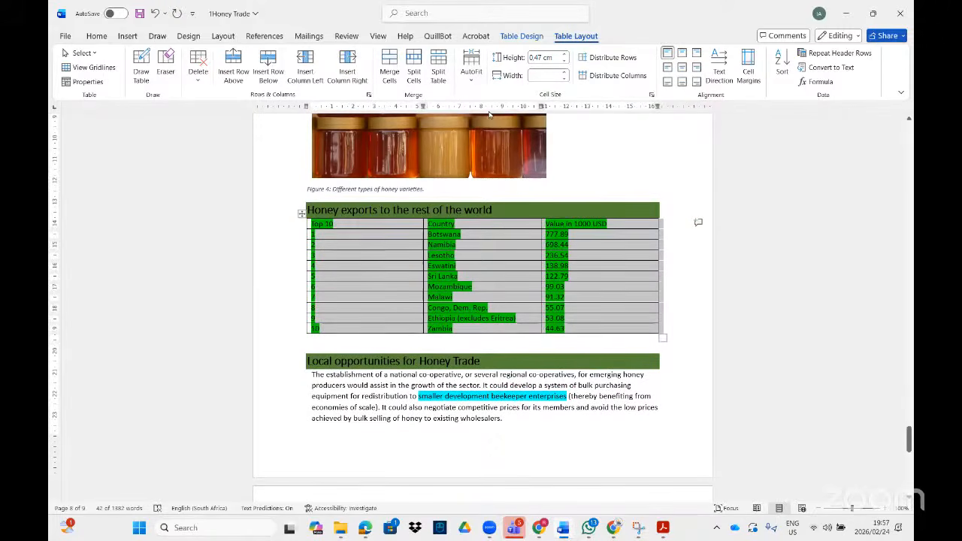
{"action": "left_click", "coordinate": [470, 79]}
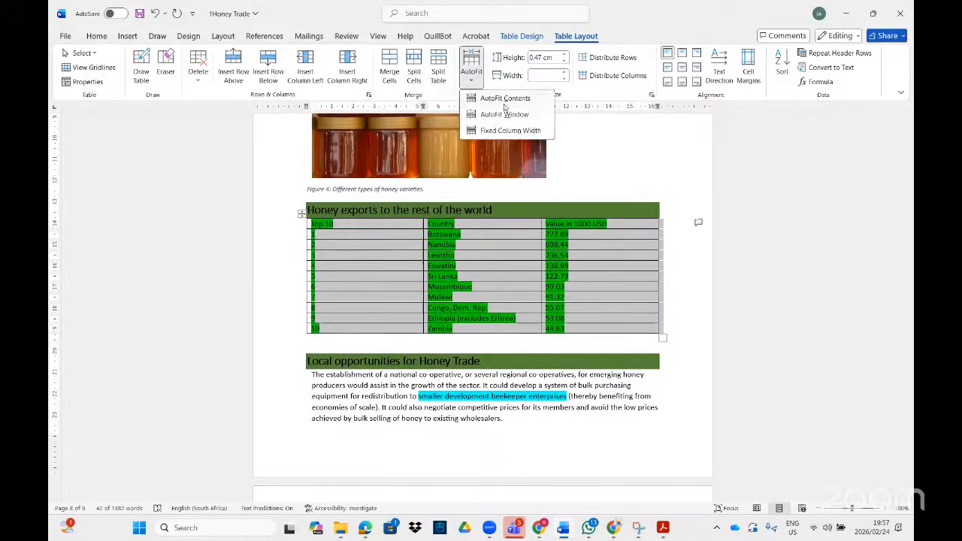
{"action": "left_click", "coordinate": [510, 104]}
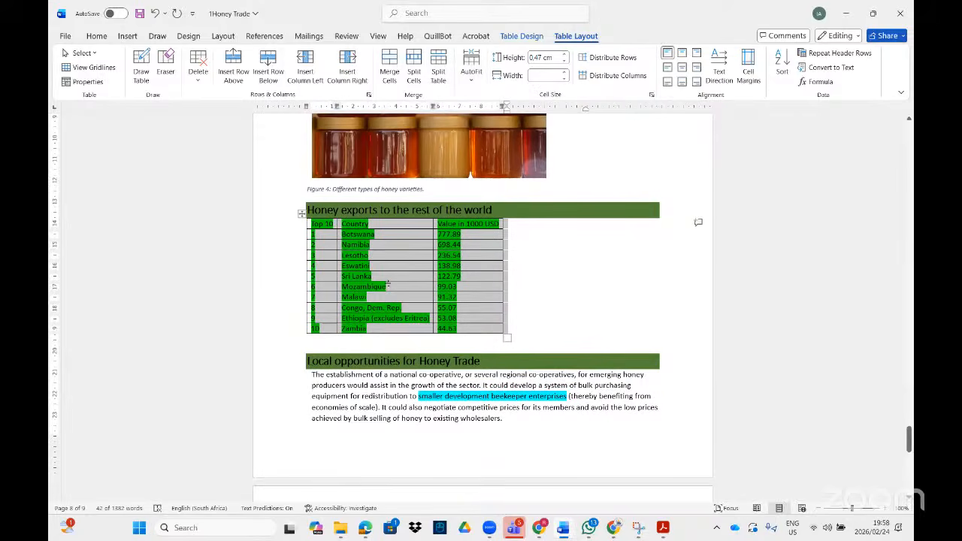
{"action": "left_click", "coordinate": [474, 75]}
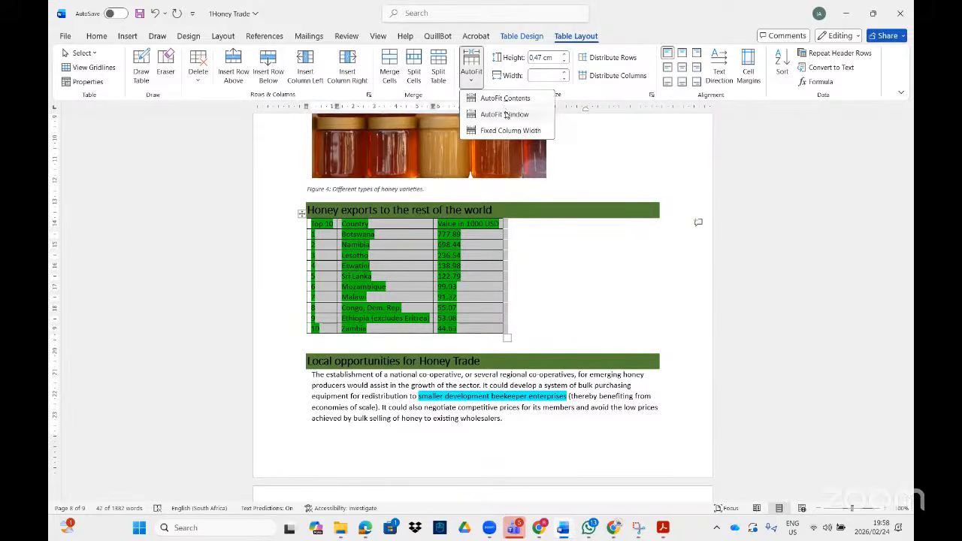
{"action": "left_click", "coordinate": [505, 114]}
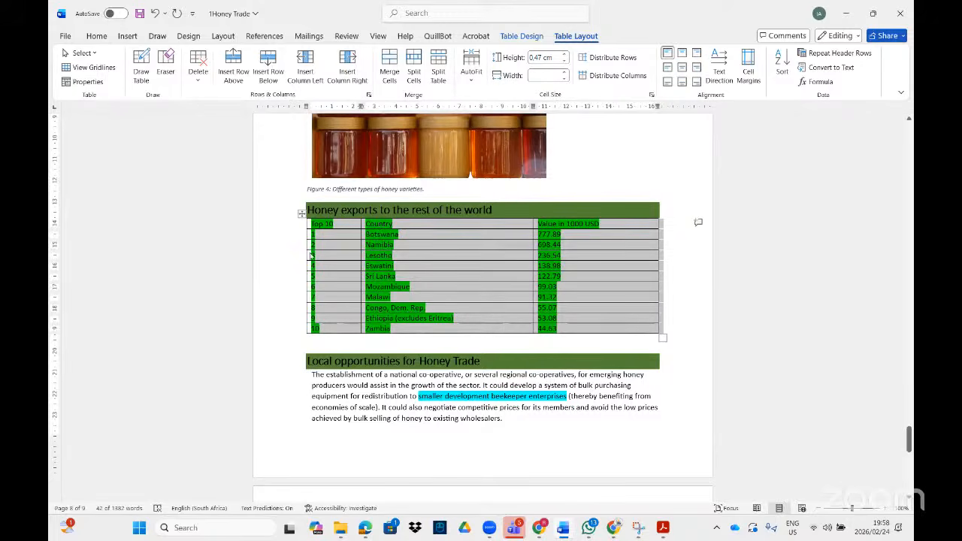
Step: Set the honey exports table's alignment on the page to Centre in the table properties
{"action": "left_click", "coordinate": [88, 82]}
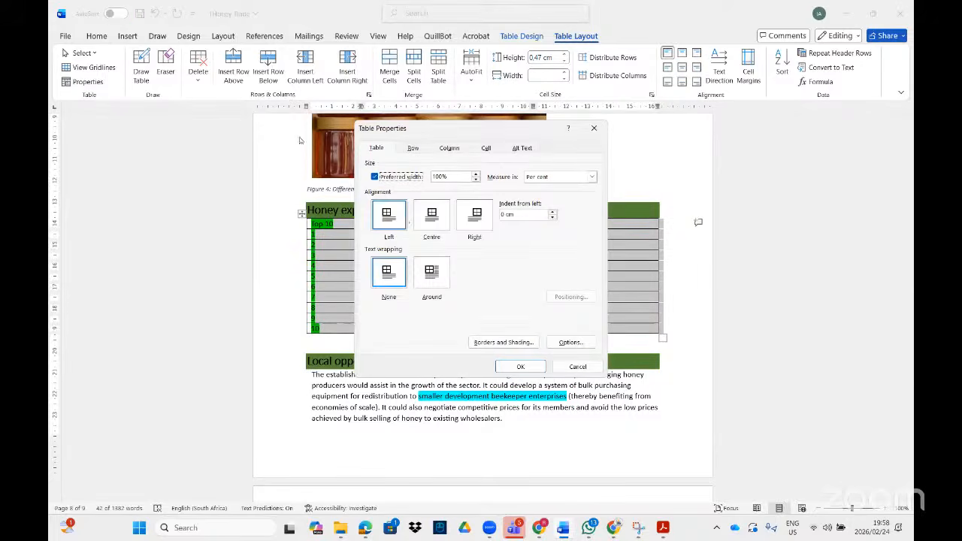
{"action": "left_click", "coordinate": [441, 224]}
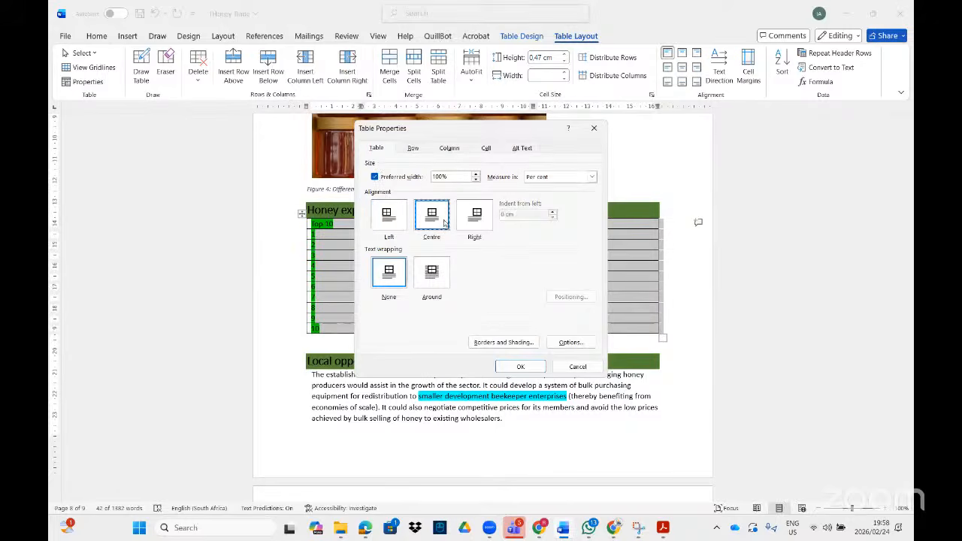
{"action": "left_click", "coordinate": [523, 367]}
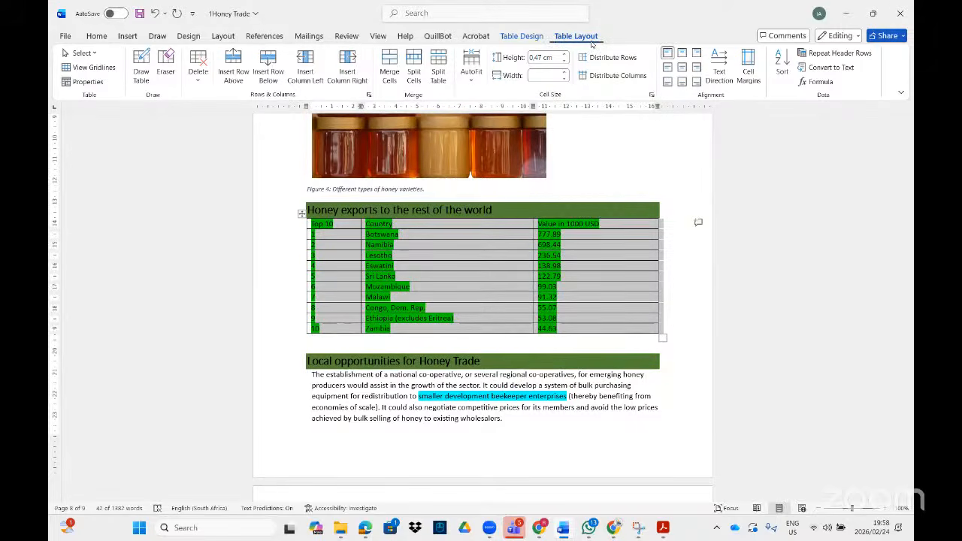
Step: Examine the table's width units and its Row, Column, Cell and Alt Text properties, leaving the settings as they are
{"action": "left_click", "coordinate": [82, 82]}
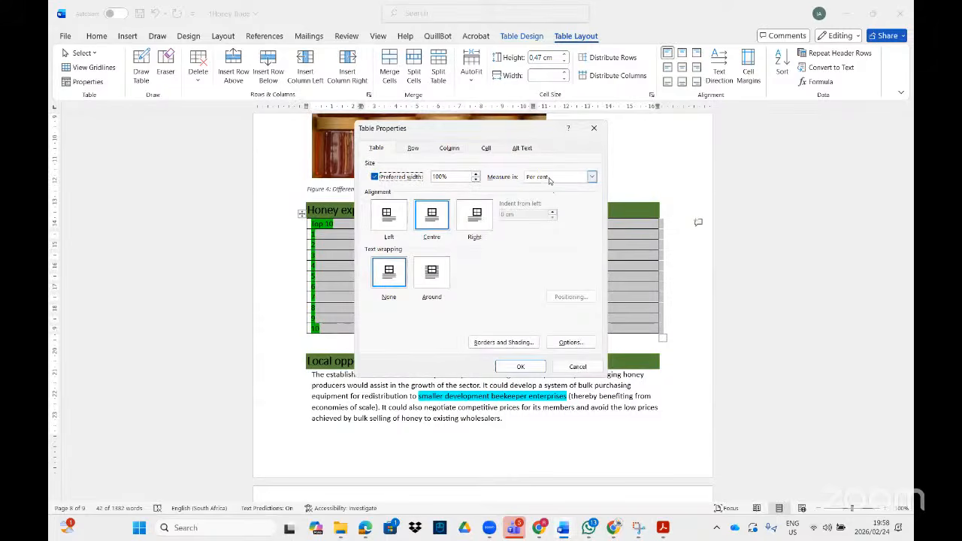
{"action": "left_click", "coordinate": [593, 177]}
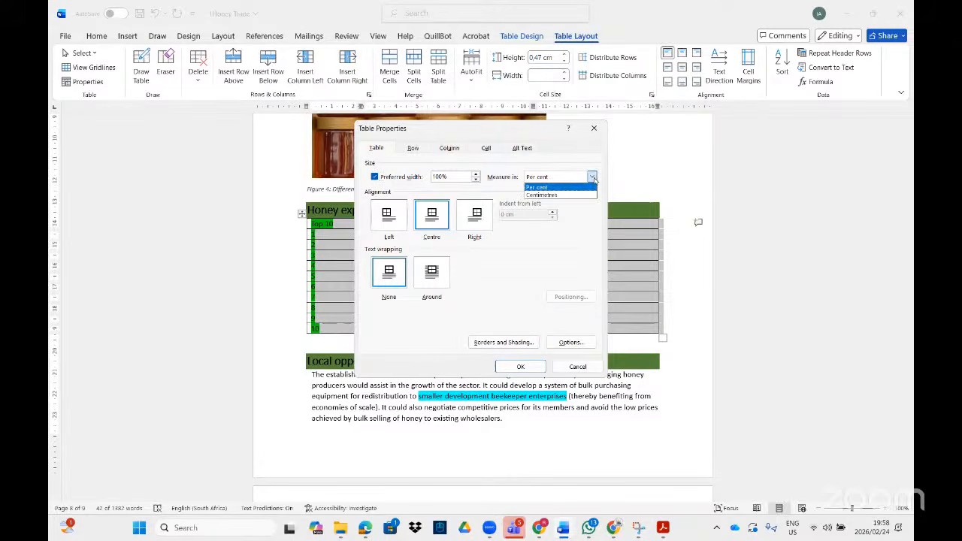
{"action": "left_click", "coordinate": [505, 195]}
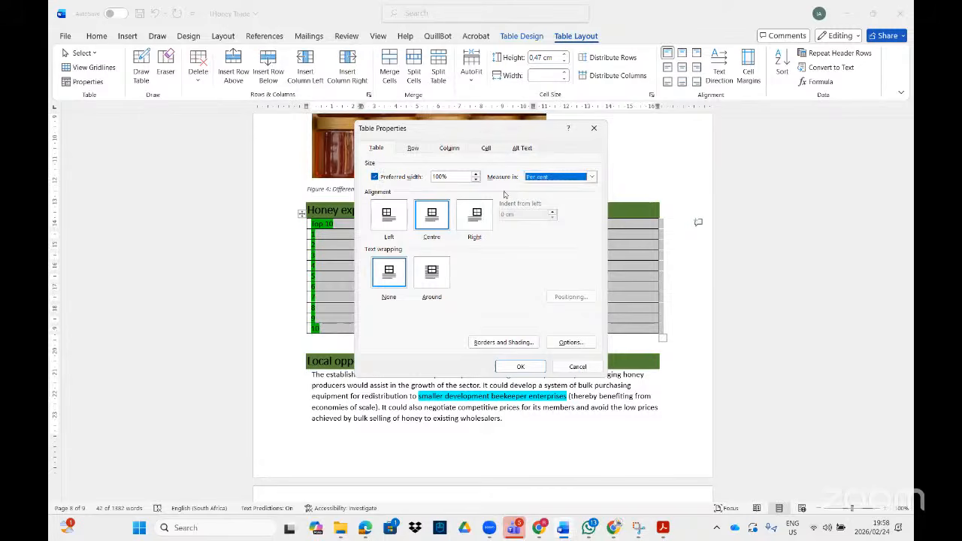
{"action": "left_click", "coordinate": [413, 149]}
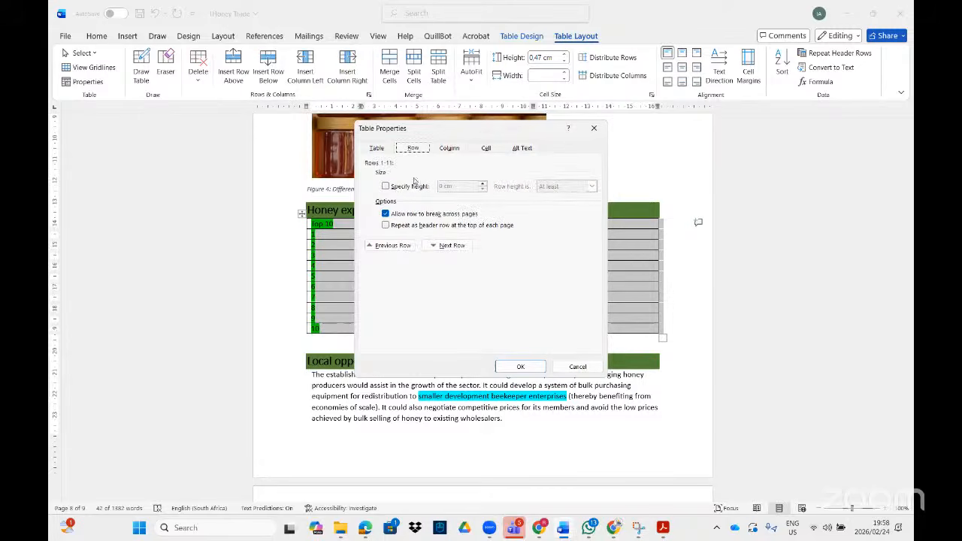
{"action": "left_click", "coordinate": [446, 152]}
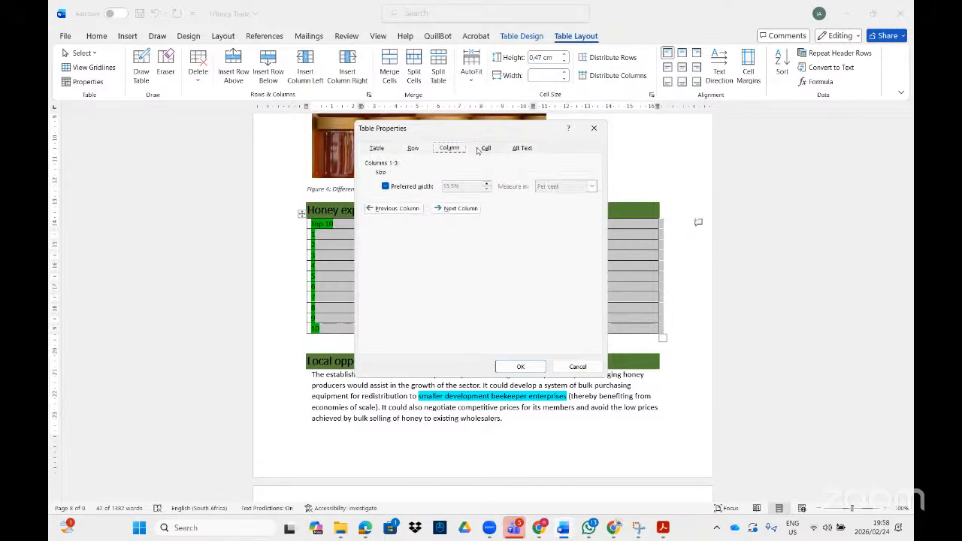
{"action": "left_click", "coordinate": [478, 150]}
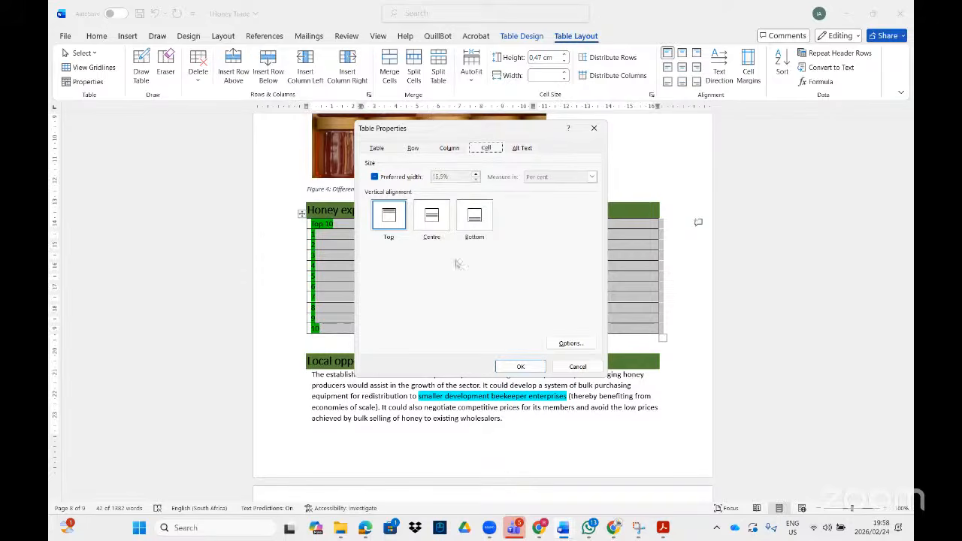
{"action": "left_click", "coordinate": [522, 149]}
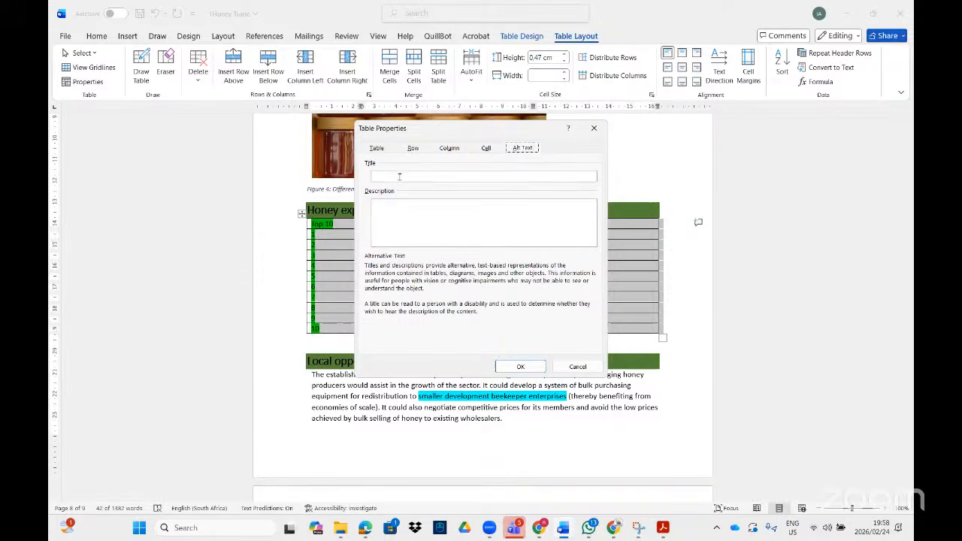
{"action": "left_click", "coordinate": [391, 217]}
{"action": "left_click", "coordinate": [573, 366]}
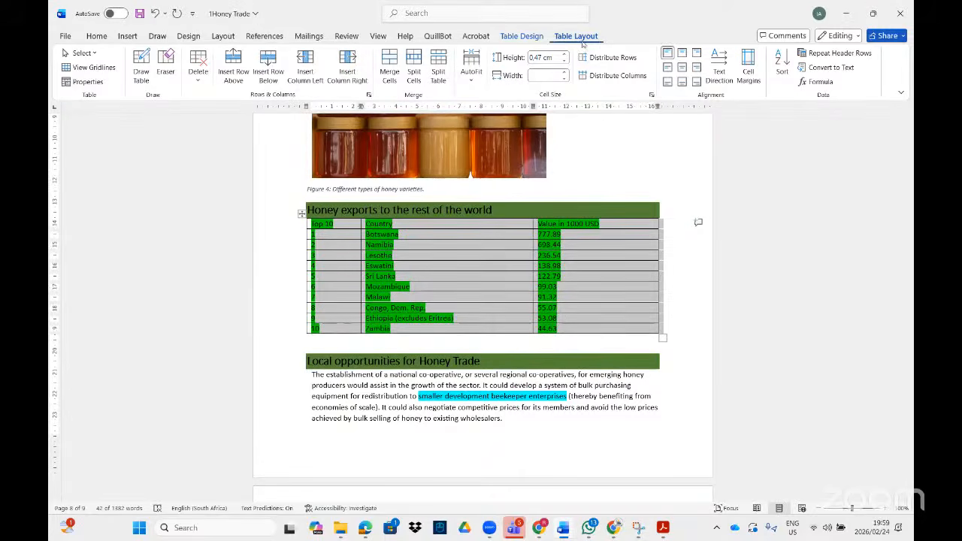
Step: Centre the text horizontally and vertically in all cells of the honey exports table
{"action": "left_click", "coordinate": [684, 69]}
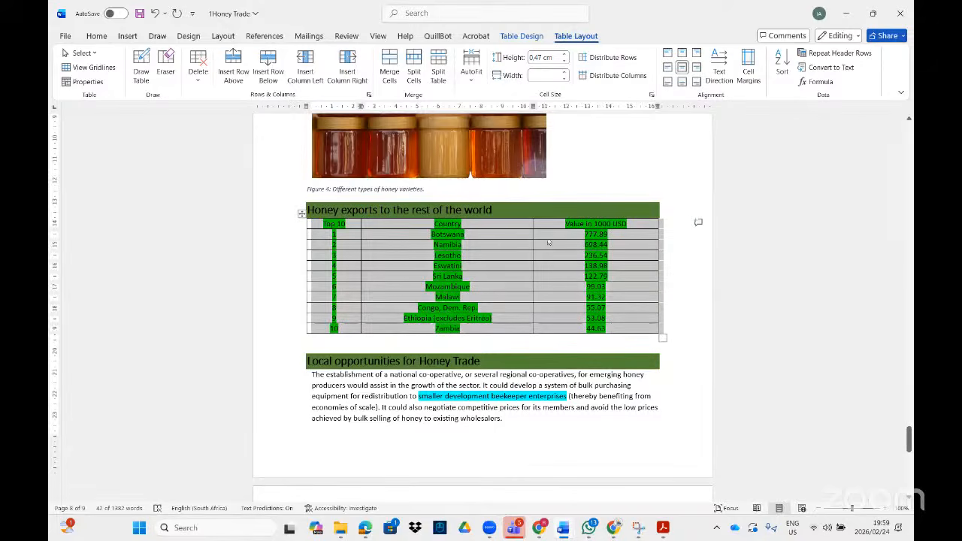
{"action": "left_click", "coordinate": [500, 210]}
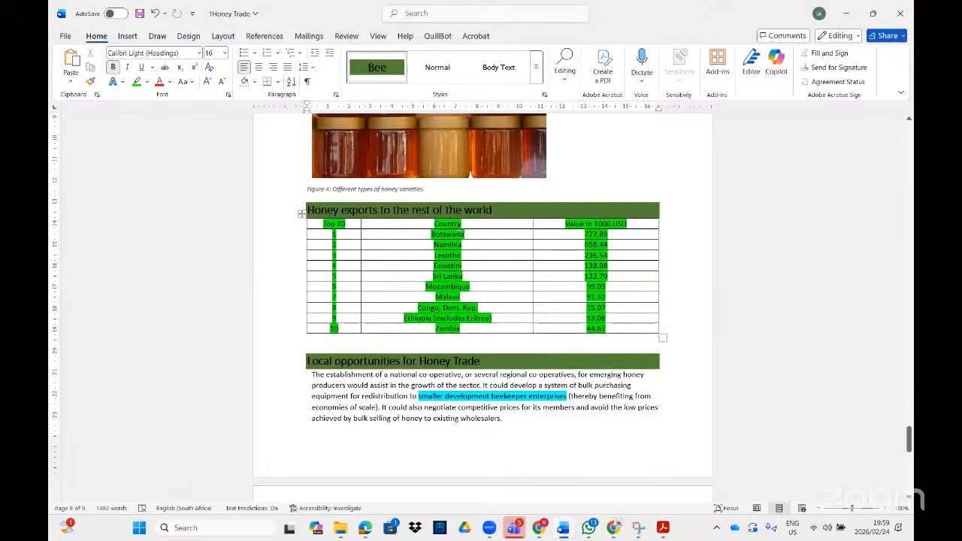
Step: Insert a row above the column headings of the honey exports table and merge its three cells into one
{"action": "left_click", "coordinate": [467, 222]}
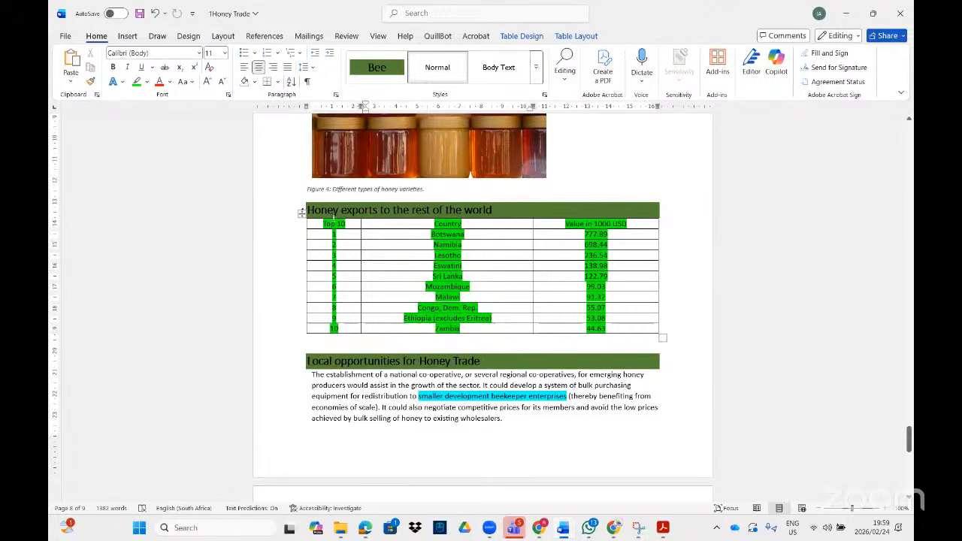
{"action": "left_click", "coordinate": [576, 35]}
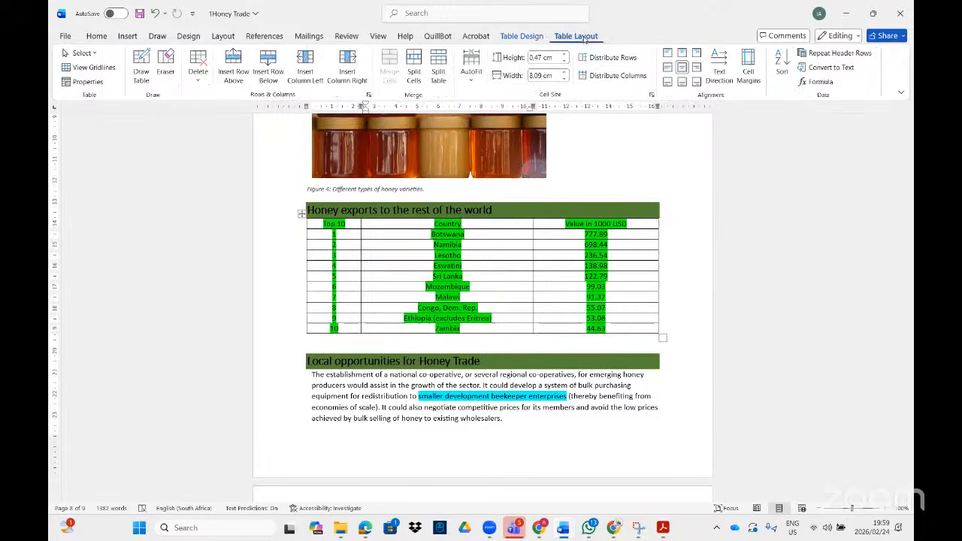
{"action": "left_click", "coordinate": [233, 63]}
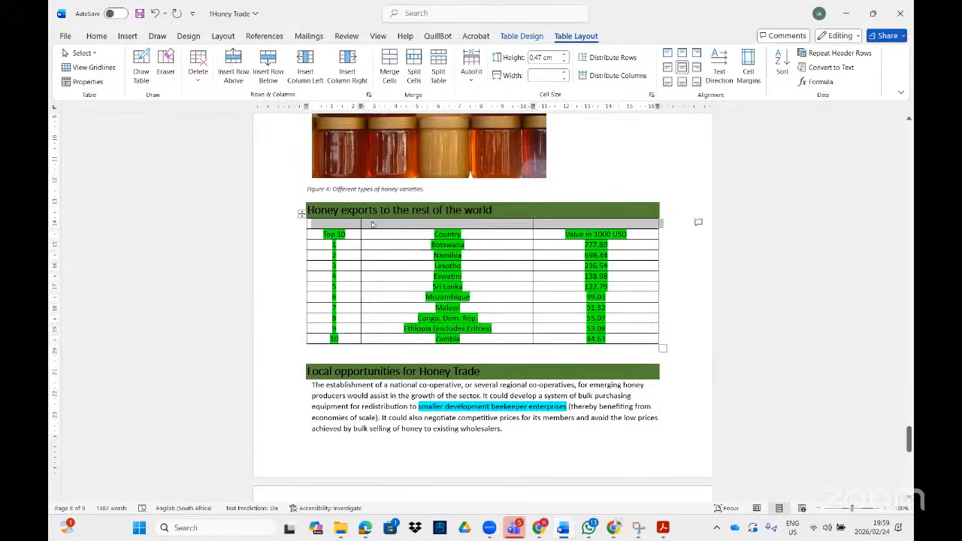
{"action": "left_click_drag", "start_coordinate": [554, 223], "coordinate": [323, 223]}
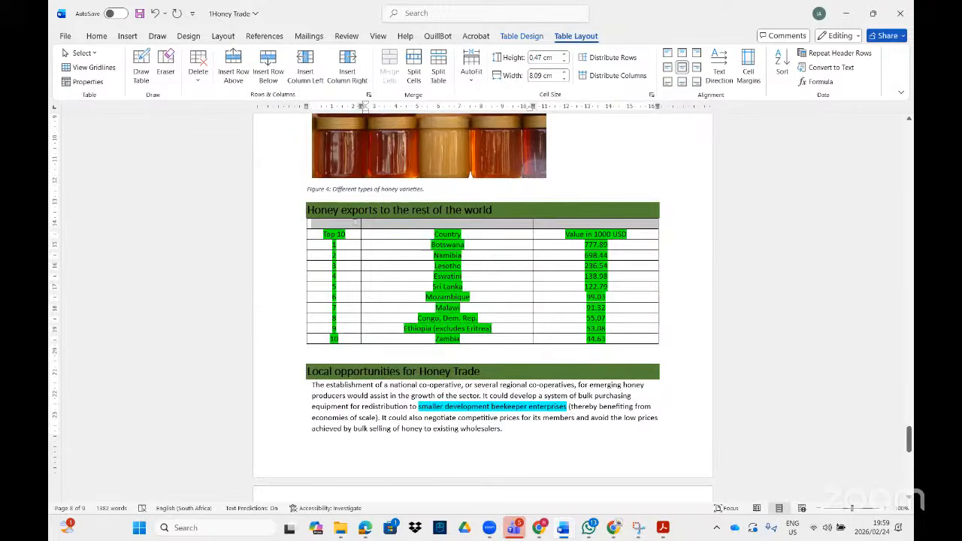
{"action": "left_click", "coordinate": [389, 75]}
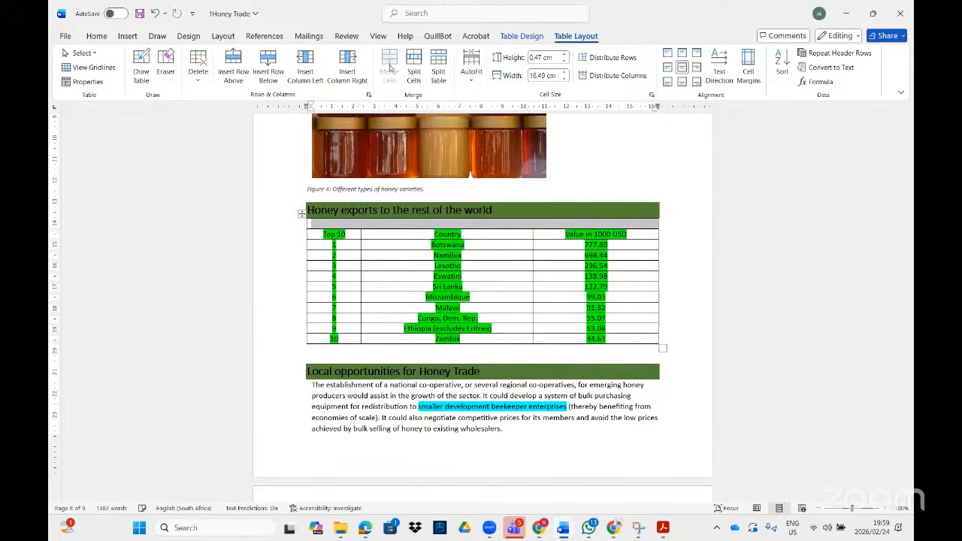
Step: Move the heading text "Honey exports to the rest of the world" from the green bar into the merged first row of the table
{"action": "left_click", "coordinate": [489, 209]}
{"action": "left_click_drag", "start_coordinate": [348, 210], "coordinate": [318, 213]}
{"action": "key", "text": "ctrl+c"}
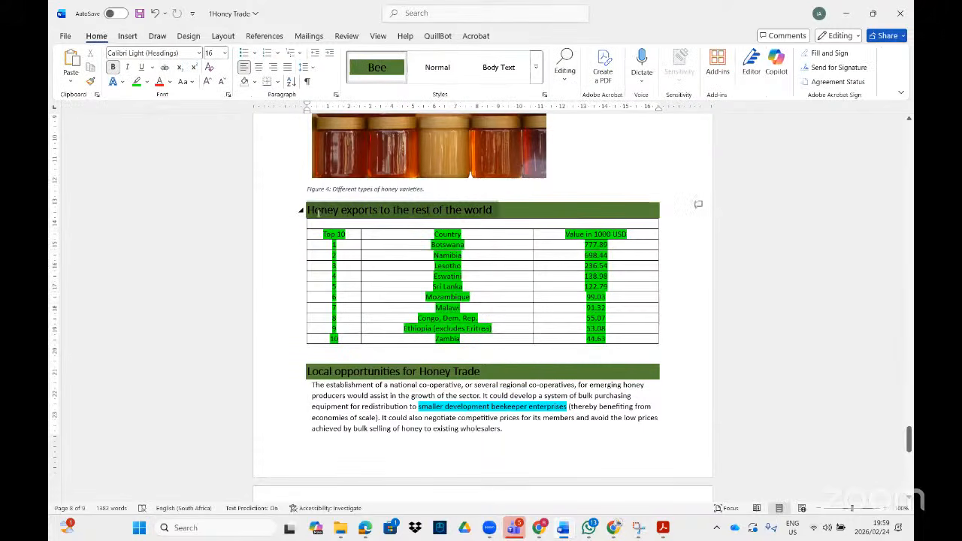
{"action": "right_click", "coordinate": [309, 213]}
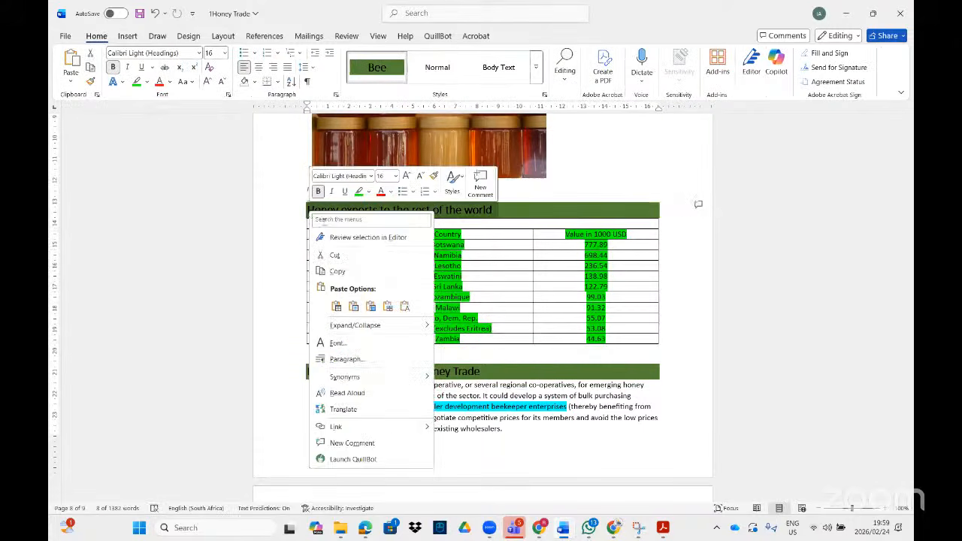
{"action": "left_click", "coordinate": [334, 256]}
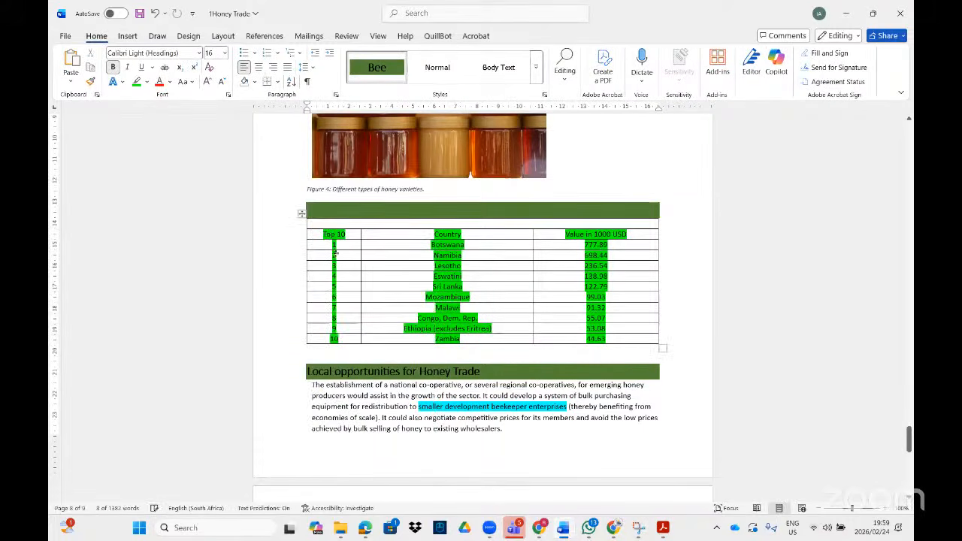
{"action": "right_click", "coordinate": [360, 222]}
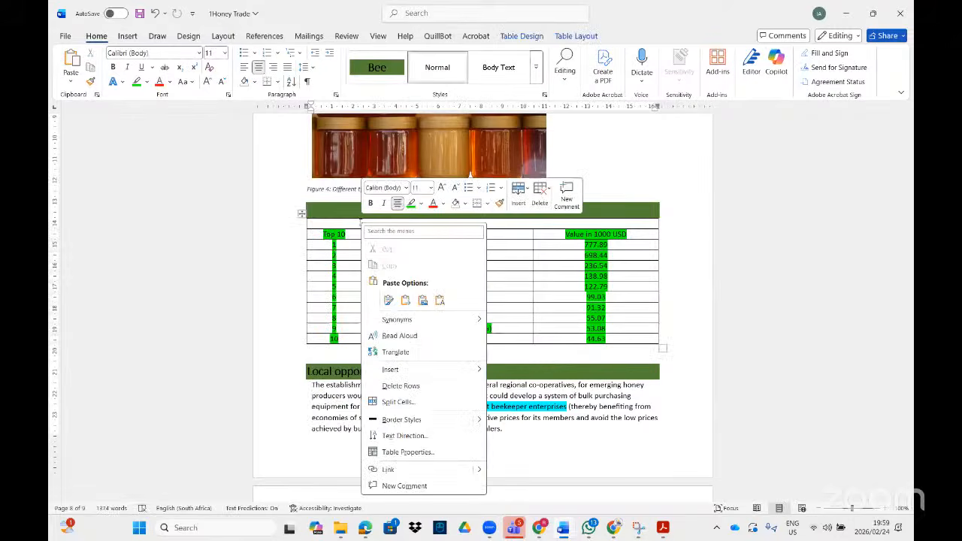
{"action": "left_click", "coordinate": [379, 302]}
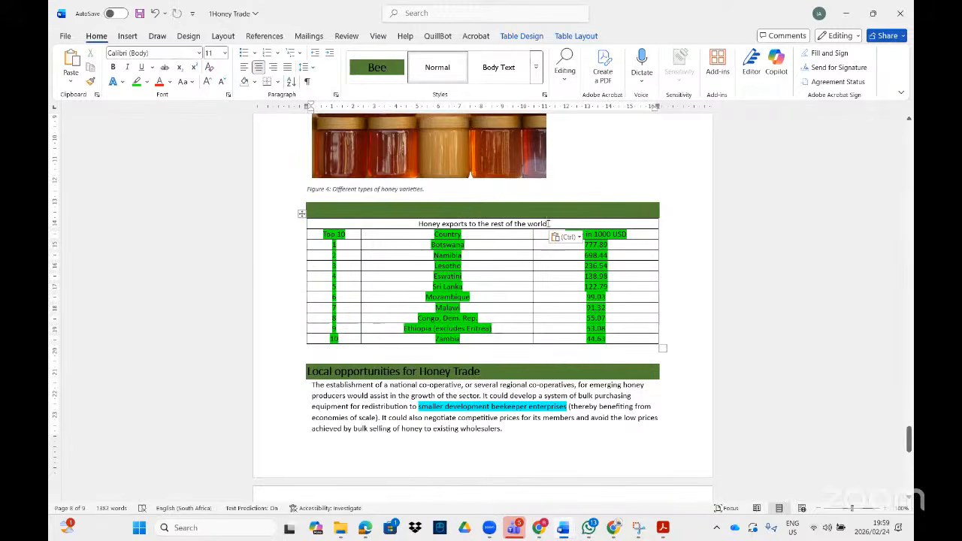
Step: Set the merged title row of the honey exports table to repeat as a header row on each page
{"action": "left_click", "coordinate": [593, 36]}
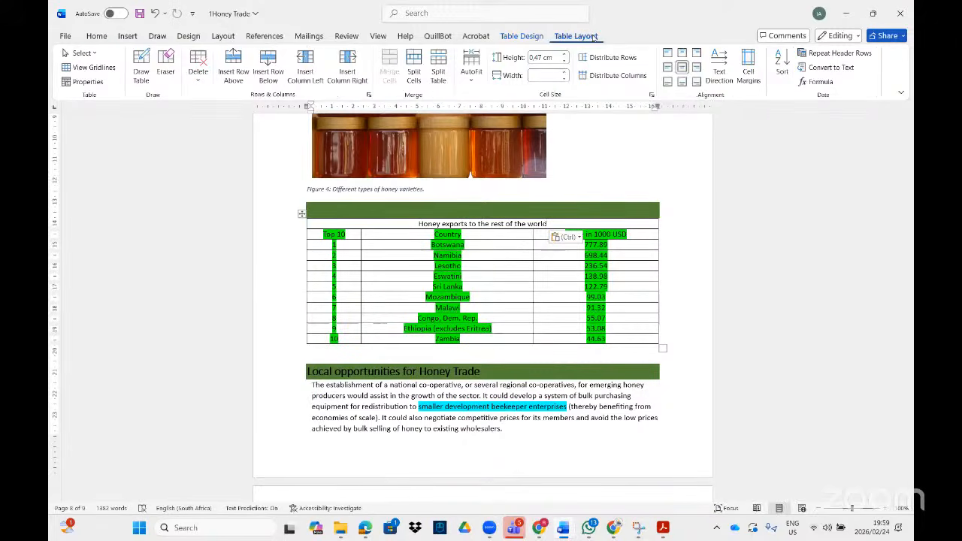
{"action": "left_click", "coordinate": [825, 54]}
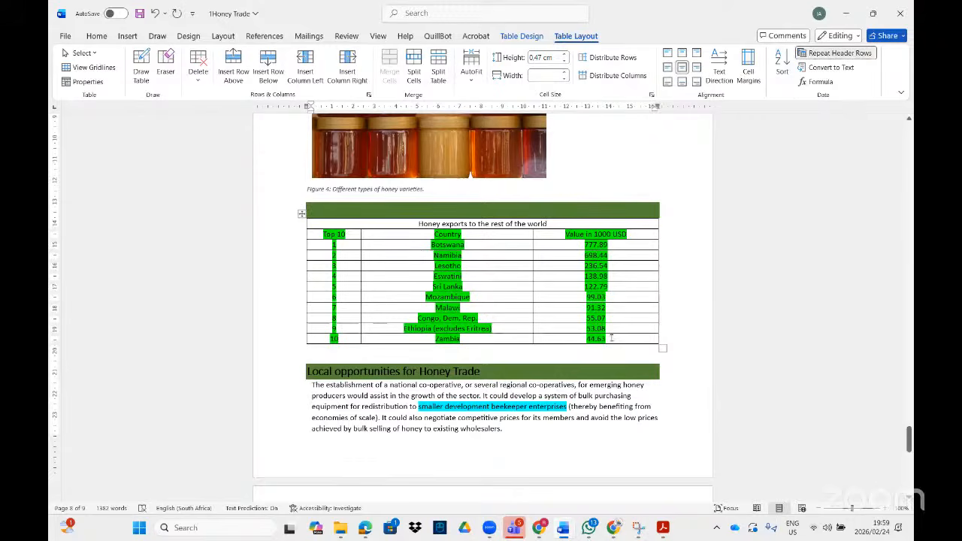
Step: Sort the honey exports table from the column headings down by Column 3 as text in descending order, with no header row
{"action": "left_click_drag", "start_coordinate": [611, 339], "coordinate": [326, 235]}
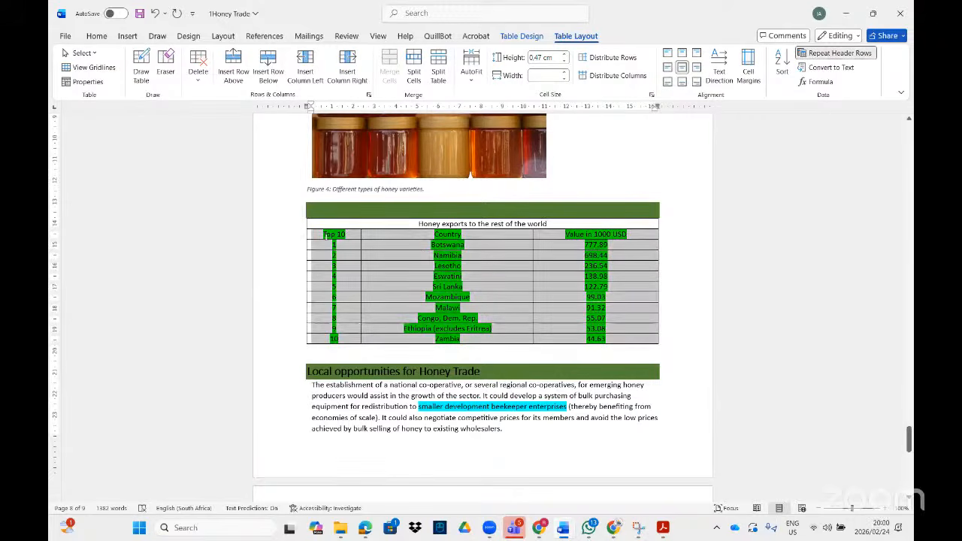
{"action": "left_click", "coordinate": [782, 68]}
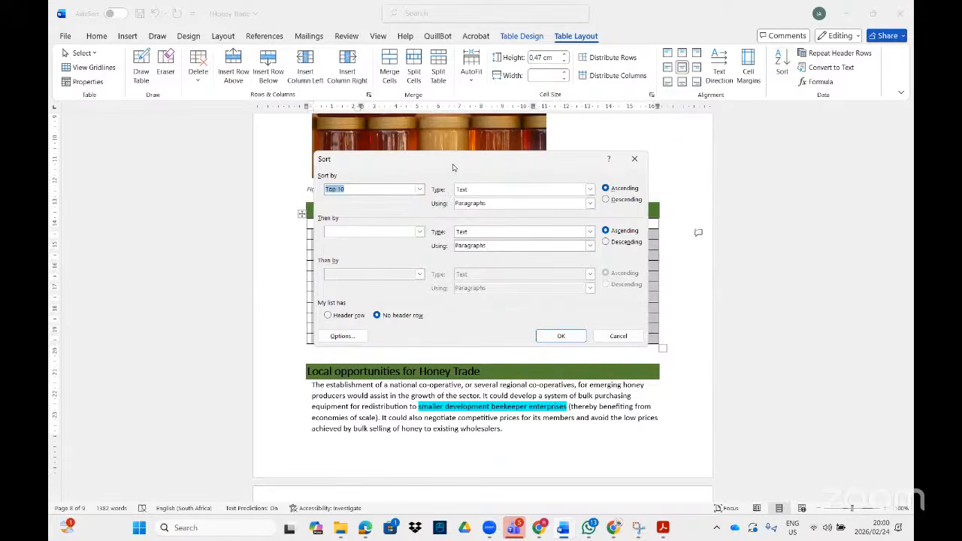
{"action": "left_click_drag", "start_coordinate": [453, 167], "coordinate": [520, 262]}
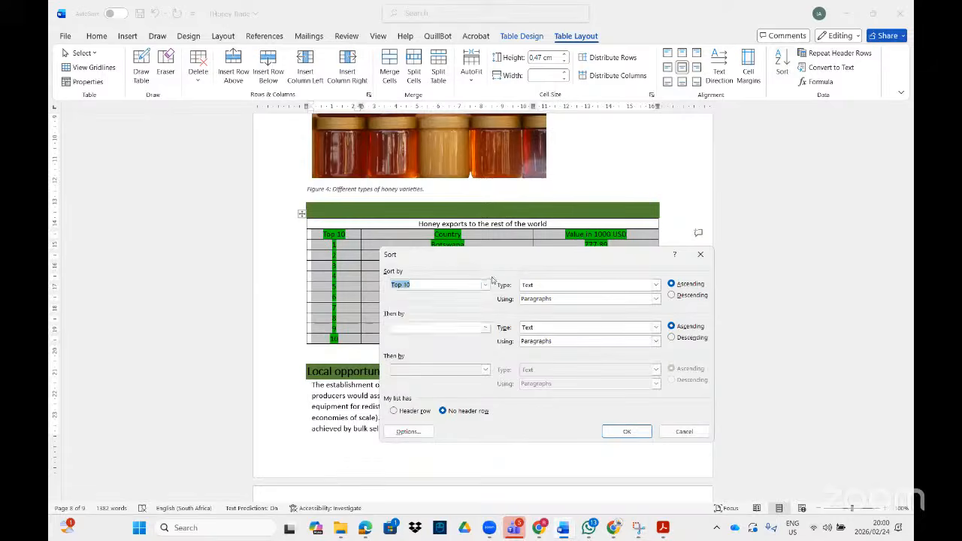
{"action": "left_click", "coordinate": [485, 285]}
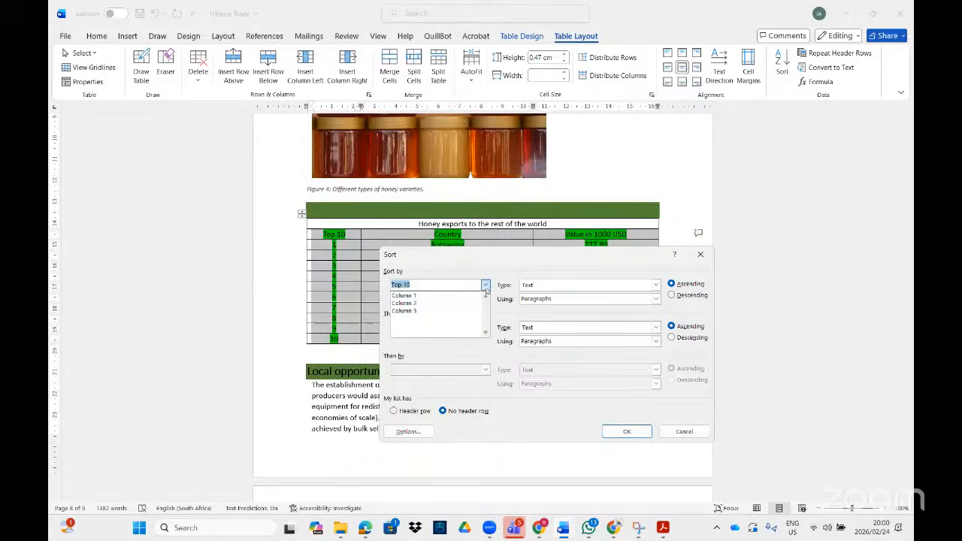
{"action": "left_click", "coordinate": [432, 311]}
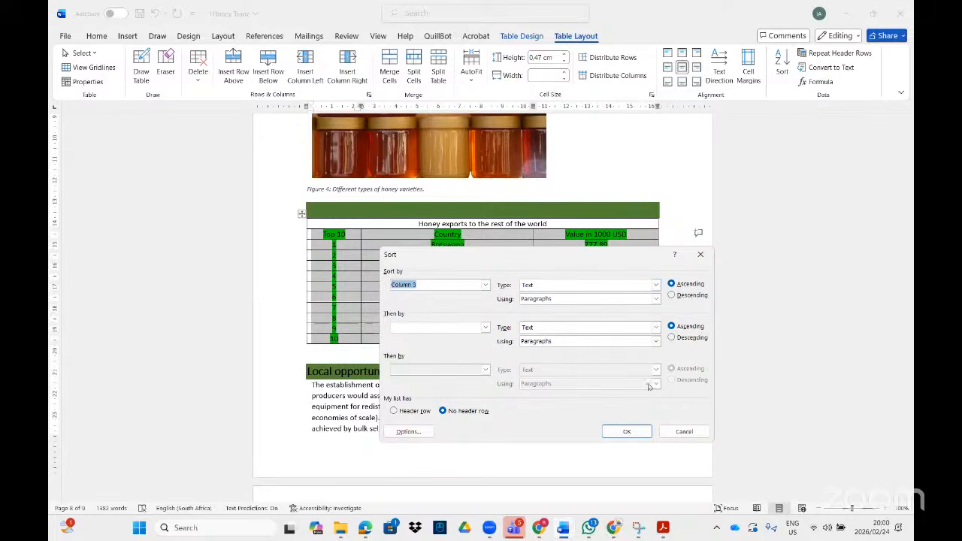
{"action": "left_click", "coordinate": [671, 295]}
{"action": "left_click", "coordinate": [627, 431]}
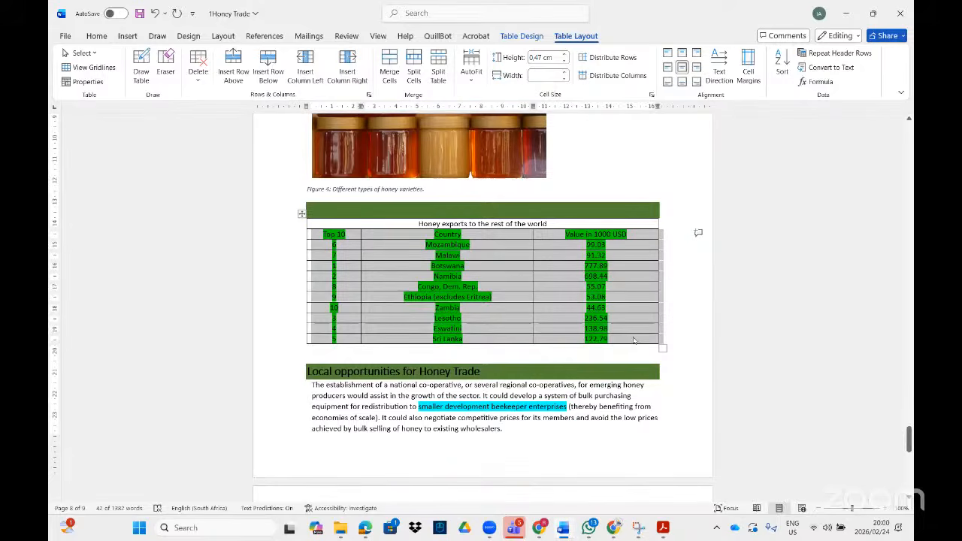
Step: Add a row at the end of the honey exports table and insert the formula =AVERAGE(above) in its value column
{"action": "left_click", "coordinate": [621, 342]}
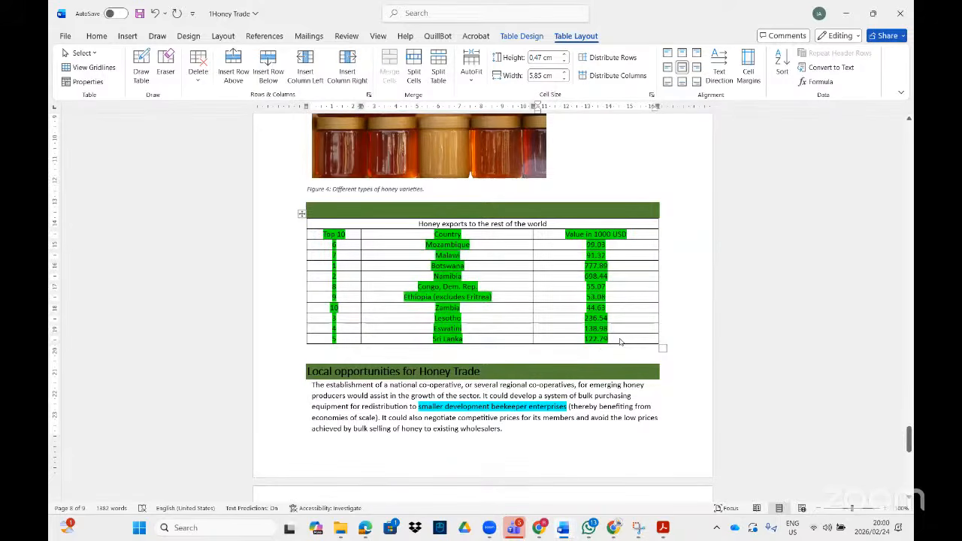
{"action": "key", "text": "Tab"}
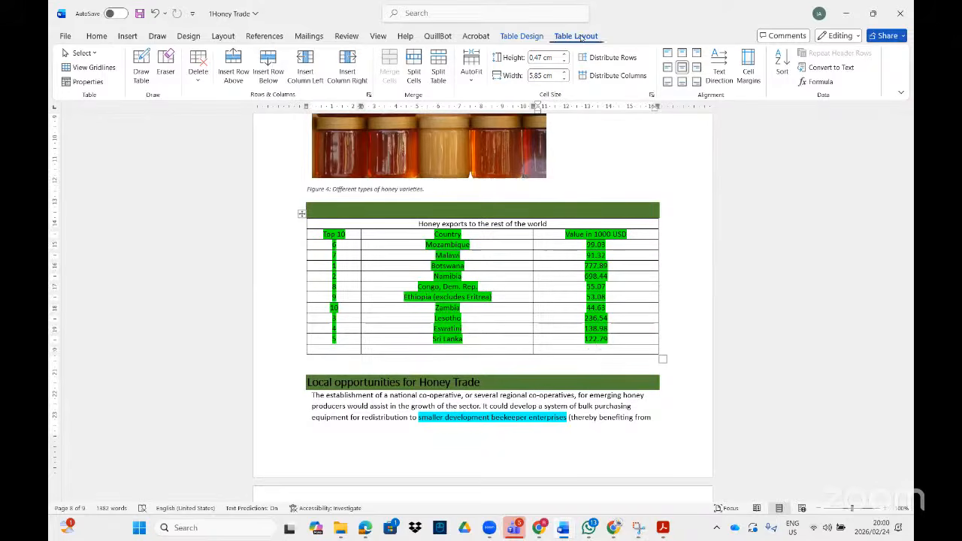
{"action": "left_click", "coordinate": [820, 82]}
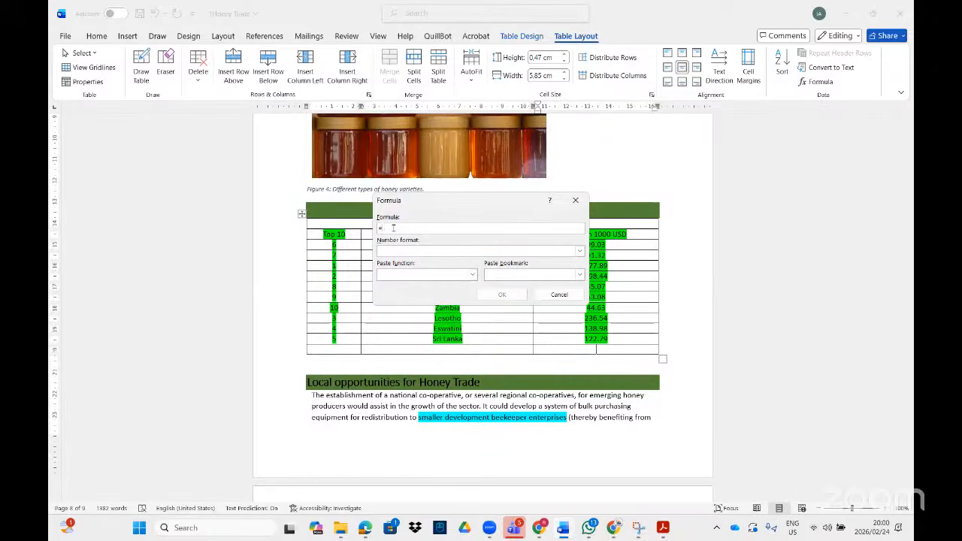
{"action": "left_click", "coordinate": [472, 274]}
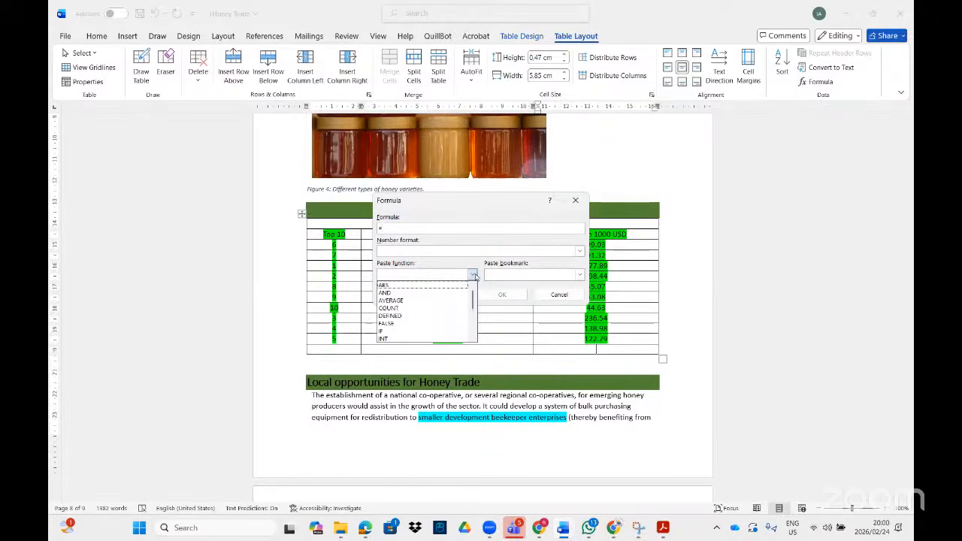
{"action": "left_click", "coordinate": [409, 300]}
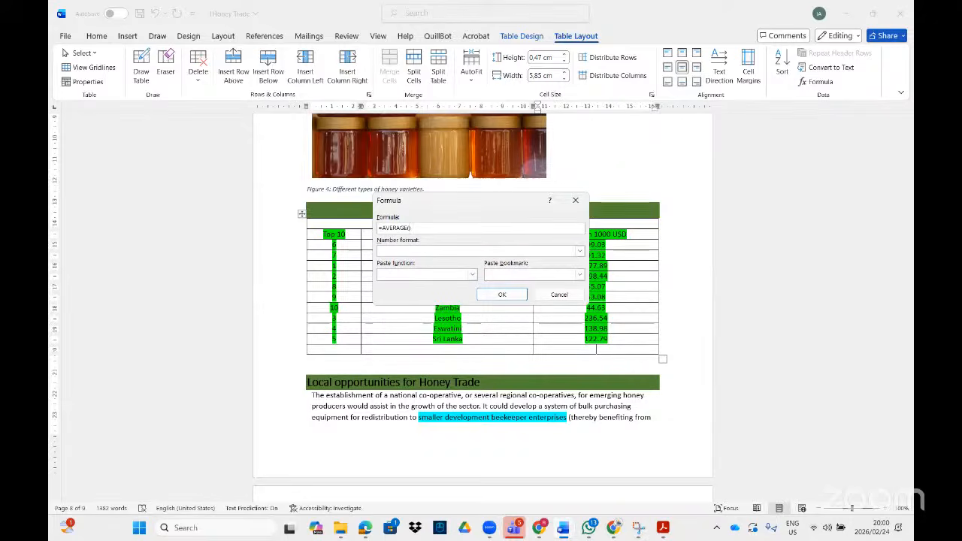
{"action": "type", "text": "above"}
{"action": "left_click", "coordinate": [502, 294]}
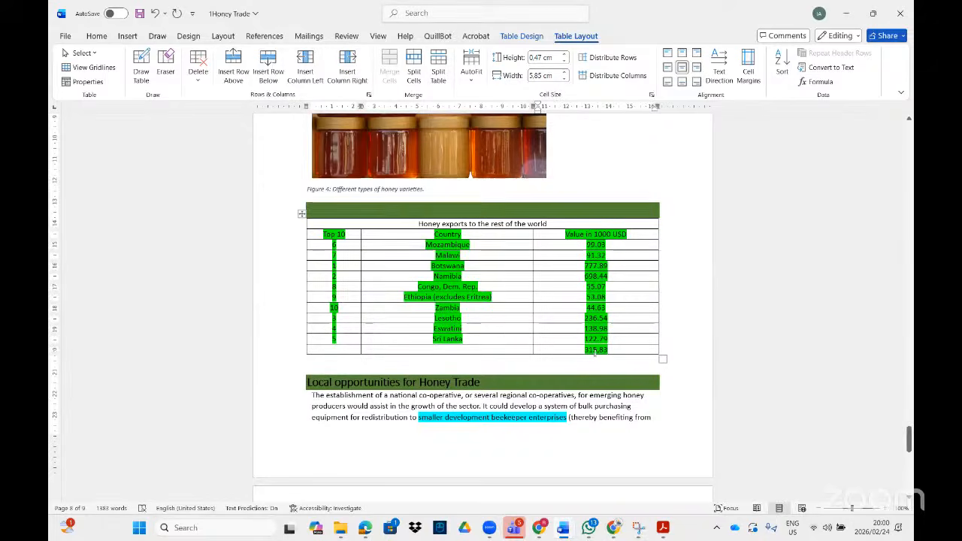
Step: Change the average formula in the table's last row to =round(AVERAGE(above),1)
{"action": "left_click", "coordinate": [817, 81]}
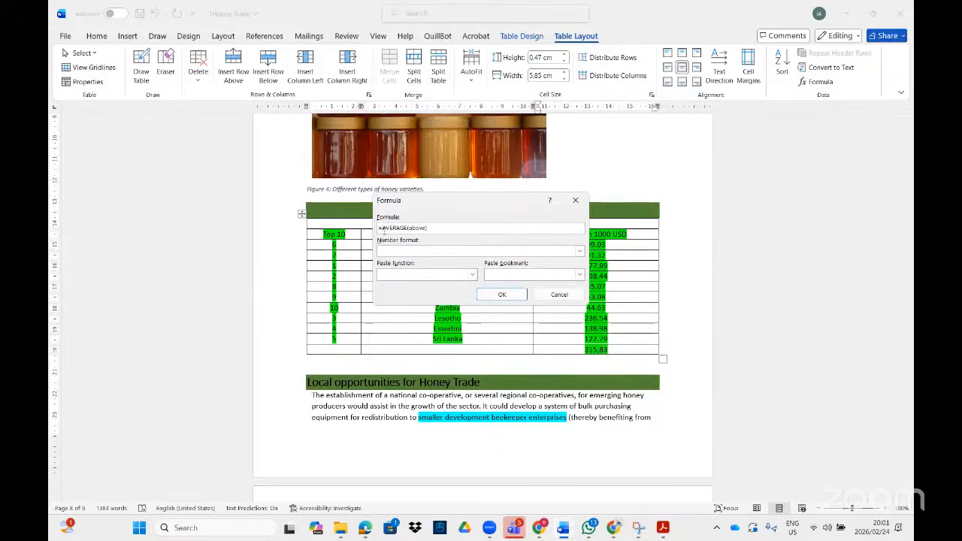
{"action": "type", "text": "round"}
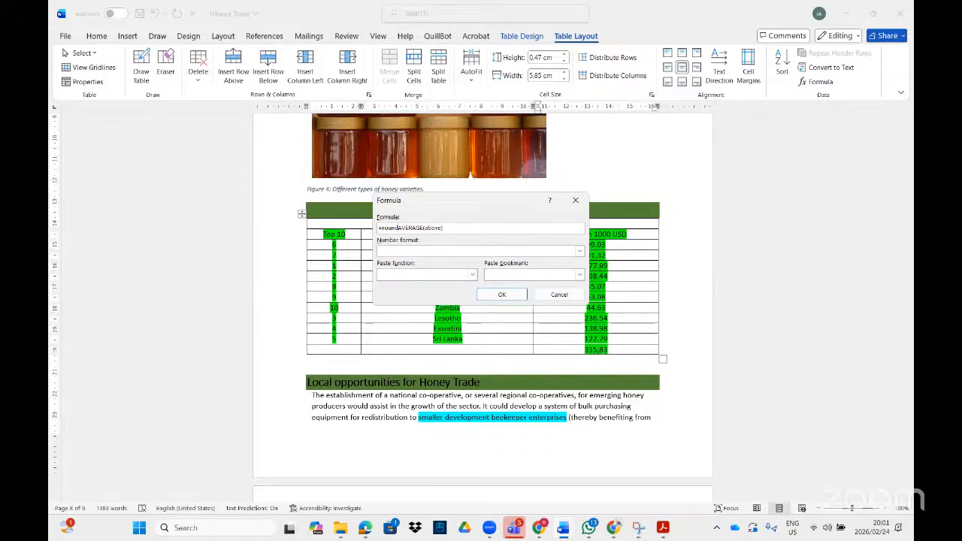
{"action": "type", "text": "("}
{"action": "type", "text": ")"}
{"action": "left_click", "coordinate": [489, 294]}
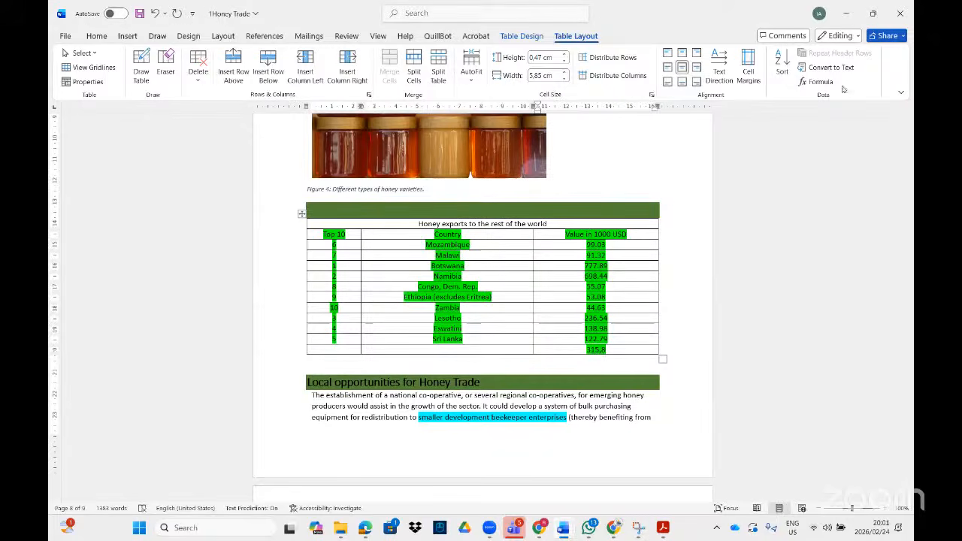
Step: Change the last row's formula to =round(AVERAGE(above),1)/100 and apply the 0% number format
{"action": "left_click", "coordinate": [816, 82]}
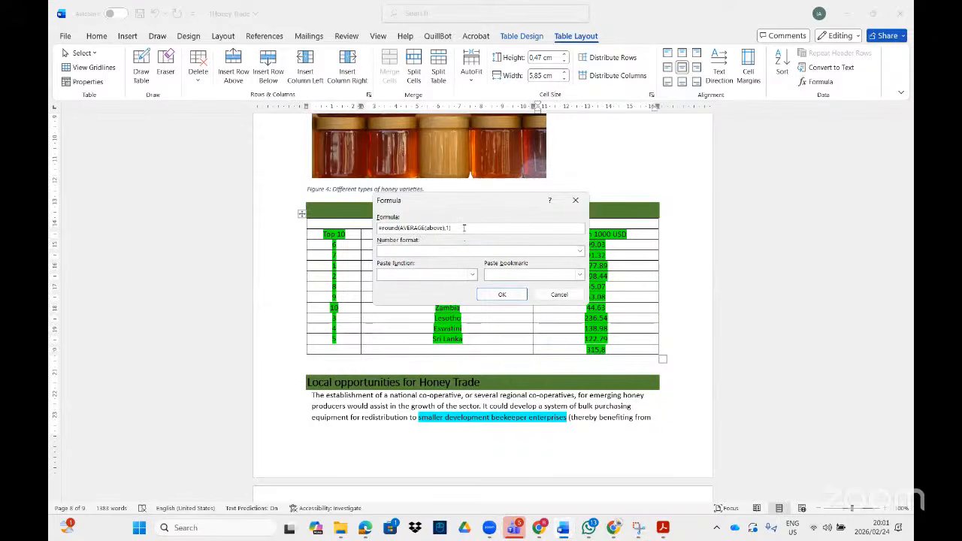
{"action": "left_click_drag", "start_coordinate": [463, 228], "coordinate": [385, 228]}
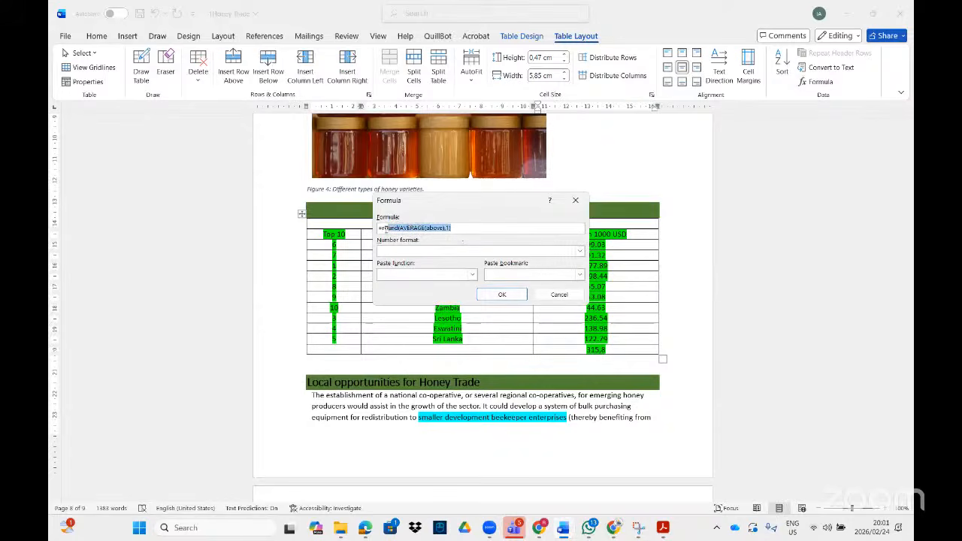
{"action": "left_click", "coordinate": [454, 224]}
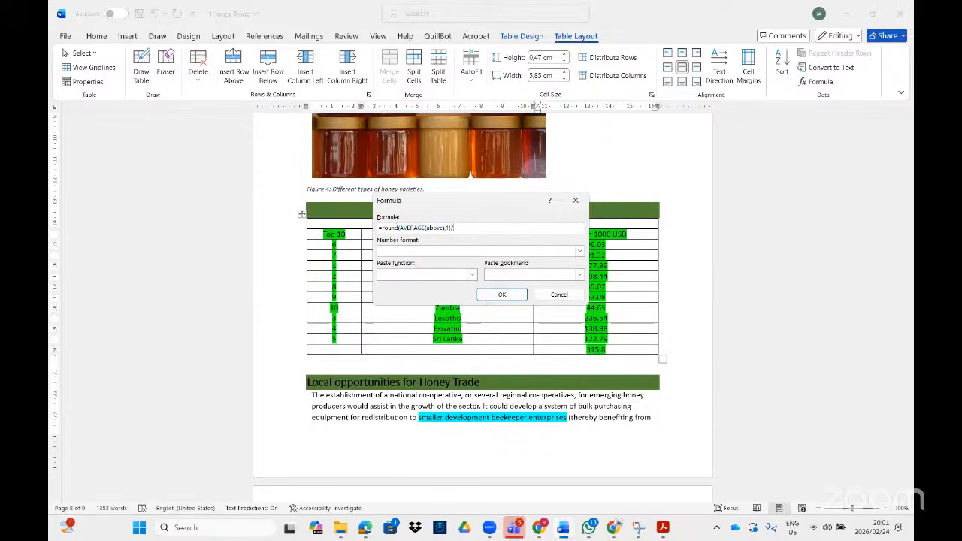
{"action": "type", "text": "/100"}
{"action": "left_click", "coordinate": [580, 251]}
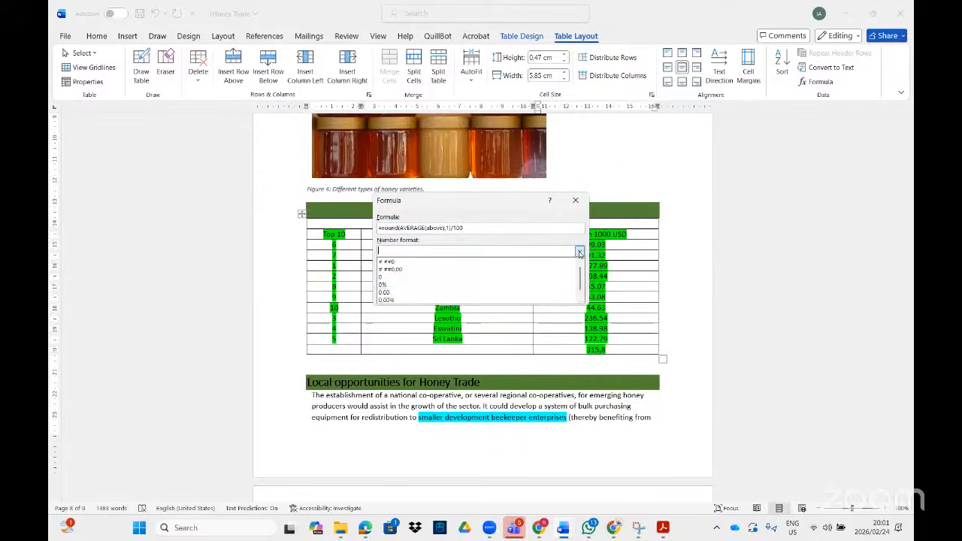
{"action": "left_click", "coordinate": [432, 286]}
{"action": "left_click", "coordinate": [500, 293]}
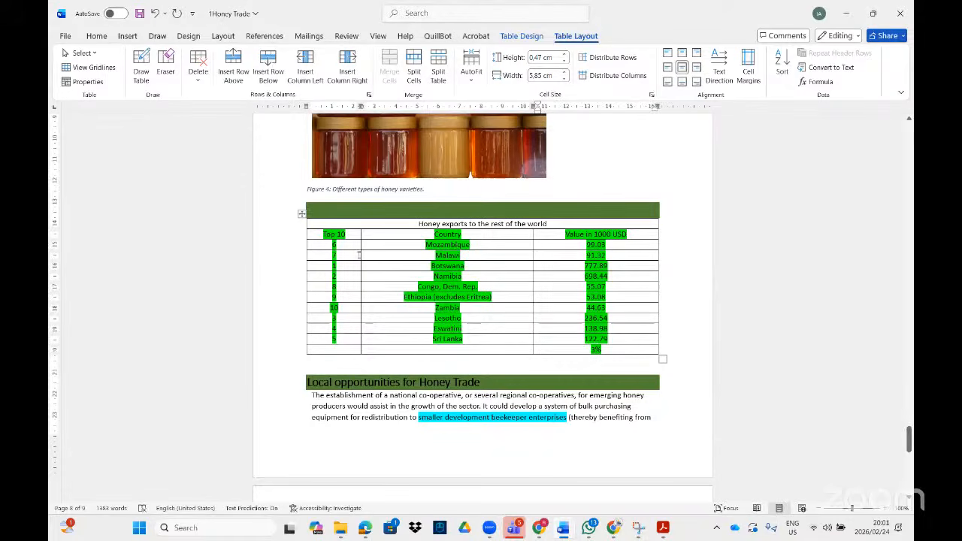
Step: Set the font size of the whole honey exports table to 22 and check the repeated title row on the next page
{"action": "left_click", "coordinate": [302, 213]}
{"action": "left_click", "coordinate": [96, 36]}
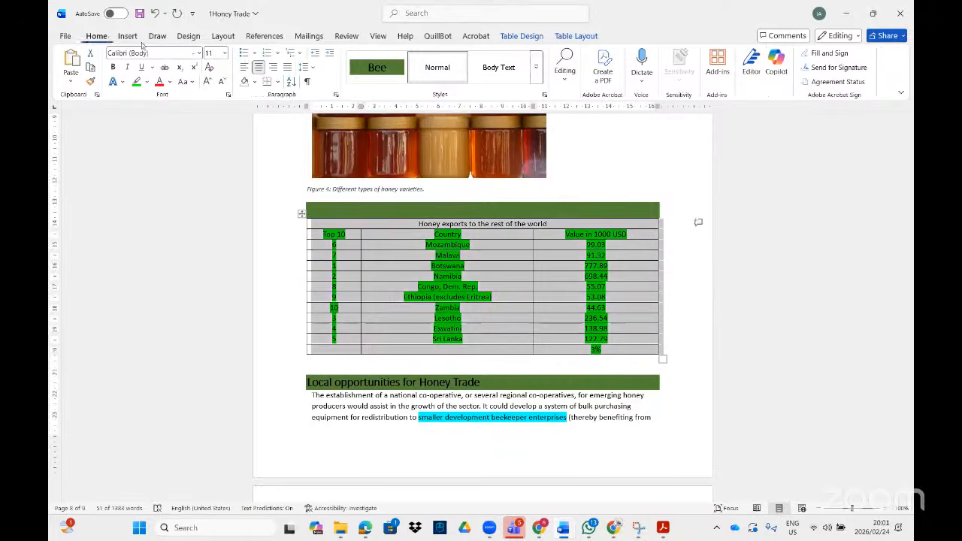
{"action": "left_click", "coordinate": [224, 54]}
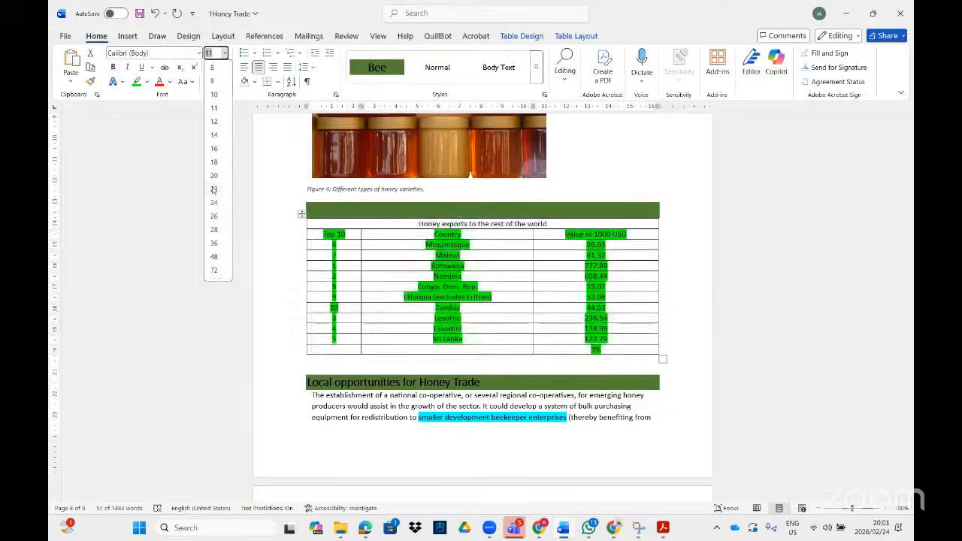
{"action": "left_click", "coordinate": [214, 189]}
{"action": "scroll", "coordinate": [639, 337], "scroll_direction": "down", "scroll_amount": 5}
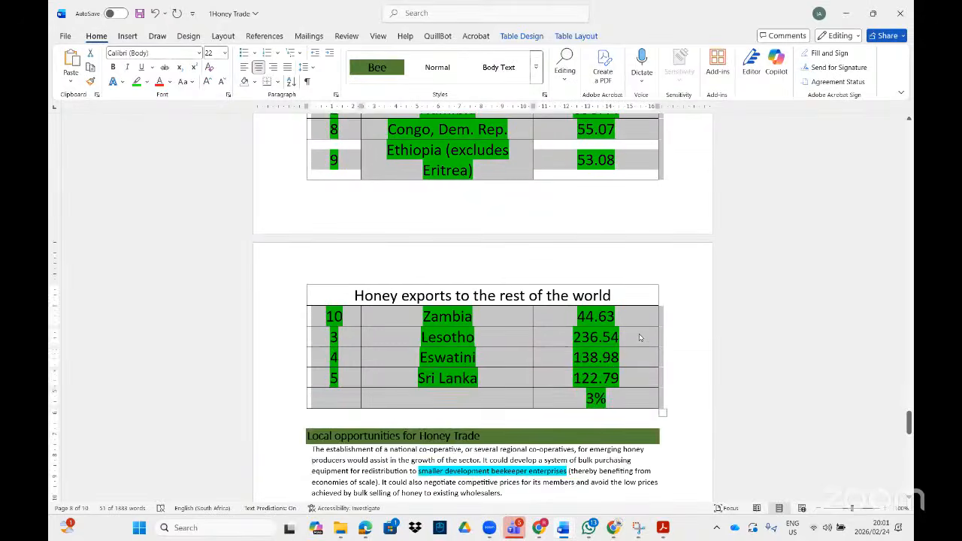
{"action": "scroll", "coordinate": [640, 337], "scroll_direction": "up", "scroll_amount": 3}
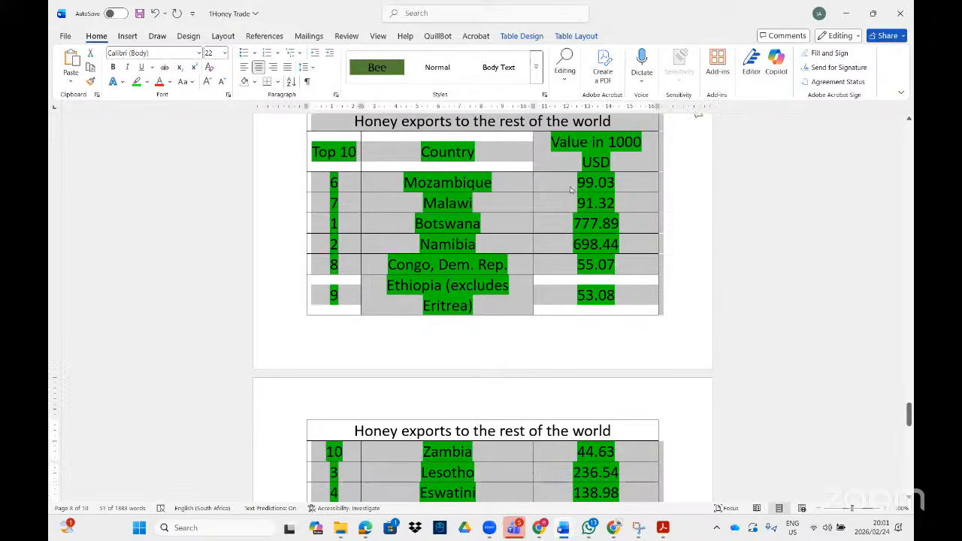
Step: Try the vertical text directions on the table's merged title row and return the text to horizontal
{"action": "left_click", "coordinate": [586, 123]}
{"action": "left_click", "coordinate": [587, 36]}
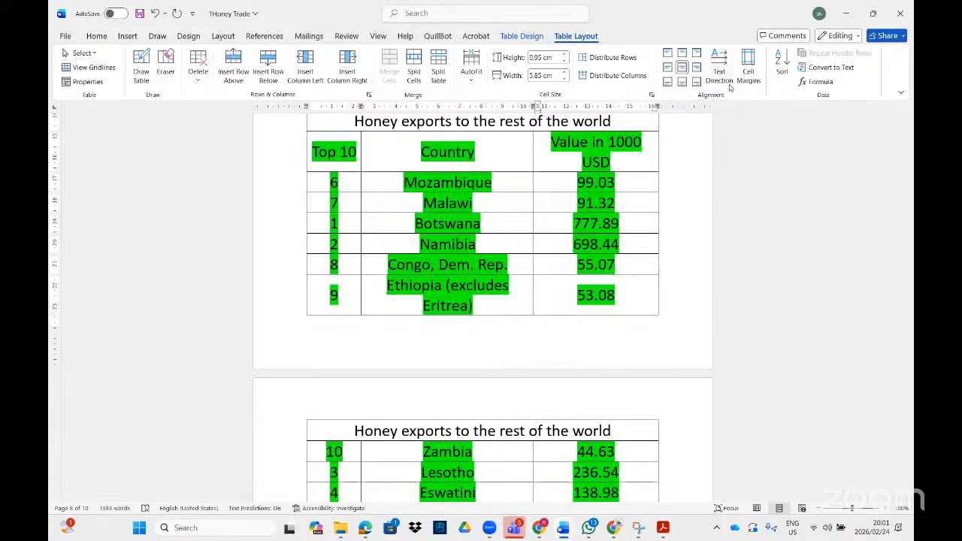
{"action": "scroll", "coordinate": [538, 219], "scroll_direction": "up", "scroll_amount": 3}
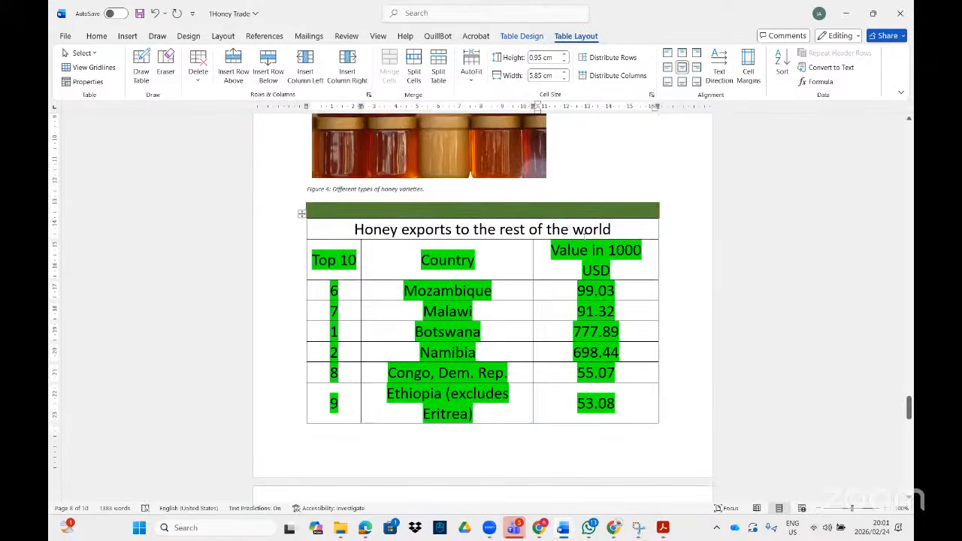
{"action": "left_click_drag", "start_coordinate": [625, 236], "coordinate": [428, 225]}
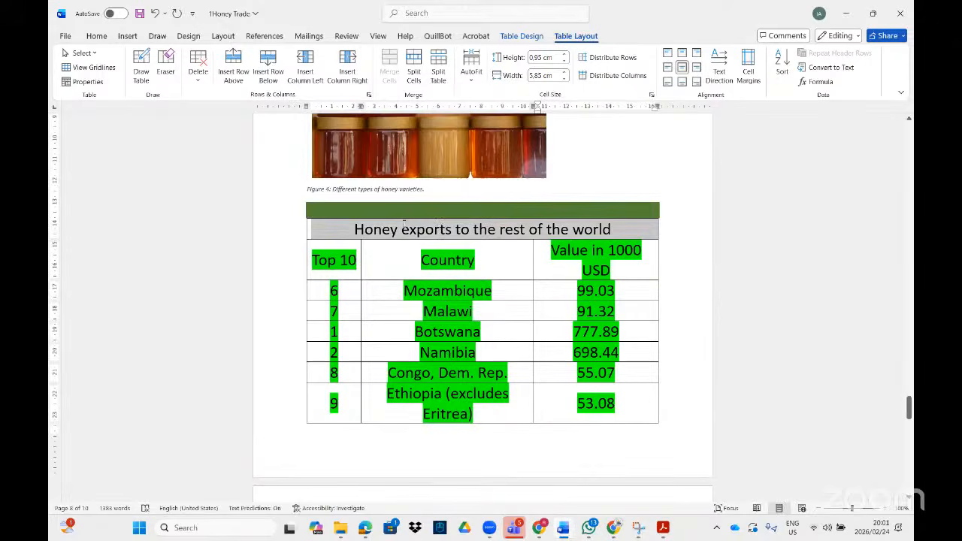
{"action": "left_click", "coordinate": [724, 69]}
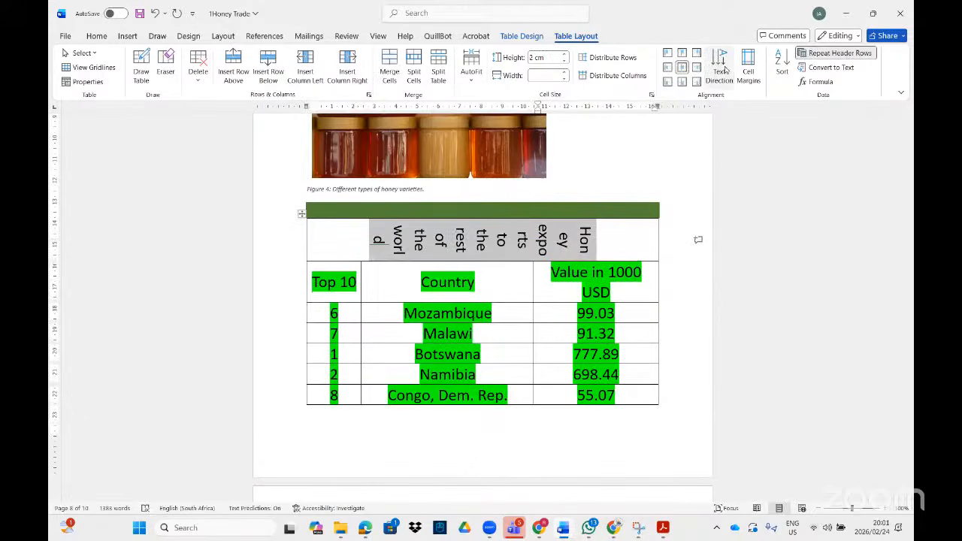
{"action": "left_click", "coordinate": [724, 69]}
{"action": "left_click", "coordinate": [724, 69]}
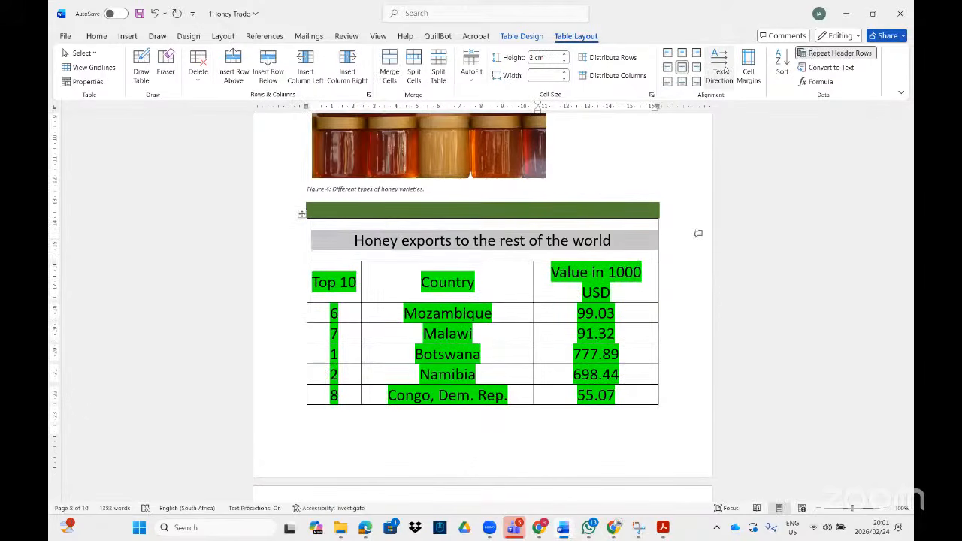
{"action": "left_click", "coordinate": [723, 69]}
{"action": "left_click", "coordinate": [723, 70]}
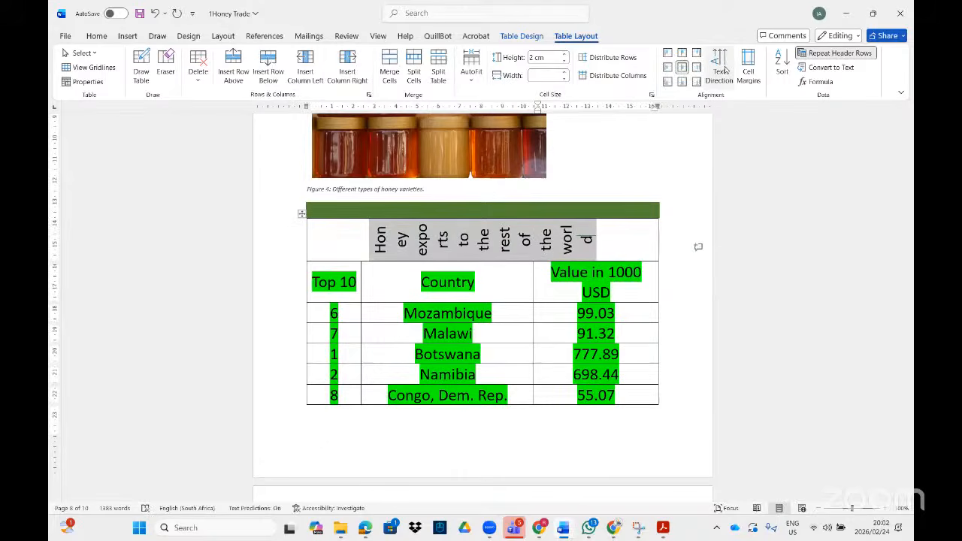
{"action": "left_click", "coordinate": [724, 69]}
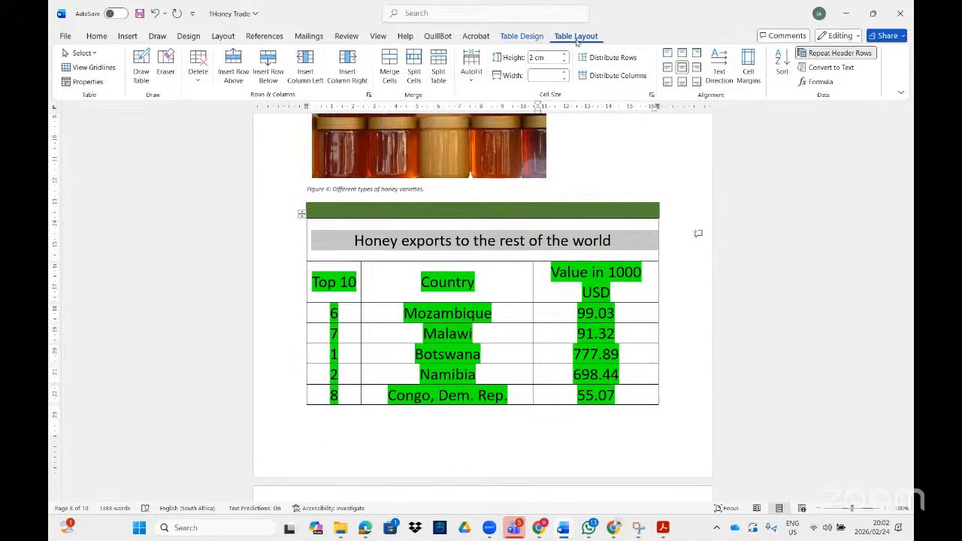
Step: Try a yellow text highlight on the title "Honey exports to the rest of the world" in the table
{"action": "left_click", "coordinate": [100, 37]}
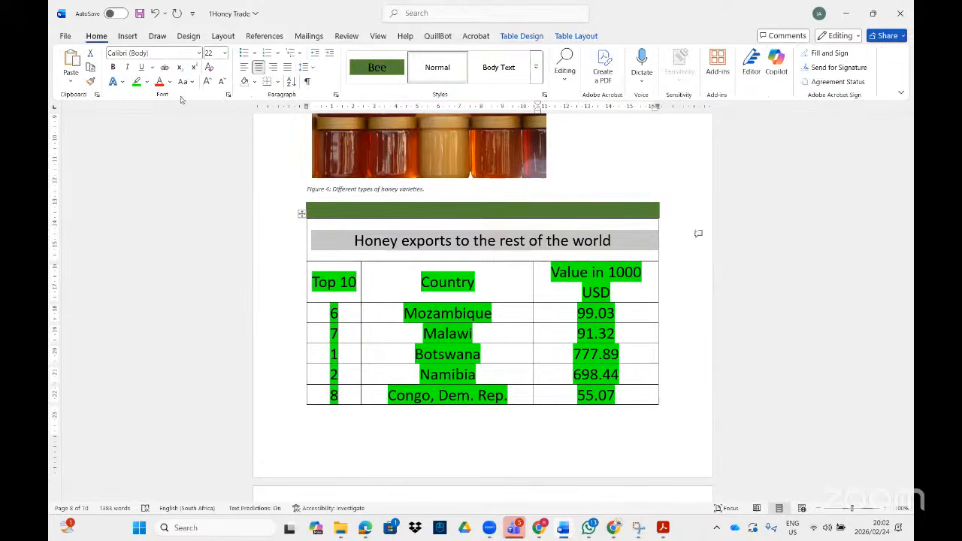
{"action": "left_click", "coordinate": [147, 81]}
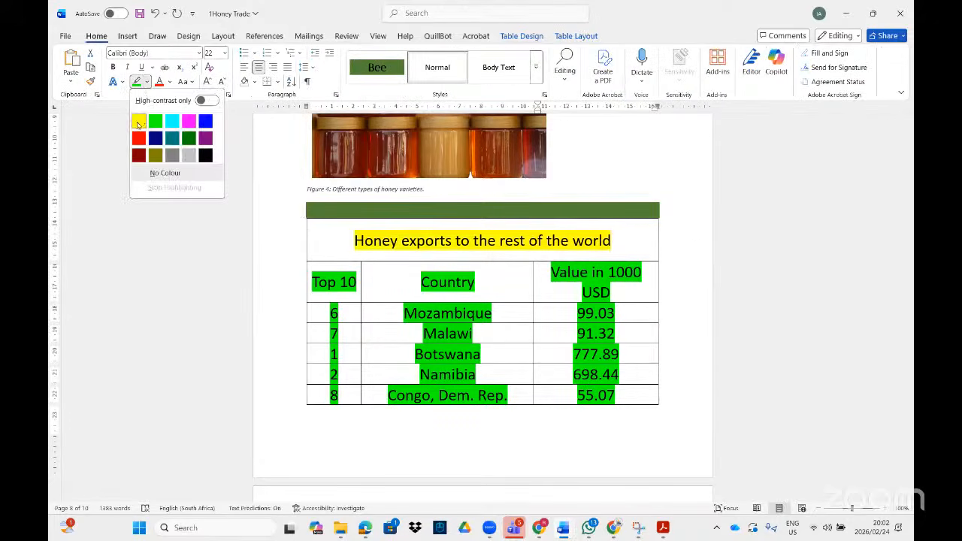
{"action": "left_click", "coordinate": [138, 122]}
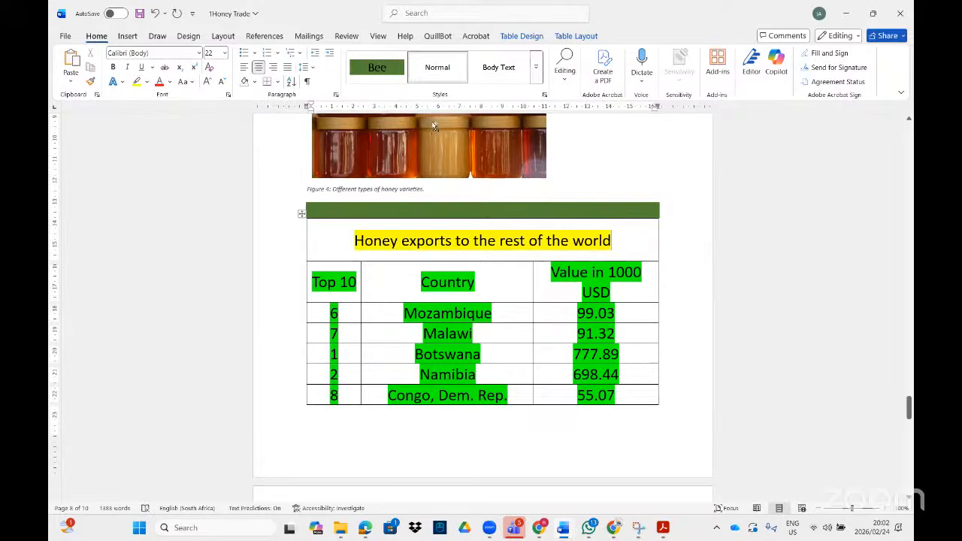
Step: Shade the title row "Honey exports to the rest of the world" with a light orange fill
{"action": "left_click", "coordinate": [530, 37]}
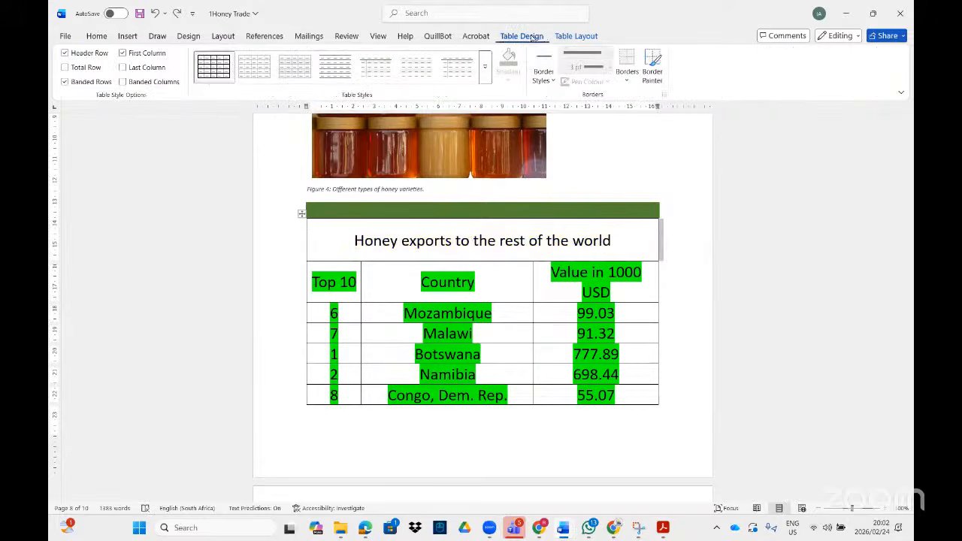
{"action": "left_click_drag", "start_coordinate": [628, 241], "coordinate": [318, 236]}
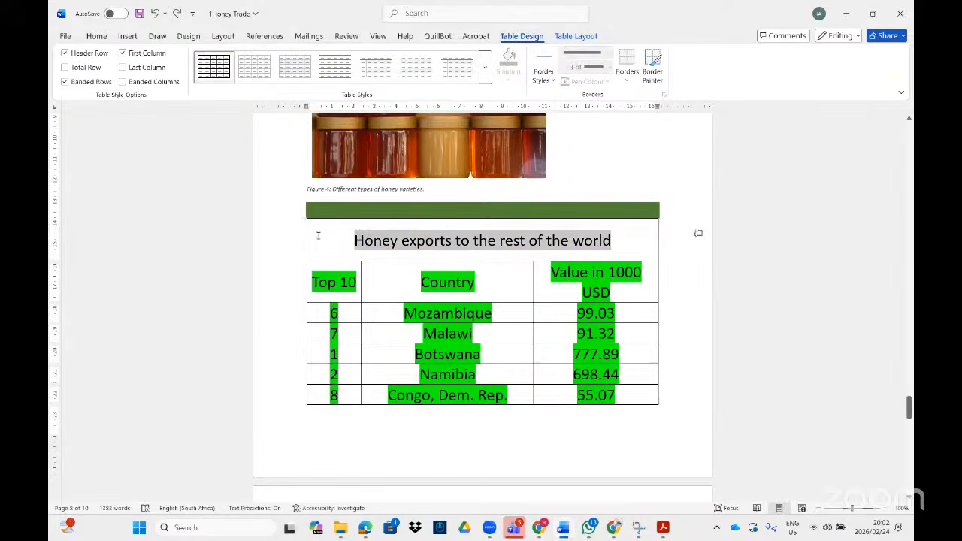
{"action": "left_click", "coordinate": [508, 75]}
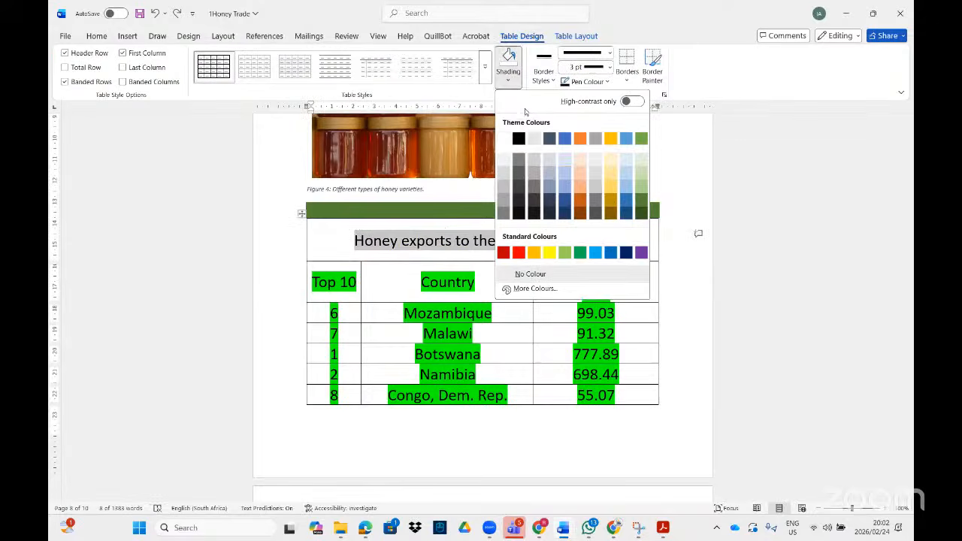
{"action": "left_click", "coordinate": [580, 172]}
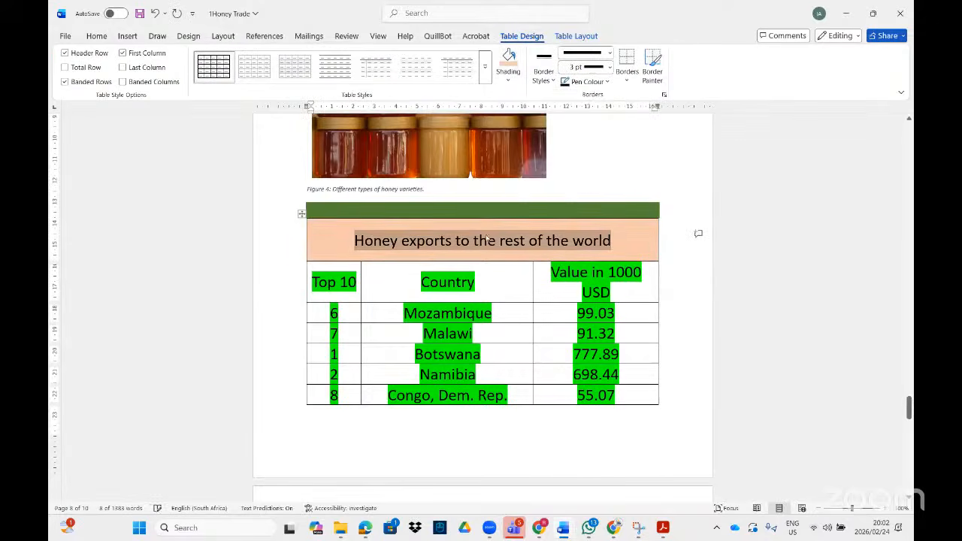
{"action": "left_click", "coordinate": [550, 310]}
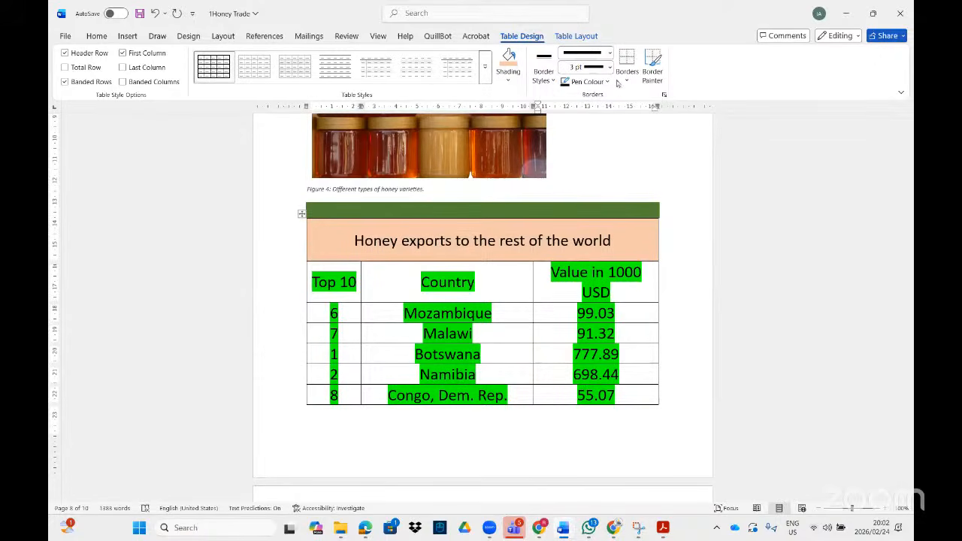
Step: Allow spacing of 1 cm between the honey exports table's cells and check the spaced rows across both pages
{"action": "left_click", "coordinate": [594, 37]}
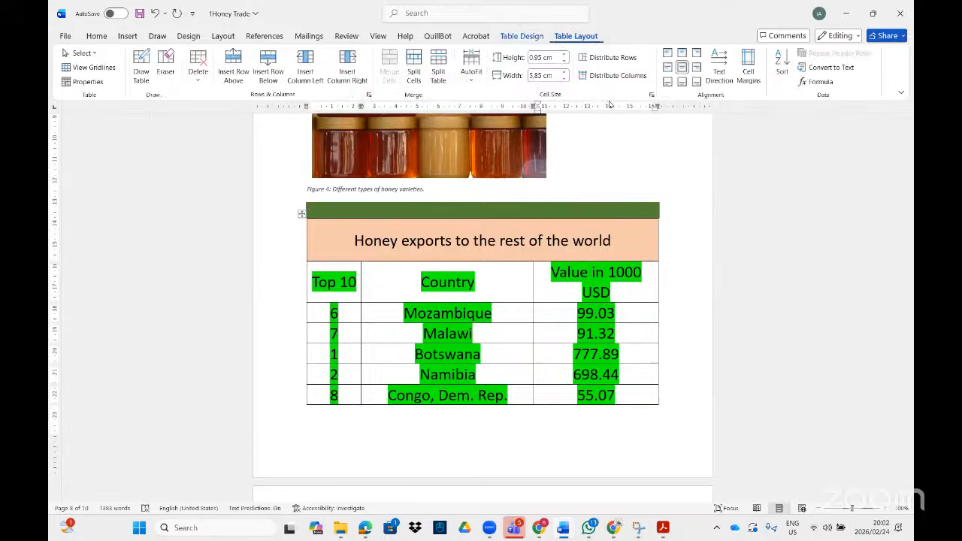
{"action": "left_click", "coordinate": [556, 297]}
{"action": "left_click", "coordinate": [753, 63]}
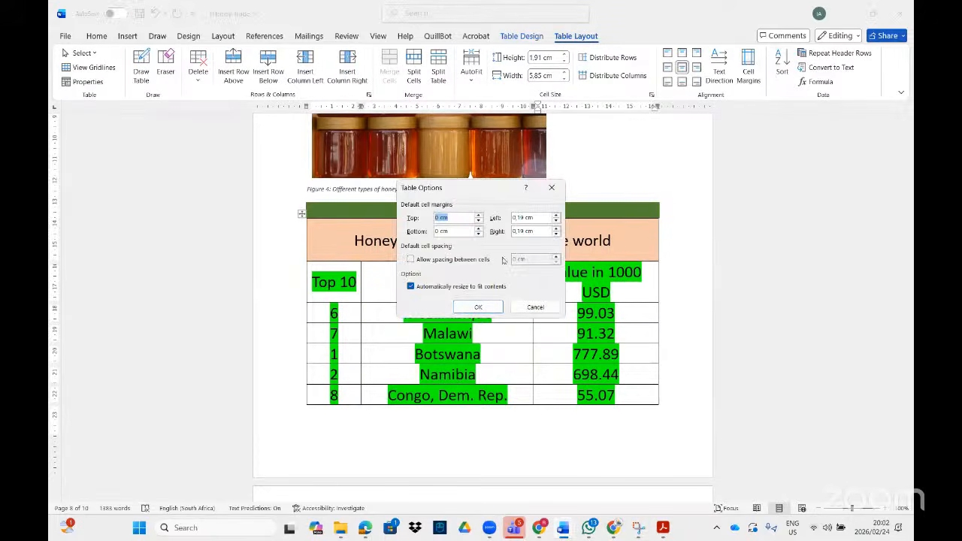
{"action": "left_click", "coordinate": [410, 258]}
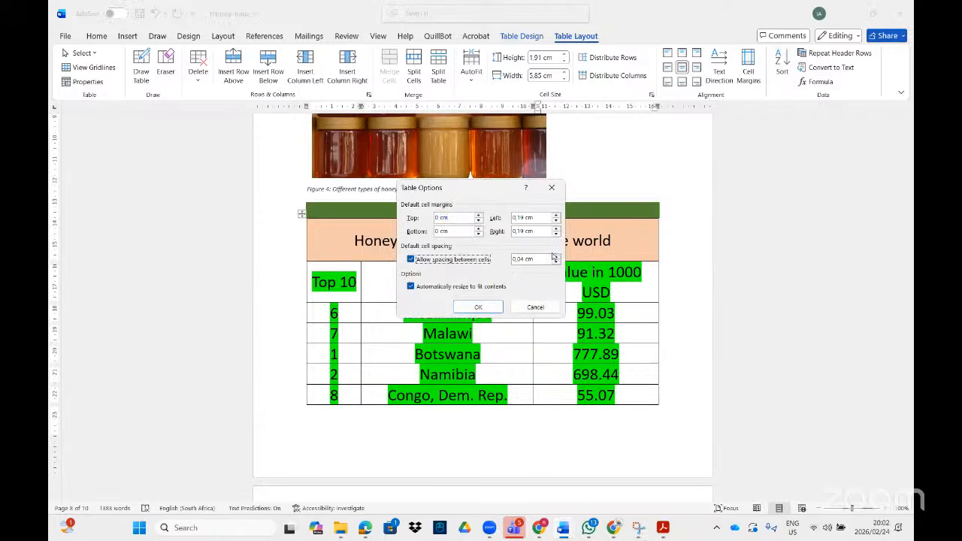
{"action": "left_click", "coordinate": [555, 258]}
{"action": "left_click", "coordinate": [555, 258]}
{"action": "left_click", "coordinate": [557, 260]}
{"action": "left_click", "coordinate": [557, 260]}
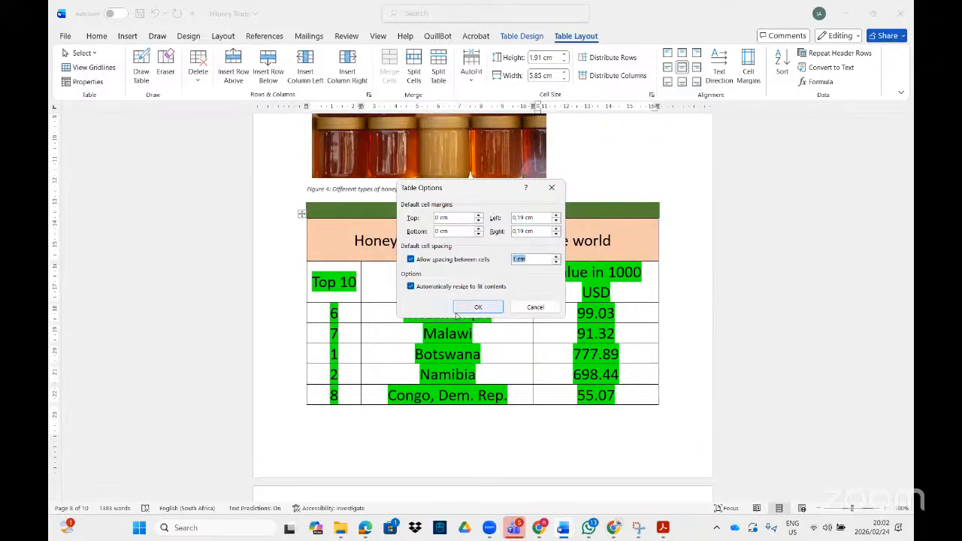
{"action": "left_click", "coordinate": [460, 309]}
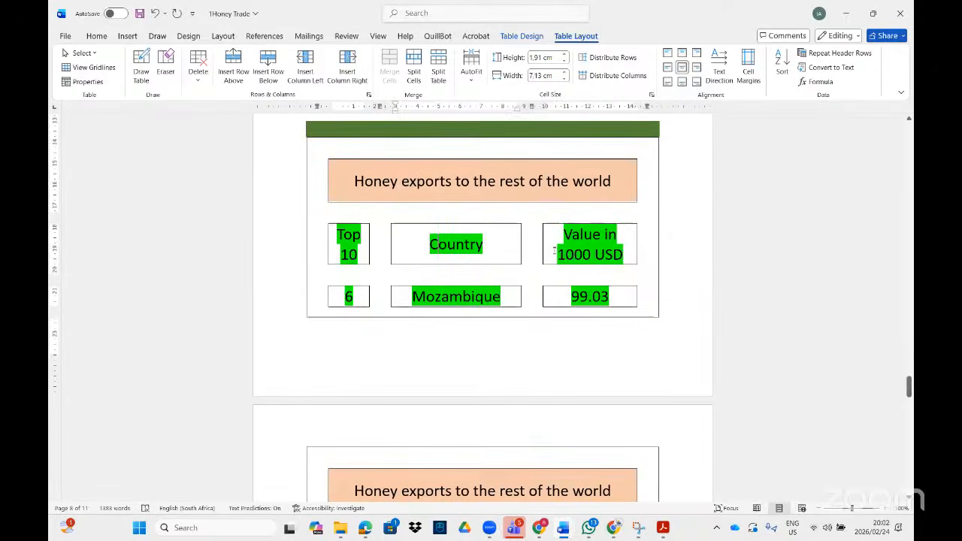
{"action": "left_click", "coordinate": [575, 295]}
{"action": "left_click", "coordinate": [406, 326]}
{"action": "scroll", "coordinate": [475, 376], "scroll_direction": "down", "scroll_amount": 9}
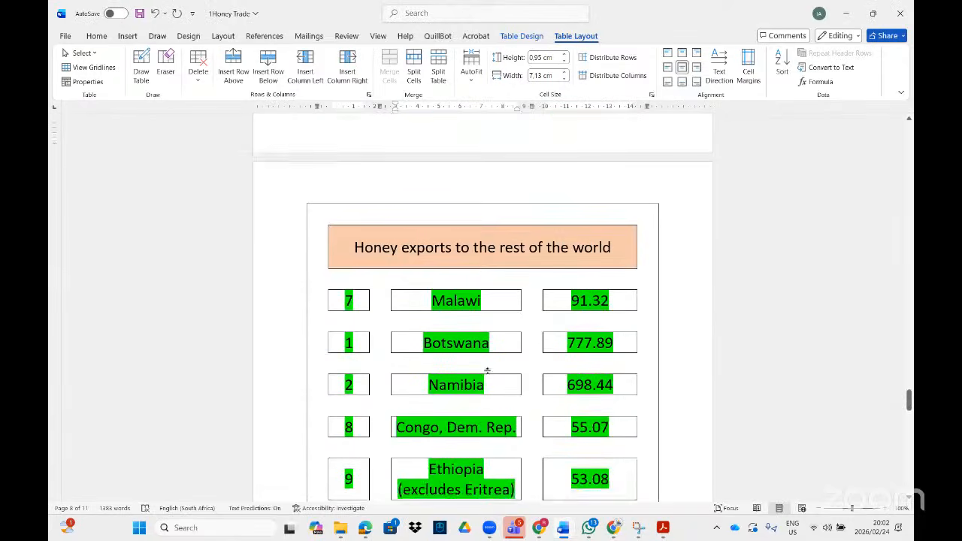
{"action": "scroll", "coordinate": [474, 382], "scroll_direction": "down", "scroll_amount": 6}
{"action": "scroll", "coordinate": [470, 383], "scroll_direction": "up", "scroll_amount": 4}
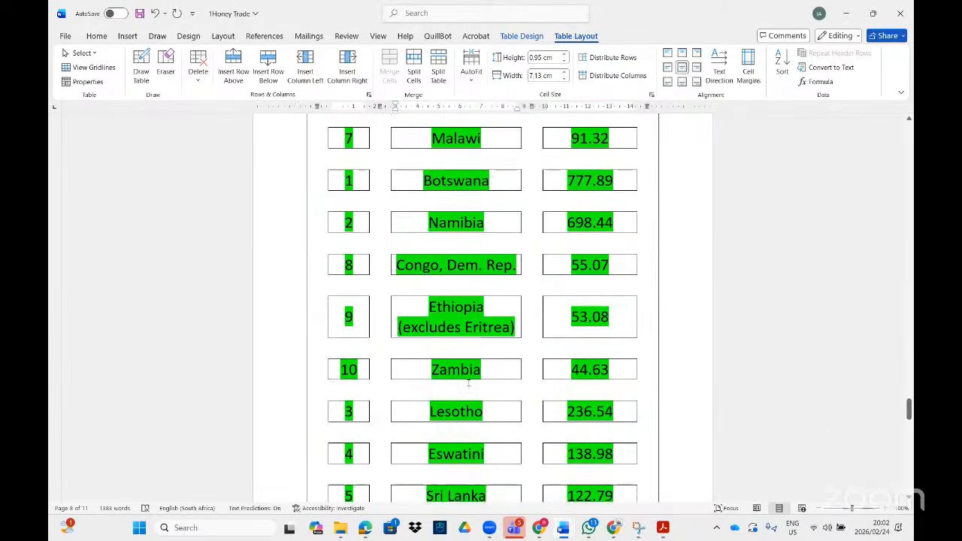
Step: Switch to the worksheet PDF in Acrobat, read the 2Triathlon task's grid table style instruction, and return to Word
{"action": "left_click", "coordinate": [663, 527]}
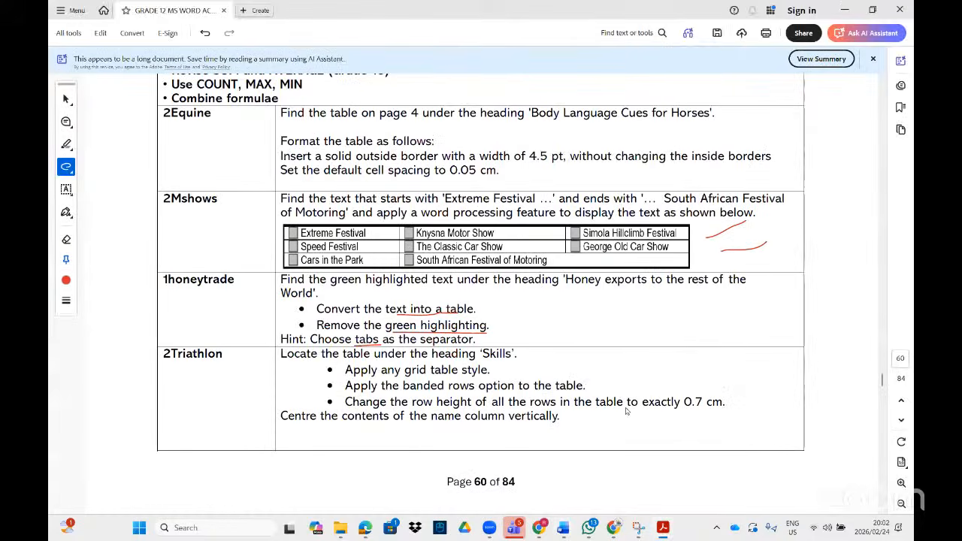
{"action": "scroll", "coordinate": [626, 398], "scroll_direction": "down", "scroll_amount": 1}
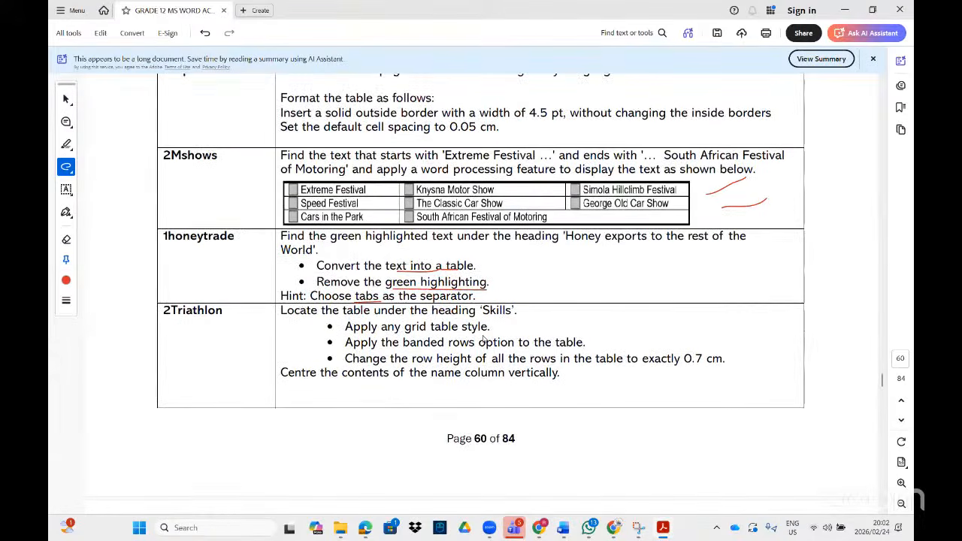
{"action": "left_click", "coordinate": [663, 528]}
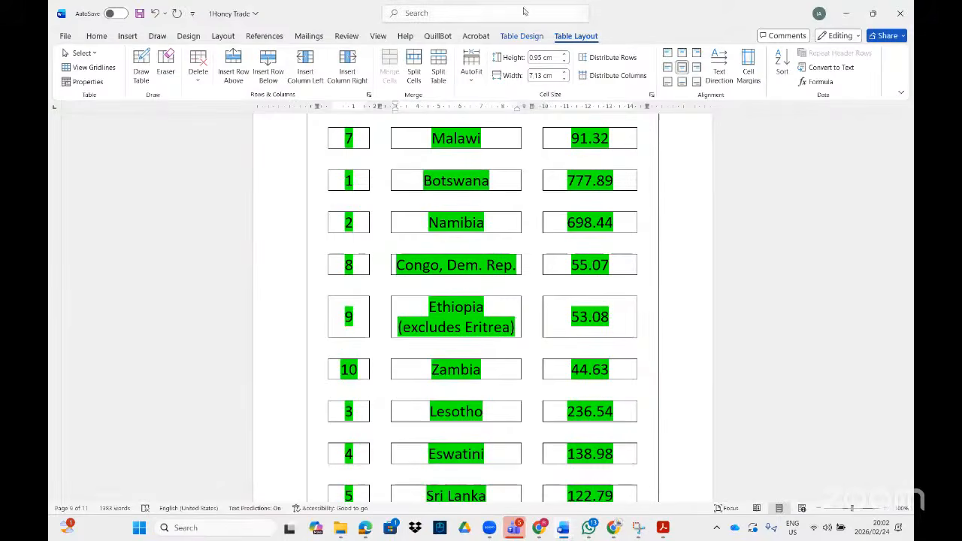
Step: Apply an orange grid table style with a solid header row to the whole honey exports table
{"action": "scroll", "coordinate": [354, 178], "scroll_direction": "up", "scroll_amount": 8}
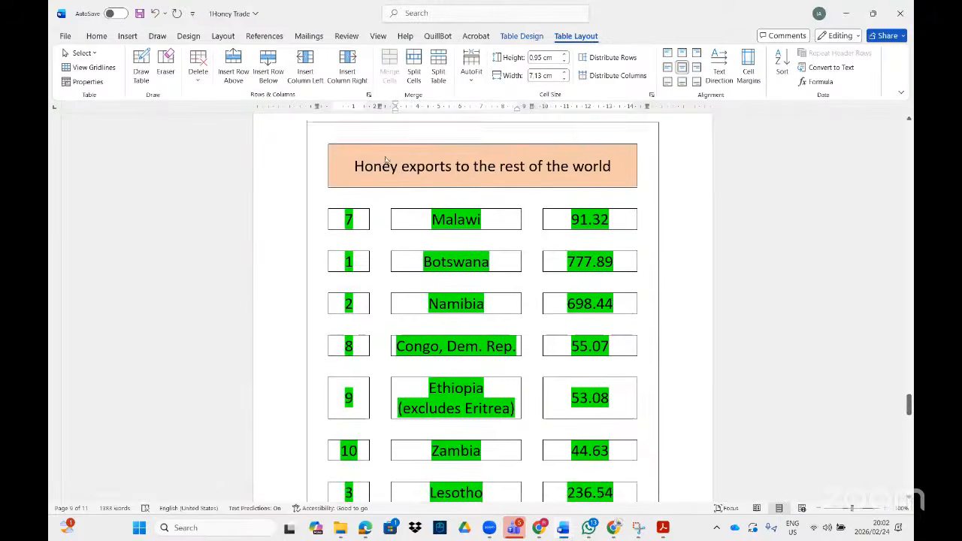
{"action": "scroll", "coordinate": [387, 234], "scroll_direction": "up", "scroll_amount": 6}
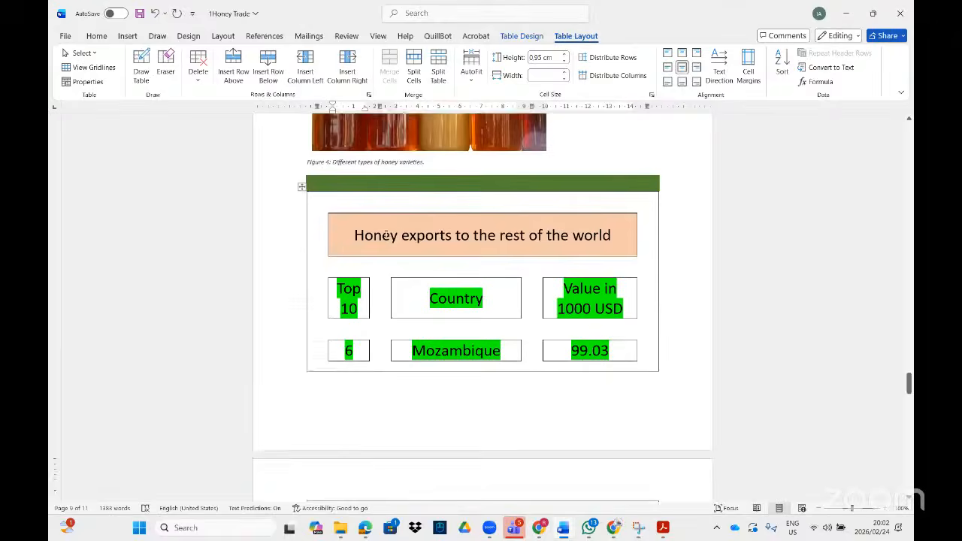
{"action": "left_click", "coordinate": [302, 268]}
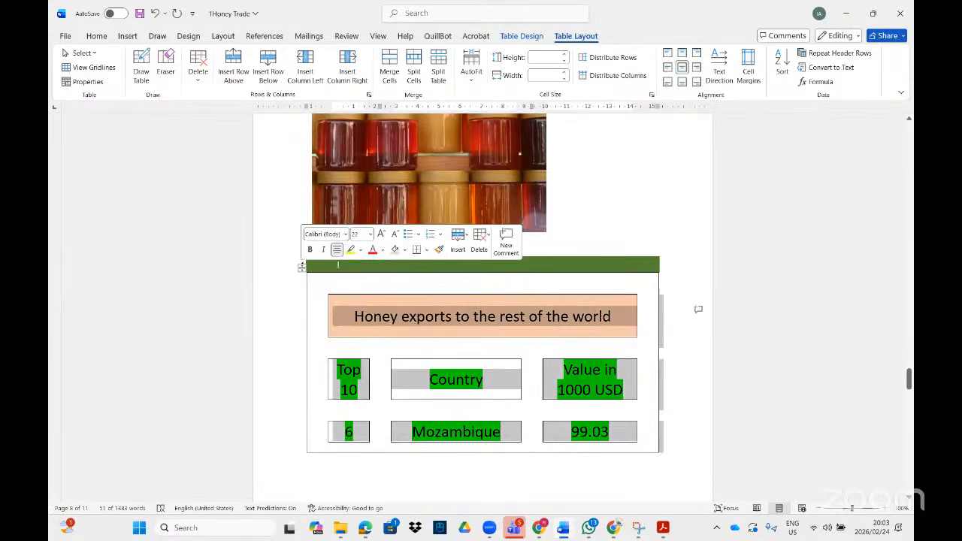
{"action": "left_click", "coordinate": [526, 36]}
{"action": "left_click", "coordinate": [487, 81]}
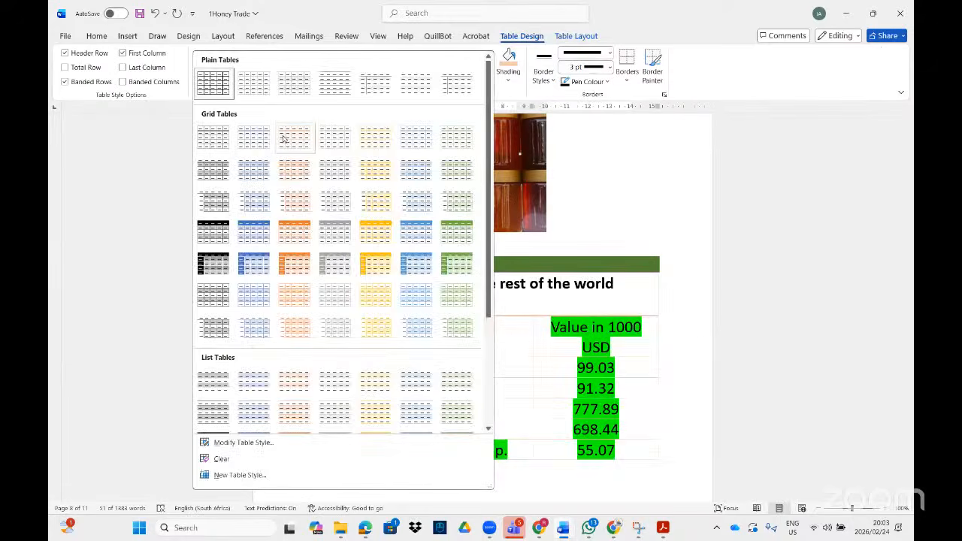
{"action": "left_click", "coordinate": [311, 237]}
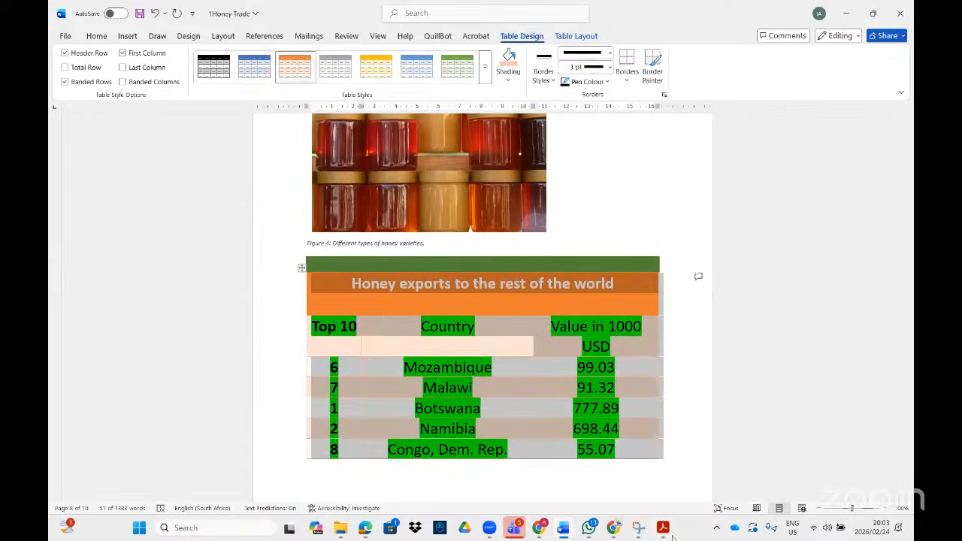
Step: Check the 2Triathlon instructions on banded rows and row height in the Acrobat worksheet and return to Word
{"action": "key", "text": "alt+Tab"}
{"action": "scroll", "coordinate": [493, 342], "scroll_direction": "down", "scroll_amount": 1}
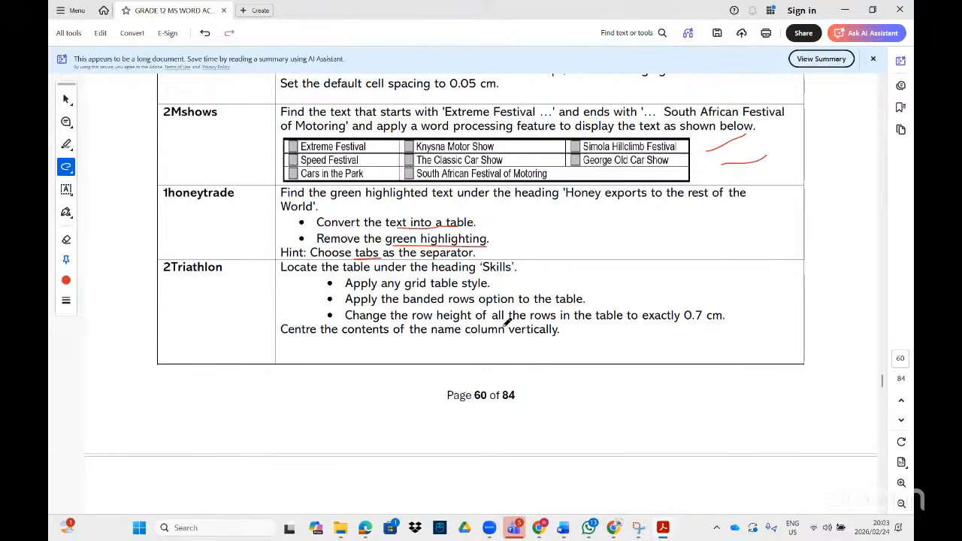
{"action": "left_click", "coordinate": [664, 527]}
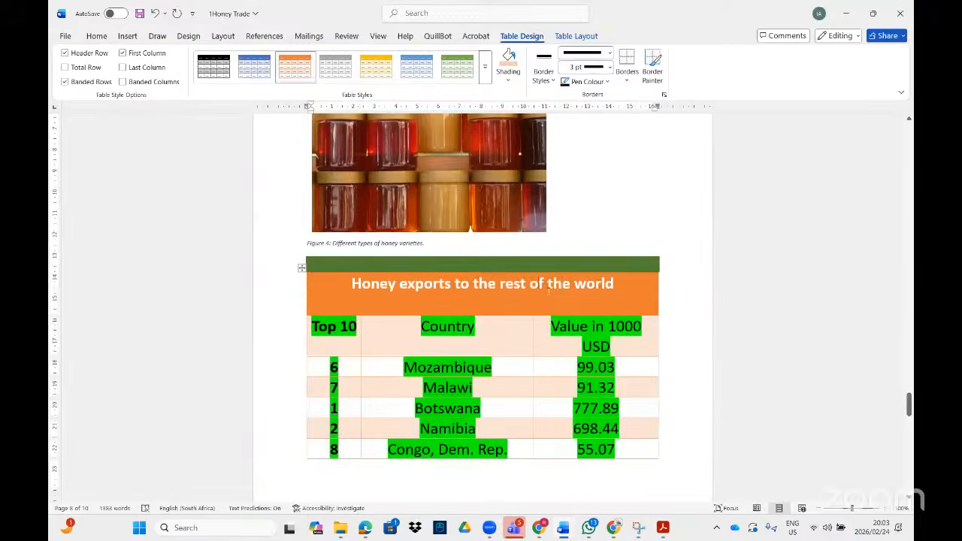
Step: Set the height of the table's title row to 3 cm and turn on banded columns for the table
{"action": "left_click", "coordinate": [576, 36]}
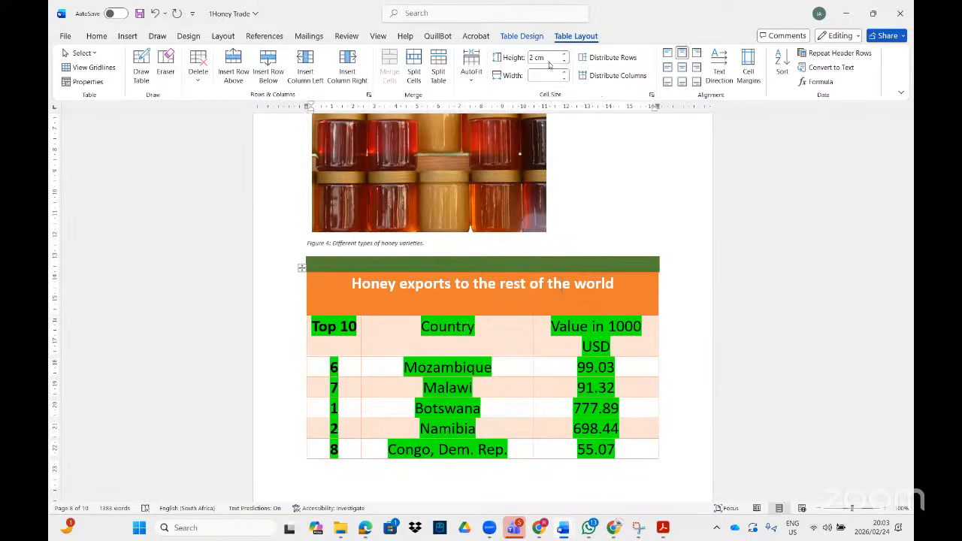
{"action": "left_click", "coordinate": [562, 57]}
{"action": "left_click", "coordinate": [562, 57]}
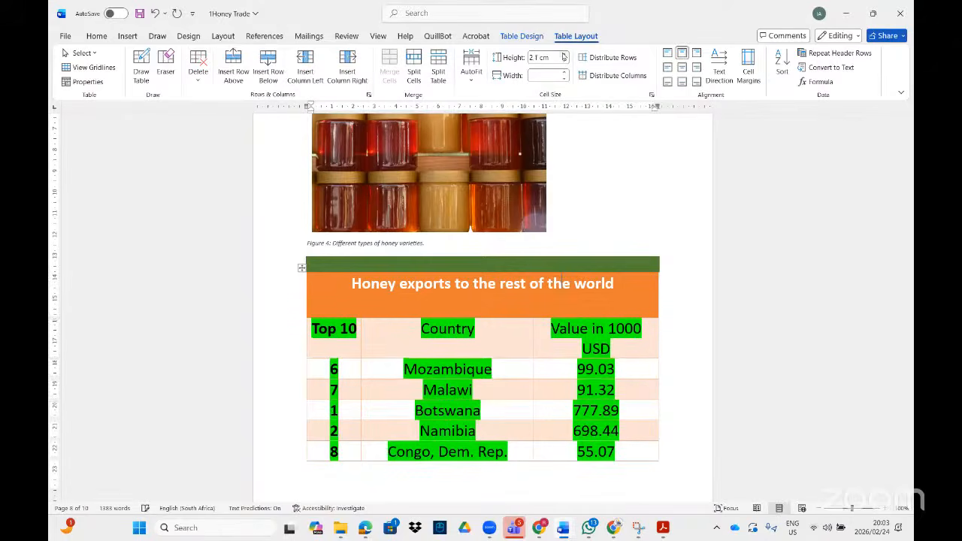
{"action": "left_click", "coordinate": [563, 57]}
{"action": "left_click", "coordinate": [563, 57]}
{"action": "left_click", "coordinate": [563, 57]}
{"action": "left_click", "coordinate": [563, 57]}
{"action": "left_click", "coordinate": [563, 57]}
{"action": "left_click", "coordinate": [562, 57]}
{"action": "left_click", "coordinate": [562, 57]}
{"action": "left_click", "coordinate": [563, 58]}
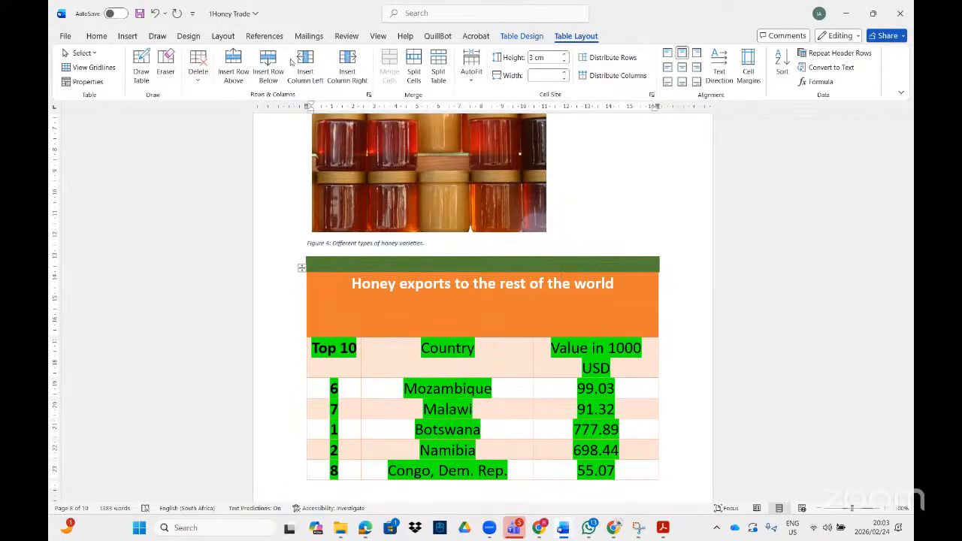
{"action": "left_click", "coordinate": [528, 37]}
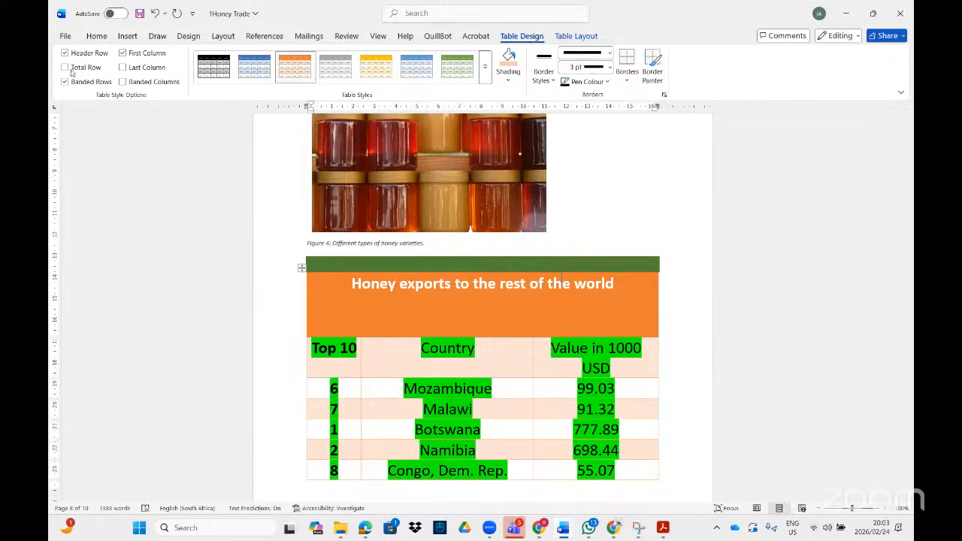
{"action": "left_click", "coordinate": [122, 82]}
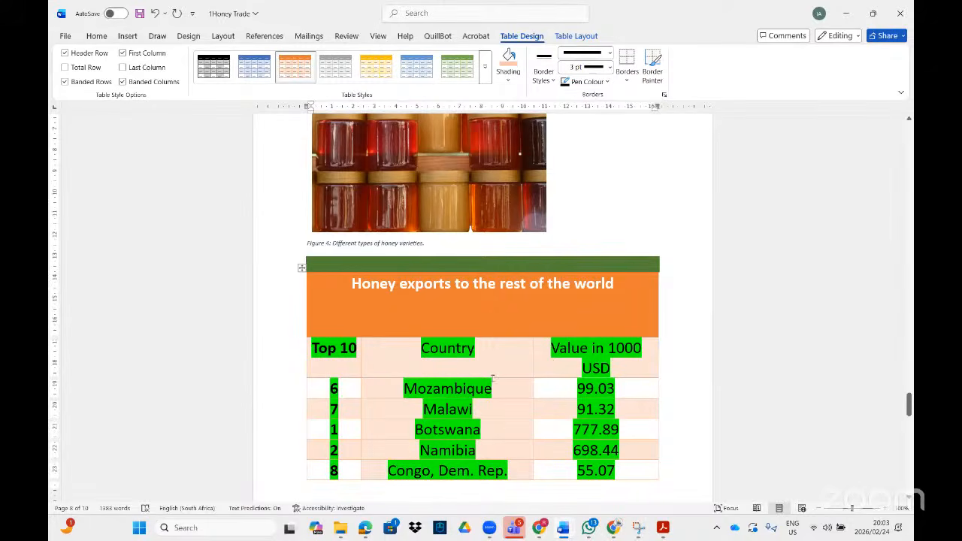
Step: Switch to the Acrobat worksheet's 2History(2) task, underline the 0.1 cm cell spacing and circle the 546 average in red
{"action": "left_click", "coordinate": [663, 527]}
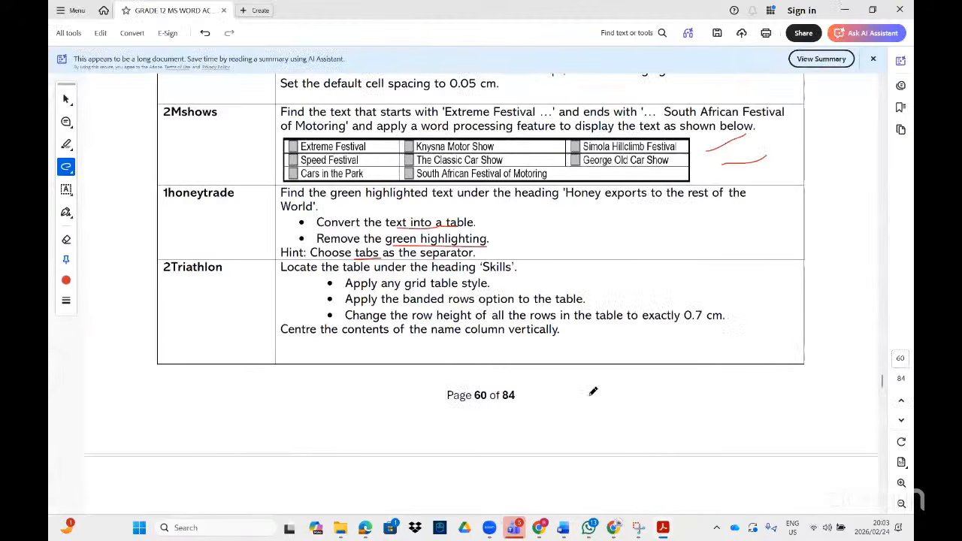
{"action": "scroll", "coordinate": [537, 293], "scroll_direction": "down", "scroll_amount": 3}
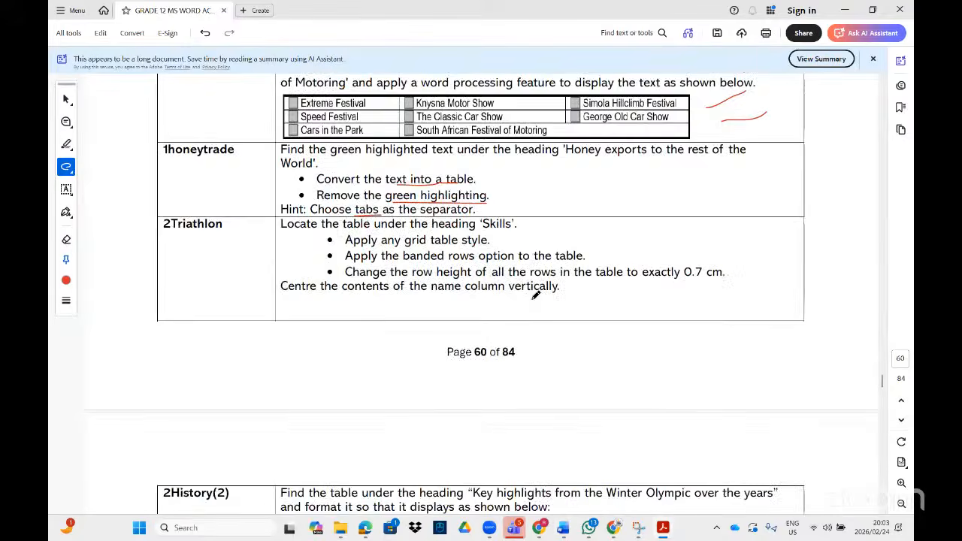
{"action": "scroll", "coordinate": [536, 295], "scroll_direction": "down", "scroll_amount": 1}
{"action": "scroll", "coordinate": [541, 294], "scroll_direction": "down", "scroll_amount": 1}
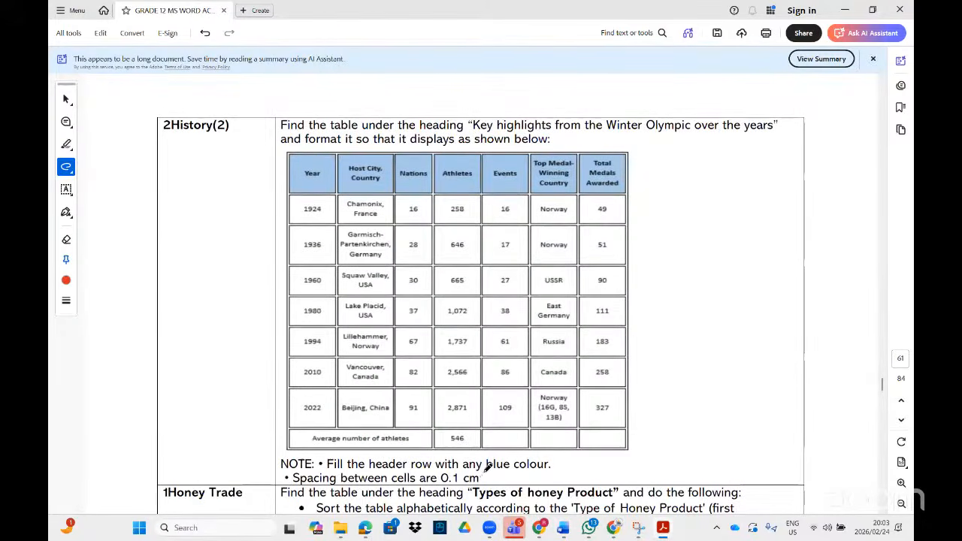
{"action": "left_click_drag", "start_coordinate": [486, 469], "coordinate": [430, 477]}
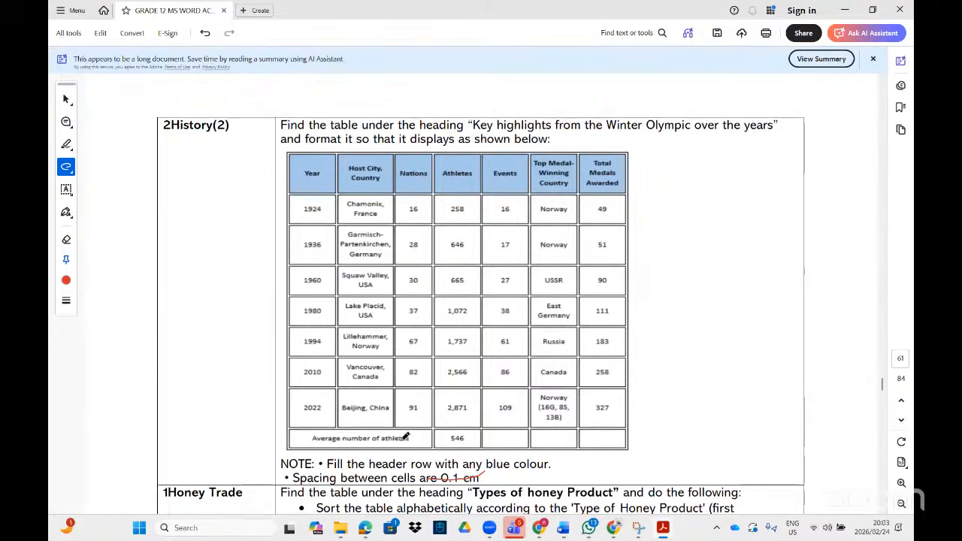
{"action": "mouse_move", "coordinate": [474, 434]}
{"action": "left_mouse_down"}
{"action": "mouse_move", "coordinate": [453, 444]}
{"action": "mouse_move", "coordinate": [443, 430]}
{"action": "mouse_move", "coordinate": [473, 429]}
{"action": "left_mouse_up"}
Step: Read the 1Honey Trade sorting and VAT formula task and the Q1RUGBY table task on pages 61 and 62
{"action": "scroll", "coordinate": [515, 438], "scroll_direction": "down", "scroll_amount": 3}
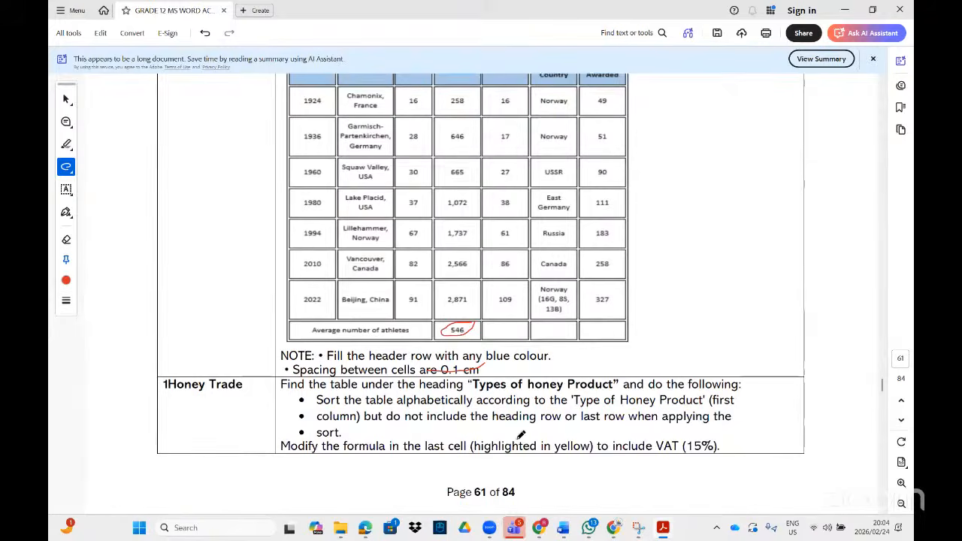
{"action": "scroll", "coordinate": [545, 355], "scroll_direction": "down", "scroll_amount": 2}
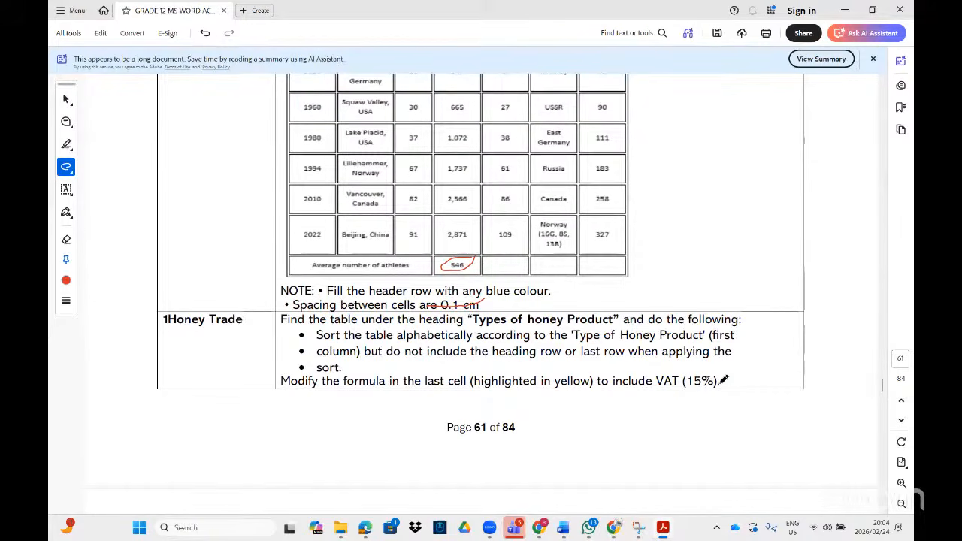
{"action": "scroll", "coordinate": [709, 383], "scroll_direction": "down", "scroll_amount": 7}
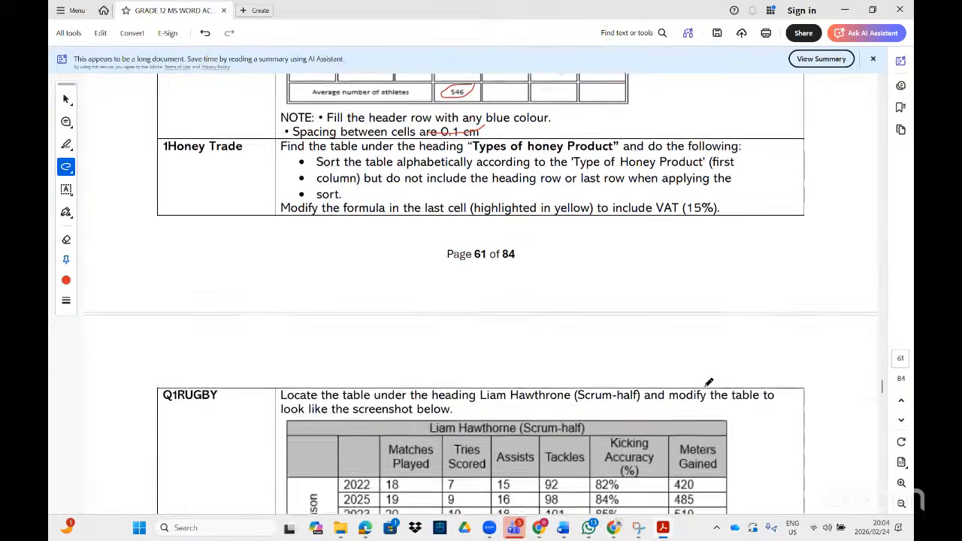
{"action": "scroll", "coordinate": [708, 383], "scroll_direction": "down", "scroll_amount": 4}
{"action": "scroll", "coordinate": [708, 380], "scroll_direction": "up", "scroll_amount": 4}
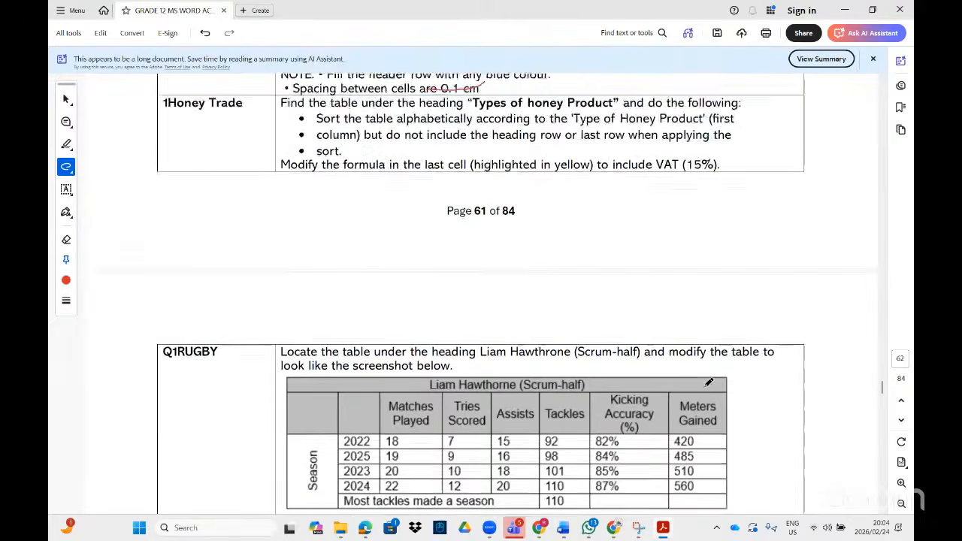
Step: Circle the vertical 'Season' cell in the Q1RUGBY example table on page 62 in red
{"action": "scroll", "coordinate": [709, 382], "scroll_direction": "down", "scroll_amount": 2}
{"action": "scroll", "coordinate": [708, 383], "scroll_direction": "down", "scroll_amount": 3}
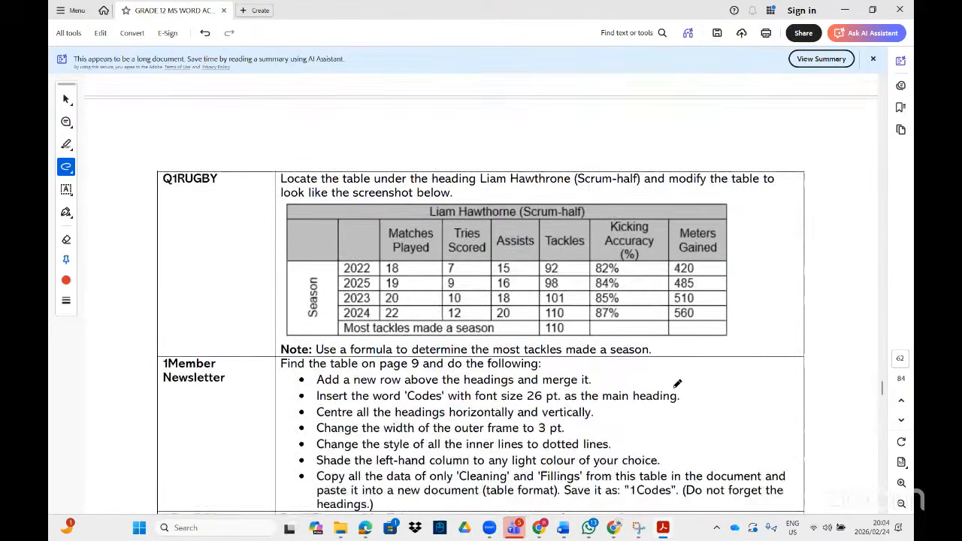
{"action": "scroll", "coordinate": [676, 384], "scroll_direction": "down", "scroll_amount": 2}
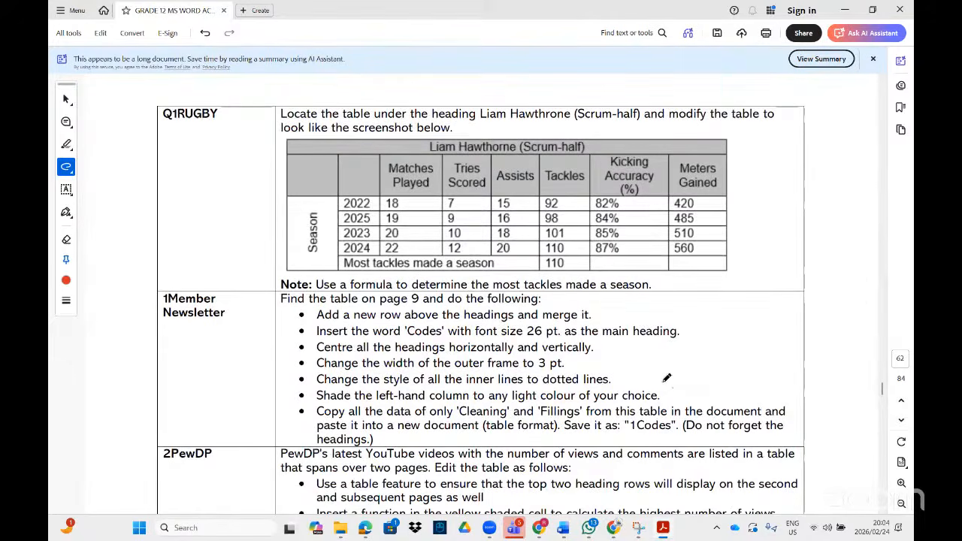
{"action": "mouse_move", "coordinate": [318, 210]}
{"action": "left_mouse_down"}
{"action": "mouse_move", "coordinate": [305, 213]}
{"action": "mouse_move", "coordinate": [314, 259]}
{"action": "mouse_move", "coordinate": [335, 227]}
{"action": "mouse_move", "coordinate": [330, 215]}
{"action": "left_mouse_up"}
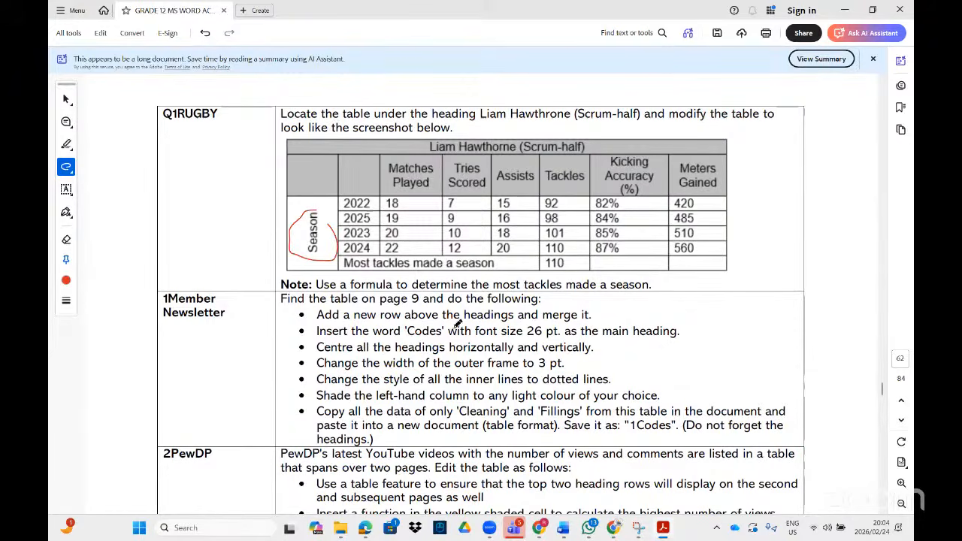
Step: Underline 'horizontally and vertically' in the 1Member Newsletter task and draw a red freehand line beside the 1Zoo example on page 63
{"action": "scroll", "coordinate": [457, 322], "scroll_direction": "down", "scroll_amount": 2}
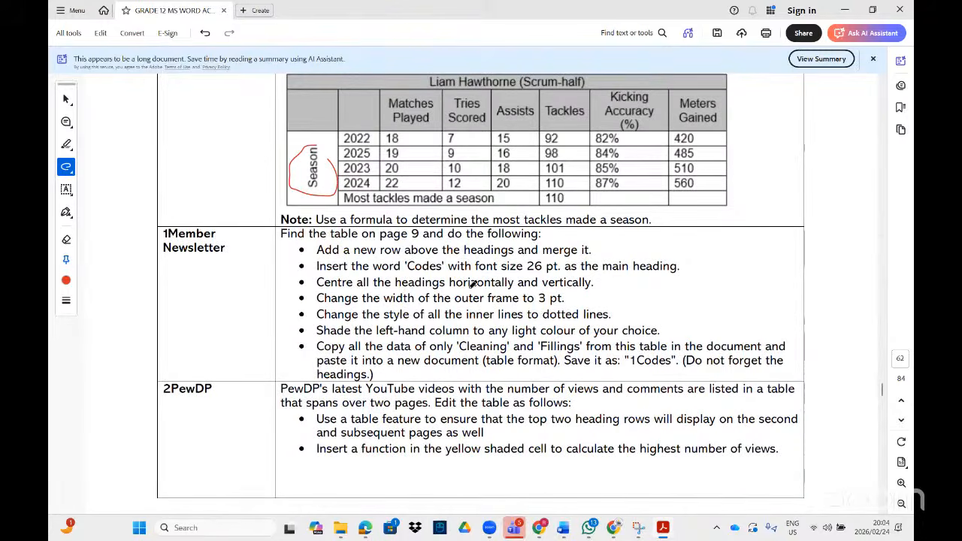
{"action": "left_click_drag", "start_coordinate": [449, 289], "coordinate": [589, 281]}
{"action": "scroll", "coordinate": [590, 366], "scroll_direction": "down", "scroll_amount": 3}
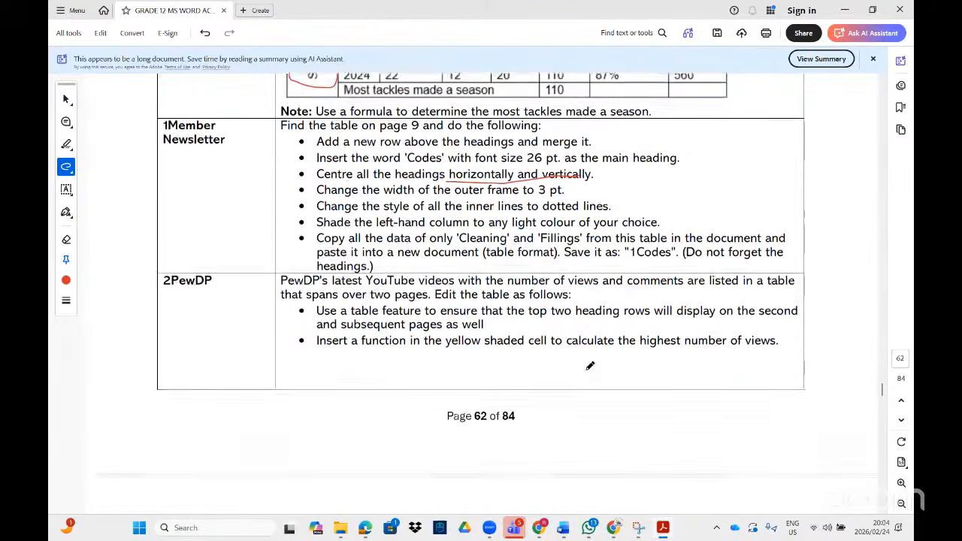
{"action": "scroll", "coordinate": [590, 366], "scroll_direction": "down", "scroll_amount": 15}
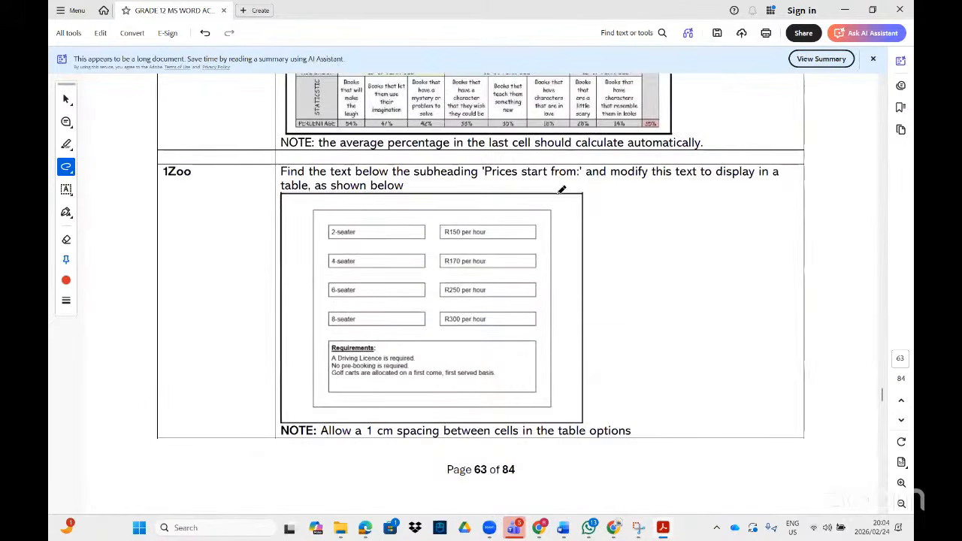
{"action": "mouse_move", "coordinate": [625, 194]}
{"action": "left_mouse_down"}
{"action": "mouse_move", "coordinate": [638, 260]}
{"action": "mouse_move", "coordinate": [720, 262]}
{"action": "left_mouse_up"}
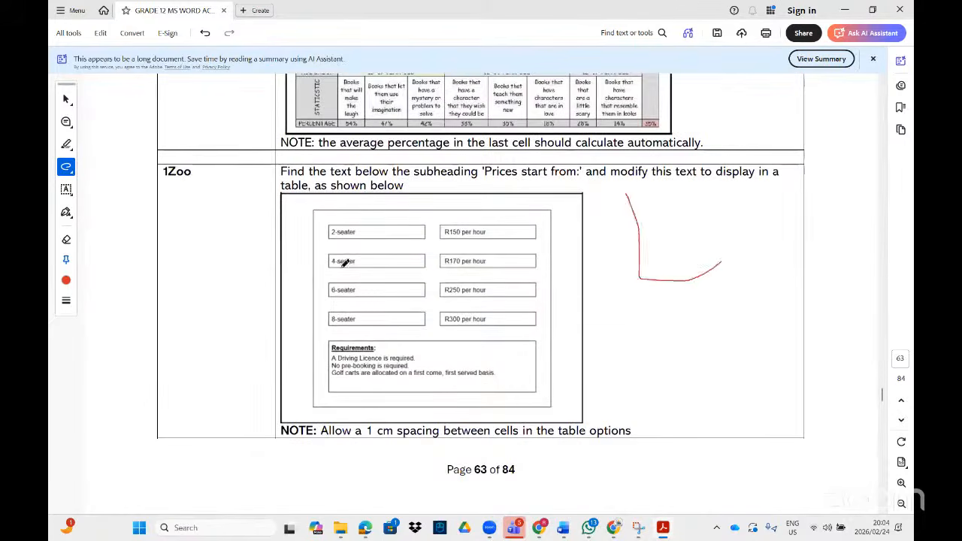
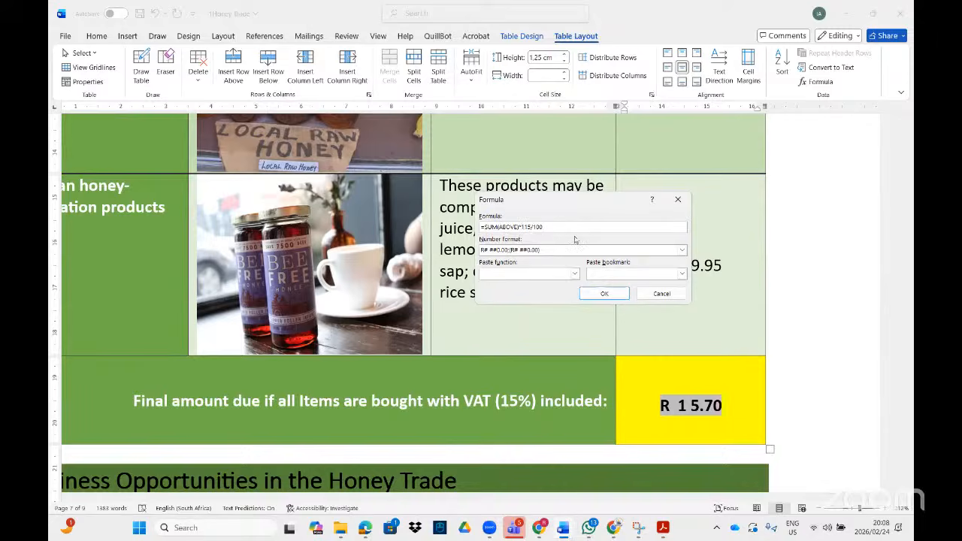
Step: Add parentheses to the yellow cell's VAT formula so it reads =SUM(ABOVE)*(115/100)
{"action": "type", "text": "("}
{"action": "left_click", "coordinate": [605, 293]}
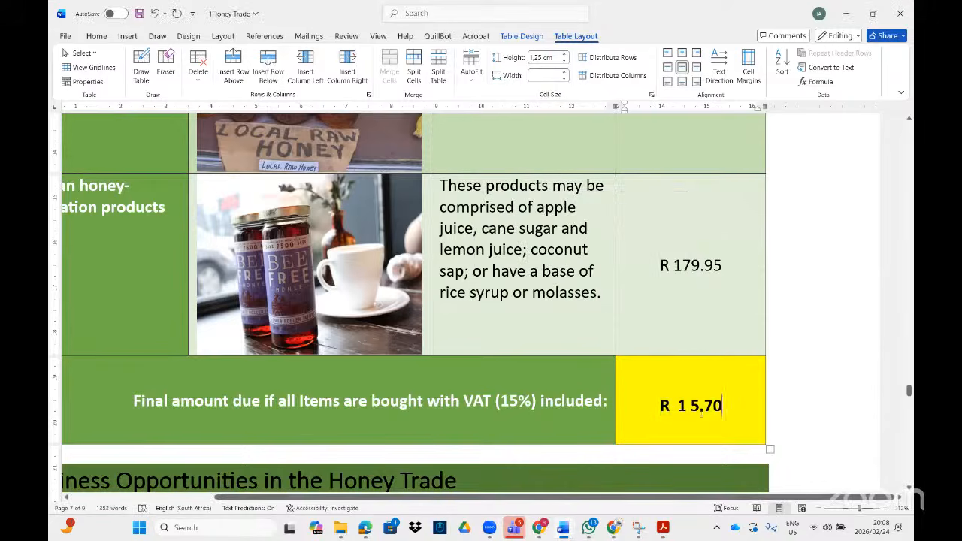
Step: Switch to the Acrobat worksheet, circle 2PewDP on page 62, and underline its repeating heading rows and 'highest number of views' requirements in red
{"action": "key", "text": "alt+Tab"}
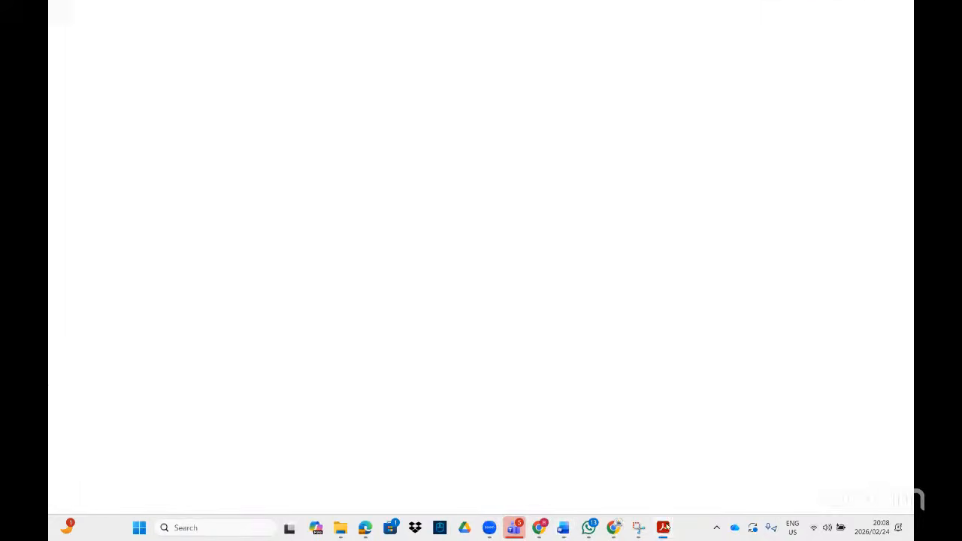
{"action": "scroll", "coordinate": [577, 269], "scroll_direction": "down", "scroll_amount": 2}
{"action": "scroll", "coordinate": [578, 267], "scroll_direction": "down", "scroll_amount": 2}
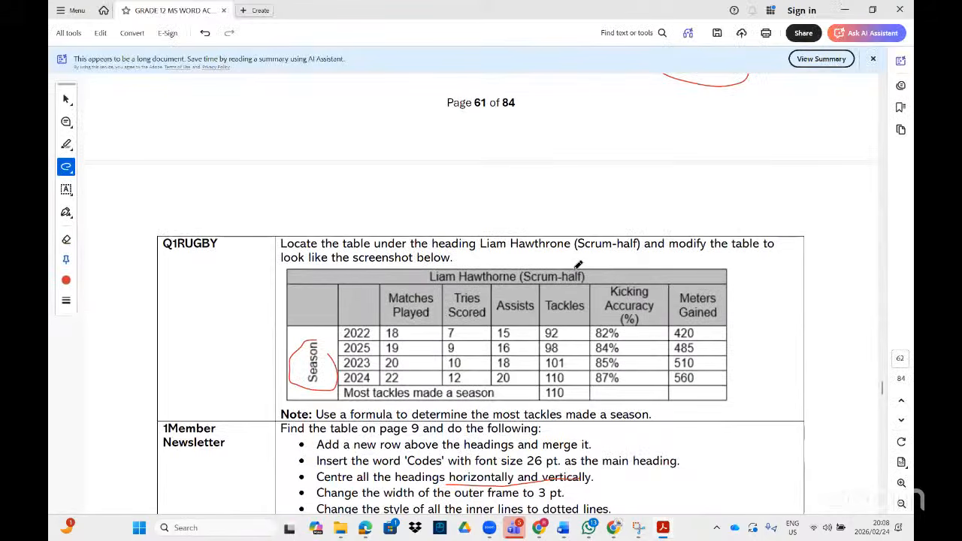
{"action": "scroll", "coordinate": [578, 265], "scroll_direction": "down", "scroll_amount": 10}
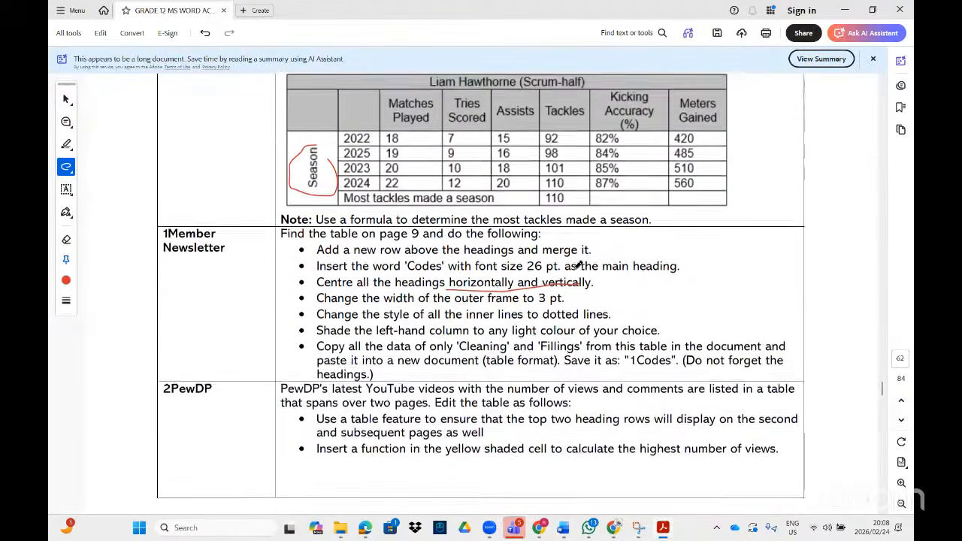
{"action": "scroll", "coordinate": [574, 300], "scroll_direction": "down", "scroll_amount": 2}
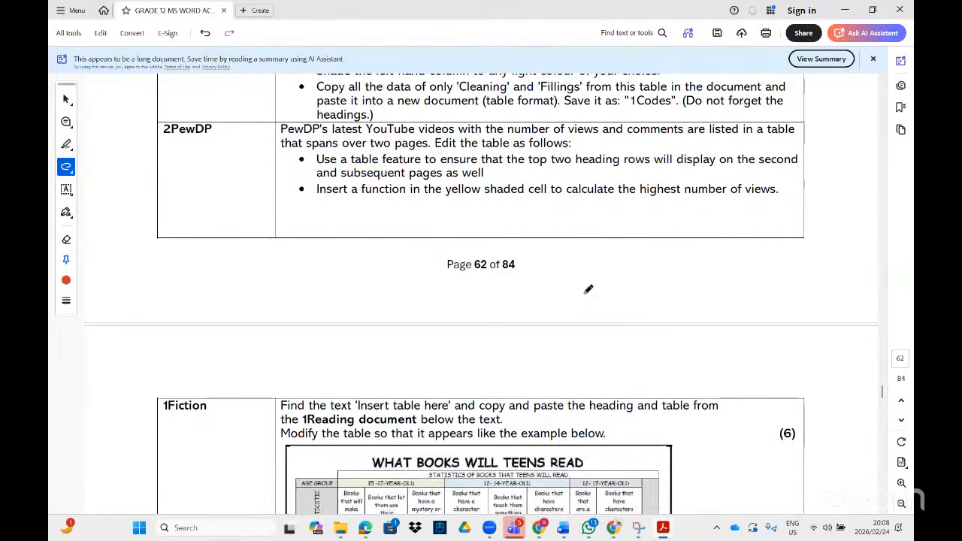
{"action": "mouse_move", "coordinate": [170, 146]}
{"action": "left_mouse_down"}
{"action": "mouse_move", "coordinate": [251, 160]}
{"action": "mouse_move", "coordinate": [220, 110]}
{"action": "mouse_move", "coordinate": [158, 152]}
{"action": "left_mouse_up"}
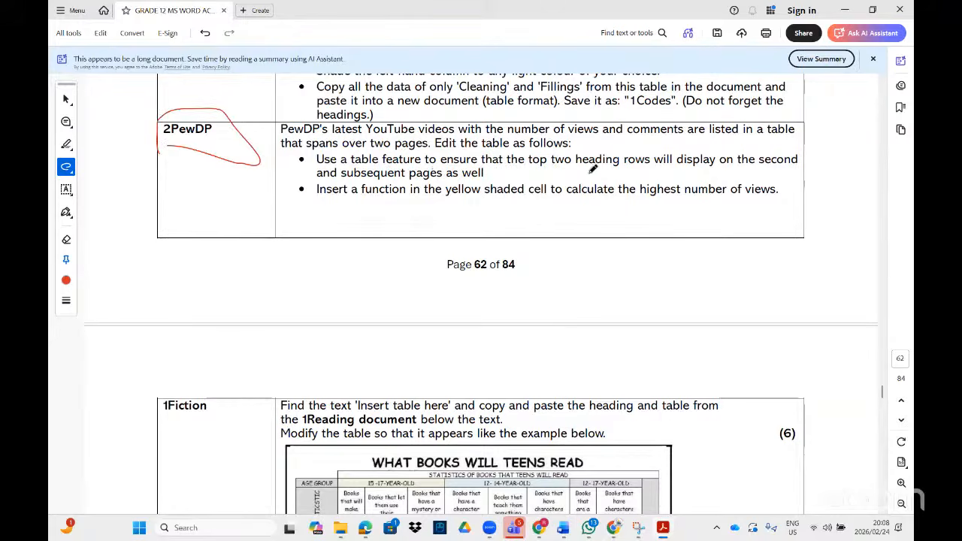
{"action": "mouse_move", "coordinate": [540, 167]}
{"action": "left_mouse_down"}
{"action": "mouse_move", "coordinate": [751, 160]}
{"action": "mouse_move", "coordinate": [787, 171]}
{"action": "left_mouse_up"}
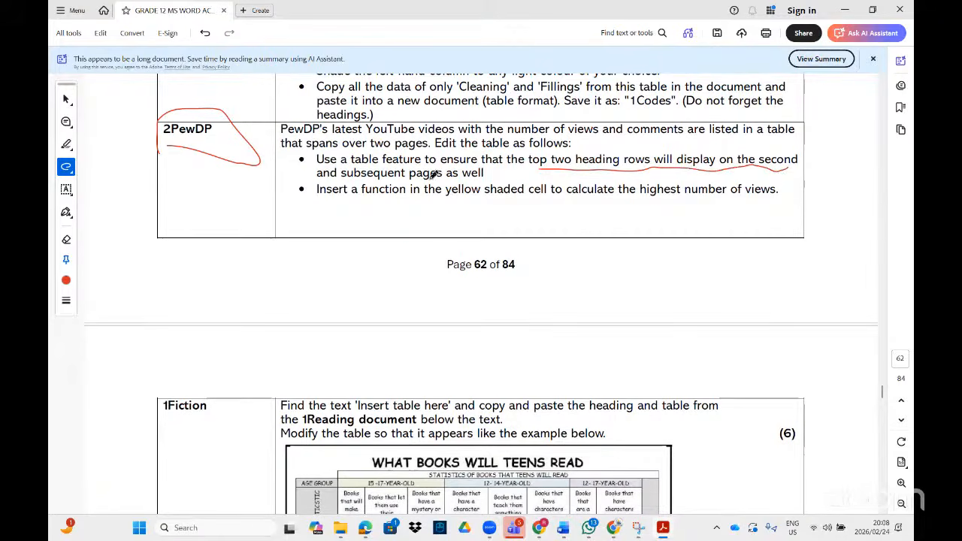
{"action": "left_click_drag", "start_coordinate": [356, 174], "coordinate": [484, 174]}
{"action": "left_click_drag", "start_coordinate": [648, 193], "coordinate": [771, 191]}
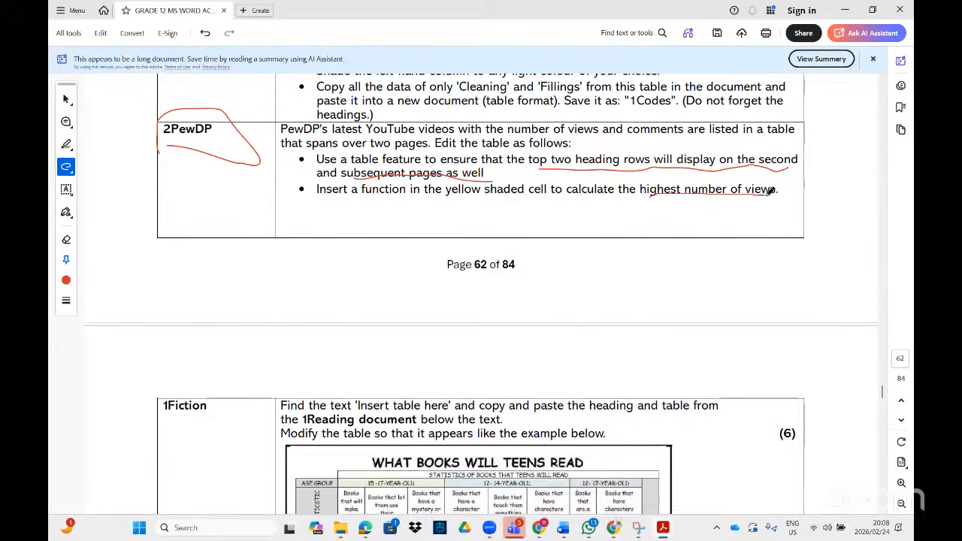
{"action": "scroll", "coordinate": [662, 238], "scroll_direction": "down", "scroll_amount": 2}
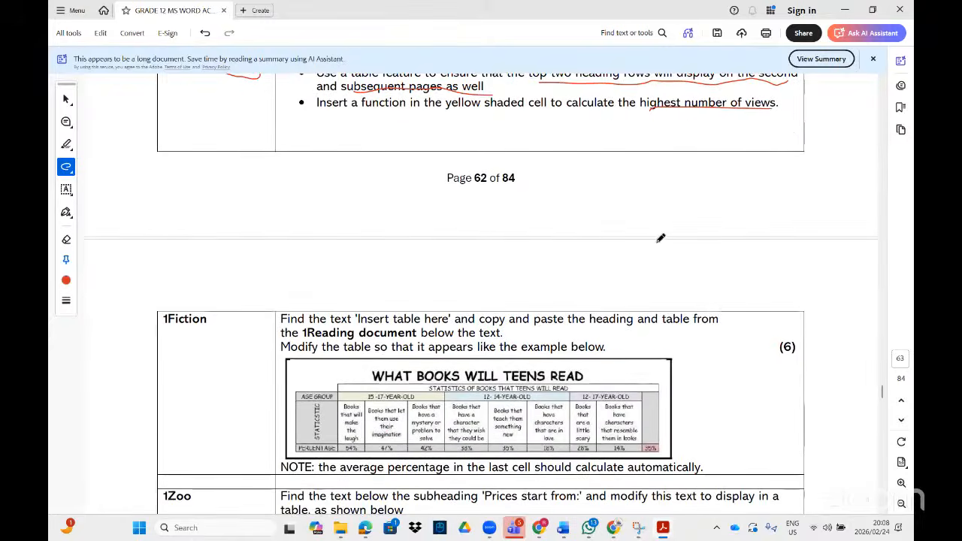
Step: Switch to Word and try to replace the formula in the yellow final amount cell with a MAX function
{"action": "left_click", "coordinate": [662, 529]}
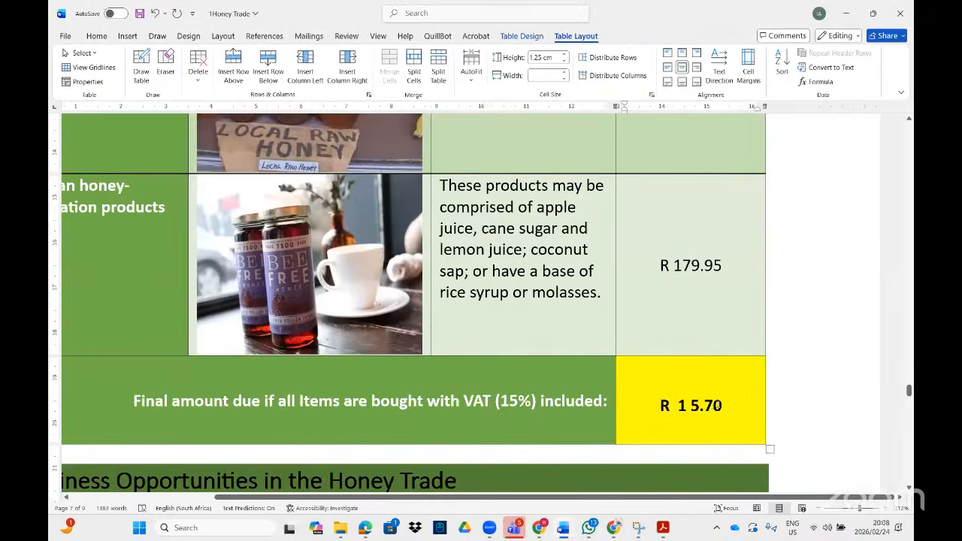
{"action": "left_click_drag", "start_coordinate": [726, 405], "coordinate": [652, 404]}
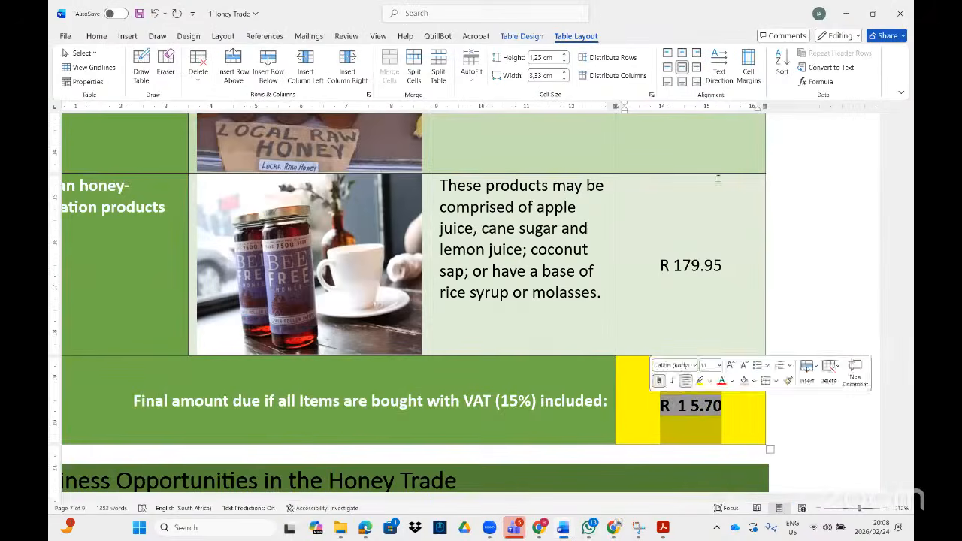
{"action": "left_click", "coordinate": [813, 83]}
{"action": "left_click_drag", "start_coordinate": [546, 226], "coordinate": [486, 226]}
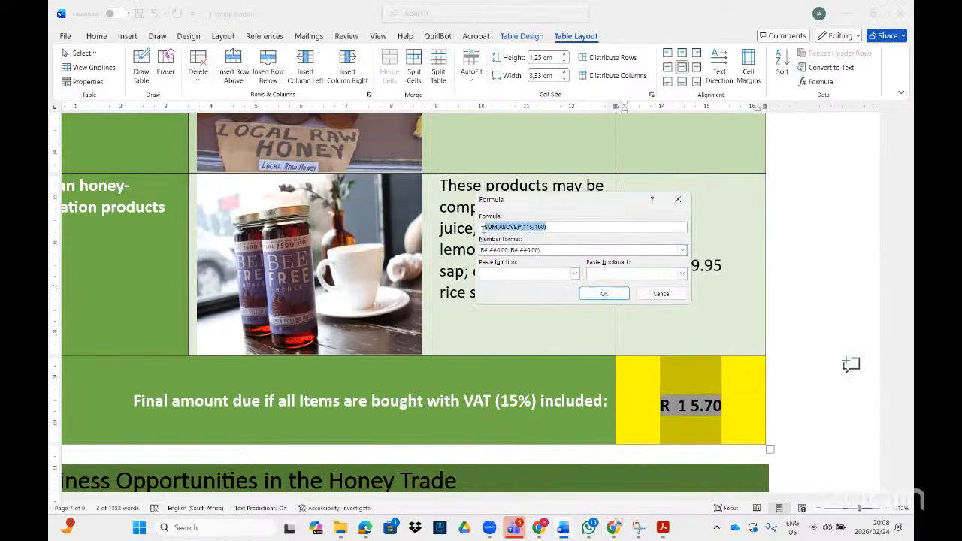
{"action": "type", "text": "max"}
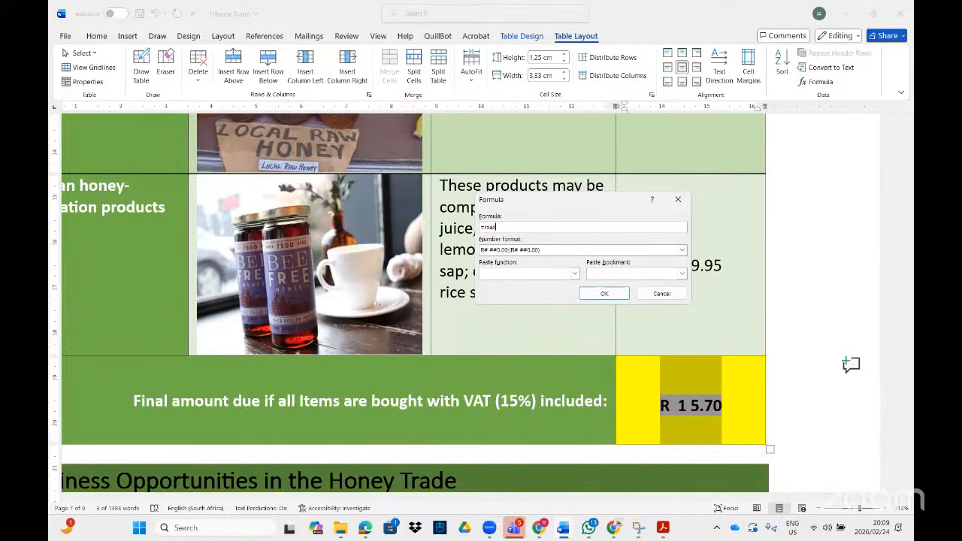
{"action": "key", "text": "BackSpace"}
{"action": "key", "text": "BackSpace"}
{"action": "key", "text": "BackSpace"}
{"action": "left_click", "coordinate": [575, 274]}
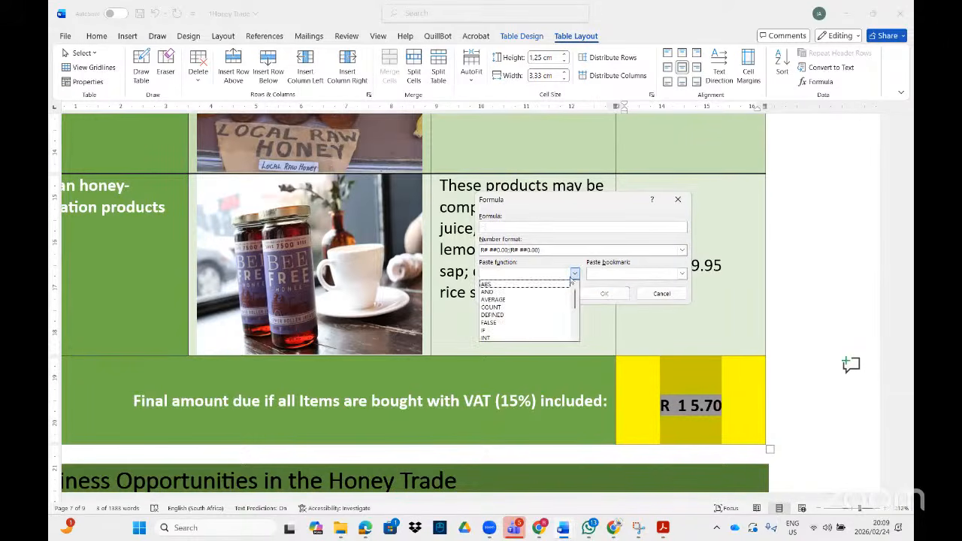
{"action": "scroll", "coordinate": [525, 321], "scroll_direction": "down", "scroll_amount": 1}
{"action": "left_click", "coordinate": [526, 322]}
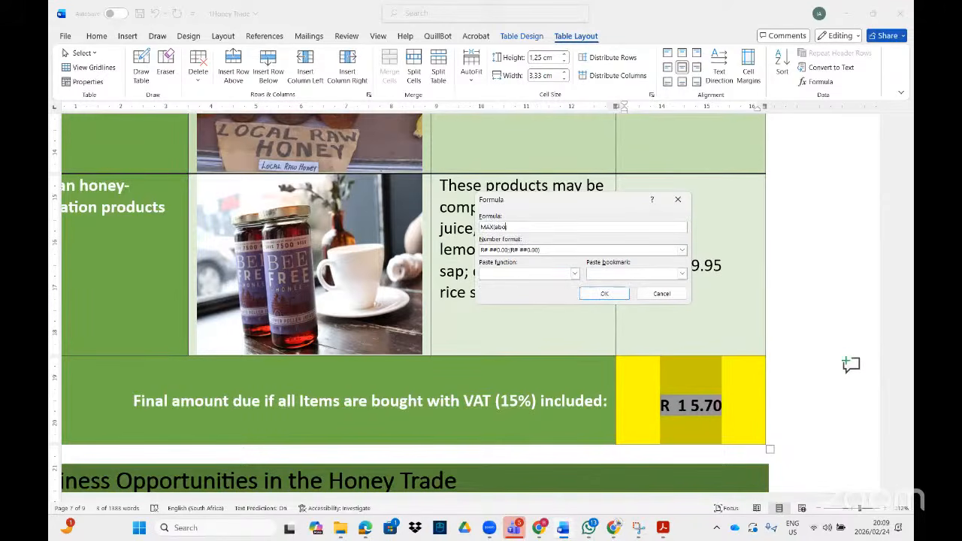
{"action": "left_click", "coordinate": [589, 293]}
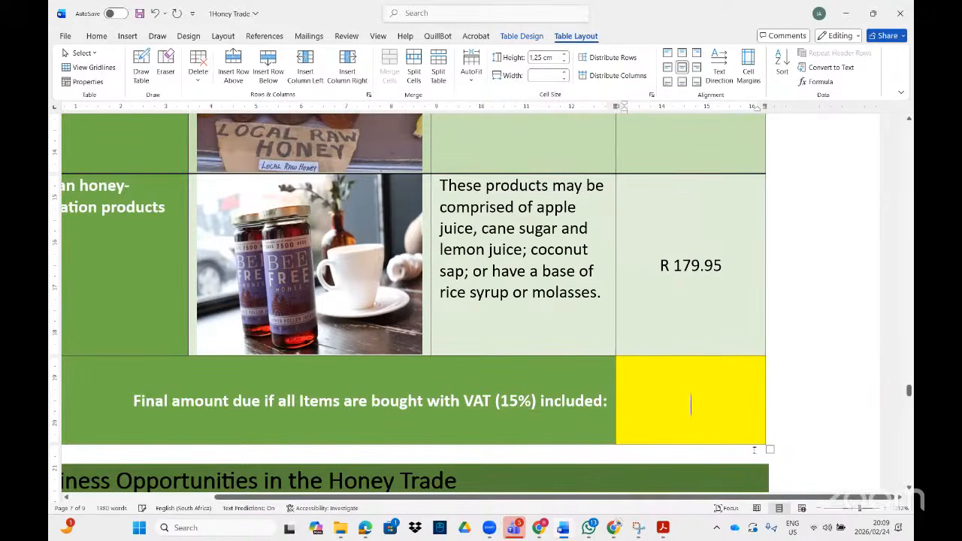
Step: Insert the formula =max(above) in the yellow final amount cell of the honey products table
{"action": "left_click", "coordinate": [819, 81]}
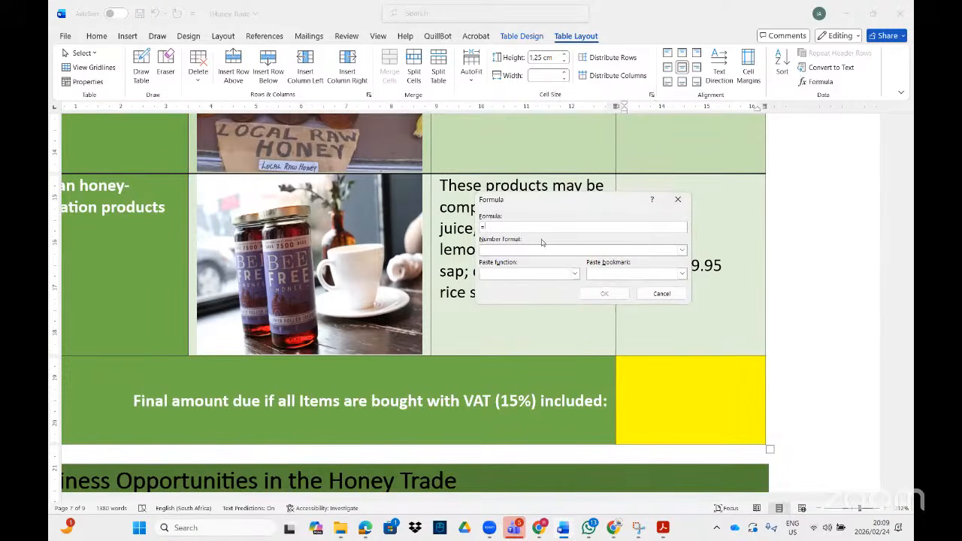
{"action": "left_click", "coordinate": [574, 274]}
{"action": "scroll", "coordinate": [526, 314], "scroll_direction": "down", "scroll_amount": 1}
{"action": "left_click", "coordinate": [503, 330]}
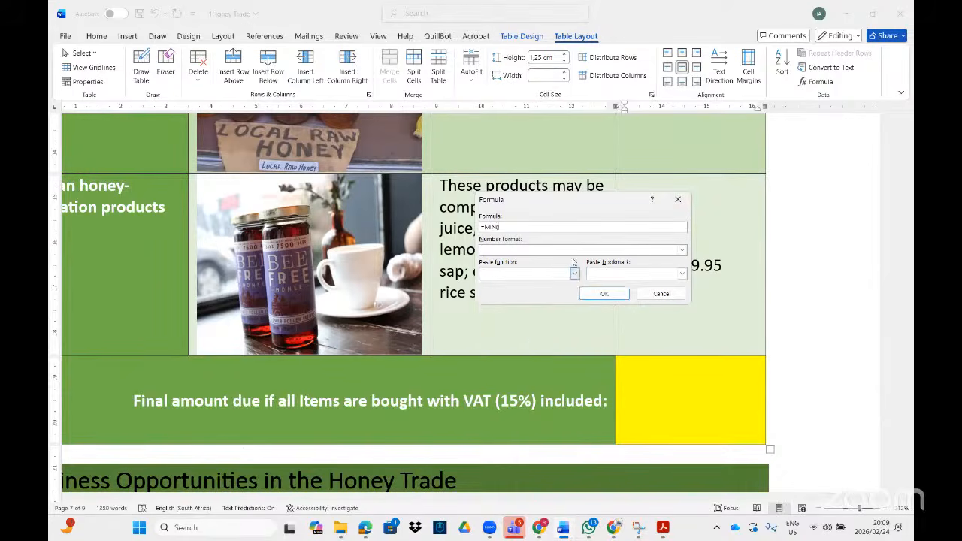
{"action": "left_click", "coordinate": [574, 273]}
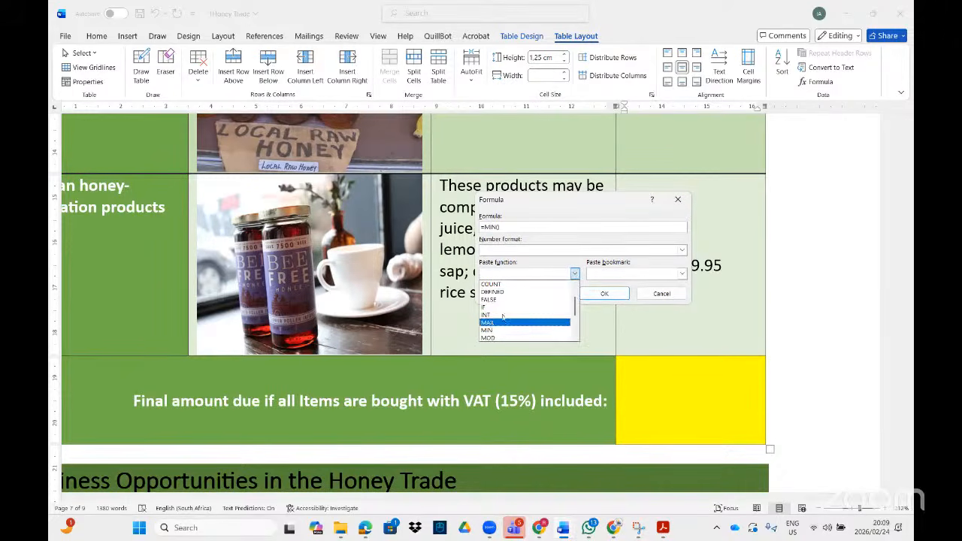
{"action": "left_click", "coordinate": [497, 322]}
{"action": "left_click_drag", "start_coordinate": [516, 227], "coordinate": [485, 226]}
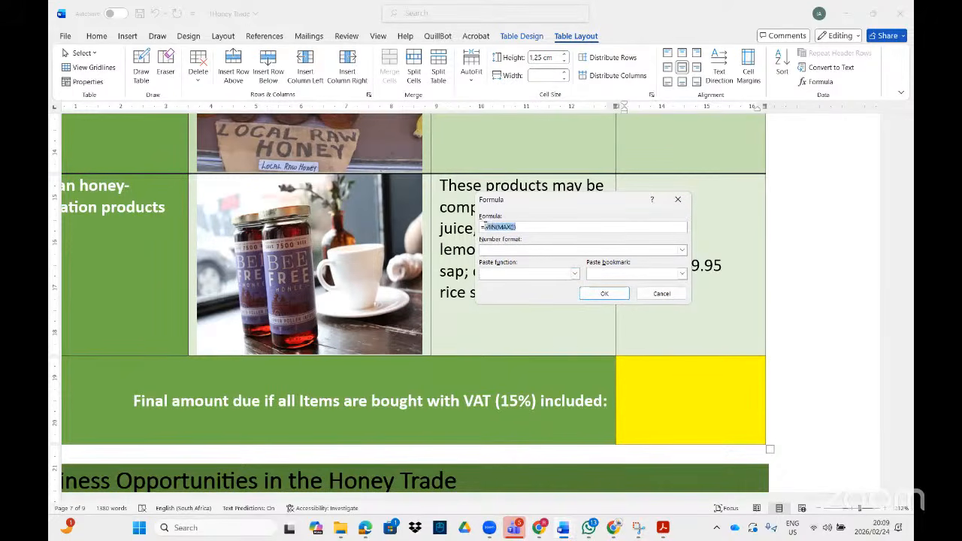
{"action": "type", "text": "max(above"}
{"action": "key", "text": "Return"}
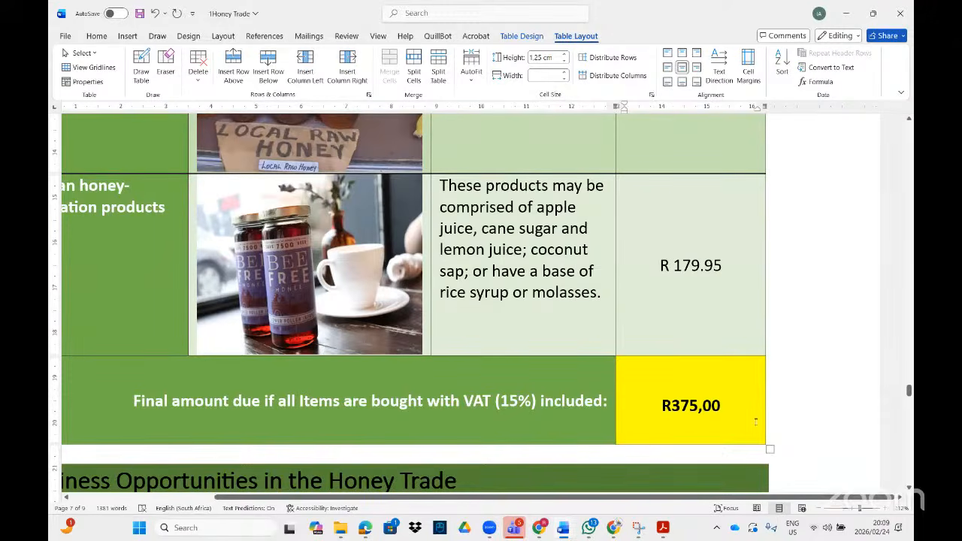
Step: Check the 2PewDP task in the Acrobat worksheet, return to Word and make the honey products table's header row repeat on every page
{"action": "left_click", "coordinate": [664, 529]}
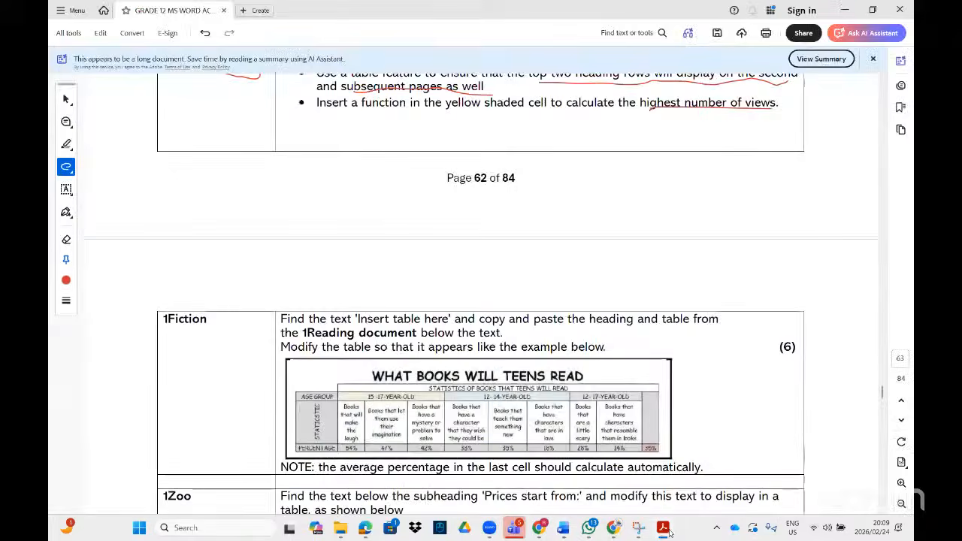
{"action": "left_click", "coordinate": [664, 529]}
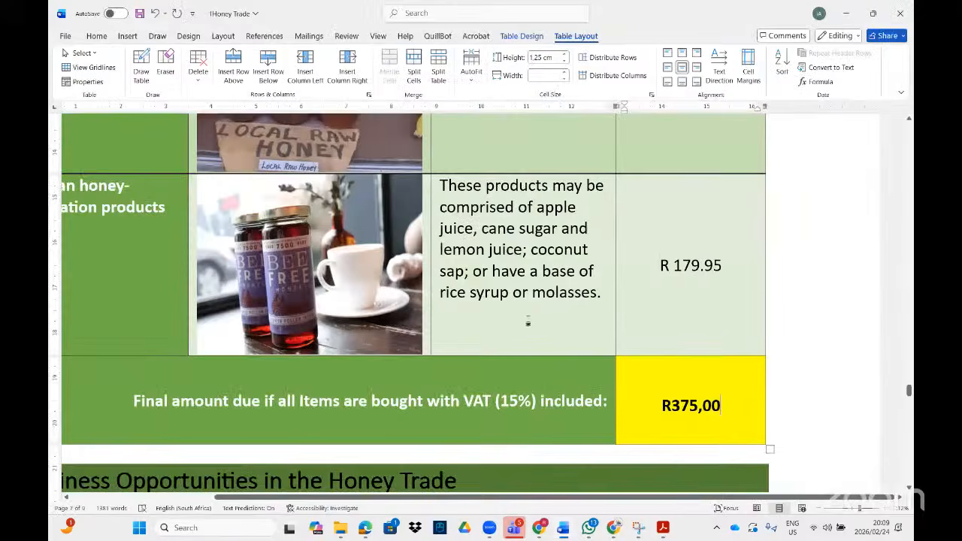
{"action": "scroll", "coordinate": [530, 323], "scroll_direction": "up", "scroll_amount": 10}
{"action": "scroll", "coordinate": [535, 317], "scroll_direction": "down", "scroll_amount": 1}
{"action": "left_click", "coordinate": [528, 218]}
{"action": "scroll", "coordinate": [511, 329], "scroll_direction": "down", "scroll_amount": 7}
{"action": "scroll", "coordinate": [510, 329], "scroll_direction": "down", "scroll_amount": 10}
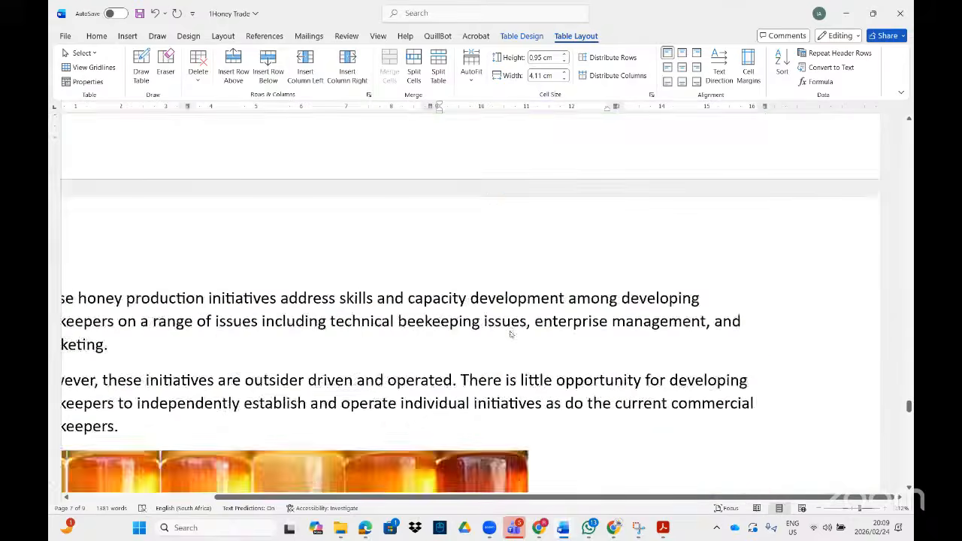
{"action": "scroll", "coordinate": [511, 333], "scroll_direction": "up", "scroll_amount": 10}
{"action": "scroll", "coordinate": [509, 332], "scroll_direction": "up", "scroll_amount": 5}
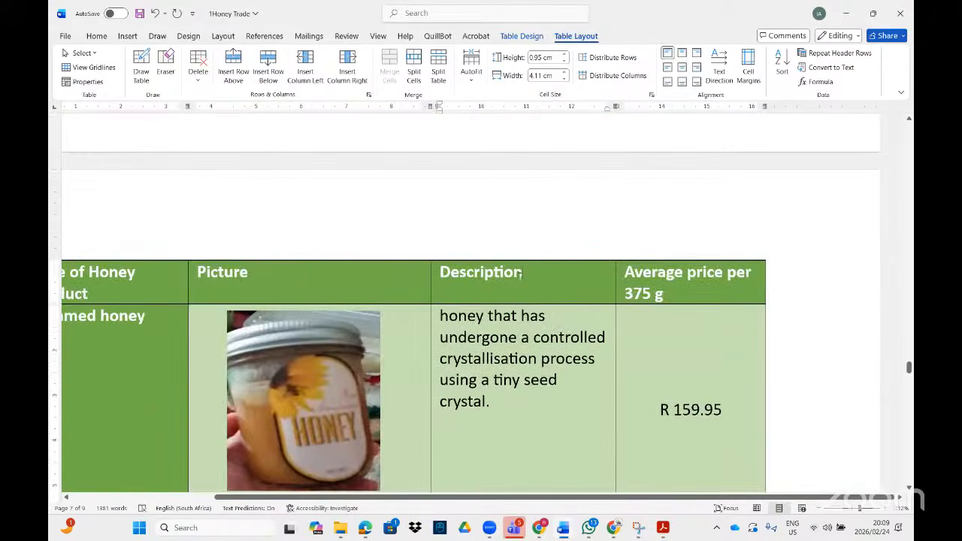
{"action": "left_click", "coordinate": [834, 53]}
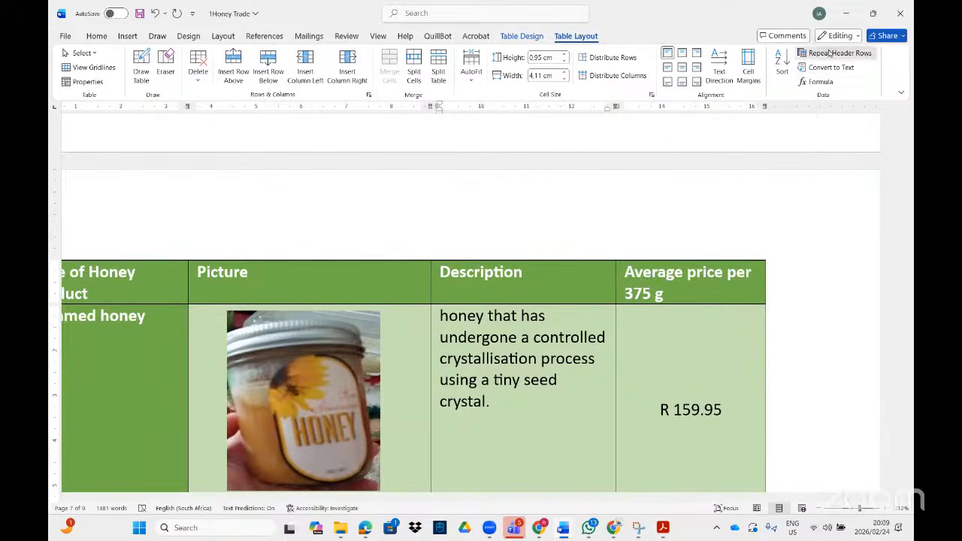
{"action": "scroll", "coordinate": [646, 346], "scroll_direction": "down", "scroll_amount": 15}
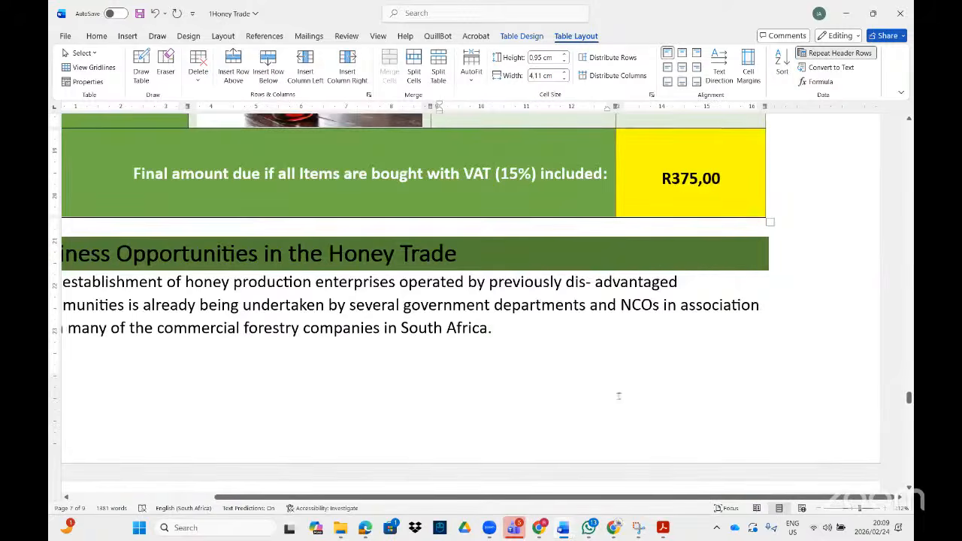
Step: Switch to the Acrobat worksheet and draw a red tick beside the energy sources screenshot of the 1Solar task on page 64
{"action": "scroll", "coordinate": [629, 395], "scroll_direction": "down", "scroll_amount": 5}
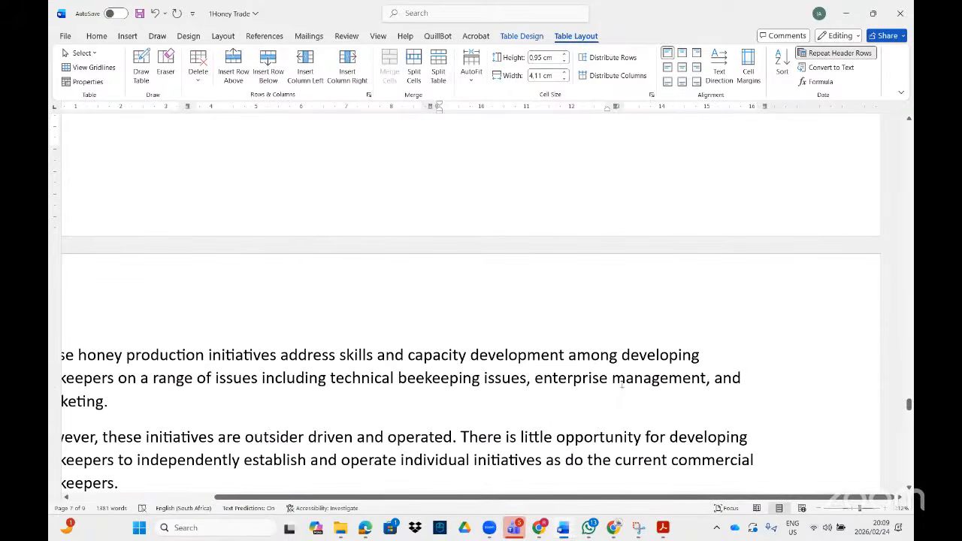
{"action": "left_click", "coordinate": [665, 529]}
{"action": "scroll", "coordinate": [530, 351], "scroll_direction": "down", "scroll_amount": 5}
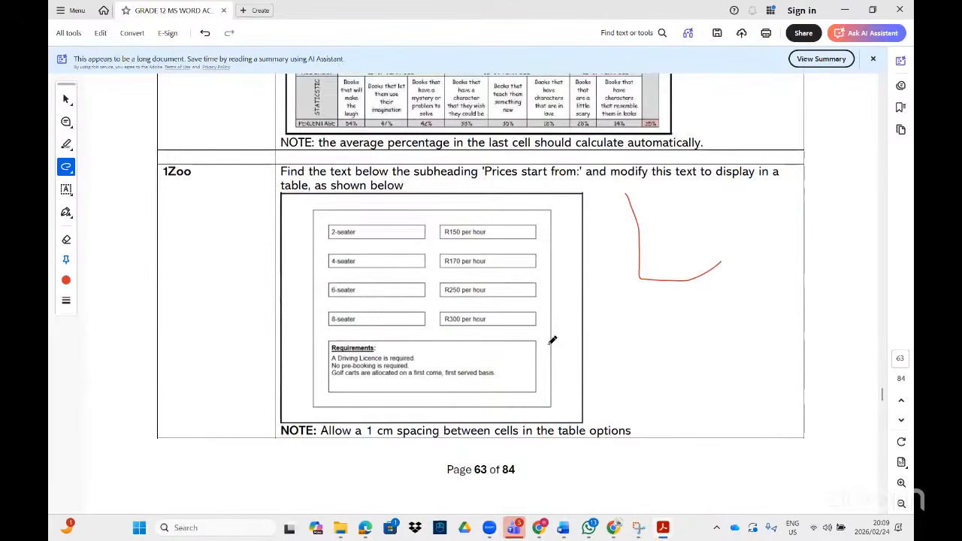
{"action": "scroll", "coordinate": [391, 331], "scroll_direction": "down", "scroll_amount": 10}
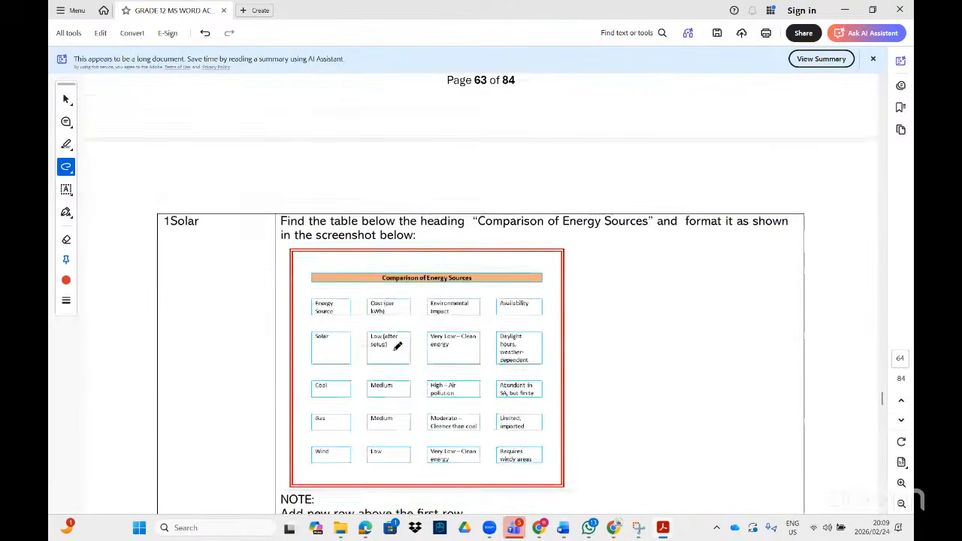
{"action": "left_click_drag", "start_coordinate": [602, 237], "coordinate": [666, 210]}
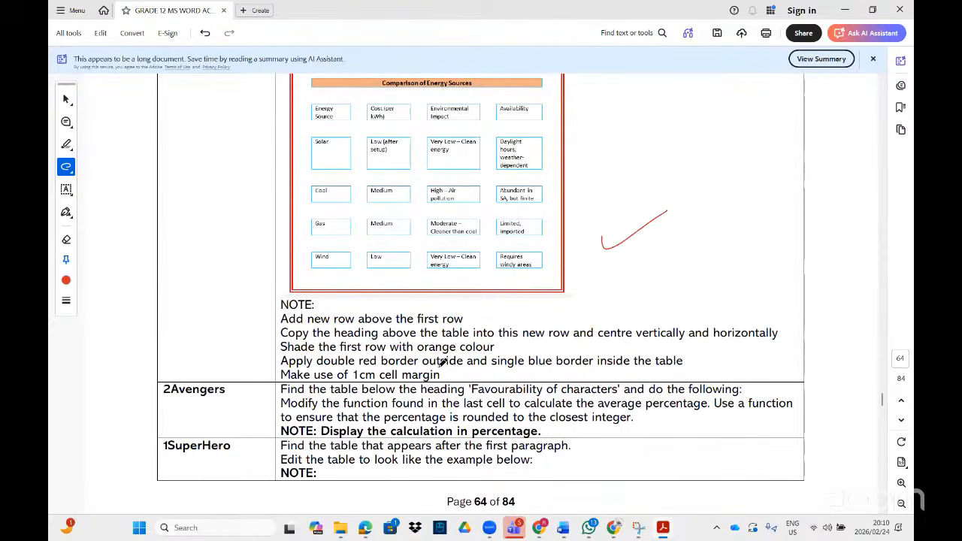
Step: Mark the 1Solar task name in red and underline 'rounded to the closest integer' in the 2Avengers task
{"action": "scroll", "coordinate": [443, 361], "scroll_direction": "up", "scroll_amount": 2}
{"action": "scroll", "coordinate": [455, 332], "scroll_direction": "down", "scroll_amount": 3}
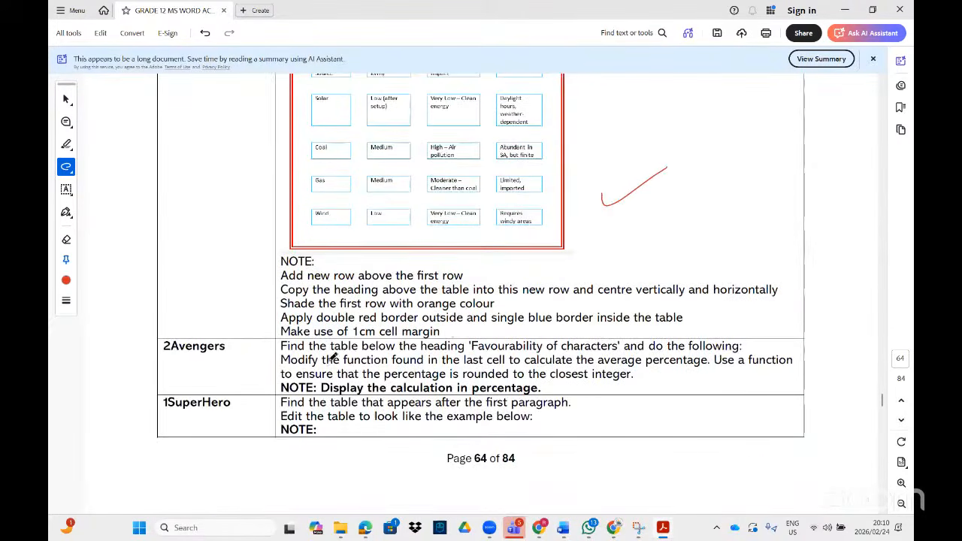
{"action": "scroll", "coordinate": [285, 286], "scroll_direction": "up", "scroll_amount": 4}
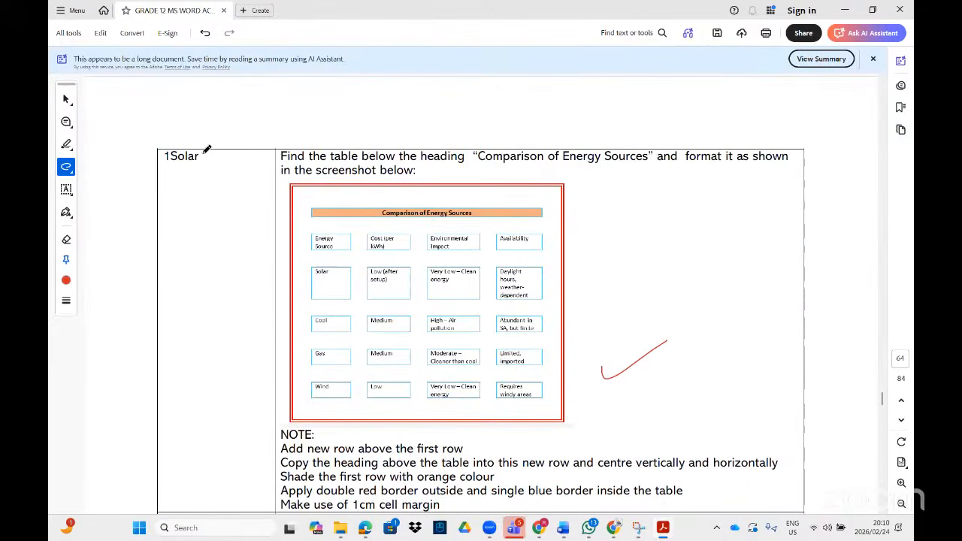
{"action": "left_click_drag", "start_coordinate": [206, 152], "coordinate": [222, 154]}
{"action": "scroll", "coordinate": [210, 268], "scroll_direction": "down", "scroll_amount": 5}
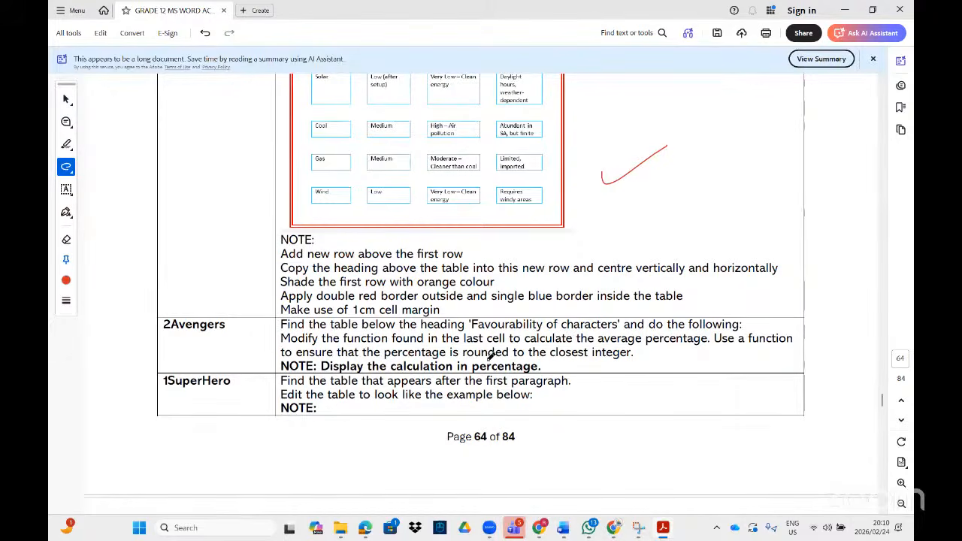
{"action": "left_click_drag", "start_coordinate": [462, 355], "coordinate": [633, 350]}
Step: Look through the remaining Week 6 table tasks up to the start of Week 7 and return to the 1Zoo task
{"action": "scroll", "coordinate": [526, 391], "scroll_direction": "down", "scroll_amount": 7}
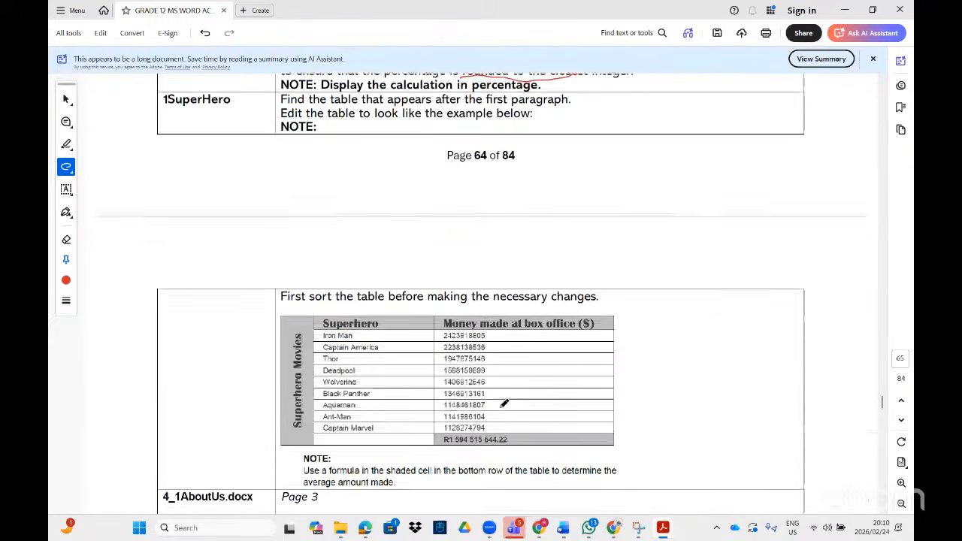
{"action": "scroll", "coordinate": [507, 402], "scroll_direction": "down", "scroll_amount": 4}
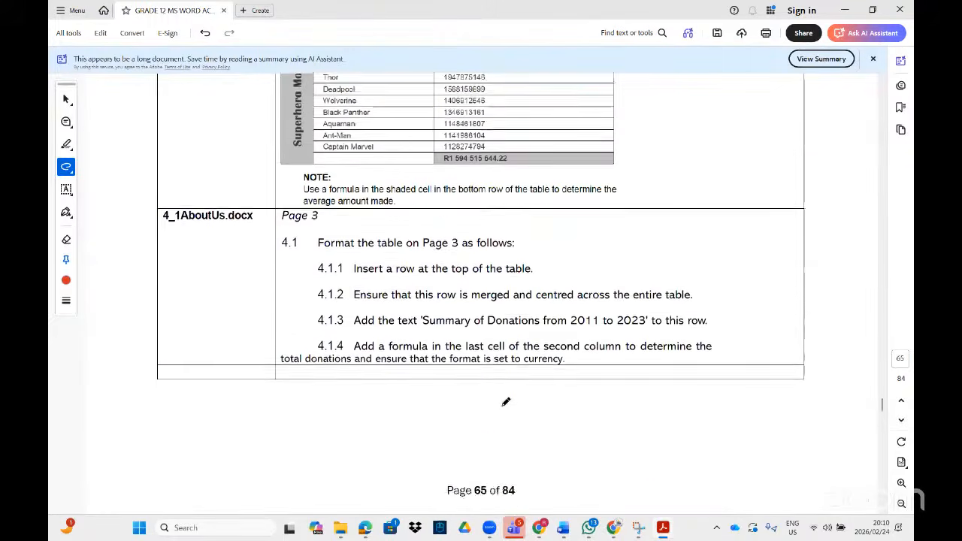
{"action": "scroll", "coordinate": [506, 402], "scroll_direction": "down", "scroll_amount": 5}
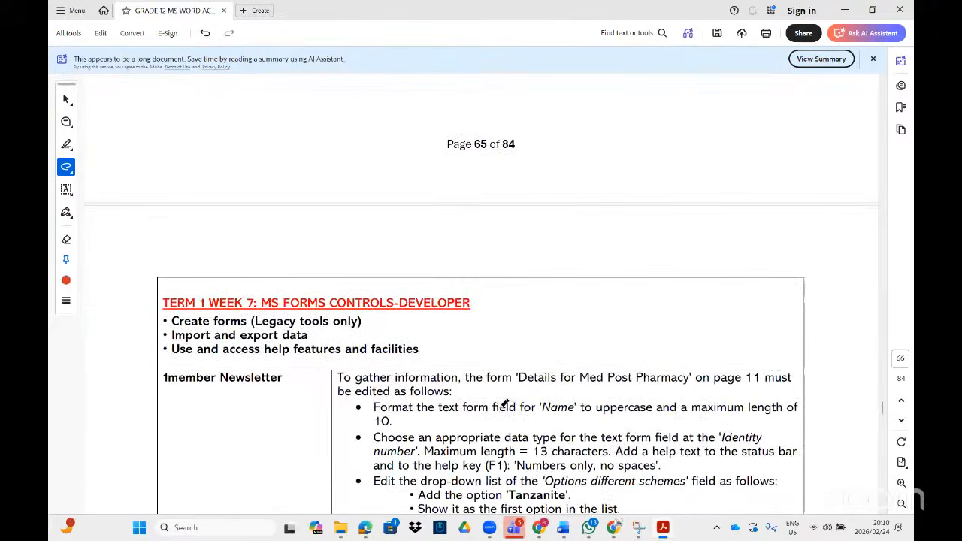
{"action": "scroll", "coordinate": [506, 404], "scroll_direction": "up", "scroll_amount": 15}
{"action": "scroll", "coordinate": [511, 400], "scroll_direction": "up", "scroll_amount": 10}
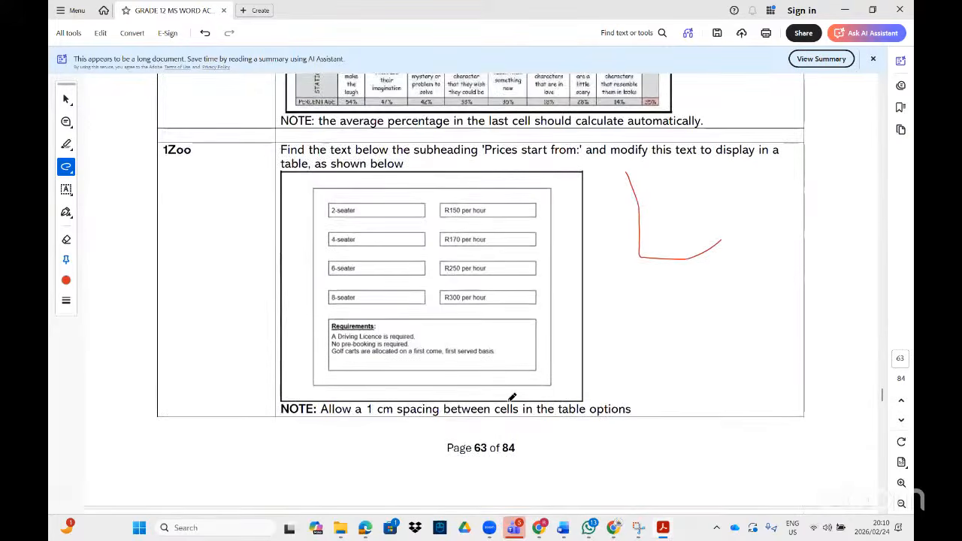
{"action": "scroll", "coordinate": [512, 396], "scroll_direction": "up", "scroll_amount": 1}
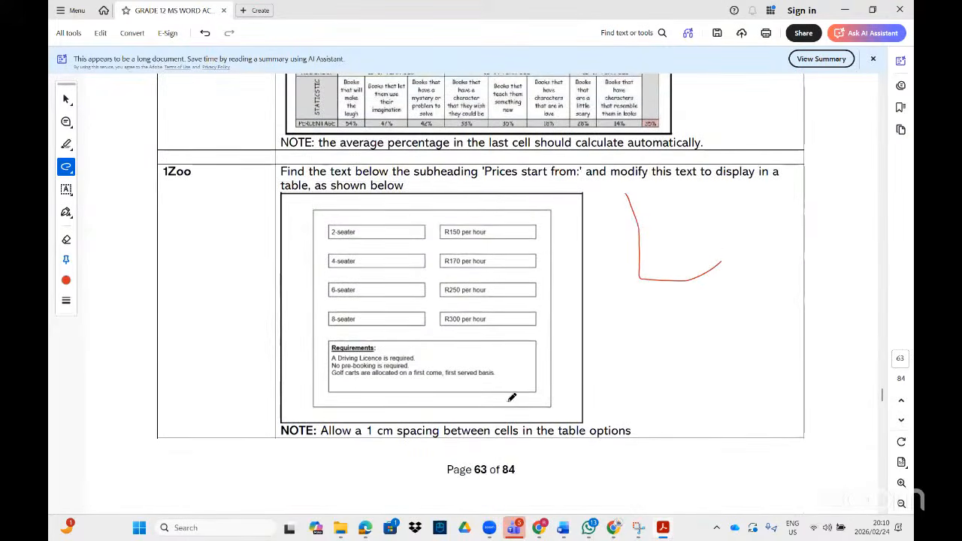
Step: Open the 1Zoo Word document, find the text below 'Prices start from:' and compare it with the worksheet's 1Zoo example
{"action": "left_click", "coordinate": [138, 529]}
{"action": "type", "text": "1zoo"}
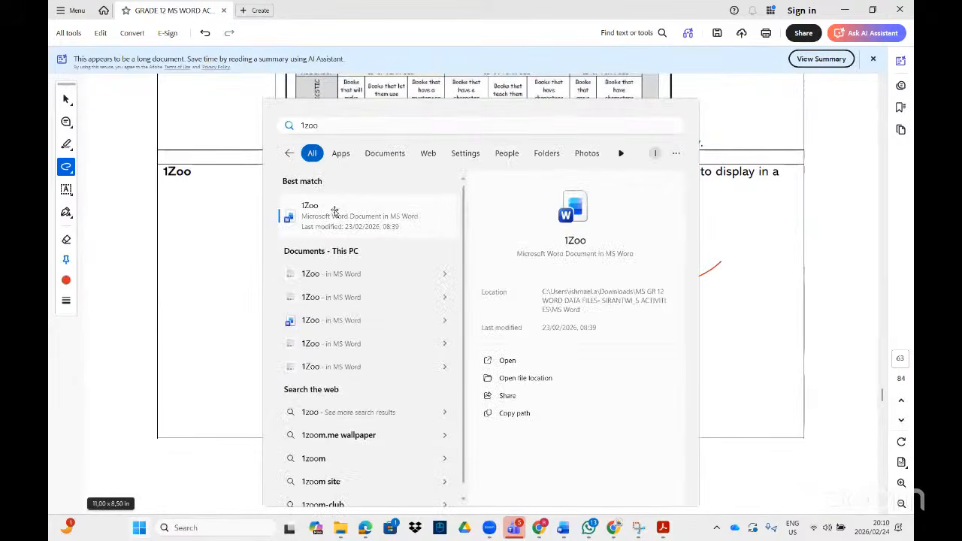
{"action": "left_click", "coordinate": [366, 214]}
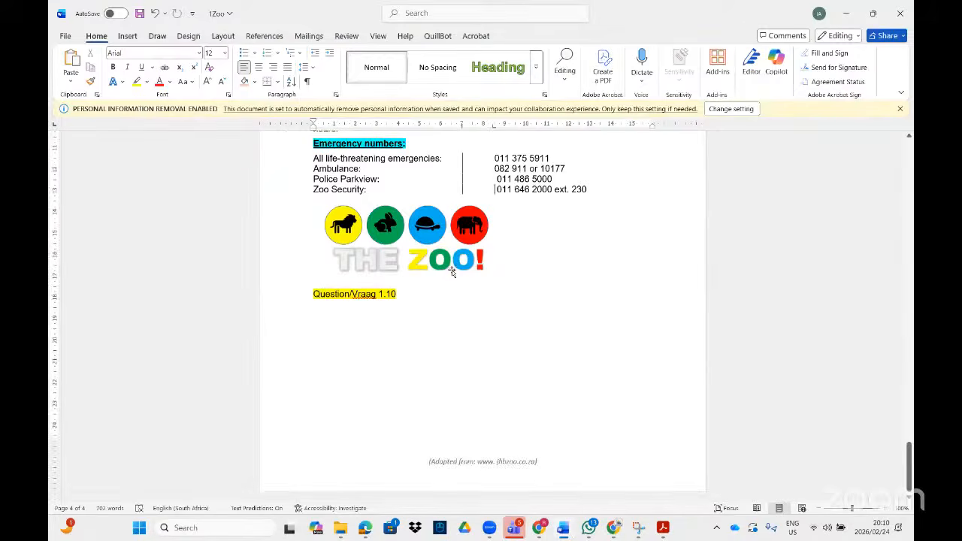
{"action": "scroll", "coordinate": [455, 267], "scroll_direction": "up", "scroll_amount": 4}
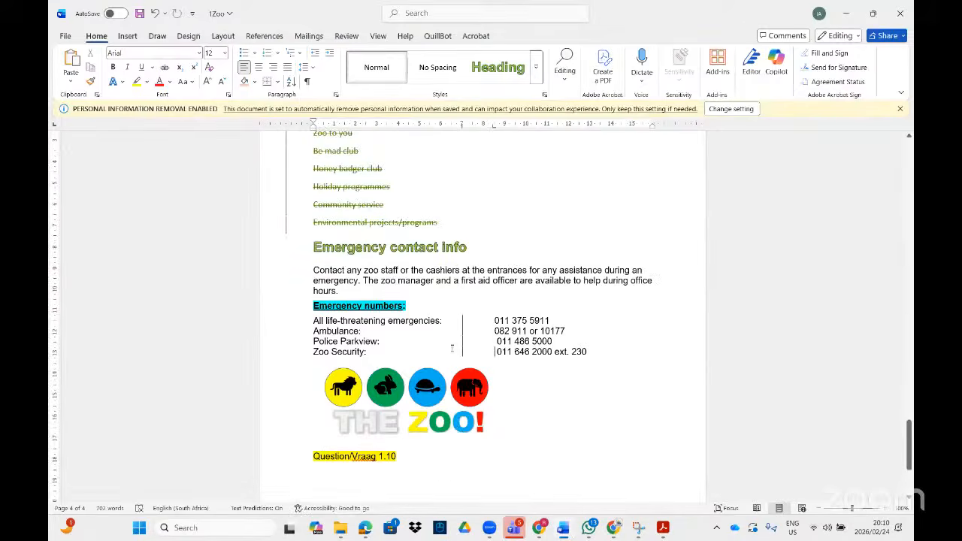
{"action": "scroll", "coordinate": [460, 344], "scroll_direction": "up", "scroll_amount": 15}
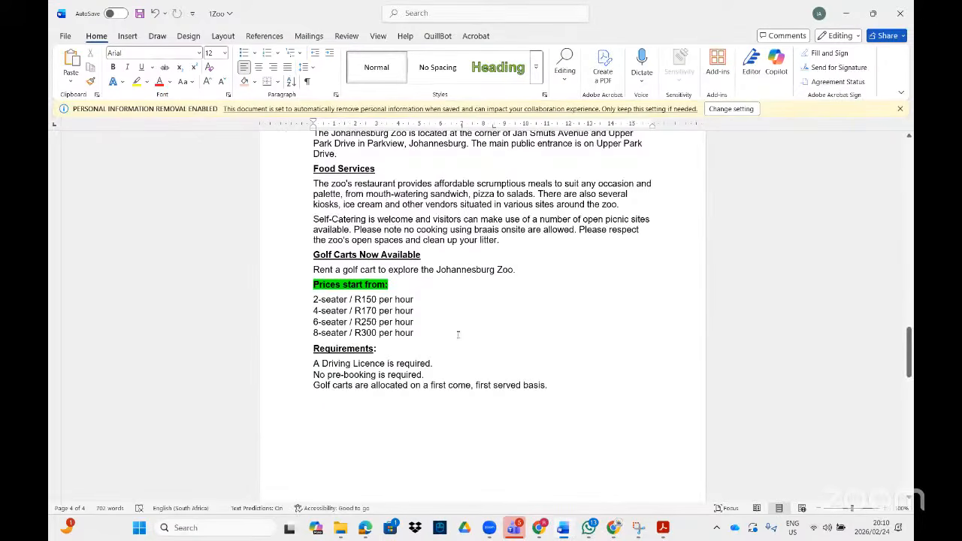
{"action": "left_click", "coordinate": [665, 532]}
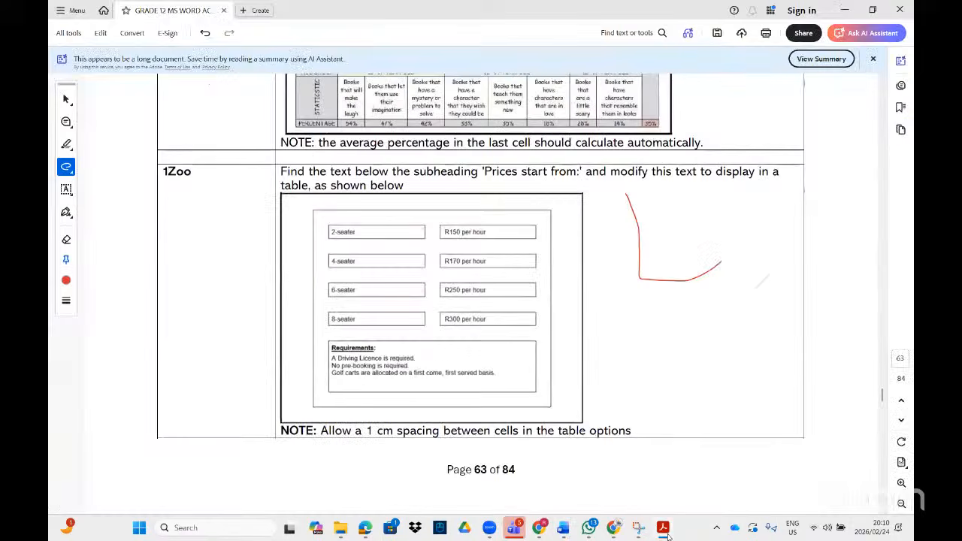
{"action": "left_click", "coordinate": [664, 530]}
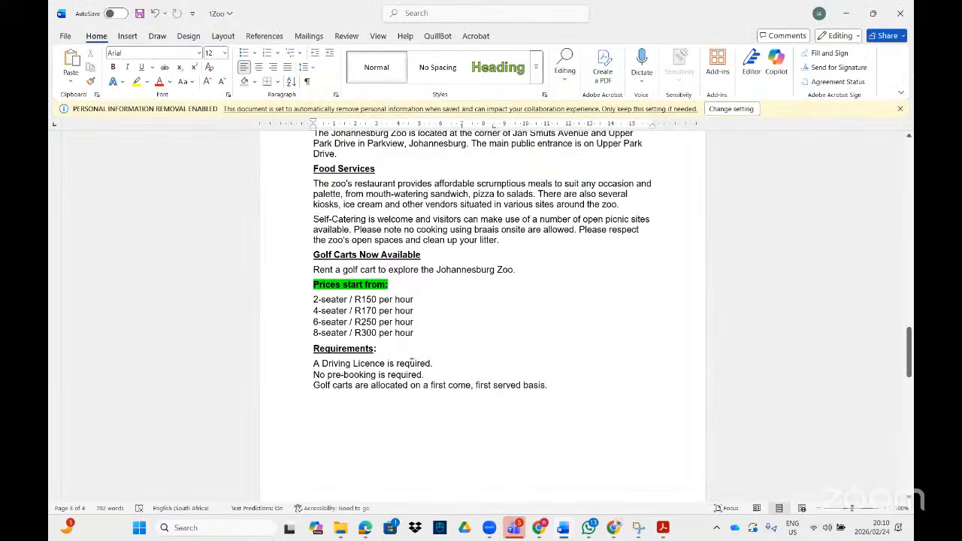
Step: Highlight the slash separators in the 2-seater and 4-seater price lines in yellow
{"action": "left_click", "coordinate": [859, 509]}
{"action": "scroll", "coordinate": [393, 331], "scroll_direction": "down", "scroll_amount": 3}
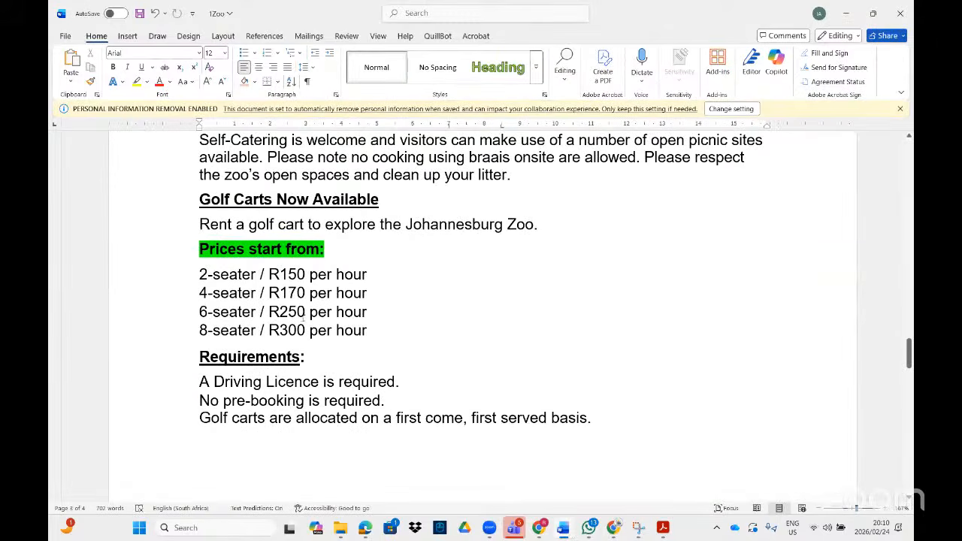
{"action": "left_click_drag", "start_coordinate": [267, 275], "coordinate": [266, 294]}
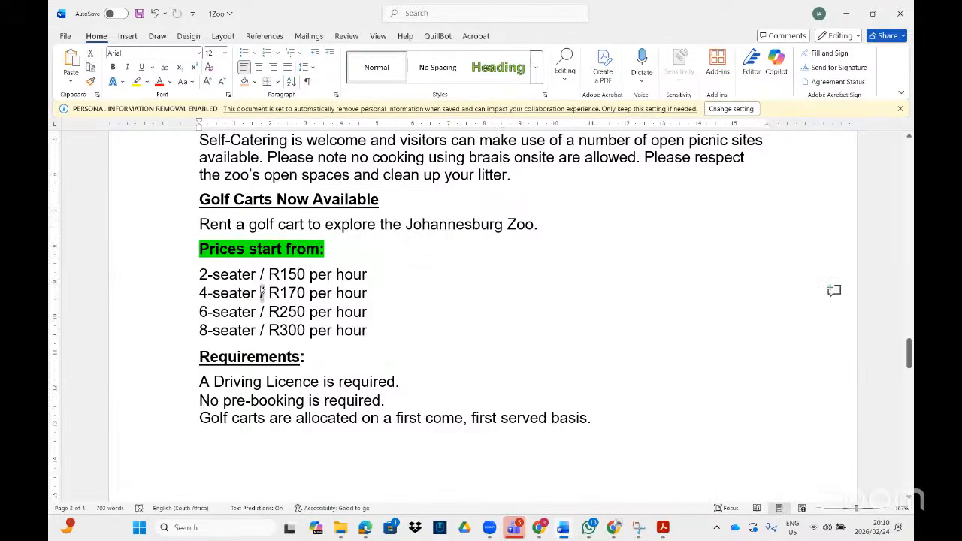
{"action": "left_click", "coordinate": [256, 259]}
{"action": "left_click_drag", "start_coordinate": [263, 274], "coordinate": [259, 274]}
{"action": "left_click", "coordinate": [136, 81]}
{"action": "left_click", "coordinate": [449, 276]}
Step: Convert the four golf cart price lines into a two-column table, separating the text at the '/' character
{"action": "left_click_drag", "start_coordinate": [197, 274], "coordinate": [395, 342]}
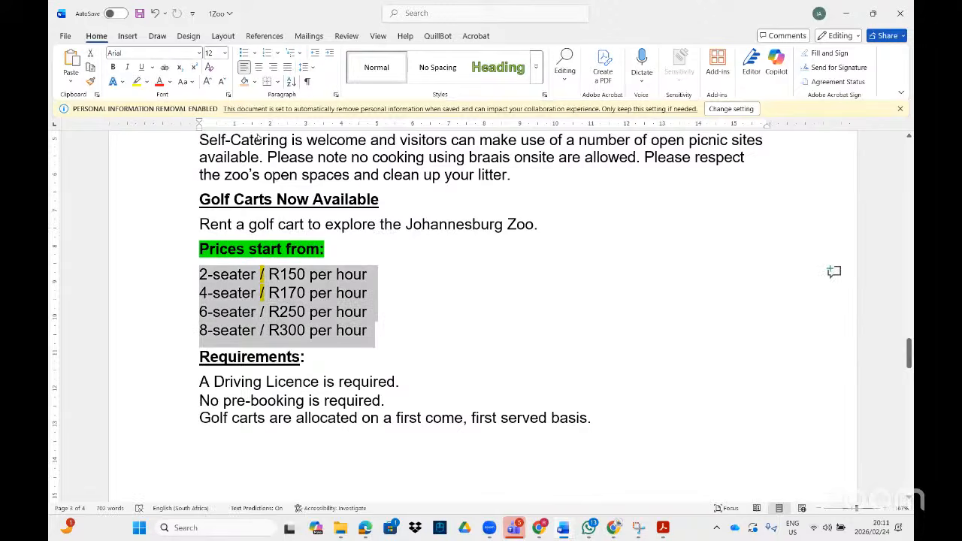
{"action": "left_click", "coordinate": [128, 36]}
{"action": "left_click", "coordinate": [139, 76]}
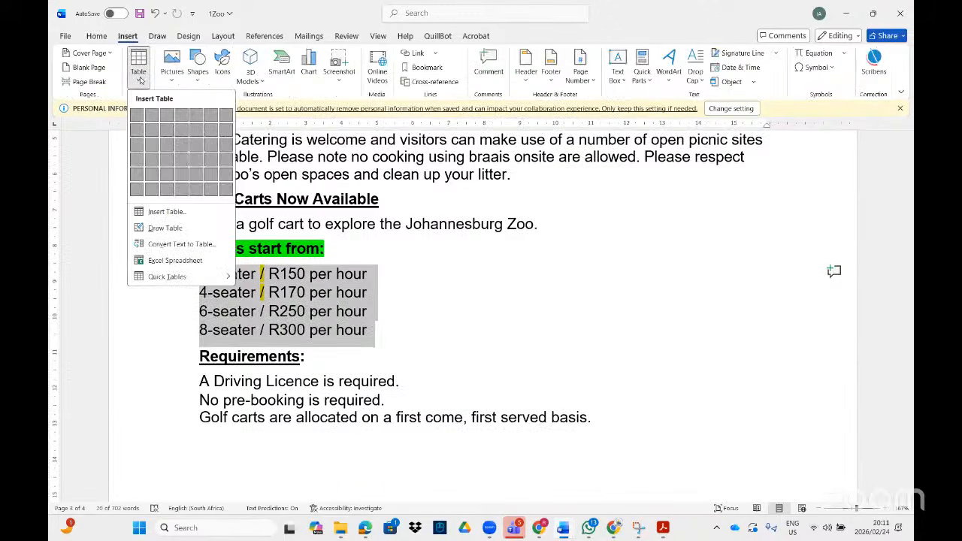
{"action": "left_click", "coordinate": [174, 245]}
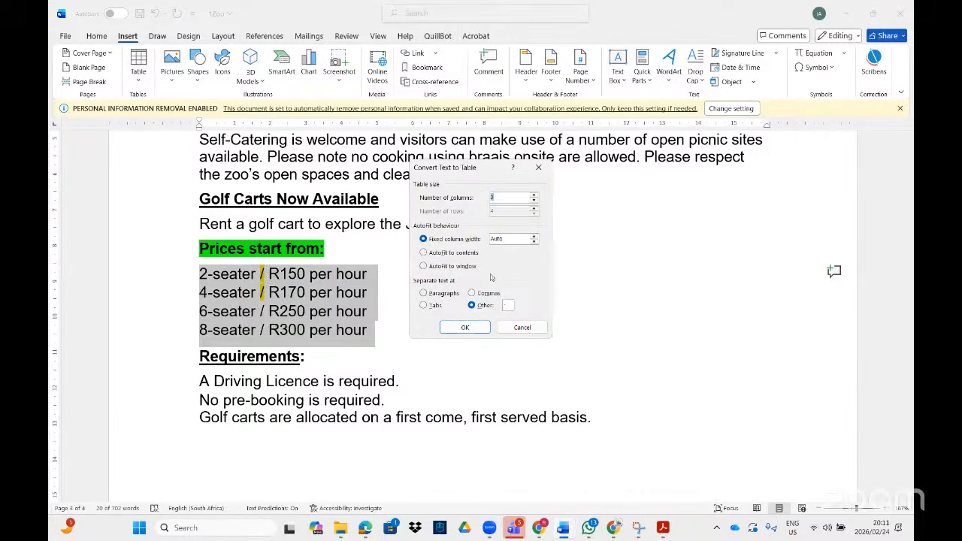
{"action": "left_click", "coordinate": [471, 305]}
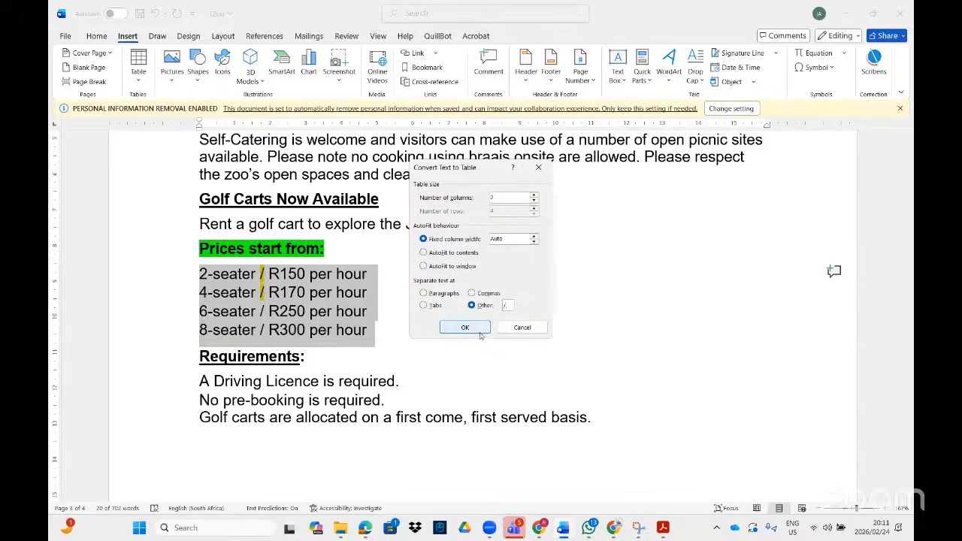
{"action": "left_click", "coordinate": [465, 328]}
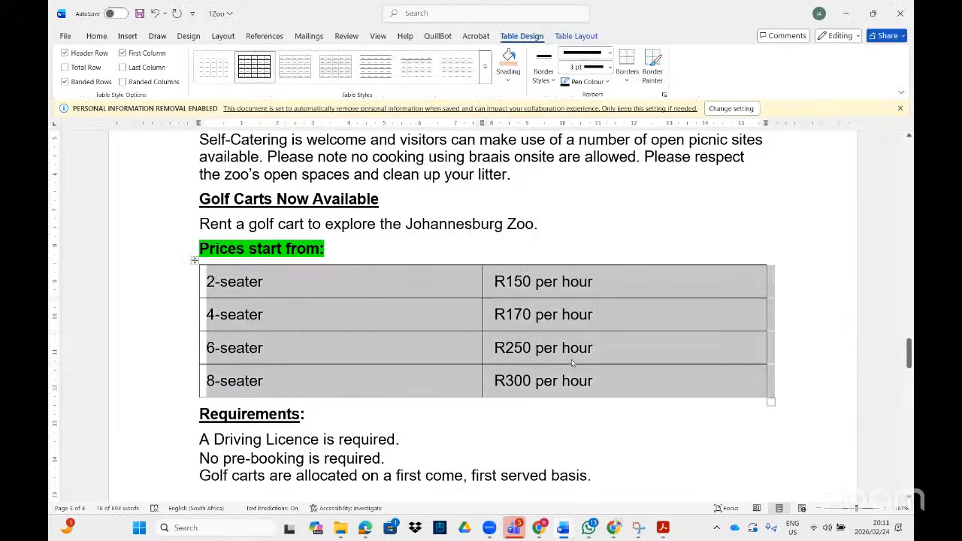
Step: Insert a row below the 8-seater row of the prices table and merge its two cells
{"action": "left_click", "coordinate": [599, 380]}
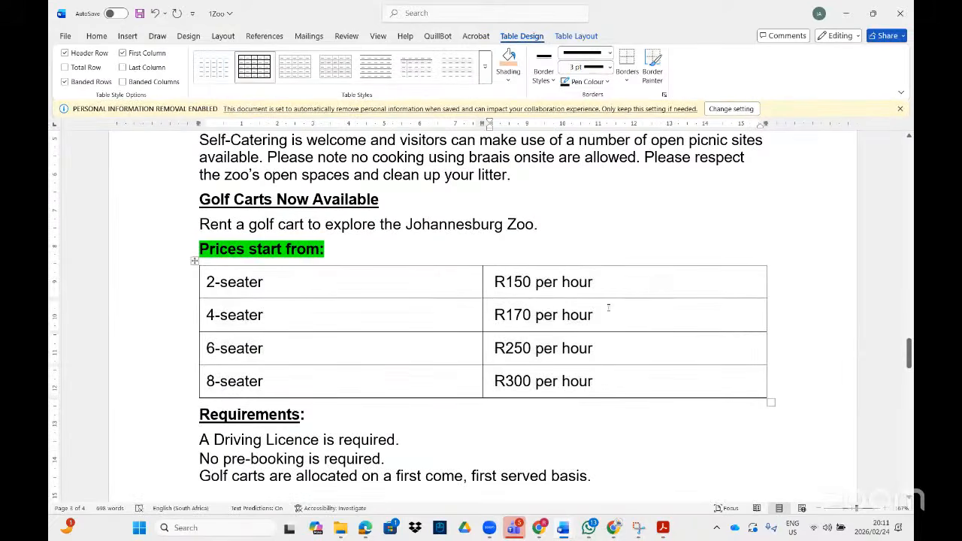
{"action": "left_click", "coordinate": [573, 36]}
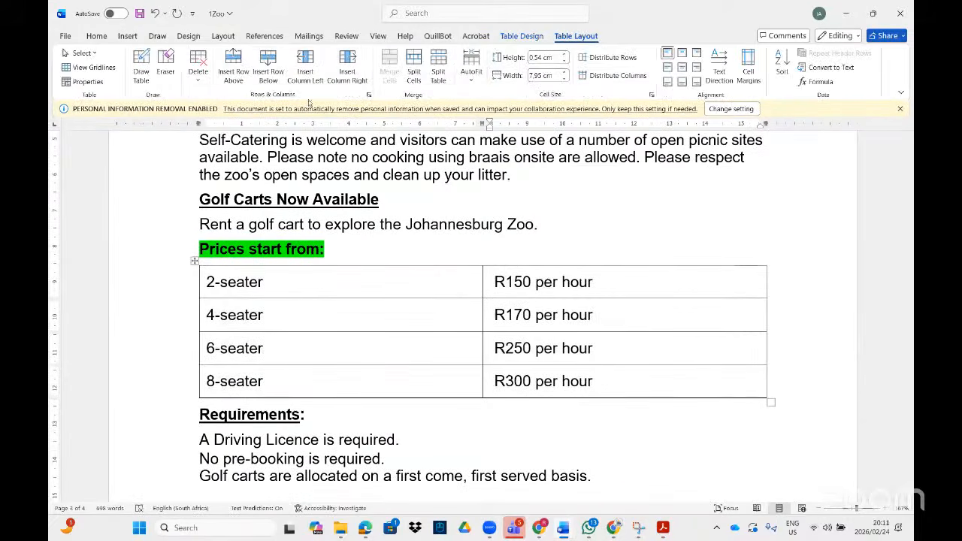
{"action": "left_click", "coordinate": [268, 72]}
{"action": "scroll", "coordinate": [387, 329], "scroll_direction": "down", "scroll_amount": 3}
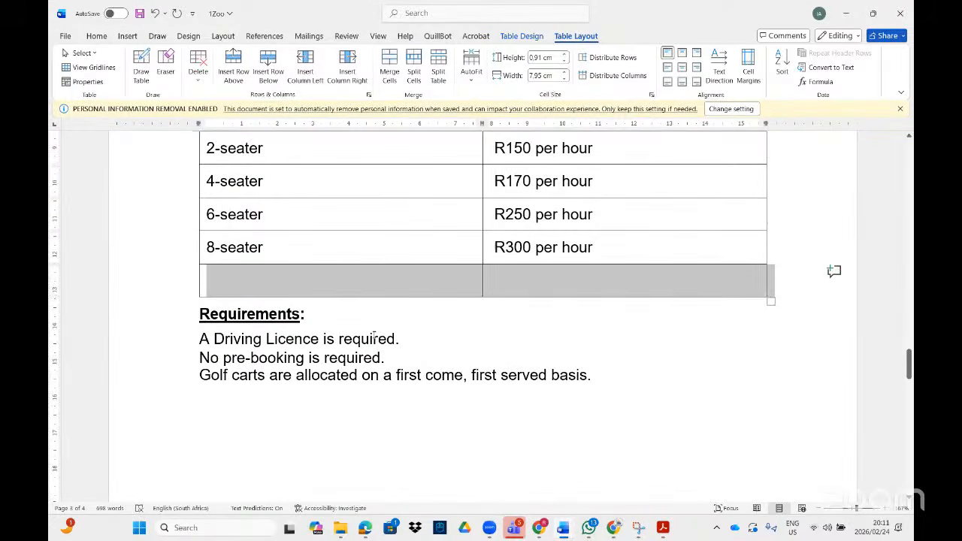
{"action": "left_click", "coordinate": [460, 175]}
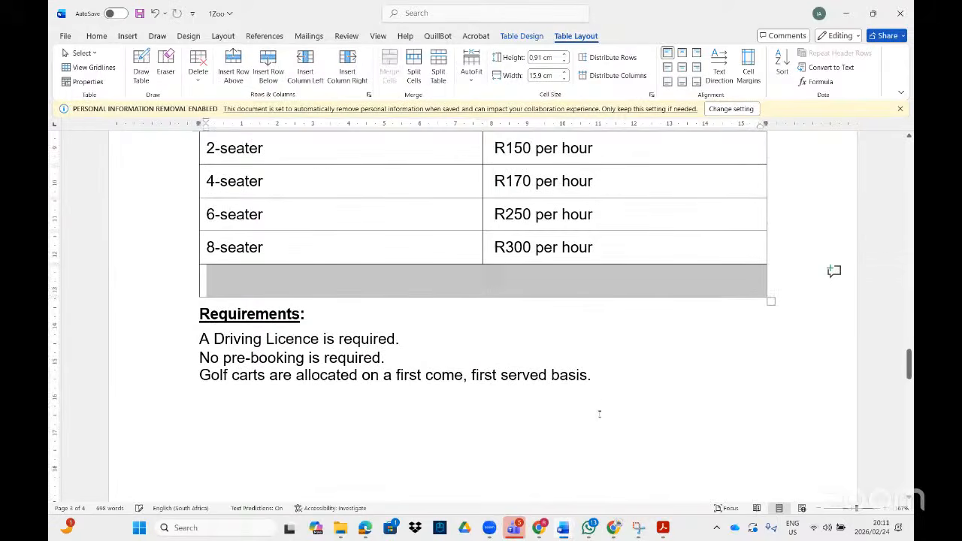
Step: Move the 'Requirements:' heading and its three lines from below the table into the merged bottom row
{"action": "left_click_drag", "start_coordinate": [594, 375], "coordinate": [228, 311]}
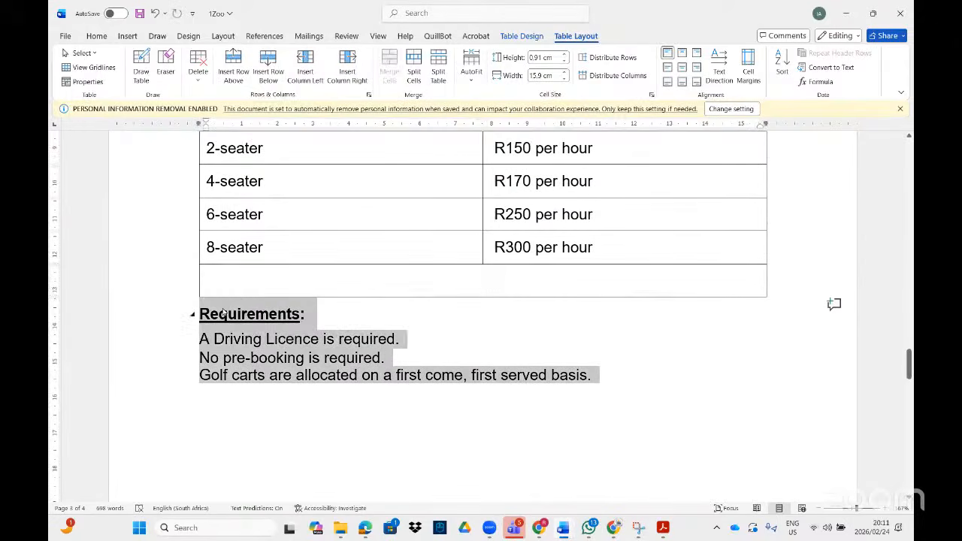
{"action": "right_click", "coordinate": [226, 312]}
{"action": "left_click", "coordinate": [249, 111]}
{"action": "left_click", "coordinate": [260, 274]}
{"action": "right_click", "coordinate": [260, 277]}
{"action": "left_click", "coordinate": [291, 88]}
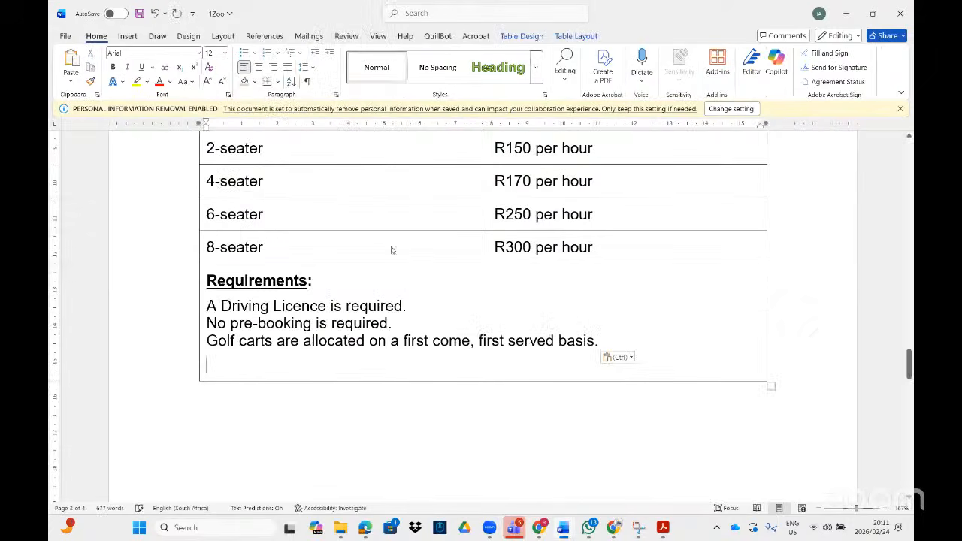
Step: Circle the Requirements cell of the 1Zoo example in red in Acrobat, and return to the first row of the Word prices table
{"action": "left_click", "coordinate": [662, 527]}
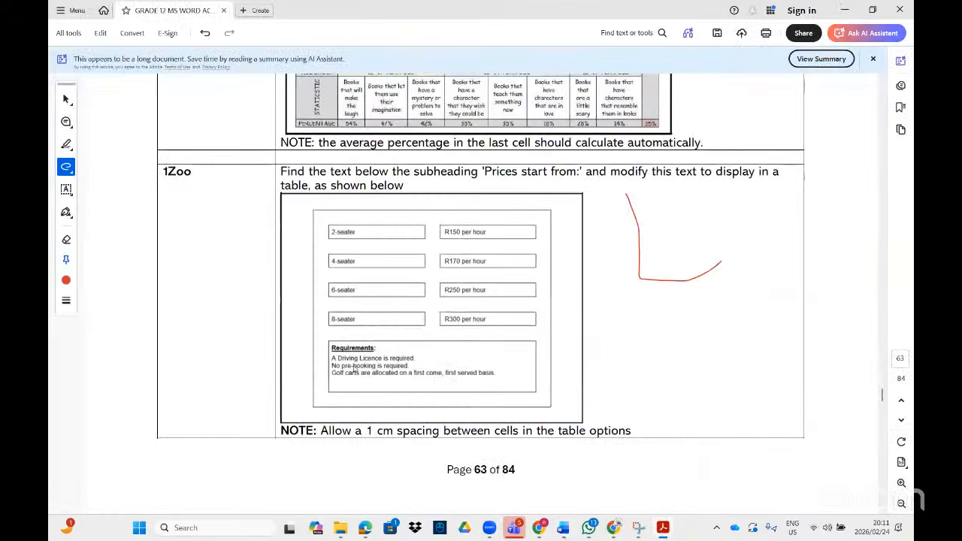
{"action": "mouse_move", "coordinate": [538, 339]}
{"action": "left_mouse_down"}
{"action": "mouse_move", "coordinate": [547, 371]}
{"action": "mouse_move", "coordinate": [408, 394]}
{"action": "mouse_move", "coordinate": [317, 380]}
{"action": "mouse_move", "coordinate": [336, 340]}
{"action": "mouse_move", "coordinate": [508, 336]}
{"action": "left_mouse_up"}
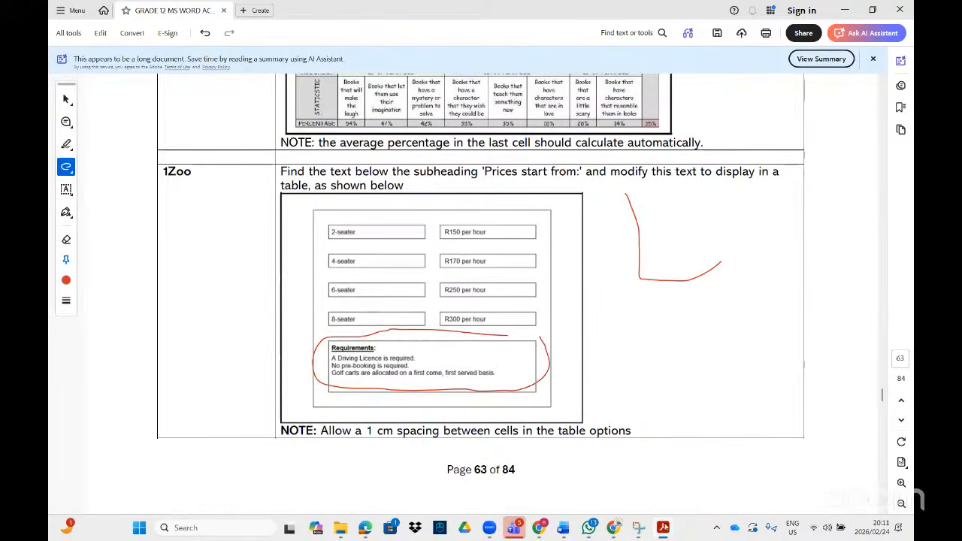
{"action": "left_click", "coordinate": [662, 528]}
{"action": "scroll", "coordinate": [525, 226], "scroll_direction": "up", "scroll_amount": 8}
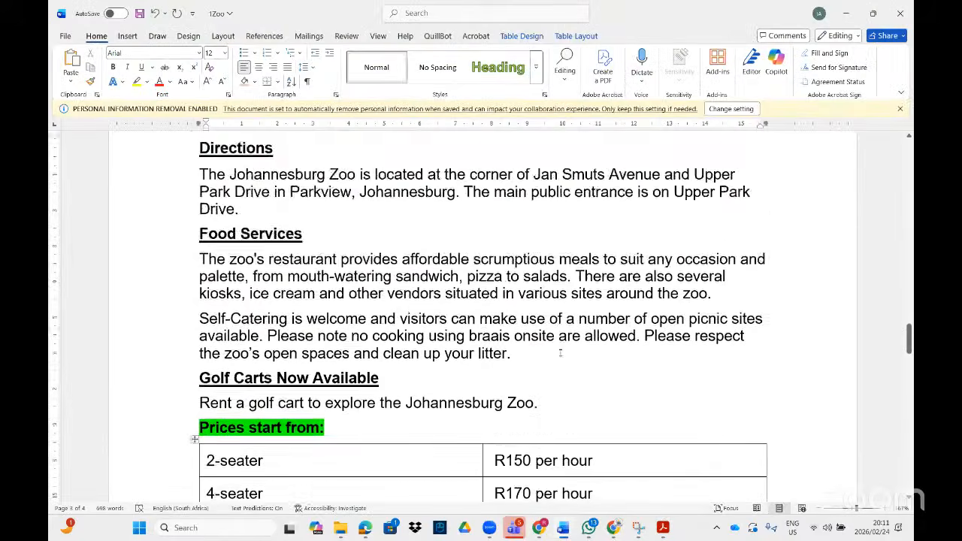
{"action": "scroll", "coordinate": [601, 271], "scroll_direction": "down", "scroll_amount": 4}
{"action": "left_click", "coordinate": [636, 286]}
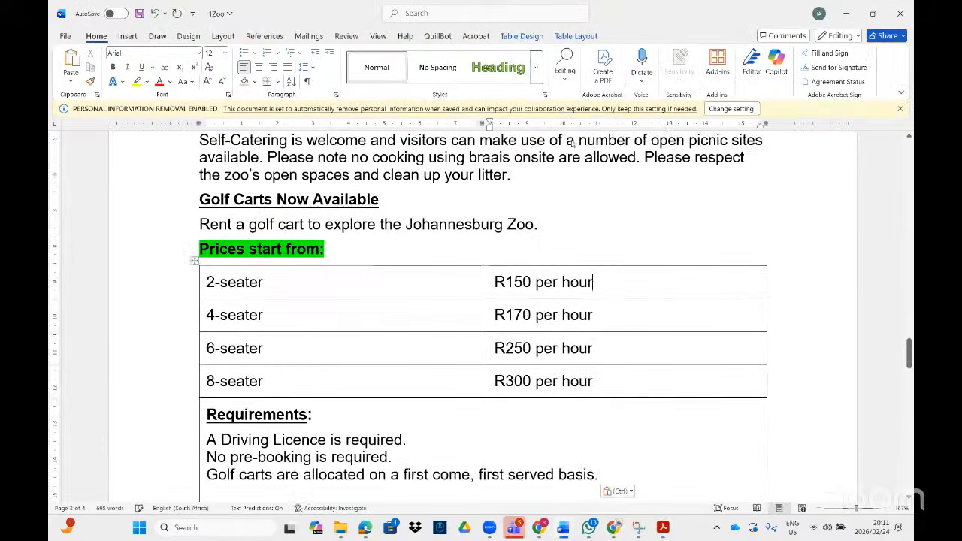
Step: Allow spacing between the cells of the golf cart prices table and set it to 1 cm
{"action": "left_click", "coordinate": [576, 35]}
{"action": "left_click", "coordinate": [749, 85]}
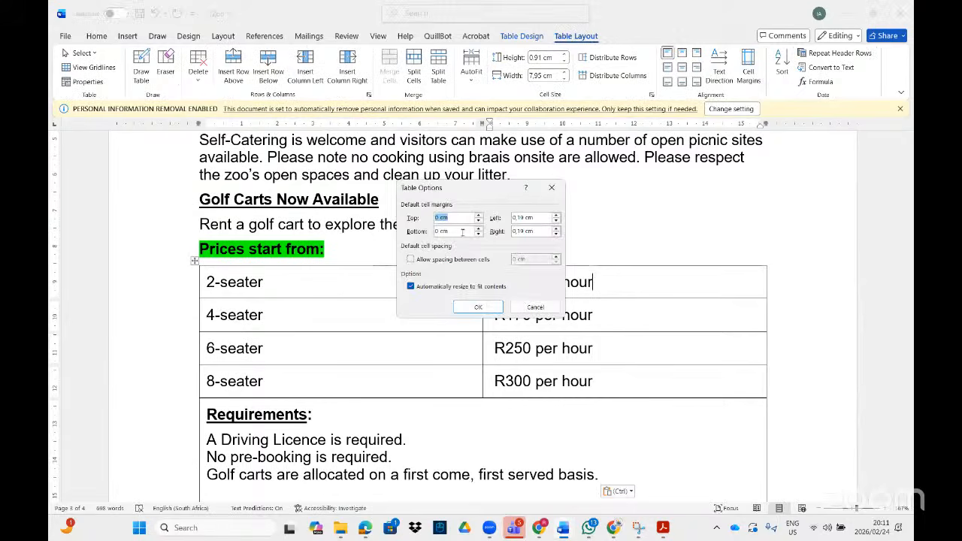
{"action": "left_click", "coordinate": [421, 260]}
{"action": "left_click", "coordinate": [556, 257]}
{"action": "left_click", "coordinate": [556, 257]}
{"action": "left_click", "coordinate": [556, 257]}
{"action": "left_click", "coordinate": [556, 257]}
{"action": "left_click", "coordinate": [556, 257]}
{"action": "left_click", "coordinate": [556, 257]}
{"action": "left_click", "coordinate": [556, 257]}
{"action": "left_click", "coordinate": [557, 257]}
{"action": "left_click", "coordinate": [556, 257]}
{"action": "left_click", "coordinate": [556, 257]}
{"action": "left_click", "coordinate": [478, 307]}
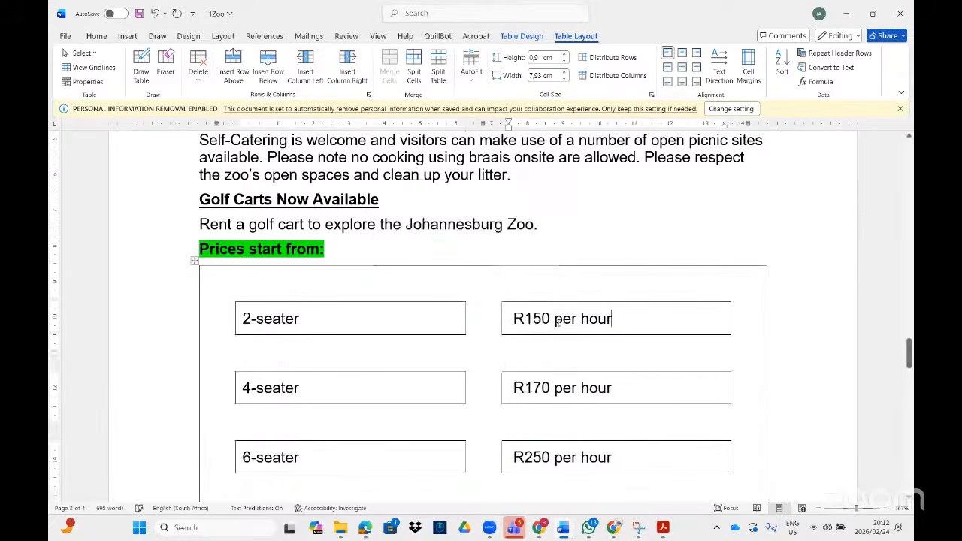
{"action": "scroll", "coordinate": [562, 319], "scroll_direction": "down", "scroll_amount": 5}
{"action": "scroll", "coordinate": [562, 319], "scroll_direction": "up", "scroll_amount": 5}
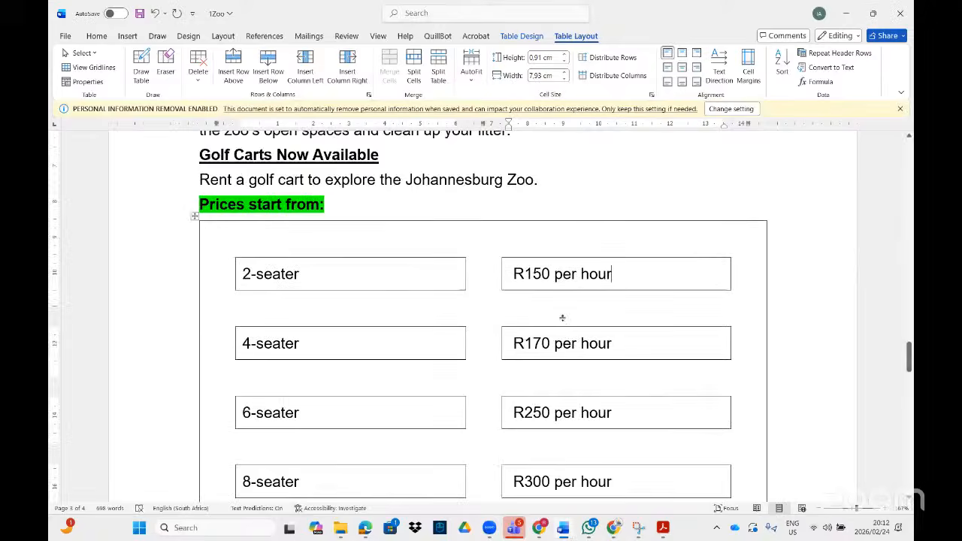
Step: Switch to the worksheet in Acrobat and draw two red ticks beside the 1Solar table example
{"action": "left_click", "coordinate": [664, 527]}
{"action": "left_click_drag", "start_coordinate": [597, 372], "coordinate": [671, 373]}
{"action": "scroll", "coordinate": [637, 422], "scroll_direction": "down", "scroll_amount": 3}
{"action": "scroll", "coordinate": [638, 420], "scroll_direction": "down", "scroll_amount": 5}
{"action": "mouse_move", "coordinate": [598, 360]}
{"action": "left_mouse_down"}
{"action": "mouse_move", "coordinate": [606, 383]}
{"action": "mouse_move", "coordinate": [670, 367]}
{"action": "left_mouse_up"}
{"action": "scroll", "coordinate": [682, 377], "scroll_direction": "down", "scroll_amount": 7}
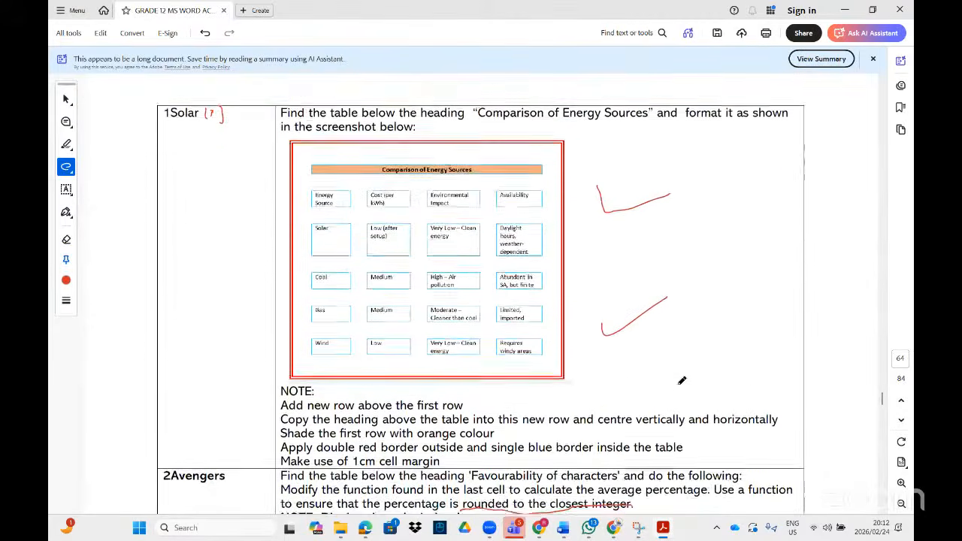
Step: Find the 2Avengers task in the worksheet, then search the computer for the 2Avengers document and open it in Word
{"action": "scroll", "coordinate": [681, 381], "scroll_direction": "down", "scroll_amount": 11}
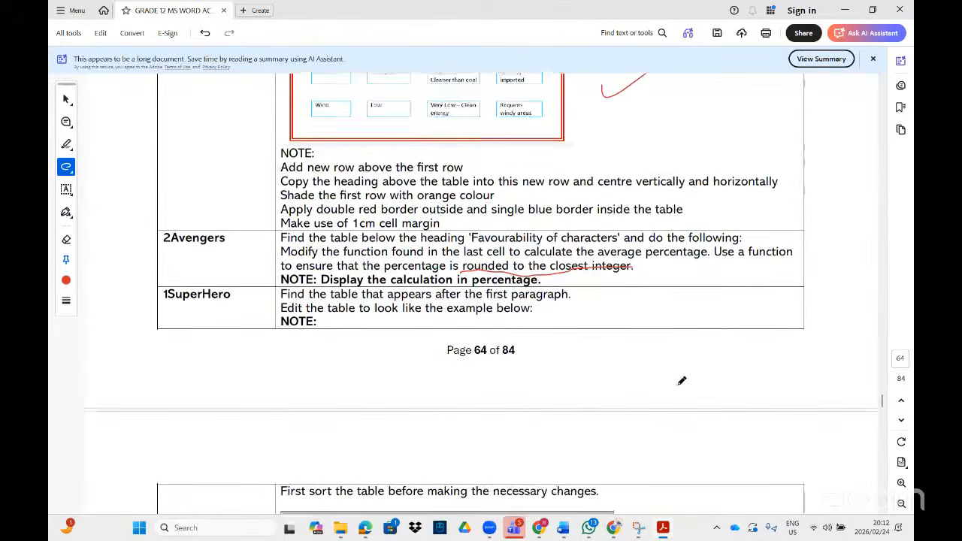
{"action": "scroll", "coordinate": [666, 391], "scroll_direction": "up", "scroll_amount": 2}
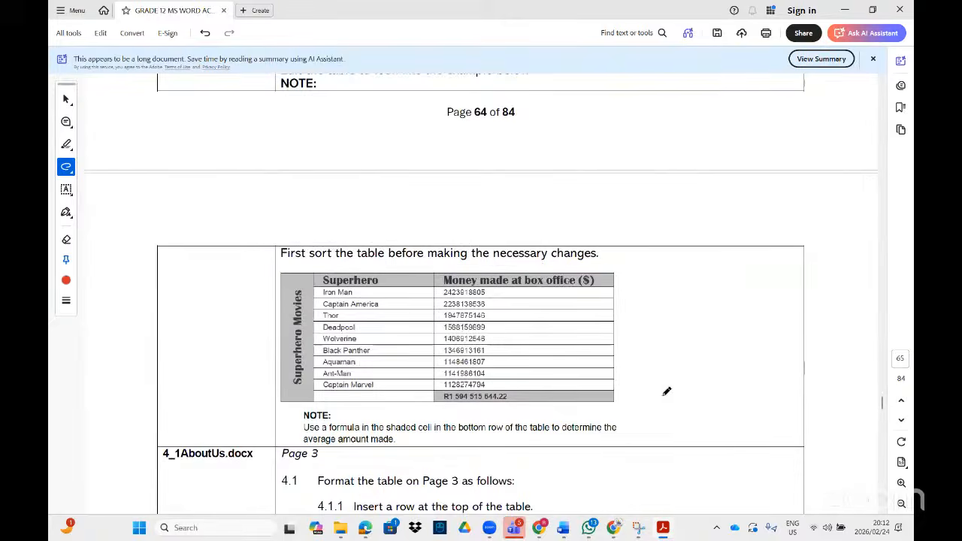
{"action": "scroll", "coordinate": [665, 392], "scroll_direction": "up", "scroll_amount": 4}
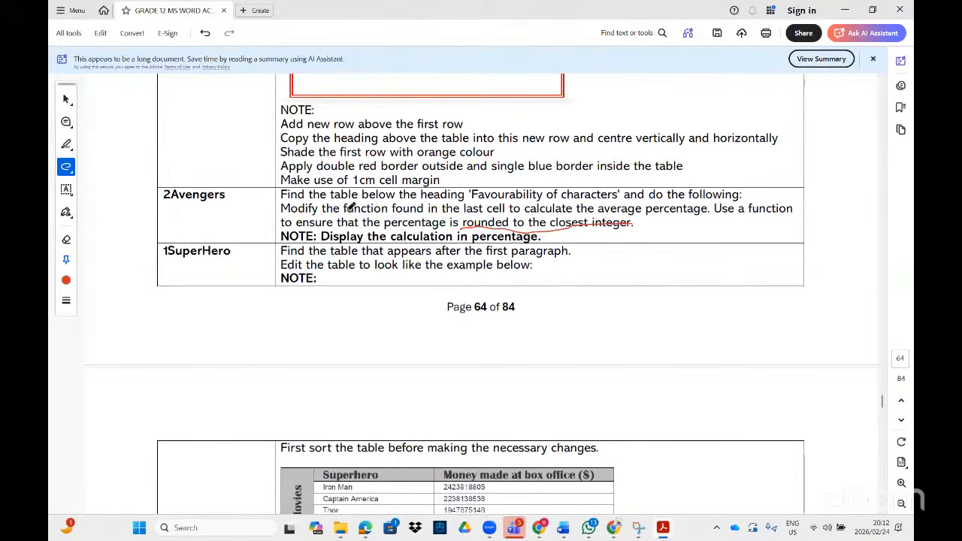
{"action": "left_click", "coordinate": [183, 529]}
{"action": "type", "text": "2avengers"}
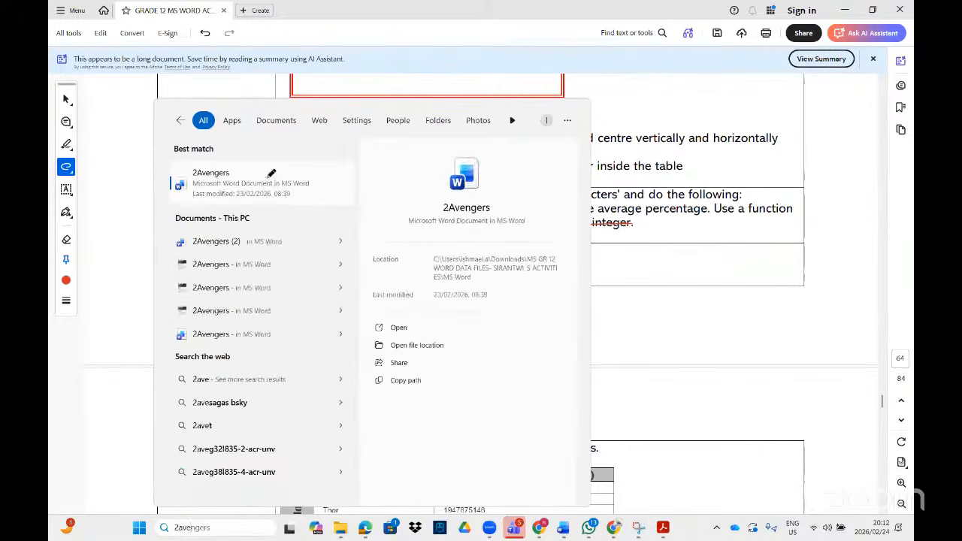
{"action": "left_click", "coordinate": [269, 183]}
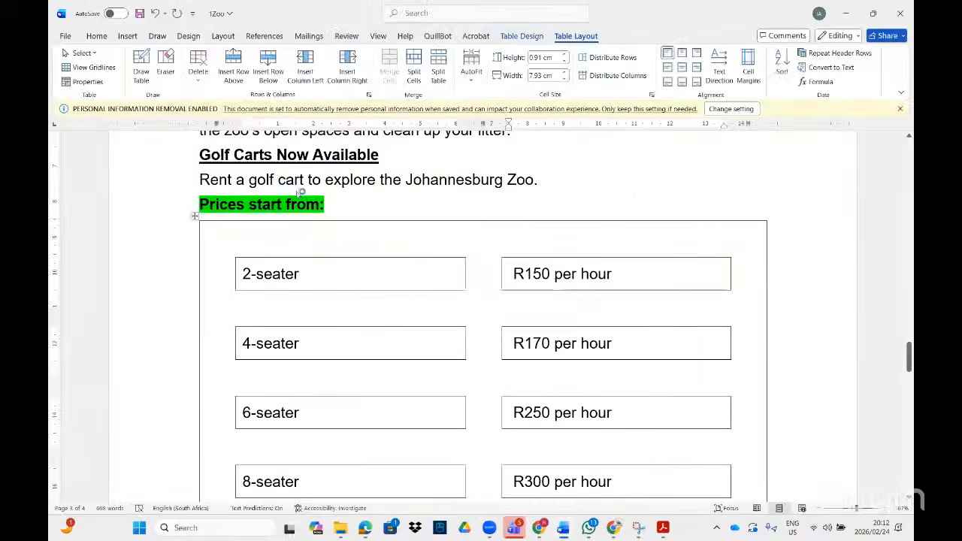
{"action": "left_click", "coordinate": [662, 527]}
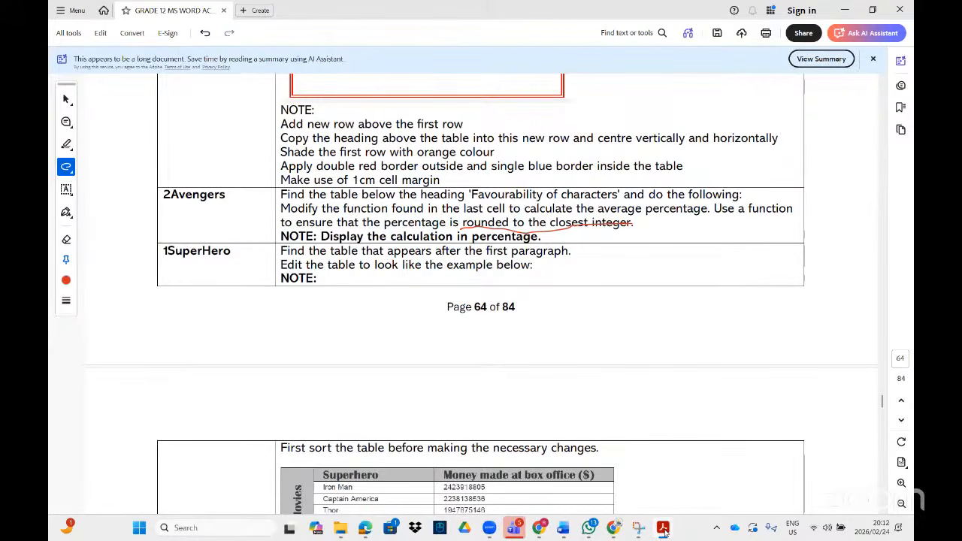
{"action": "left_click", "coordinate": [665, 529]}
Step: Edit the formula in the last cell of the 'Favourability of Characters' table to read =Sum(ABOVE)/count(above)
{"action": "scroll", "coordinate": [656, 470], "scroll_direction": "down", "scroll_amount": 15}
{"action": "scroll", "coordinate": [656, 470], "scroll_direction": "down", "scroll_amount": 12}
{"action": "scroll", "coordinate": [651, 469], "scroll_direction": "up", "scroll_amount": 6}
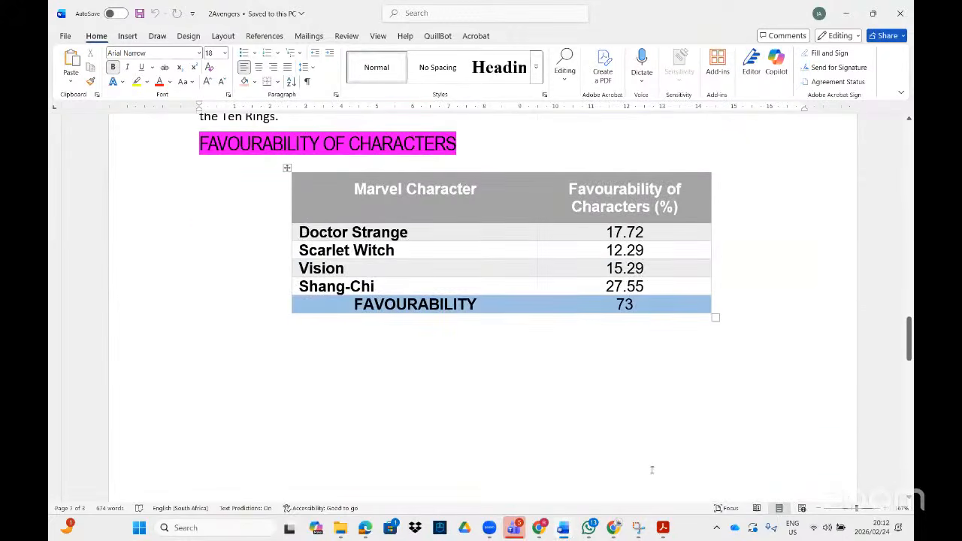
{"action": "left_click", "coordinate": [634, 304]}
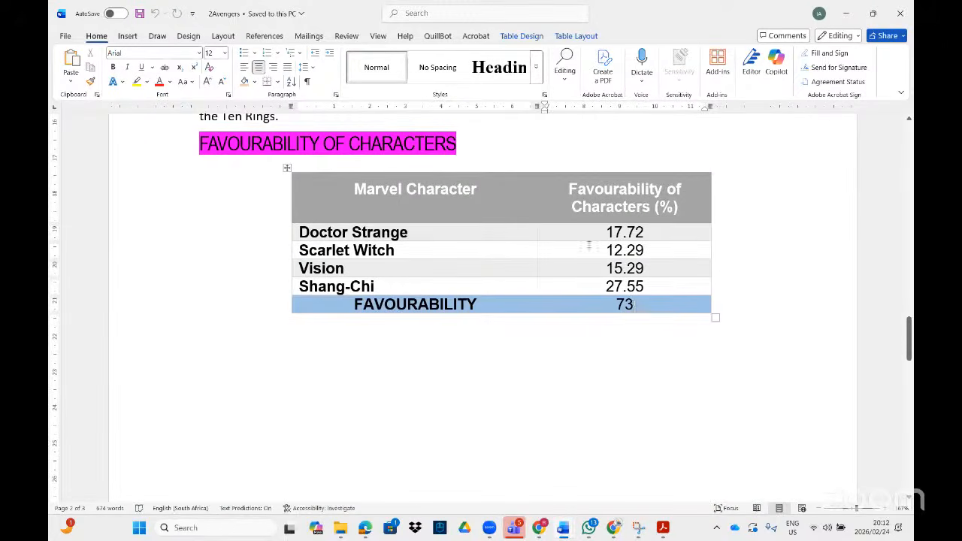
{"action": "left_click", "coordinate": [575, 36]}
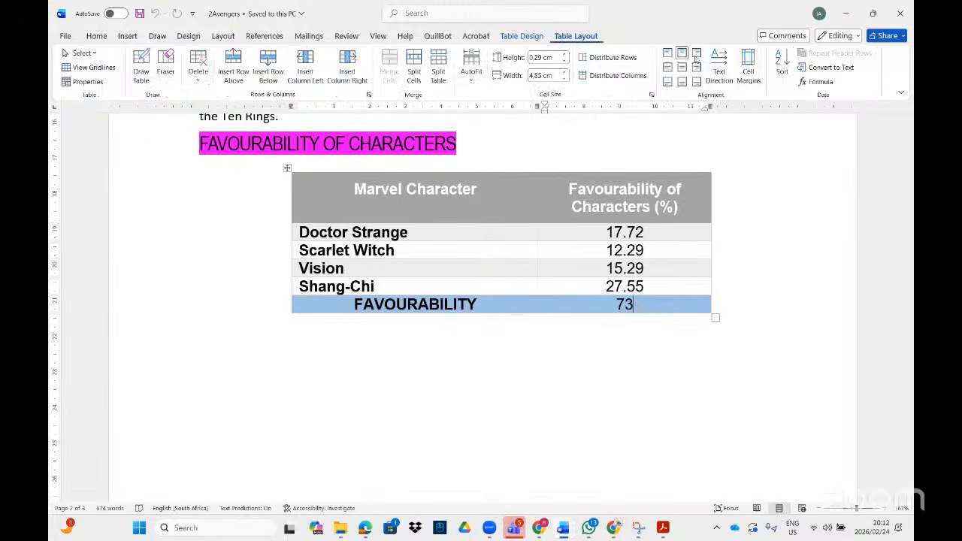
{"action": "left_click", "coordinate": [803, 83]}
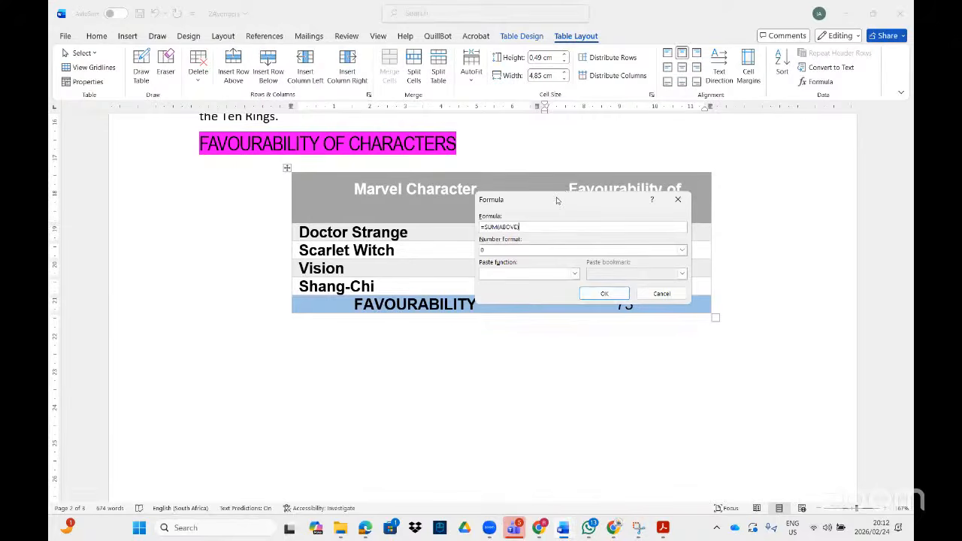
{"action": "left_click_drag", "start_coordinate": [557, 200], "coordinate": [635, 252]}
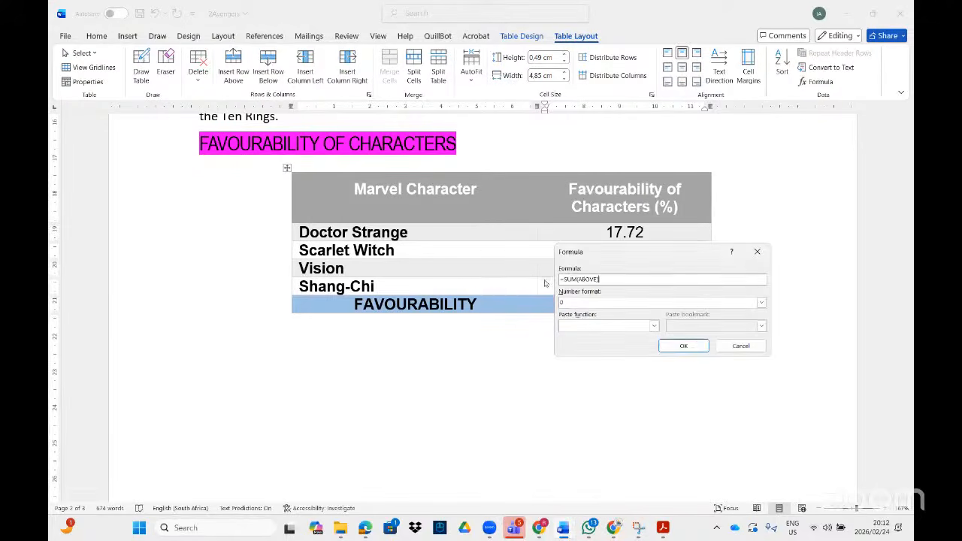
{"action": "left_click", "coordinate": [576, 279]}
{"action": "key", "text": "BackSpace"}
{"action": "key", "text": "BackSpace"}
{"action": "type", "text": "um"}
{"action": "left_click_drag", "start_coordinate": [624, 253], "coordinate": [636, 160]}
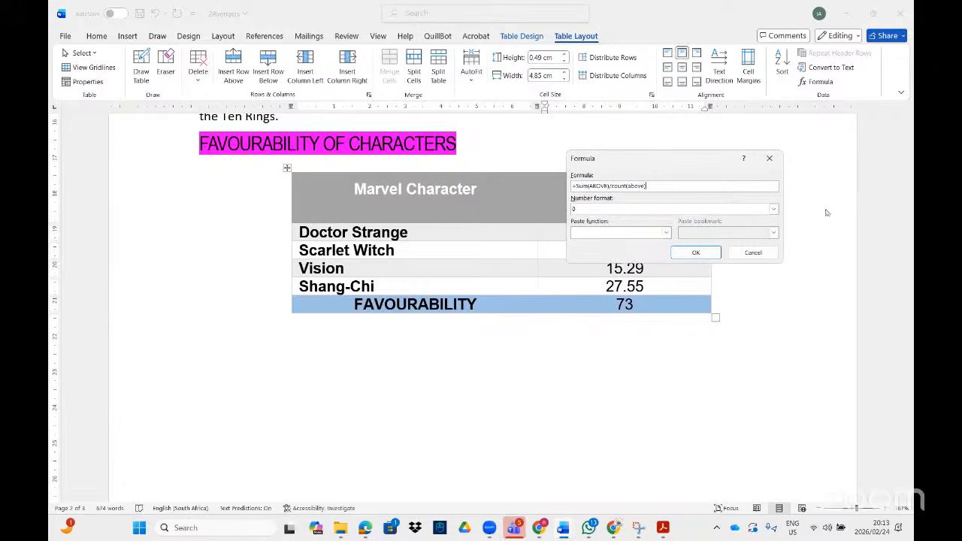
Step: Reverse the division so the formula reads =count(above)/Sum(ABOVE), and apply it to the FAVOURABILITY cell
{"action": "left_click_drag", "start_coordinate": [645, 186], "coordinate": [612, 186]}
{"action": "key", "text": "BackSpace"}
{"action": "left_click", "coordinate": [576, 186]}
{"action": "type", "text": "count(above)"}
{"action": "left_click", "coordinate": [695, 253]}
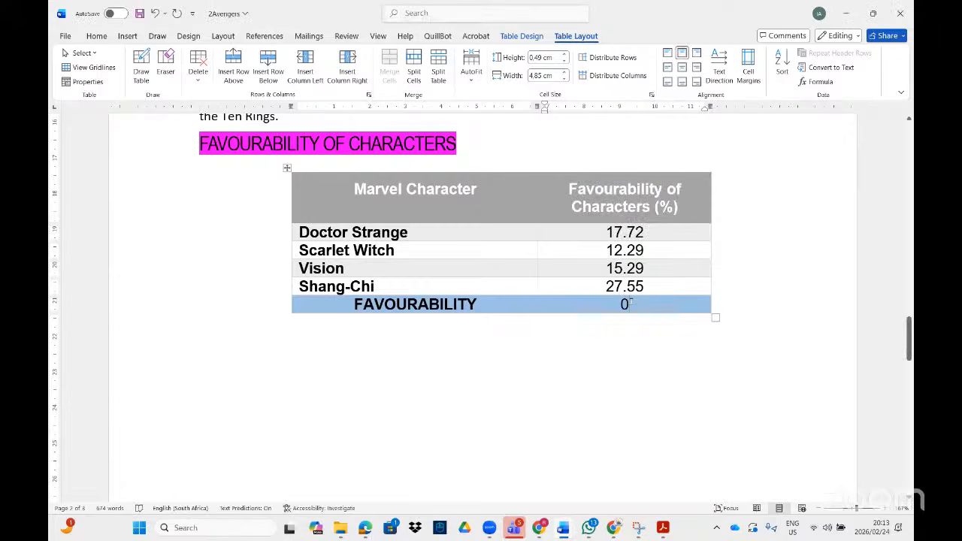
Step: Multiply the FAVOURABILITY formula by 100, giving =count(above)/Sum(ABOVE)*100
{"action": "double_click", "coordinate": [629, 302]}
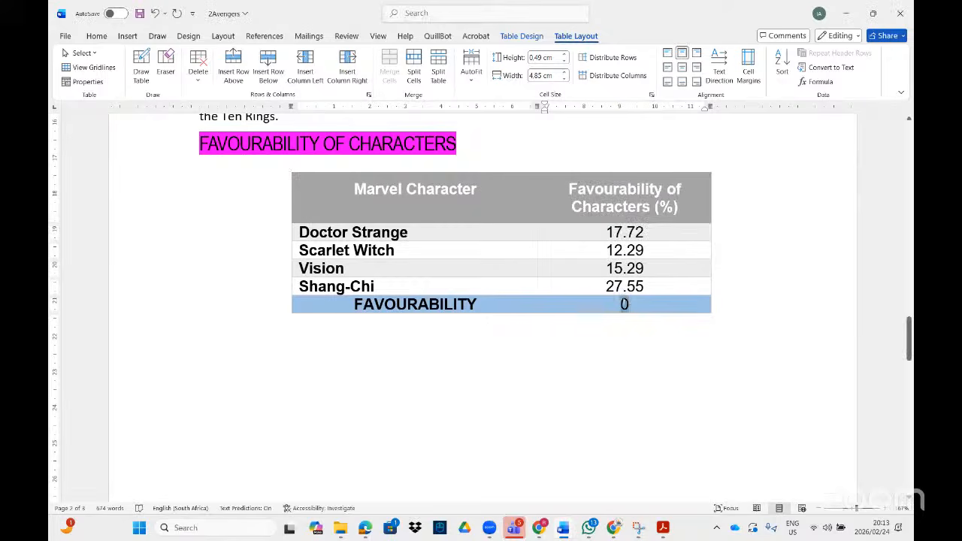
{"action": "left_click", "coordinate": [818, 83]}
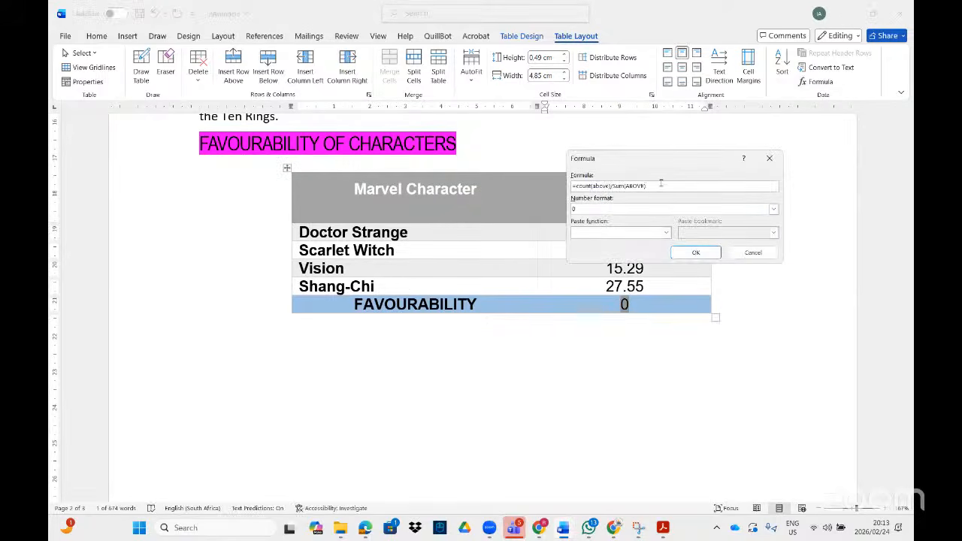
{"action": "type", "text": "*"}
{"action": "left_click", "coordinate": [703, 252]}
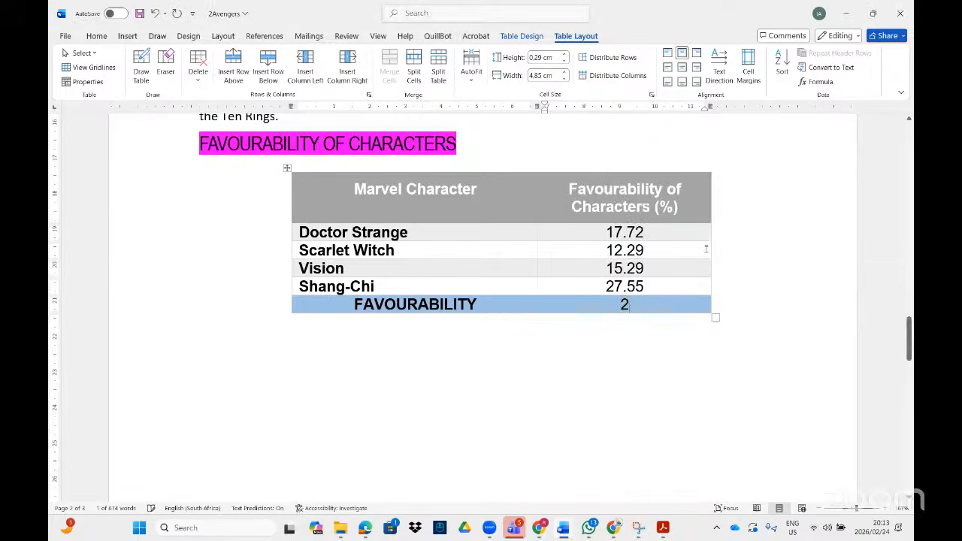
Step: Try the FAVOURABILITY formula as =round(count(above)/Sum(ABOVE)*100,0) with the number format 0%, checking the worksheet's rounding instruction
{"action": "double_click", "coordinate": [625, 304]}
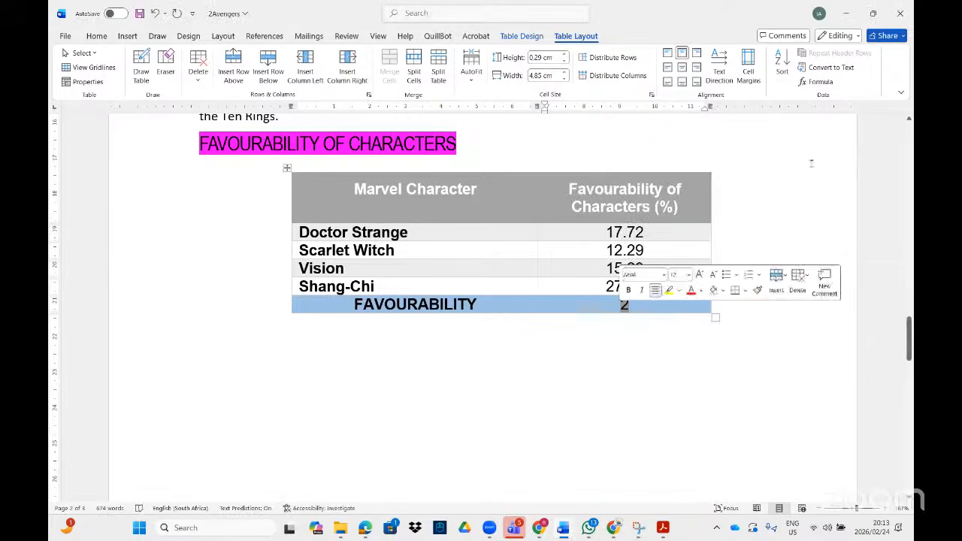
{"action": "left_click", "coordinate": [820, 81]}
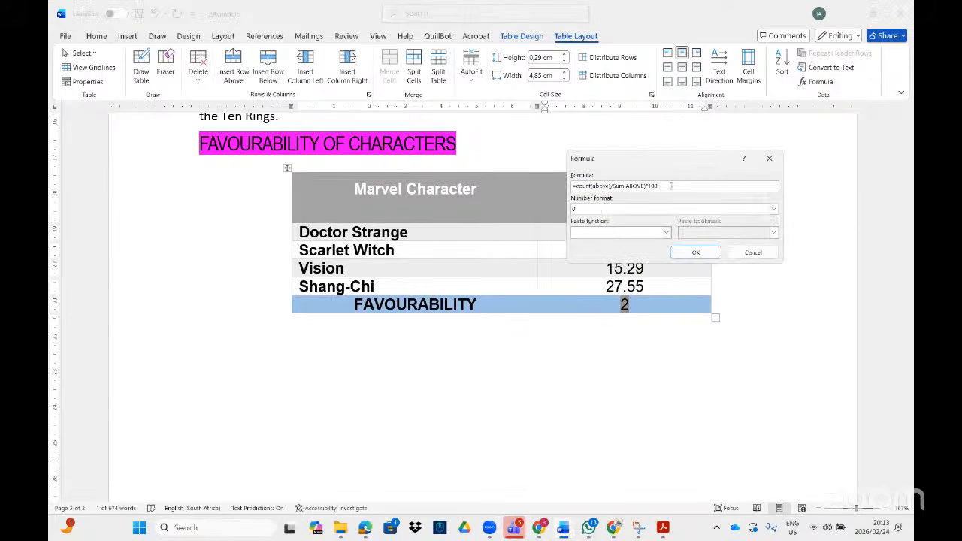
{"action": "left_click", "coordinate": [773, 209]}
{"action": "left_click", "coordinate": [773, 210]}
{"action": "left_click", "coordinate": [662, 528]}
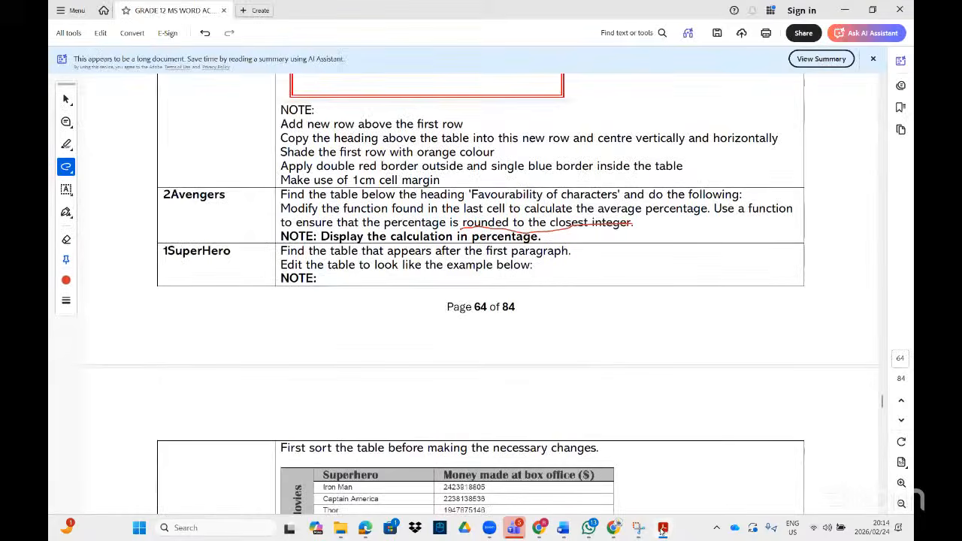
{"action": "left_click", "coordinate": [662, 528]}
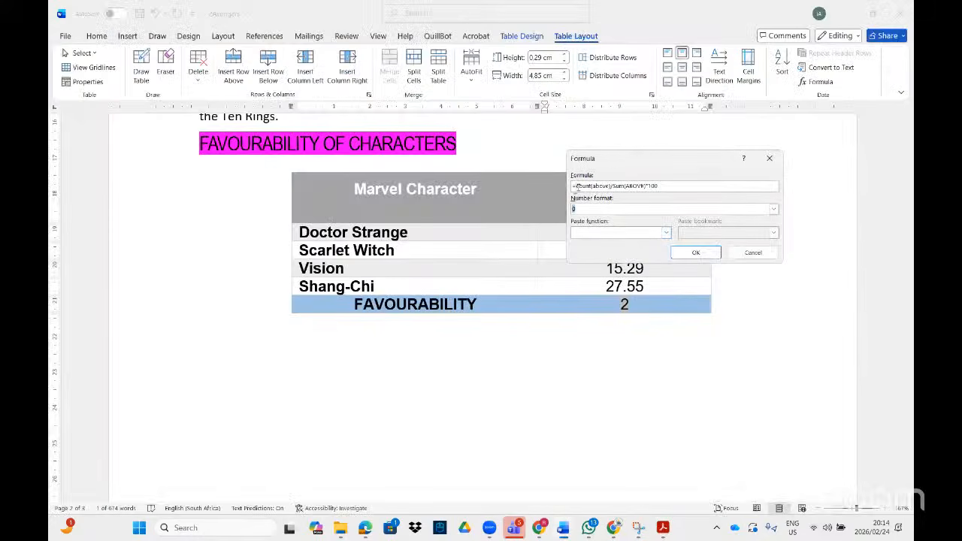
{"action": "type", "text": "round(count("}
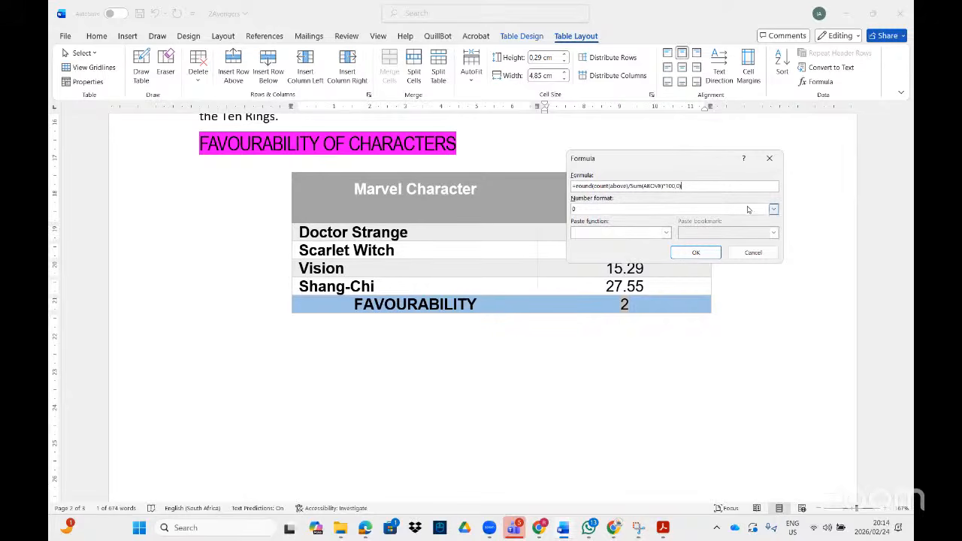
{"action": "left_click", "coordinate": [773, 209]}
{"action": "left_click", "coordinate": [626, 244]}
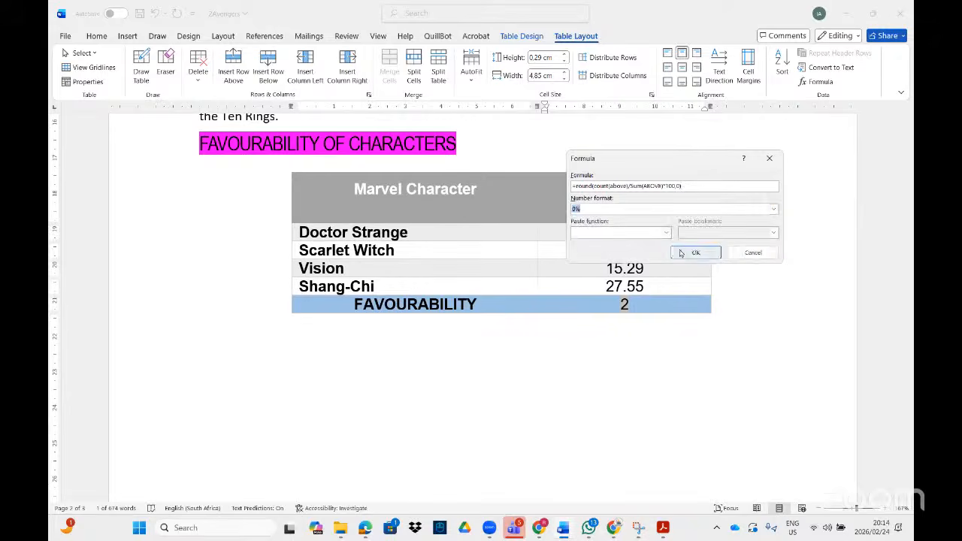
{"action": "left_click", "coordinate": [697, 252]}
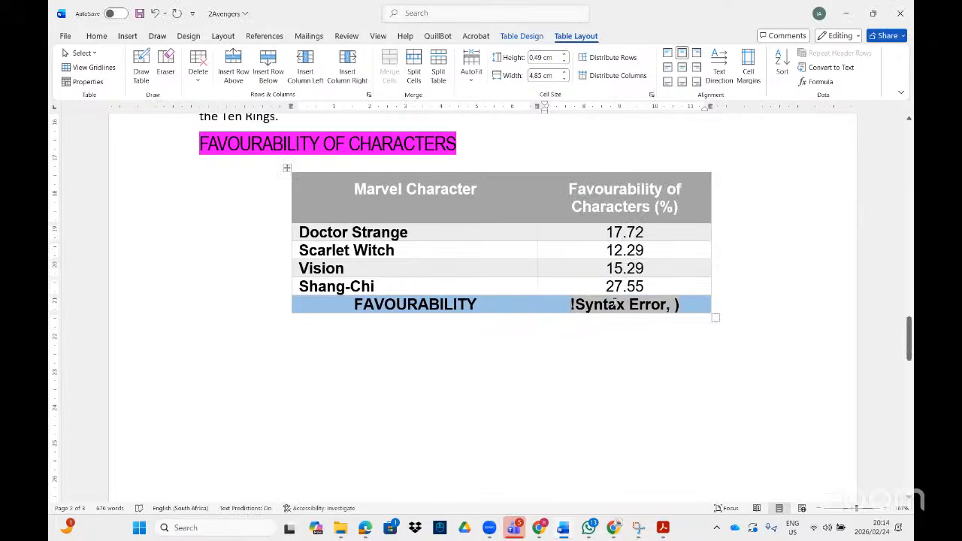
Step: Set the formula's number format to 0 and replace the comma before the rounding digits with a semicolon
{"action": "left_click", "coordinate": [817, 81]}
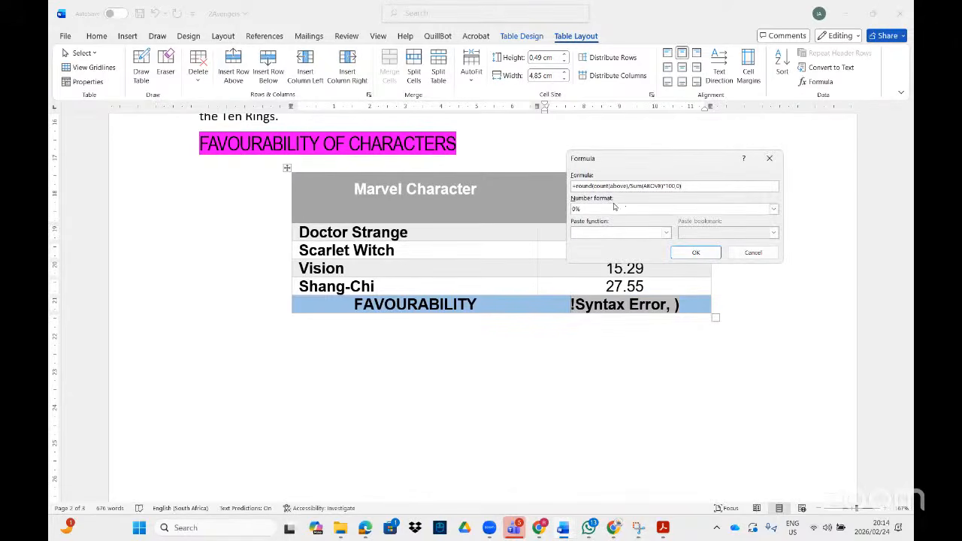
{"action": "left_click", "coordinate": [773, 209]}
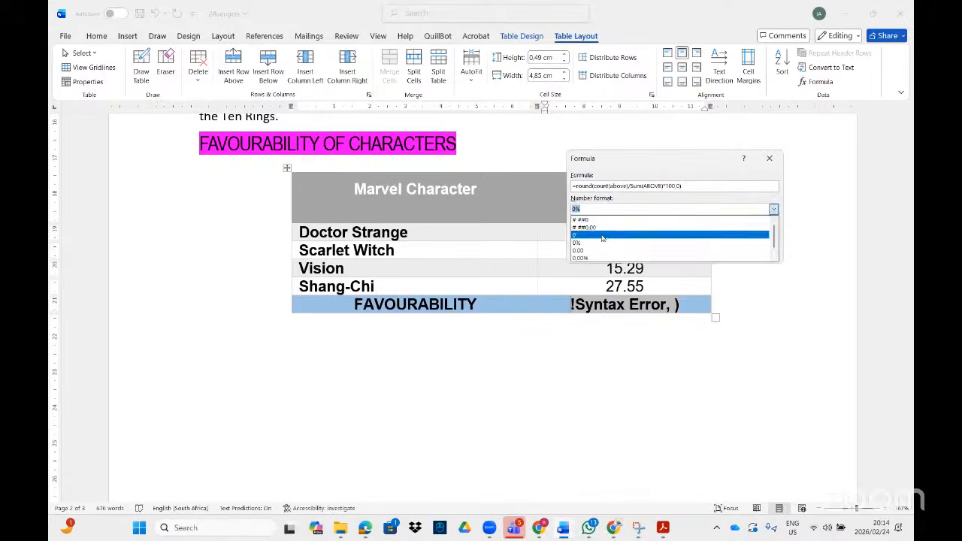
{"action": "left_click", "coordinate": [617, 234]}
{"action": "left_click", "coordinate": [693, 253]}
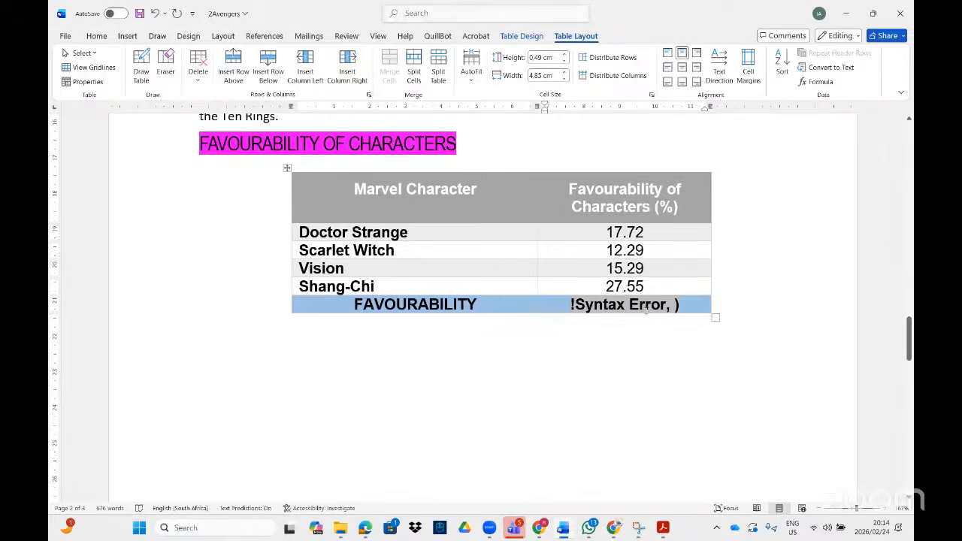
{"action": "left_click", "coordinate": [820, 81]}
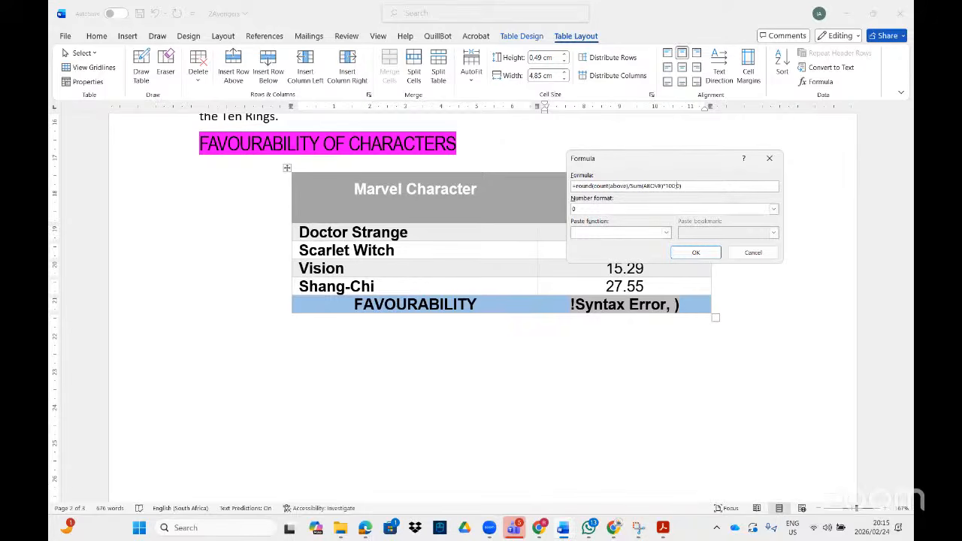
{"action": "left_click", "coordinate": [694, 254]}
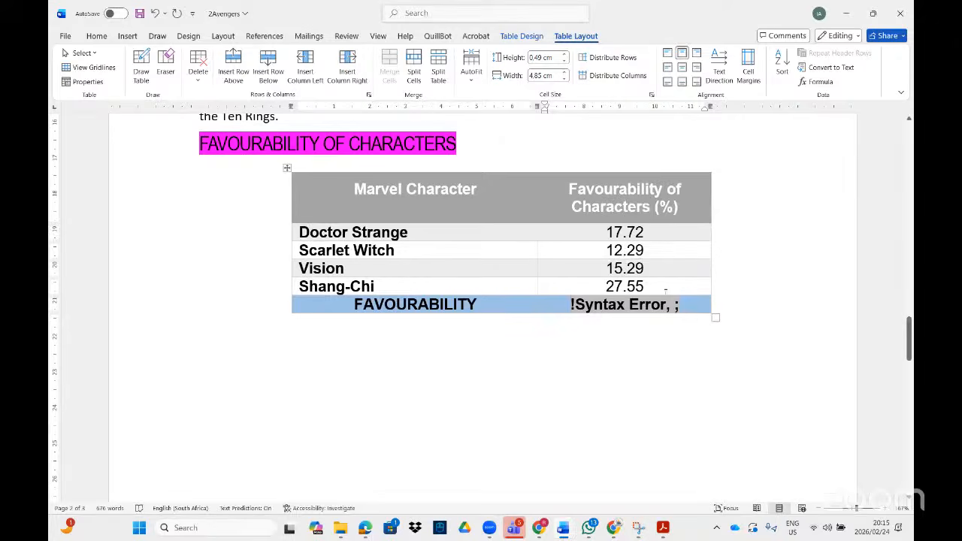
Step: Strip the round function and its leftover opening bracket so the FAVOURABILITY formula reads =count(above)/Sum(ABOVE)*100, and apply it
{"action": "left_click", "coordinate": [819, 82]}
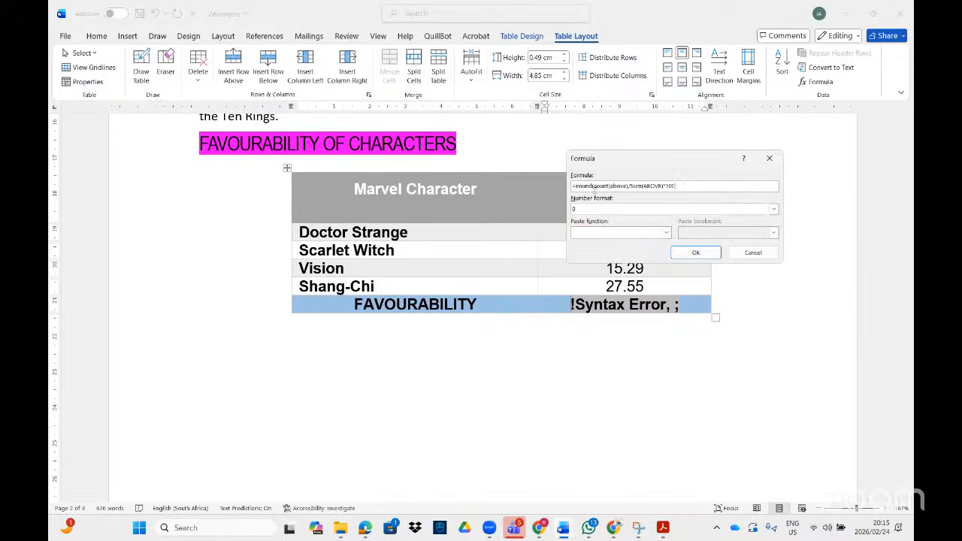
{"action": "key", "text": "BackSpace"}
{"action": "key", "text": "BackSpace"}
{"action": "key", "text": "BackSpace"}
{"action": "key", "text": "BackSpace"}
{"action": "key", "text": "BackSpace"}
{"action": "key", "text": "Return"}
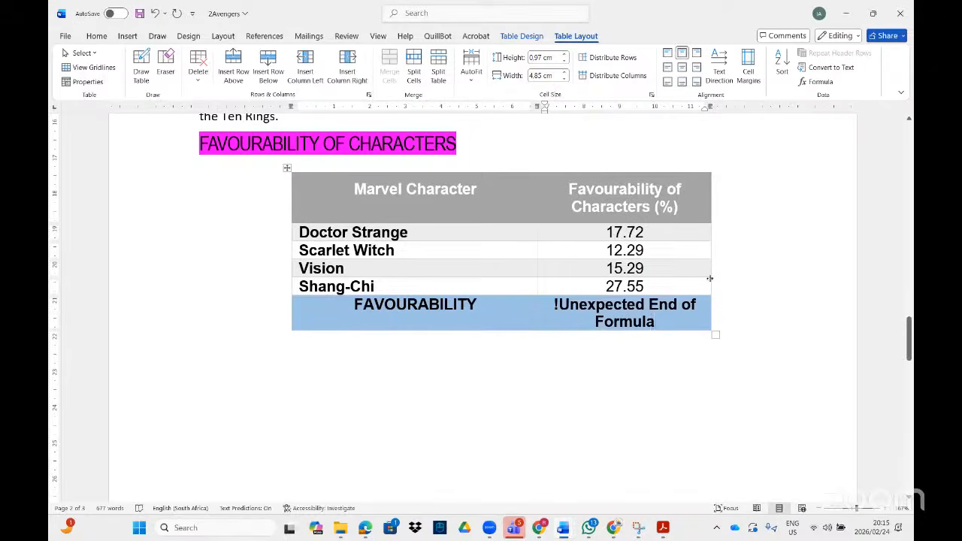
{"action": "left_click", "coordinate": [821, 82]}
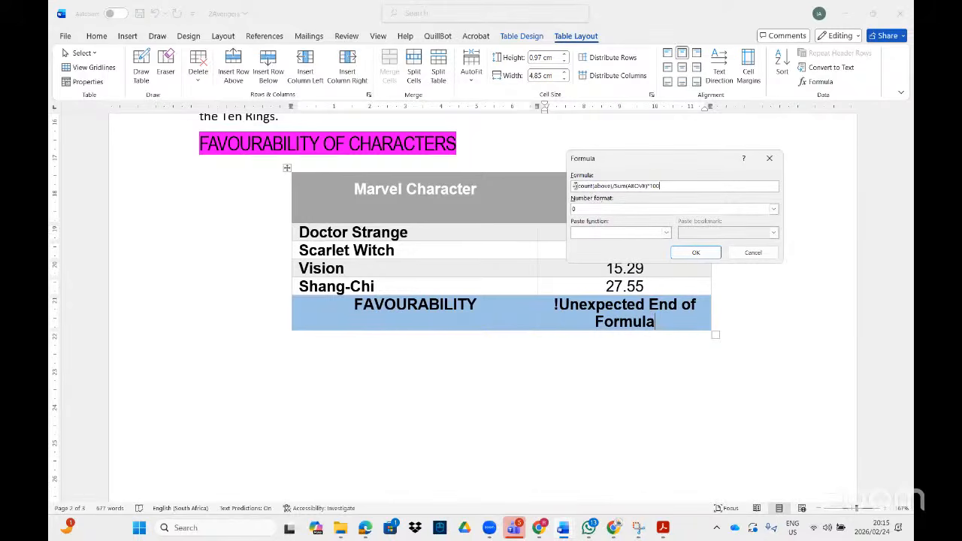
{"action": "left_click", "coordinate": [577, 186]}
{"action": "key", "text": "BackSpace"}
{"action": "left_click", "coordinate": [698, 256]}
Step: Insert the INT function before count(above)/Sum(ABOVE)*100 in the FAVOURABILITY formula, and apply it
{"action": "double_click", "coordinate": [624, 304]}
{"action": "left_click", "coordinate": [820, 81]}
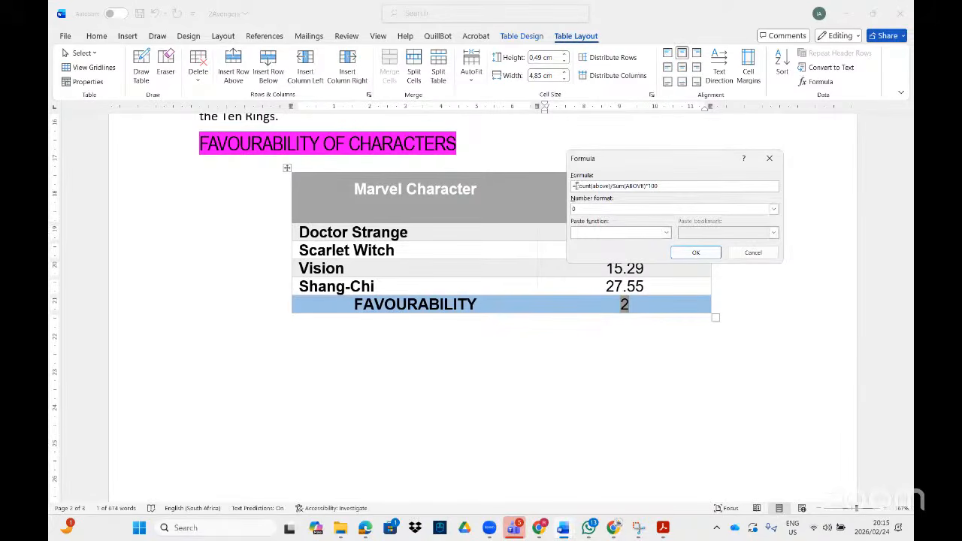
{"action": "left_click", "coordinate": [666, 232]}
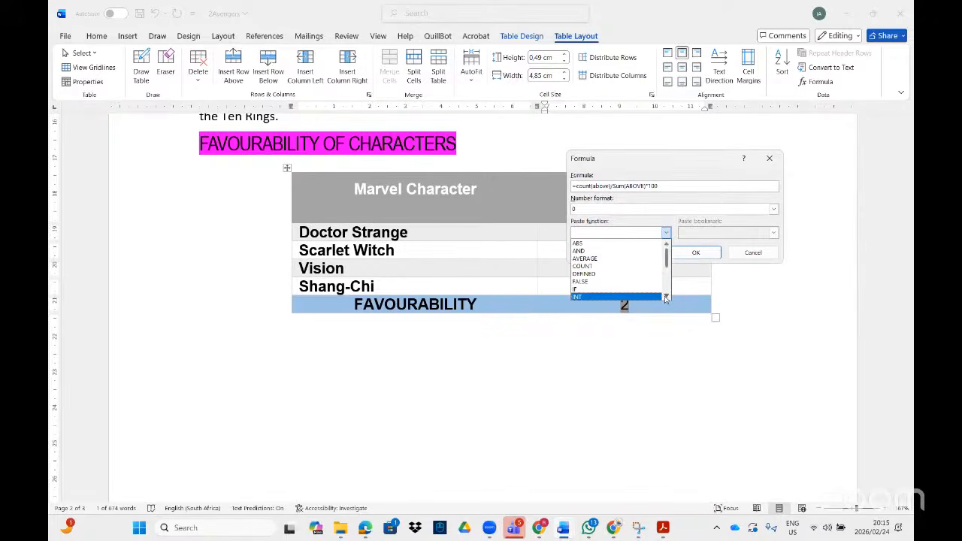
{"action": "double_click", "coordinate": [665, 297]}
{"action": "left_click", "coordinate": [608, 283]}
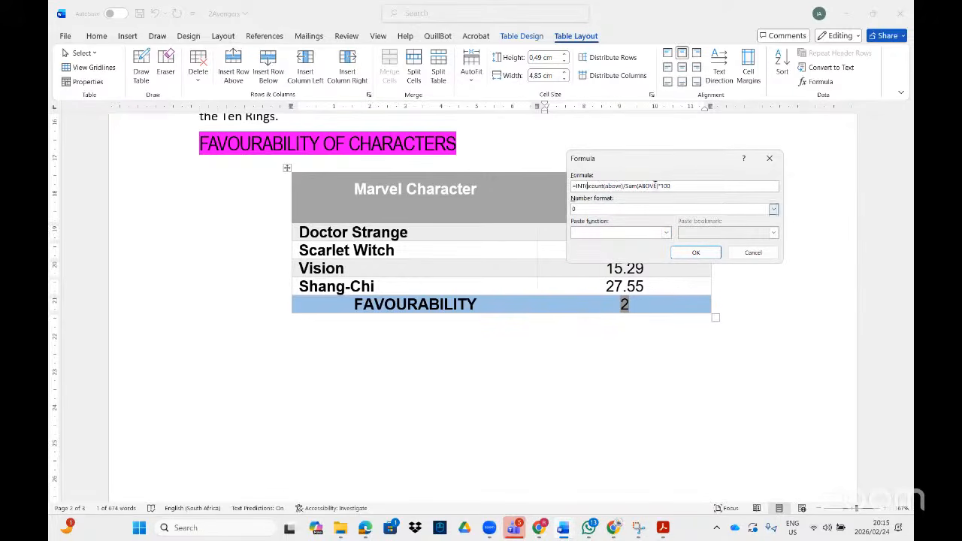
{"action": "key", "text": "Delete"}
{"action": "left_click", "coordinate": [695, 253]}
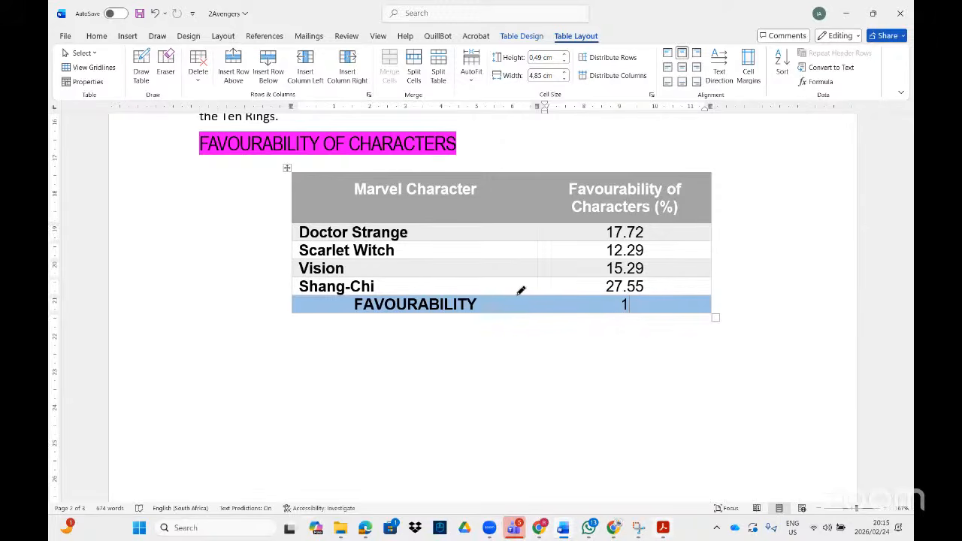
Step: Switch to the PDF worksheet and look through the tasks from 4_1AboutUs to the Week 7 forms controls and Term 2 styles
{"action": "key", "text": "alt+Tab"}
{"action": "scroll", "coordinate": [520, 289], "scroll_direction": "down", "scroll_amount": 5}
{"action": "scroll", "coordinate": [520, 290], "scroll_direction": "down", "scroll_amount": 3}
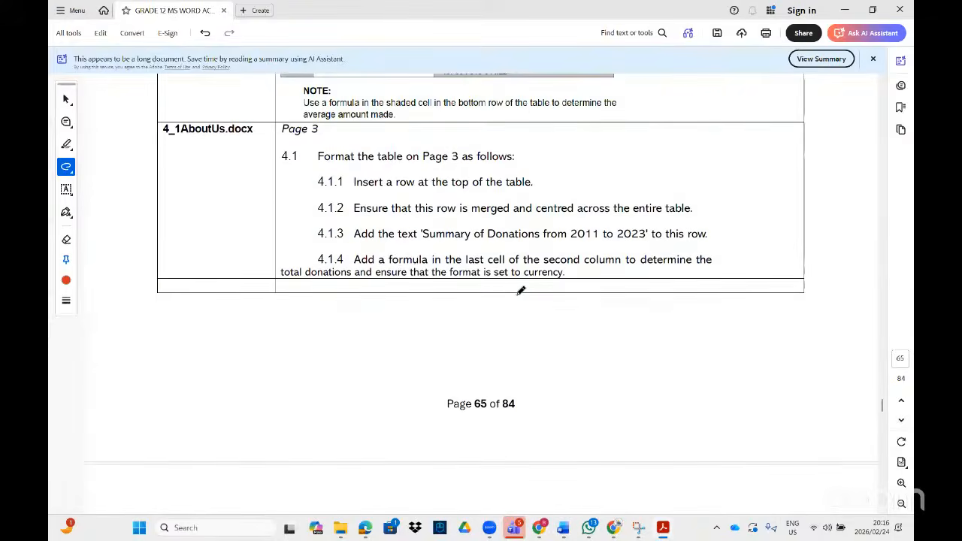
{"action": "scroll", "coordinate": [520, 290], "scroll_direction": "up", "scroll_amount": 1}
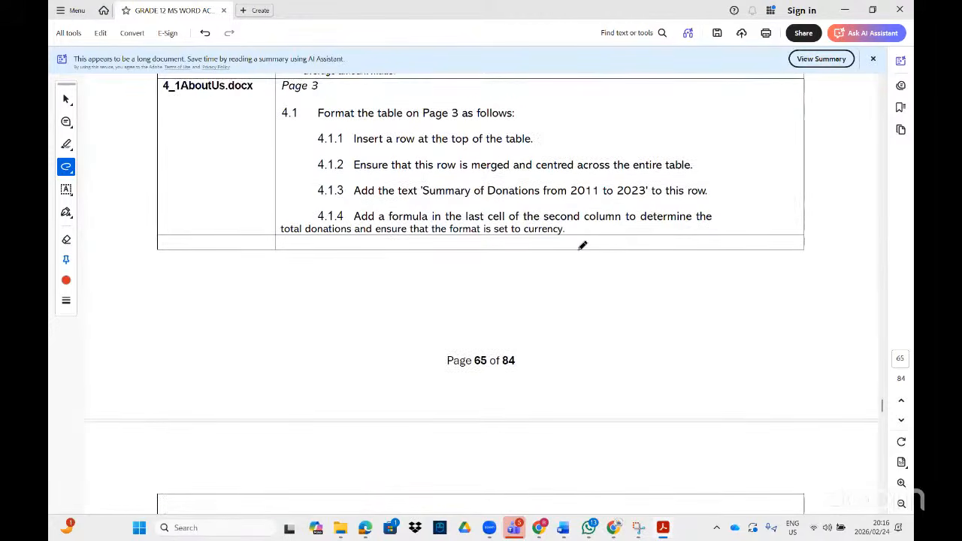
{"action": "scroll", "coordinate": [594, 215], "scroll_direction": "down", "scroll_amount": 5}
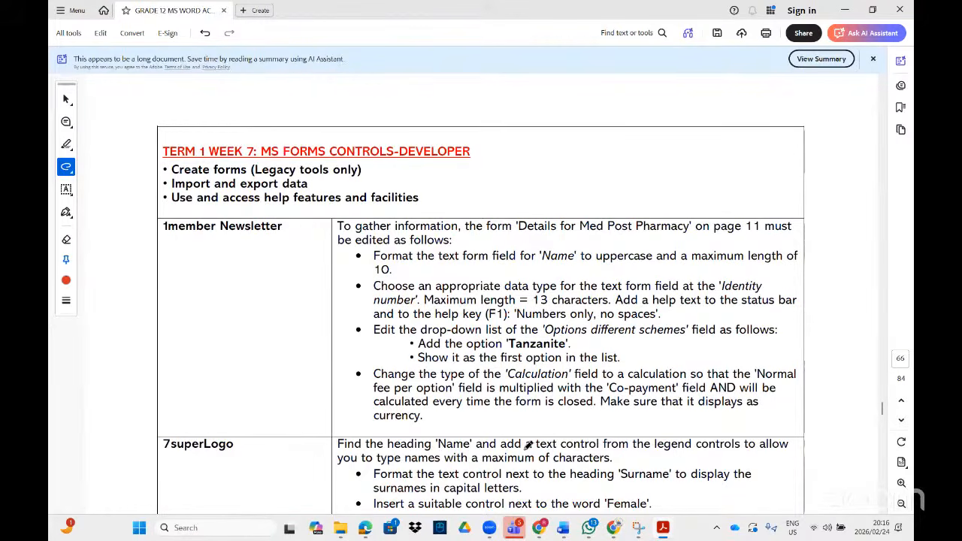
{"action": "left_click", "coordinate": [538, 527]}
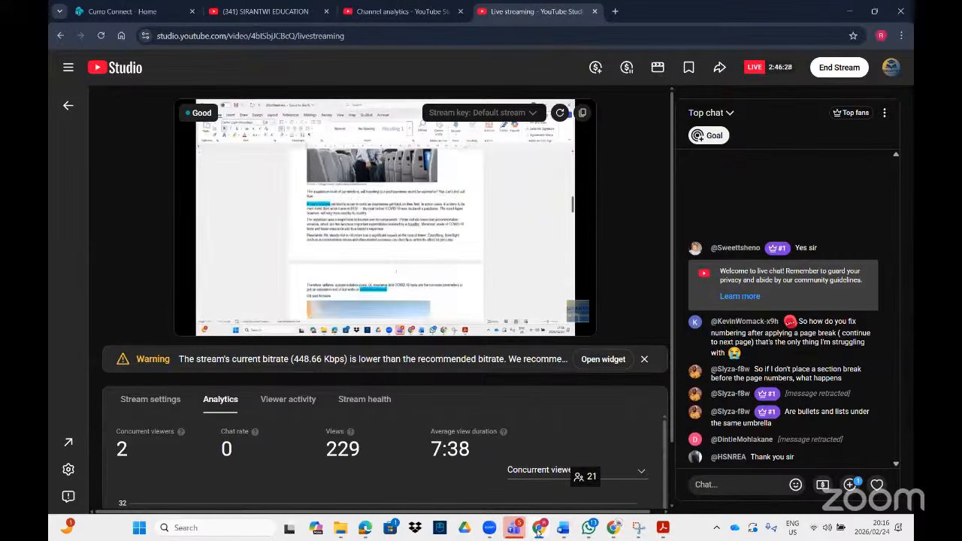
{"action": "left_click", "coordinate": [538, 528]}
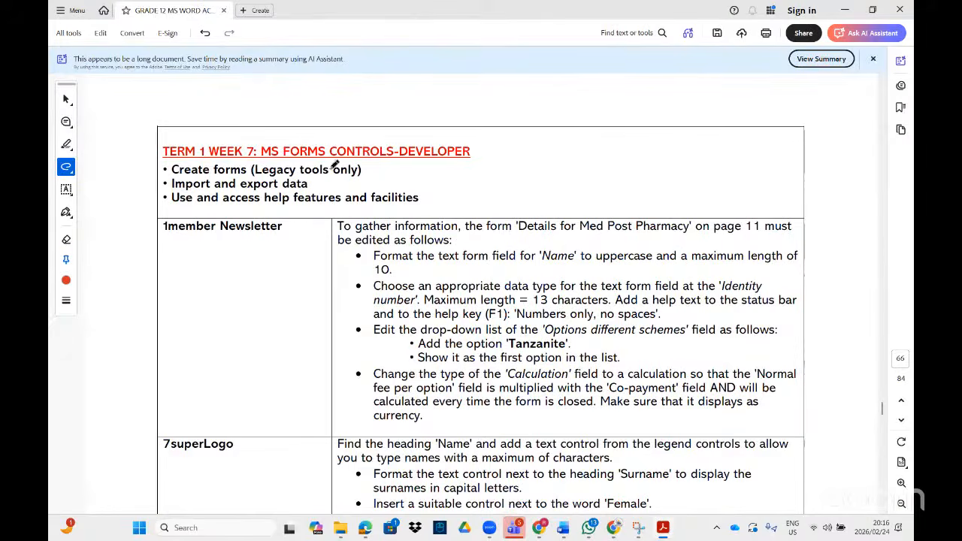
{"action": "scroll", "coordinate": [349, 172], "scroll_direction": "down", "scroll_amount": 3}
{"action": "scroll", "coordinate": [349, 172], "scroll_direction": "down", "scroll_amount": 15}
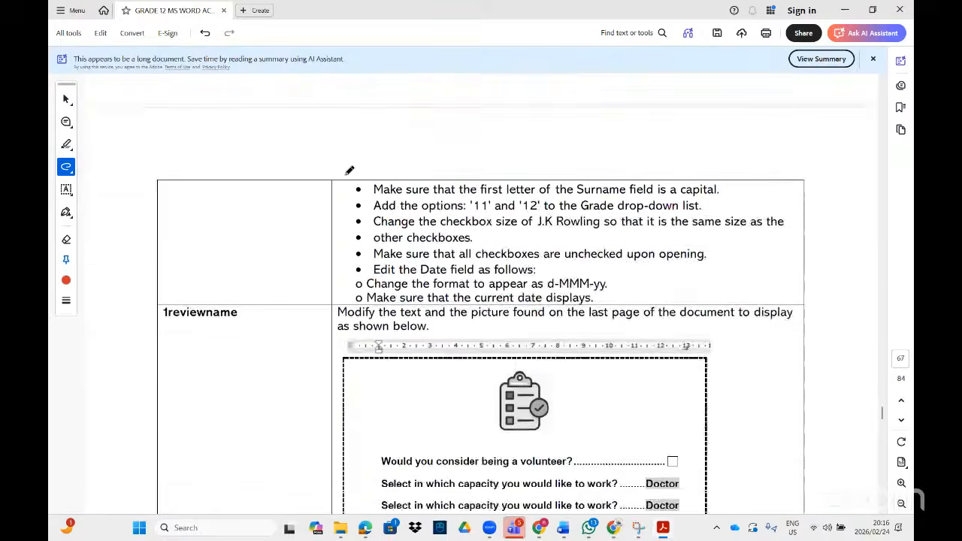
{"action": "scroll", "coordinate": [368, 206], "scroll_direction": "down", "scroll_amount": 15}
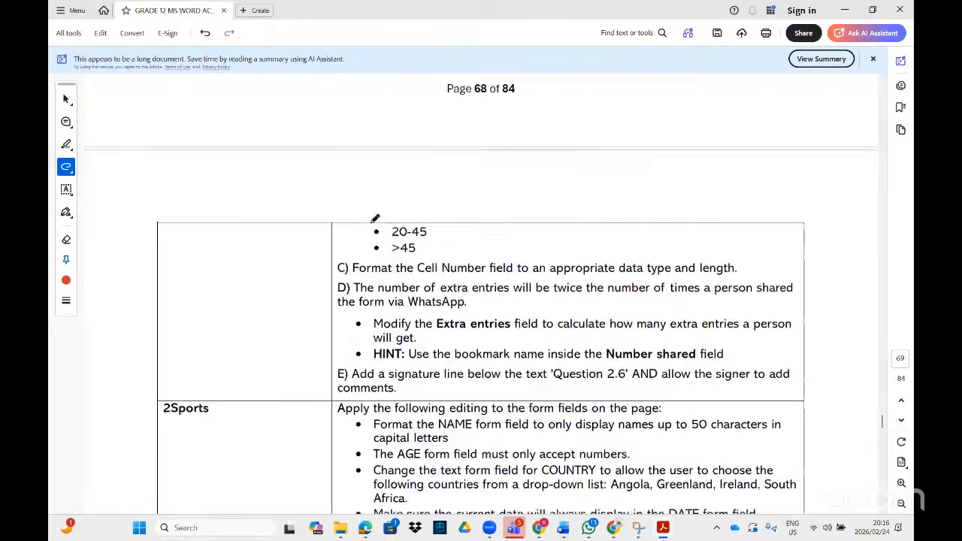
{"action": "scroll", "coordinate": [384, 211], "scroll_direction": "down", "scroll_amount": 15}
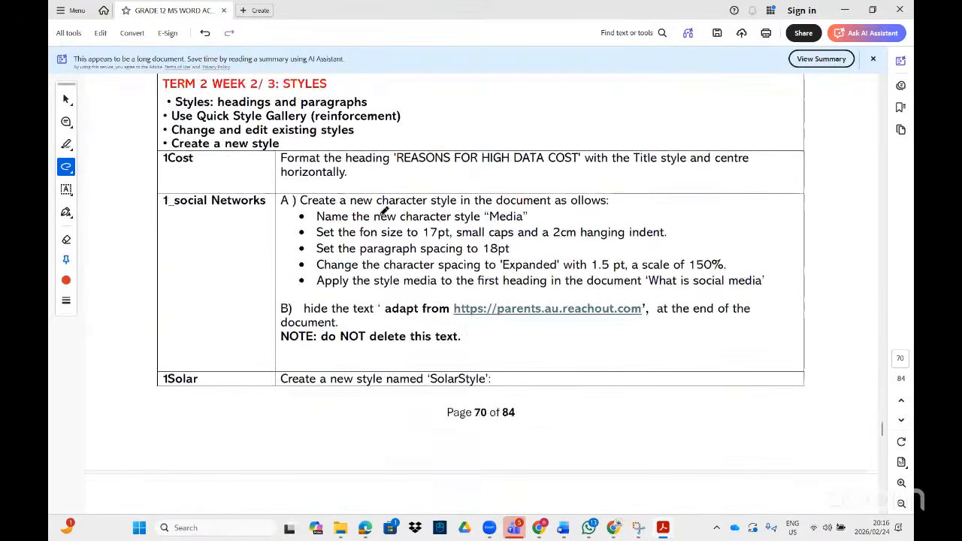
{"action": "scroll", "coordinate": [383, 210], "scroll_direction": "down", "scroll_amount": 5}
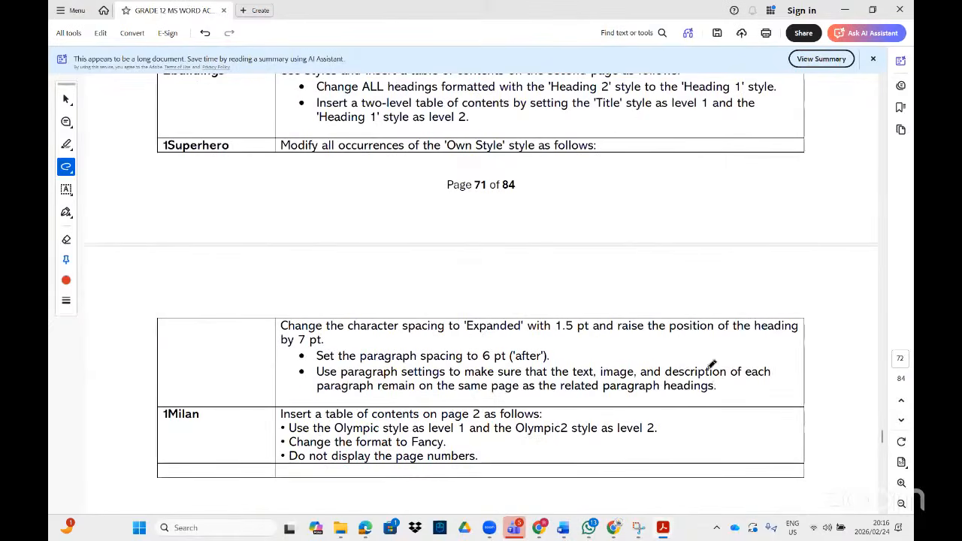
Step: Switch to the live streaming page in YouTube Studio and end the stream
{"action": "mouse_move", "coordinate": [546, 527]}
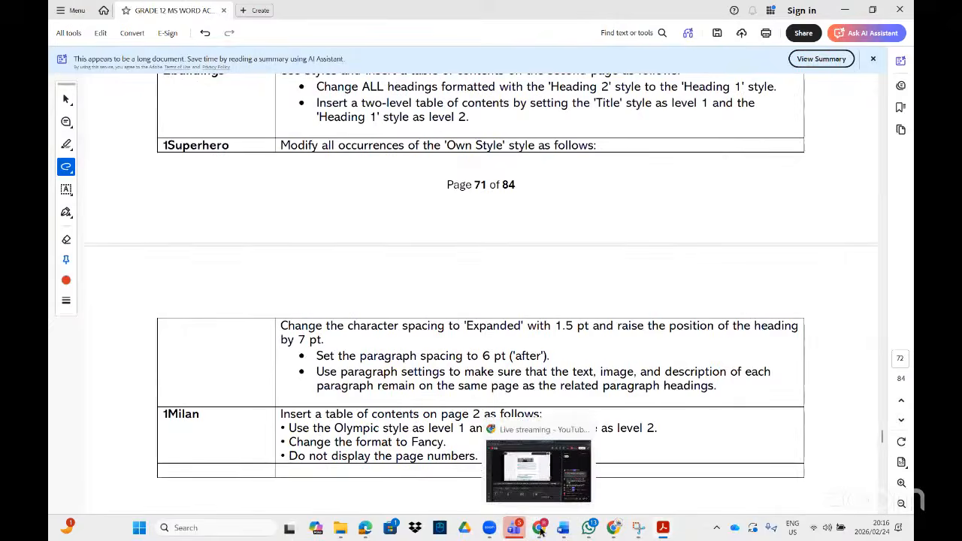
{"action": "left_click", "coordinate": [539, 469]}
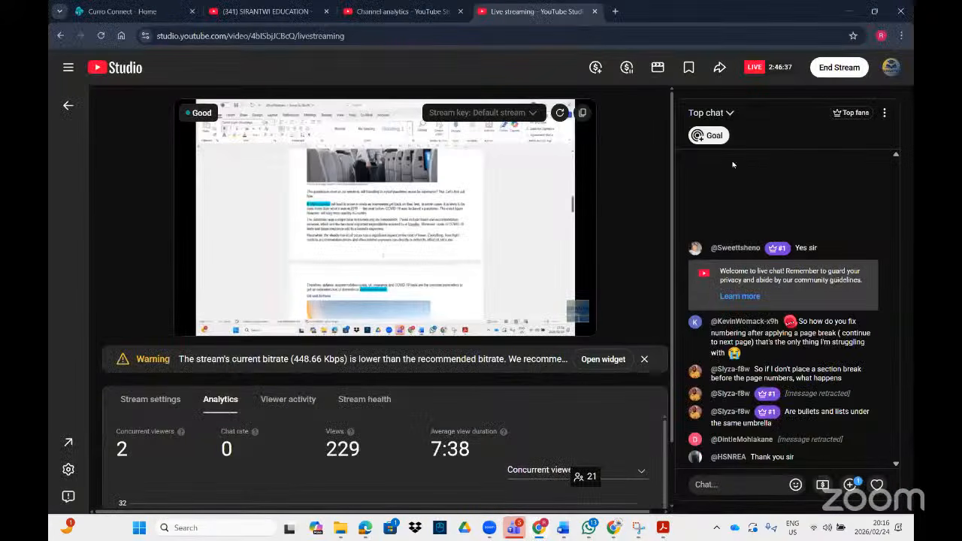
{"action": "left_click", "coordinate": [839, 67]}
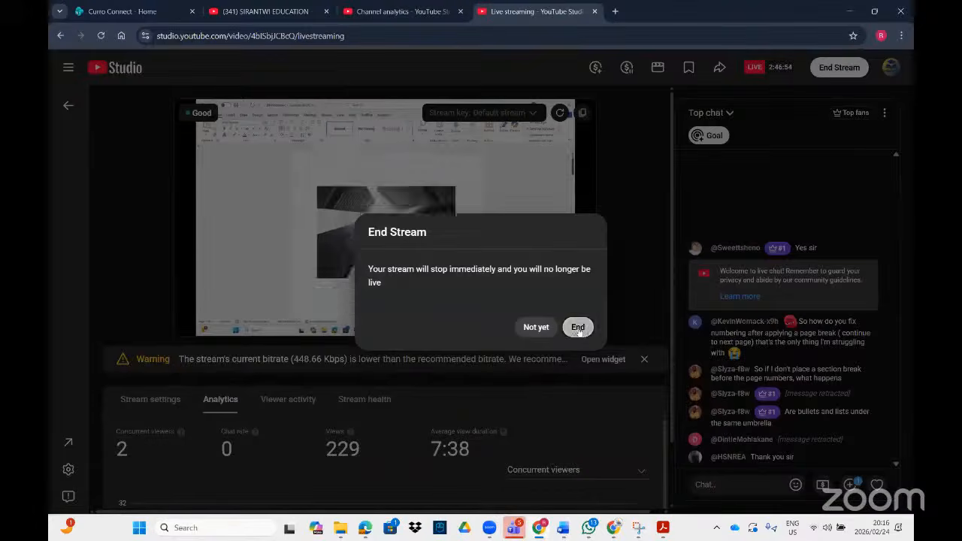
{"action": "left_click", "coordinate": [577, 327]}
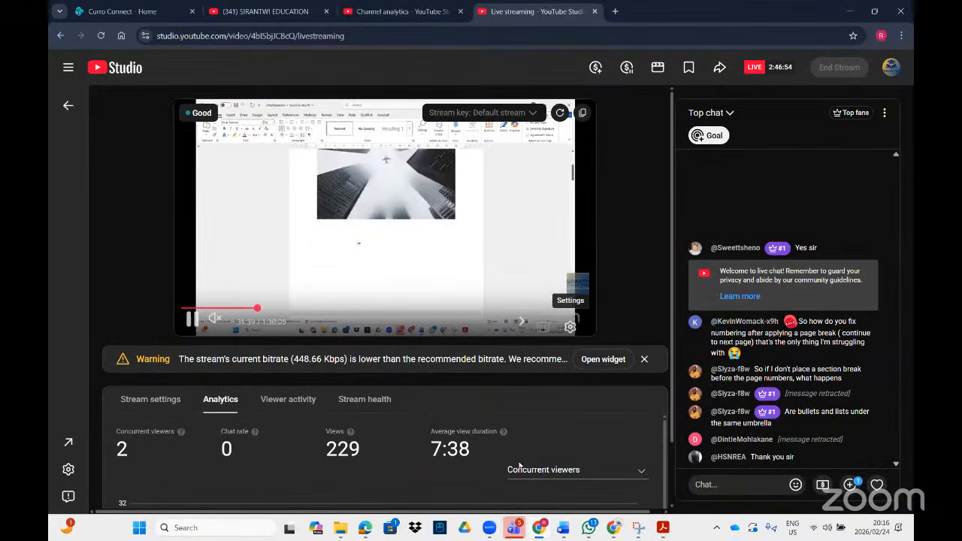